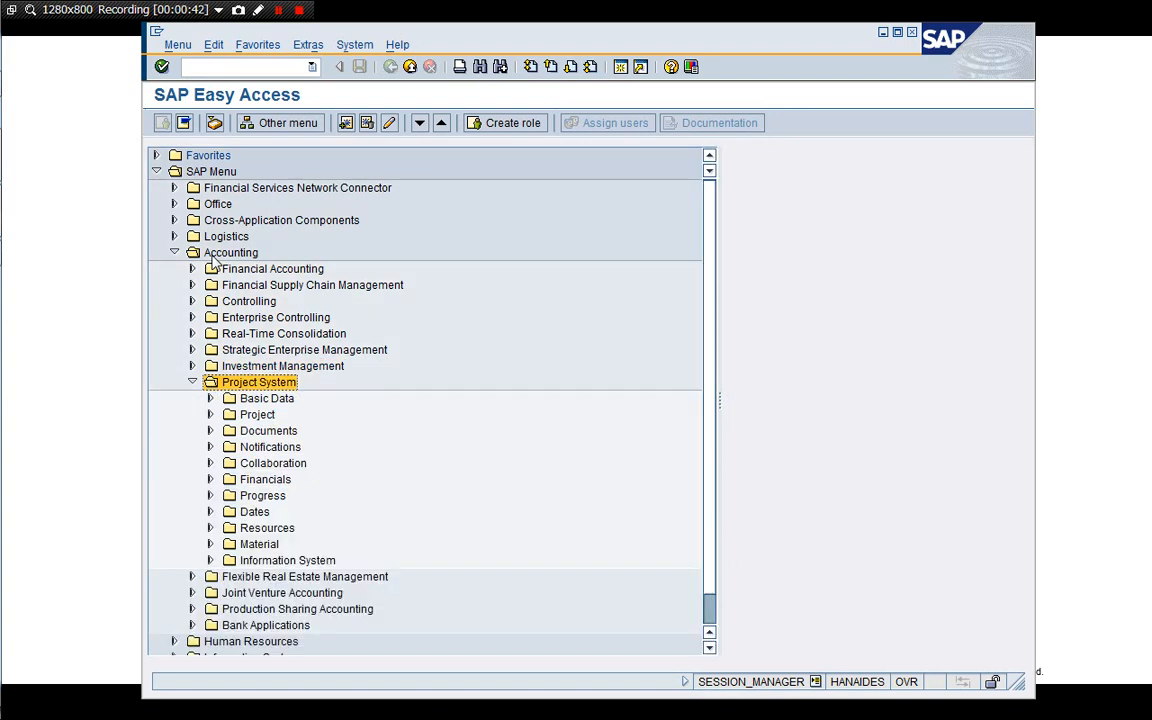
key(Down)
key(Down)
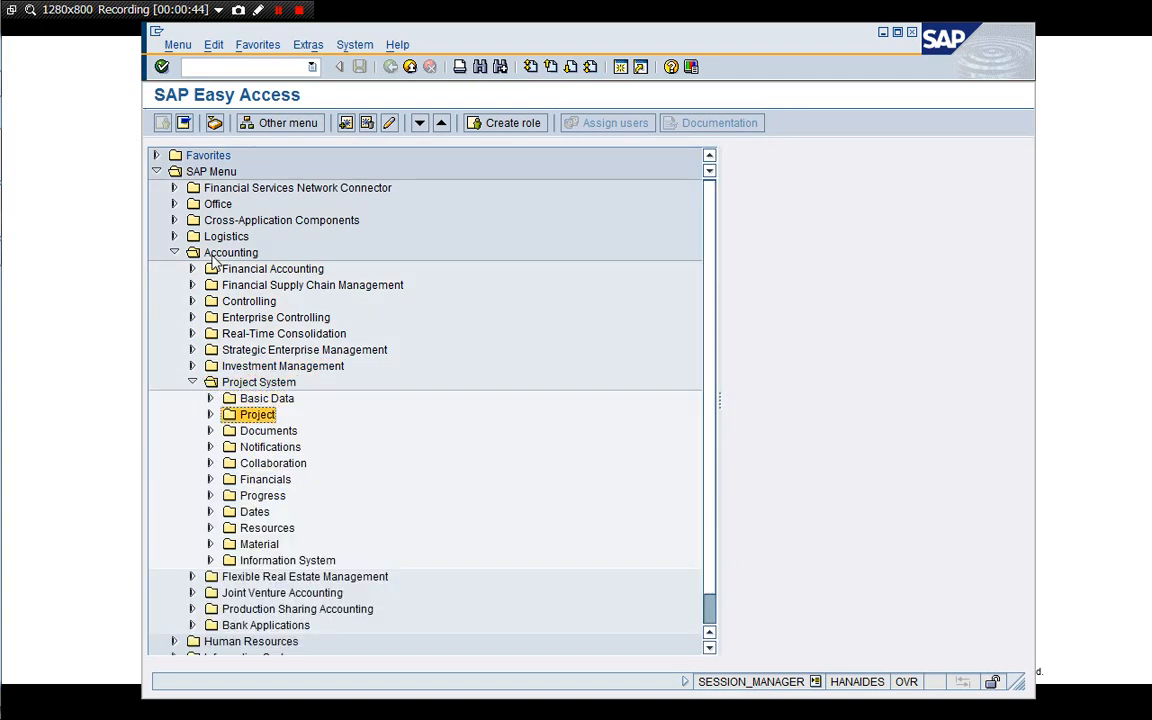
Open CN08 - Edit under Accounting > Project System > Basic Data > Templates > Network Parameters from Sales Order.
key(Up)
key(Right)
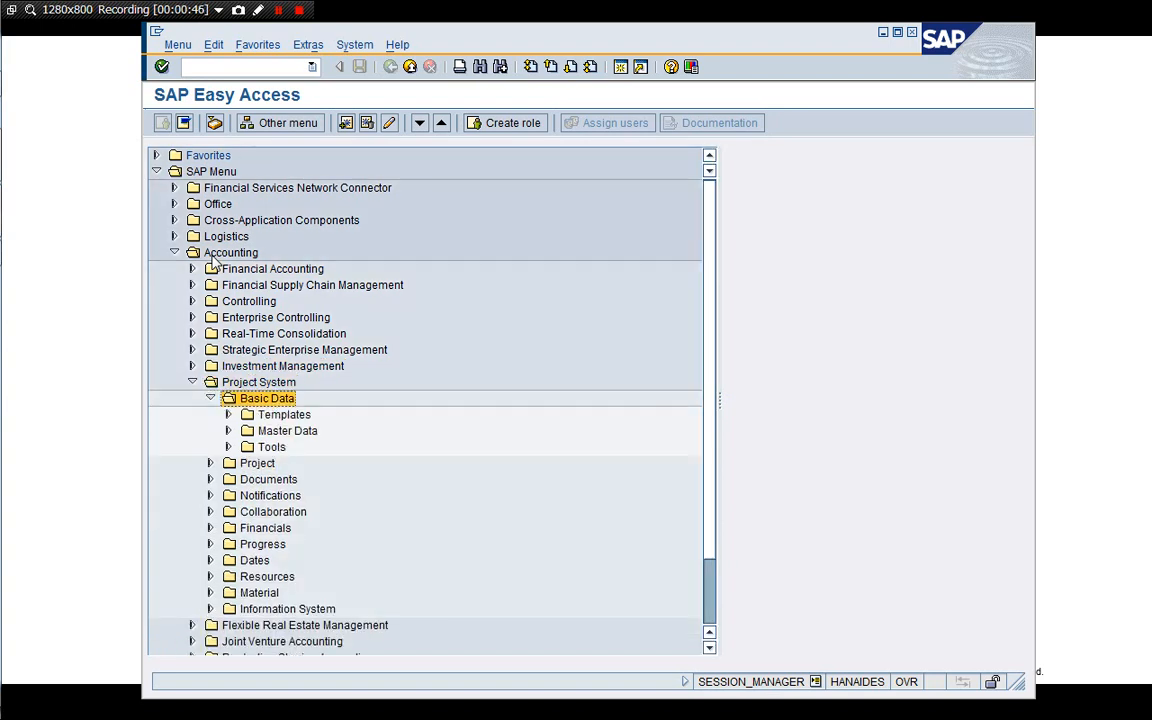
key(Down)
key(Right)
key(Down)
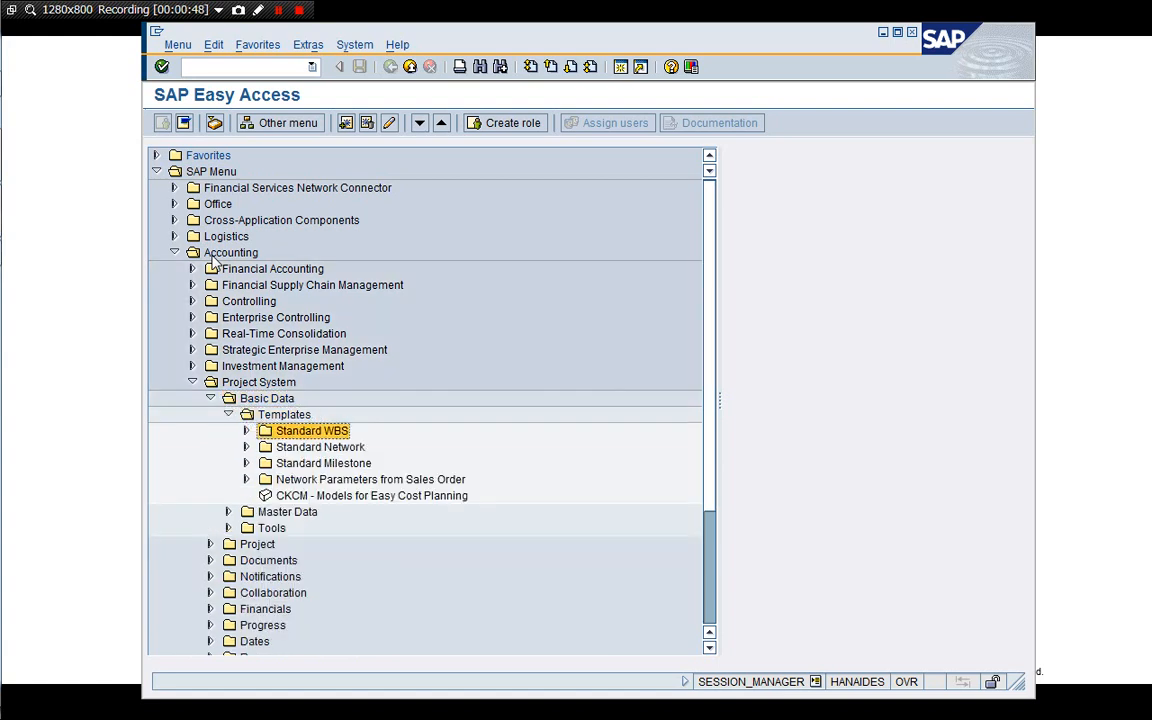
key(Down)
key(Down)
key(Down)
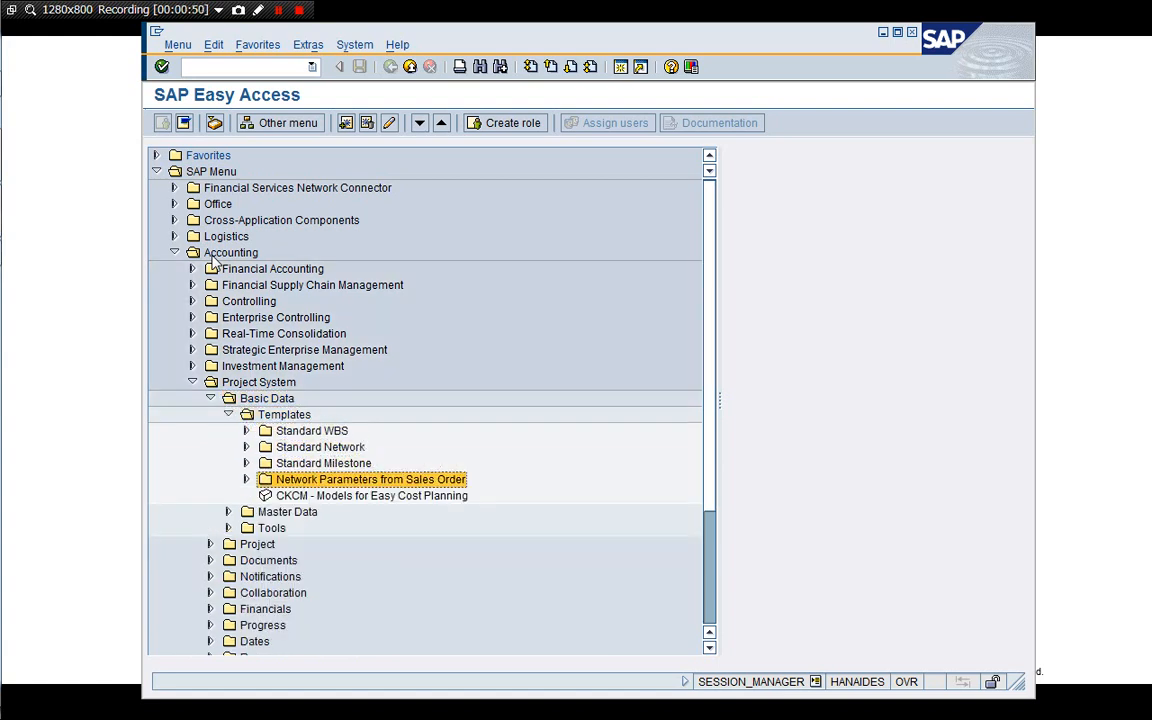
key(Right)
key(Down)
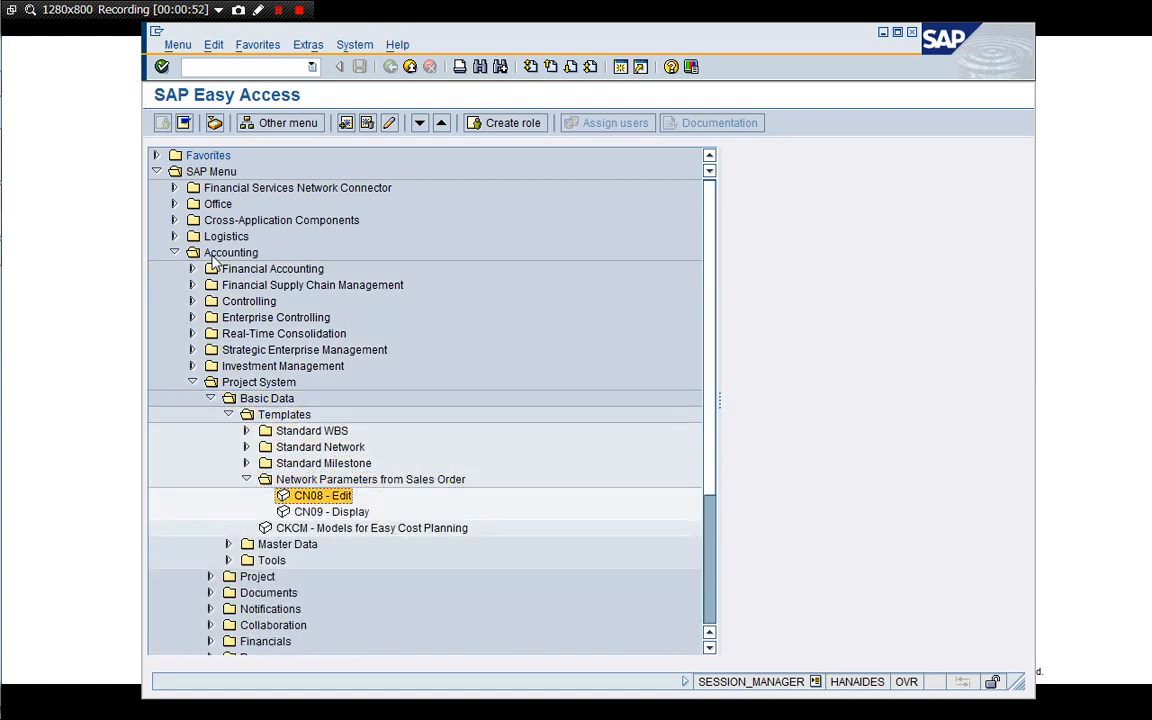
key(Return)
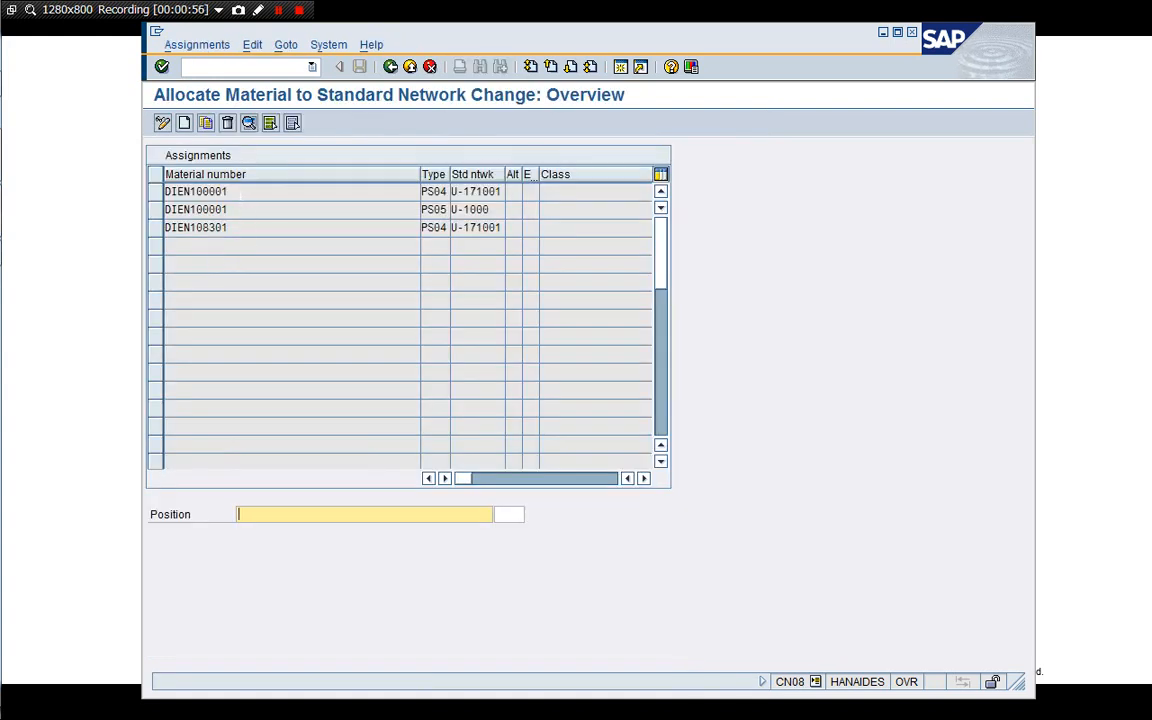
Copy material number DIEN100001 from the first assignment and open that PS04 network assignment's details.
click(240, 194)
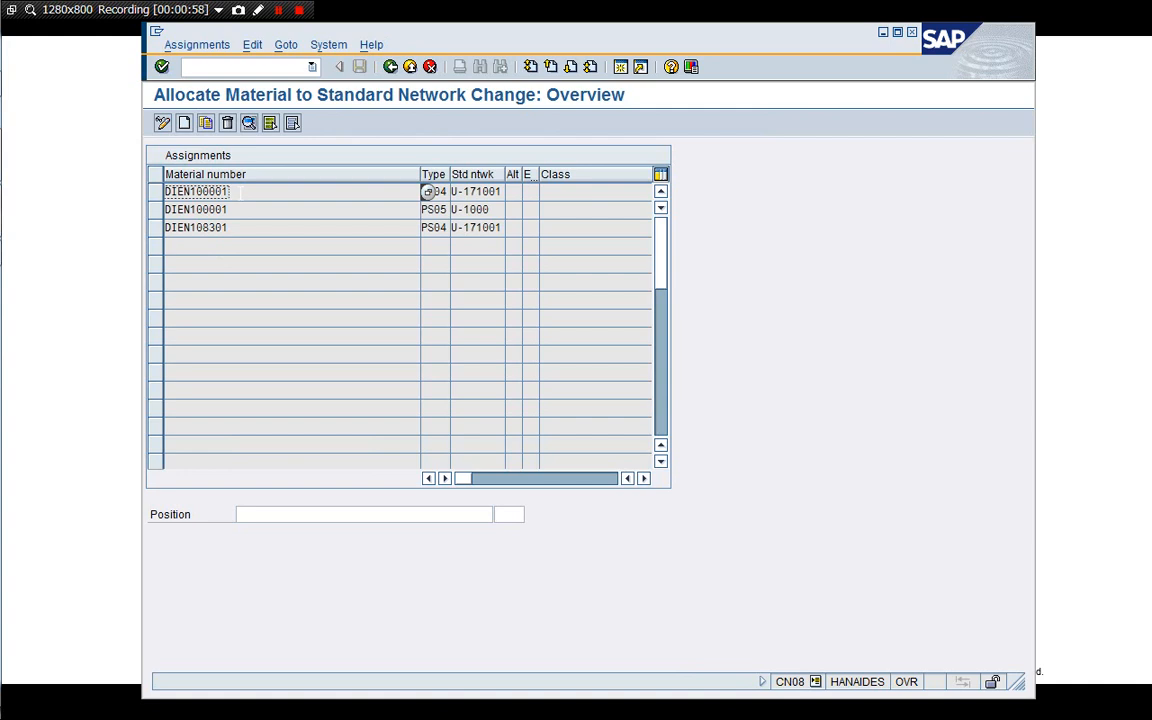
key(Down)
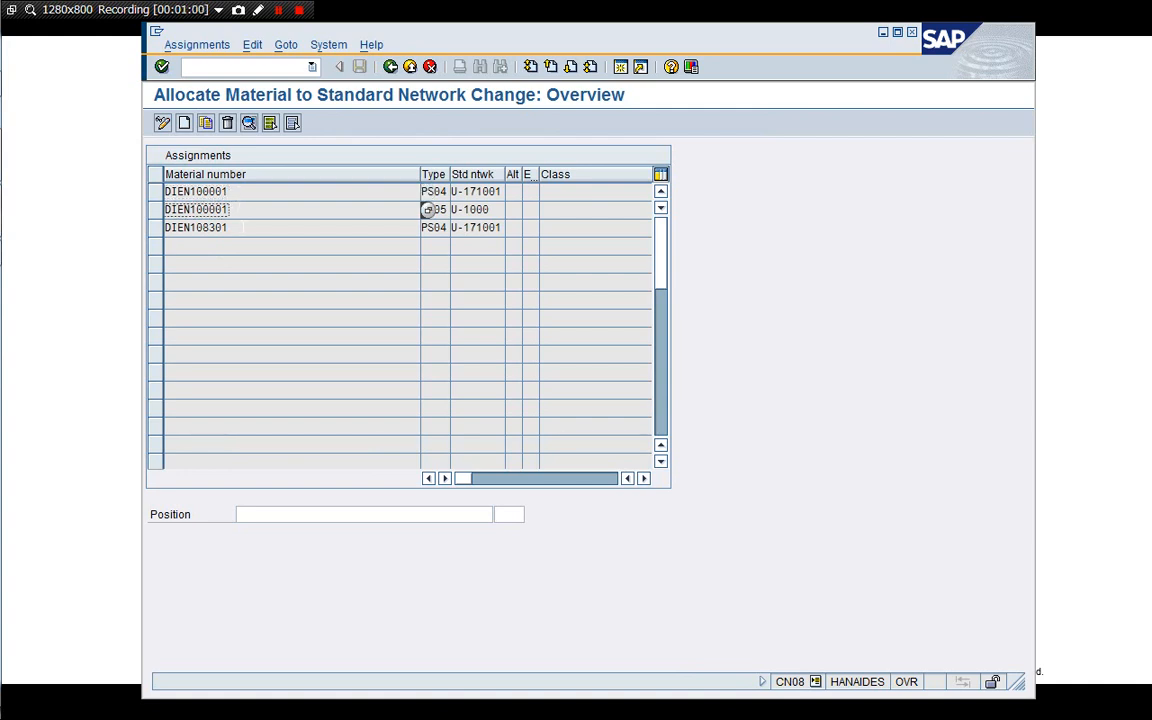
key(Down)
click(207, 192)
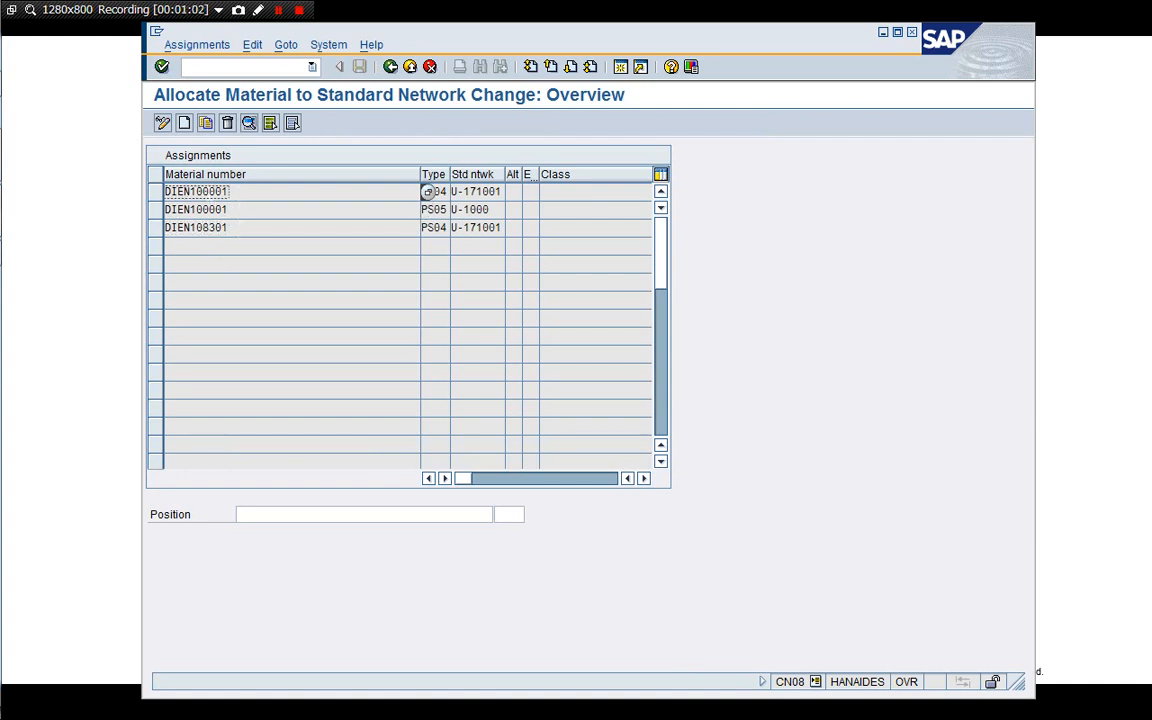
double_click(224, 191)
key(ctrl+c)
double_click(427, 191)
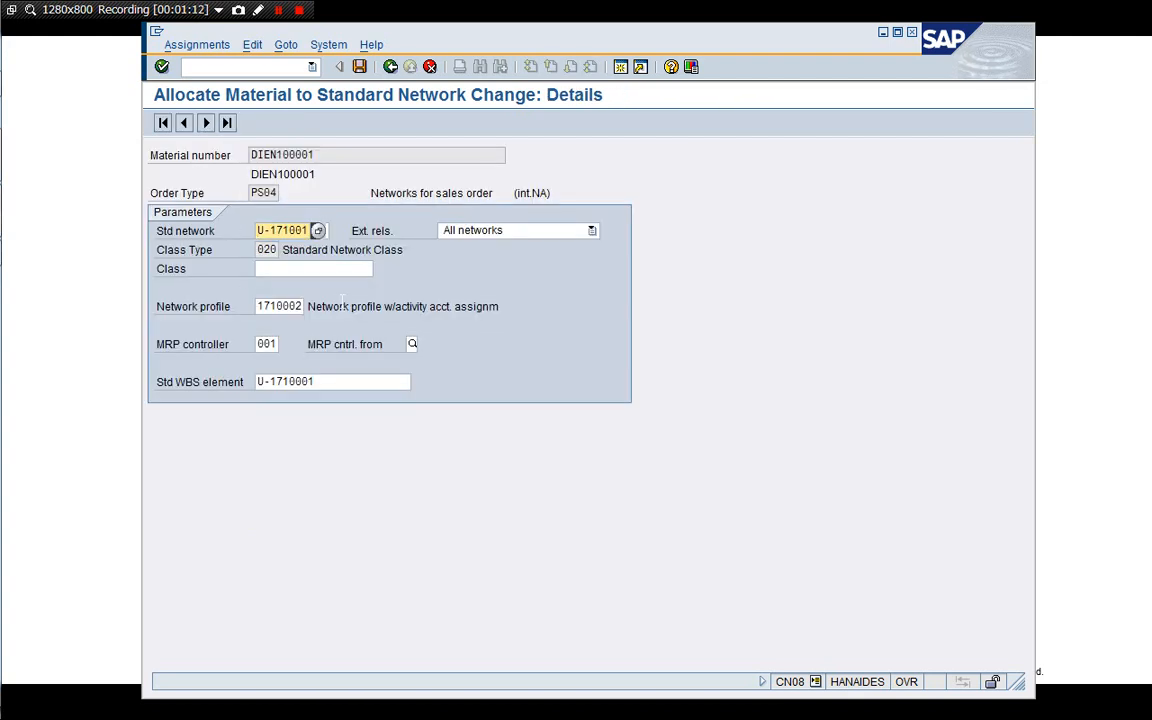
Open a new session and display material DIEN100001 with transaction /nmm03.
click(336, 273)
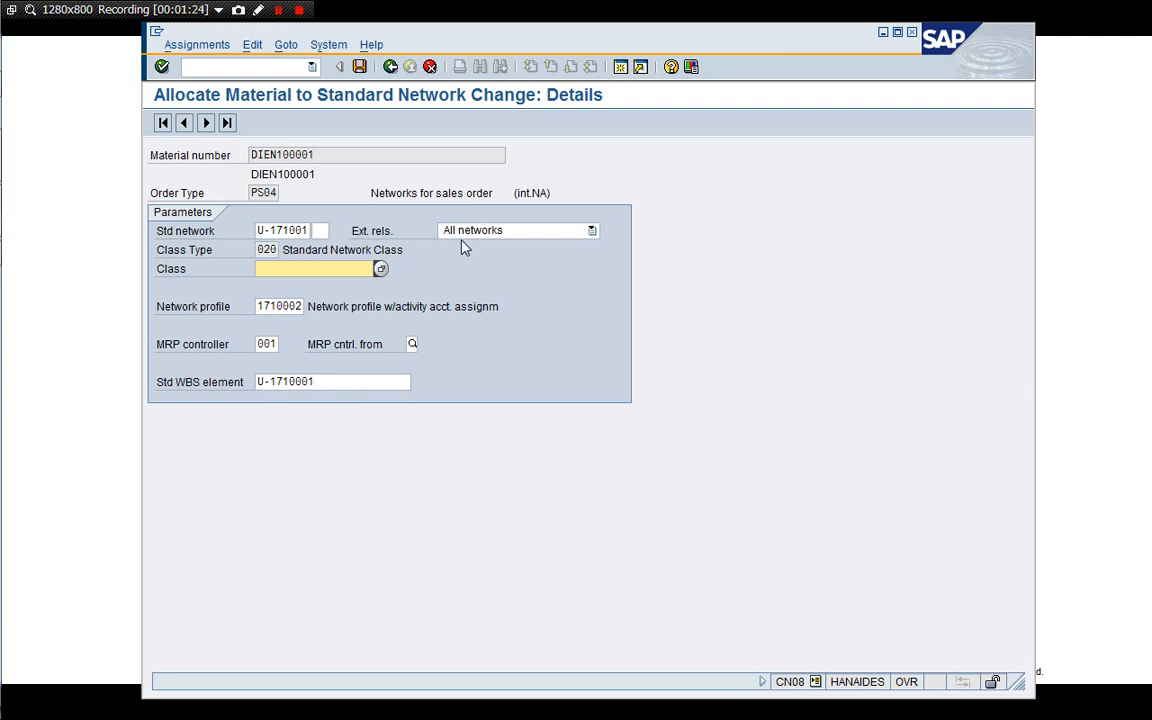
click(620, 66)
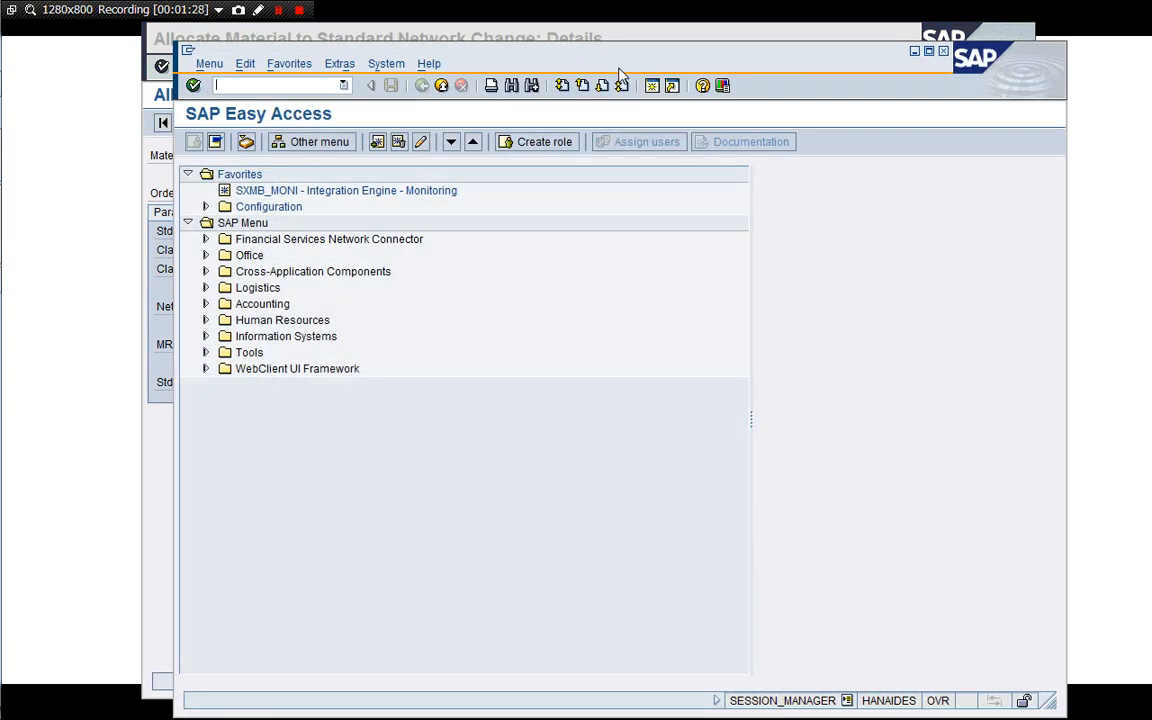
text(/nmm03)
key(Return)
text(DIEN100001)
key(Return)
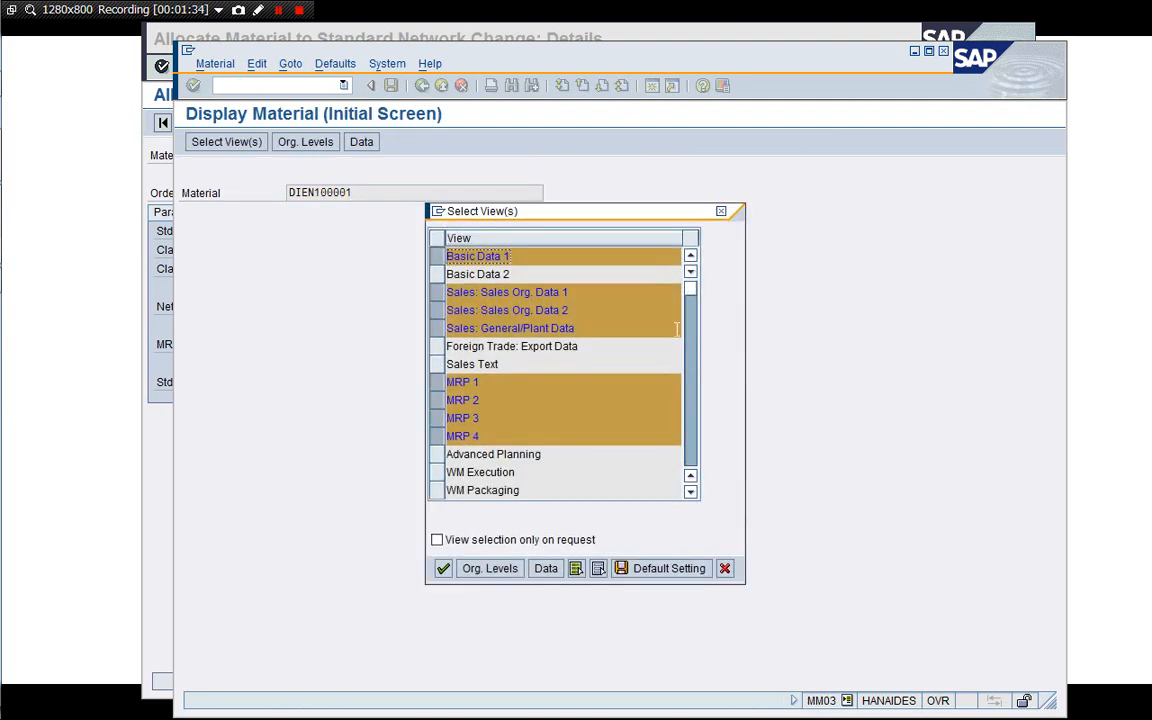
Confirm the preselected material views and the organizational levels plant 1710, storage location 171A, sales org 1710, channel 10.
click(692, 455)
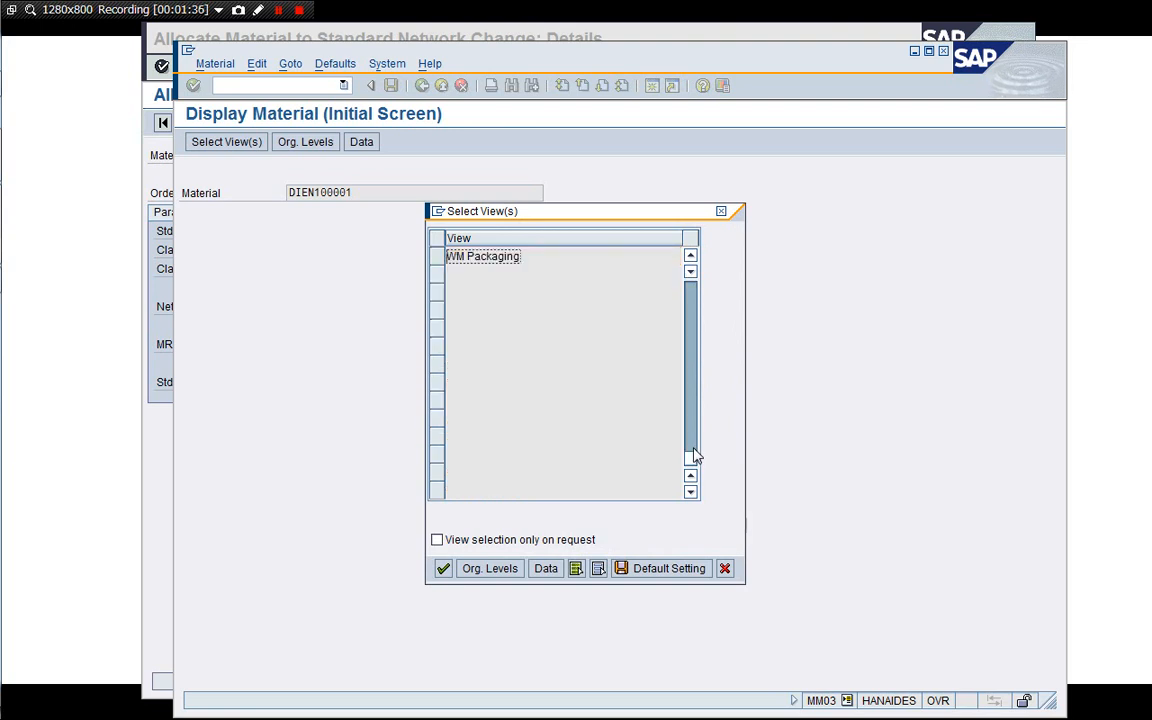
click(694, 288)
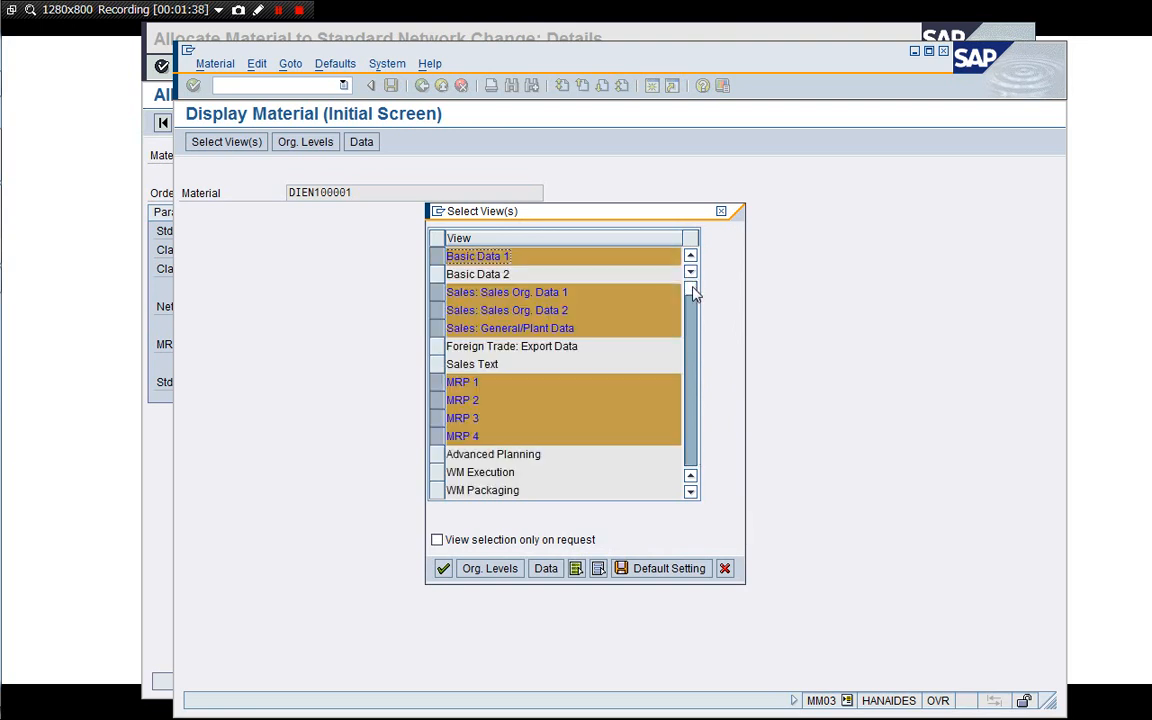
key(Return)
key(Tab)
key(Tab)
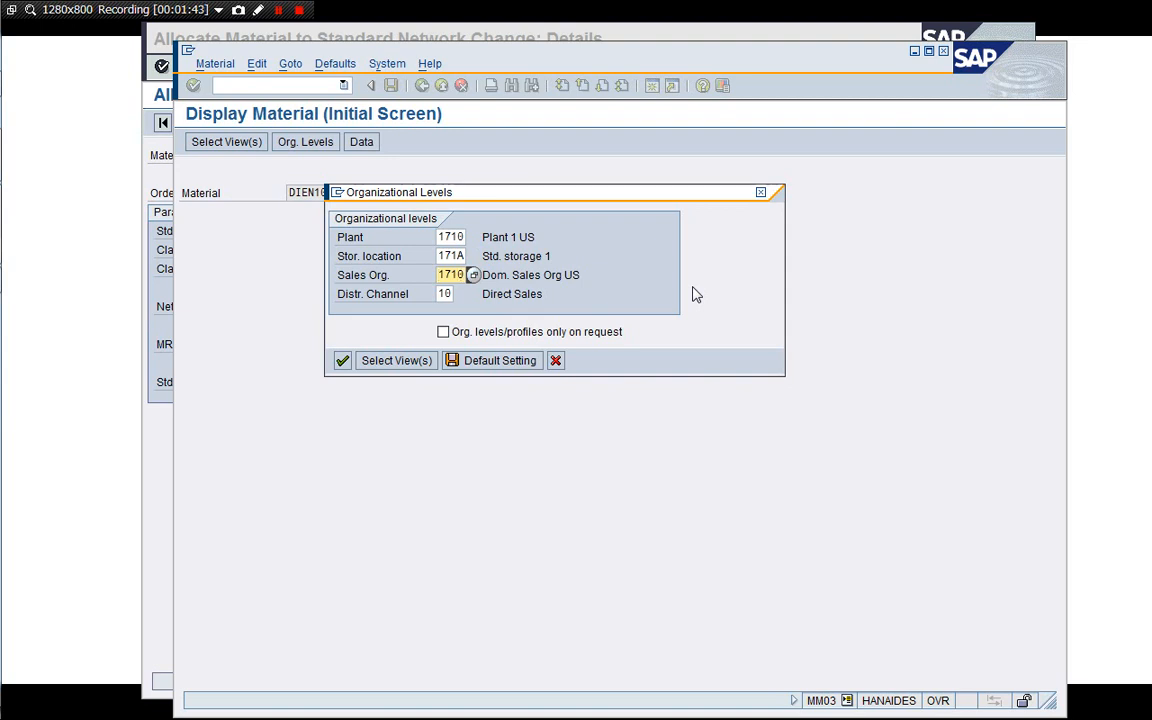
key(Return)
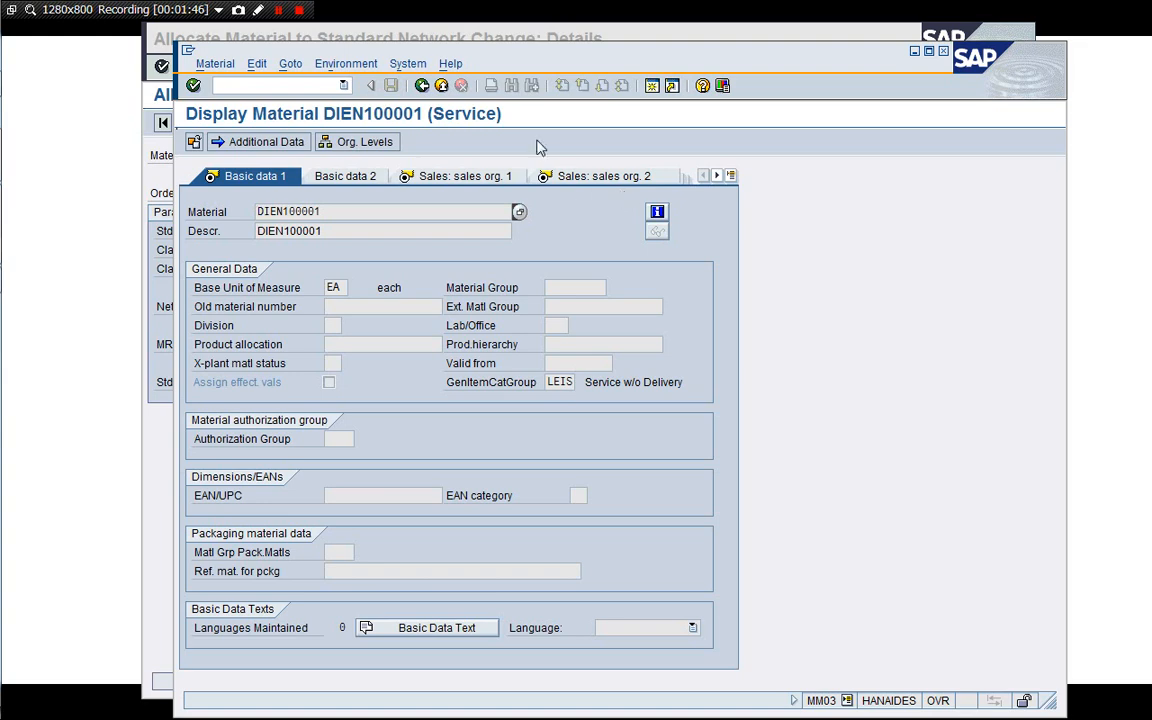
Examine the material's creation and change status information, then close it.
click(657, 211)
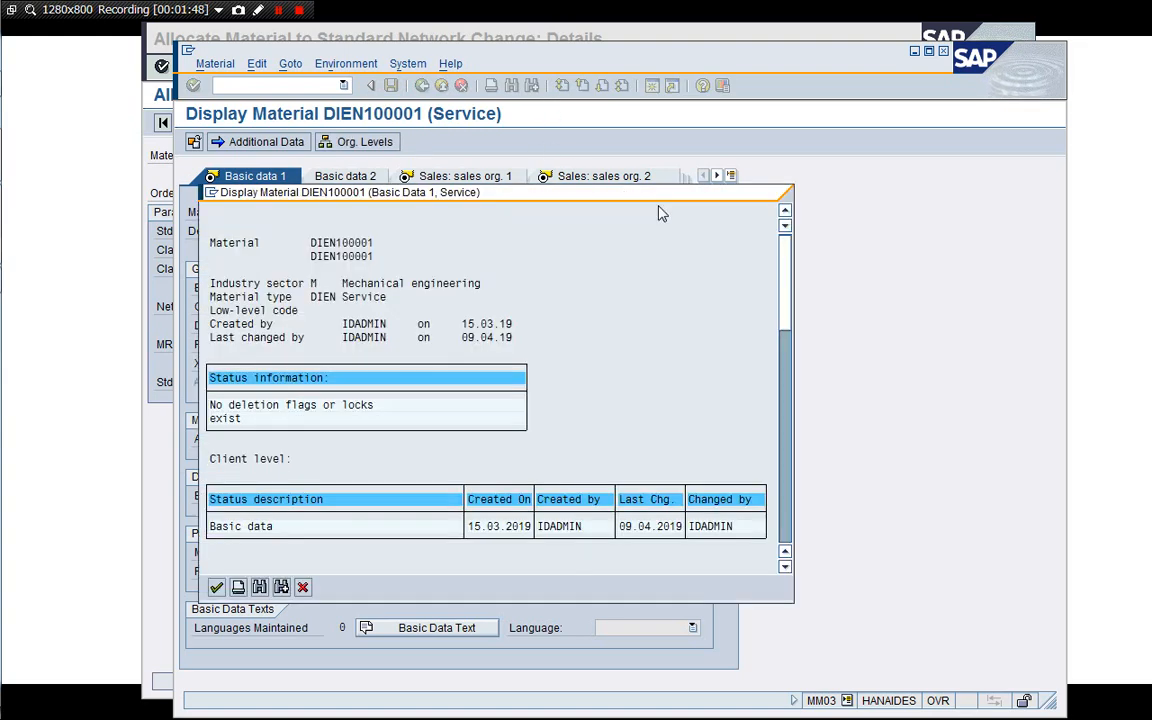
click(302, 587)
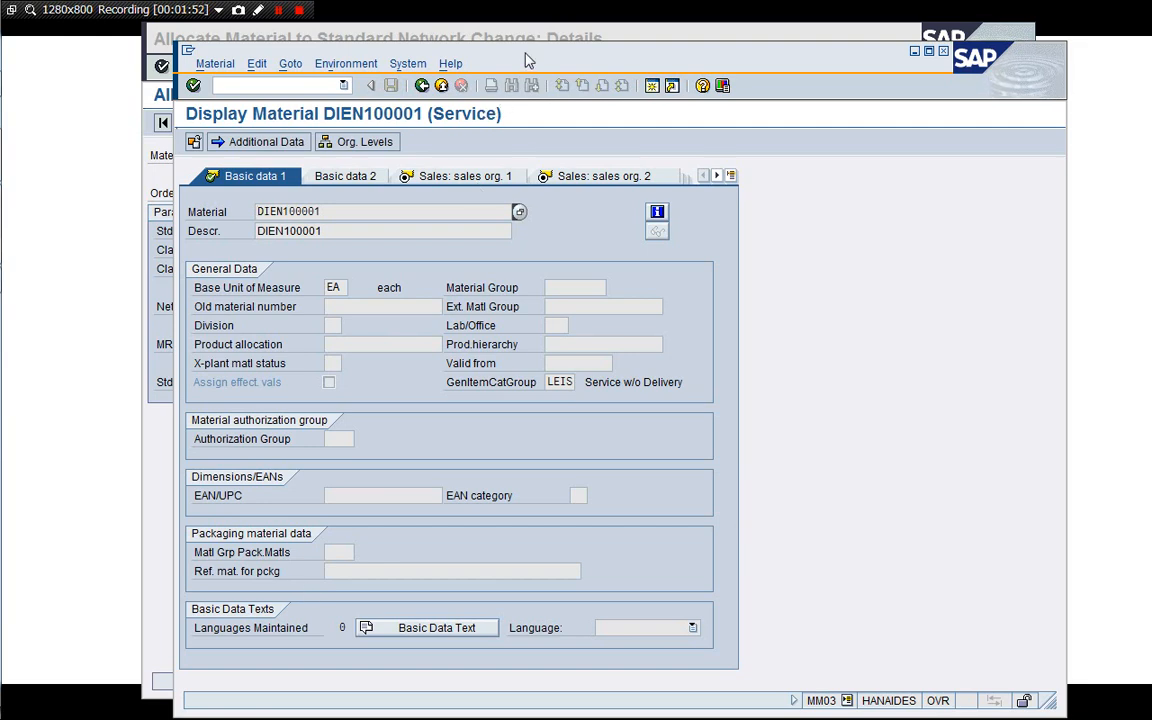
drag(525, 52, 495, 44)
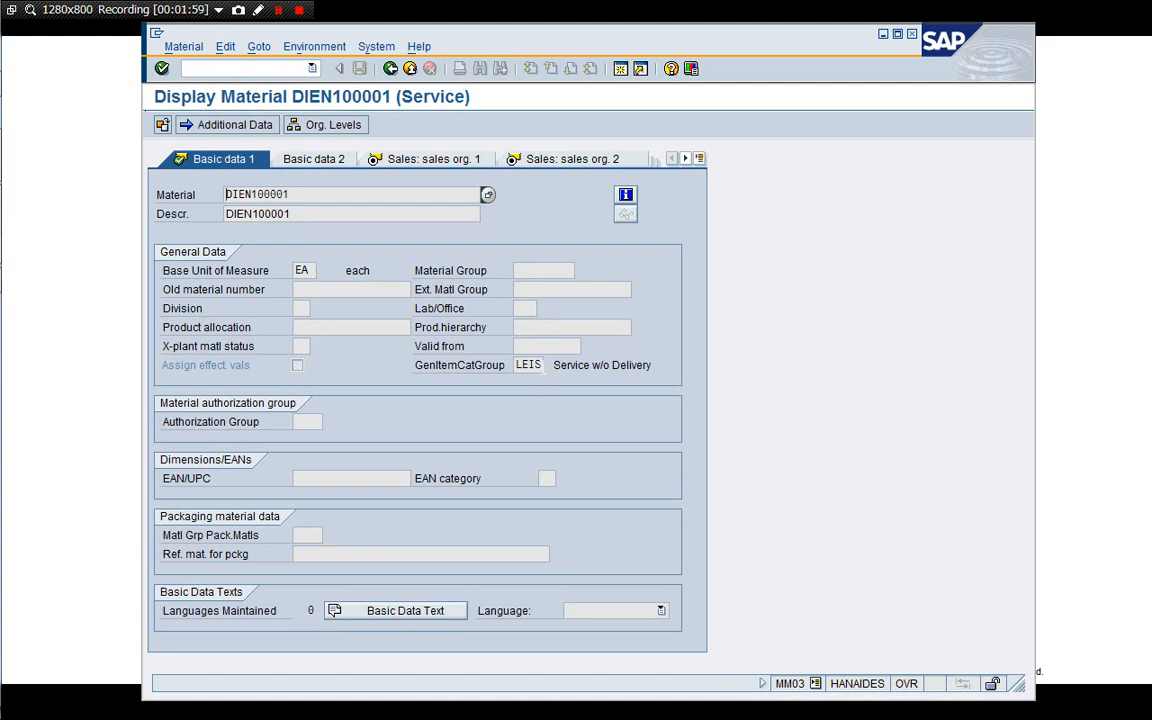
Review the material's Basic data, Sales and MRP 1 to MRP 4 views, including the strategy group.
click(540, 366)
click(540, 162)
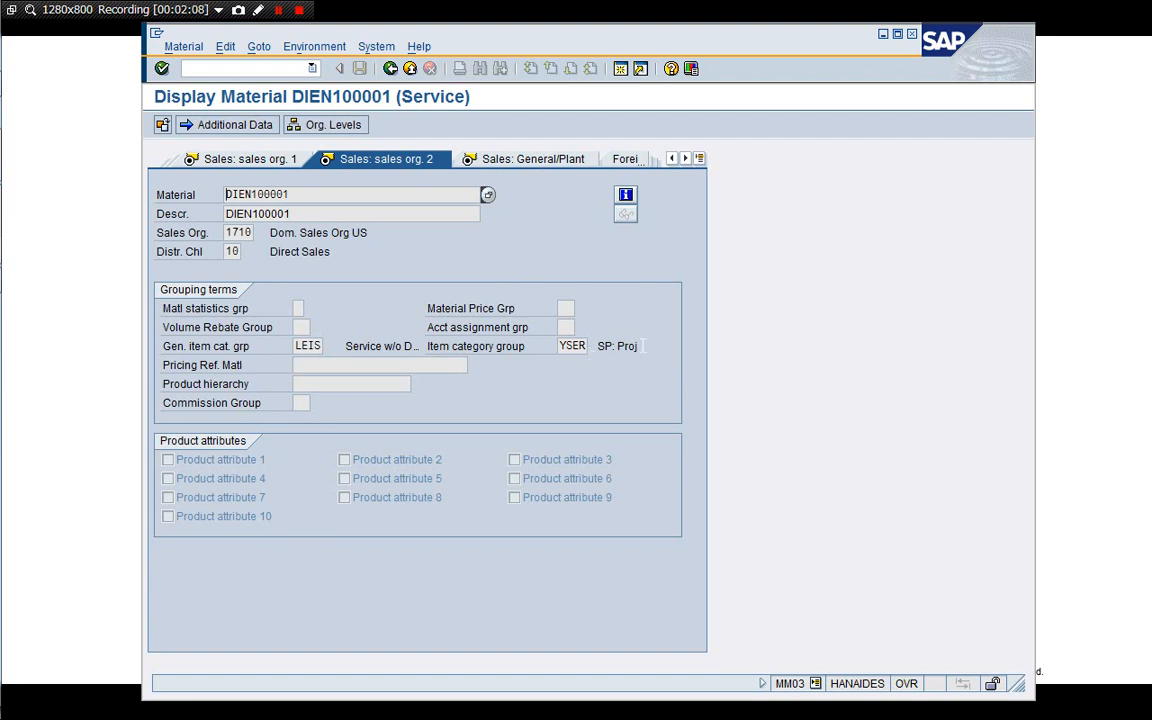
click(250, 163)
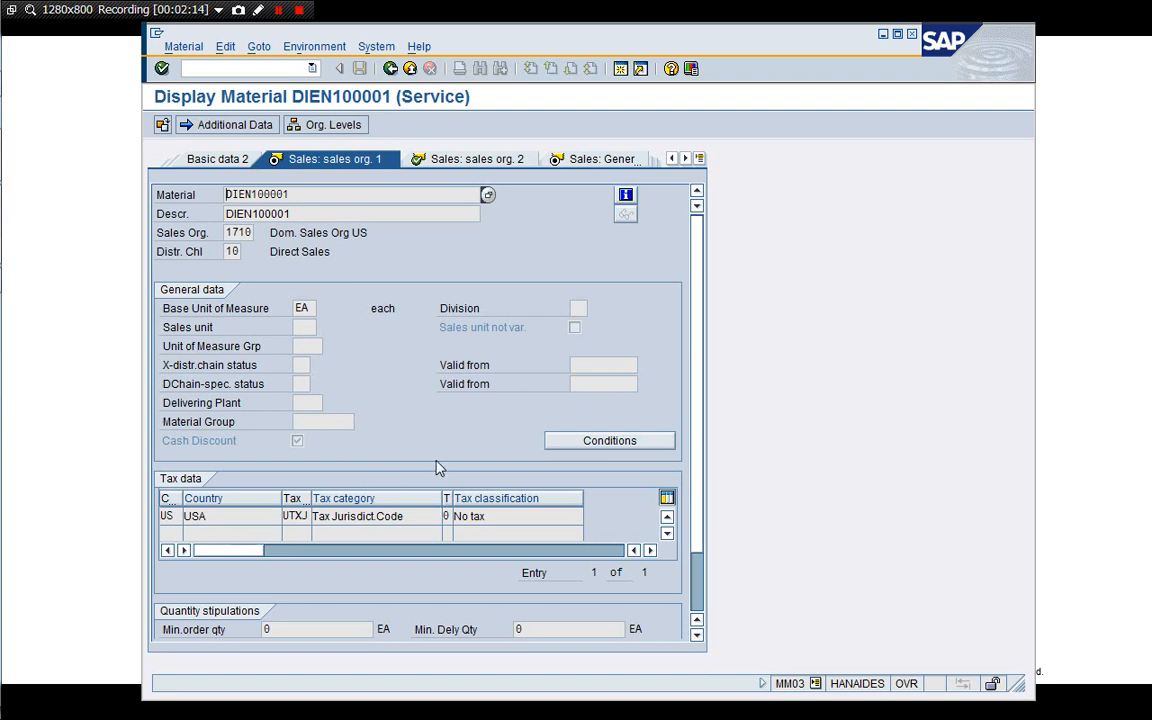
click(592, 162)
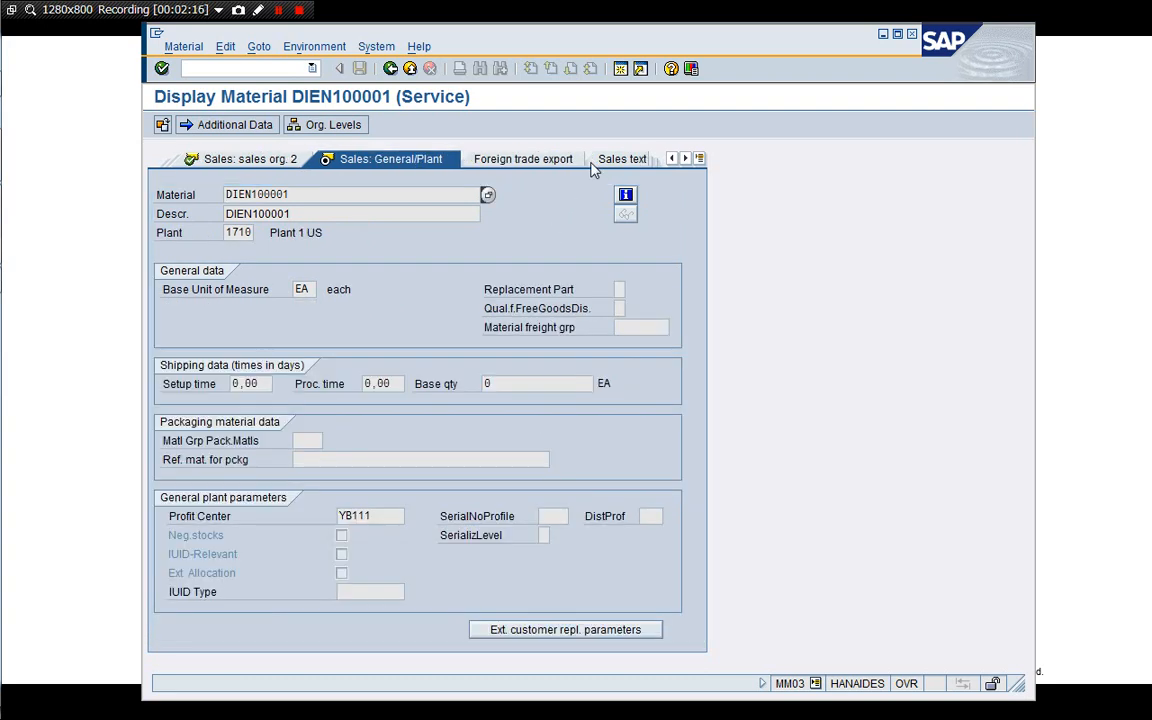
click(699, 158)
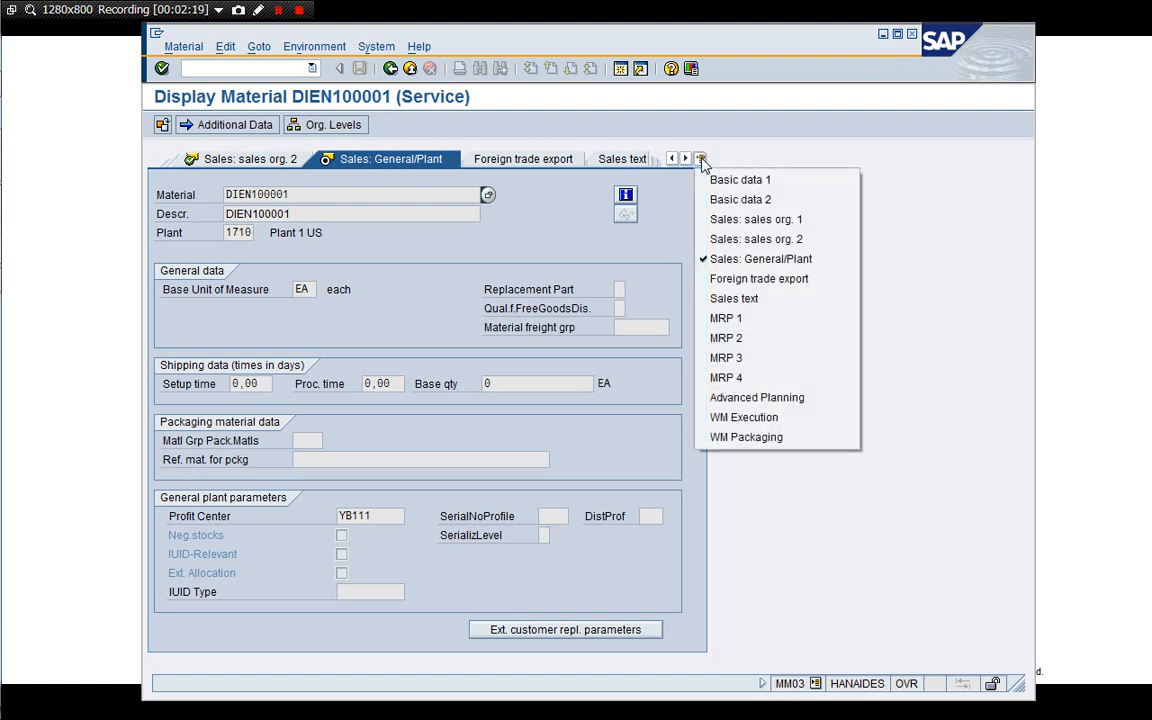
click(727, 319)
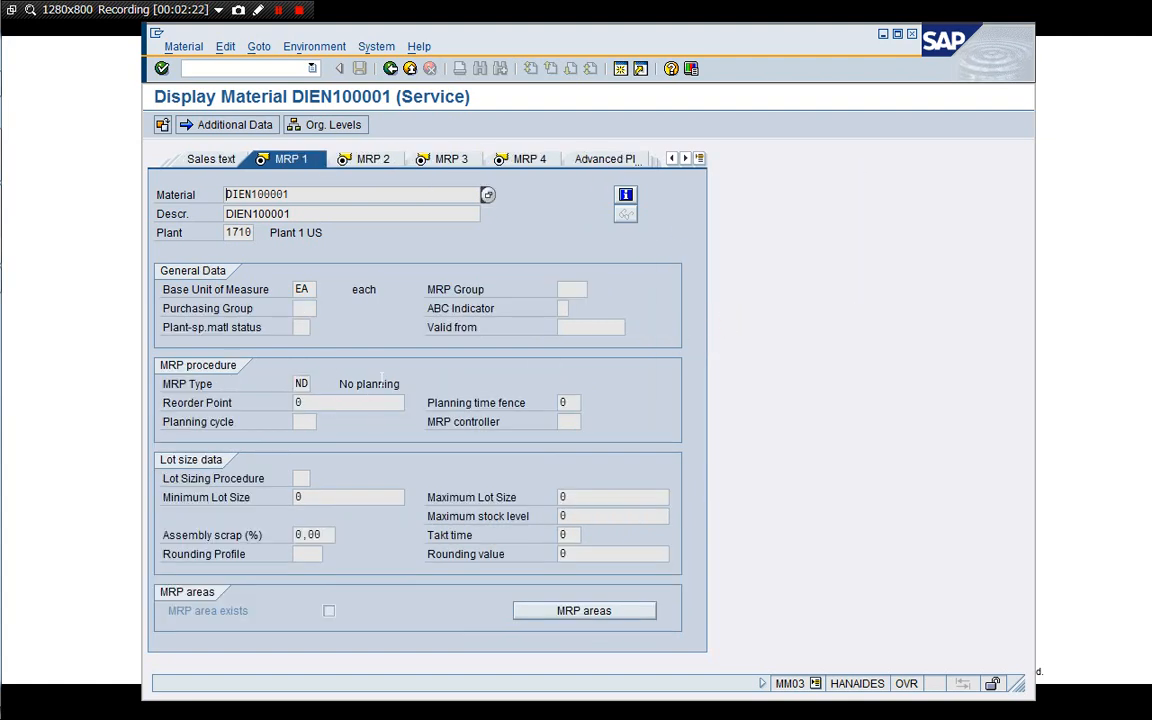
click(370, 159)
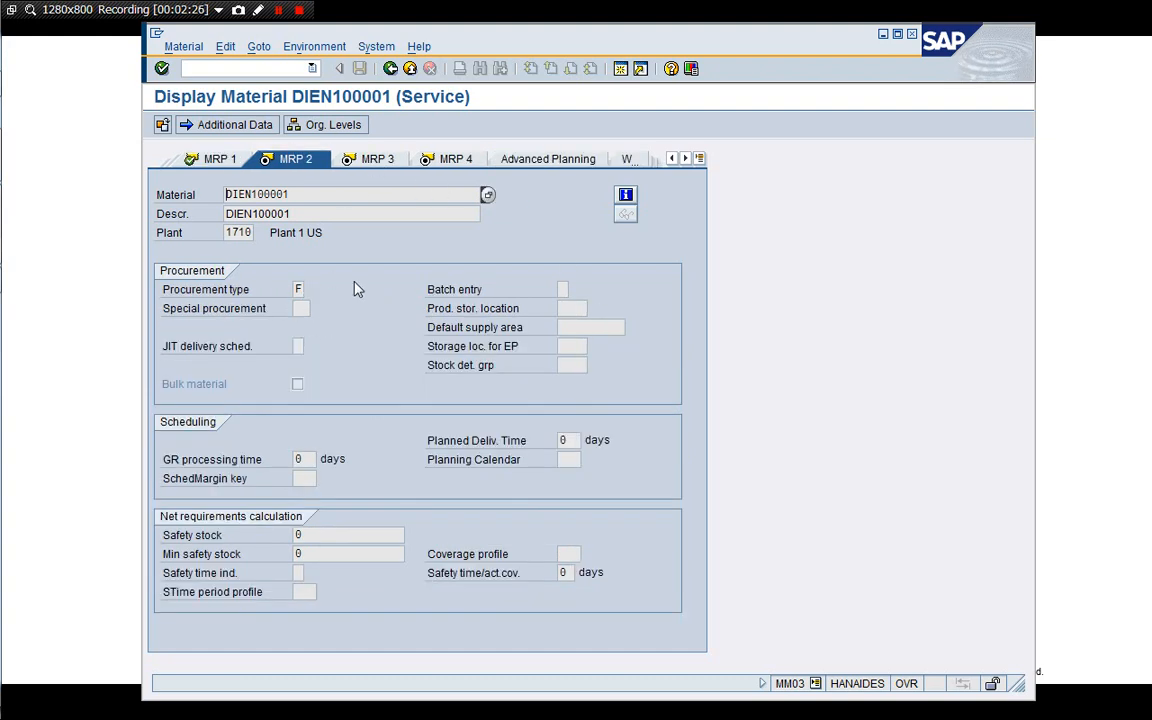
click(379, 156)
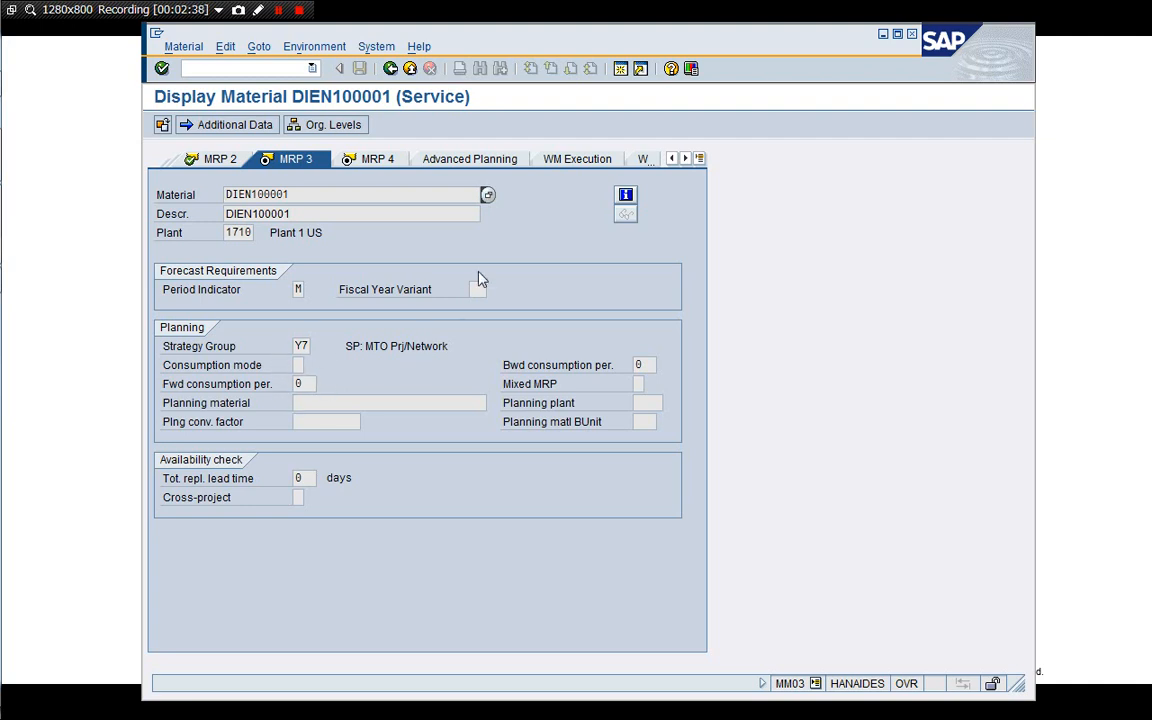
click(392, 163)
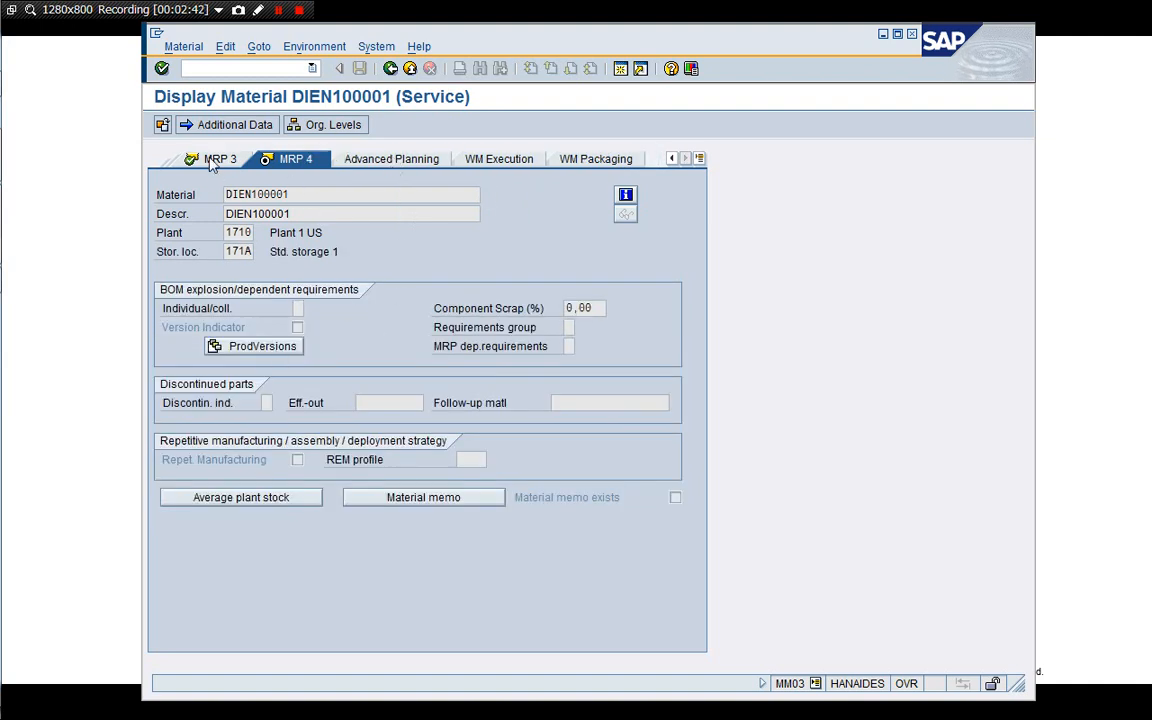
click(193, 155)
Open planning strategy maintenance with transaction /Nopps and open the details of strategy Y7.
click(292, 69)
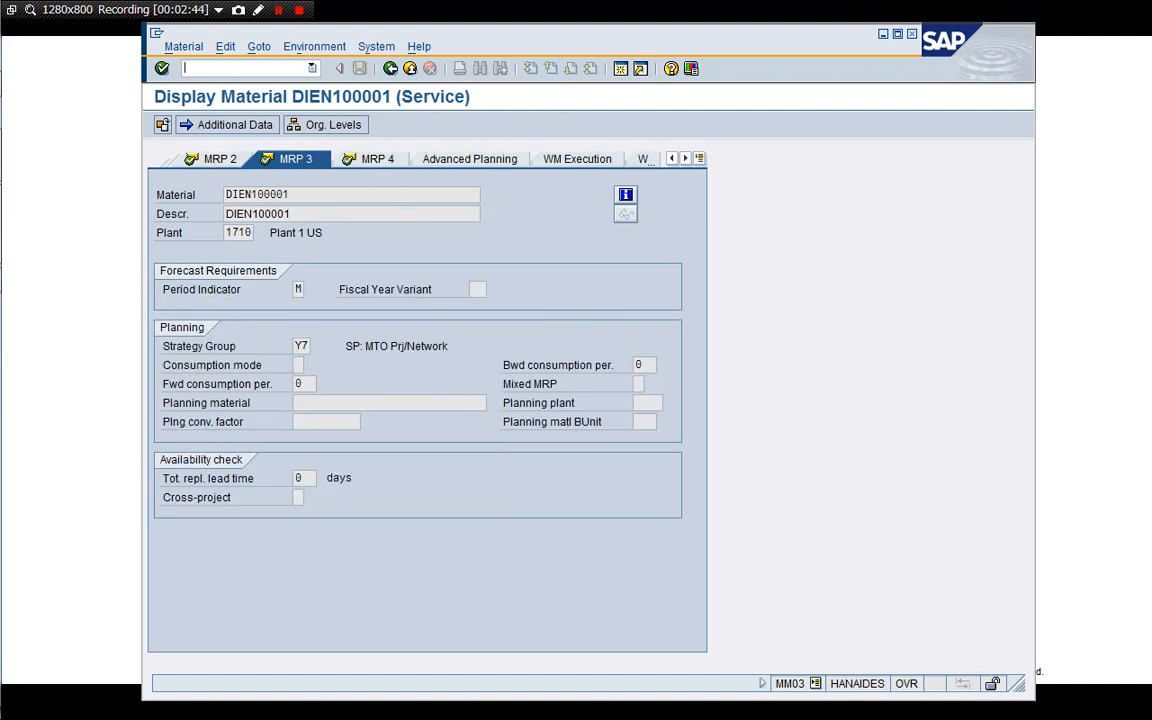
text(/Nopps)
key(Return)
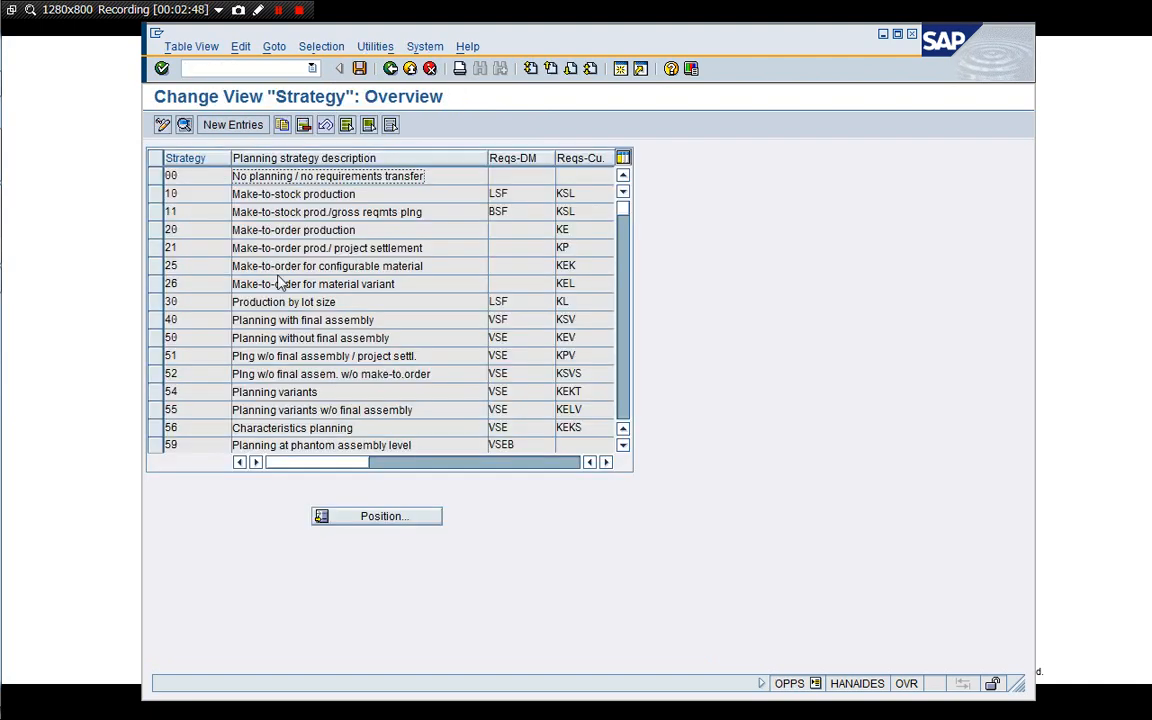
click(623, 402)
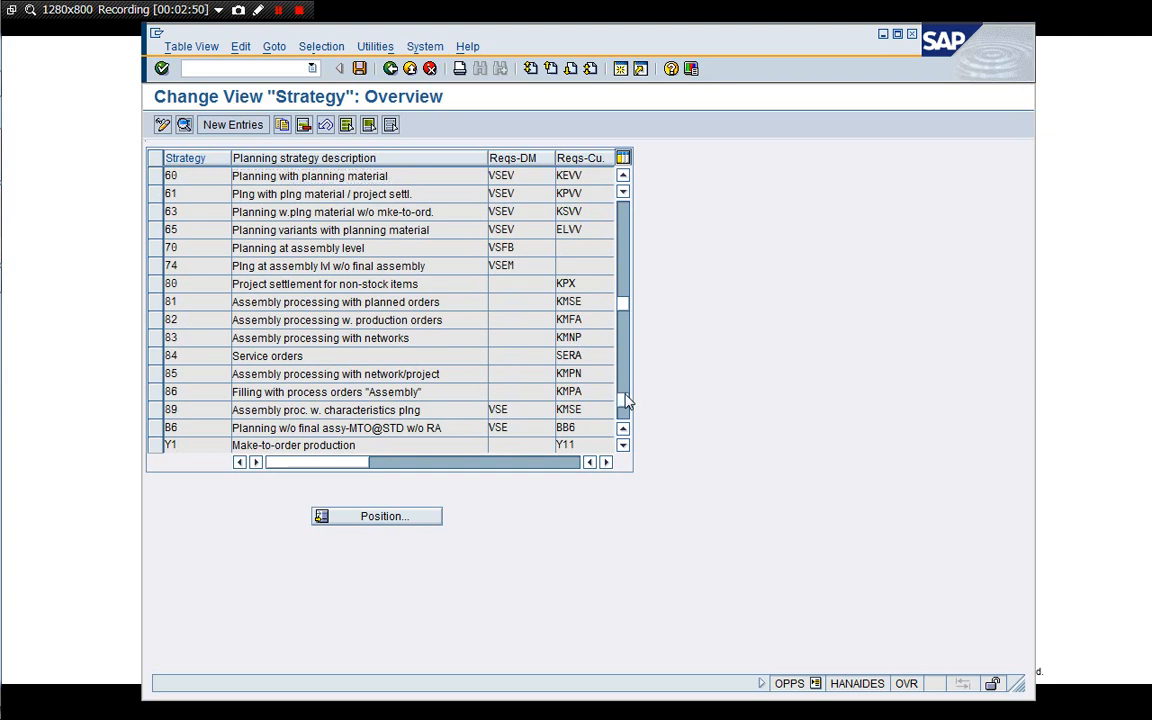
click(623, 402)
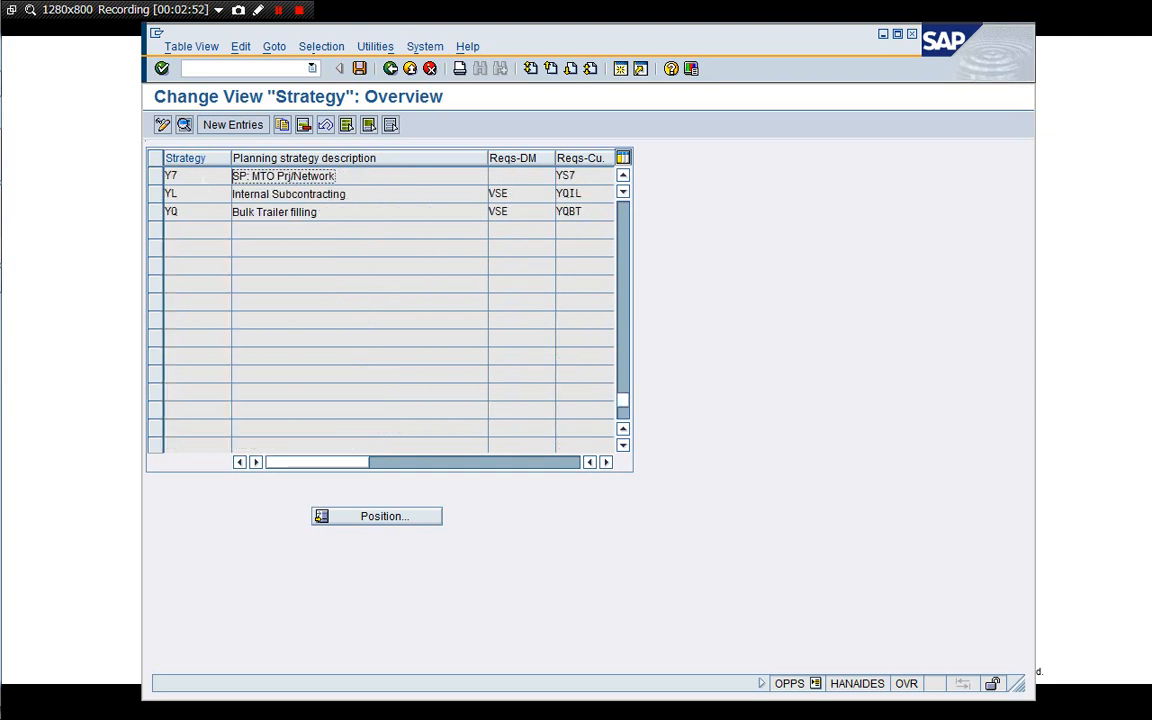
double_click(239, 178)
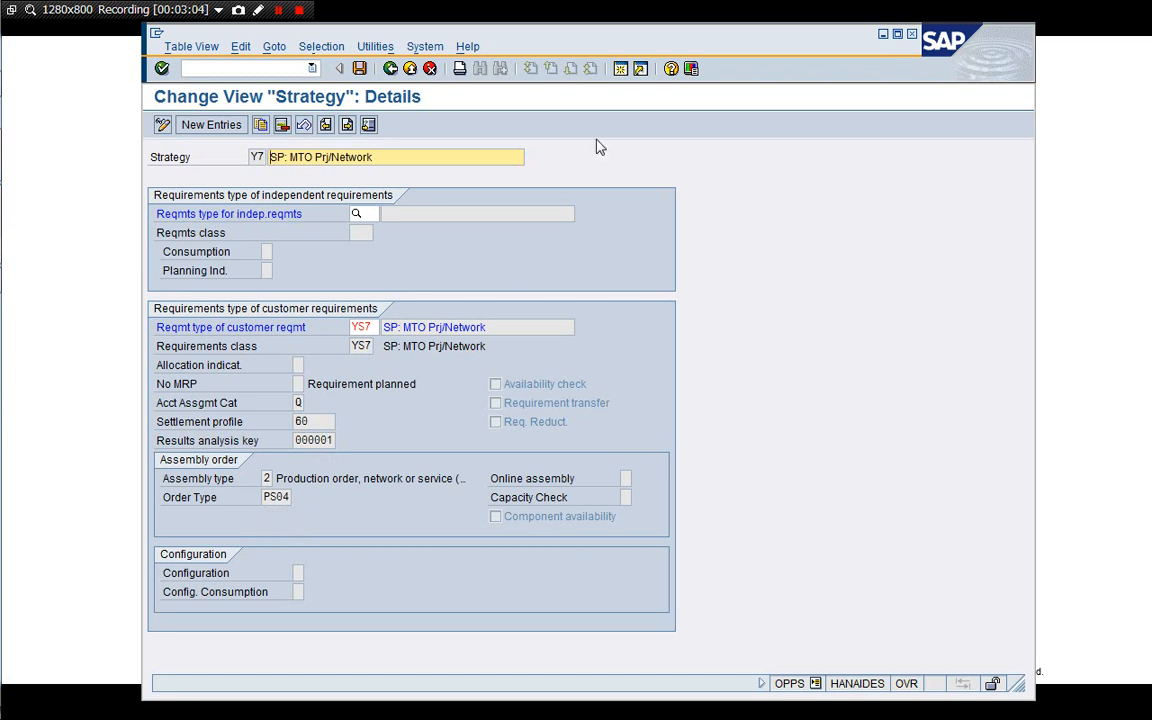
Review the available order types in the value list for strategy Y7's assembly order type, then close the list.
click(288, 502)
click(299, 498)
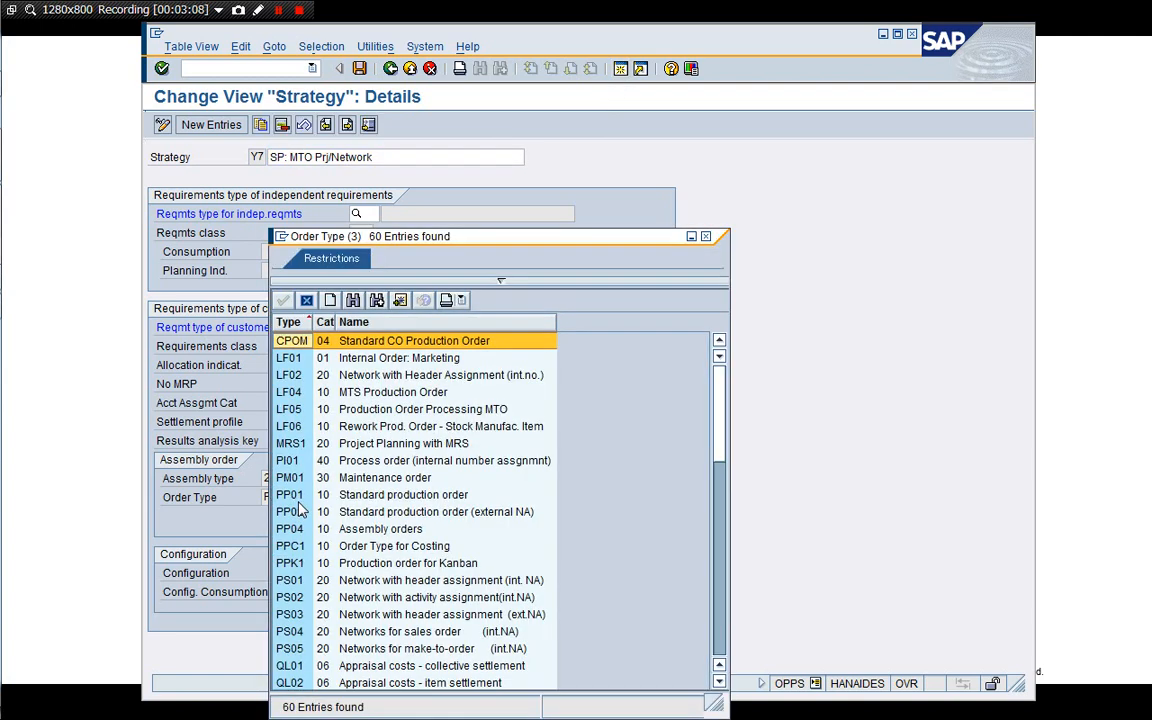
click(370, 511)
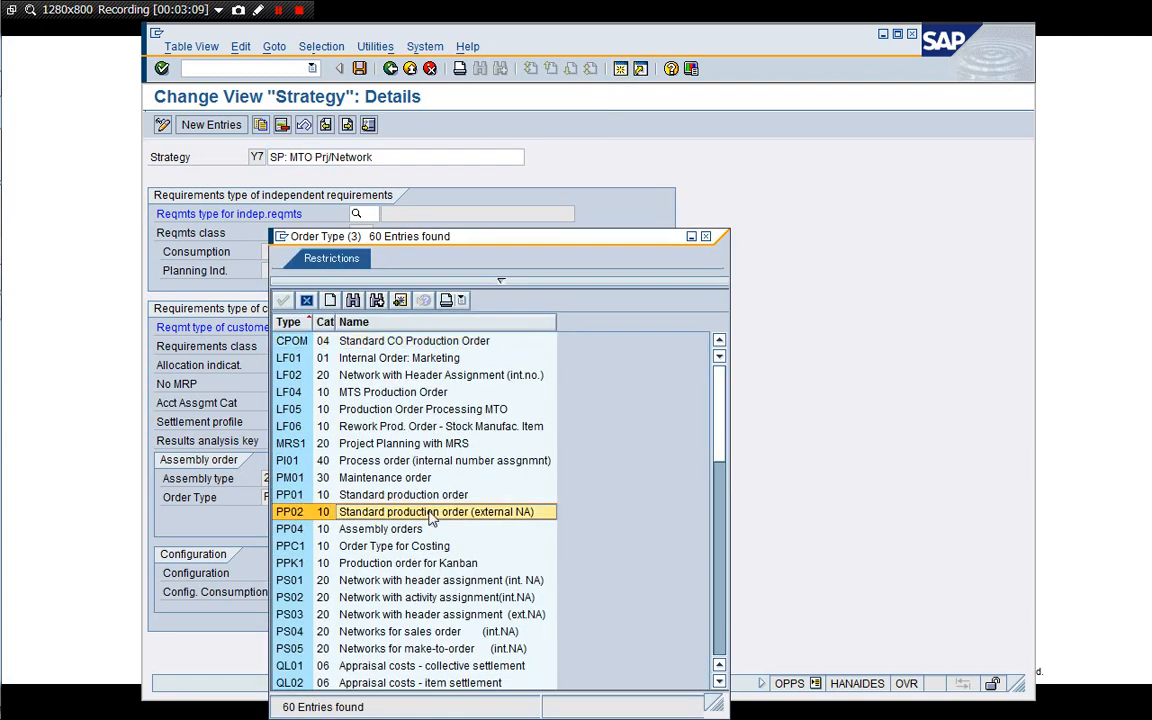
click(378, 631)
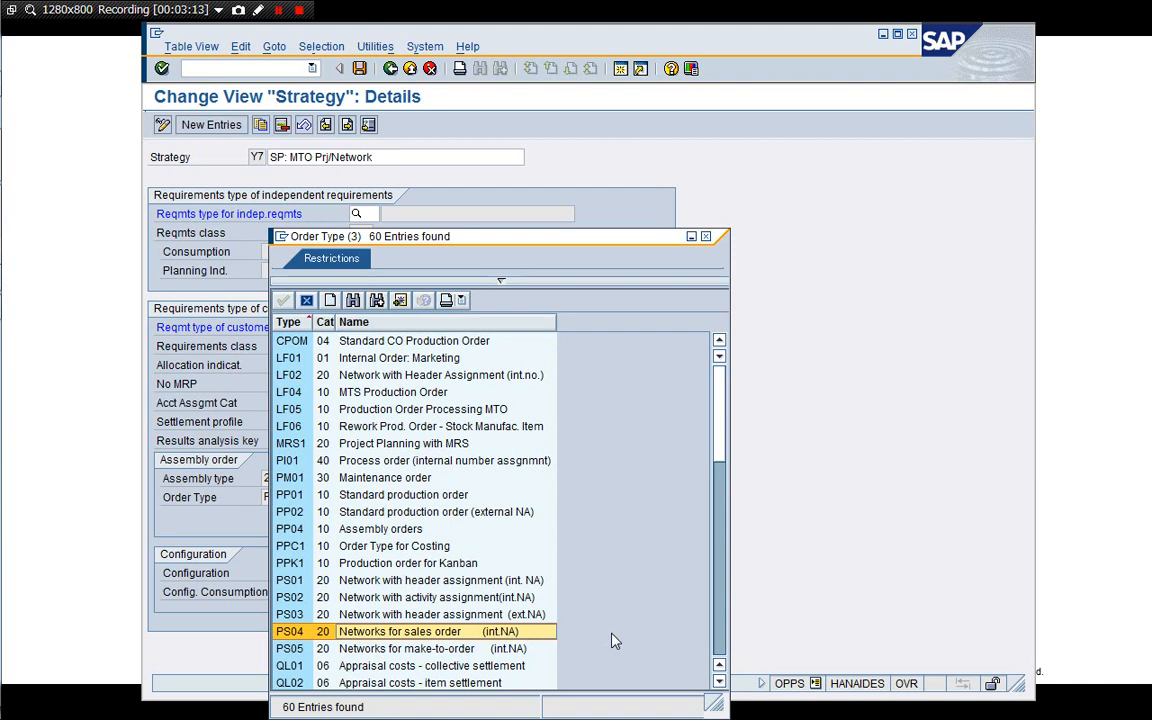
click(308, 301)
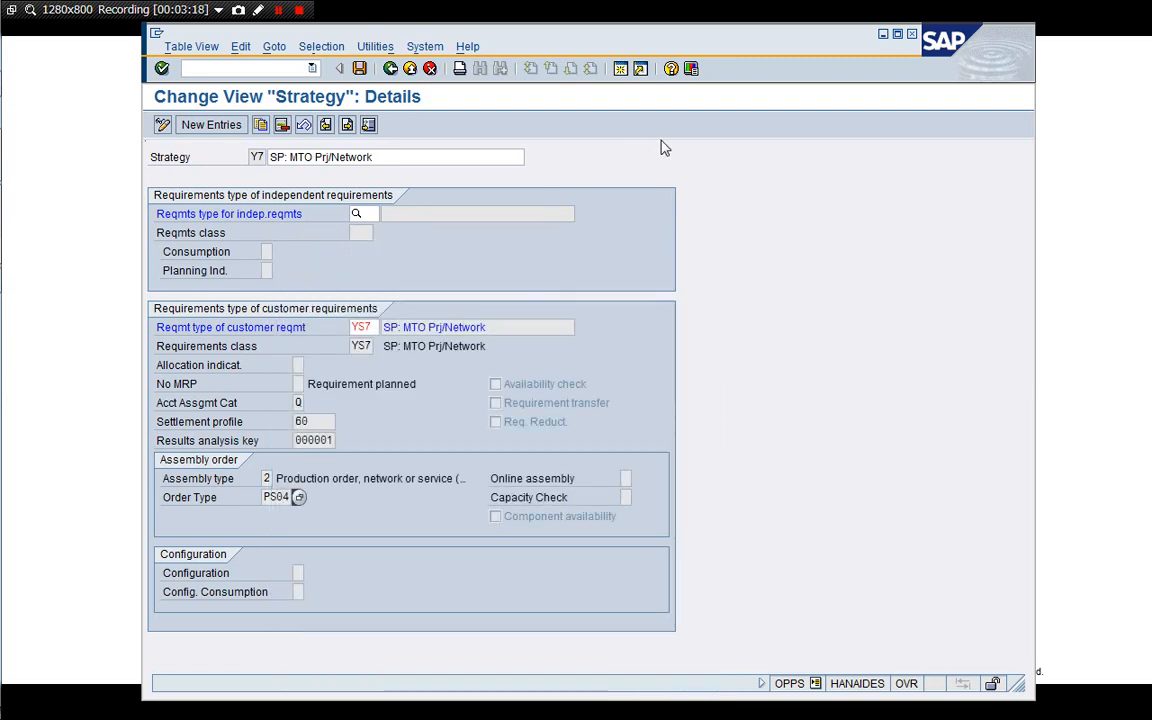
Try to run transaction /Oovze from the strategy details screen.
click(246, 69)
text(/Oovze)
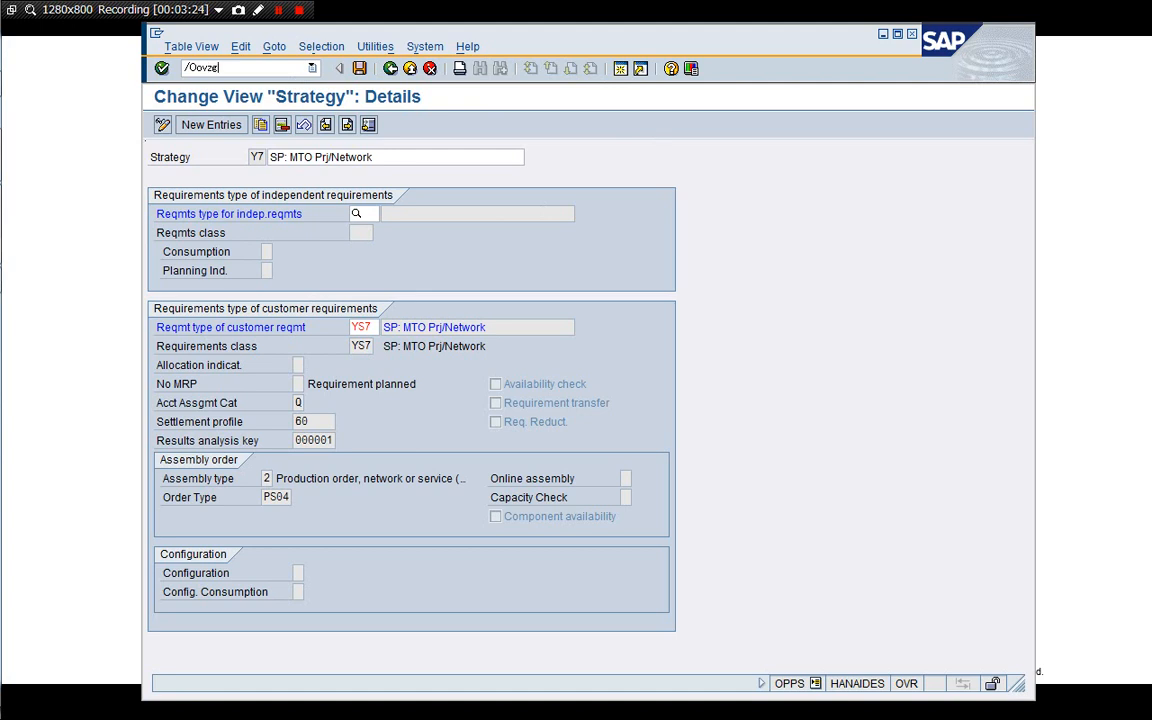
key(Return)
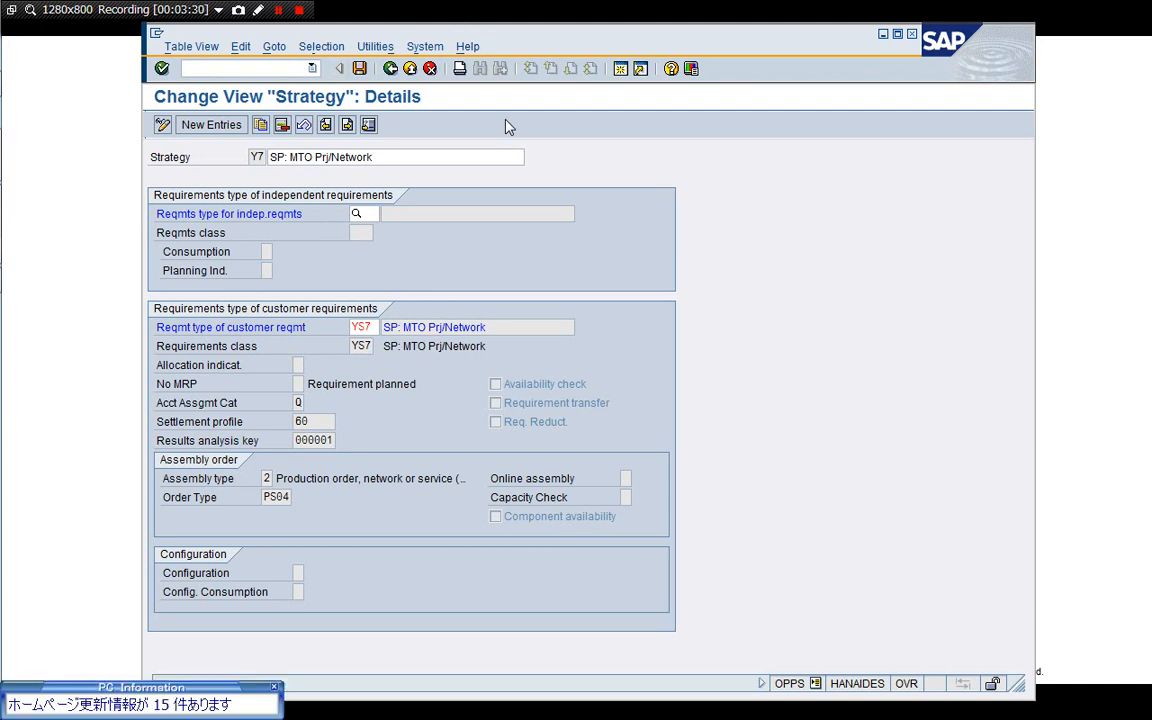
click(274, 687)
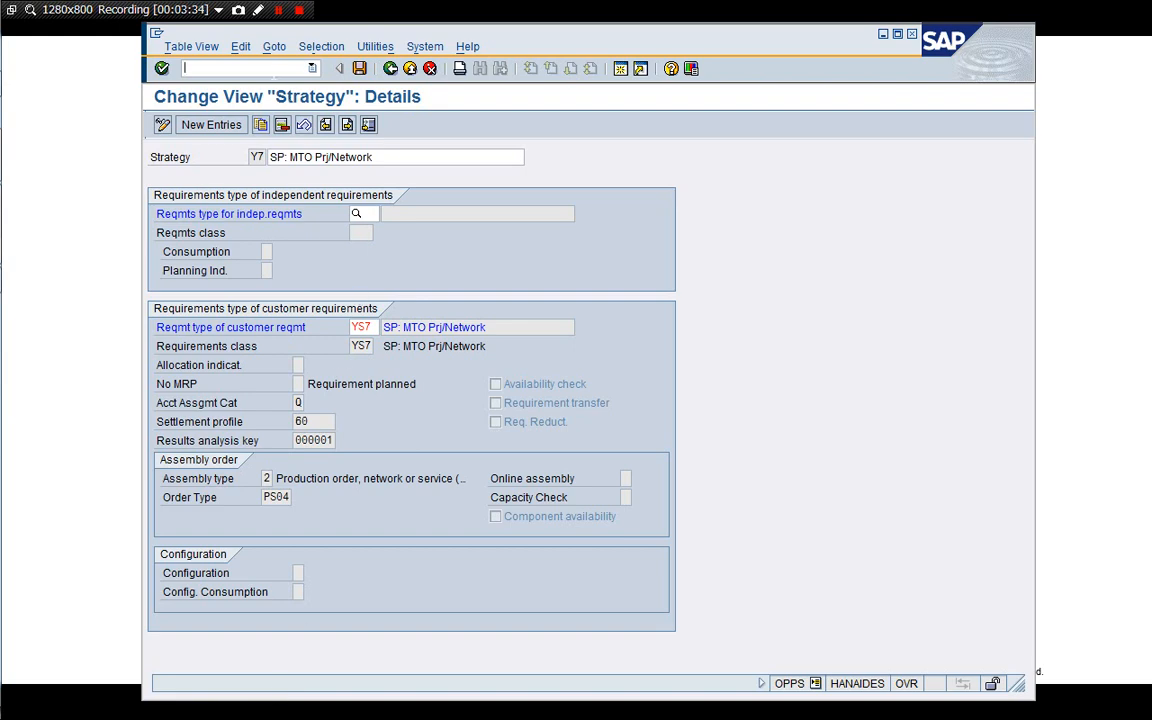
click(621, 69)
text(/)
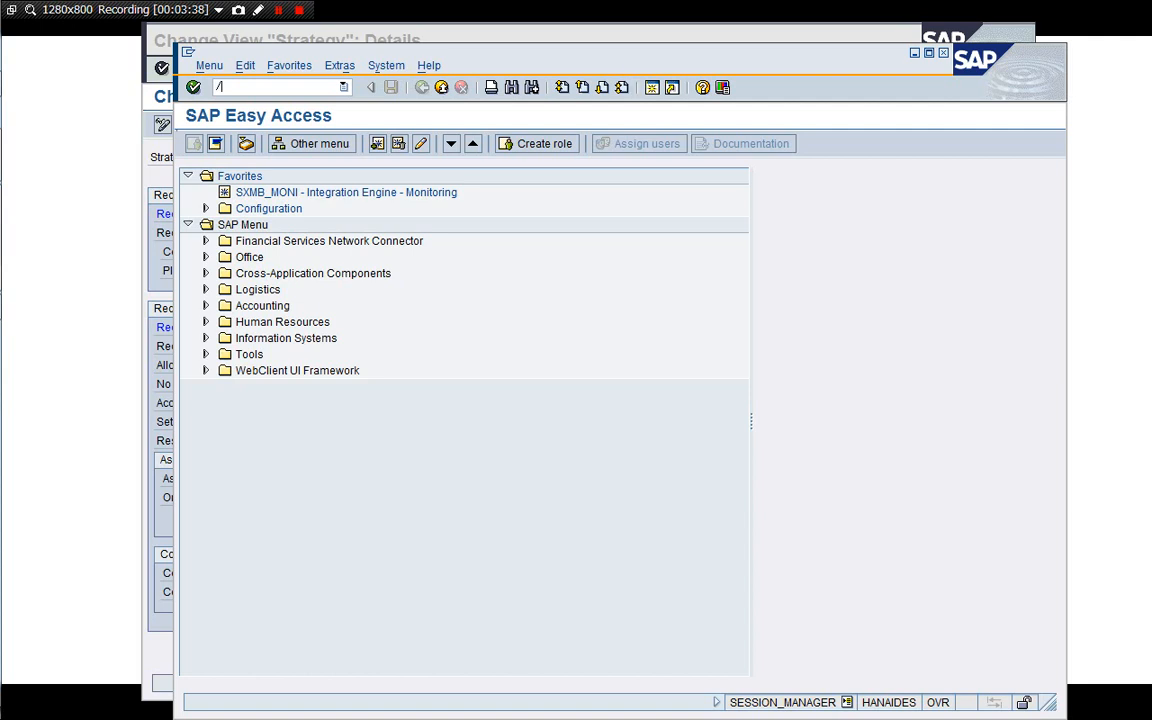
text(nOVZG)
key(Return)
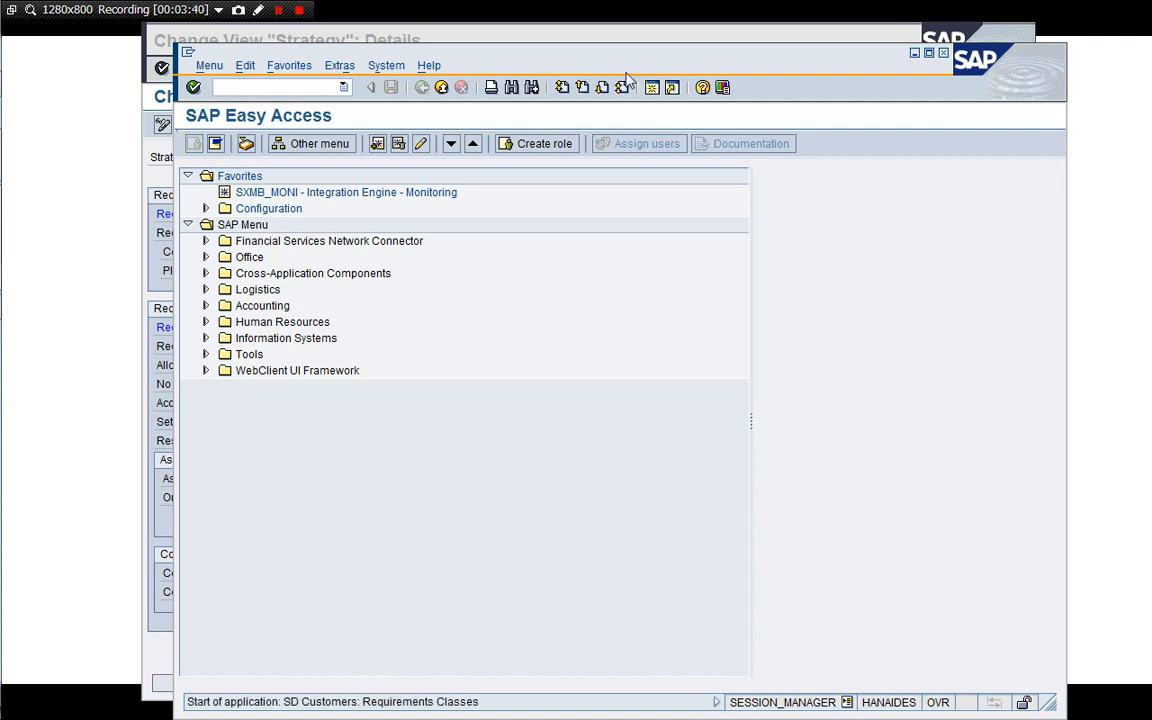
drag(609, 57, 581, 46)
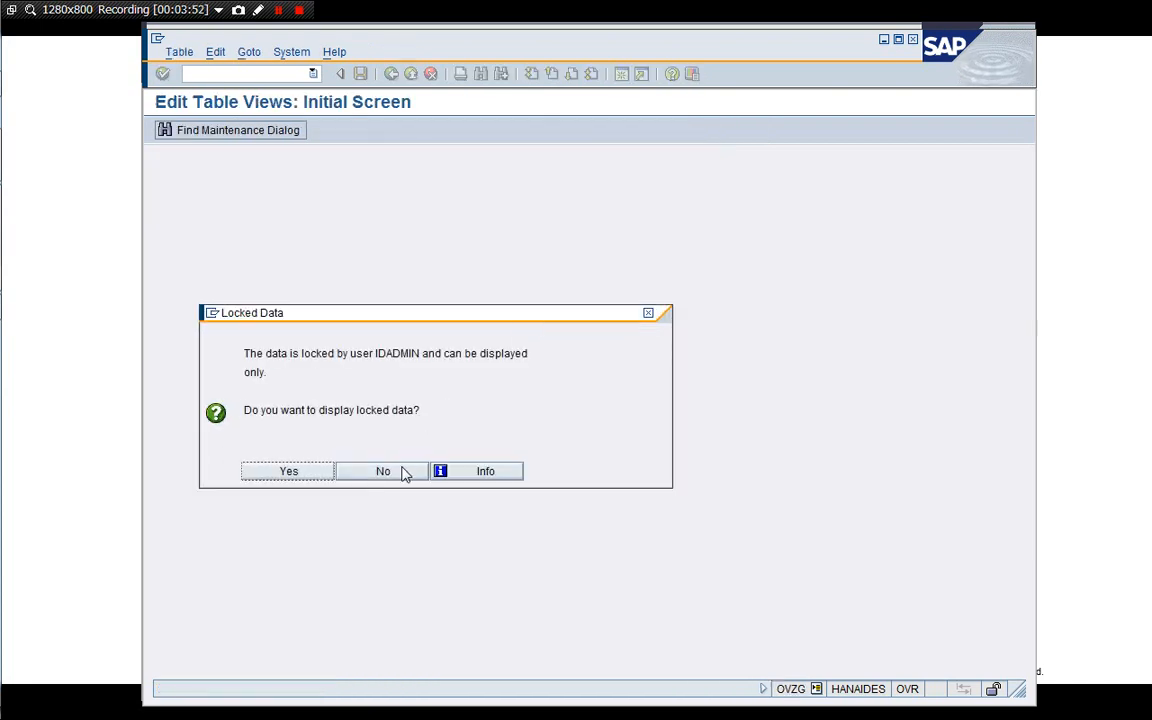
click(404, 473)
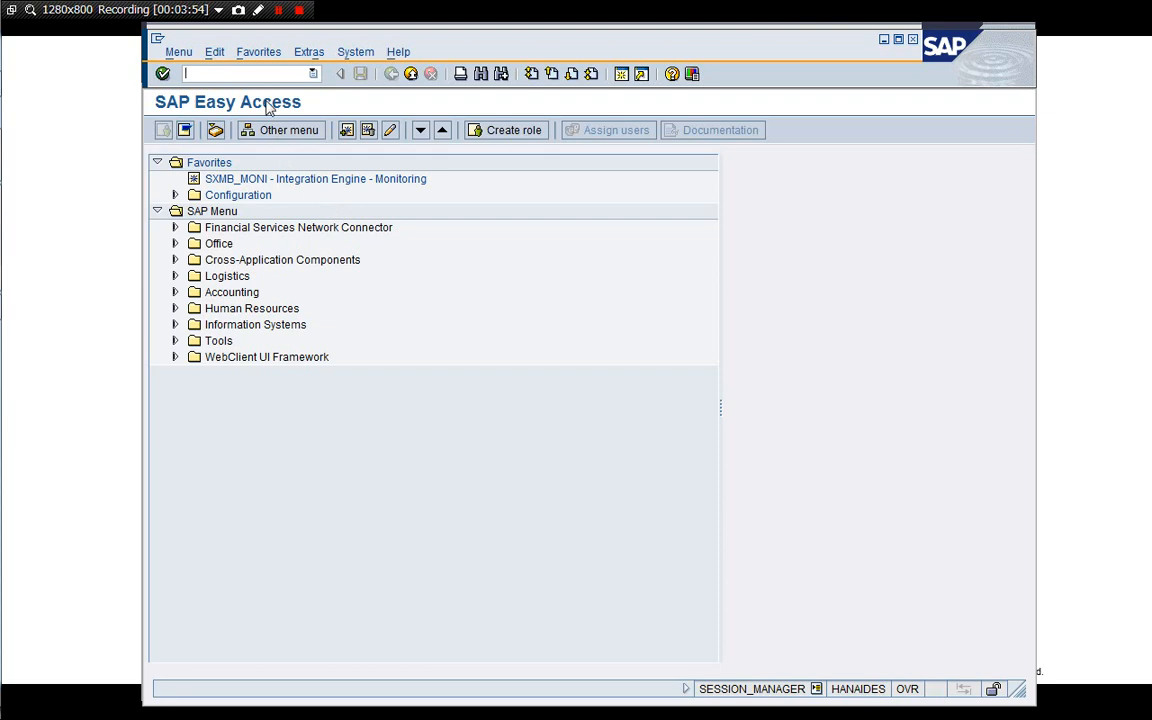
text(/i)
key(Return)
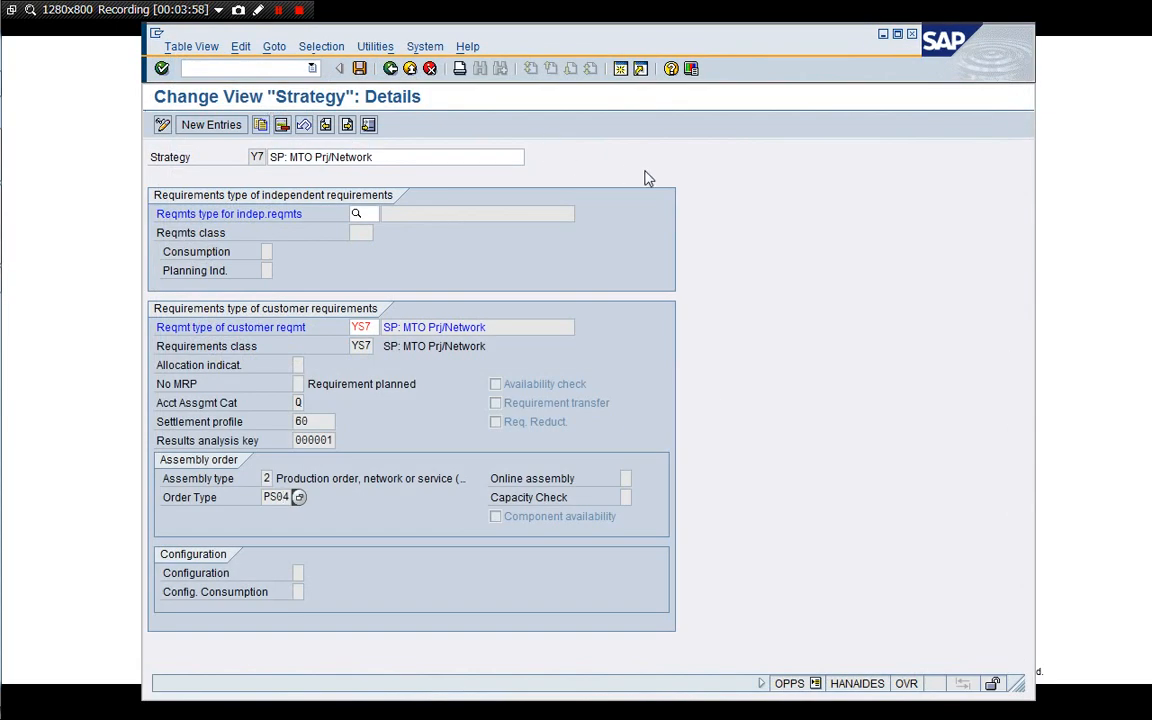
Switch to the material-to-standard-network allocation window and back to the strategy Y7 details.
key(super+Tab)
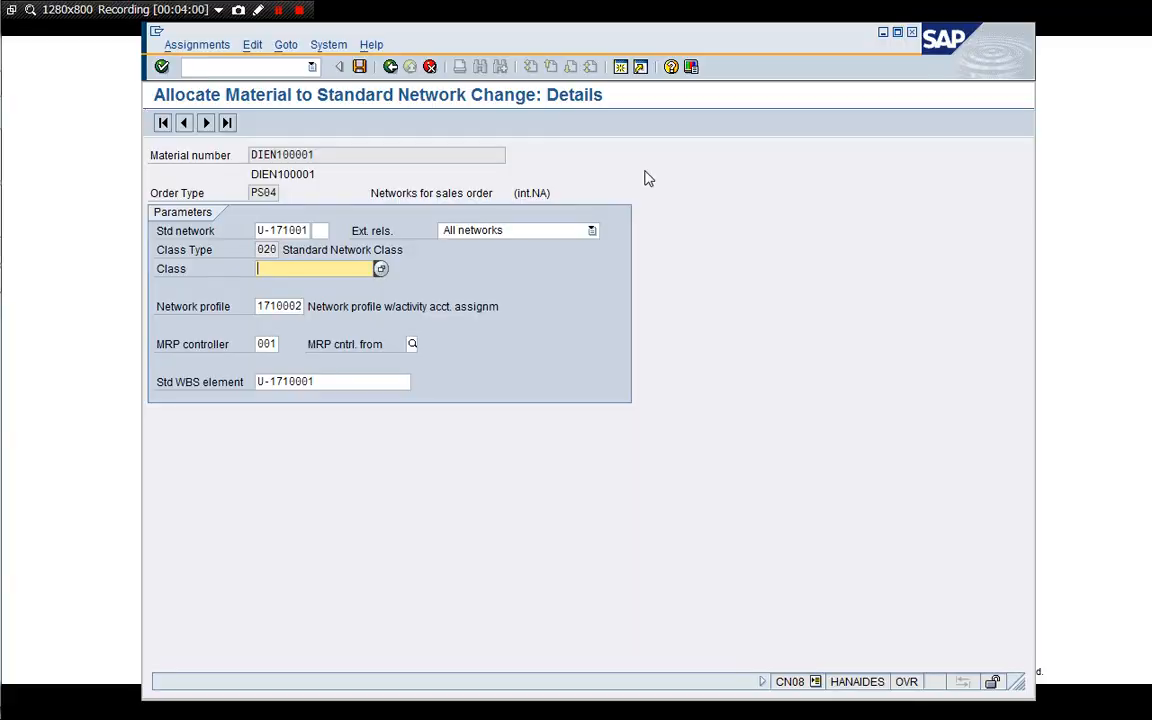
key(super+Tab)
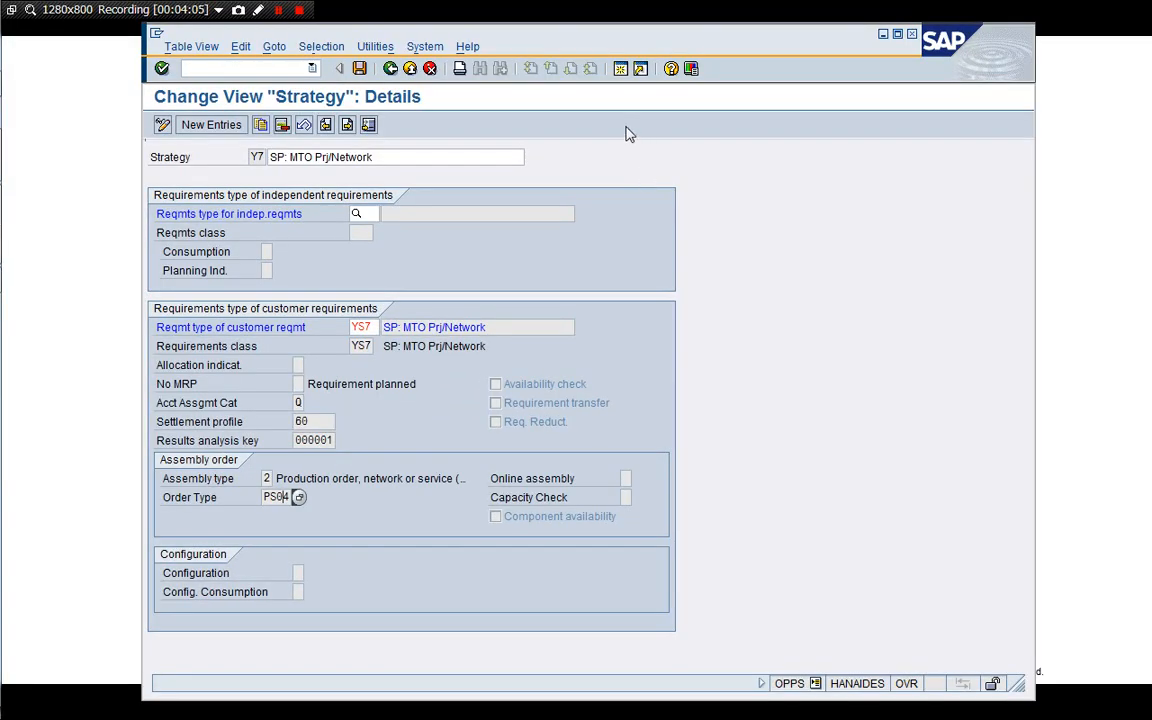
Leave strategy maintenance and open requirements class maintenance with transaction /nOVZG, choosing to display the locked data.
click(430, 68)
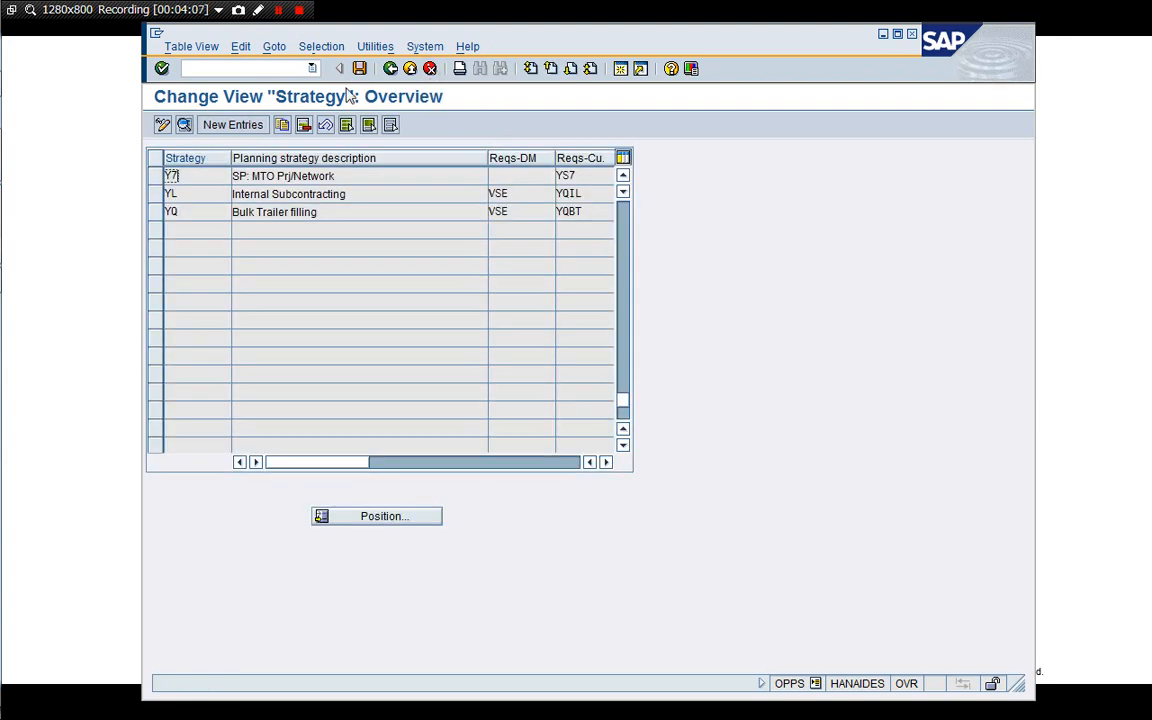
click(429, 70)
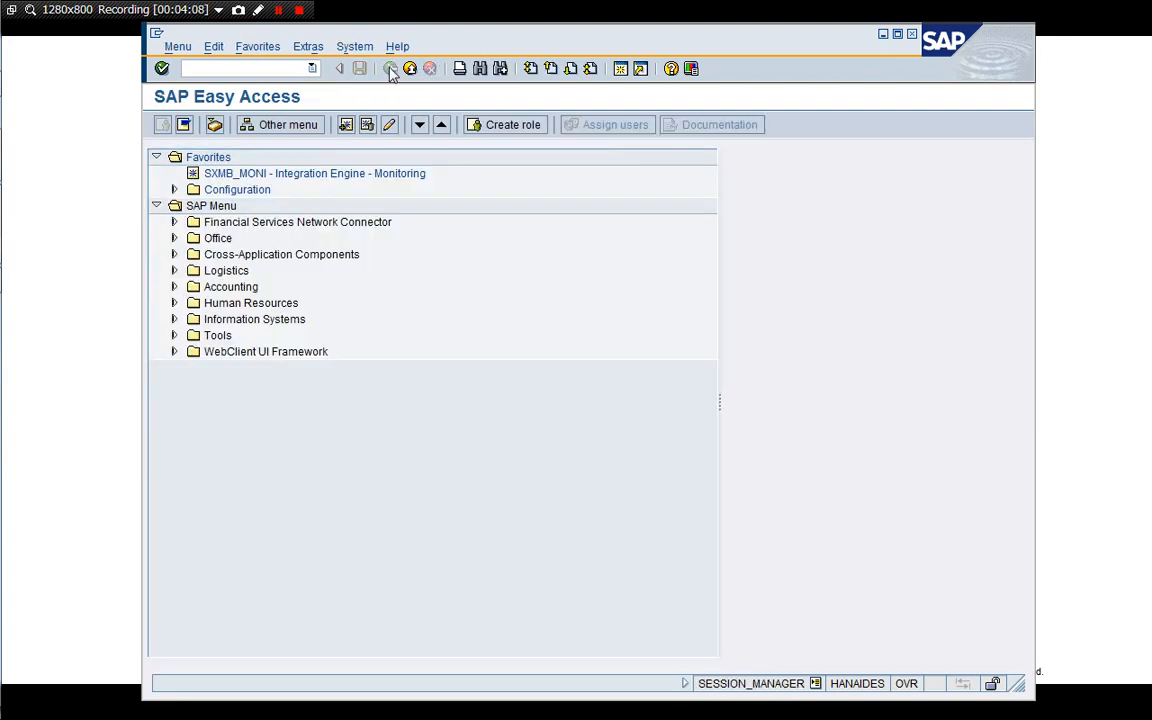
text(/n)
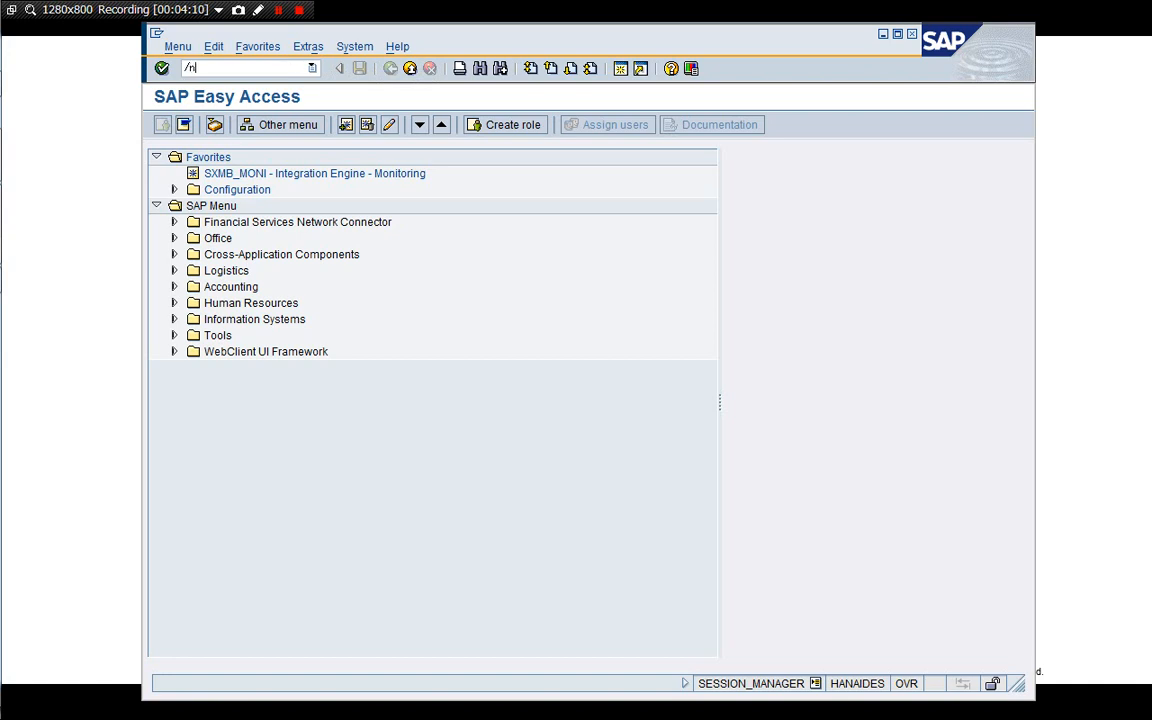
text(OVZG)
key(Return)
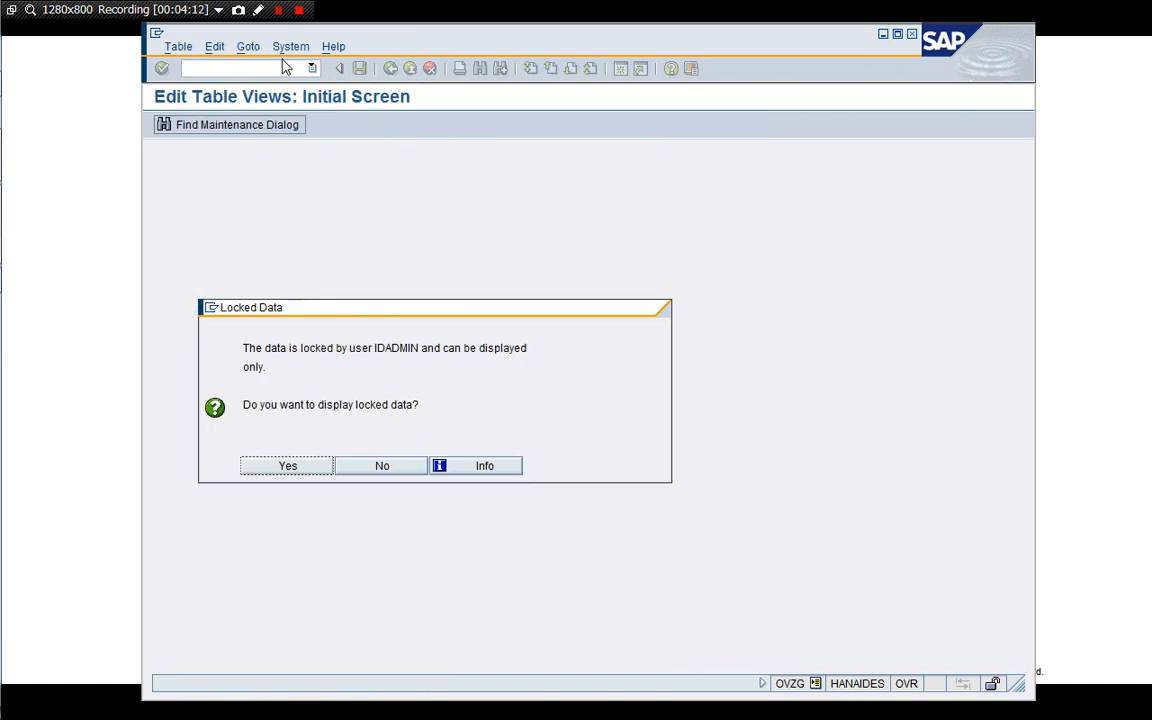
click(287, 466)
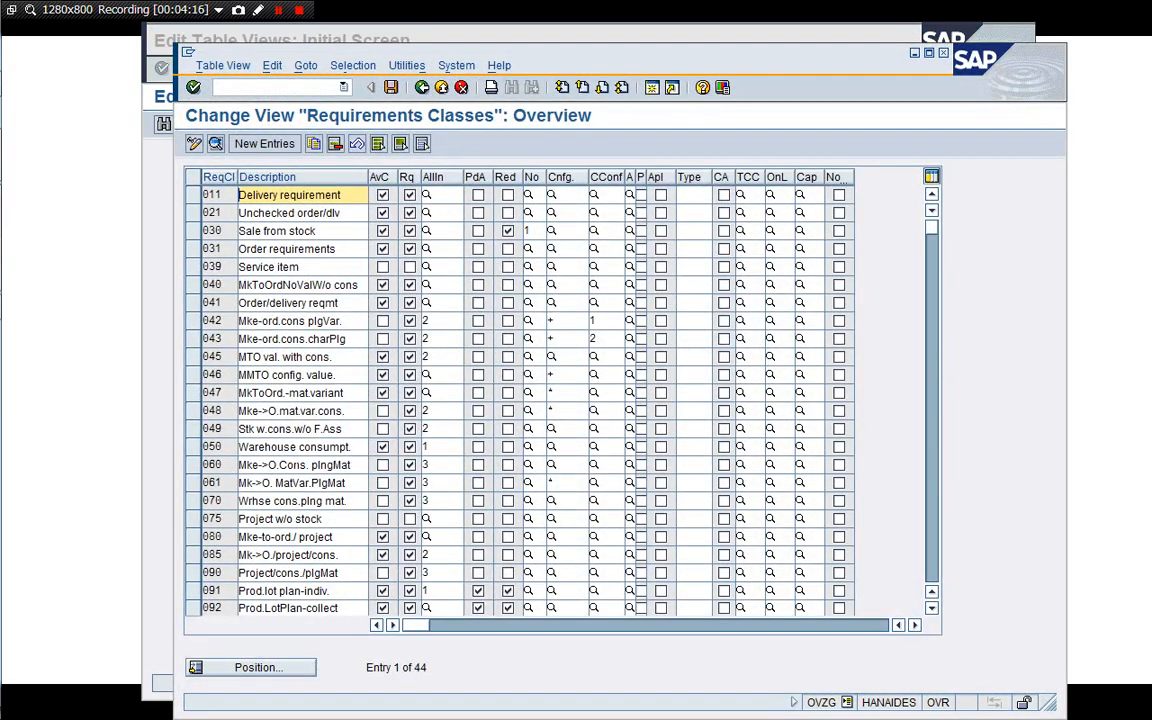
click(155, 400)
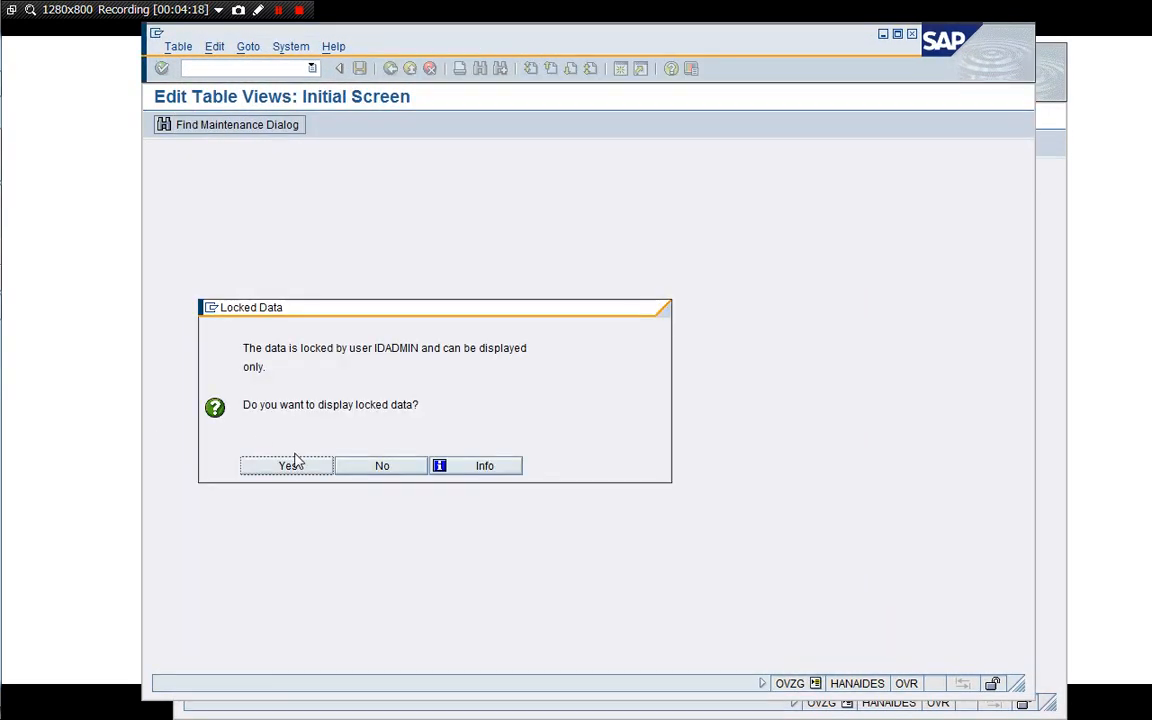
click(372, 467)
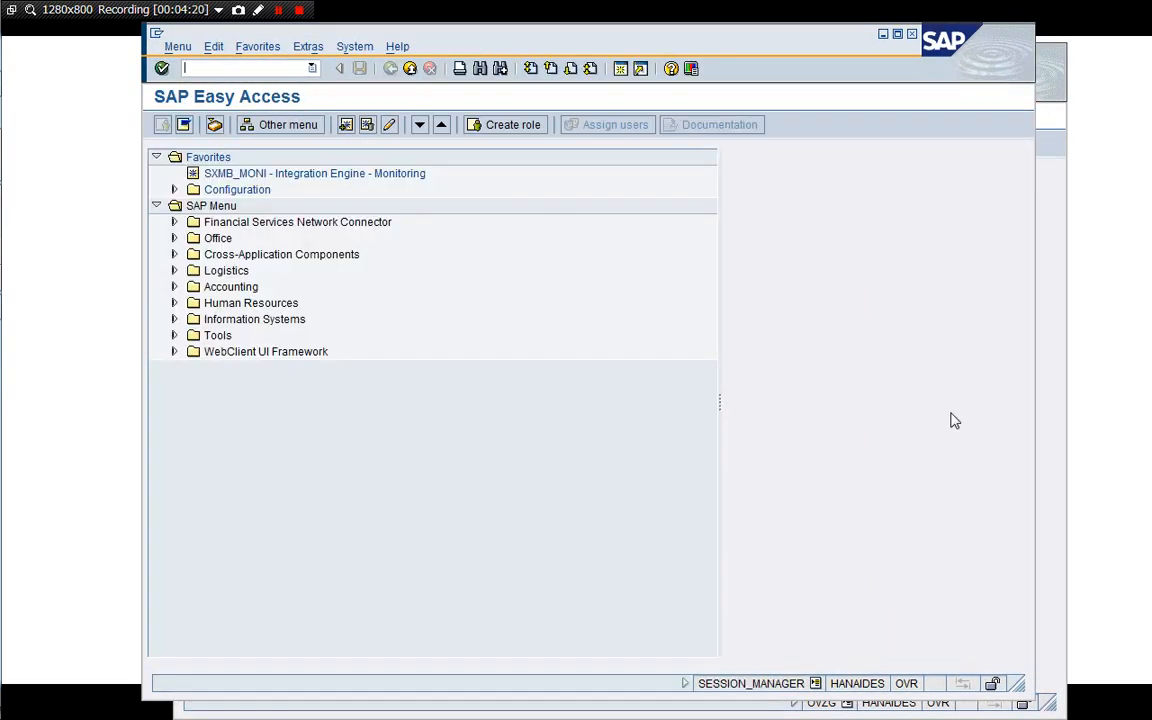
click(1047, 434)
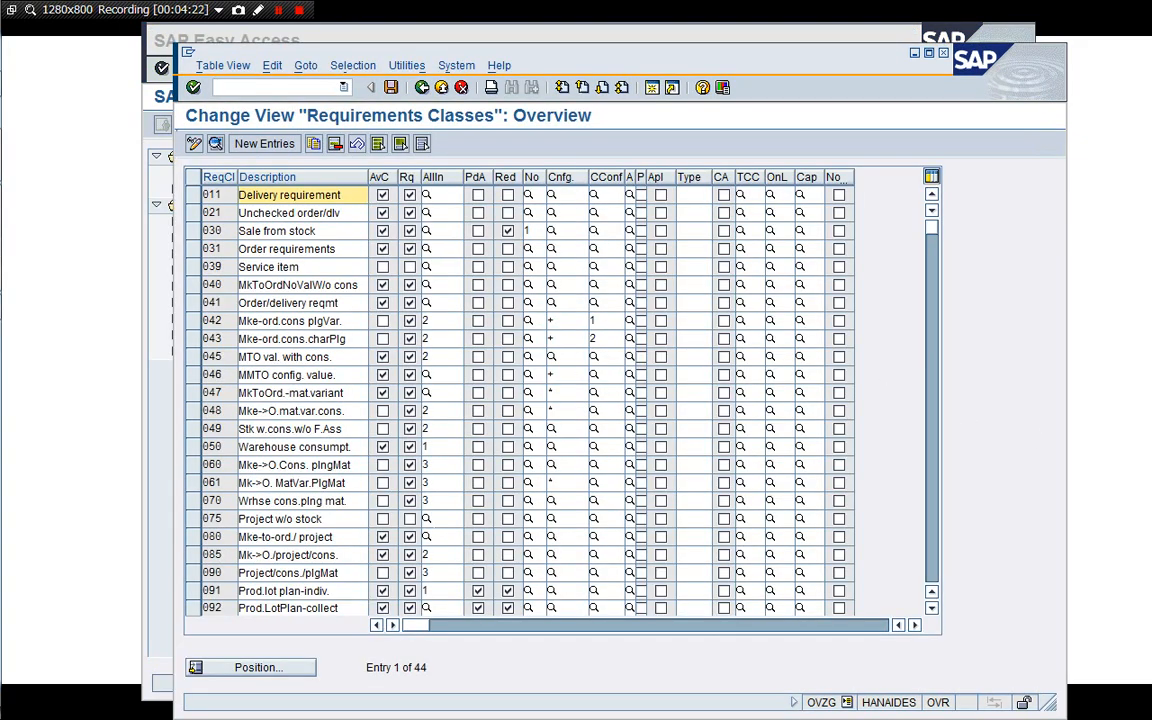
Open requirements class YS7 details and review its assembly type options and order type, then return to the overview.
click(933, 553)
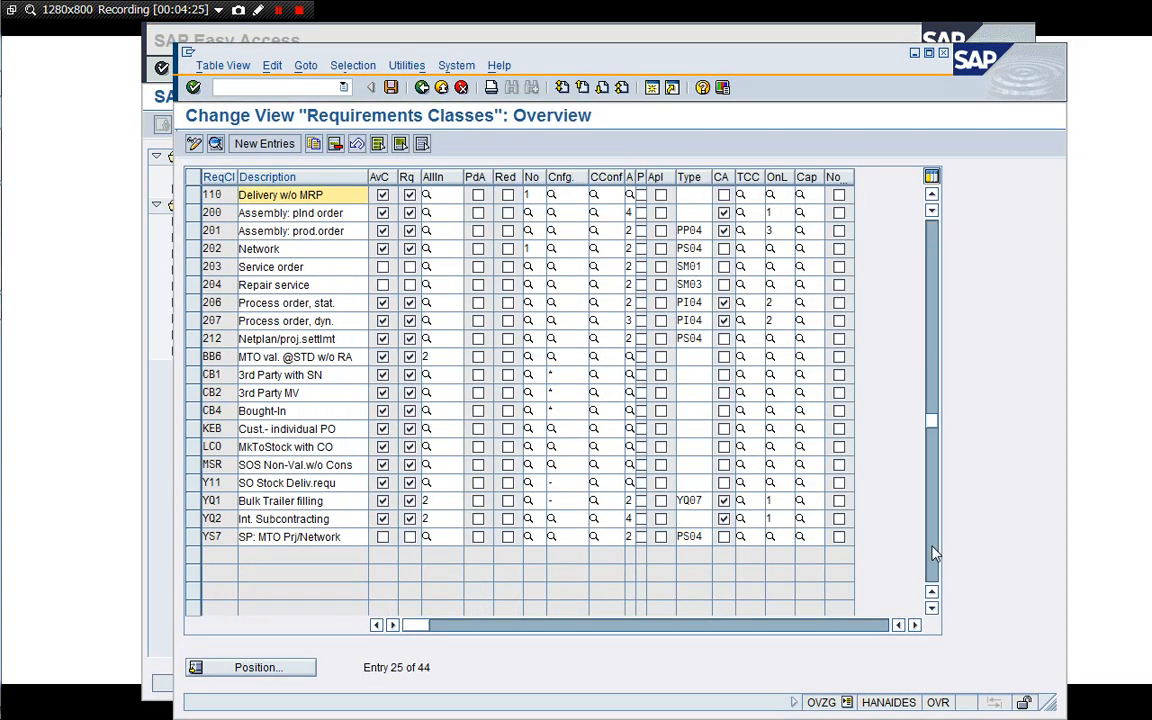
click(258, 537)
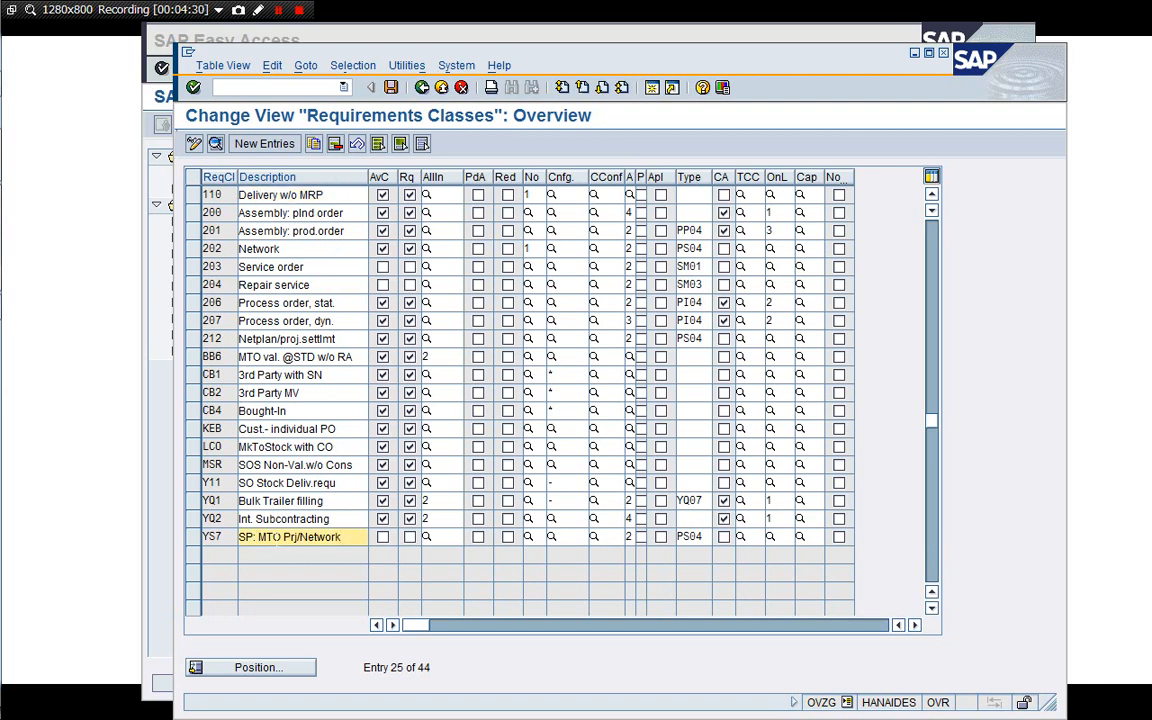
double_click(273, 537)
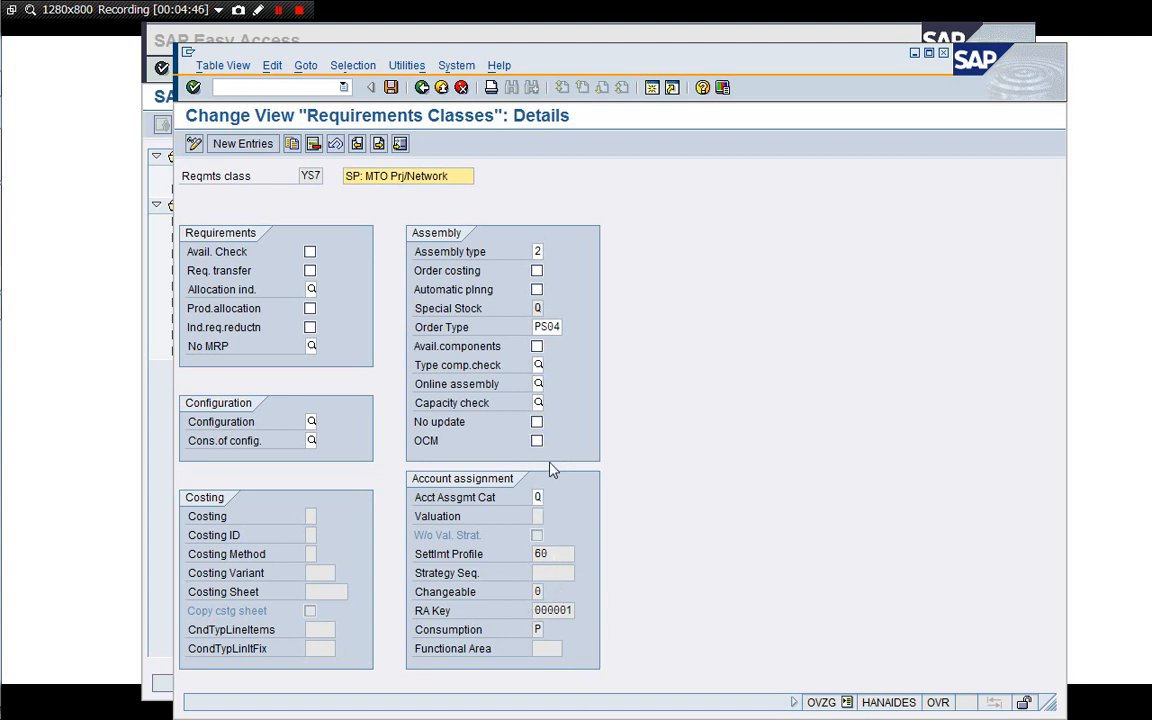
click(556, 329)
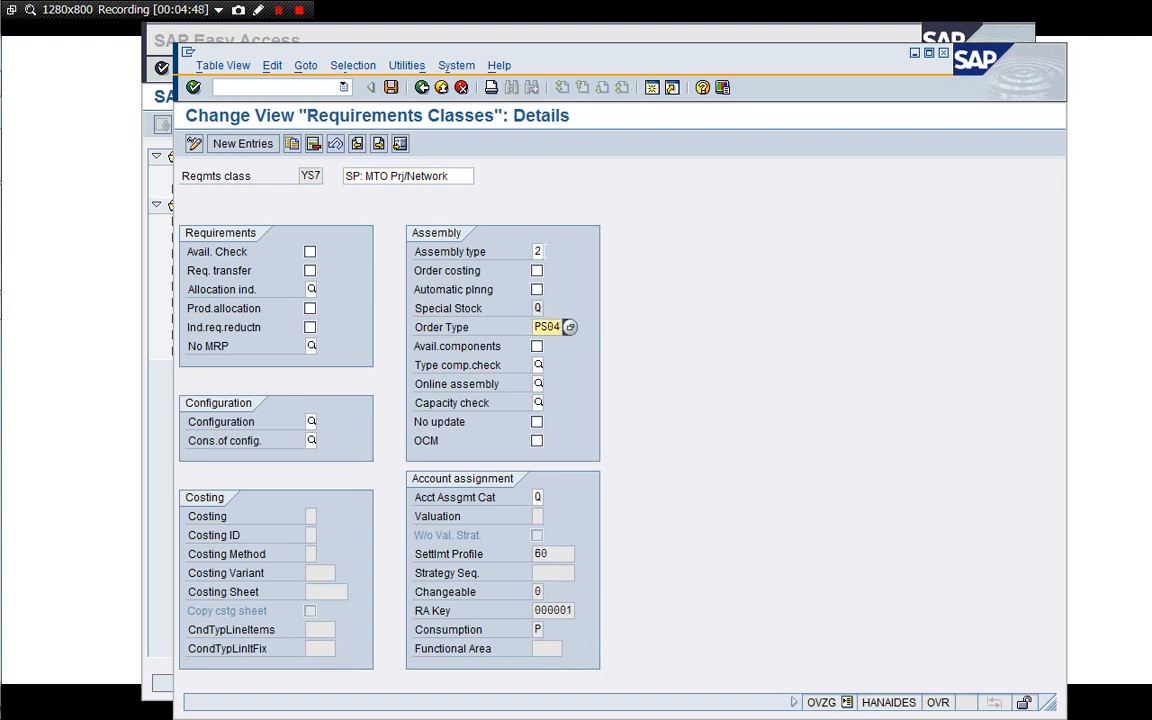
click(537, 251)
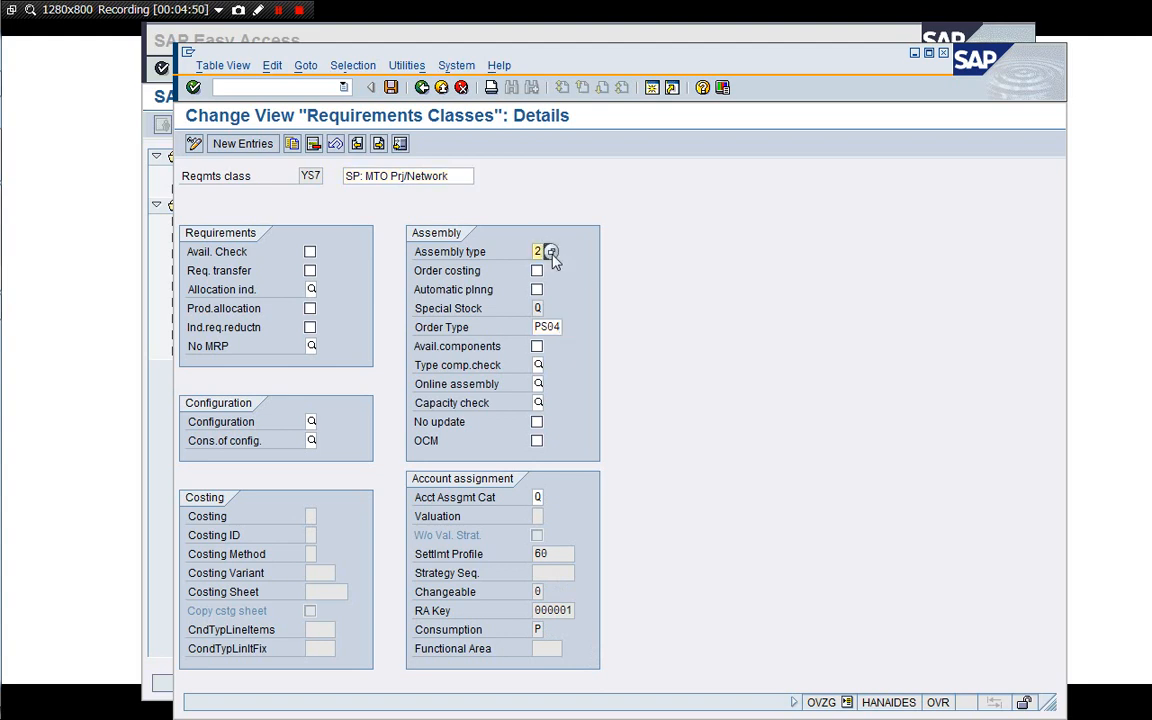
click(550, 251)
click(267, 265)
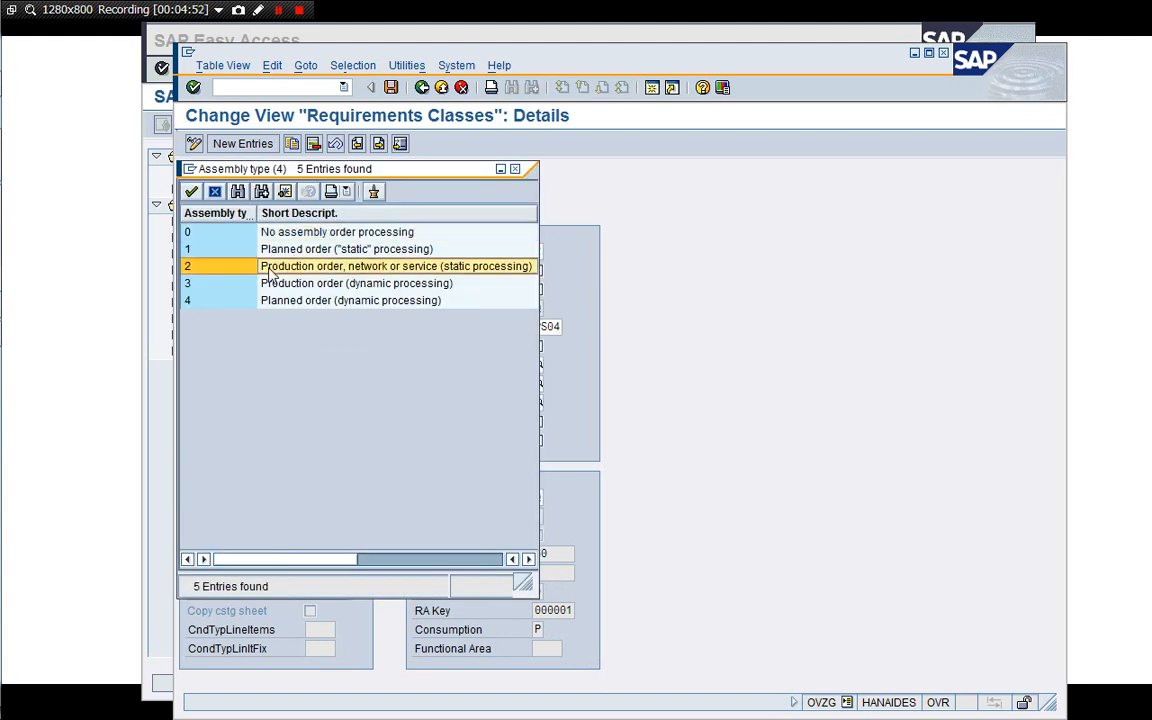
click(191, 191)
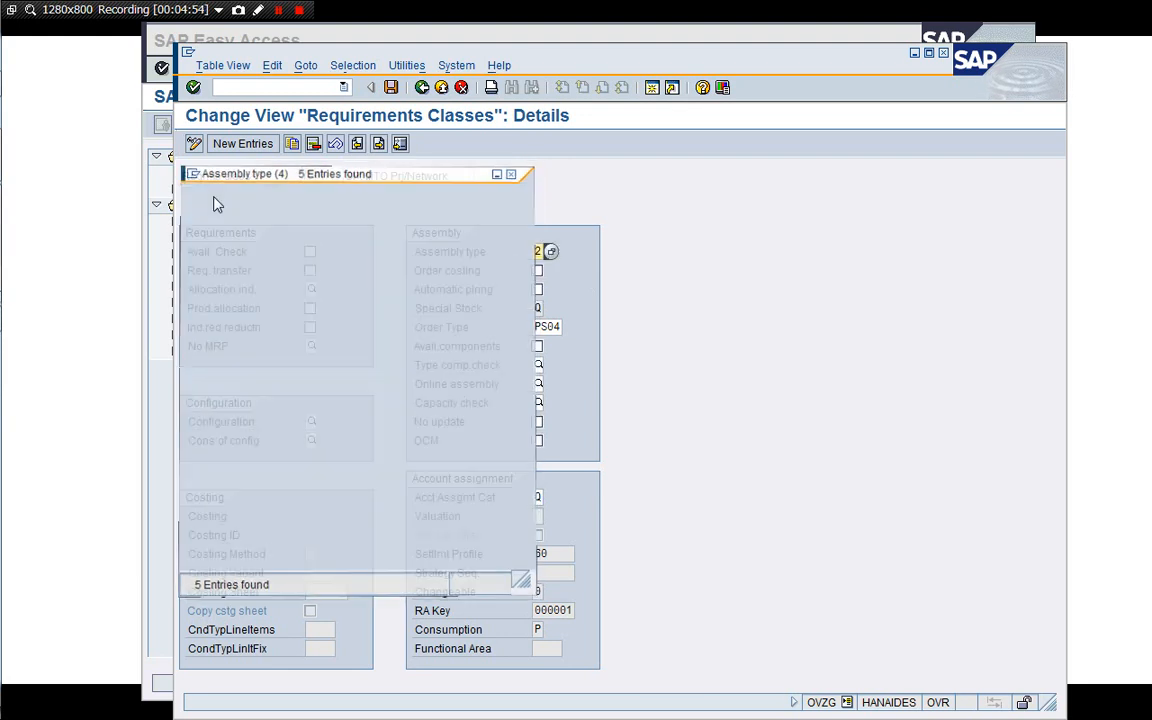
click(548, 327)
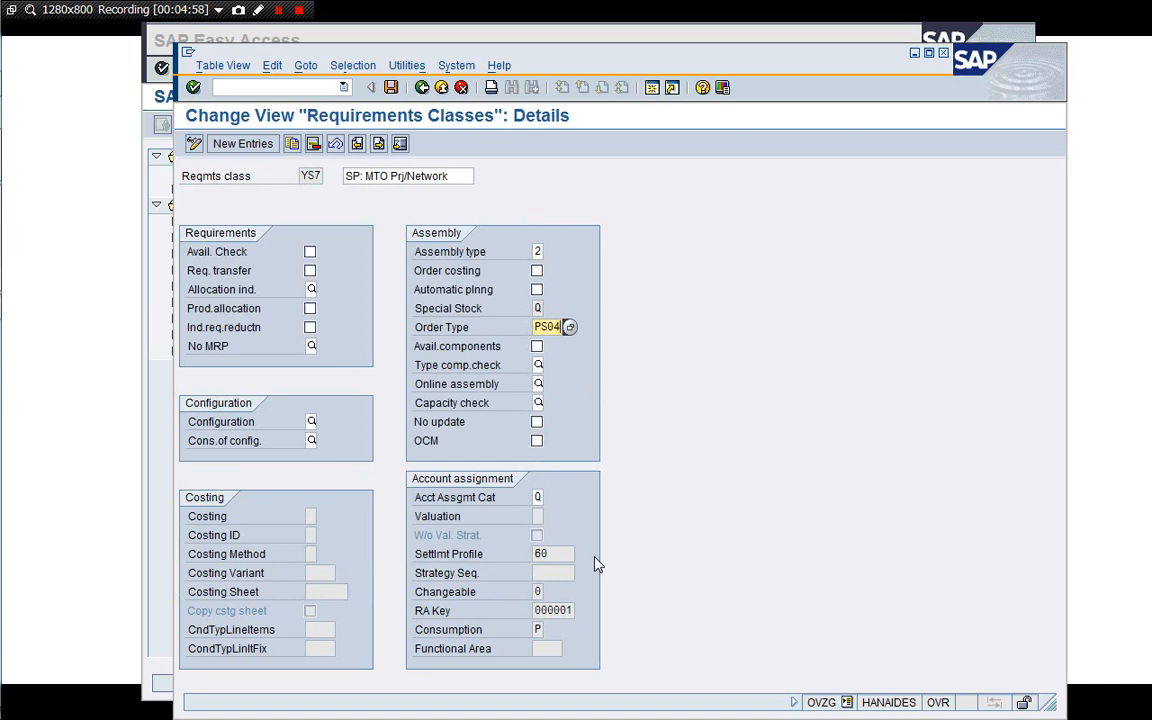
click(462, 88)
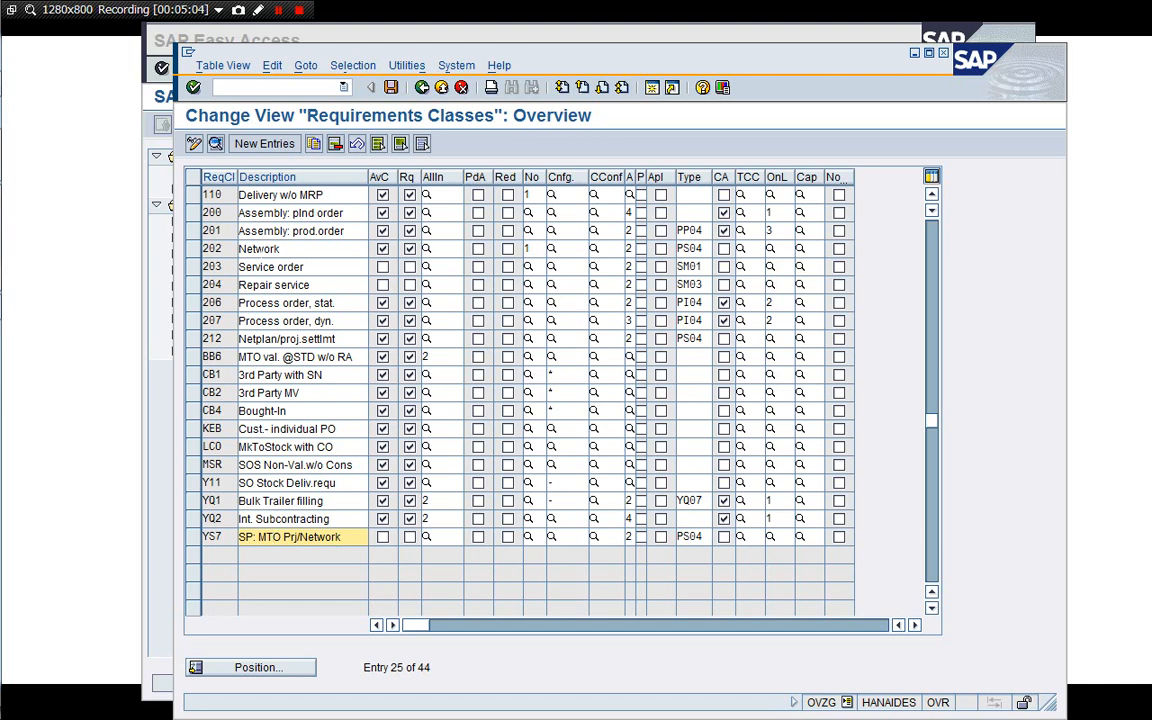
Open the details of requirements class 203 Service order to compare its assembly settings, then return to the overview.
click(221, 250)
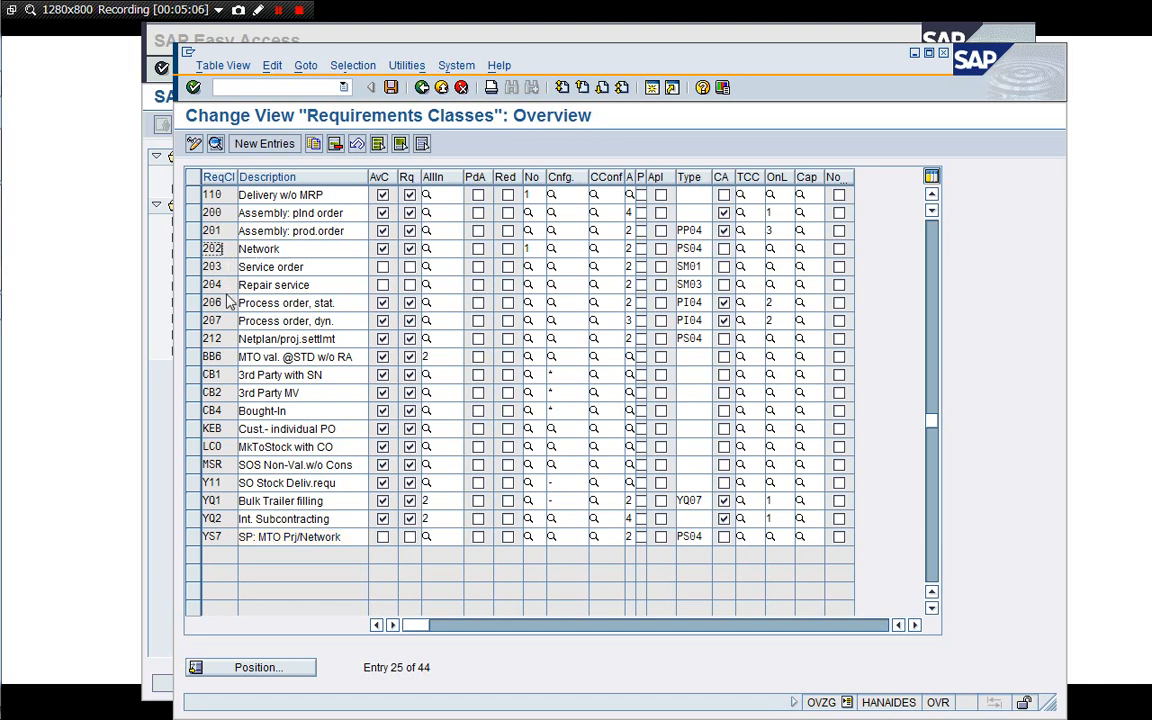
click(222, 339)
double_click(275, 267)
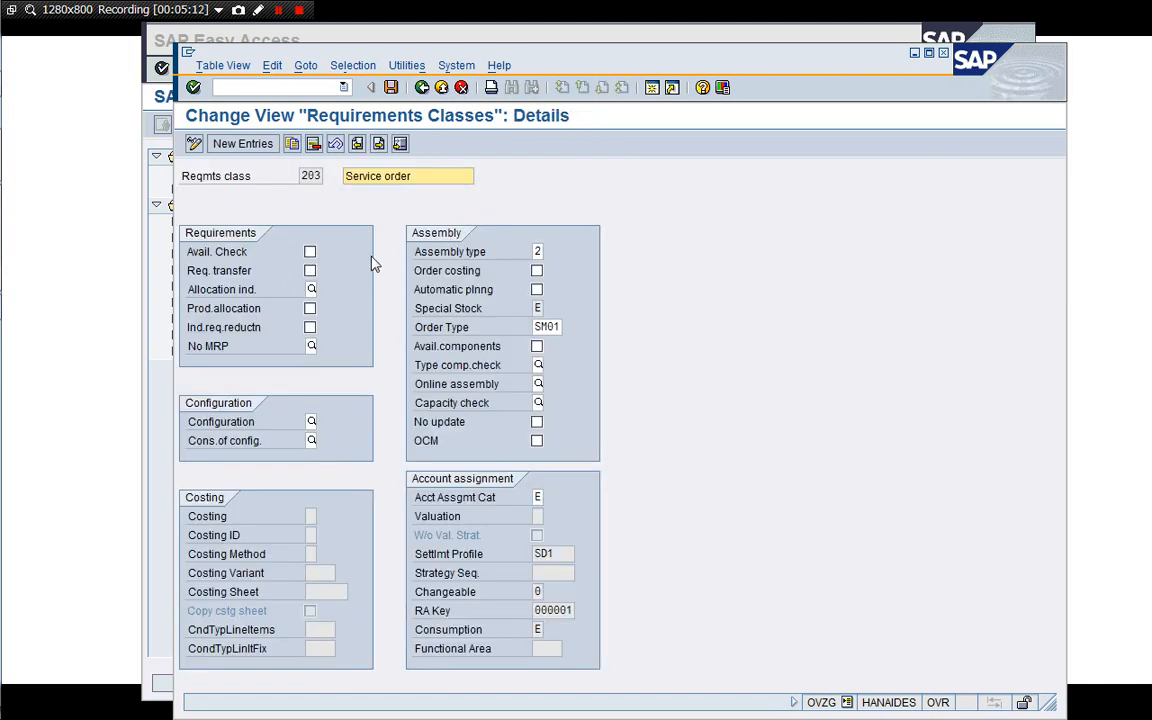
click(357, 146)
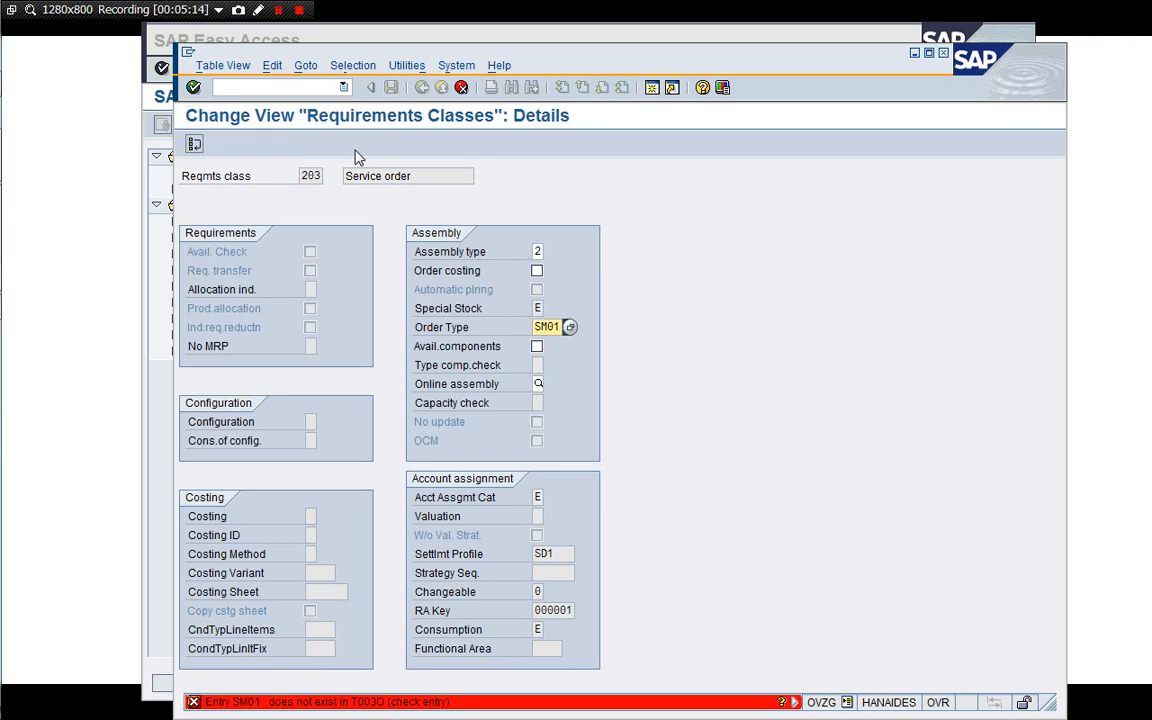
click(421, 87)
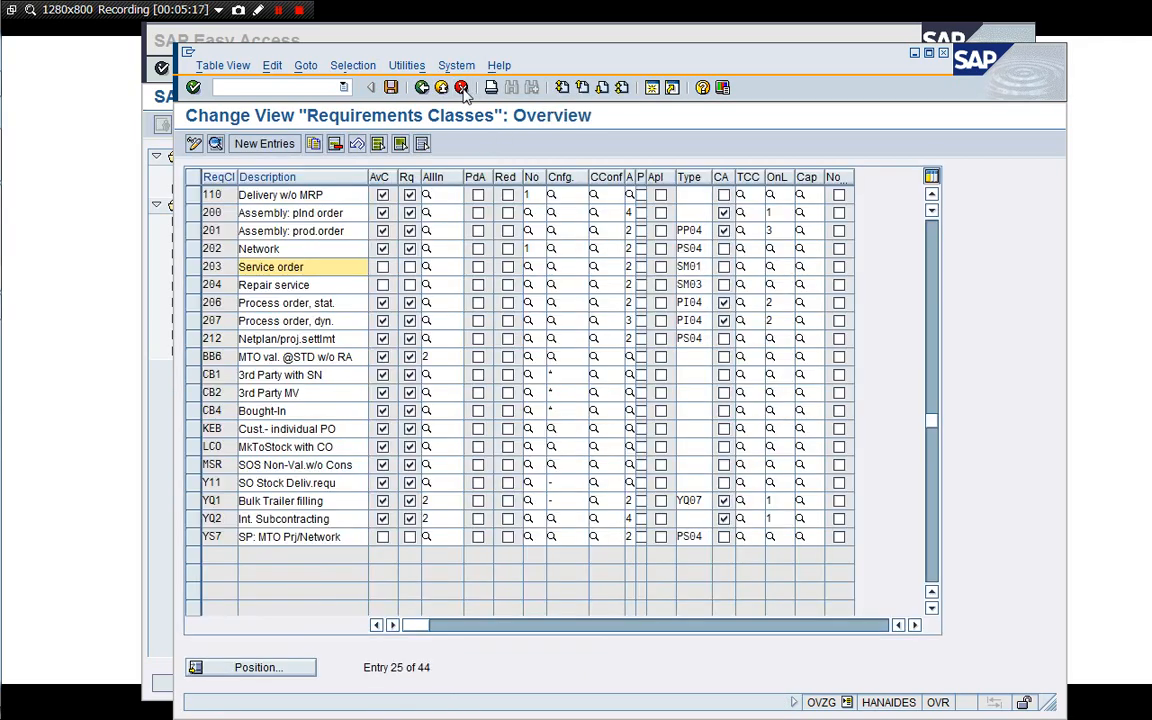
Open the details of requirements classes 202 Network and 212 Netplan/proj.settlmt in turn, returning to the overview after each.
double_click(252, 248)
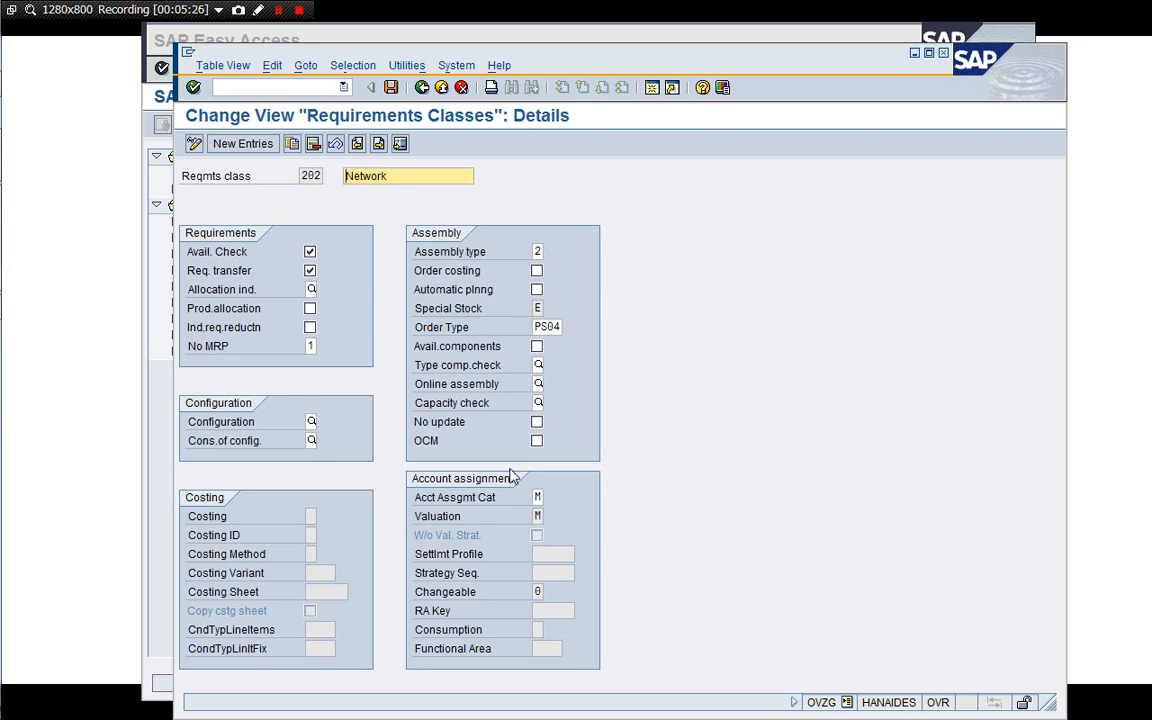
click(461, 88)
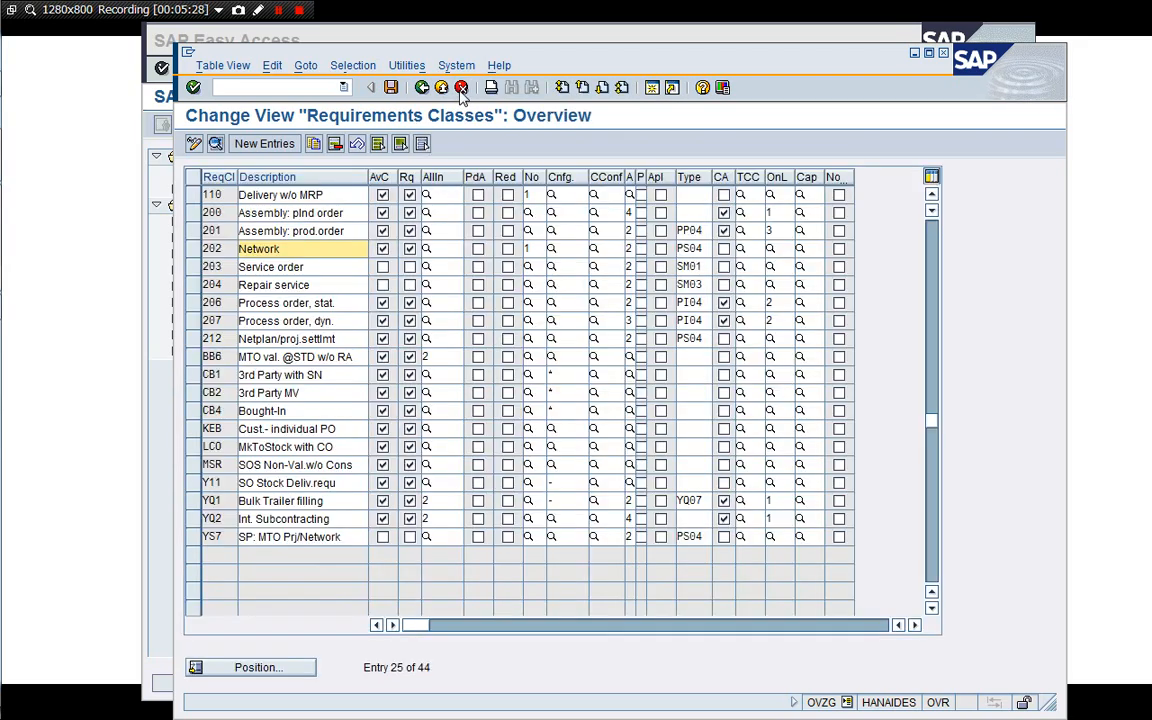
double_click(282, 338)
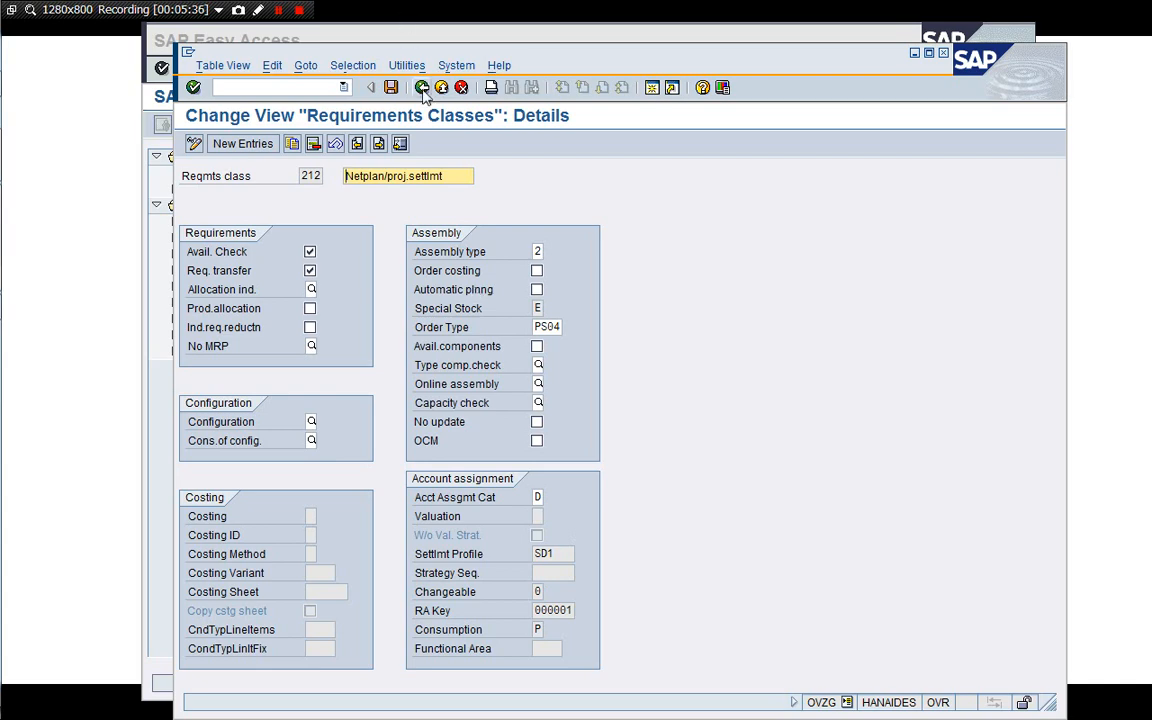
click(461, 87)
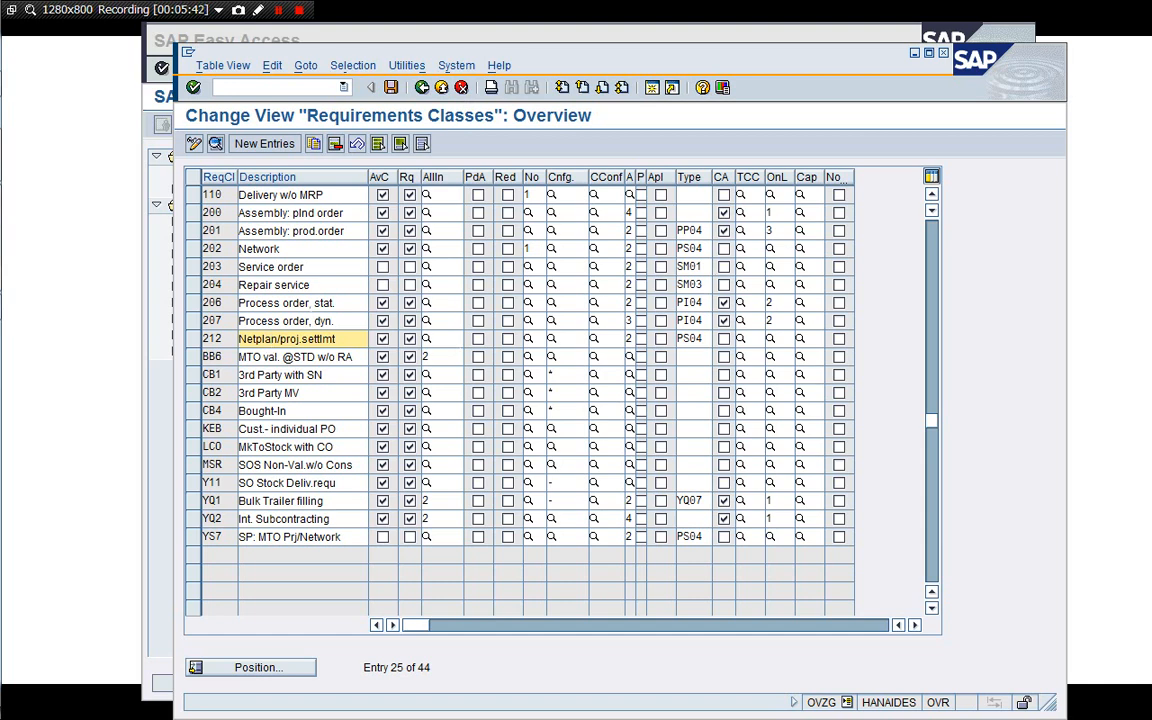
Exit requirements class maintenance and open planning strategy maintenance with transaction /nOPPS.
click(424, 87)
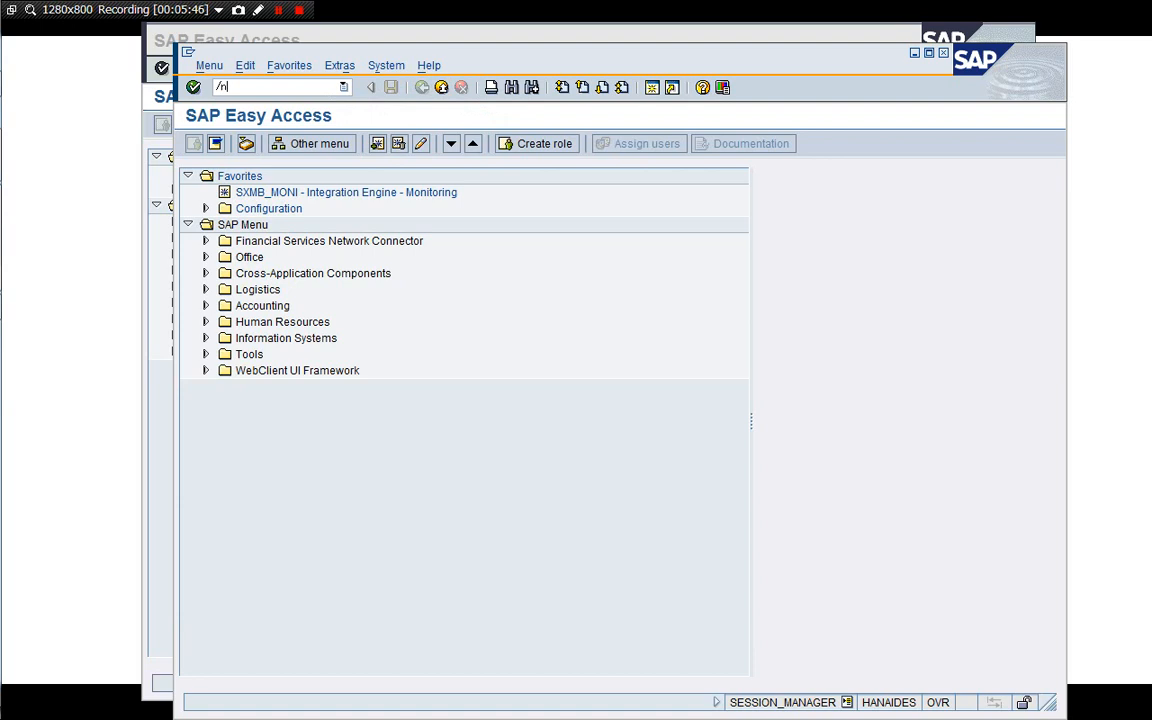
text(/nOPPS)
key(Return)
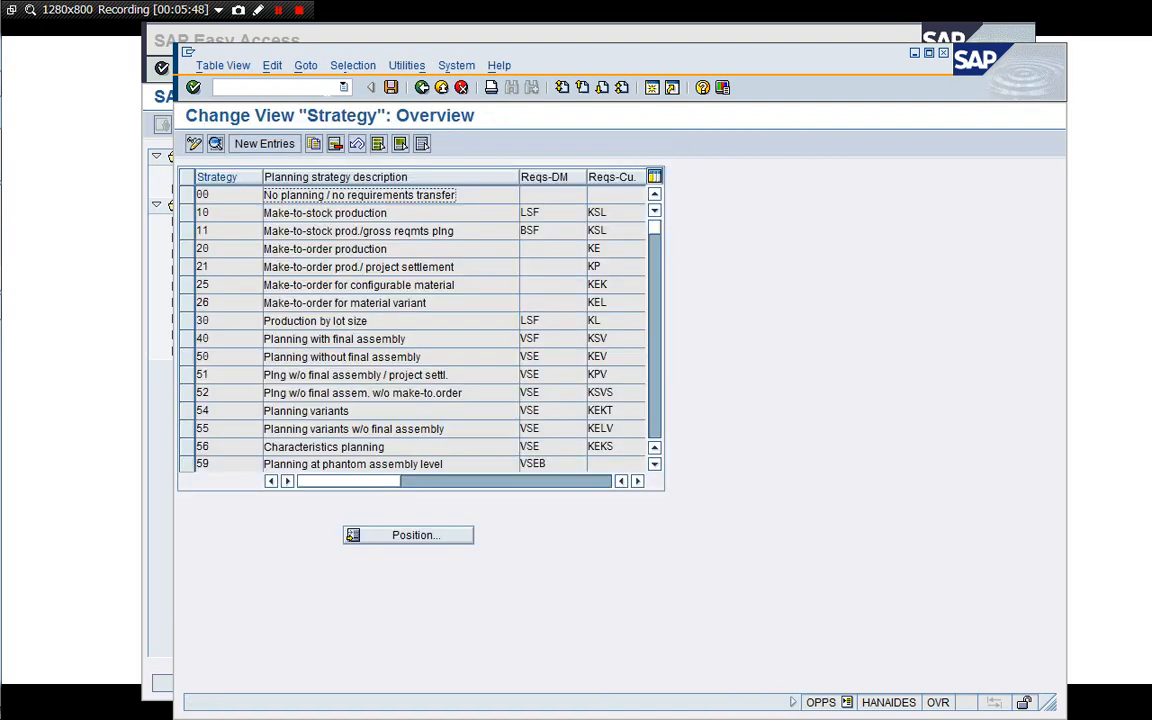
Review the details of strategy 83 Assembly processing with networks and the following strategy 85 Assembly processing with network/project.
click(652, 428)
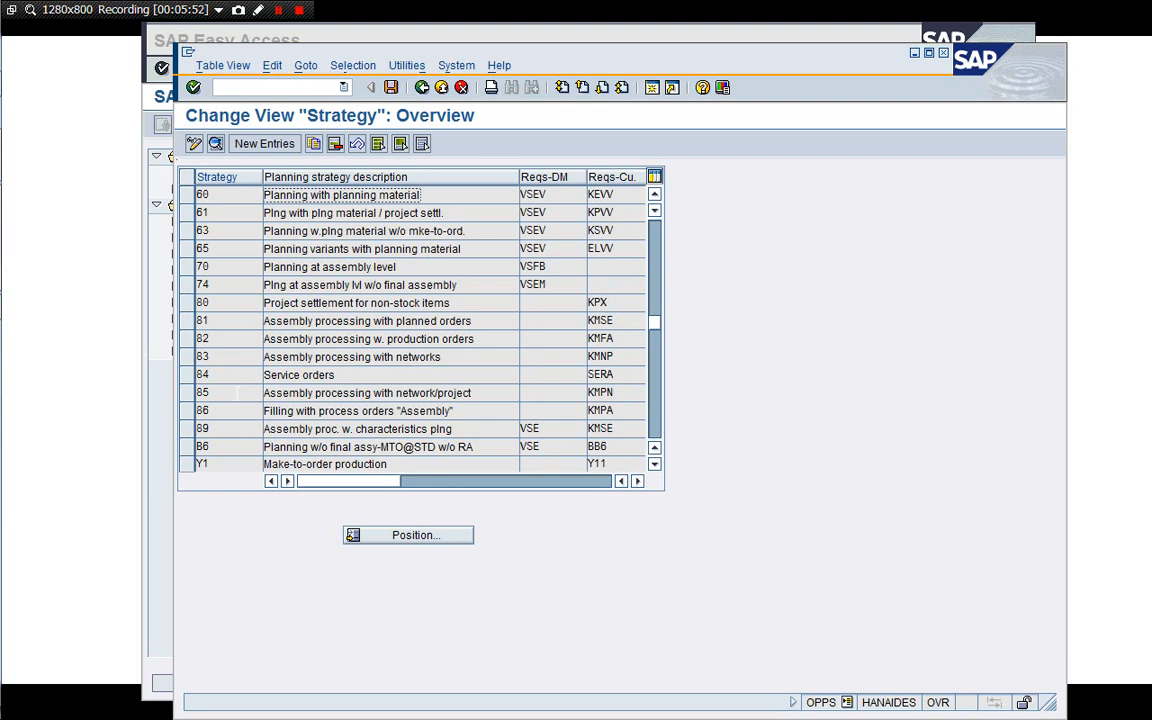
click(230, 357)
click(226, 393)
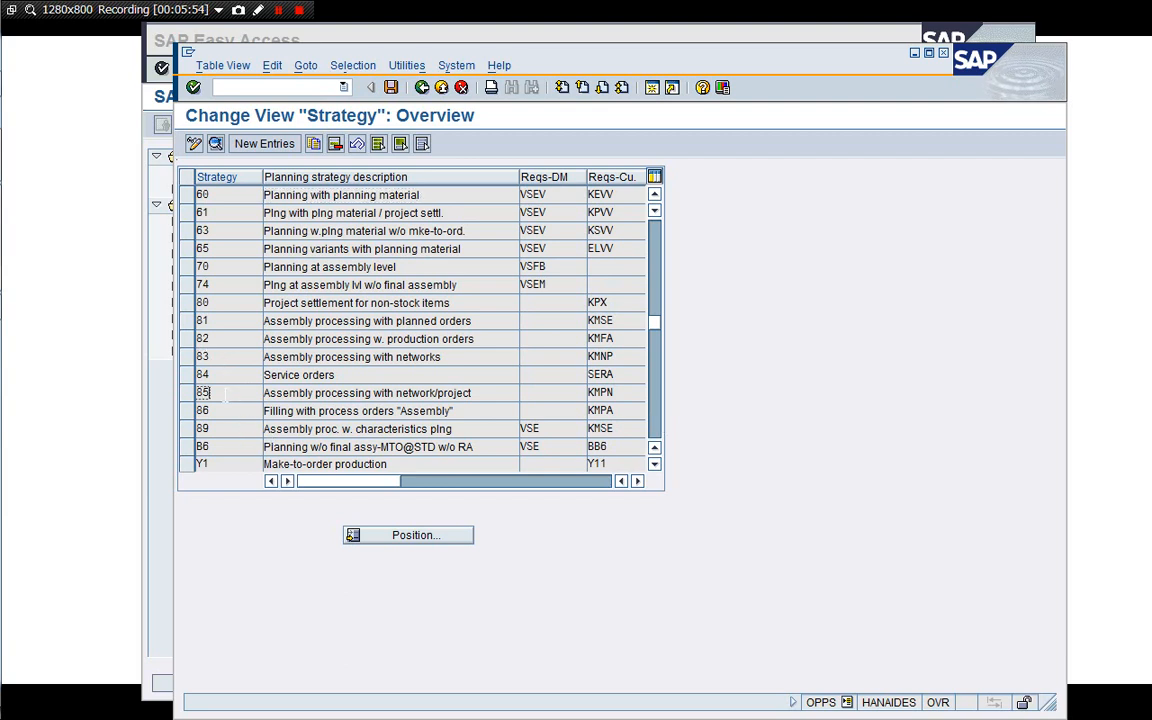
double_click(200, 354)
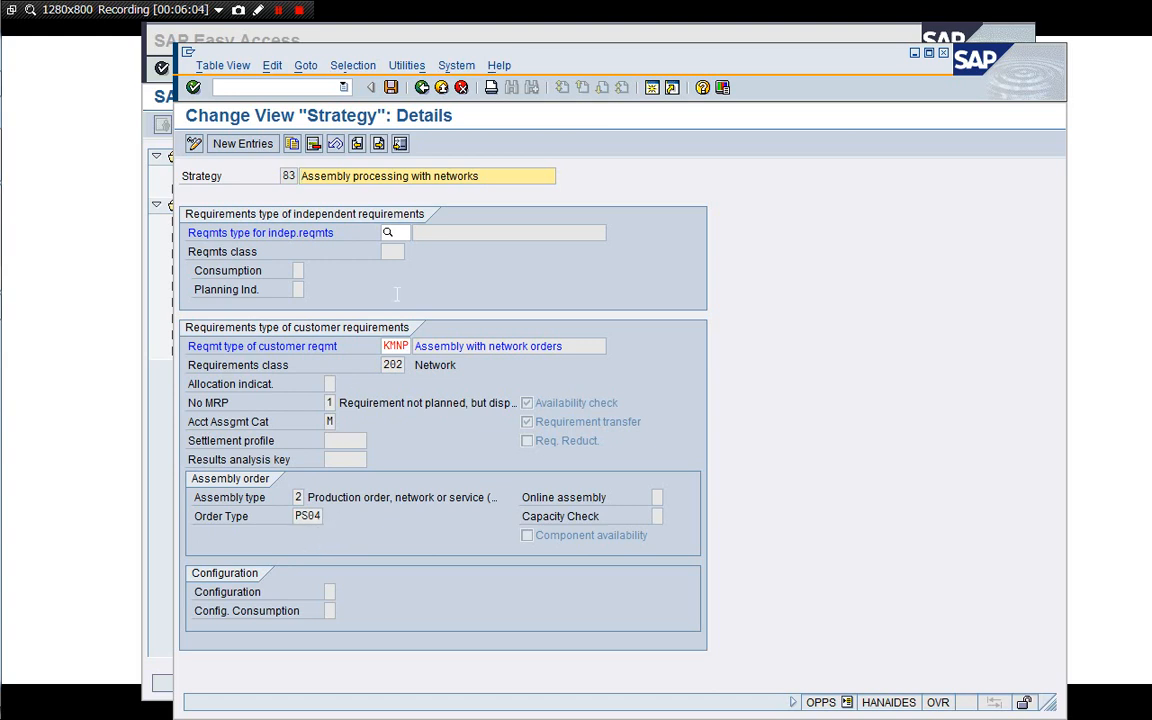
click(380, 144)
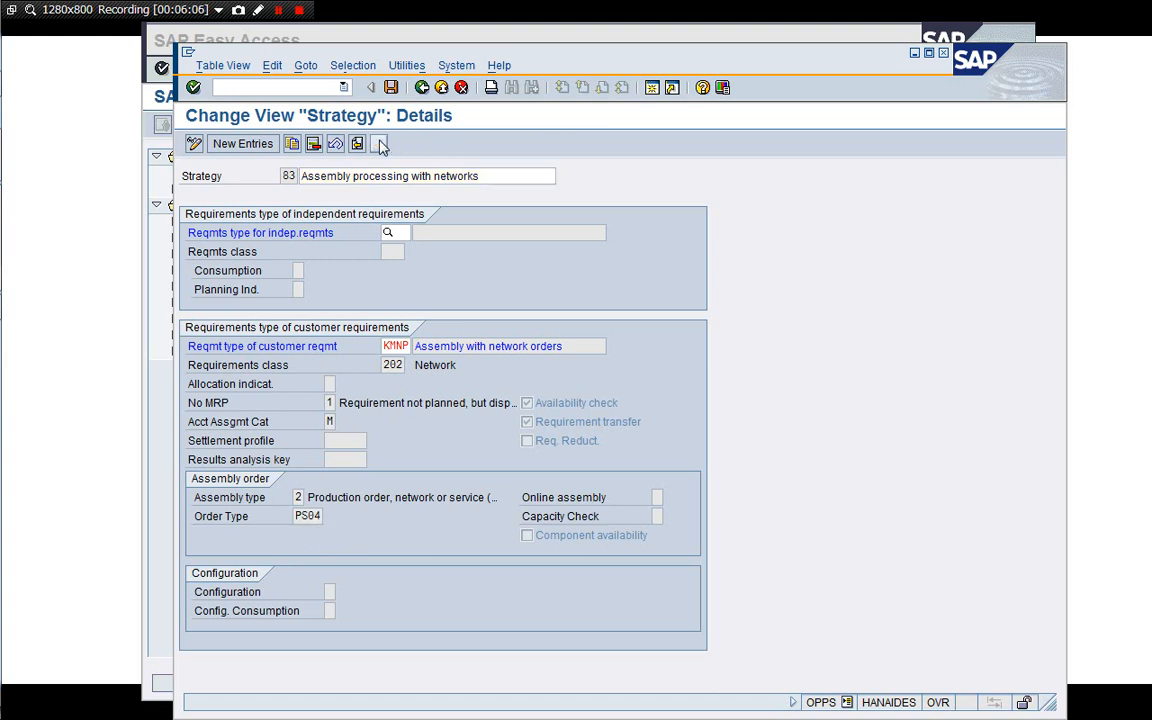
click(380, 144)
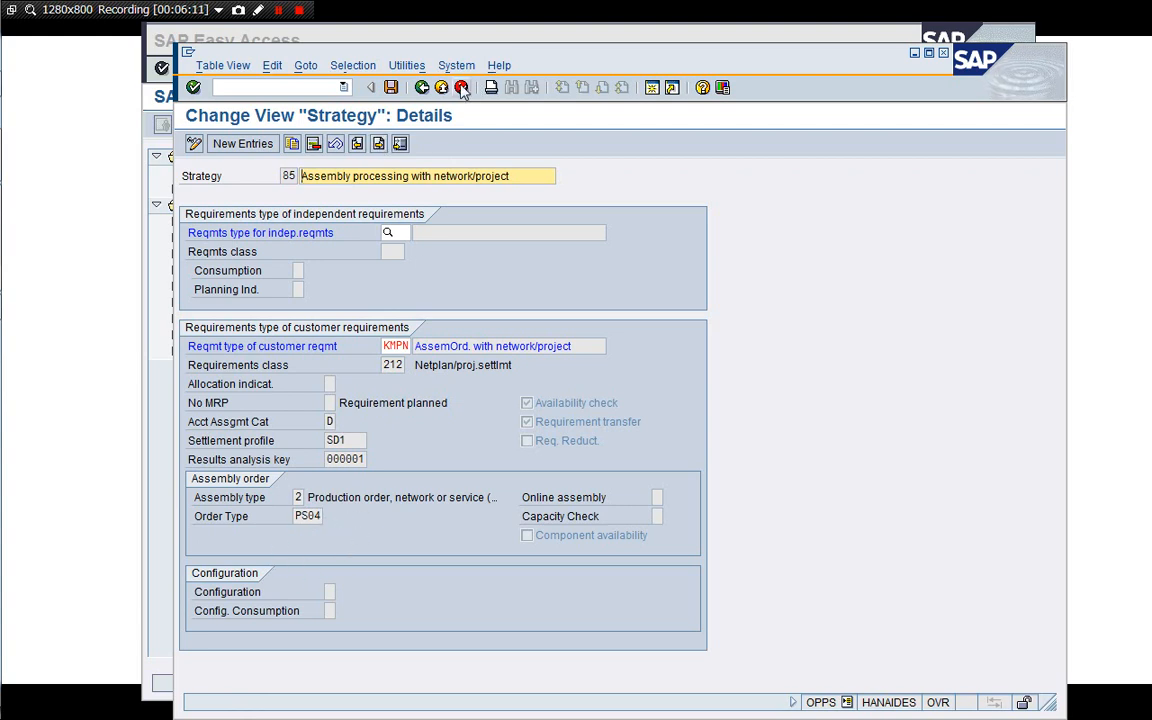
Return to the strategy overview, open the details of strategy Y7 SP: MTO Prj/Network, and exit to the Easy Access menu.
click(421, 87)
scroll(613, 374, down, 5)
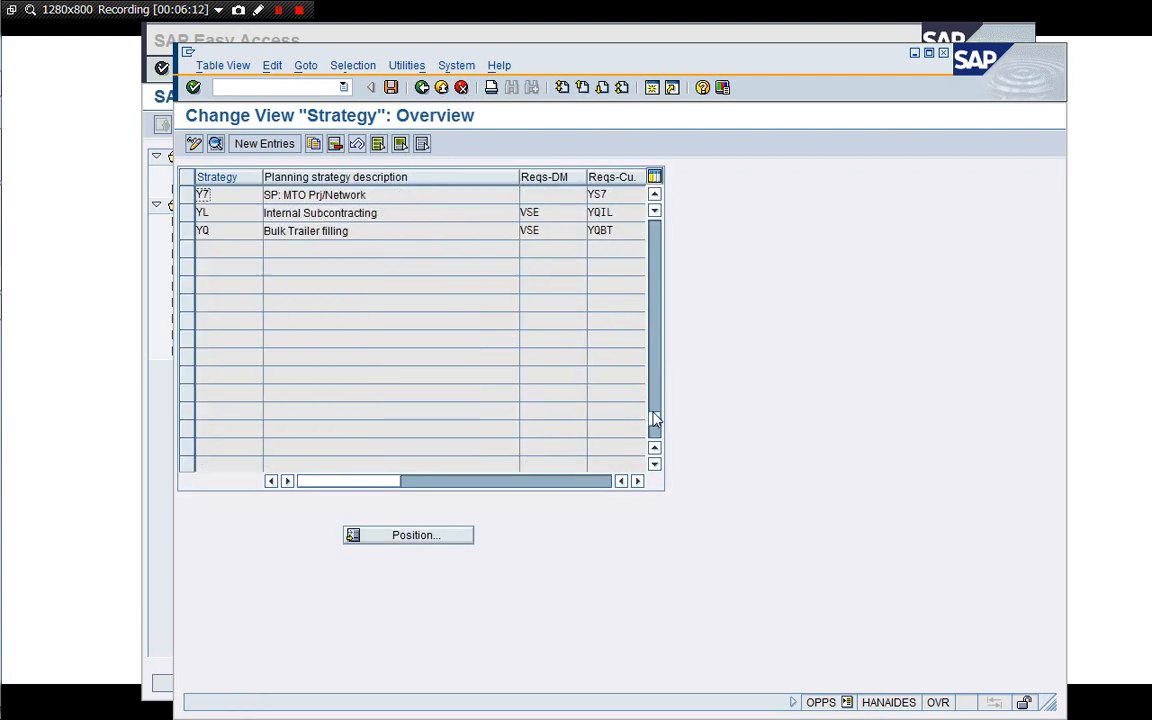
double_click(203, 194)
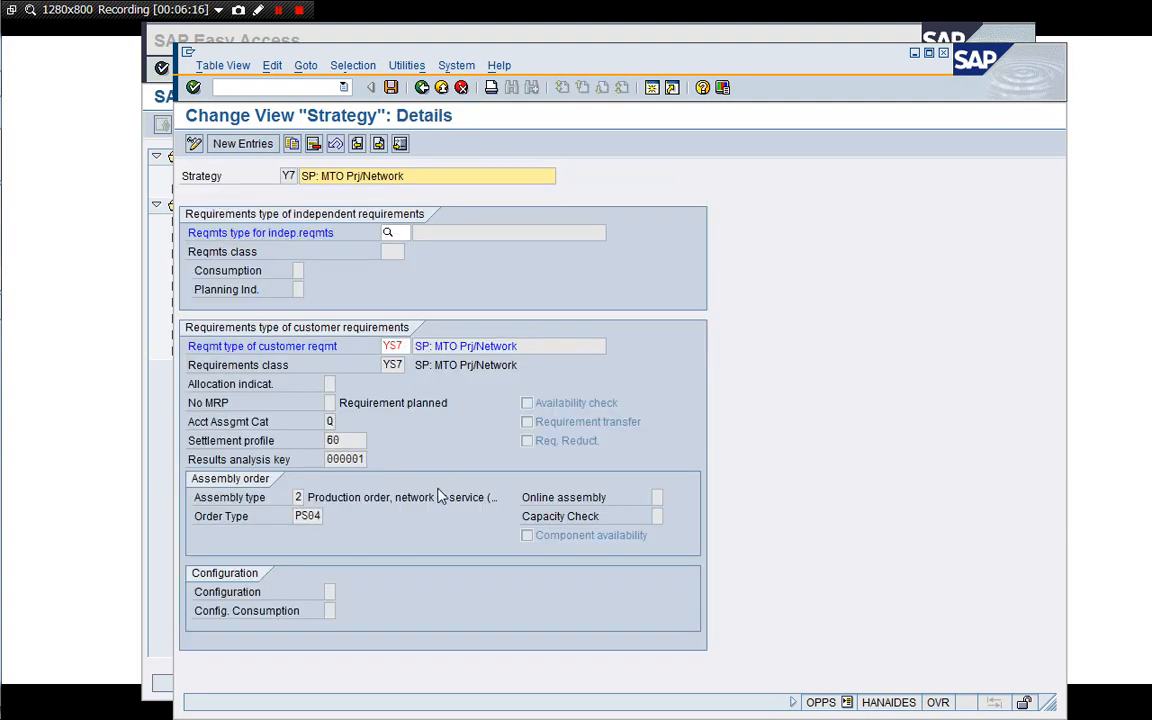
click(265, 87)
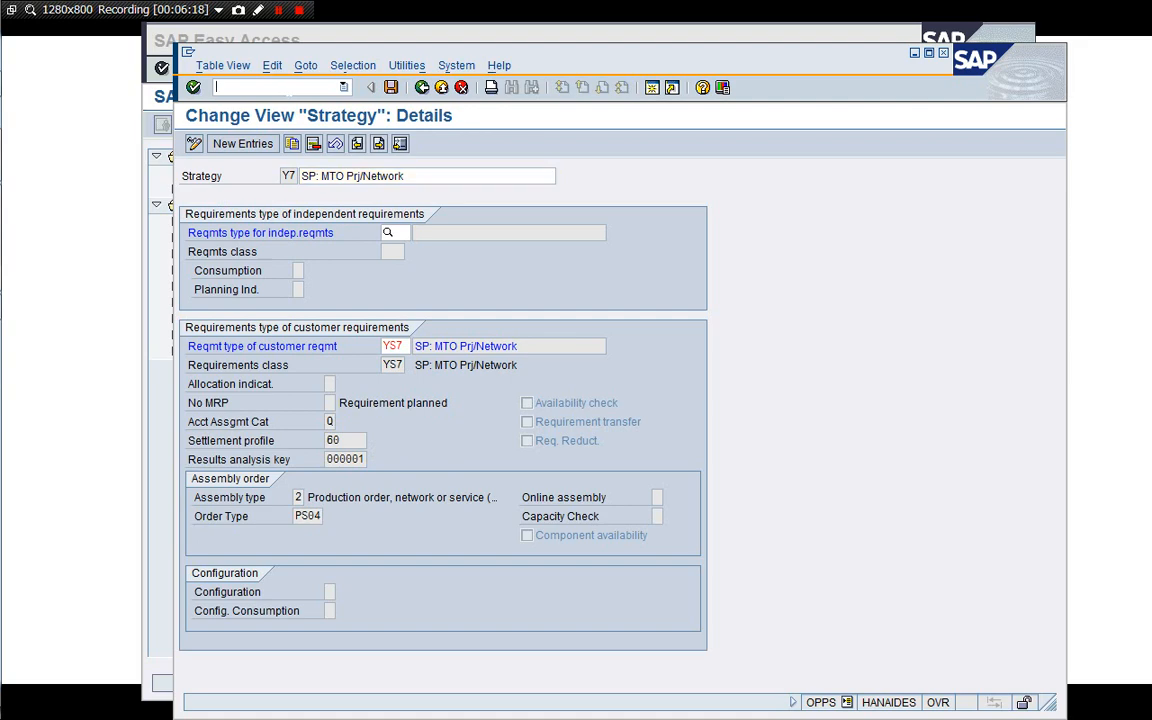
key(Return)
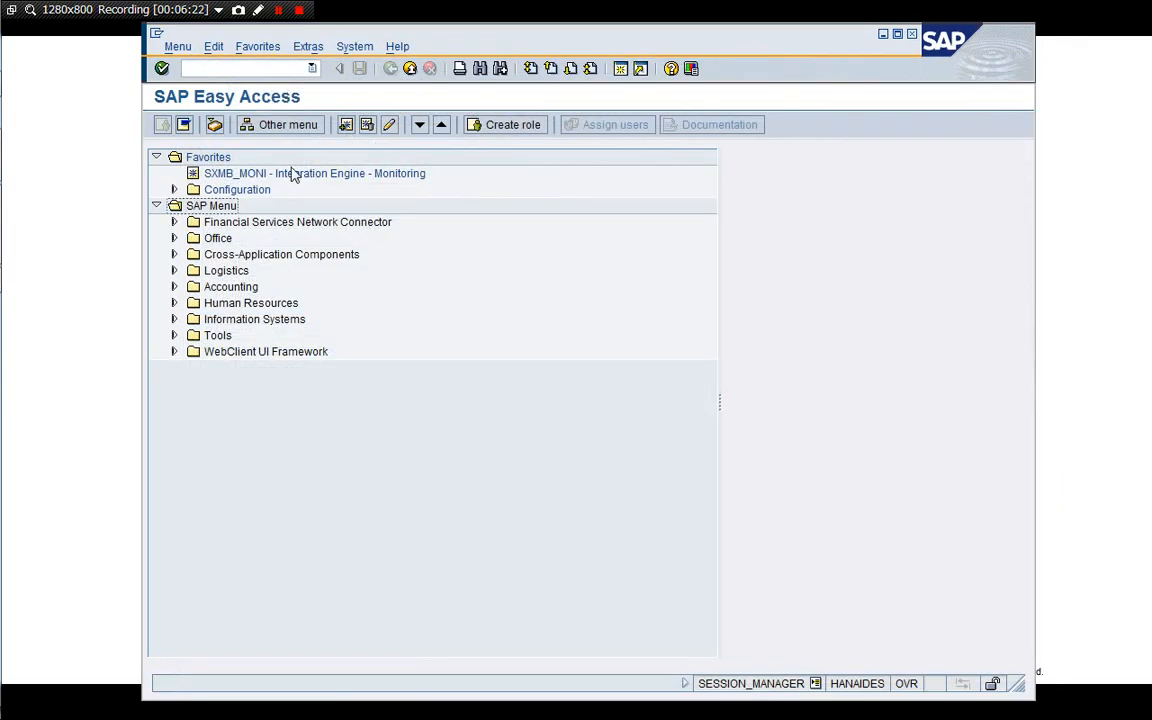
Switch to the material-to-standard-network allocation window and inspect its standard network and standard WBS element entries.
click(268, 71)
drag(332, 32, 492, 29)
click(221, 507)
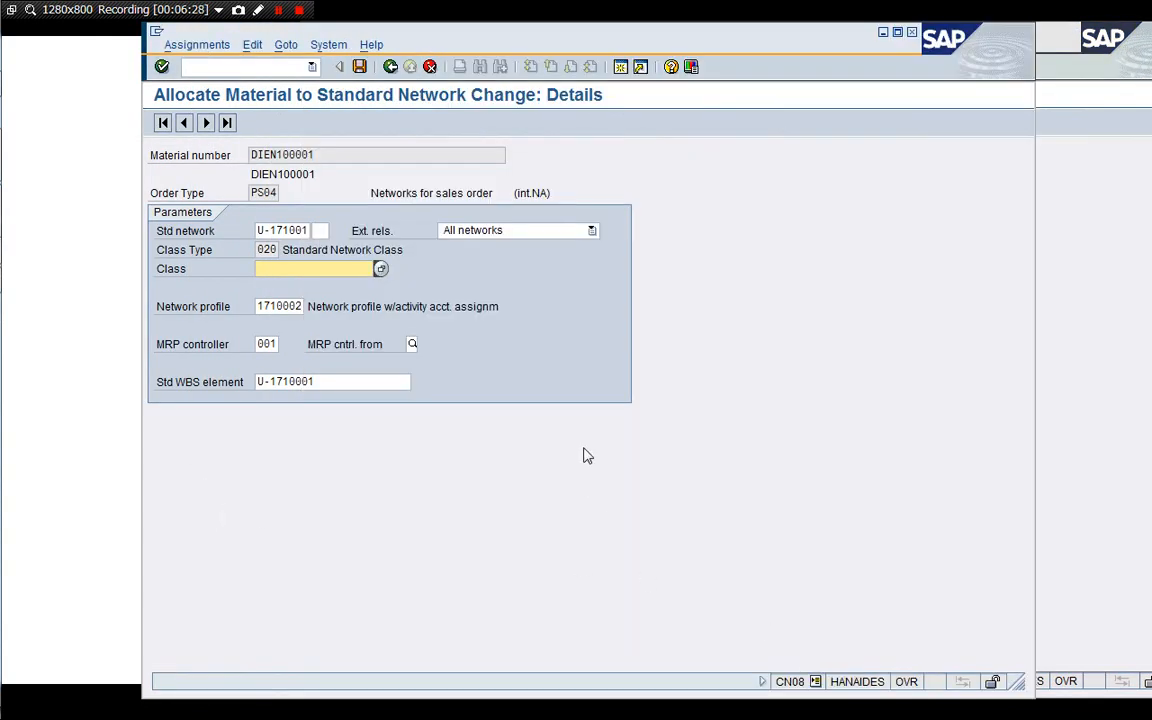
click(259, 231)
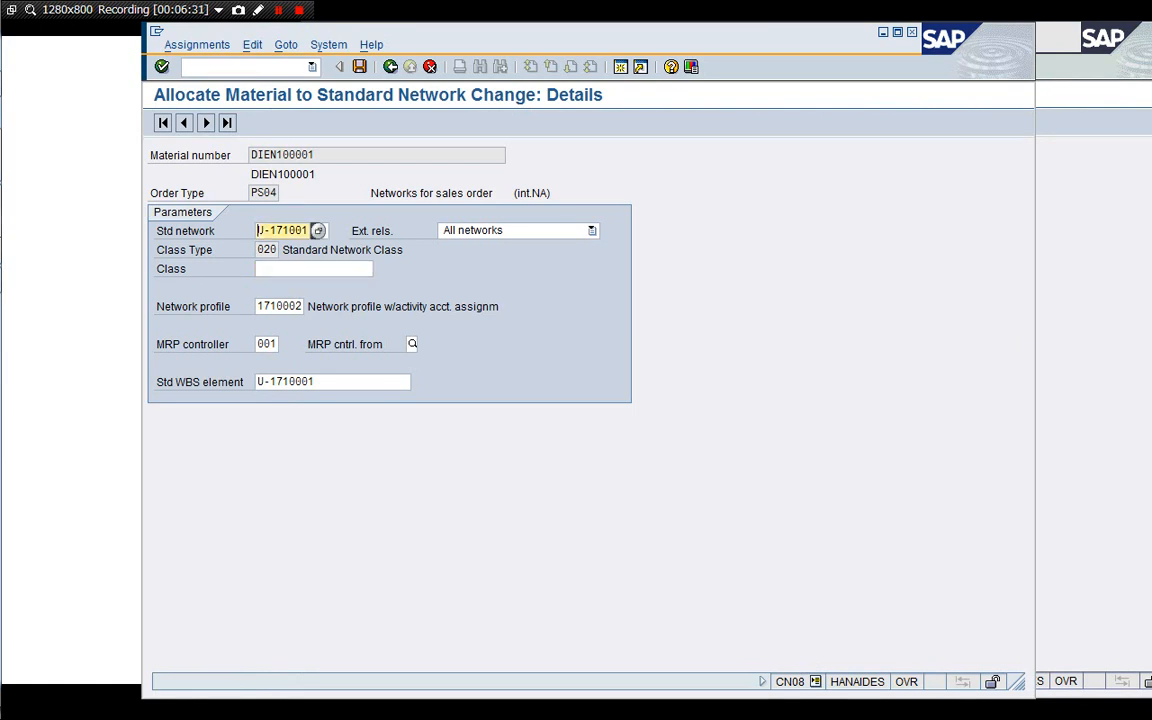
key(shift+End)
click(338, 386)
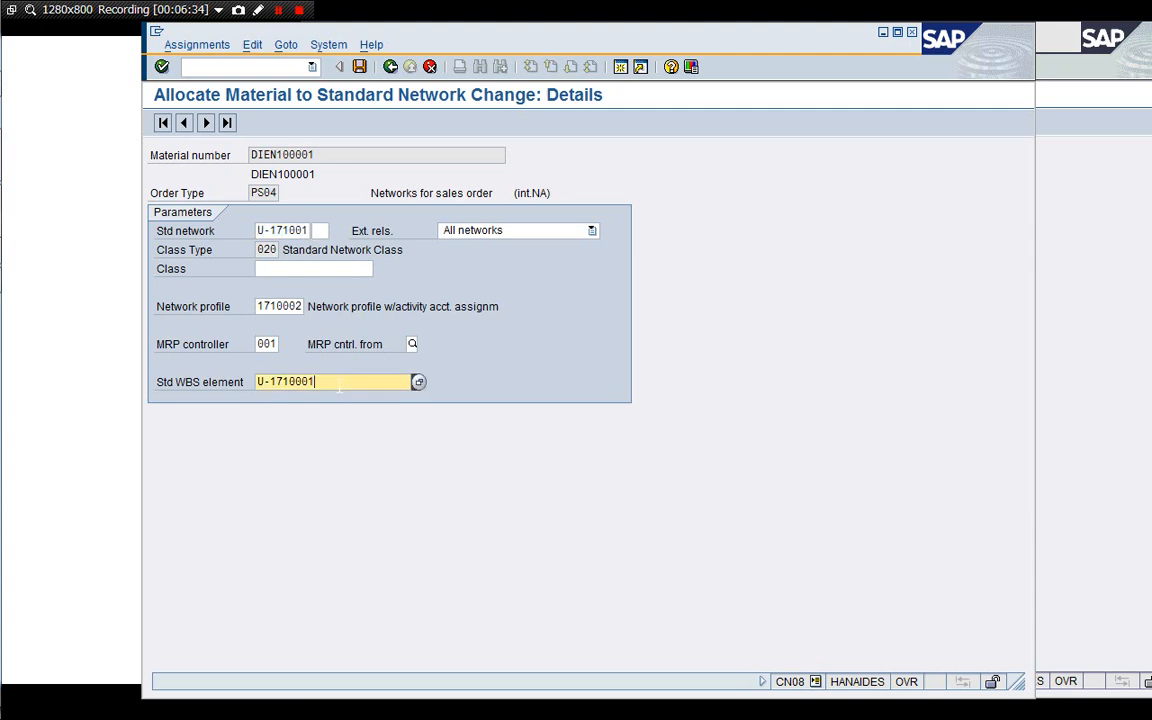
key(shift+Home)
key(Home)
Open standard WBS change transaction CJ92 from the Project System templates in the Easy Access menu and load standard project U-1710001.
click(1094, 425)
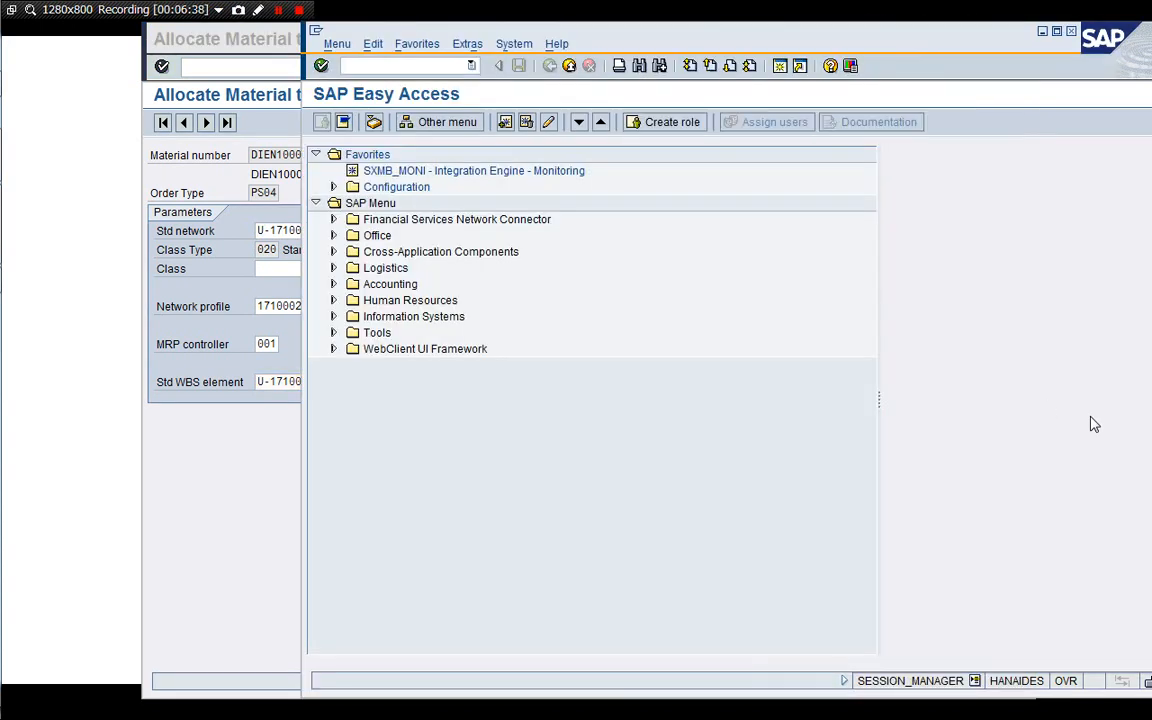
double_click(390, 284)
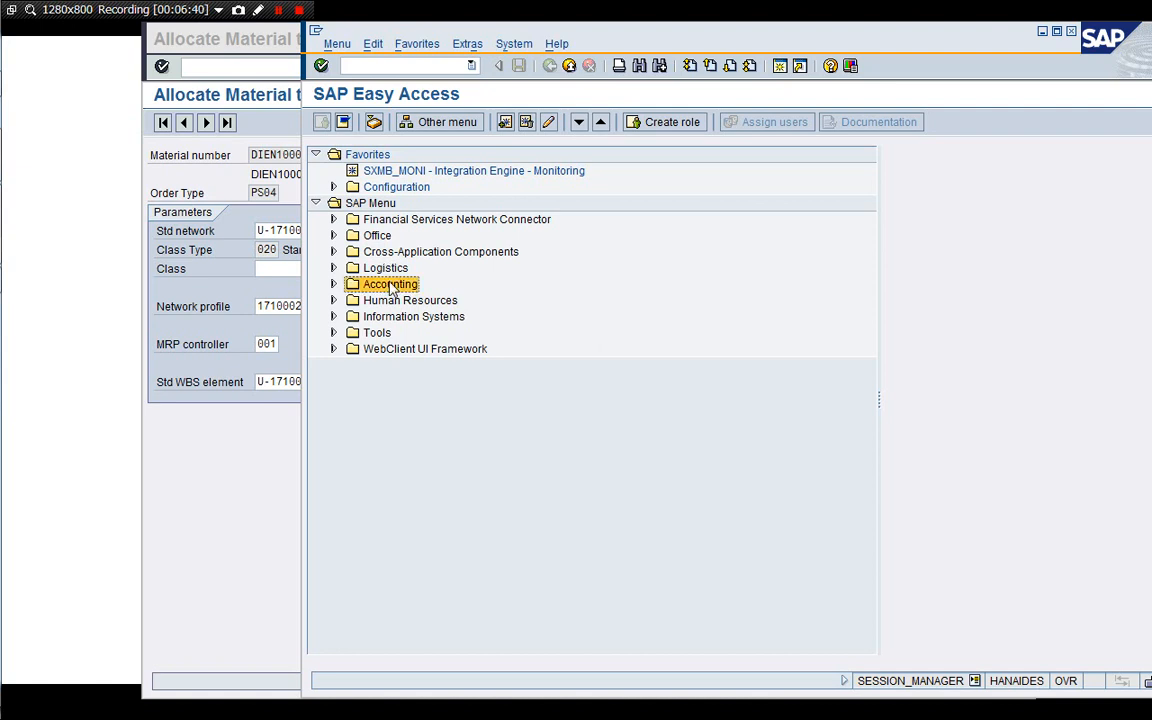
key(Down)
key(Down)
key(Down)
key(Down)
key(Down)
key(Down)
key(Down)
key(Down)
key(Down)
key(Down)
key(Up)
key(Up)
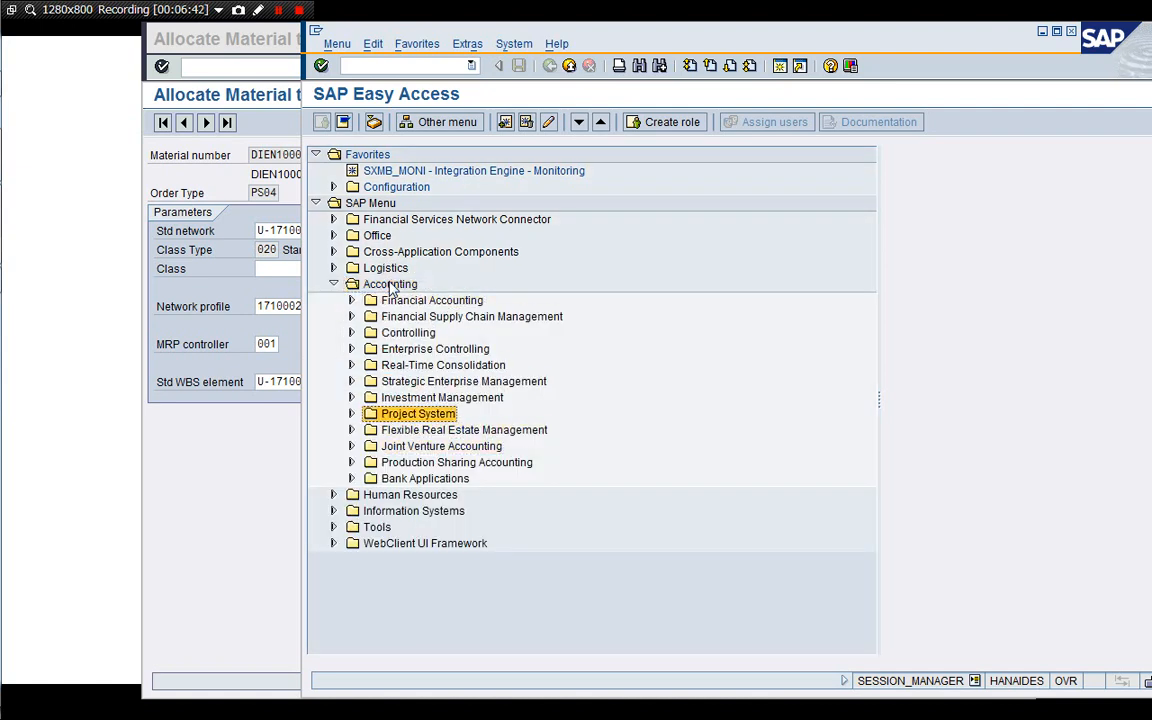
key(Right)
key(Down)
key(Down)
key(Right)
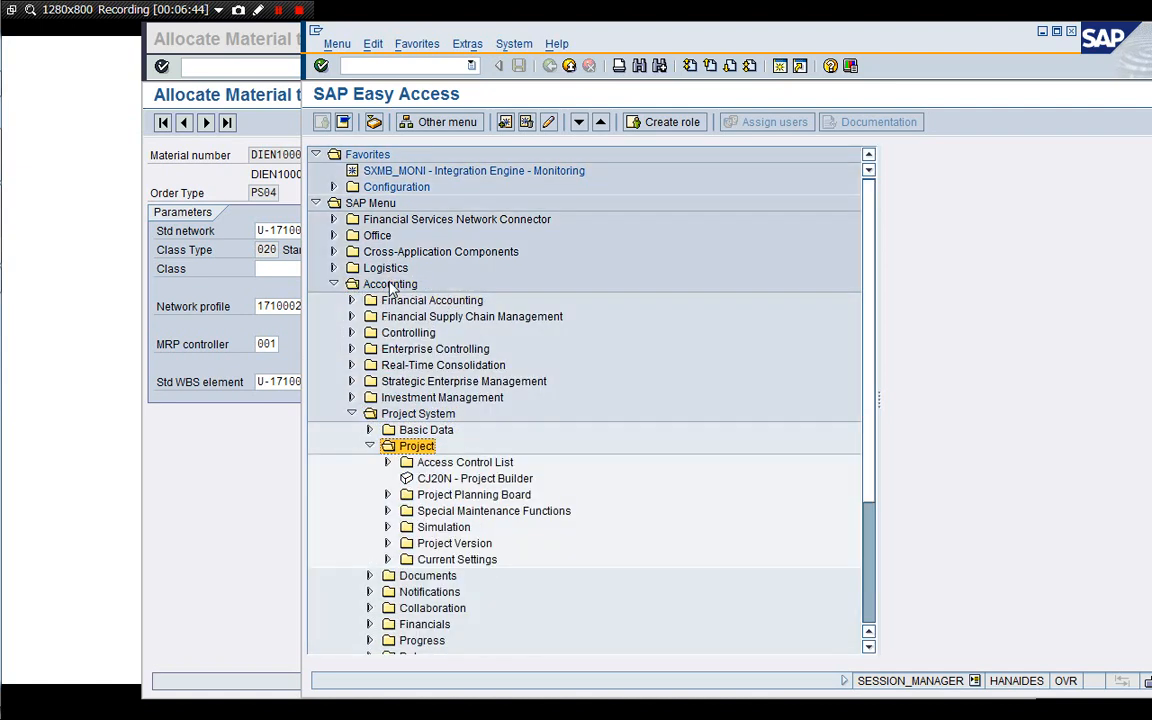
key(Down)
key(Right)
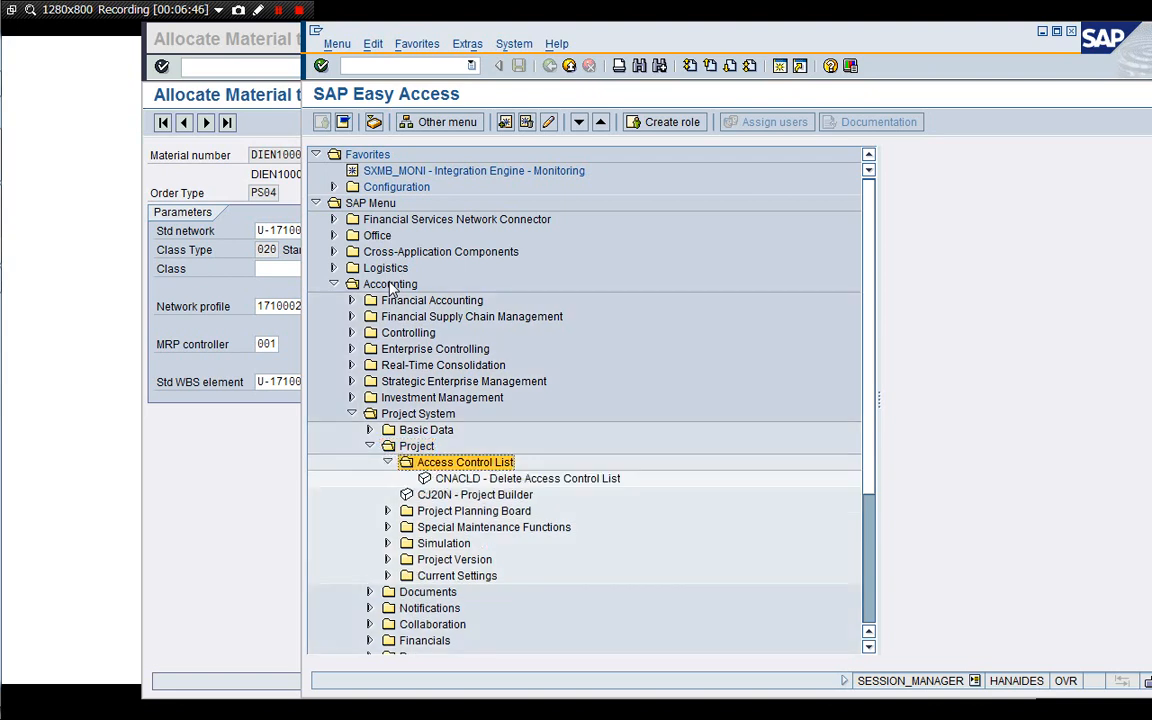
key(Left)
key(Down)
key(Up)
key(Up)
key(Up)
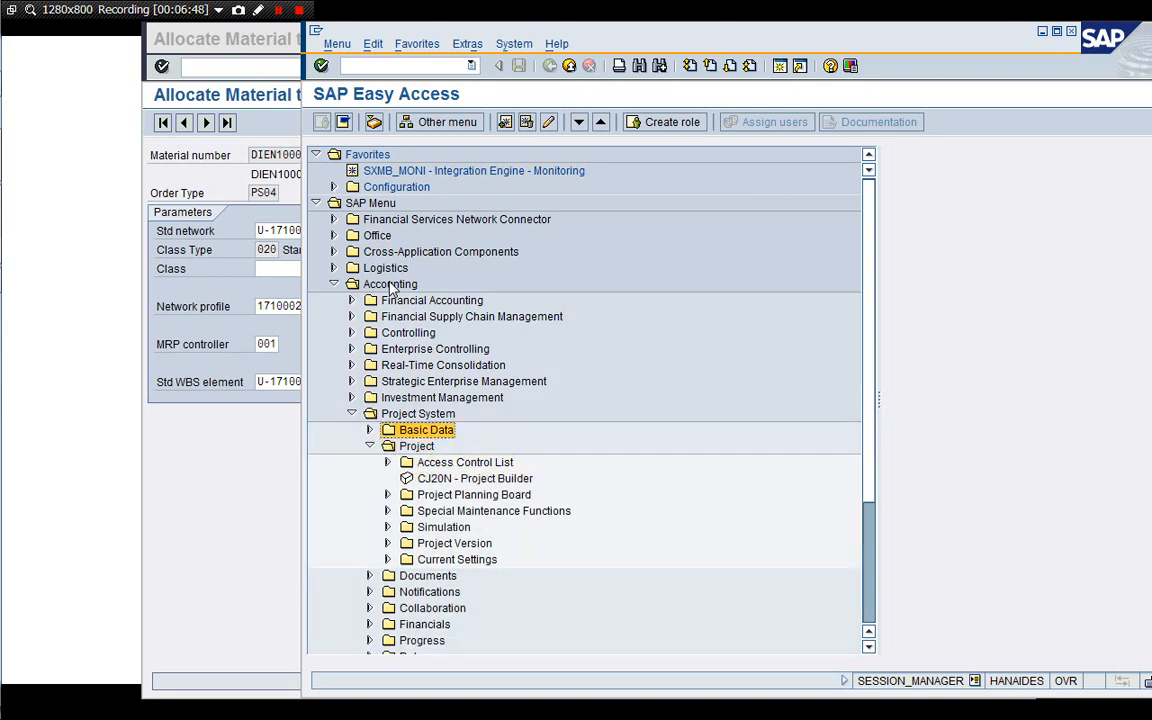
key(Right)
key(Down)
key(Right)
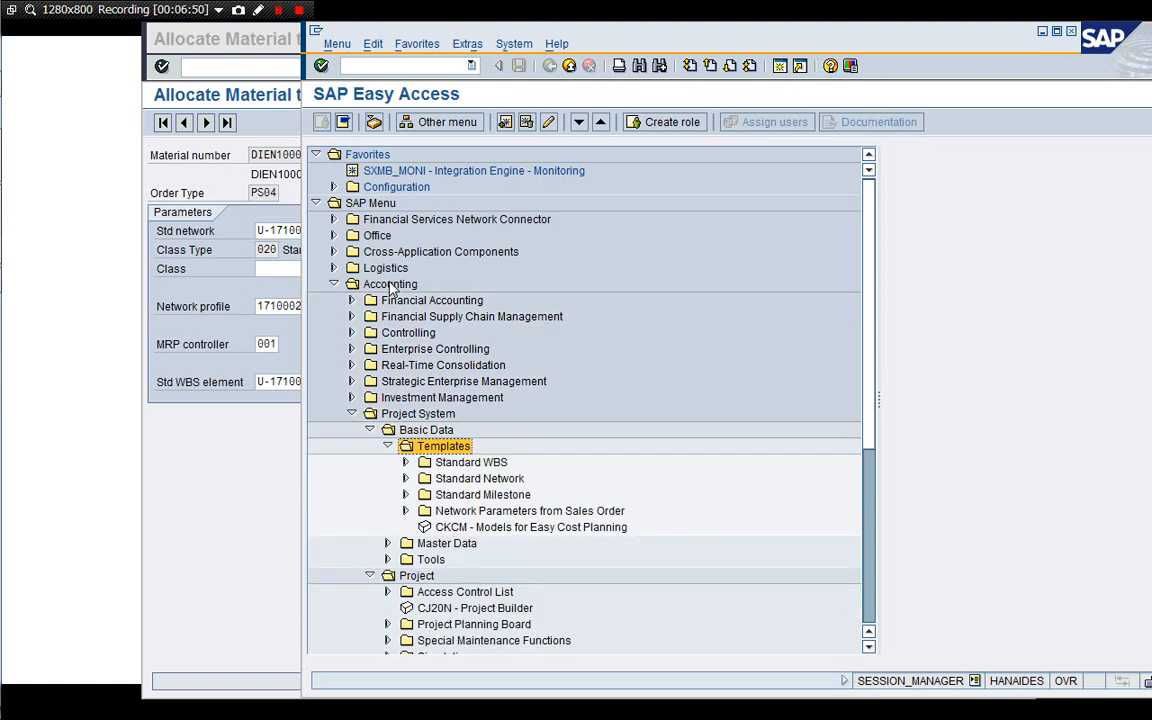
key(Down)
key(Down)
key(Up)
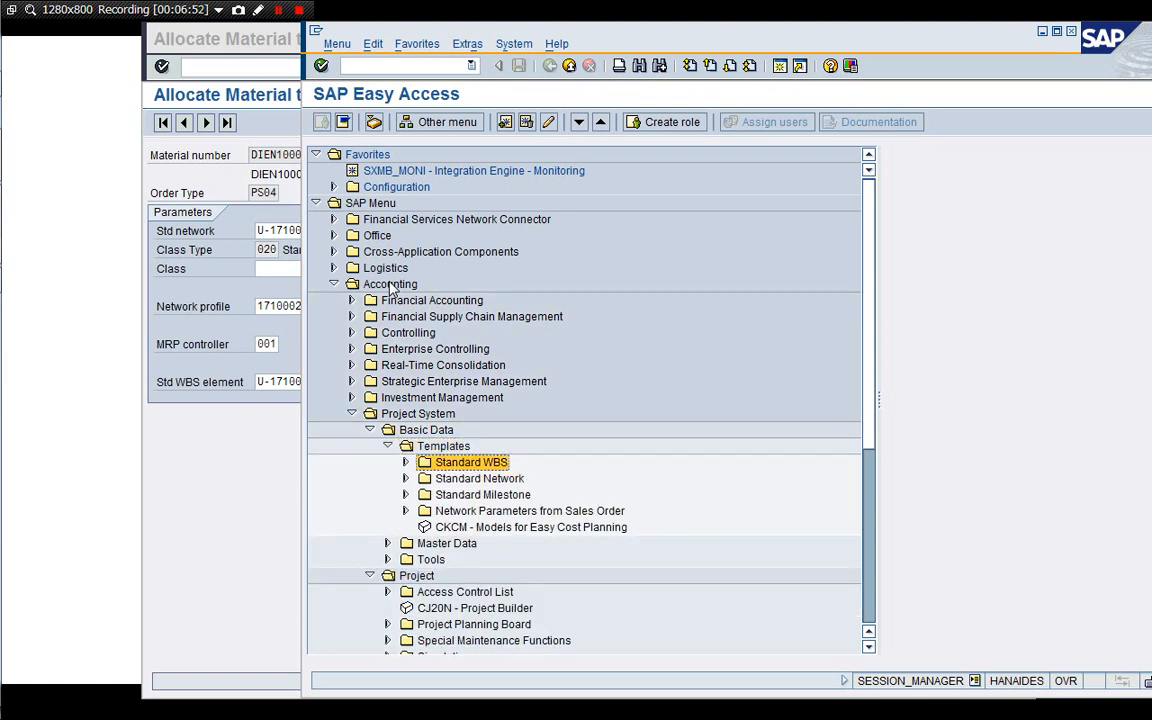
key(Down)
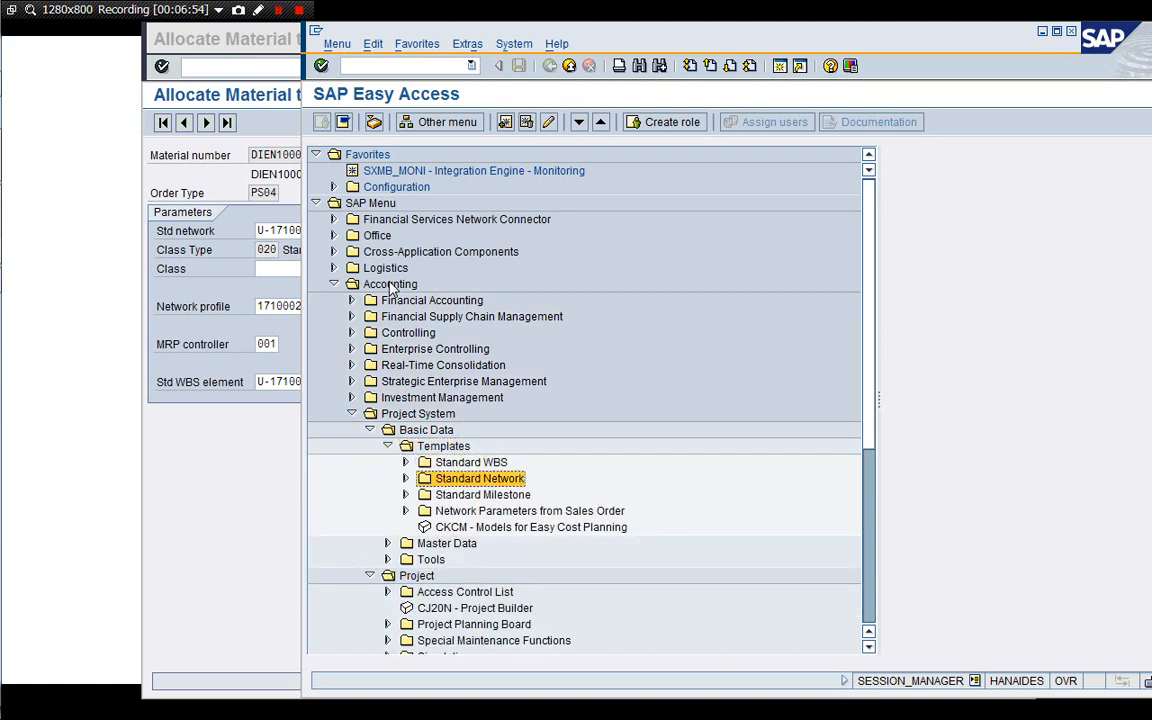
key(Up)
key(Right)
key(Down)
key(Down)
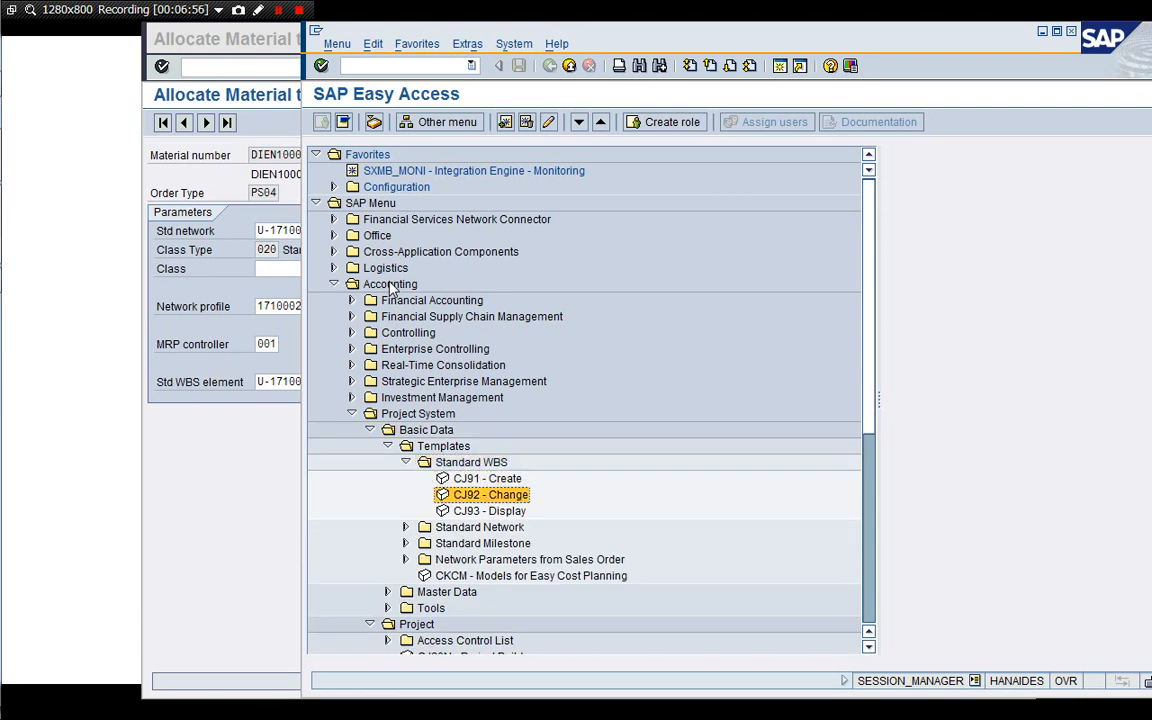
key(Return)
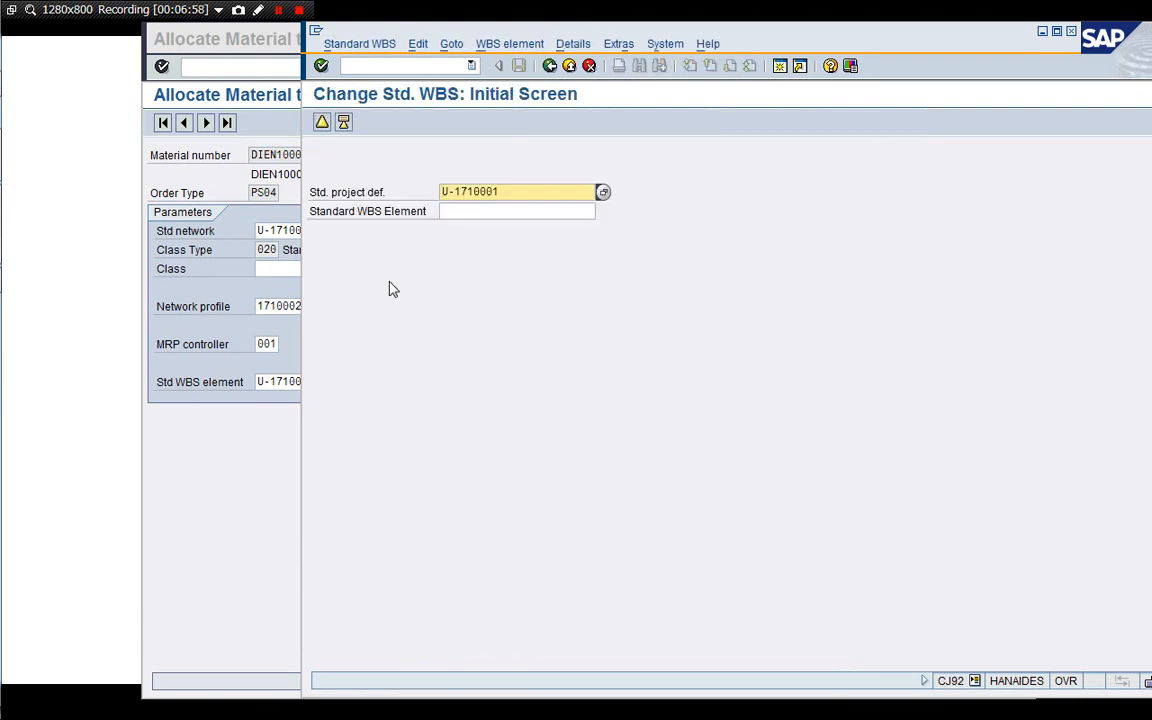
key(Return)
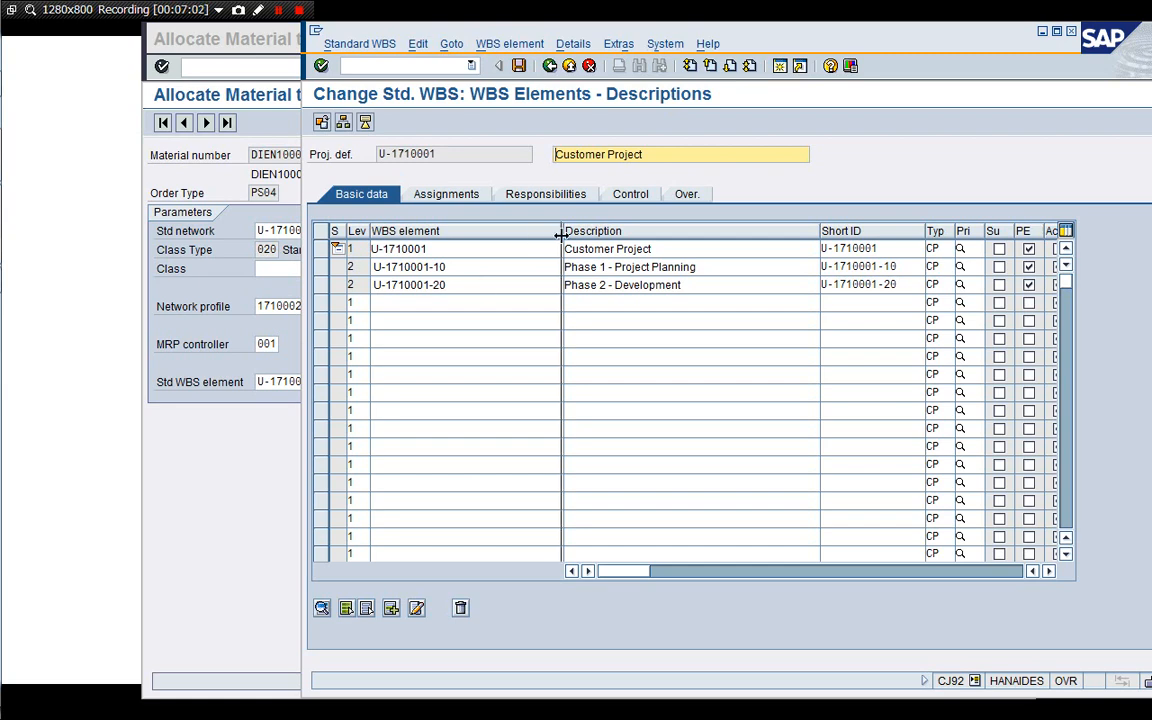
Narrow the description and short ID columns to review the basic data of the standard WBS elements.
drag(561, 234, 484, 238)
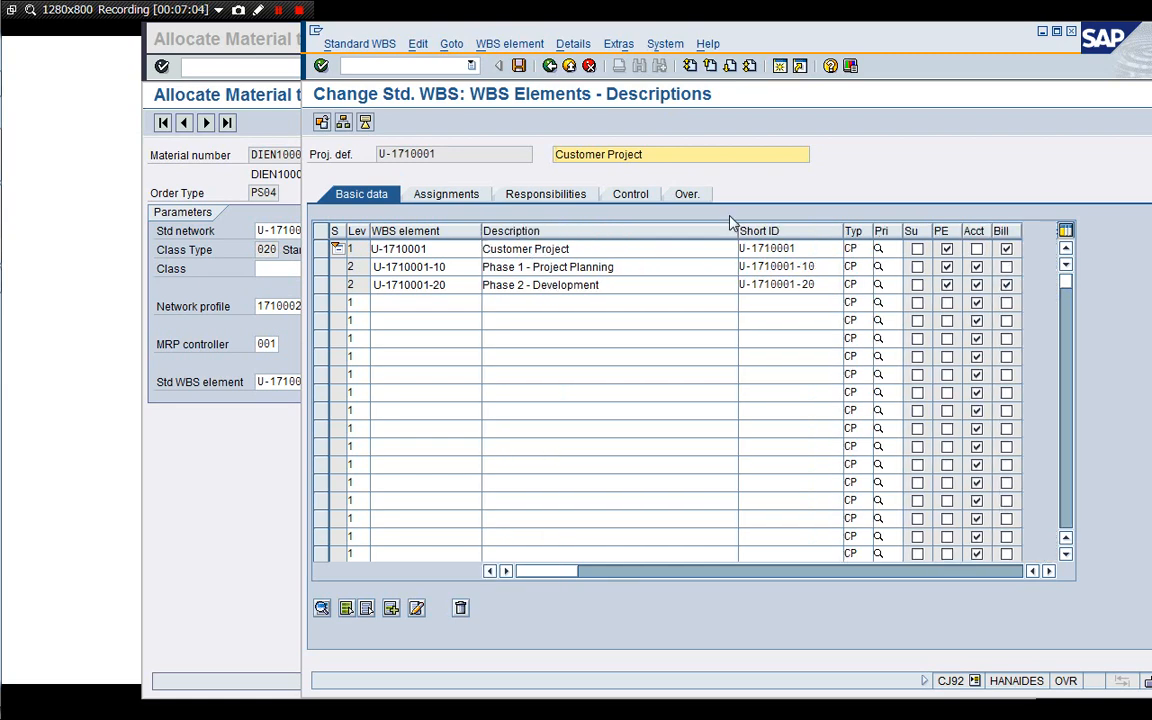
drag(737, 233, 670, 234)
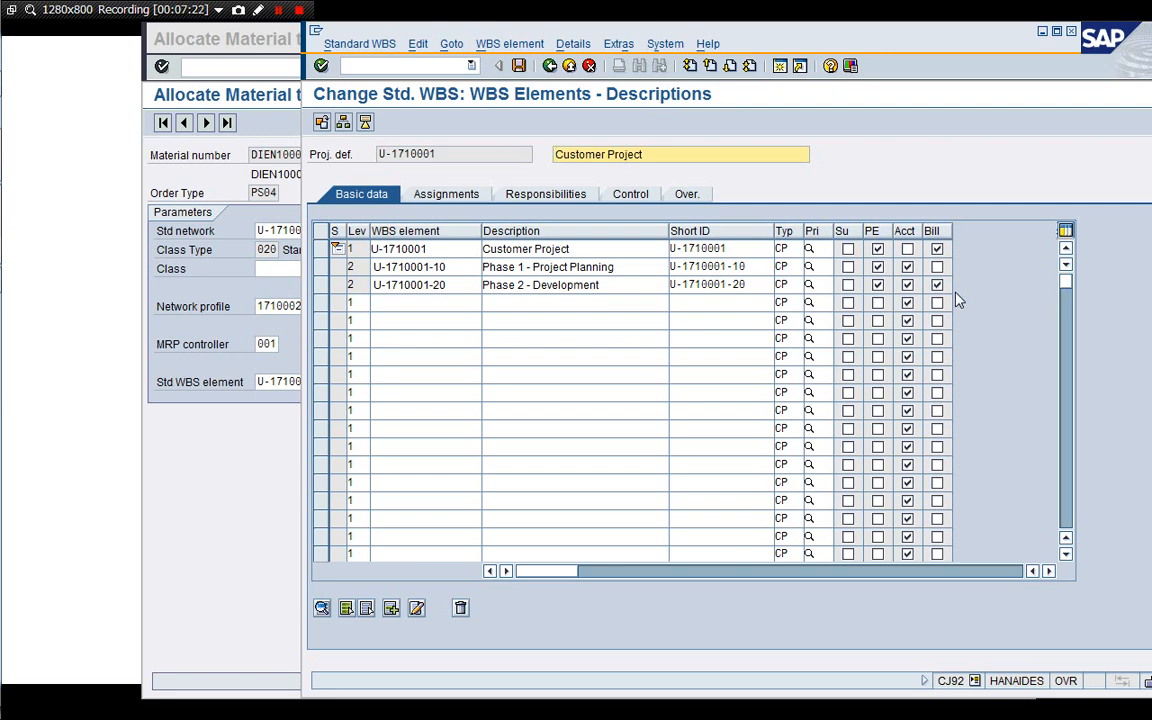
click(937, 267)
Review the standard WBS elements' assignment data, widening the view, and then their control data.
click(445, 196)
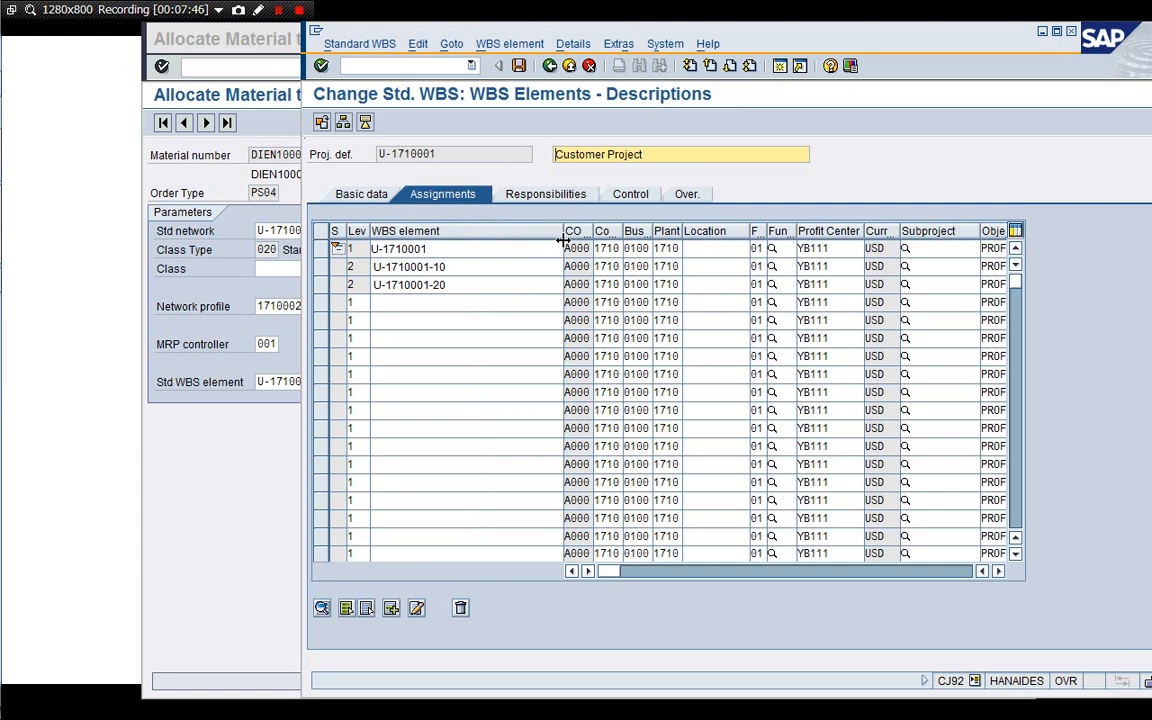
drag(562, 245, 524, 236)
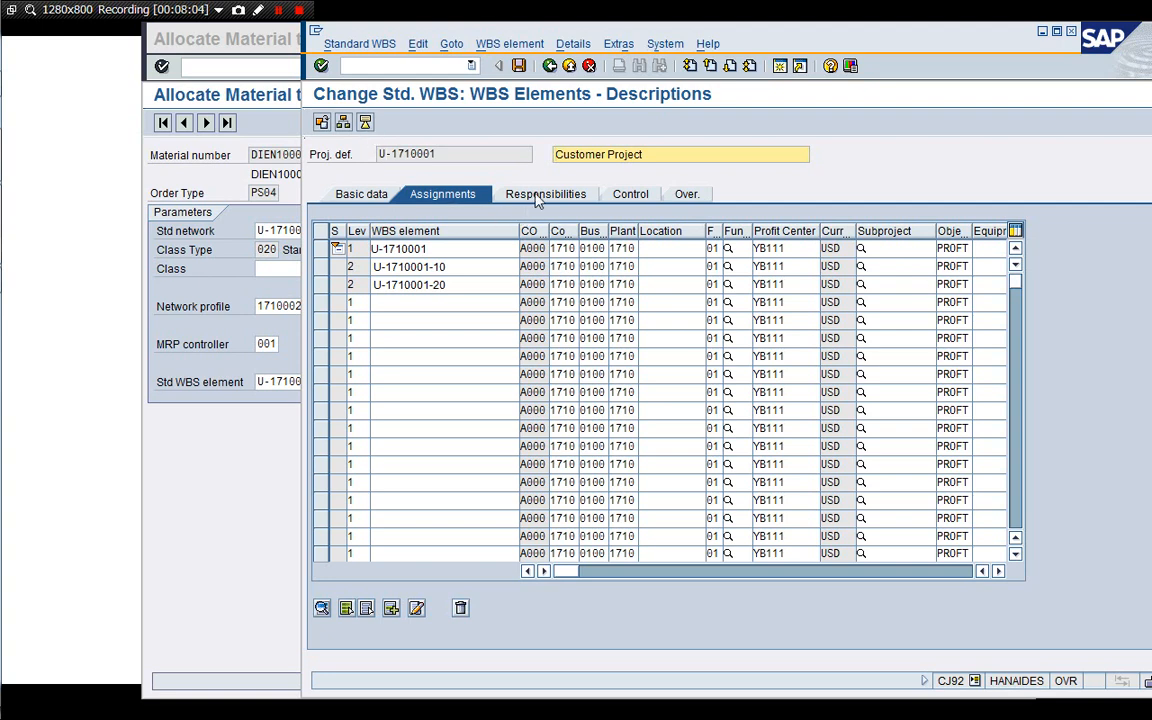
click(628, 196)
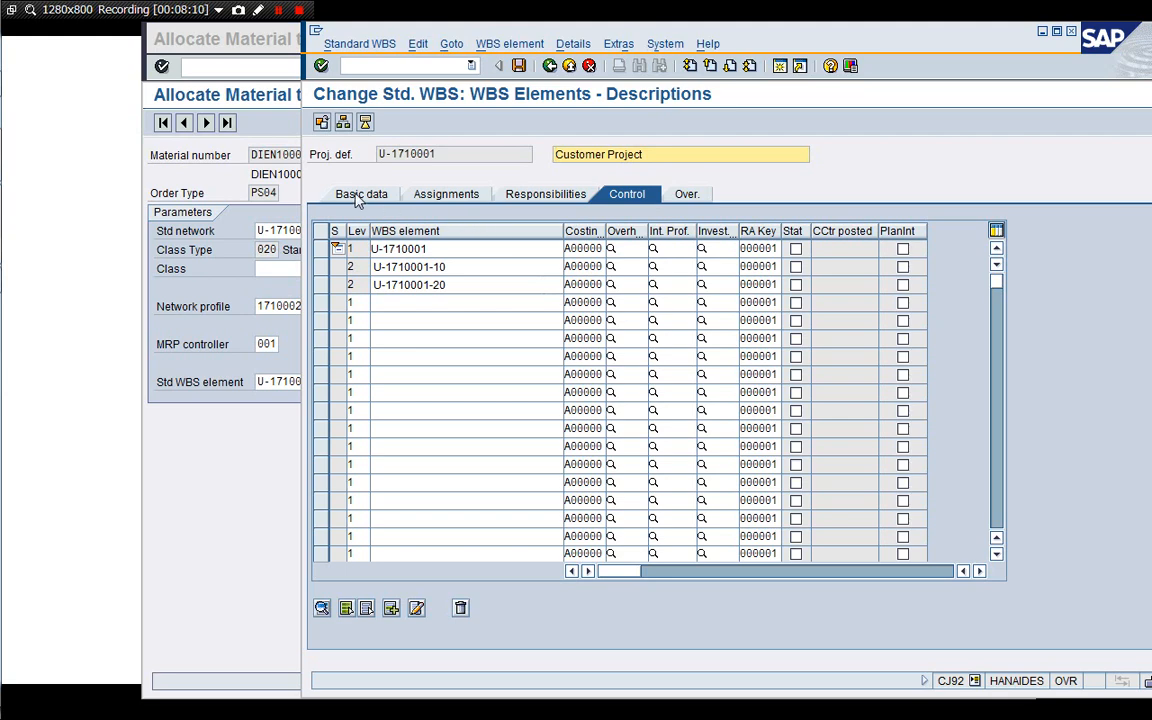
Open the basic data of standard project definition U-1710001, then exit the standard WBS change transaction.
click(365, 123)
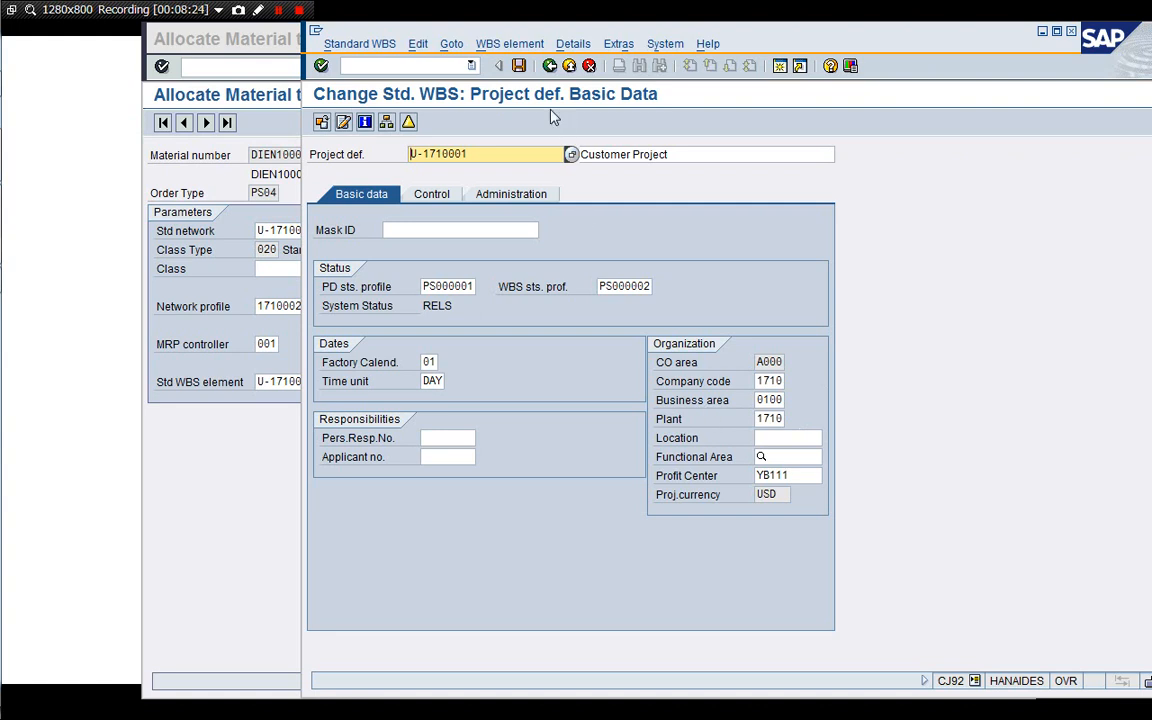
click(589, 66)
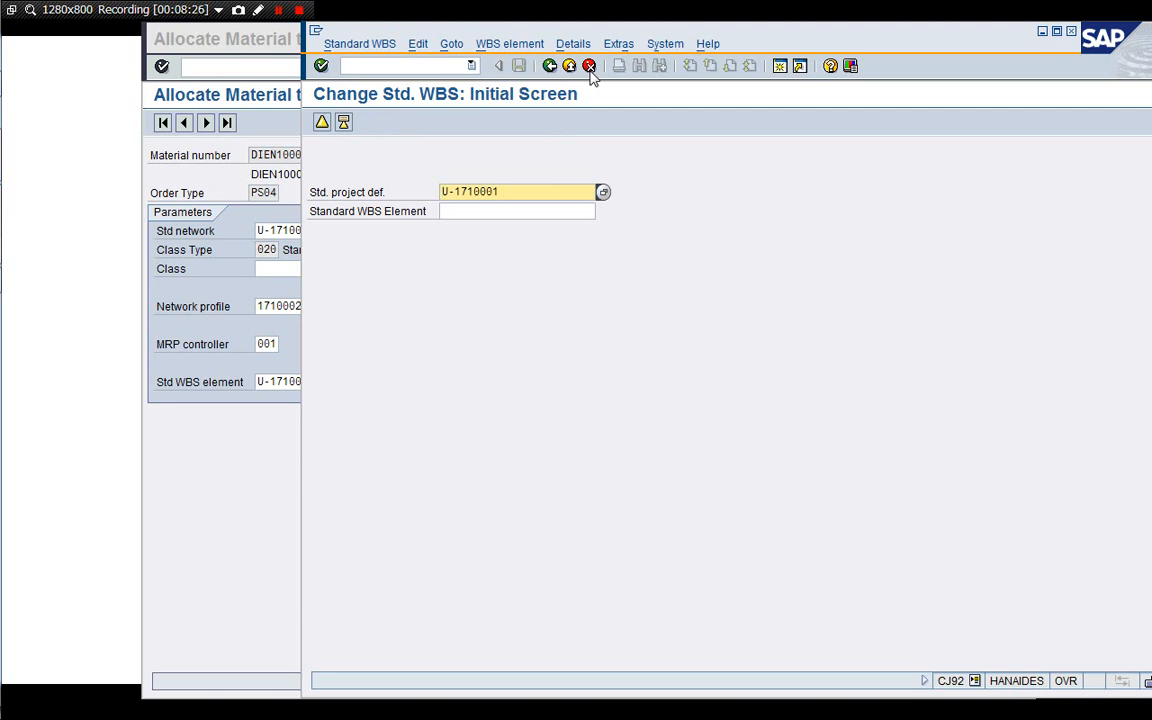
click(589, 66)
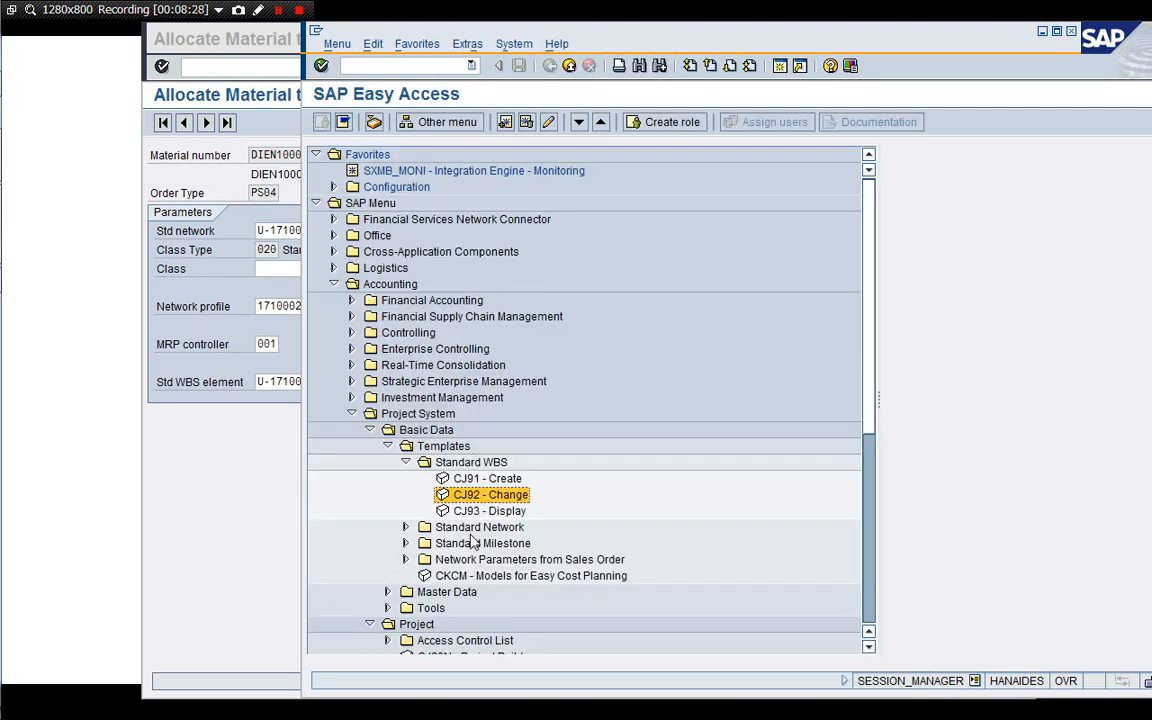
Open standard network change transaction CN02 and load standard network U-171001 copied from the material allocation entry.
key(Down)
key(Down)
key(Right)
key(Down)
key(Down)
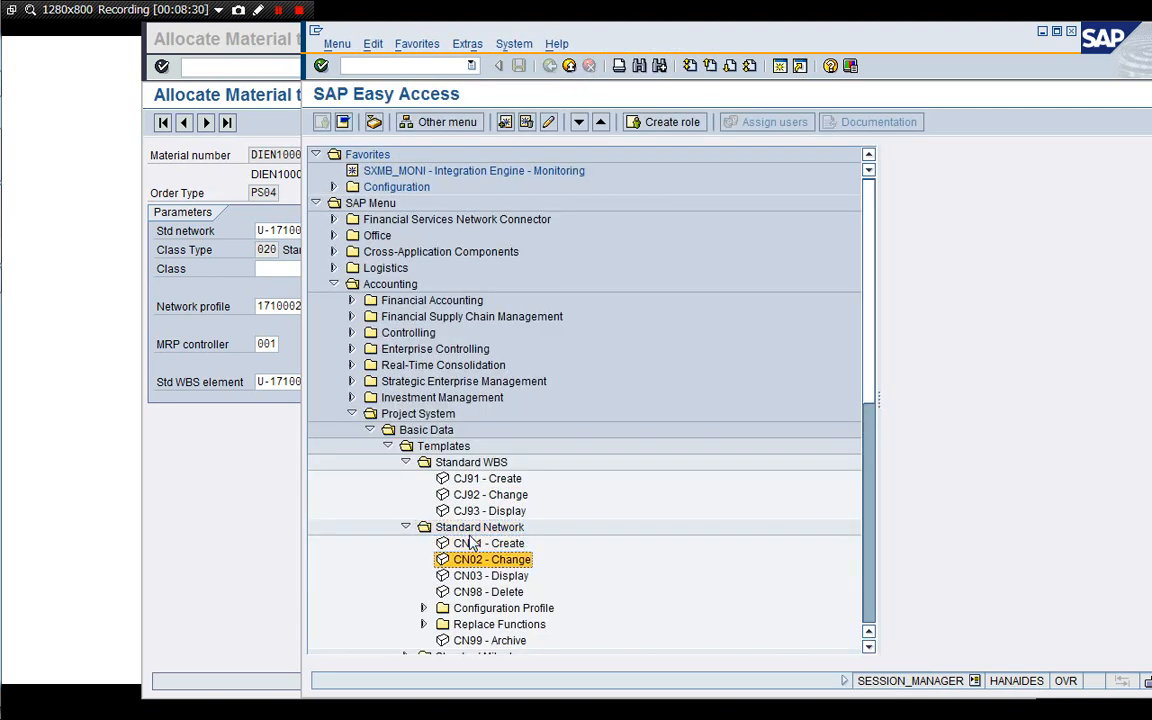
key(Return)
click(224, 586)
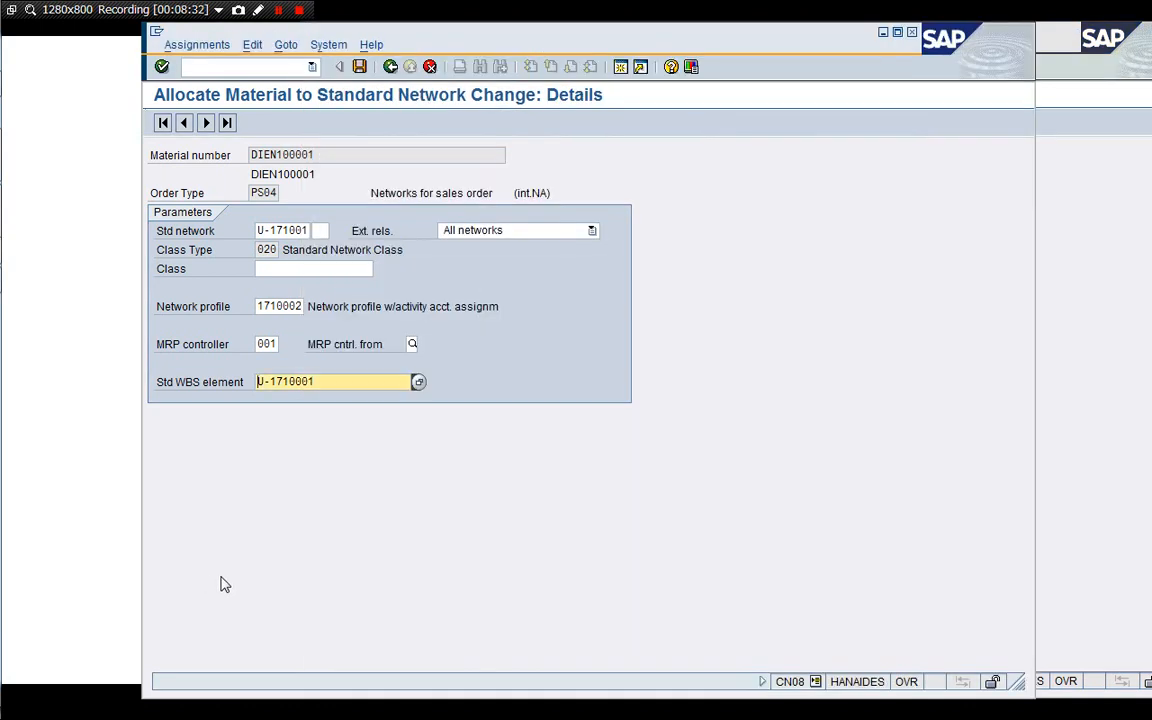
click(267, 232)
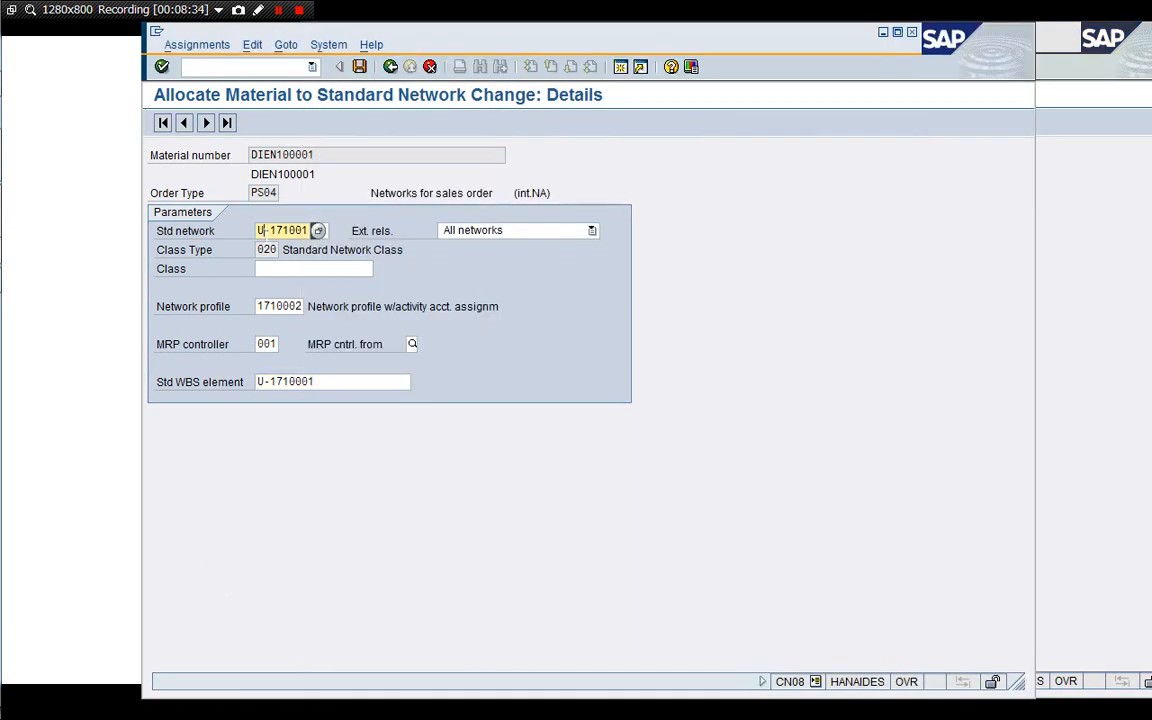
key(ctrl+a)
click(1075, 378)
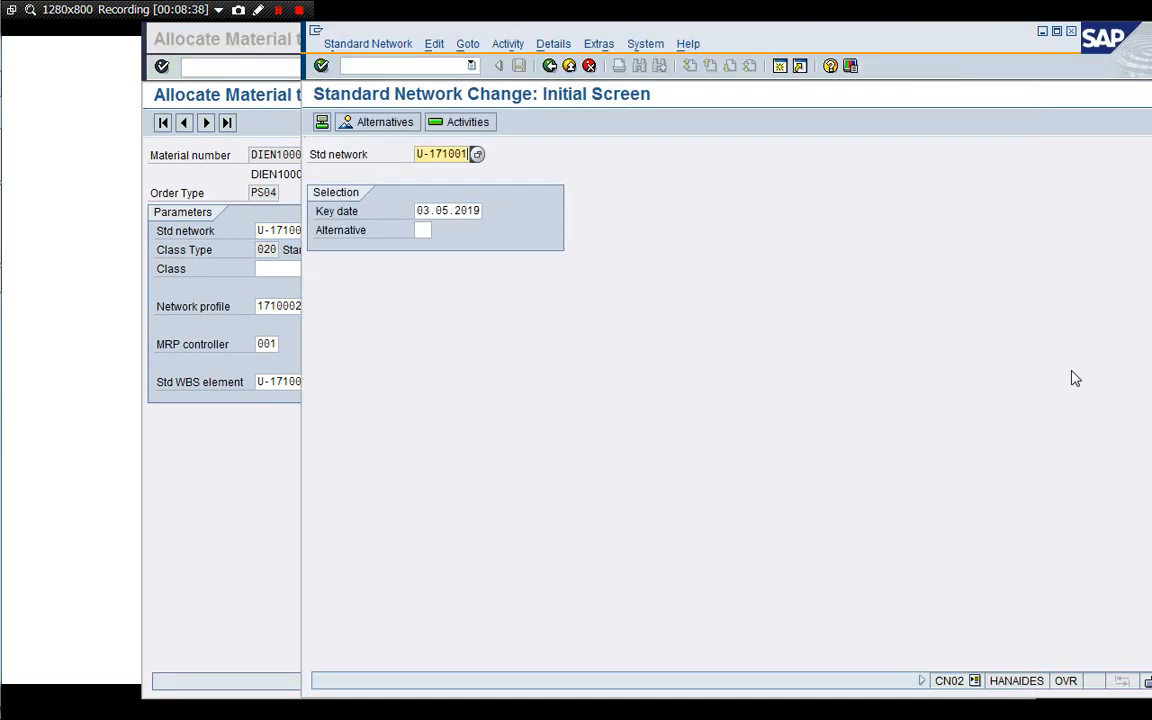
key(Return)
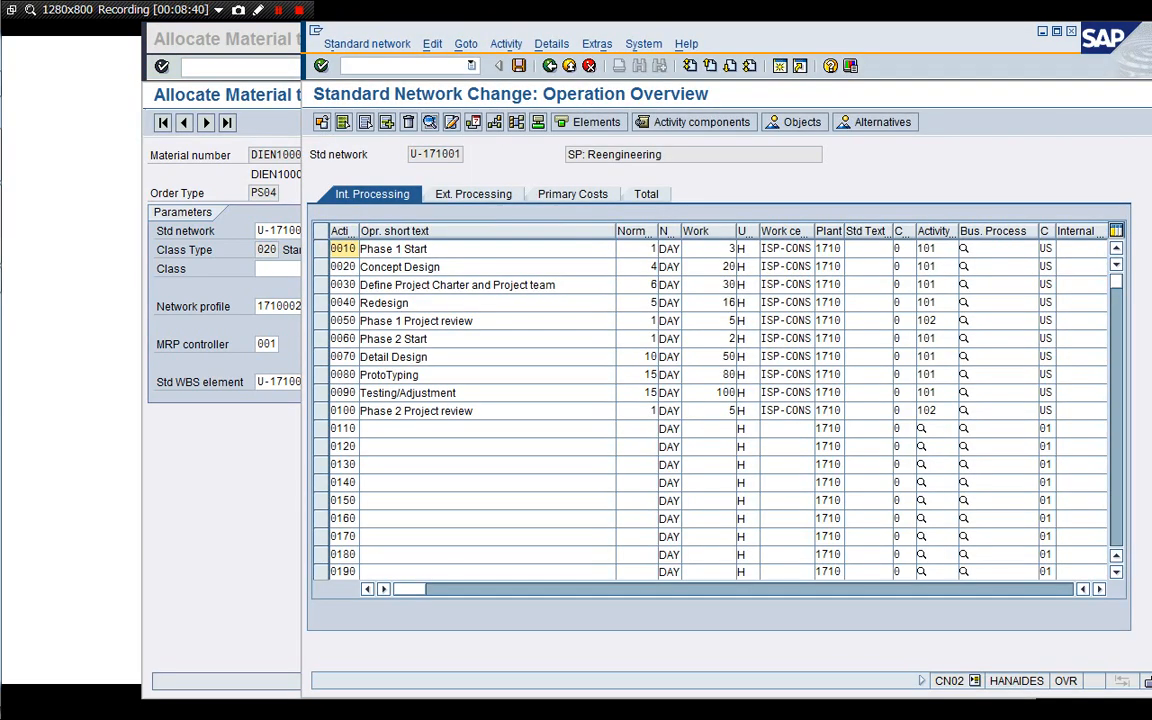
Review the standard network header, then the activity overview columns including each activity's standard WBS element.
click(537, 123)
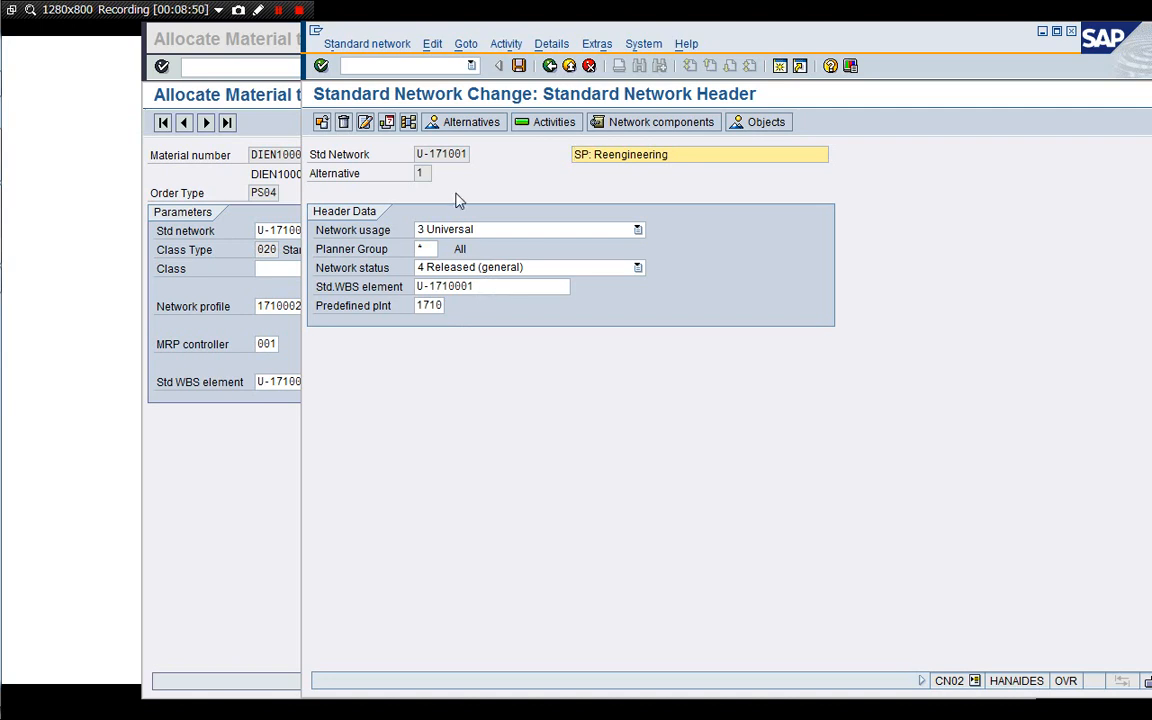
click(541, 122)
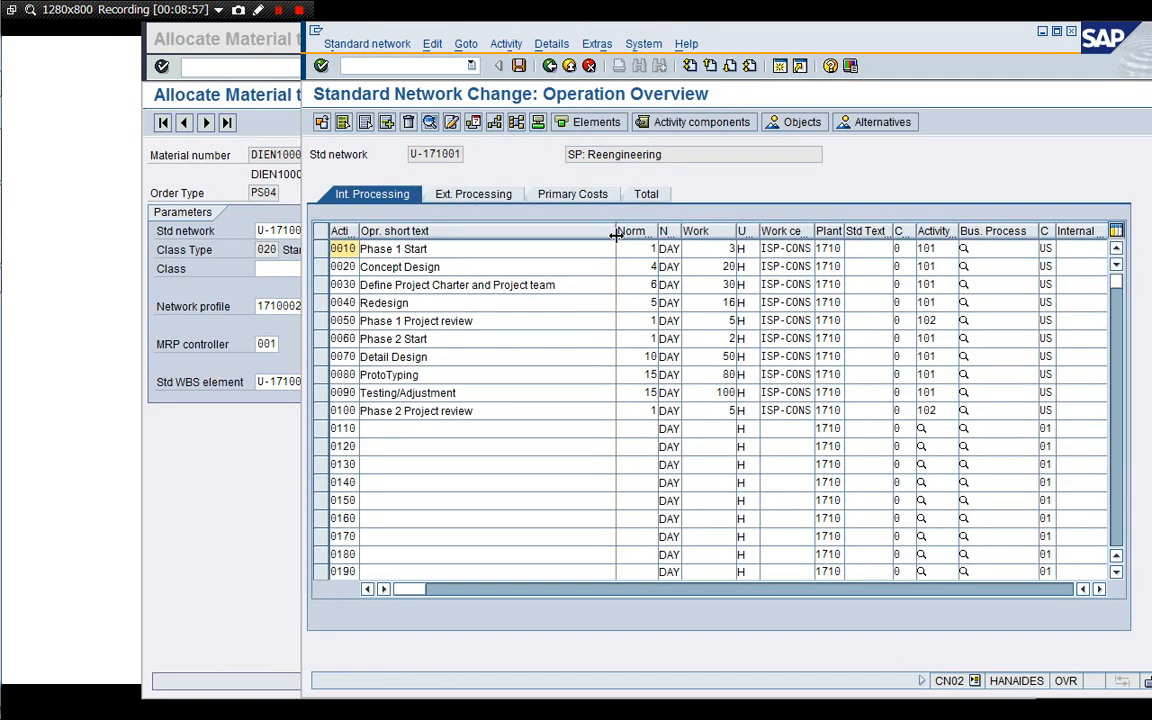
drag(616, 233, 563, 235)
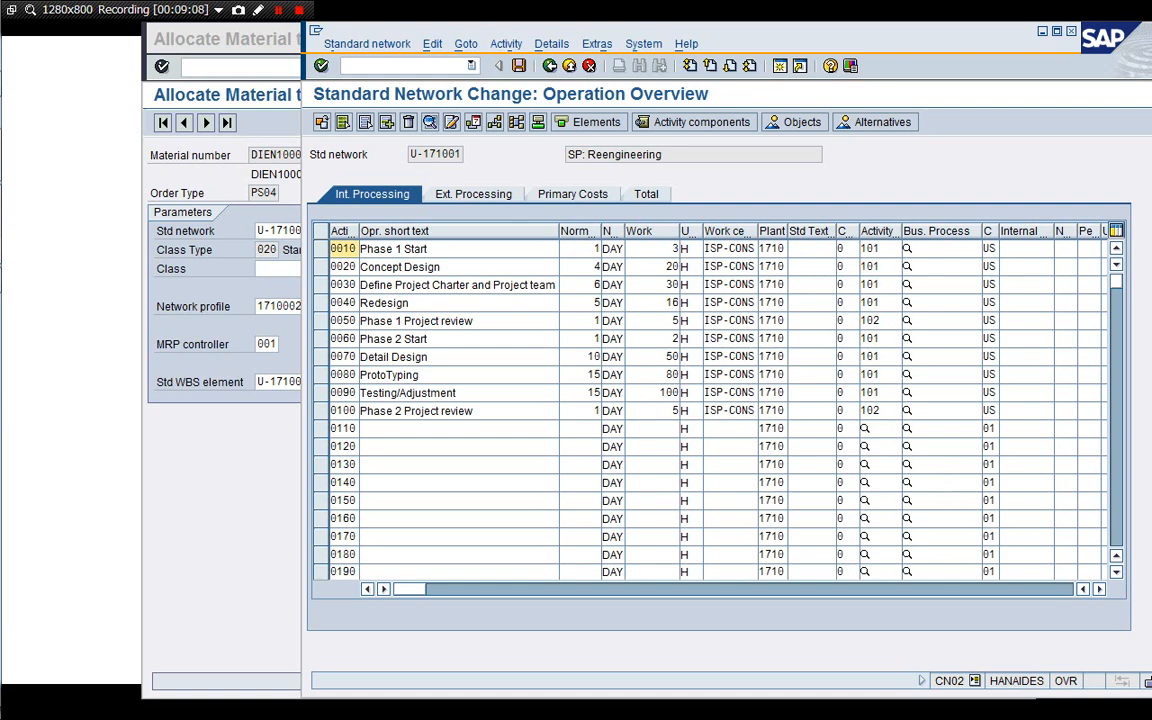
click(1099, 589)
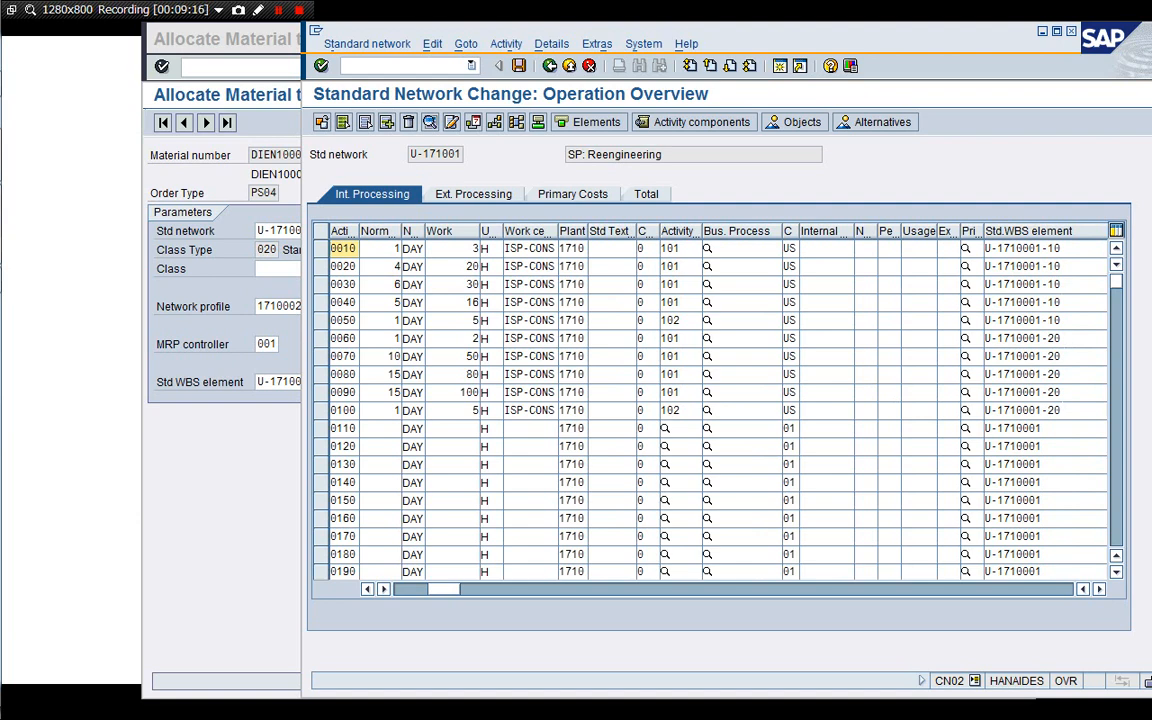
click(407, 590)
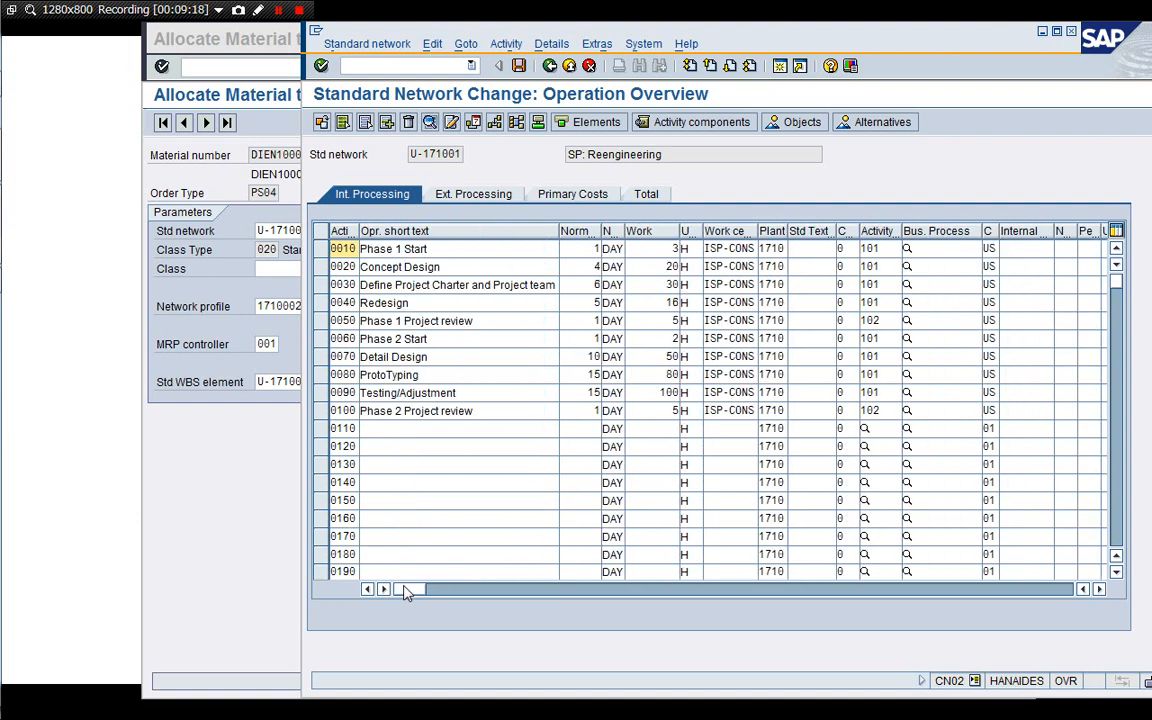
Select work center ISP-CONS of the Detail Design activity and exit the standard network transaction.
click(723, 357)
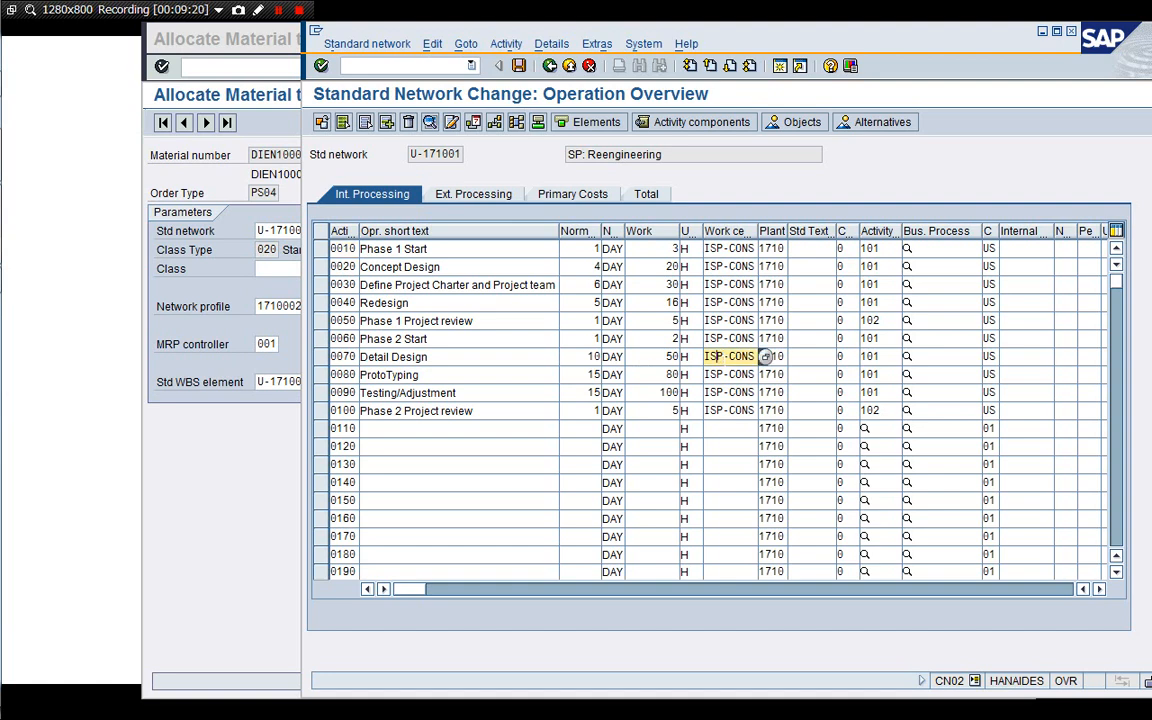
key(shift+Right)
key(shift+Right)
key(shift+Right)
key(shift+Right)
key(shift+Right)
key(shift+Right)
key(shift+Right)
key(shift+Right)
key(Right)
click(549, 65)
click(589, 66)
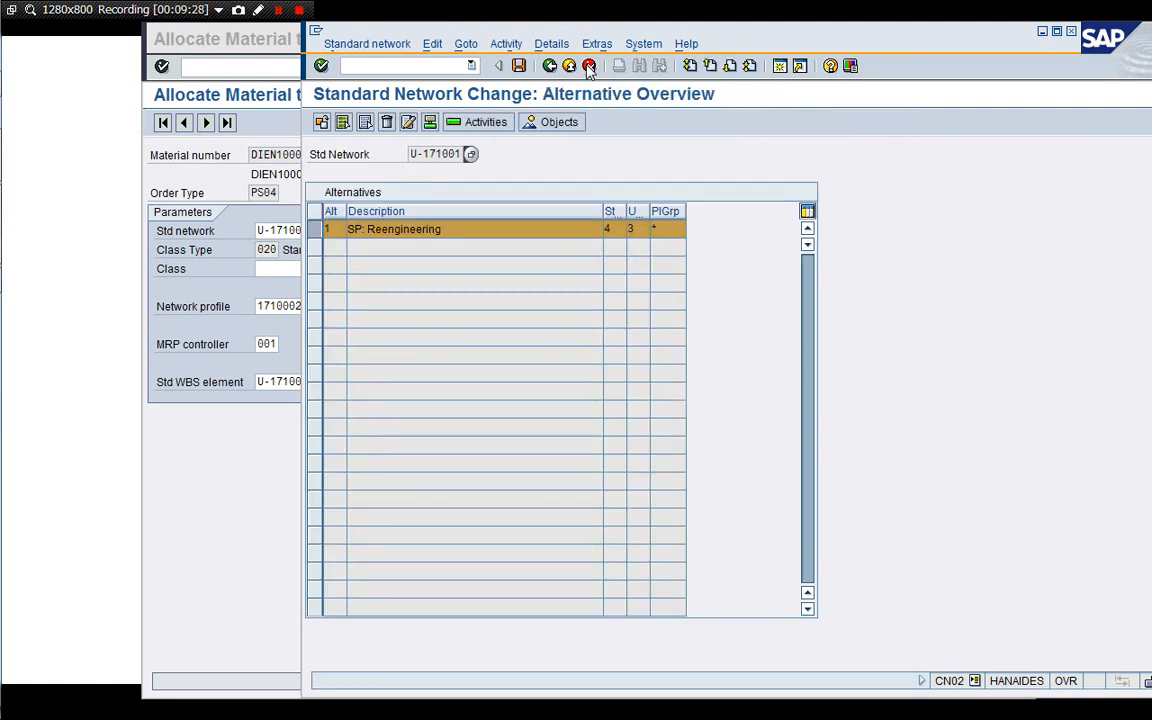
click(589, 66)
click(589, 66)
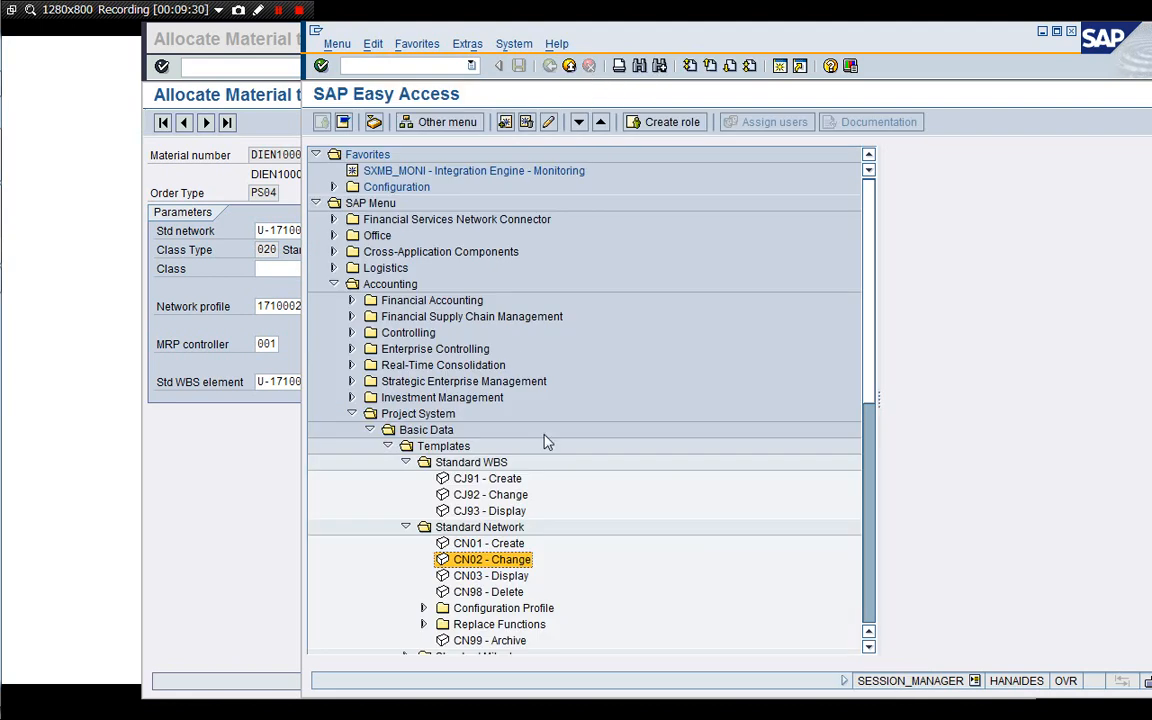
Open work center change transaction CNR2 from Project System master data and load work center ISP-CONS.
key(Left)
key(Left)
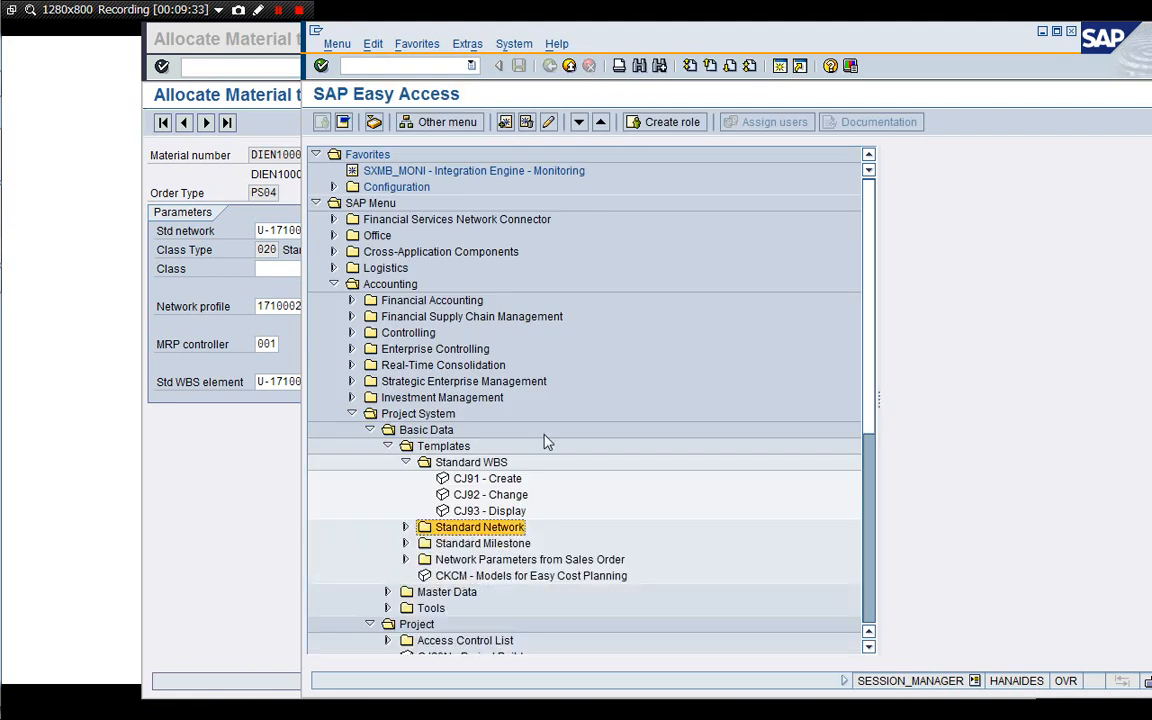
key(Up)
key(Left)
key(Down)
key(Down)
key(Down)
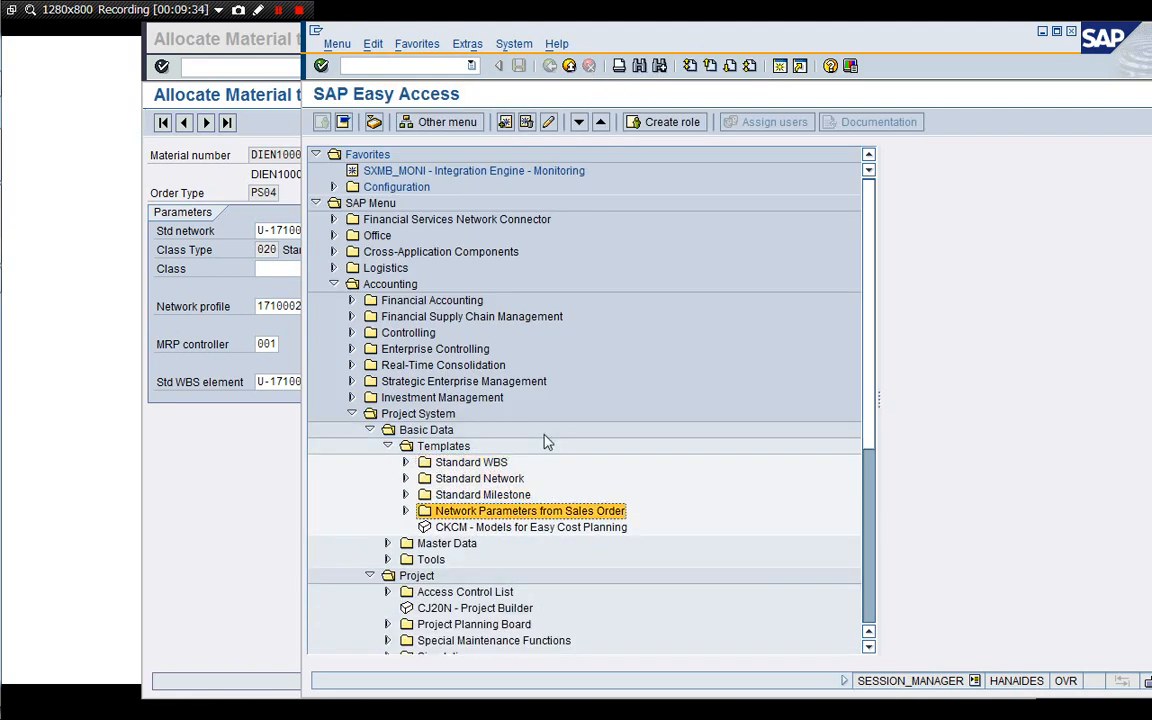
key(Right)
key(Down)
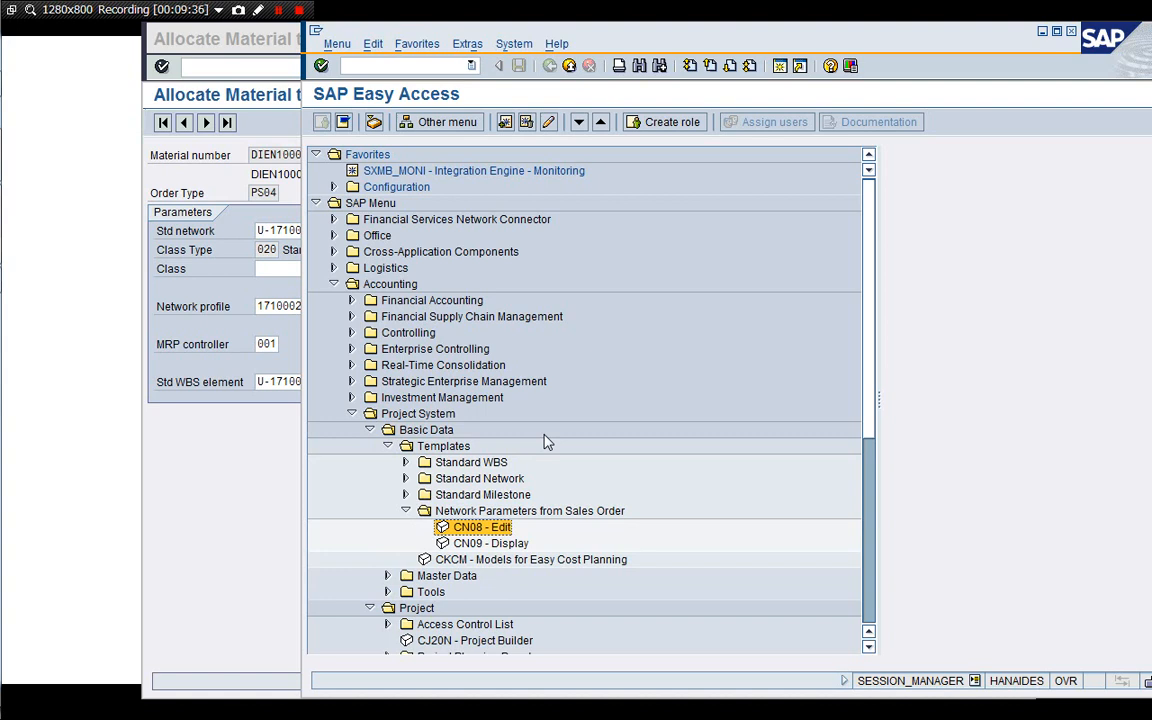
key(Left)
key(Left)
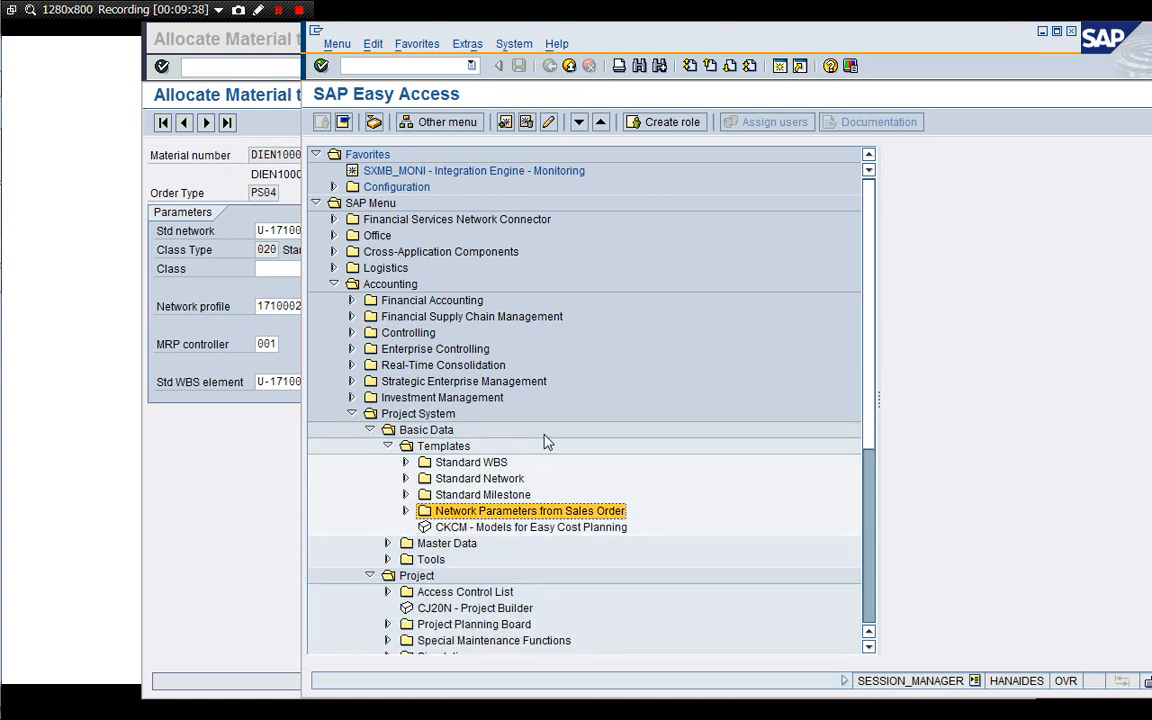
key(Left)
key(Left)
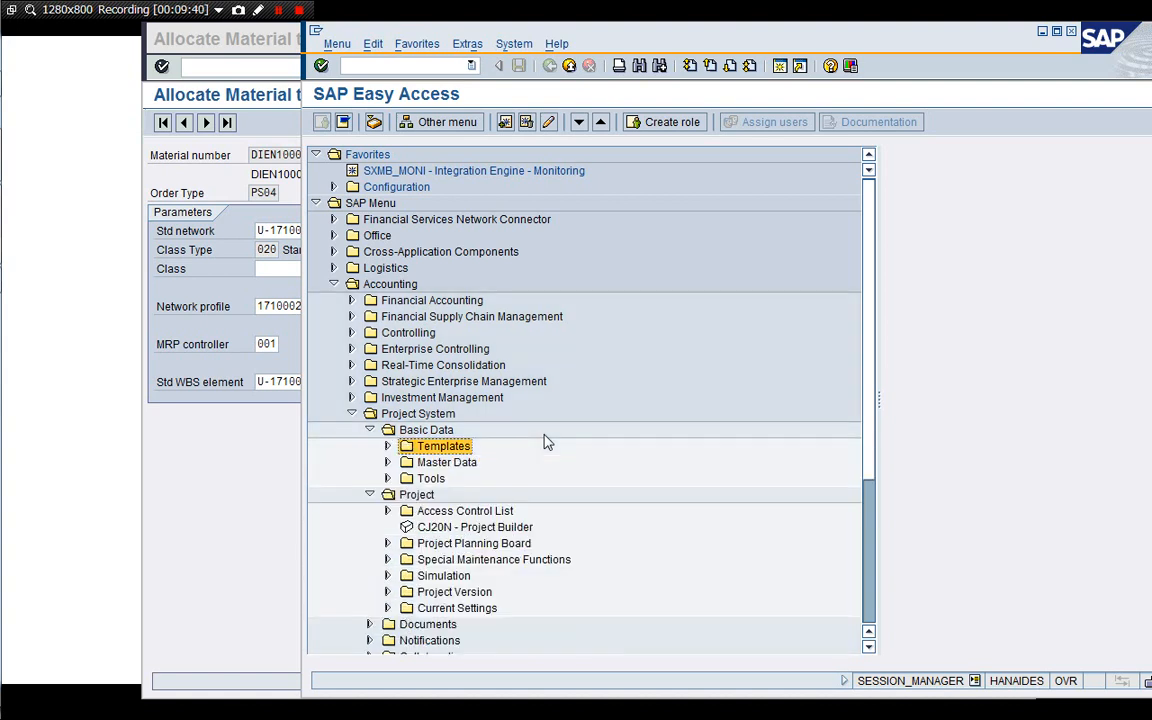
key(Down)
key(Right)
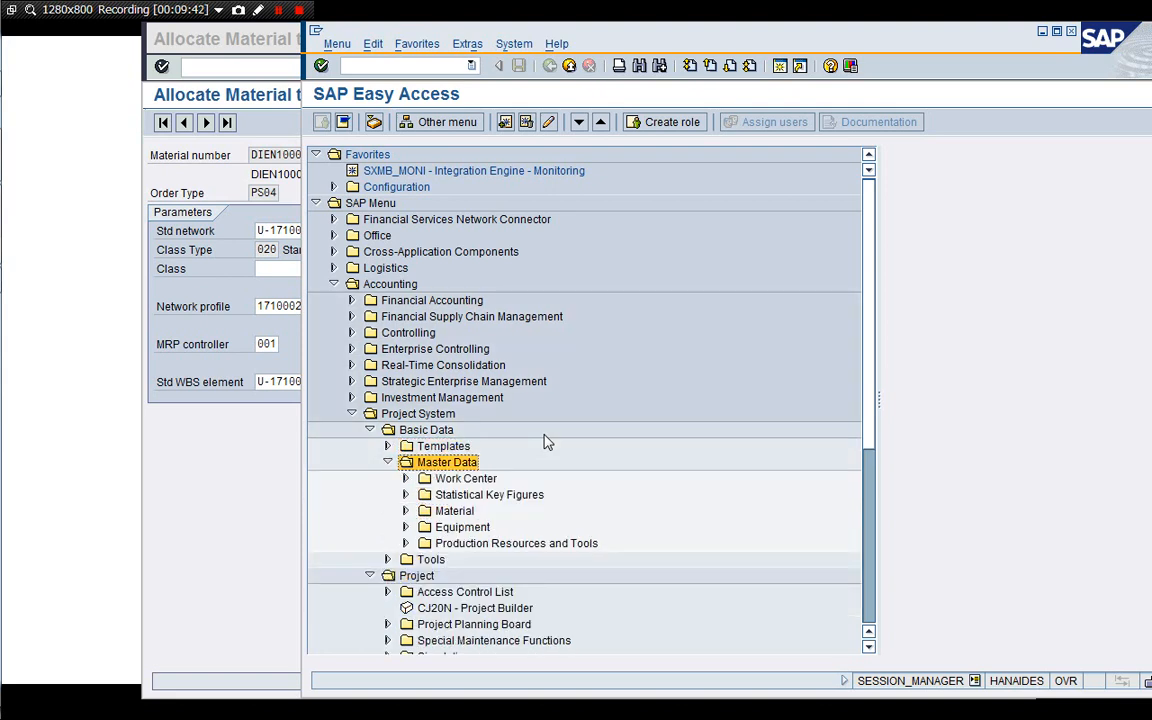
key(Down)
key(Right)
key(Down)
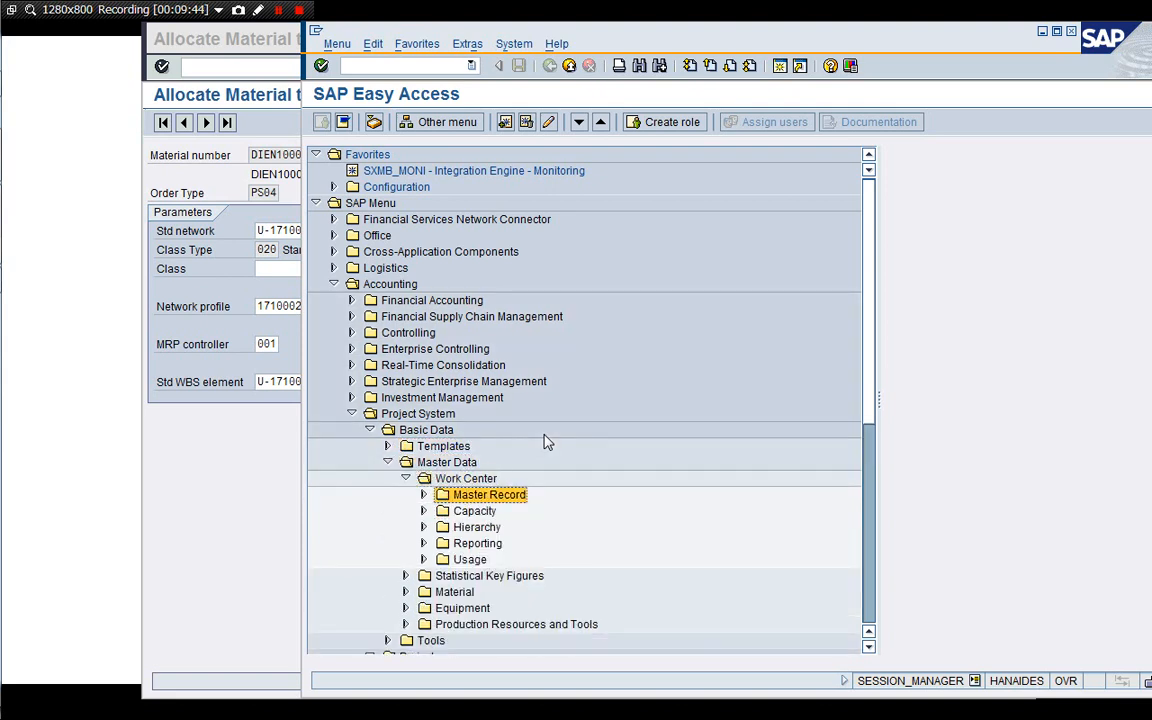
key(Right)
key(Down)
key(Down)
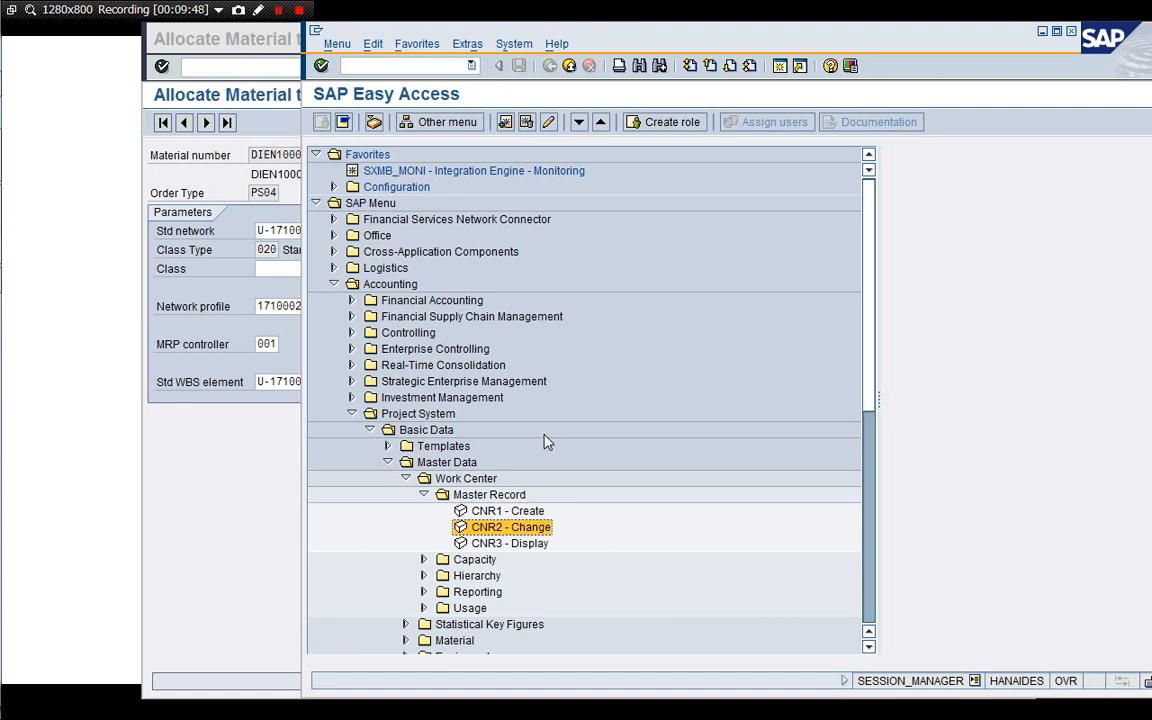
key(Return)
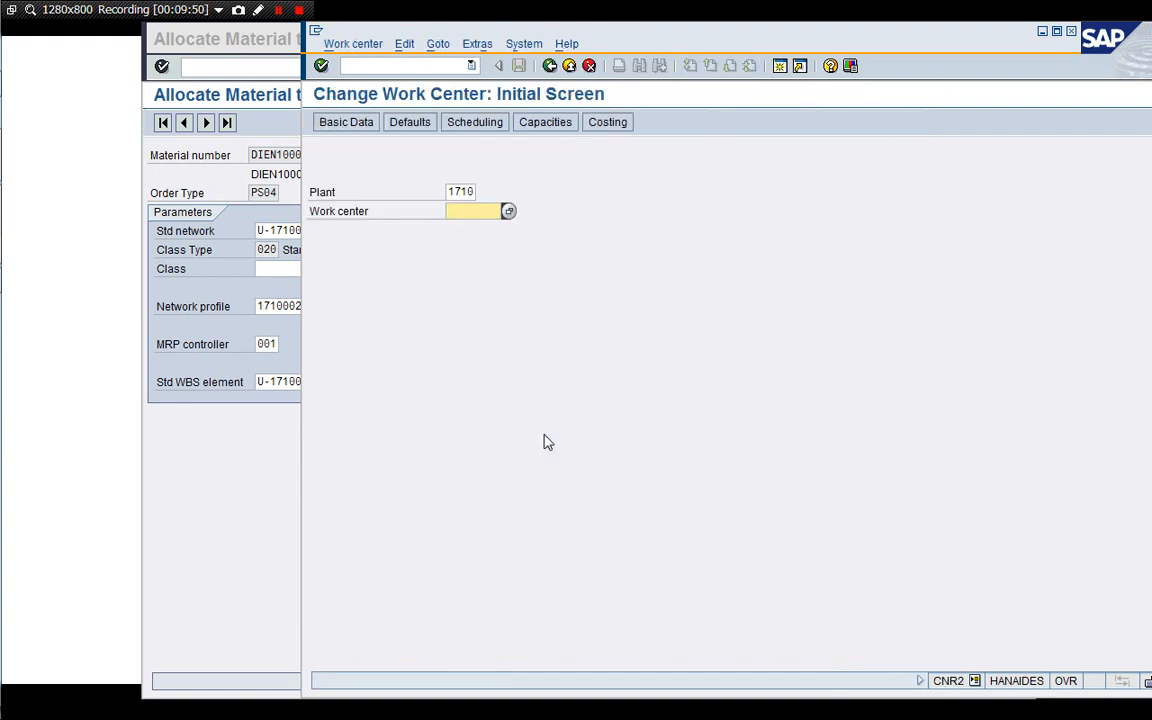
text(ISP-CONS)
key(Return)
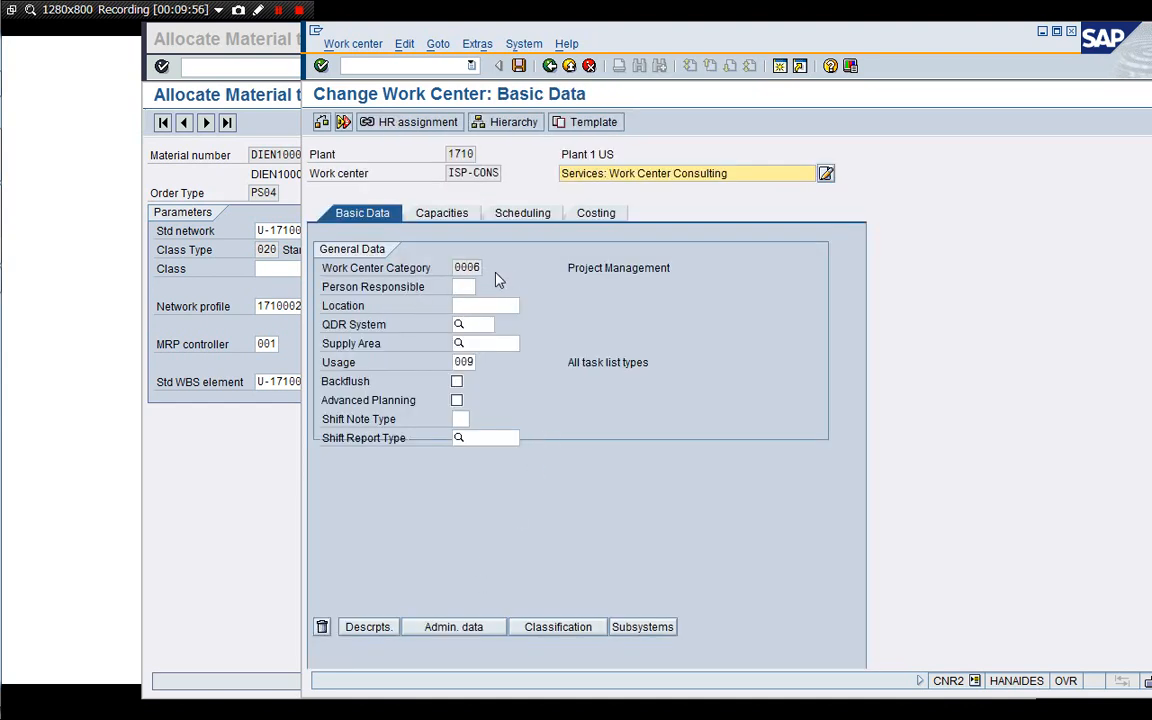
Review the work center's capacities, scheduling and costing data, including its activity type and cost center.
click(453, 217)
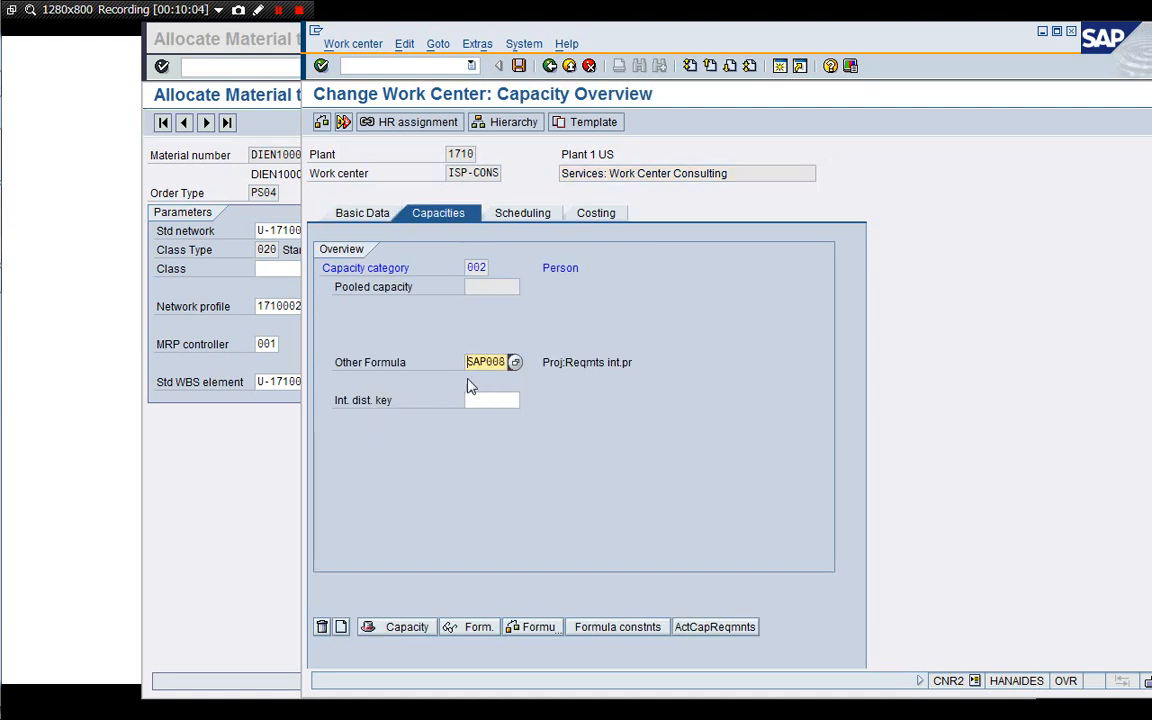
click(533, 213)
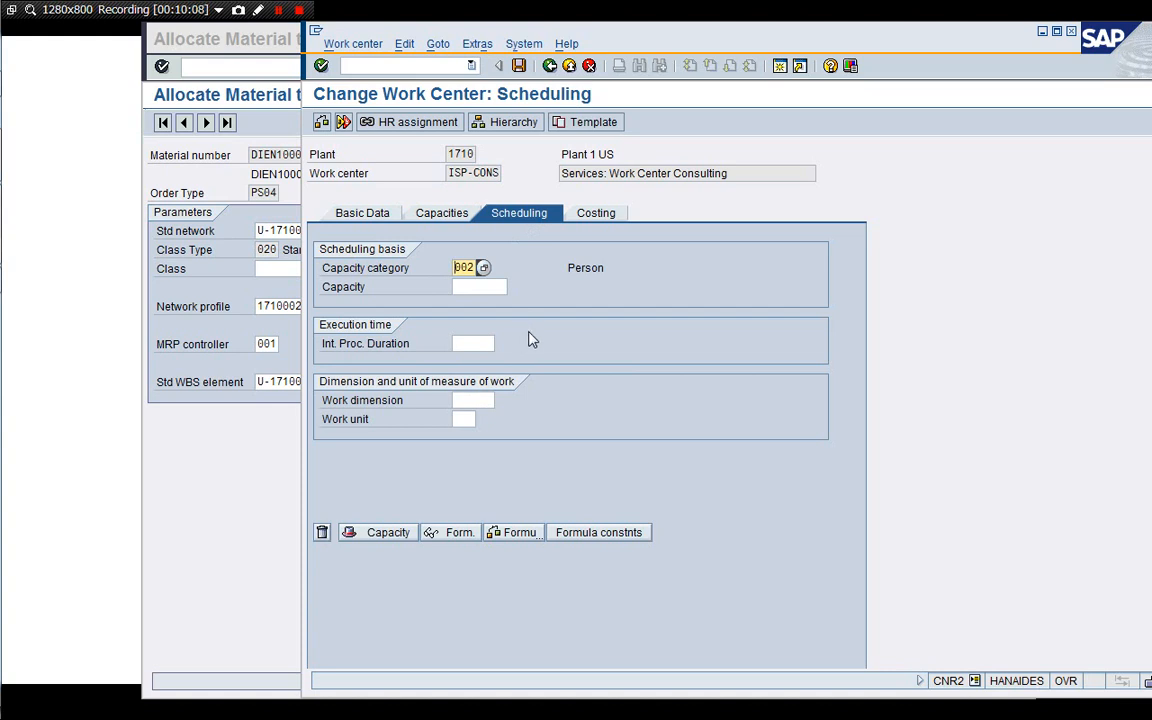
click(610, 215)
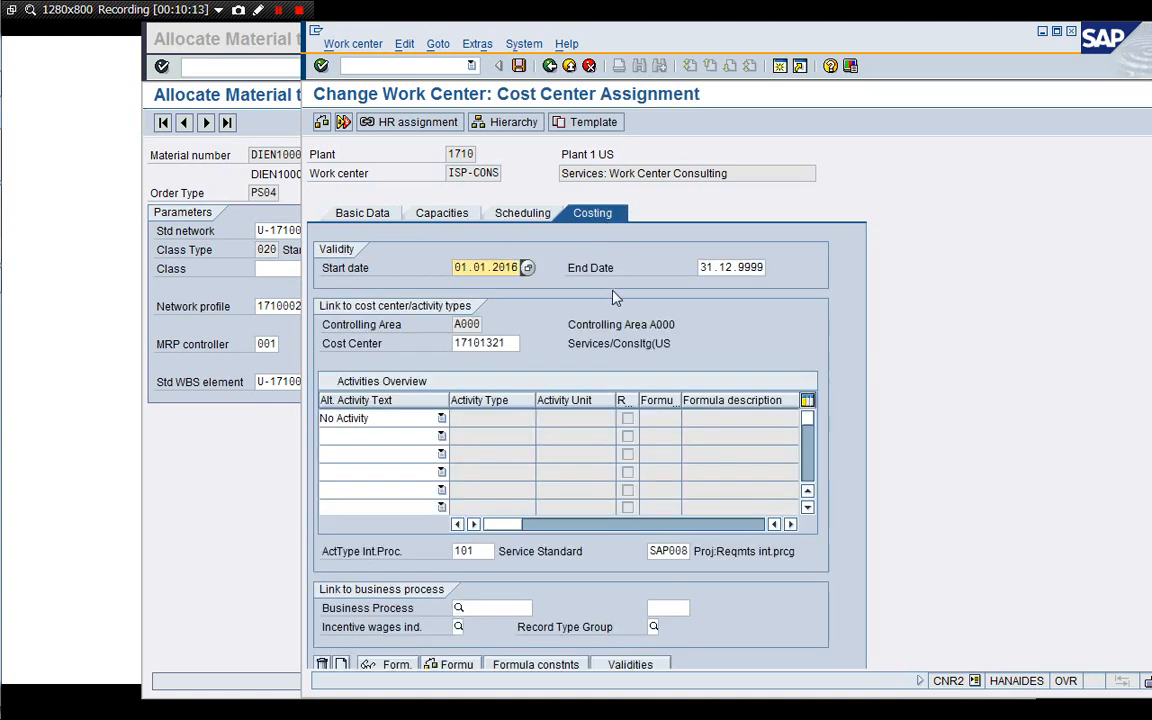
click(488, 552)
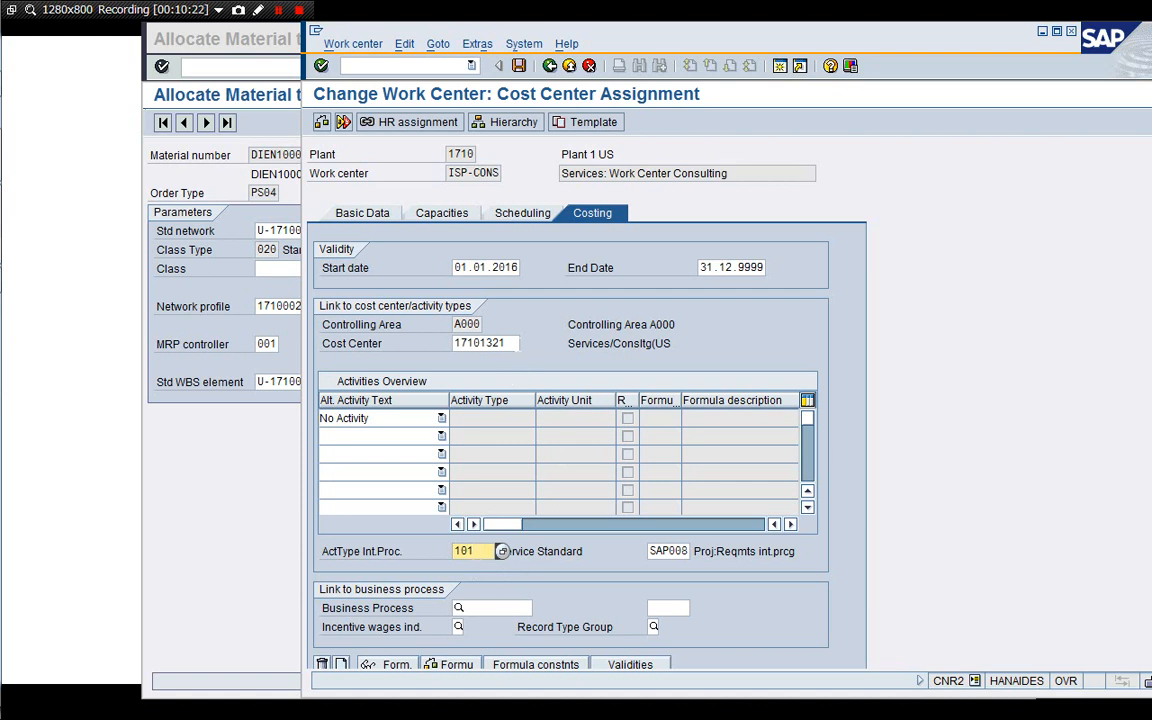
click(490, 343)
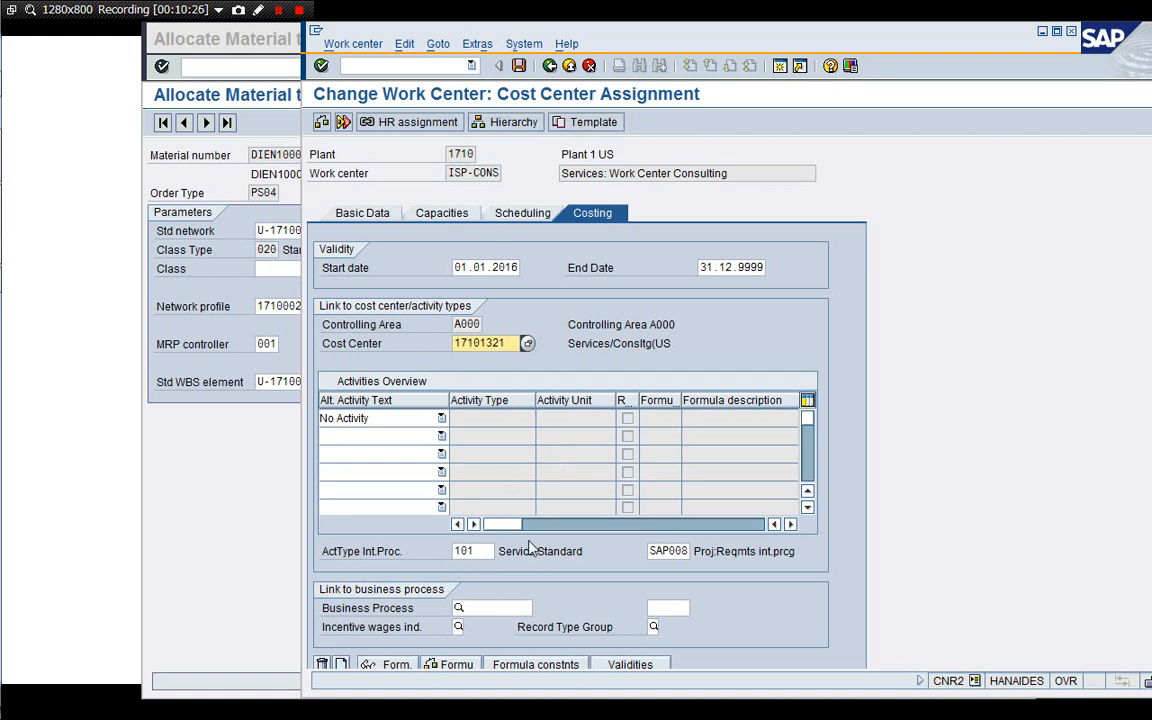
Exit the work center and material allocation transactions to return to the Easy Access menu.
click(589, 66)
click(589, 66)
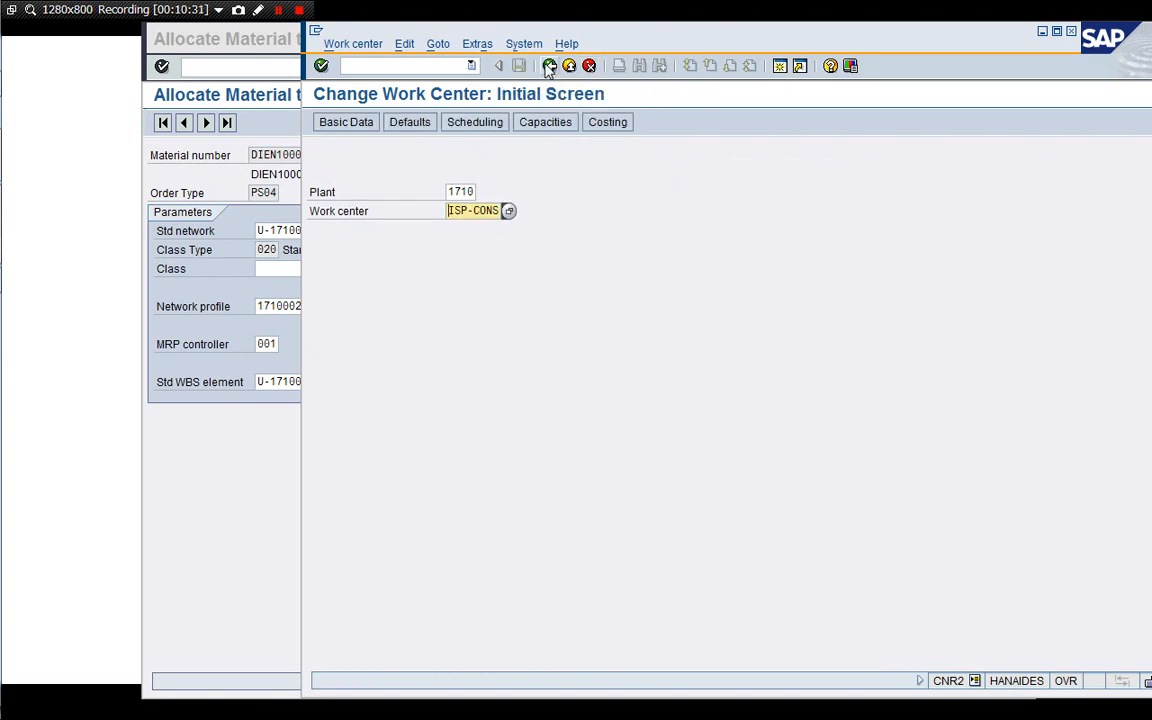
click(549, 66)
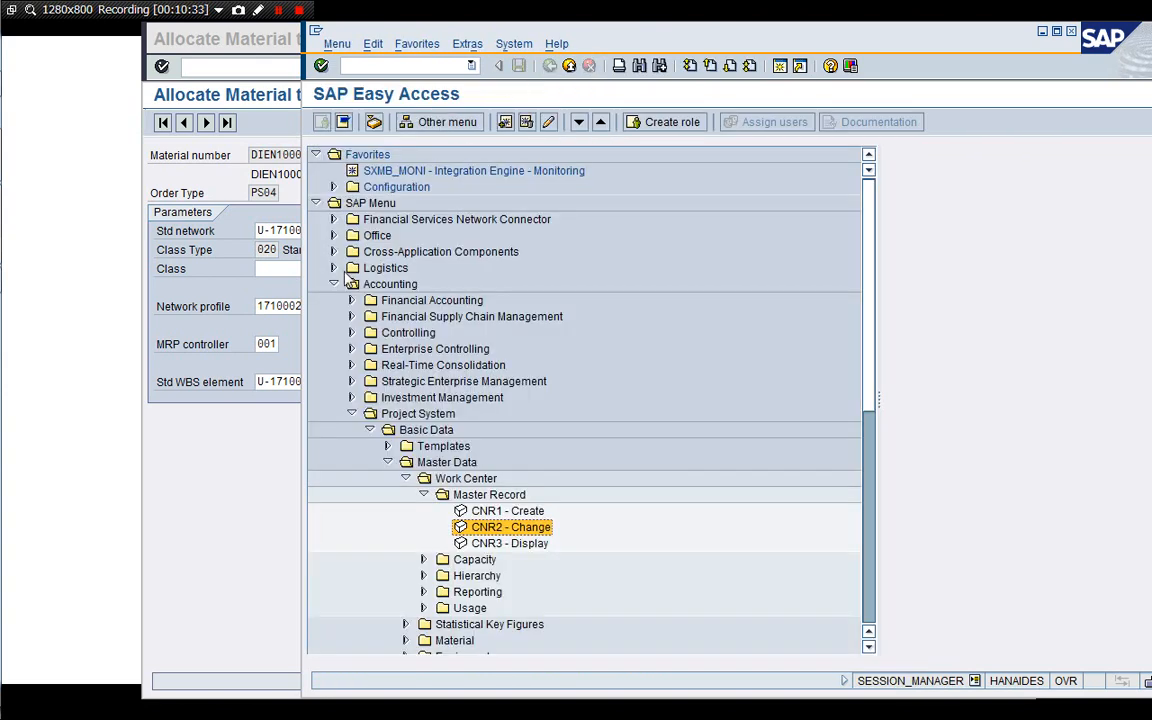
click(253, 501)
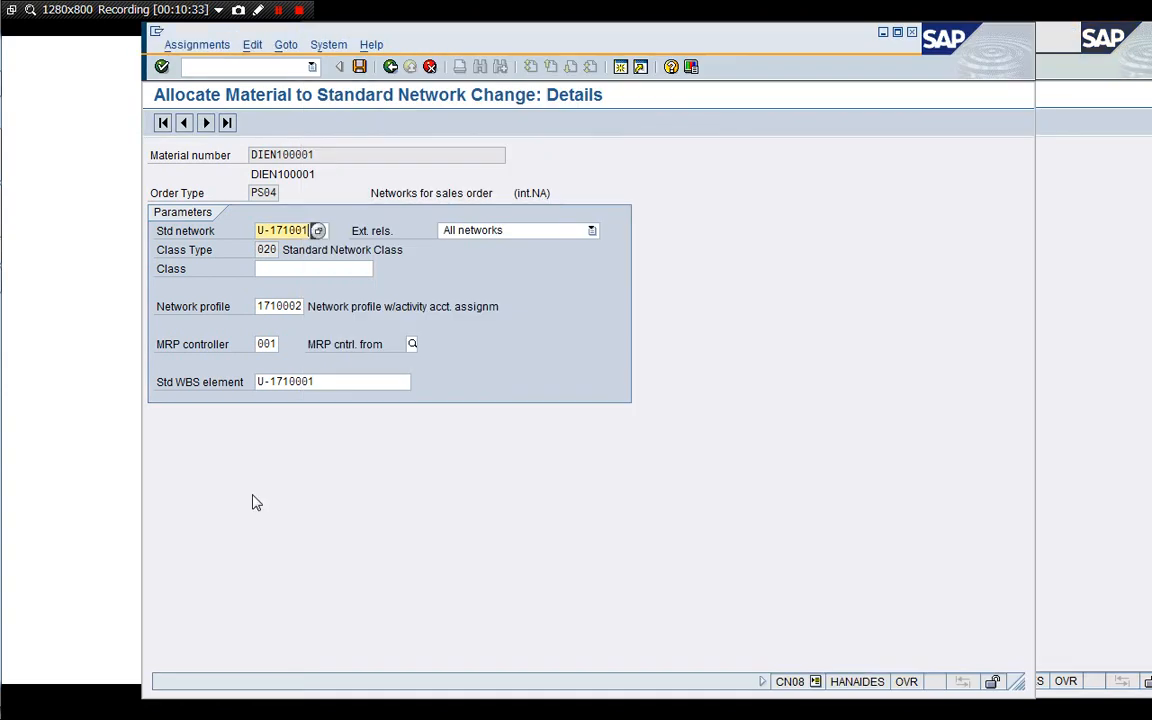
click(388, 70)
click(389, 68)
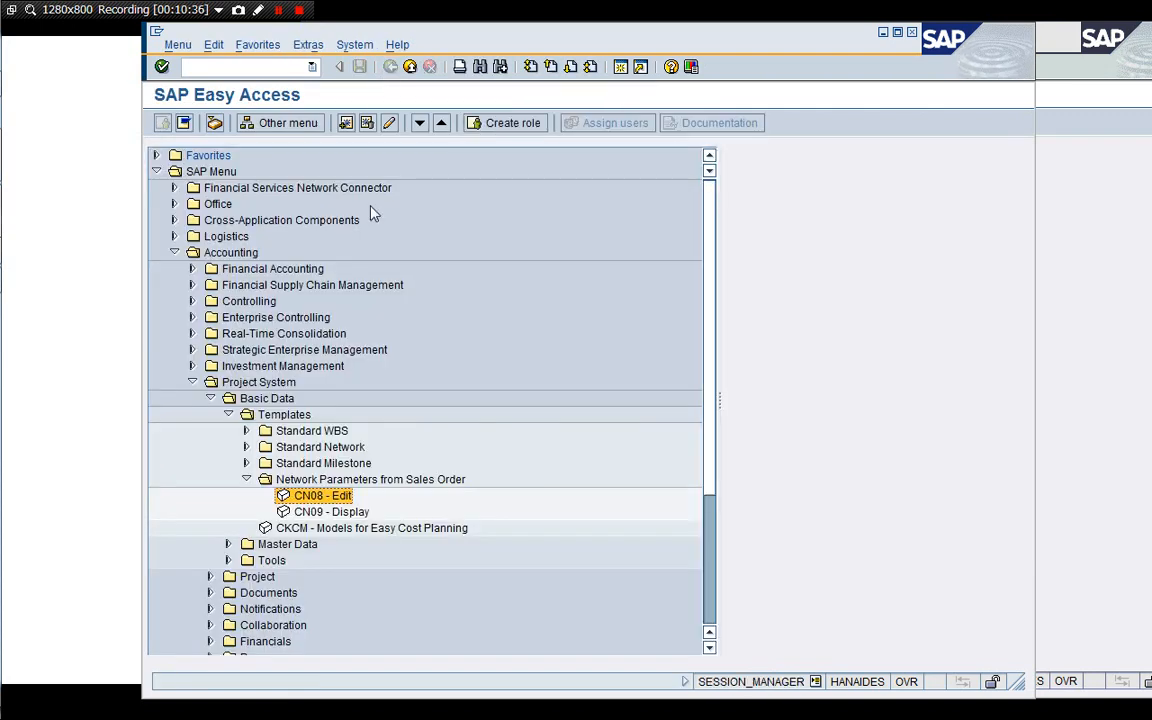
Collapse the Easy Access menu and open the SAP Reference IMG through transaction SPRO.
key(Up)
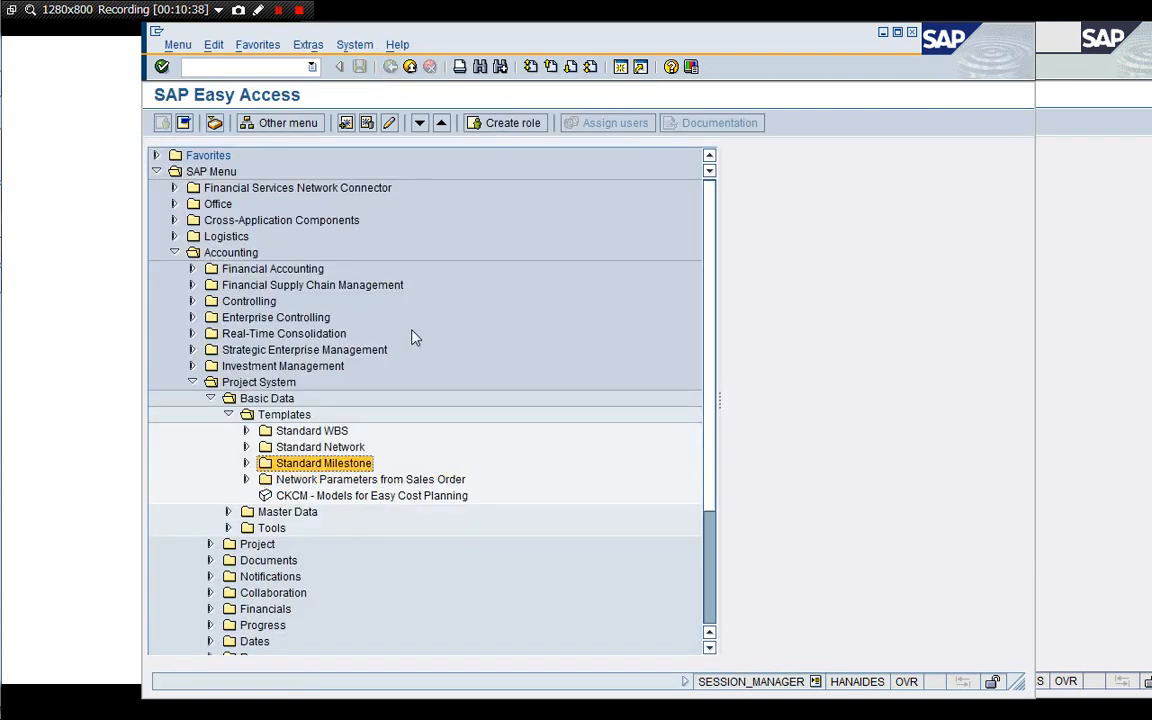
key(Left)
key(Left)
key(Left)
key(Left)
key(Left)
key(Left)
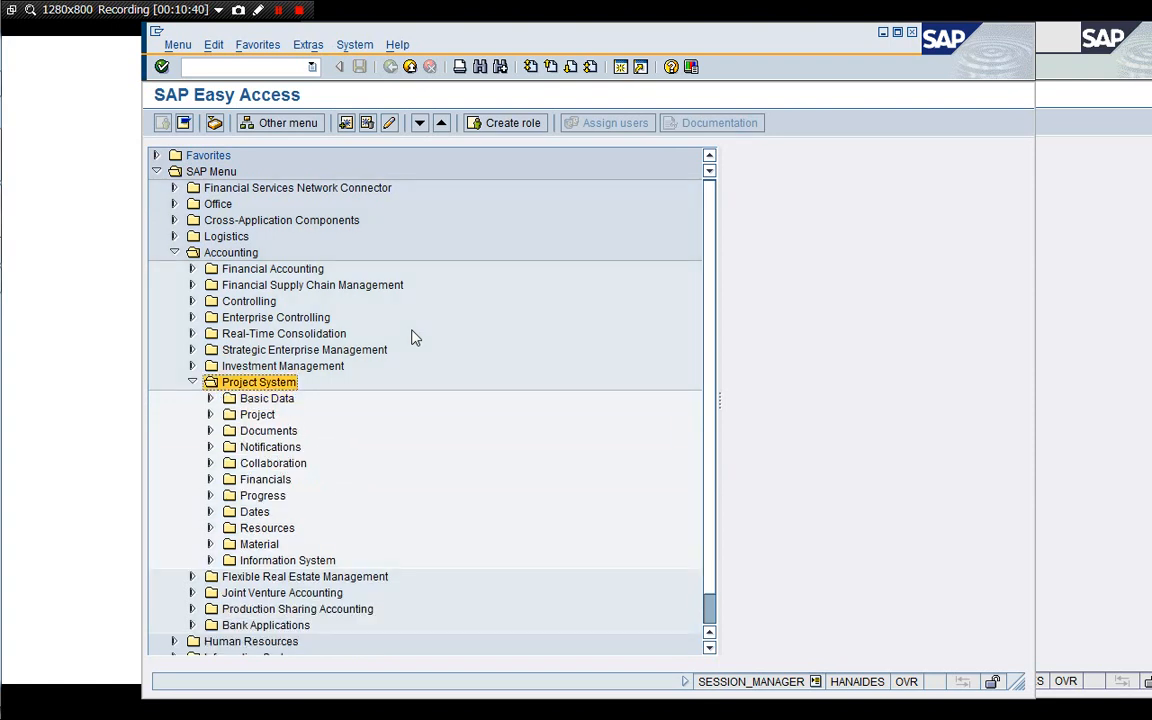
key(Up)
key(Up)
key(Up)
key(Up)
key(Up)
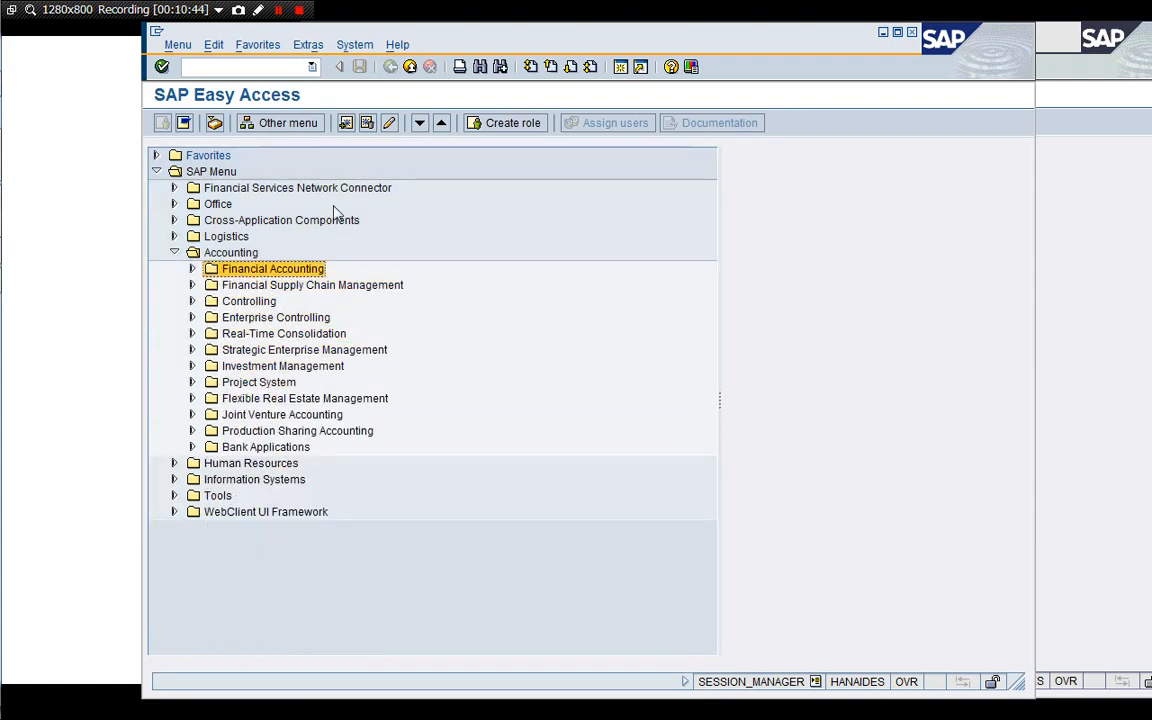
click(243, 68)
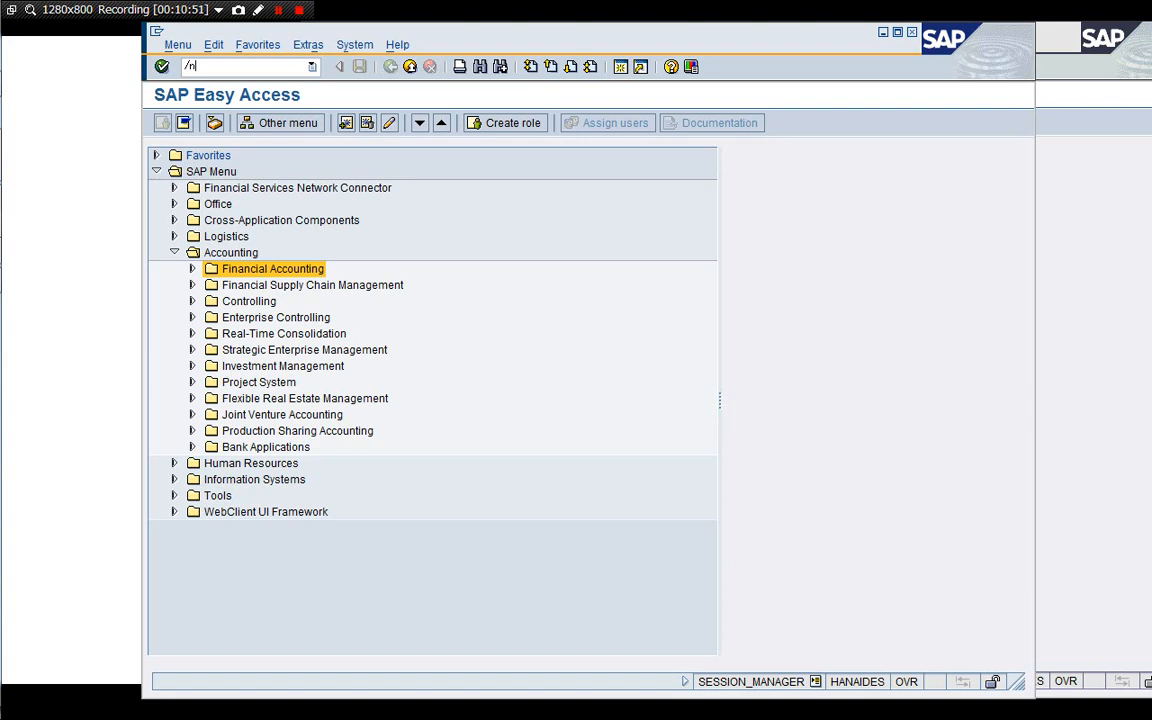
text(/nSPRO)
key(Return)
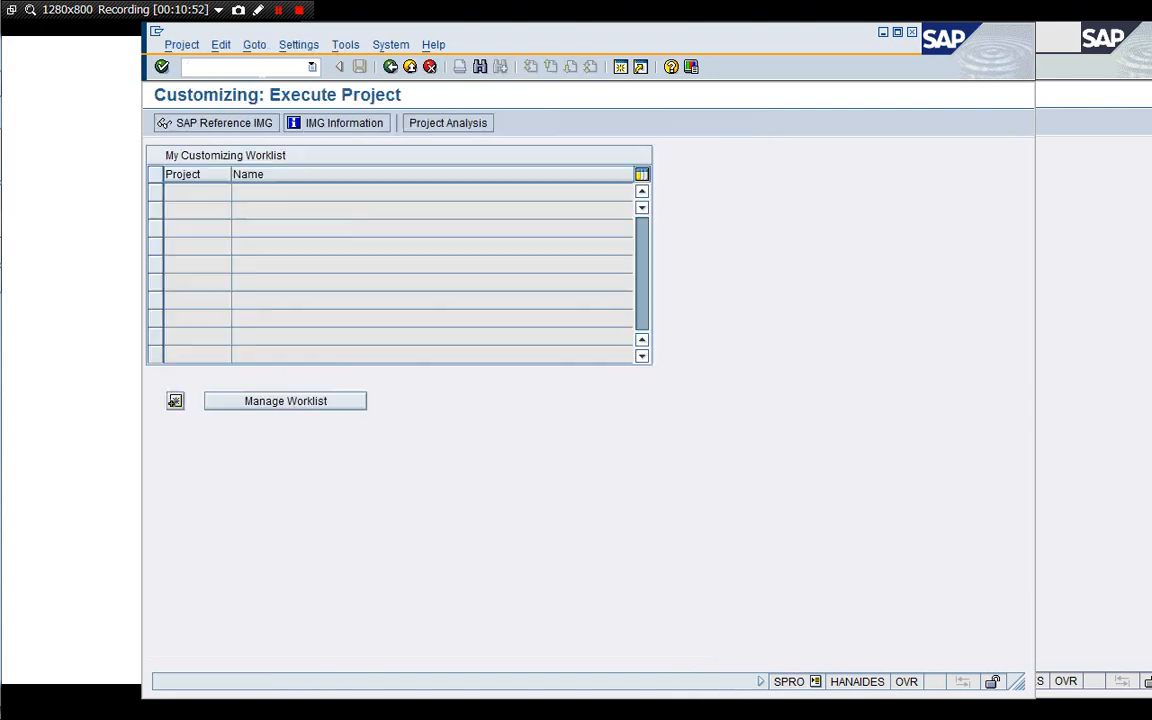
key(F5)
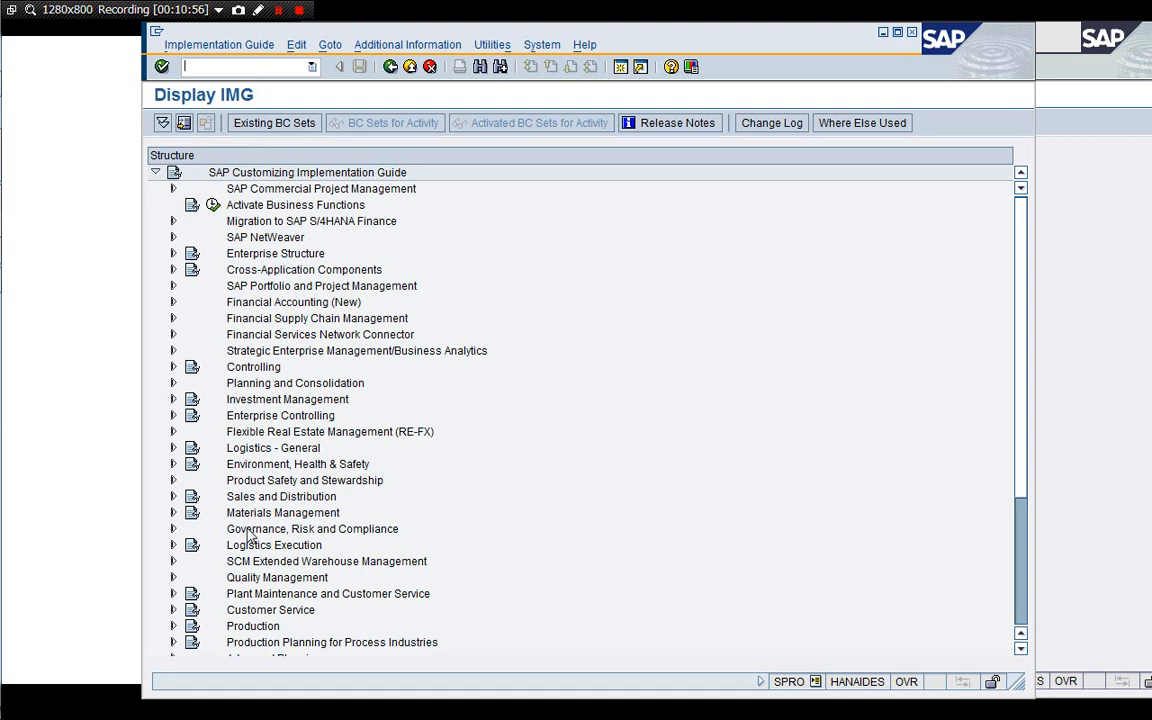
Open Define Sales Document Types under Sales and Distribution, Sales, Sales Documents, Sales Document Header.
click(245, 612)
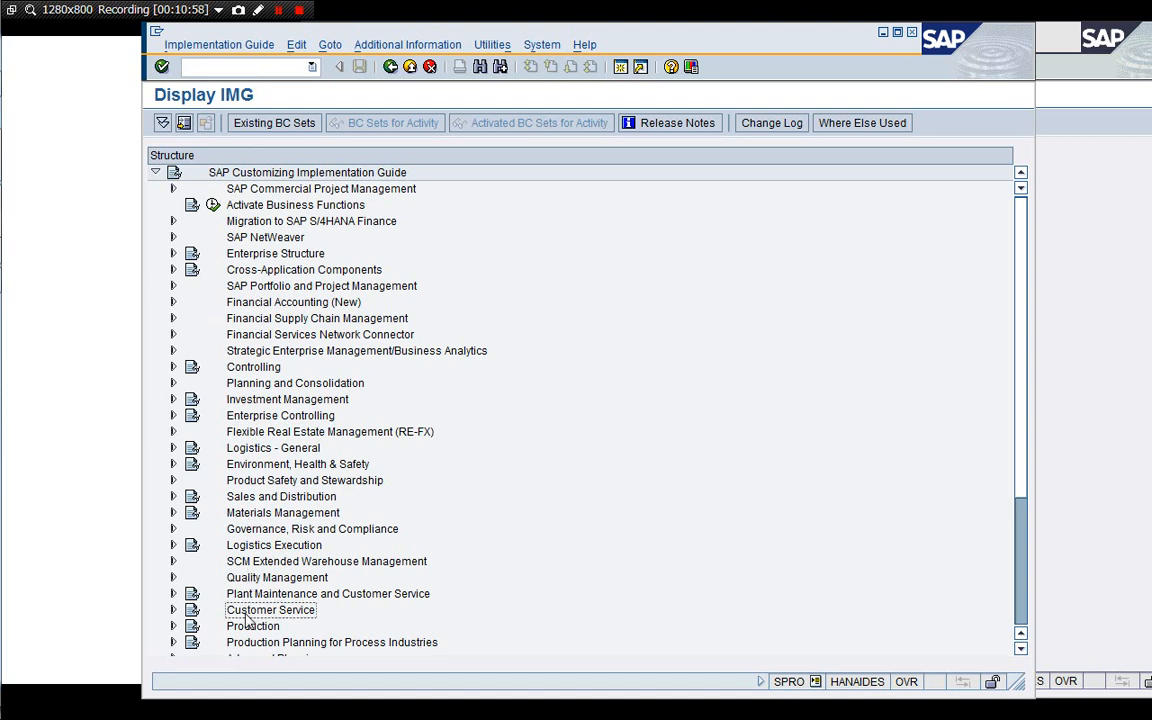
key(Up)
key(Up)
key(Up)
key(Up)
key(Up)
key(Up)
key(Up)
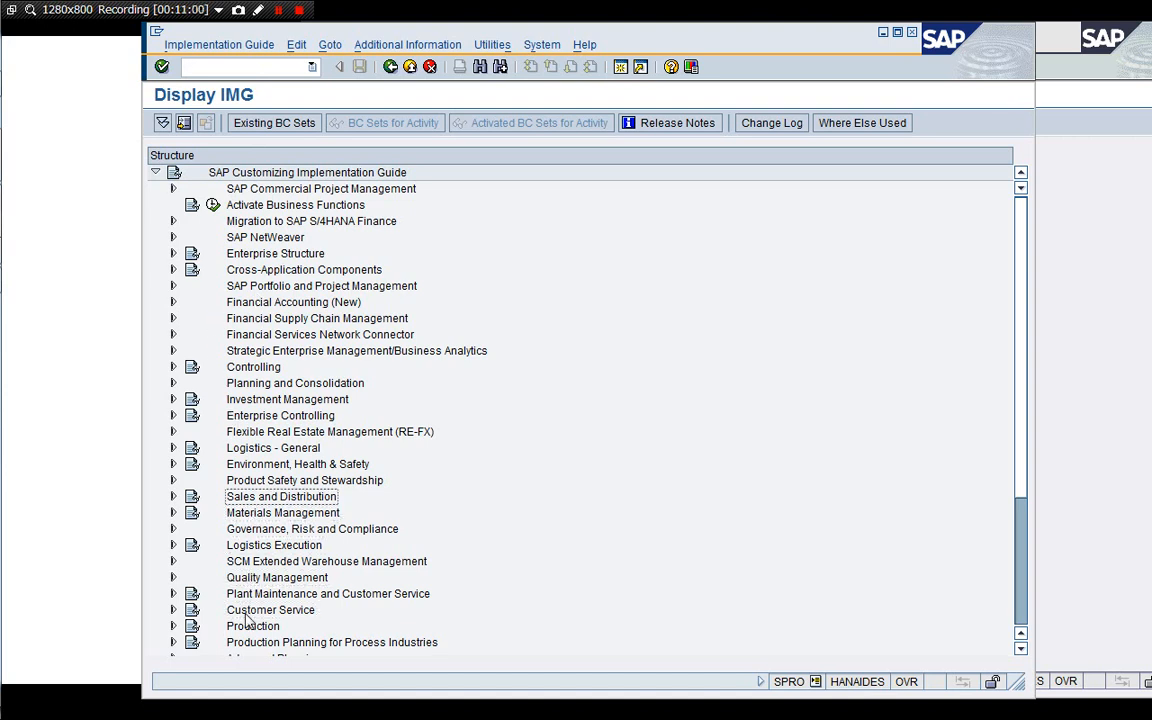
key(Right)
key(Down)
key(Down)
key(Down)
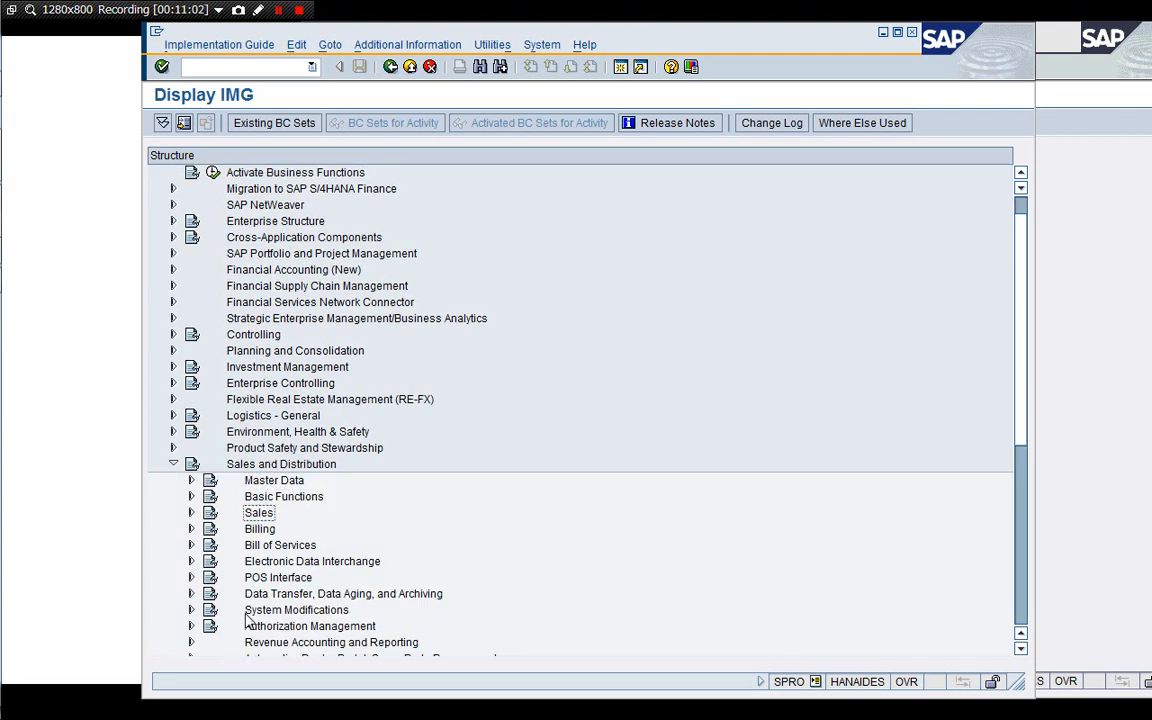
key(Right)
key(Down)
key(Right)
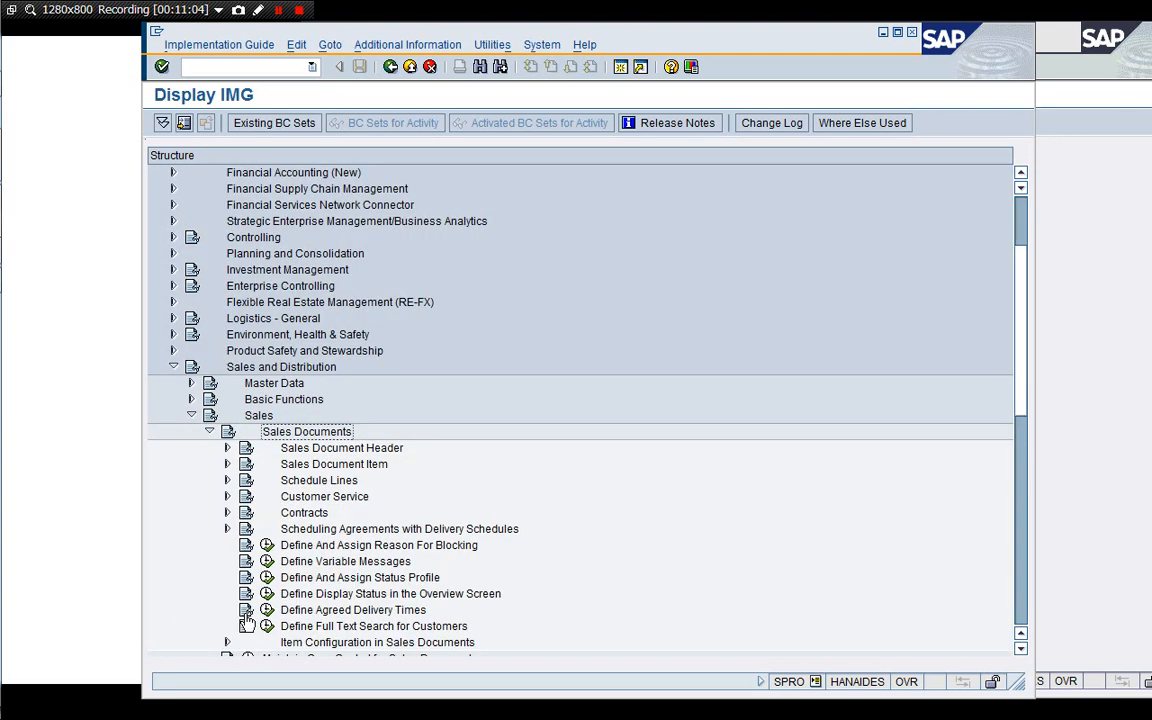
key(Down)
key(Down)
key(Right)
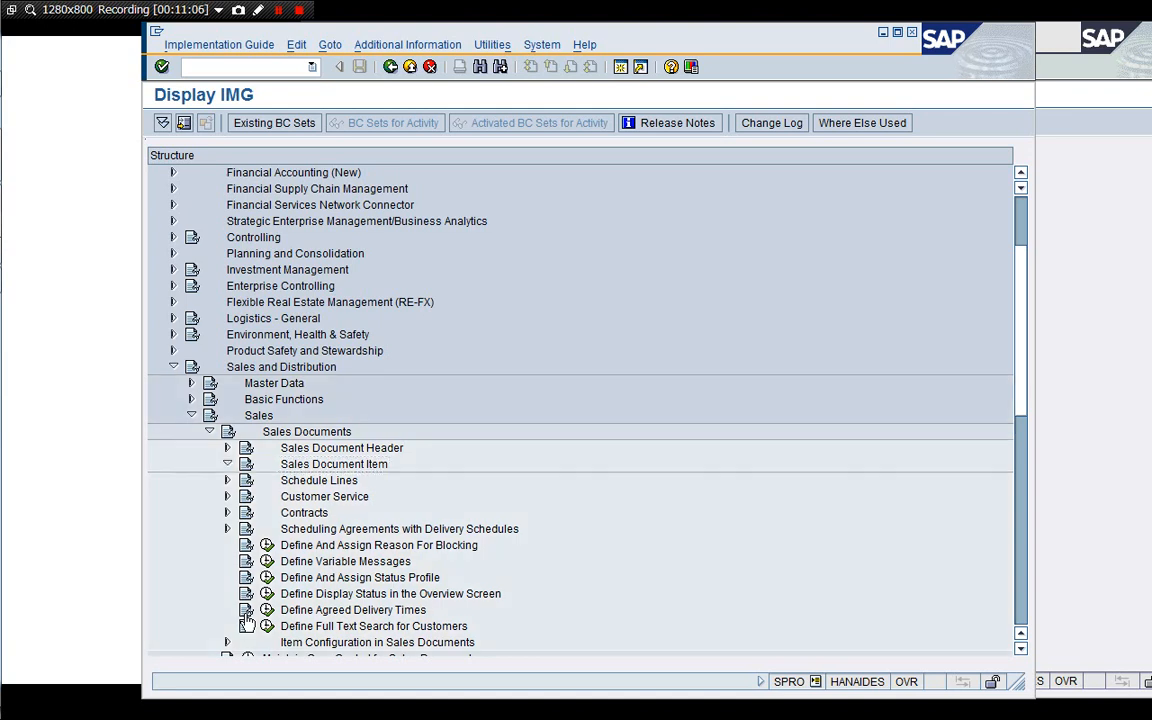
key(Up)
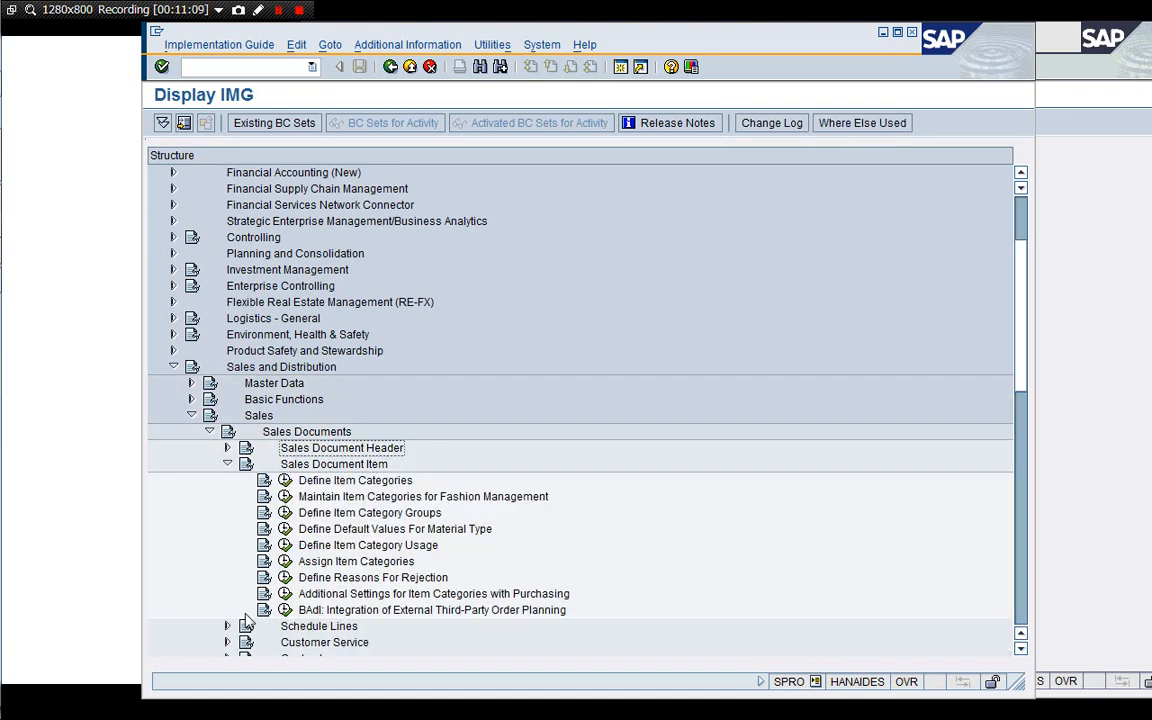
key(Right)
key(Down)
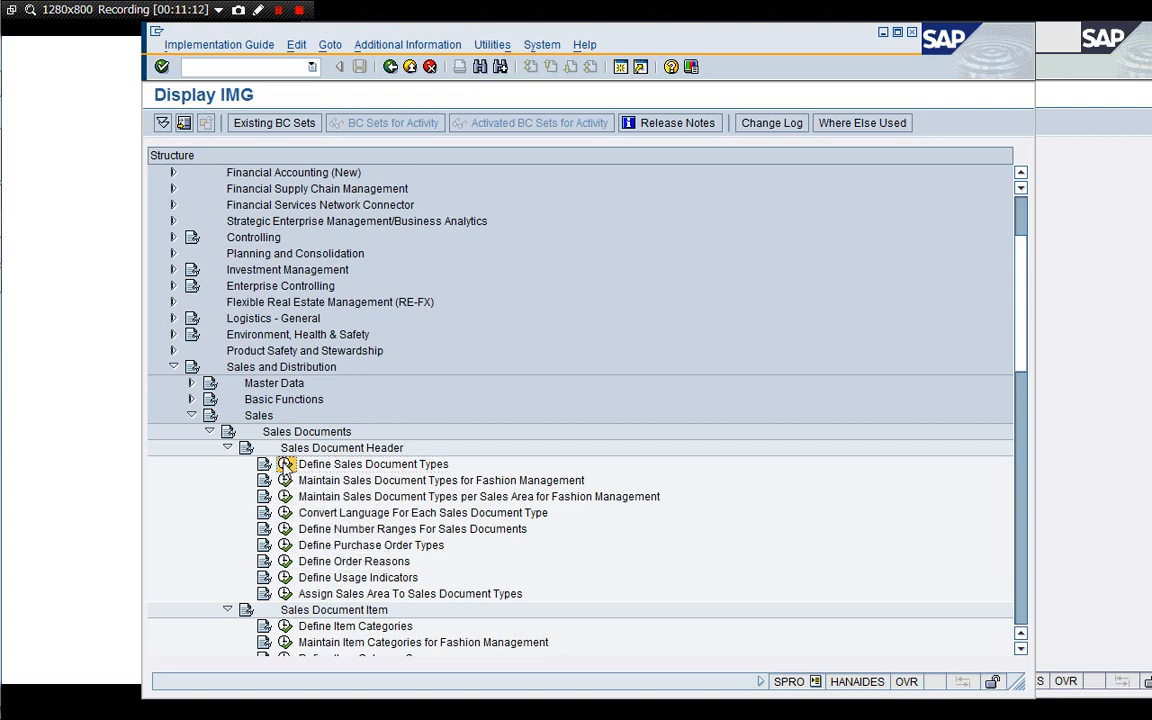
click(285, 464)
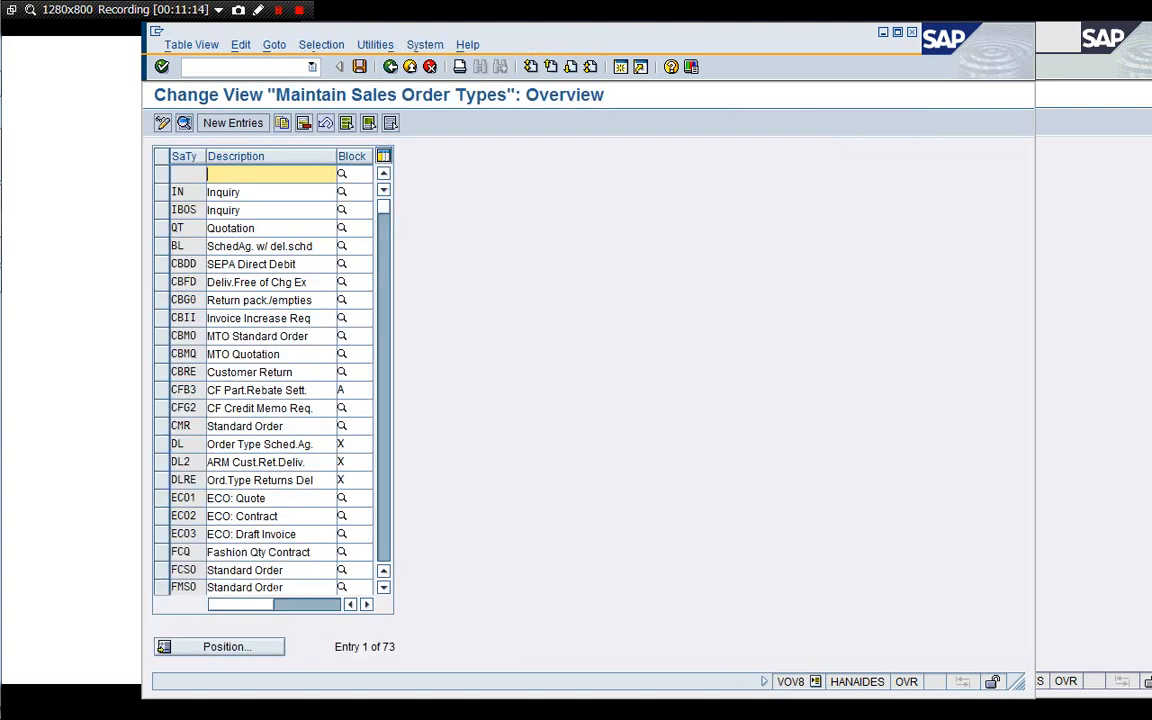
Position the sales order types list at YS and open the details of sales document type YSC7.
click(210, 648)
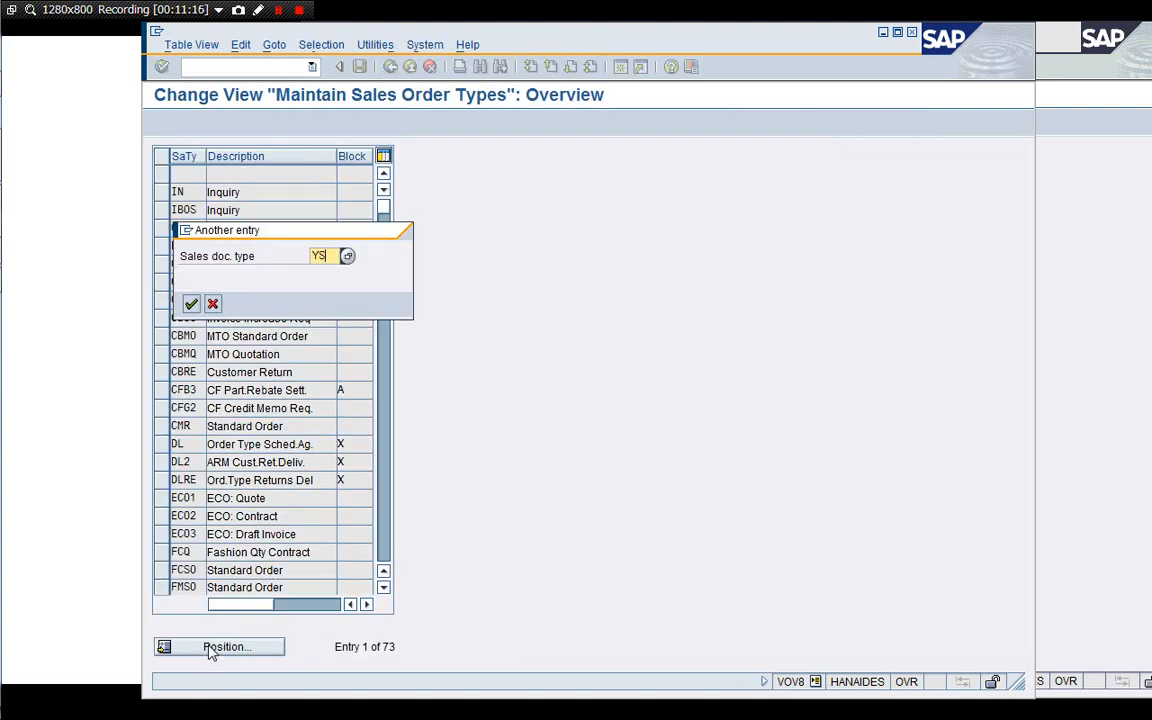
key(Return)
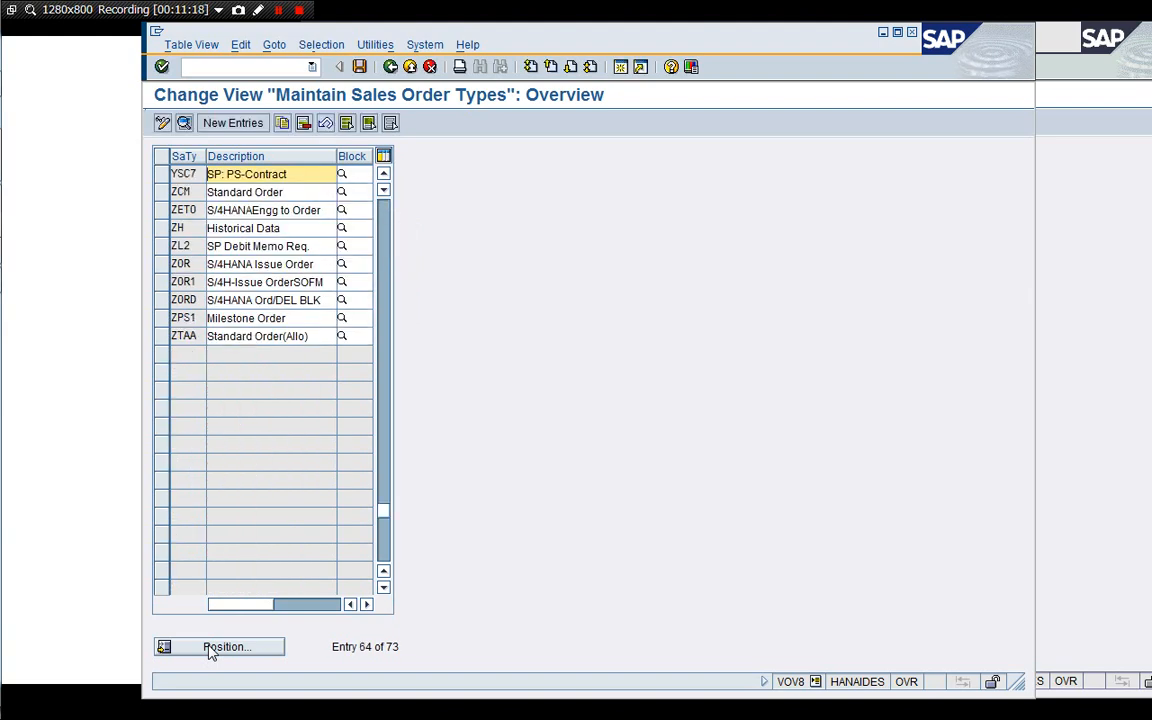
double_click(244, 174)
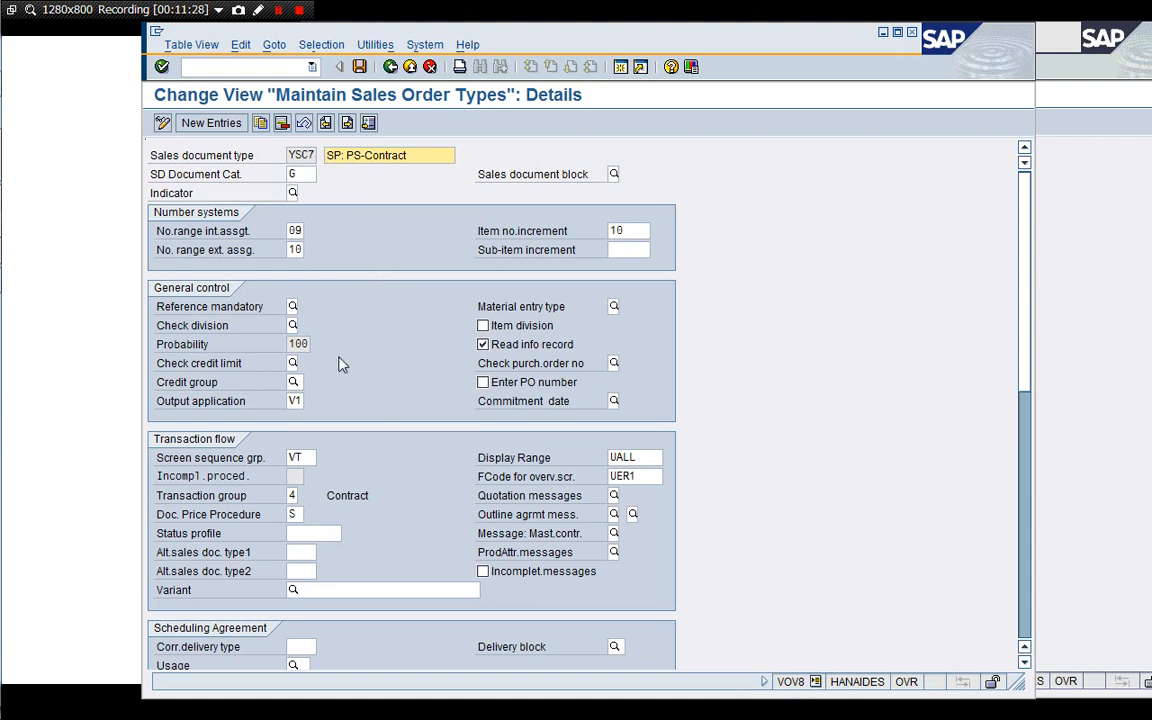
Display the possible SD document categories for sales document type YSC7 and close the list.
click(306, 175)
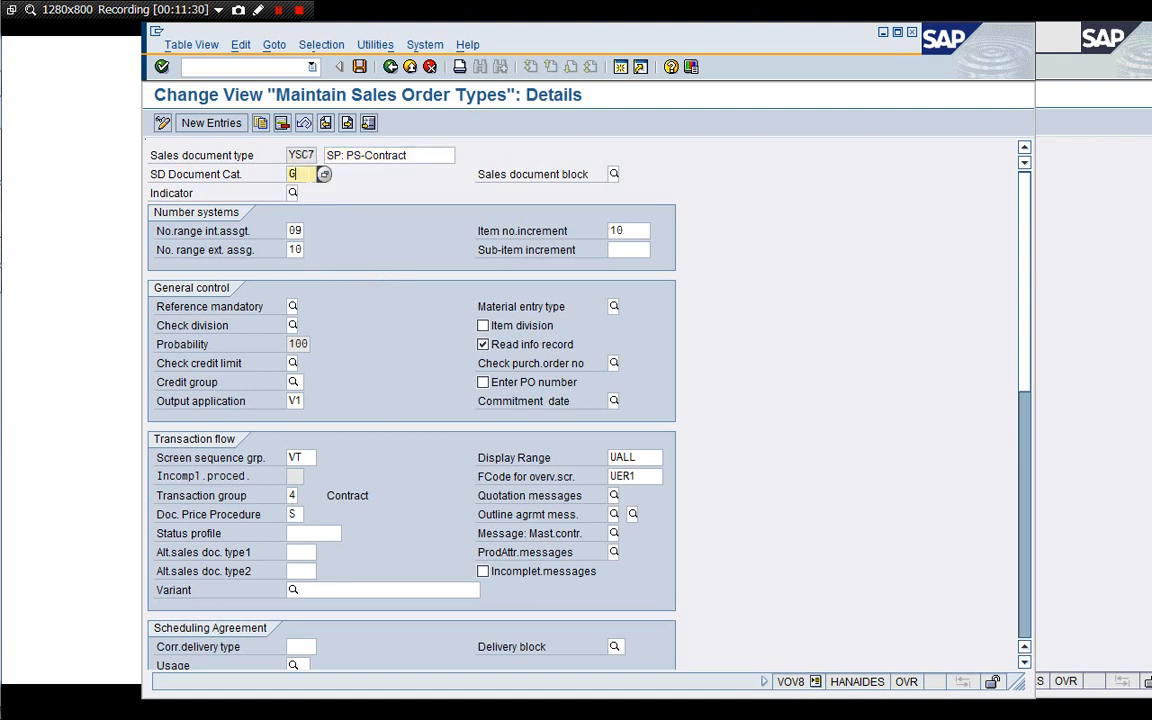
click(324, 175)
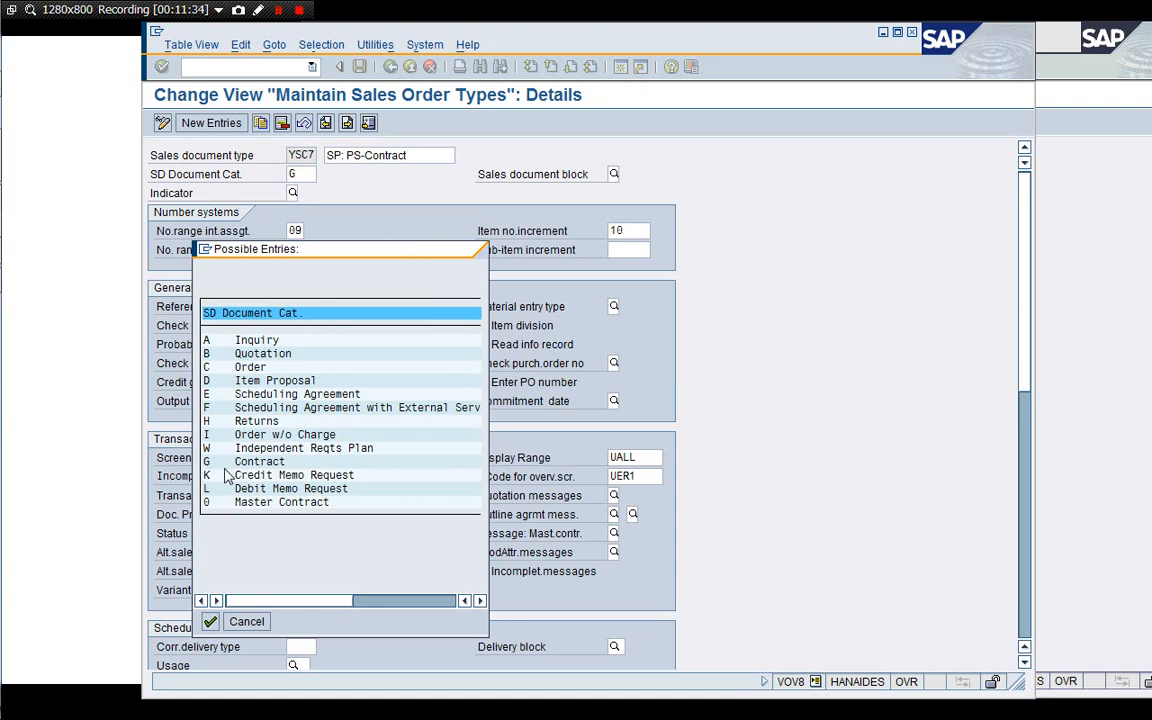
click(247, 621)
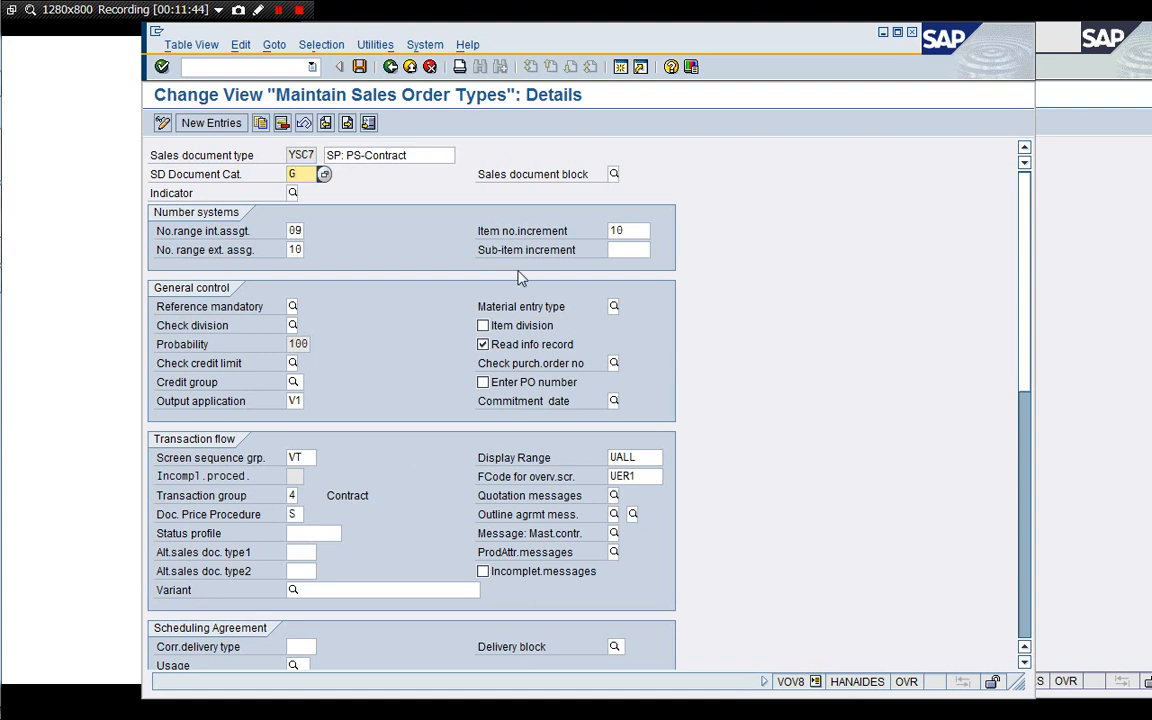
Review the billing, shipping and contract settings of sales document type YSC7, including order-related billing type.
click(1026, 585)
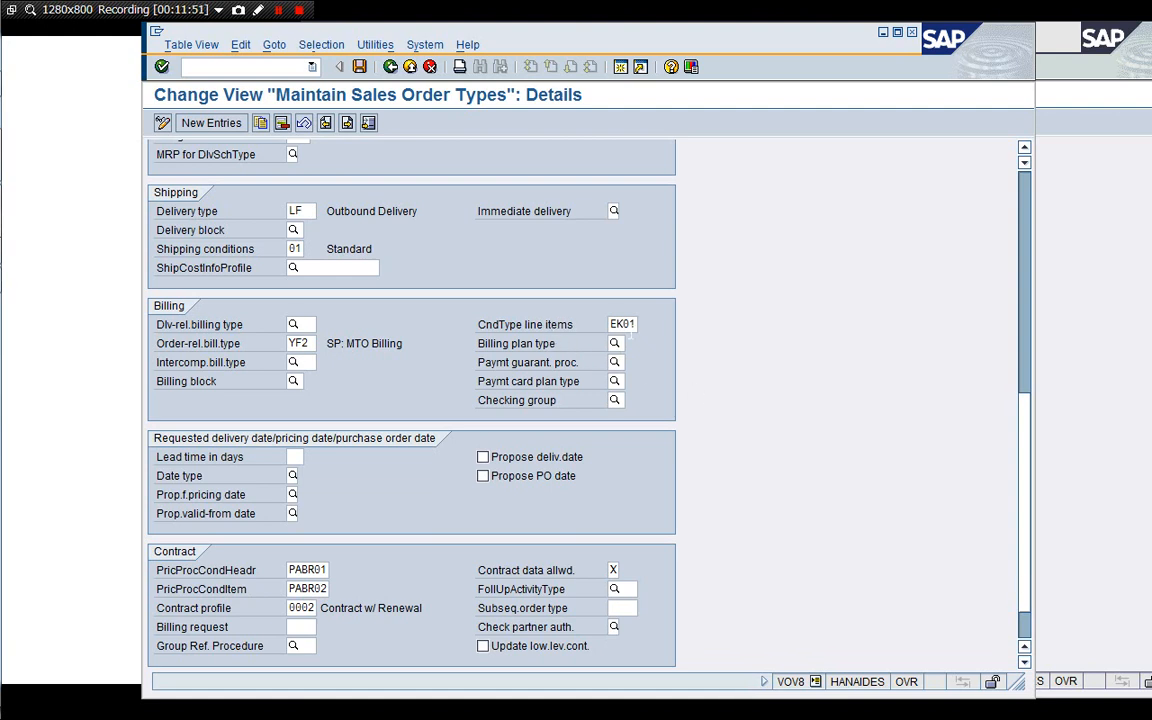
click(630, 325)
click(305, 343)
scroll(1023, 210, up, 10)
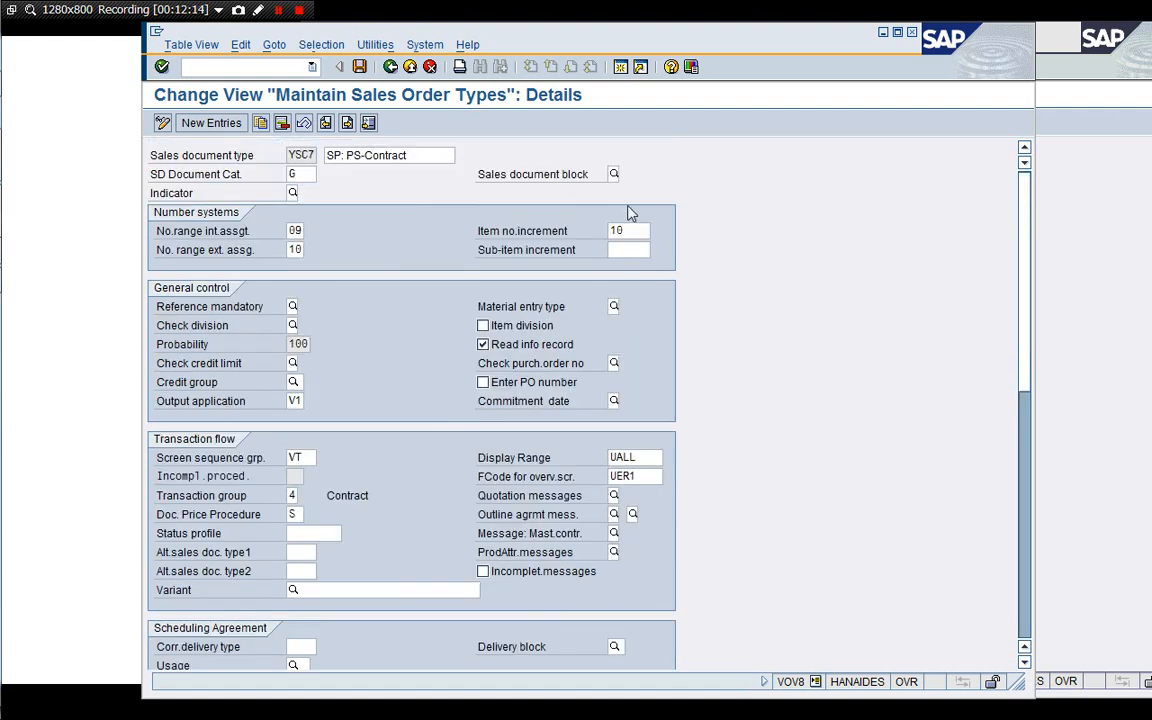
Return to the IMG and open Define Item Categories under Sales Document Item.
click(390, 67)
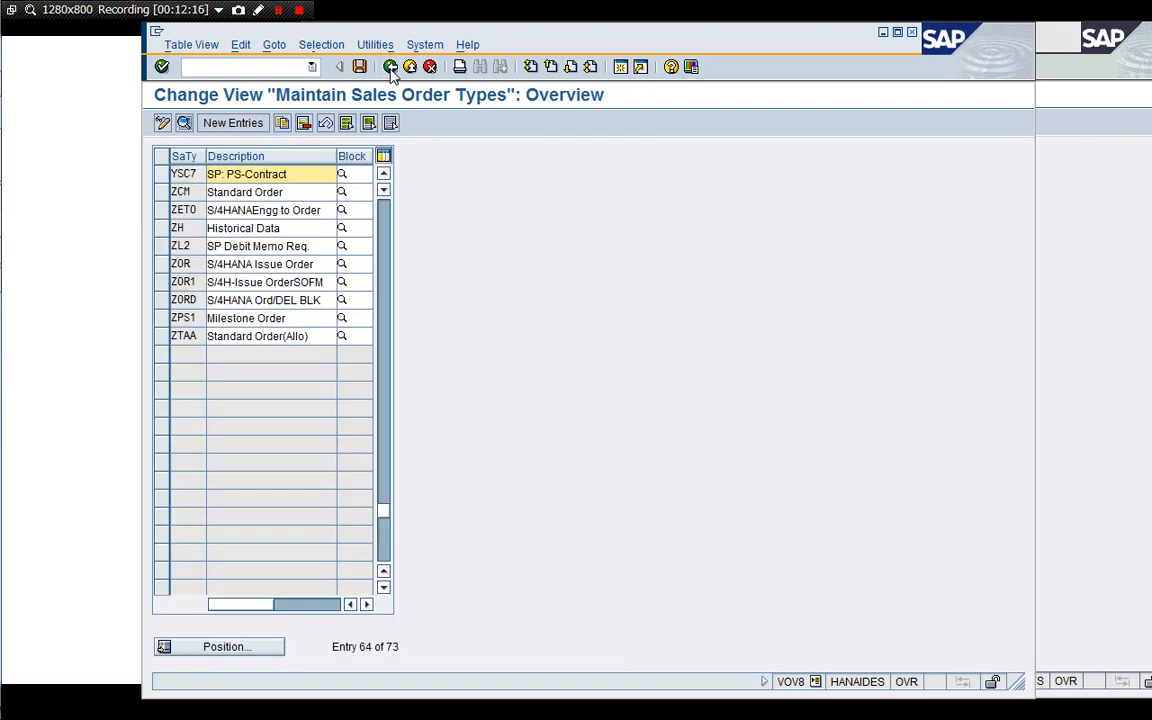
click(390, 68)
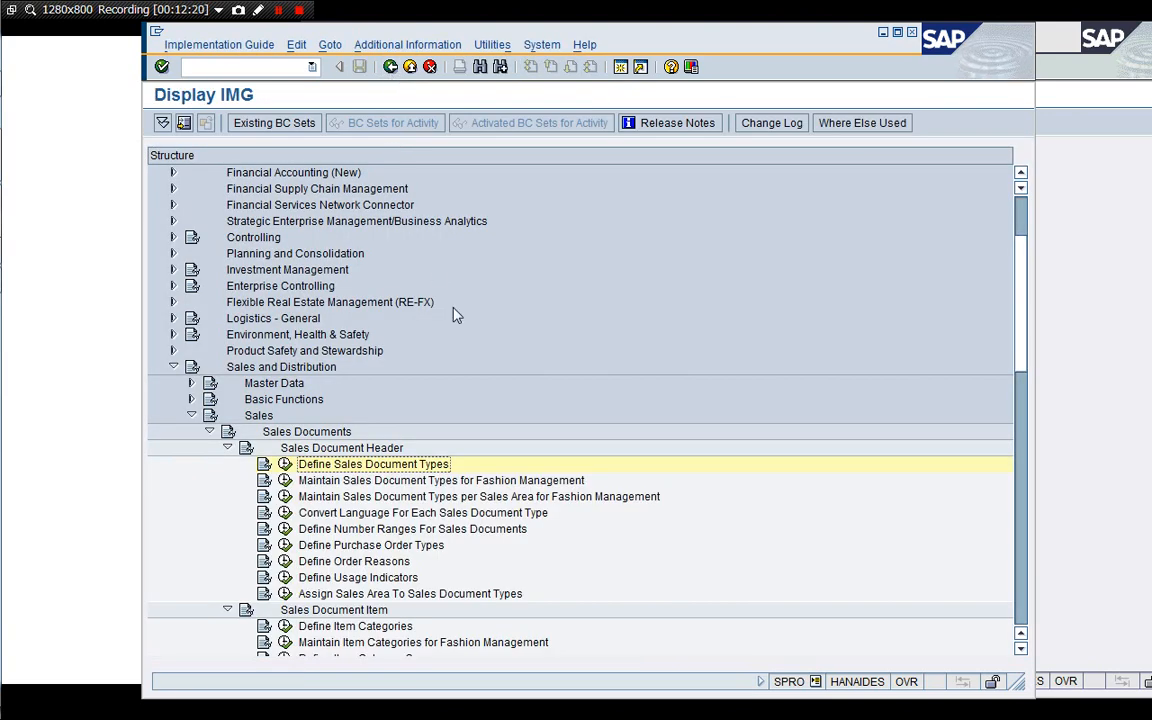
key(Up)
key(Down)
key(Down)
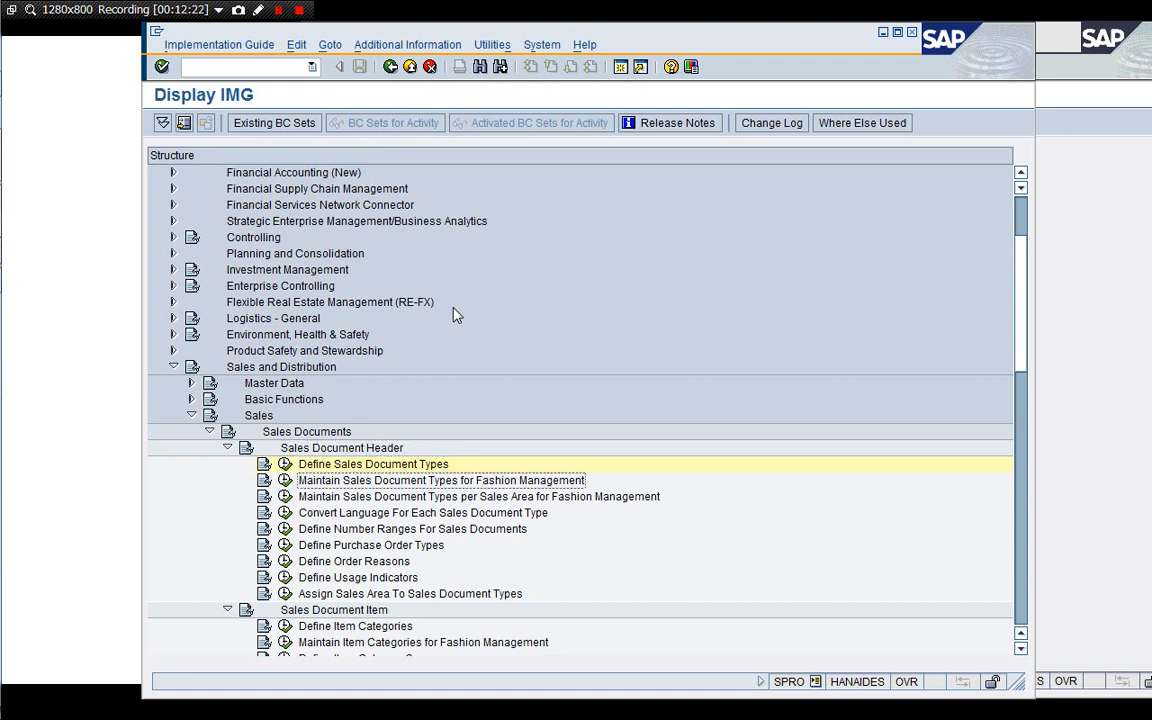
key(Up)
key(Up)
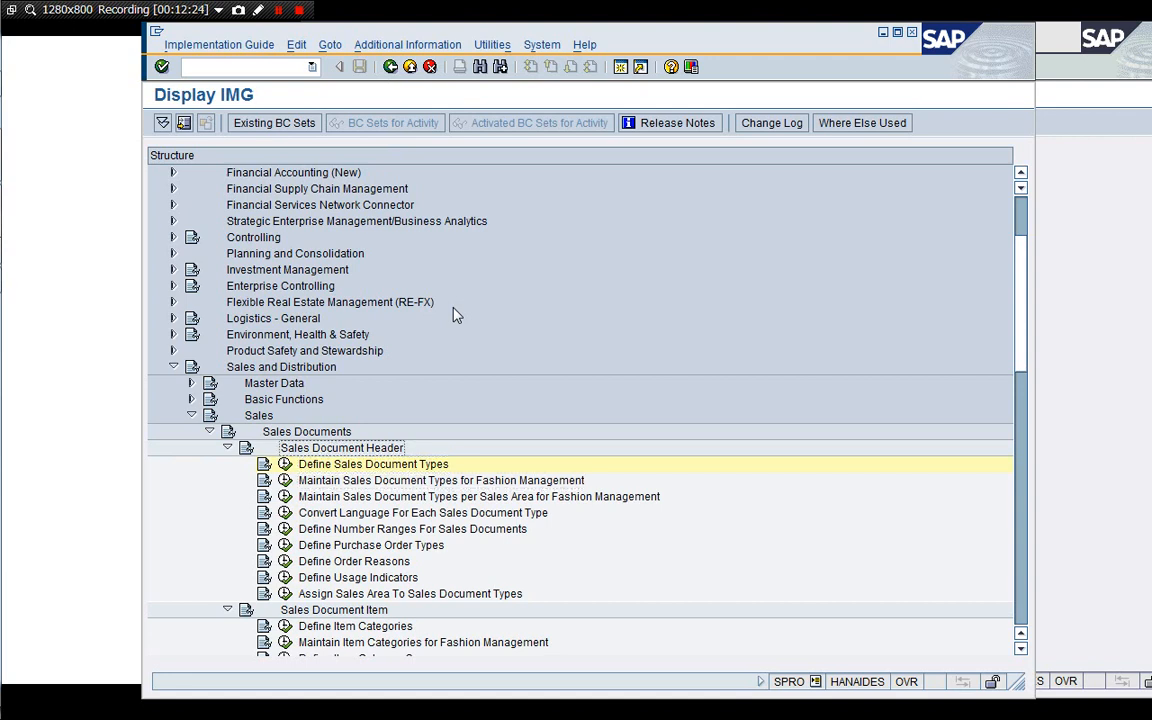
key(Down)
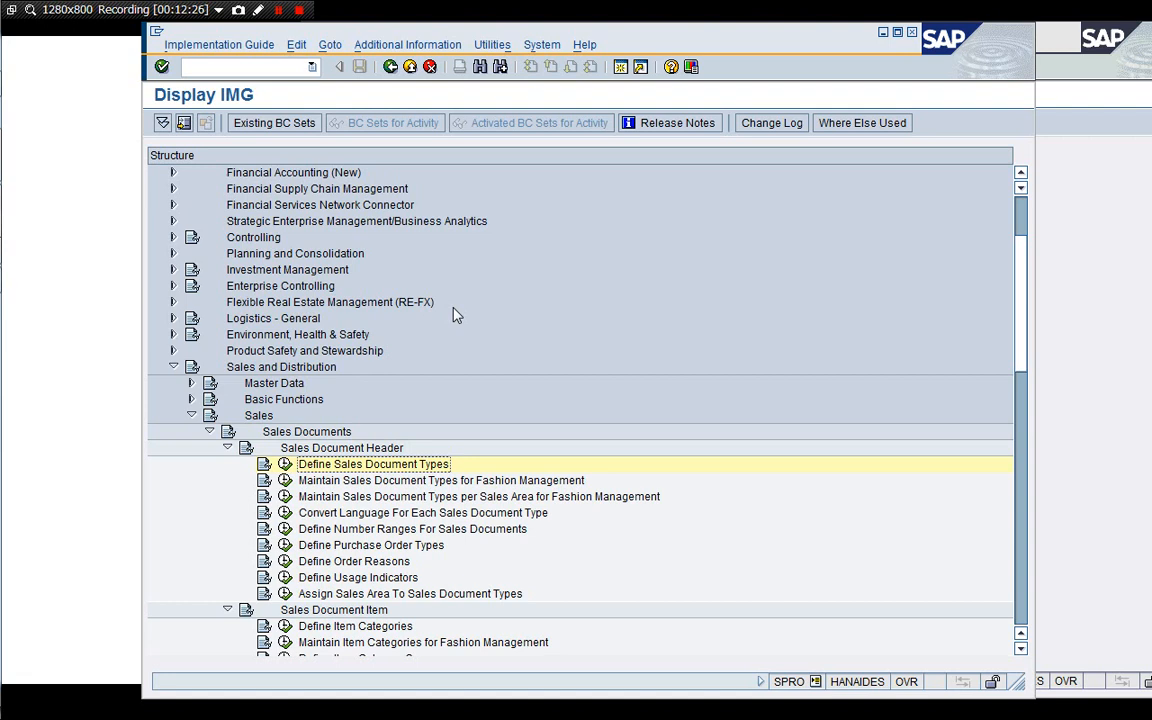
key(Up)
key(Left)
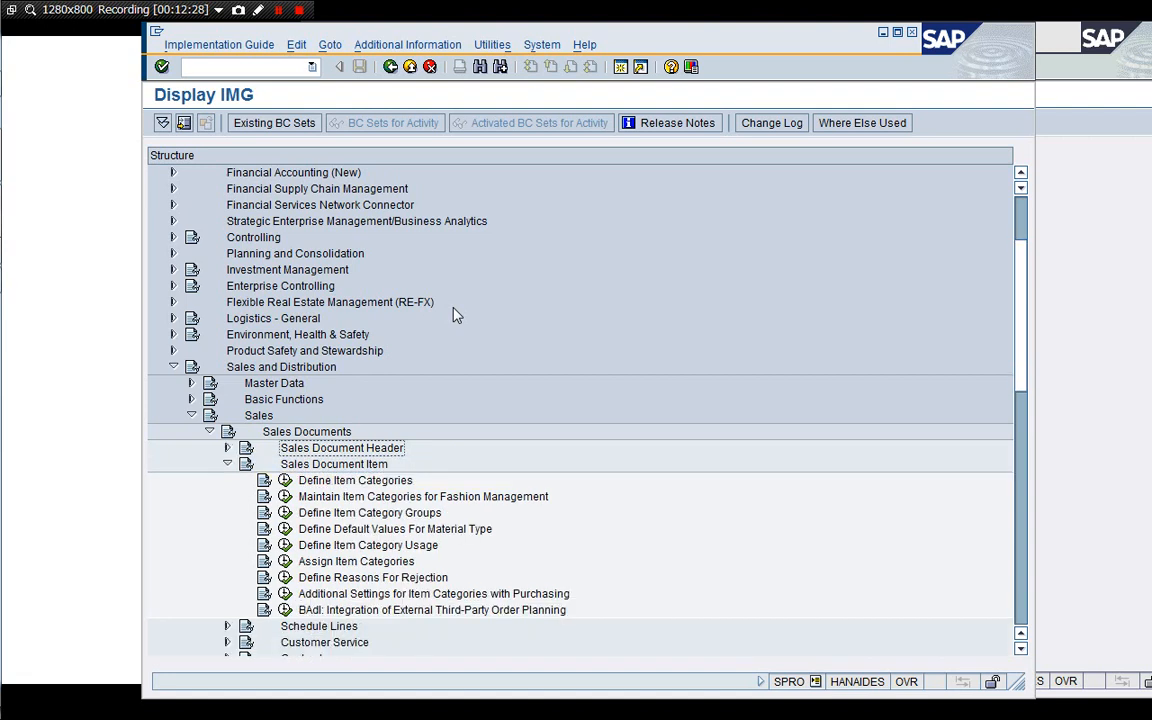
key(Down)
key(Down)
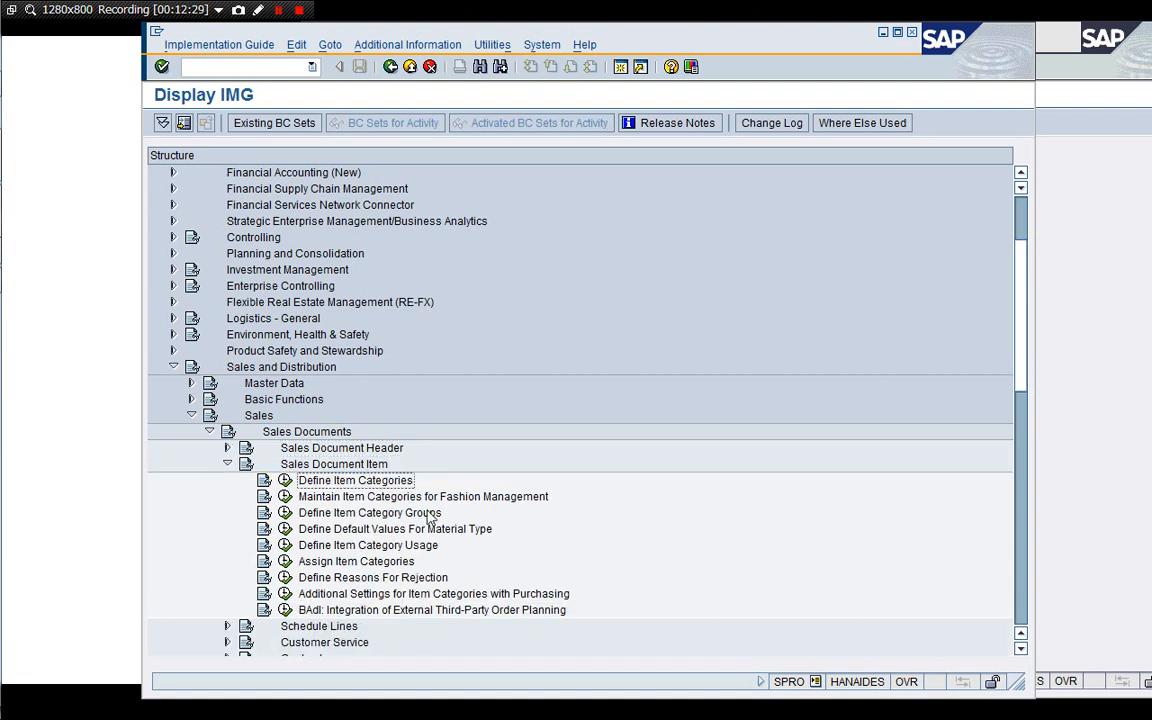
click(285, 480)
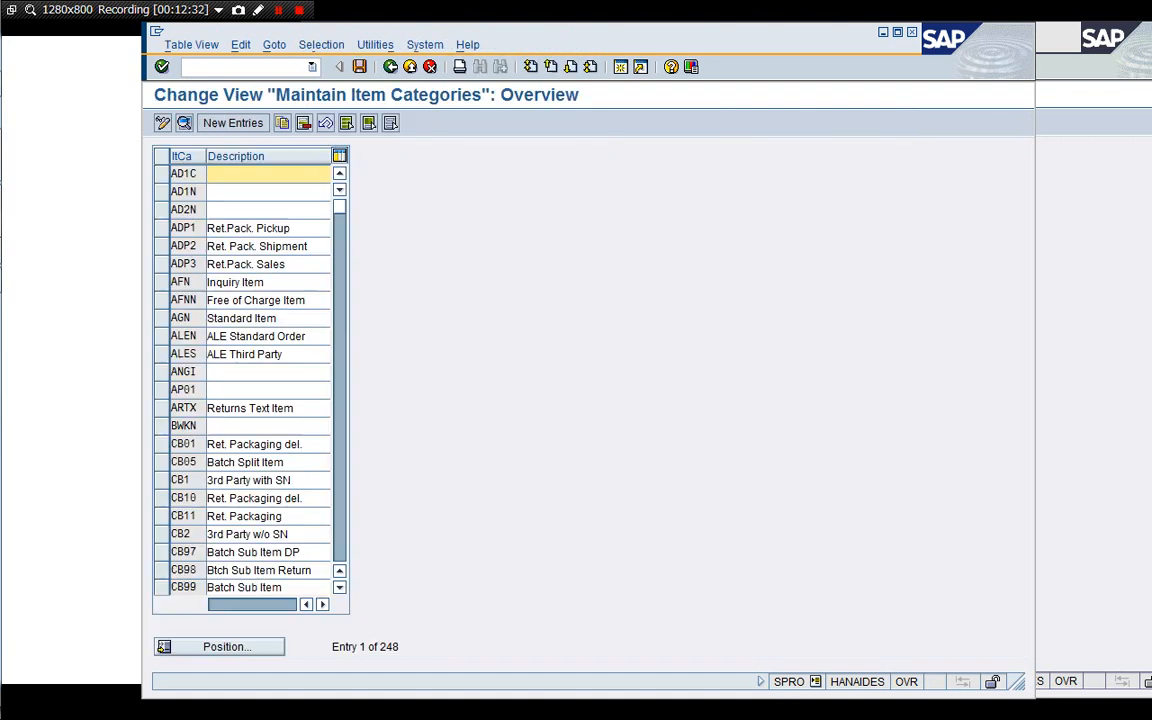
Position the item categories list at YSC7 and open that item category's details.
click(246, 650)
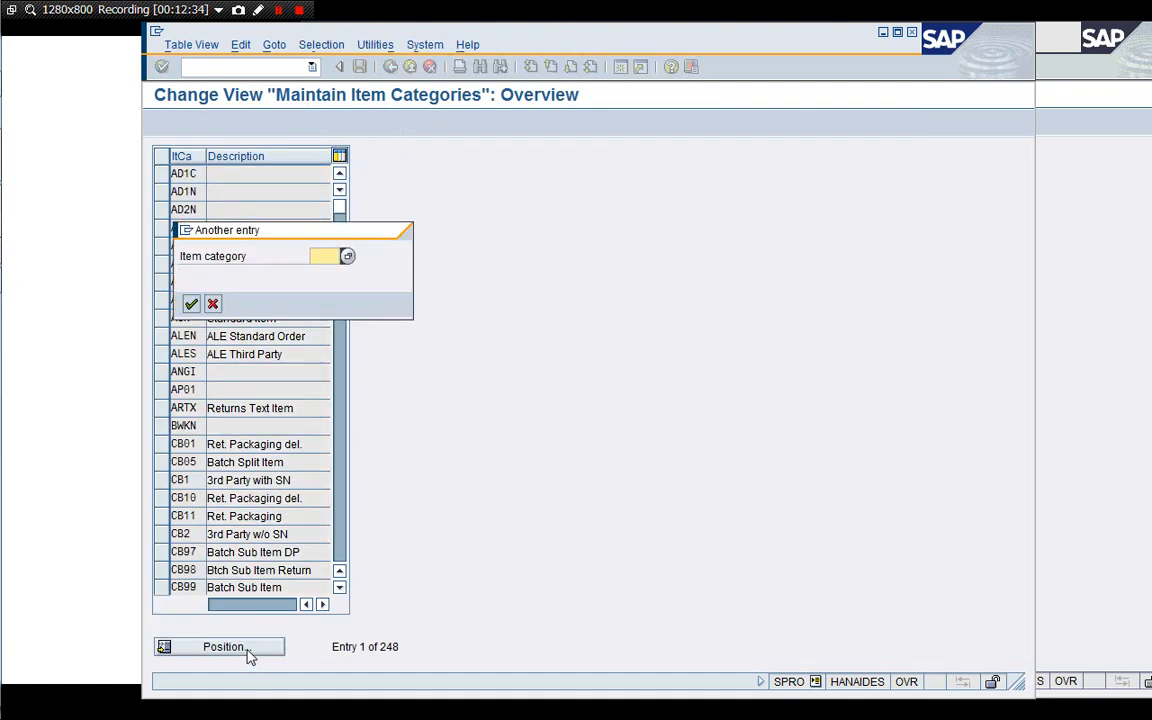
text(YSC7)
key(Return)
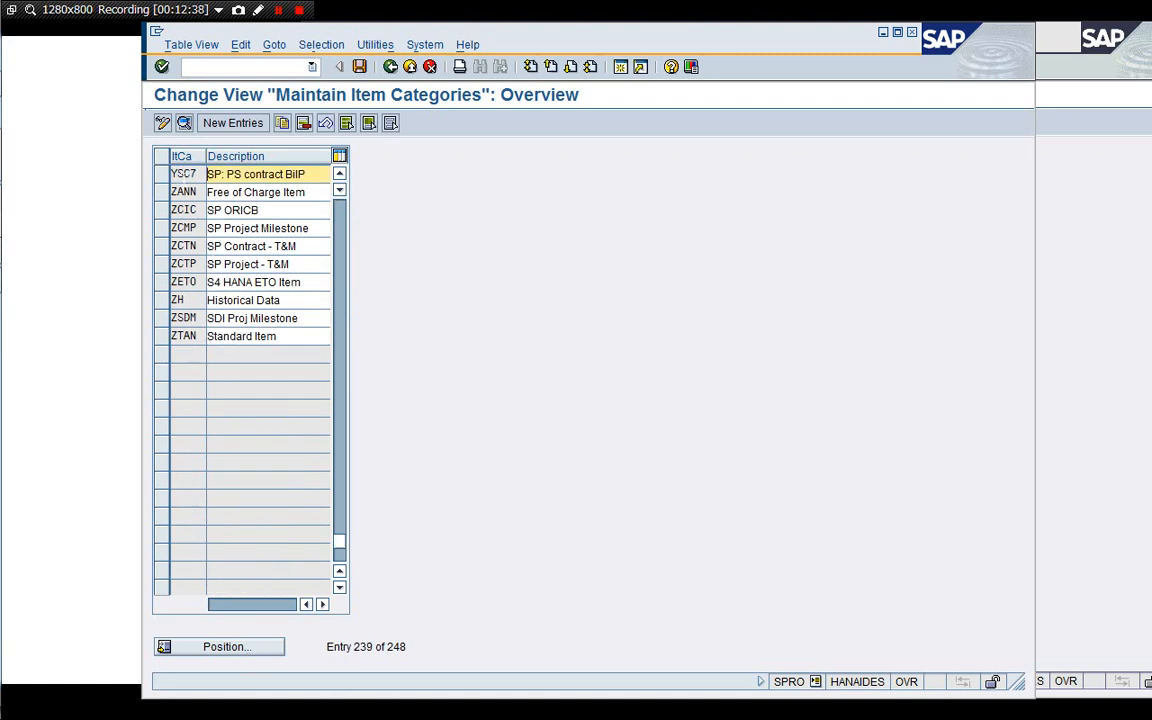
double_click(184, 175)
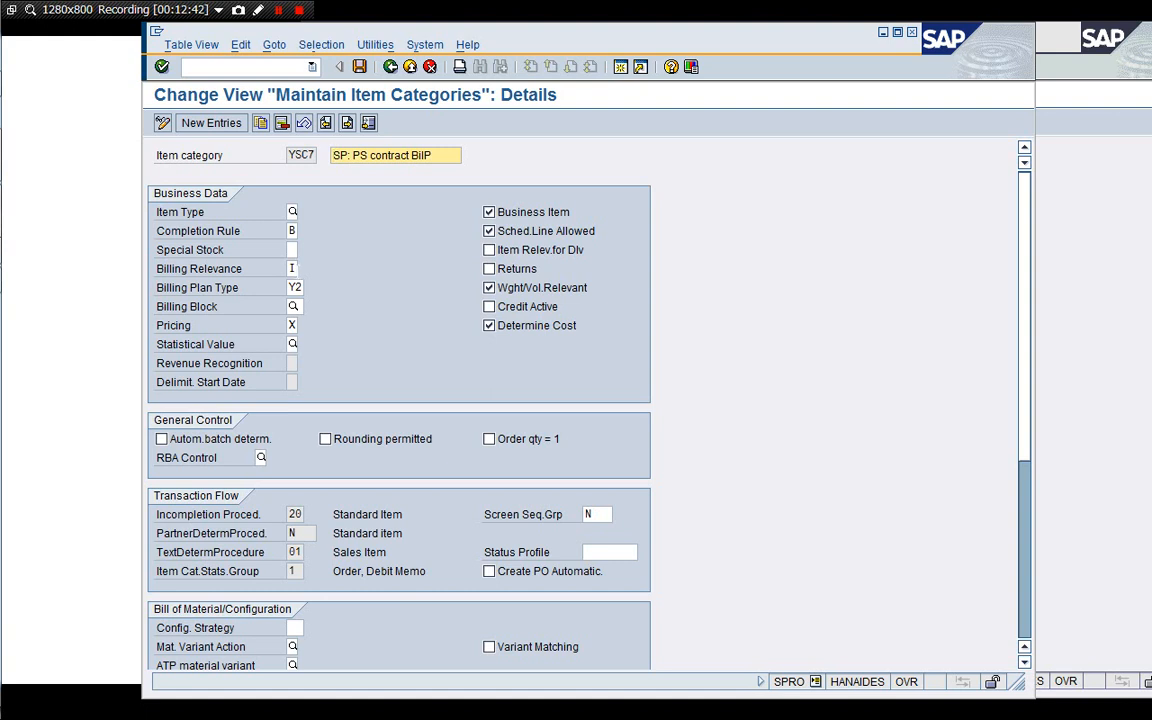
Display the billing relevance options for item category YSC7 and close the list.
click(294, 269)
click(304, 271)
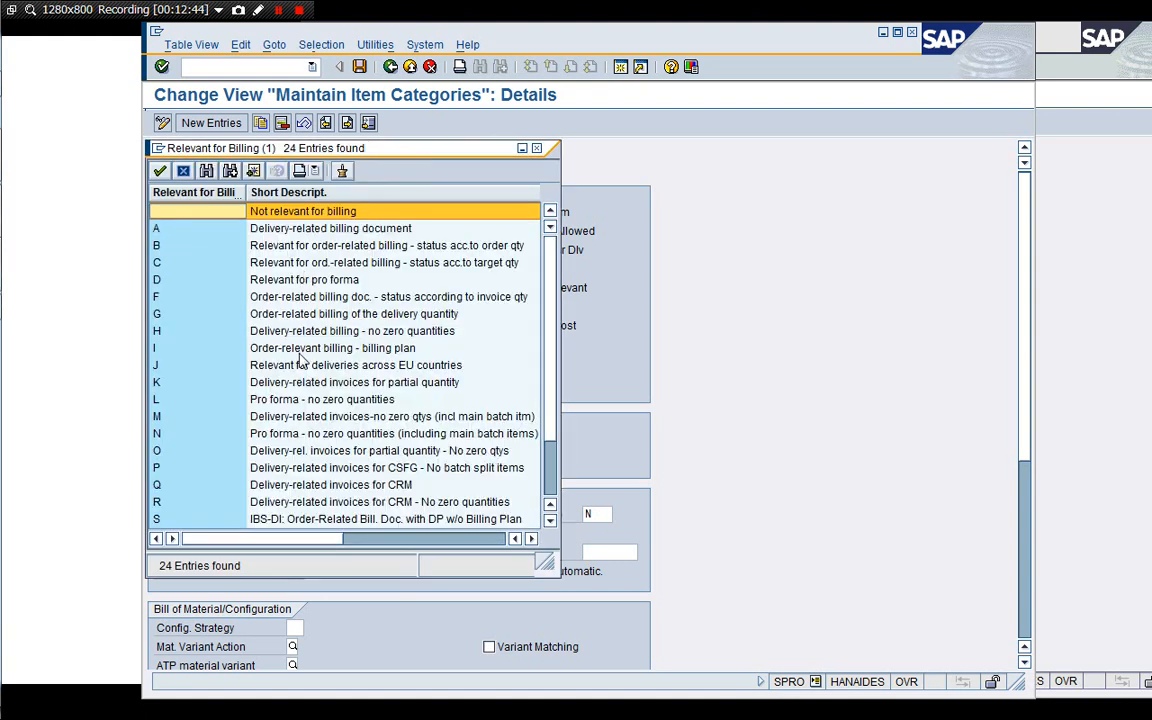
click(300, 350)
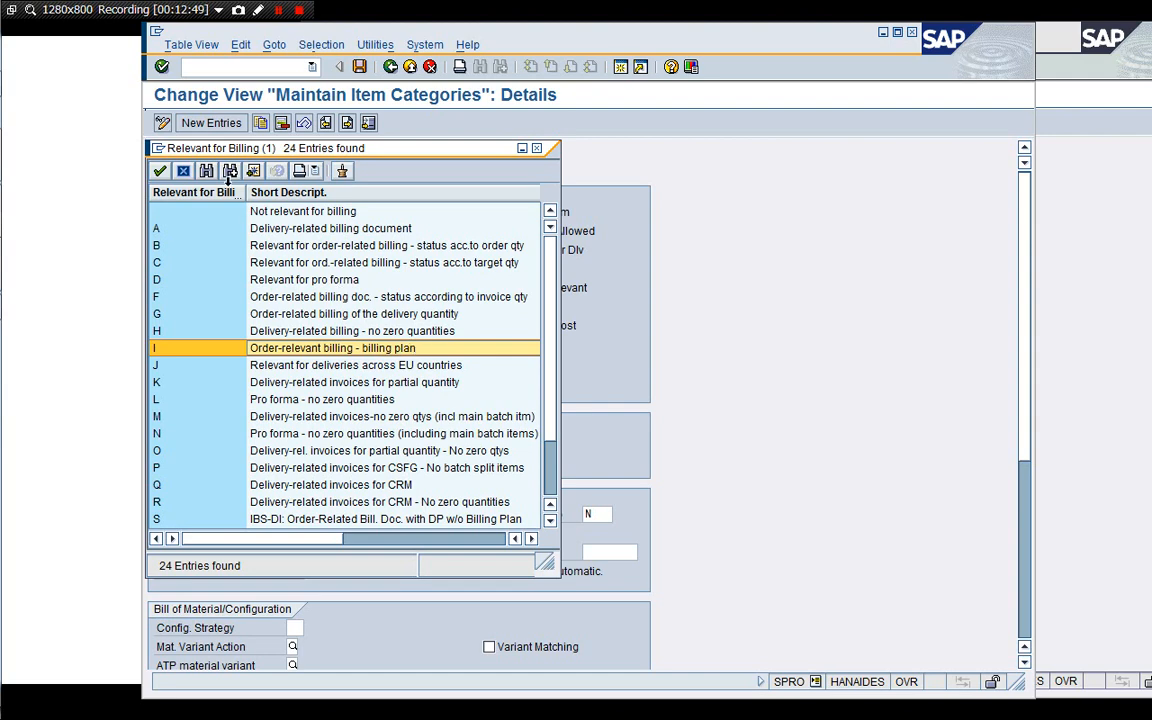
click(160, 171)
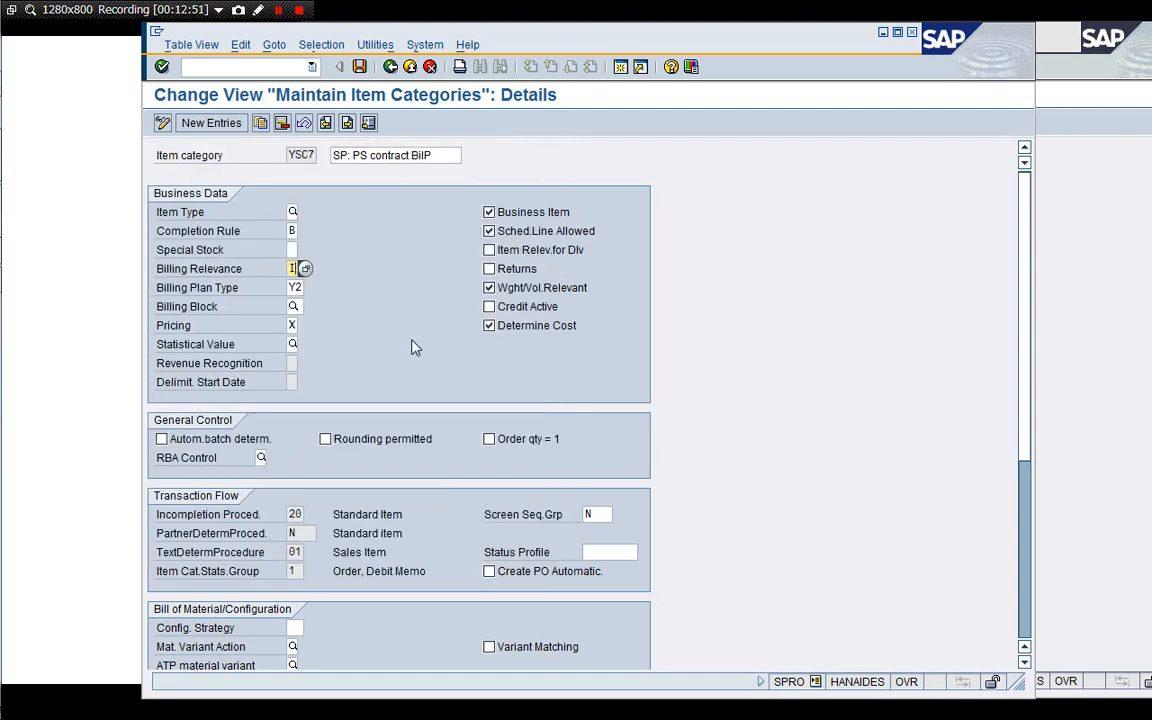
Display the available billing plan types for item category YSC7 and close the list.
click(294, 287)
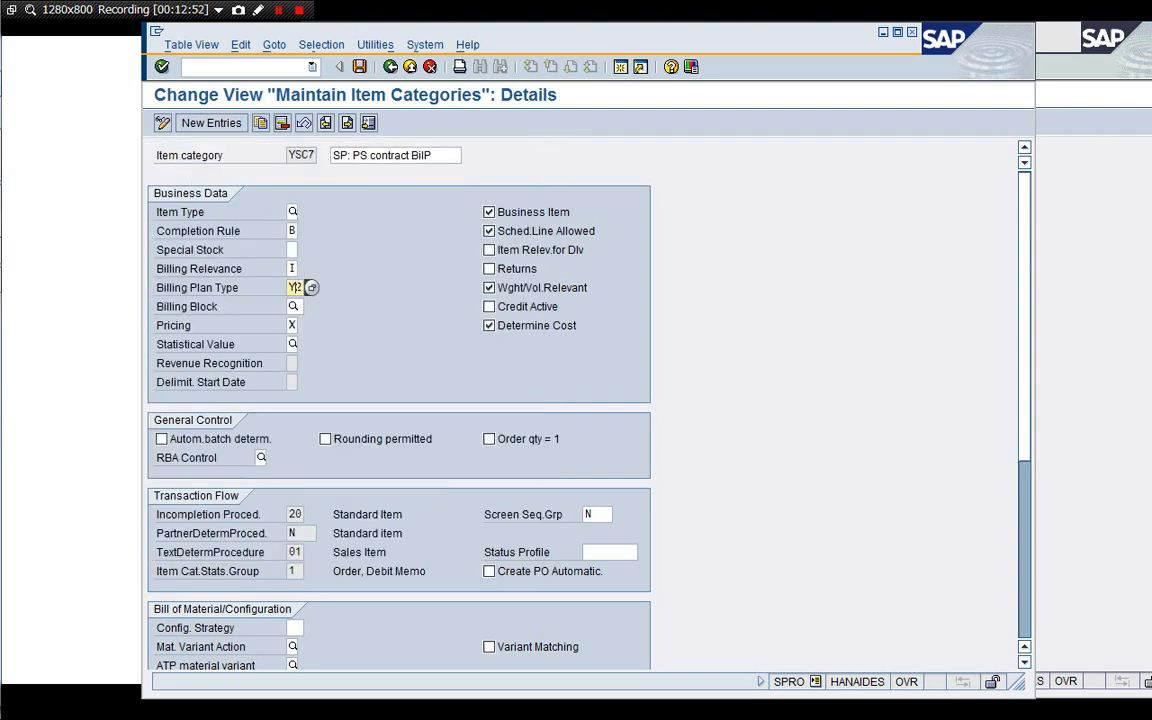
click(306, 288)
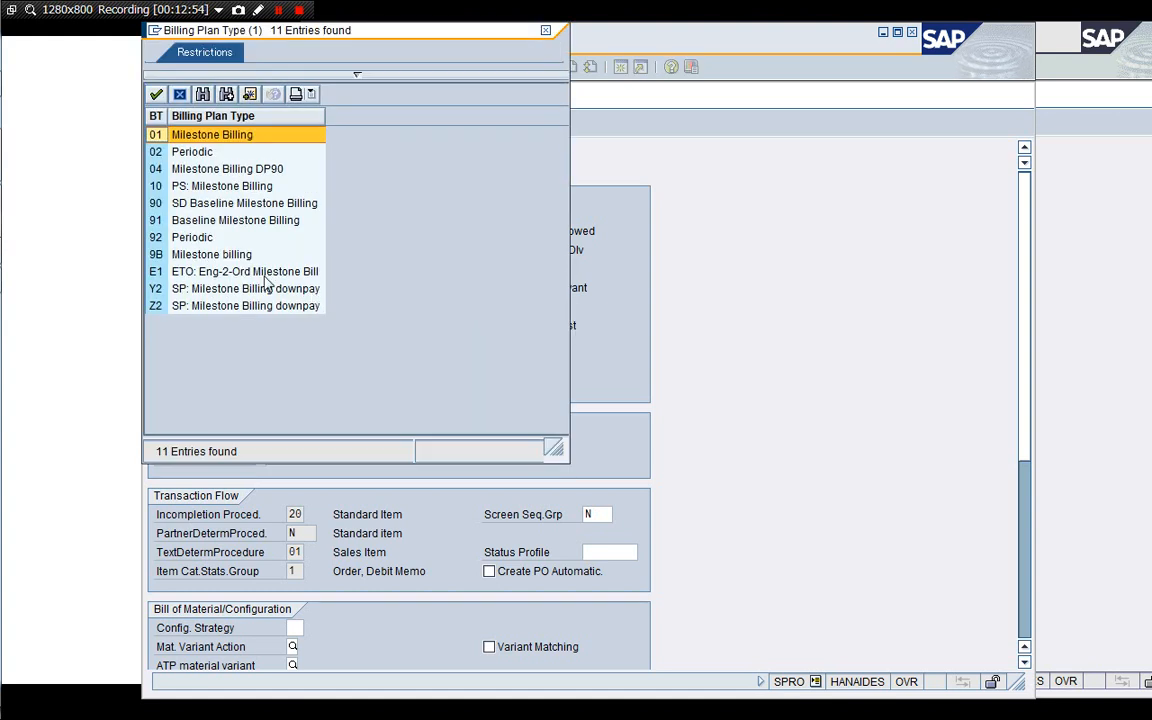
click(230, 288)
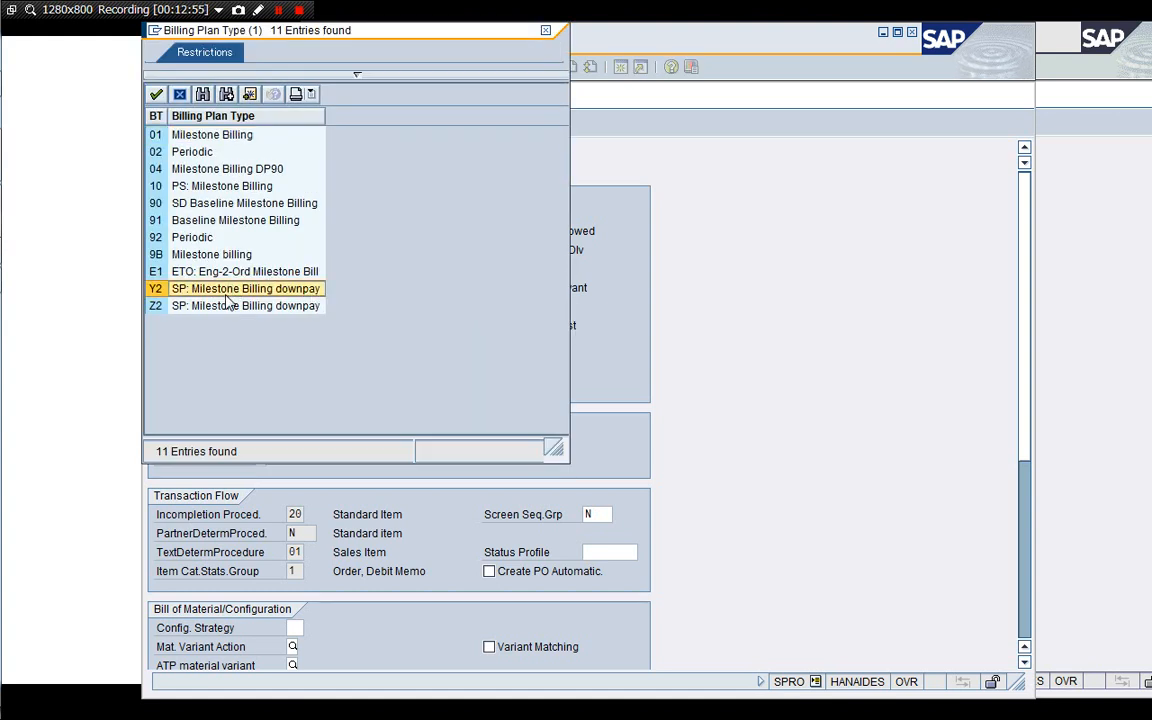
click(183, 187)
click(183, 138)
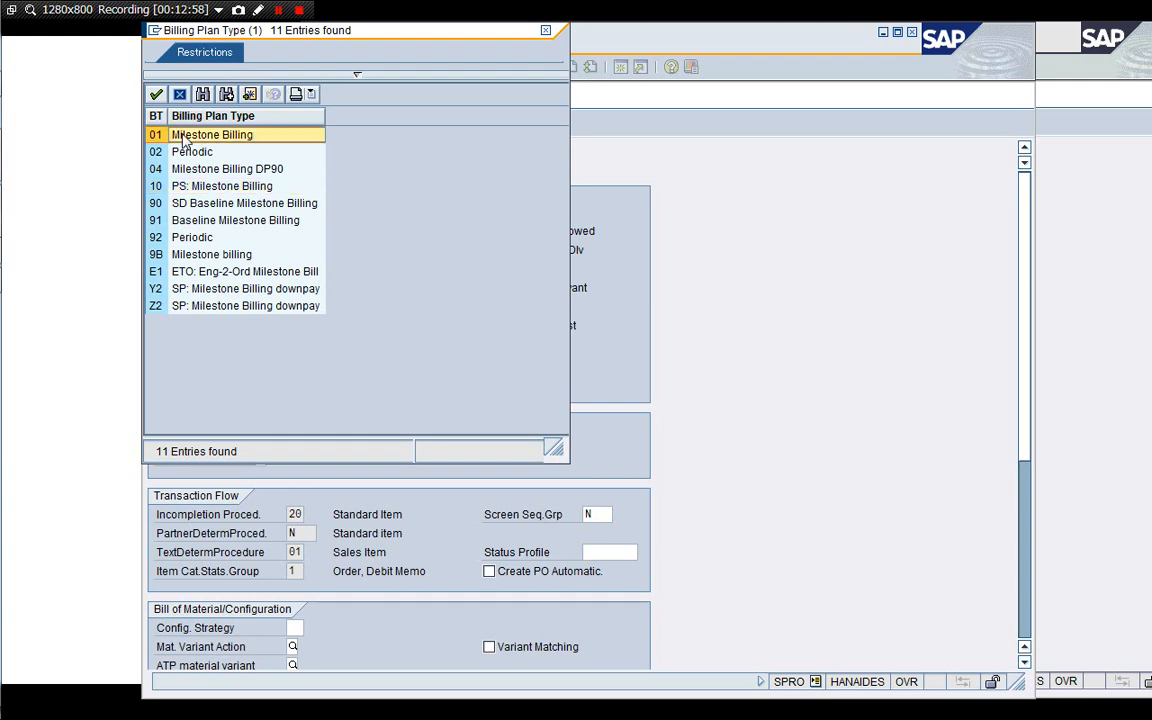
click(157, 94)
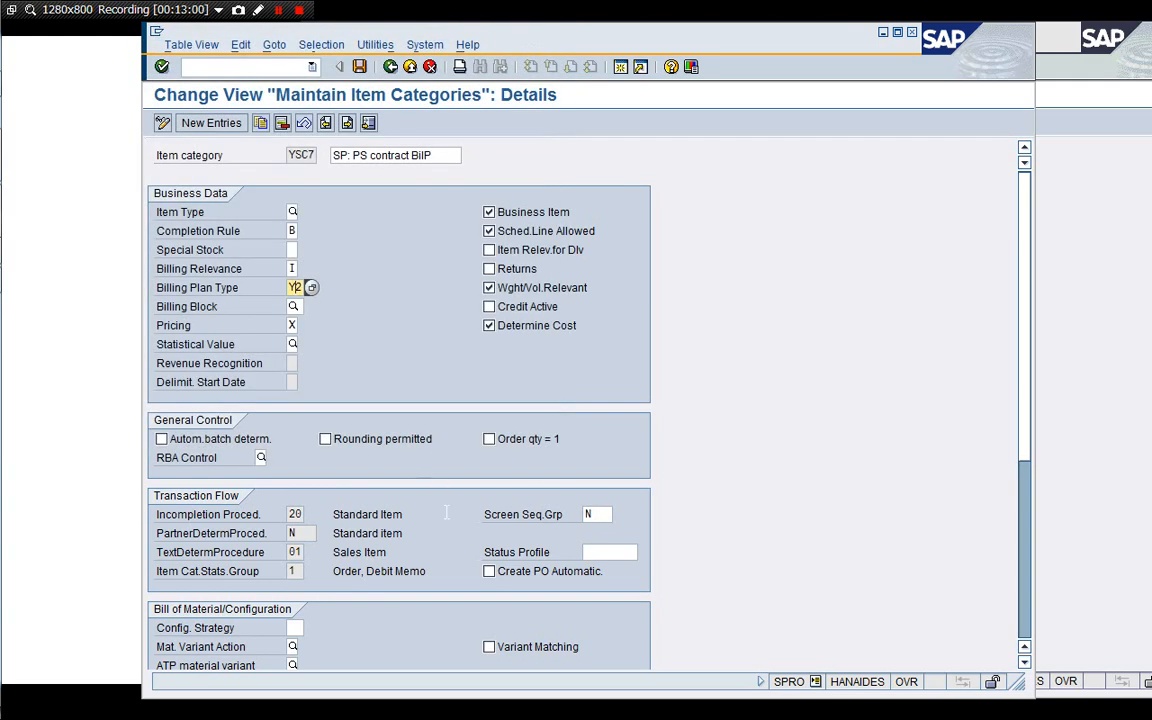
Review the remaining settings of item category YSC7 and return to the IMG.
scroll(1021, 616, down, 5)
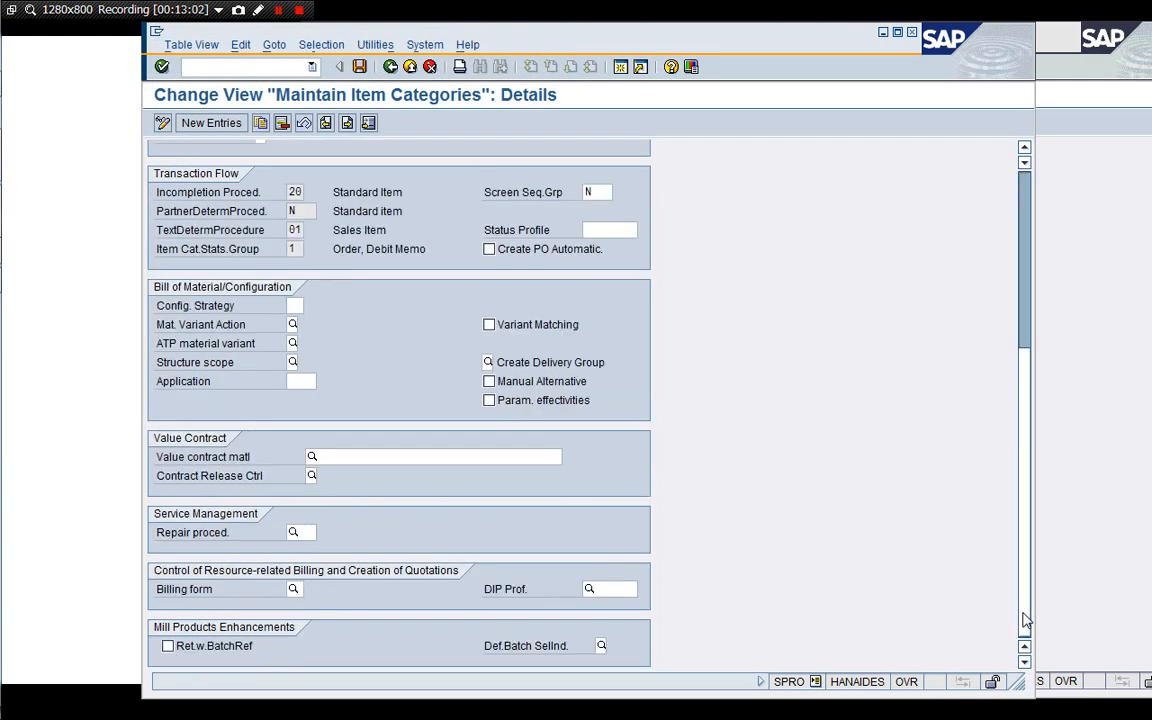
scroll(1021, 229, up, 5)
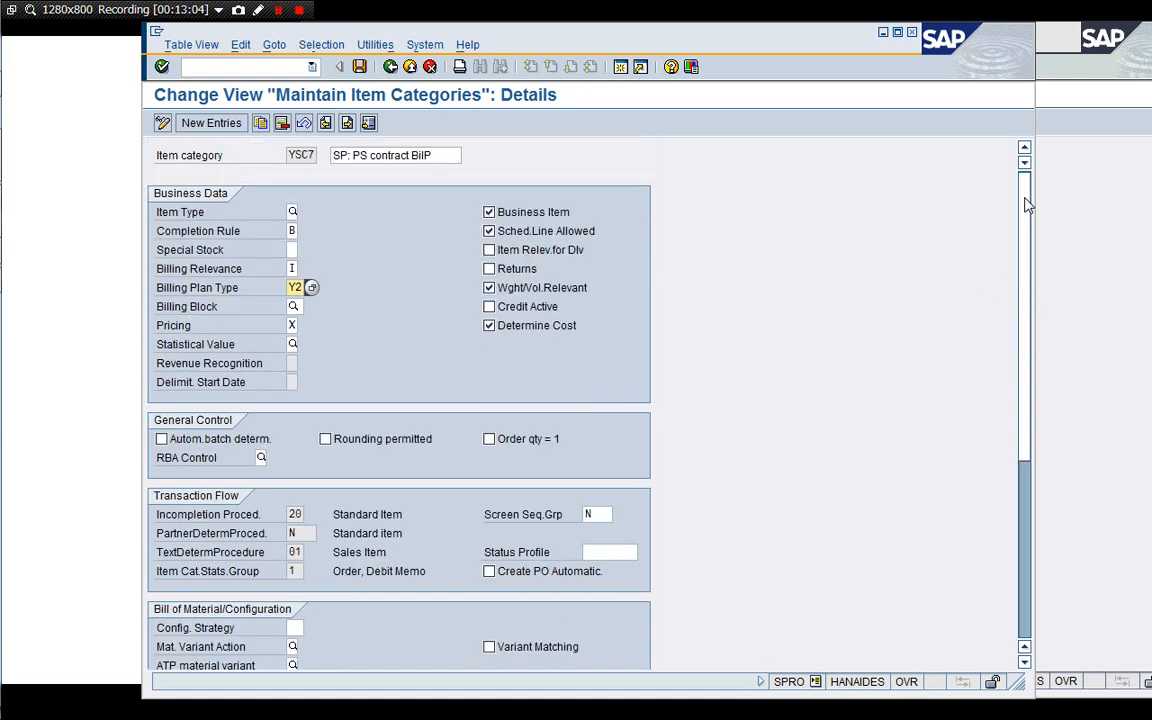
click(429, 68)
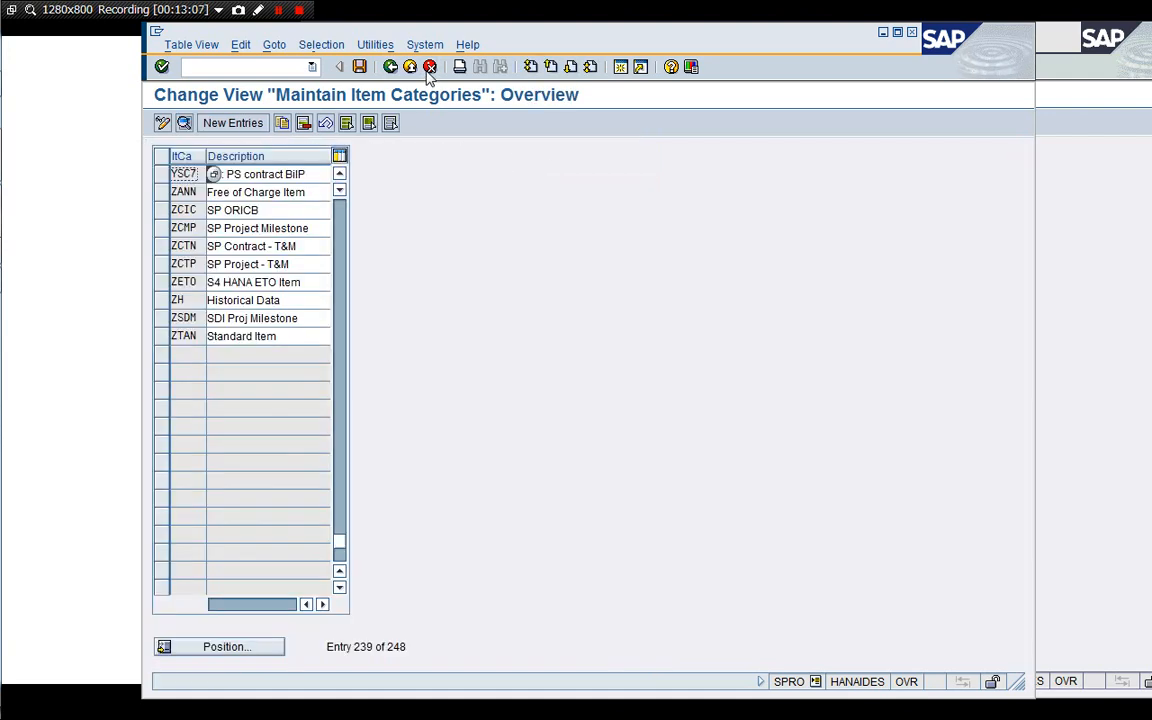
click(429, 68)
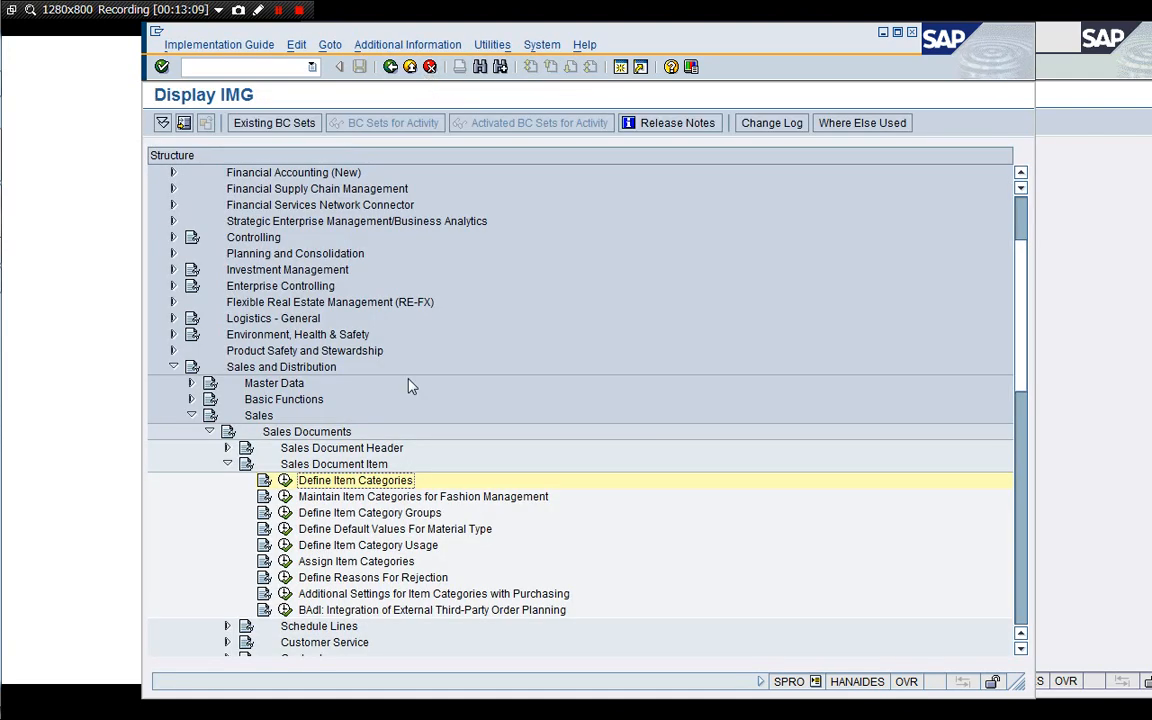
key(Down)
key(Down)
key(Down)
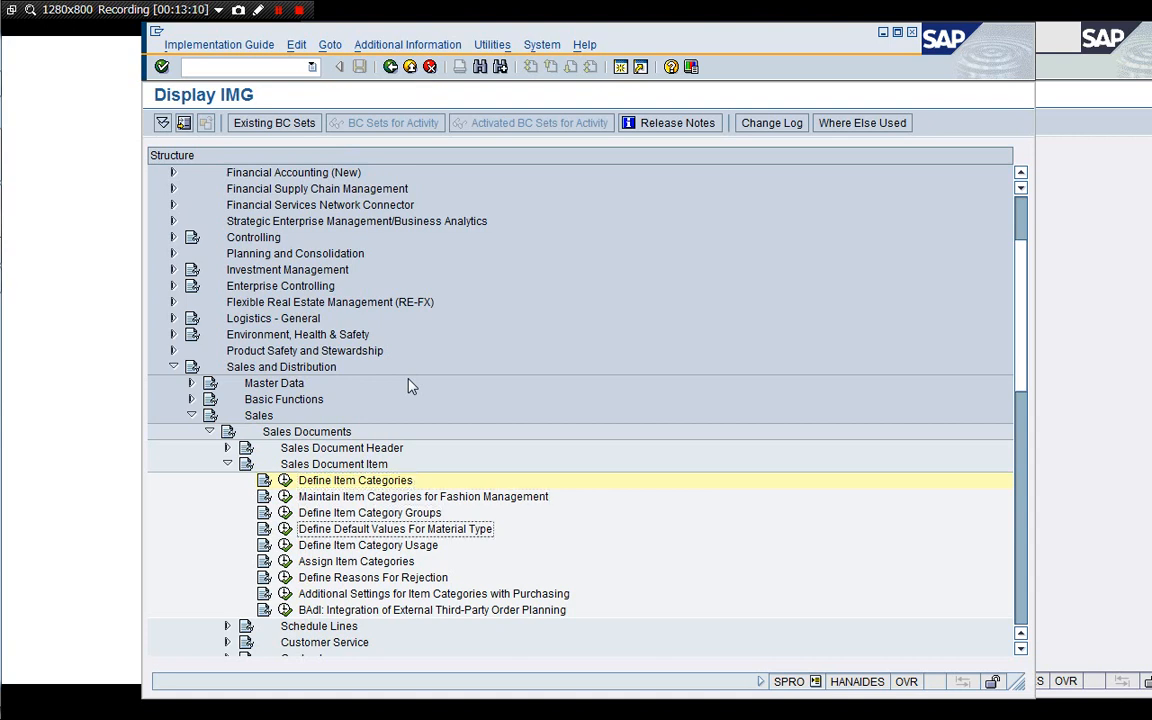
key(Up)
key(Up)
key(Up)
key(Up)
key(Left)
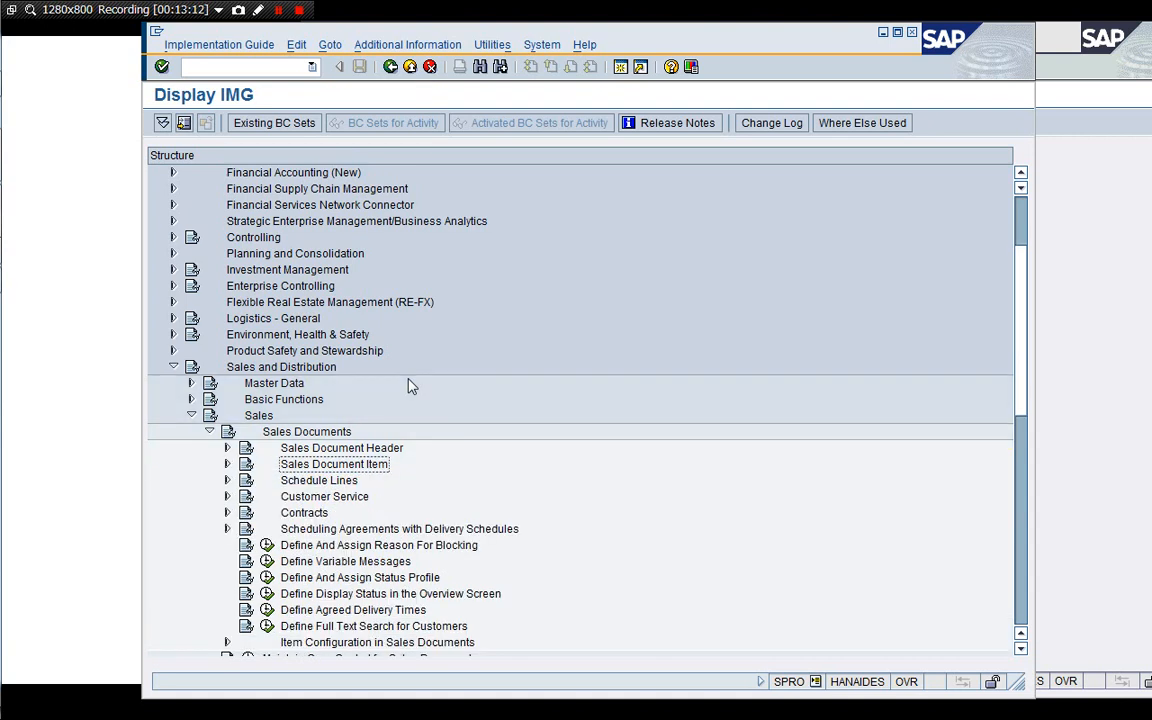
key(Down)
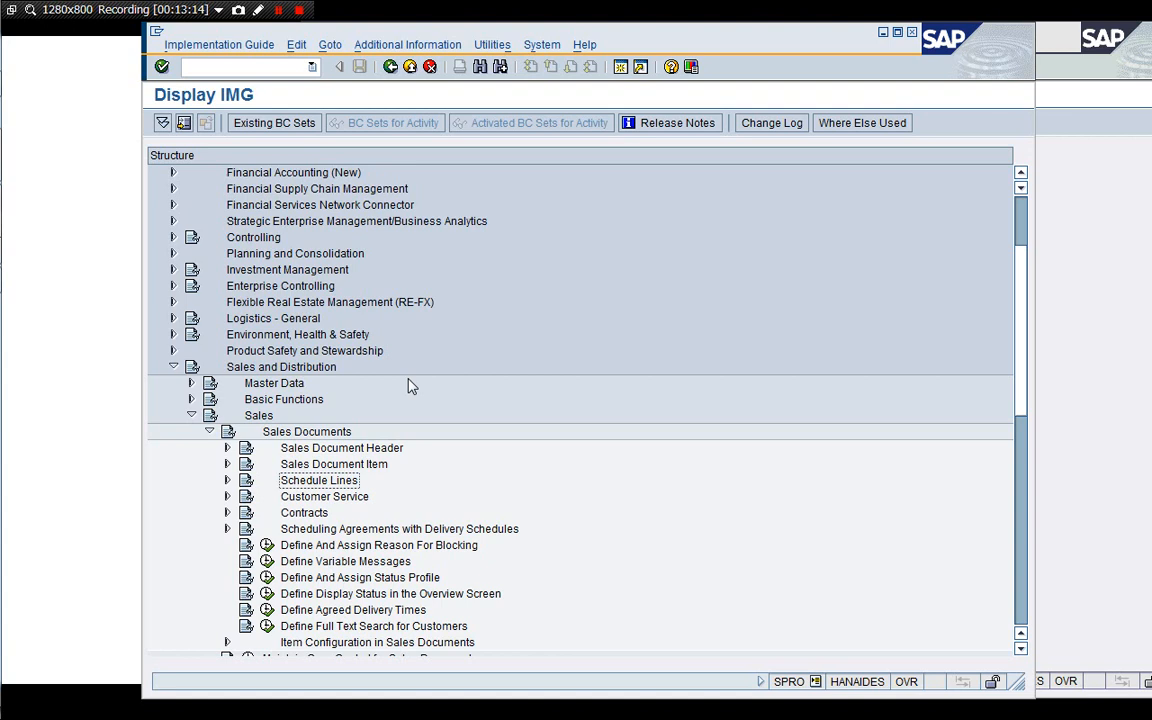
key(Down)
key(Down)
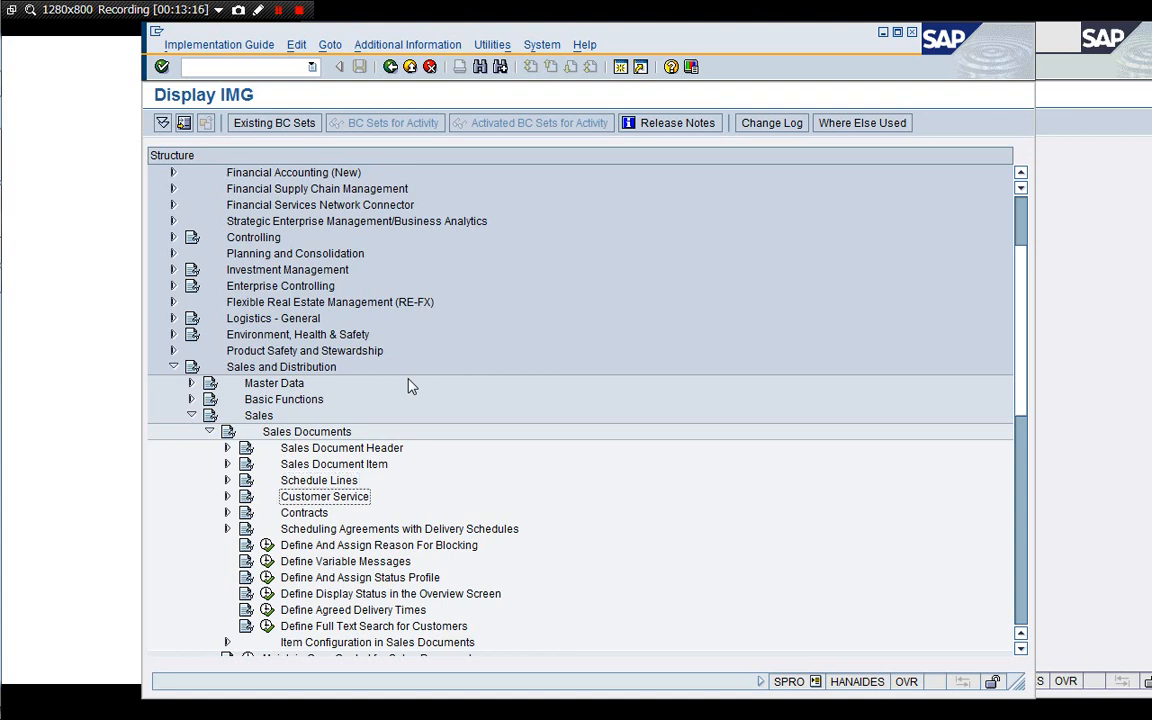
key(Up)
key(Down)
key(Down)
key(Up)
key(Up)
key(Up)
key(Up)
key(Right)
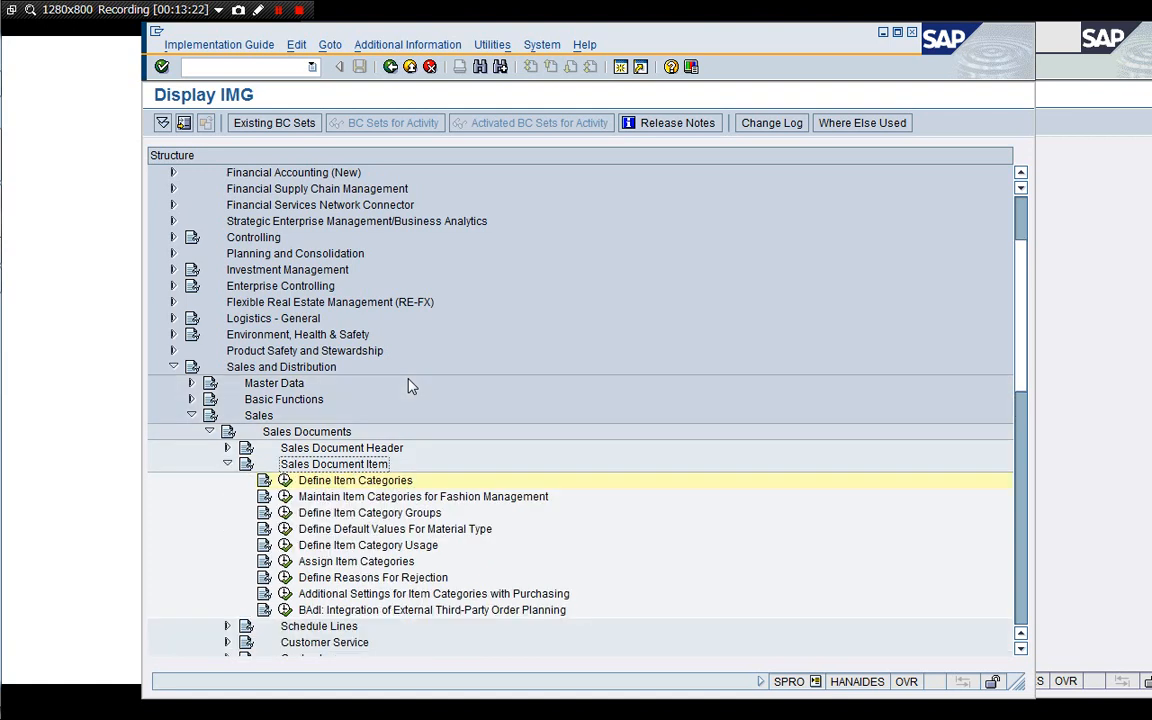
key(Down)
key(Down)
key(Down)
key(Down)
key(Down)
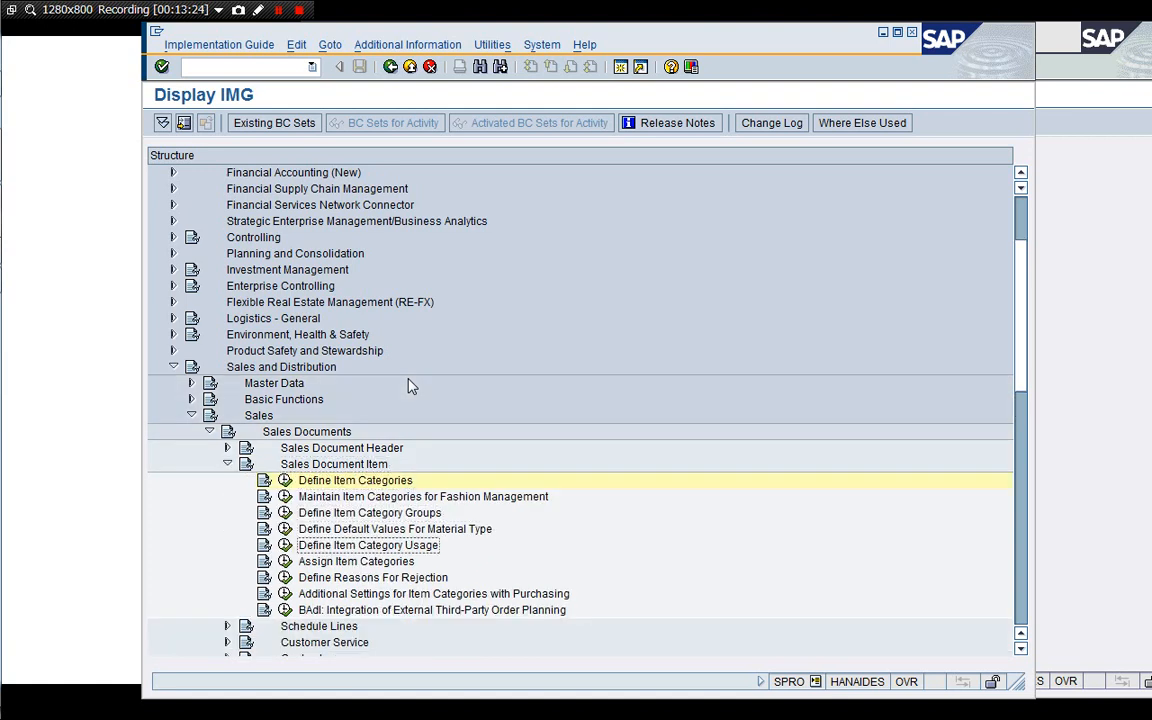
key(Up)
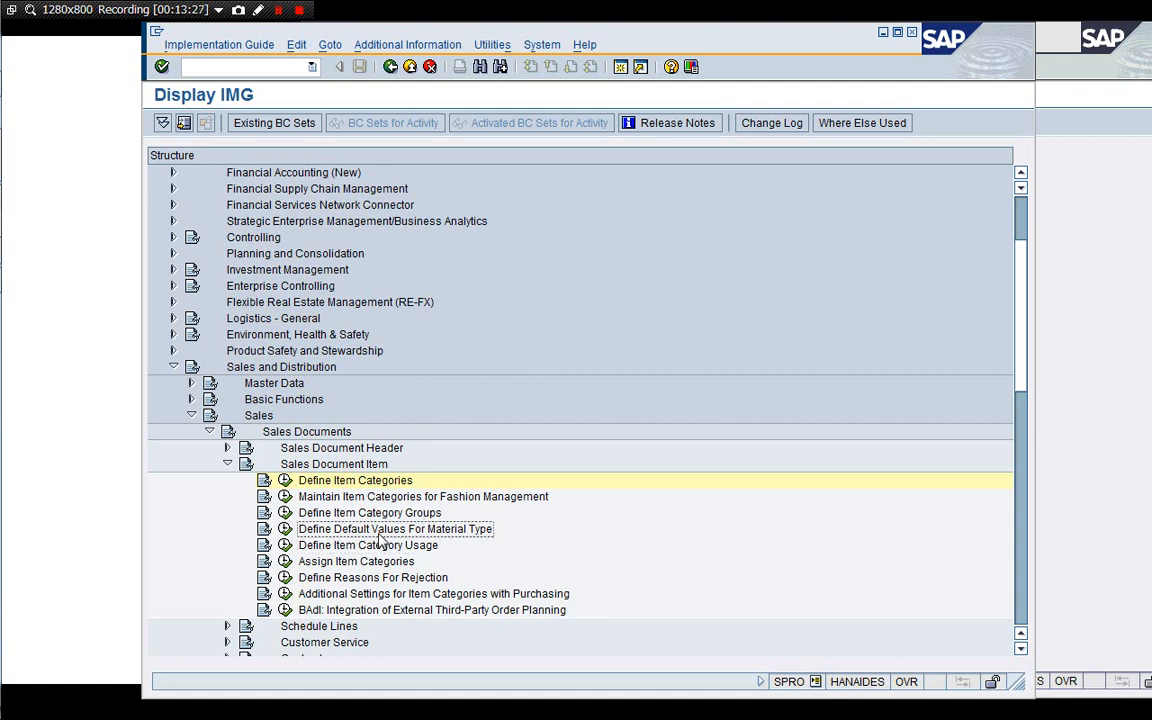
Open Assign Item Categories and position the assignment list at sales document type YSC7.
click(285, 562)
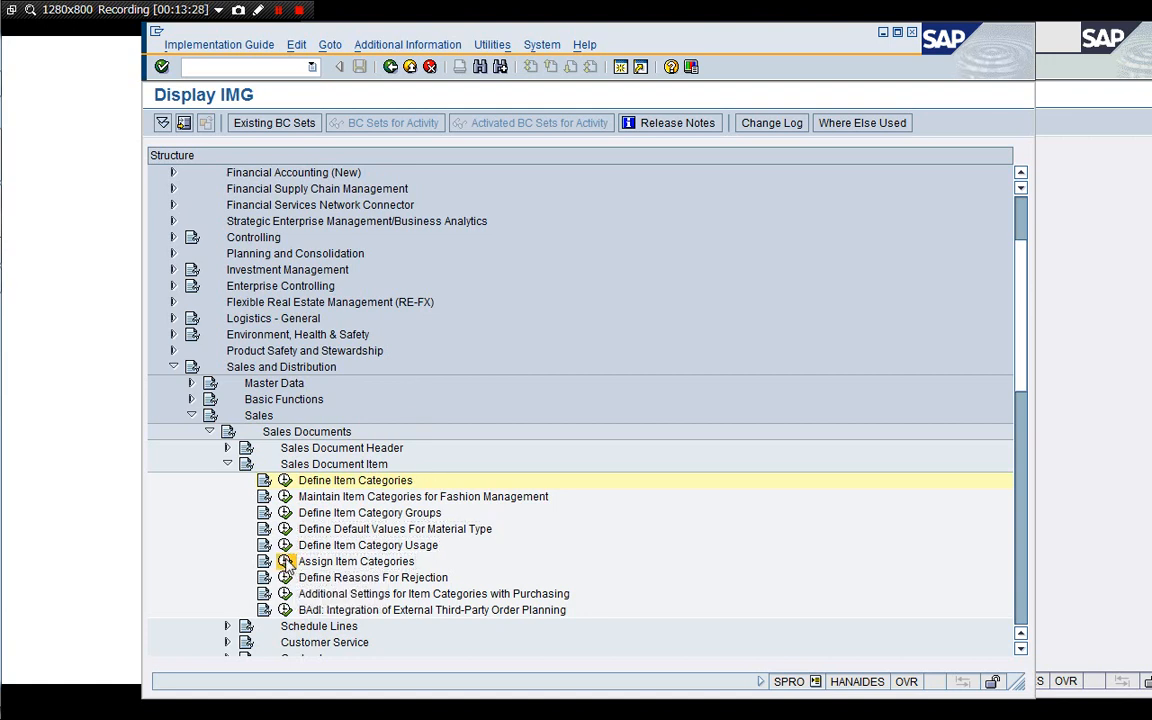
click(226, 646)
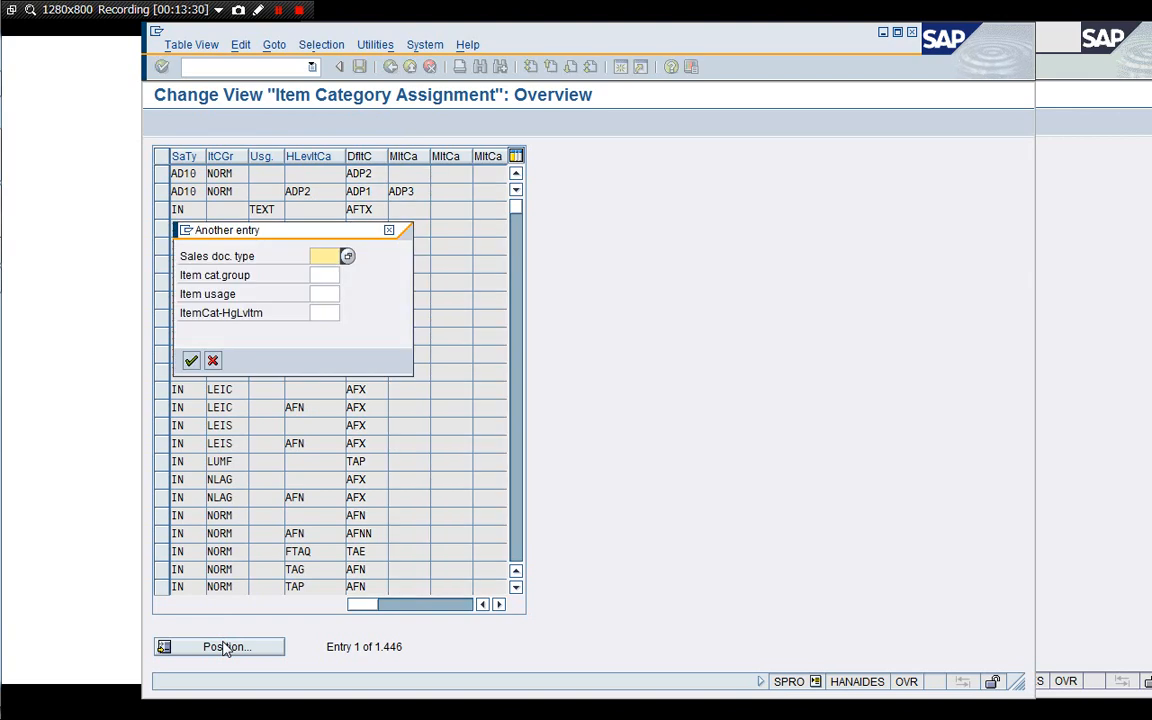
text(YSC7)
key(Return)
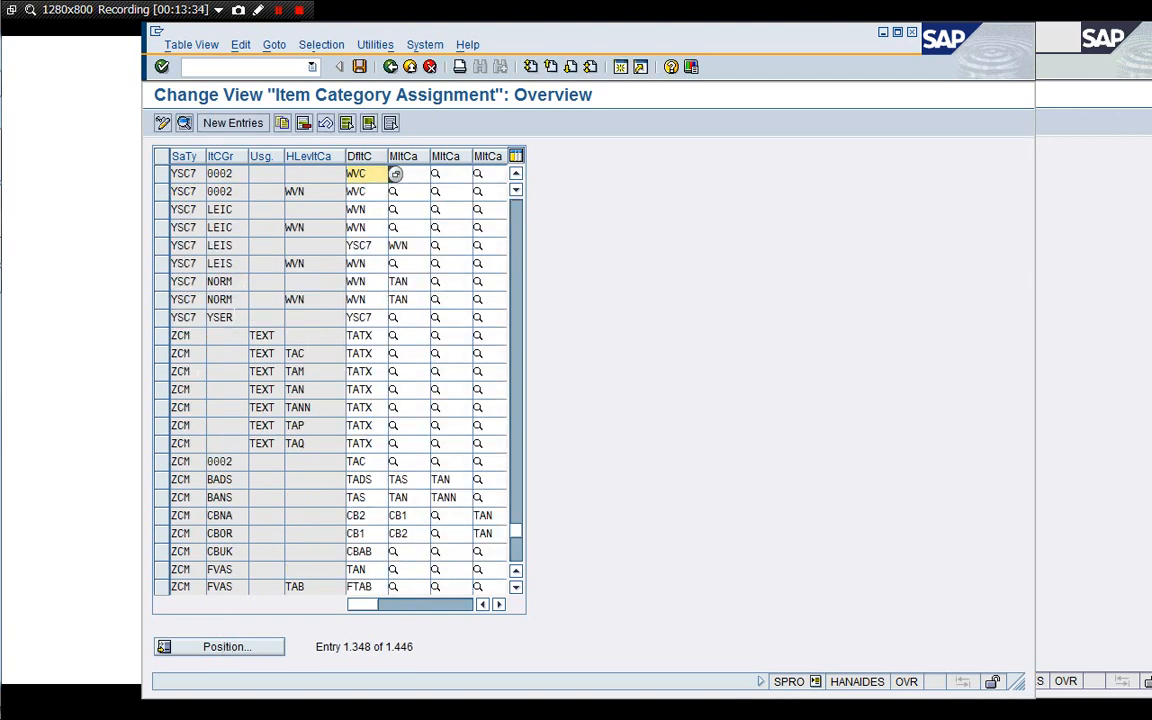
Inspect the YSC7 assignment for item category group YSER and its default item category, then return to the IMG.
click(222, 317)
drag(234, 318, 219, 318)
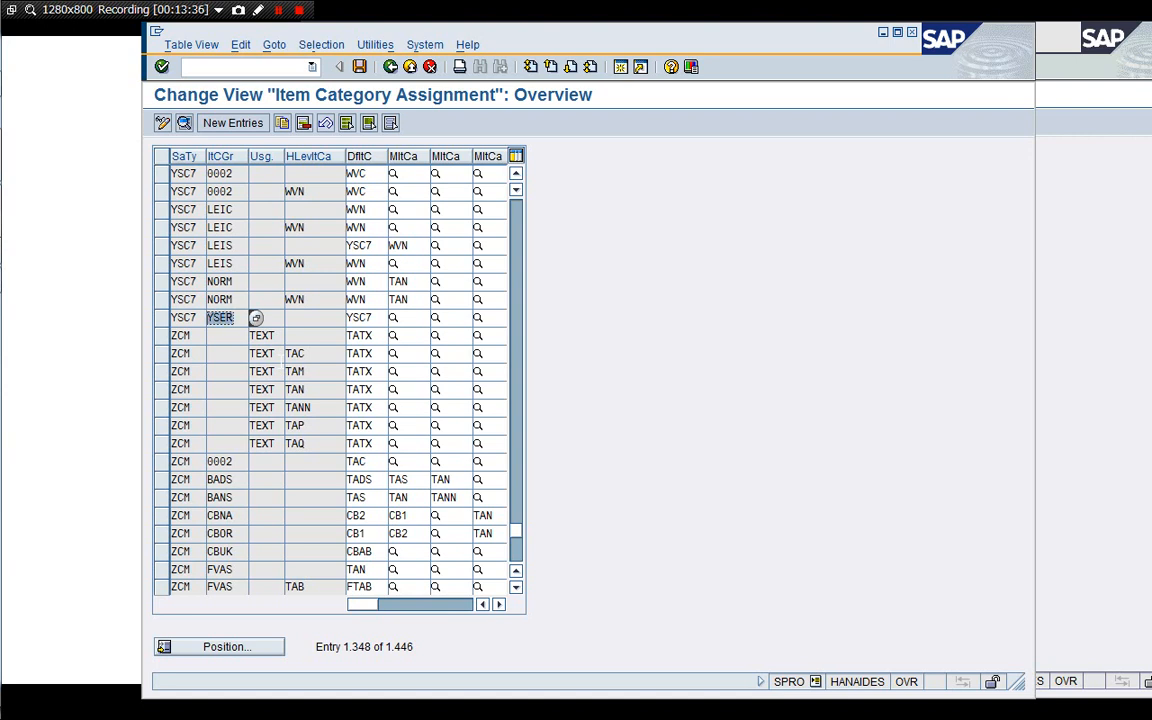
click(374, 318)
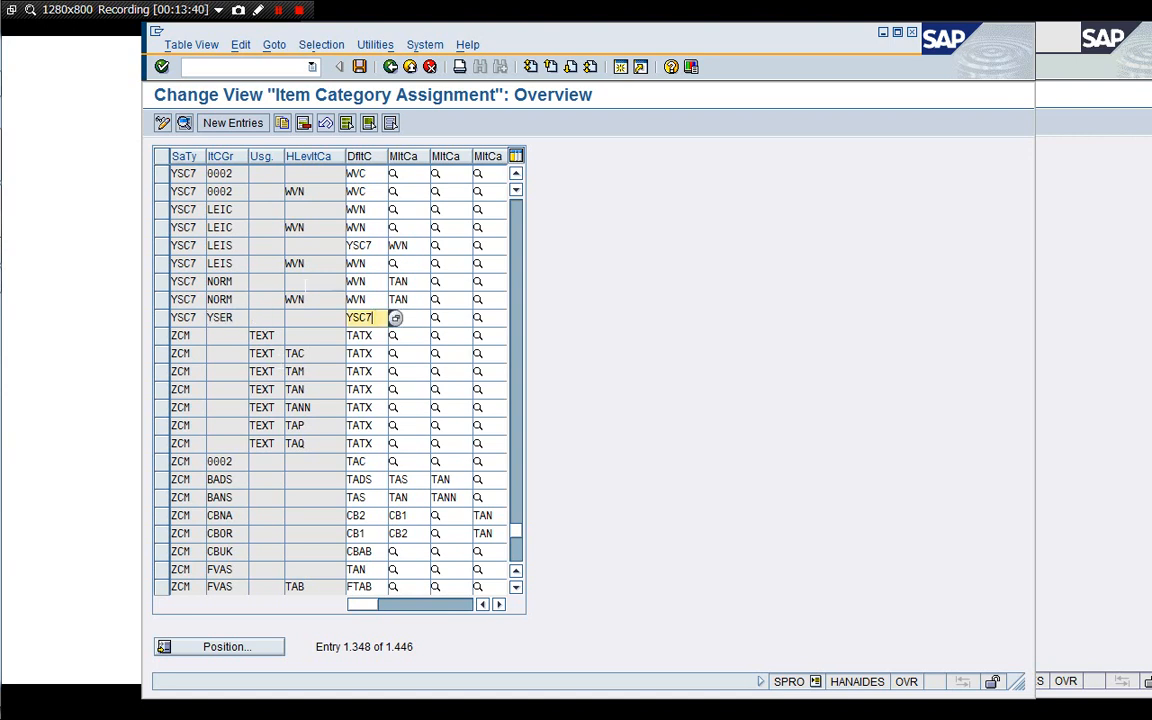
click(430, 66)
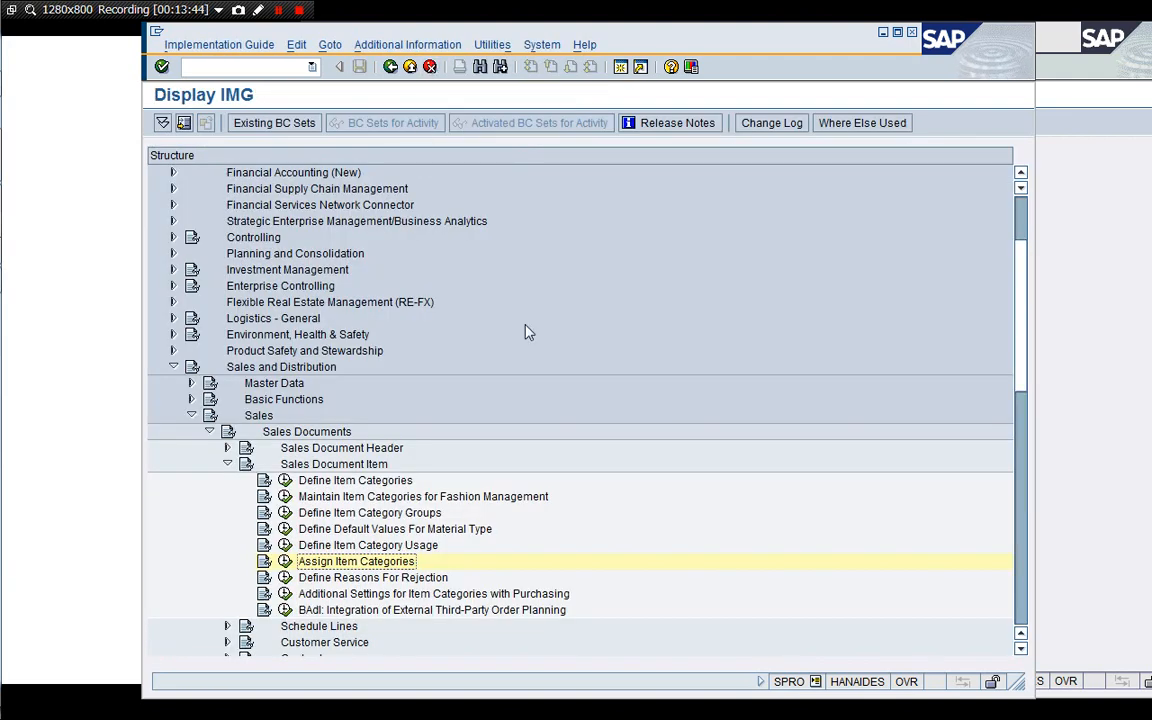
Expand Schedule Lines in the IMG and open Define Schedule Line Categories.
key(Left)
key(Left)
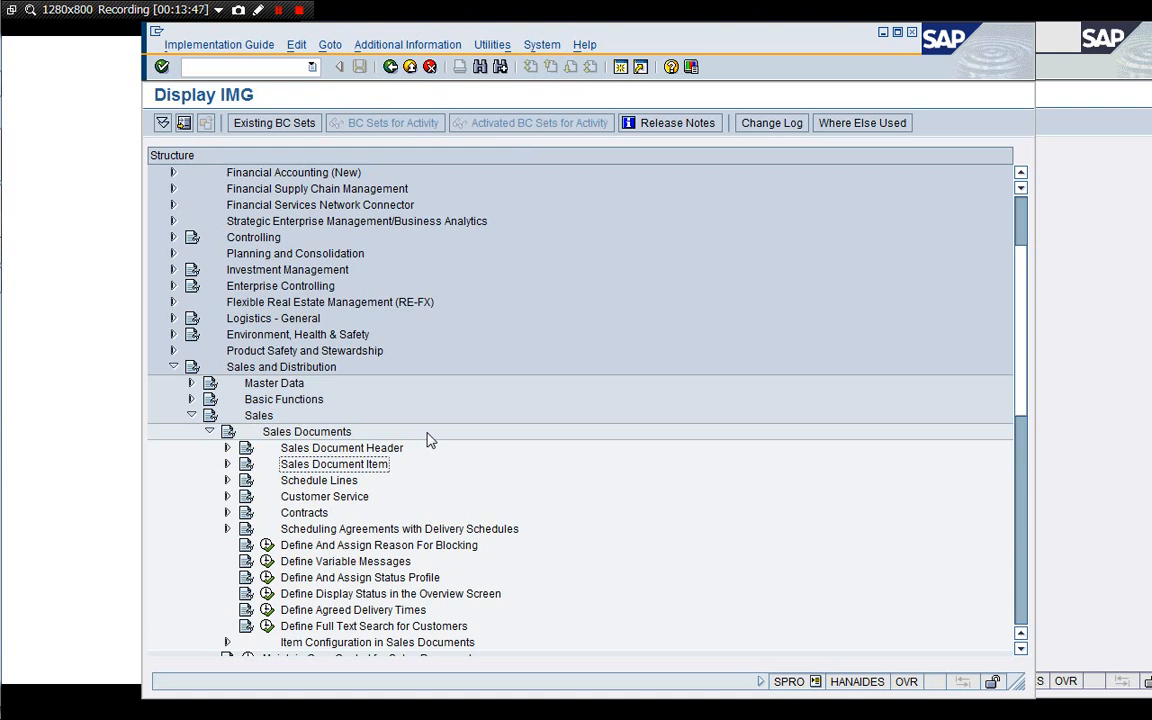
key(Down)
key(Right)
key(Down)
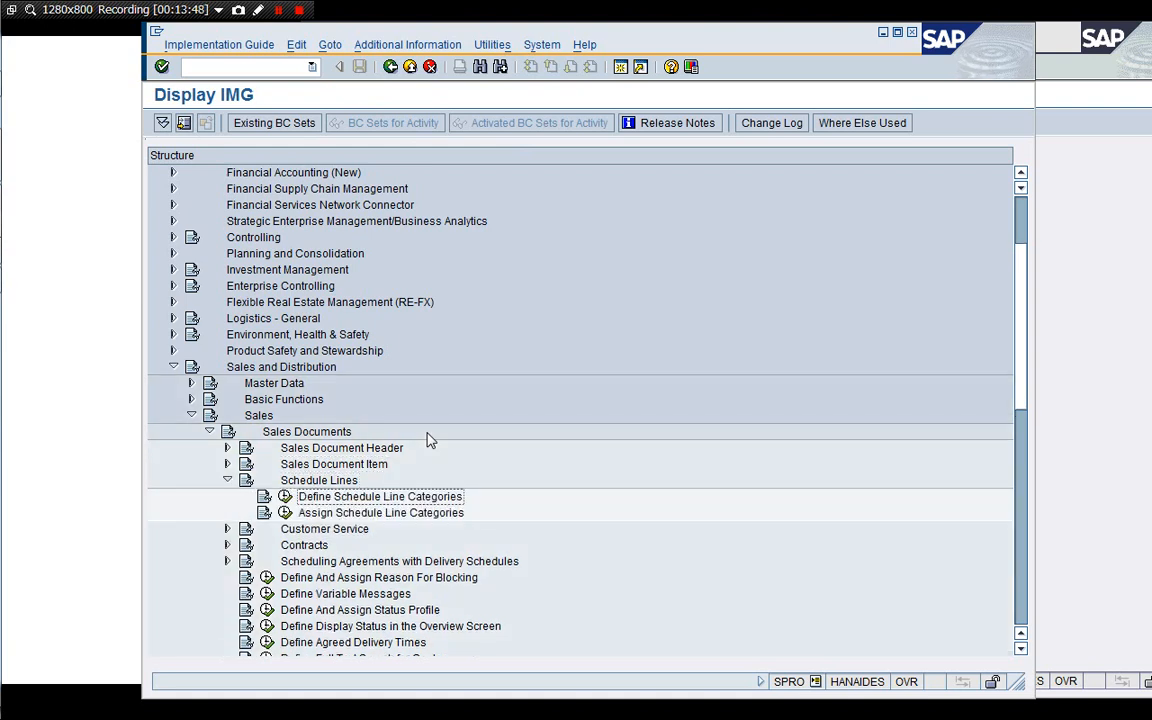
click(285, 496)
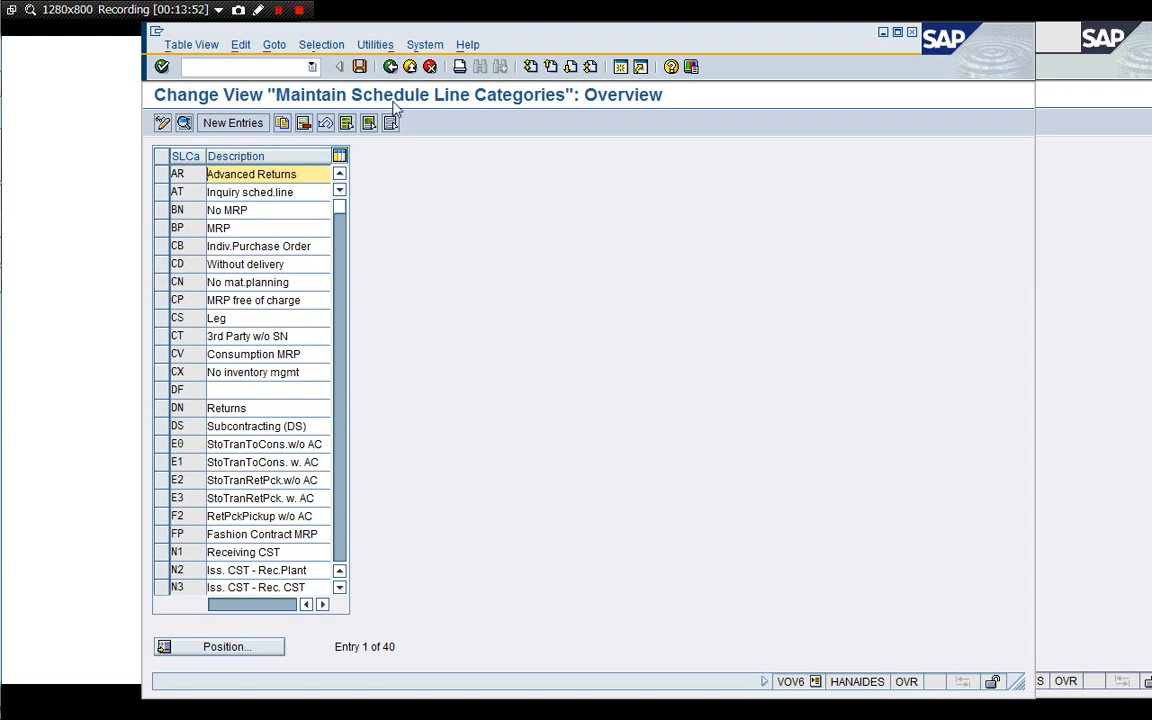
Return to the IMG, open Assign Schedule Line Categories and position the list at item category YSC7.
click(390, 68)
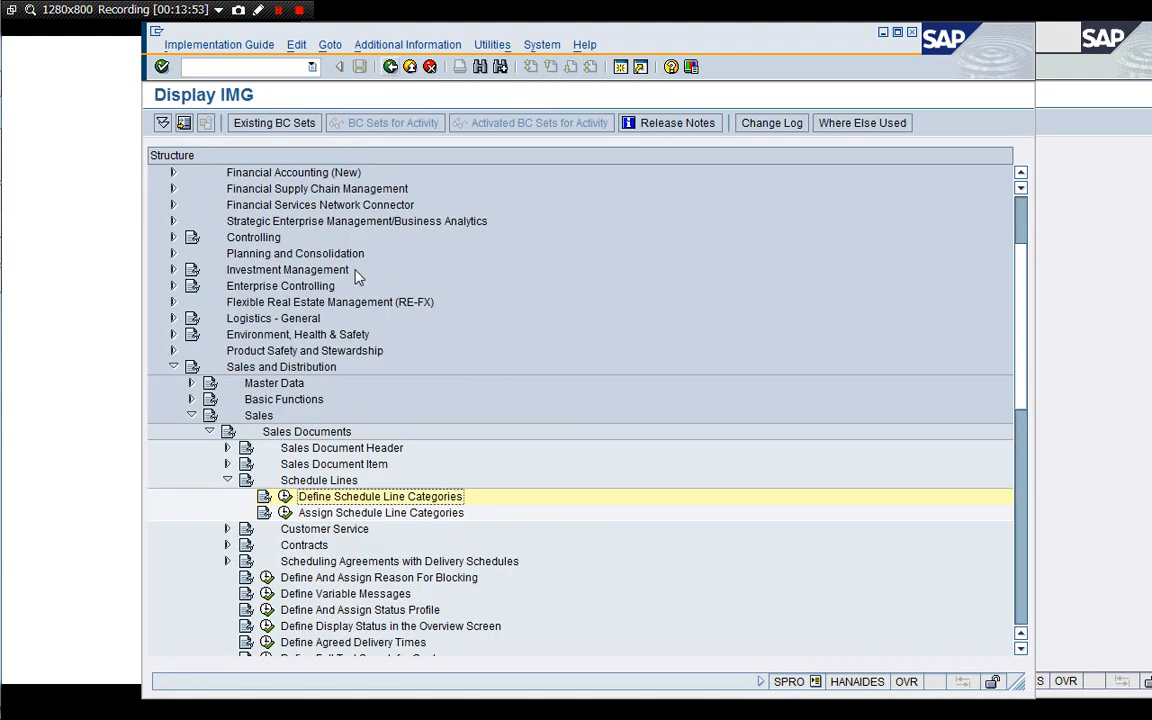
click(285, 512)
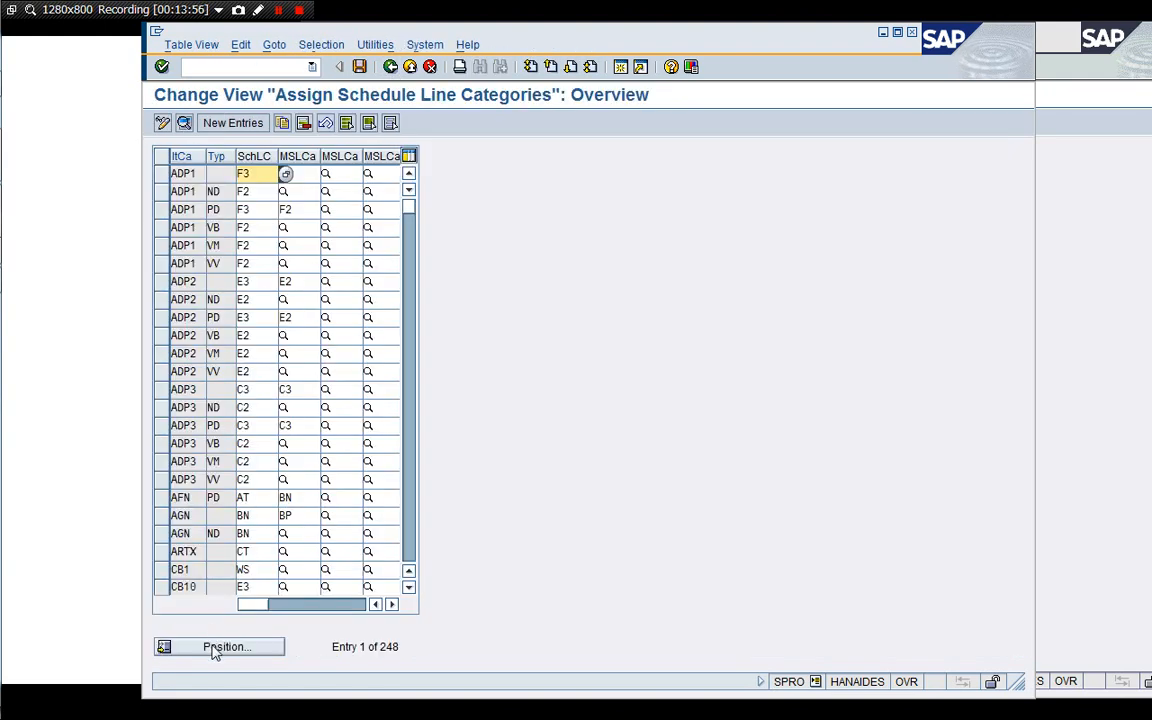
click(214, 647)
text(YSC7)
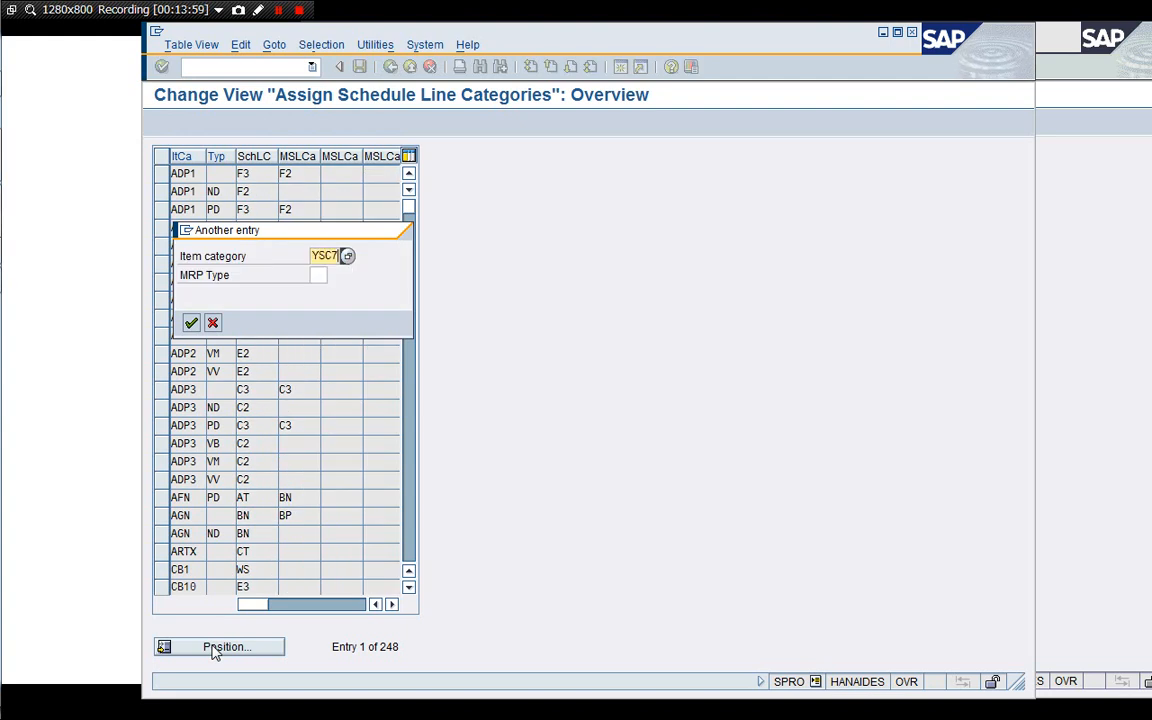
key(Return)
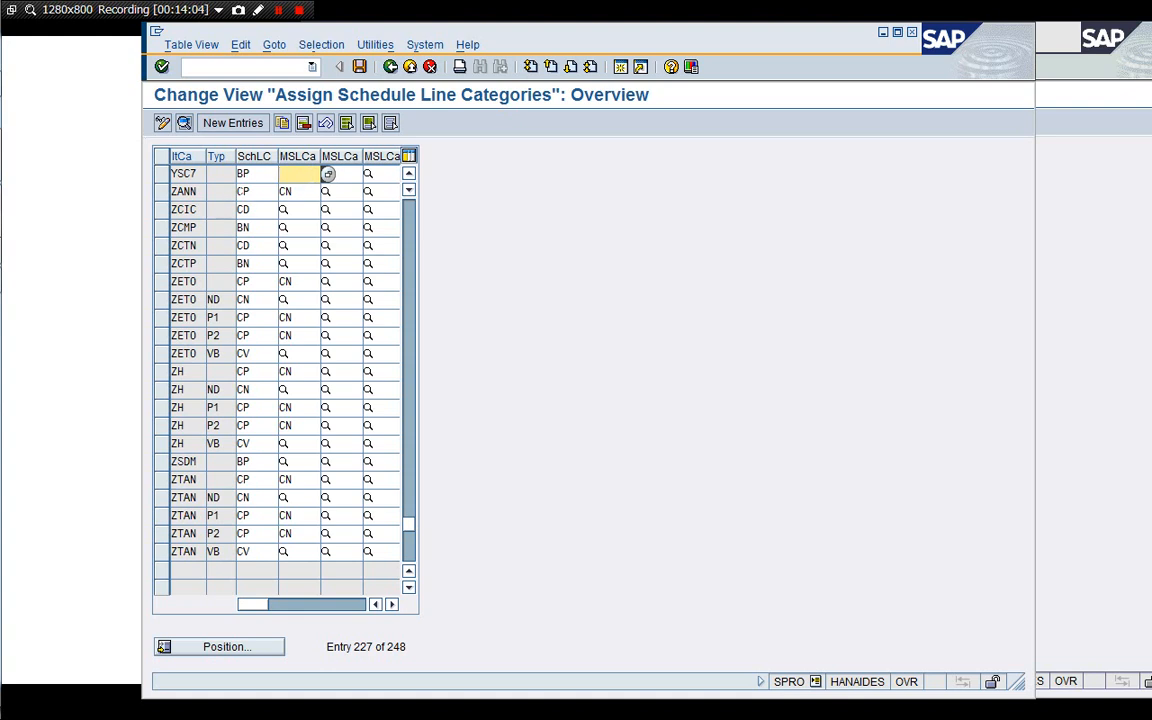
Inspect the schedule line category assigned to item category YSC7.
click(408, 174)
click(408, 174)
click(408, 174)
click(408, 174)
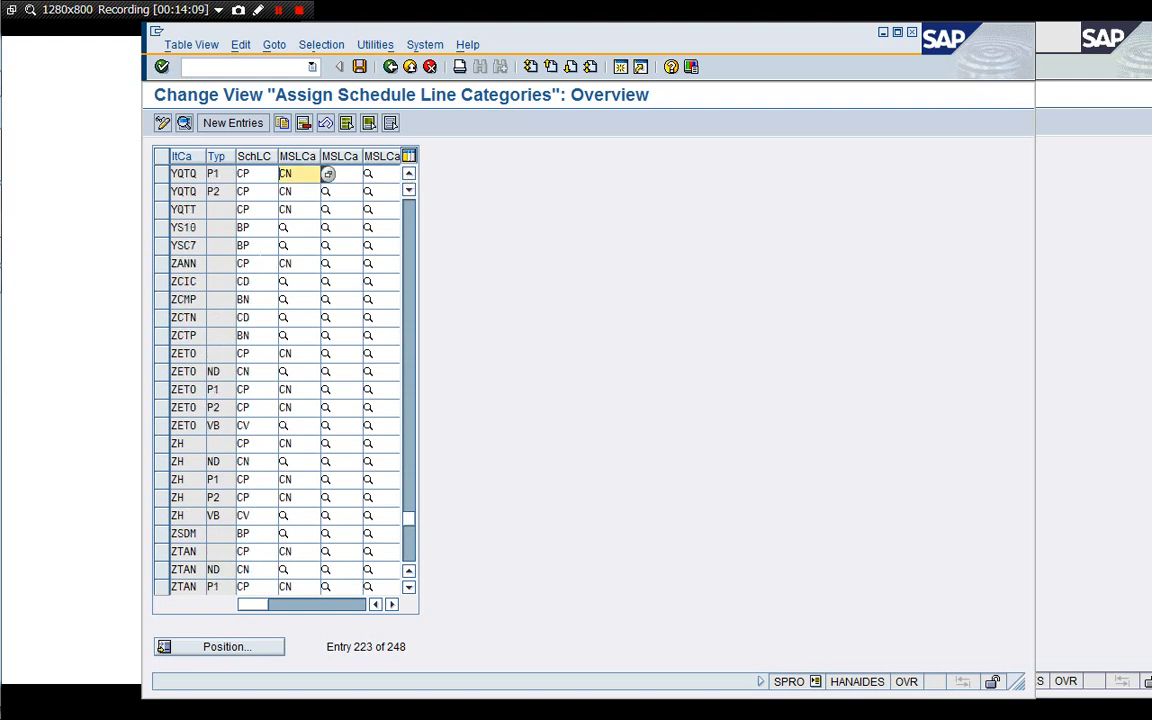
click(262, 247)
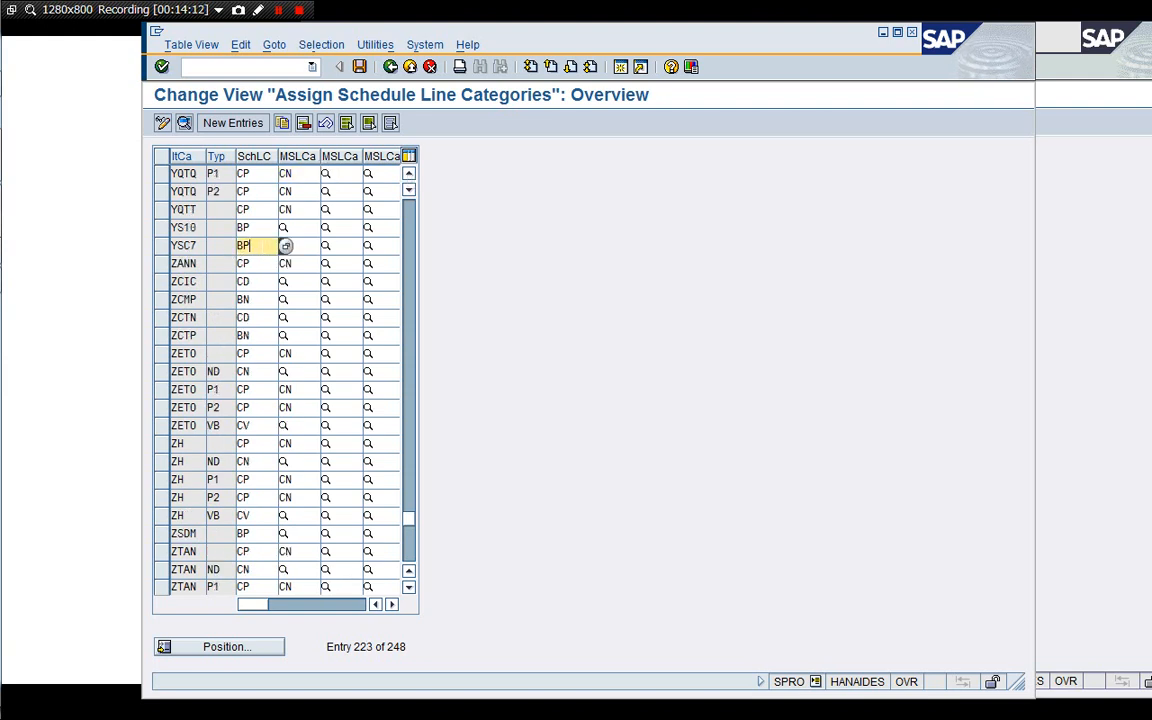
click(286, 247)
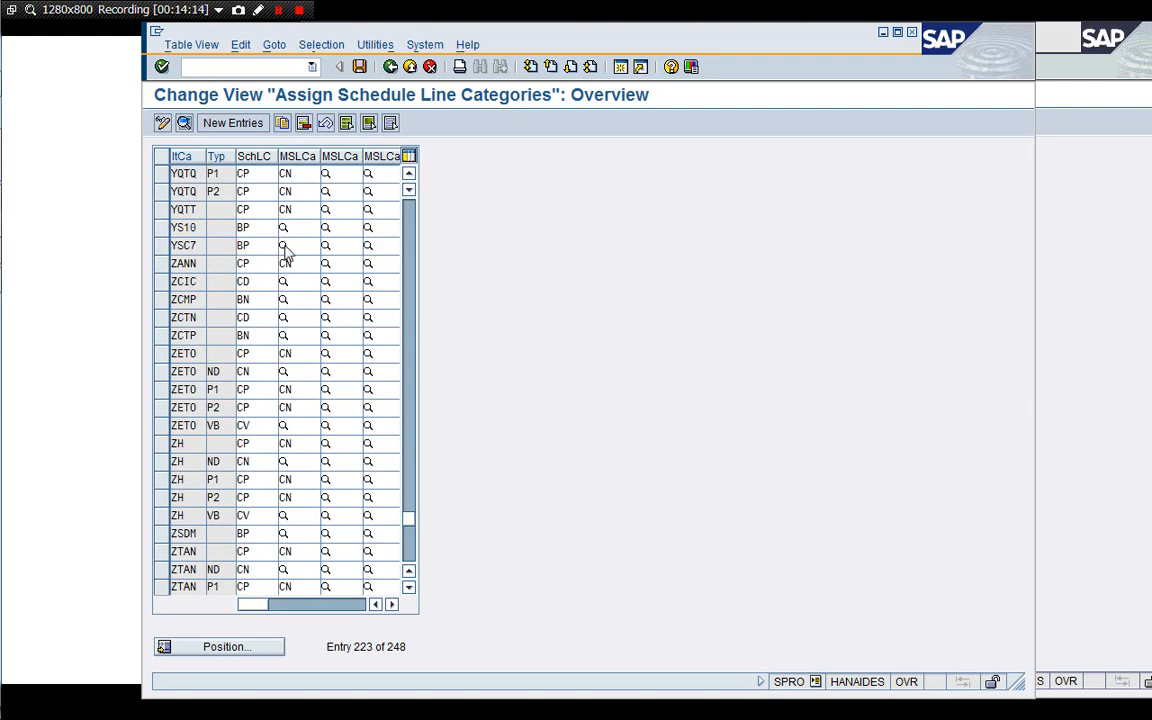
Open the proposed schedule line category value list for item category YSC7 and pick BP.
drag(288, 230, 442, 158)
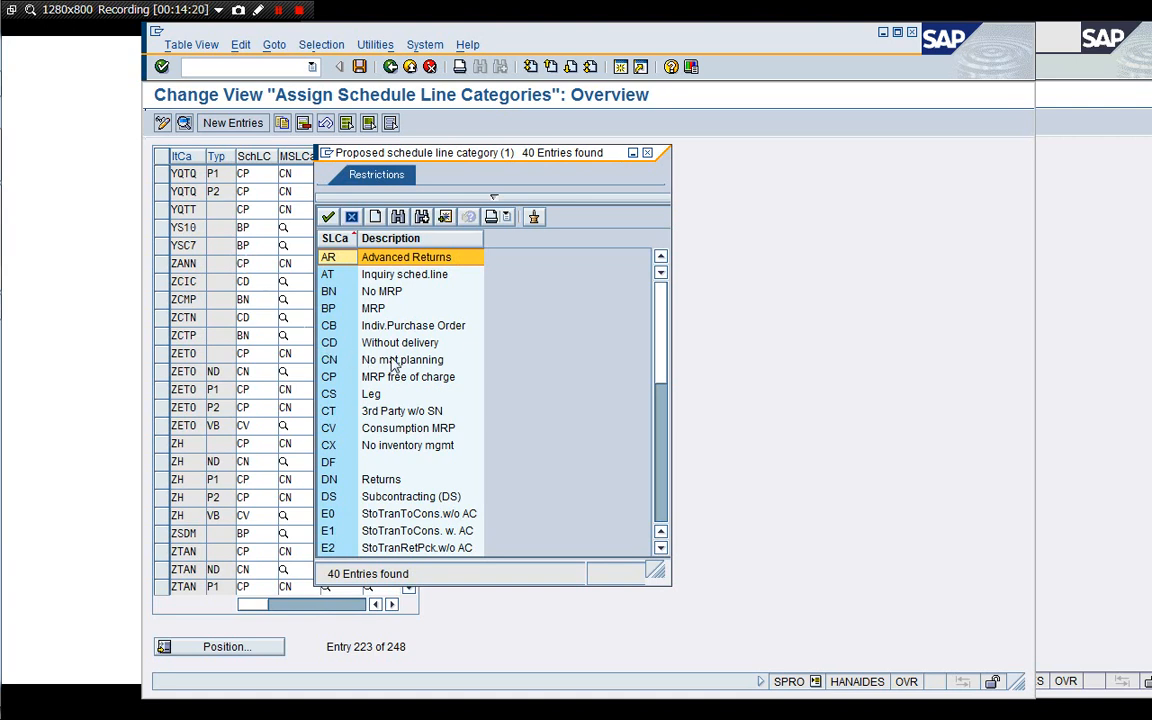
click(370, 314)
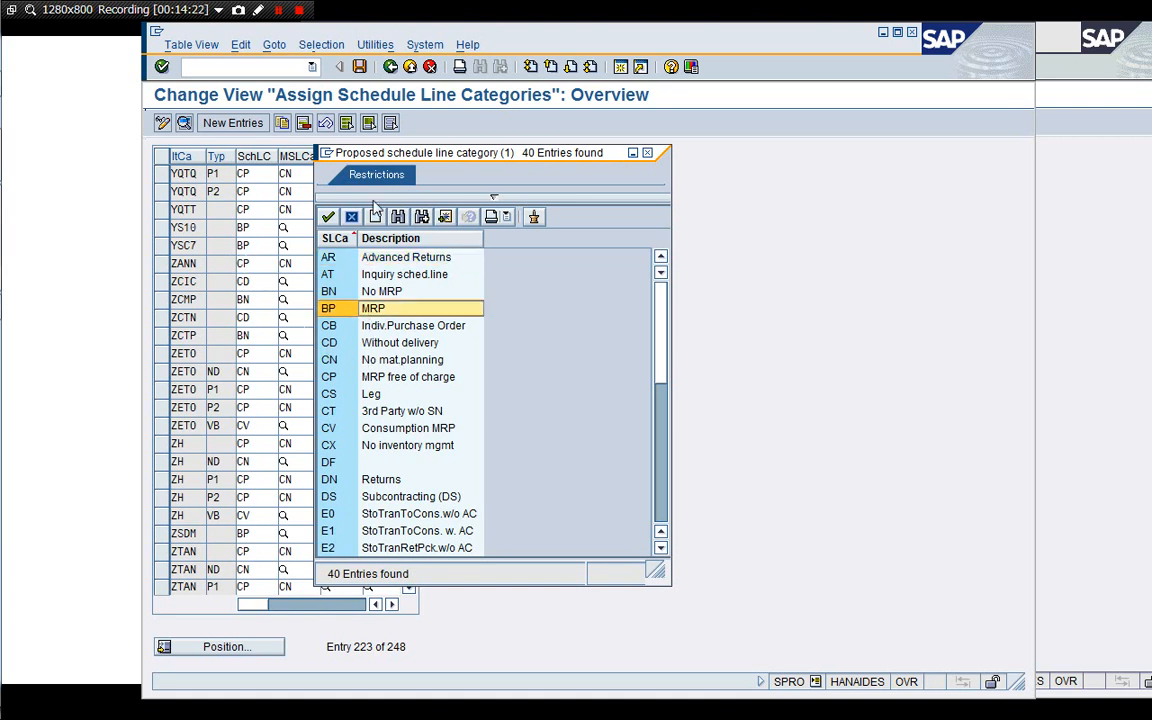
click(328, 216)
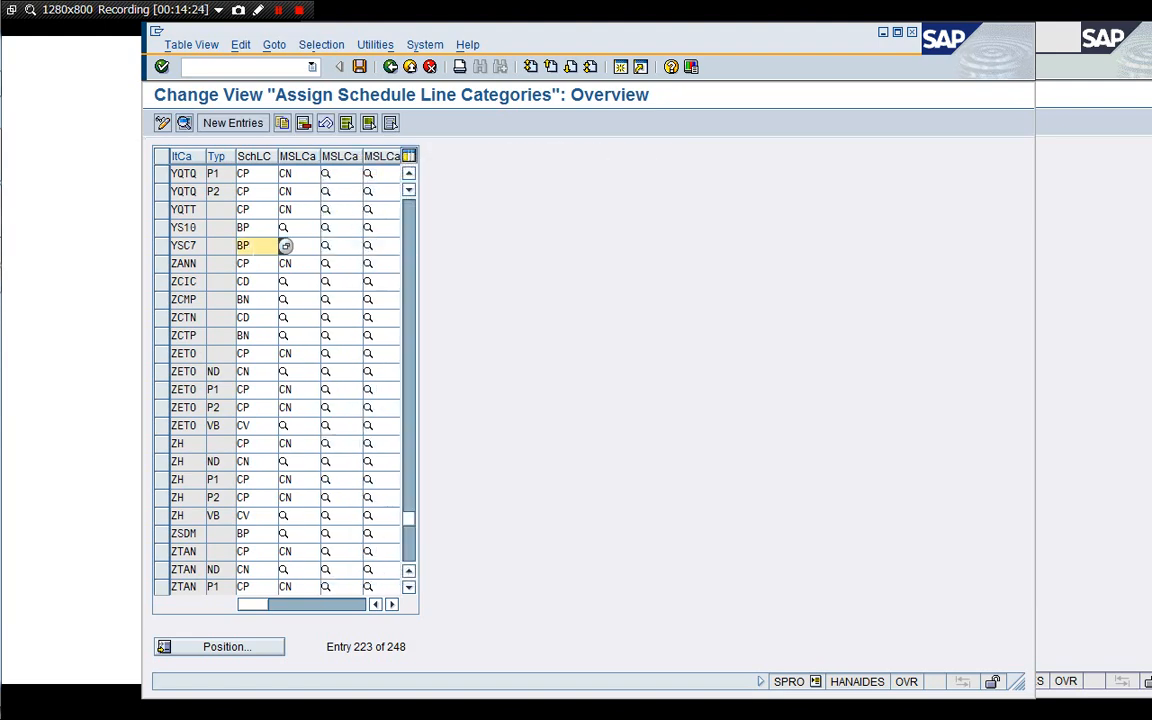
Return to the IMG, open Define Schedule Line Categories and inspect the details of schedule line category BP.
click(390, 67)
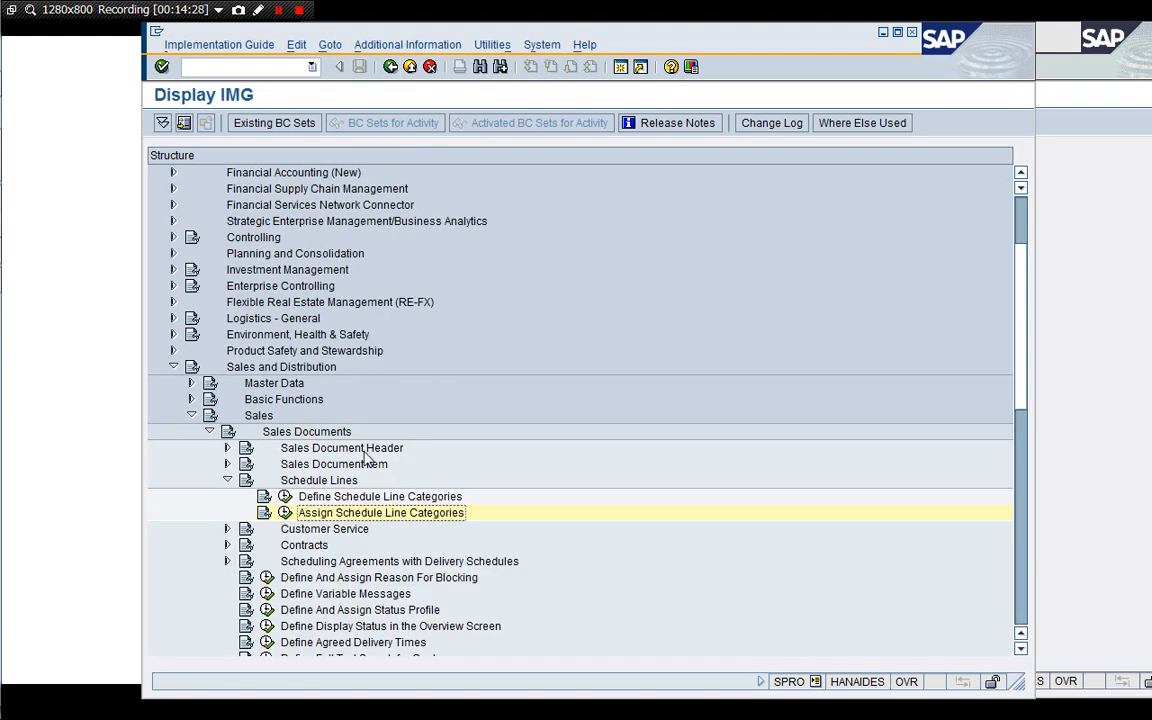
click(285, 512)
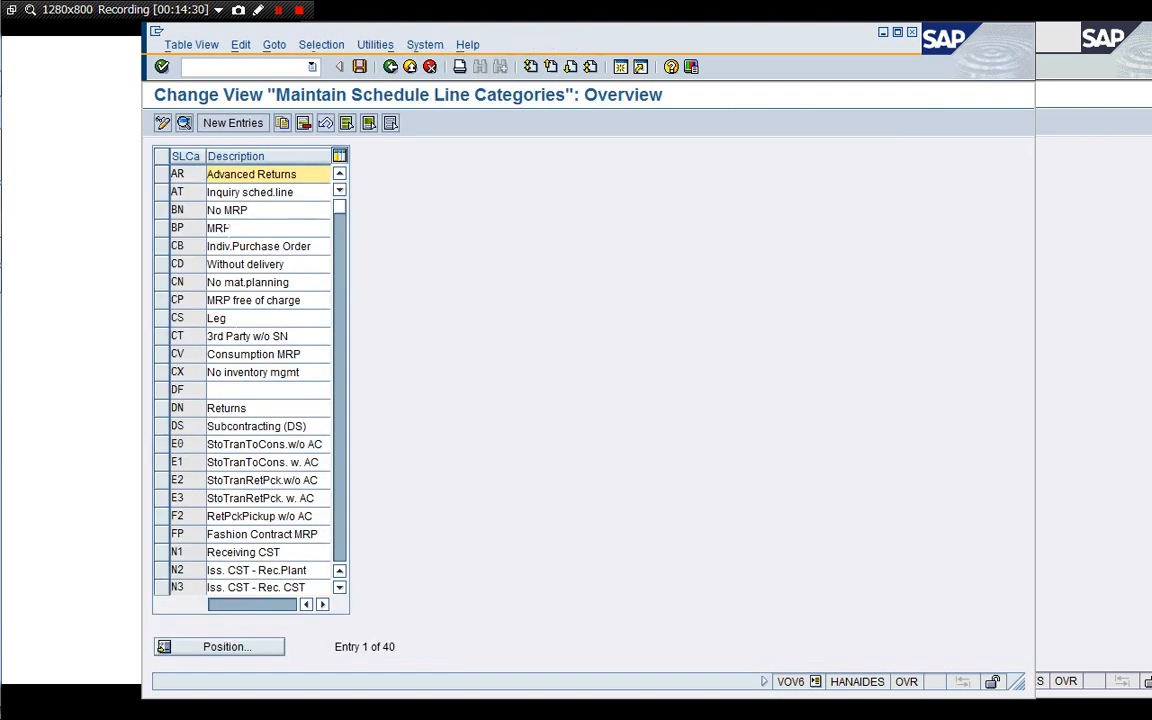
double_click(206, 225)
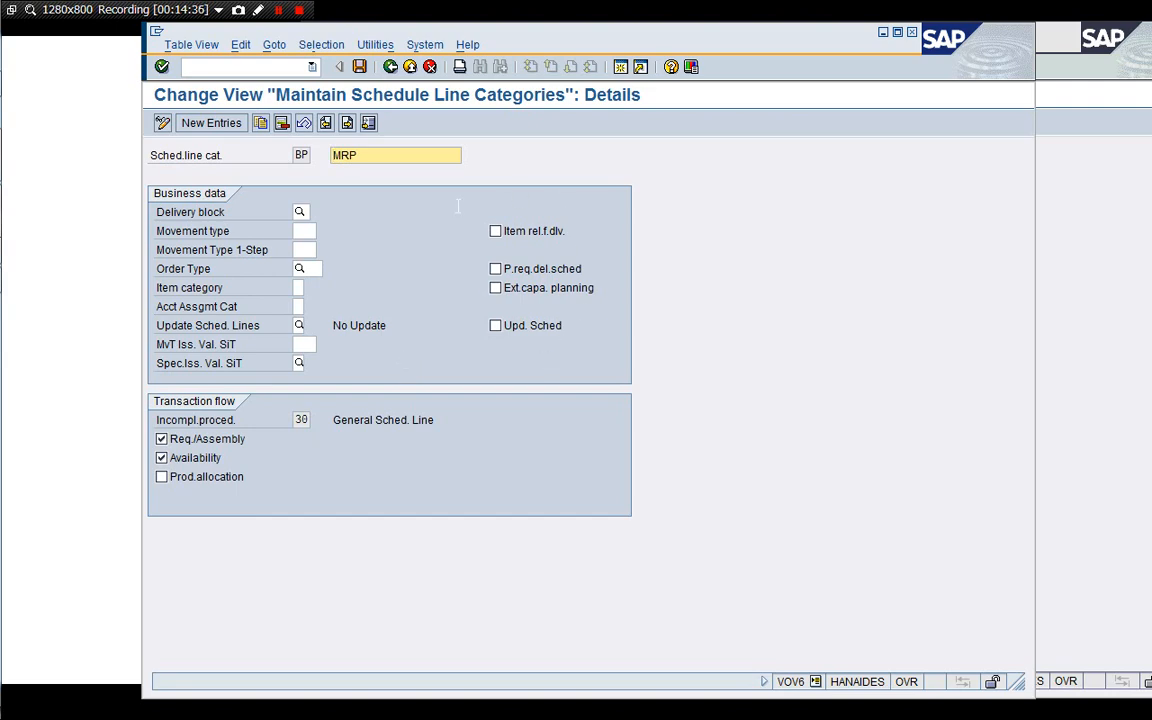
Return to the IMG, expand Billing and Billing Plan, and open the billing plan types for milestone billing.
click(429, 66)
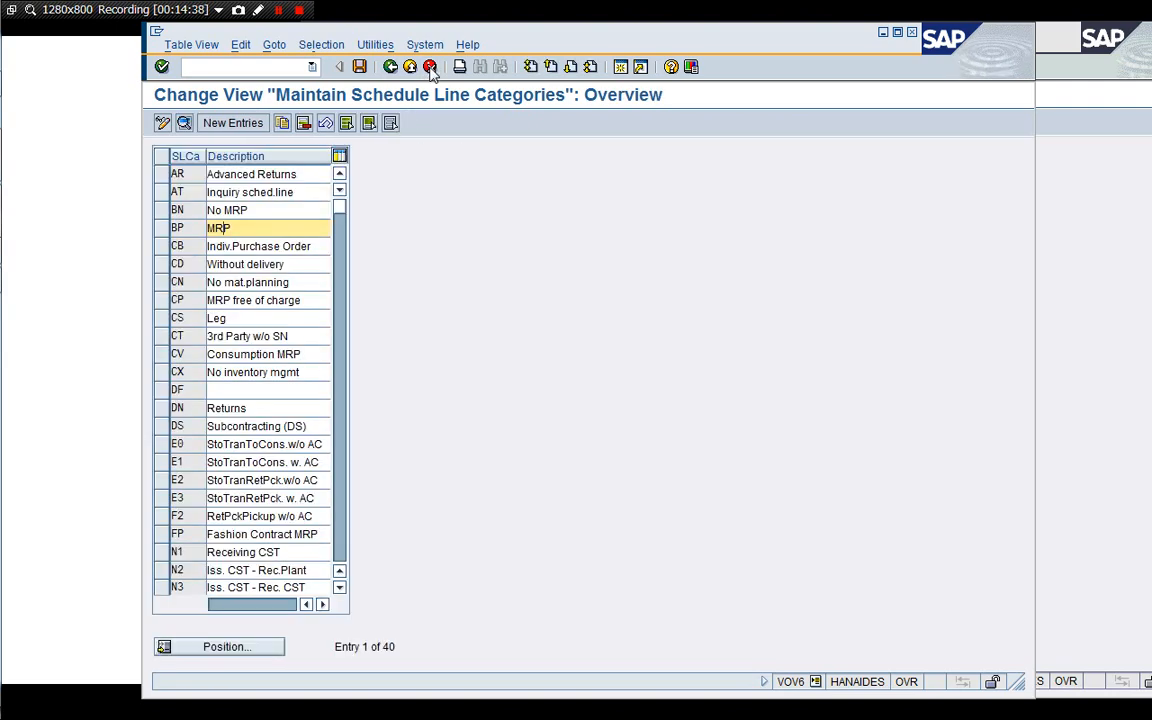
click(429, 66)
key(Left)
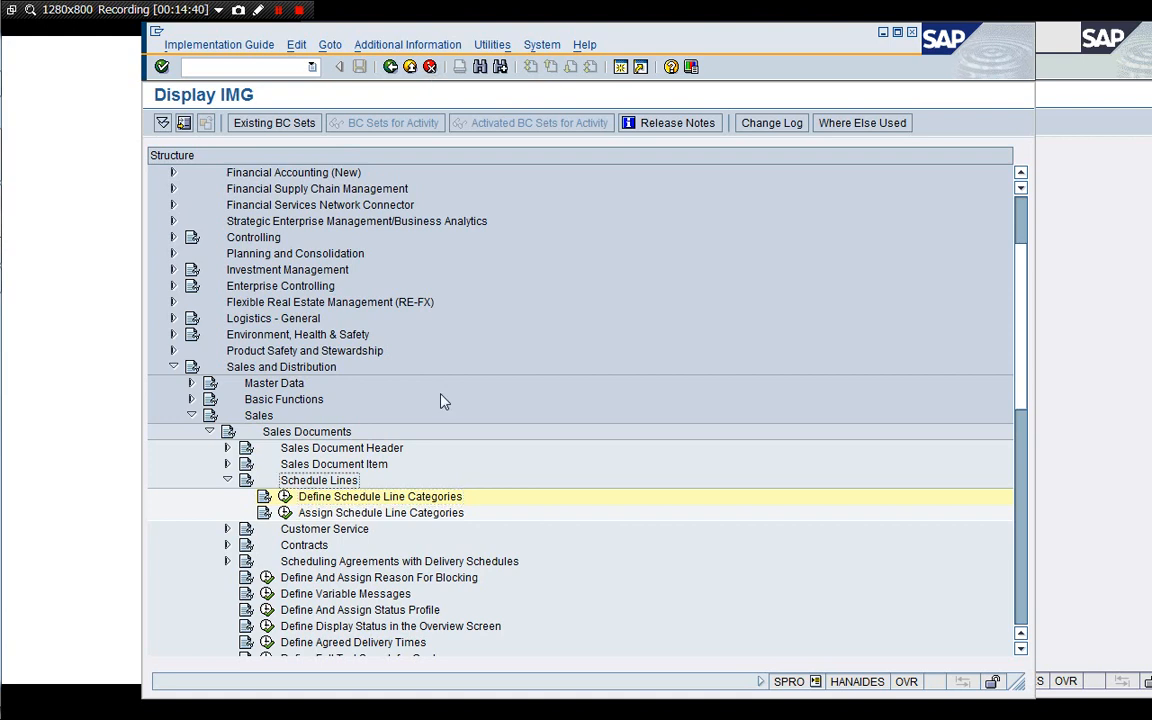
key(Left)
key(Down)
key(Left)
key(Left)
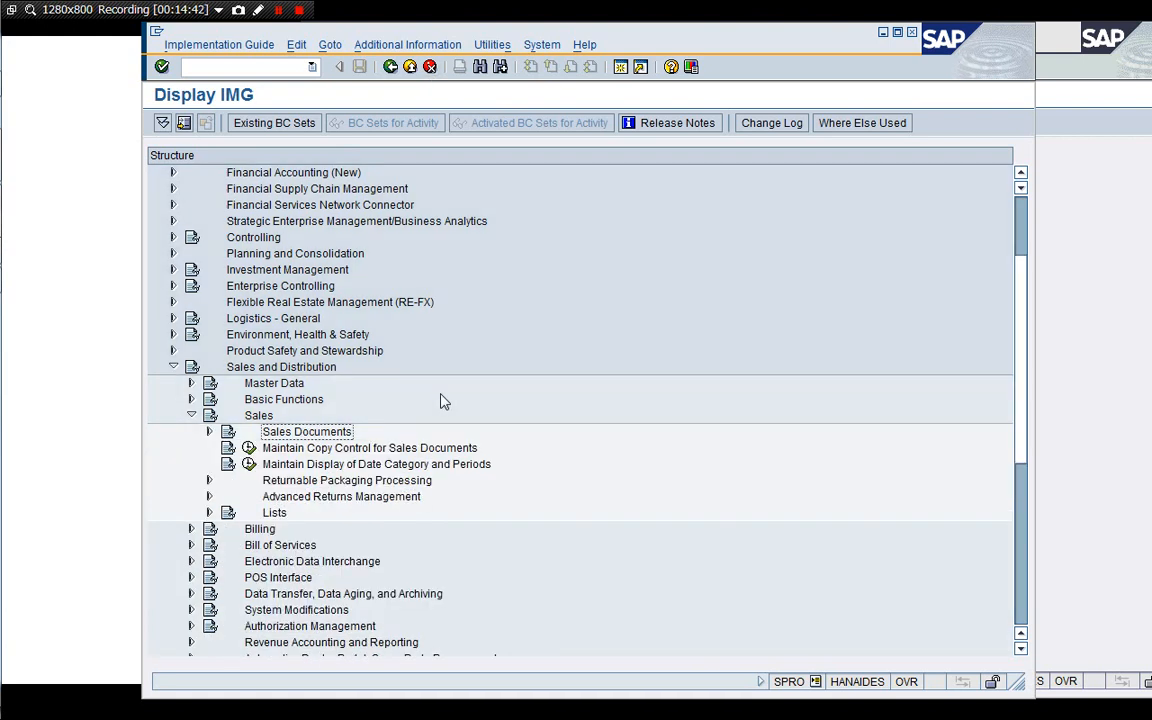
key(Left)
key(Up)
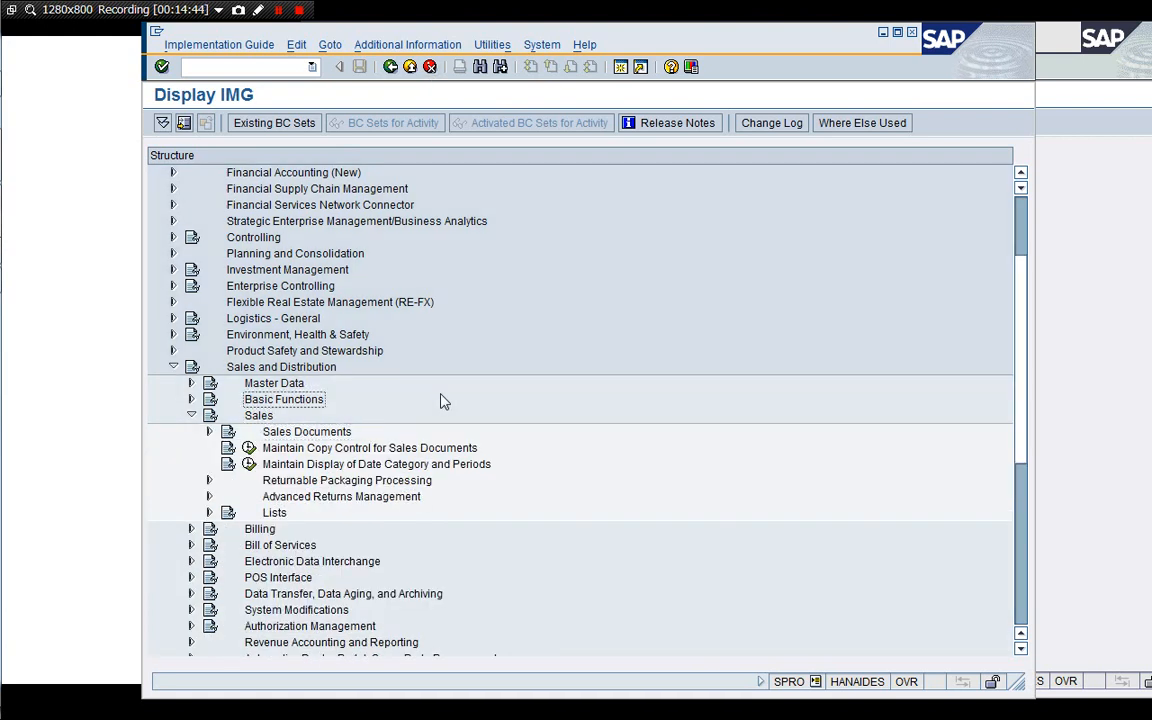
key(Down)
key(Left)
key(Down)
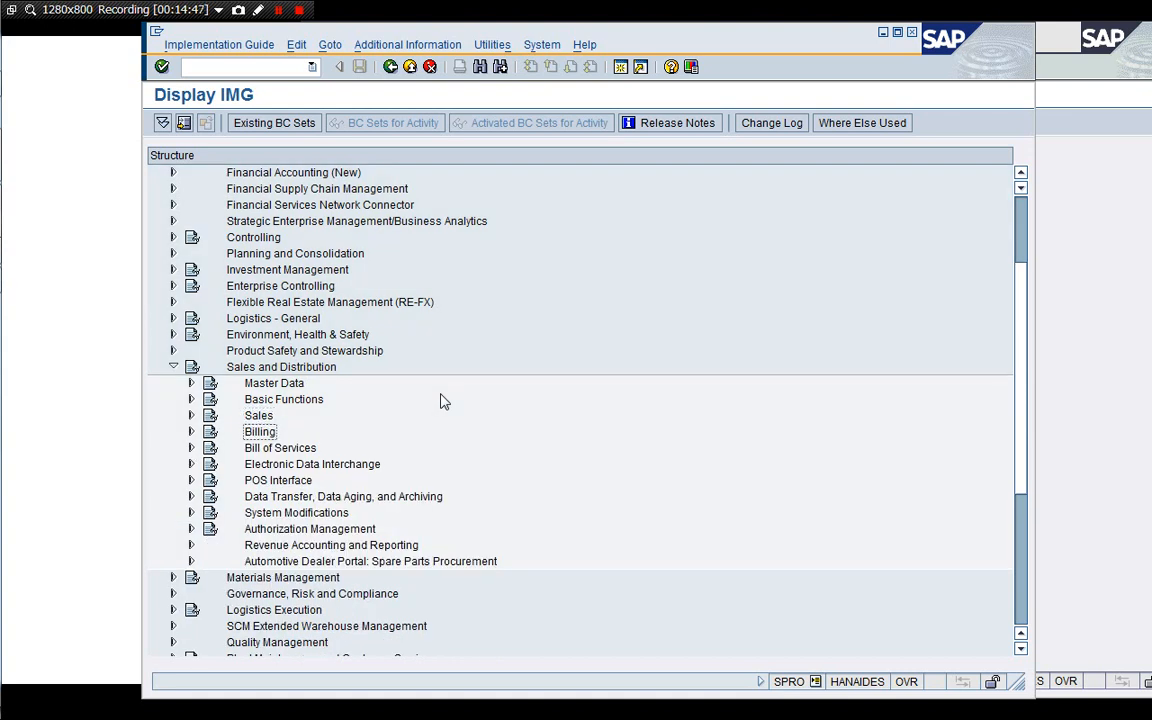
key(Right)
key(Down)
key(Down)
key(Down)
key(Down)
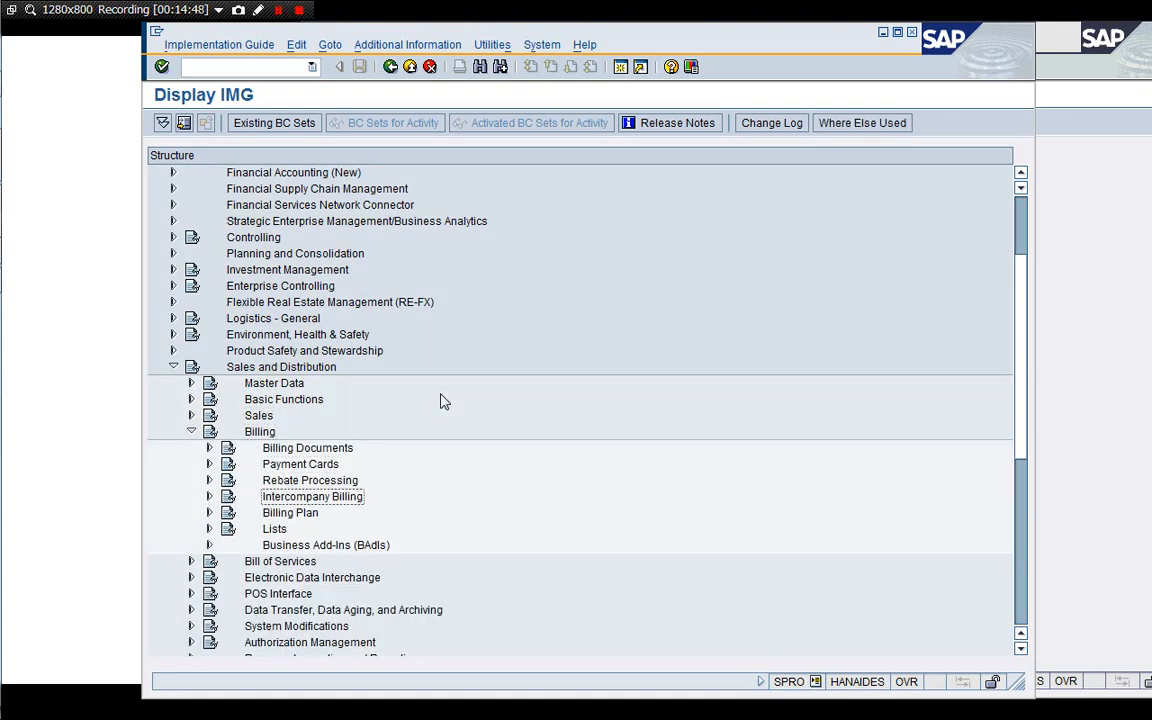
key(Down)
key(Right)
key(Down)
key(Down)
key(Down)
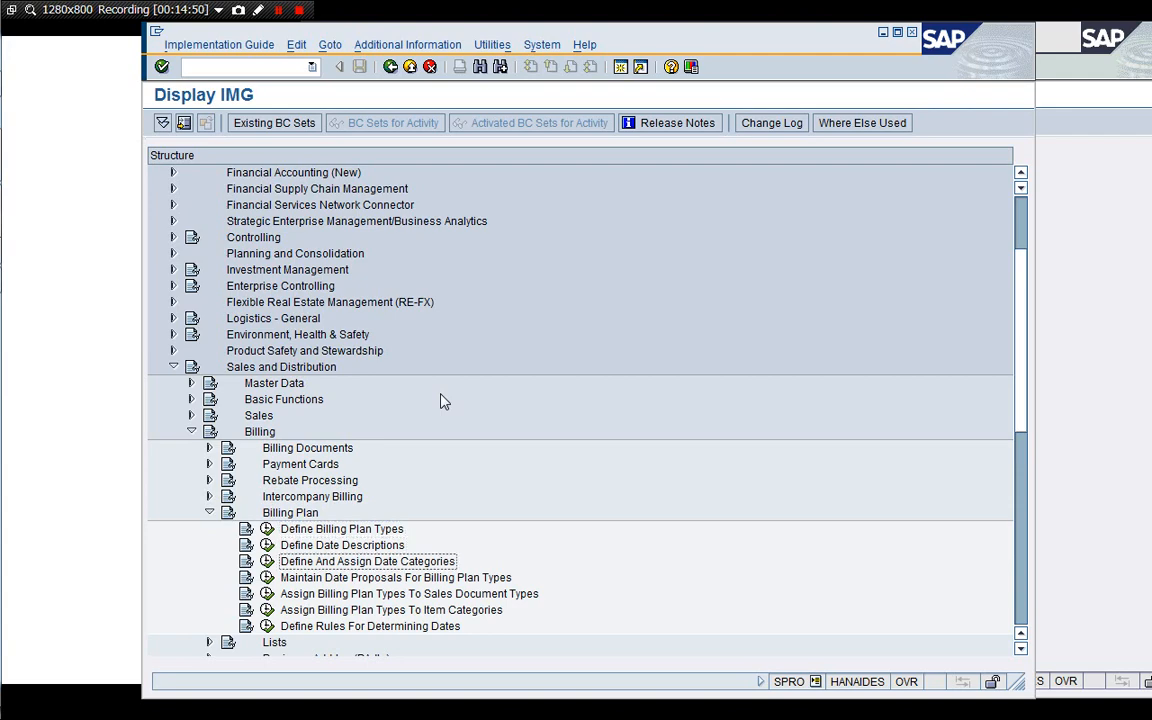
key(Down)
key(Down)
key(Down)
key(Down)
key(Down)
key(Down)
key(Down)
key(Down)
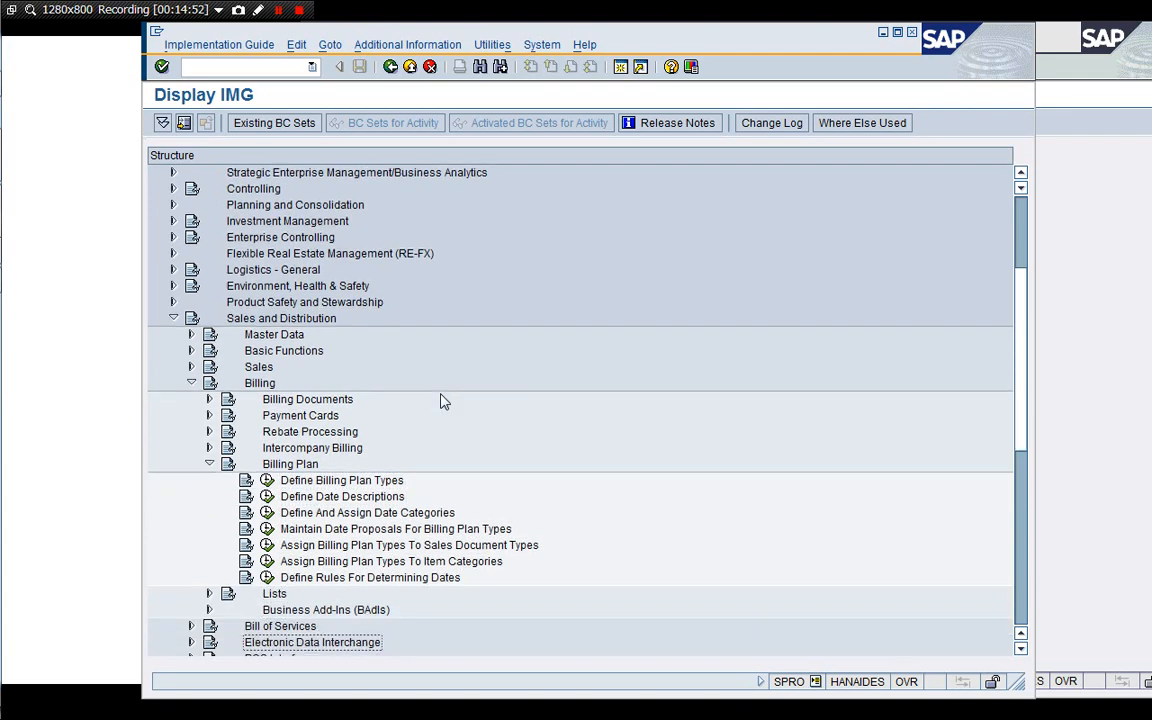
key(Down)
key(Down)
key(Down)
key(Down)
key(Down)
key(Down)
key(Down)
key(Down)
key(Down)
key(Down)
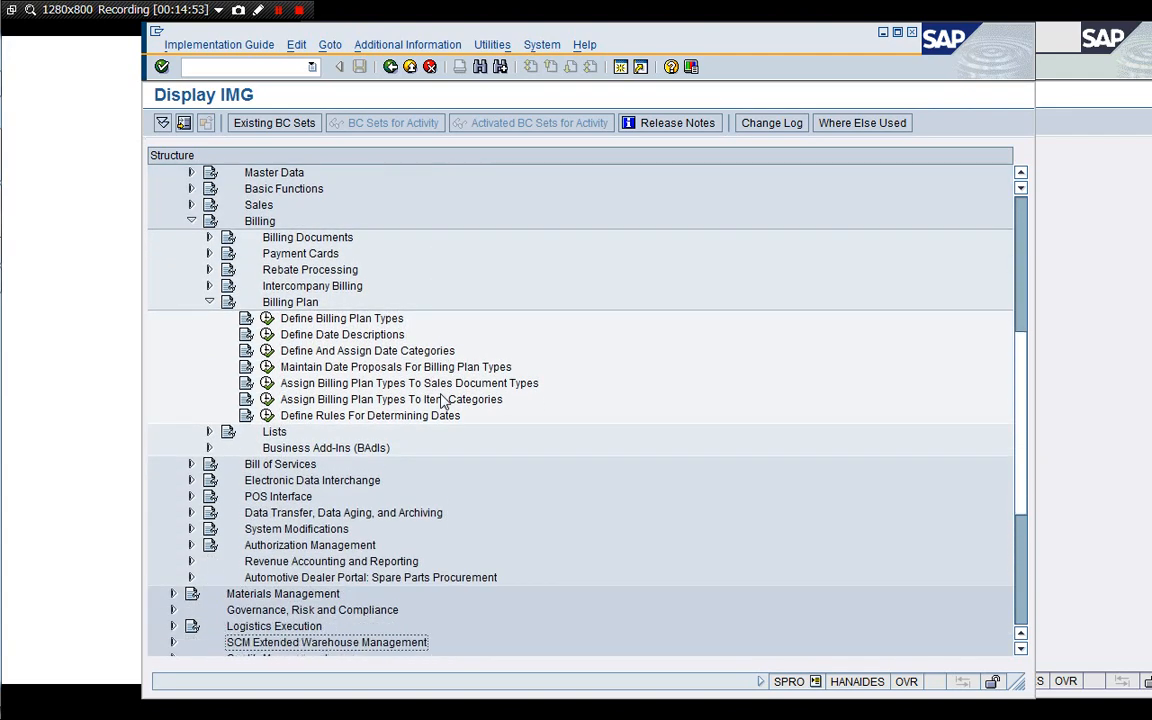
click(266, 320)
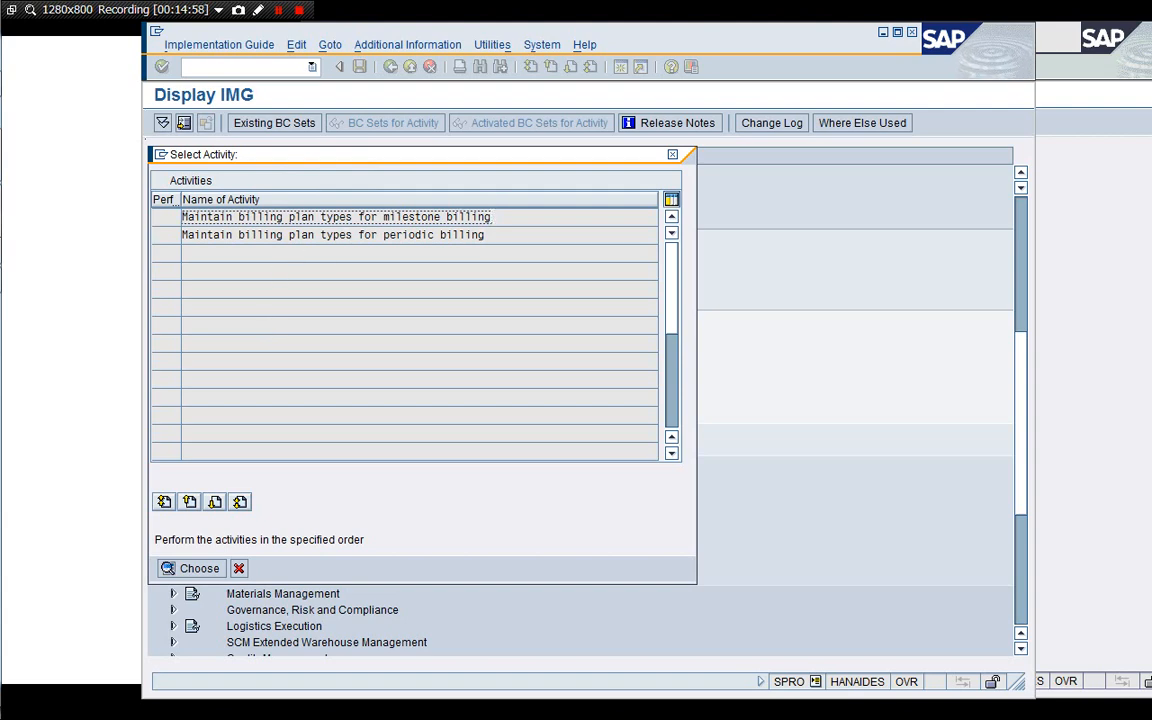
double_click(462, 218)
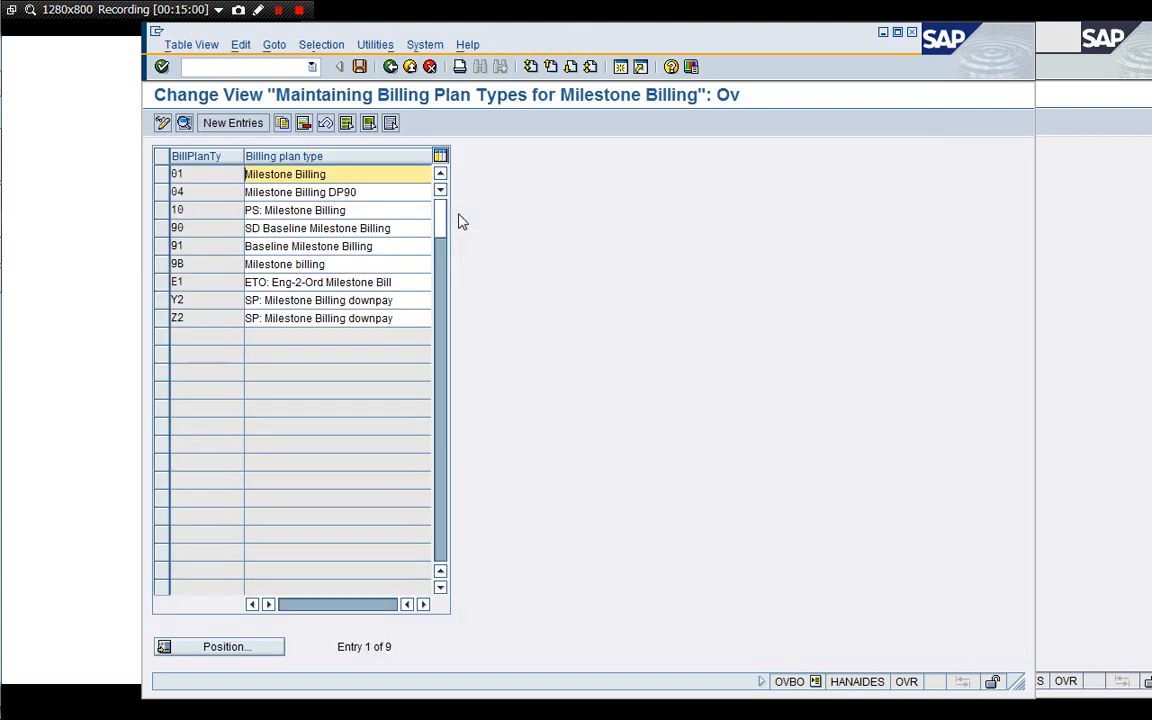
Inspect the details of milestone billing plan type Y2, then go back to the activity selection.
click(202, 299)
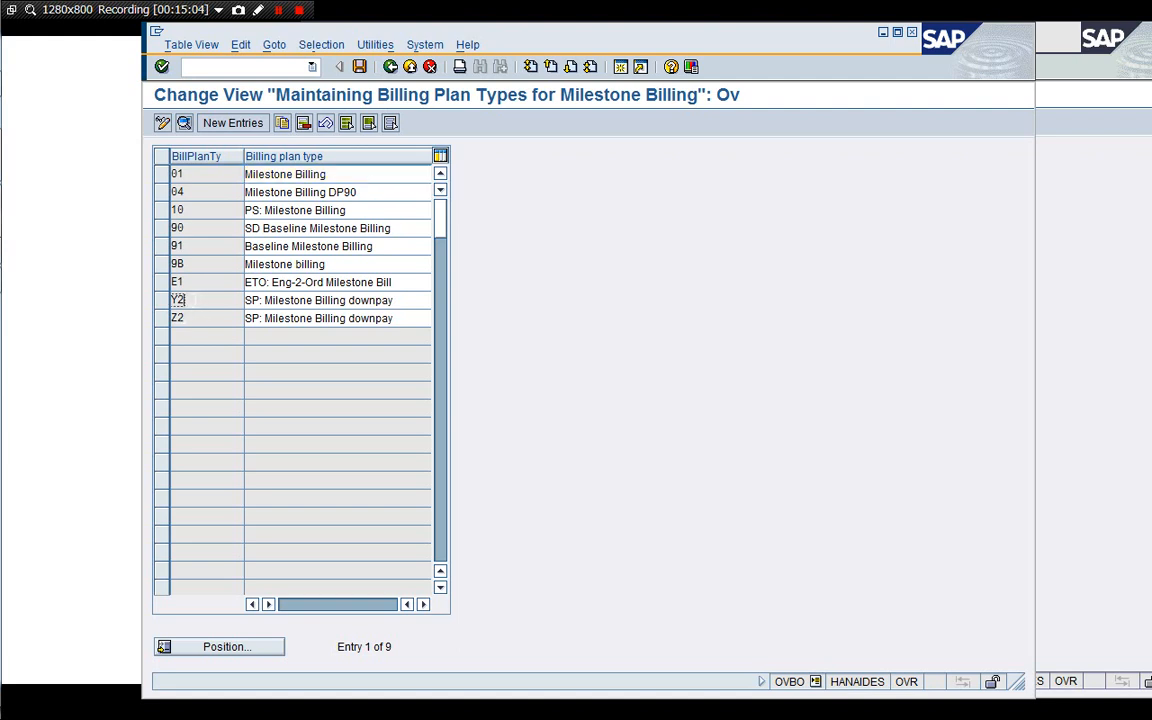
double_click(178, 300)
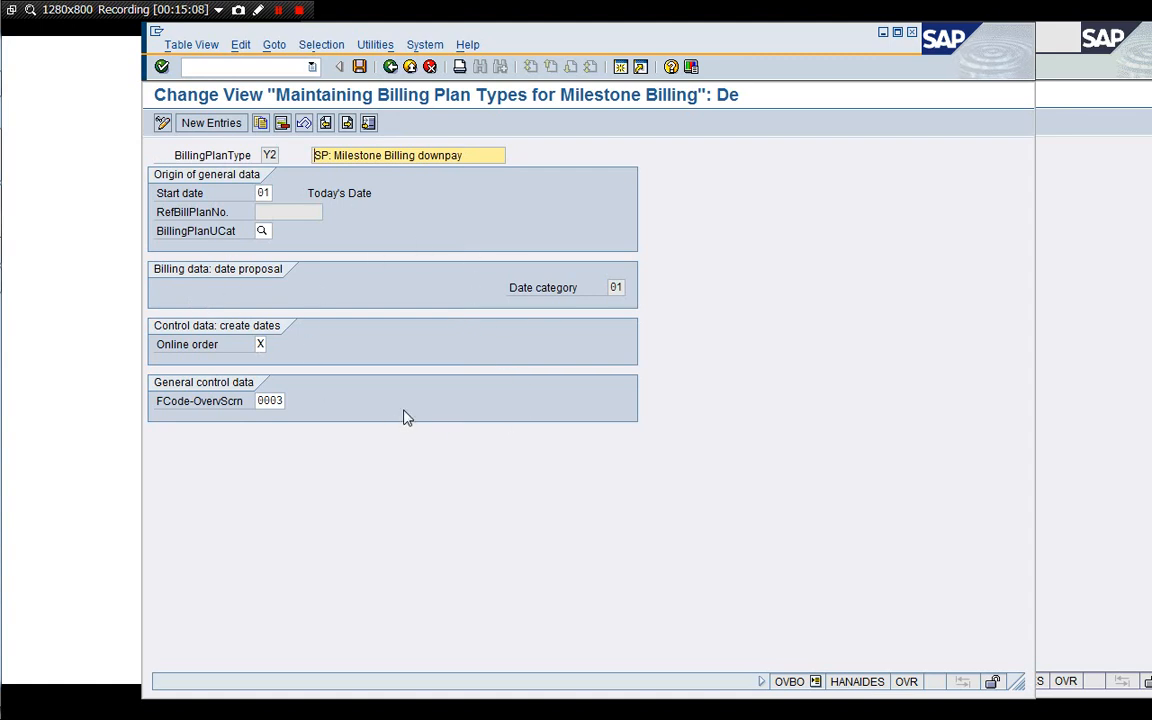
click(390, 67)
click(390, 67)
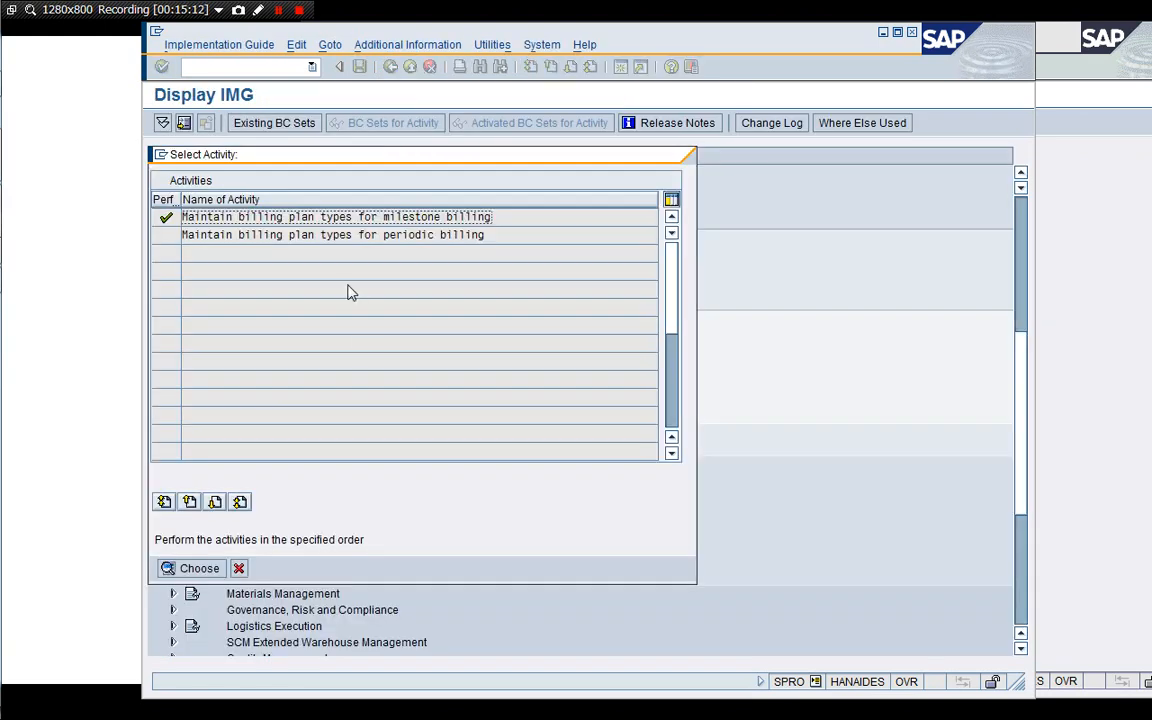
Close the activity selection and open Define Date Descriptions under Billing Plan.
click(238, 568)
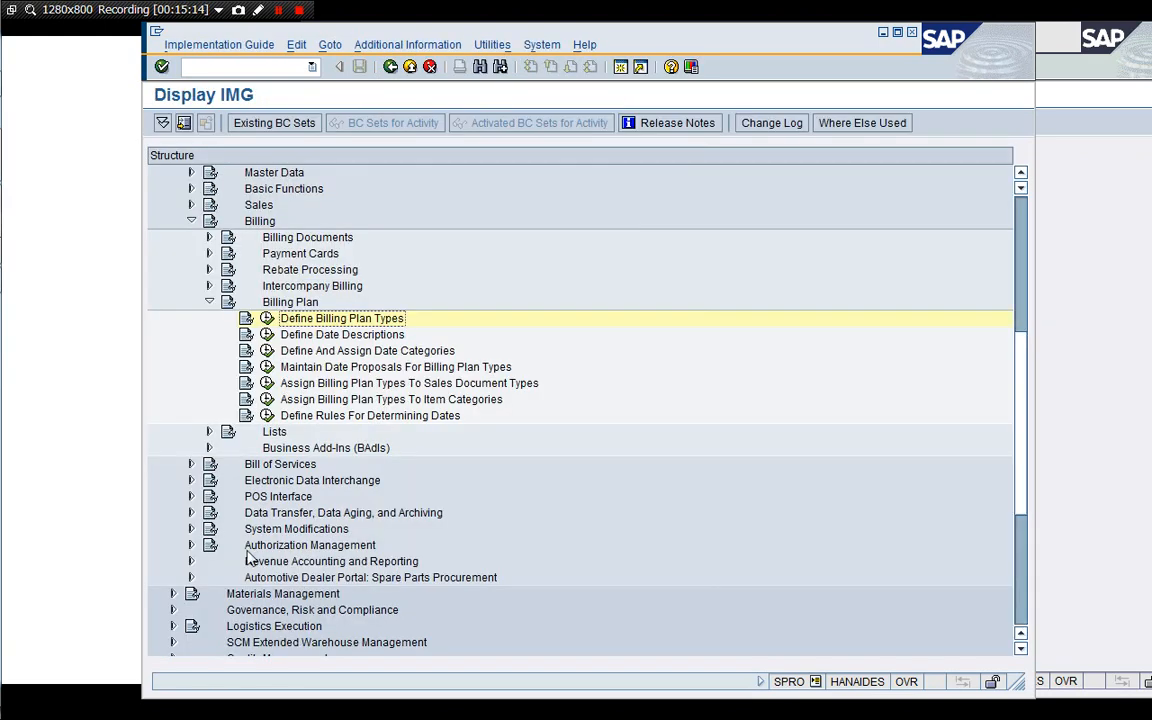
click(267, 334)
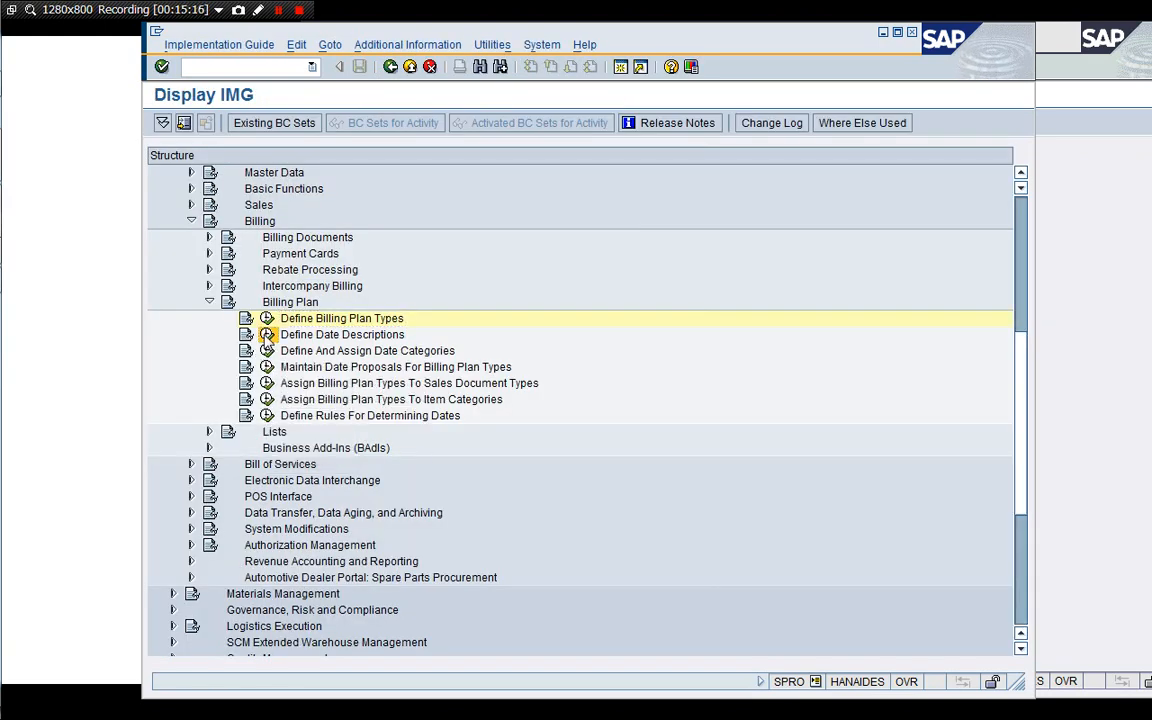
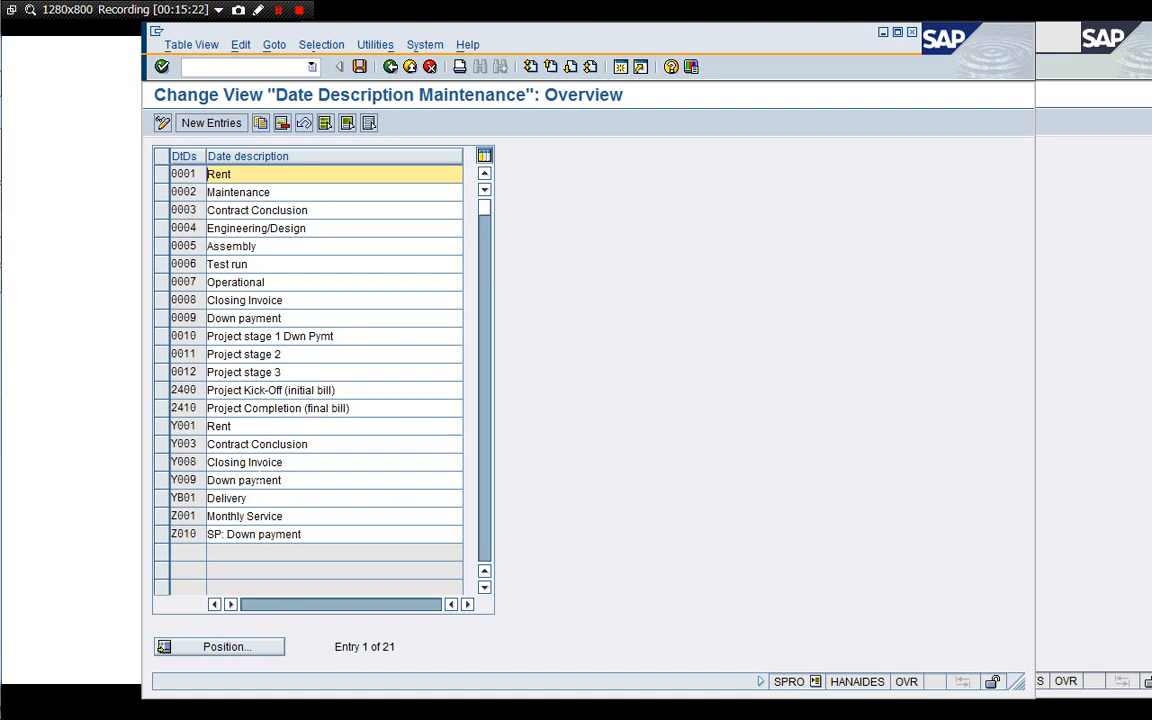
Review the date descriptions, then open Define And Assign Date Categories and its date category maintenance for billing plan types.
click(270, 426)
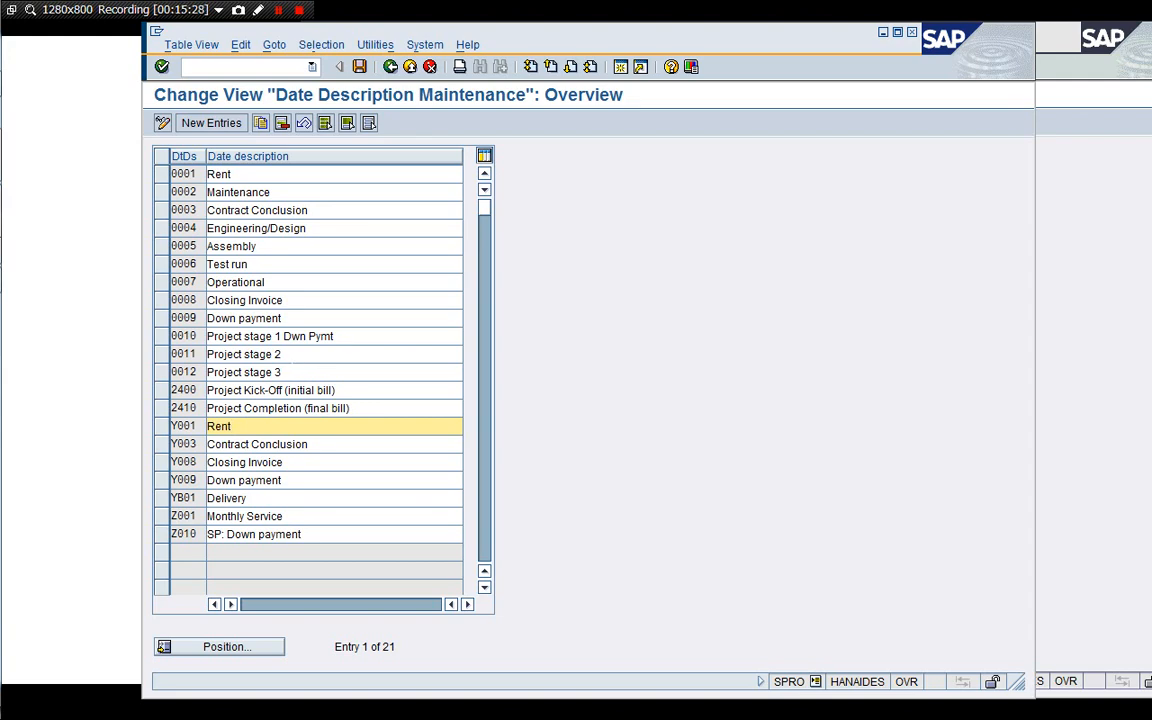
click(293, 356)
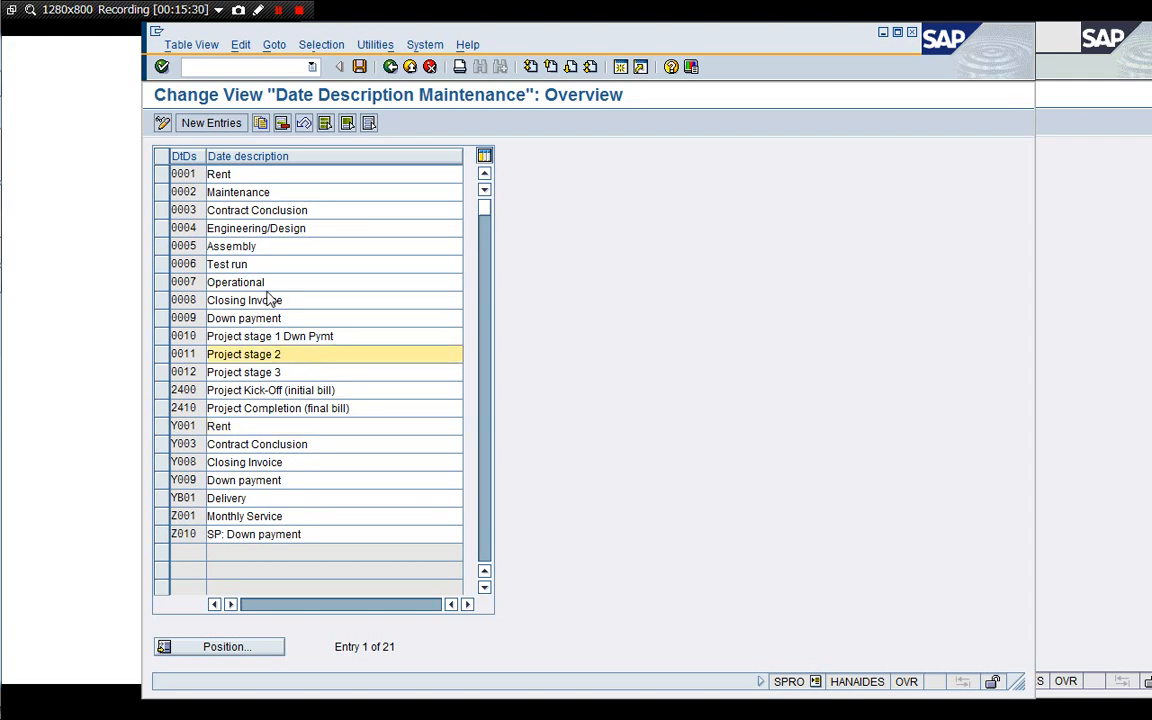
click(429, 66)
click(226, 315)
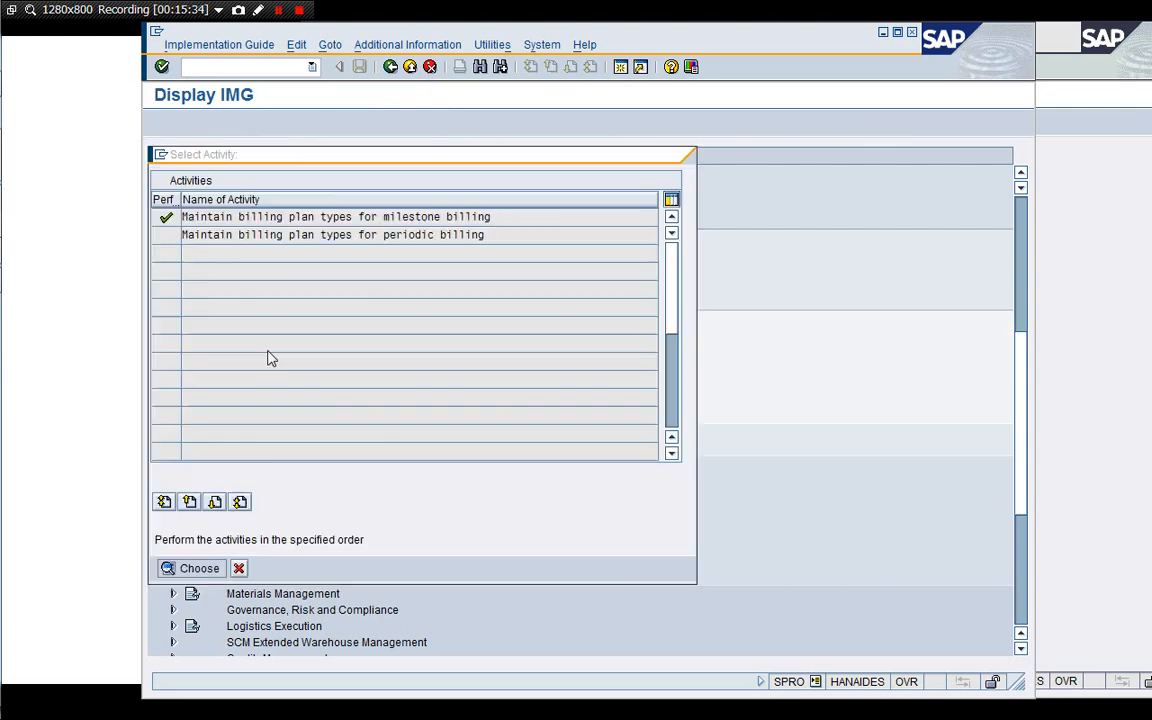
double_click(265, 219)
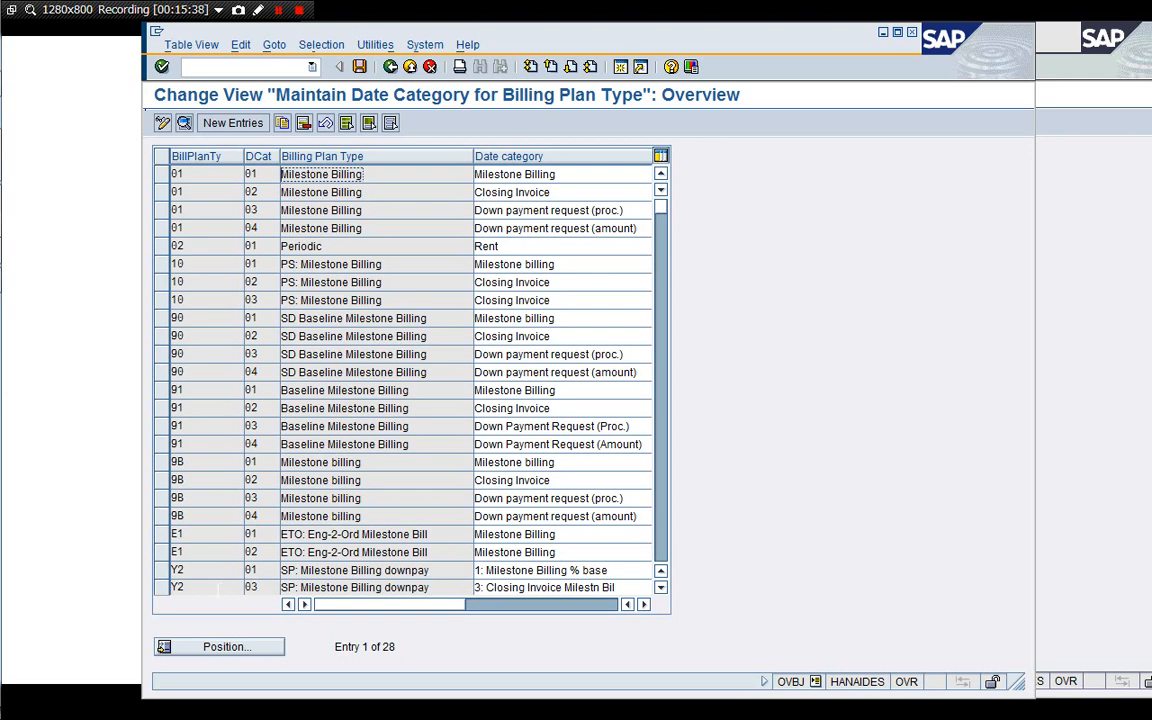
Position the date category list on billing plan type Y2 and open the details of its date category 01.
click(226, 647)
text(Y2)
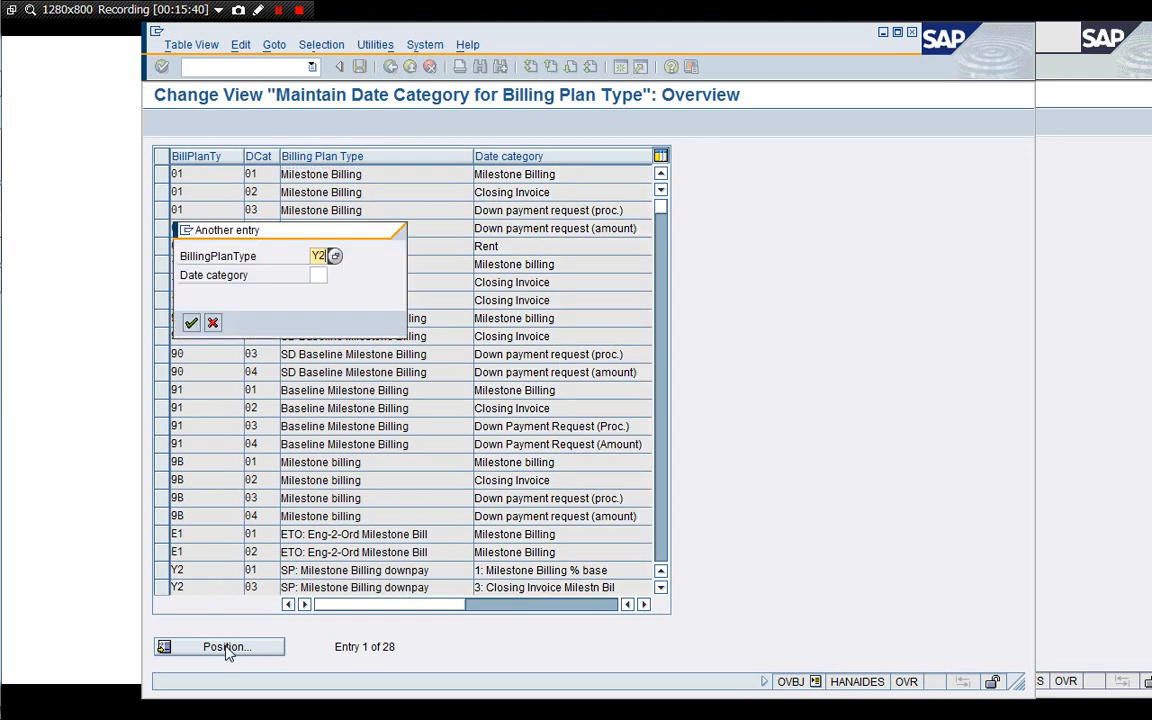
key(Return)
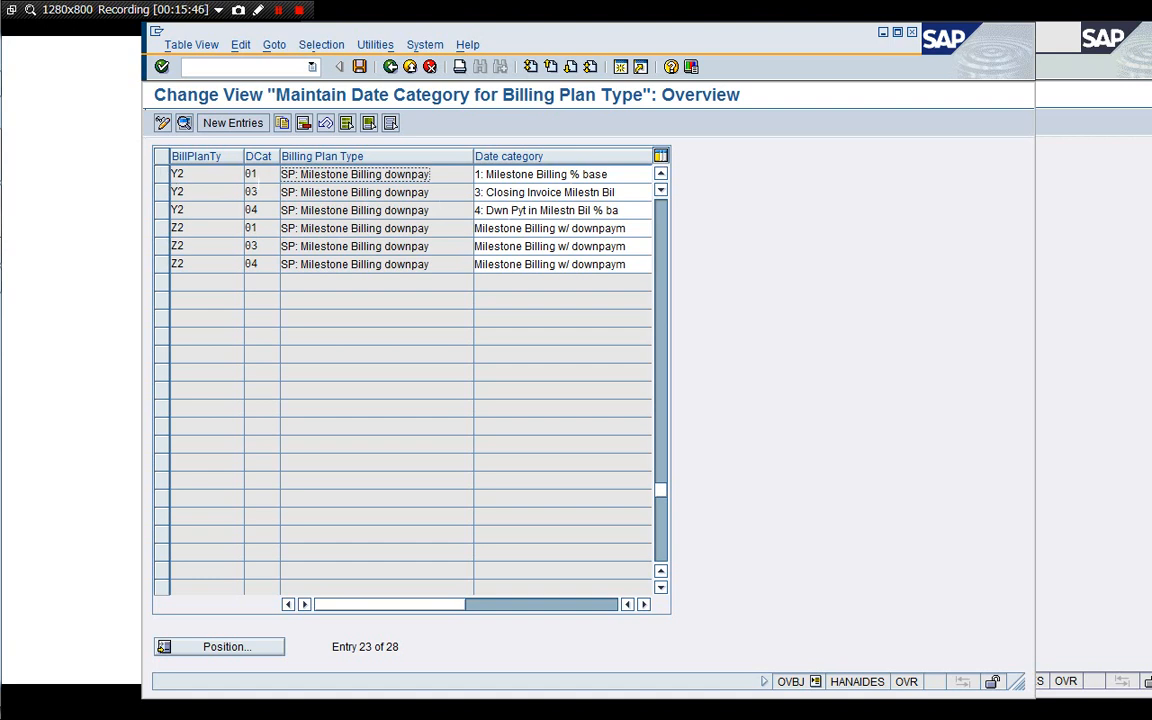
click(253, 174)
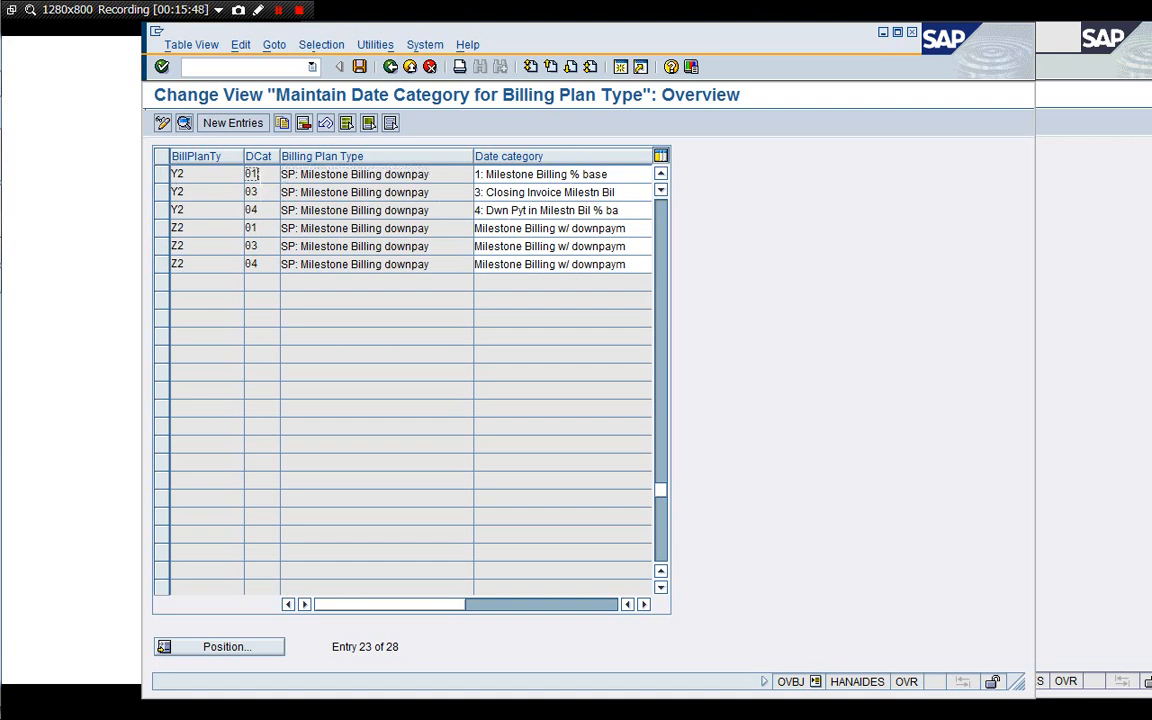
double_click(216, 178)
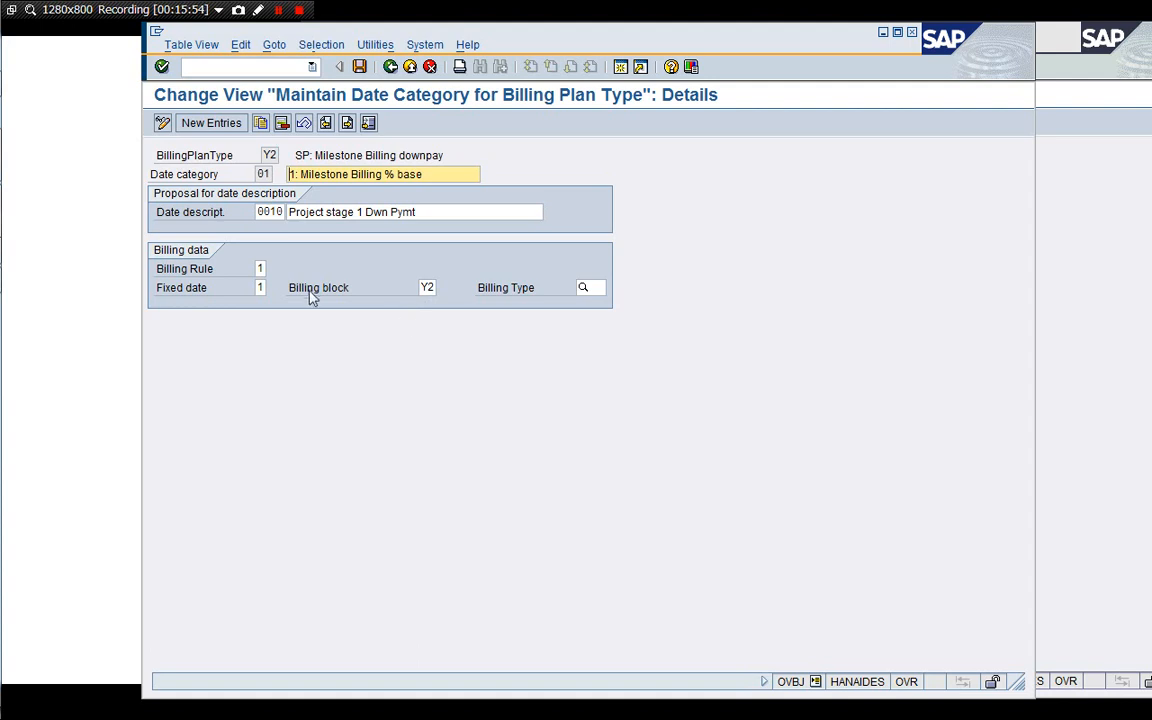
Browse the available billing rules for Y2 date category 01, cancel the list, and move to the next date category.
click(260, 268)
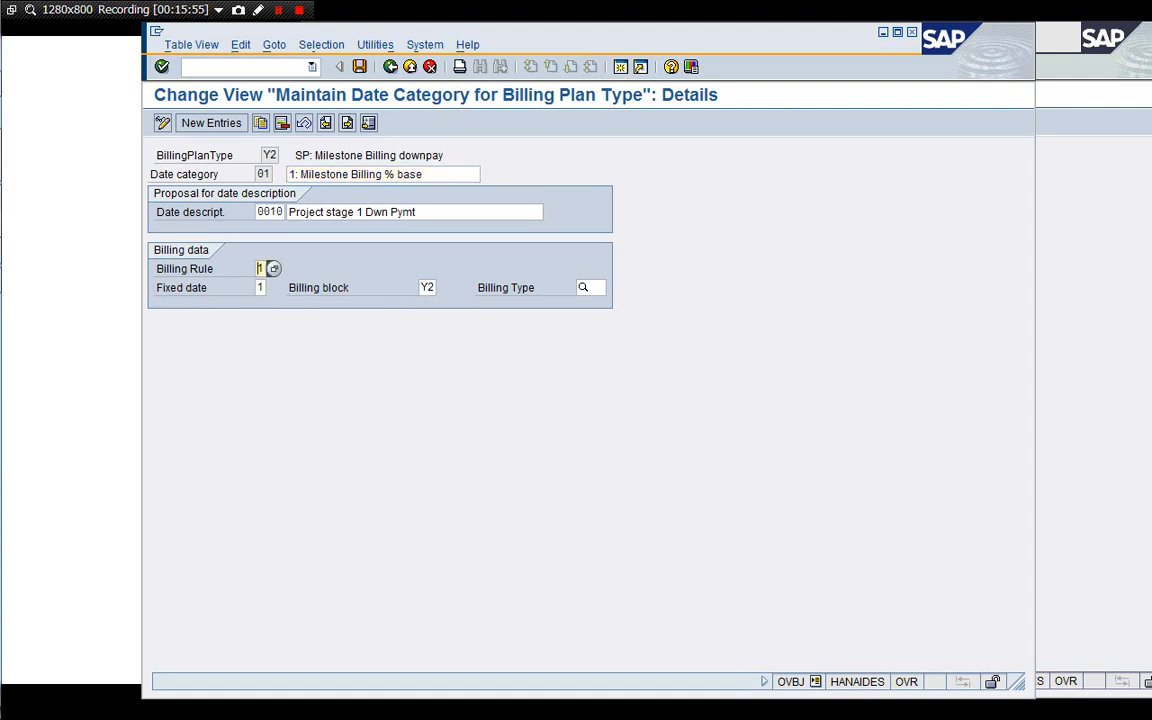
click(272, 272)
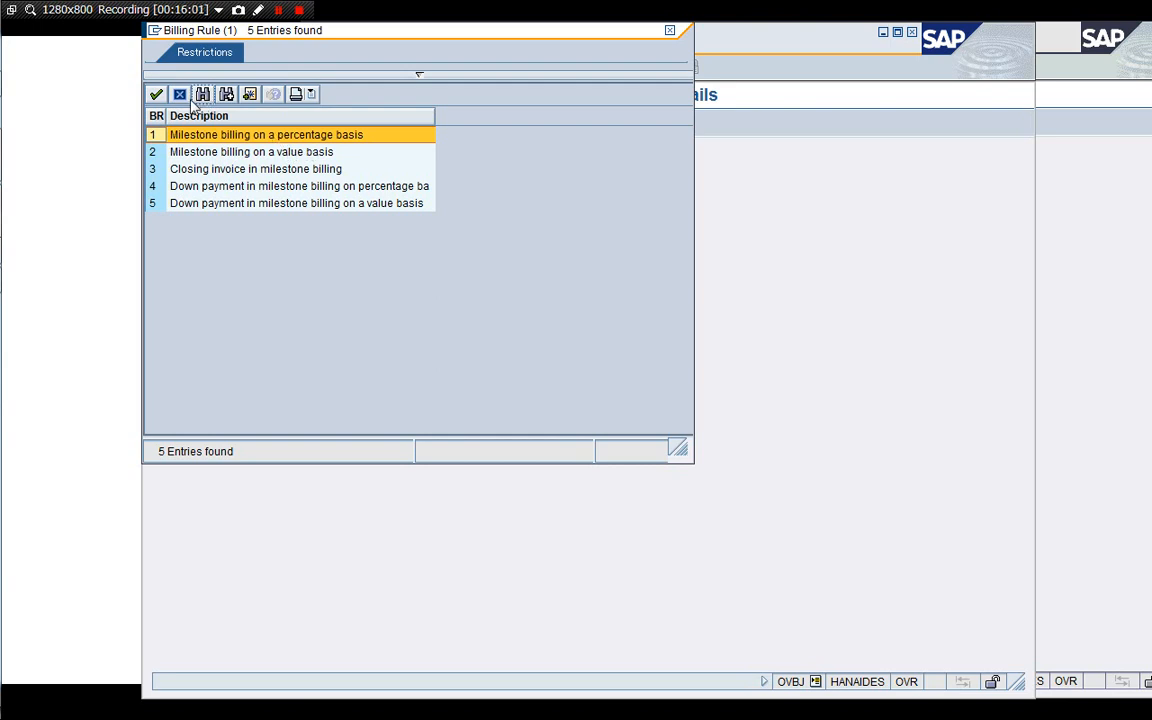
click(200, 190)
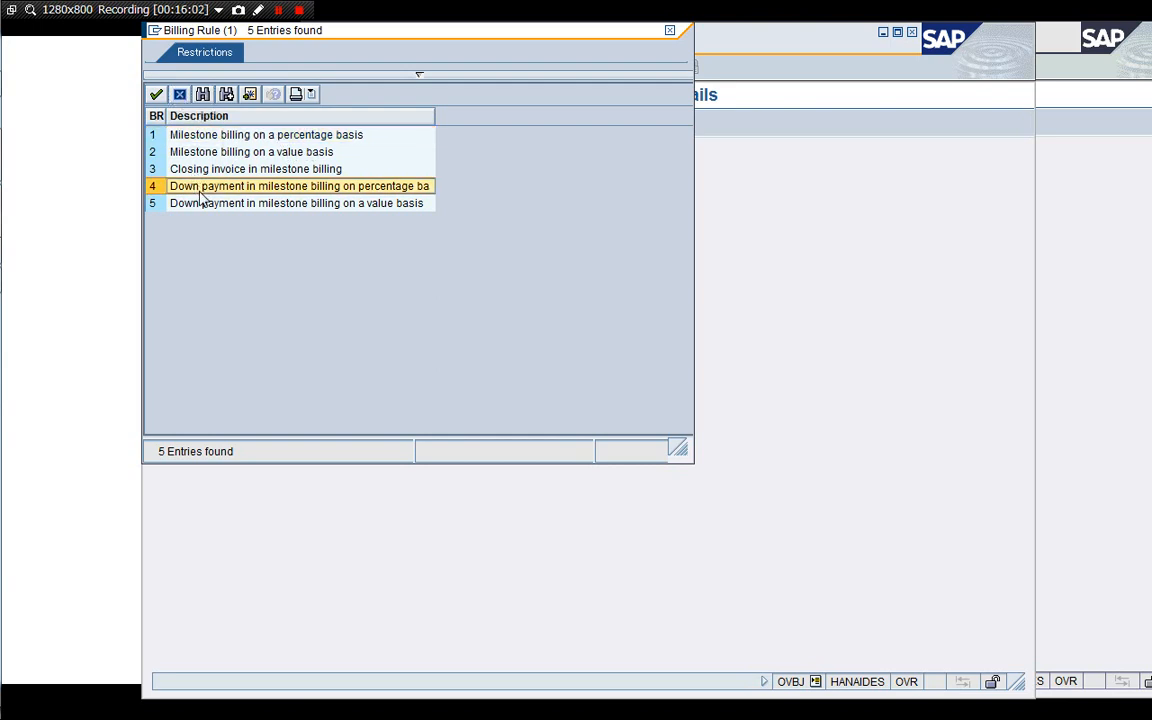
click(206, 200)
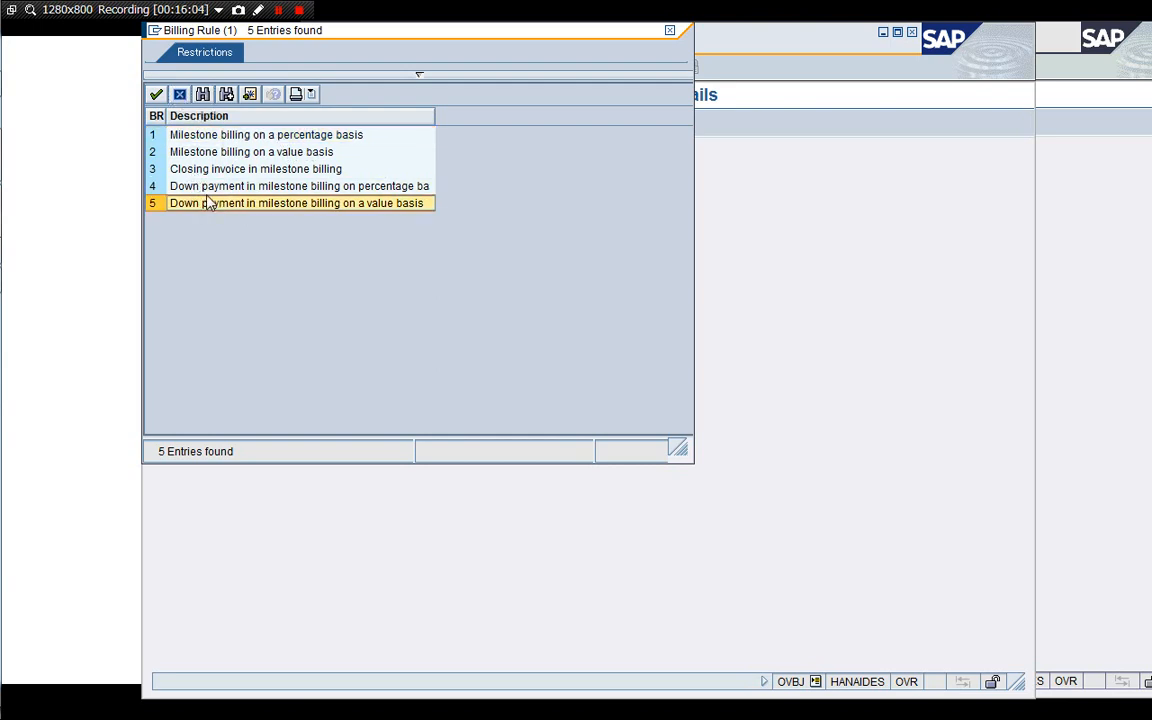
click(206, 191)
click(205, 201)
click(204, 190)
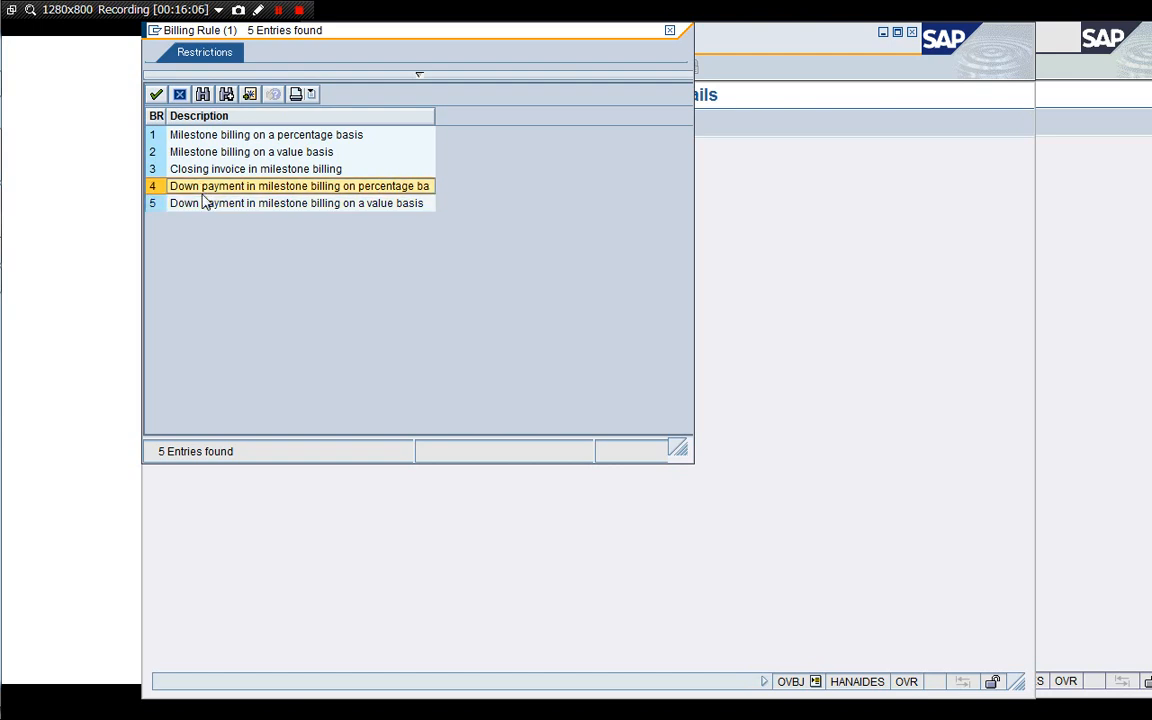
click(204, 201)
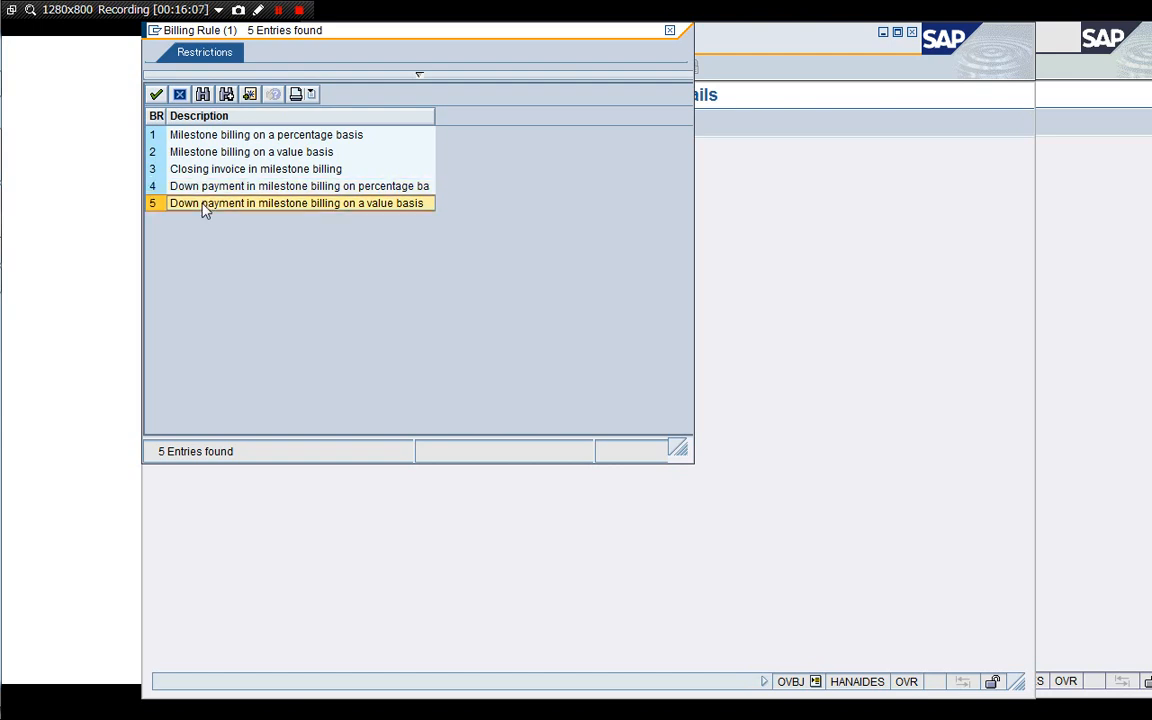
click(179, 95)
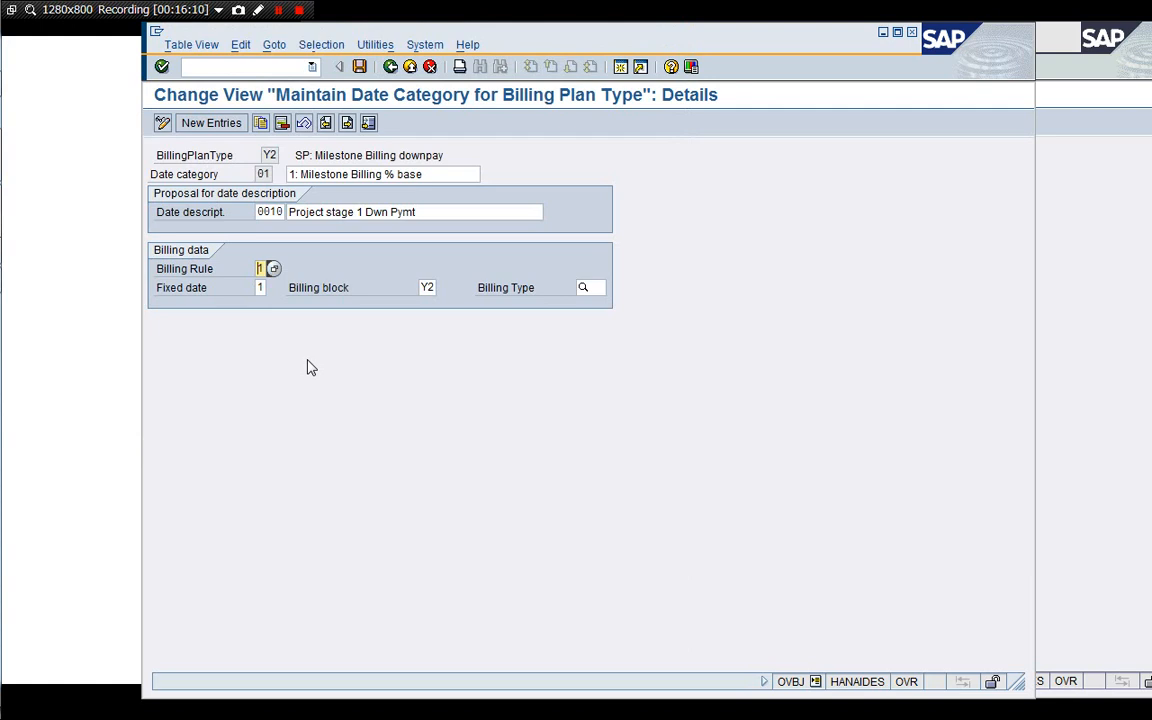
click(347, 122)
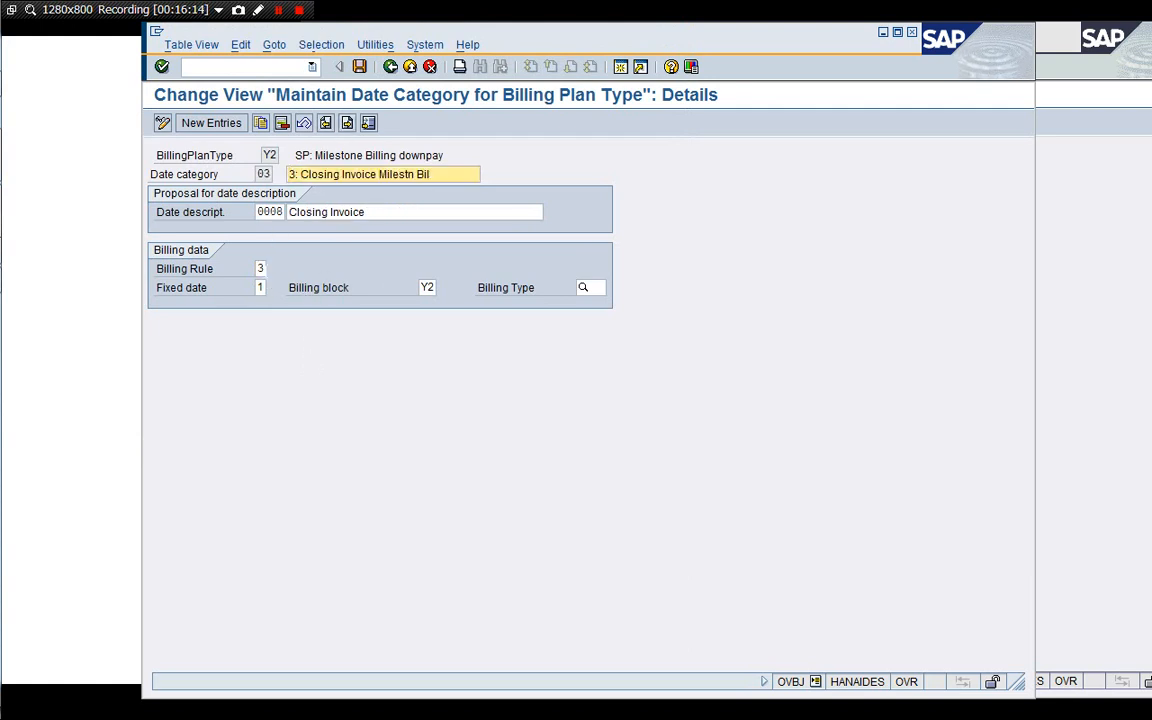
Inspect the billing rules of Y2 date categories 03 and 04, keeping rule 4 for date category 04.
click(261, 269)
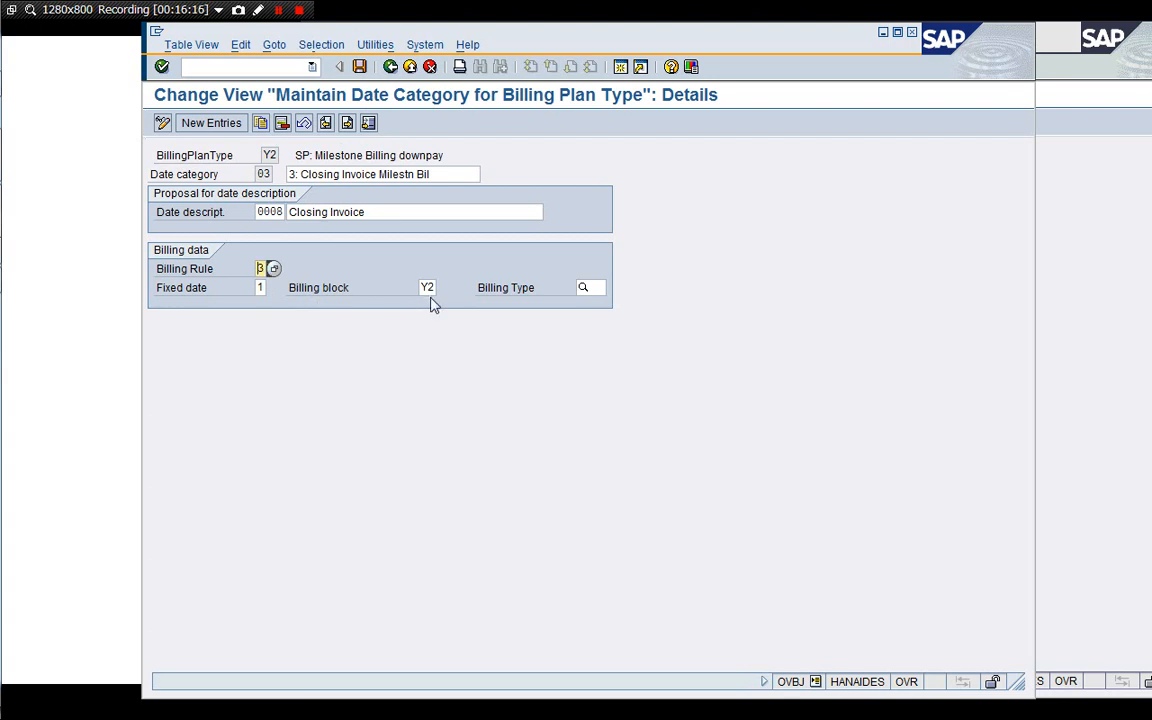
click(347, 122)
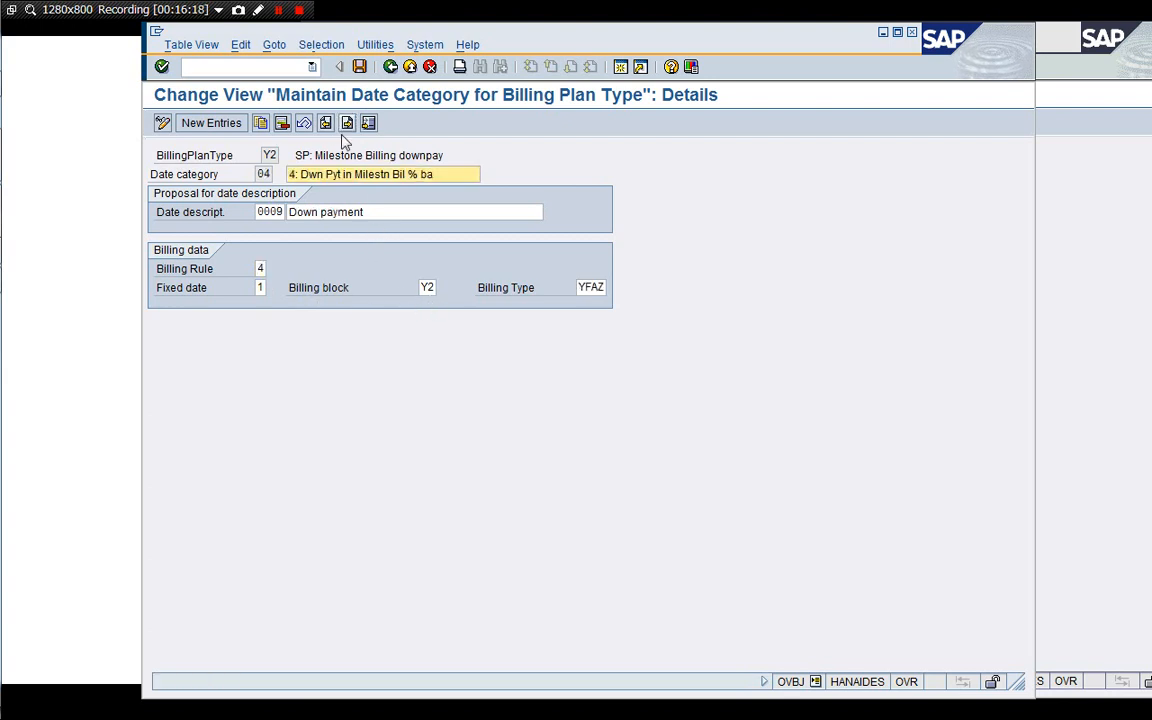
click(260, 268)
click(273, 269)
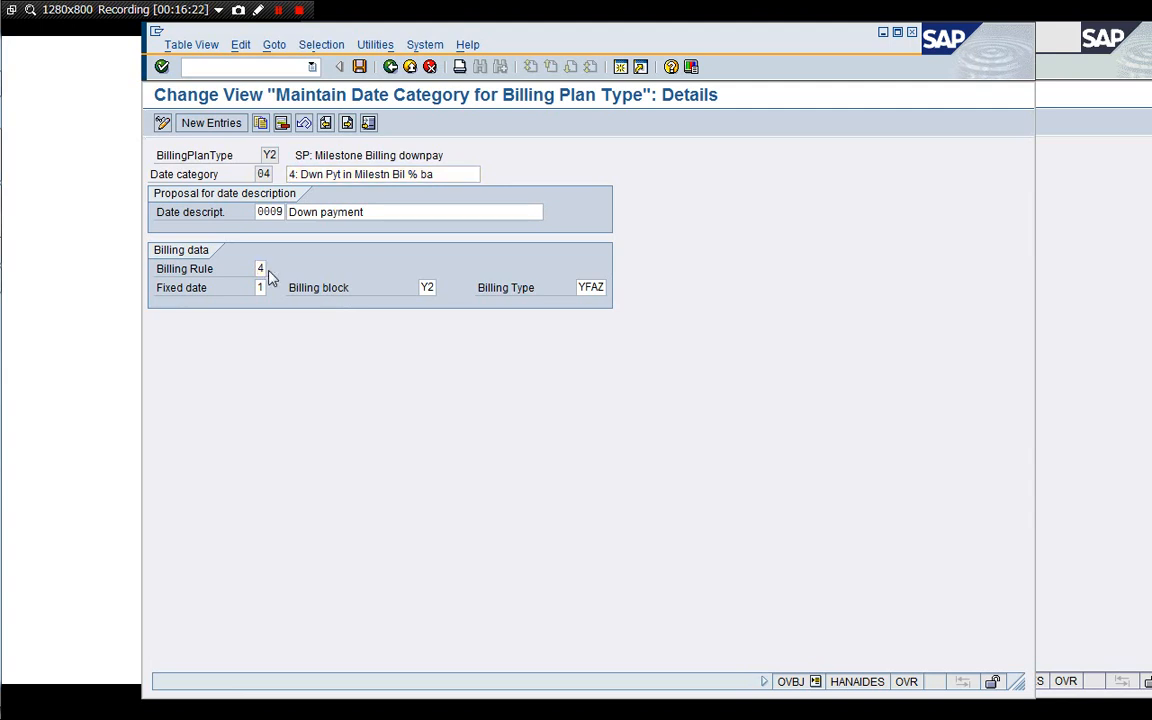
click(226, 188)
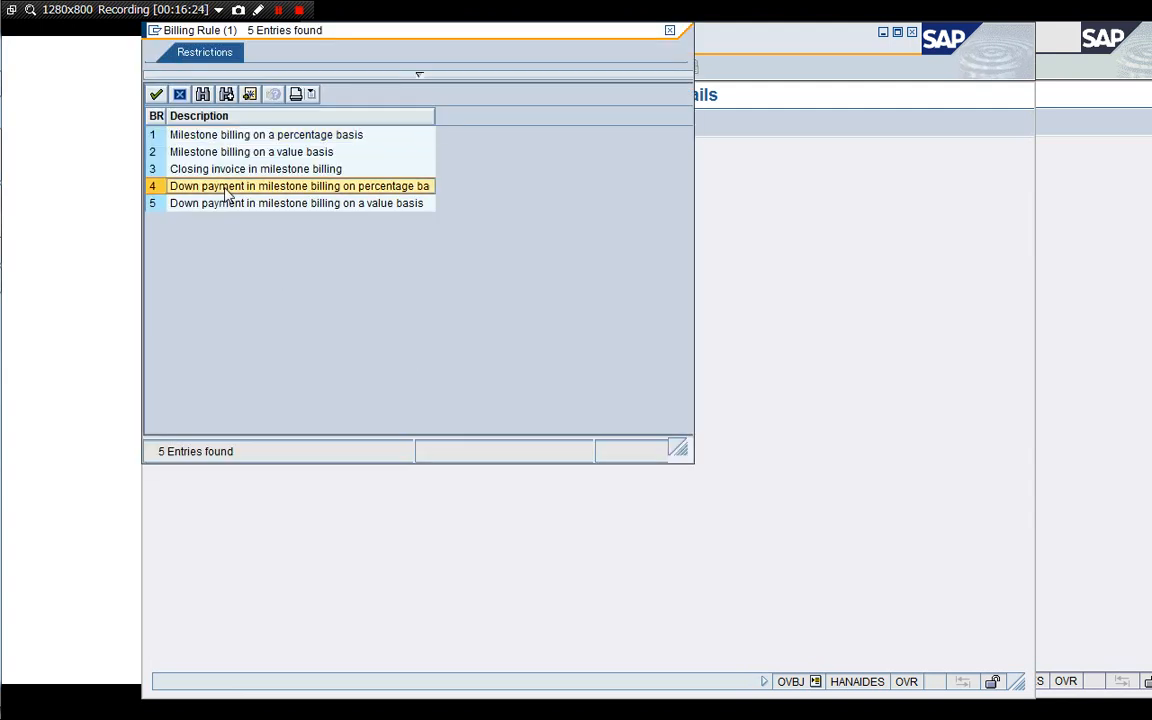
click(156, 94)
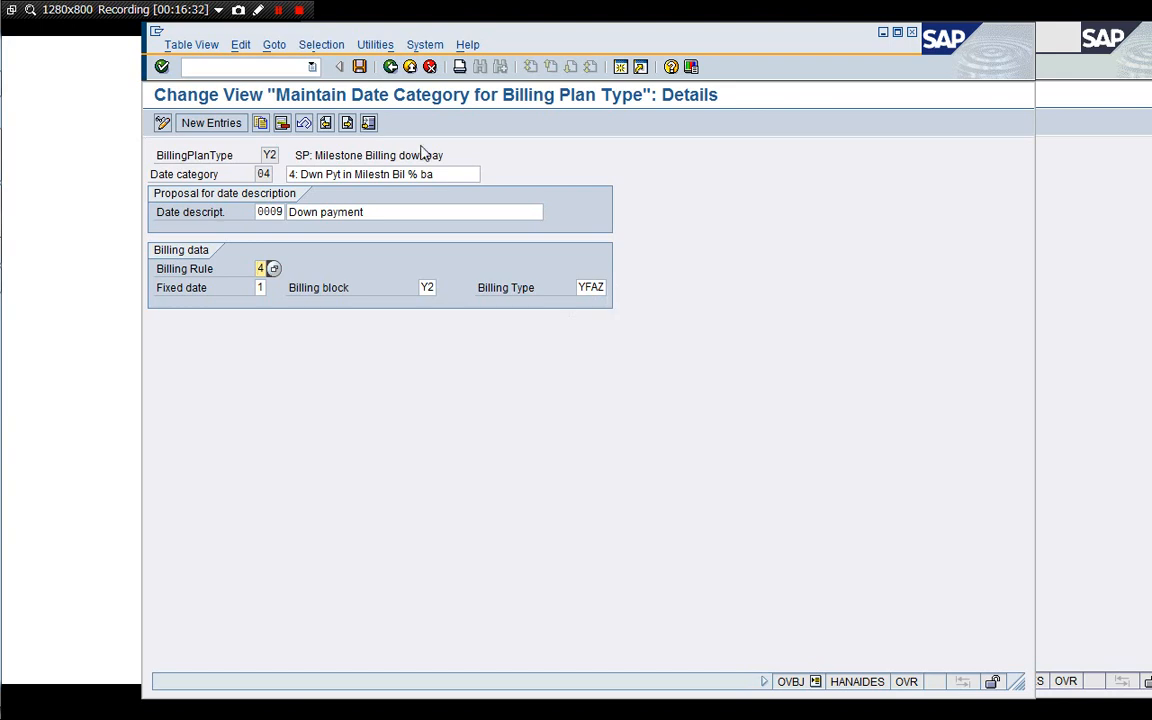
Leave the date category details and open the Allocate date category activity.
click(429, 67)
click(429, 67)
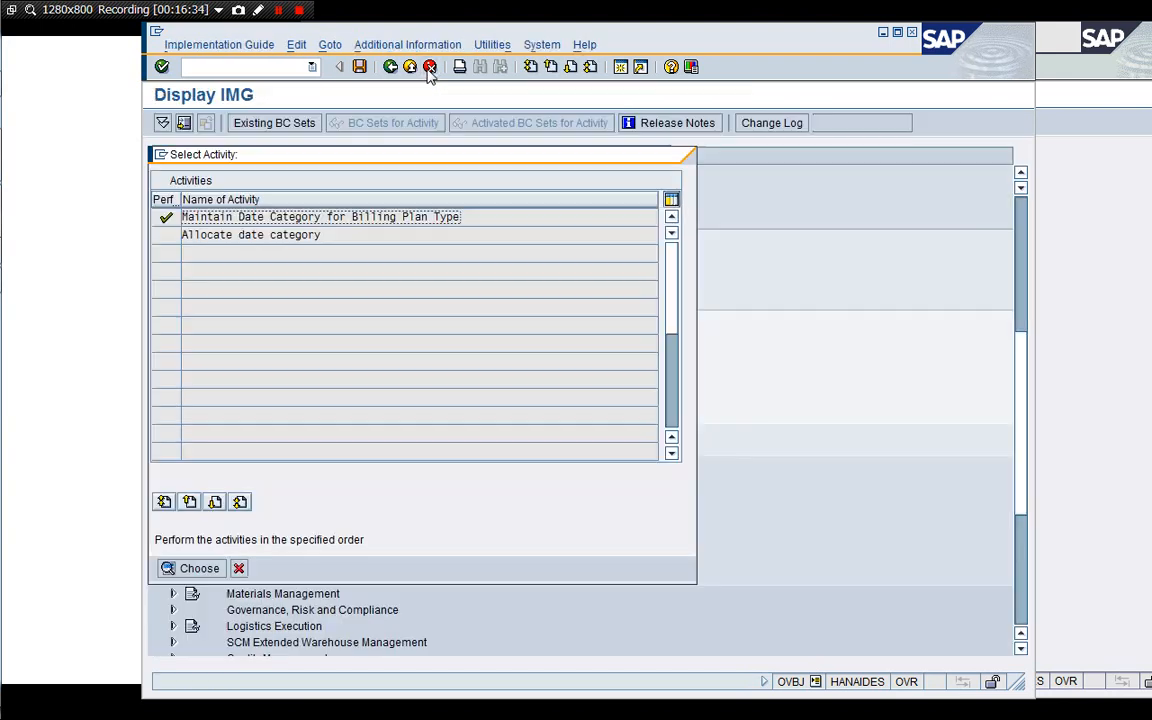
double_click(186, 234)
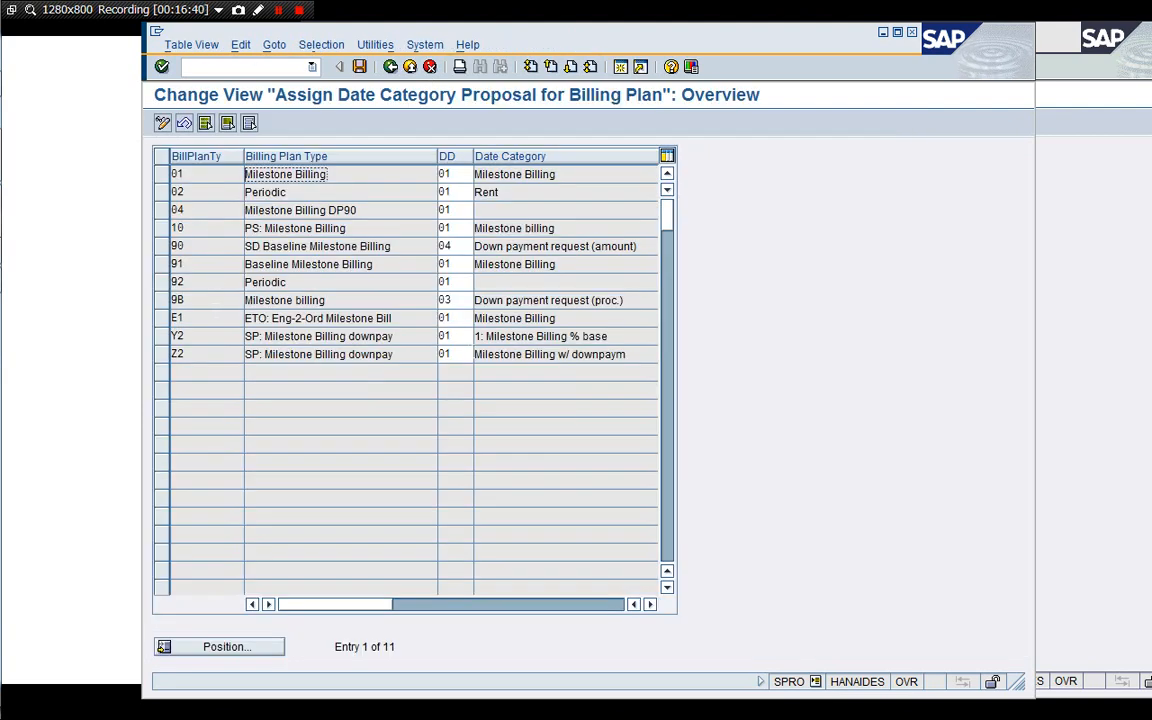
Check the default date category options for billing plan type Y2, close them, and exit the allocation view.
click(462, 338)
click(515, 337)
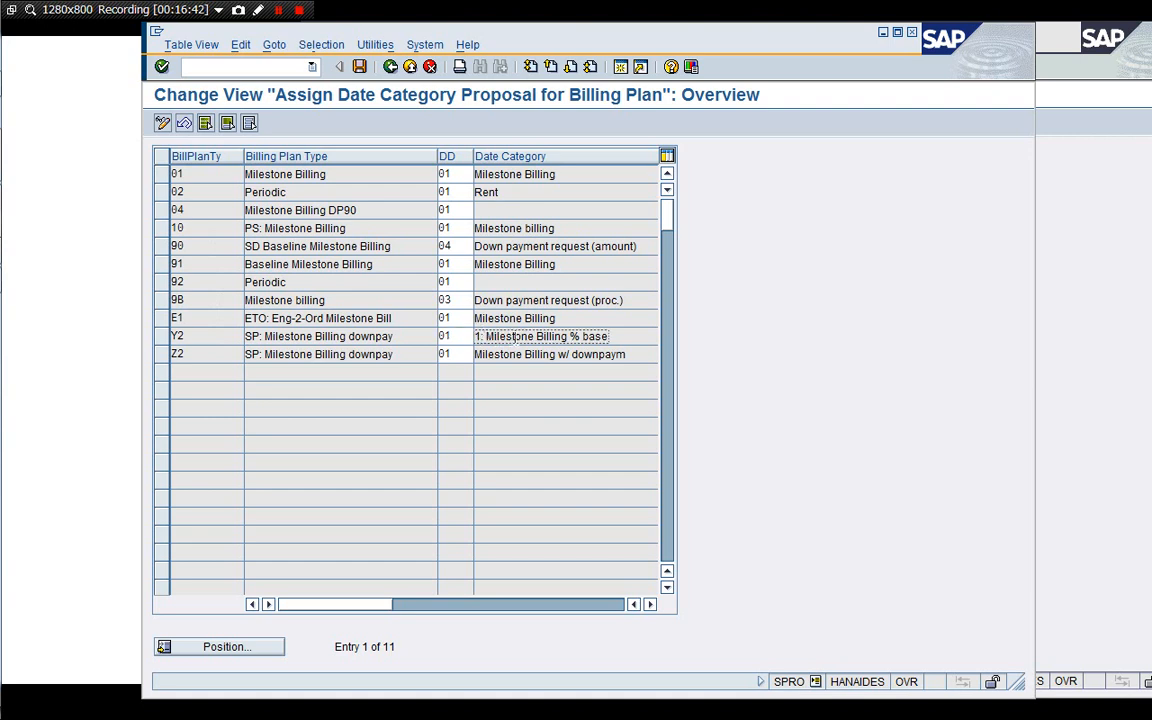
click(451, 337)
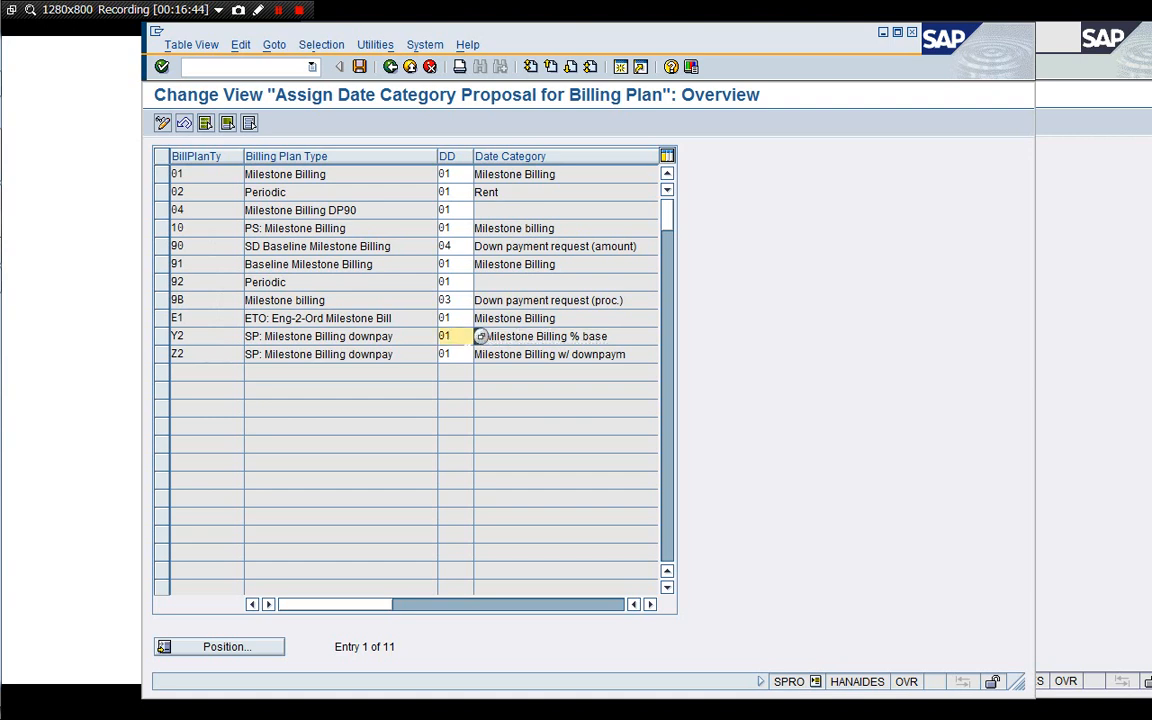
click(480, 337)
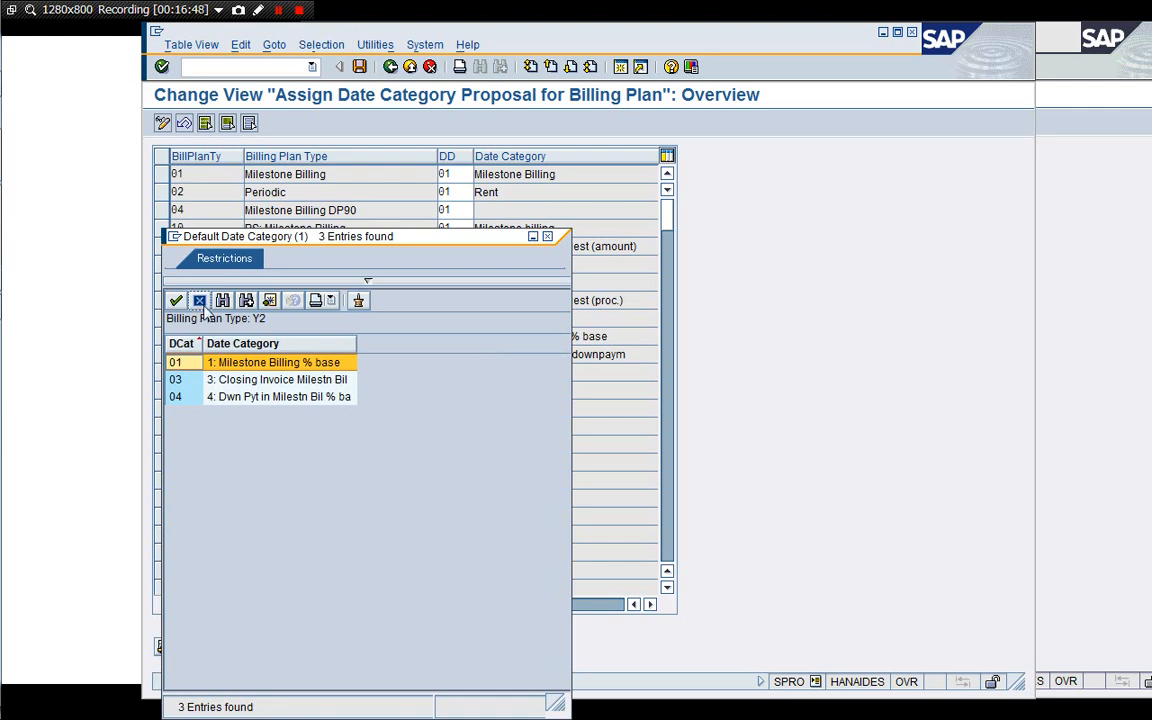
click(199, 300)
click(430, 67)
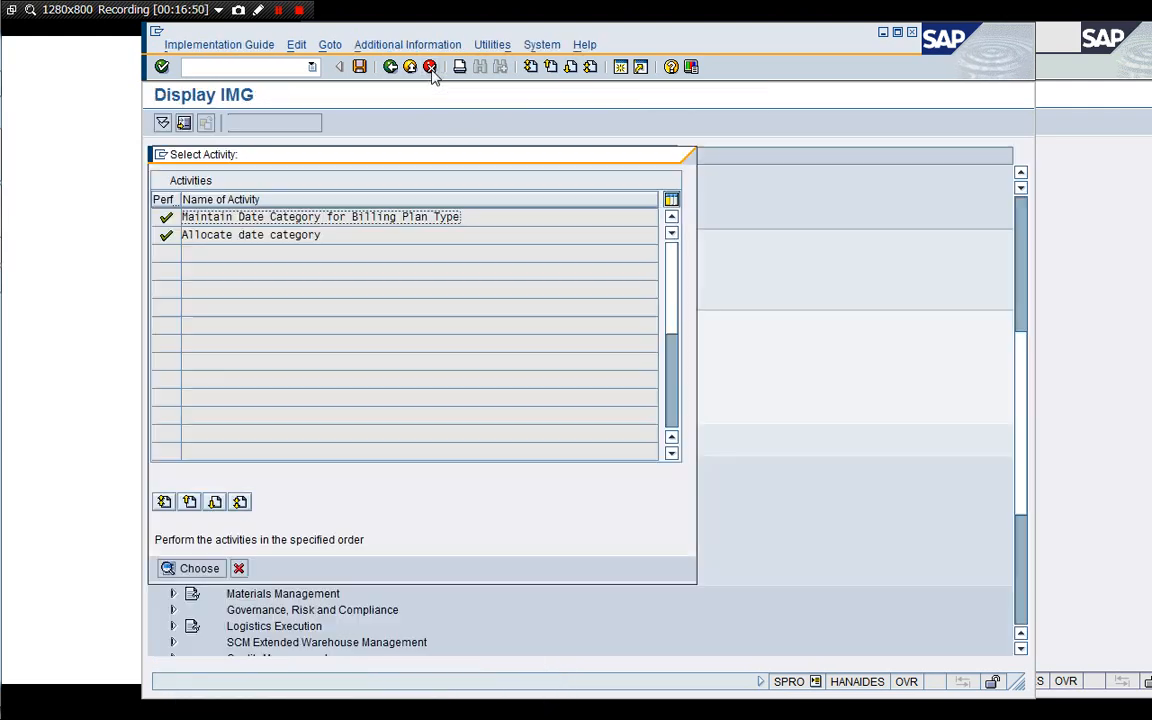
Close the activity selection, open Maintain Date Proposals For Billing Plan Types, and view the details of Y2.
click(239, 569)
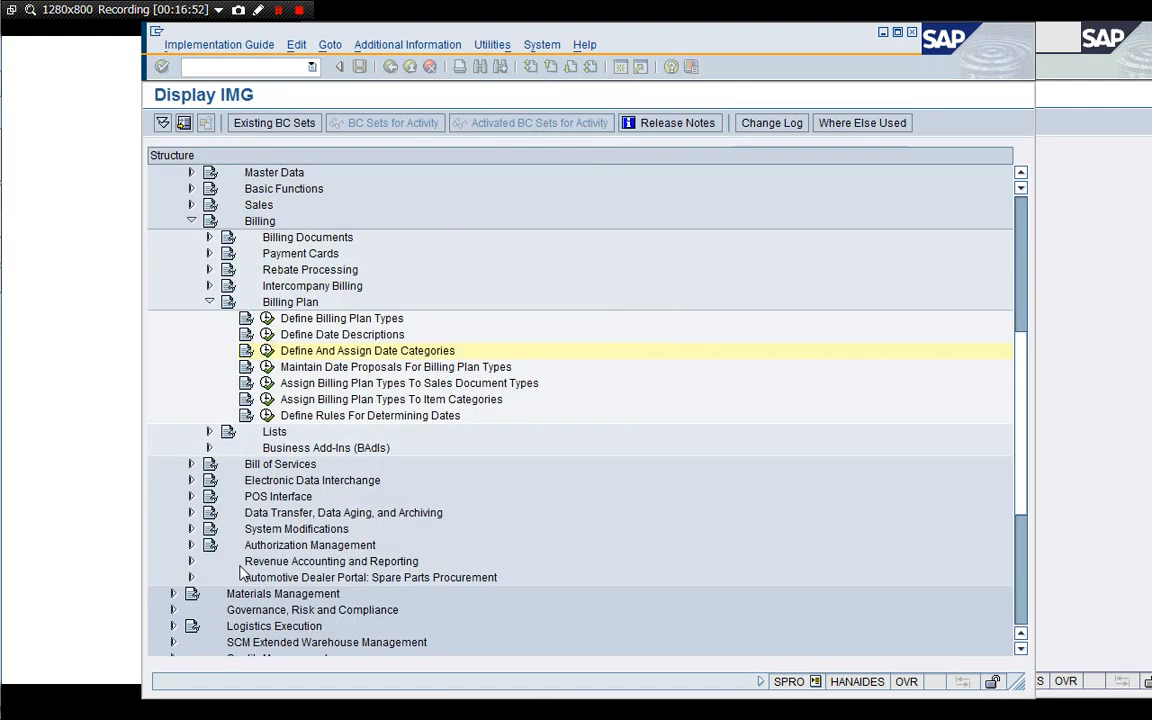
click(298, 368)
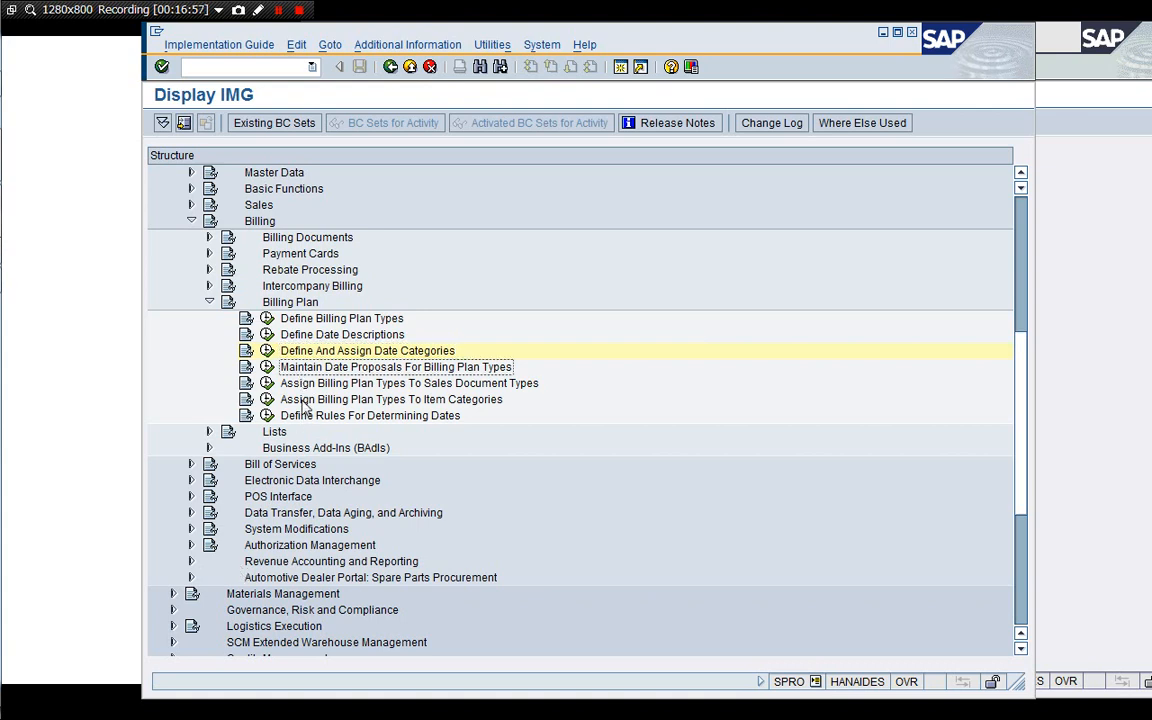
click(266, 368)
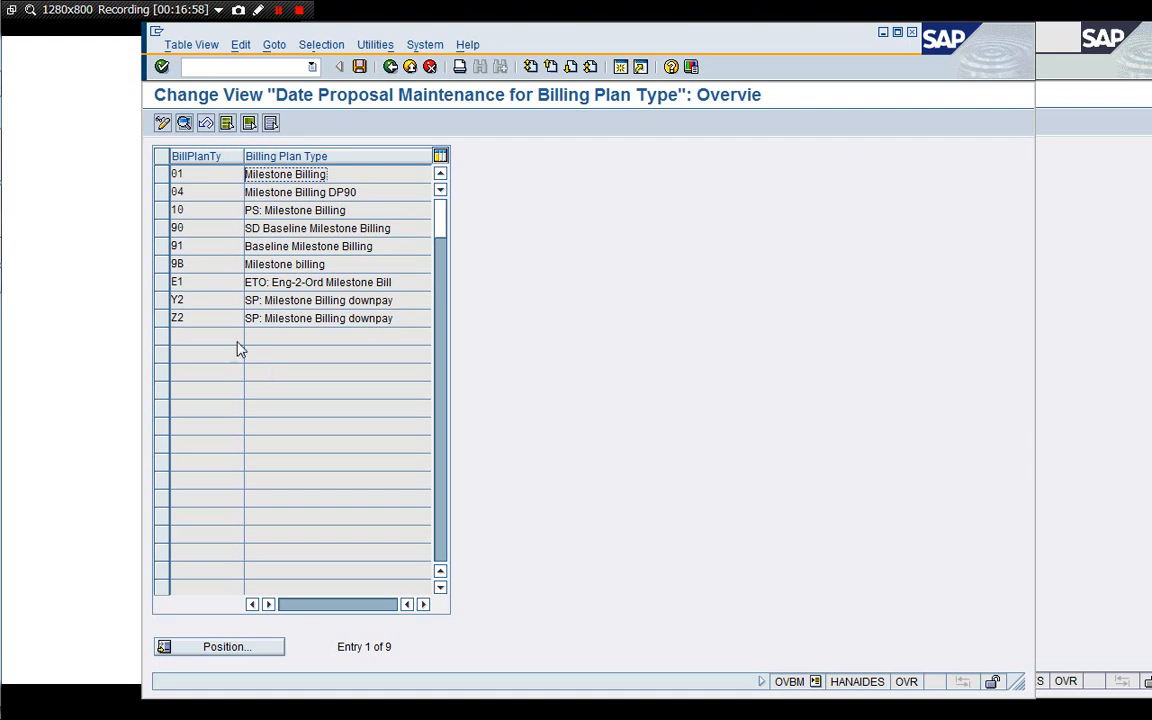
double_click(208, 303)
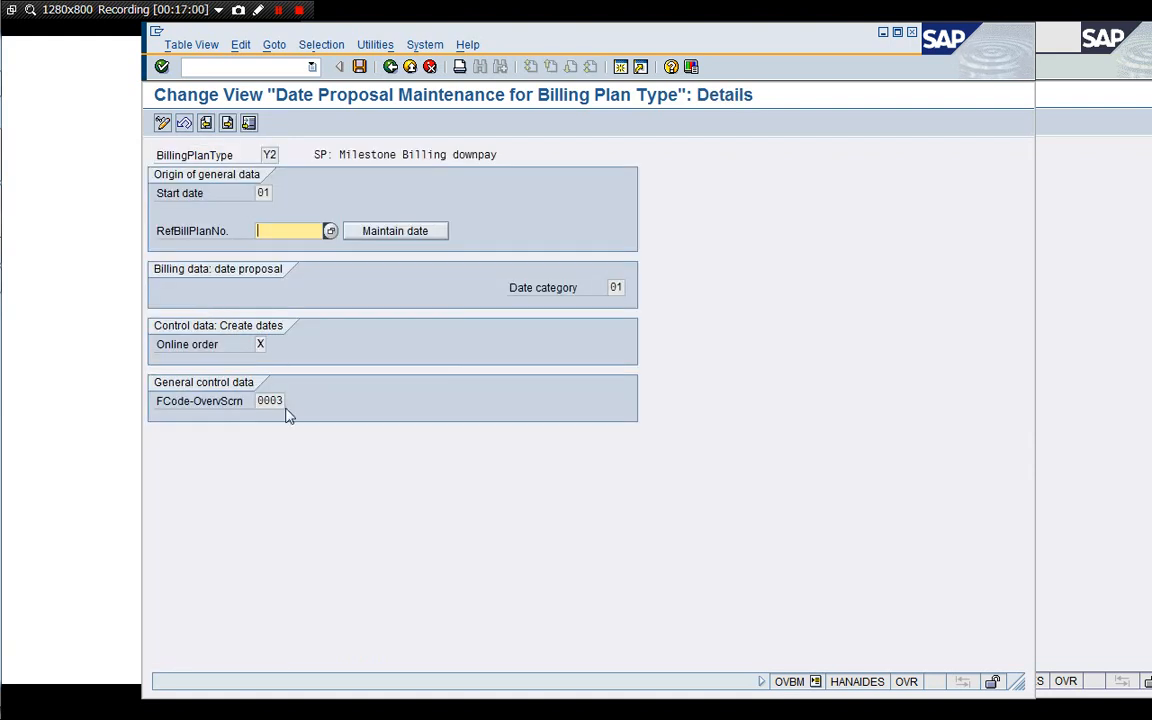
Leave the Y2 date proposal details and exit back to the IMG structure.
click(390, 66)
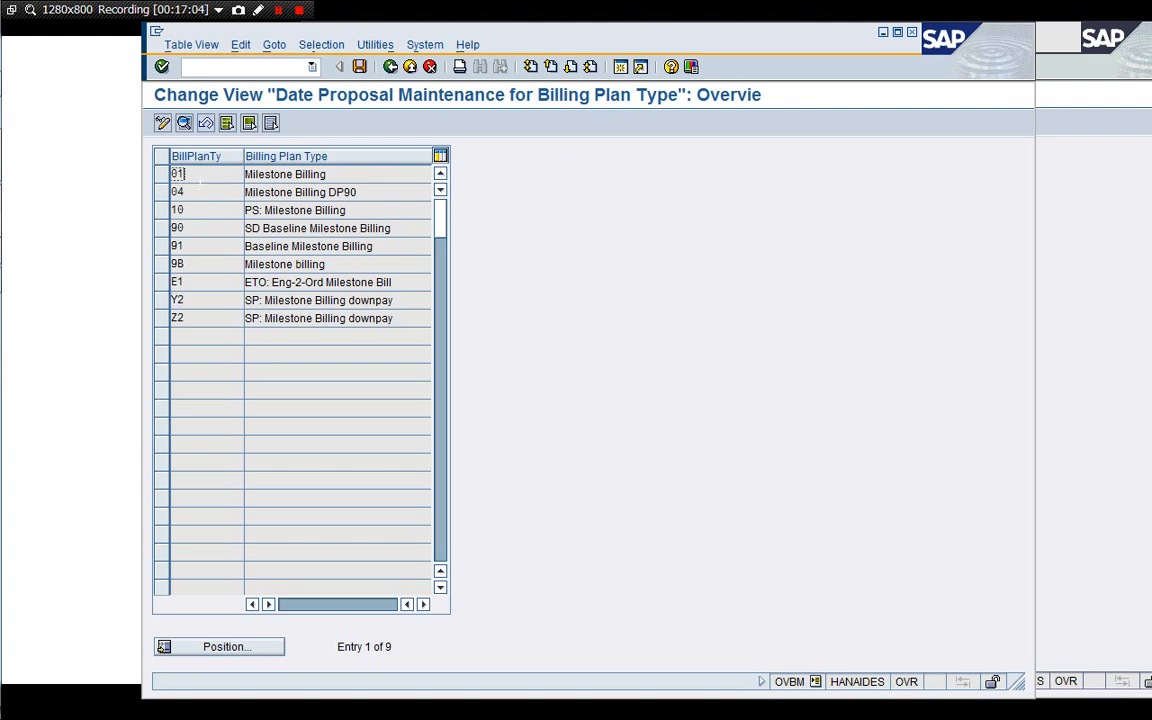
double_click(200, 180)
click(431, 69)
click(430, 67)
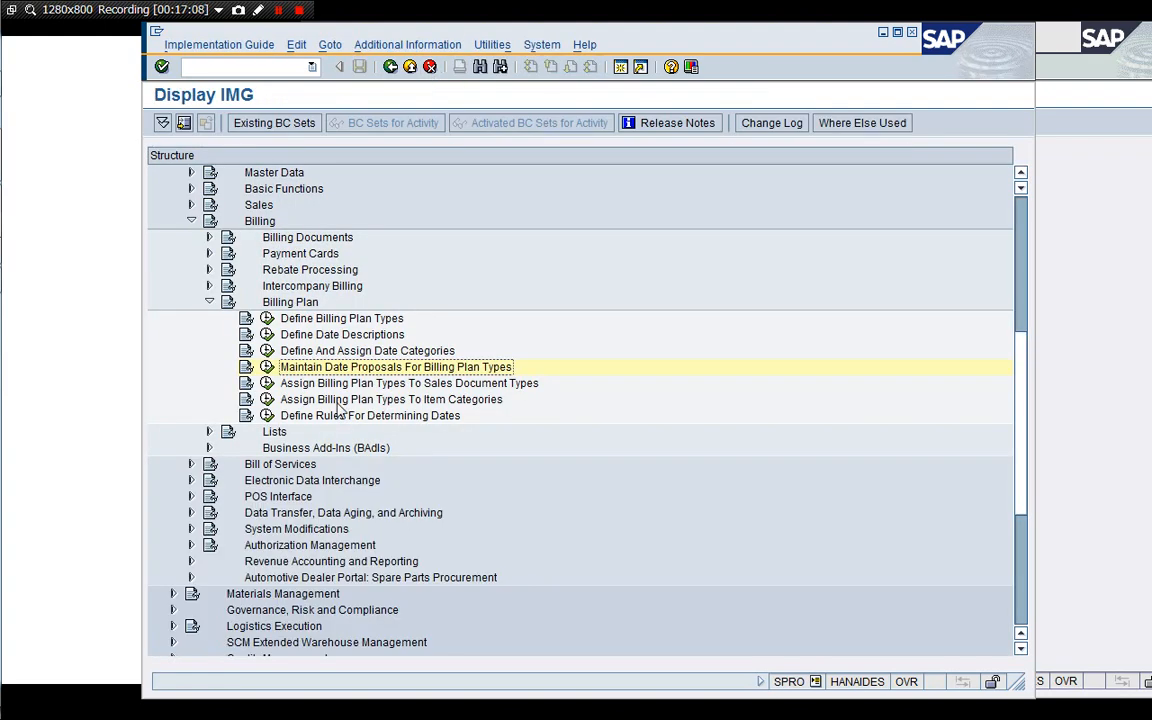
Open the Assign Billing Plan Types To Sales Document Types activity.
click(308, 389)
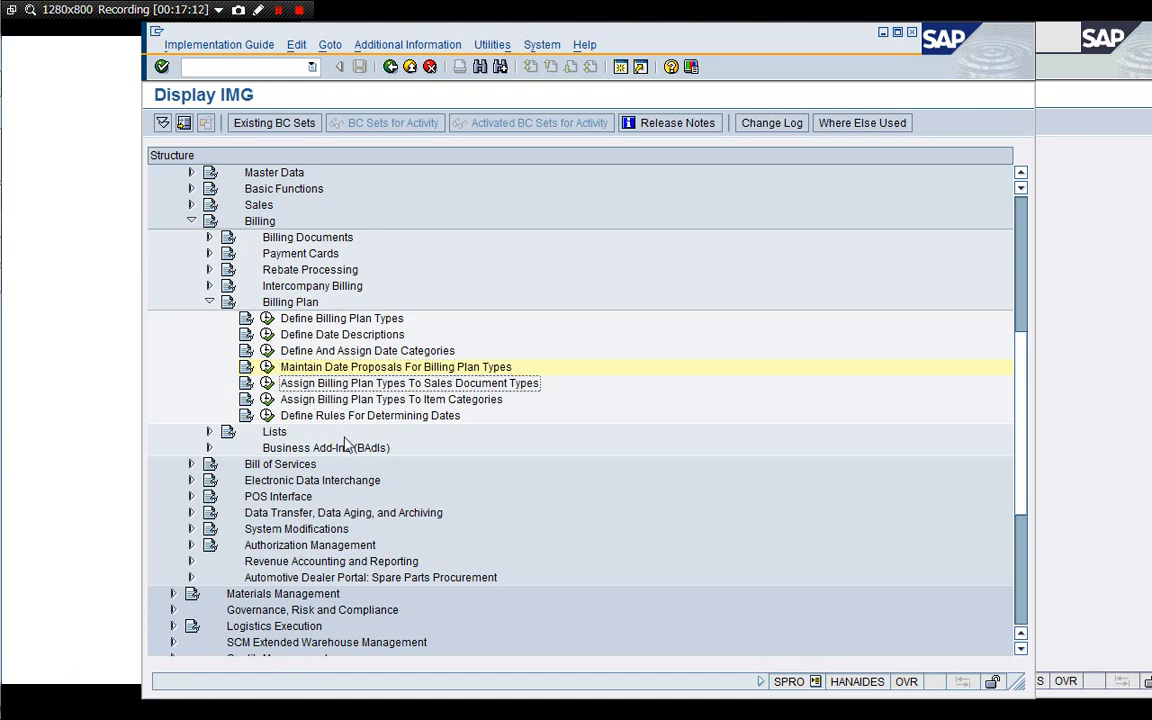
click(311, 401)
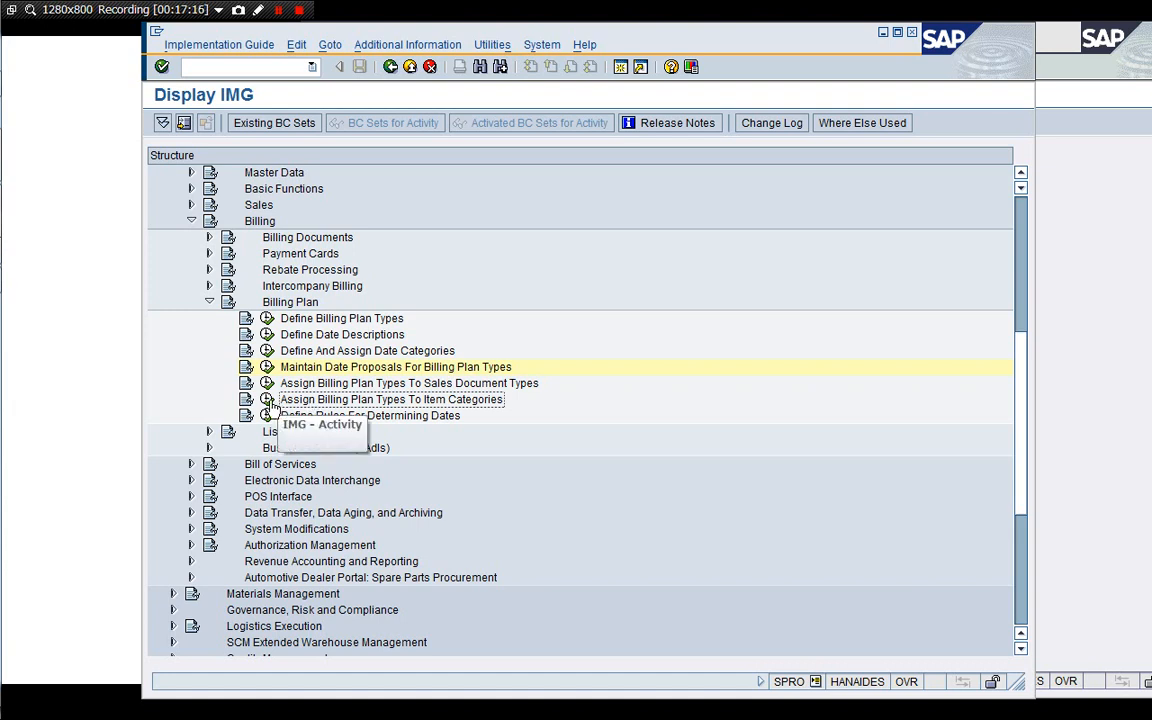
click(267, 384)
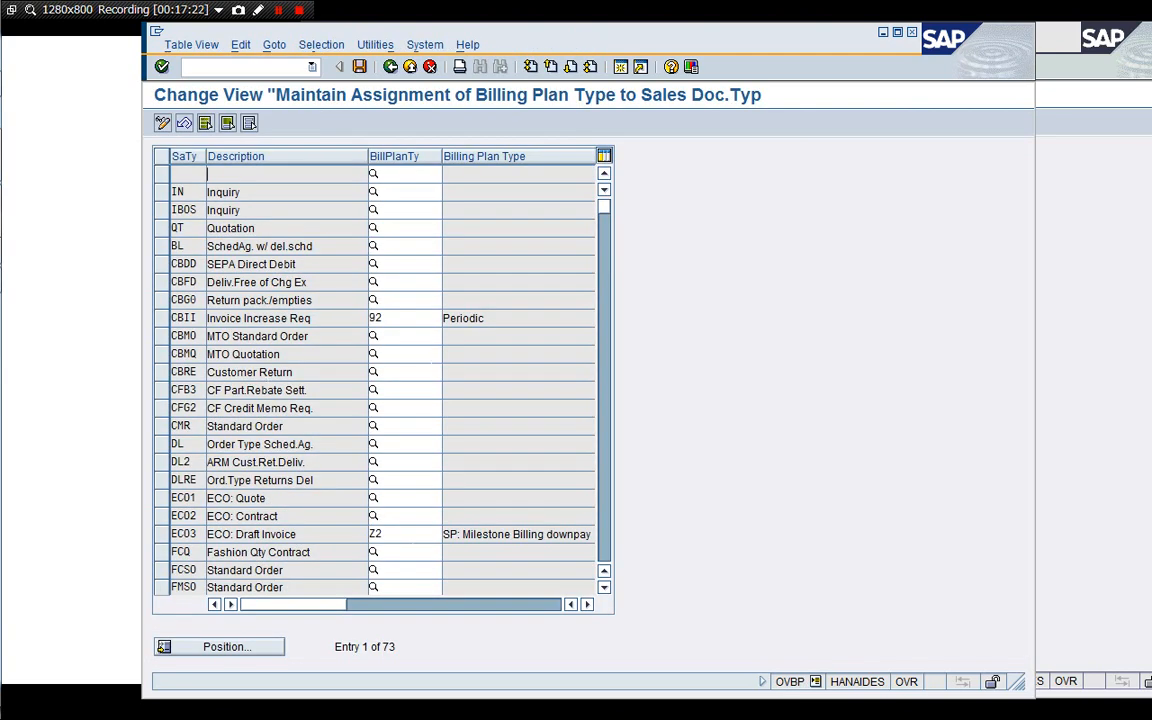
Scroll through the sales document type assignments to the YSC7 row, then leave the view.
click(608, 552)
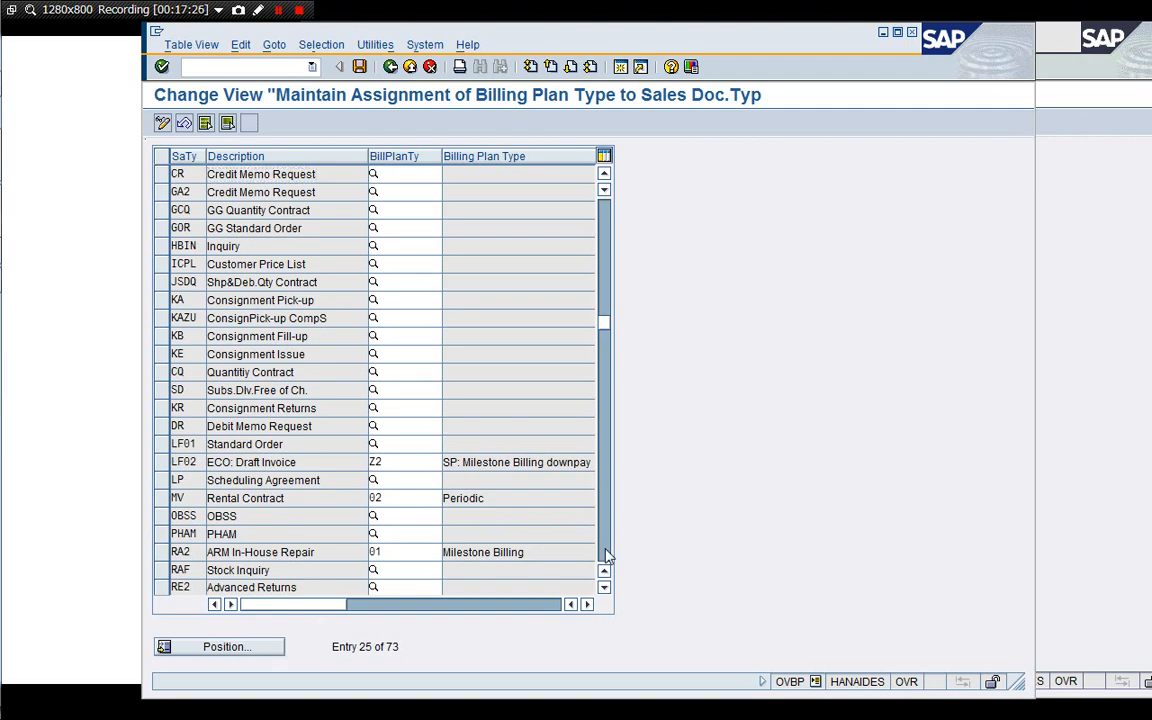
click(604, 553)
click(605, 554)
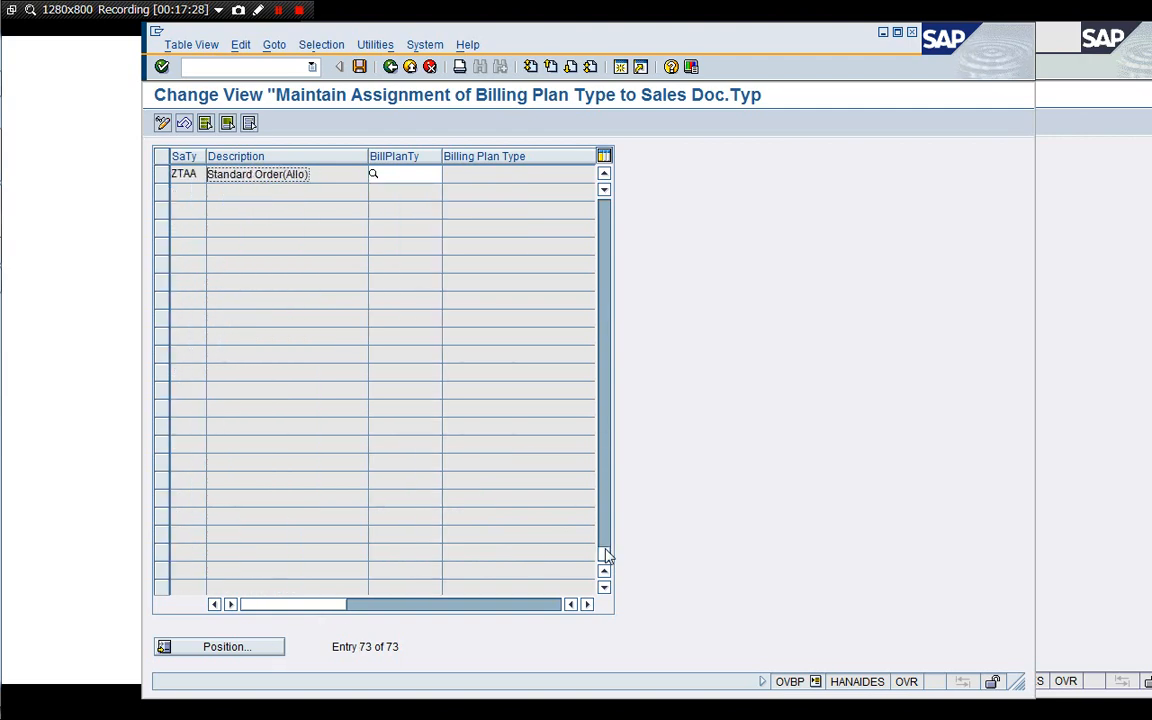
click(607, 270)
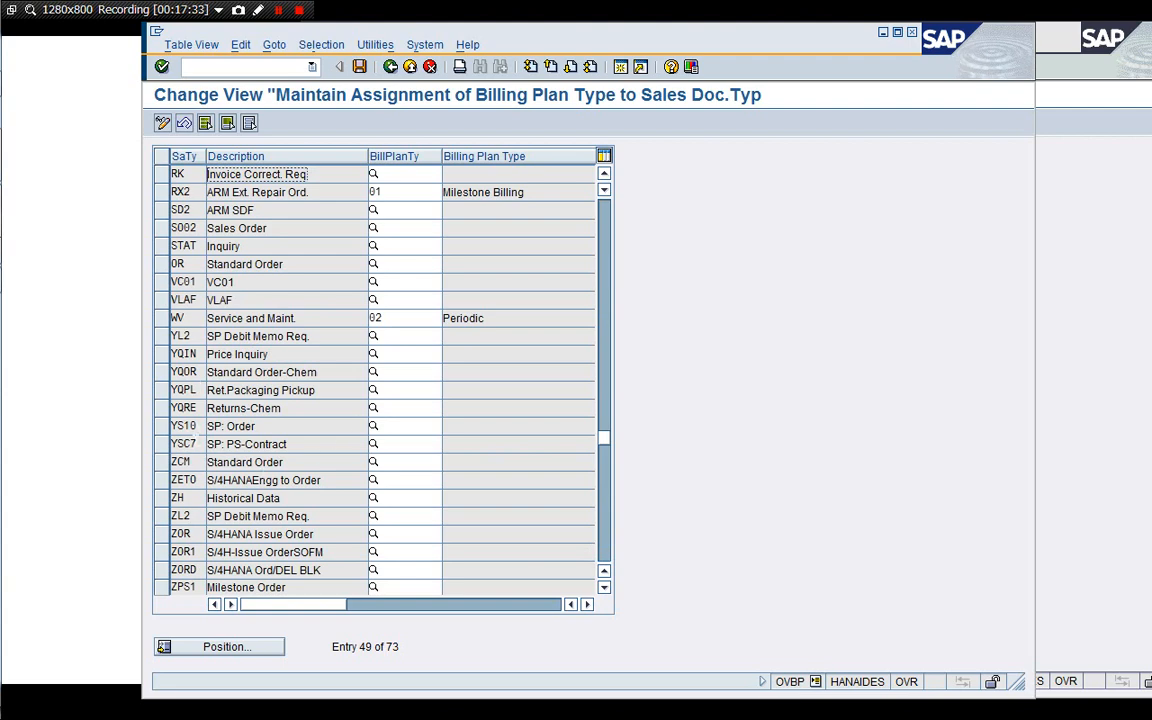
click(186, 443)
click(390, 66)
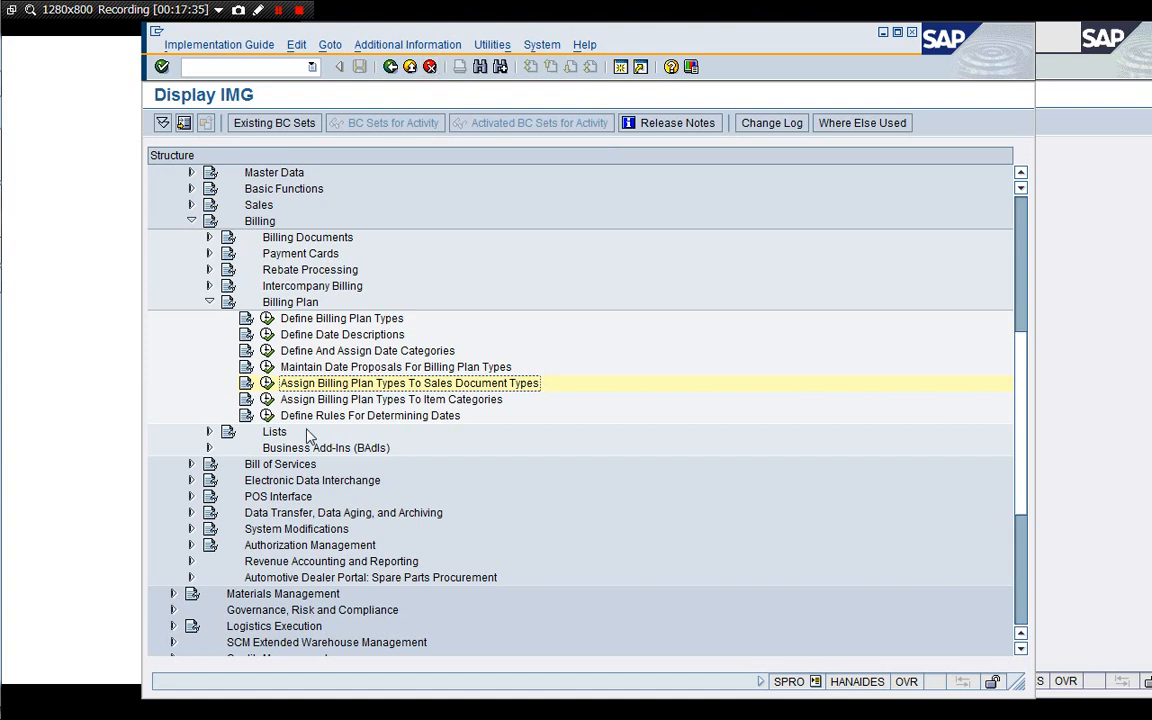
Open Assign Billing Plan Types To Item Categories and position the list at item category YSC7.
click(267, 399)
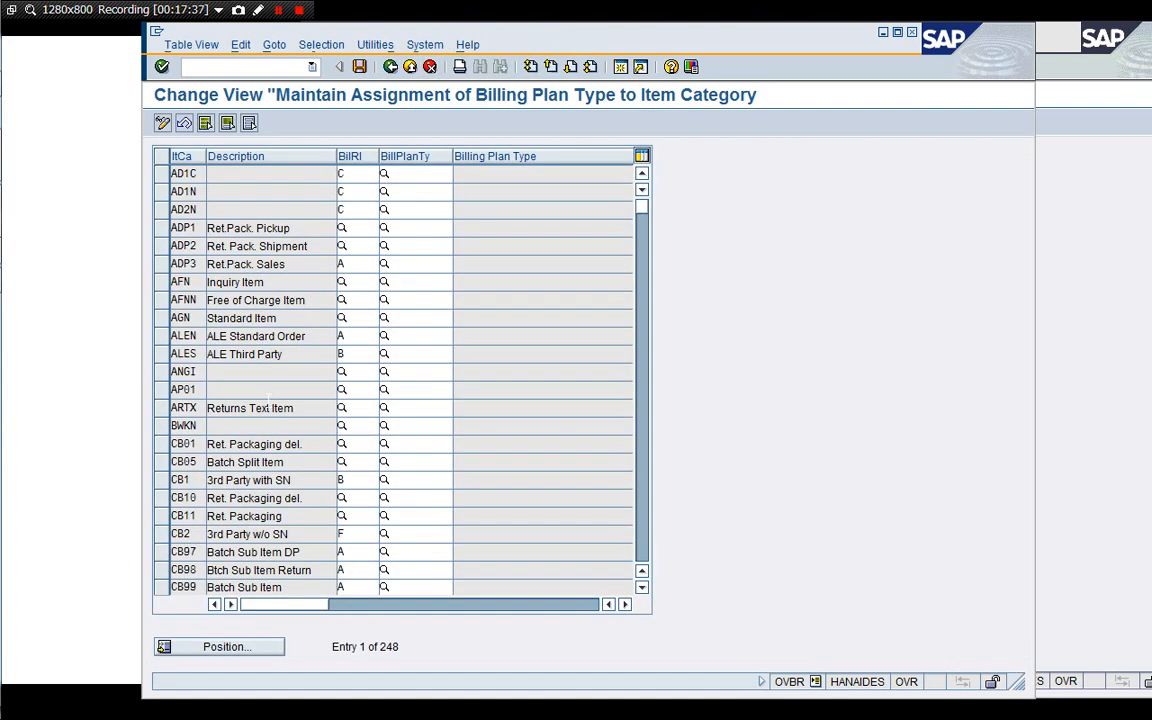
click(220, 652)
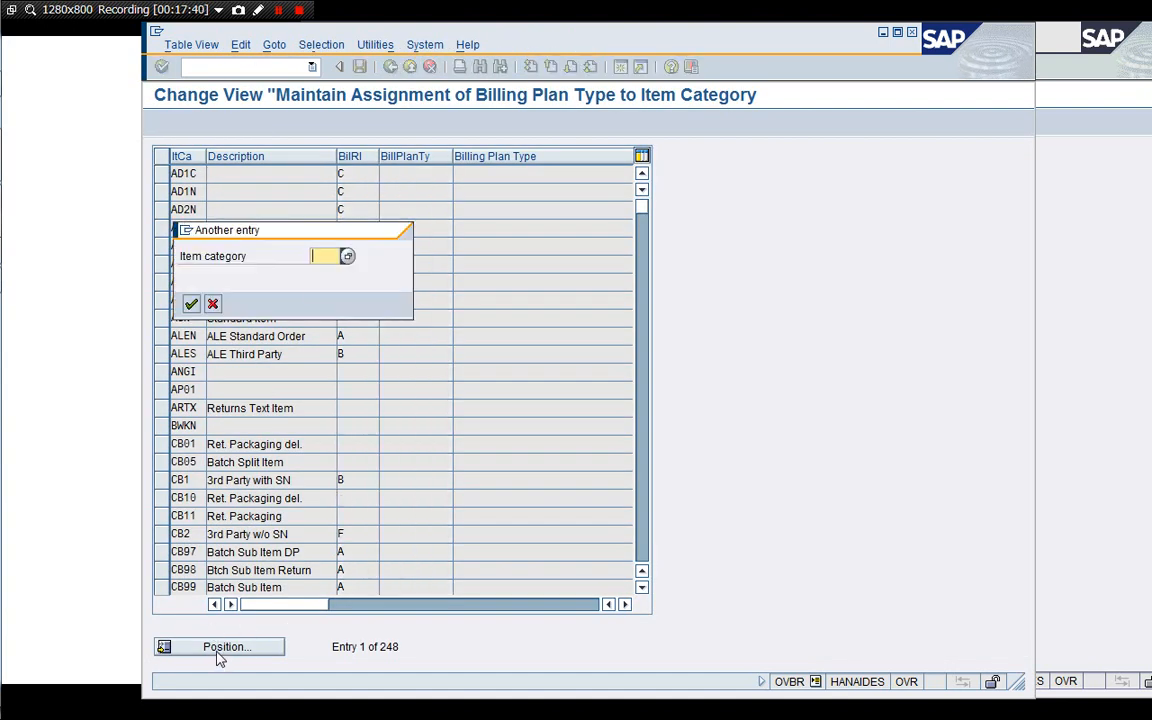
text(YSC7)
key(Return)
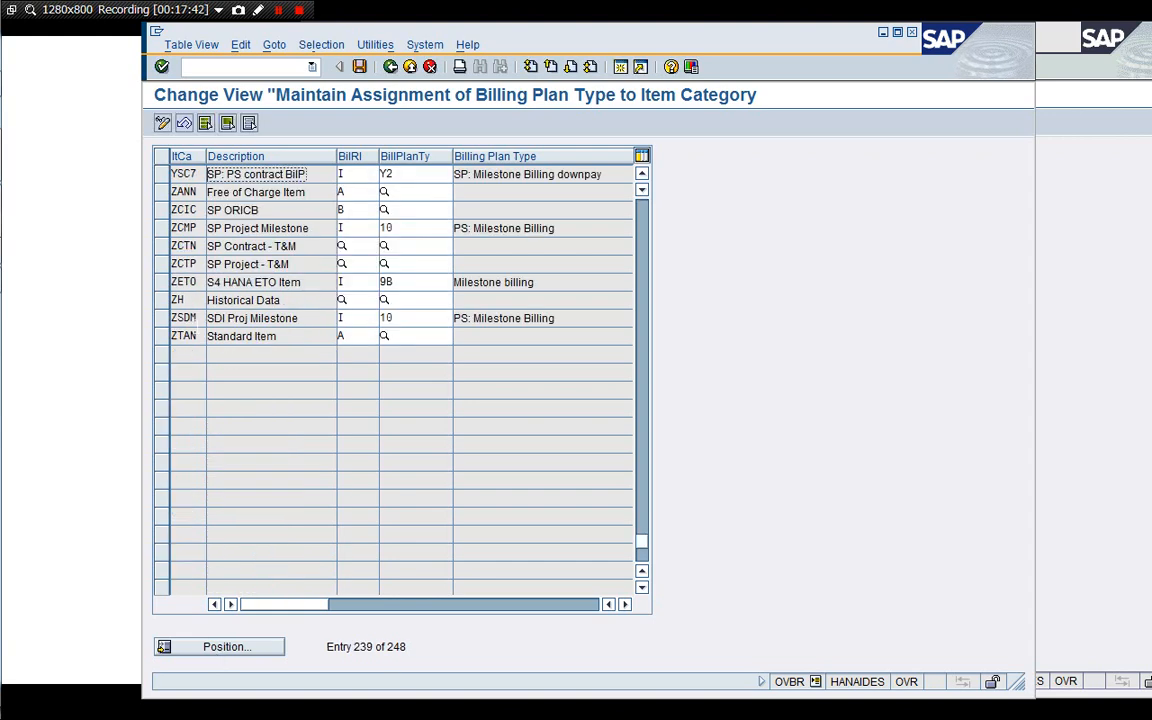
Enter billing plan type Y2 for item category YSC7 and leave the assignment view.
click(350, 174)
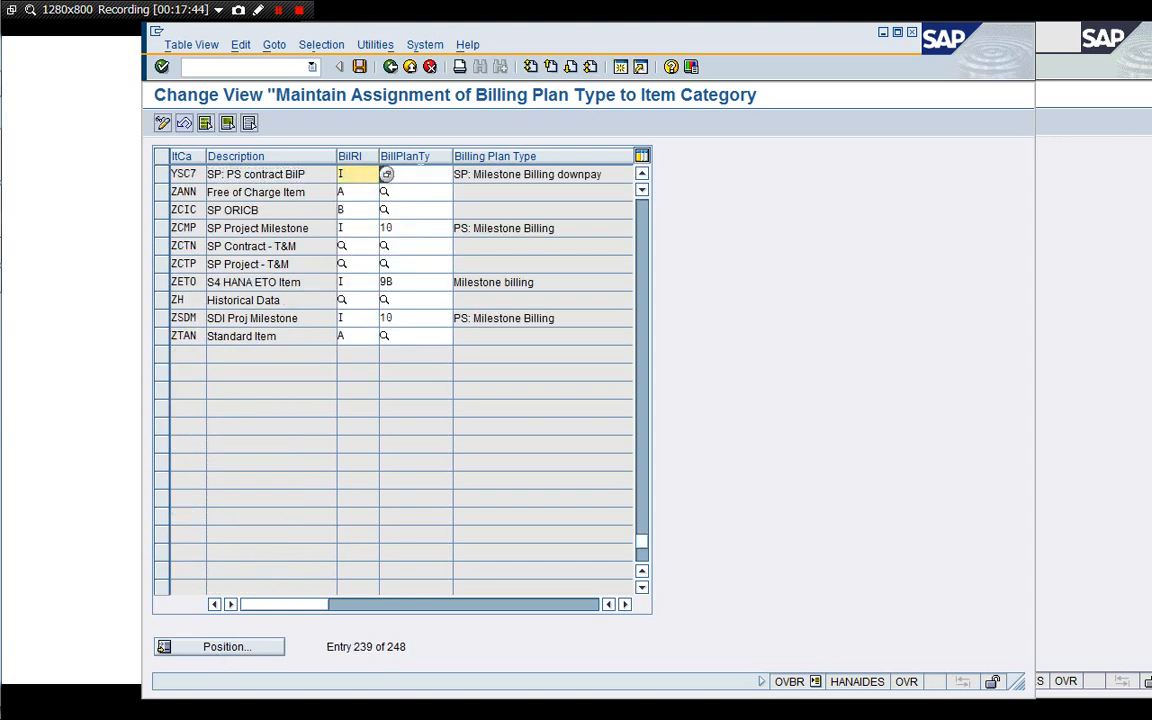
click(386, 174)
text(Y2)
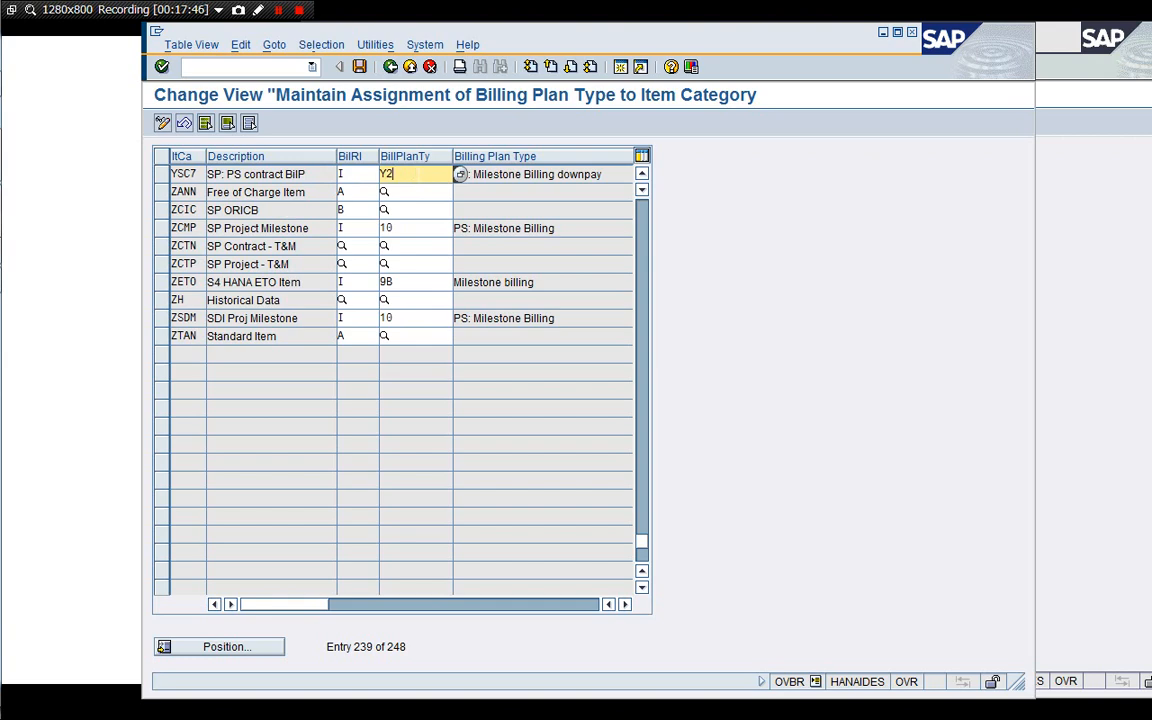
click(348, 174)
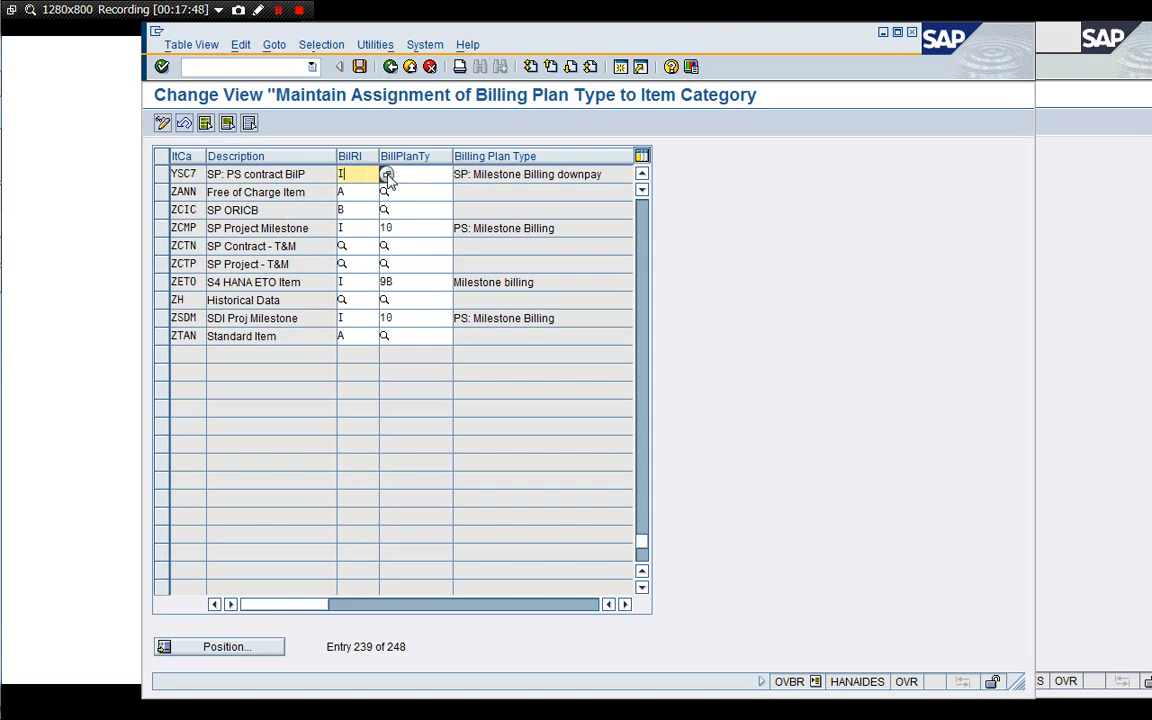
click(390, 67)
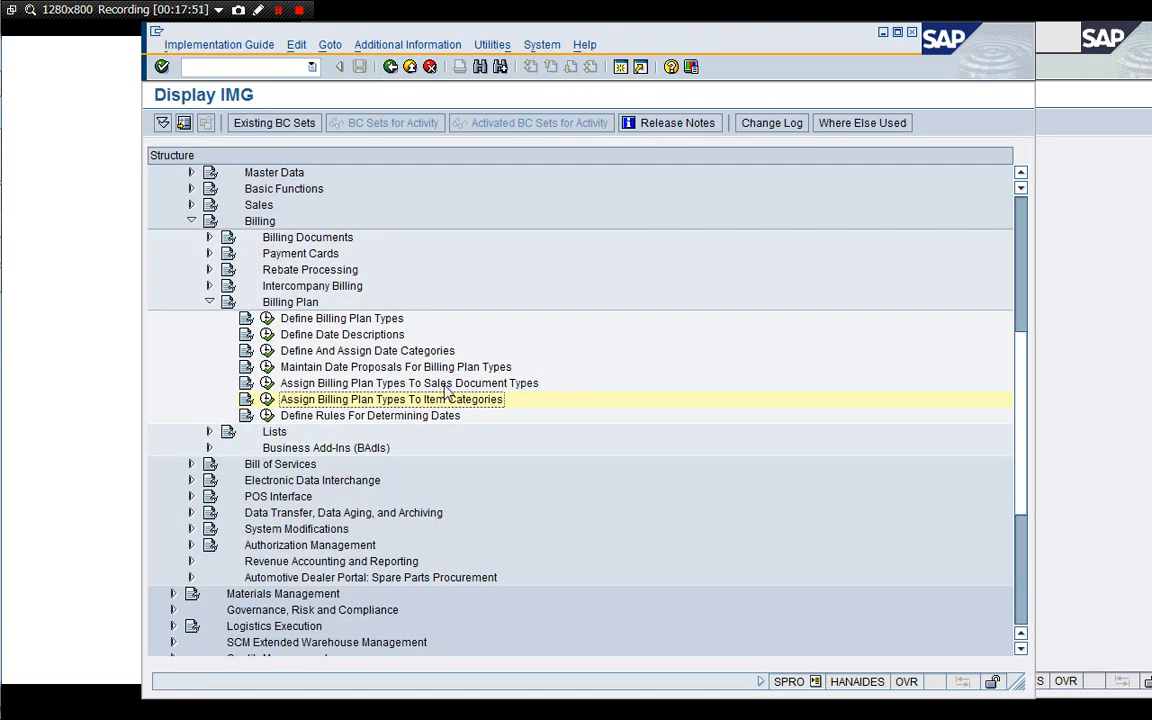
Collapse the Sales and Distribution billing branch and expand Project System in the IMG tree.
key(Left)
key(Left)
key(Left)
key(Left)
key(Left)
key(Left)
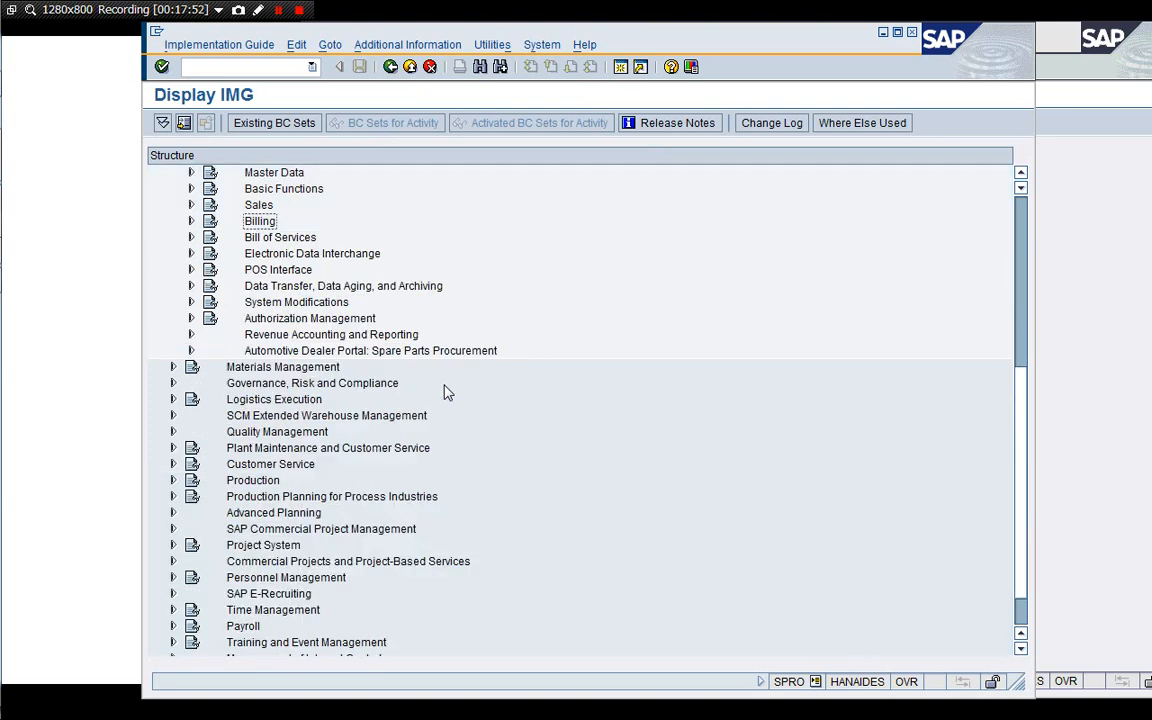
key(Up)
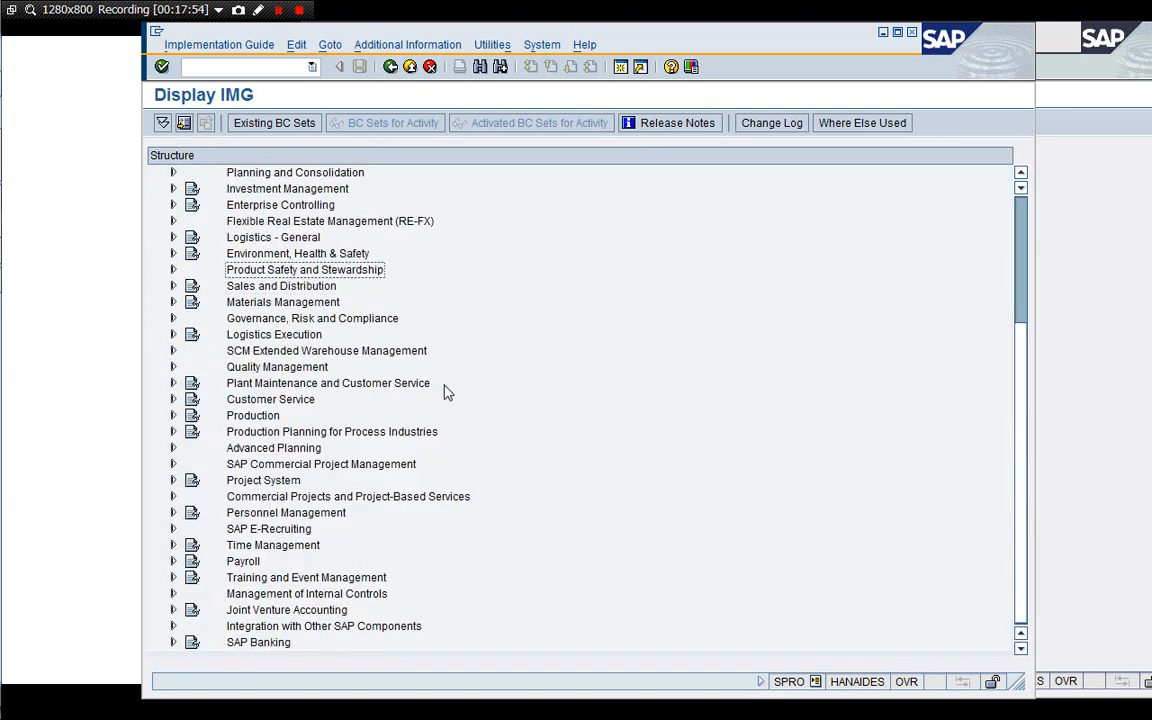
key(Down)
key(Down)
key(Down)
key(Down)
key(Down)
key(Down)
key(Down)
key(Down)
key(Down)
key(Down)
key(Down)
key(Down)
key(Down)
key(Right)
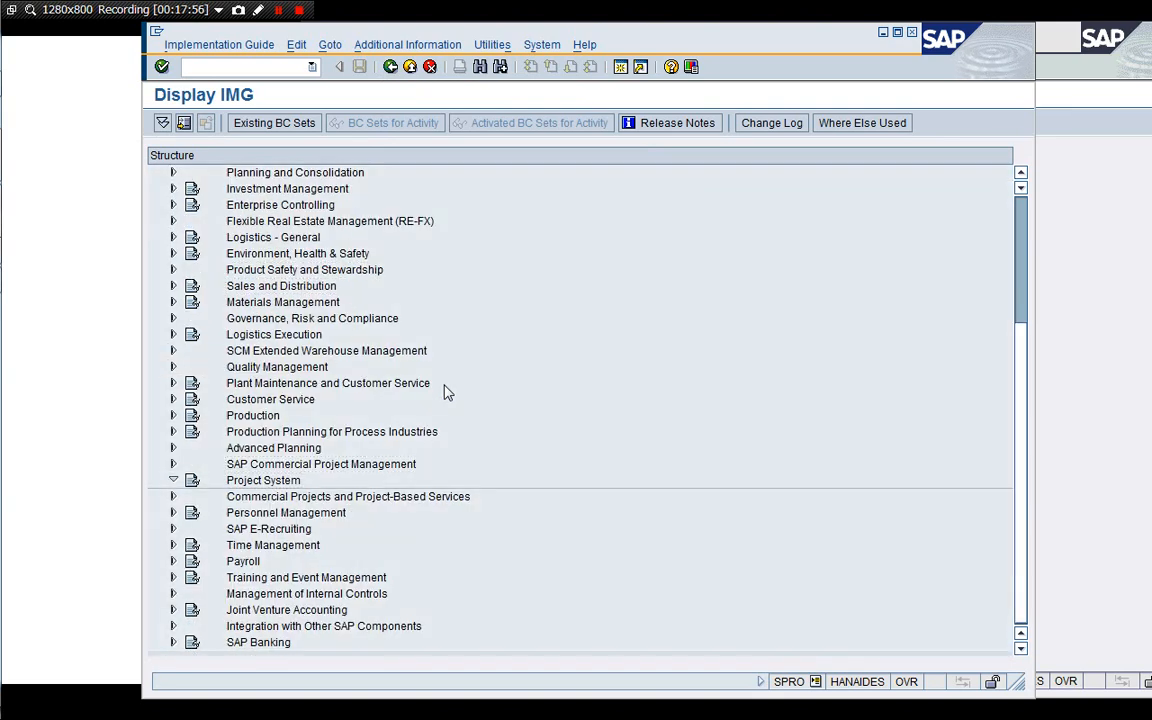
Open Define standard milestone usage under Structures > Templates > Standard Milestone, review the usages, and exit.
key(Down)
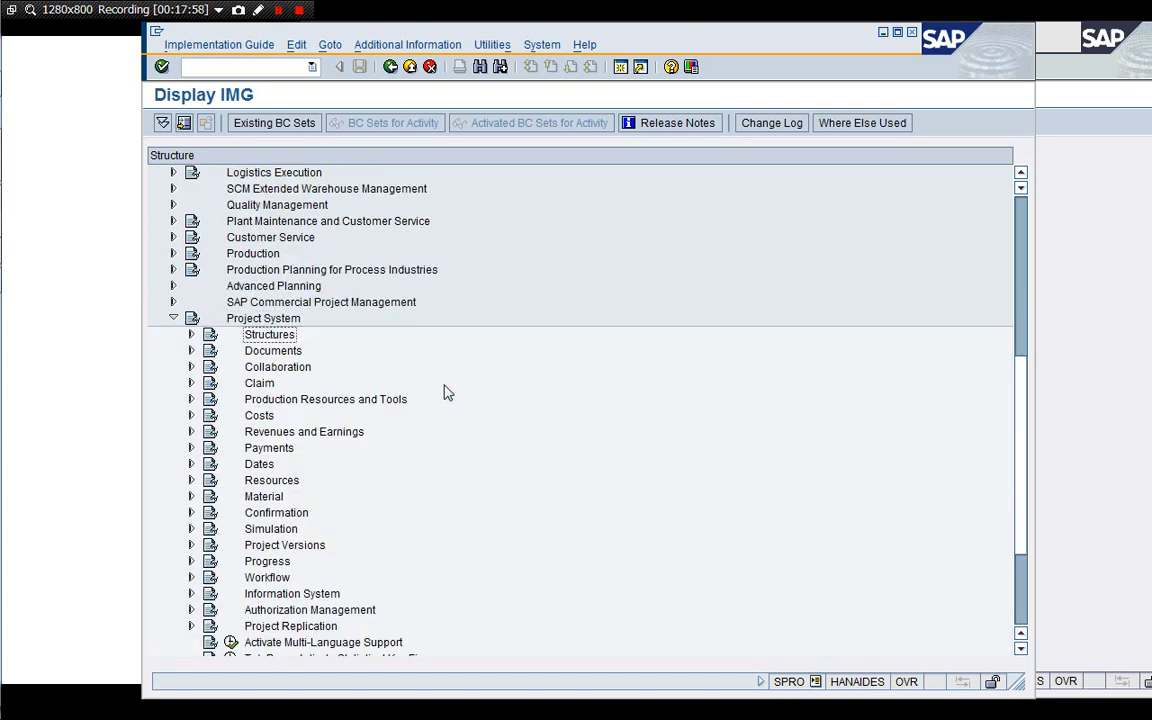
key(Right)
key(Down)
key(Down)
key(Right)
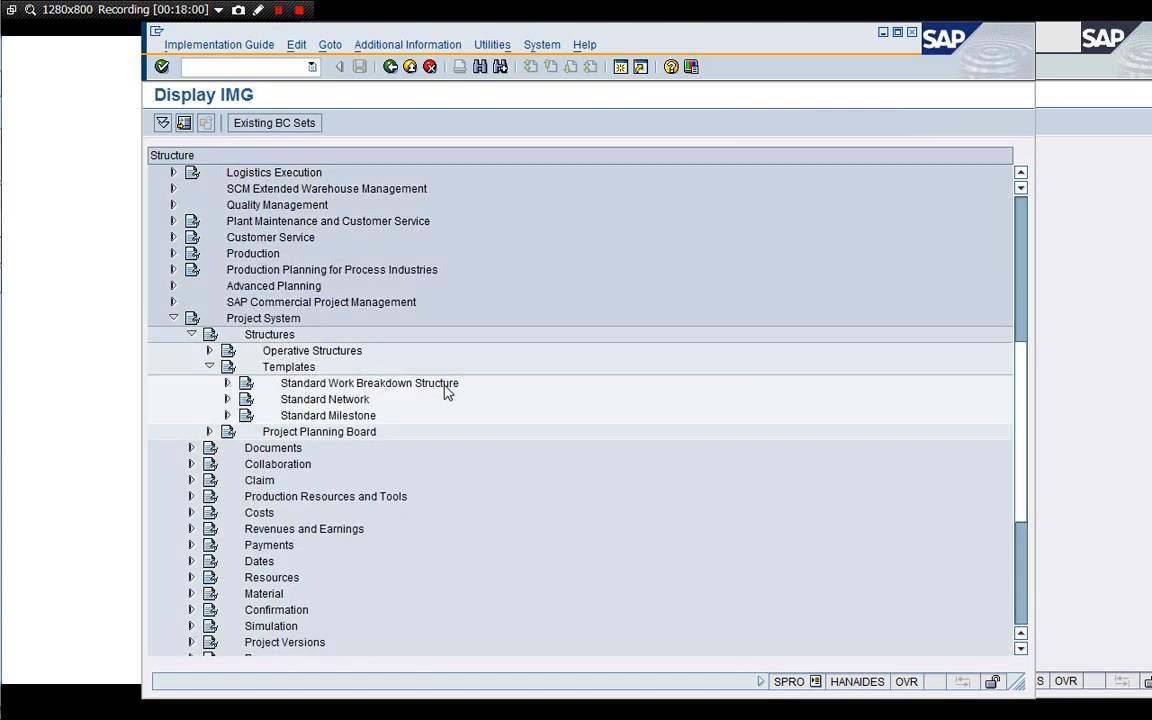
key(Down)
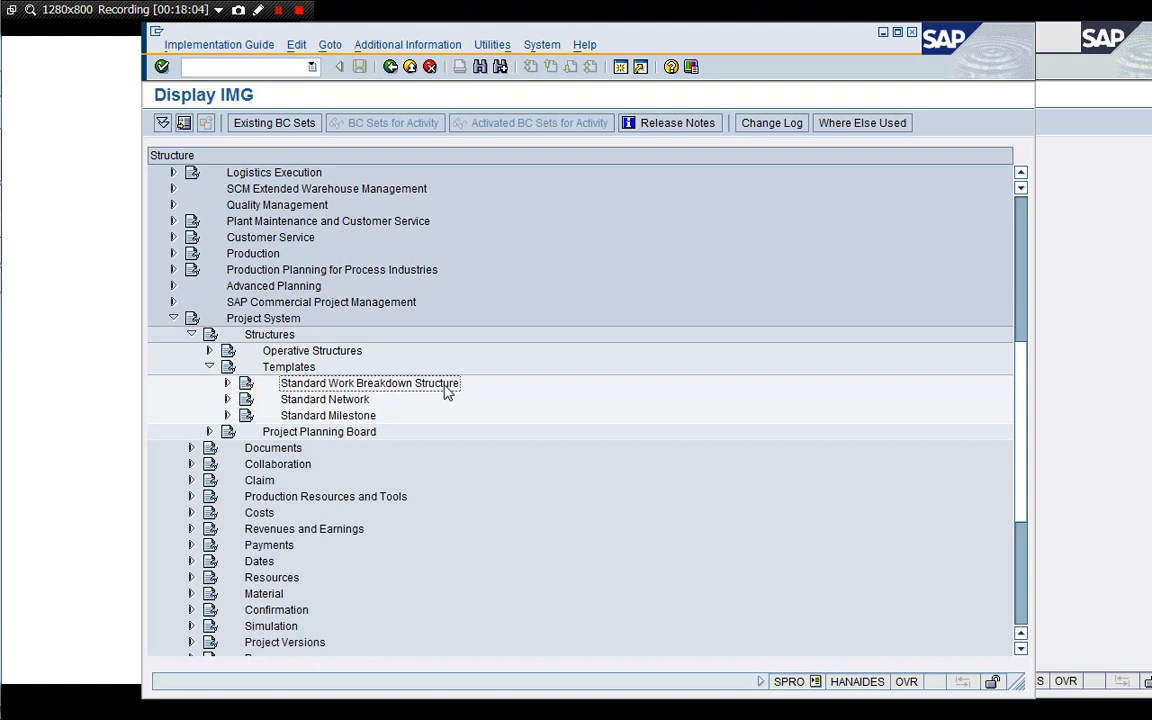
key(Down)
key(Down)
key(Right)
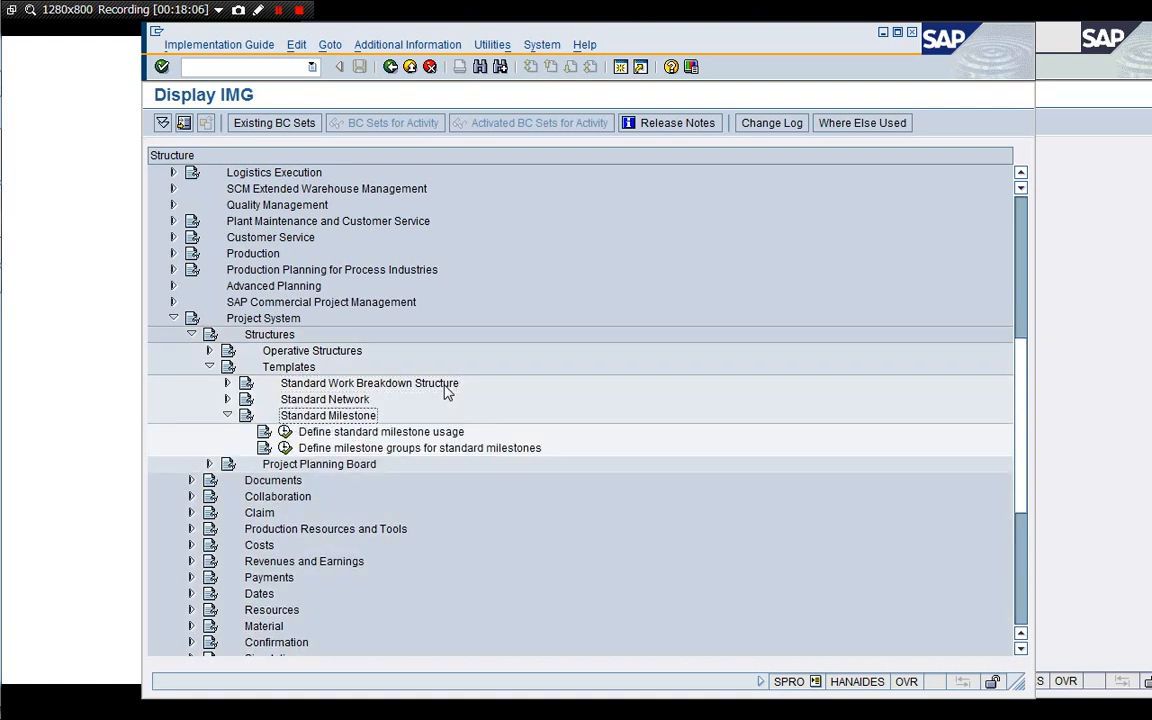
click(285, 431)
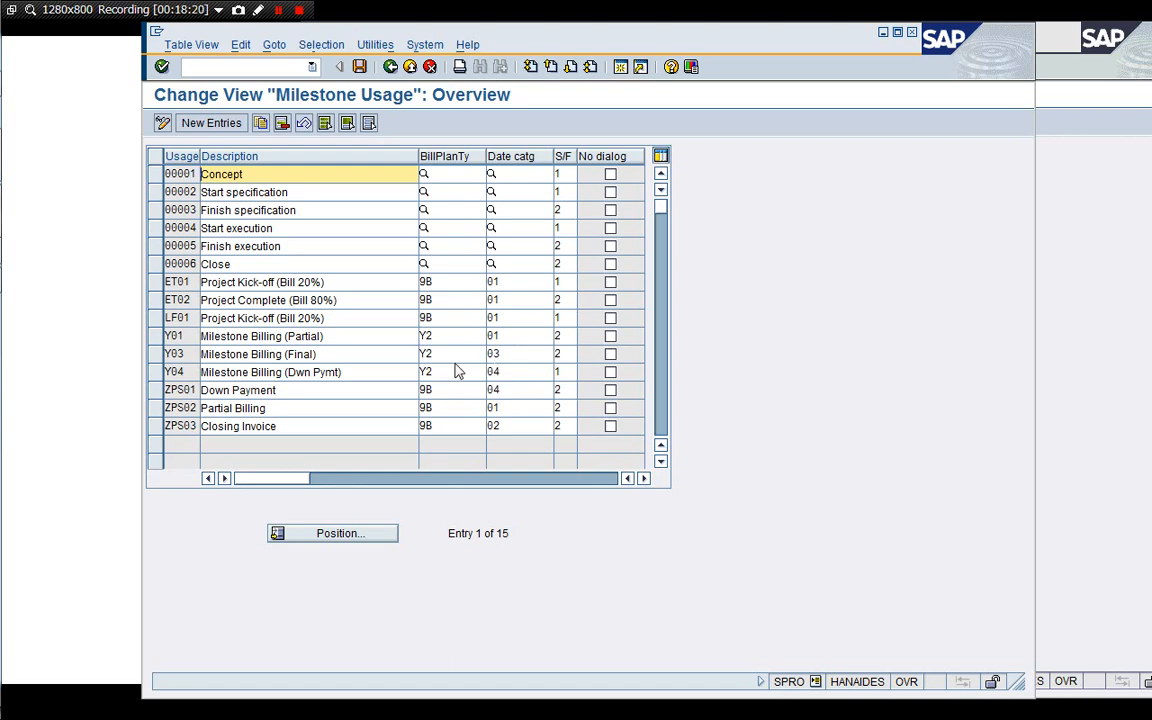
click(430, 67)
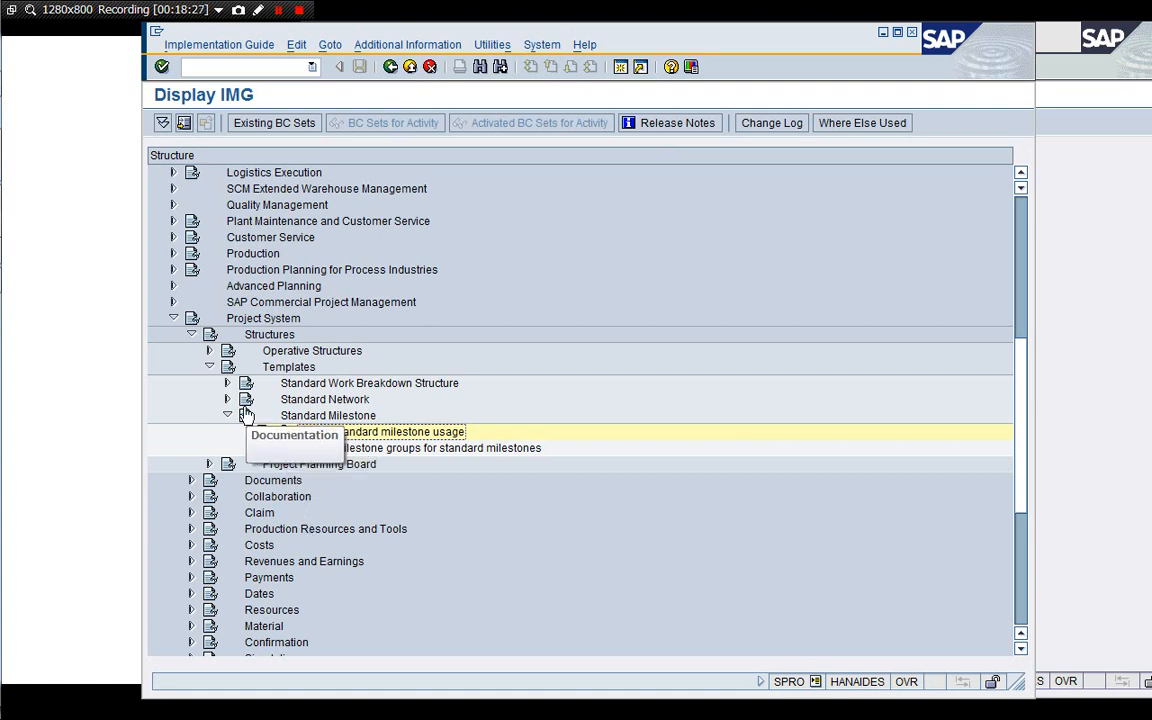
Expand Operative Structures and its Milestones, Network and Work Breakdown Structure branches in the IMG tree.
click(209, 351)
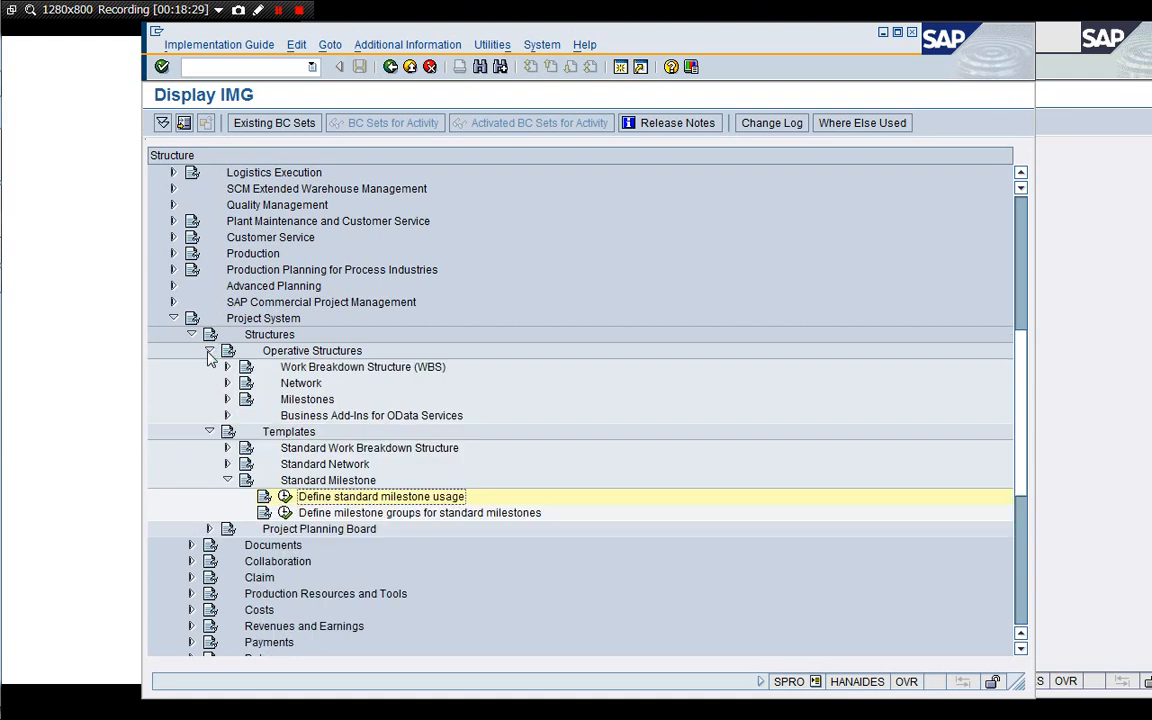
click(227, 400)
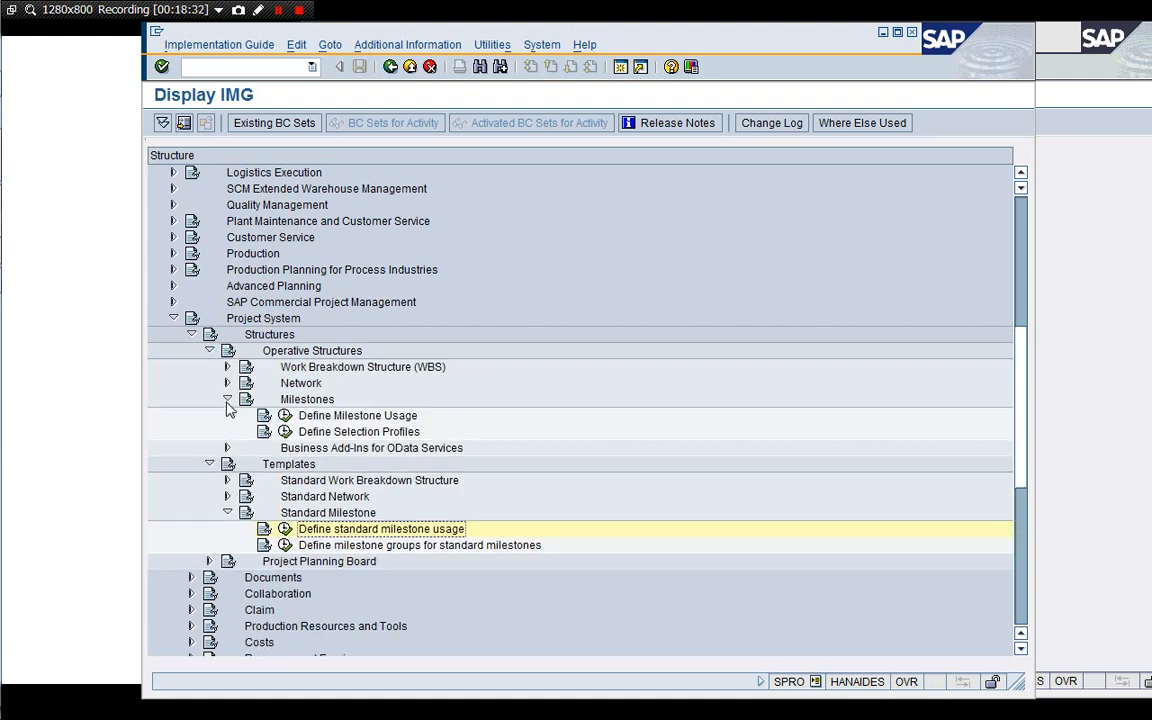
click(227, 400)
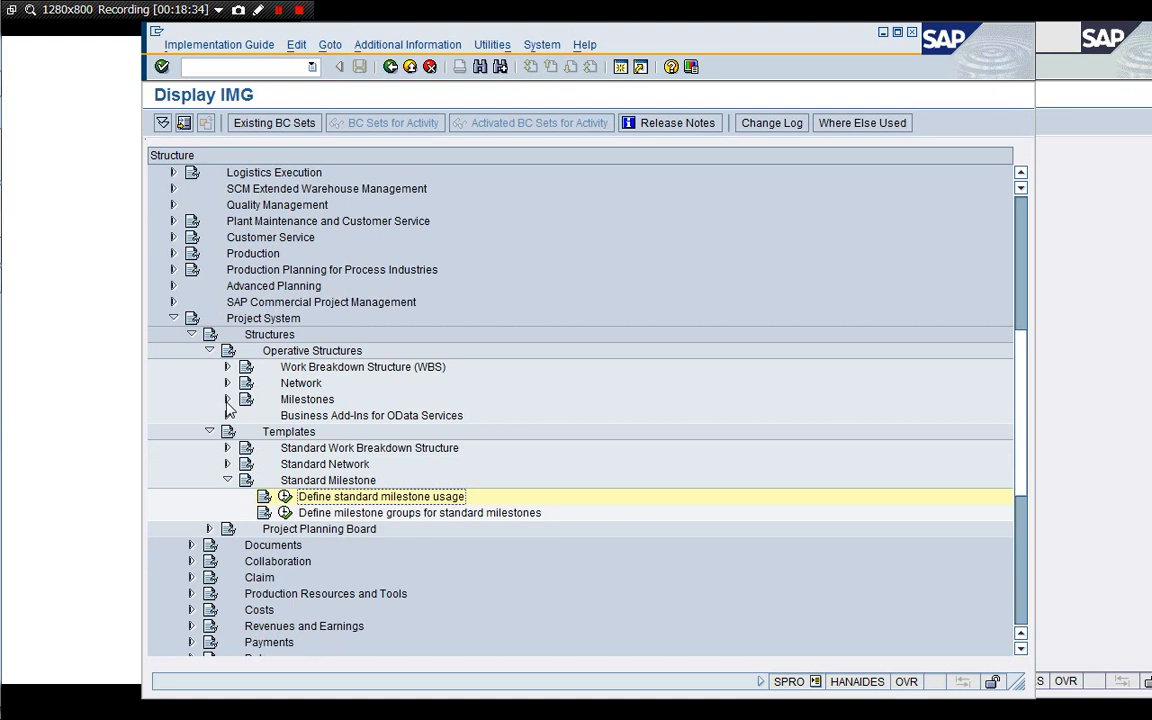
click(227, 481)
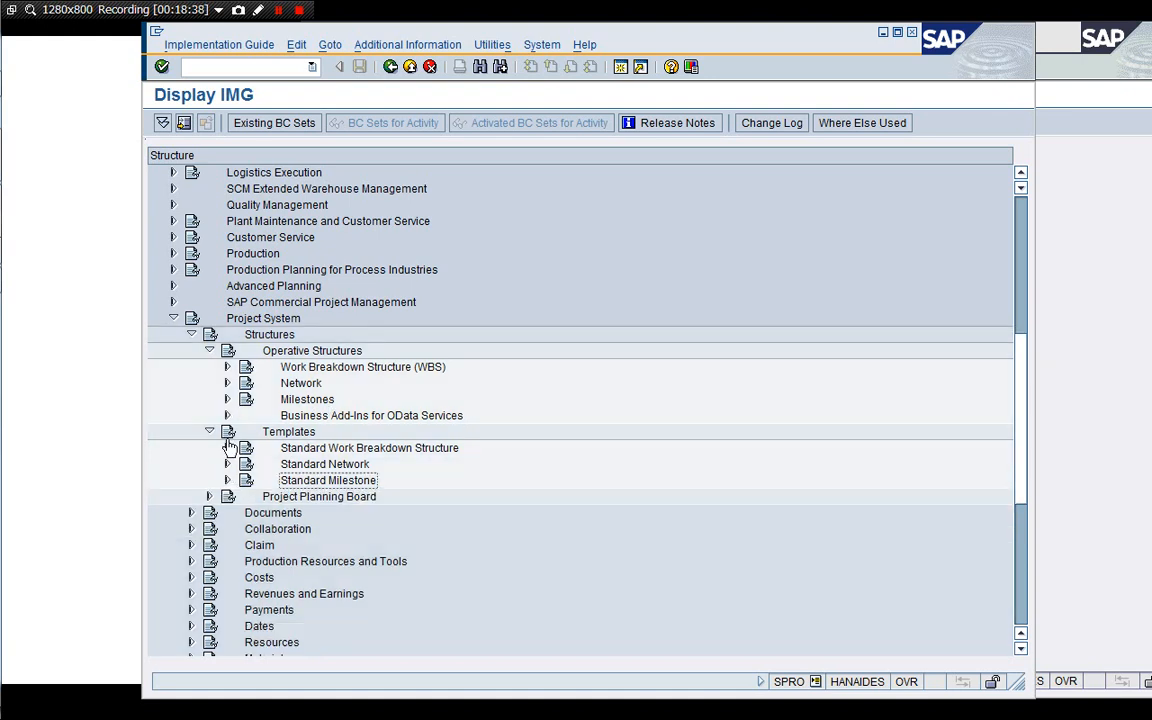
click(227, 384)
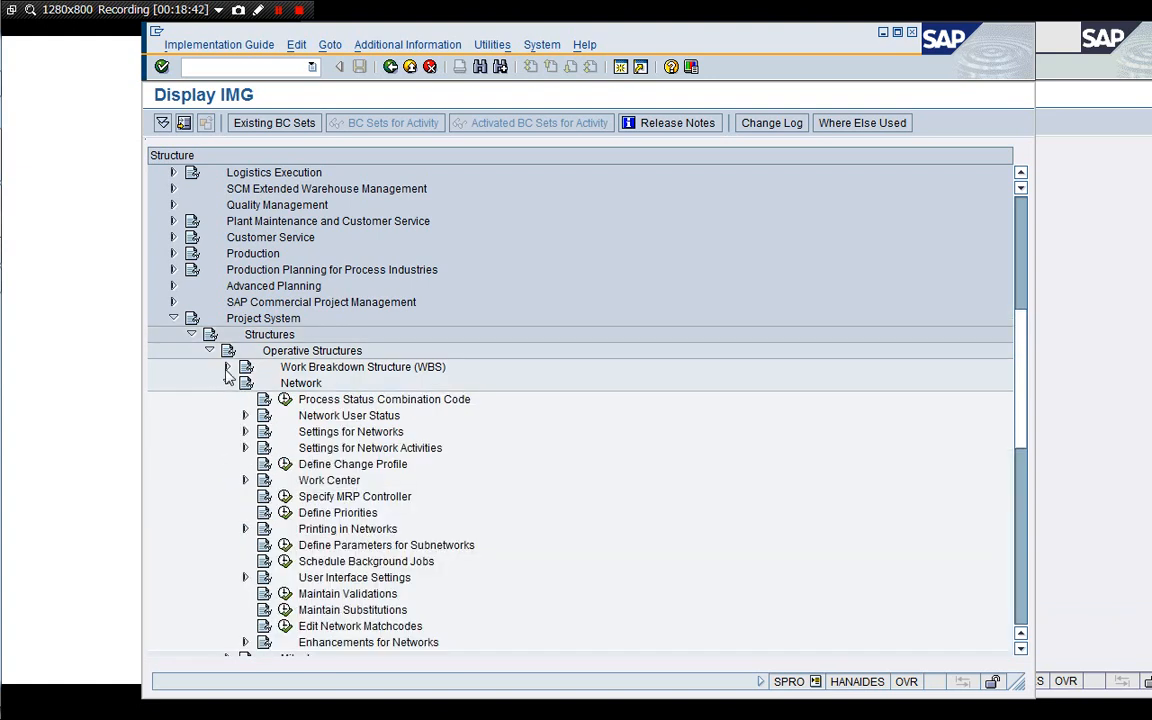
click(227, 367)
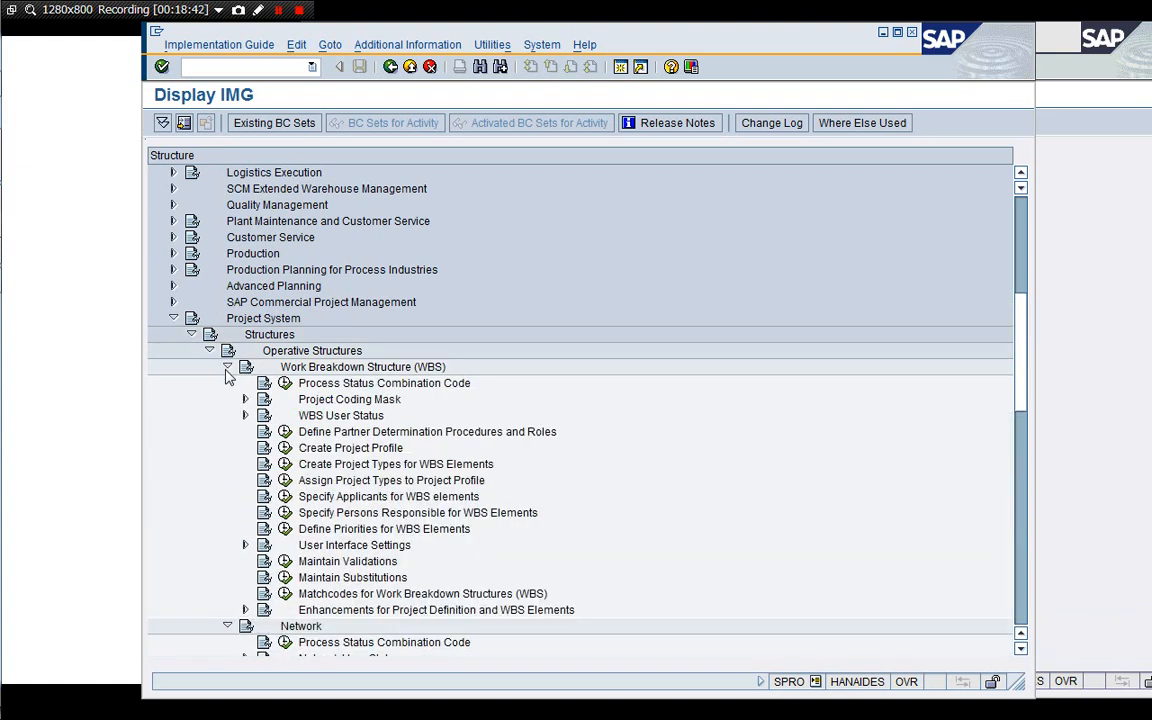
Open Create Project Profile and view the details of project profile 1710001.
click(340, 450)
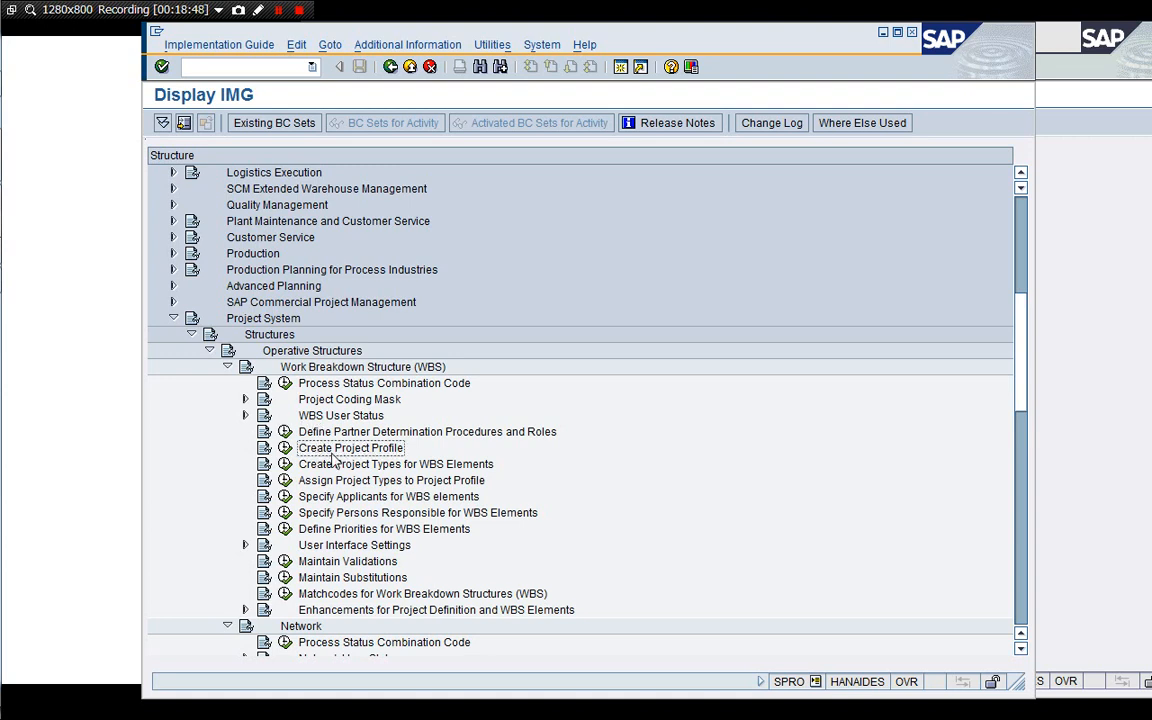
click(286, 451)
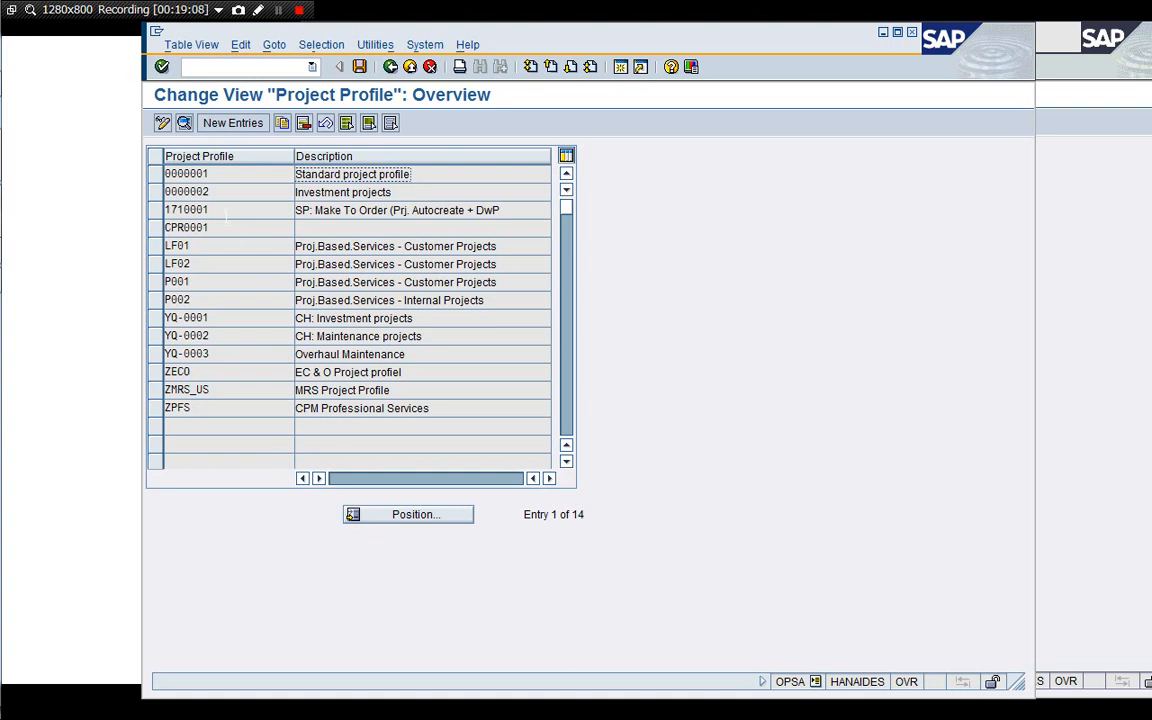
click(213, 210)
key(shift+Home)
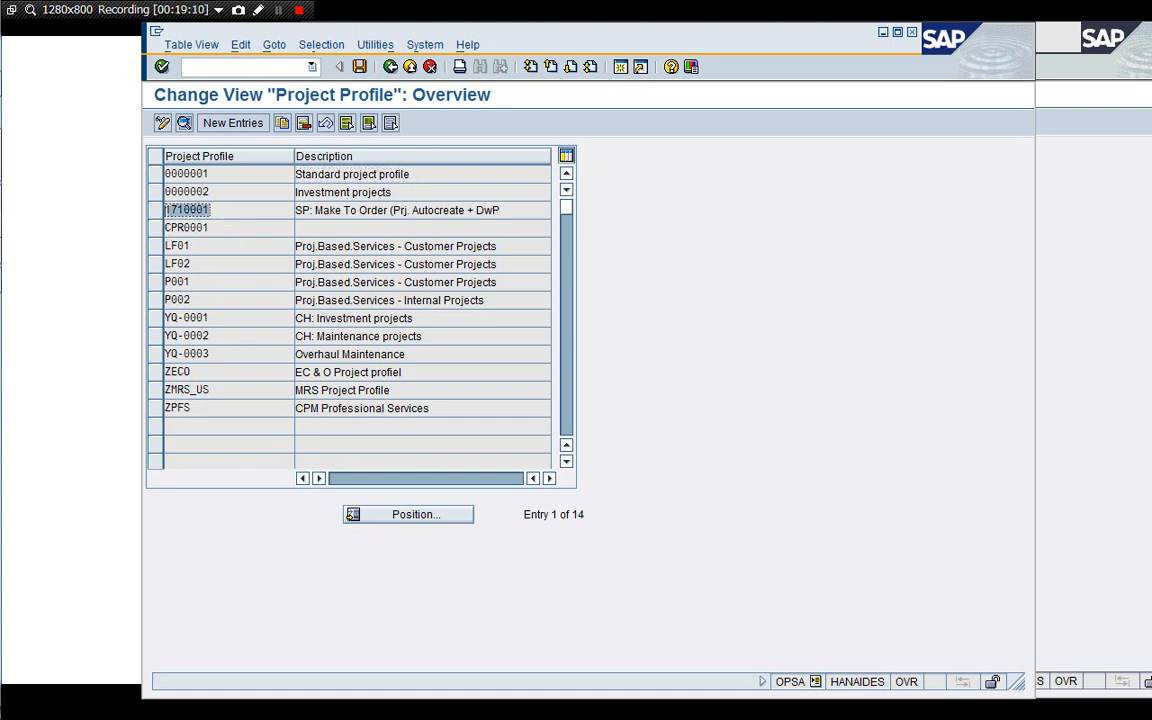
click(224, 210)
double_click(205, 211)
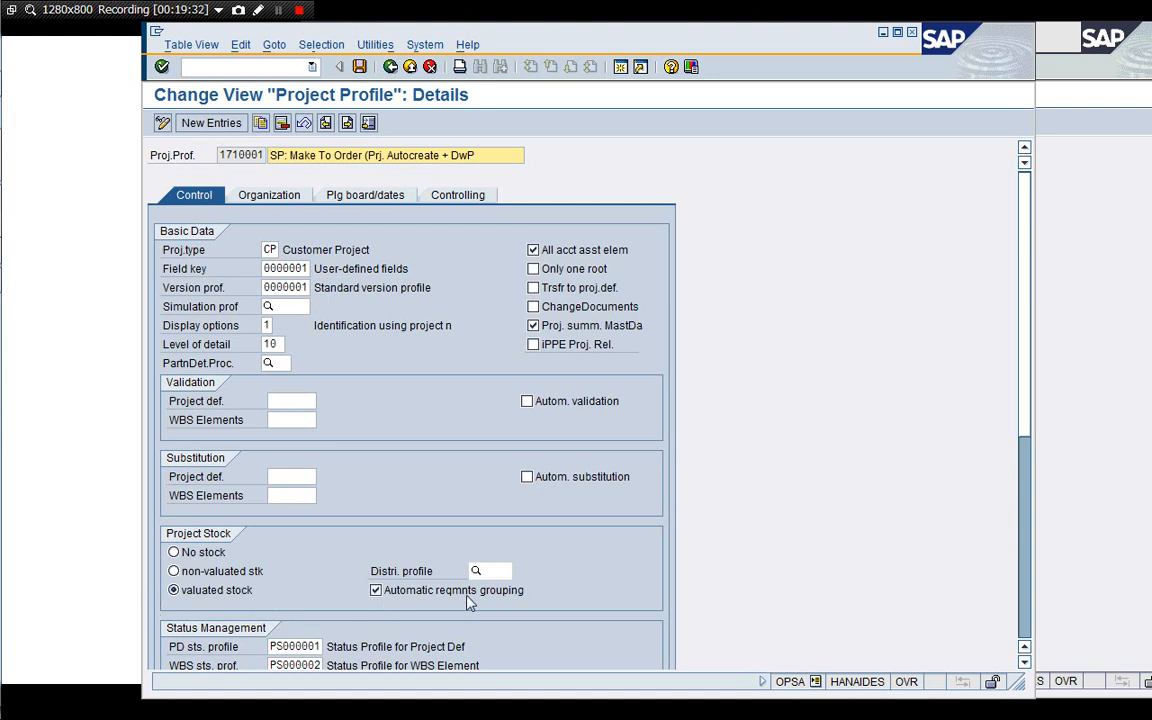
Review project profile 1710001's Control, Organization, Planning board/dates and Controlling settings, then exit back to the IMG.
click(1026, 580)
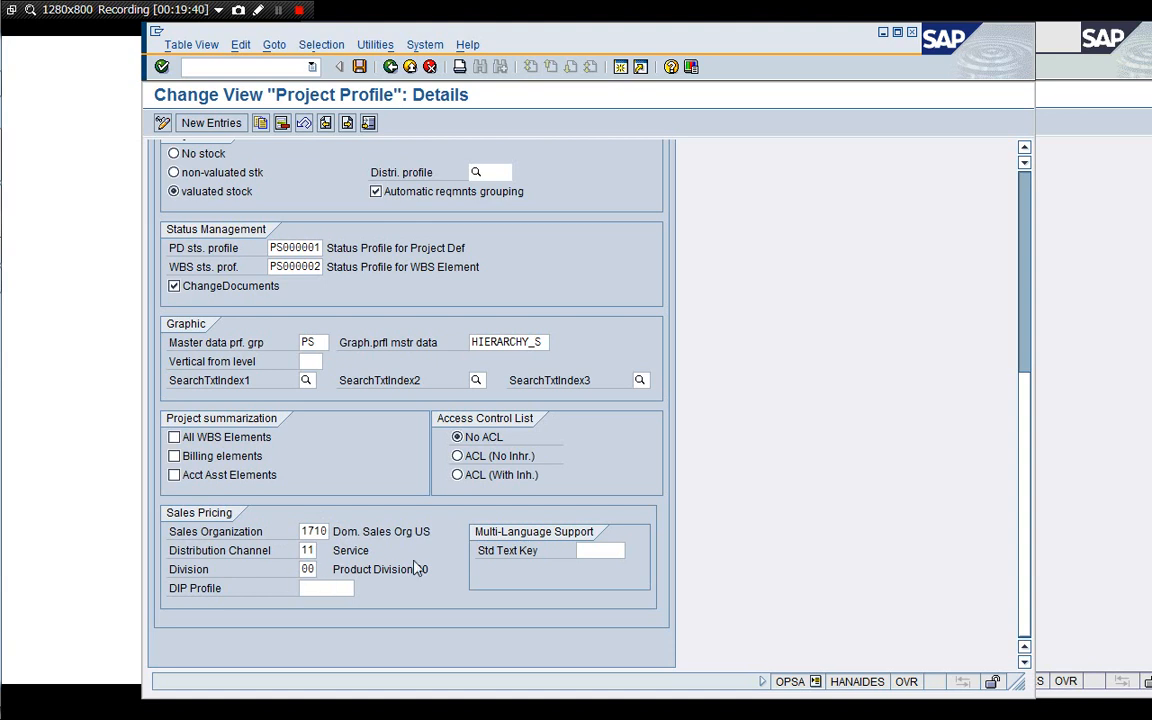
click(1027, 217)
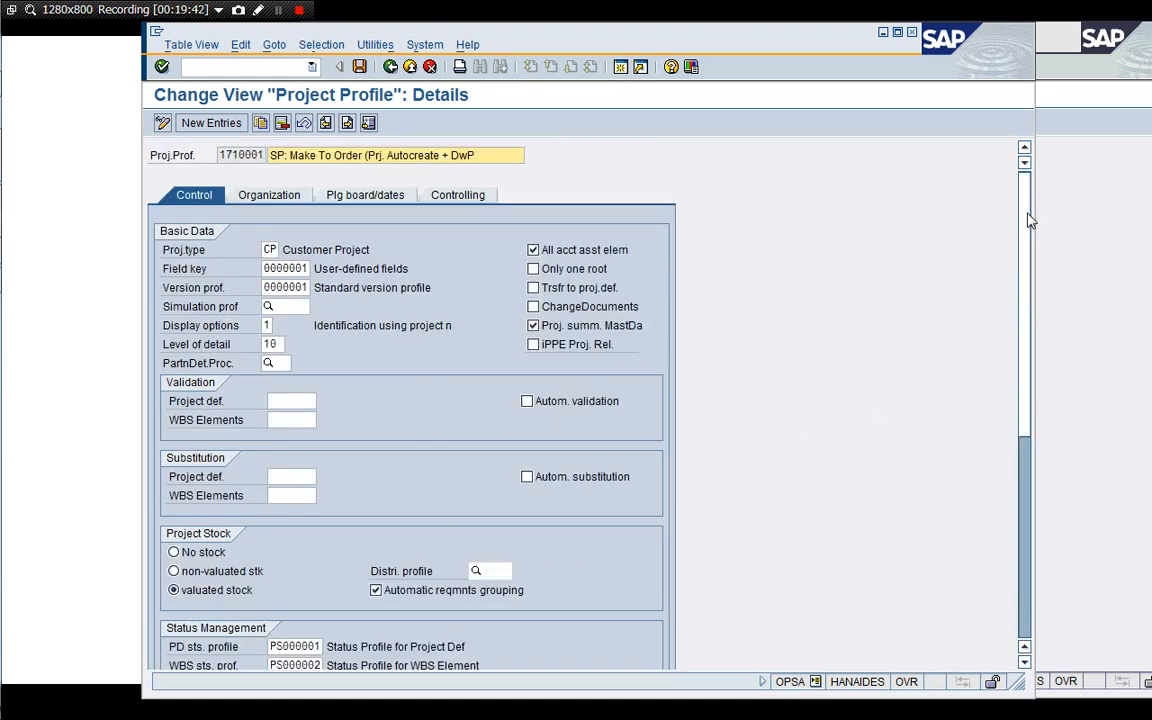
click(270, 196)
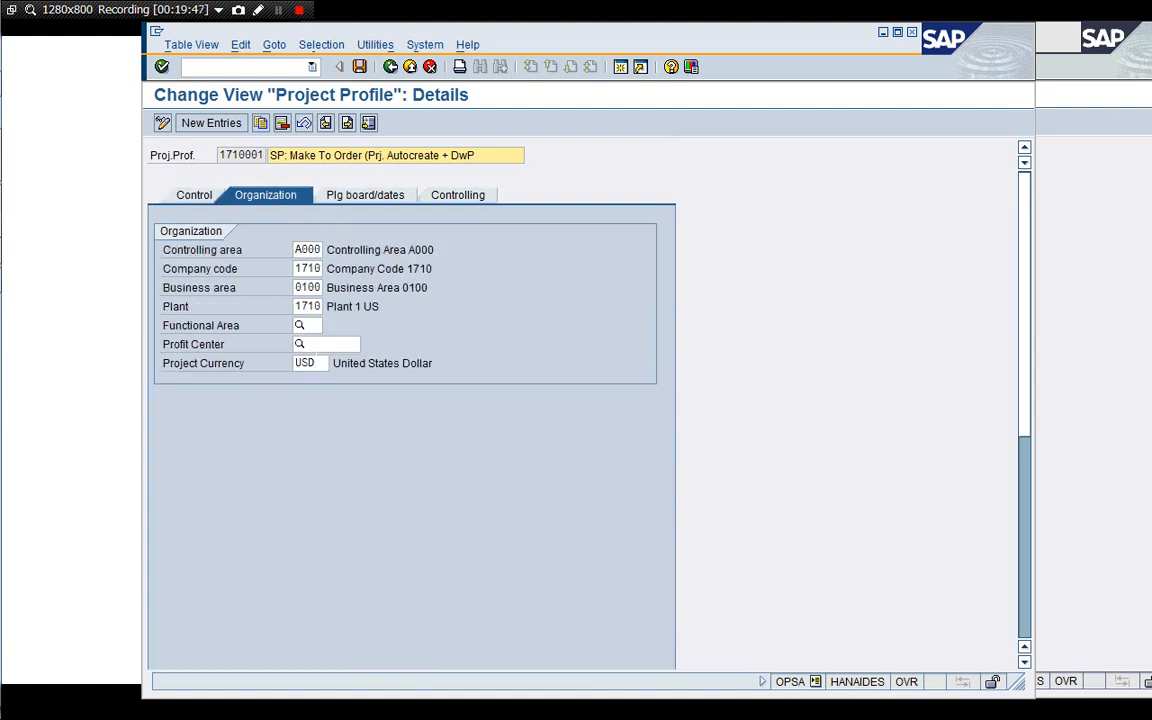
click(391, 199)
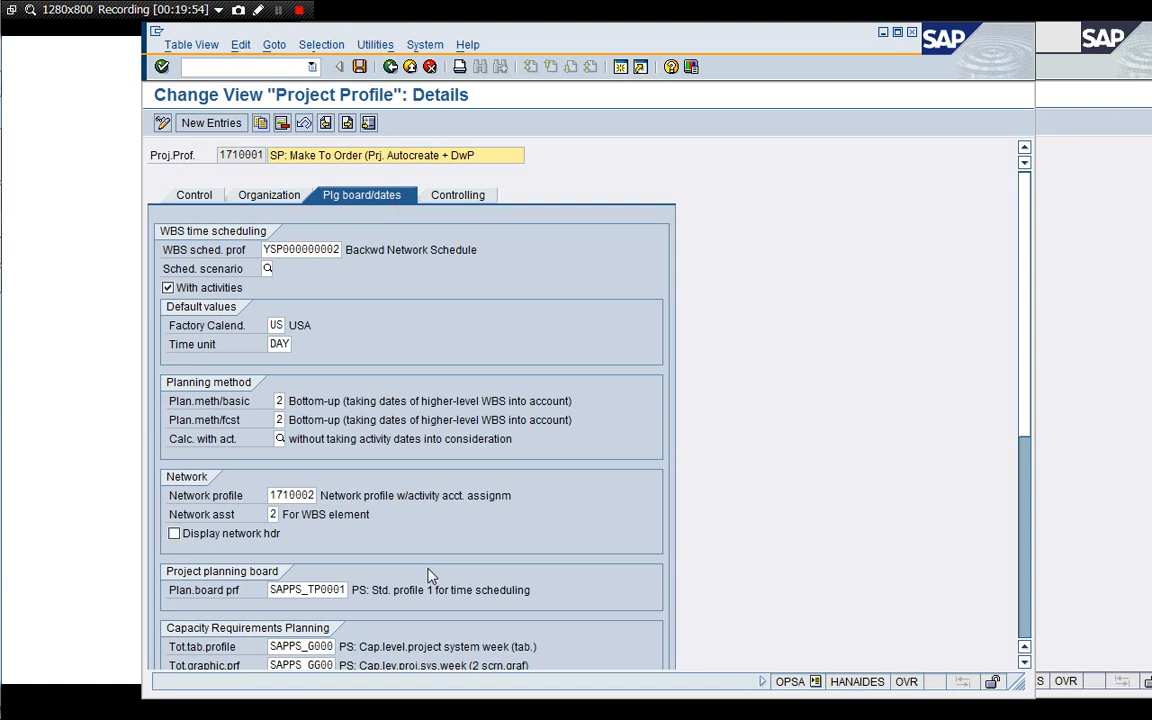
click(479, 203)
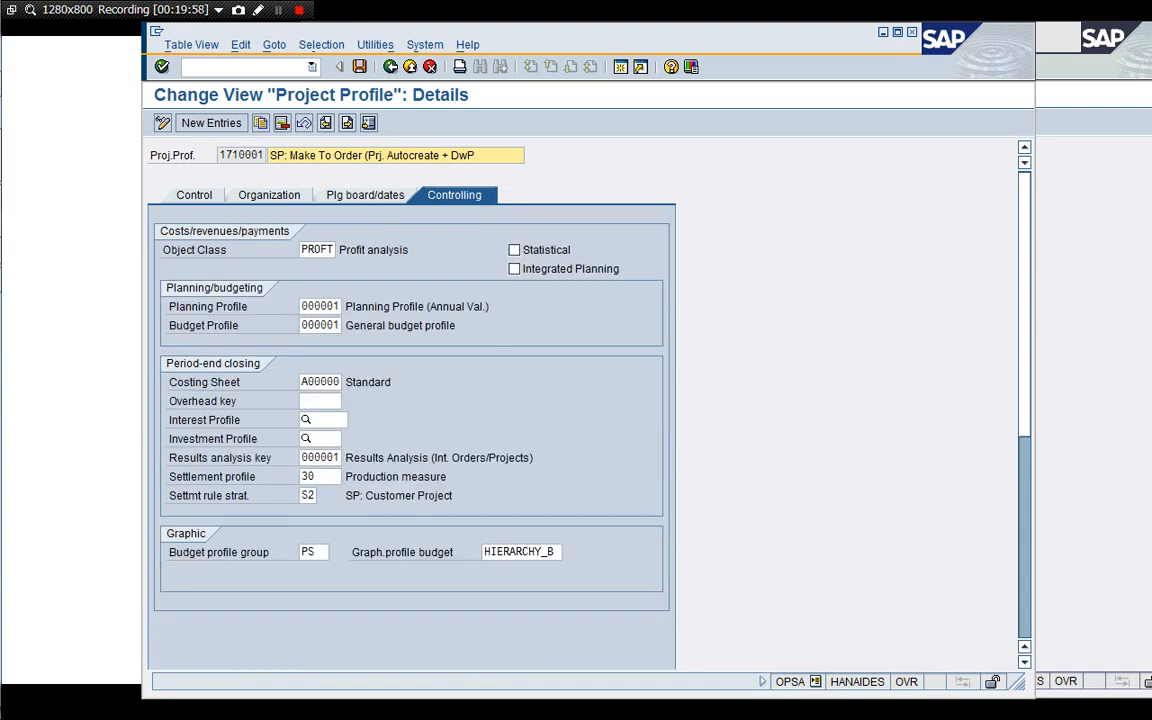
click(315, 476)
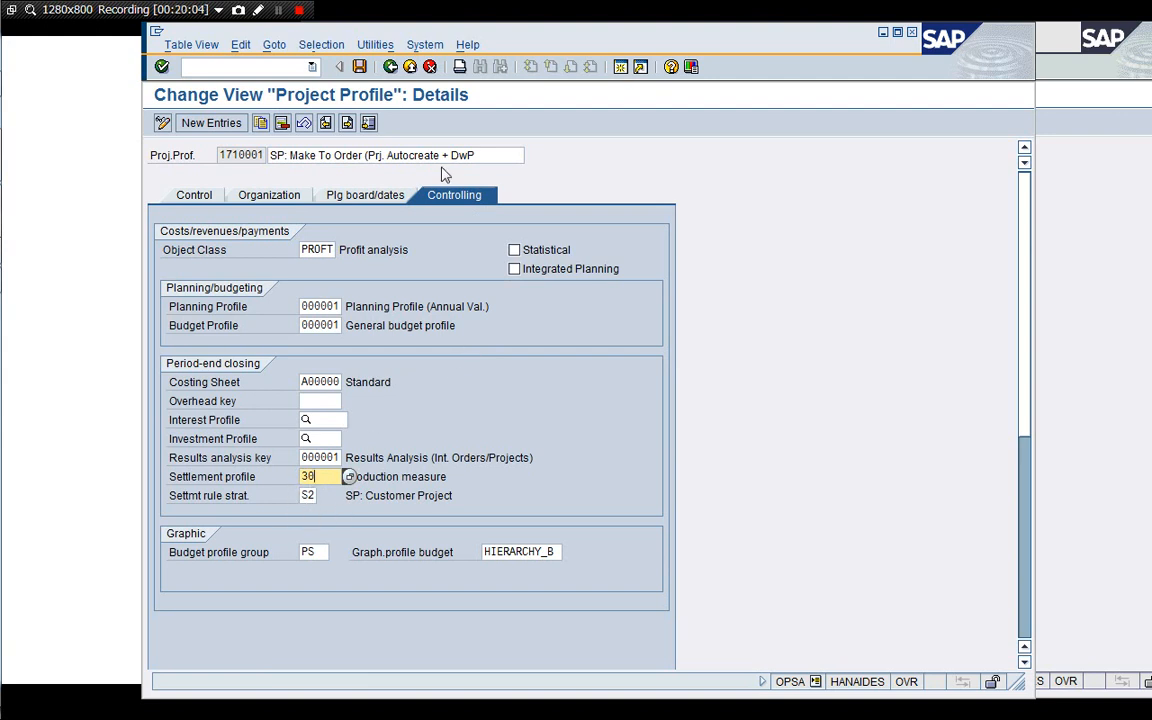
click(390, 66)
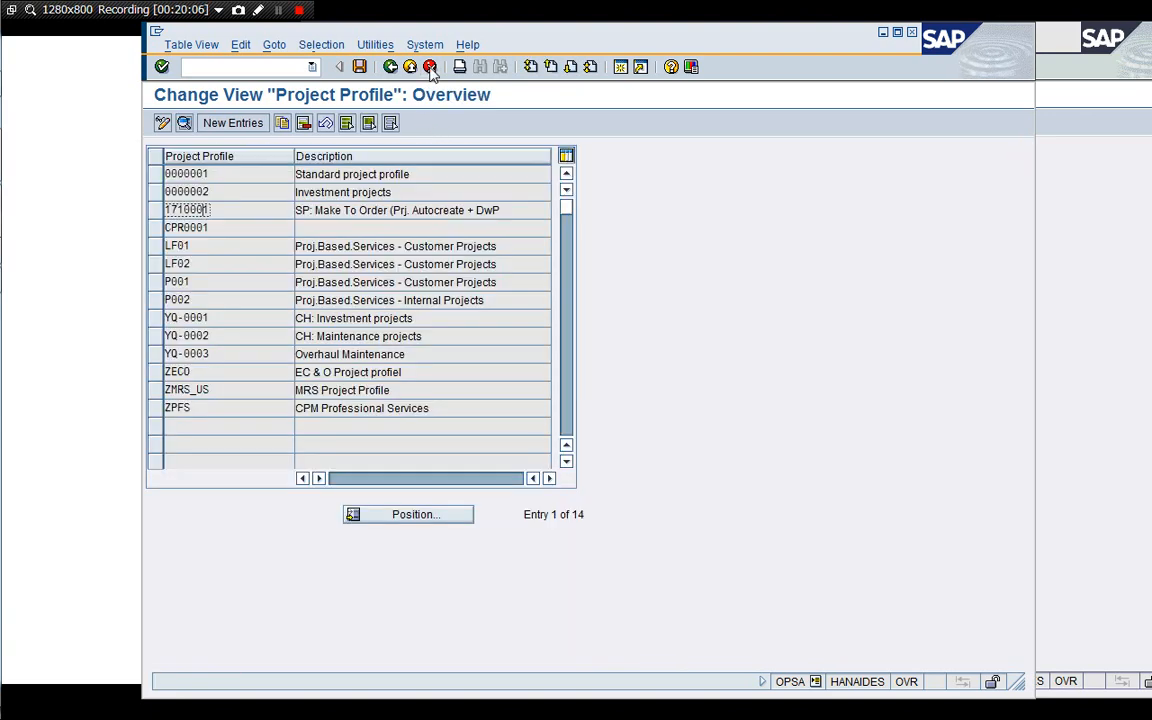
click(430, 66)
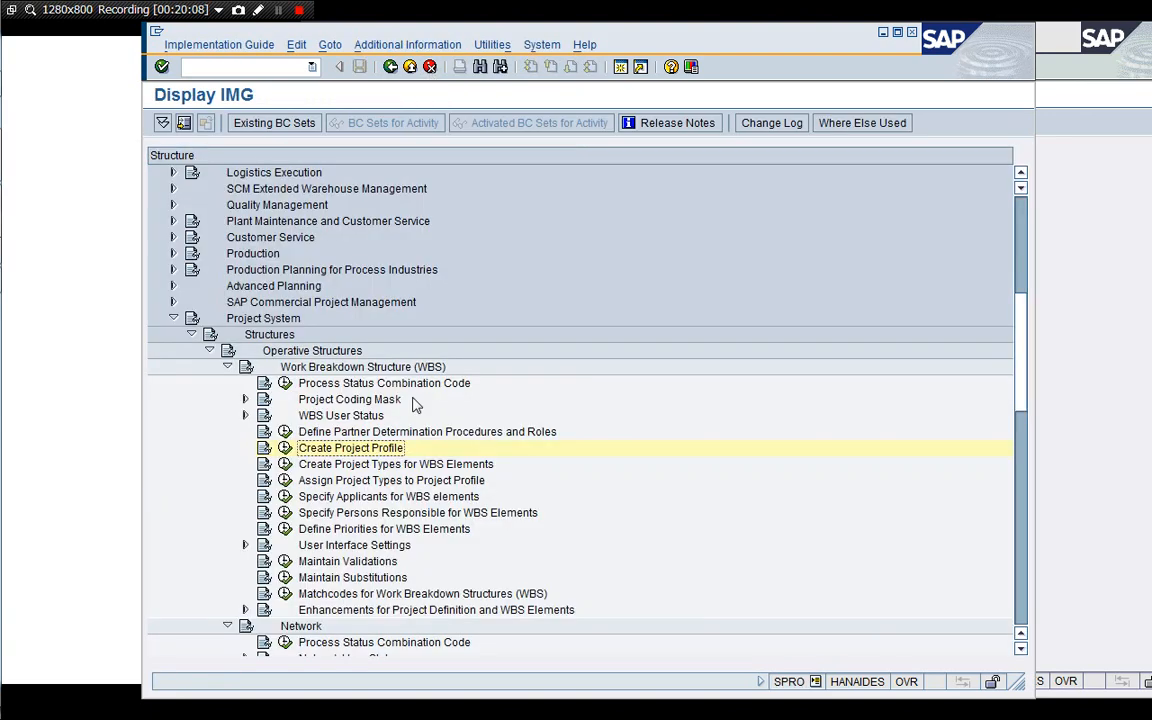
Collapse the Work Breakdown Structure branch and expand Network > Settings for Networks in the IMG tree.
click(227, 367)
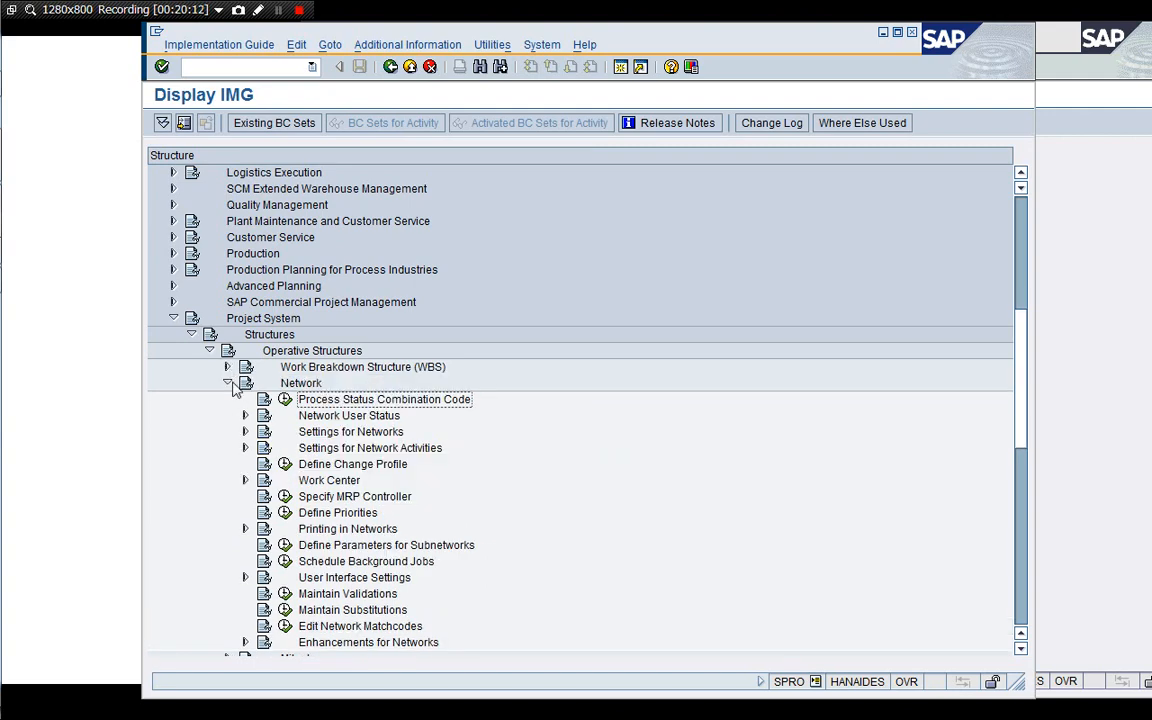
click(227, 383)
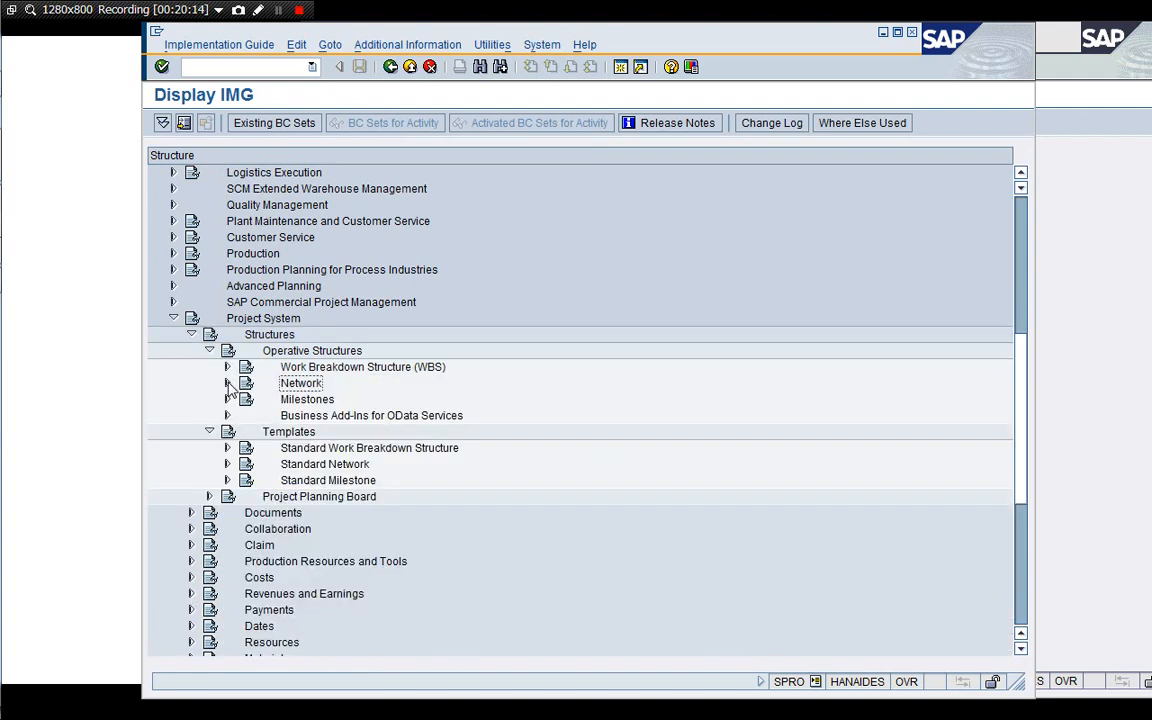
click(227, 383)
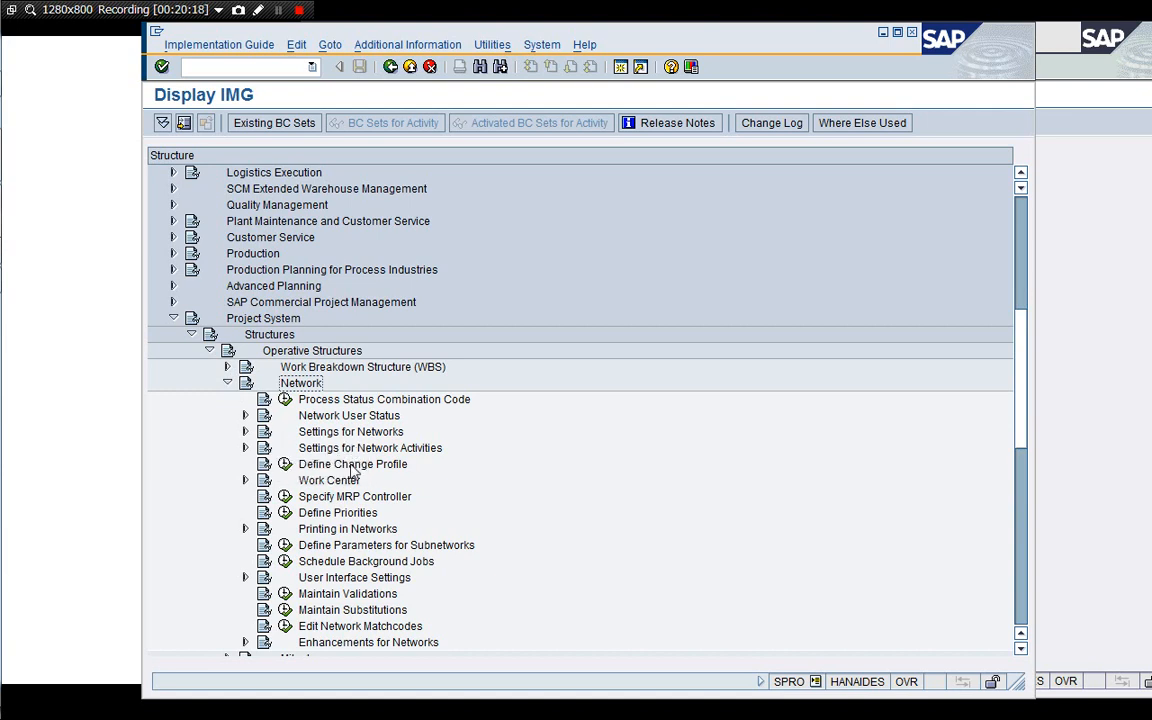
click(330, 432)
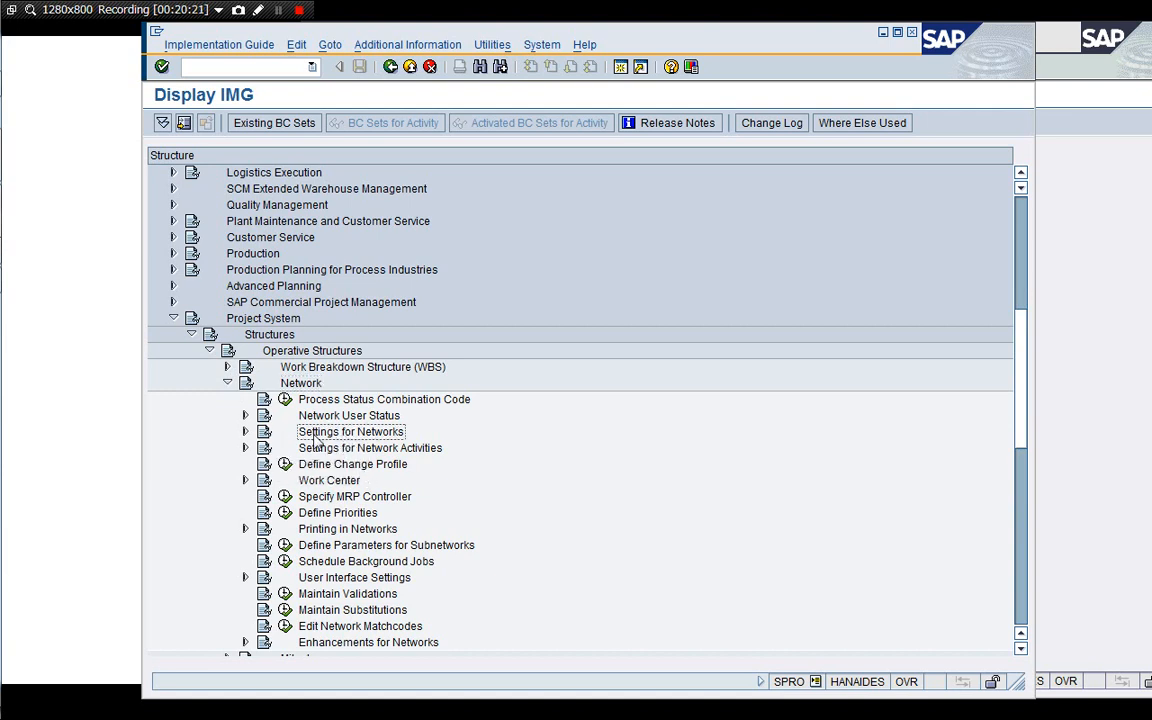
click(245, 431)
click(370, 465)
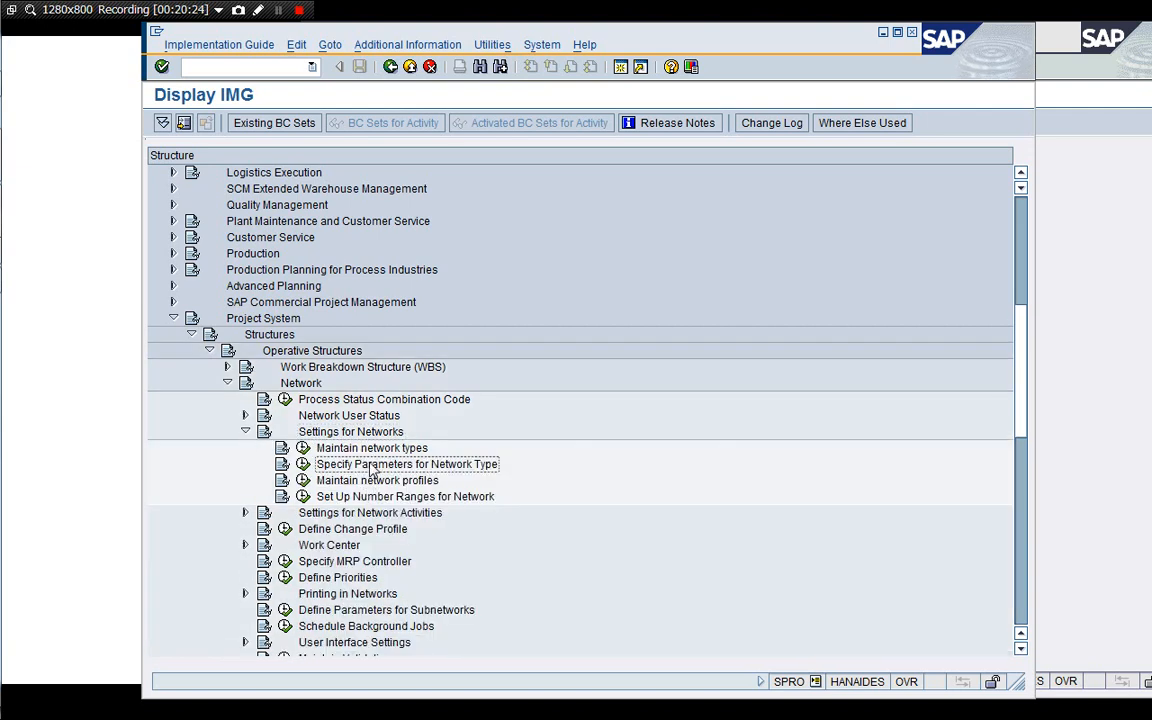
click(368, 452)
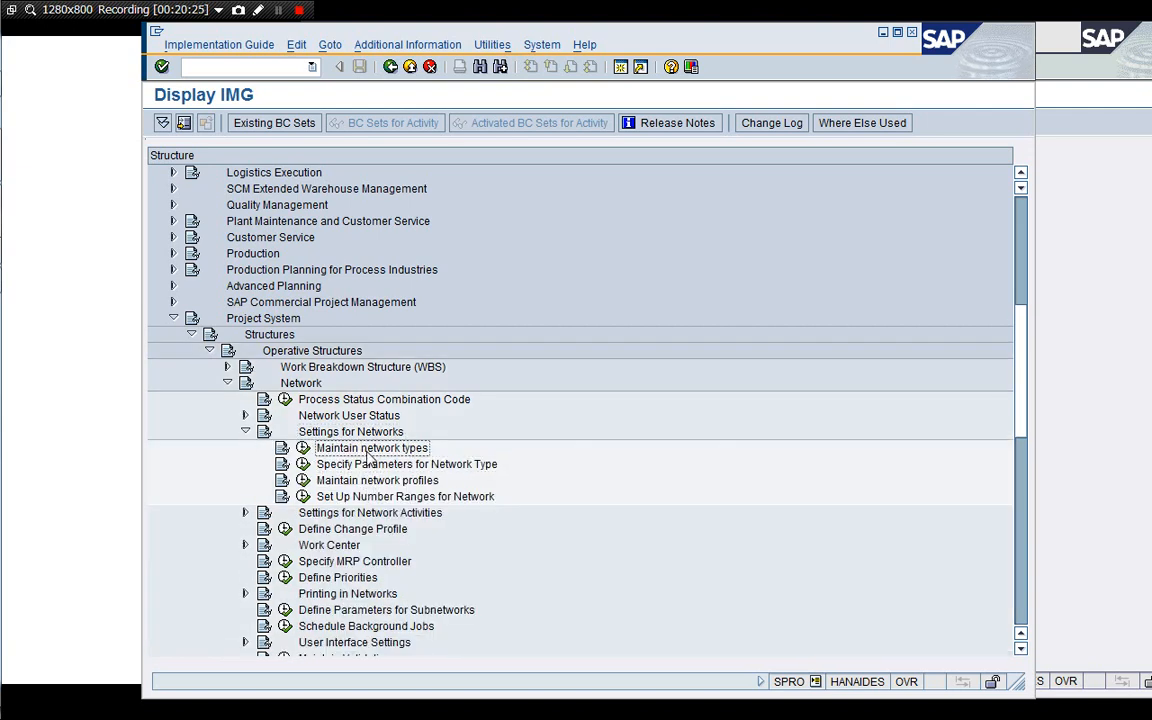
Open Maintain network types, view network type PS04's details and settlement profile options, then exit.
click(302, 448)
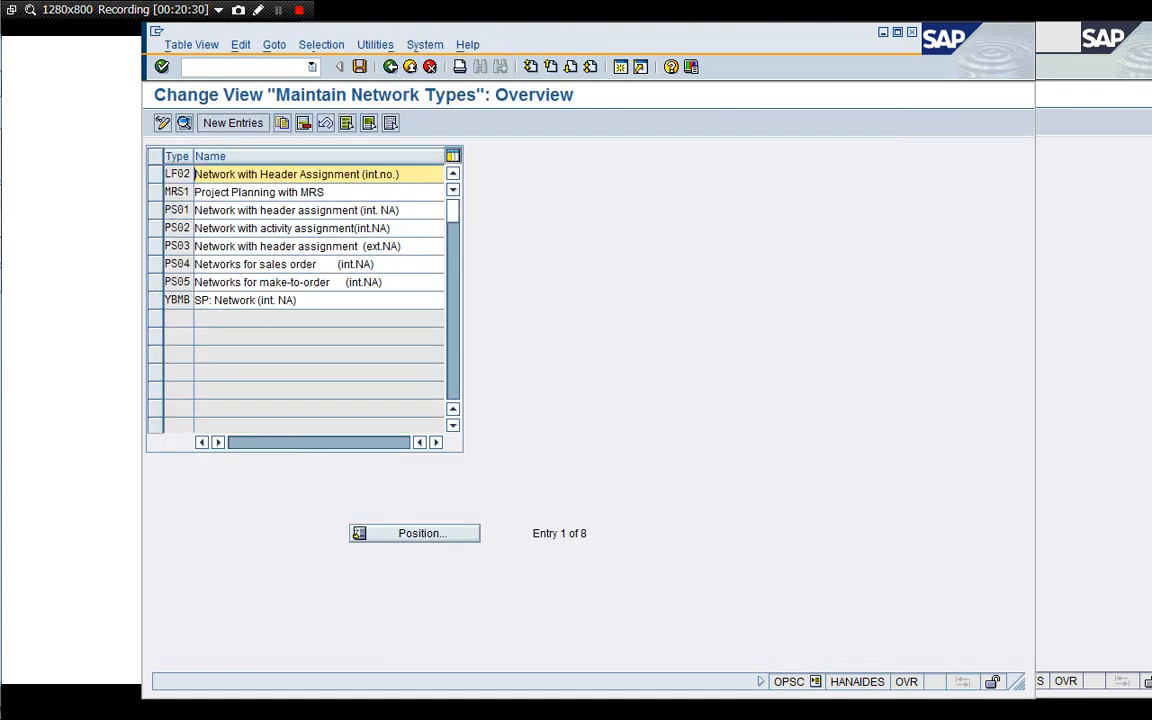
double_click(213, 264)
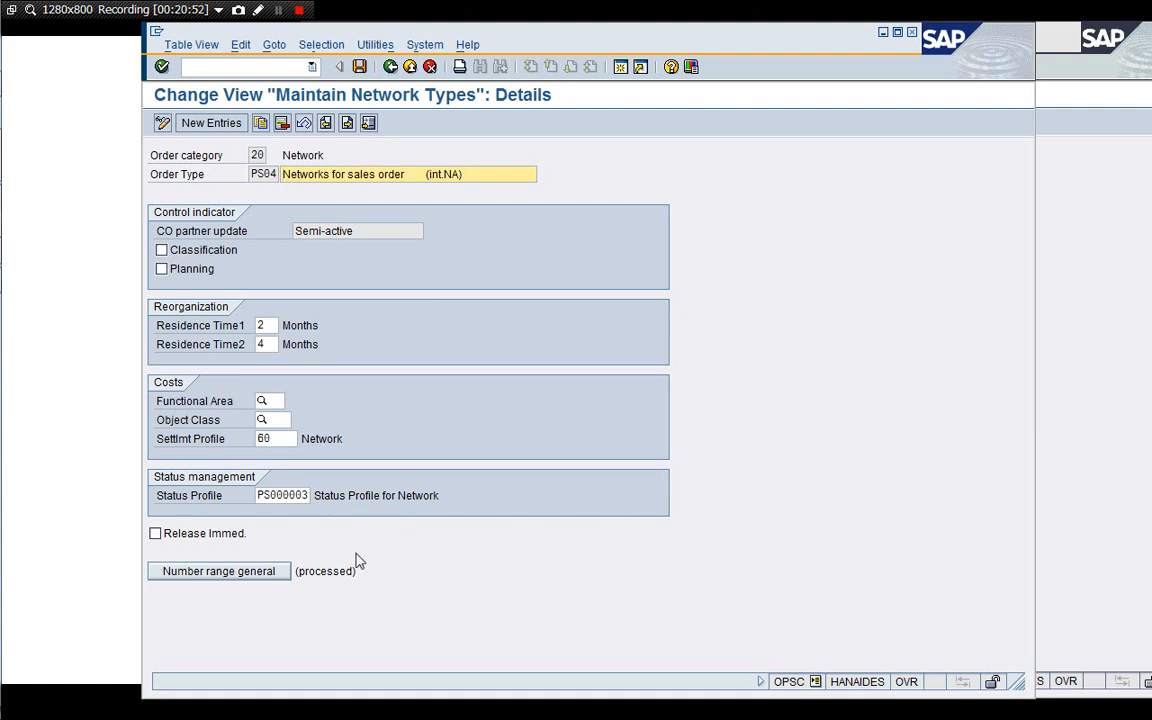
click(290, 438)
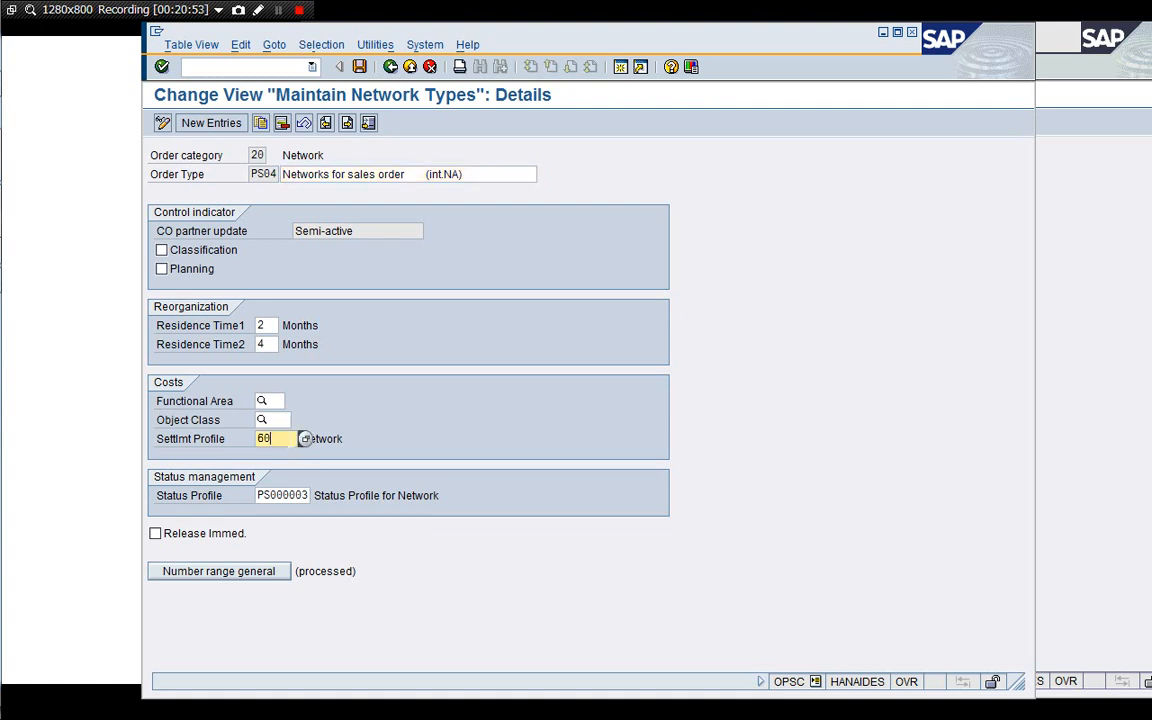
click(304, 440)
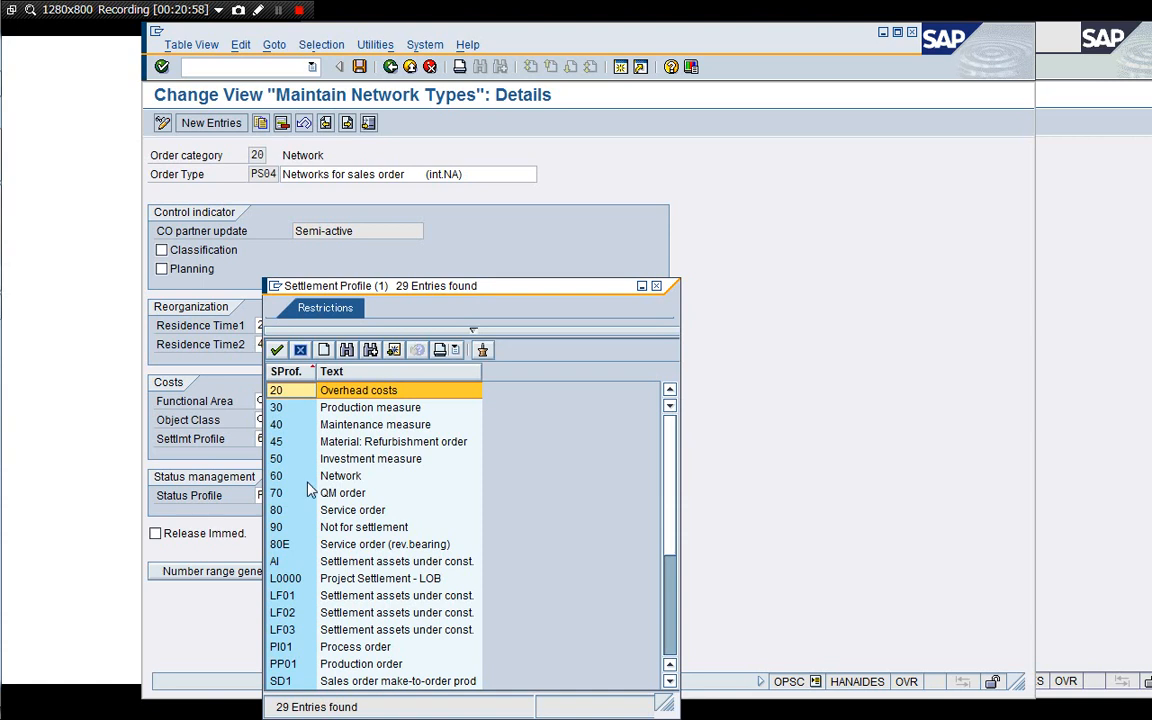
click(302, 476)
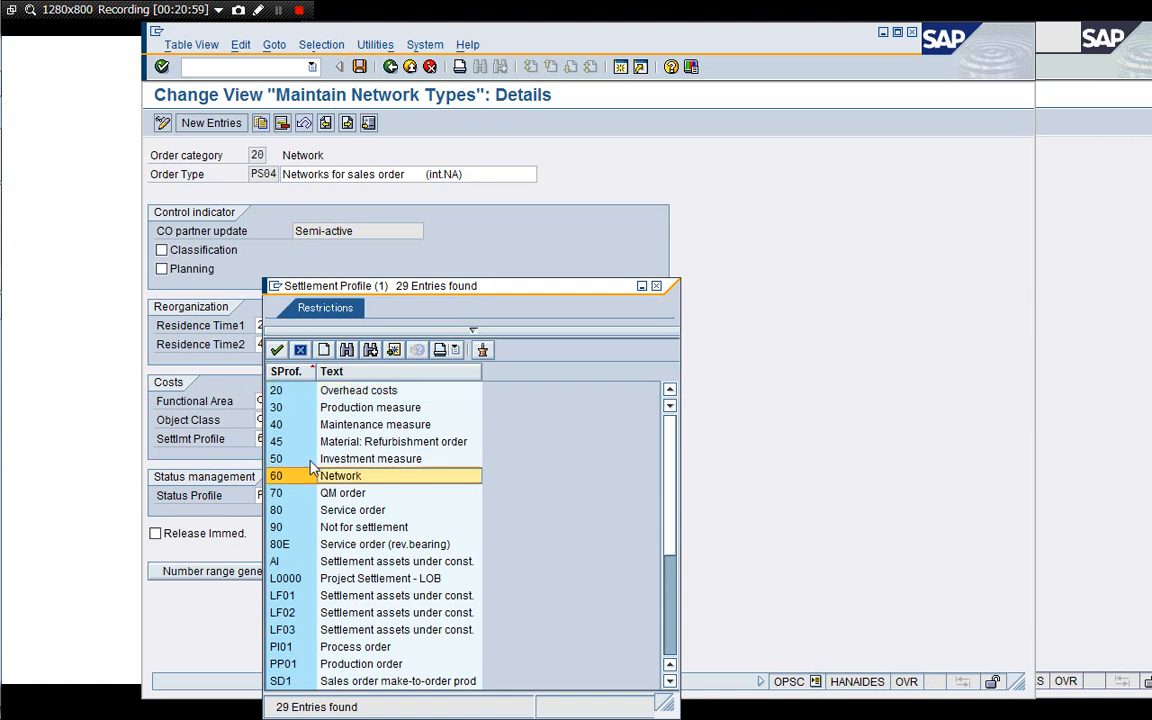
click(300, 348)
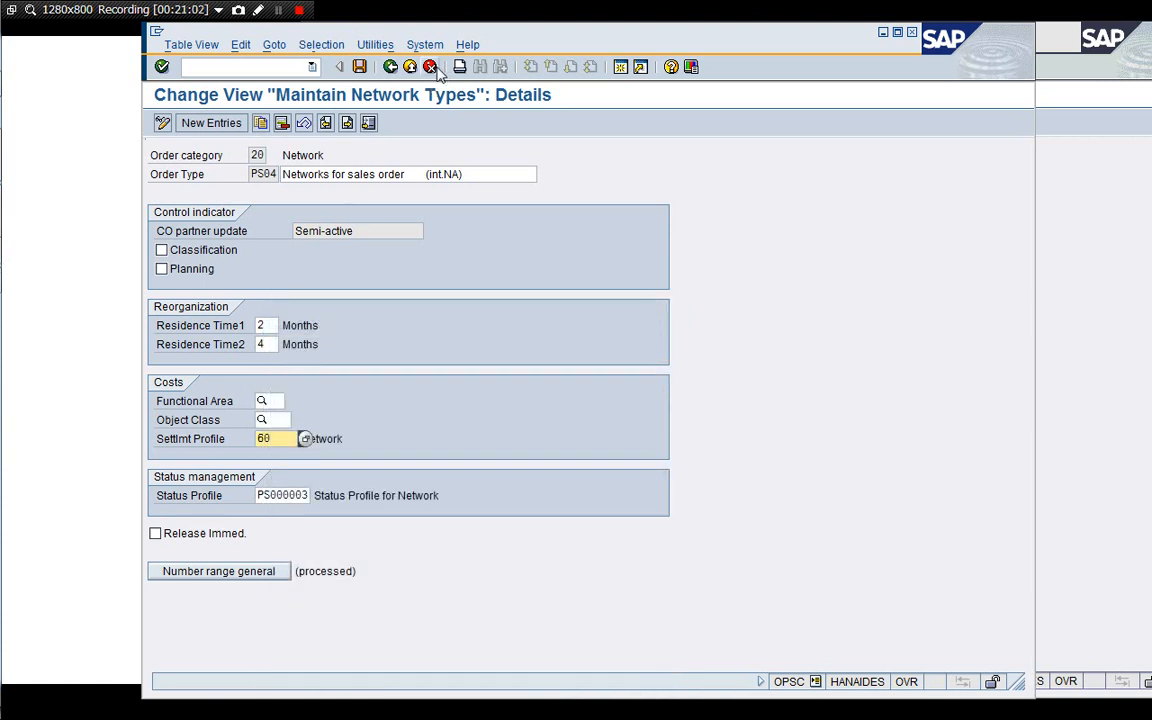
click(431, 67)
click(430, 67)
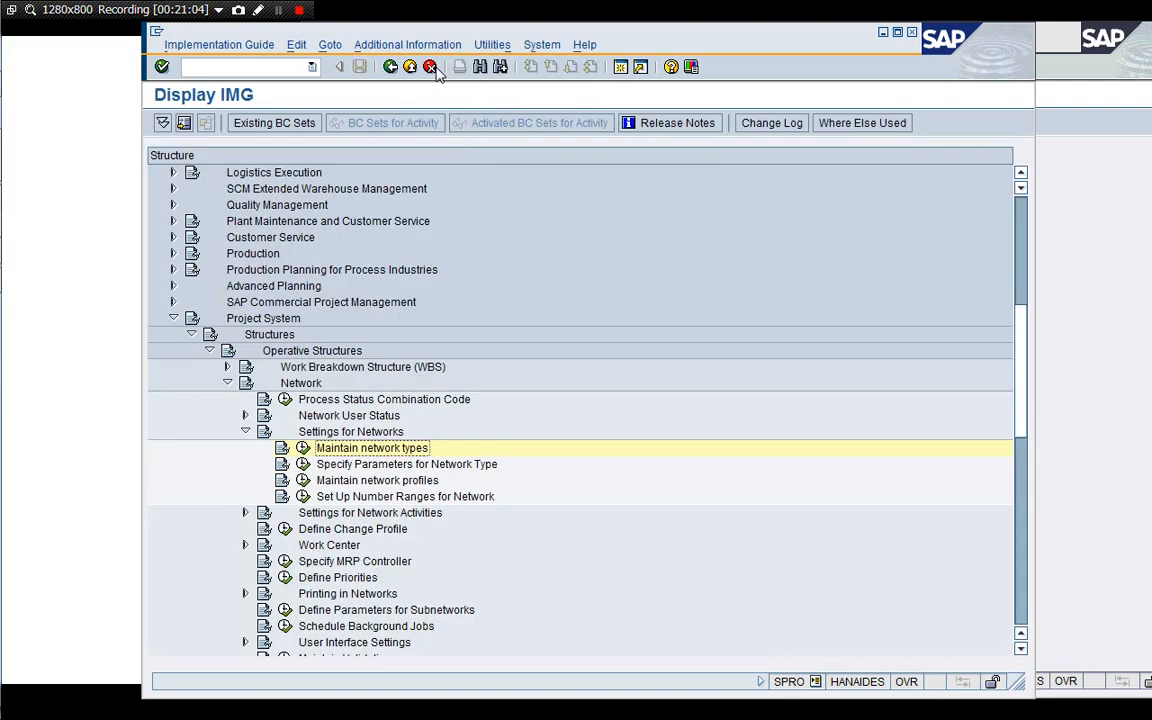
Open Specify Parameters for Network Type and view plant 1710's PS04 parameters, browsing the default rule options.
click(340, 464)
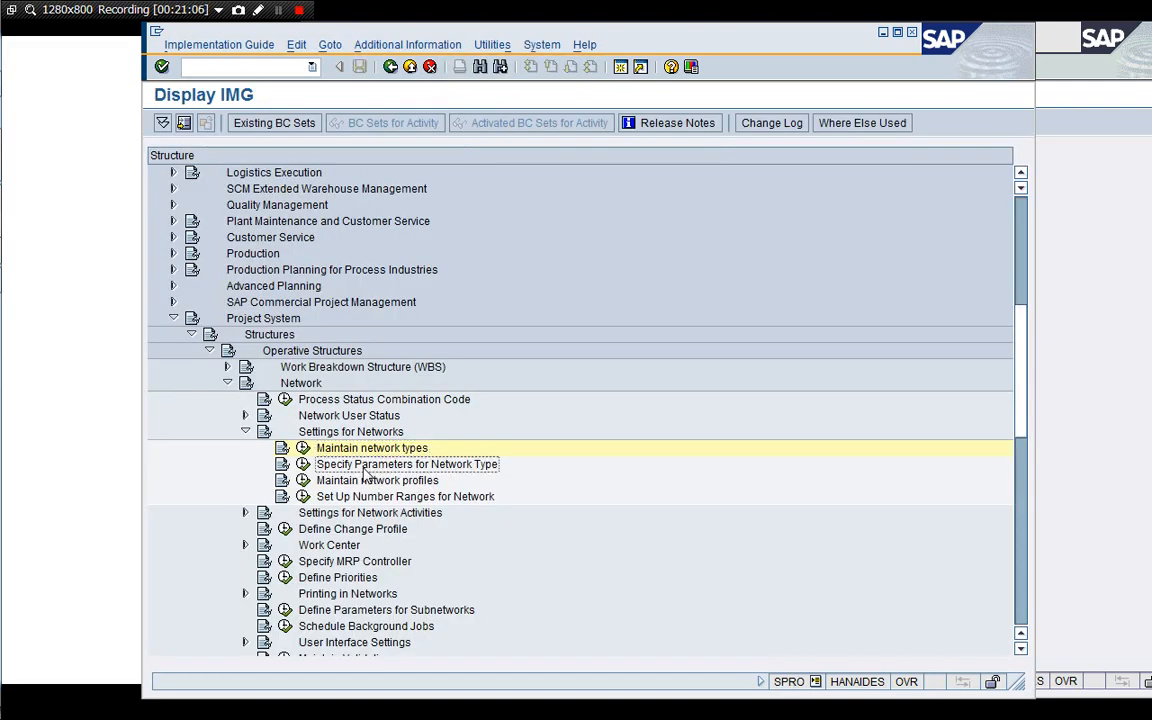
click(303, 465)
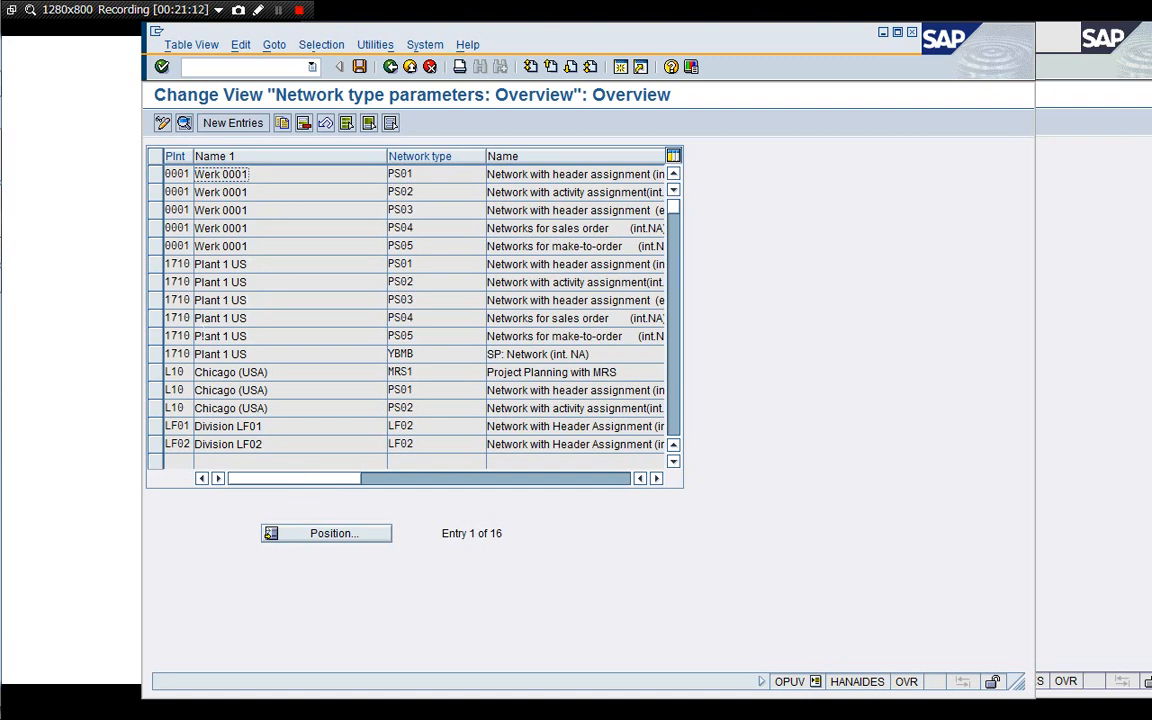
double_click(321, 320)
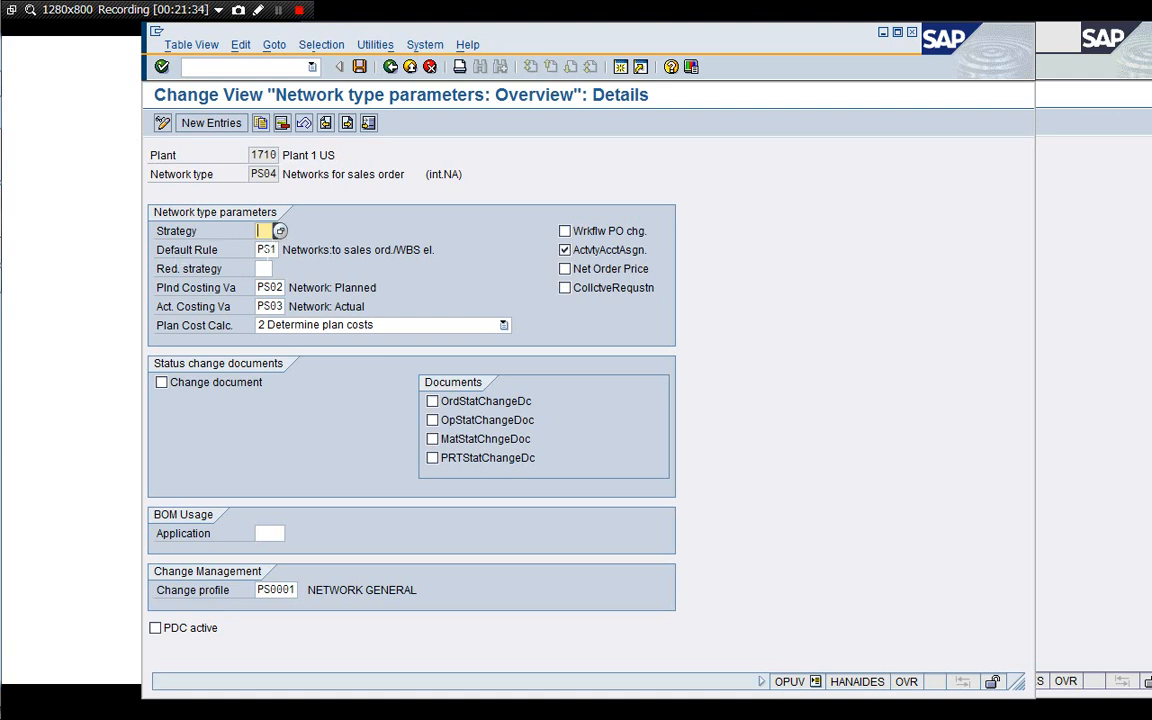
key(Tab)
click(286, 250)
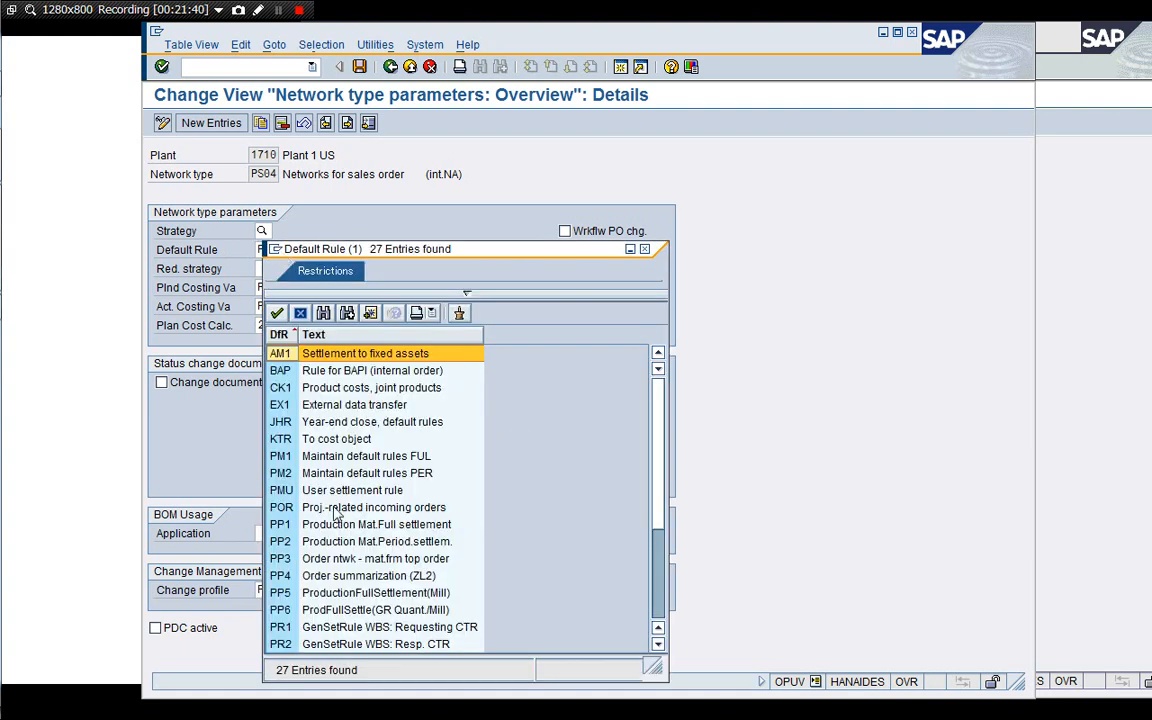
click(363, 578)
key(Down)
key(Down)
key(Down)
key(Down)
key(Down)
key(Down)
key(Down)
key(Down)
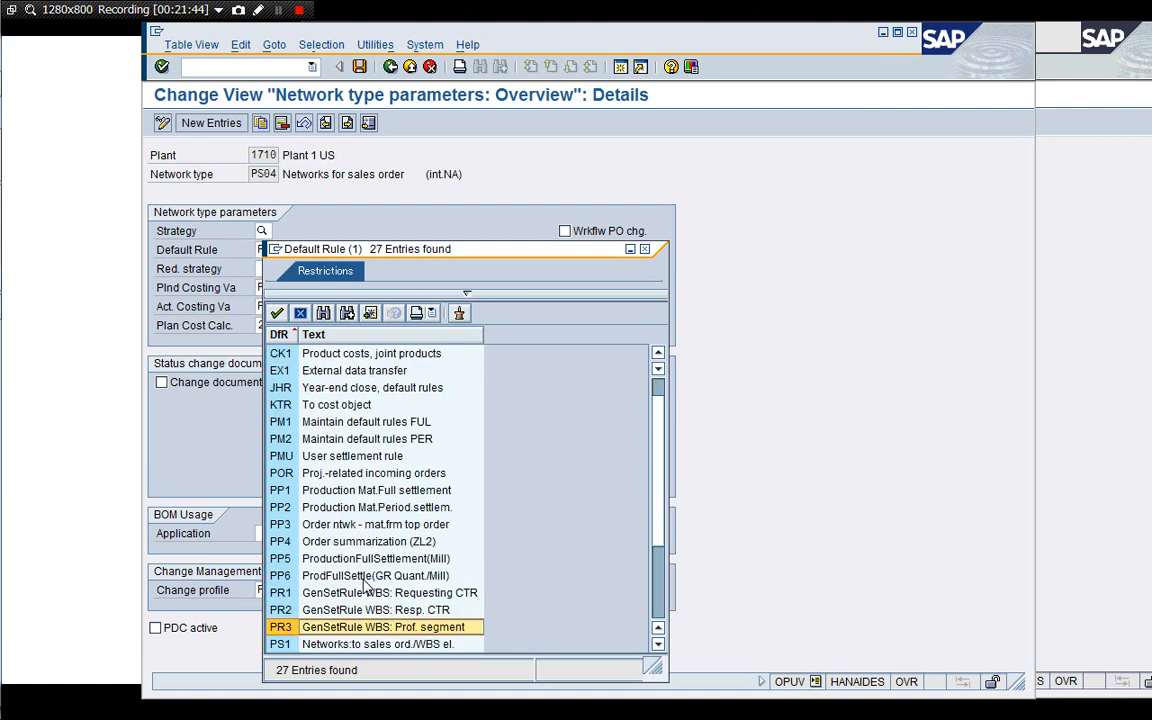
key(Up)
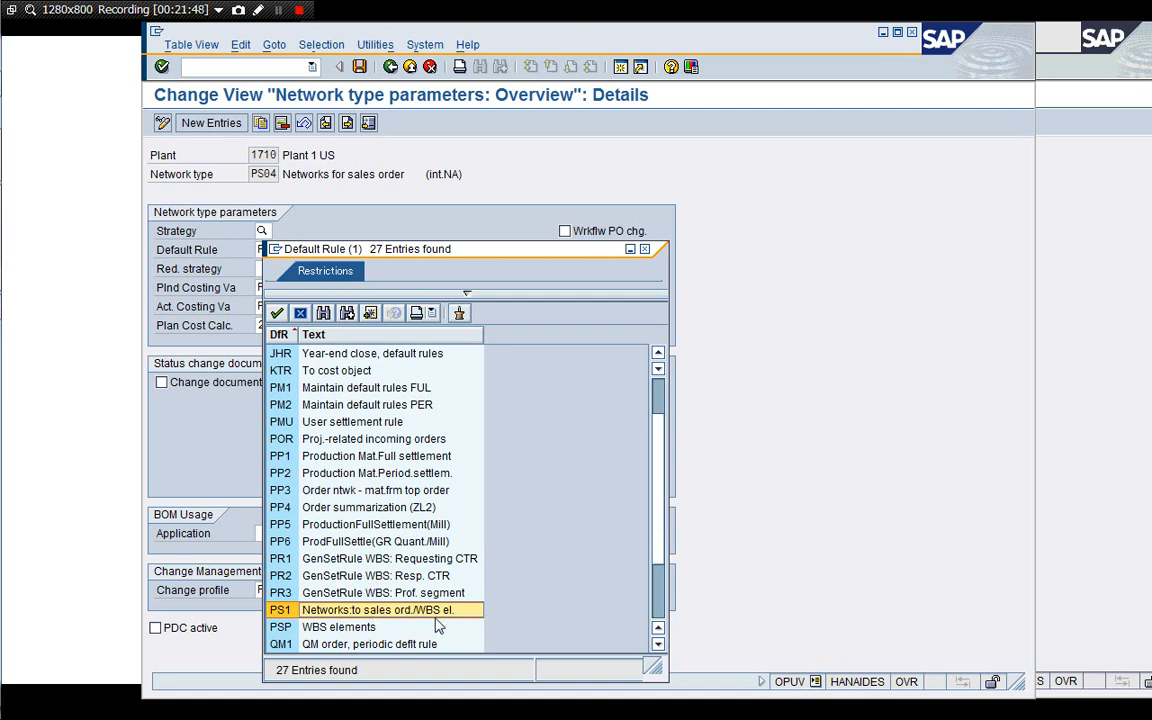
click(300, 314)
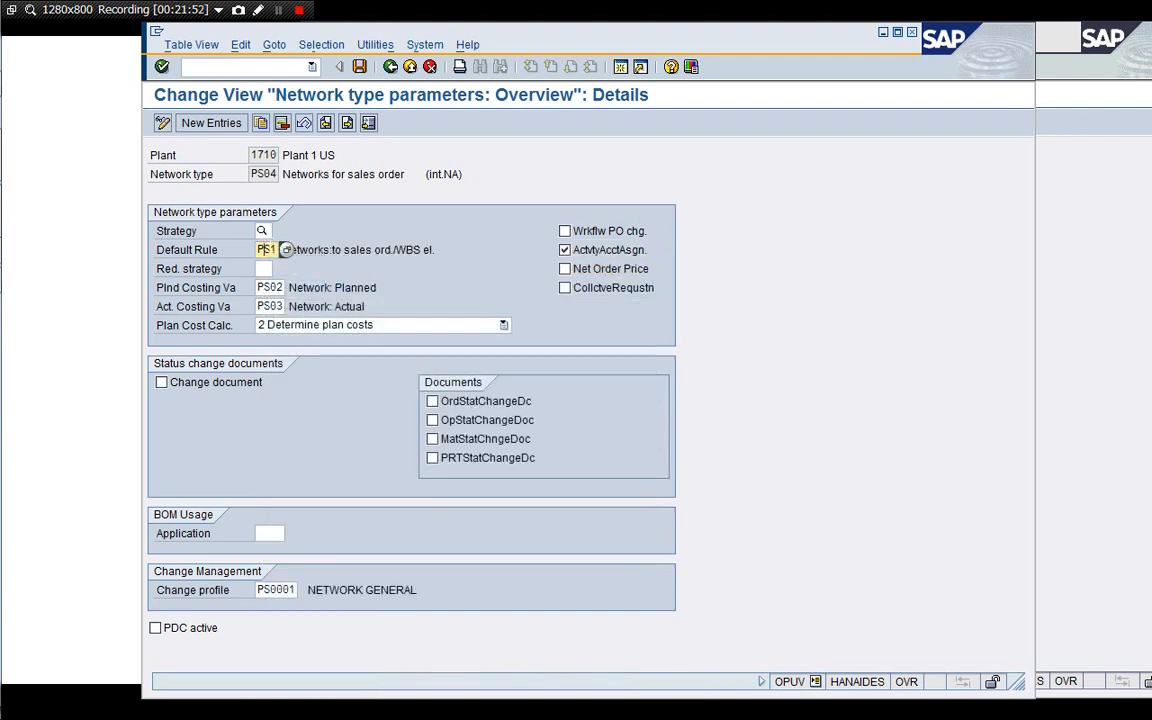
Browse the settlement rule strategy options for PS04, then exit back to the IMG.
click(262, 231)
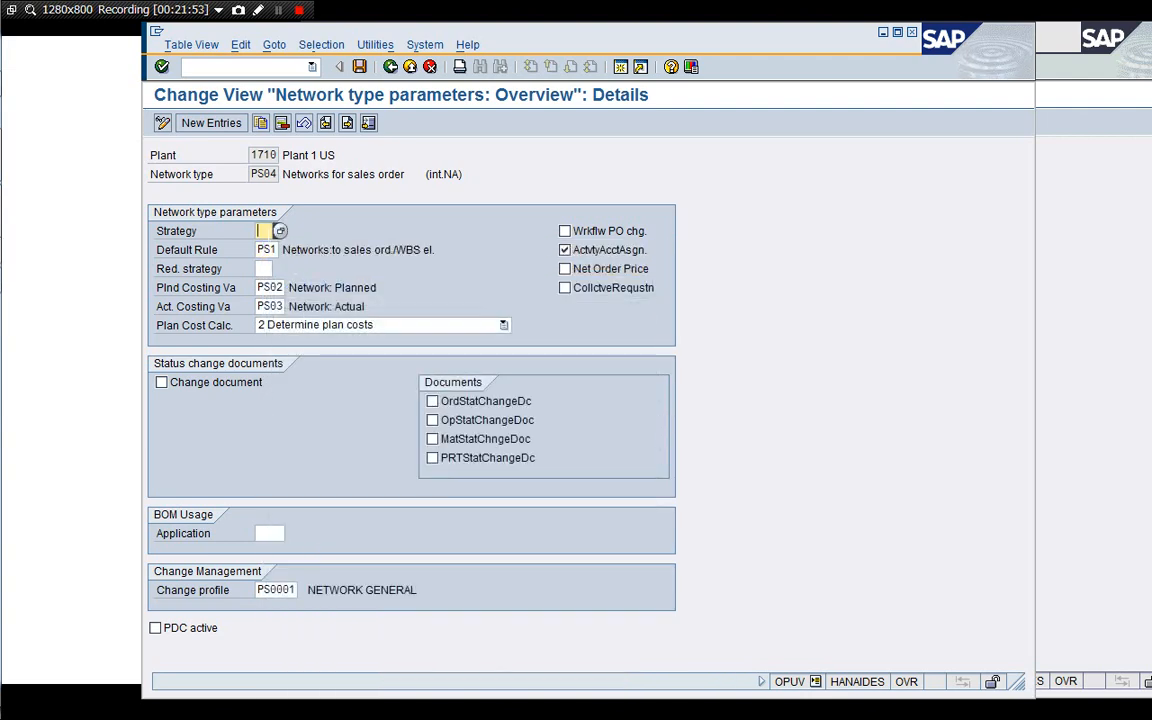
click(280, 231)
click(352, 358)
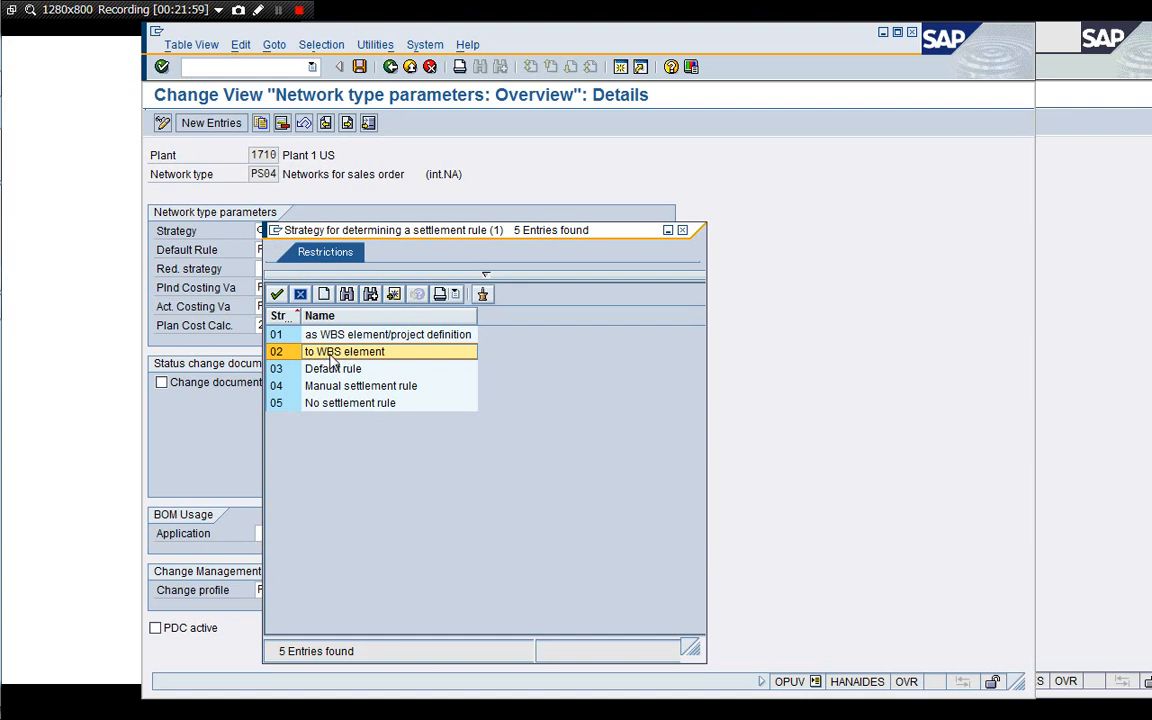
click(317, 337)
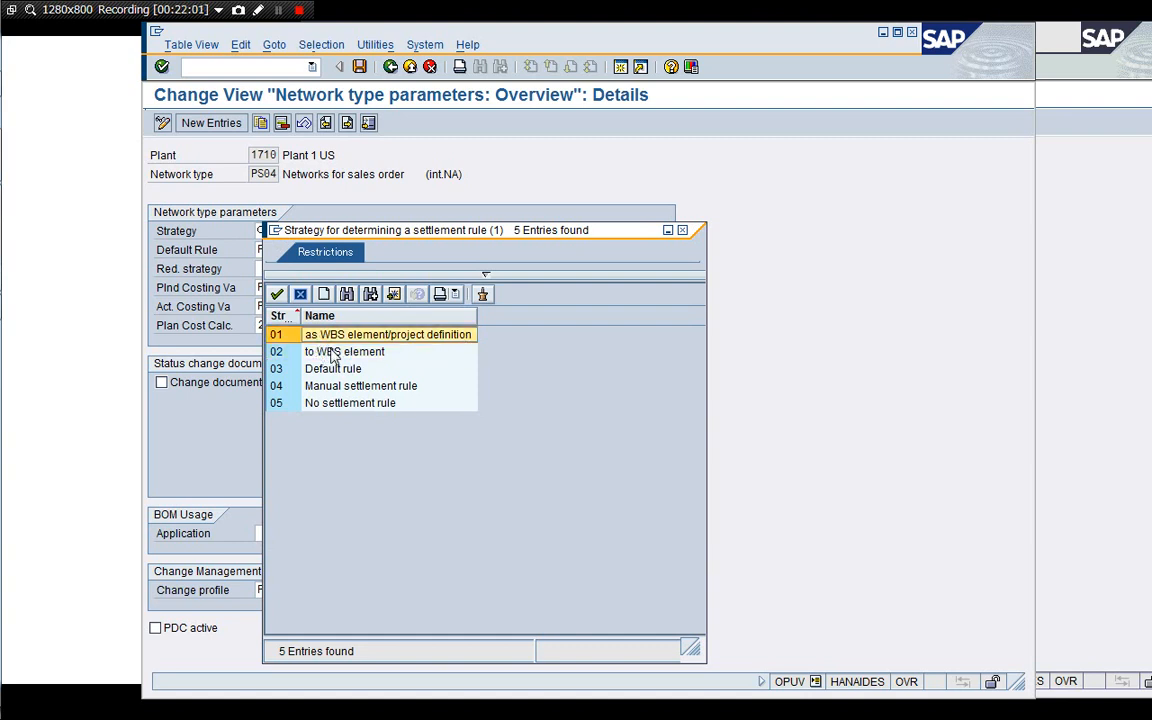
click(333, 354)
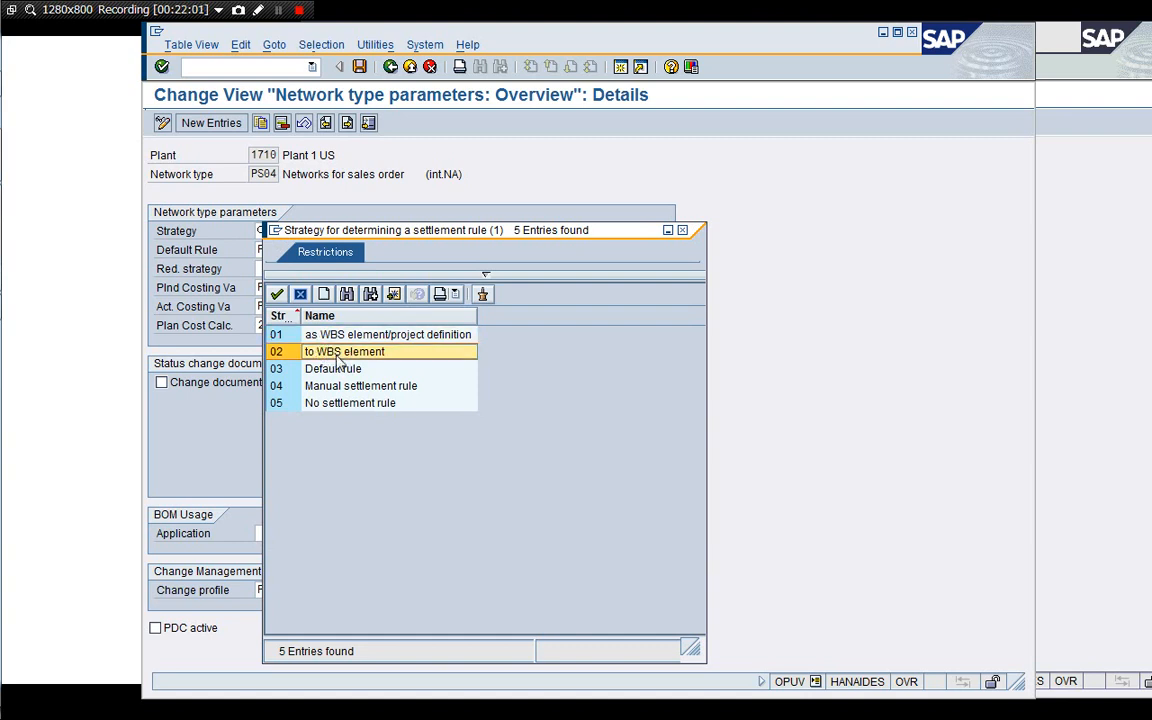
click(300, 296)
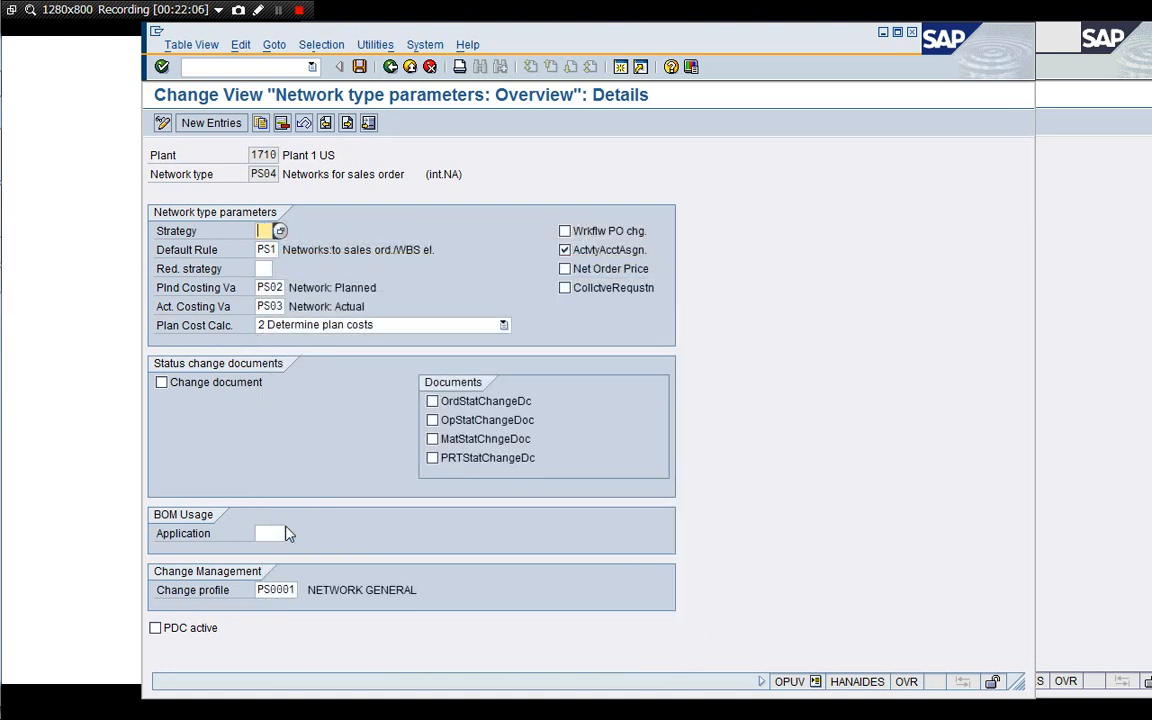
click(430, 67)
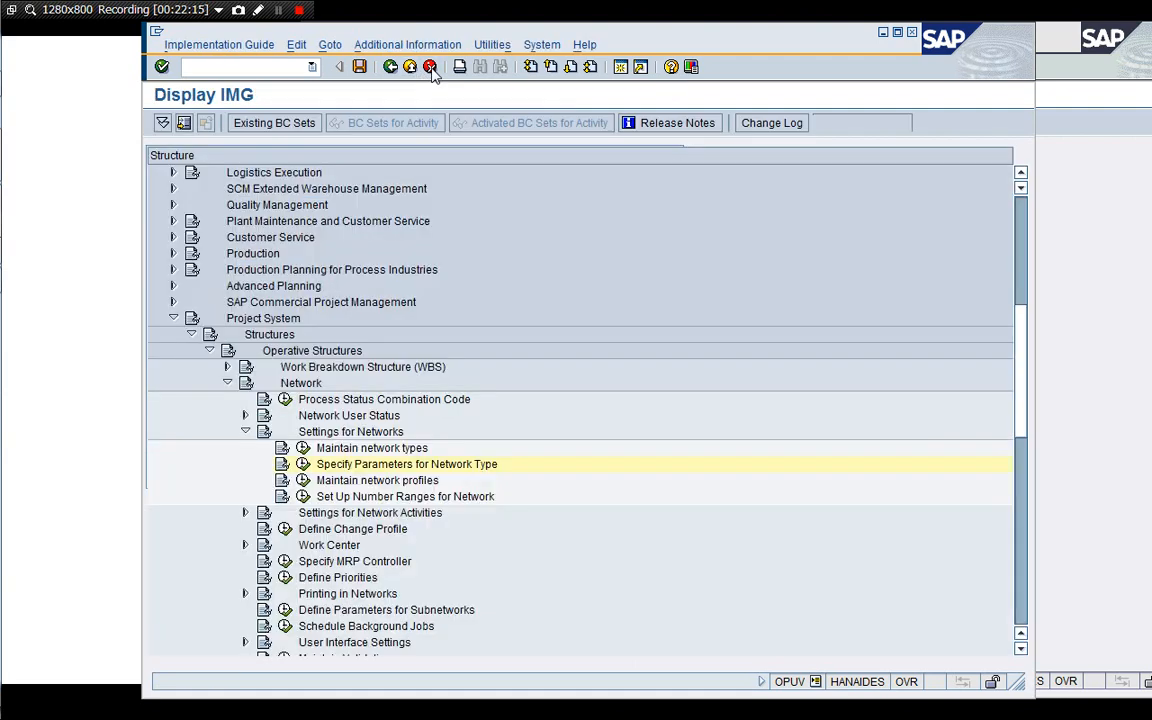
click(430, 67)
Open Maintain network profiles and display the details of network profile 1710002.
key(Down)
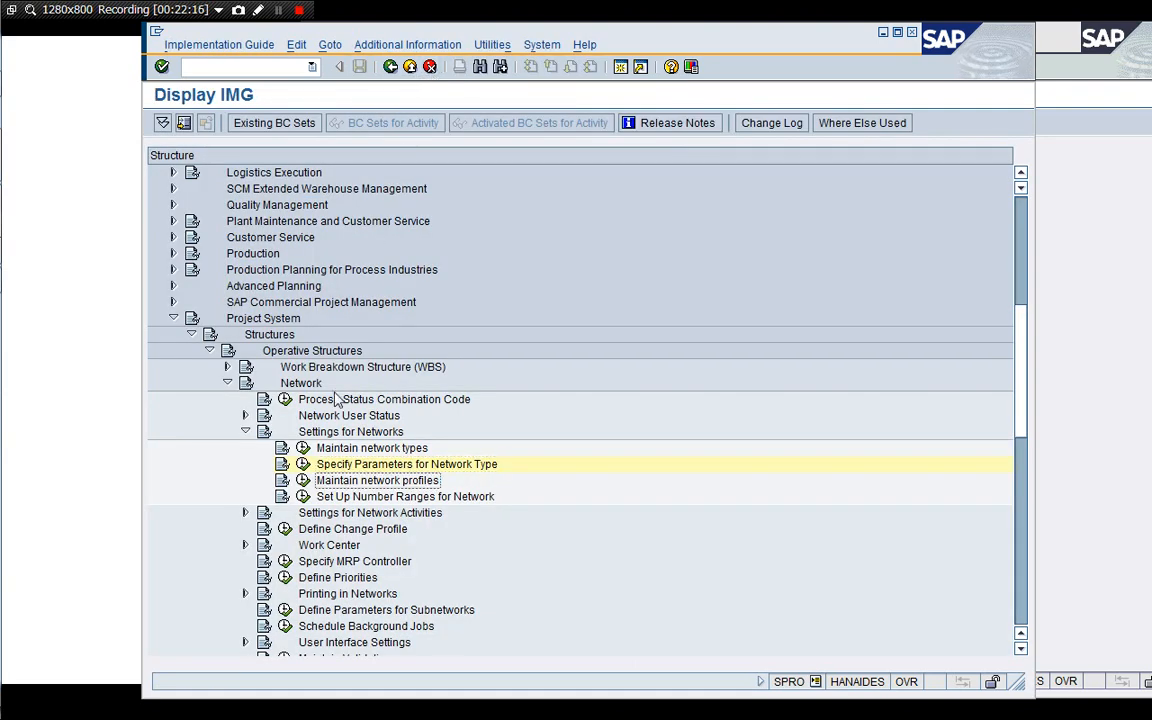
click(303, 480)
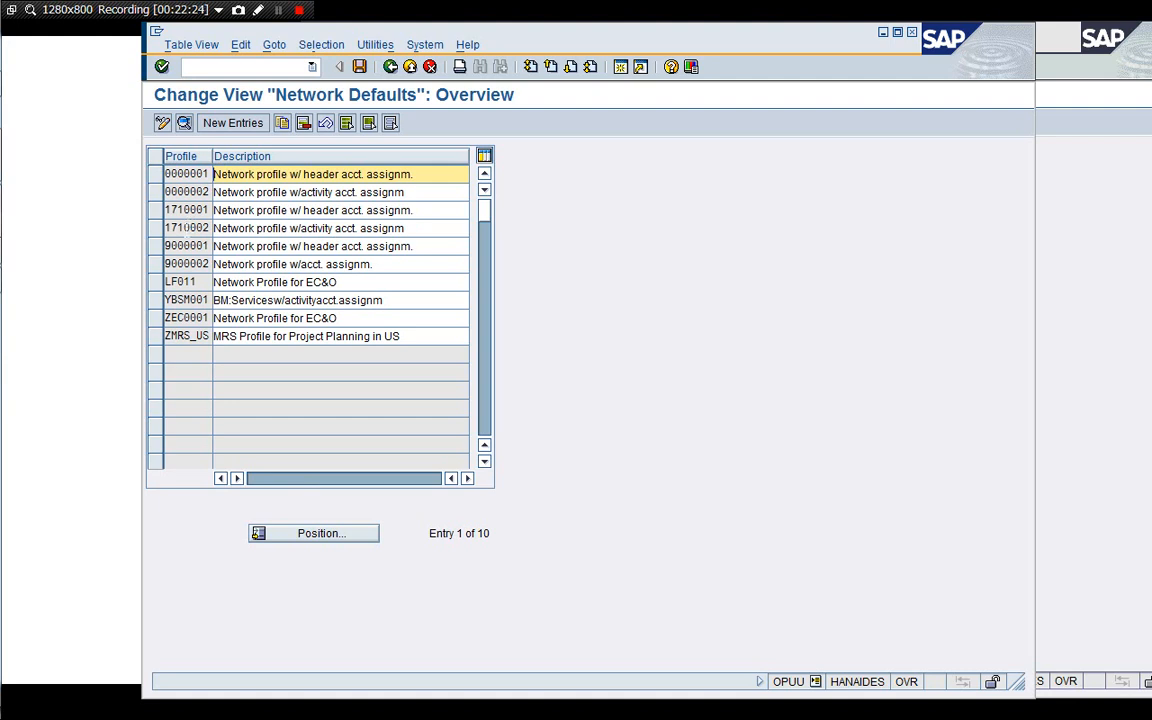
click(186, 209)
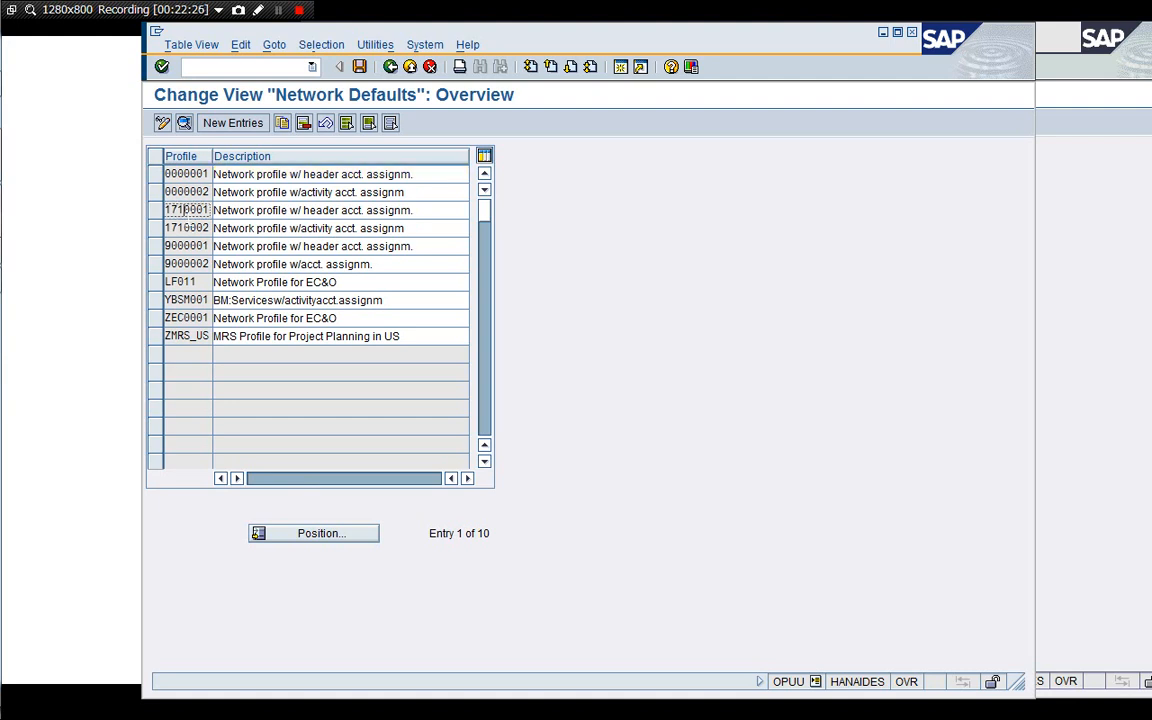
double_click(186, 228)
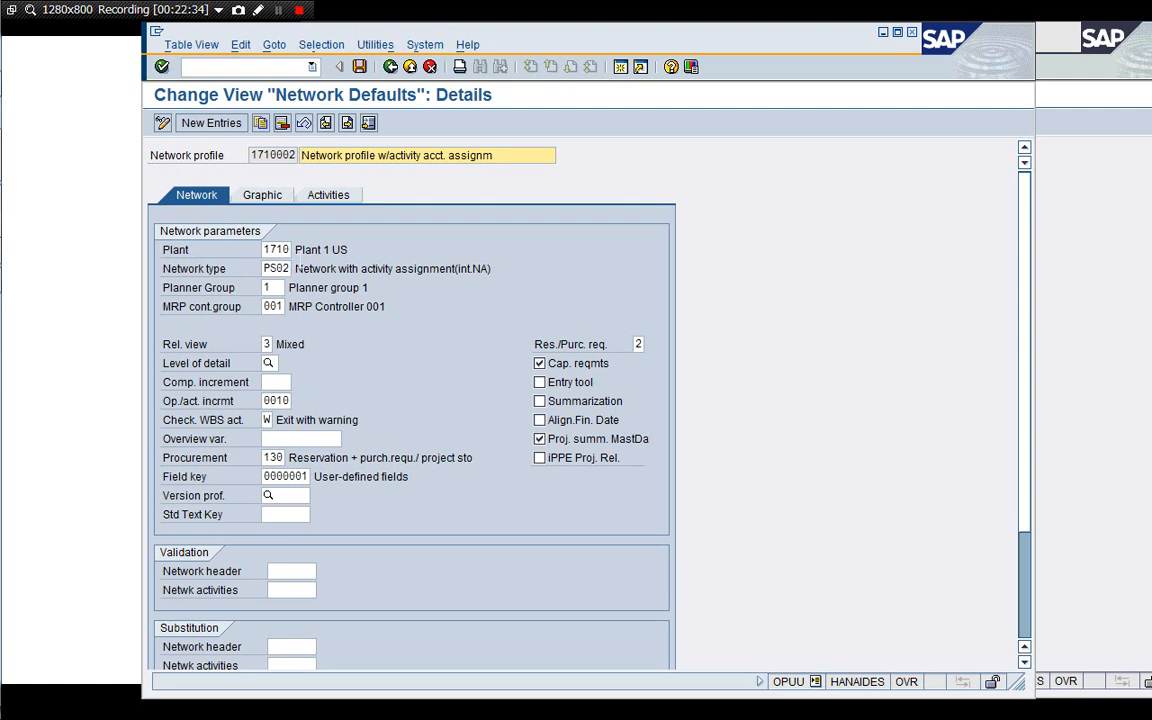
Inspect profile 1710002's network parameters, browsing the reservation/purchase requisition options and the rest of the page.
click(288, 249)
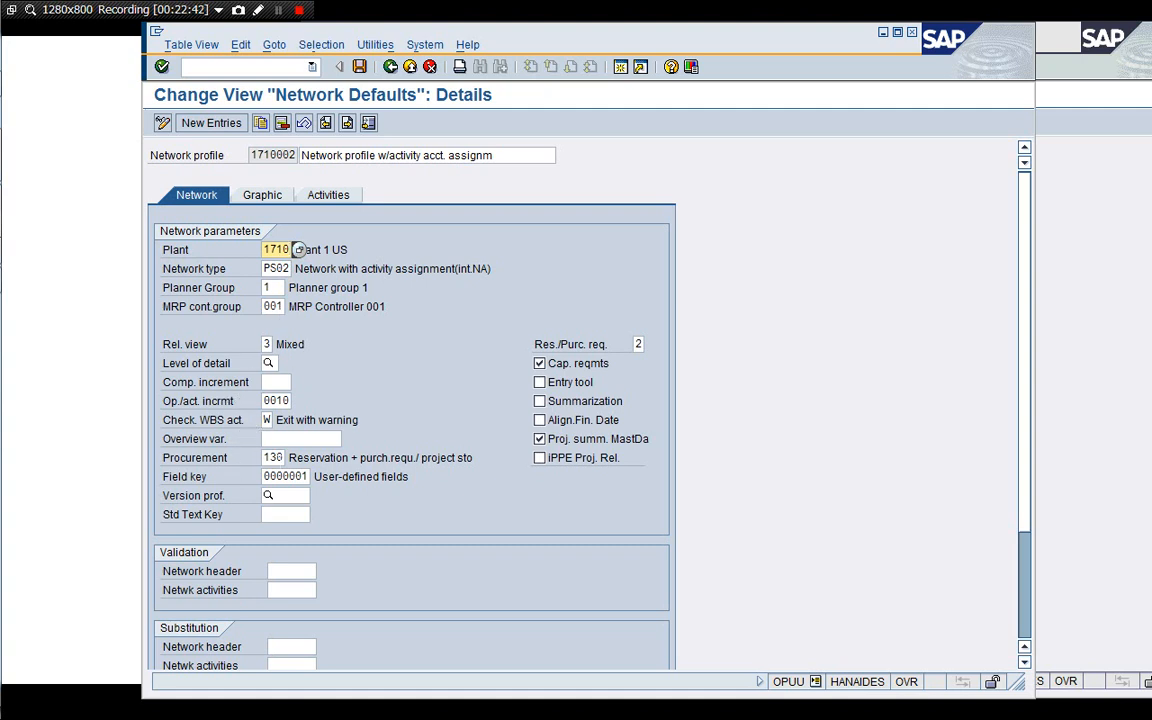
click(277, 458)
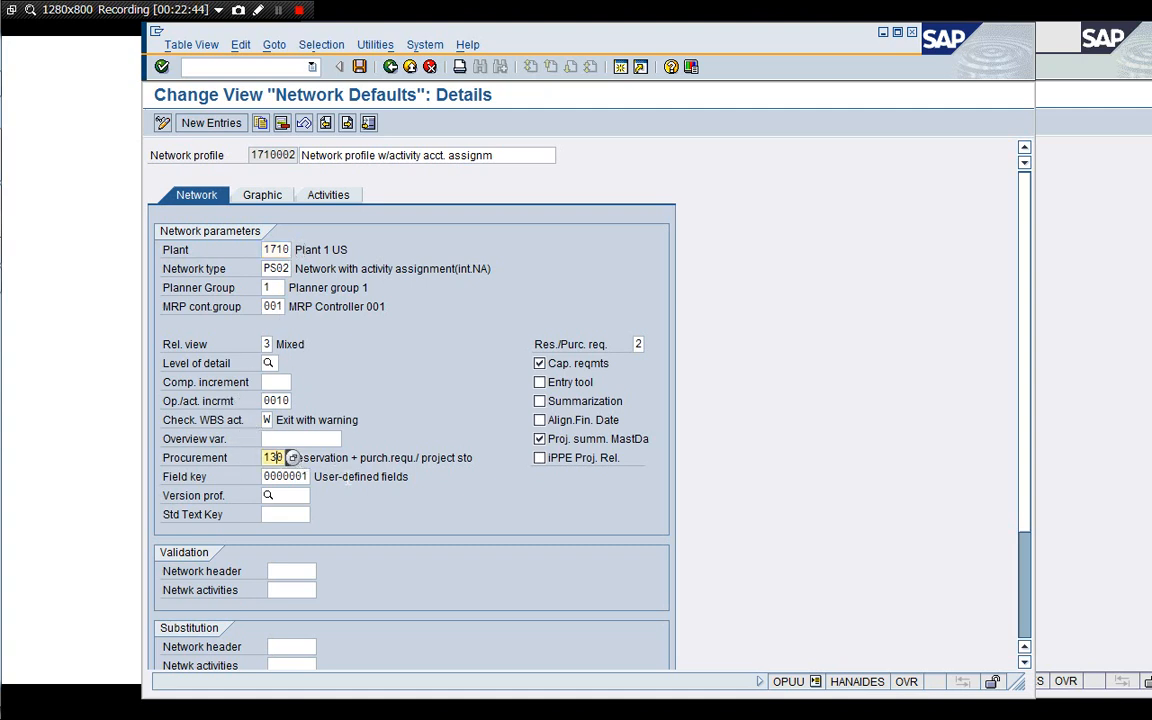
click(362, 457)
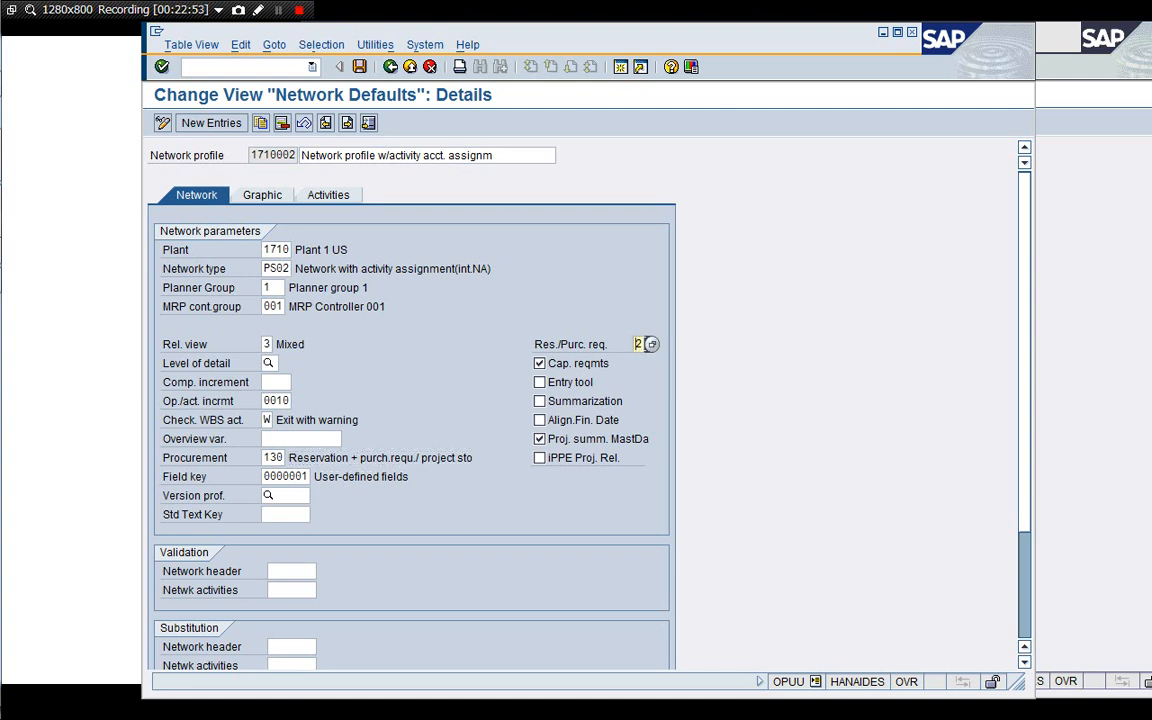
click(652, 346)
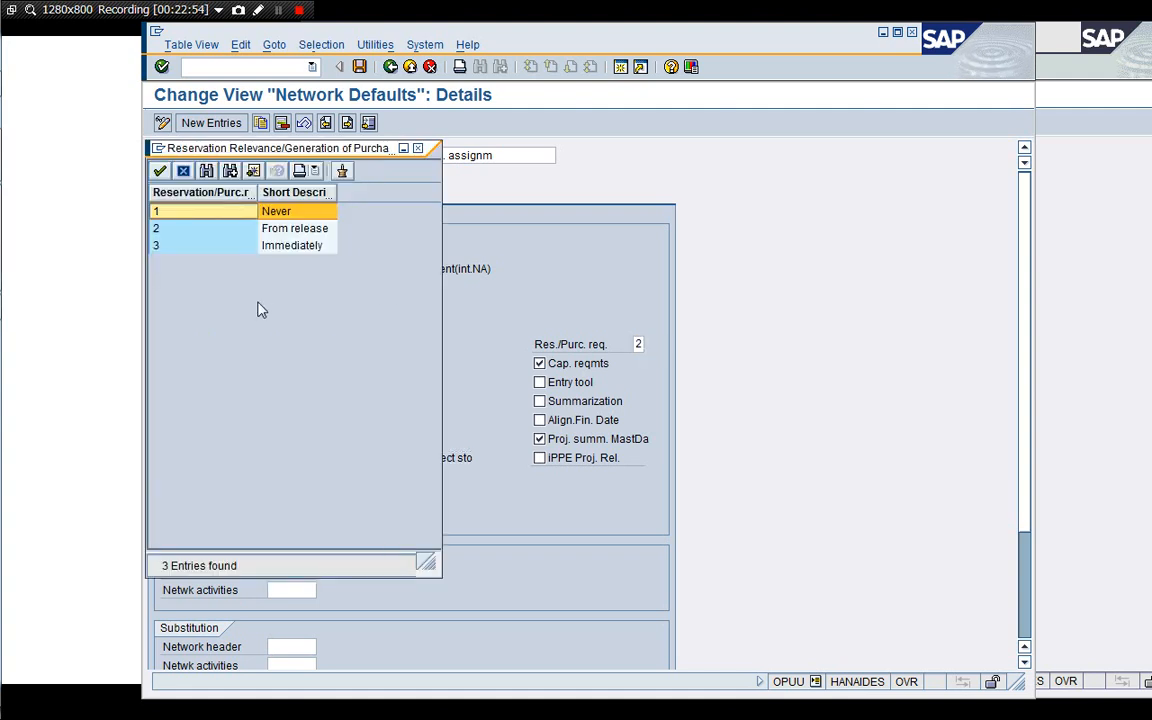
click(222, 230)
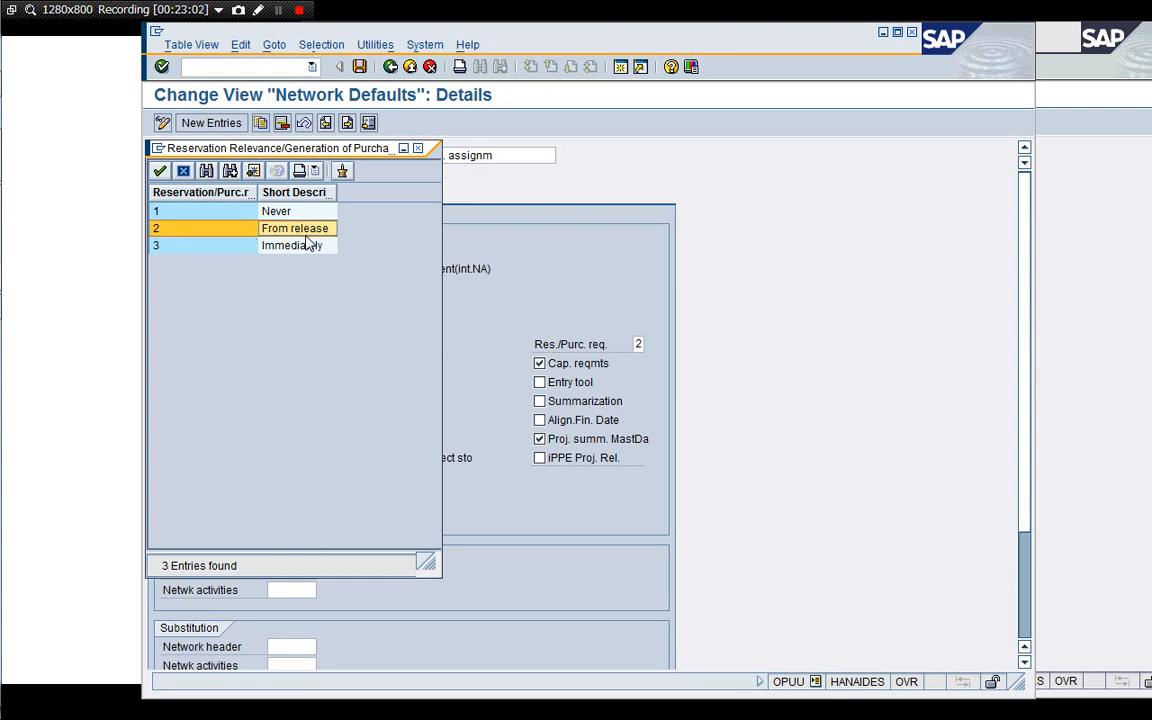
click(184, 172)
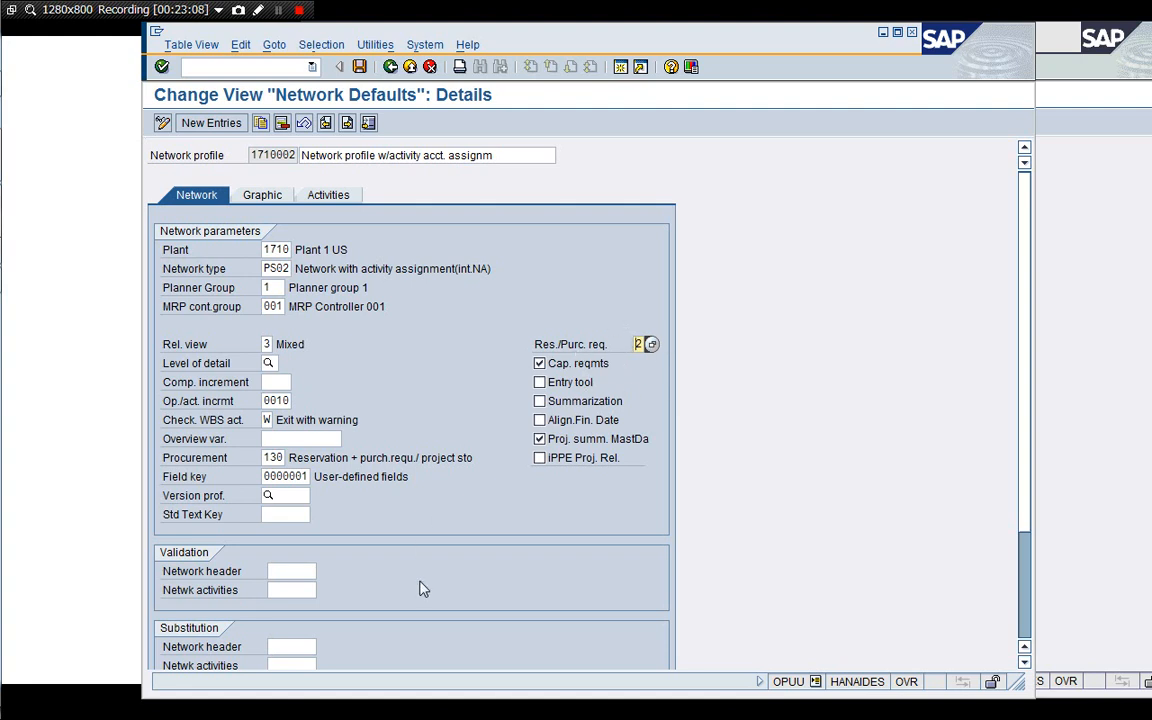
click(1027, 622)
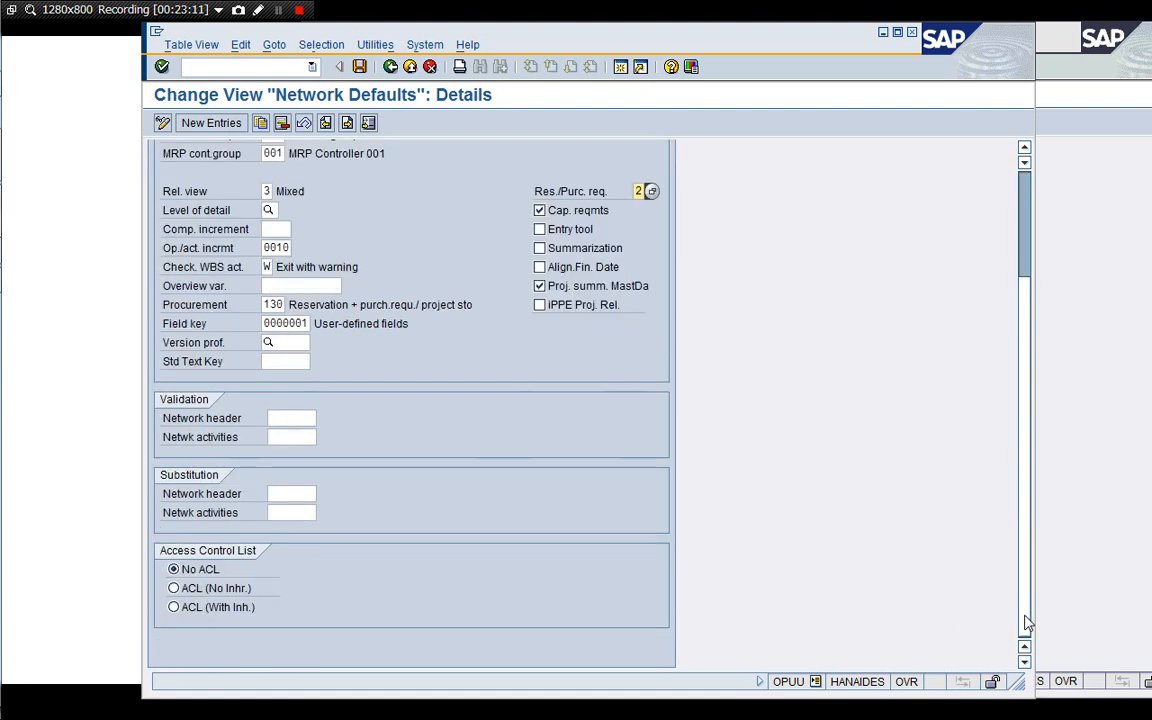
click(1025, 208)
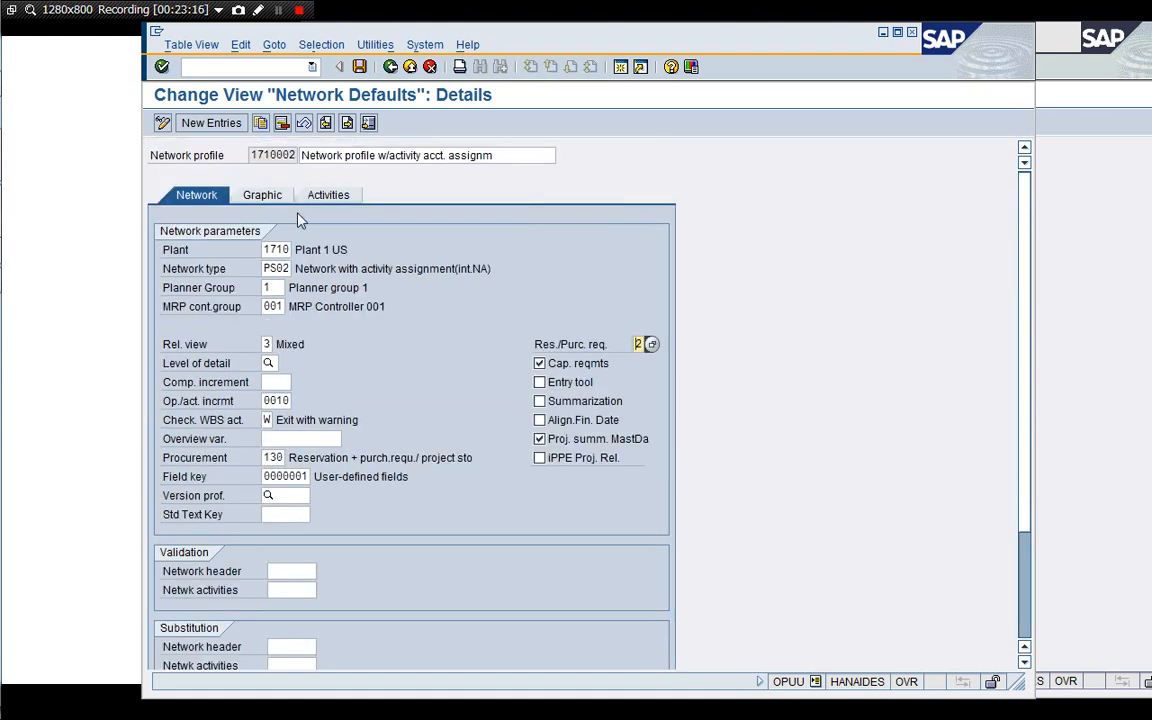
View the Graphic and Activities tabs of profile 1710002, then exit back to the IMG.
click(274, 199)
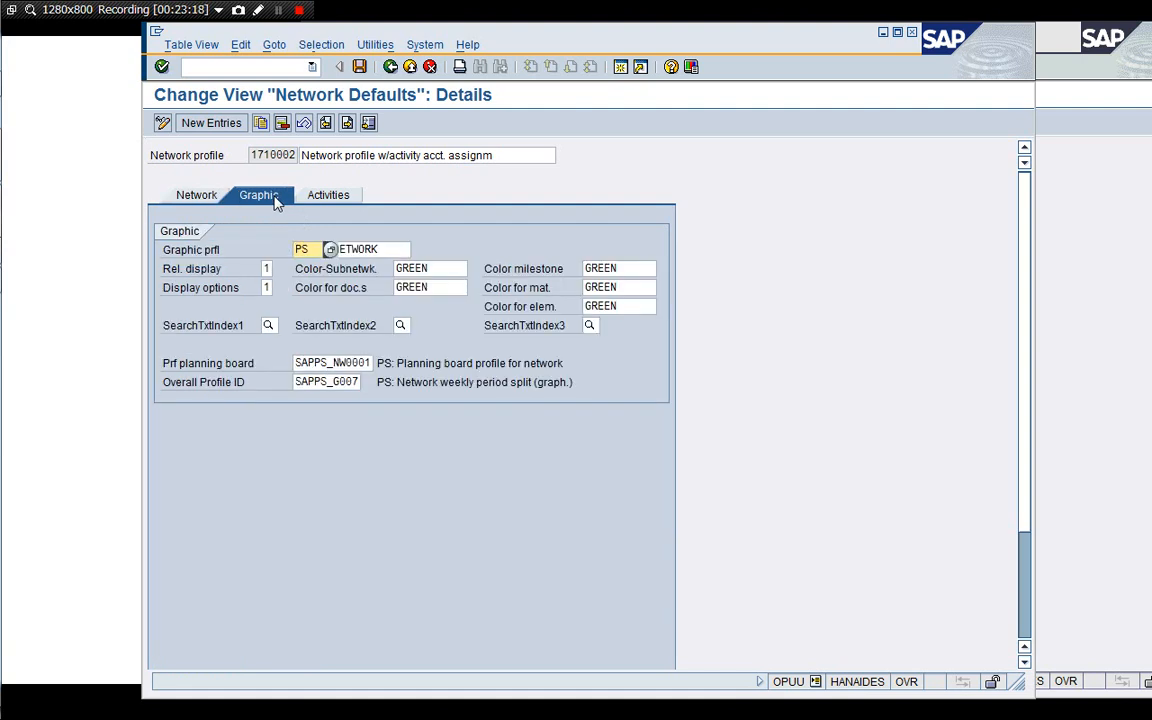
click(330, 197)
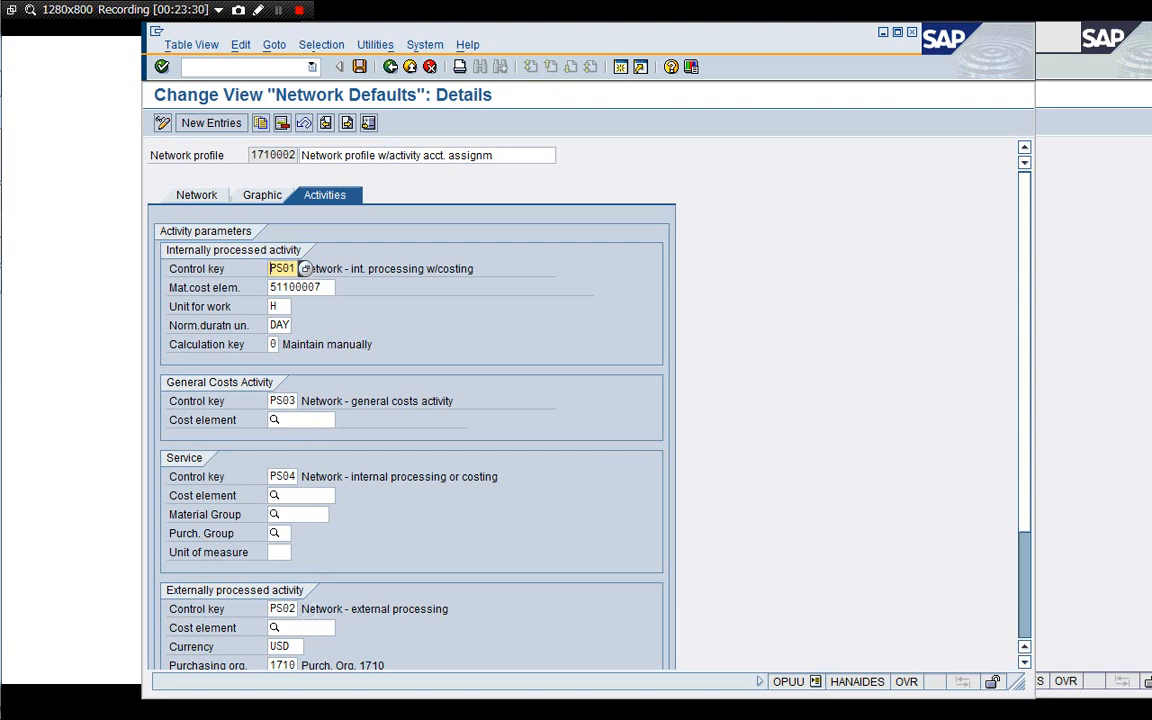
click(327, 292)
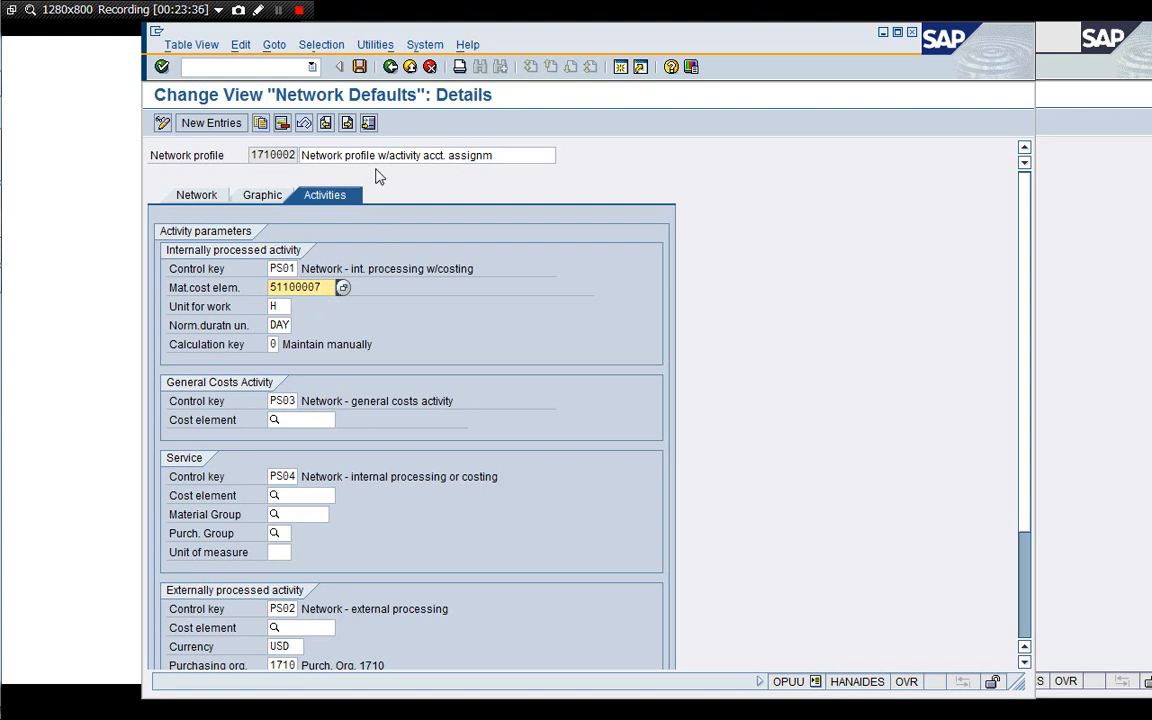
click(429, 67)
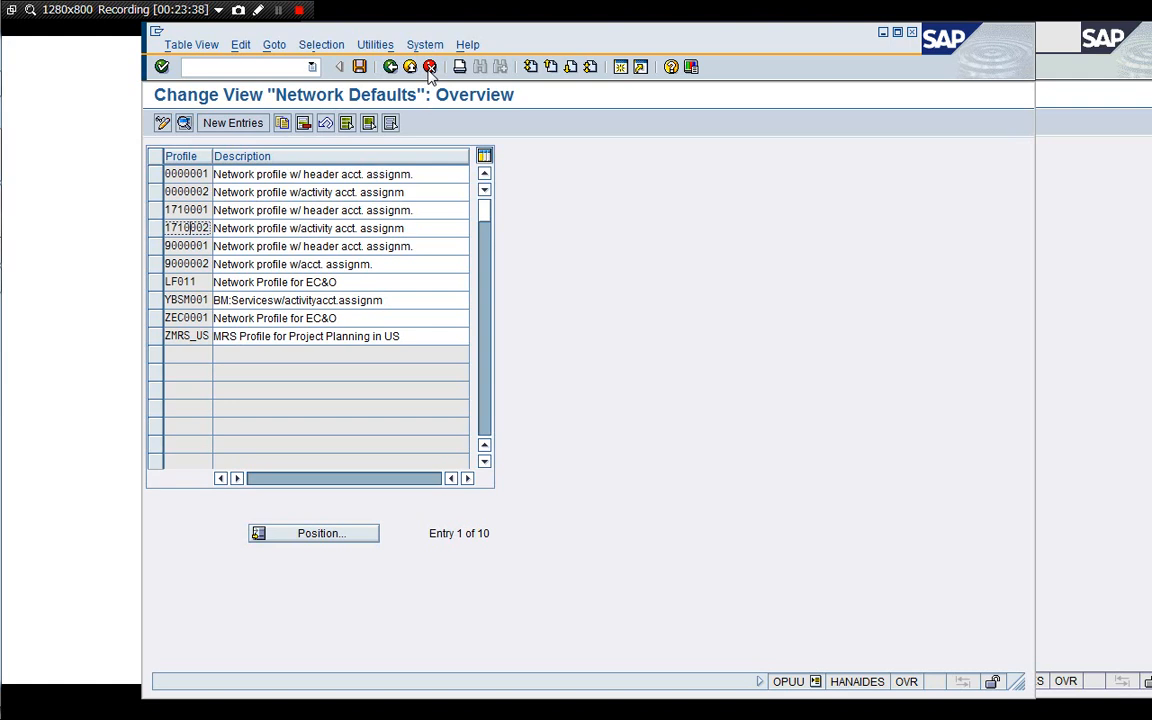
click(429, 67)
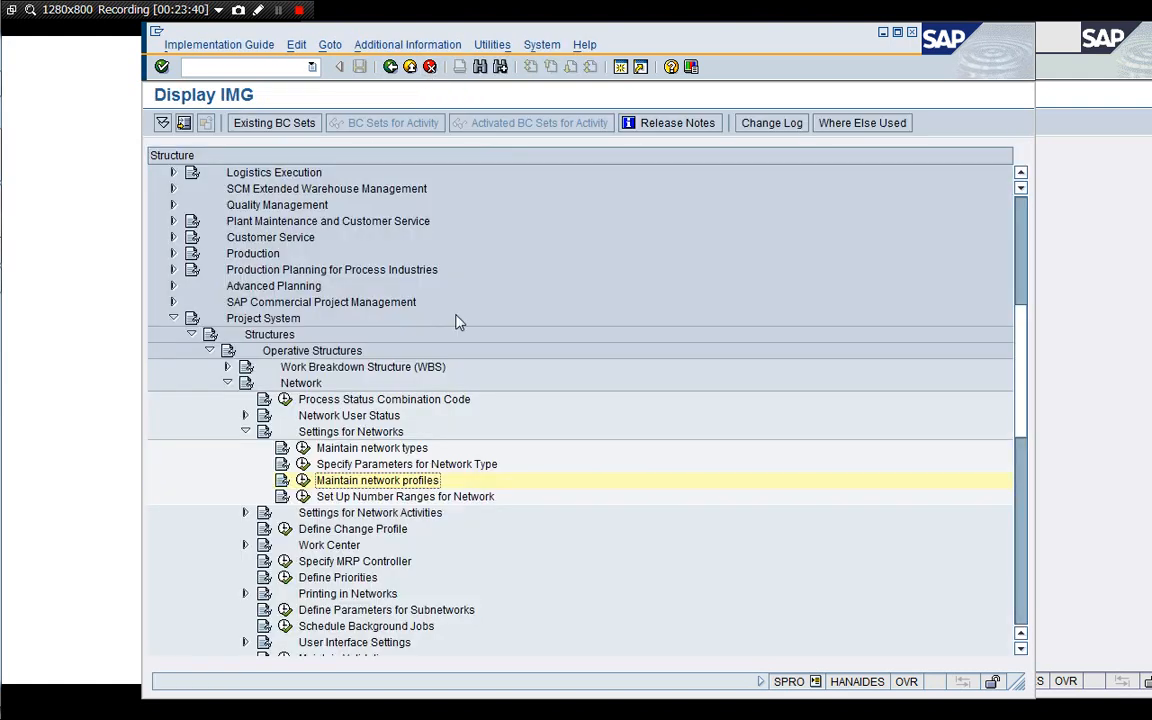
Collapse the Network and Structures branches and expand Project System > Material > Procurement in the IMG tree.
key(Up)
key(Up)
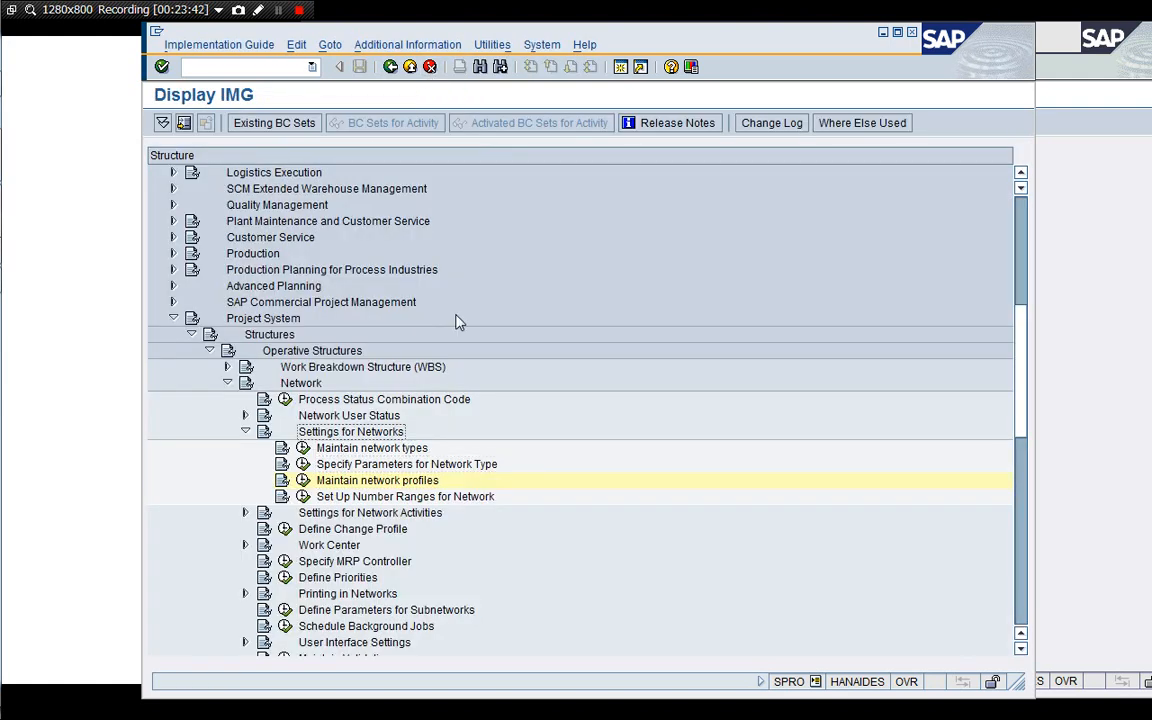
key(Left)
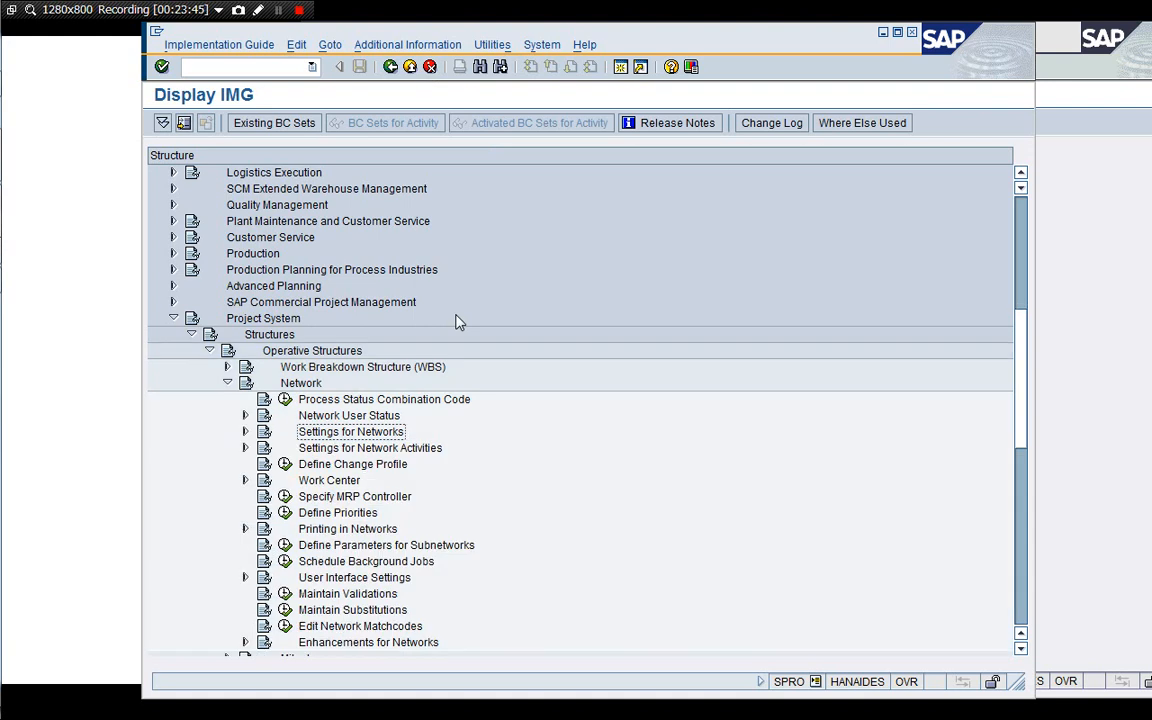
key(Left)
key(Left)
key(Left)
key(Left)
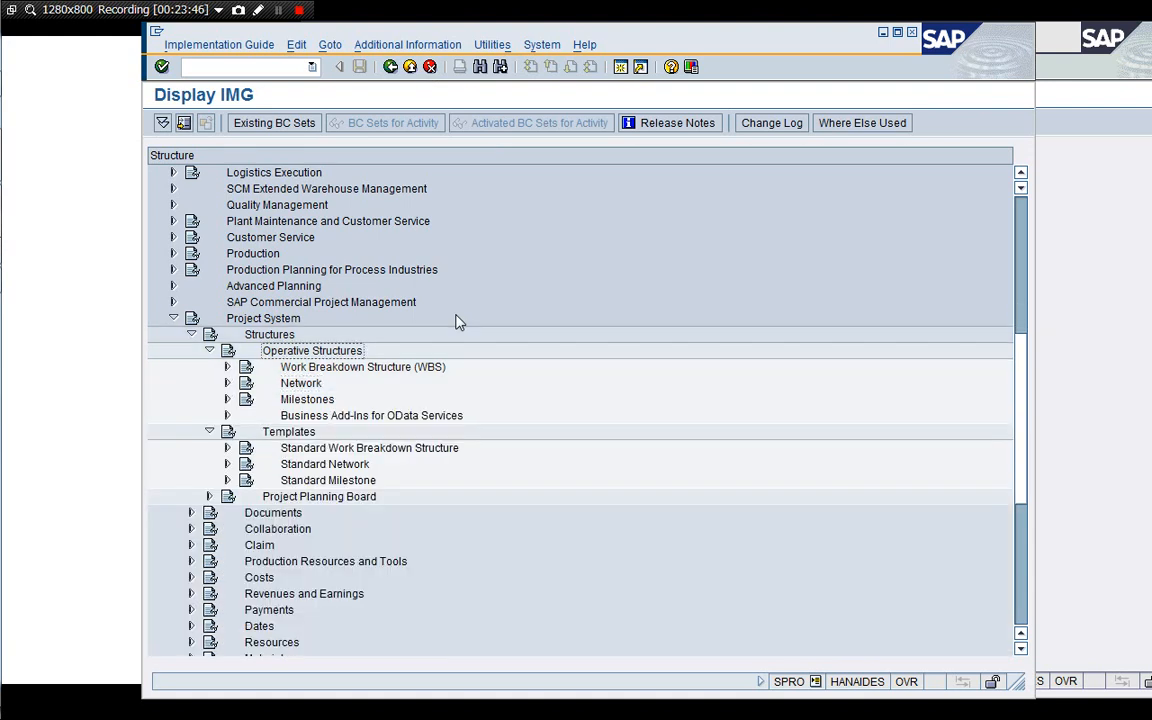
key(Down)
key(Left)
key(Left)
key(Left)
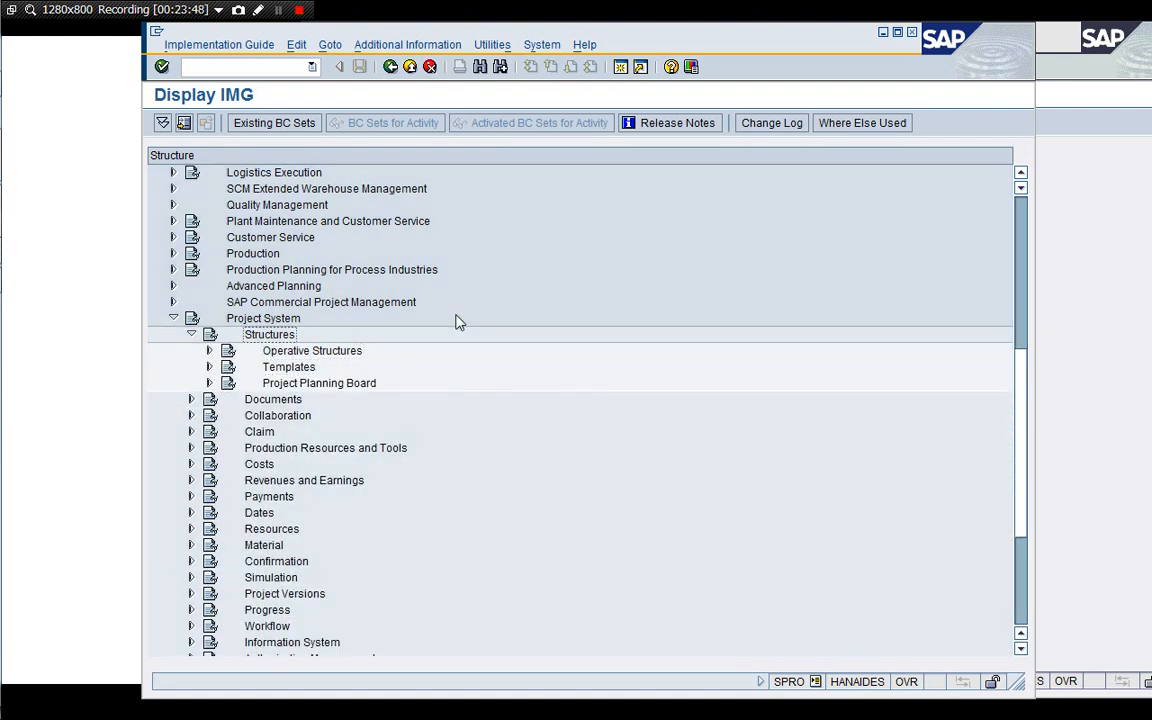
key(Left)
key(Down)
key(Down)
key(Down)
key(Down)
key(Down)
key(Down)
key(Down)
key(Down)
key(Down)
key(Down)
key(Down)
key(Down)
key(Down)
key(Down)
key(Down)
key(Down)
key(Down)
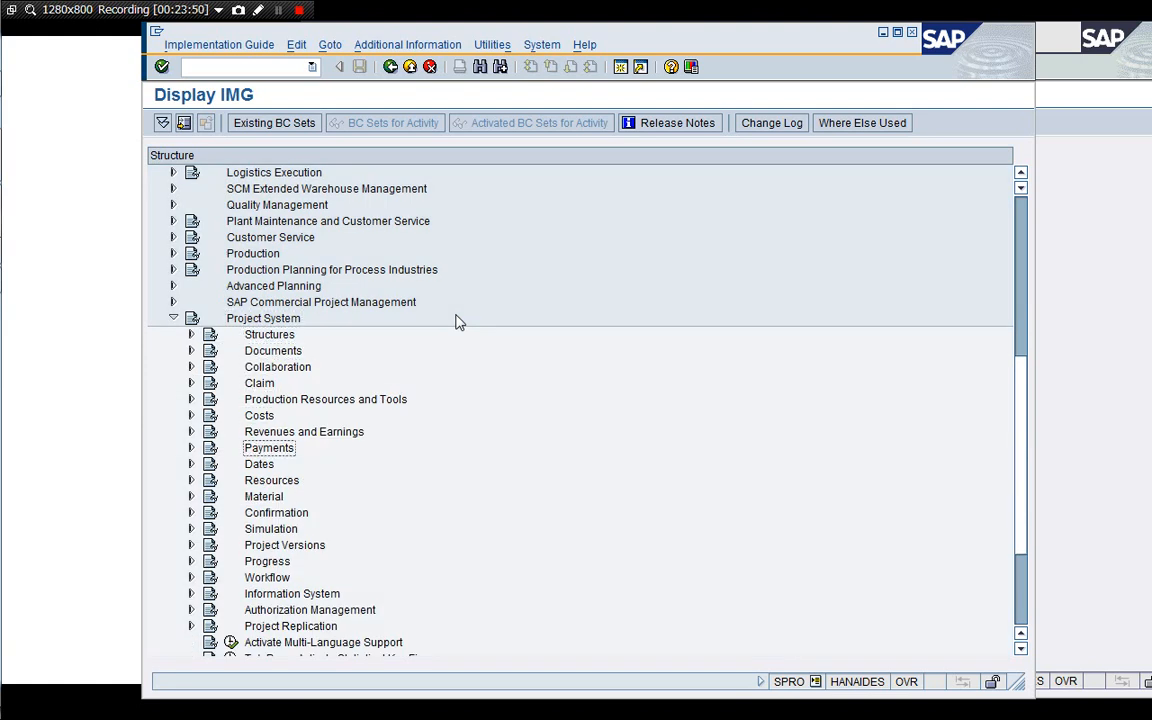
key(Up)
key(Up)
key(Up)
key(Up)
key(Up)
key(Up)
key(Right)
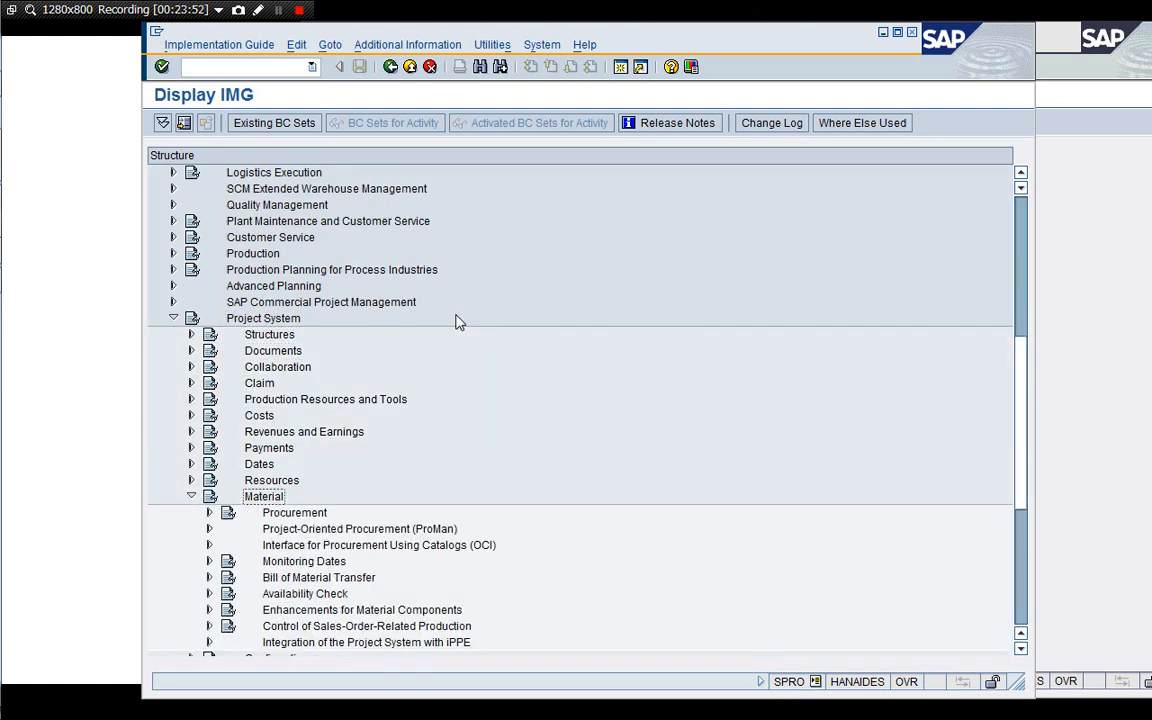
key(Down)
key(Down)
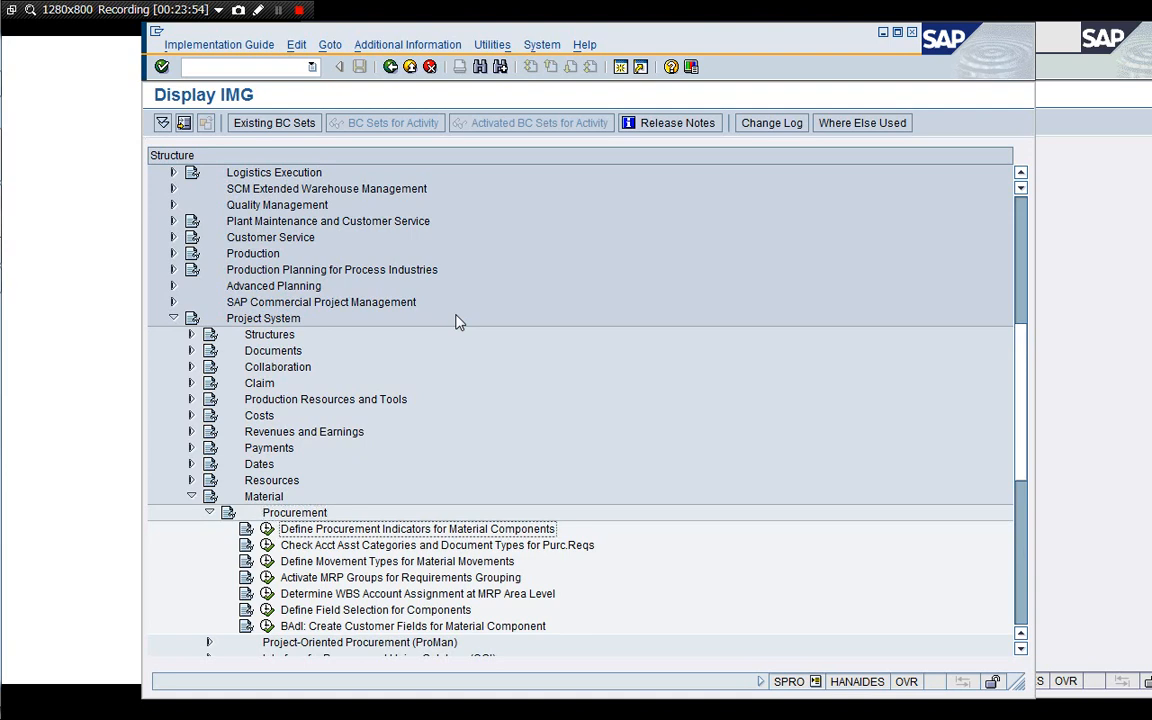
key(Down)
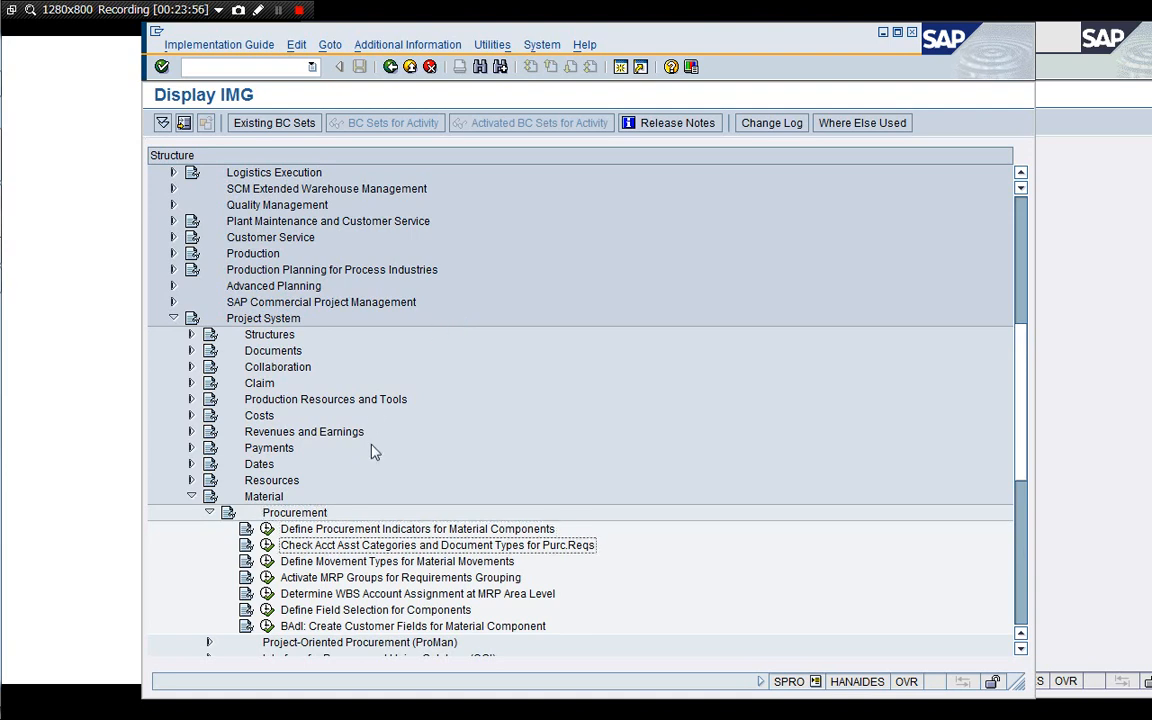
In Define Procurement Indicators for Material Components, set indicator 130's sales order priority to 3, view indicator 131, and return.
click(266, 531)
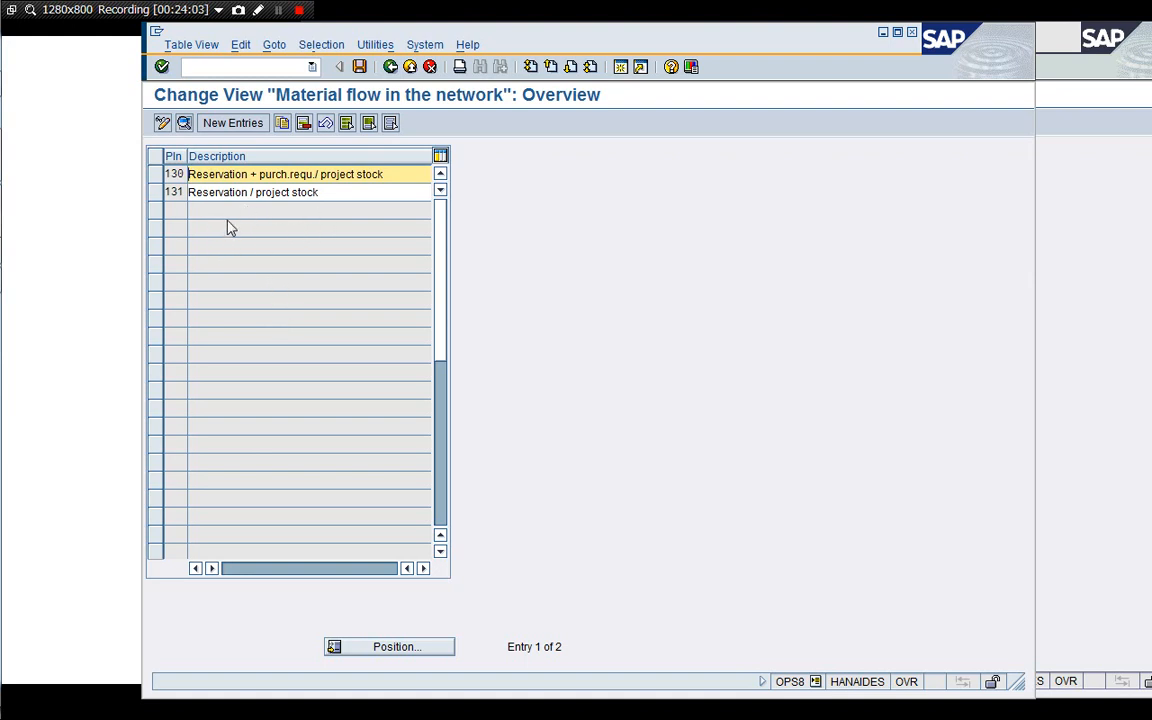
double_click(215, 175)
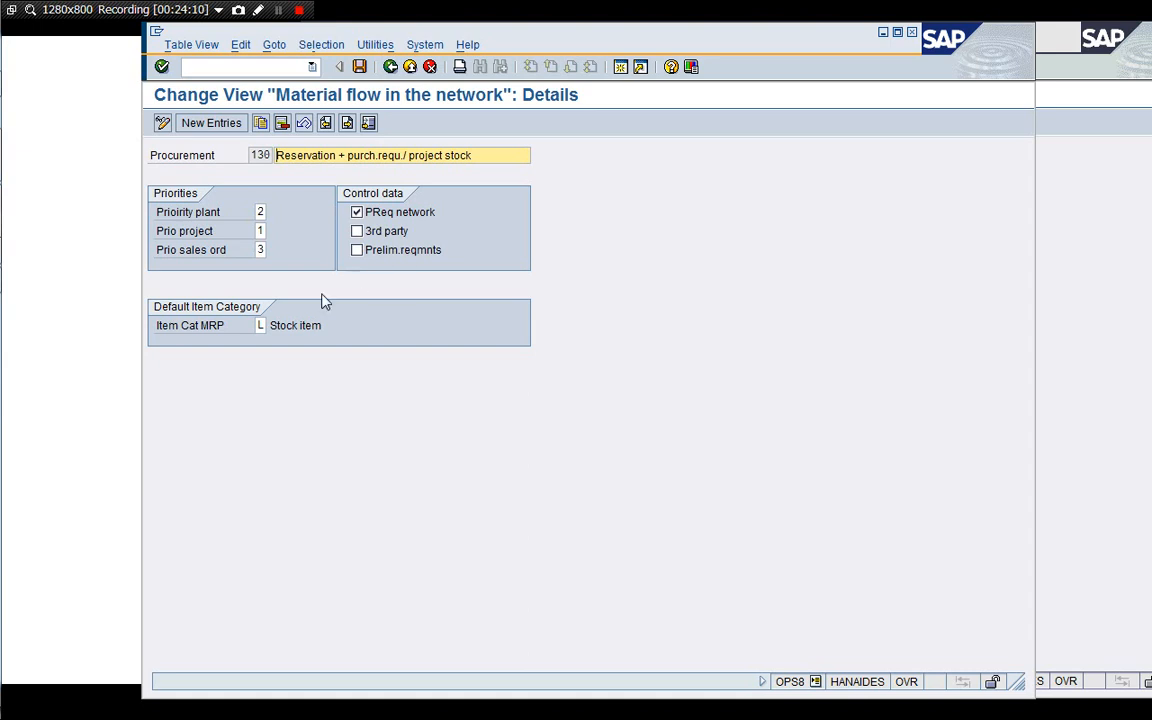
click(260, 249)
text(3)
click(390, 67)
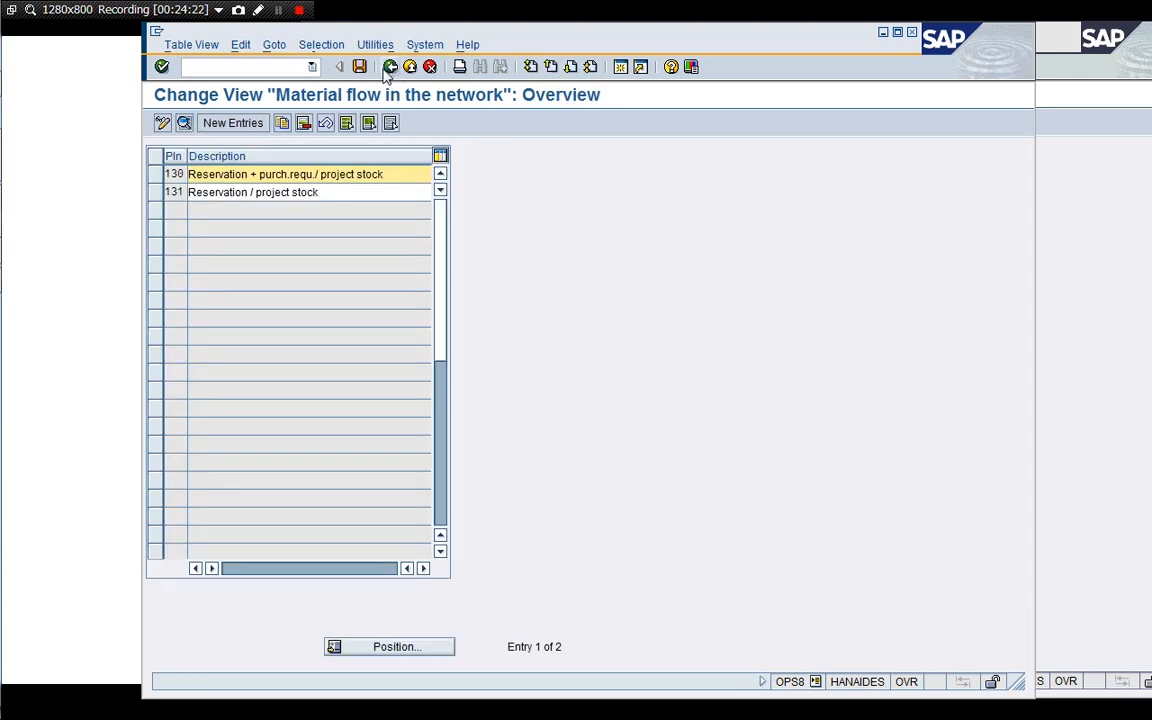
double_click(207, 192)
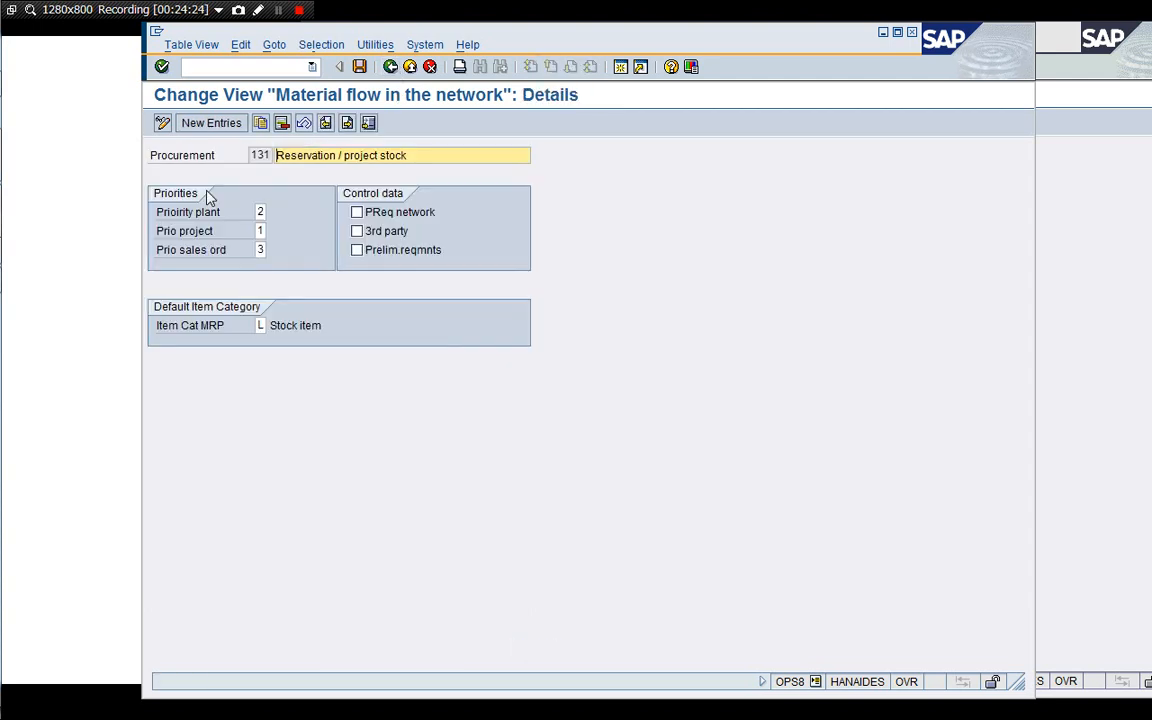
click(389, 67)
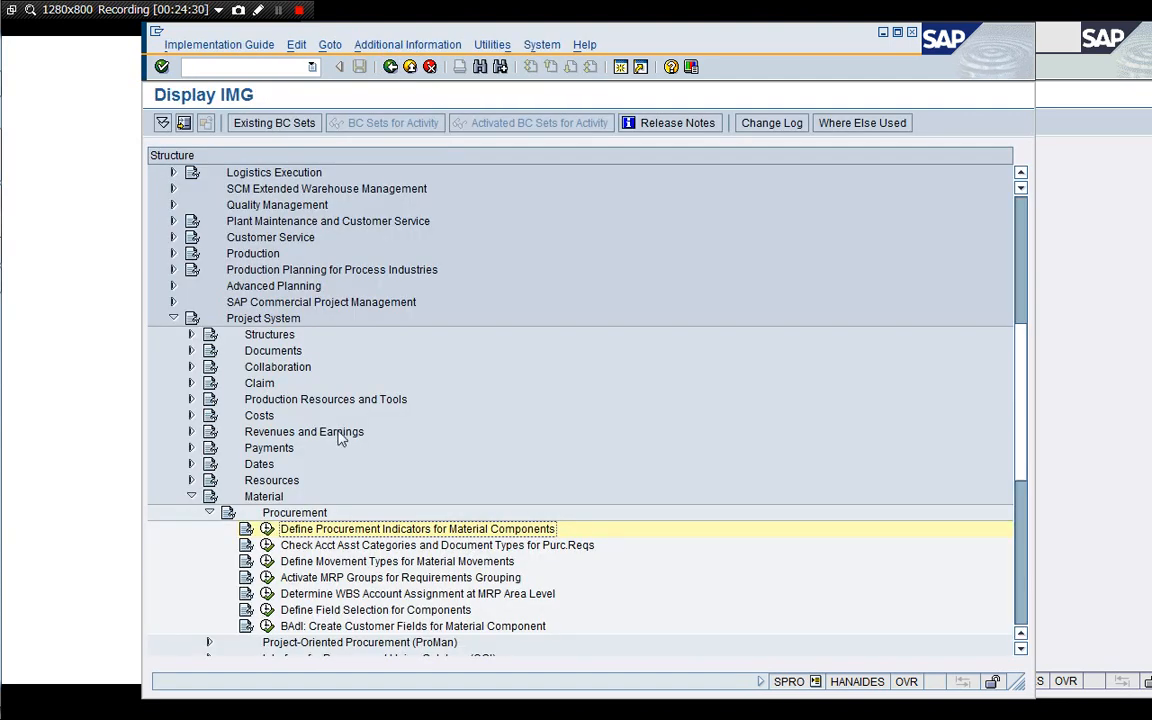
Open Check Acct Asst Categories and Document Types for Purc.Reqs, view the network order category's details, then exit.
click(267, 546)
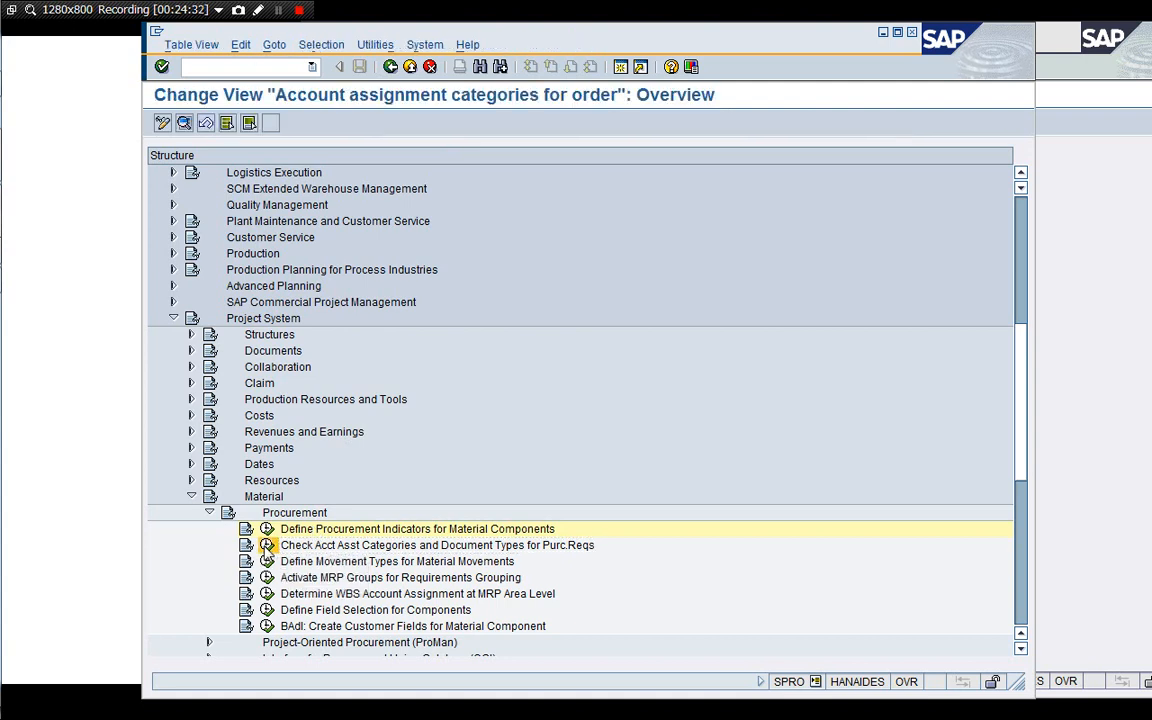
double_click(268, 175)
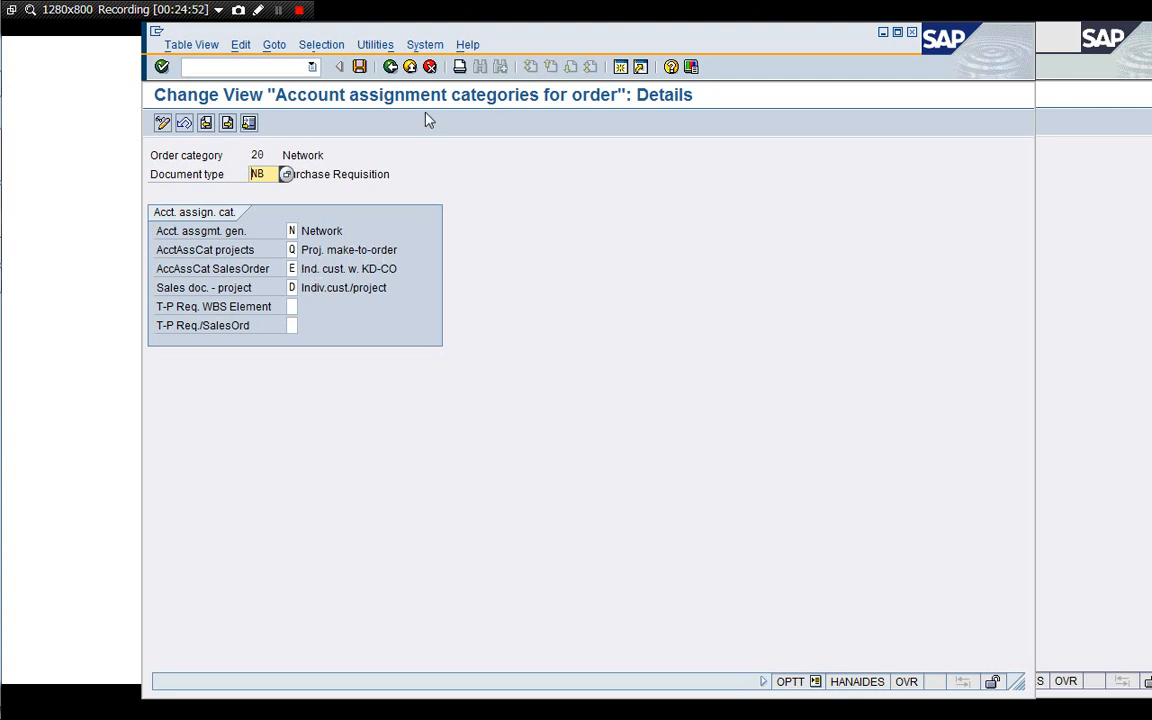
click(429, 67)
click(429, 67)
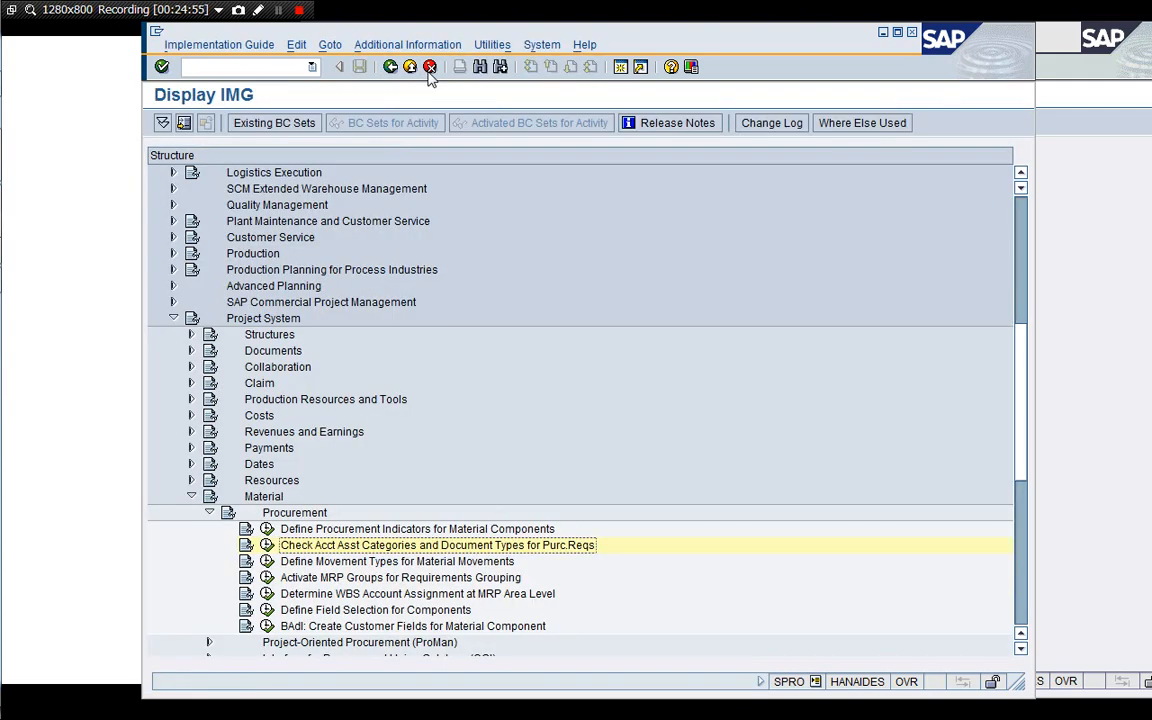
Collapse the Procurement, Material and Project System branches in the IMG tree.
key(Up)
key(Up)
key(Left)
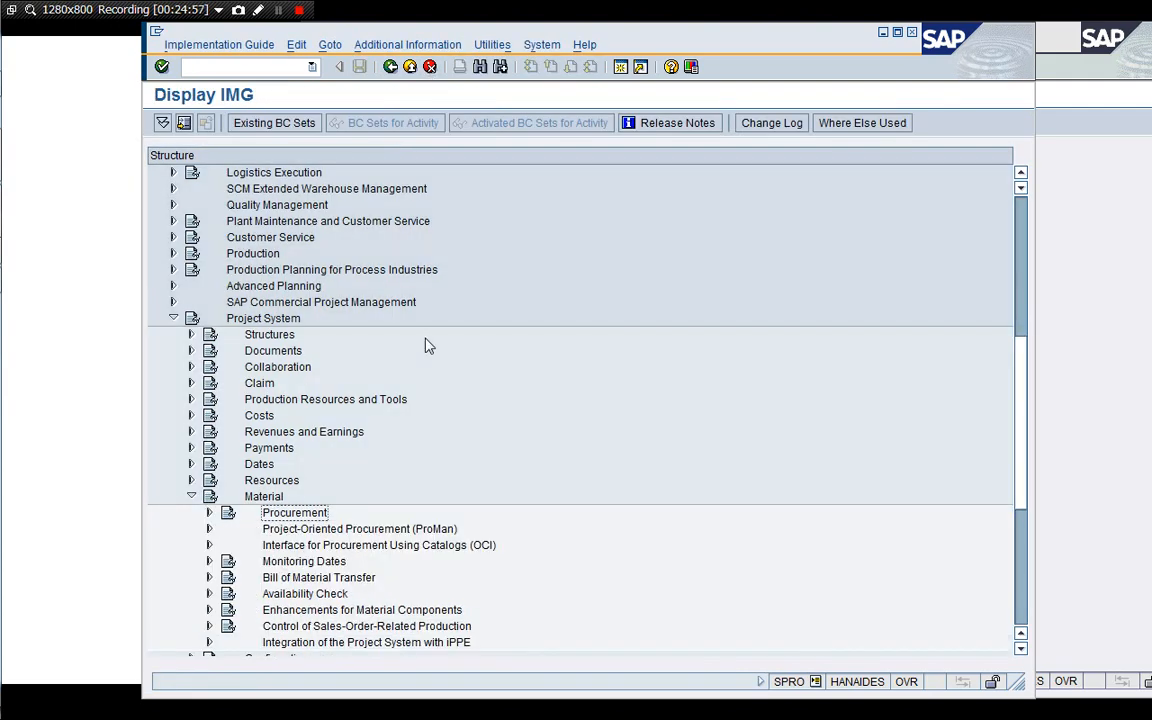
key(Up)
key(Left)
key(Left)
key(Left)
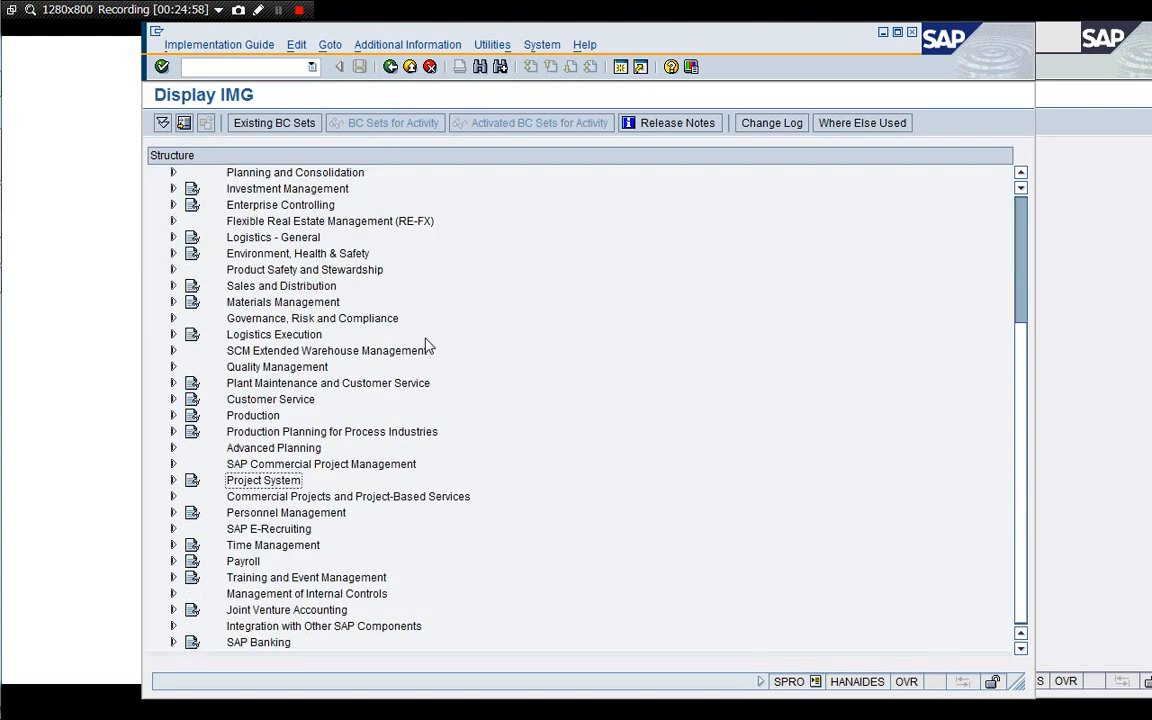
Switch to the SAP Easy Access window and collapse the Accounting and Project System branches of the SAP menu.
click(1020, 214)
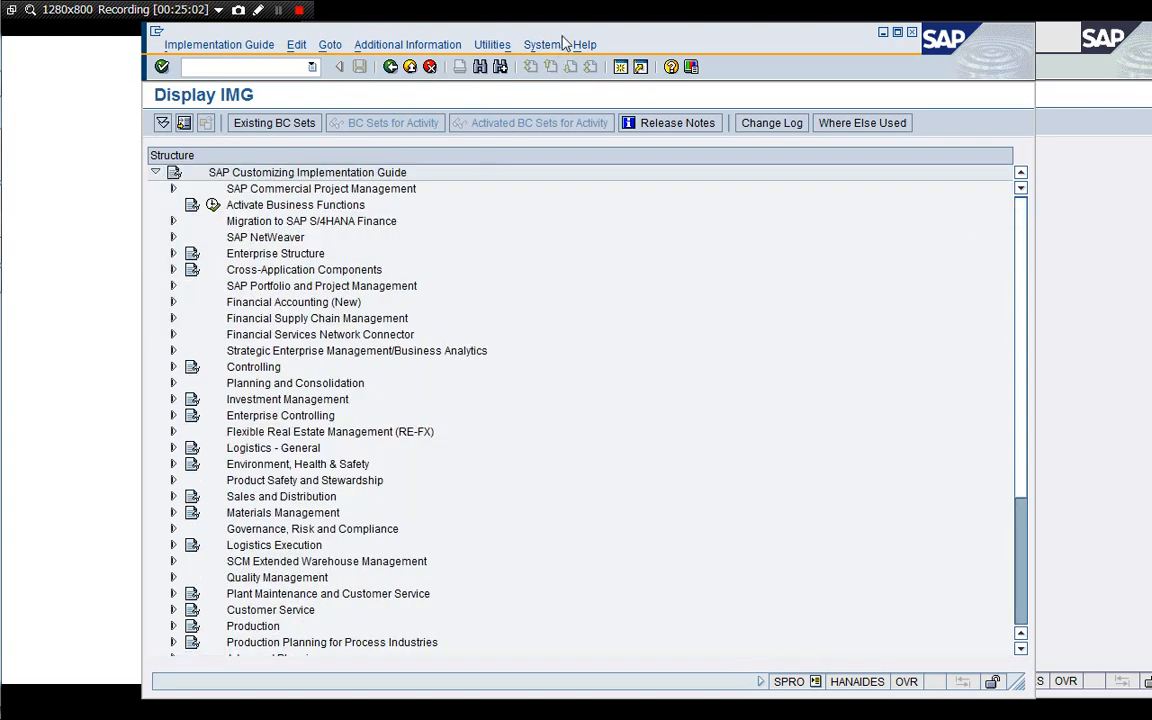
drag(576, 38, 531, 93)
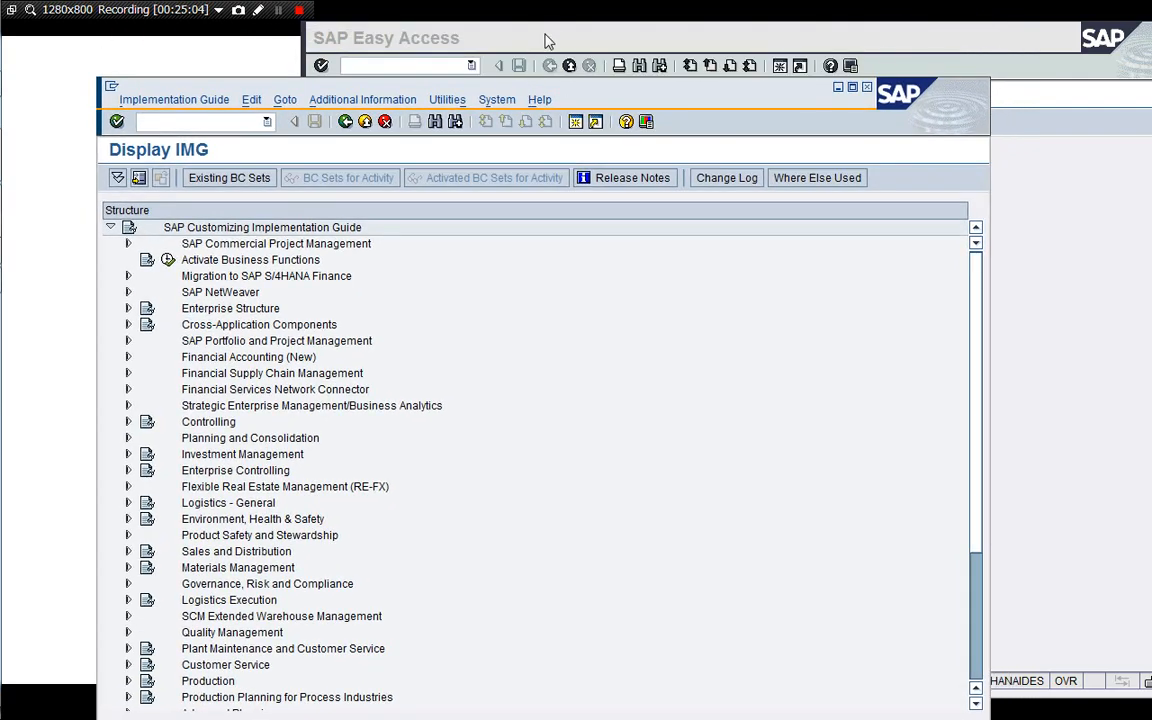
click(557, 32)
drag(571, 36, 413, 48)
key(Left)
key(Left)
key(Left)
key(Left)
key(Left)
key(Left)
key(Left)
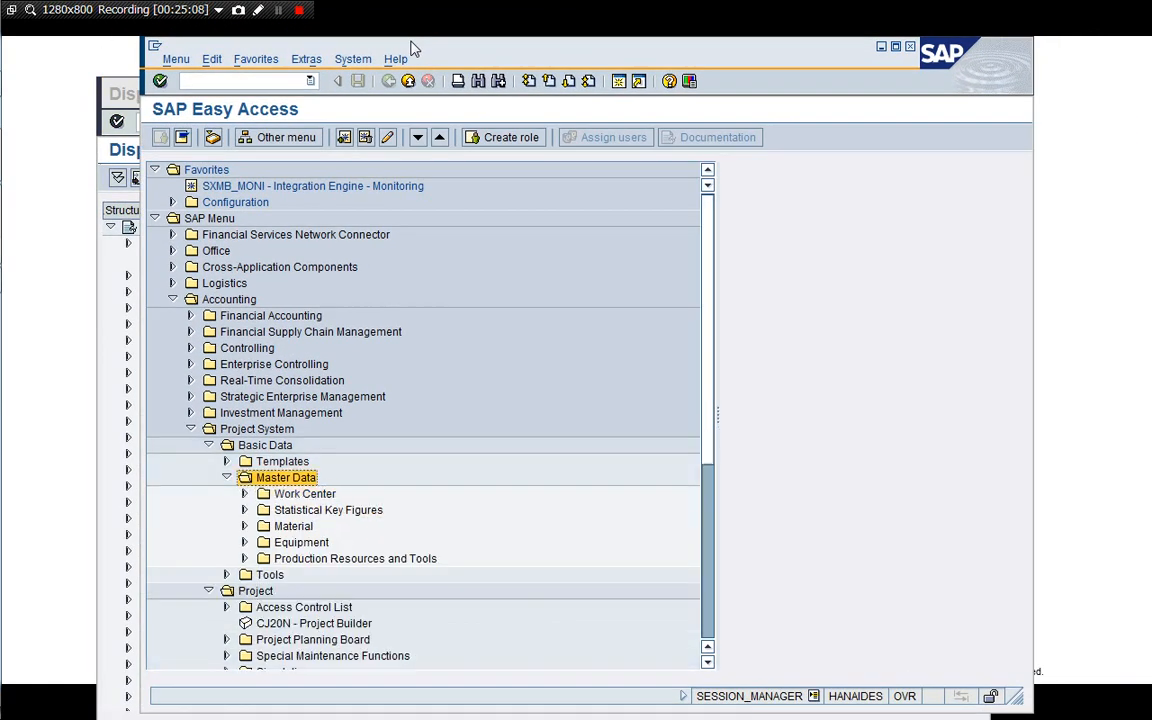
key(Left)
key(Down)
key(Left)
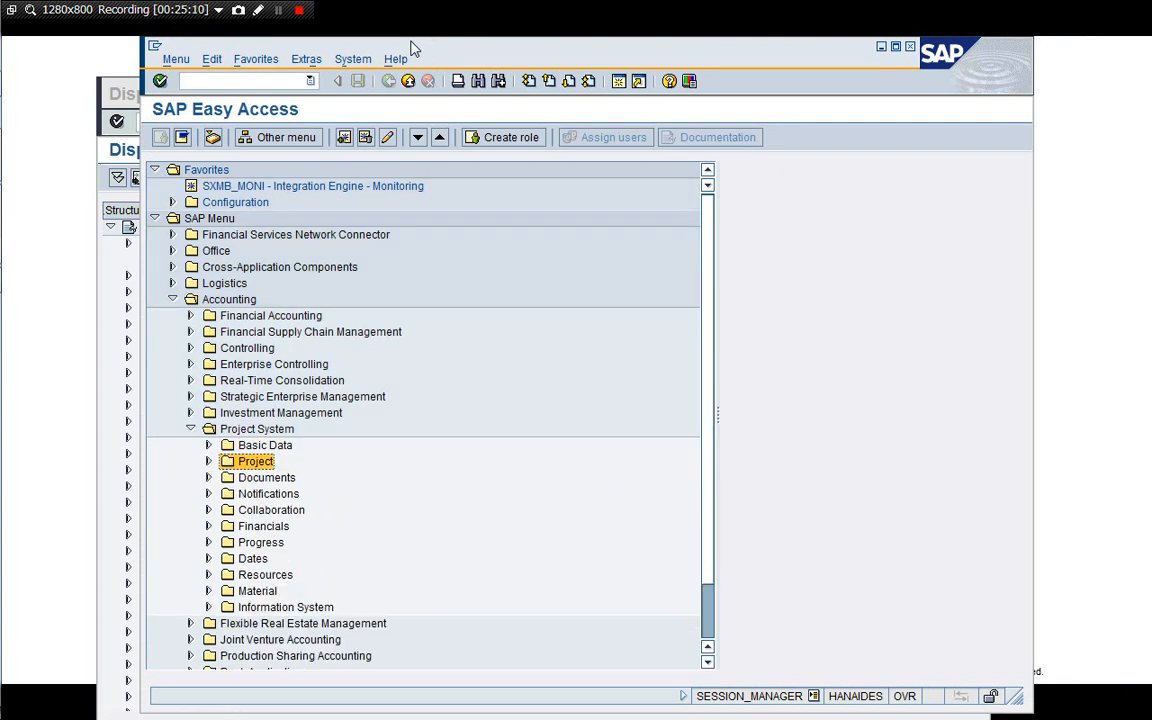
key(Left)
key(Left)
key(Up)
key(Up)
key(Up)
key(Up)
key(Up)
key(Up)
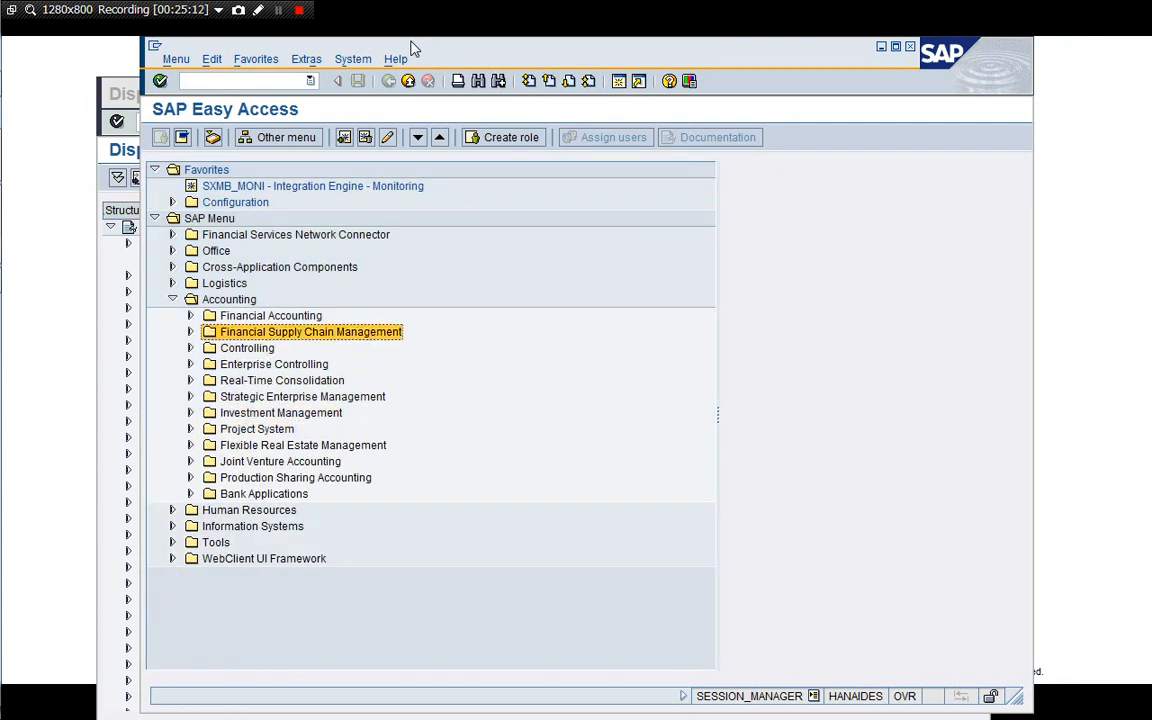
key(Up)
key(Left)
key(Left)
key(Up)
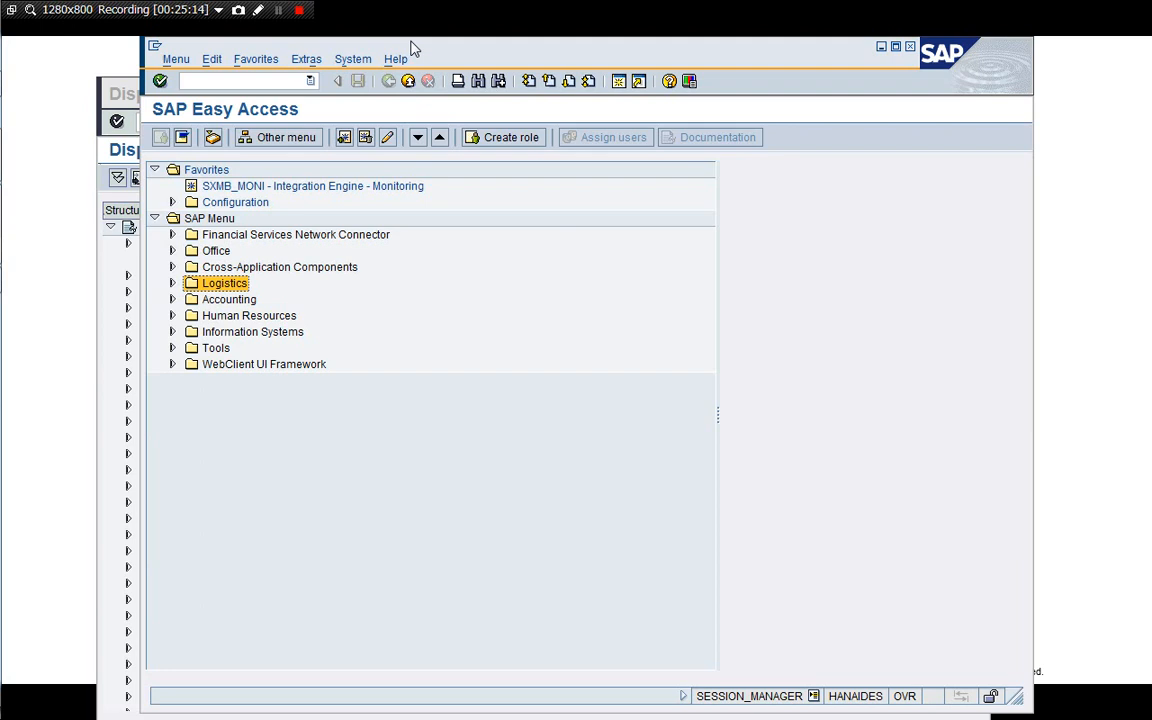
Expand Logistics > Sales and Distribution > Sales and start the Create Contract transaction (VA41).
key(Right)
key(Down)
key(Down)
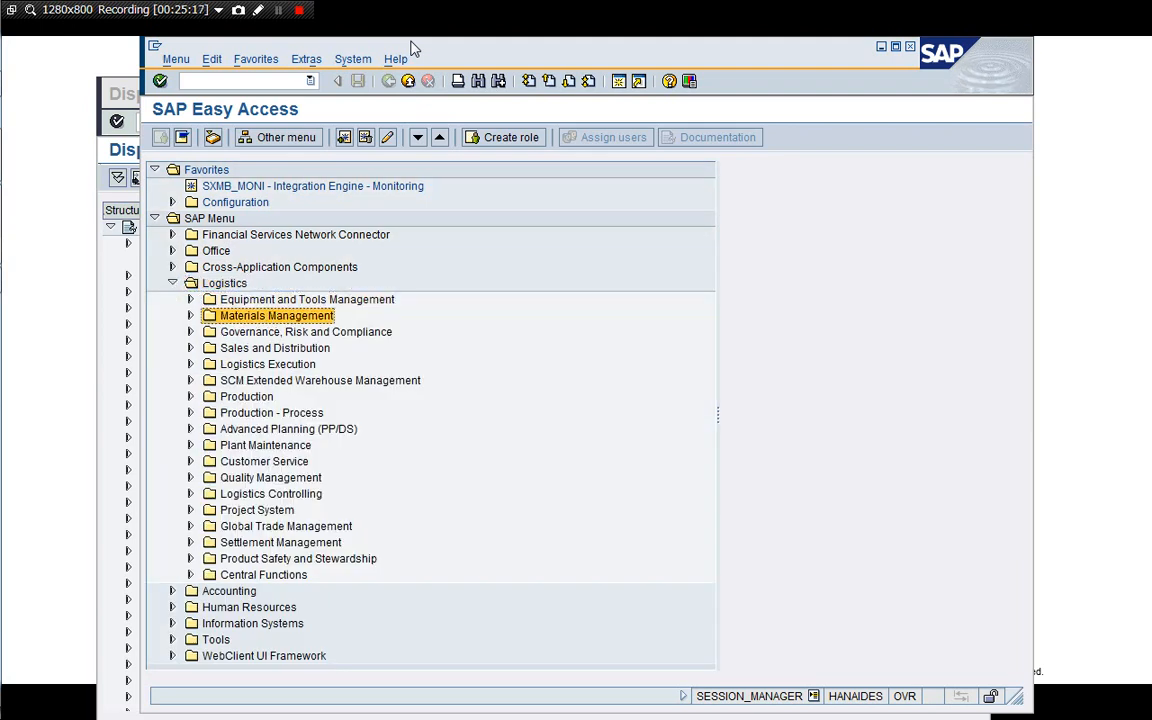
key(Down)
key(Down)
key(Right)
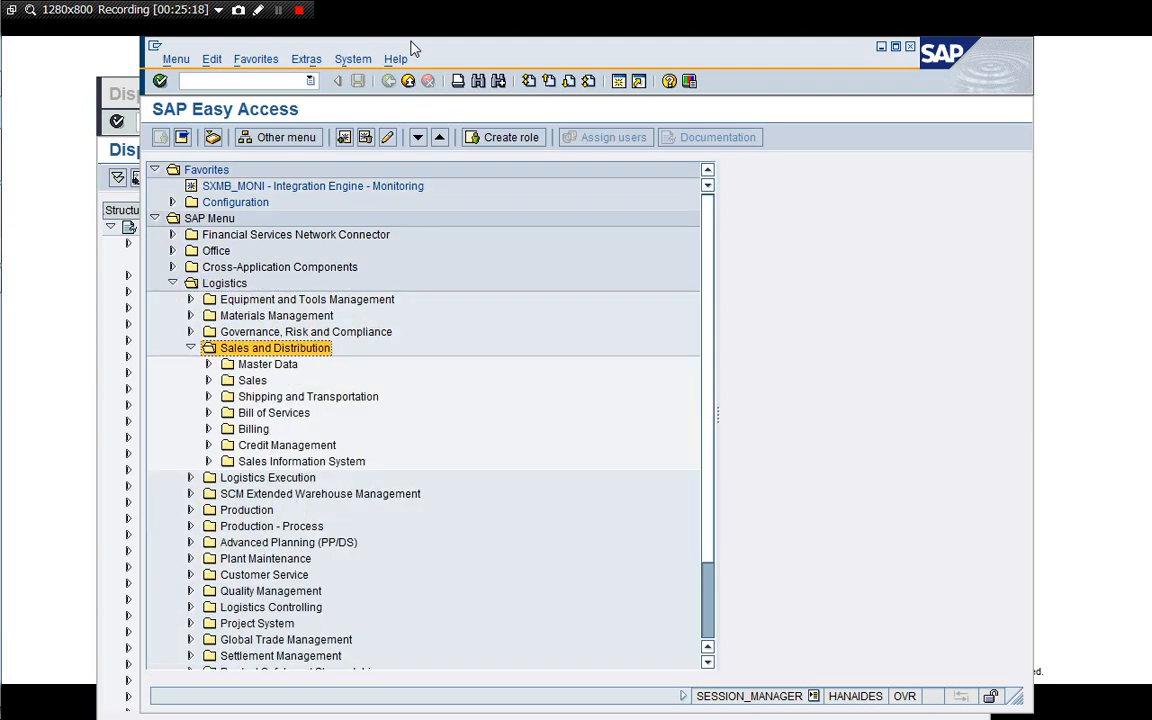
key(Down)
key(Down)
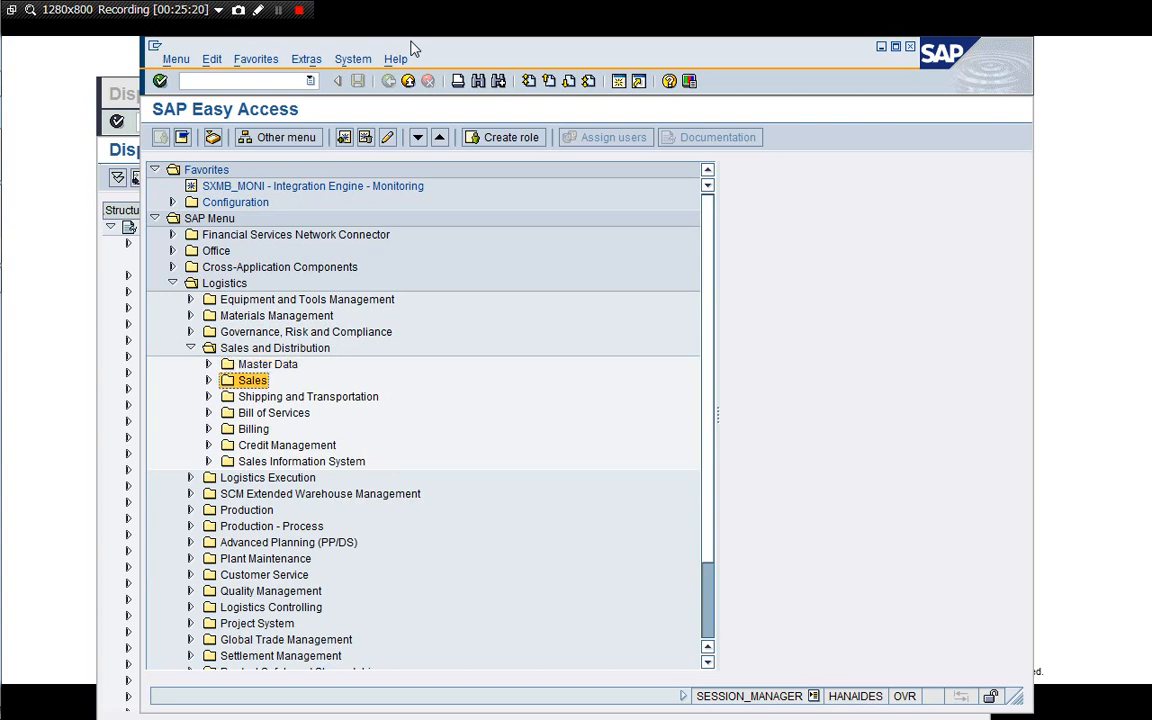
key(Right)
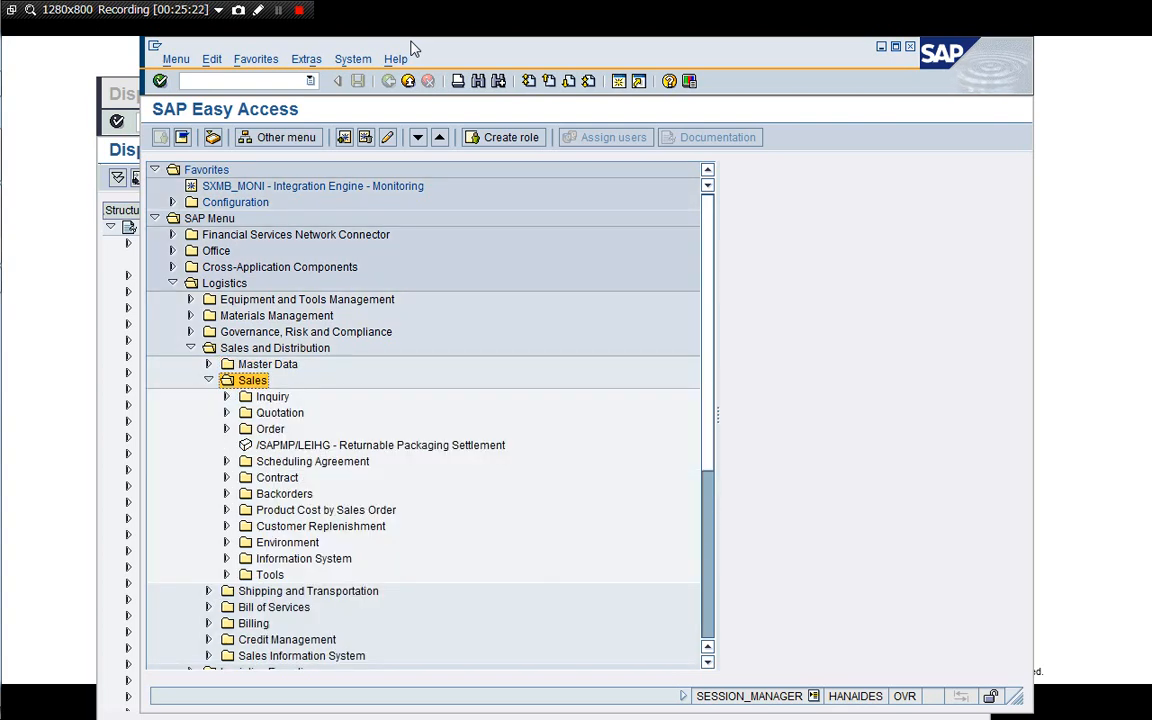
key(Down)
key(Down)
key(Down)
key(Down)
key(Down)
key(Down)
key(Right)
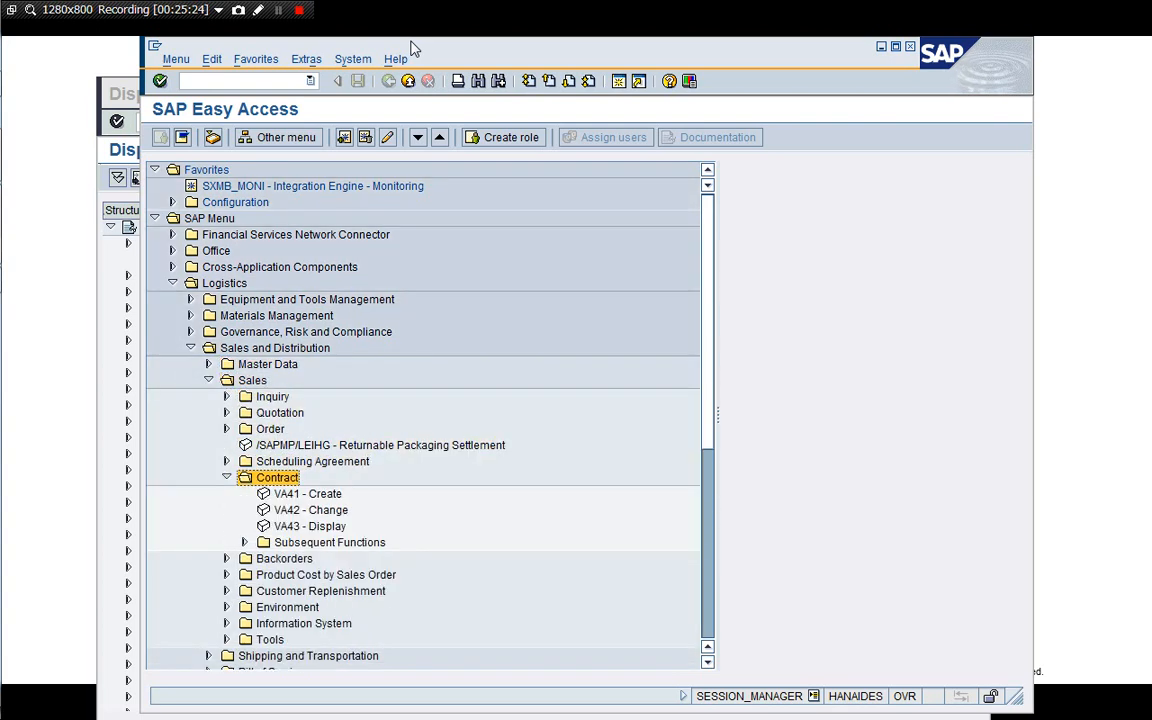
key(Down)
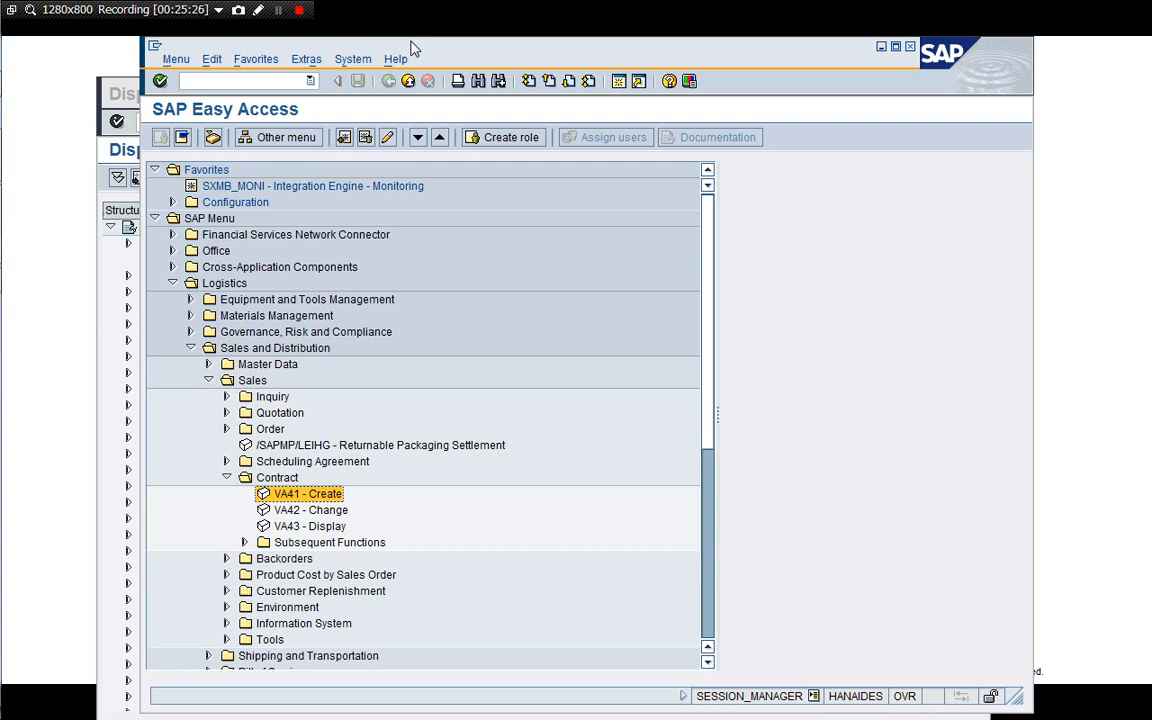
key(Up)
key(Up)
key(Up)
key(Up)
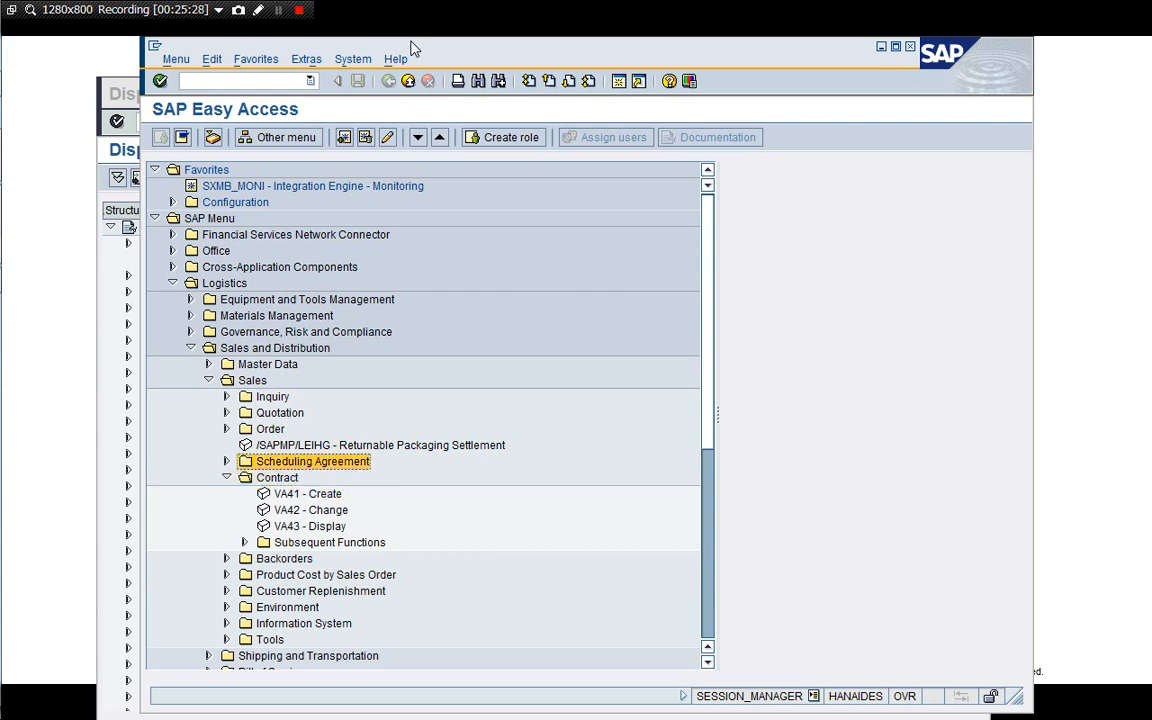
key(Right)
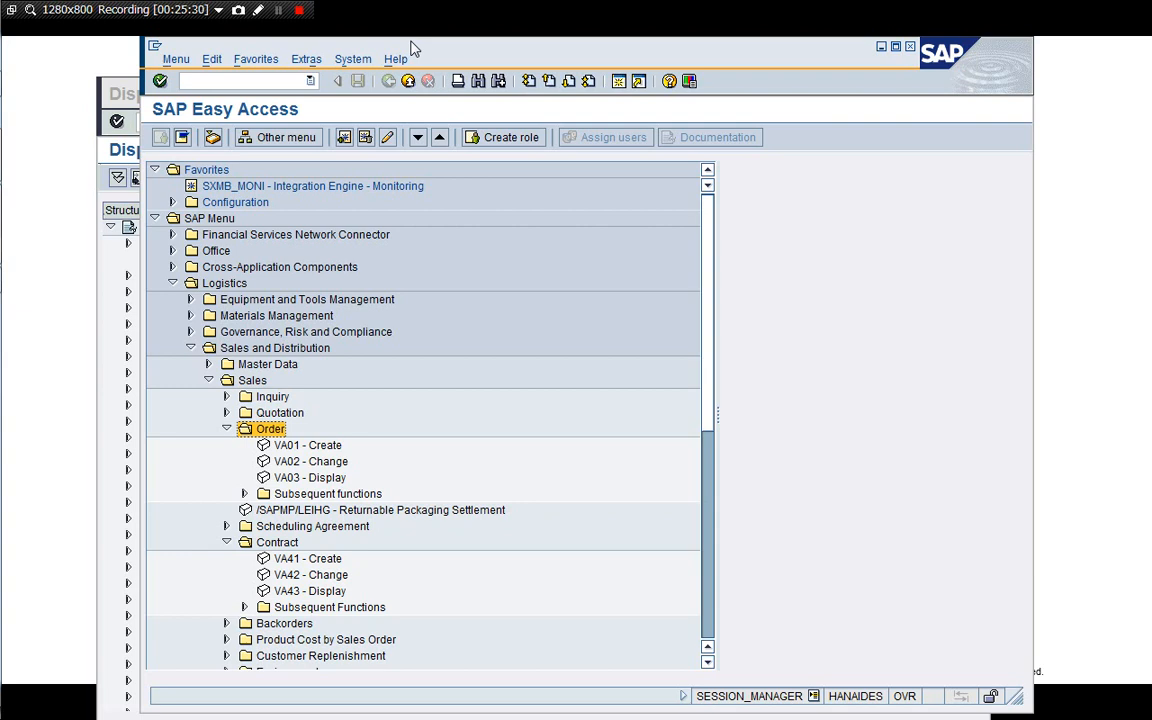
key(Down)
key(Up)
key(Left)
key(Right)
key(Down)
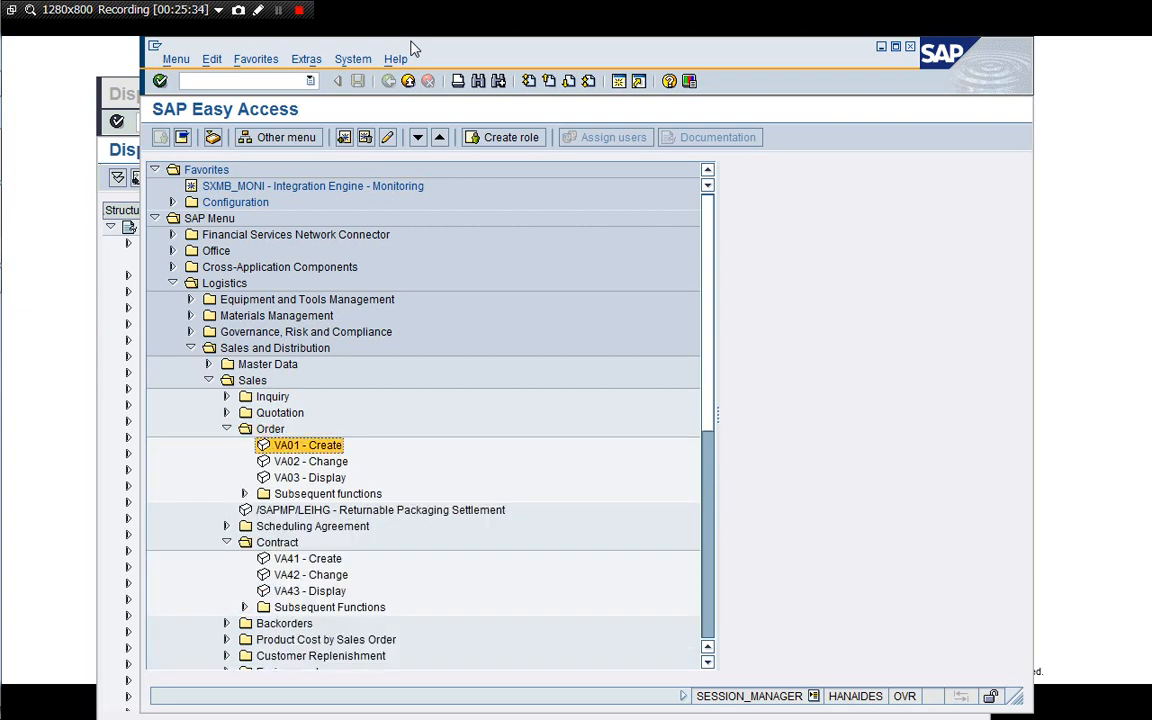
key(Up)
key(Down)
key(Down)
key(Down)
key(Down)
key(Down)
key(Down)
key(Down)
key(Down)
key(Return)
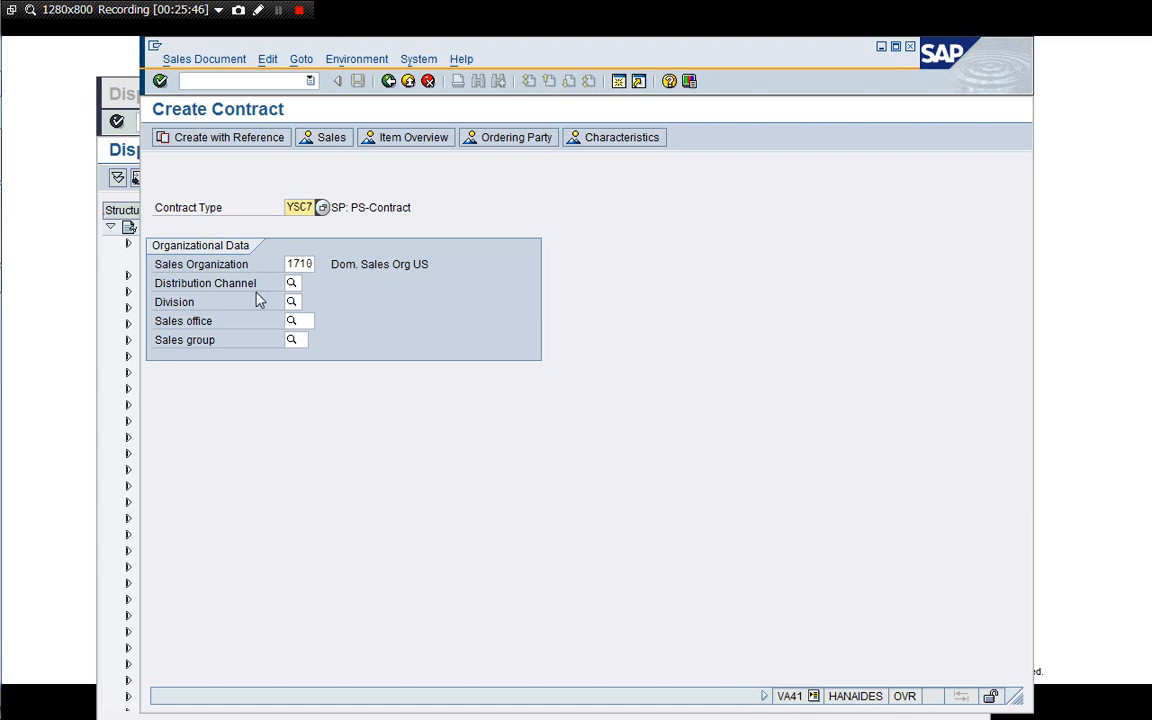
Proceed with contract type YSC7, choose the sold-to customer and a customer reference, and pick sales area 1710 / 11 / 00.
key(Return)
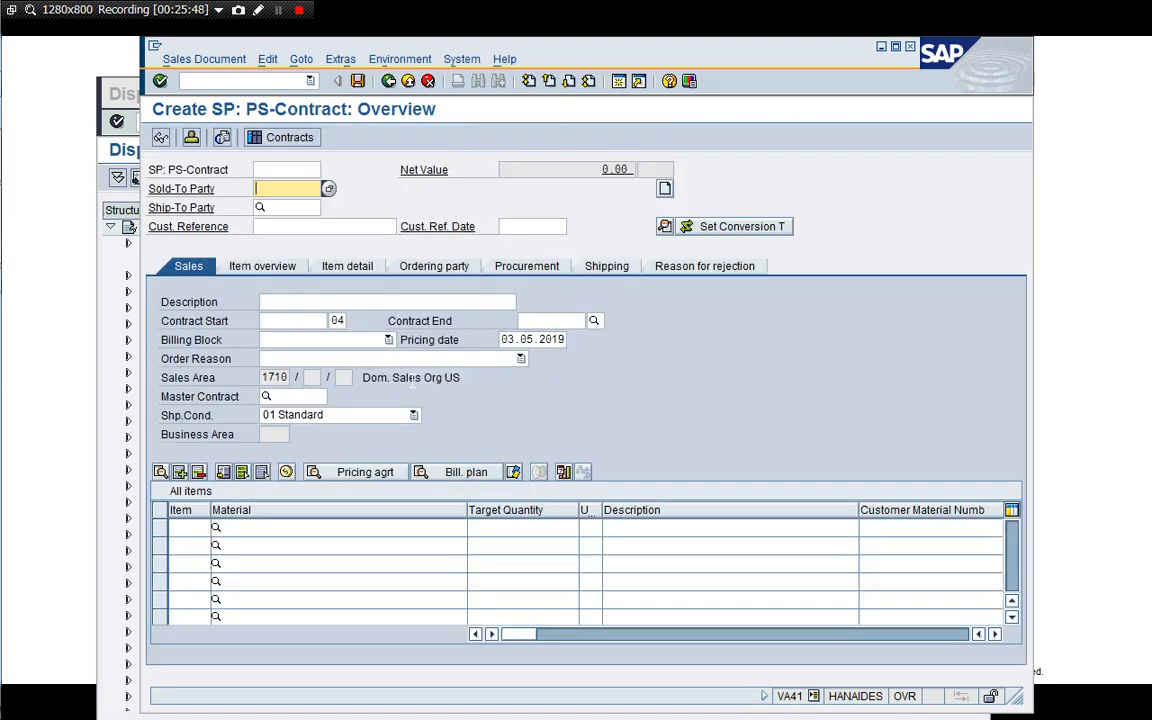
key(Down)
key(Down)
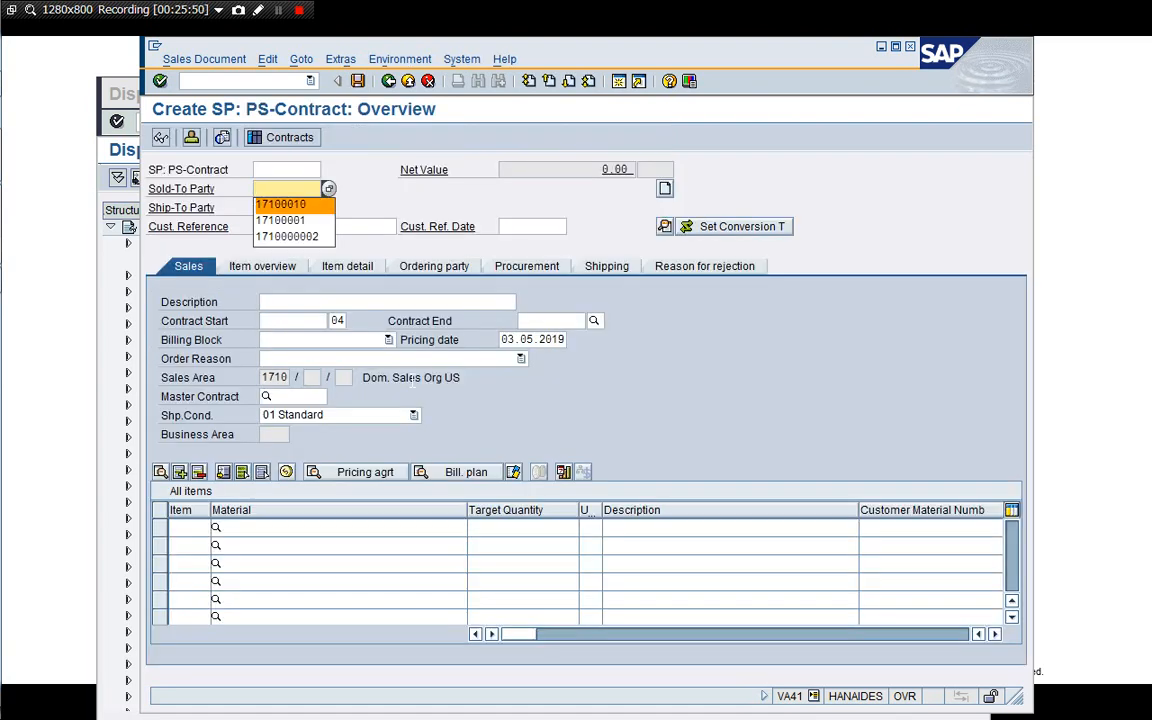
key(Return)
key(Tab)
key(Tab)
key(Down)
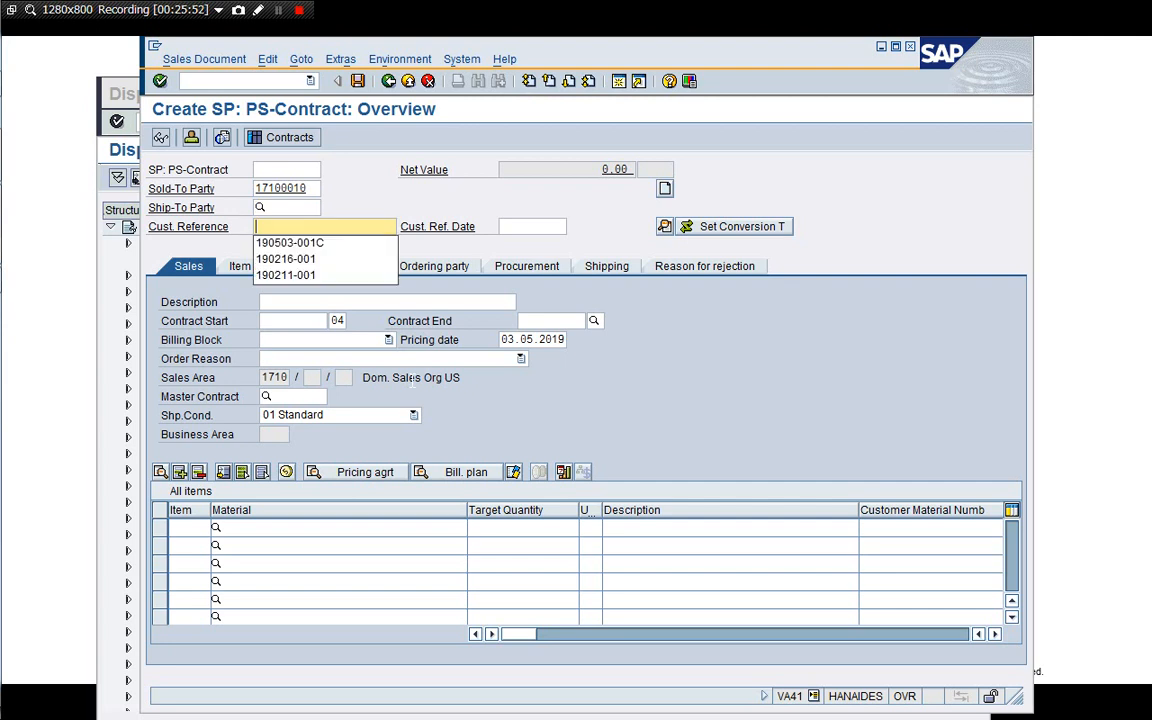
key(Down)
key(Return)
key(Return)
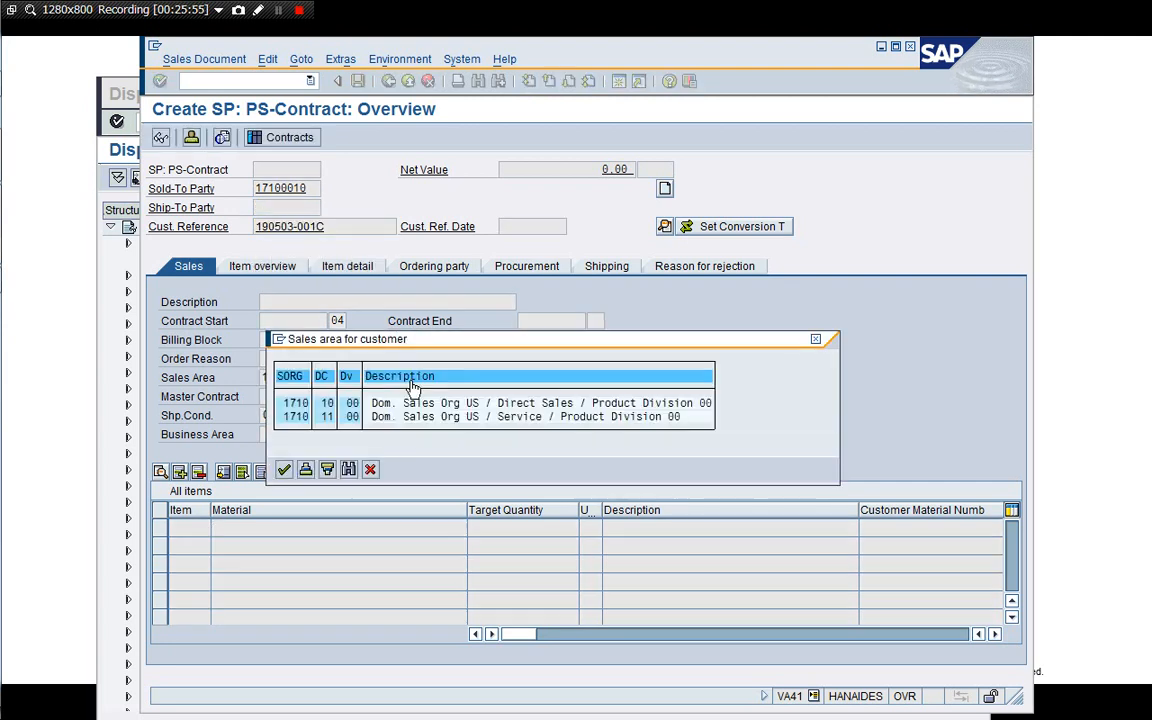
double_click(297, 417)
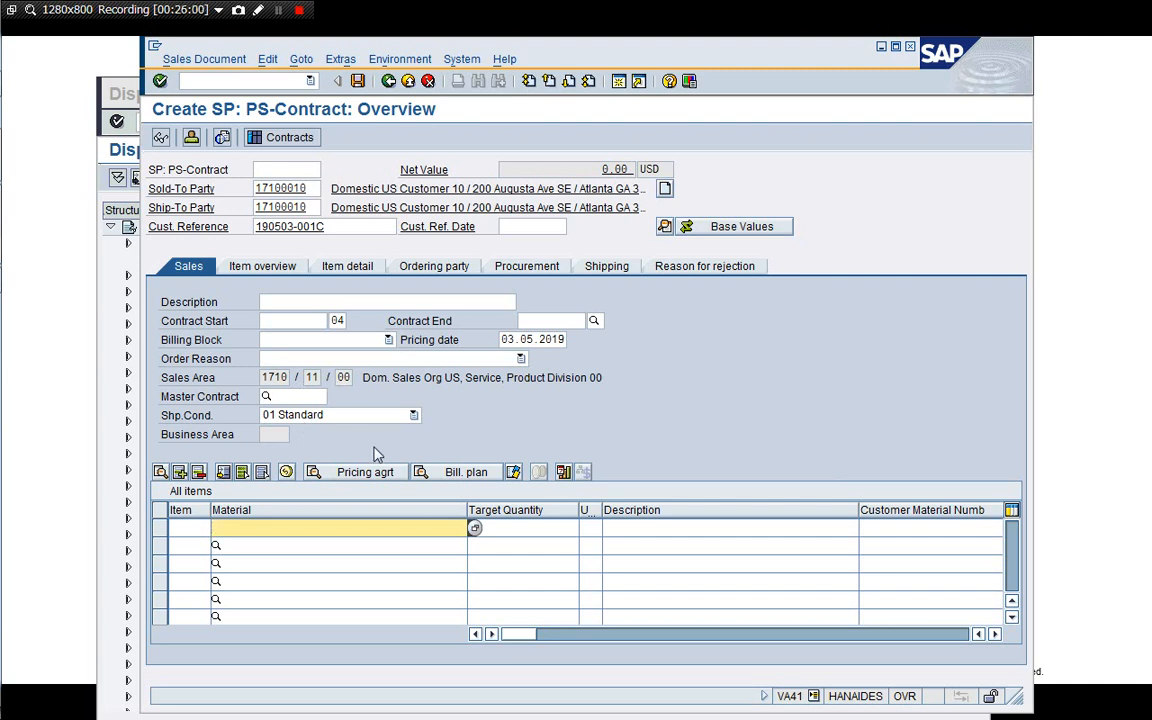
Add material DIEN100001 as item 10 with order quantity 1 and acknowledge the delivery information.
key(BackSpace)
key(Down)
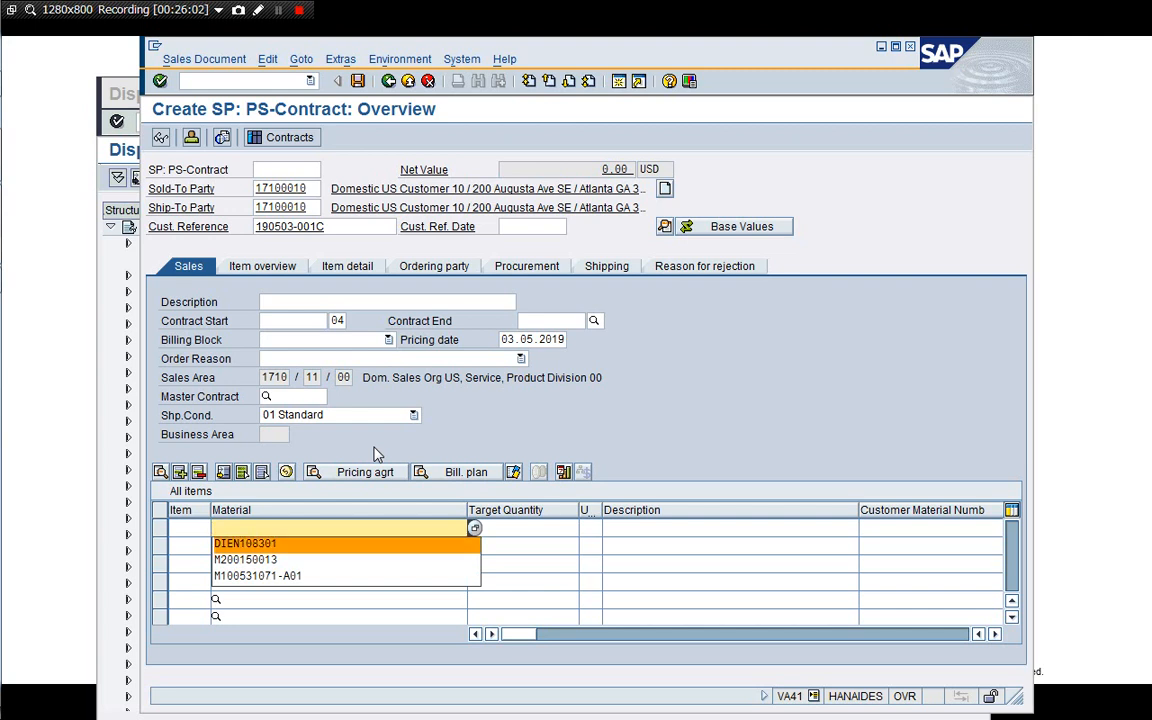
key(Return)
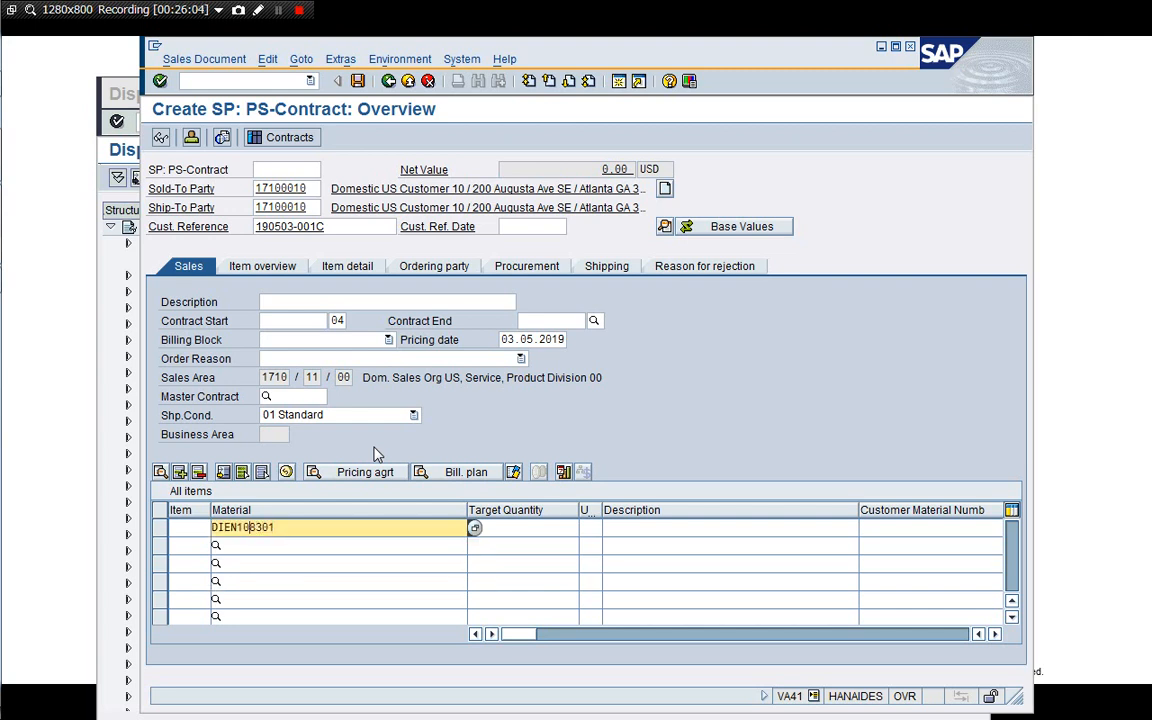
key(Delete)
key(Delete)
key(Delete)
key(Delete)
key(Delete)
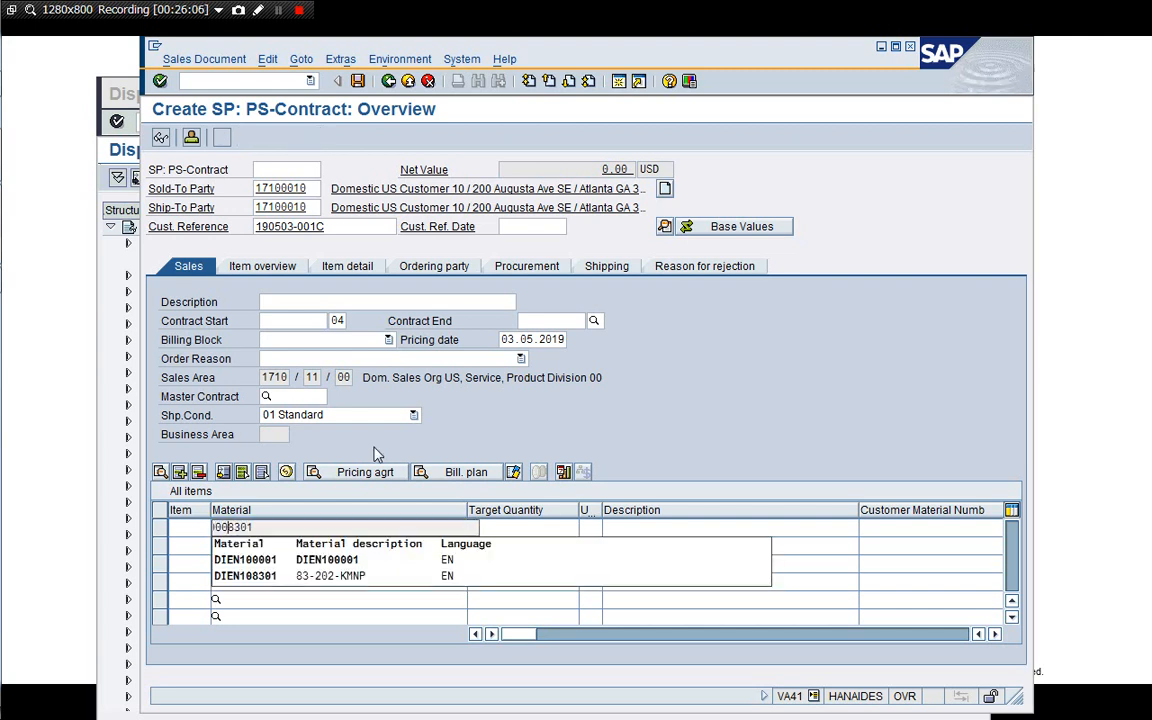
key(Delete)
key(Delete)
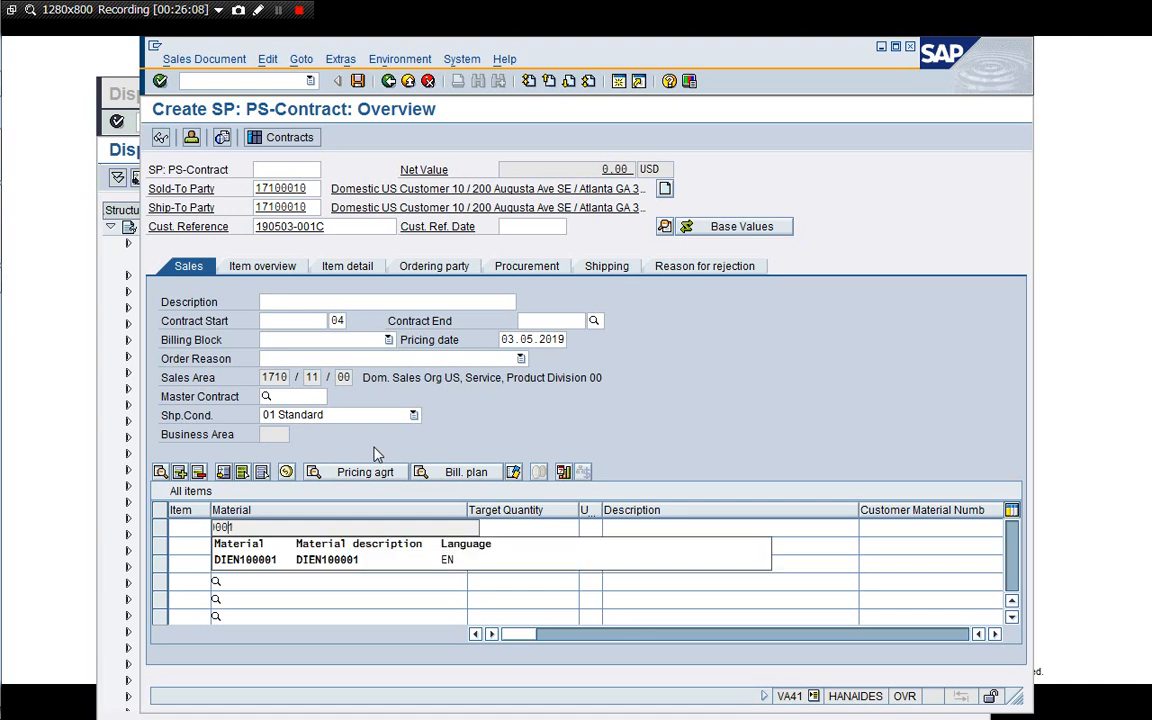
key(Return)
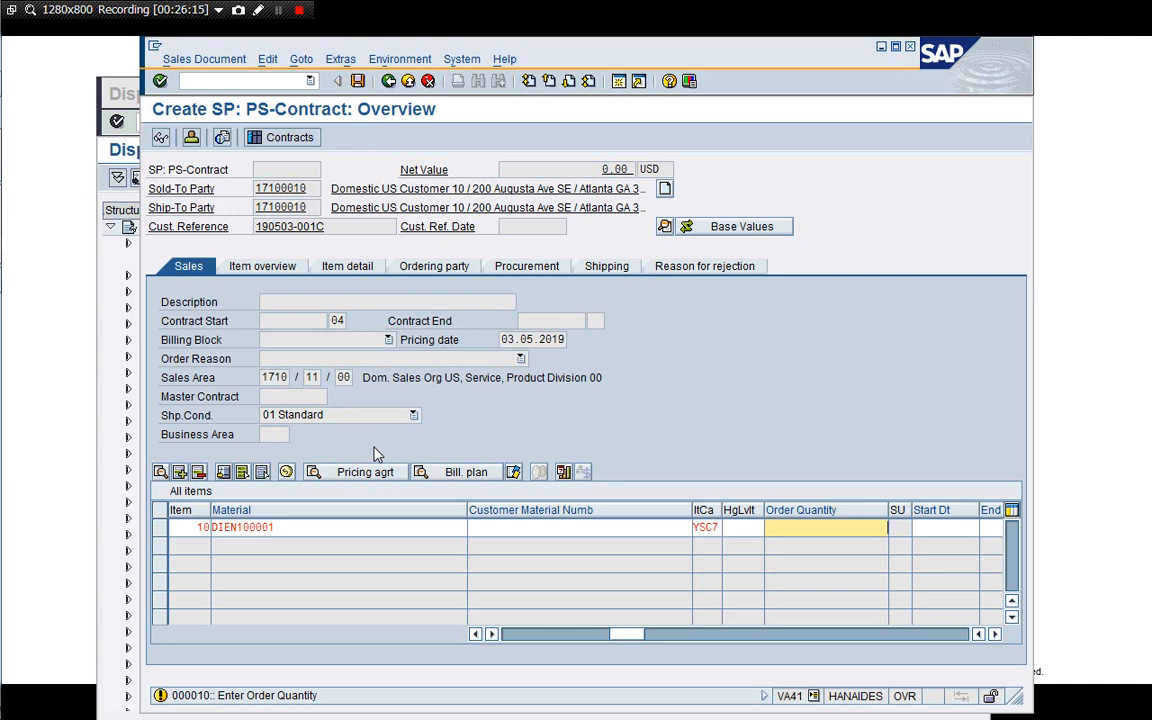
text(1)
key(Return)
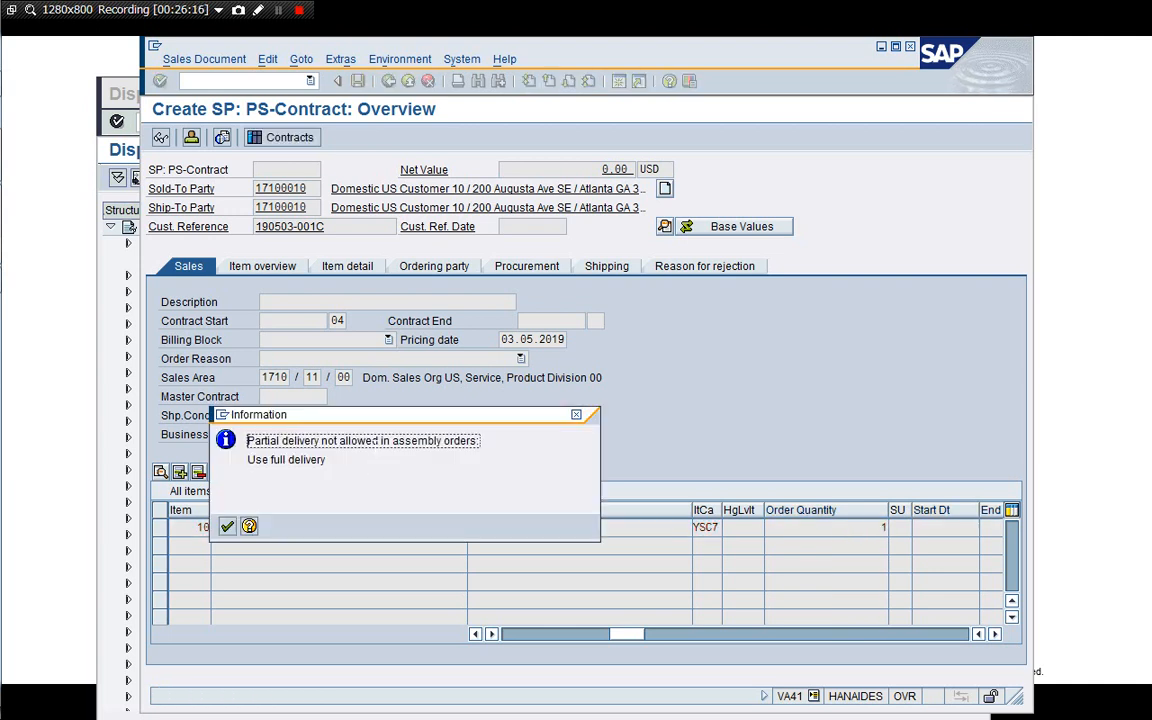
click(227, 527)
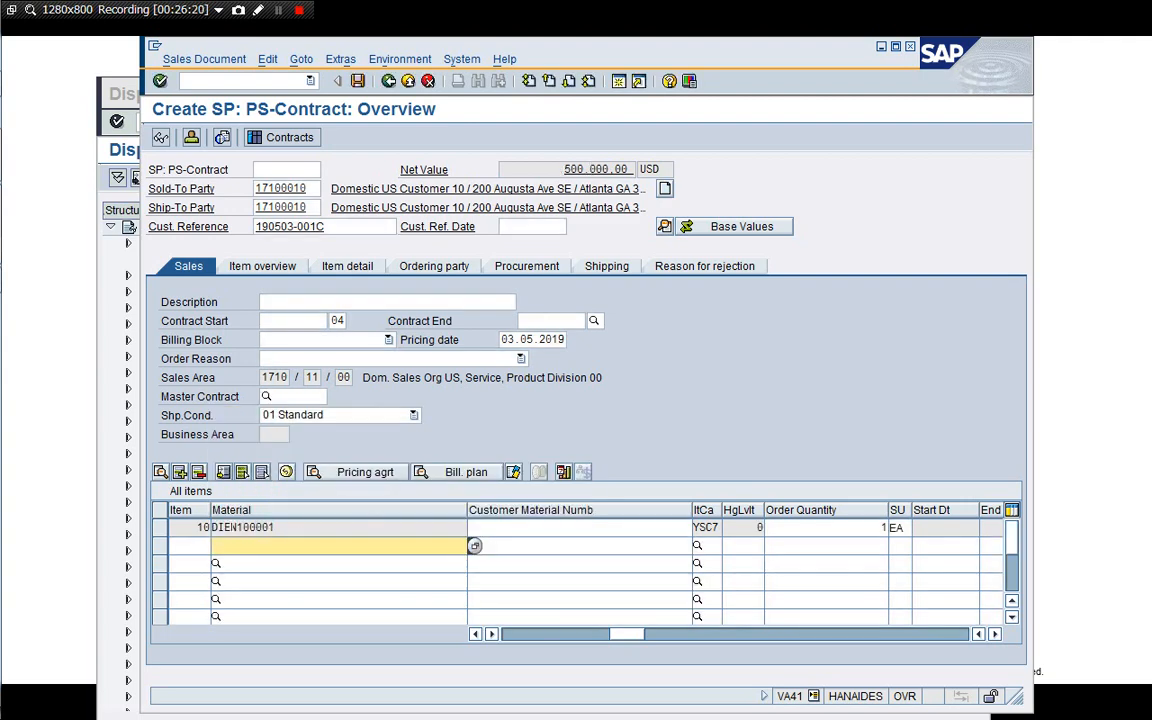
Open item 10's billing plan and examine the milestone dates' block and billing rule entries, including the billing rule value help.
click(199, 527)
click(464, 472)
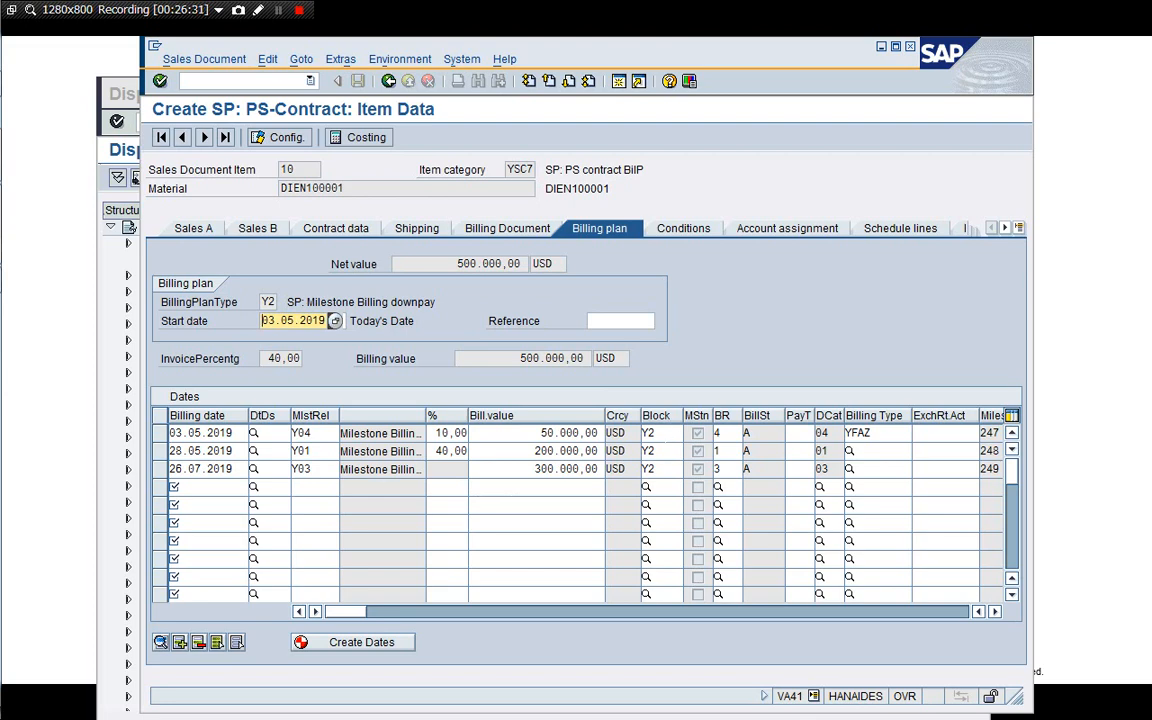
click(680, 433)
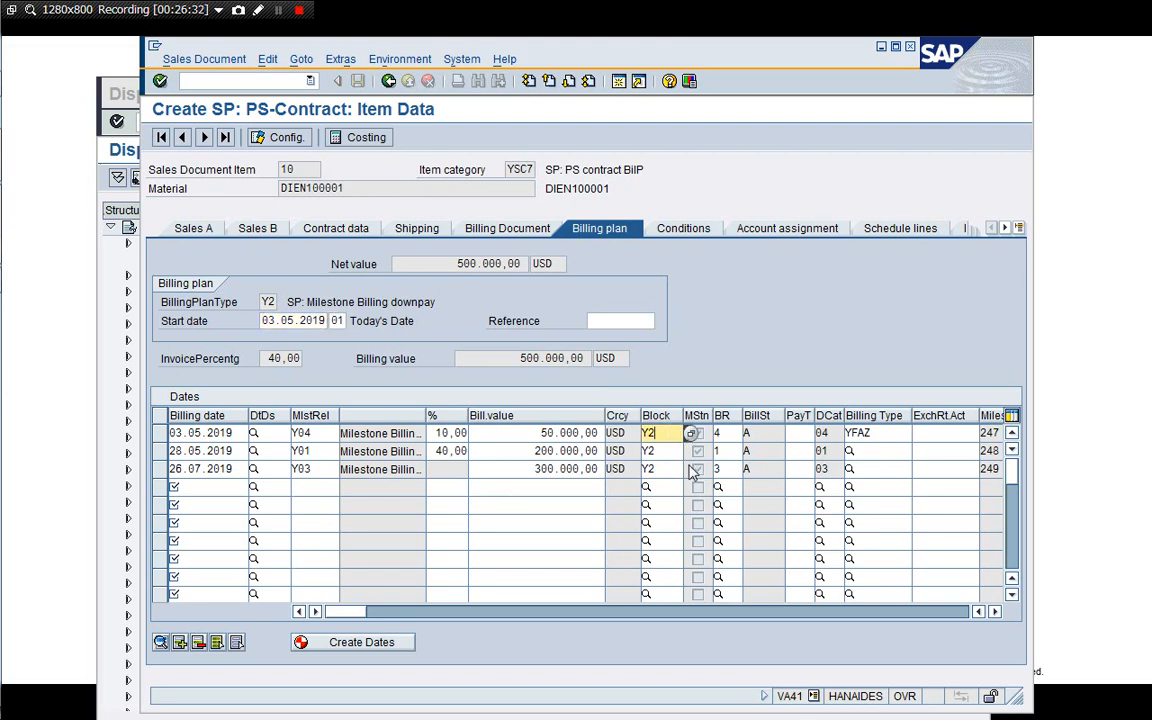
key(Down)
key(Down)
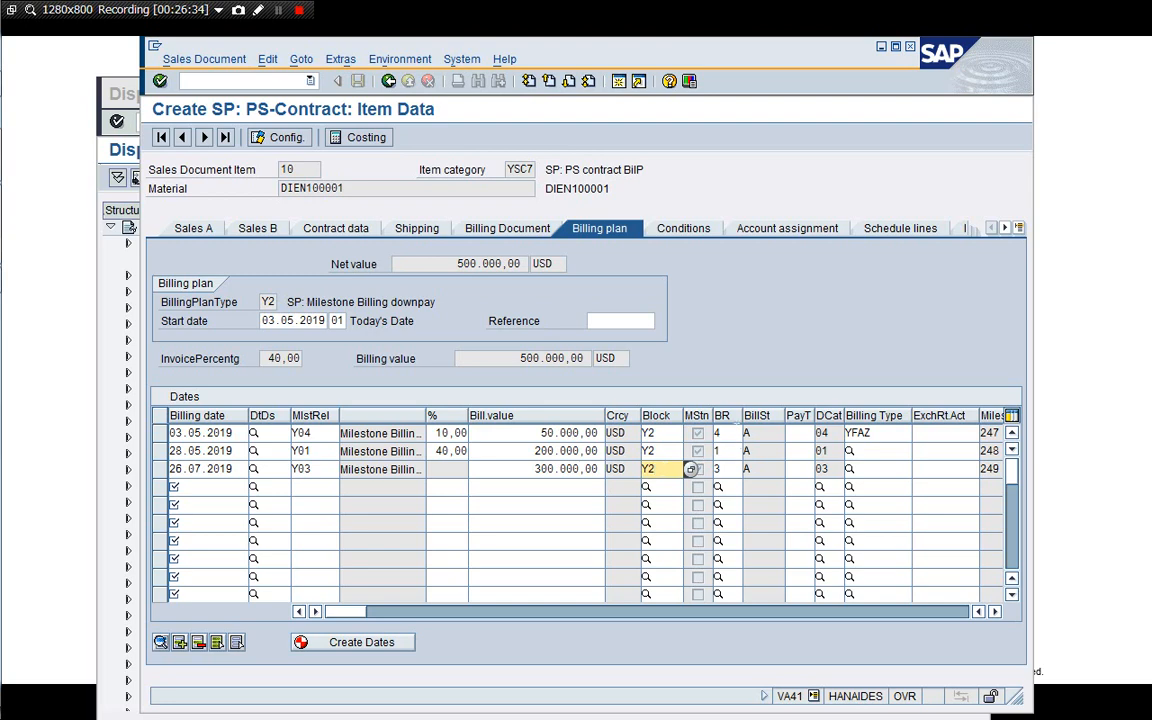
click(742, 433)
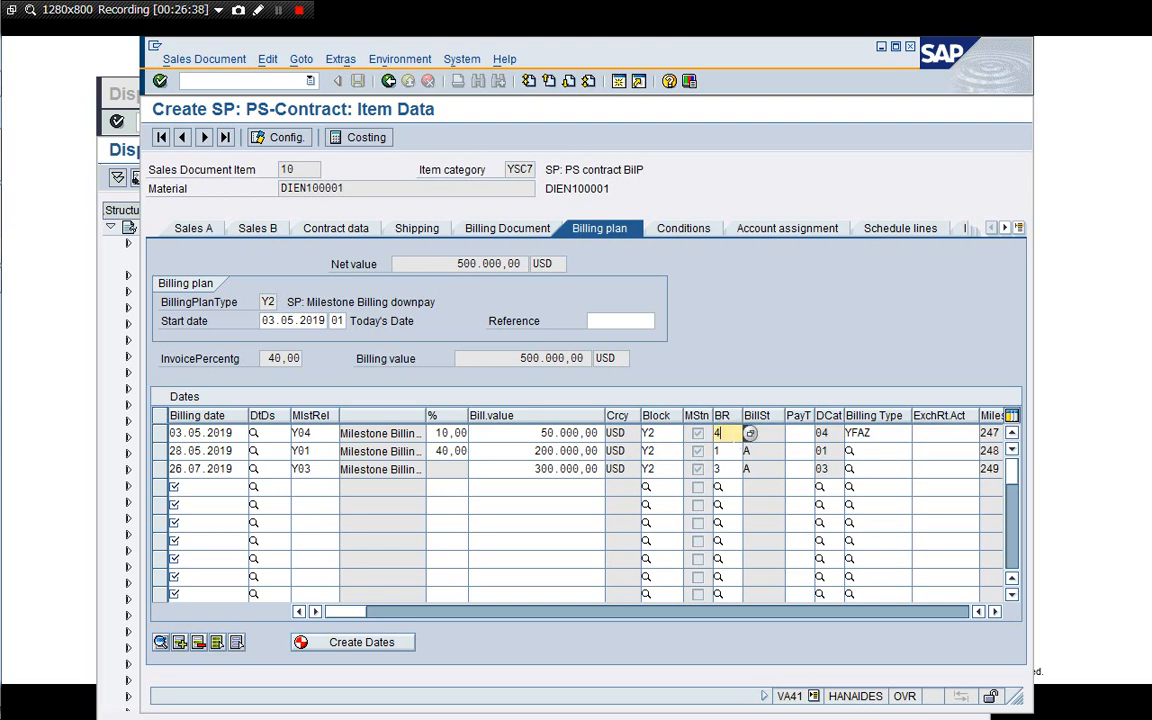
click(732, 469)
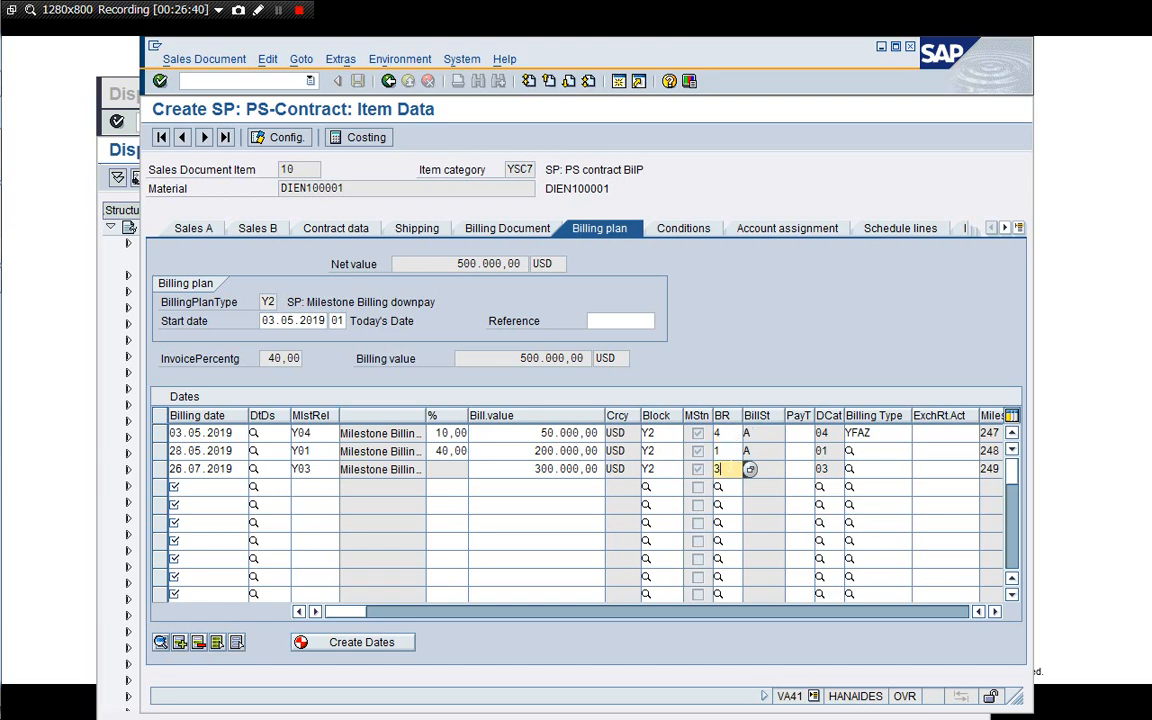
click(730, 452)
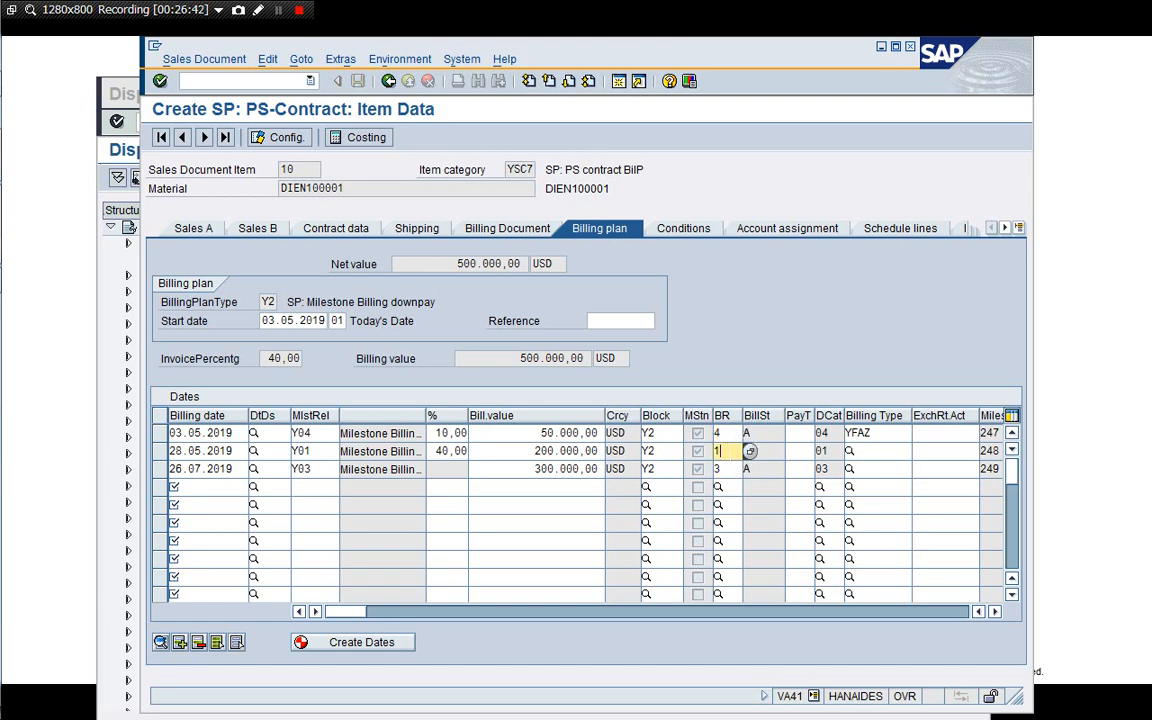
click(750, 451)
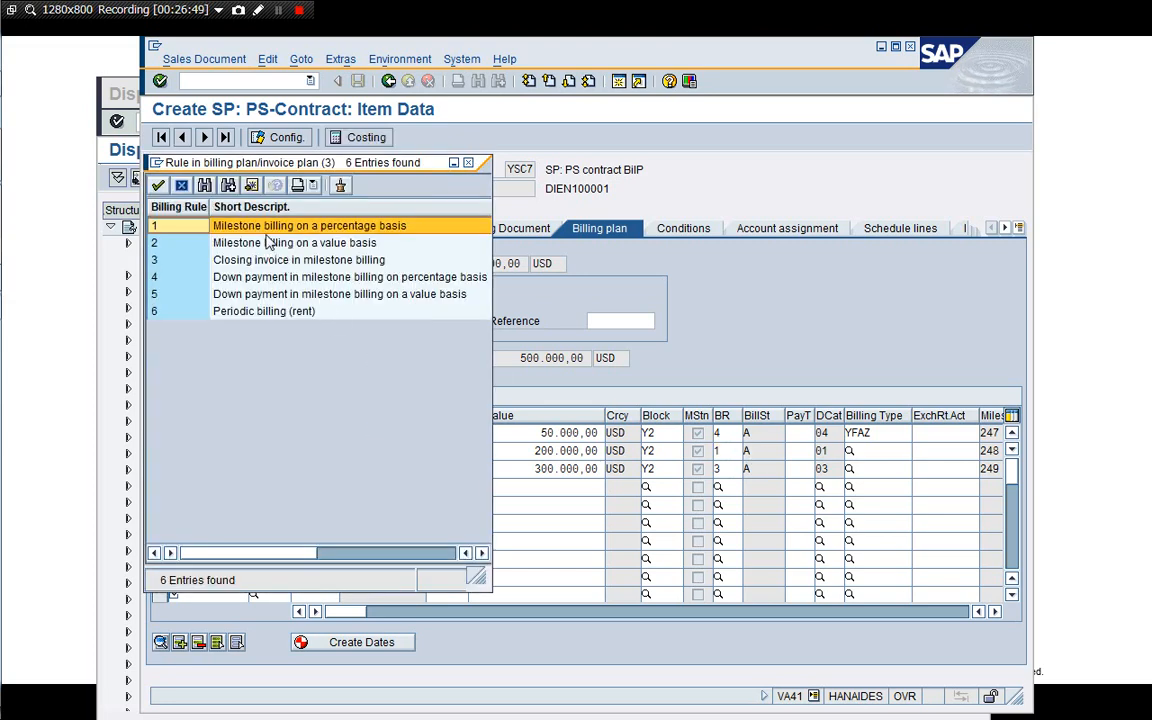
Examine the billing rule value help entries and the milestone rows' billing values and billing types, closing the value help.
click(229, 280)
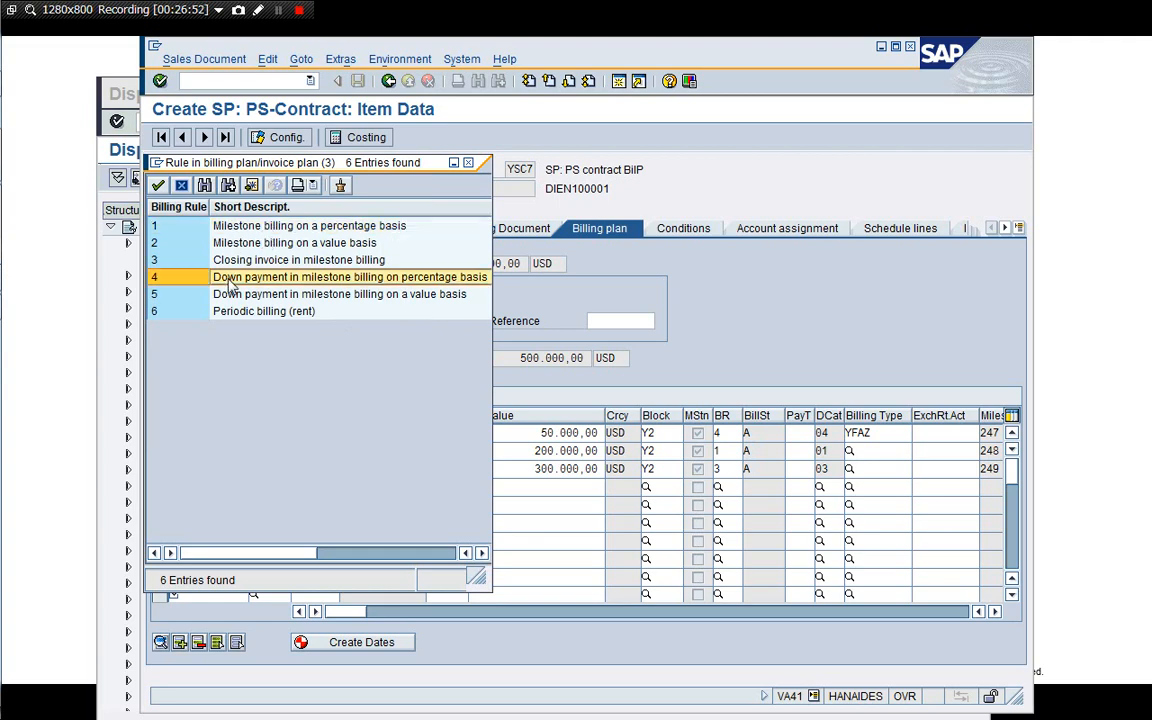
click(206, 259)
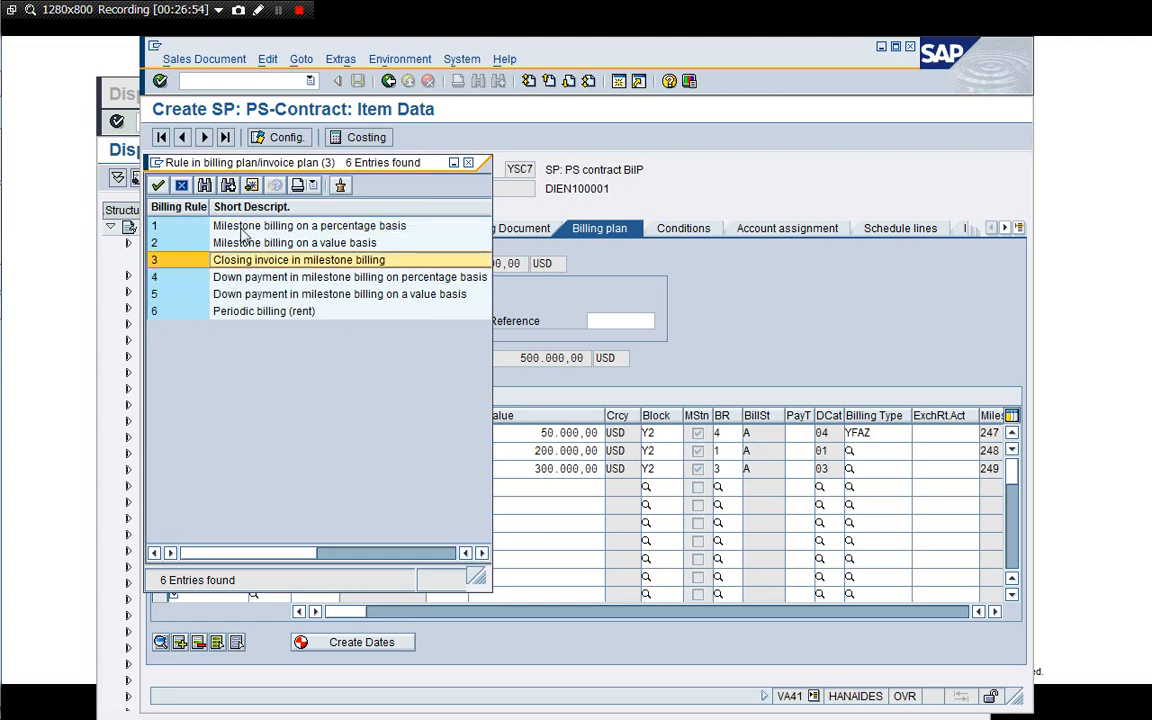
click(181, 186)
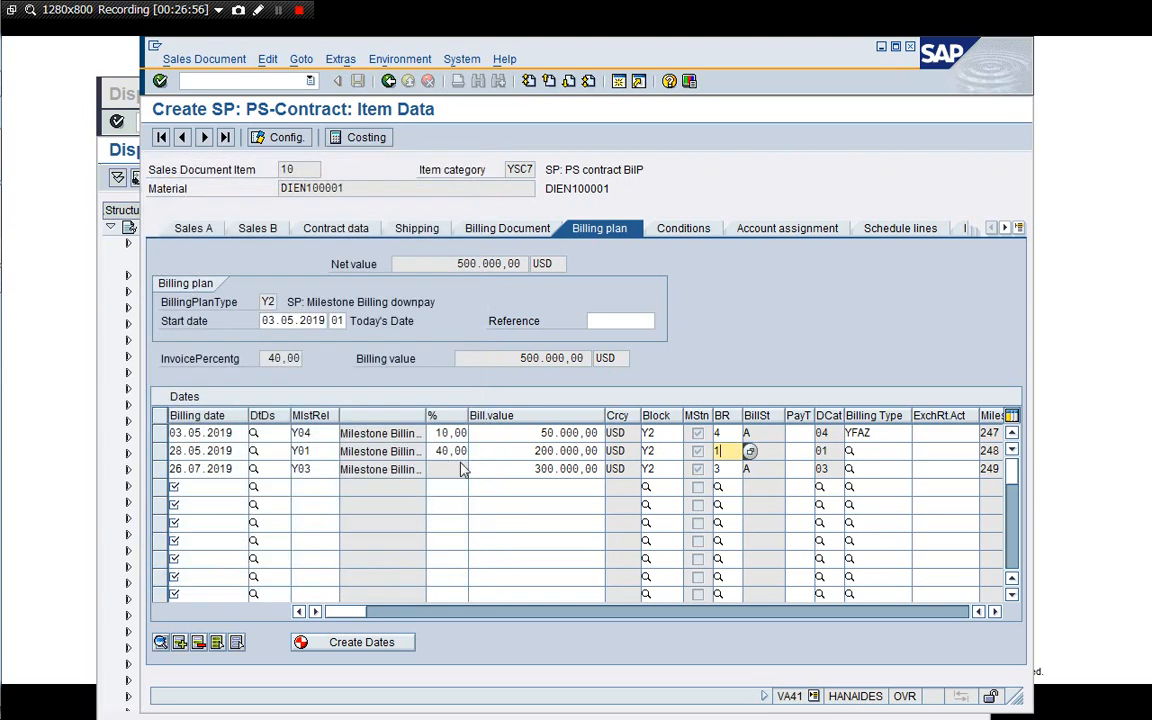
click(535, 469)
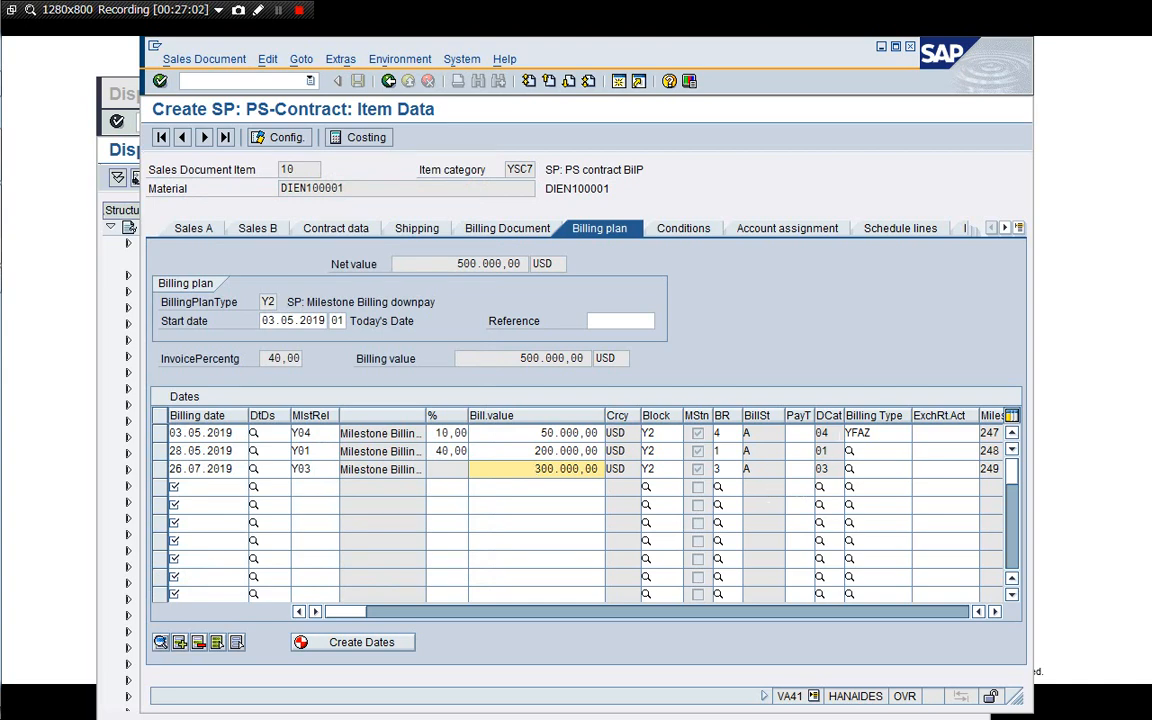
click(905, 433)
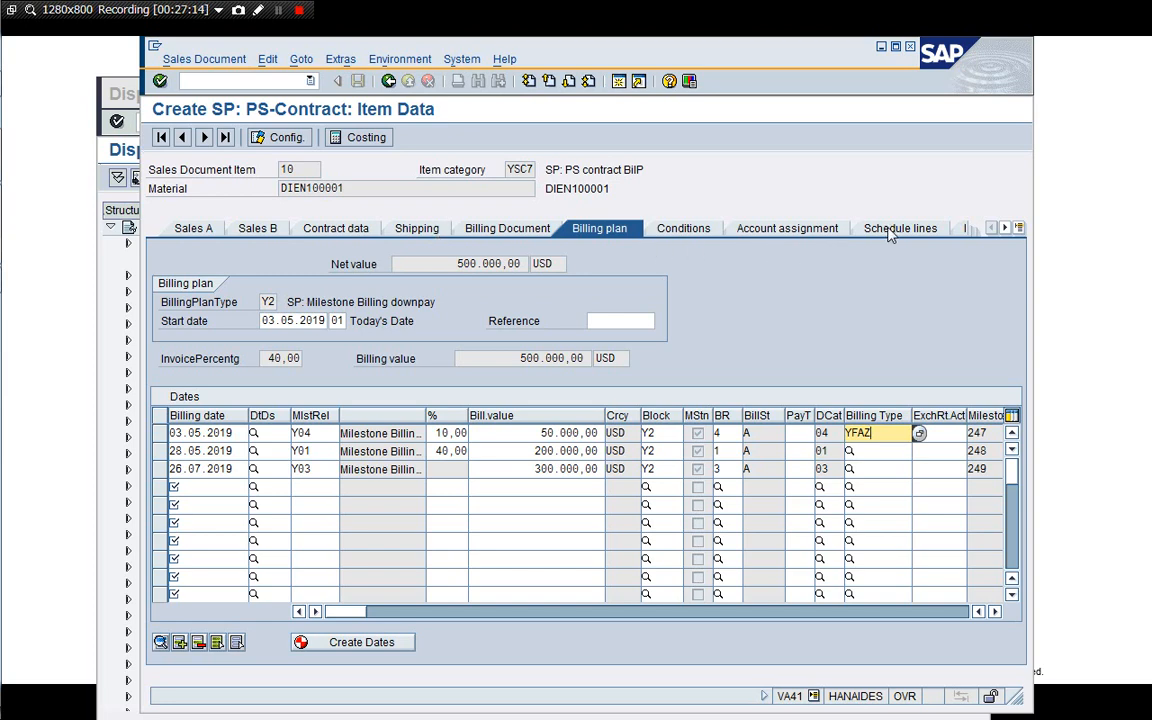
Review item 10's Sales A, Sales B, contract data and shipping details.
click(197, 228)
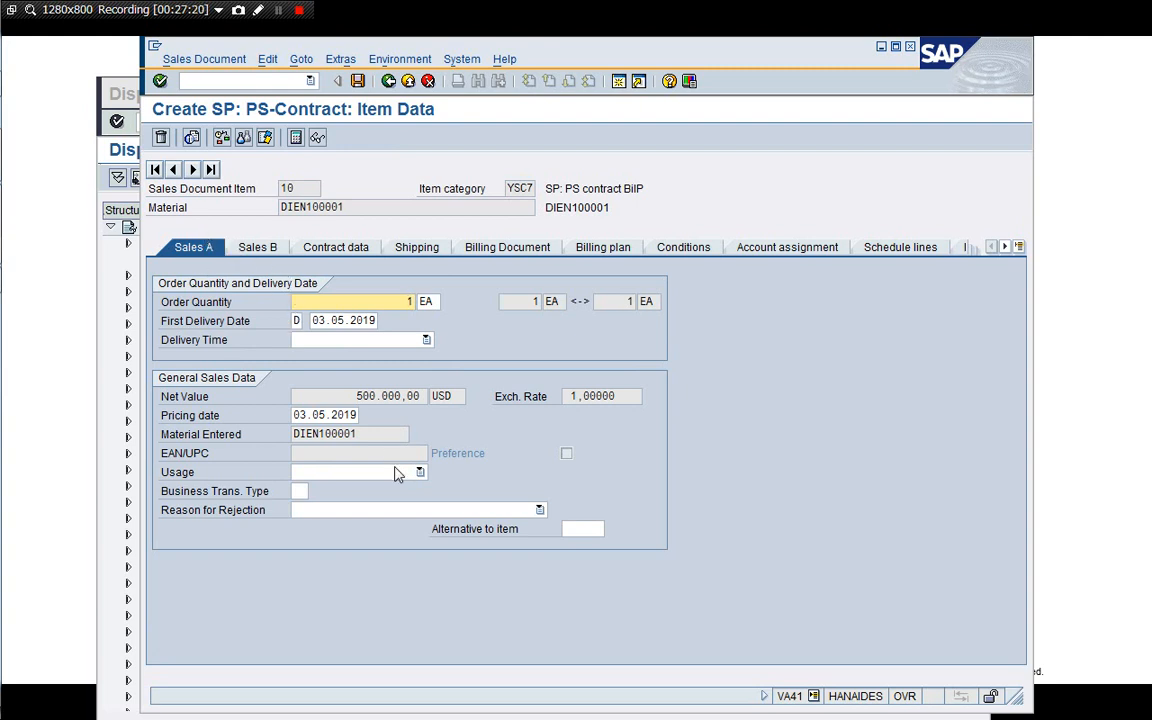
click(276, 249)
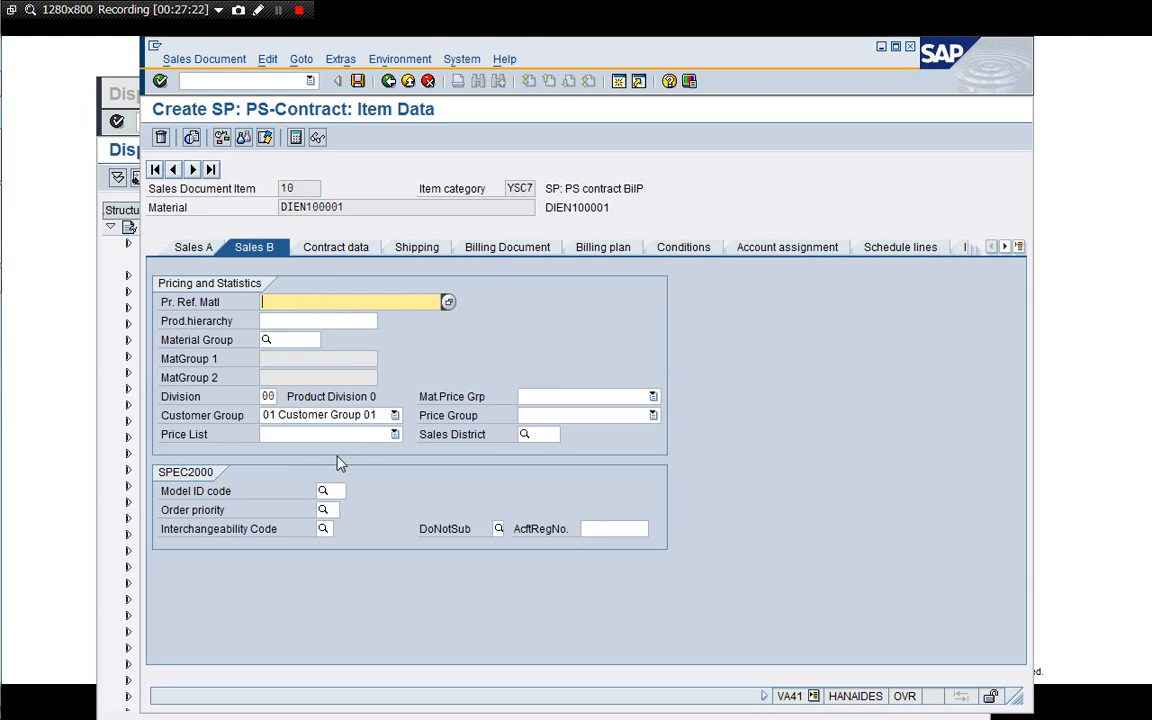
click(353, 251)
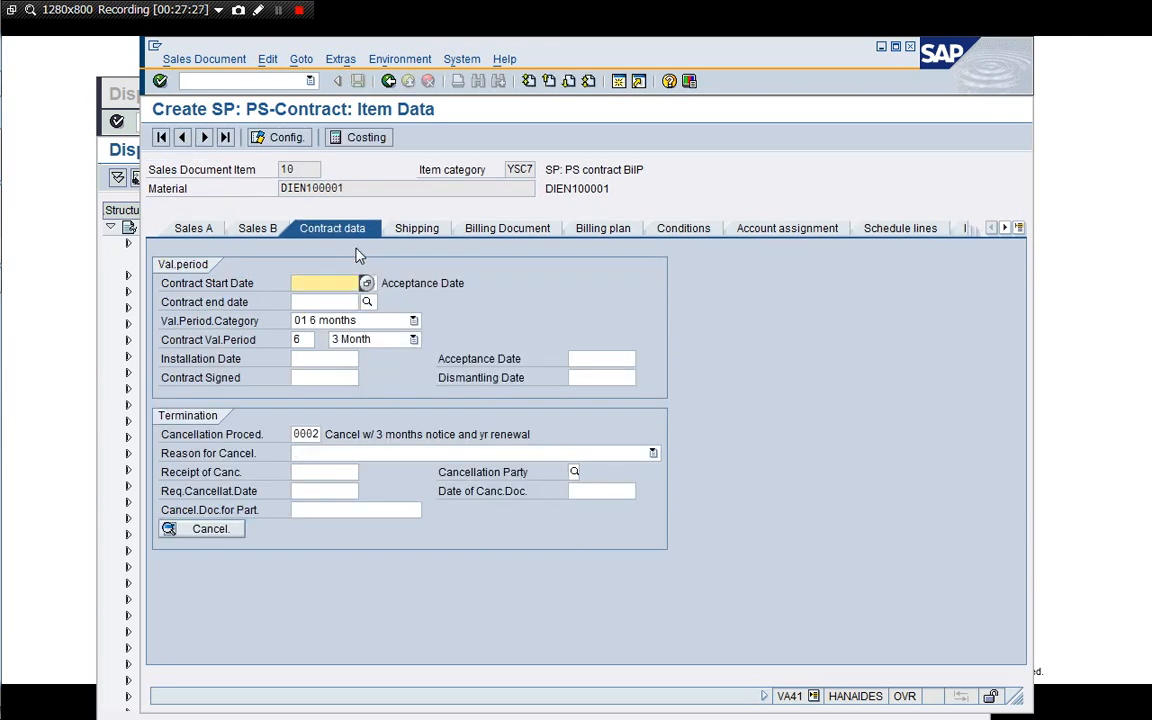
click(419, 229)
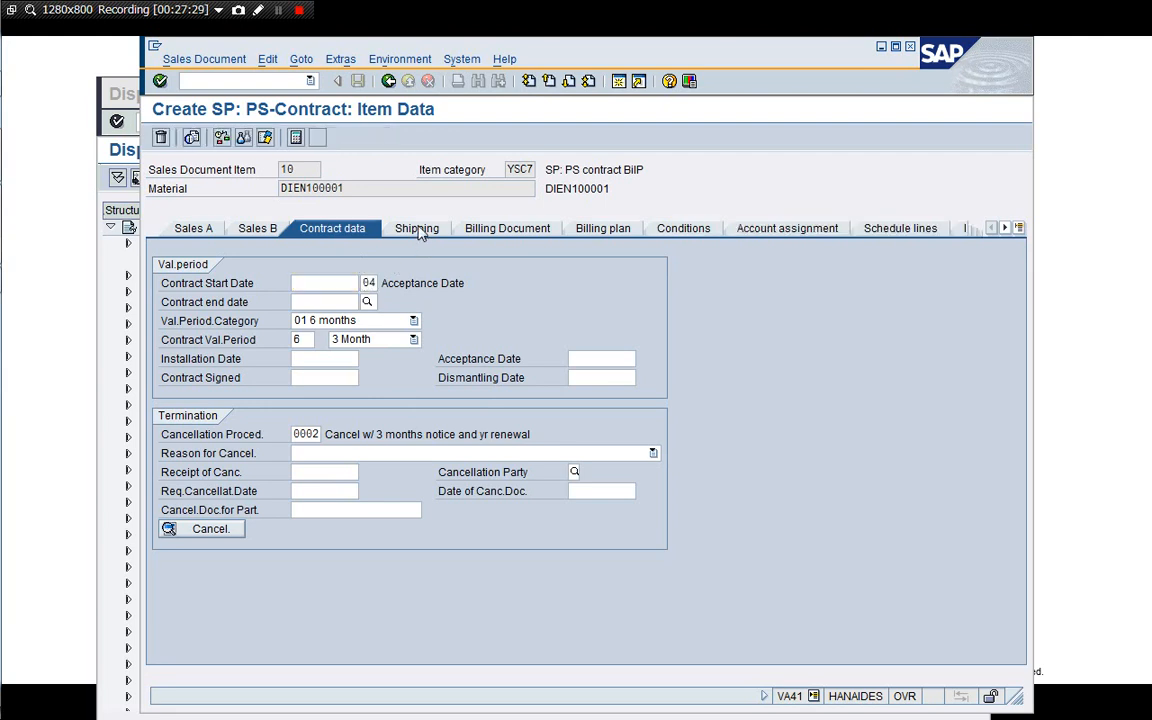
Enter a net weight of 10 KG and a gross weight of 10 in item 10's shipping data.
click(319, 547)
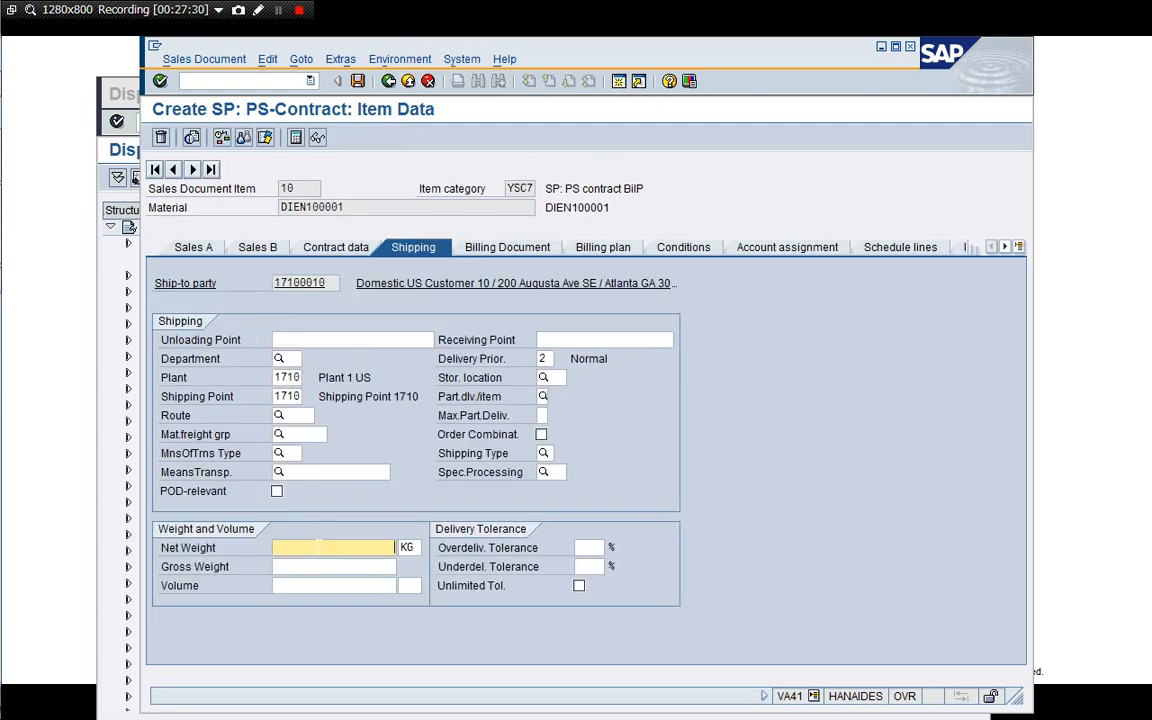
text(10)
key(Tab)
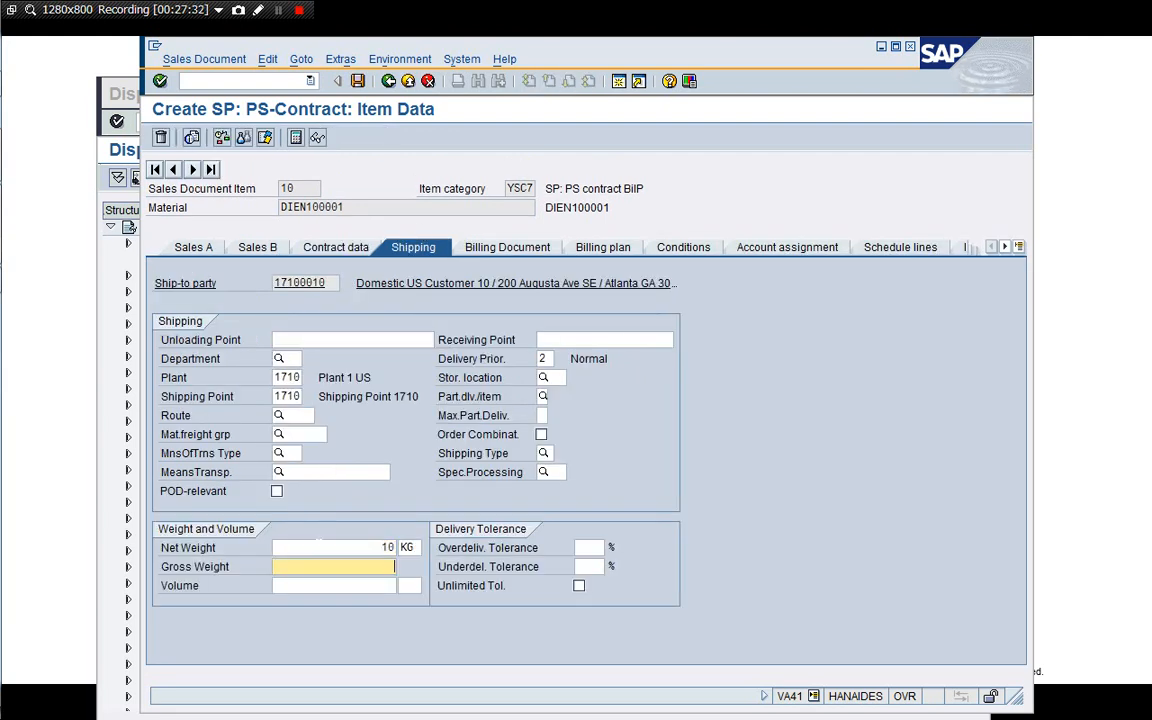
key(Return)
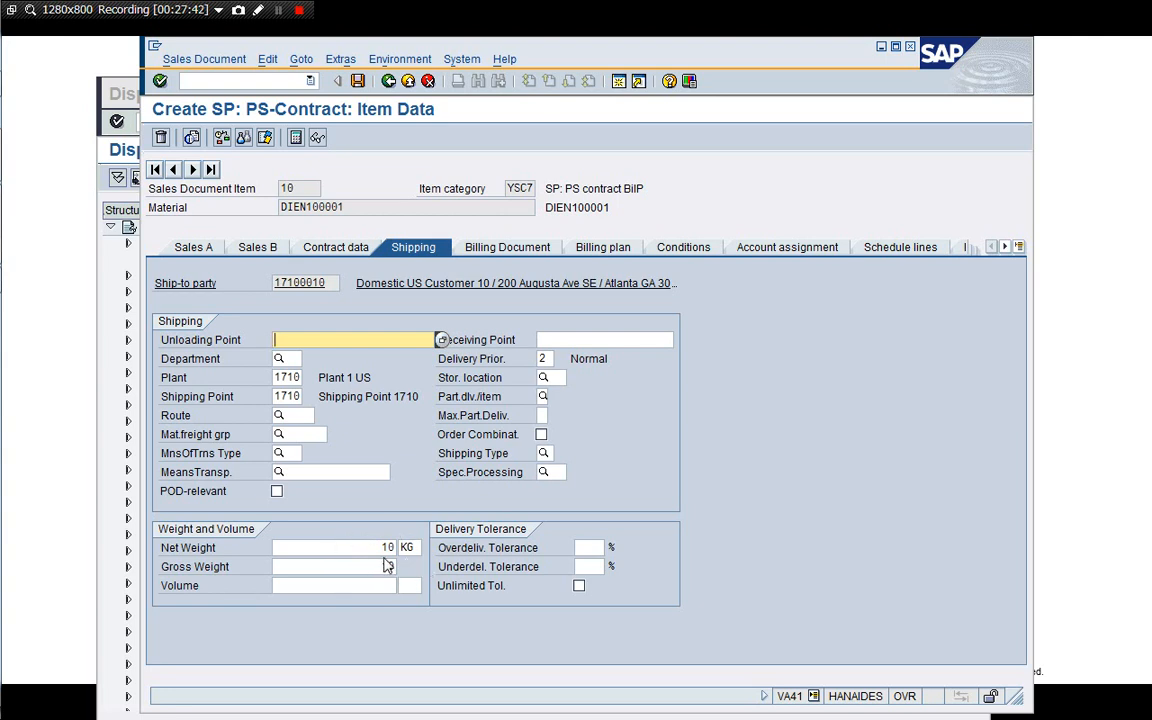
click(388, 566)
text(10)
Browse item 10's billing document, billing plan and conditions data.
click(533, 249)
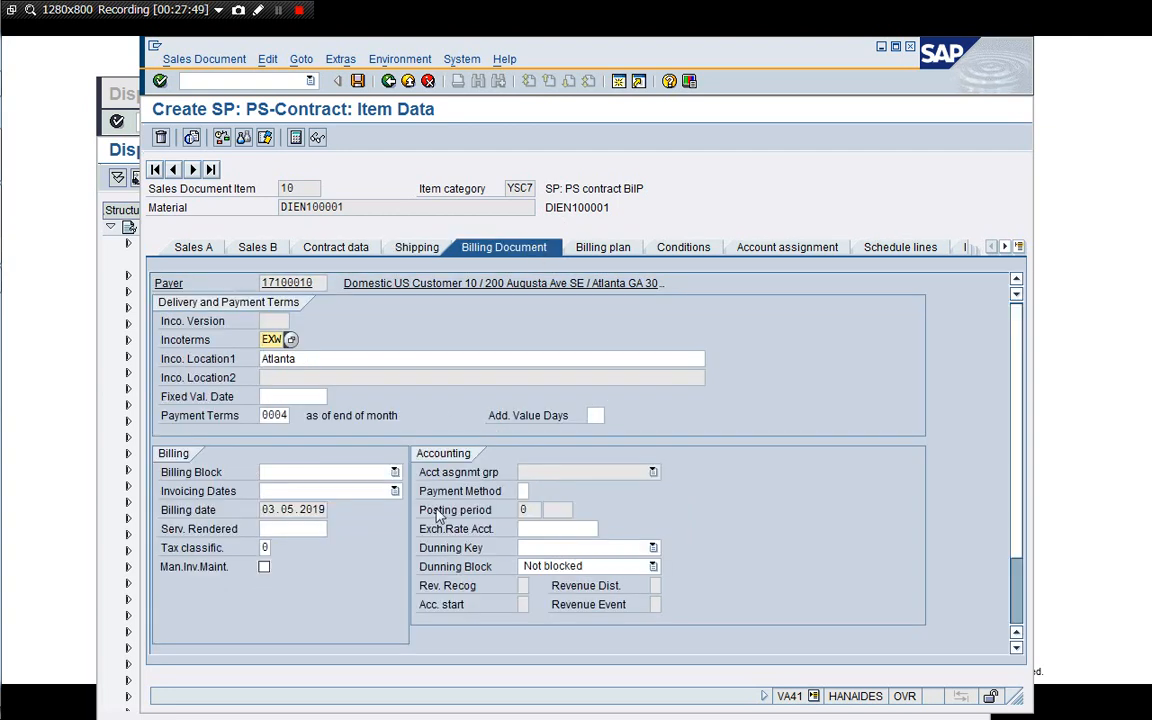
click(570, 245)
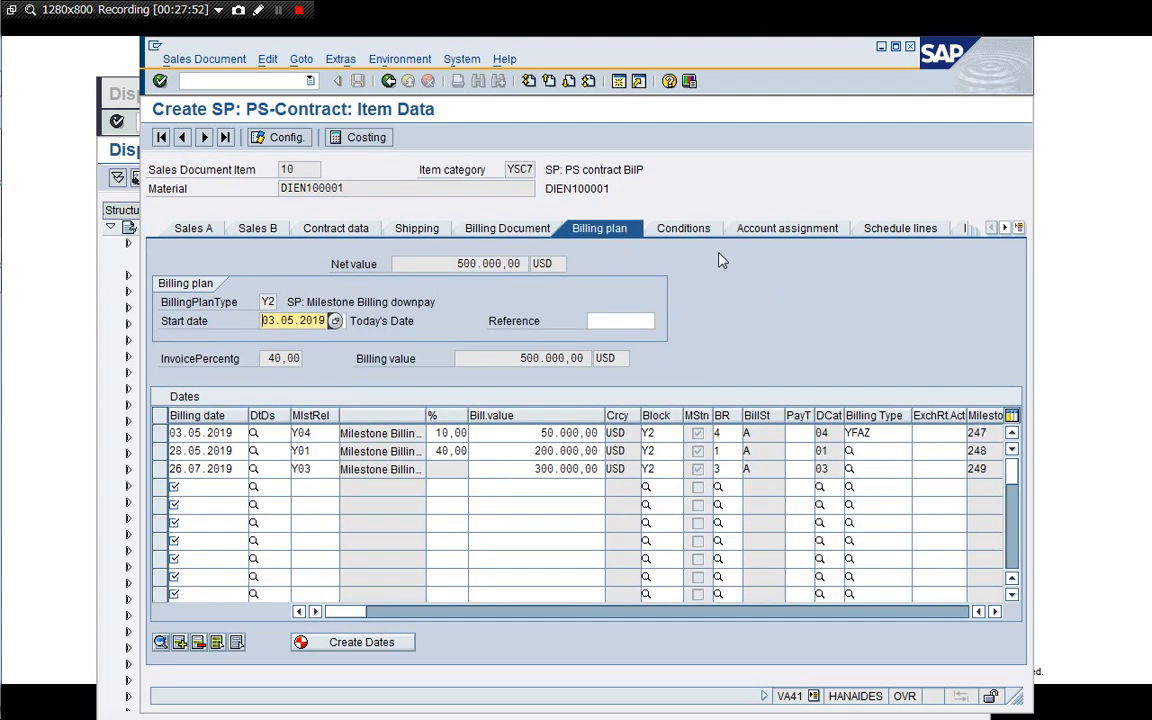
click(684, 229)
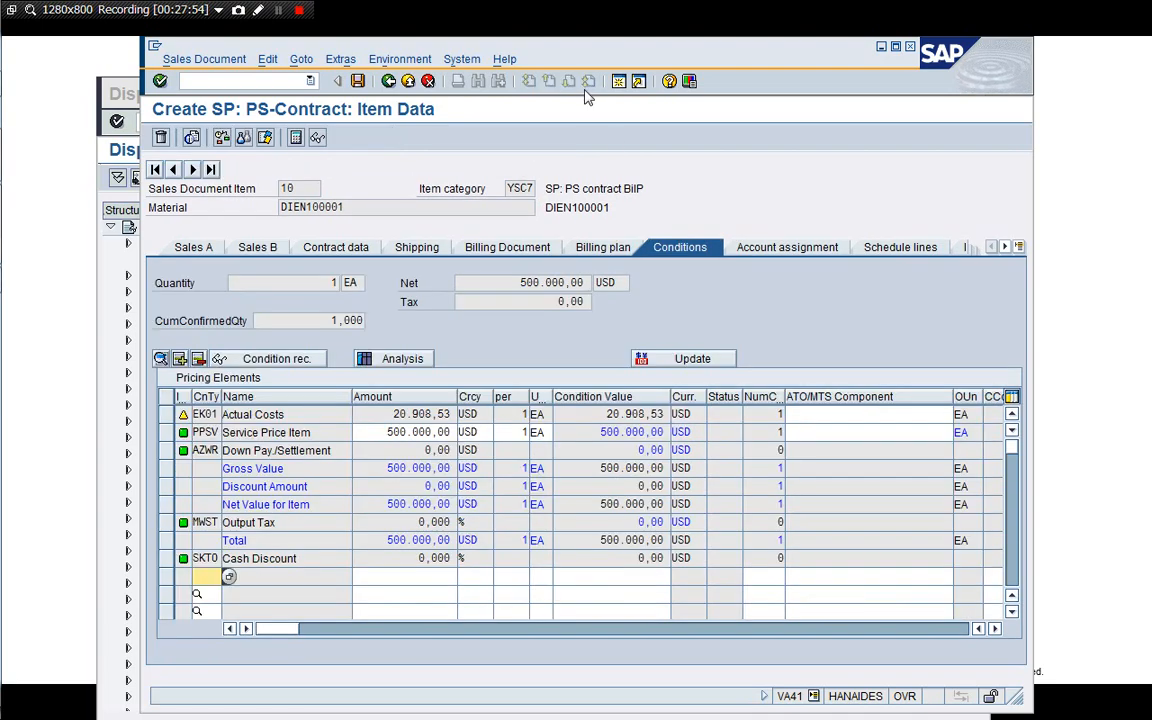
drag(586, 54, 533, 56)
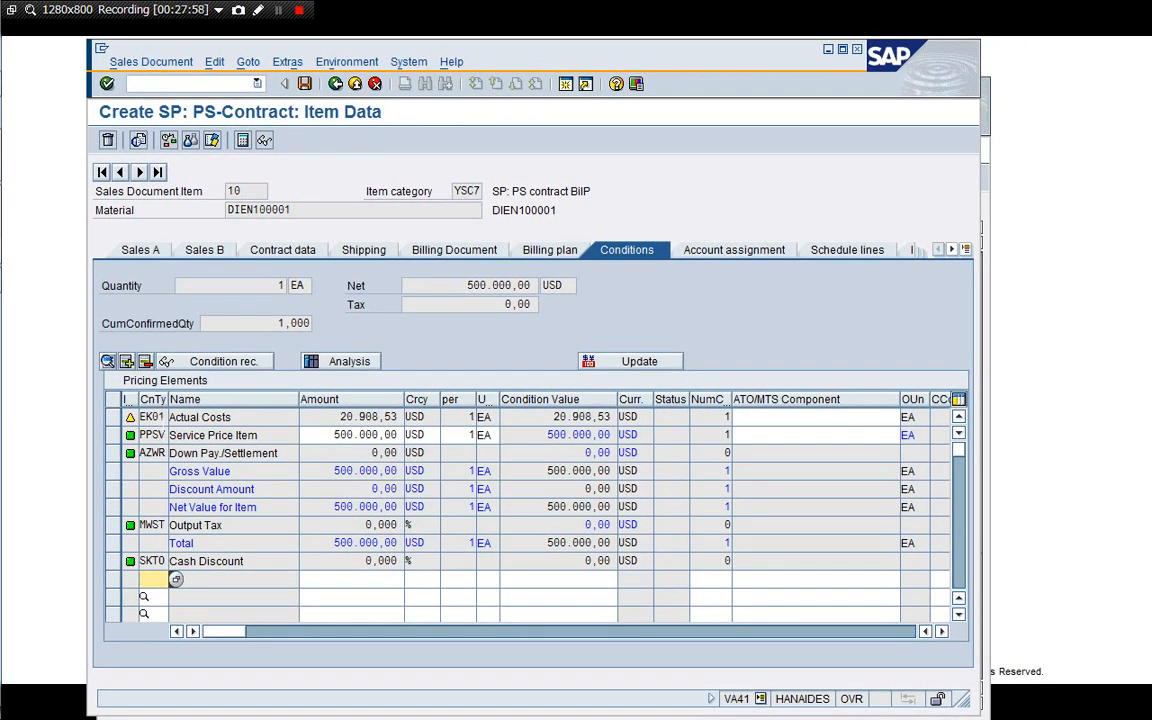
Examine the item's pricing elements, including the actual costs, service price item and down payment condition amounts.
click(162, 417)
click(232, 417)
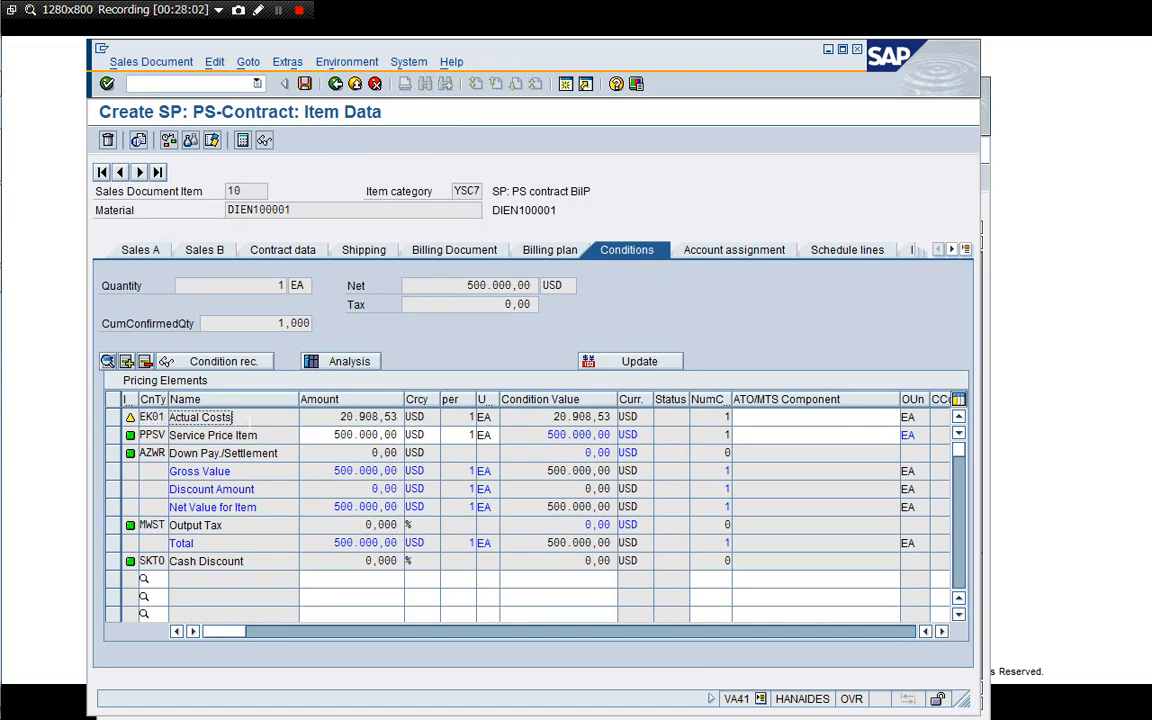
click(260, 437)
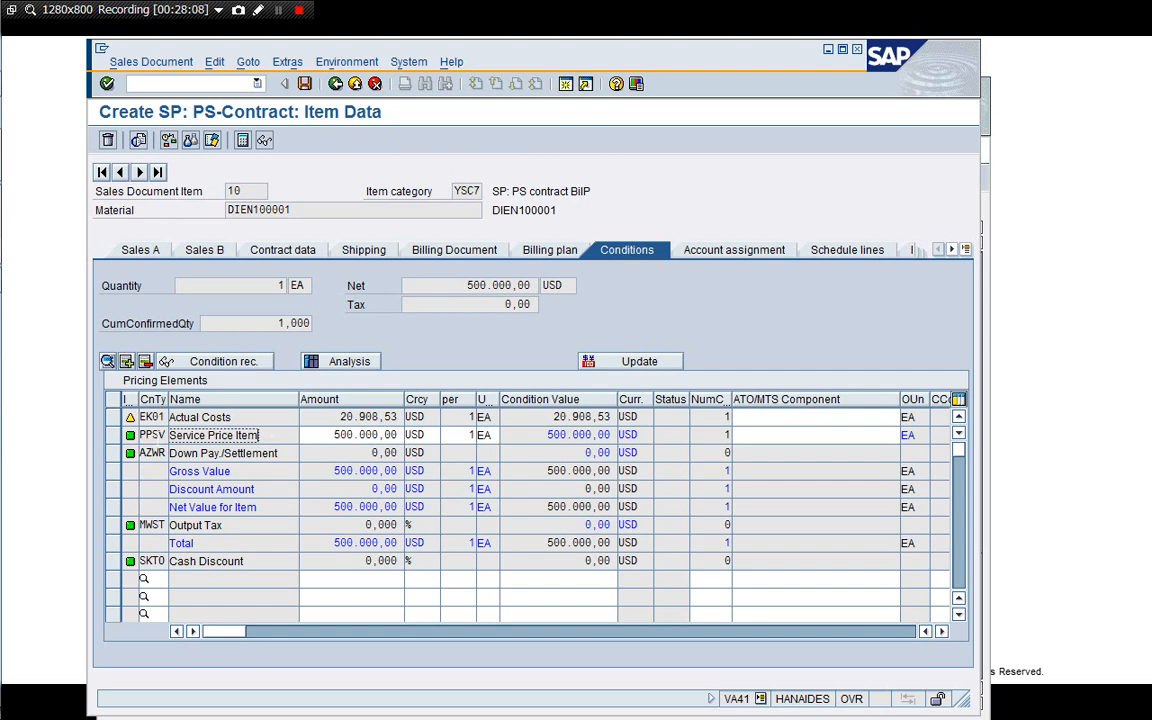
click(170, 435)
key(Tab)
key(Tab)
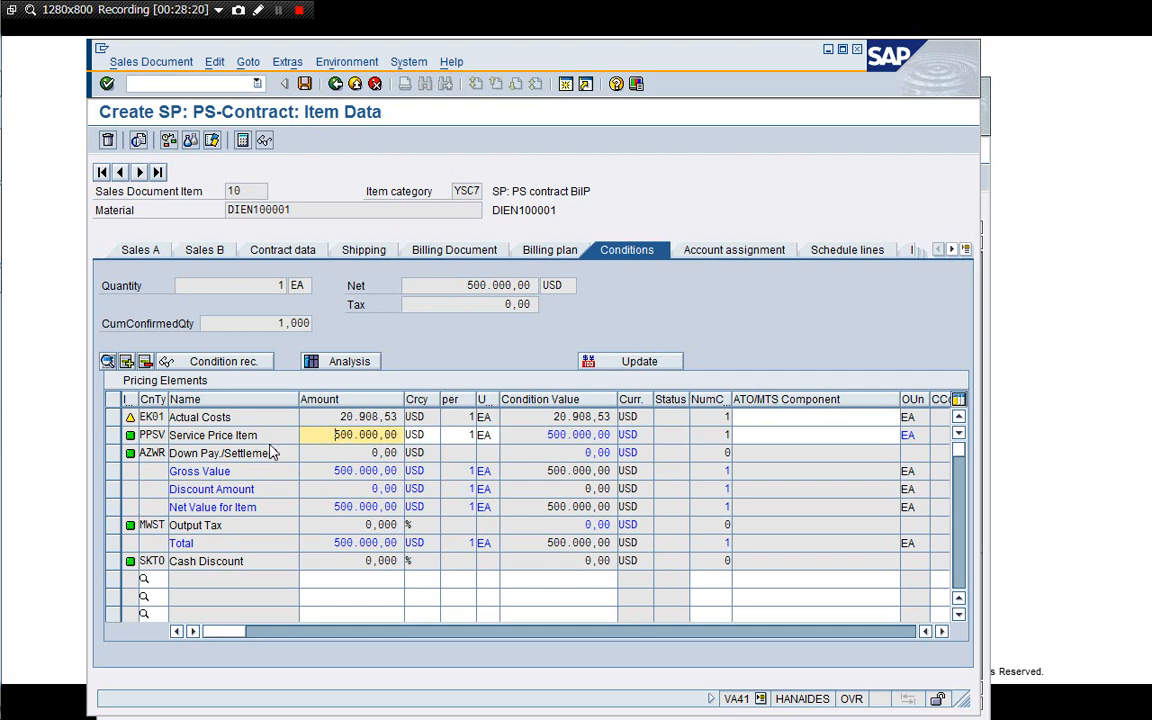
click(274, 453)
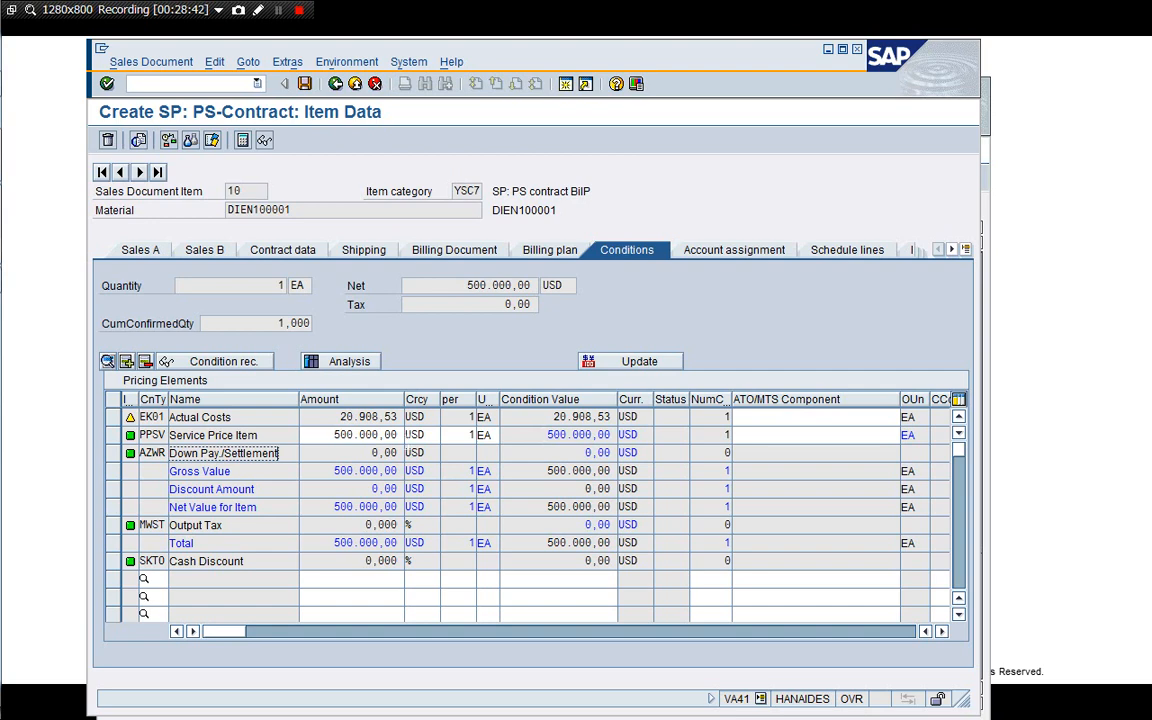
click(371, 434)
click(348, 418)
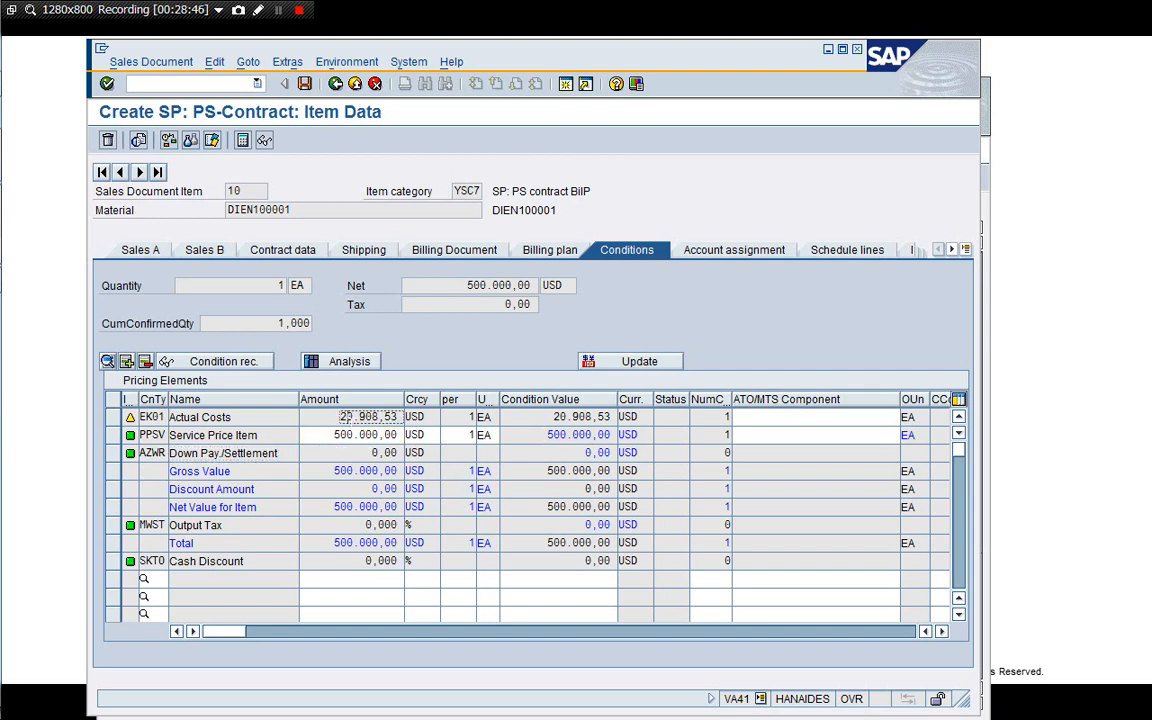
Check the item's account assignment and schedule lines, and open the generated network's header scheduling and assignment data.
click(727, 252)
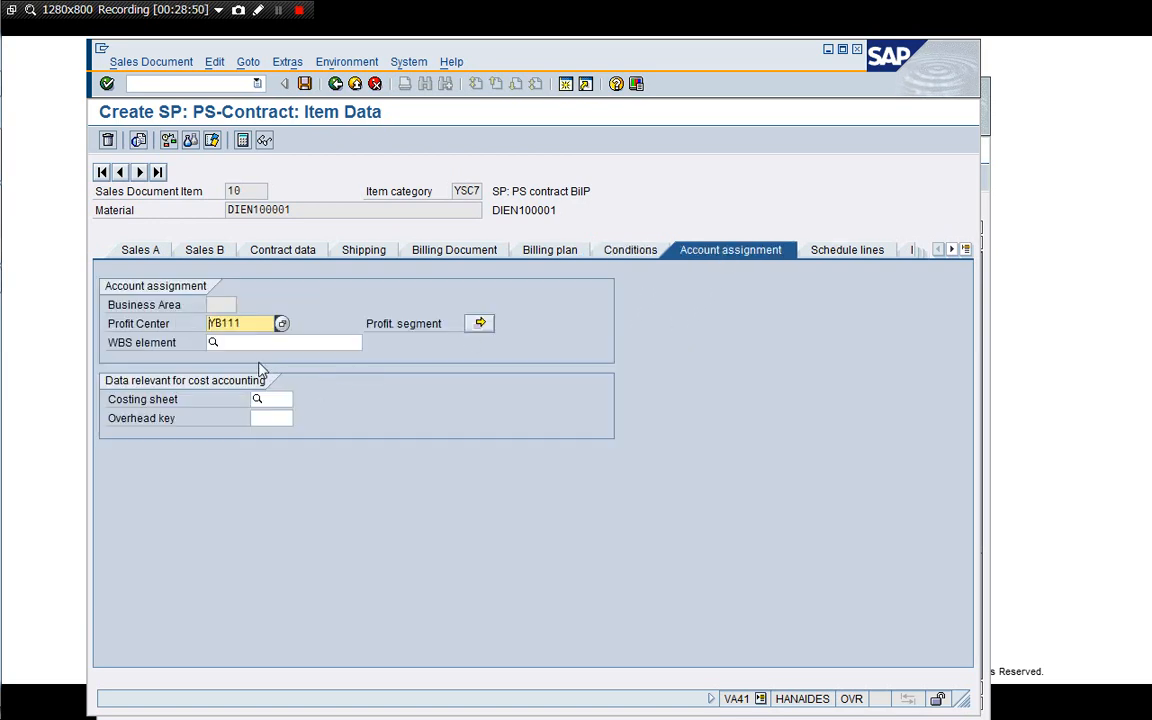
click(843, 252)
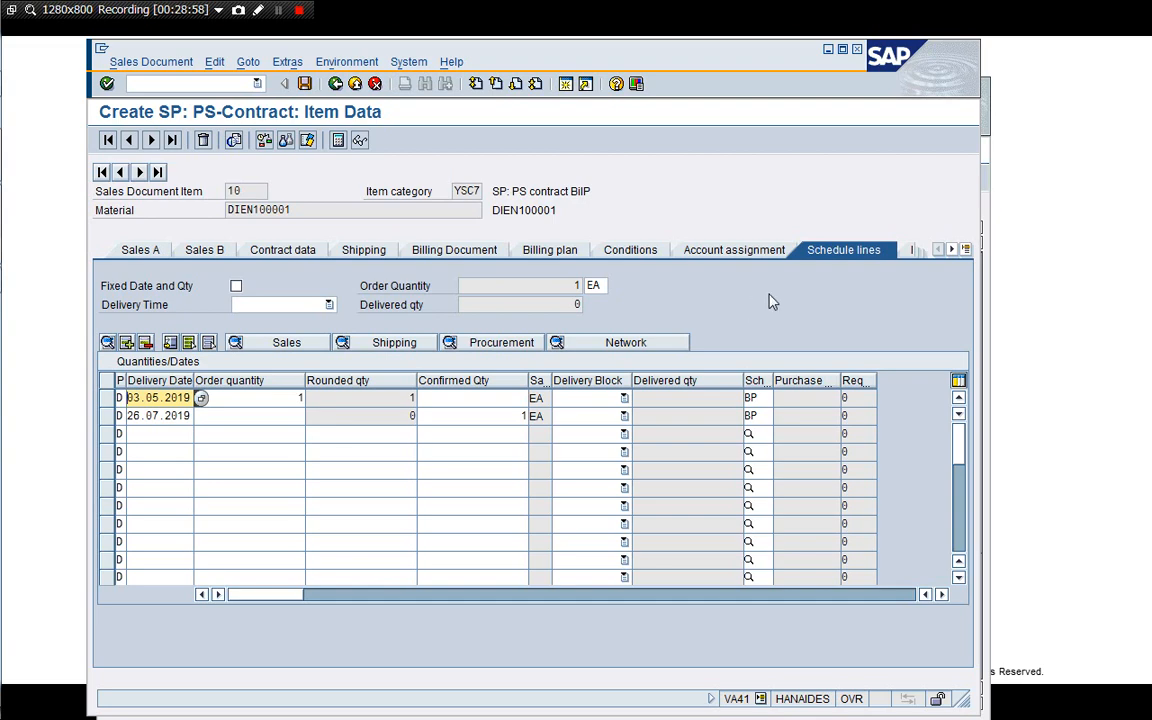
click(612, 343)
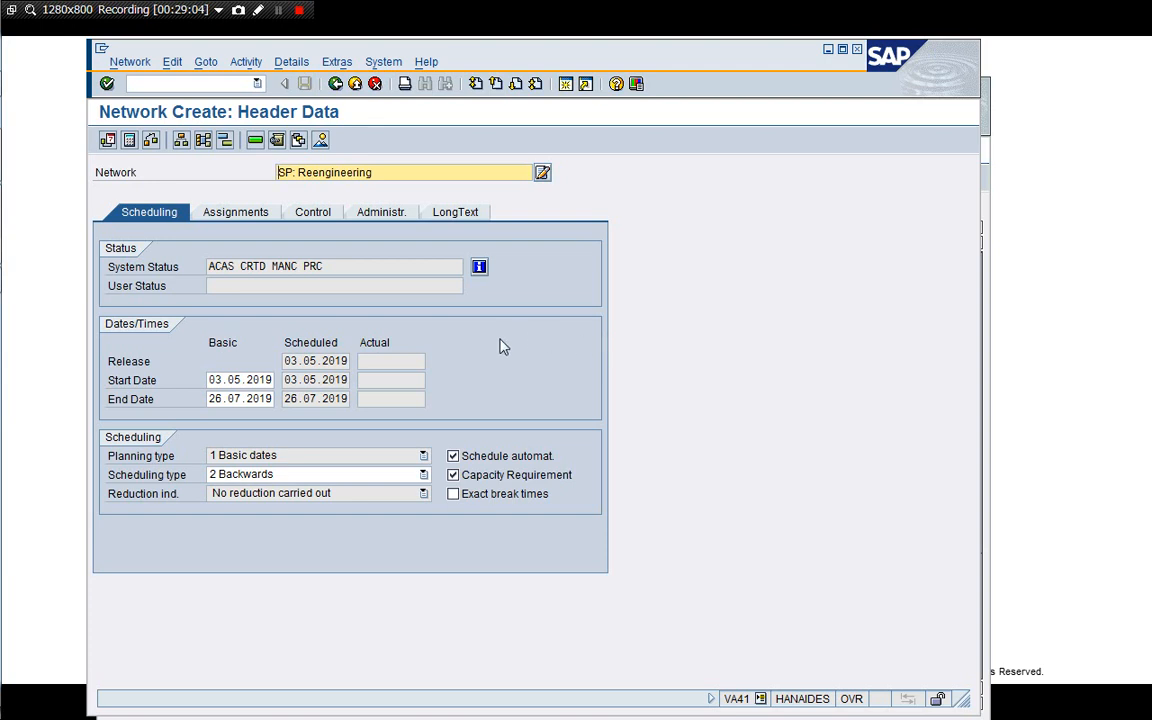
click(220, 212)
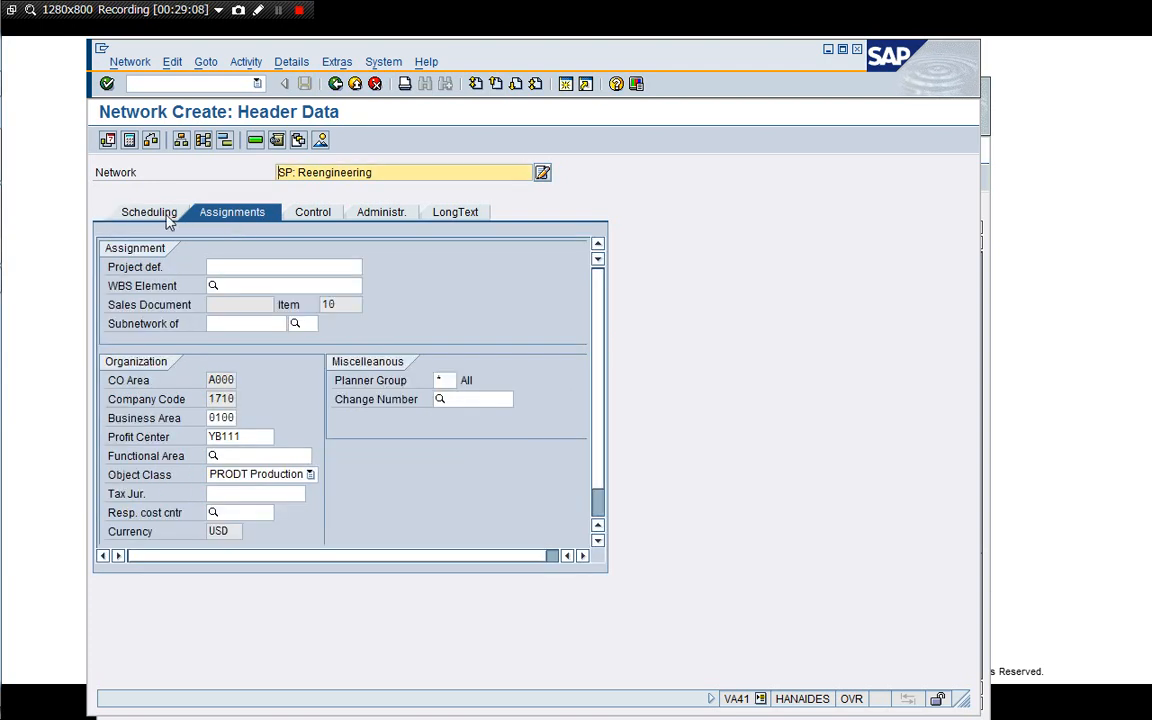
click(166, 218)
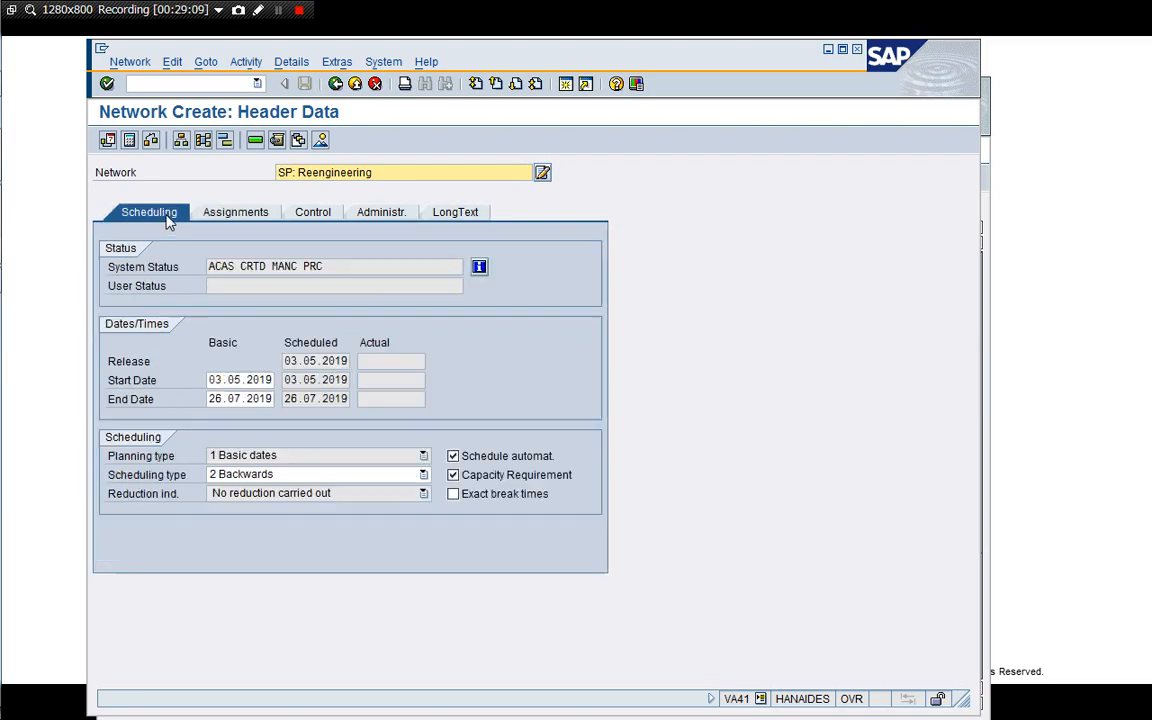
Review the network's activity list and header control and administration data before returning to the contract overview.
click(255, 141)
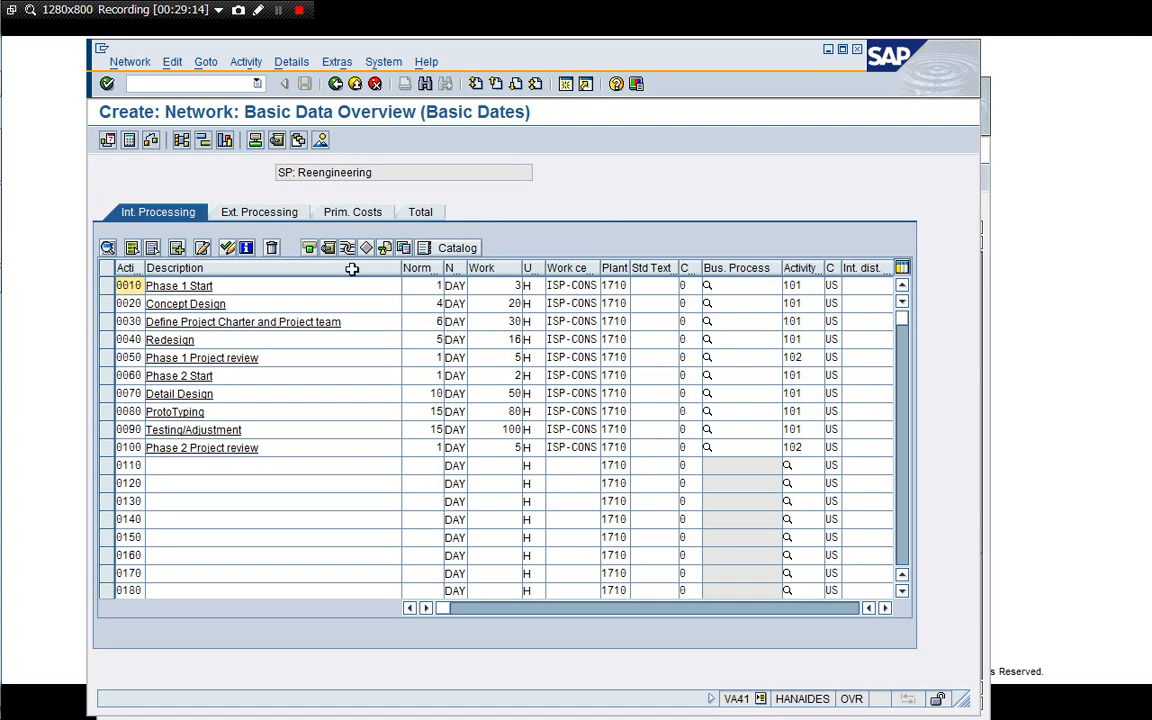
drag(399, 270, 358, 271)
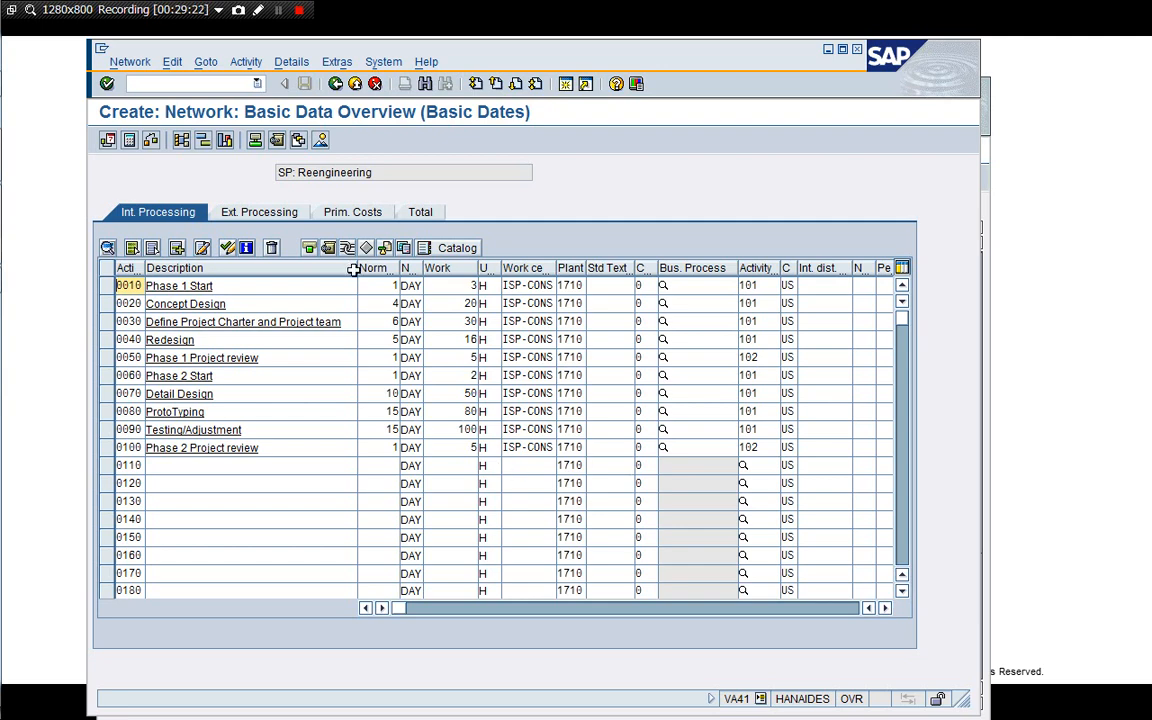
click(255, 141)
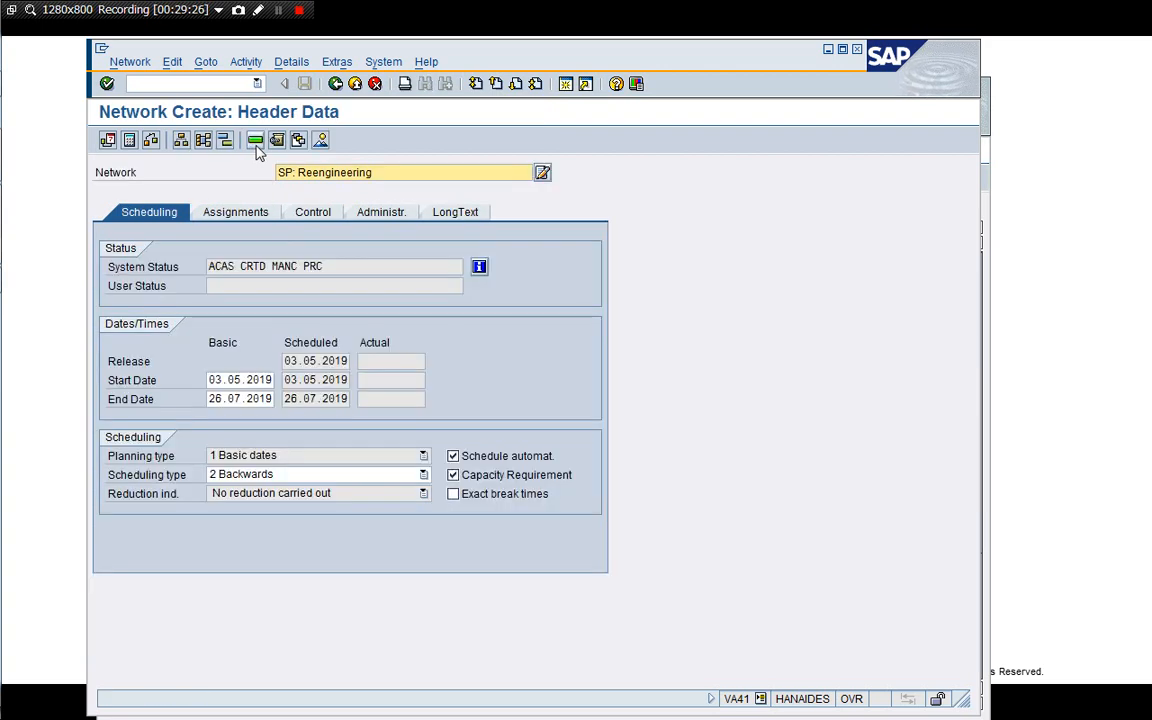
click(236, 216)
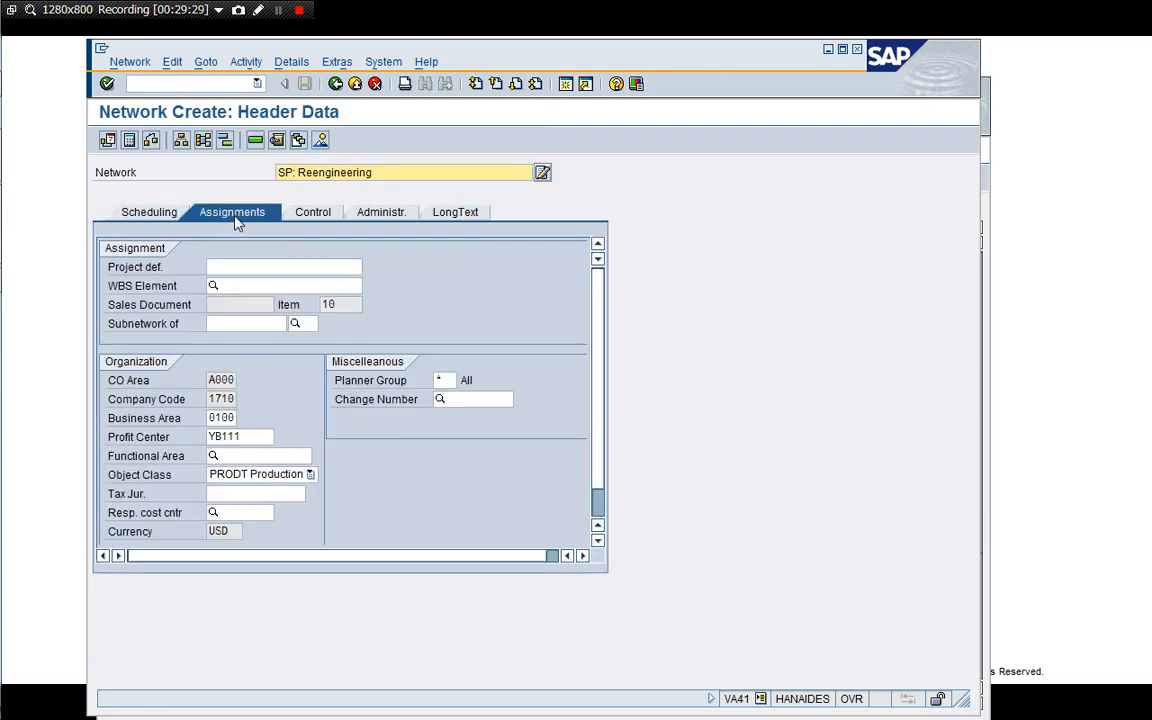
click(322, 214)
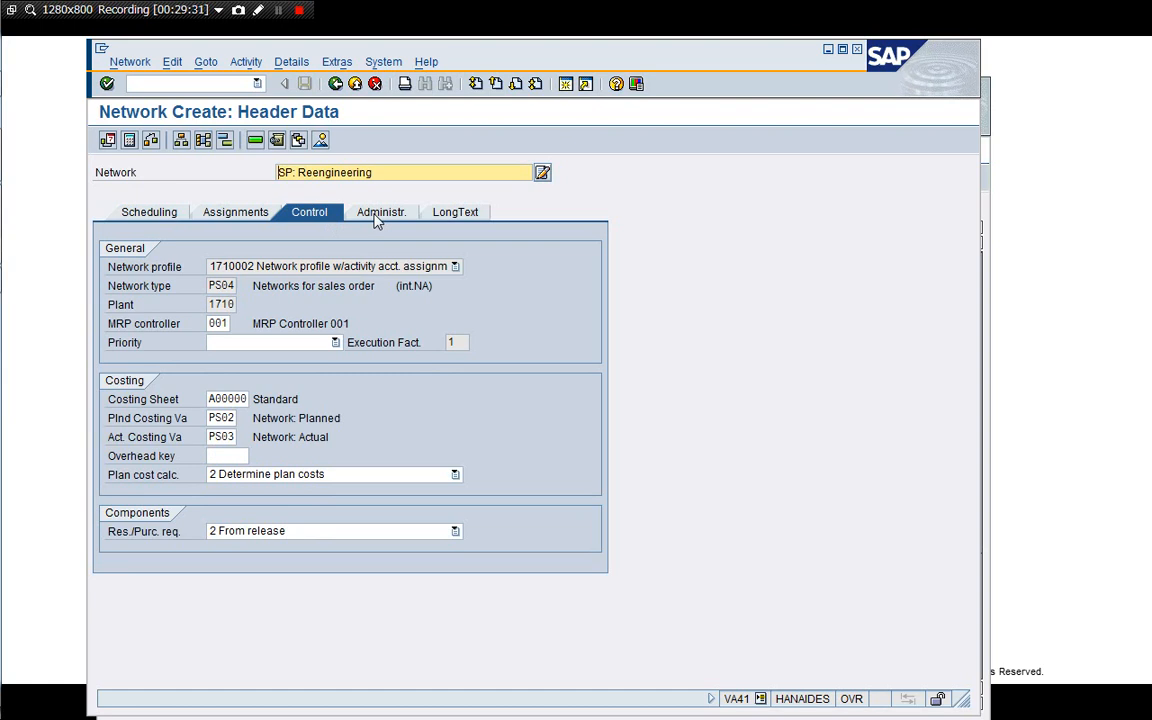
click(378, 220)
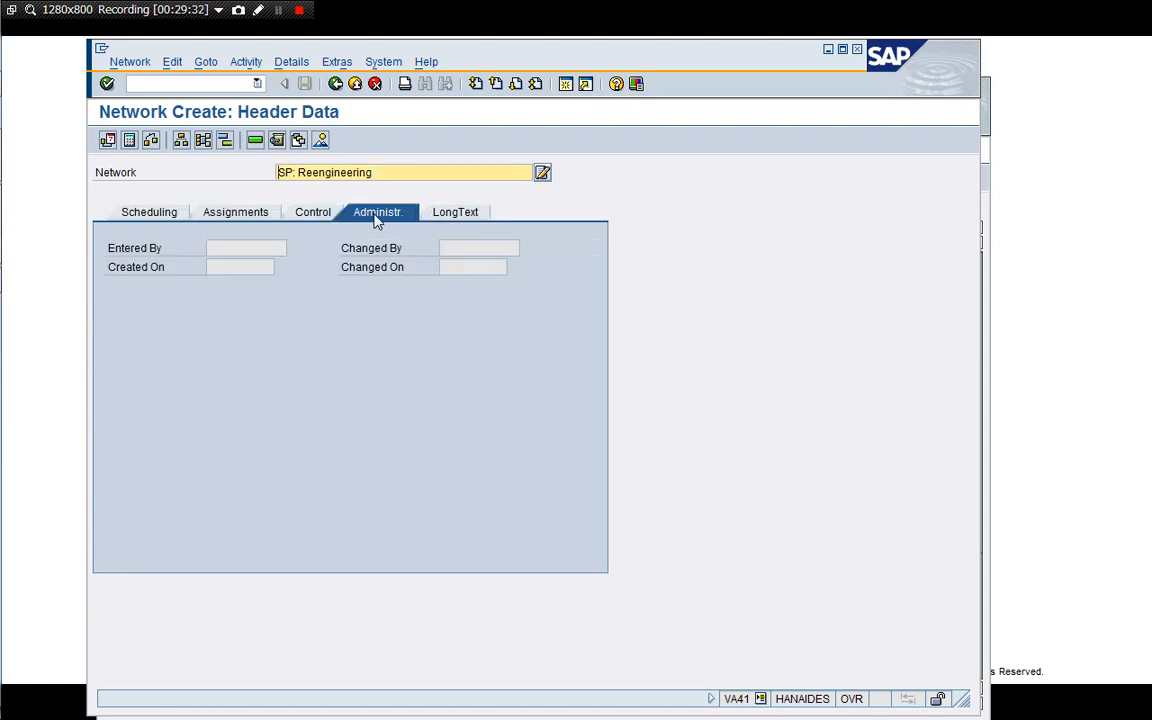
click(160, 208)
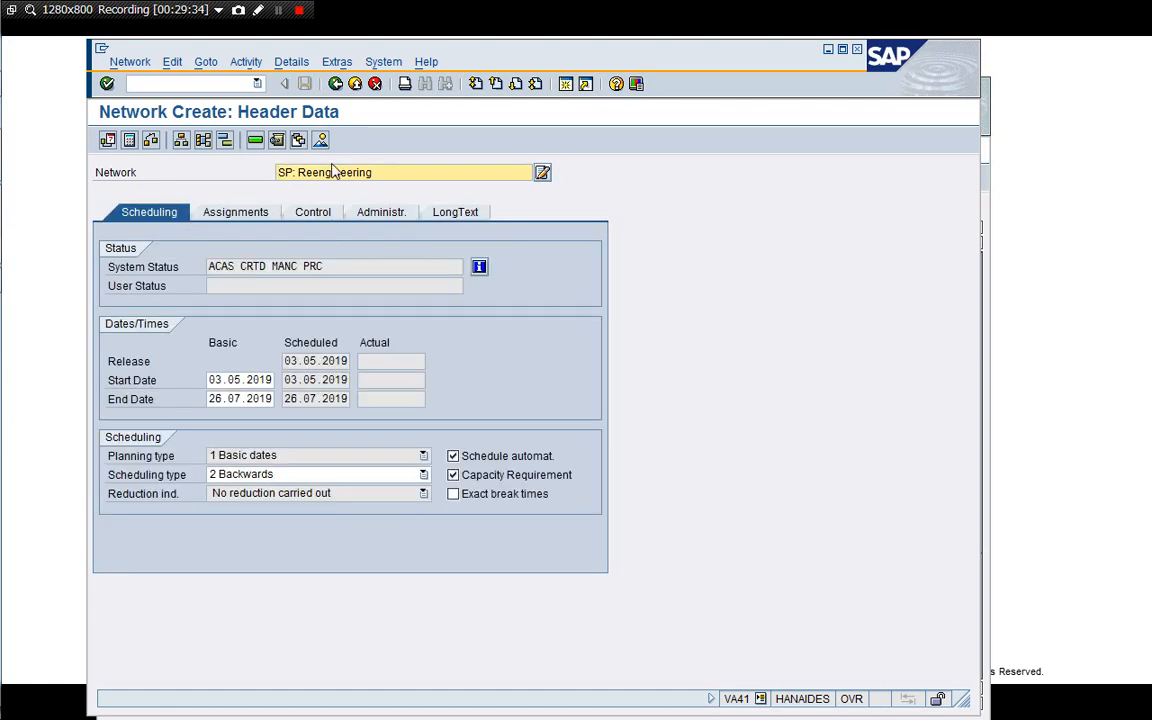
click(335, 84)
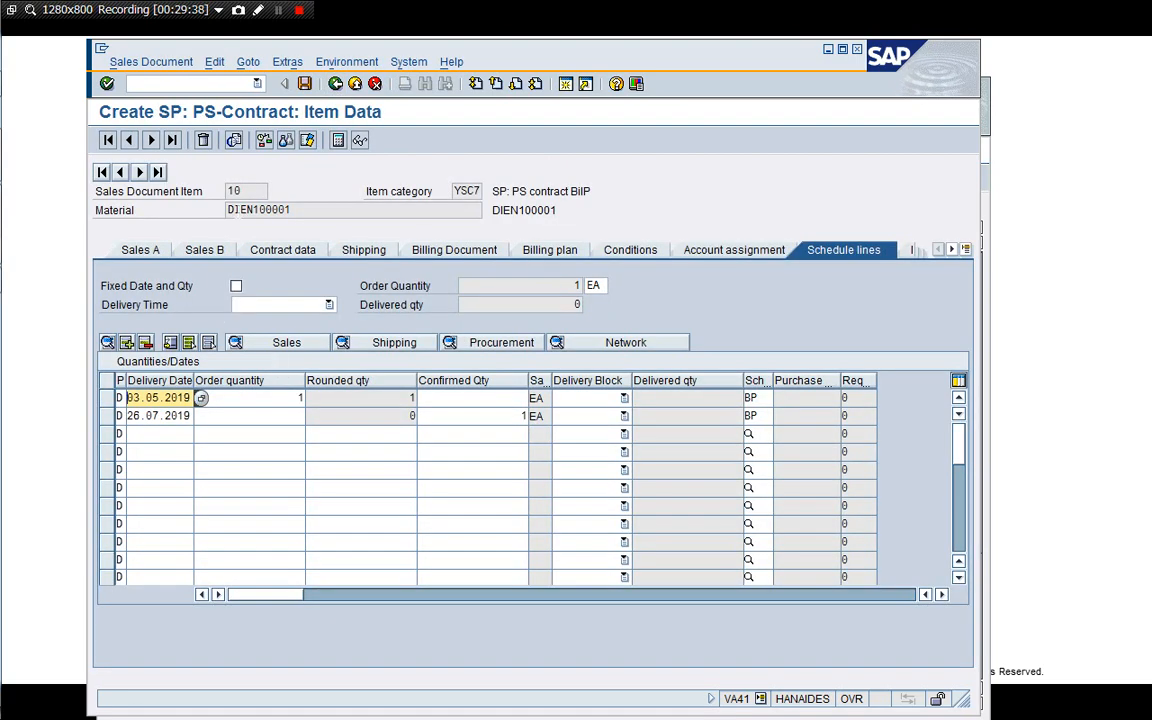
click(335, 84)
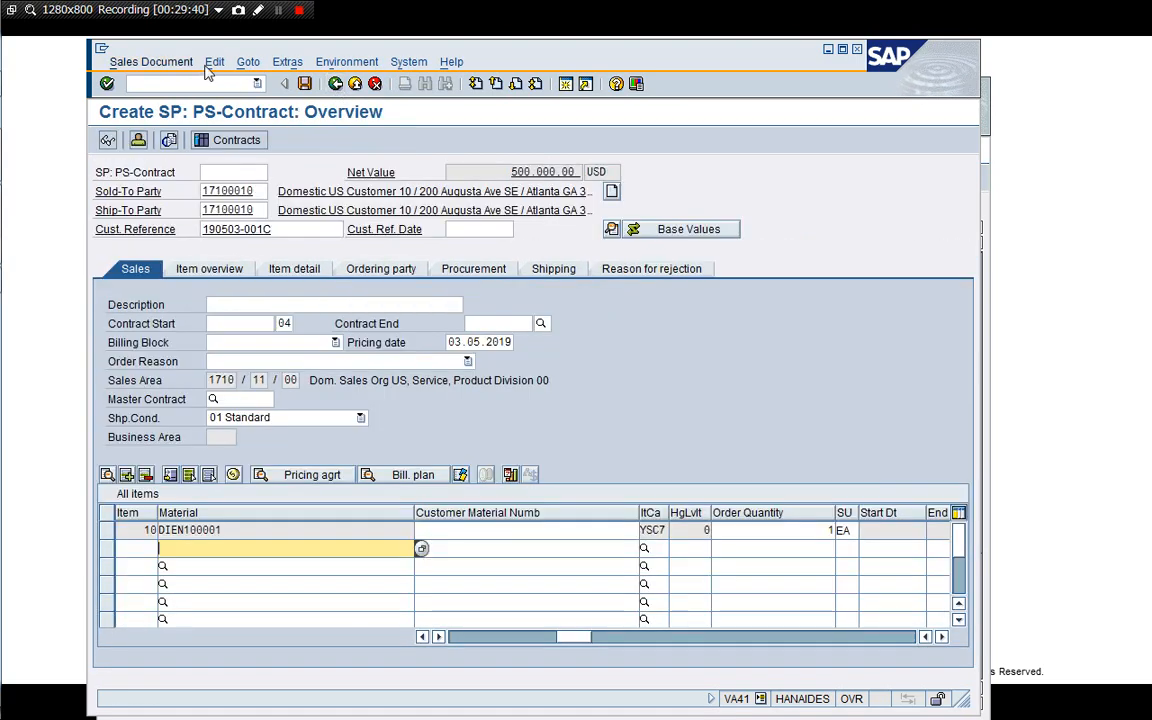
Check the PS contract's incompletion log and save the contract.
click(213, 62)
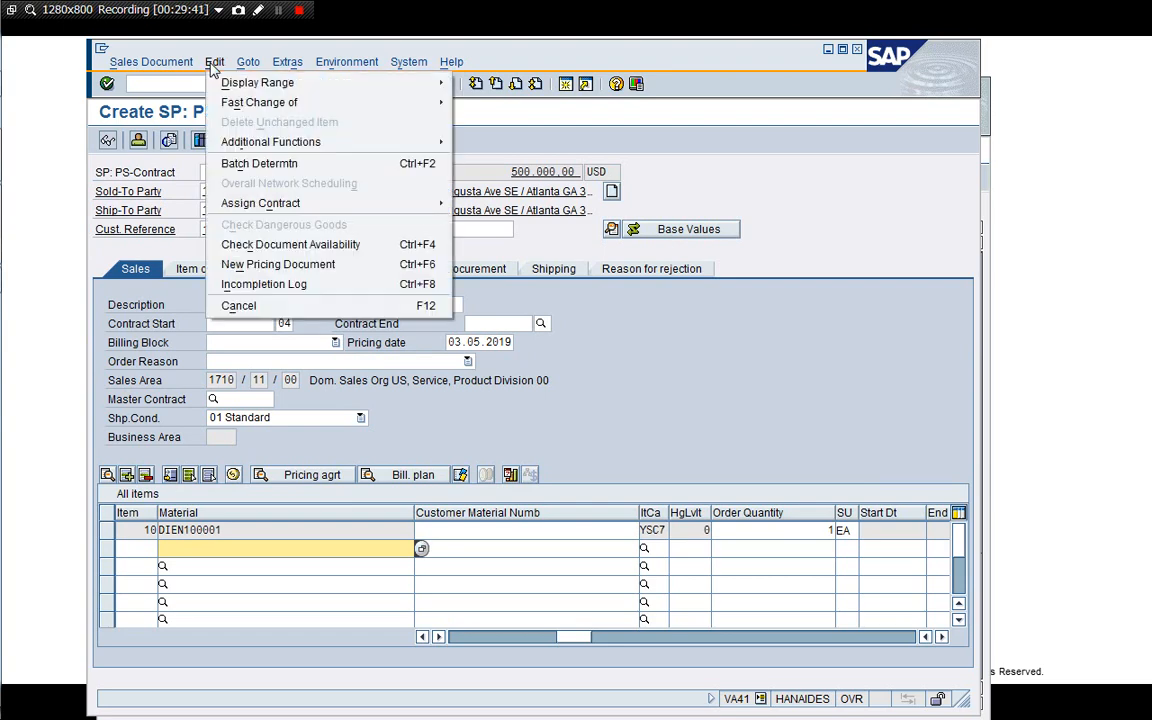
click(274, 287)
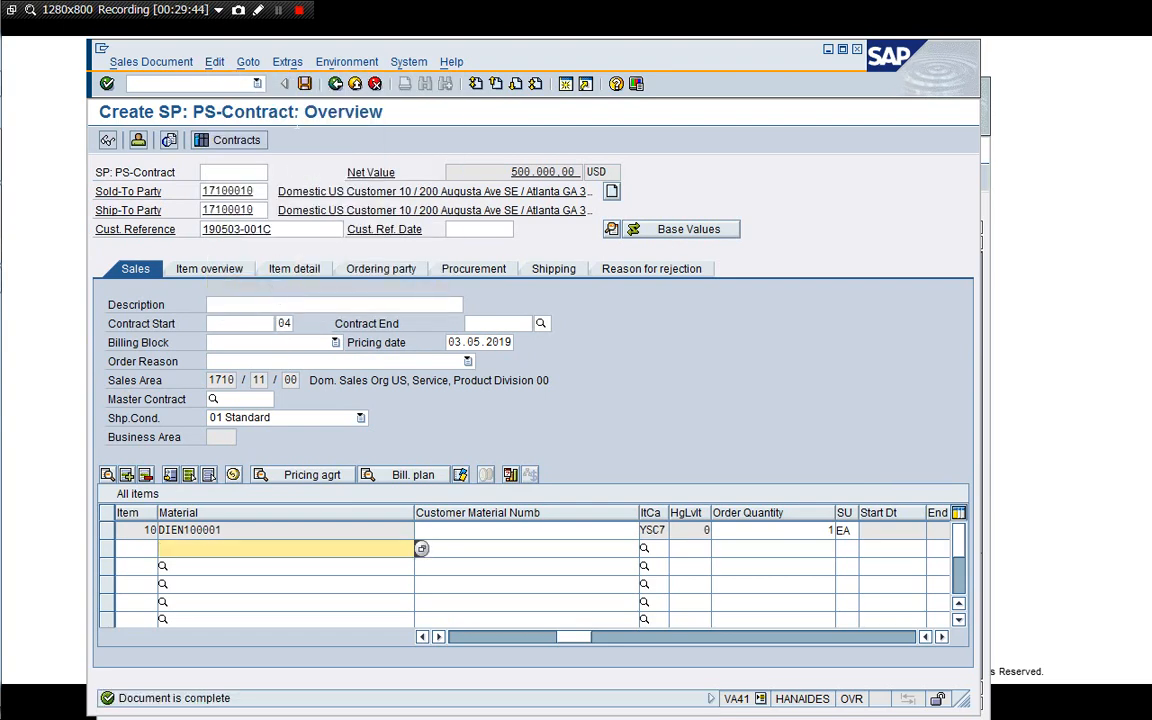
click(305, 85)
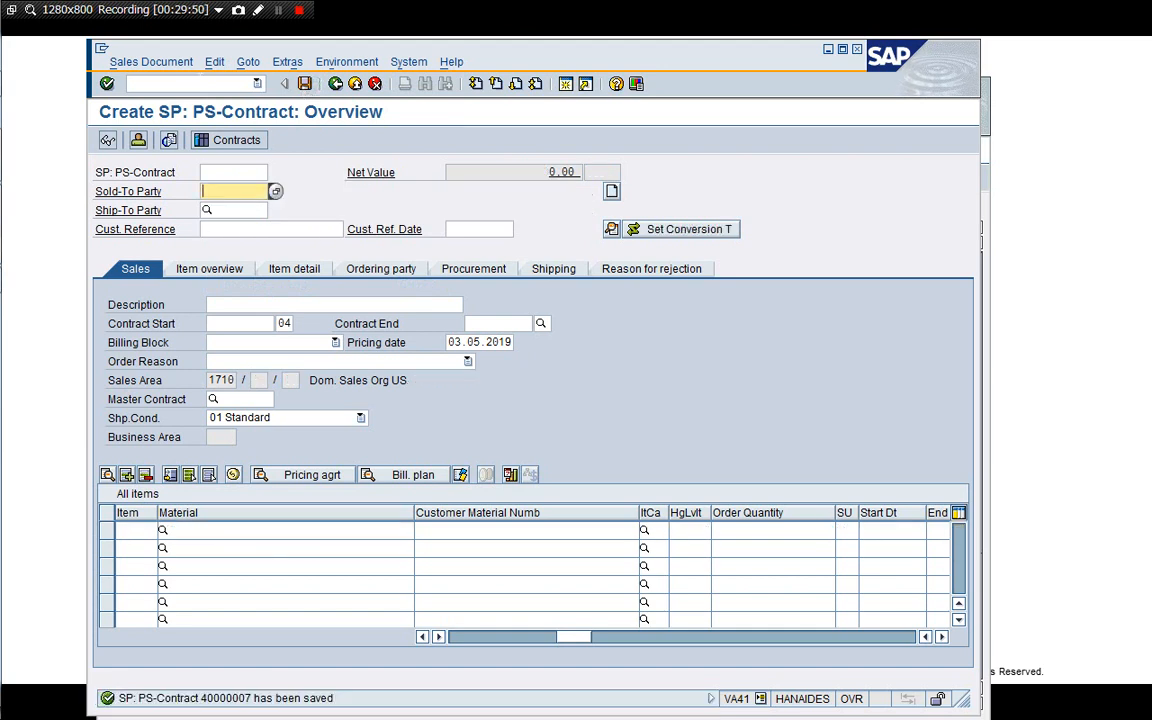
Display saved contract 40000007, open item 10's account assignment data and copy its WBS element.
click(121, 60)
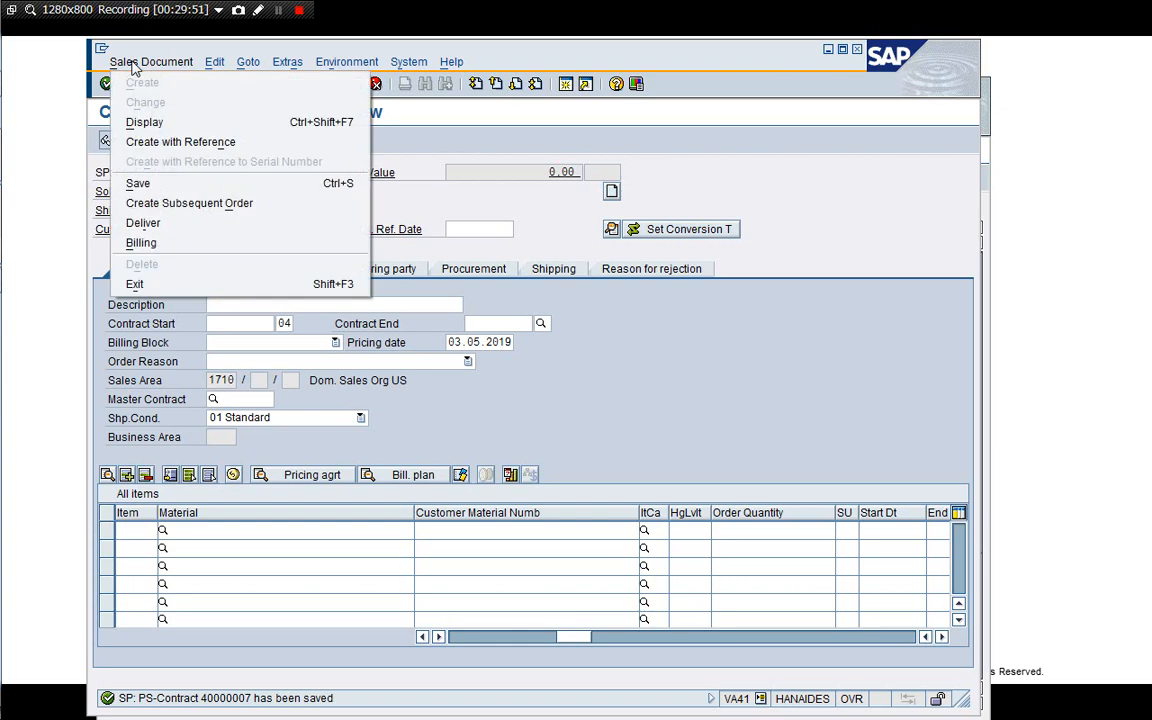
click(143, 122)
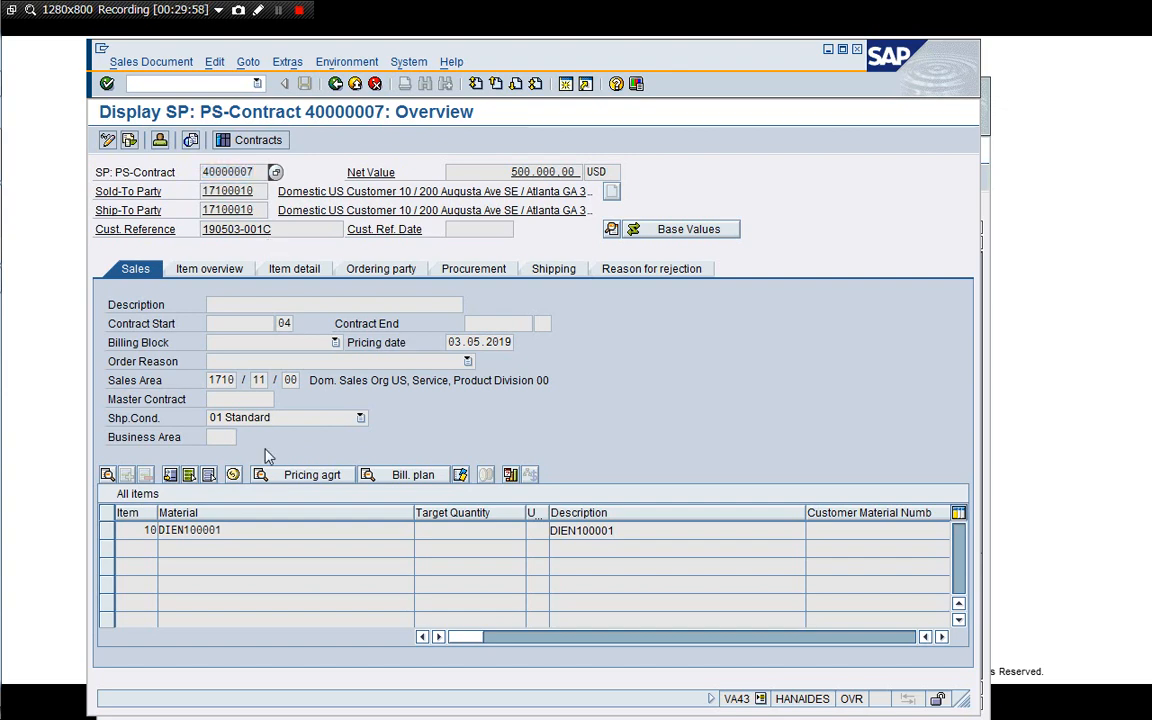
click(146, 530)
double_click(146, 528)
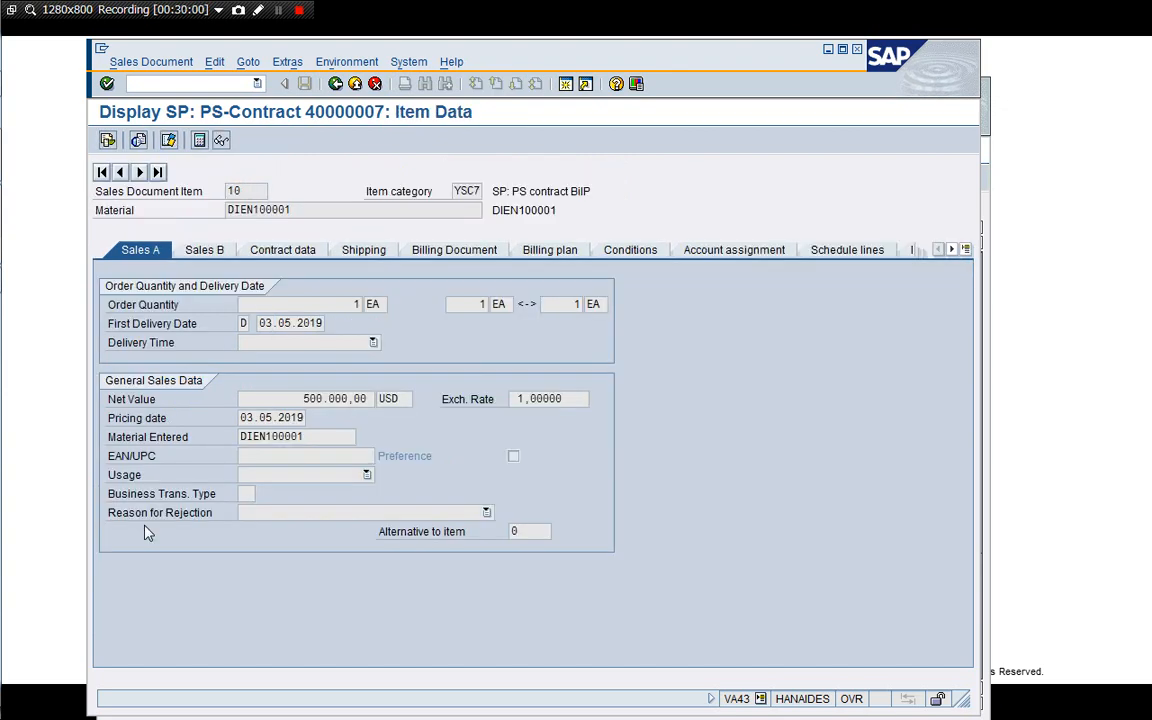
click(690, 256)
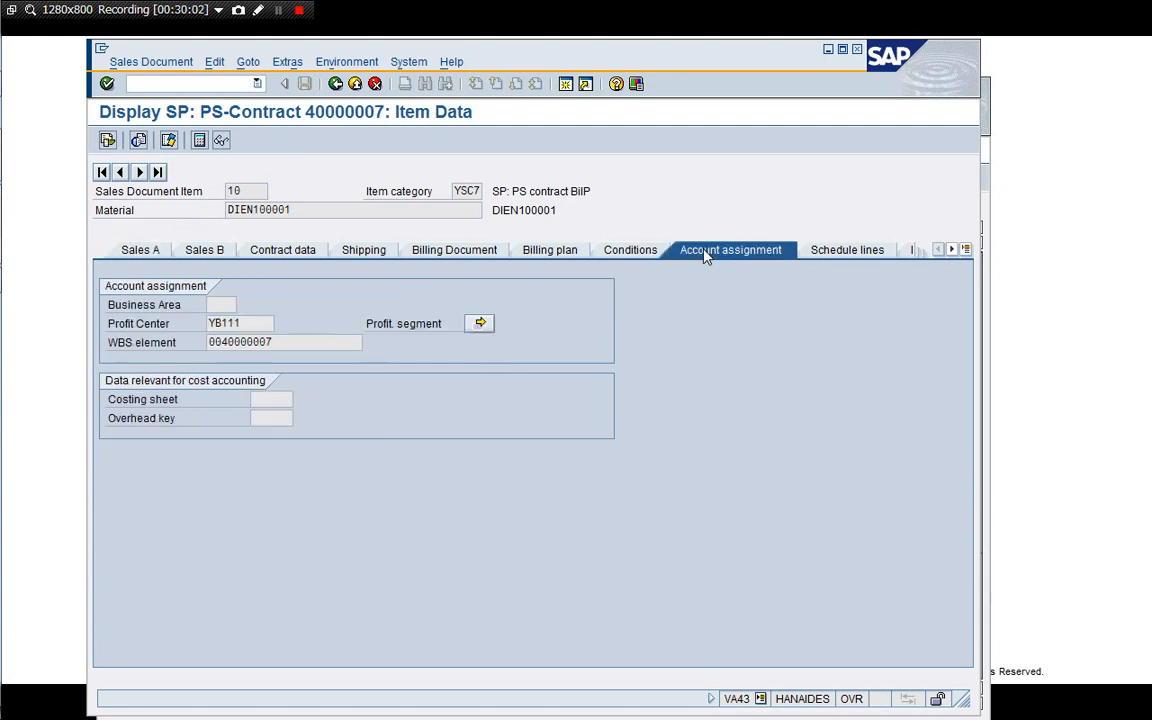
click(308, 342)
double_click(308, 342)
key(ctrl+c)
Open a new session and launch CJ20N Project Builder under Accounting, Project System, Project.
click(574, 84)
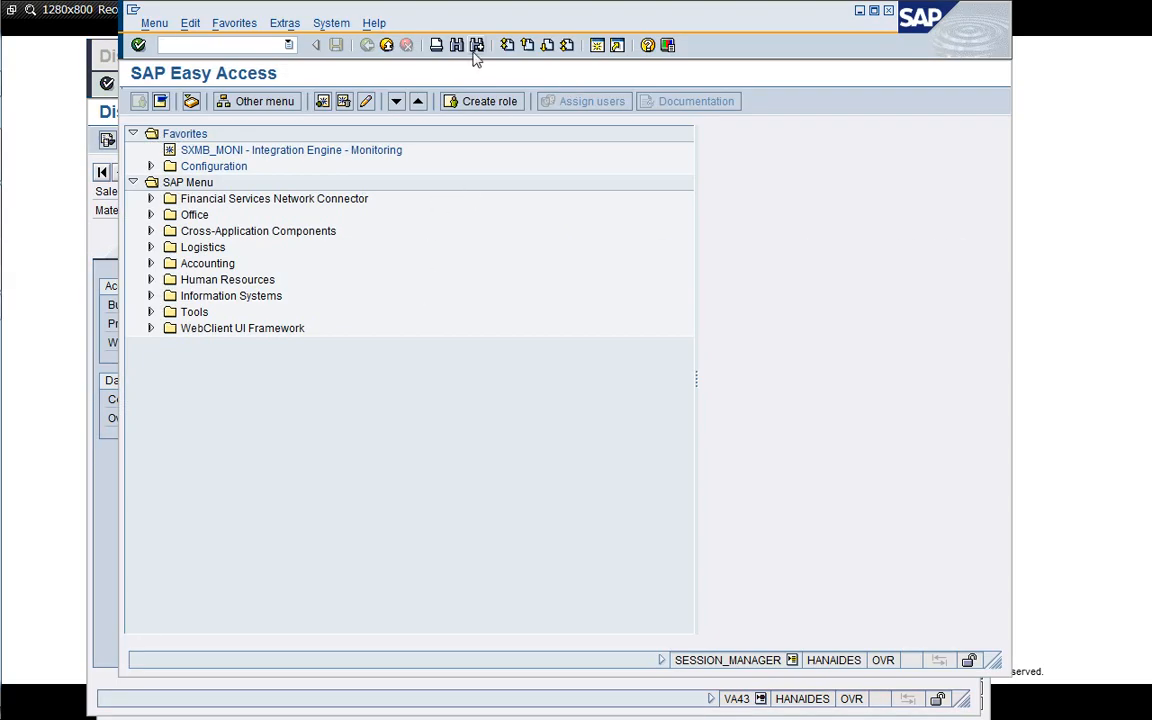
drag(489, 15, 501, 33)
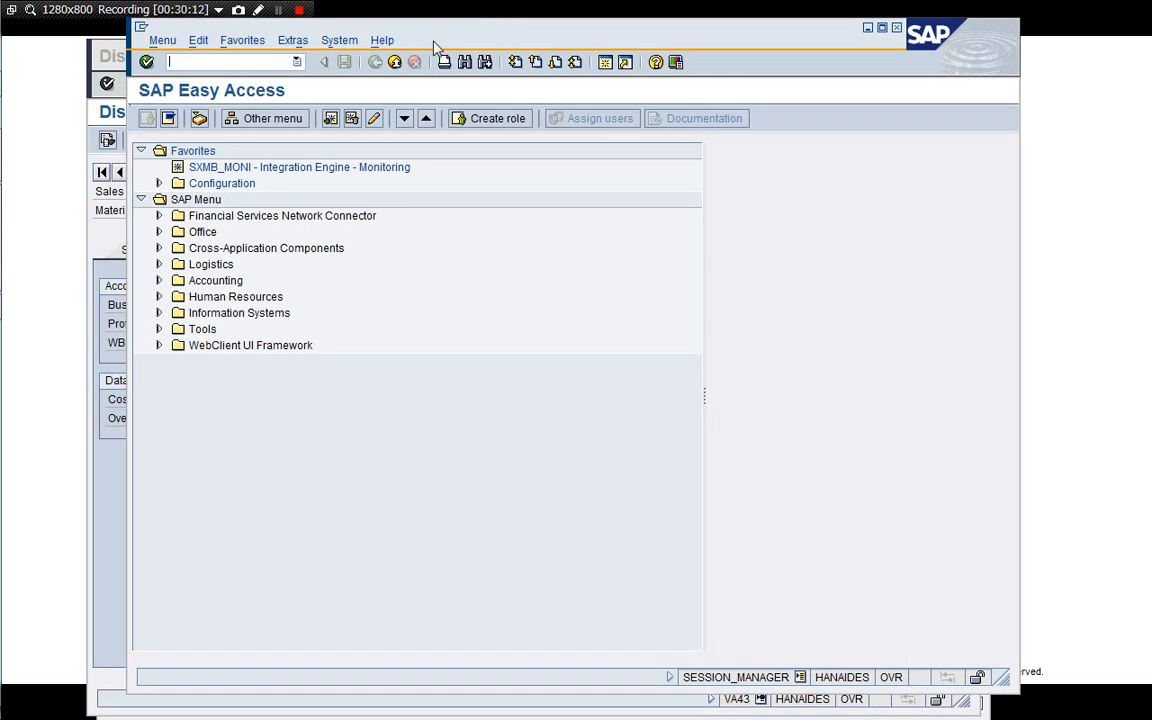
double_click(214, 280)
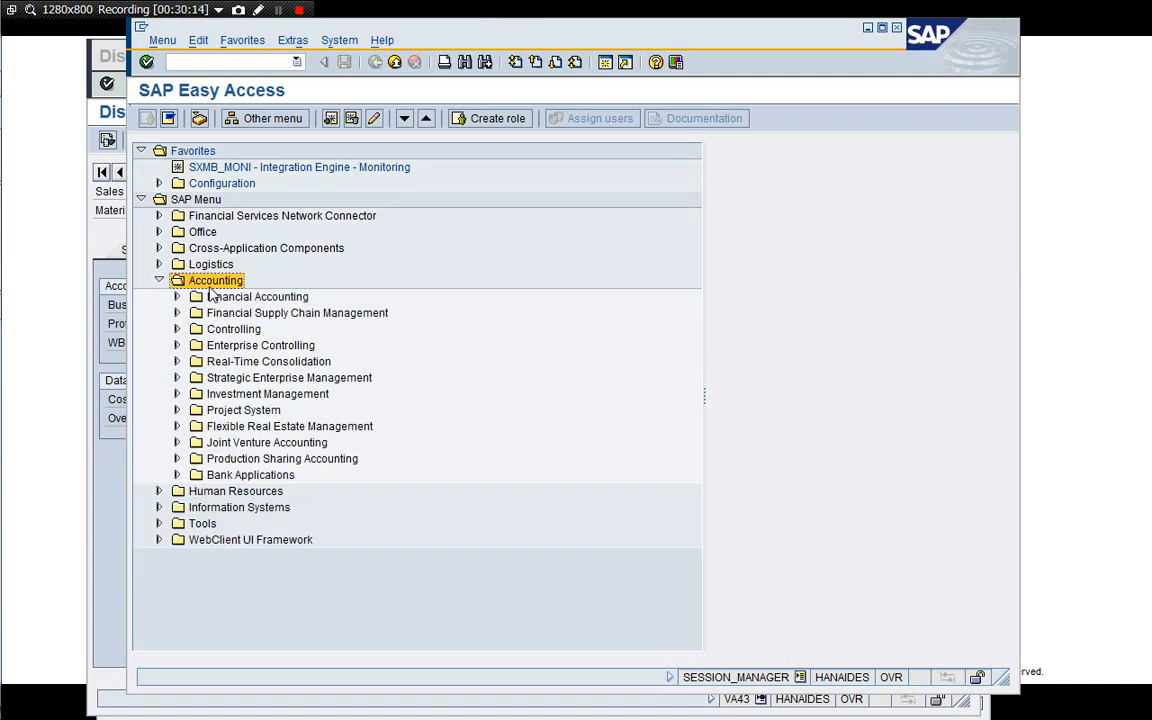
key(Down)
key(Down)
key(Down)
key(Down)
key(Down)
key(Down)
key(Down)
key(Down)
key(Right)
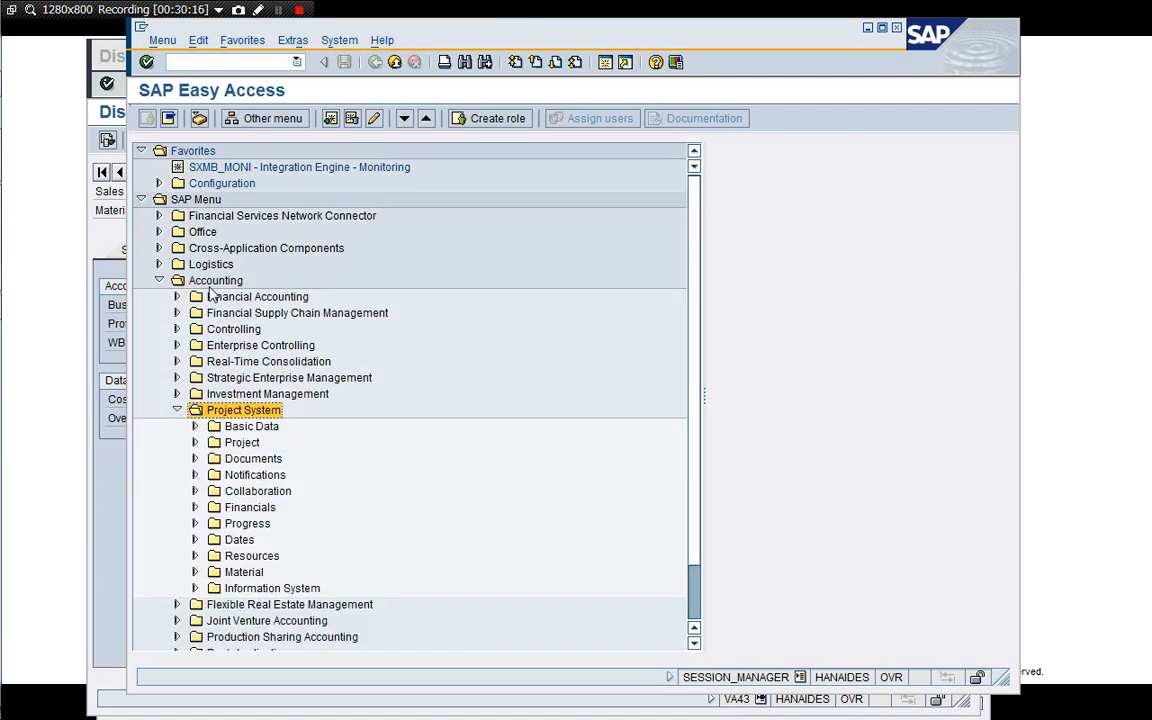
key(Down)
key(Down)
key(Down)
key(Up)
key(Up)
key(Down)
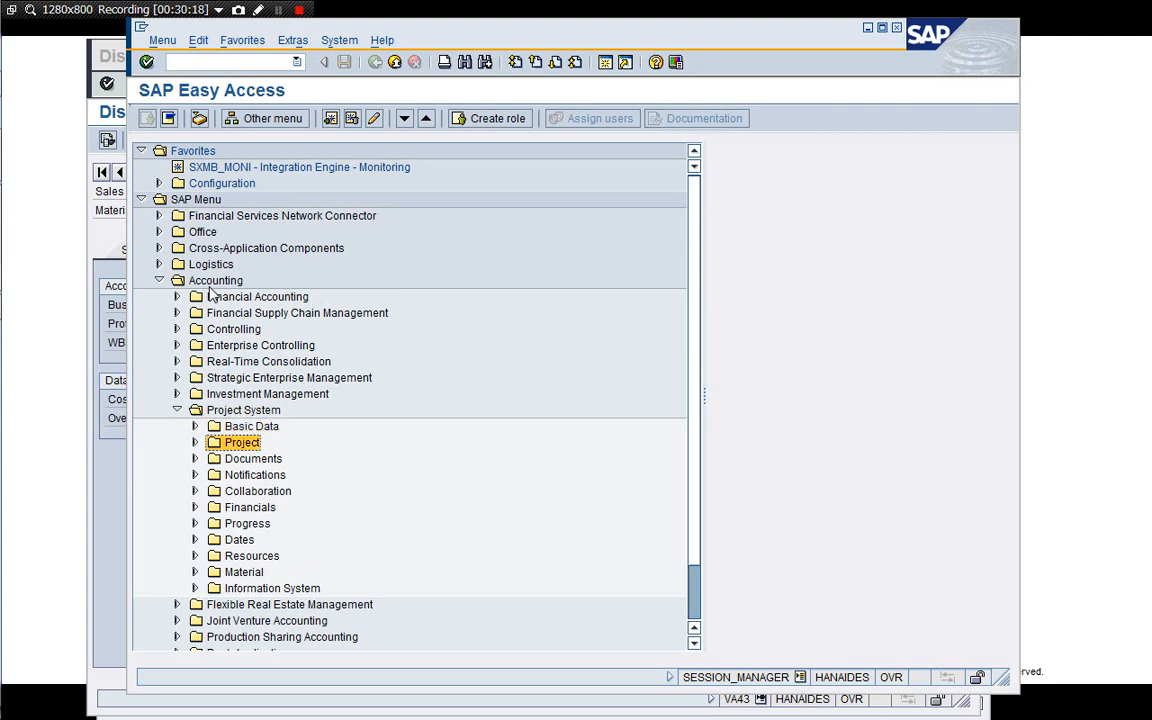
key(Right)
key(Down)
key(Down)
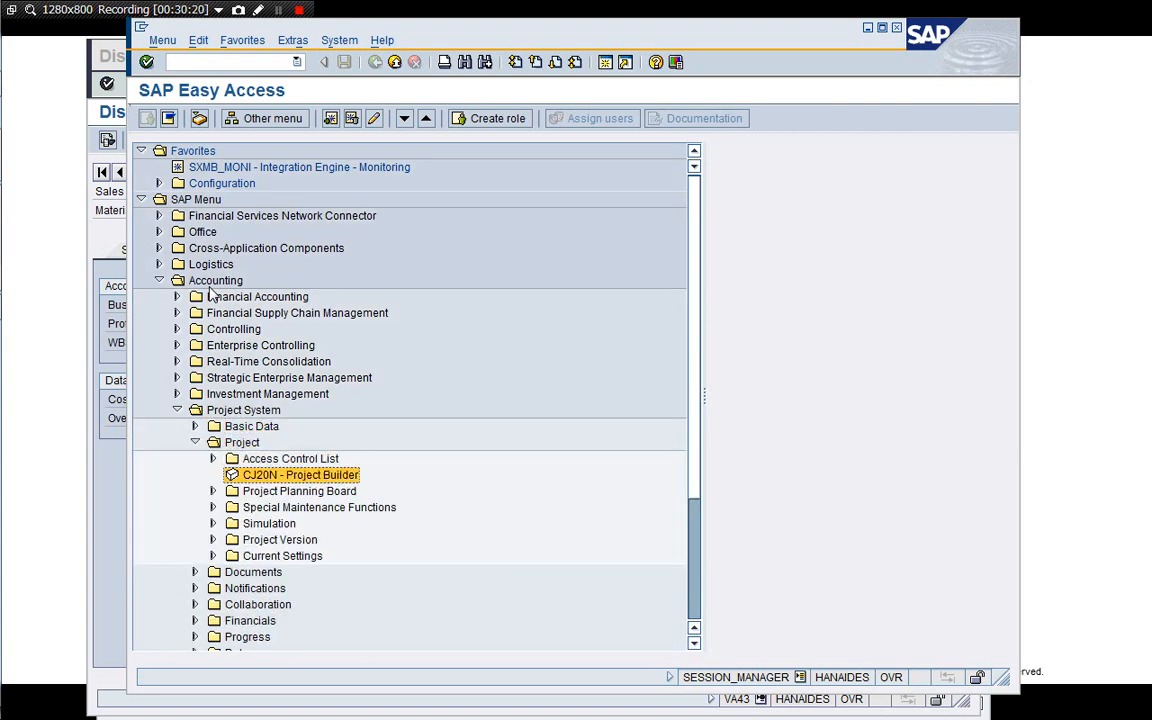
key(Return)
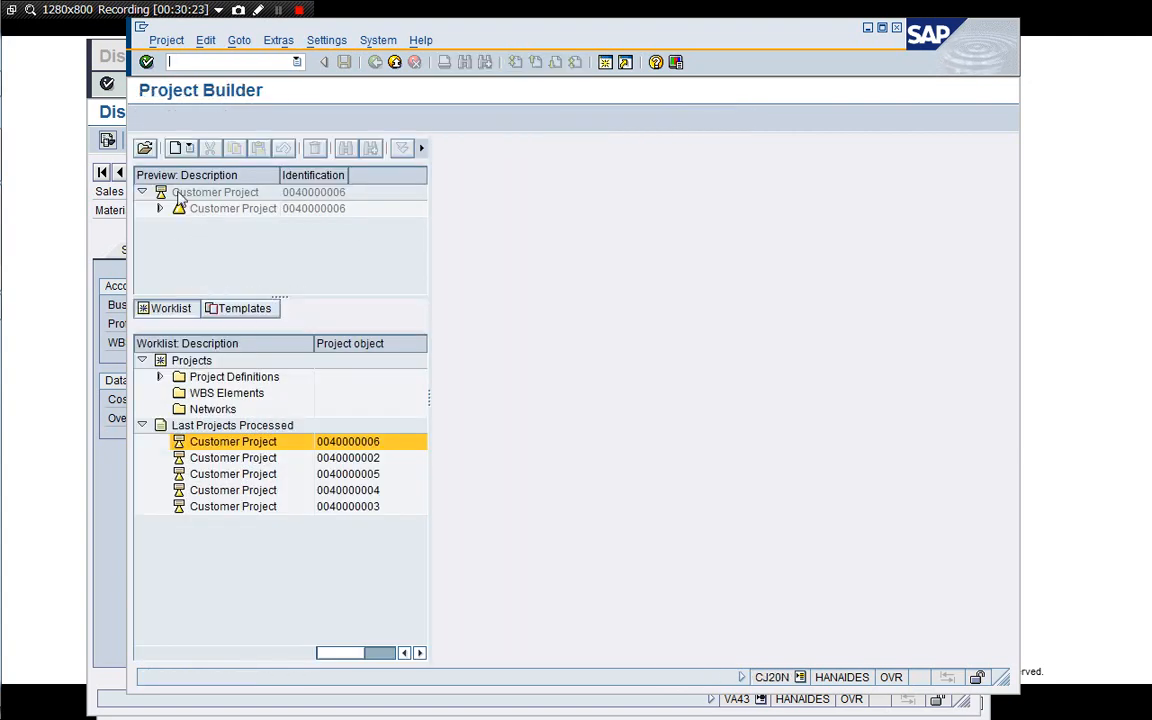
click(145, 148)
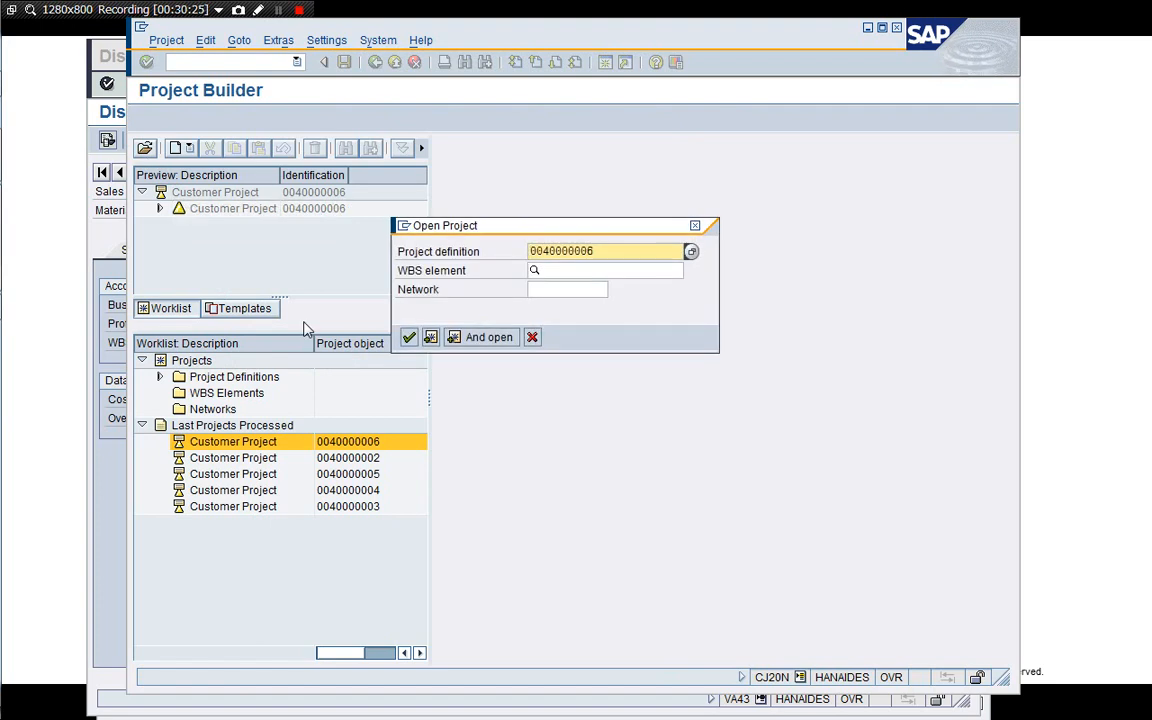
key(Return)
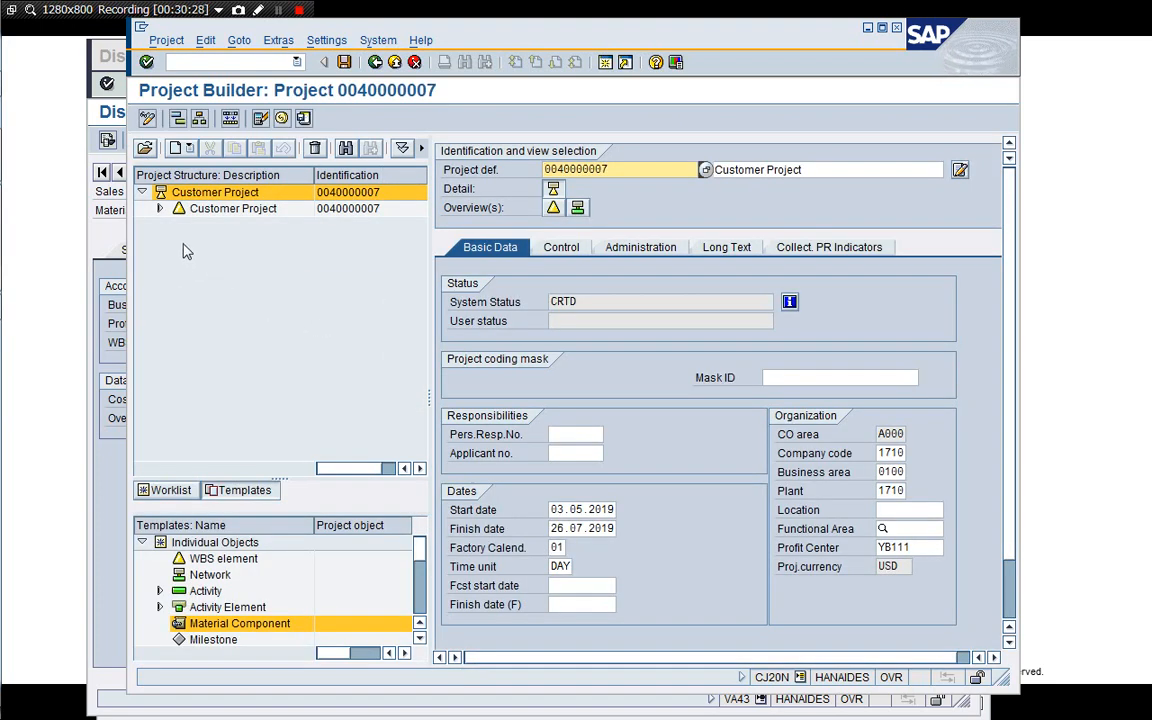
click(159, 208)
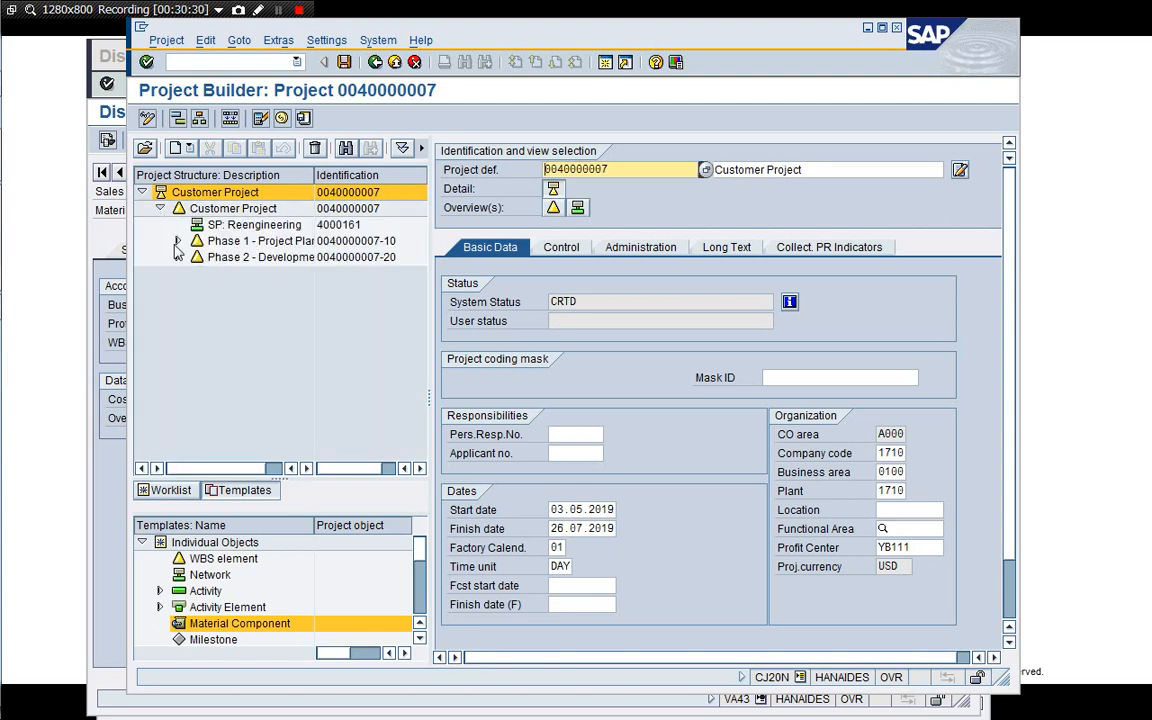
click(178, 241)
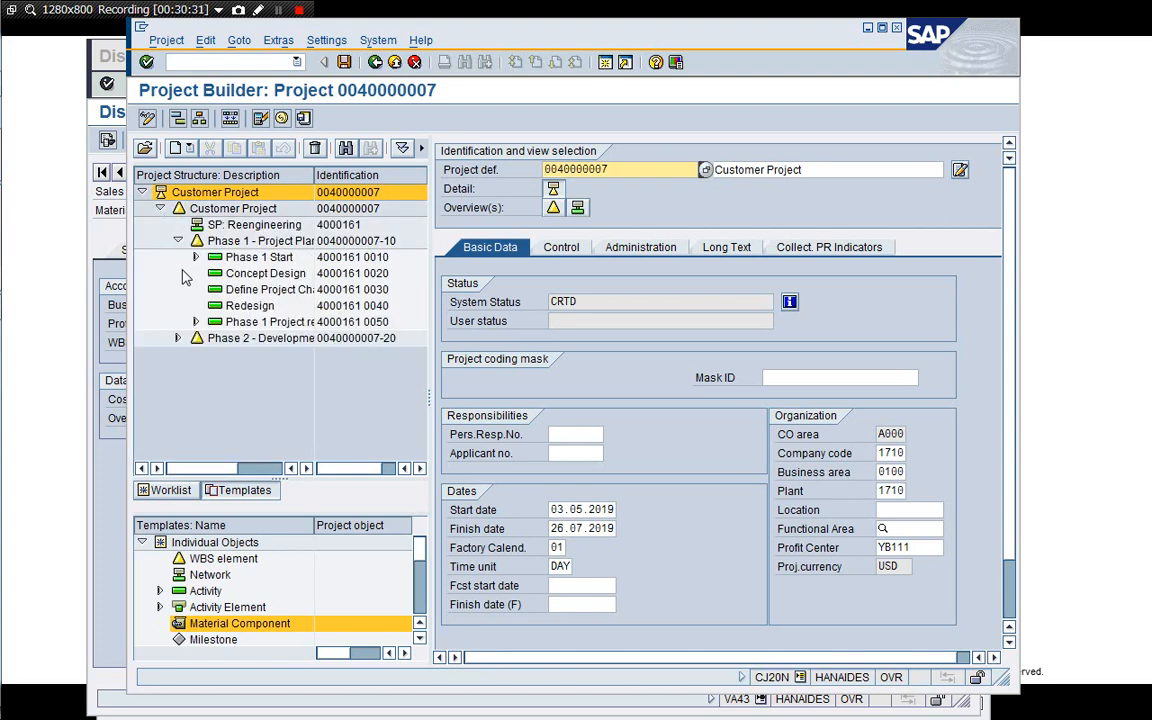
click(178, 338)
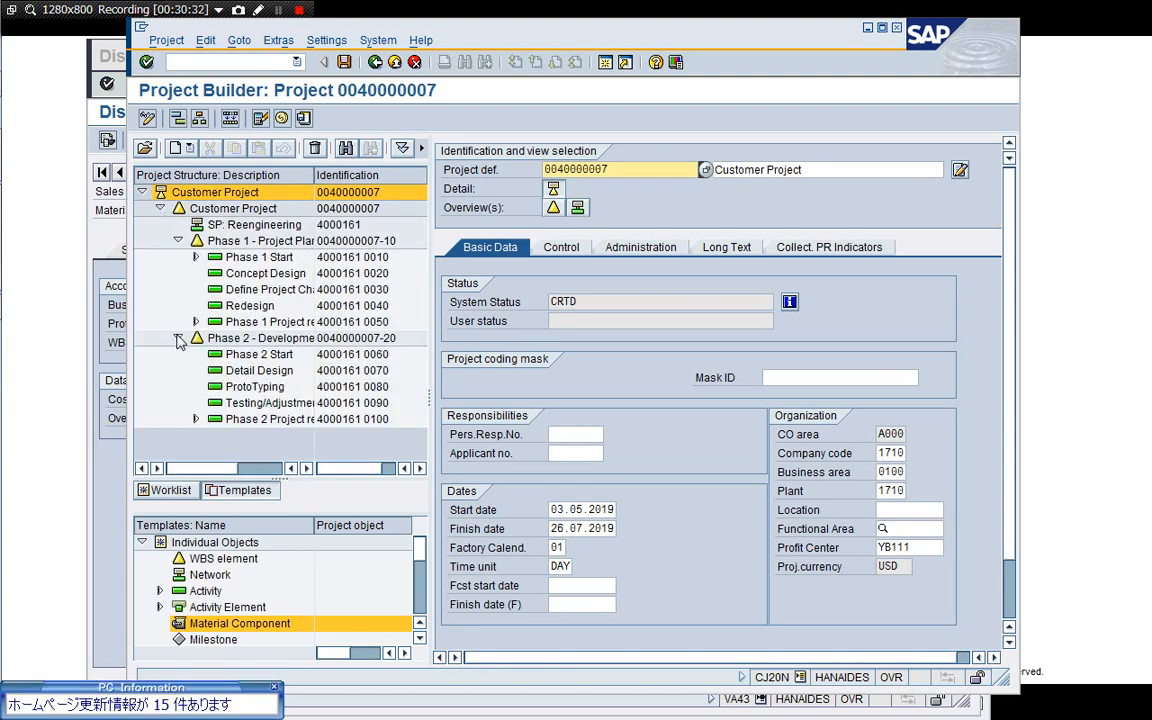
click(275, 688)
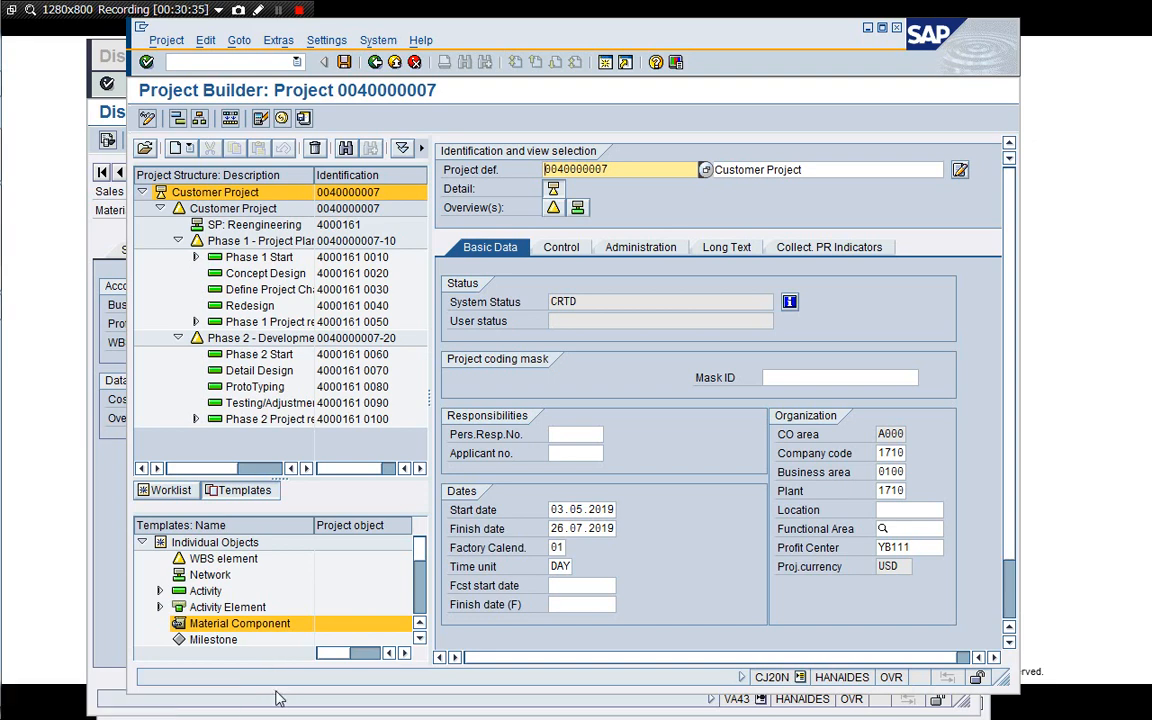
Open the WBS Element Overview and adjust its column widths to review the elements' indicators and system status.
click(553, 208)
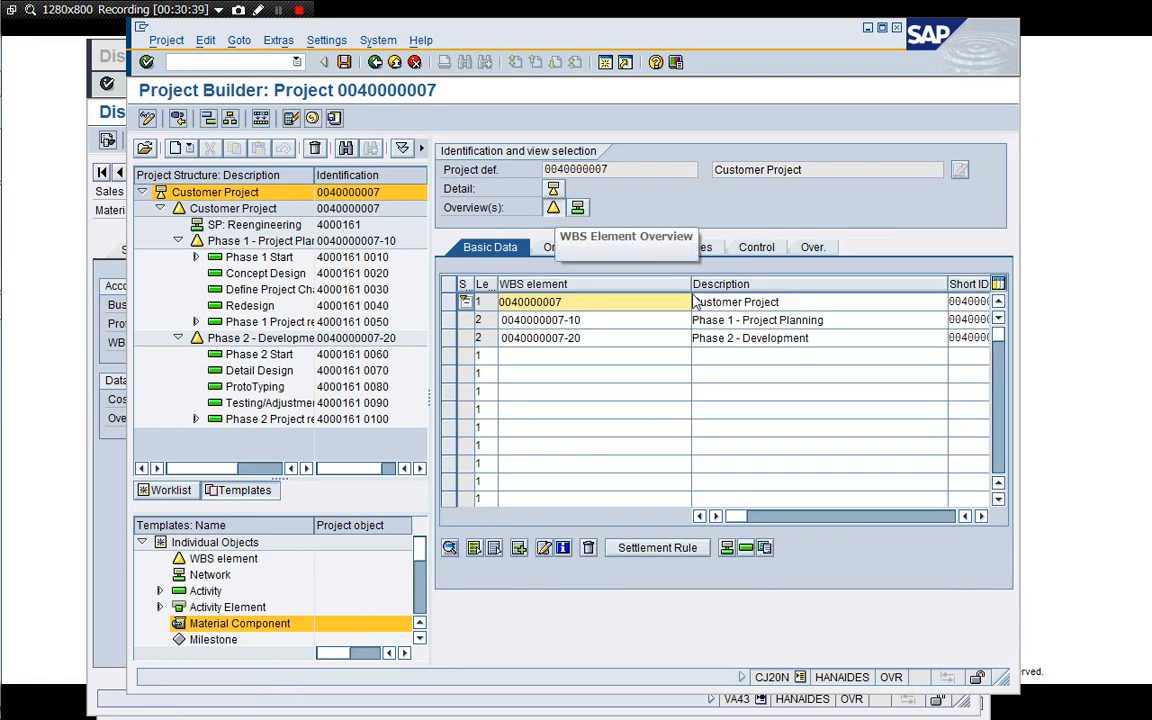
drag(689, 285, 616, 285)
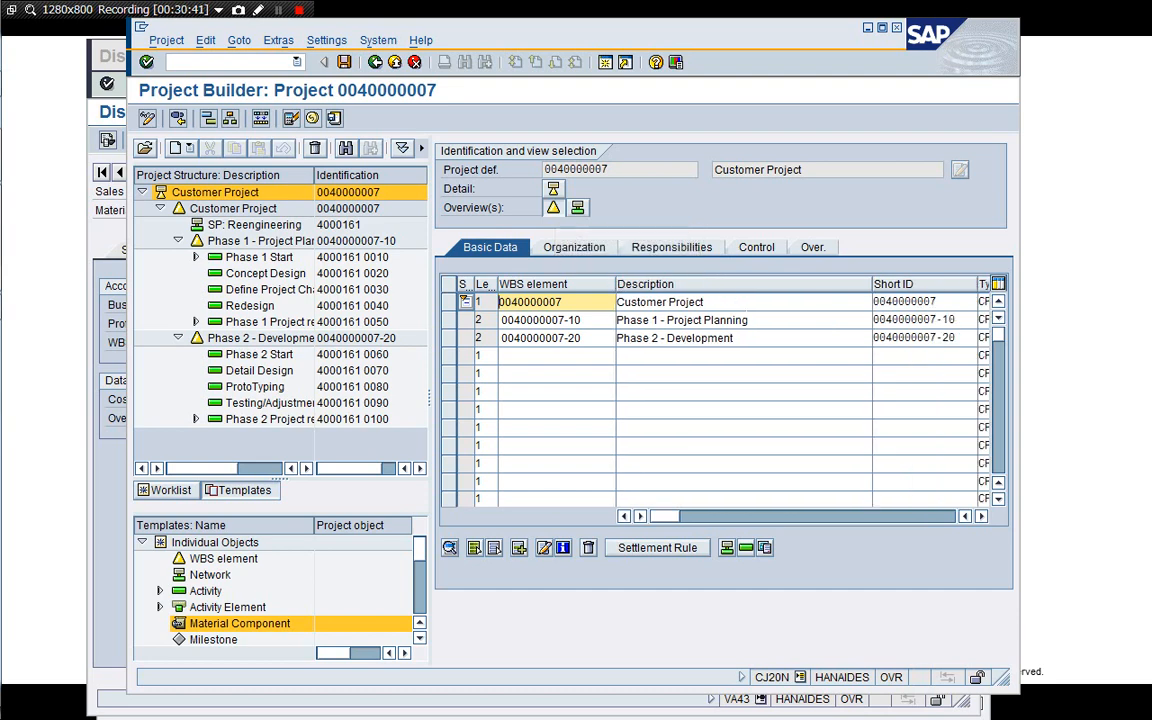
drag(870, 288, 778, 288)
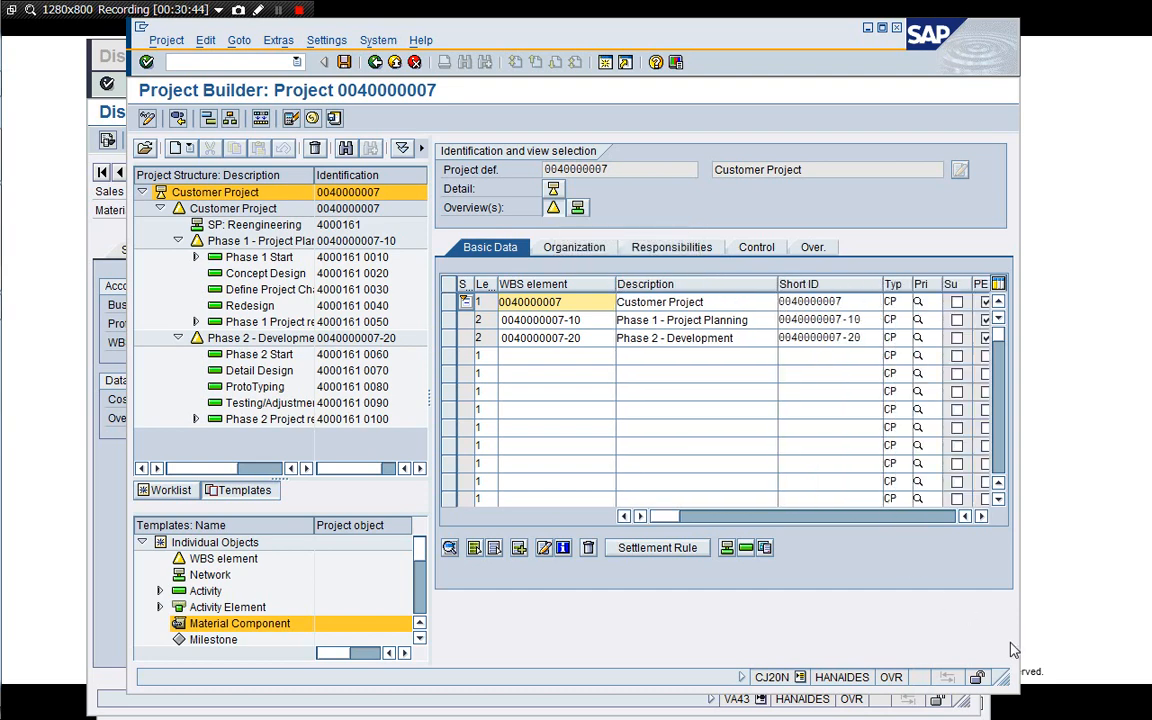
drag(1003, 679, 1063, 686)
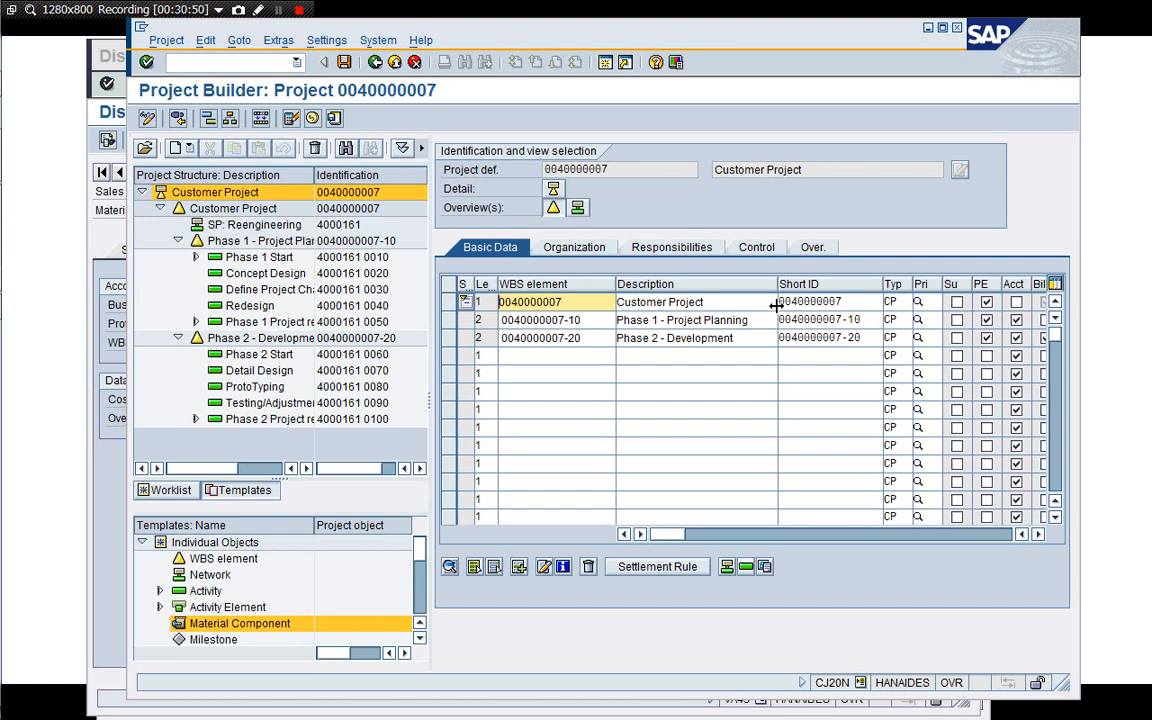
drag(777, 289, 759, 290)
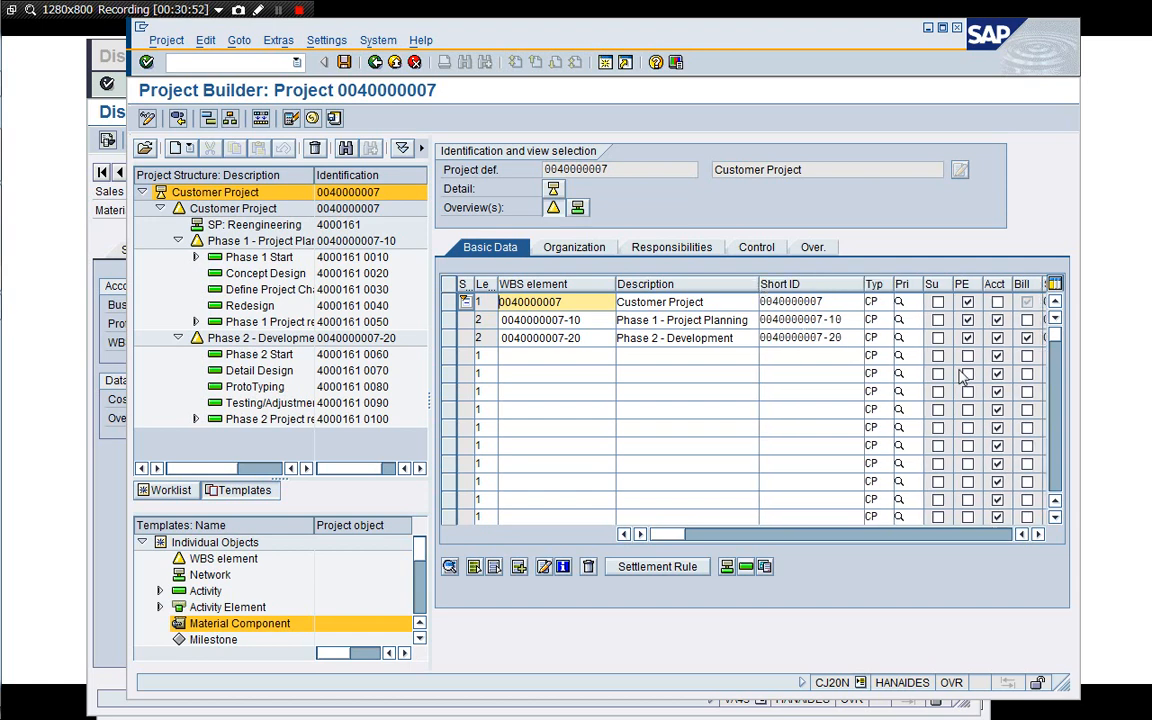
click(1037, 534)
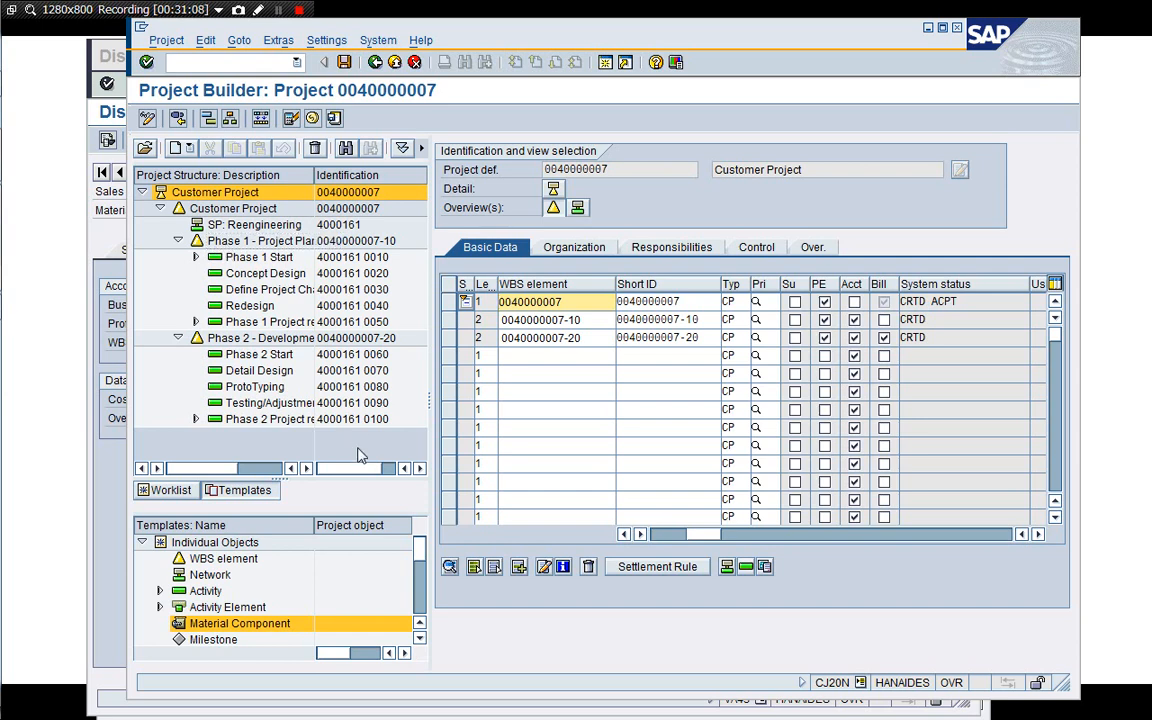
click(117, 459)
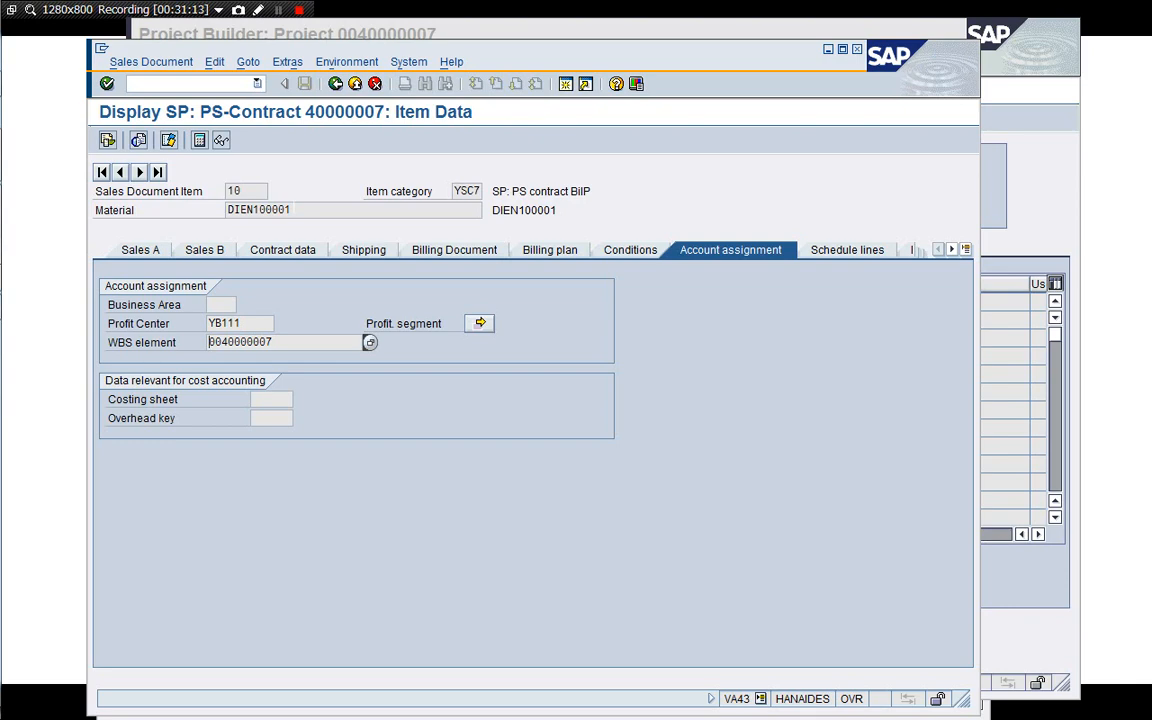
click(827, 48)
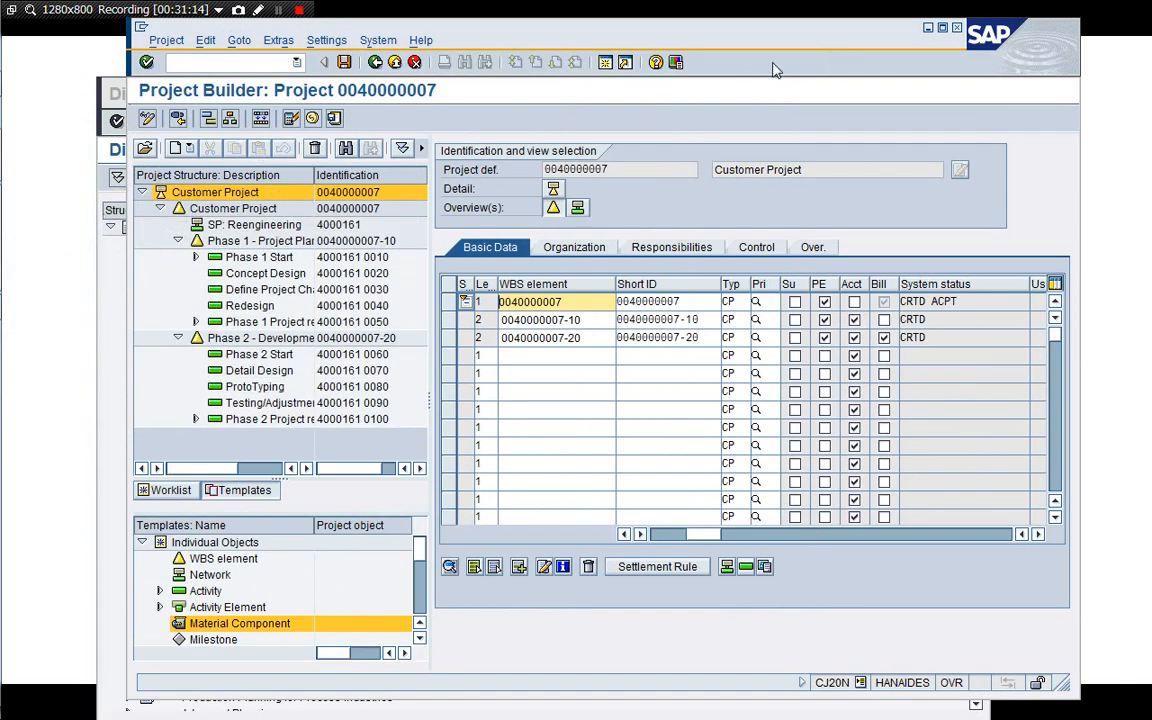
click(100, 255)
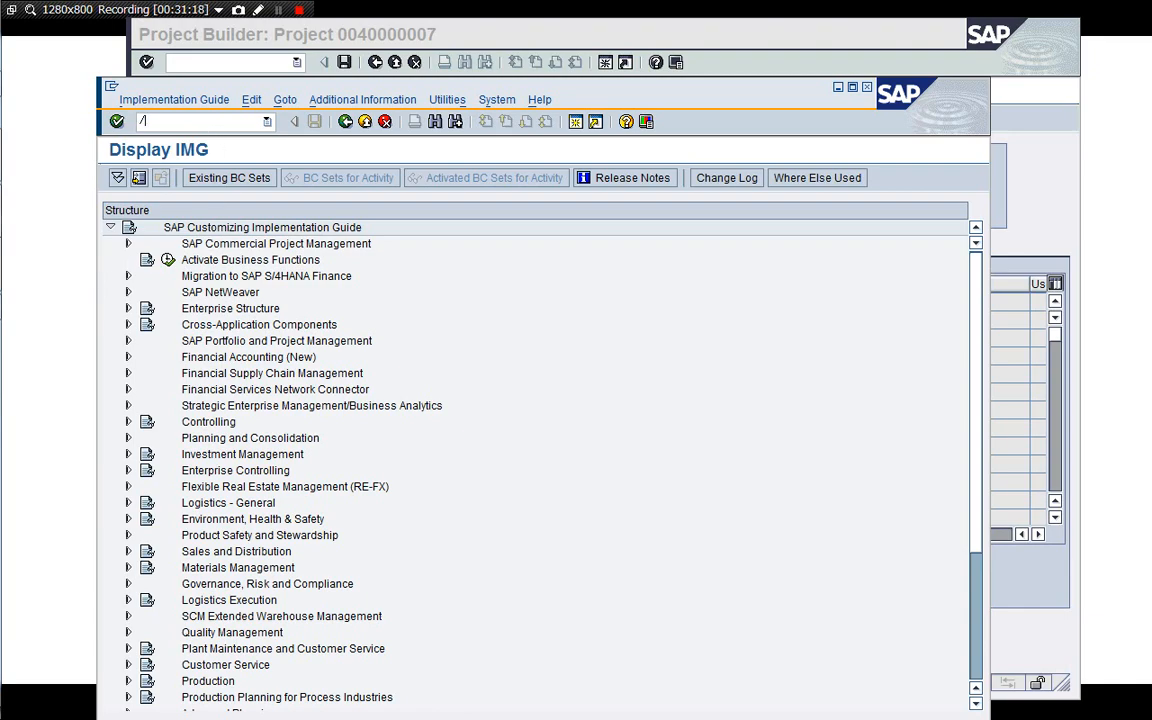
key(Return)
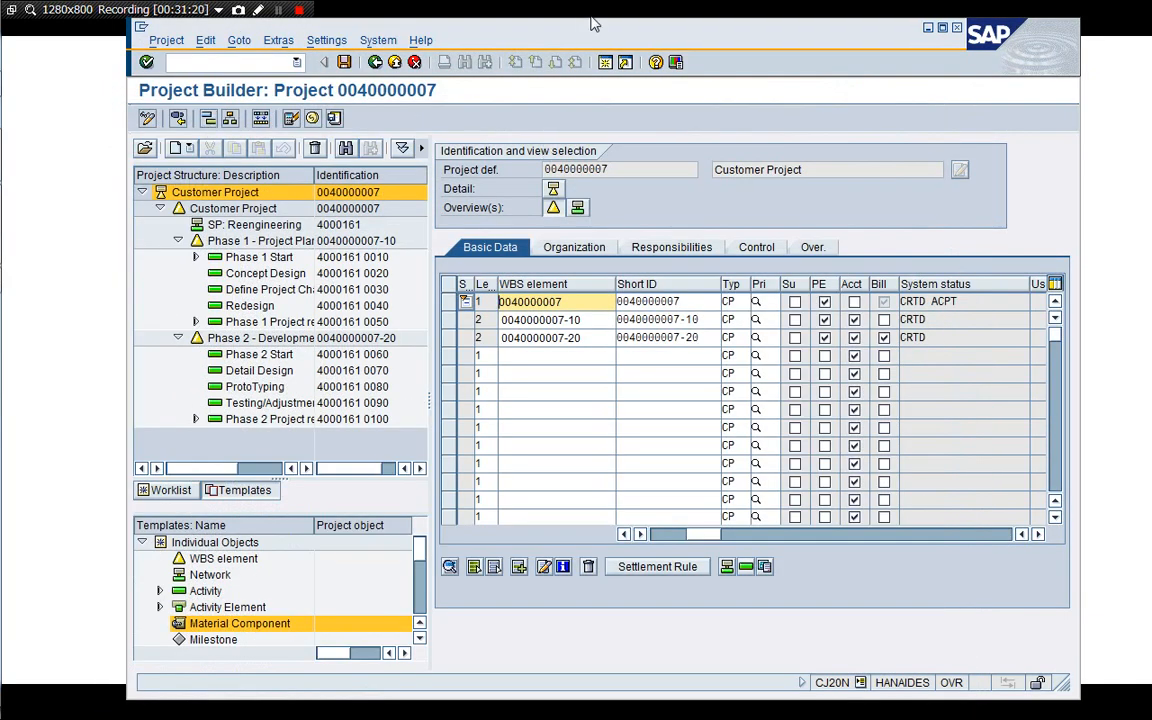
drag(593, 33, 579, 35)
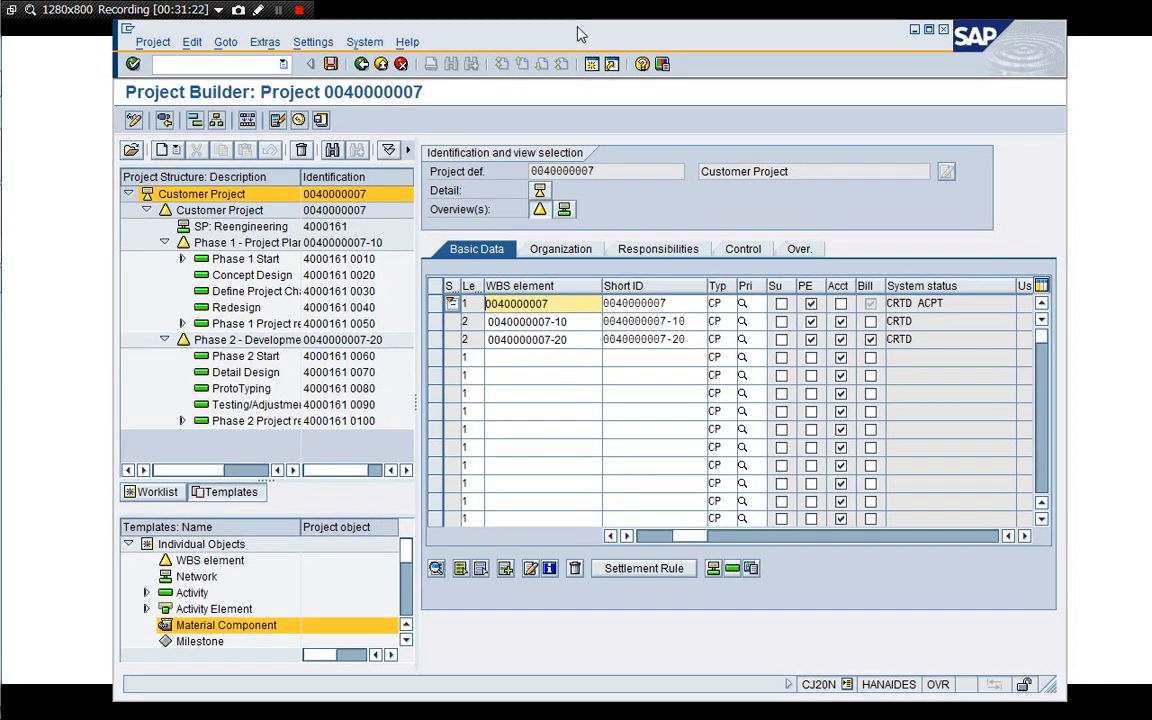
Add a material component to the ProtoTyping activity with item category L, Stock item.
click(230, 392)
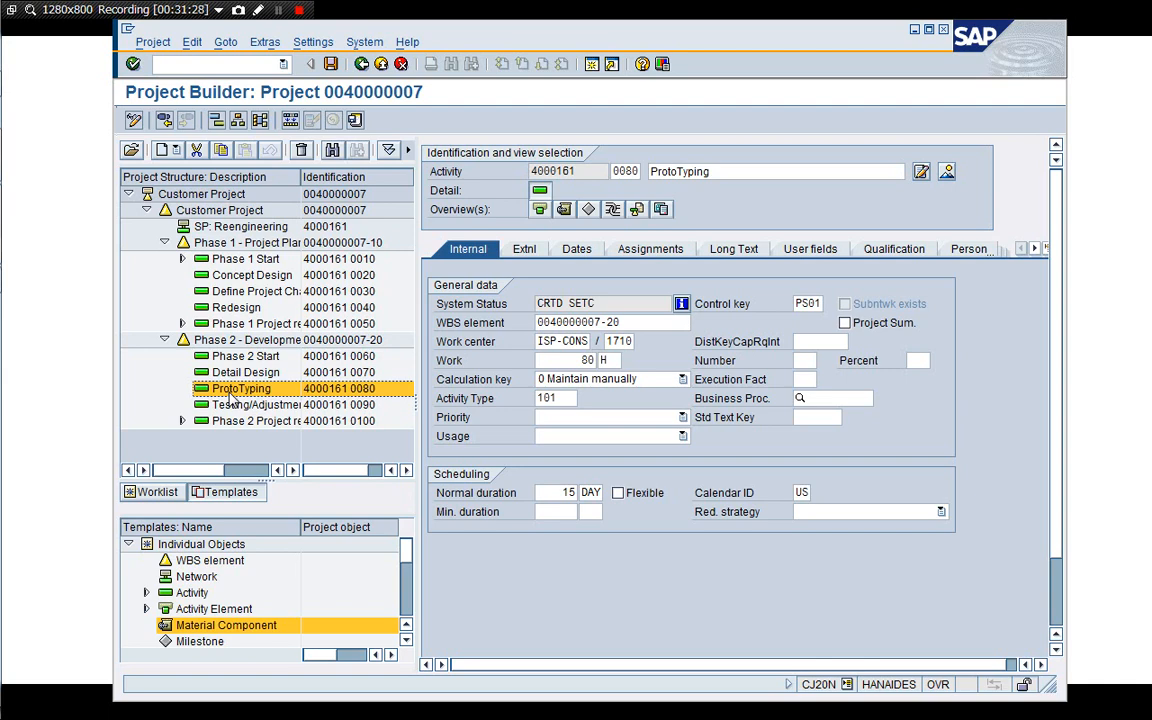
double_click(216, 628)
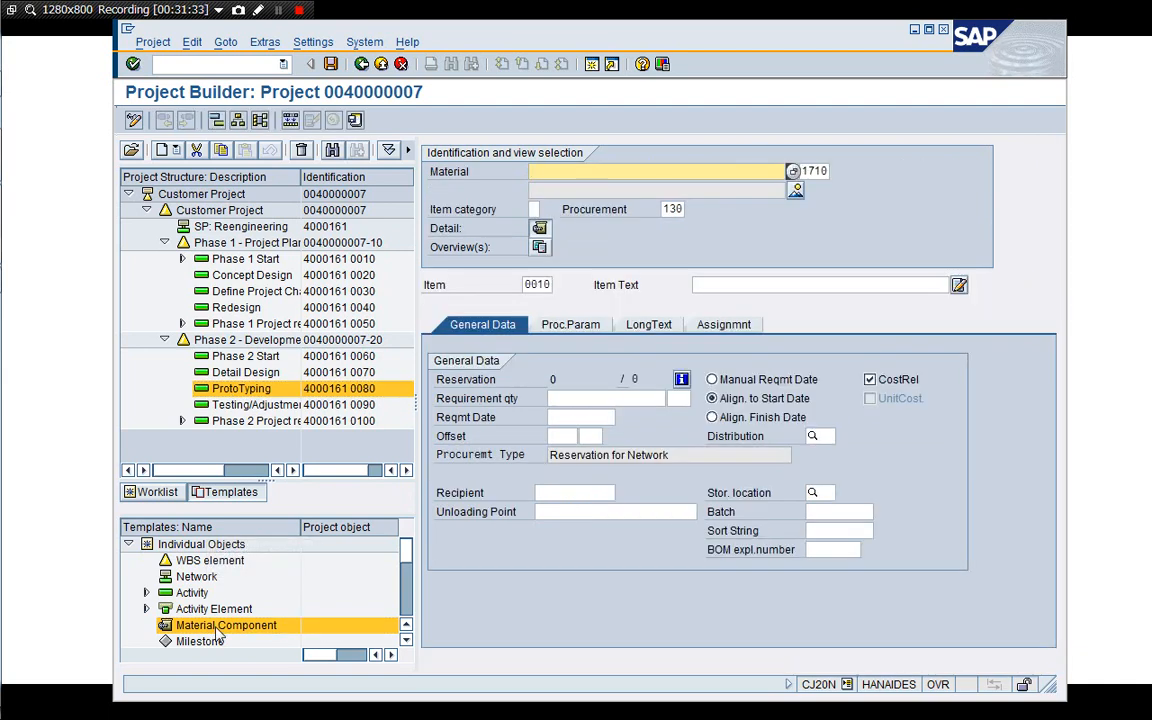
click(534, 211)
click(545, 211)
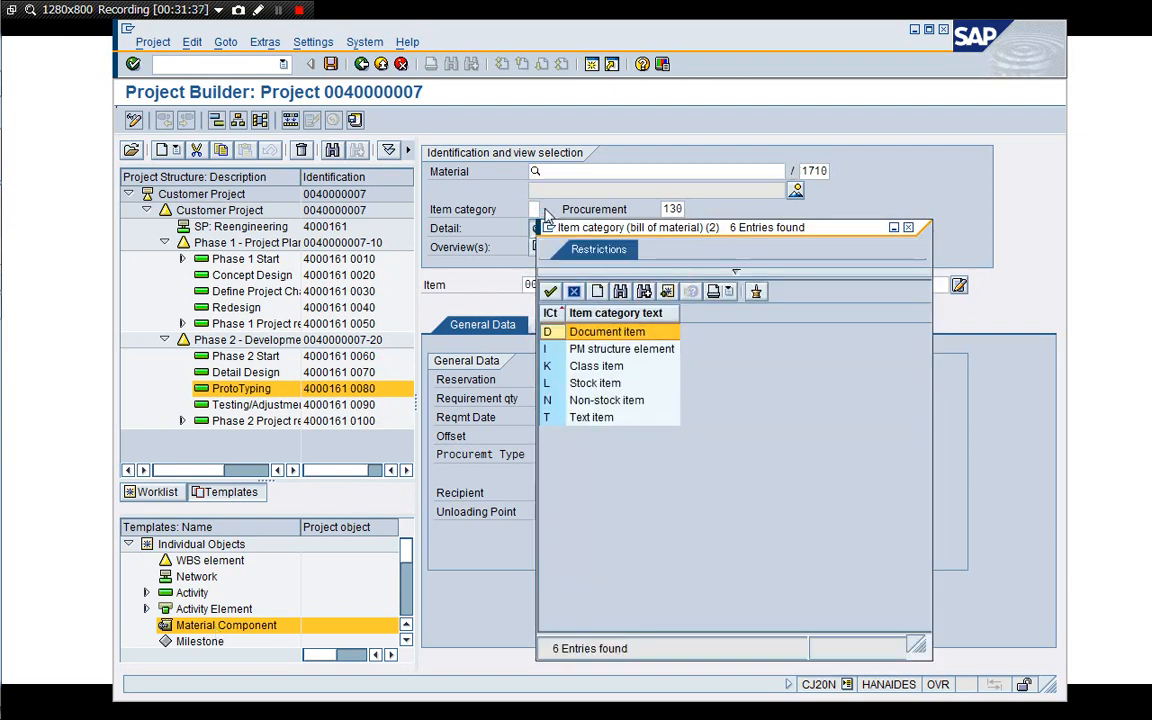
click(593, 387)
double_click(595, 389)
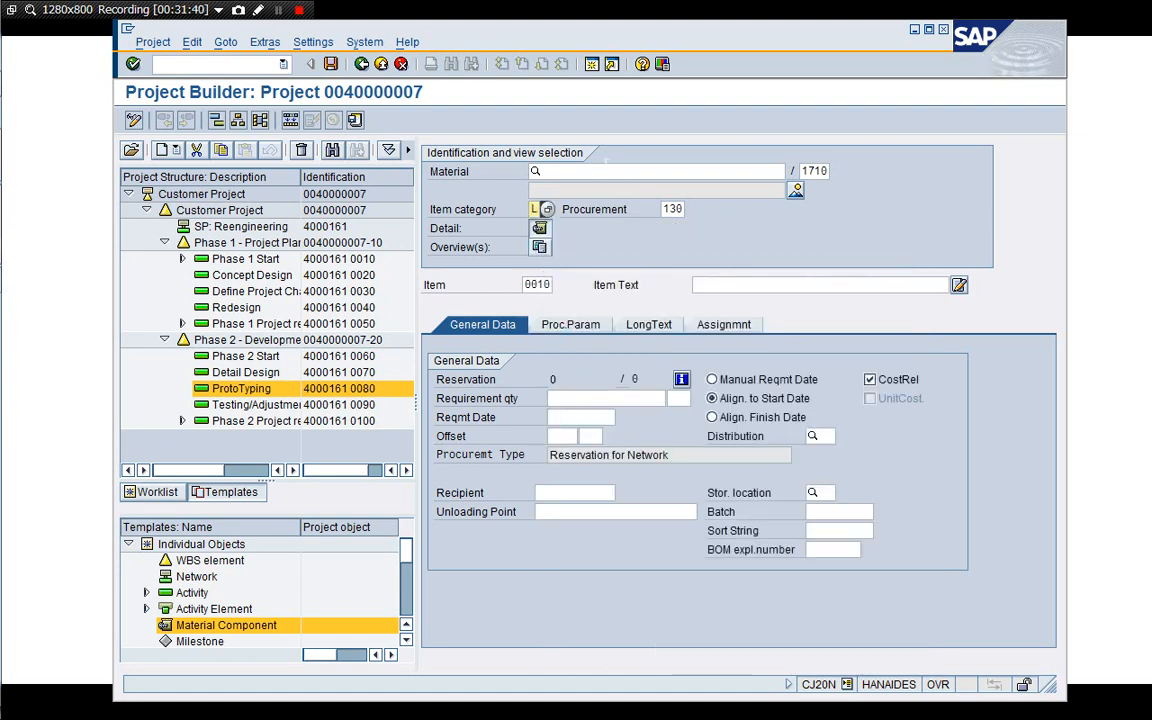
Set the component's material to M200150013 and its requirement quantity to 10.
click(606, 171)
key(Down)
key(Down)
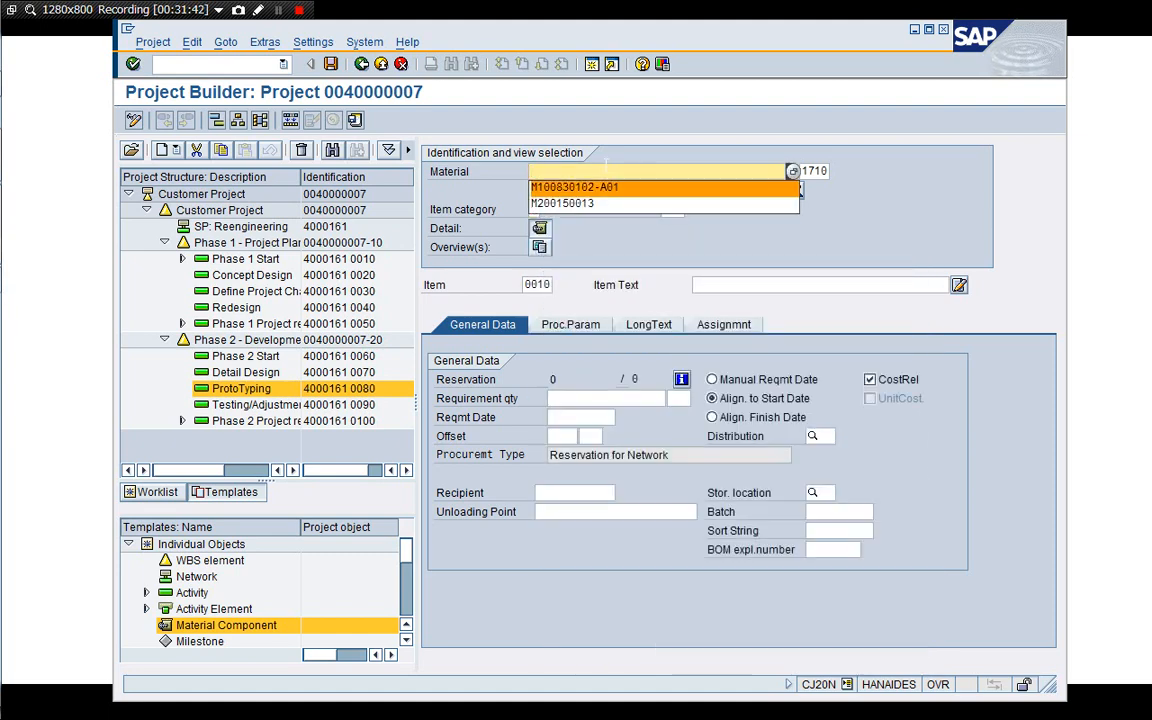
key(Up)
key(Down)
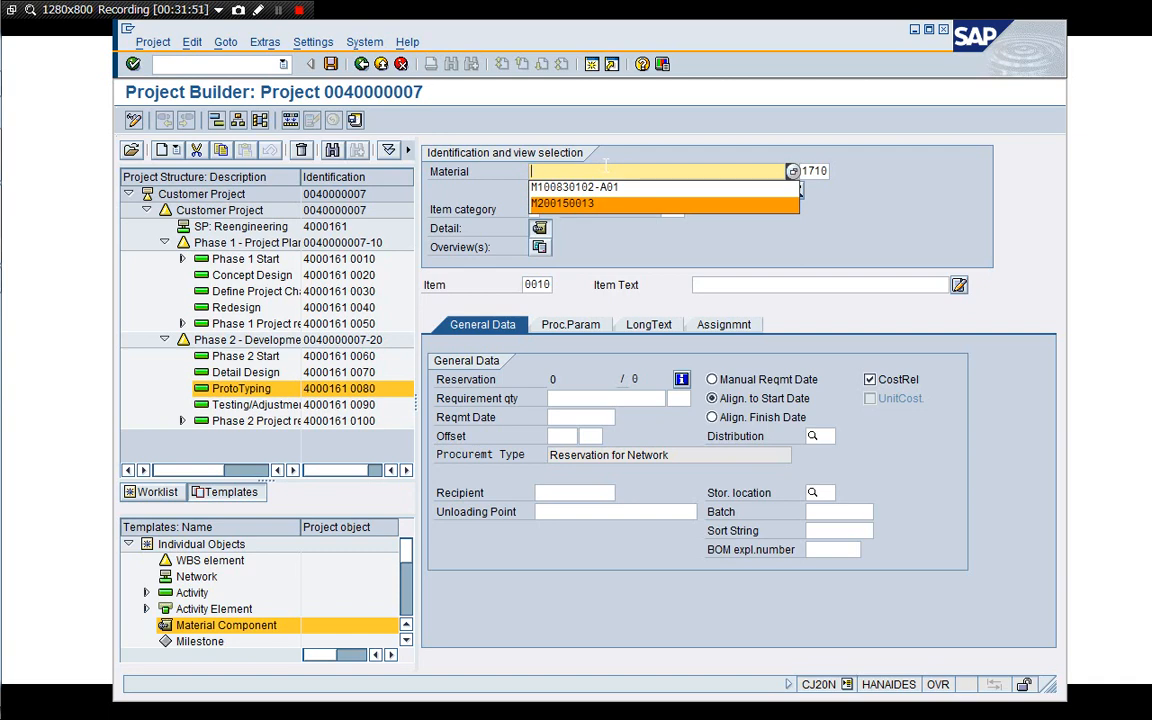
key(Return)
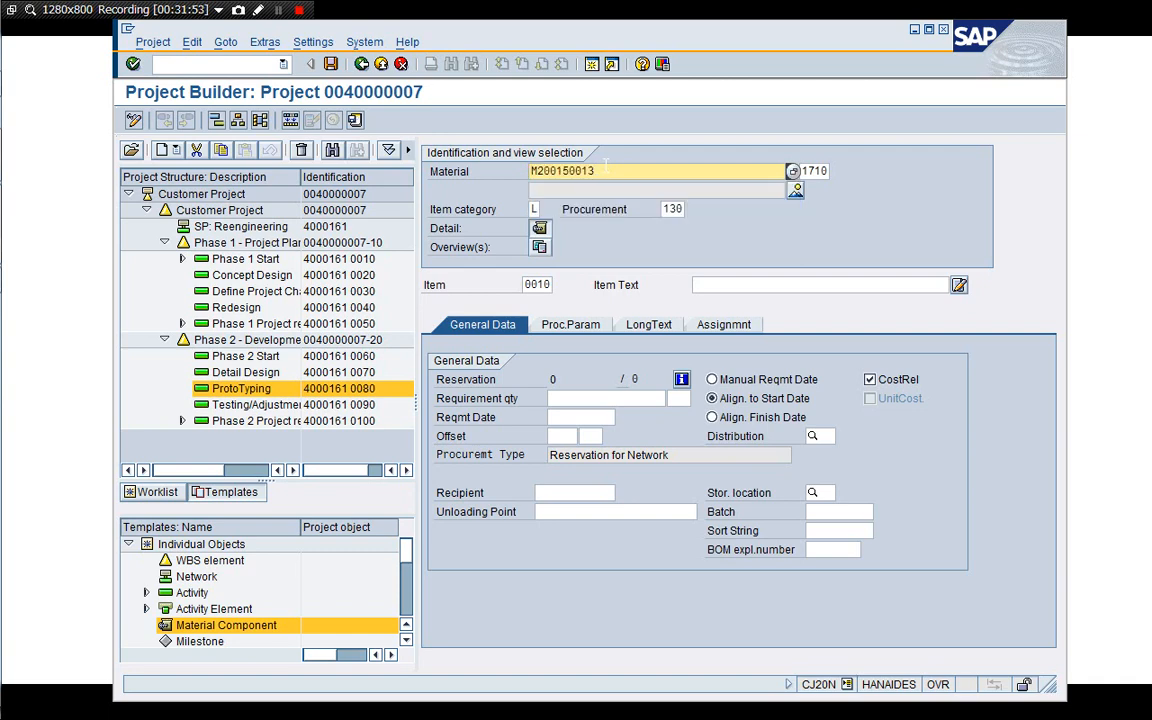
click(605, 400)
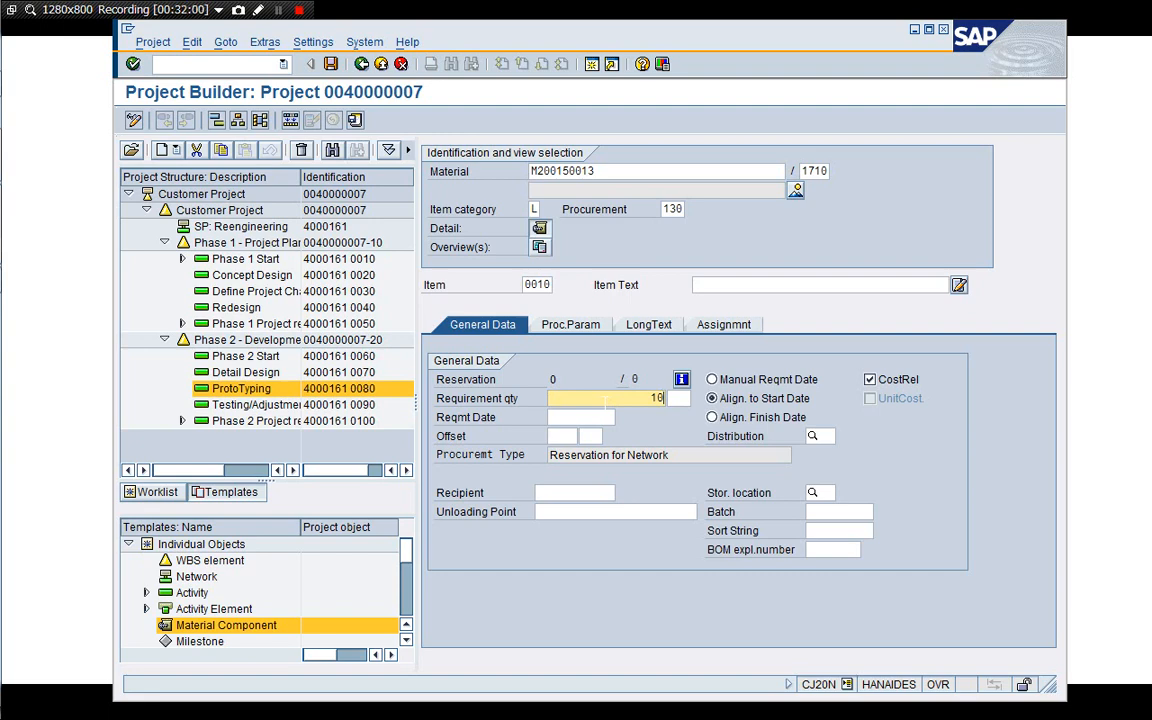
key(Return)
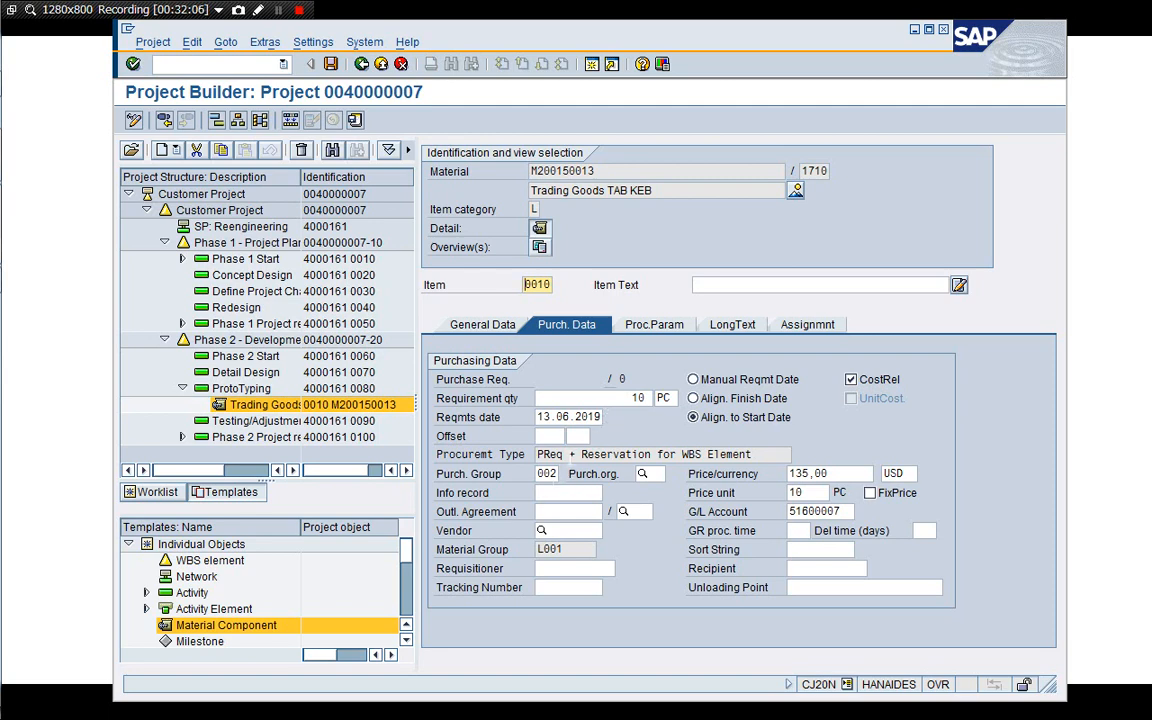
Review the component's purchasing data and procurement parameters, including the special stock valuation options.
click(569, 454)
click(752, 454)
click(650, 325)
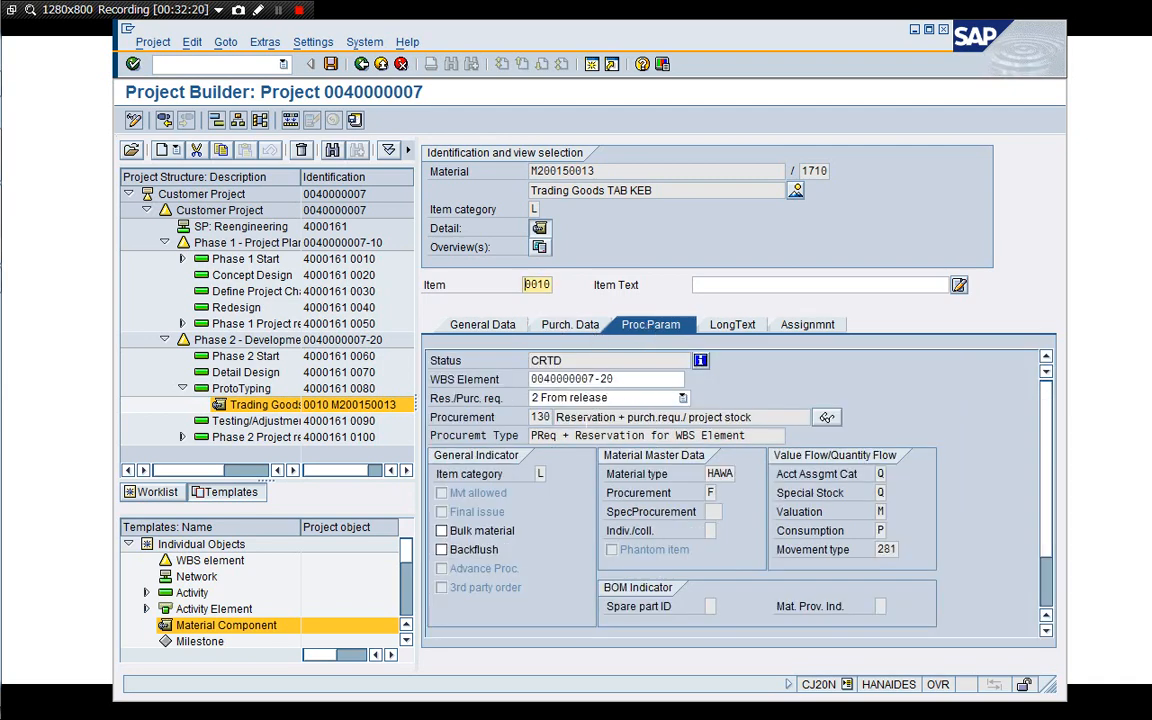
click(584, 418)
click(881, 474)
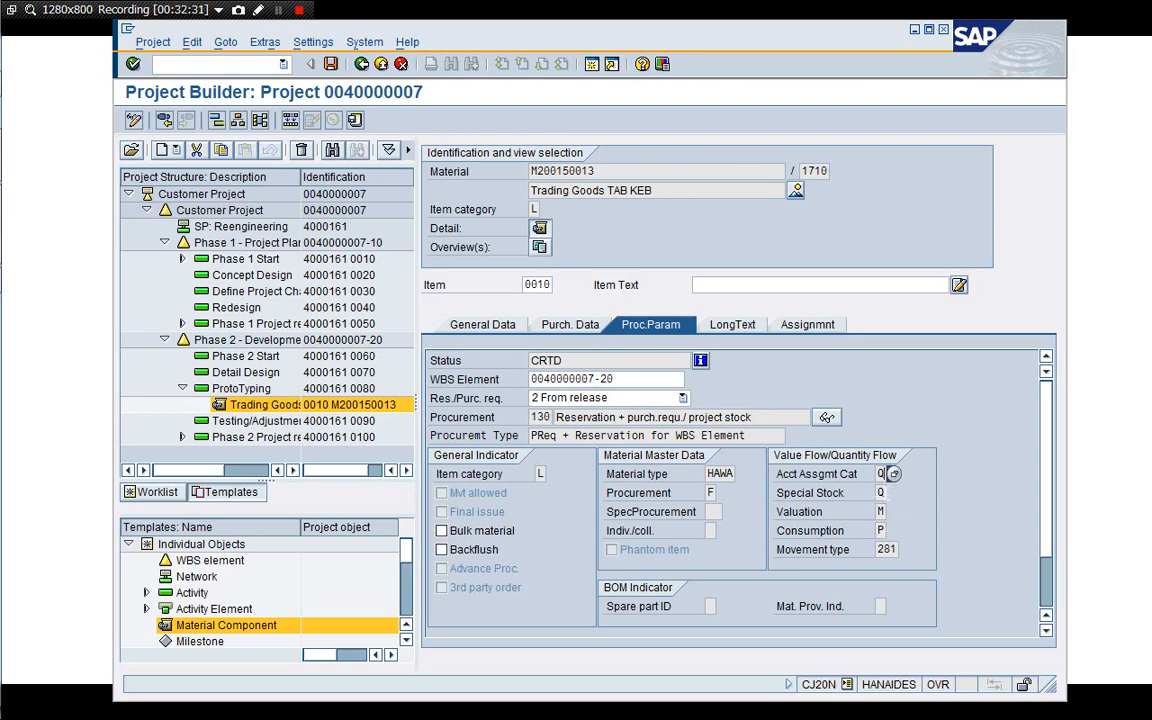
key(Tab)
key(Tab)
click(893, 512)
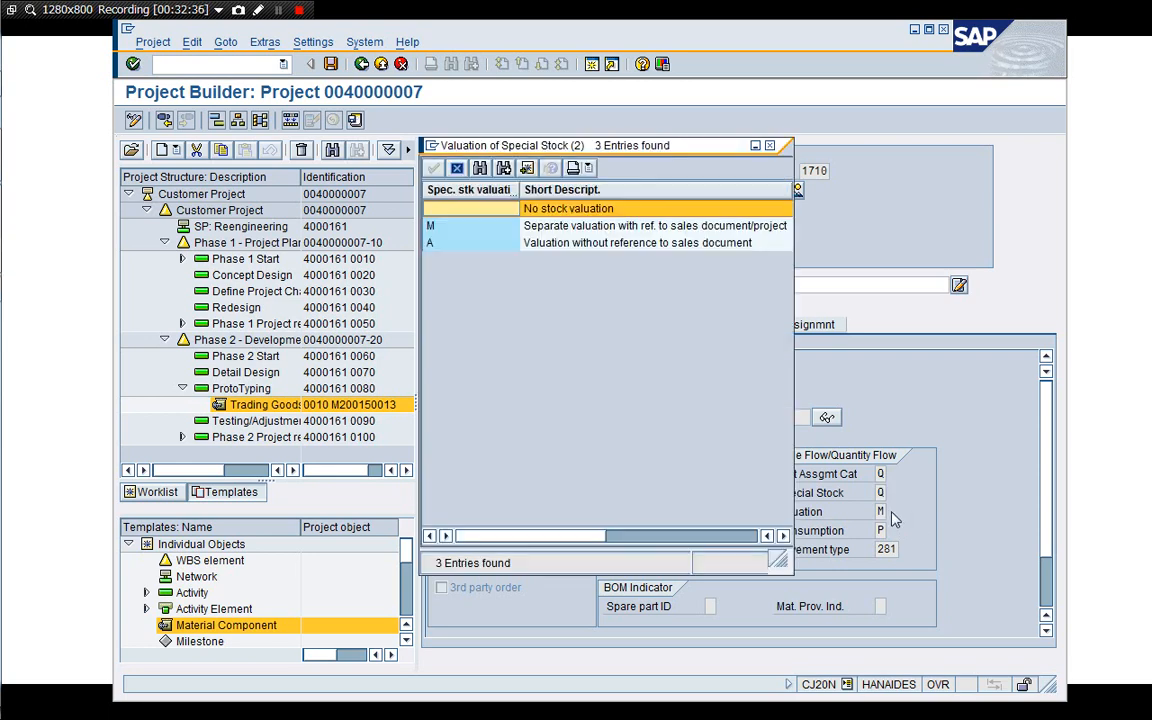
click(480, 227)
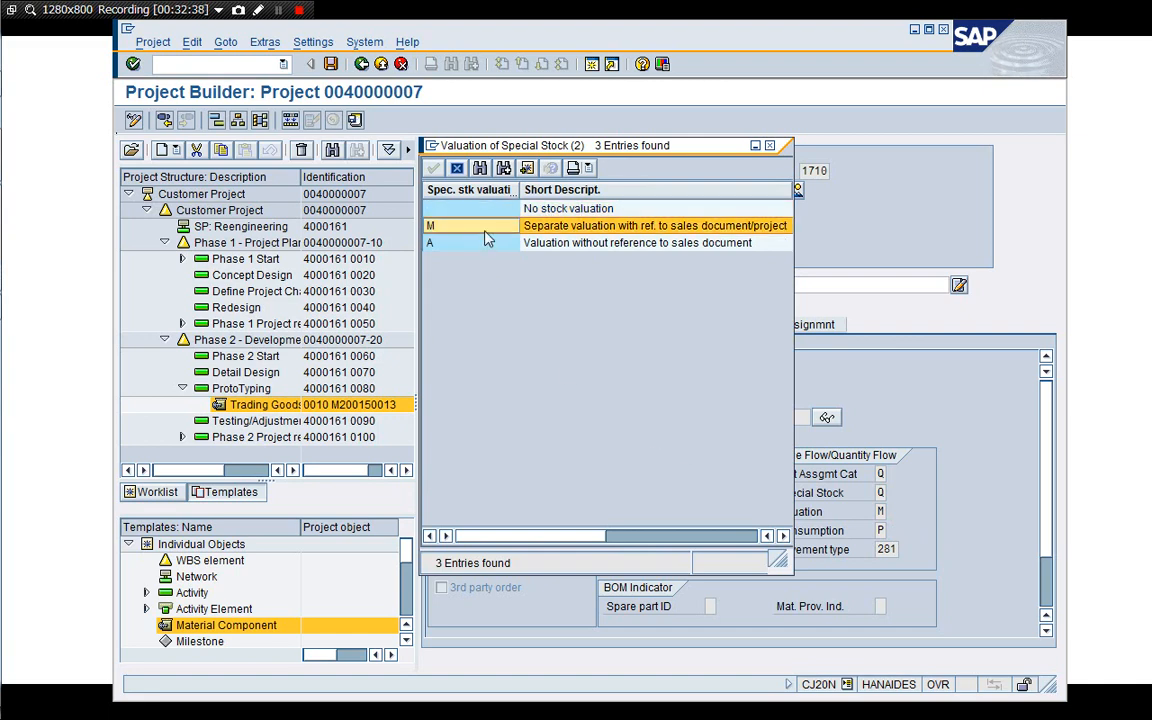
click(457, 168)
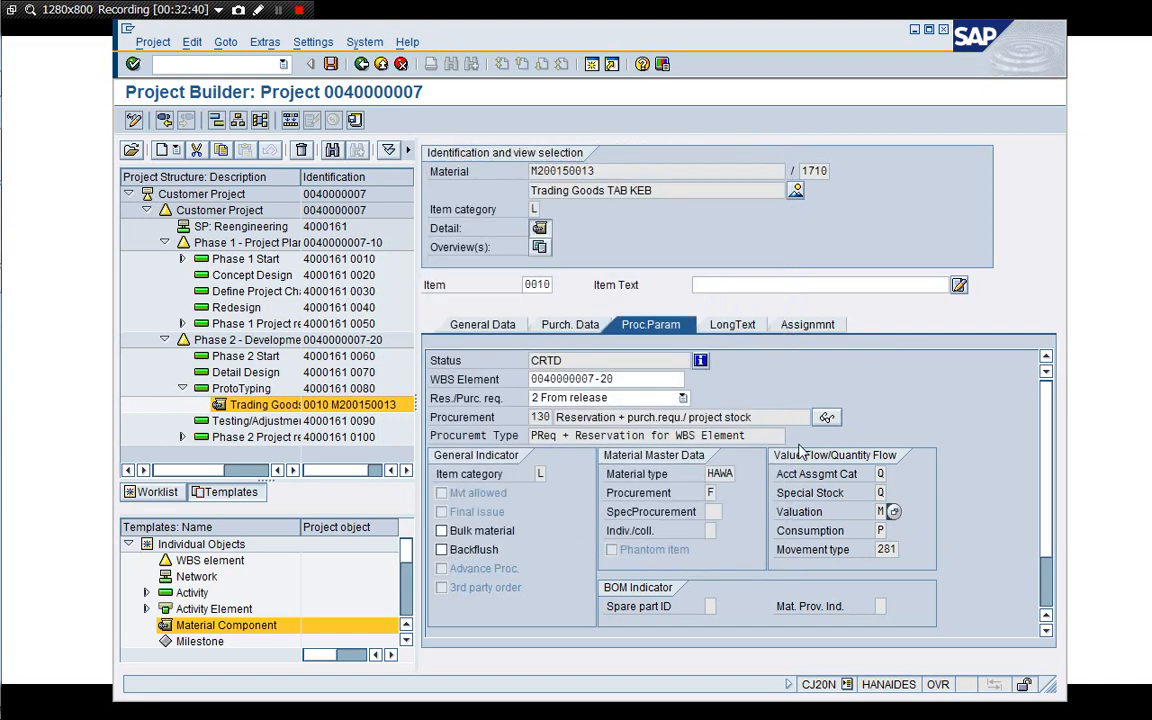
click(889, 475)
click(882, 493)
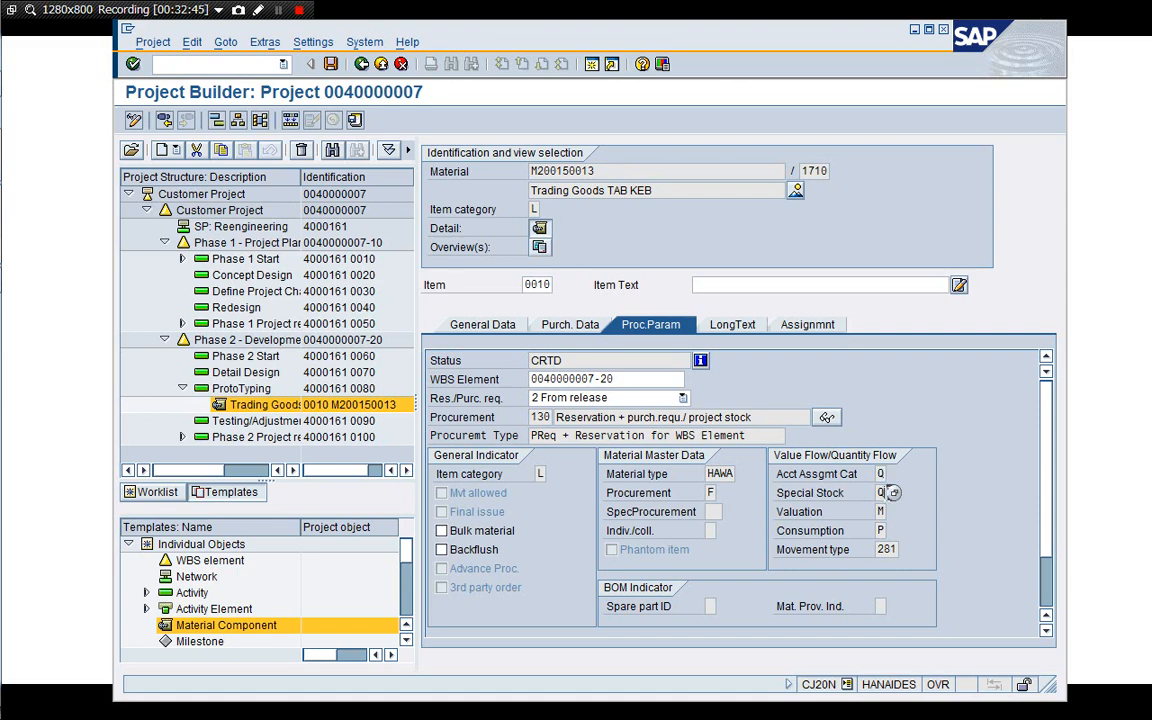
click(900, 550)
Compare the component's general data, procurement parameters and purchasing data, including its procurement type.
click(483, 323)
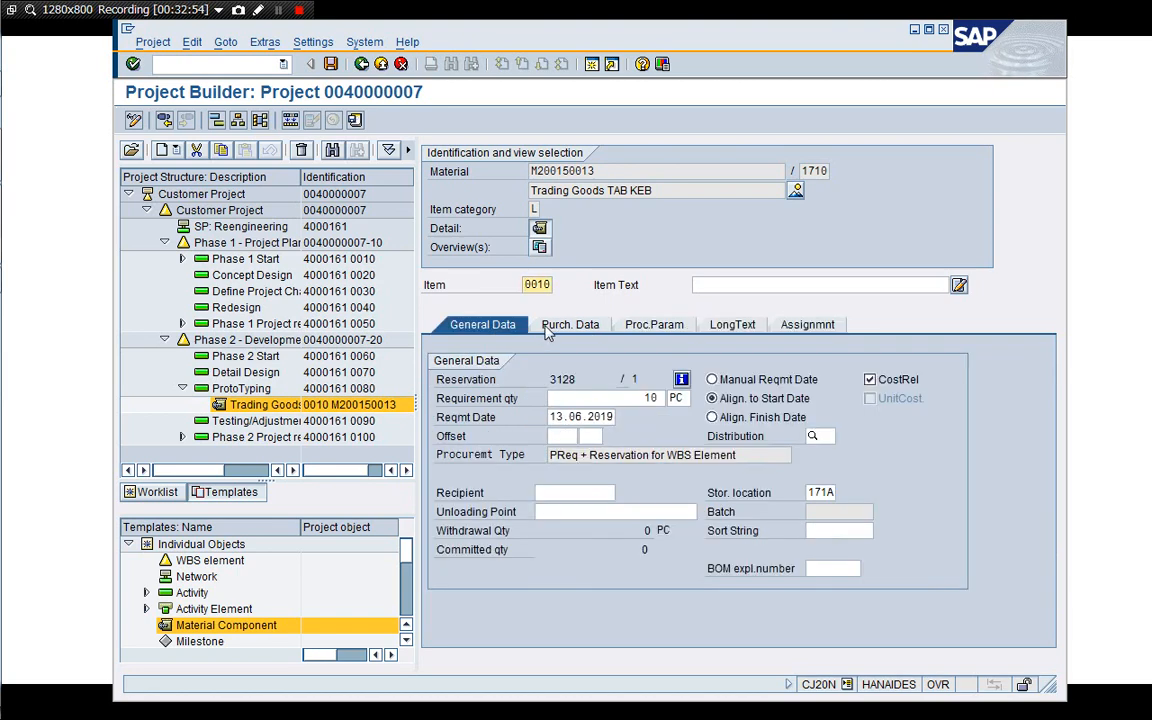
click(654, 326)
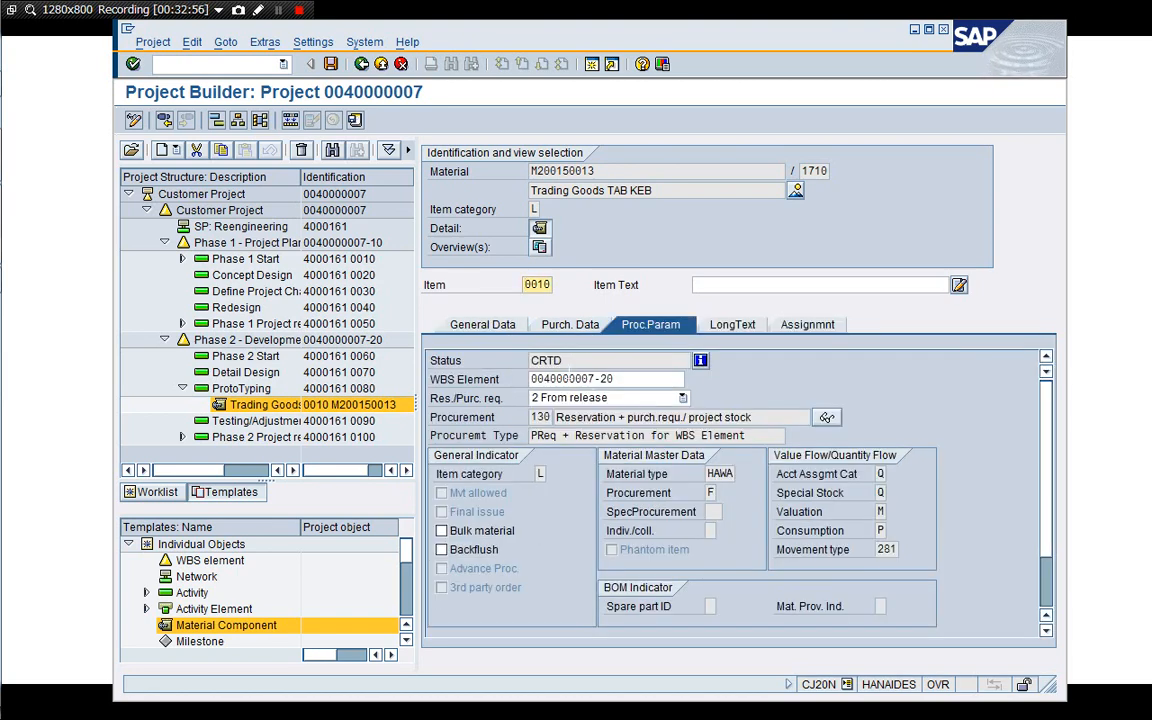
click(486, 324)
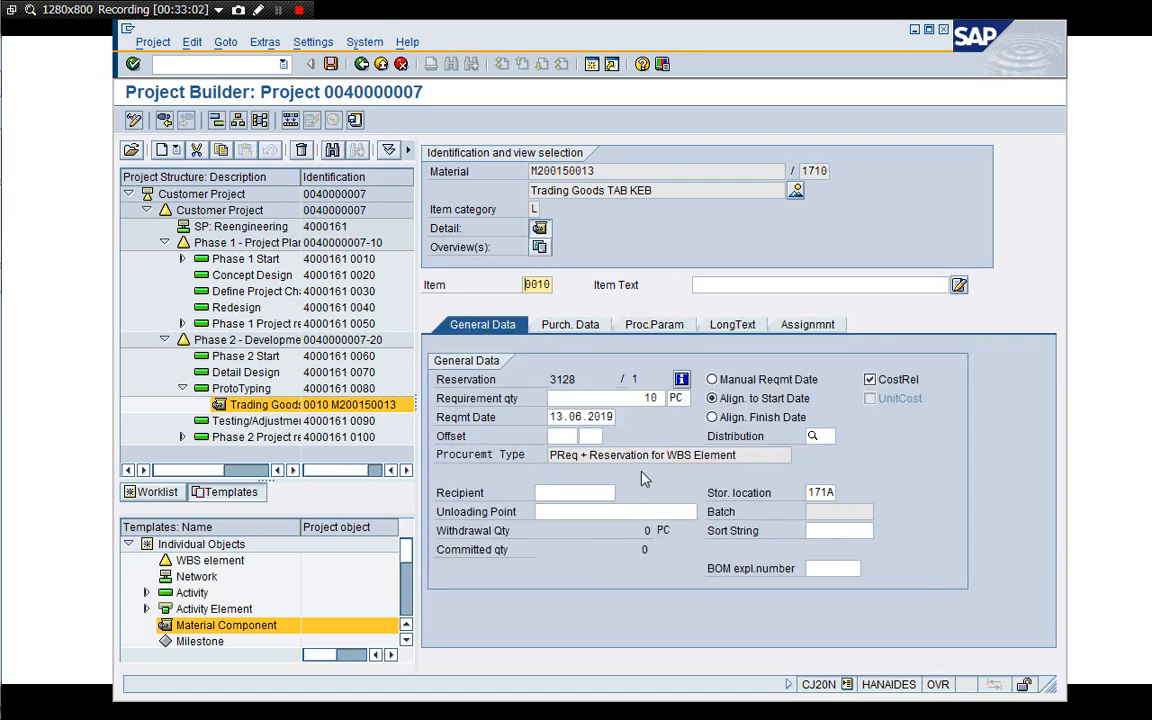
drag(738, 456, 540, 460)
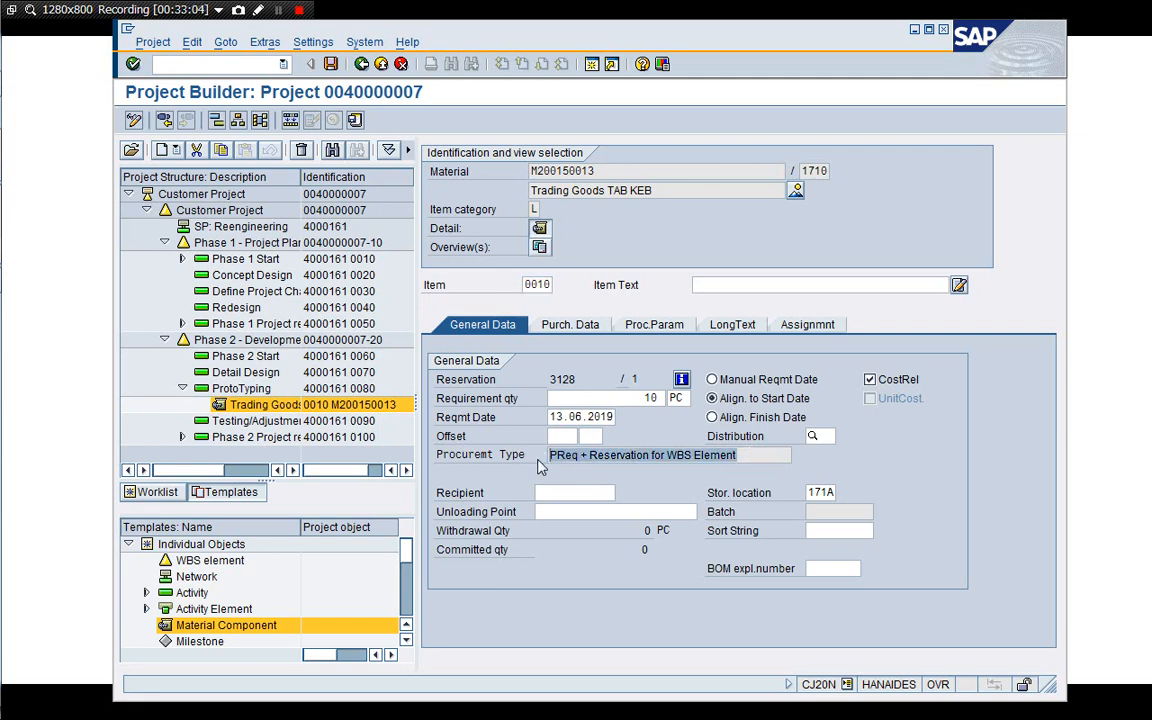
click(666, 455)
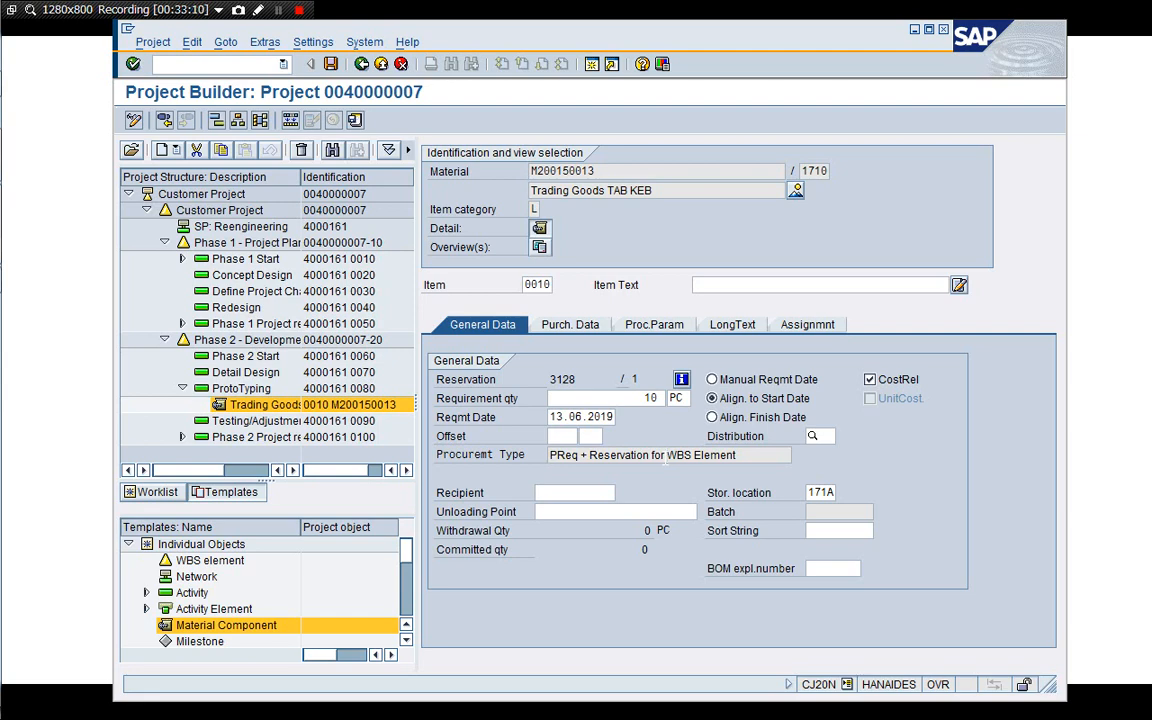
click(564, 378)
click(576, 330)
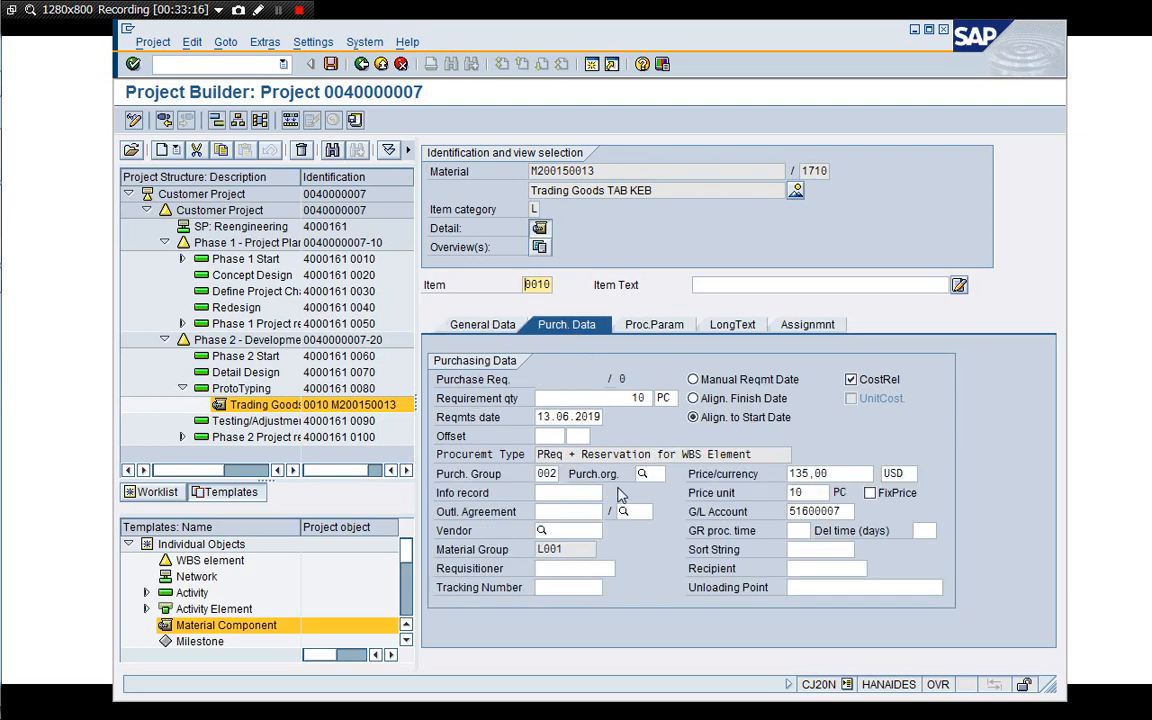
click(482, 325)
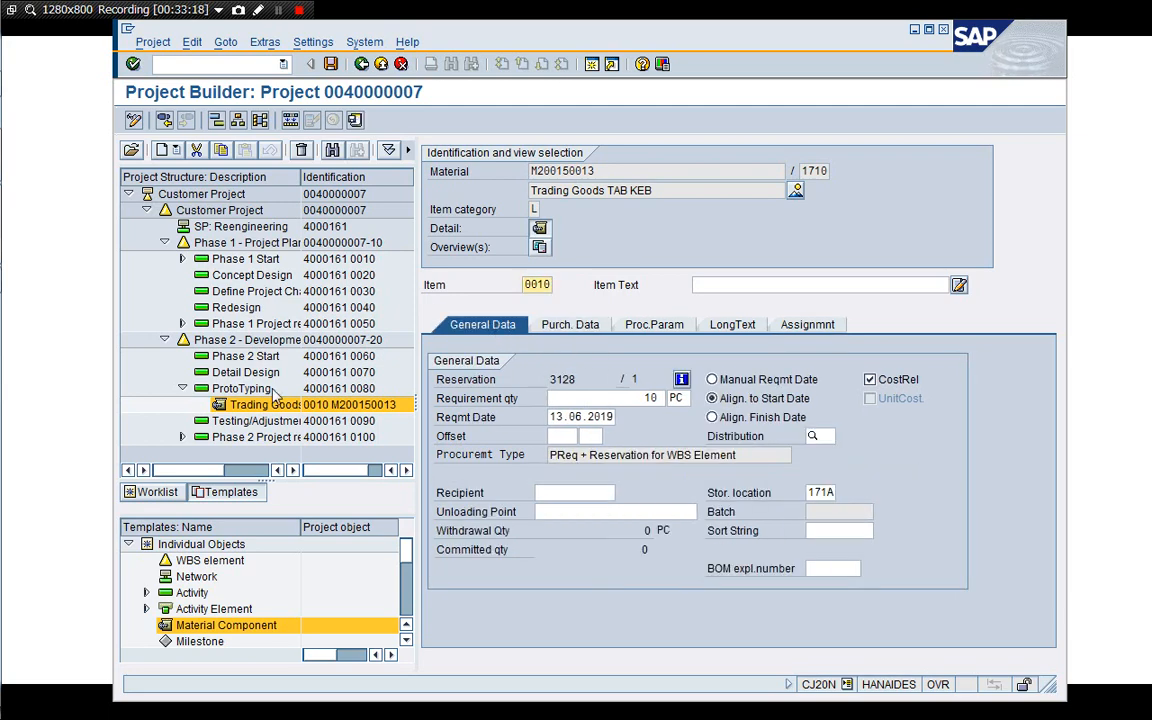
Save the project, reopen it from the worklist, and expand Phase 1 and the ProtoTyping activity.
click(245, 389)
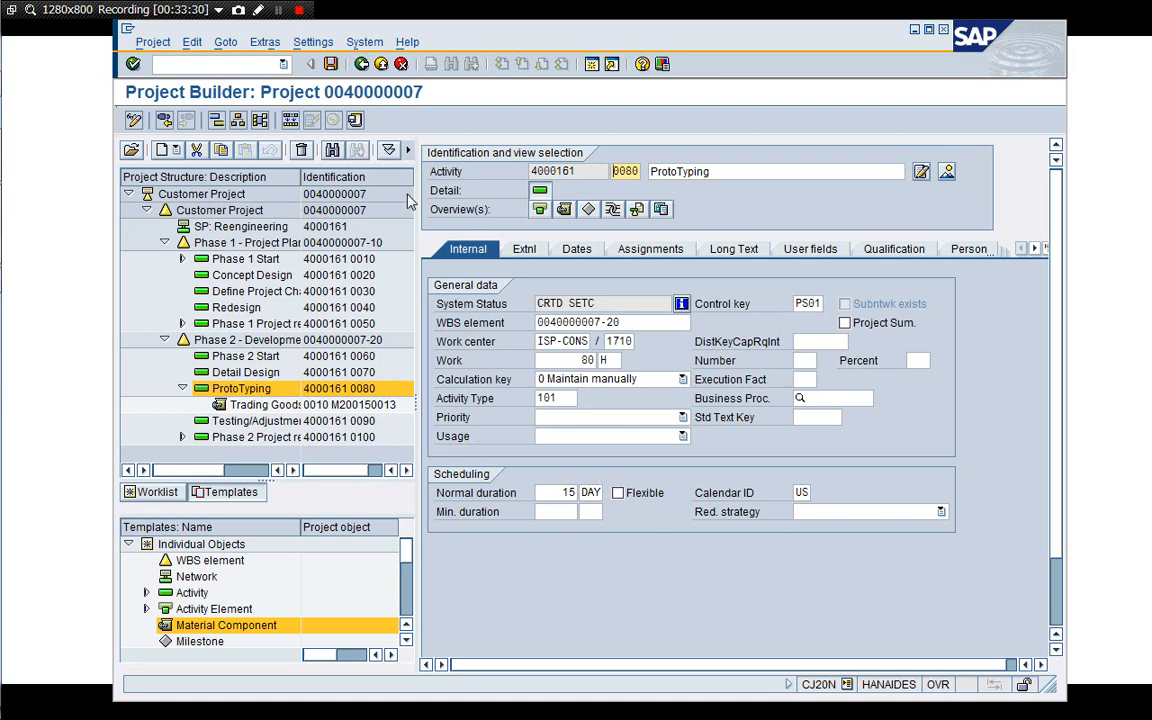
click(331, 65)
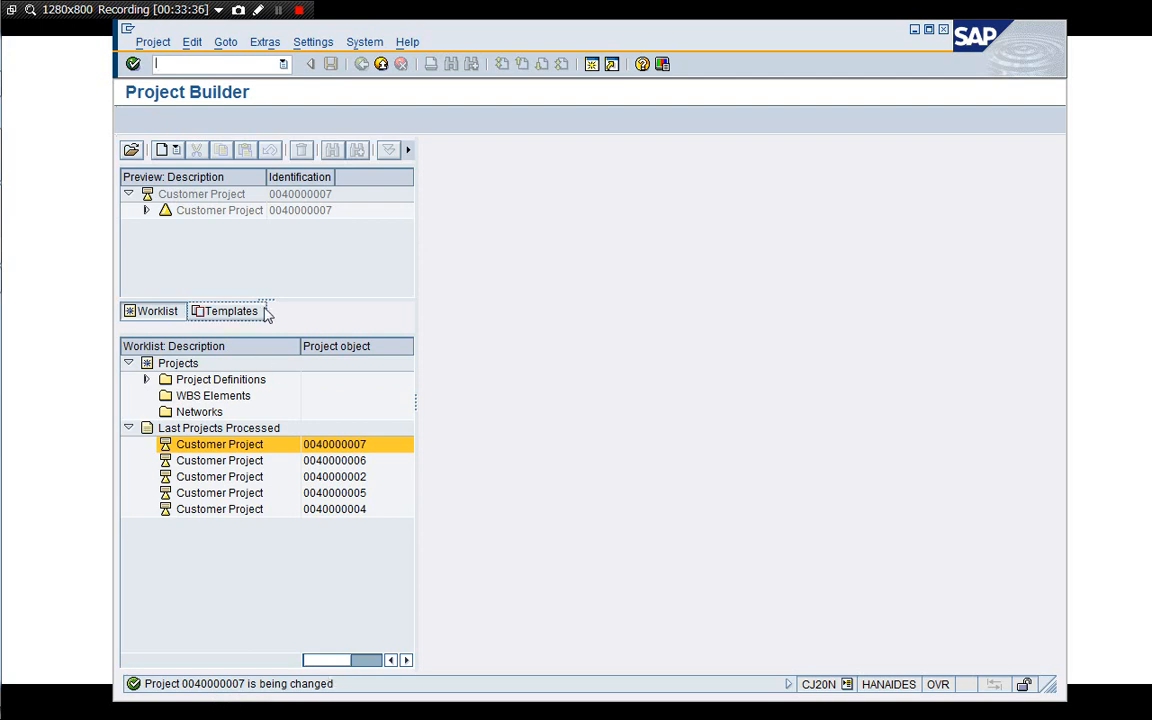
double_click(181, 192)
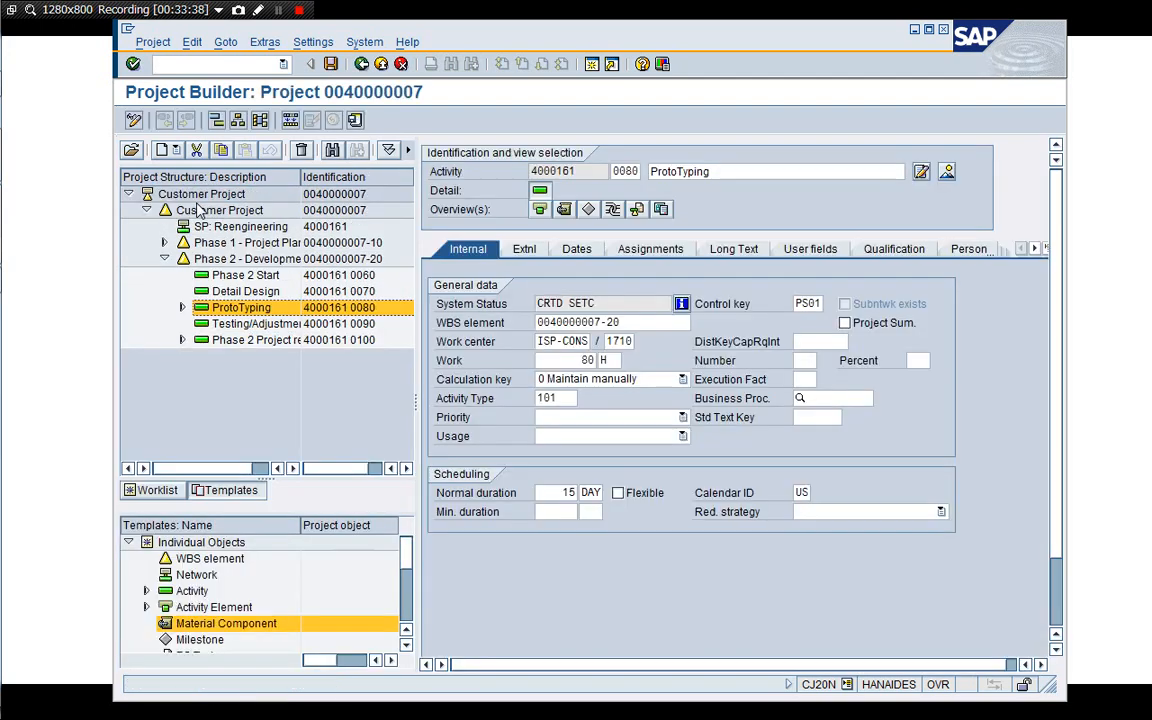
click(164, 243)
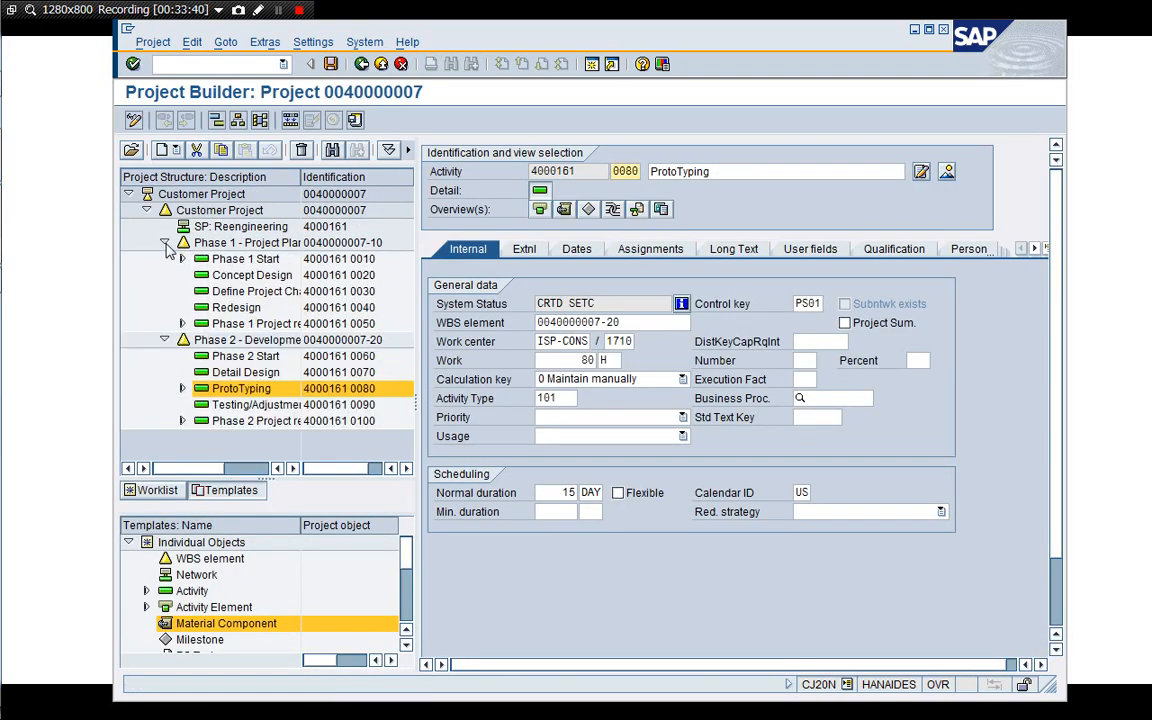
click(182, 388)
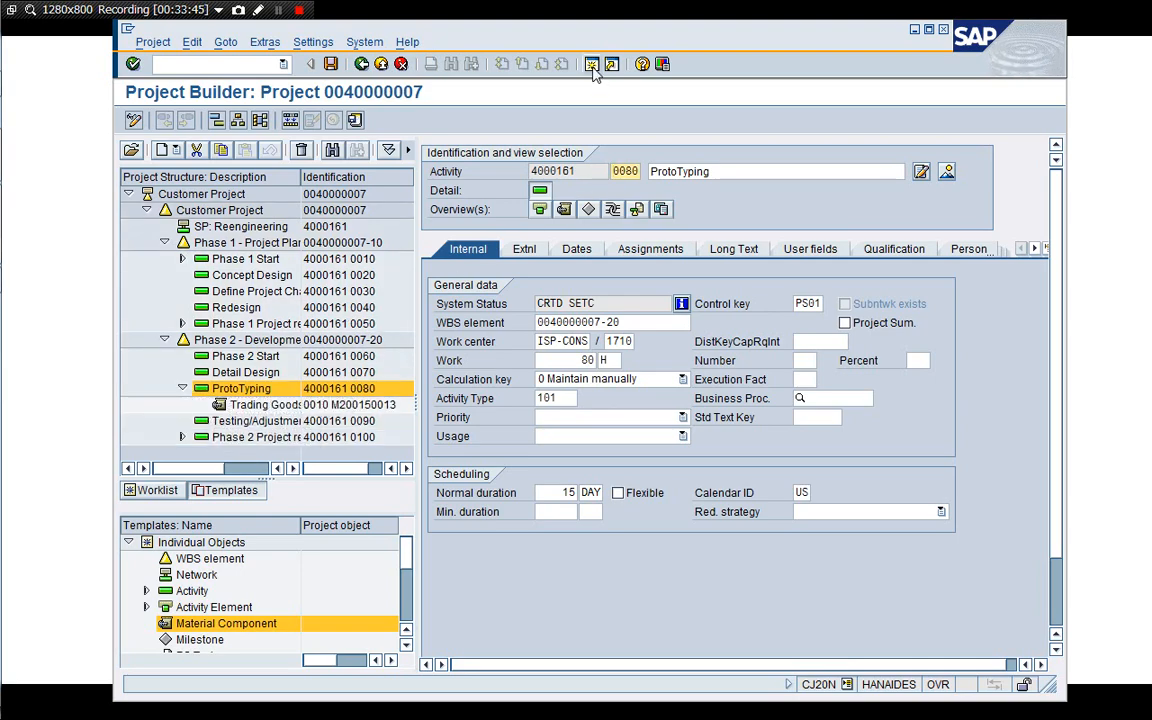
Open a new session and start the stock/requirements list MD04 for material DIEN100001 in plant 1710.
click(592, 64)
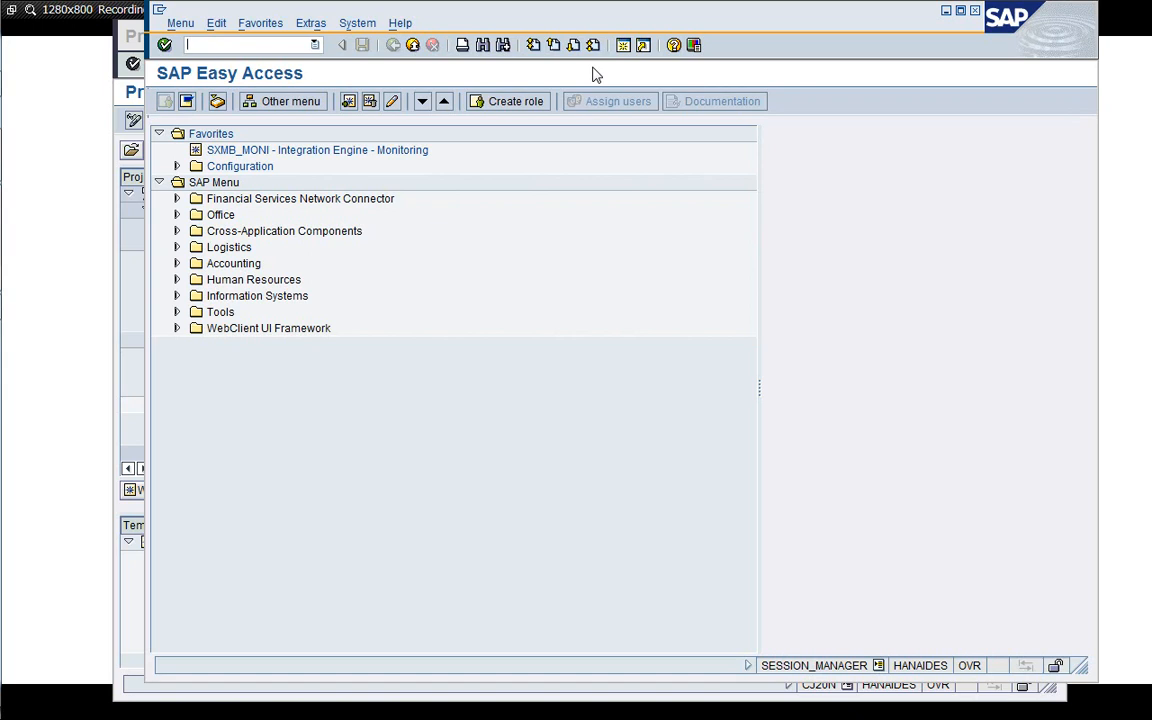
text(/nMD04)
key(Return)
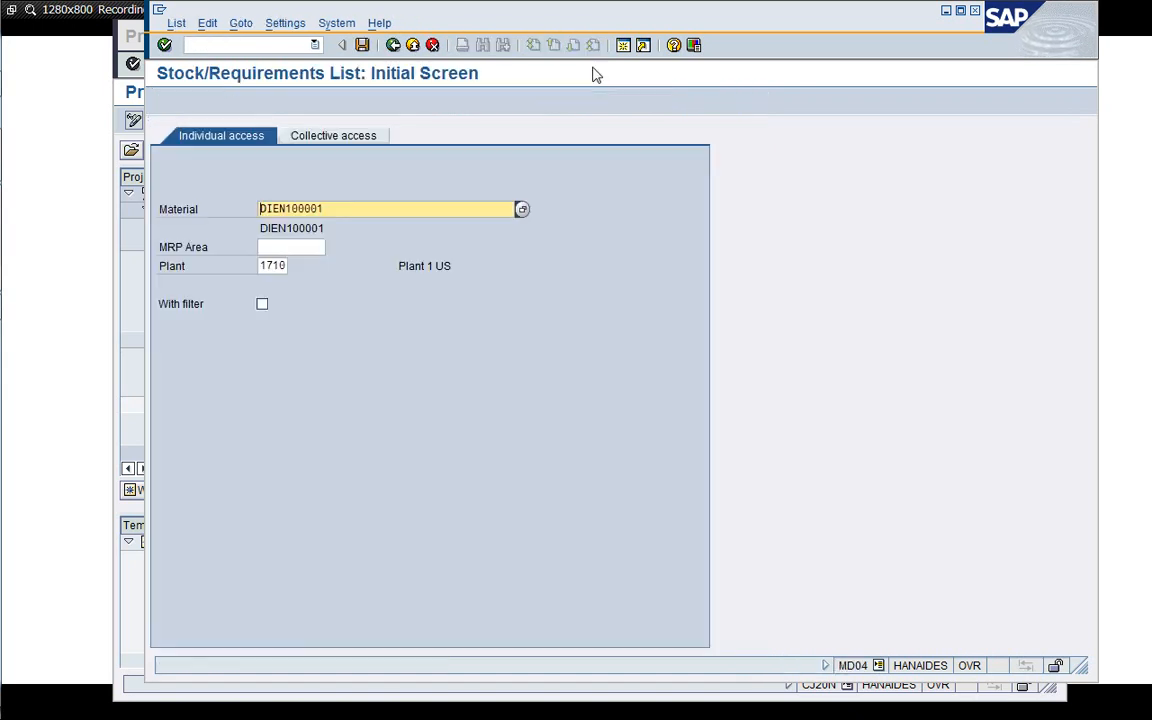
drag(586, 32, 759, 59)
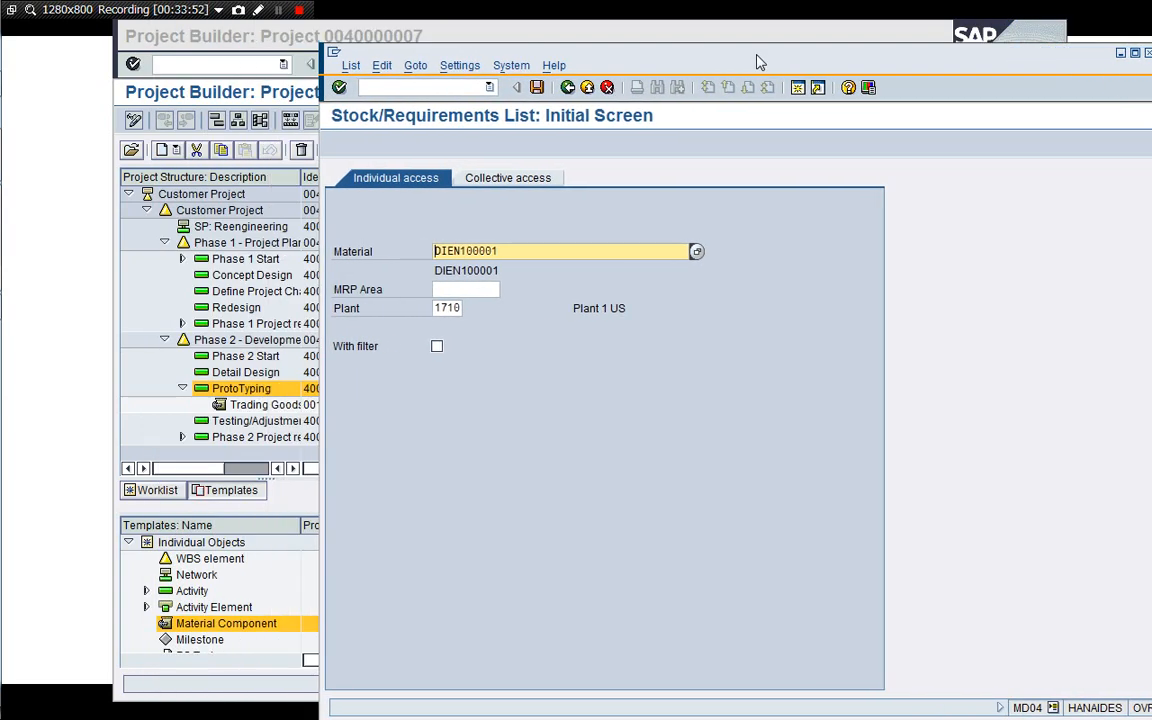
click(258, 405)
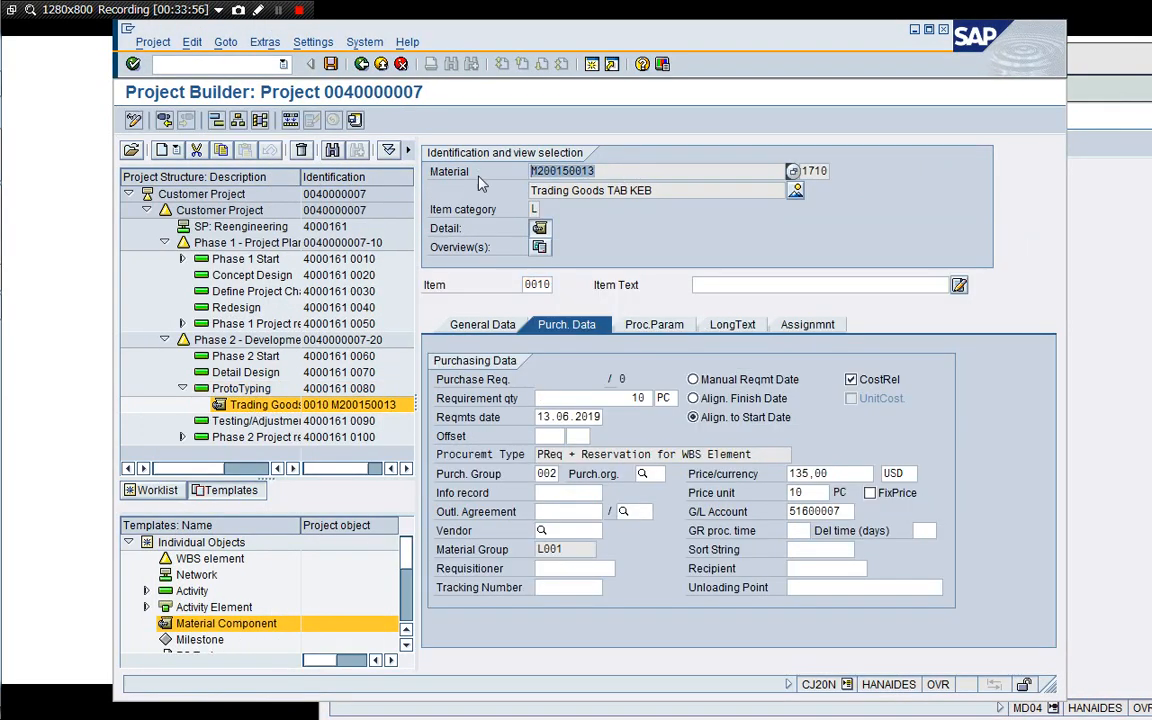
Display the stock/requirements list for the pasted material M200150013 in plant 1710.
click(1117, 279)
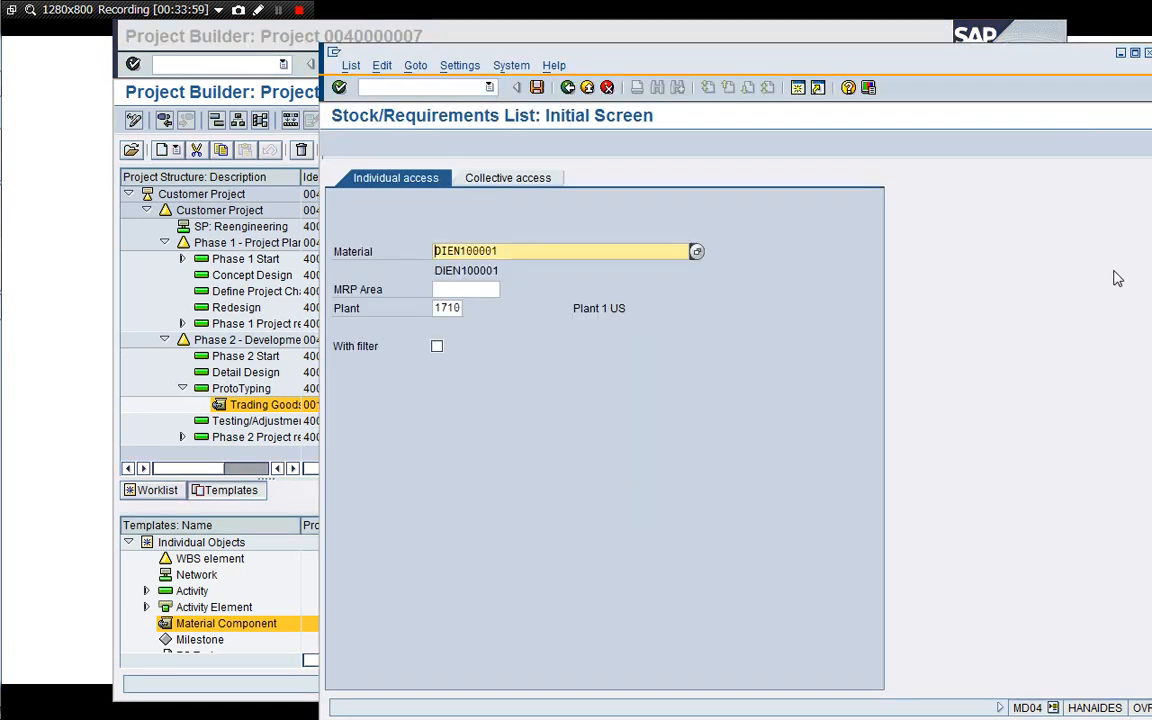
text(M200150013)
key(Return)
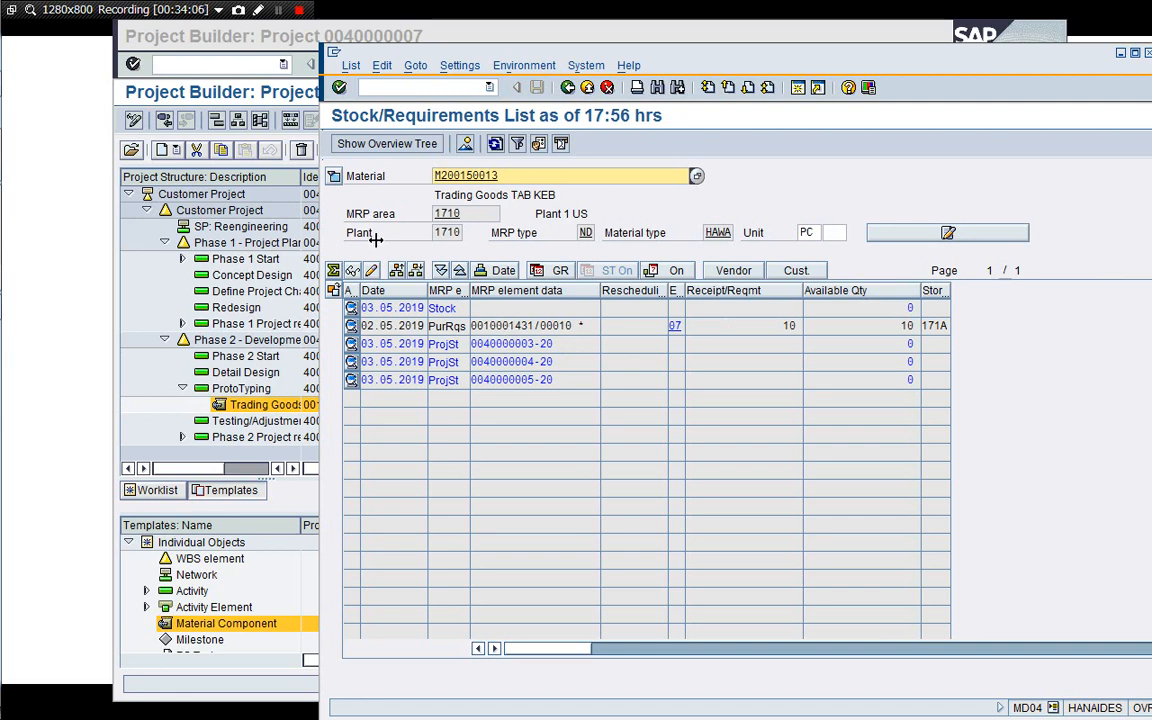
click(270, 27)
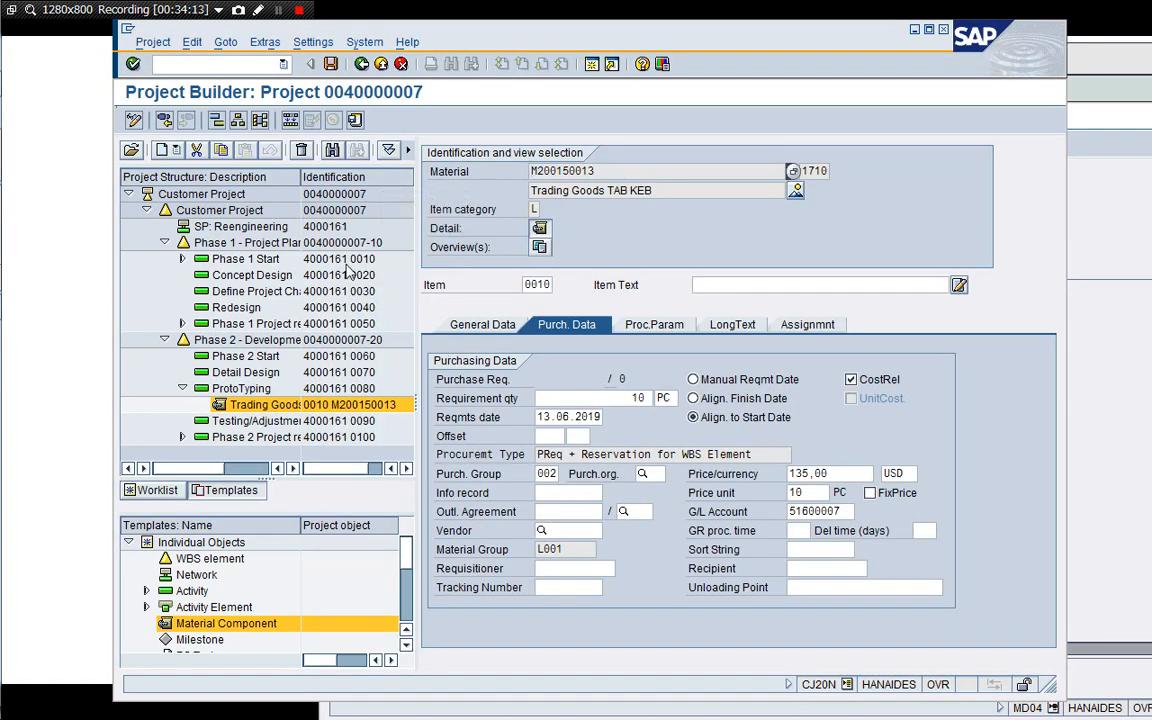
click(205, 193)
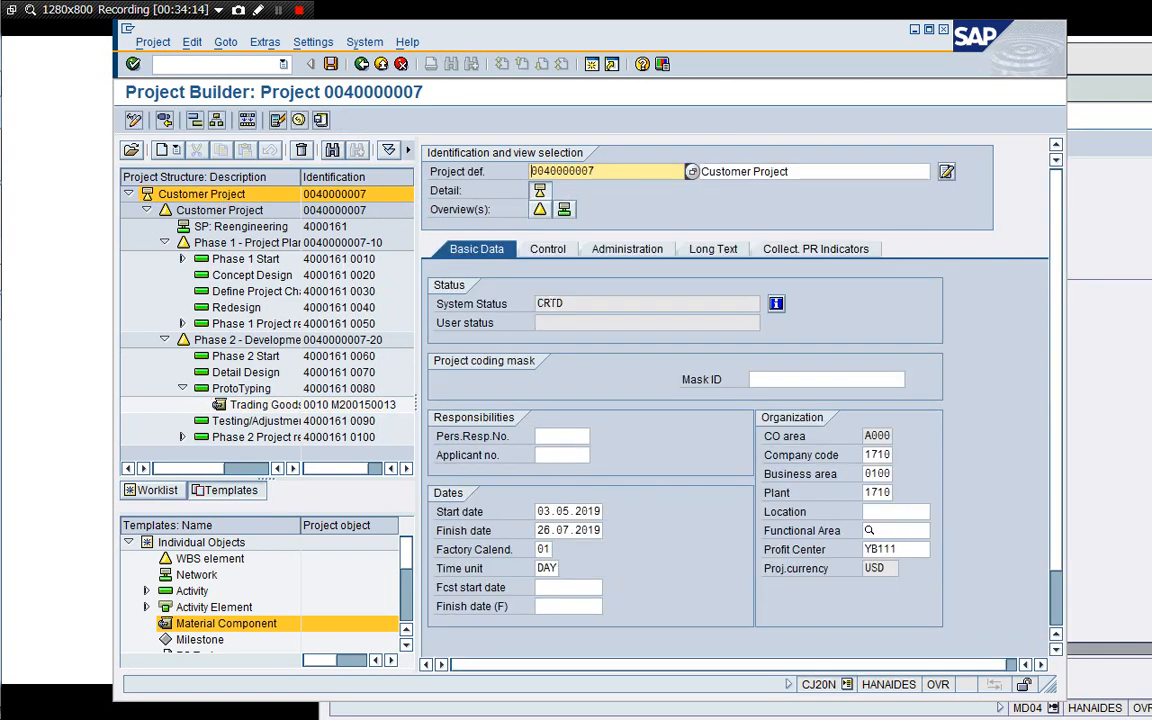
click(226, 42)
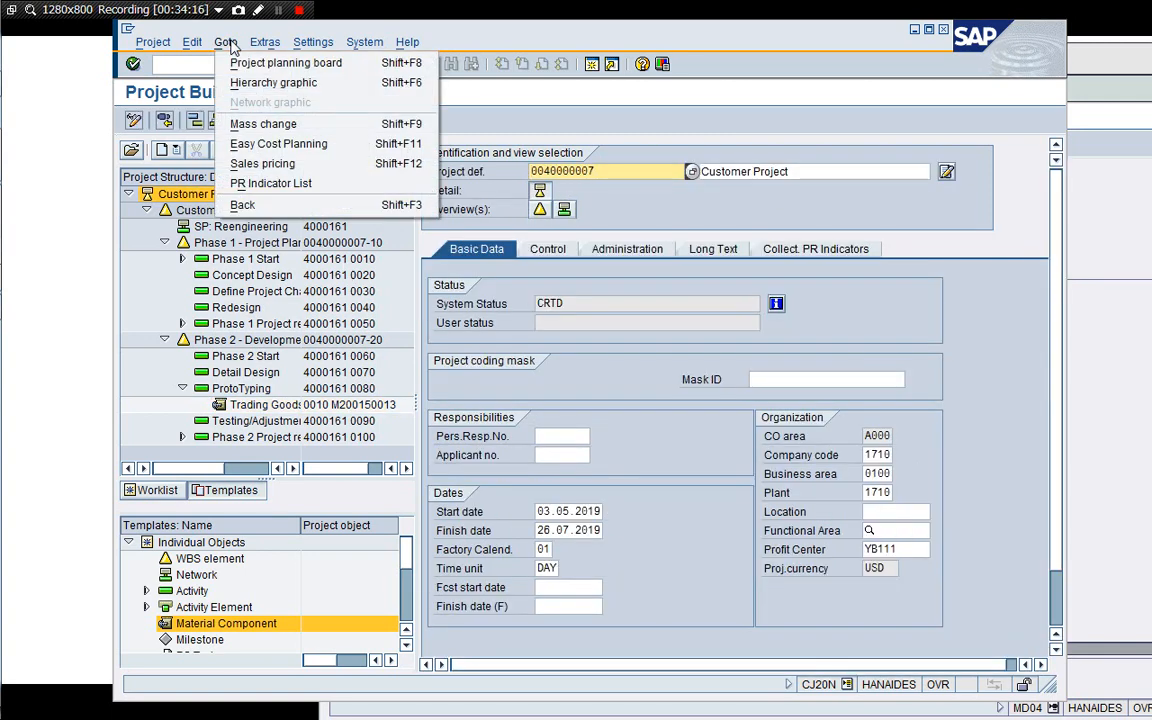
mouse_move(188, 43)
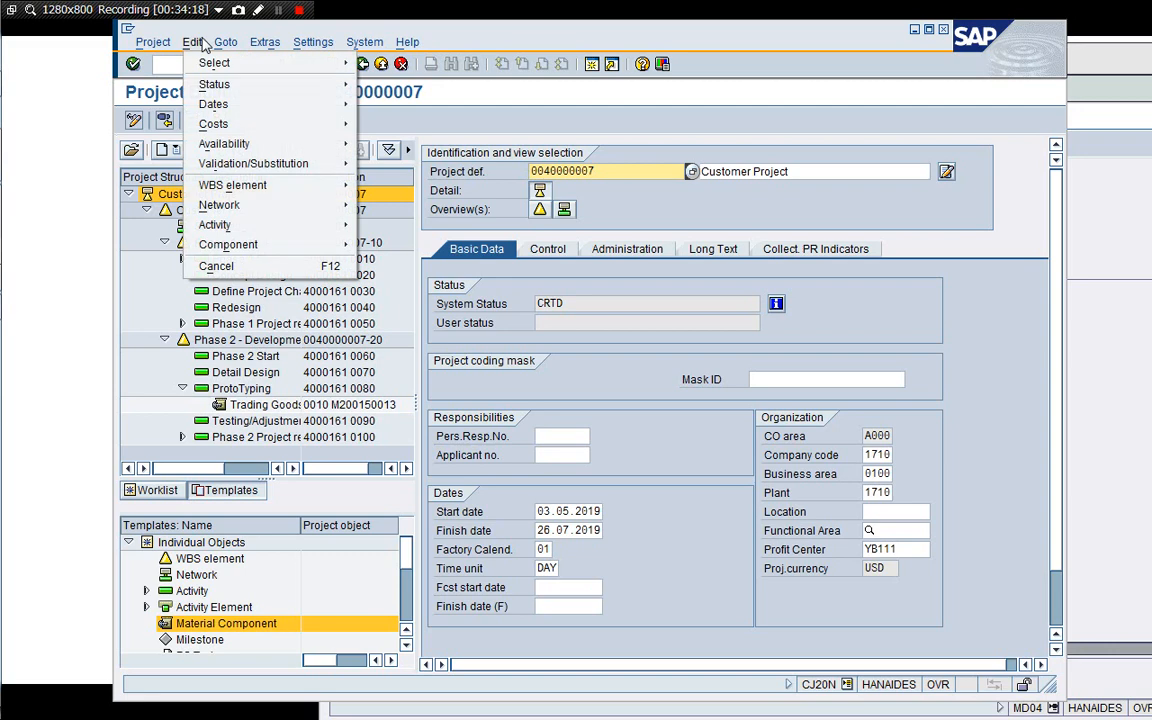
mouse_move(210, 85)
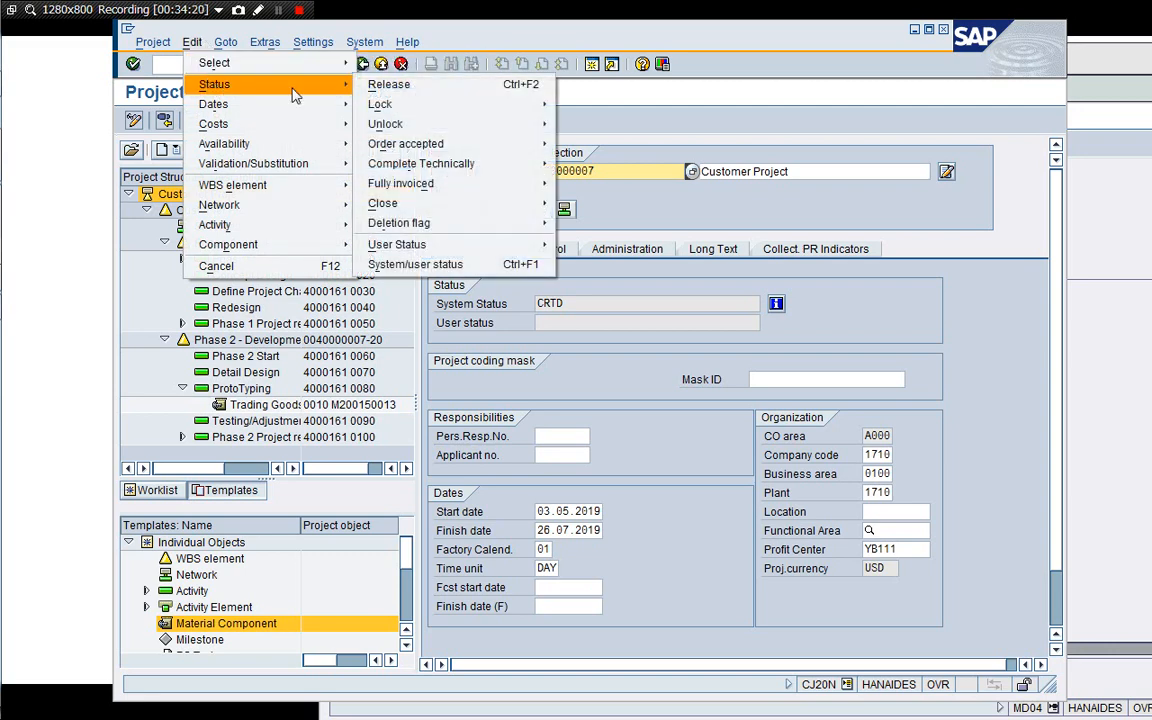
click(345, 83)
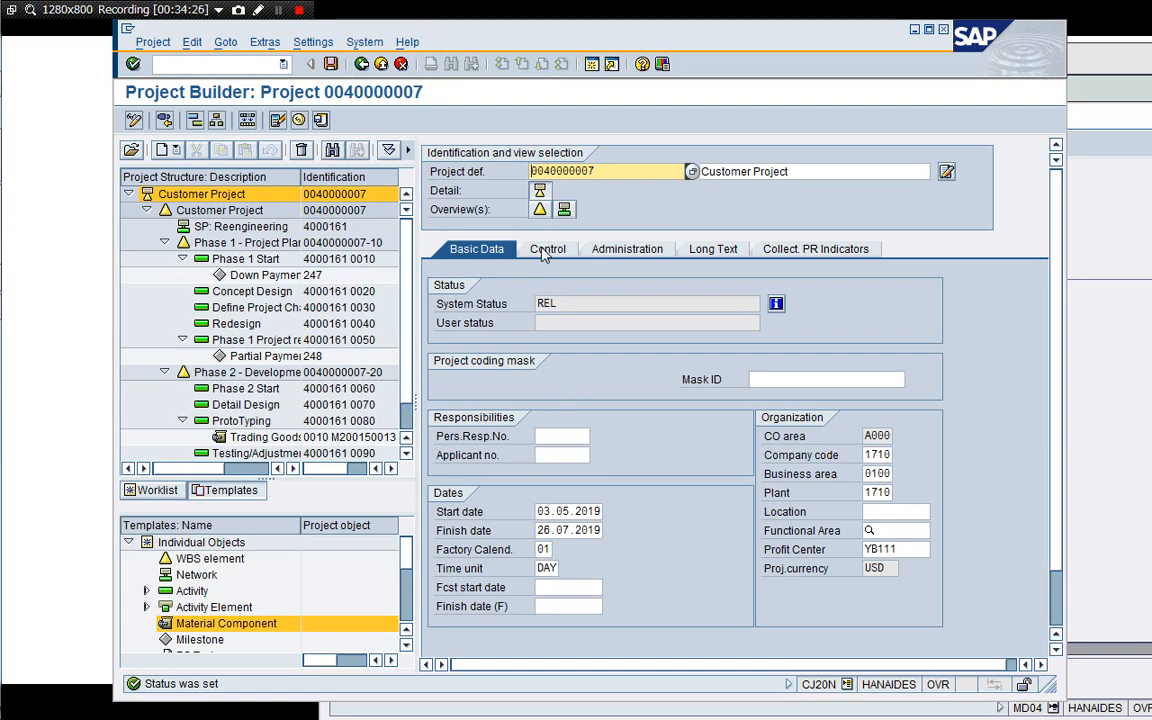
Open the WBS element overview and scroll through its columns to review each element's system status.
click(540, 211)
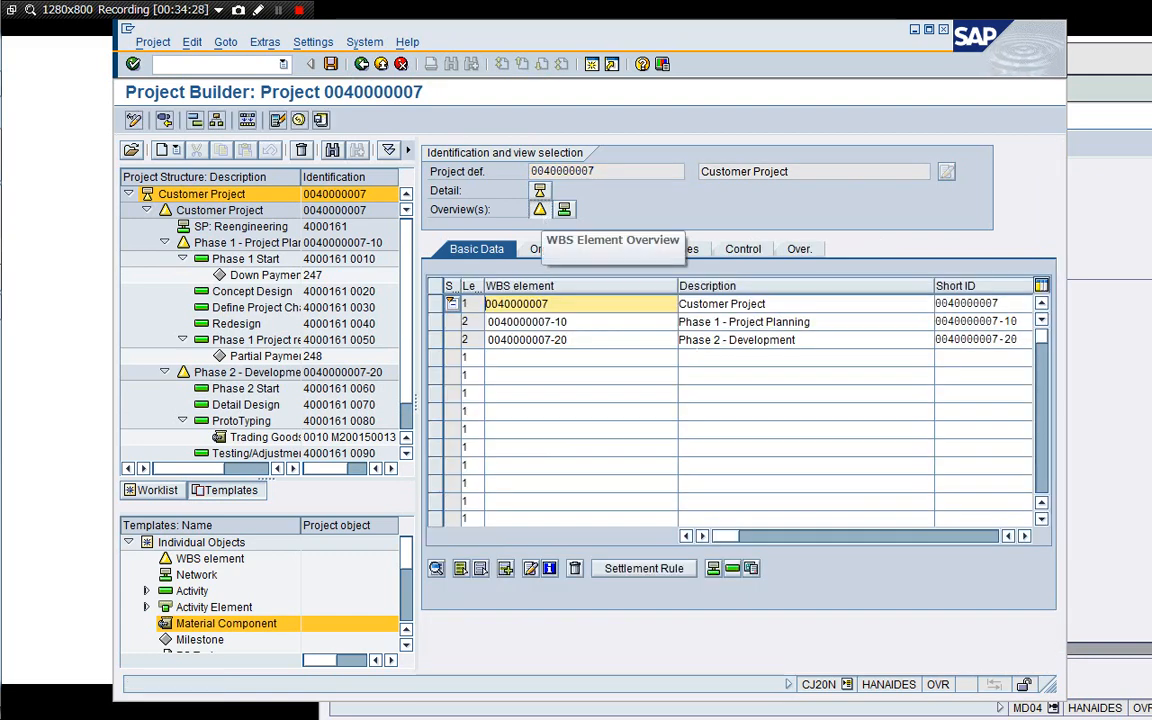
drag(677, 290, 601, 290)
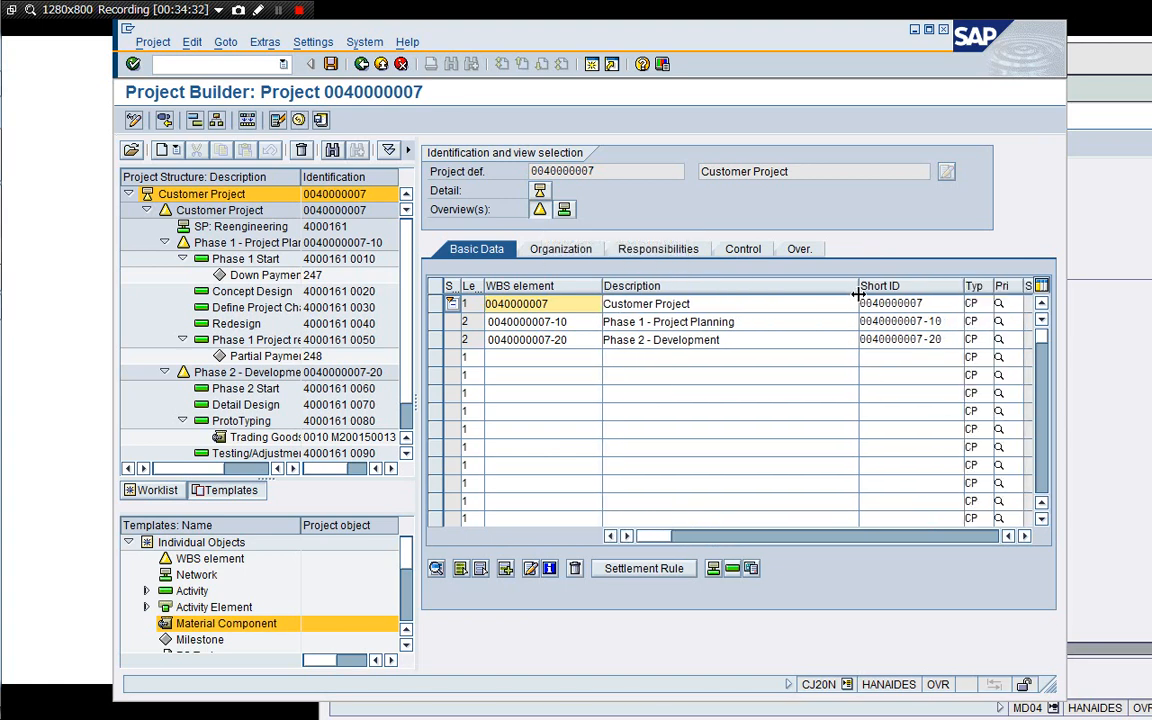
drag(858, 293, 770, 291)
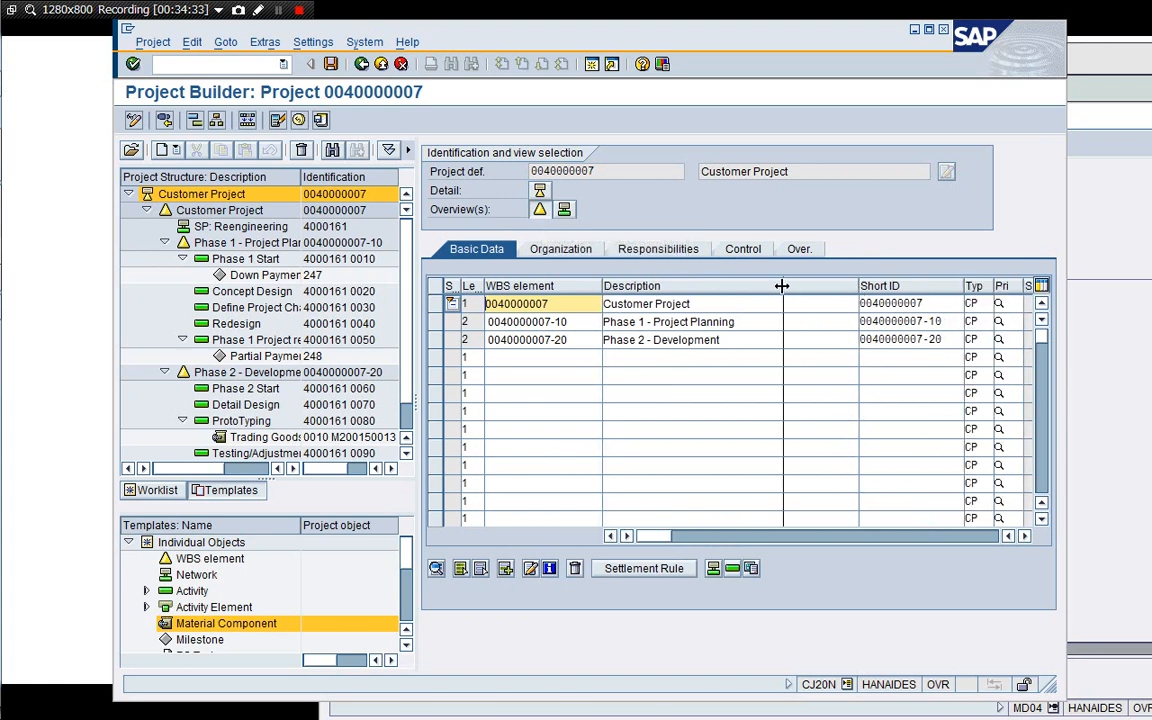
click(1024, 536)
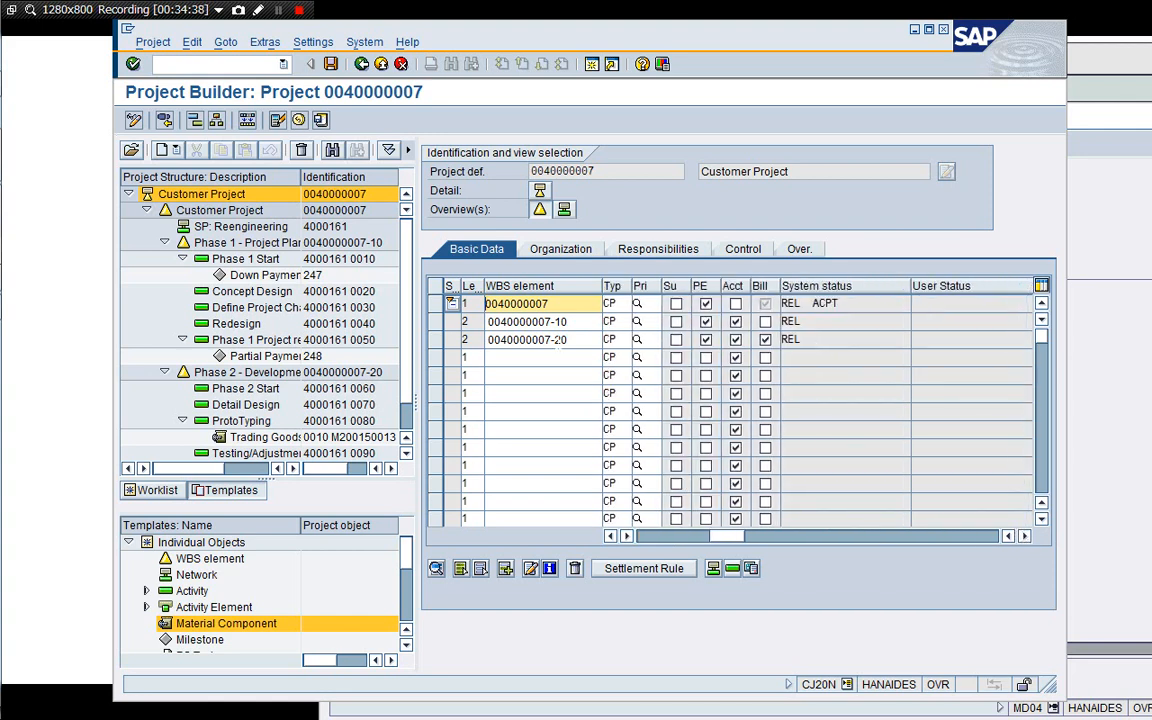
click(644, 537)
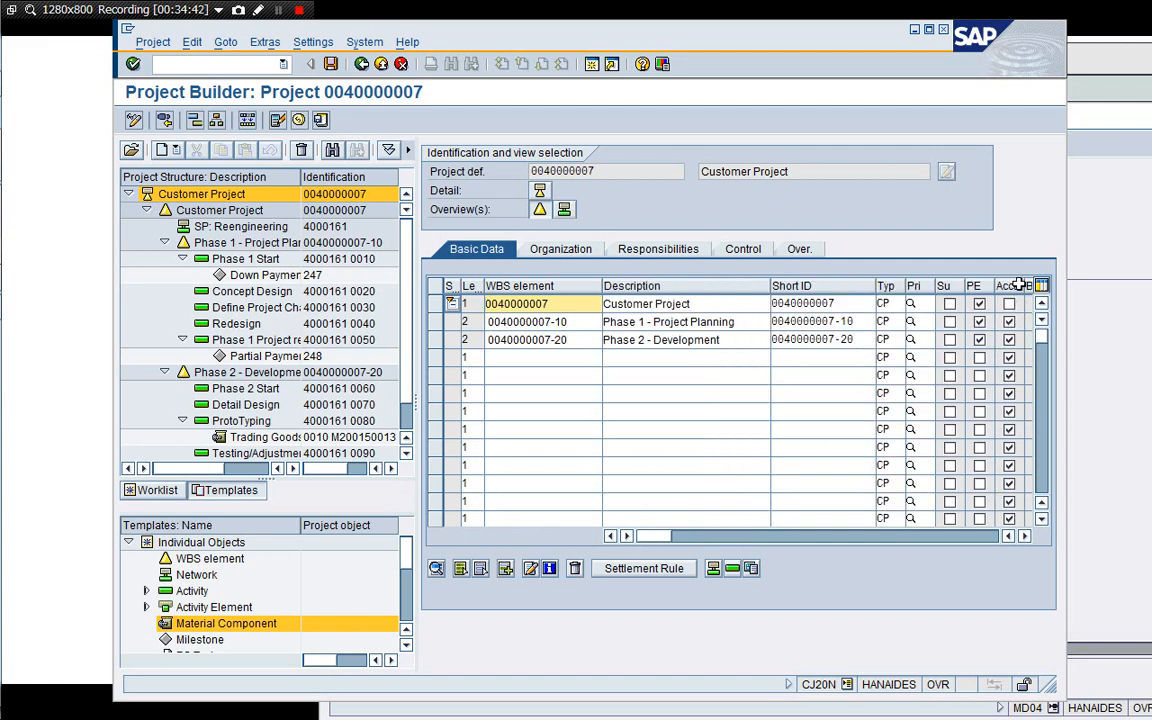
click(1024, 537)
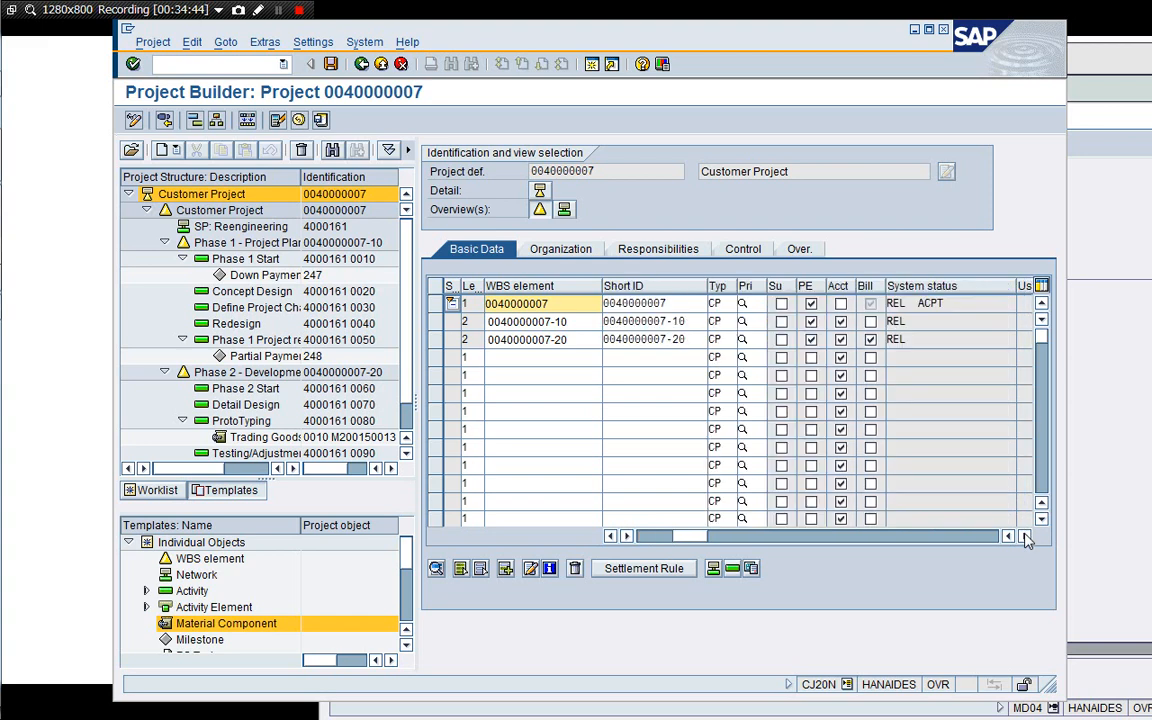
Inspect the top WBS element, Phase 1, and the SP: Reengineering network's assignments, control, administration data and activity overview.
double_click(516, 303)
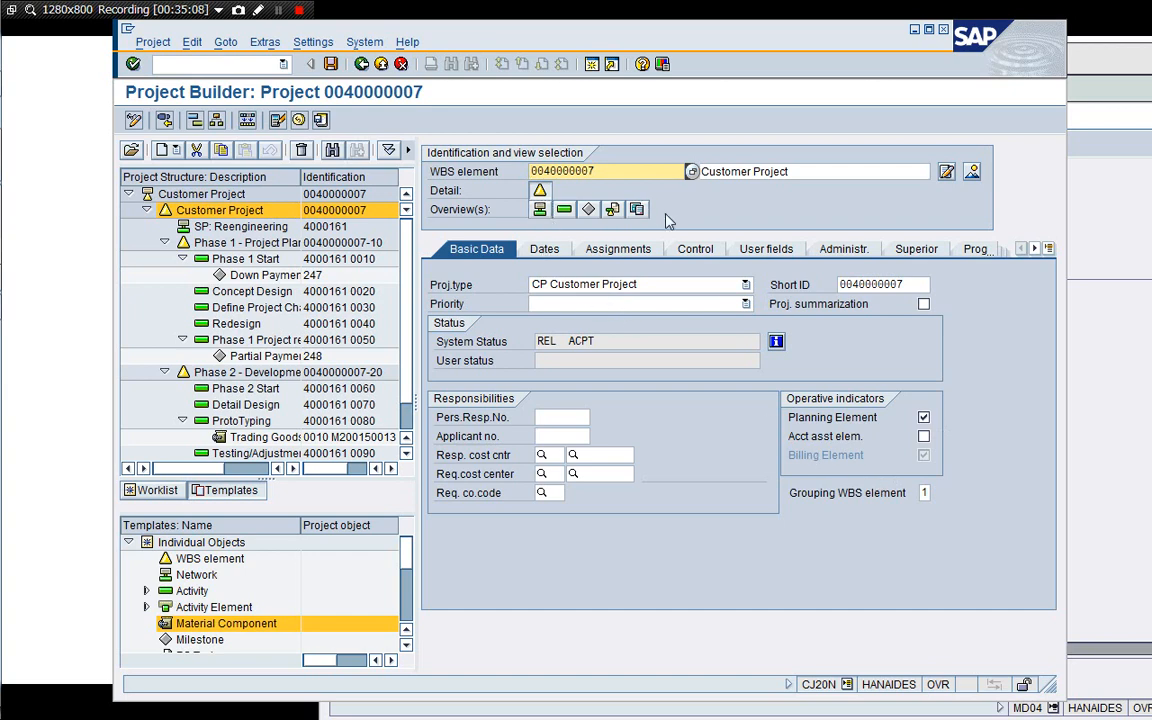
click(228, 246)
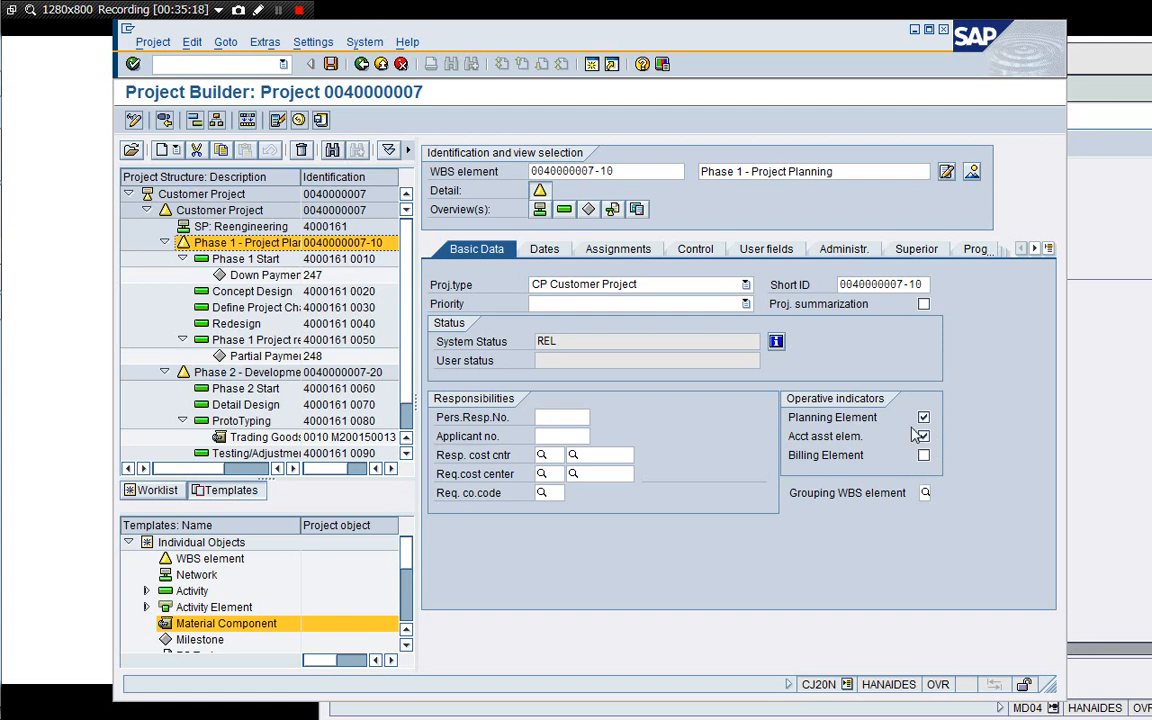
click(233, 228)
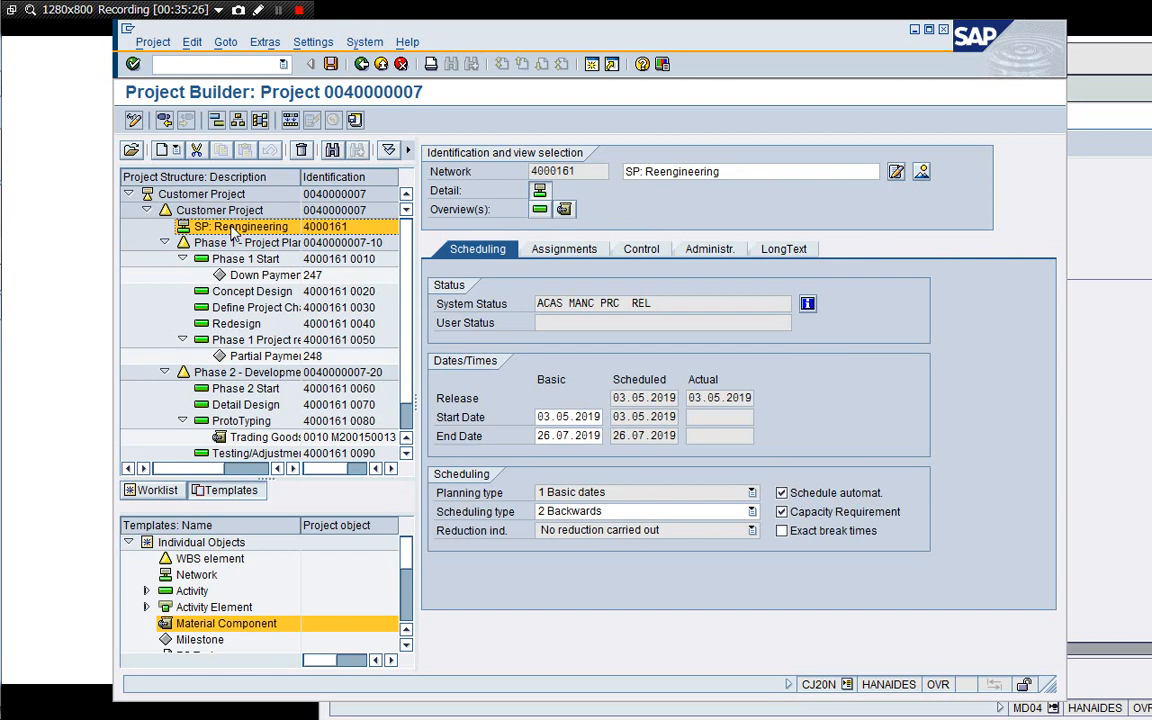
click(557, 252)
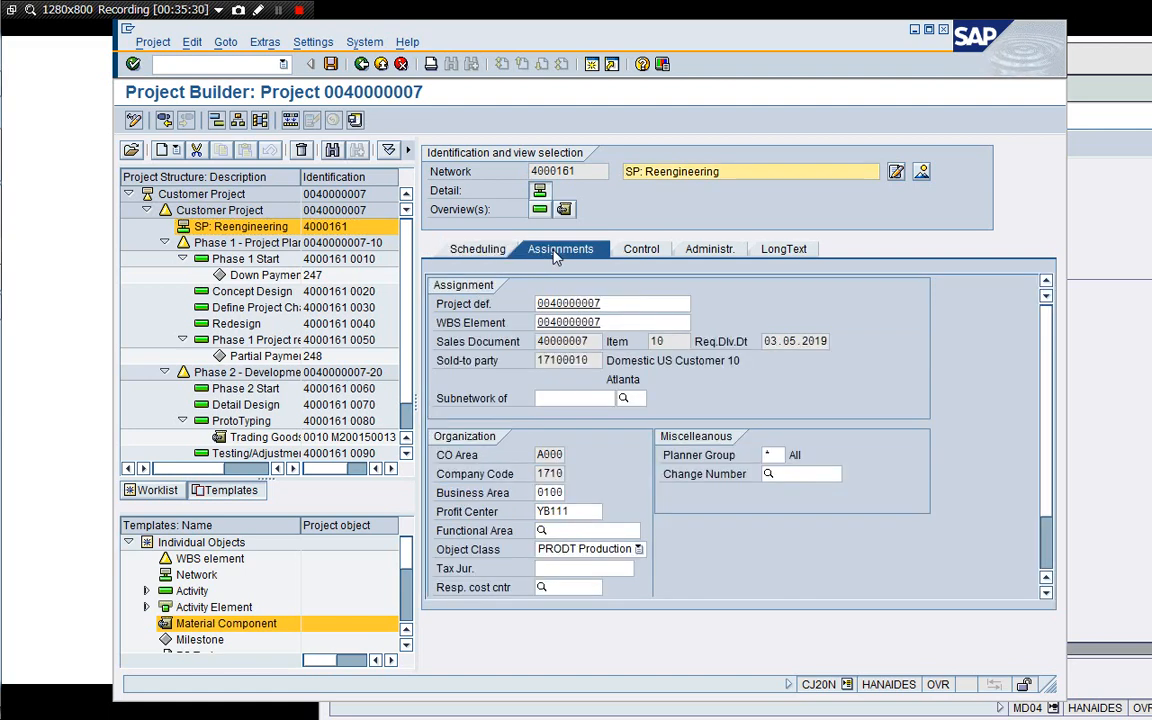
click(657, 255)
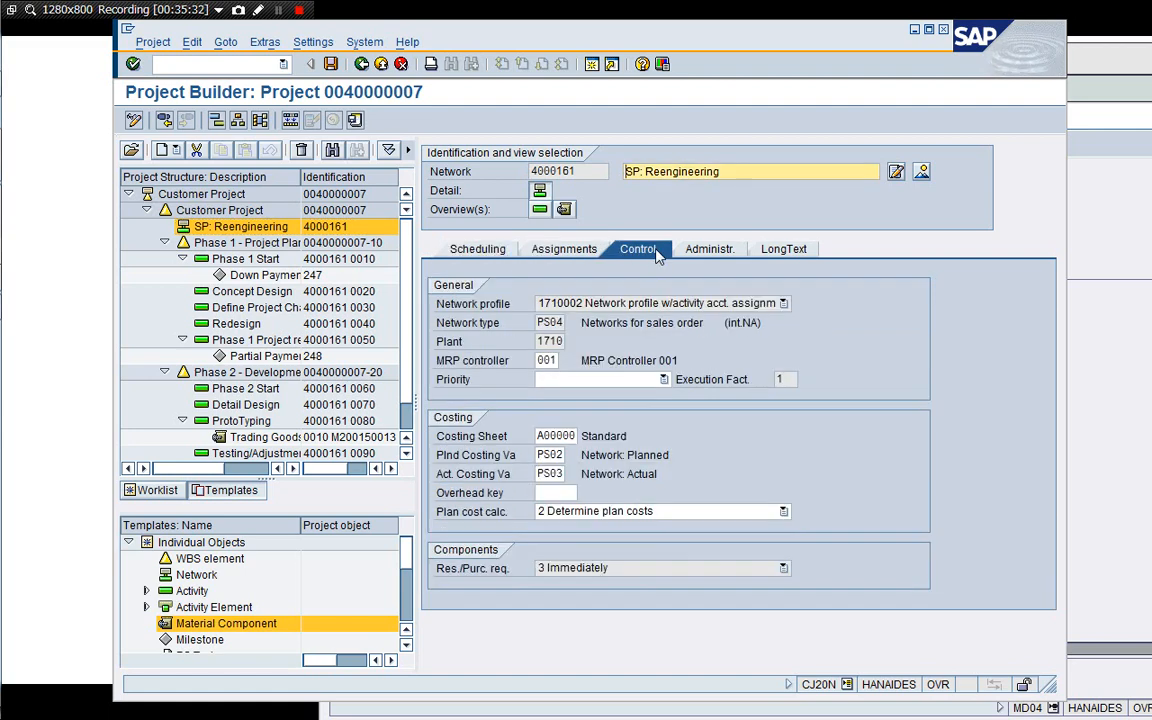
click(706, 250)
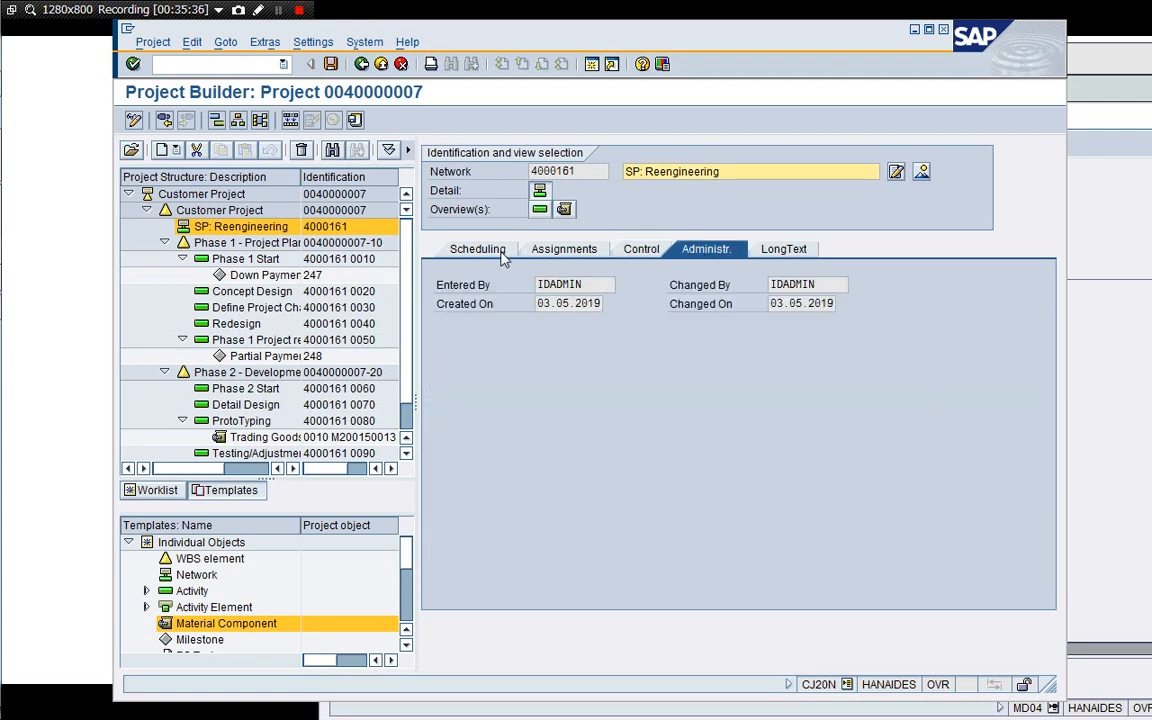
click(468, 249)
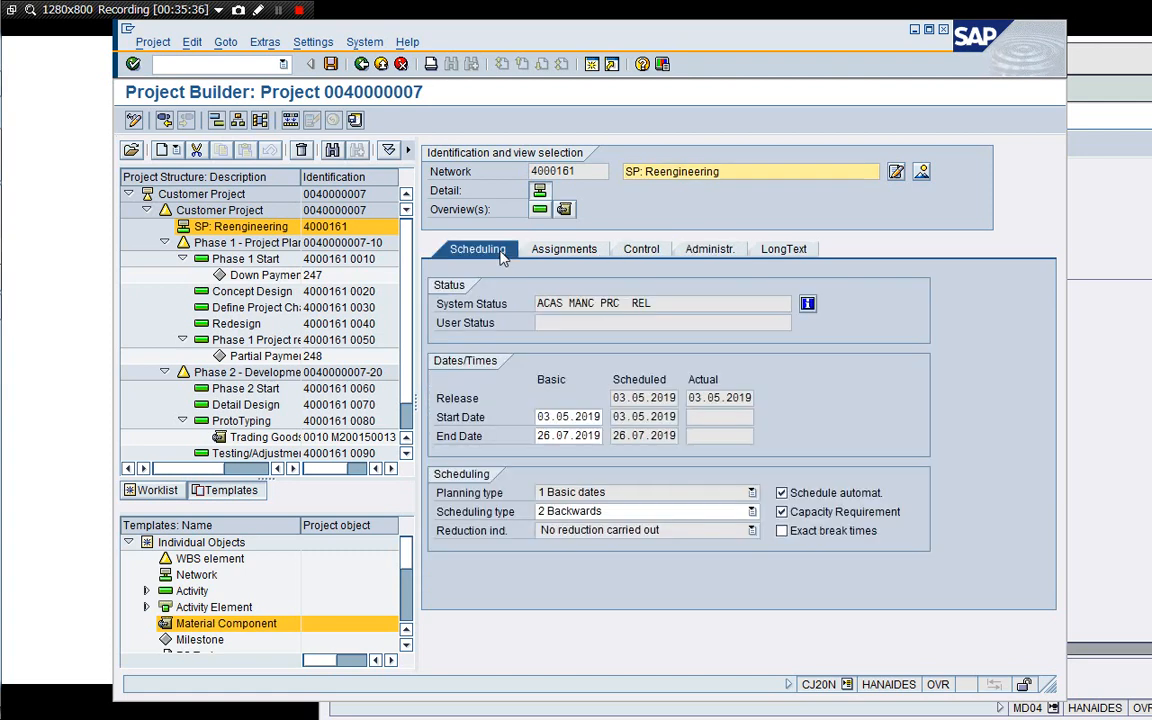
click(539, 210)
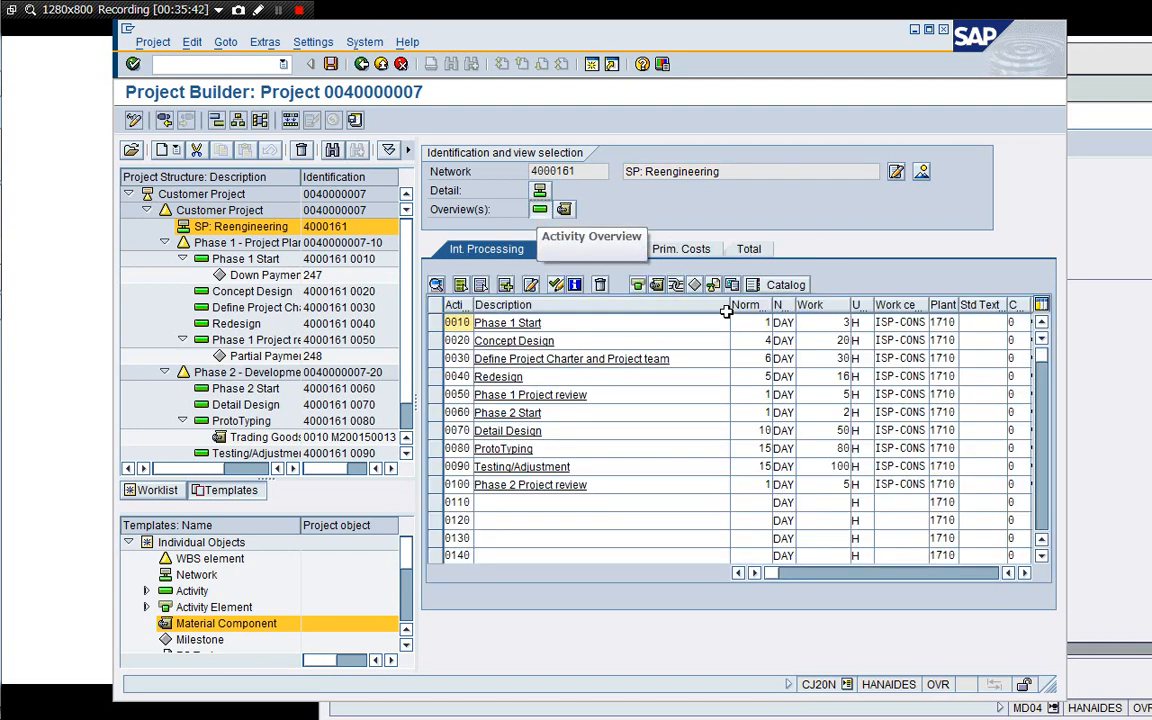
drag(727, 311, 648, 309)
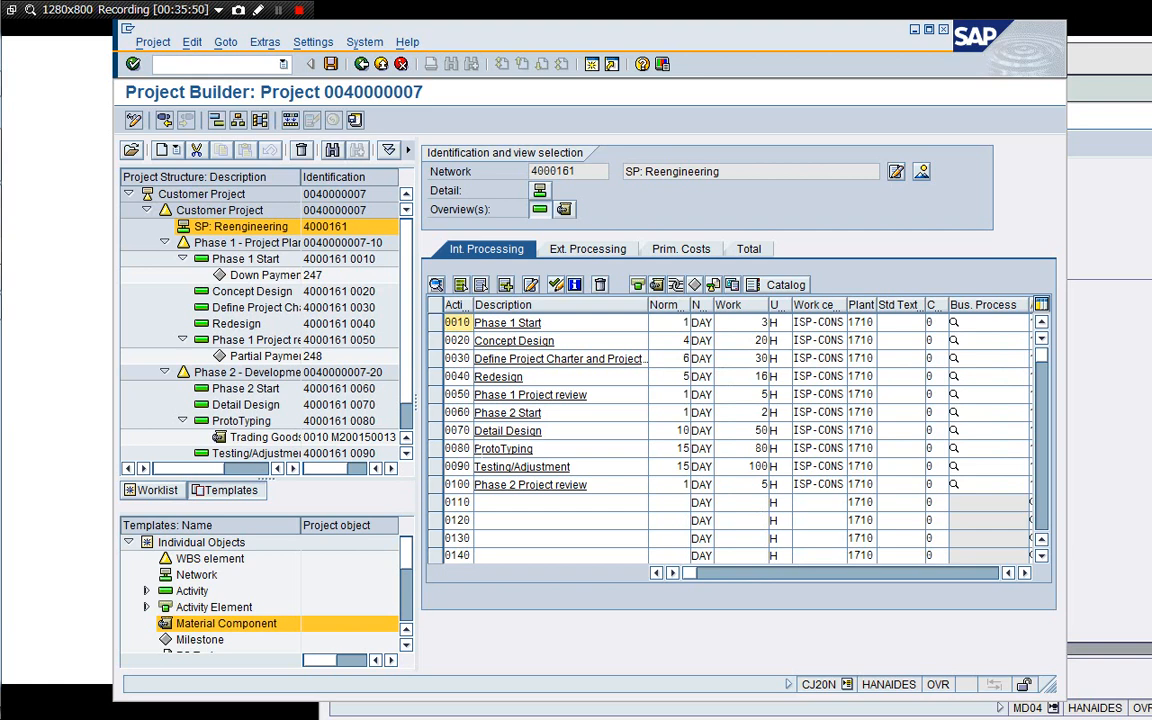
Save the project, reopen it, expand its full structure and open the ProtoTyping activity.
click(330, 64)
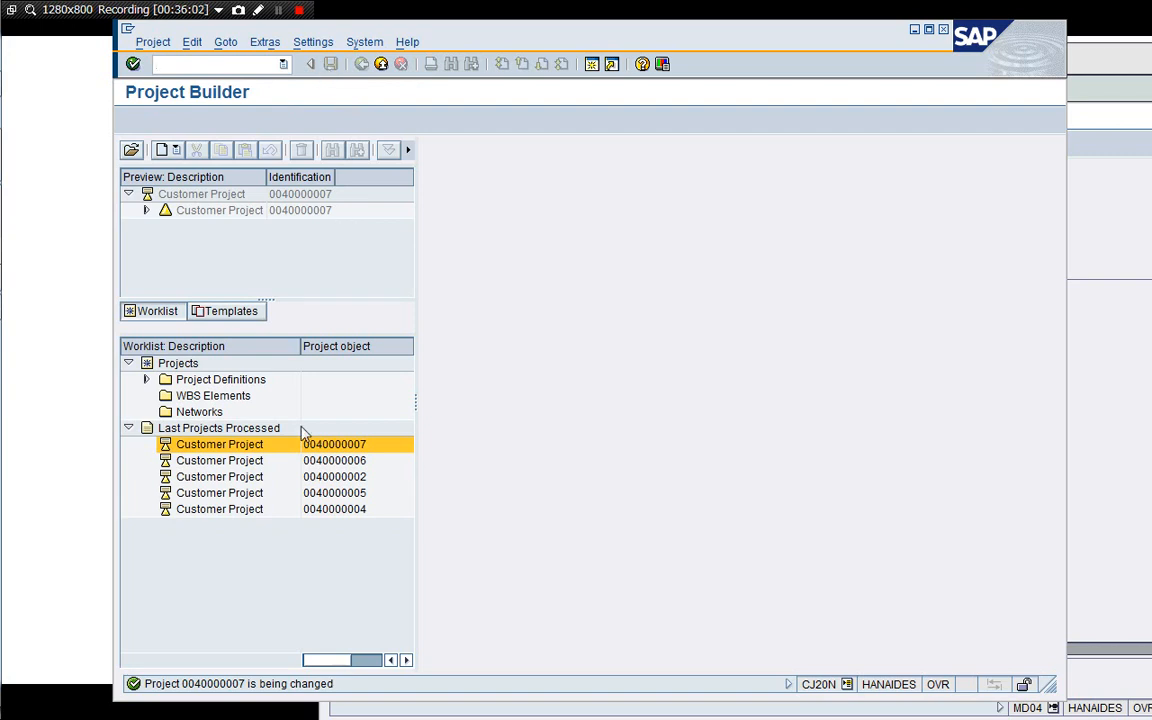
double_click(205, 195)
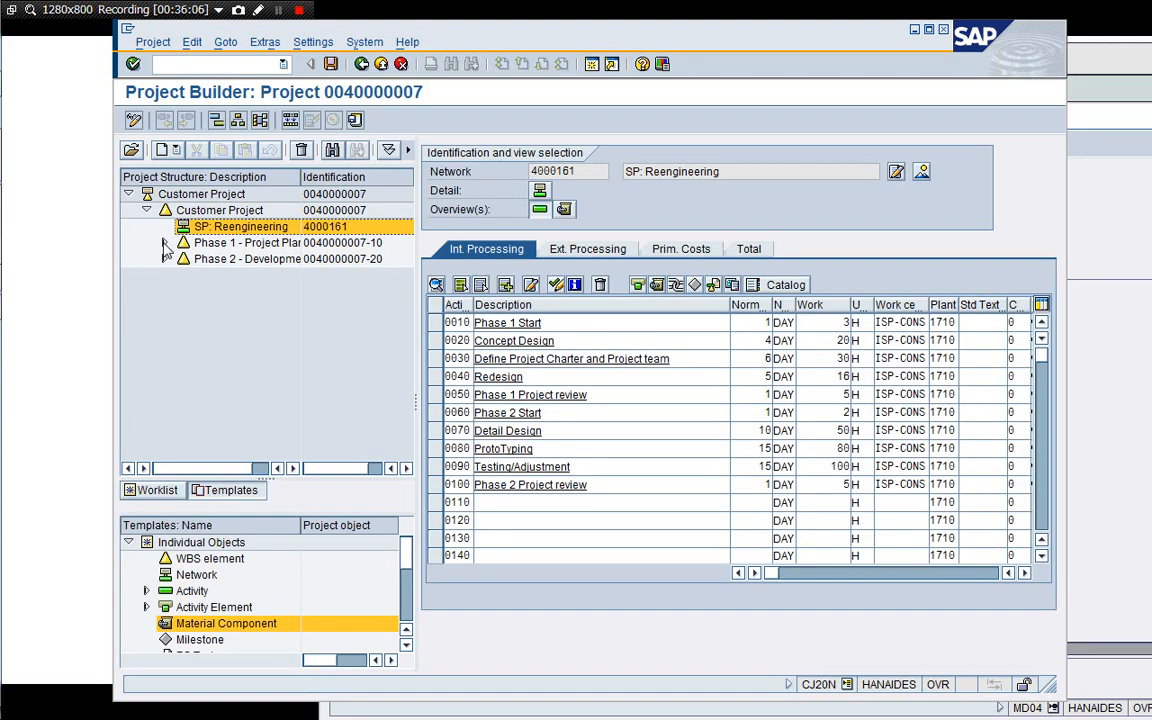
click(164, 243)
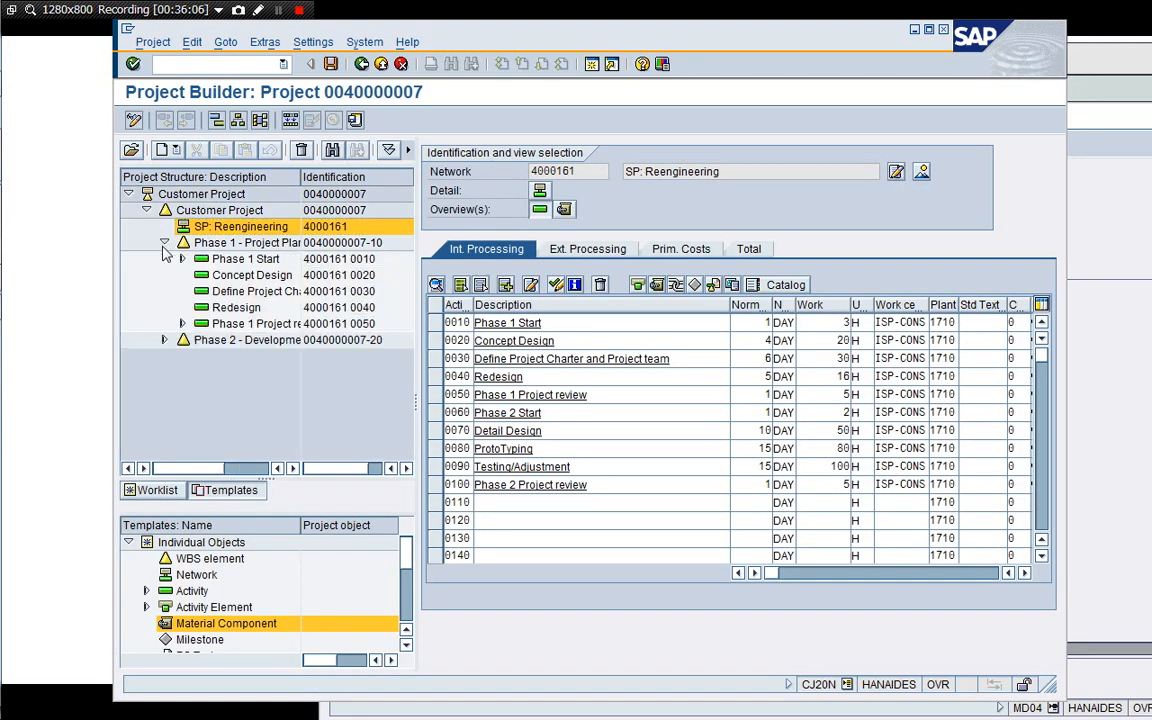
click(163, 244)
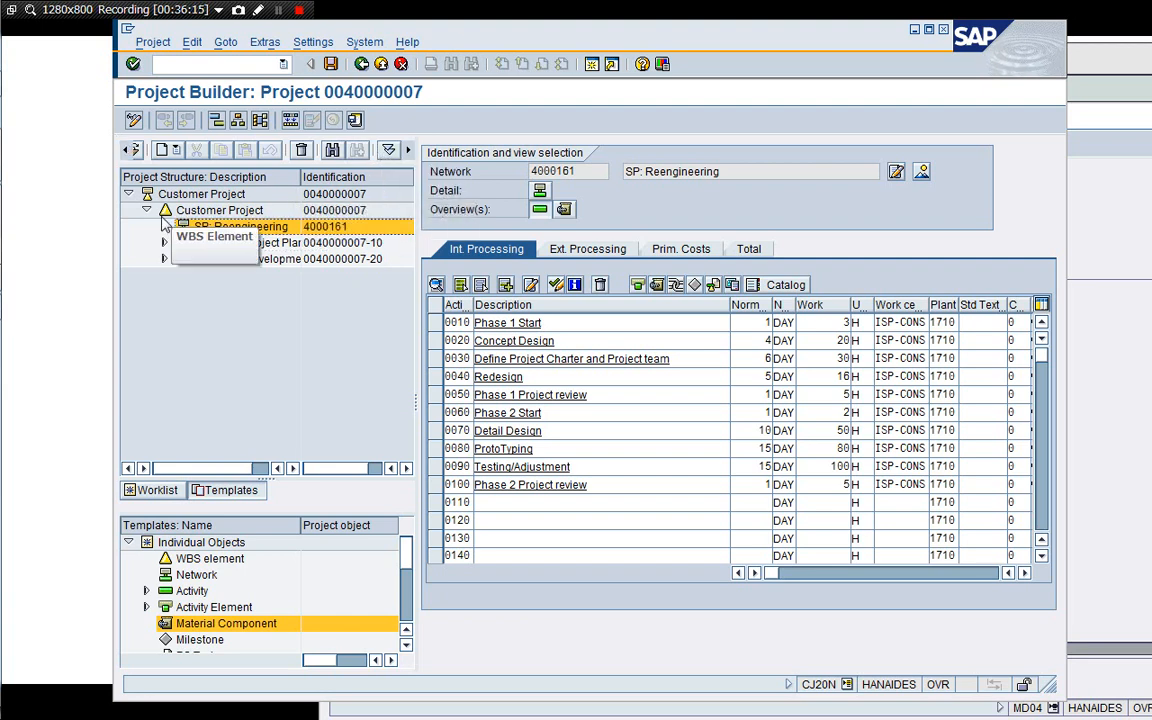
click(215, 210)
click(388, 150)
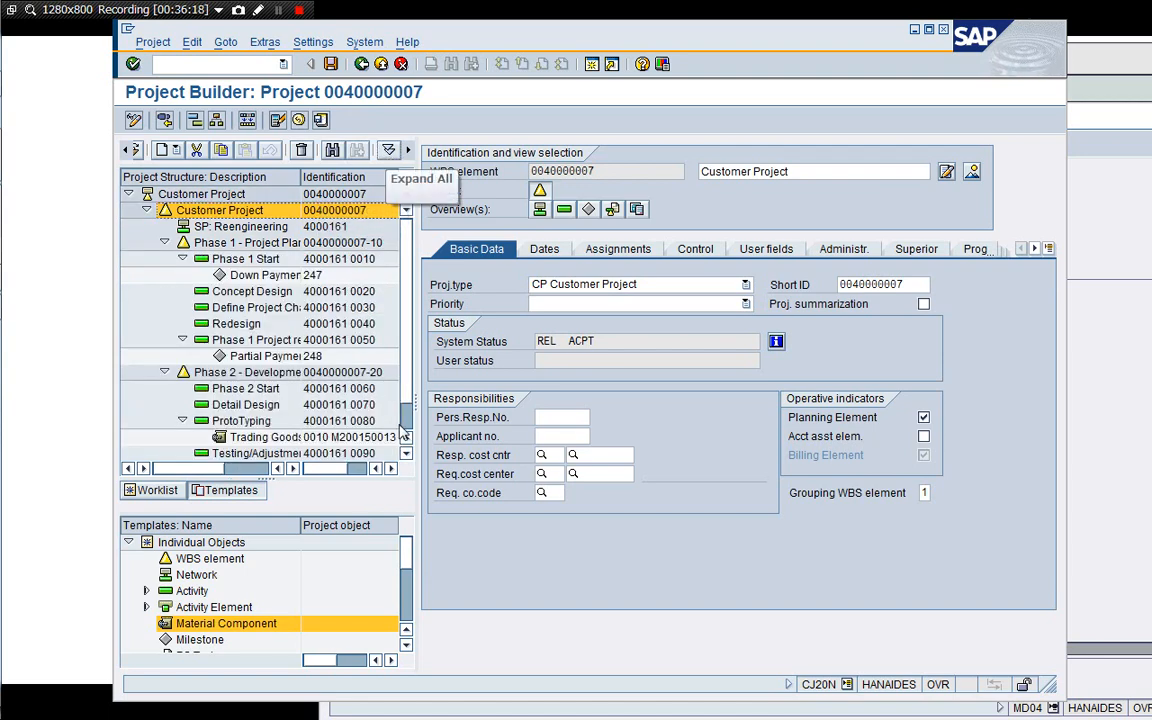
scroll(367, 412, down, 3)
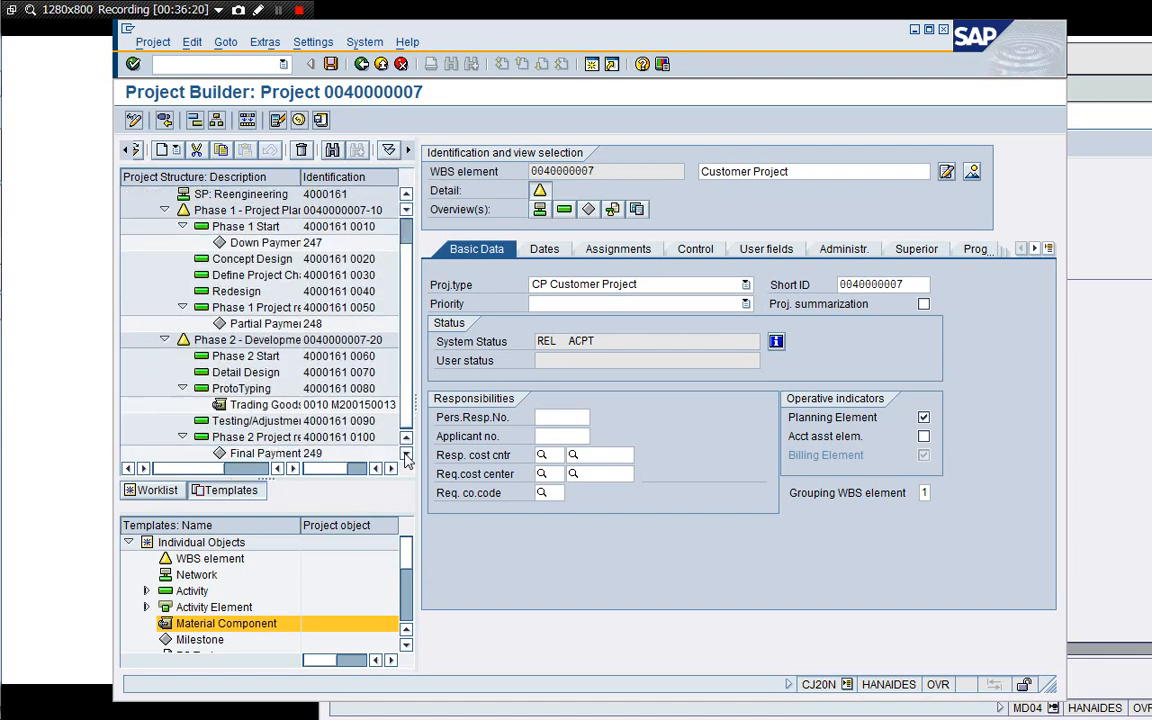
click(230, 374)
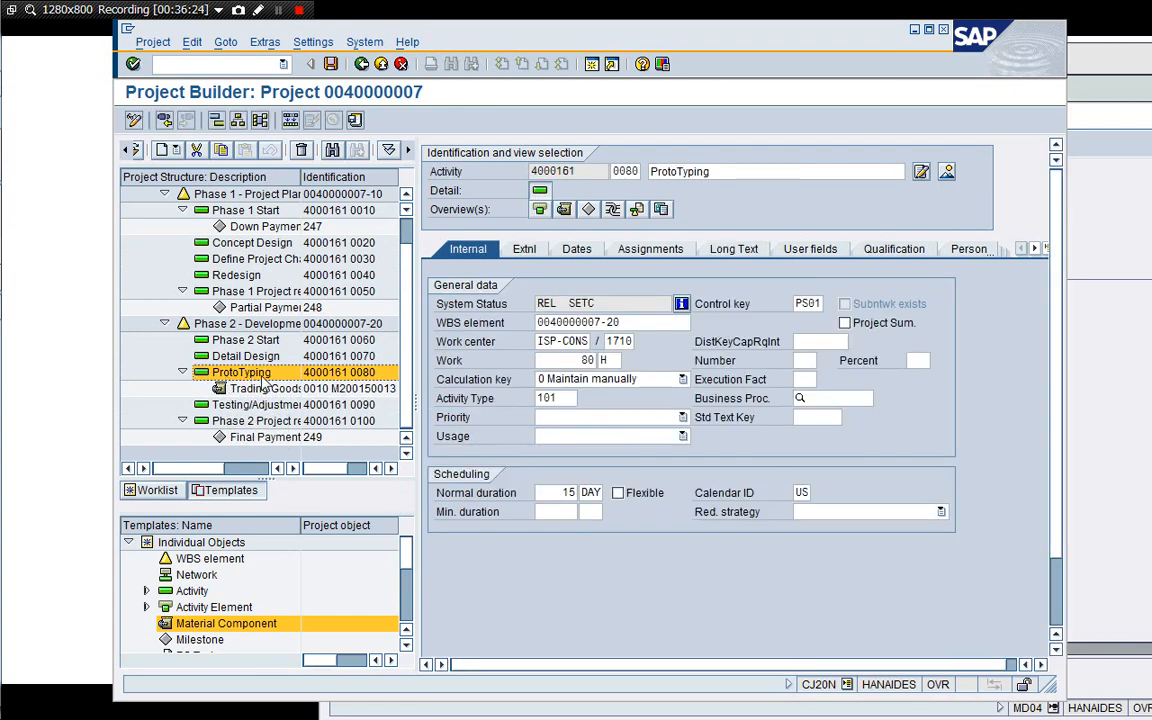
Add a material component M200150013 with item category L and requirement quantity 10 to the ProtoTyping activity, then view its component overview.
double_click(226, 624)
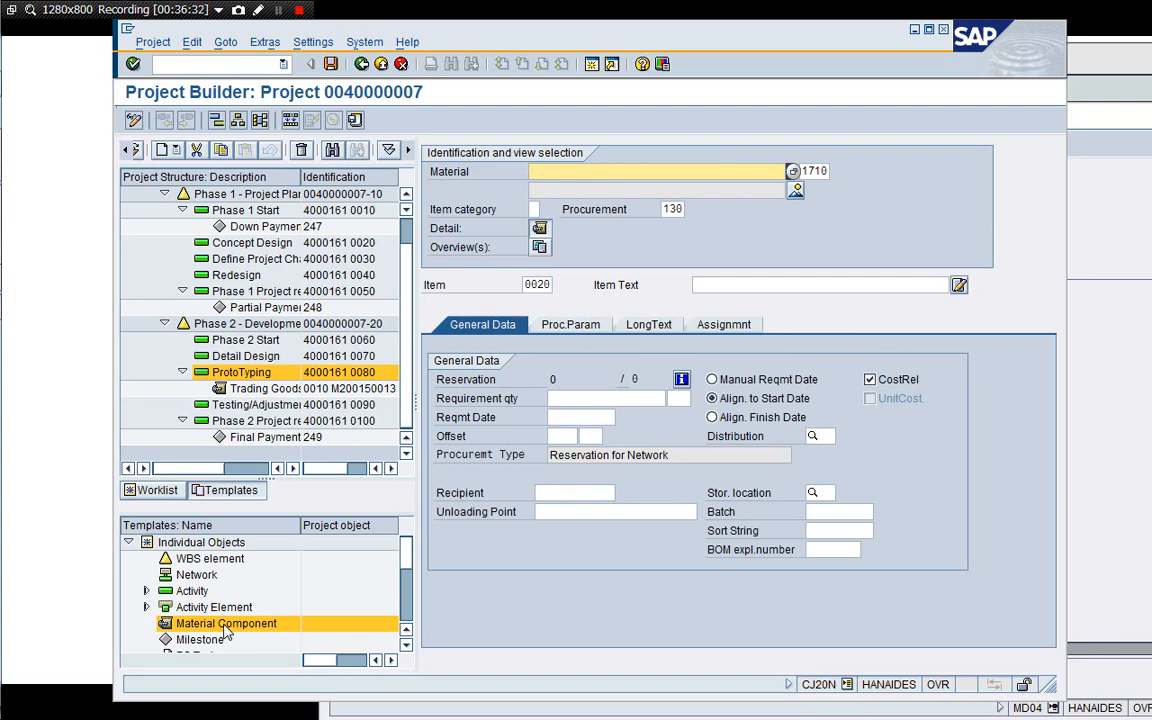
key(Down)
key(Return)
click(534, 210)
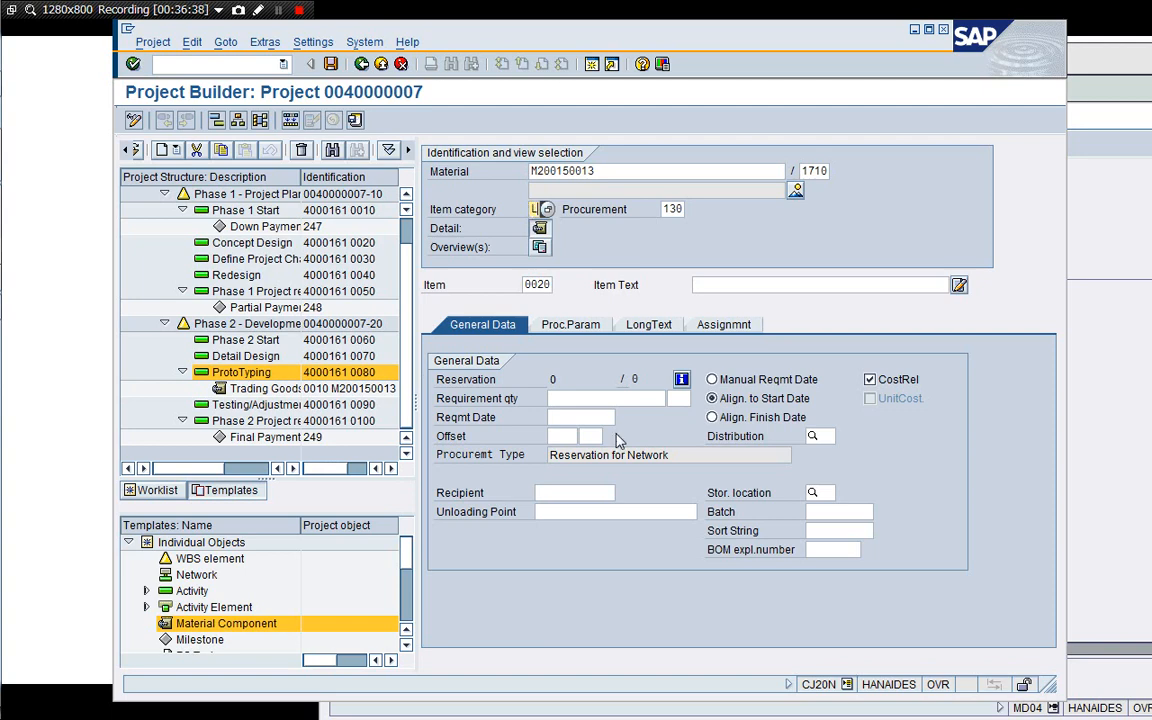
click(622, 399)
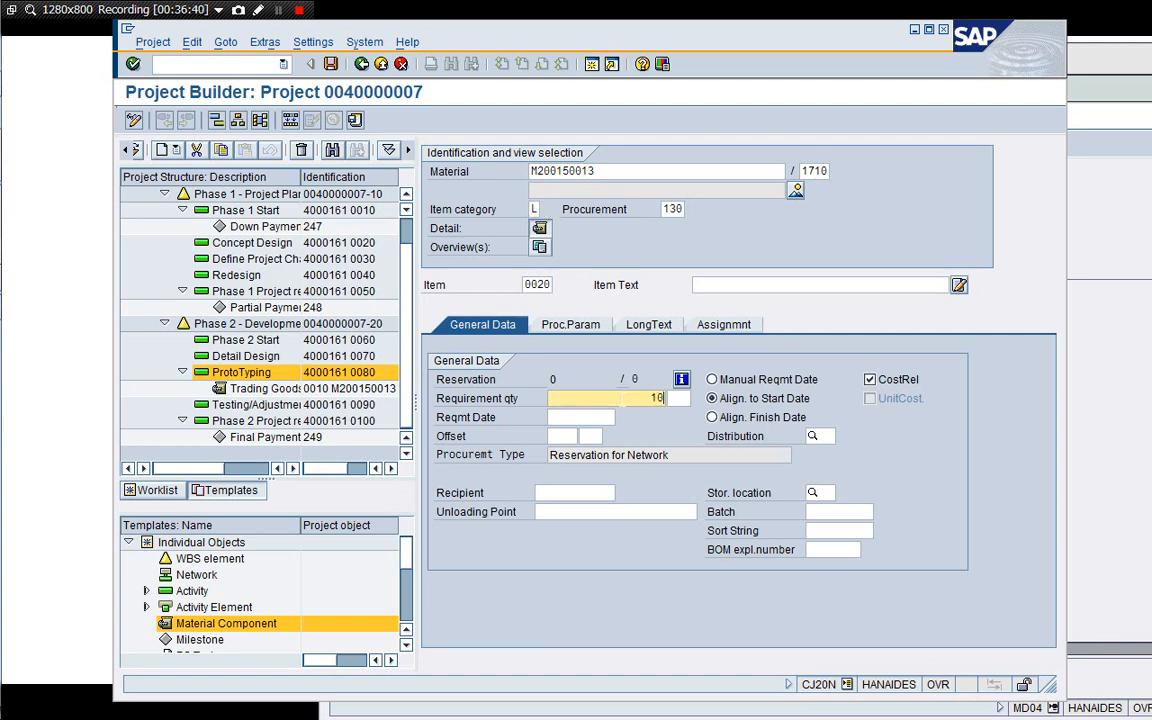
key(Return)
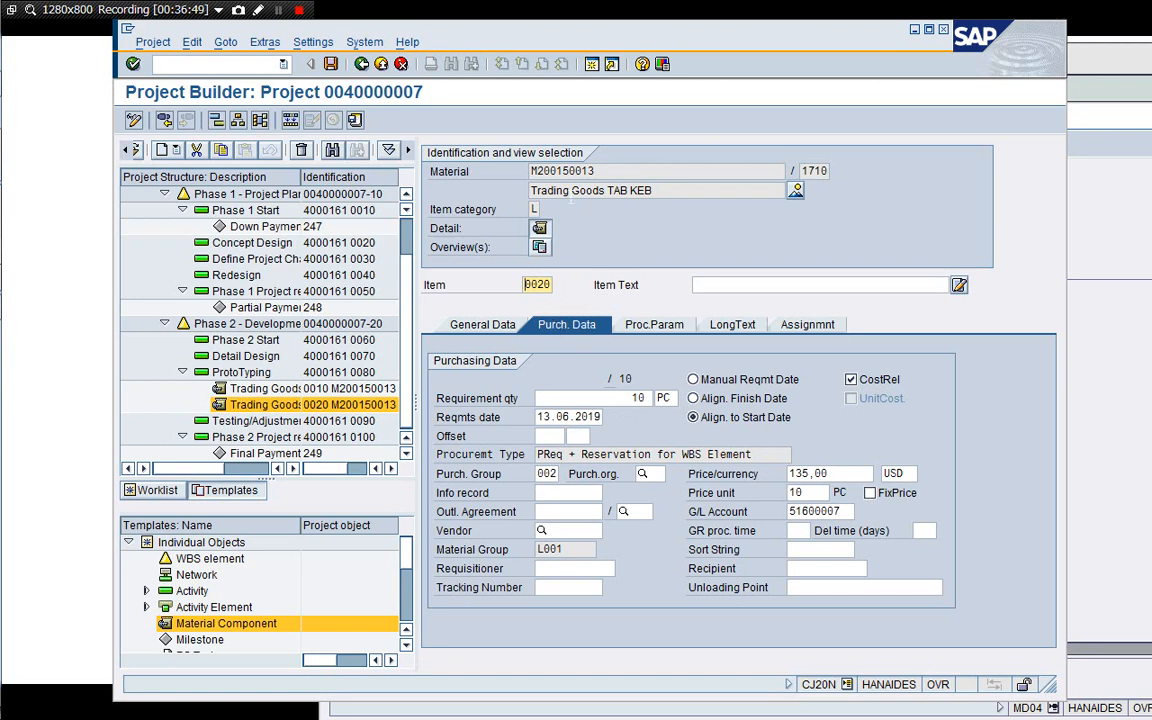
click(401, 66)
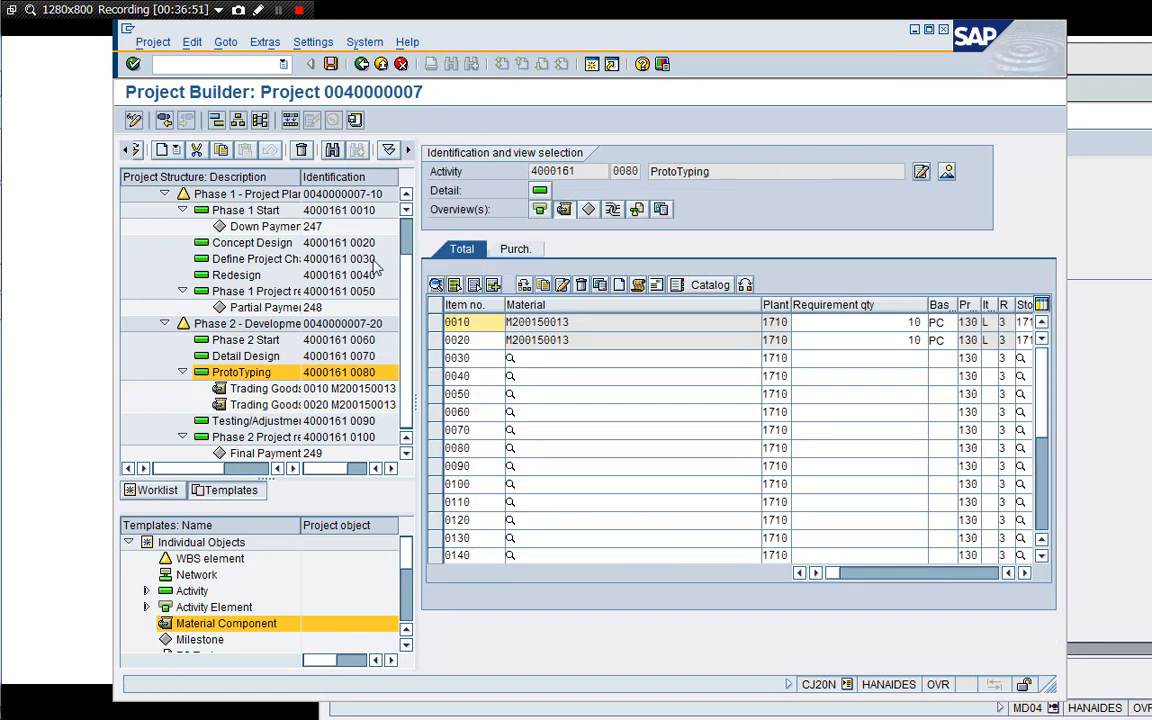
click(401, 64)
click(401, 64)
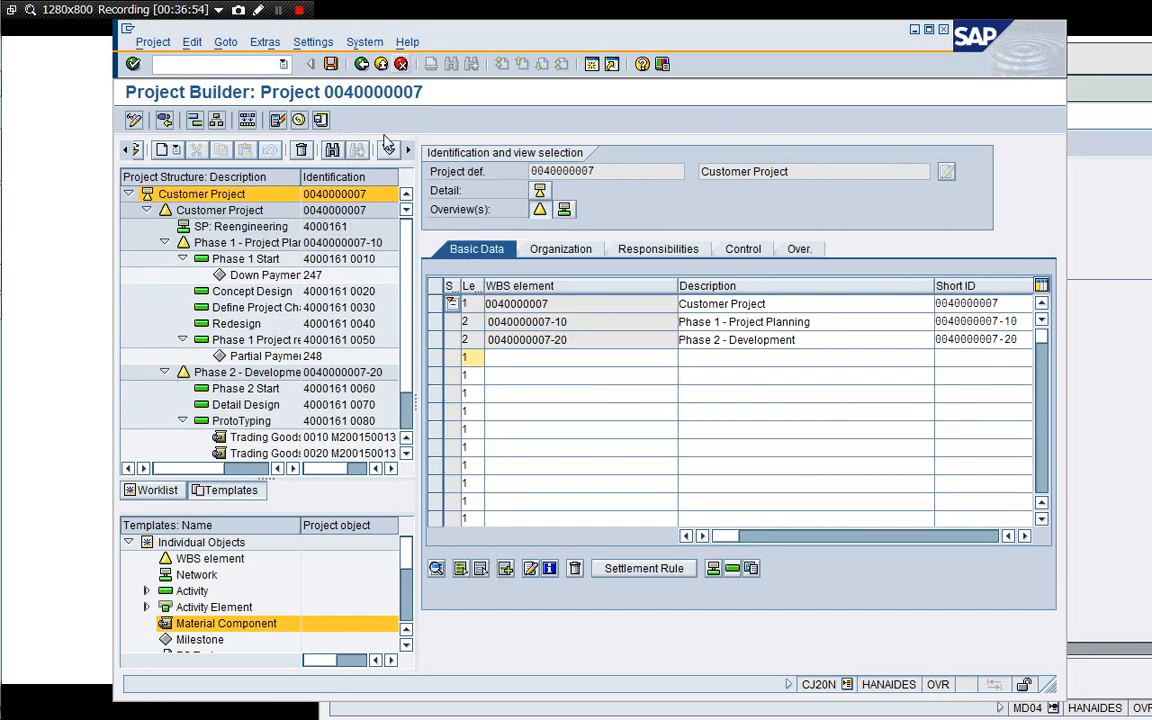
click(361, 64)
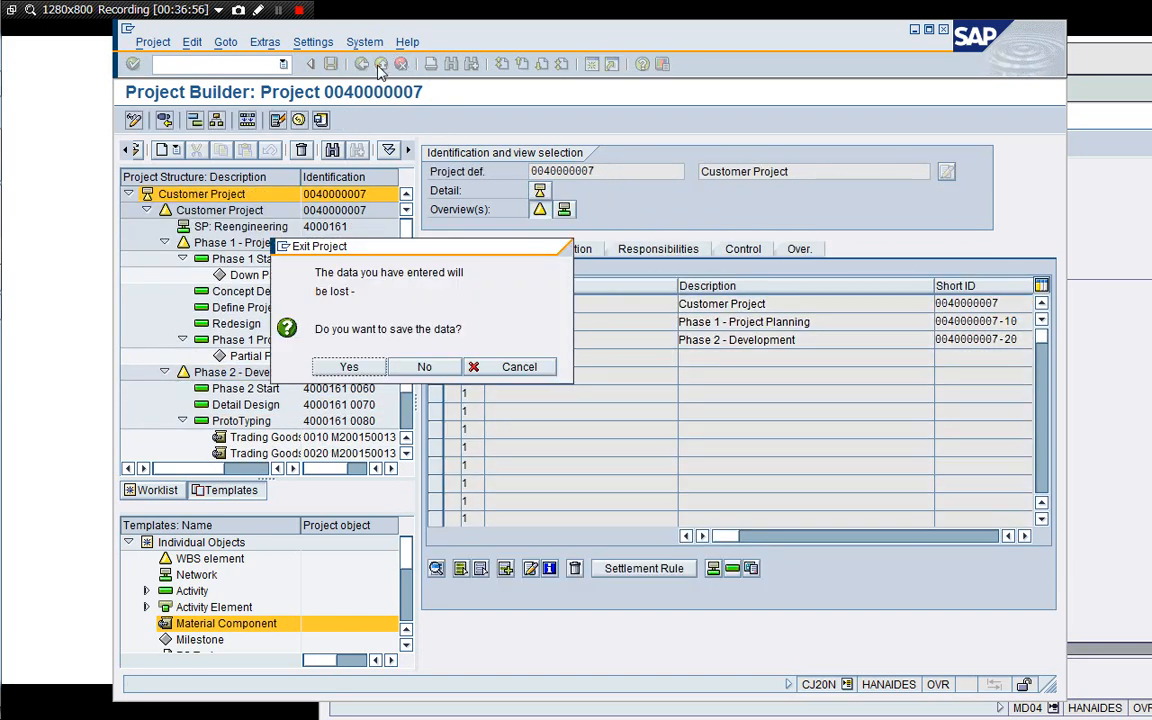
click(409, 369)
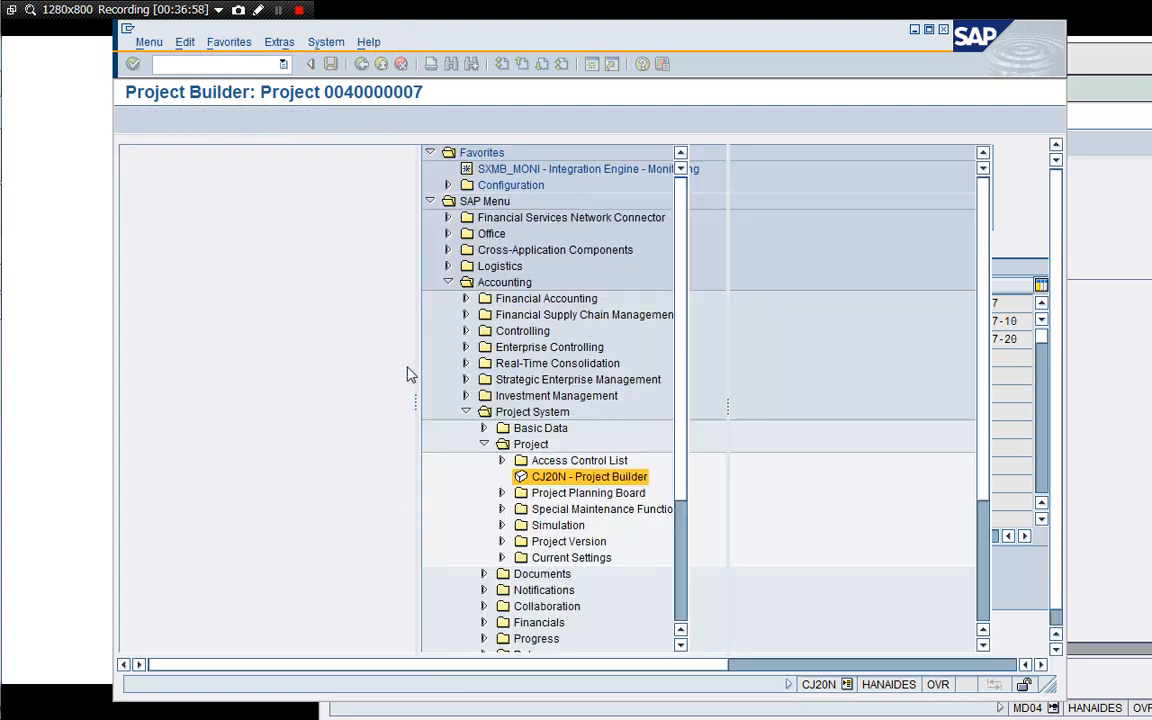
double_click(297, 477)
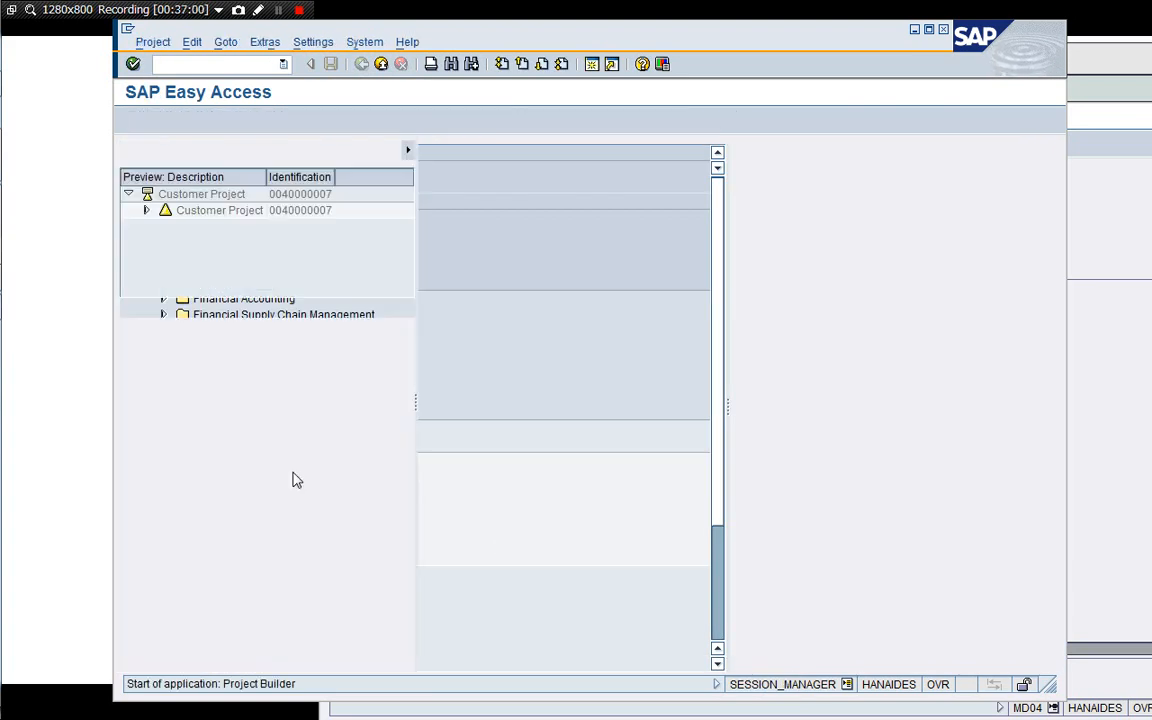
double_click(220, 197)
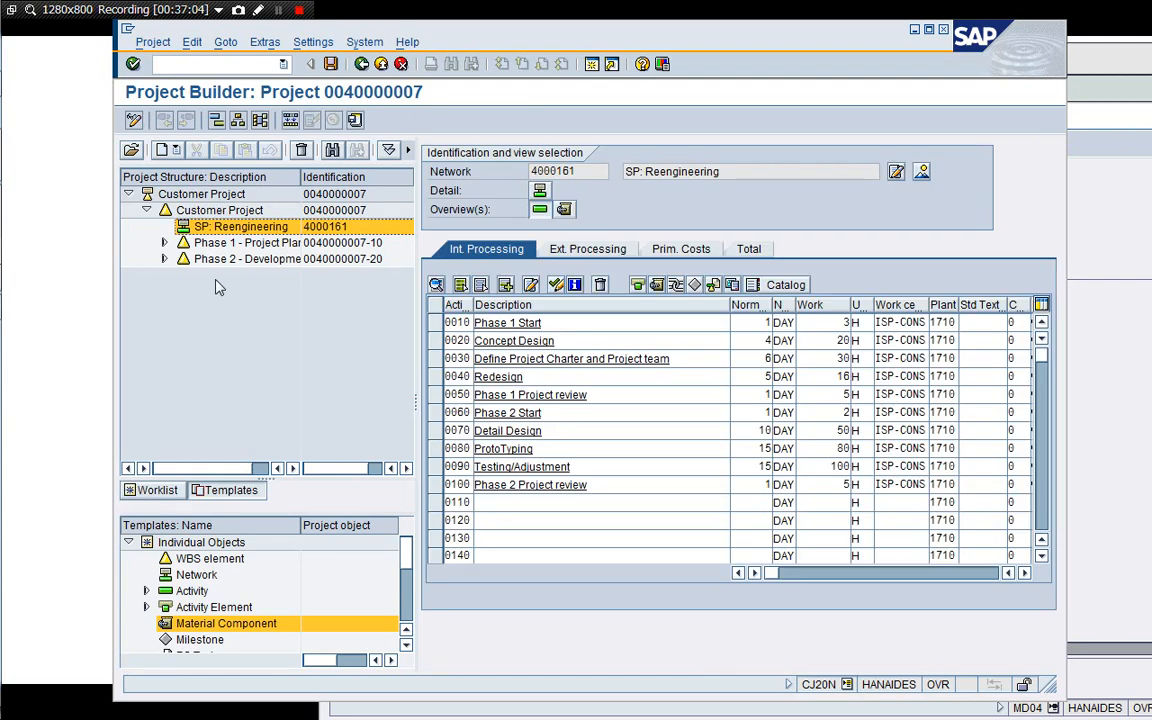
click(164, 259)
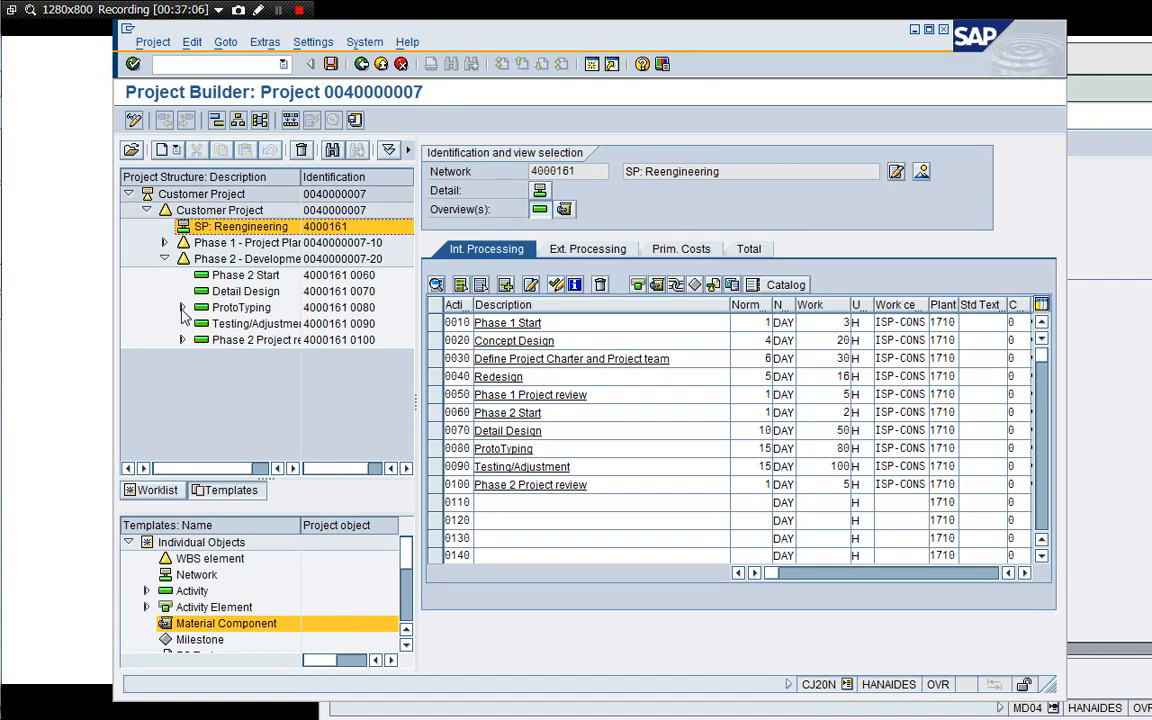
double_click(224, 310)
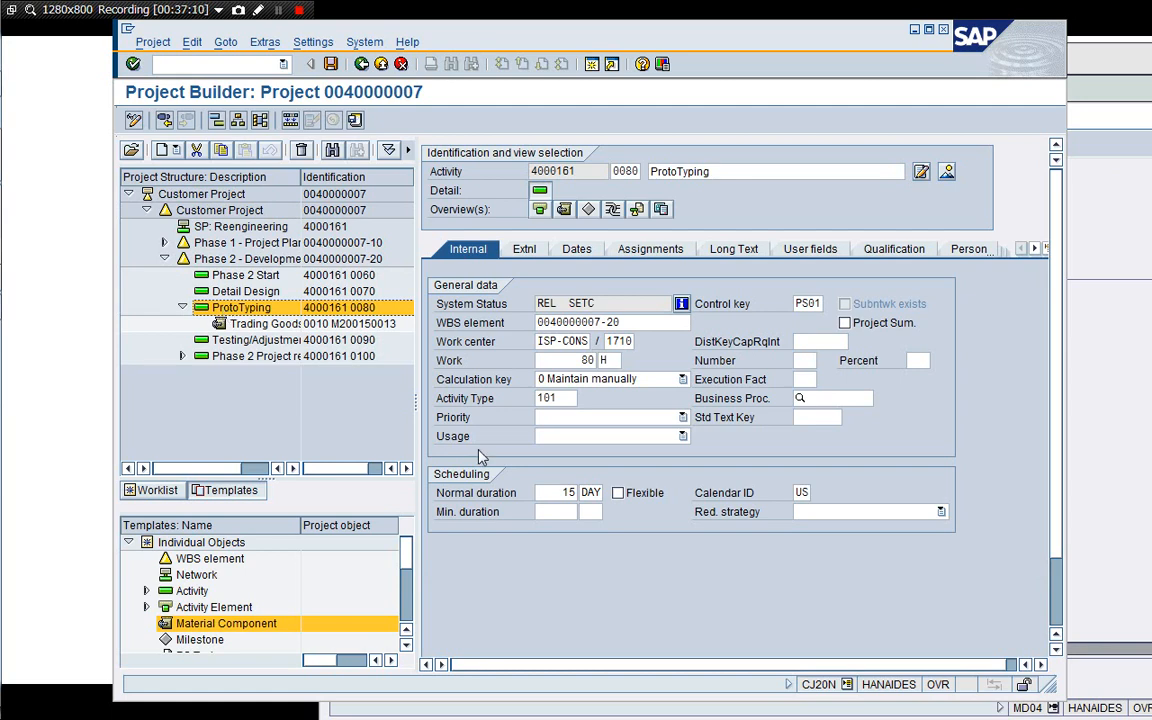
Add a material component M100830102-A01 with item category L and requirement quantity 10 to the ProtoTyping activity.
double_click(241, 624)
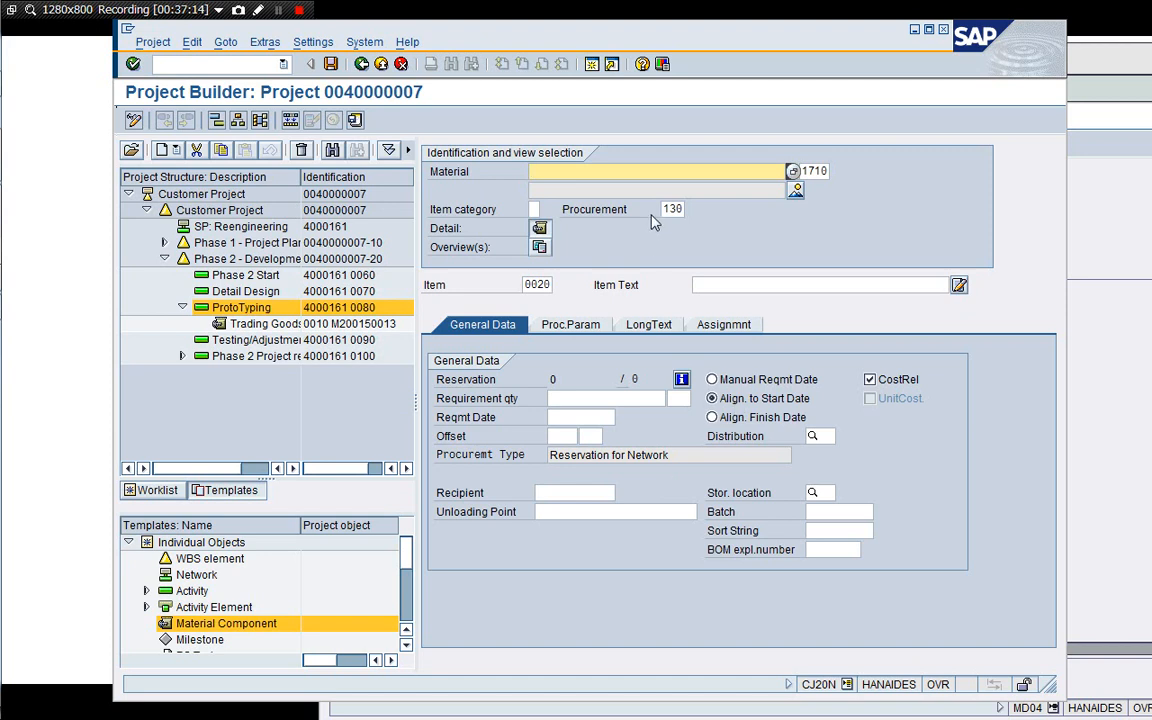
key(Down)
key(Down)
key(Down)
key(Return)
click(534, 209)
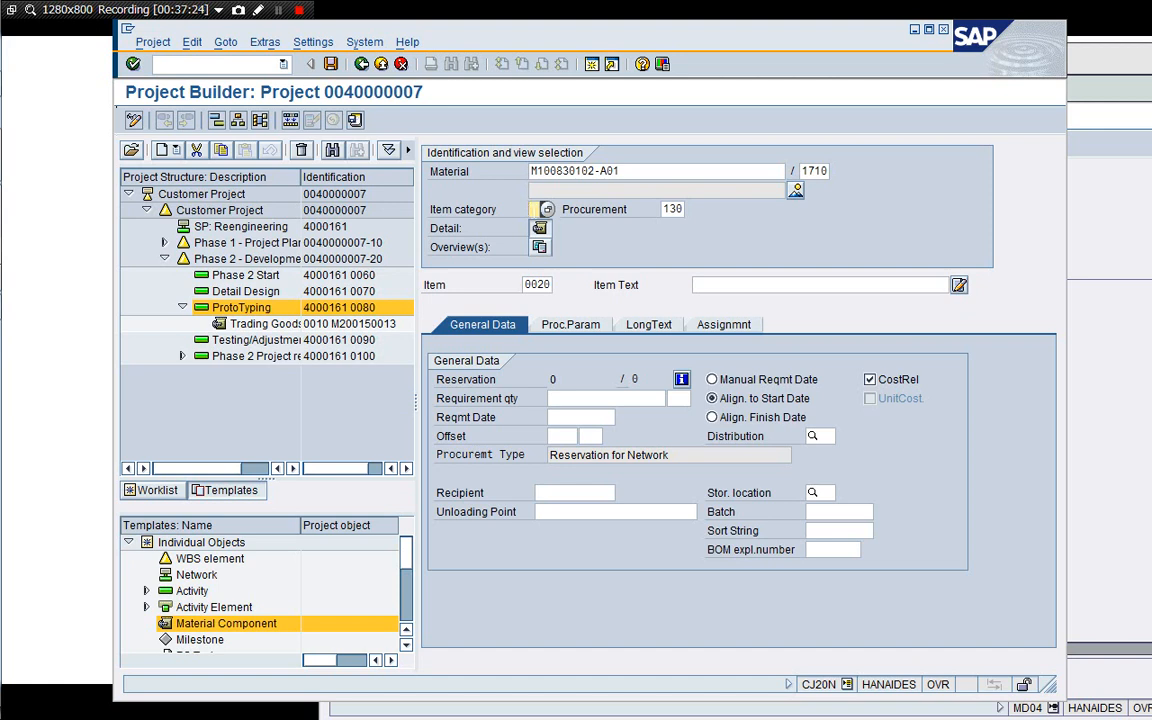
click(612, 398)
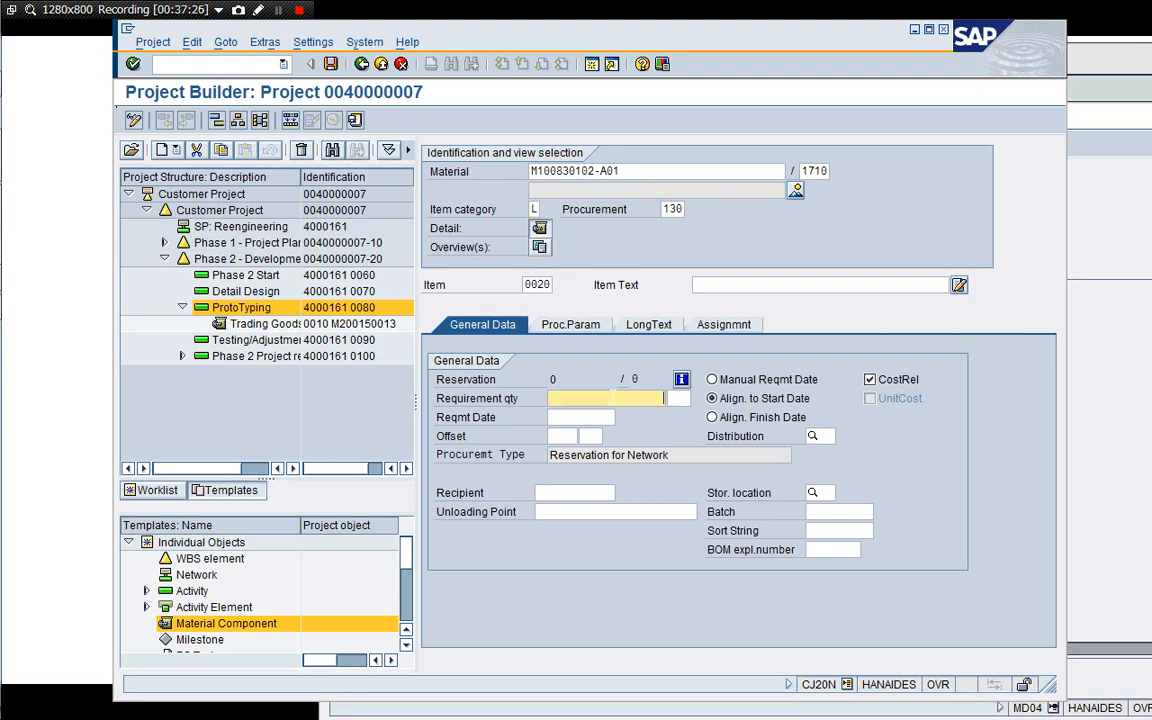
key(Return)
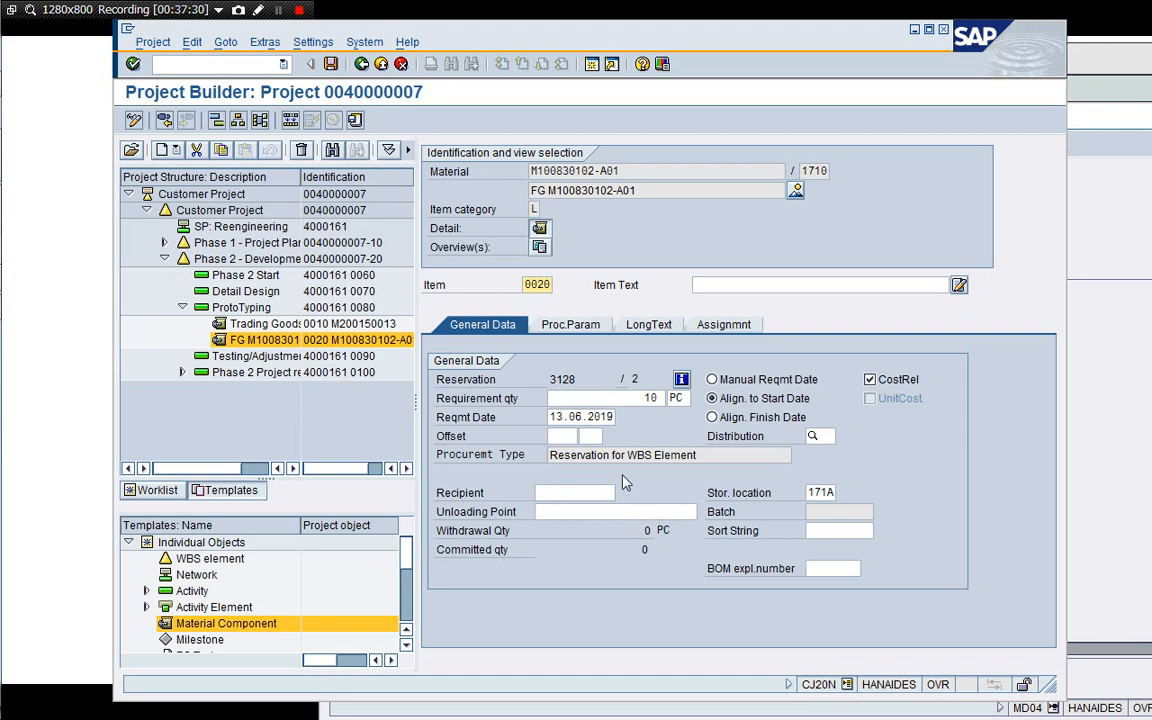
Review the new component's procurement parameters and value flow indicators, then save the project and reopen it.
click(713, 455)
click(570, 324)
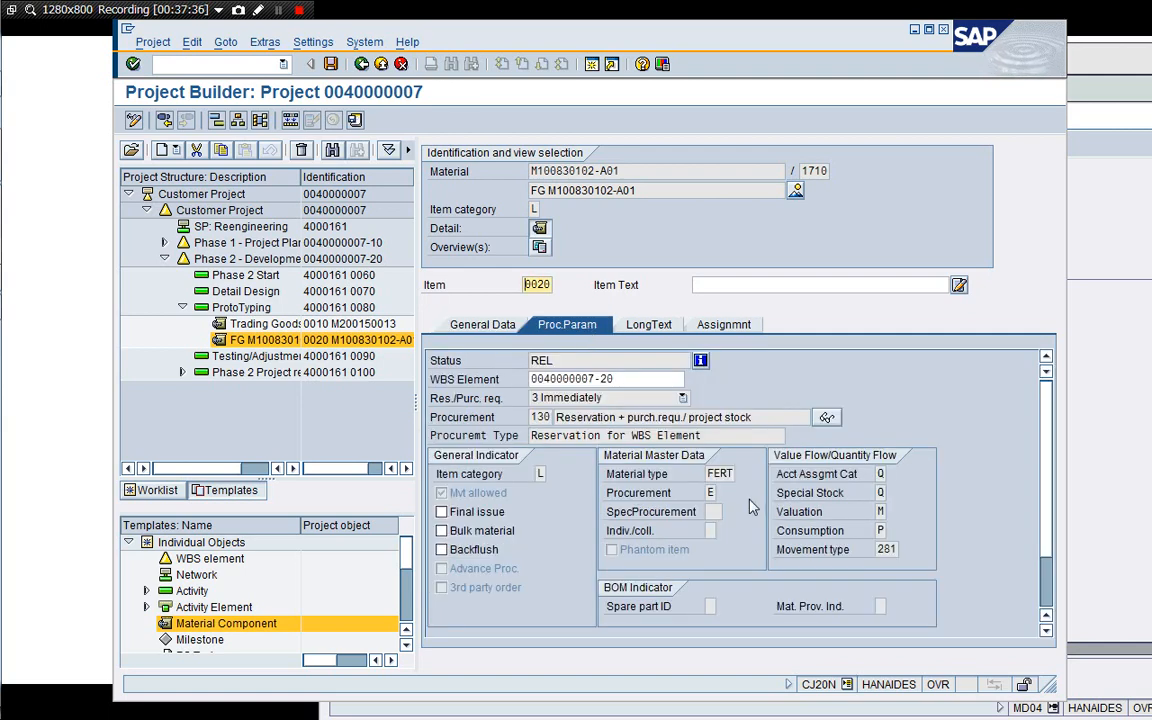
click(884, 476)
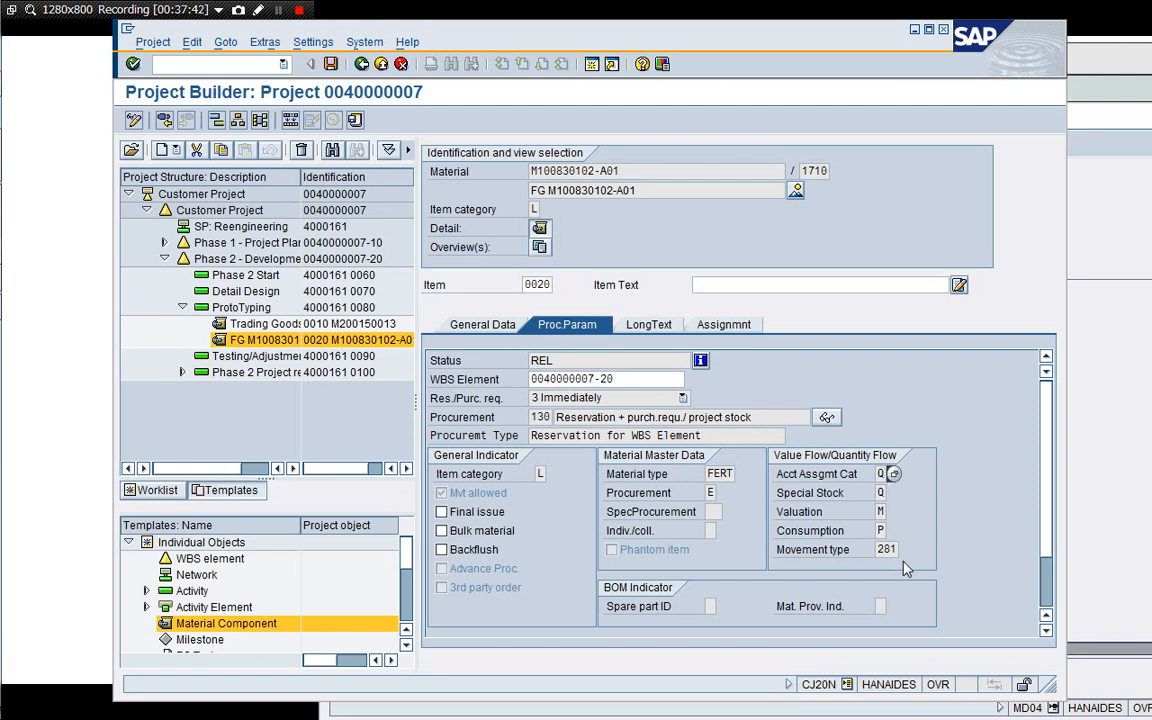
click(884, 494)
click(886, 531)
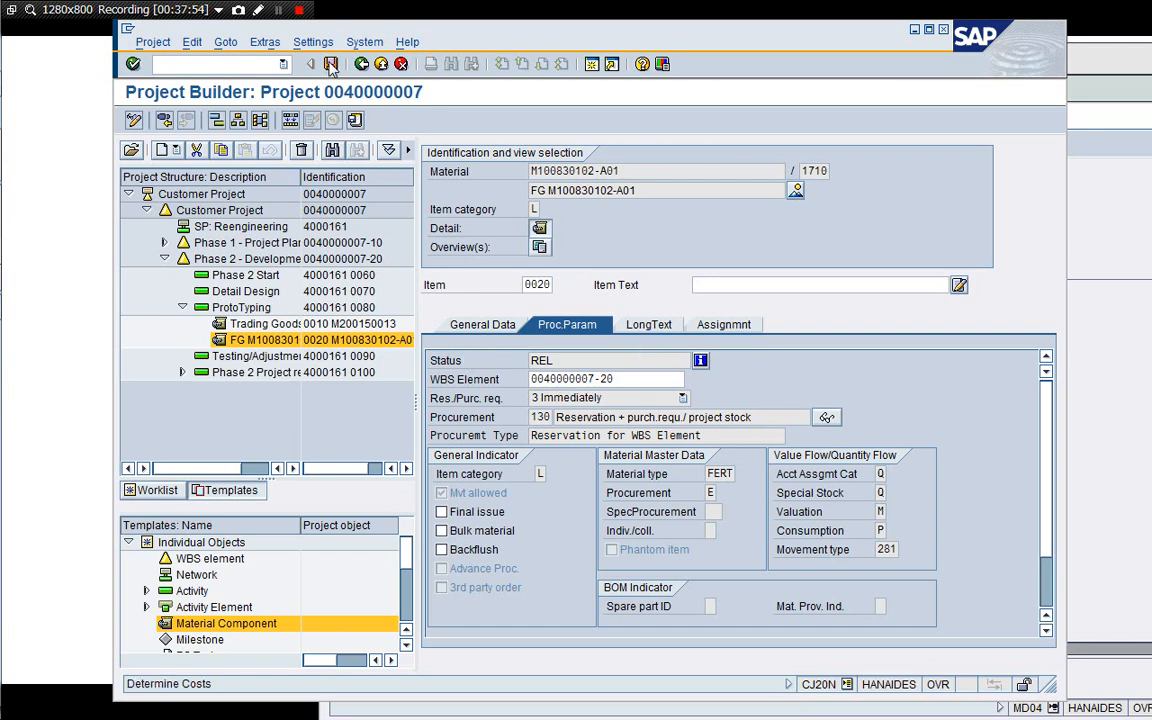
click(499, 336)
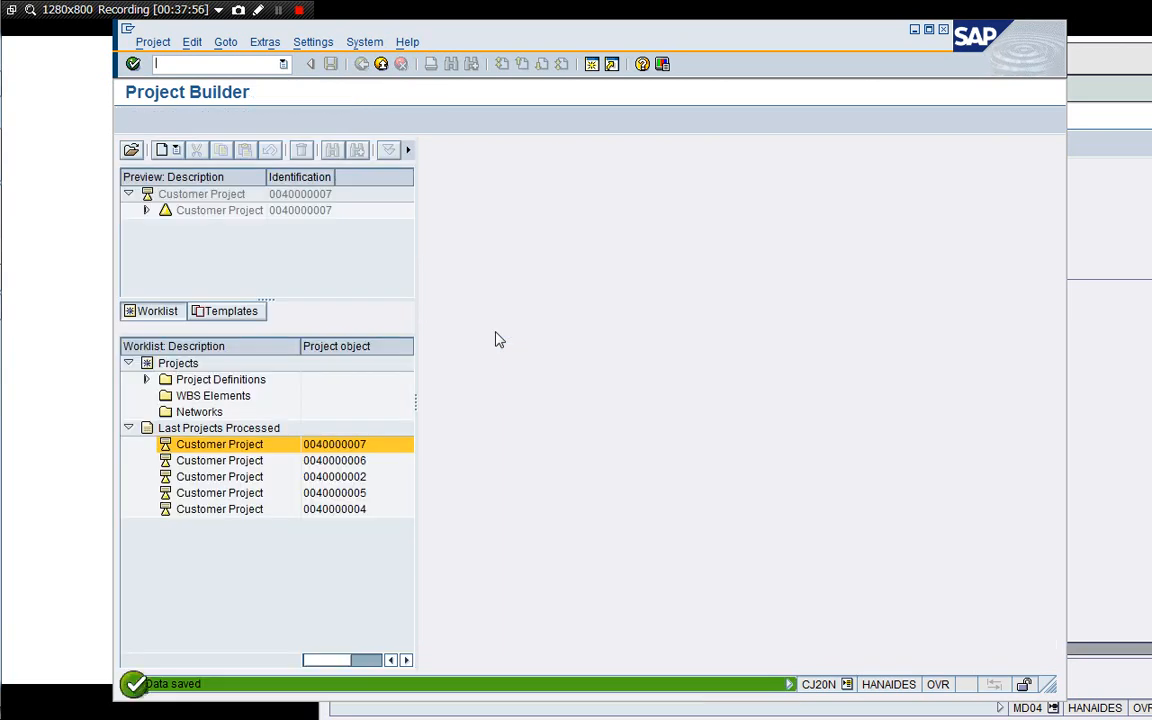
double_click(201, 196)
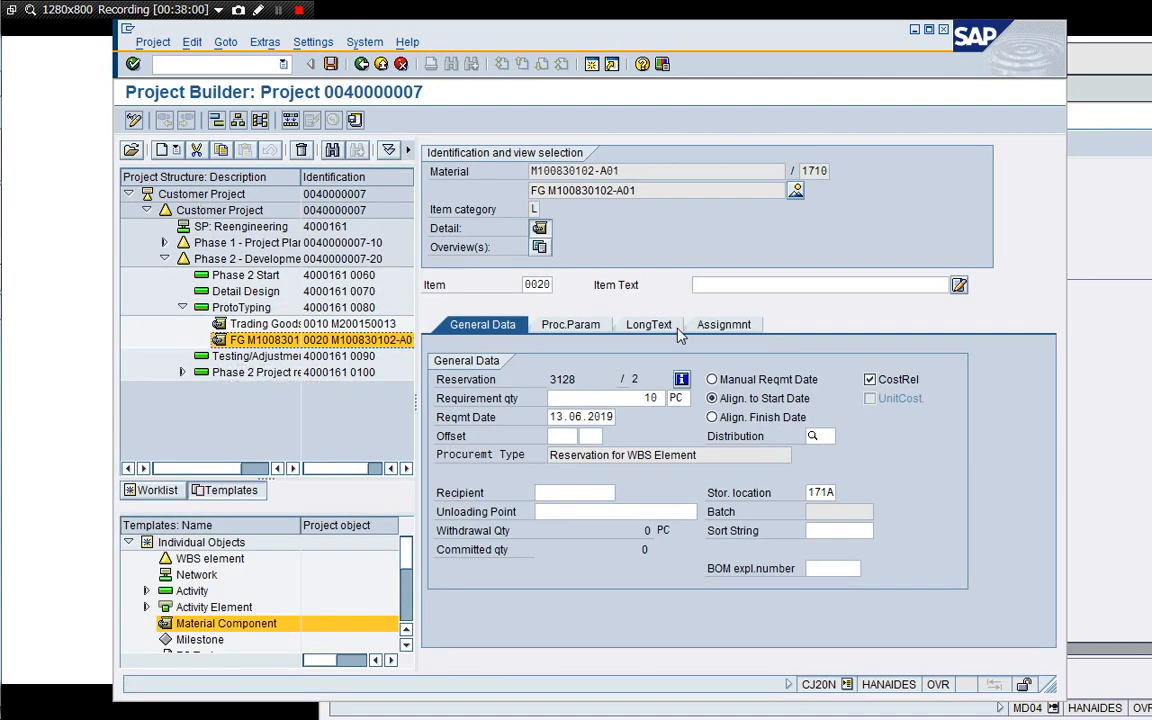
Open the stock/requirements list for M200150013, refresh it and inspect the purchase requisition entry.
click(1124, 312)
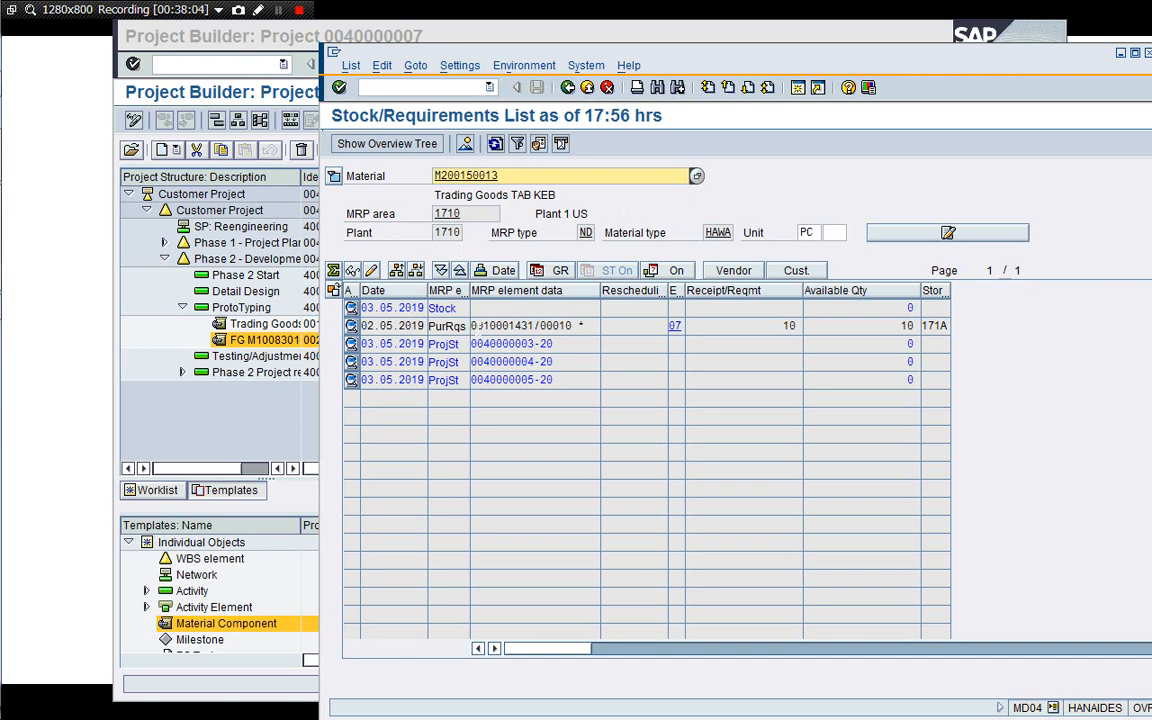
click(495, 143)
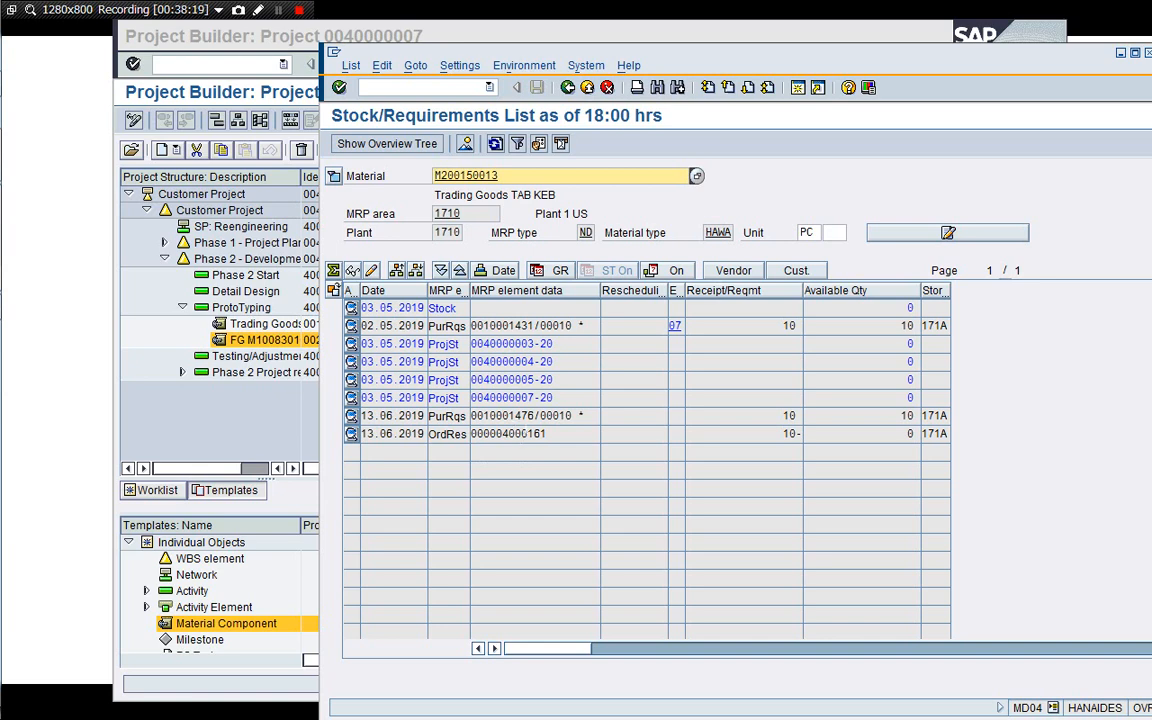
click(527, 415)
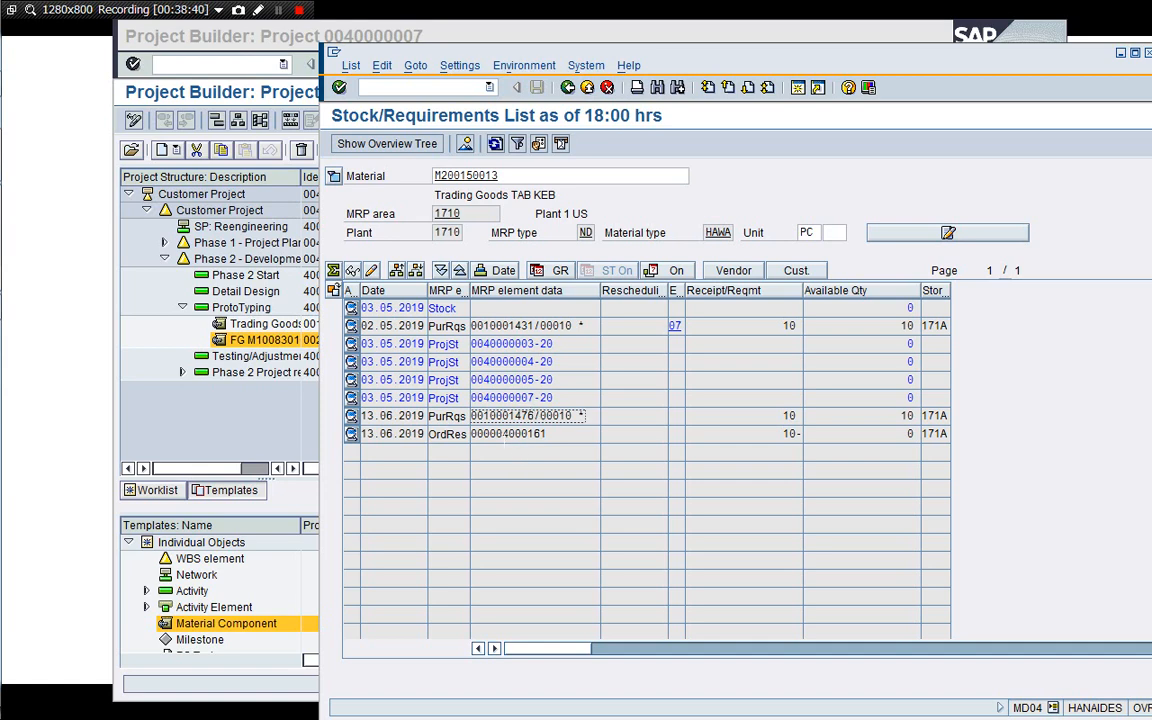
Copy the component's material number and display the stock/requirements list for M100830102-A01, inspecting its entries.
click(247, 341)
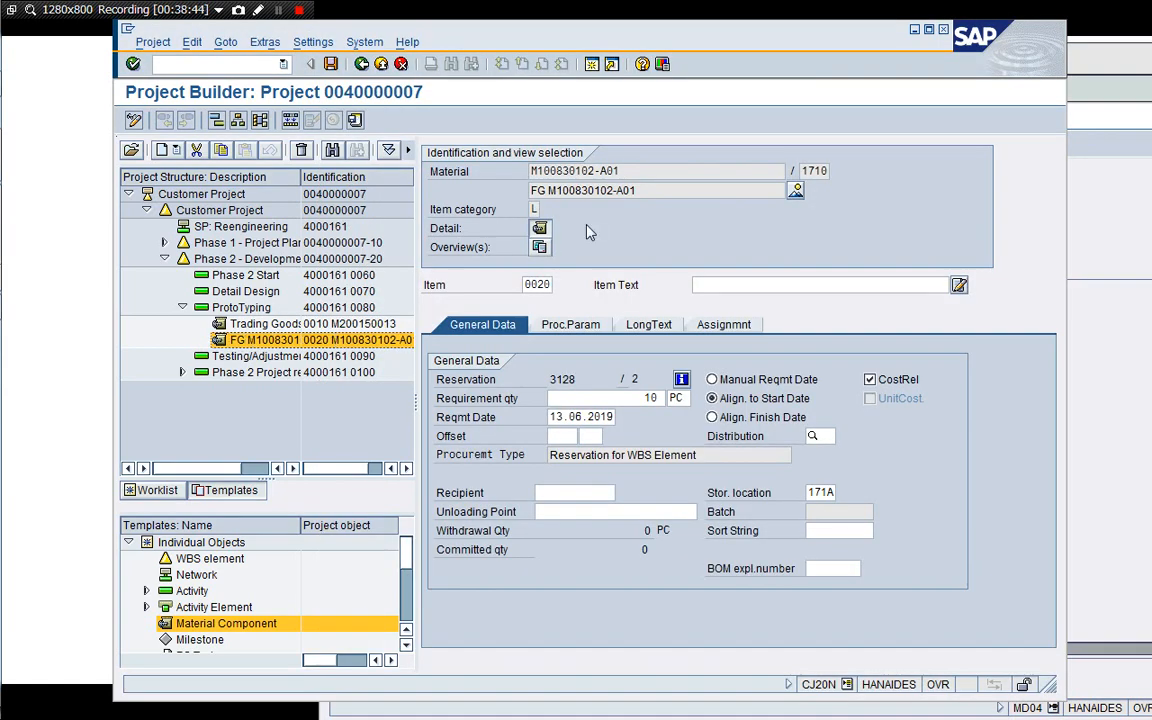
drag(625, 171, 525, 168)
key(ctrl+c)
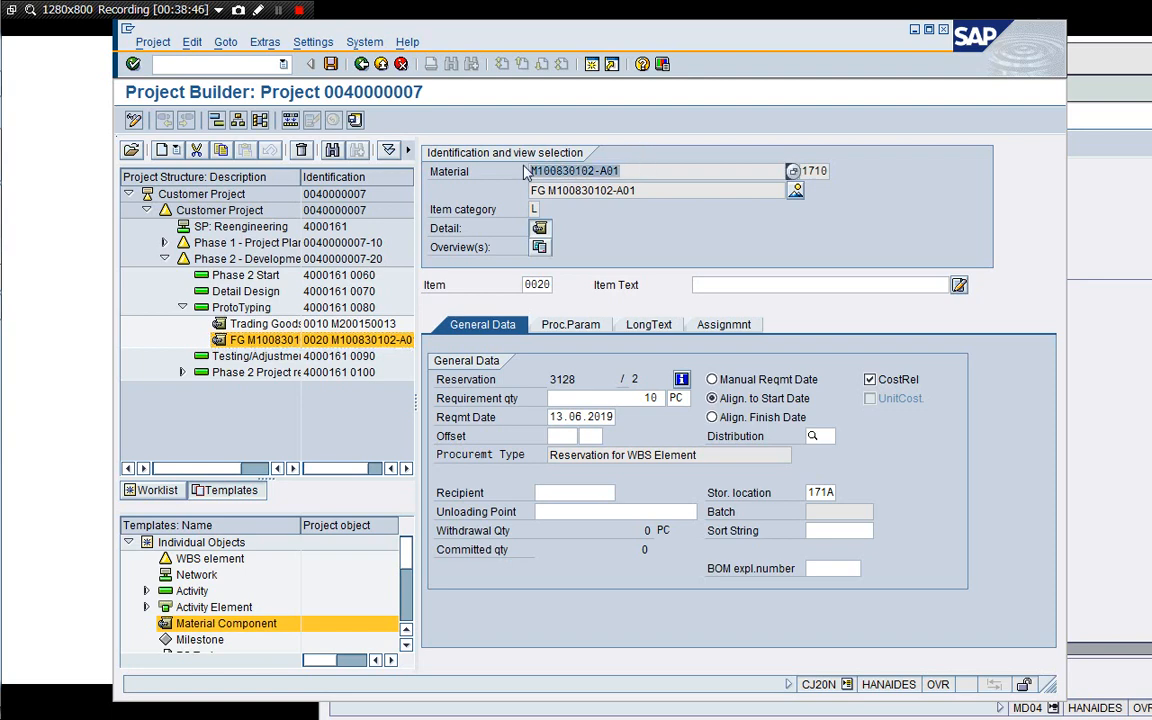
click(1119, 229)
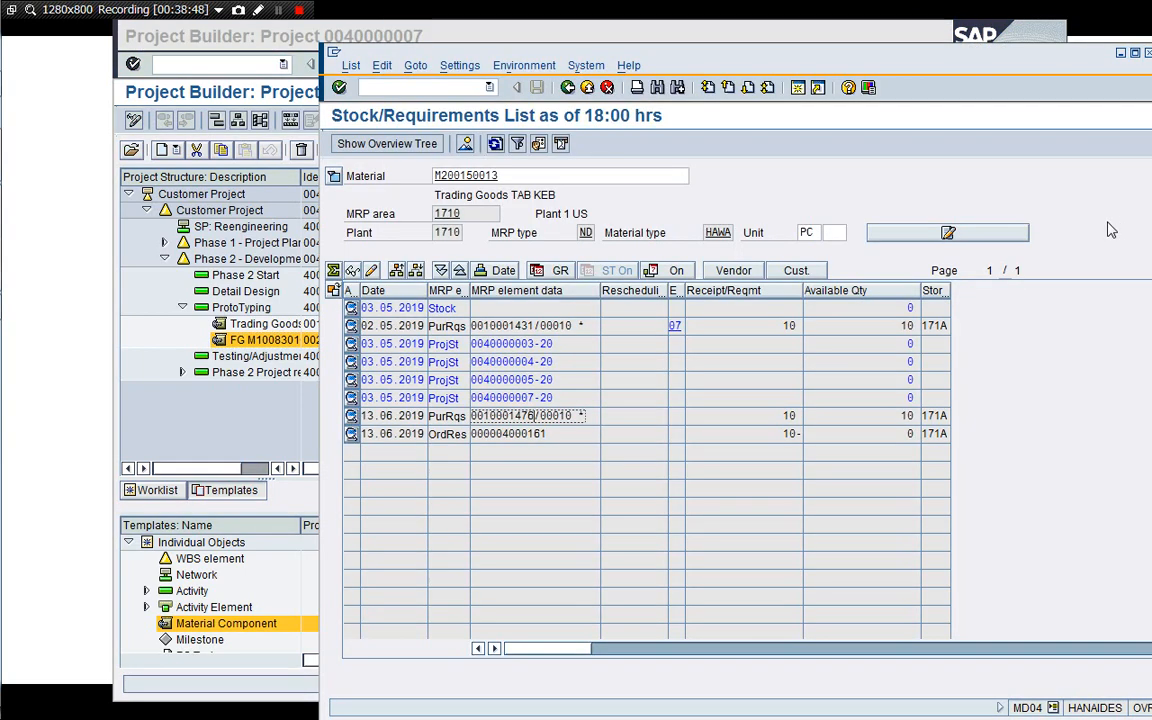
click(571, 89)
key(ctrl+v)
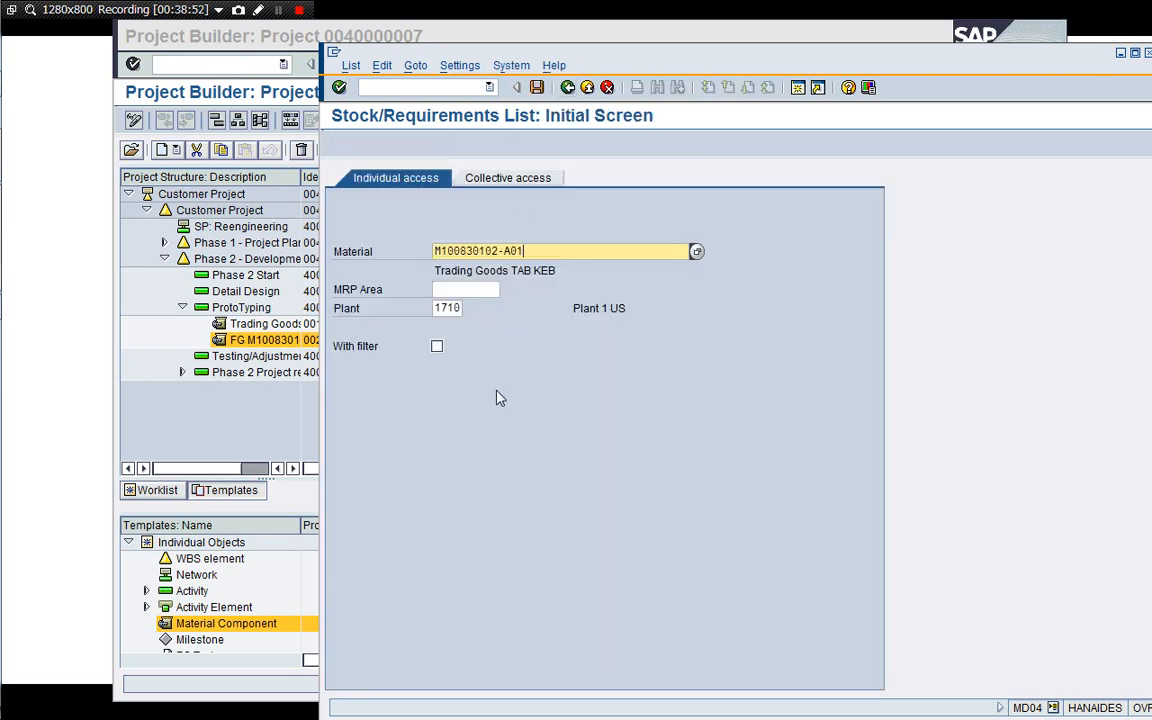
key(Return)
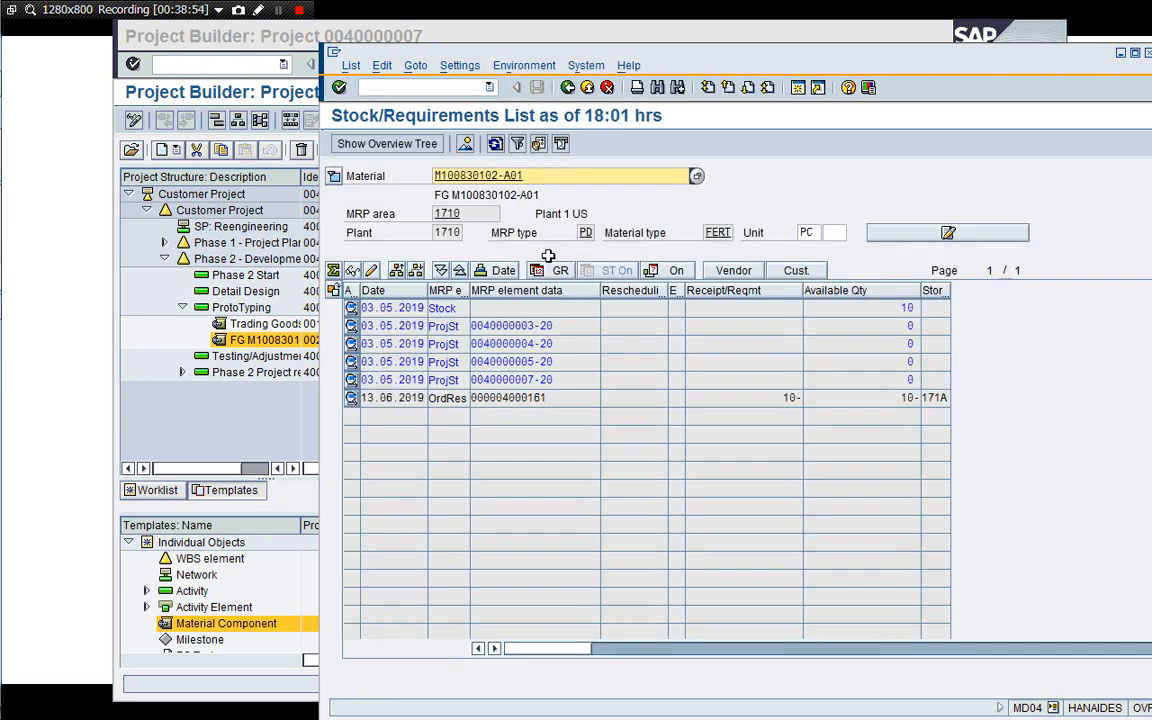
click(495, 143)
click(537, 380)
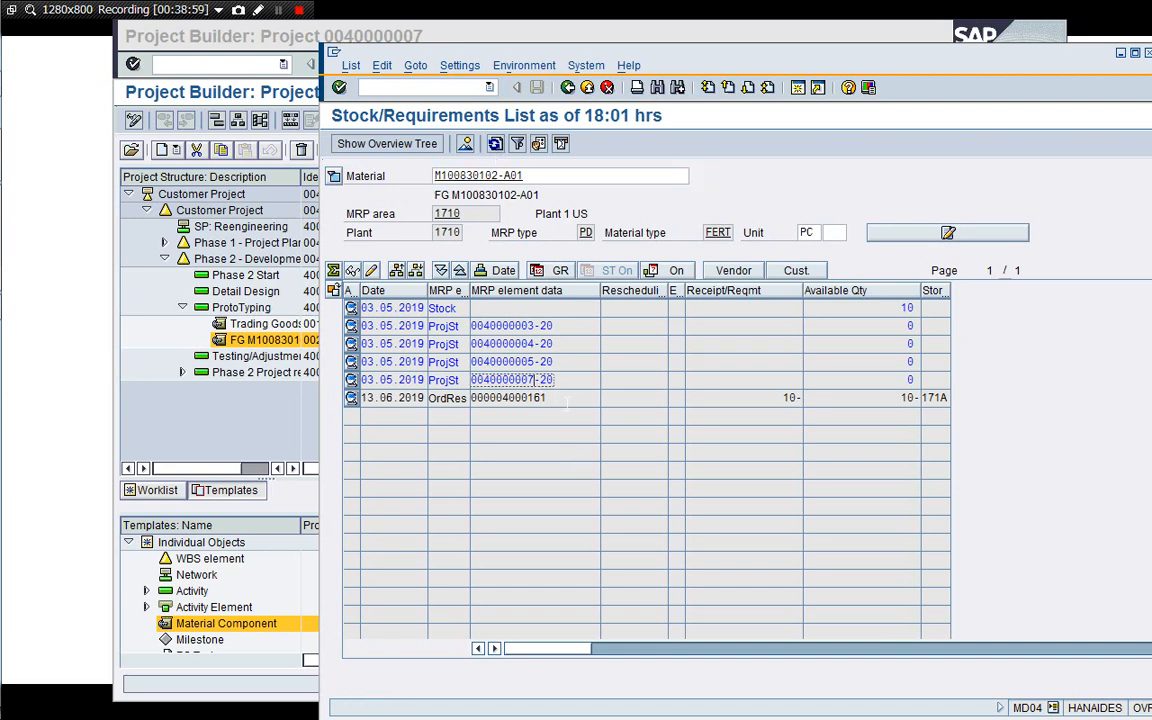
drag(564, 399, 471, 398)
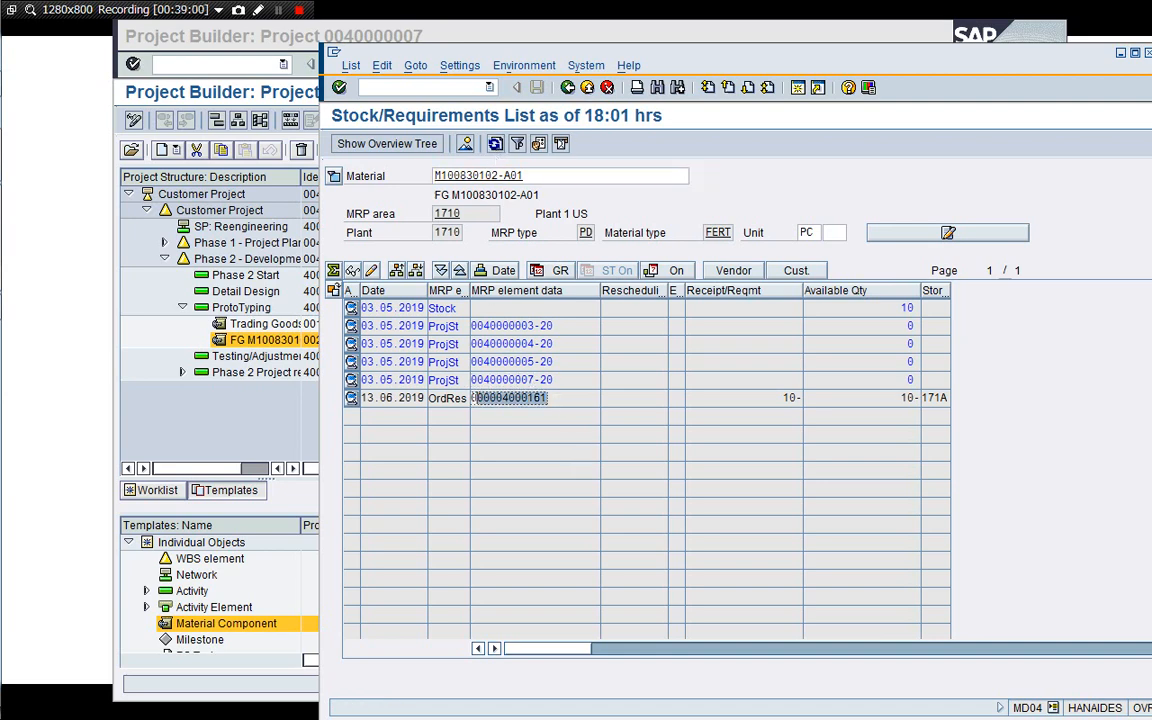
click(543, 399)
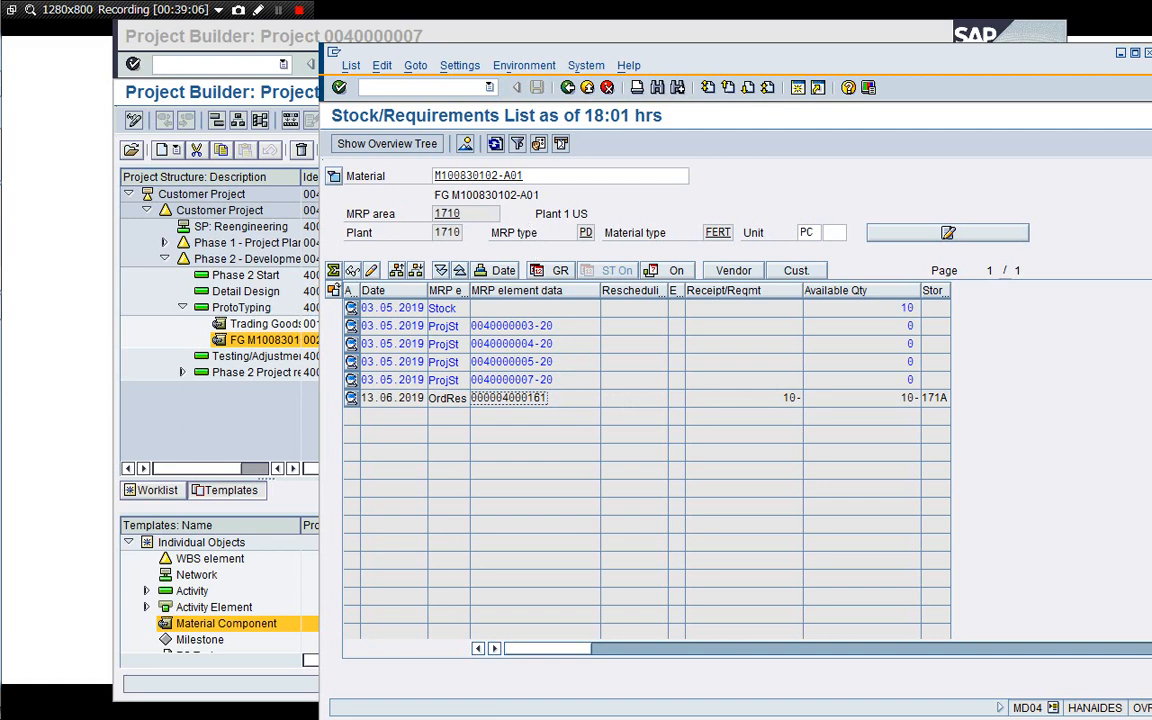
Display the stock/requirements list for material M100830102-B01 and inspect its project stock and reservation entries.
click(539, 176)
key(BackSpace)
key(BackSpace)
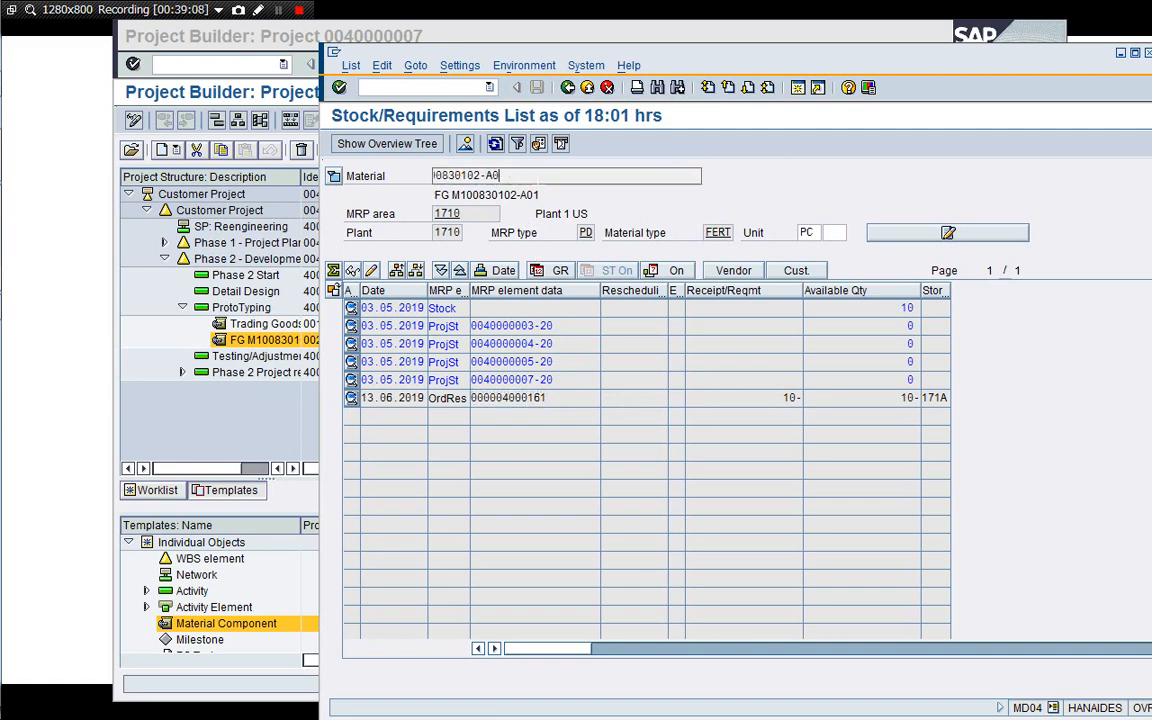
text(B)
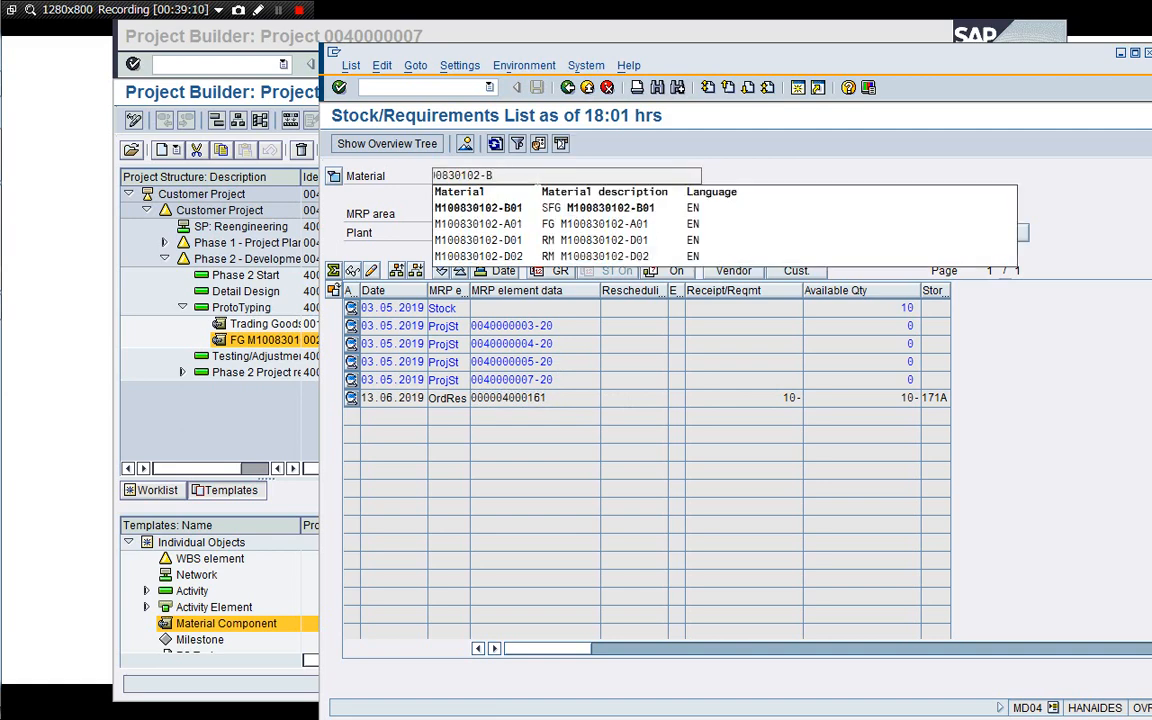
text(01)
key(Return)
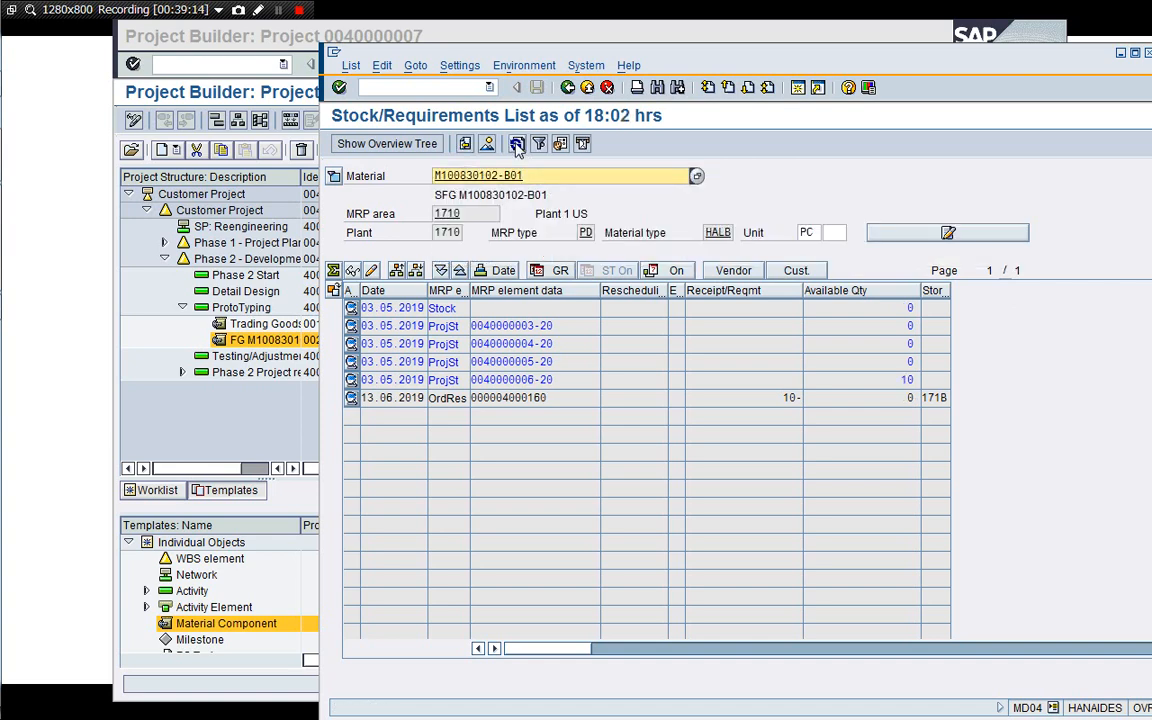
click(563, 398)
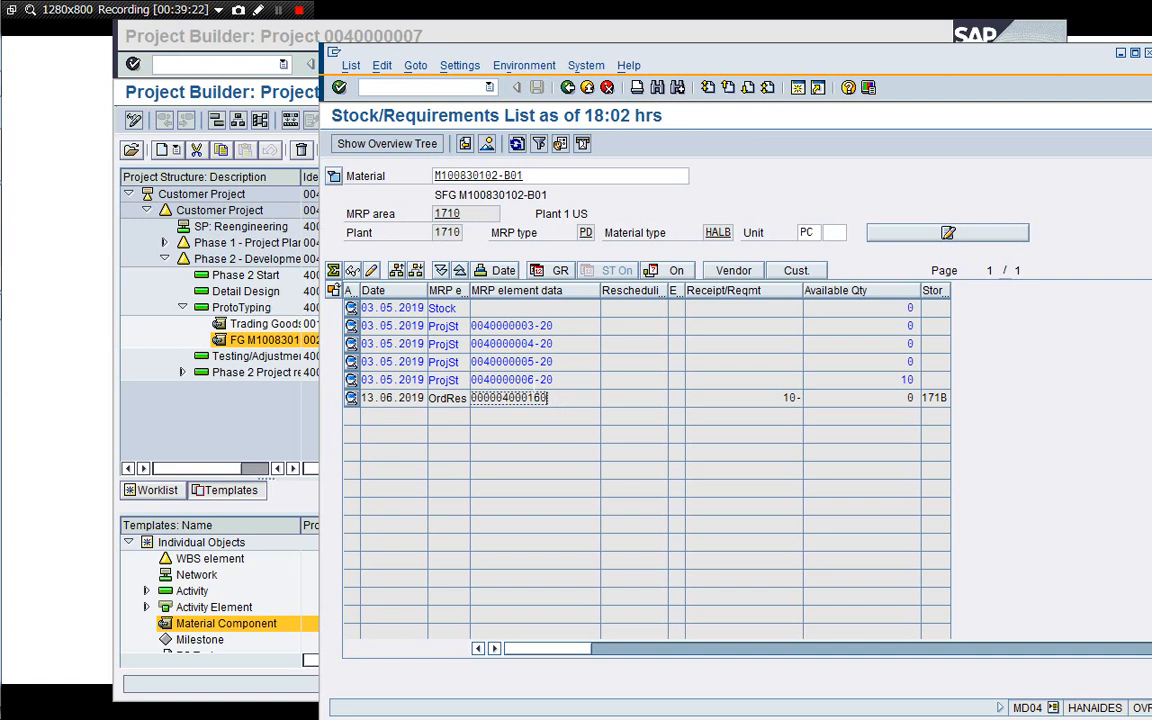
click(535, 380)
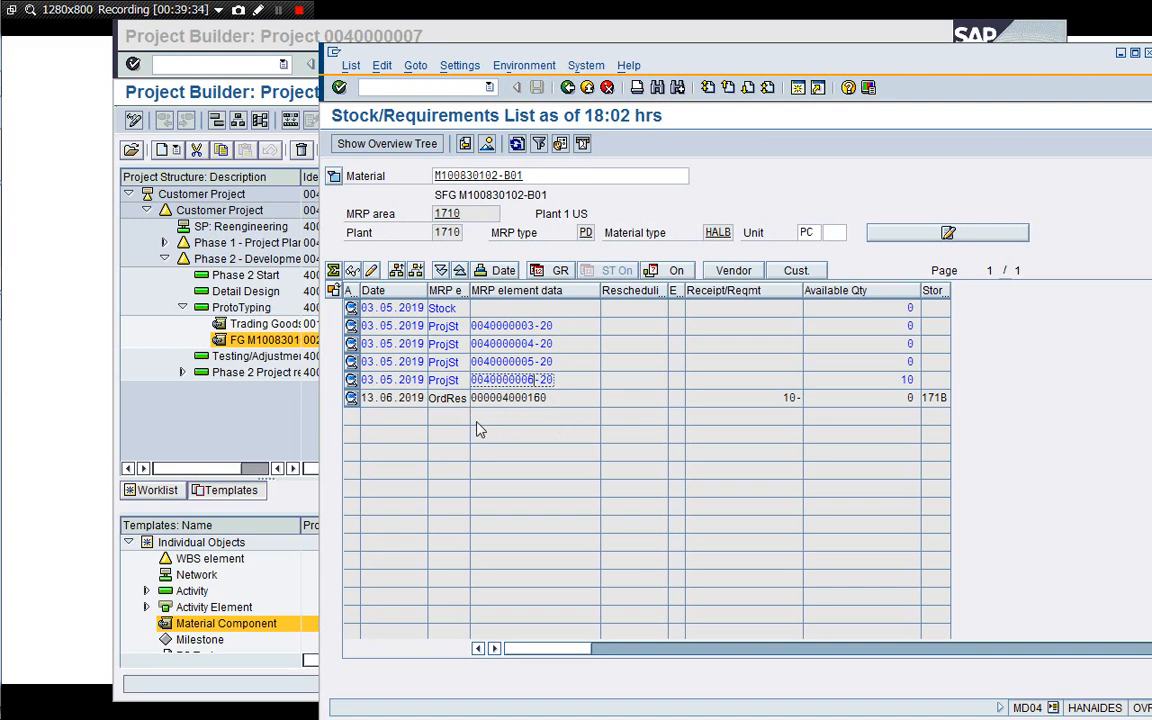
Display the stock/requirements list for material M100830102-D01.
click(538, 176)
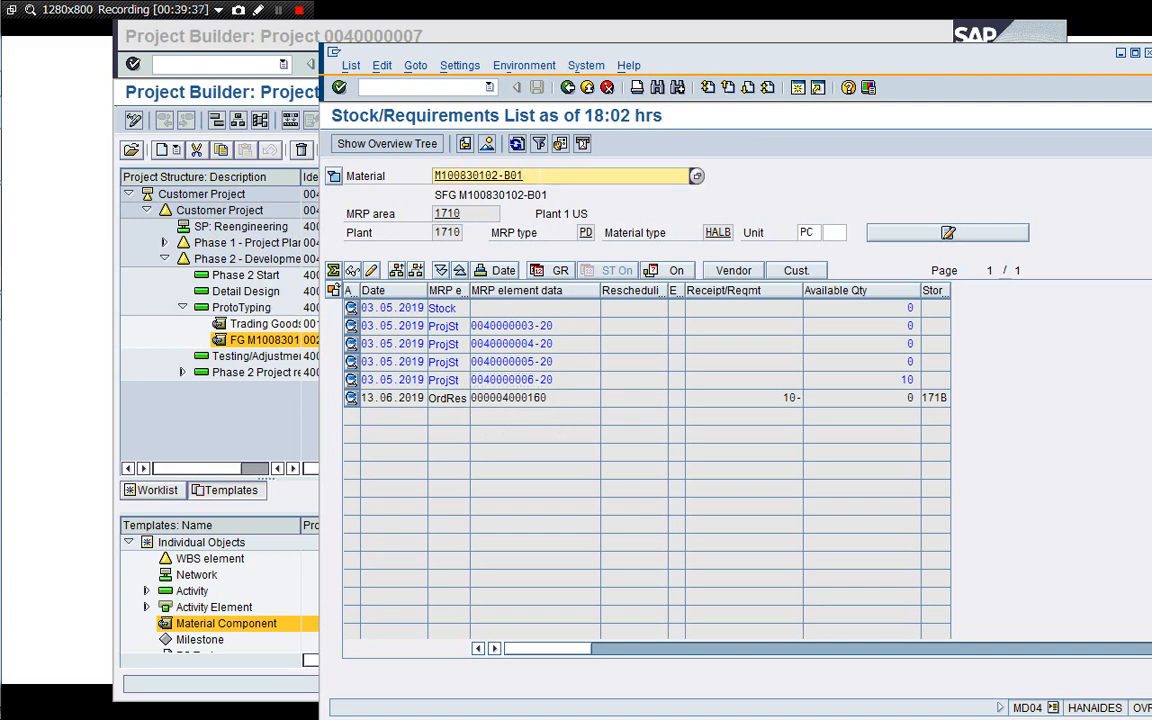
key(BackSpace)
key(BackSpace)
key(BackSpace)
text(D01)
key(Return)
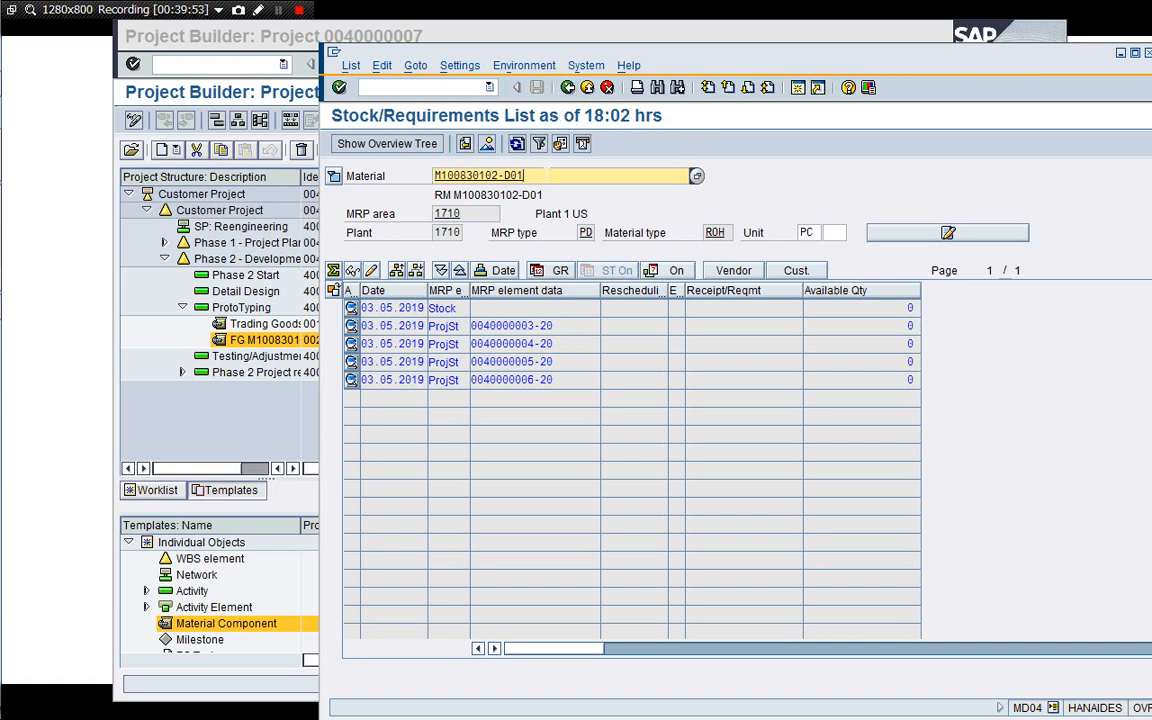
Display the stock/requirements list for material M100830102-D02 and return to the list's initial screen.
key(BackSpace)
text(2)
key(Return)
click(567, 87)
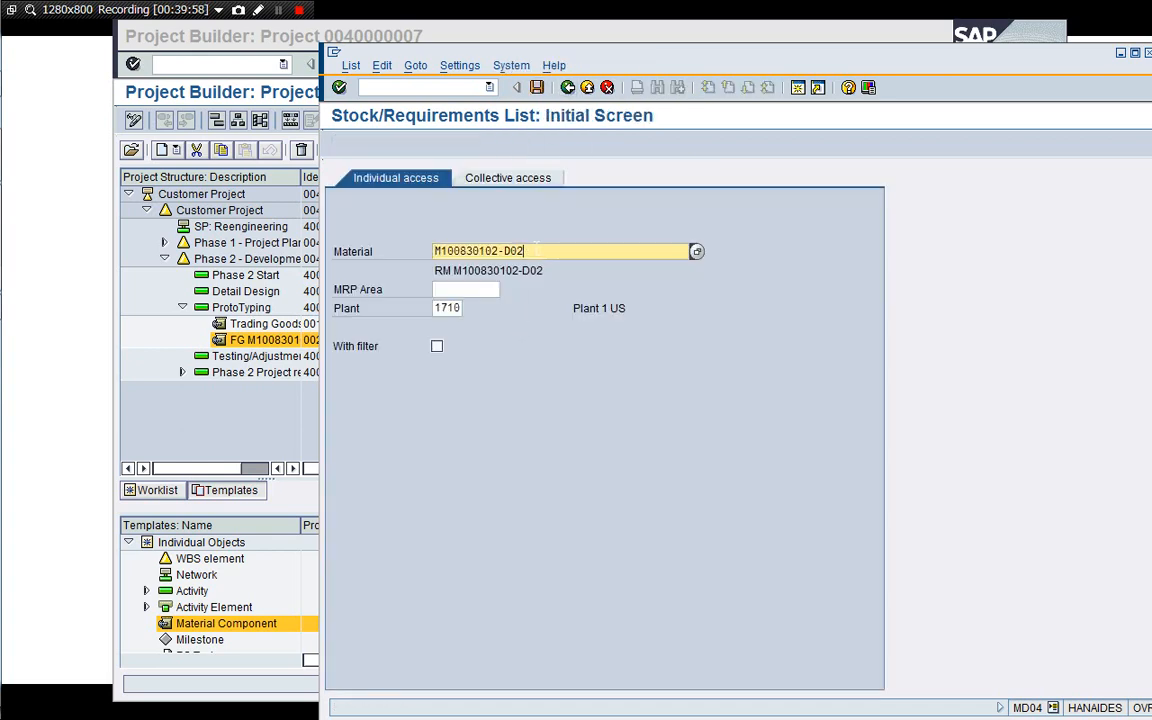
key(BackSpace)
key(BackSpace)
key(BackSpace)
text(A)
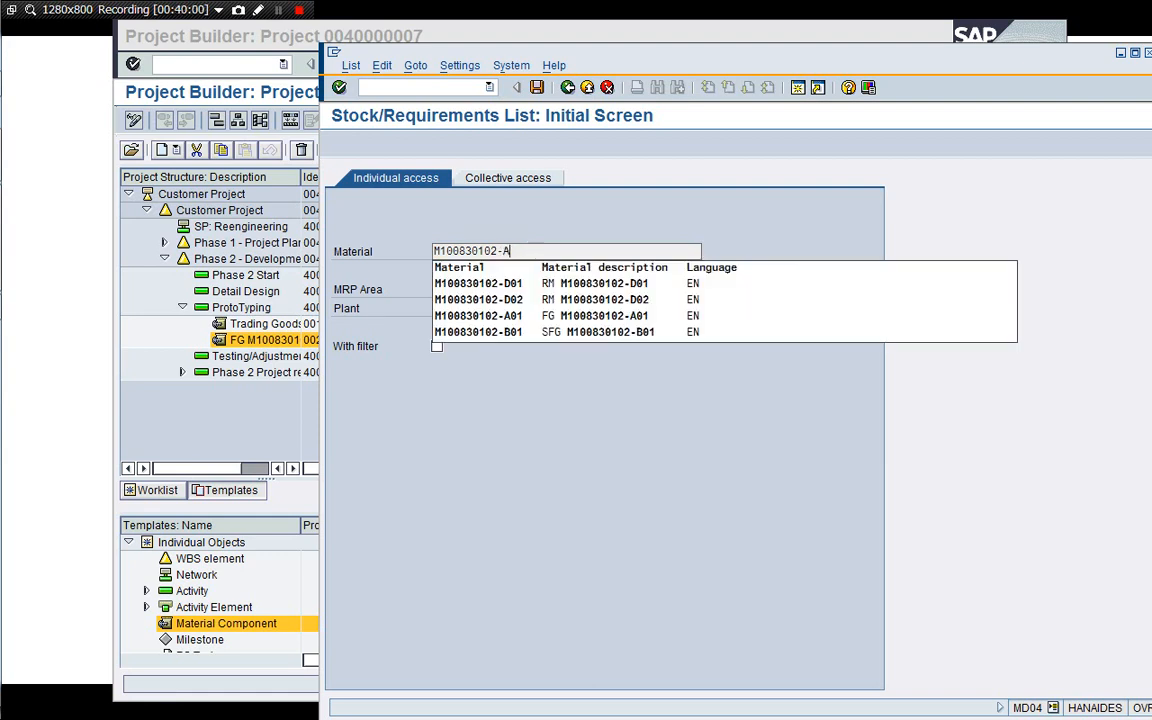
text(01)
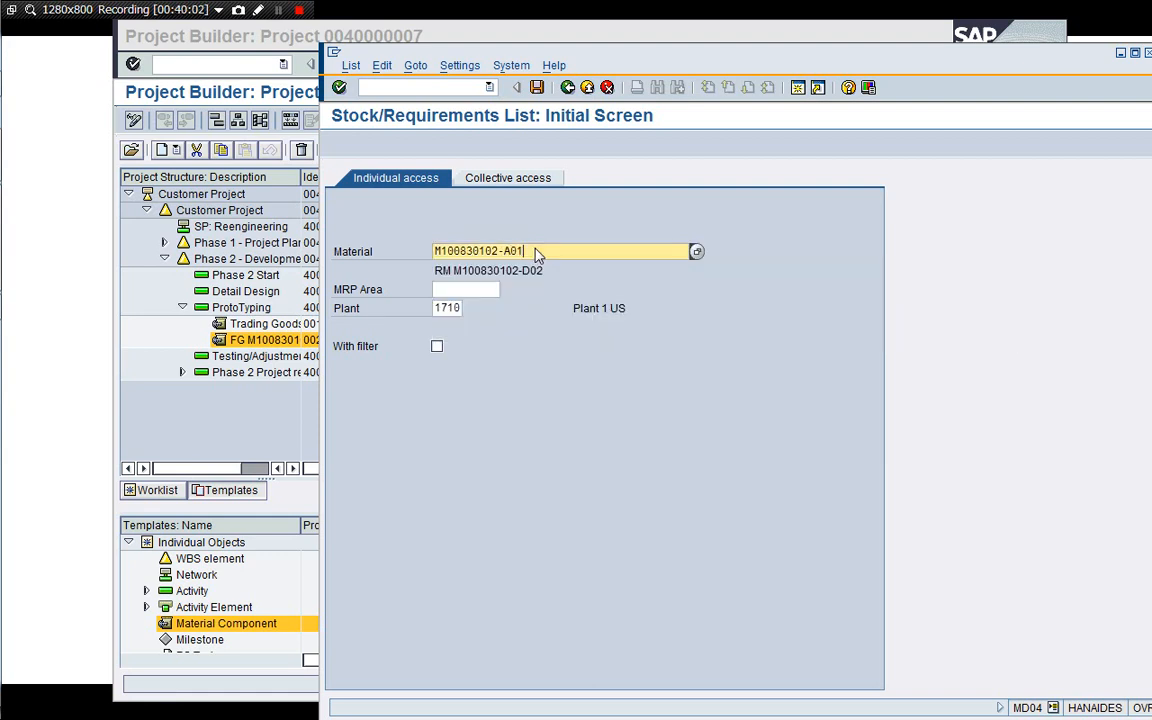
key(Return)
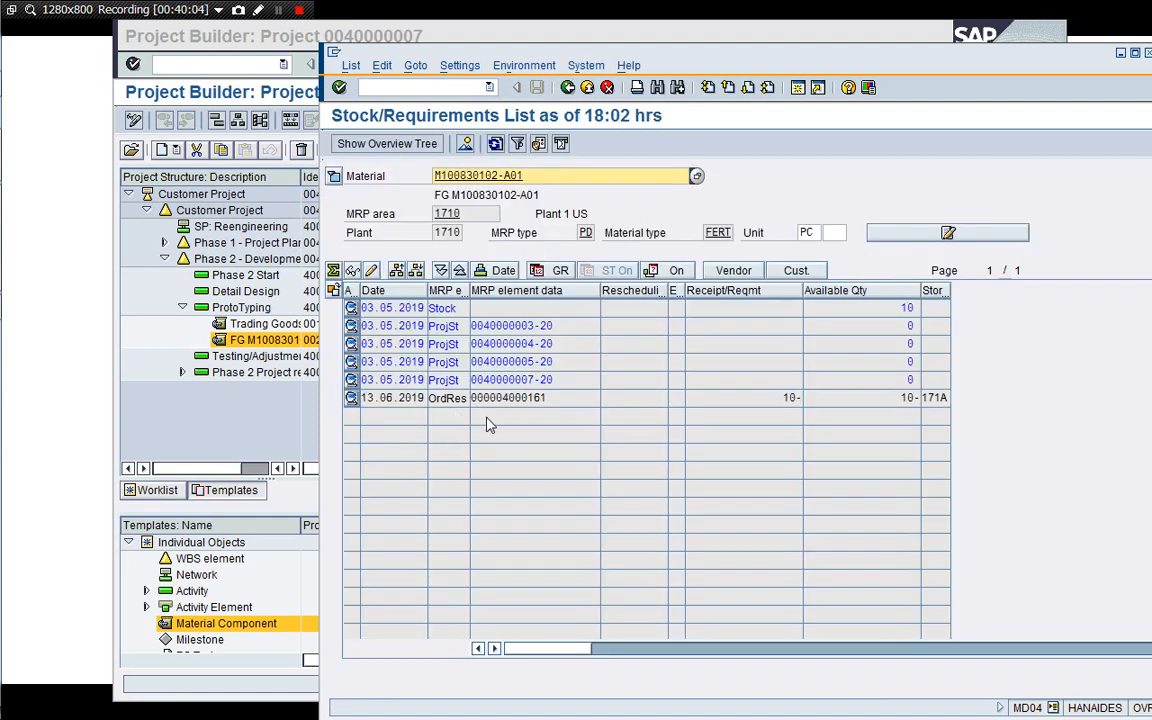
drag(534, 383, 563, 395)
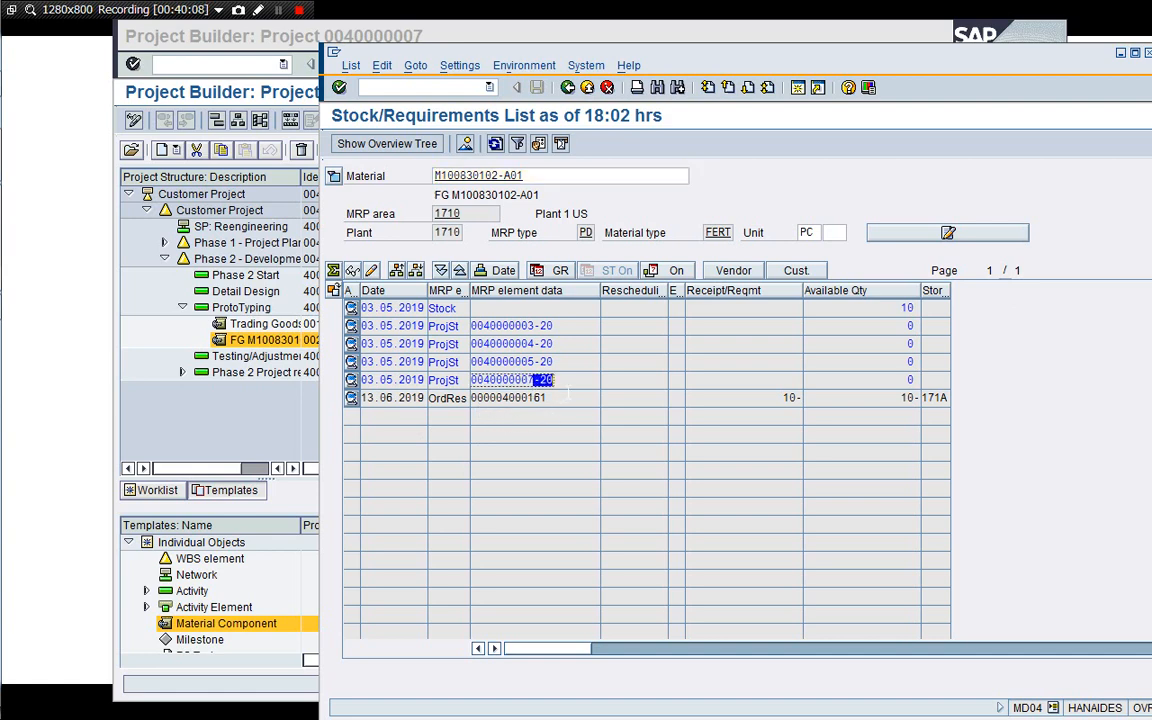
click(565, 383)
drag(683, 58, 641, 50)
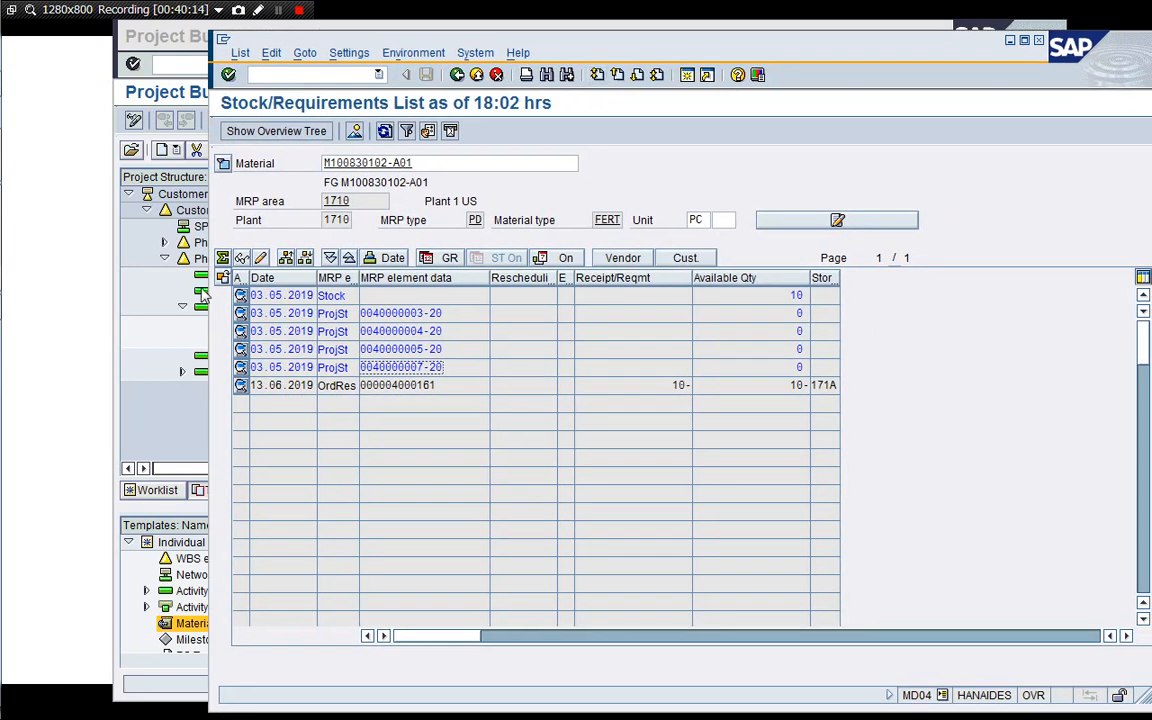
Expand Phase 1 and Phase 1 Start in the Project Builder structure and widen the description column.
click(145, 353)
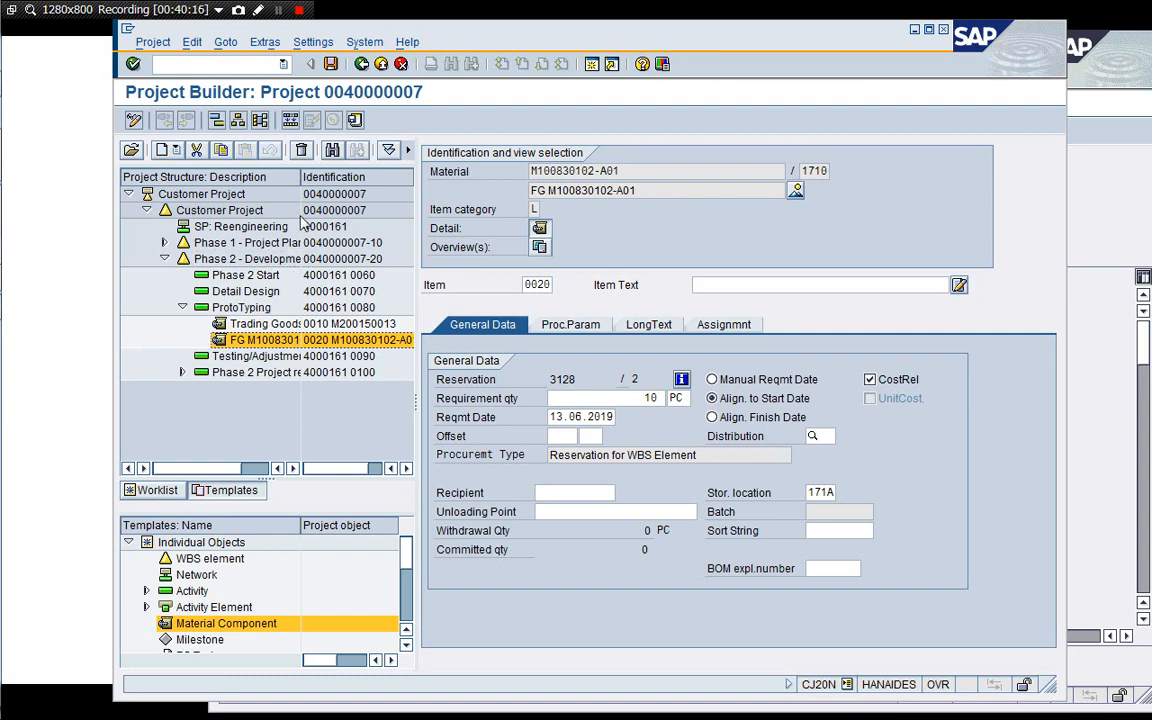
drag(298, 183, 313, 181)
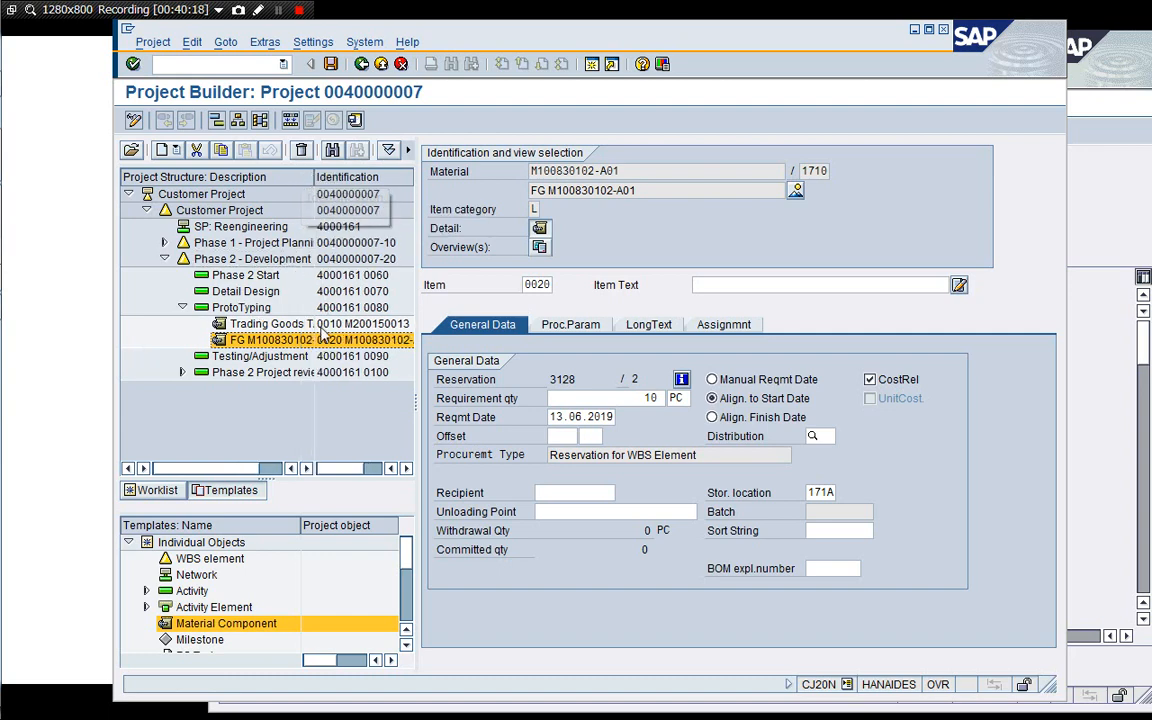
click(164, 244)
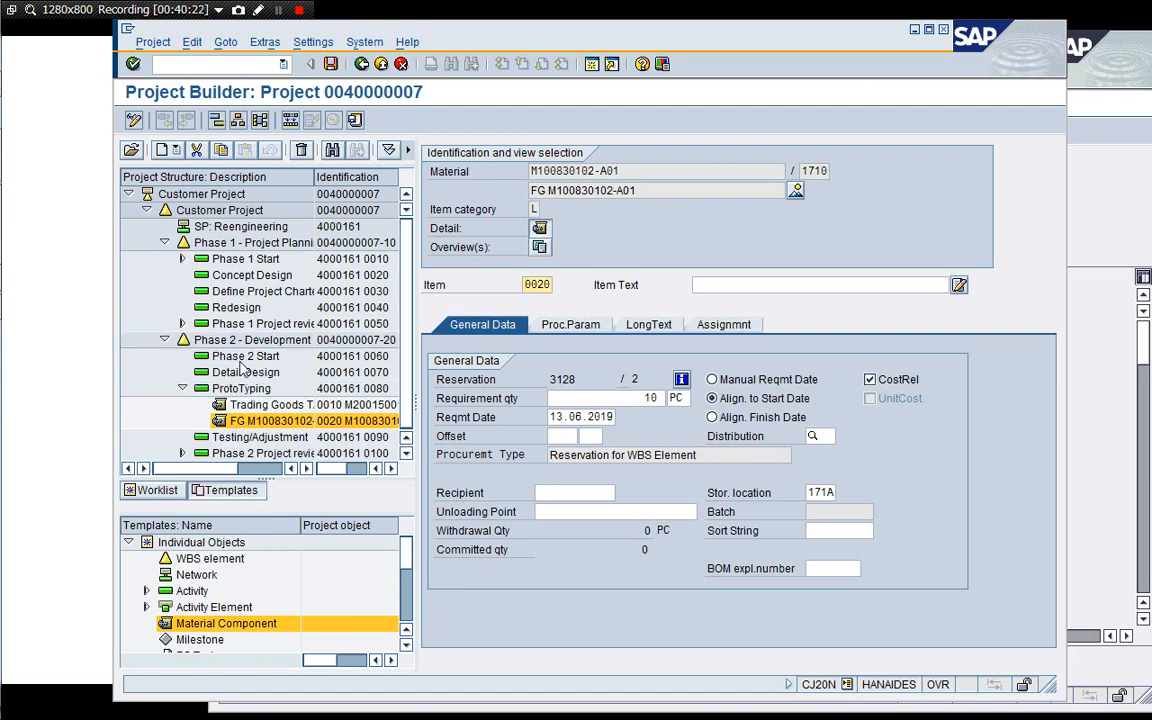
click(182, 259)
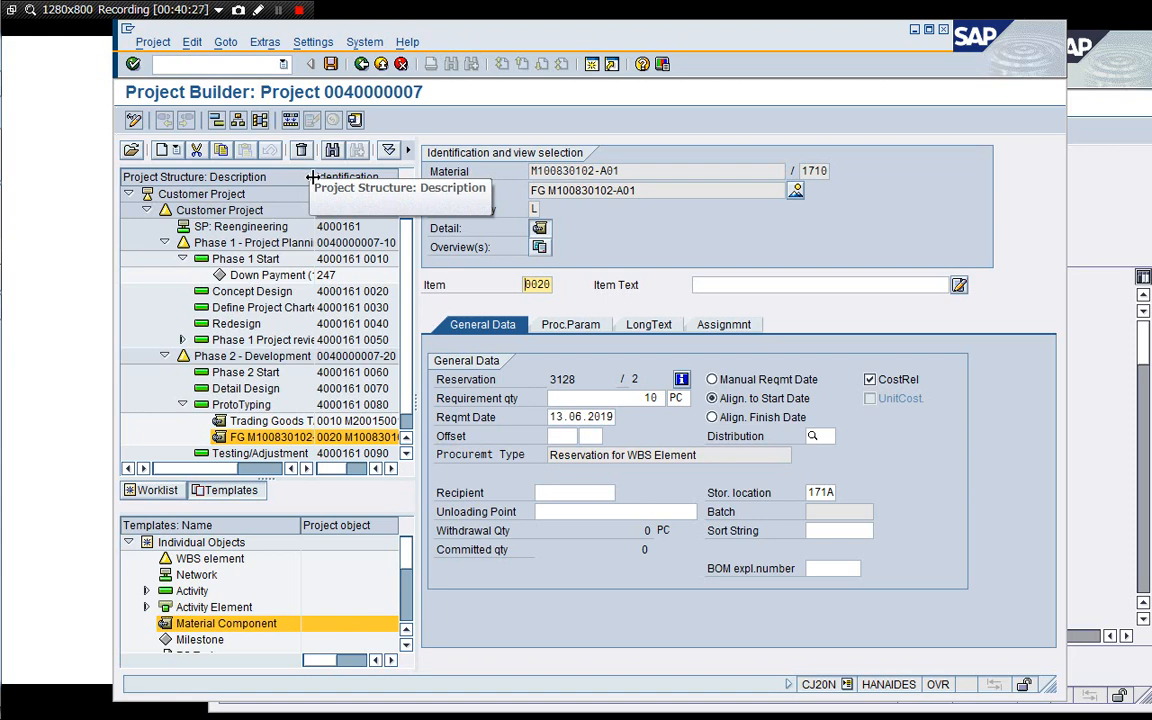
drag(314, 177, 340, 177)
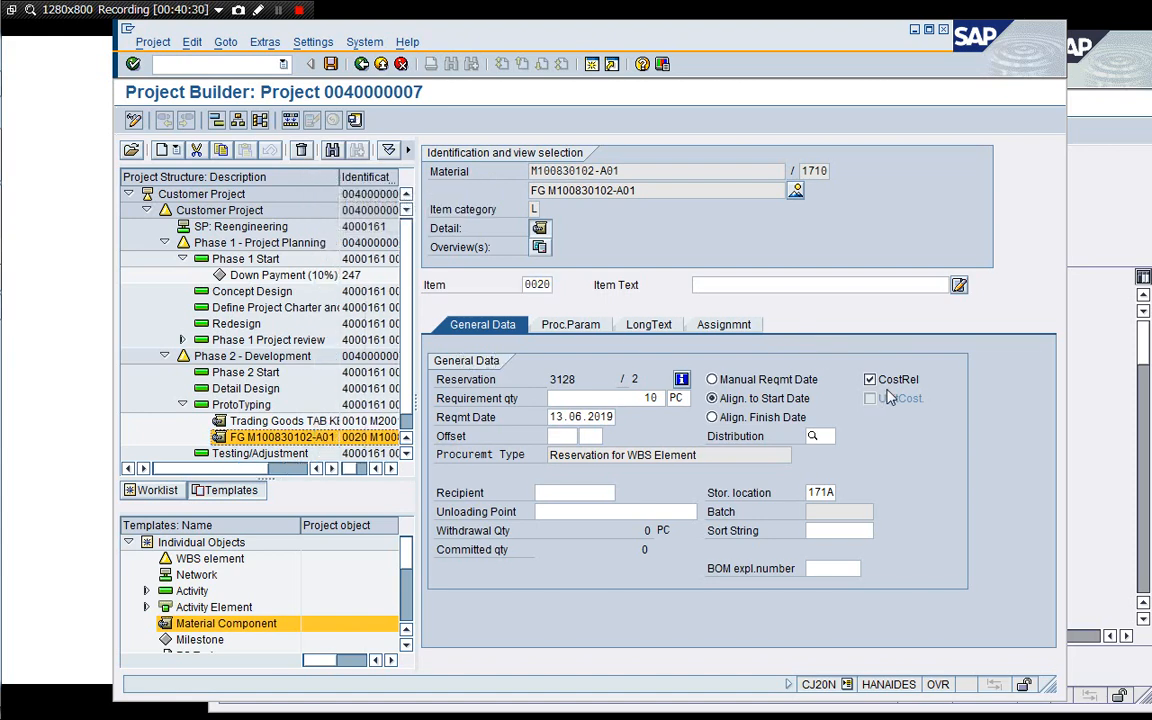
Open sales contract 40000007 through the VA transaction, switching it to display mode.
click(1100, 235)
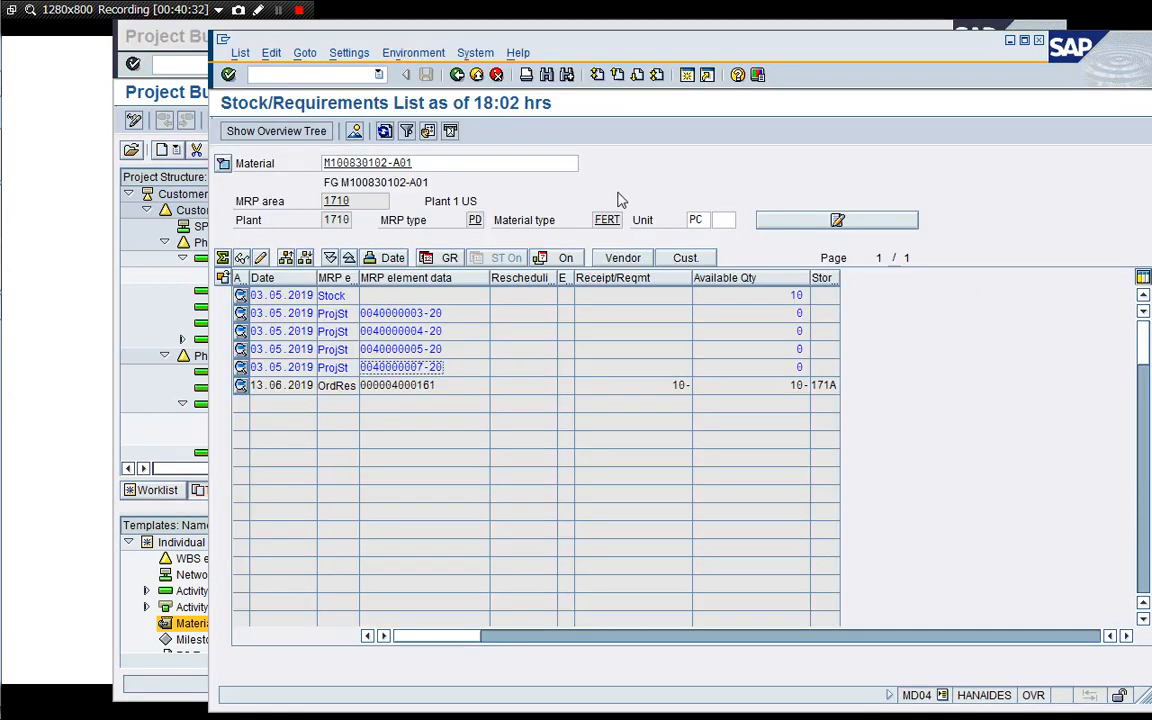
click(457, 75)
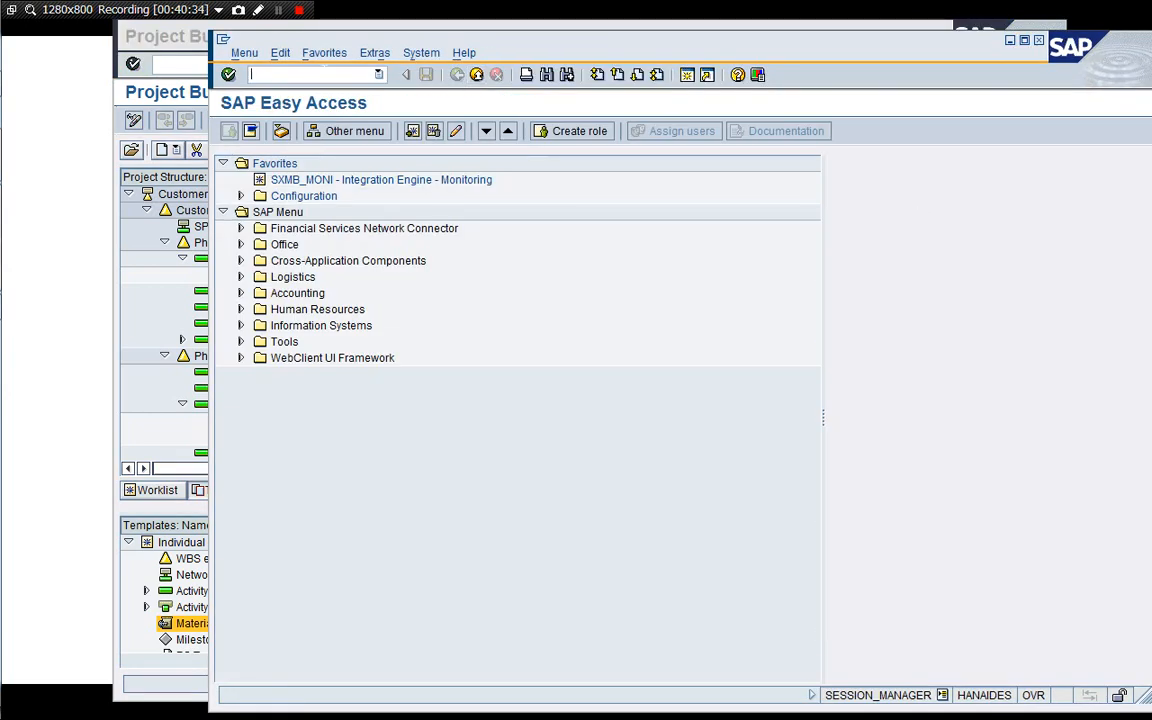
text(/nVA42)
key(Return)
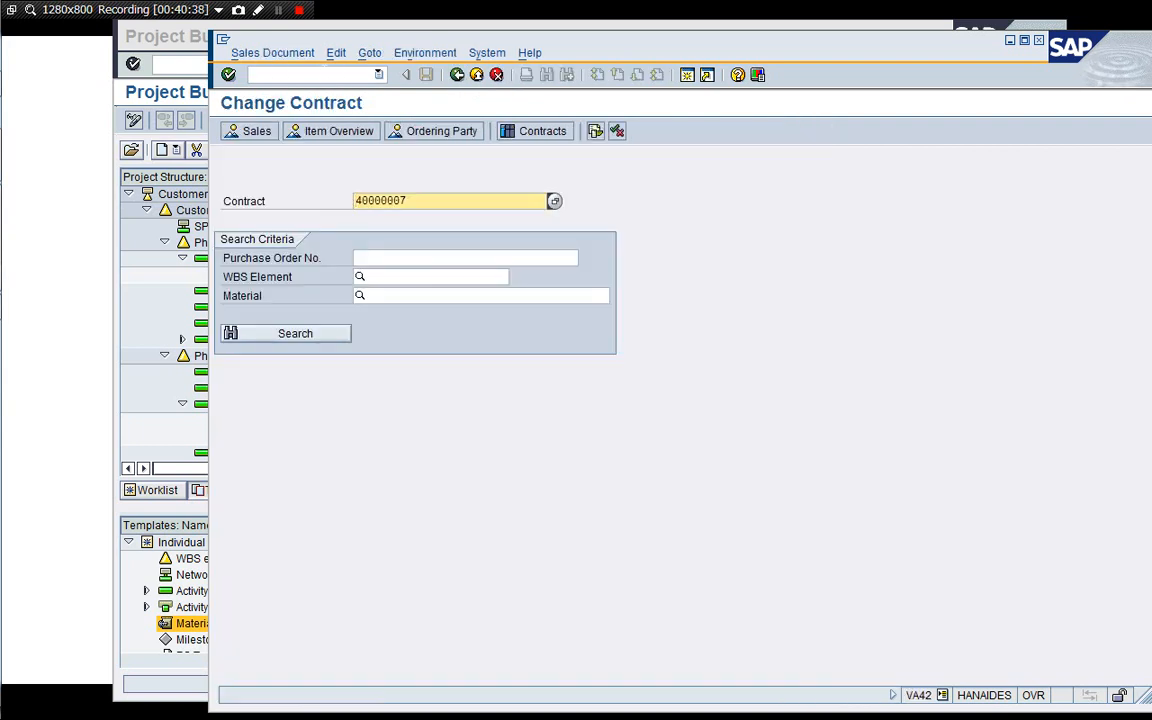
drag(410, 45, 328, 43)
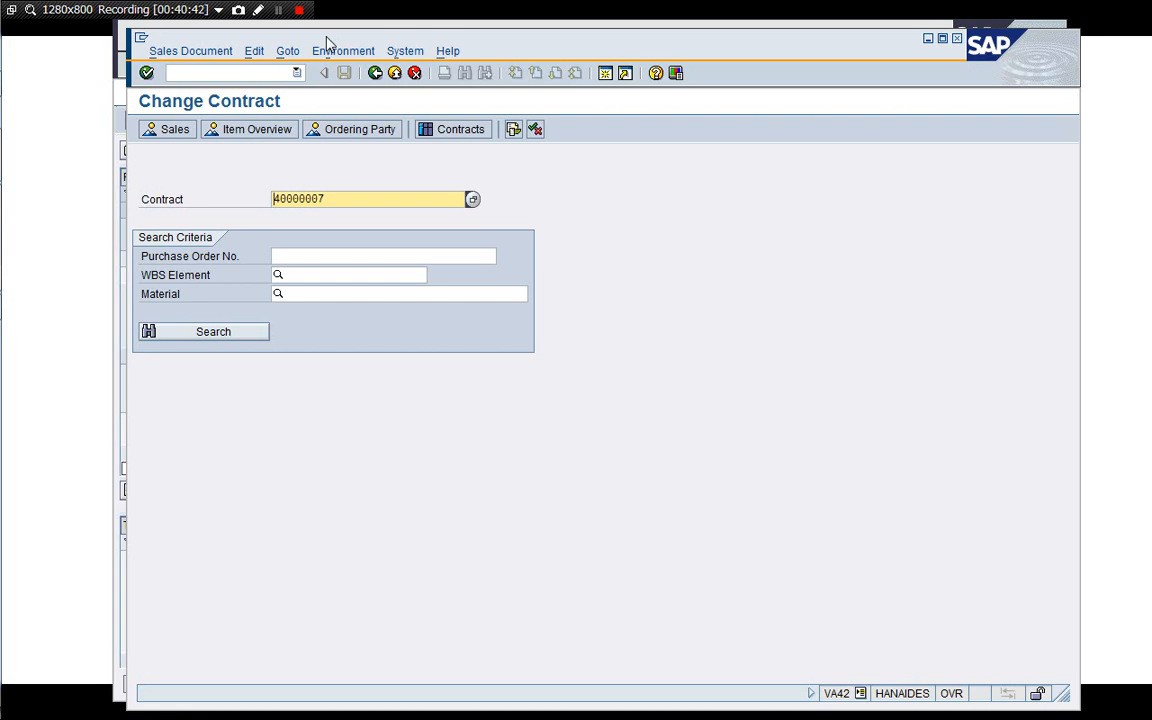
key(Return)
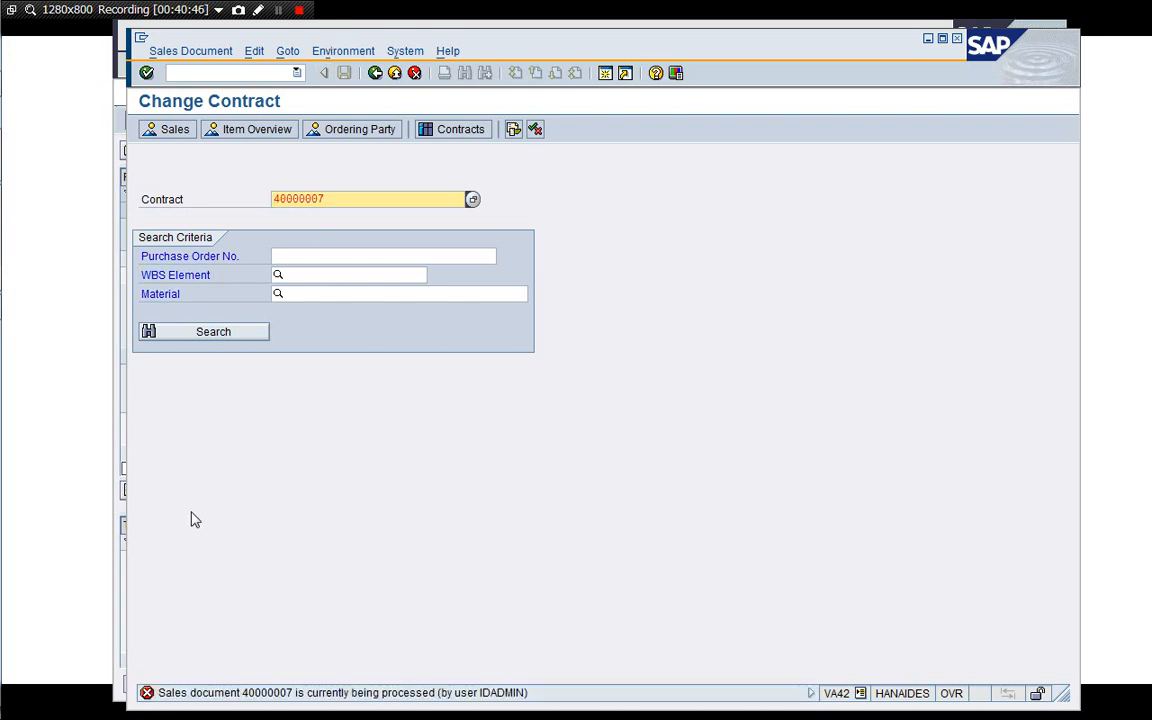
click(125, 481)
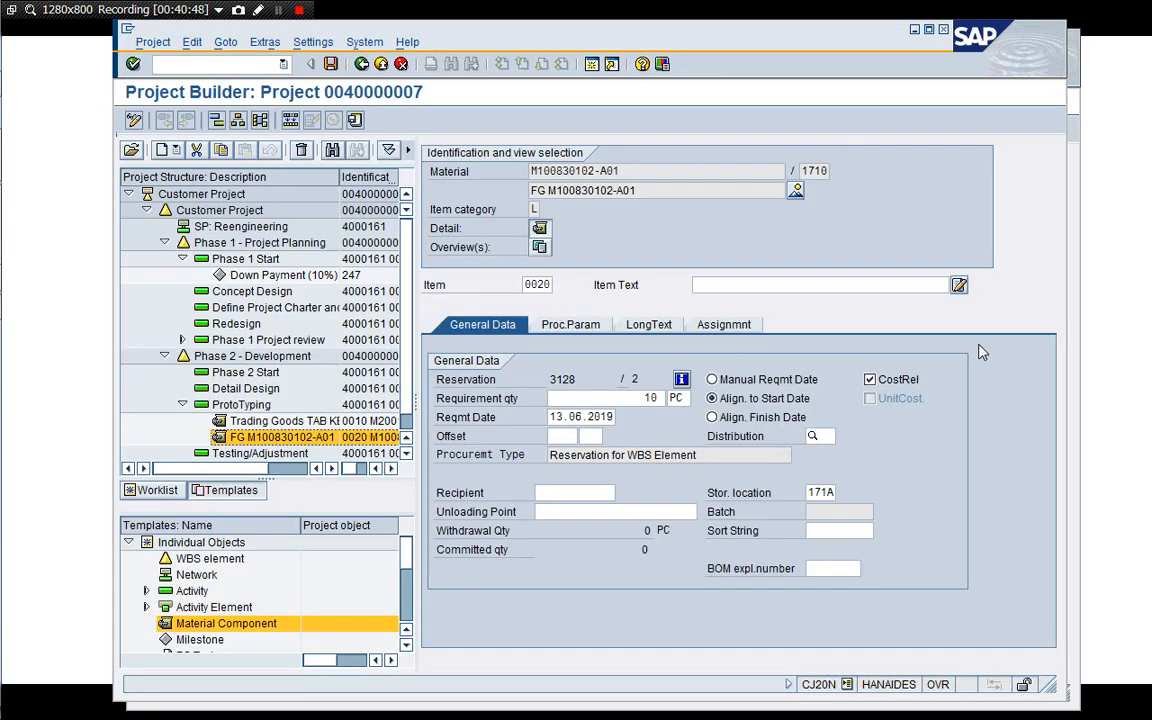
click(1075, 352)
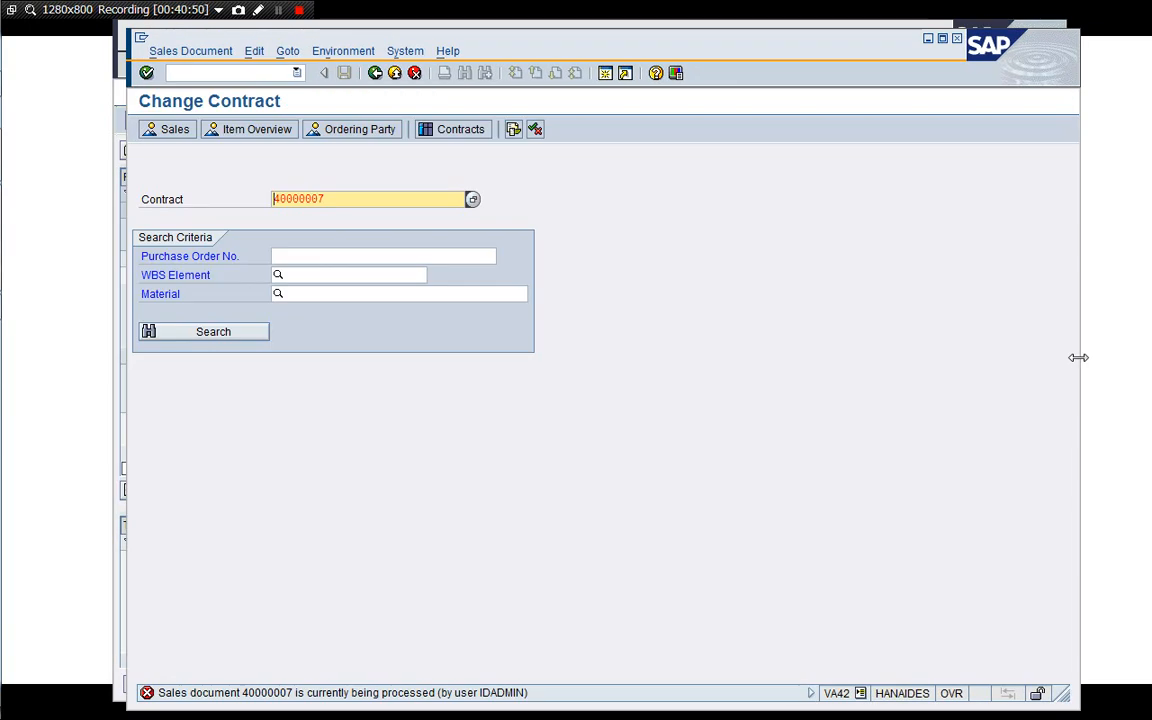
click(172, 52)
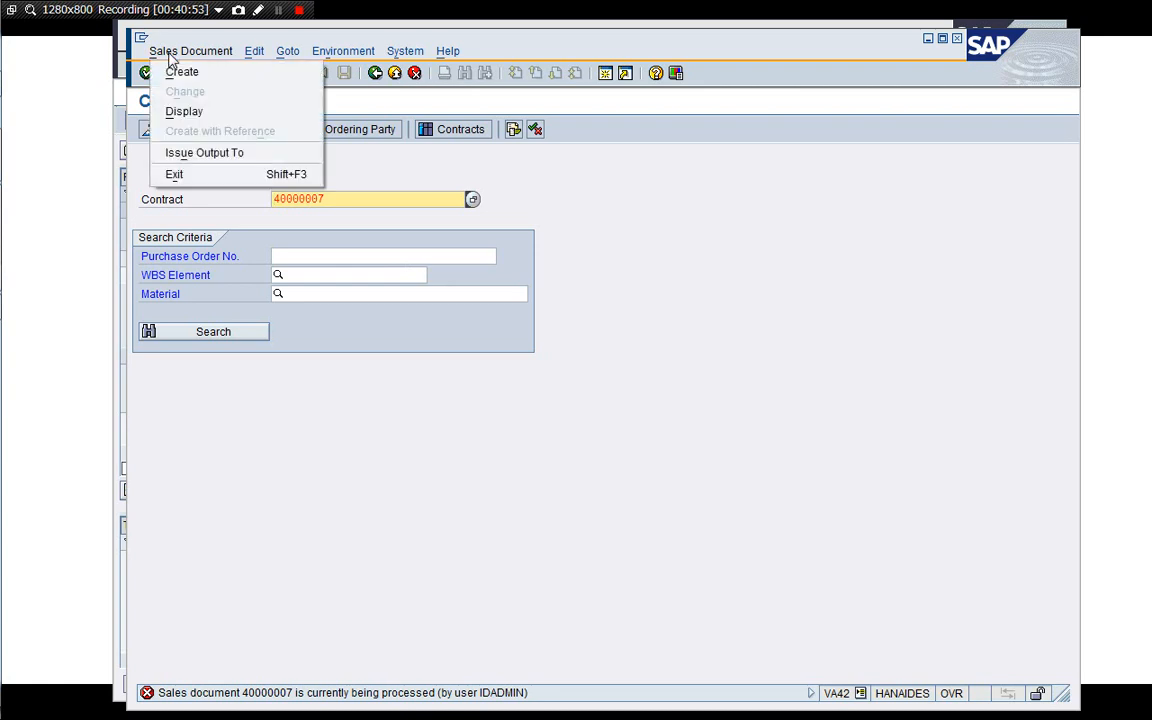
click(171, 110)
key(Return)
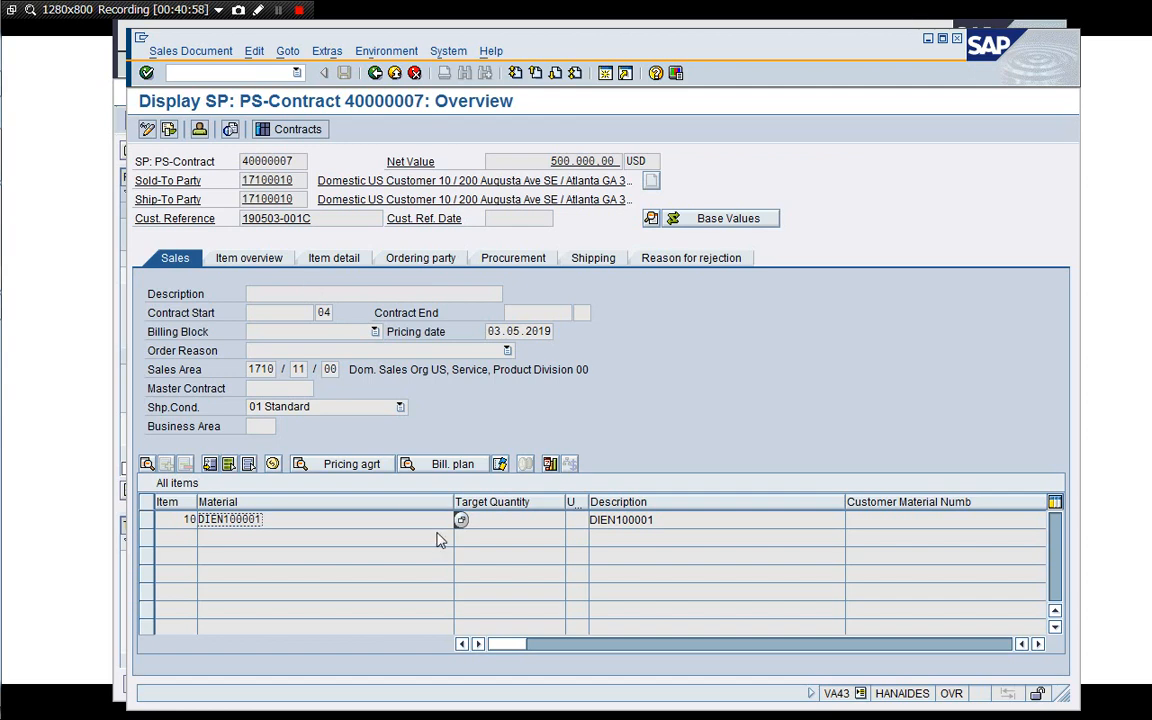
Inspect the contract item's item category and, on the Procurement tab, its requirements type.
drag(453, 502, 330, 505)
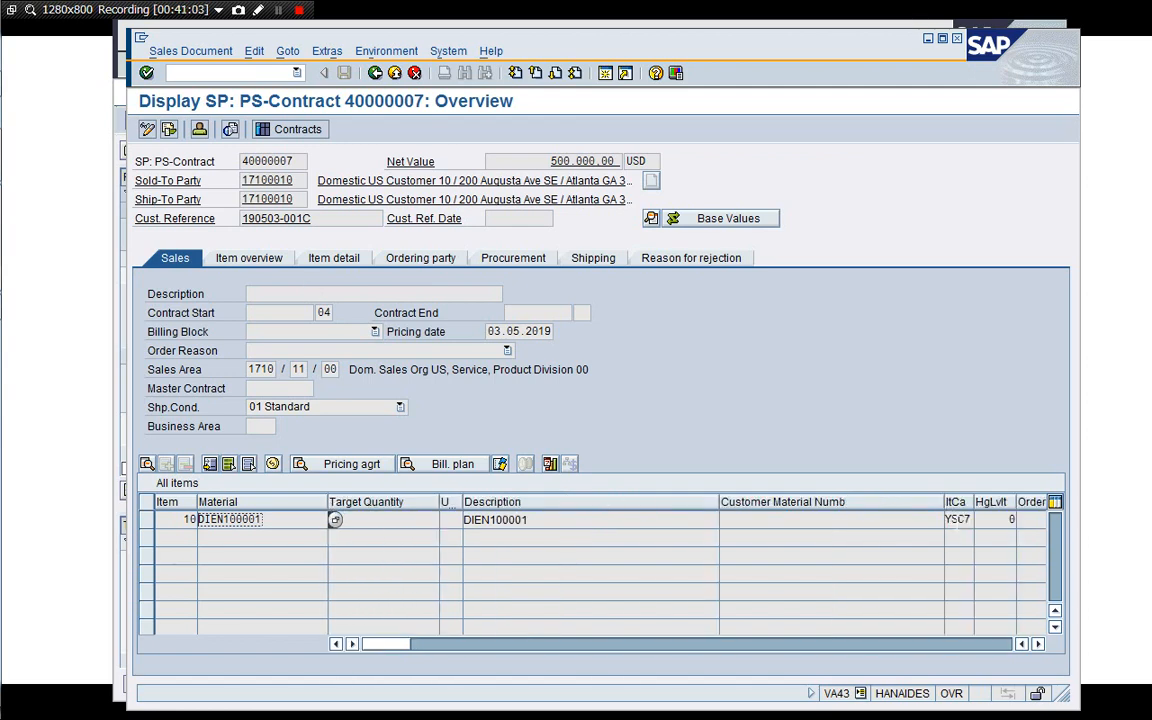
click(958, 520)
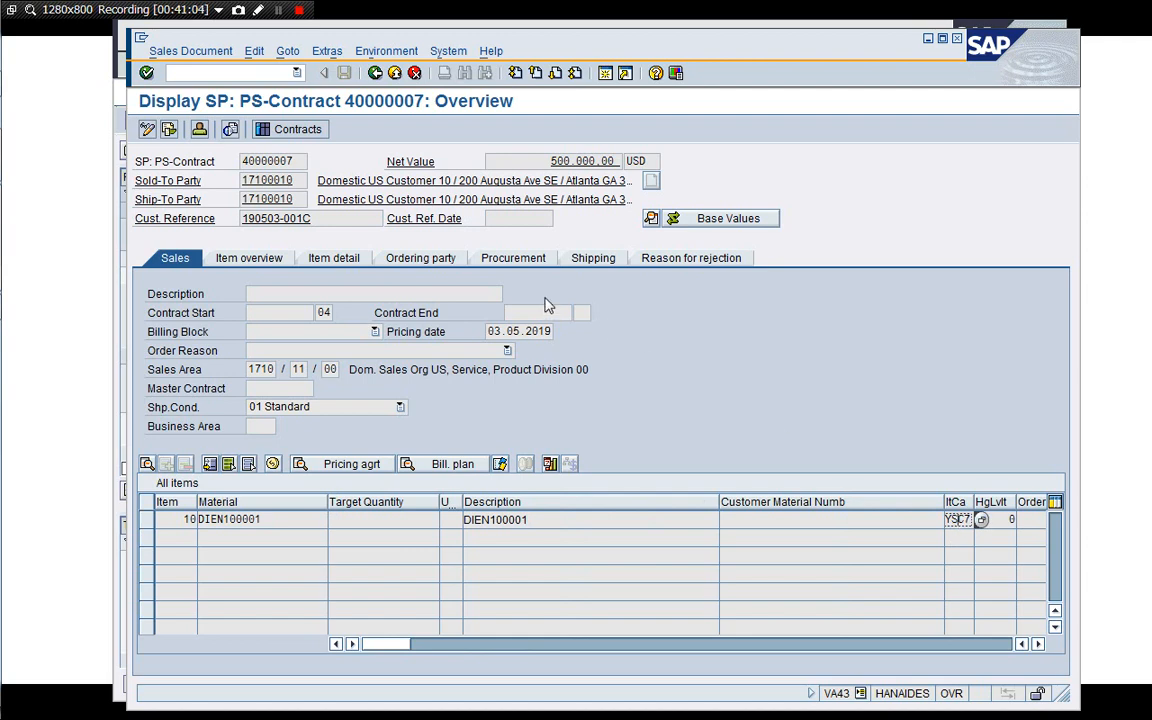
click(528, 262)
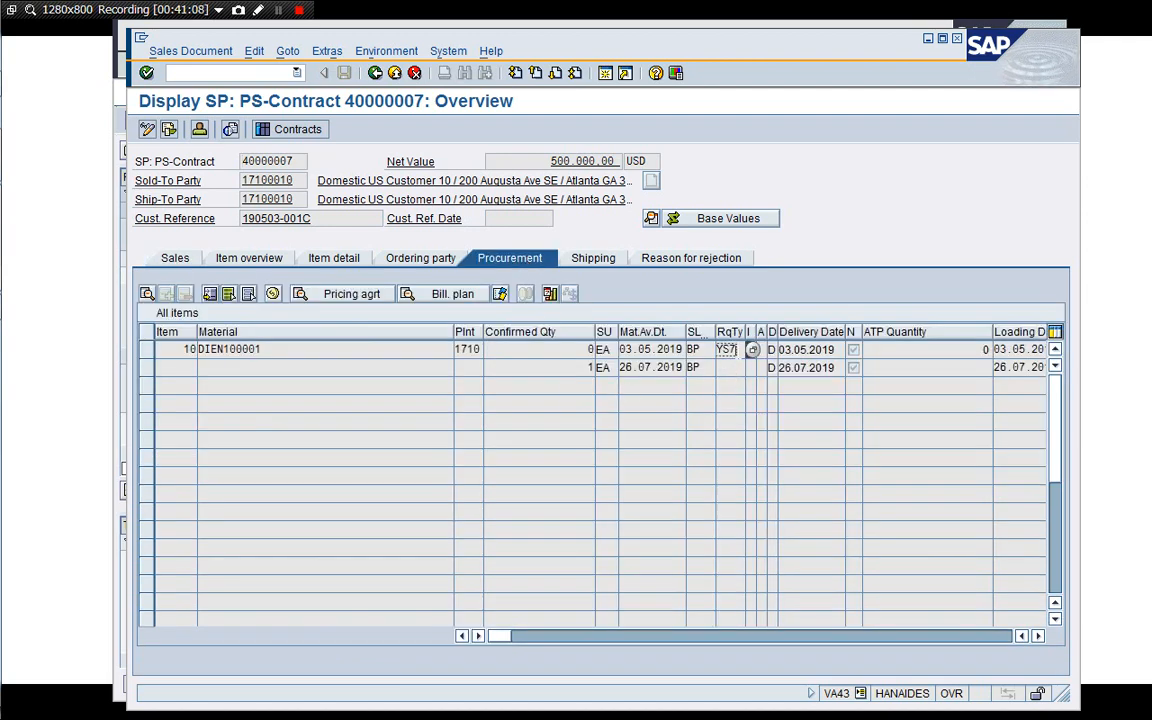
click(740, 350)
drag(454, 337, 297, 333)
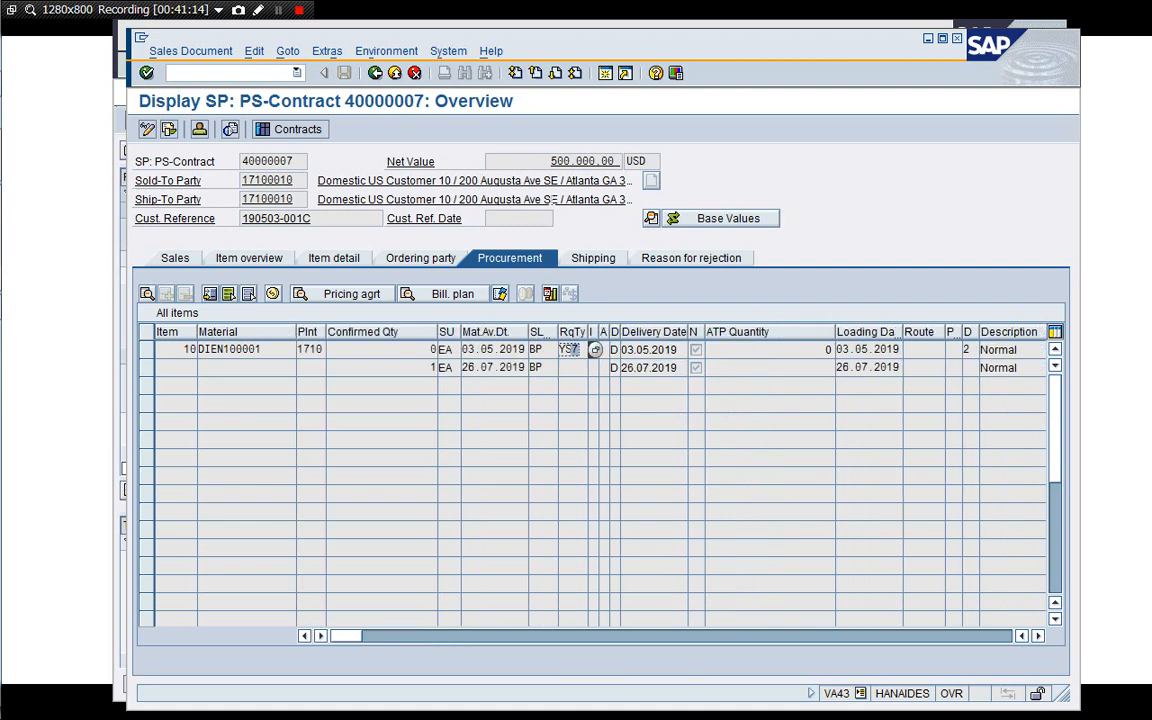
Open the requirement type assignment table OVZI and position it on item category YSC7.
click(605, 75)
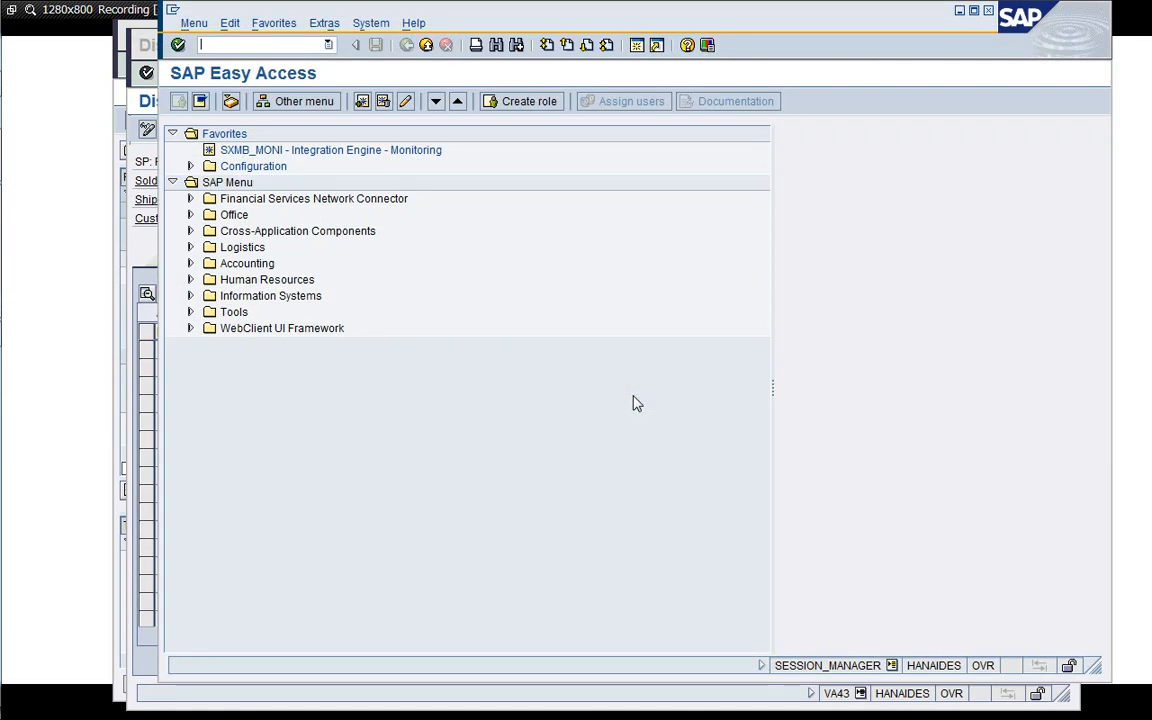
text(/nOVZI)
key(Return)
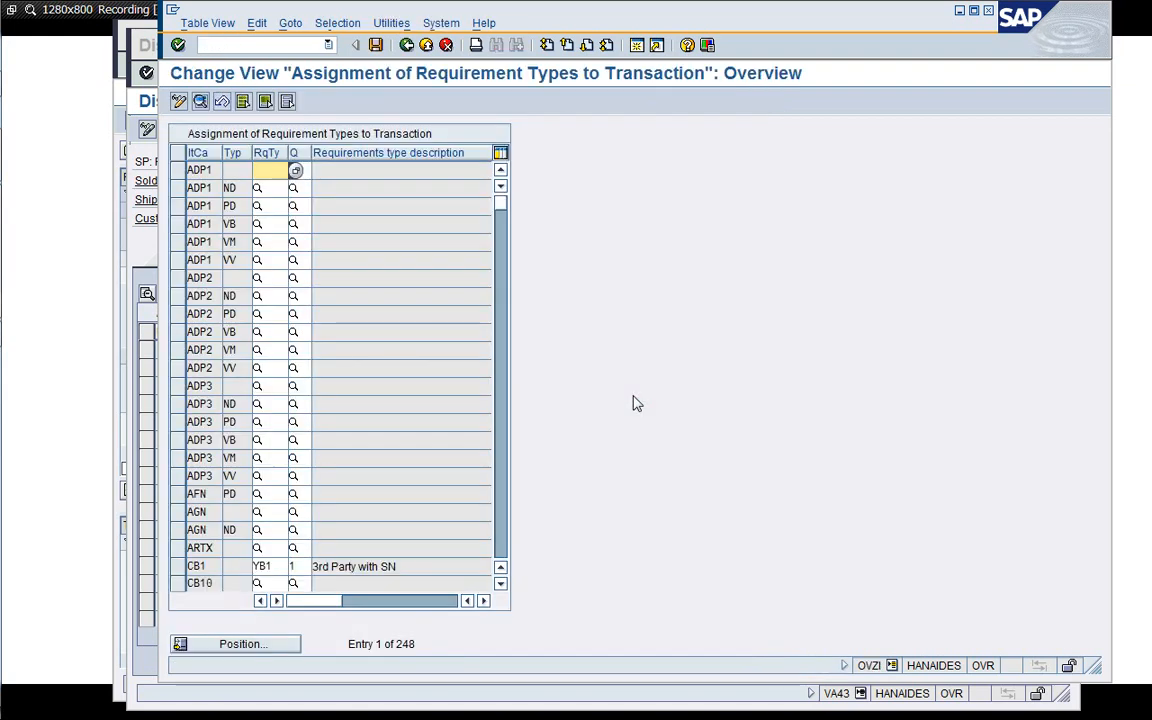
click(240, 645)
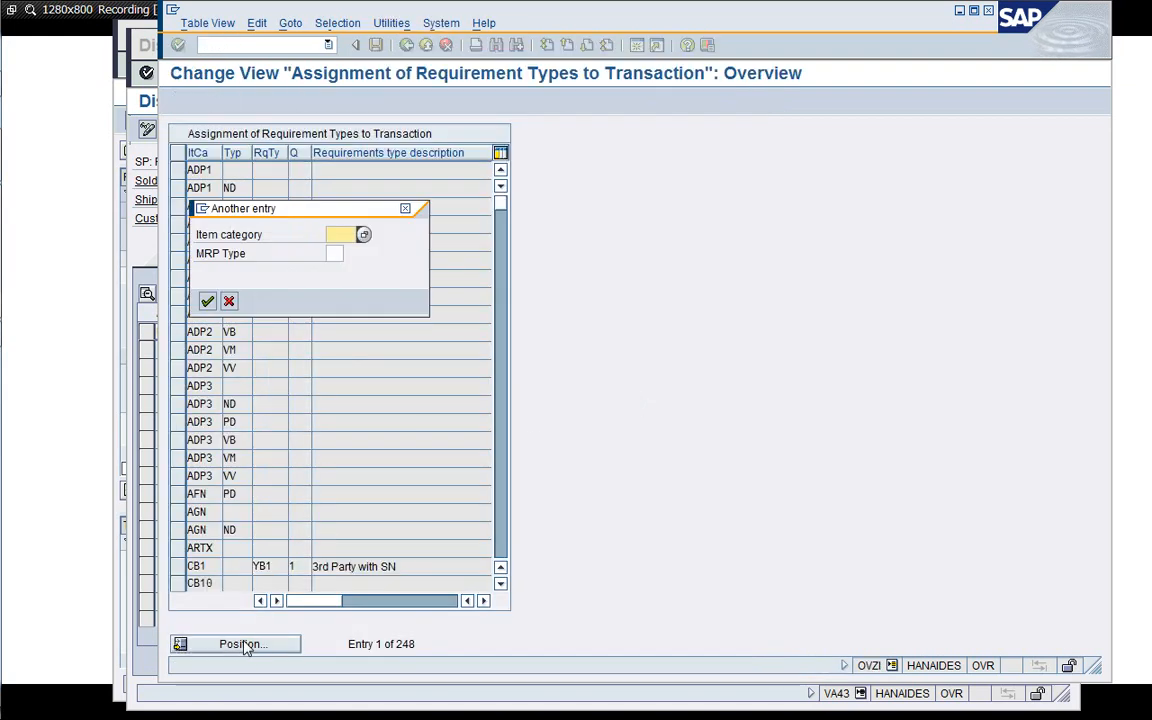
text(YSC7)
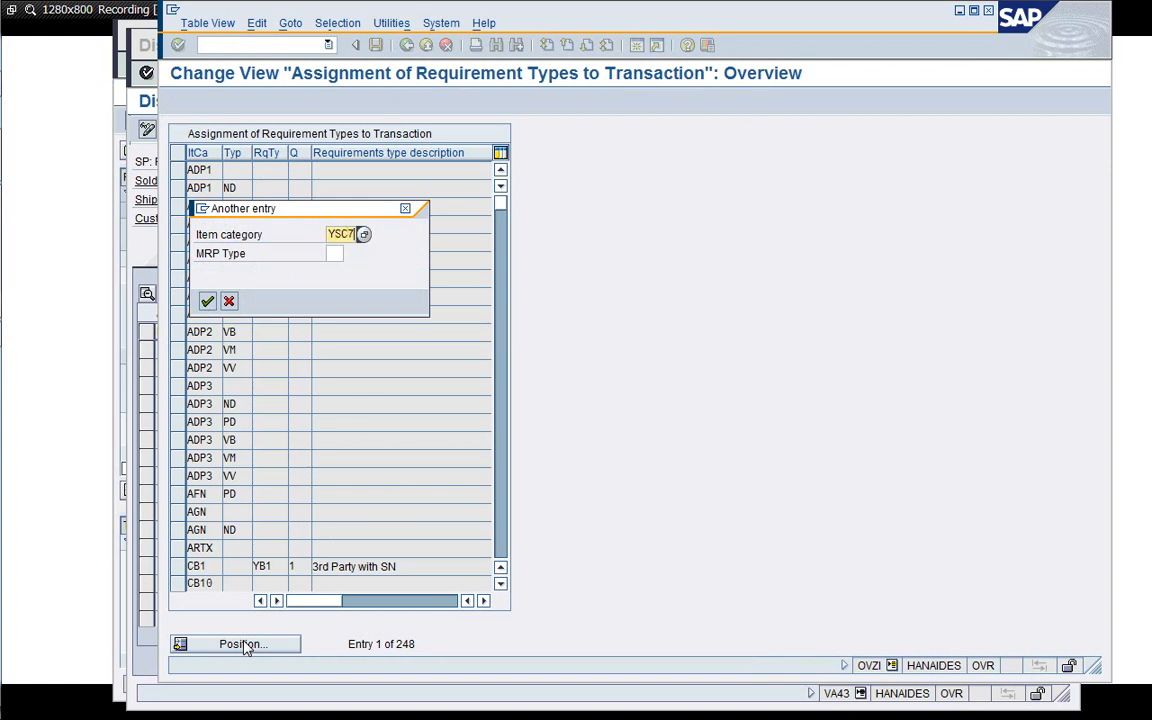
key(Return)
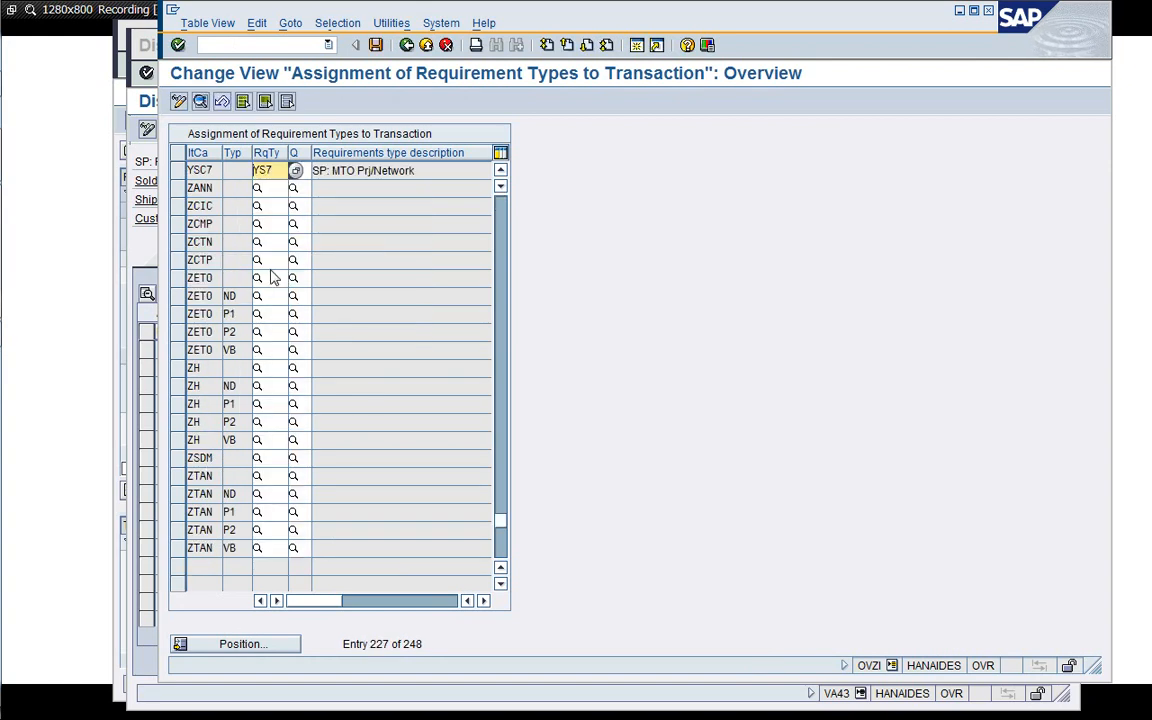
click(447, 176)
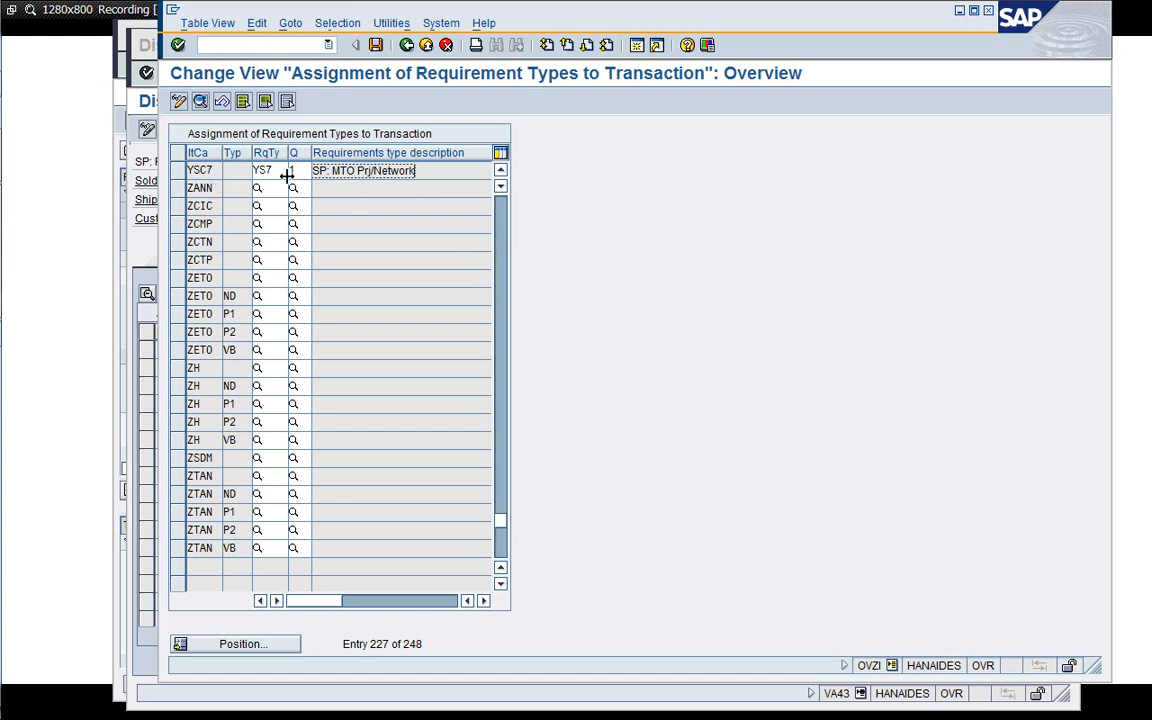
click(208, 170)
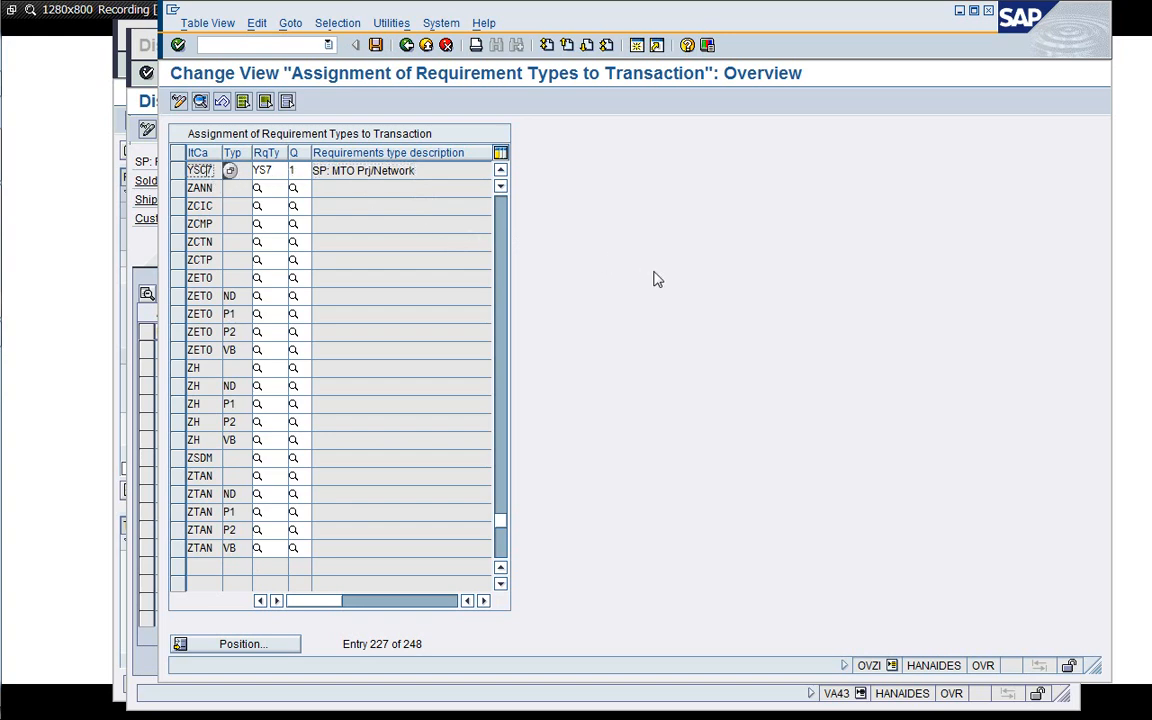
Open material DIEN100001 in display mode for plant 1710 in a new session.
click(634, 49)
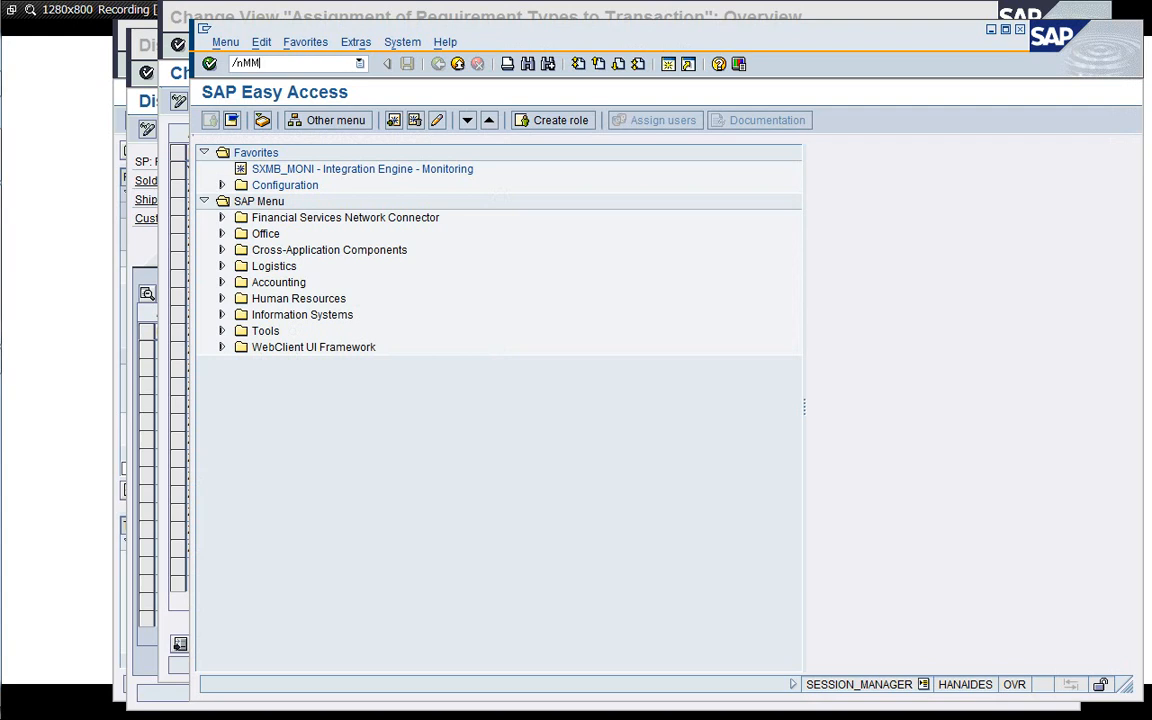
key(Return)
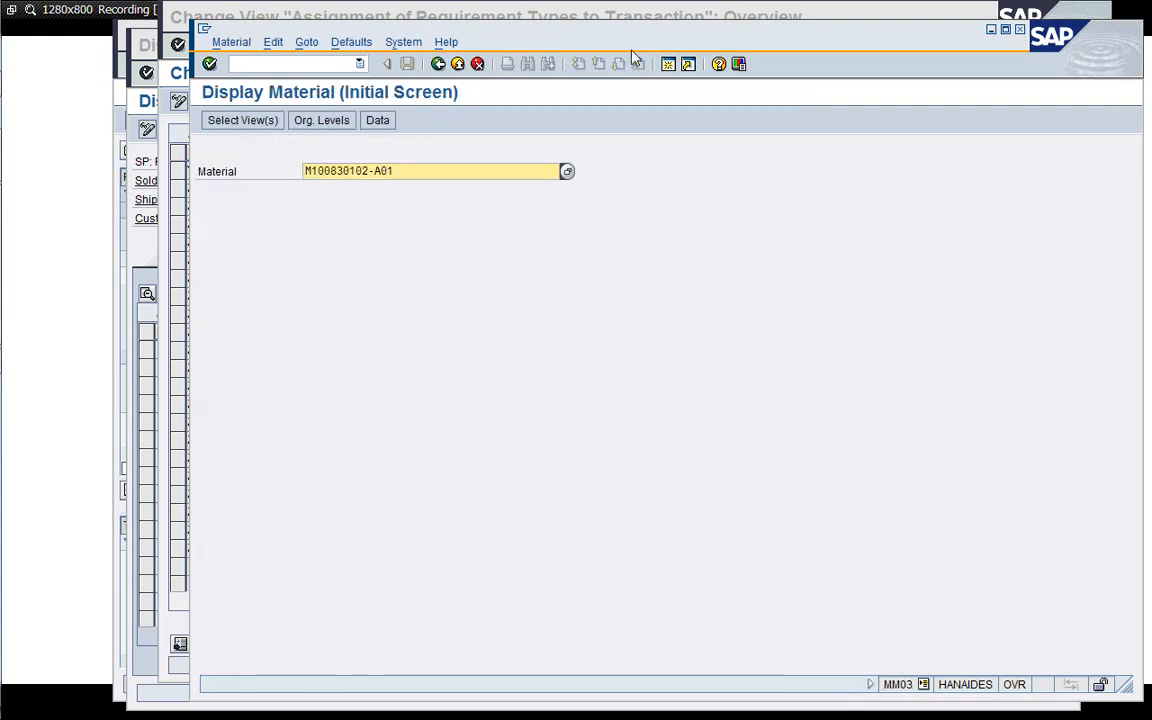
key(ctrl+a)
key(Delete)
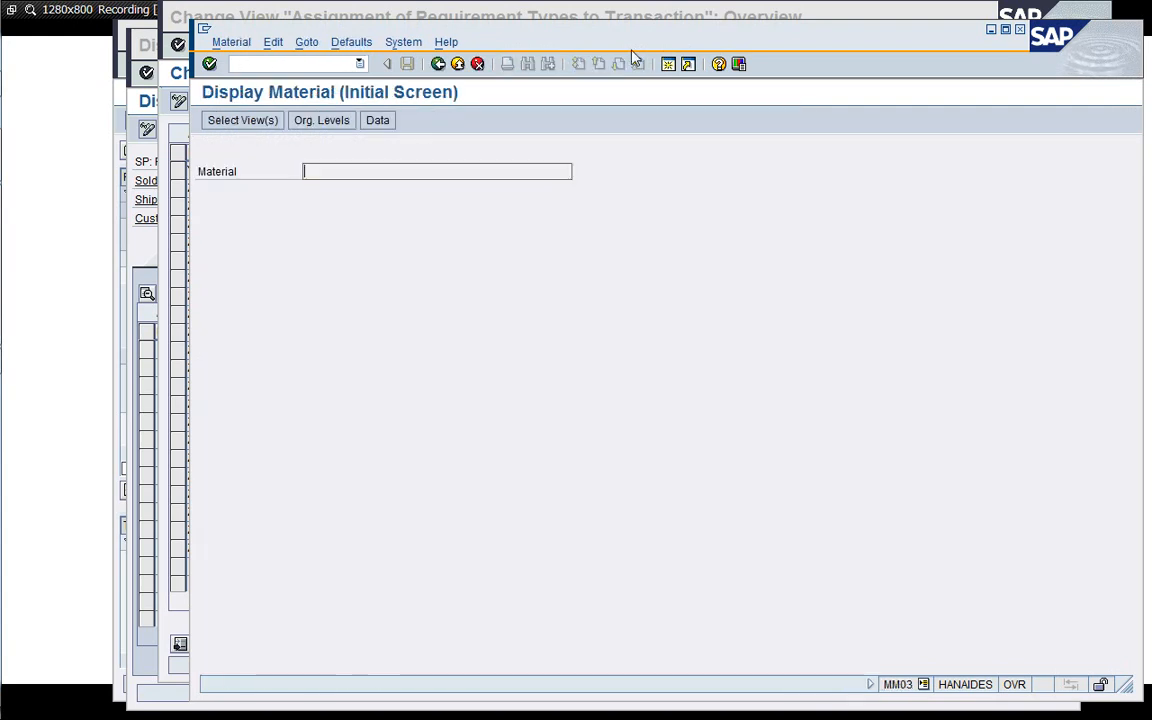
text(IB)
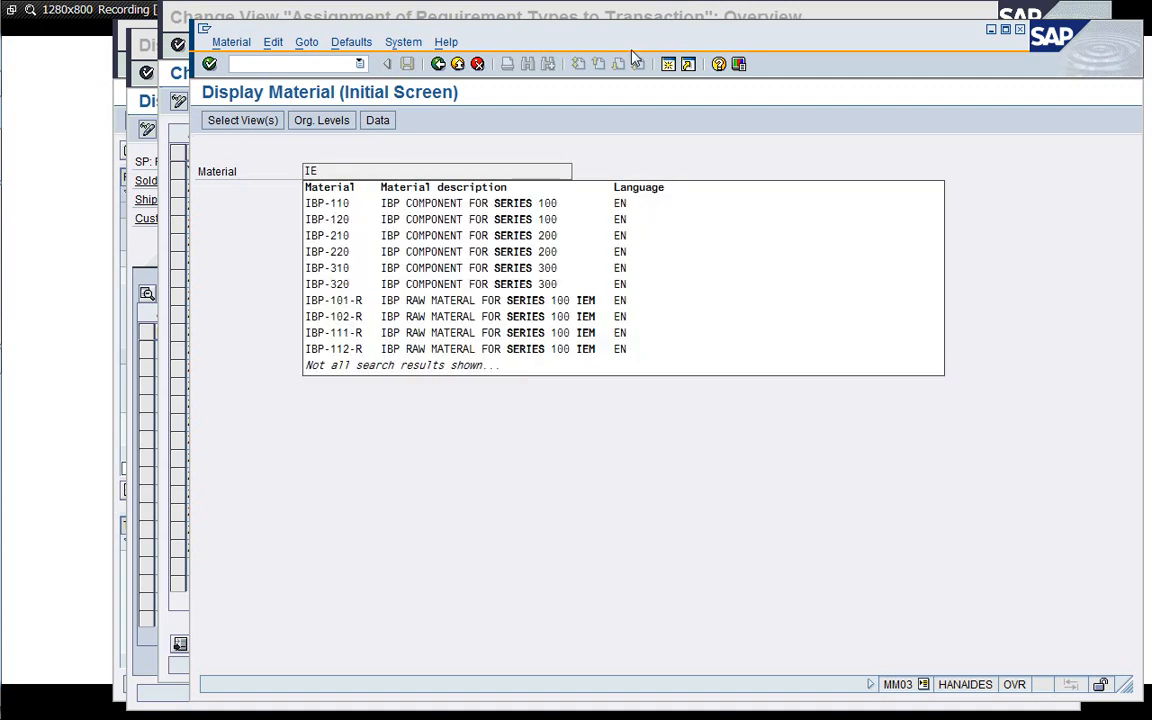
key(BackSpace)
key(BackSpace)
text(D)
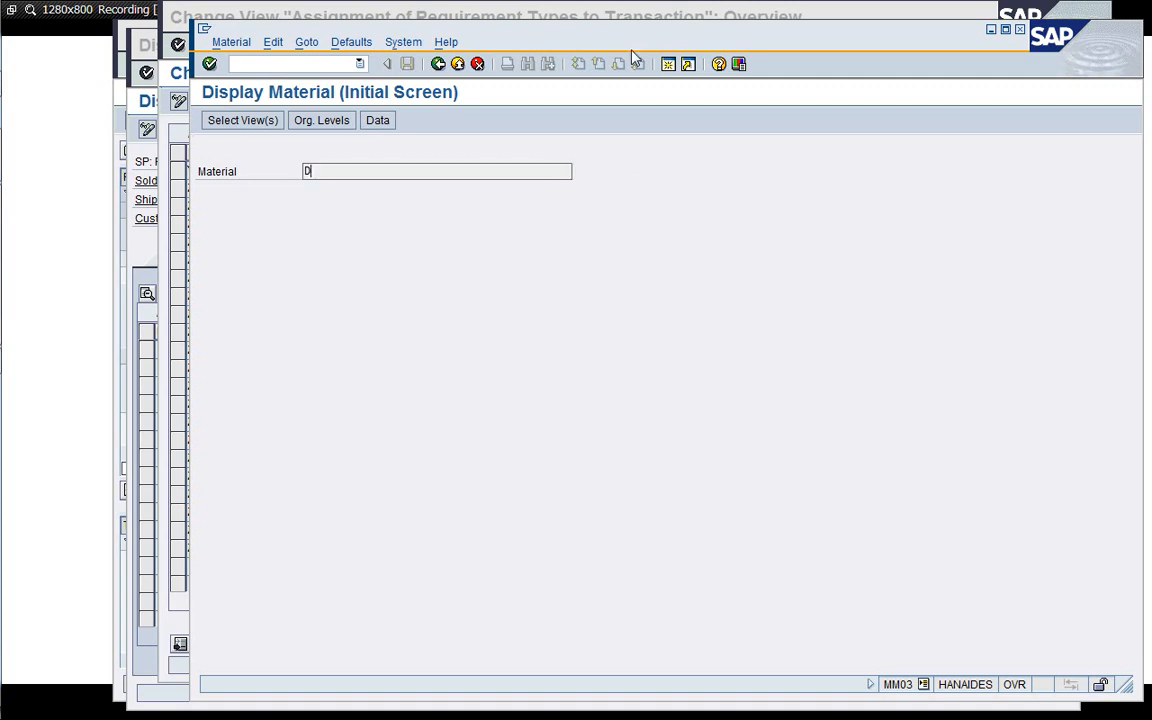
text(E)
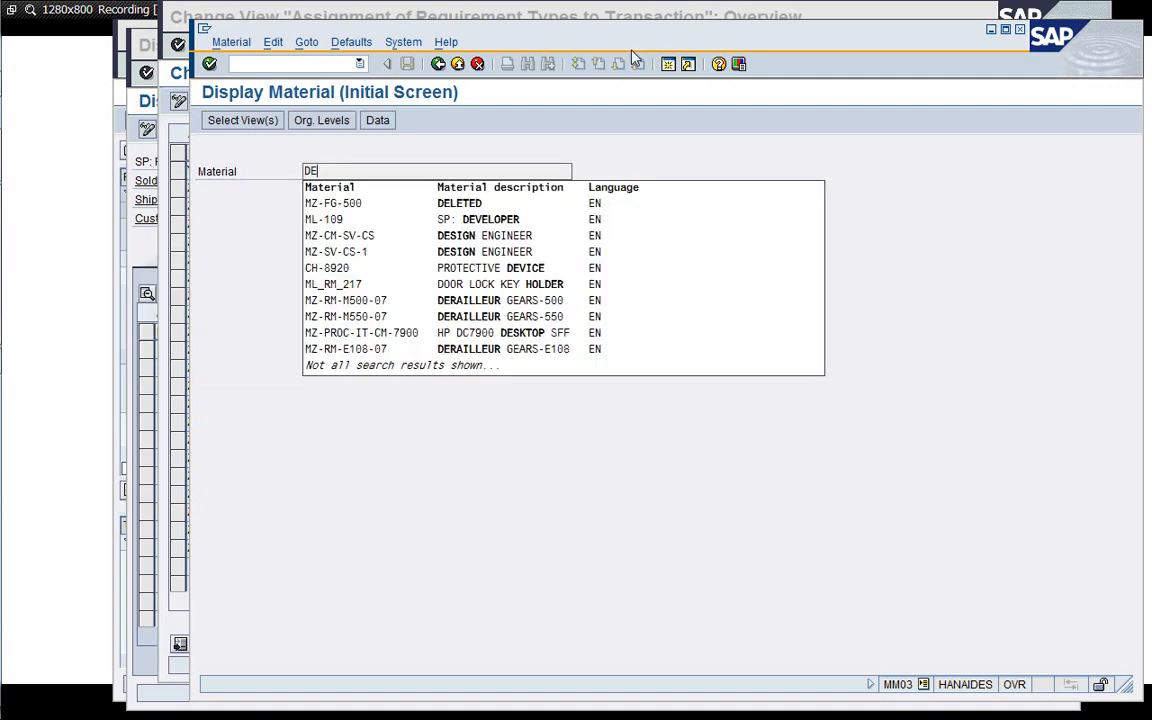
key(BackSpace)
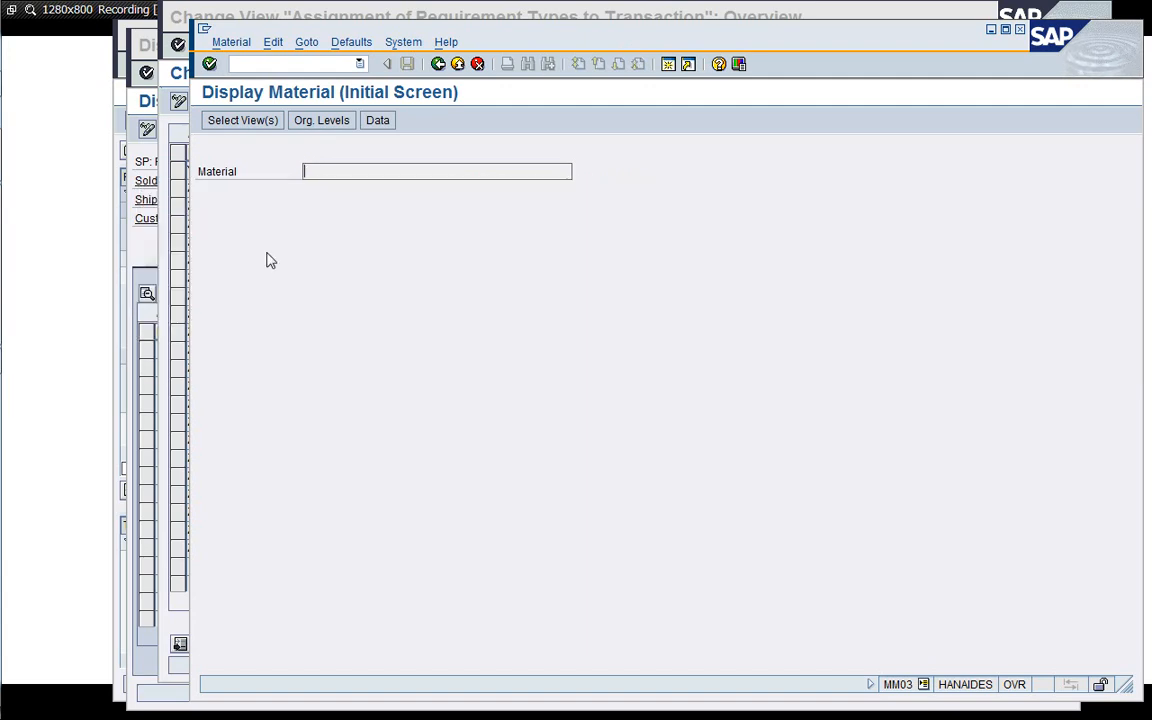
click(150, 253)
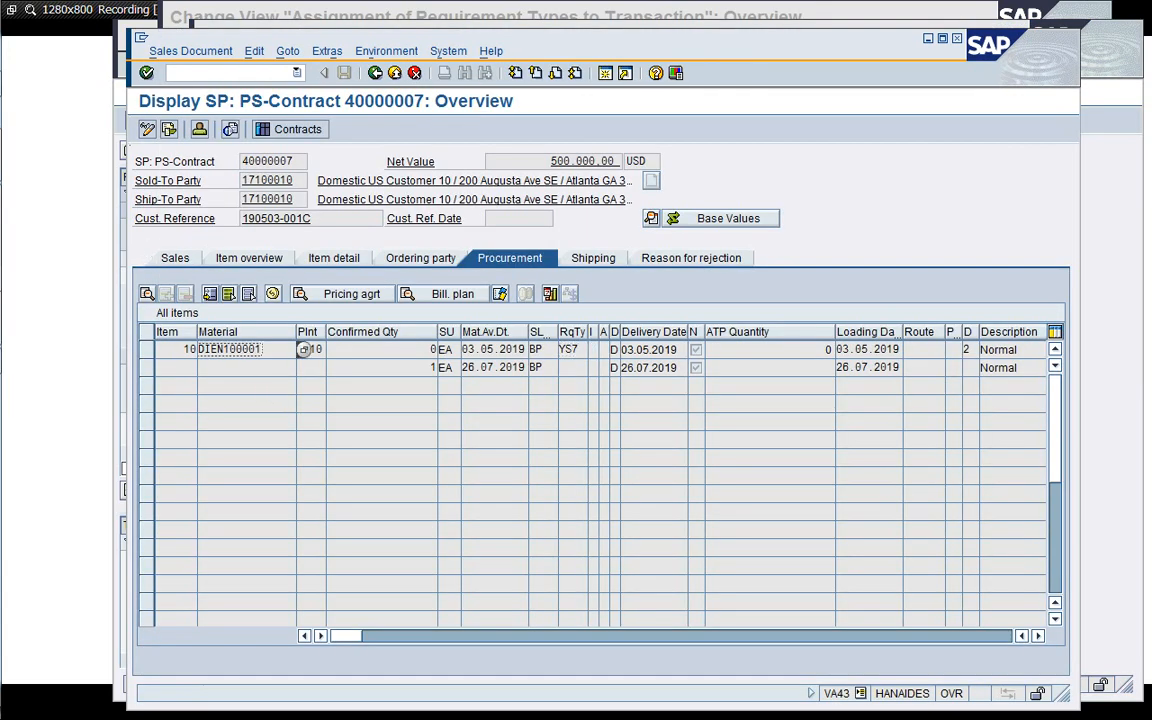
click(1106, 291)
text(DIEN100001)
key(Return)
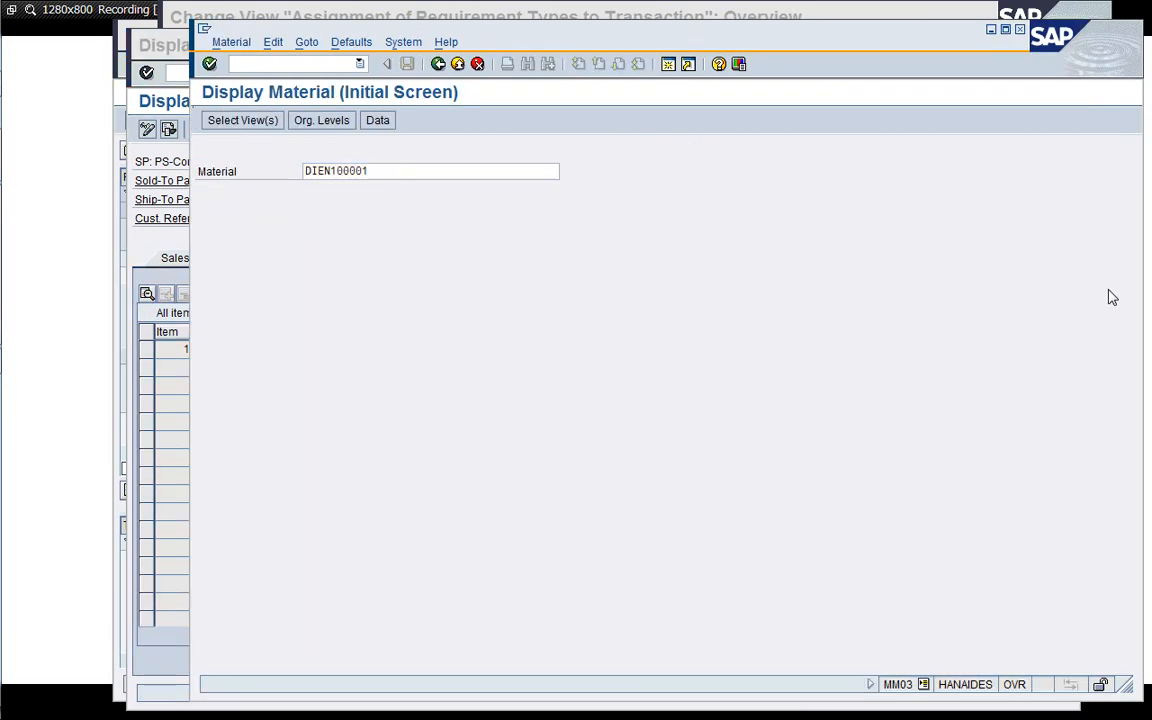
key(Return)
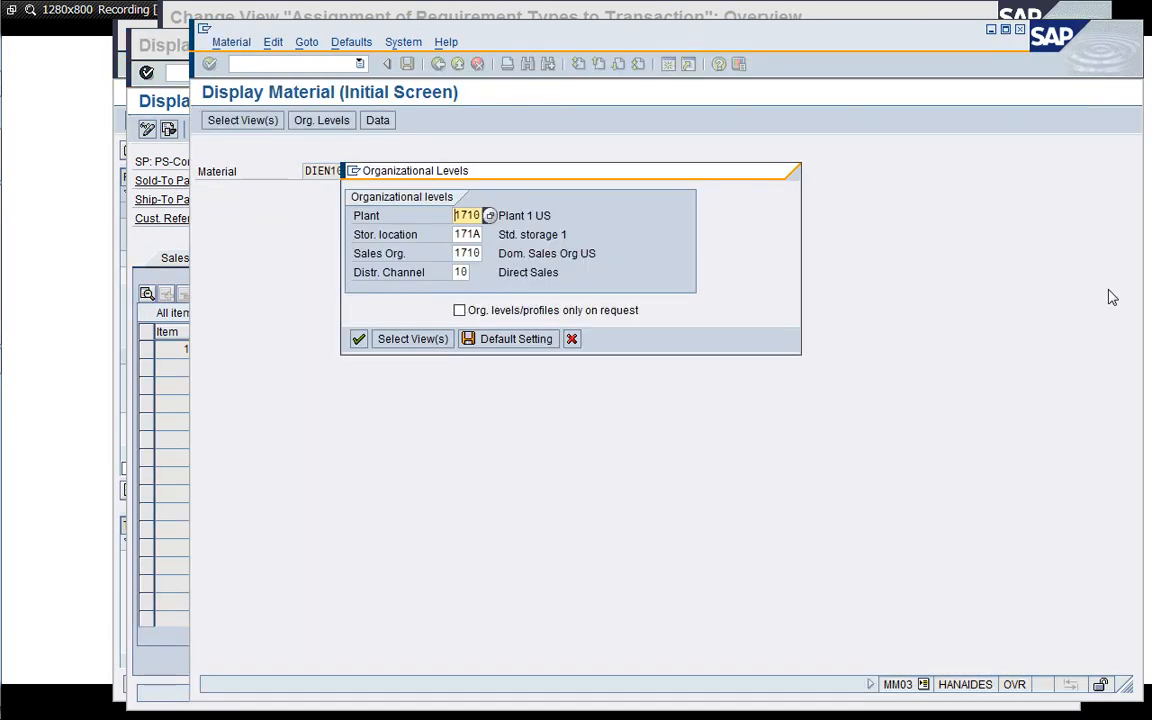
key(Return)
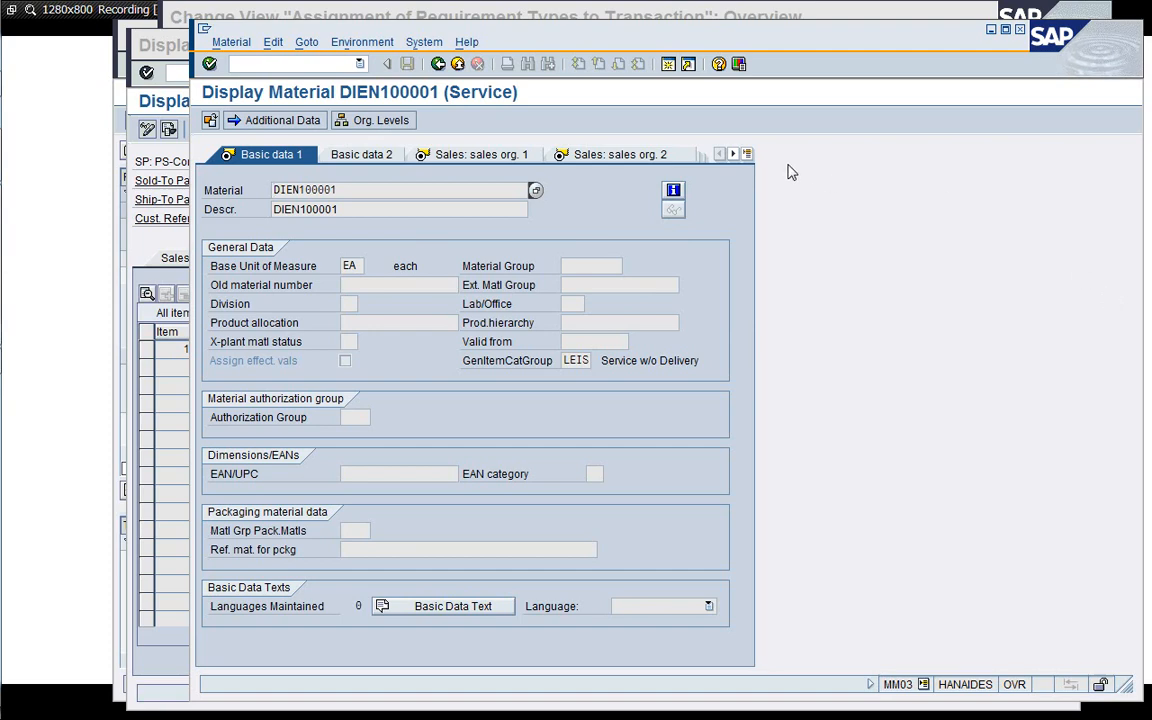
Inspect the material's MRP 3 view and its strategy group.
click(747, 154)
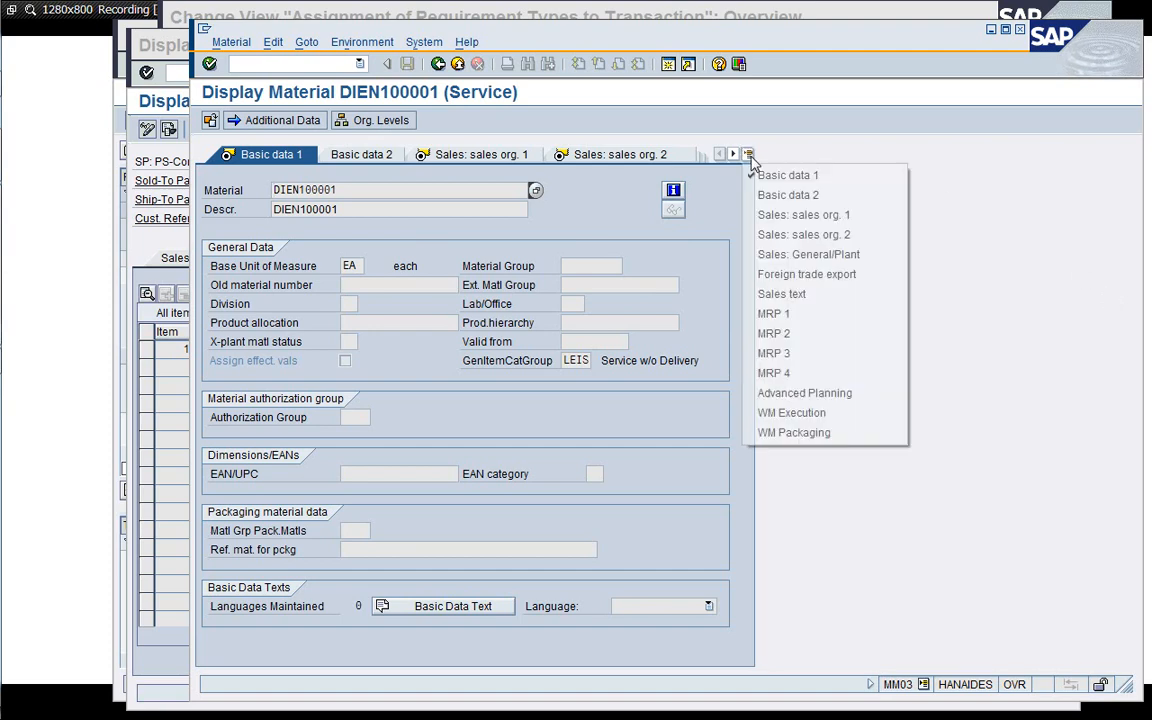
click(790, 353)
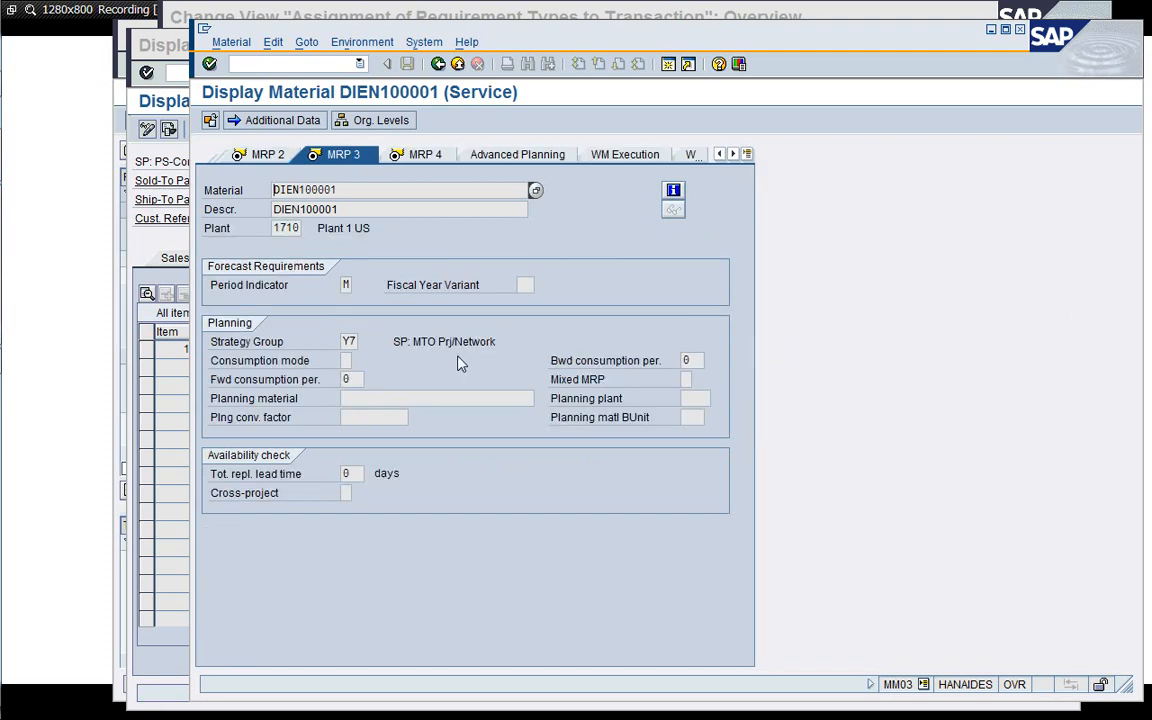
click(355, 342)
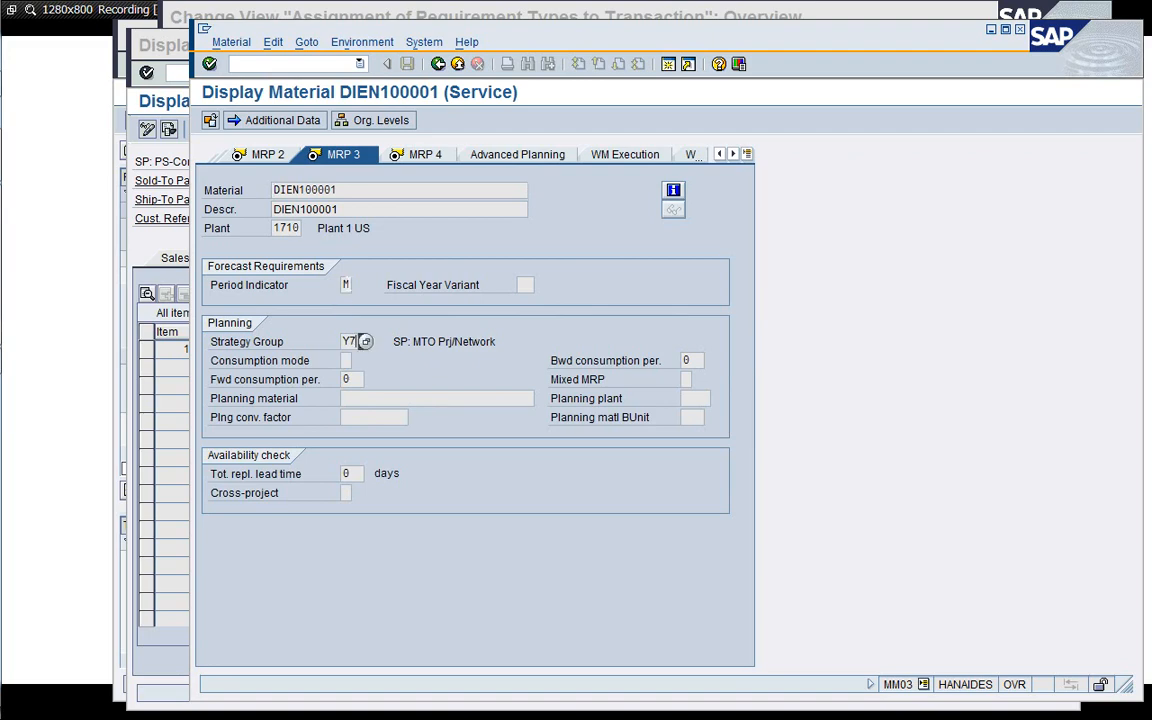
Compare the material's strategy group with the requirement type assigned to item category YSC7.
drag(491, 40, 358, 66)
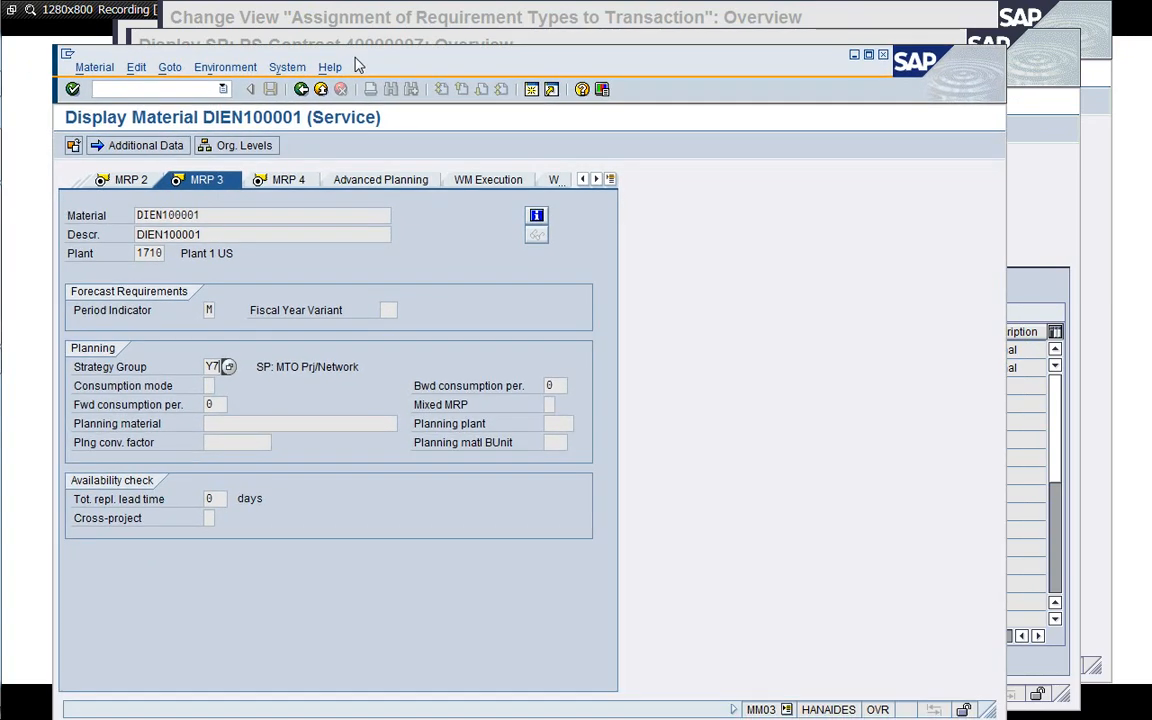
click(1091, 206)
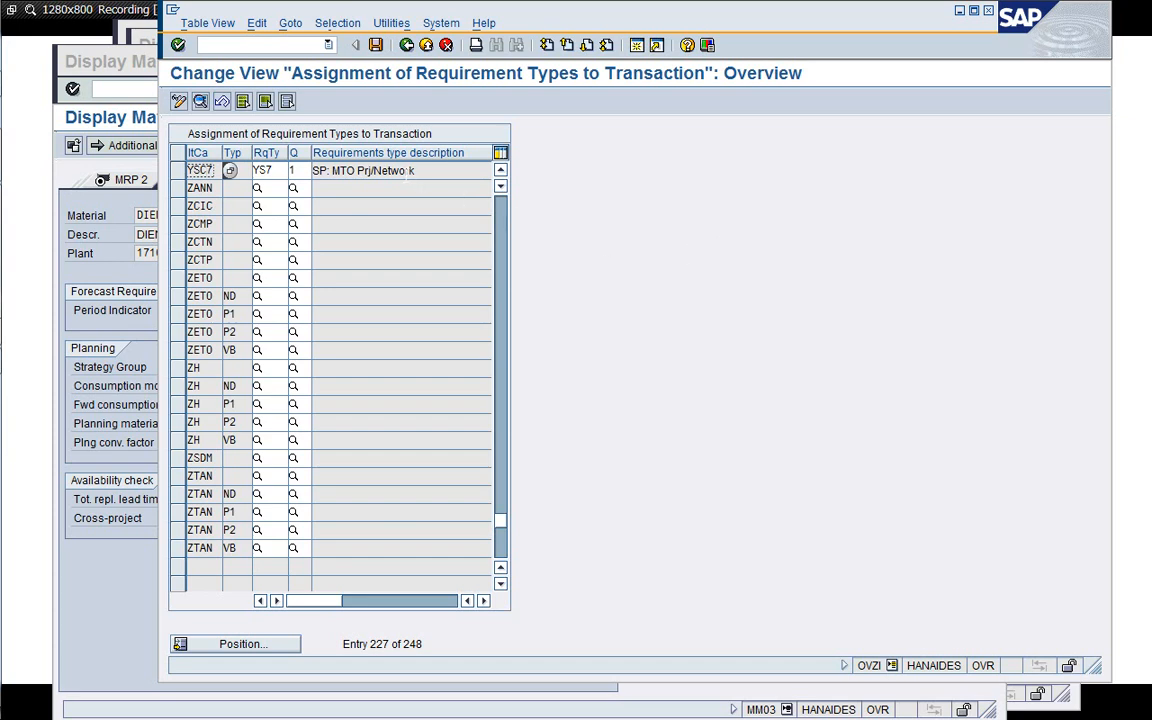
click(367, 170)
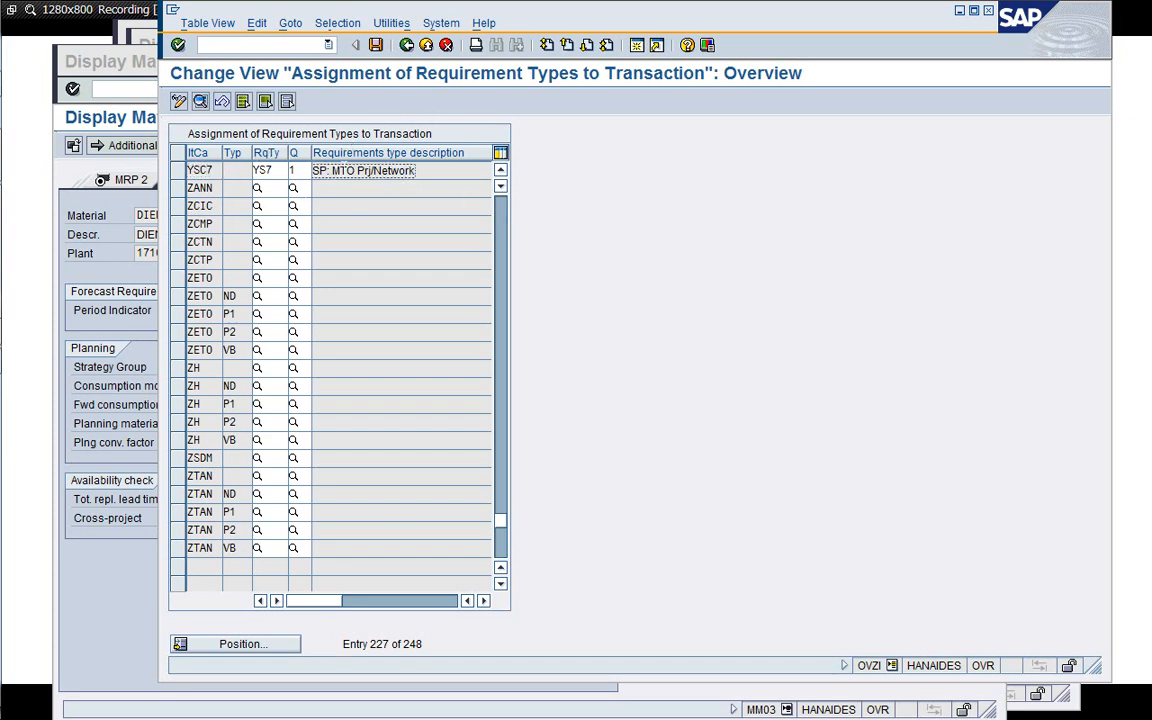
click(406, 46)
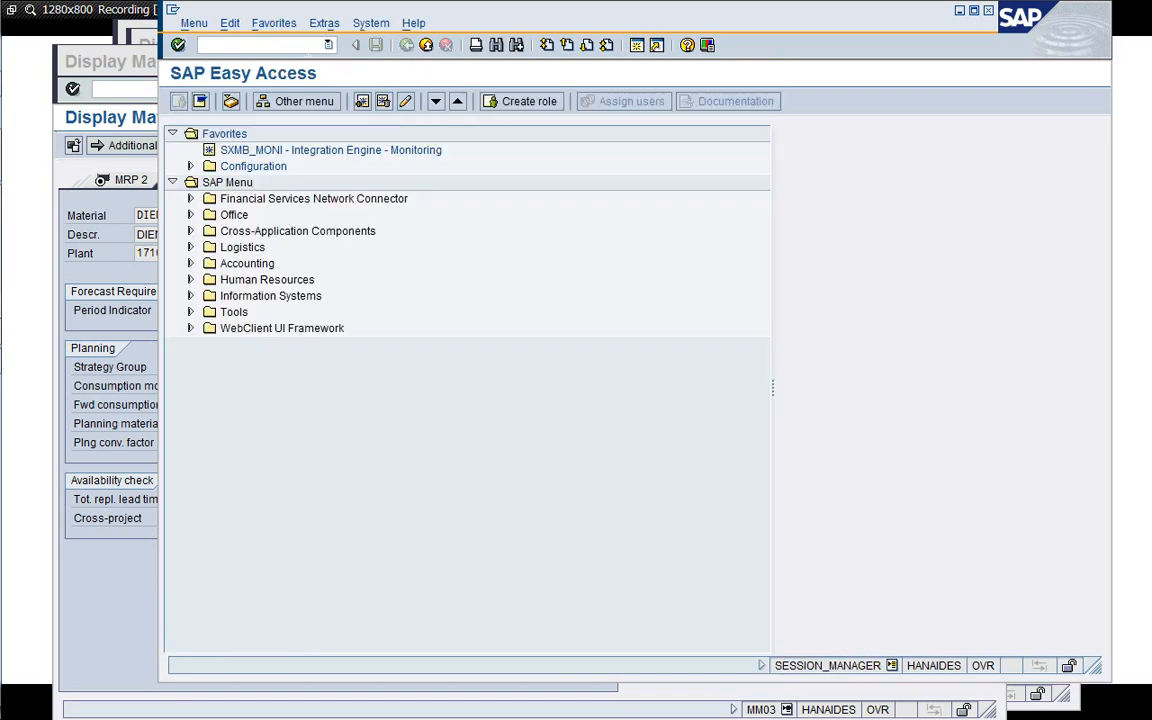
key(Return)
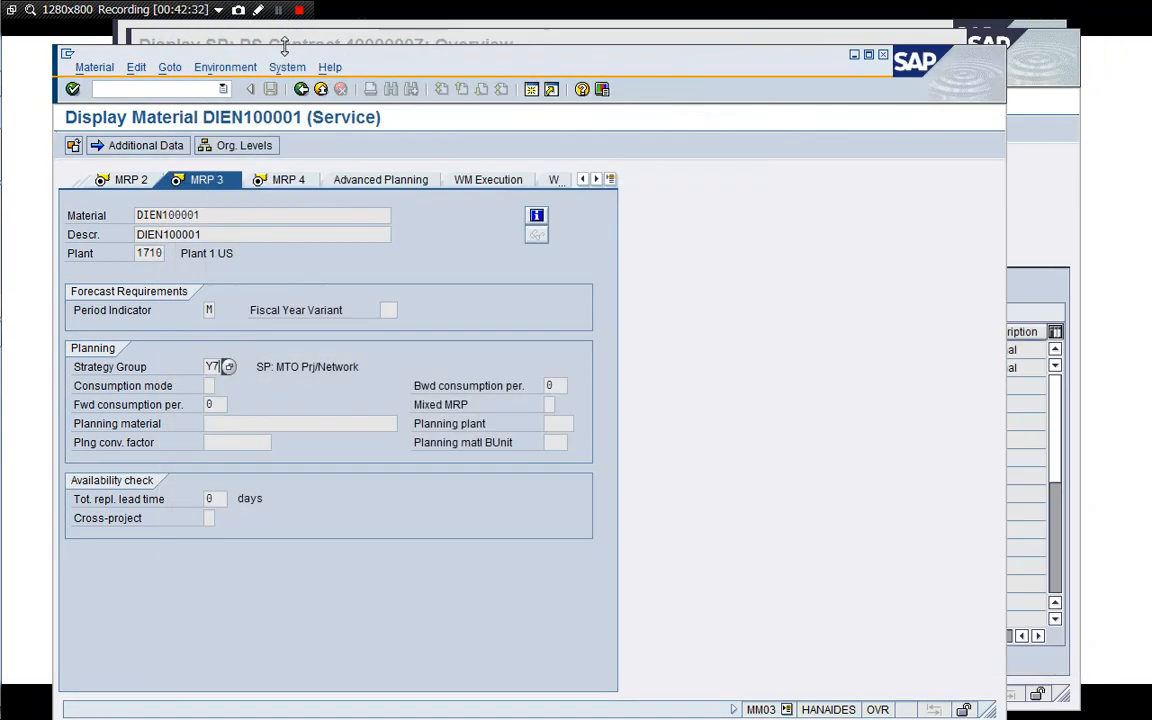
Inspect the billing plan dates of contract 40000007's item 10.
click(175, 90)
key(Return)
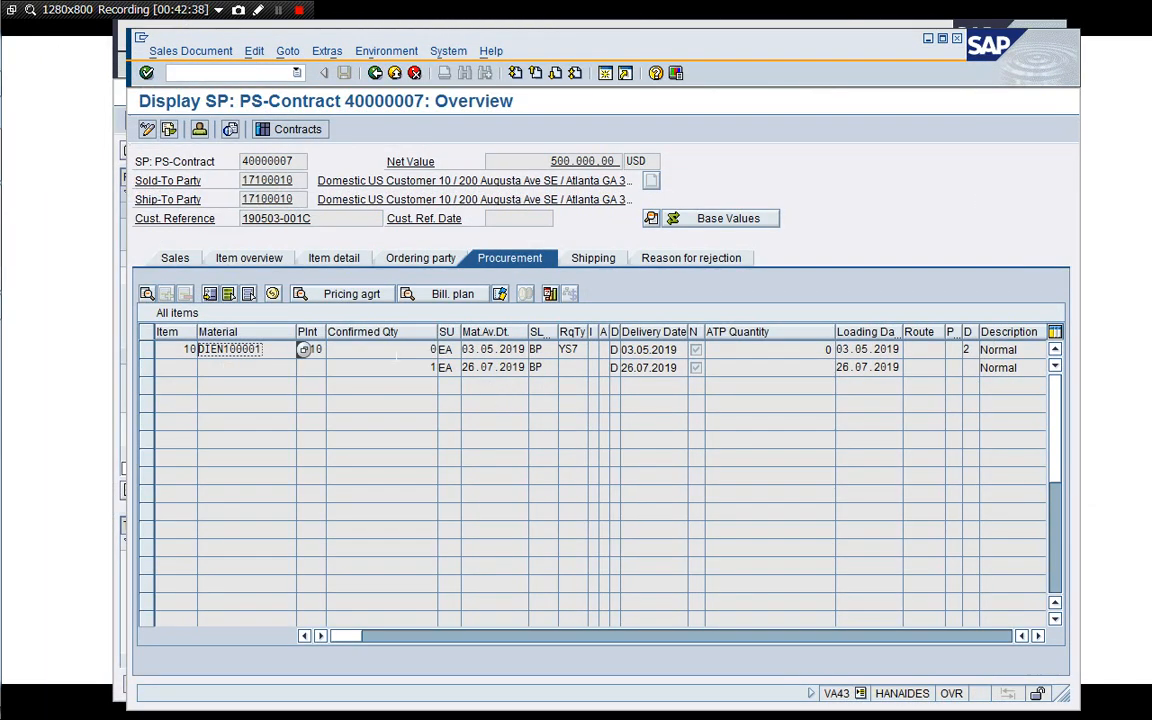
click(178, 261)
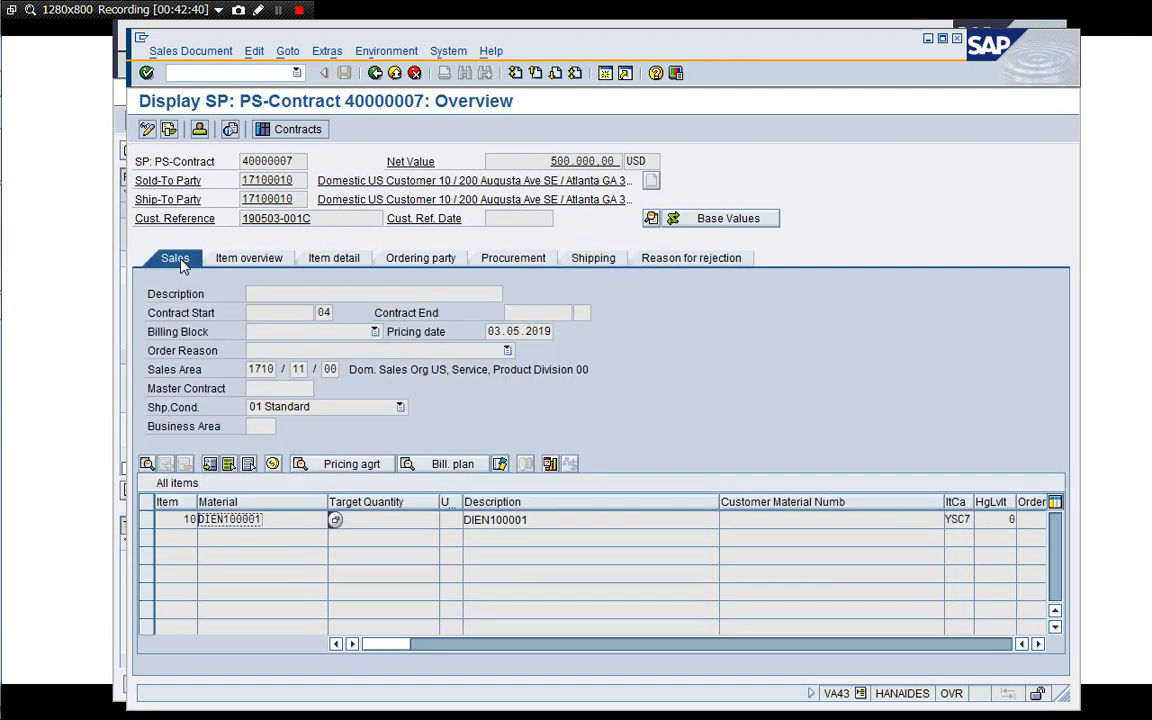
click(450, 467)
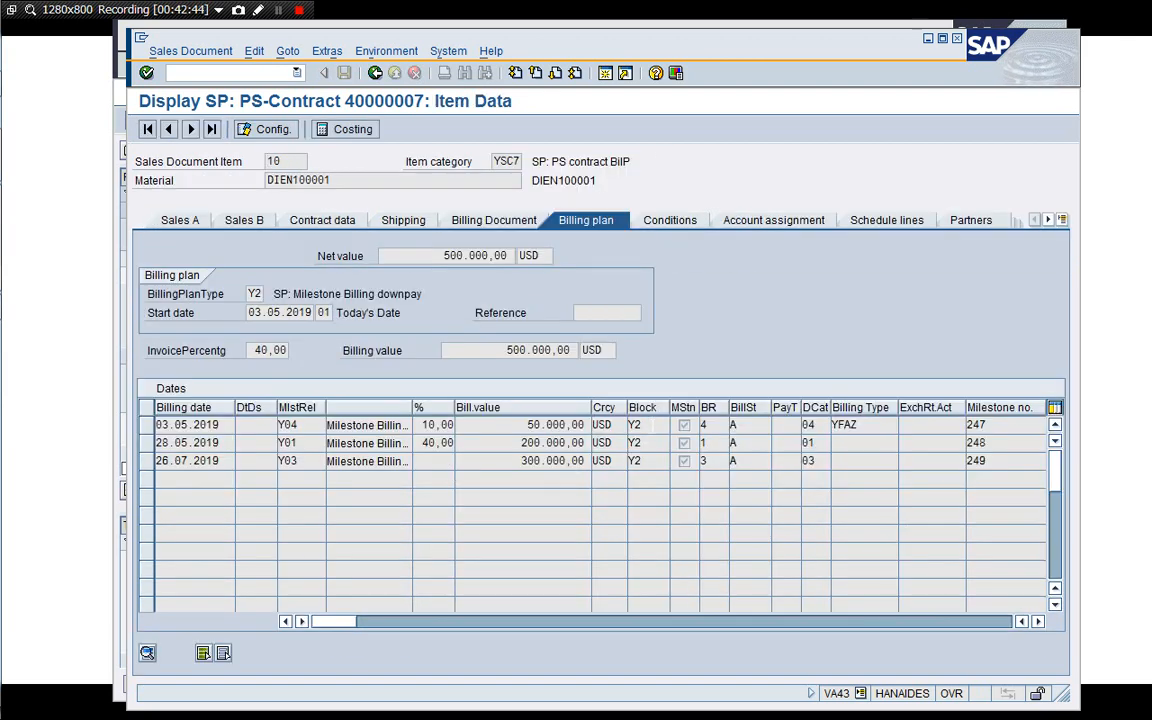
click(662, 425)
click(870, 425)
click(375, 74)
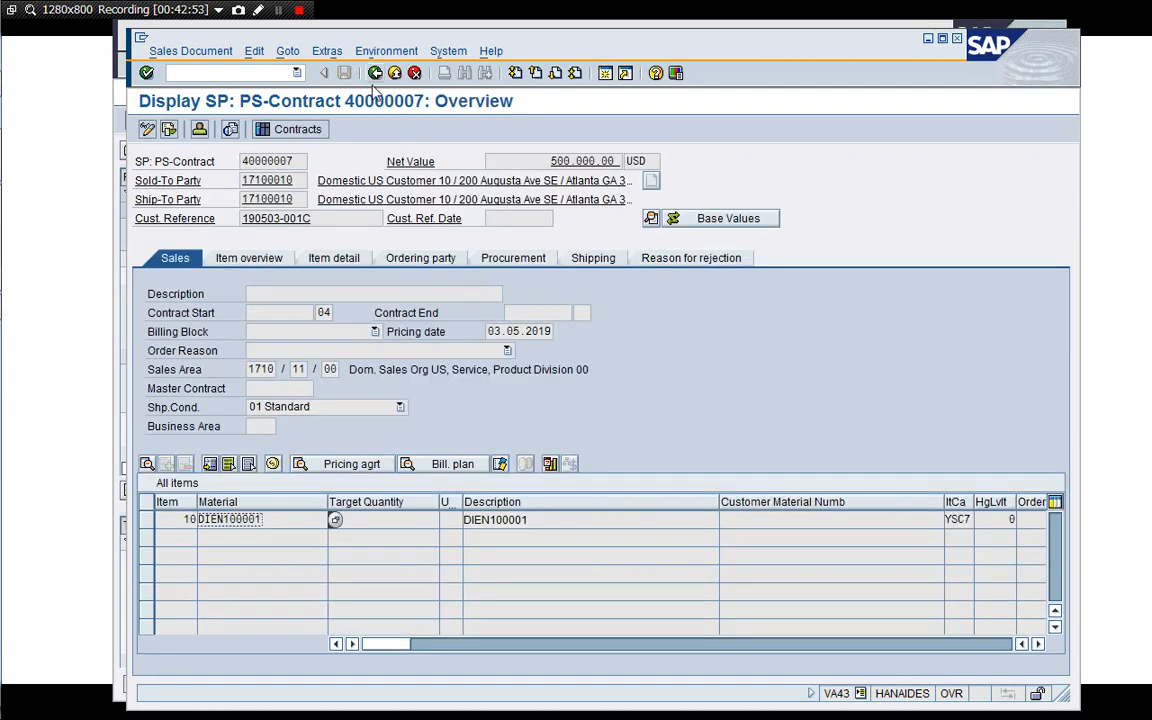
Set the Down Payment (10%) milestone's actual date to 03.05.2019 and save the project.
click(125, 373)
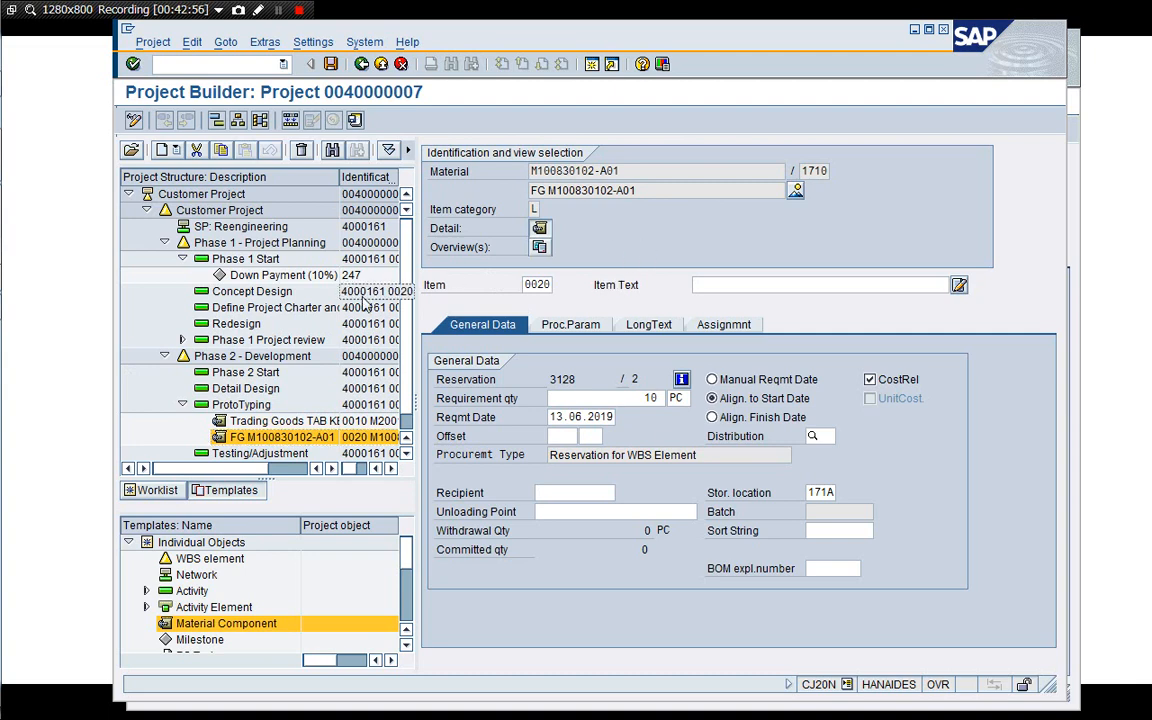
click(290, 276)
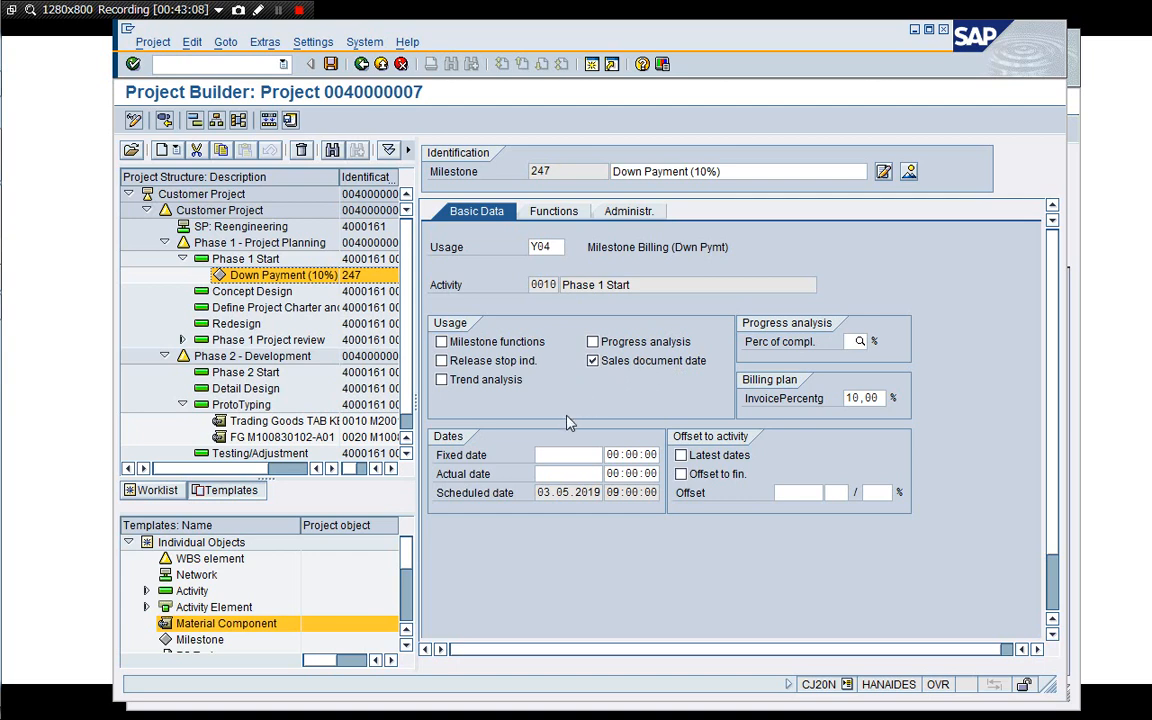
click(552, 472)
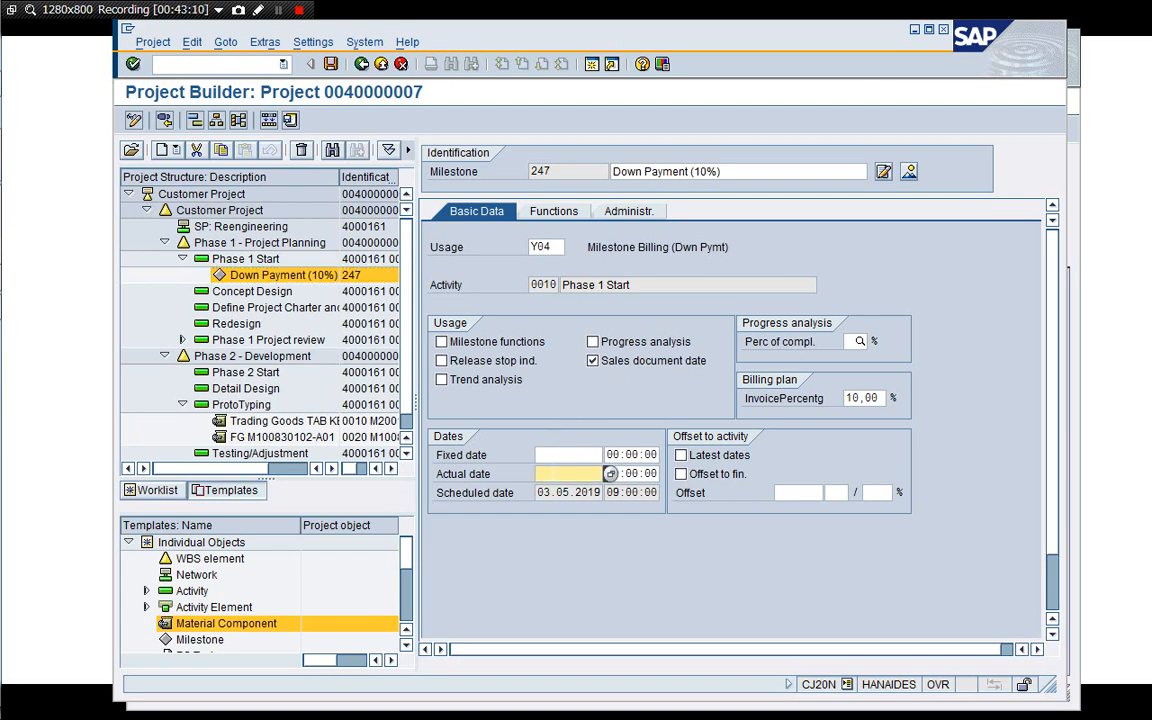
click(553, 473)
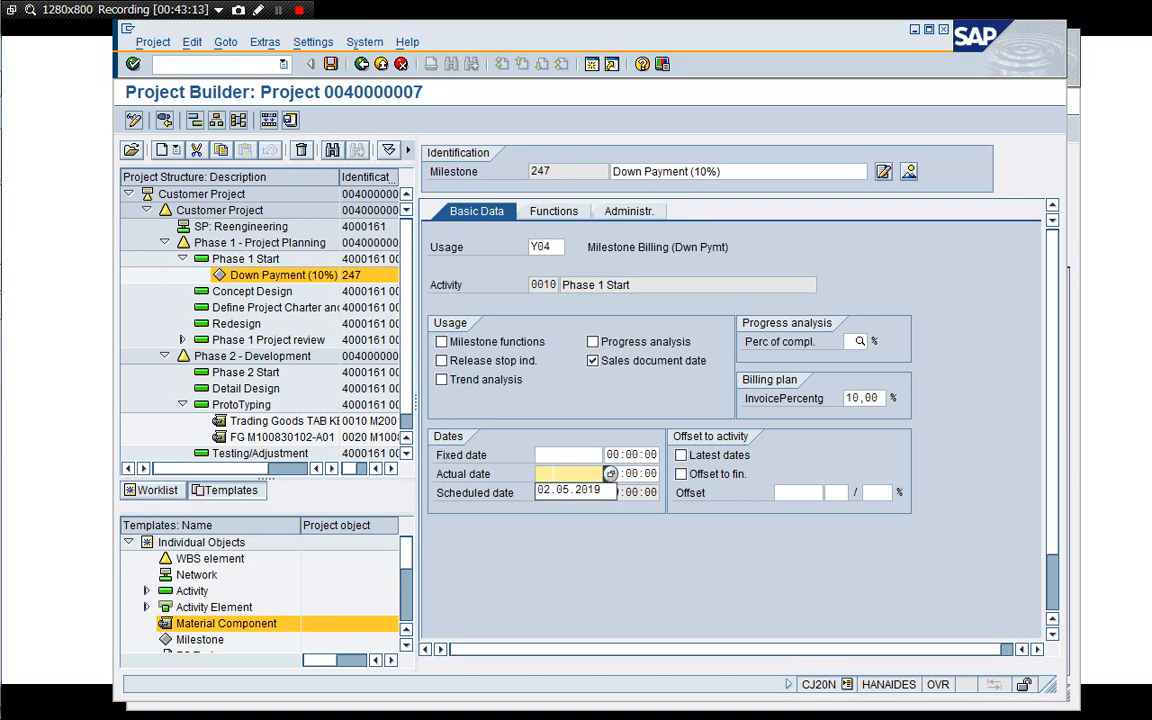
key(Down)
key(Return)
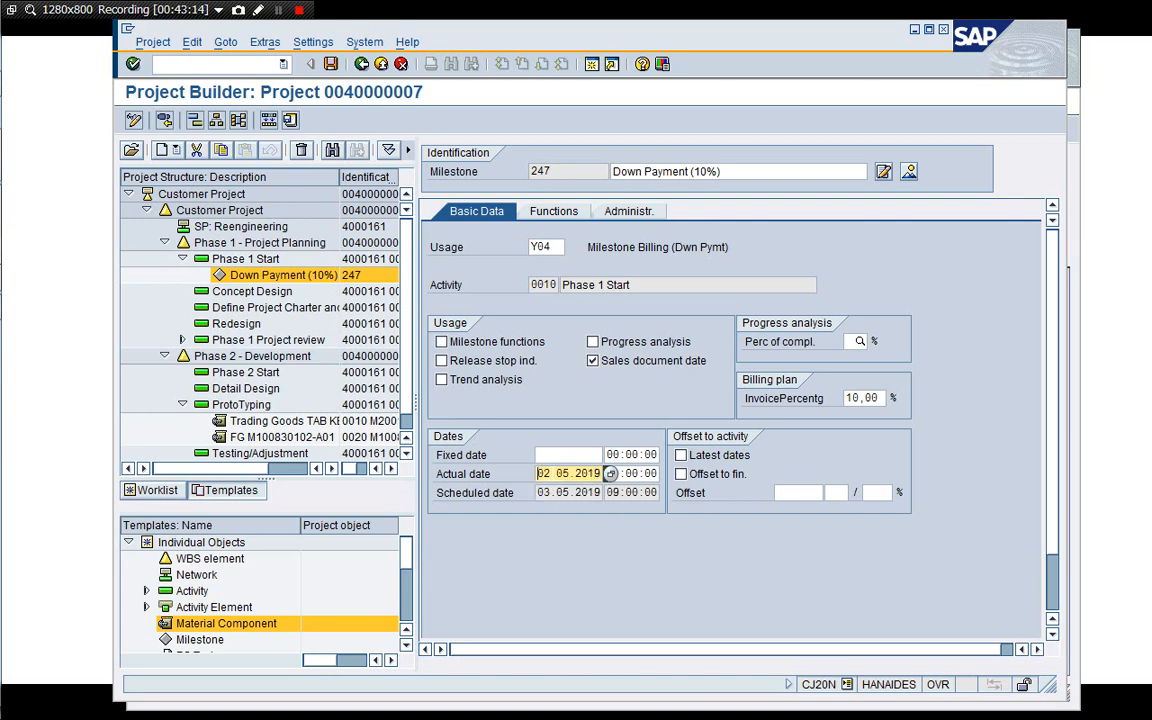
key(Return)
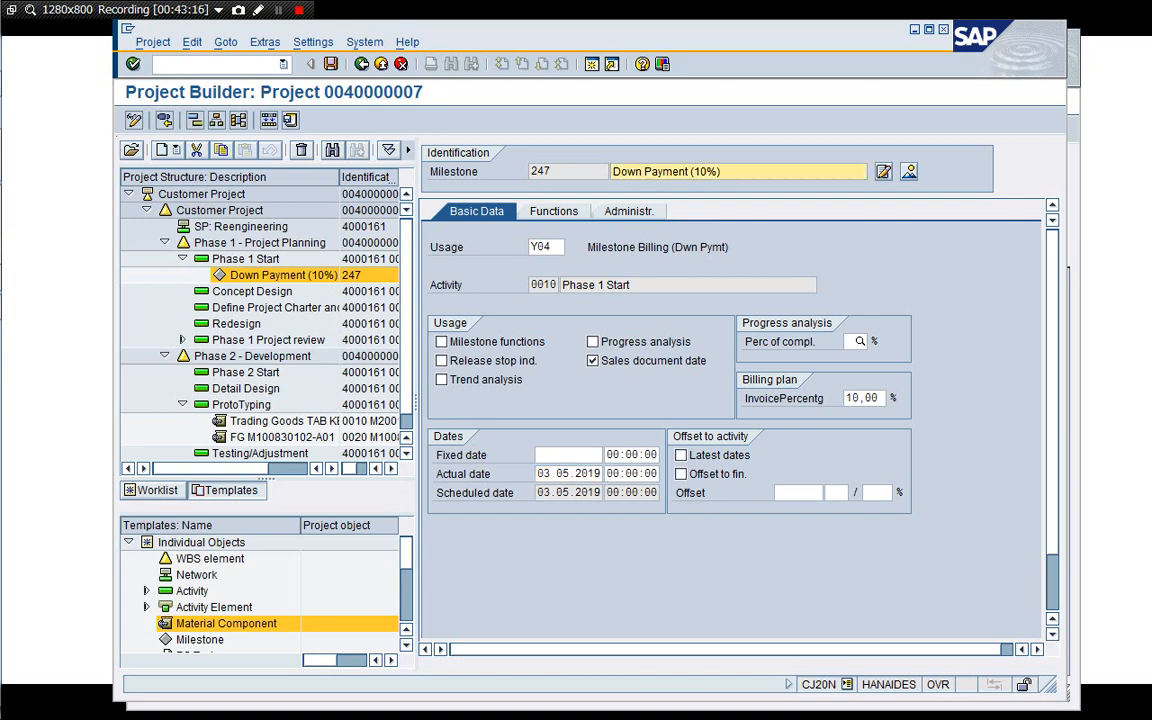
click(330, 64)
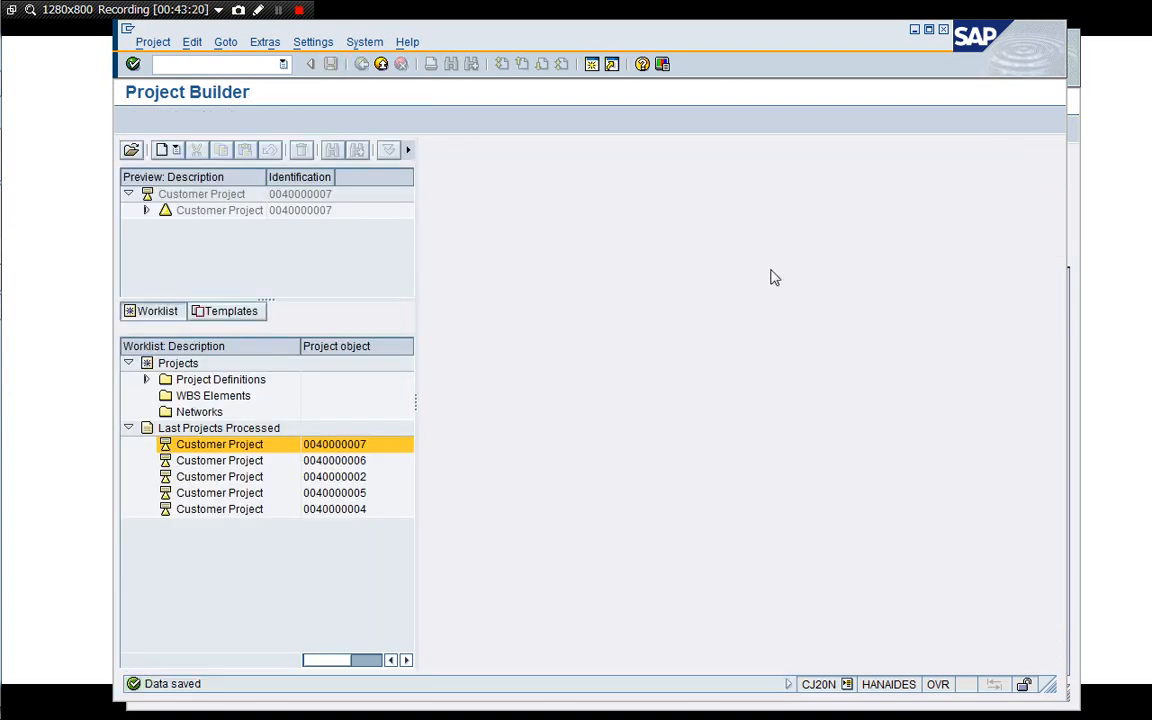
Review the contract item's billing plan again and exit to the initial contract screen.
click(1076, 217)
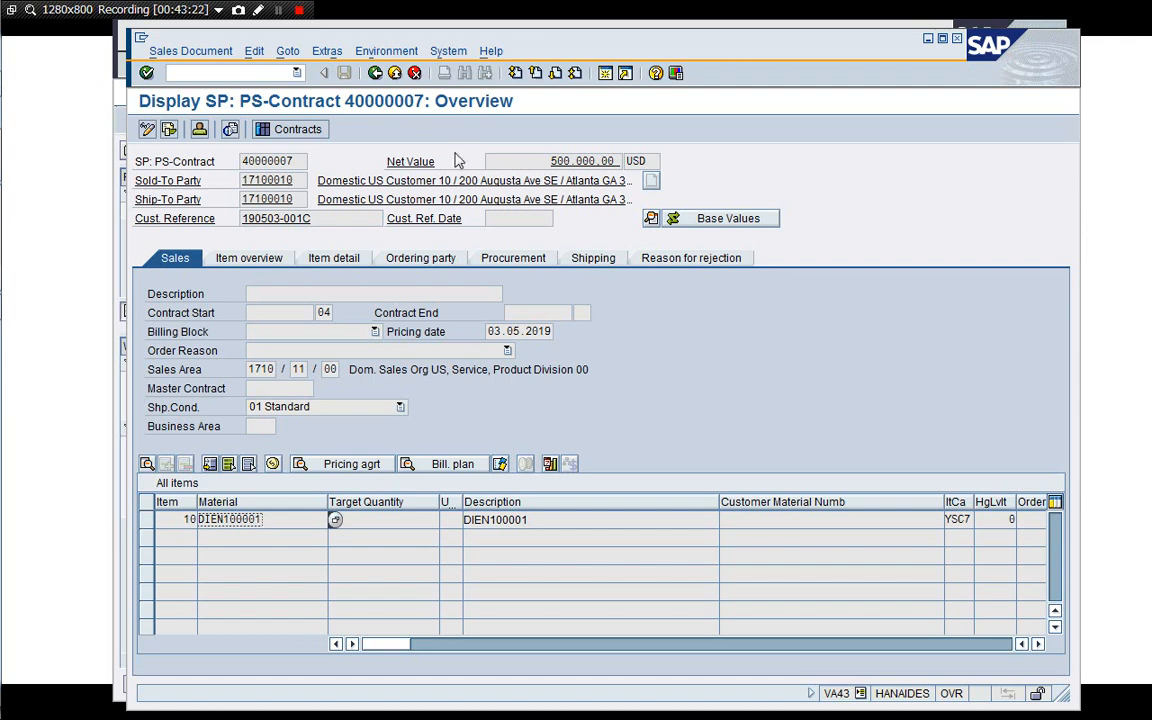
click(415, 73)
key(Return)
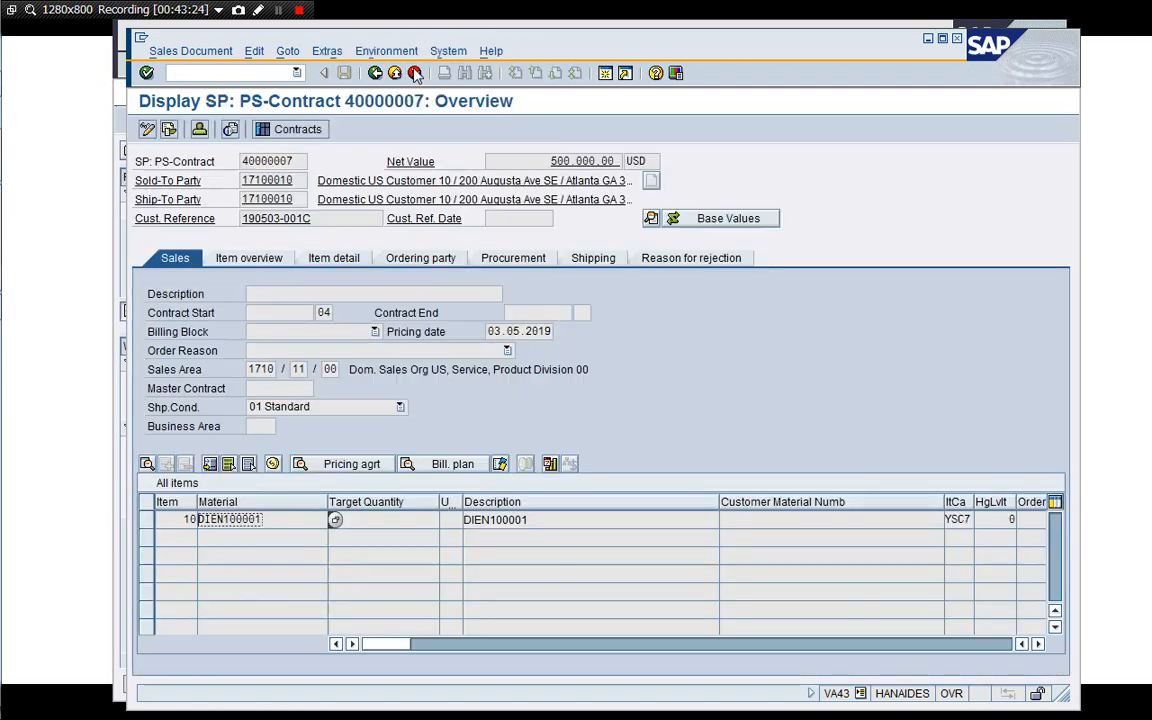
click(455, 462)
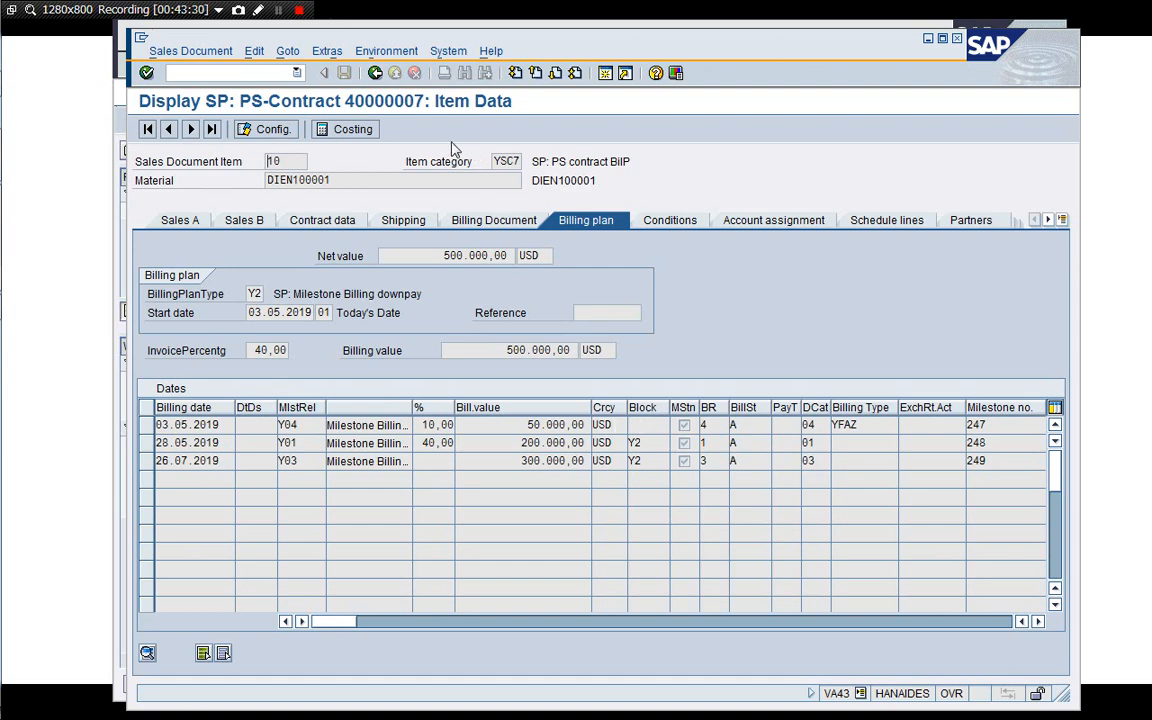
click(375, 74)
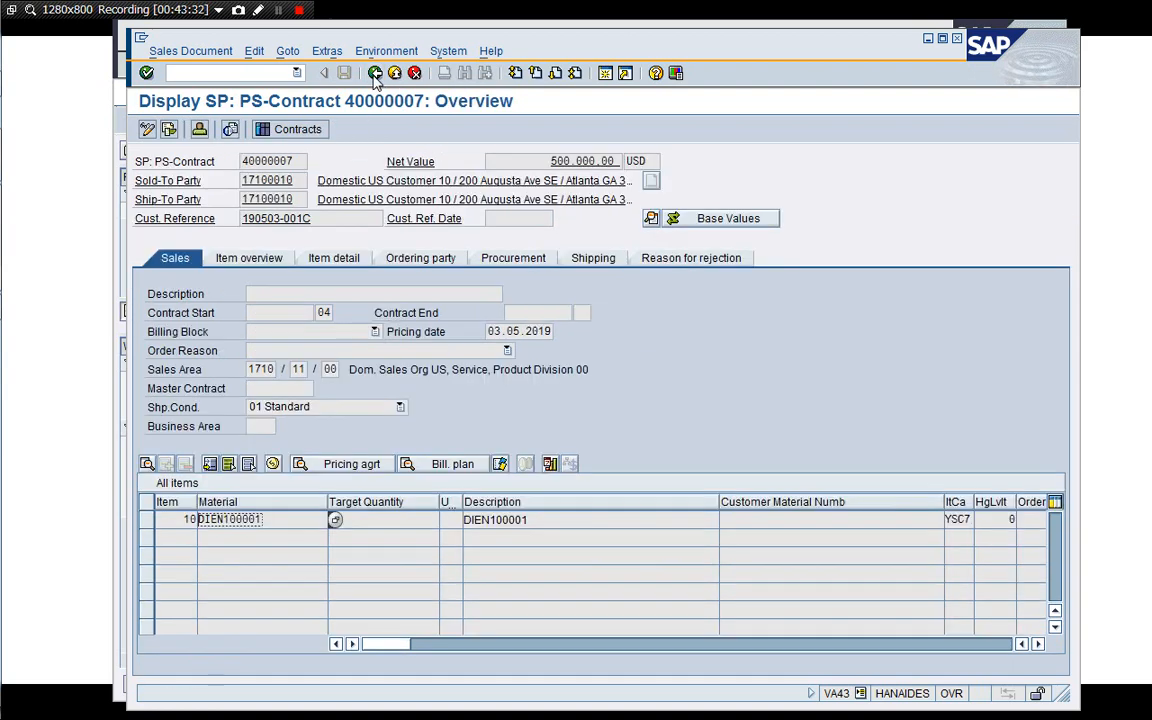
click(375, 74)
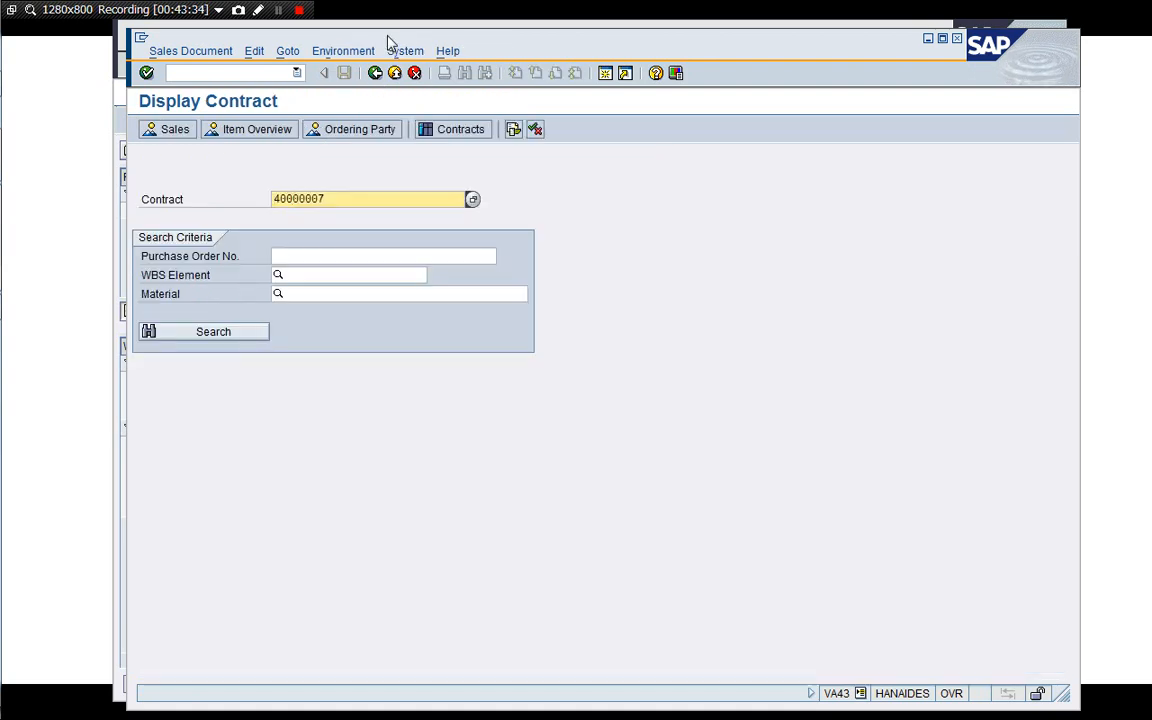
Switch to change mode and open contract 40000007's overview.
drag(388, 37, 364, 33)
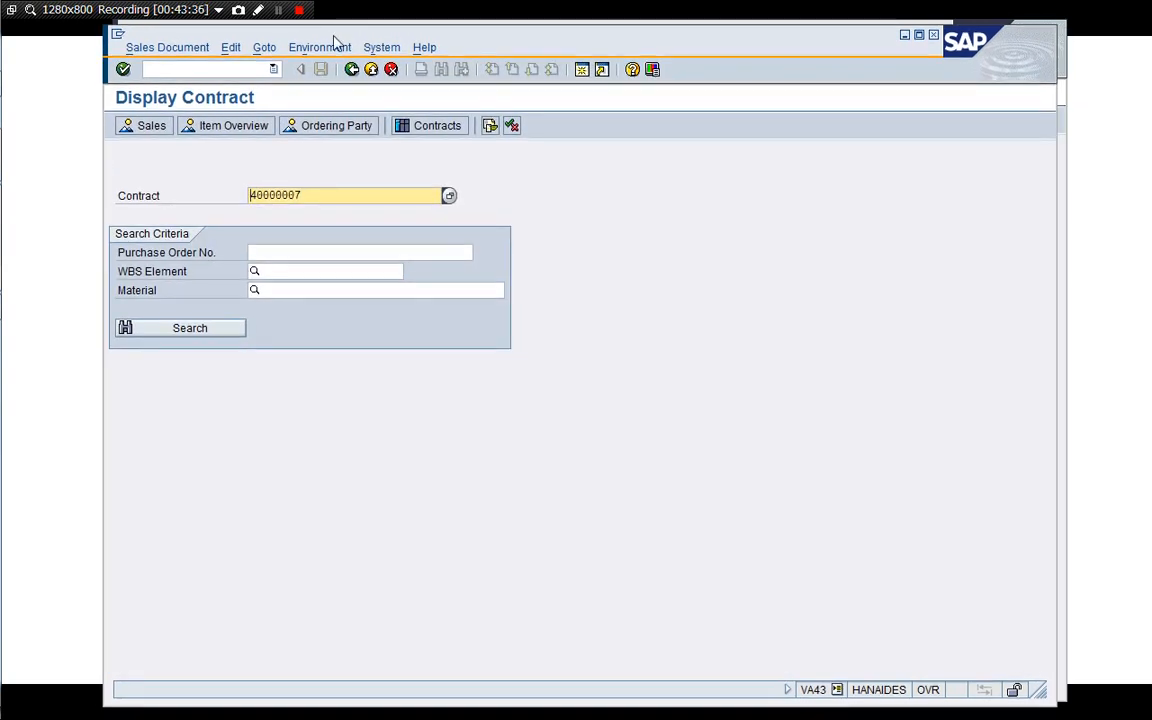
click(148, 47)
click(150, 87)
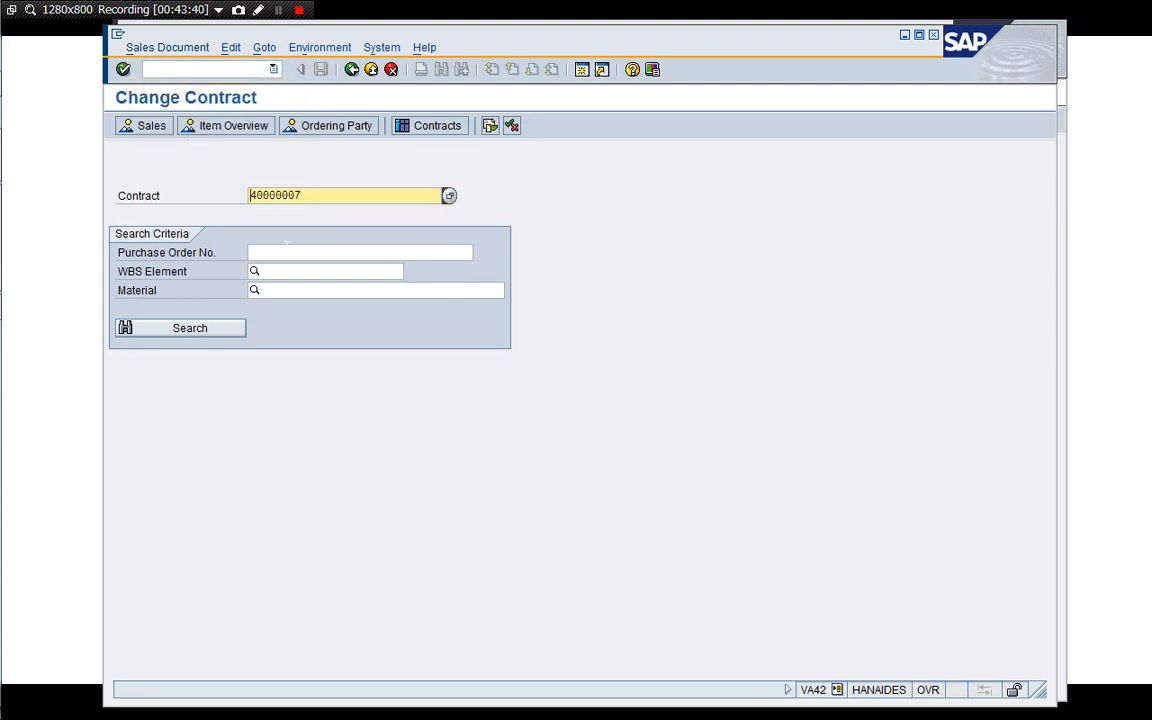
key(Return)
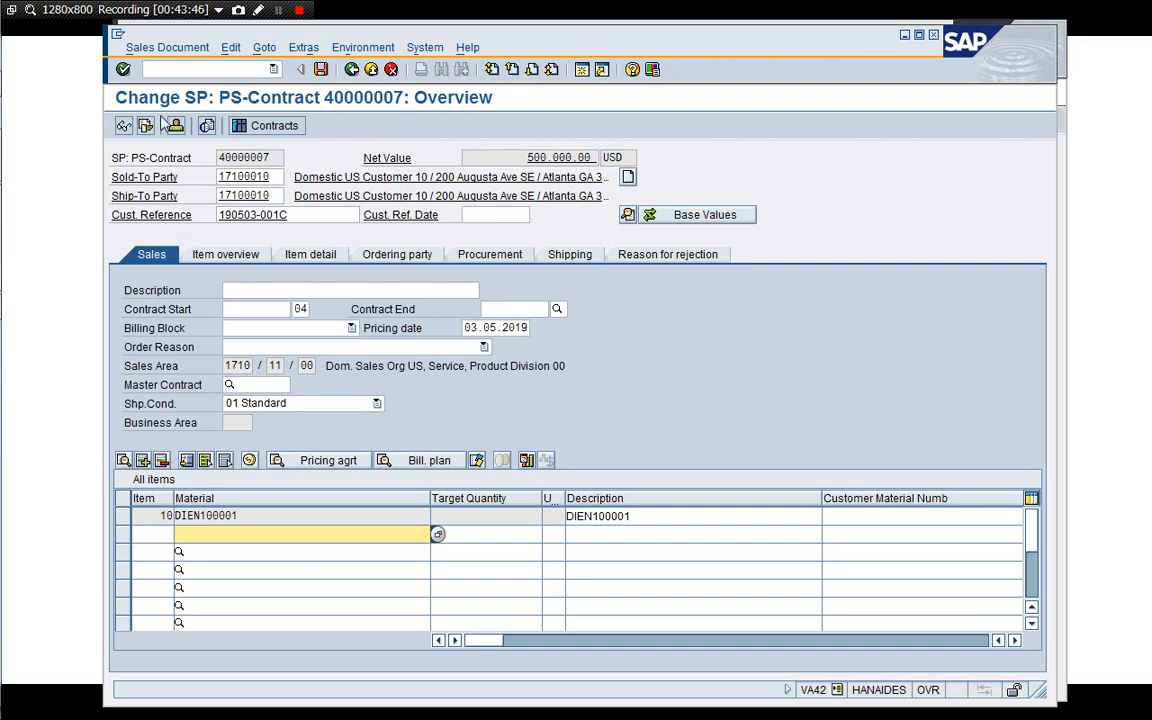
Create and save a billing document for contract 40000007.
click(146, 52)
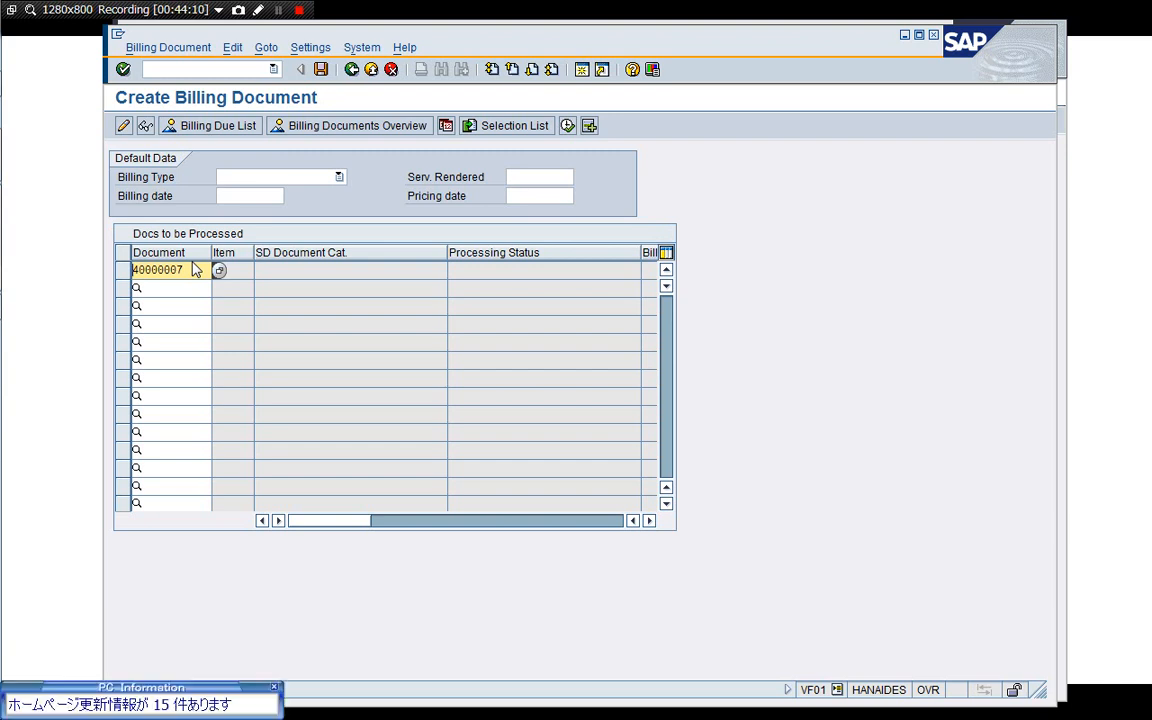
click(275, 689)
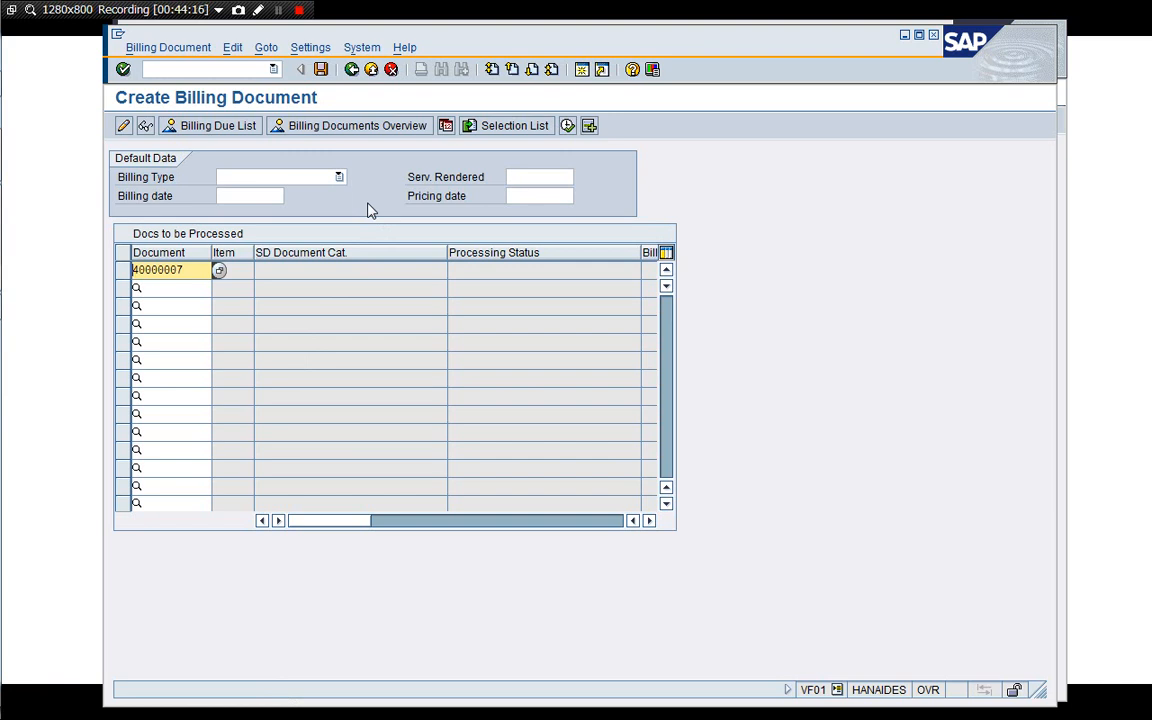
click(321, 71)
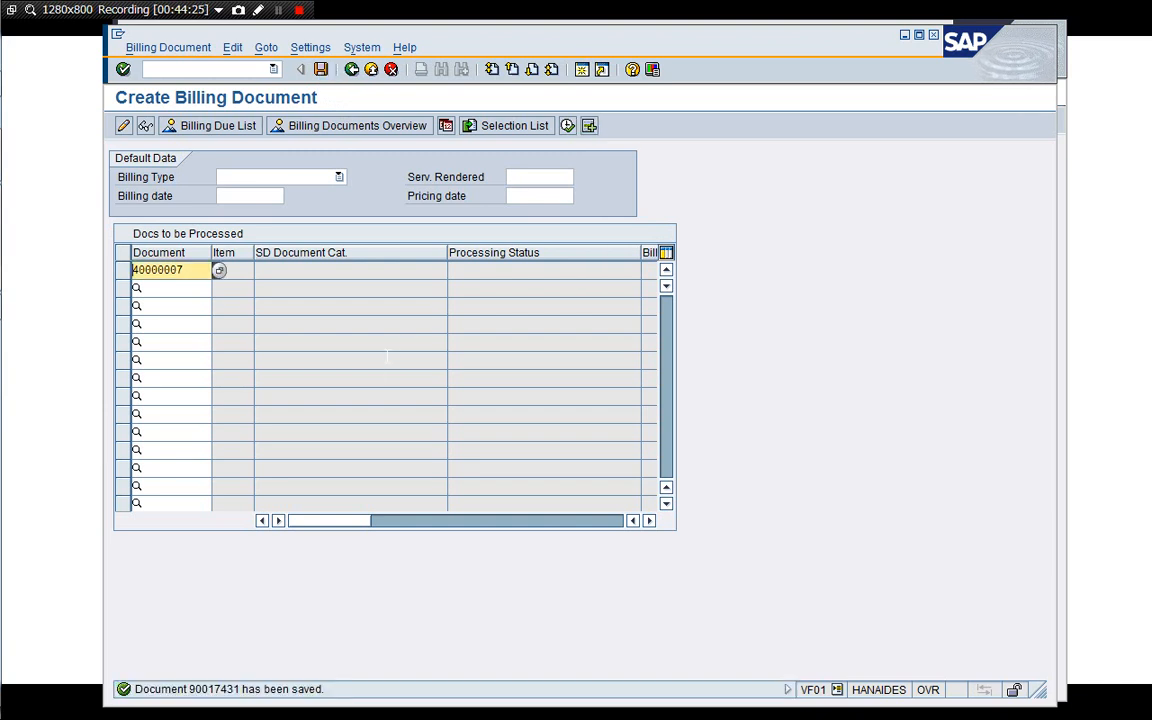
Display billing document 90017431 and its accounting document entries.
click(145, 126)
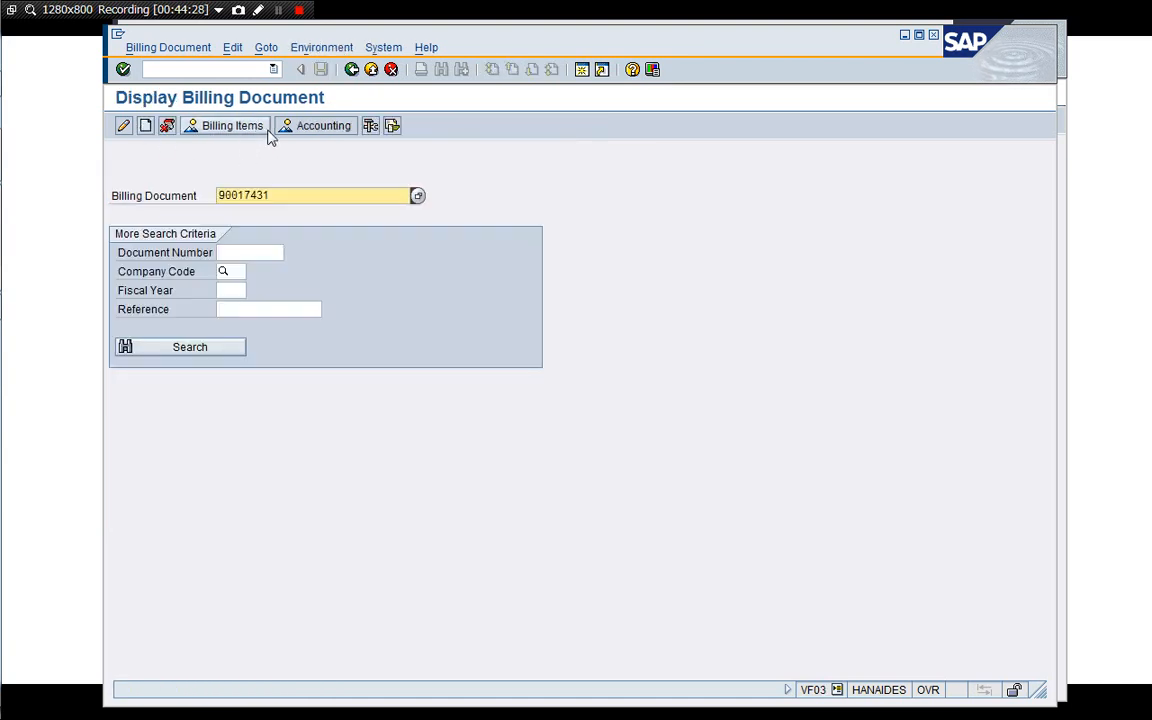
click(295, 127)
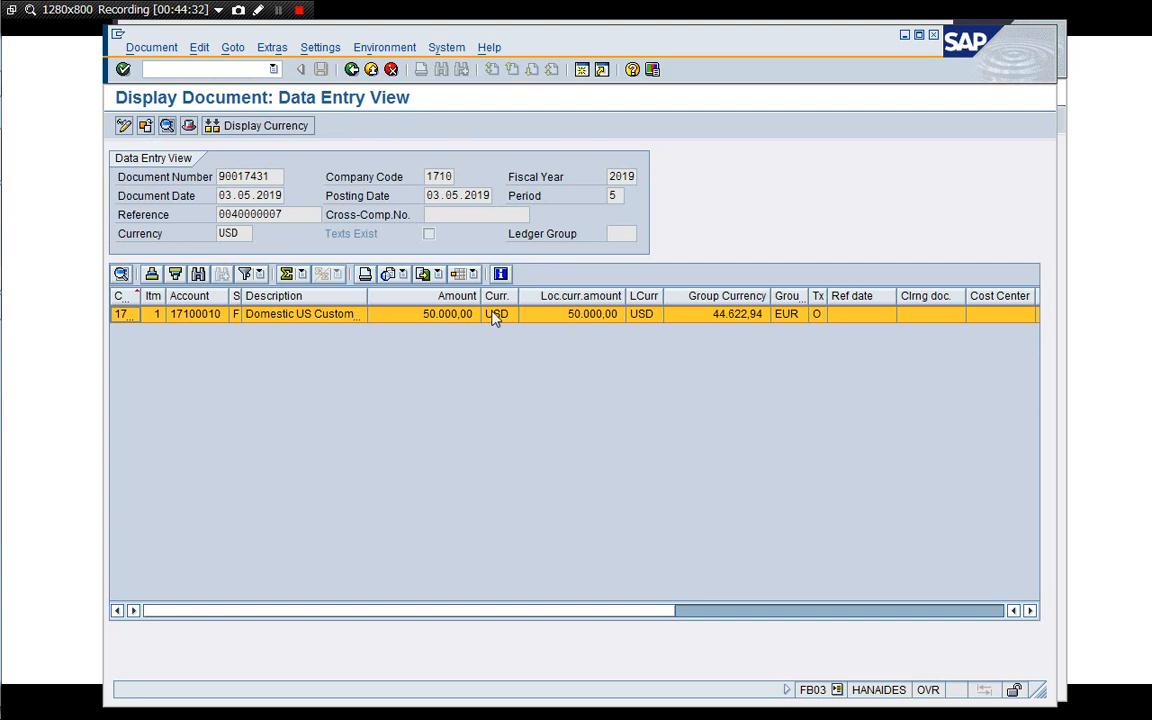
click(457, 318)
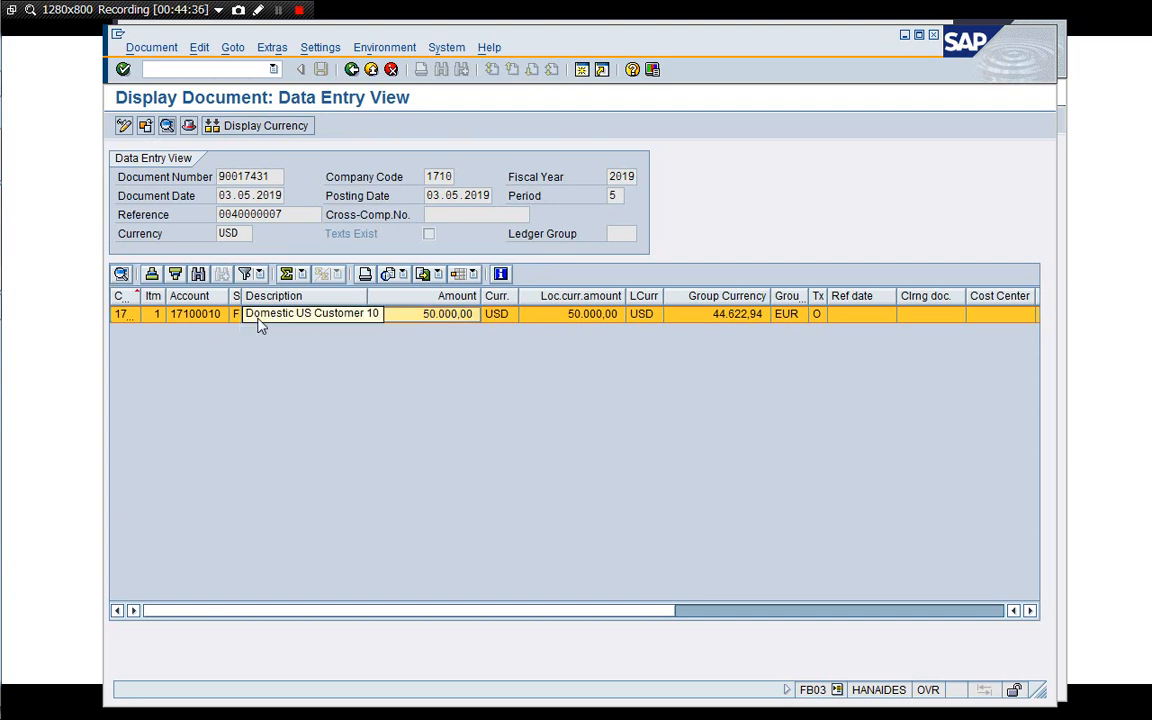
In a new session, list all of the customer's line items, including special G/L transactions and noted items.
click(582, 69)
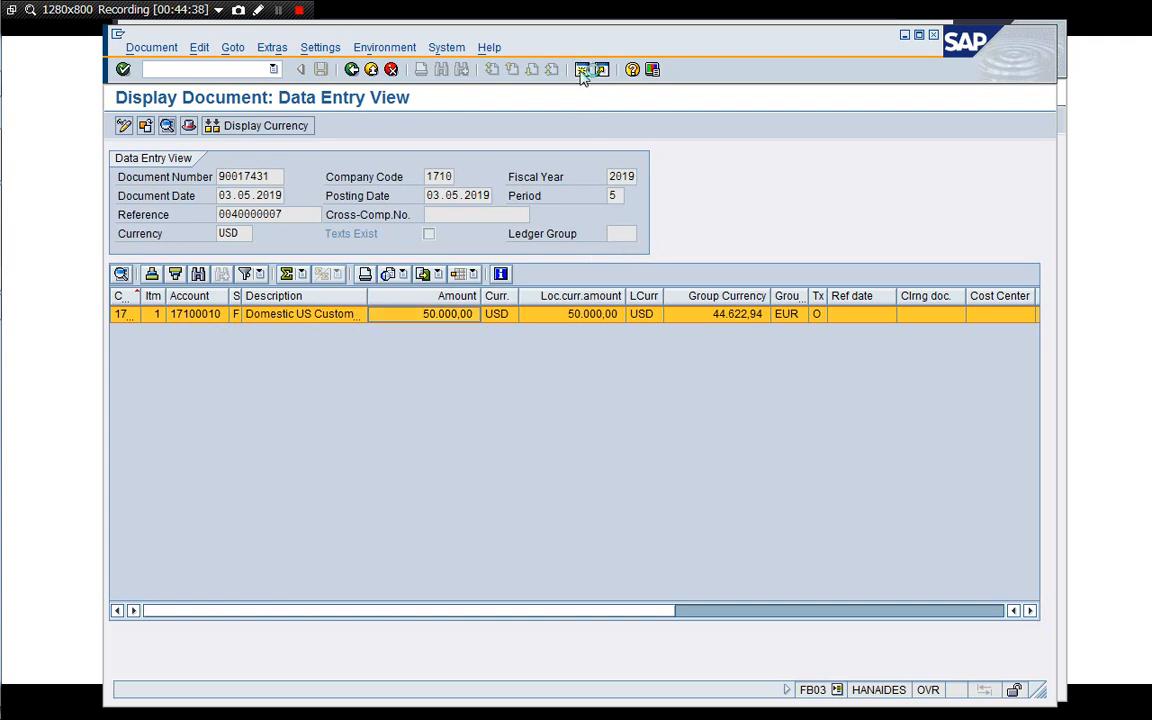
text(/)
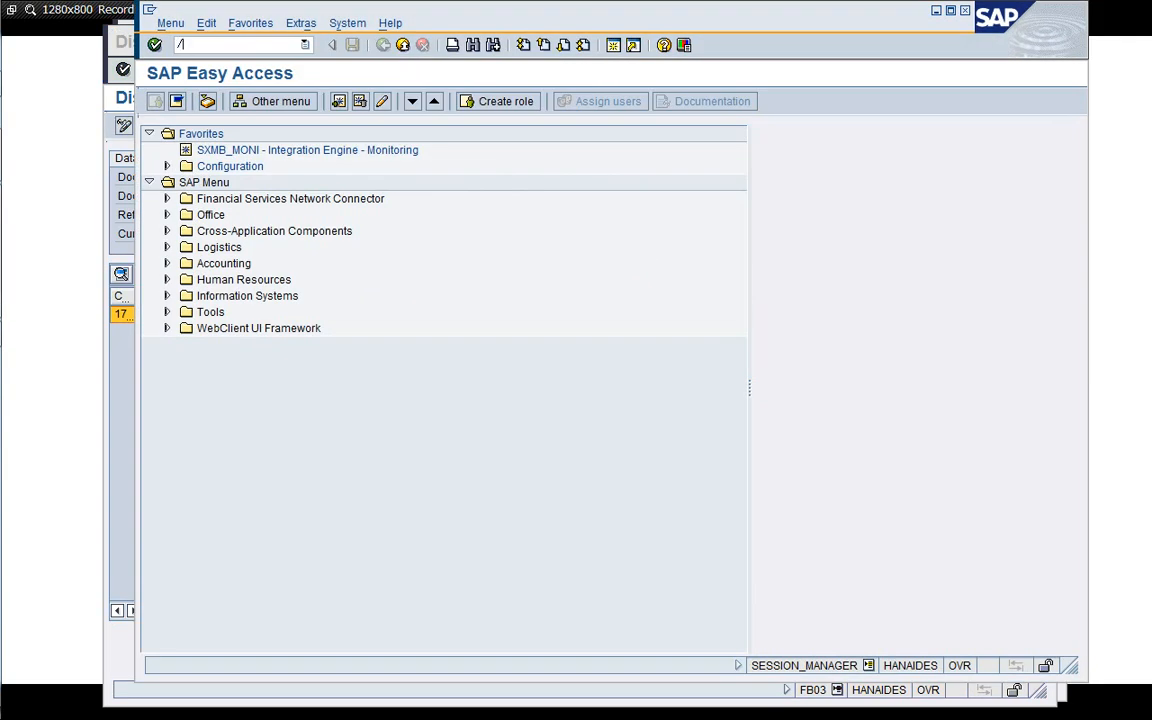
text(nFBL5N)
key(Return)
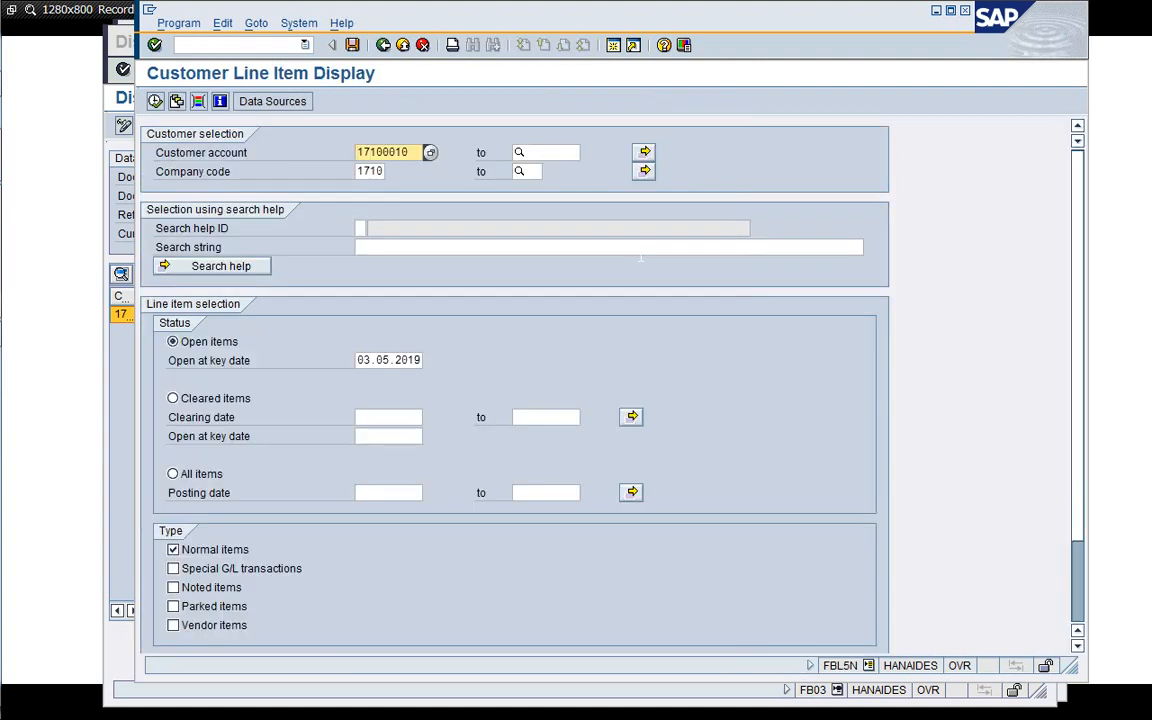
click(173, 587)
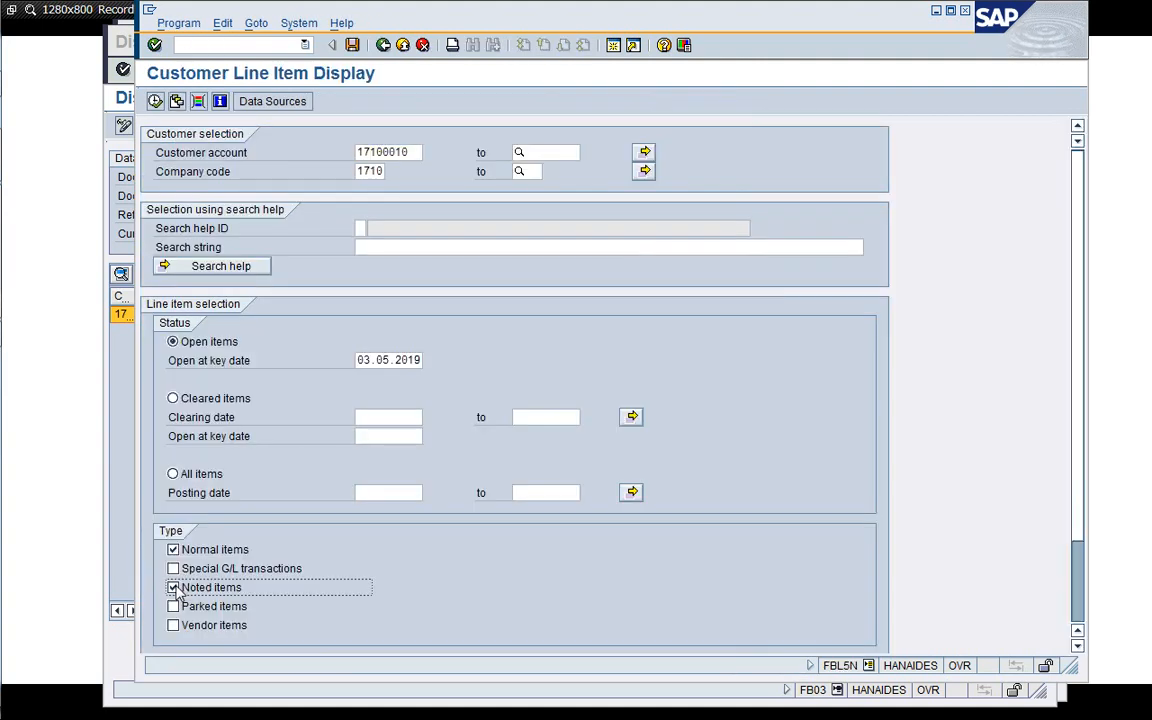
click(173, 568)
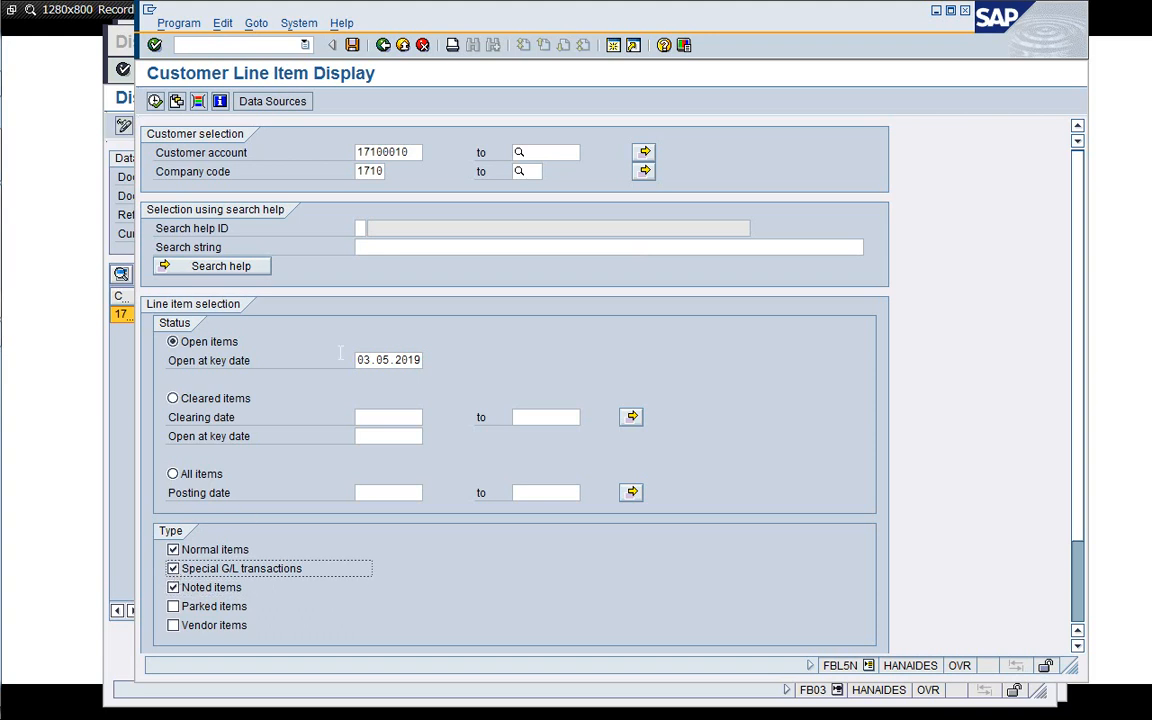
click(173, 474)
click(155, 101)
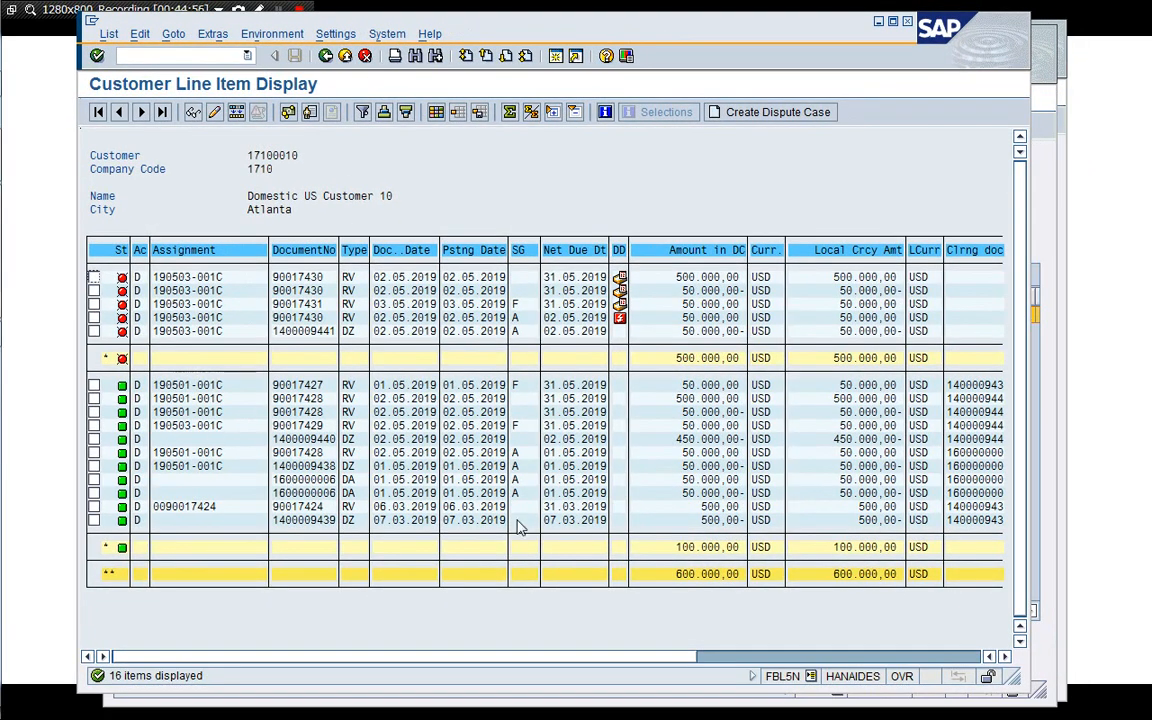
drag(1014, 675, 1099, 646)
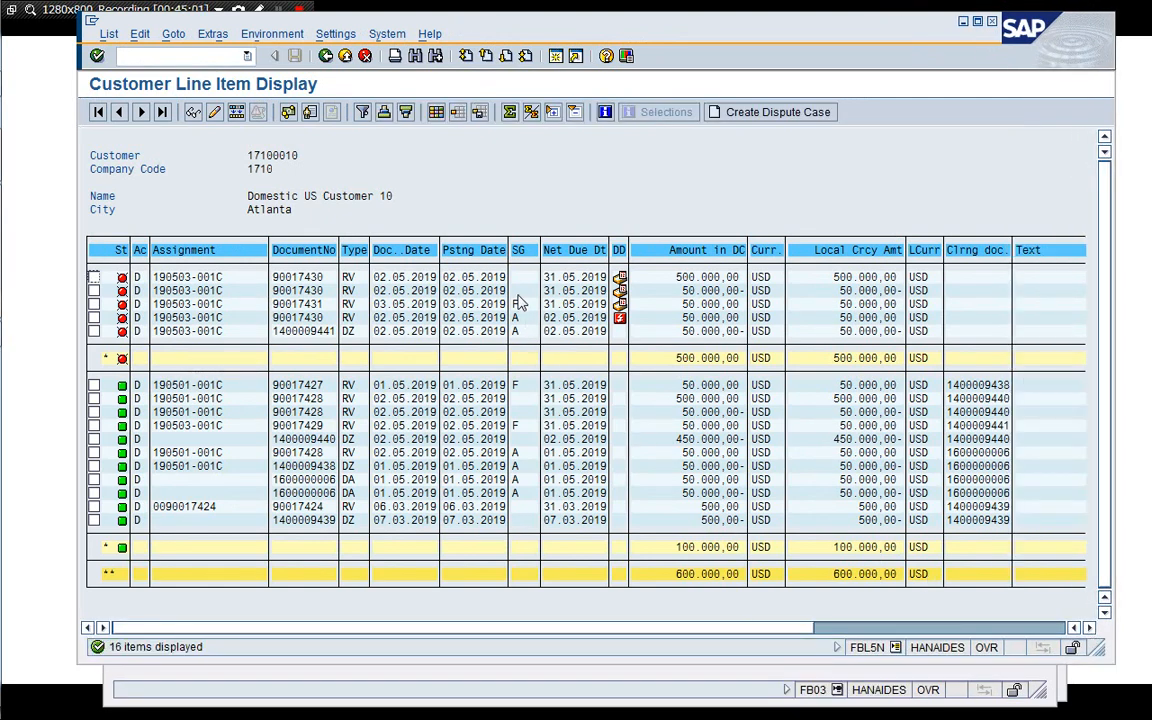
click(519, 303)
Open the F-29 customer down payment posting transaction in a new session via Accounts Receivable.
click(557, 57)
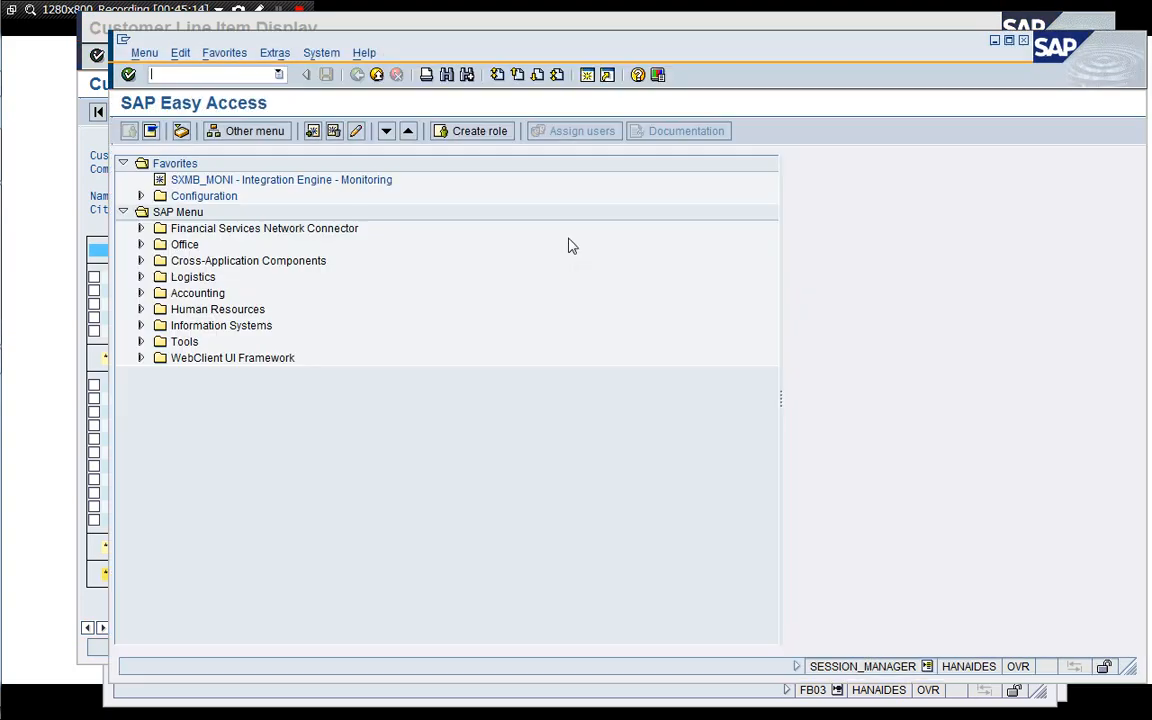
double_click(198, 293)
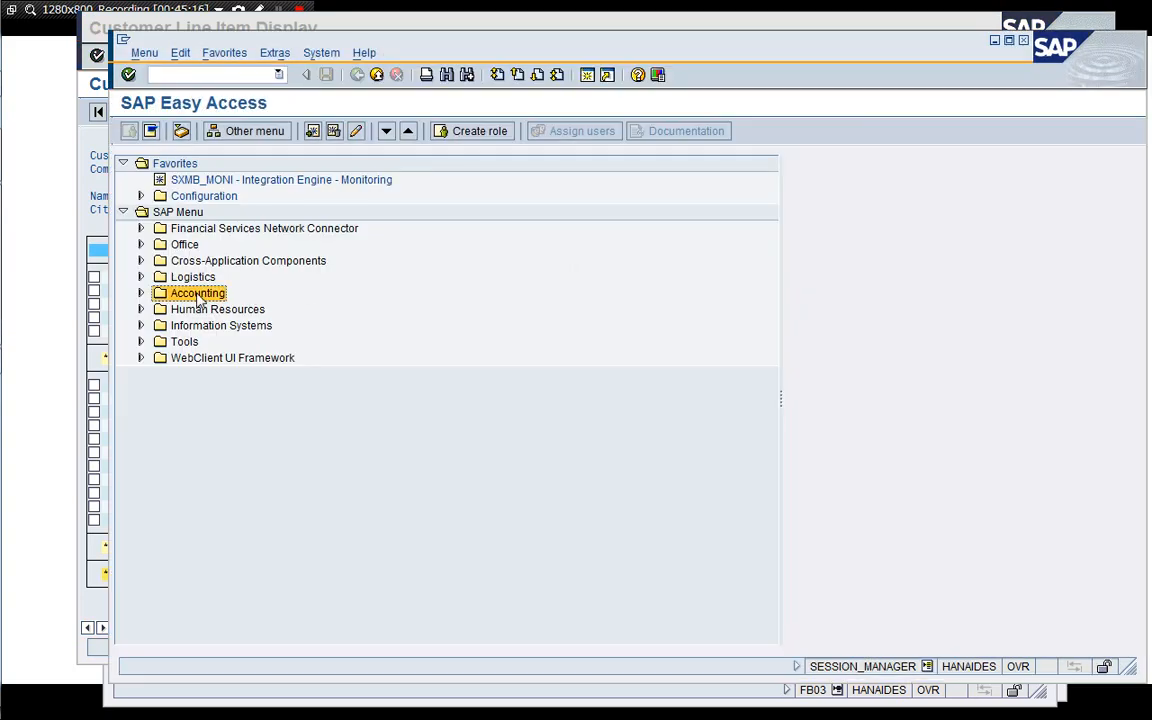
key(Down)
key(Down)
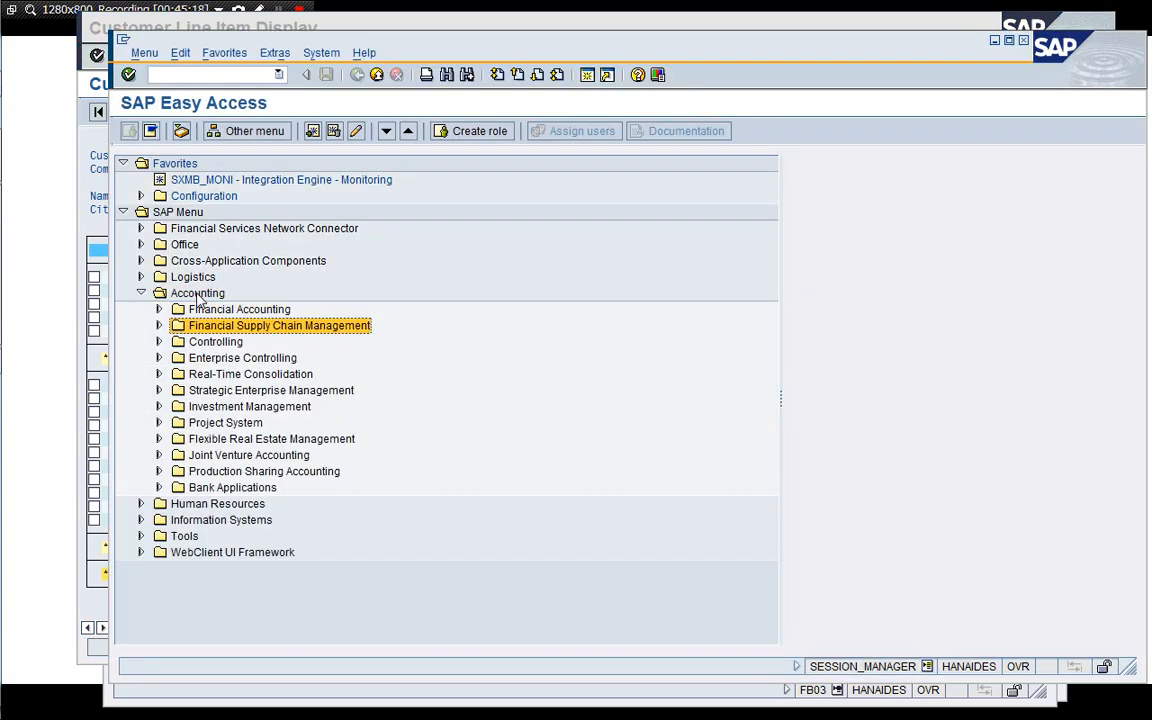
key(Up)
key(Right)
key(Down)
key(Down)
key(Right)
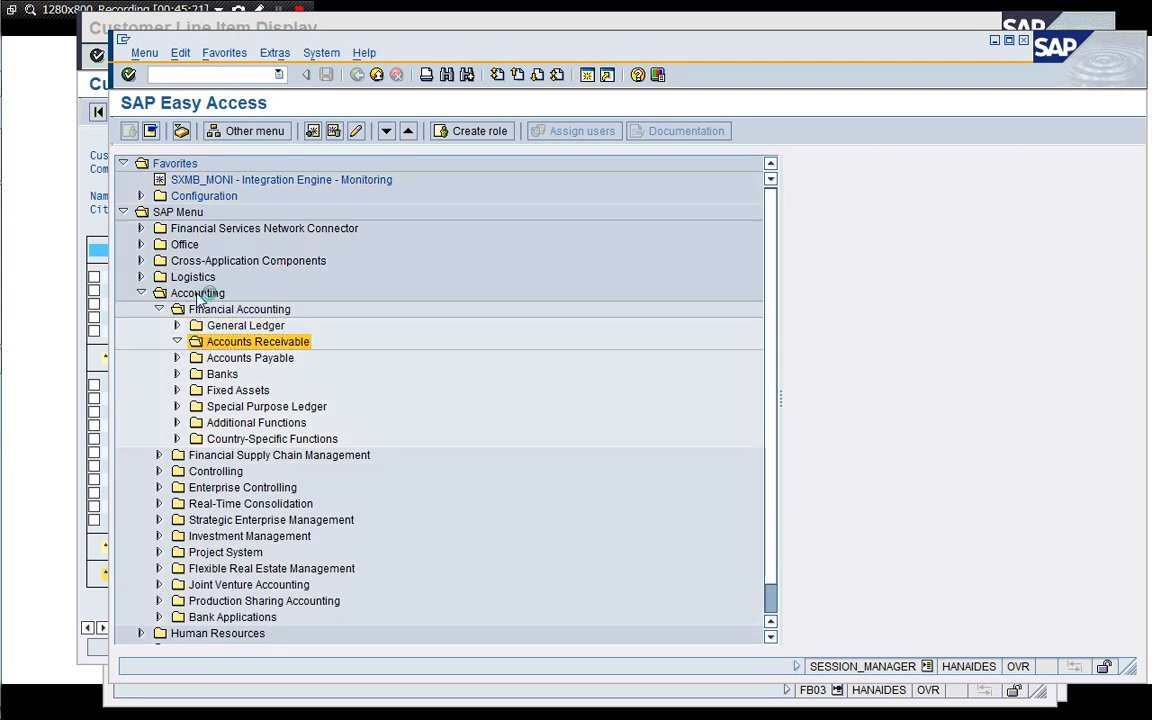
key(Down)
key(Down)
key(Up)
key(Right)
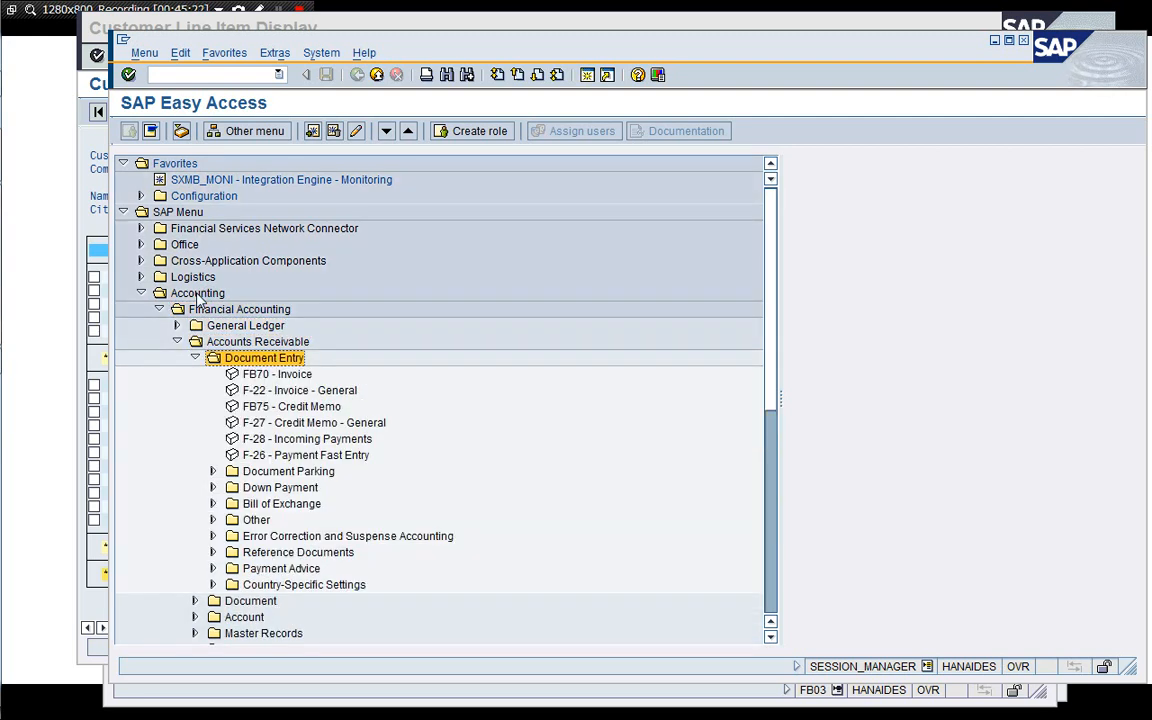
key(Down)
key(Down)
key(Down)
key(Down)
key(Down)
key(Down)
key(Down)
key(Down)
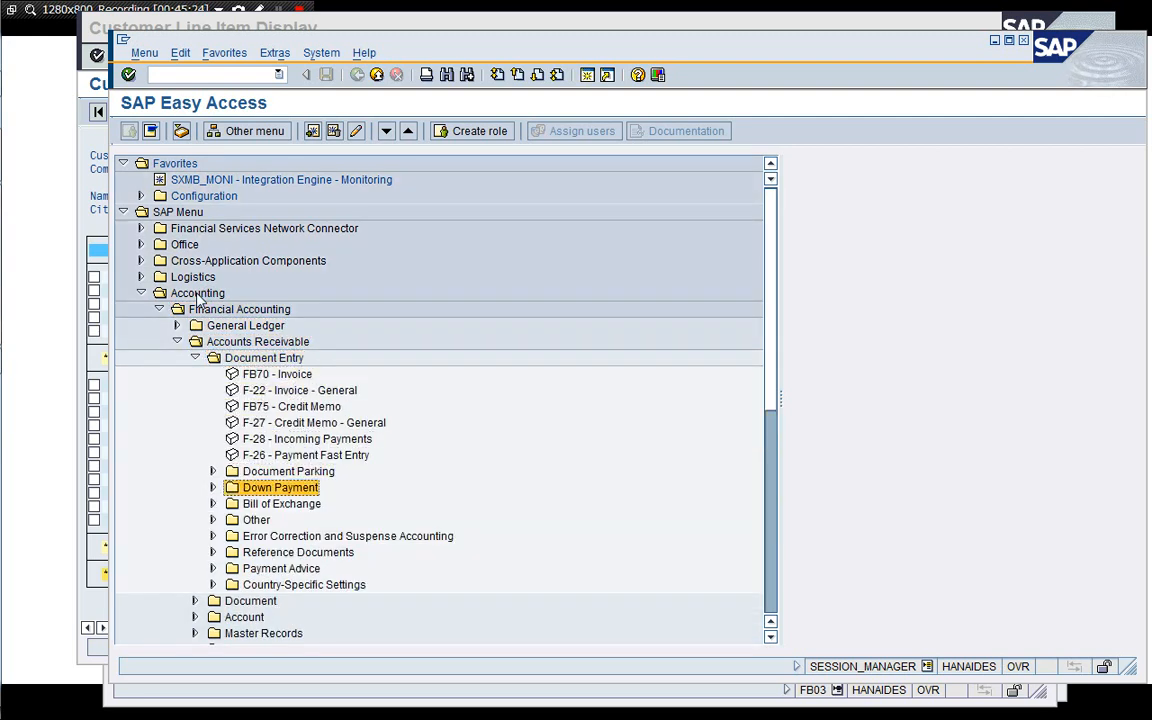
key(Right)
key(Down)
key(Down)
key(Down)
key(Up)
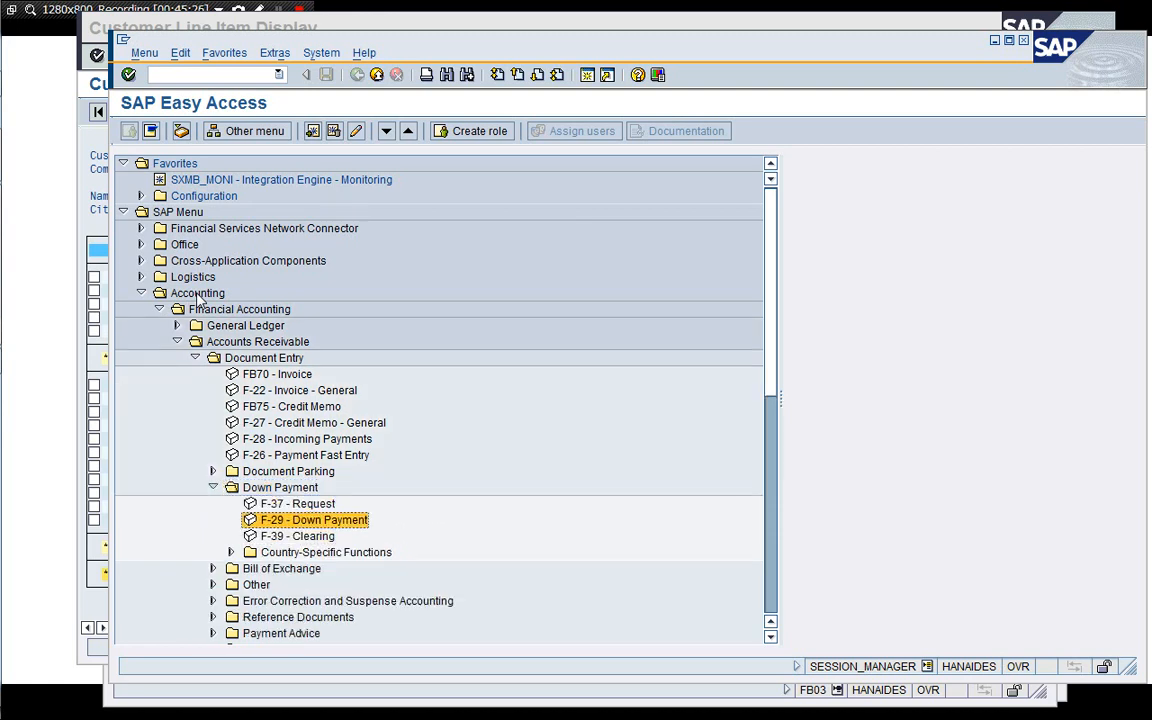
key(Up)
key(Down)
key(Down)
key(Up)
key(Up)
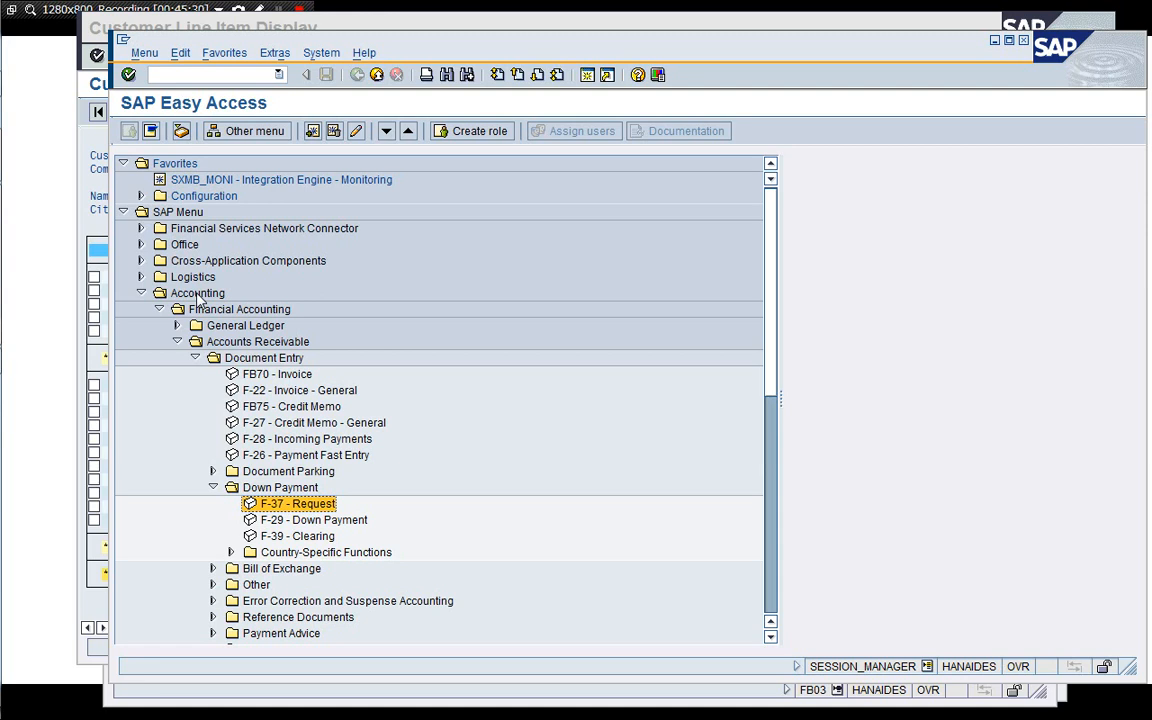
key(Down)
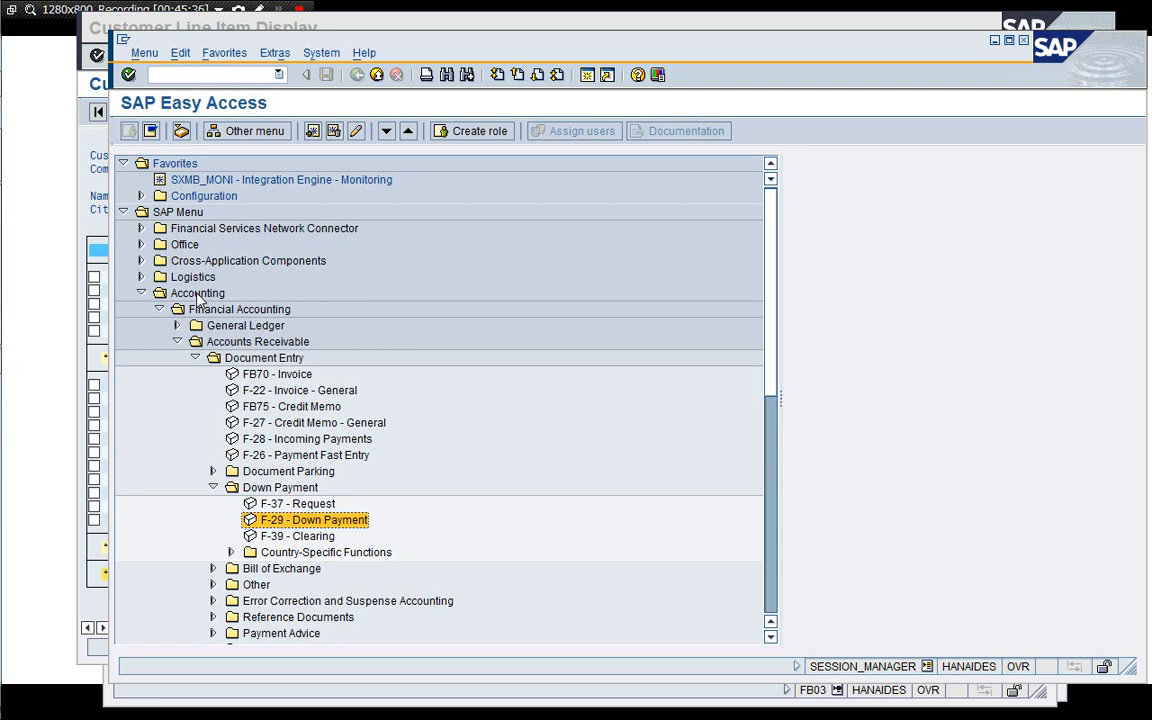
key(Return)
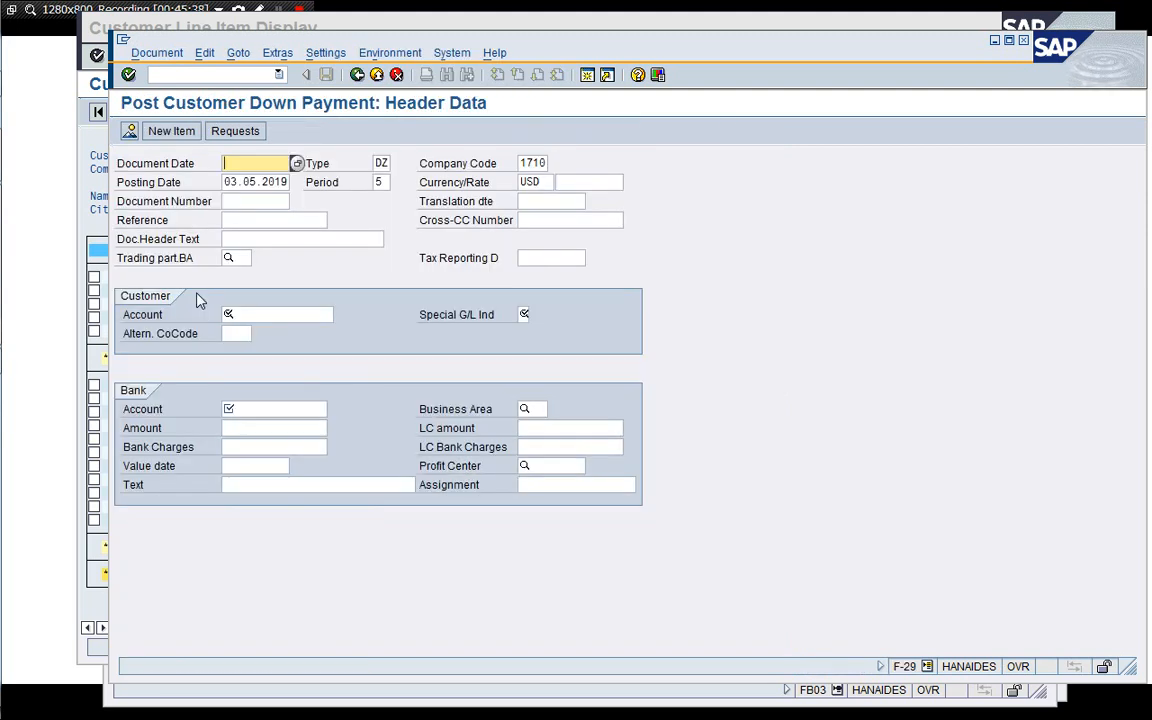
Set the down payment's document date to 03.05.2019, matching the posting date.
key(Tab)
key(shift+End)
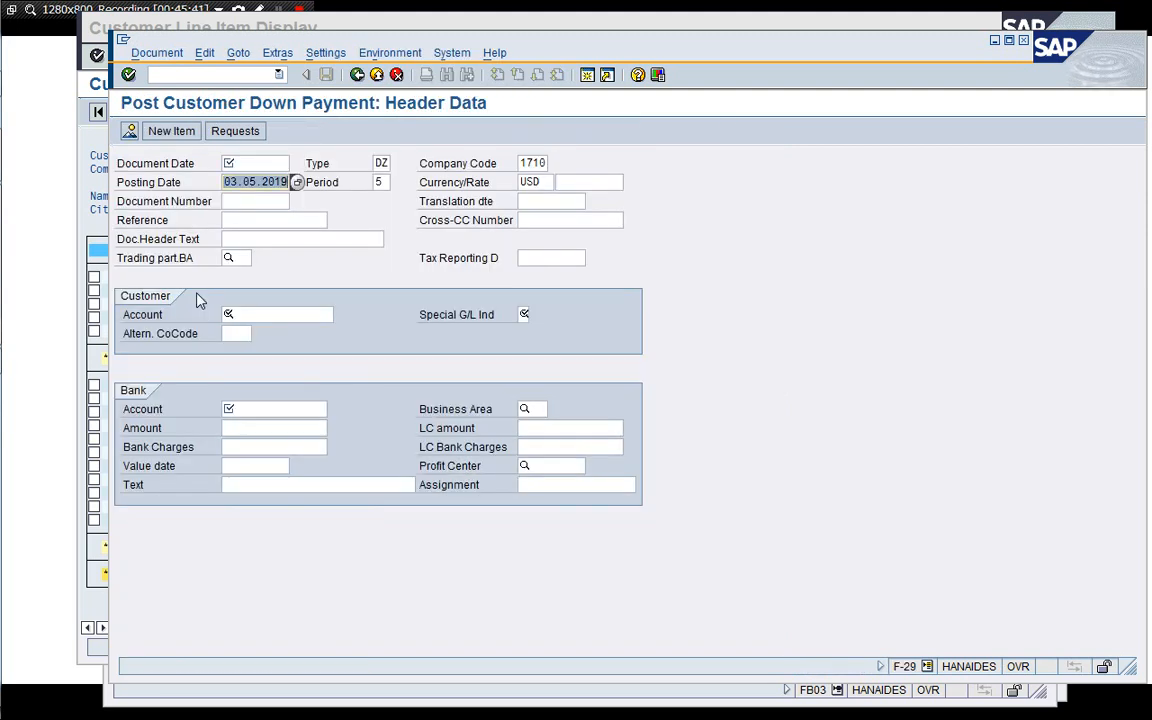
key(ctrl+c)
key(shift+Tab)
key(ctrl+v)
key(Tab)
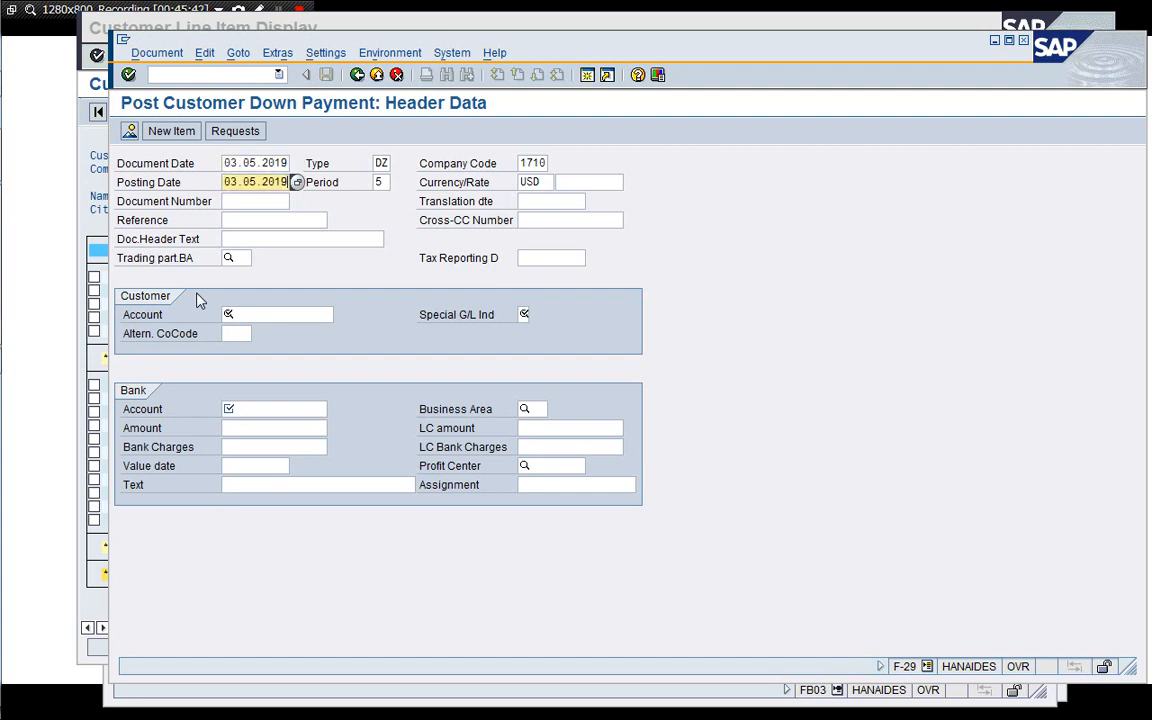
key(Tab)
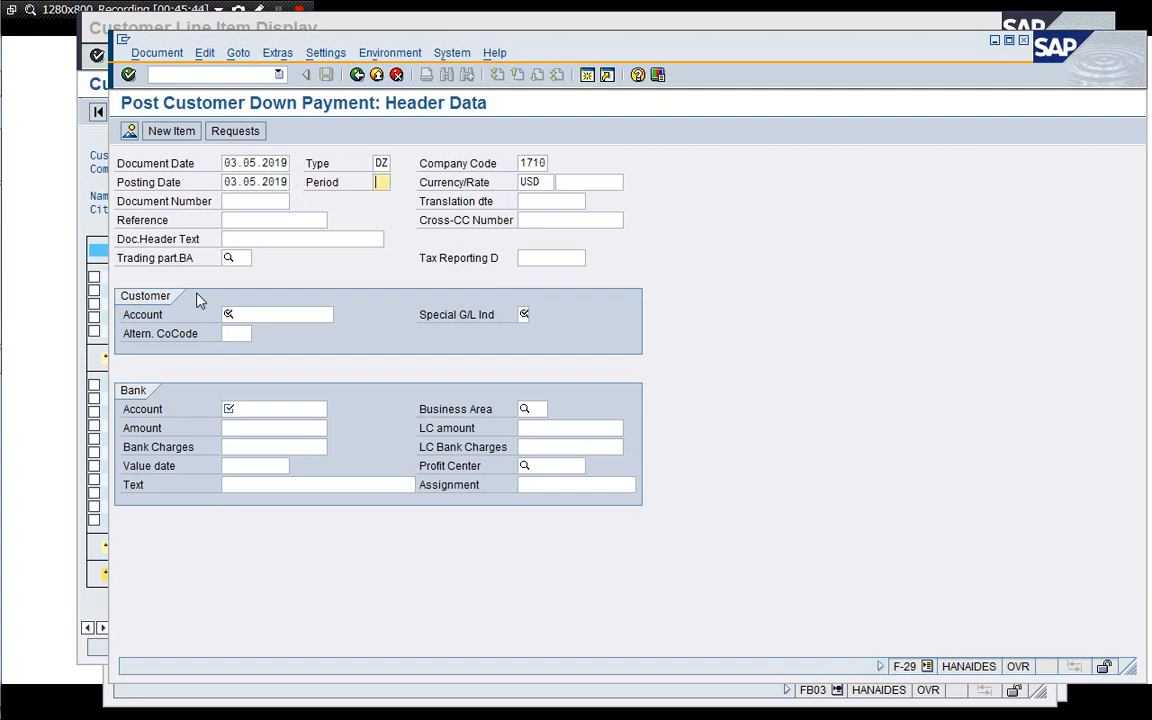
Enter the customer's account number in the down payment header.
click(232, 315)
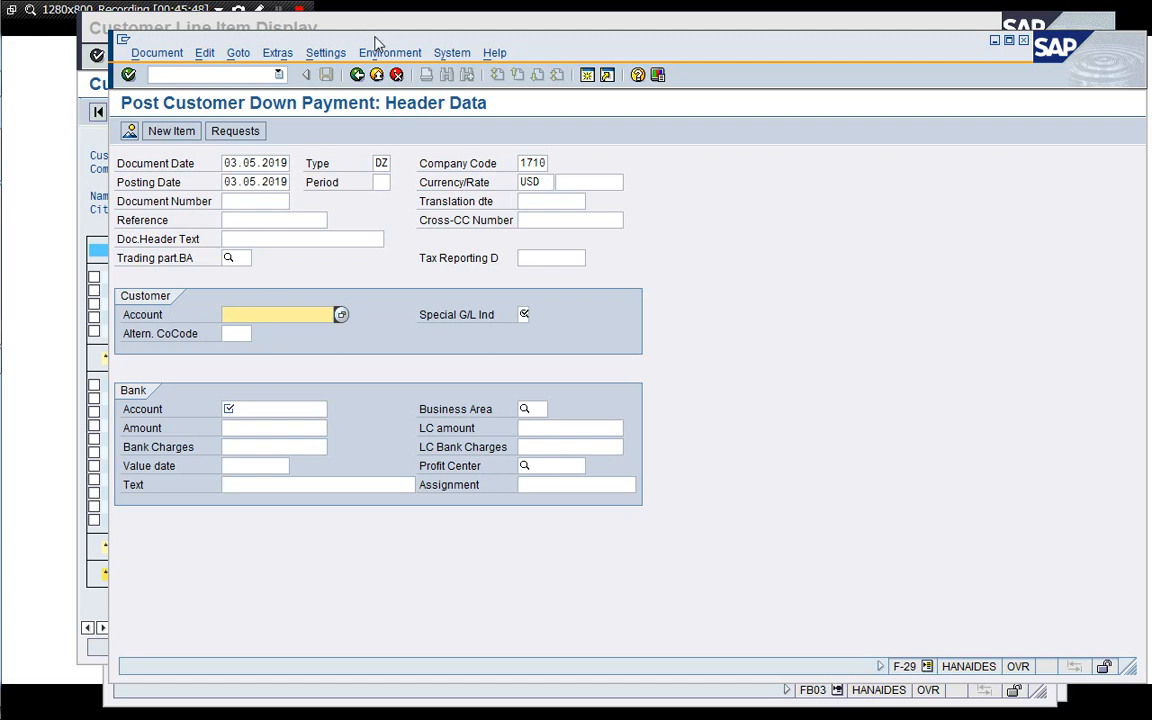
drag(375, 43, 585, 47)
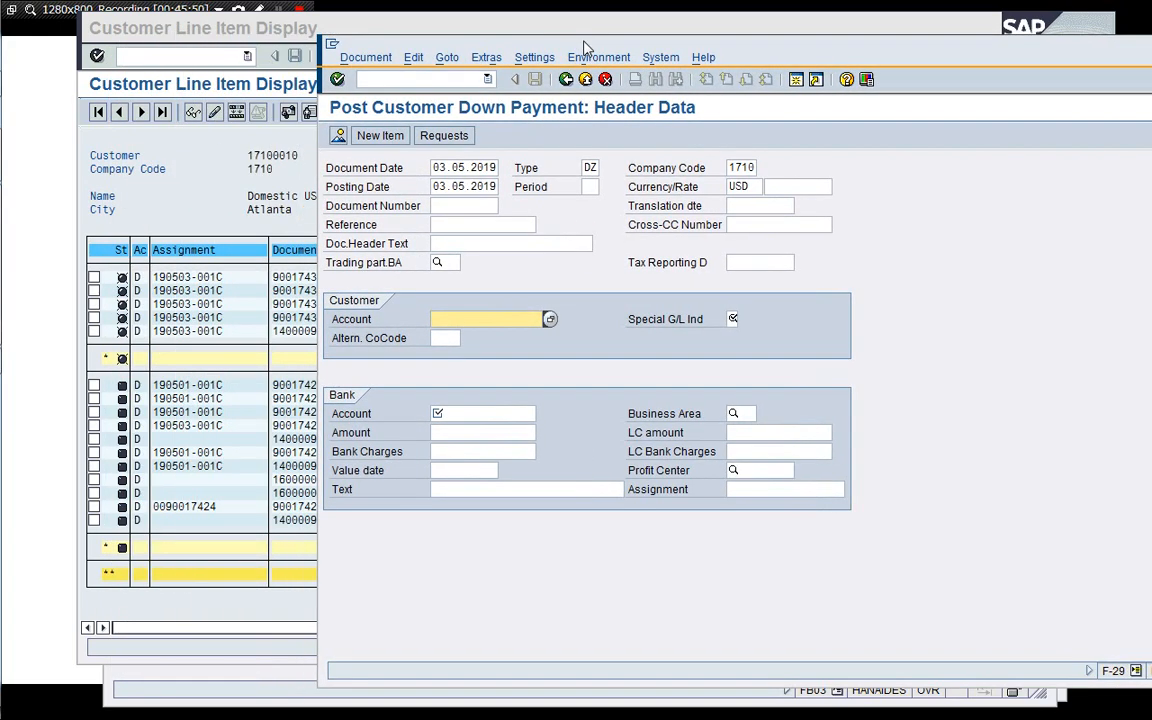
text(1710)
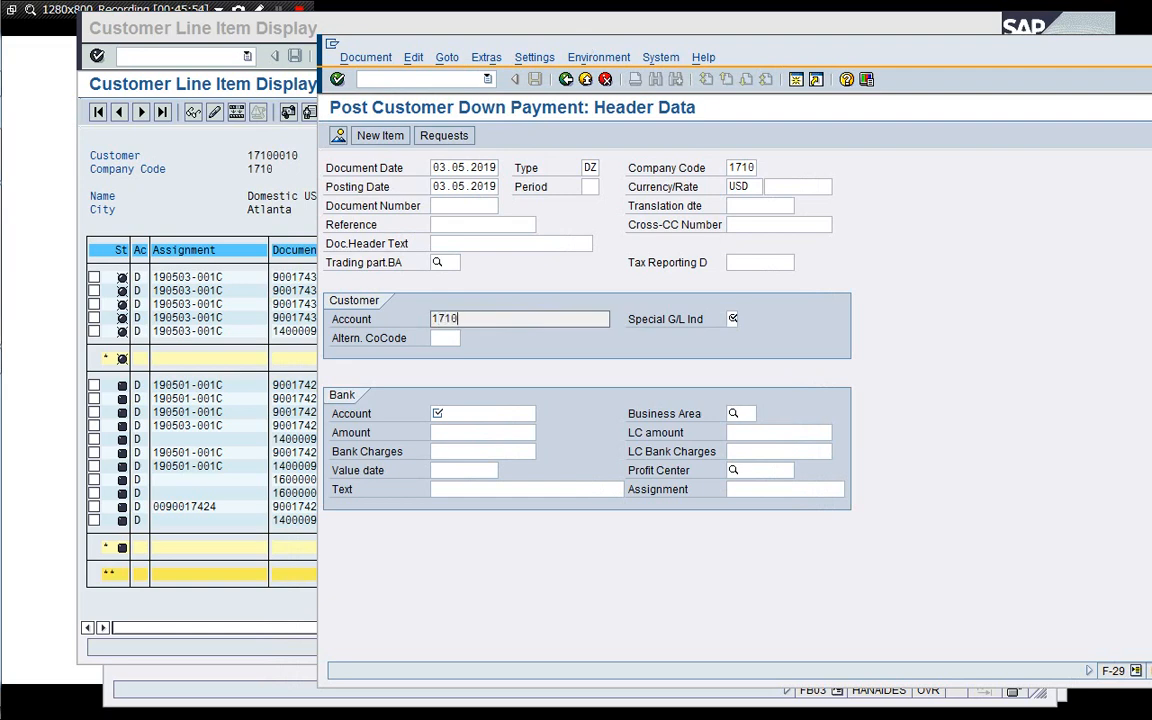
text(0010)
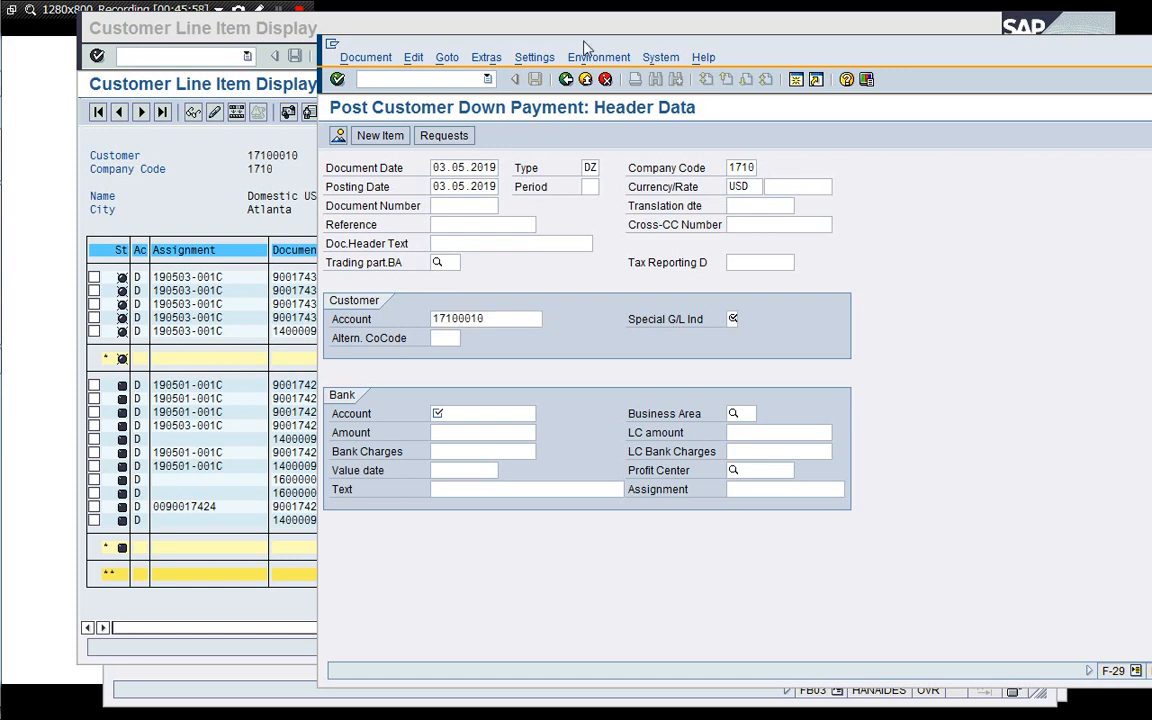
Restart the F-29 down payment posting transaction from the menu.
click(733, 320)
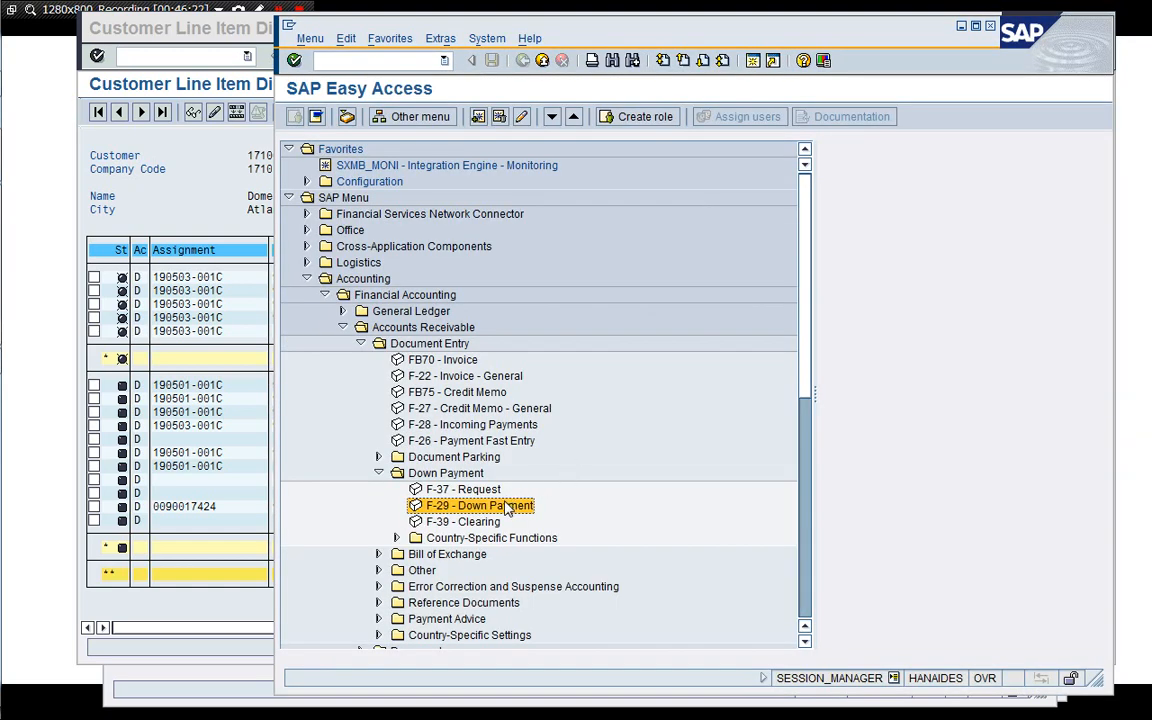
double_click(463, 504)
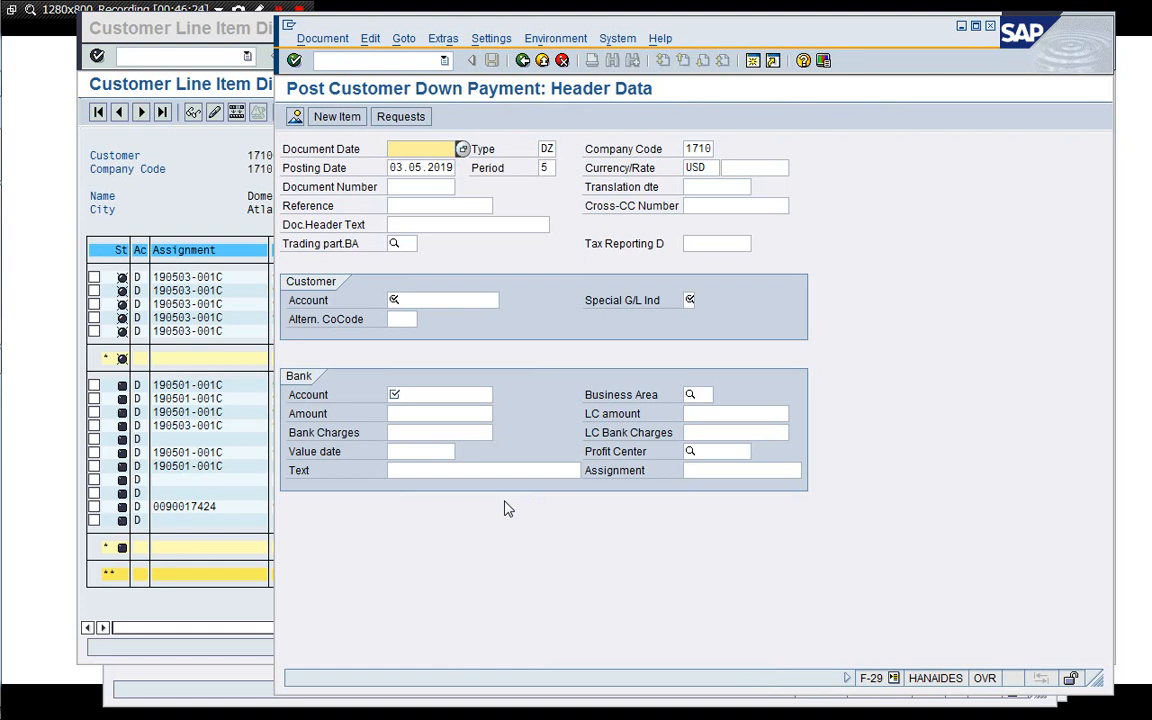
key(BackSpace)
key(Down)
key(Return)
key(Tab)
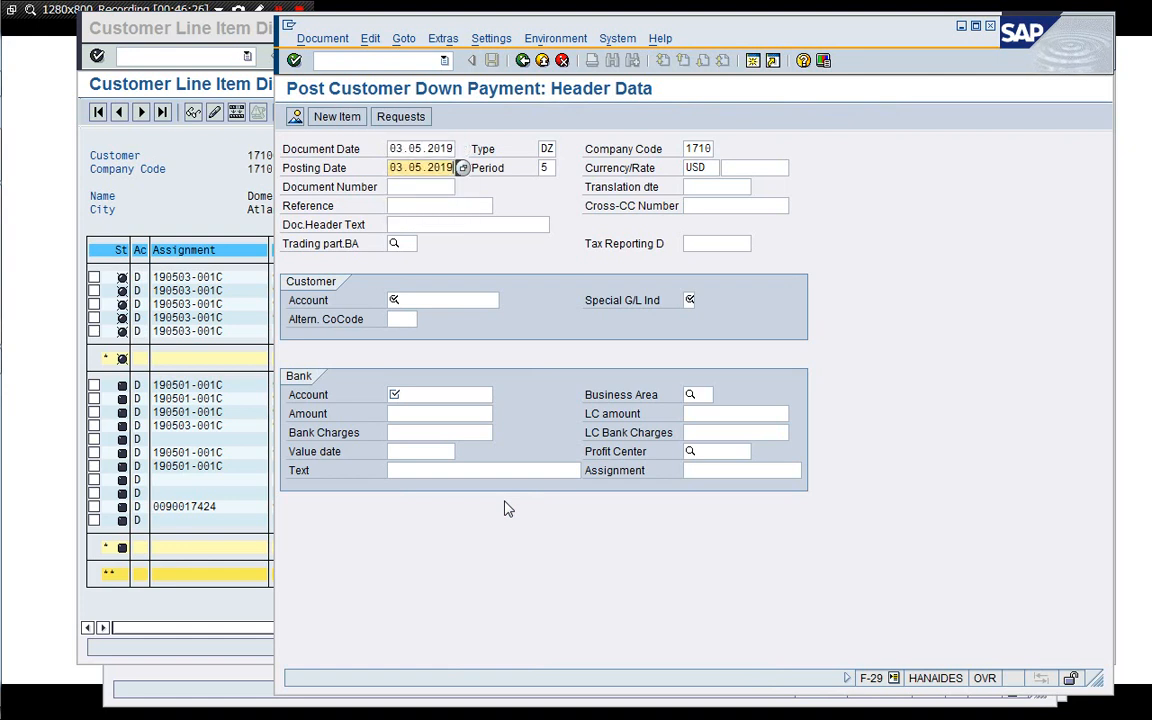
key(Tab)
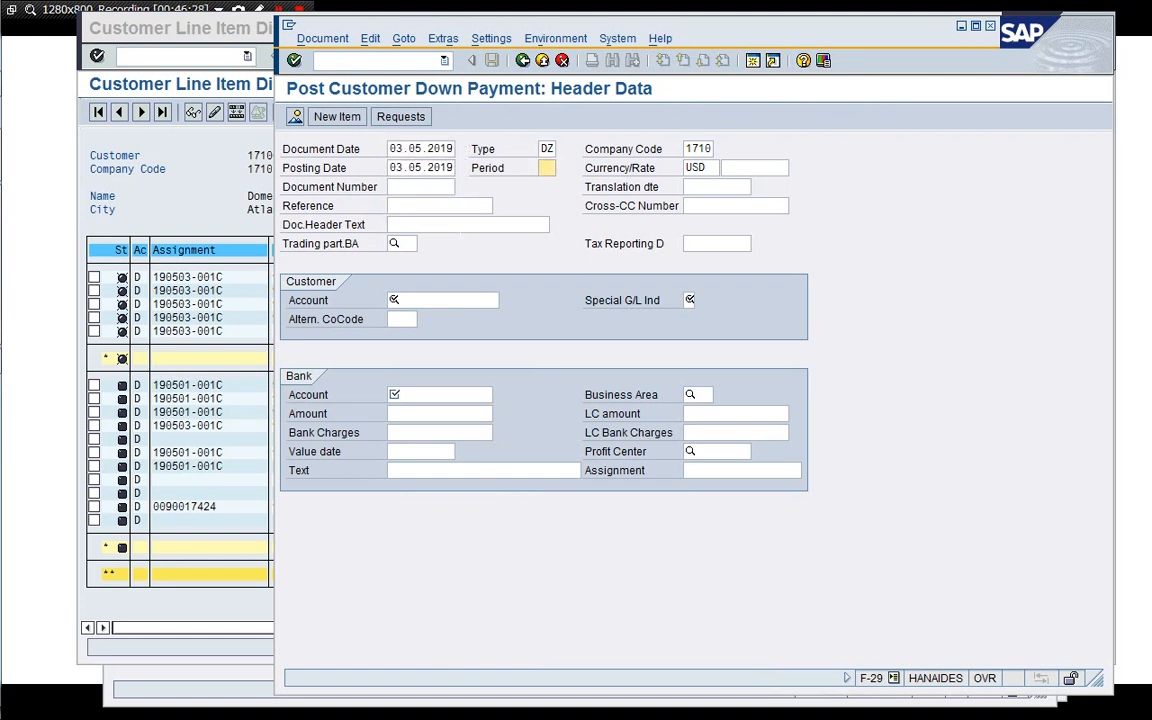
drag(488, 24, 593, 34)
click(496, 305)
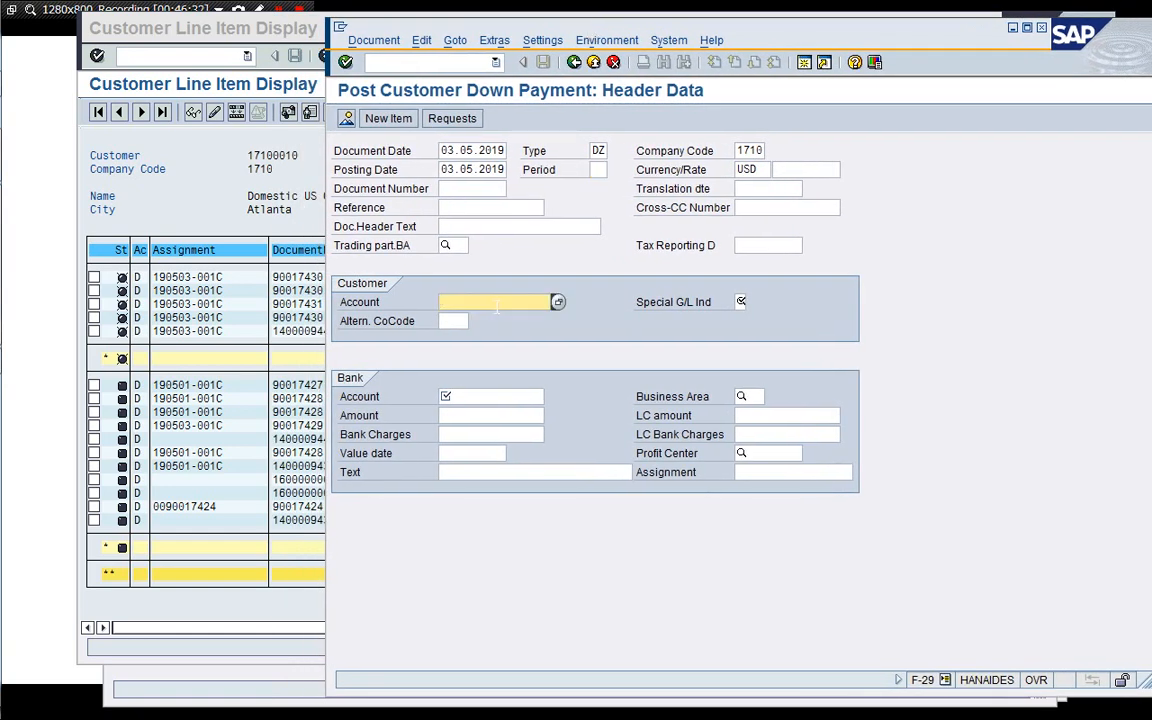
text(171)
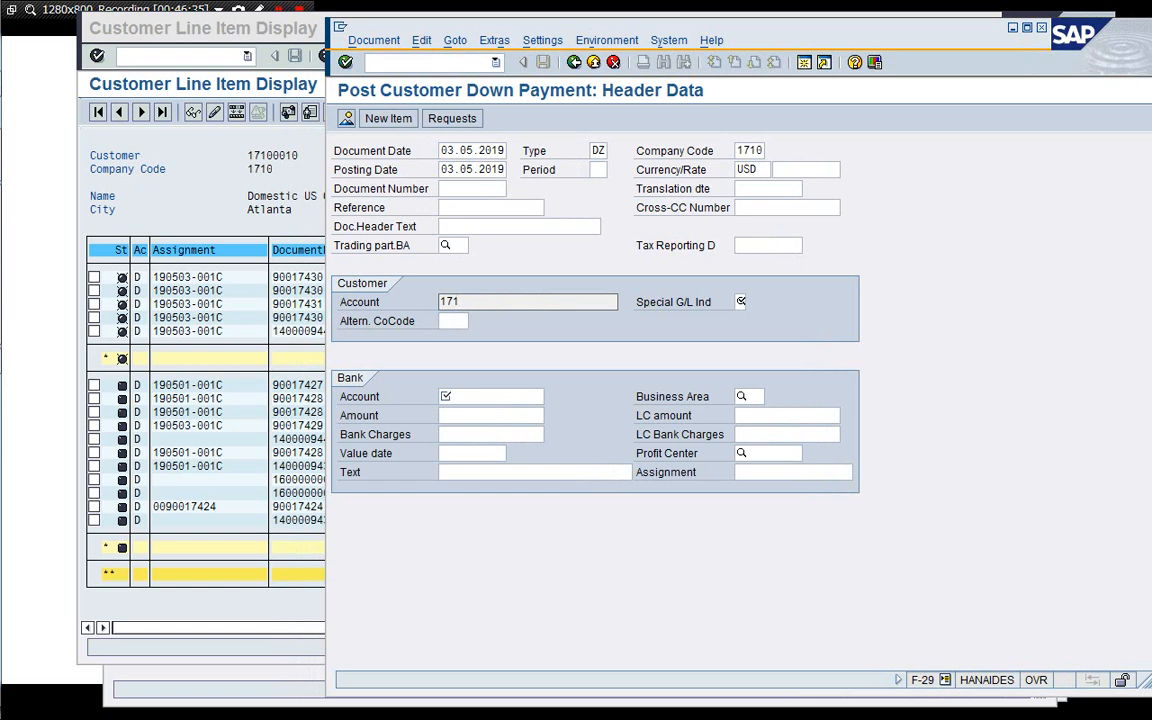
text(00010)
key(Return)
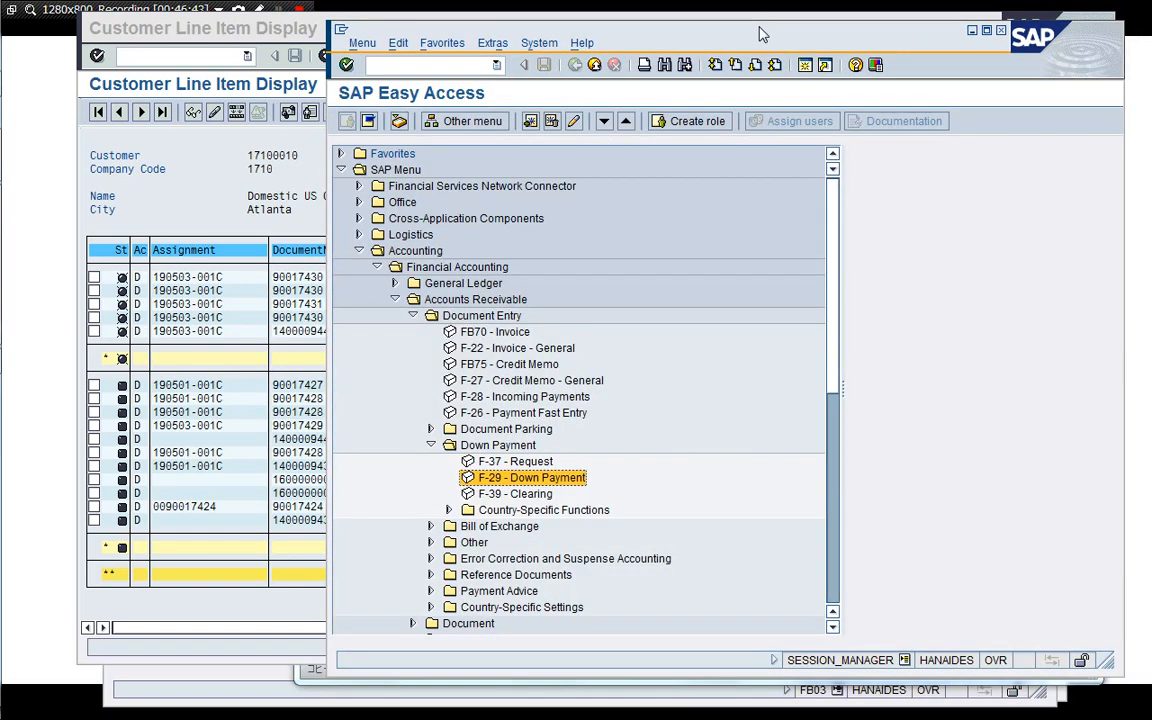
Reopen F-29, set the document date to 03.05.2019 and enter the customer's account number in the header.
double_click(567, 484)
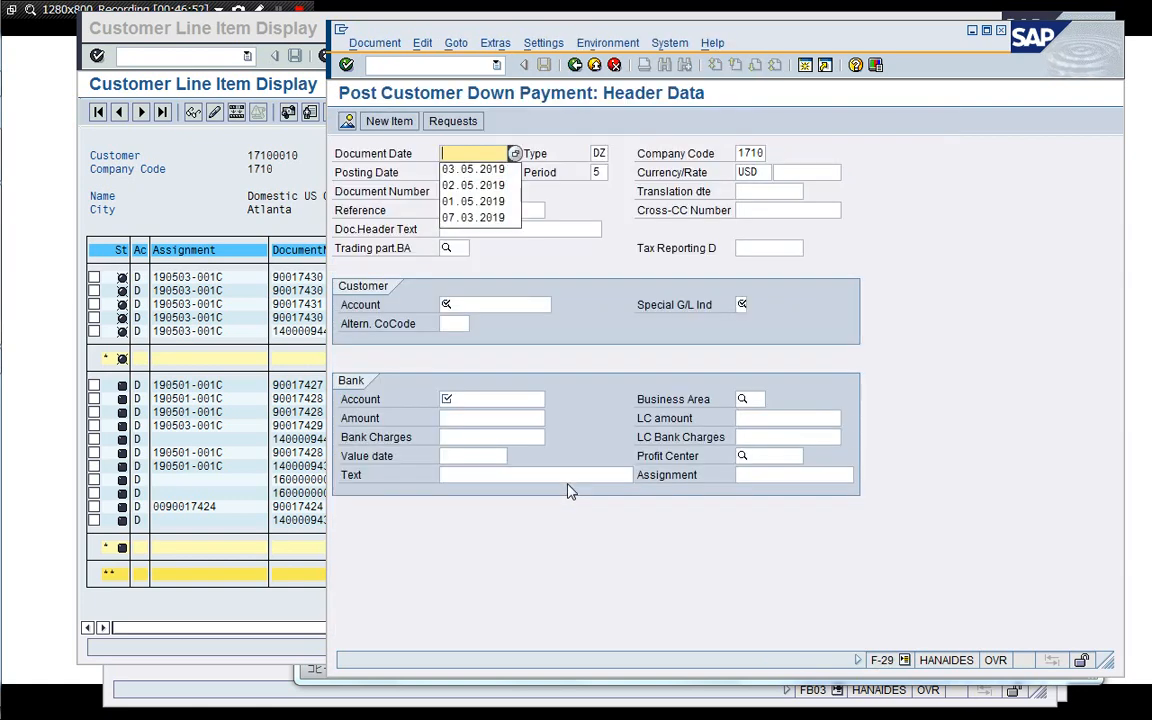
key(Down)
key(Return)
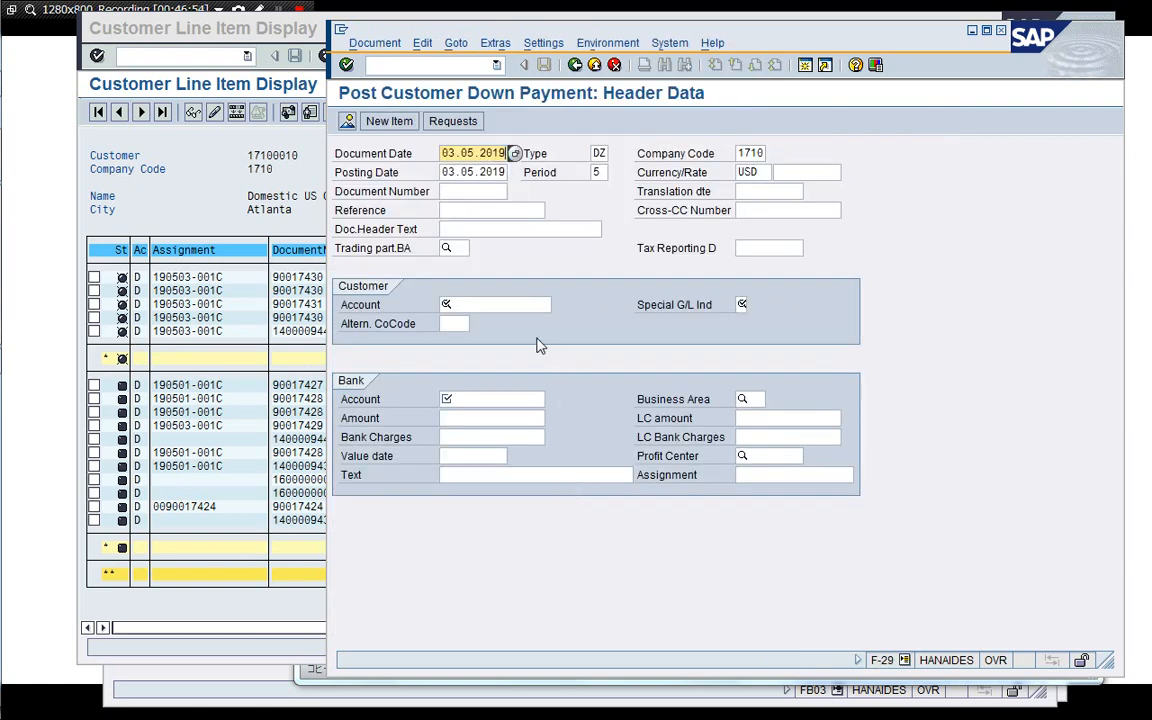
click(510, 305)
text(17100010)
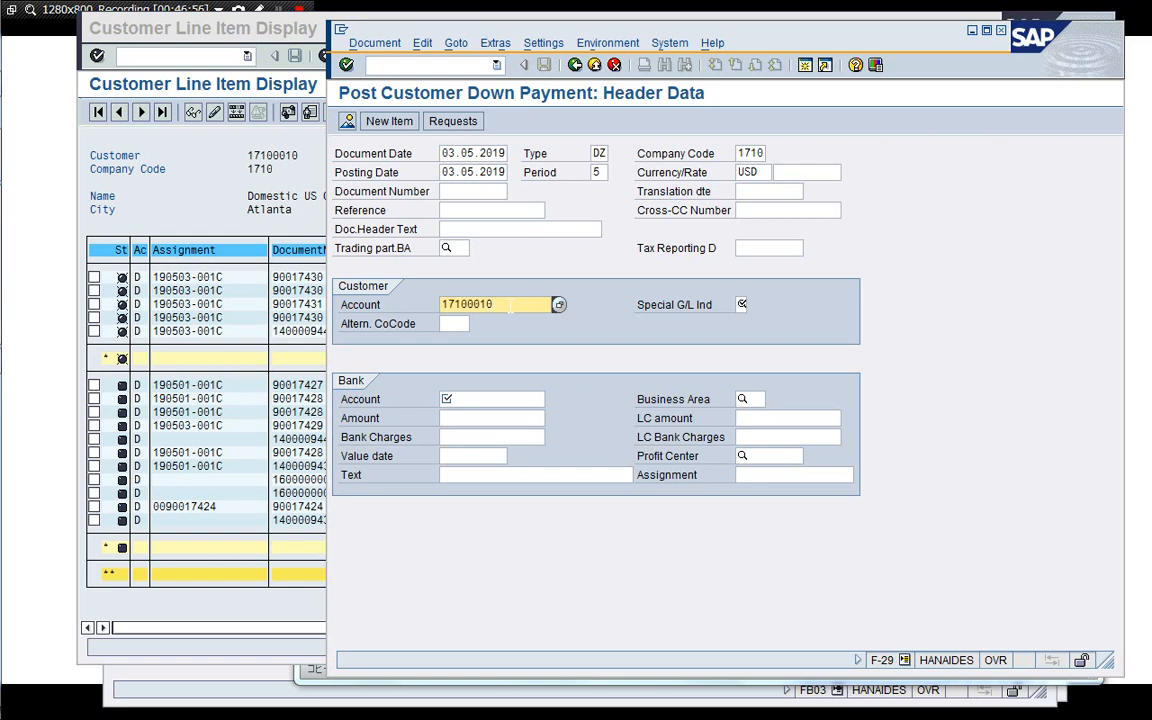
Set the special G/L indicator to A for the customer down payment.
key(Tab)
text(A)
key(Tab)
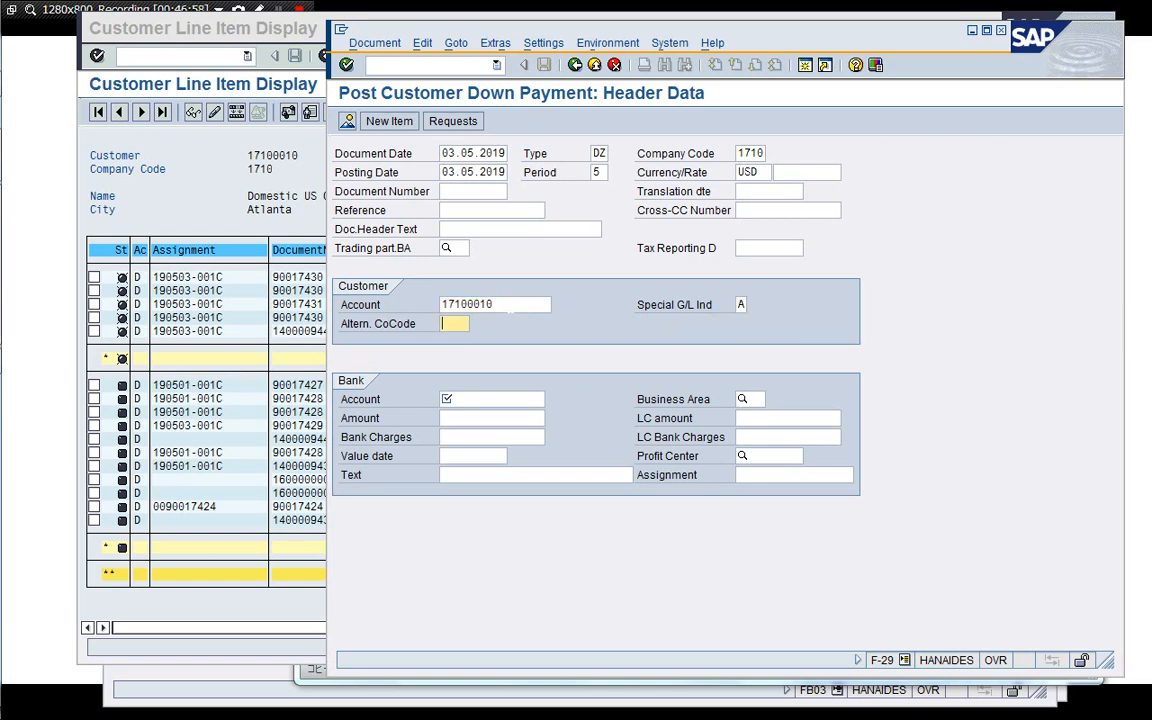
key(Tab)
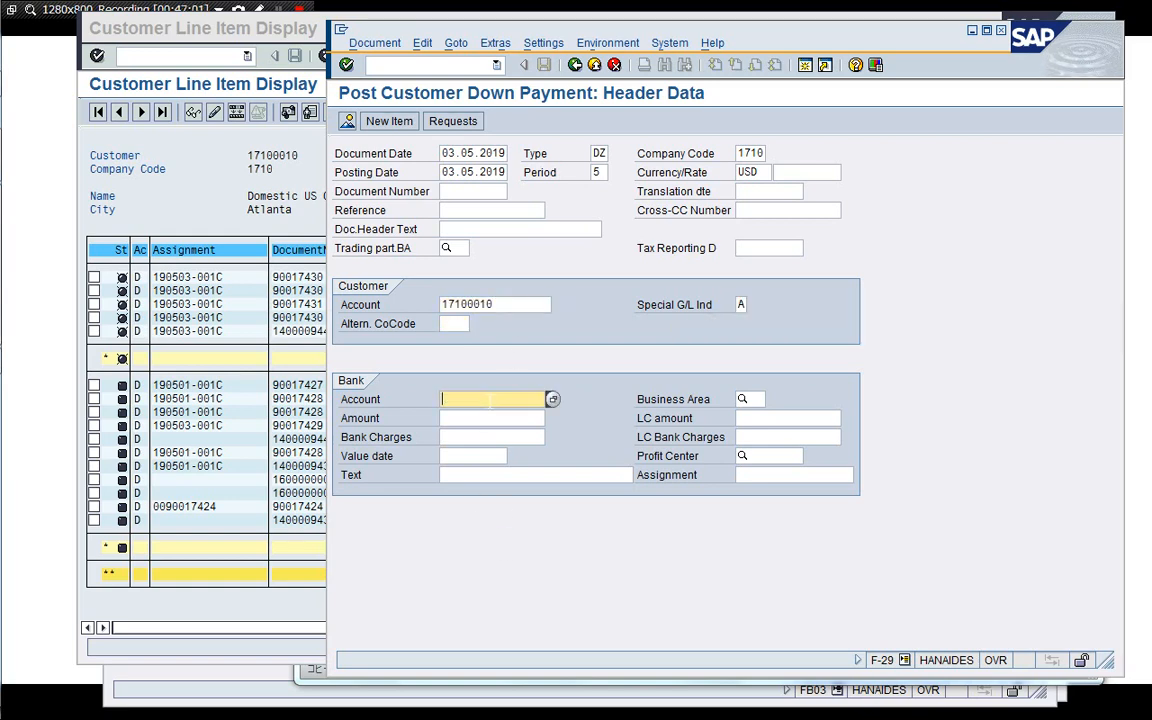
Copy the cash-received bank account from the Excel sheet and paste it into the bank account field.
key(alt+Tab)
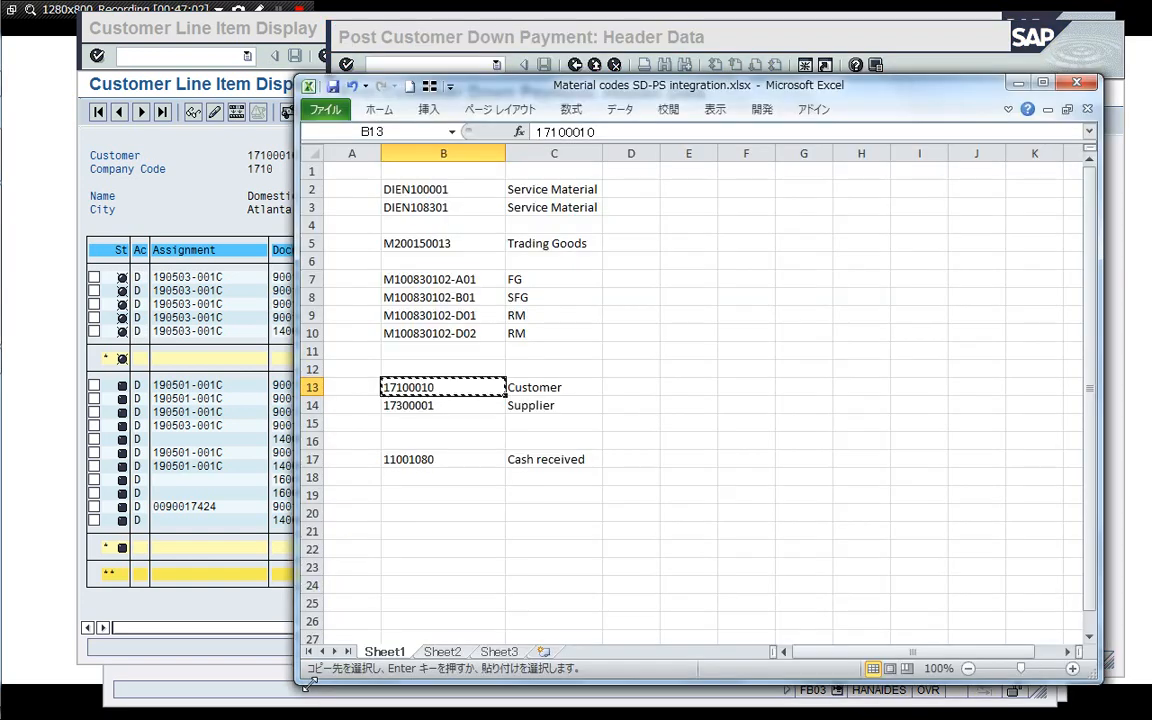
key(Down)
key(Down)
key(Down)
key(Down)
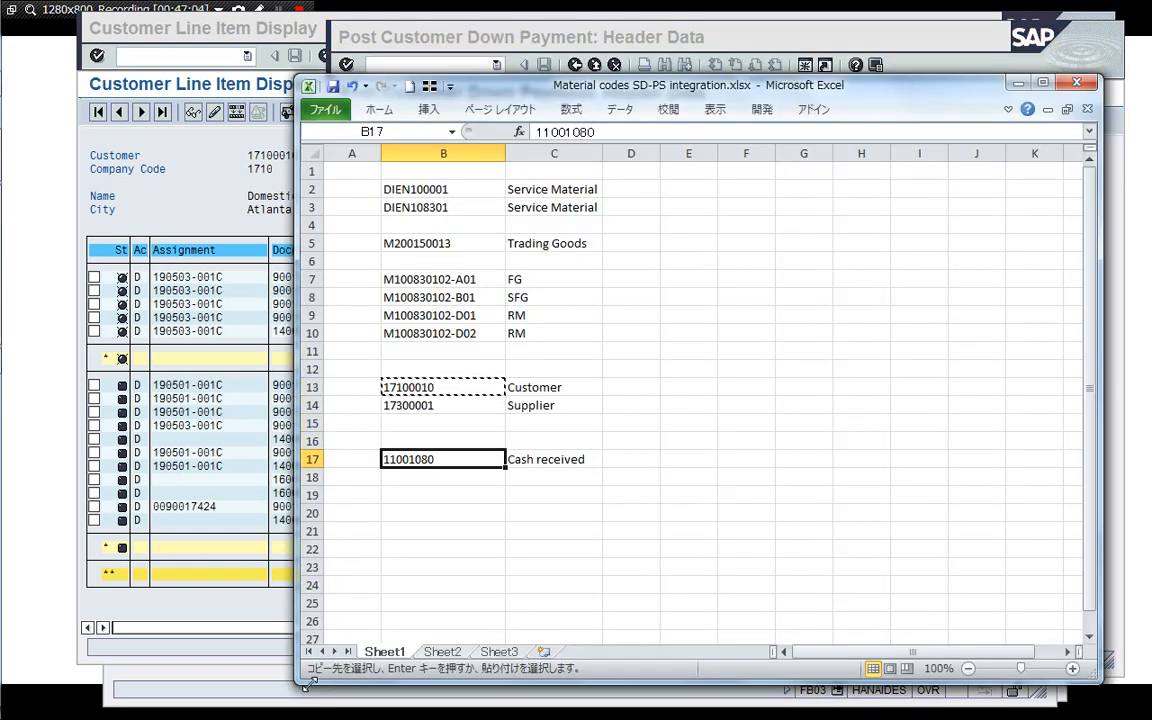
key(ctrl+c)
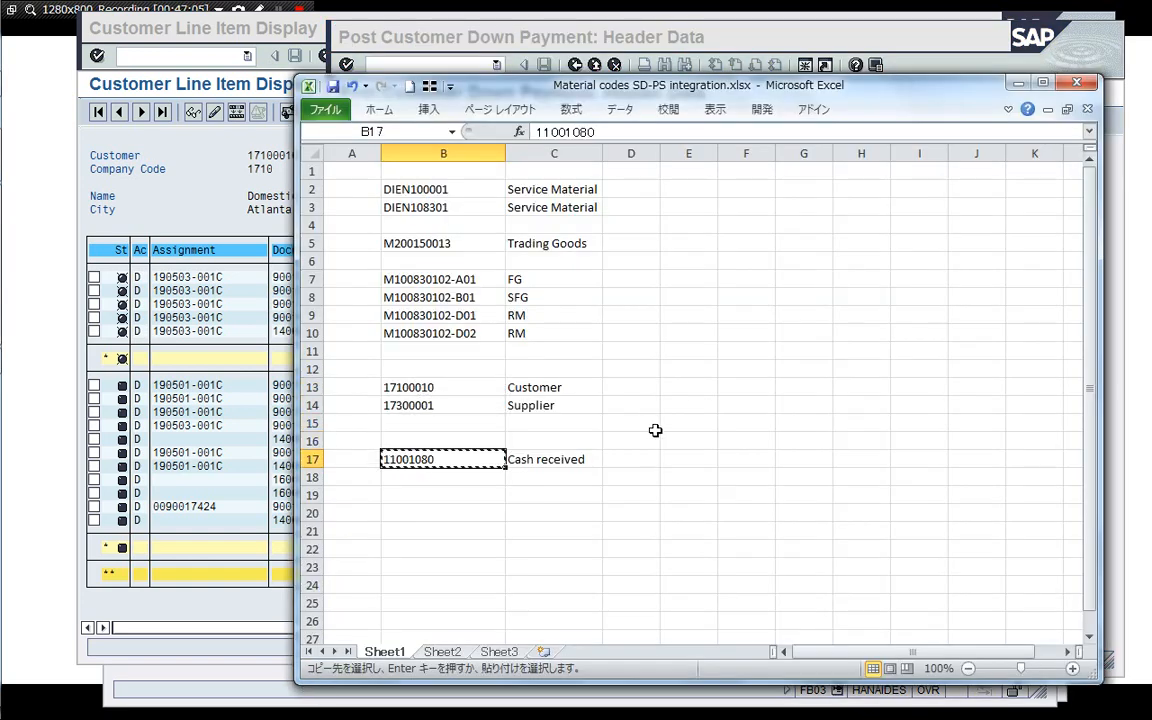
click(716, 37)
key(ctrl+v)
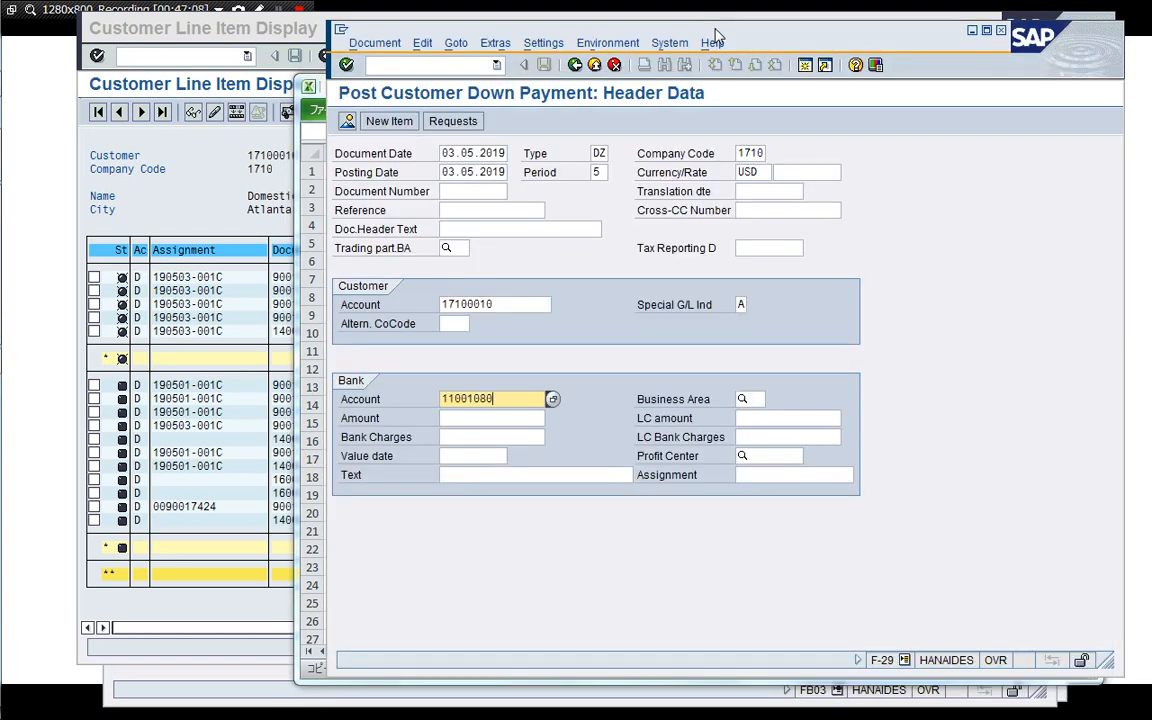
Enter 50000 as the bank amount of the down payment.
click(505, 418)
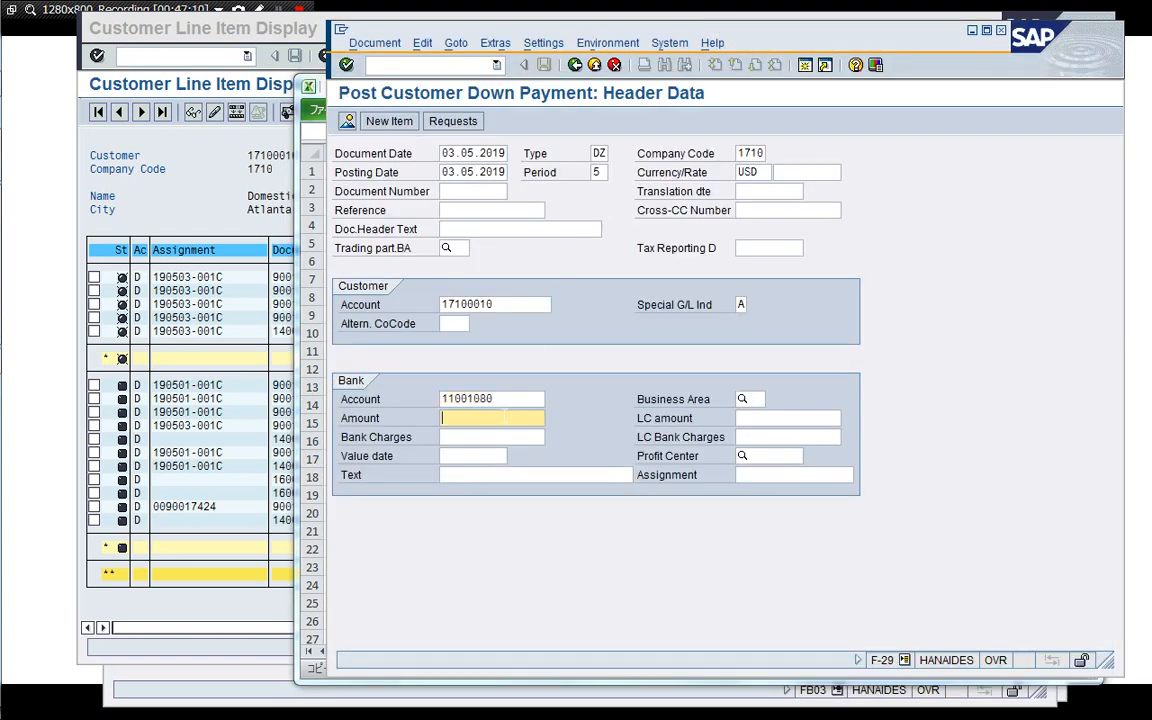
text(50)
key(Down)
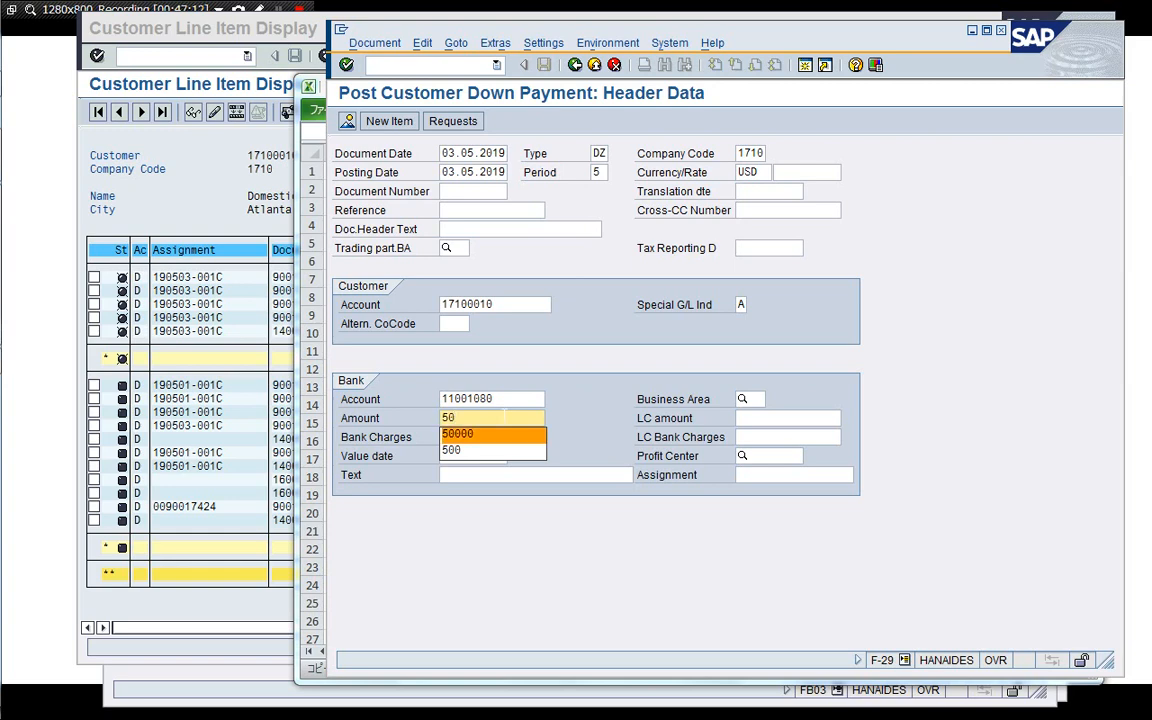
key(Tab)
click(505, 417)
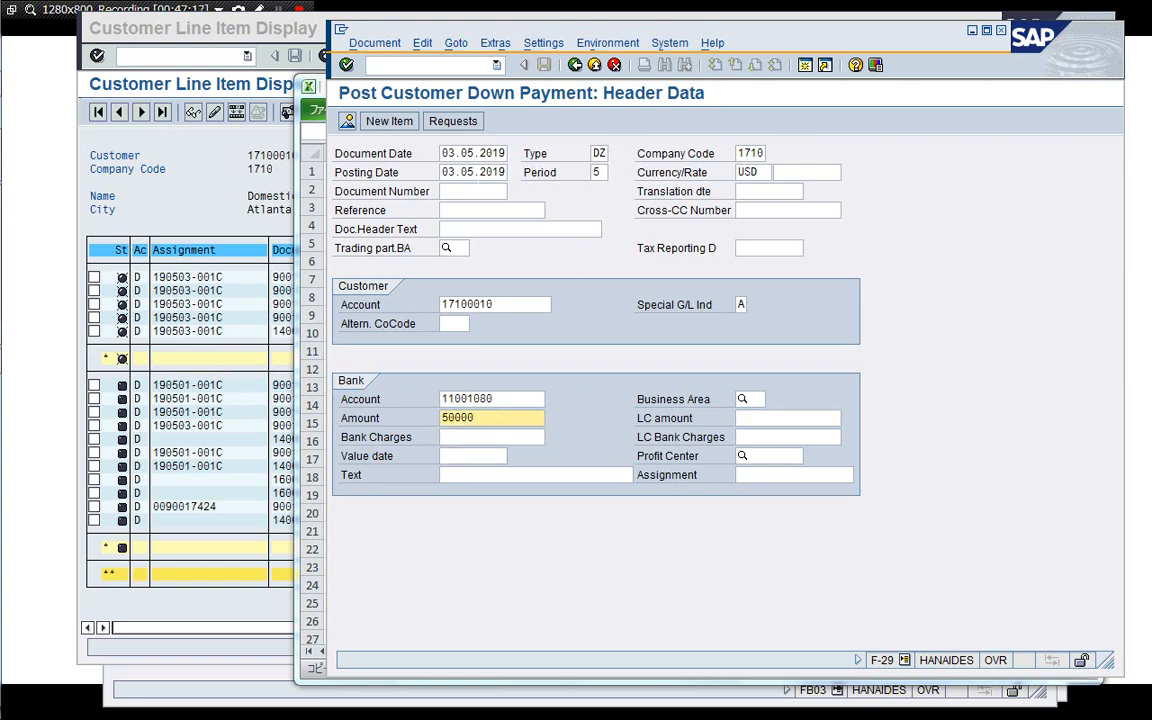
Select down payment request 90017431, create the down payment from it and post the document.
click(461, 125)
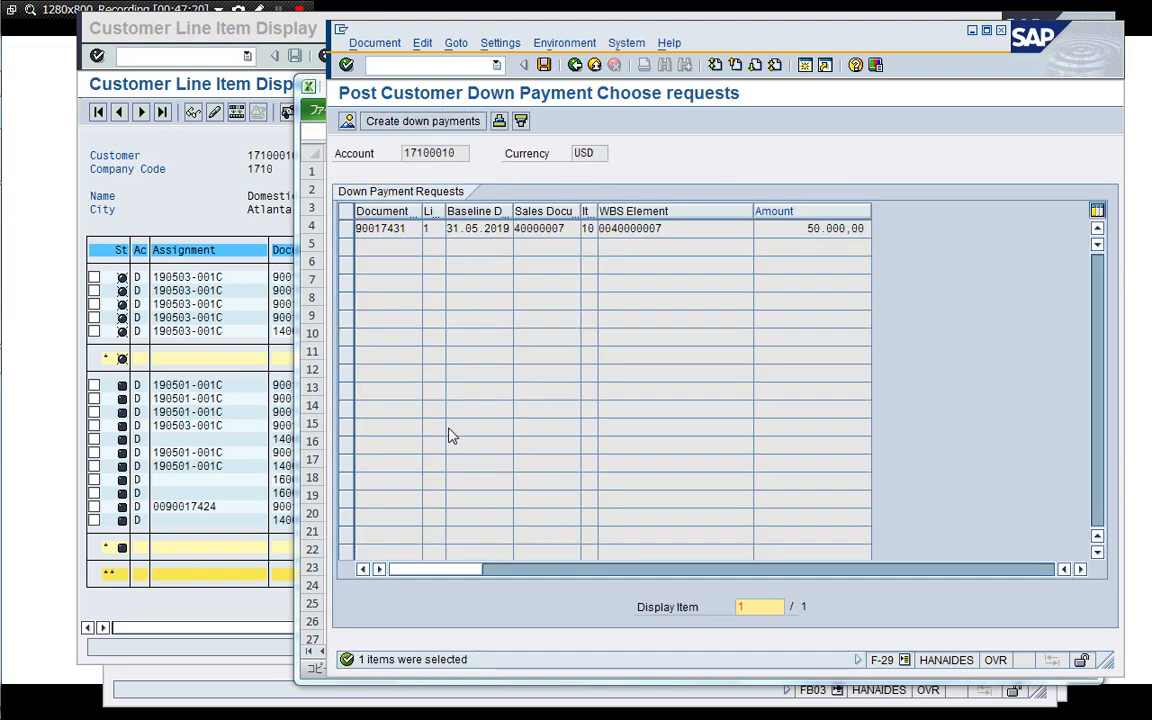
click(346, 229)
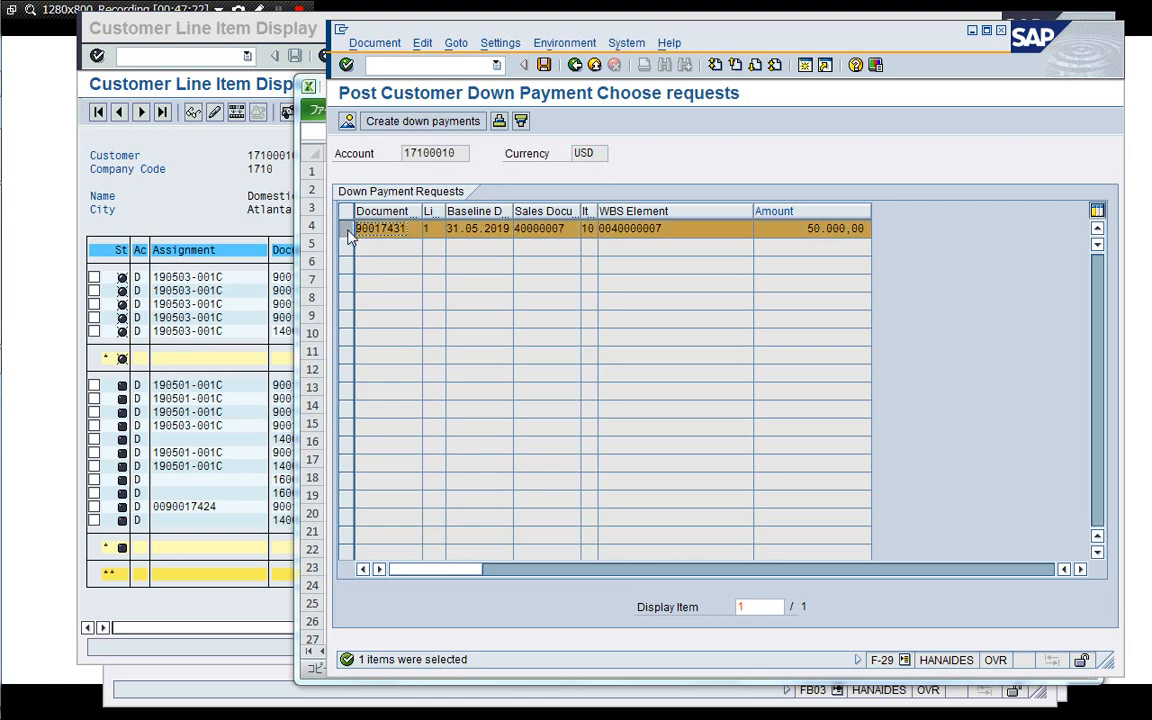
click(425, 124)
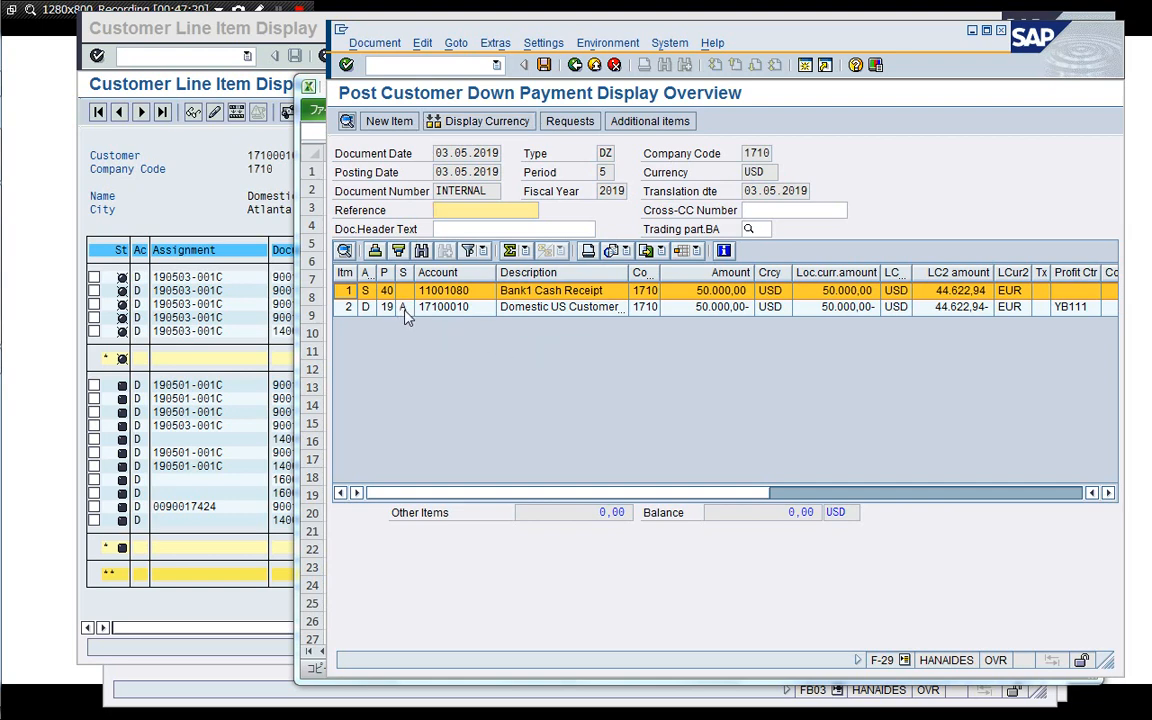
click(545, 65)
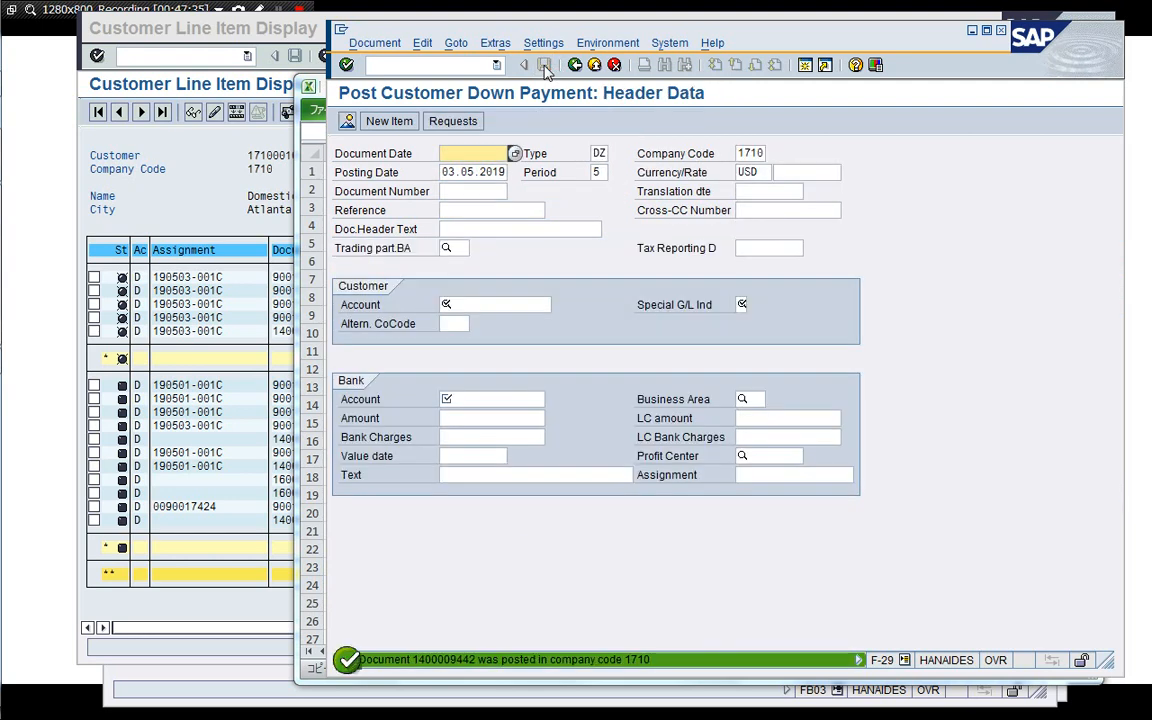
Display the posted down payment document.
click(374, 43)
click(378, 103)
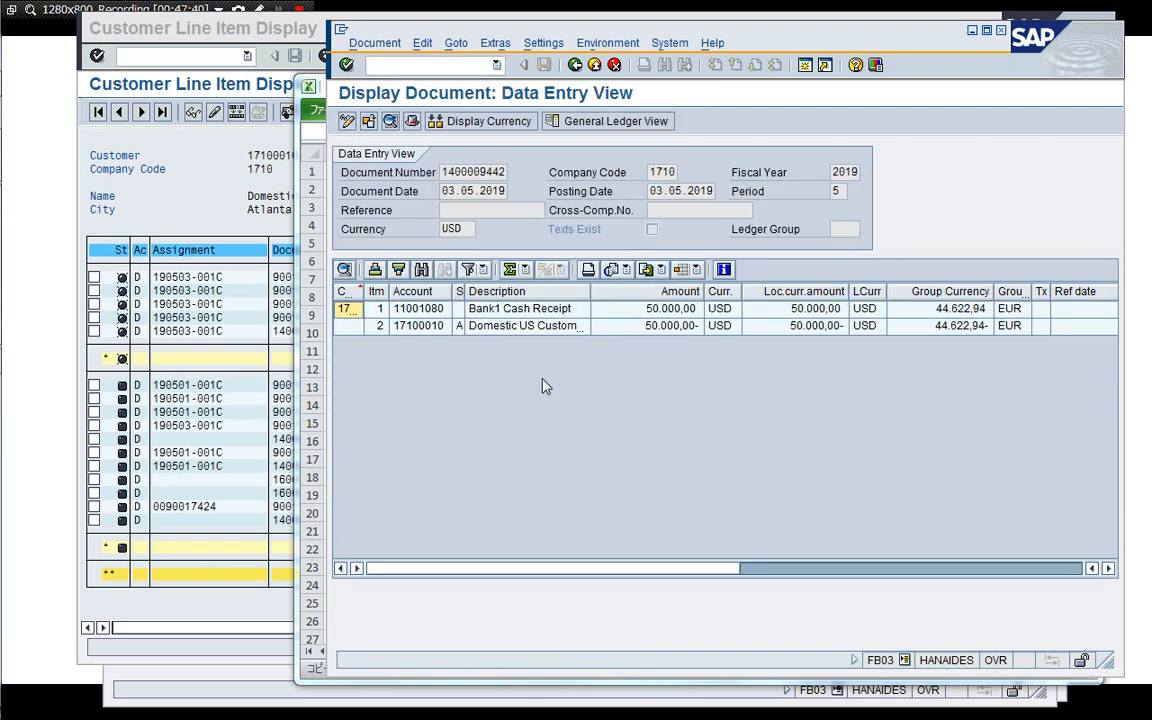
click(190, 168)
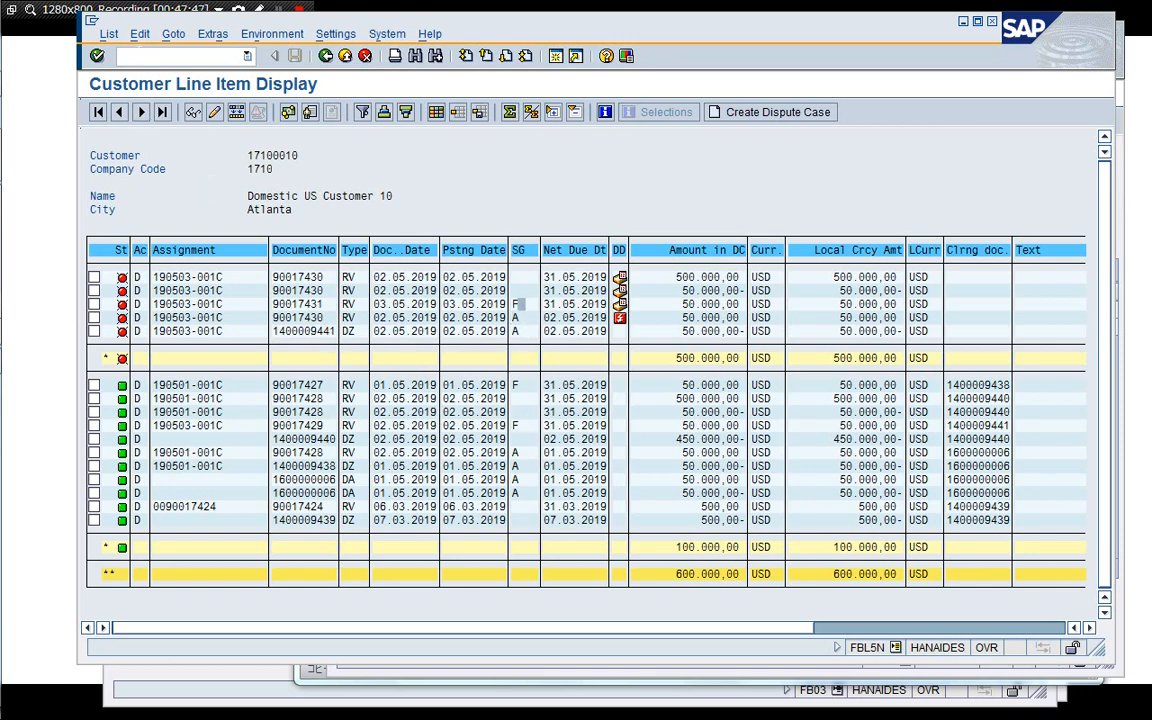
click(108, 33)
click(118, 72)
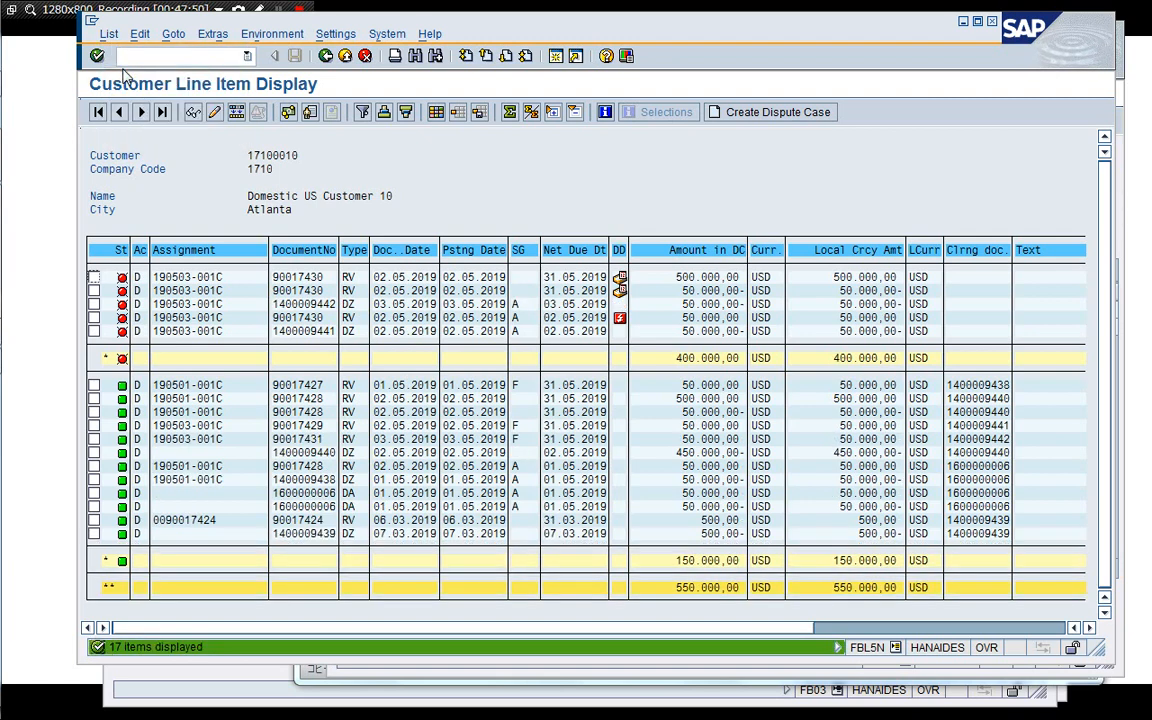
click(326, 305)
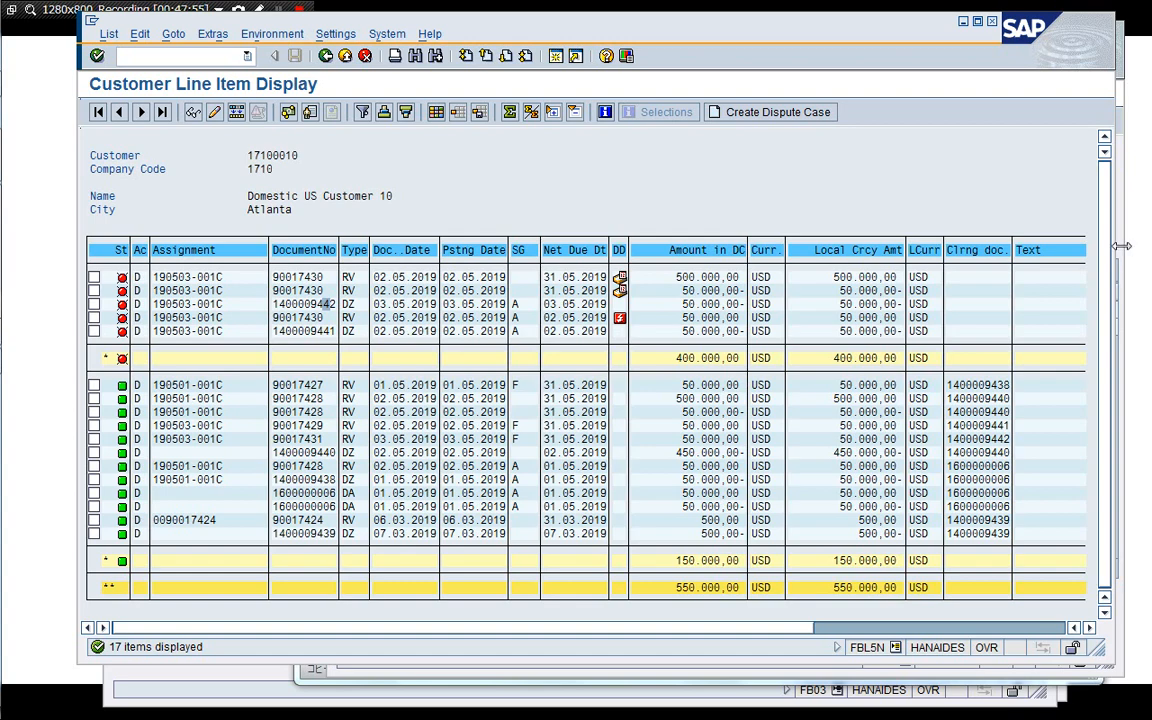
key(F2)
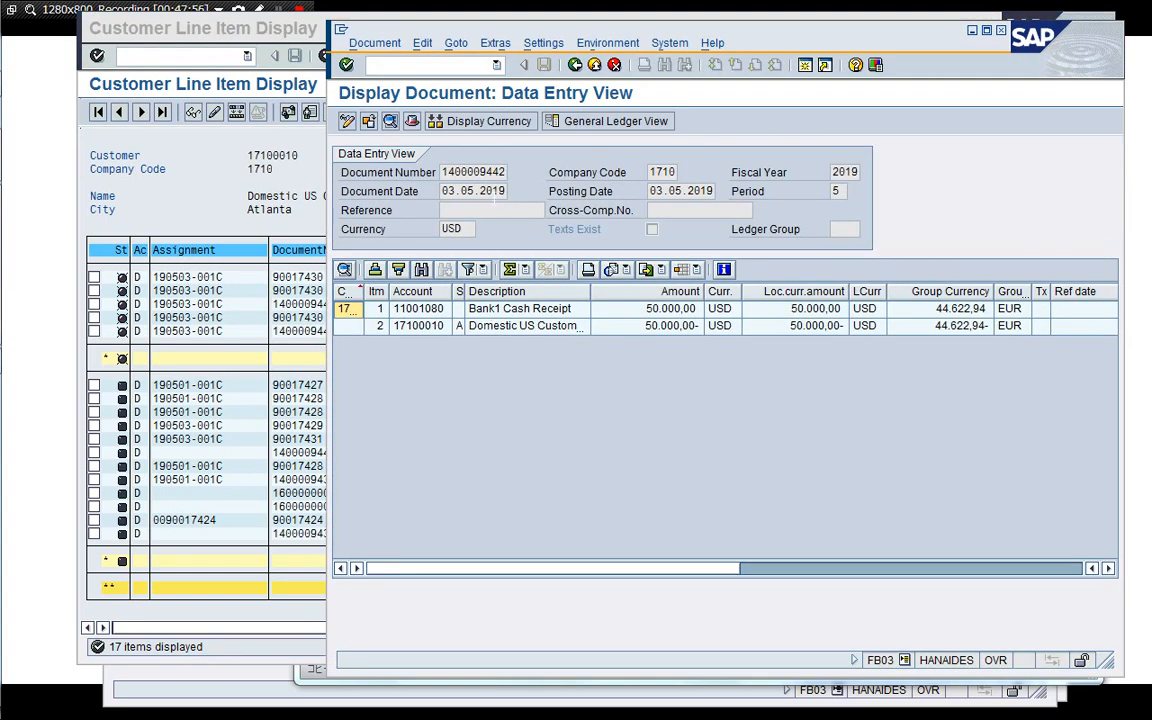
Close the extra line item and document display sessions, returning to the billing request document.
click(244, 311)
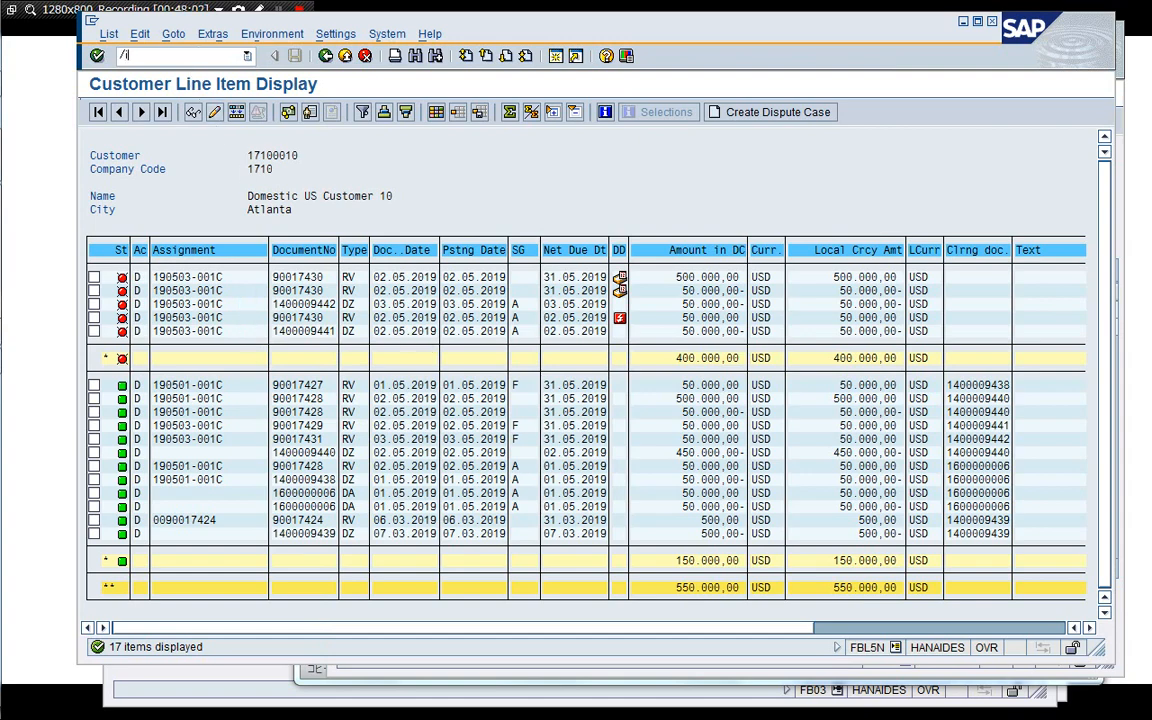
key(Return)
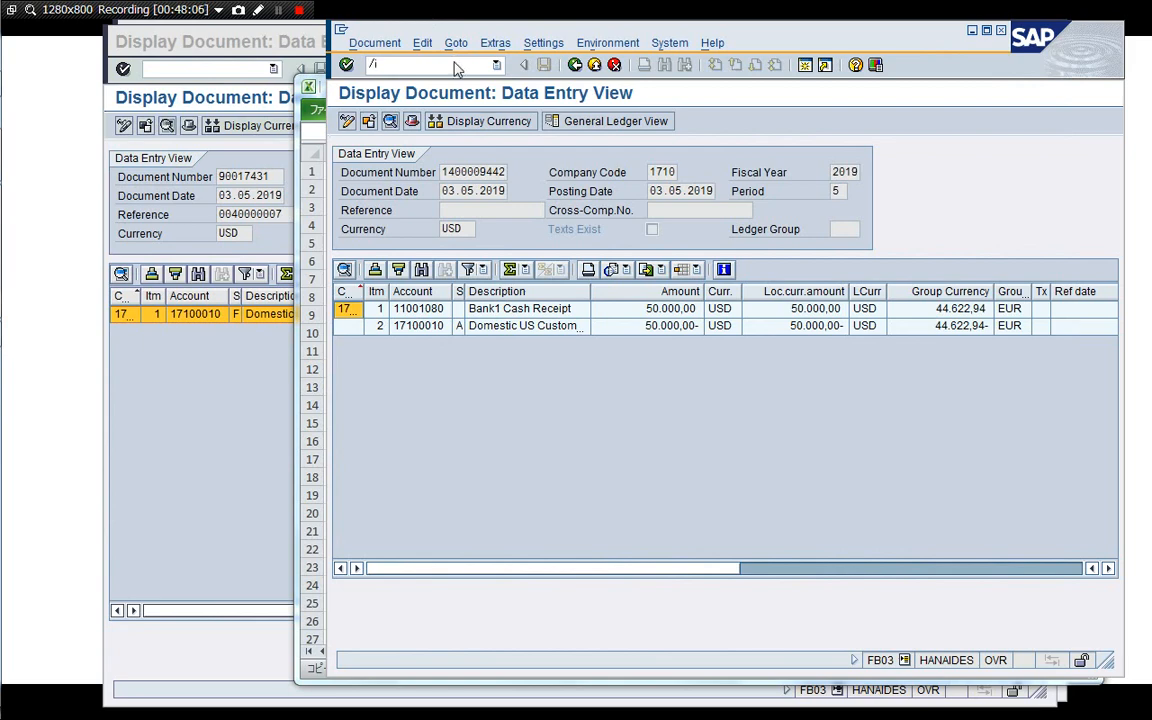
key(Return)
click(231, 417)
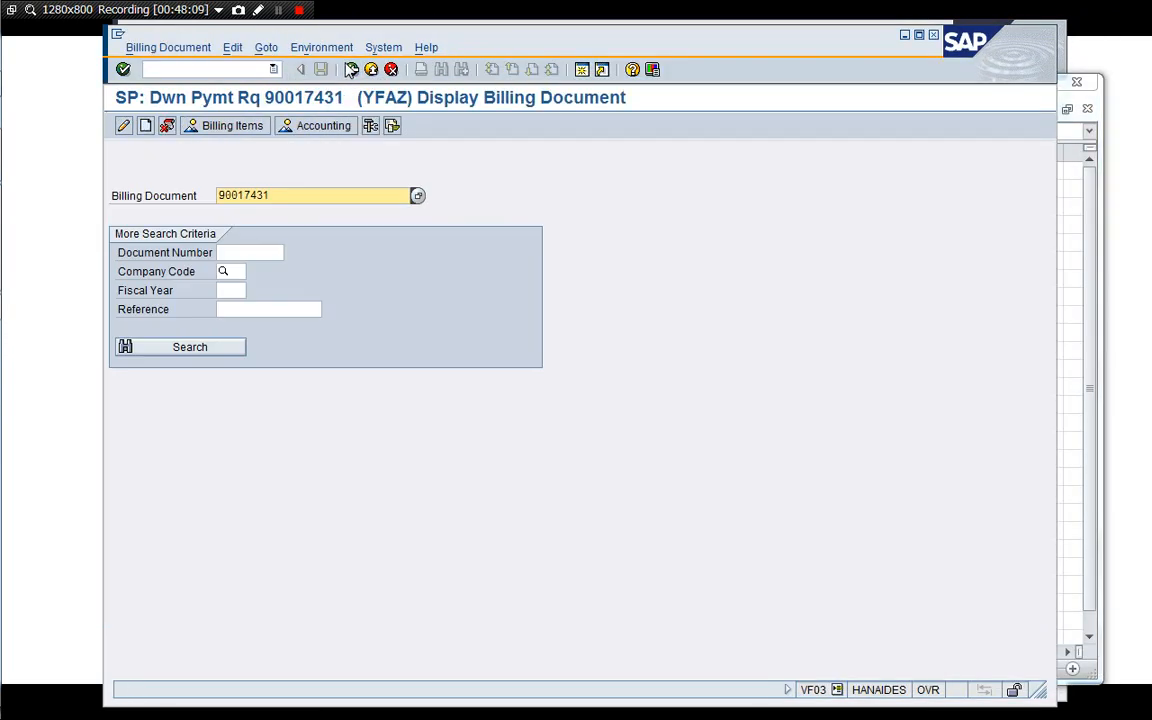
Return to the main menu and open Execute Report Group (GR55) under Project System cost element reports, Report Writer.
click(351, 69)
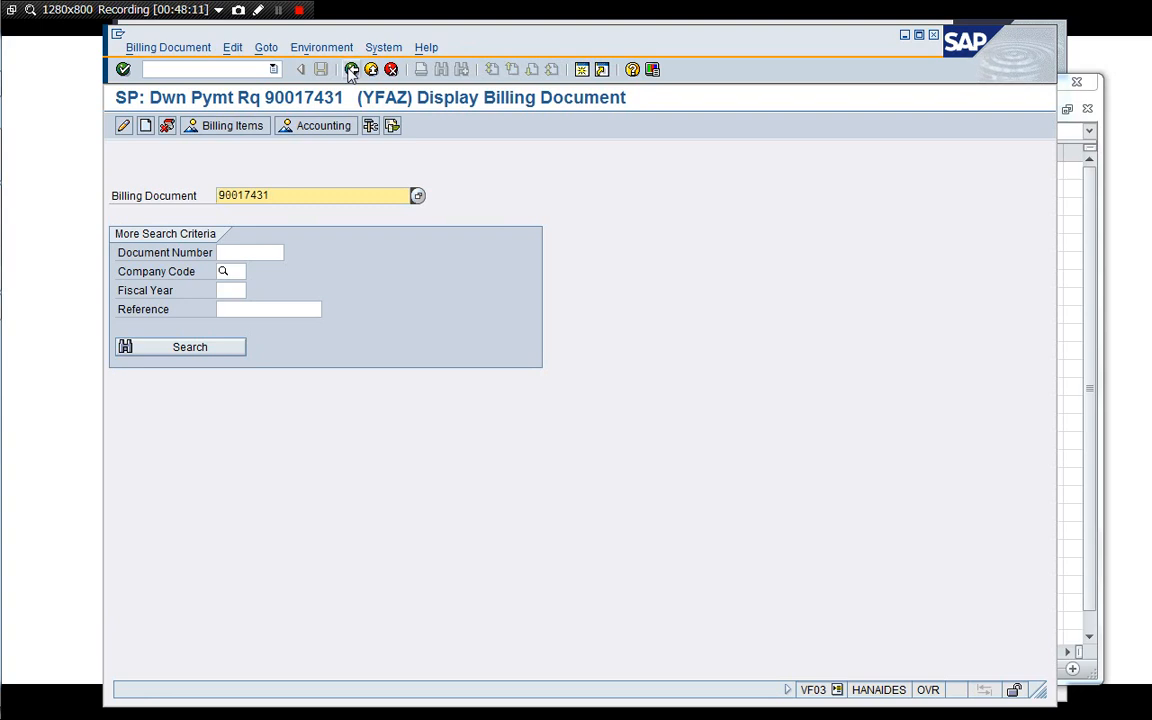
click(351, 69)
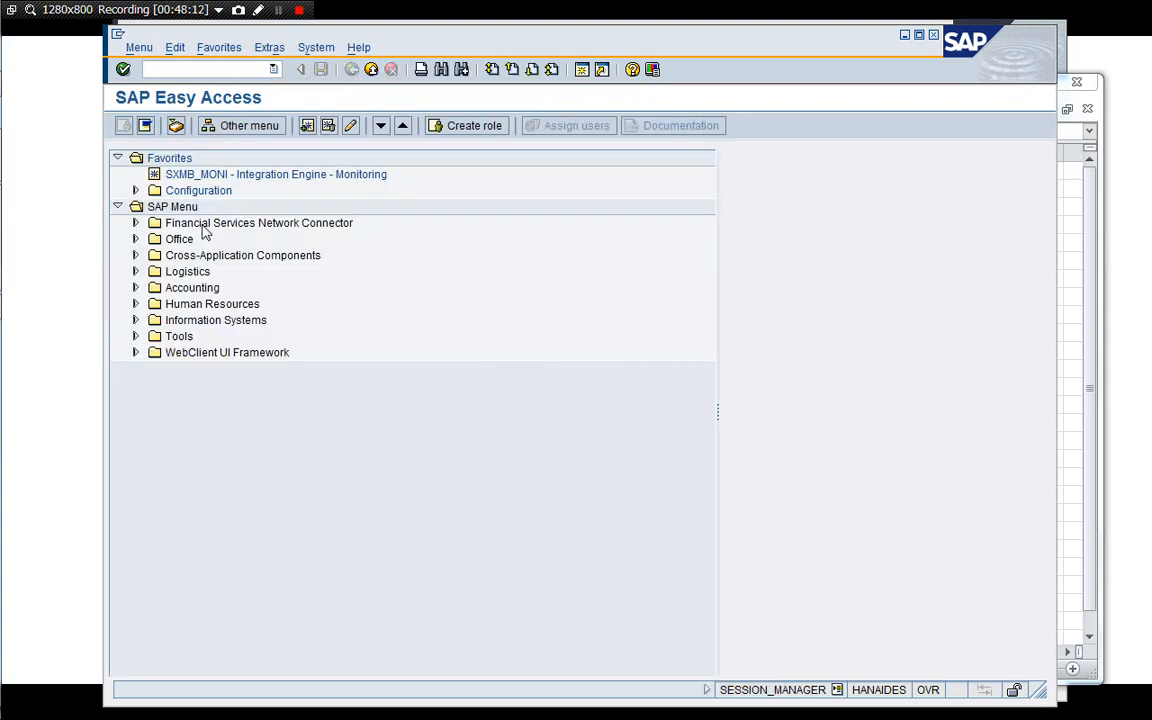
click(194, 309)
double_click(194, 318)
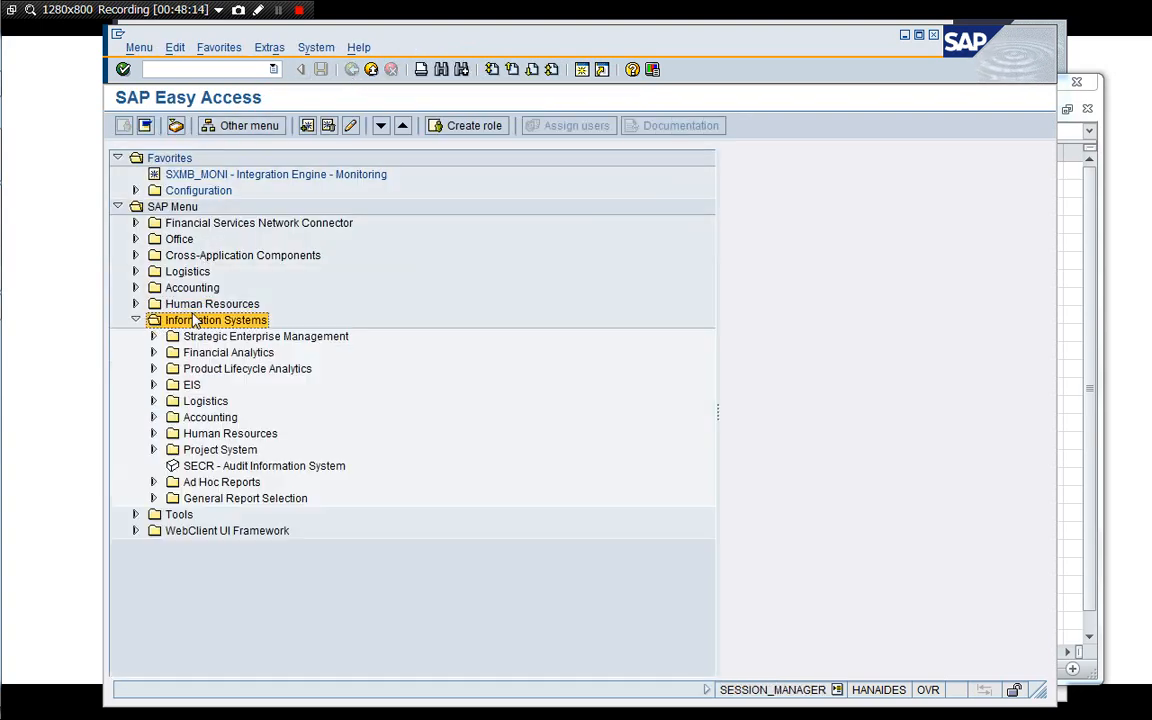
key(Down)
key(Down)
key(Down)
key(Down)
key(Down)
key(Down)
key(Down)
key(Down)
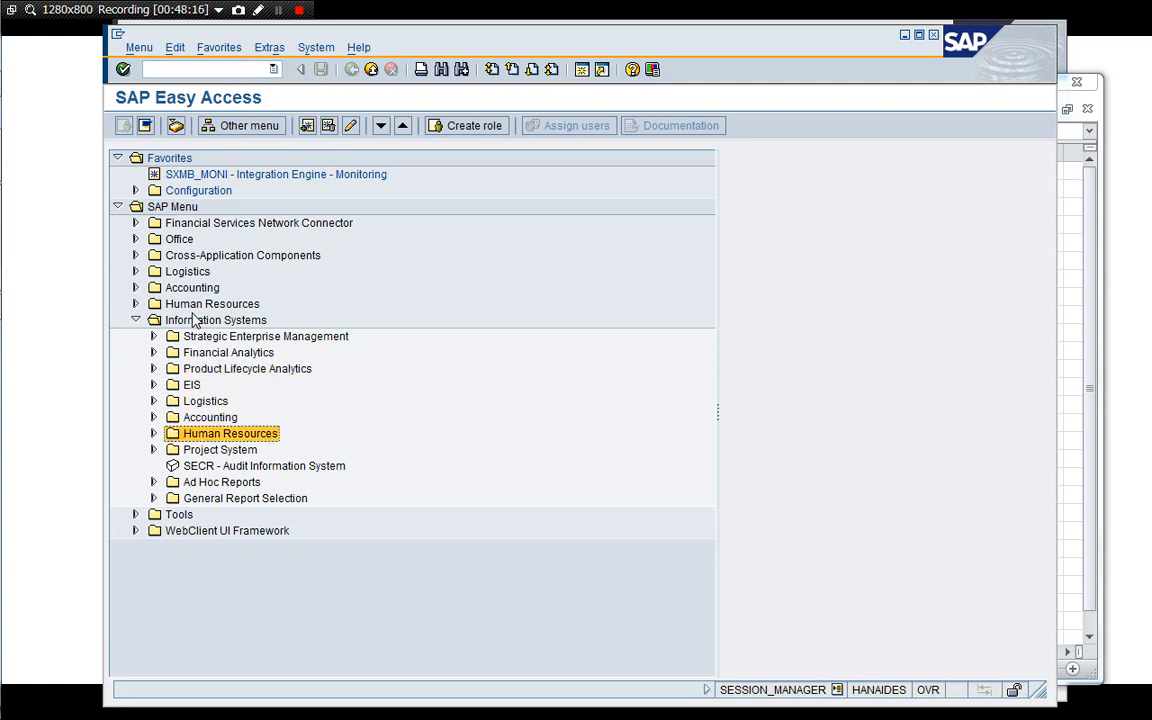
key(Right)
key(Down)
key(Down)
key(Down)
key(Down)
key(Down)
key(Down)
key(Down)
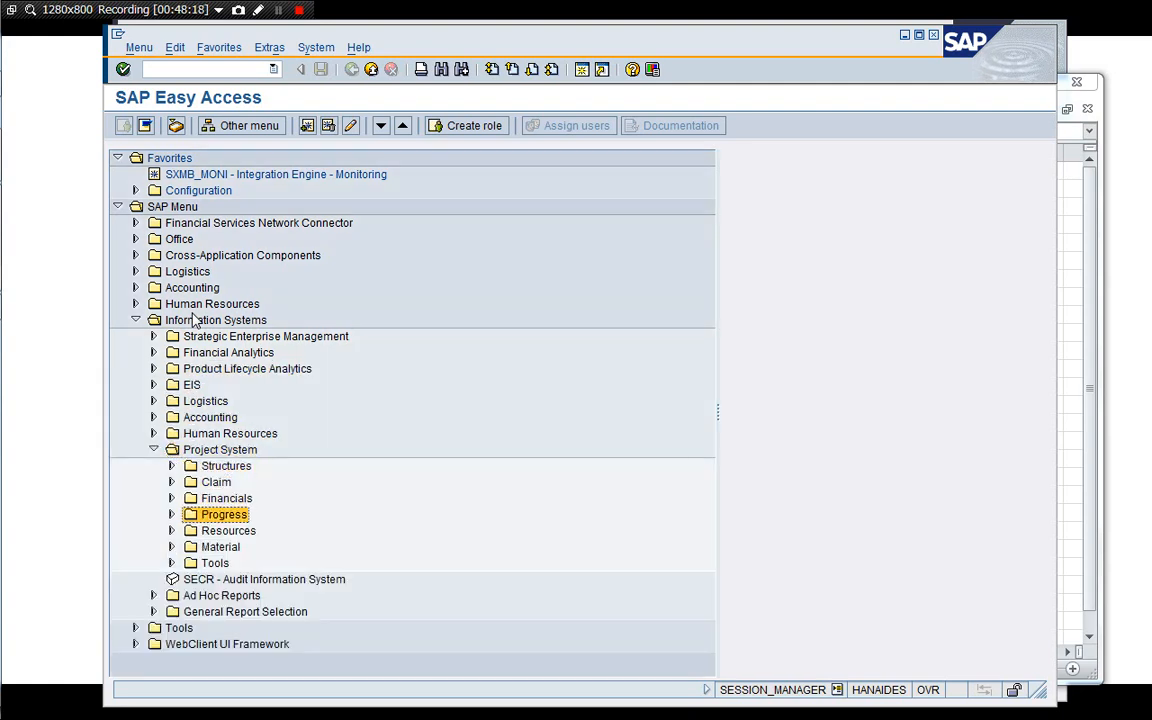
key(Right)
key(Down)
key(Down)
key(Down)
key(Down)
key(Down)
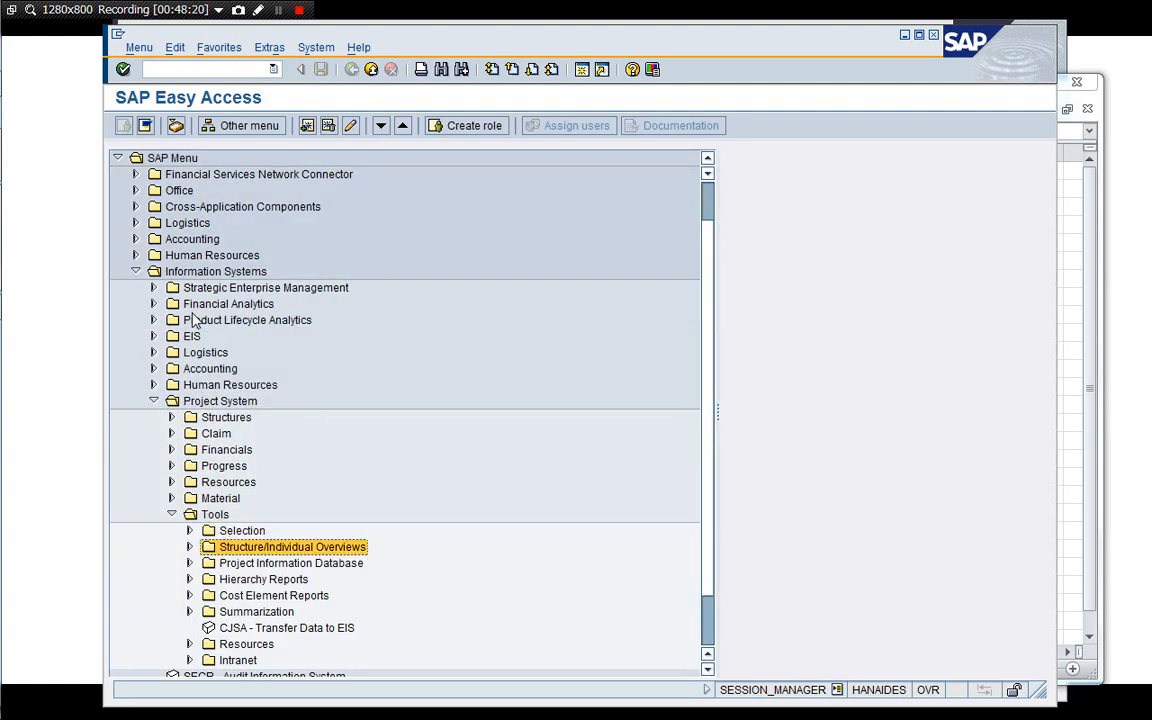
key(Right)
key(Down)
key(Down)
key(Down)
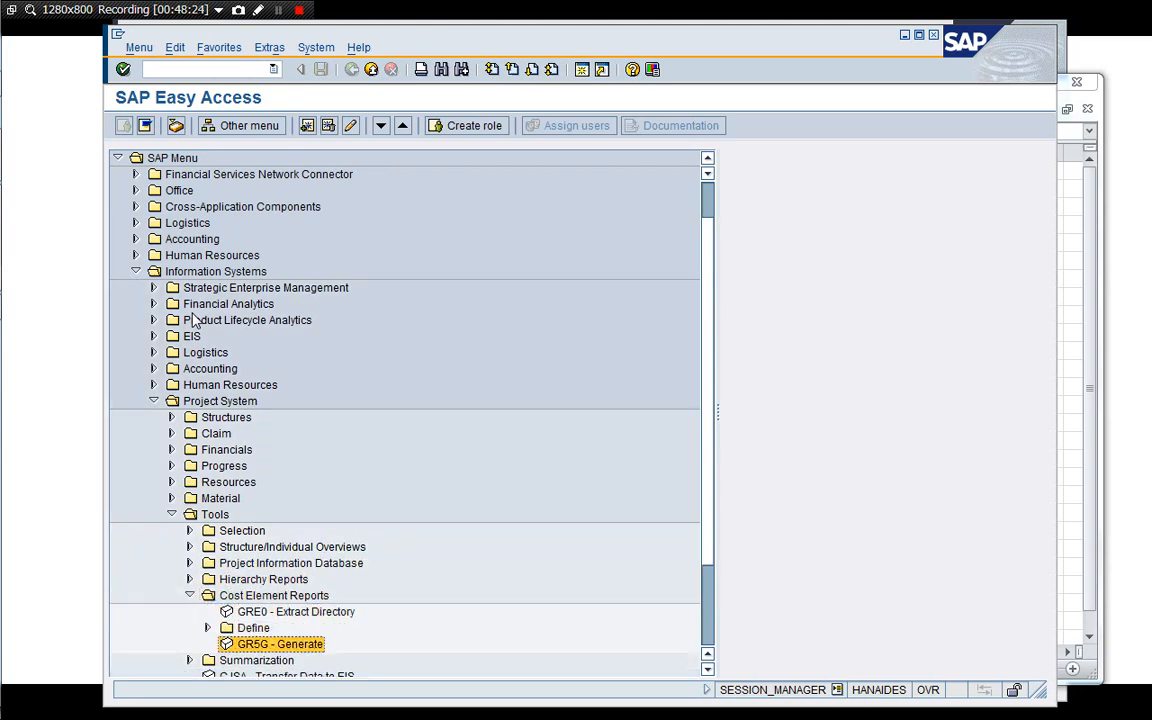
key(Up)
key(Down)
key(Up)
key(Up)
key(Up)
key(Left)
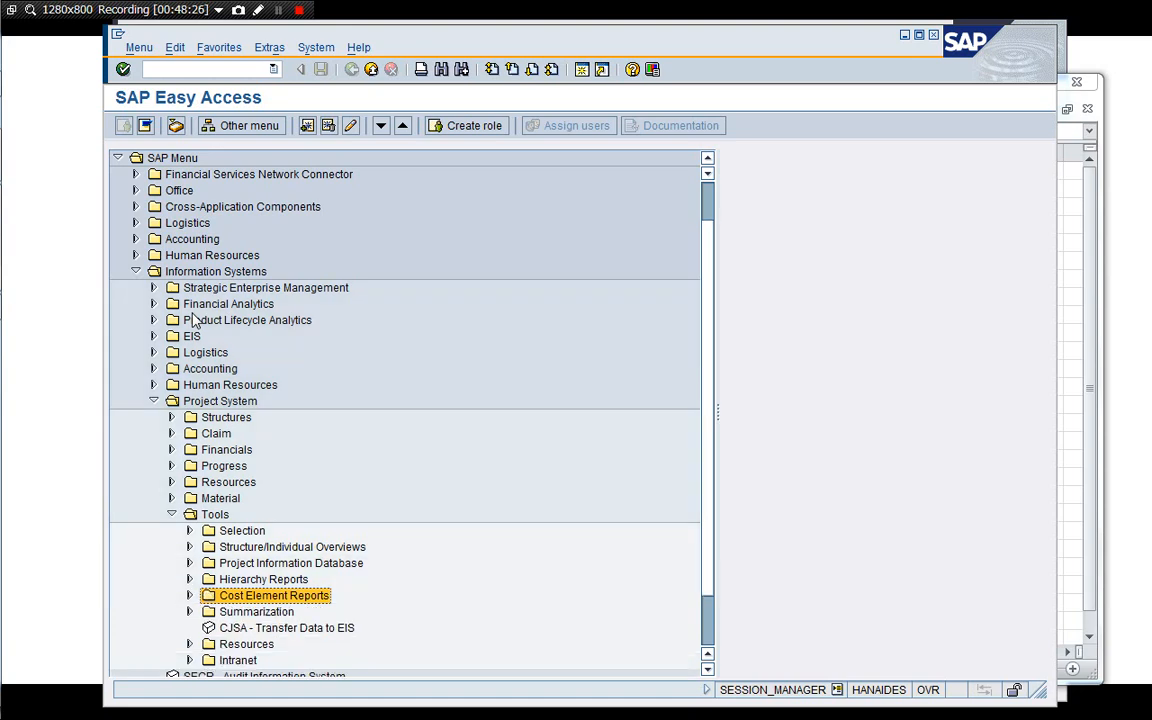
key(Down)
key(Down)
key(Up)
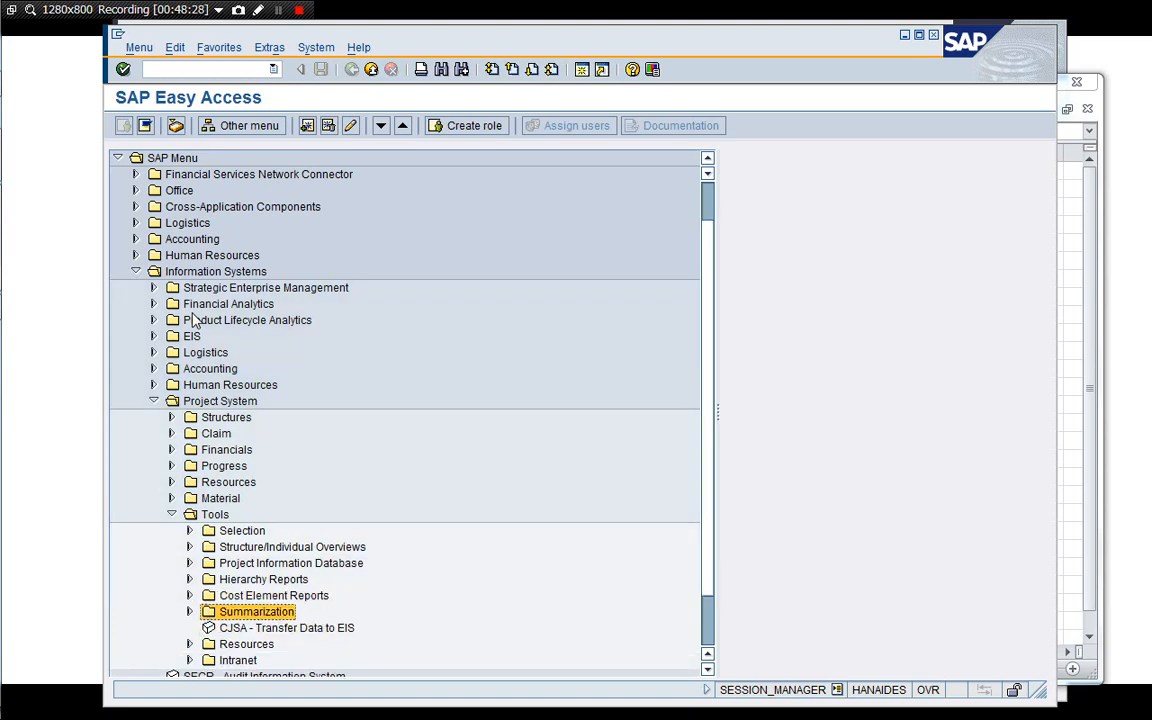
key(Up)
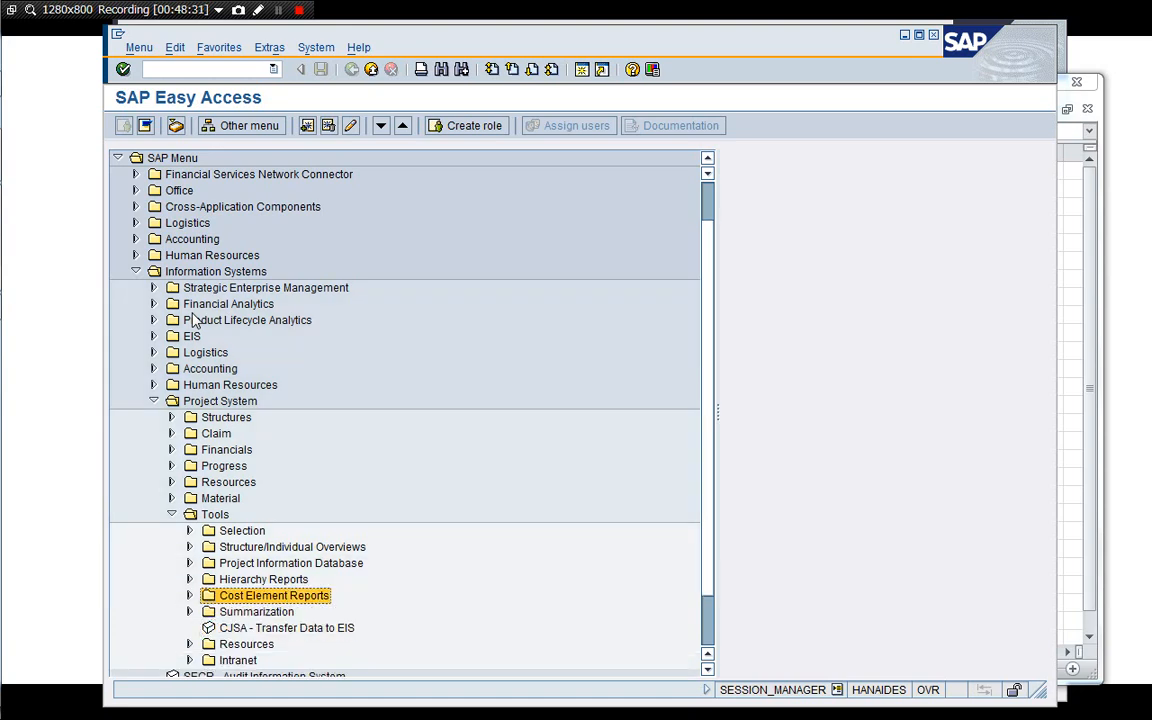
key(Right)
key(Down)
key(Down)
key(Right)
key(Down)
key(Down)
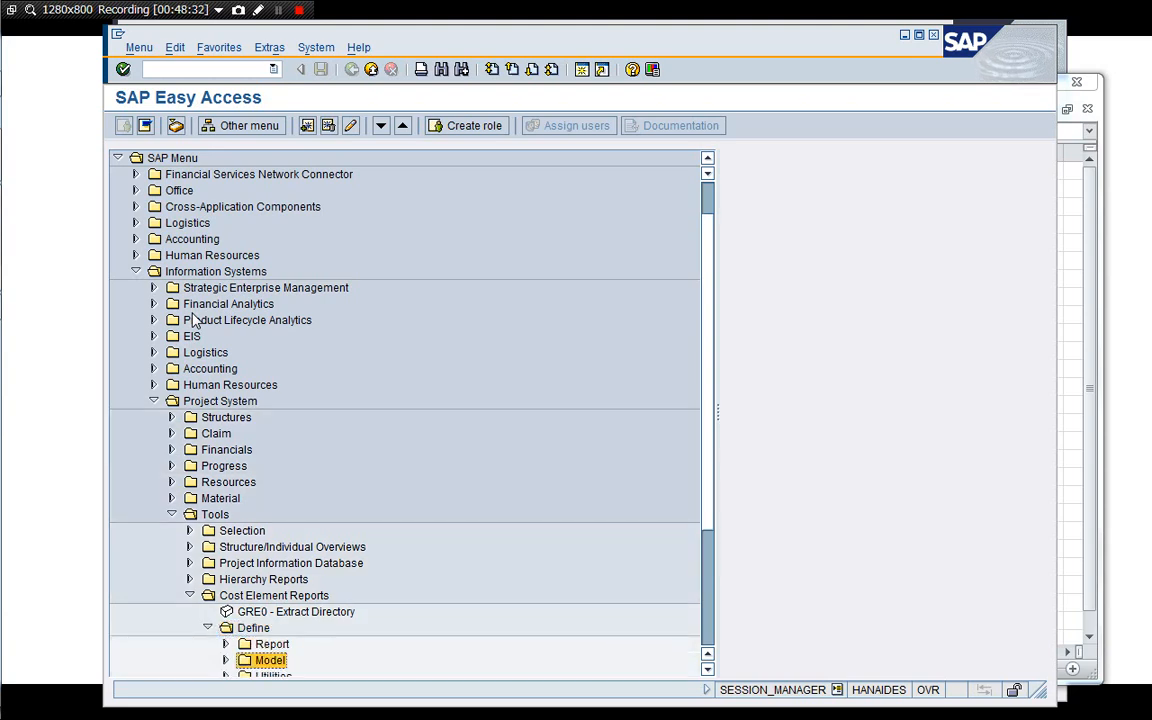
key(Down)
key(Down)
key(Down)
key(Down)
key(Down)
key(Up)
key(Up)
key(Up)
key(Right)
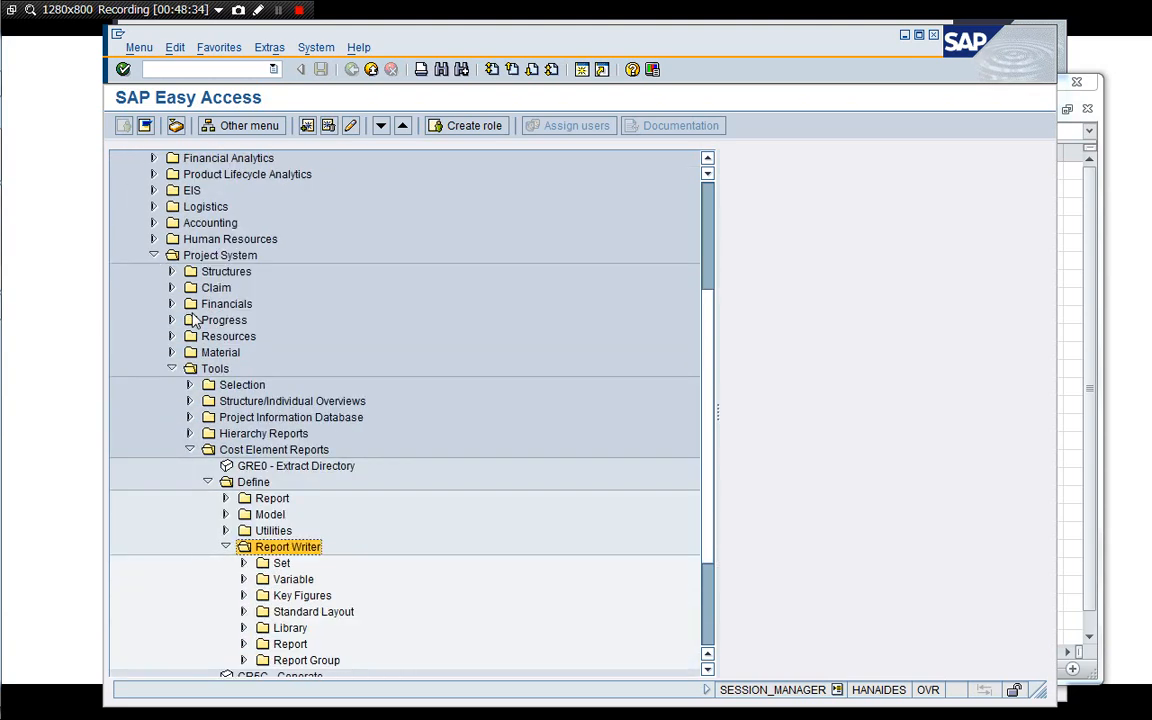
key(Down)
key(Down)
key(Down)
key(Down)
key(Down)
key(Down)
key(Down)
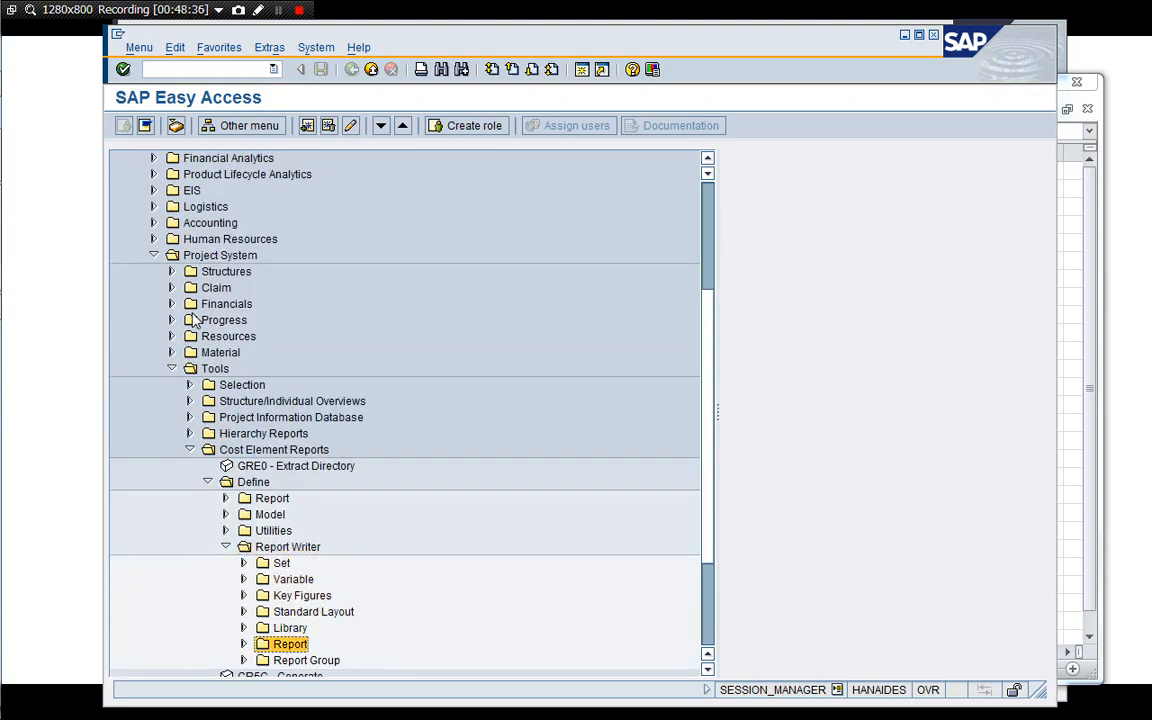
key(Right)
key(Down)
key(Down)
key(Down)
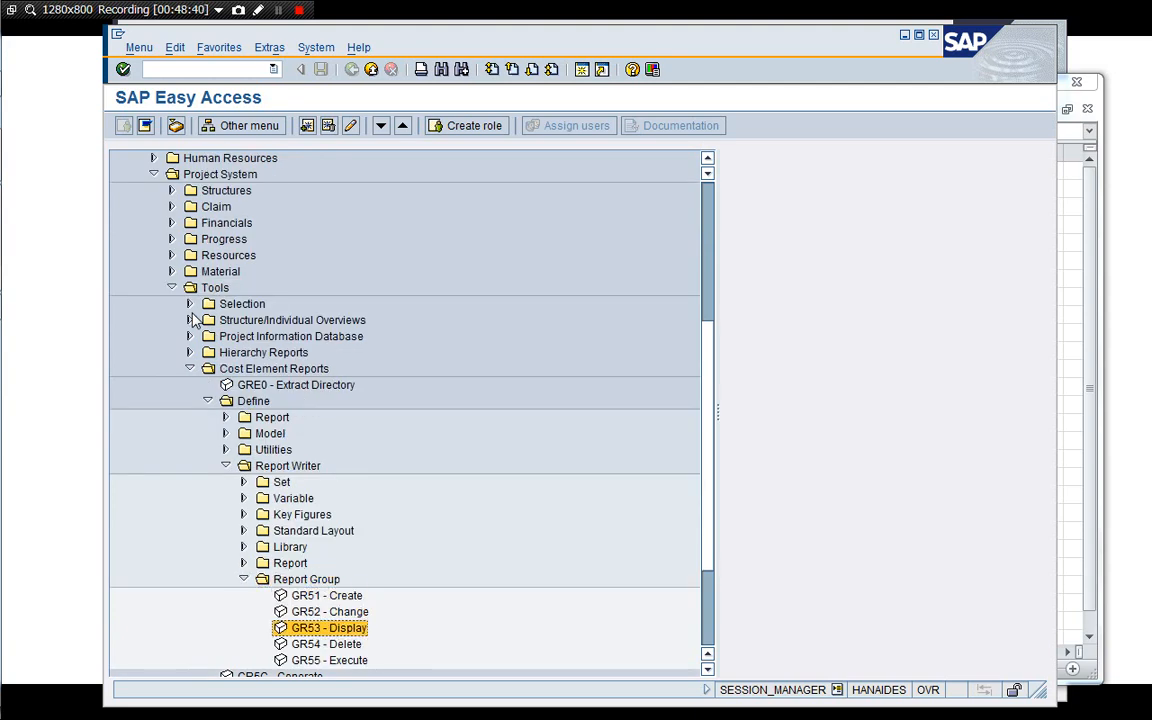
key(Down)
key(Down)
key(Return)
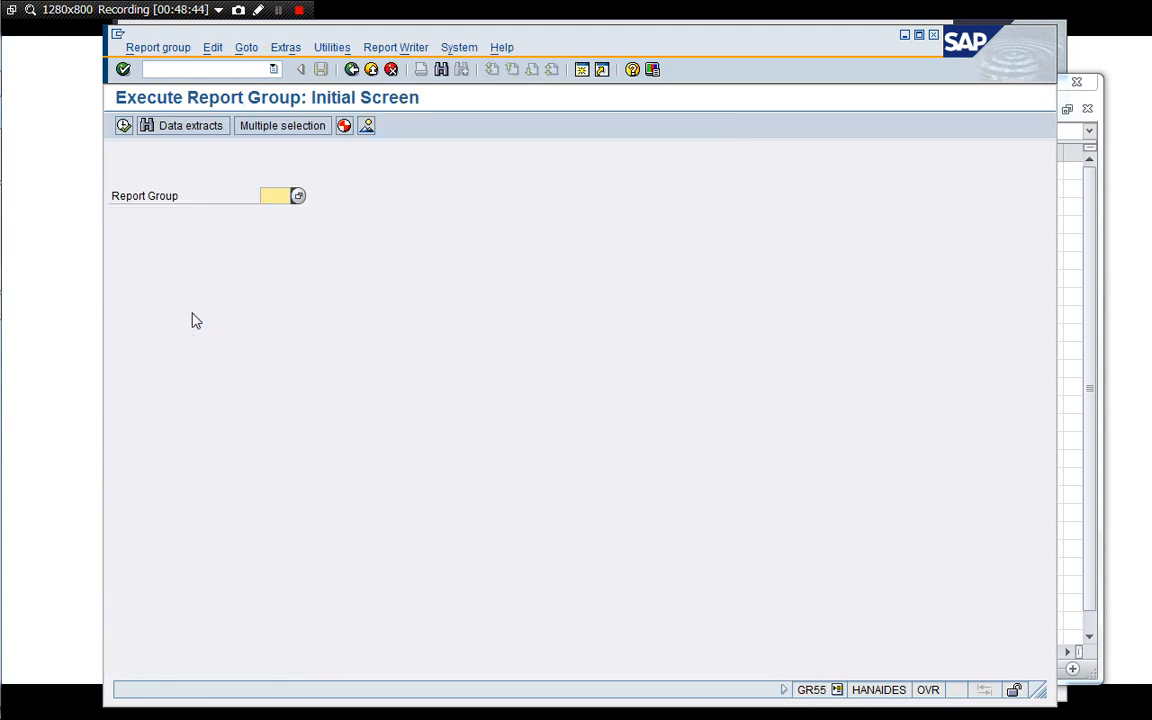
Select report group Y6P1 and execute it.
key(BackSpace)
key(Down)
key(Down)
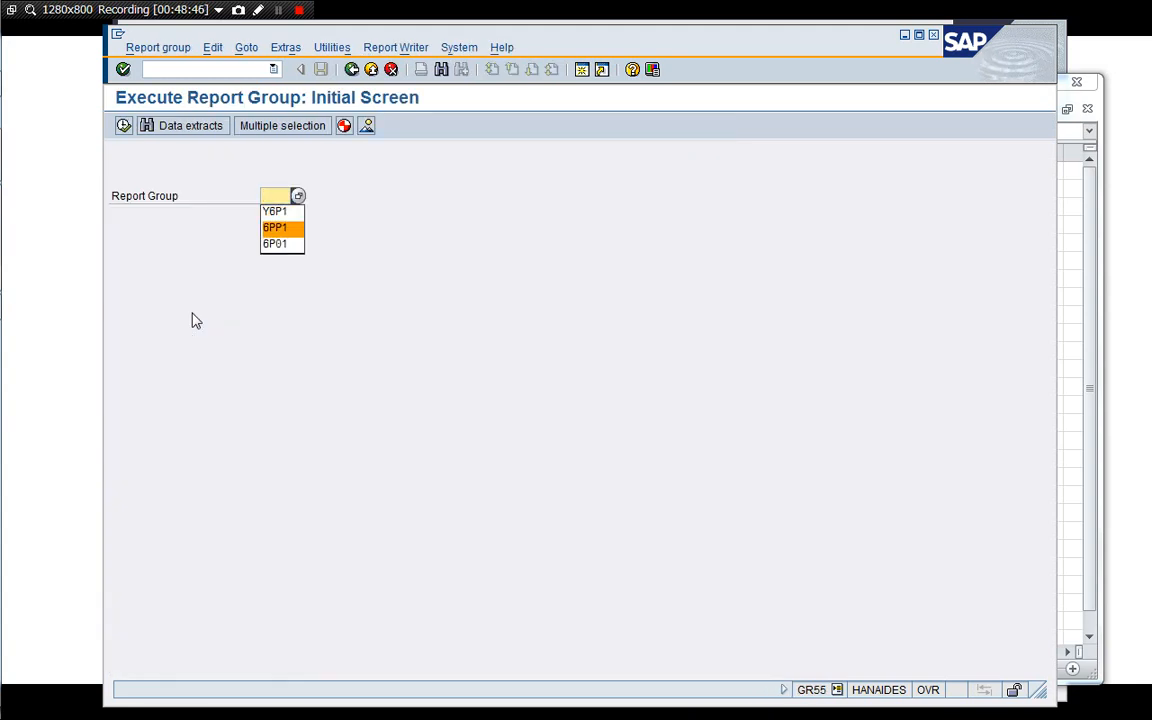
key(Up)
key(Down)
key(Up)
key(Return)
key(Return)
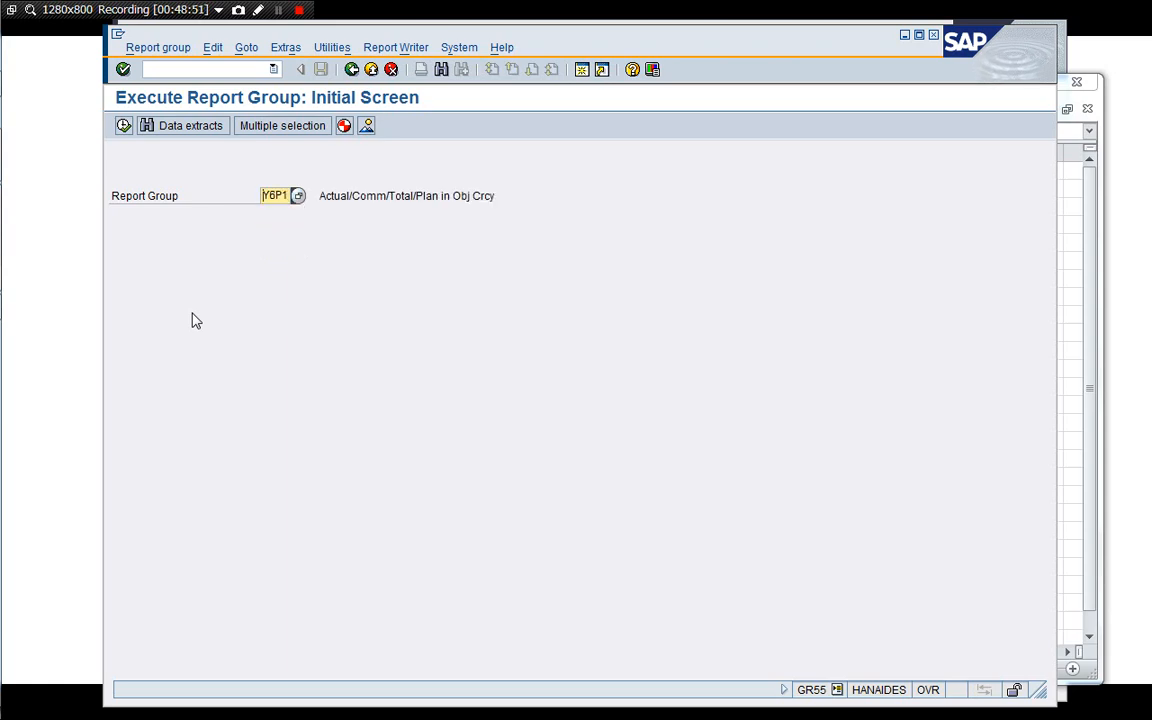
click(123, 129)
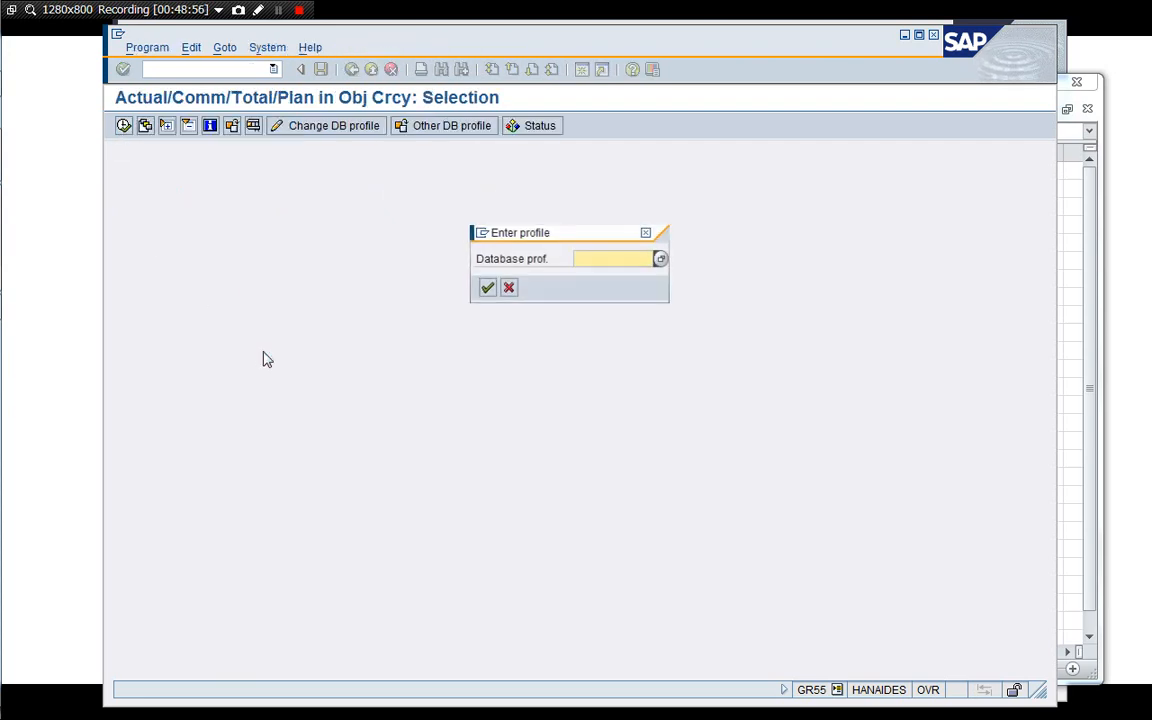
key(Down)
key(Down)
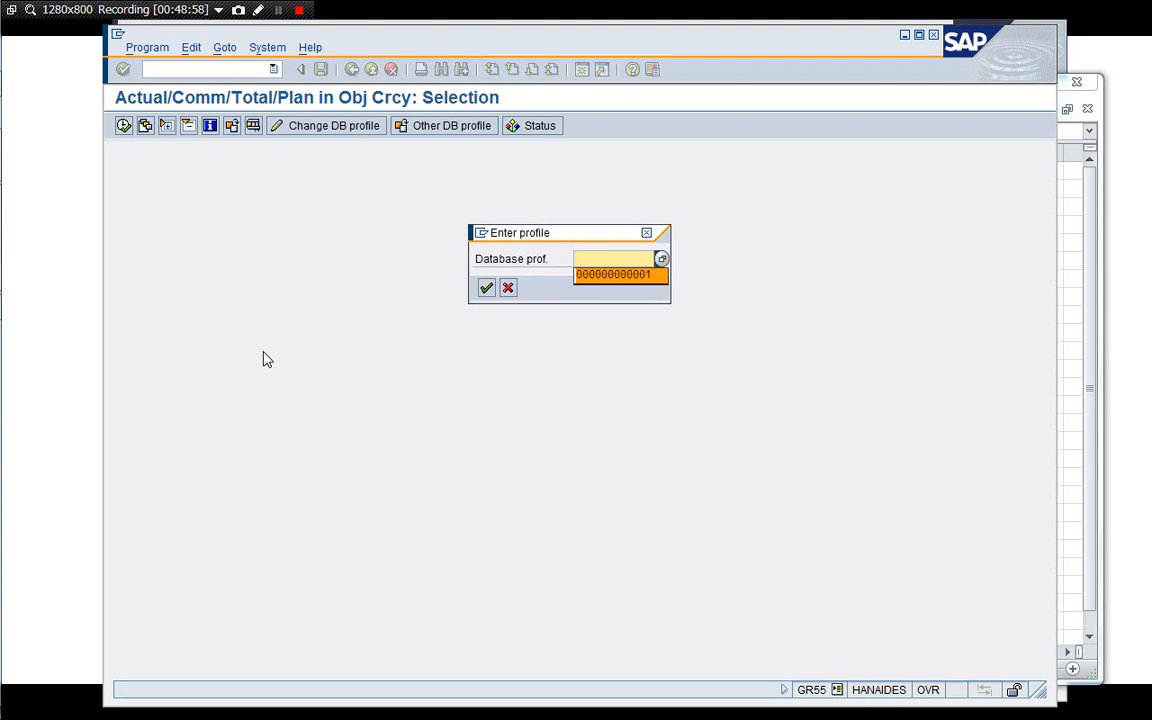
key(Return)
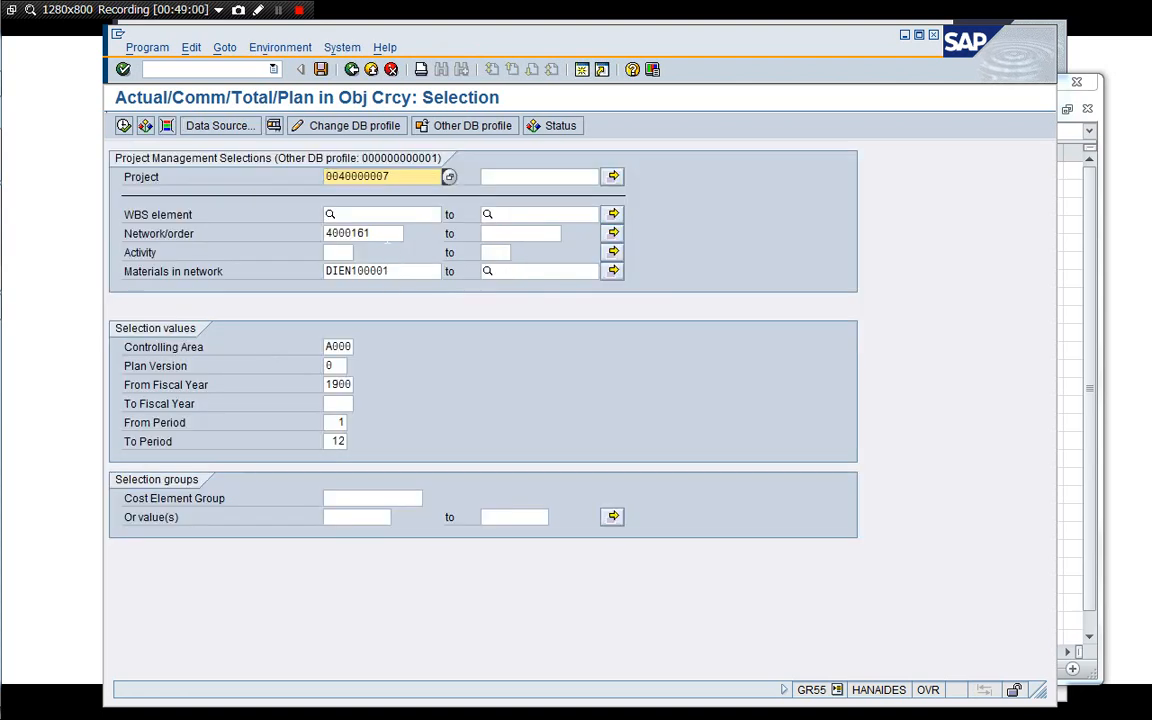
Clear the network/order and material-in-network selections, set To Fiscal Year to 9999, and run the report.
click(387, 238)
key(BackSpace)
key(BackSpace)
key(BackSpace)
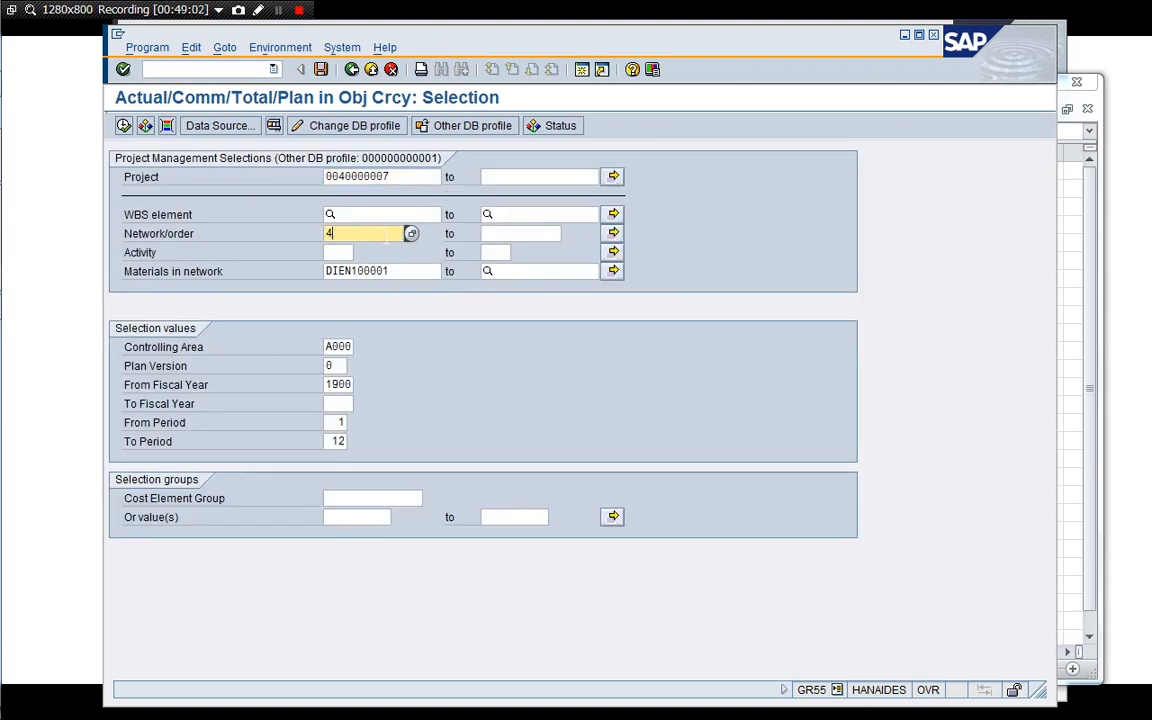
click(399, 270)
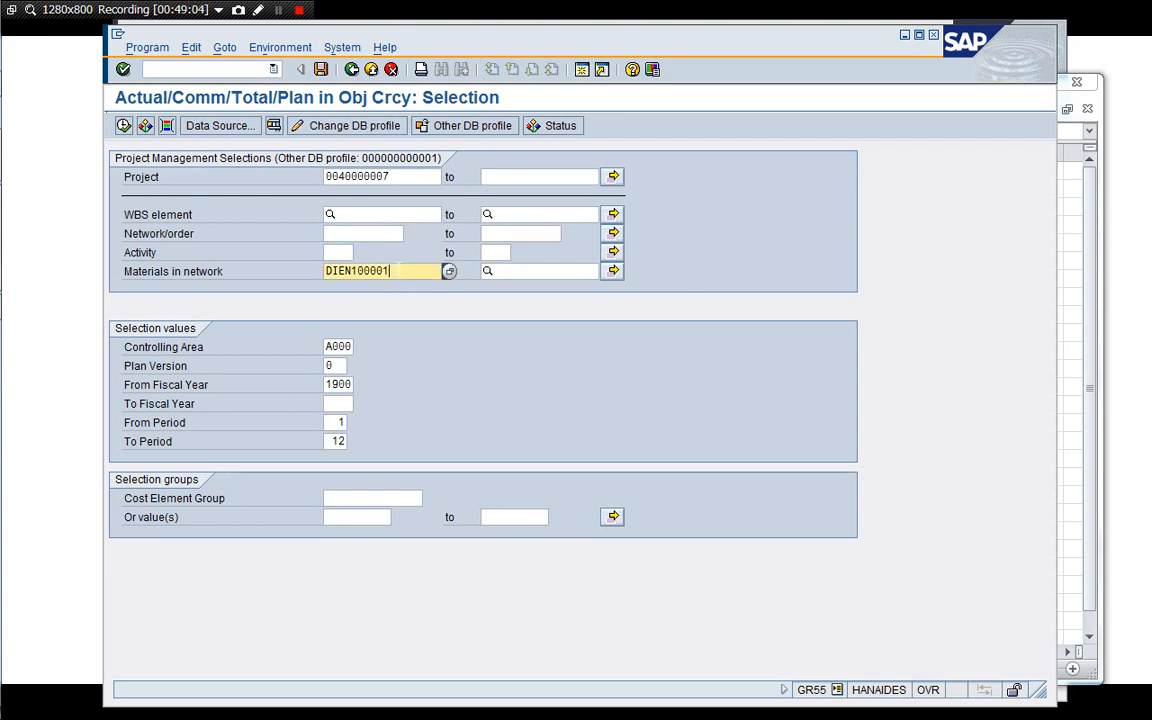
key(BackSpace)
key(BackSpace)
key(BackSpace)
key(BackSpace)
key(BackSpace)
click(340, 405)
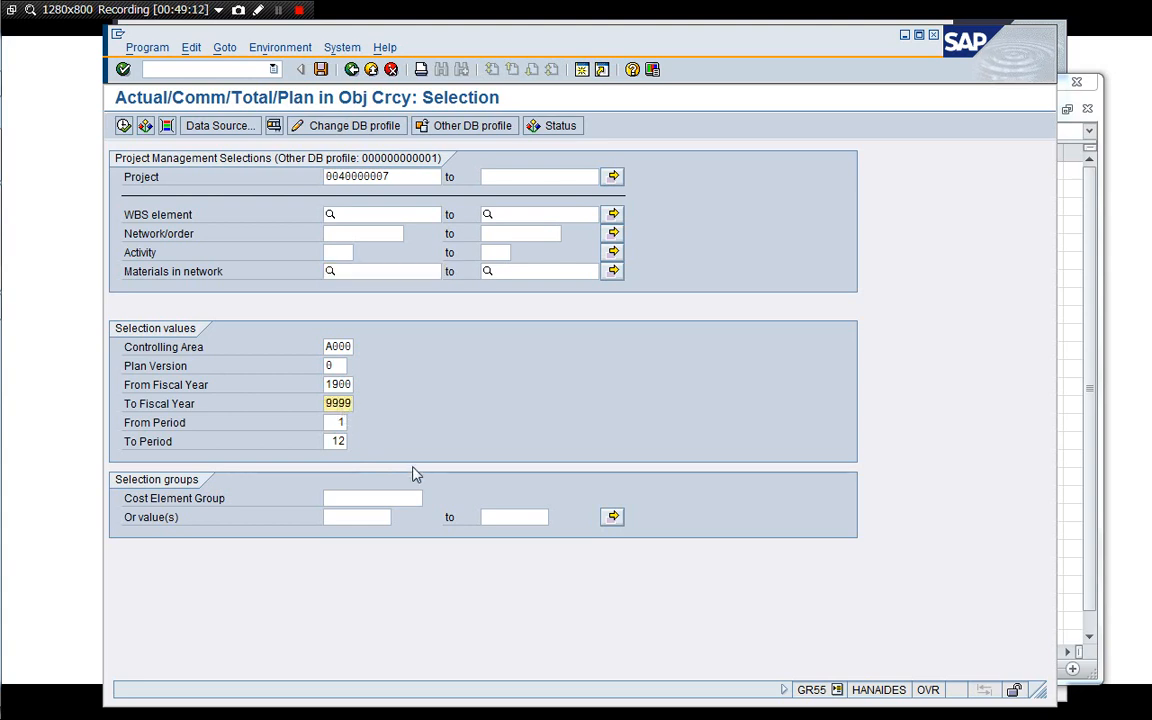
click(122, 127)
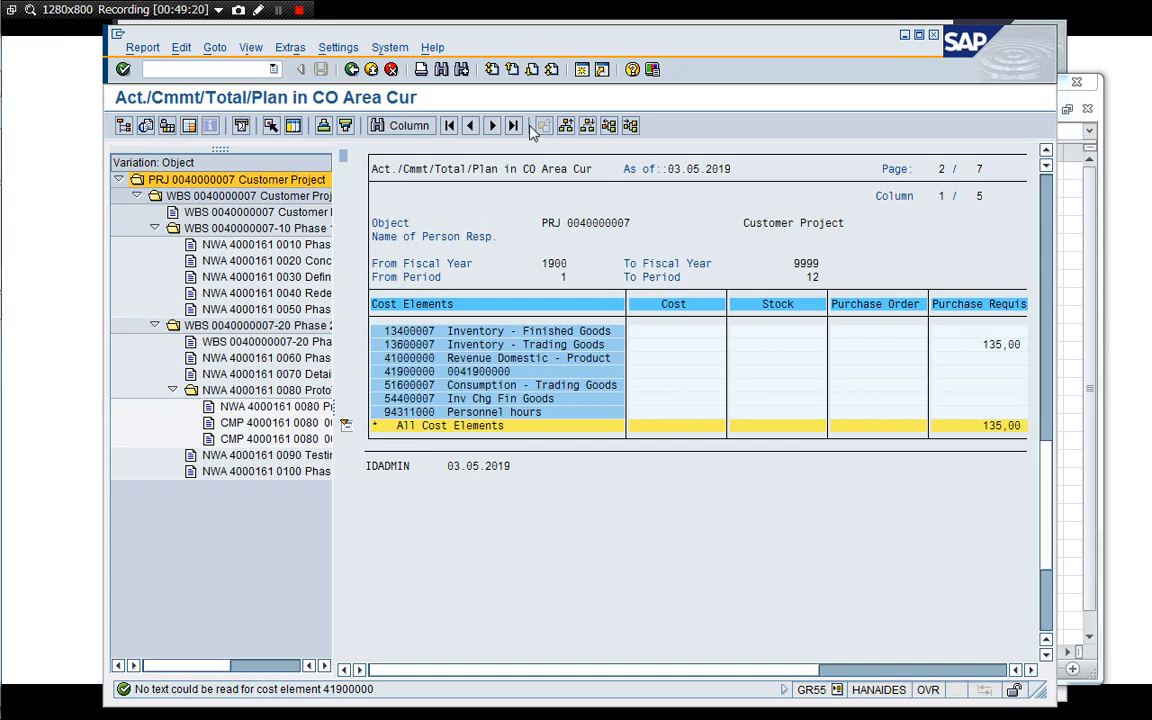
Widen the report window and examine the down payment column for the project's cost elements.
drag(526, 33, 442, 37)
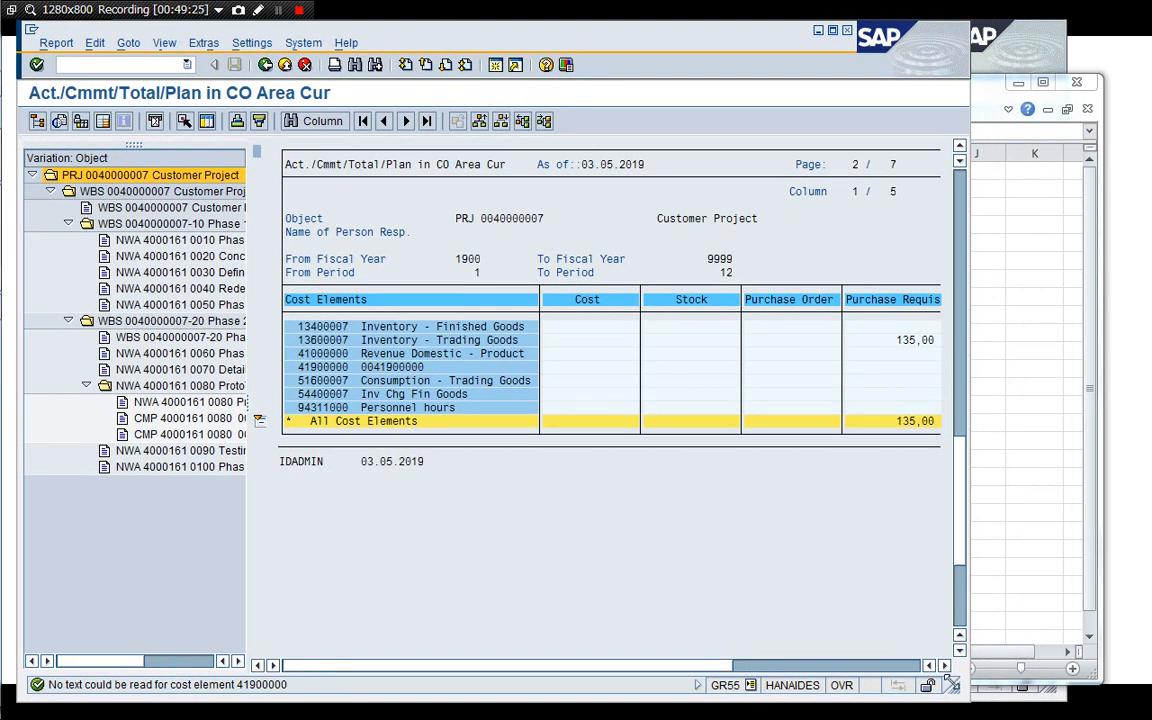
drag(952, 685, 1113, 686)
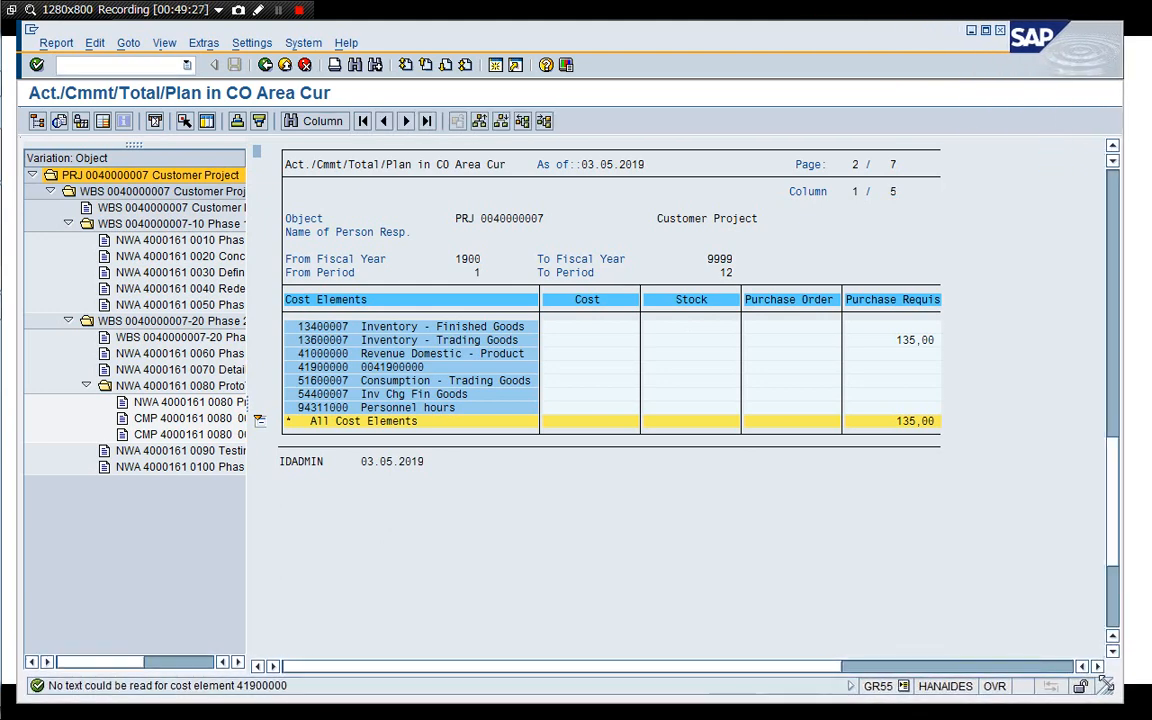
click(873, 341)
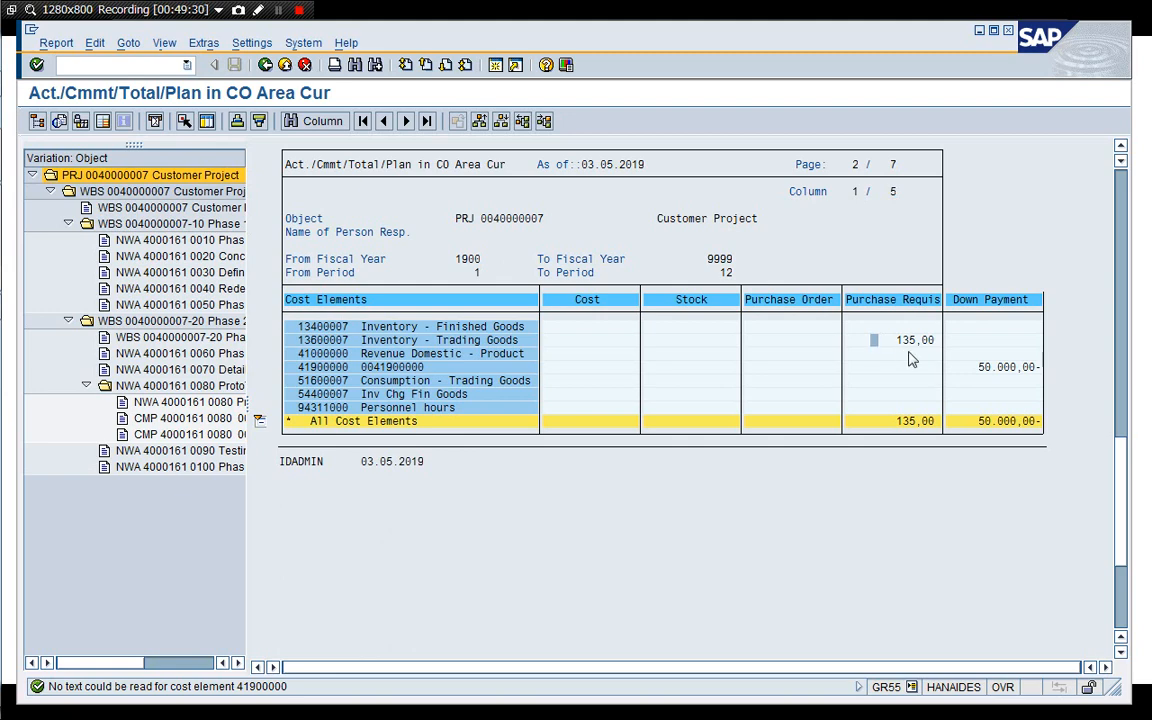
click(900, 341)
click(964, 369)
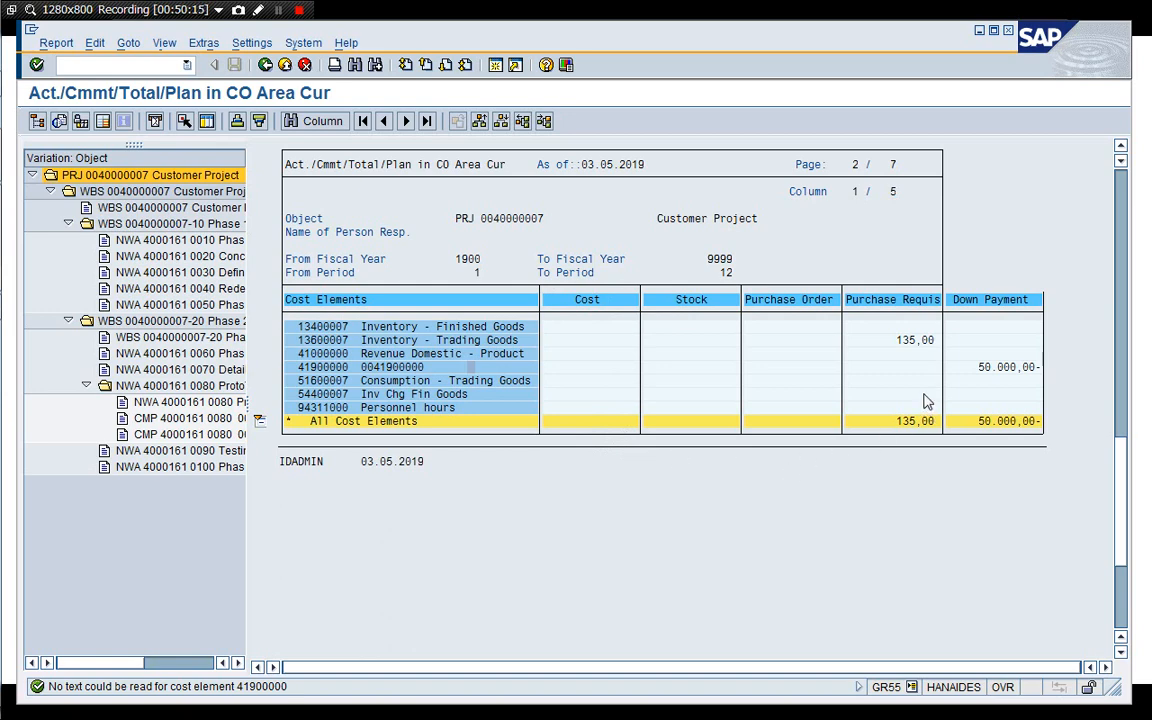
Switch to the contract 40000007 window and display its document flow.
click(887, 344)
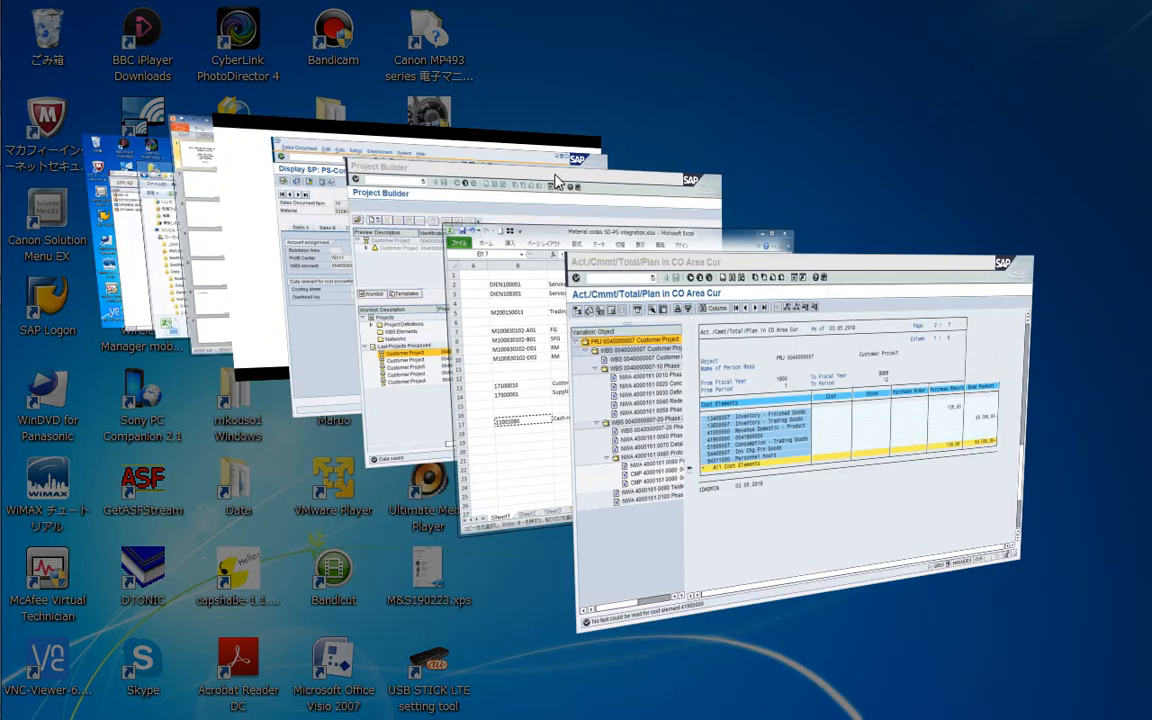
key(super+Tab)
key(super+Tab)
key(super+Tab)
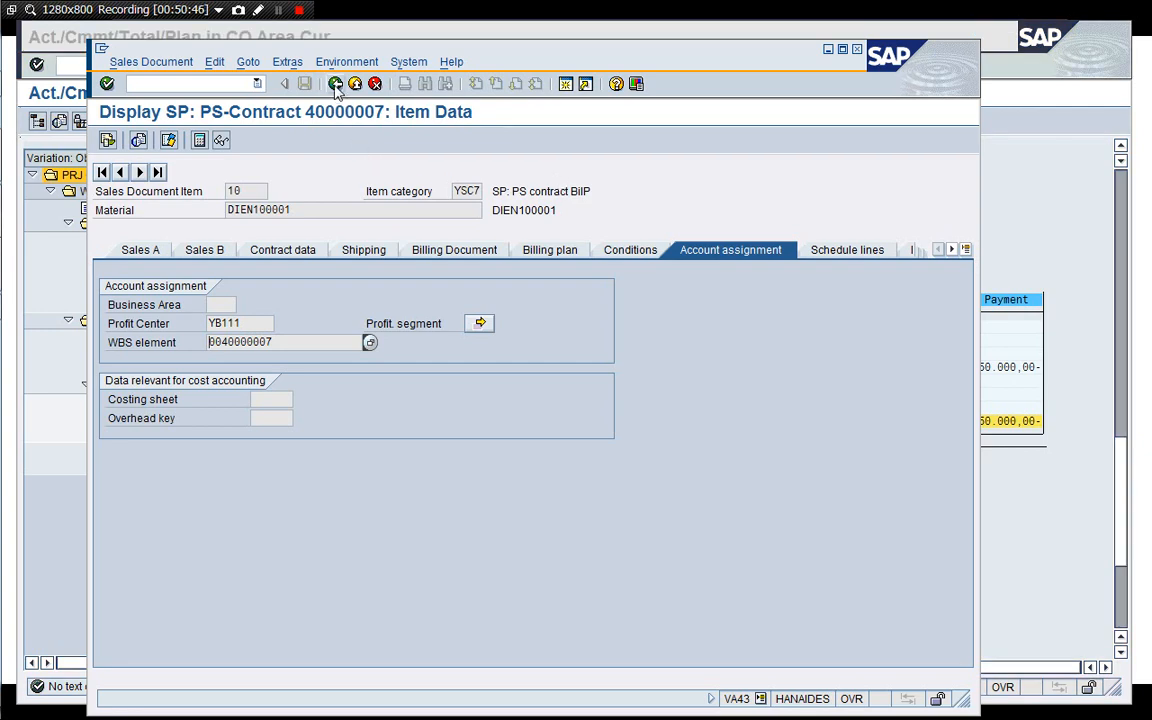
click(336, 85)
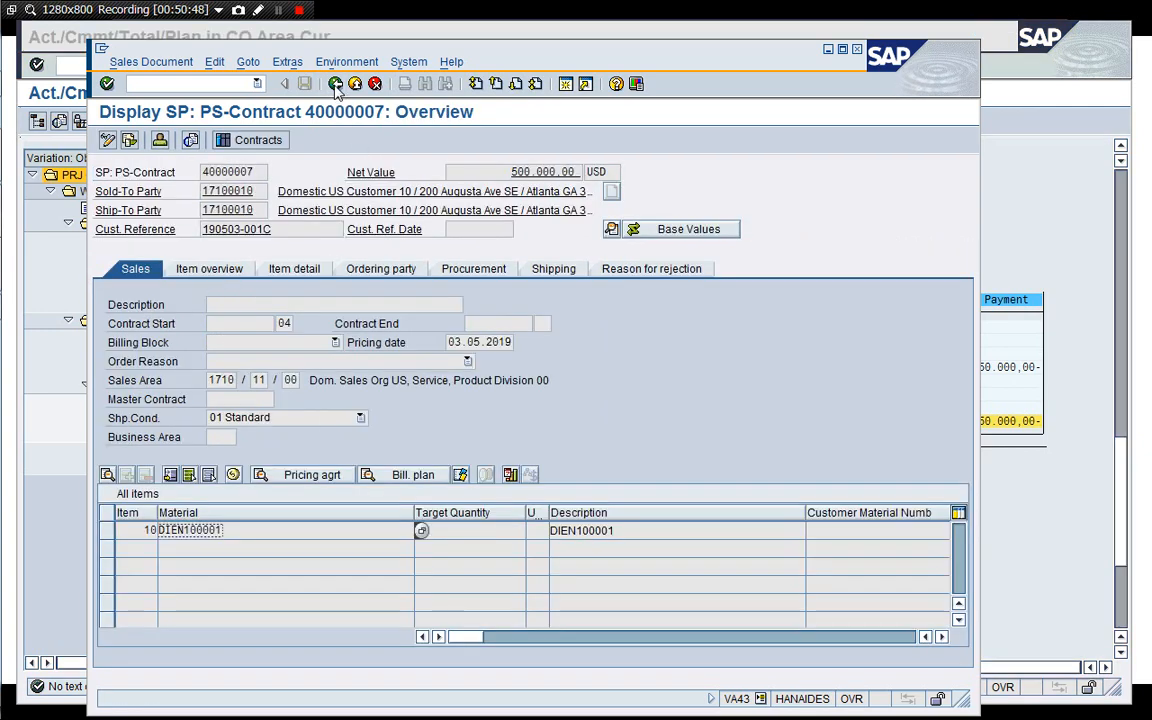
click(336, 85)
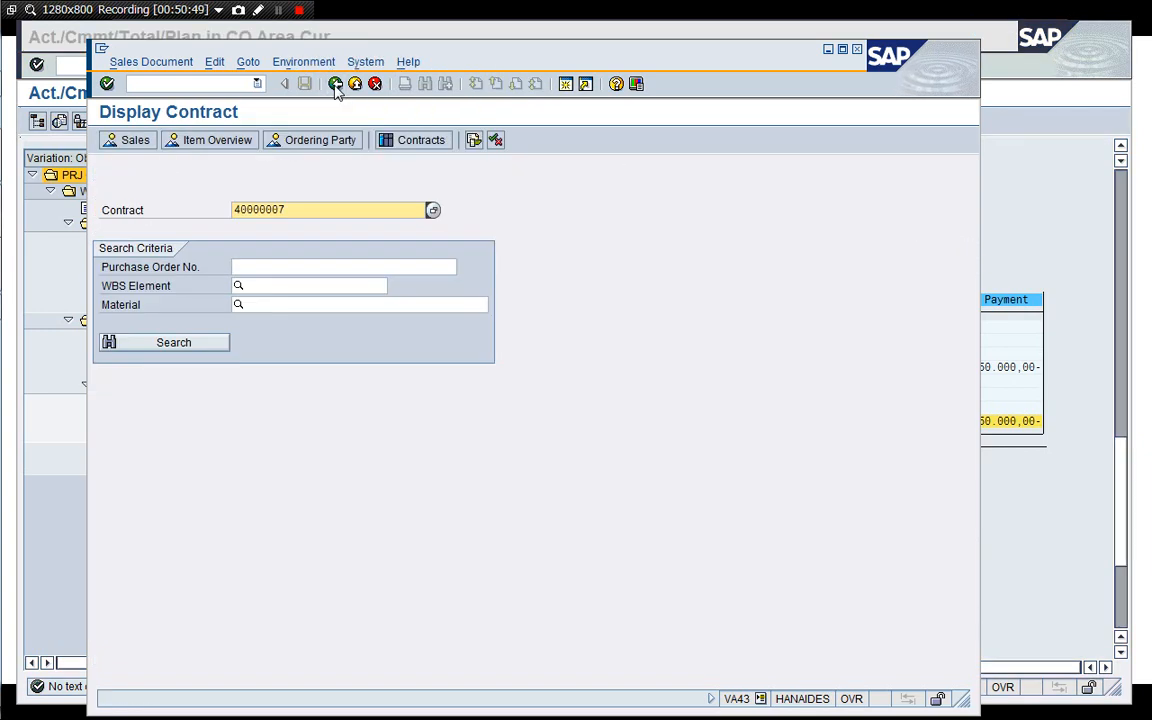
click(474, 143)
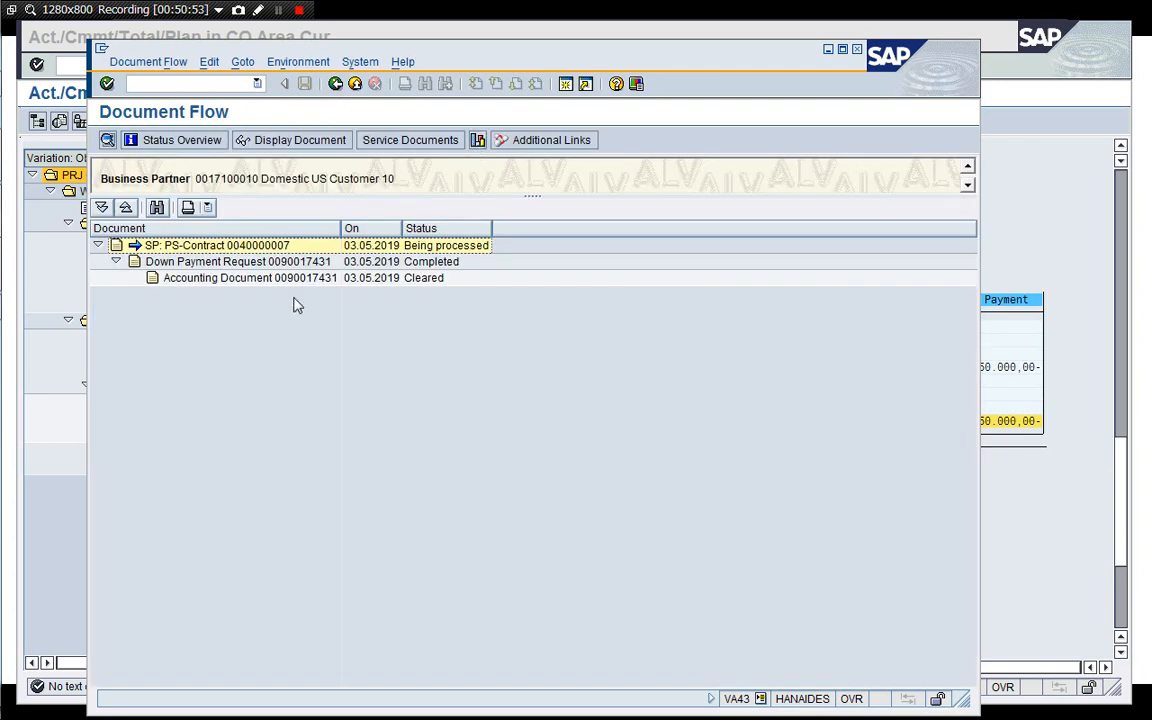
click(204, 279)
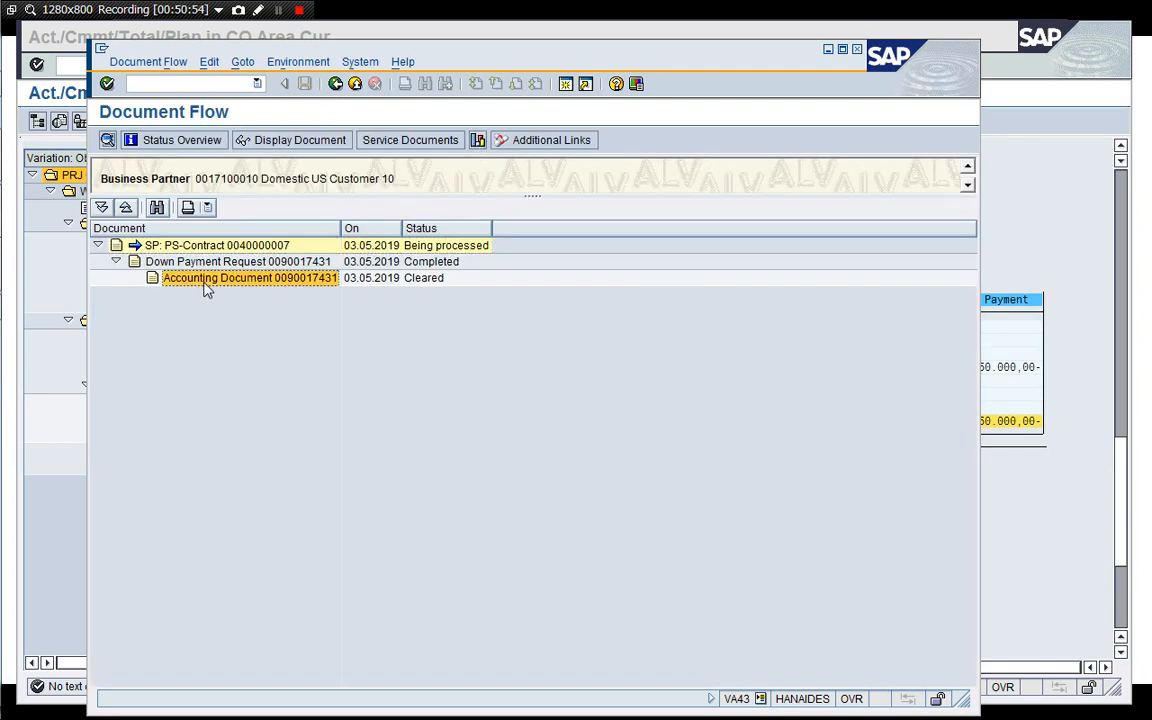
Leave the document flow and close the contract session with /i.
click(335, 84)
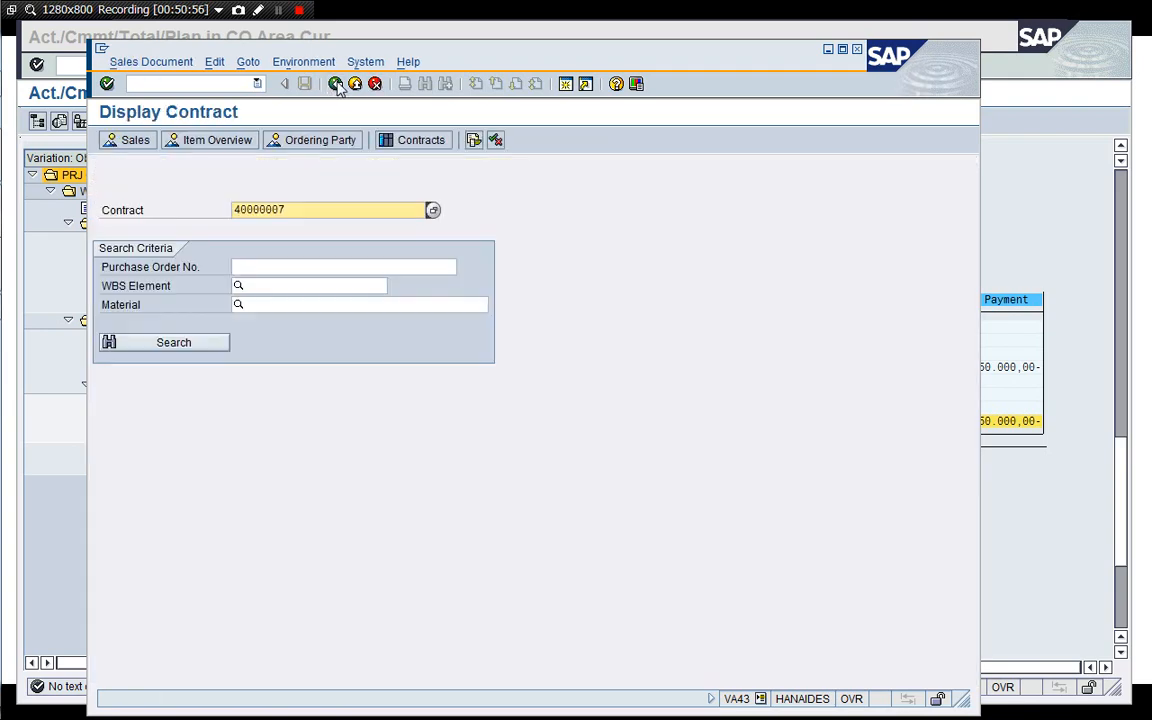
click(225, 85)
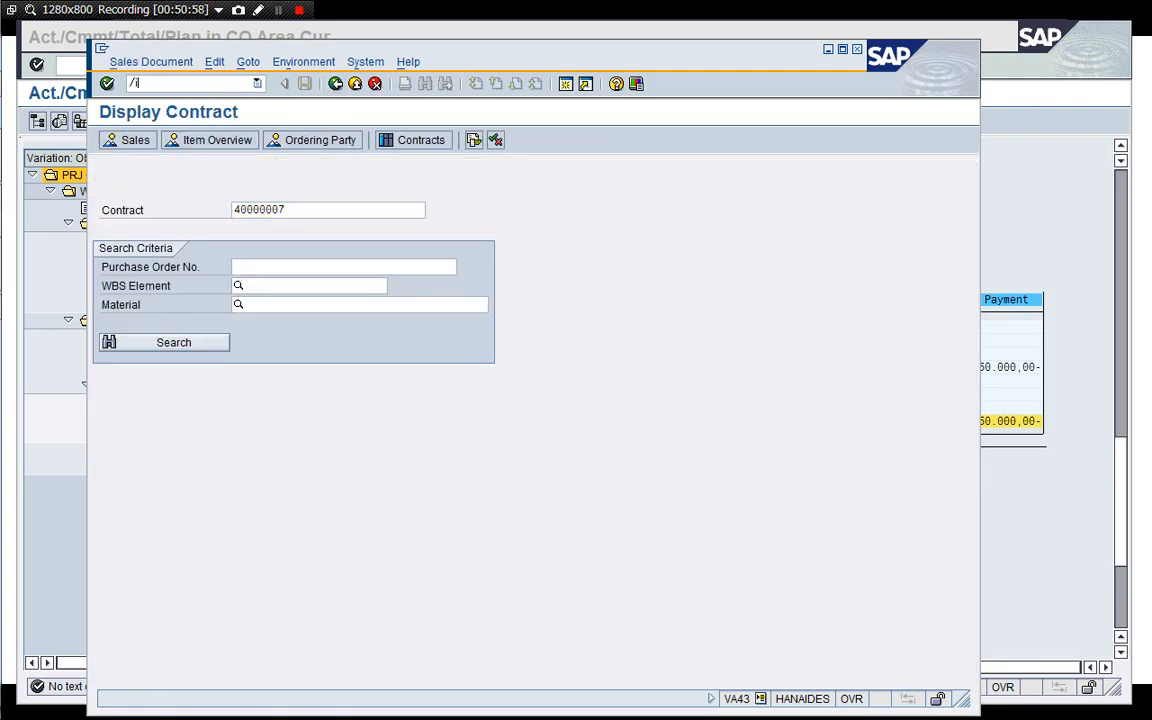
text(/i)
key(Return)
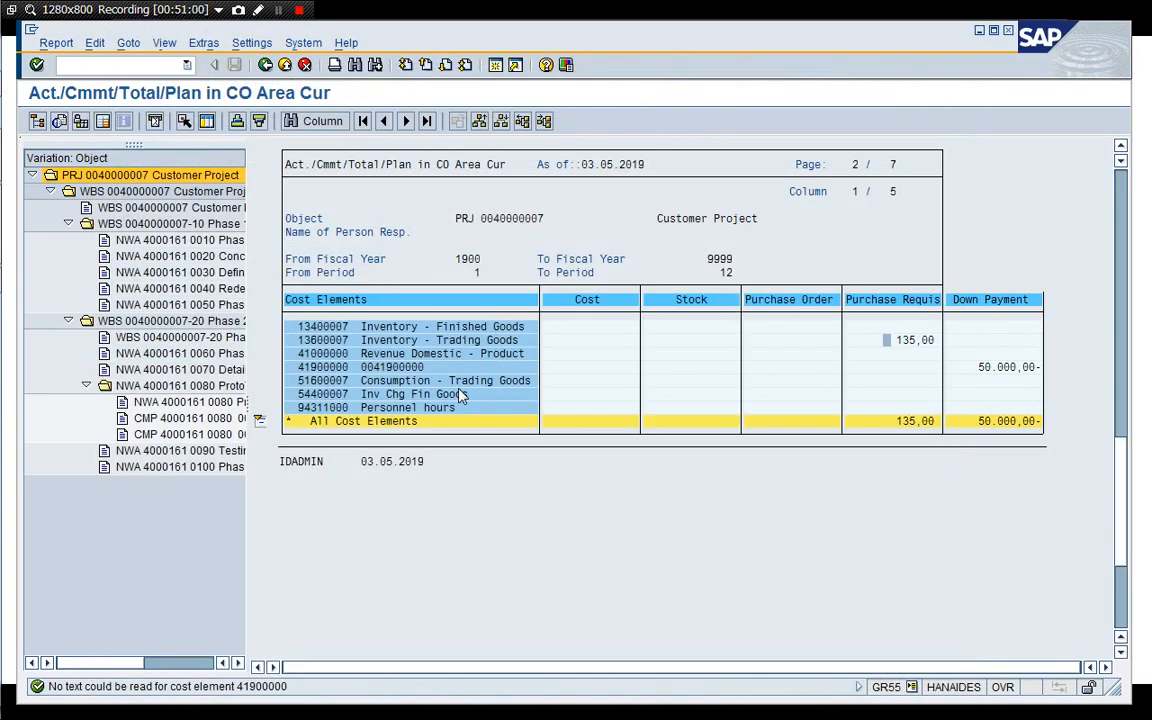
key(super+Tab)
key(super+Tab)
key(super+Tab)
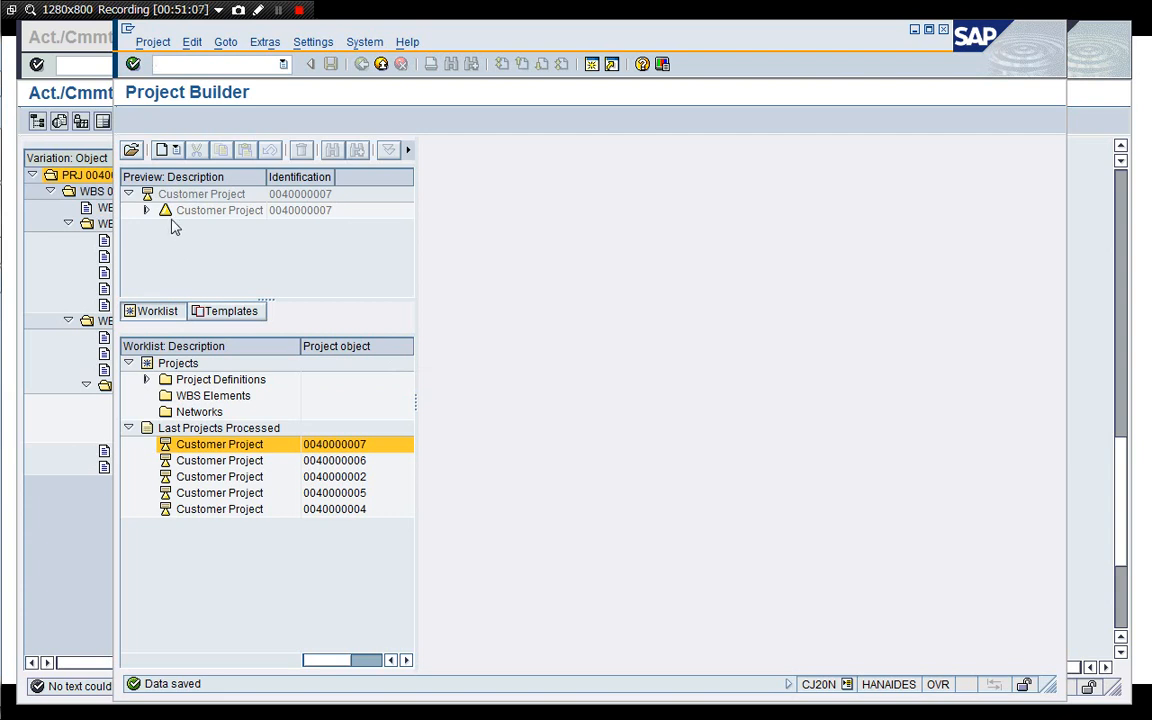
click(170, 199)
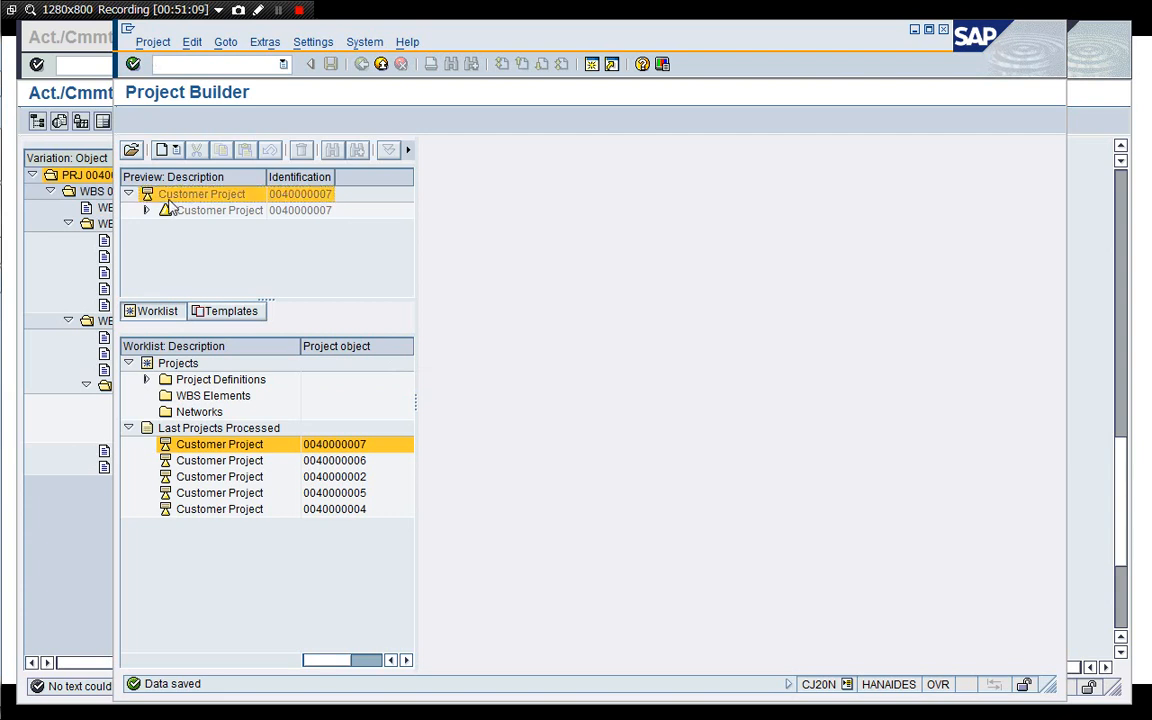
double_click(170, 200)
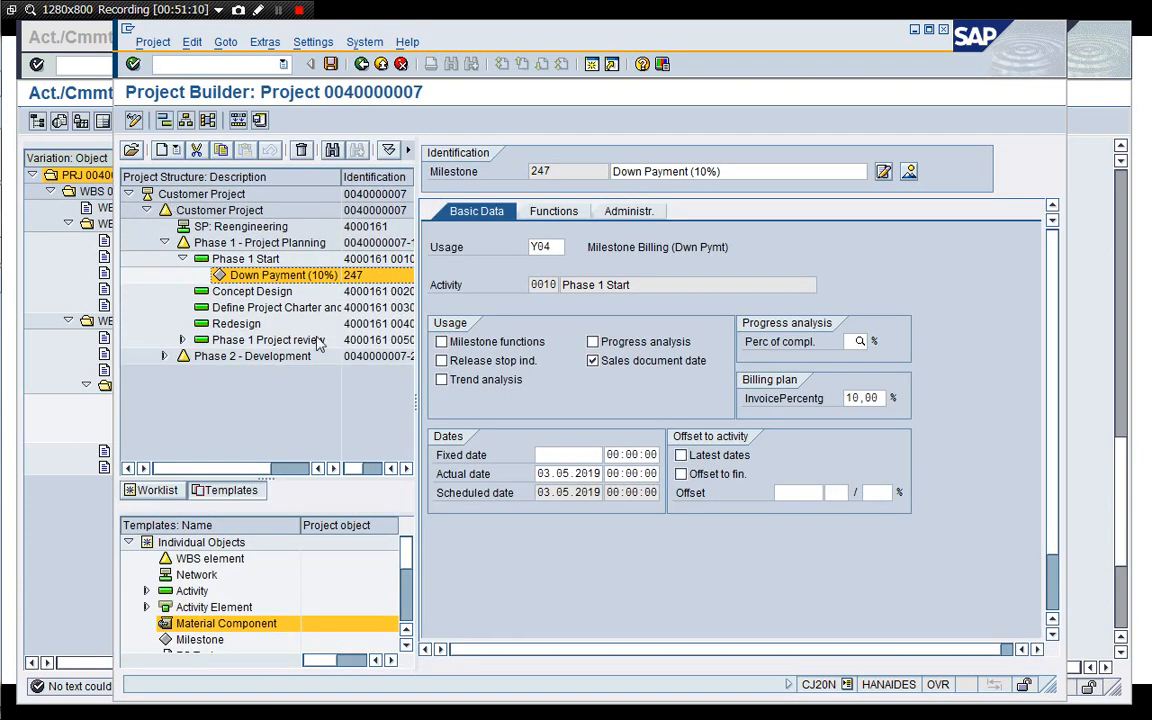
click(164, 357)
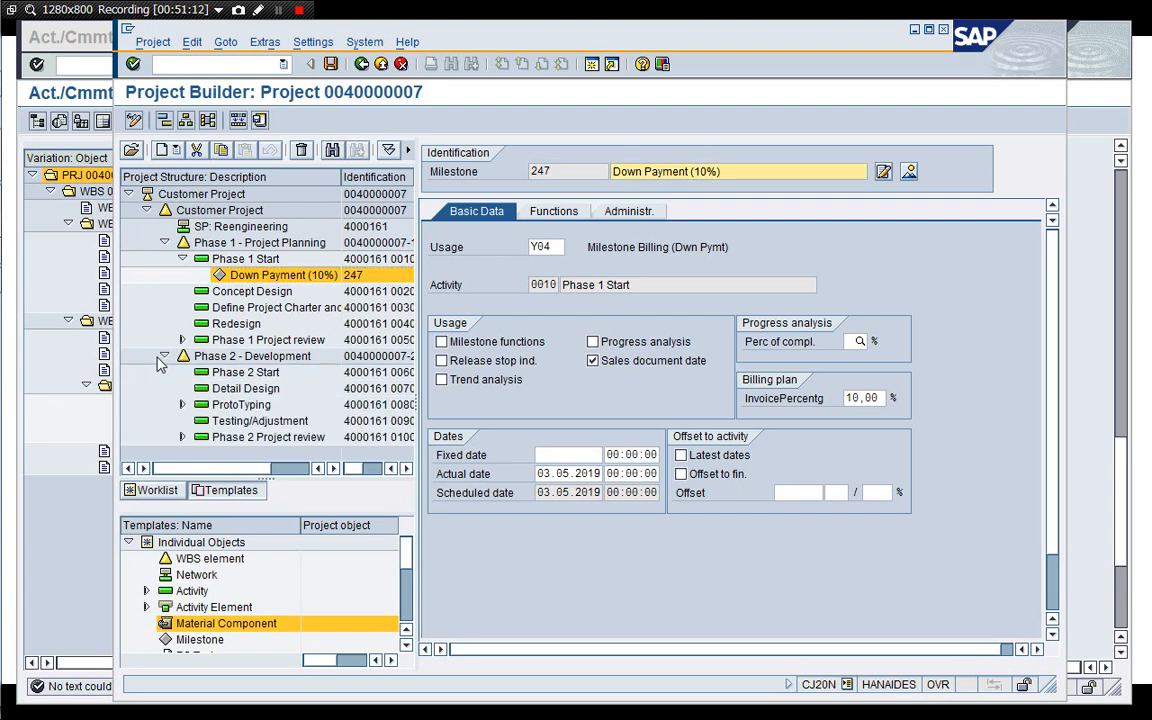
click(183, 405)
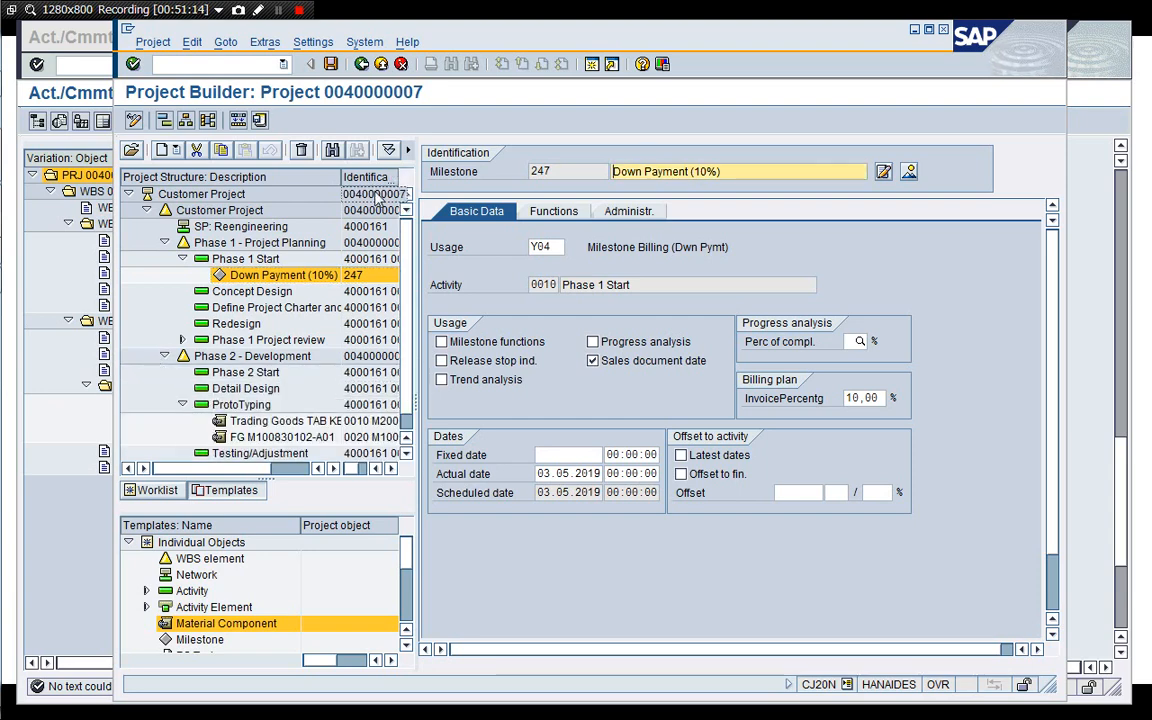
click(330, 64)
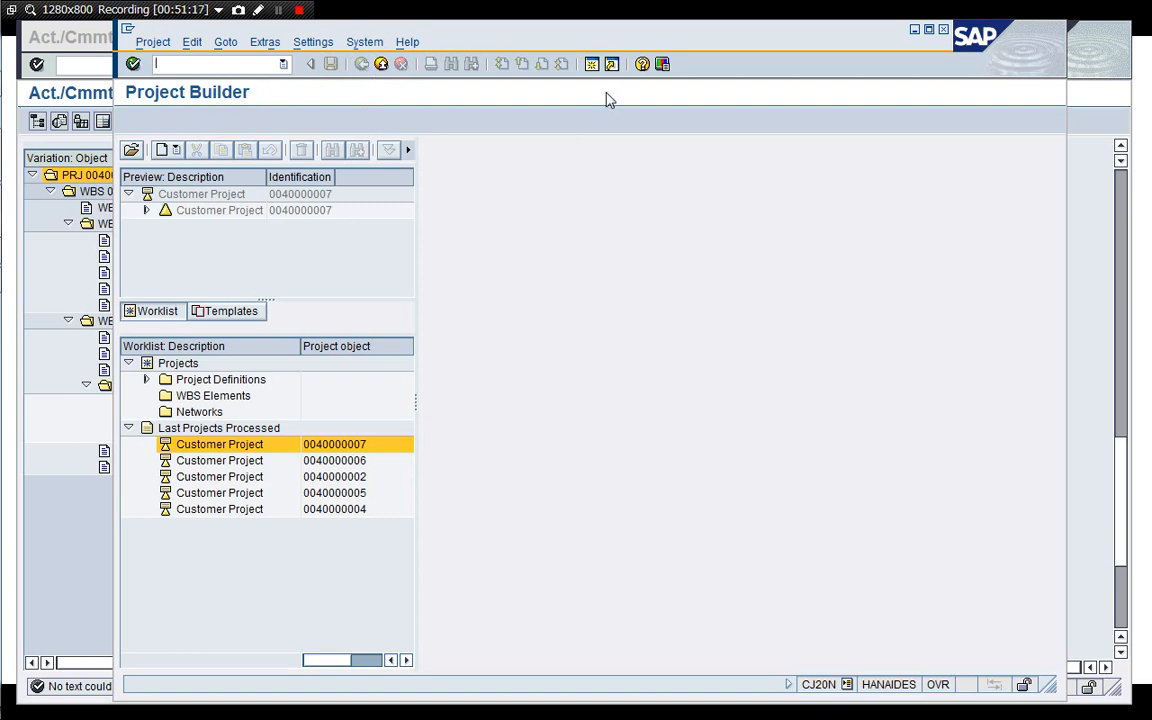
Open a new session and display the stock/requirements list for material M200150013 in plant 1710.
click(592, 64)
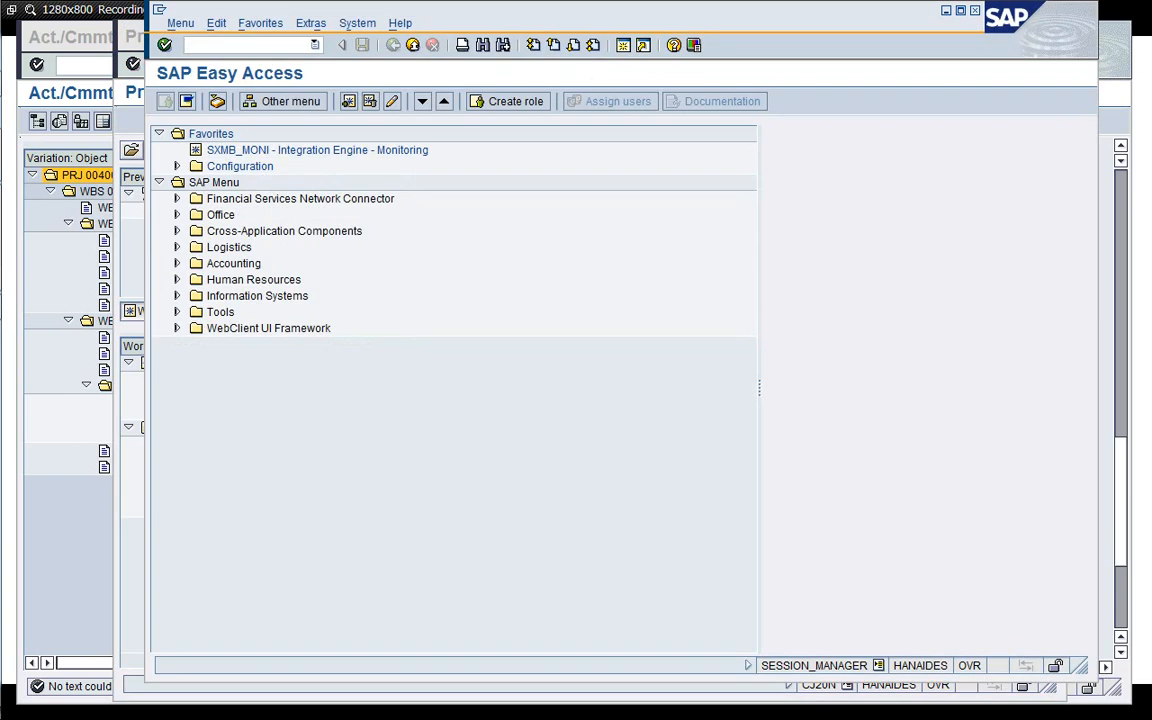
key(Return)
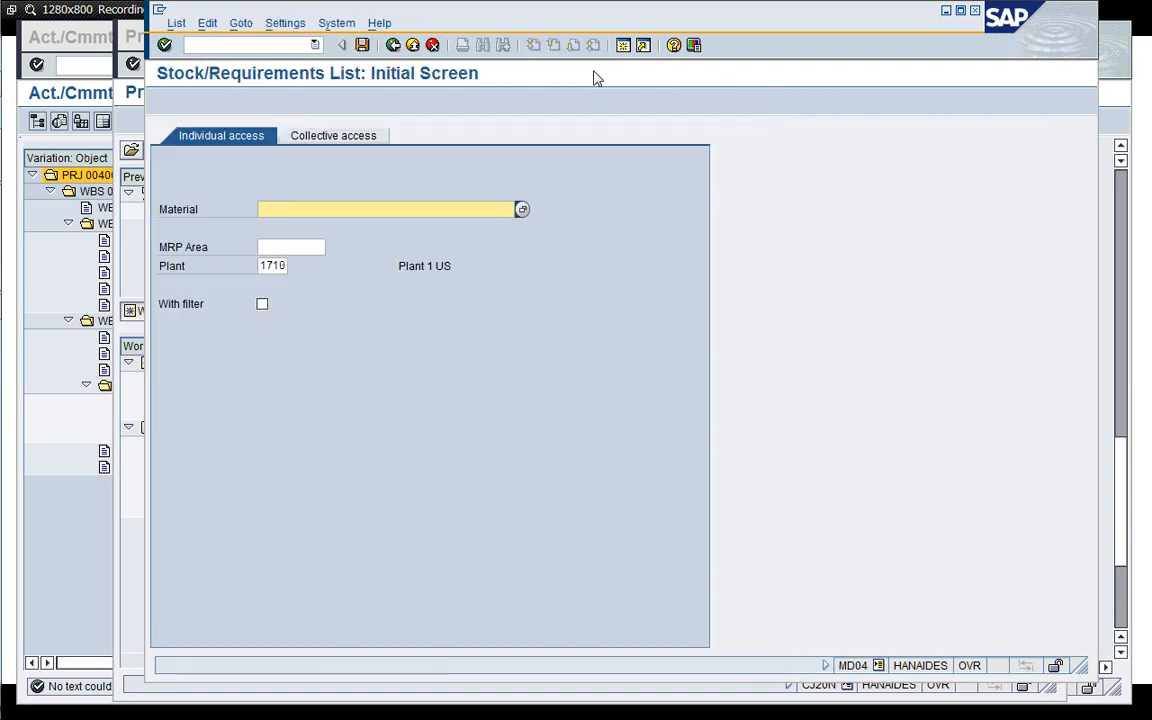
key(Down)
key(Down)
key(Down)
key(Down)
key(Down)
key(Down)
key(Down)
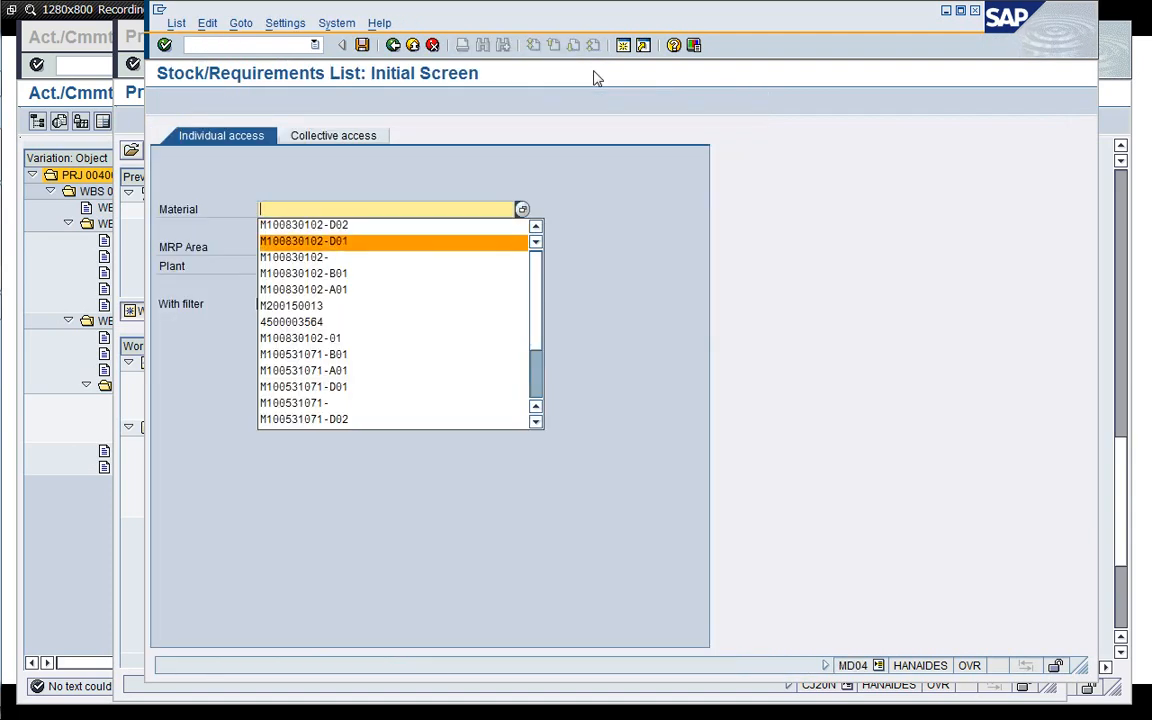
key(Return)
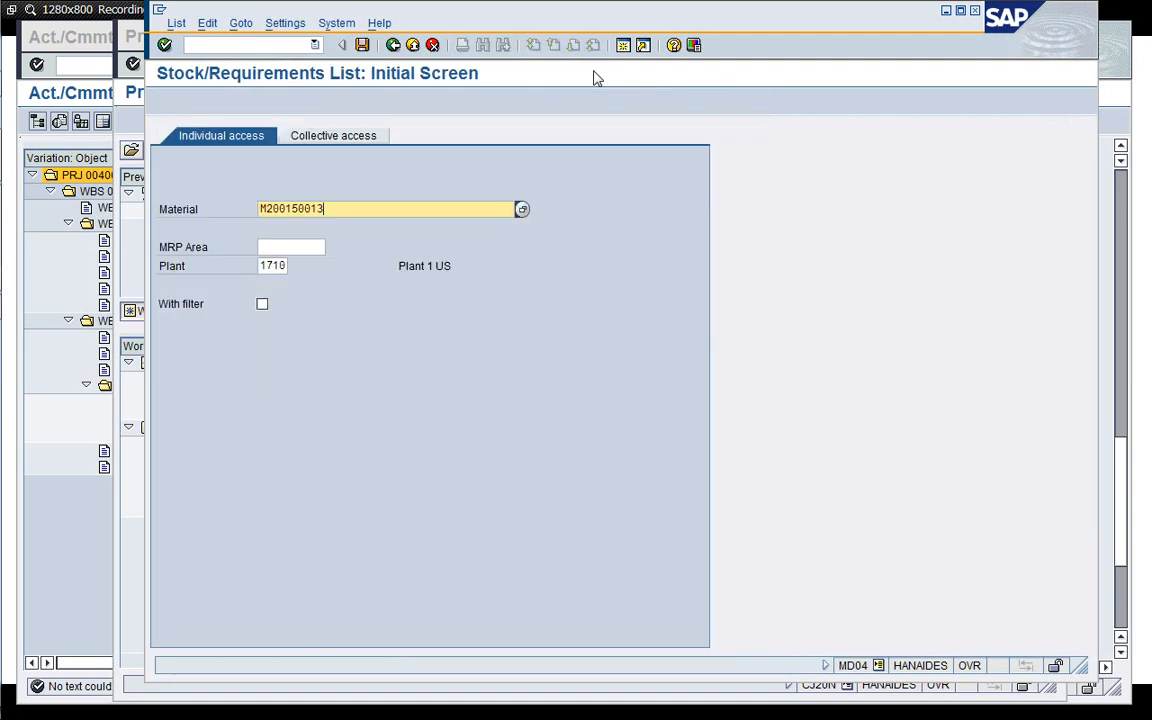
key(Return)
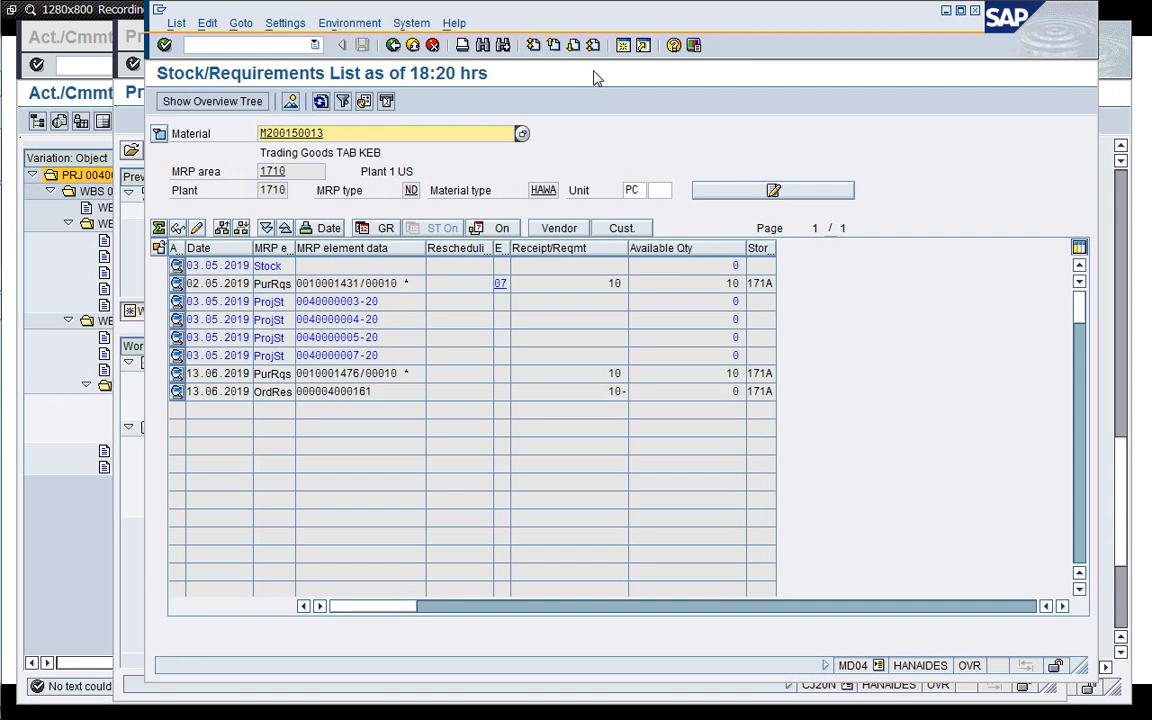
Open purchase requisition 10001476 from the list and review its account assignment, source of supply and status.
click(355, 373)
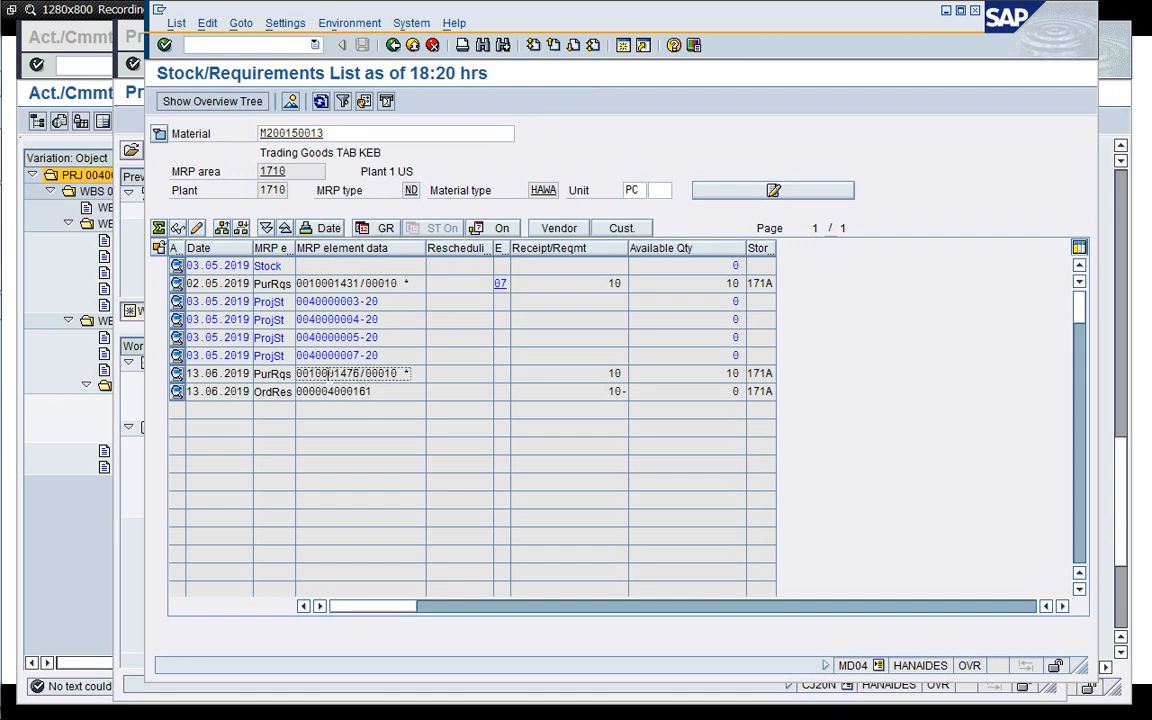
double_click(341, 373)
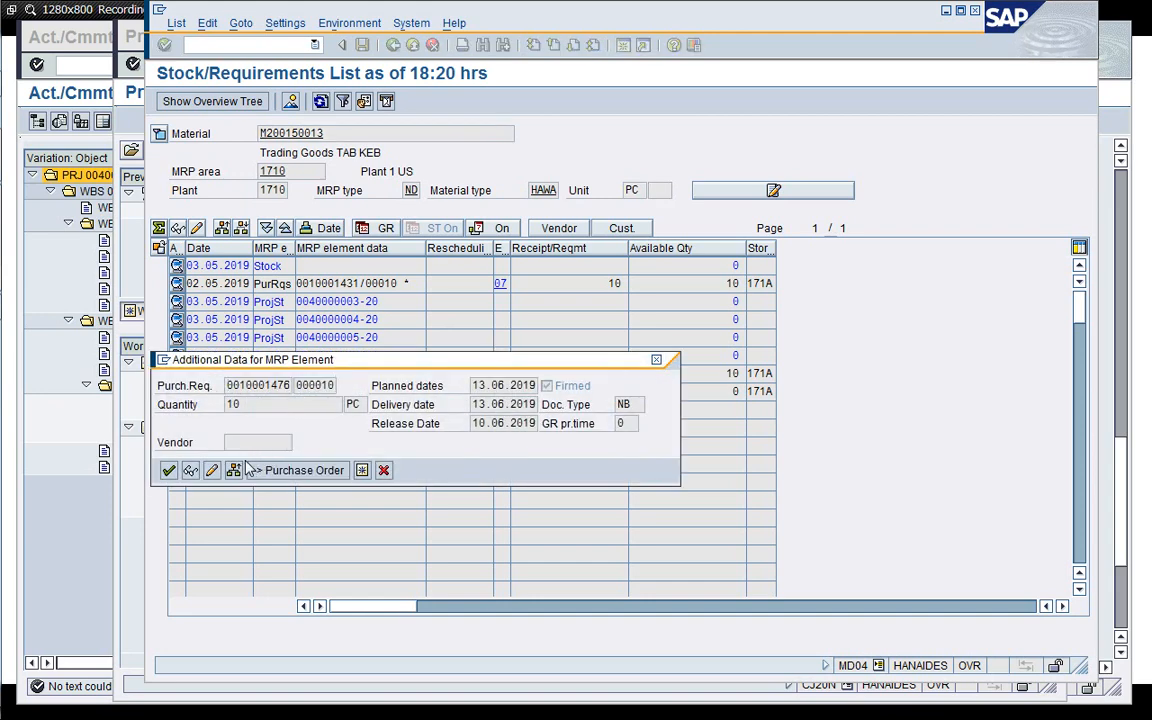
click(191, 471)
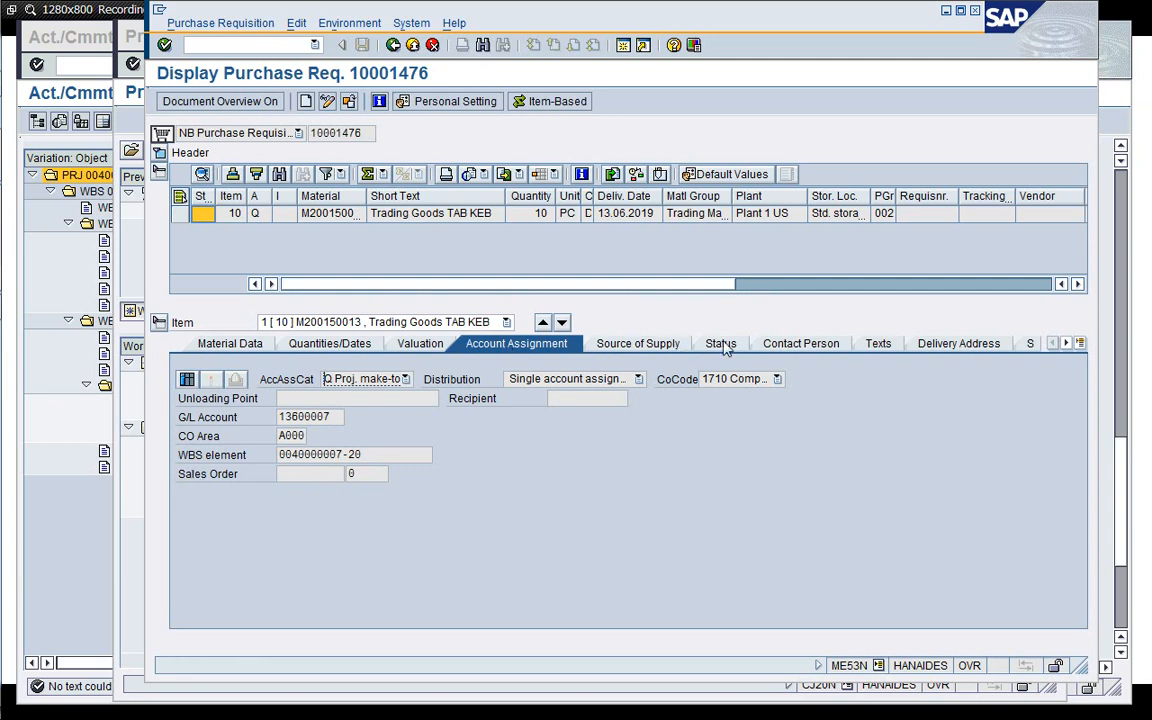
click(404, 379)
click(404, 380)
mouse_move(334, 418)
mouse_down()
mouse_move(279, 417)
mouse_move(333, 418)
mouse_up()
click(640, 344)
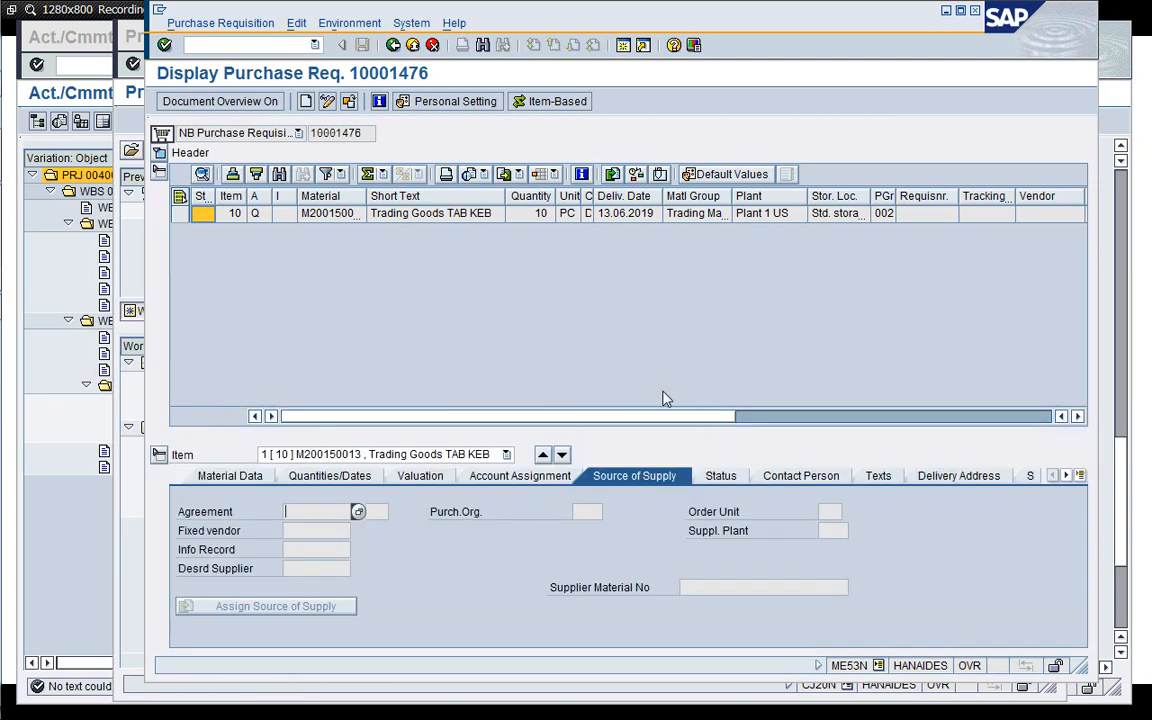
click(720, 476)
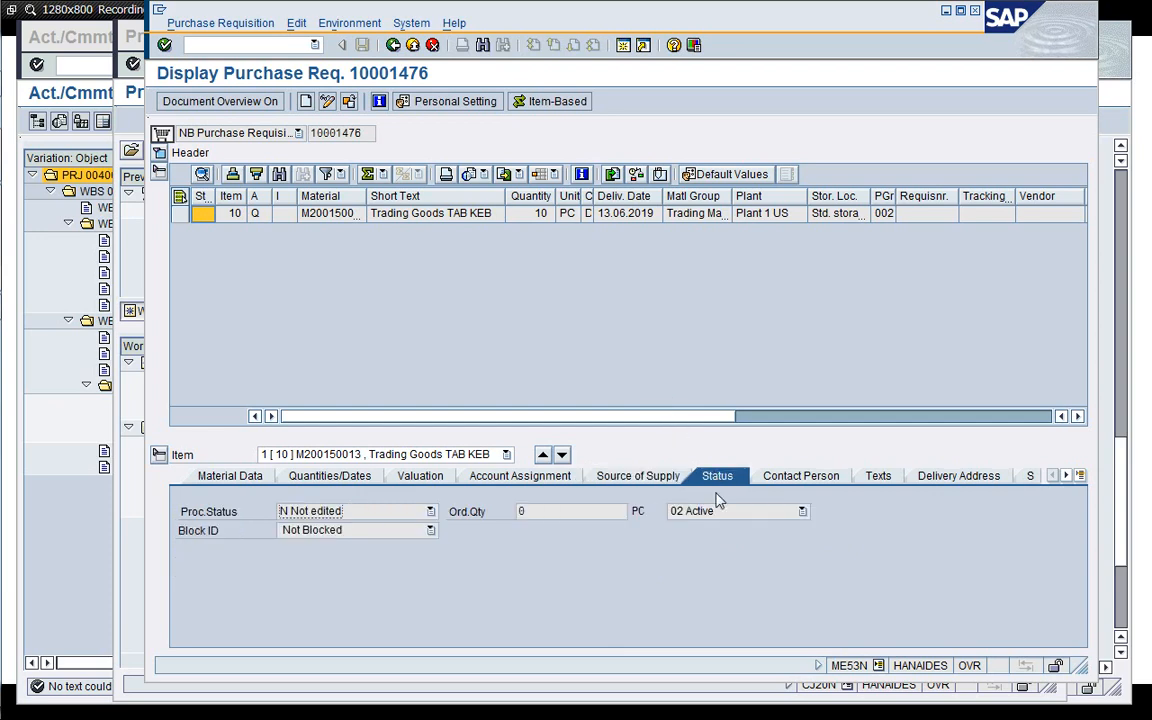
click(638, 478)
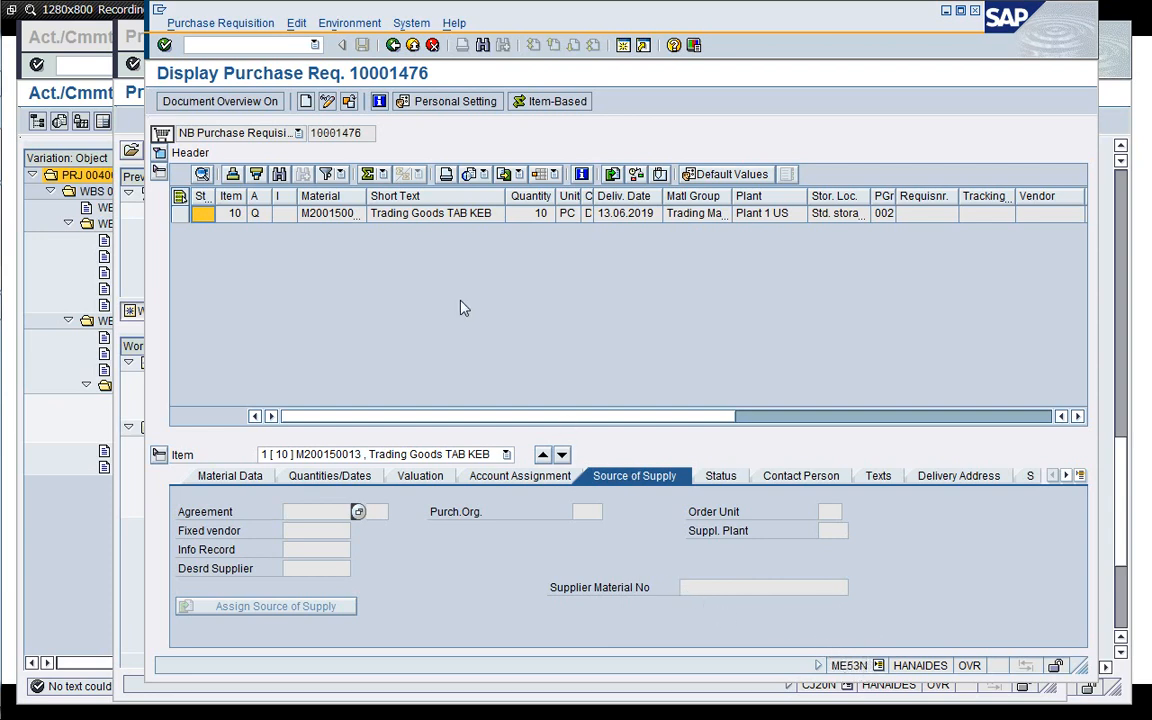
Switch the requisition to change mode and assign the fixed vendor and purchasing organization 1710.
click(327, 104)
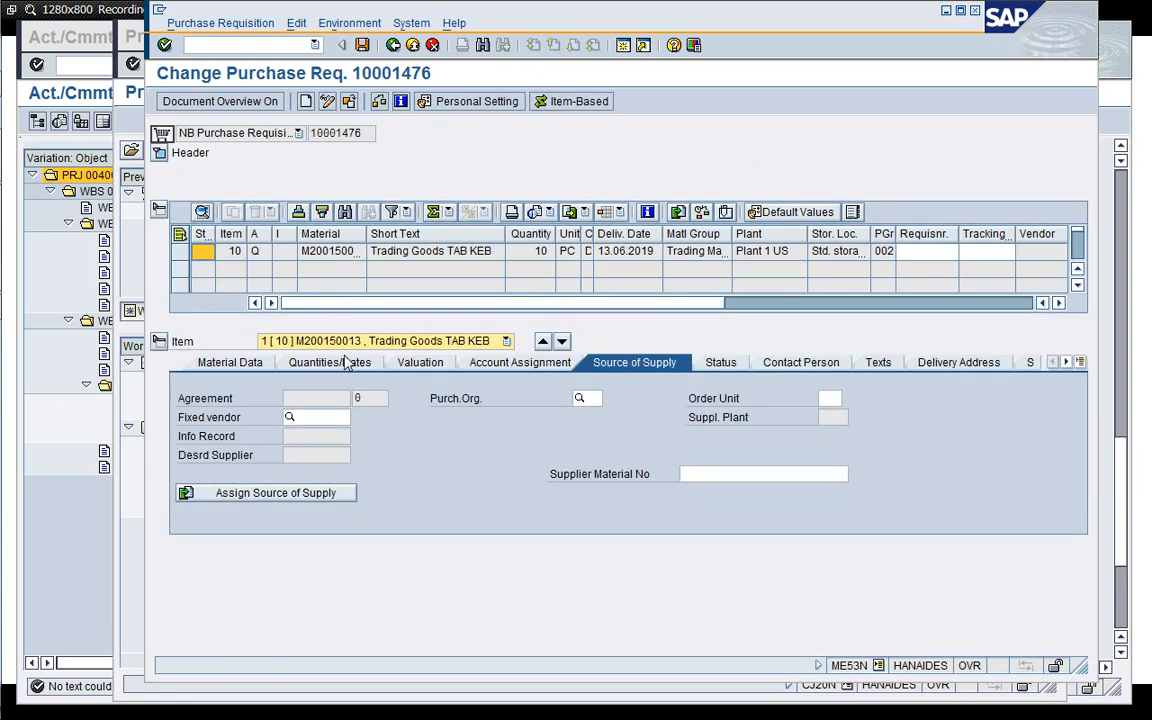
click(300, 417)
key(BackSpace)
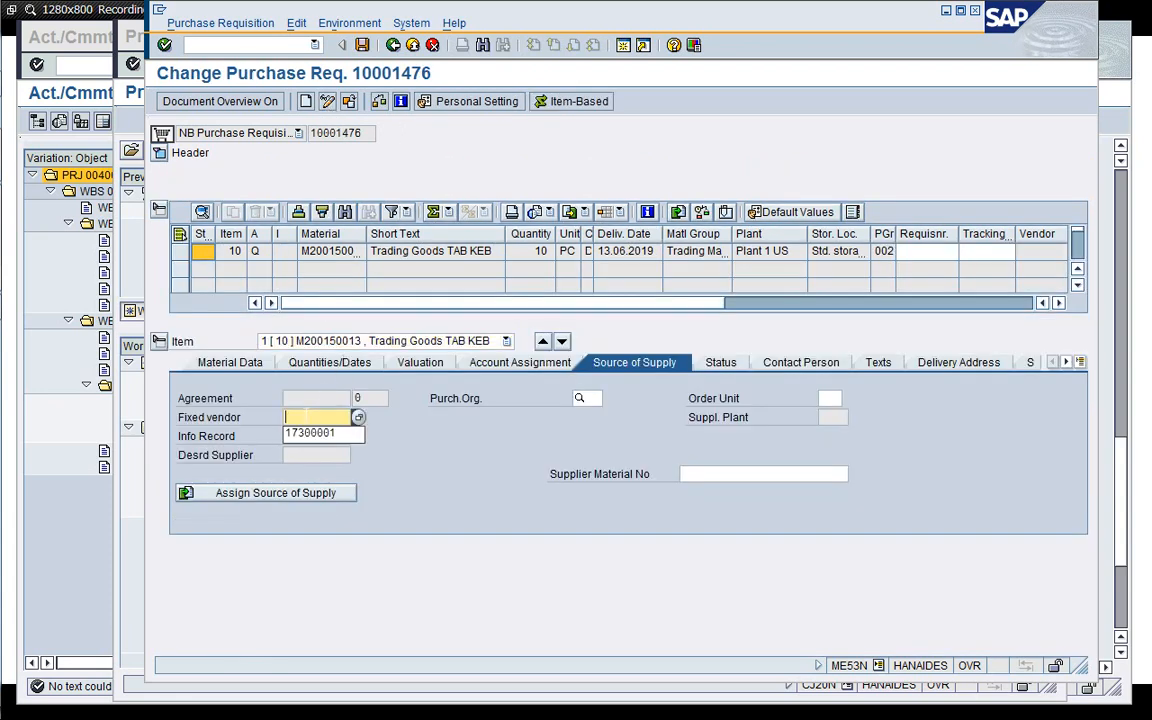
key(Down)
key(Return)
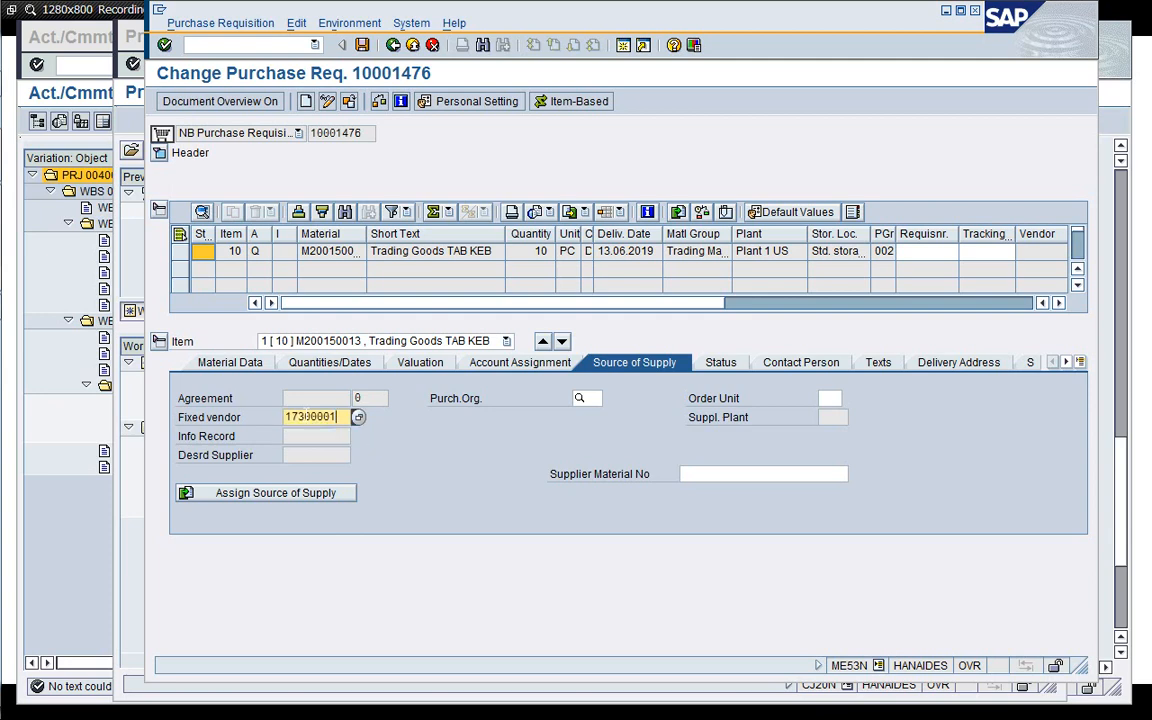
click(580, 398)
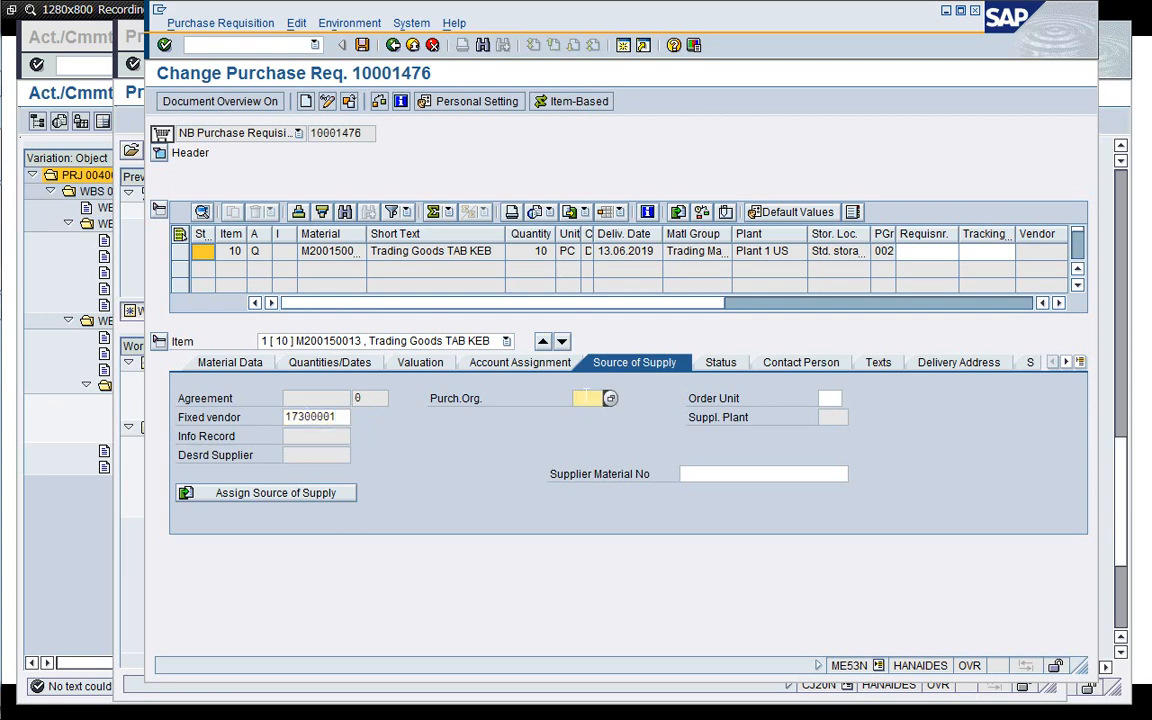
key(BackSpace)
key(Down)
key(Return)
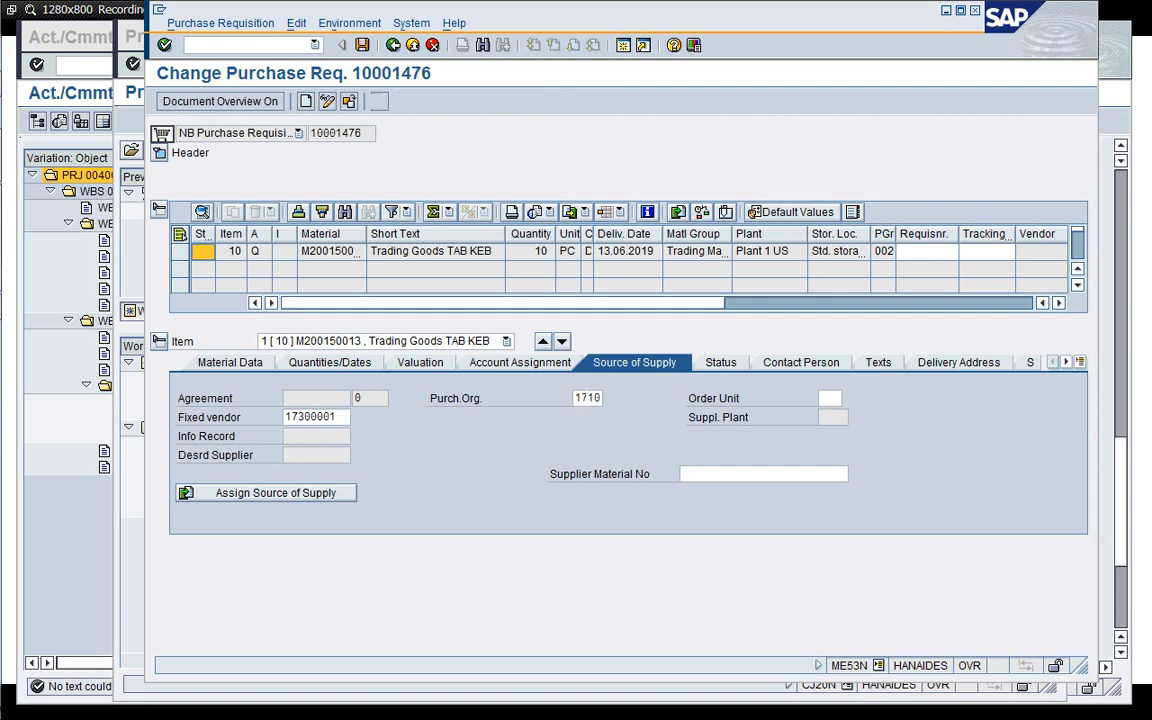
key(Return)
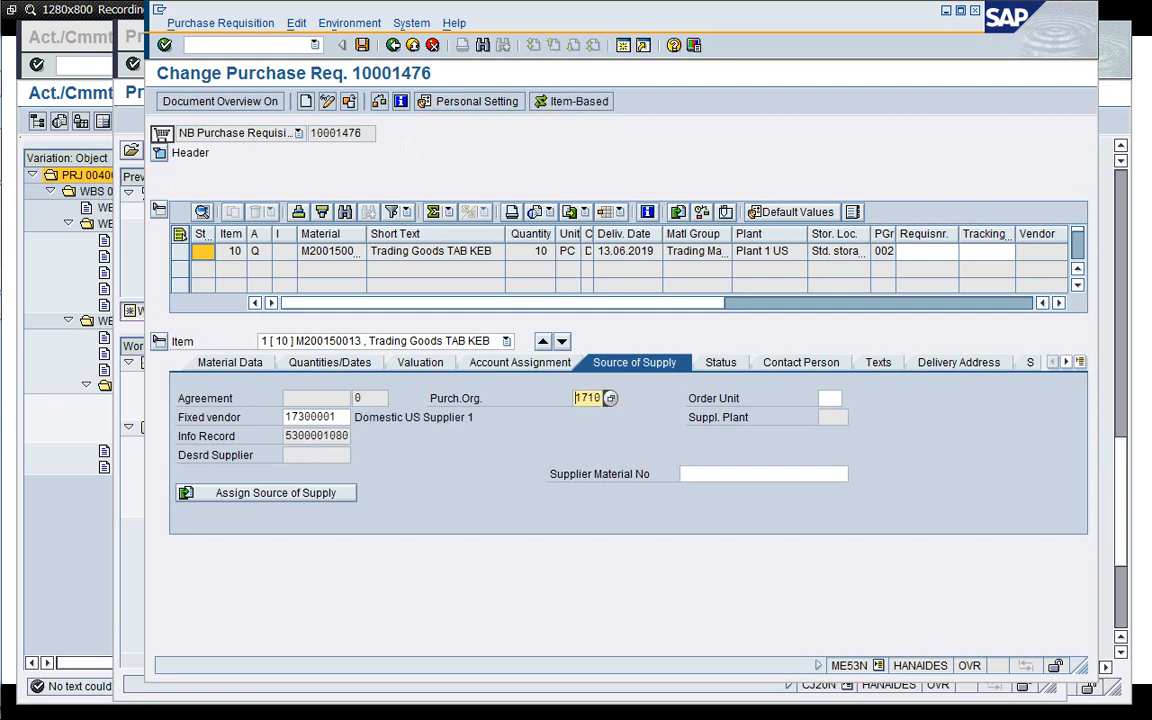
Save the purchase requisition and refresh the stock/requirements list.
click(362, 45)
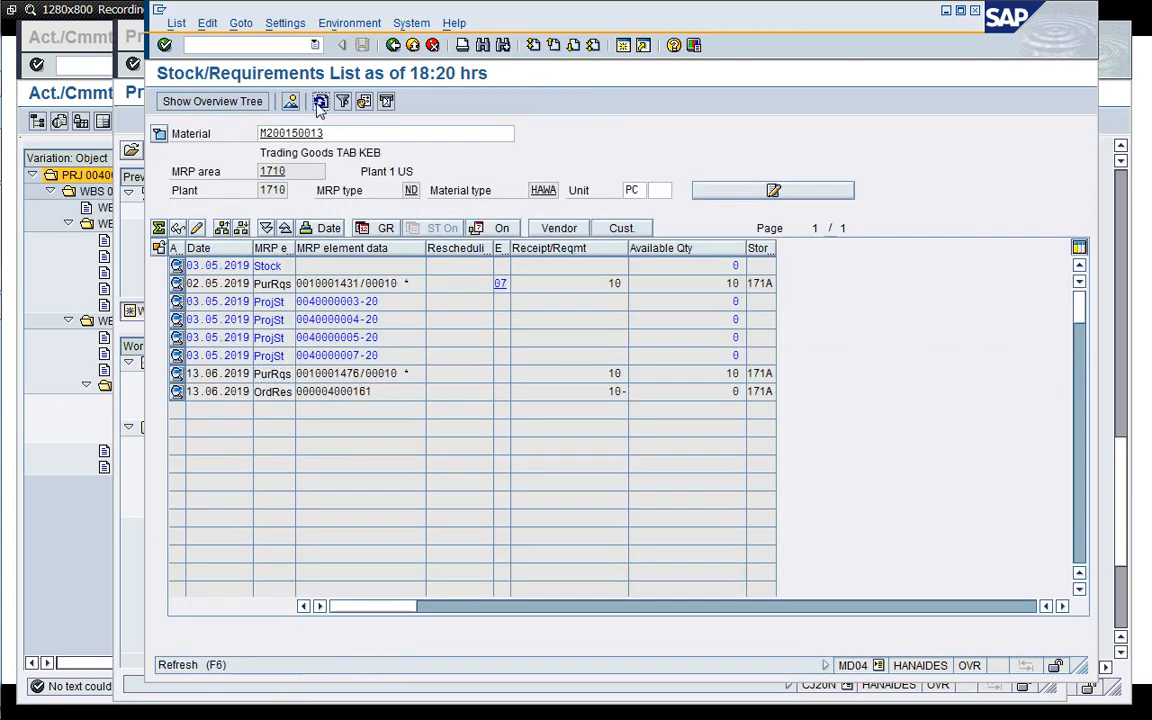
click(320, 101)
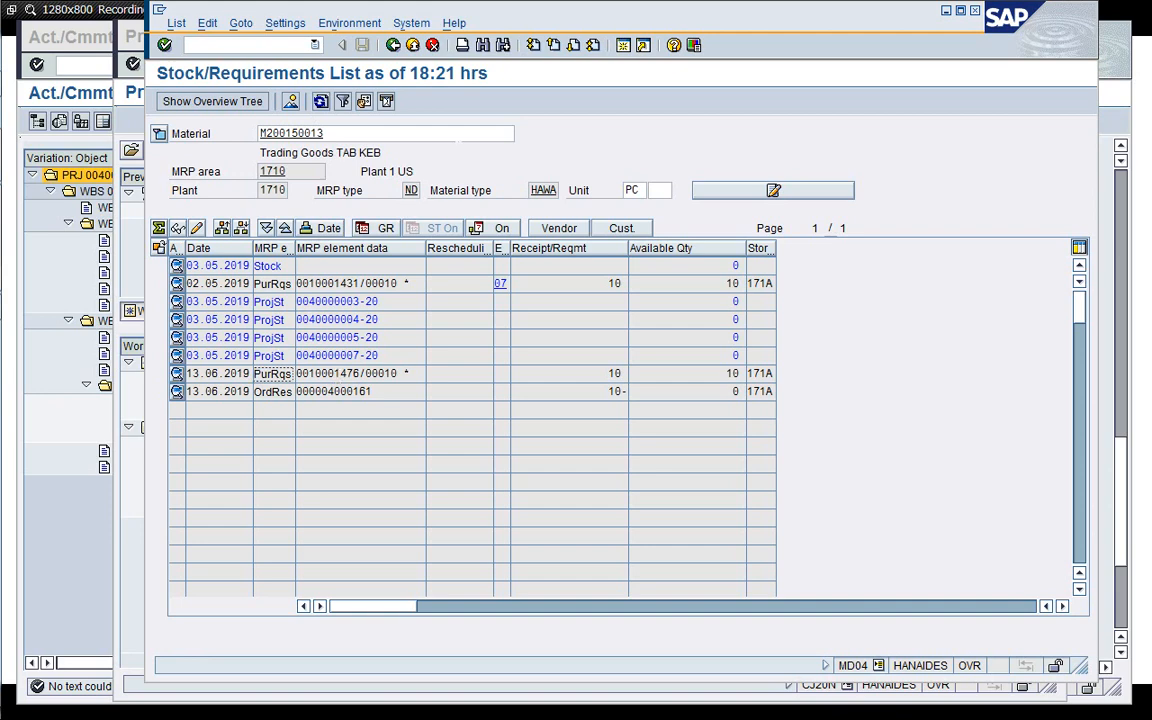
click(622, 46)
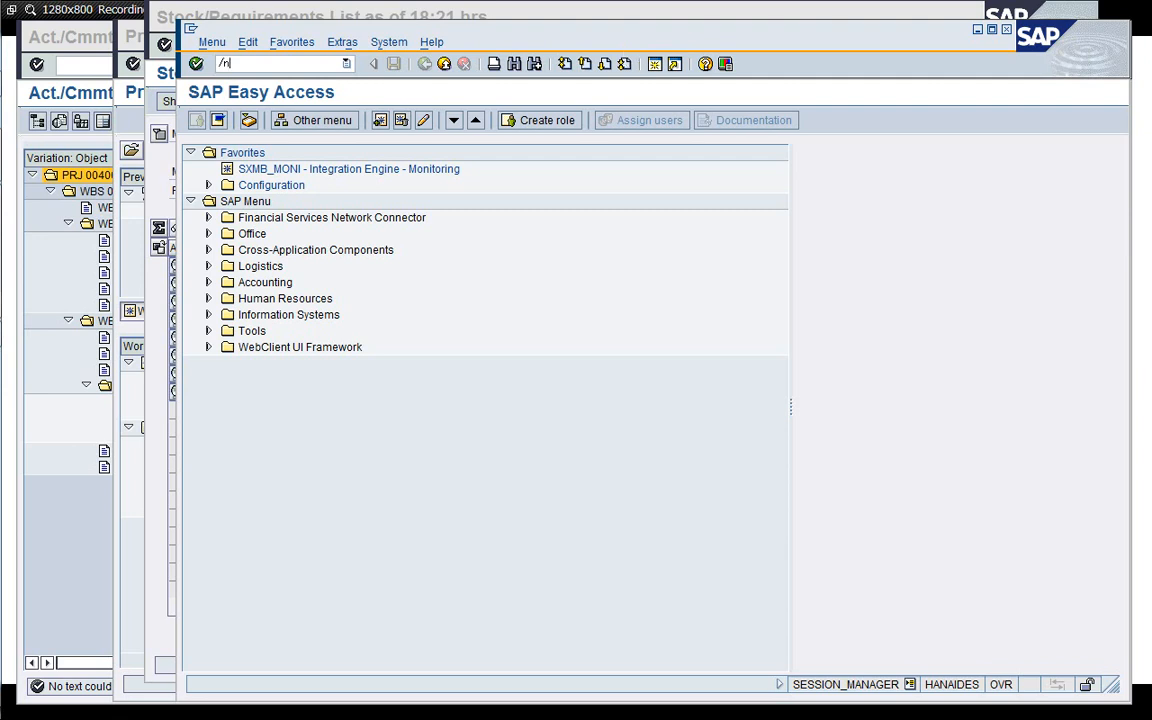
key(Return)
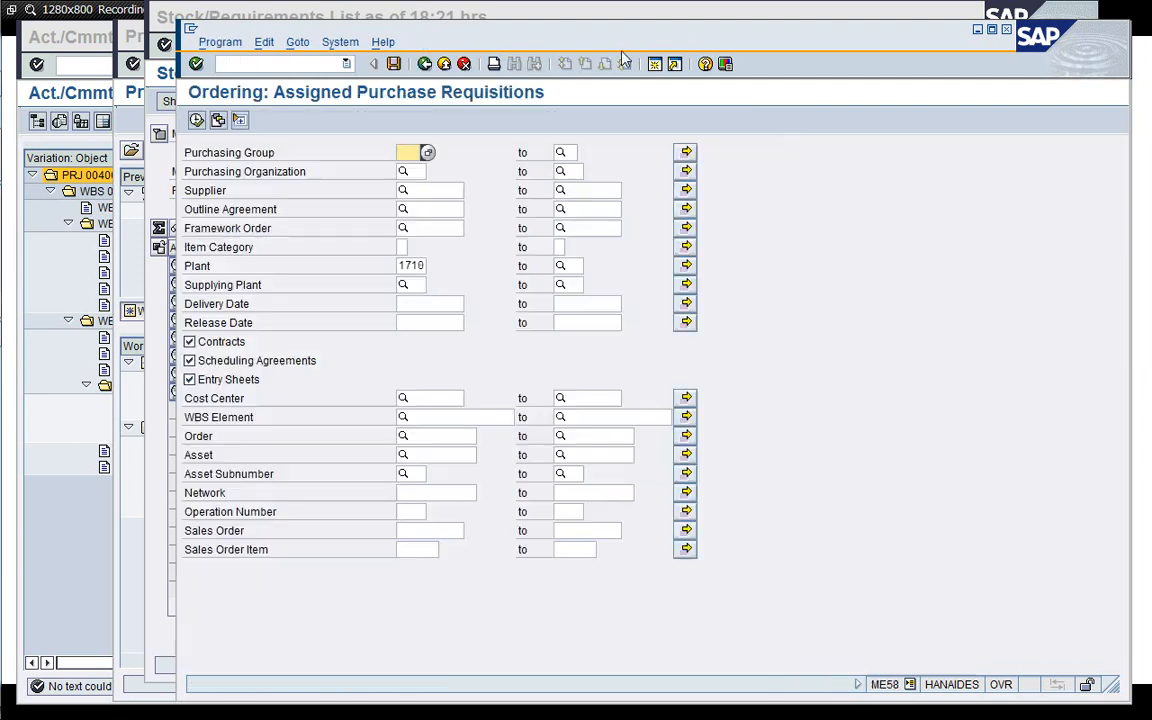
key(Down)
key(Down)
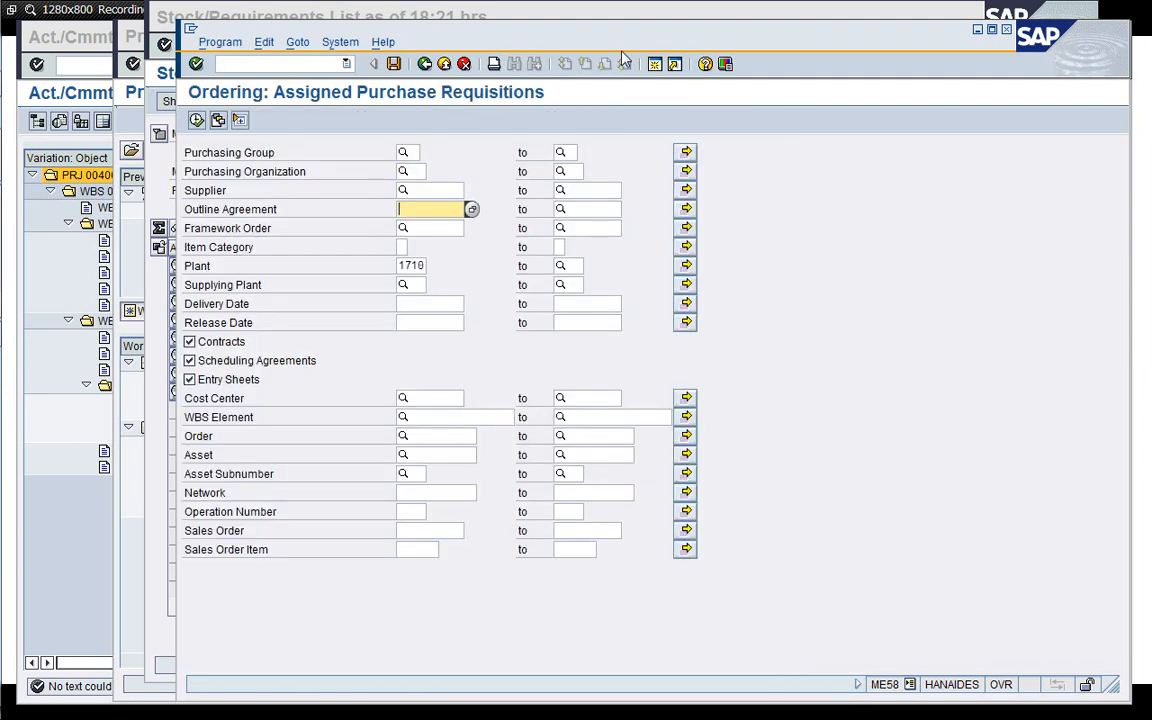
key(Up)
key(Down)
click(427, 413)
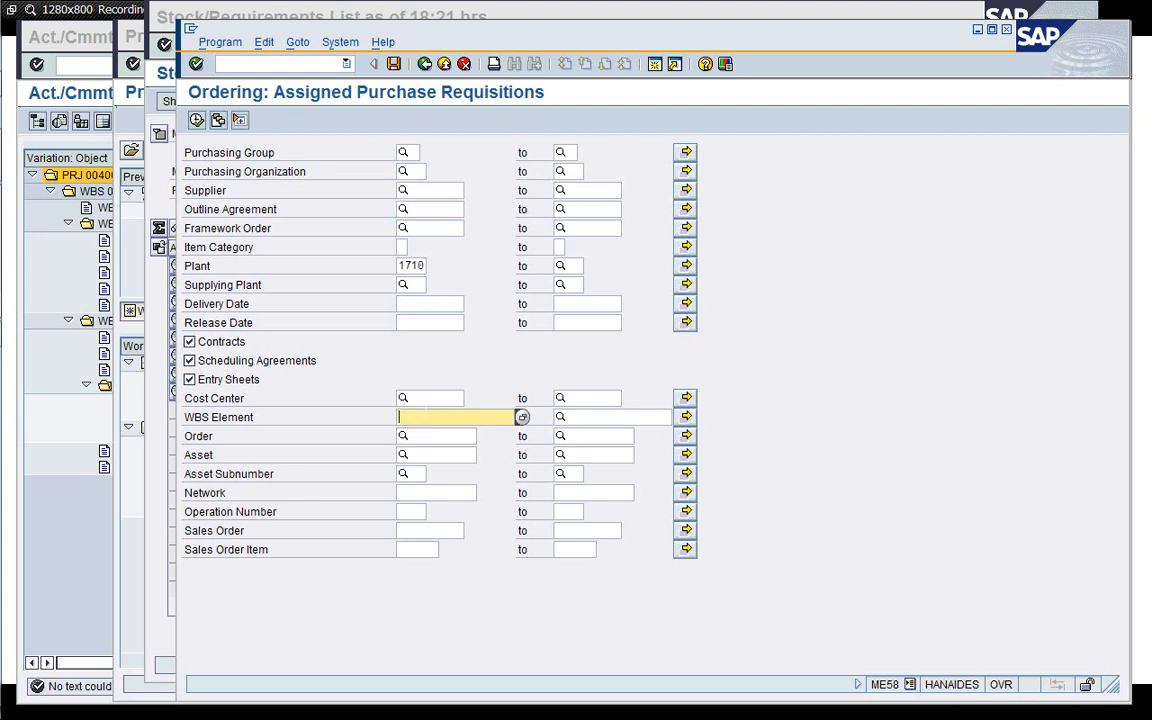
key(BackSpace)
key(Down)
key(Return)
key(BackSpace)
key(BackSpace)
key(BackSpace)
key(BackSpace)
key(BackSpace)
key(BackSpace)
key(BackSpace)
key(BackSpace)
key(BackSpace)
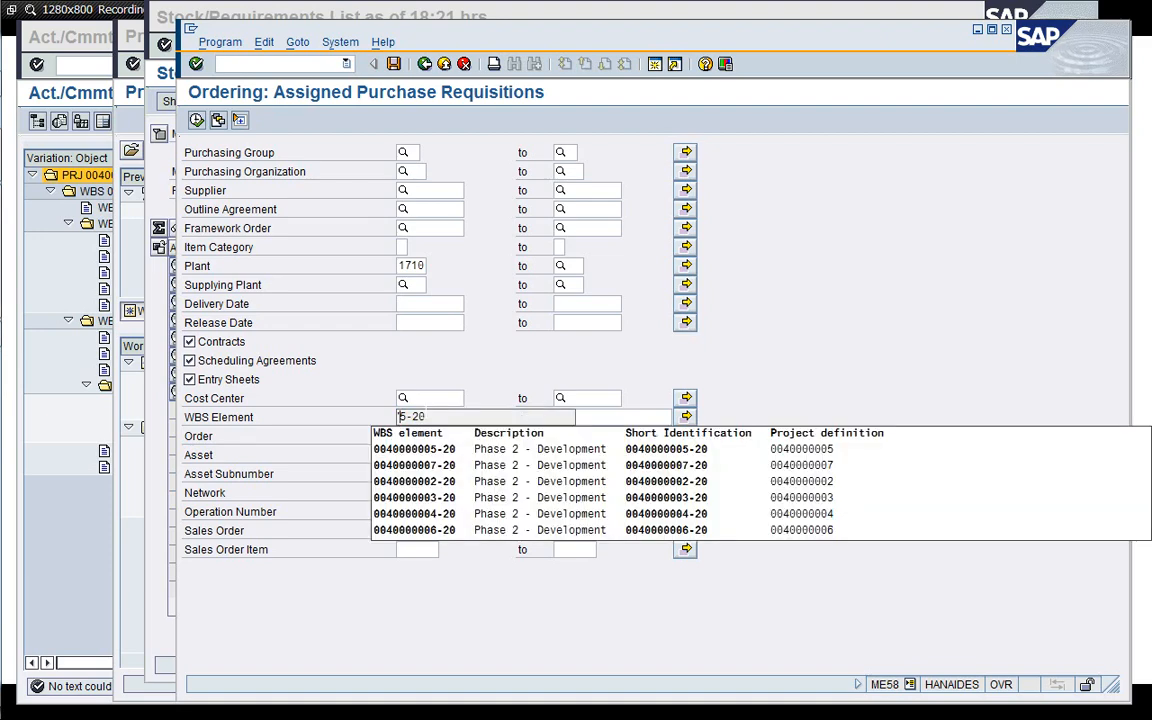
key(Delete)
text(7)
key(Down)
key(Return)
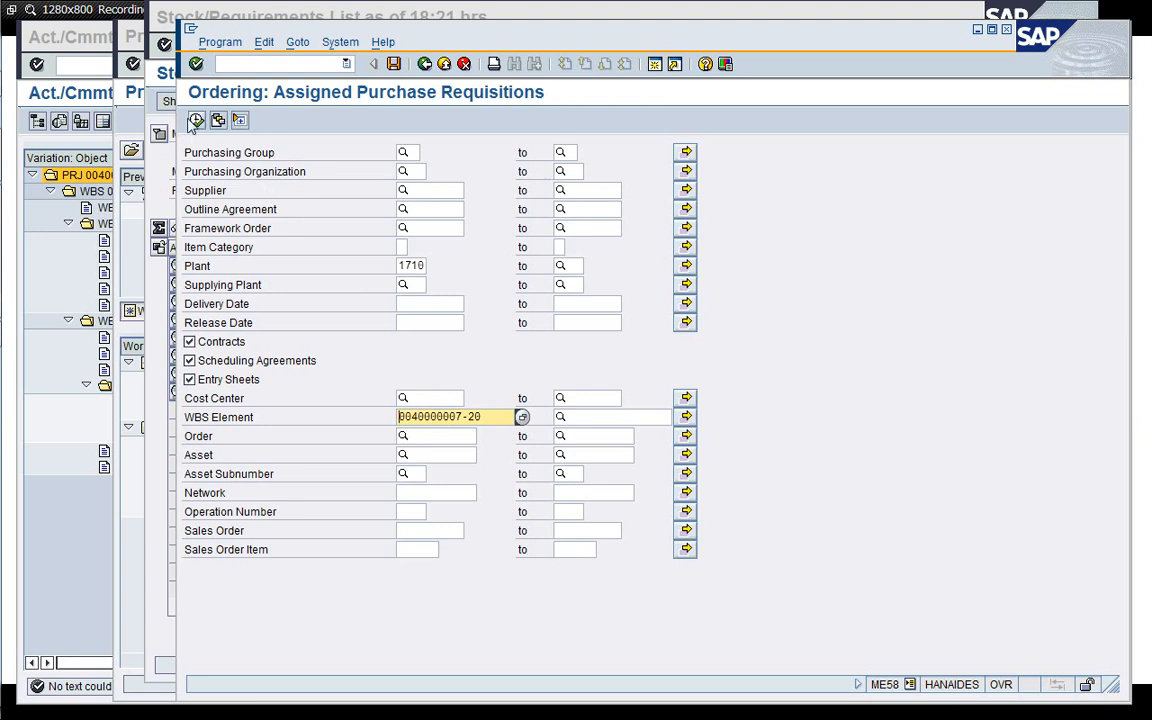
click(196, 120)
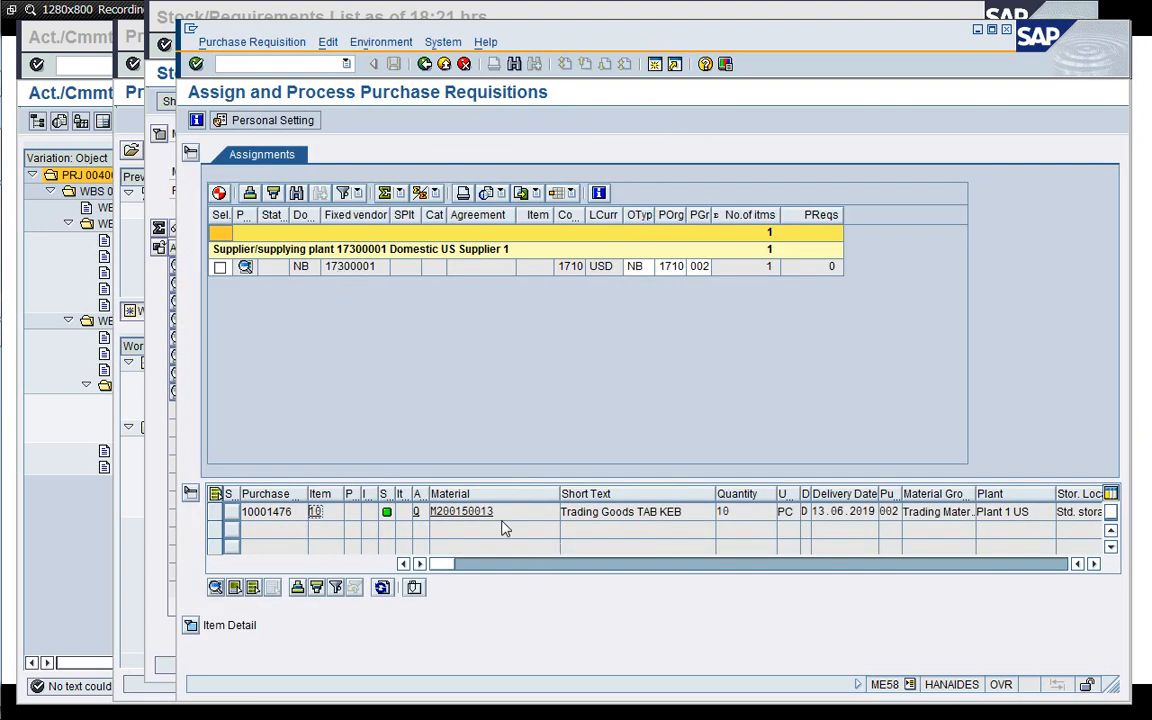
Select the assignment for supplier 17300001 and create a purchase order from it.
click(220, 266)
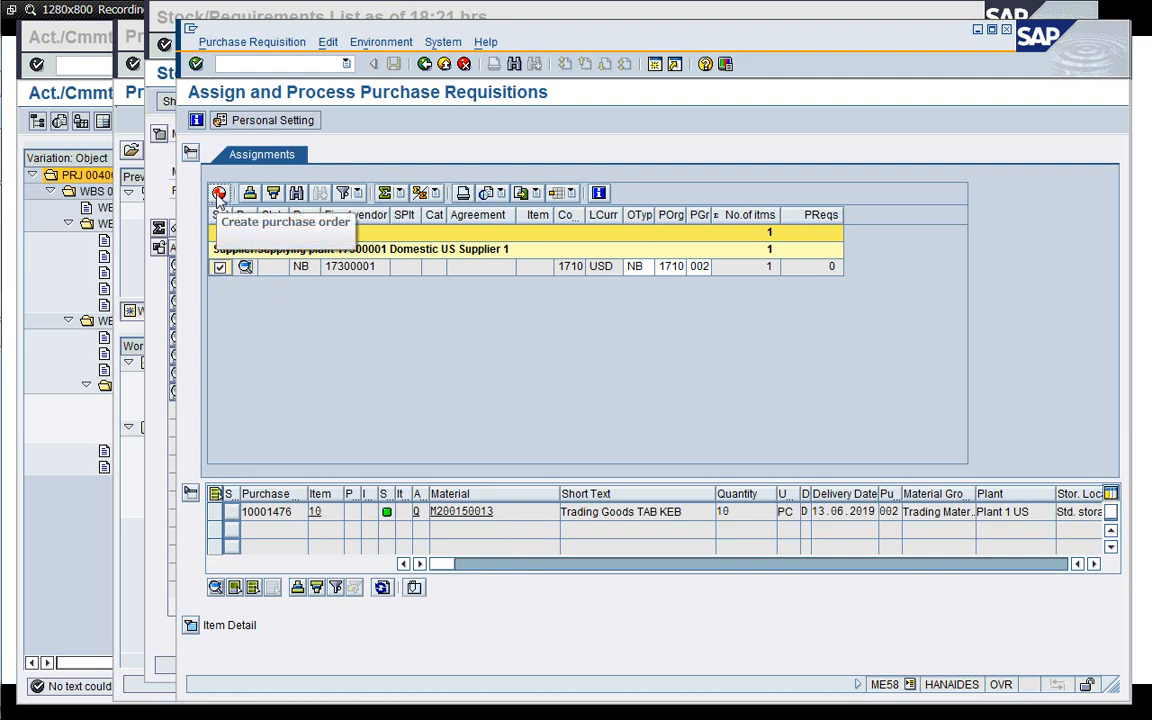
click(219, 193)
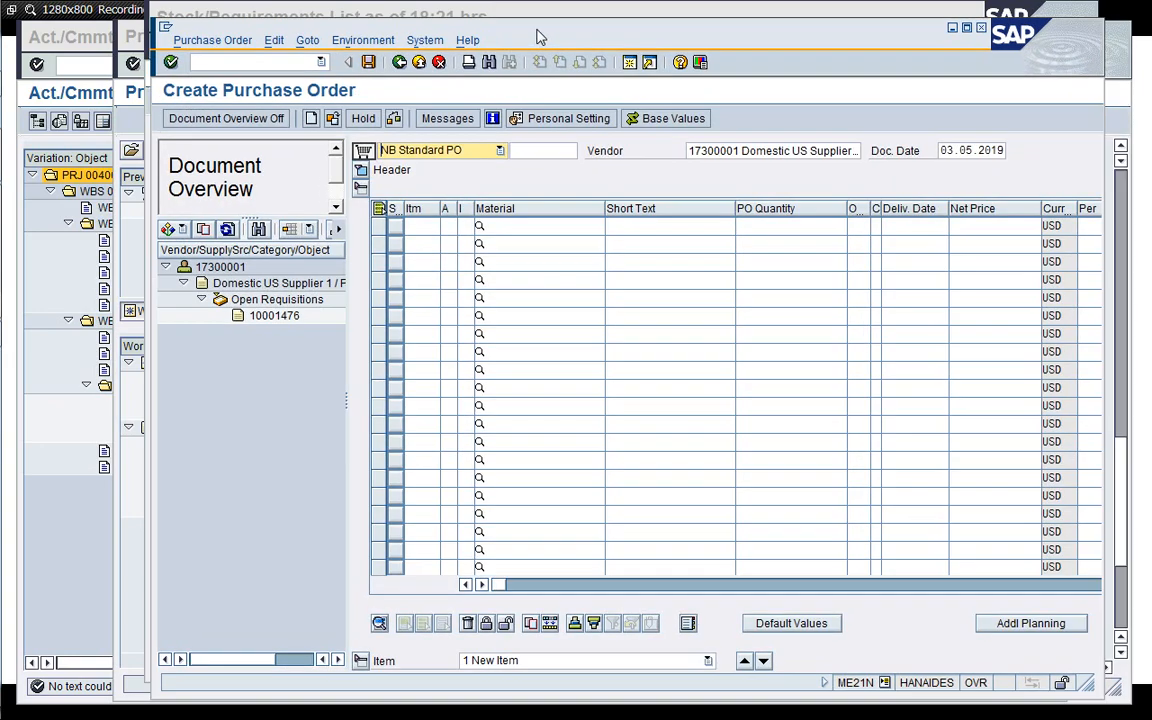
drag(537, 37, 478, 26)
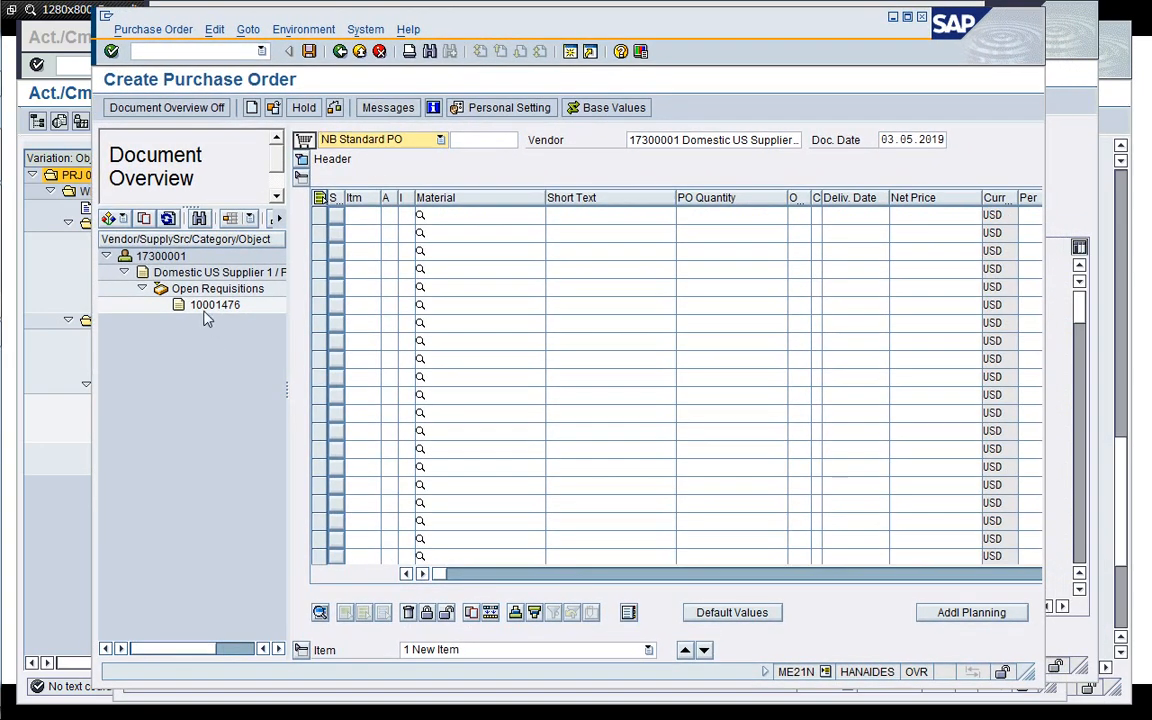
Adopt purchase requisition 10001476 into the purchase order and set the item's net price to 145.
click(204, 308)
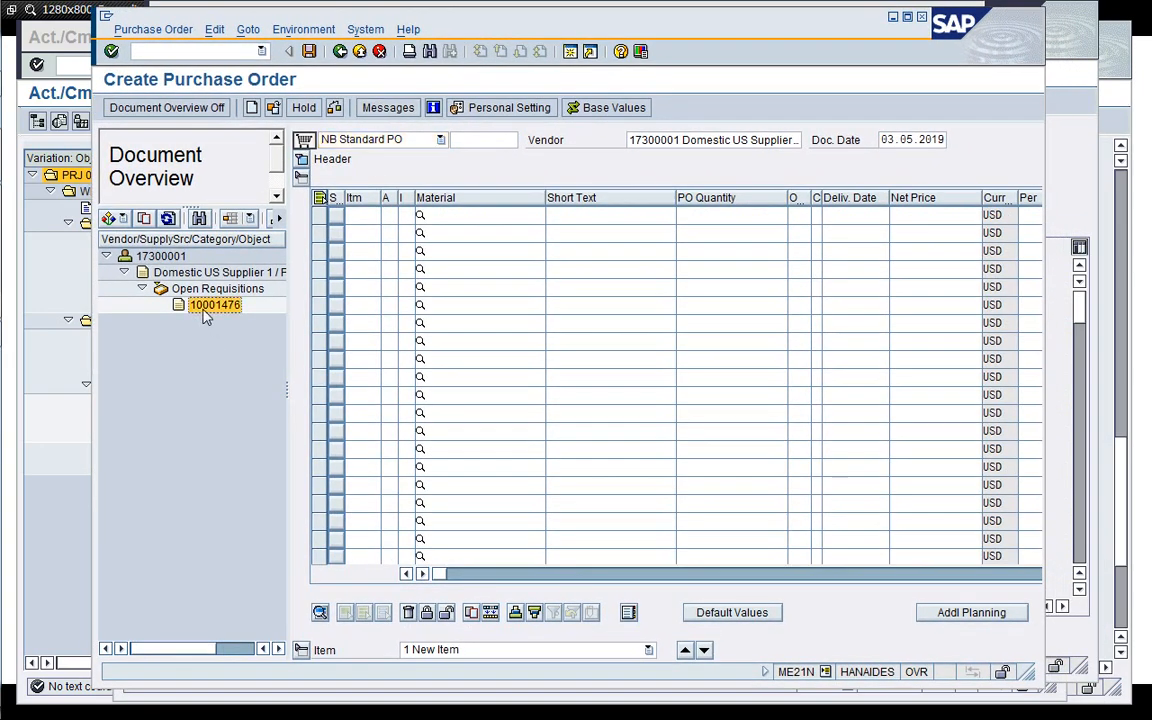
click(143, 219)
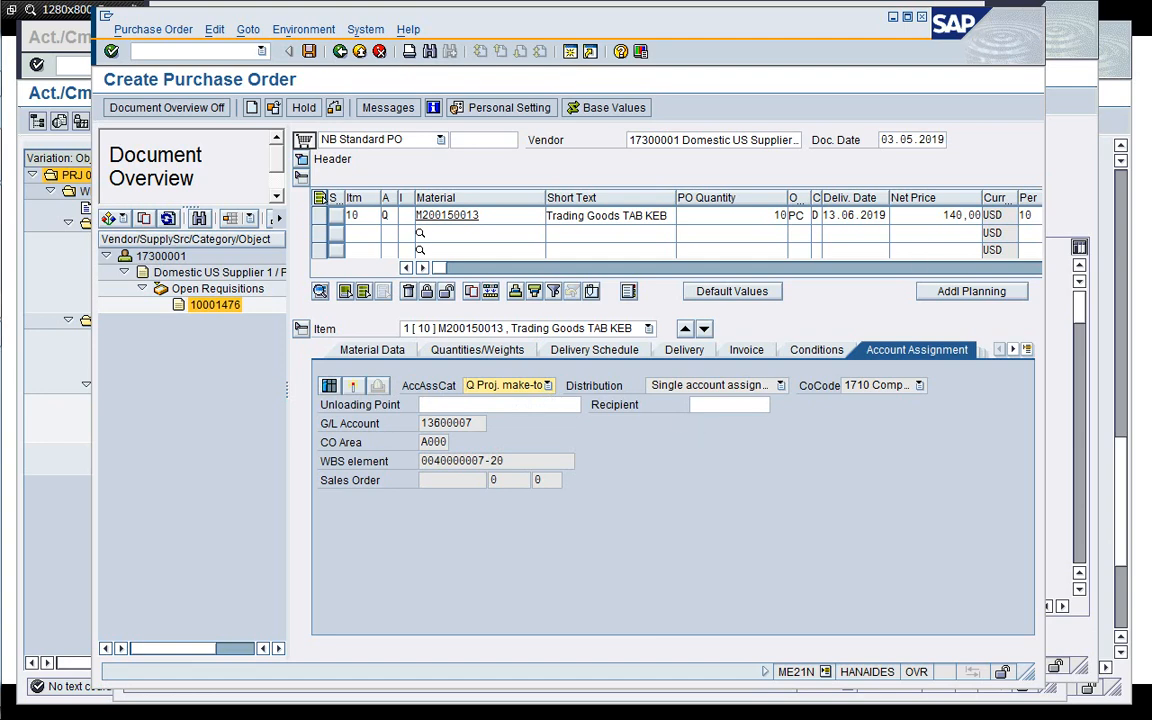
click(936, 216)
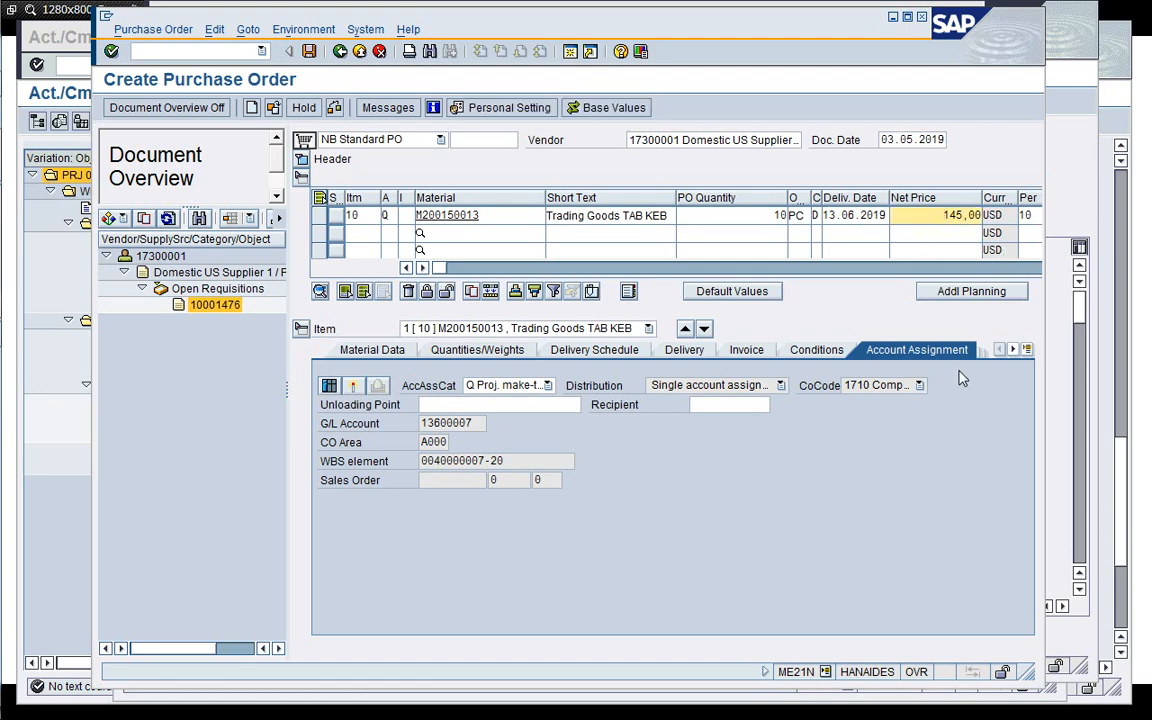
Check the purchase order and save it.
click(334, 107)
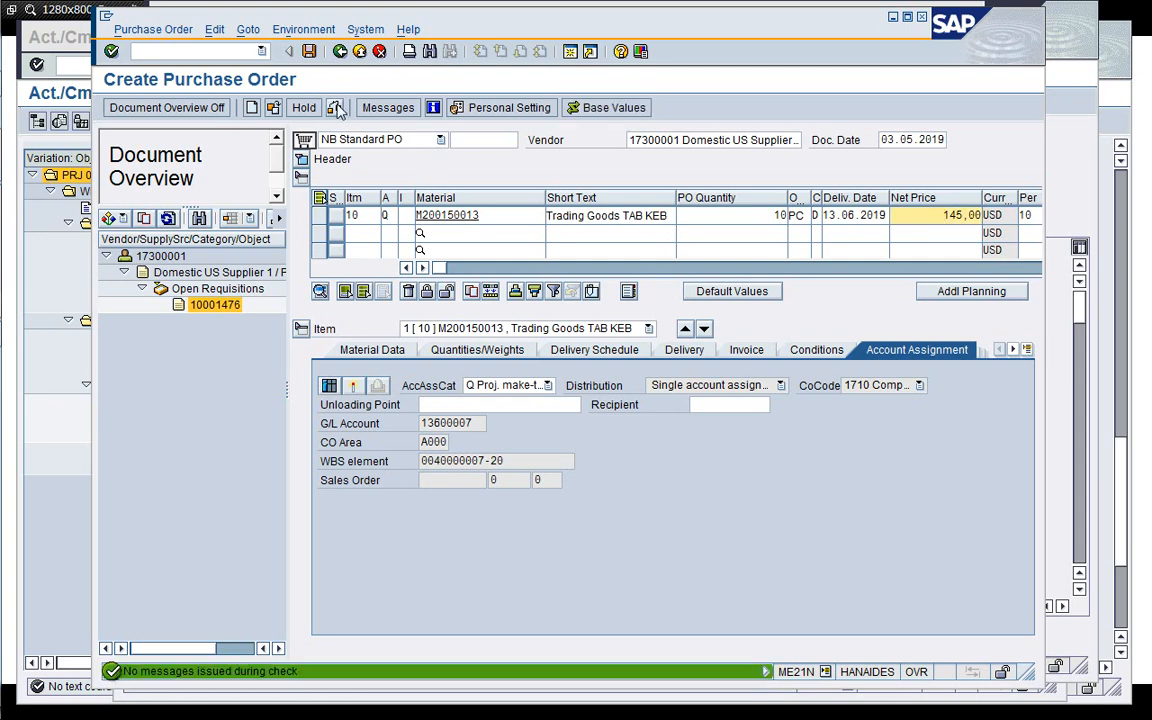
click(309, 51)
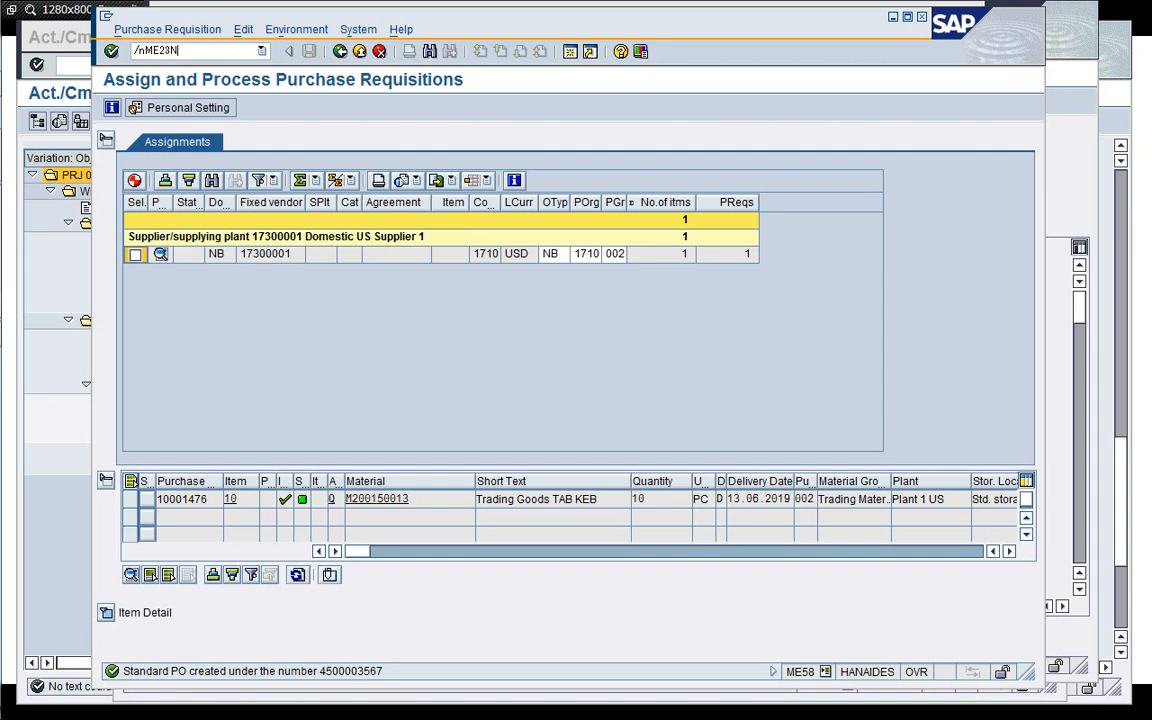
Display the newly created purchase order and review its item and account assignment.
key(Return)
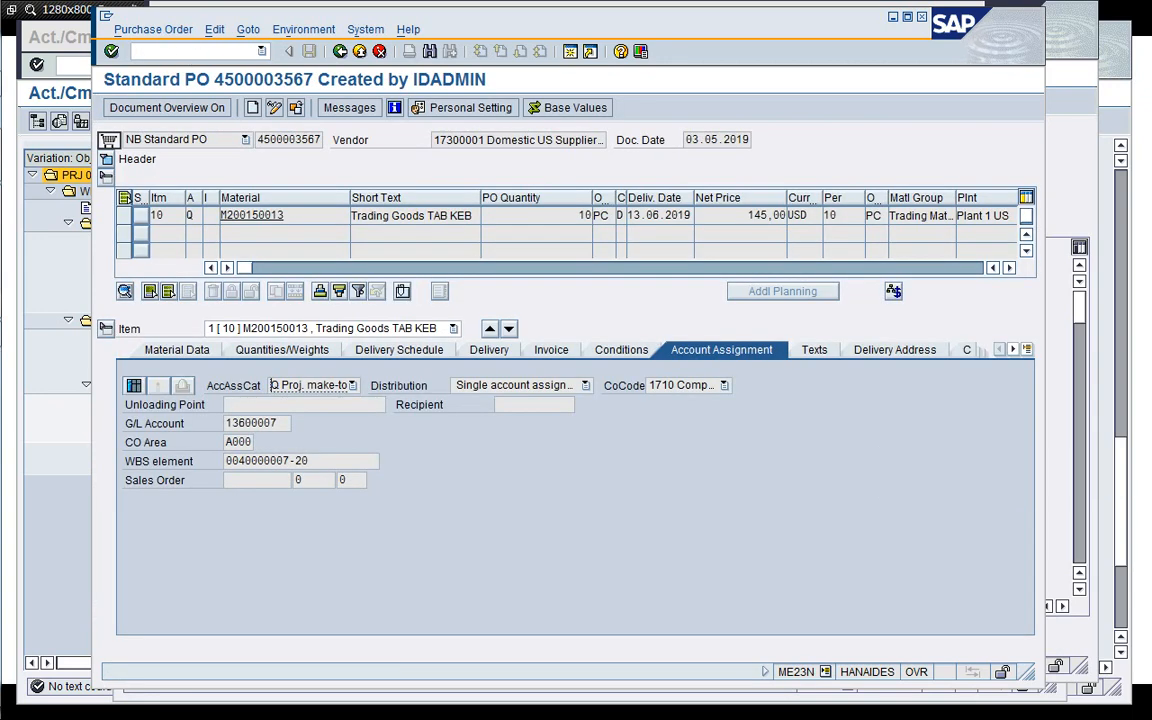
click(265, 140)
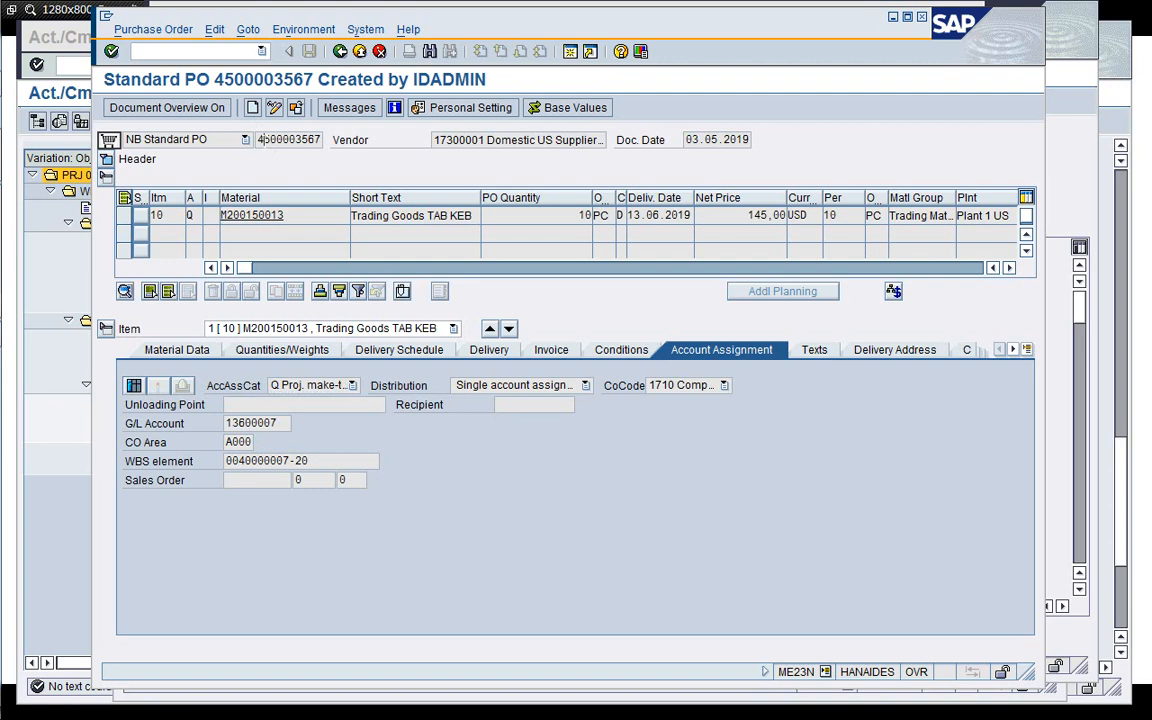
double_click(265, 140)
click(62, 400)
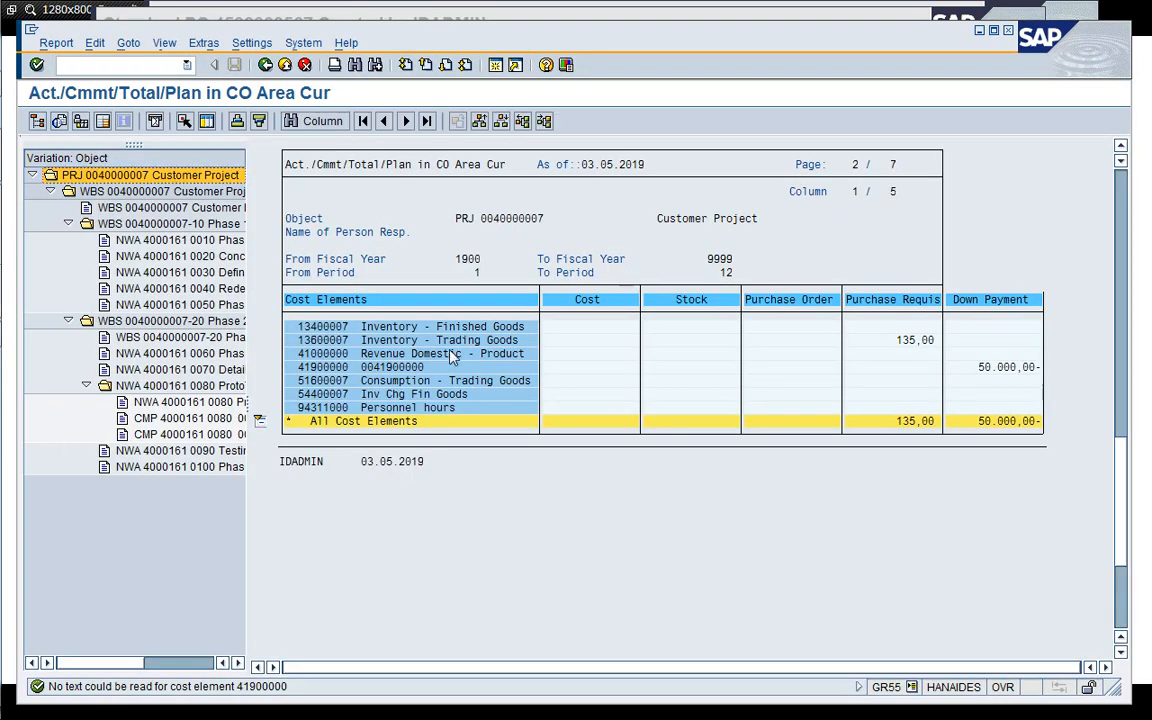
click(495, 66)
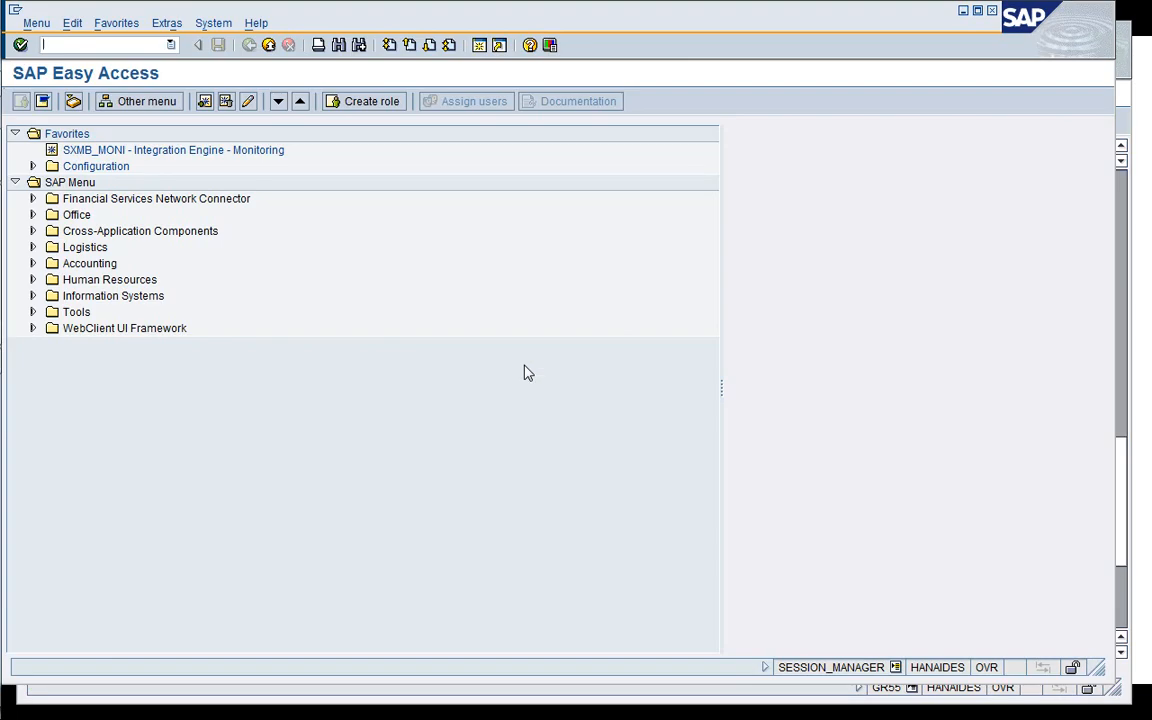
text(/nGR55)
key(Return)
key(F8)
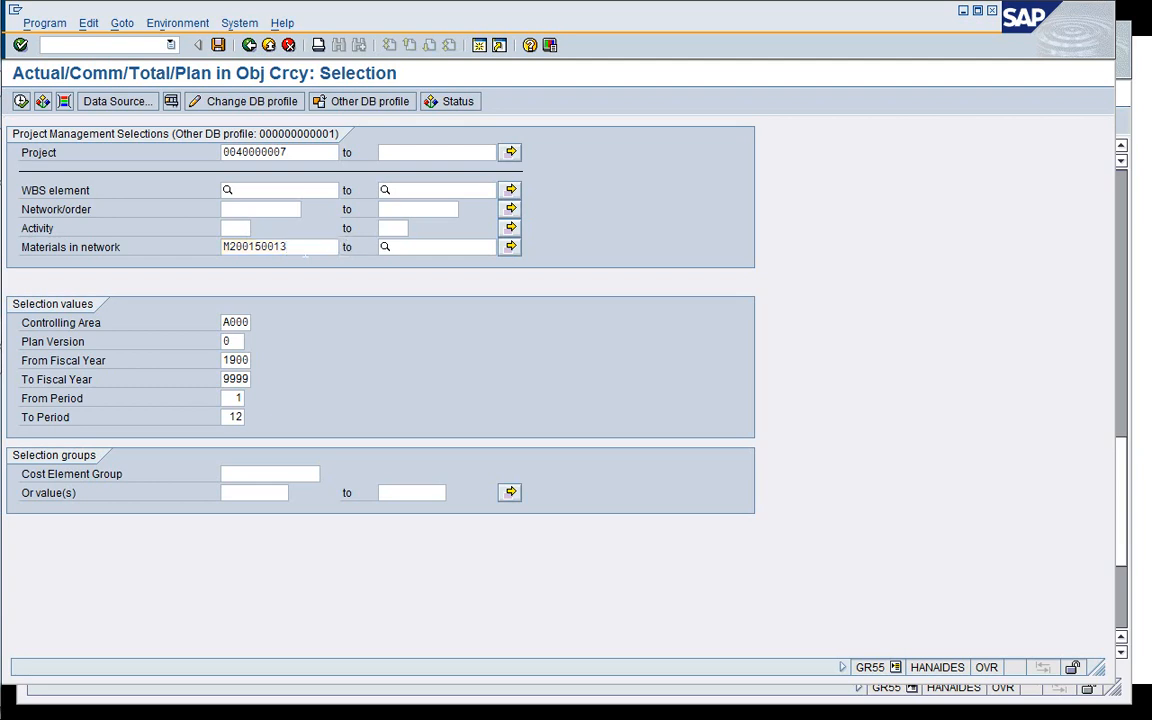
key(BackSpace)
key(BackSpace)
key(BackSpace)
key(BackSpace)
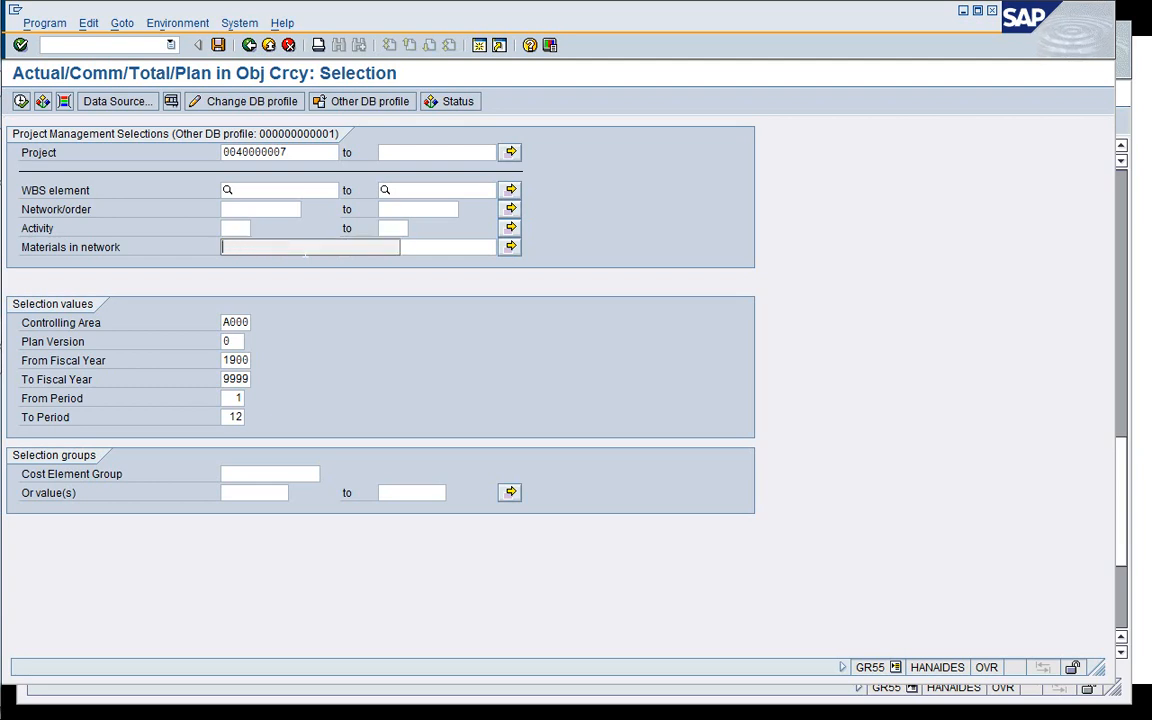
key(F8)
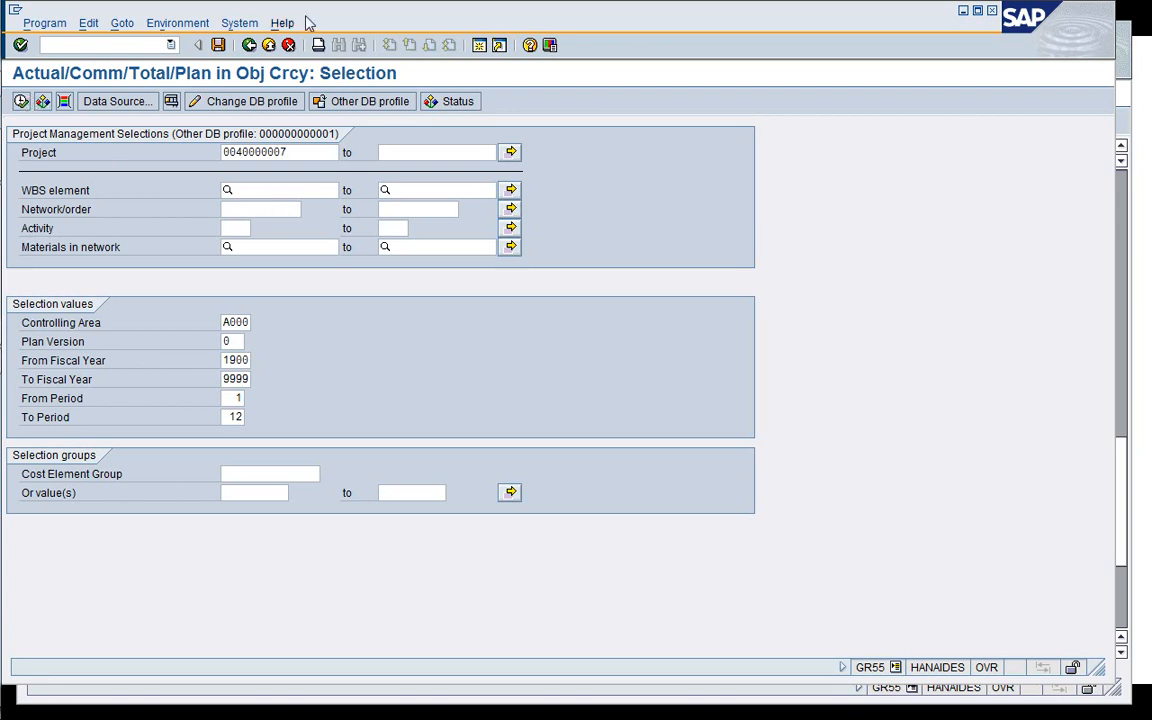
drag(367, 11, 382, 16)
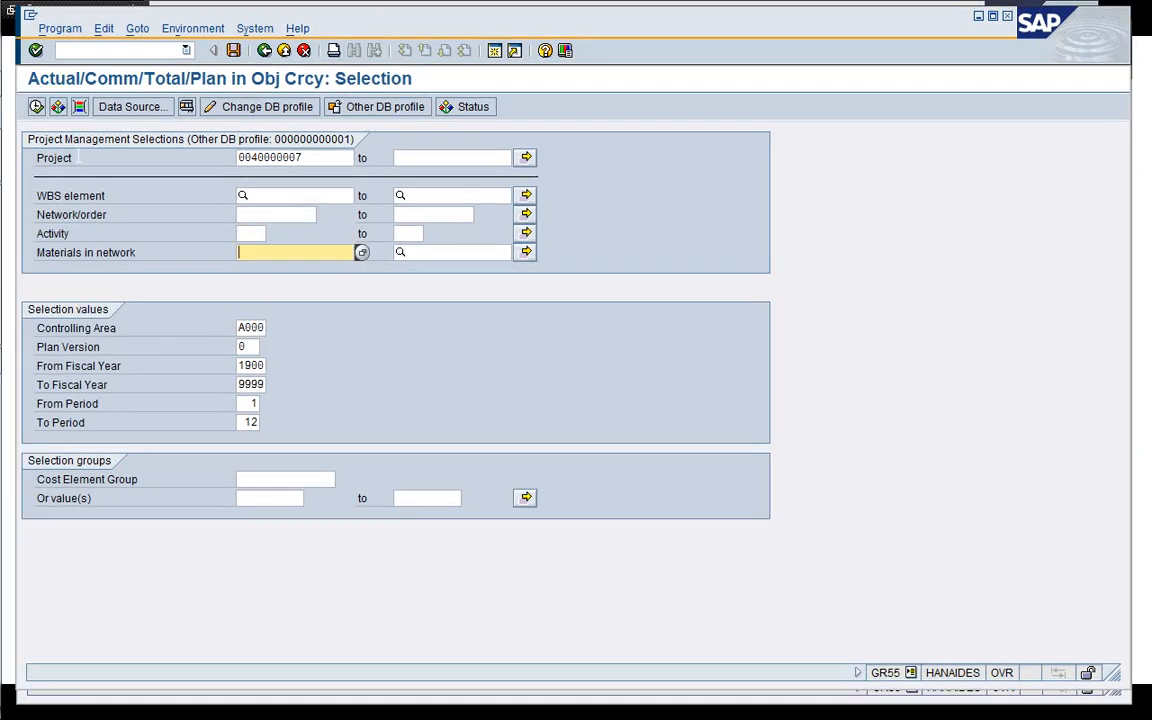
click(36, 107)
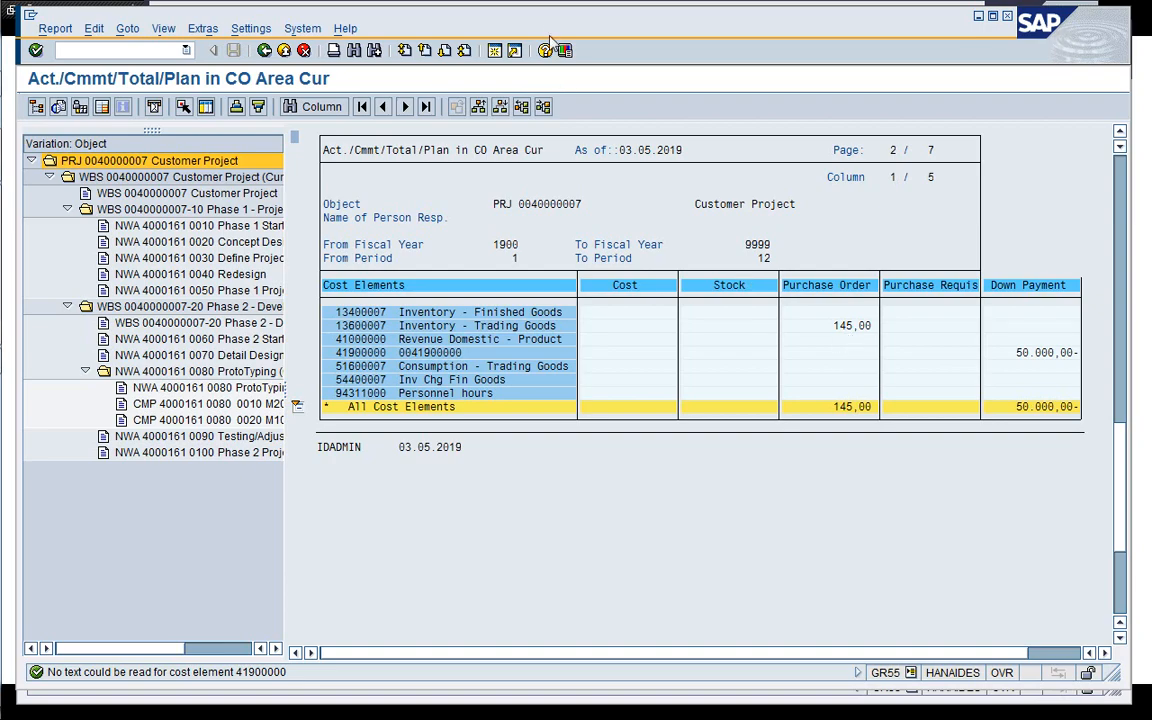
Compare the refreshed project cost report against the earlier one, then close the extra session.
drag(547, 36, 535, 401)
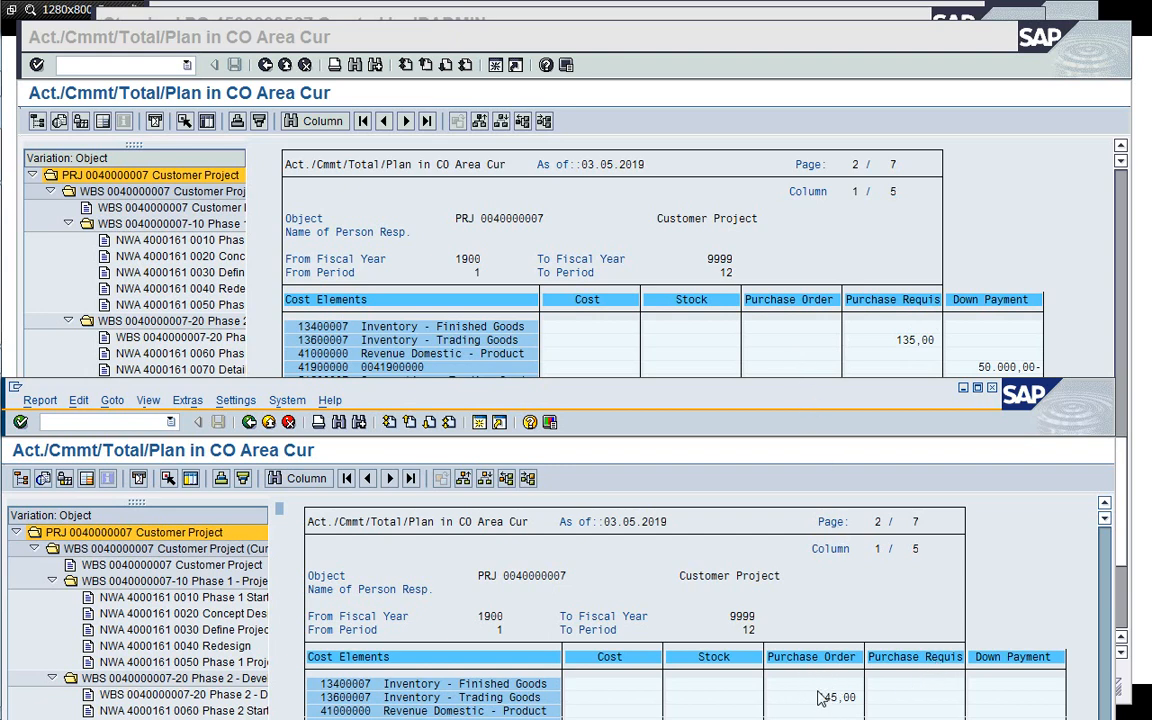
drag(664, 400, 678, 310)
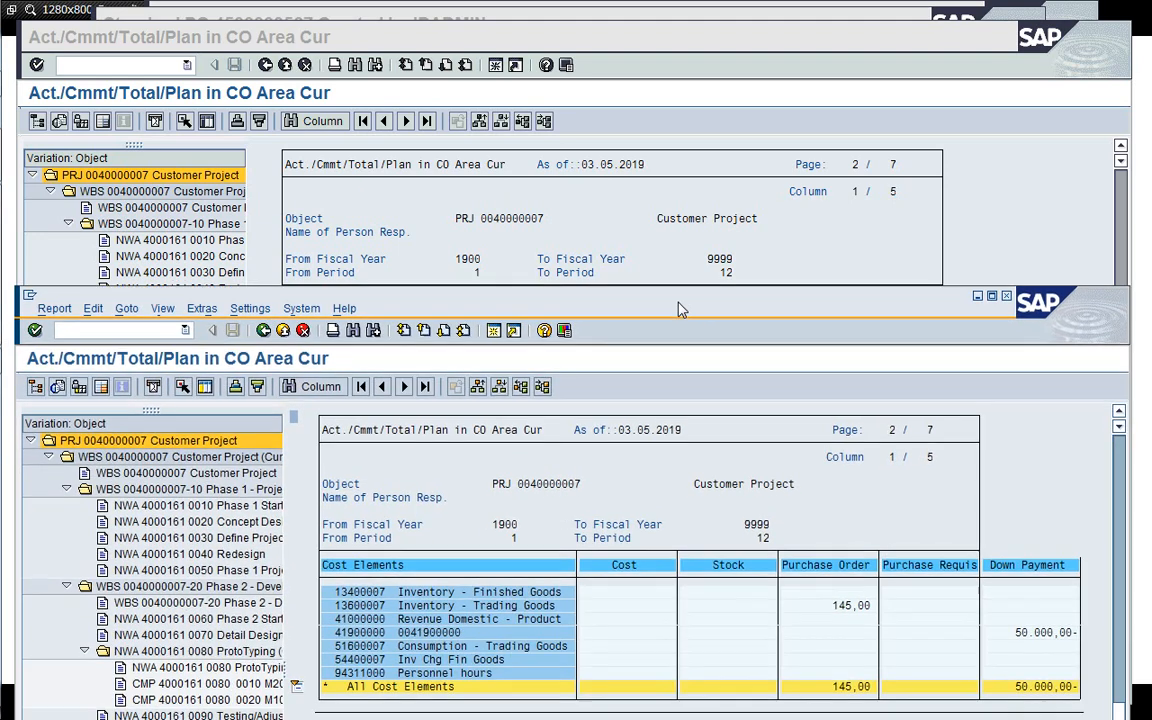
click(621, 196)
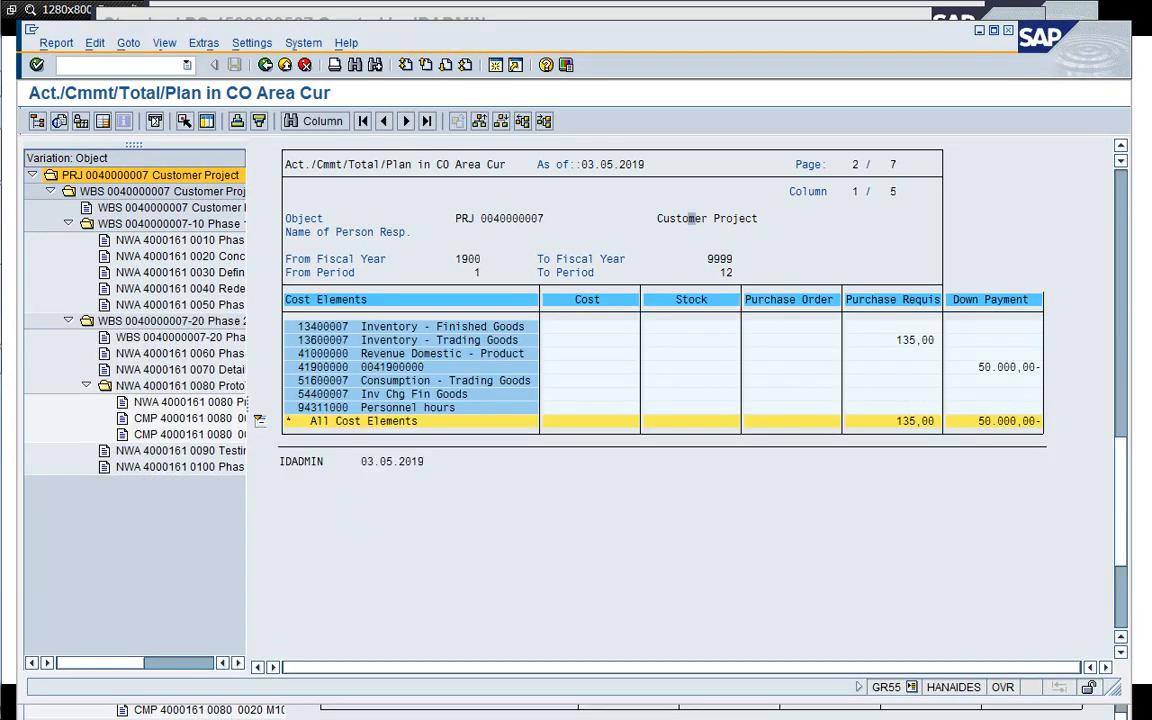
text(/i)
key(Return)
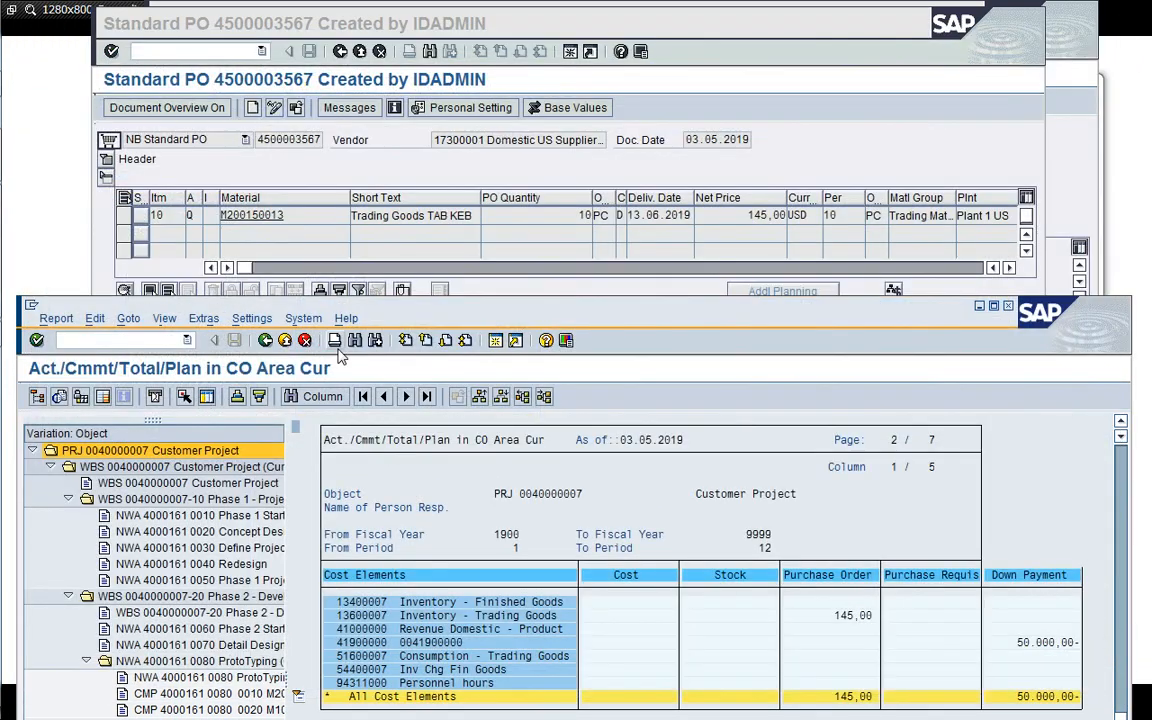
drag(388, 317, 393, 71)
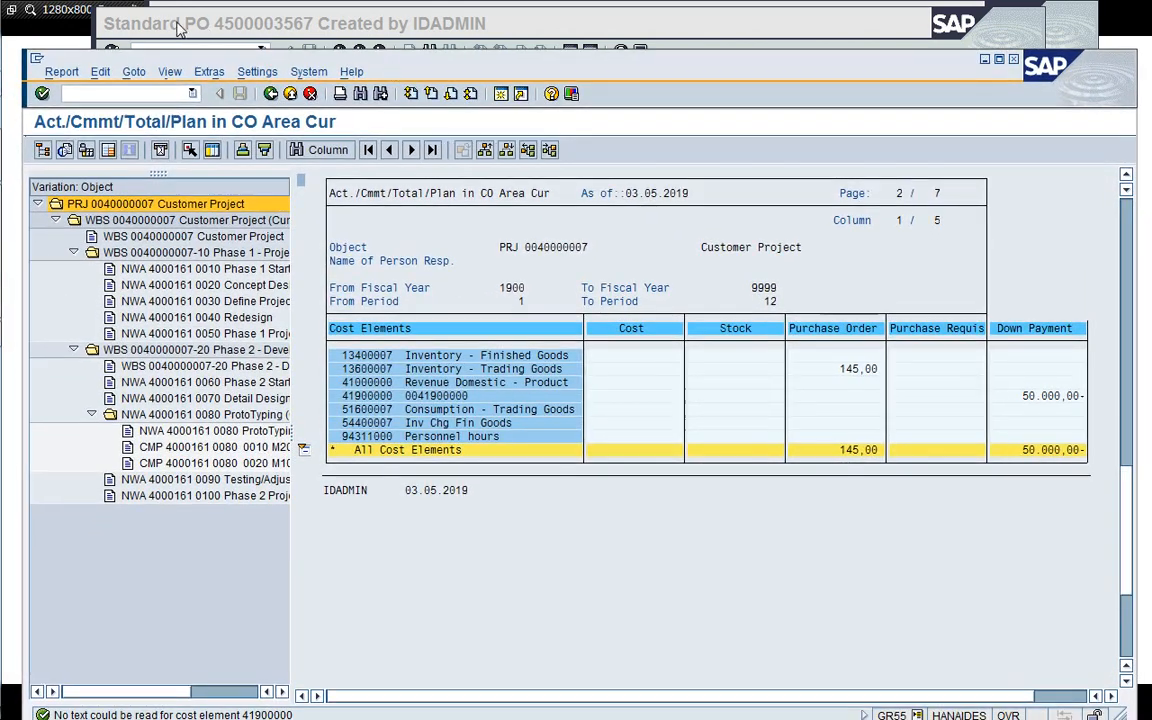
click(78, 12)
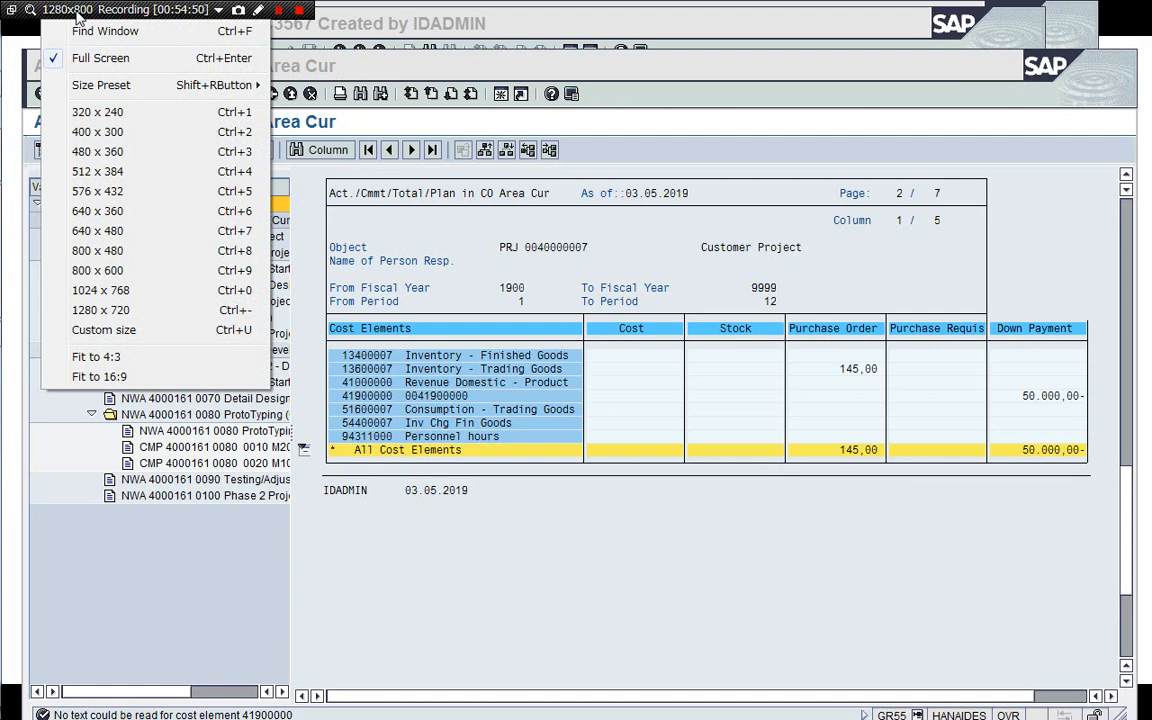
click(483, 57)
click(548, 16)
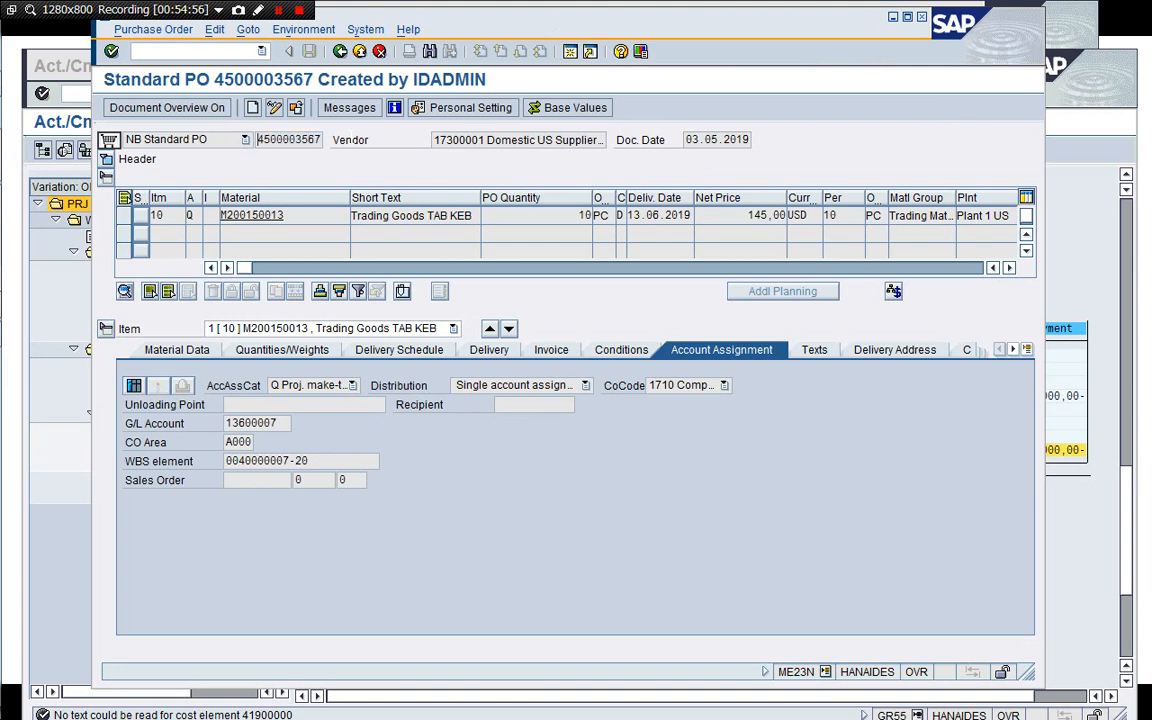
Switch to the stock/requirements list for material M200150013 and refresh it.
key(super+Tab)
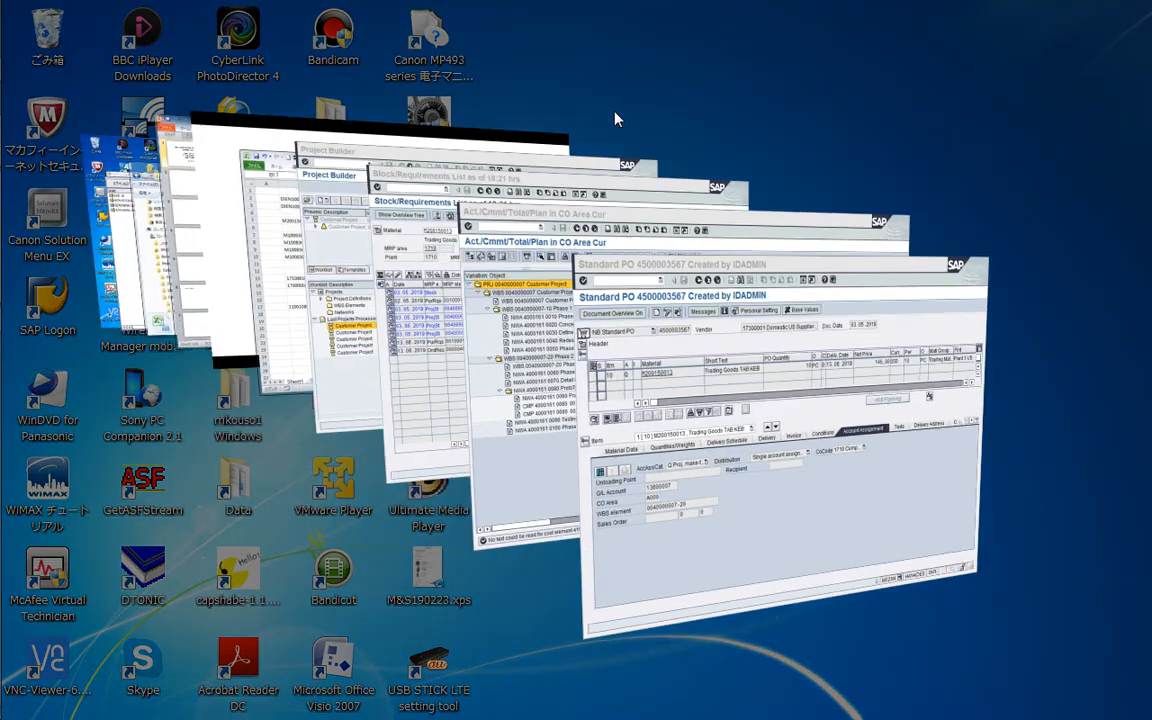
key(super+Tab)
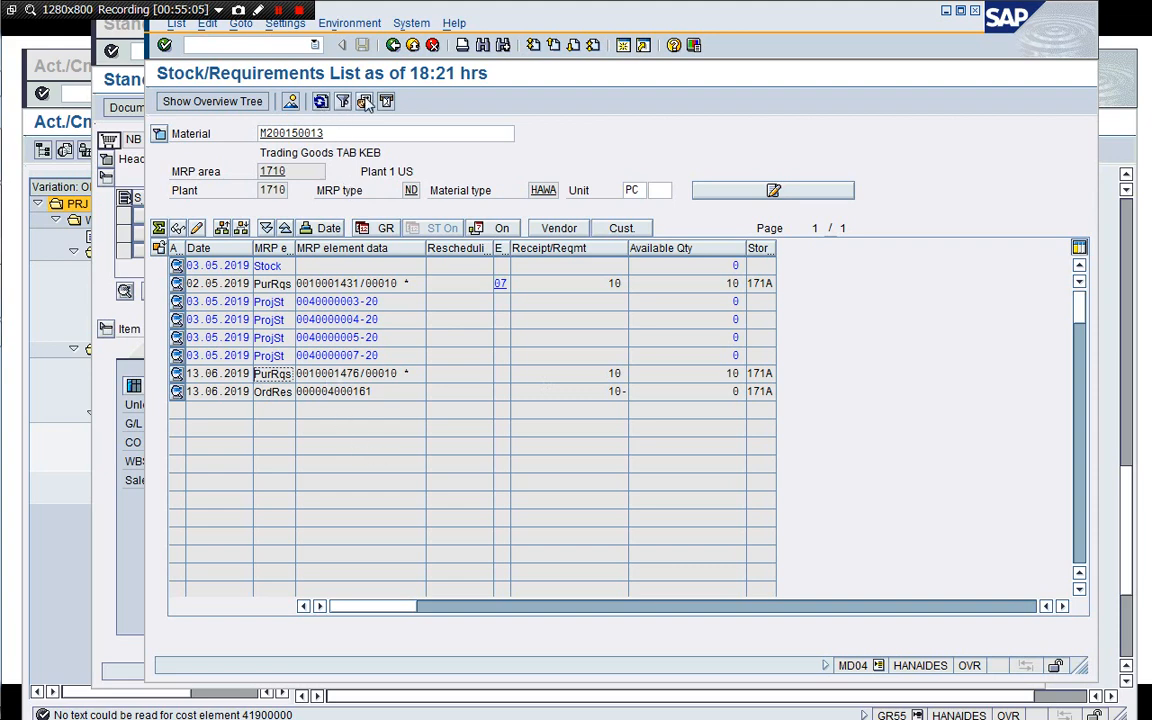
click(320, 101)
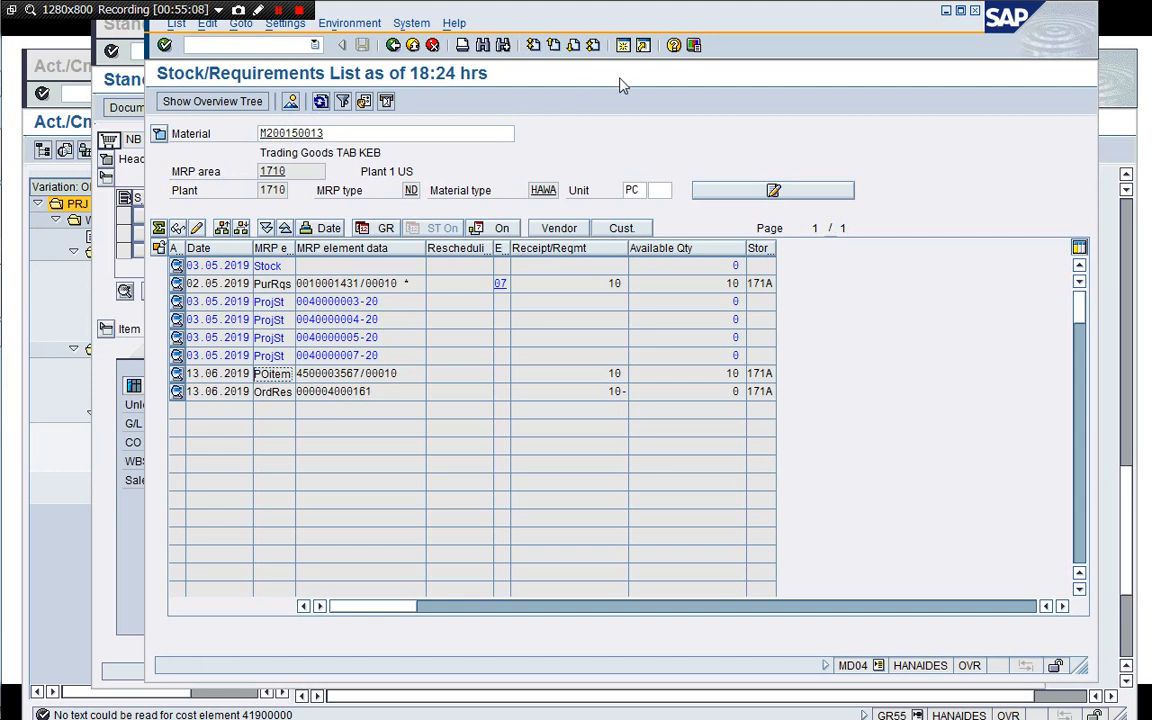
click(623, 45)
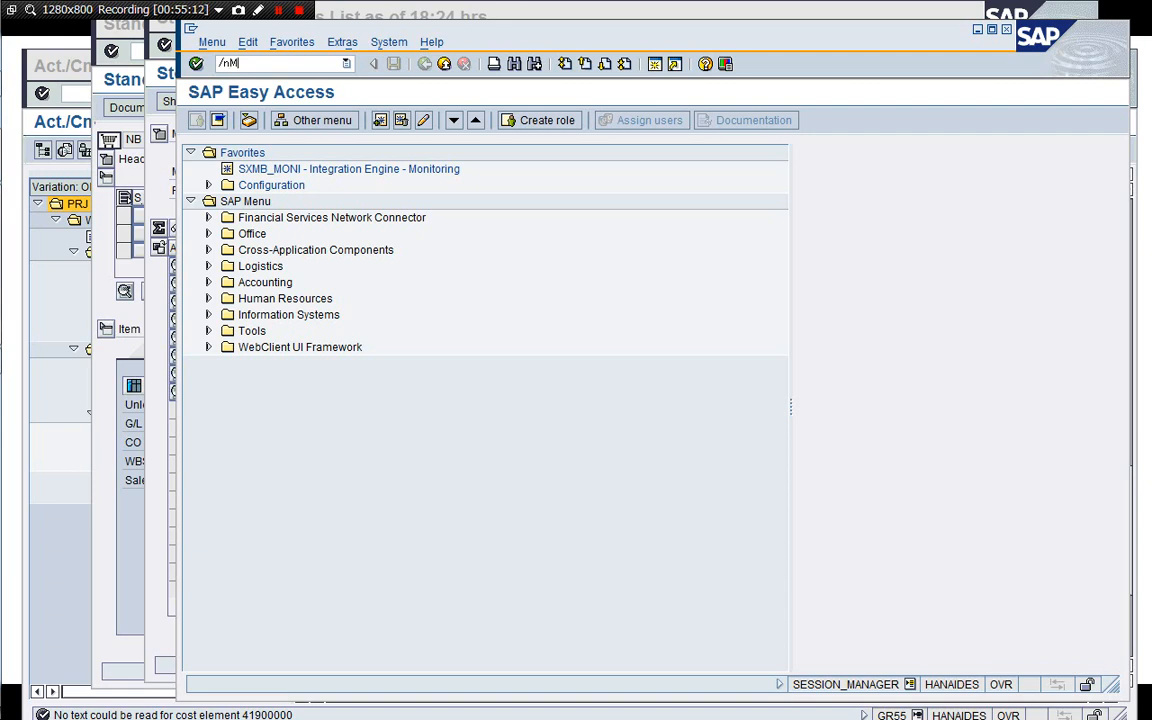
text(/nMIGO)
key(Return)
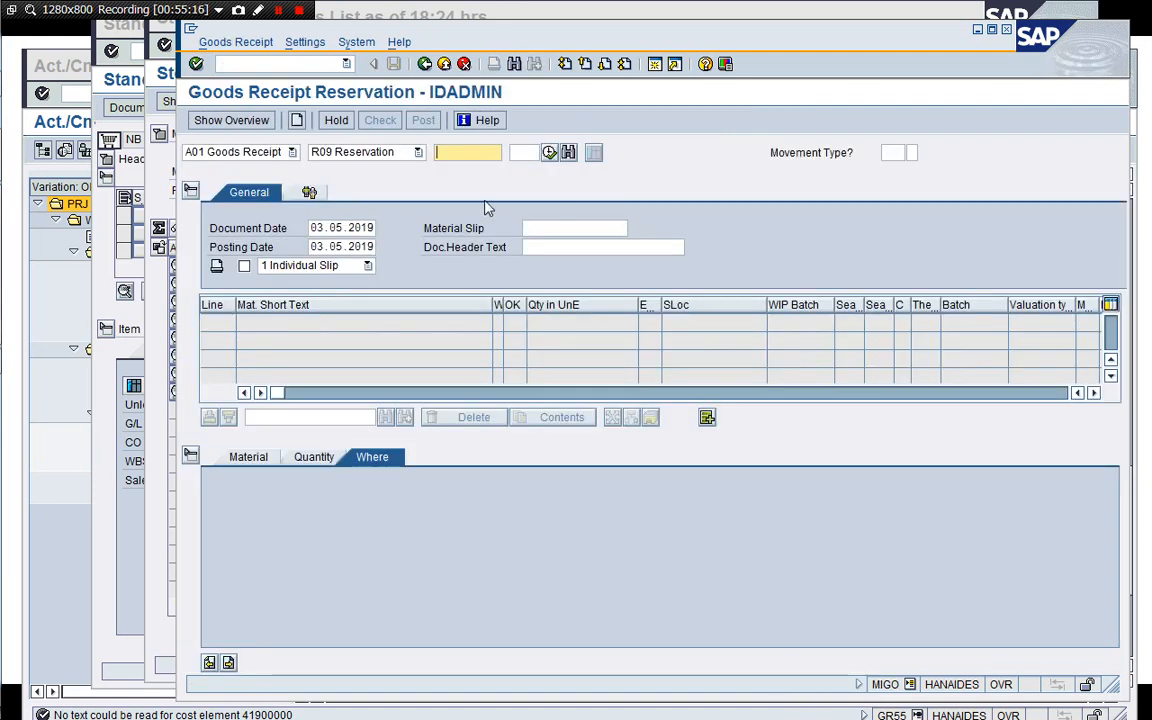
click(415, 152)
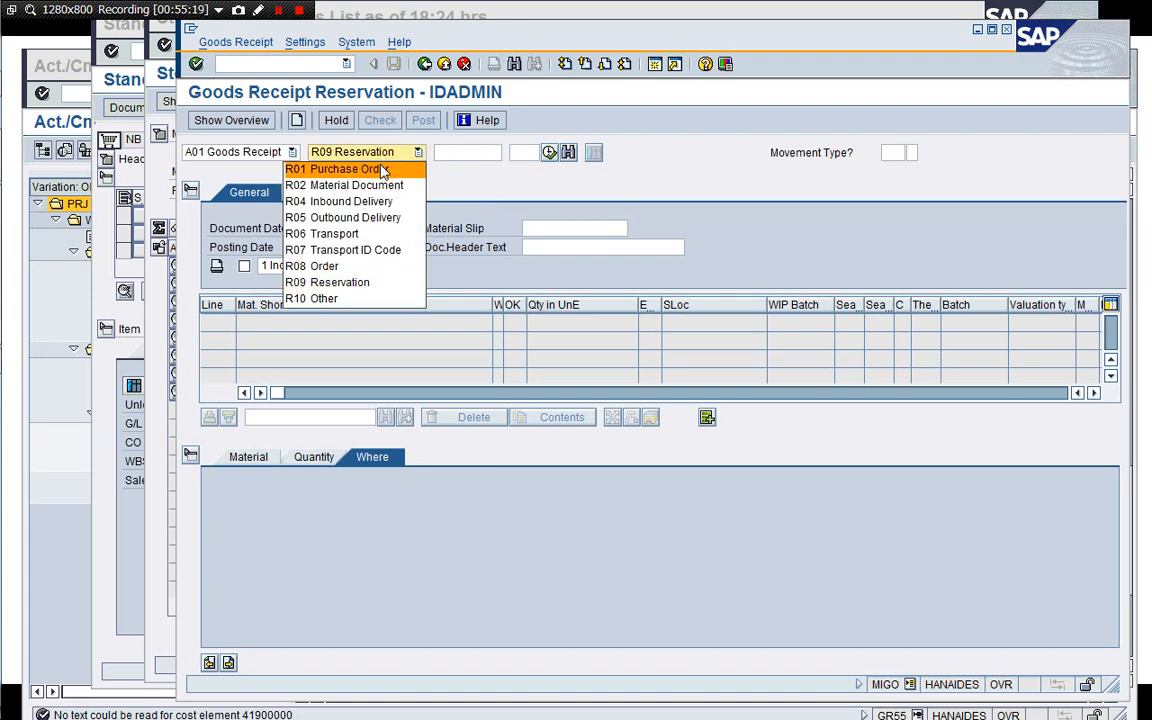
click(383, 170)
key(ctrl+v)
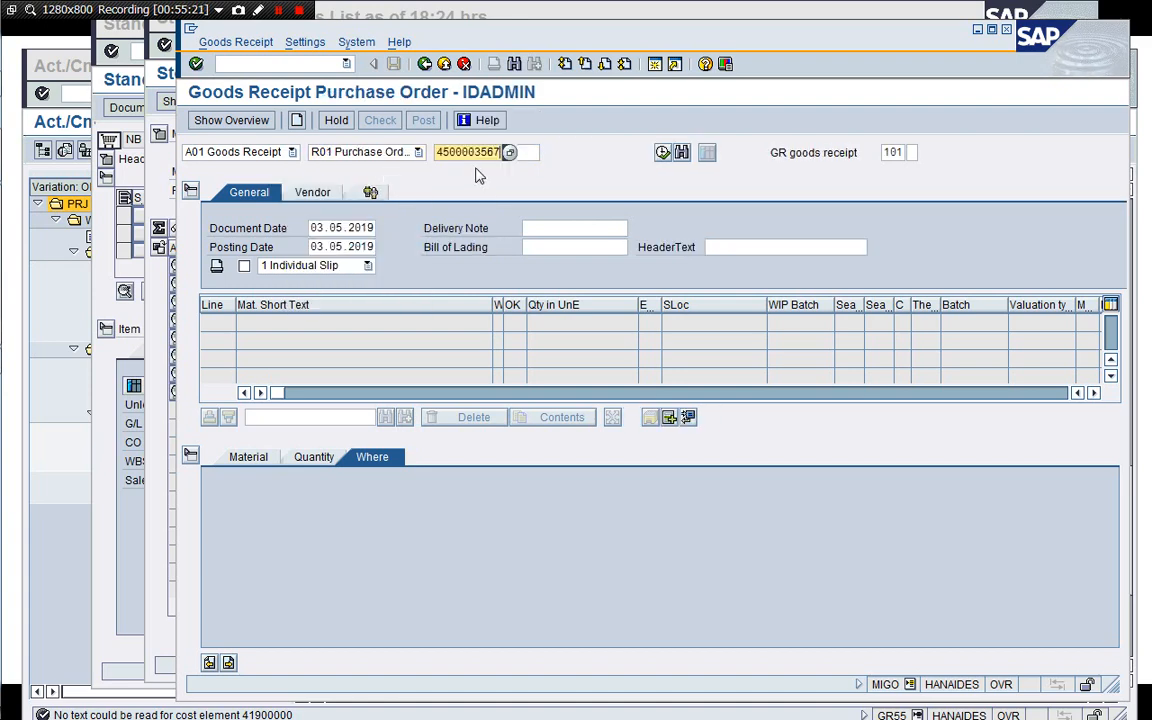
key(Return)
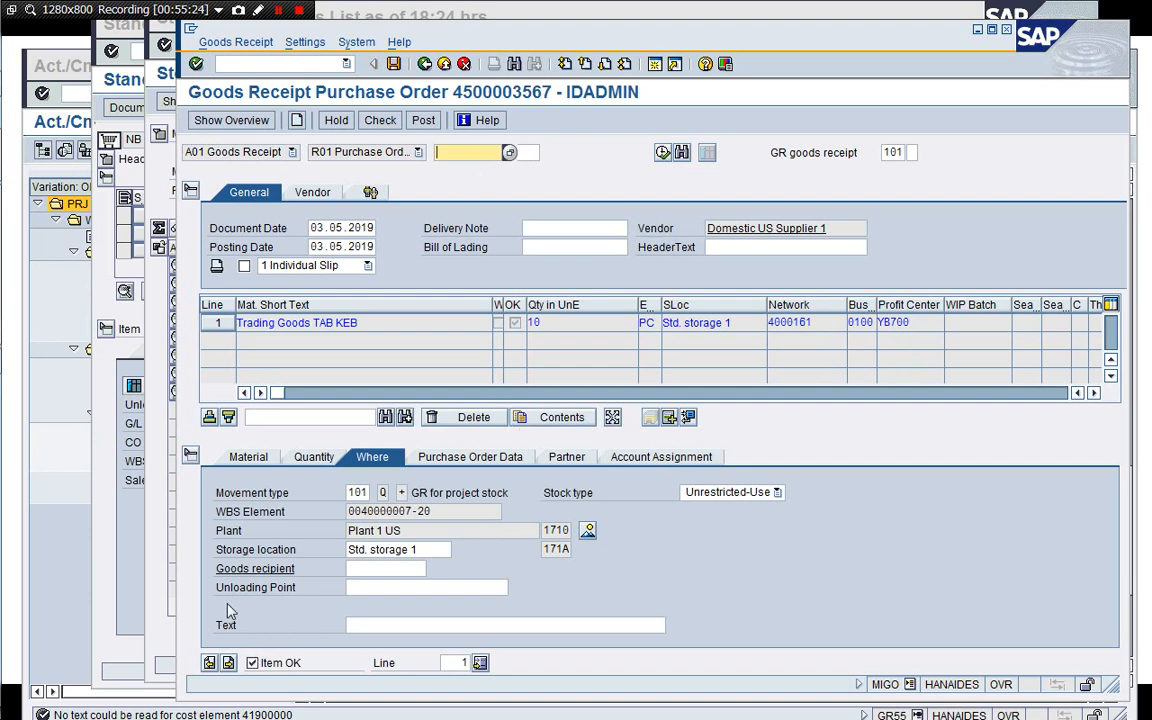
click(380, 124)
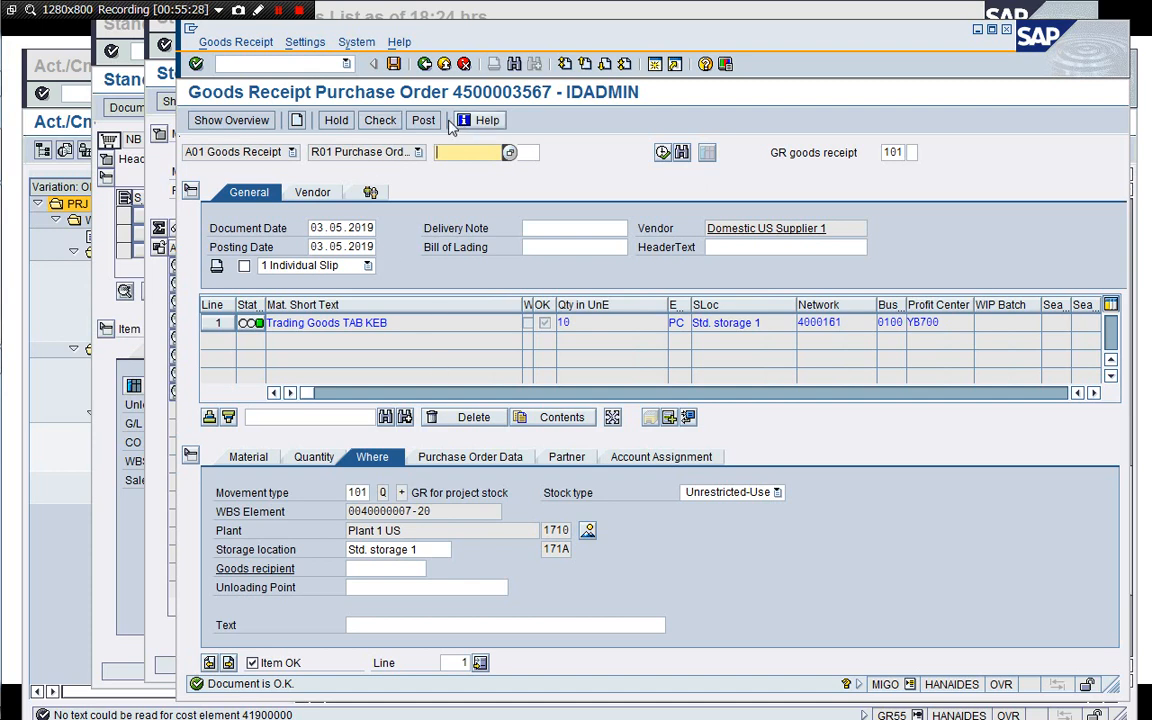
click(424, 121)
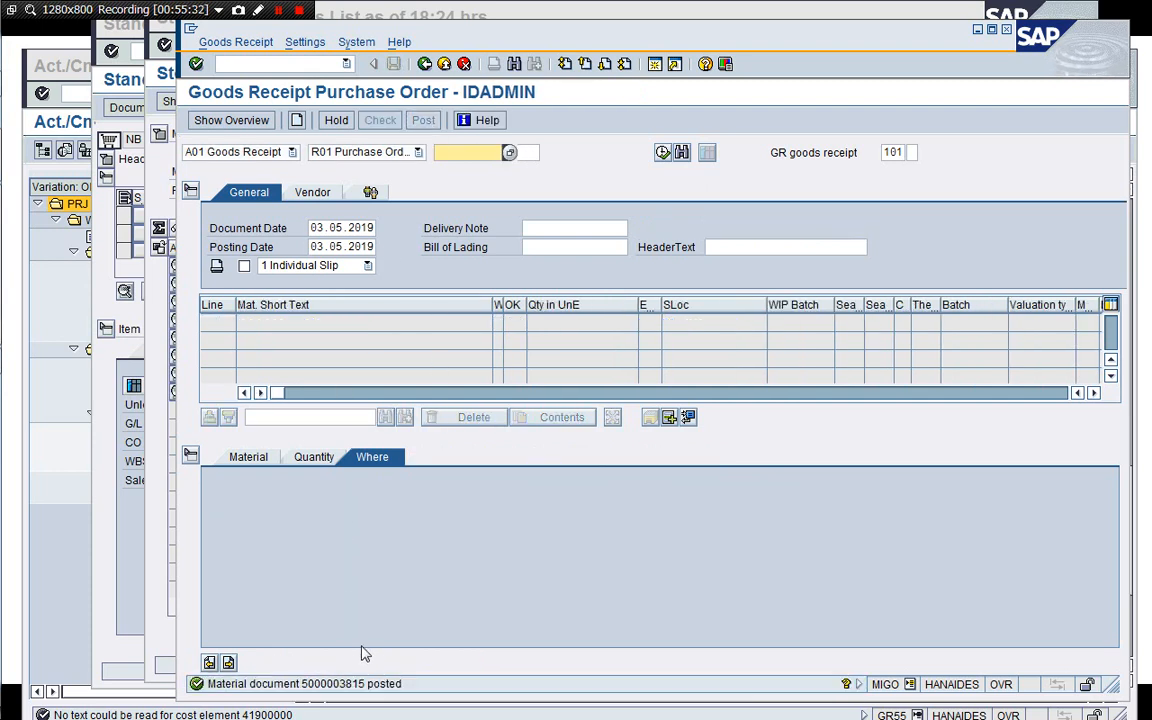
click(258, 151)
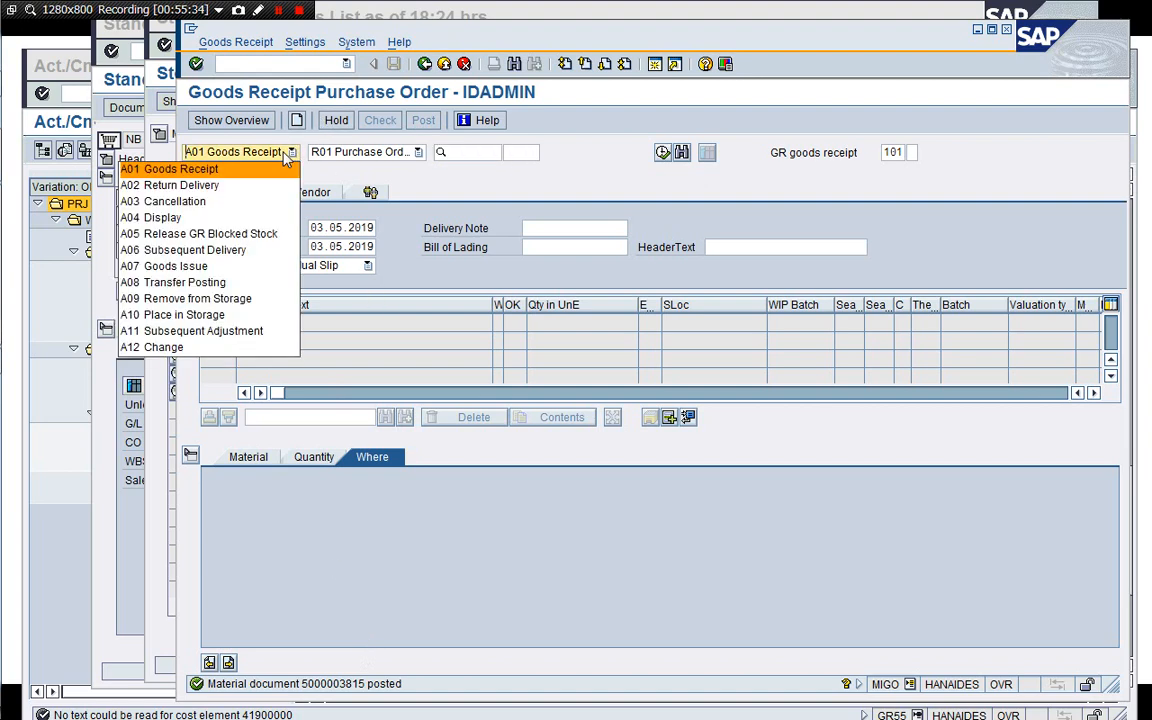
click(251, 217)
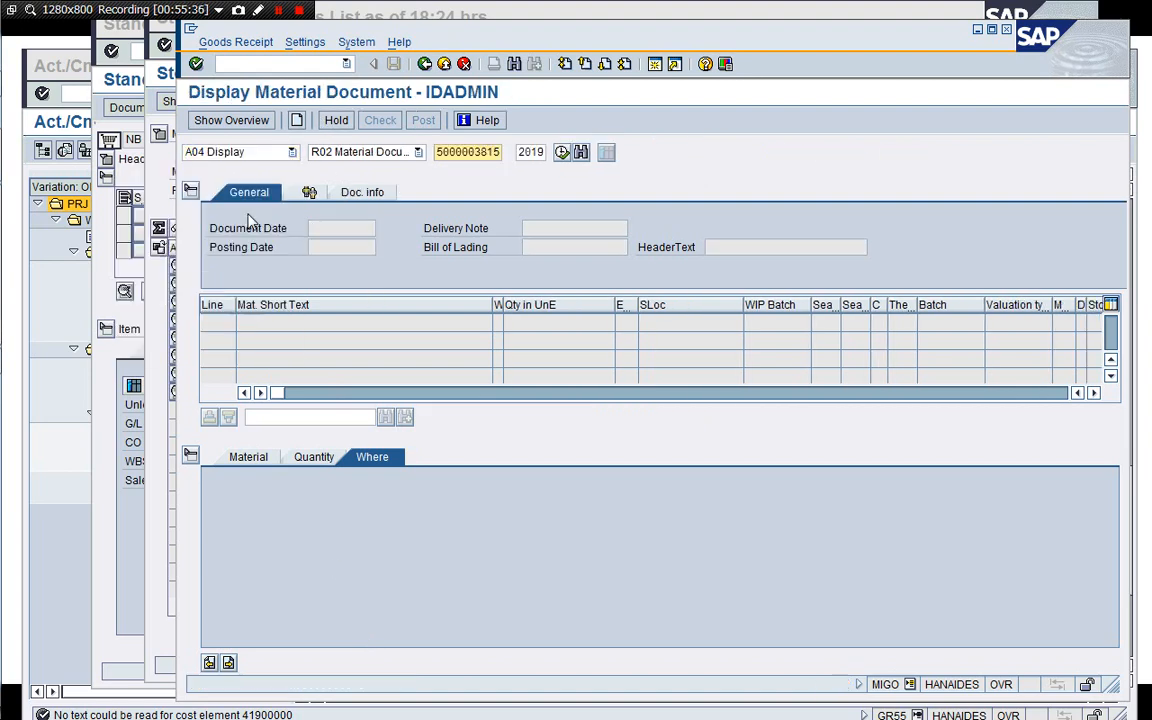
key(Return)
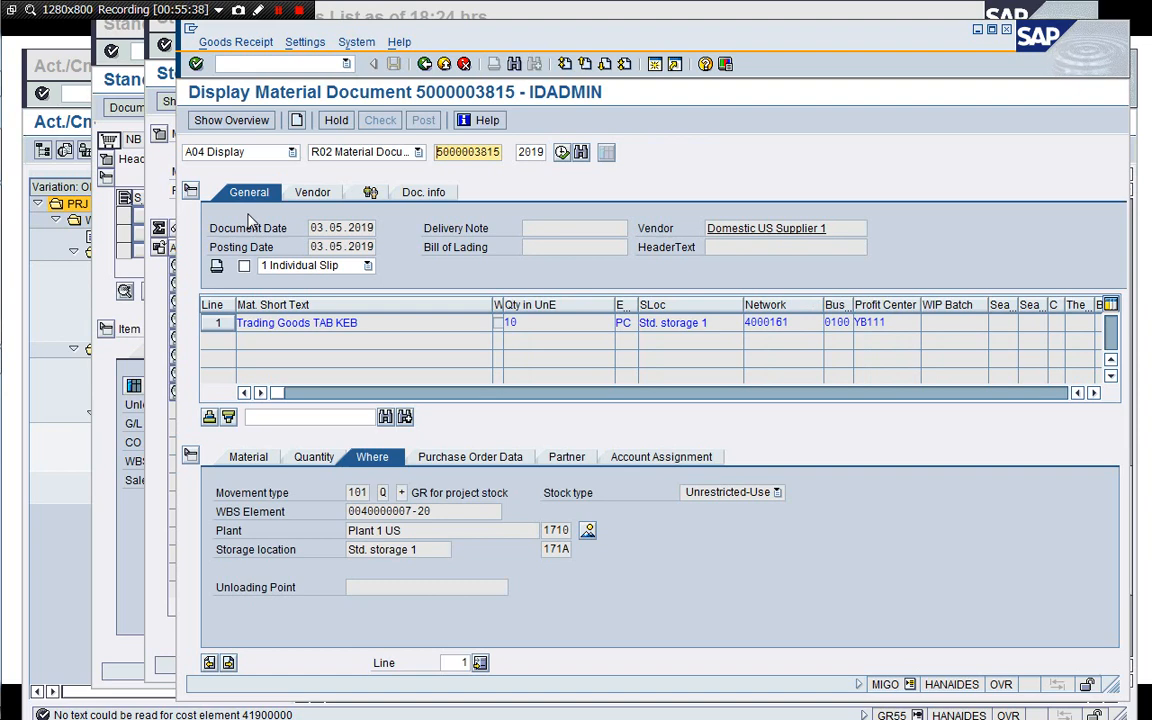
click(420, 191)
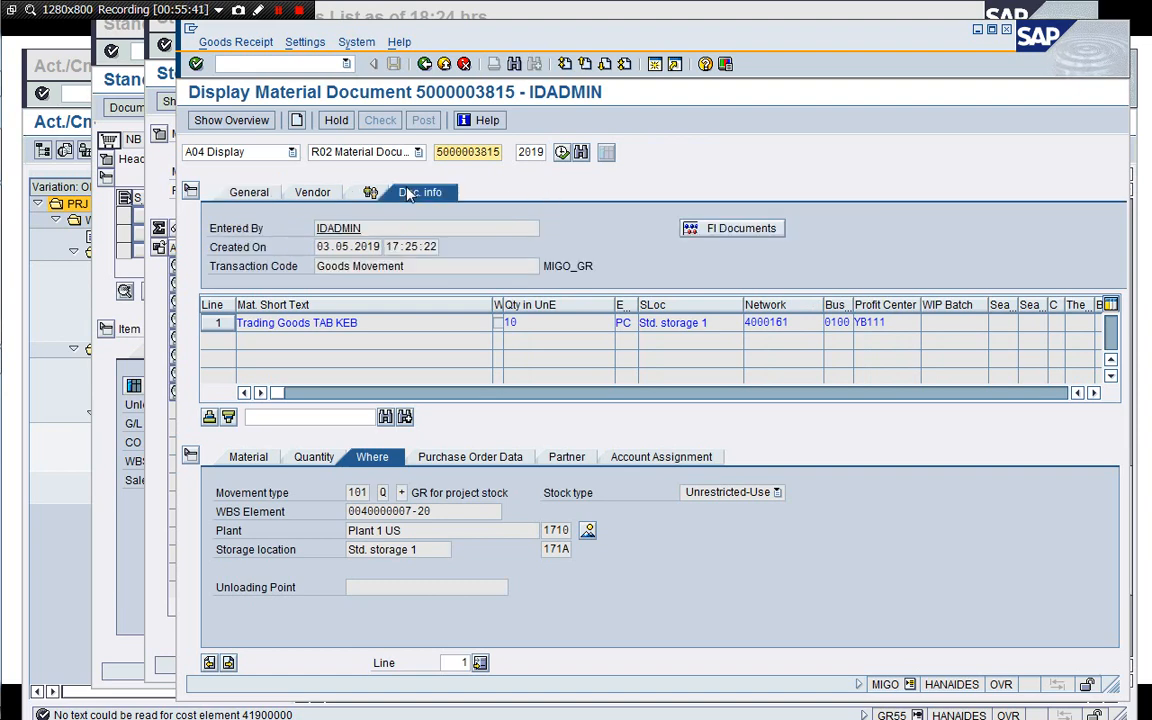
Open the material document's accounting document and review its line items before returning.
click(700, 228)
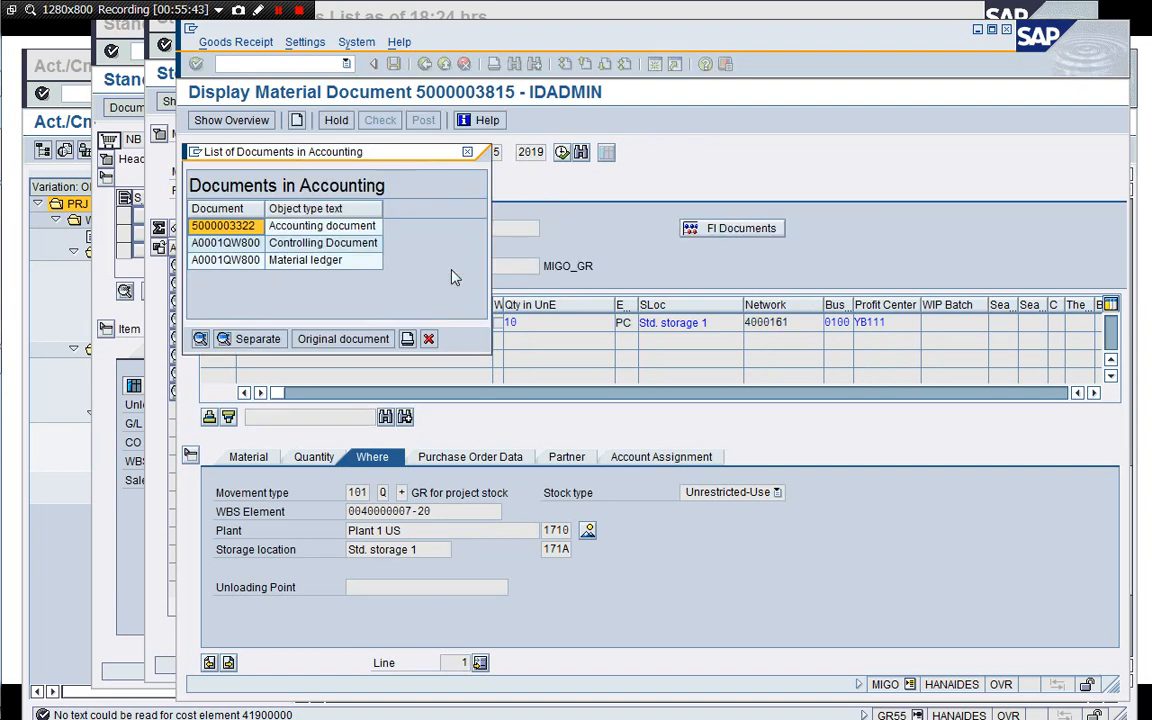
click(234, 228)
double_click(236, 229)
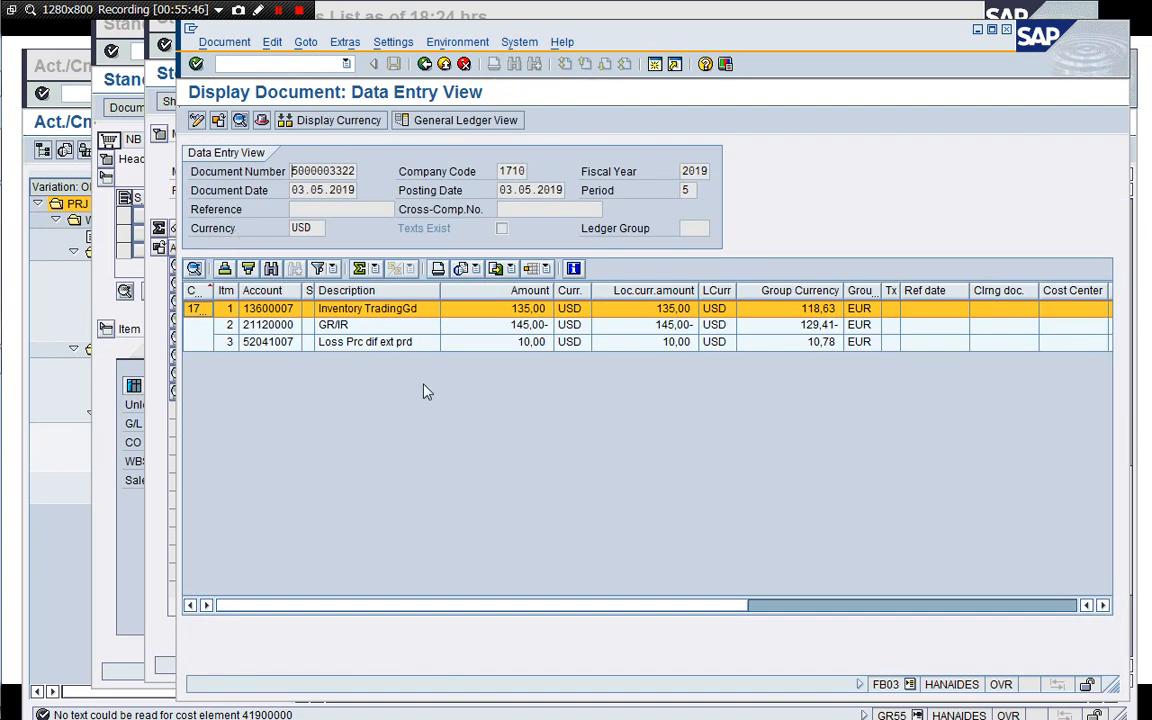
click(408, 310)
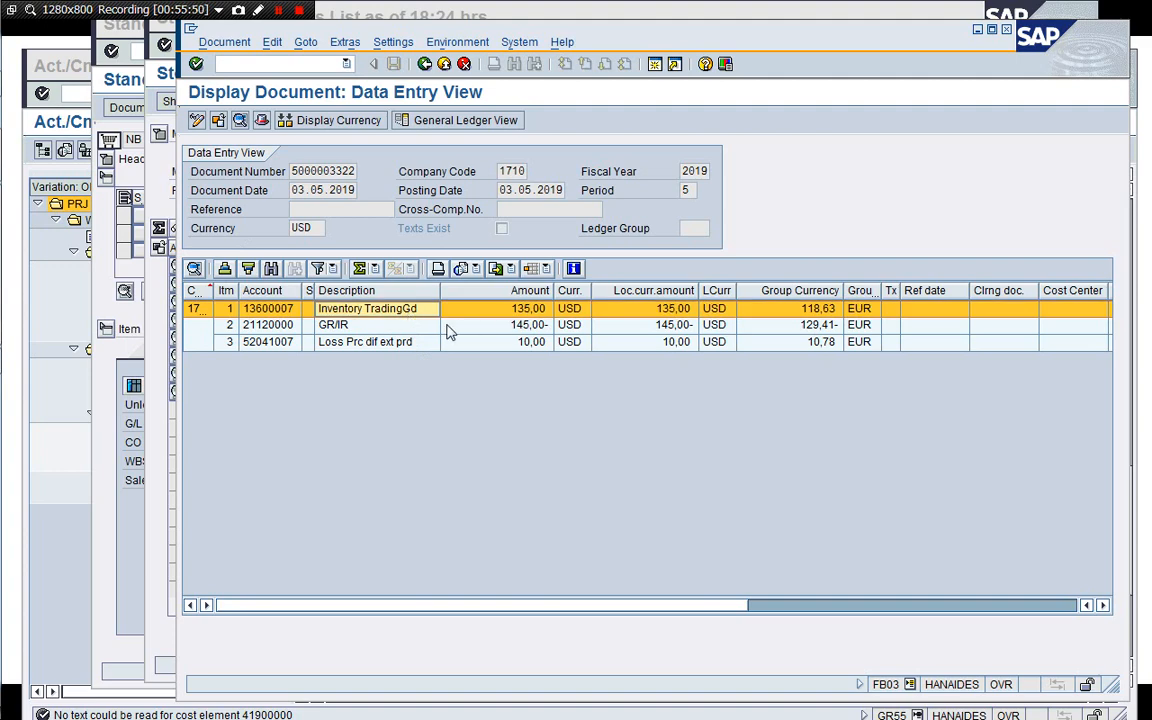
click(428, 330)
click(415, 346)
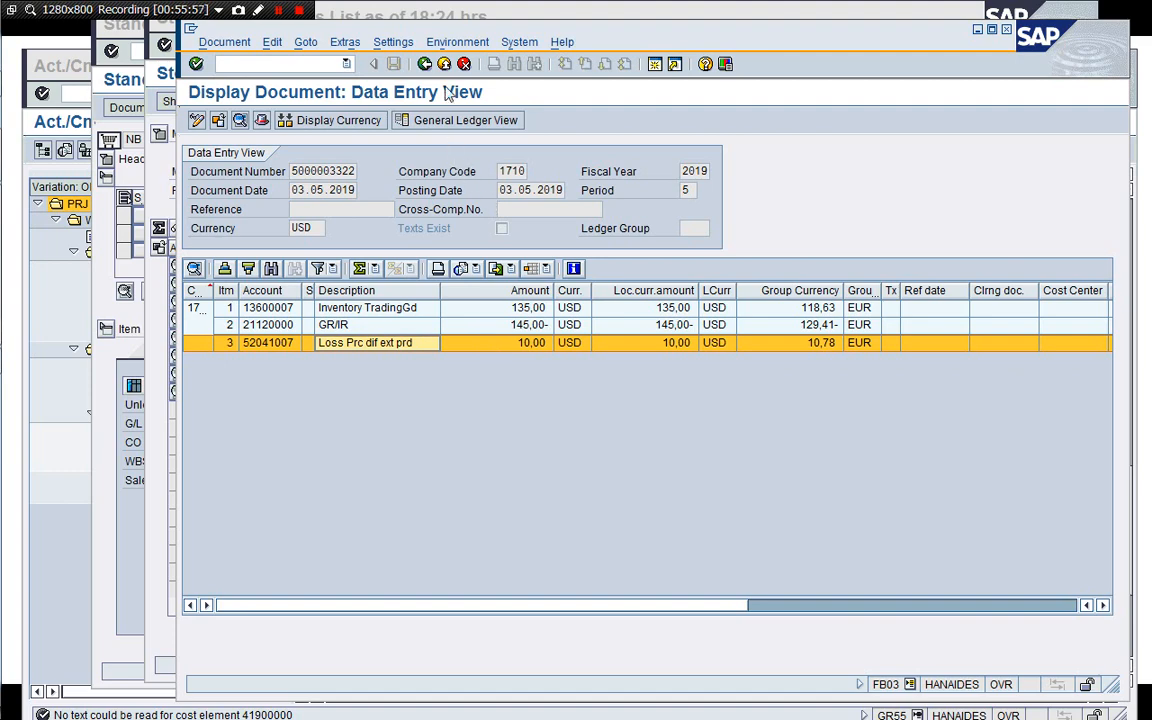
click(424, 64)
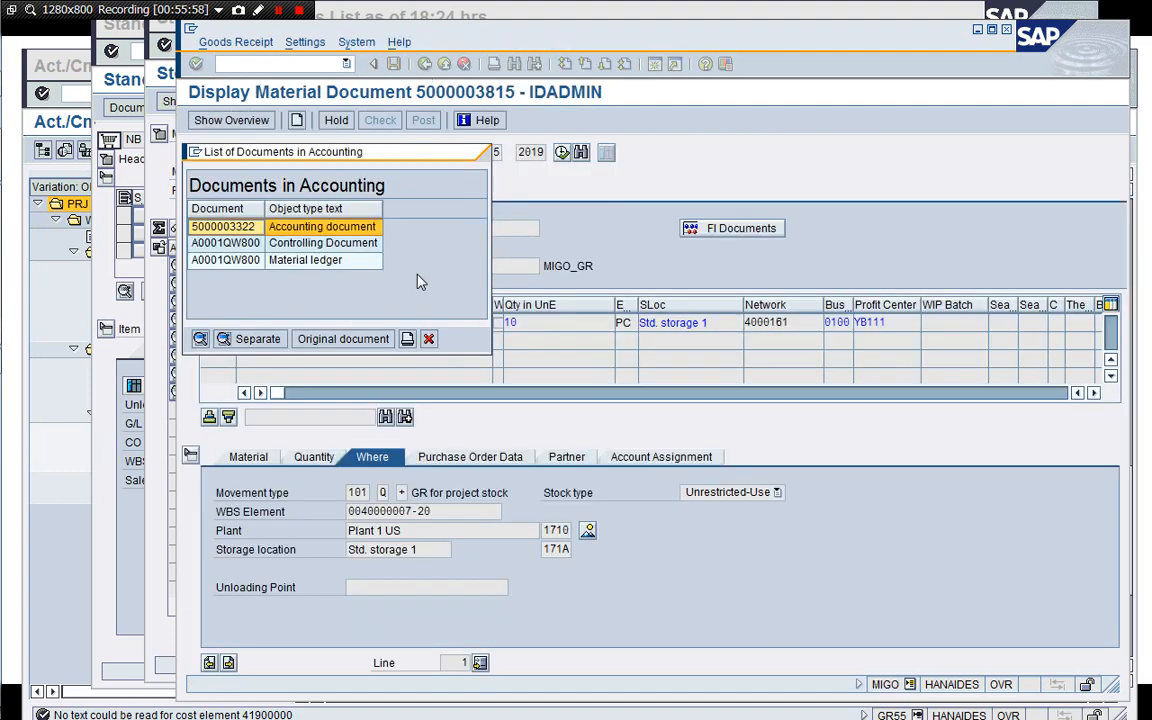
Open the controlling document, expand its line items, then exit it and close the accounting documents list.
double_click(285, 242)
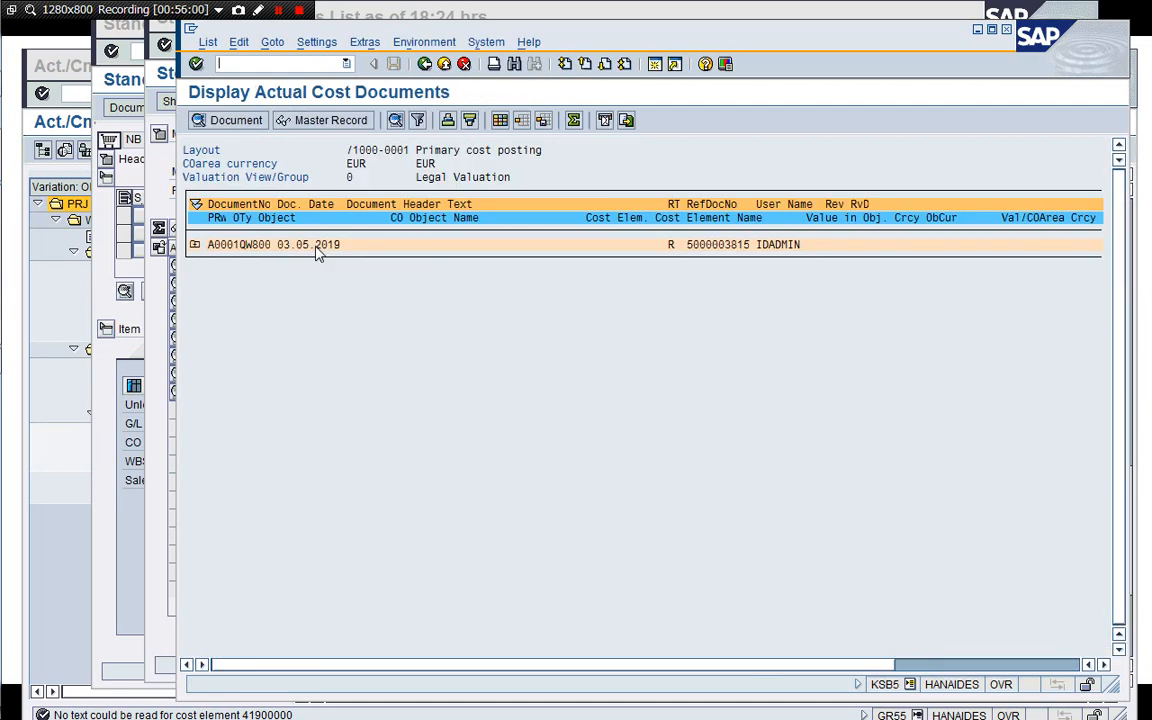
click(194, 245)
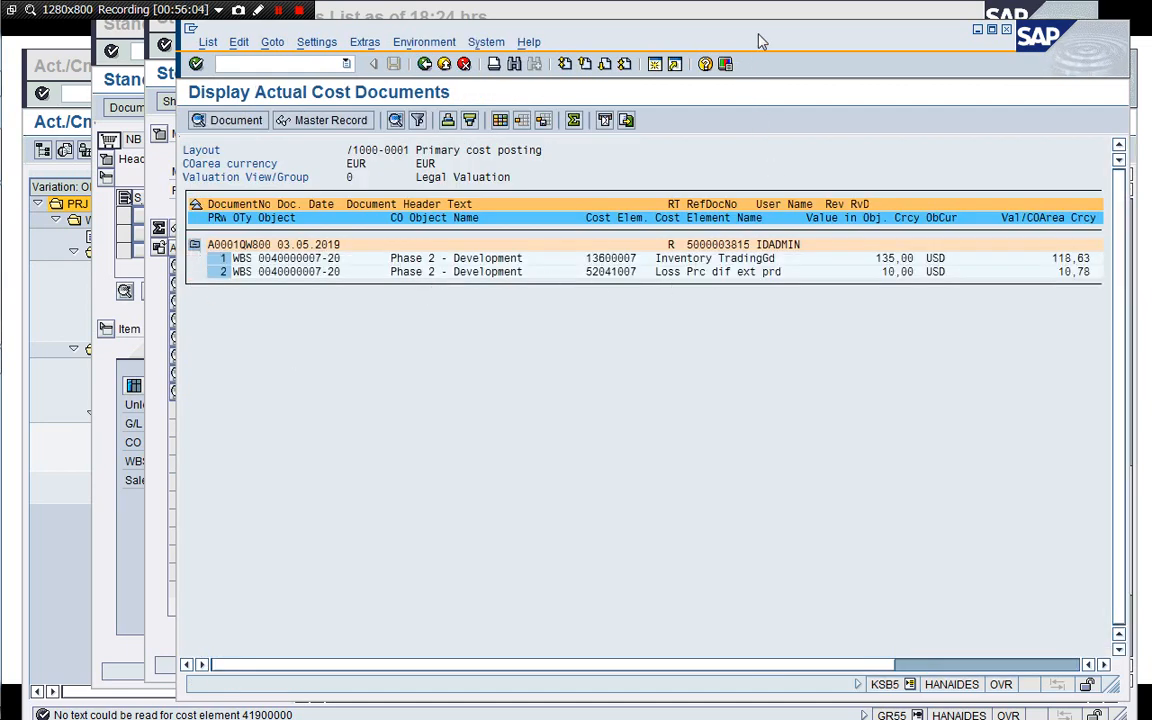
drag(760, 42, 631, 59)
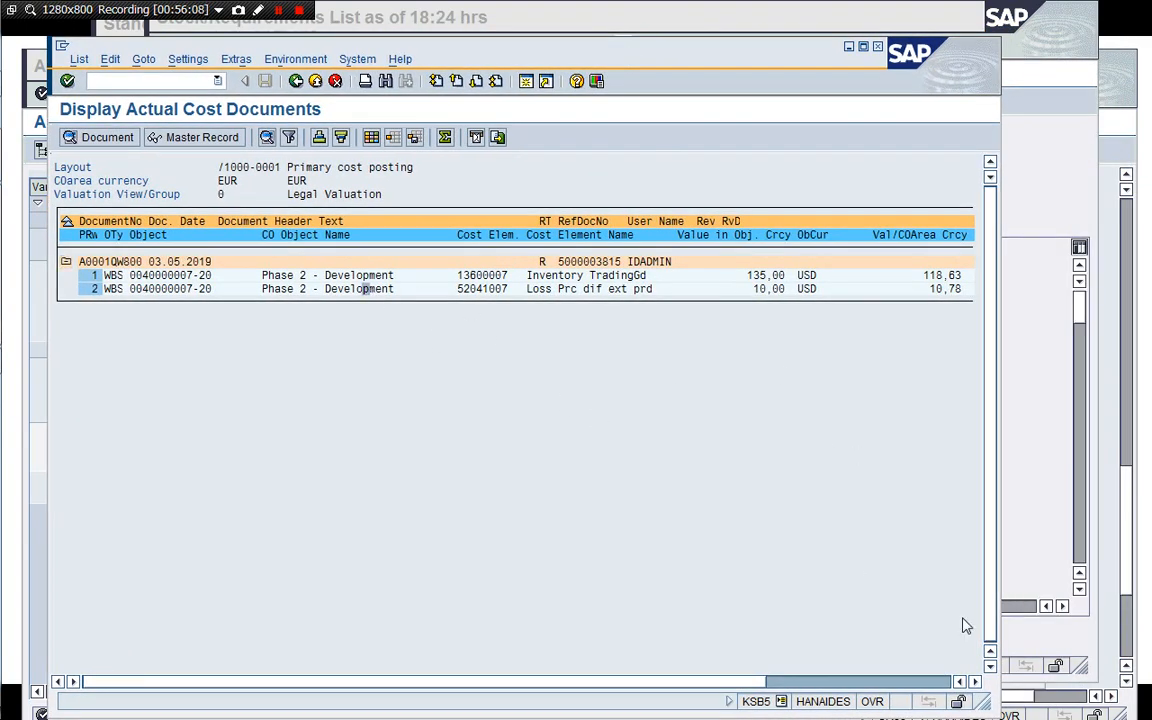
drag(983, 703, 1040, 600)
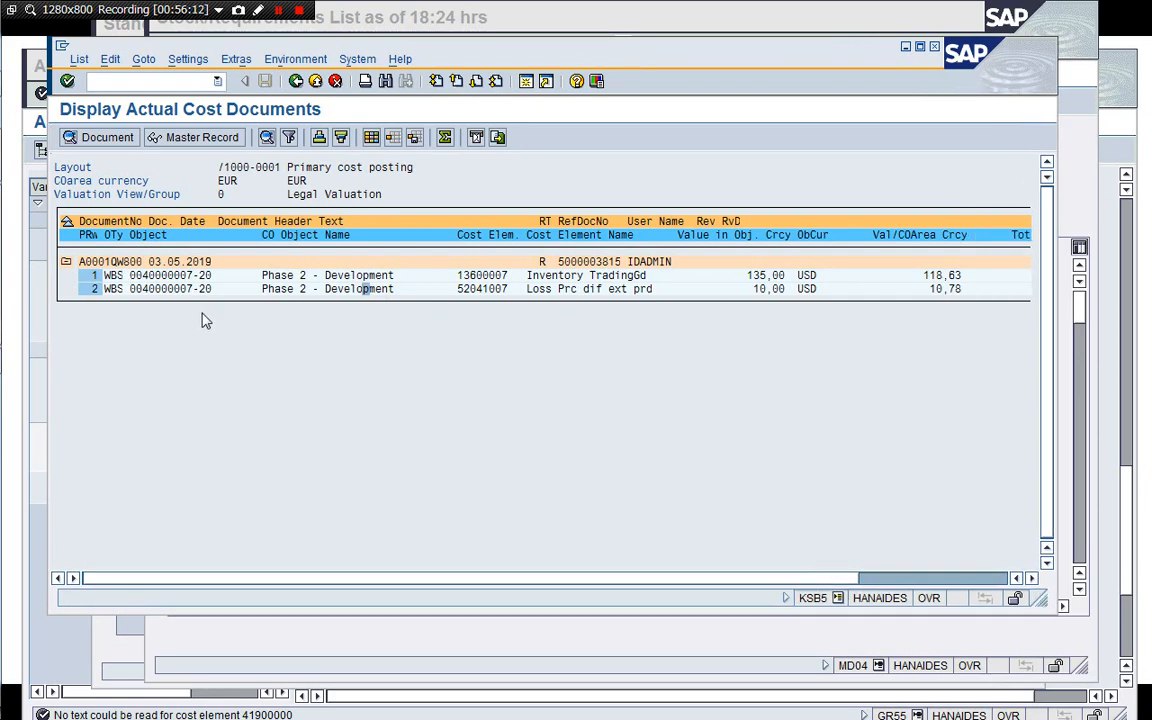
click(295, 81)
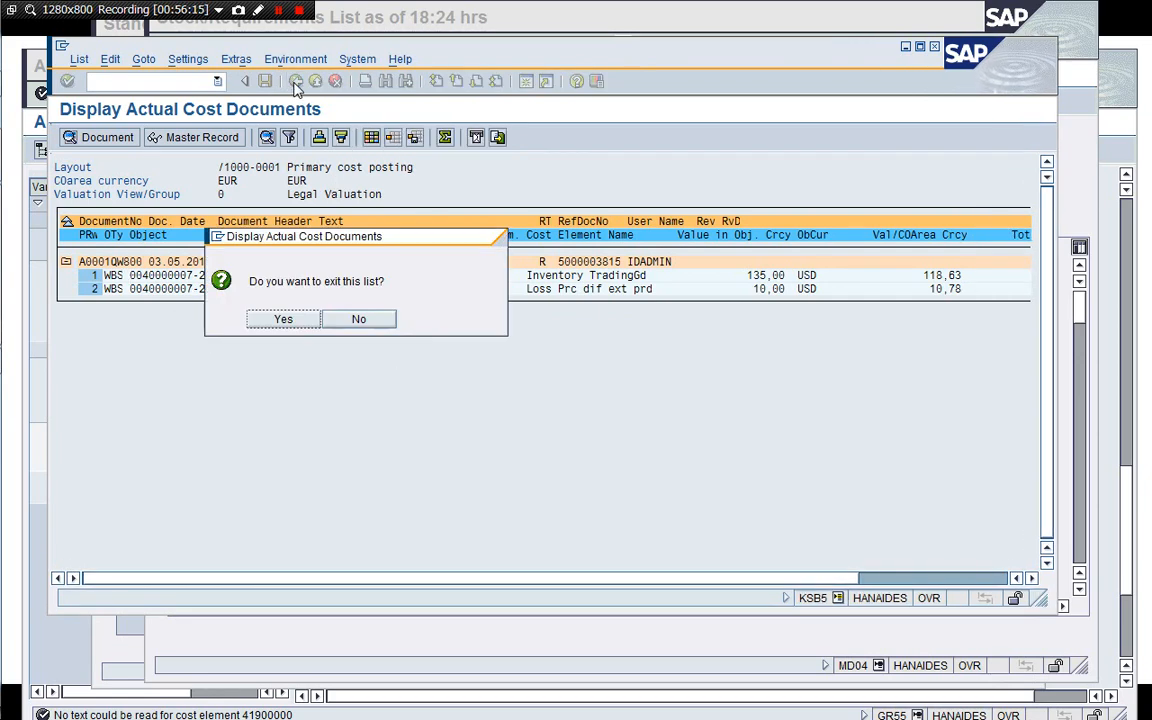
click(284, 320)
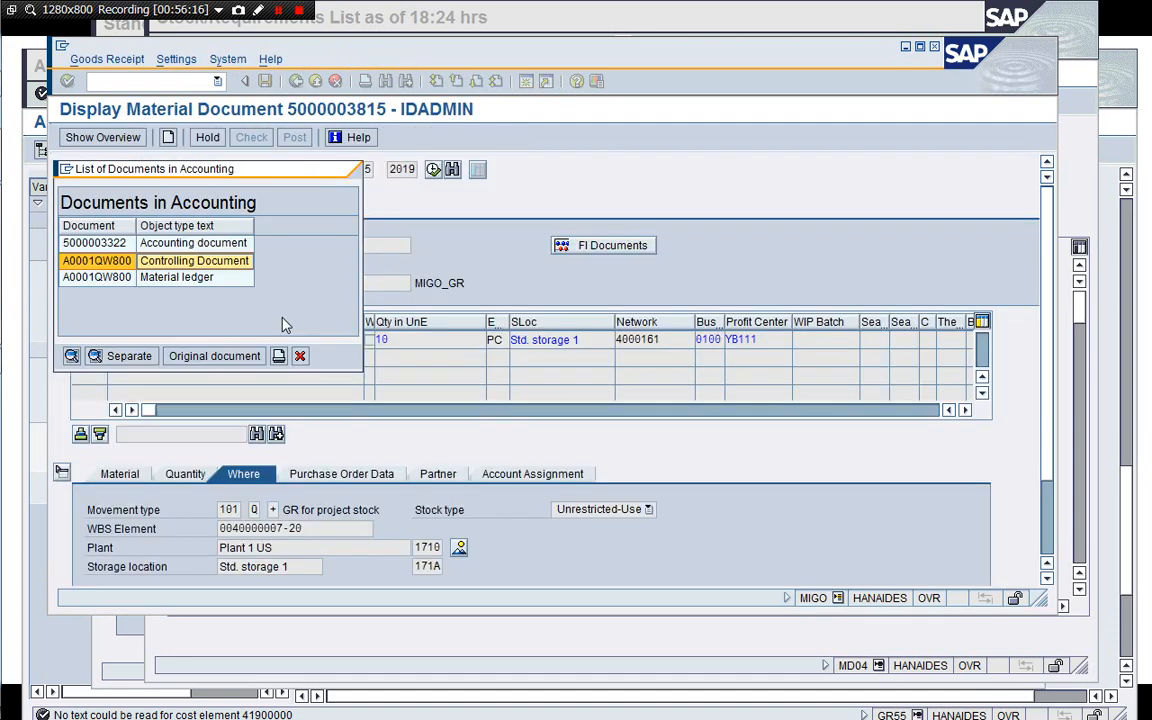
click(298, 357)
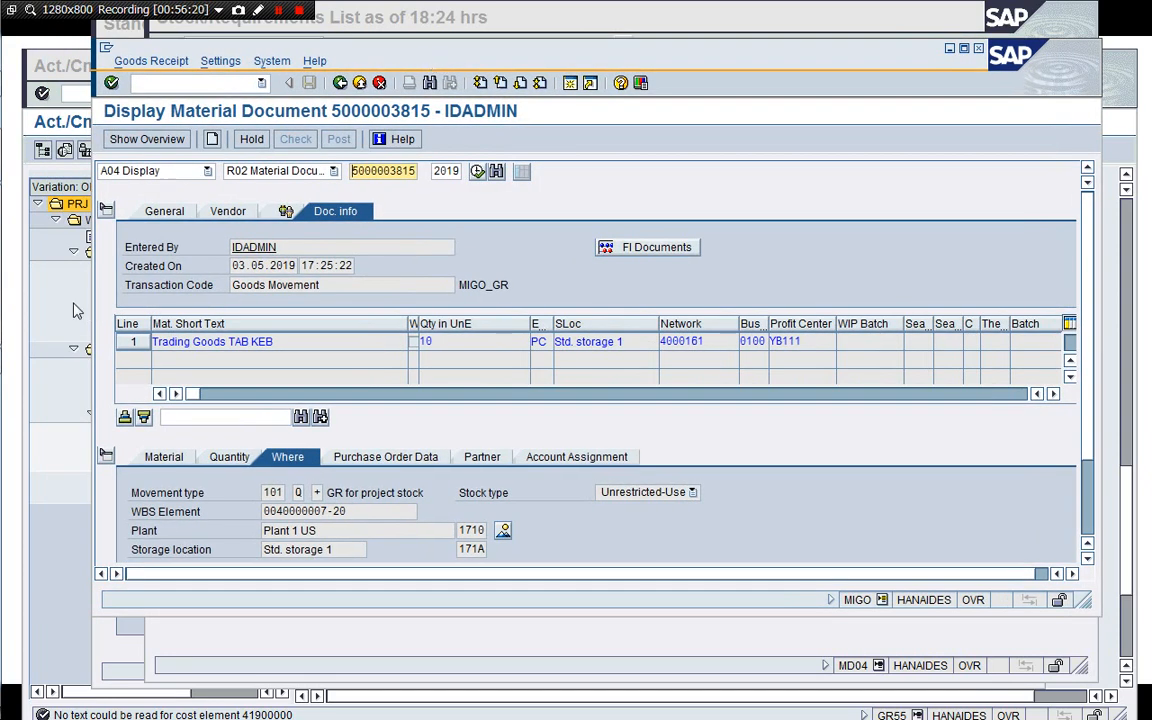
click(70, 313)
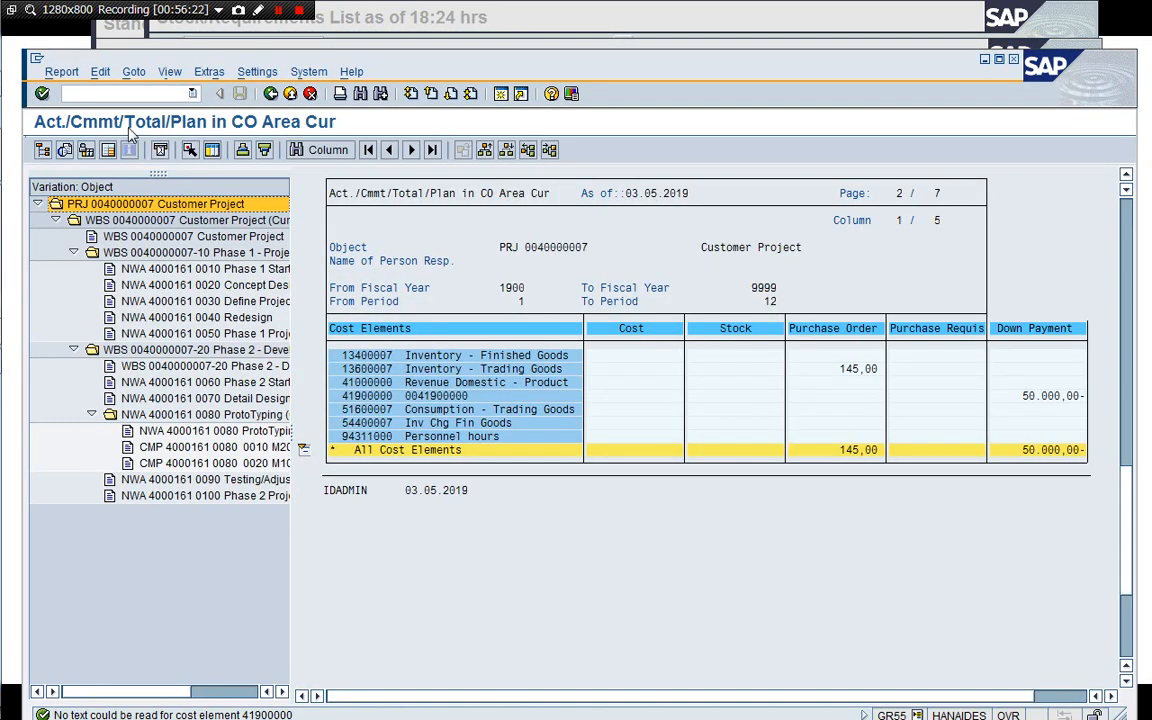
drag(210, 60, 214, 42)
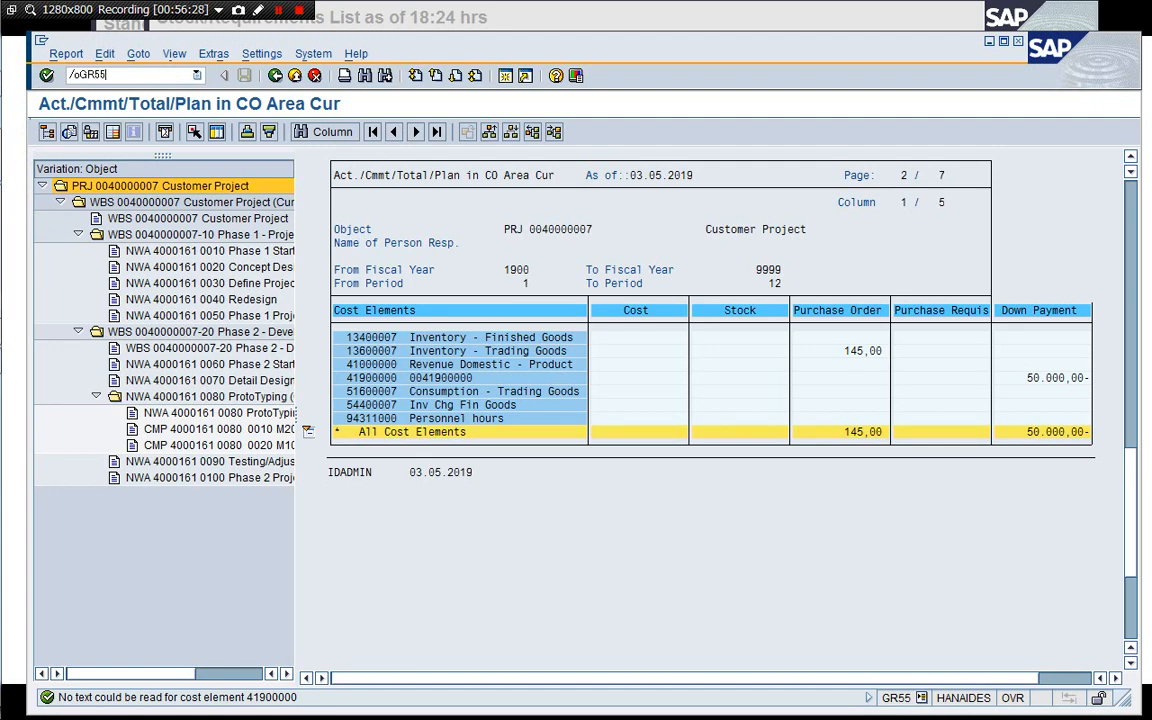
key(Return)
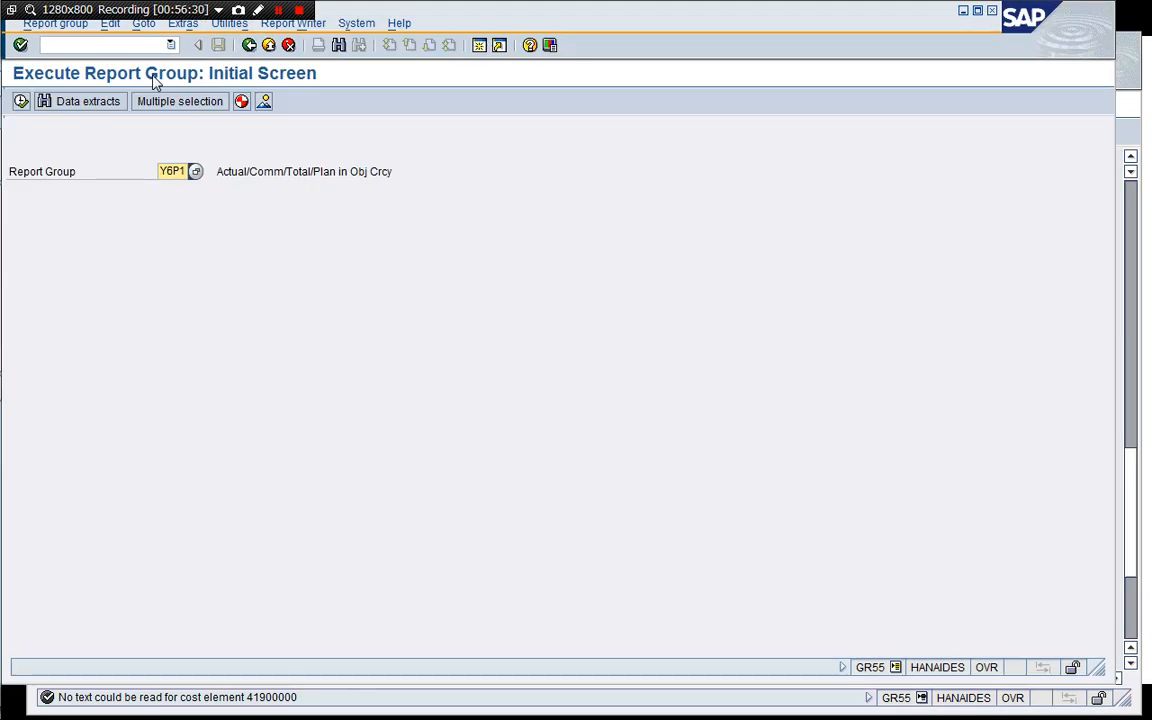
key(F8)
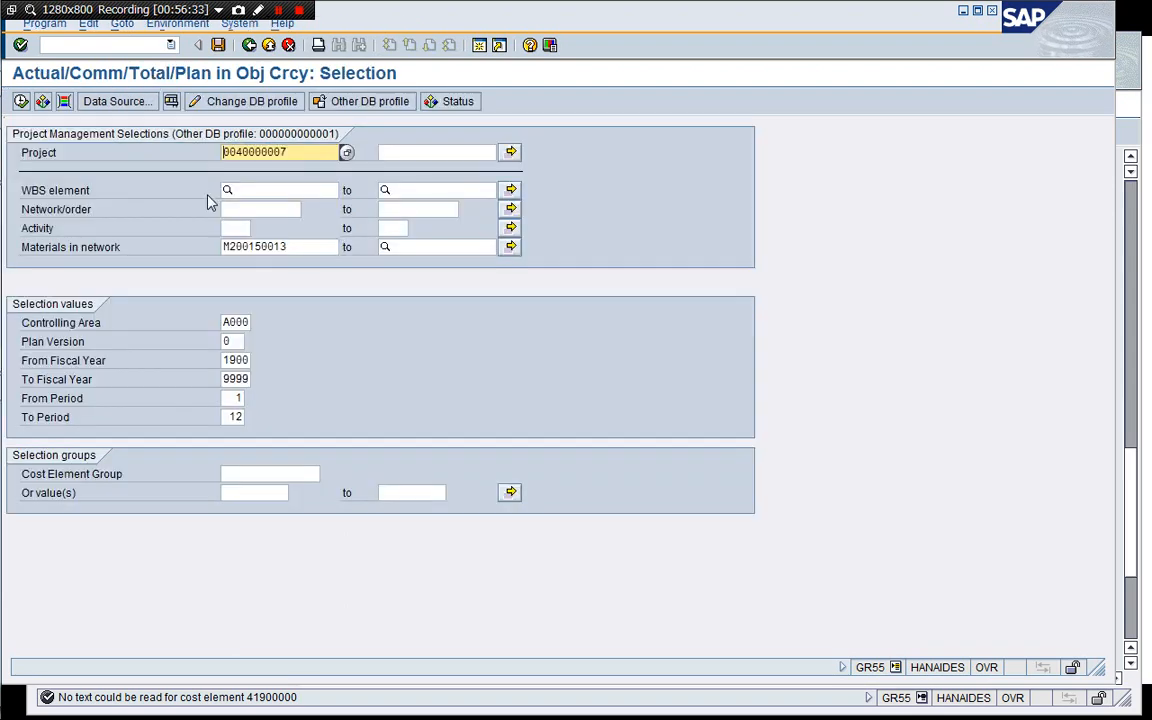
click(223, 247)
key(Delete)
key(Delete)
key(Delete)
key(Delete)
key(Delete)
key(Delete)
key(Delete)
key(Delete)
key(Delete)
key(Delete)
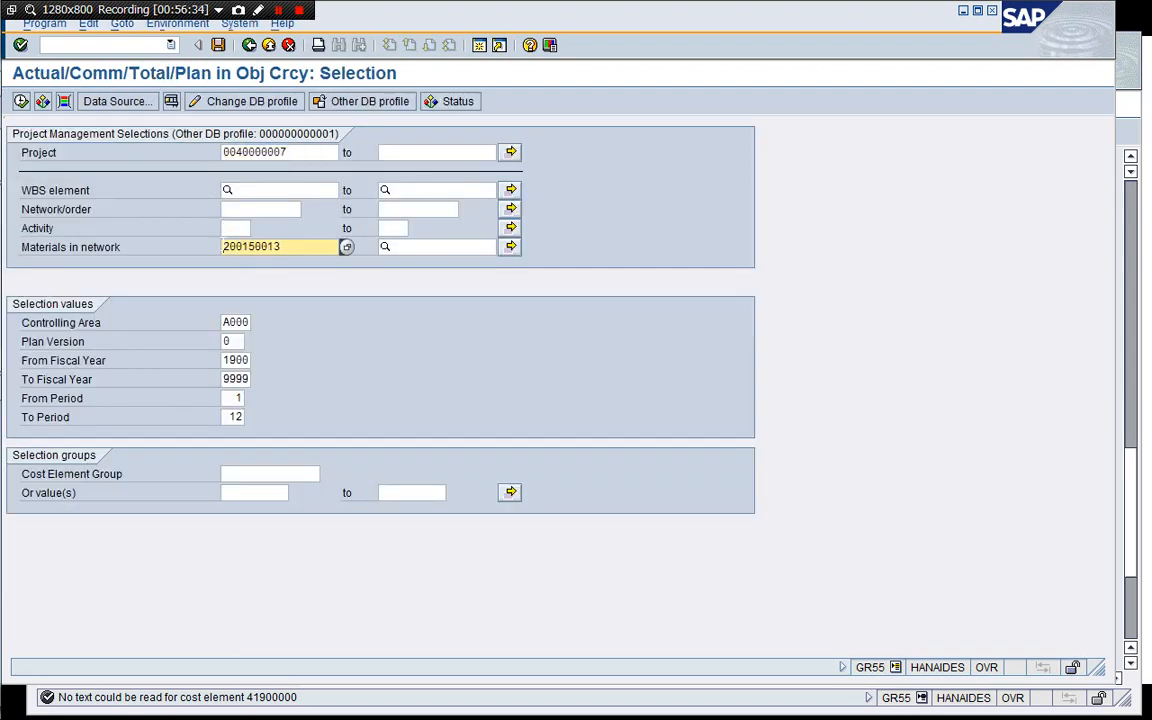
click(21, 101)
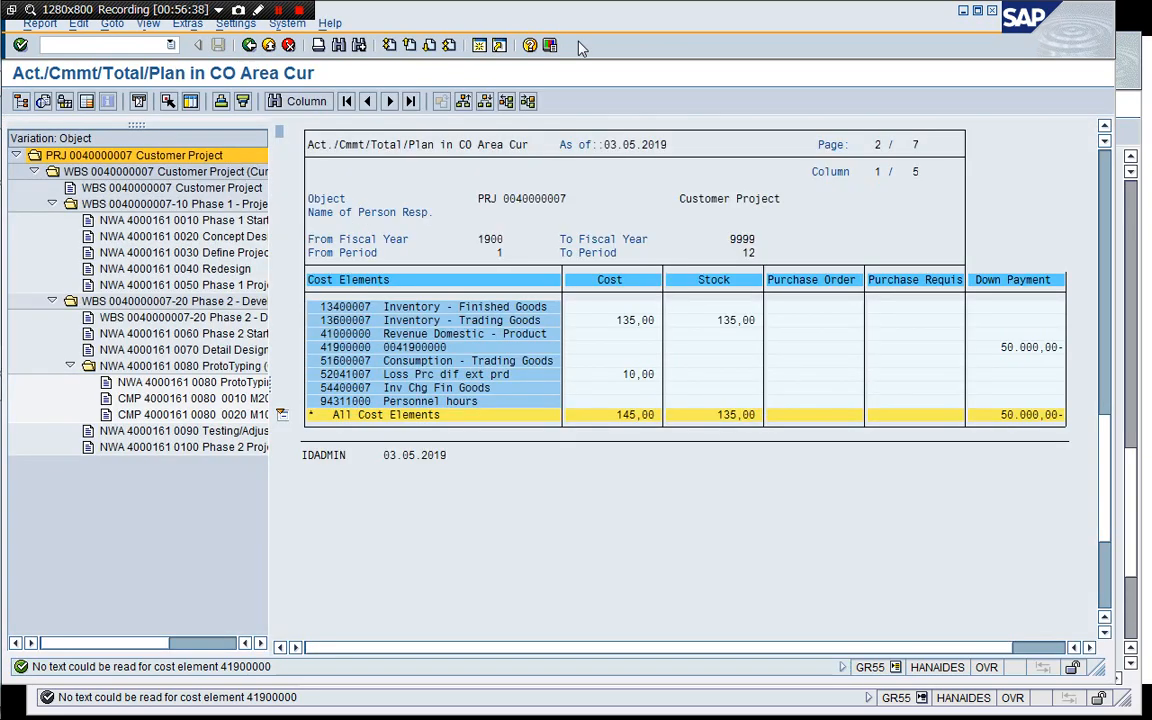
Compare the updated project cost report with the earlier one, then close the extra session.
drag(613, 22, 609, 95)
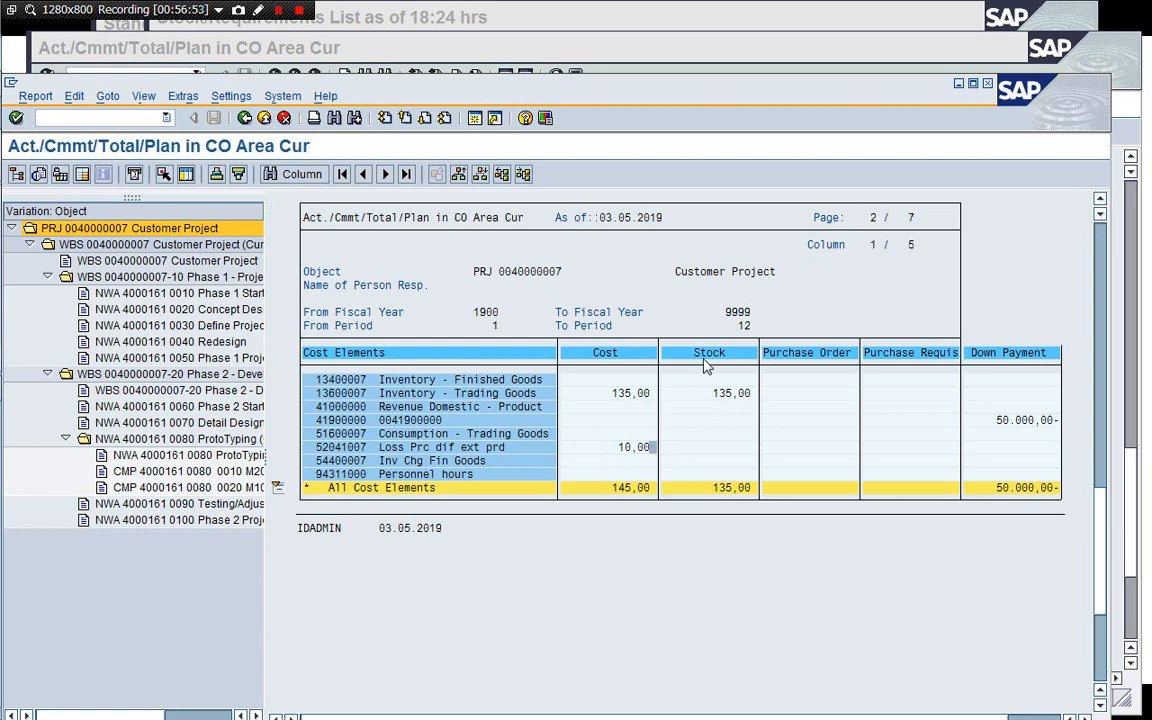
click(603, 63)
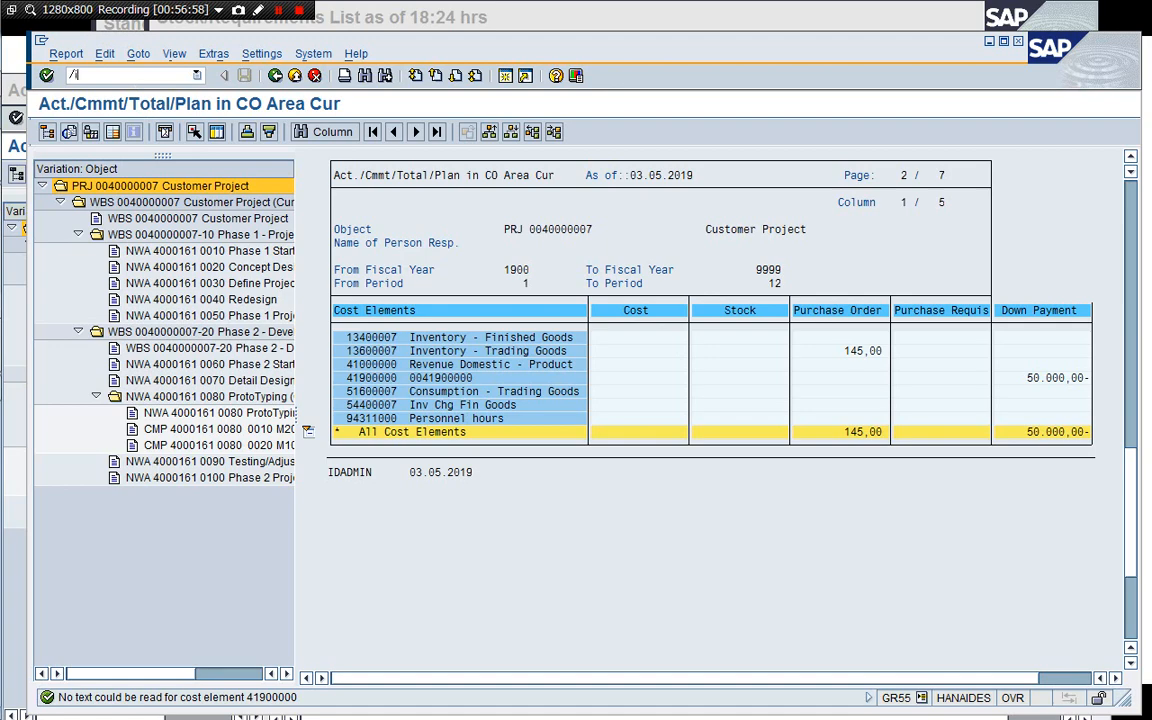
text(/i)
key(Return)
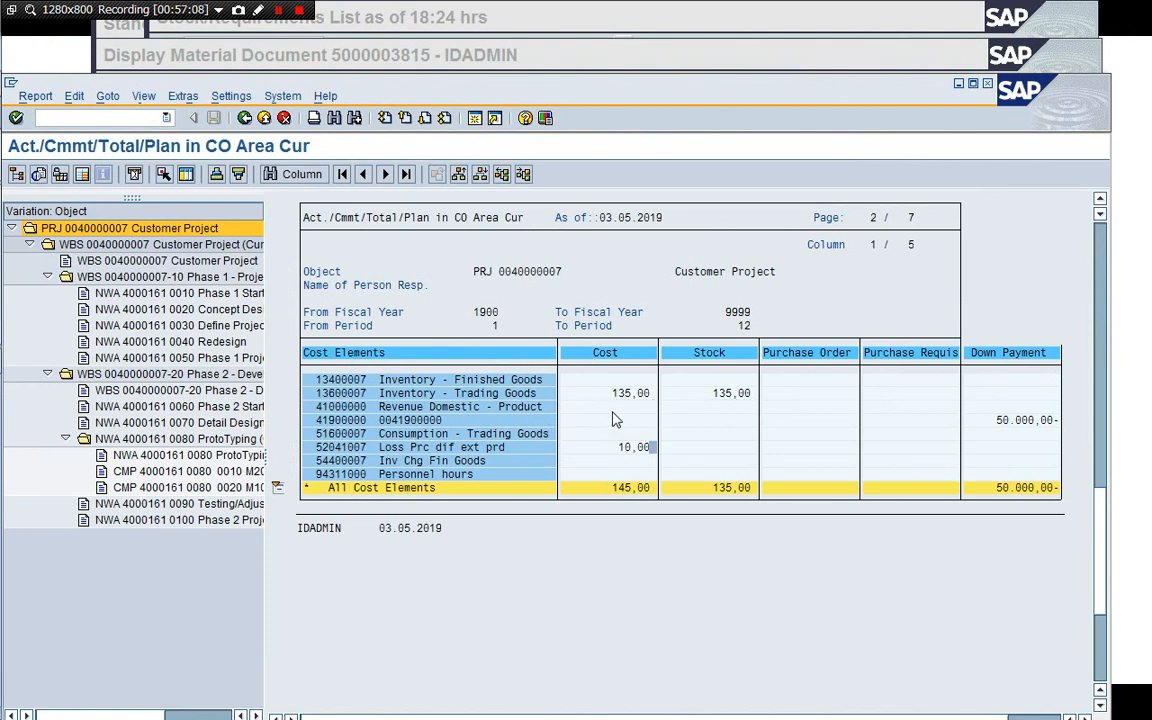
Start entering an incoming invoice for company code 1710.
click(641, 57)
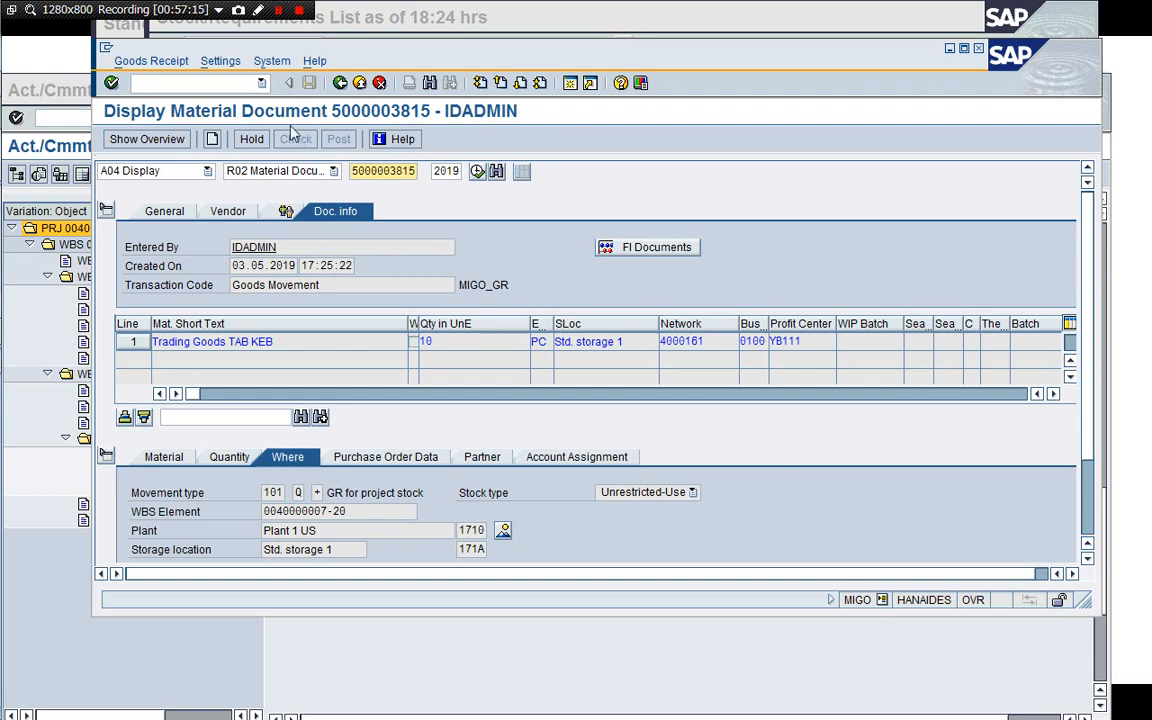
click(224, 83)
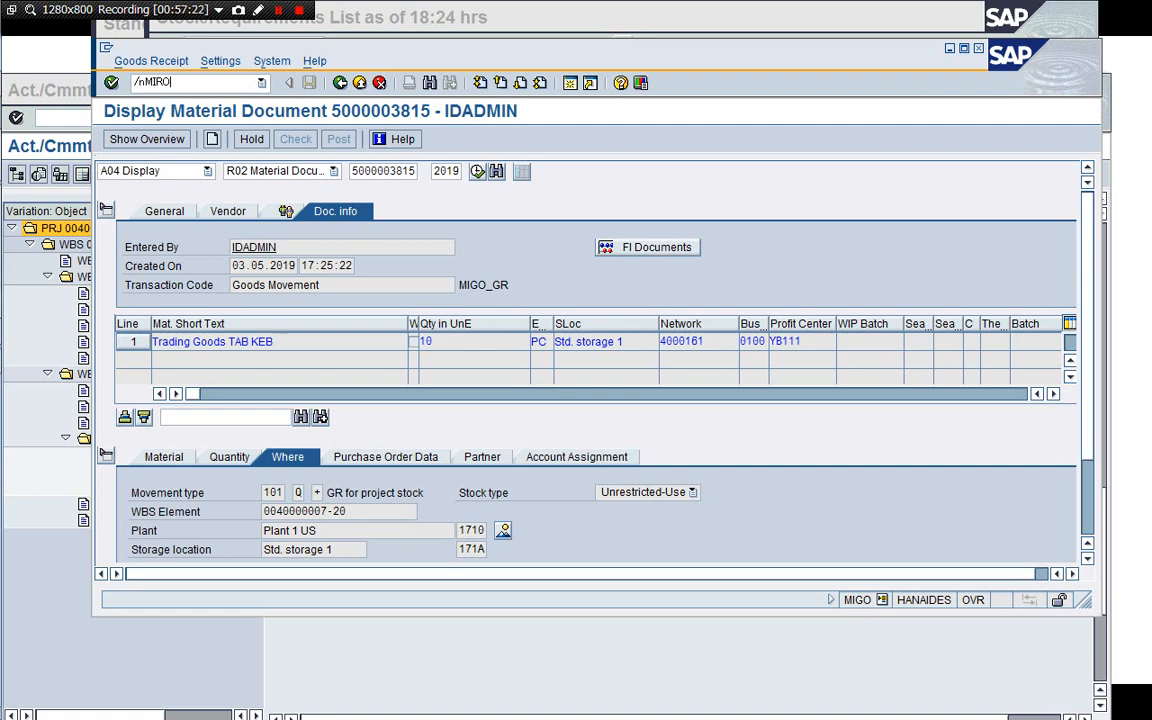
key(Return)
text(171)
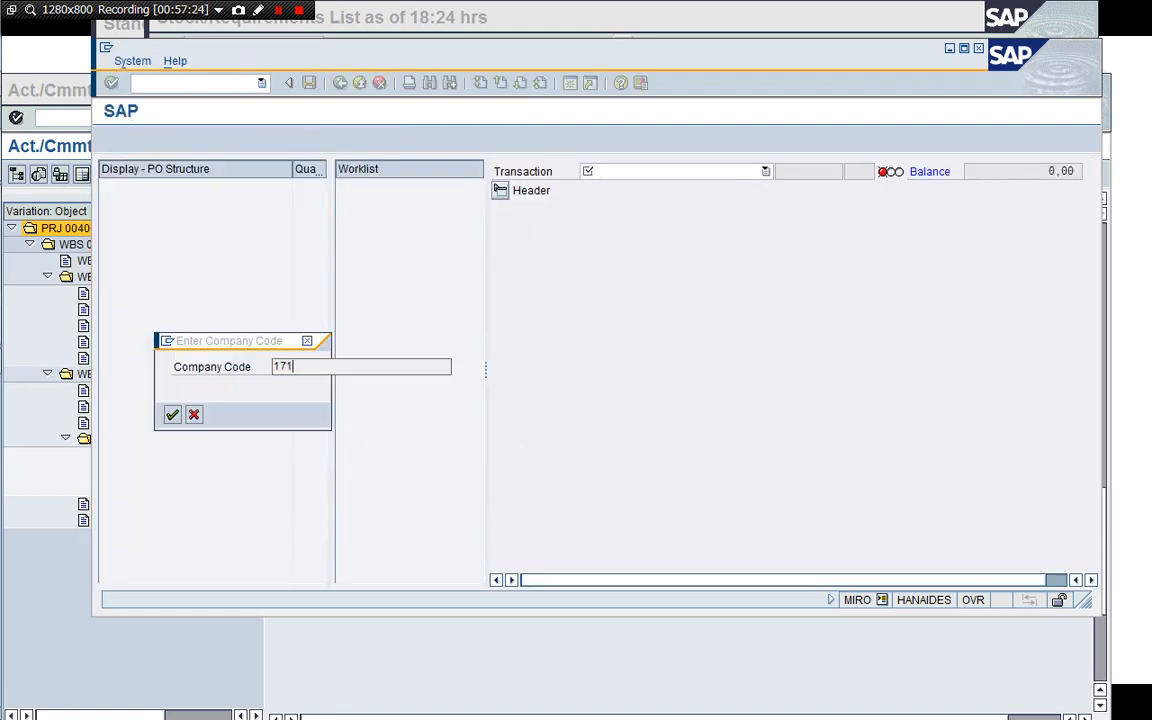
text(0)
key(Return)
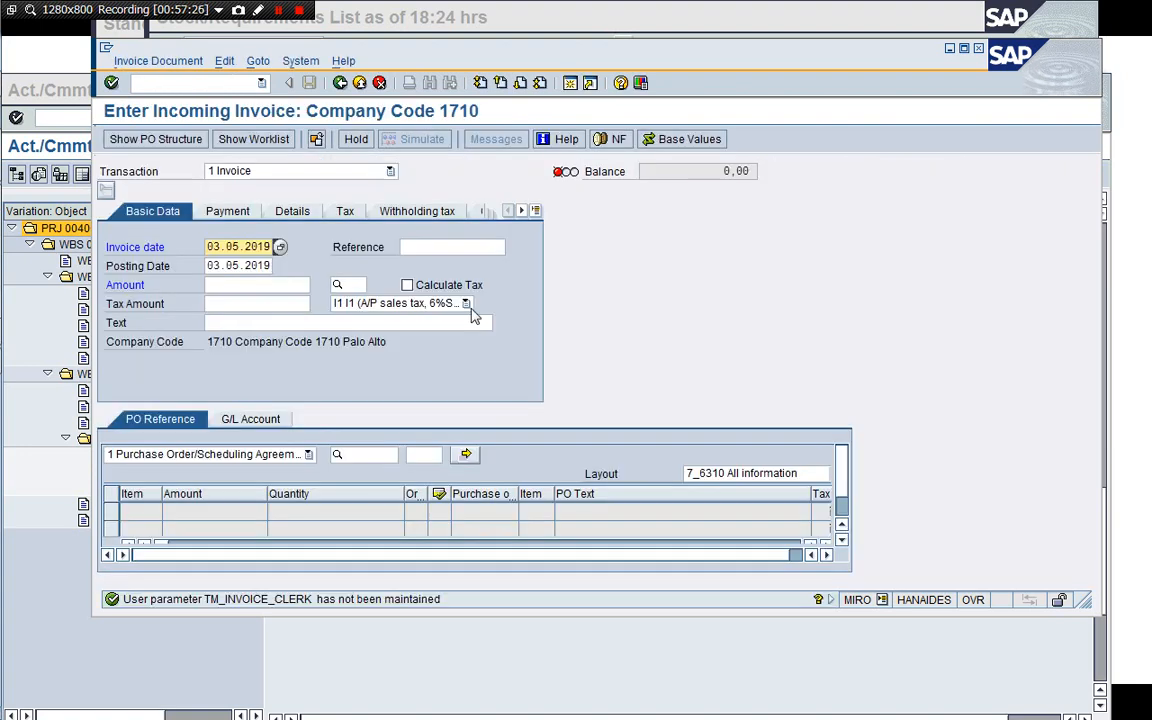
drag(704, 614, 694, 688)
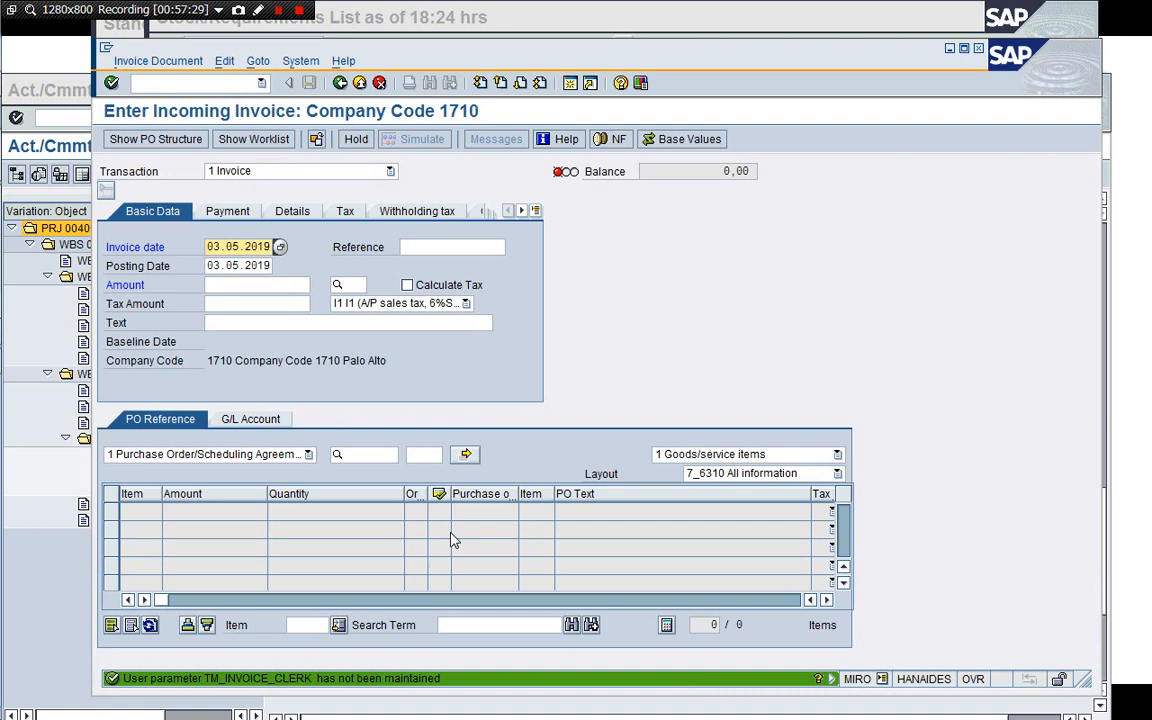
click(370, 459)
click(364, 459)
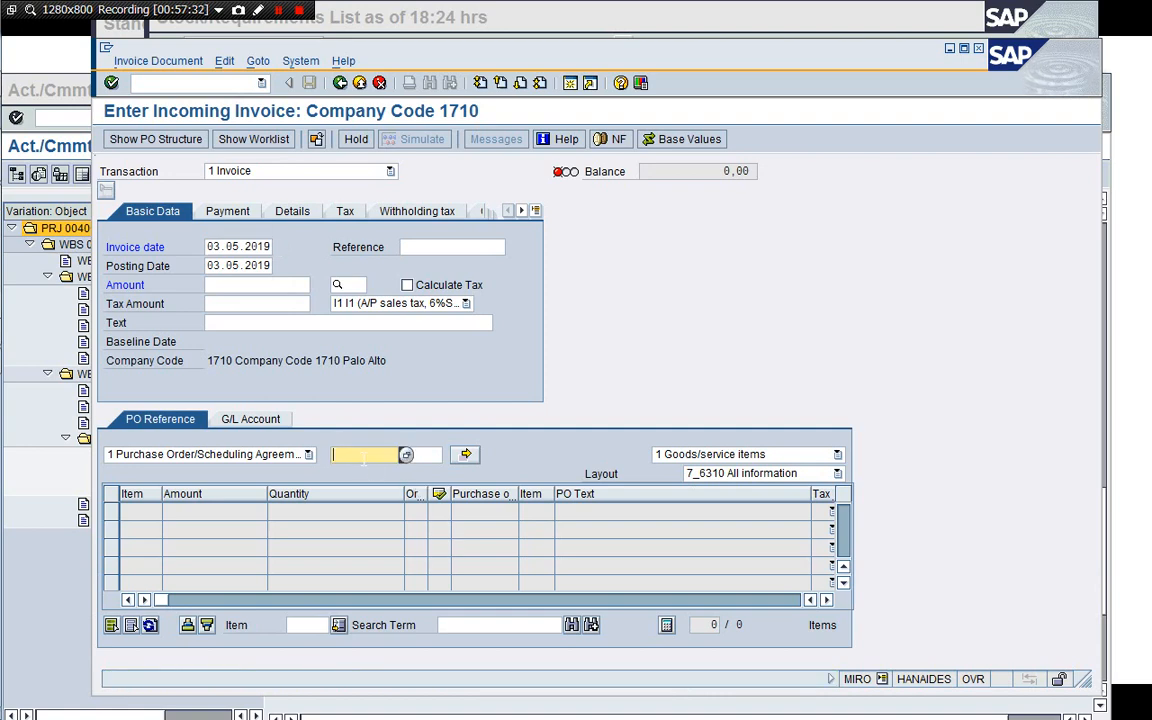
key(ctrl+v)
key(Return)
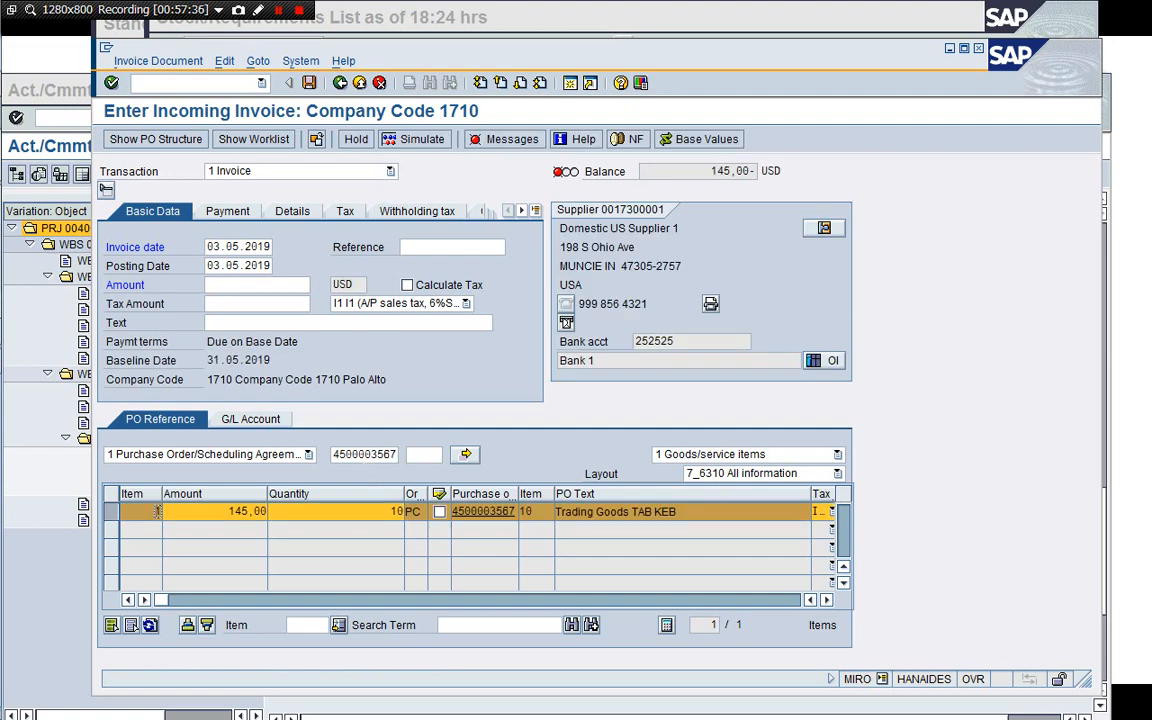
click(429, 310)
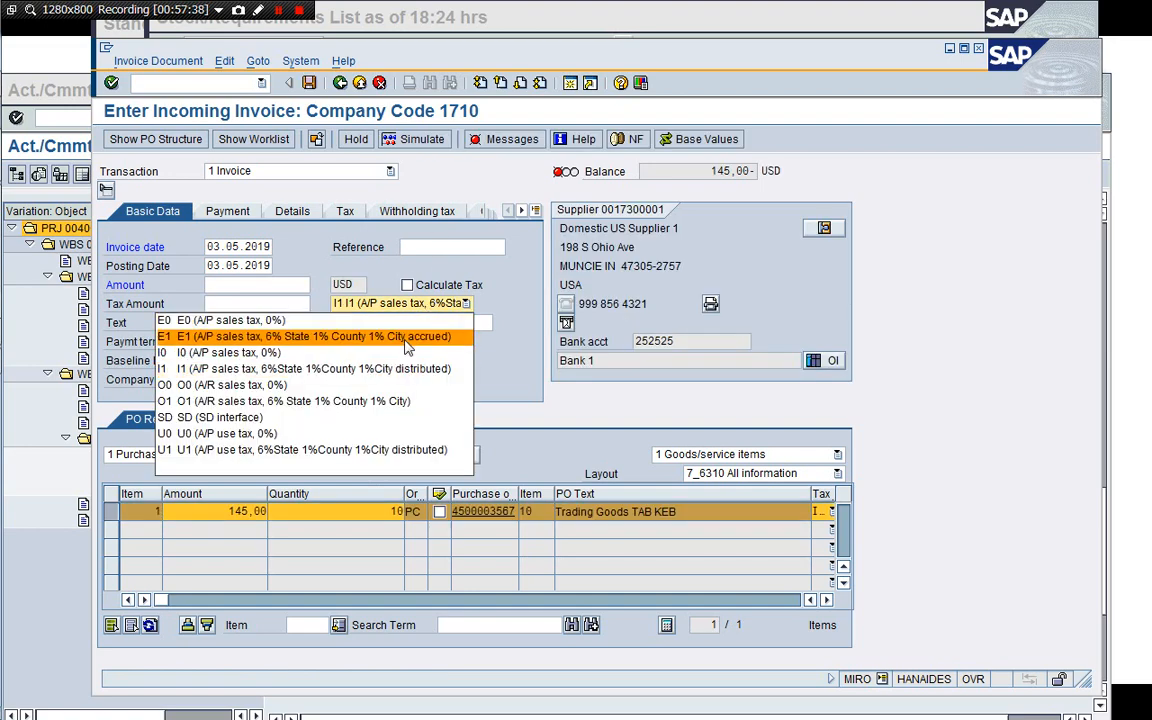
click(364, 318)
click(440, 247)
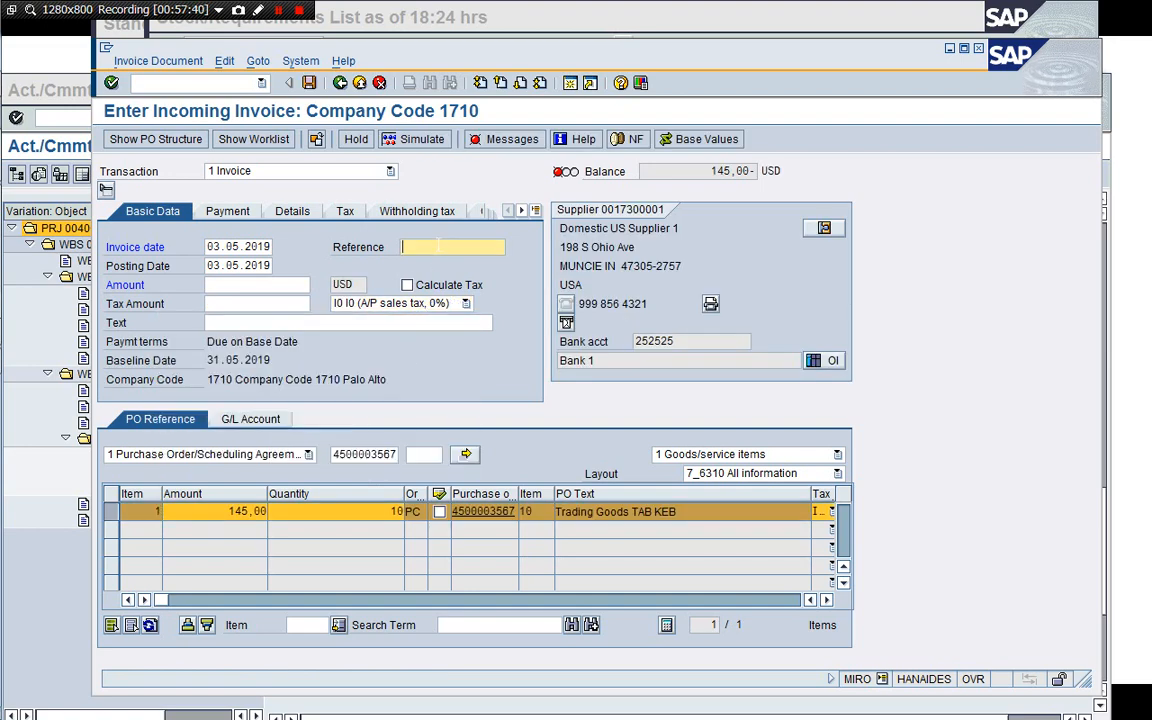
text(P)
text(O)
key(ctrl+v)
key(Return)
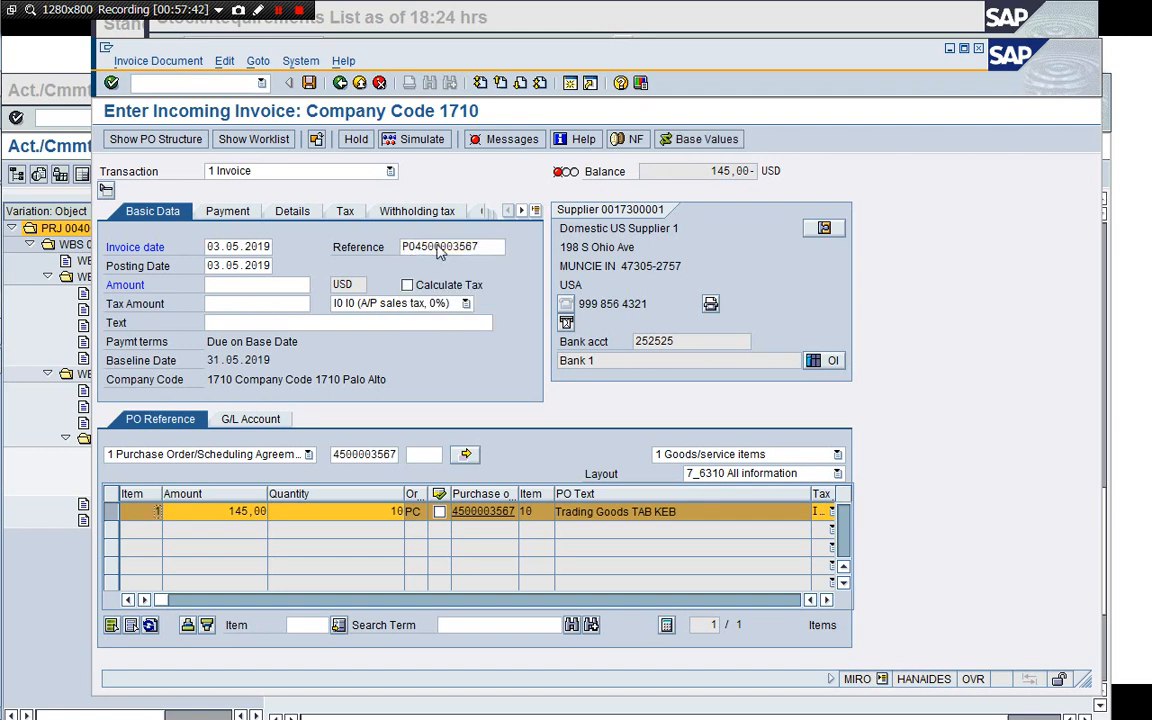
Enable Calculate Tax, set the invoice amount to 145 USD, and post the invoice.
click(407, 285)
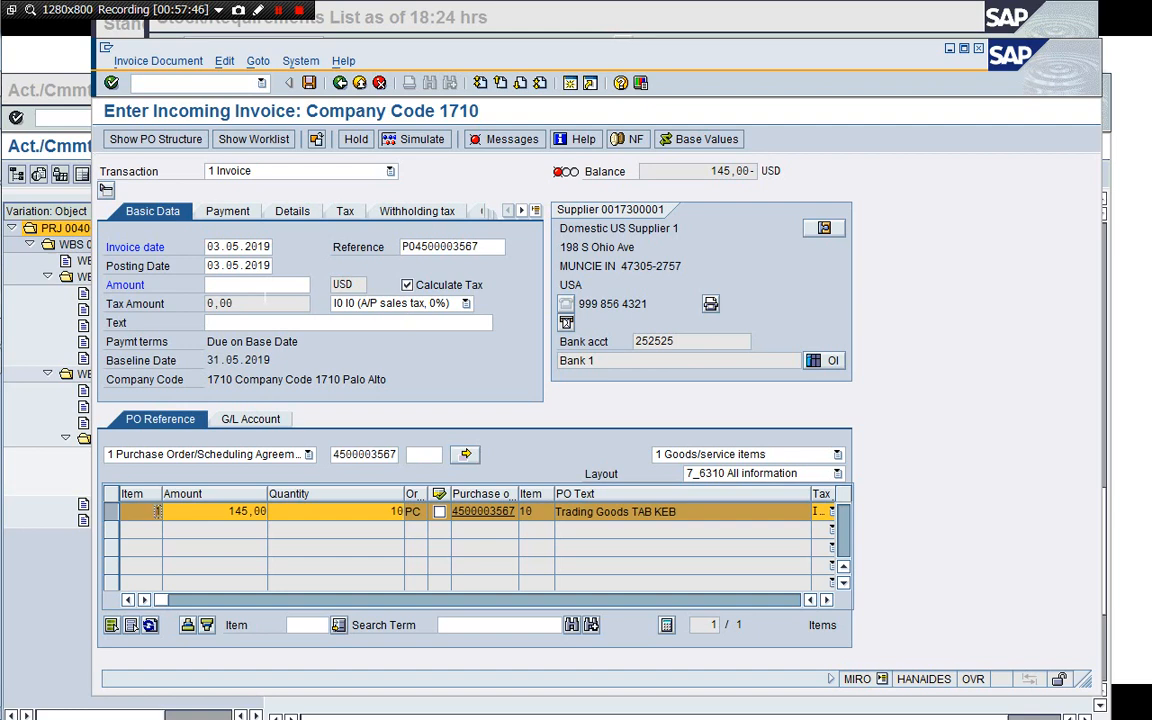
click(264, 288)
text(145)
key(Return)
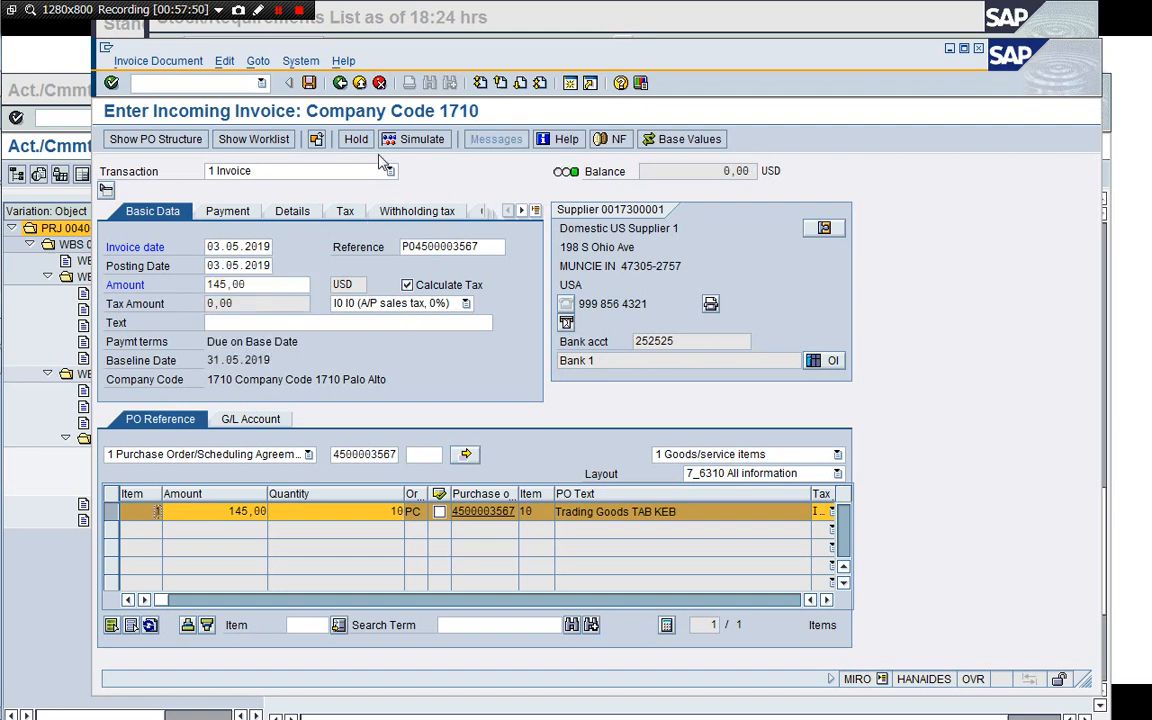
click(310, 83)
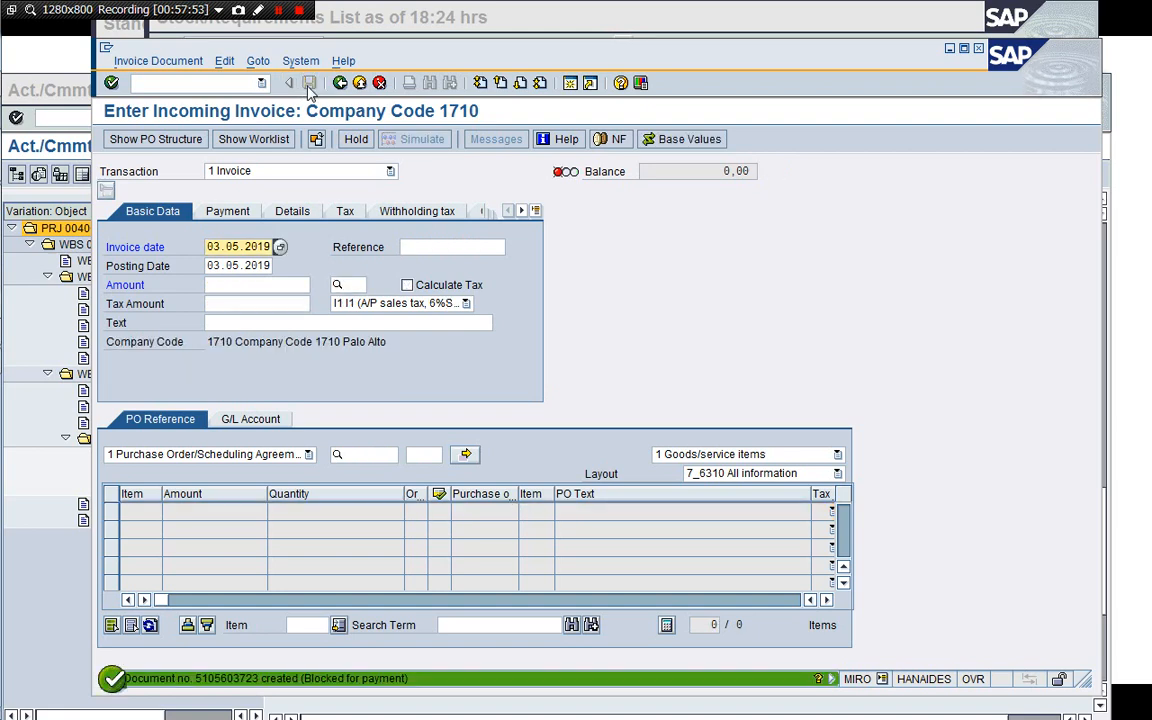
Display the posted invoice document and open its follow-on accounting document to review the line items.
click(132, 62)
click(141, 80)
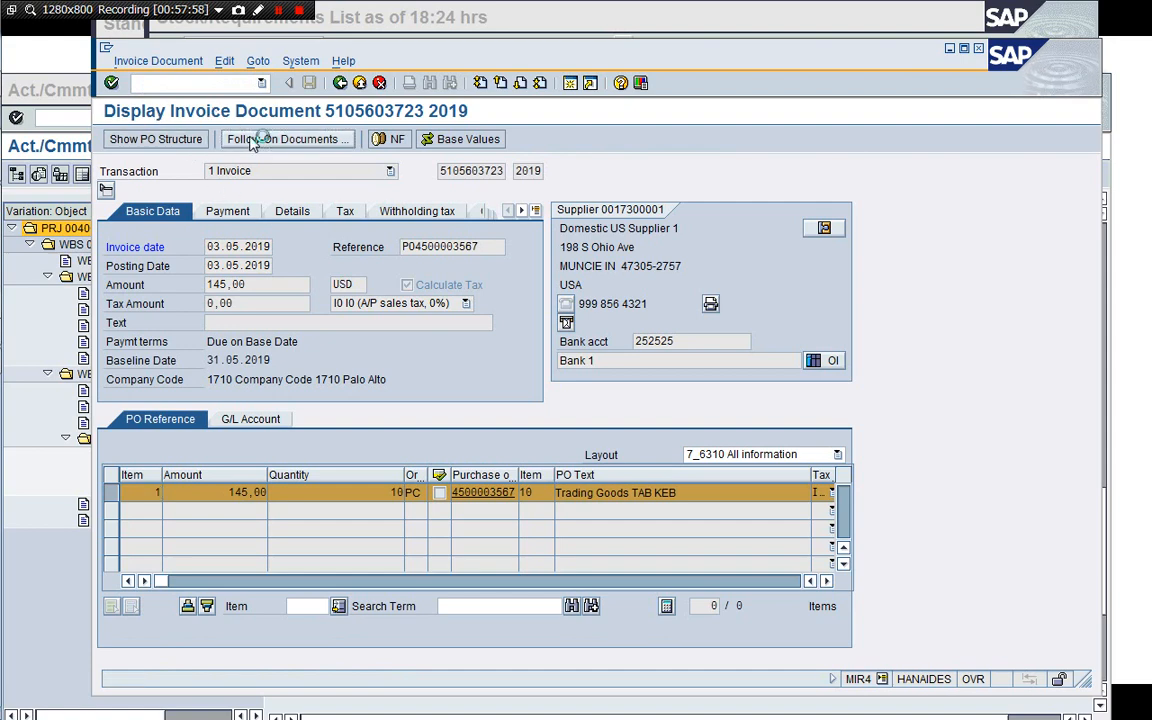
click(254, 140)
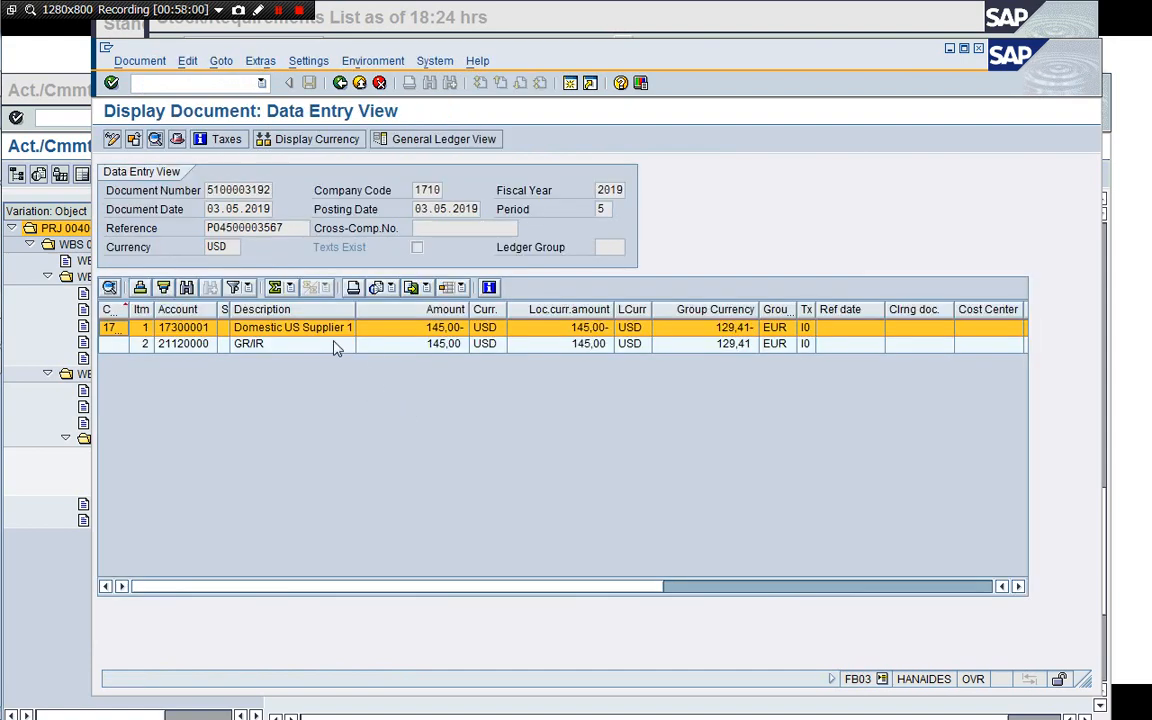
click(334, 345)
click(324, 333)
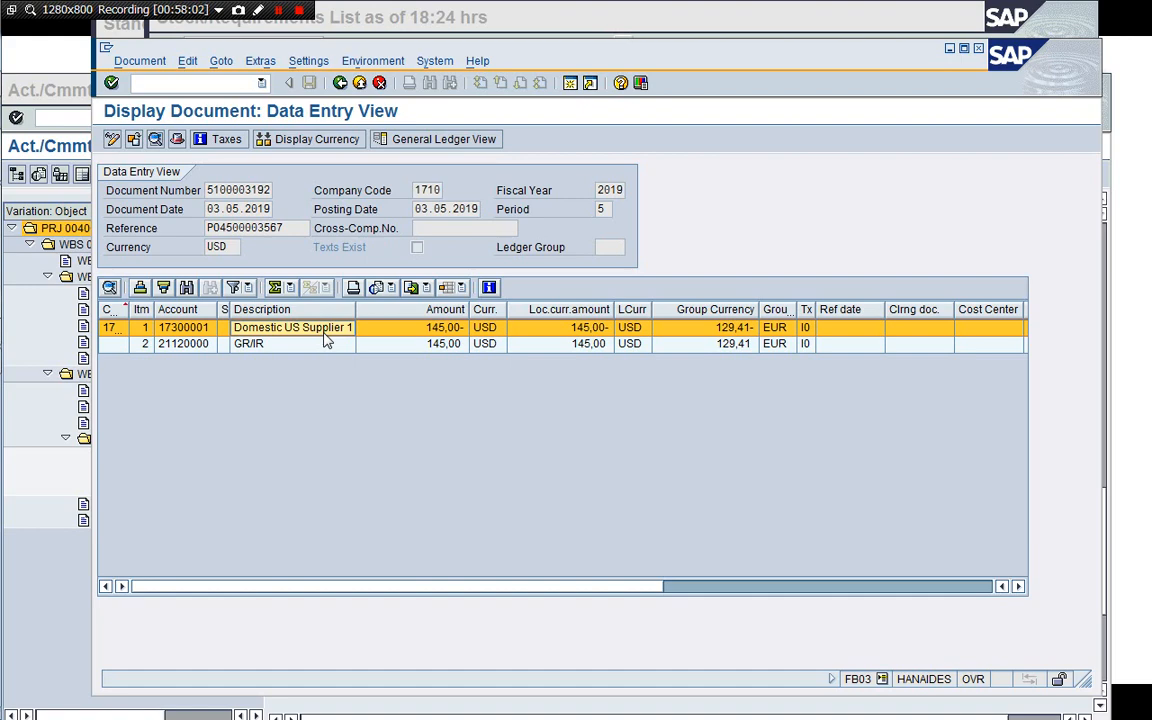
click(307, 346)
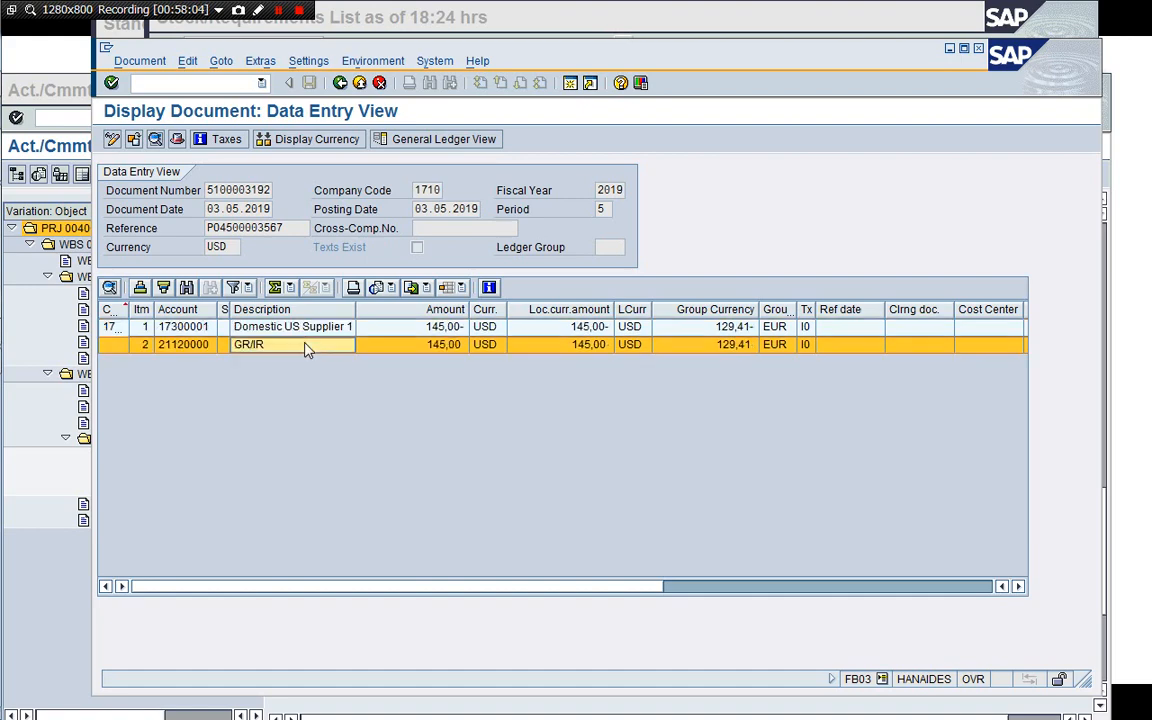
click(340, 84)
Close the invoice session and refresh the stock/requirements list for material M200150013.
click(238, 84)
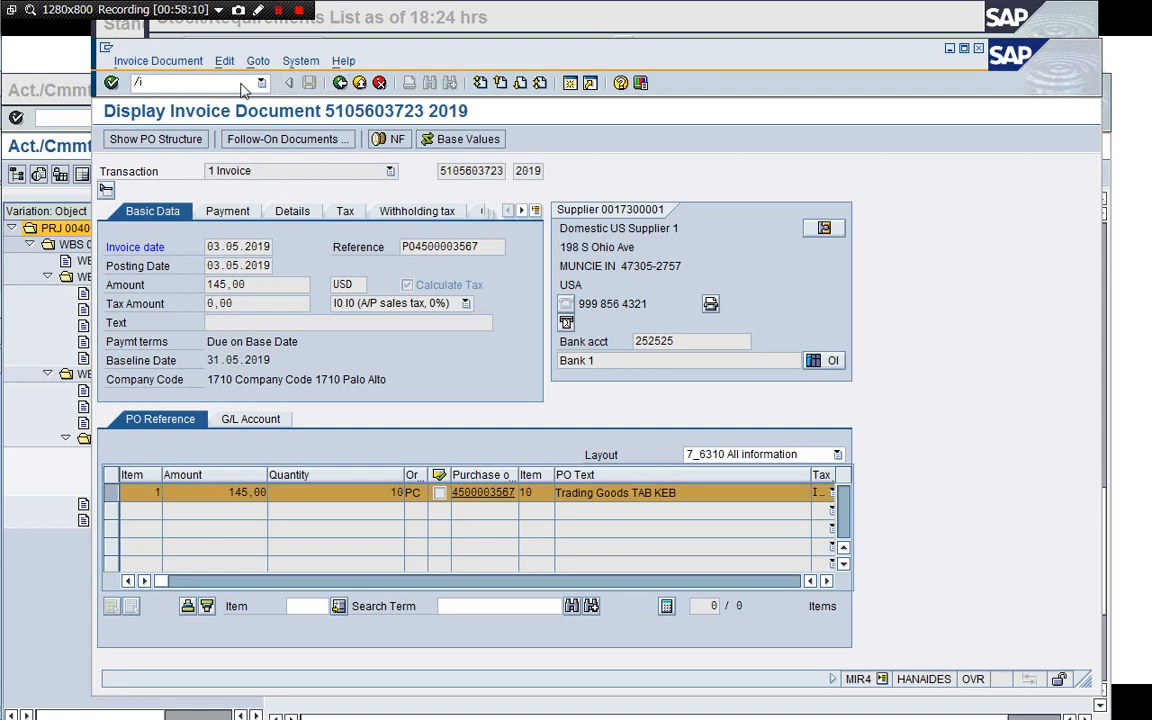
text(/i)
key(Return)
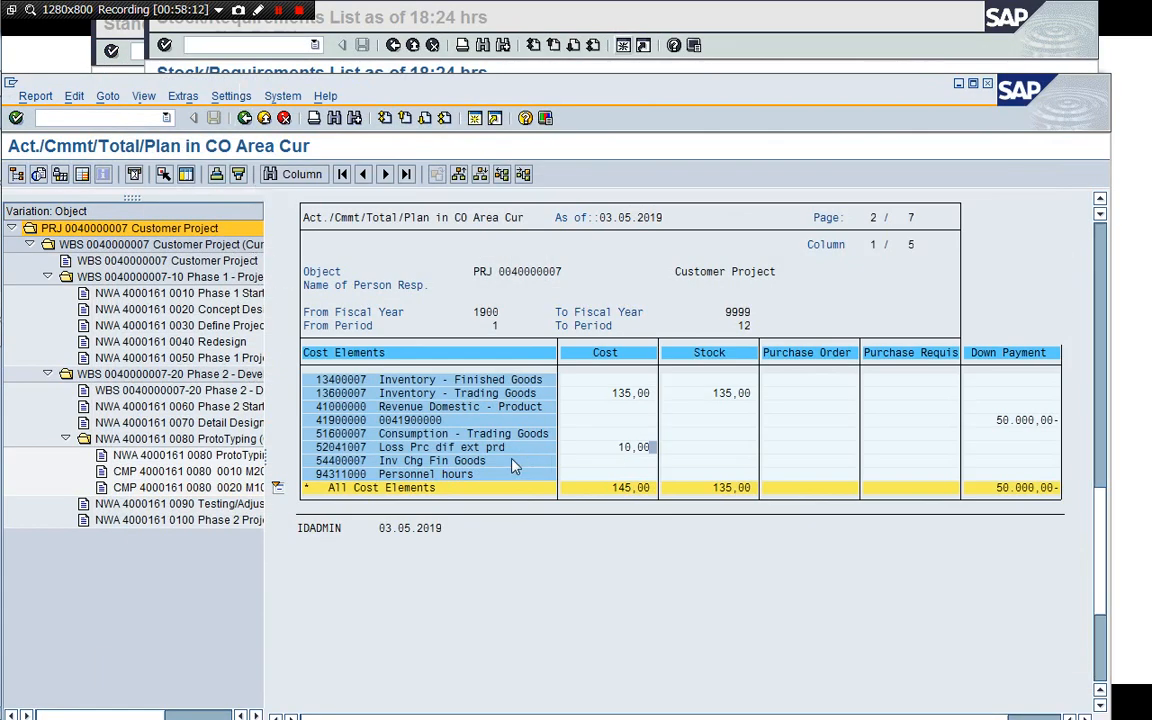
click(678, 20)
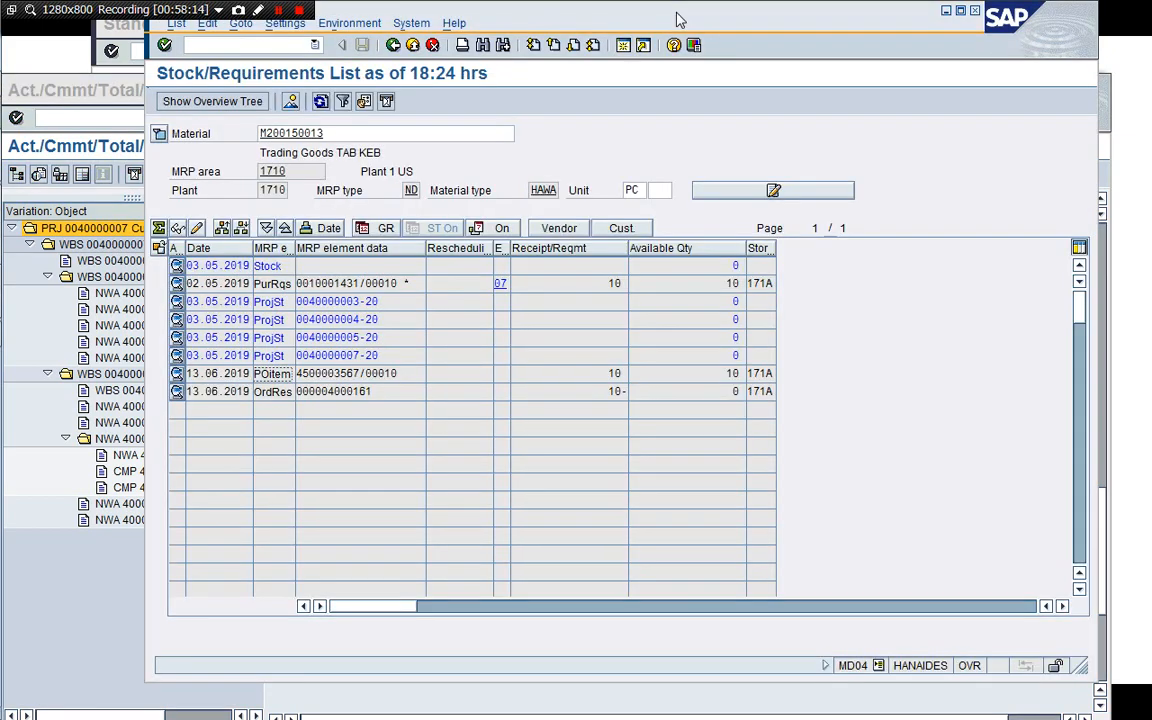
drag(678, 20, 665, 40)
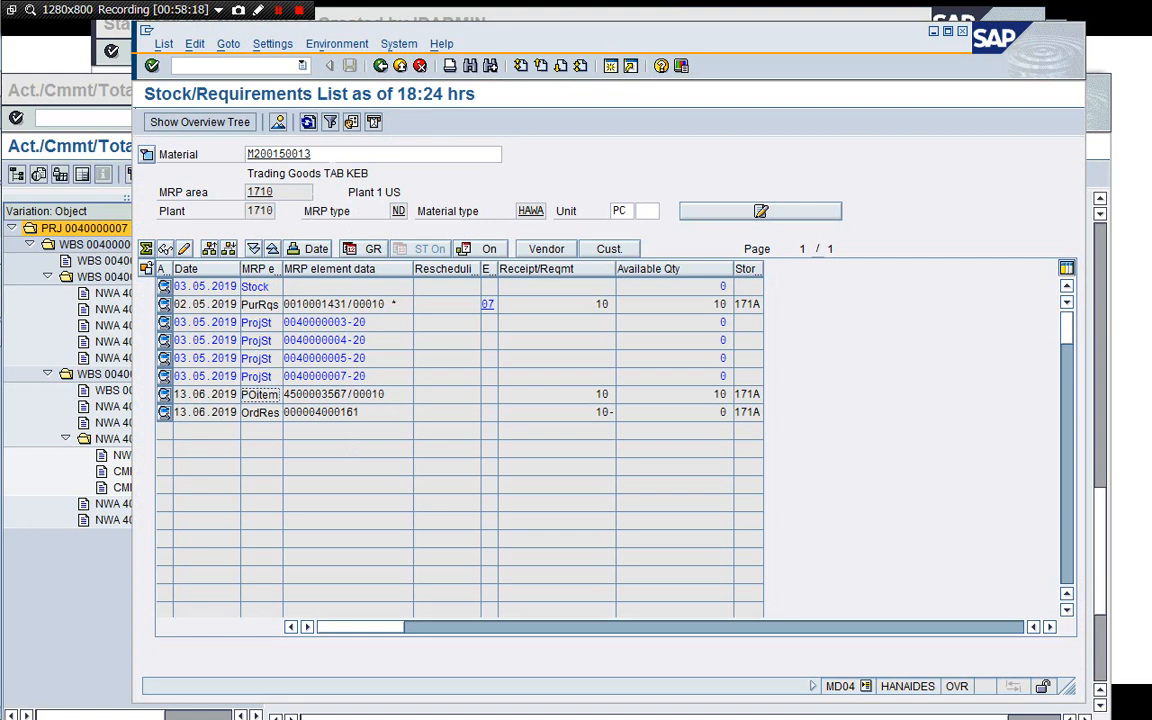
click(308, 124)
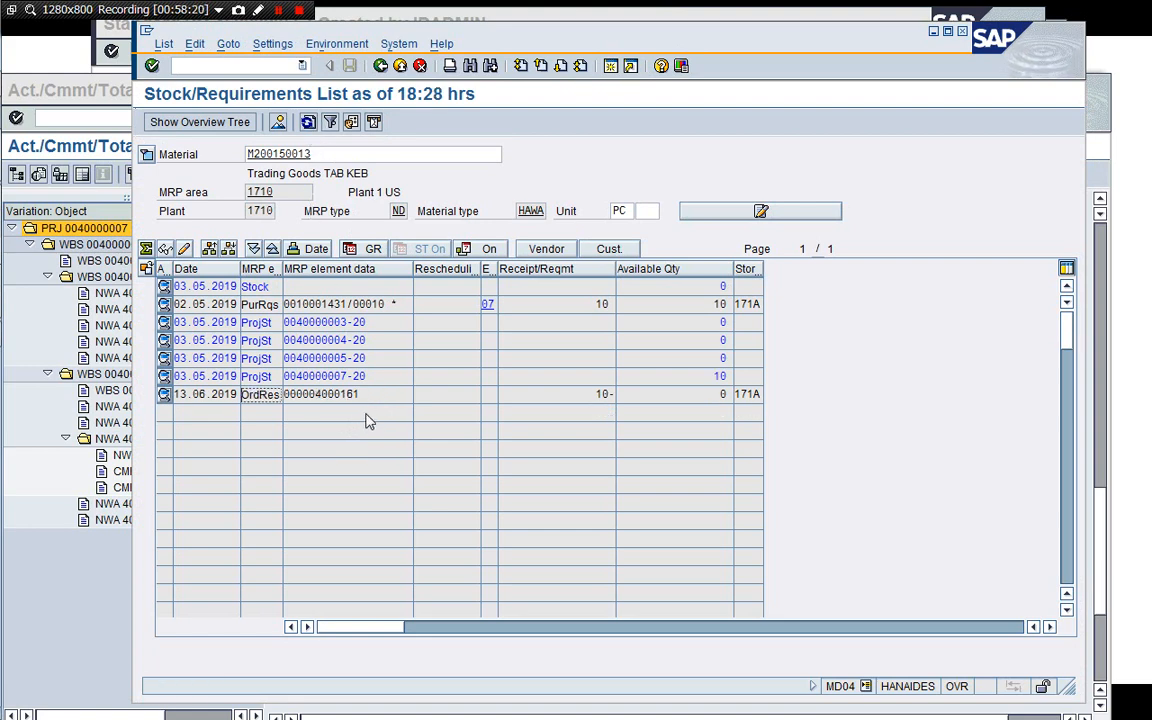
Compare the stock/requirements list with the project cost report and inspect the network reservation's additional data.
click(716, 377)
click(328, 395)
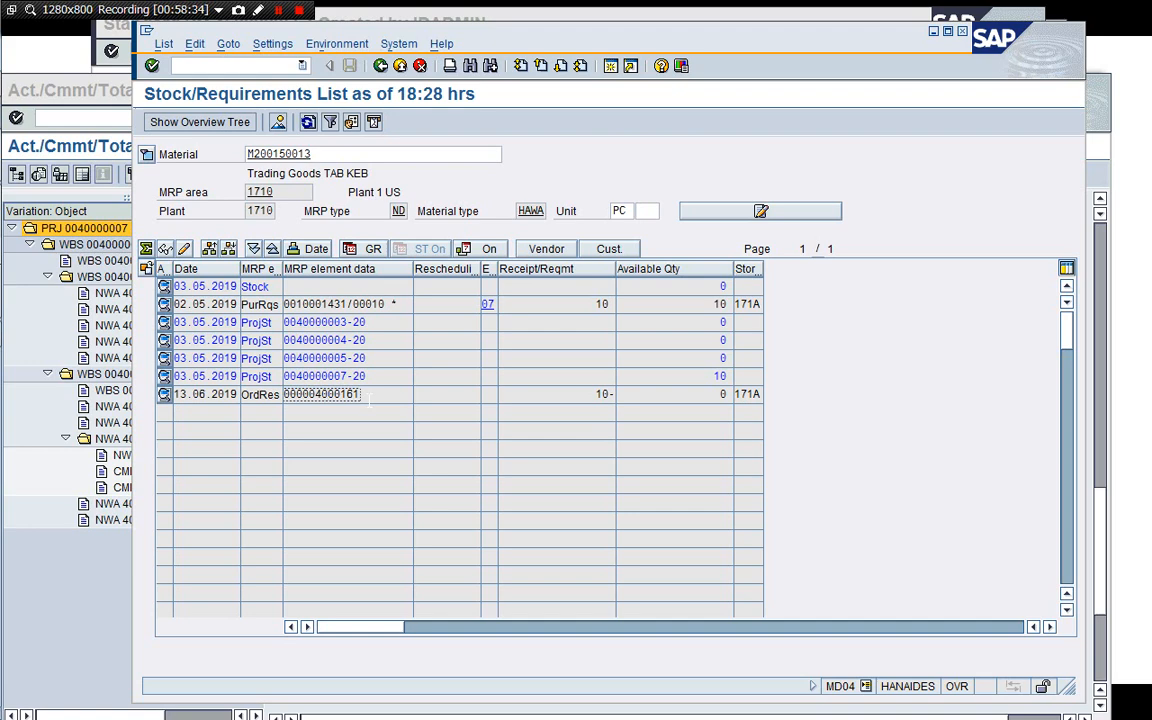
click(92, 78)
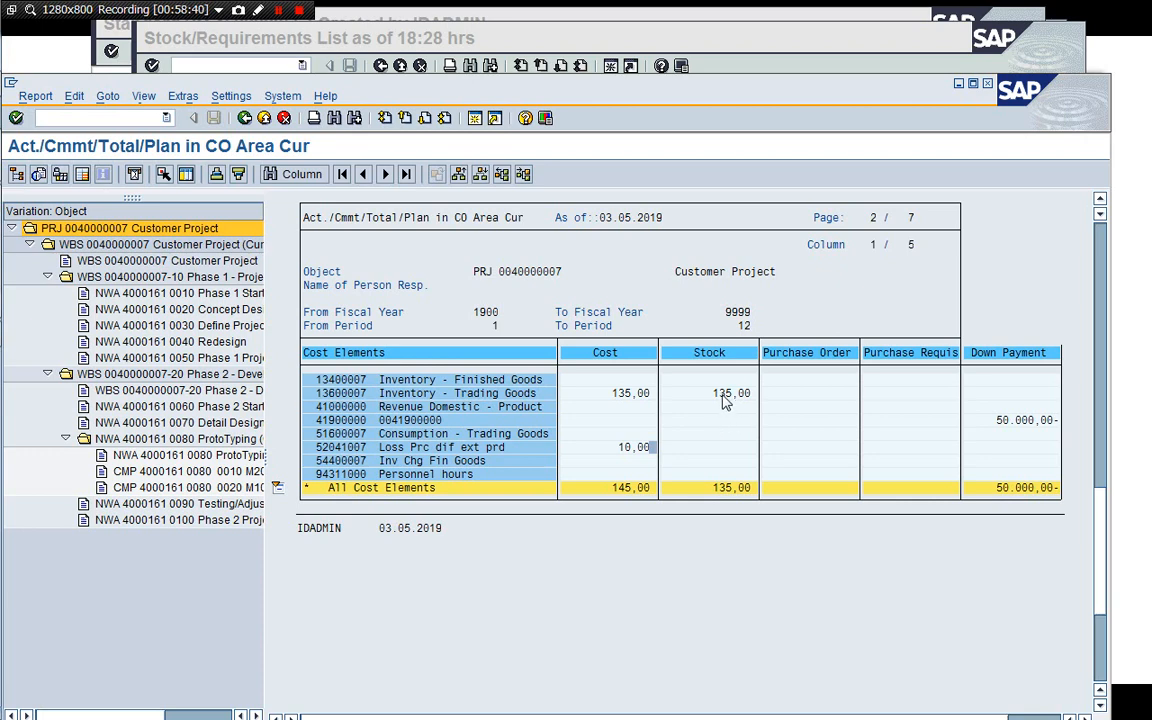
click(660, 37)
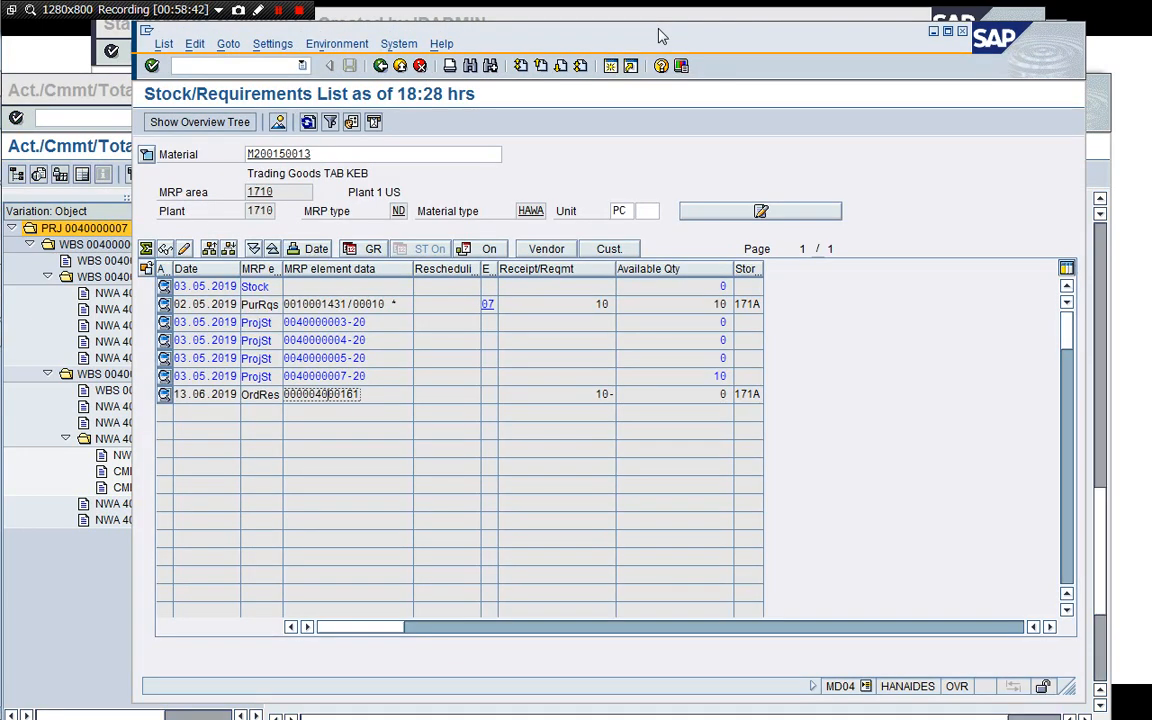
click(310, 126)
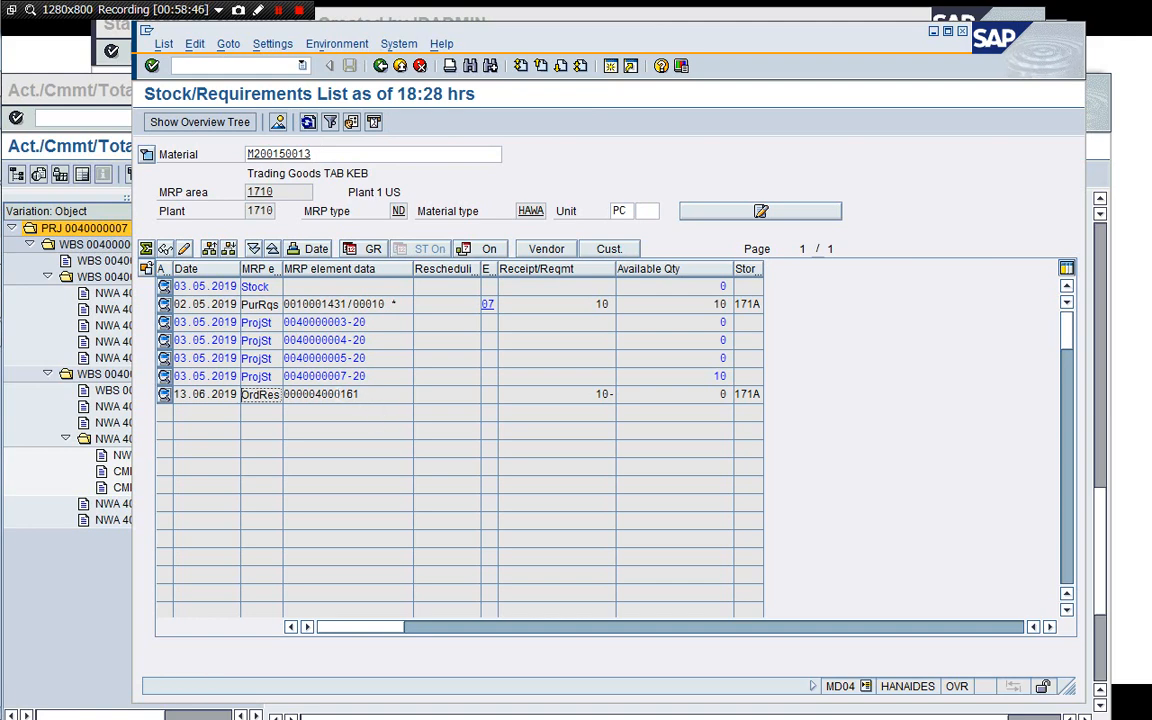
double_click(337, 396)
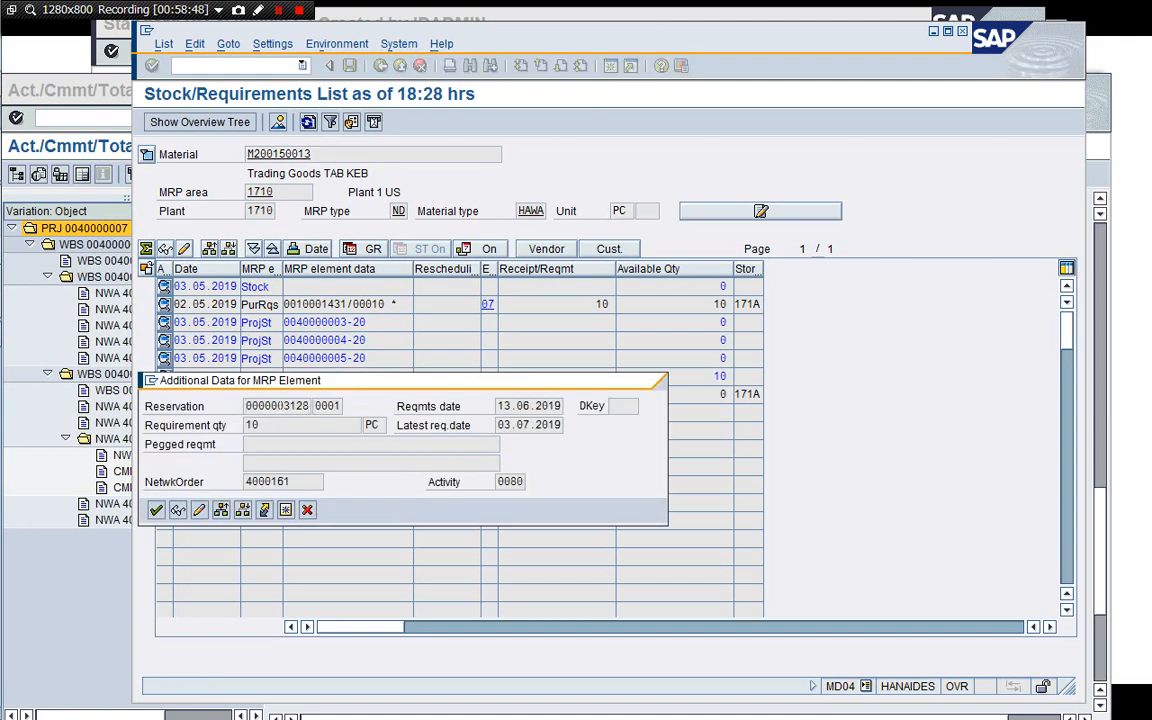
key(ctrl+a)
key(ctrl+c)
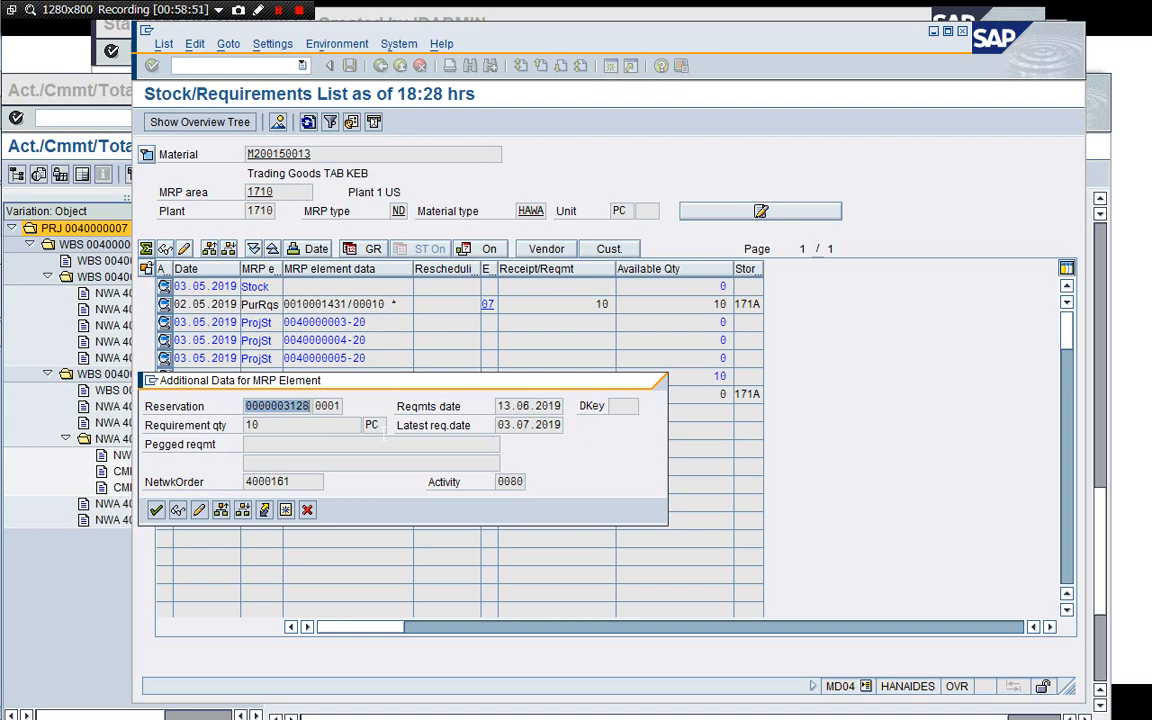
click(307, 510)
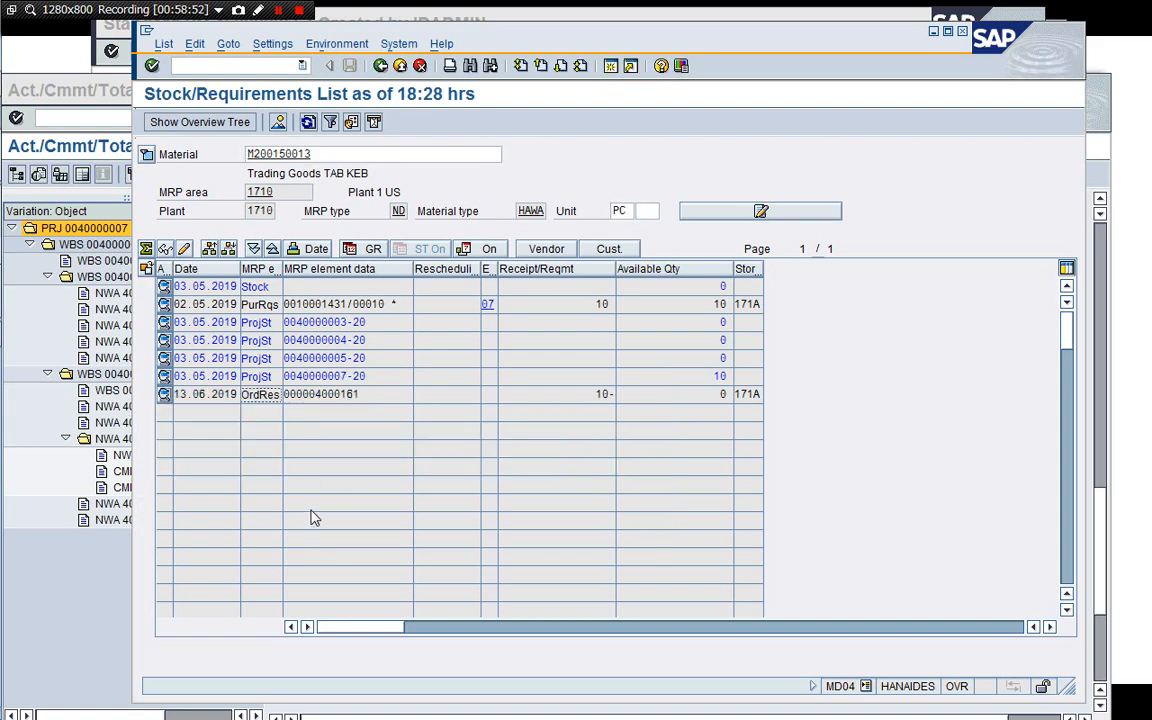
Open a new session and start the MIGO goods movement transaction.
click(611, 67)
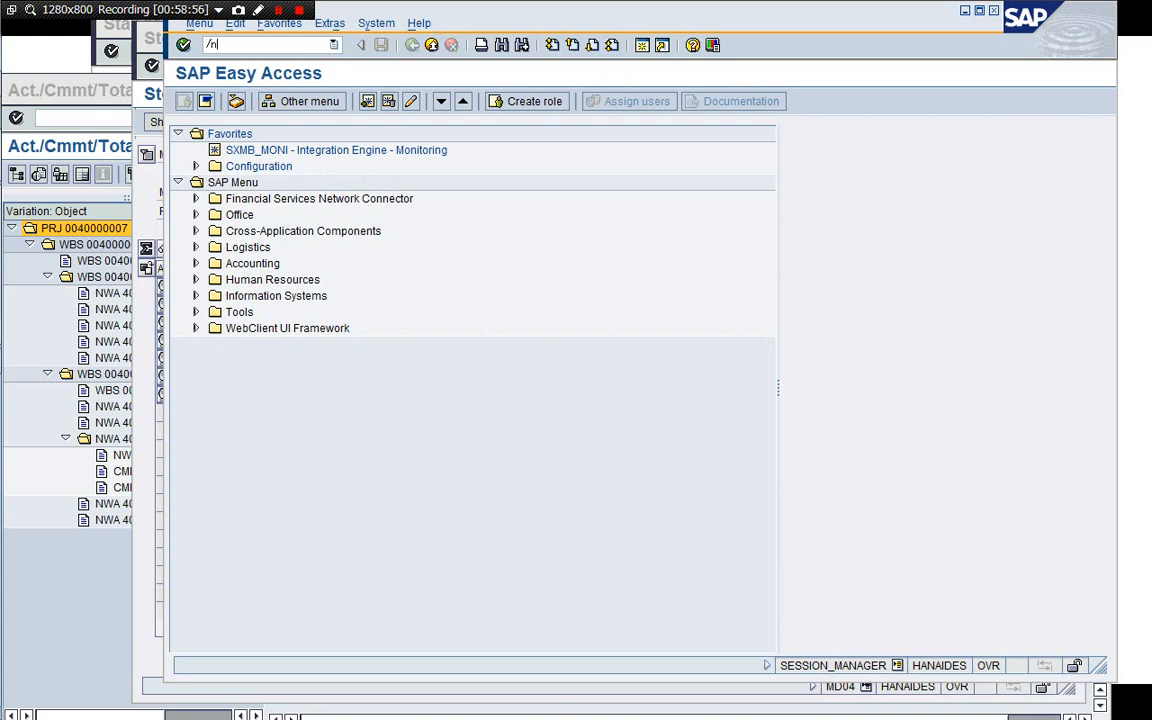
text(/nMIGO)
key(Return)
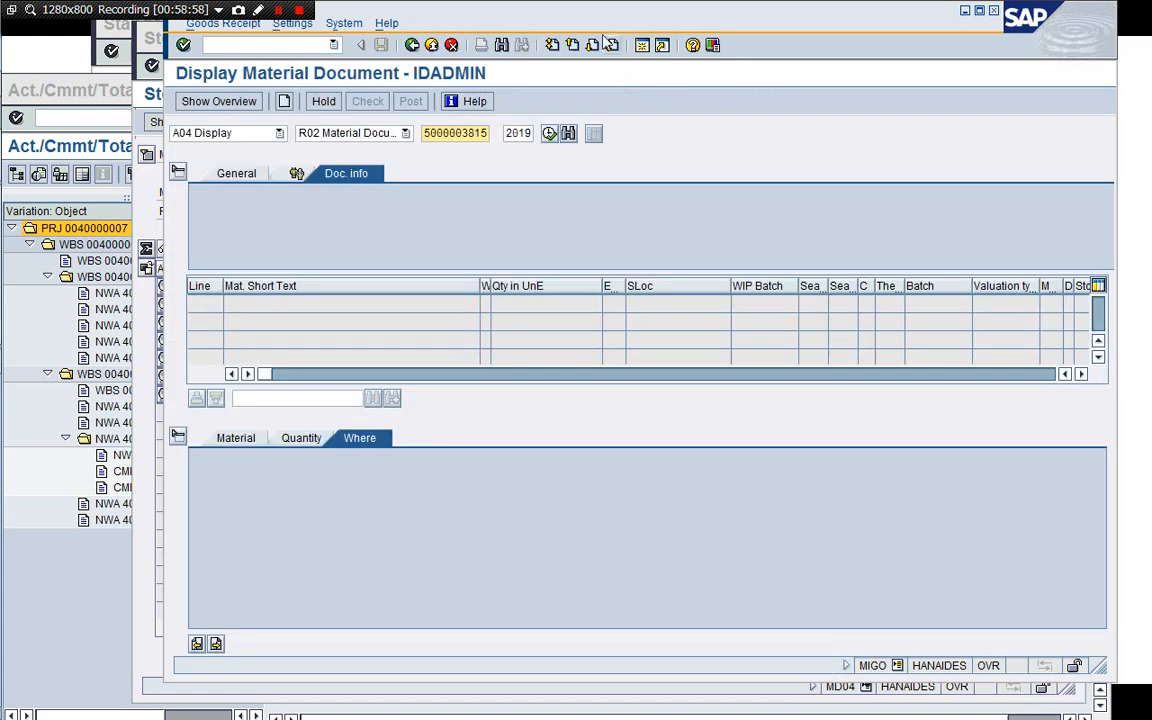
drag(597, 18, 571, 46)
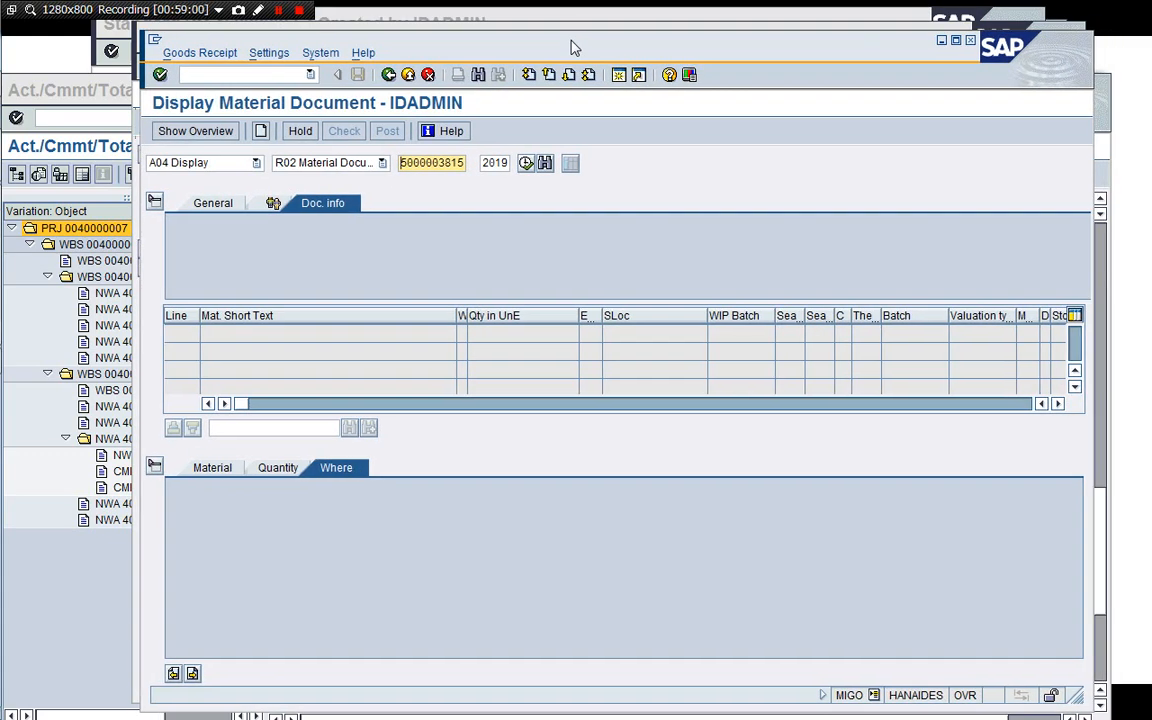
Switch to Goods Receipt against a Reservation and load the network reservation by pasting its number.
click(240, 165)
click(231, 180)
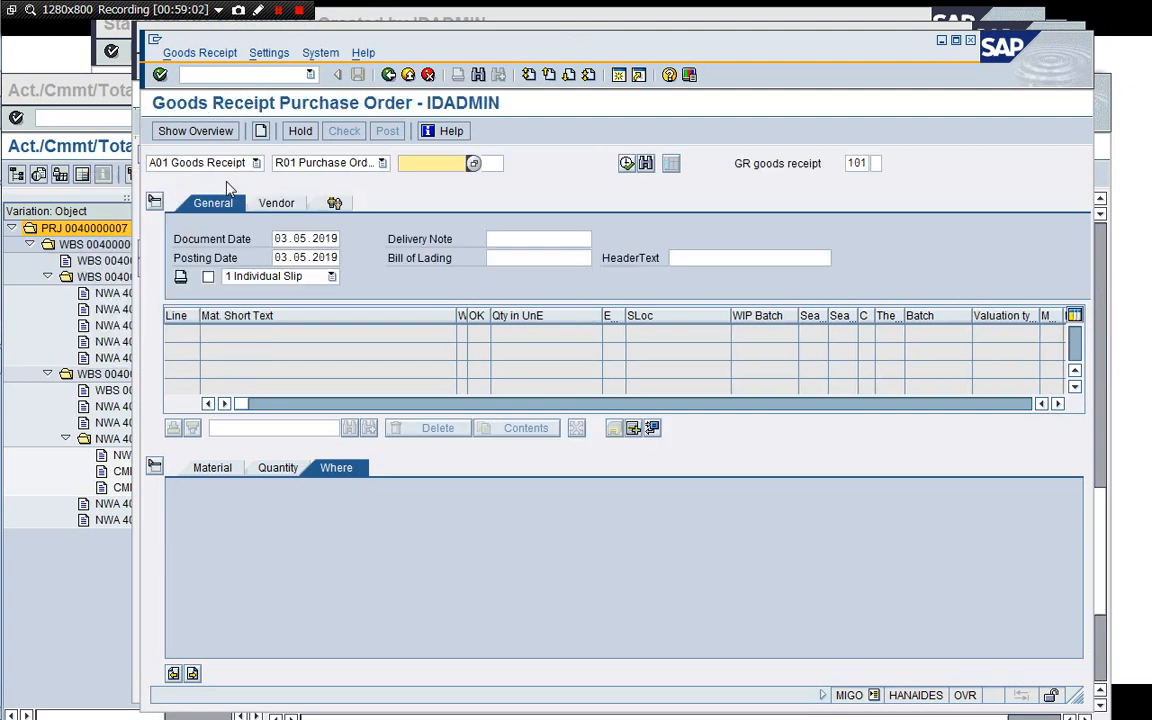
click(340, 162)
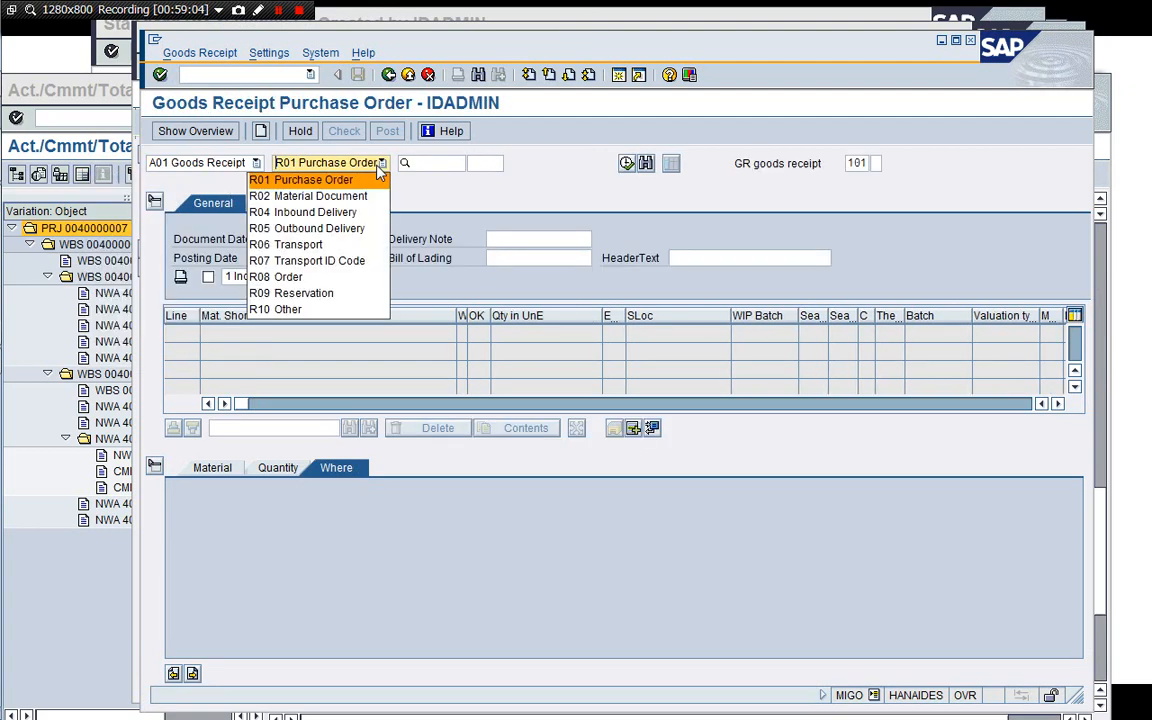
click(300, 293)
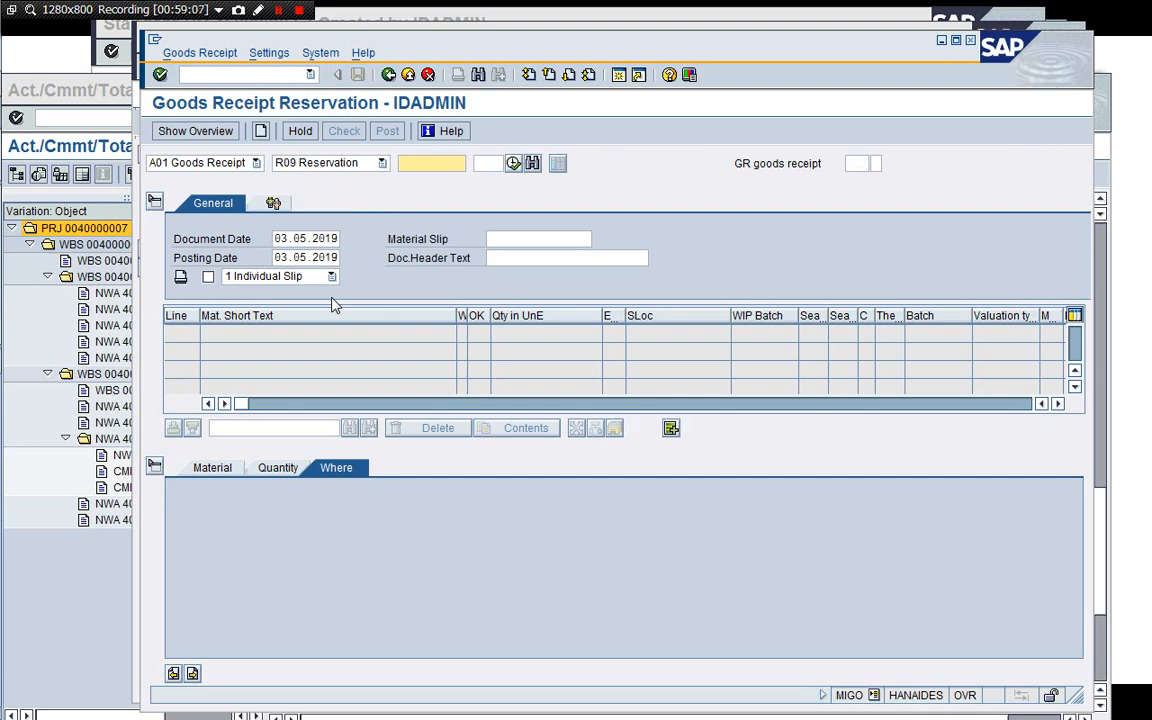
key(ctrl+v)
key(Return)
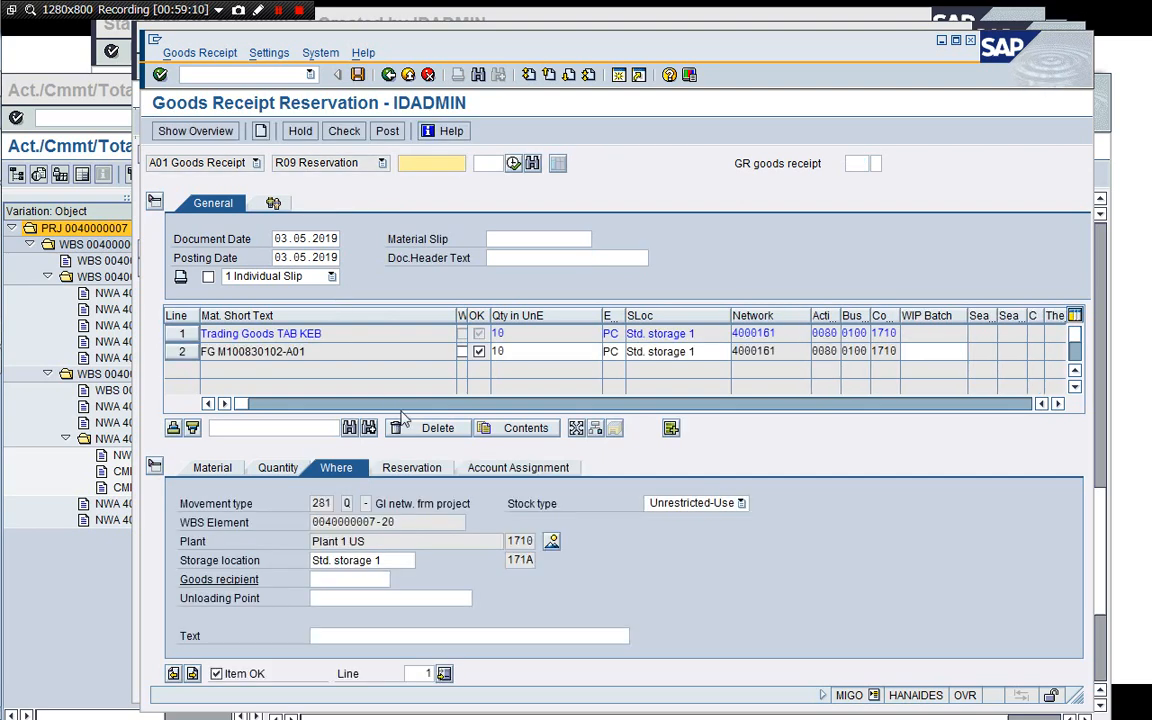
Deselect the FG M100830102-A01 item, check the document, and post the goods issue for the trading goods.
click(479, 352)
click(343, 131)
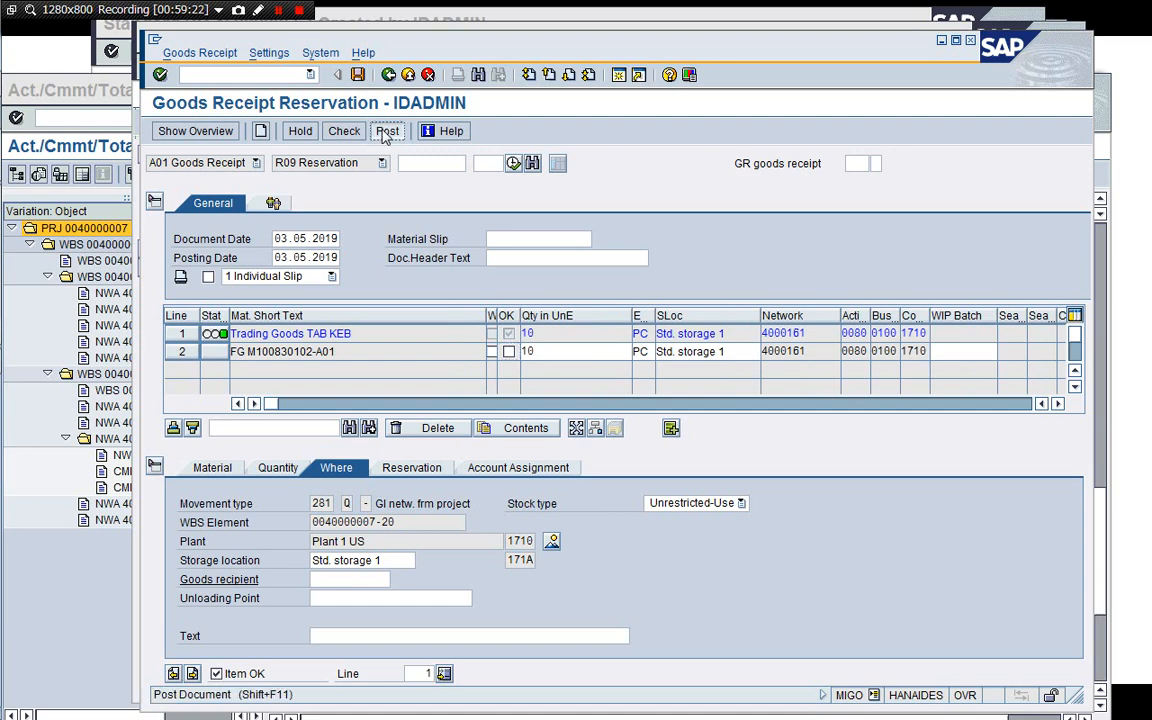
click(386, 132)
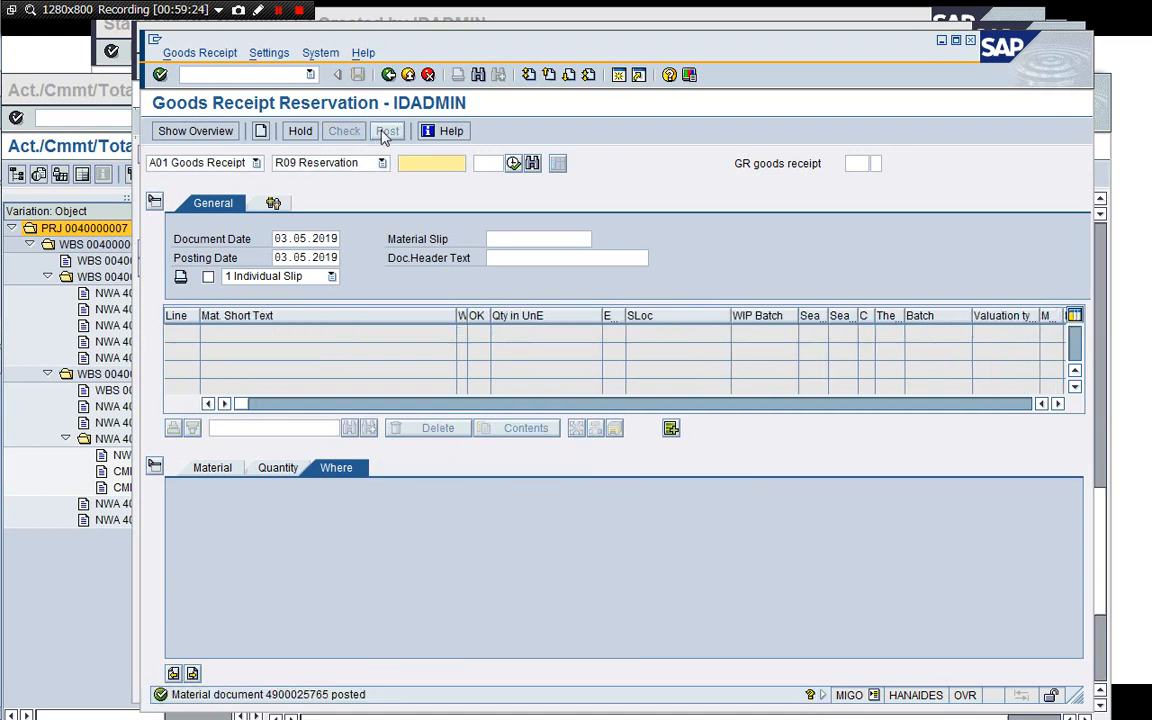
Display the posted material document and open its accounting document to review the line items.
click(236, 162)
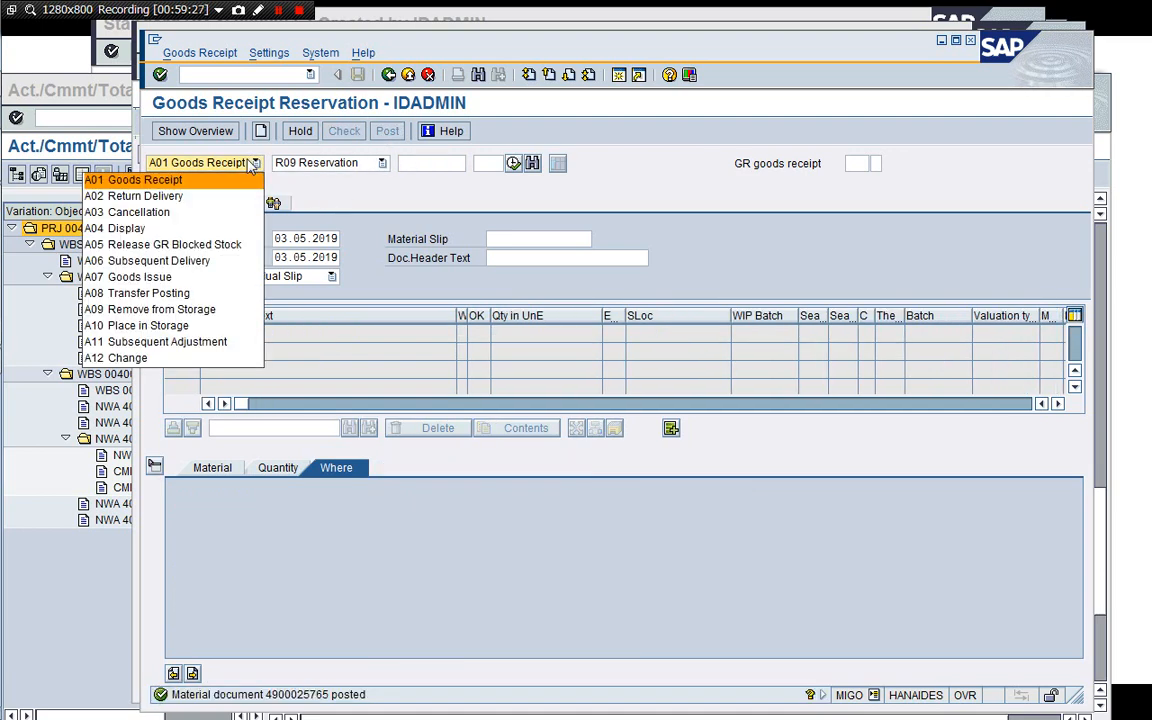
click(224, 232)
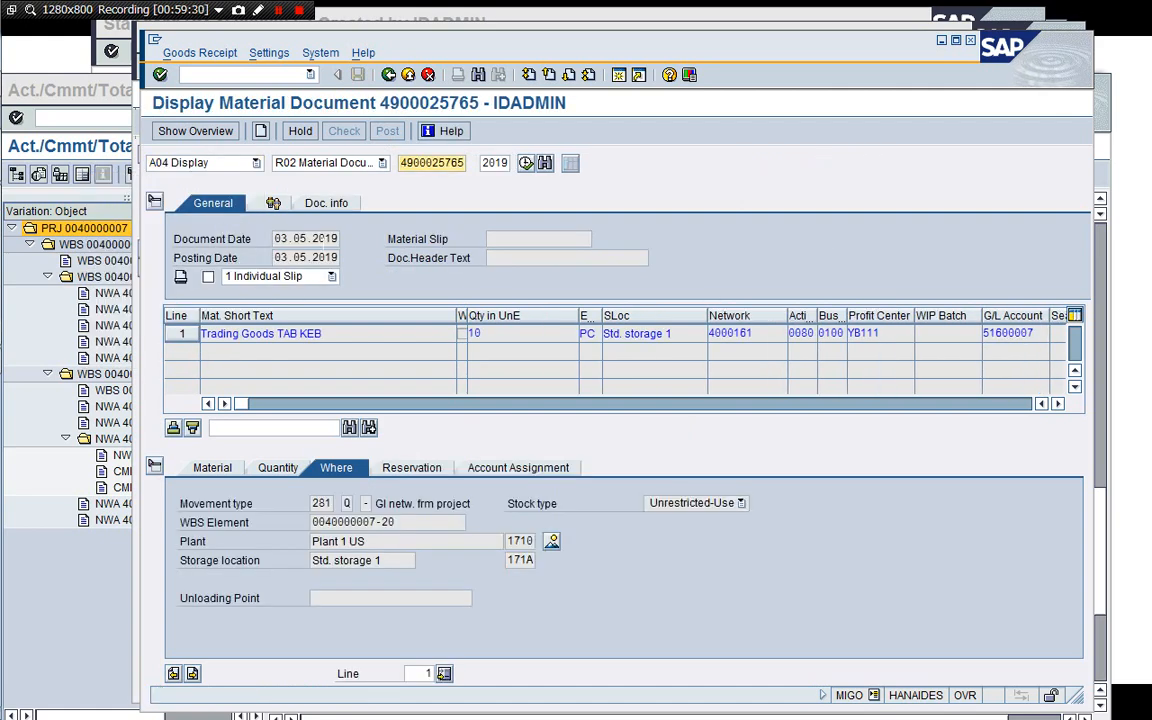
click(328, 204)
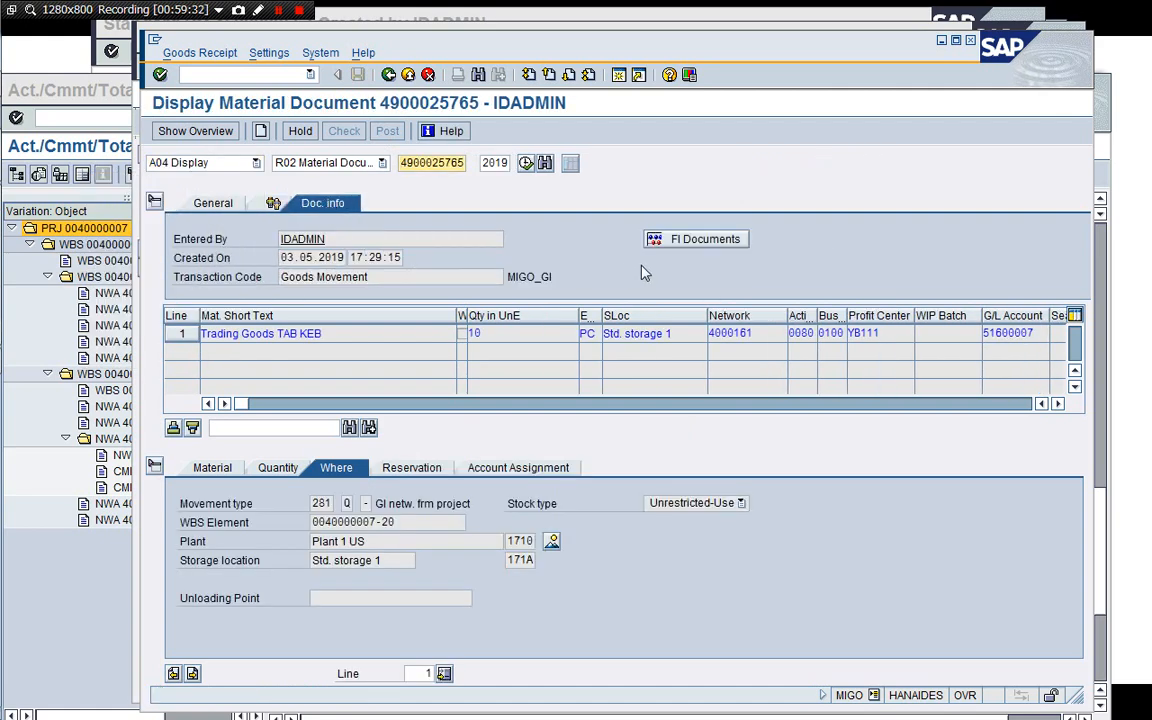
click(675, 240)
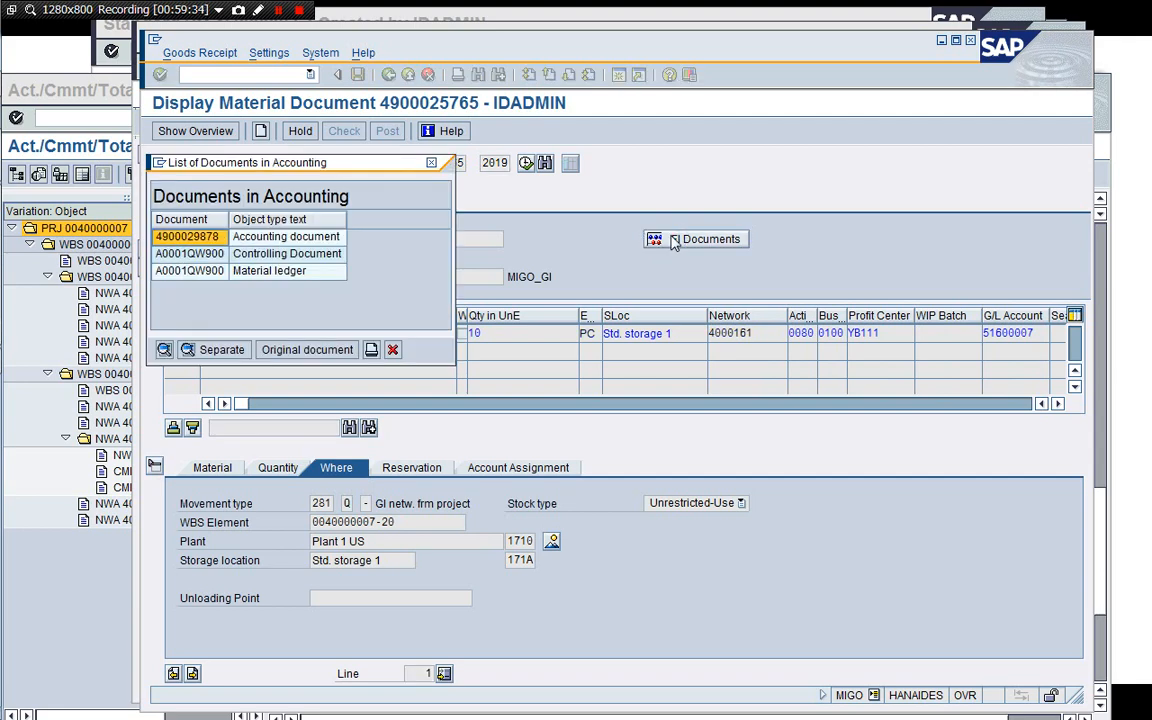
double_click(257, 238)
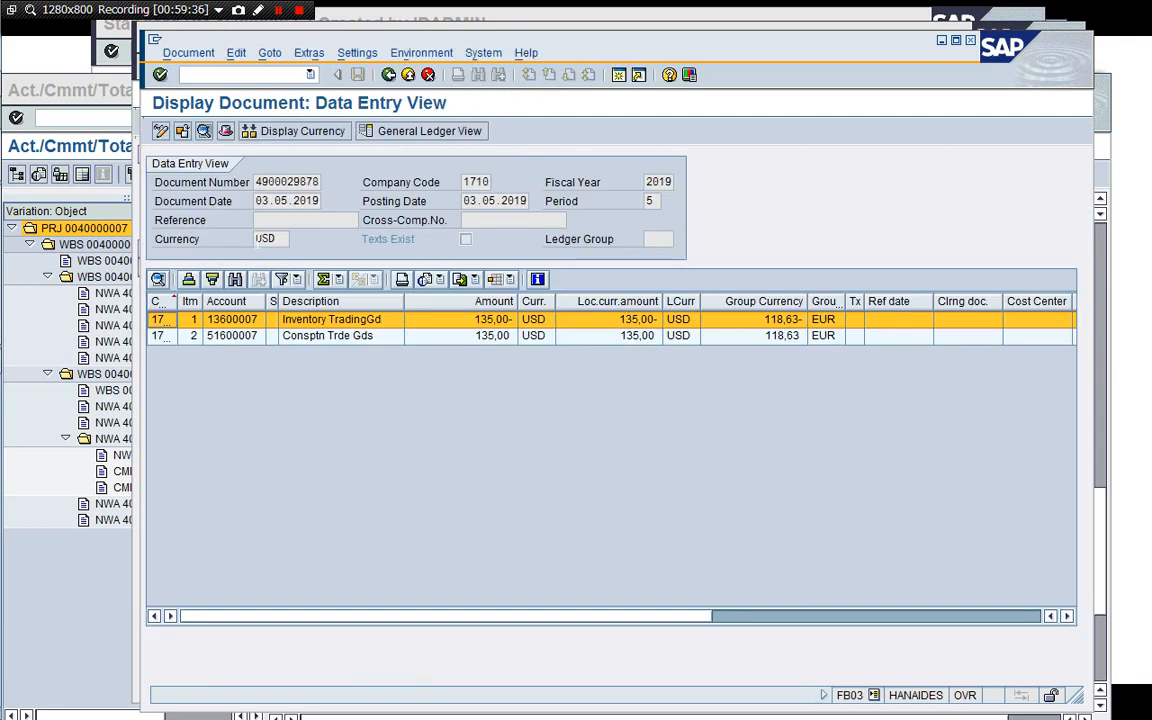
click(423, 335)
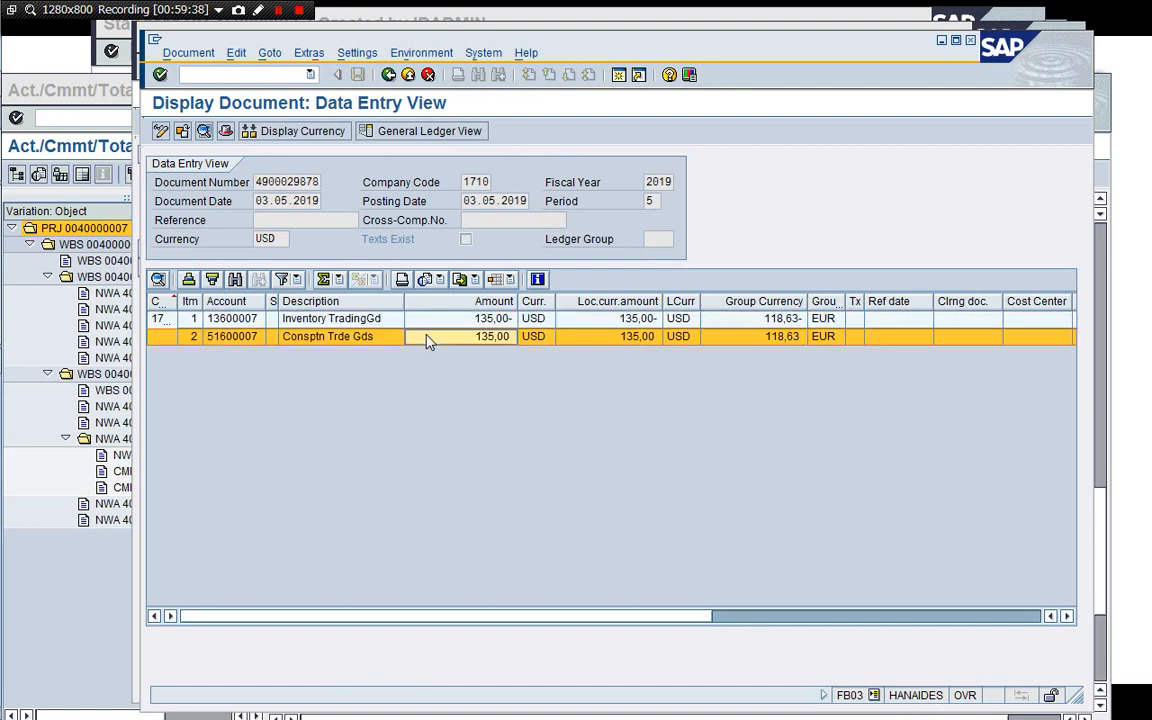
click(365, 319)
click(342, 336)
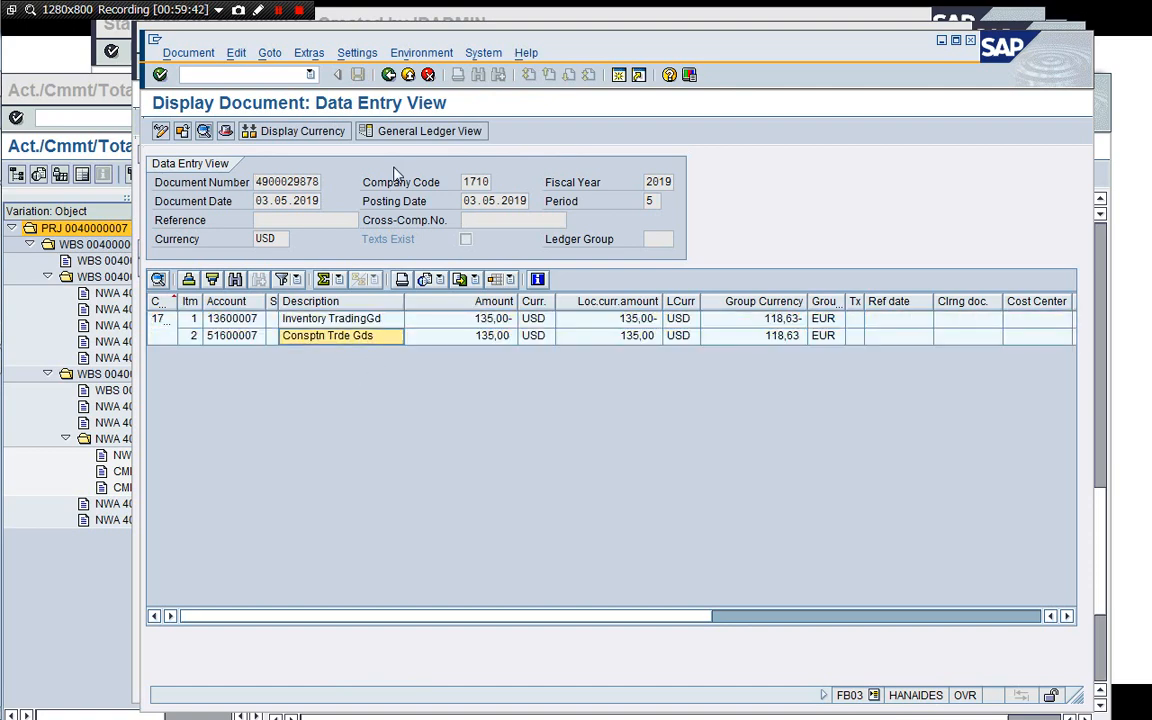
click(388, 76)
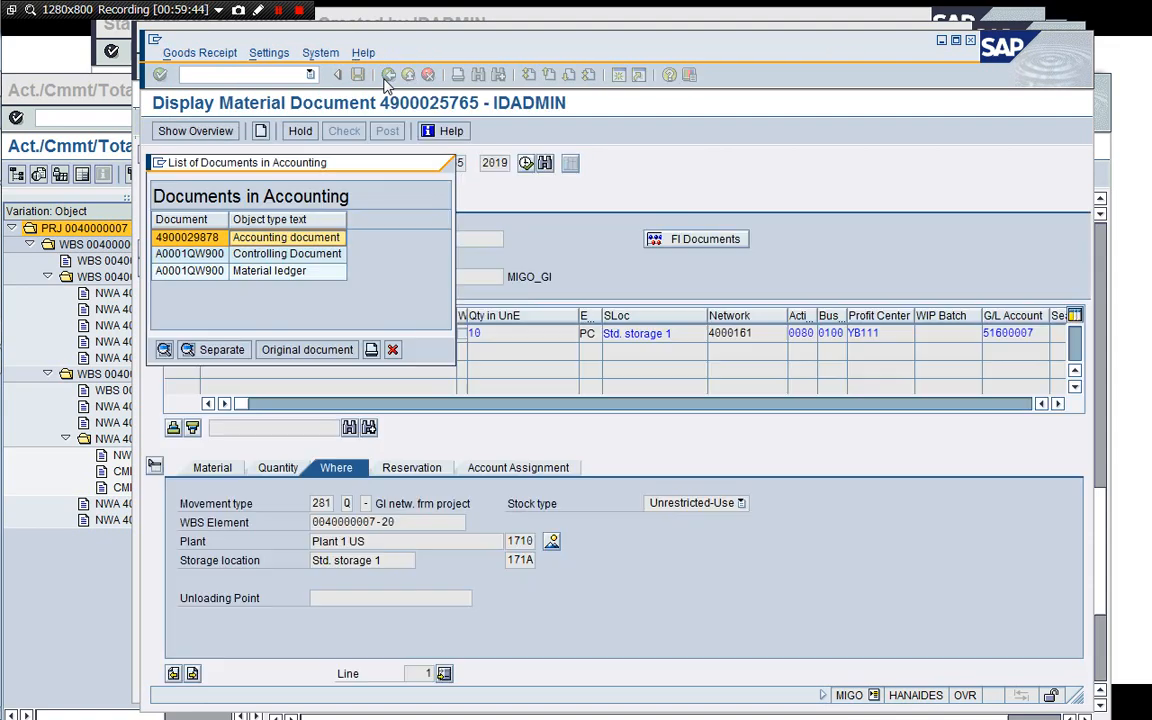
Open the controlling document from the accounting list, expand its line items, and exit the list.
double_click(288, 255)
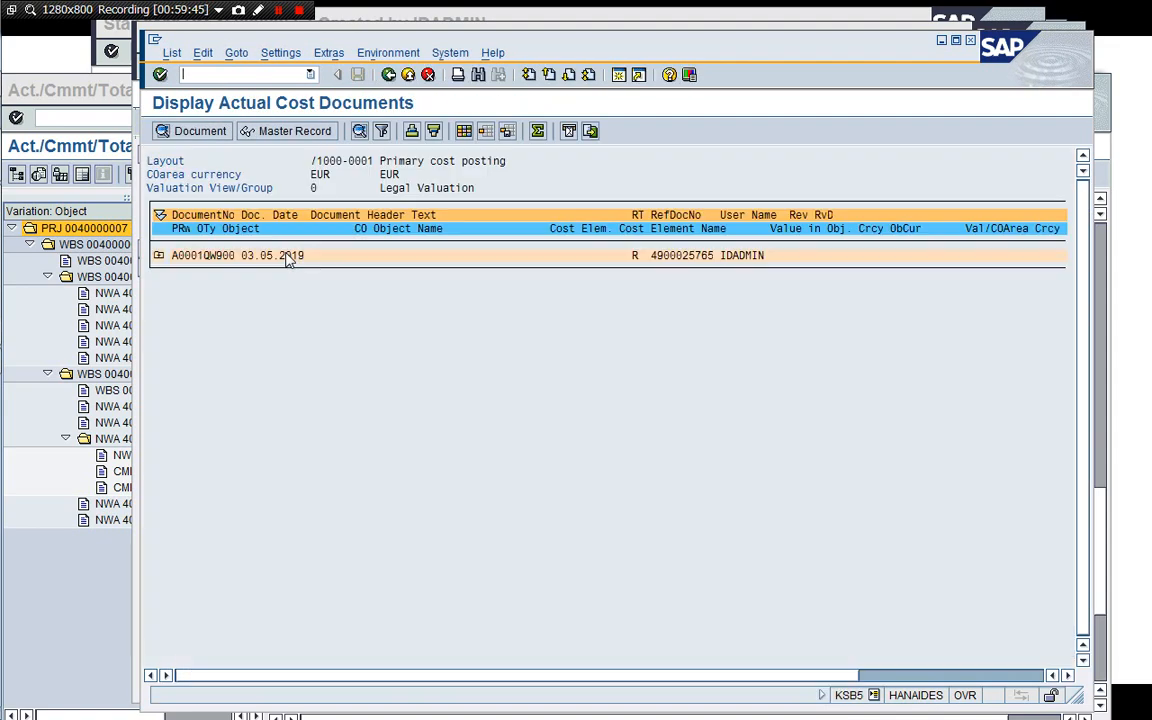
click(159, 256)
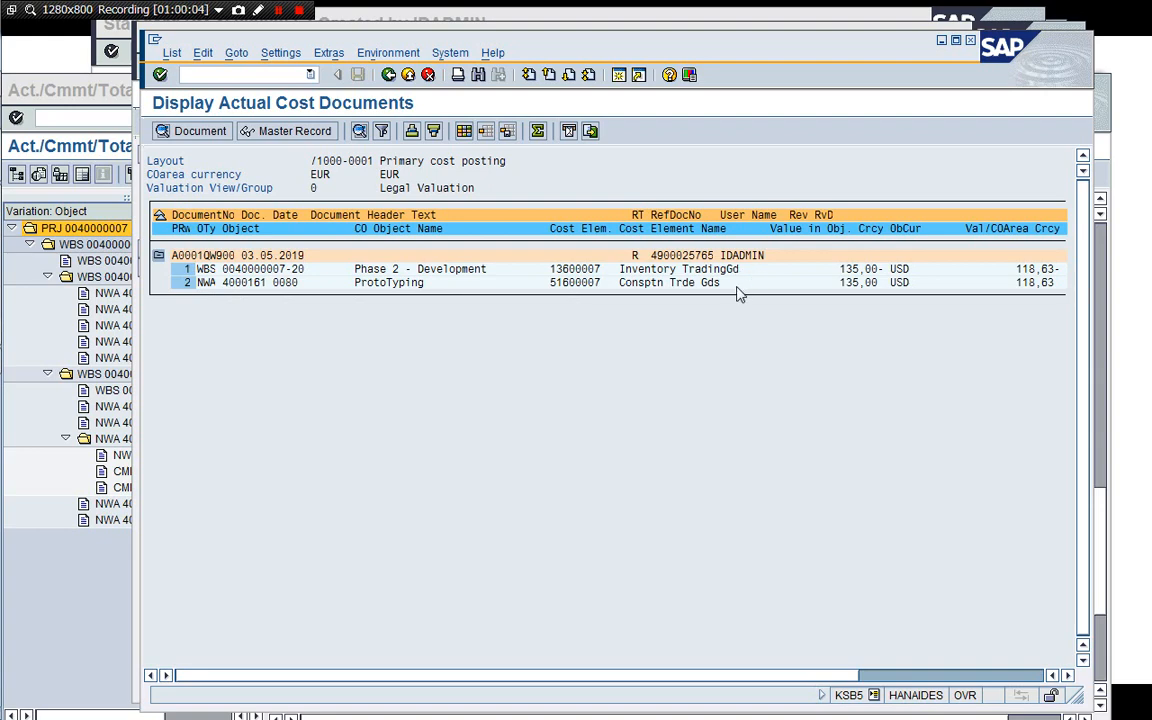
click(388, 75)
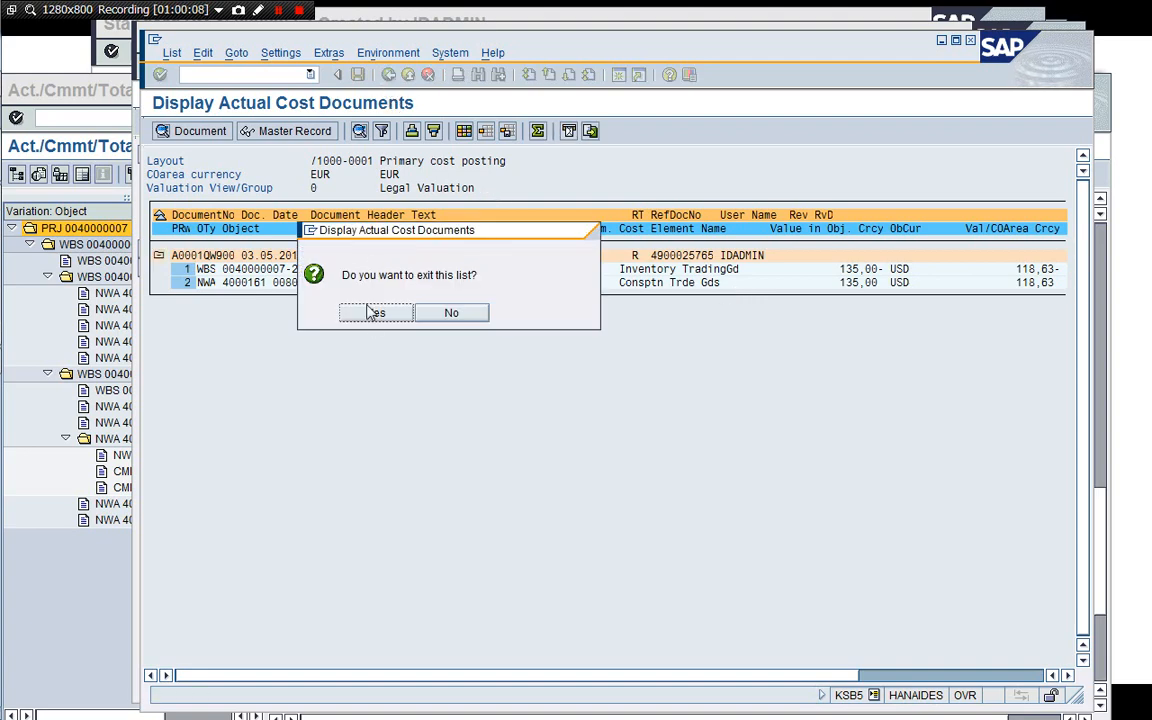
click(375, 313)
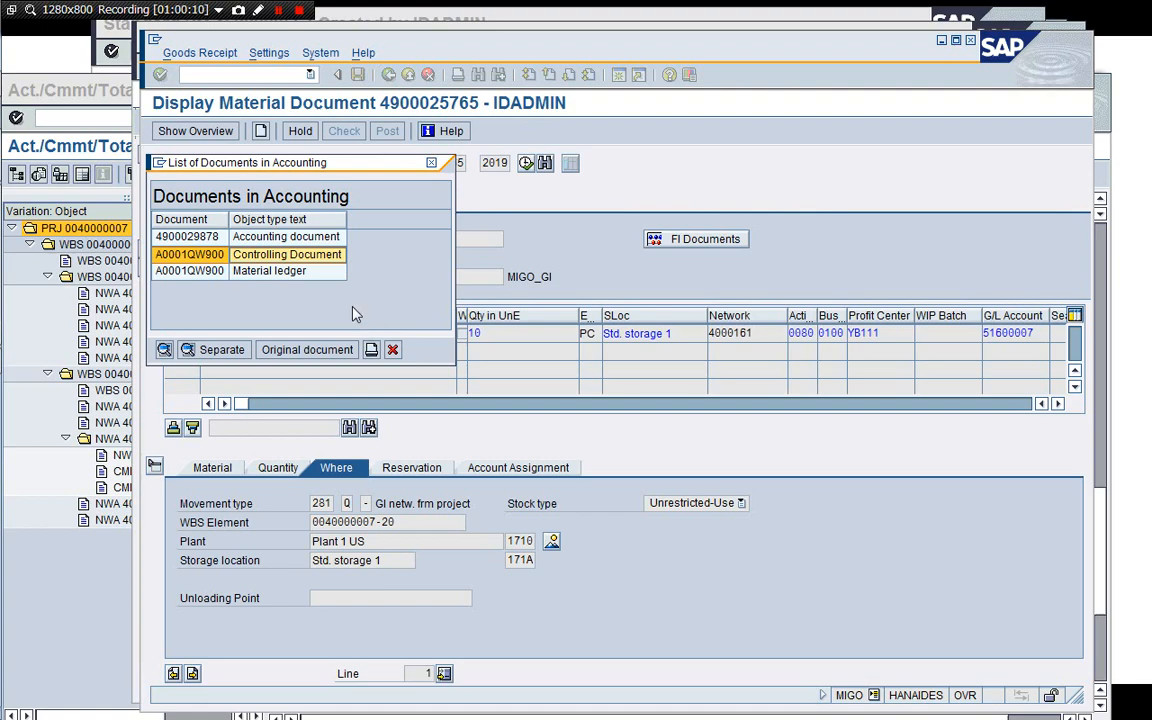
Close the document list and refresh the stock/requirements list for material M200150013.
key(Escape)
click(183, 74)
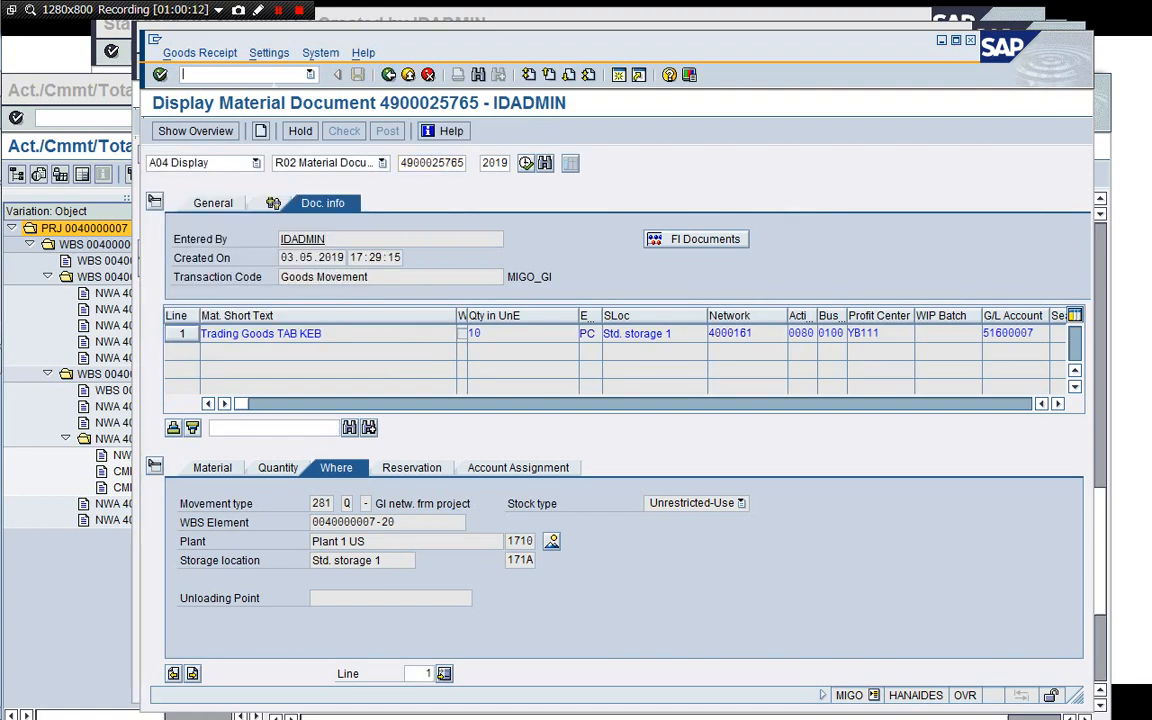
text(/nmd04)
key(Return)
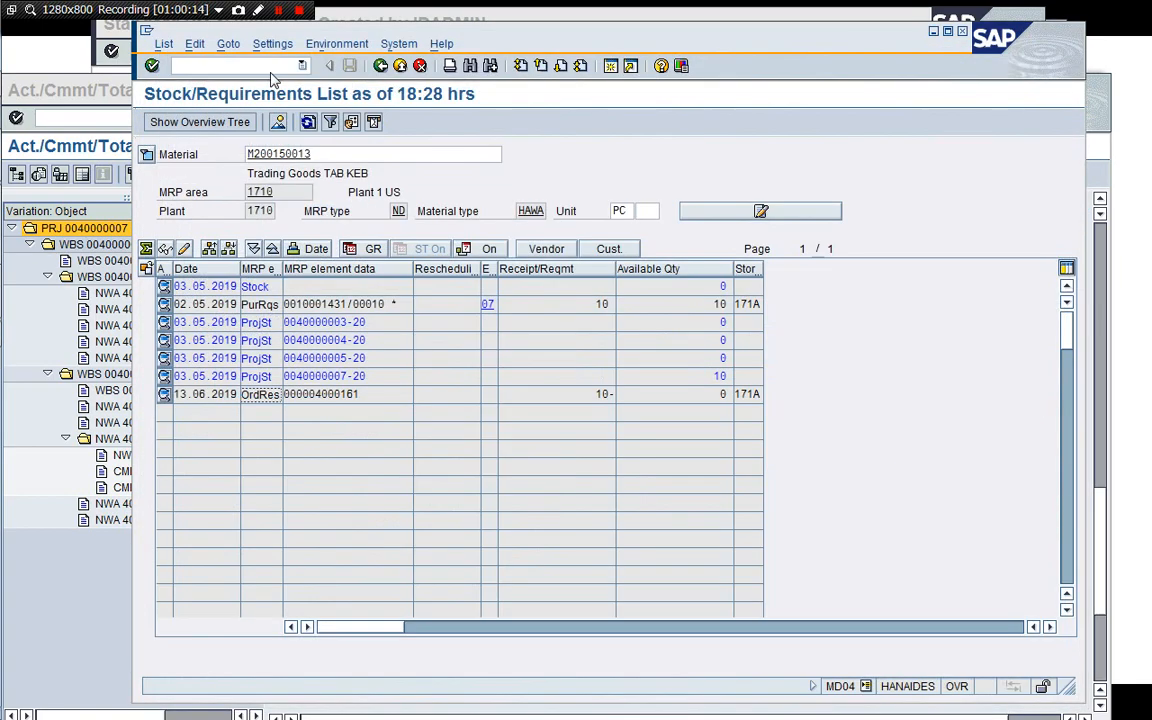
click(308, 122)
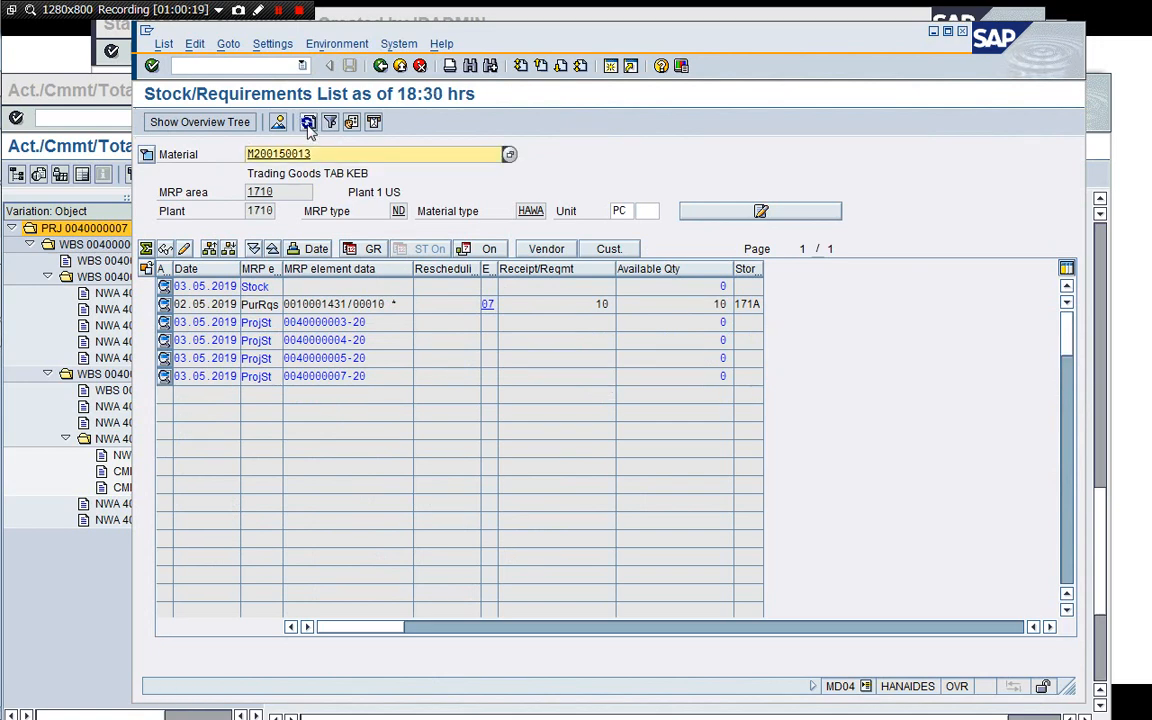
Close the stock/requirements session.
click(258, 68)
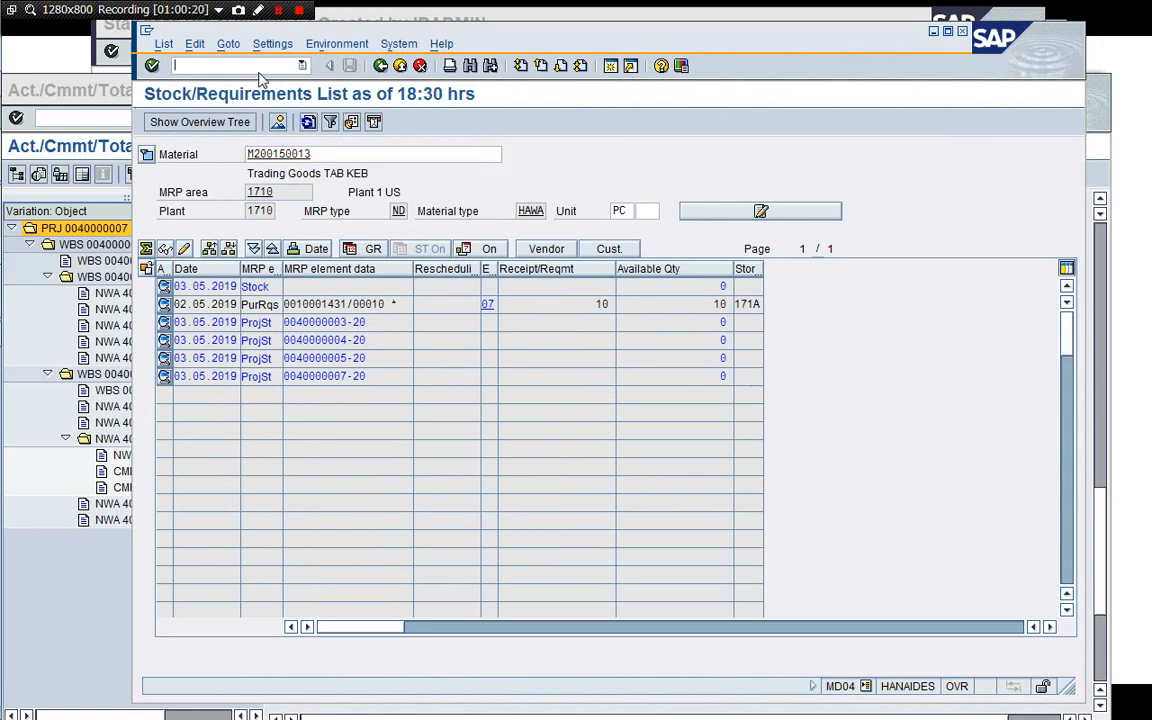
text(/i)
key(Return)
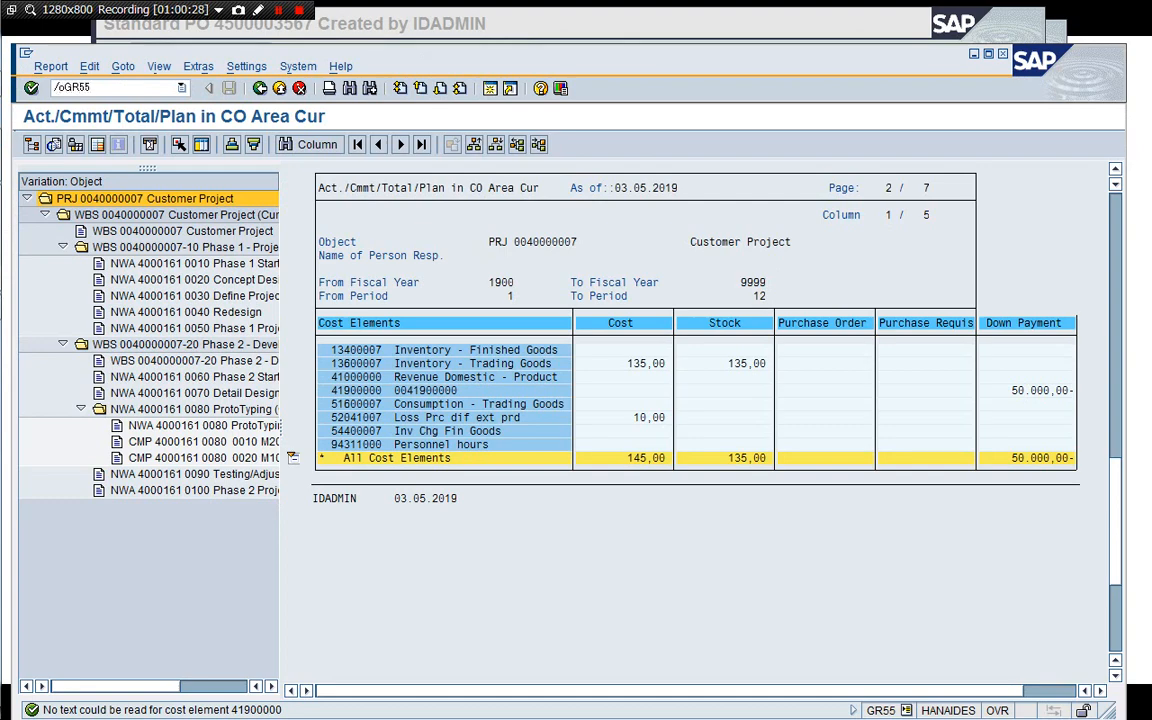
key(Return)
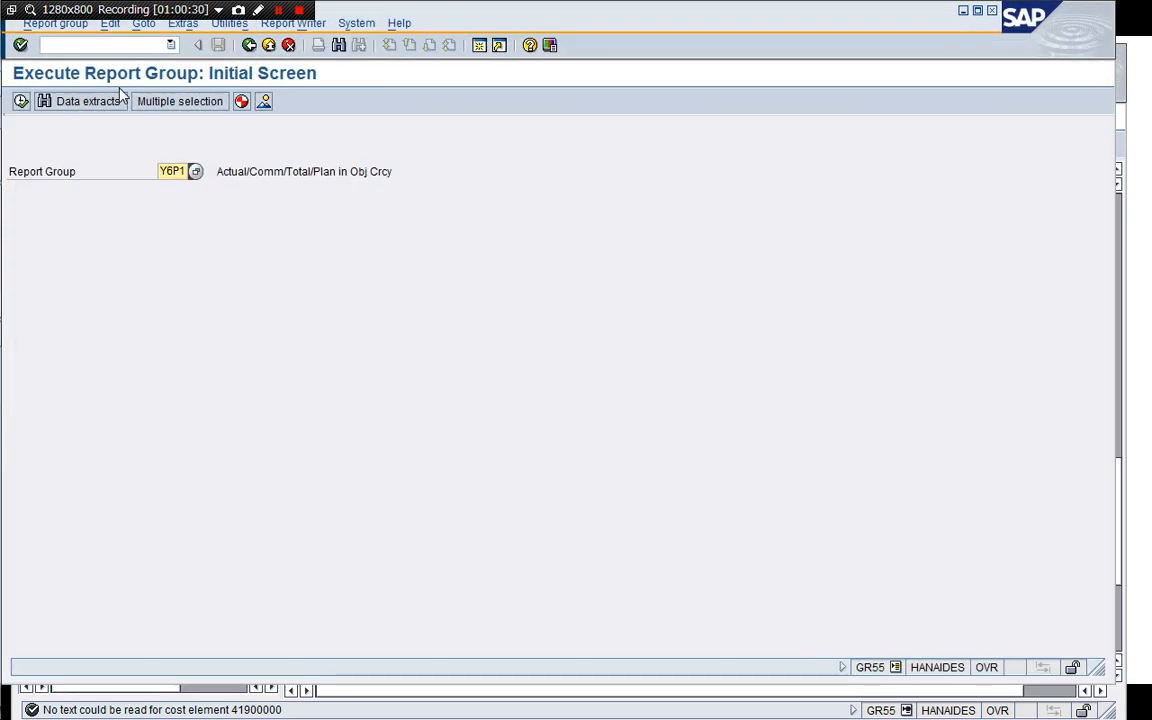
key(F8)
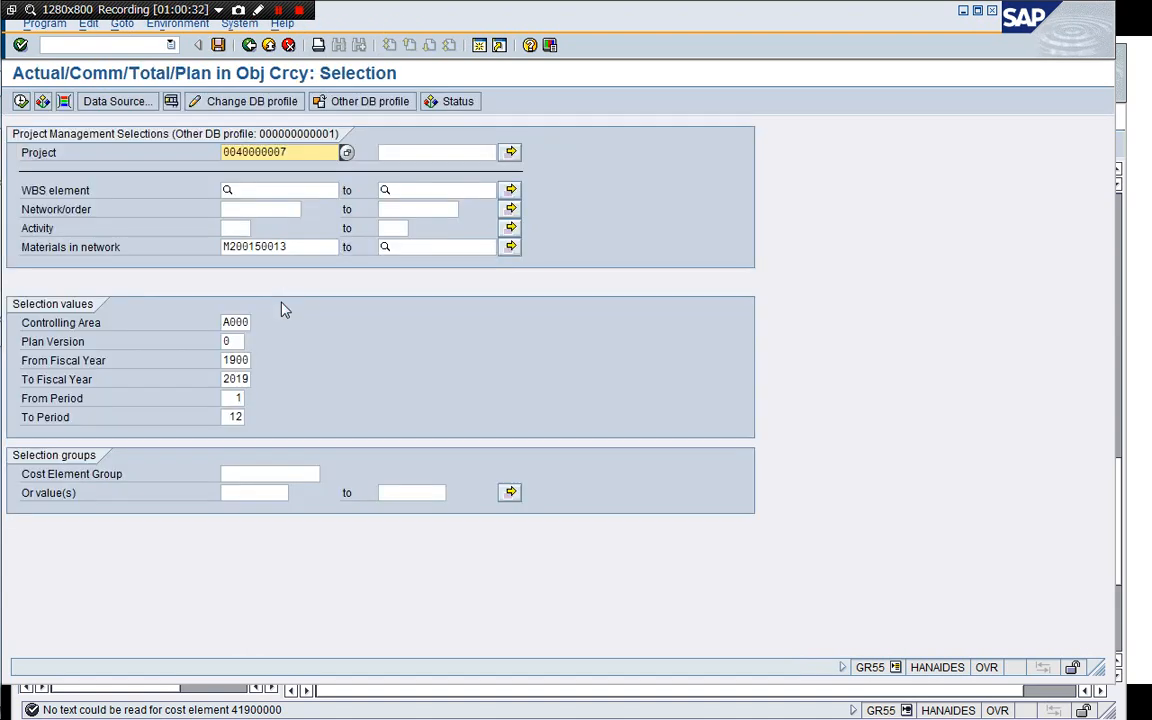
click(225, 249)
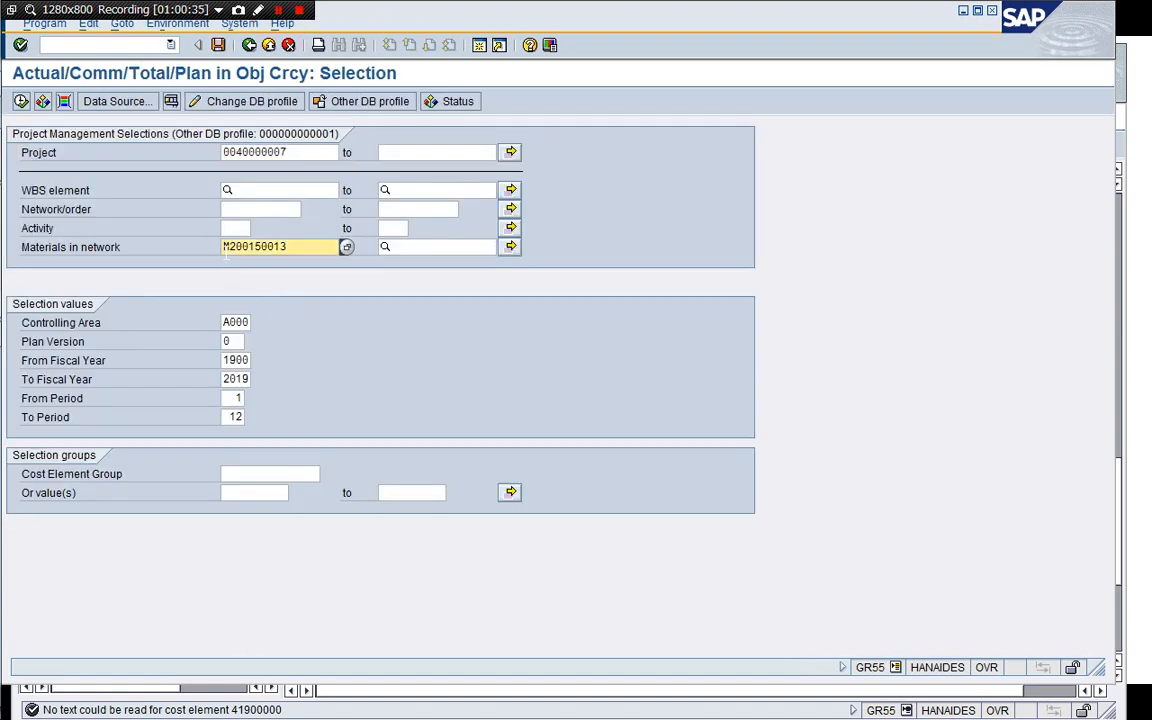
key(Delete)
key(Delete)
key(Delete)
key(Delete)
key(Delete)
key(Delete)
key(Delete)
key(Delete)
key(Delete)
key(Delete)
key(F8)
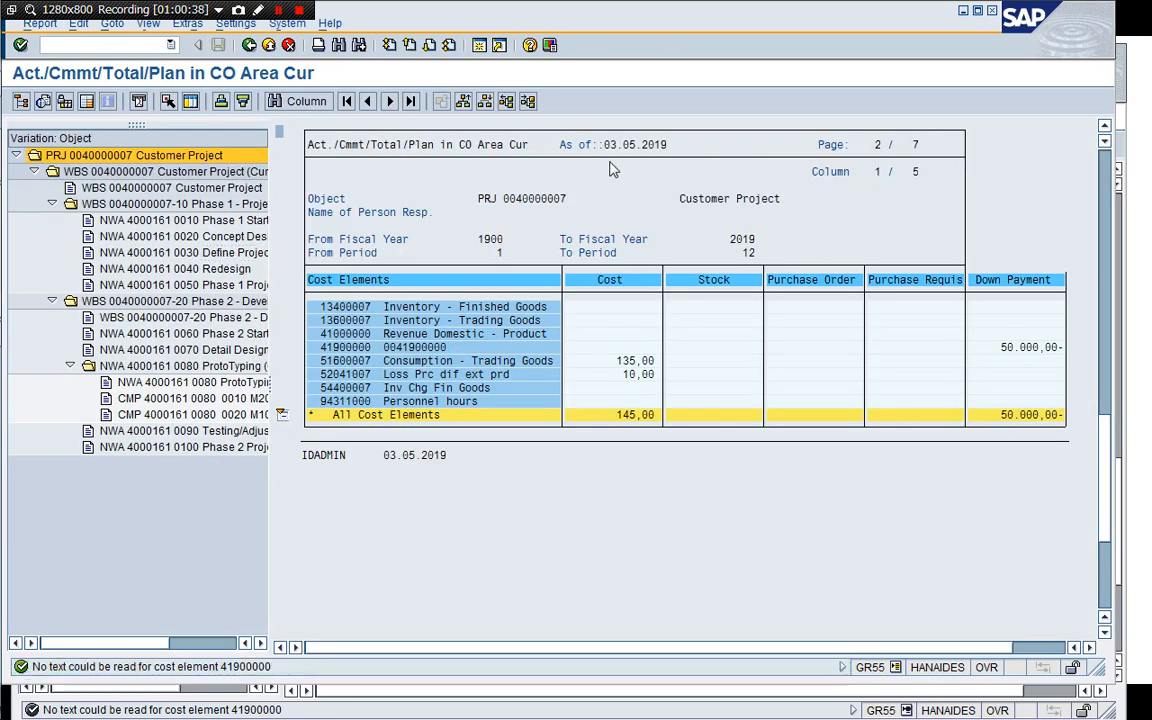
Switch to the purchase order session and open the valuated sales order and project stock report MBBS.
drag(623, 18, 626, 97)
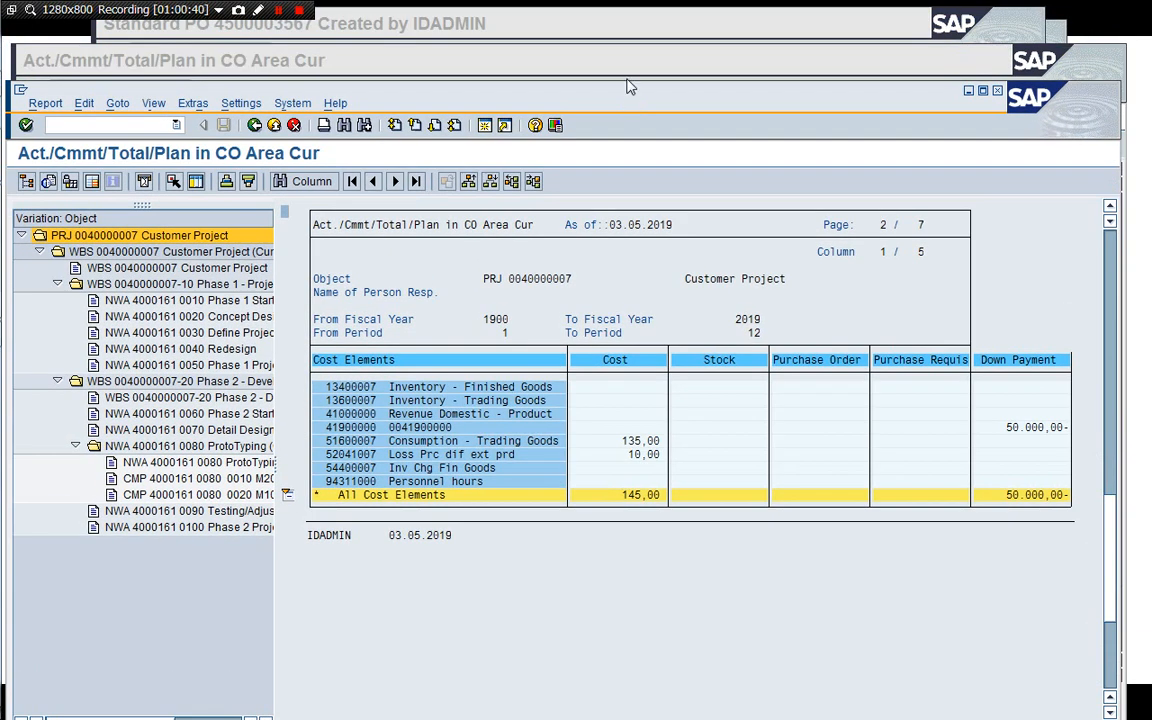
click(628, 59)
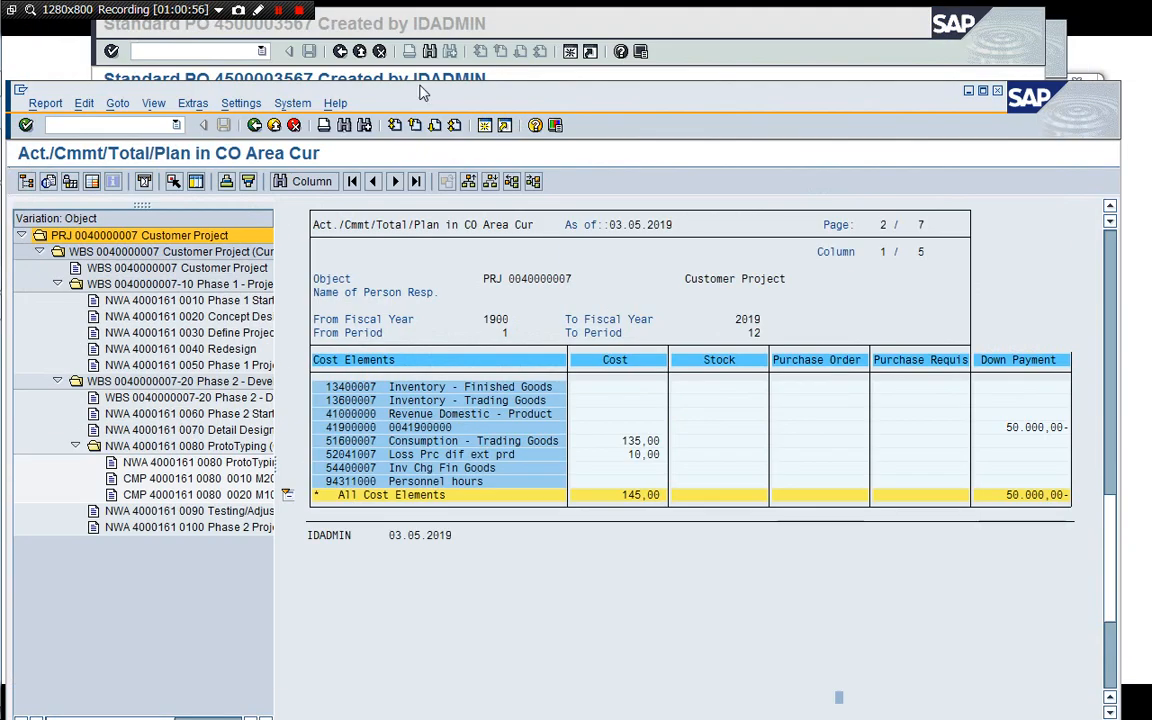
drag(417, 87, 418, 49)
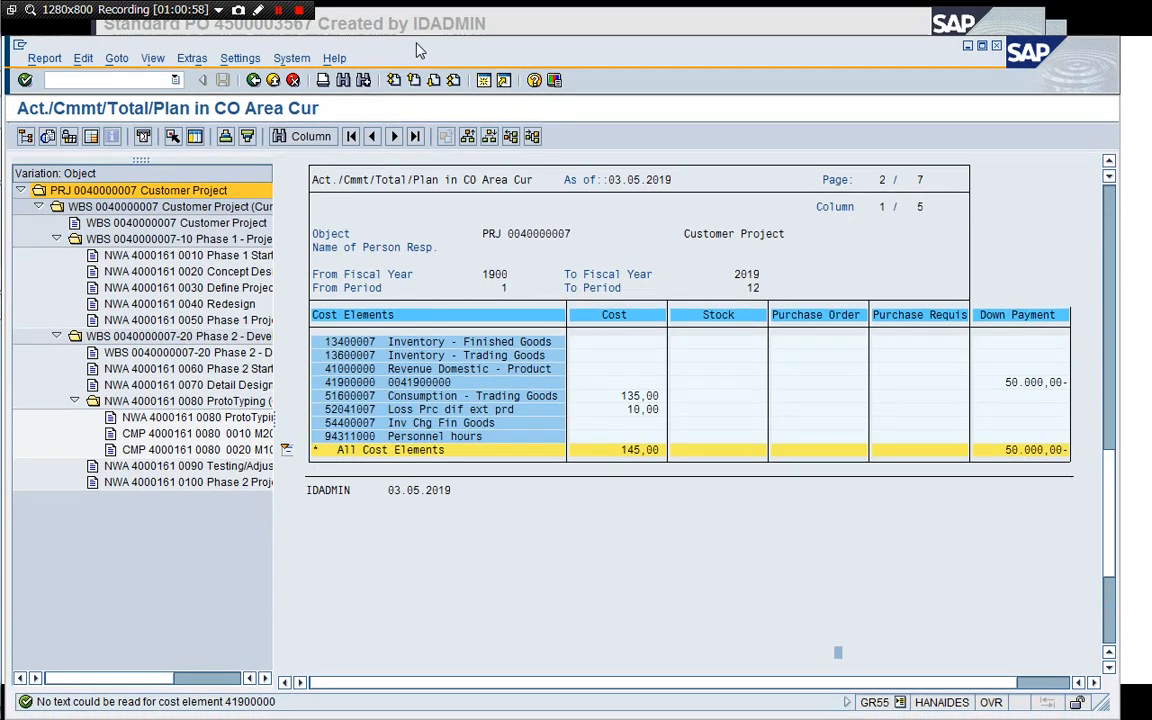
click(541, 23)
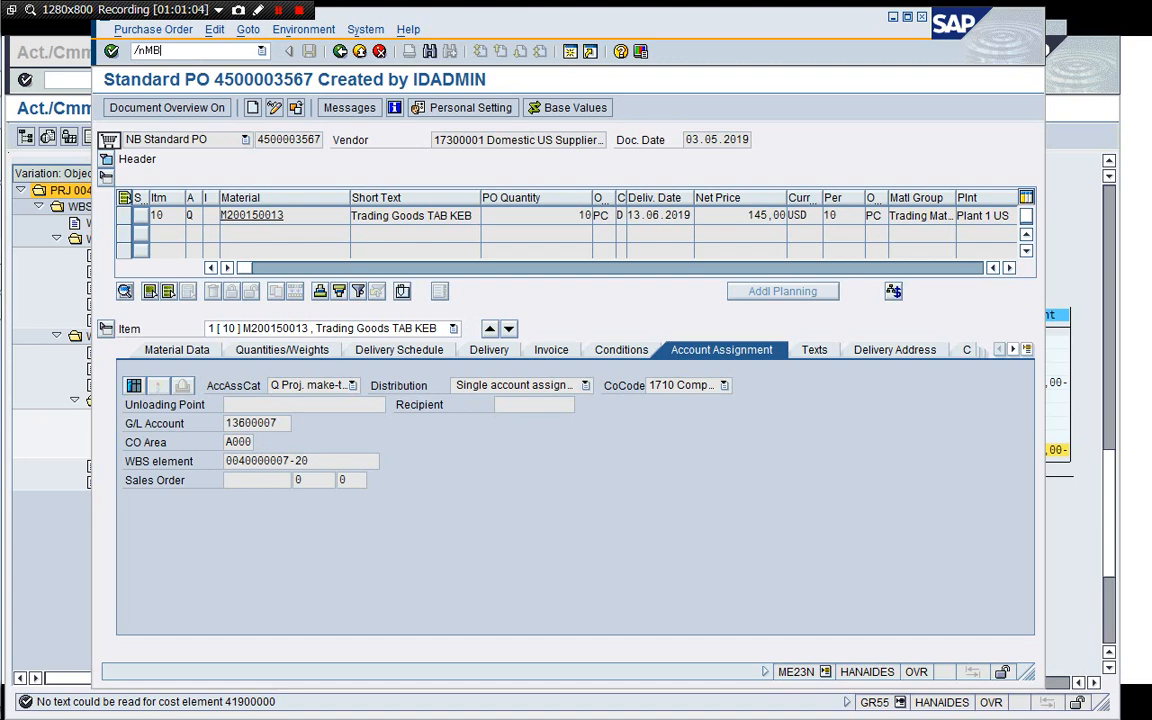
key(Return)
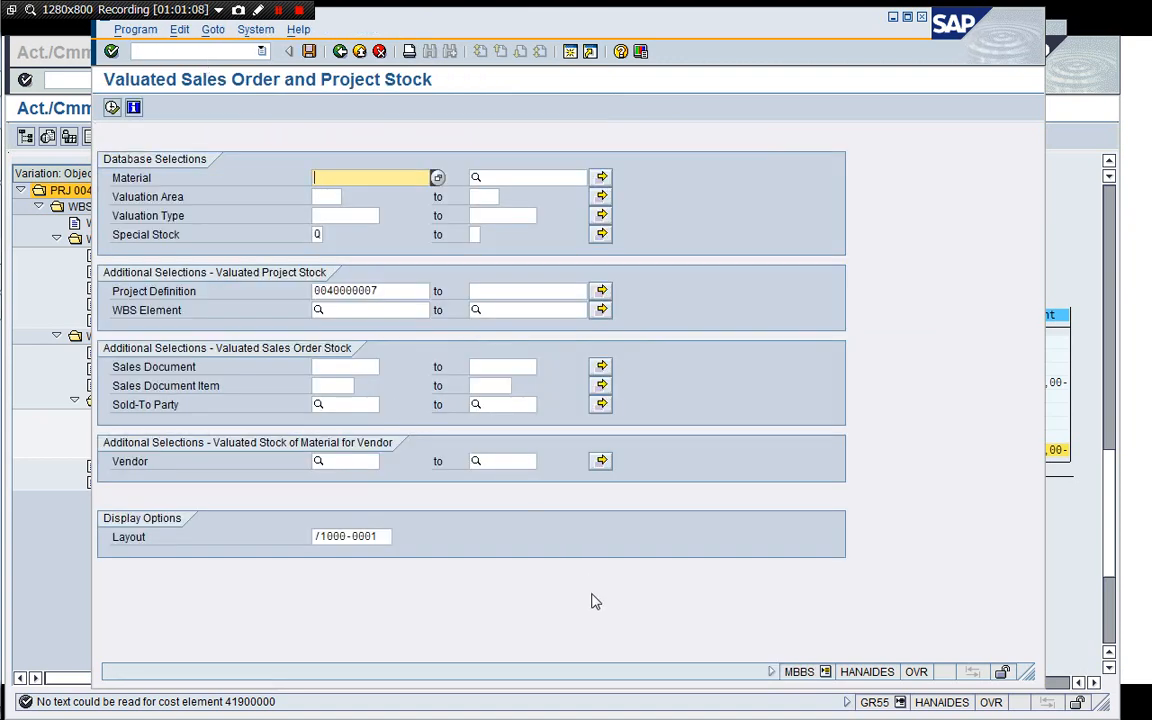
click(112, 107)
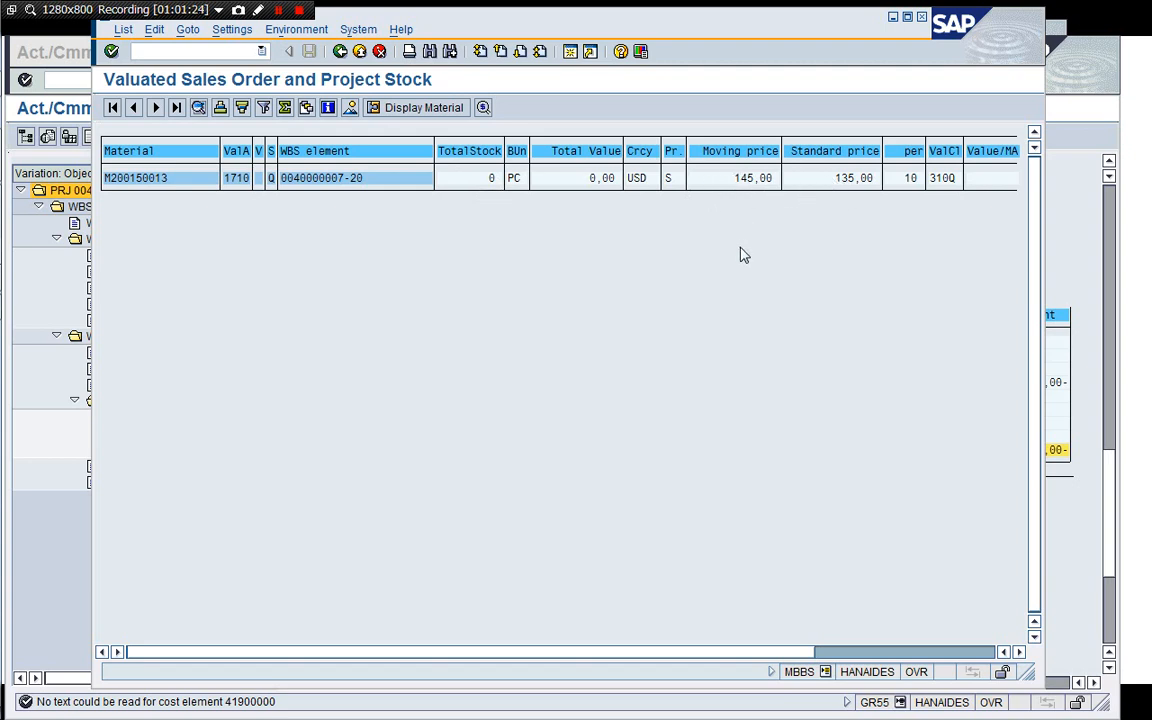
drag(1027, 670, 1017, 522)
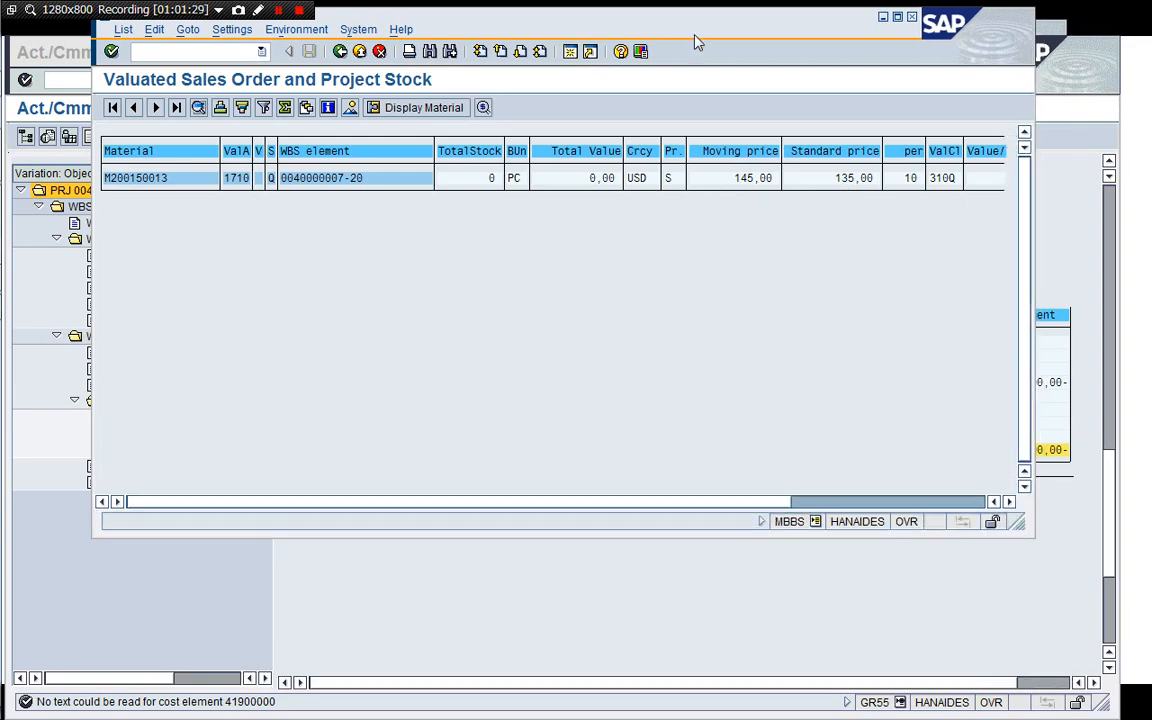
drag(697, 42, 706, 91)
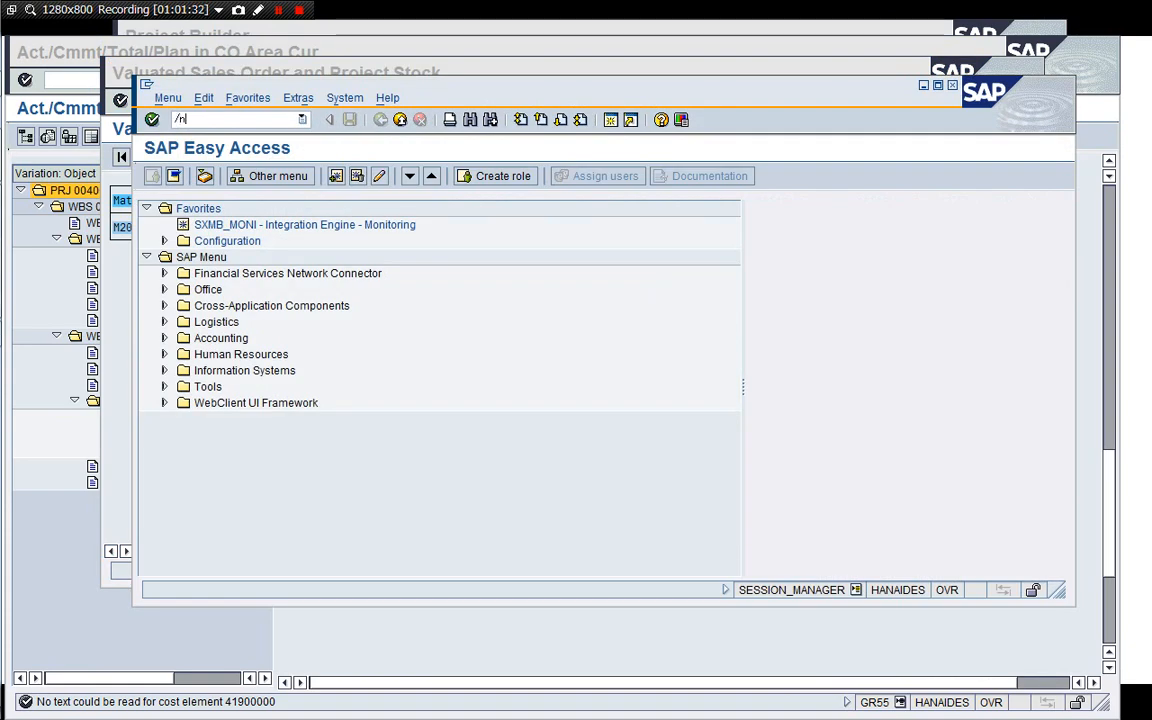
Open table QBEW in the Data Browser and restrict the valuation area to 1710.
key(Return)
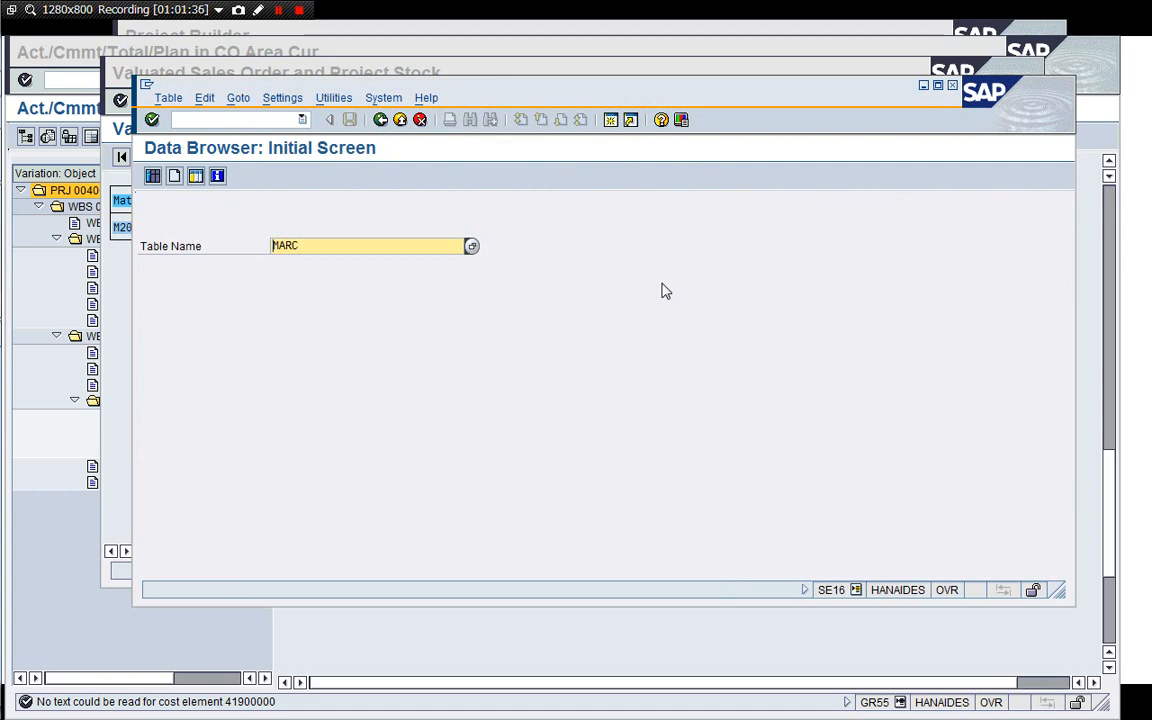
key(Return)
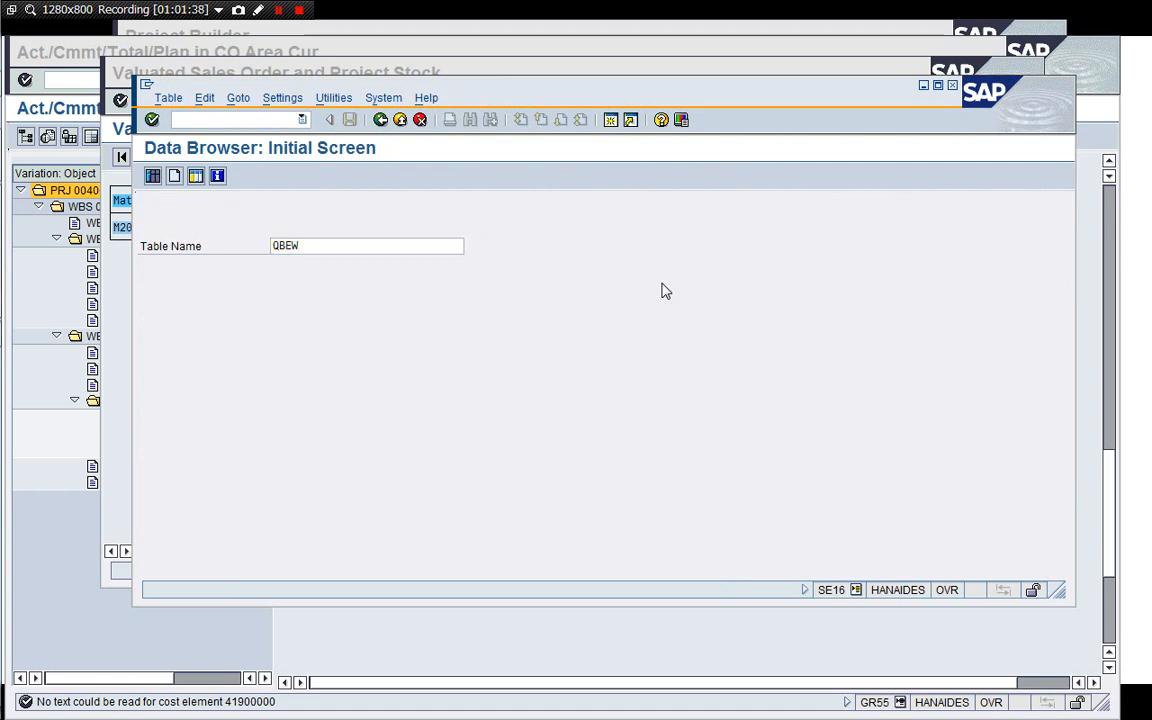
click(371, 247)
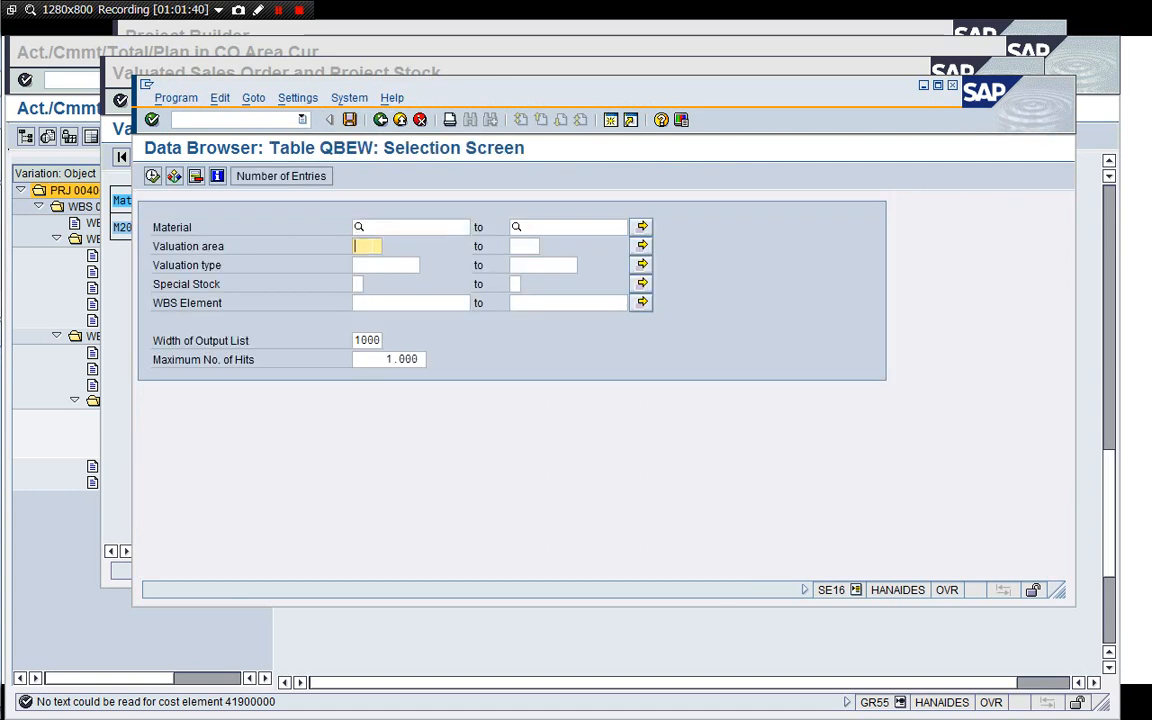
text(1710)
key(Return)
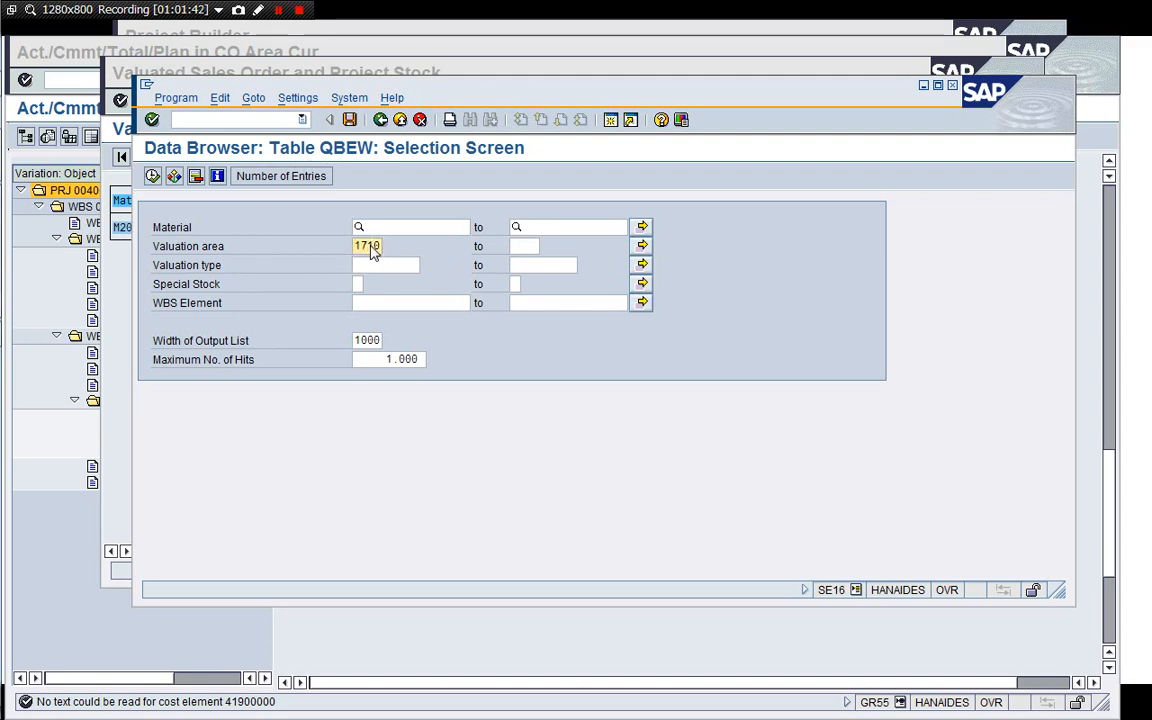
drag(490, 88, 483, 181)
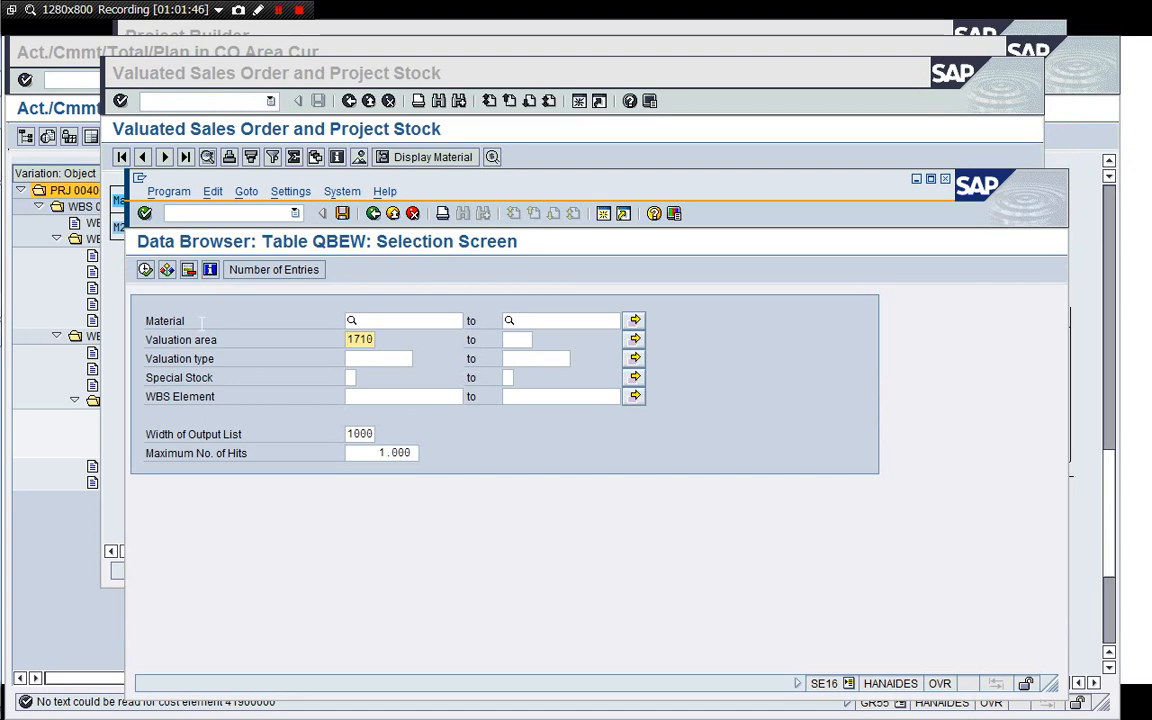
Copy material M200150013 from the project stock list into the QBEW material selection.
click(112, 315)
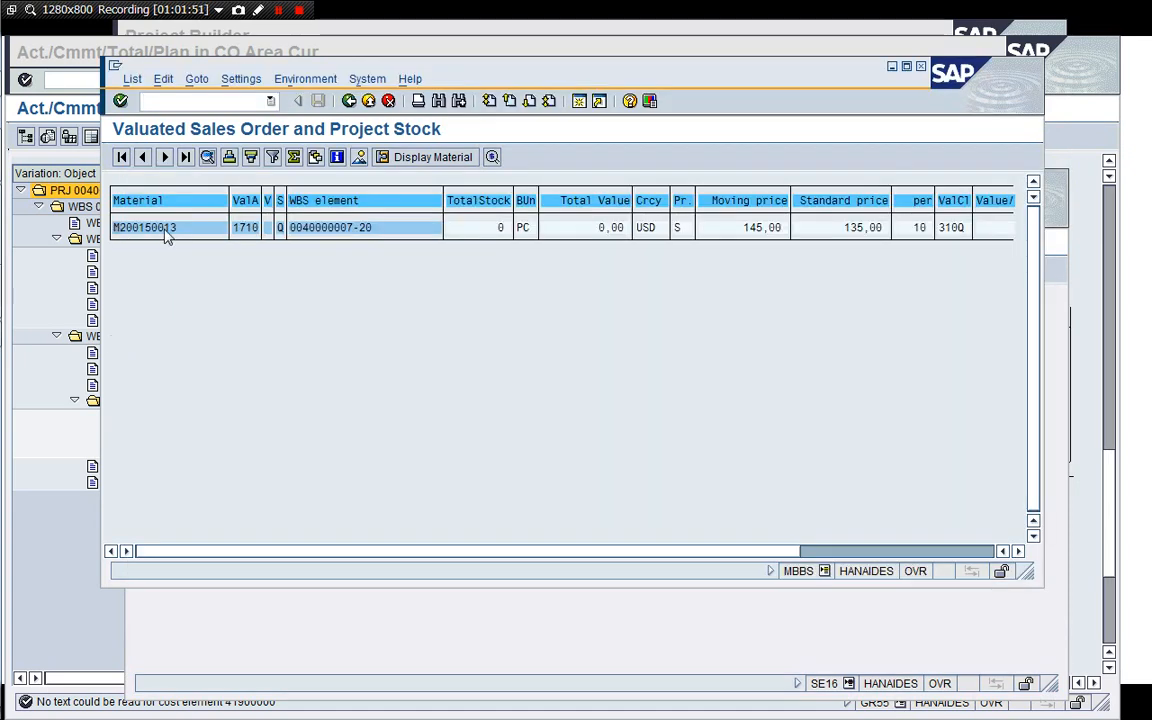
key(ctrl+y)
drag(113, 227, 180, 227)
key(ctrl+c)
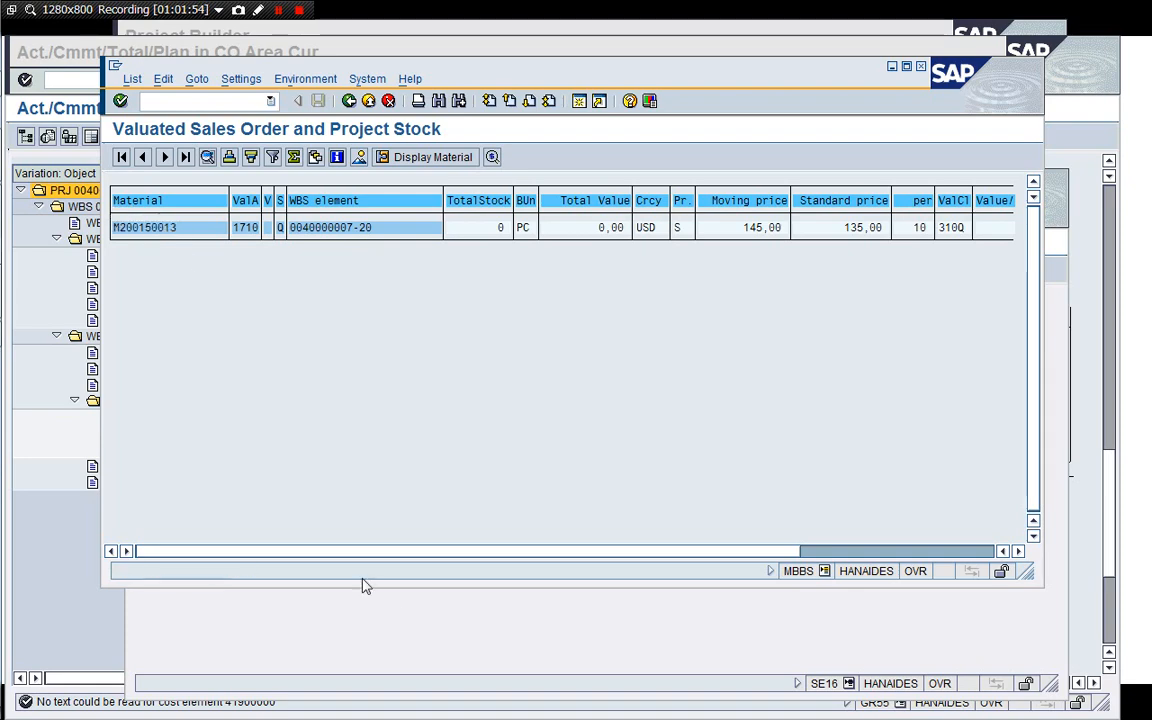
click(411, 634)
key(Up)
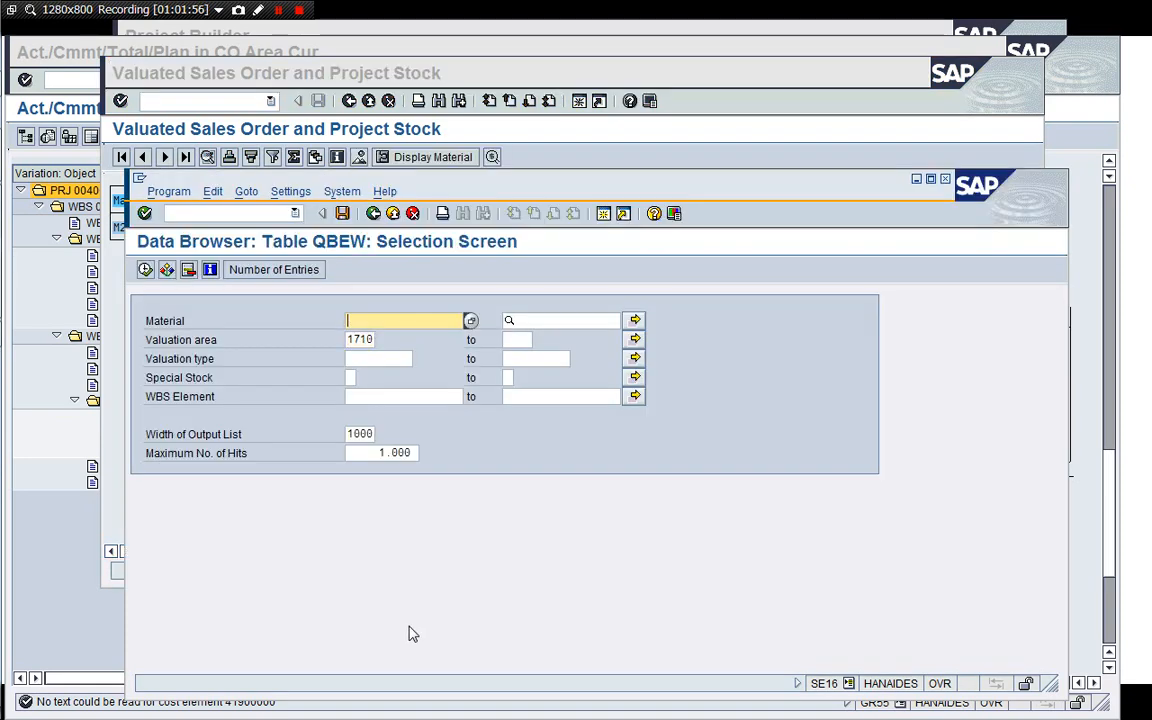
key(ctrl+v)
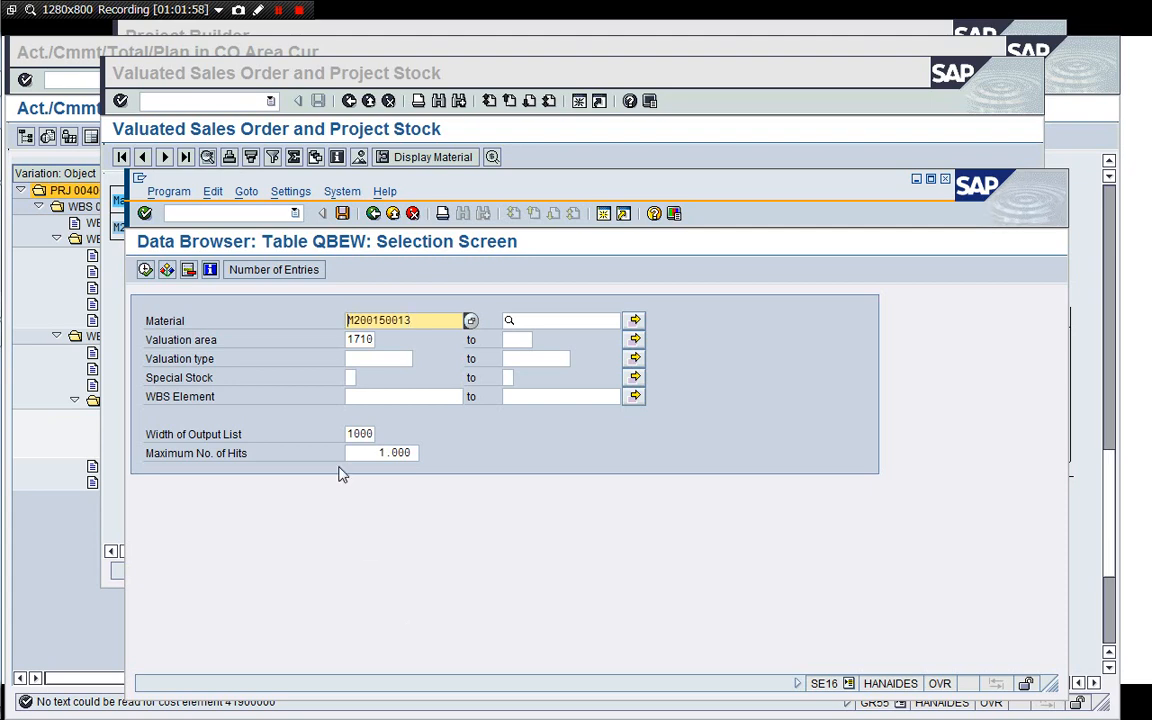
click(362, 396)
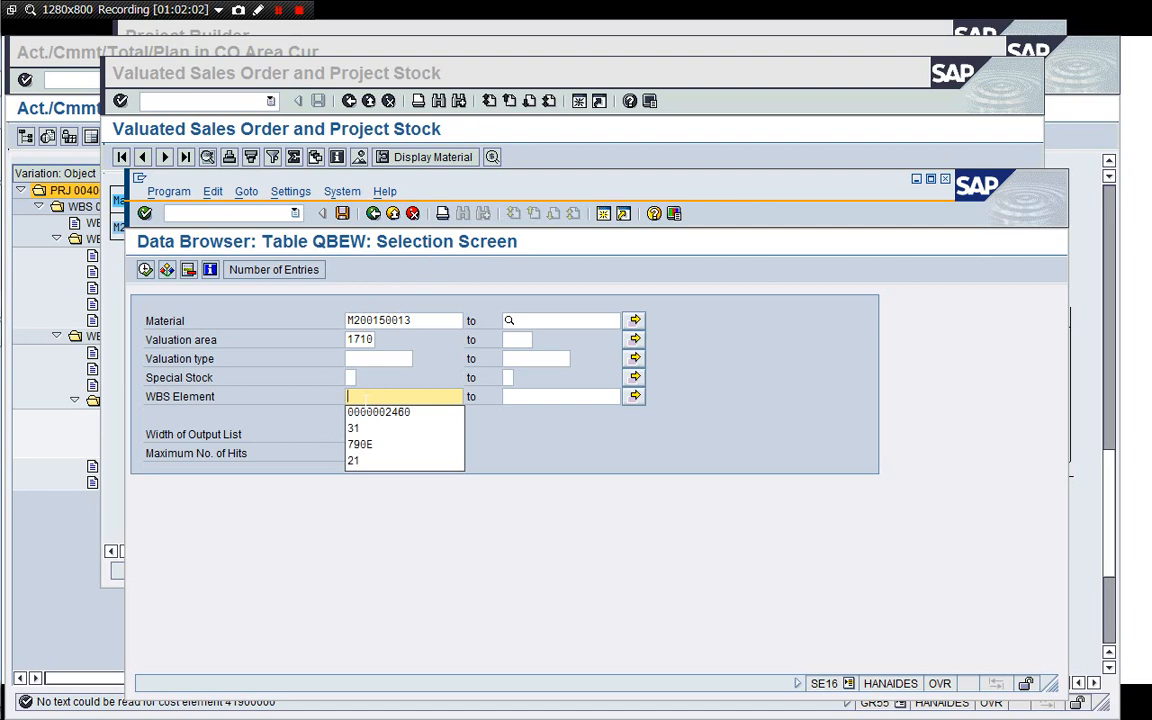
click(366, 399)
click(117, 351)
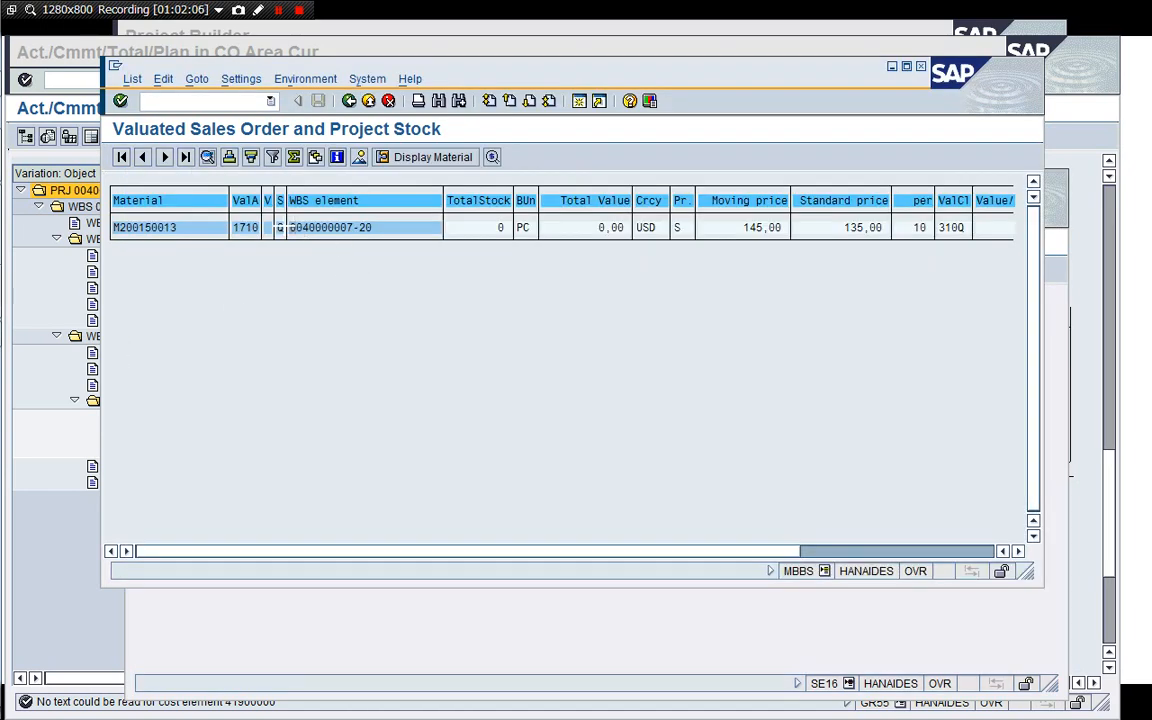
key(ctrl+y)
drag(289, 227, 376, 228)
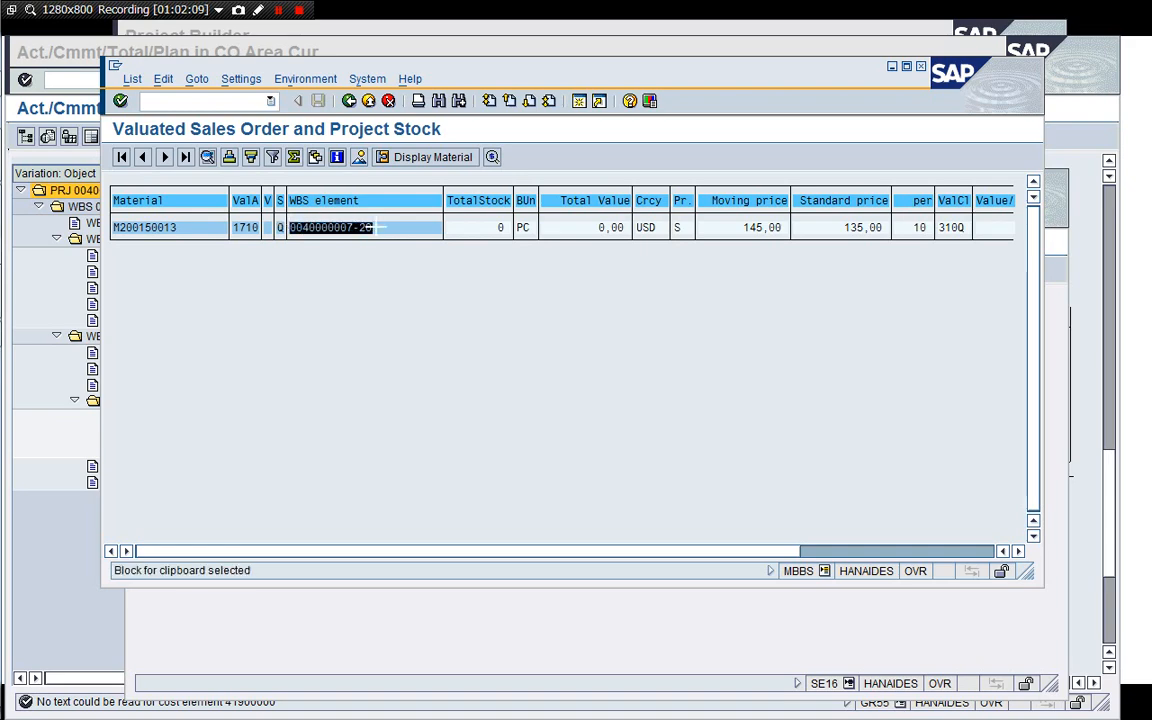
key(ctrl+c)
click(419, 600)
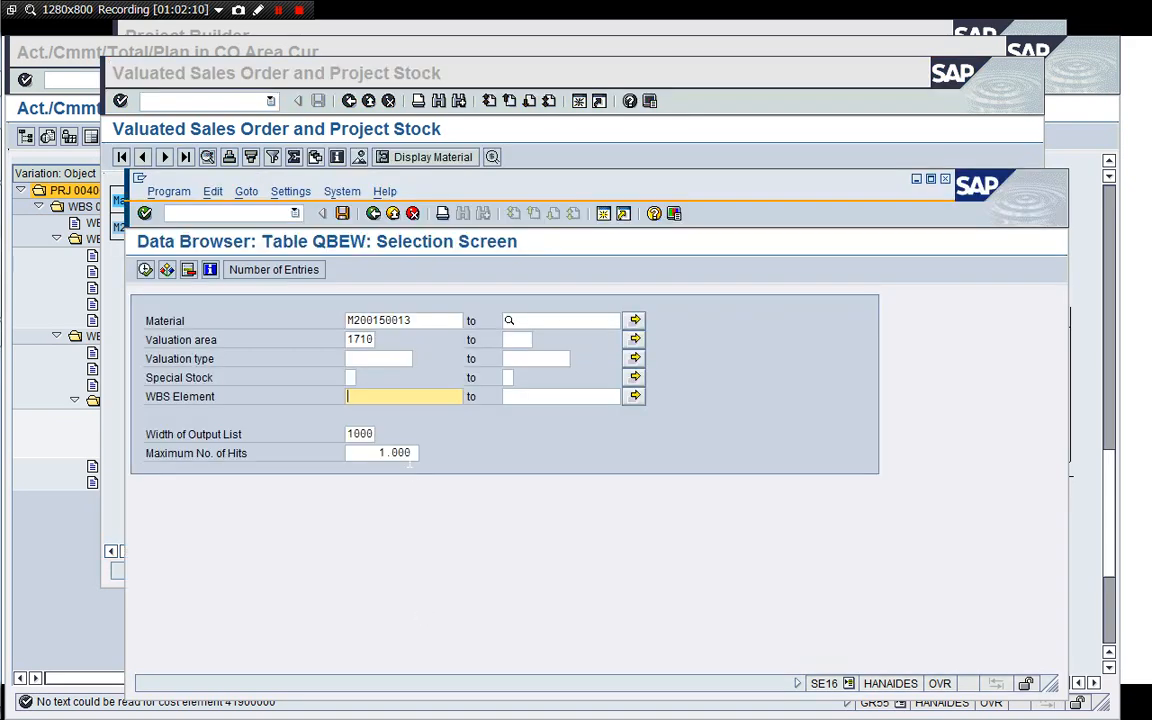
key(ctrl+v)
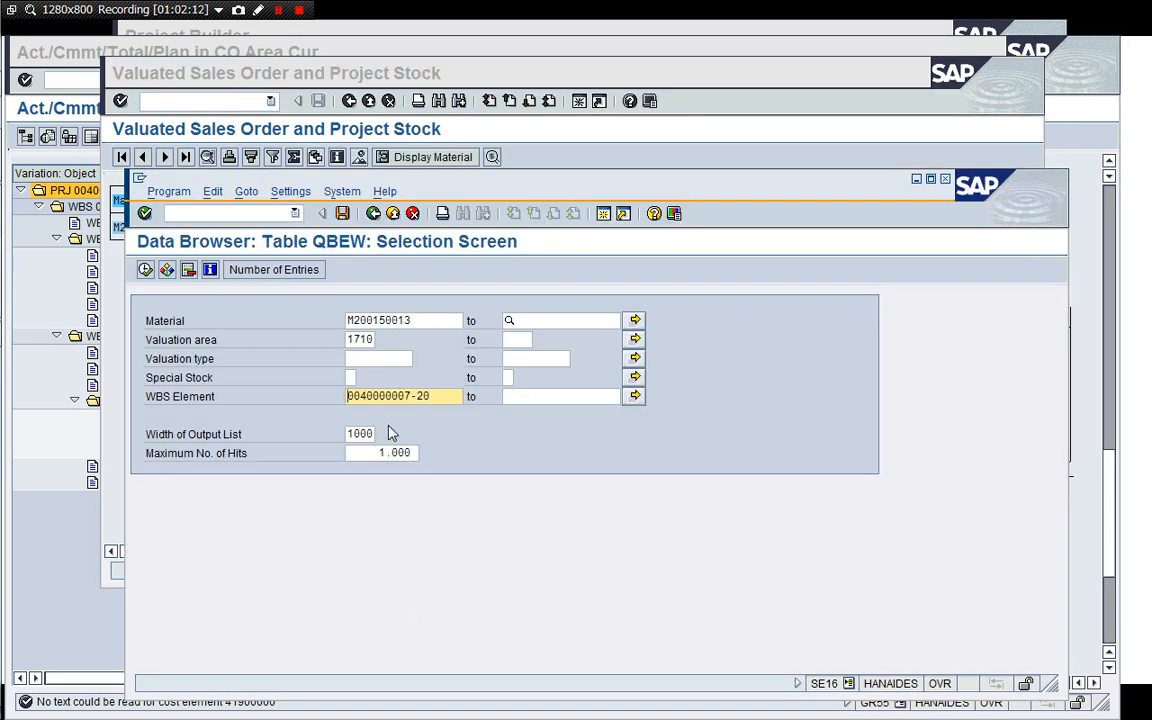
click(145, 269)
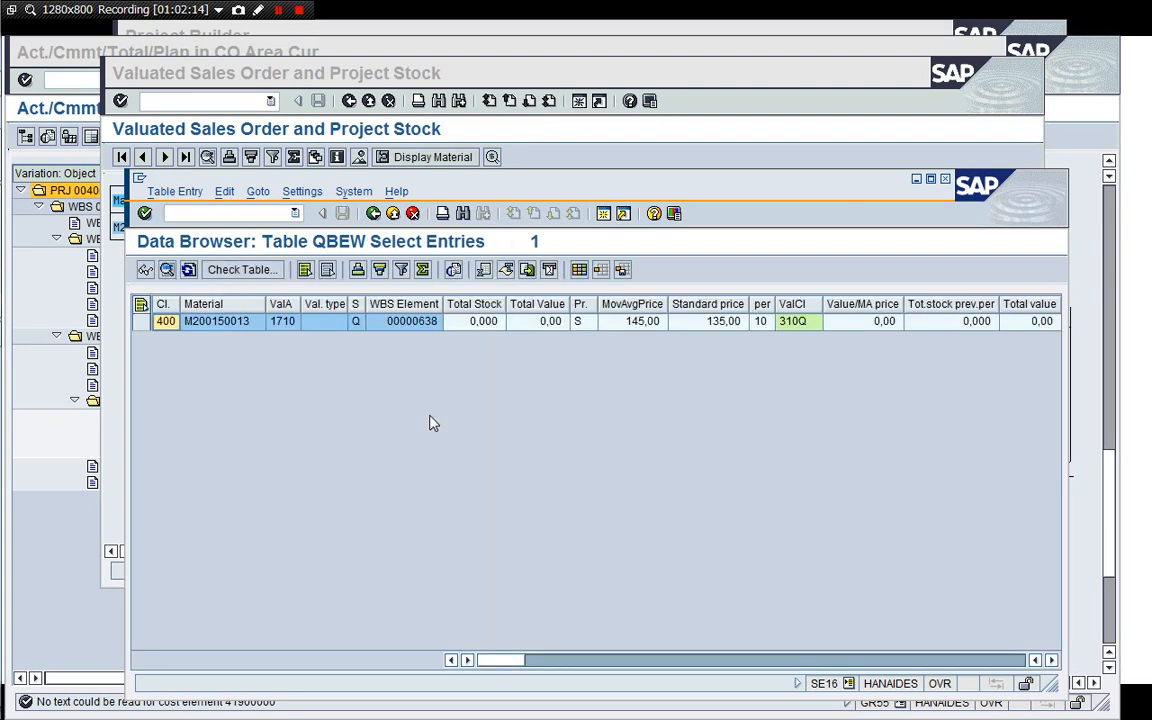
drag(554, 188, 519, 272)
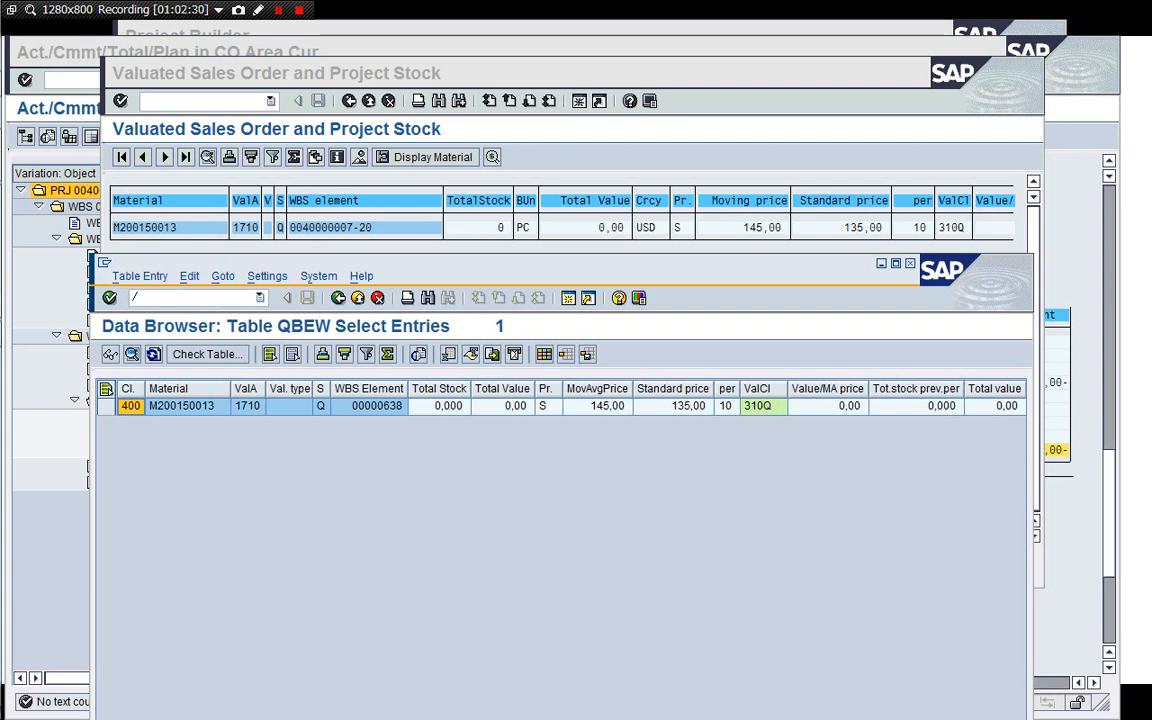
Close the Data Browser session and the valuated project stock session.
key(Return)
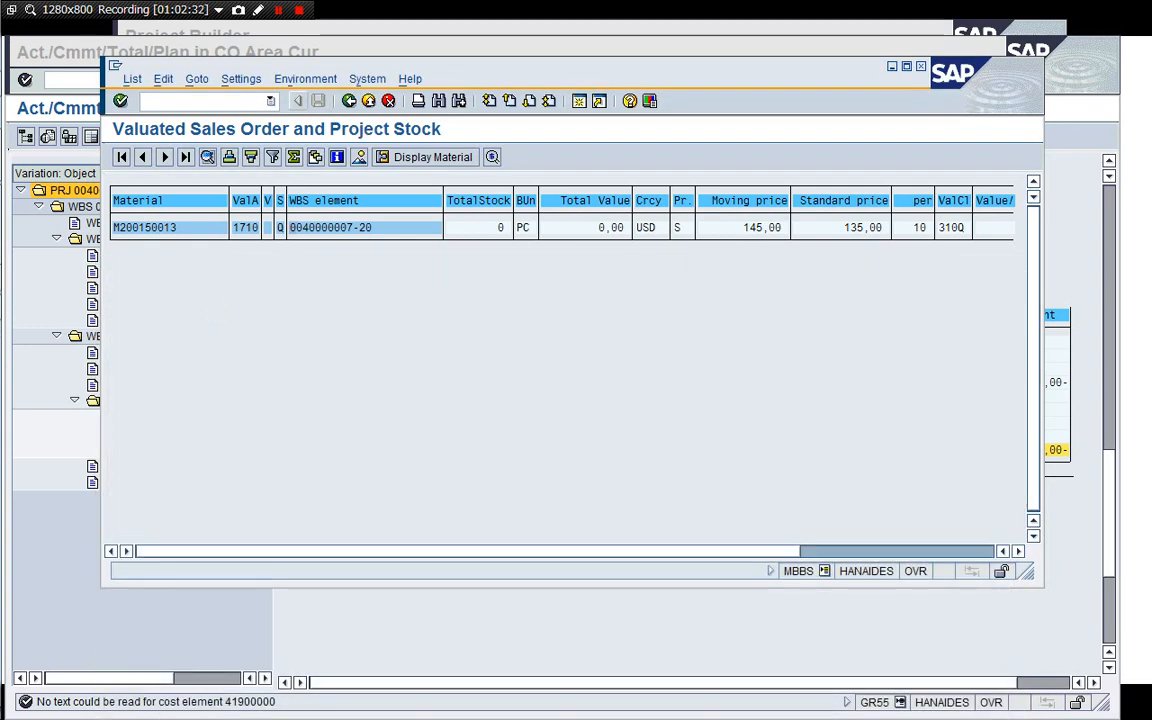
text(/i)
key(Return)
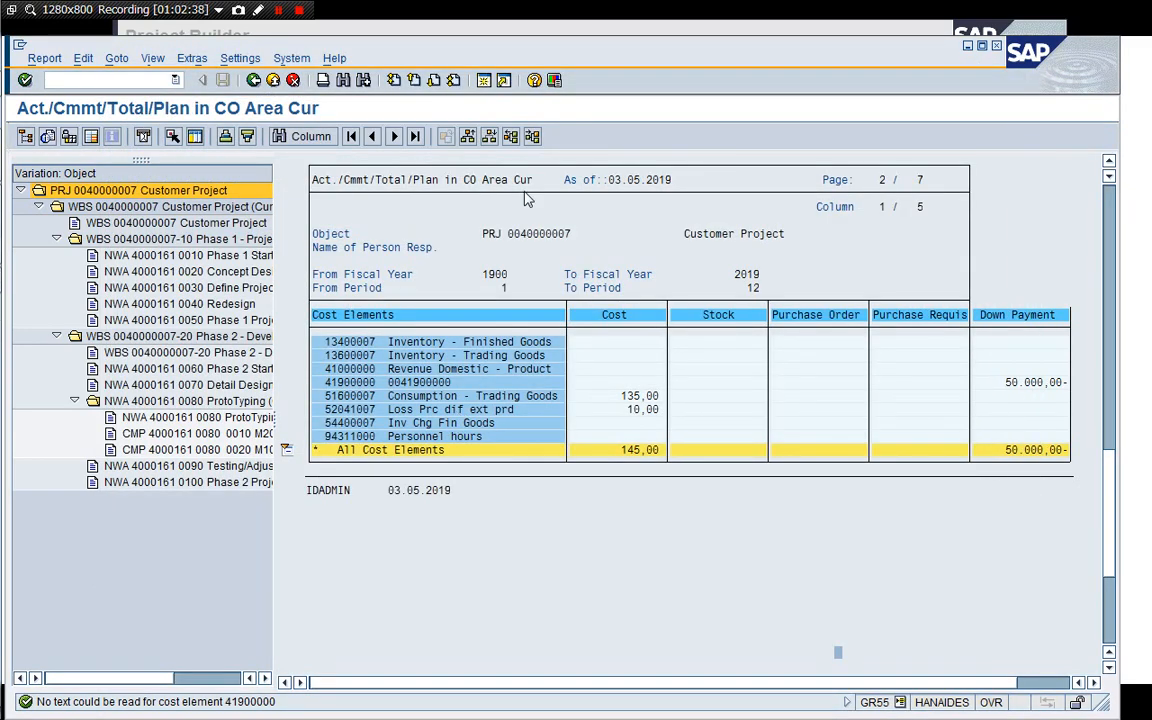
click(512, 35)
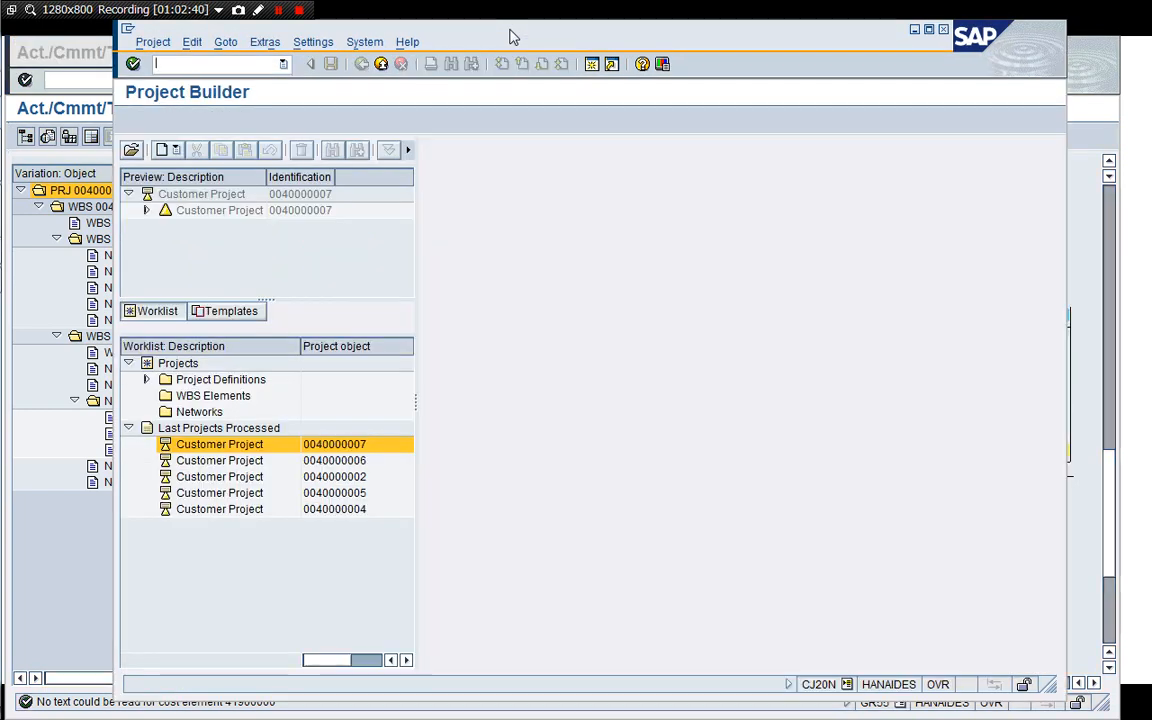
click(146, 211)
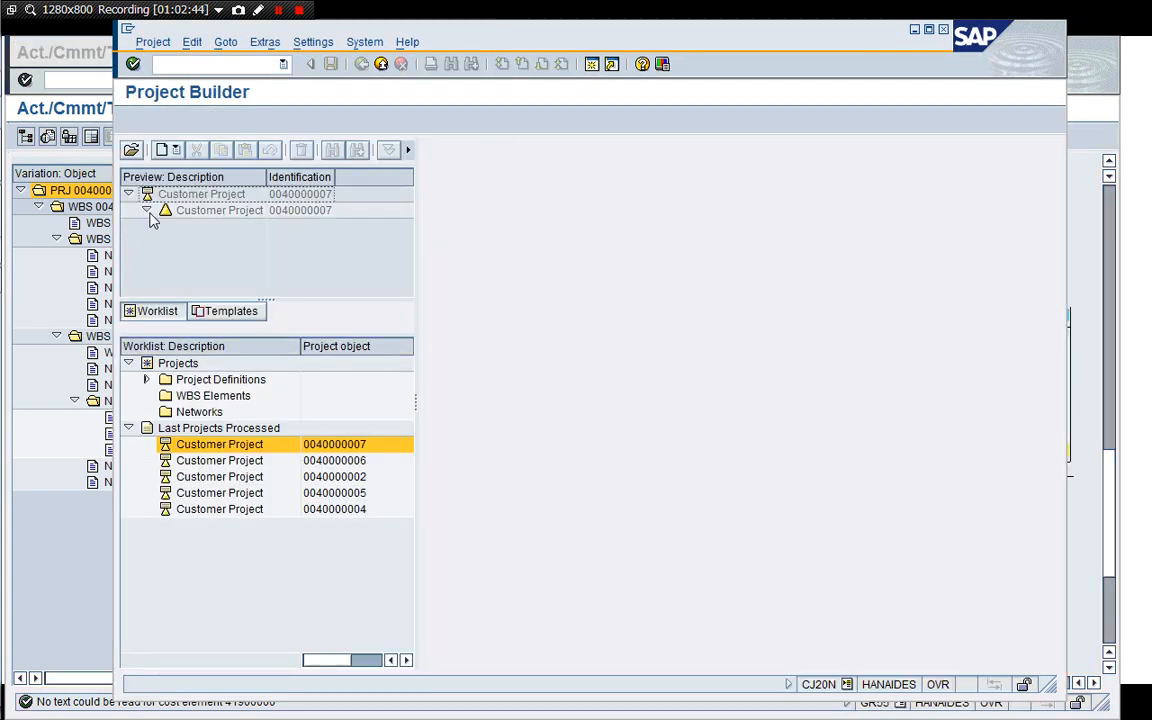
double_click(178, 193)
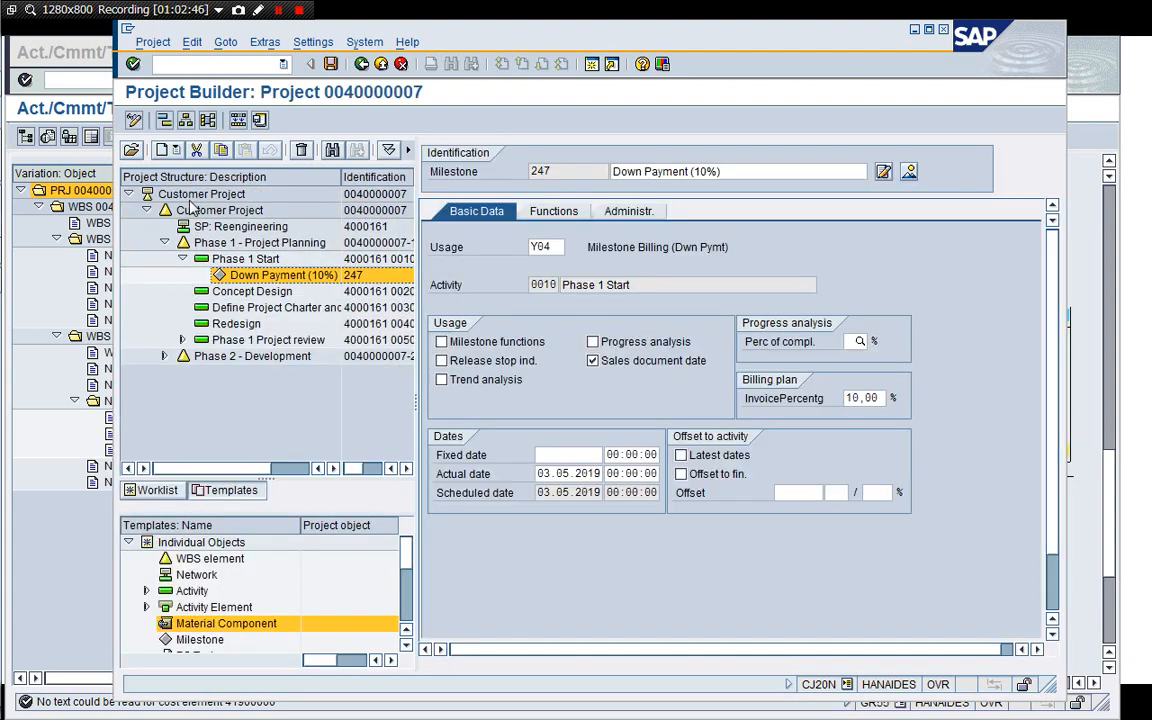
click(165, 356)
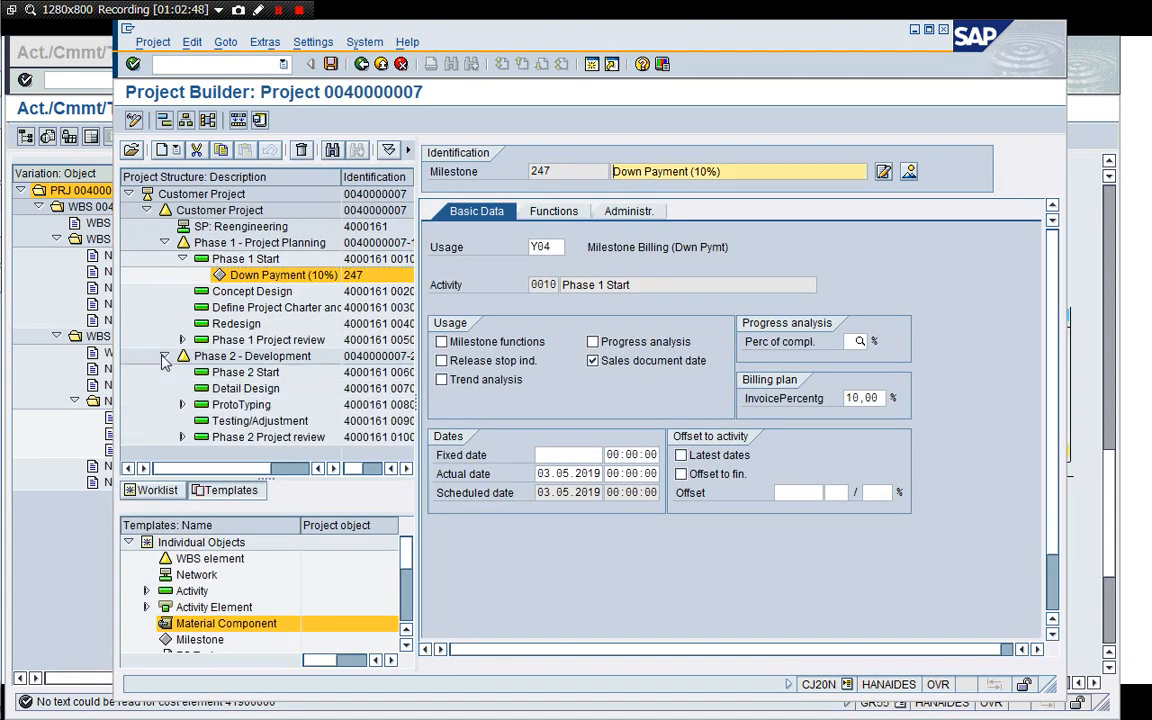
click(182, 404)
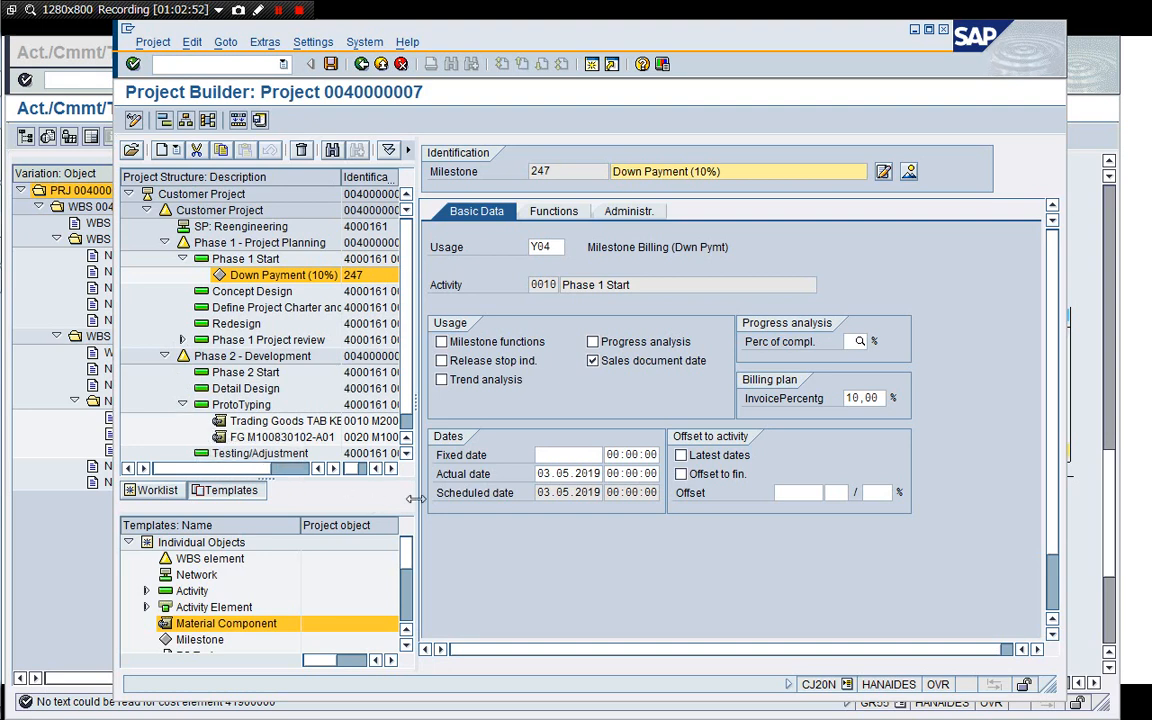
drag(415, 498, 443, 498)
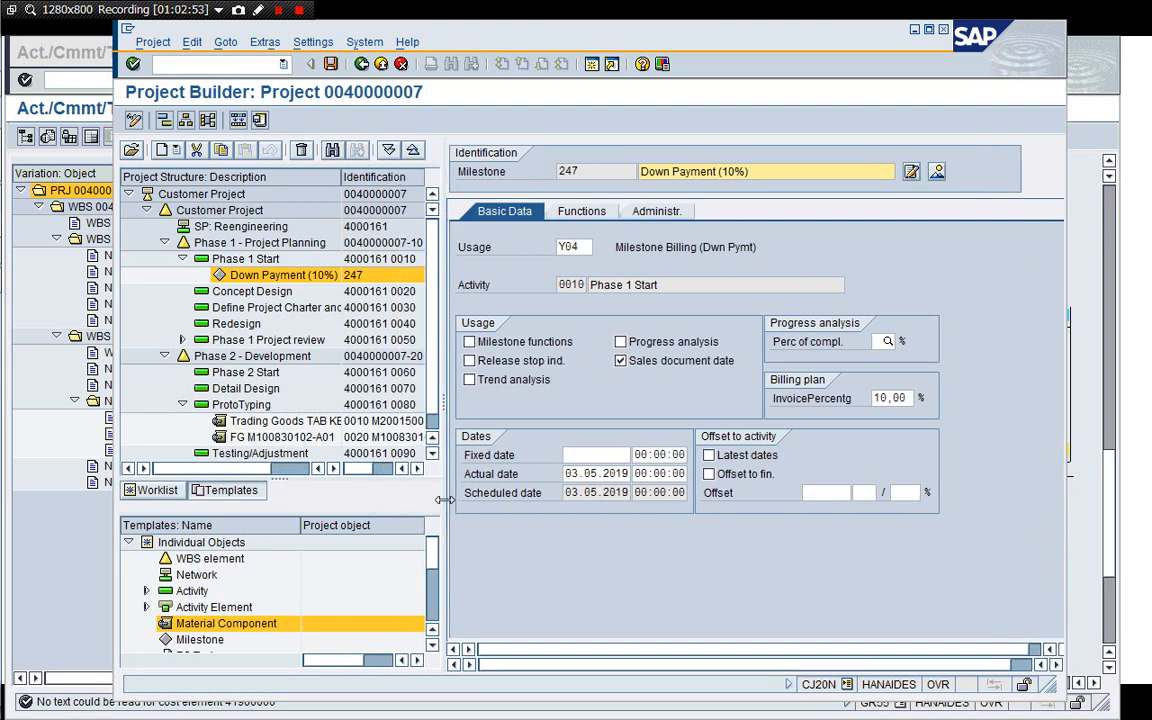
click(295, 440)
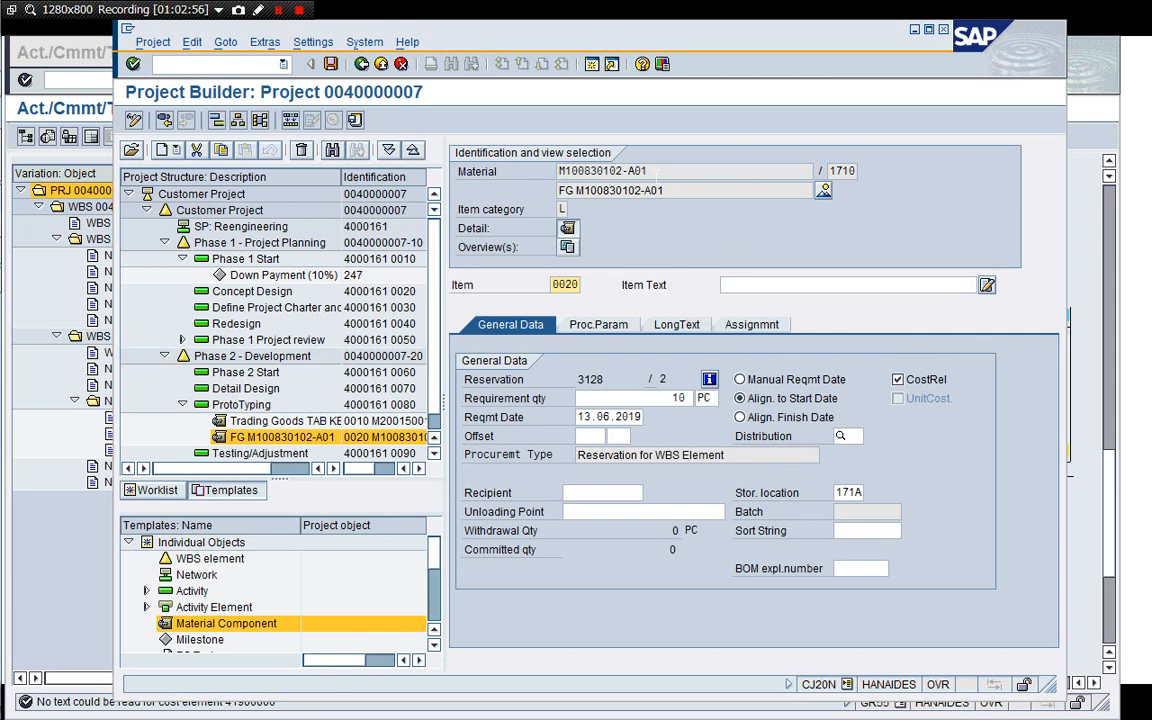
Copy material M100830102-A01 and display its stock/requirements list in a new session, selecting the network reservation entry.
drag(650, 172, 558, 171)
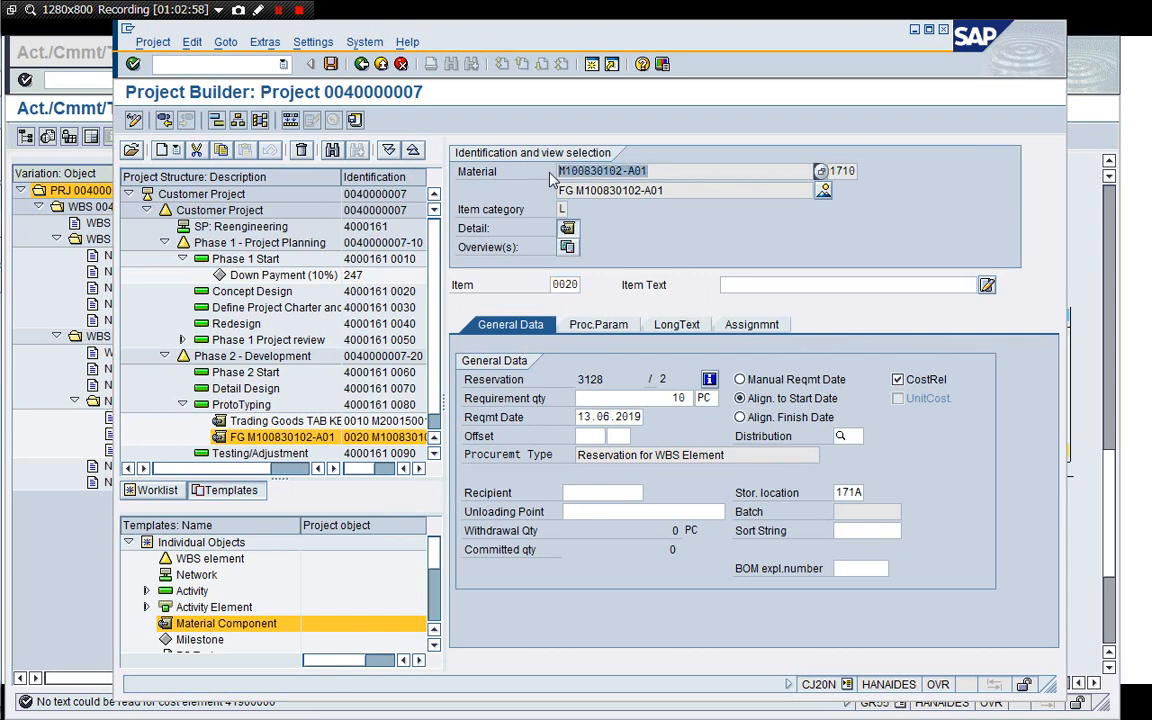
key(ctrl+c)
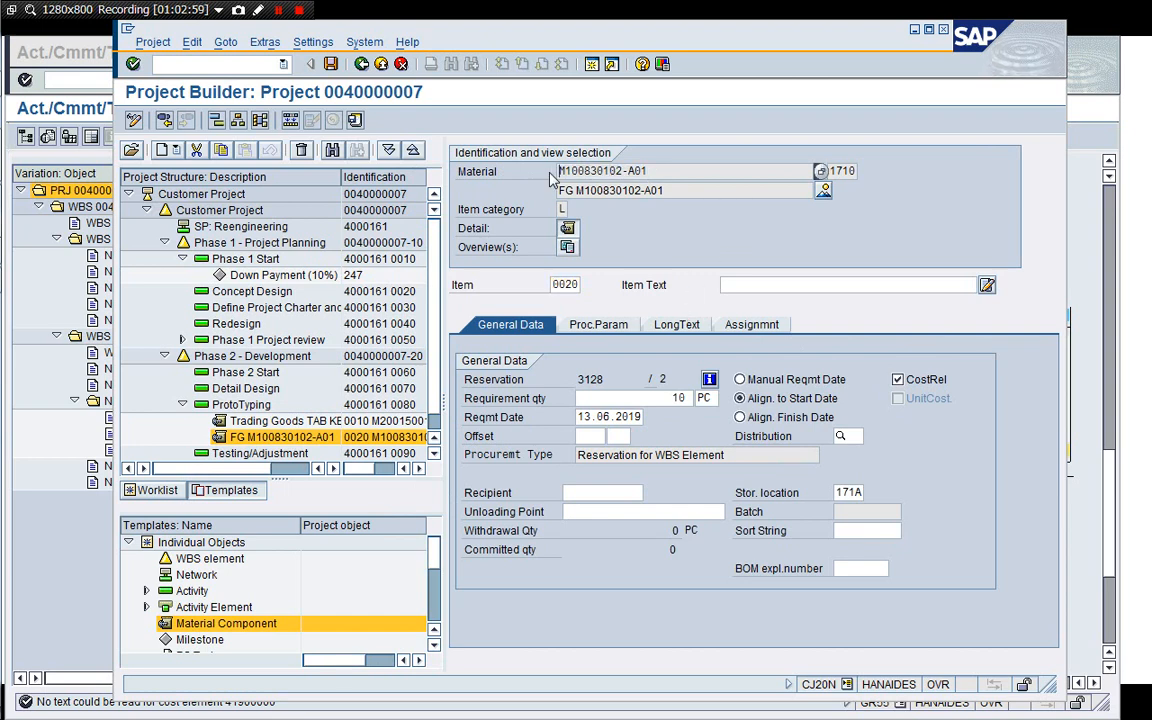
click(592, 65)
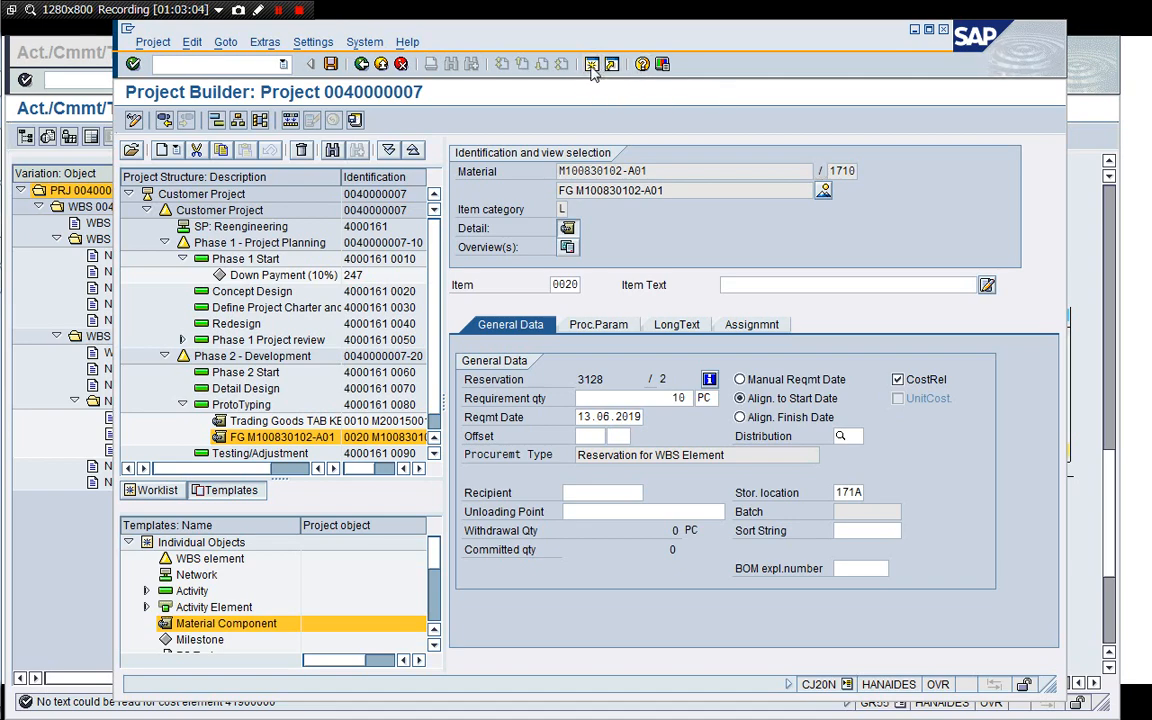
text(/nM)
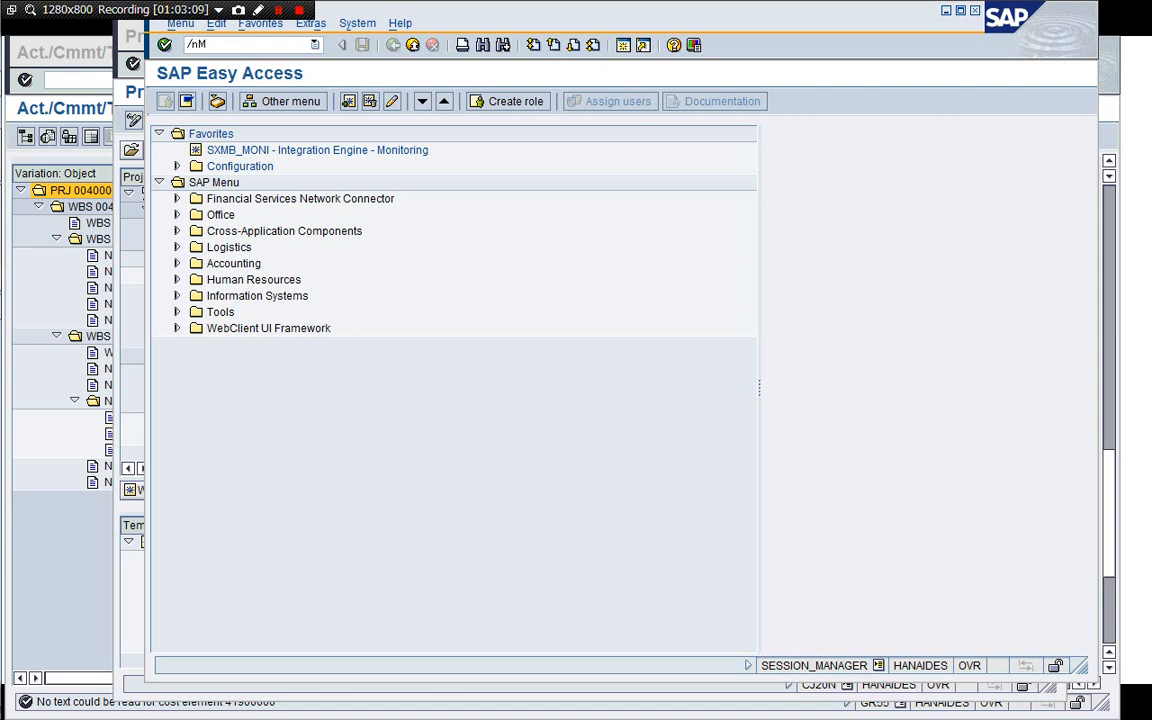
text(D04)
key(Return)
key(ctrl+v)
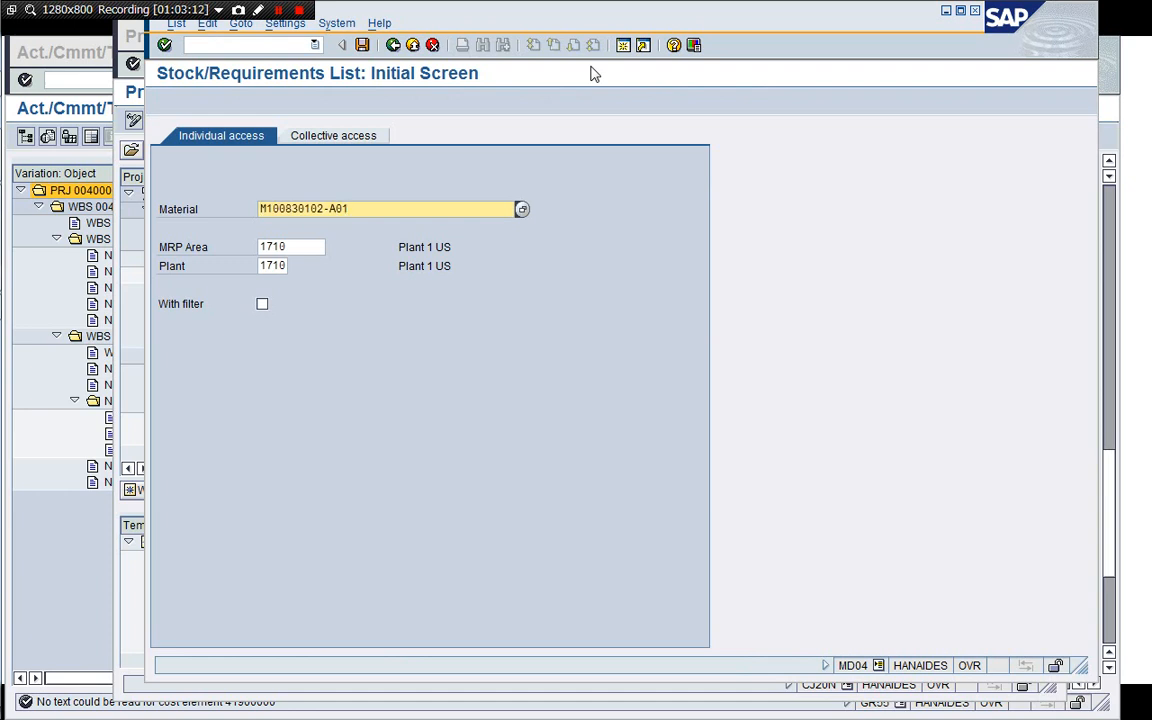
key(Return)
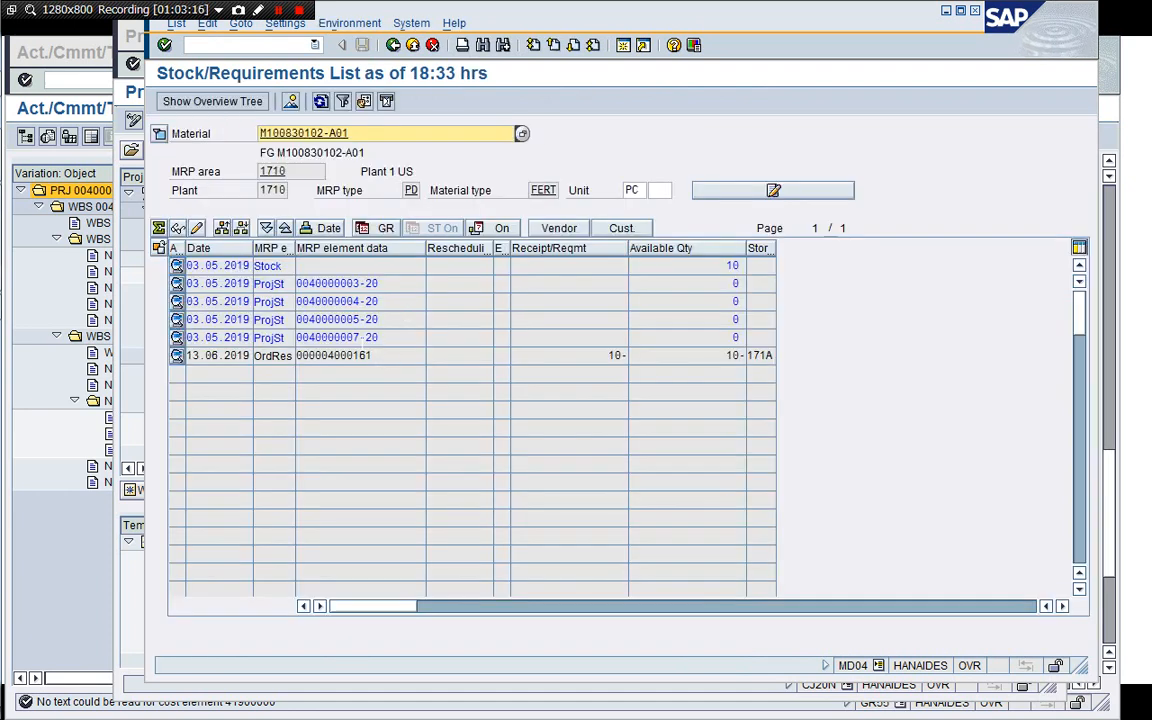
click(381, 356)
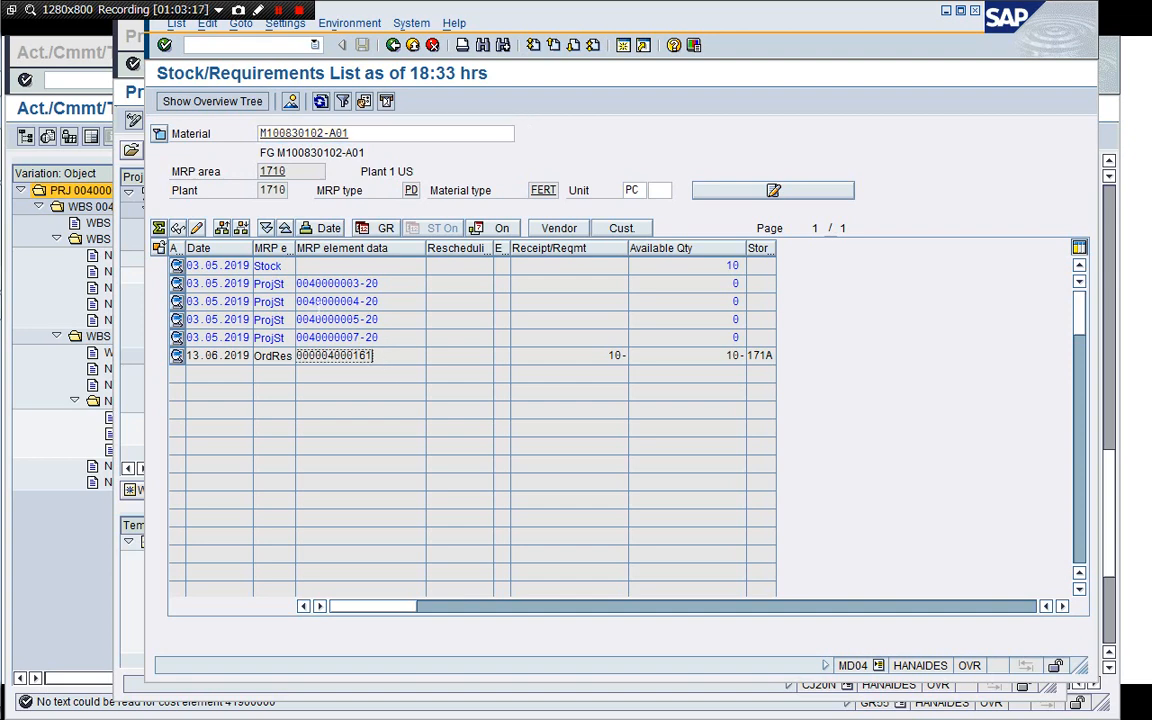
Start a new session and open MD51 – MRP Project from the Project System material planning menu.
click(125, 141)
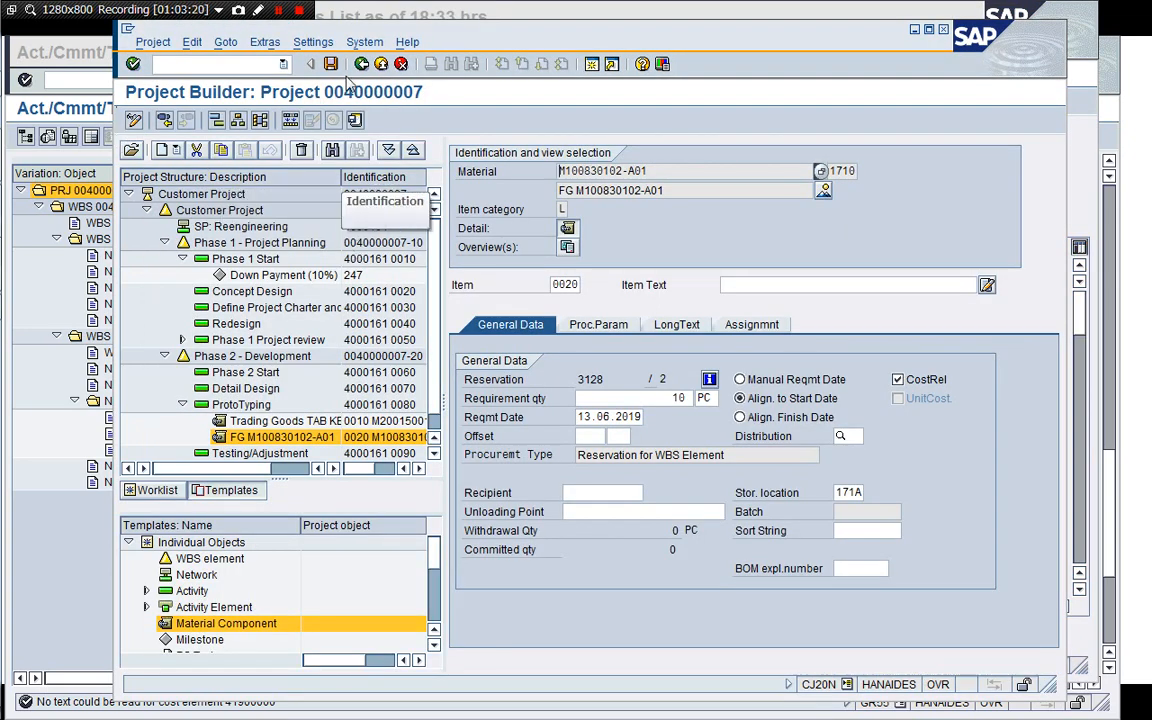
click(380, 64)
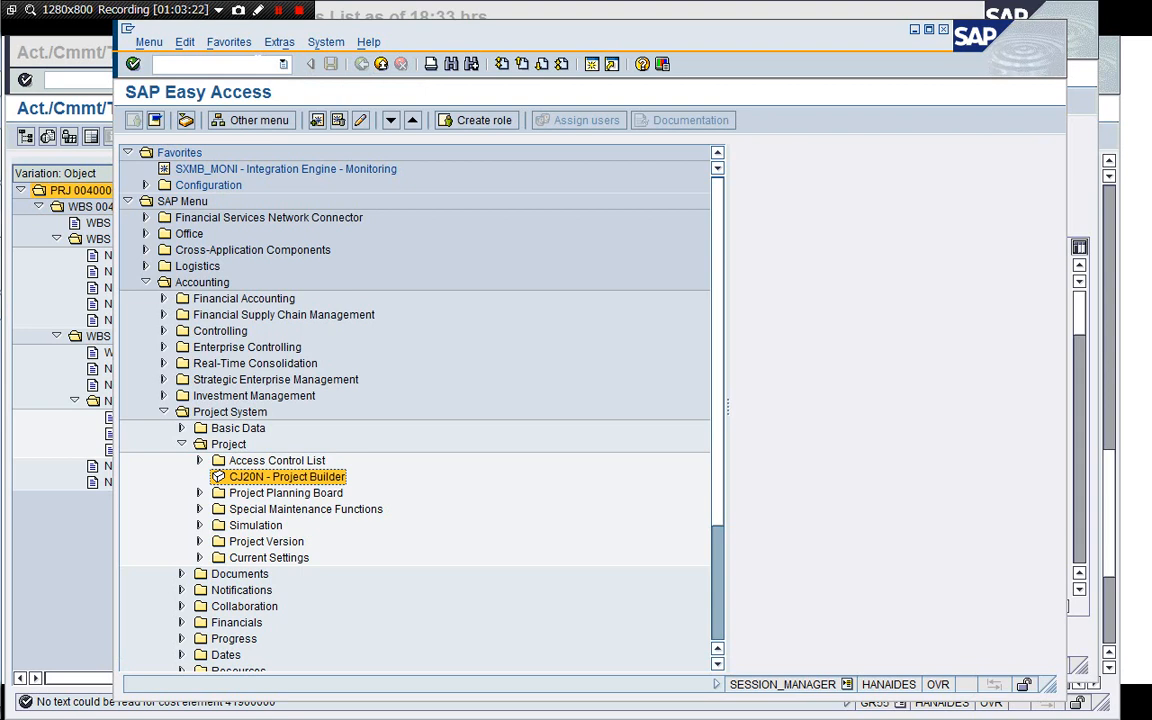
click(182, 444)
key(Down)
key(Down)
key(Down)
key(Down)
key(Down)
key(Down)
key(Down)
key(Down)
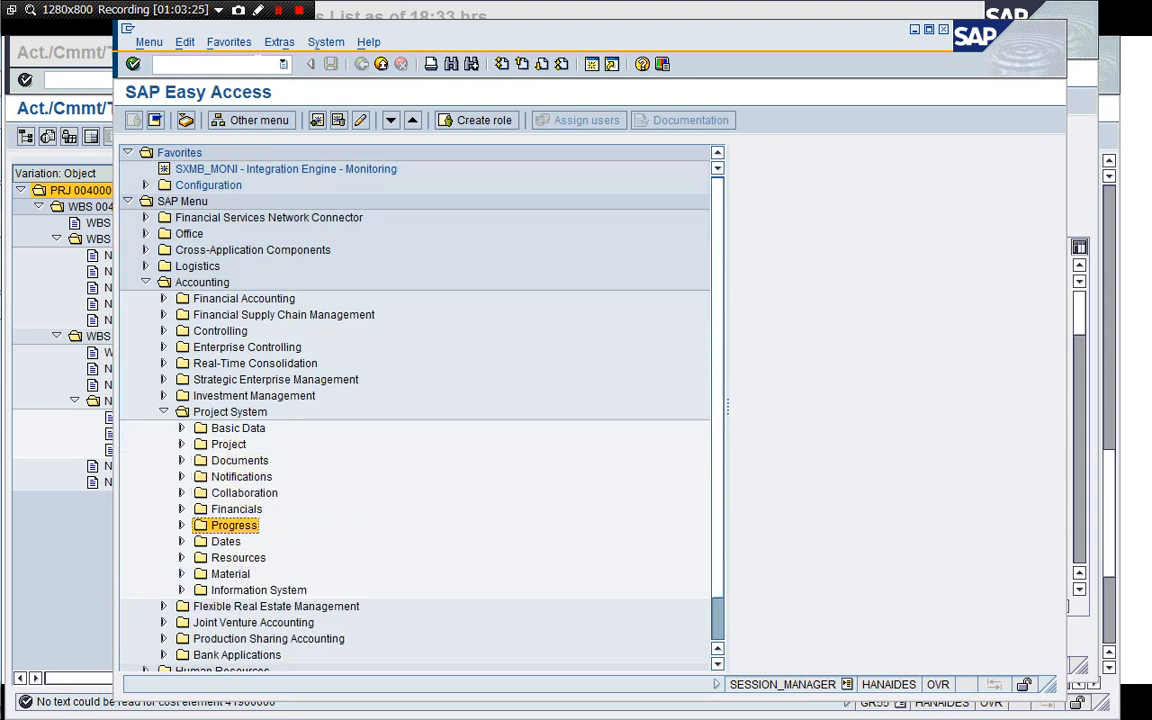
key(Right)
key(Down)
key(Down)
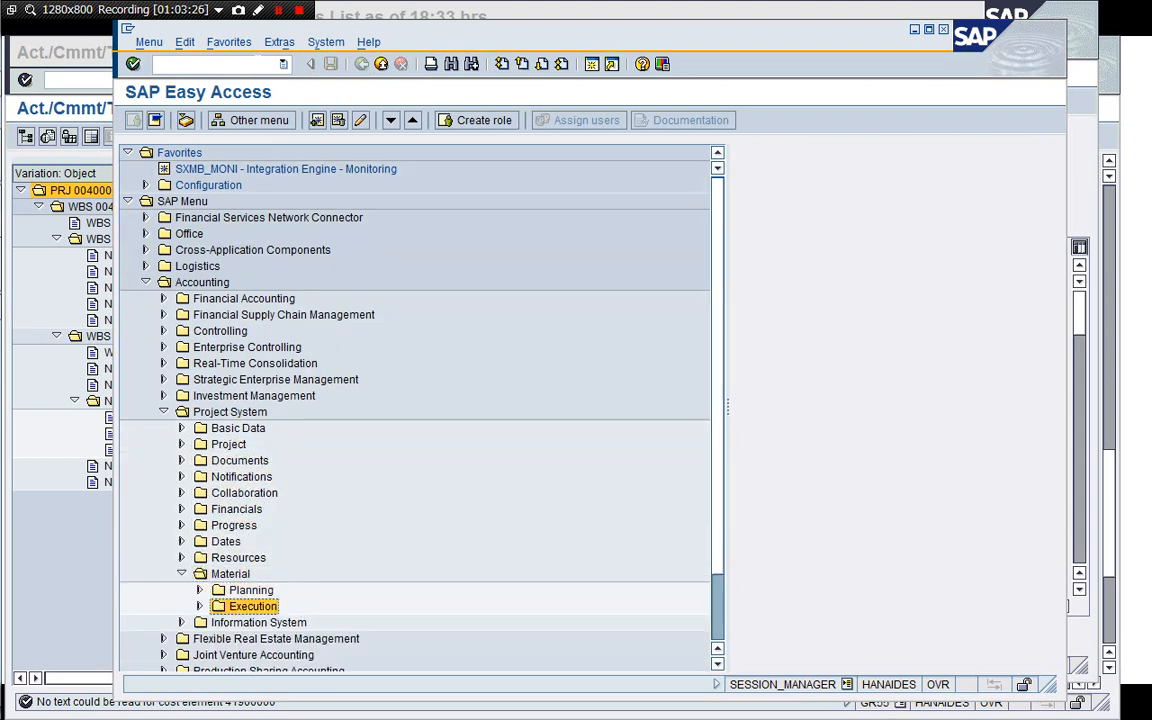
key(Right)
key(Left)
key(Up)
key(Right)
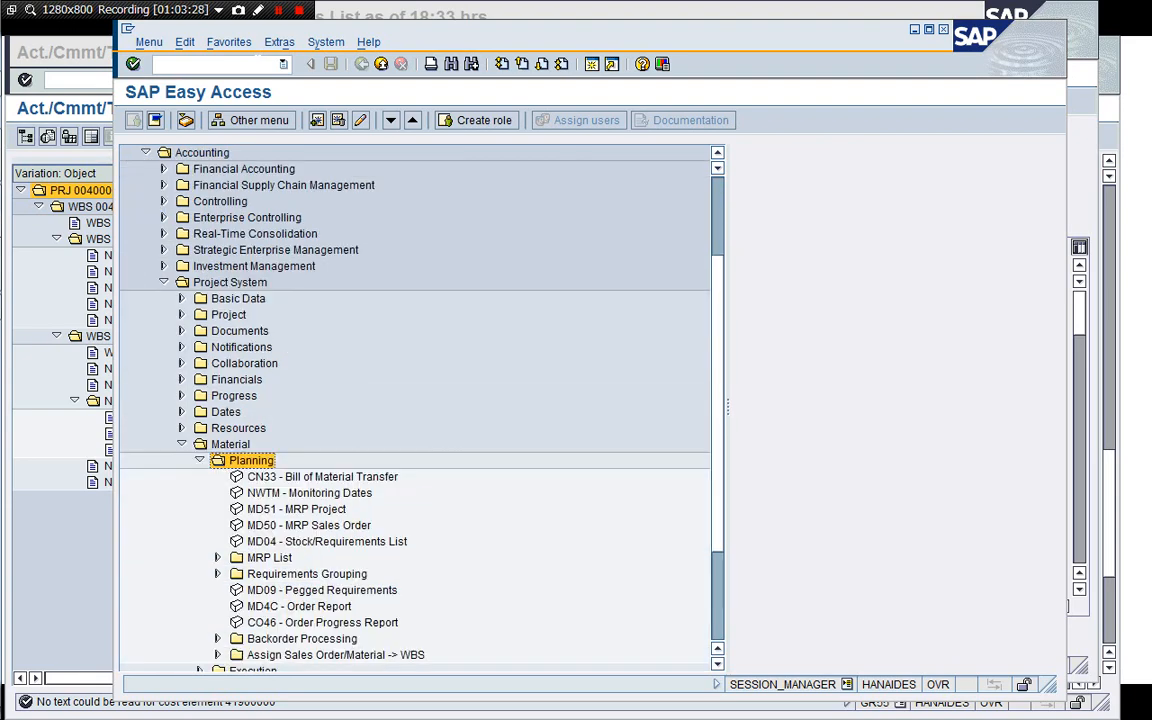
key(Down)
key(Down)
key(Down)
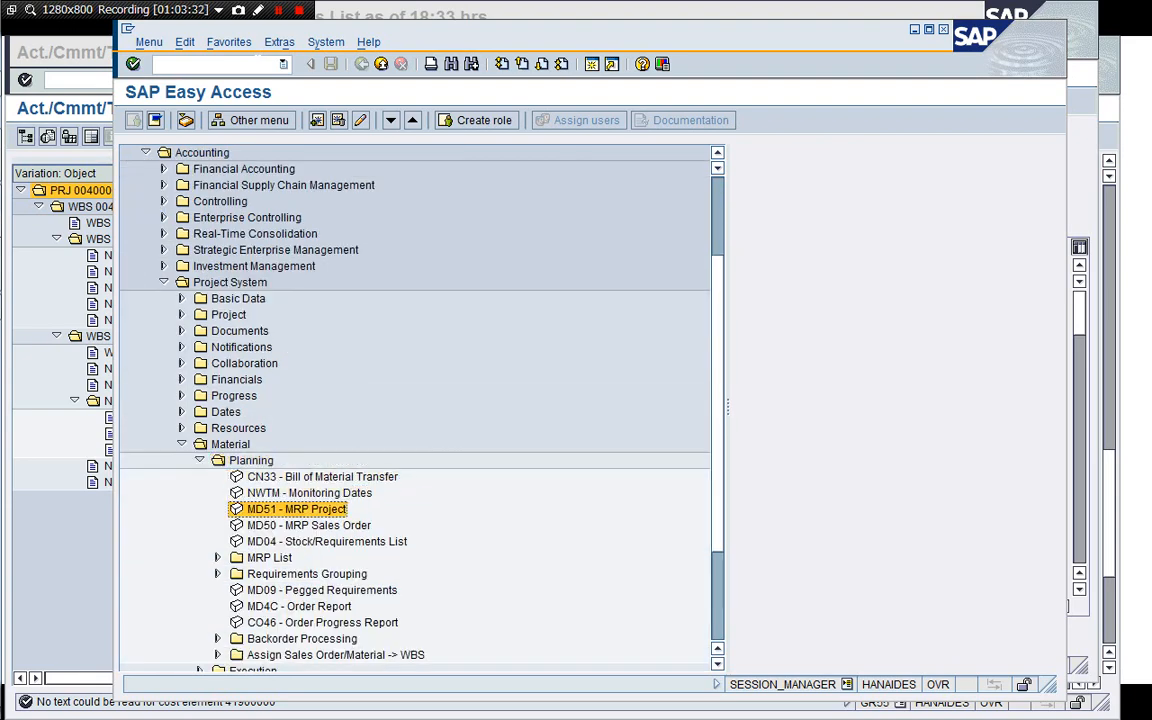
key(Return)
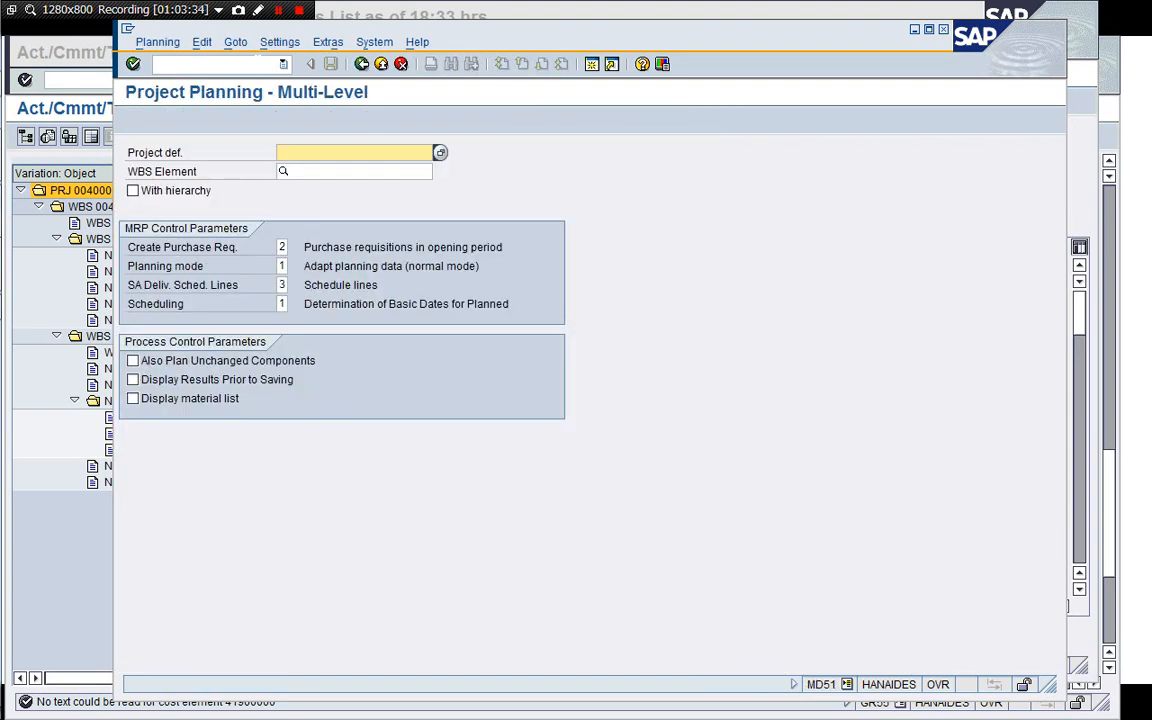
text(00)
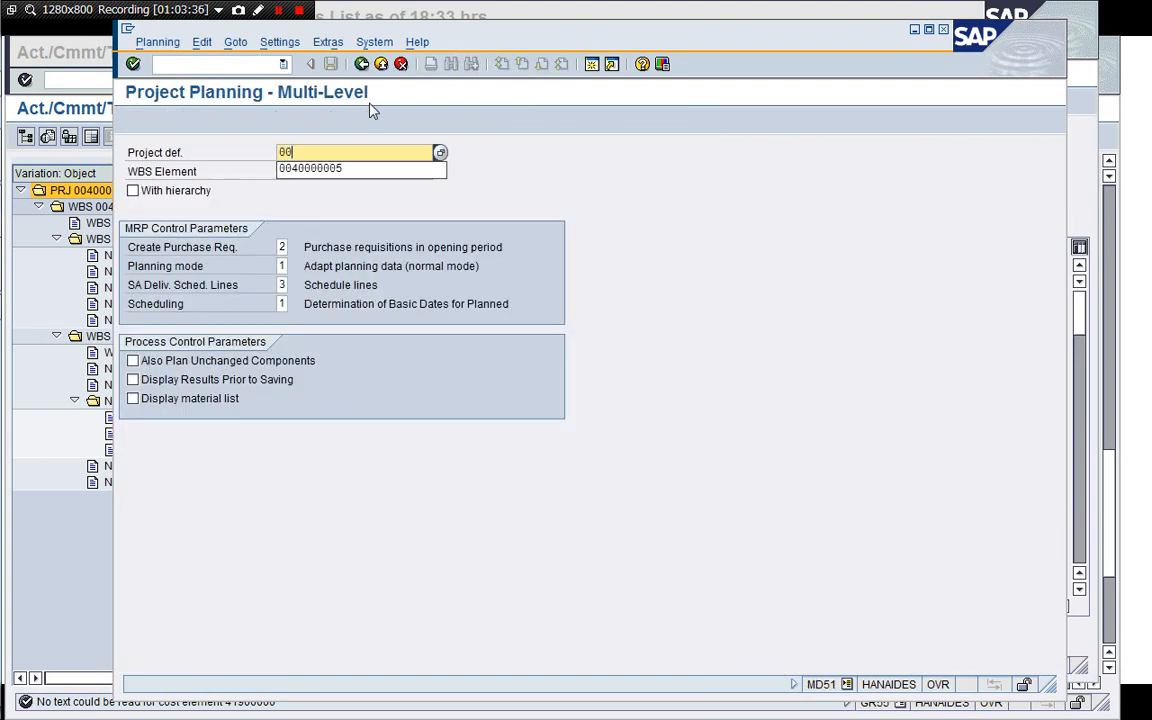
key(Down)
key(Return)
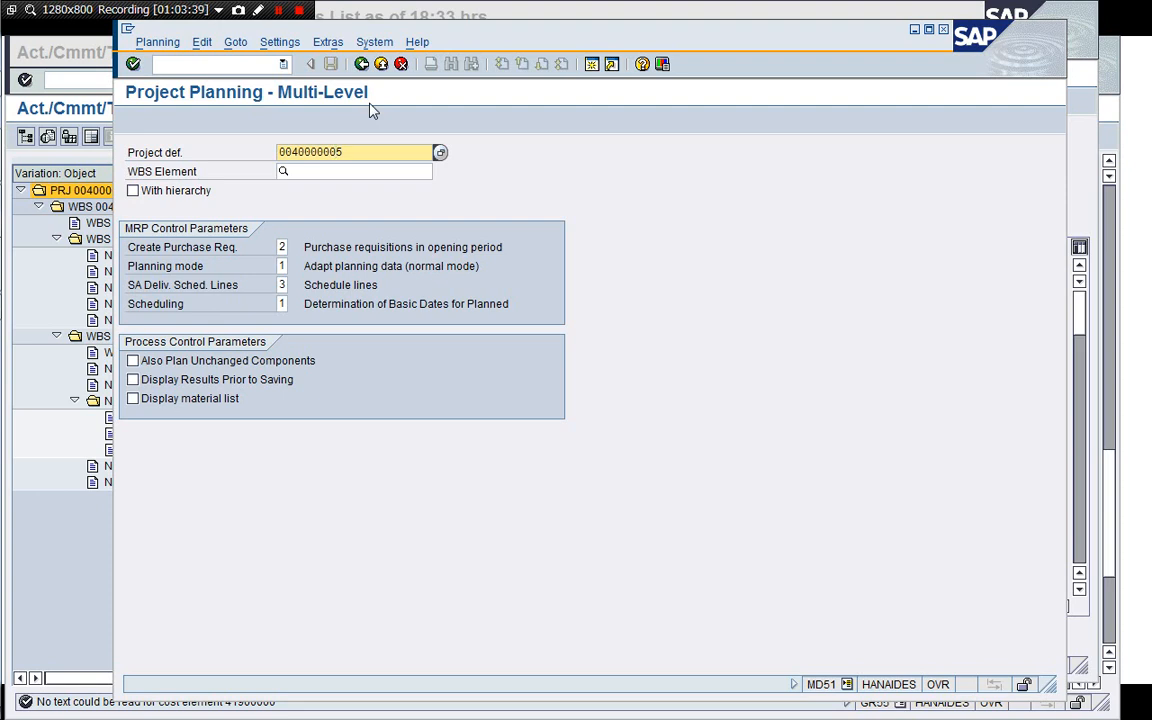
key(BackSpace)
text(7)
click(133, 190)
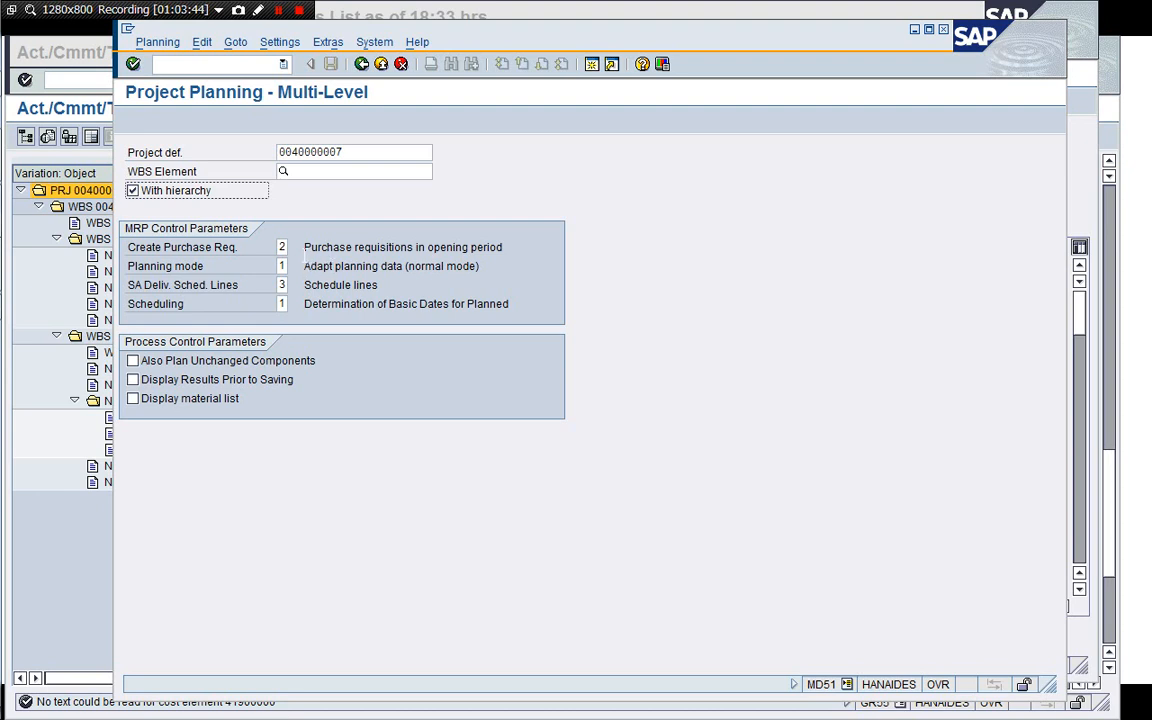
Set purchase requisition creation to 1 and planning mode to 3, and tick Also Plan Unchanged Components and Display material list.
key(Tab)
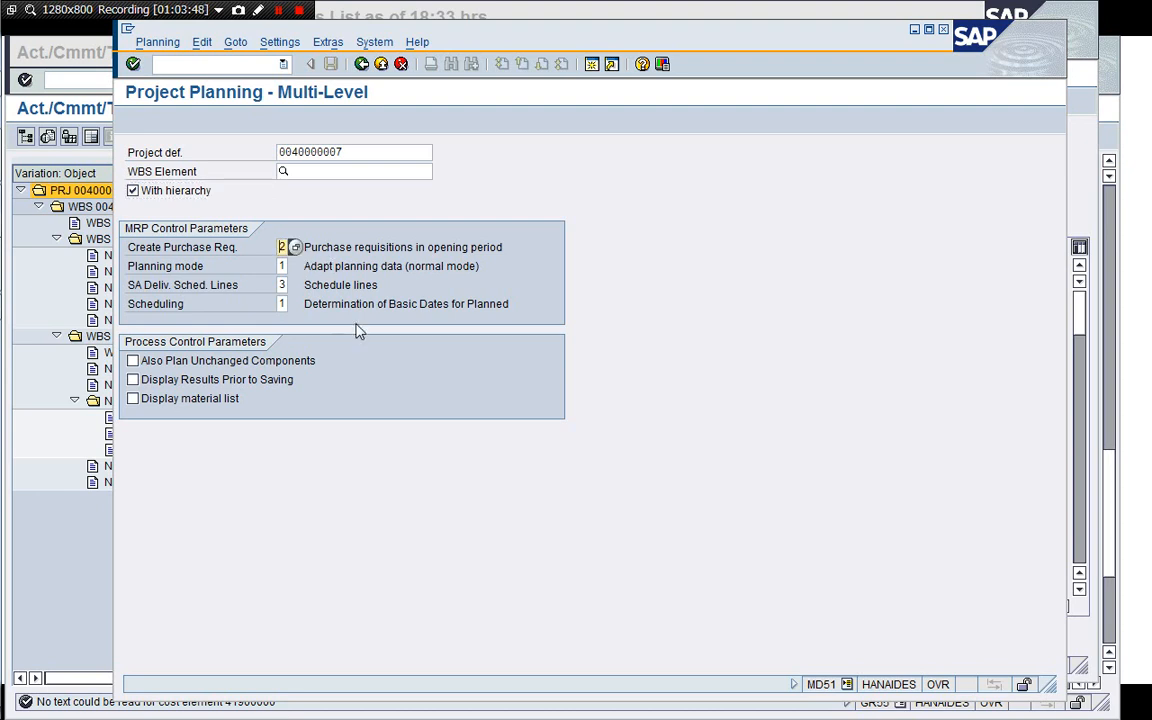
key(F4)
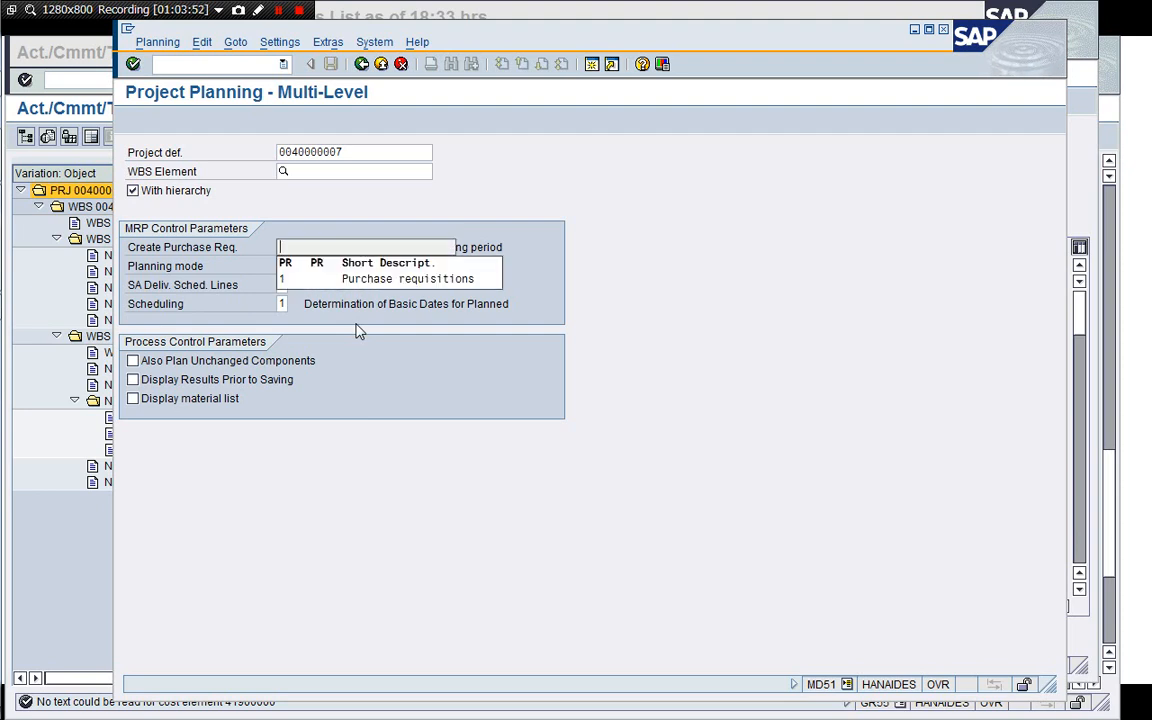
text(2)
key(Tab)
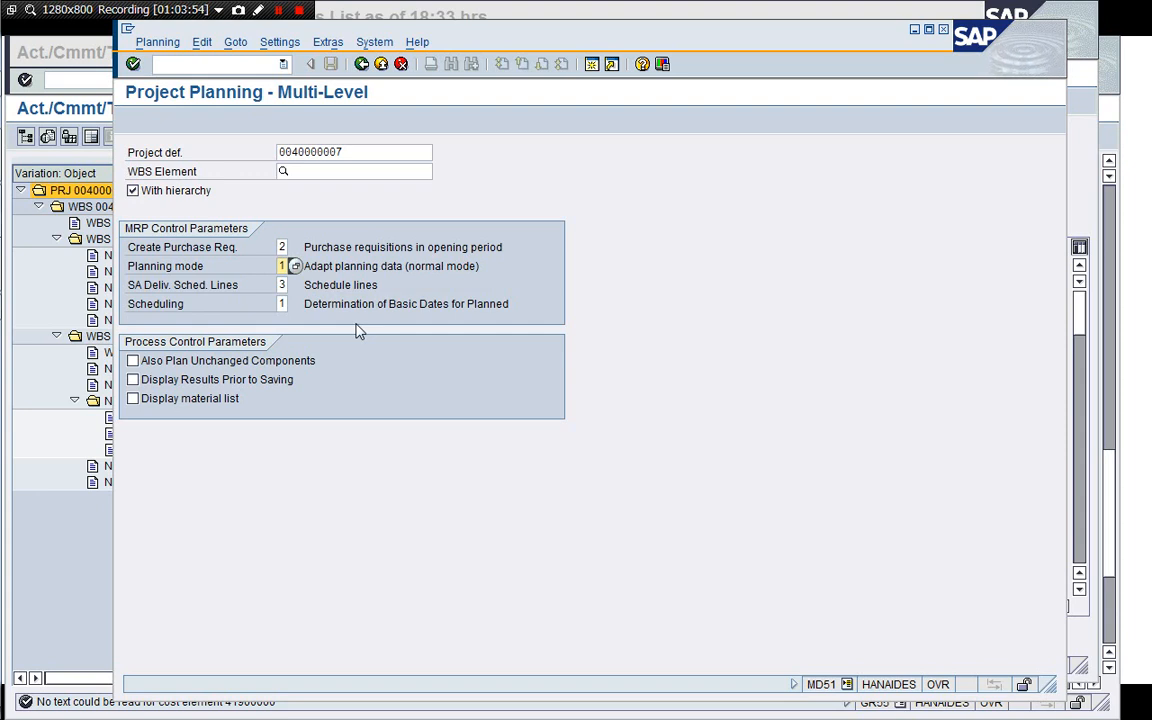
key(shift+Tab)
key(Delete)
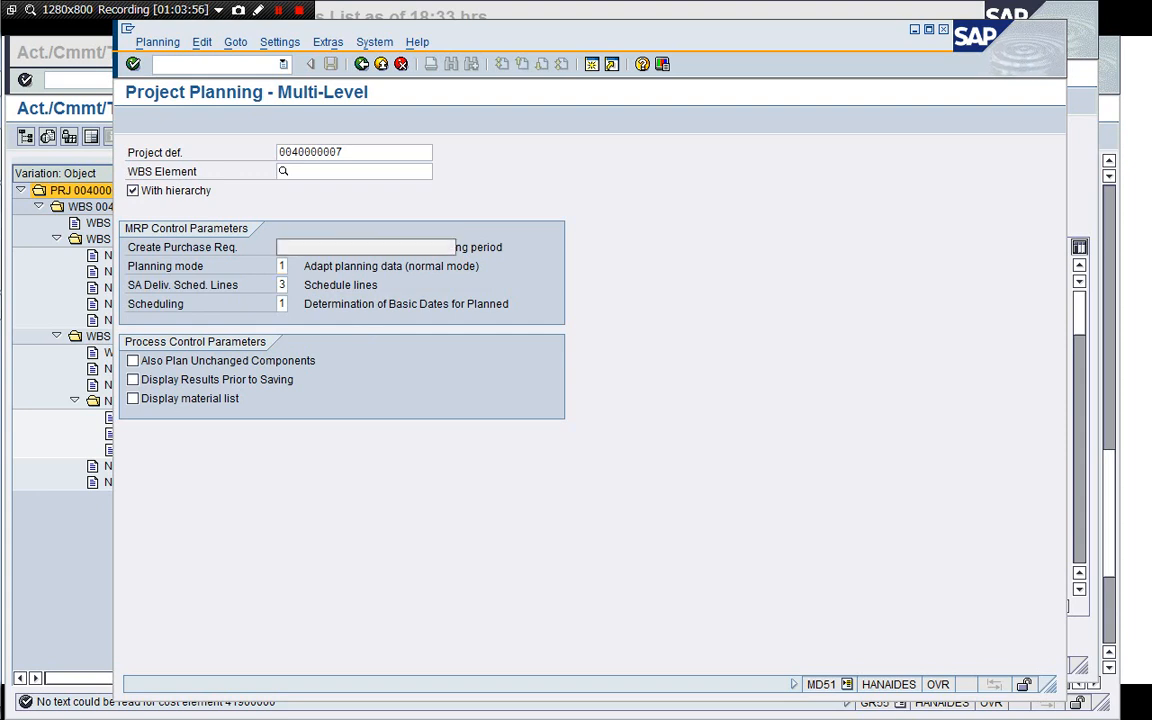
text(1)
key(Tab)
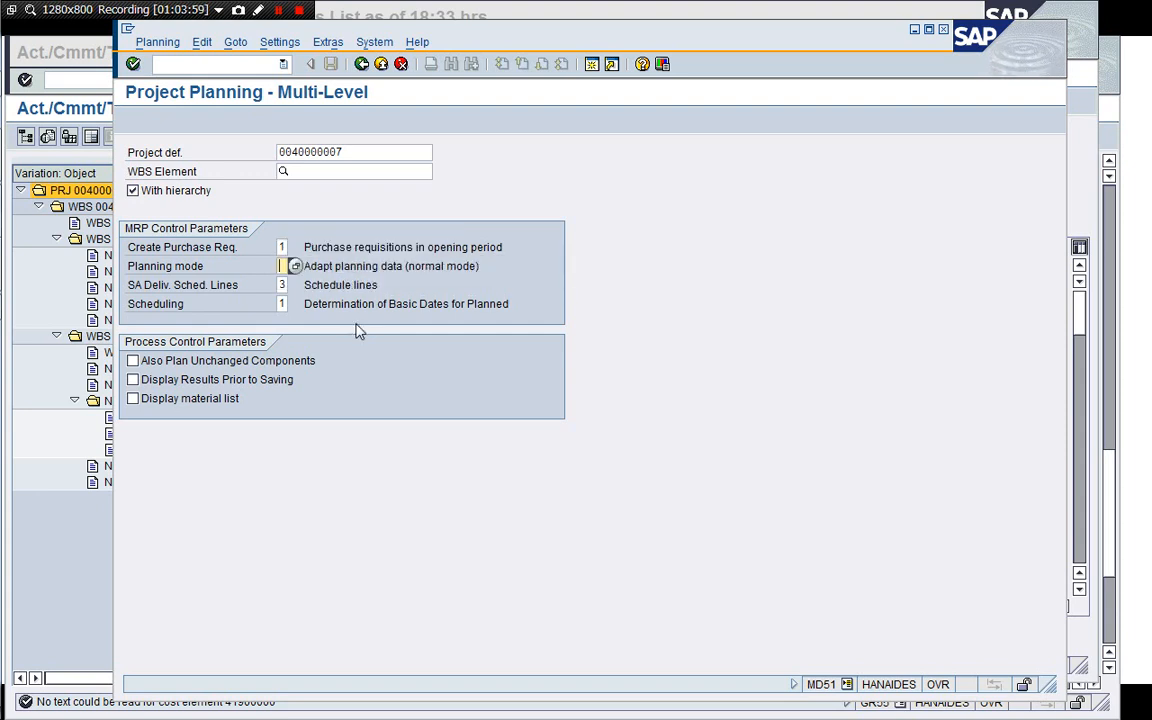
text(3)
click(281, 247)
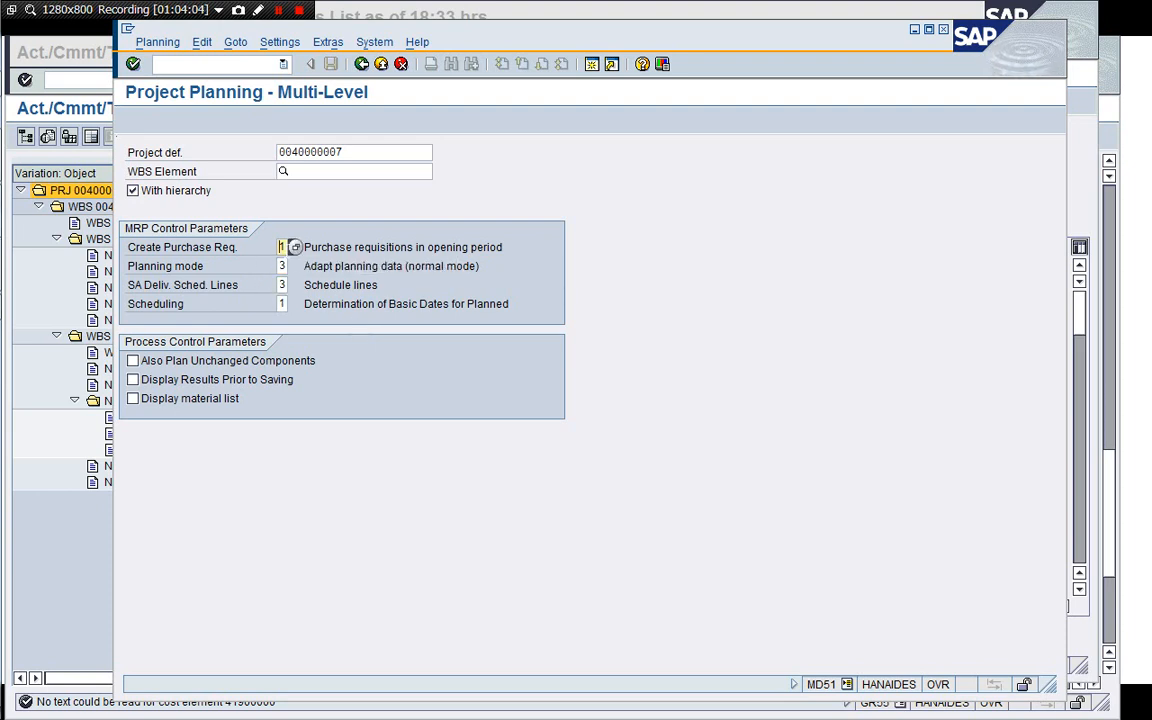
click(295, 247)
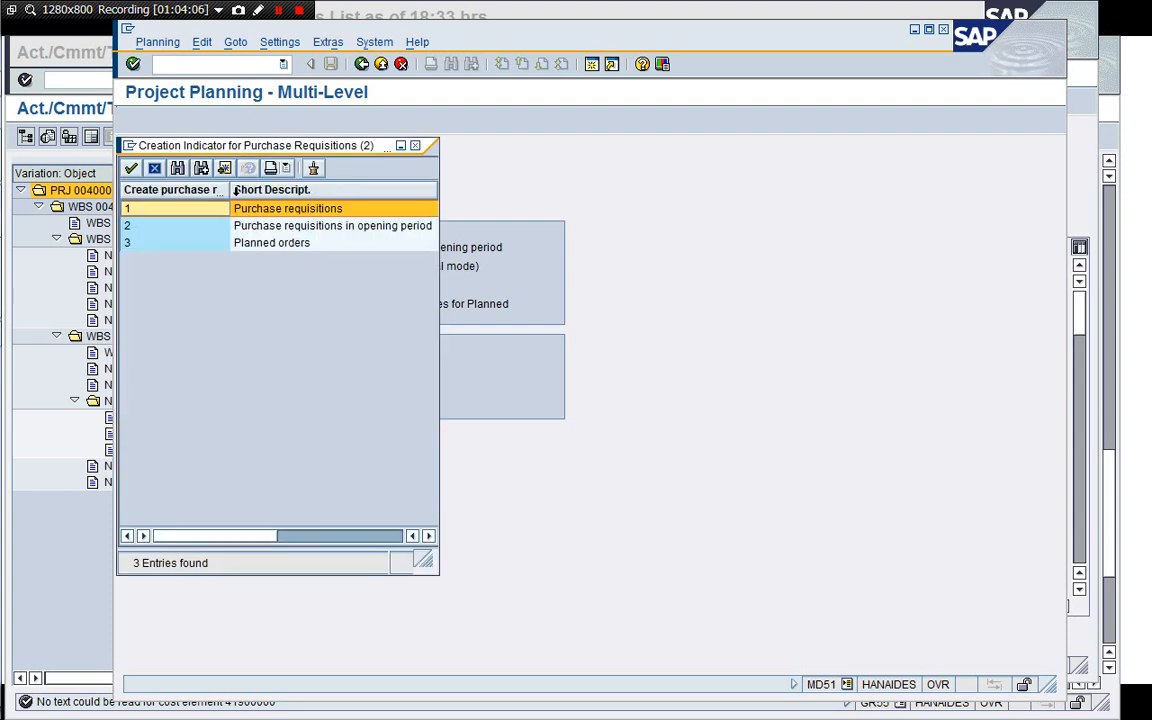
drag(237, 147, 594, 144)
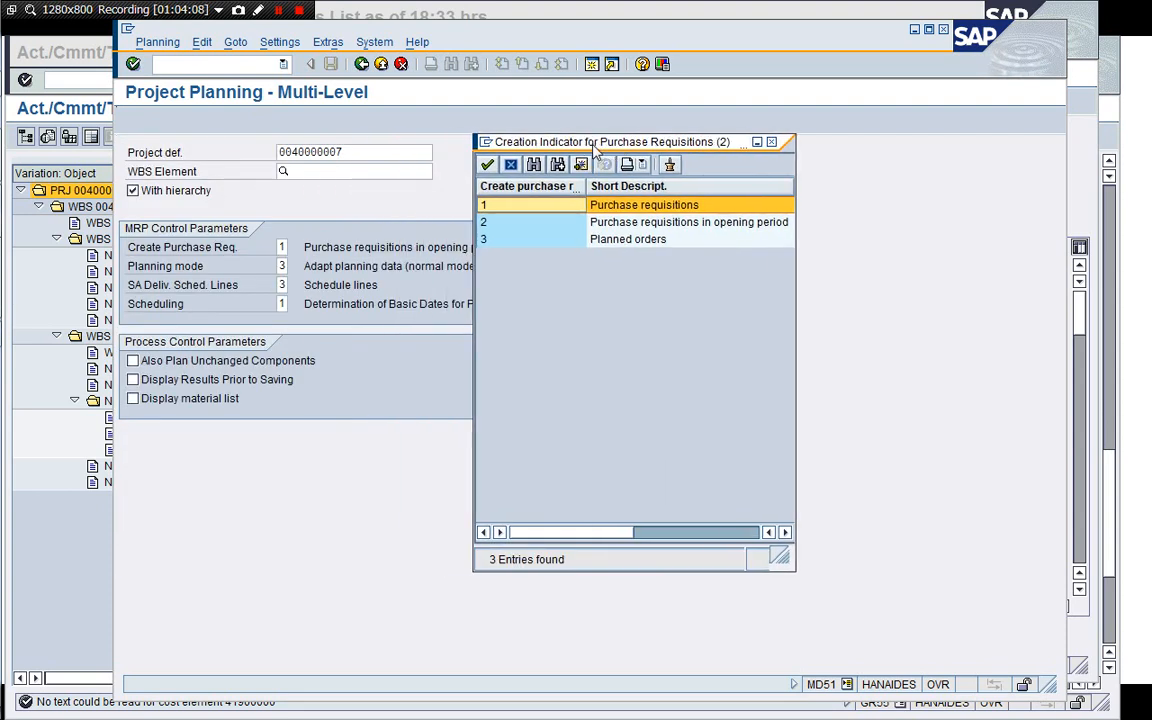
click(510, 165)
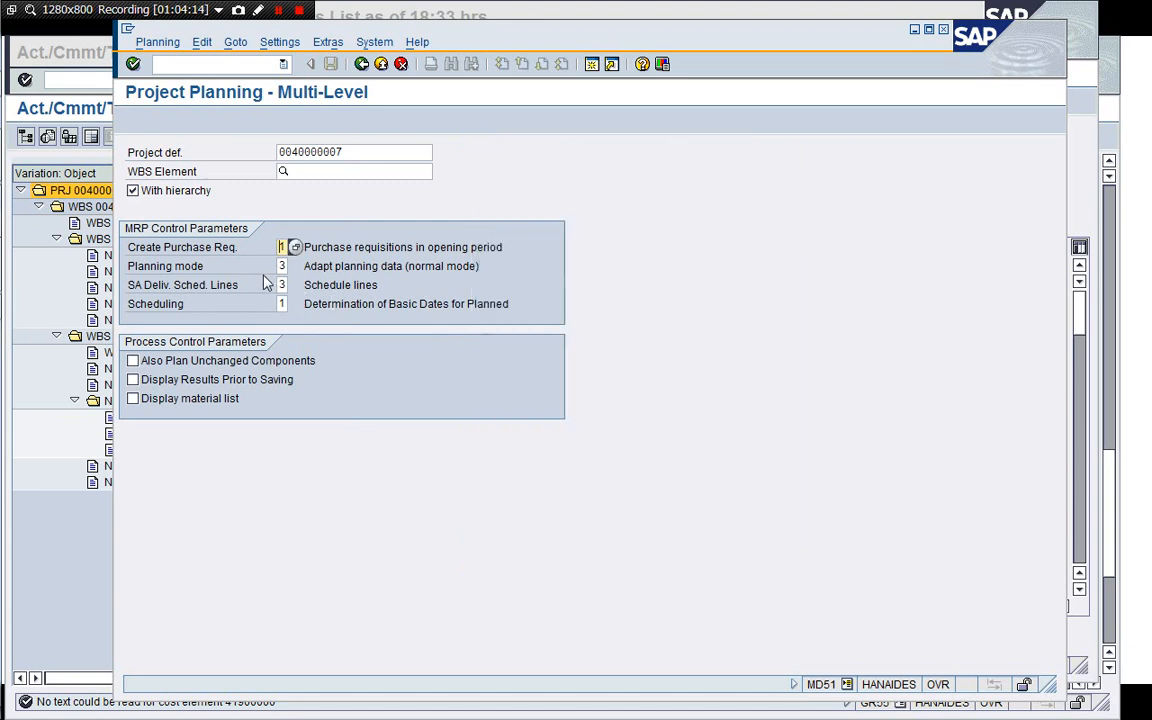
click(288, 266)
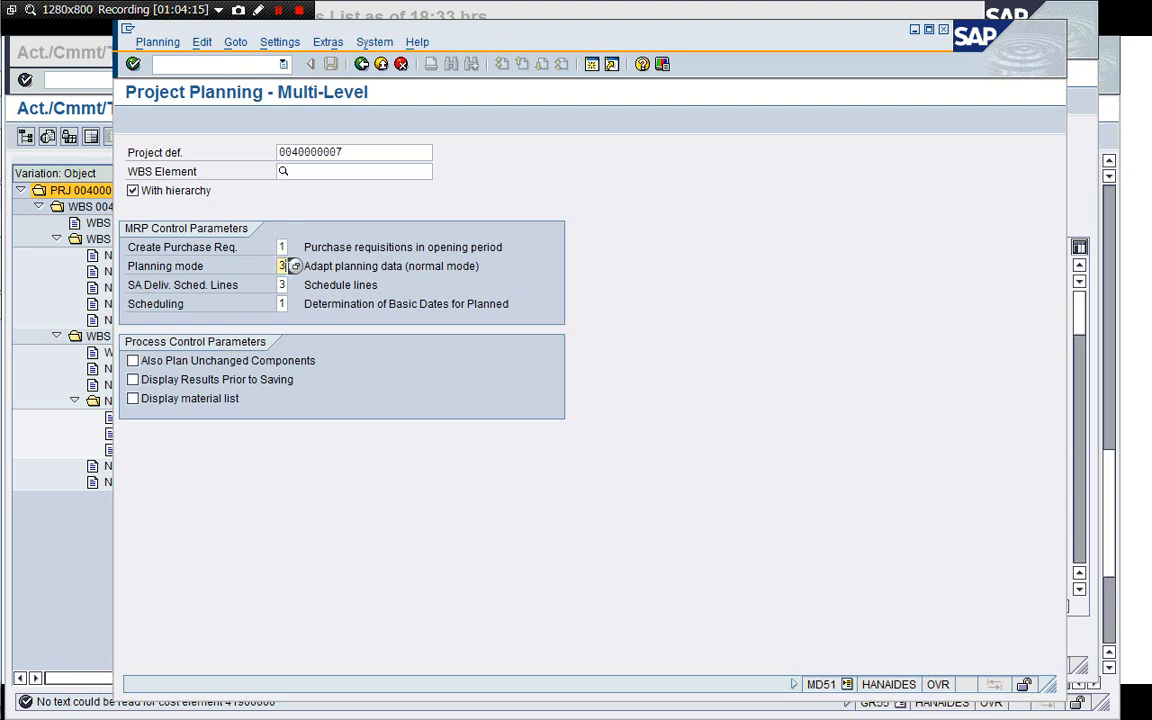
click(294, 266)
click(250, 245)
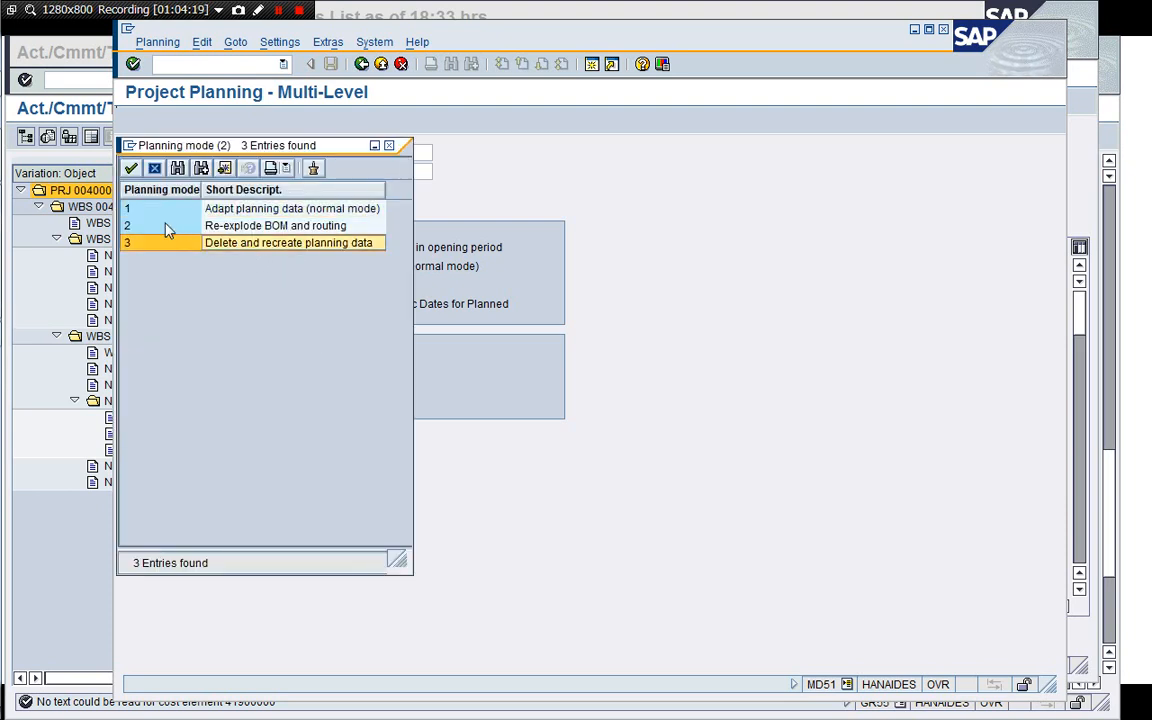
click(154, 170)
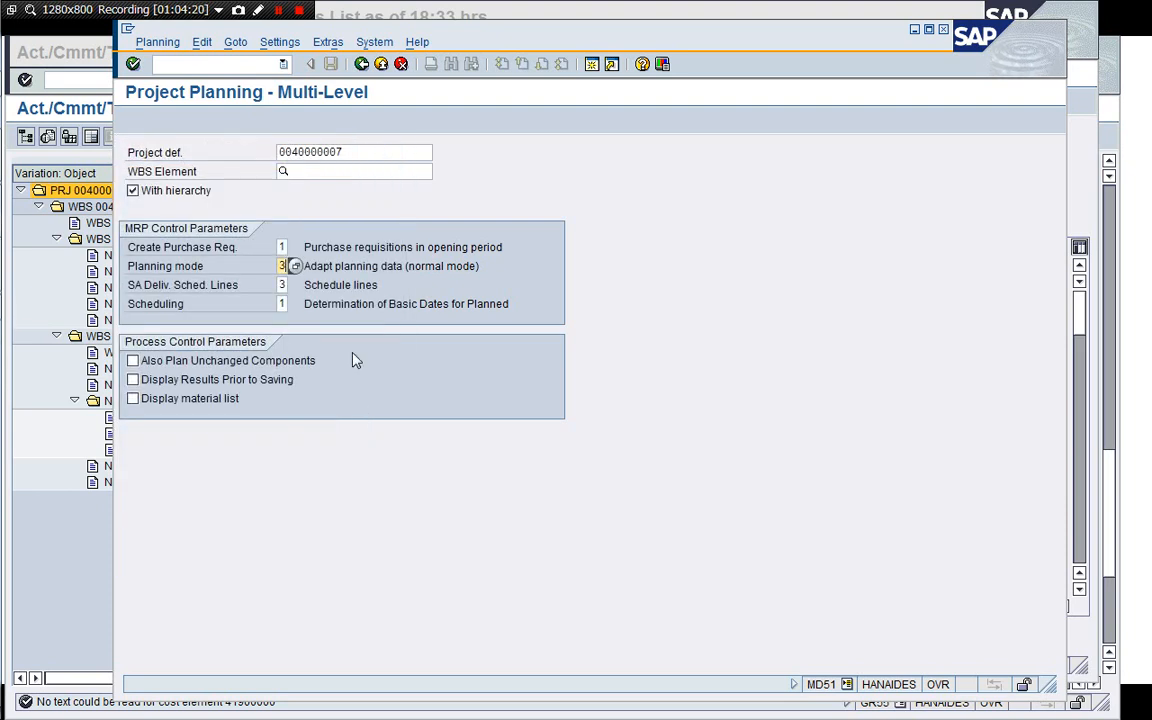
click(132, 360)
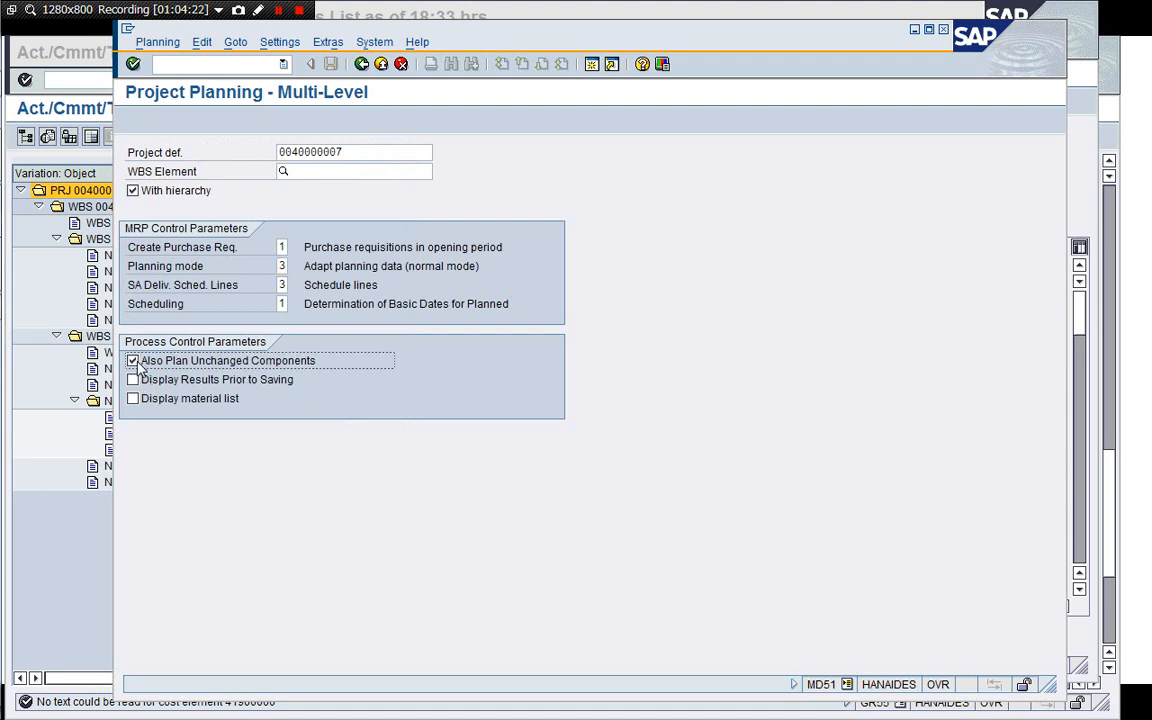
click(133, 399)
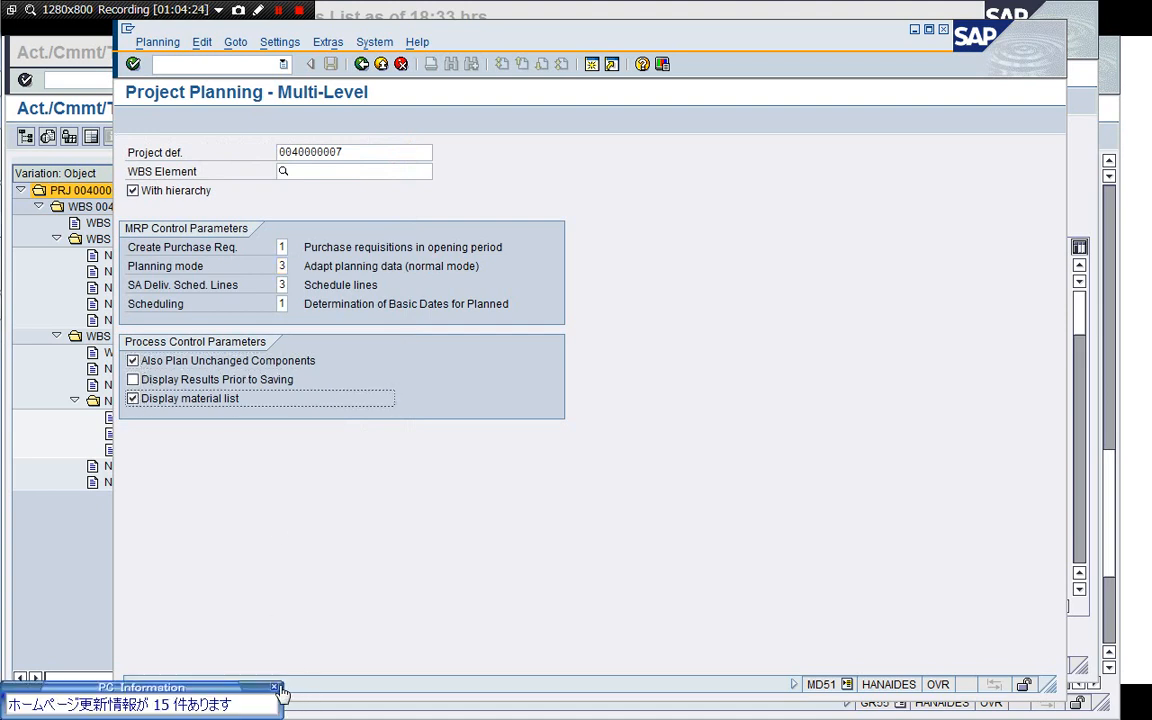
Open CK13N in a new session and display the cost estimate for M100830102-A01 with costing variant PYC1.
click(591, 64)
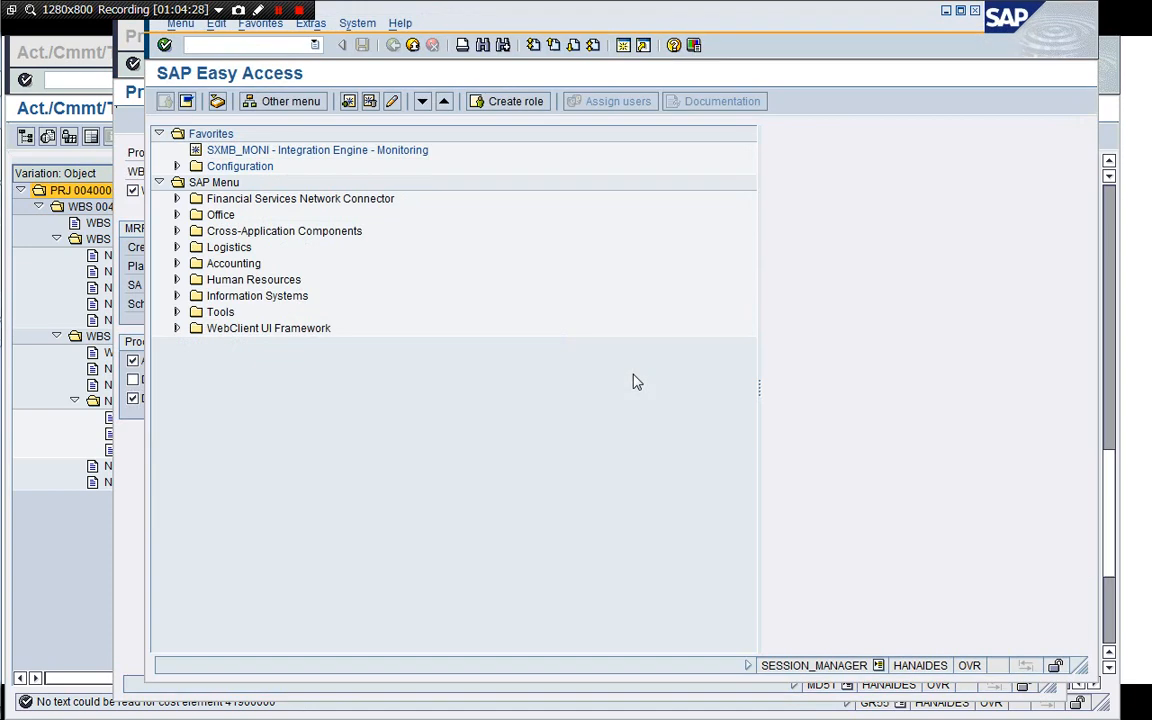
text(/nCK13N)
key(Return)
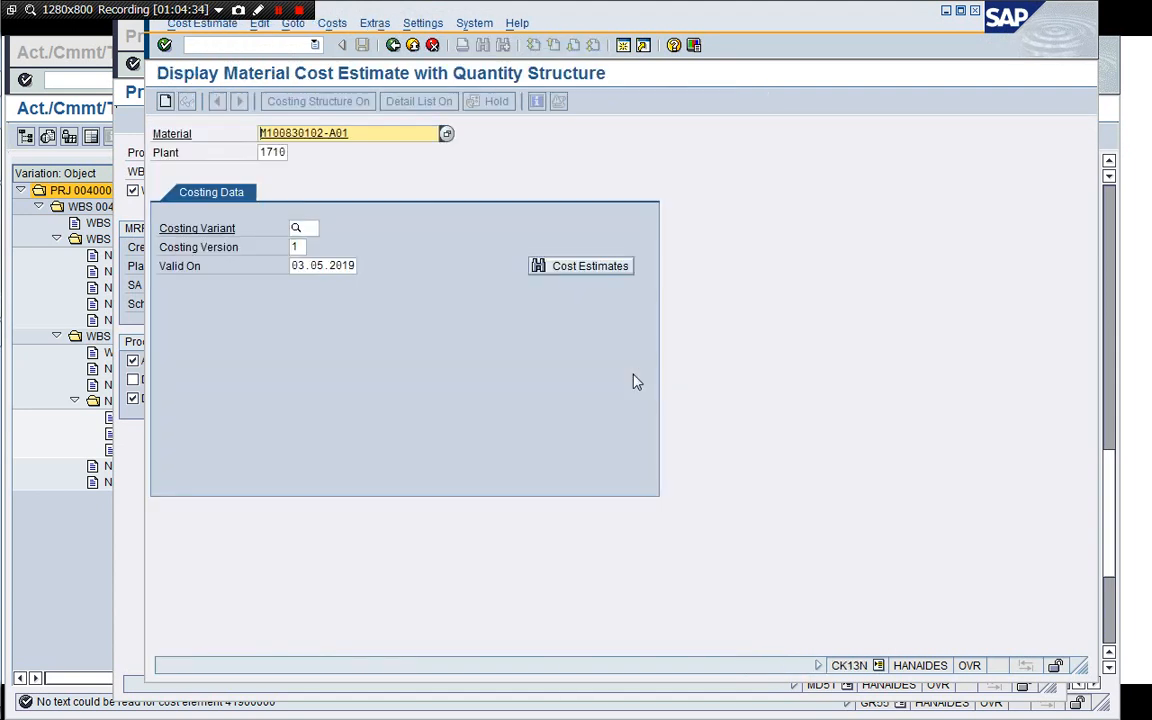
key(Return)
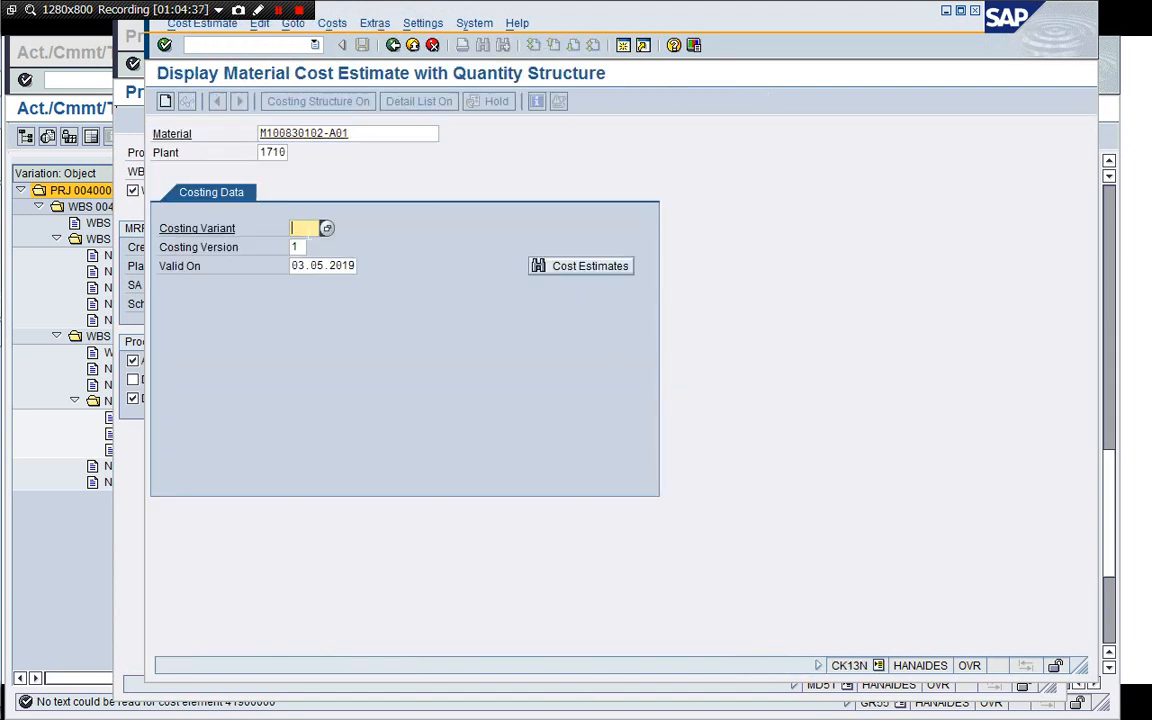
click(309, 231)
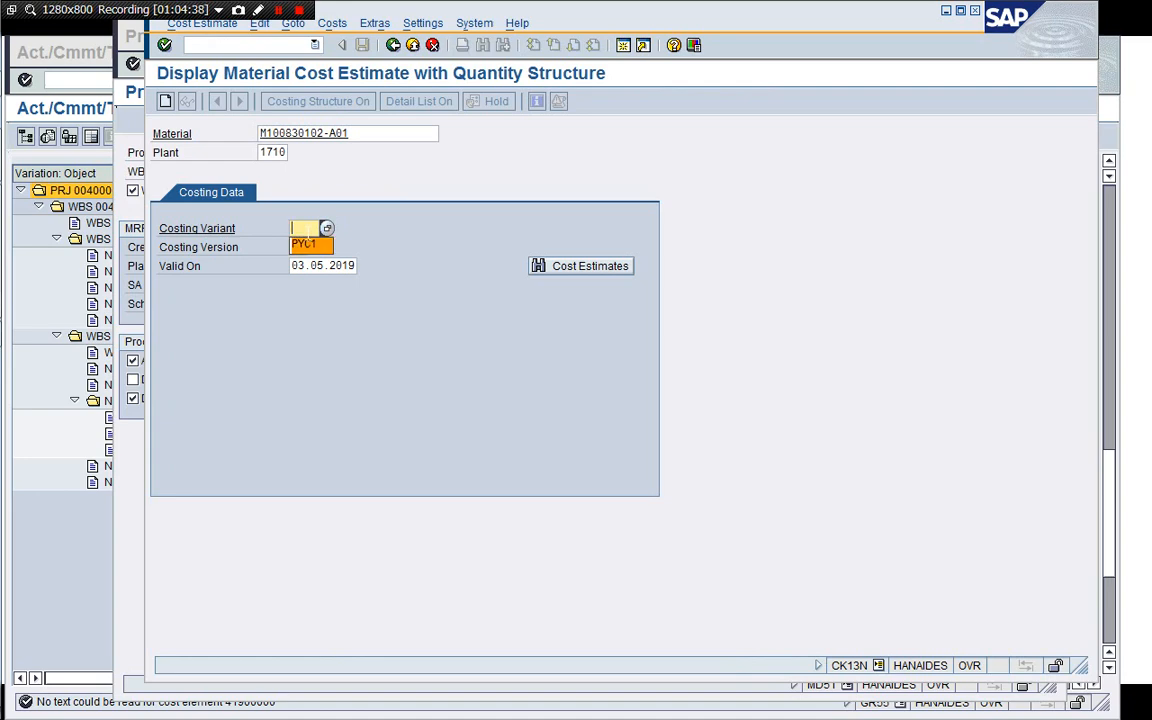
click(303, 244)
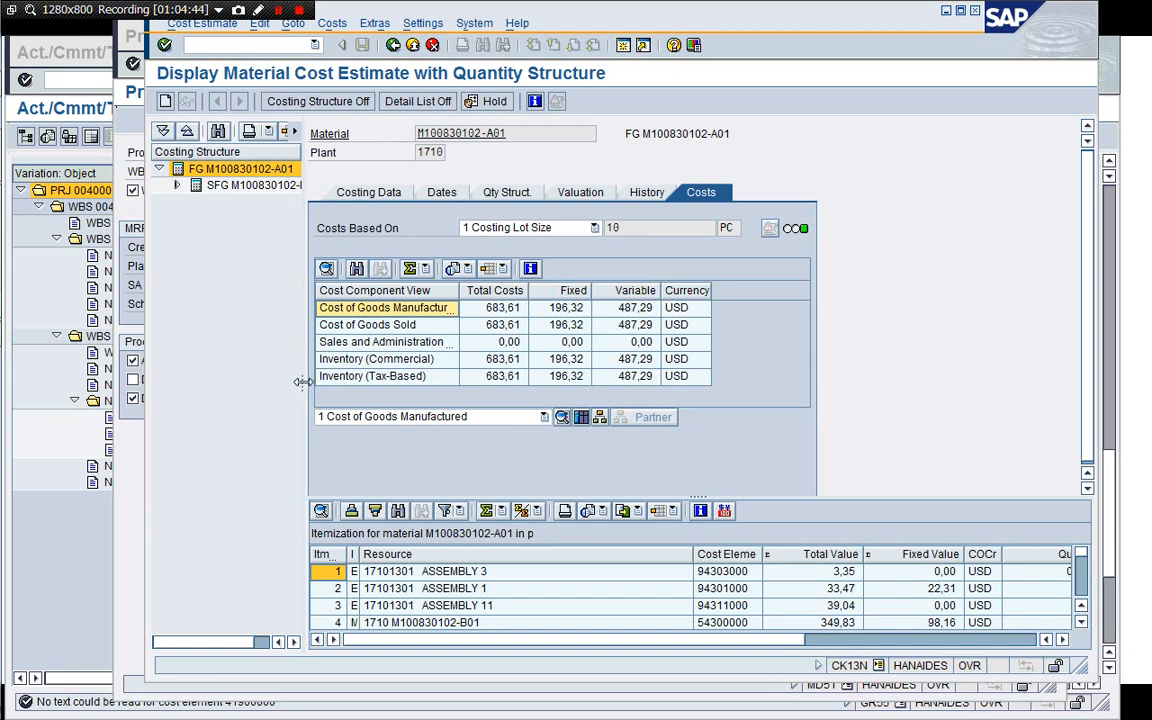
Widen the costing structure pane and expand the SFG M100830102-B01 item to inspect its raw material costs.
drag(302, 345, 752, 399)
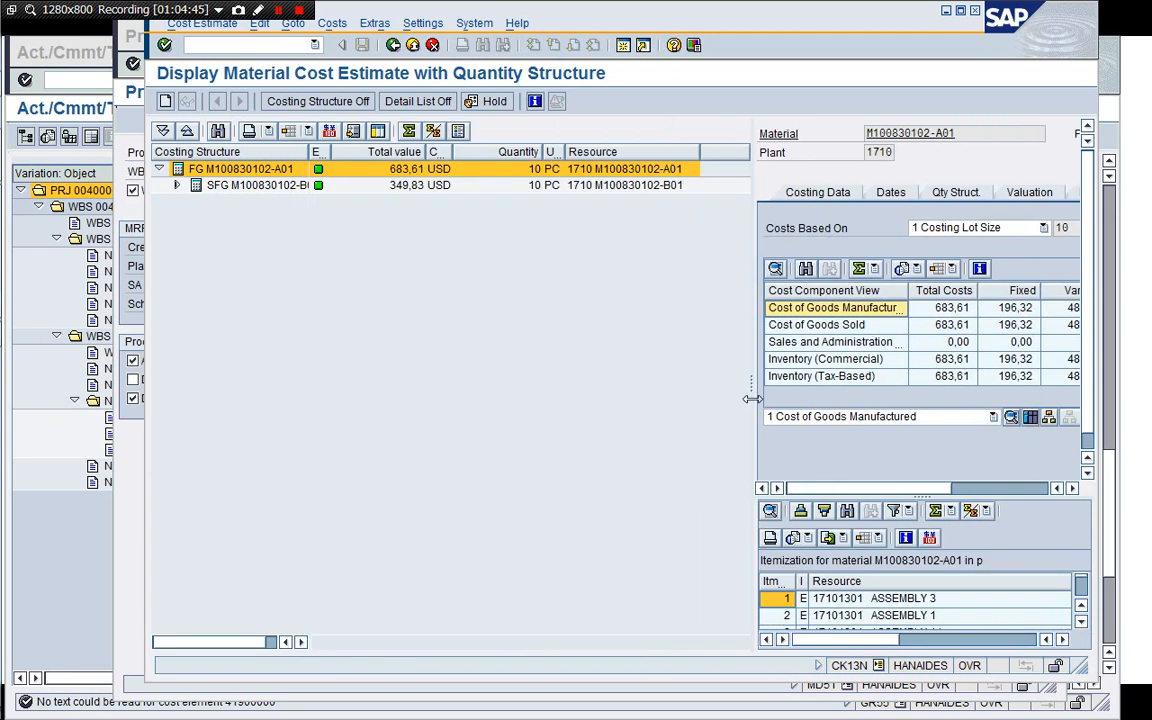
click(177, 185)
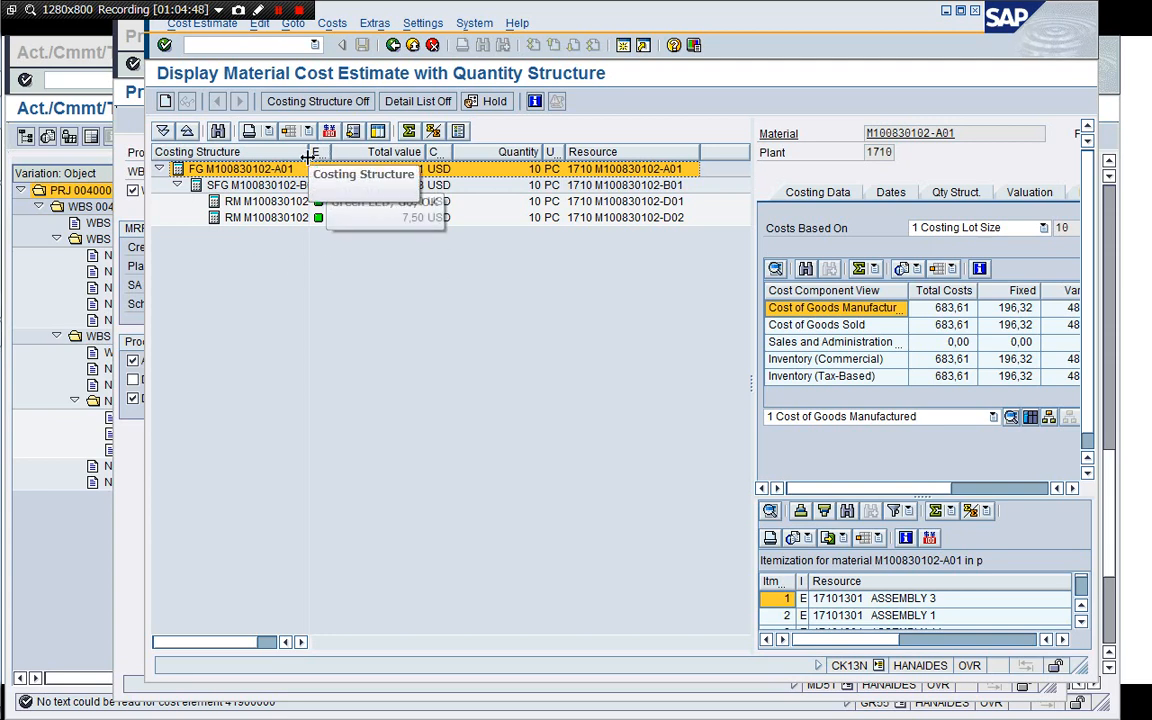
drag(311, 152, 358, 155)
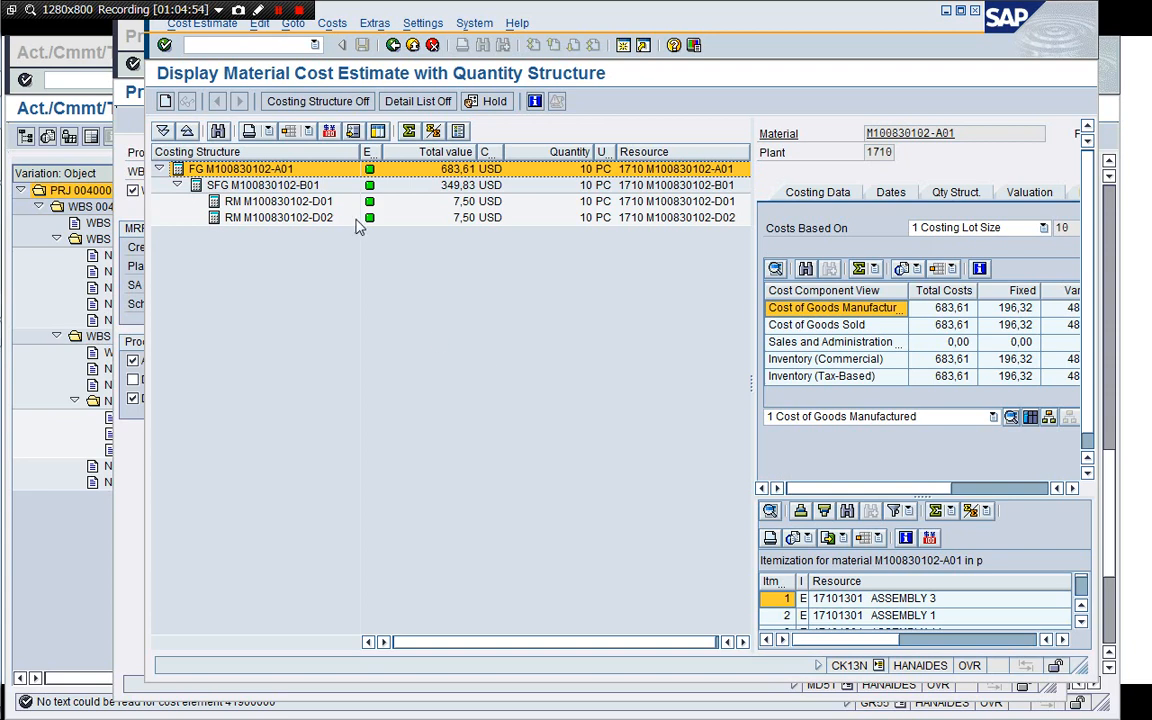
Close the cost estimate session.
click(186, 44)
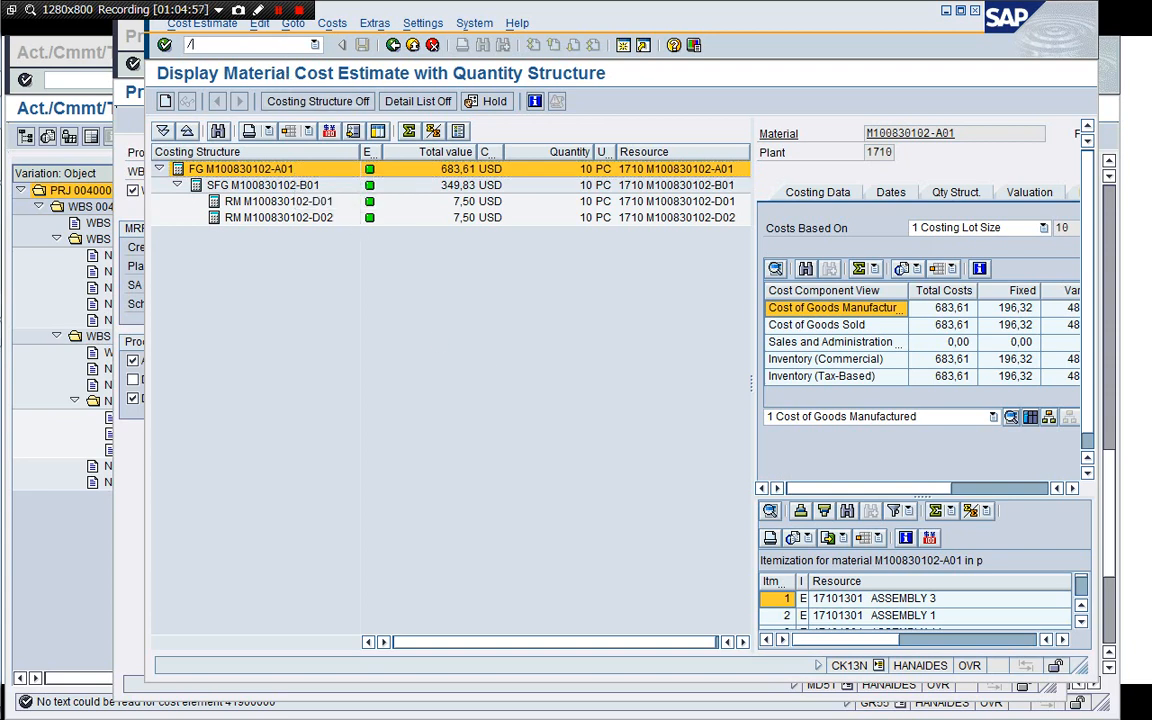
text(/i)
key(Return)
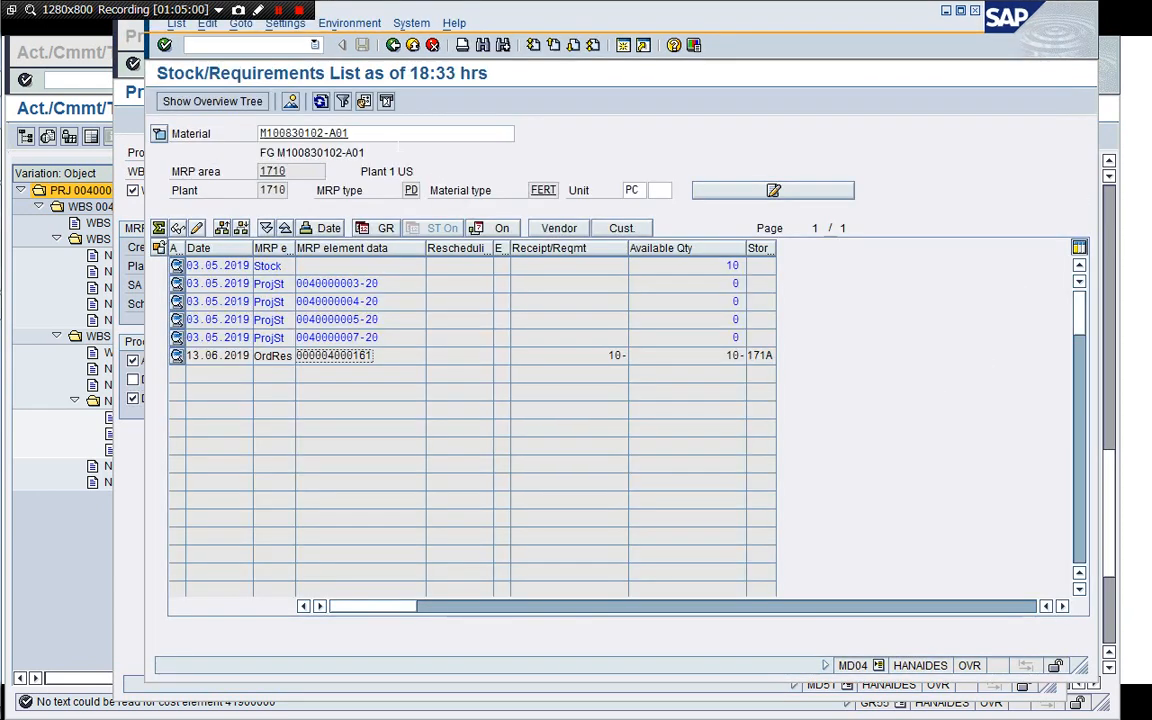
Switch the stock/requirements list to material M100830102-B01 by pasting it into the material field.
click(402, 137)
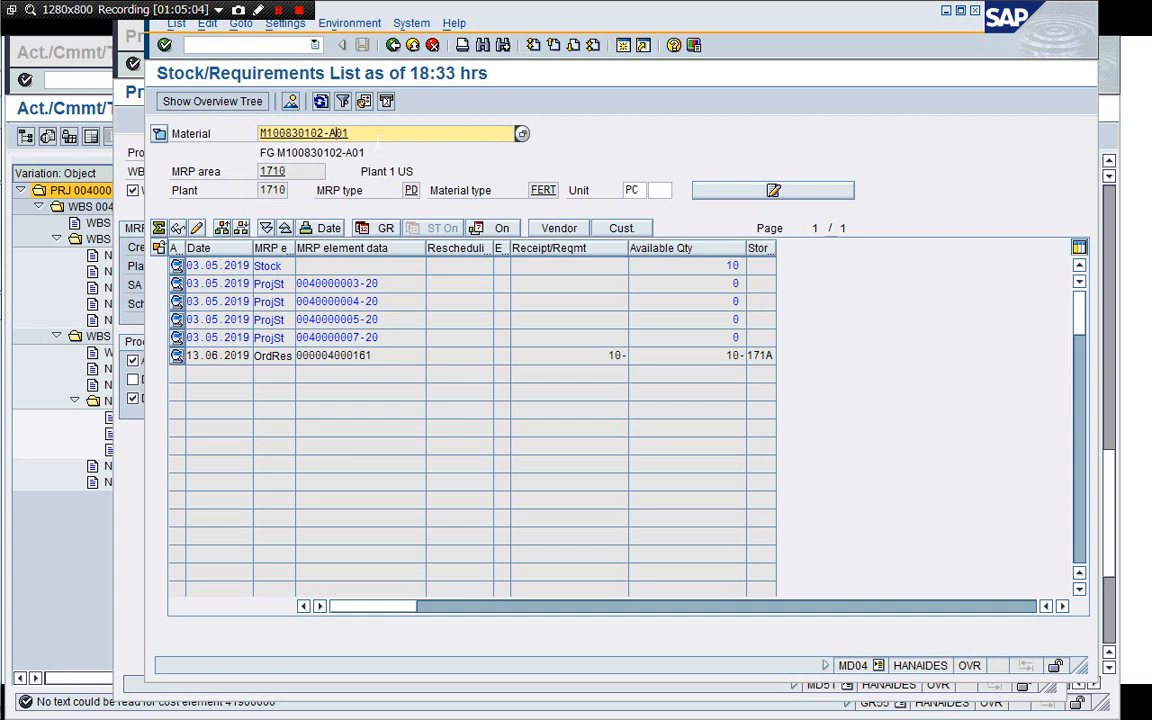
key(shift+Home)
key(BackSpace)
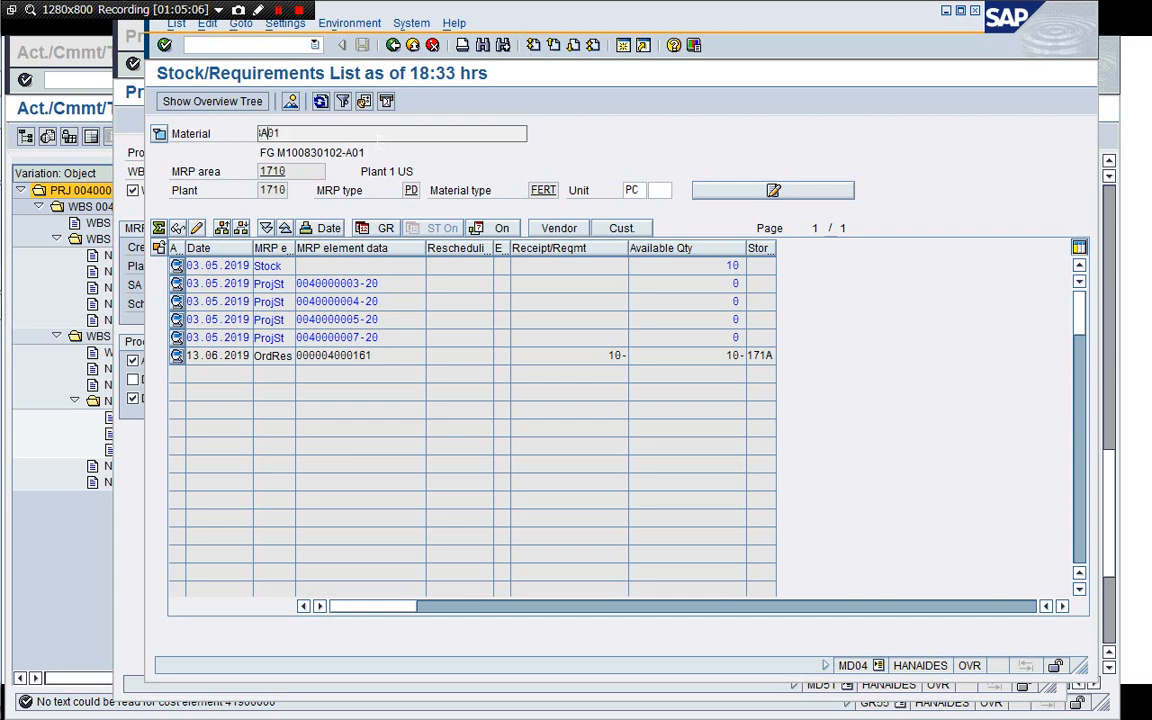
key(Delete)
key(Delete)
text(M100830102-B01)
key(Return)
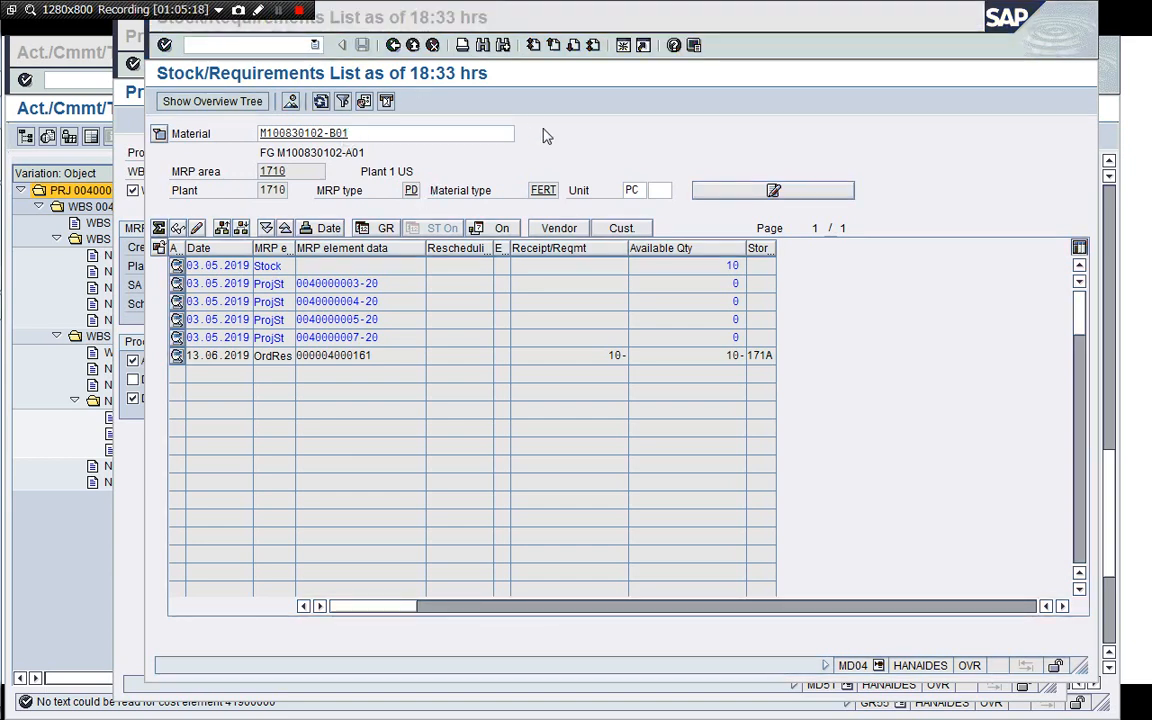
click(593, 145)
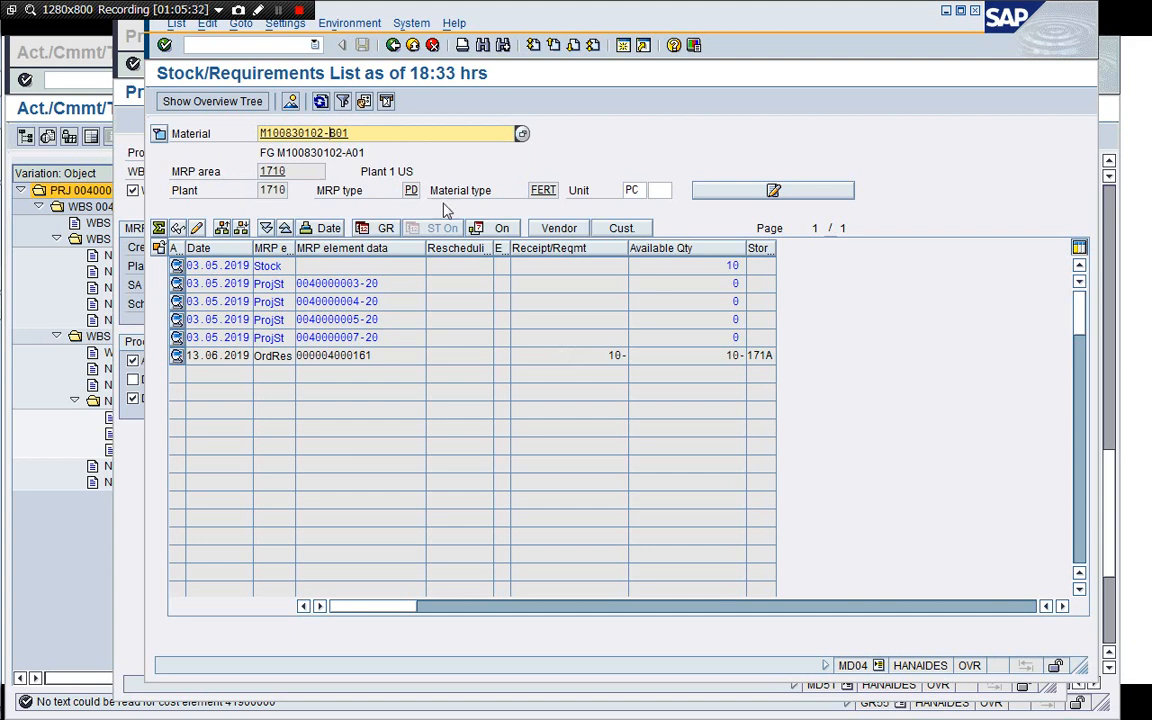
Display the stock/requirements list for material M100830102-D01.
key(BackSpace)
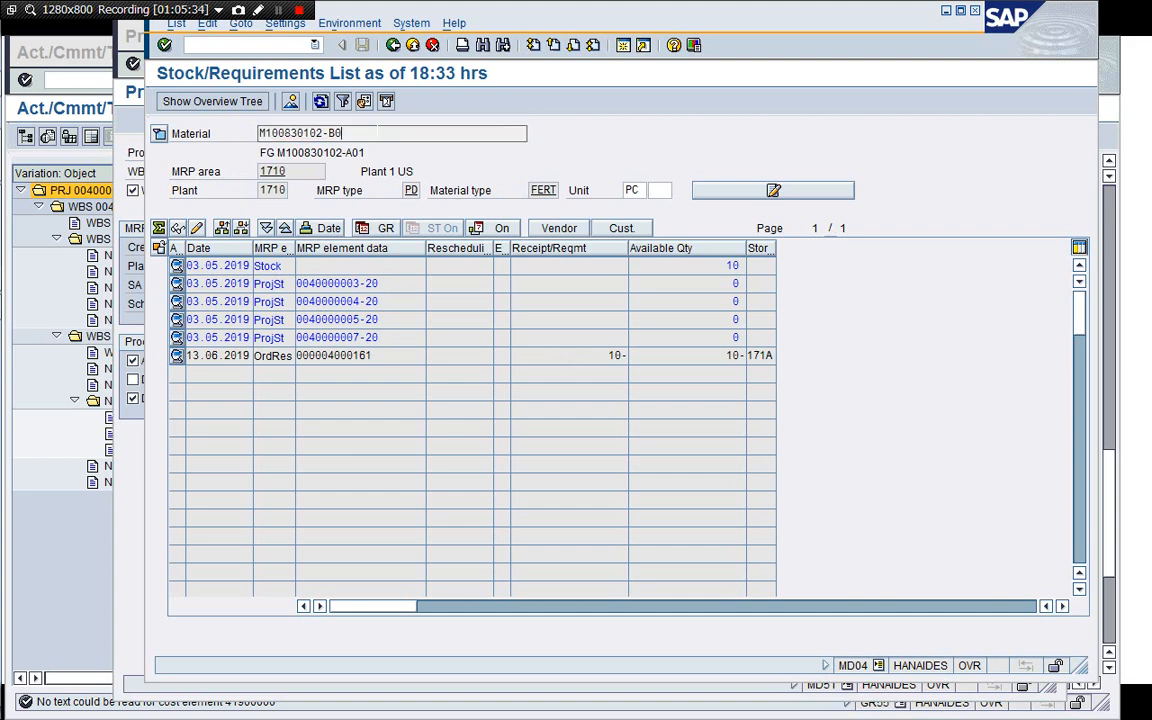
key(Return)
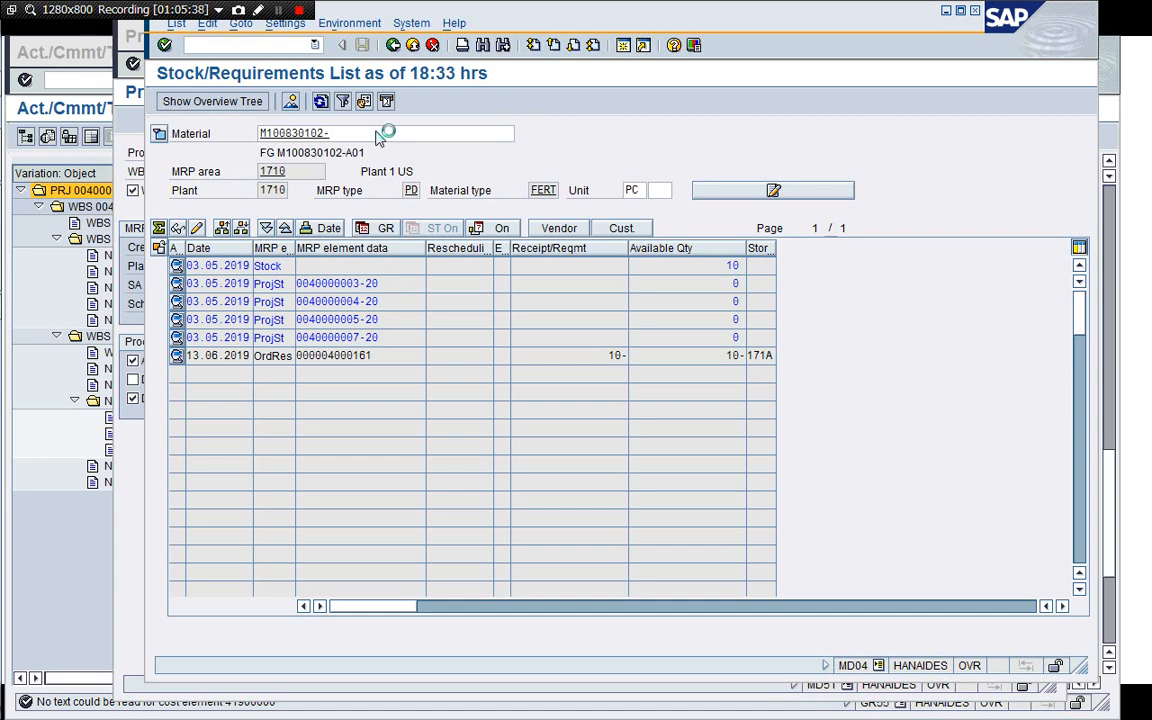
click(279, 11)
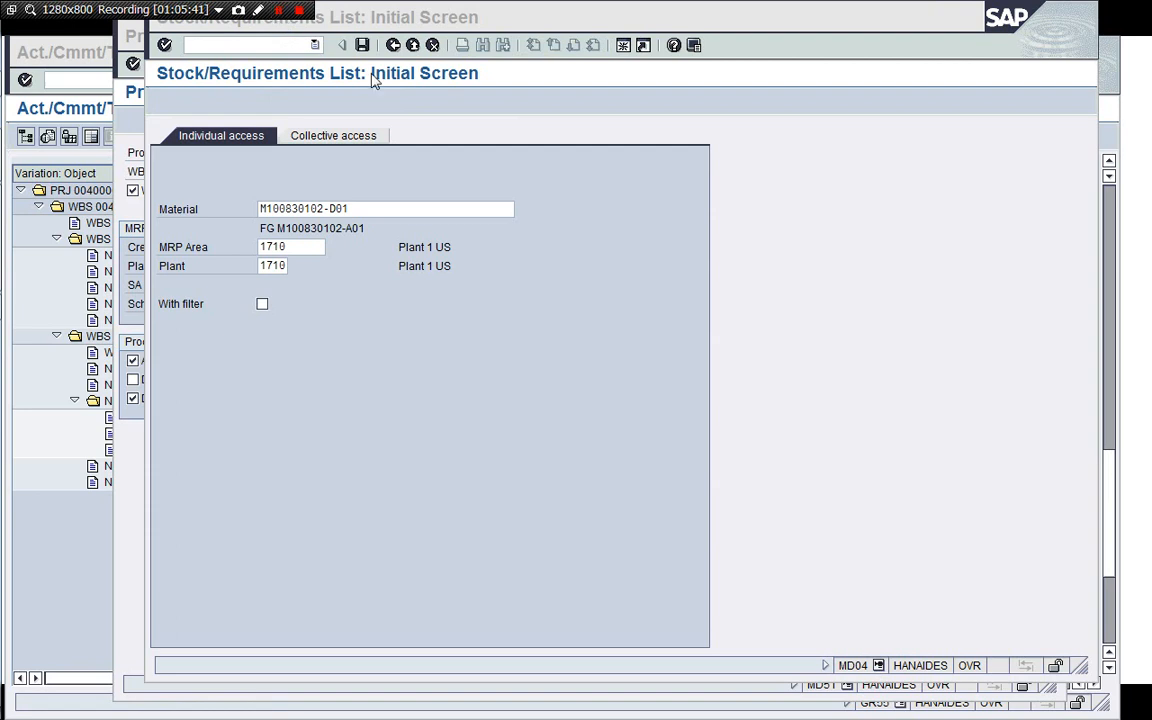
click(627, 202)
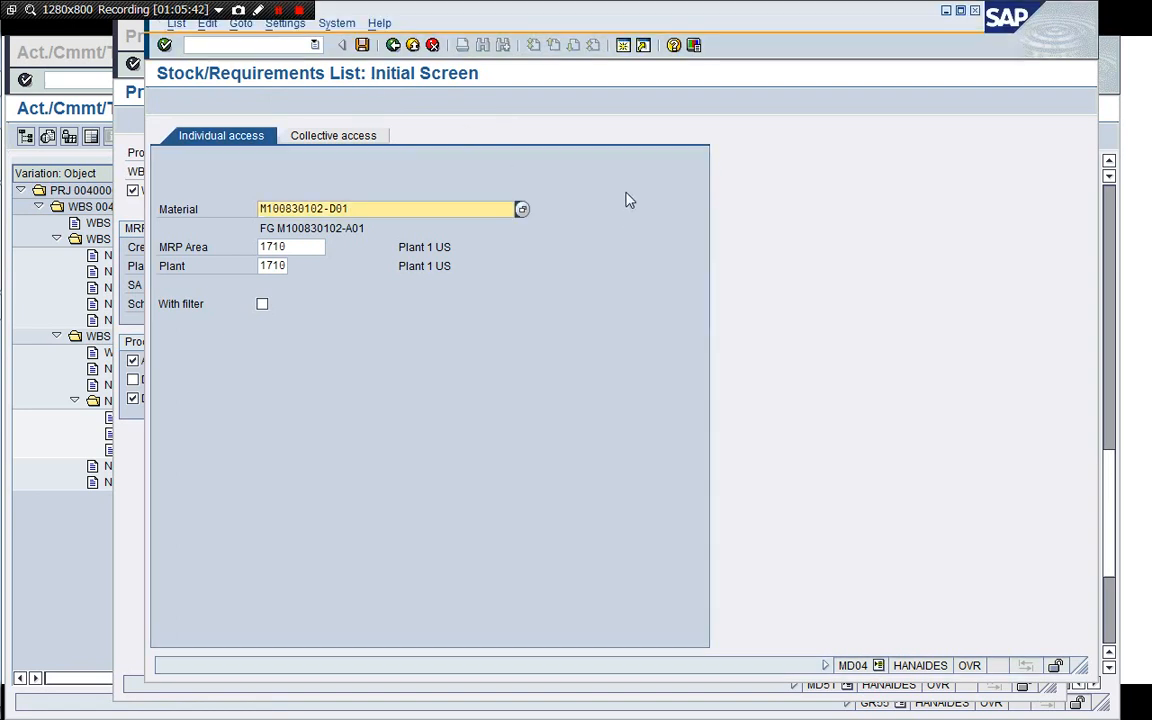
key(Return)
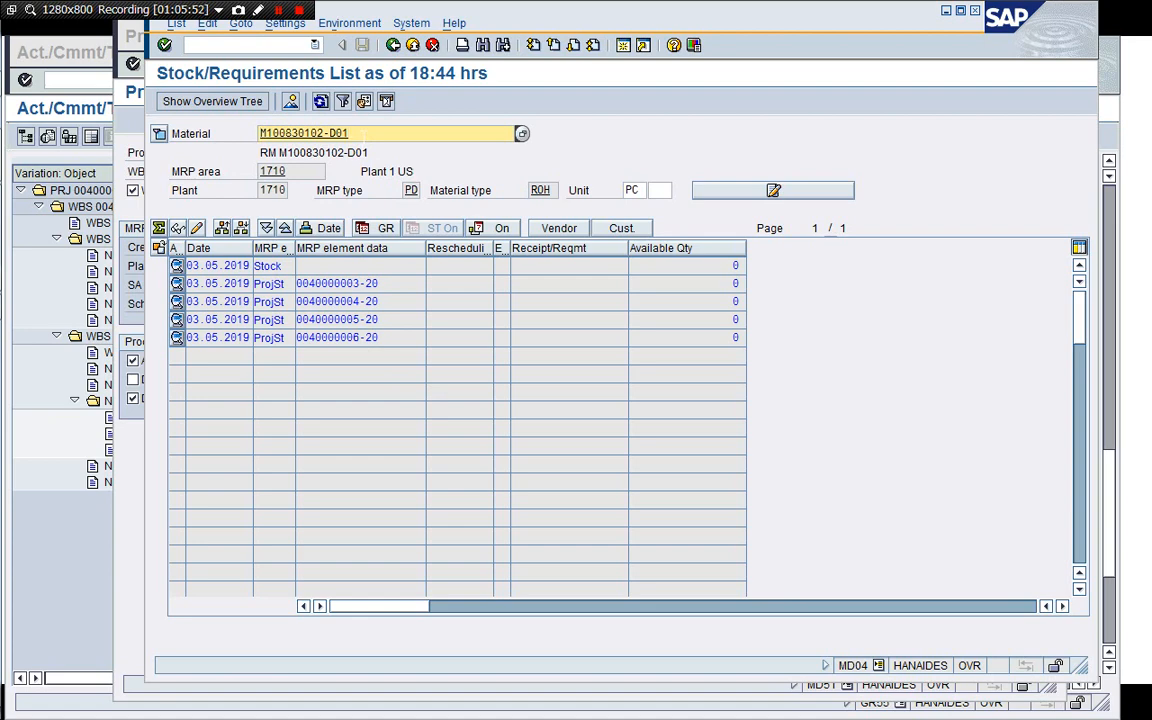
Display the stock/requirements list for material M100830102-D02.
key(BackSpace)
text(2)
key(Return)
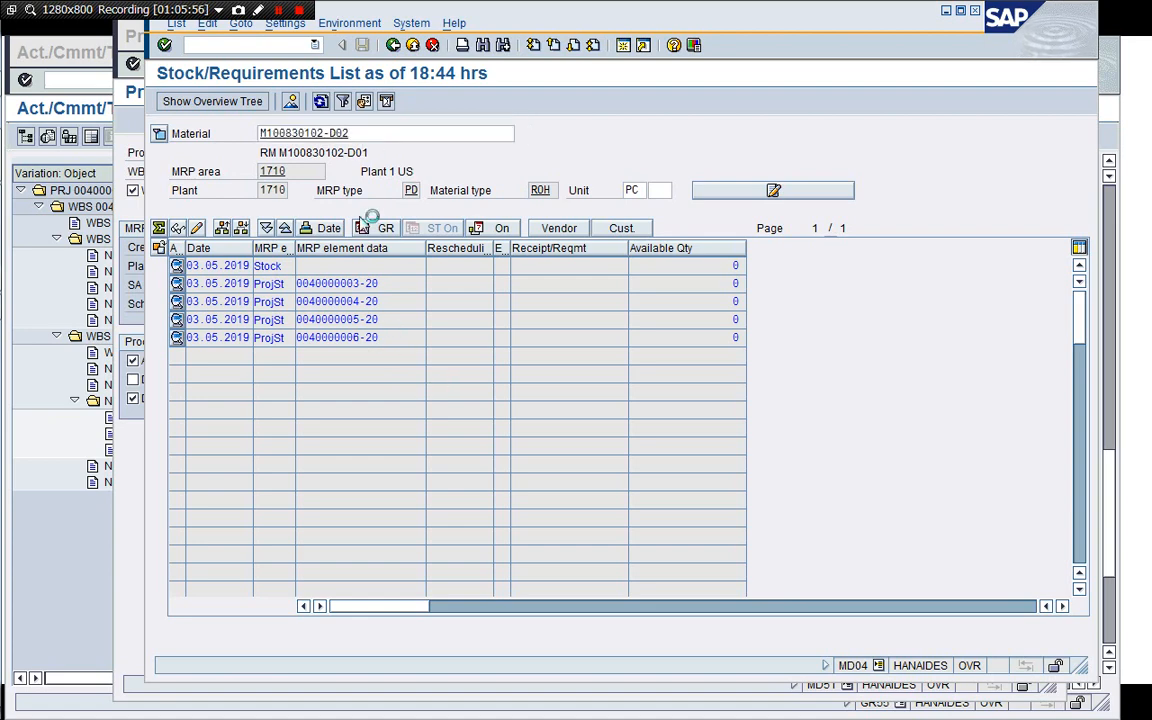
click(279, 12)
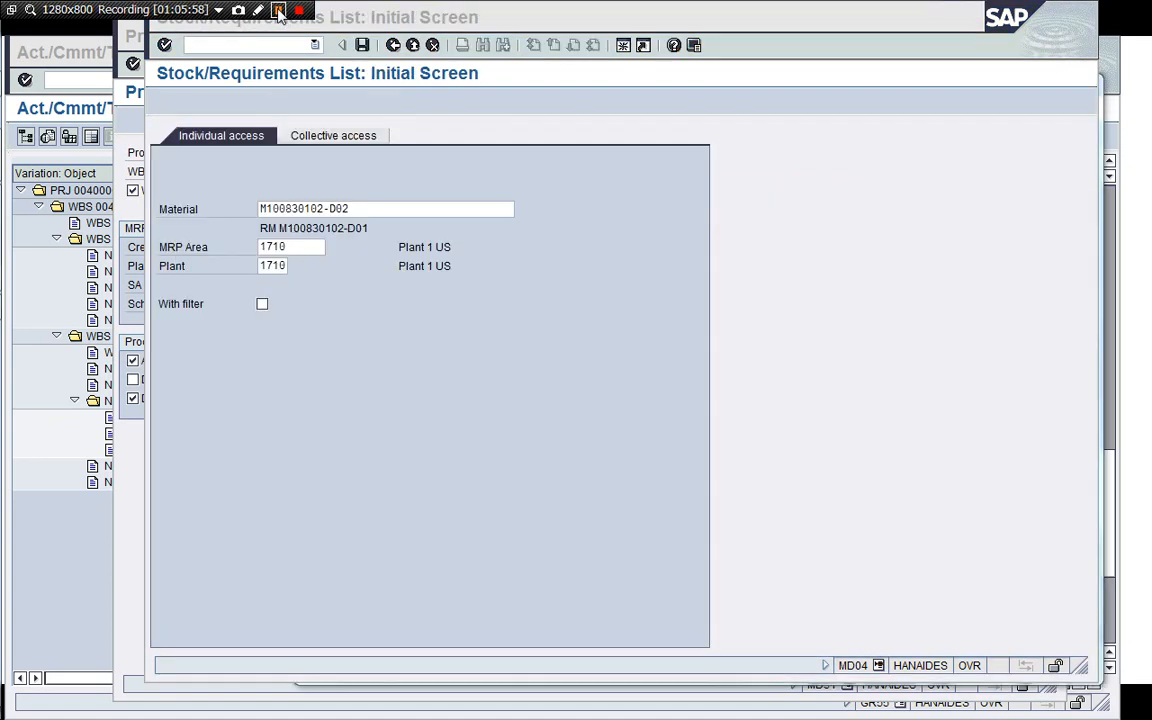
click(630, 163)
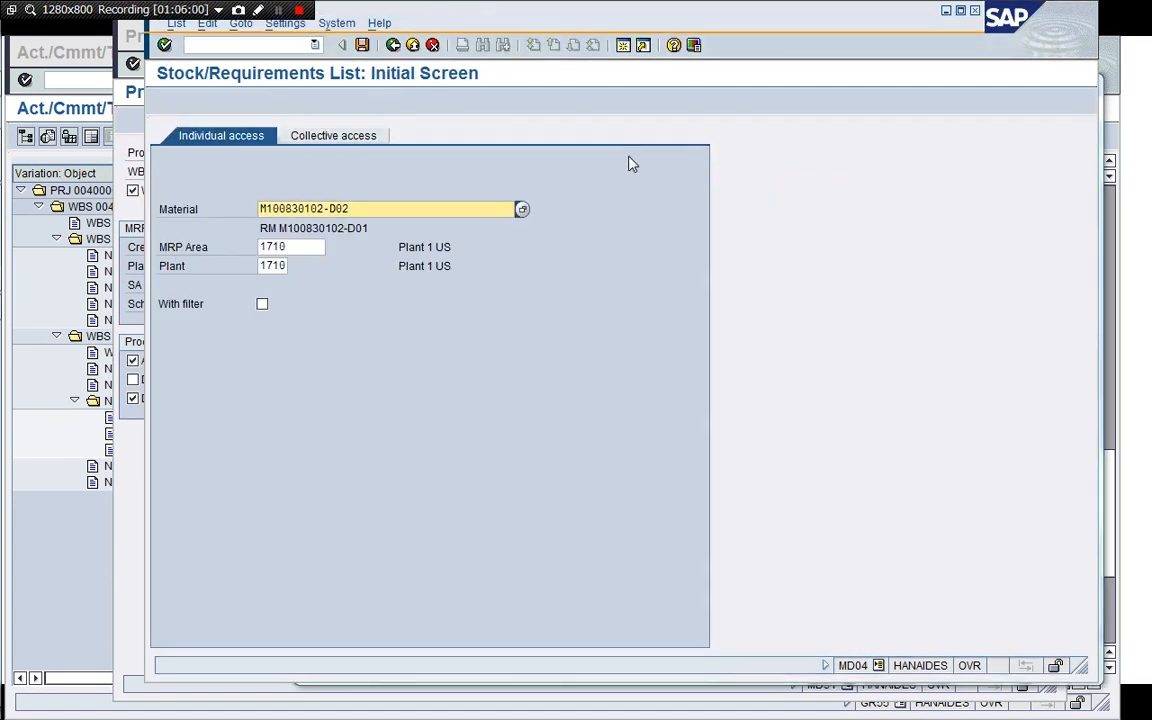
key(Return)
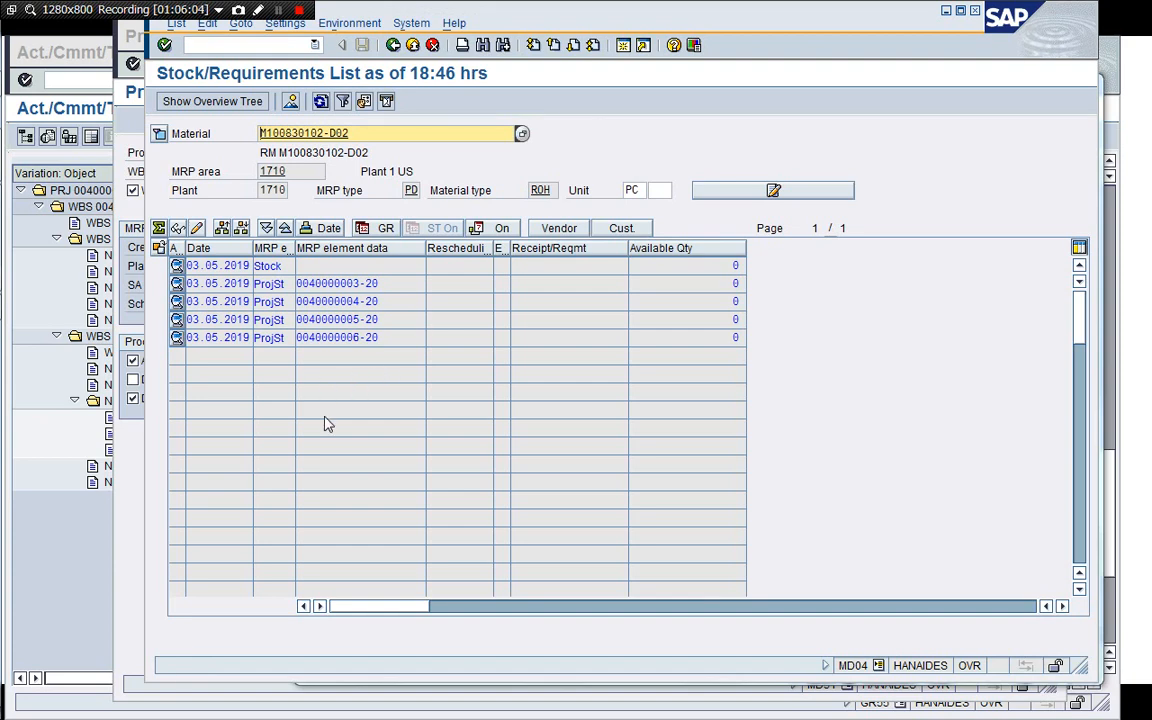
click(128, 532)
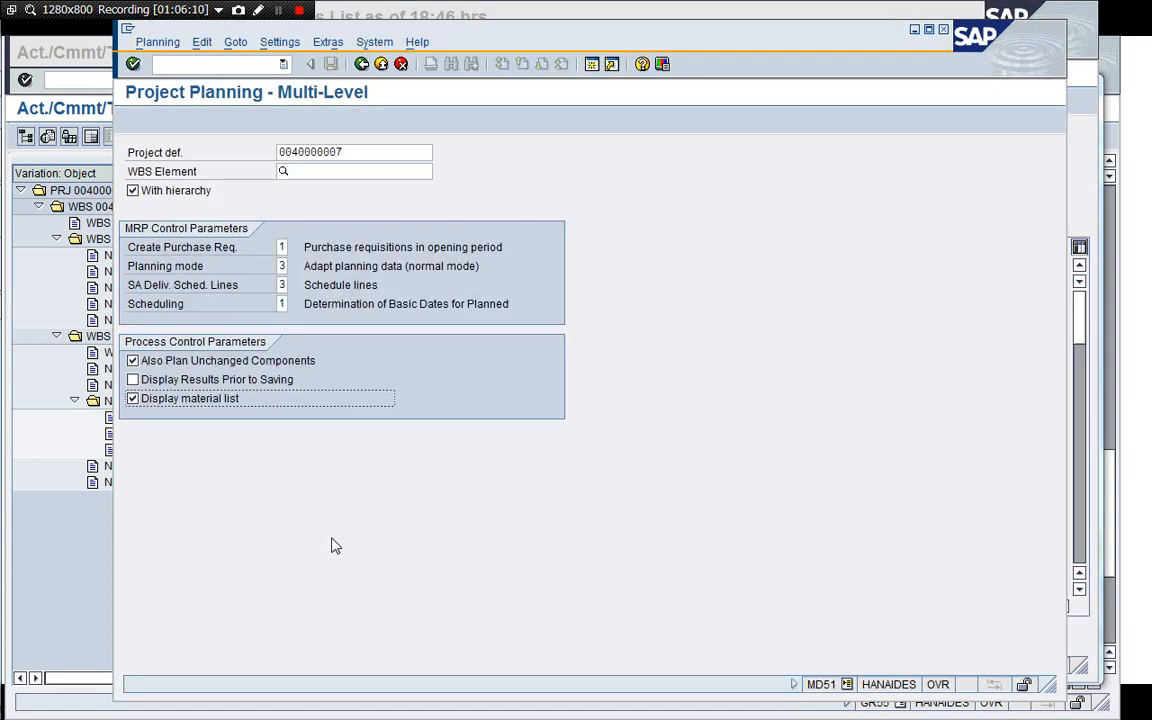
key(Return)
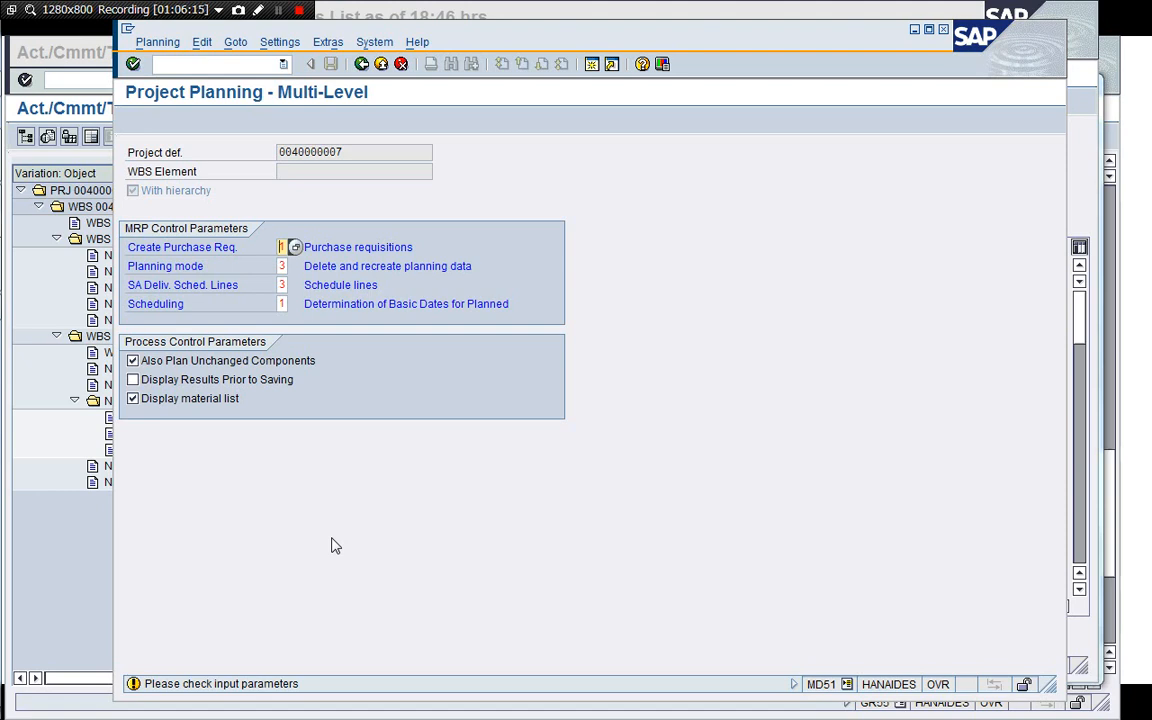
key(Return)
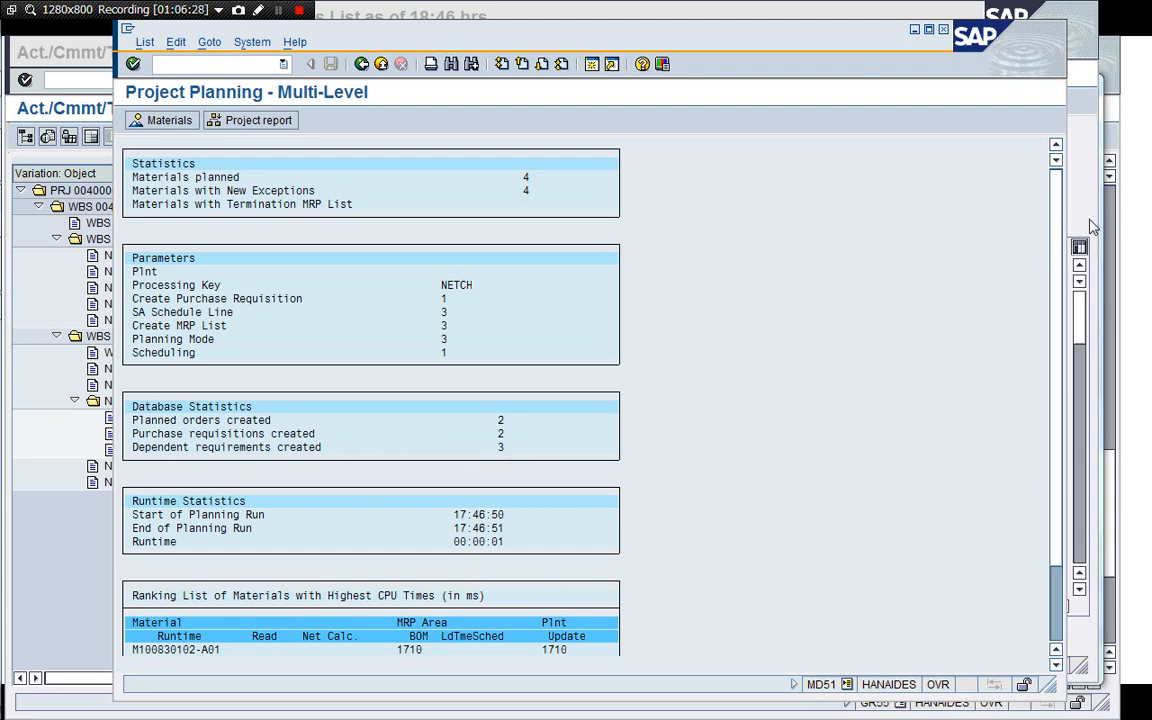
click(1056, 636)
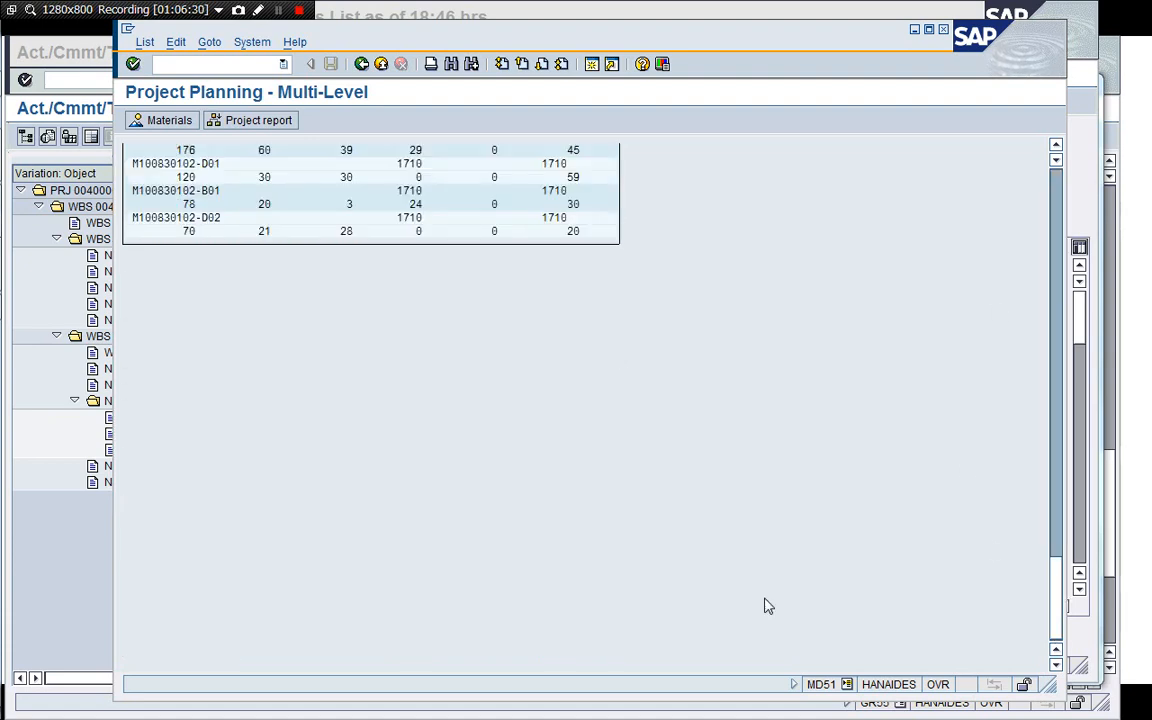
Refresh the stock/requirements list for M100830102-D02 and select its dependent requirement row.
click(1083, 188)
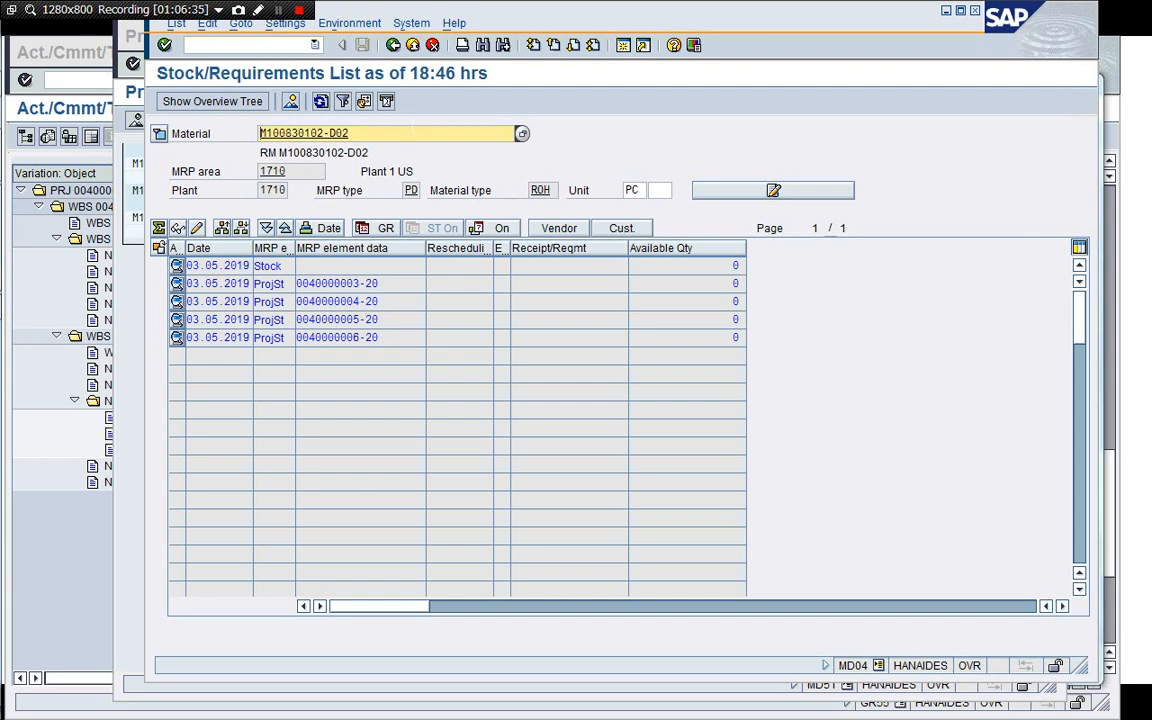
click(321, 103)
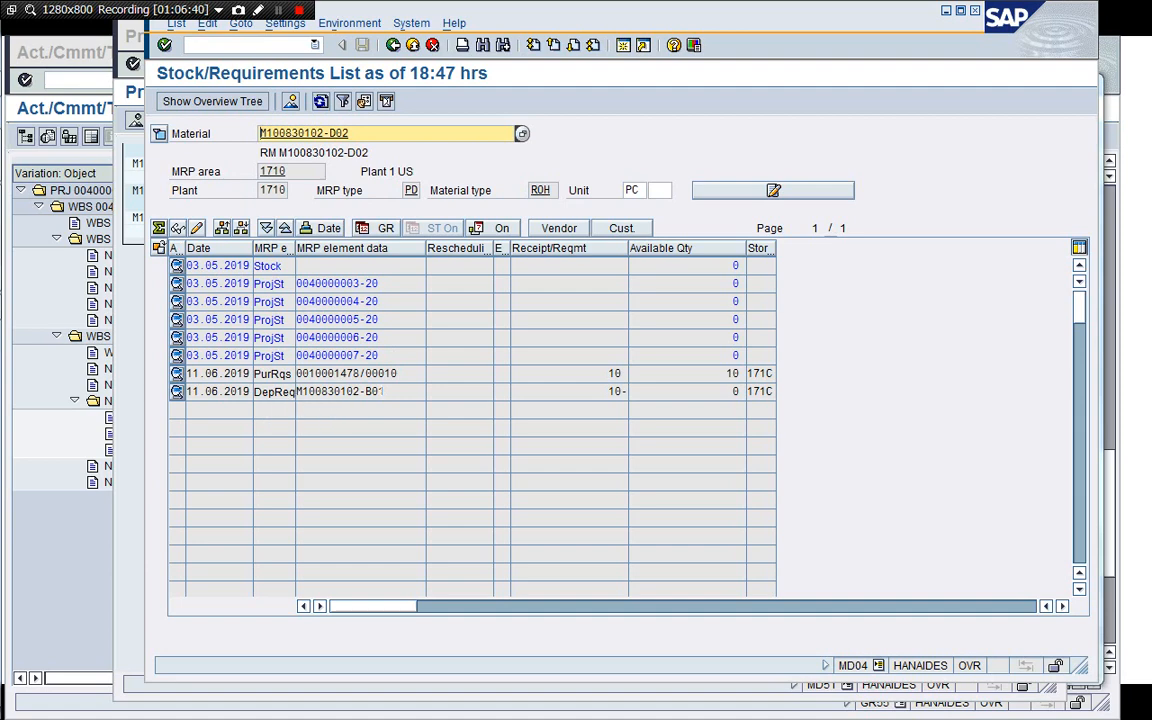
click(389, 392)
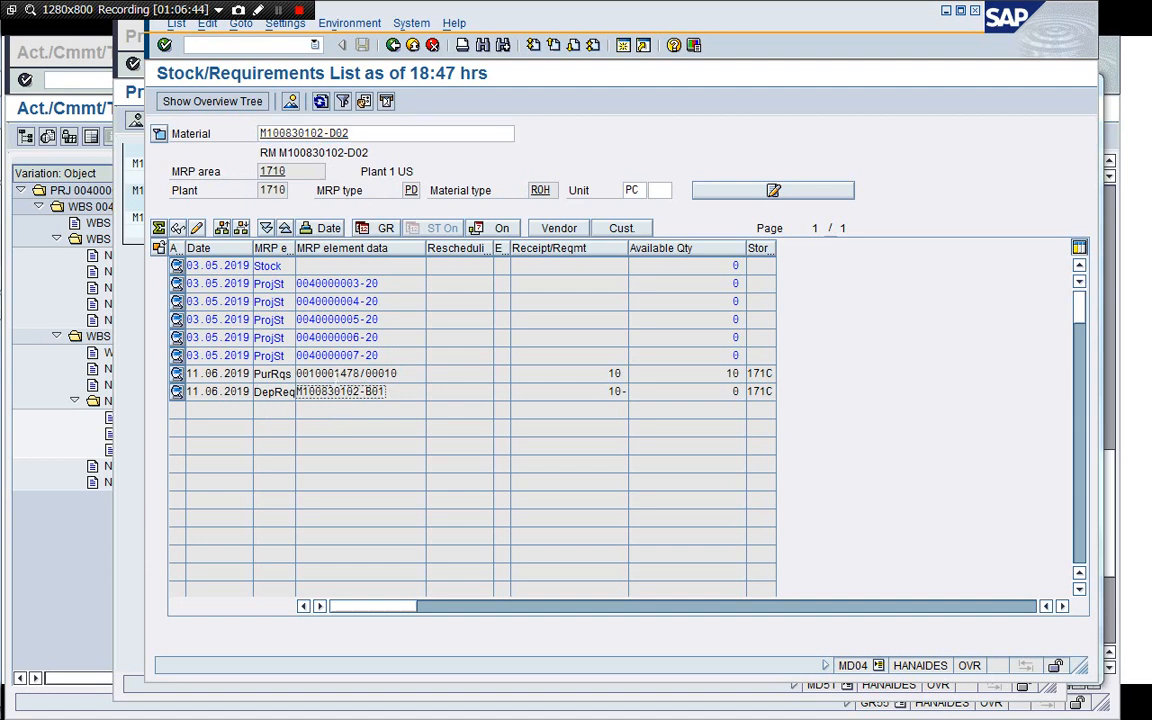
Display the stock/requirements list for material M100830102-D01.
click(378, 134)
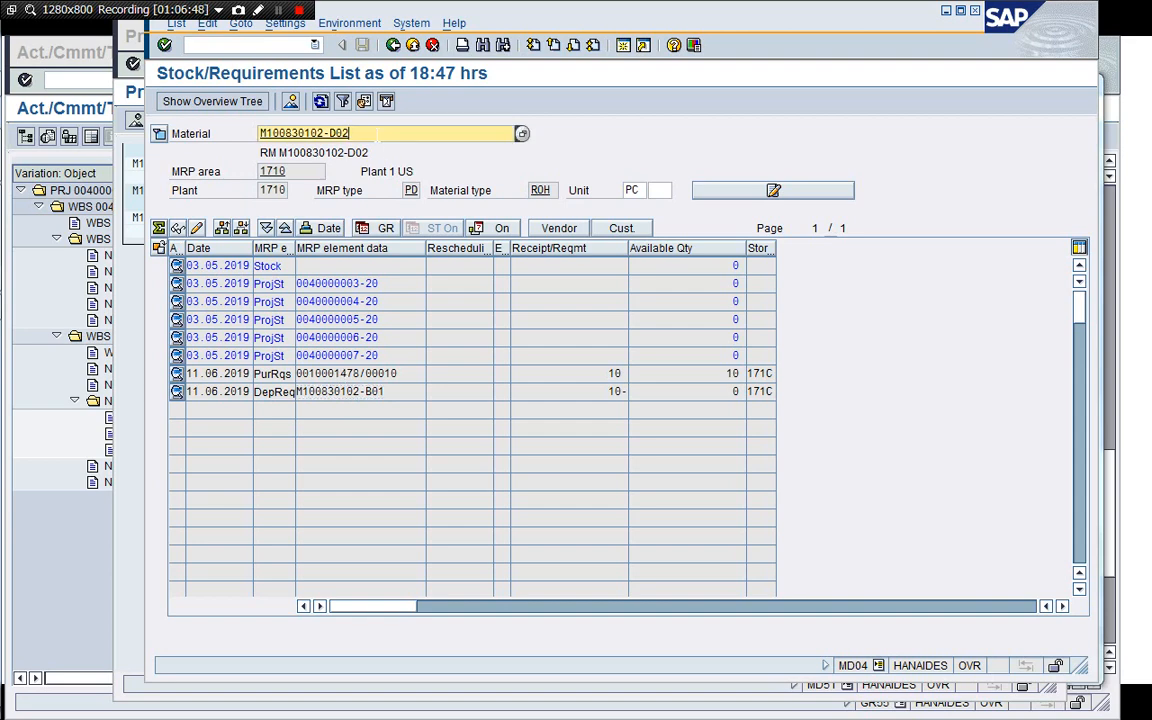
key(BackSpace)
text(1)
key(Return)
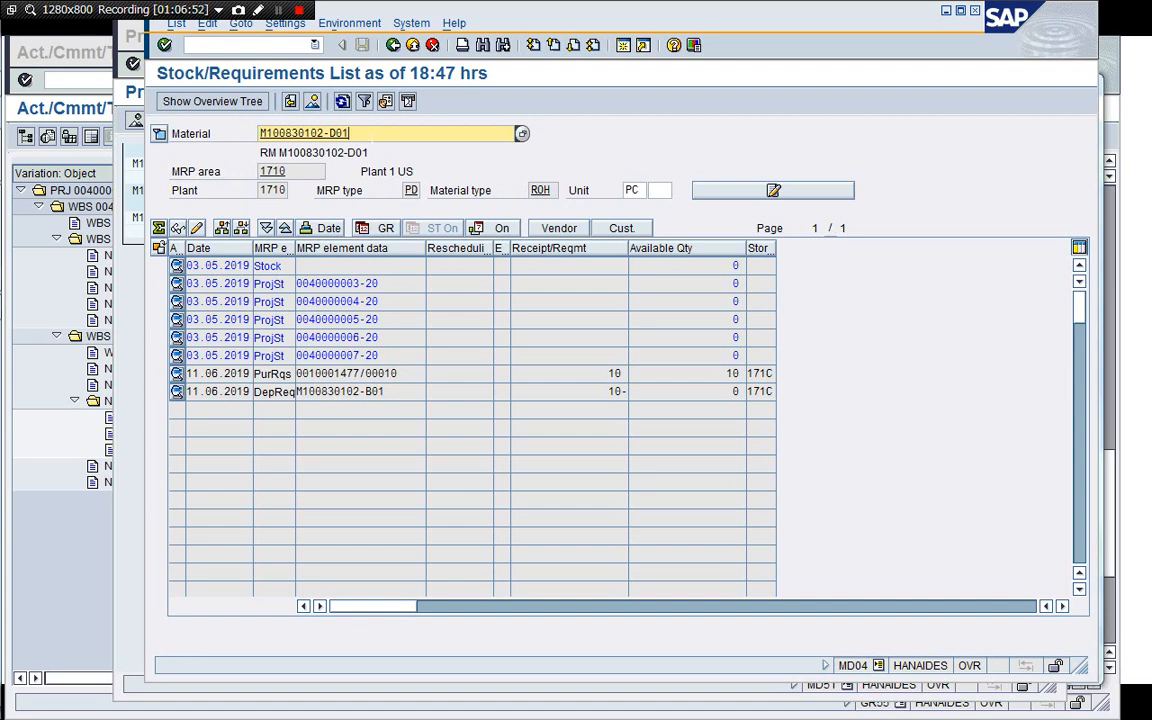
Display the stock/requirements list for material M100830102-B01.
key(BackSpace)
key(BackSpace)
key(BackSpace)
text(B01)
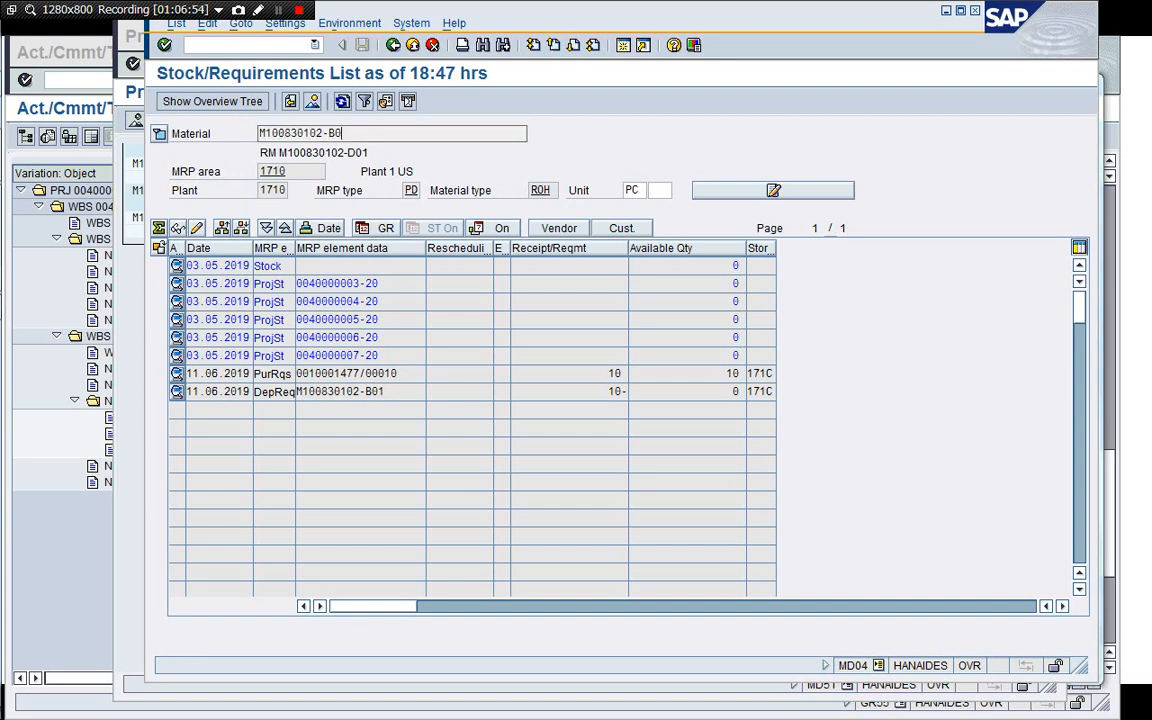
key(Return)
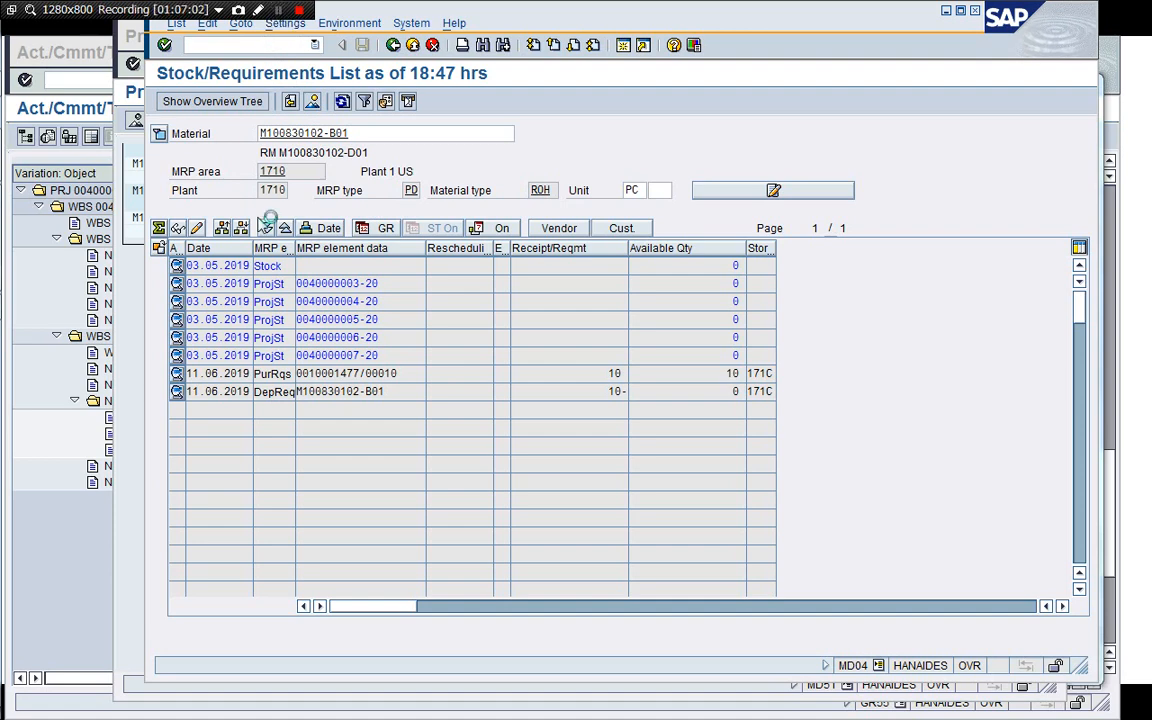
click(281, 13)
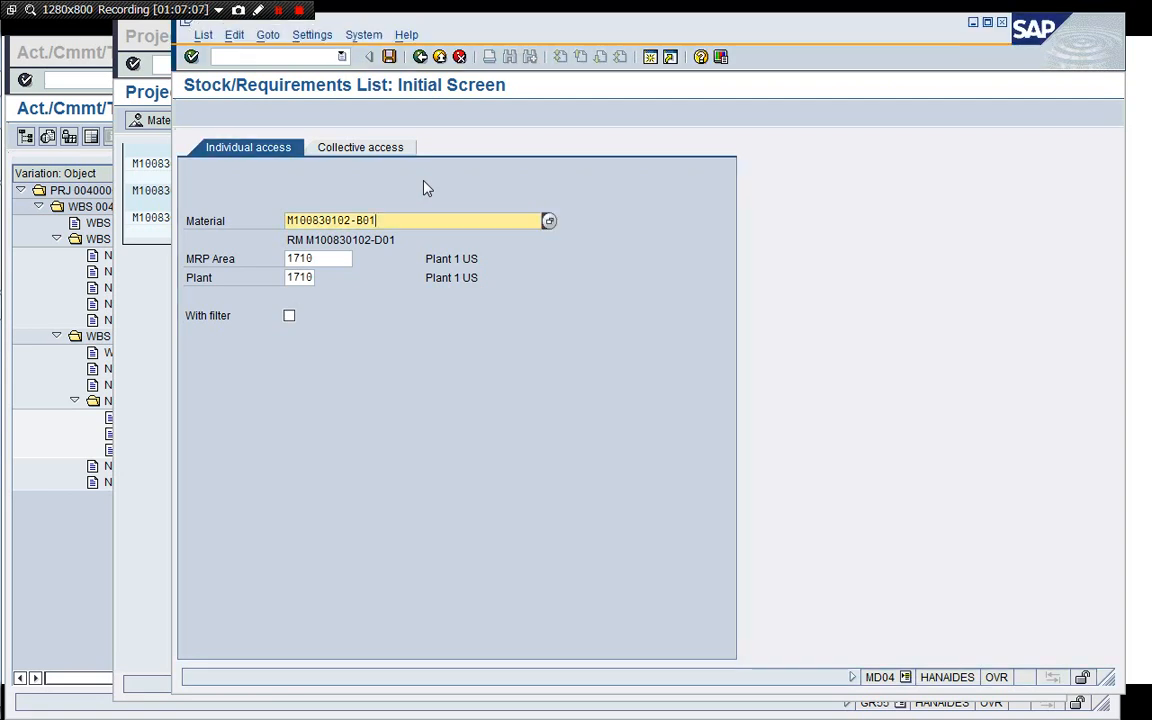
key(Return)
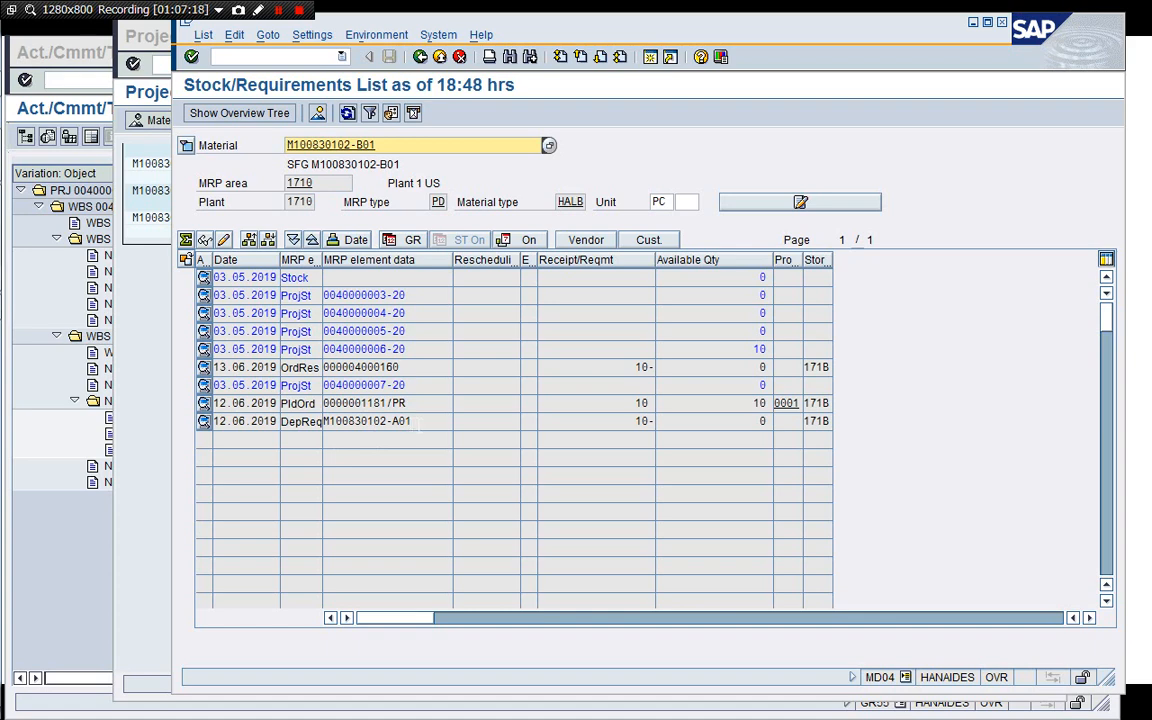
Return to the initial screen and display the stock/requirements list for material M100830102-A01.
click(414, 422)
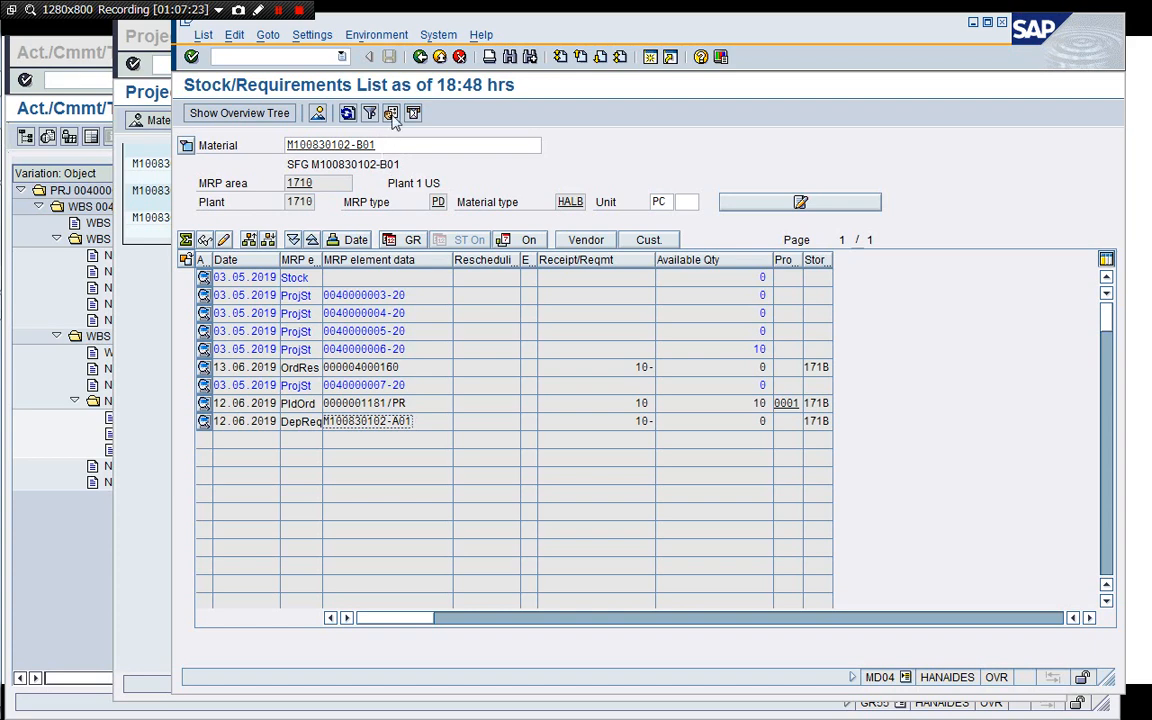
click(420, 58)
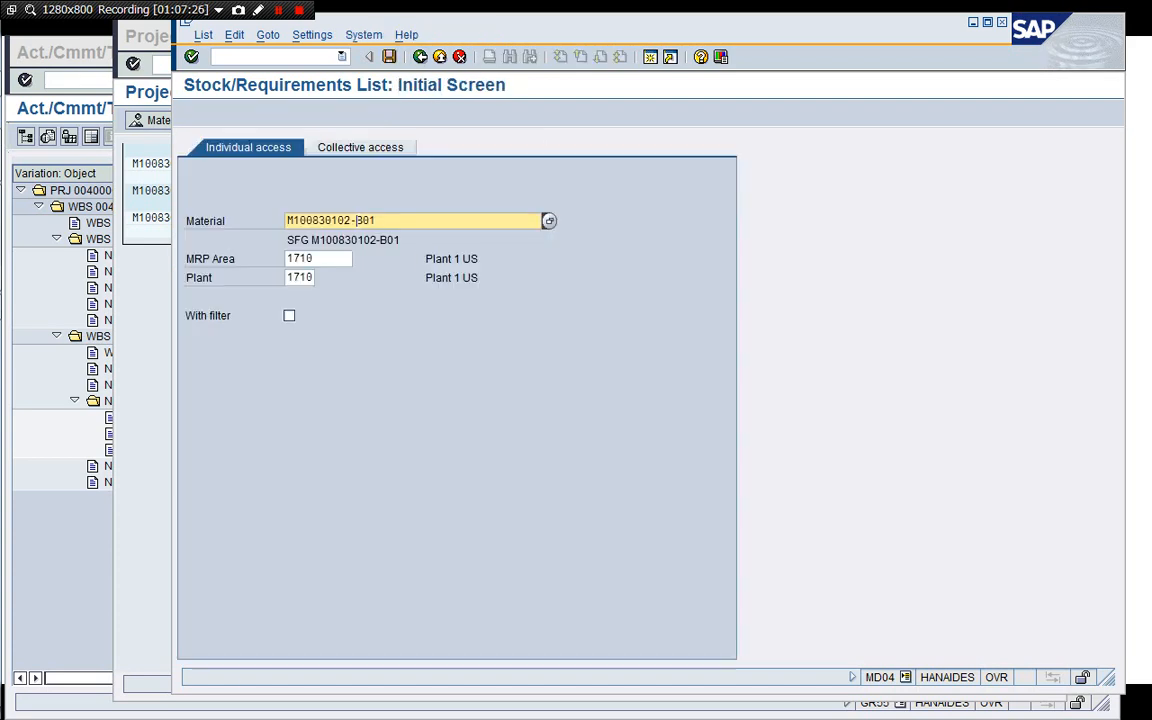
key(BackSpace)
key(BackSpace)
key(BackSpace)
key(BackSpace)
key(BackSpace)
key(BackSpace)
key(BackSpace)
key(BackSpace)
key(BackSpace)
key(BackSpace)
key(BackSpace)
key(Return)
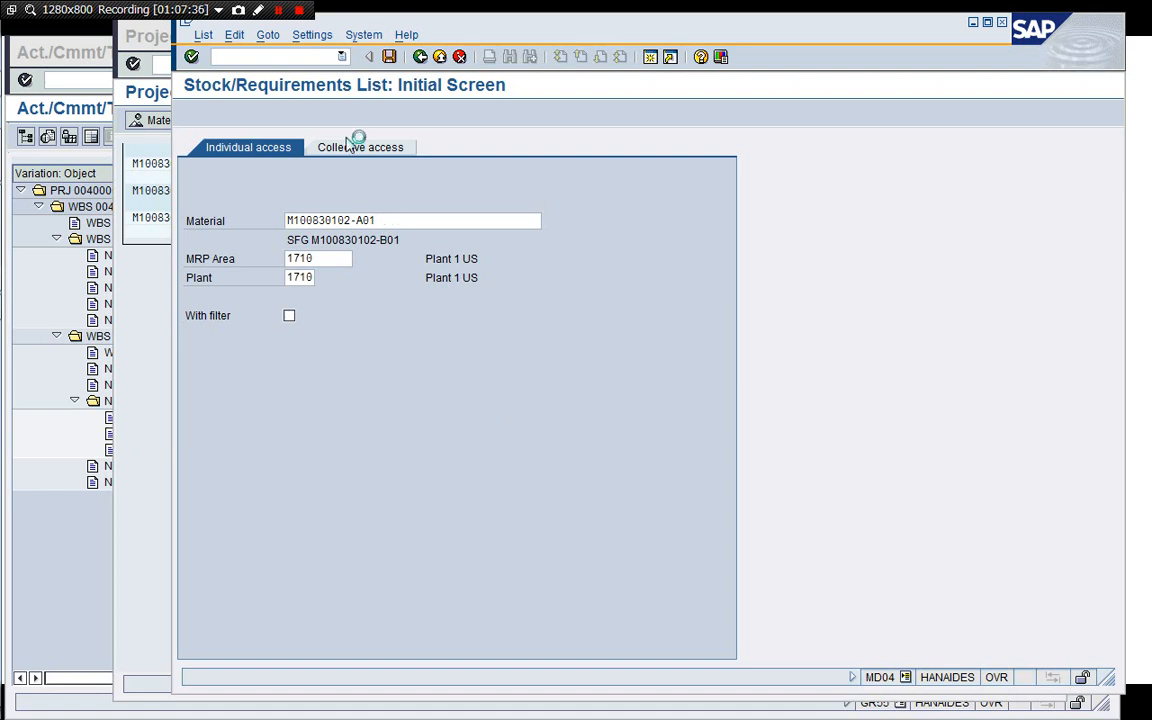
click(279, 11)
click(279, 11)
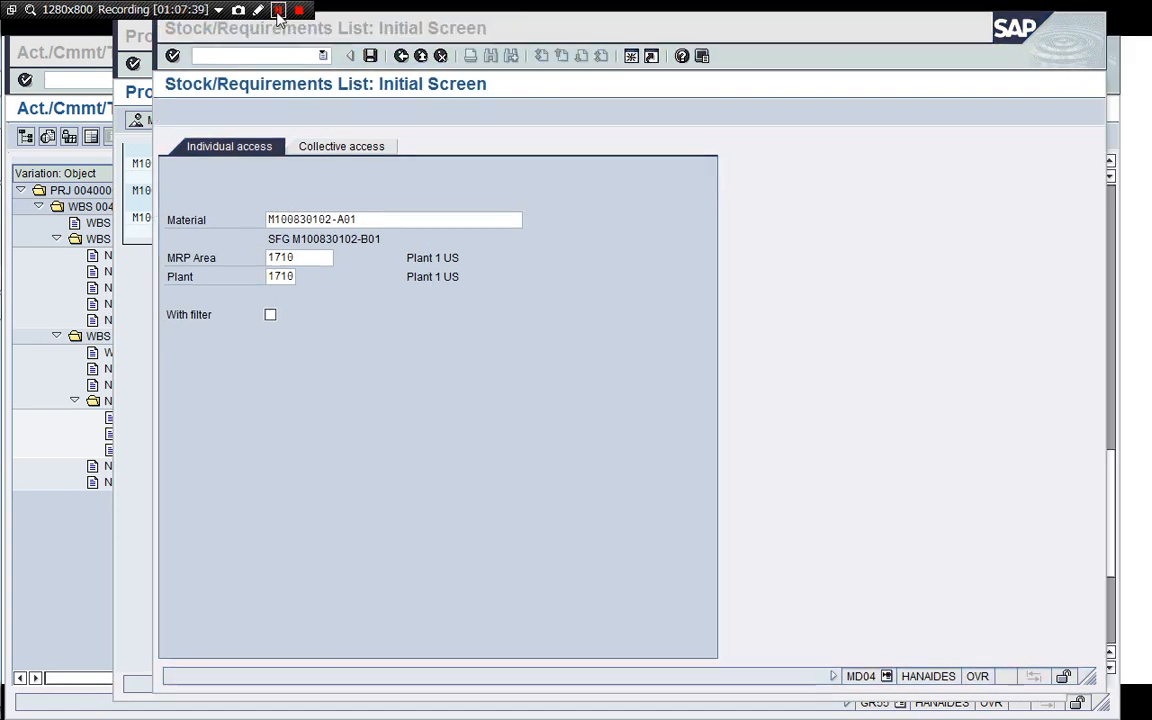
click(653, 259)
key(Return)
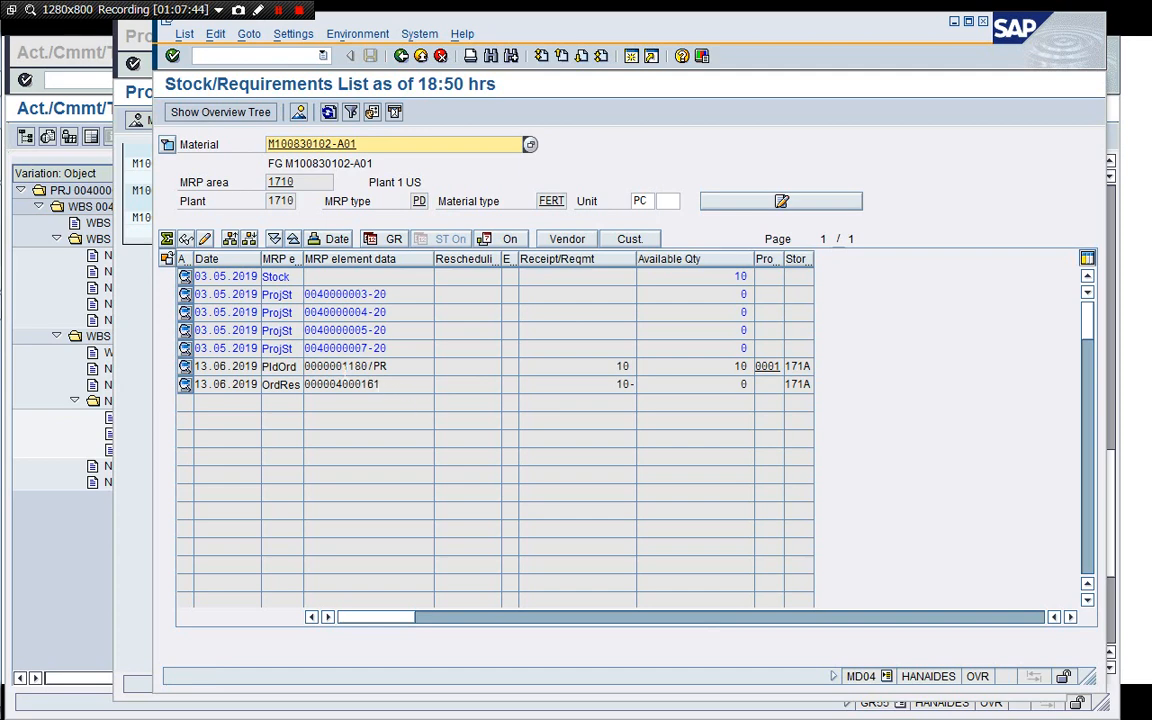
Copy material code M100830102-D01 from the Excel spreadsheet and display its stock/requirements list in SAP.
click(387, 366)
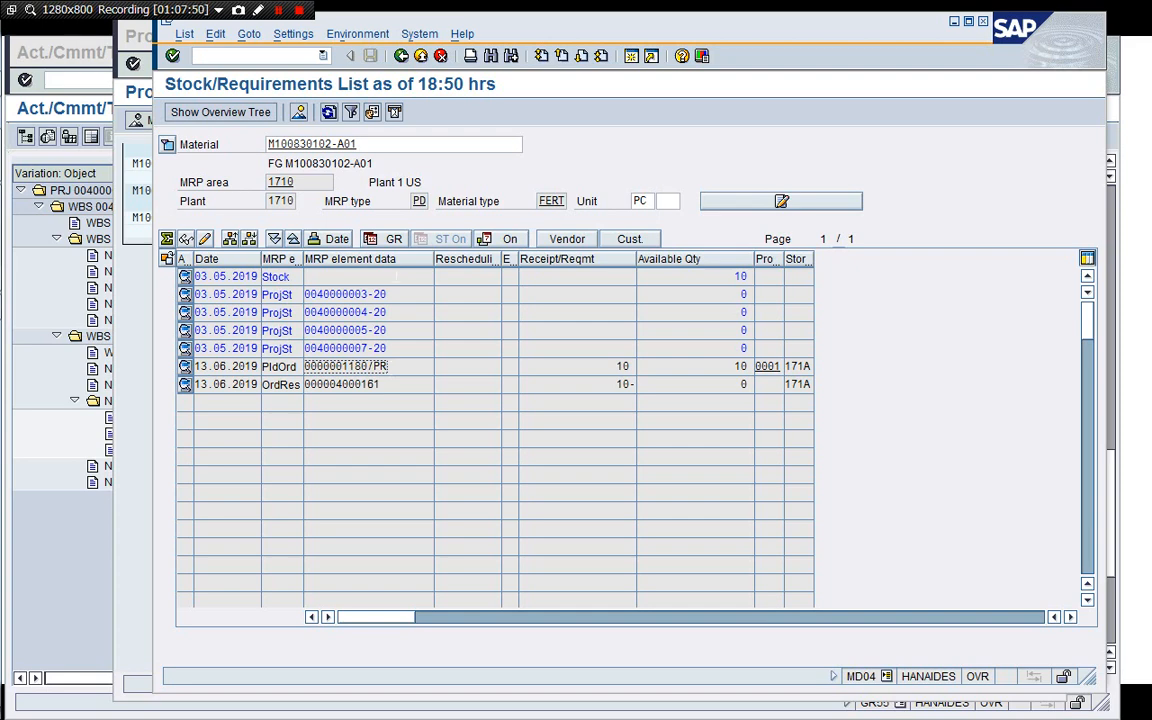
click(490, 181)
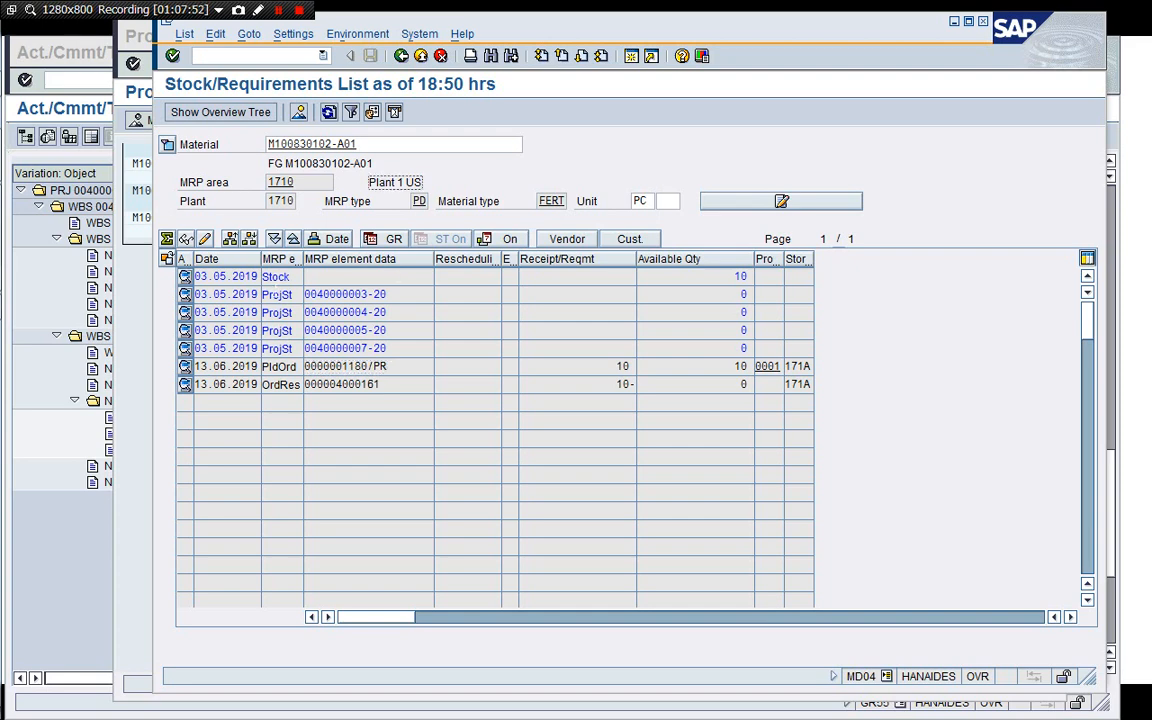
key(super+Tab)
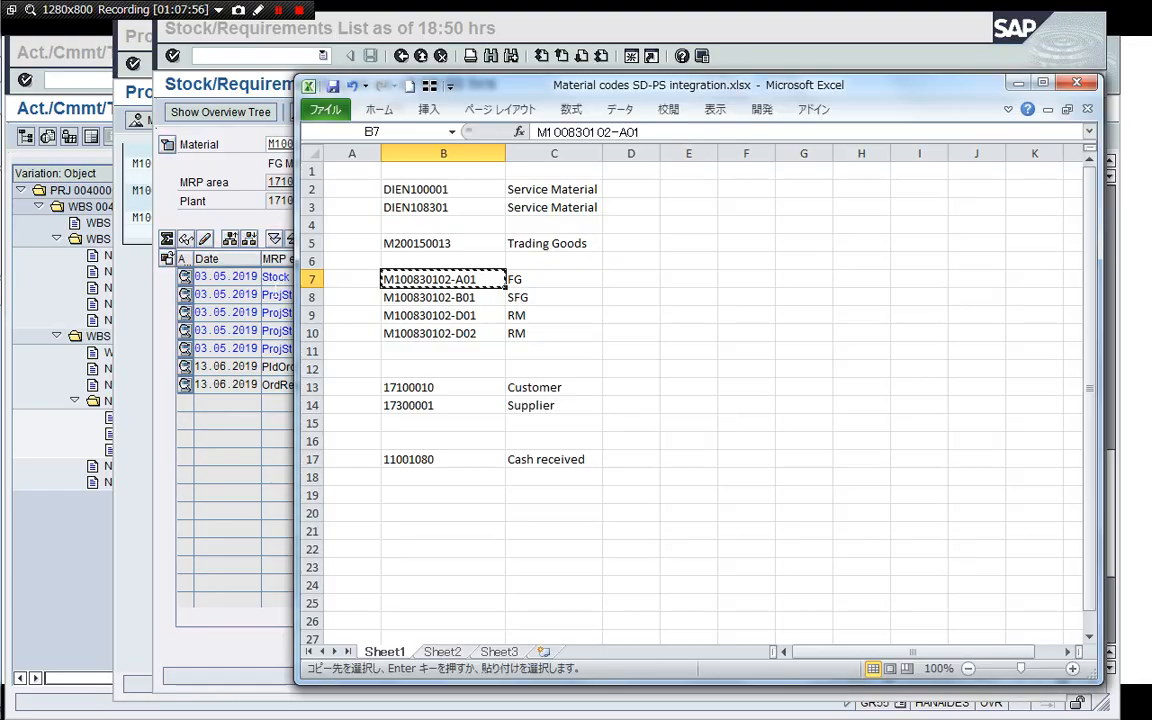
click(462, 318)
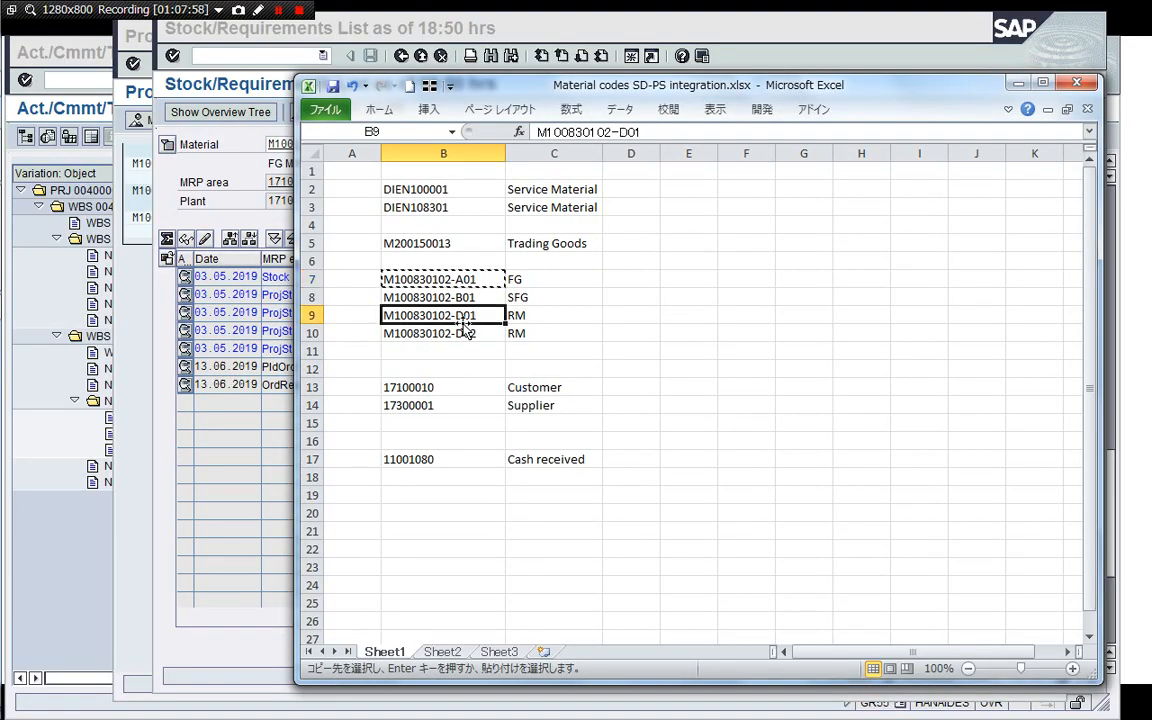
key(ctrl+c)
click(681, 26)
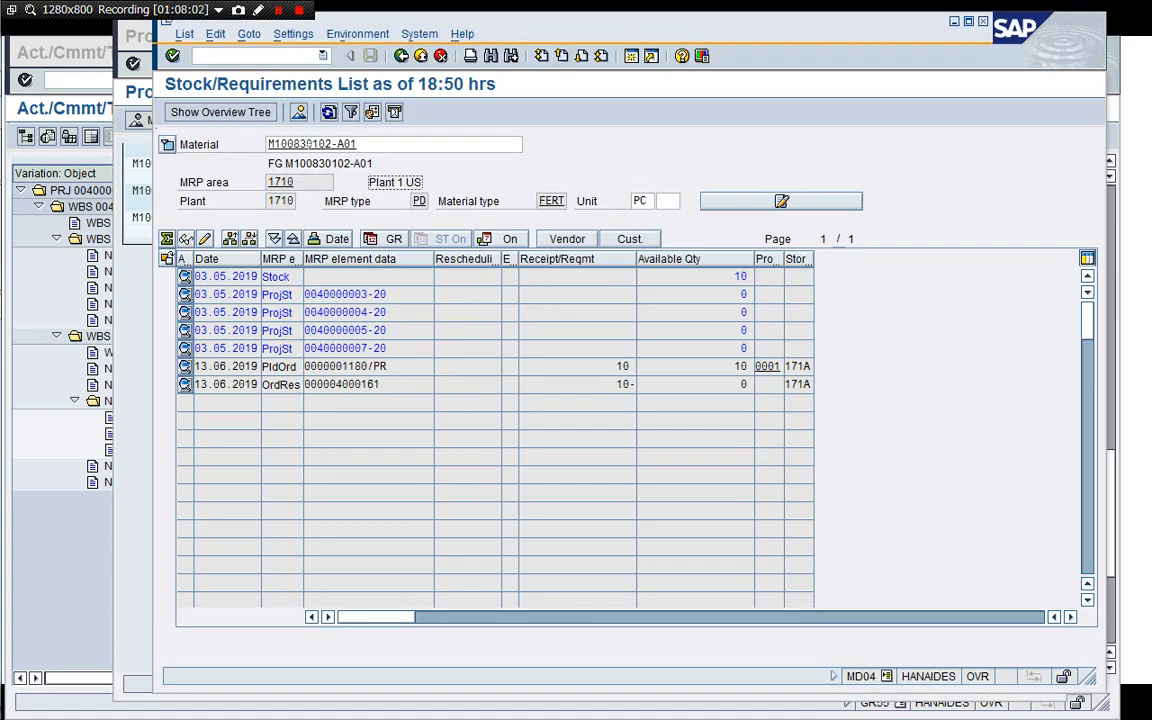
click(268, 144)
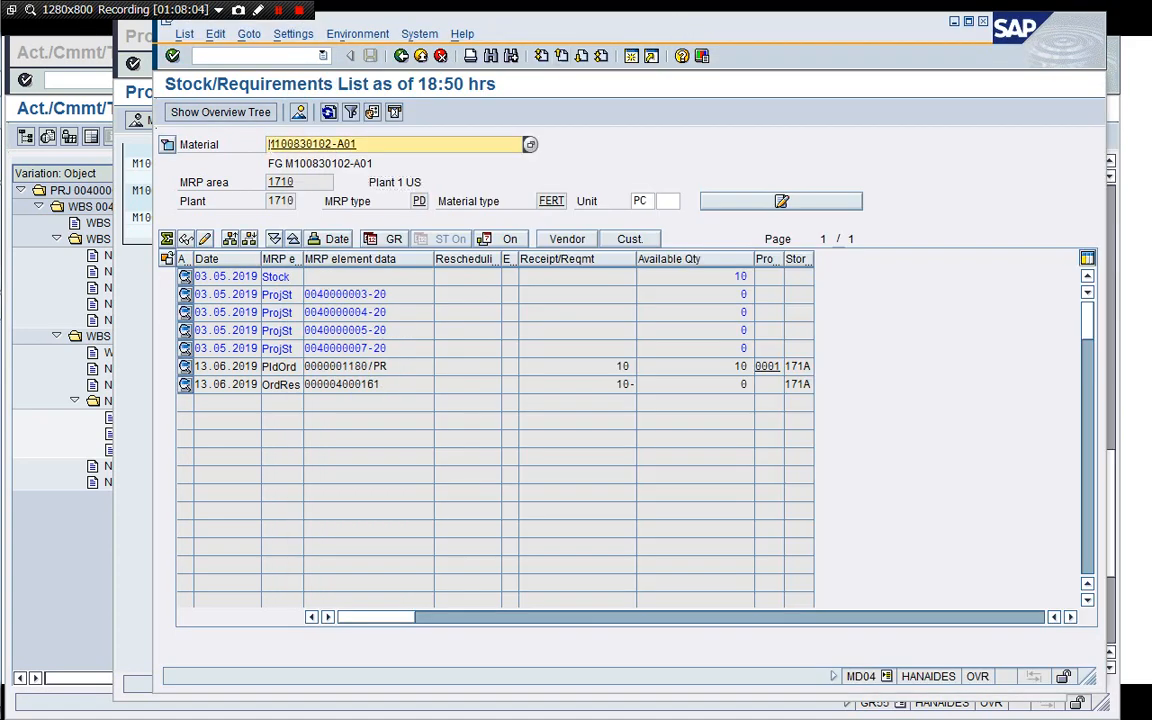
key(ctrl+v)
key(Return)
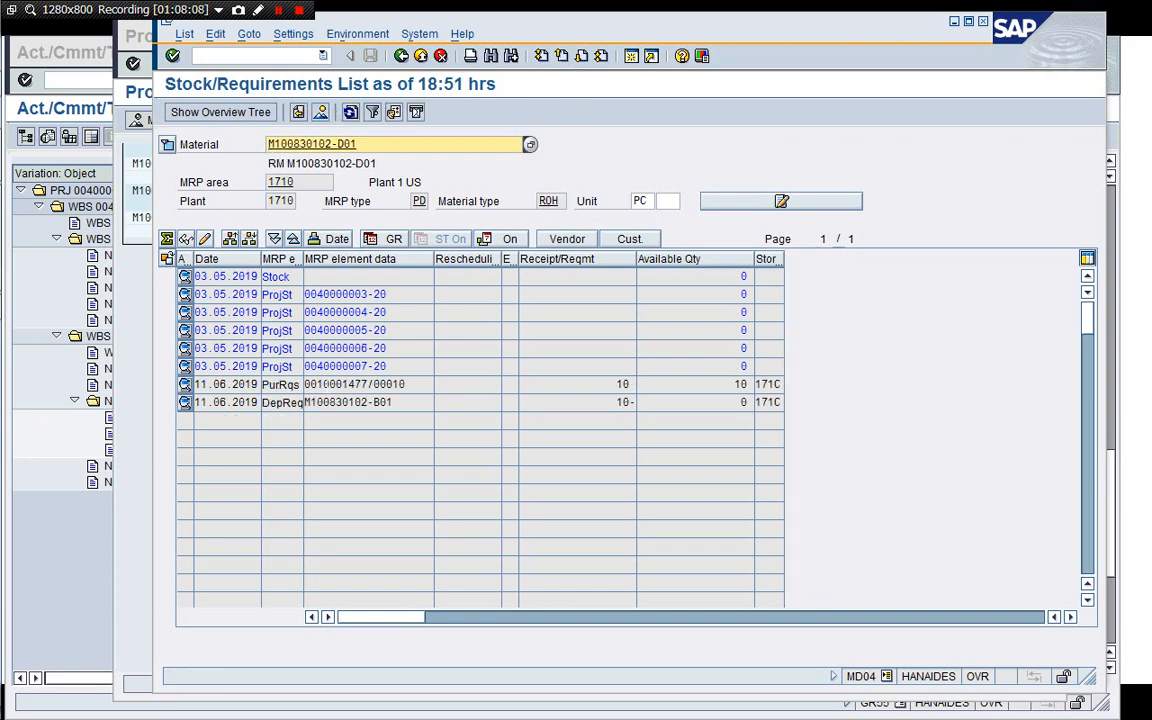
Open the additional MRP element data for the purchase requisition row.
double_click(324, 385)
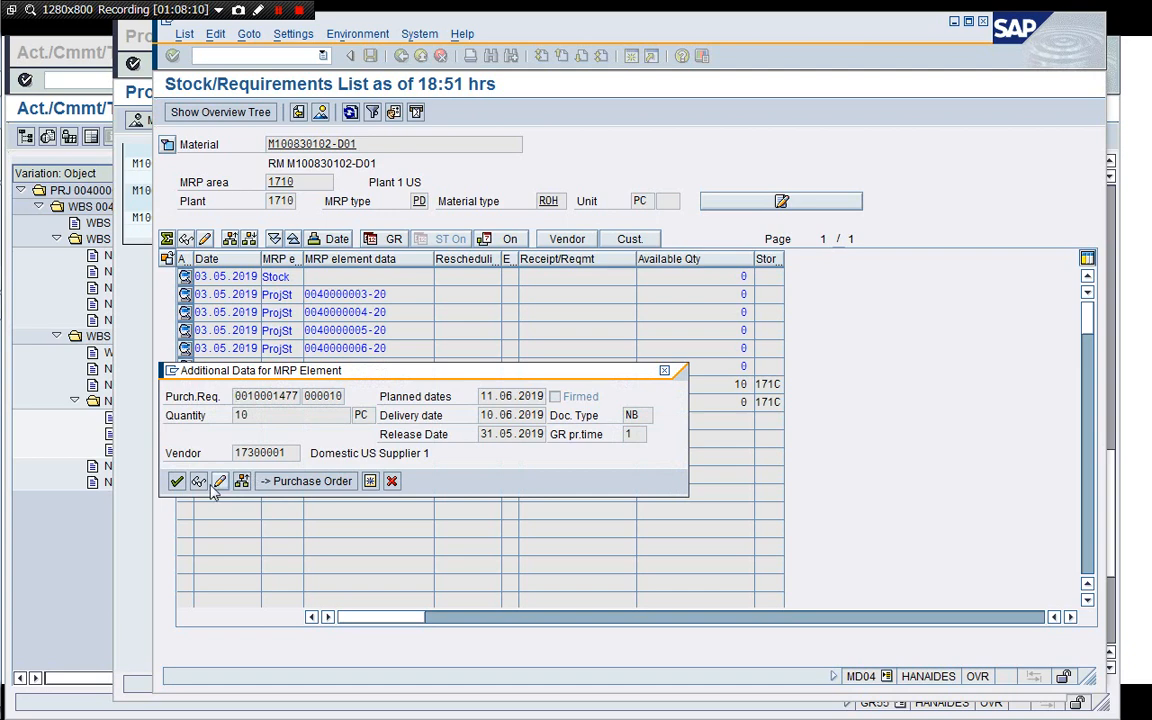
Open purchase requisition 10001477 from the MRP element data, review its account assignment and status, and return to the list.
click(199, 482)
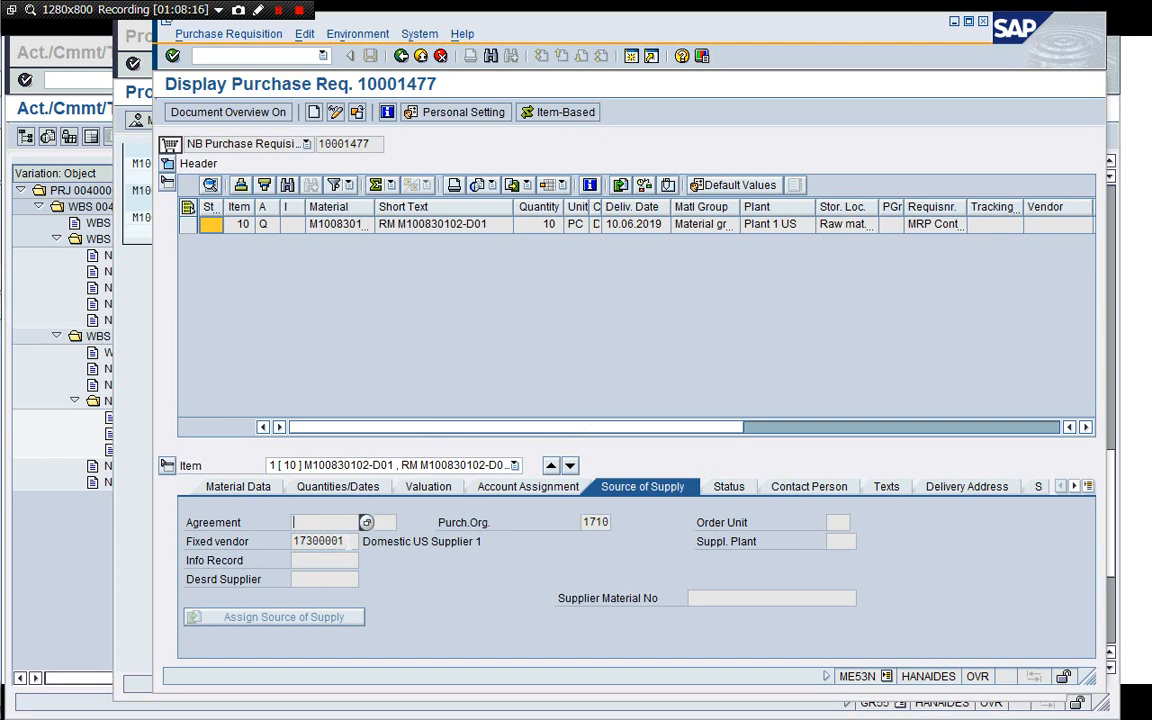
click(519, 487)
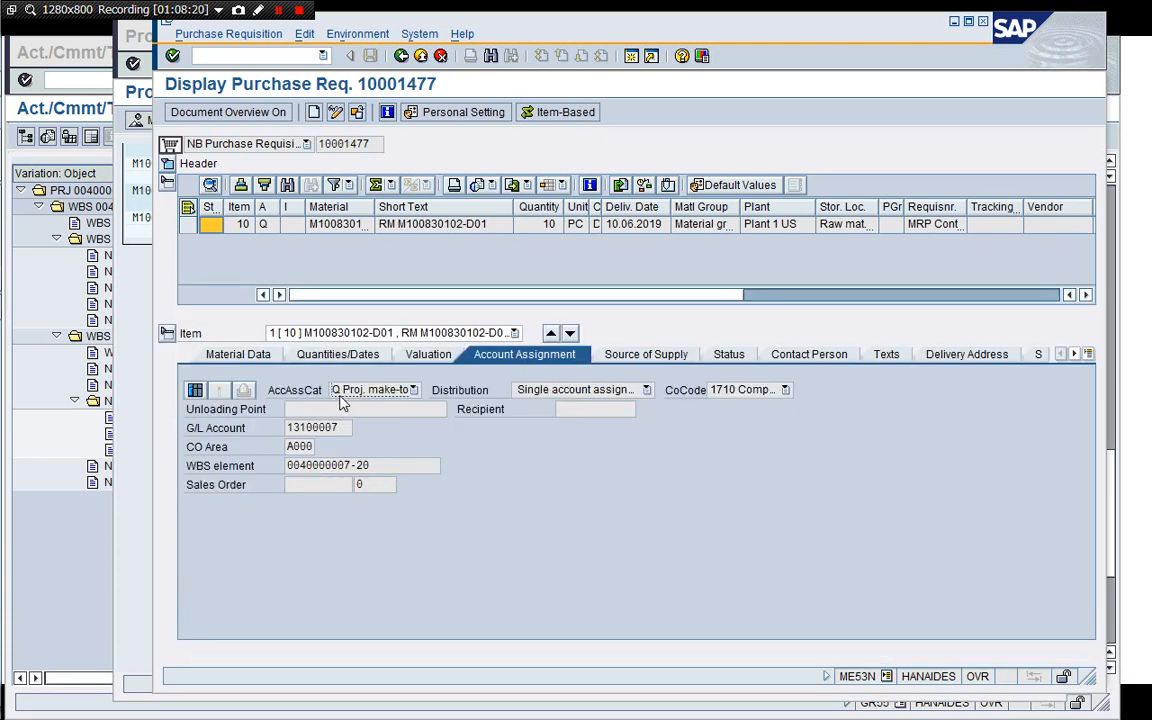
click(738, 357)
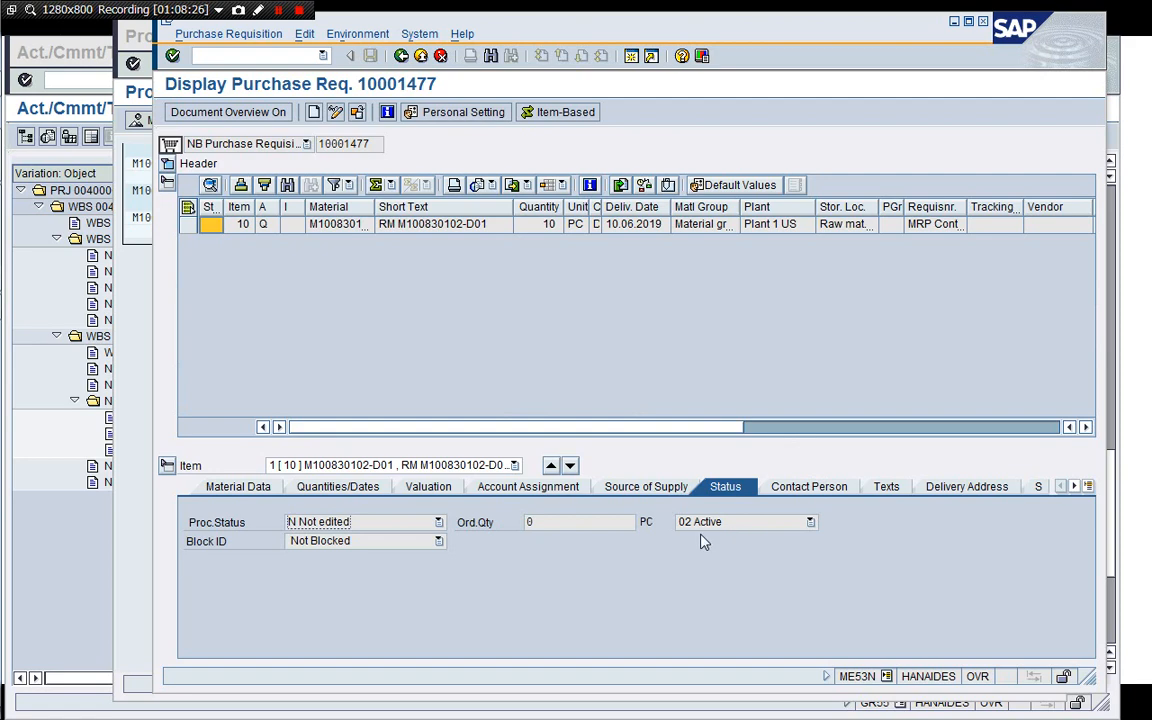
click(402, 58)
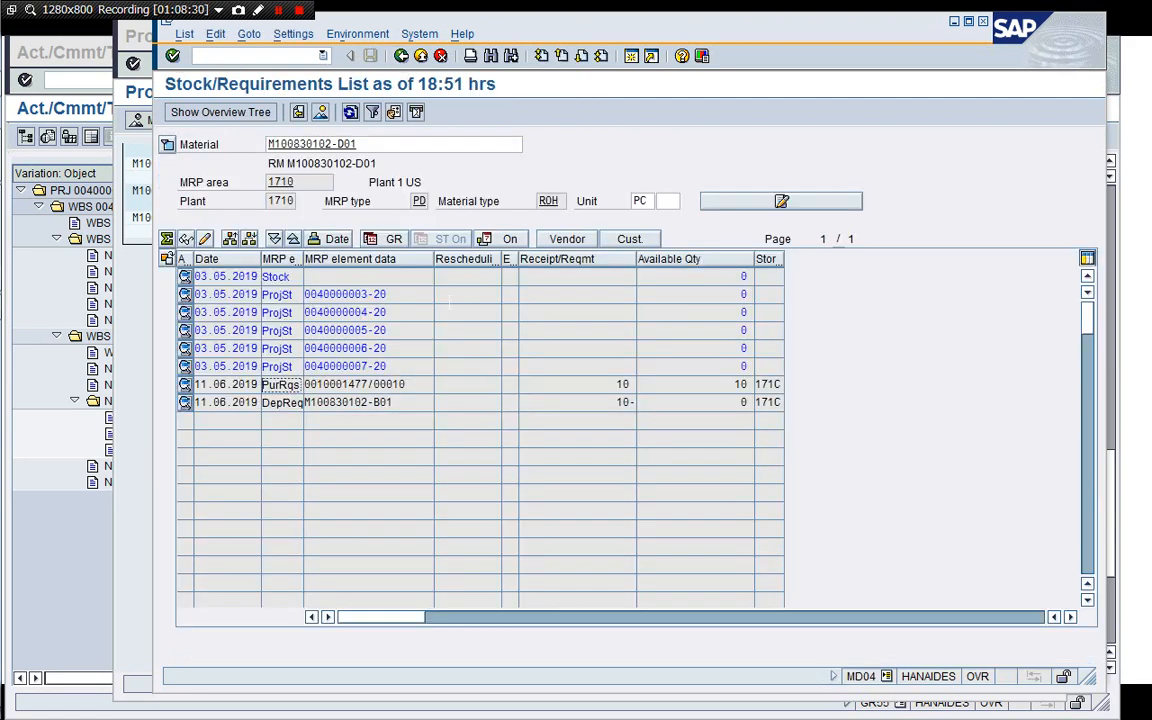
Switch to the project cost report window and open transaction GR55 in a new session.
click(123, 372)
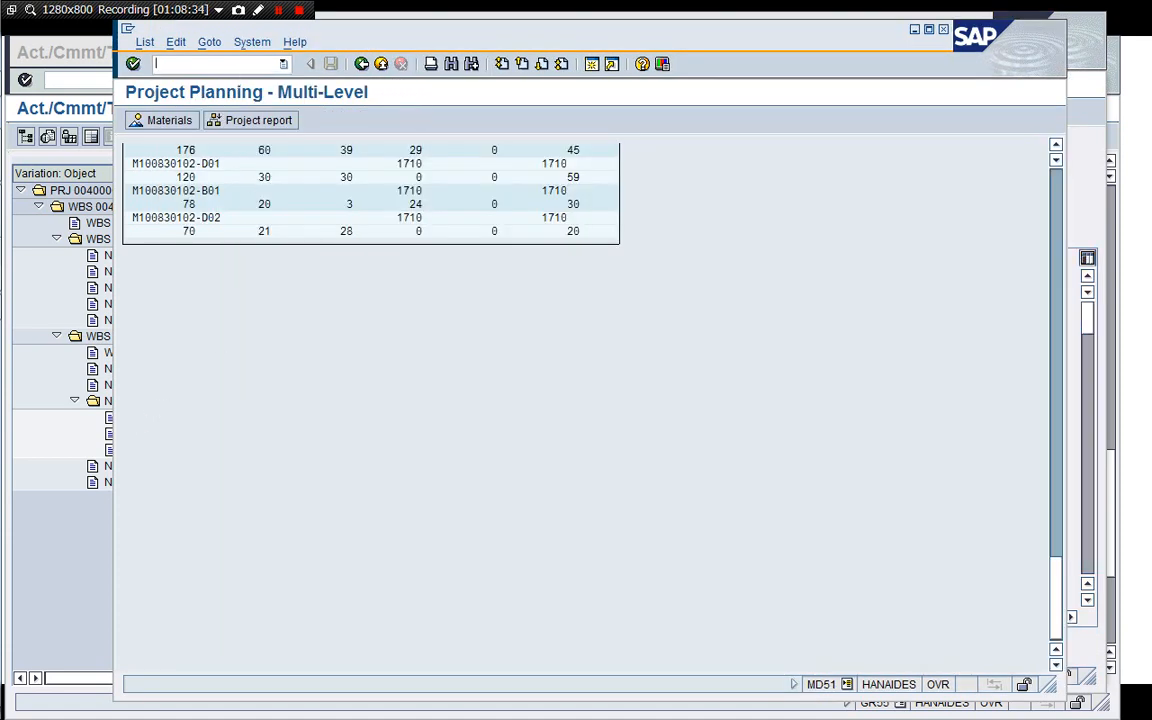
key(Return)
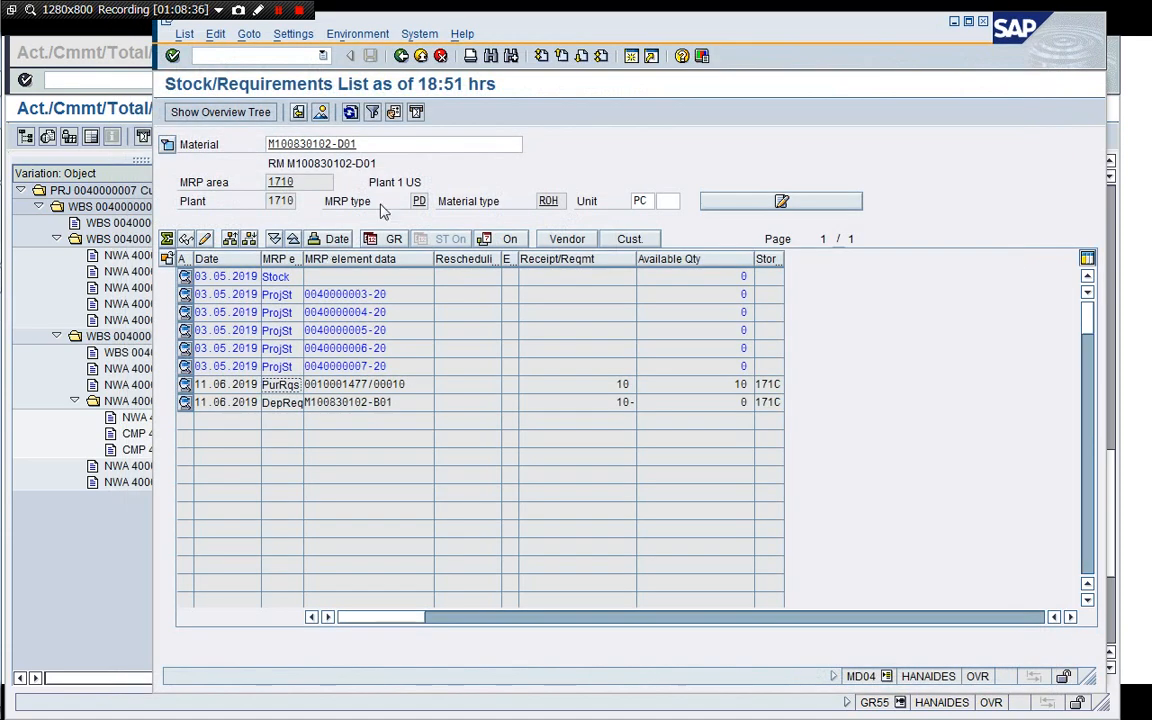
click(120, 442)
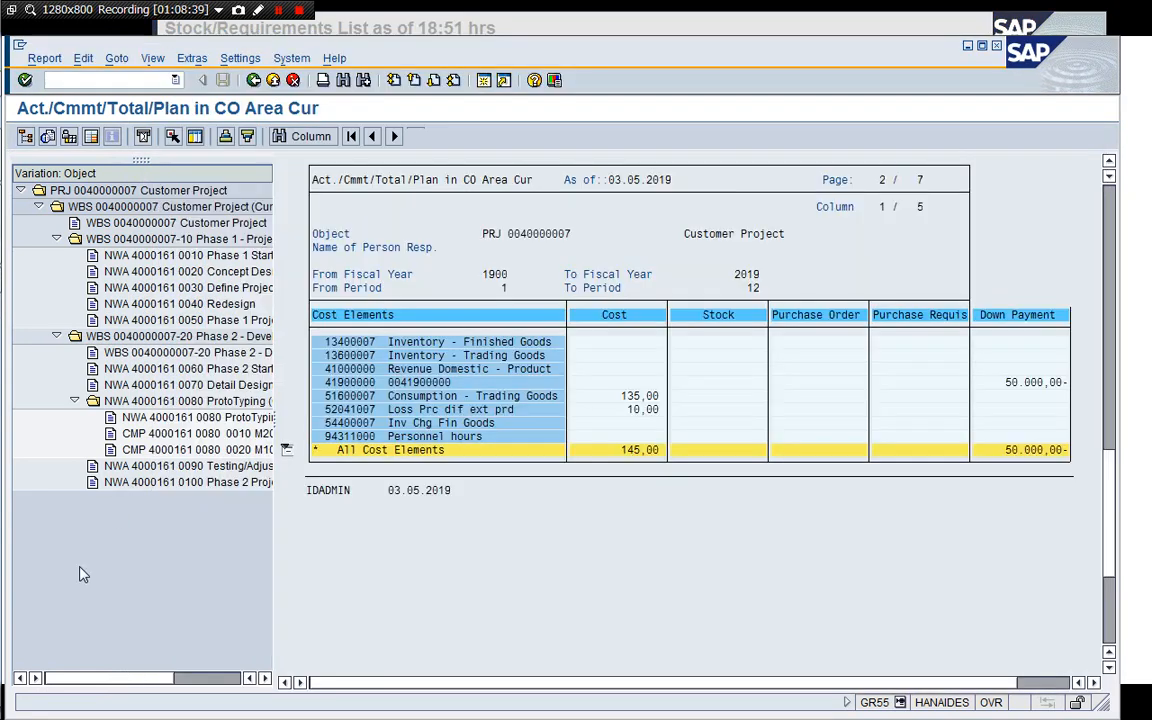
click(150, 80)
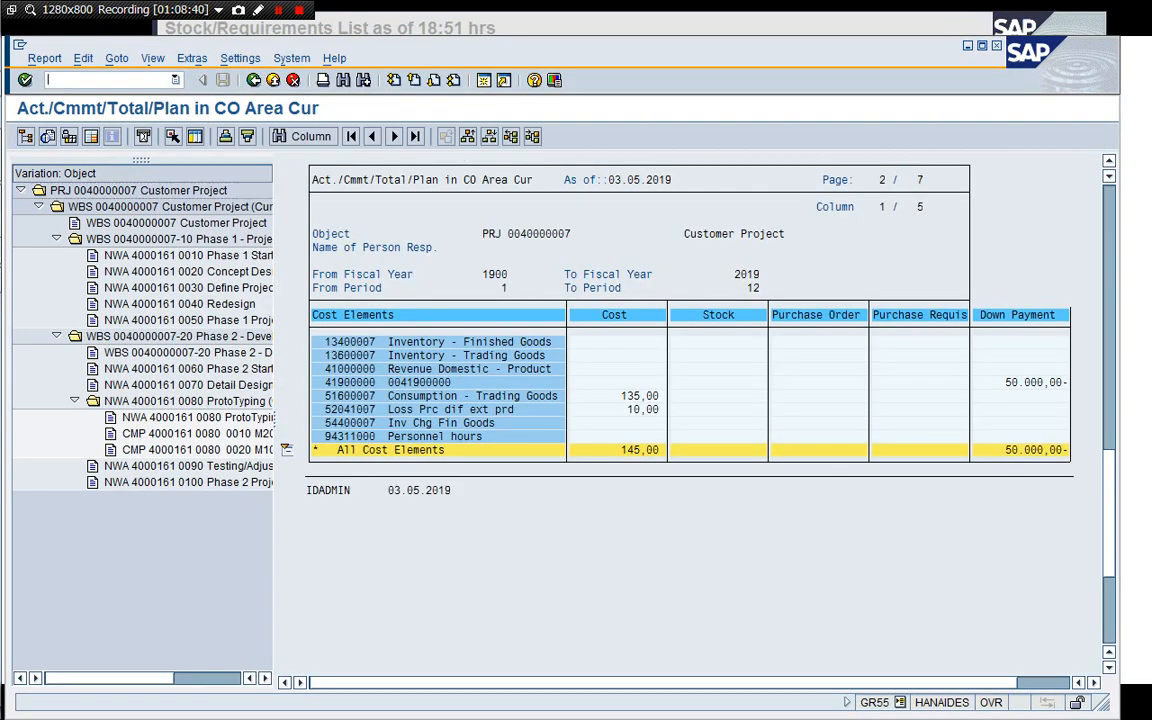
text(/oGR)
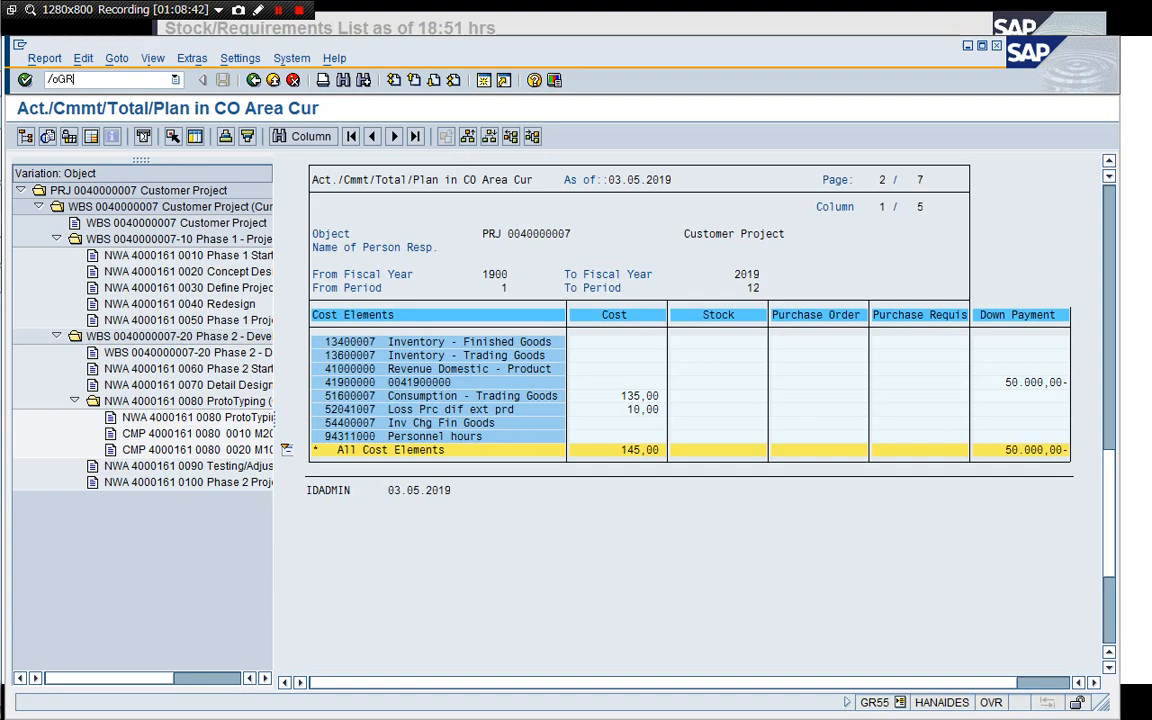
text(55)
key(Return)
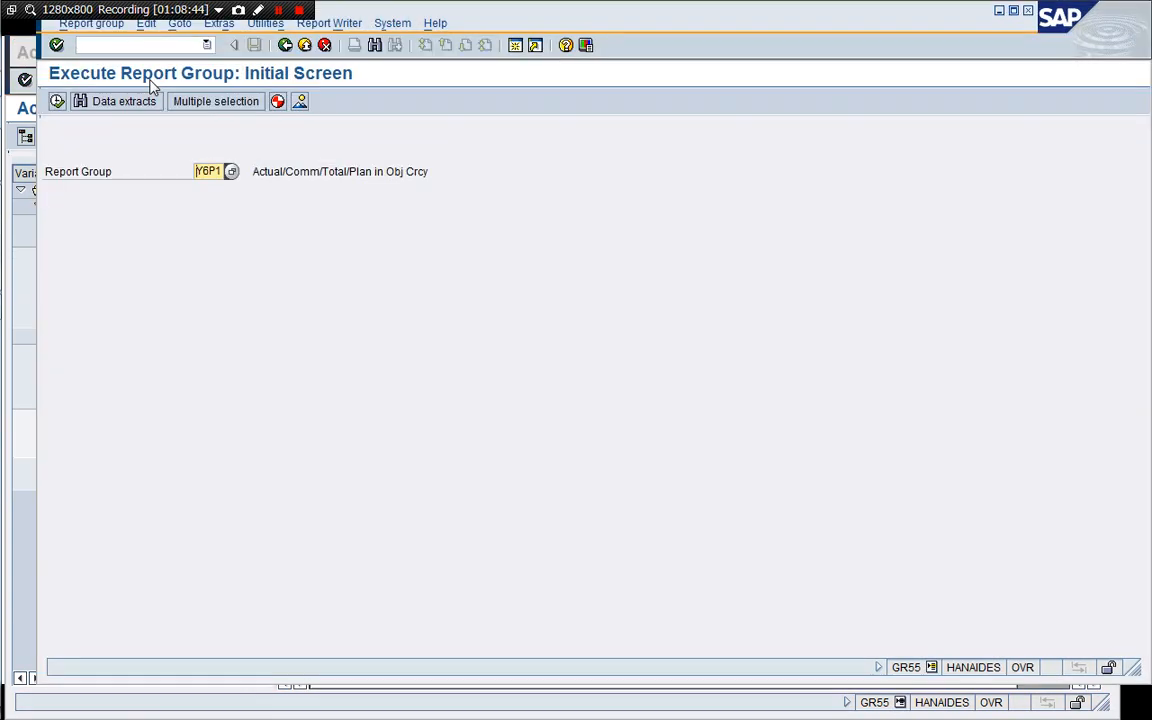
key(F8)
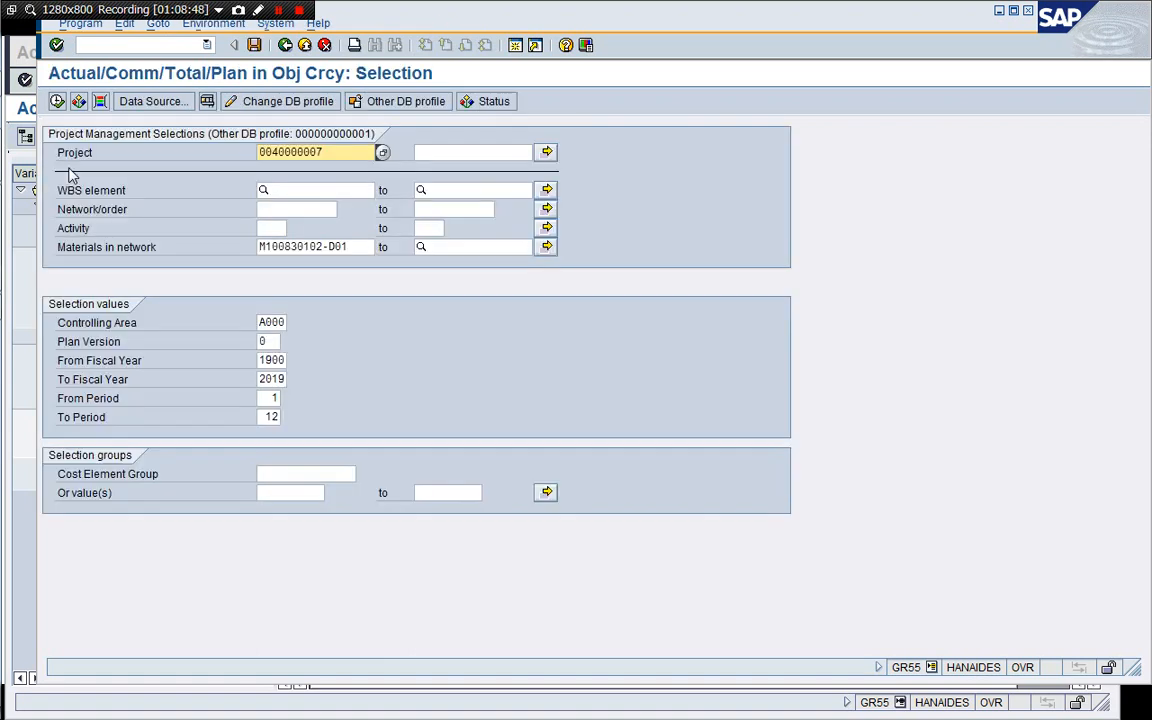
click(262, 247)
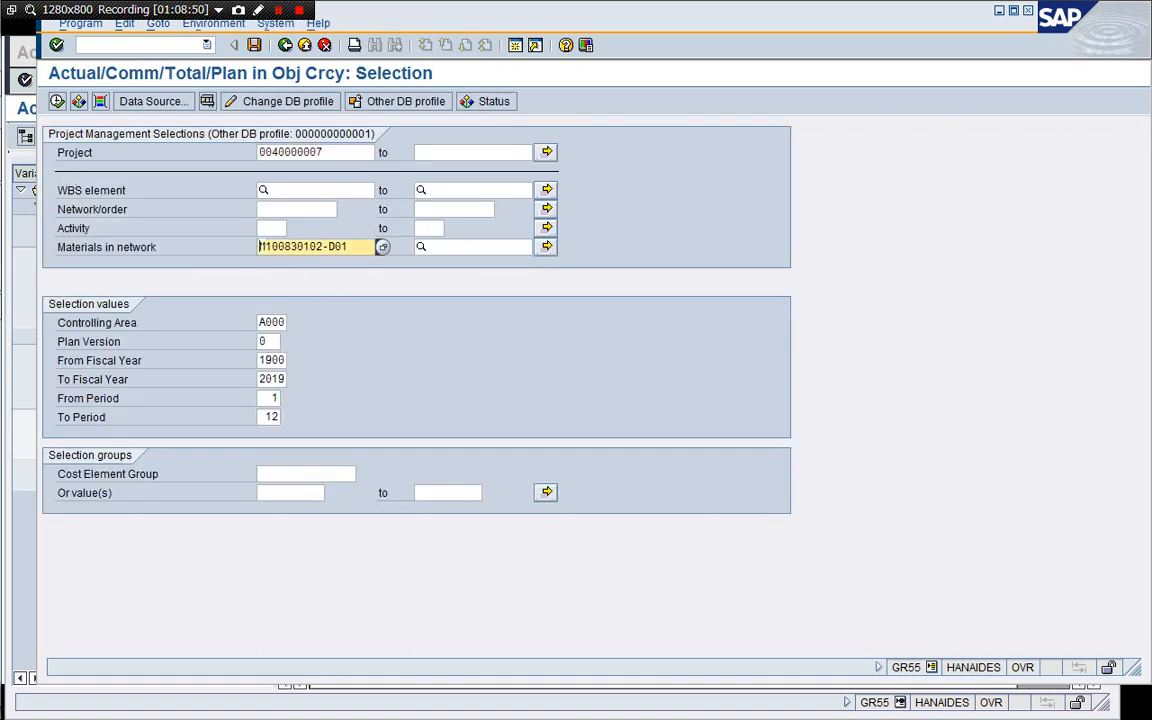
key(Delete)
key(Delete)
key(Delete)
key(Delete)
key(Delete)
key(Delete)
key(Delete)
key(Delete)
key(Delete)
key(Delete)
key(Delete)
key(Delete)
key(Delete)
key(Delete)
click(57, 102)
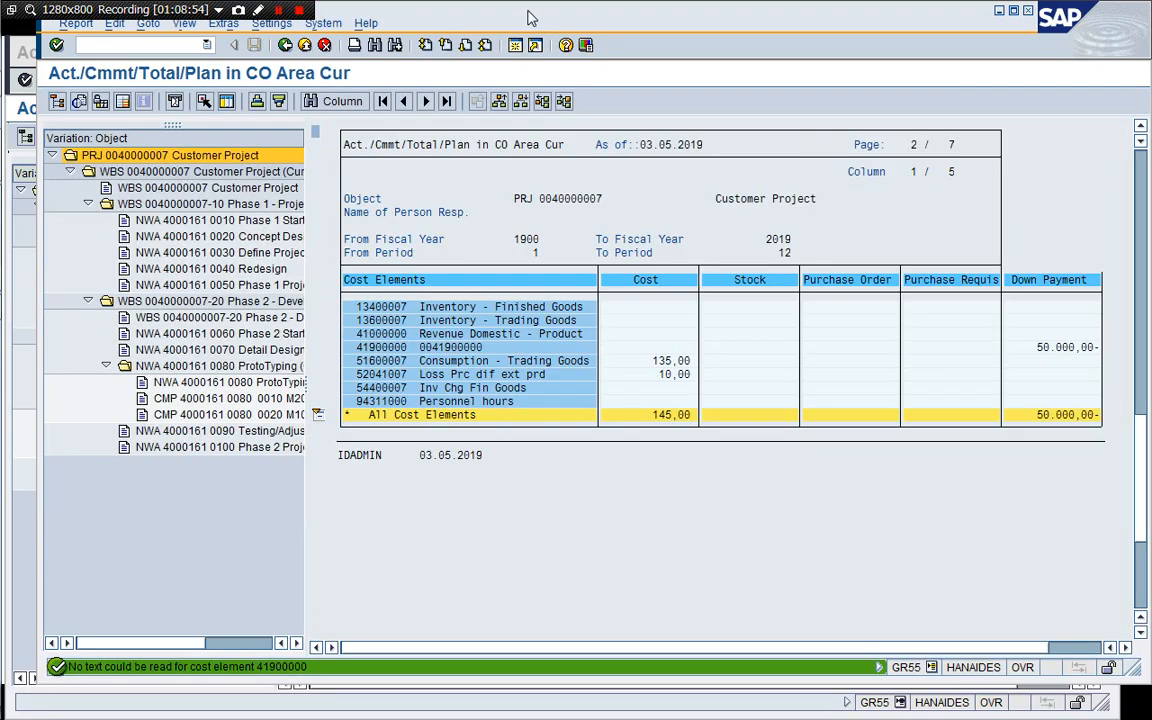
Close the extra report session and return to the stock/requirements list for M100830102-D01.
drag(528, 13, 499, 41)
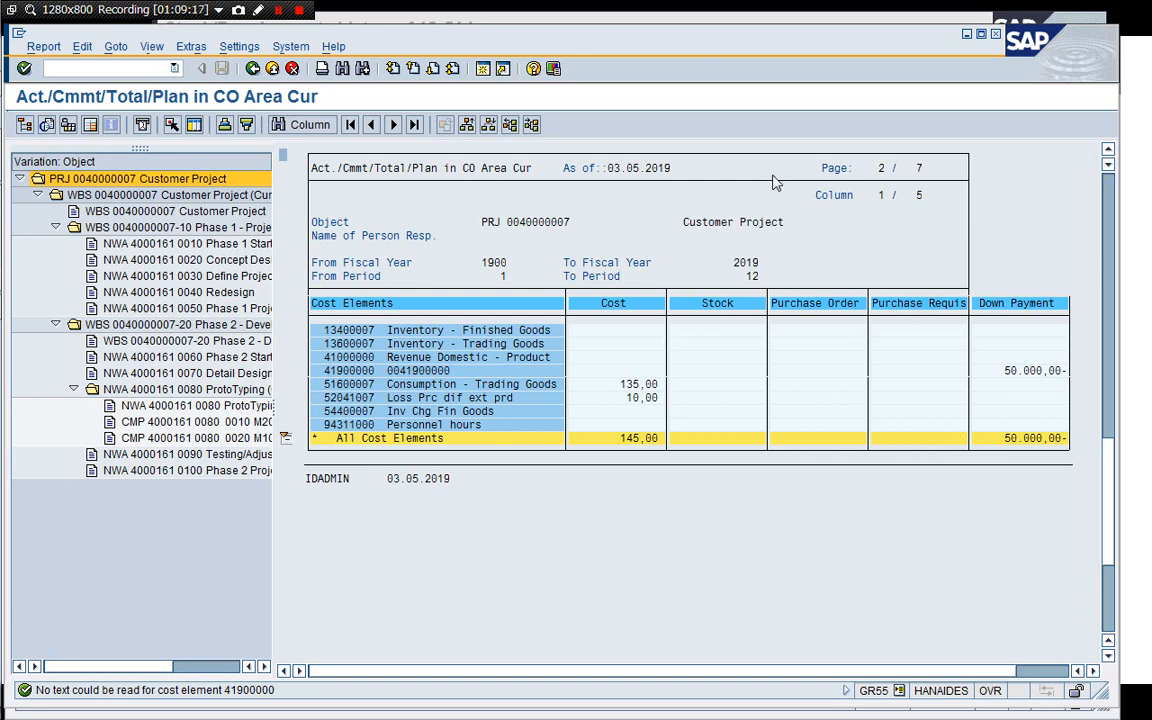
drag(738, 34, 738, 67)
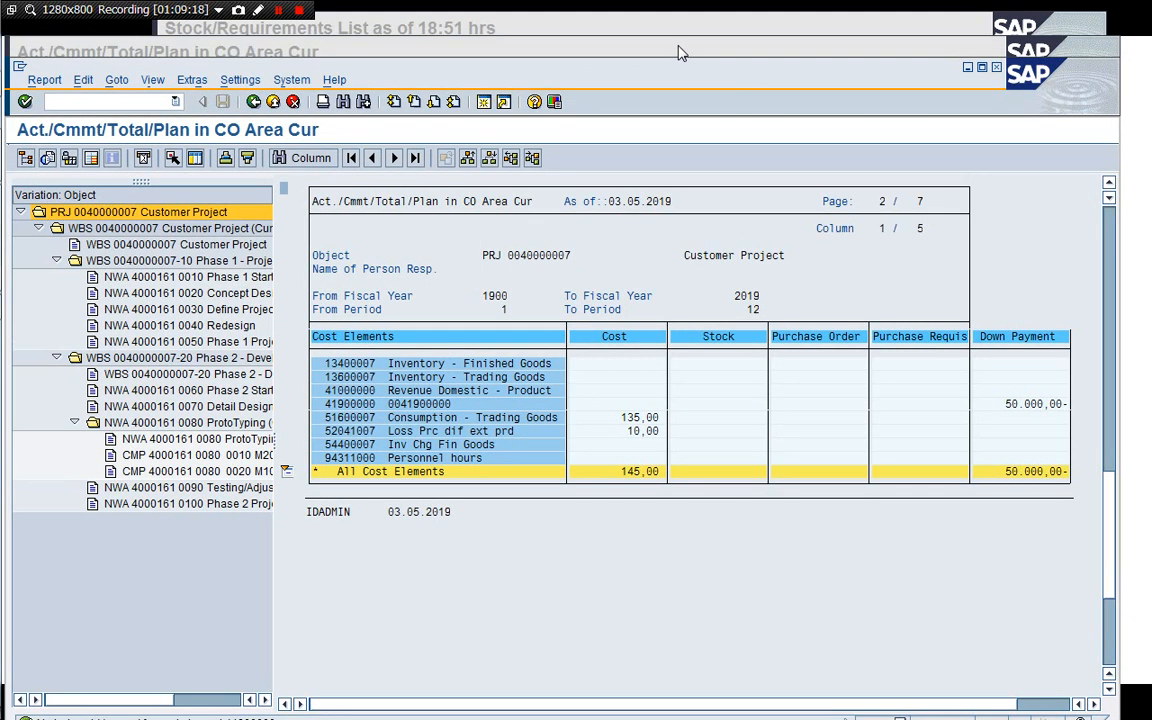
click(678, 52)
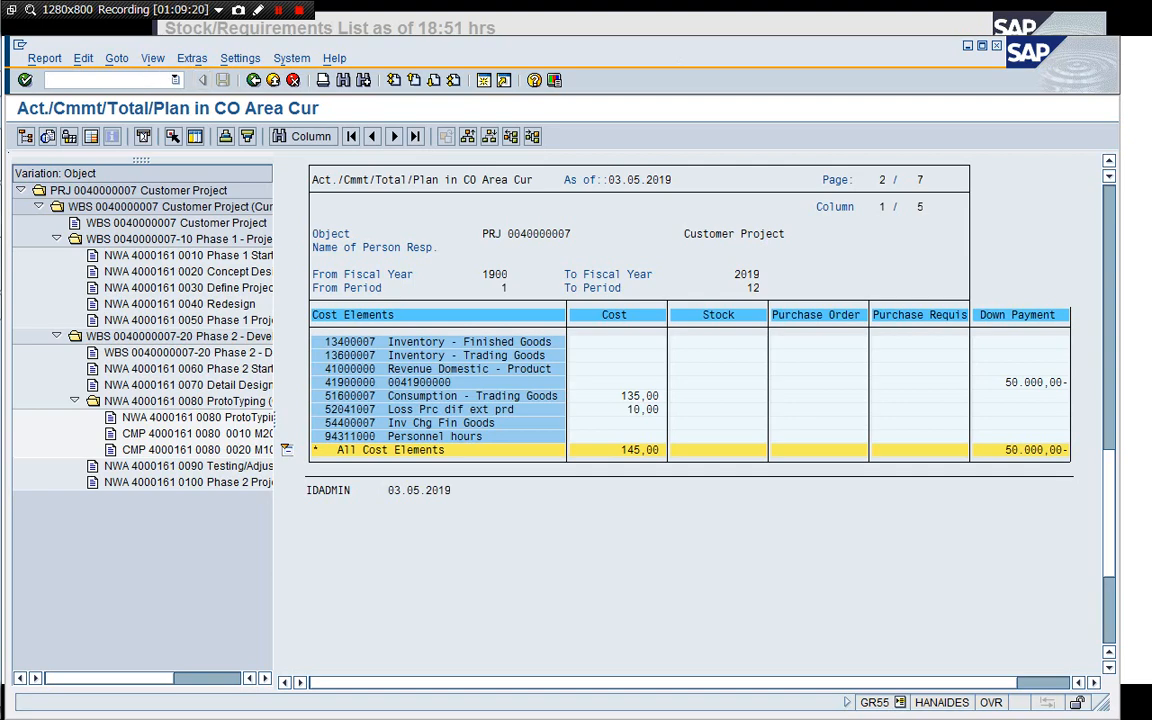
click(136, 81)
text(/i)
key(Return)
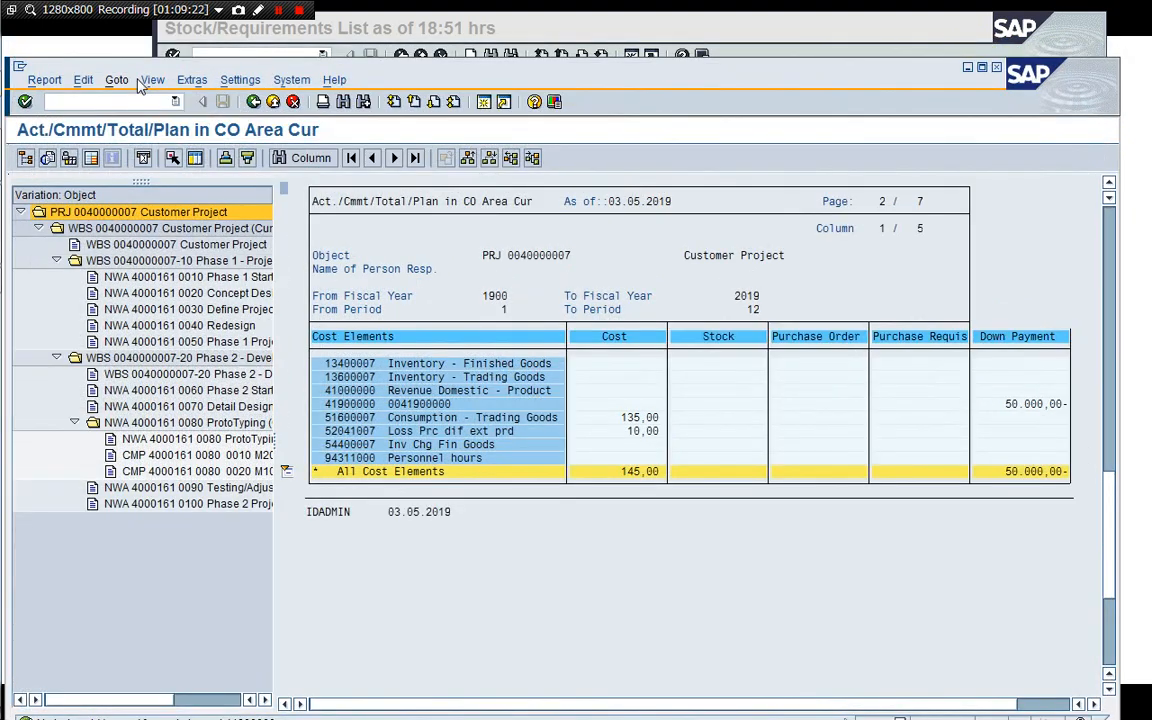
drag(340, 66, 342, 40)
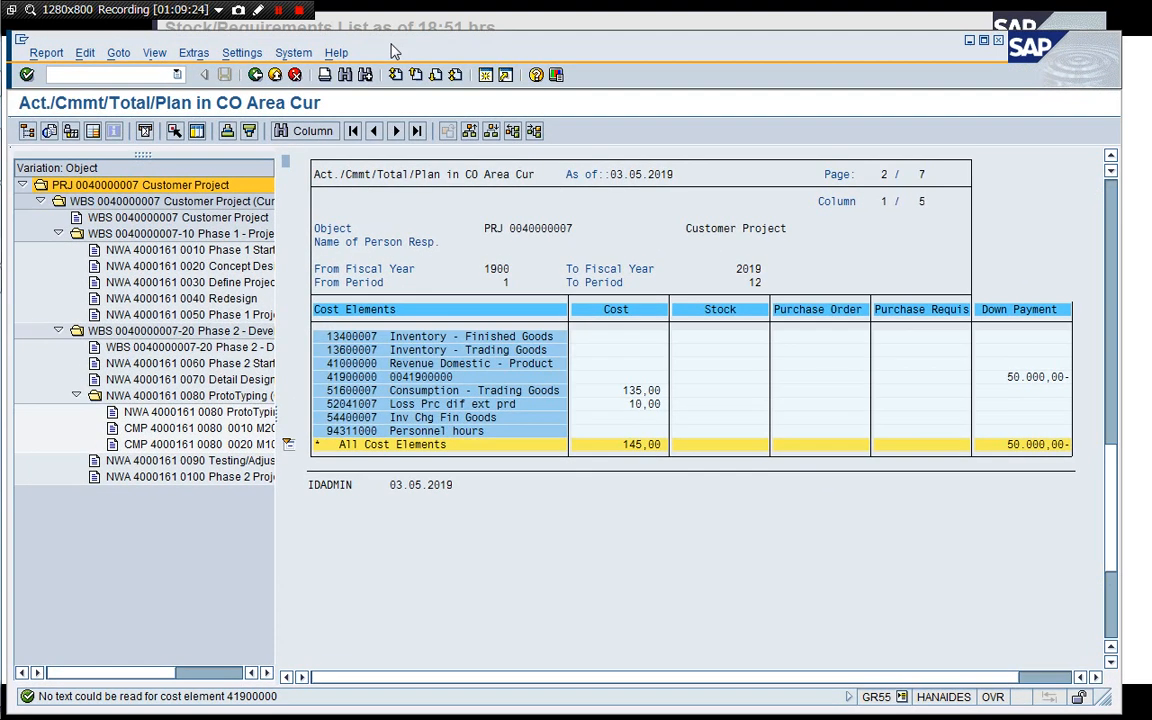
click(480, 22)
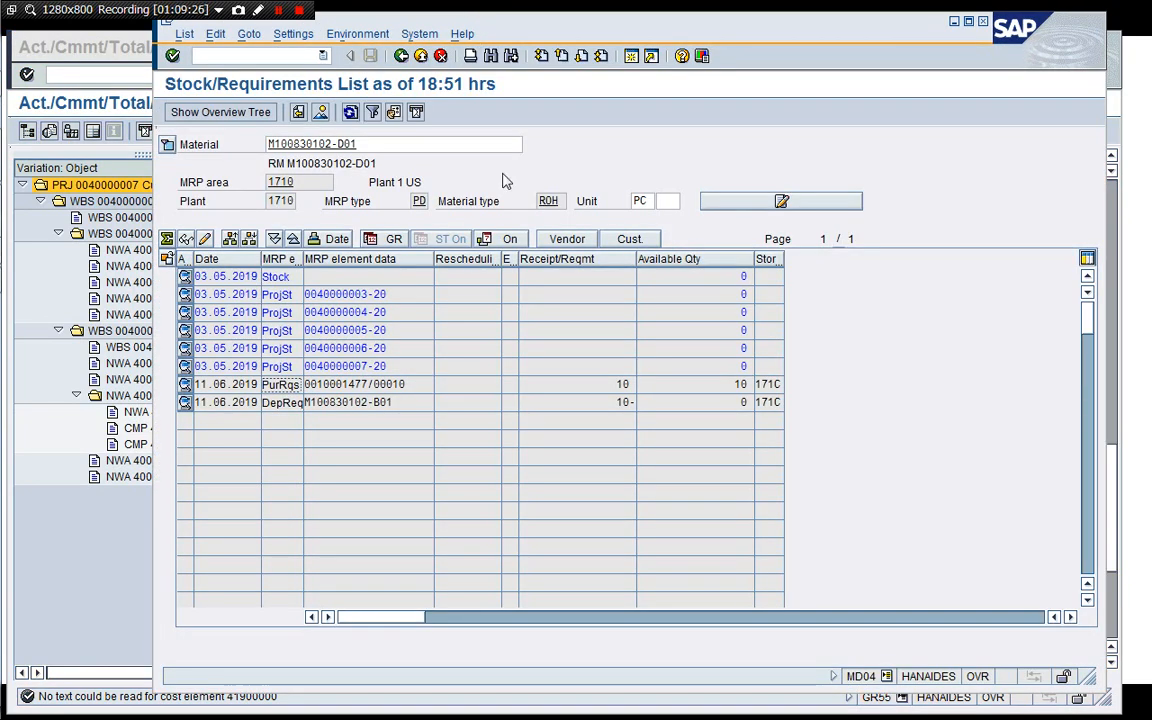
Open transaction ME58 in a new session and list the assigned purchase requisitions for plant 1710.
click(632, 60)
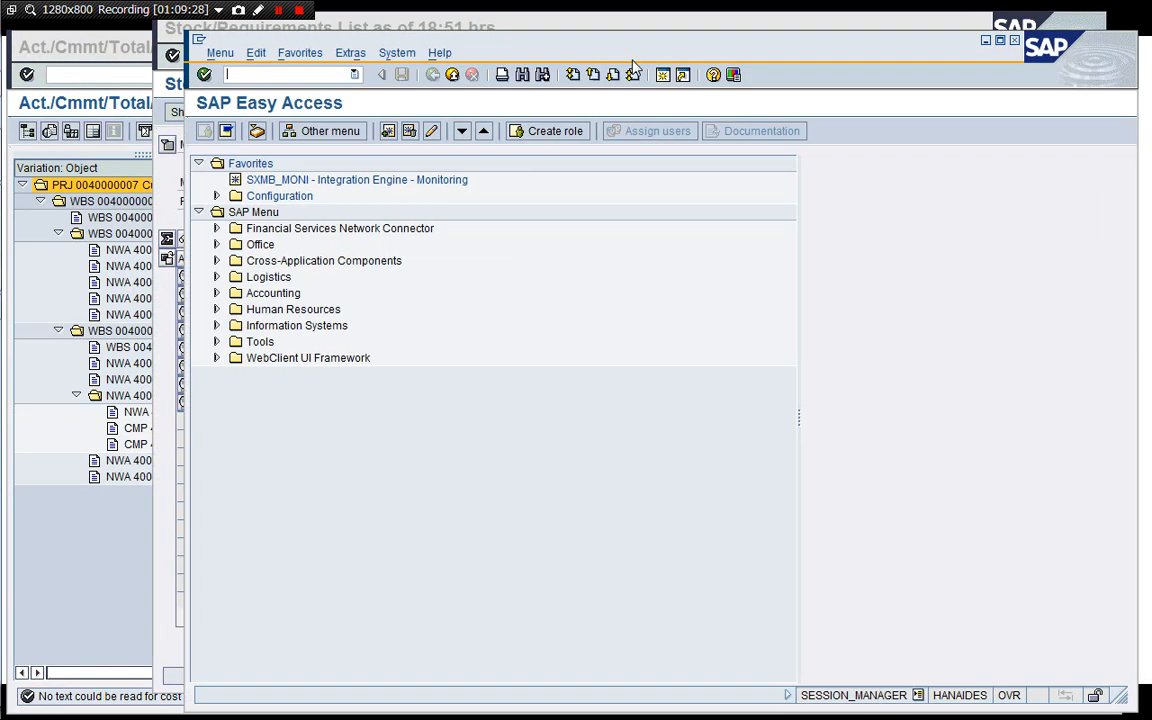
text(/nME58)
key(Return)
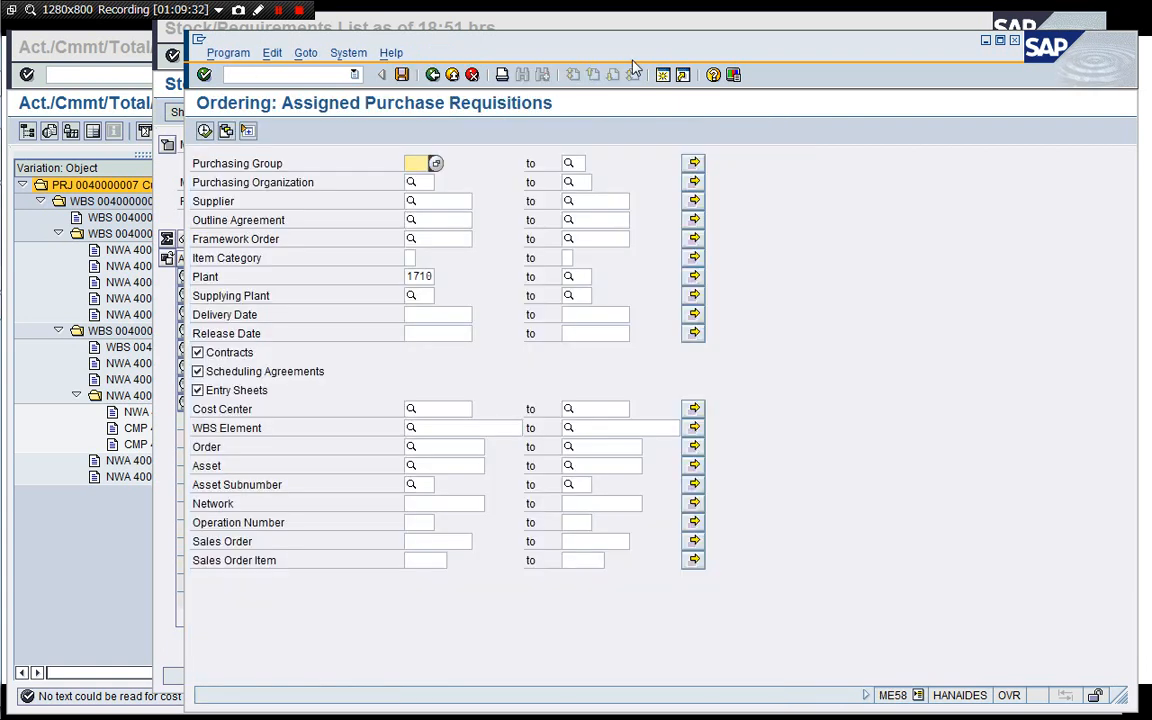
click(452, 429)
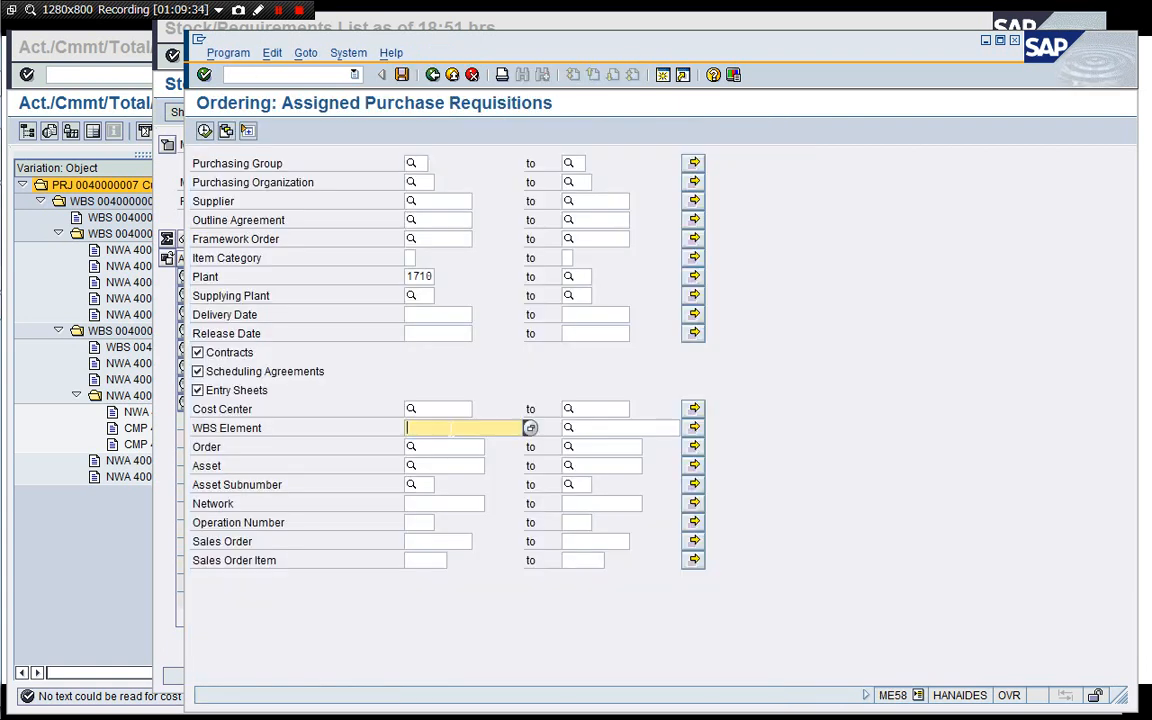
key(Down)
key(Down)
key(Return)
click(204, 131)
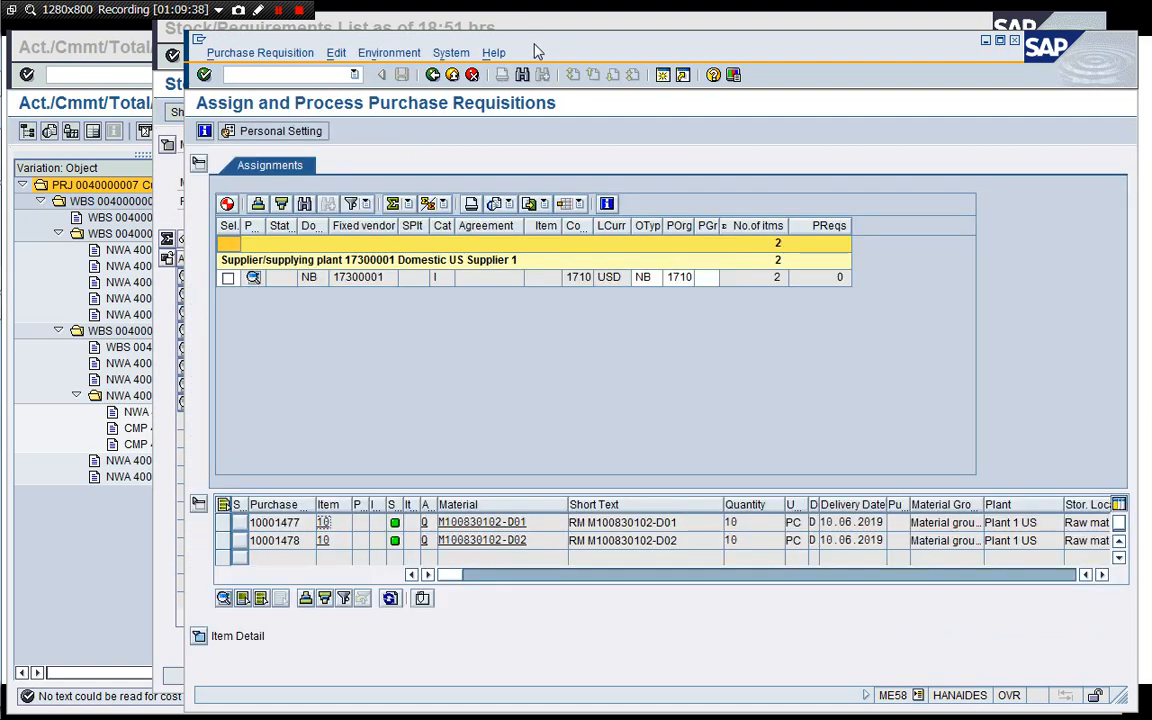
Select the supplier 17300001 assignment and create a purchase order with purchasing group 001.
drag(537, 52, 464, 42)
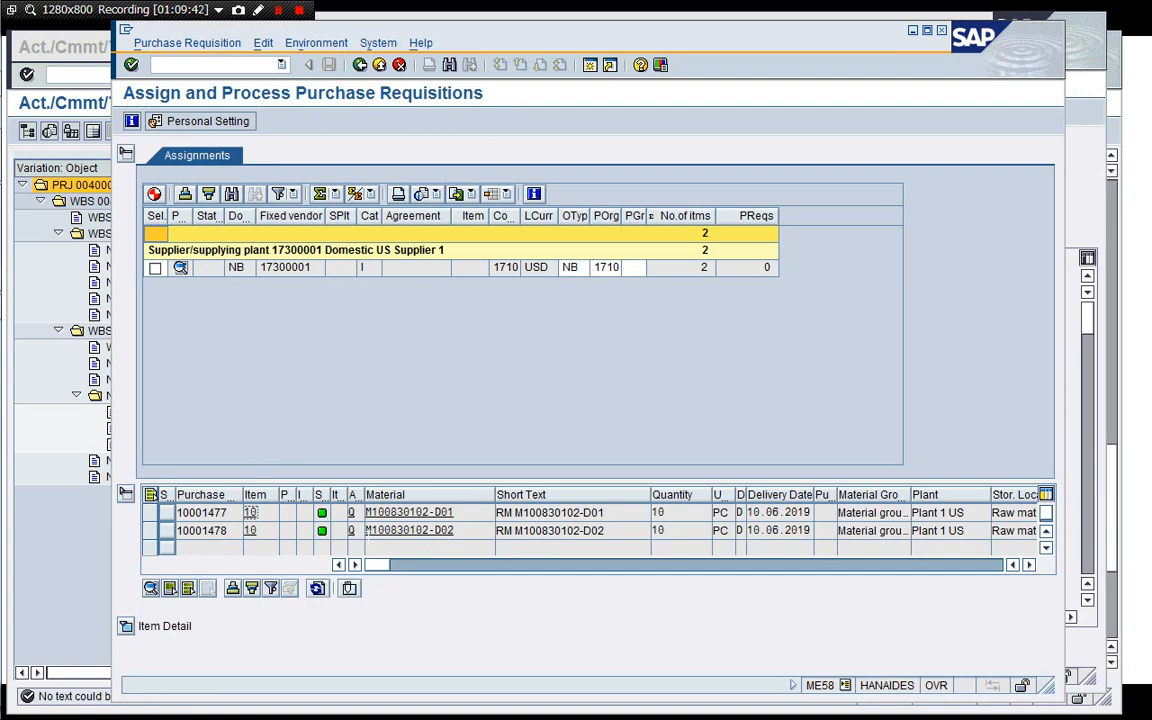
click(155, 269)
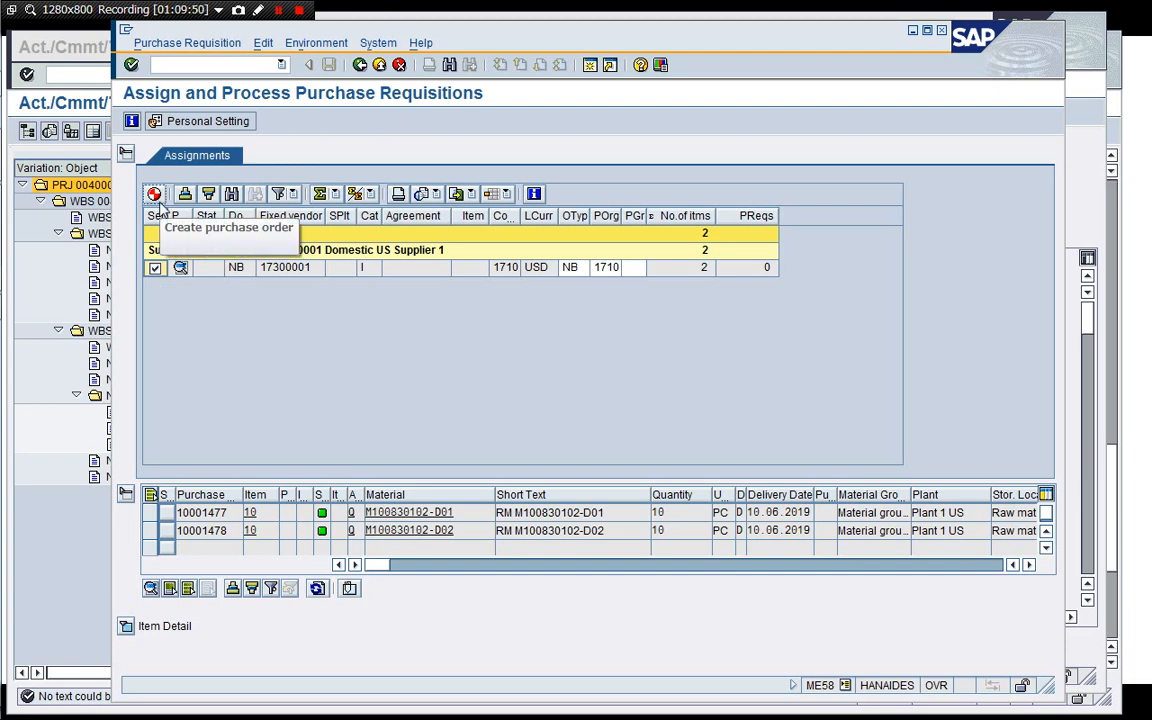
click(154, 194)
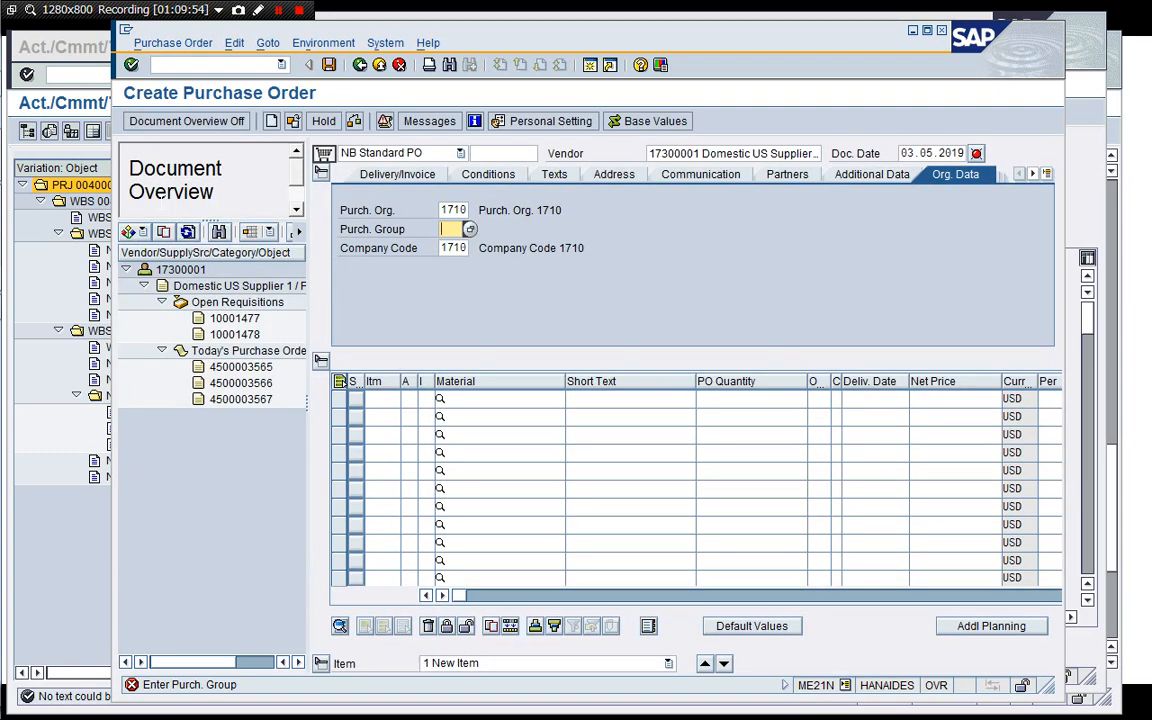
text(001)
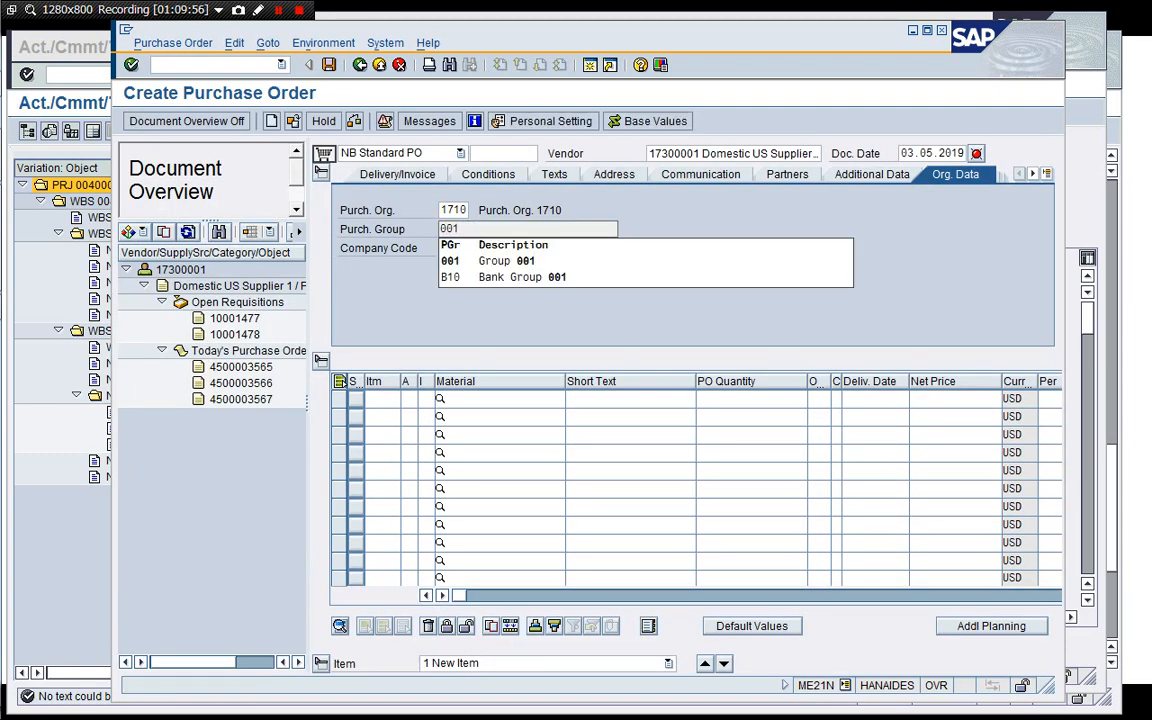
key(Tab)
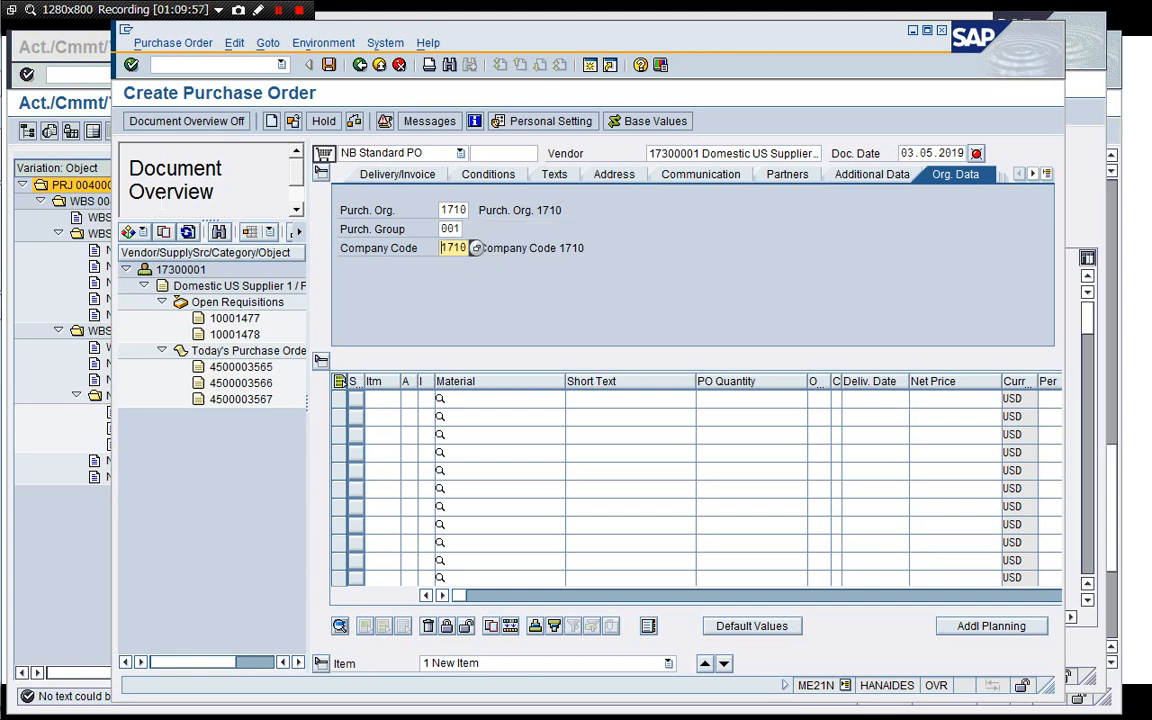
Adopt requisitions 10001477 and 10001478 into the purchase order items.
click(252, 323)
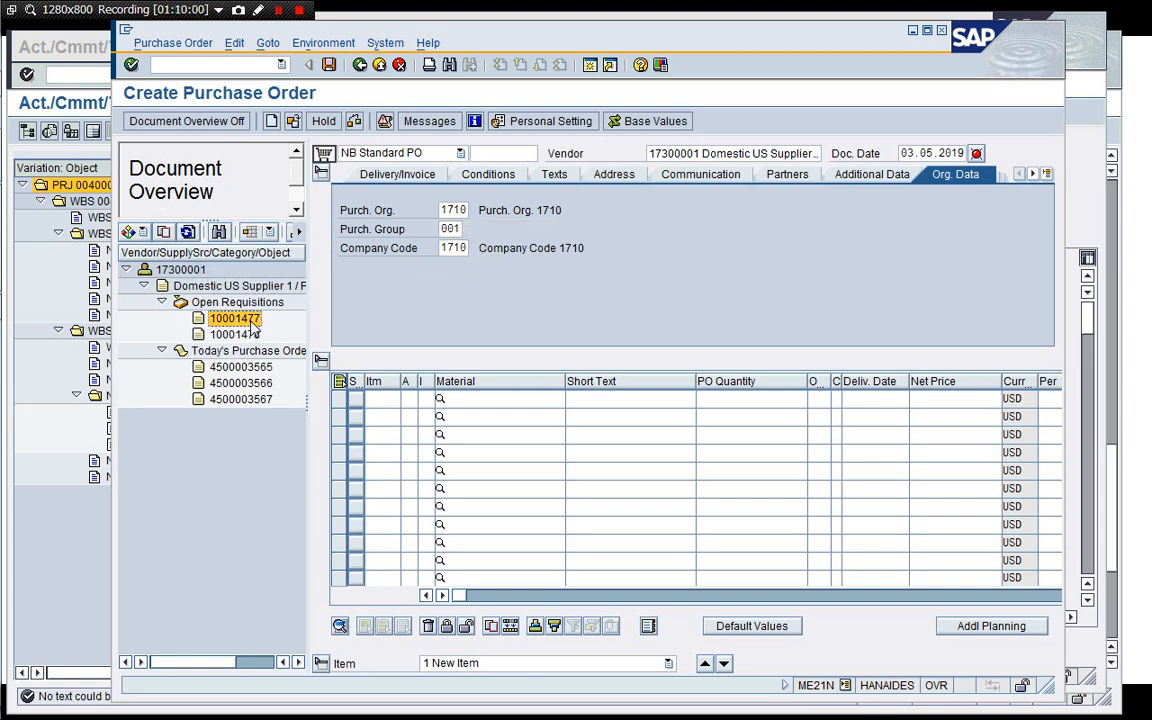
click(162, 233)
click(226, 335)
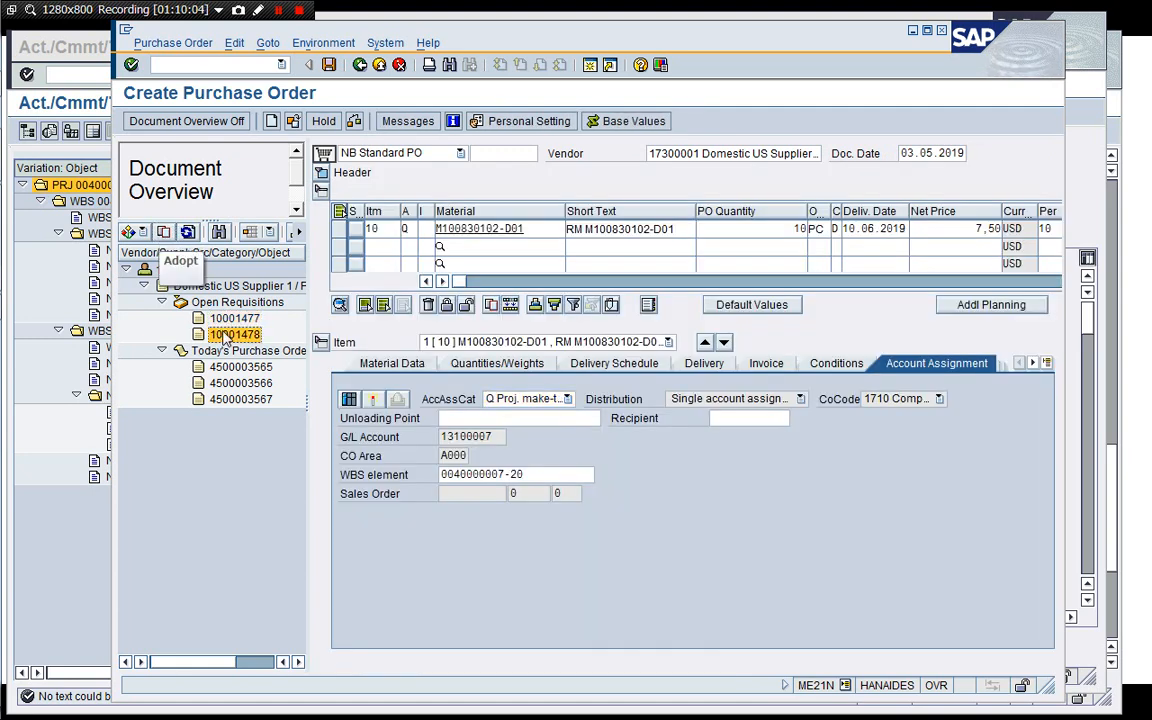
click(163, 232)
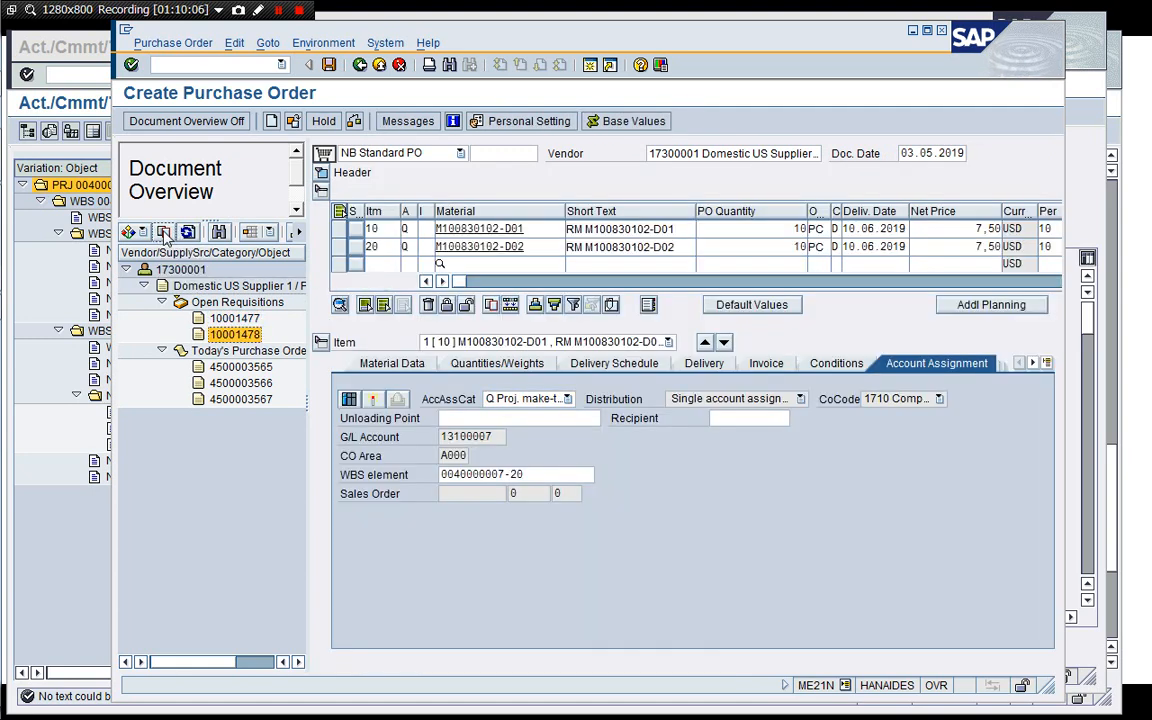
Hide the document overview and change the net price of both purchase order items to 8,50 USD.
click(195, 121)
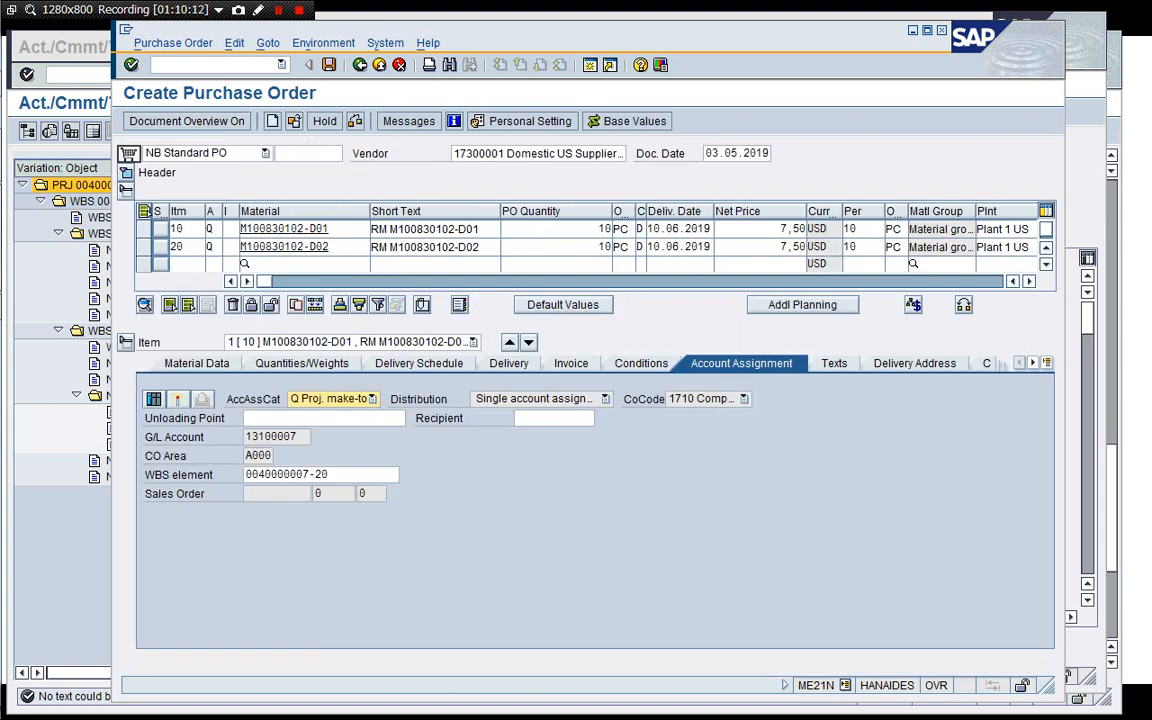
click(326, 153)
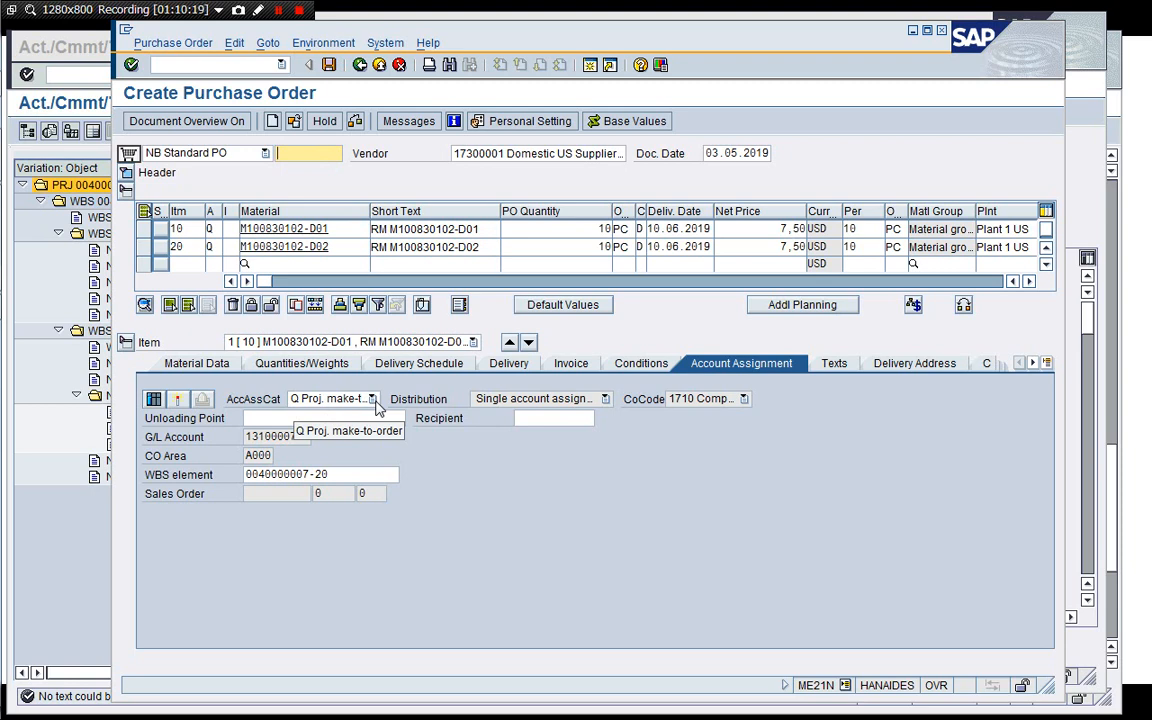
click(772, 227)
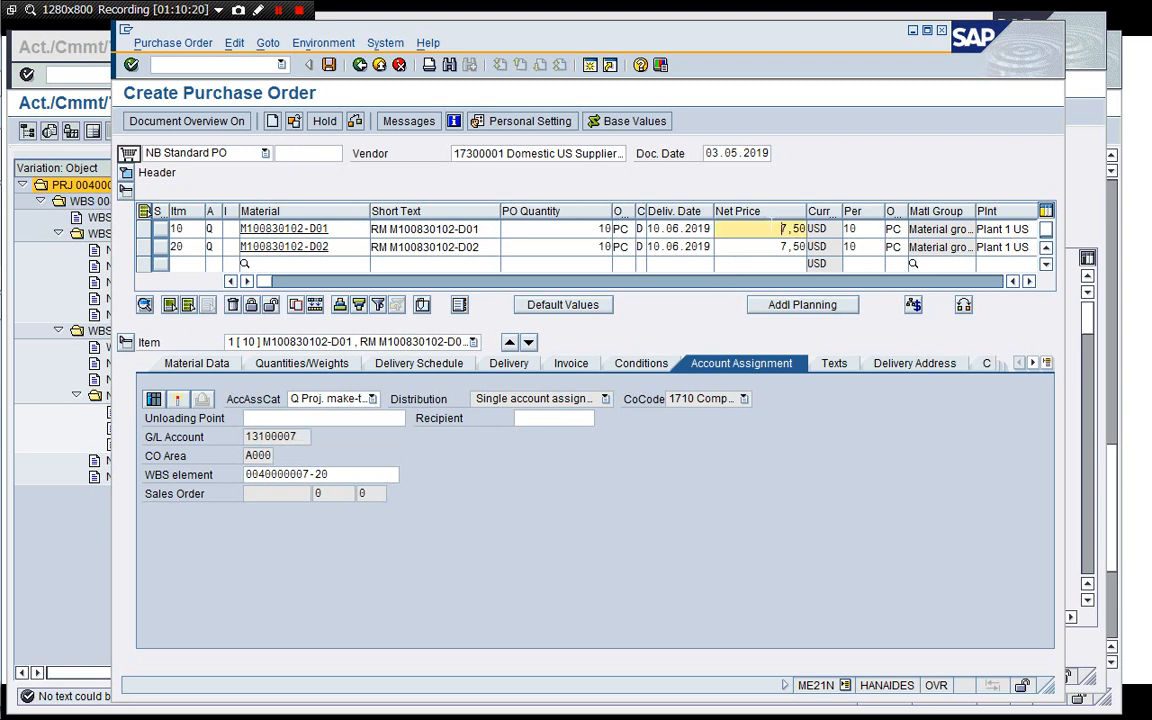
key(Down)
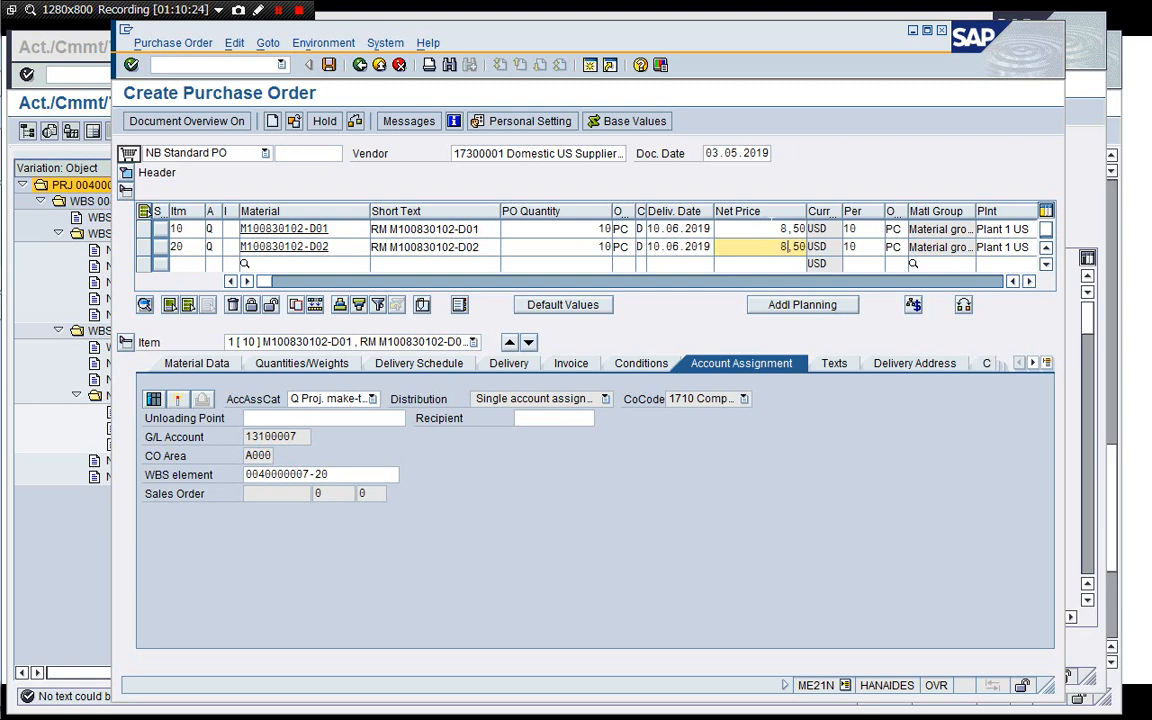
text(8)
key(Return)
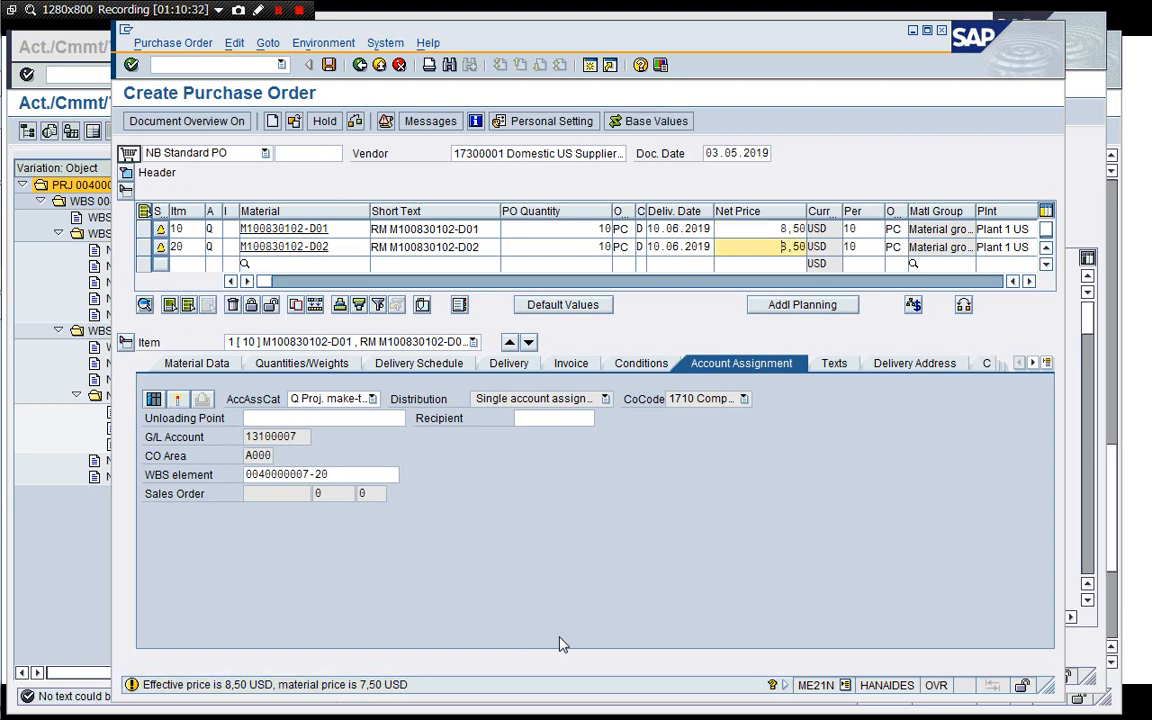
key(Return)
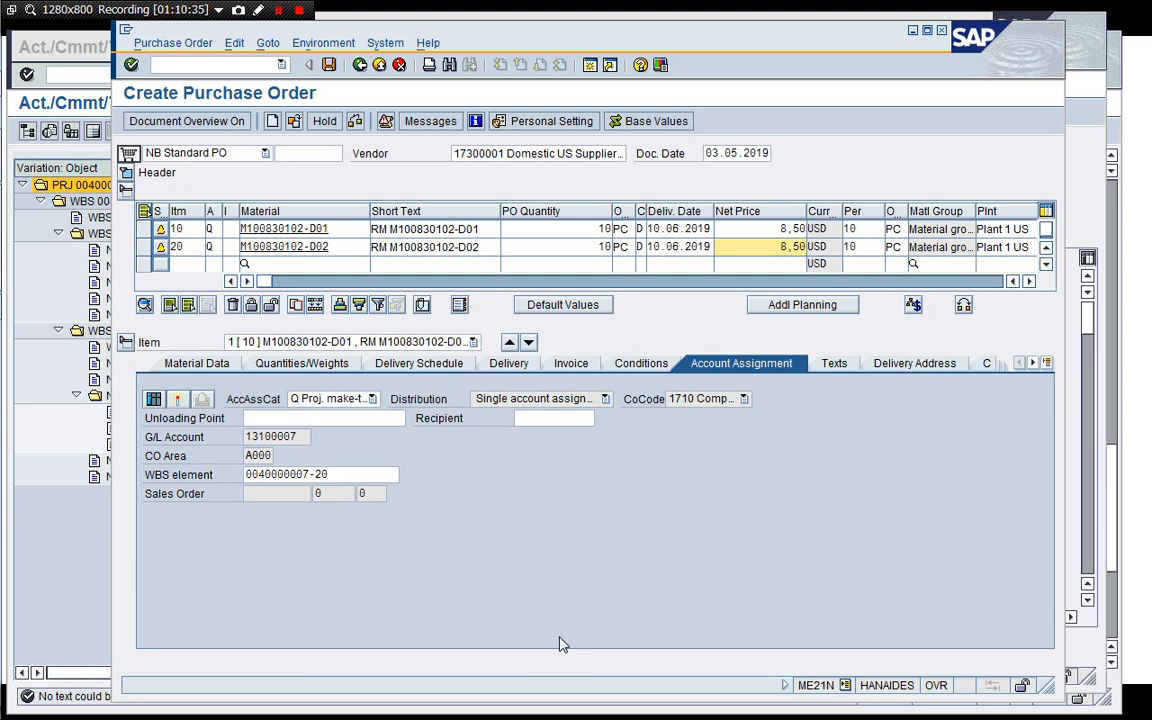
Check the purchase order and save it.
click(357, 122)
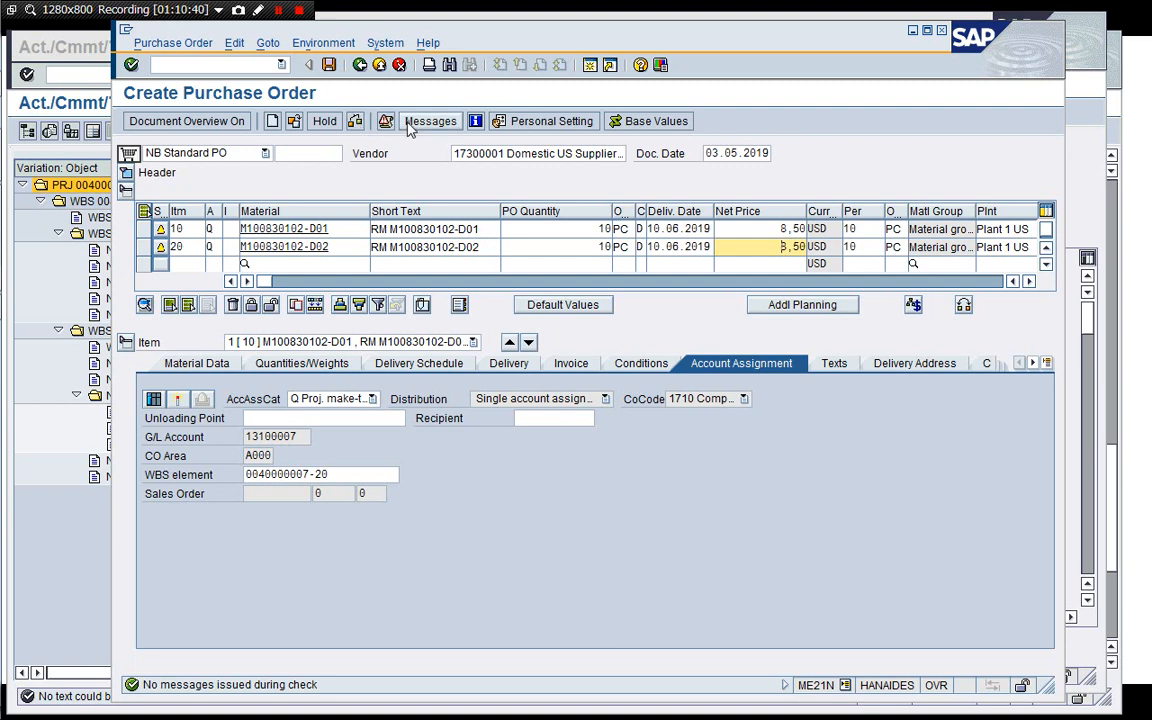
click(328, 66)
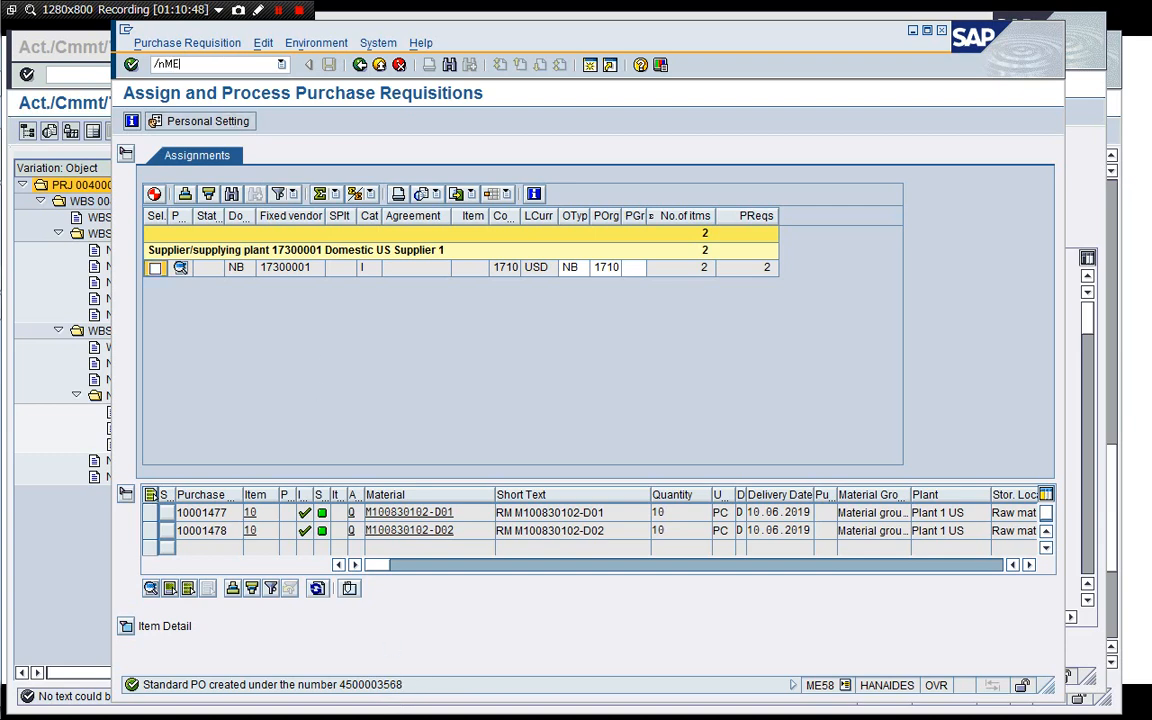
key(Return)
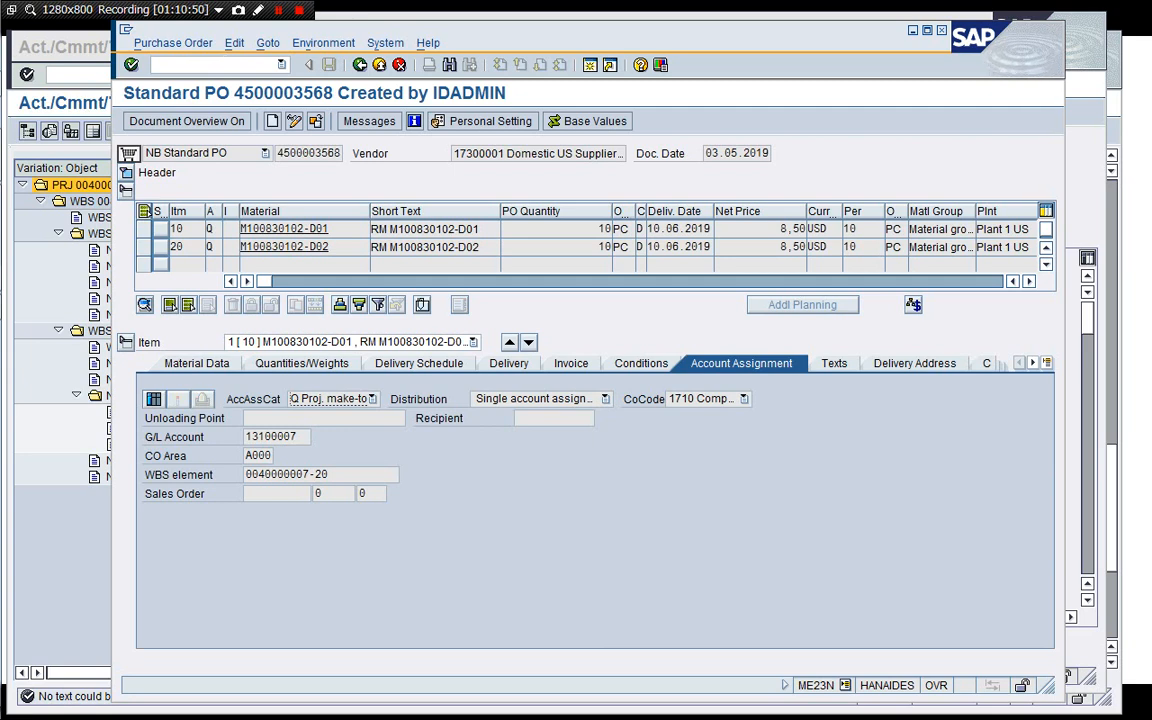
drag(277, 153, 330, 153)
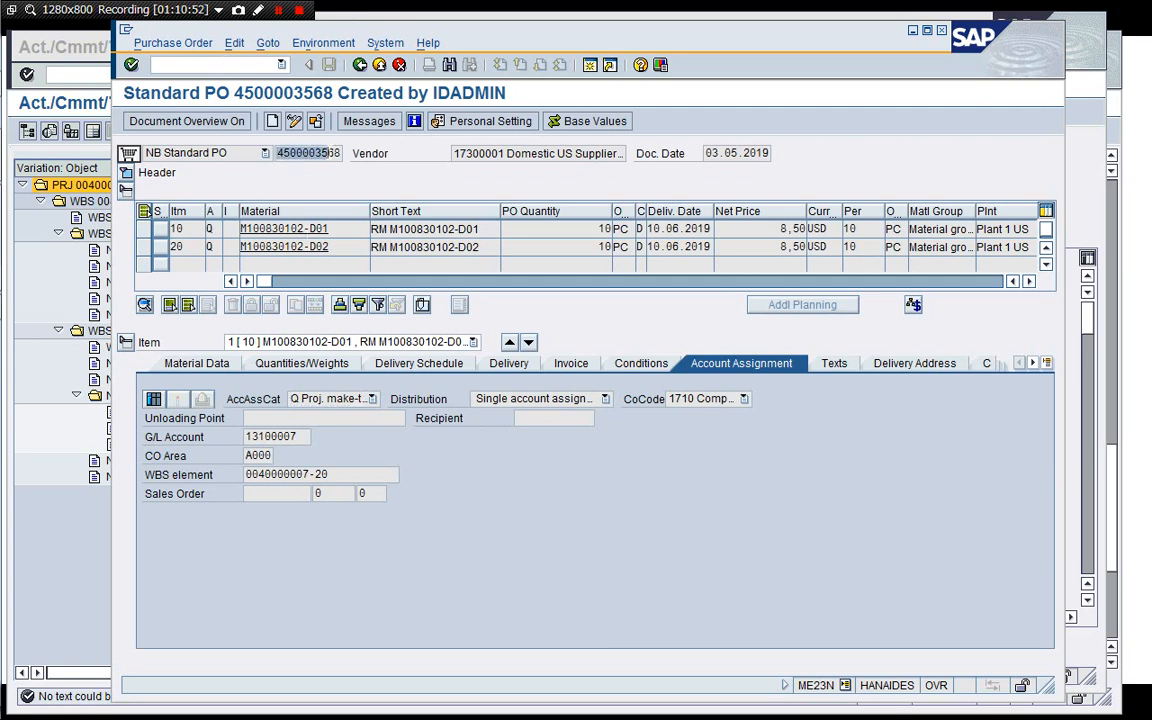
key(ctrl+c)
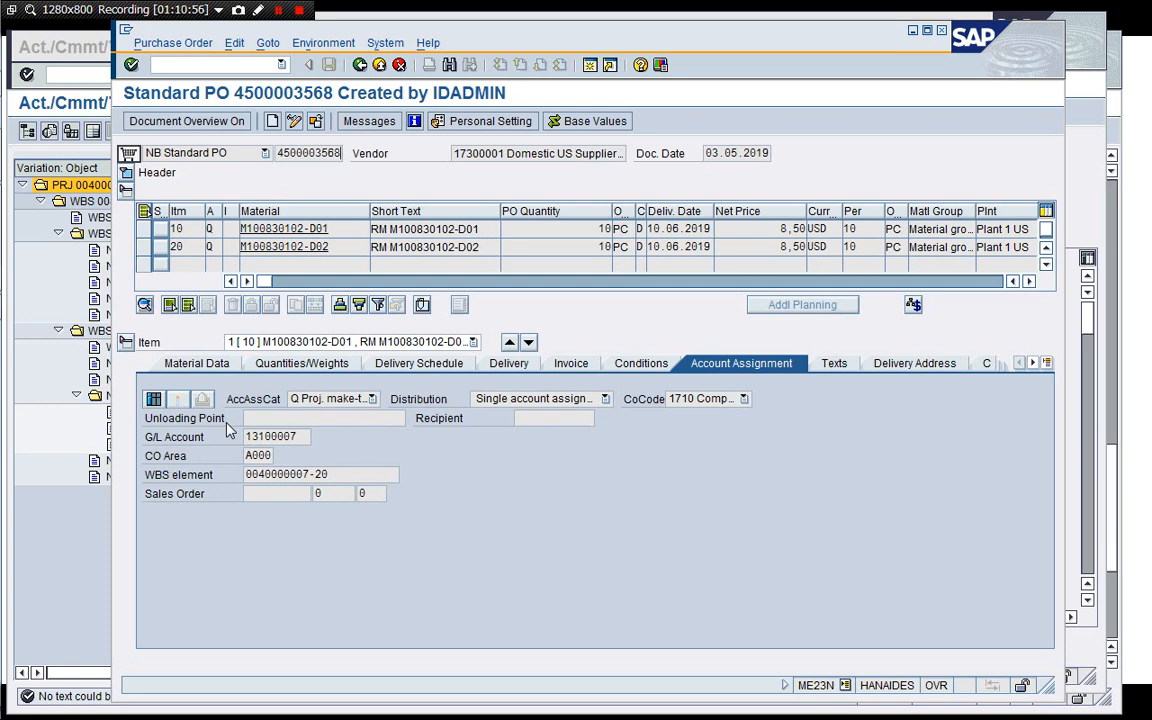
Refresh the stock/requirements list for material M100830102-D01.
click(1076, 181)
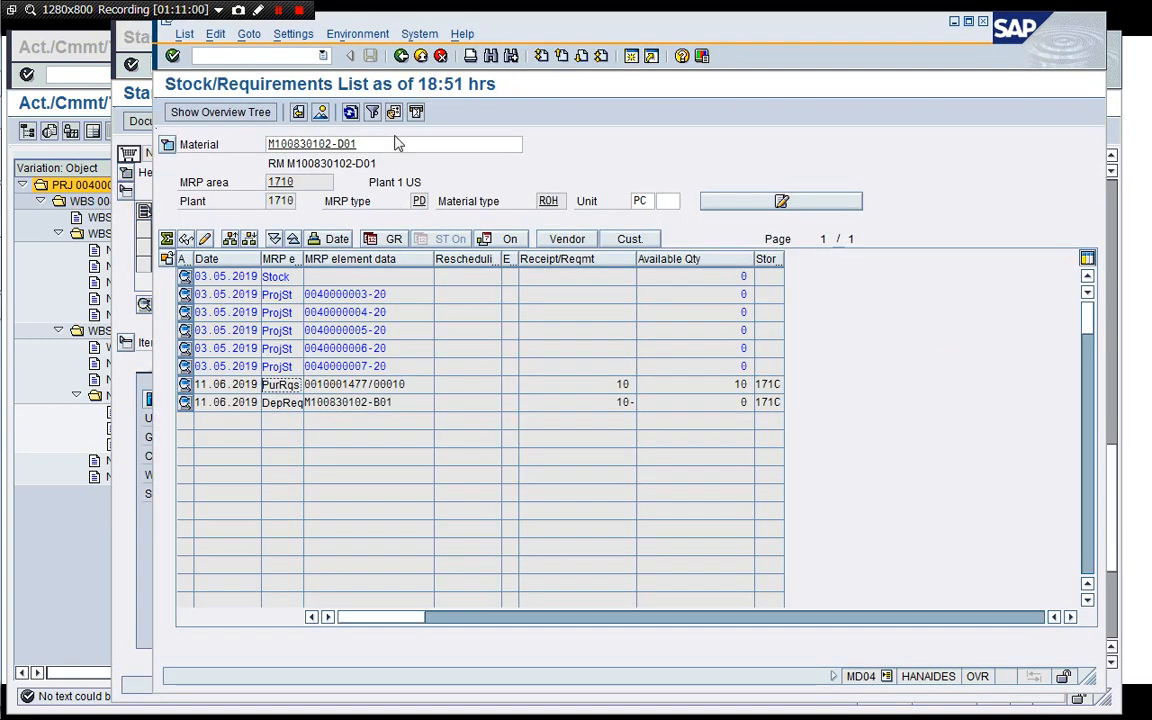
click(351, 113)
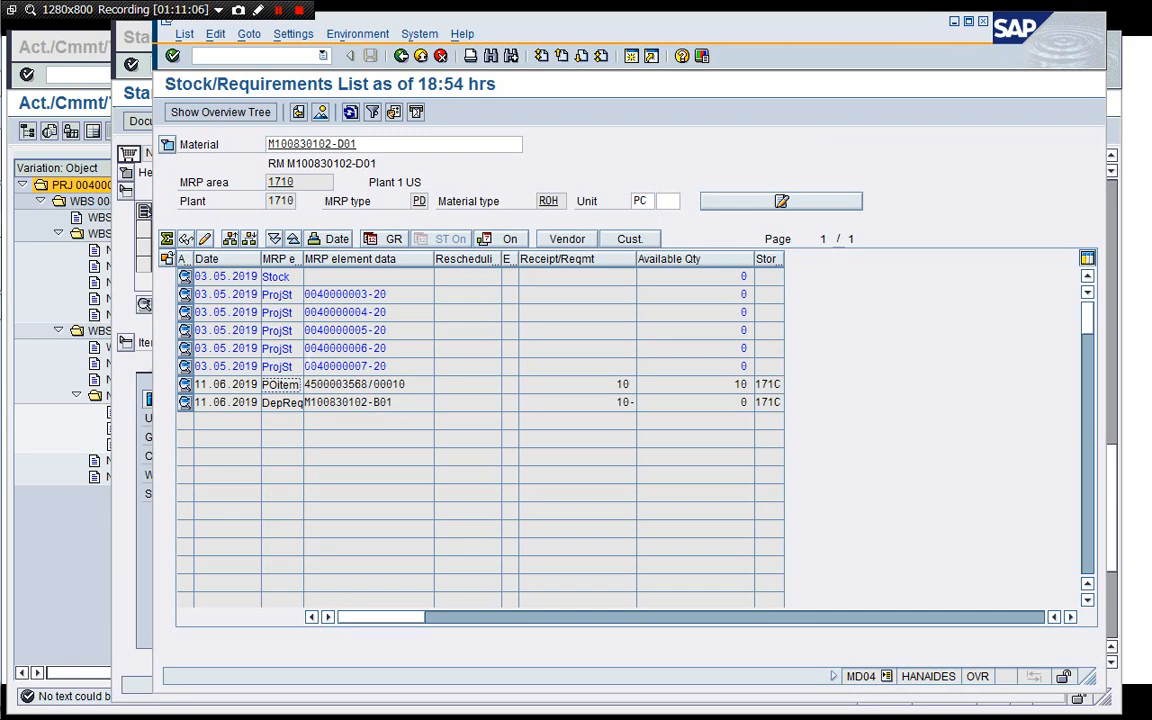
click(62, 406)
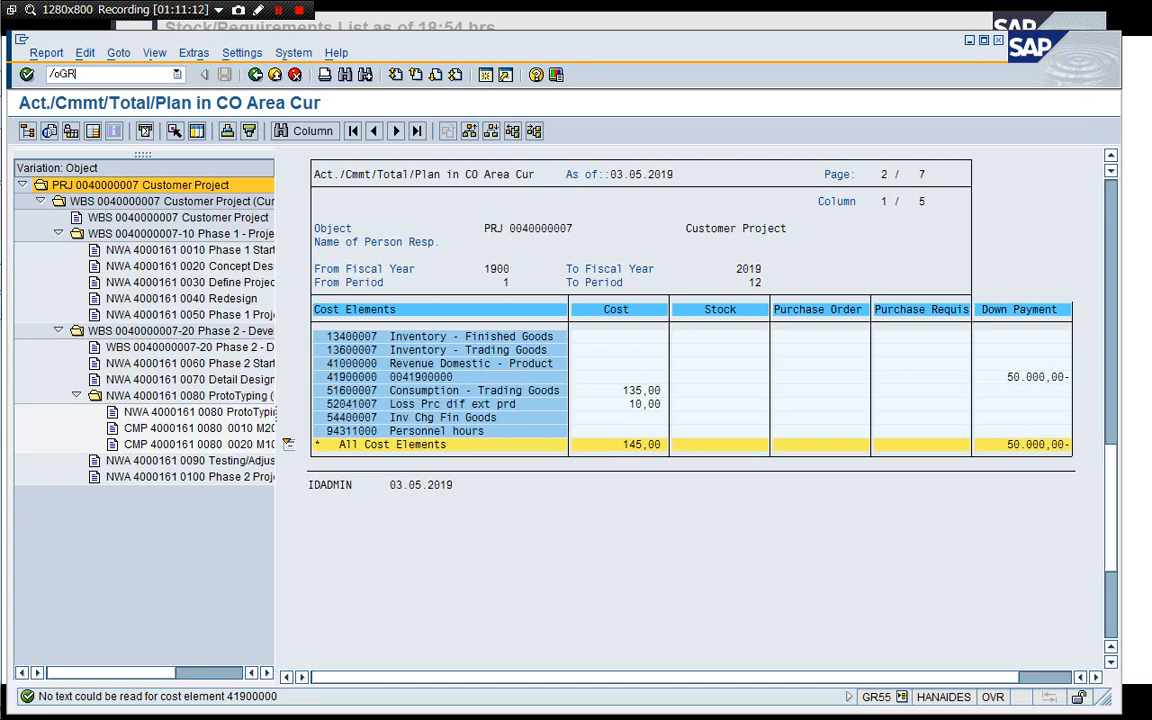
key(Return)
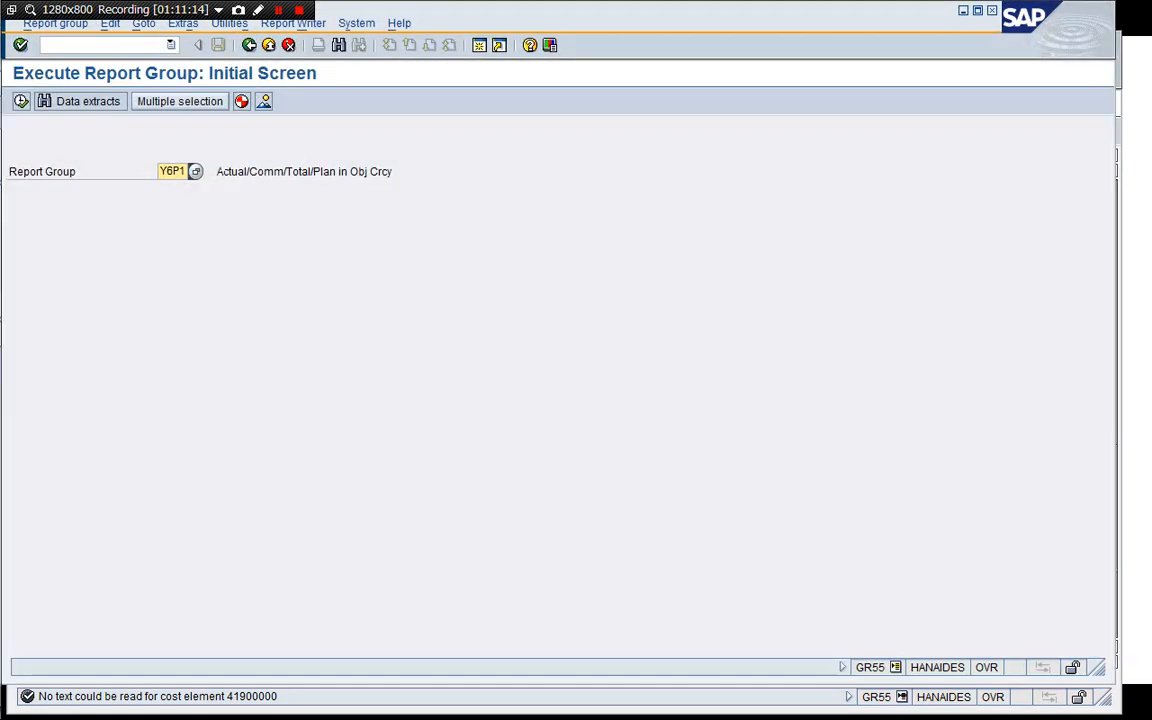
key(F8)
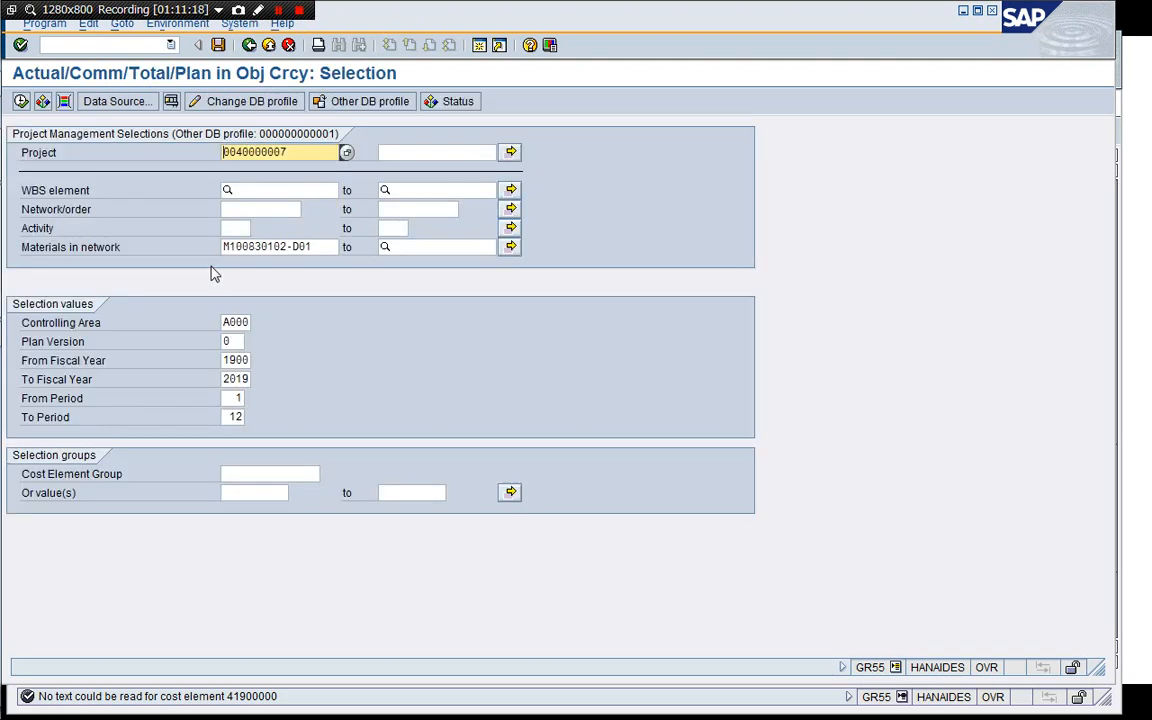
click(224, 247)
key(Delete)
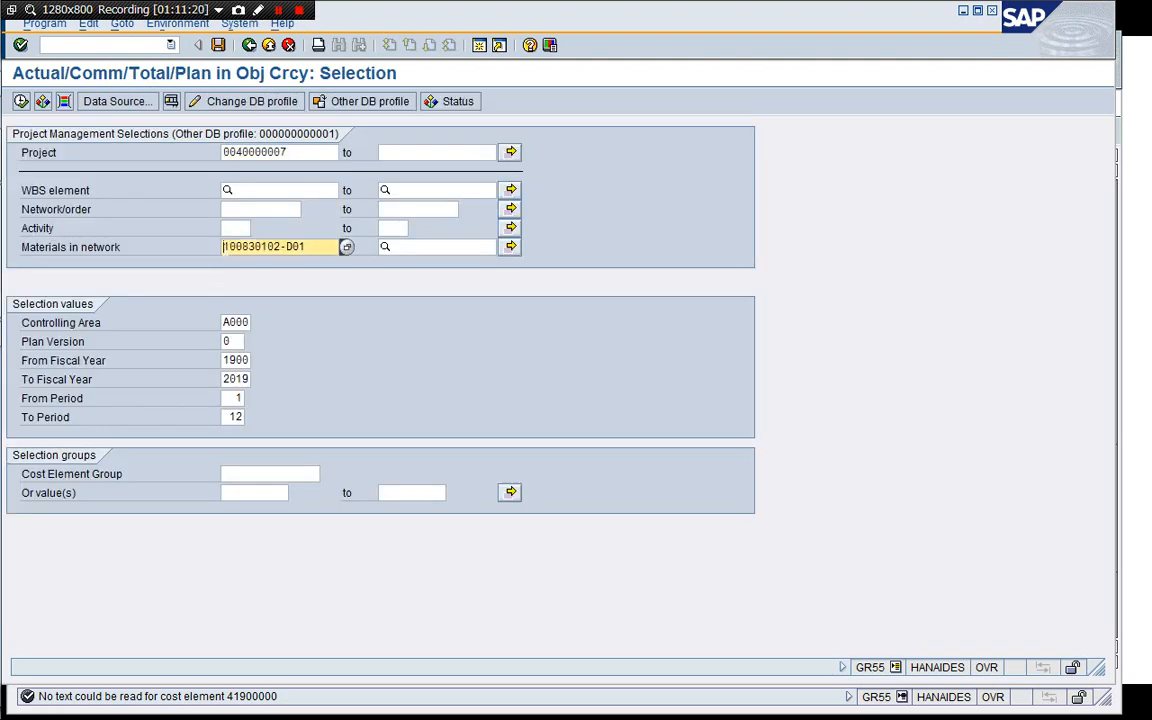
key(Delete)
key(Delete)
key(Delete)
key(Delete)
key(Delete)
key(Delete)
key(Delete)
key(Delete)
key(Delete)
key(Delete)
key(Delete)
key(Delete)
key(Delete)
key(F8)
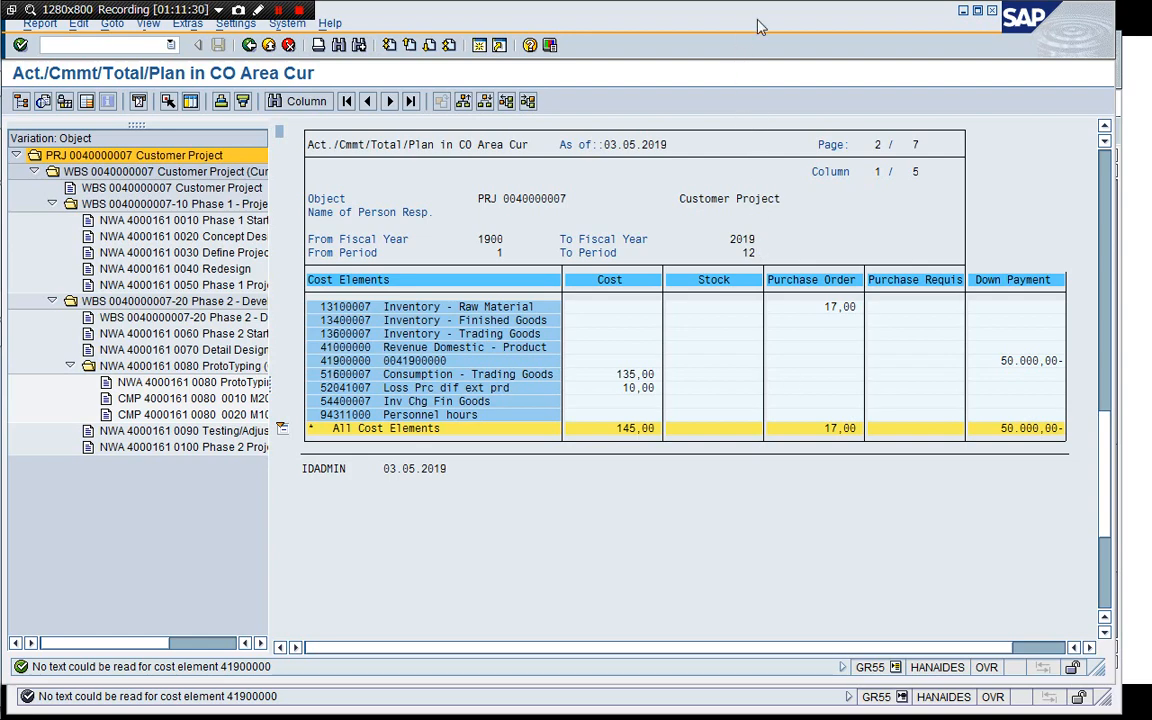
mouse_move(758, 27)
mouse_down()
mouse_move(784, 167)
mouse_move(777, 527)
mouse_move(799, 196)
mouse_move(782, 45)
mouse_move(762, 43)
mouse_up()
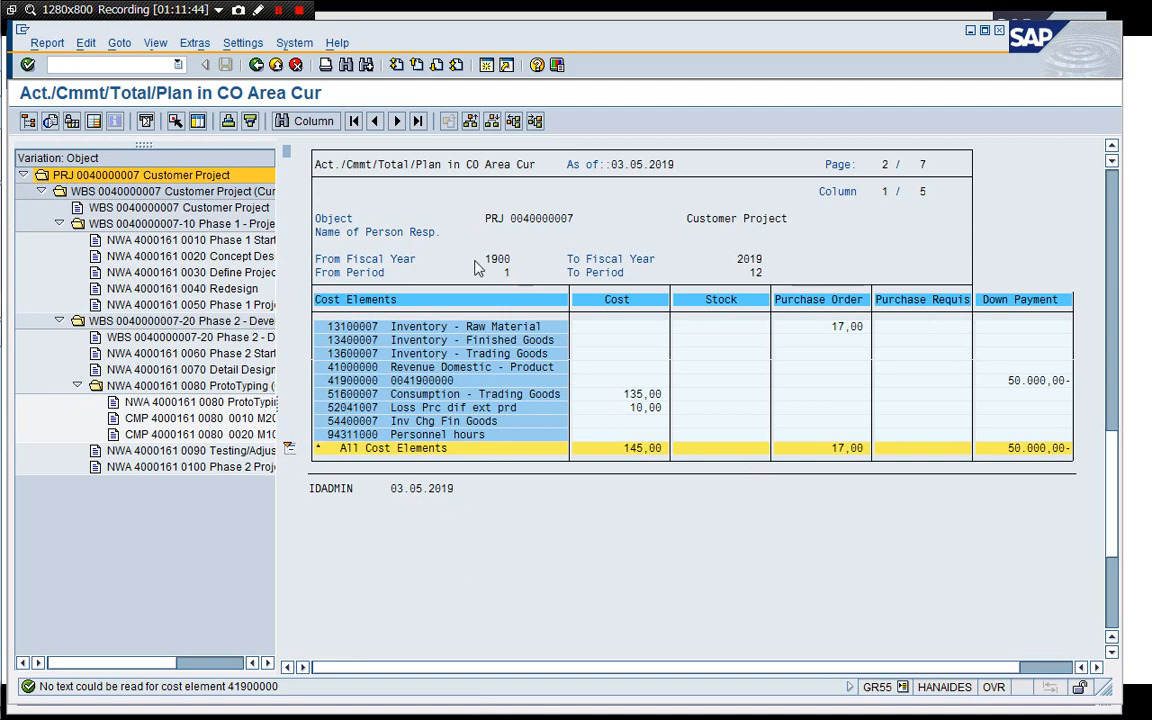
key(super+Tab)
key(Tab)
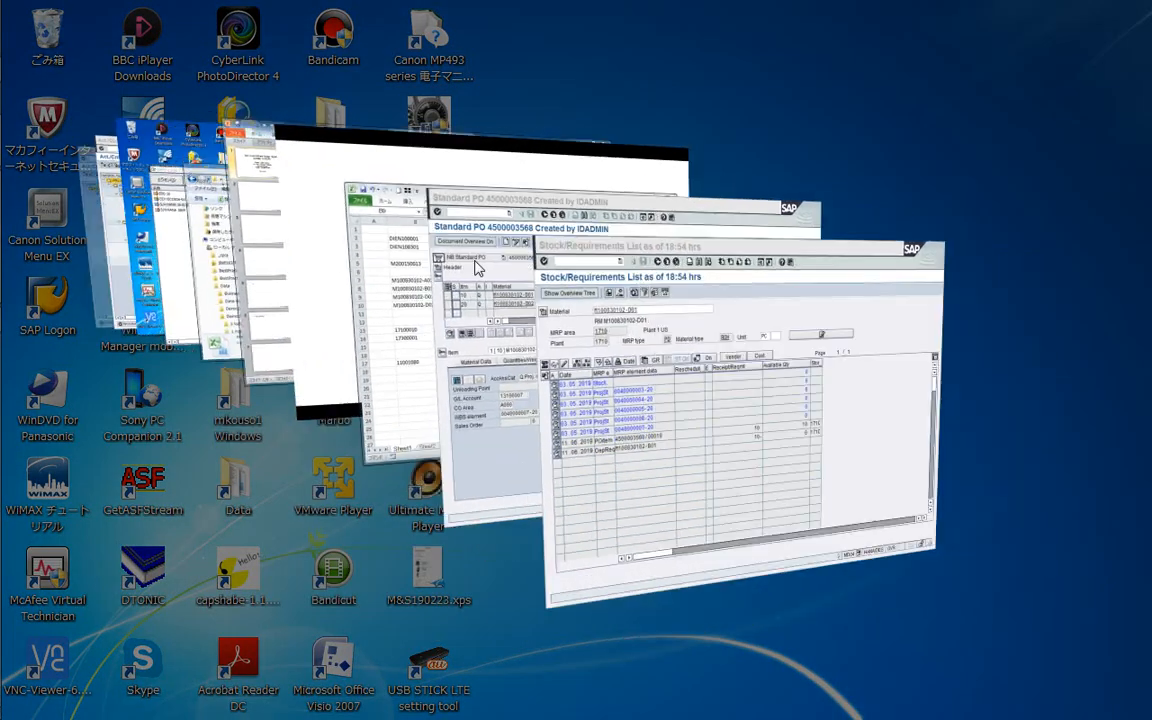
key(super+Tab)
key(Tab)
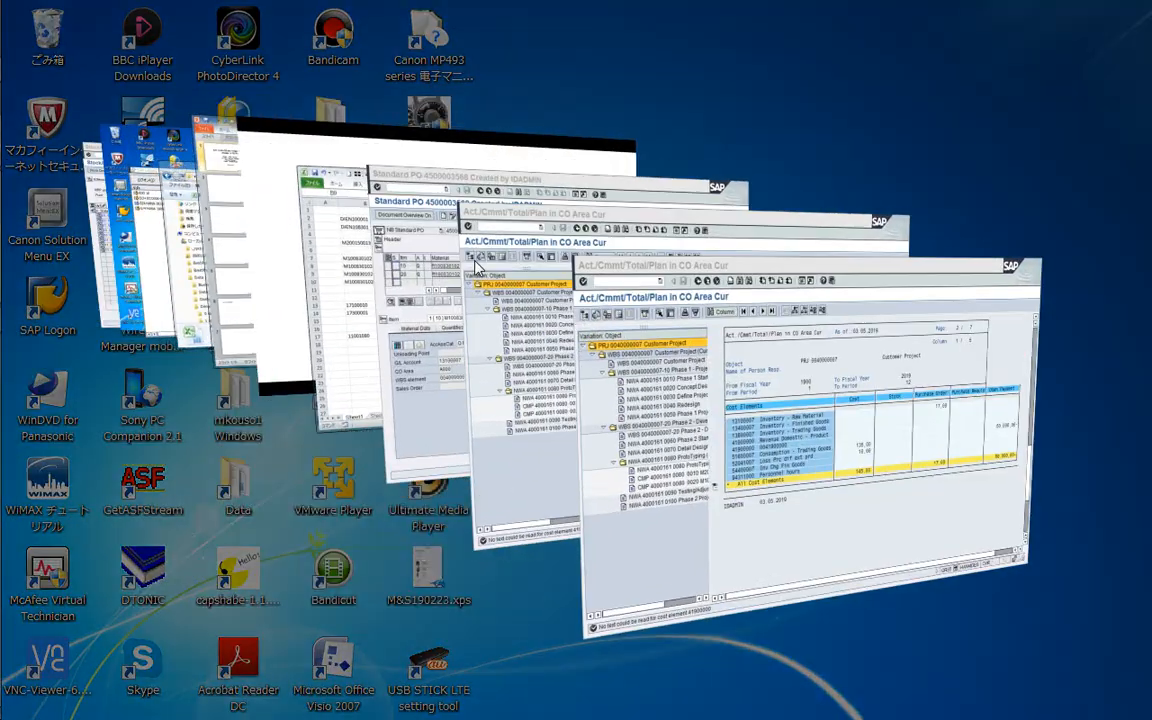
key(Tab)
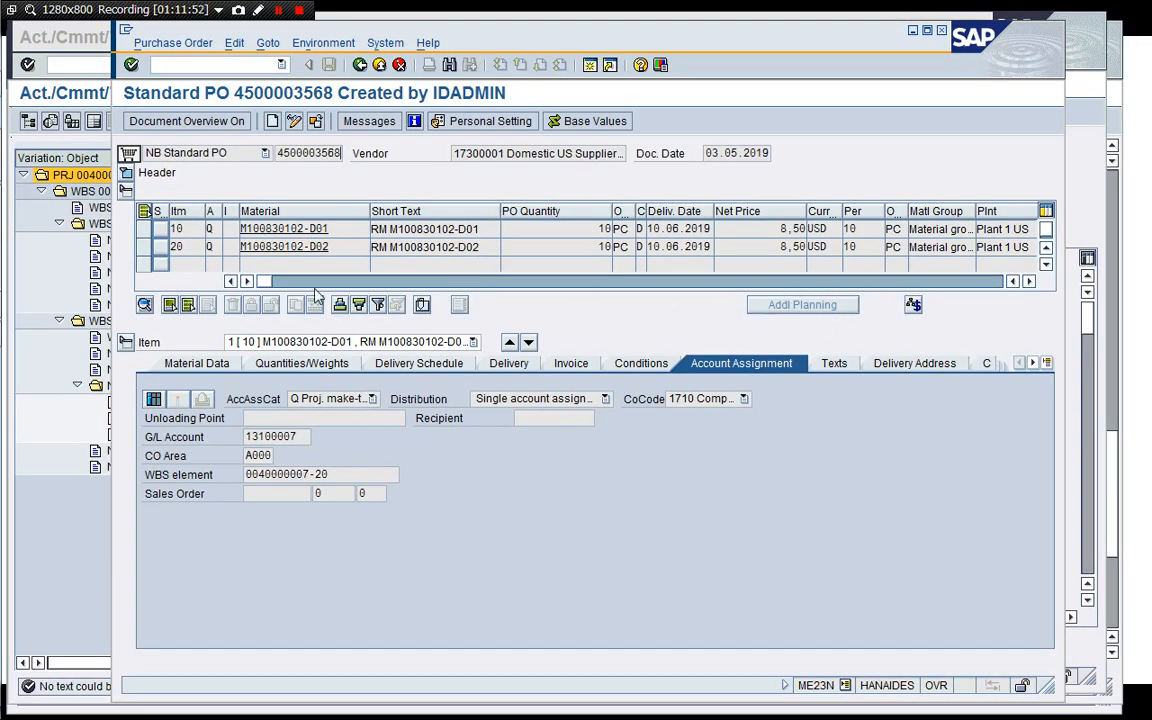
Close the outdated cost report session and return to the purchase order window.
key(alt+Tab)
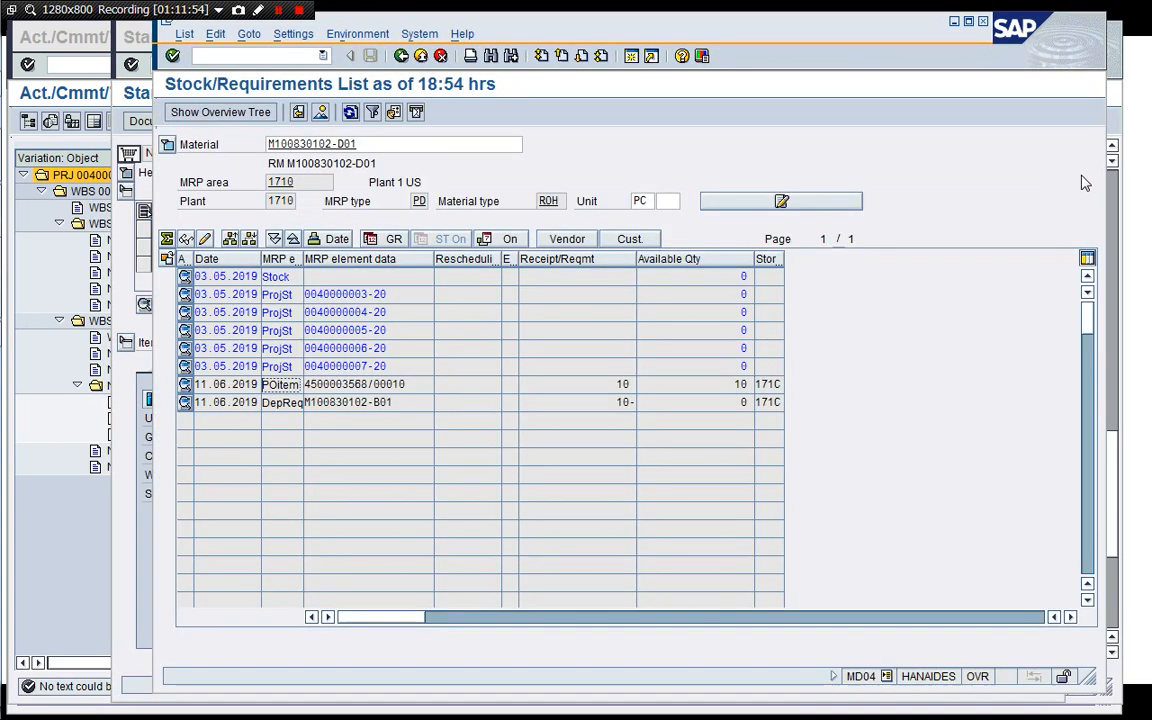
click(73, 552)
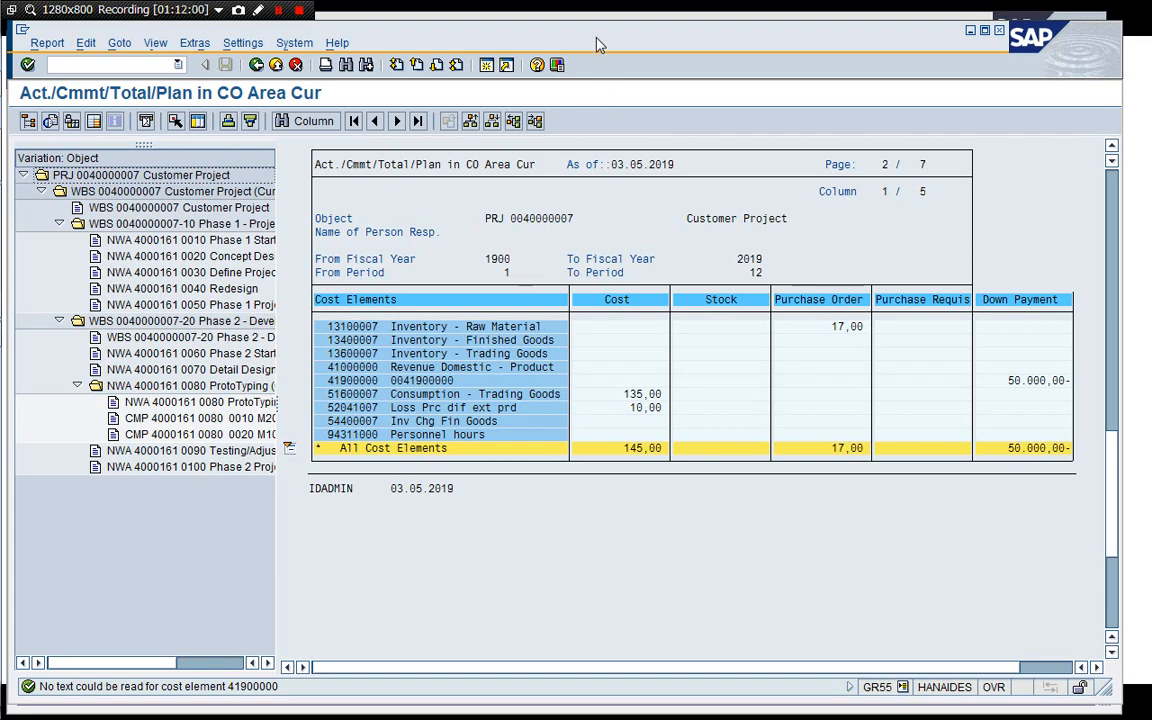
drag(597, 45, 598, 109)
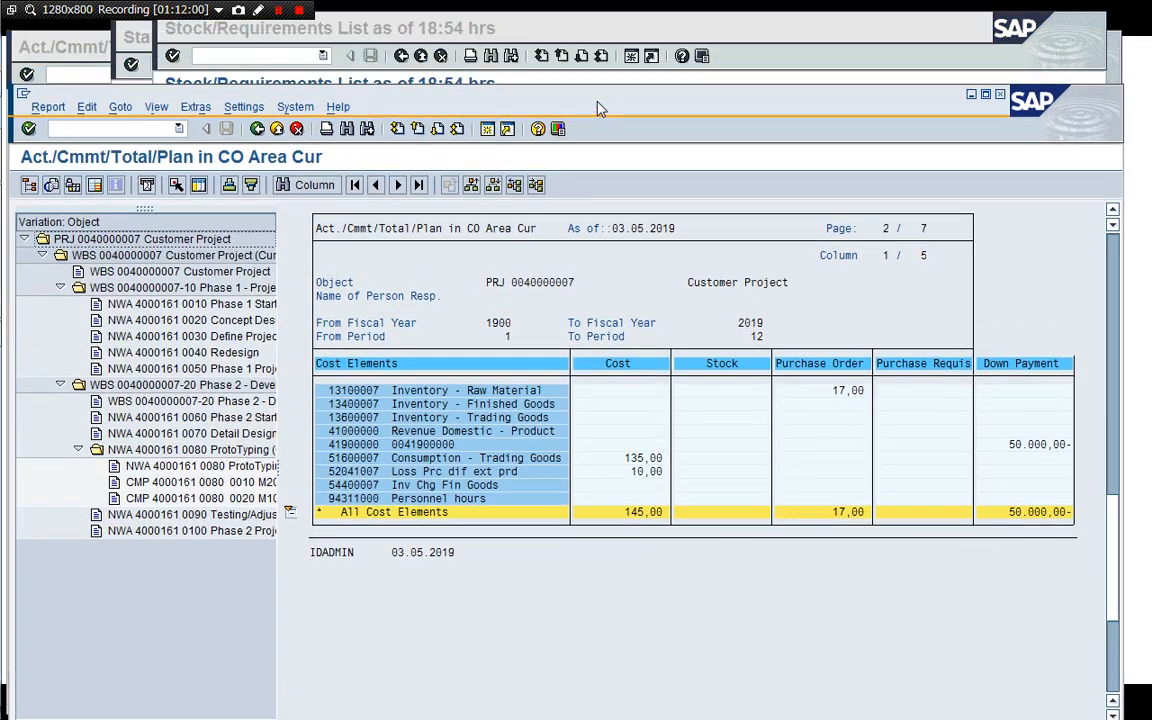
click(82, 34)
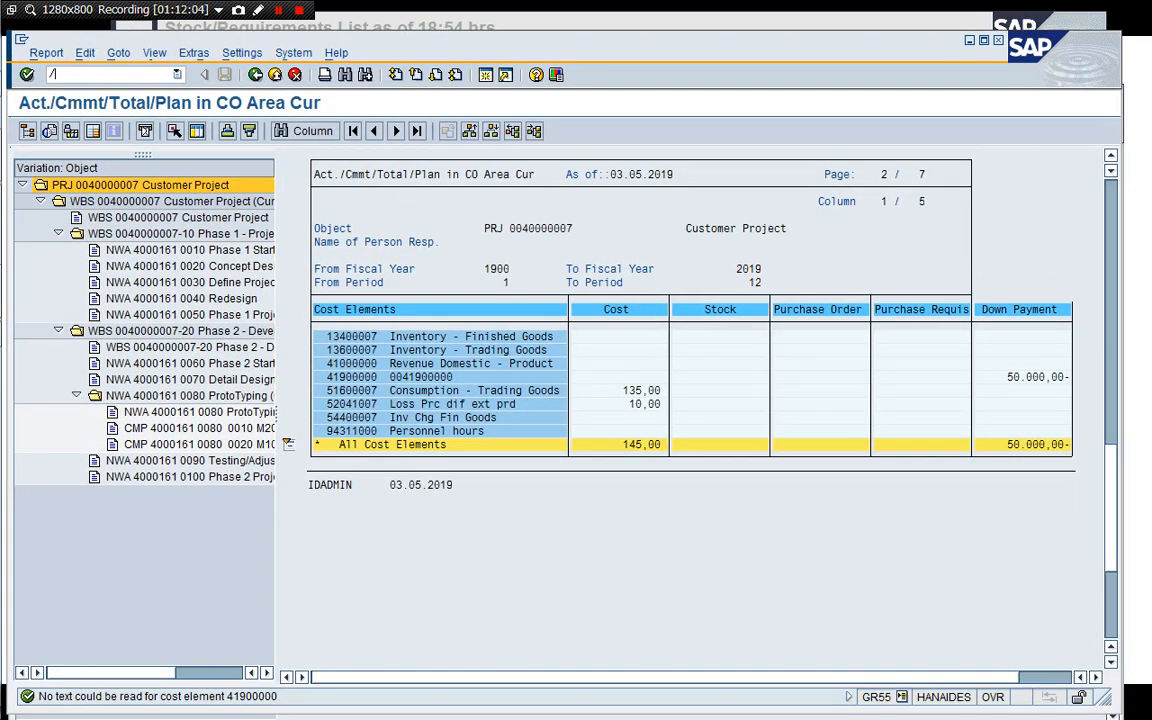
key(Return)
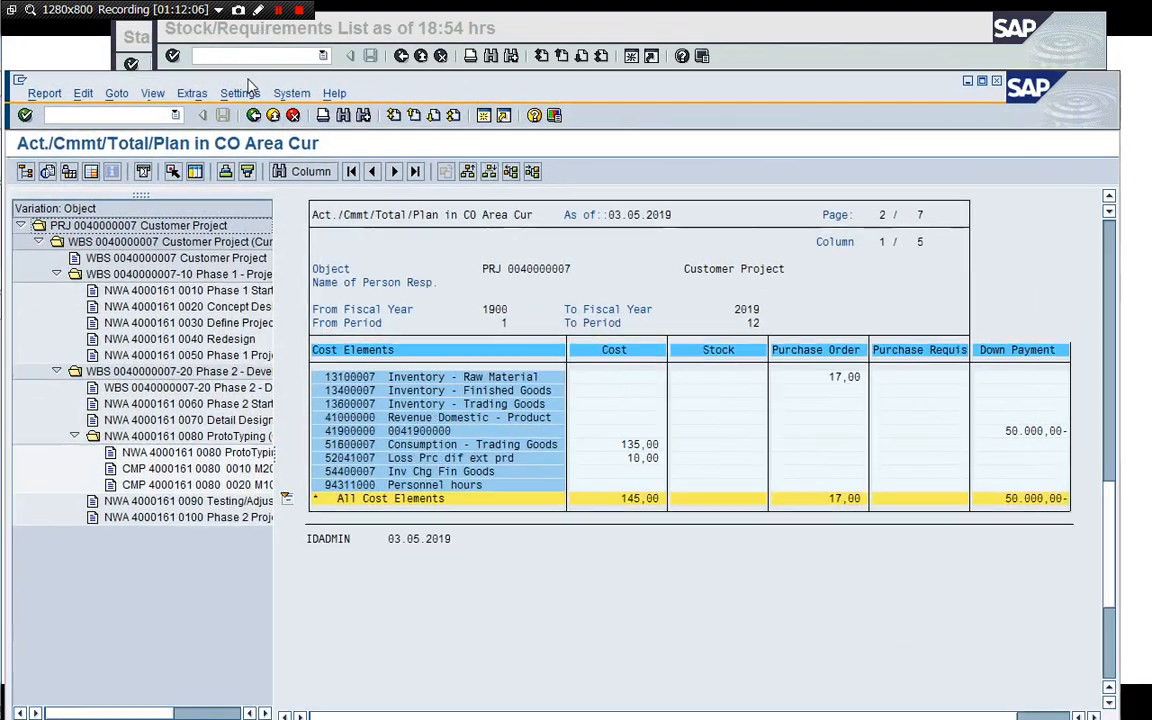
drag(248, 85, 238, 53)
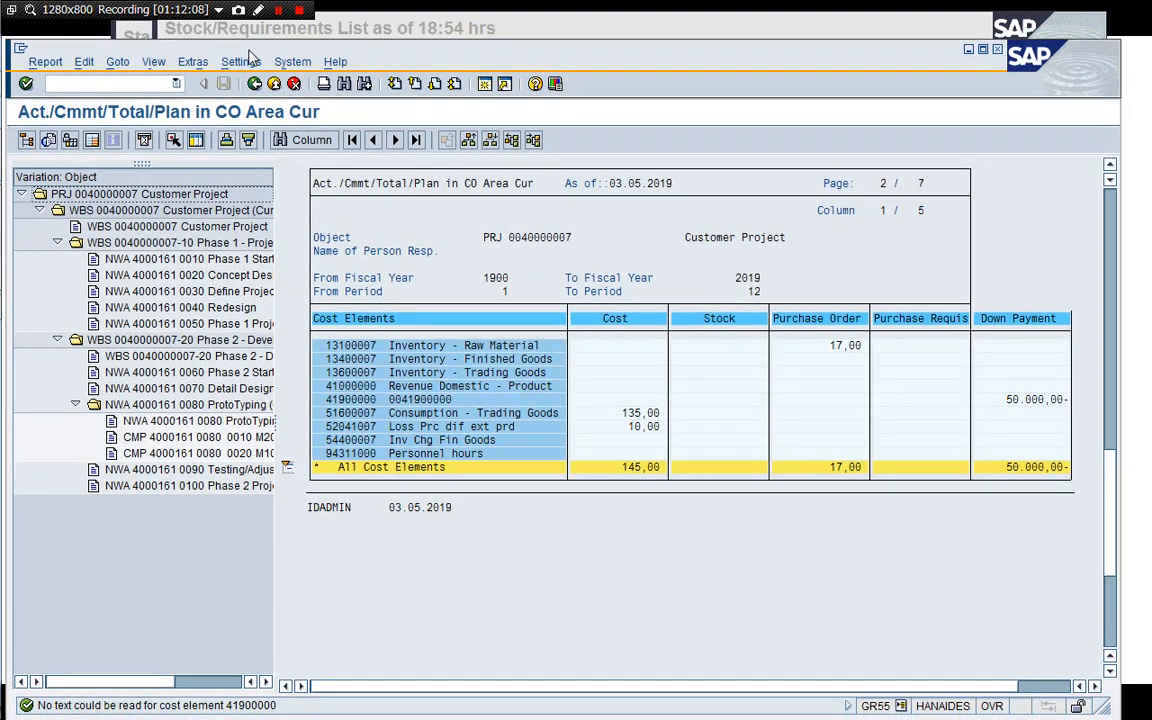
click(140, 32)
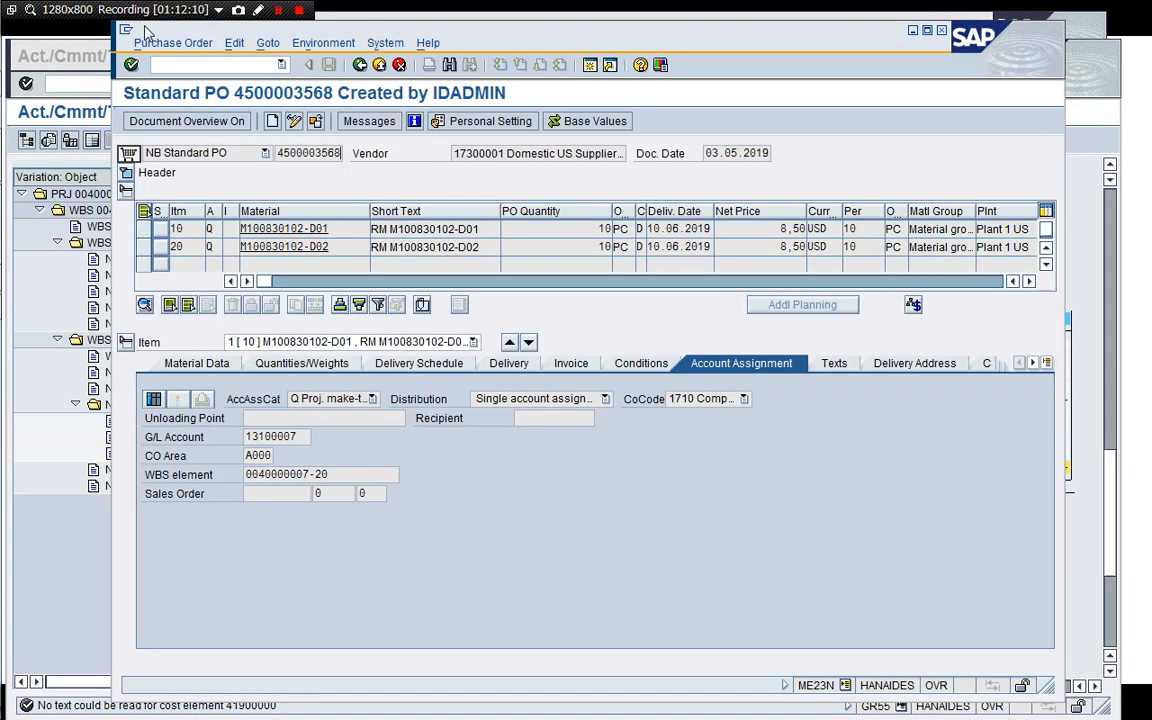
Copy the purchase order number and start transaction MIGO.
double_click(339, 153)
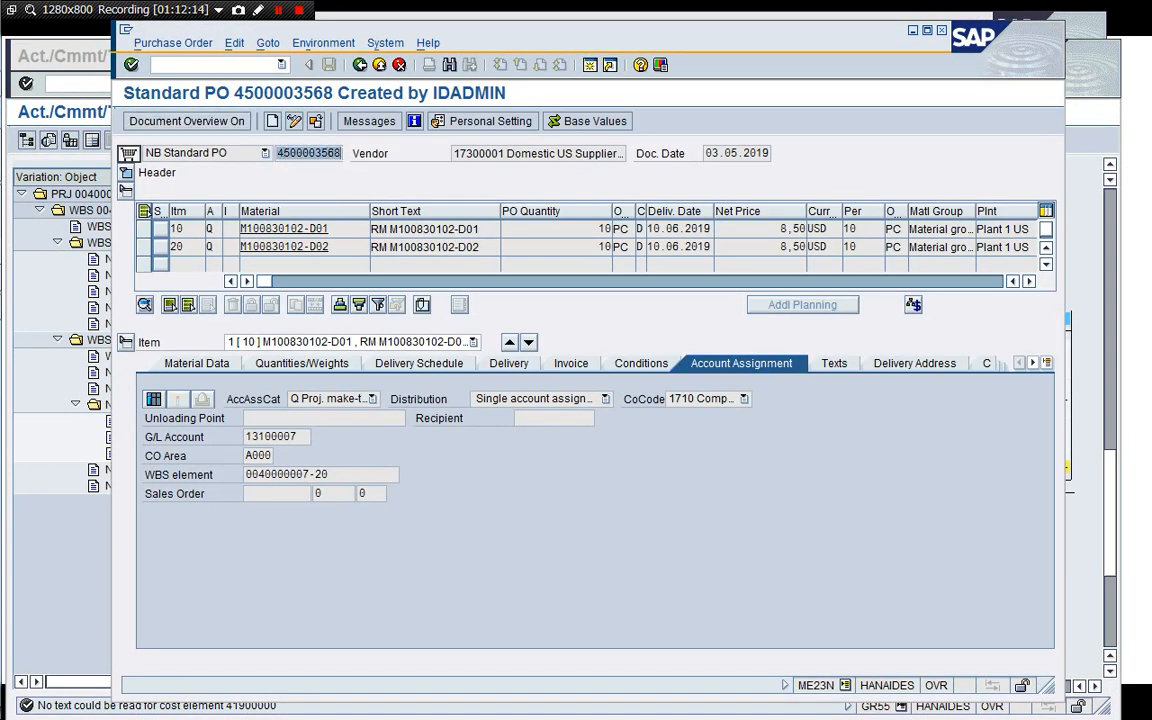
key(ctrl+c)
click(588, 72)
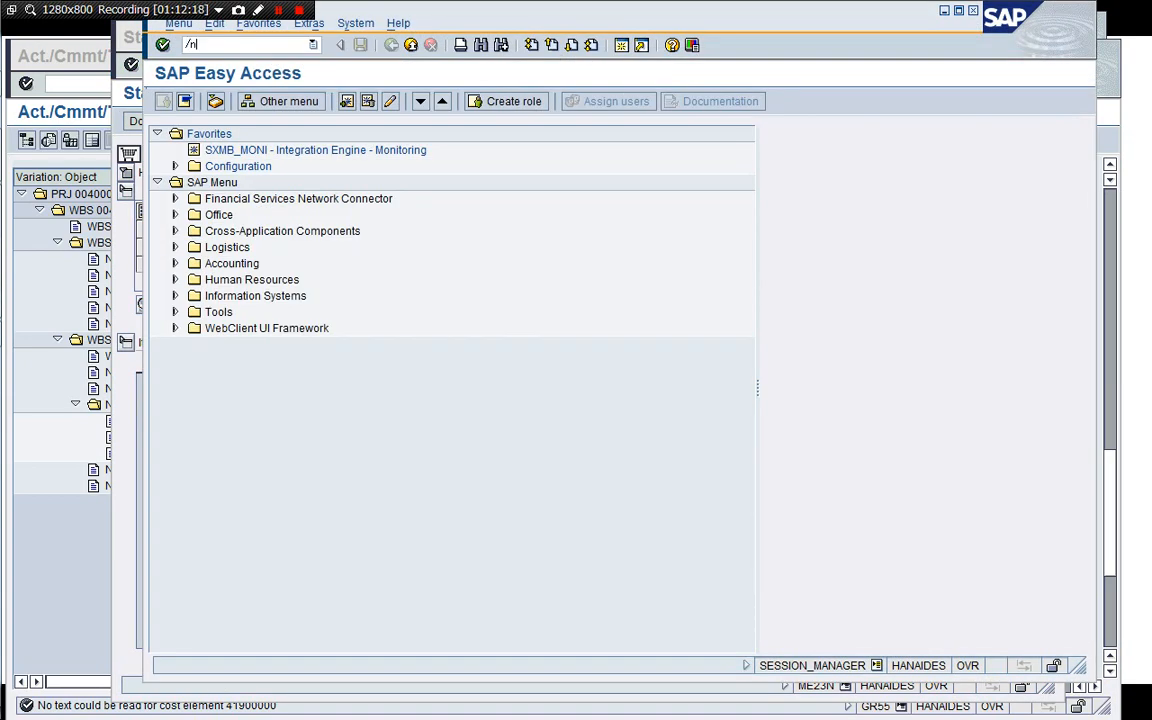
text(/nMIGO)
key(Return)
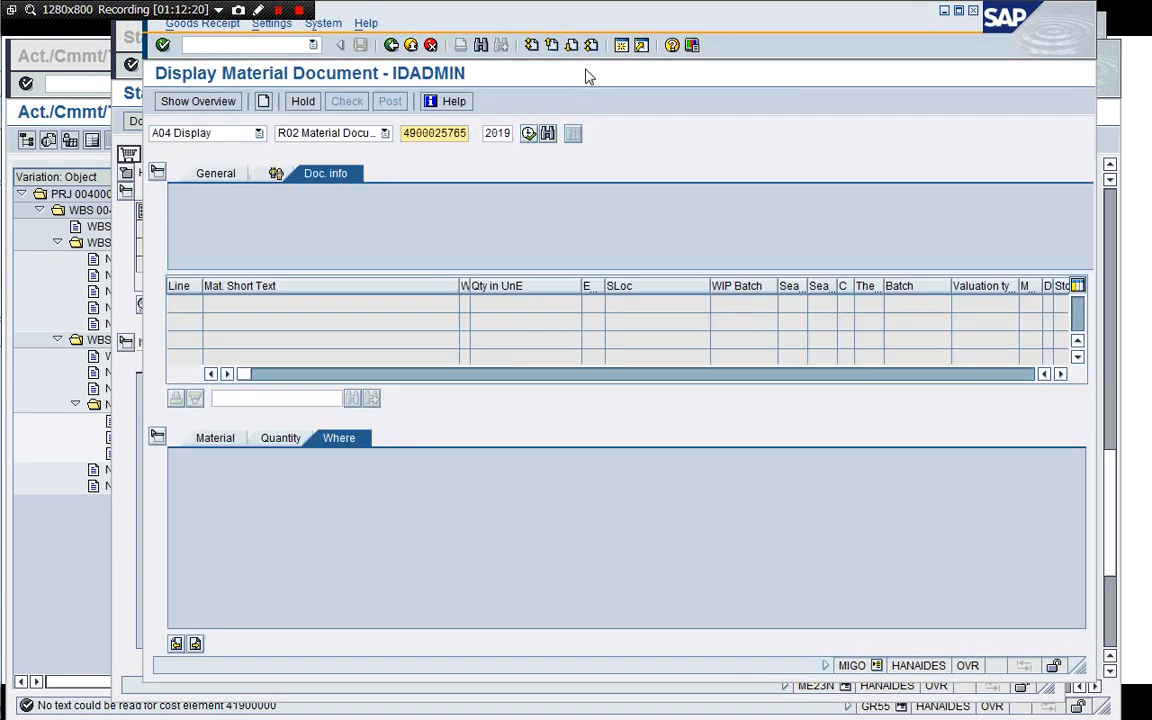
click(259, 133)
click(208, 148)
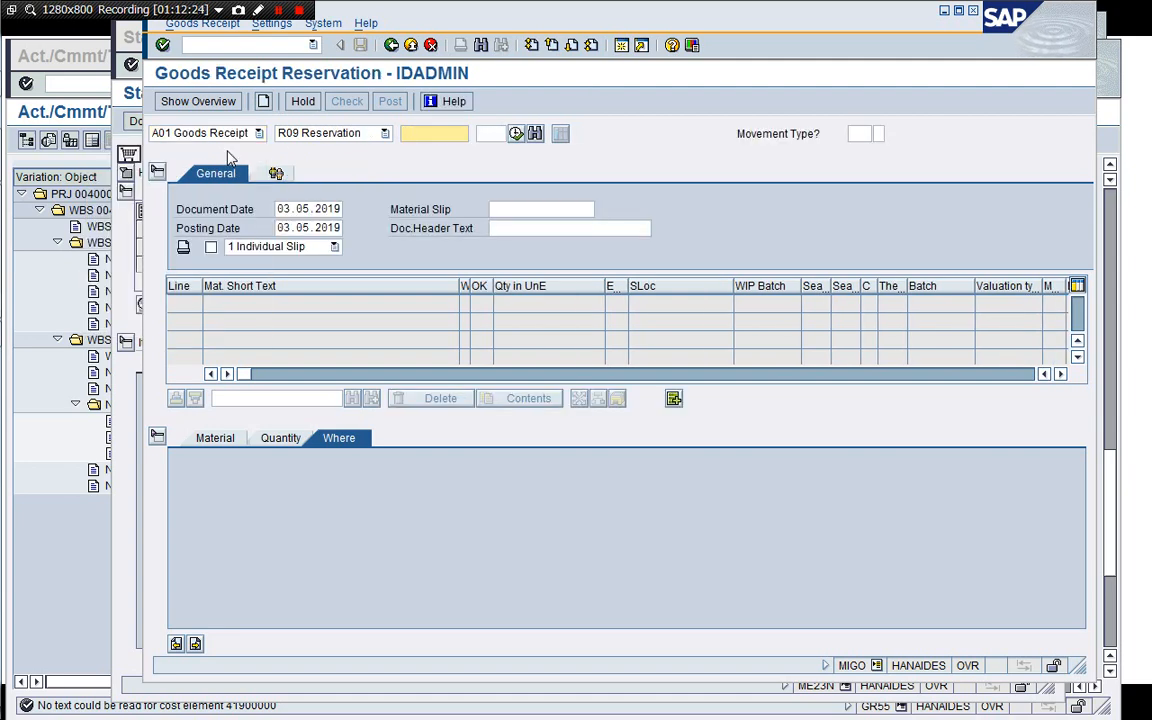
click(318, 132)
click(350, 150)
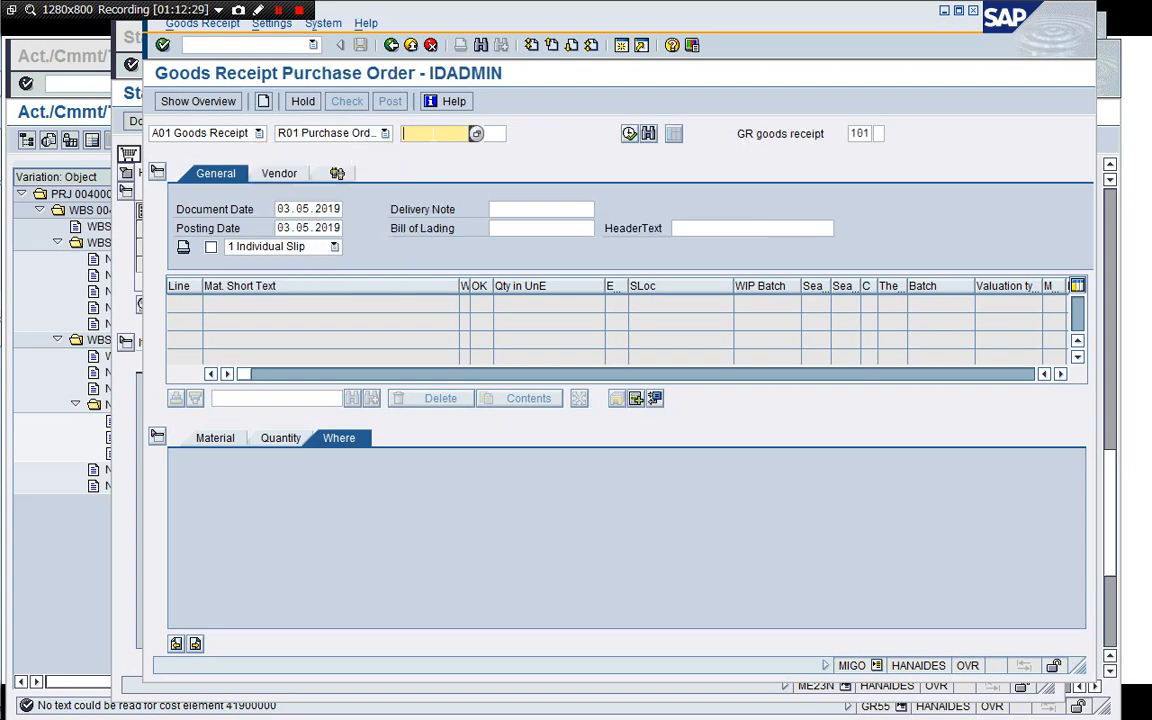
key(ctrl+v)
key(Return)
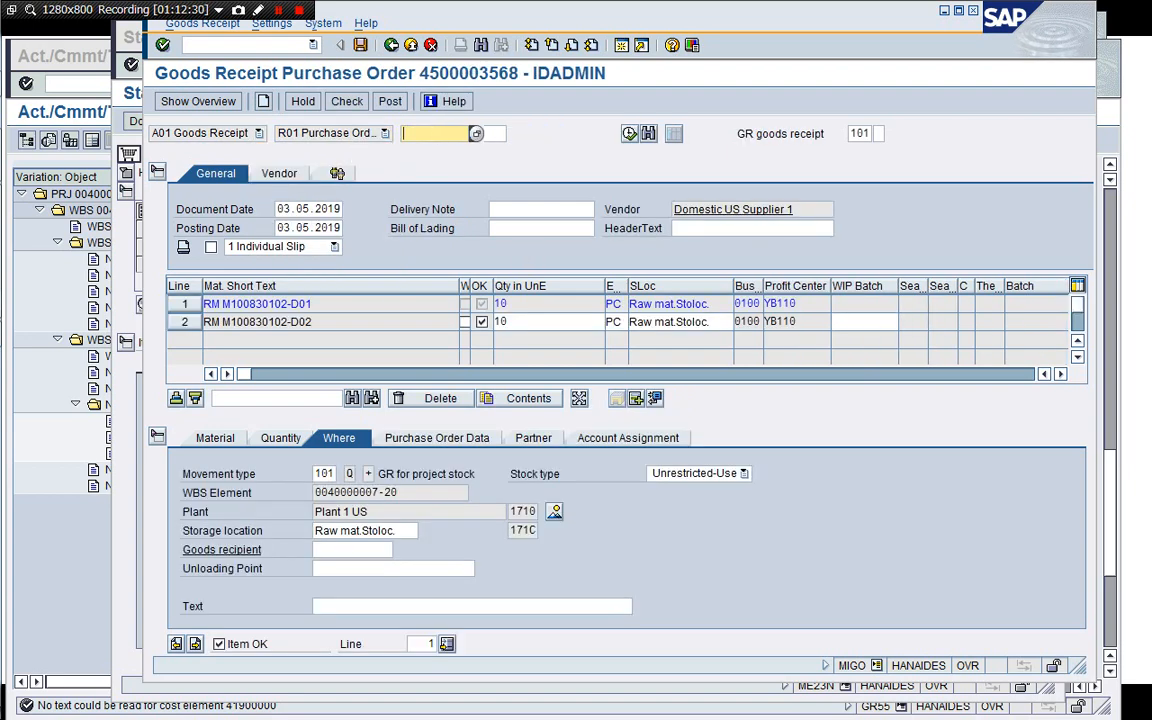
text(P0)
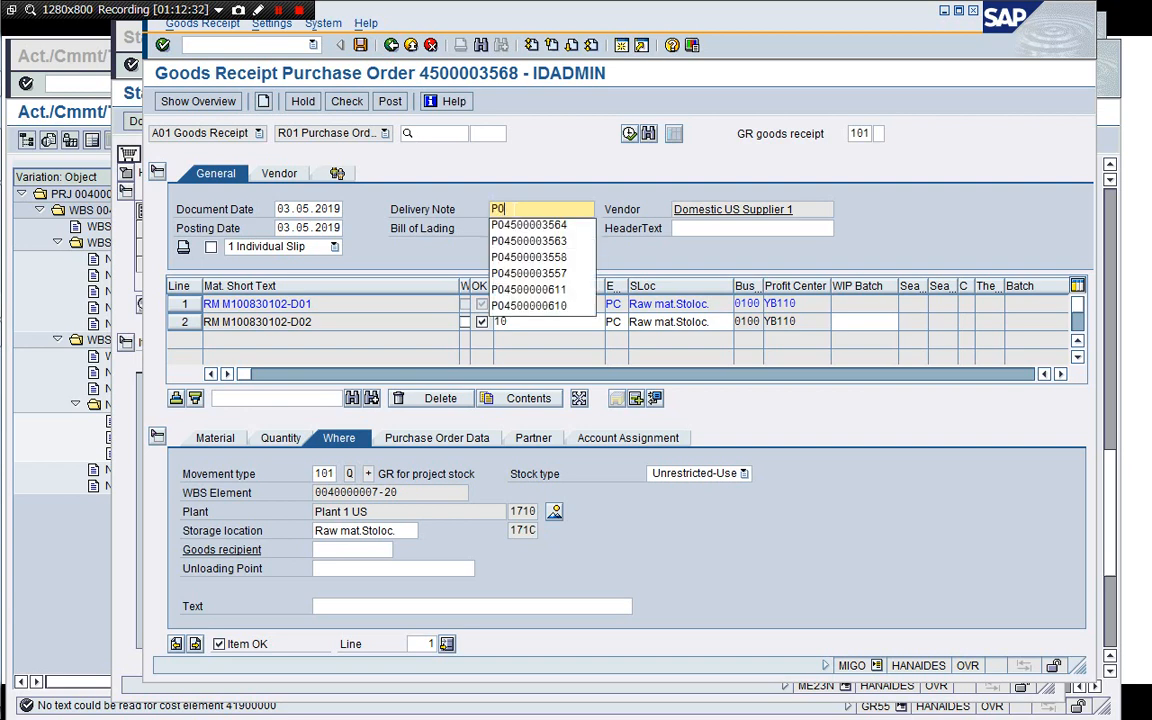
key(ctrl+v)
key(Escape)
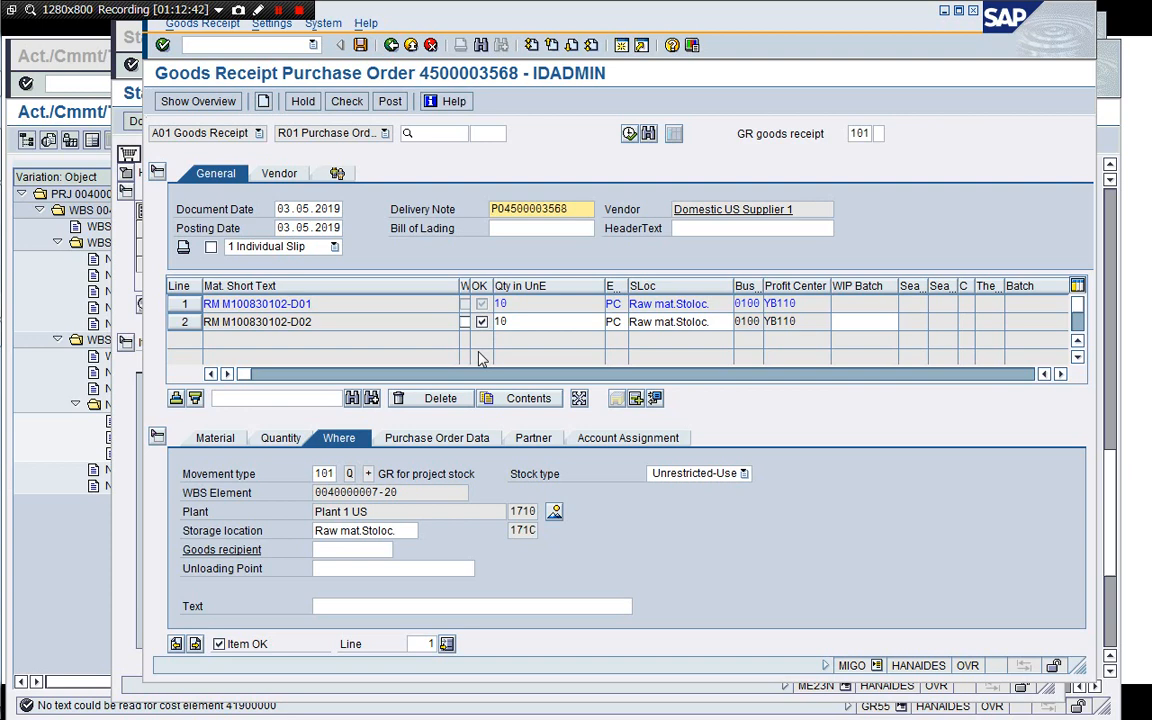
click(342, 108)
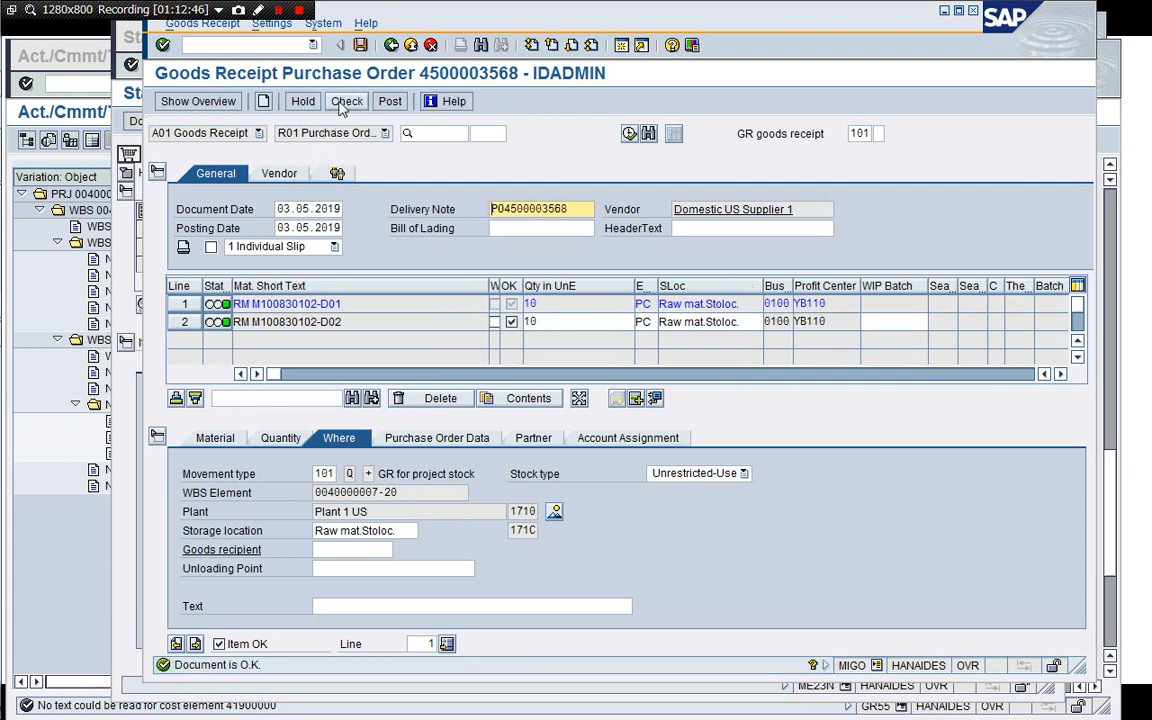
click(389, 102)
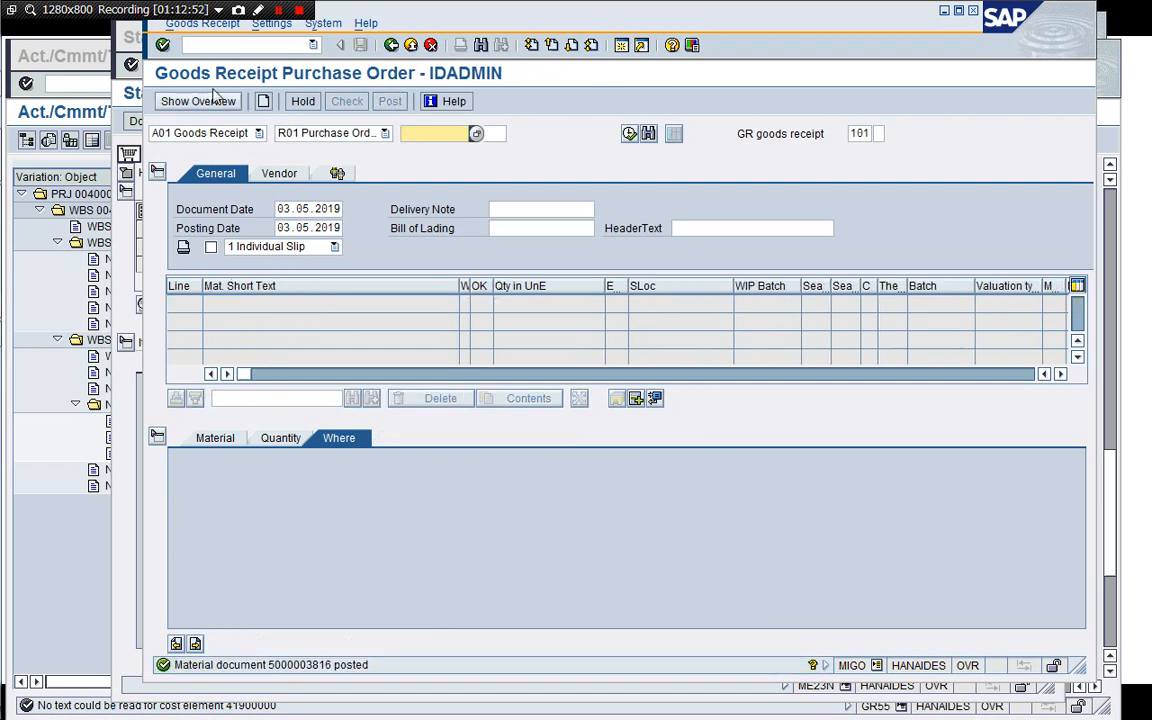
Display the posted material document and review the line items of its accounting document.
click(250, 132)
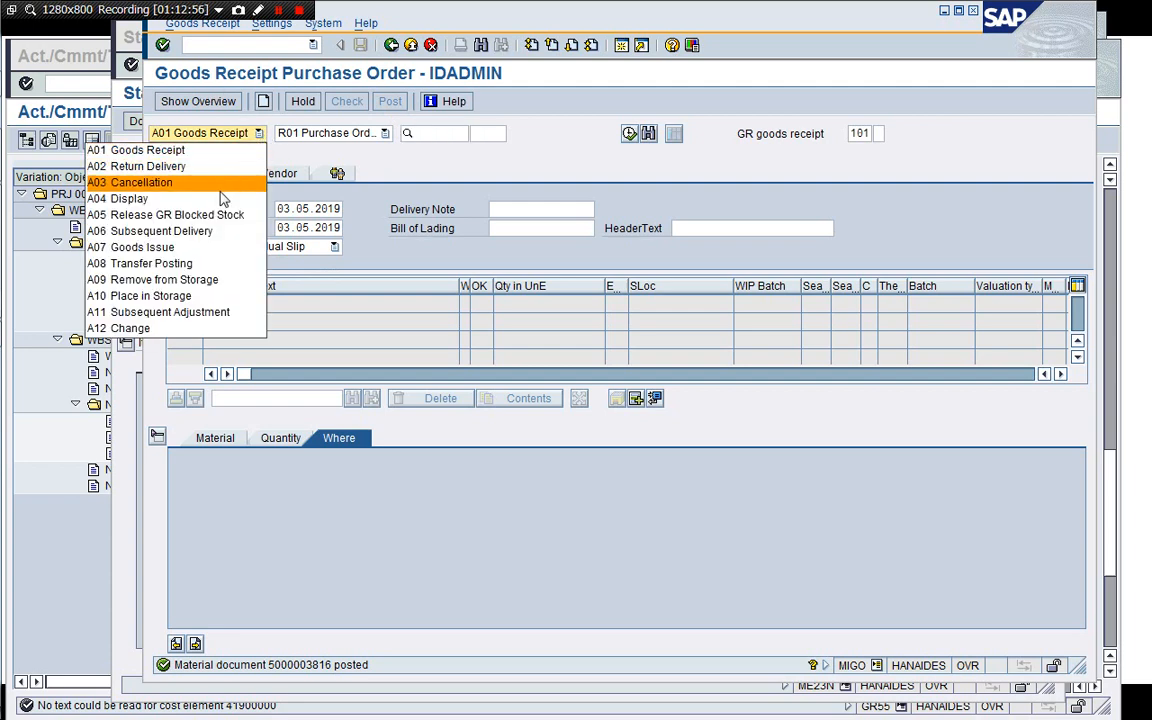
click(218, 198)
key(Return)
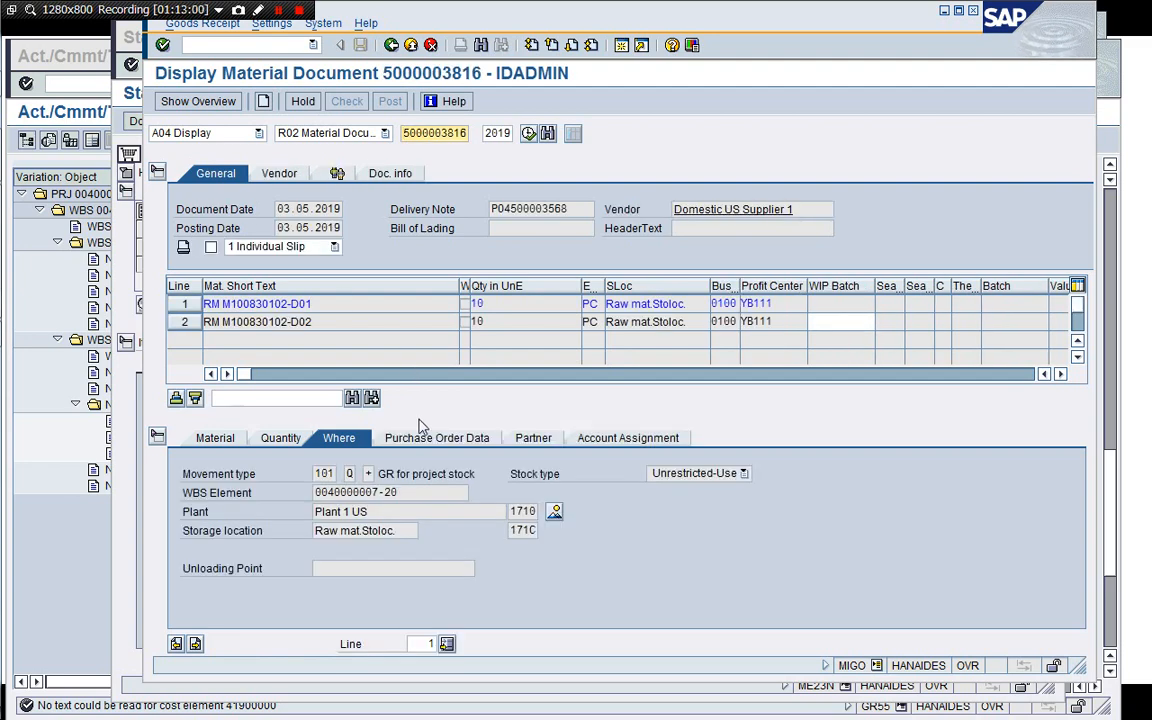
click(386, 174)
click(700, 209)
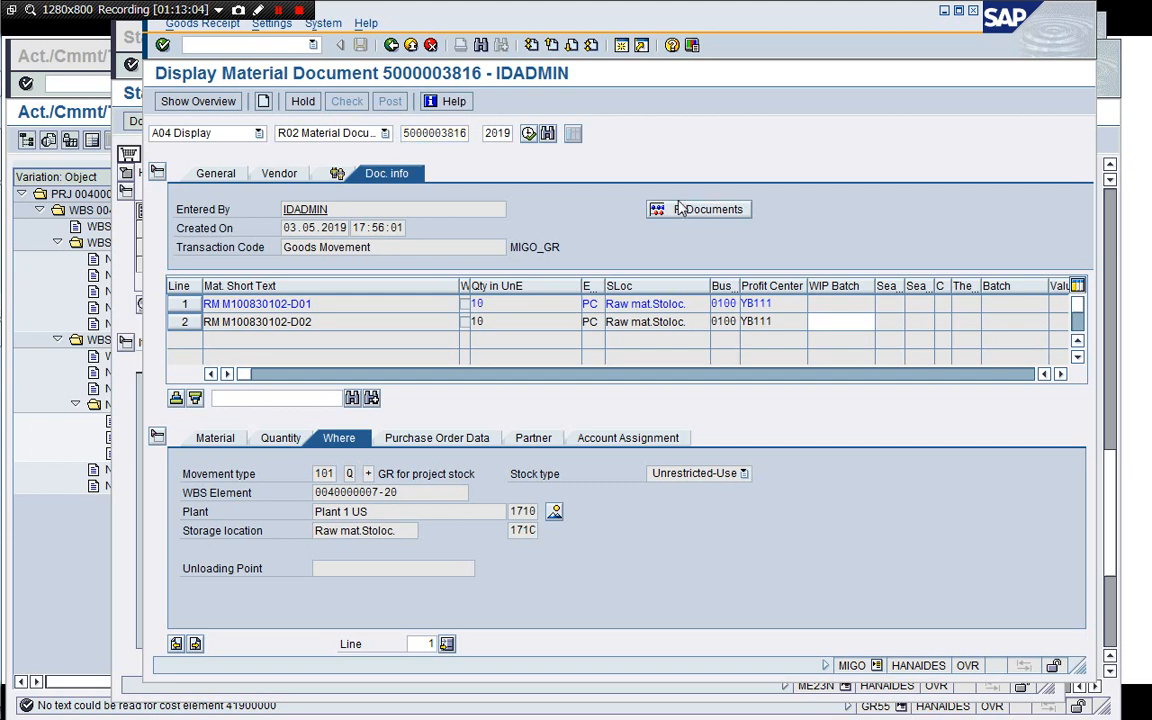
double_click(276, 207)
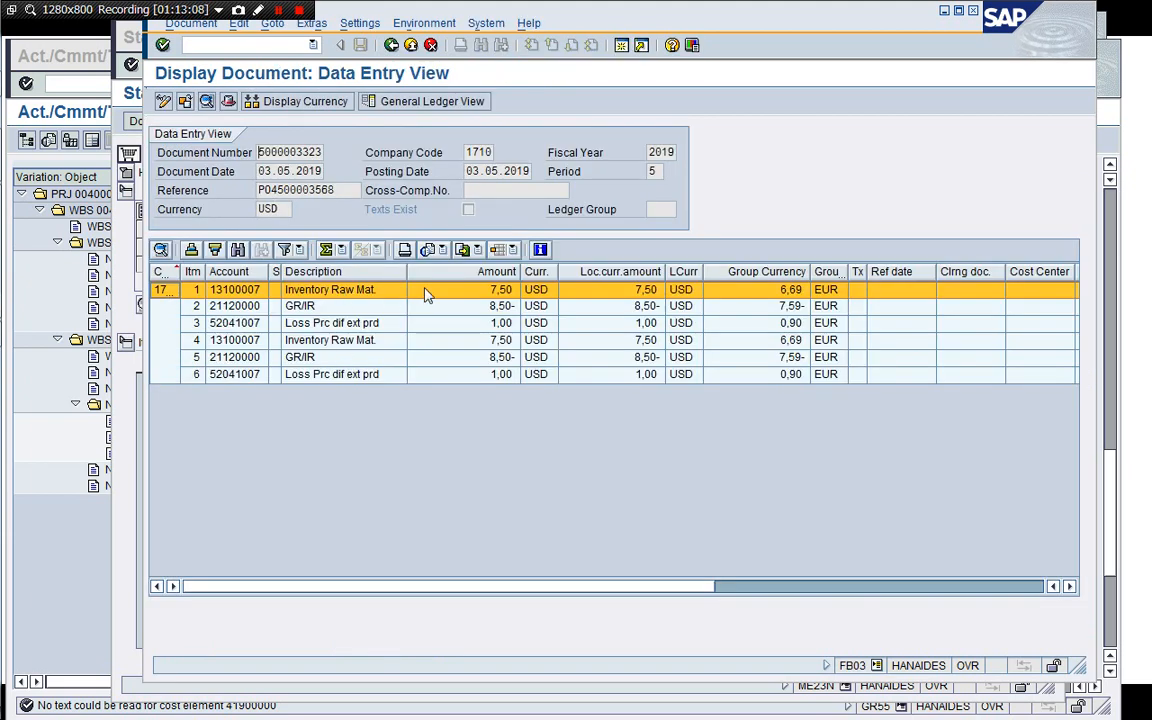
click(454, 310)
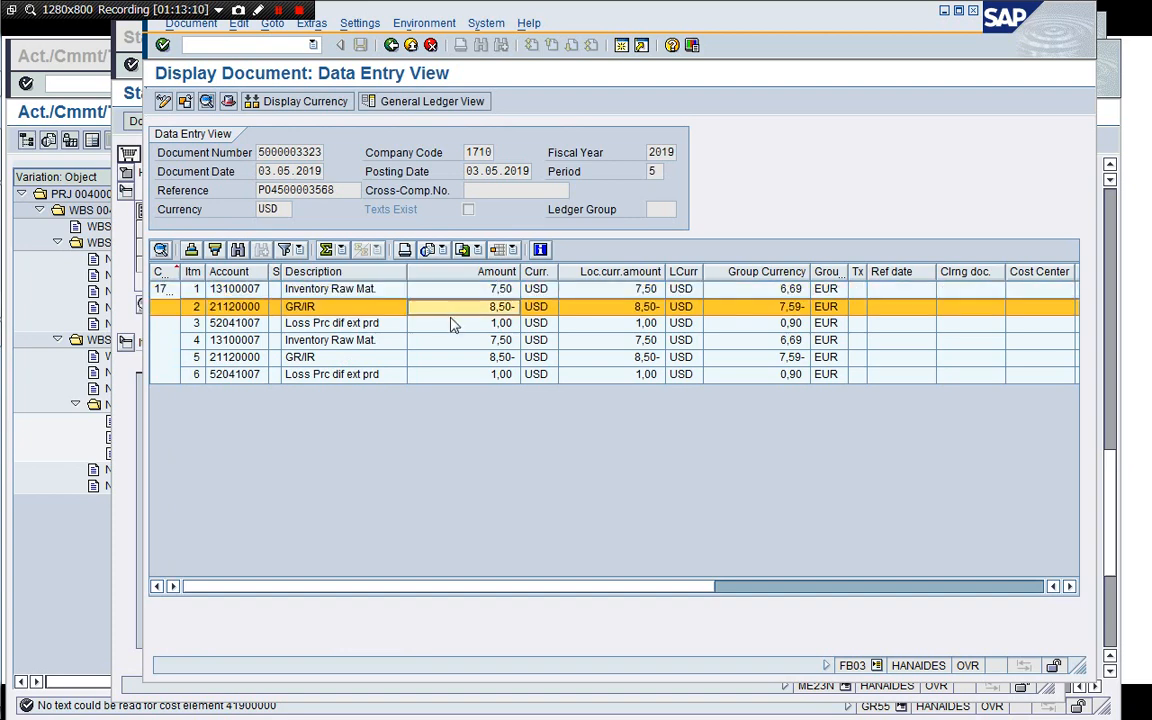
click(449, 324)
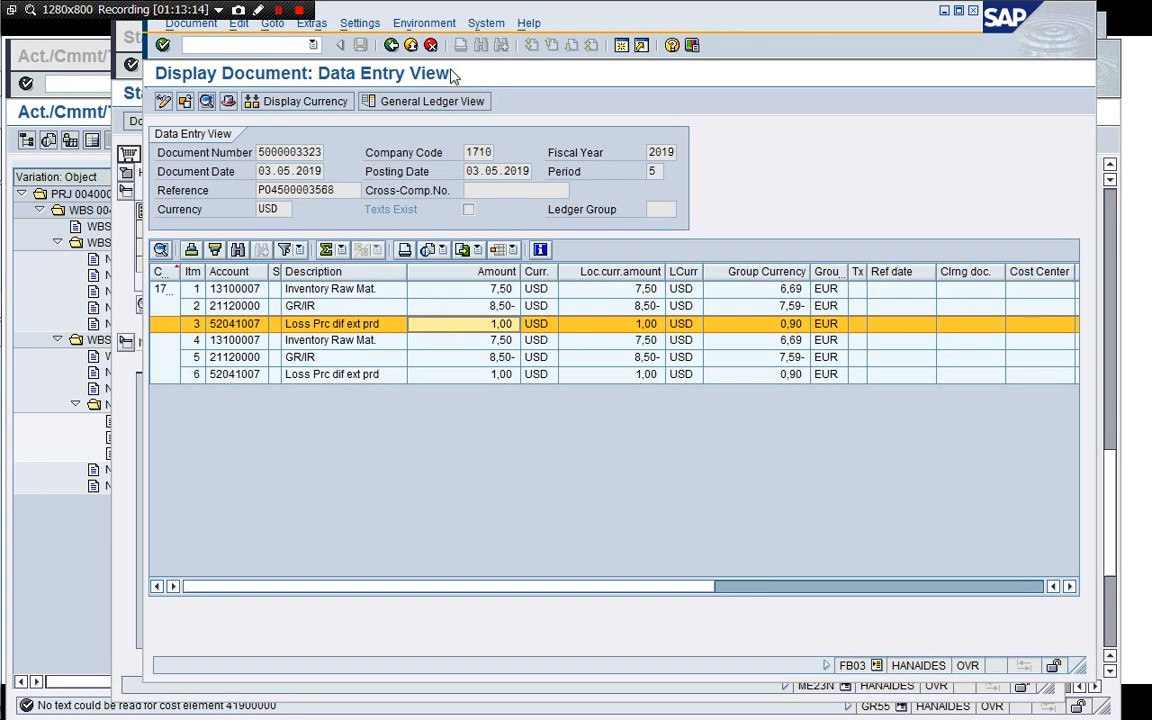
click(391, 45)
Open the controlling document from the accounting documents list and review its WBS cost postings.
double_click(216, 225)
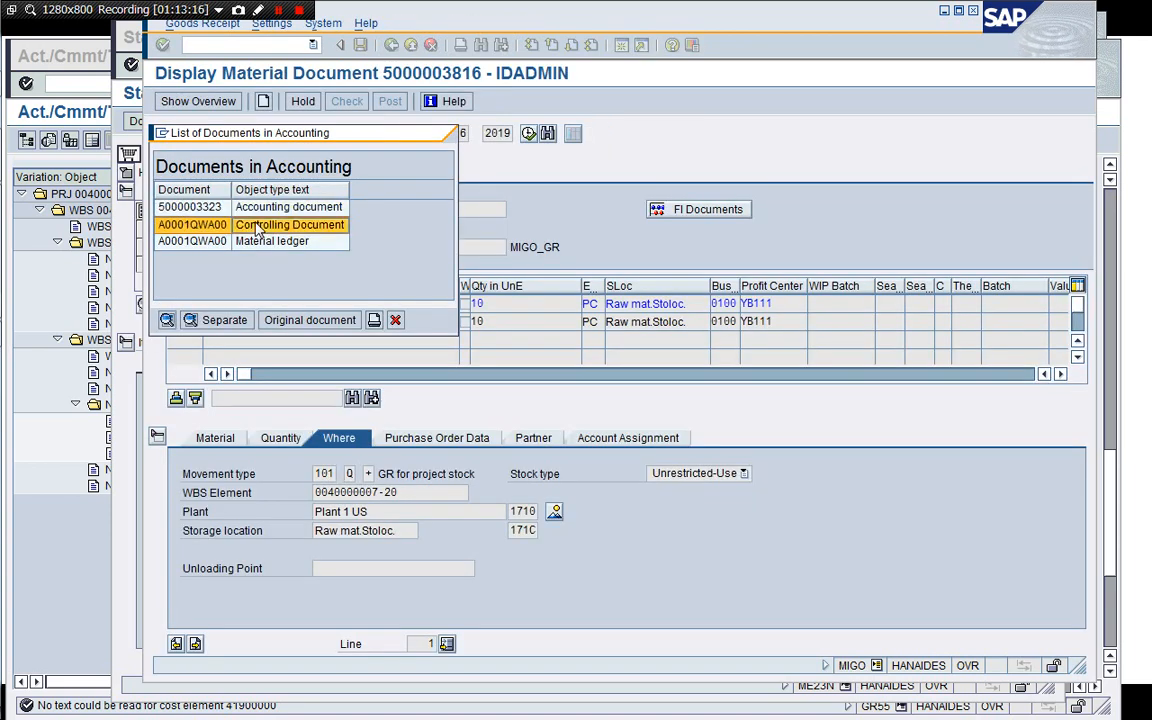
click(161, 226)
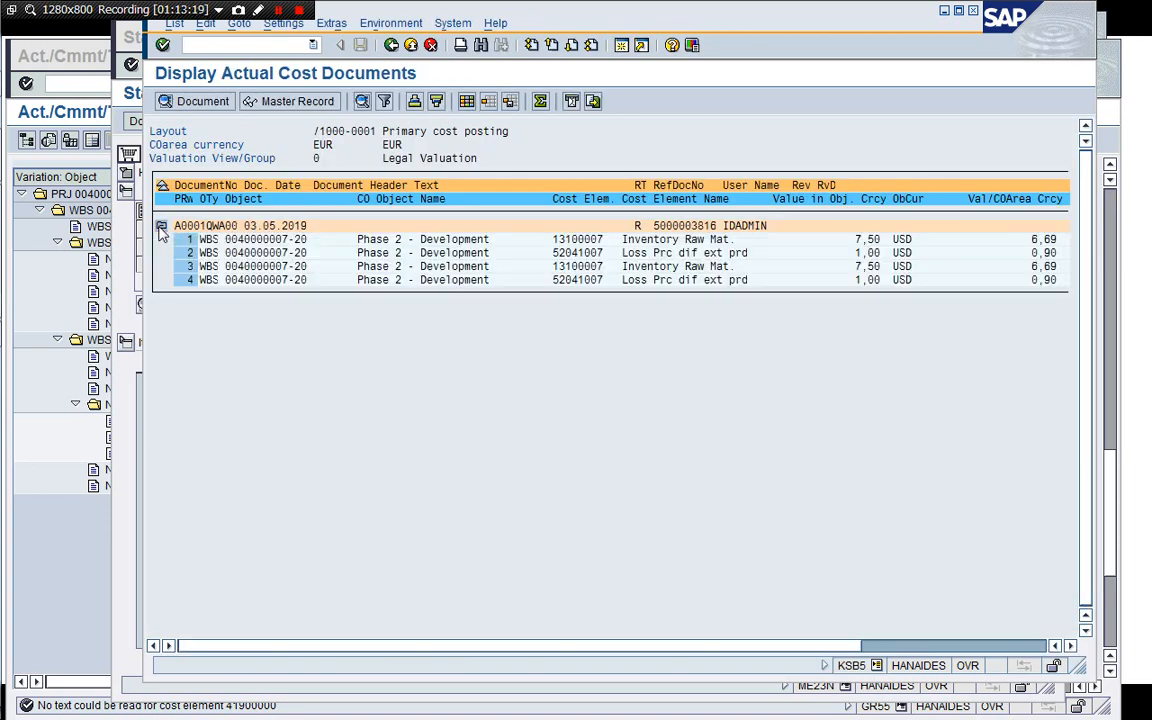
click(318, 252)
click(744, 239)
click(392, 47)
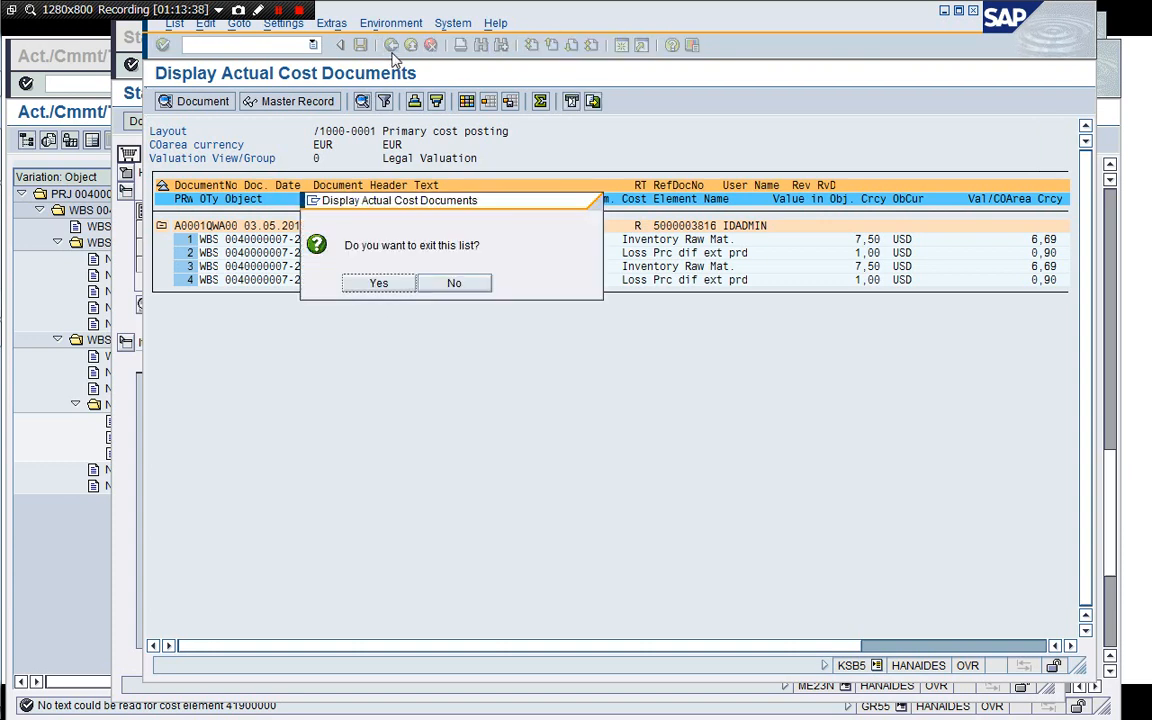
click(381, 284)
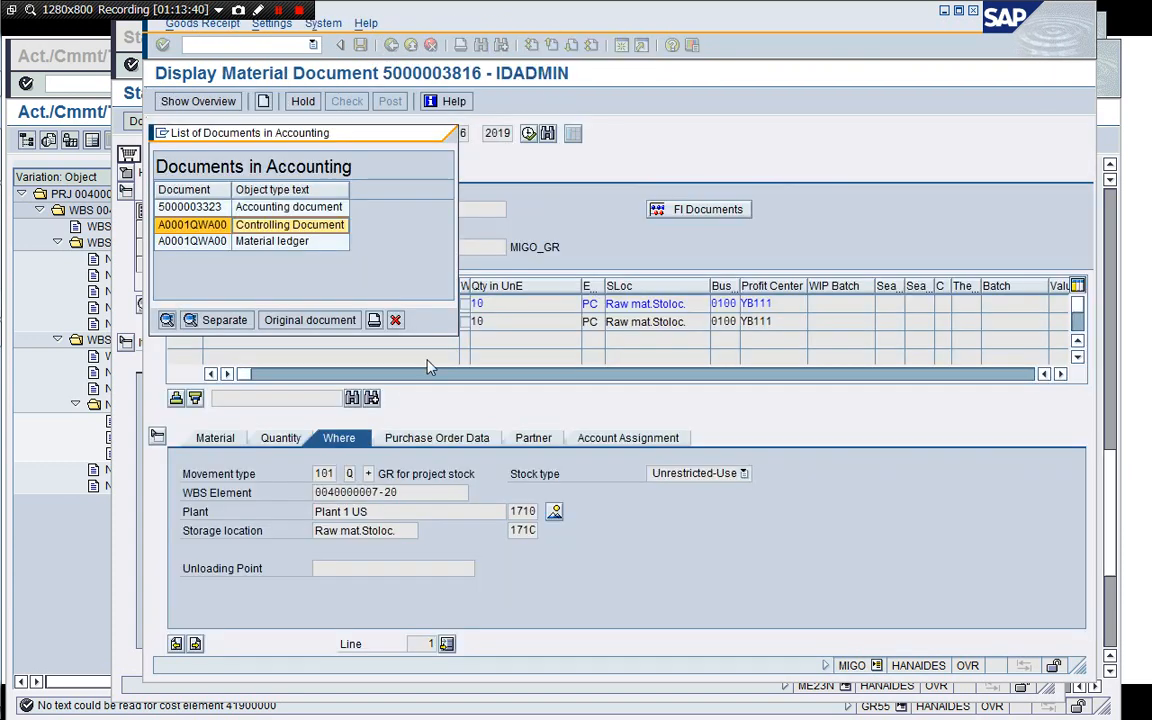
click(394, 320)
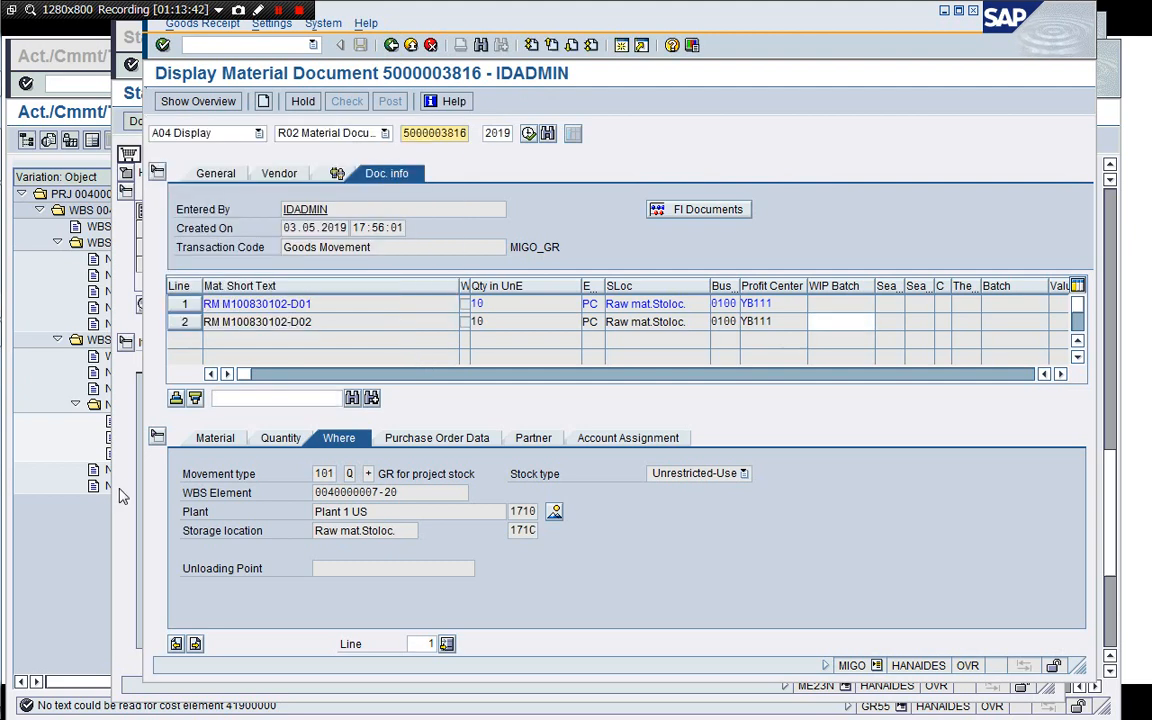
click(81, 557)
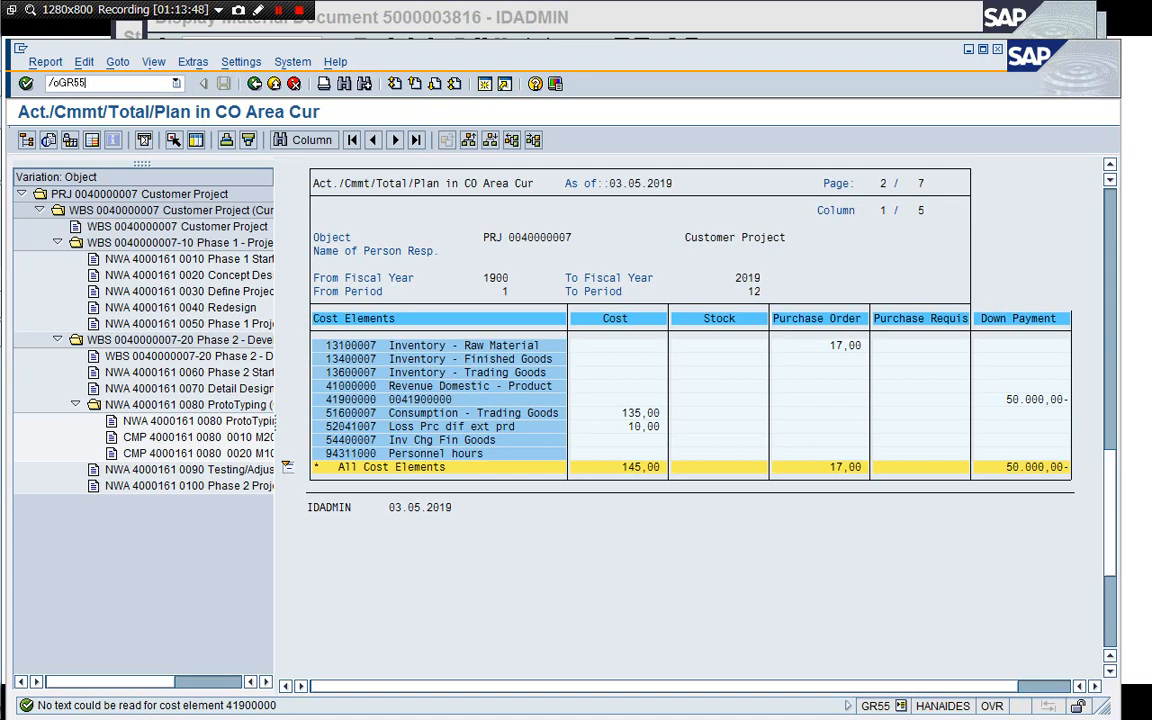
key(Return)
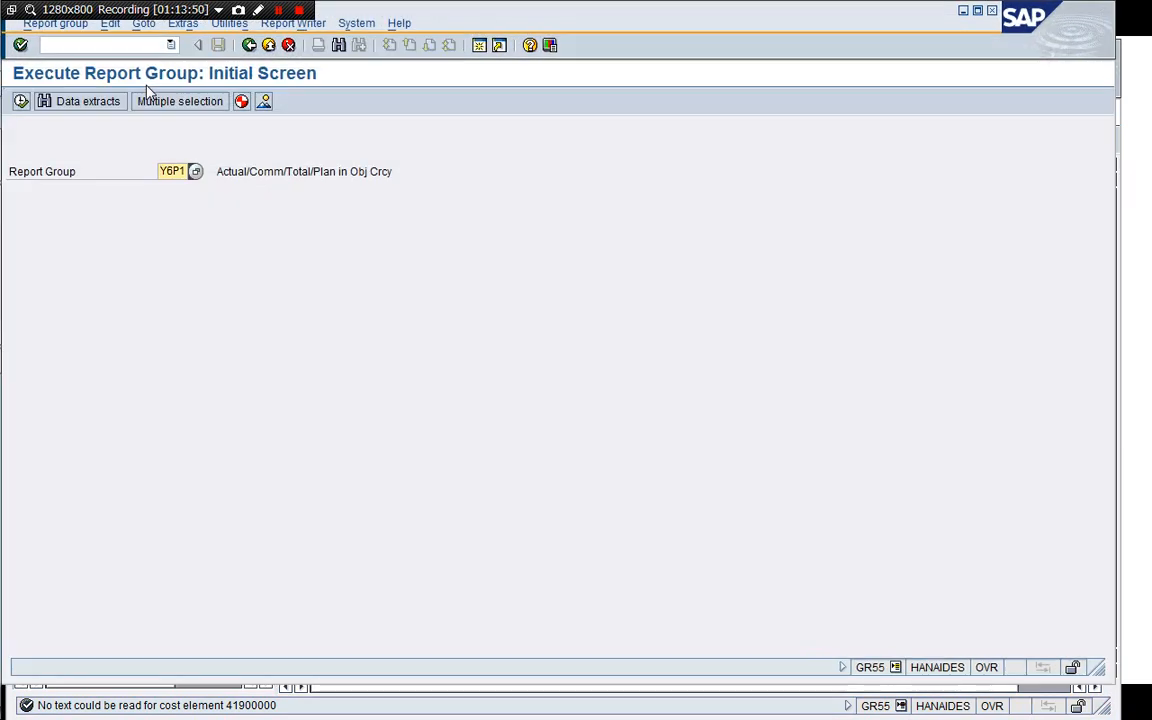
key(F8)
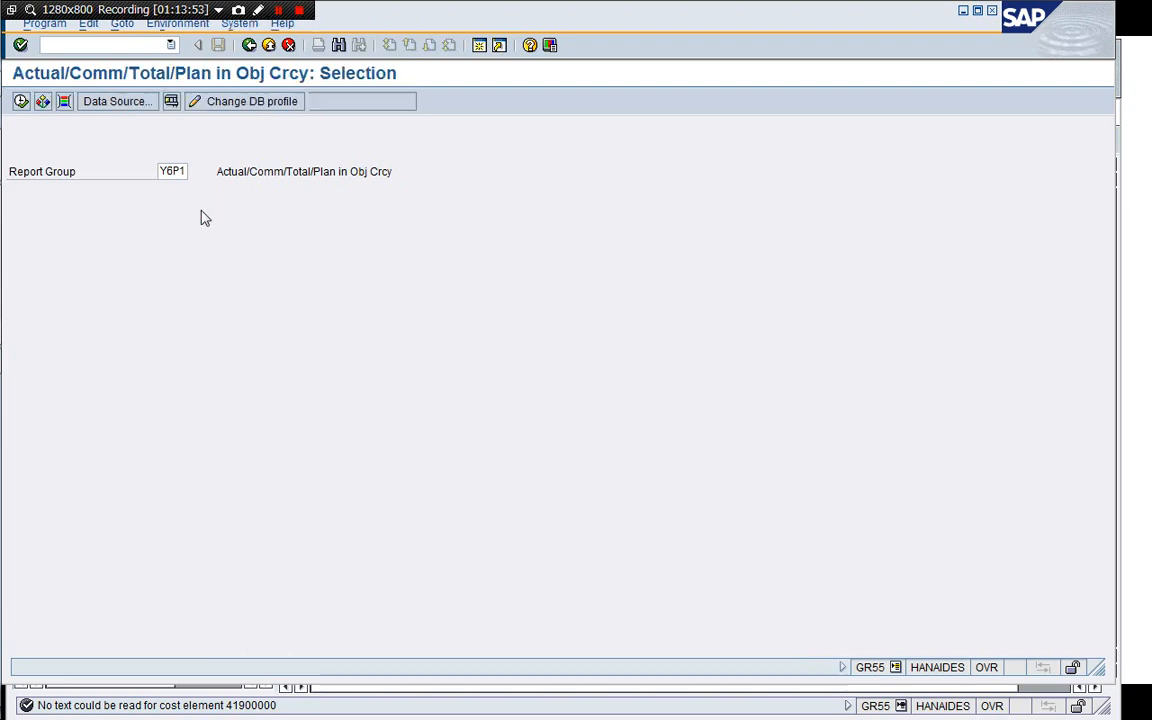
click(21, 104)
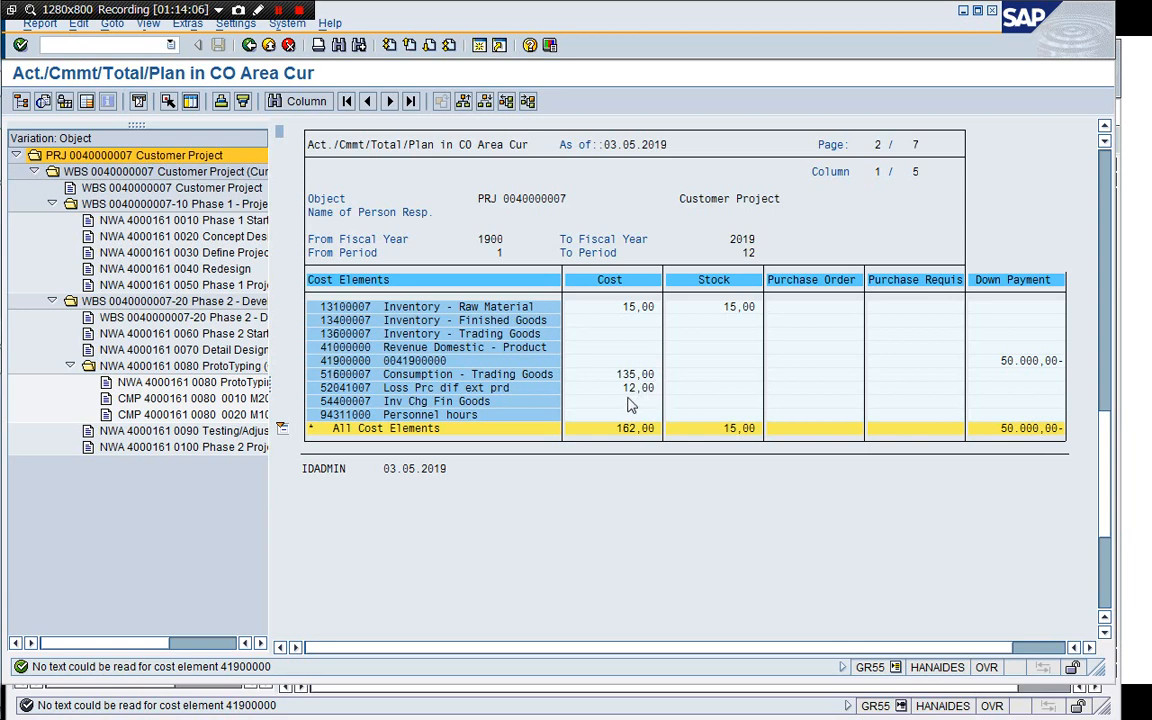
Close the outdated cost report session.
mouse_move(636, 27)
mouse_down()
mouse_move(686, 442)
mouse_move(753, 480)
mouse_move(674, 473)
mouse_move(681, 334)
mouse_move(648, 48)
mouse_up()
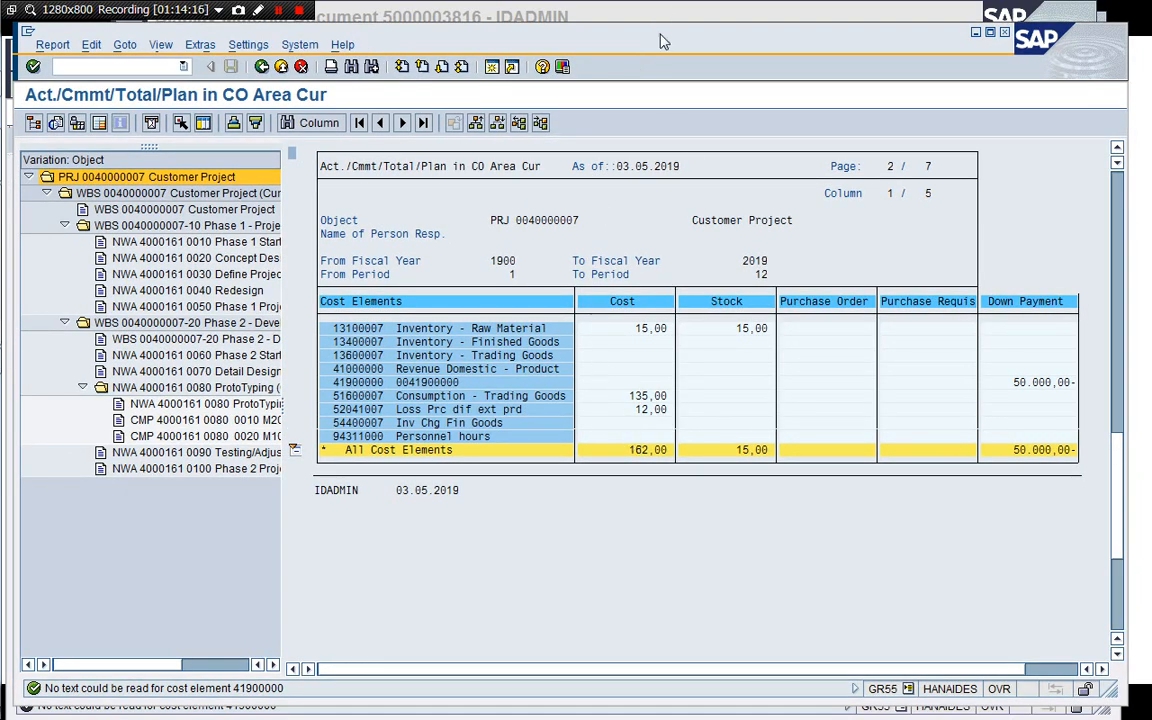
drag(595, 32, 623, 65)
click(616, 53)
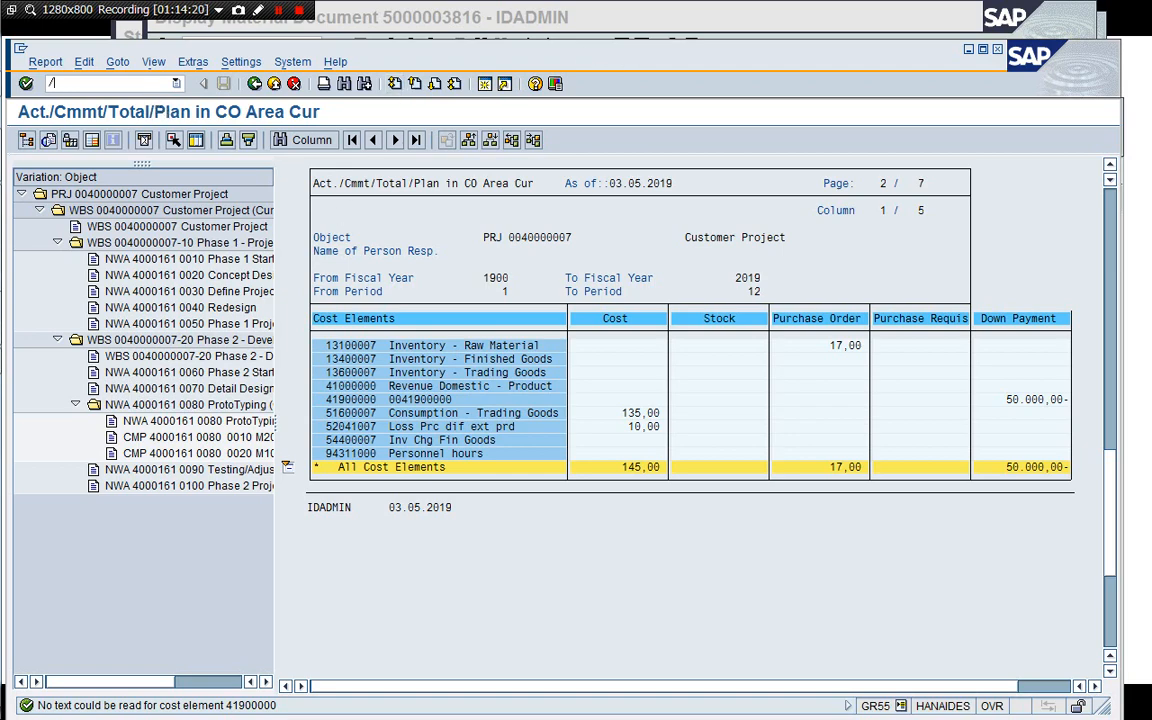
text(/i)
key(Return)
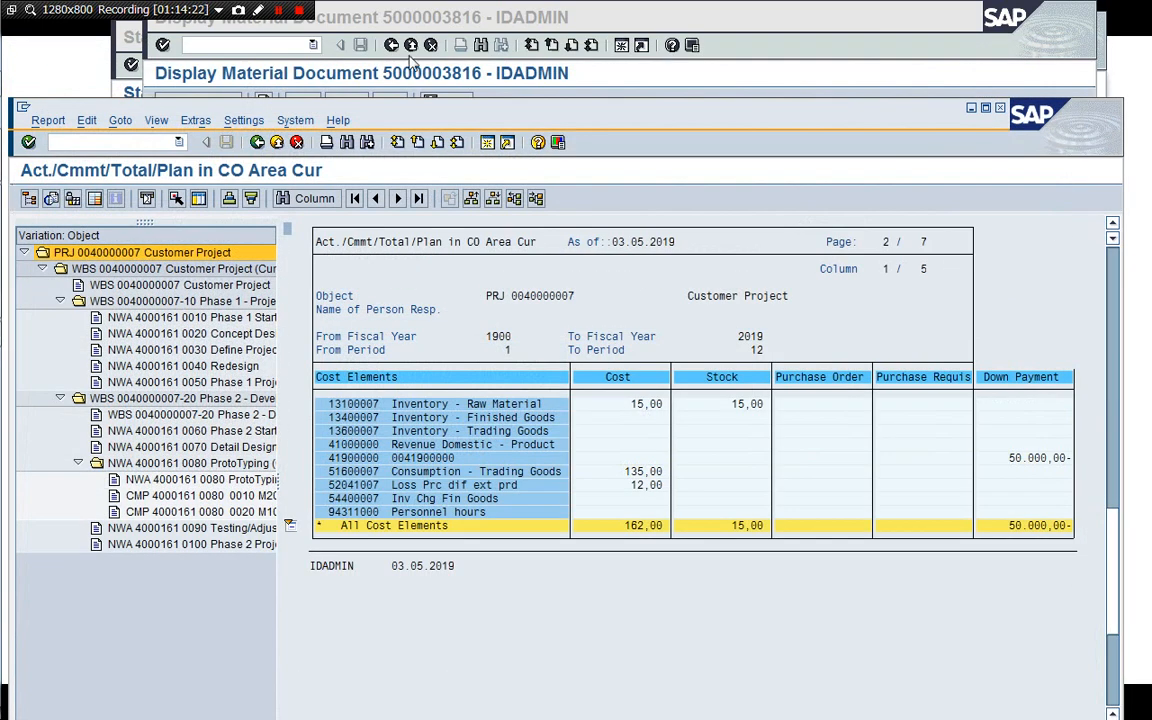
click(525, 75)
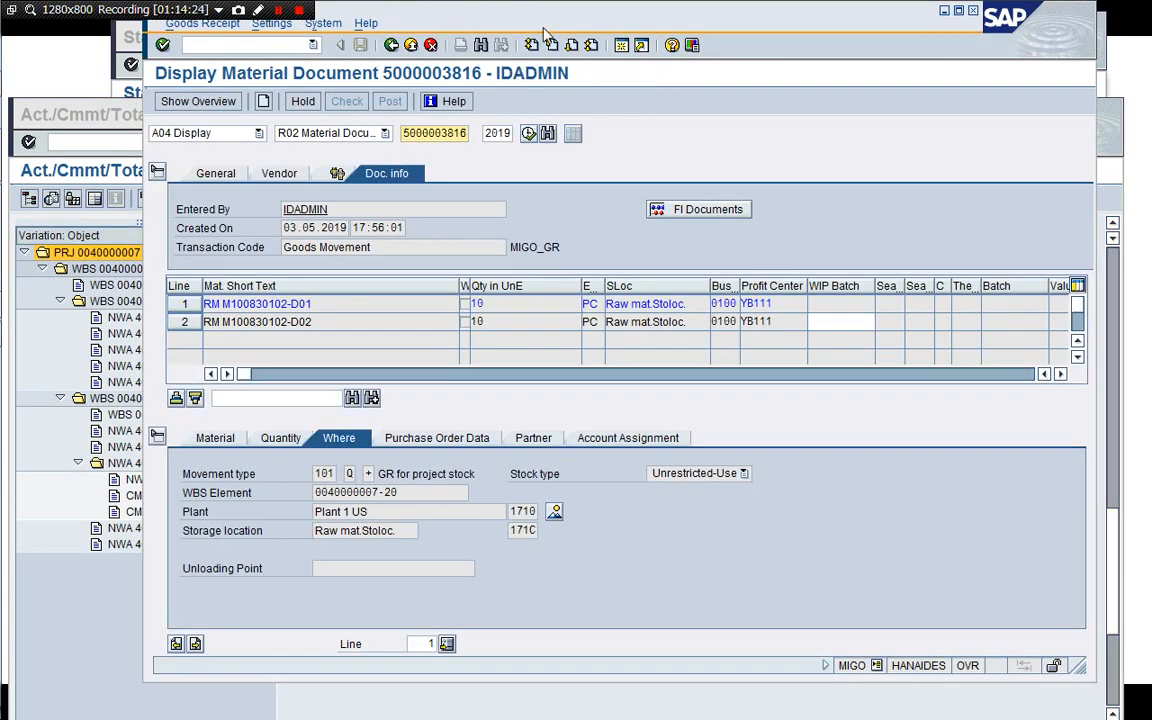
drag(497, 13, 546, 36)
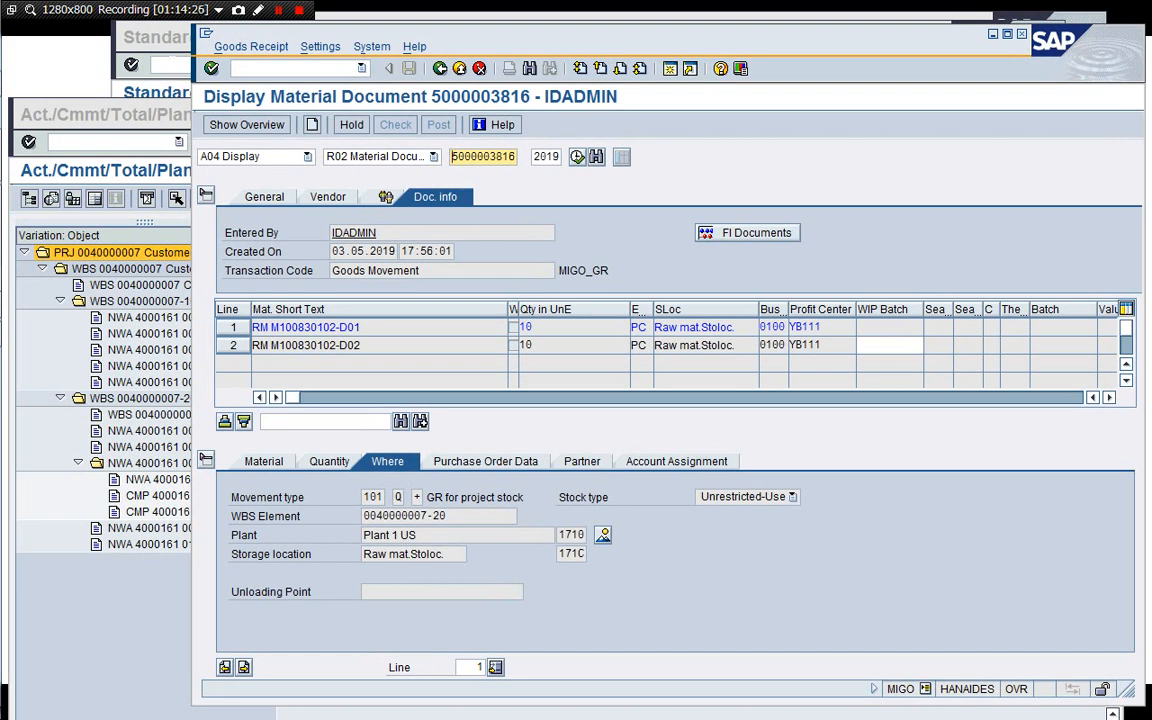
click(172, 63)
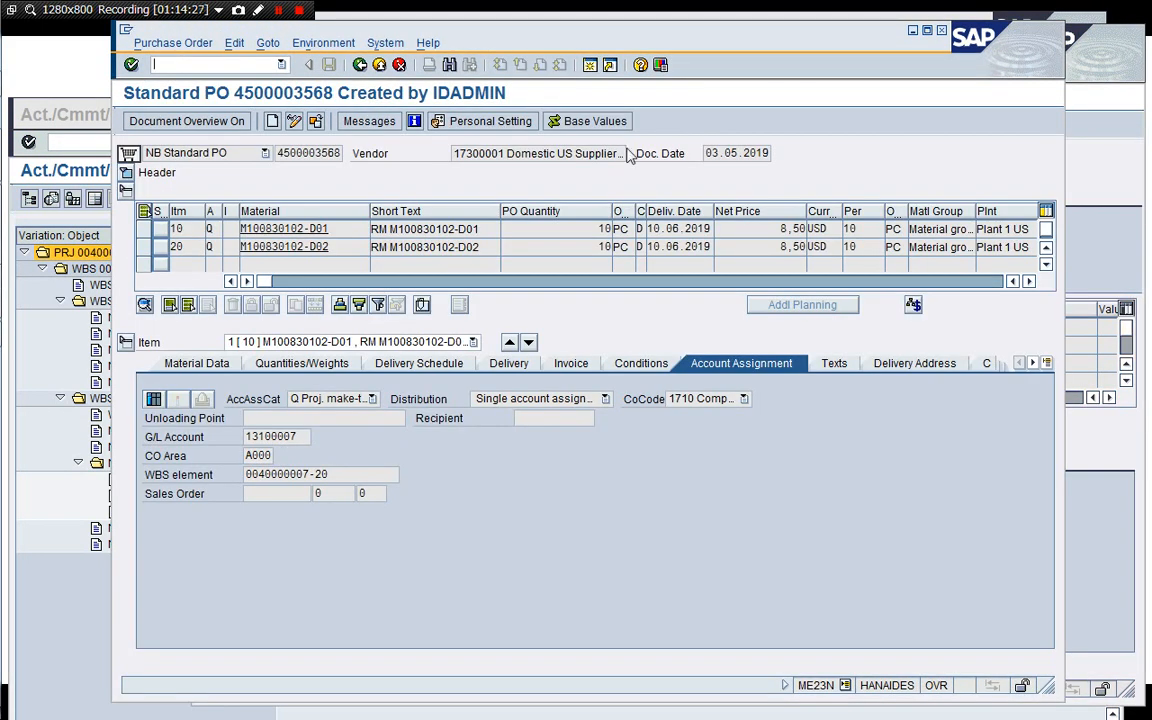
click(1089, 212)
drag(965, 57, 875, 53)
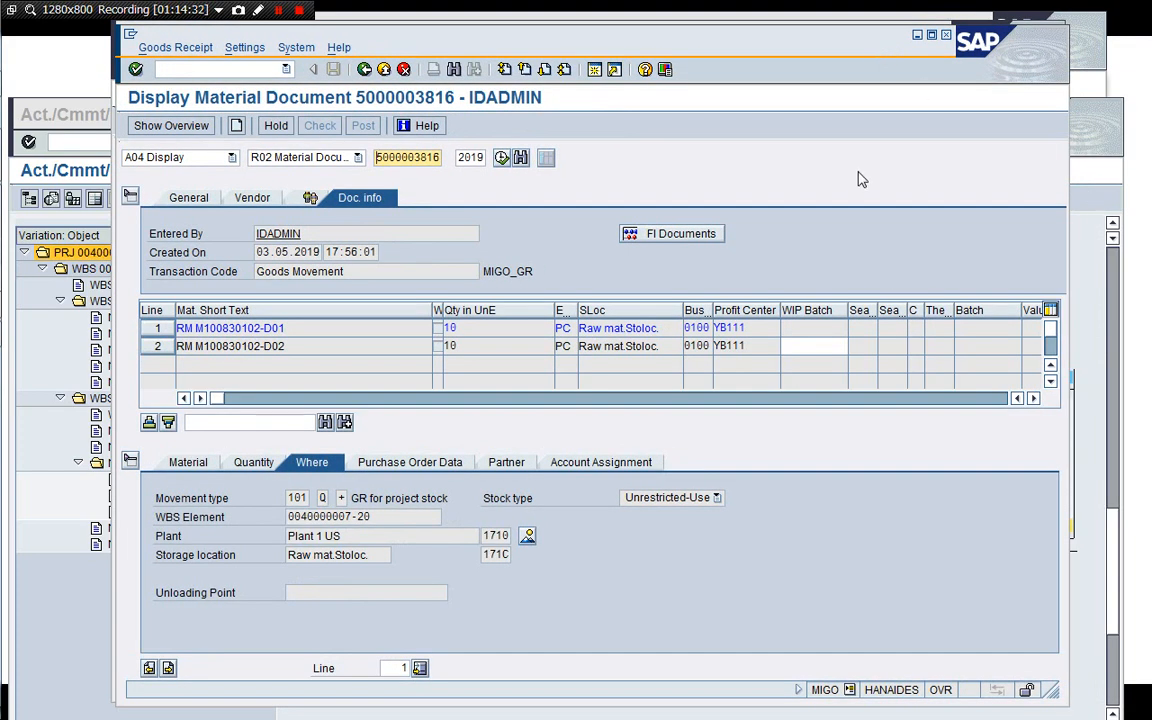
Refresh the stock/requirements list for material M100830102-D01 and review its project stock entries.
key(super+Tab)
key(super+Tab)
key(super+Tab)
key(super+Tab)
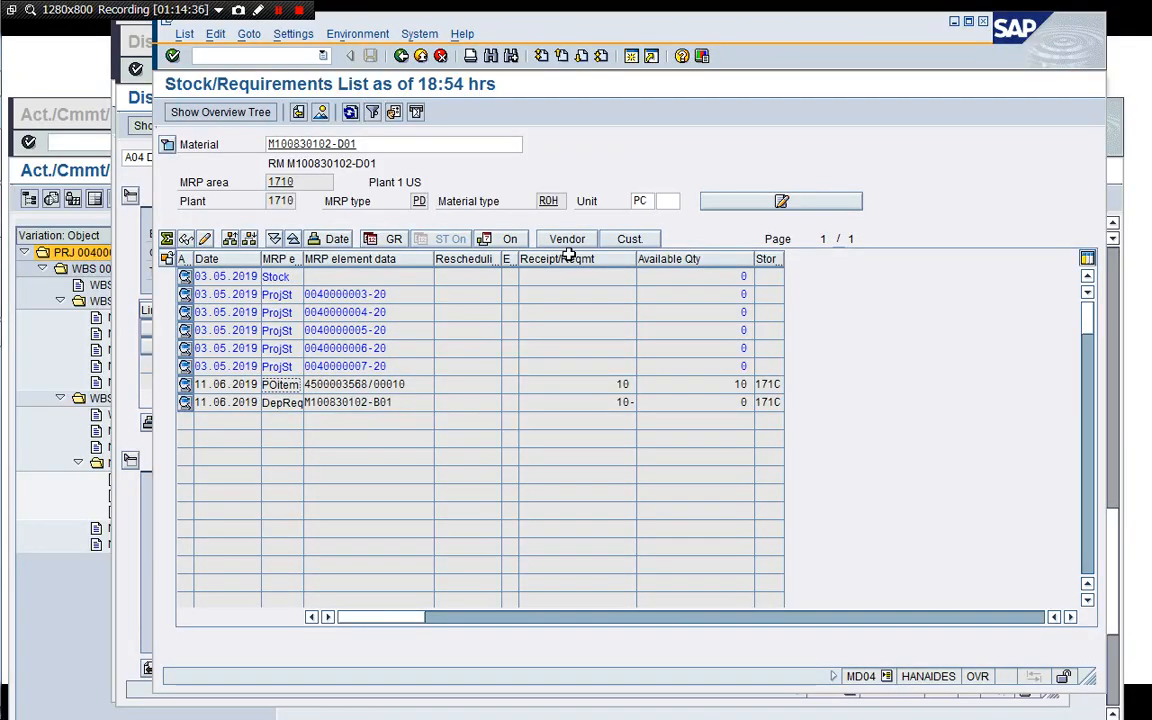
click(351, 113)
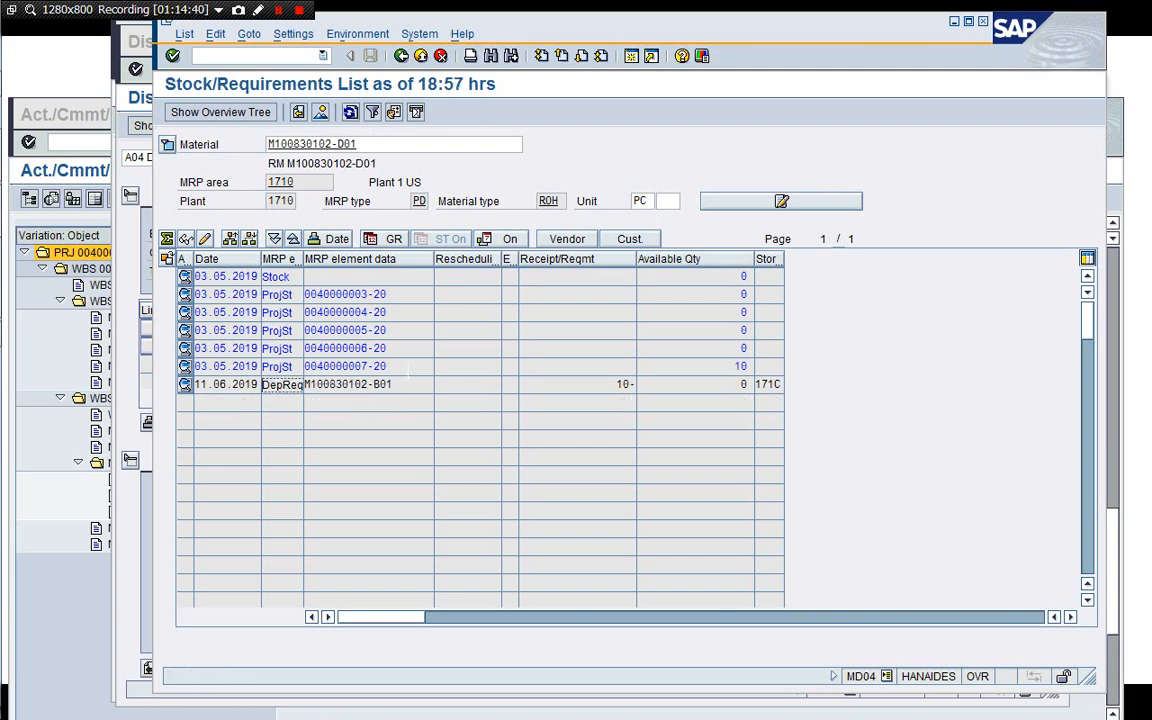
click(397, 385)
click(712, 369)
key(Tab)
Leave the material document display and start transaction MIRO to enter an incoming invoice.
click(130, 230)
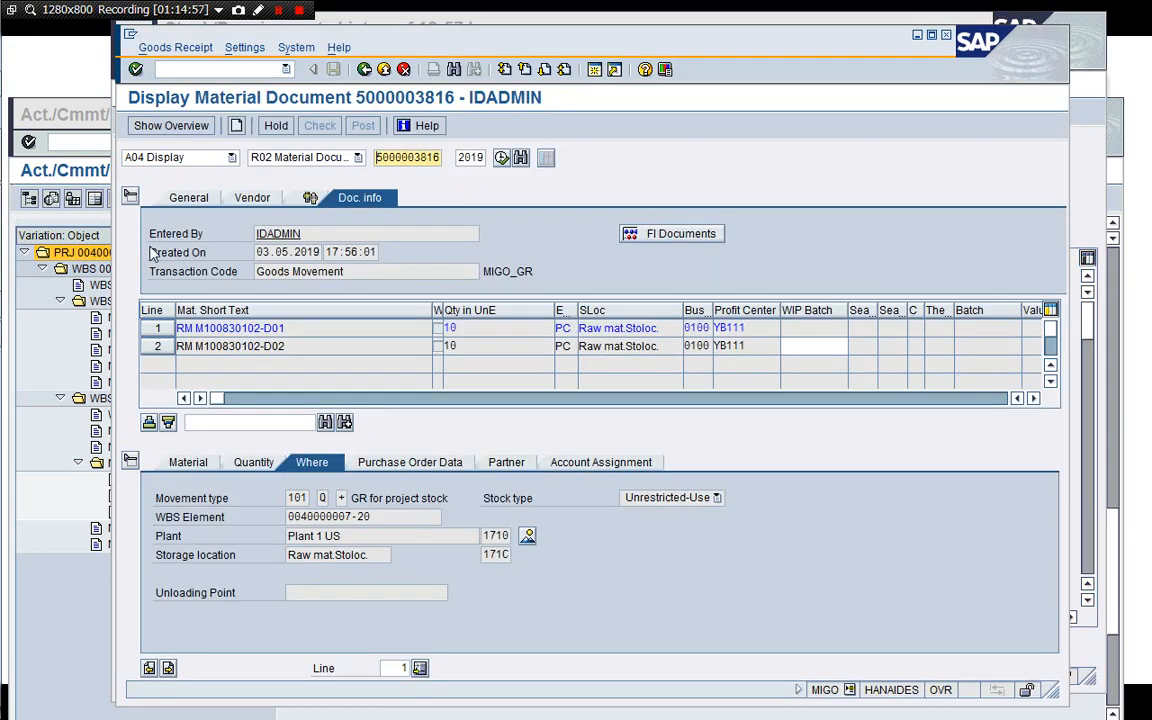
click(228, 157)
click(100, 175)
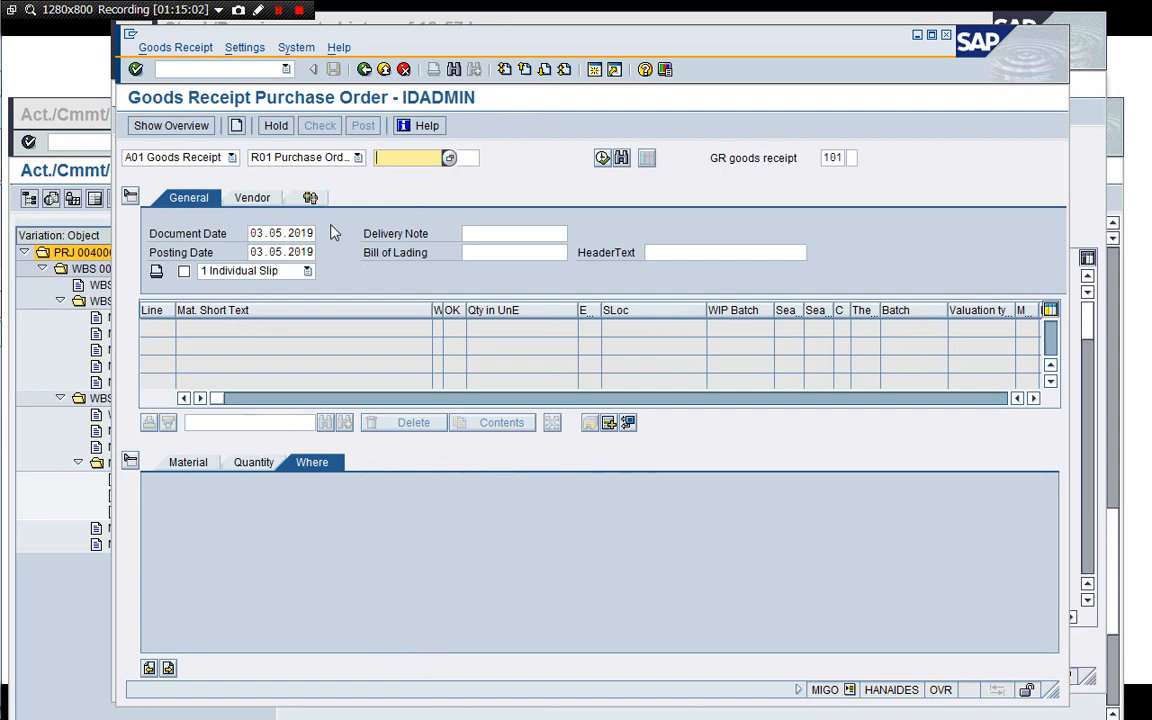
click(200, 69)
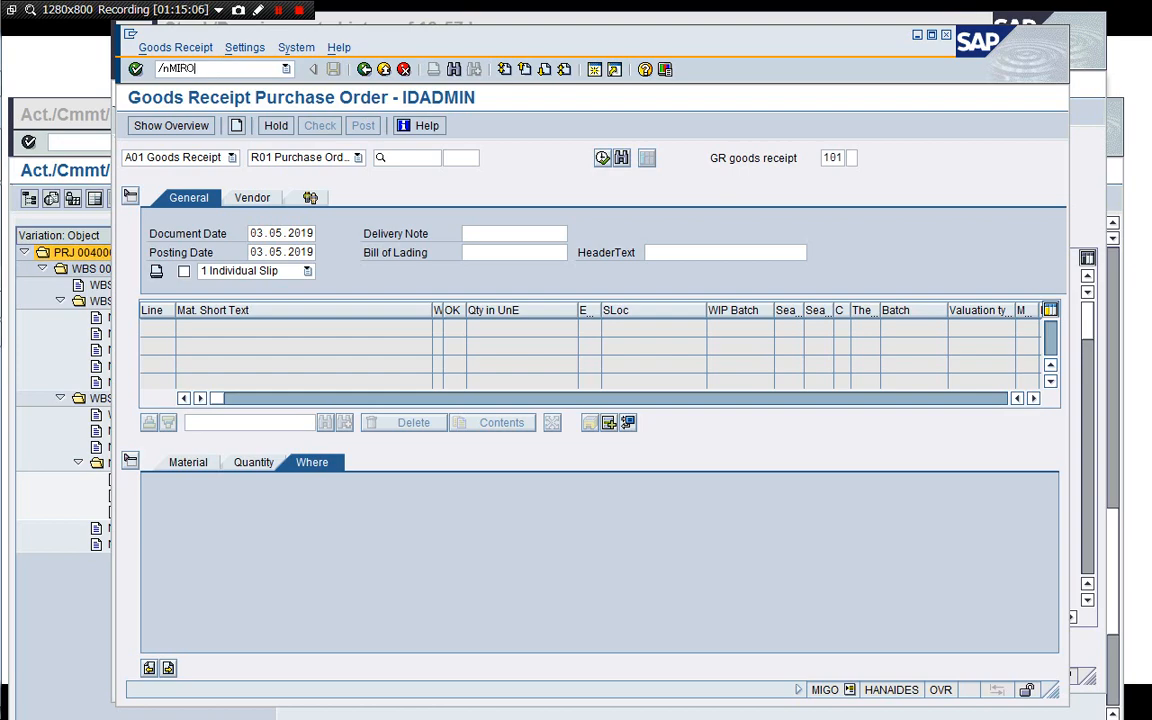
text(/nMIRO)
key(Return)
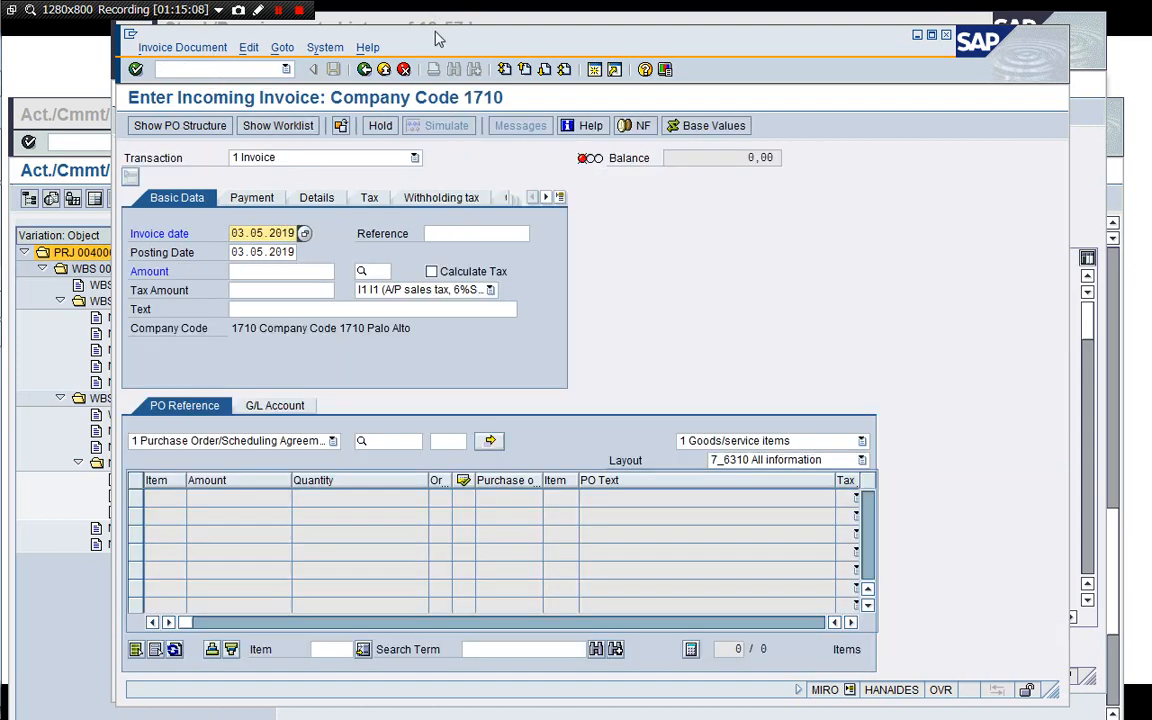
drag(436, 38, 594, 36)
click(124, 249)
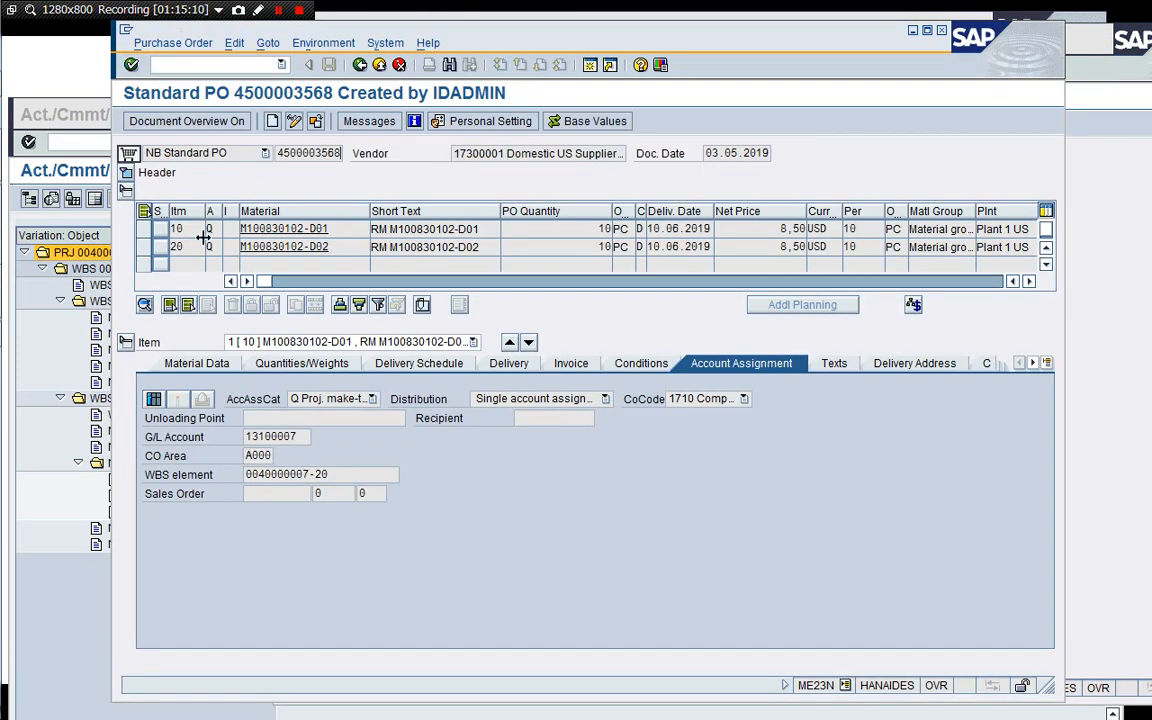
drag(278, 153, 337, 153)
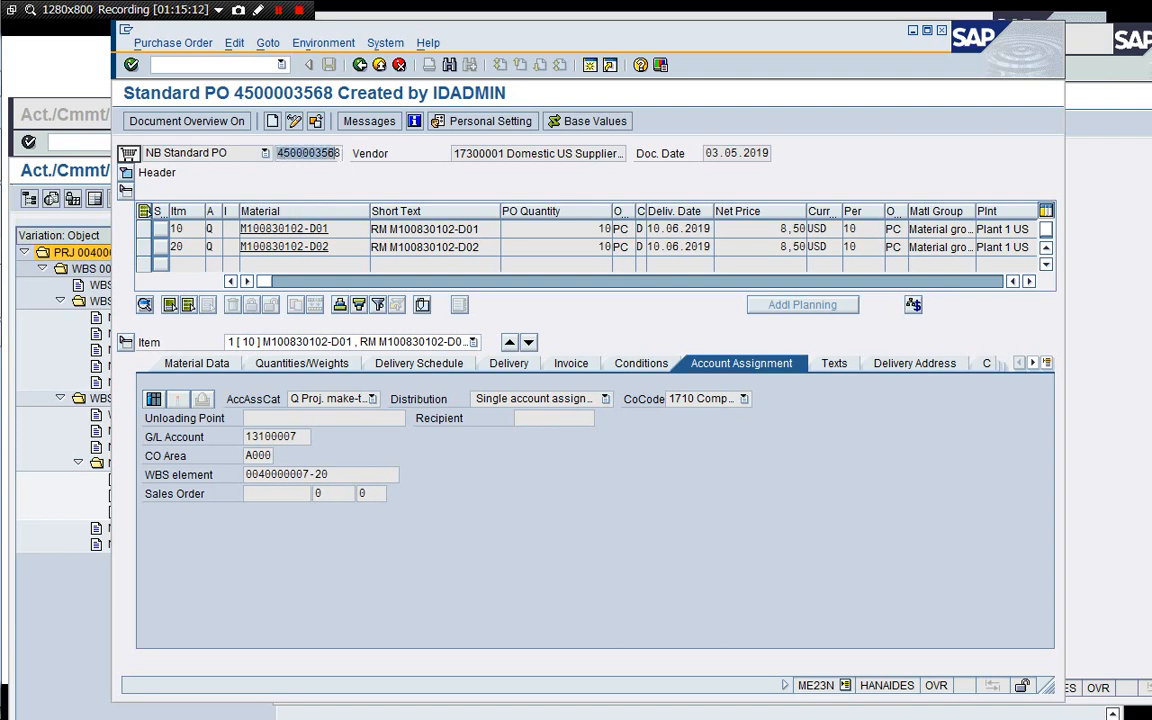
click(339, 153)
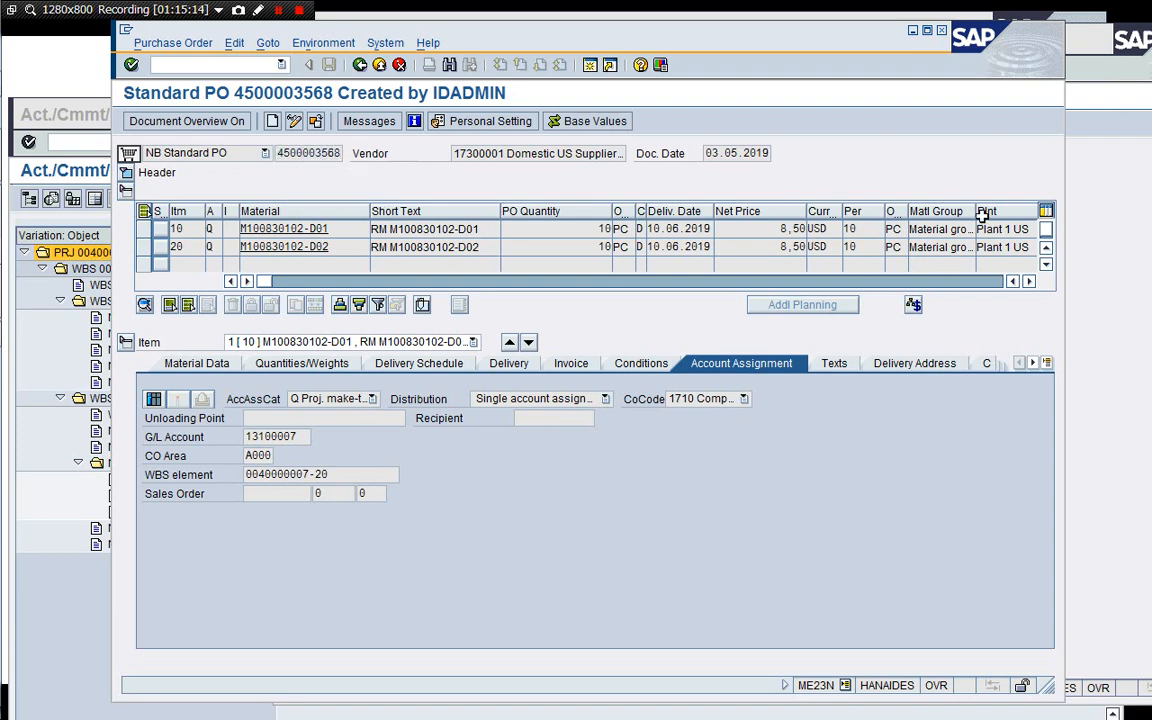
click(1111, 257)
click(552, 438)
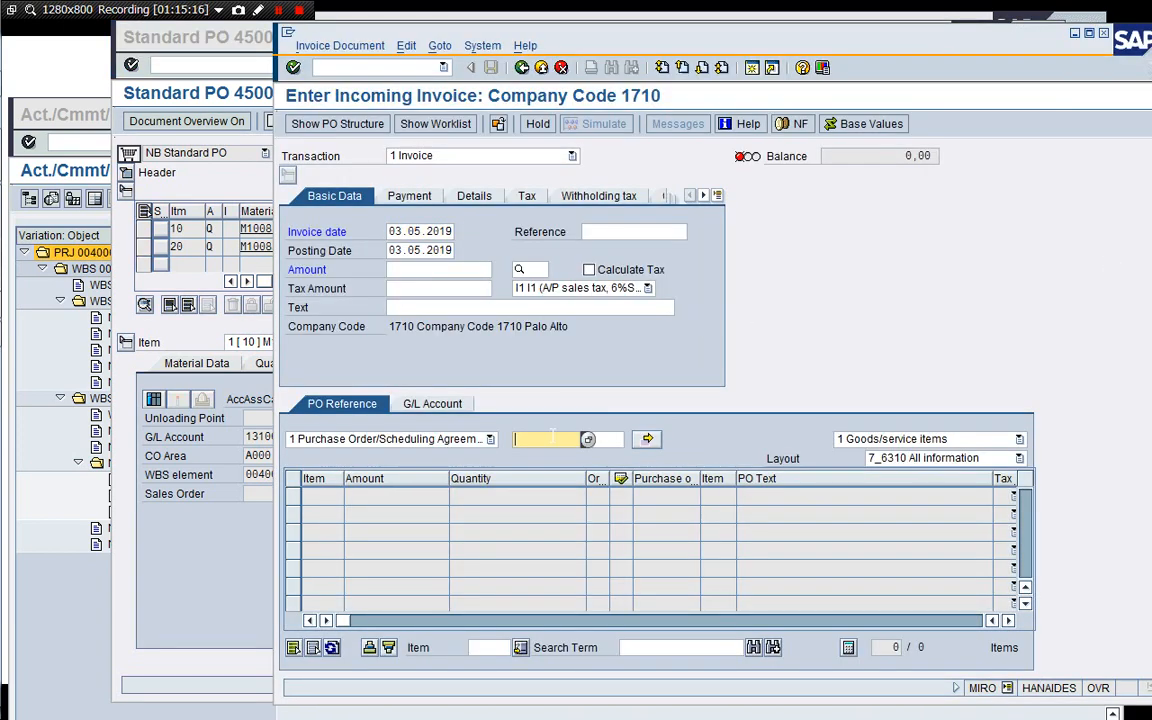
key(ctrl+v)
key(Return)
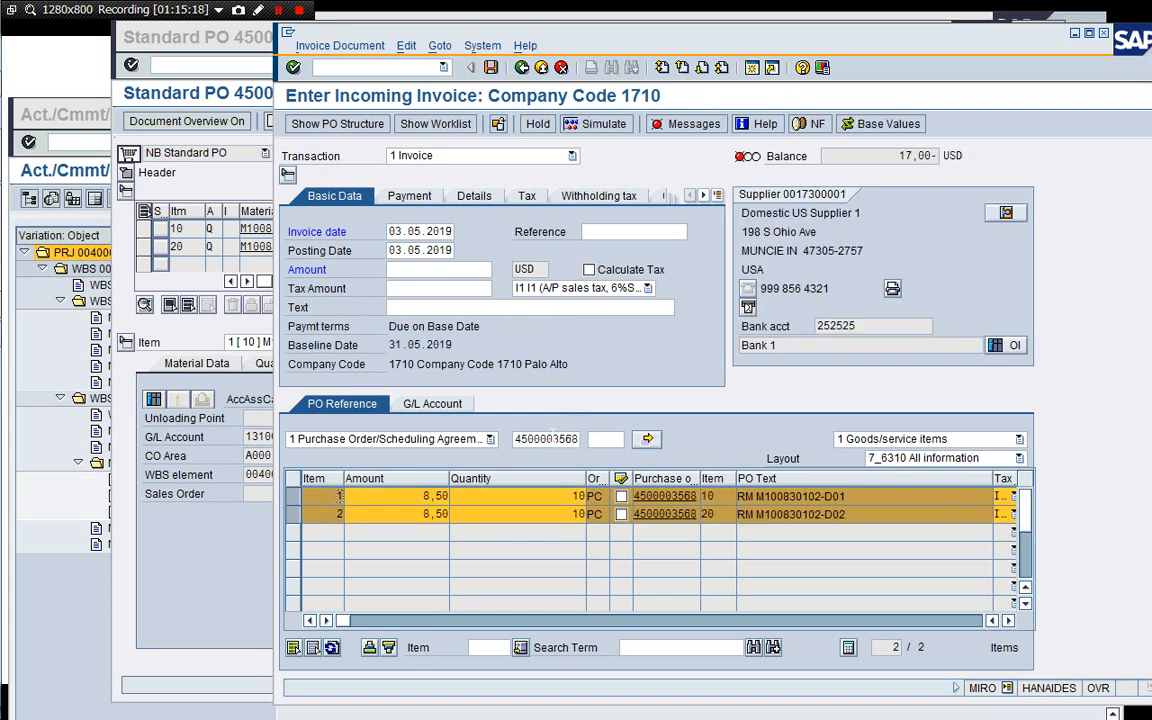
click(617, 231)
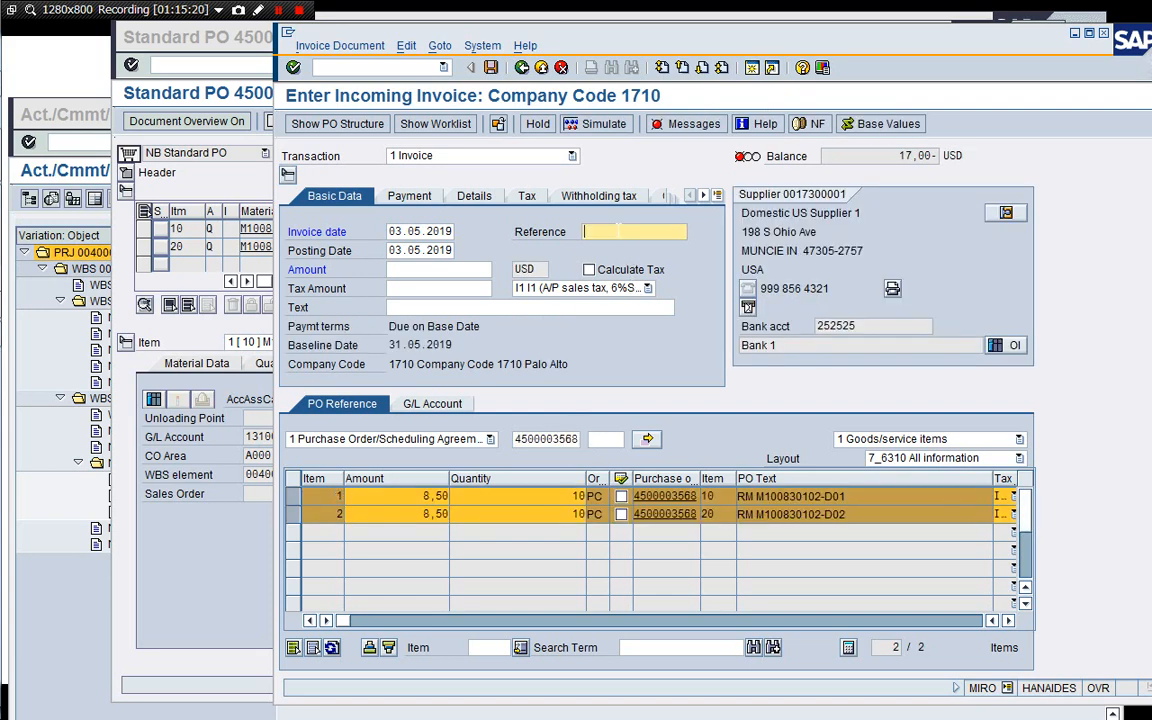
text(PO)
key(Down)
key(Return)
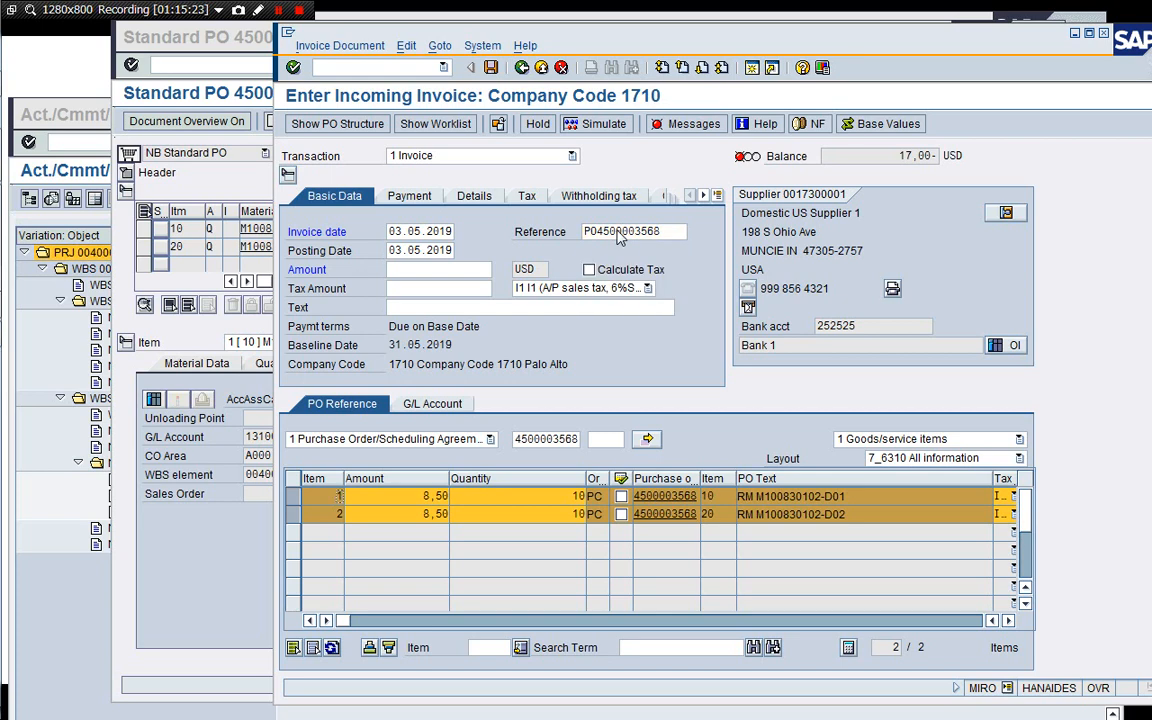
Choose tax code I0 (A/P sales tax, 0%) and enable automatic tax calculation.
click(612, 290)
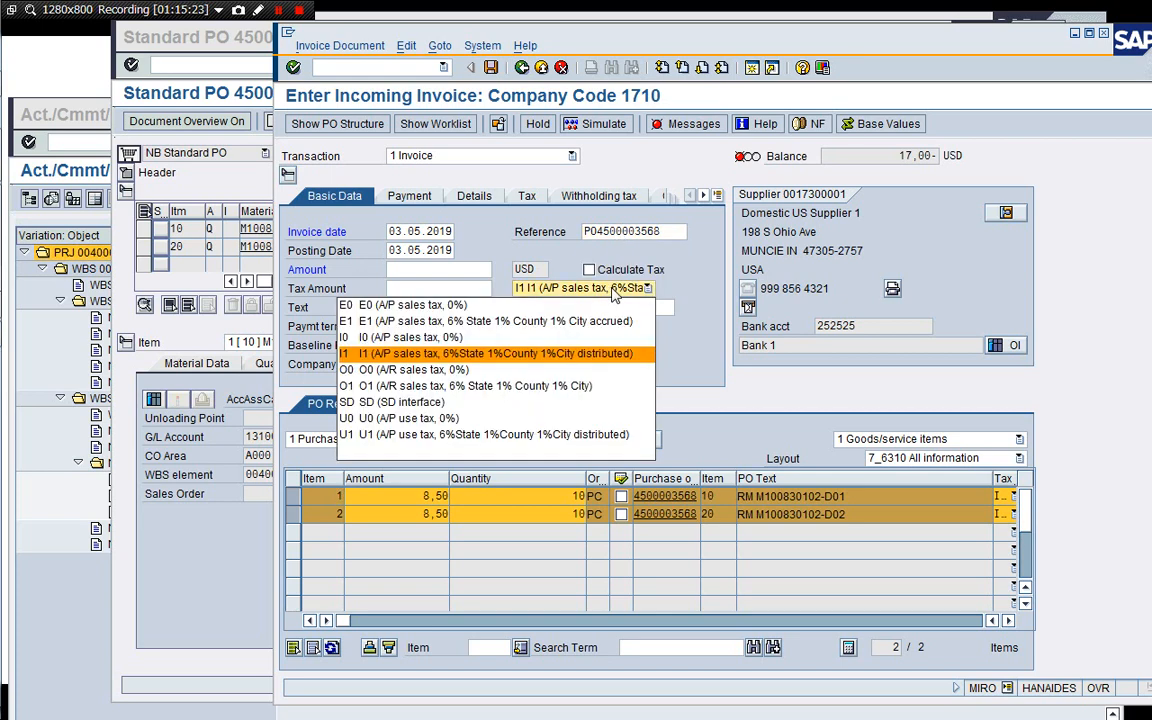
click(578, 338)
click(589, 269)
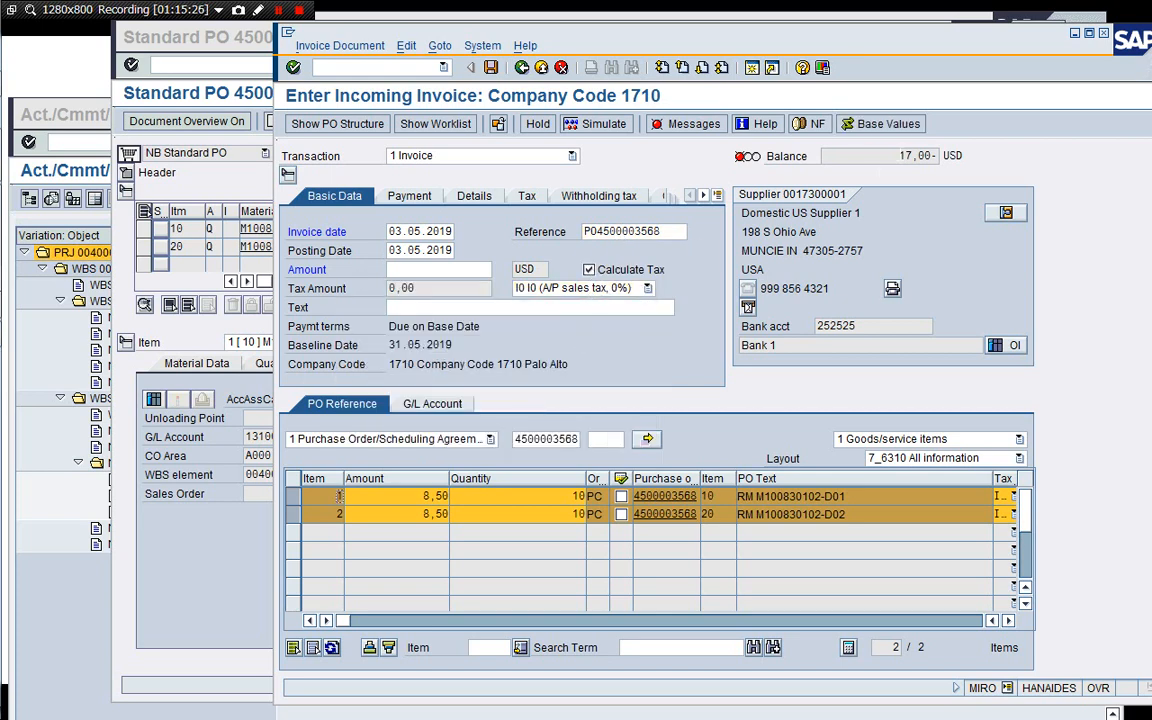
Enter an invoice amount of 17 and post the incoming invoice.
click(449, 270)
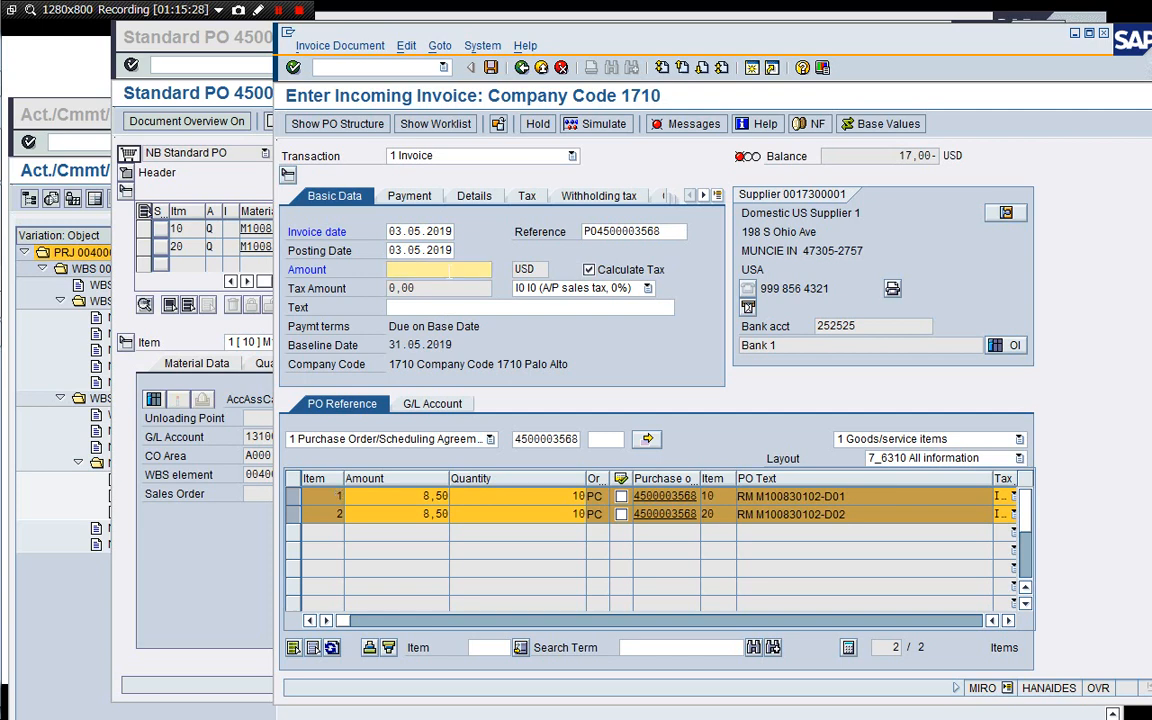
text(17)
key(Return)
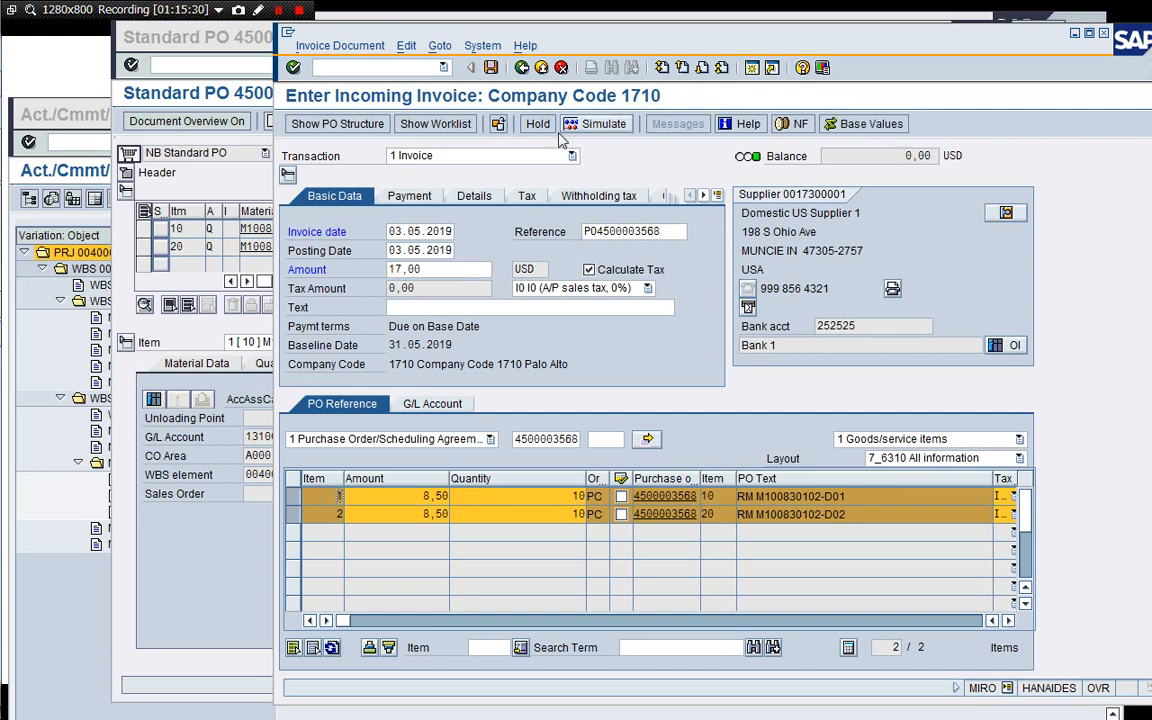
click(491, 67)
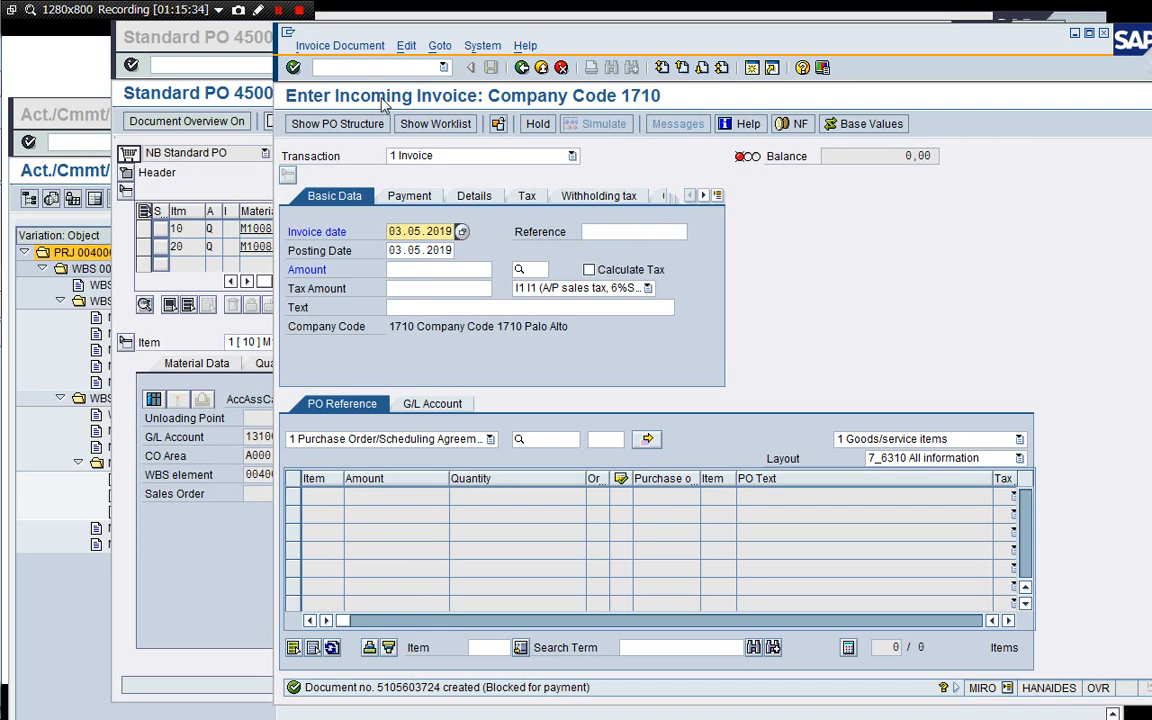
Display the posted invoice's accounting document and review its supplier and GR/IR line items.
click(340, 46)
click(334, 67)
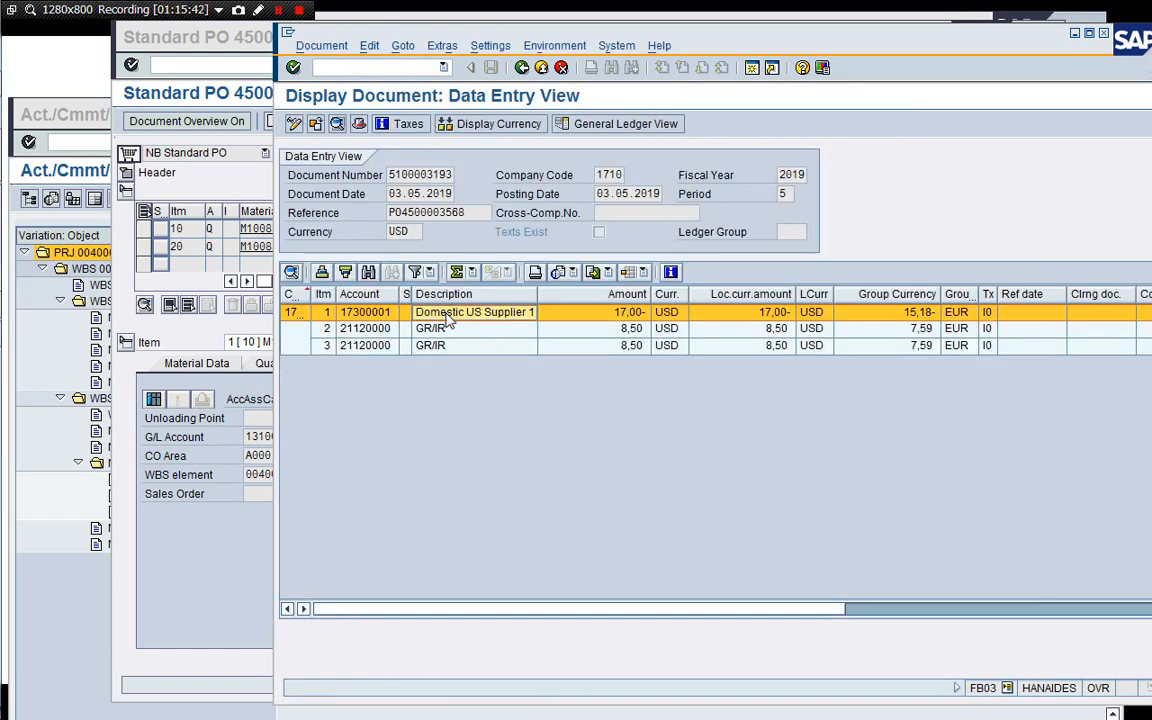
click(518, 329)
click(512, 347)
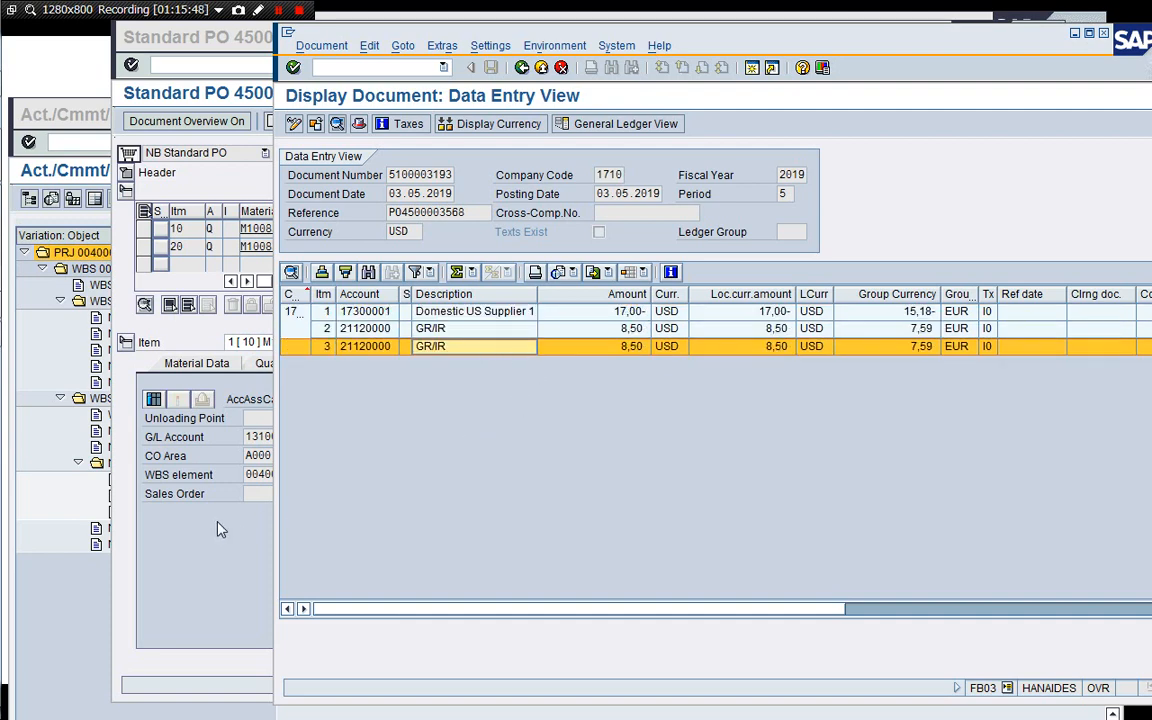
click(521, 70)
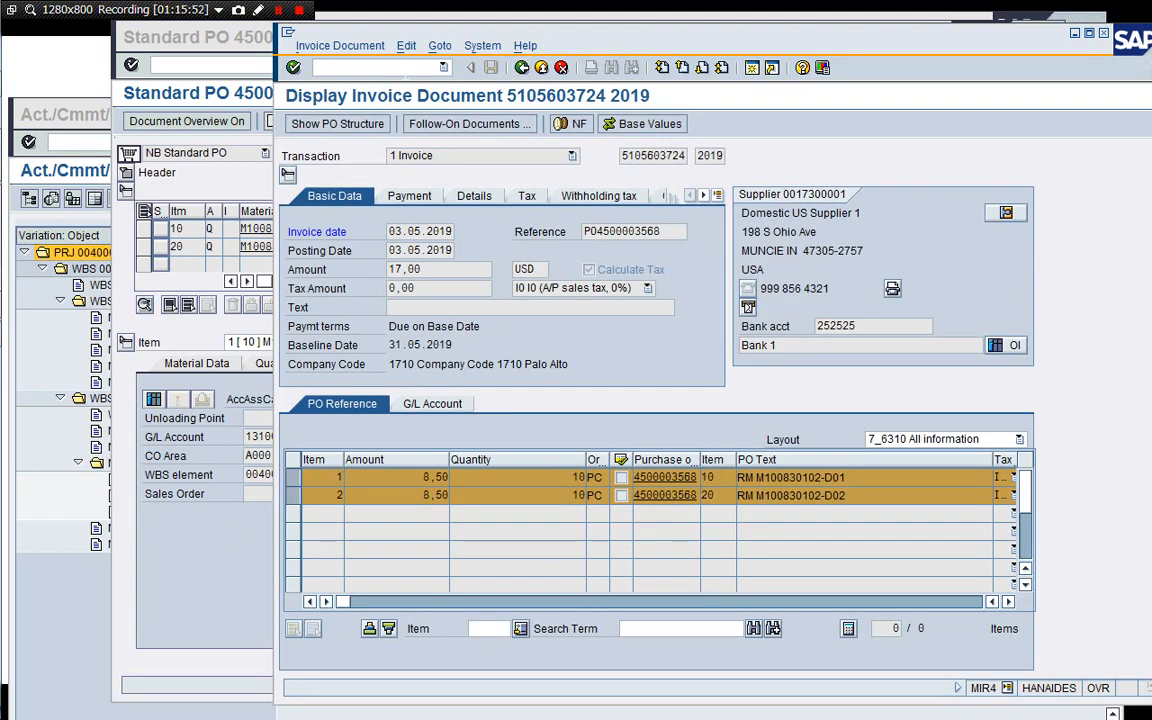
key(Return)
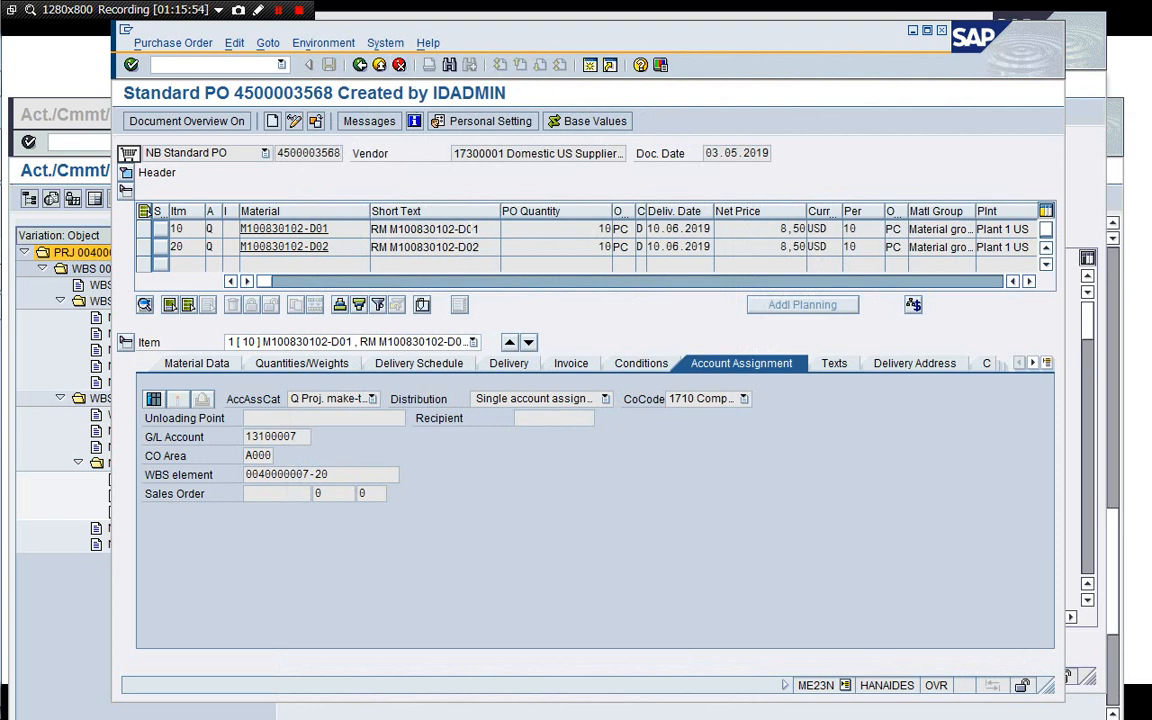
Refresh the stock/requirements list for material M100830102-D01 and return to its initial screen.
click(1094, 180)
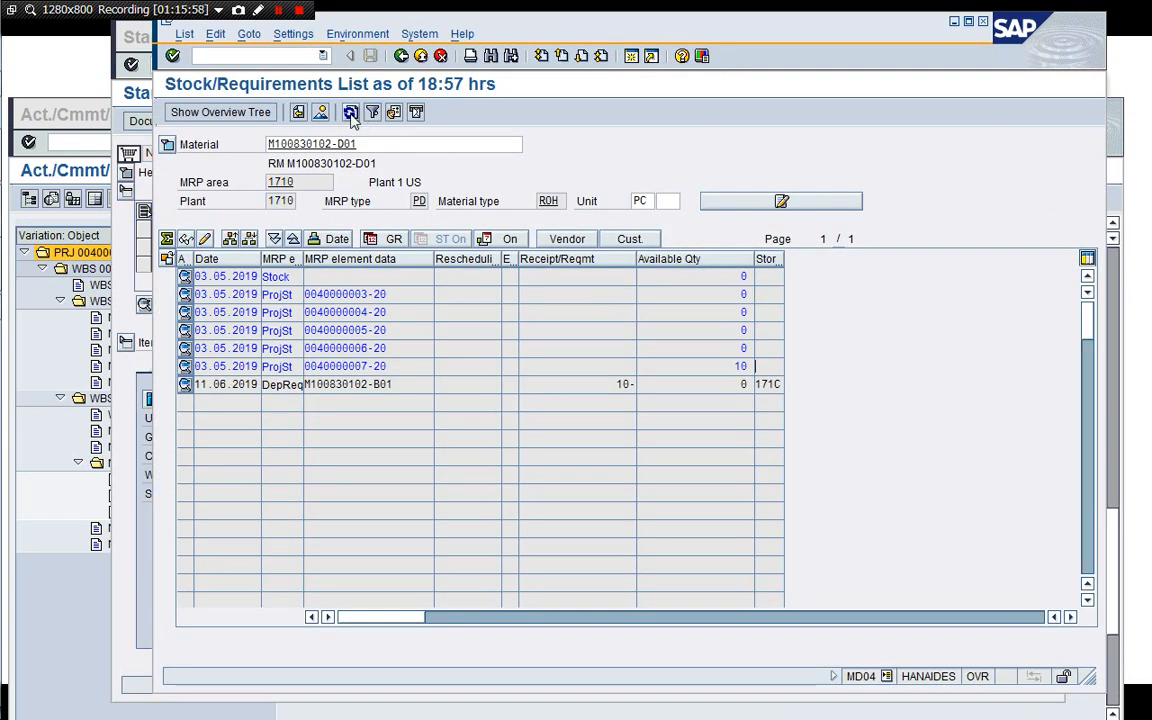
click(350, 112)
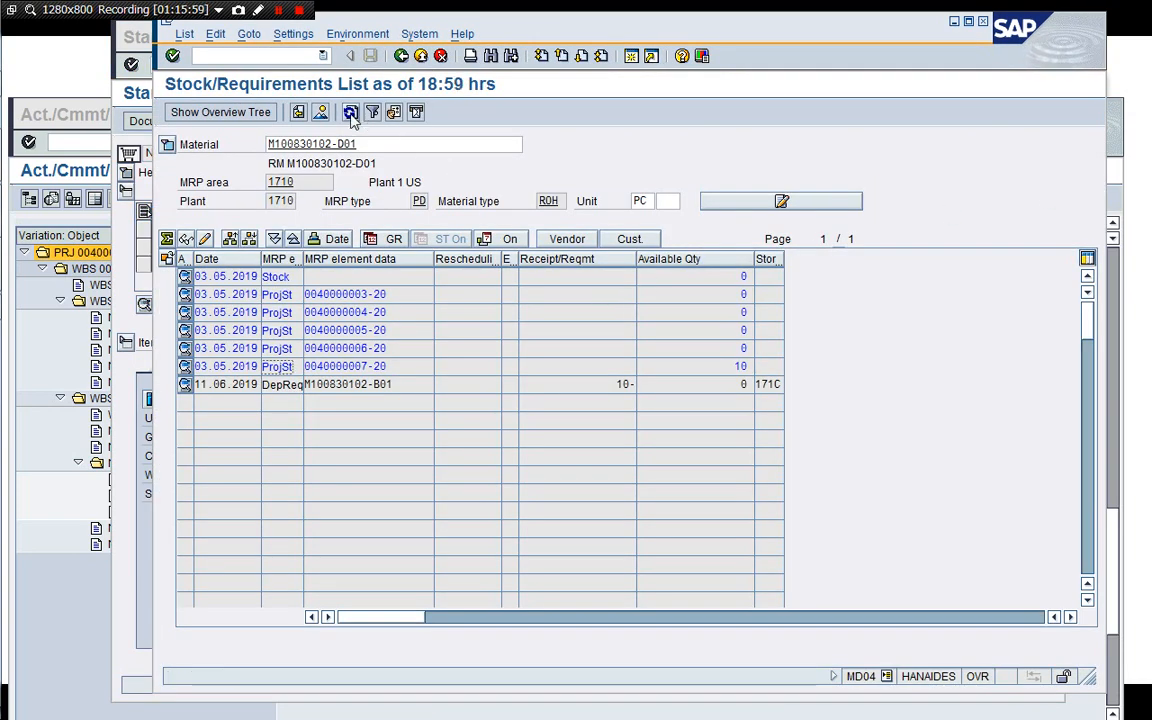
click(401, 55)
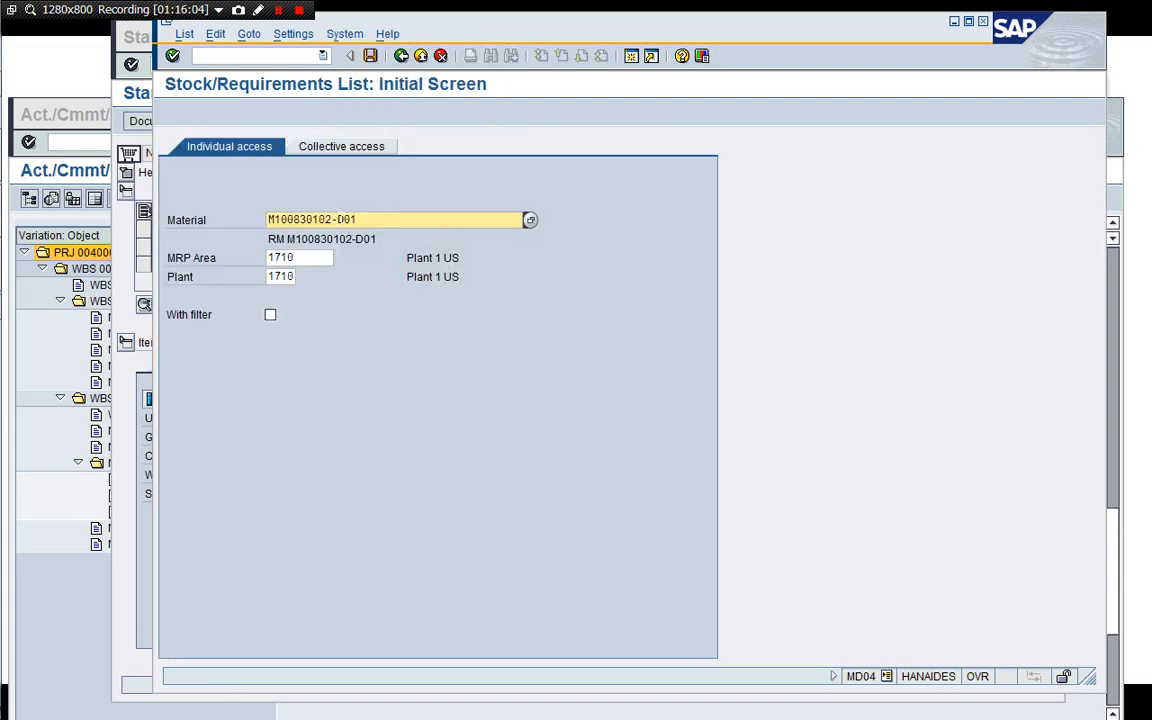
Copy material M100830102-B01 from the Excel material list and display its stock/requirements list.
key(super+Tab)
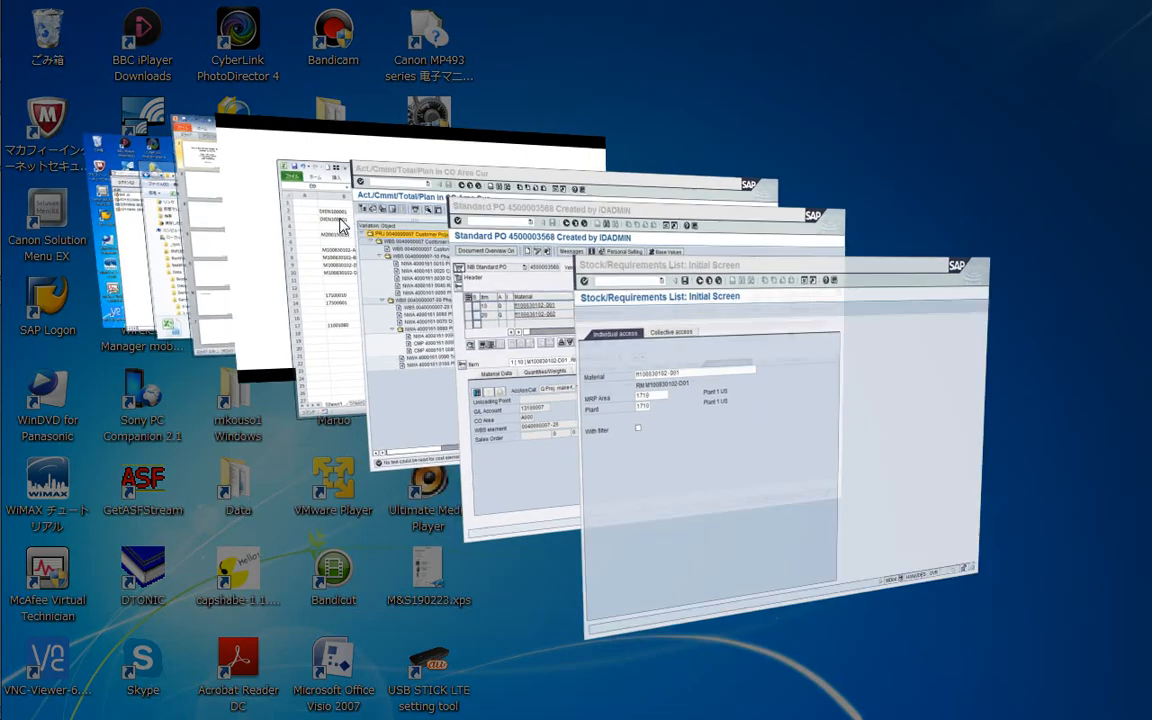
key(super+Tab)
key(super+Tab)
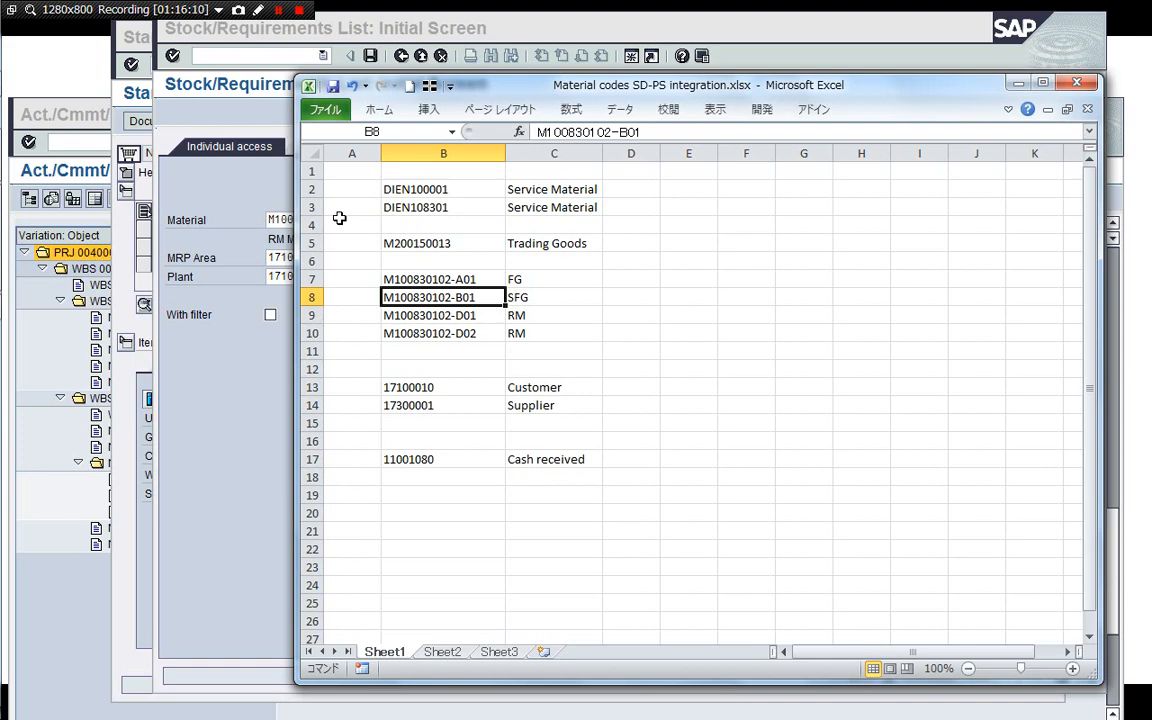
key(super)
click(666, 330)
key(ctrl+c)
click(228, 470)
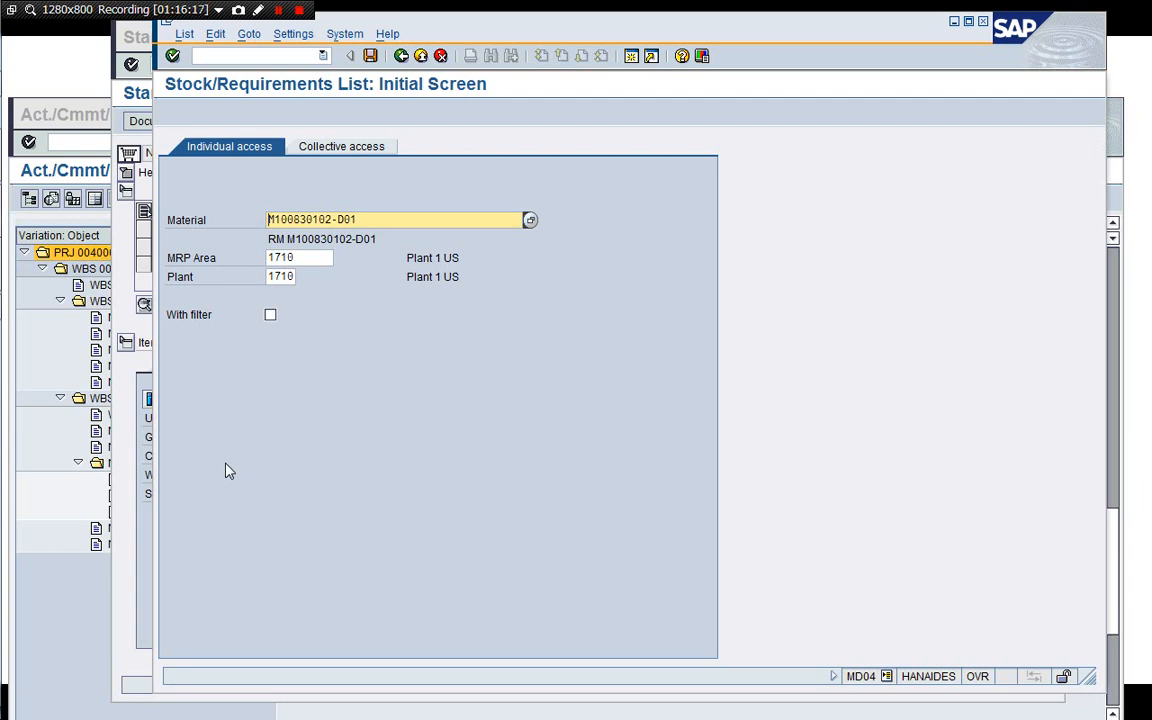
key(Return)
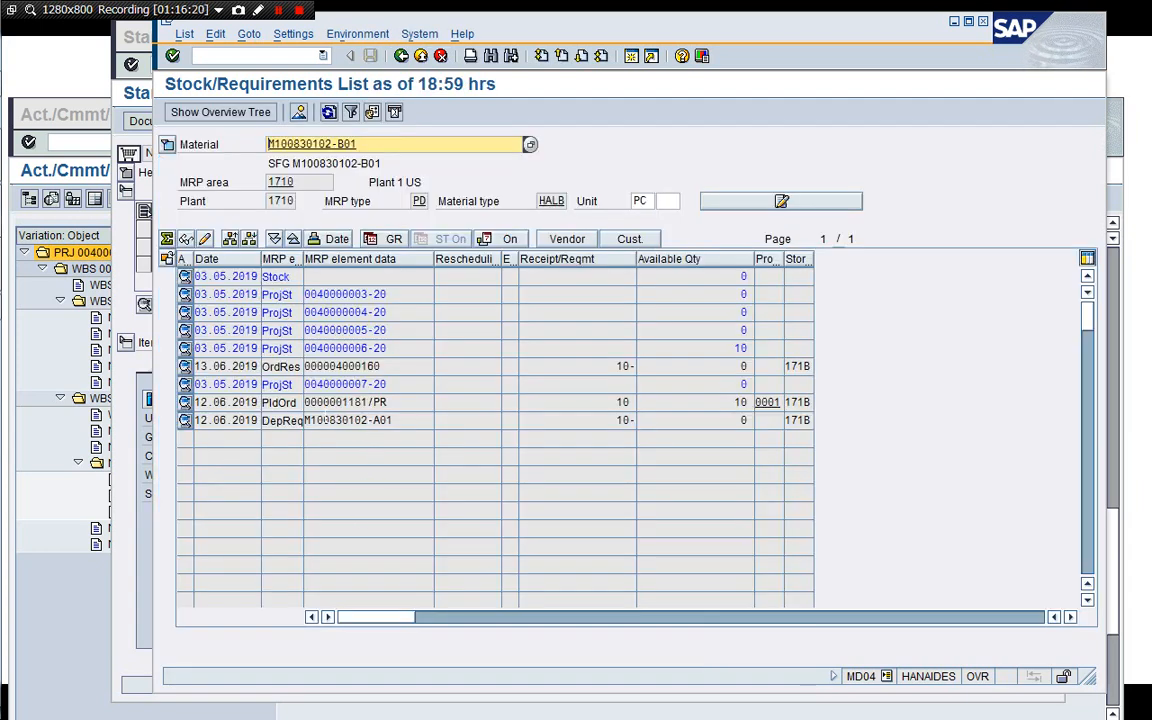
Close the purchase order display session.
click(116, 270)
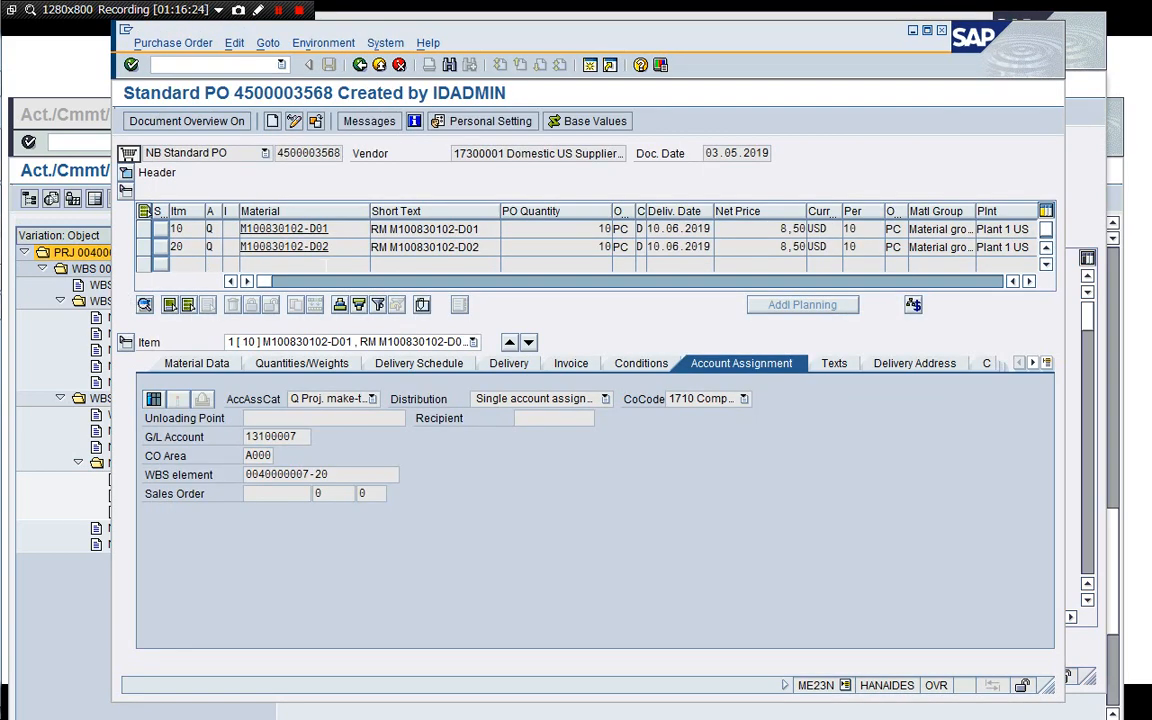
click(232, 65)
text(/i)
key(Return)
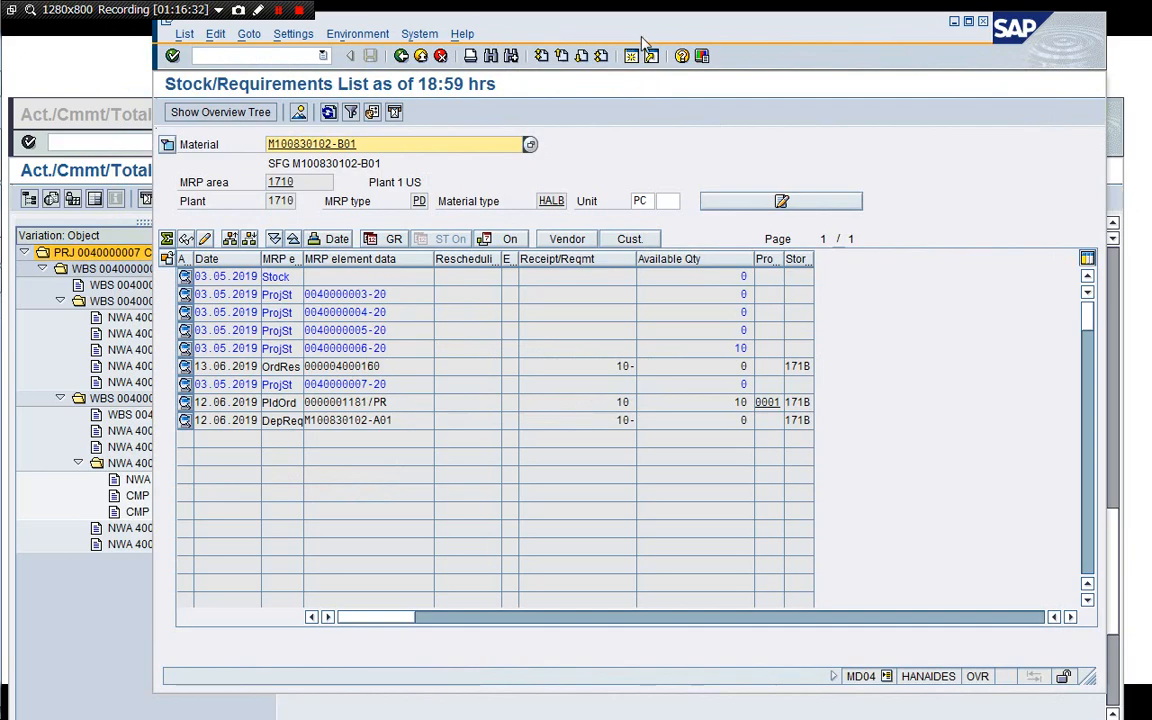
Open a new session and navigate the production shop floor menu to collective conversion of planned orders.
mouse_move(648, 32)
mouse_down()
mouse_move(560, 78)
mouse_move(632, 45)
mouse_up()
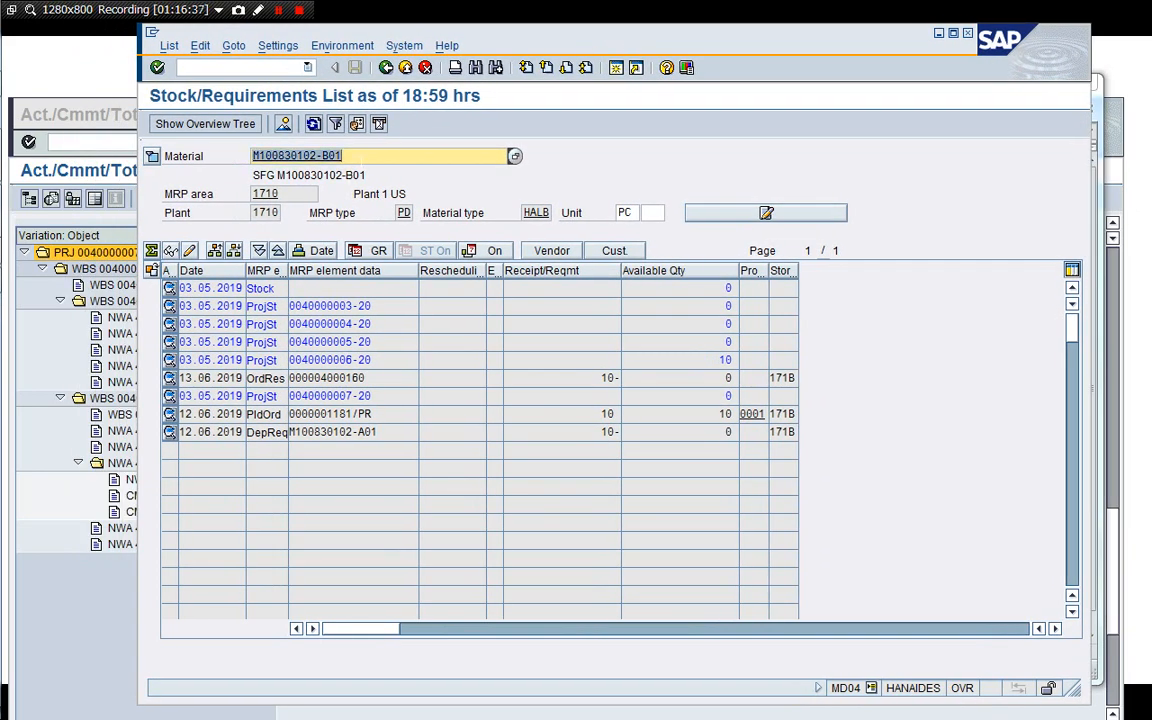
click(616, 69)
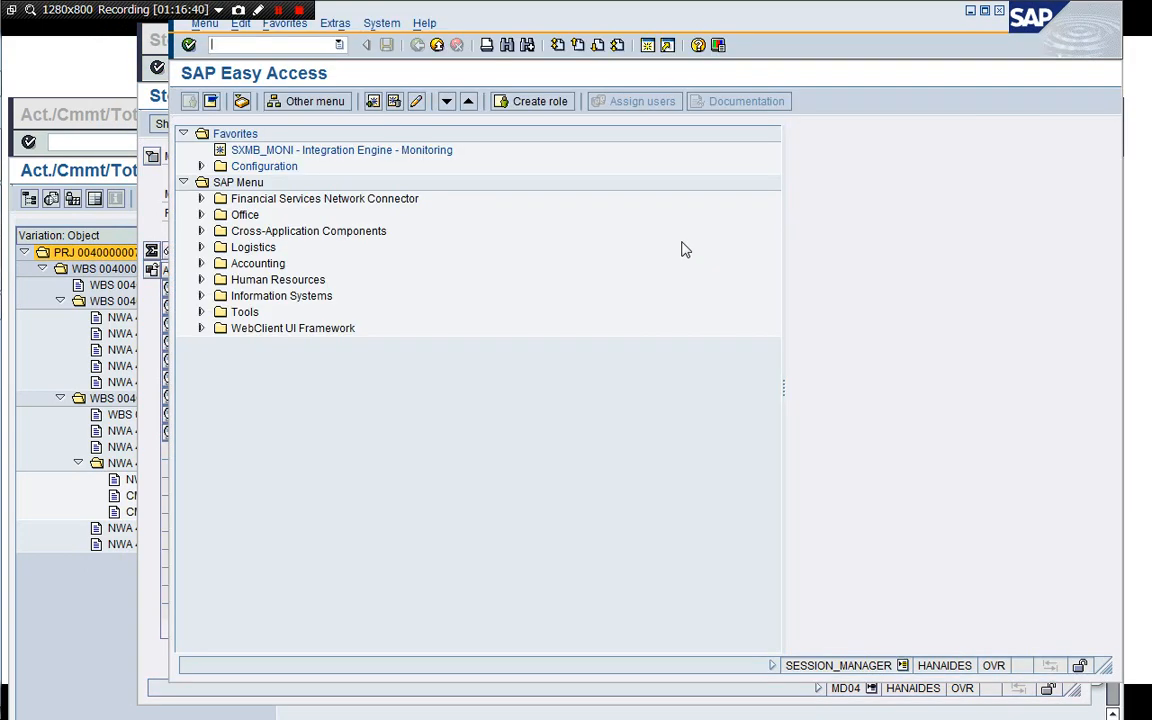
click(248, 250)
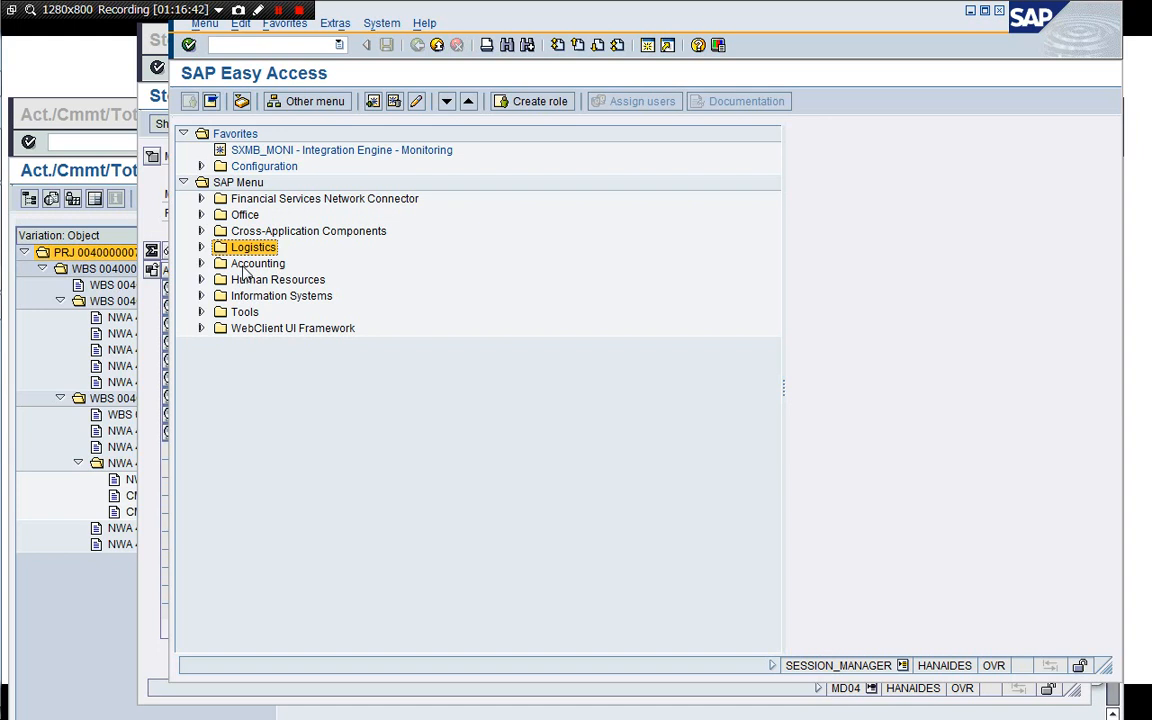
key(Right)
key(Down)
key(Down)
key(Down)
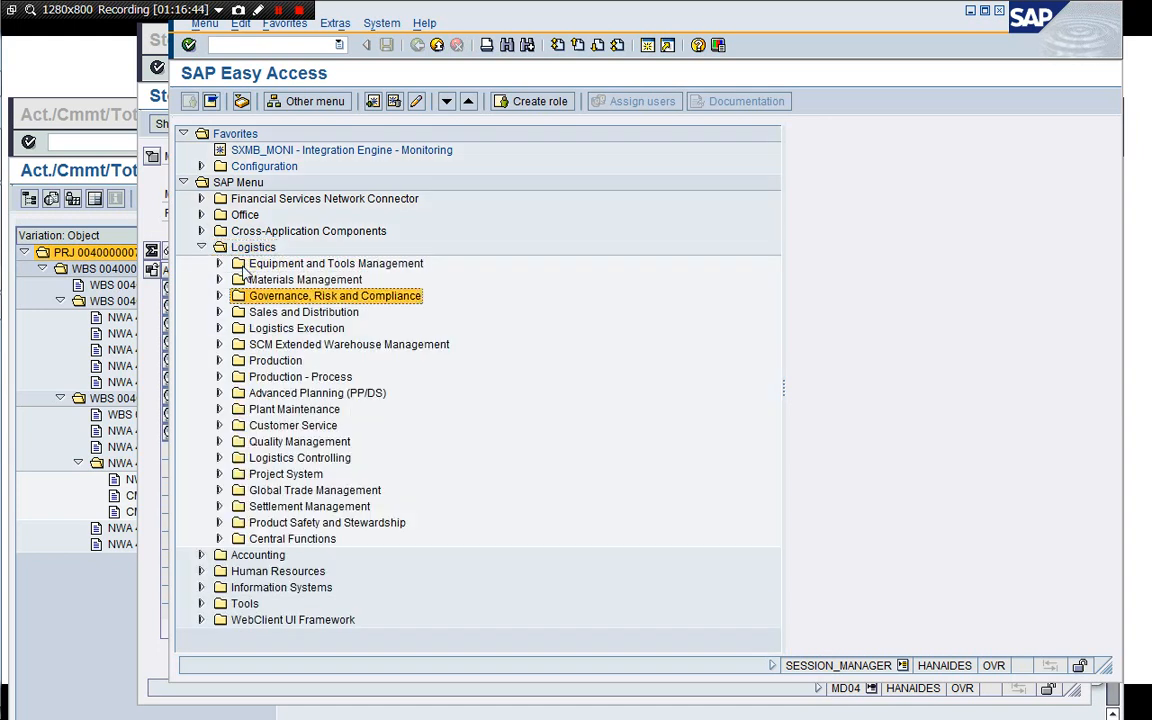
key(Down)
key(Down)
key(Down)
key(Down)
key(Right)
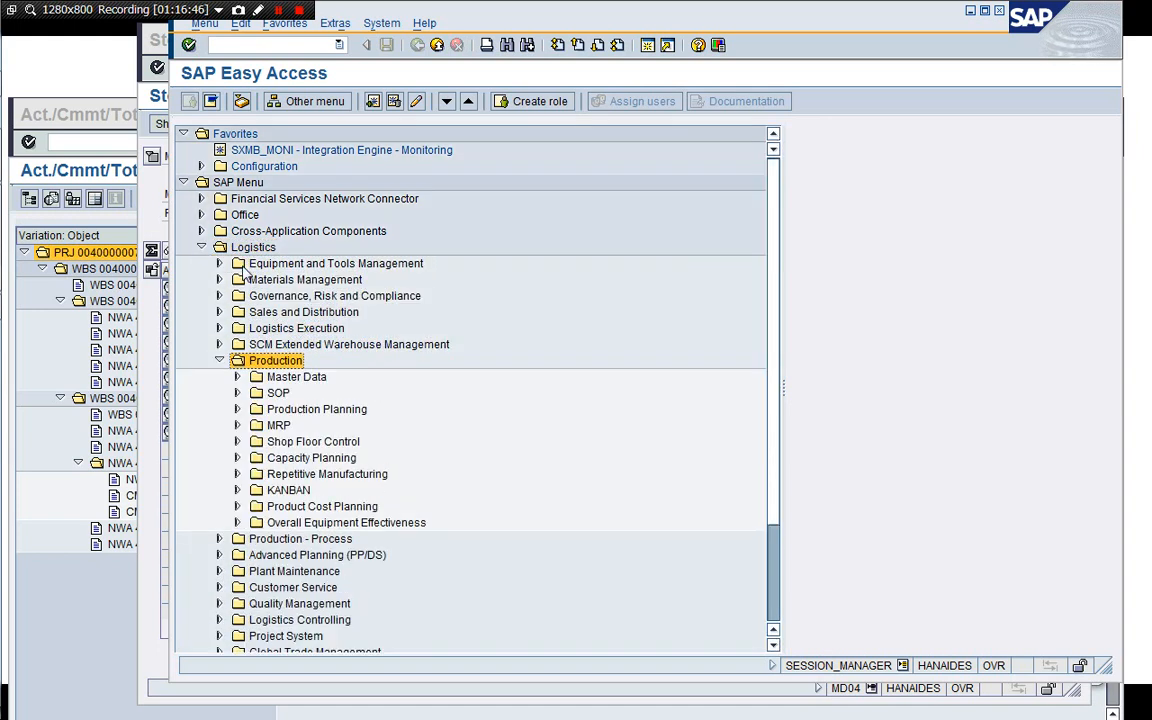
key(Down)
key(Down)
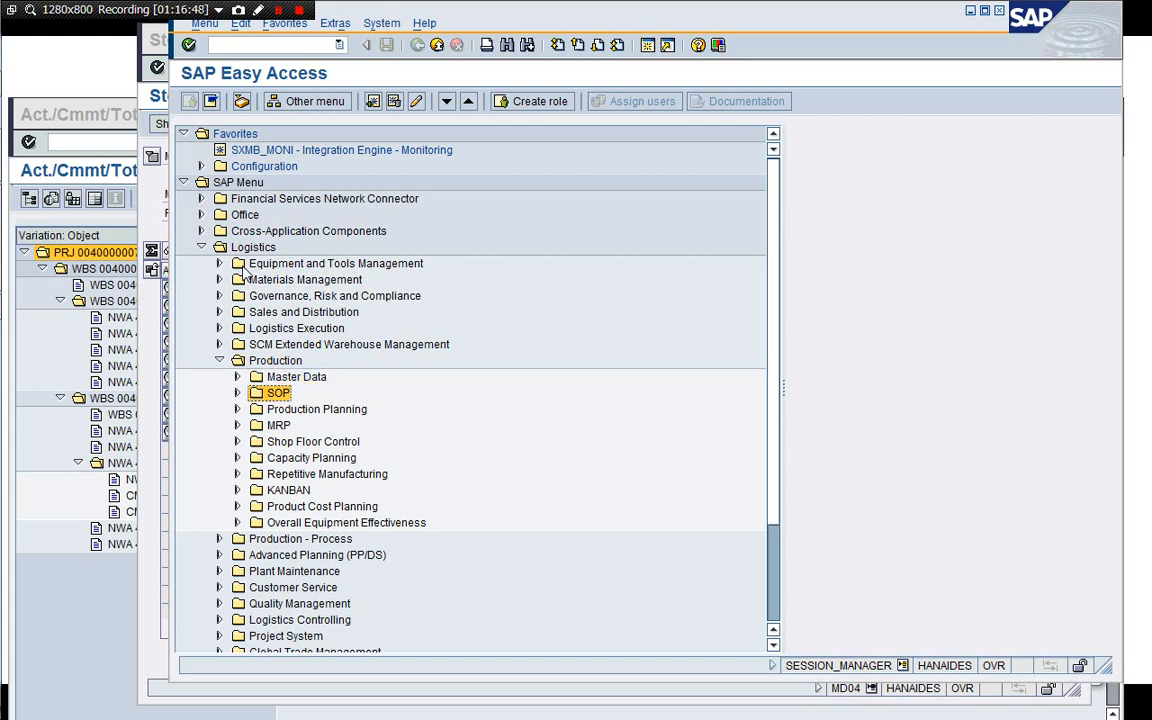
key(Down)
key(Down)
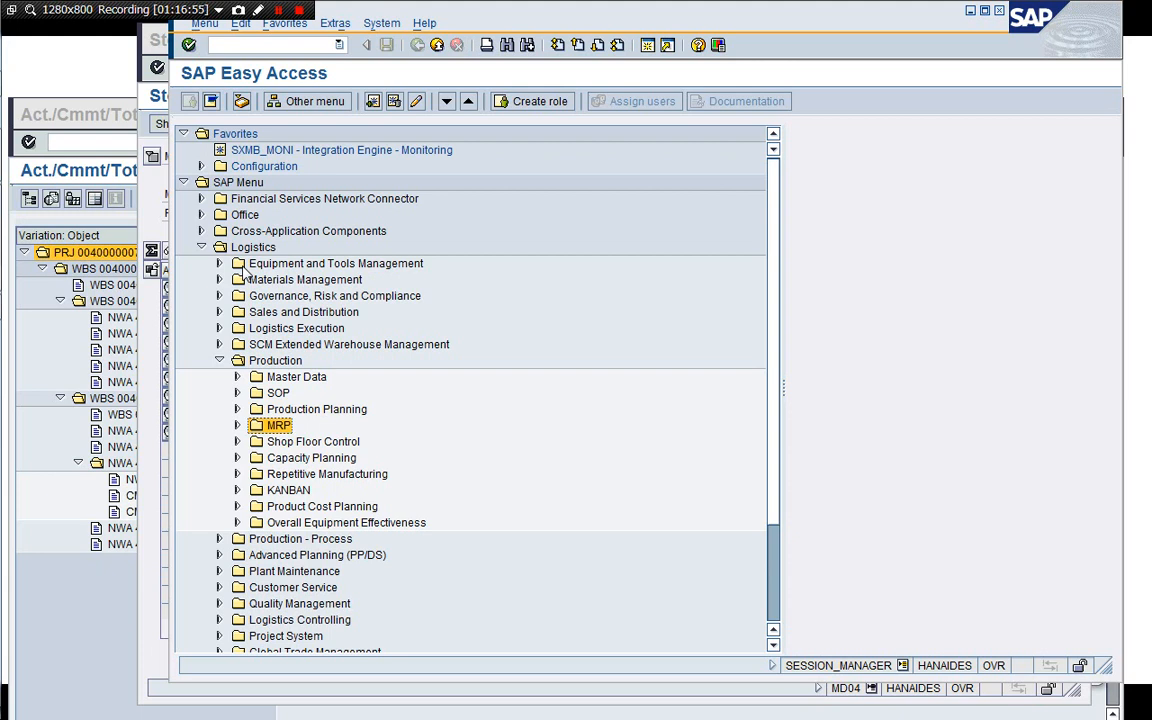
key(Down)
key(Right)
key(Down)
key(Down)
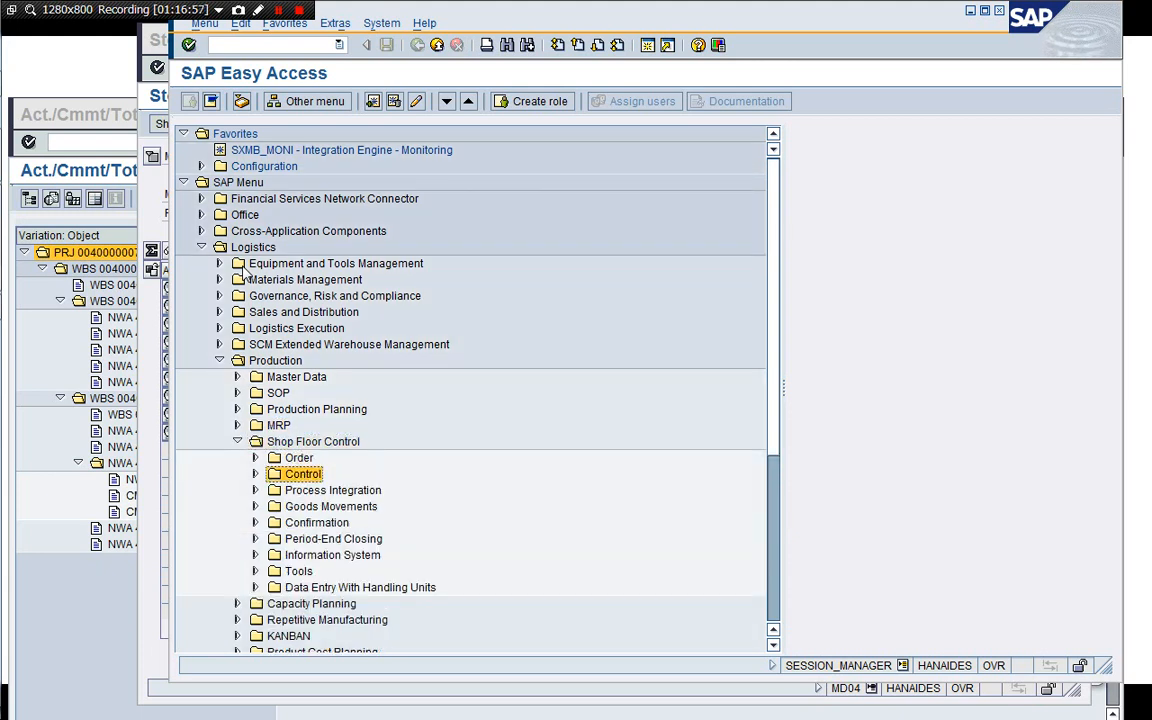
key(Up)
key(Right)
key(Down)
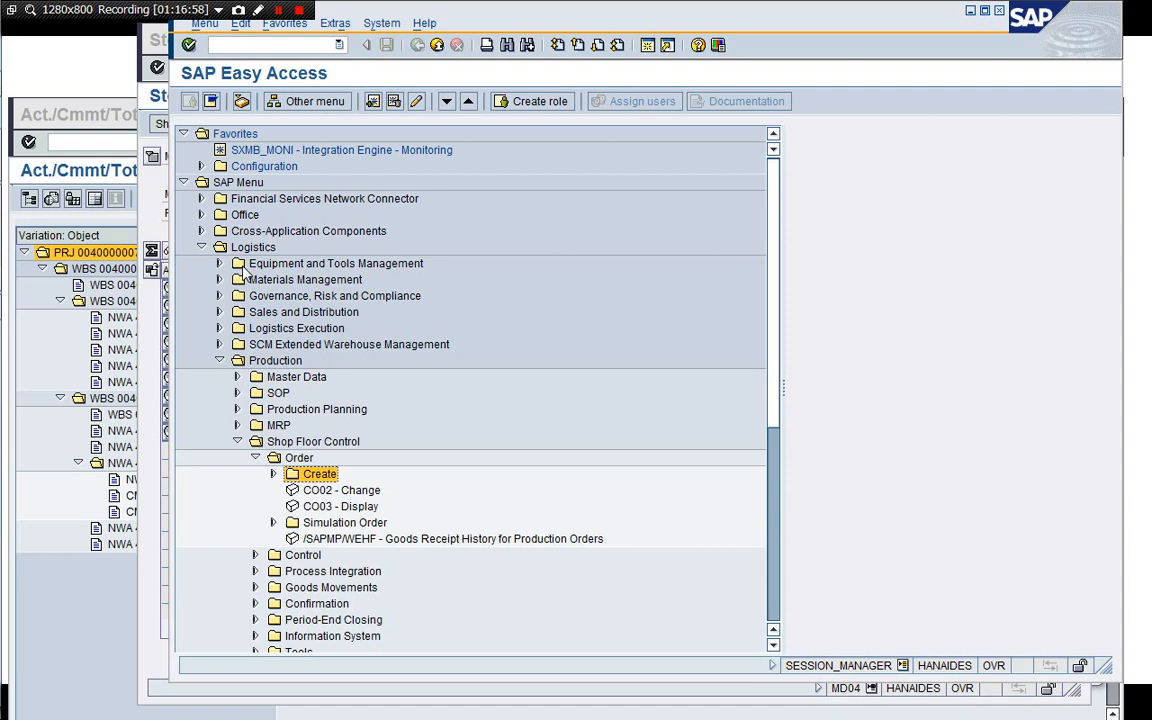
key(Right)
key(Down)
key(Down)
key(Down)
key(Down)
key(Return)
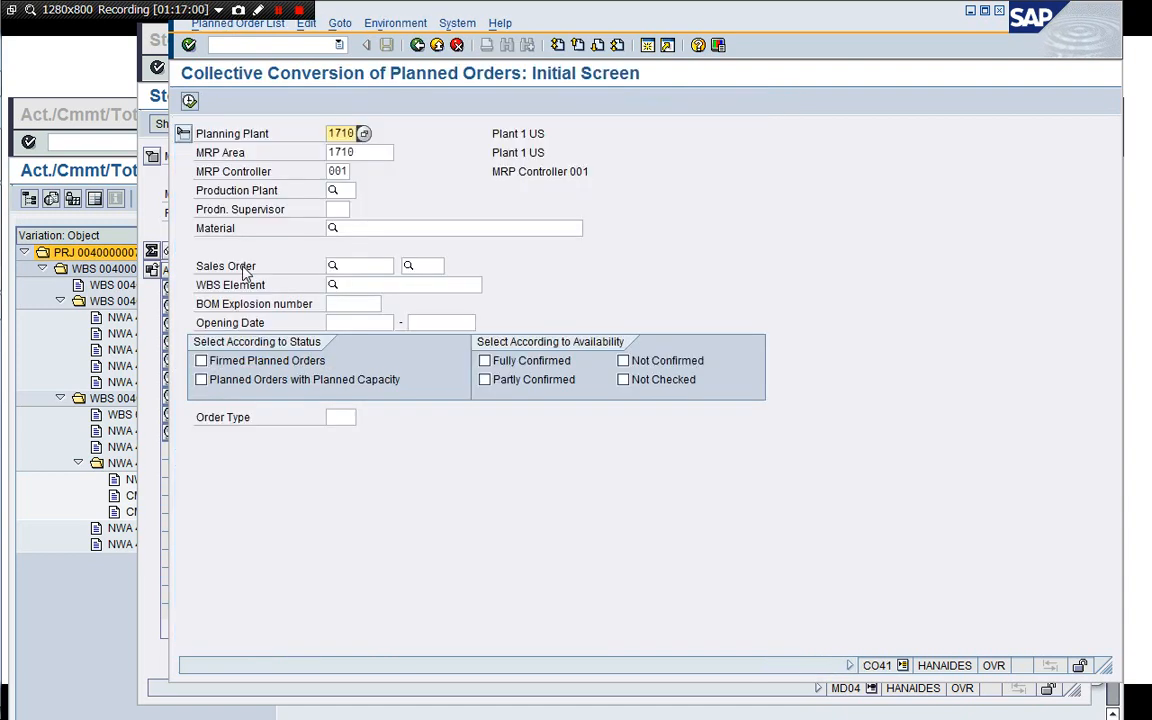
Paste material M100830102-B01 into the material field of the collective conversion selection.
key(Tab)
key(Tab)
key(Tab)
key(Tab)
key(Tab)
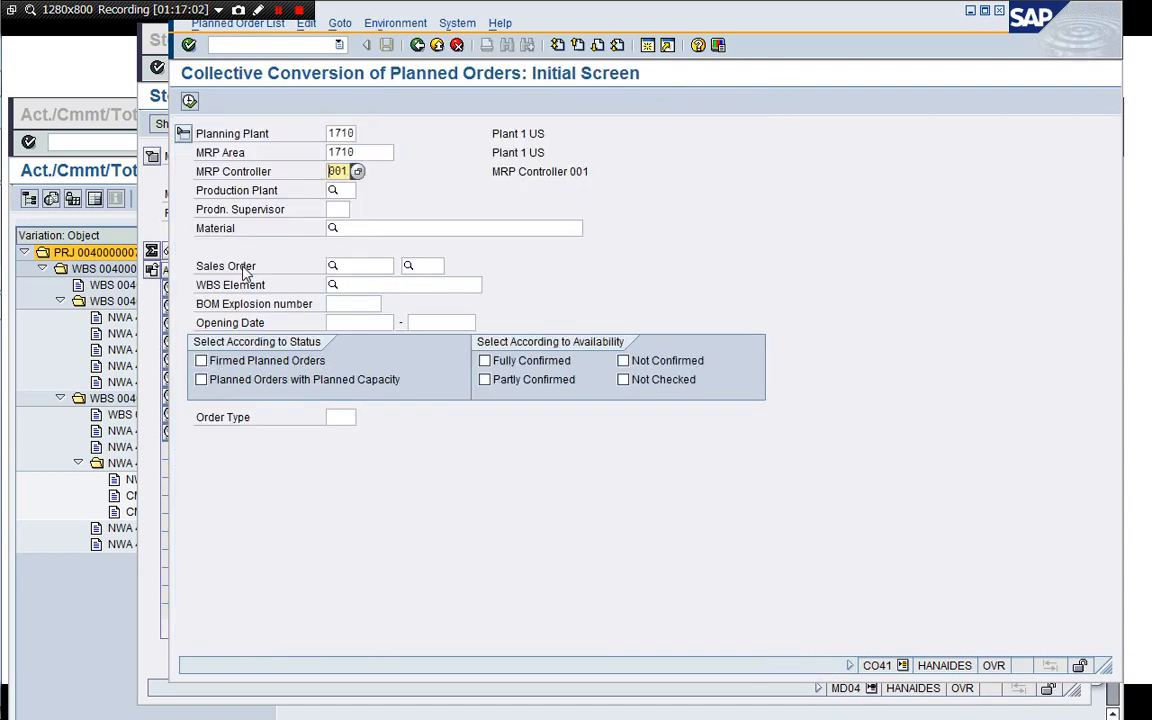
text(M100830102-B01)
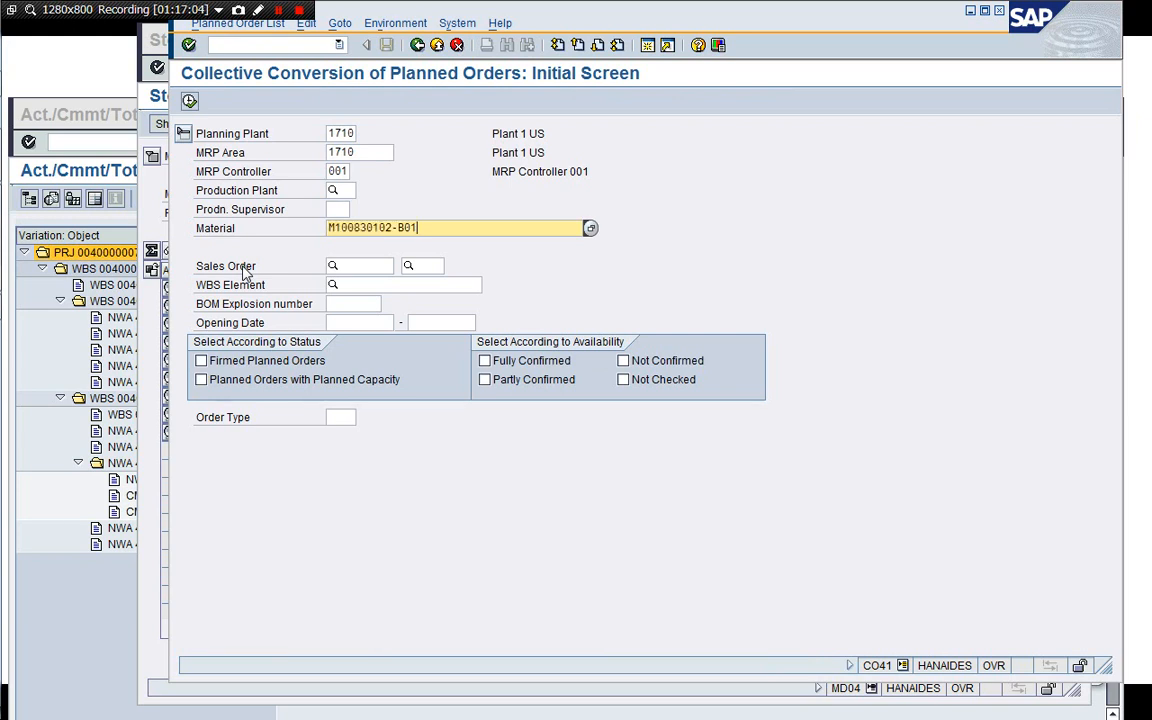
key(Return)
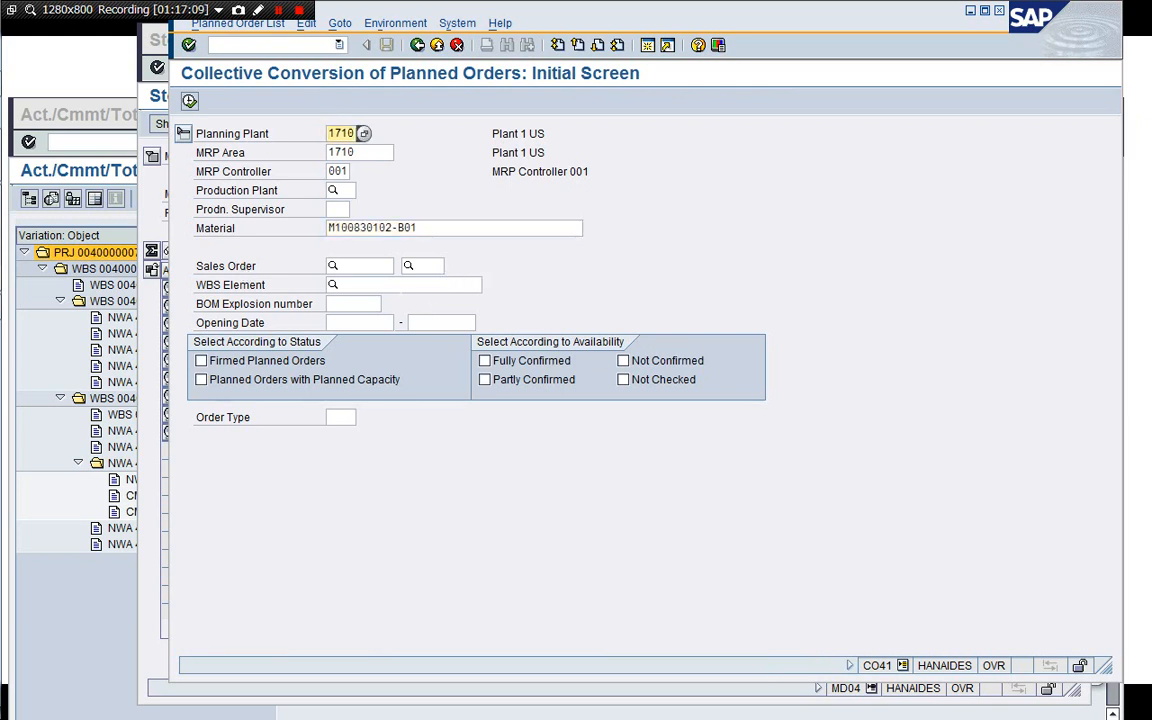
click(387, 284)
click(400, 286)
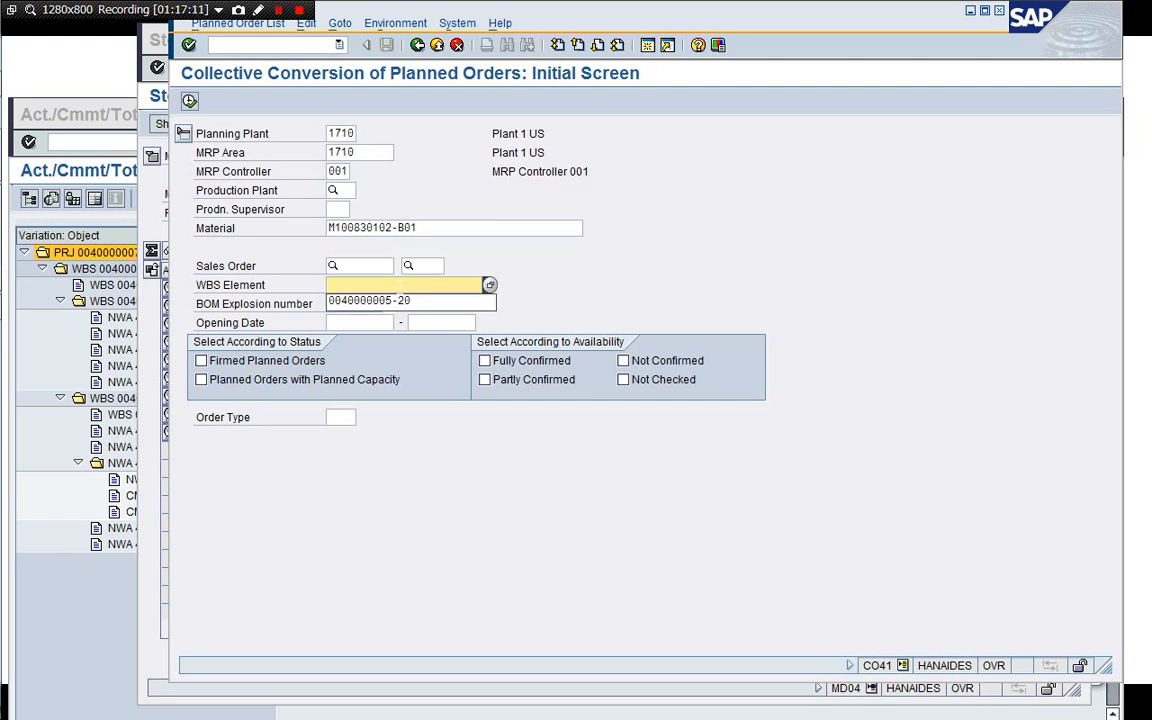
click(402, 298)
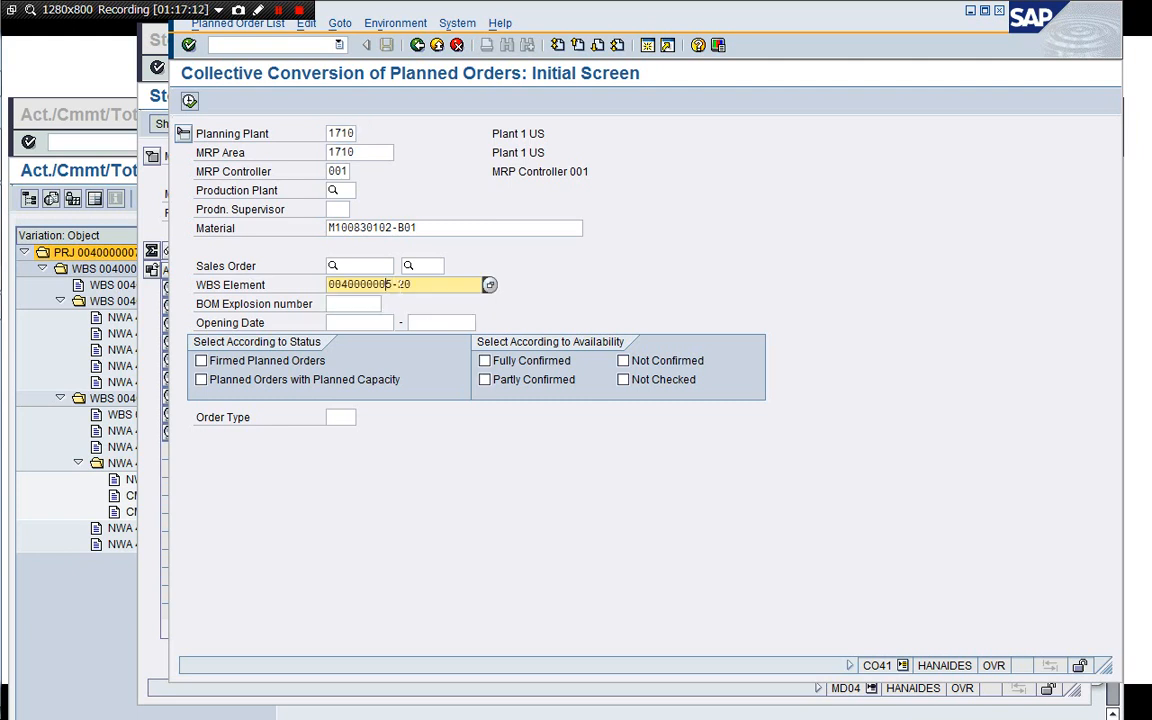
text(7)
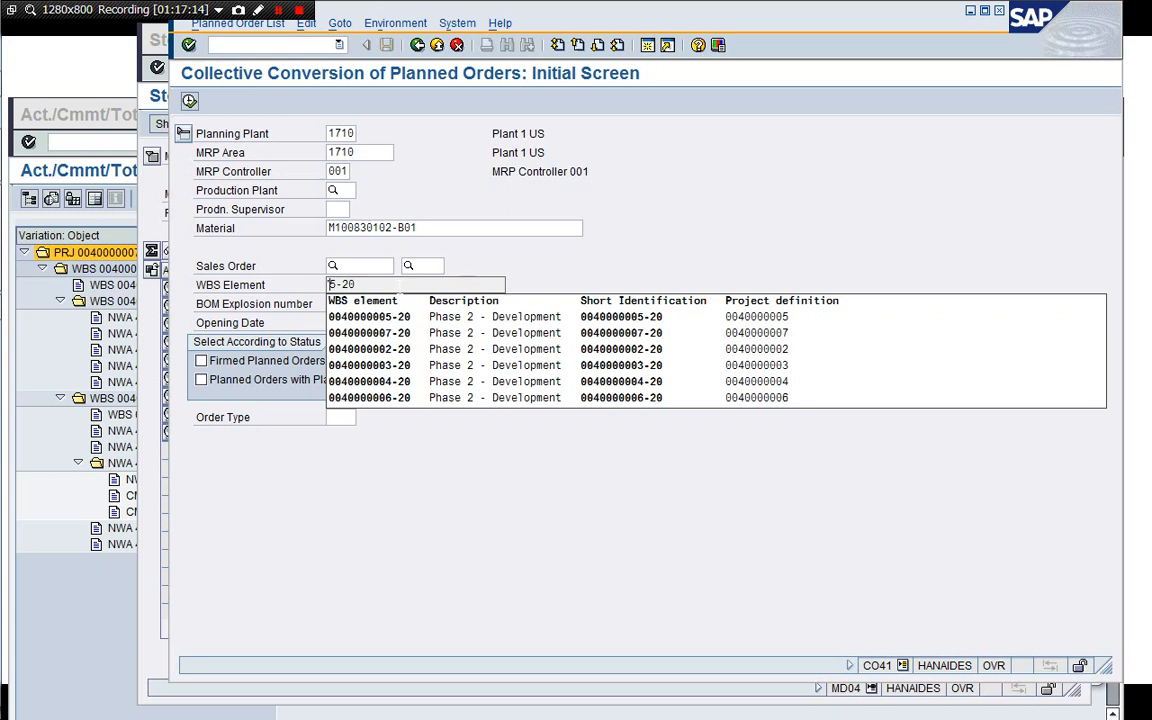
key(Return)
click(340, 417)
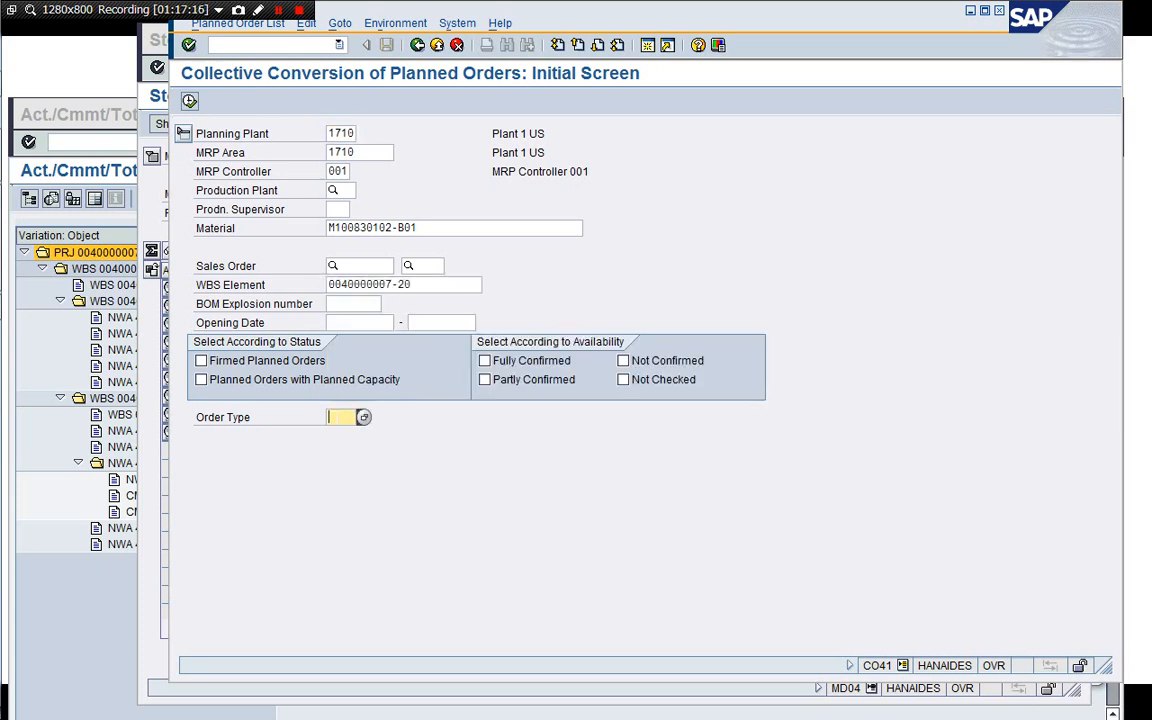
text(PP01)
key(Return)
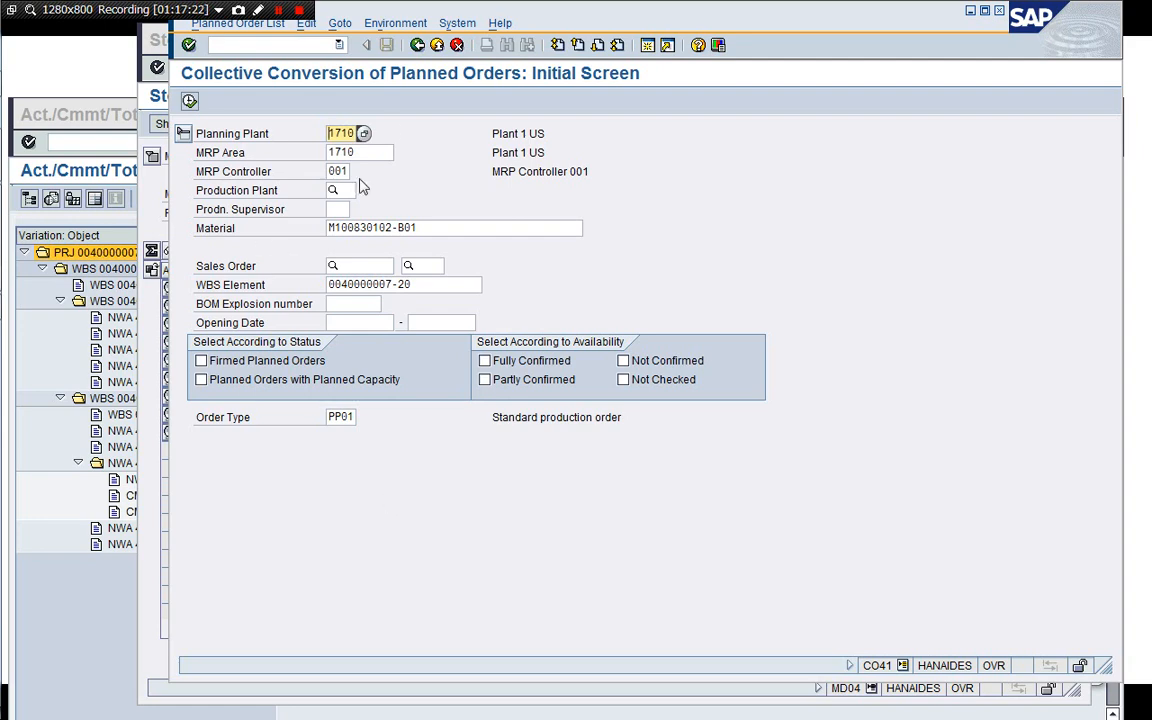
Execute the selection and convert planned order 1181 for M100830102-B01 into a production order.
drag(390, 16, 377, 38)
click(175, 123)
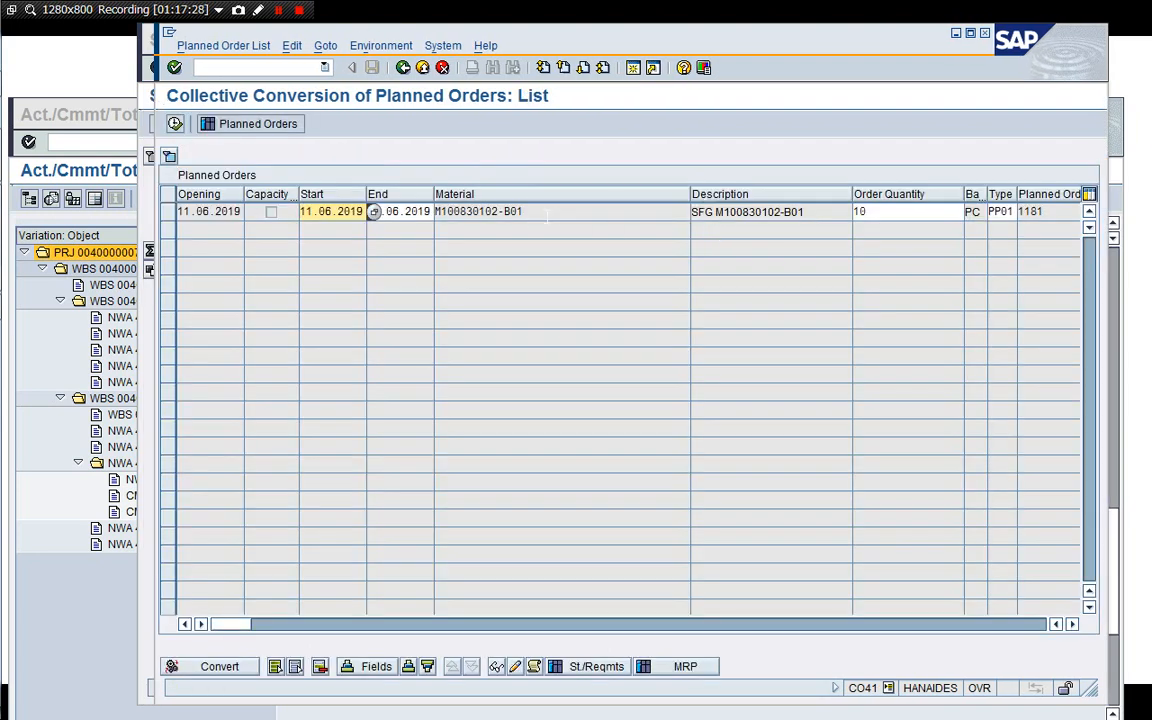
drag(690, 194, 571, 196)
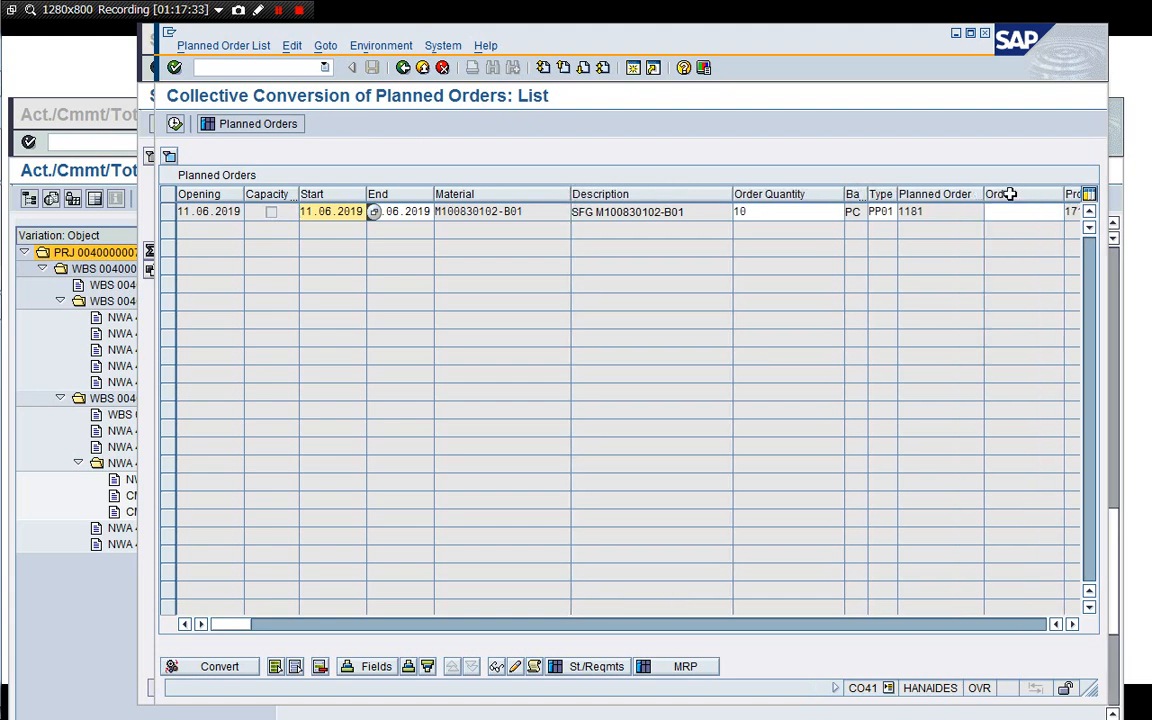
click(168, 211)
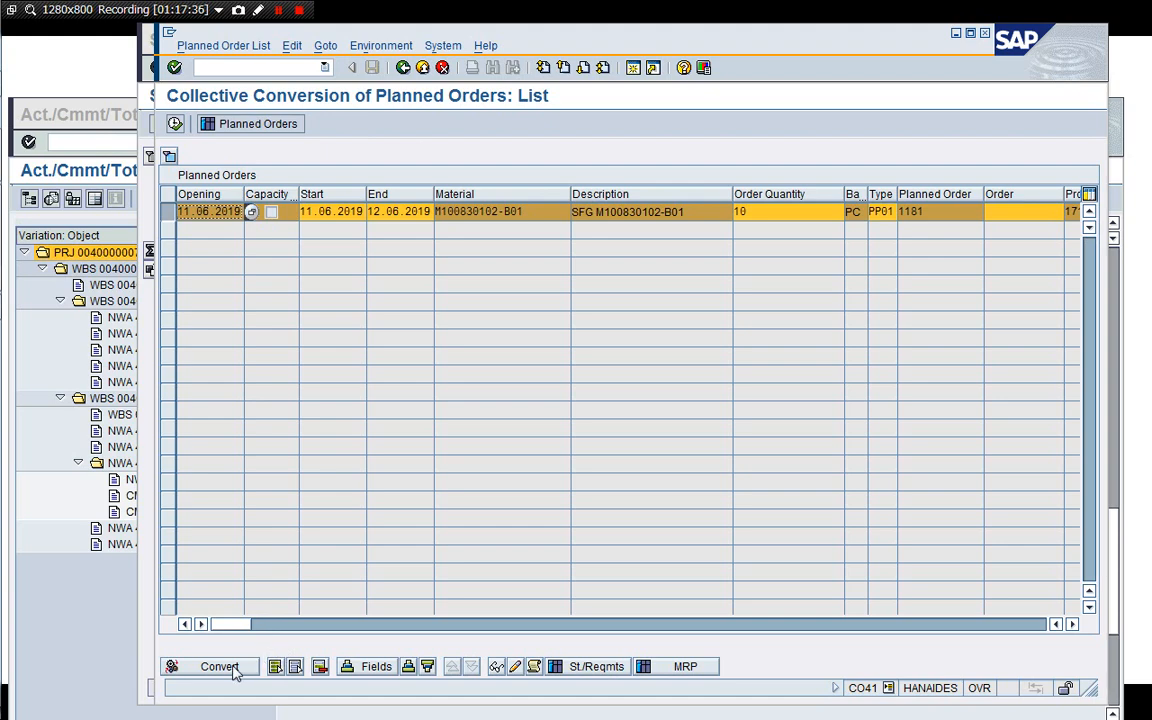
click(233, 669)
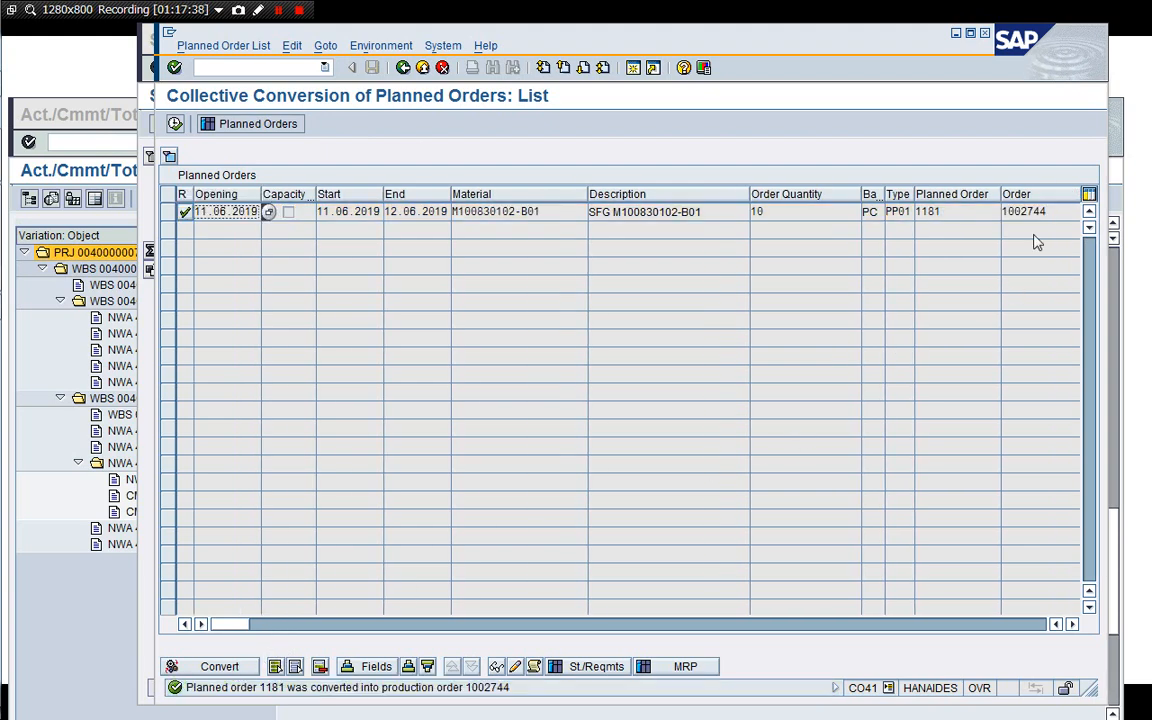
Copy the new production order number 1002744 from the conversion list.
click(1030, 211)
key(ctrl+a)
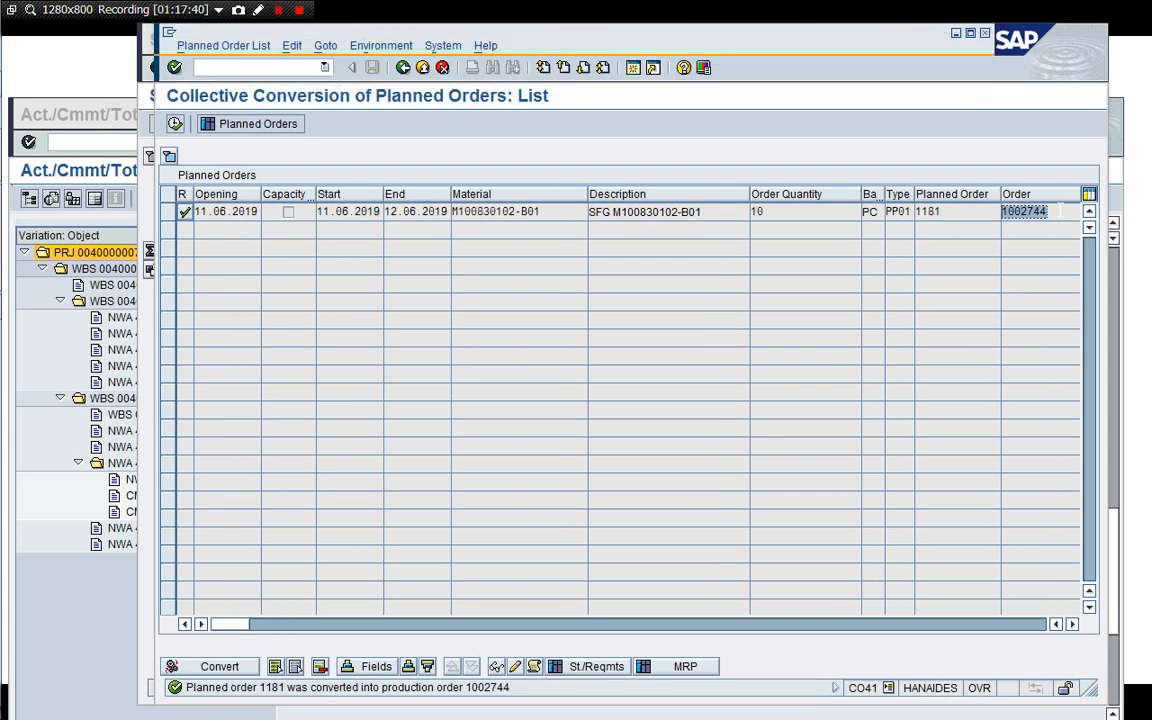
key(ctrl+c)
Refresh the stock/requirements list for M100830102-B01 and return to the conversion list.
click(150, 387)
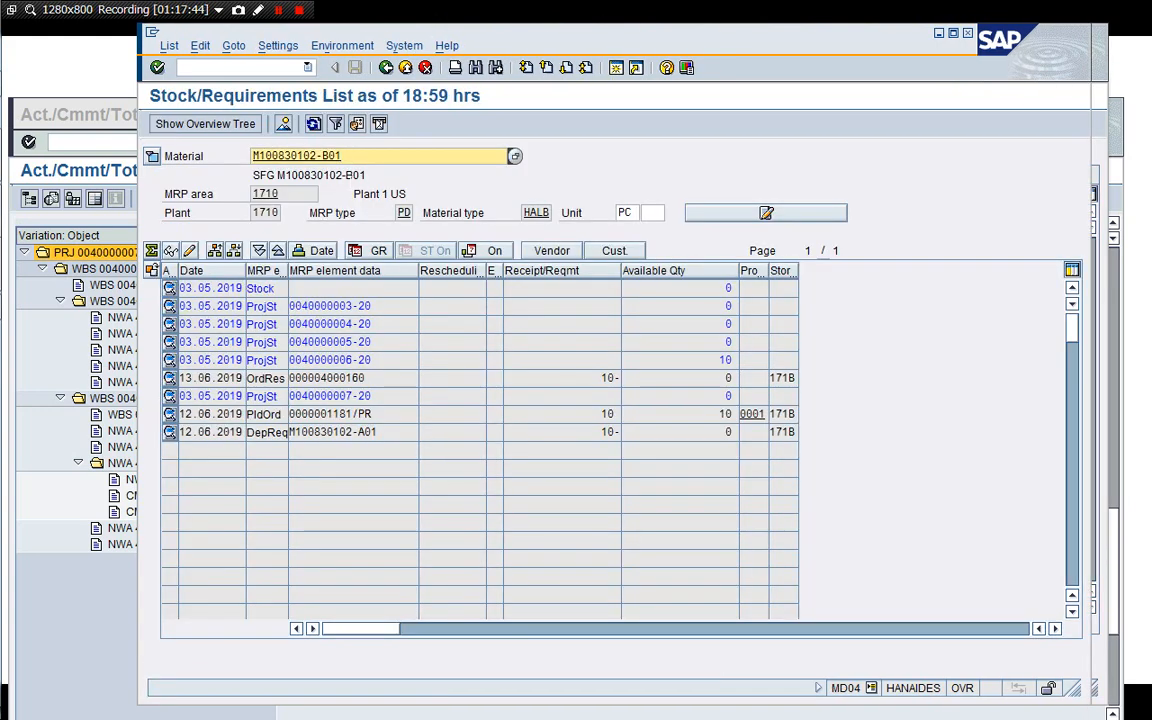
click(313, 123)
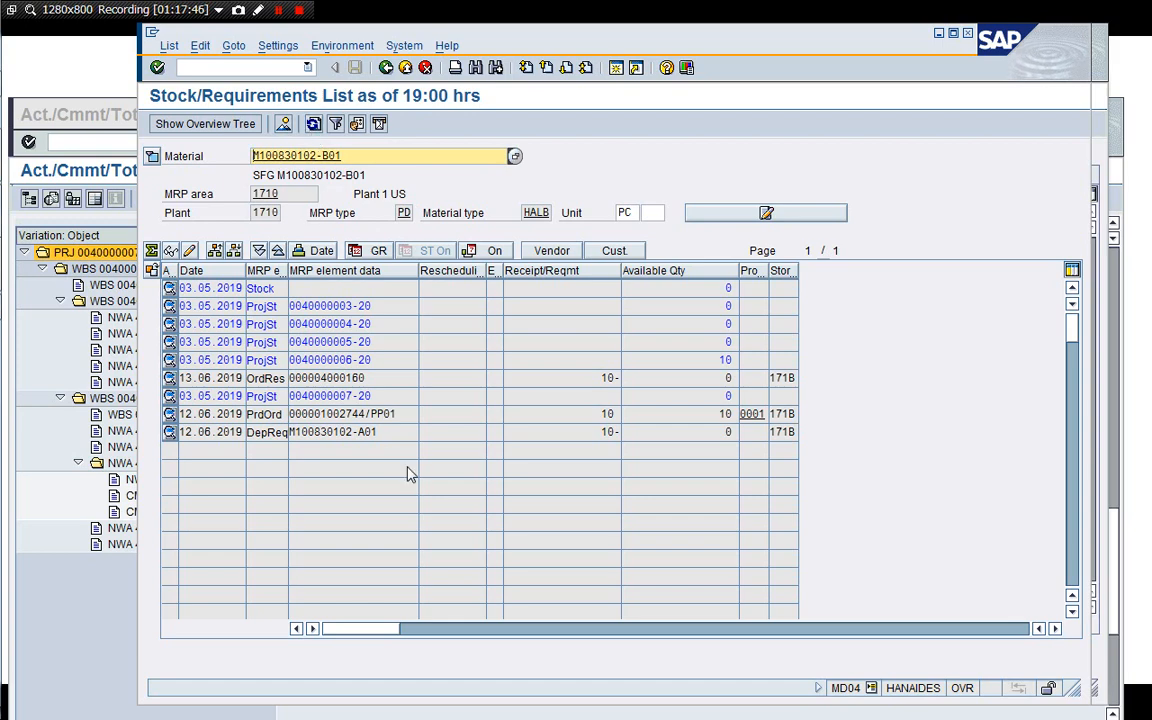
click(1103, 165)
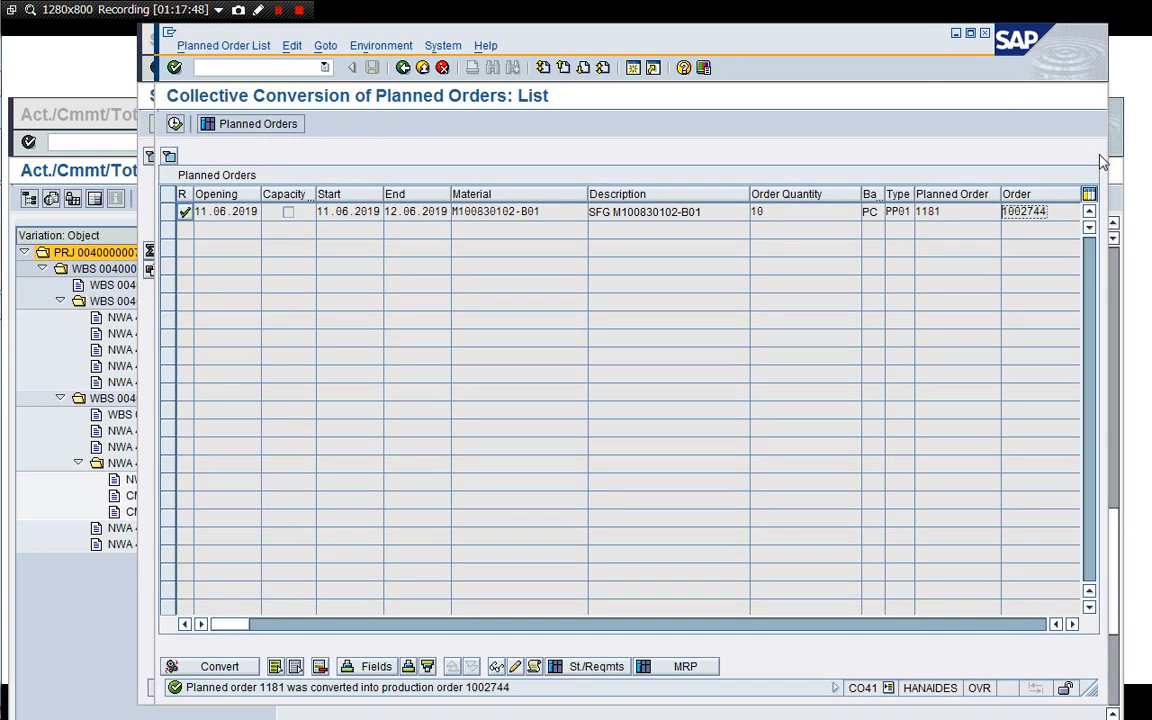
Display production order 1002744 with CO03 and copy its order number.
click(401, 68)
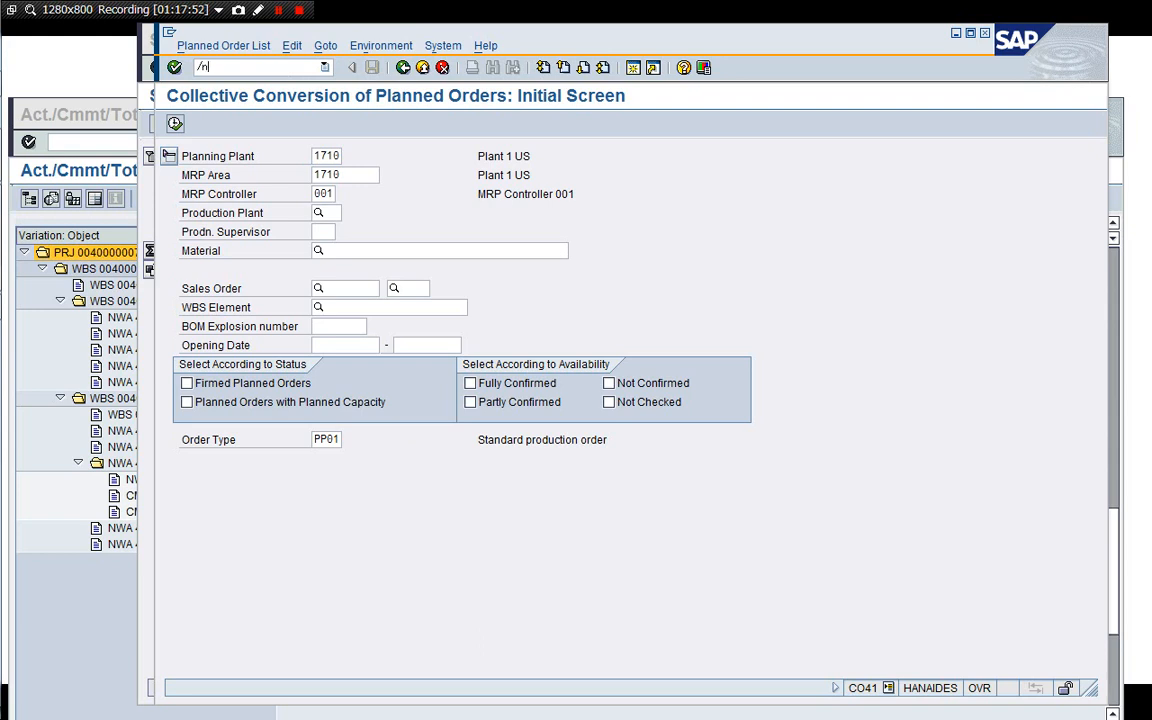
text(3)
key(Return)
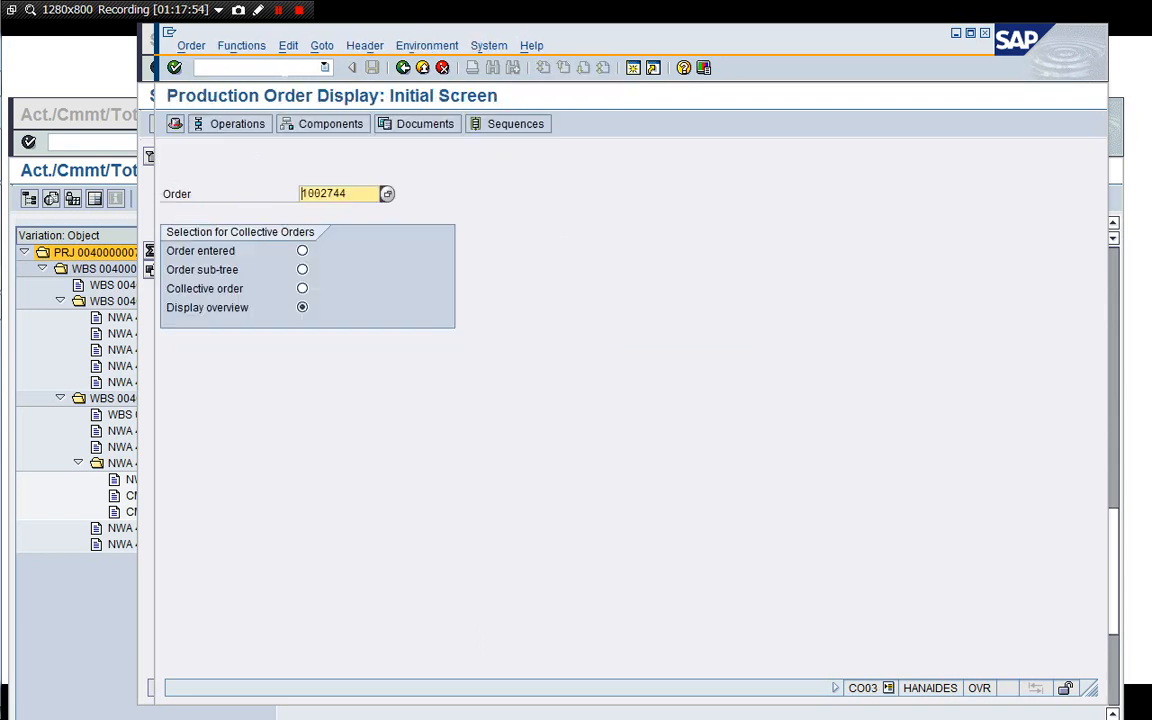
key(Return)
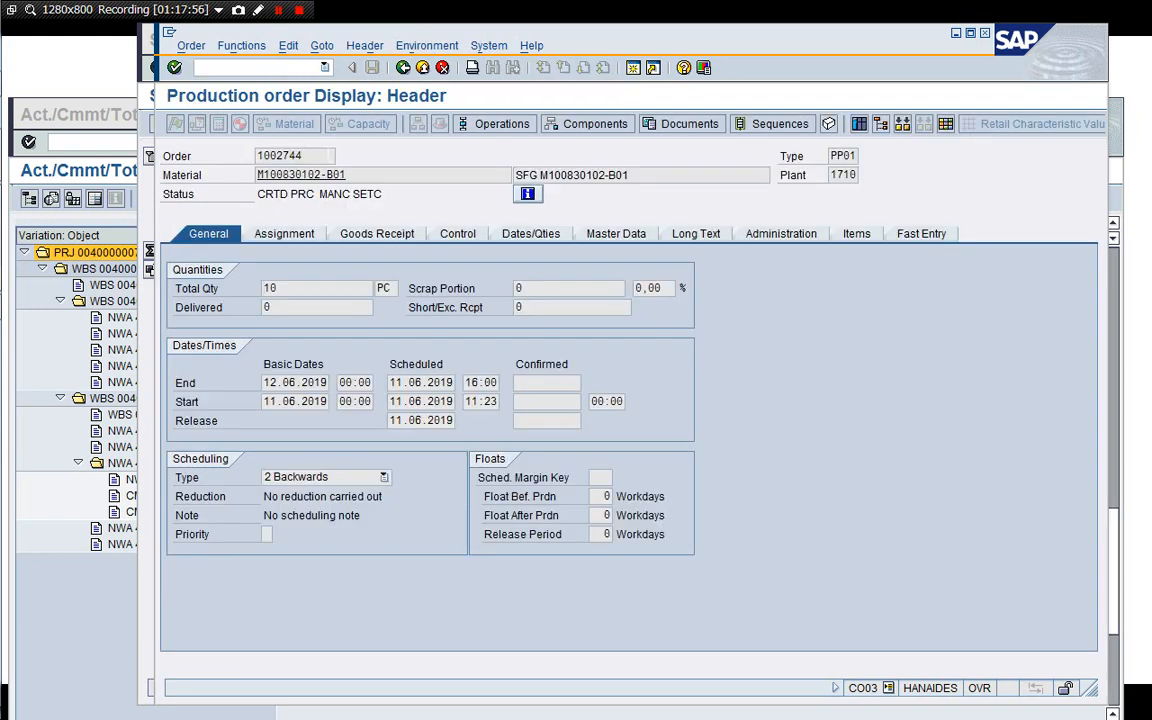
drag(331, 156, 266, 156)
key(ctrl+c)
Open a new session and start the Release Production Orders transaction CO05N.
click(633, 67)
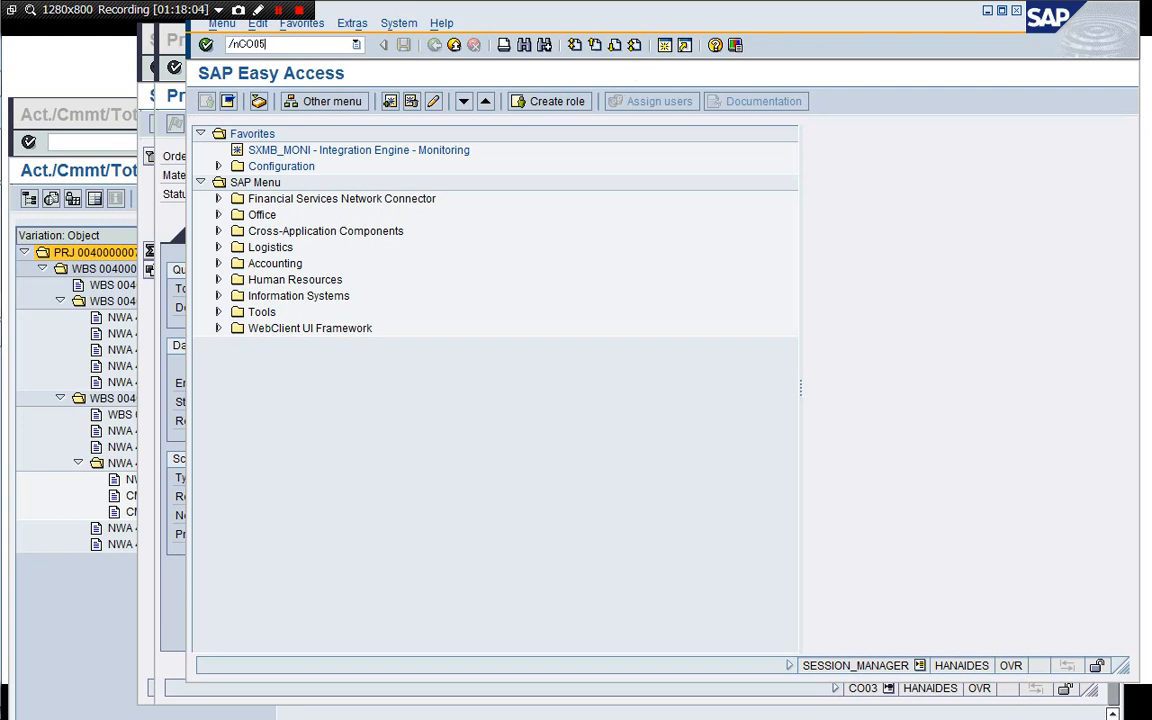
text(/nCO05N)
key(Return)
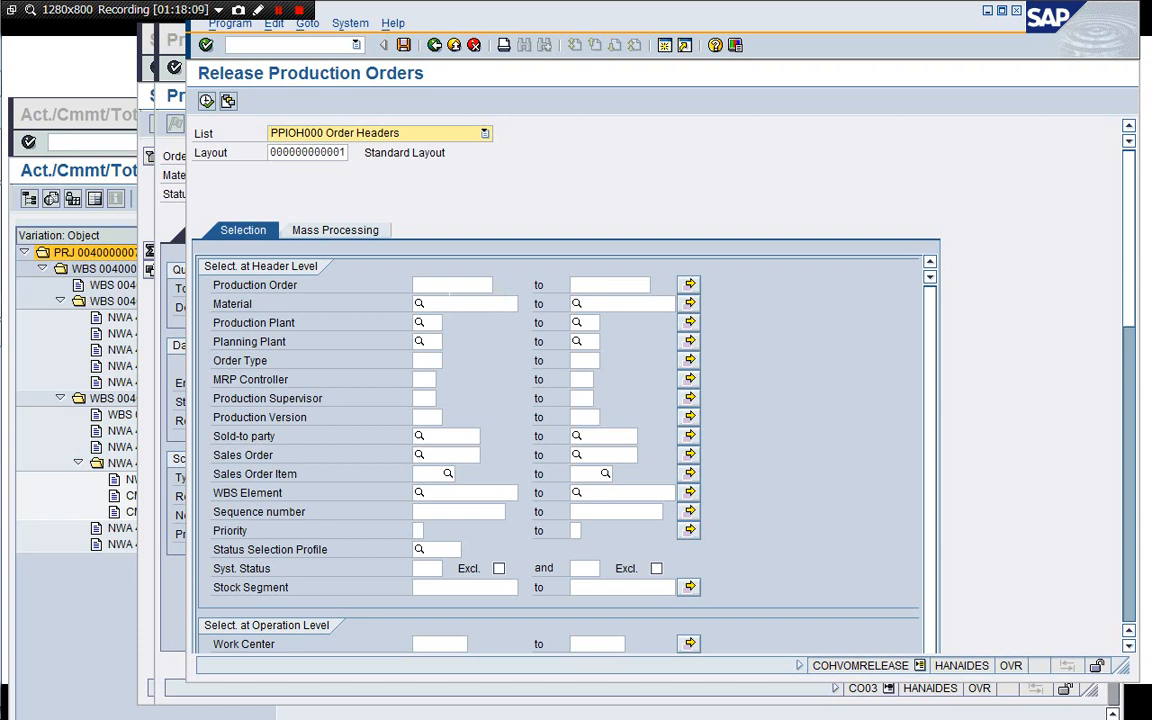
Enter production order 1002744 in the selection, execute, and select the listed order.
click(450, 286)
key(ctrl+v)
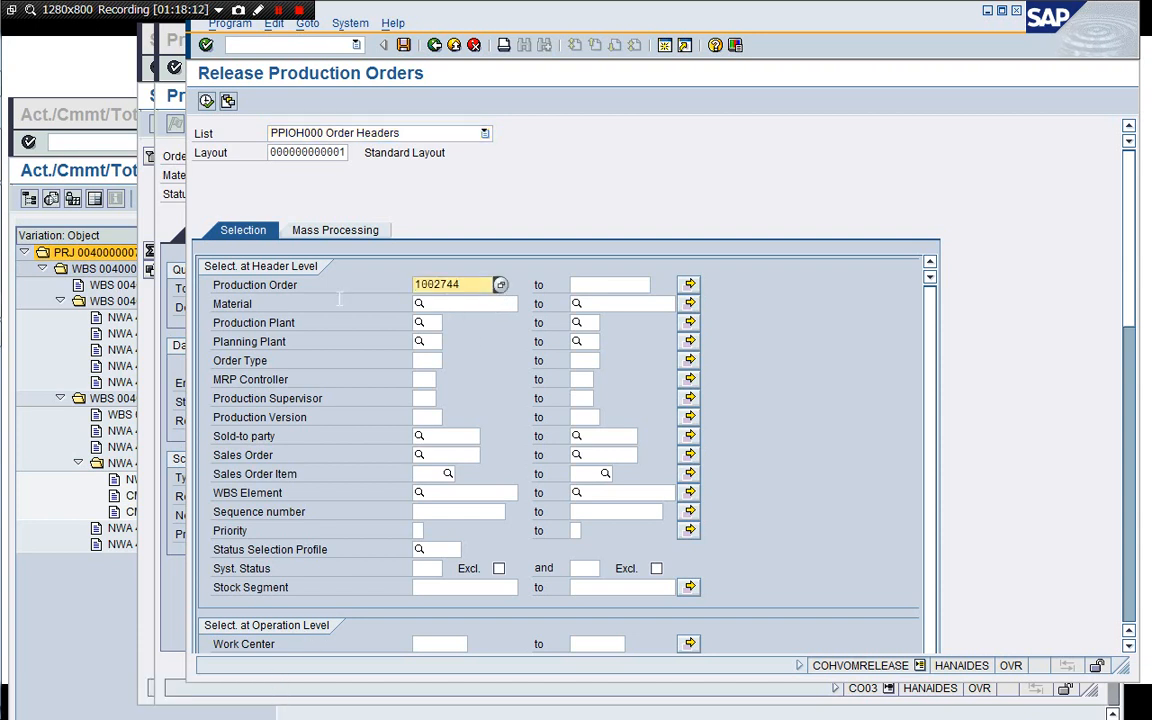
click(206, 102)
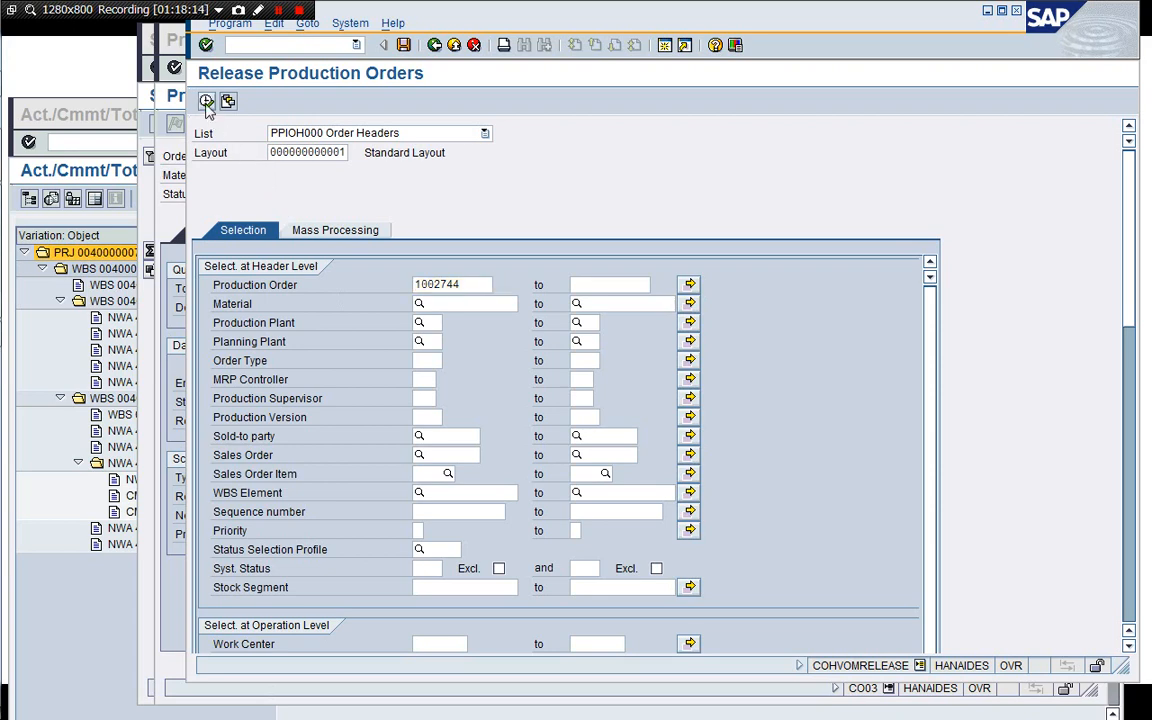
click(346, 146)
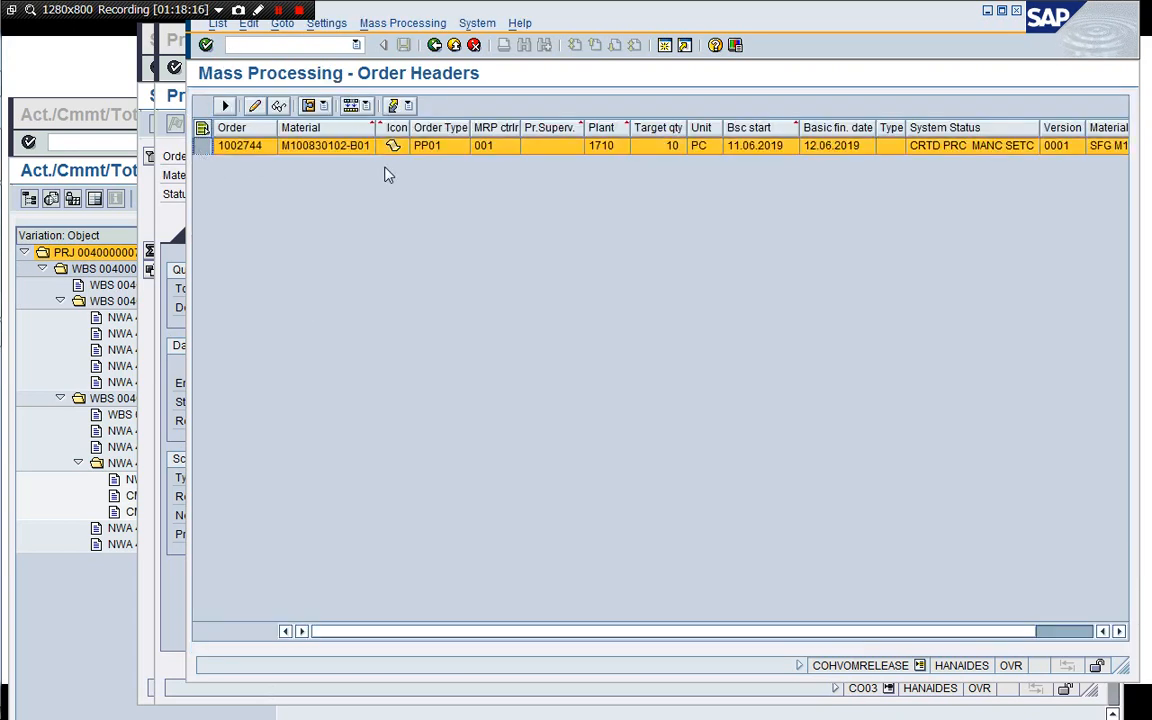
Run mass processing on the order with the 130 Release function executed immediately.
click(367, 106)
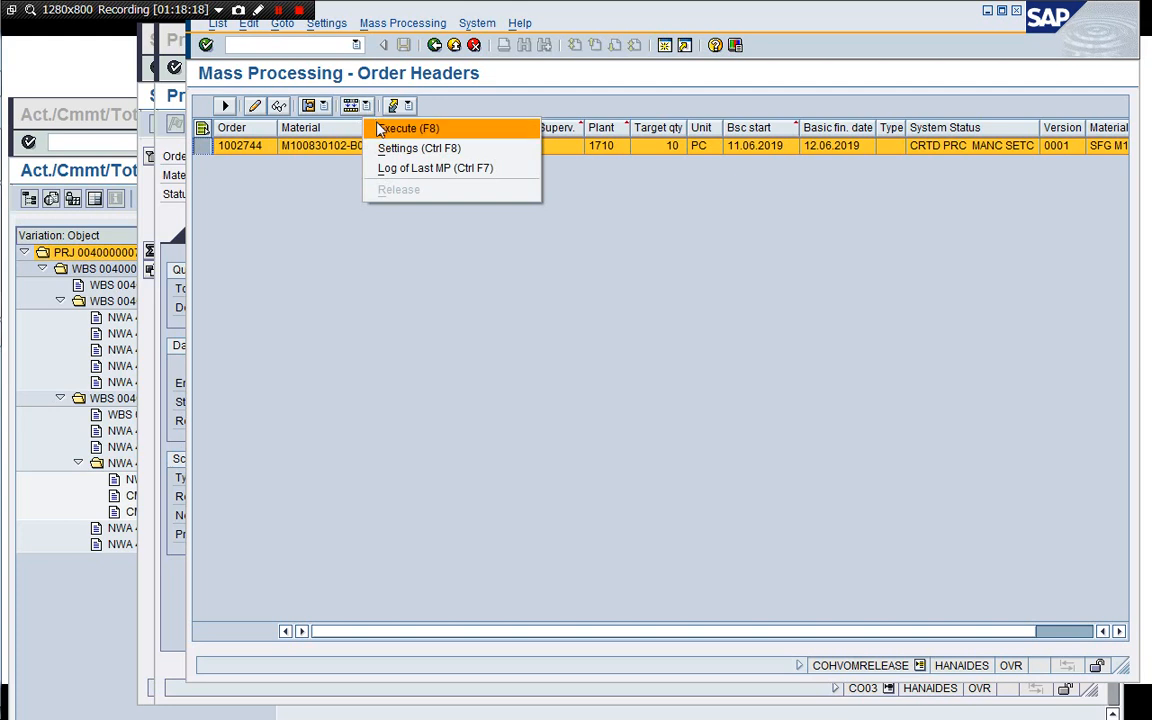
click(385, 128)
click(236, 318)
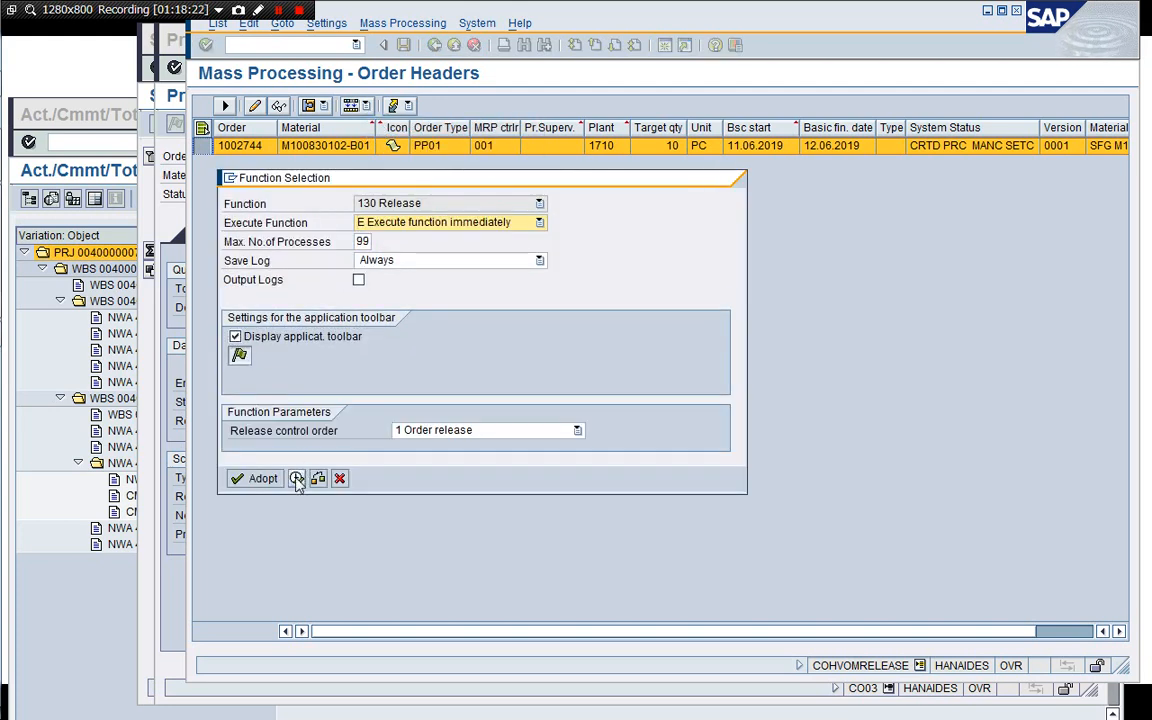
click(298, 478)
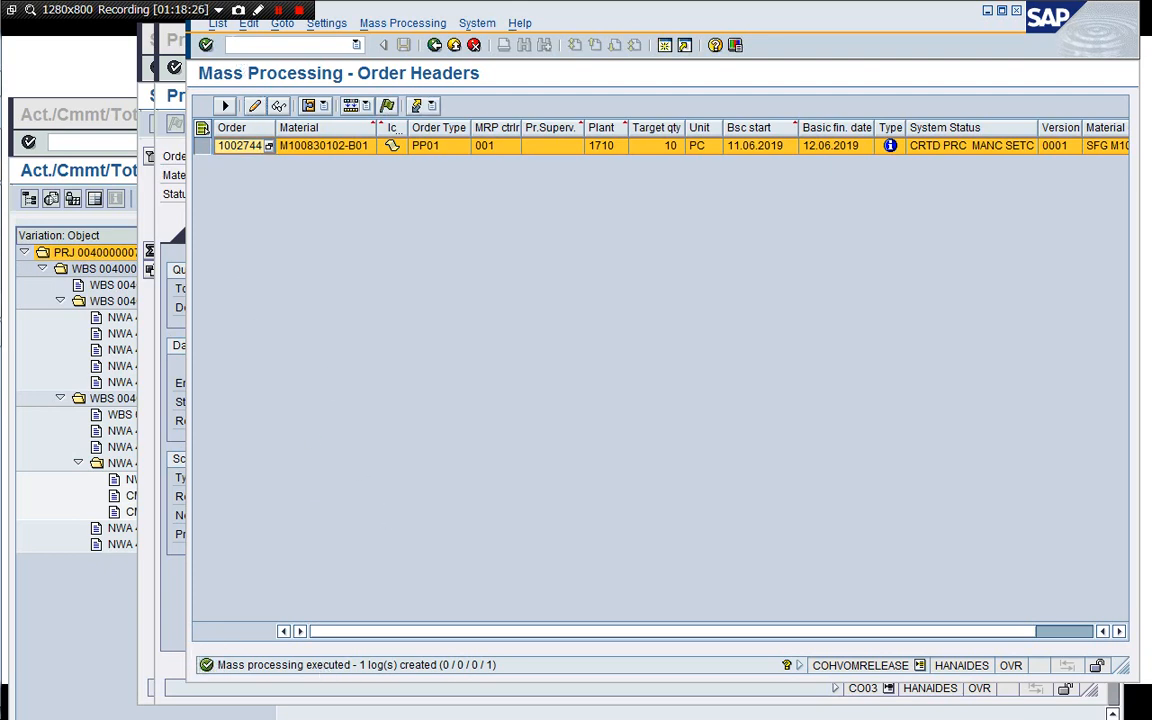
Refresh the mass processing list, go back and close the release session.
click(218, 23)
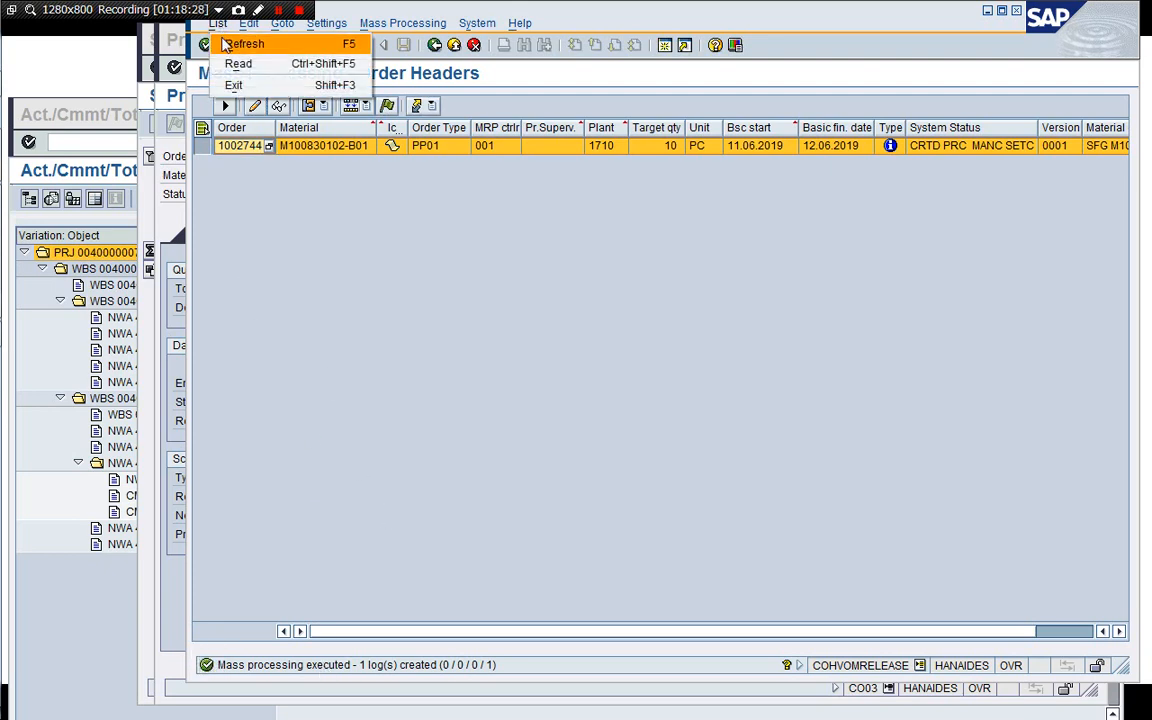
click(210, 41)
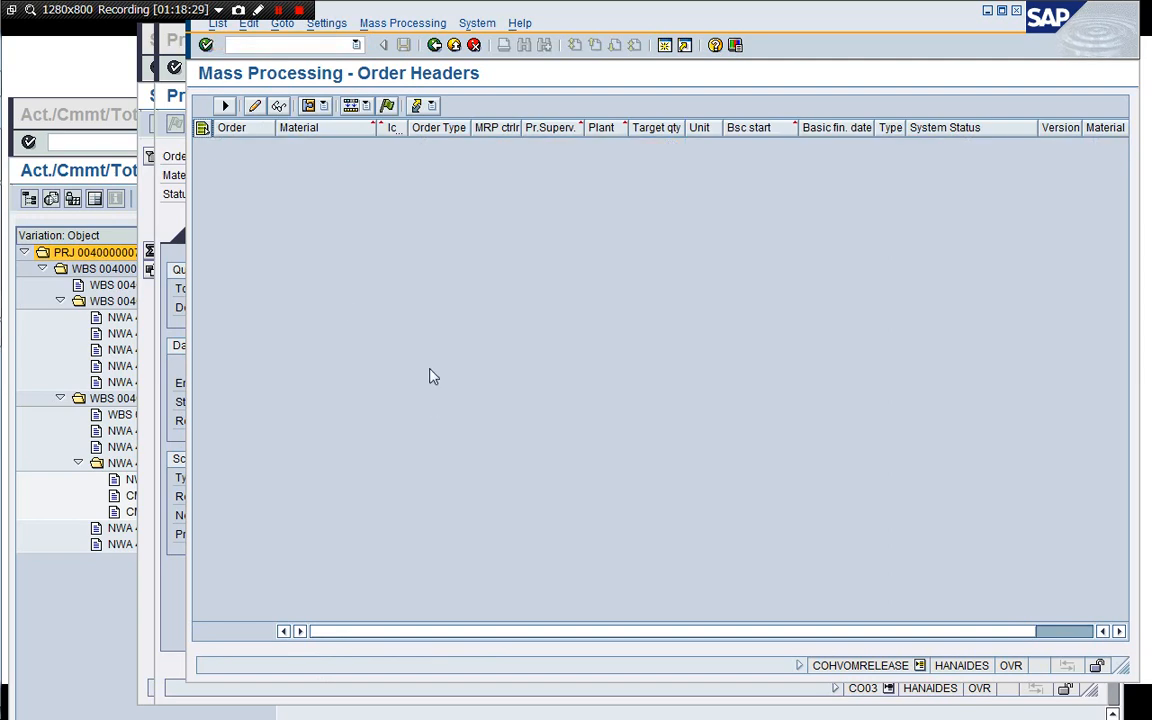
click(438, 48)
click(329, 47)
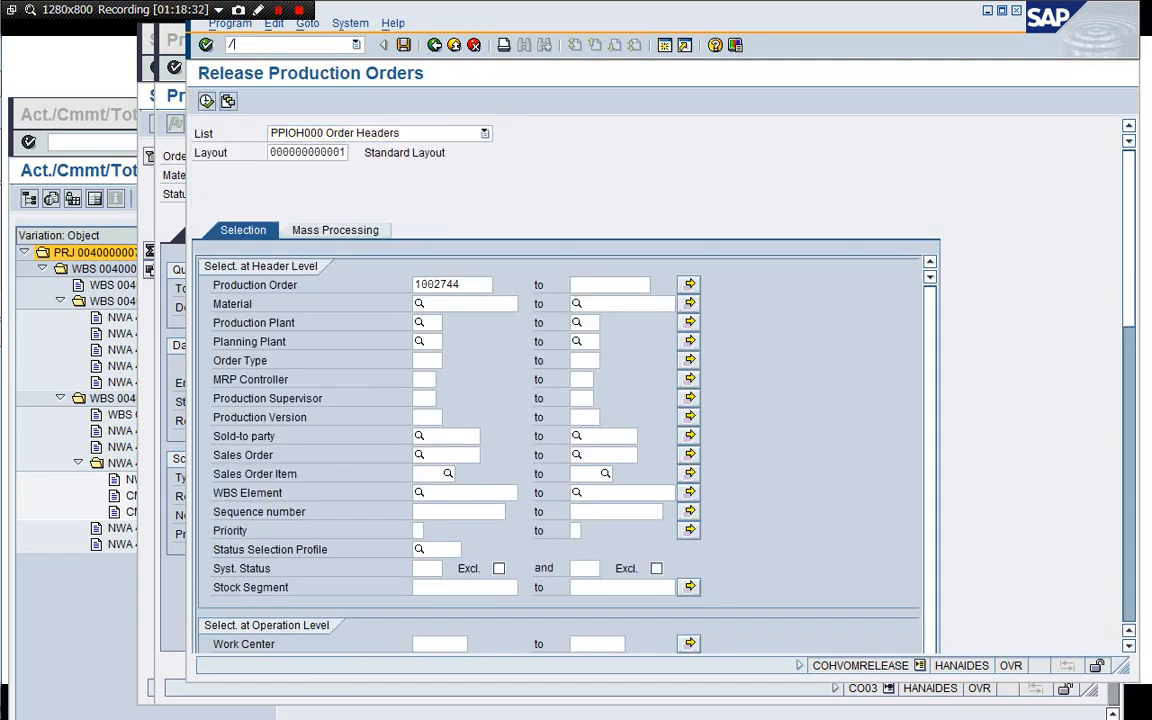
text(/i)
key(Return)
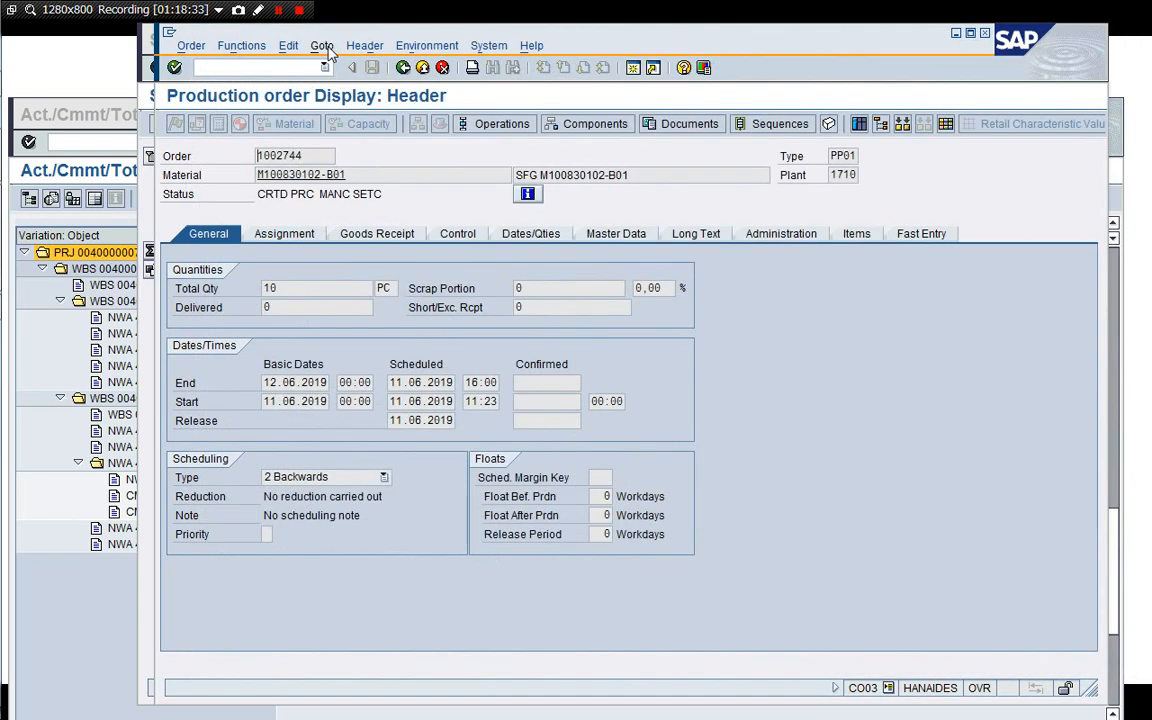
Redisplay production order 1002744 and open its operation overview.
click(403, 68)
key(Return)
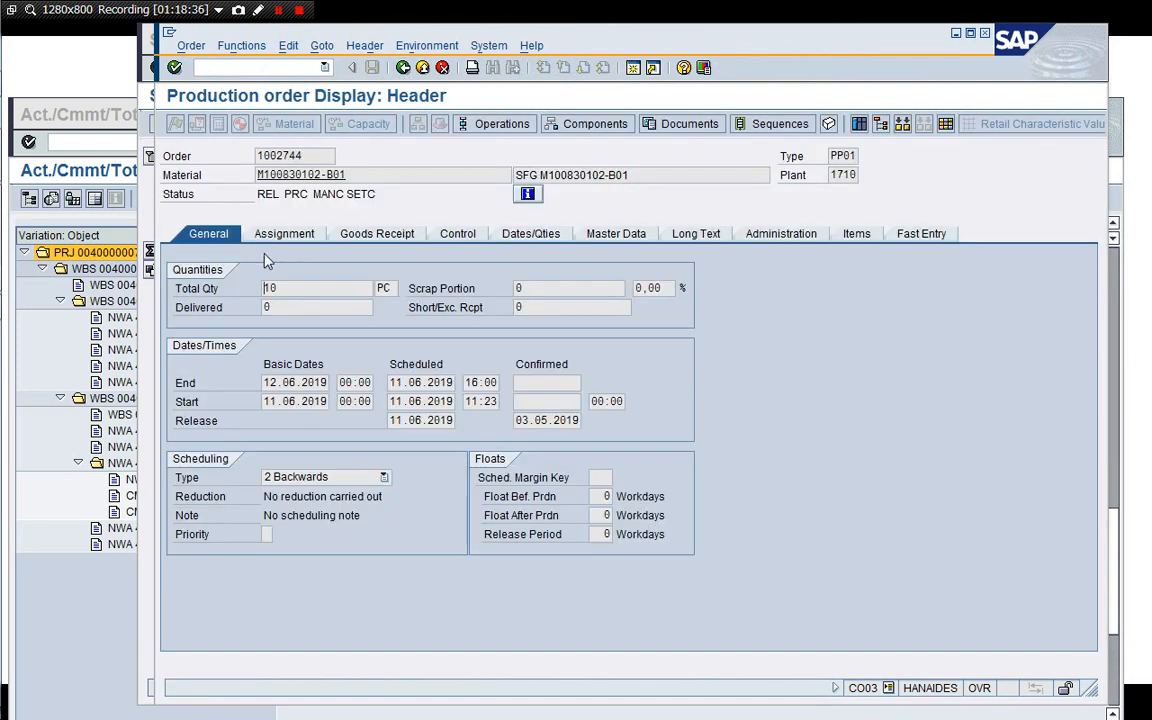
click(482, 126)
drag(559, 24, 527, 54)
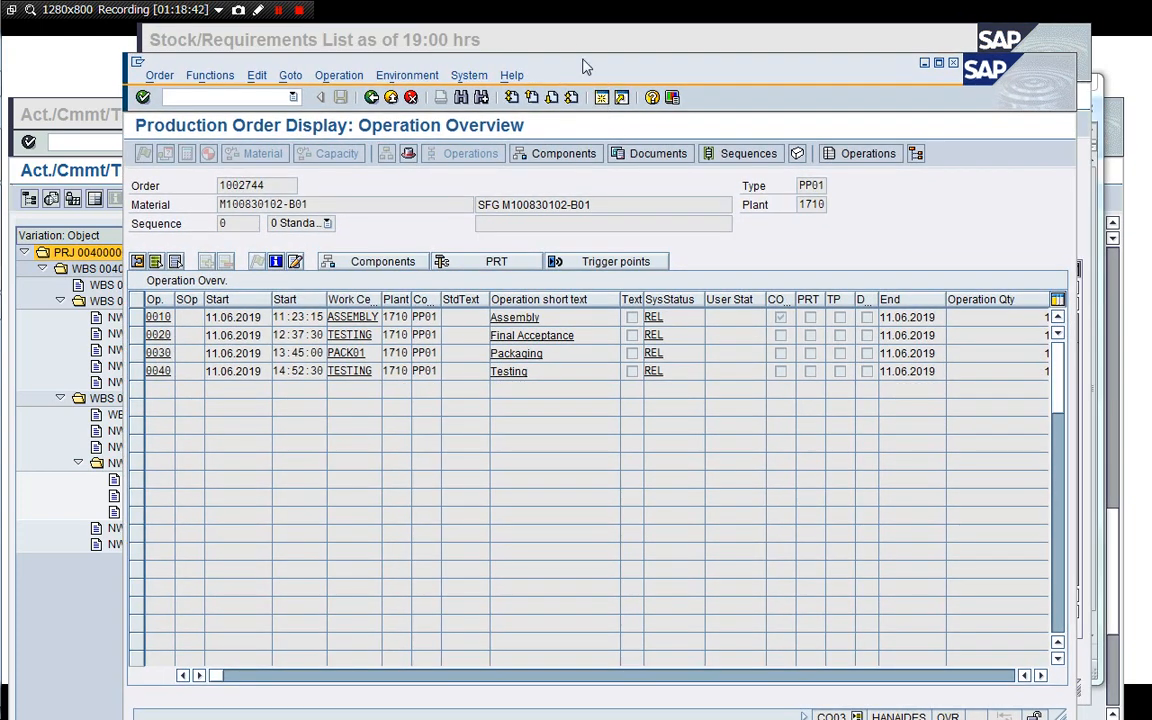
Refresh the stock/requirements list for material M100830102-B01.
click(571, 40)
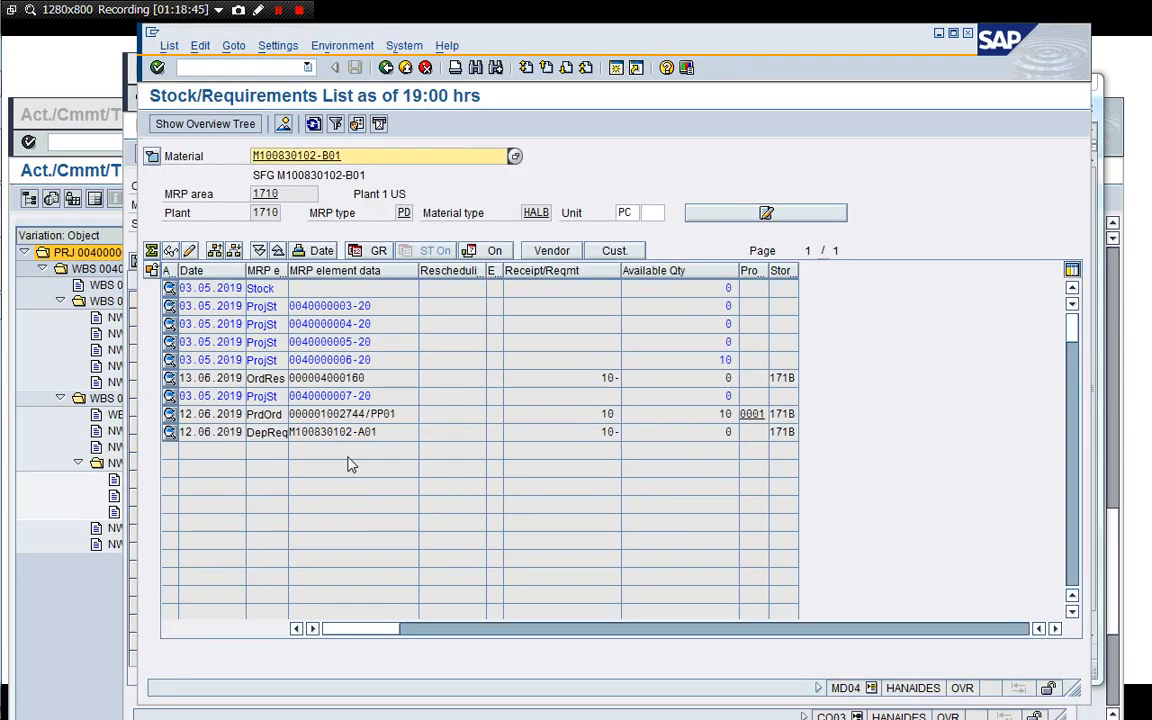
click(313, 123)
Open a new session and launch the CO11N time ticket confirmation from the Shop Floor Control confirmation menu.
click(130, 700)
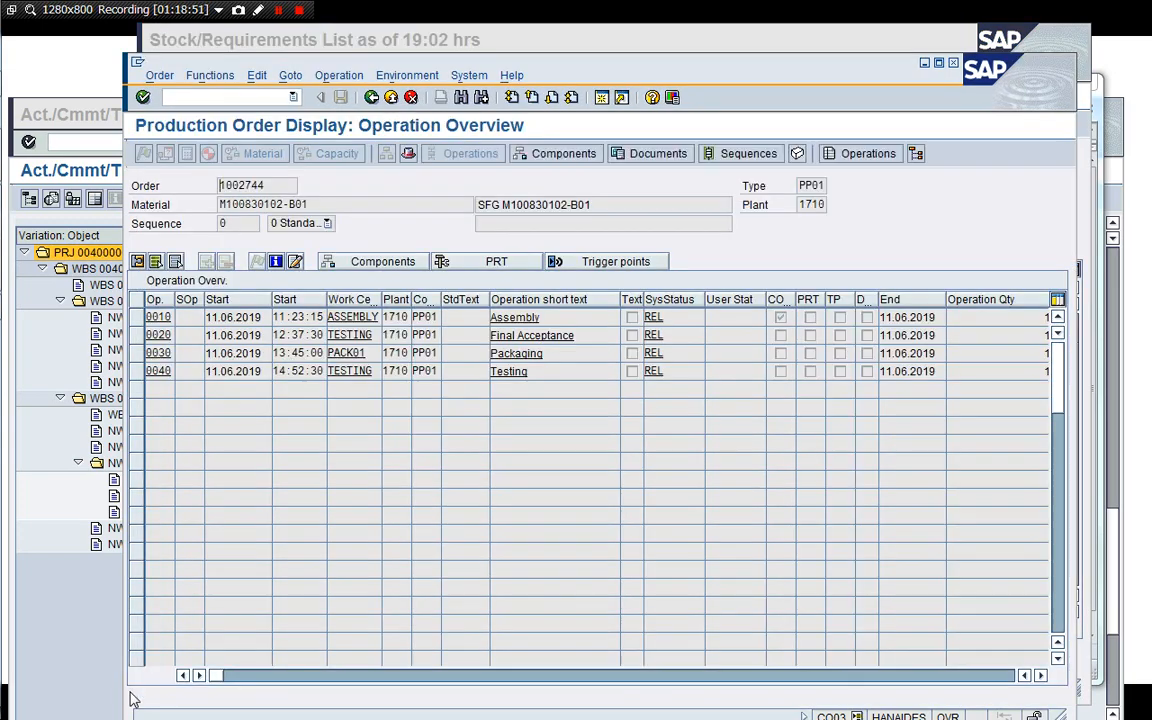
click(603, 99)
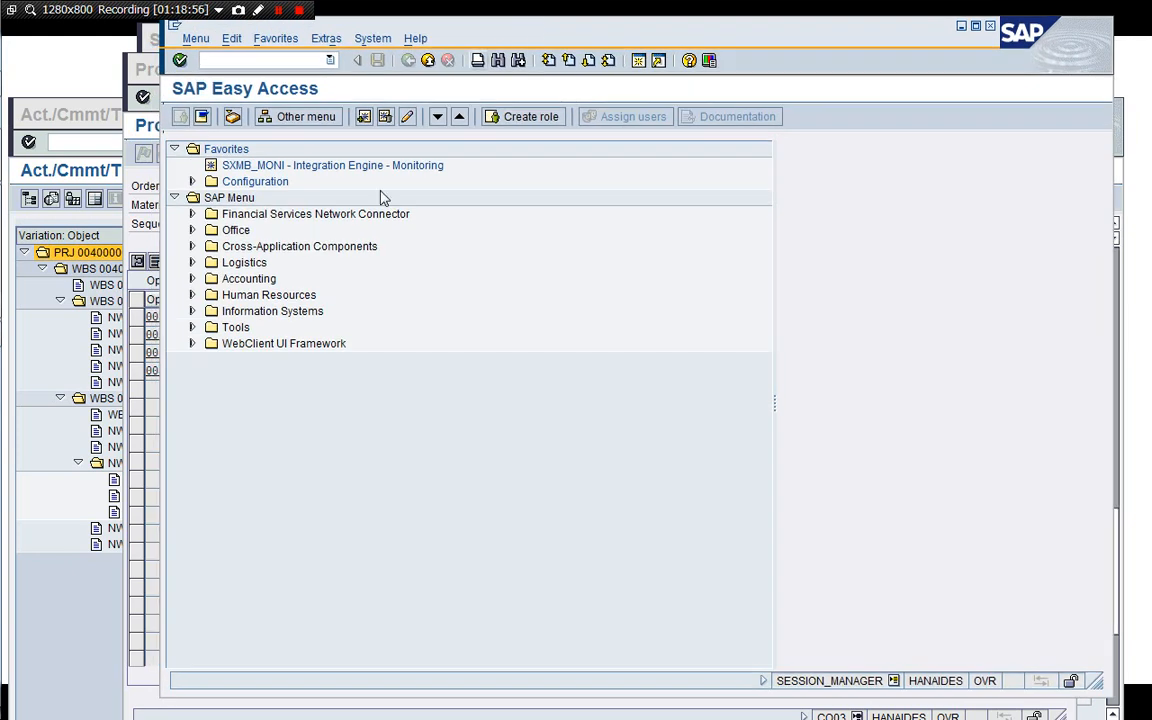
double_click(243, 264)
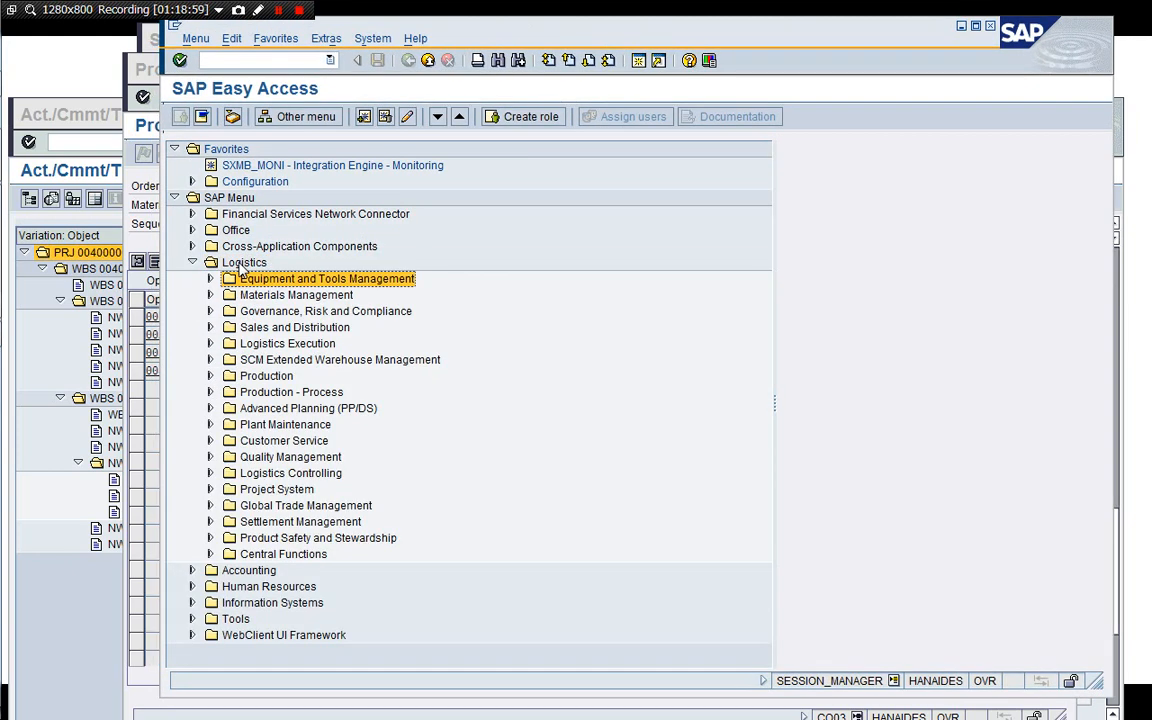
key(Down)
key(Up)
key(Up)
key(Right)
key(Down)
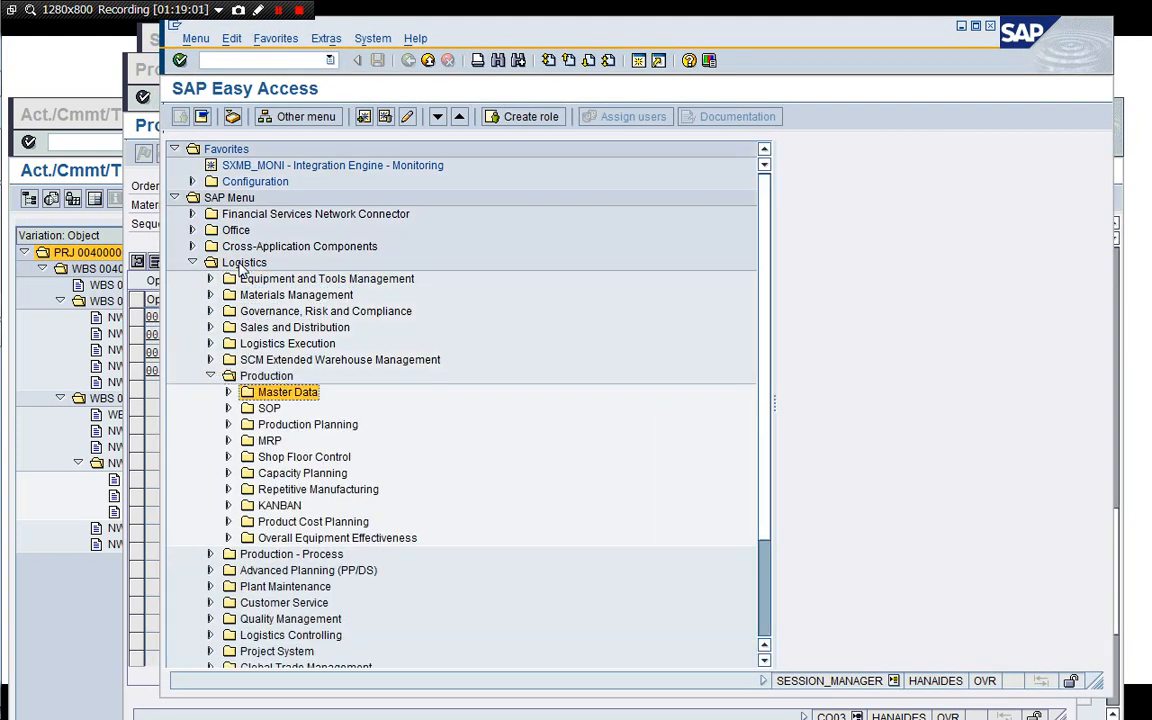
key(Down)
key(Down)
key(Down)
key(Down)
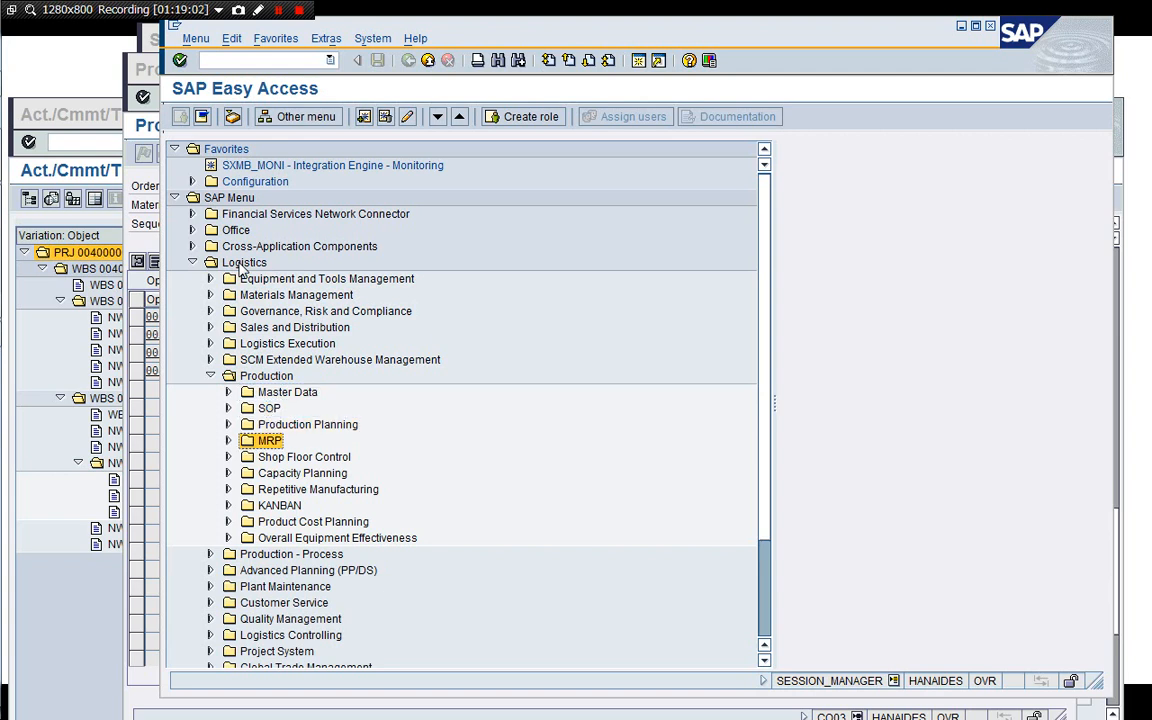
key(Right)
key(Down)
key(Down)
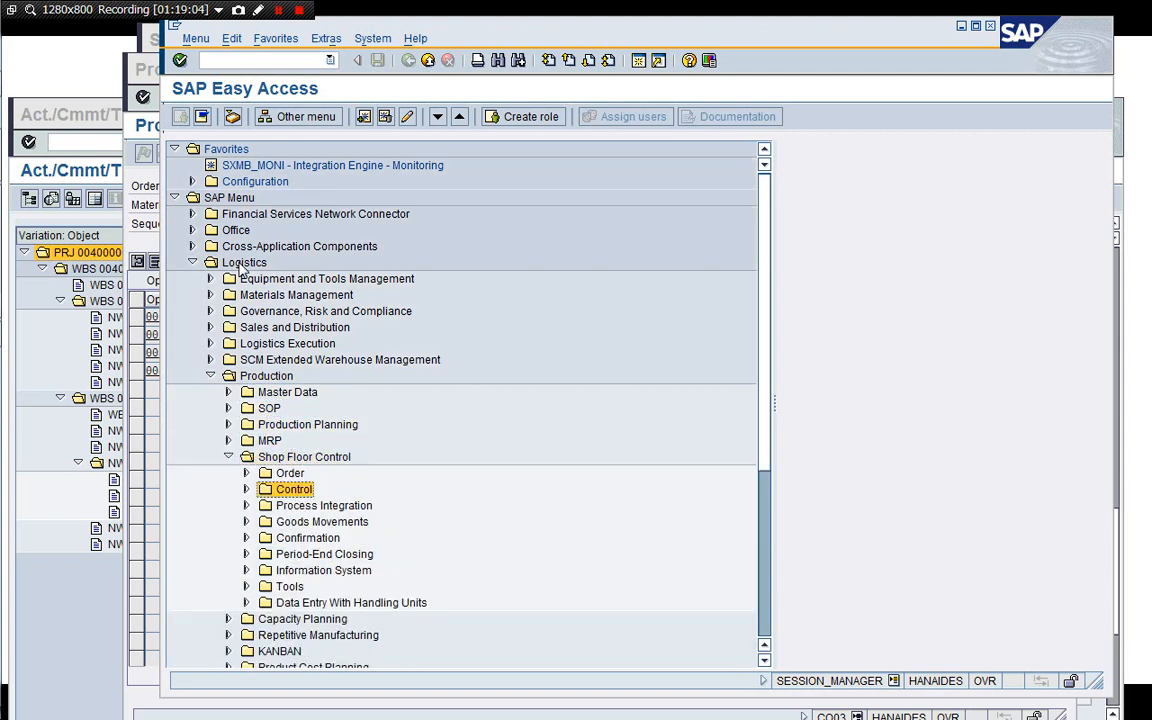
key(Down)
key(Down)
key(Down)
key(Right)
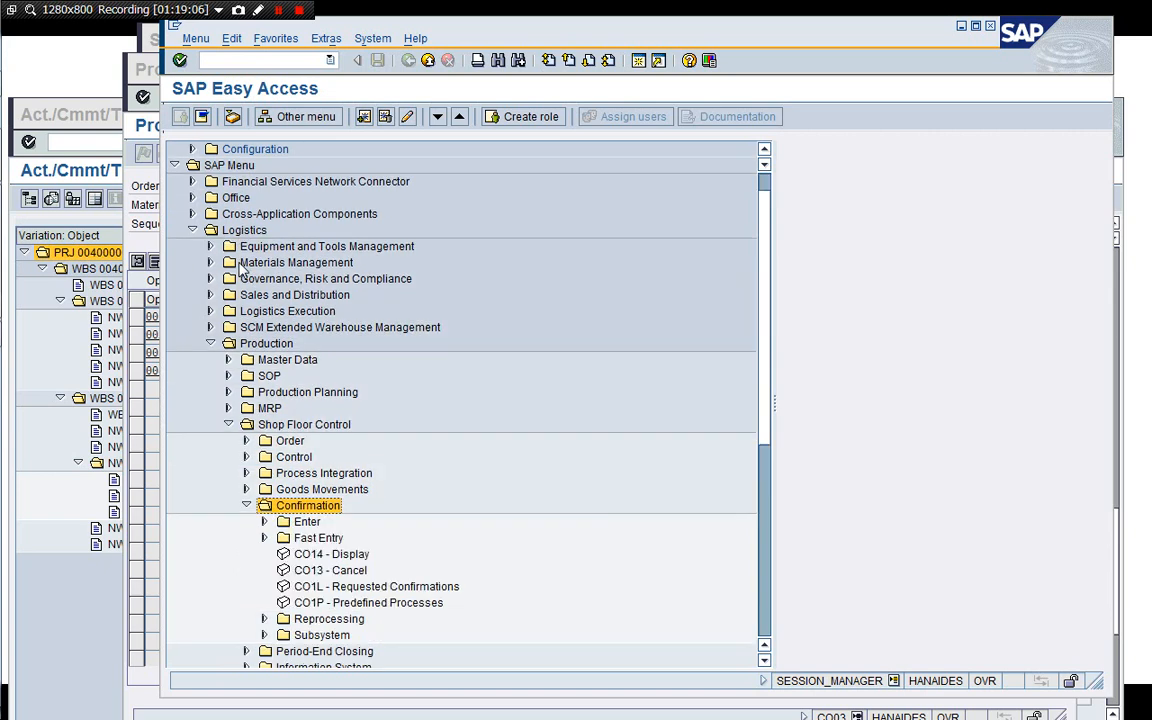
key(Down)
key(Right)
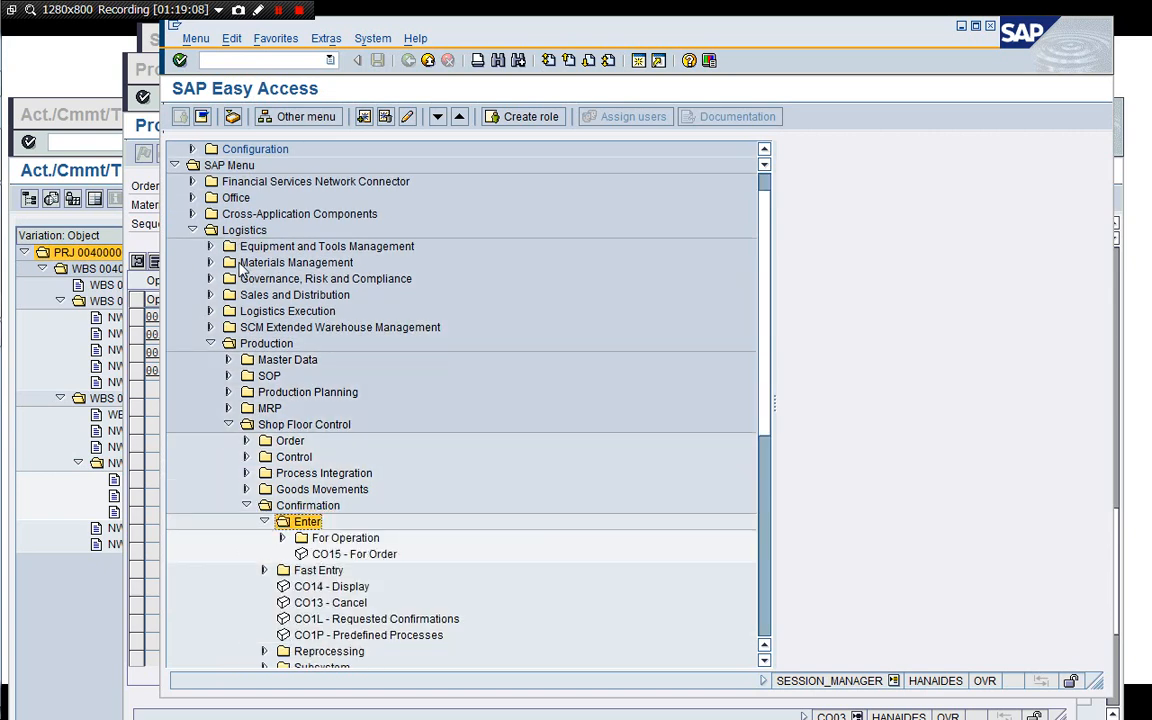
key(Down)
key(Right)
key(Down)
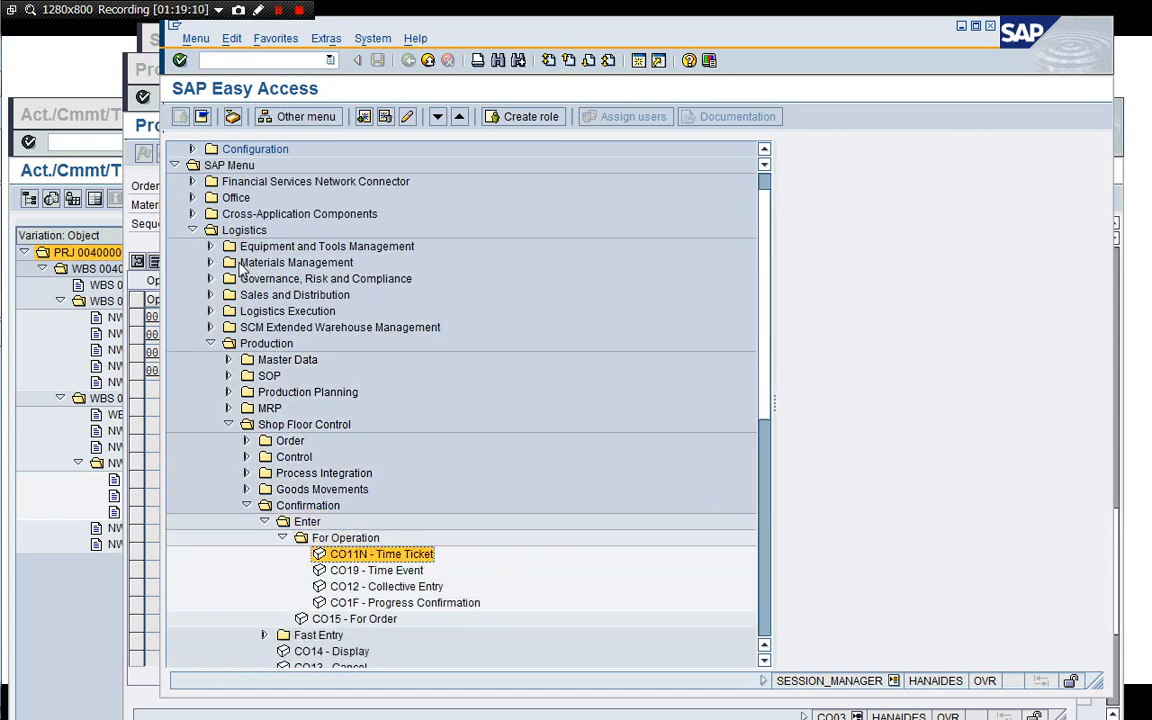
key(Return)
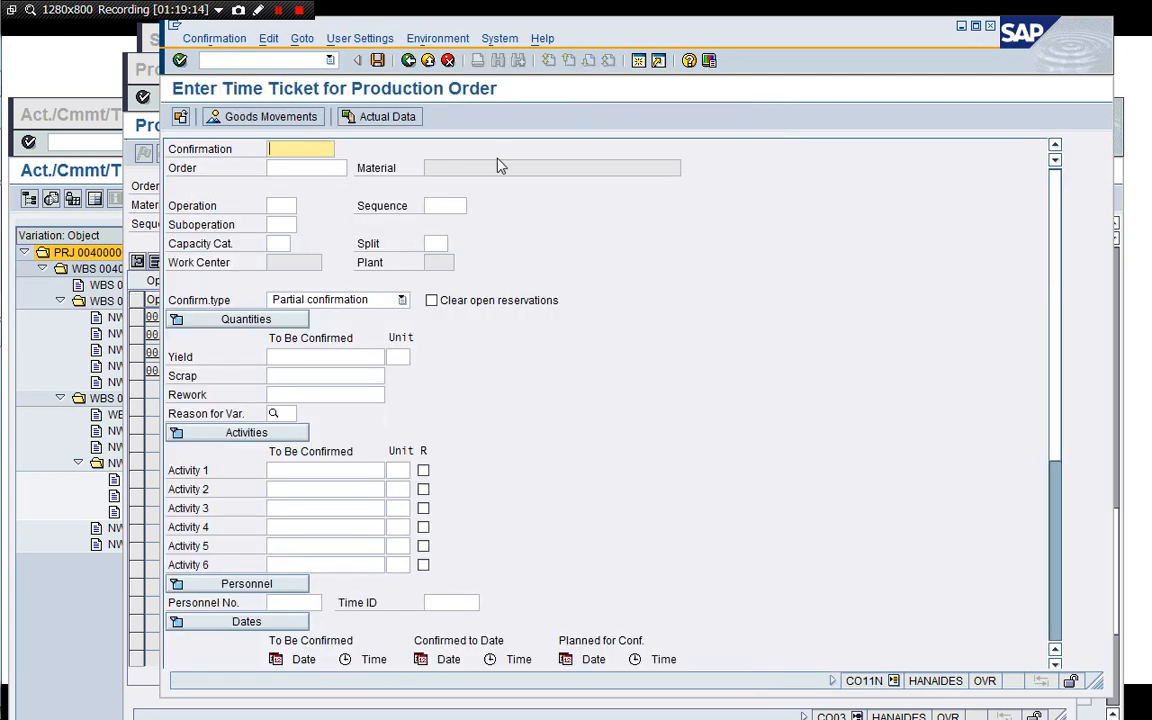
Copy order number 1002744 into the time ticket and enter operation 0010.
drag(575, 29, 629, 34)
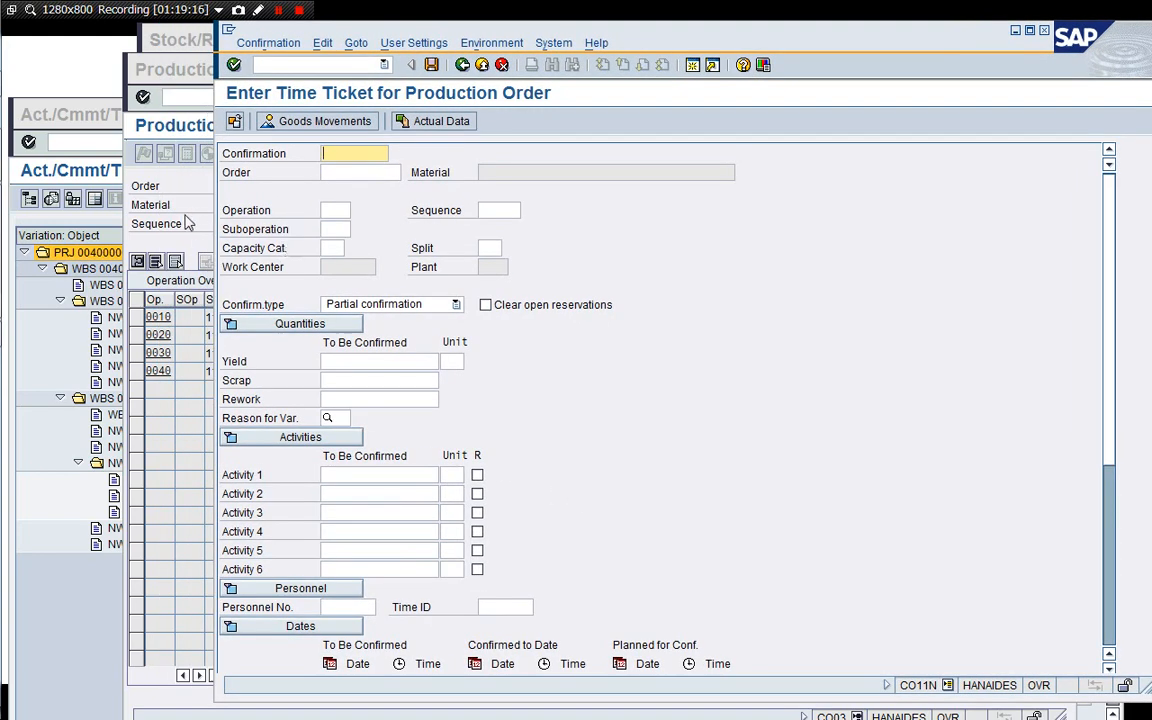
click(183, 215)
drag(330, 65, 265, 39)
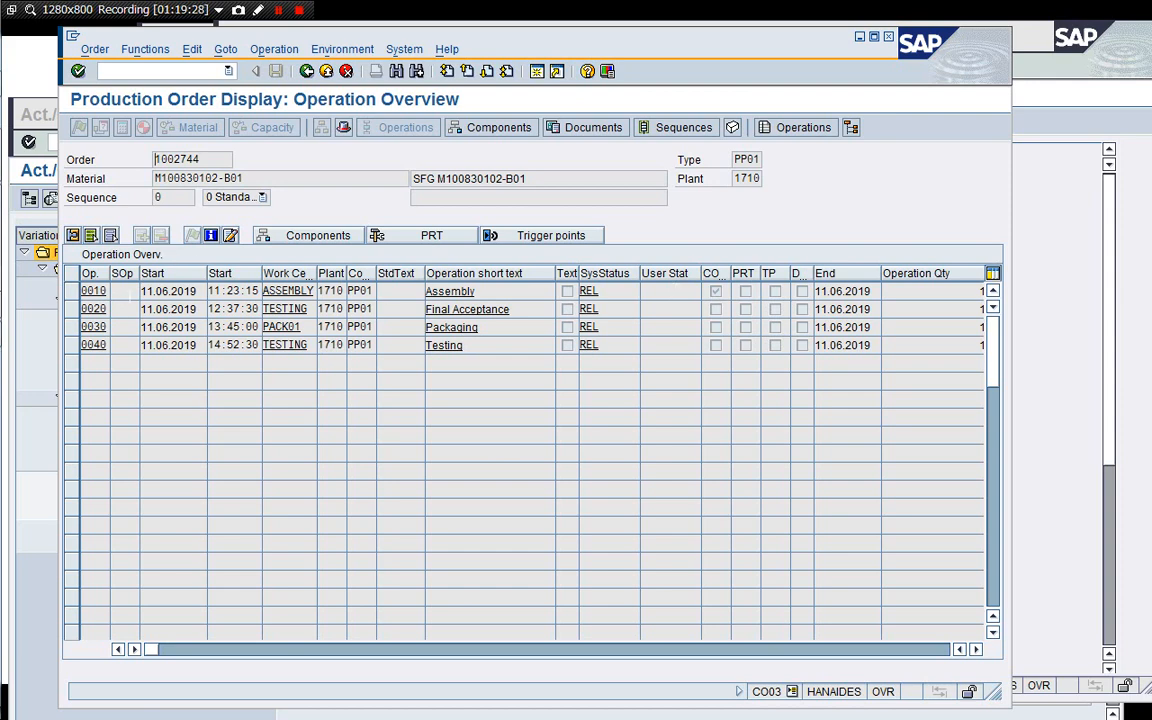
drag(211, 160, 136, 158)
key(ctrl+c)
click(1062, 226)
key(Tab)
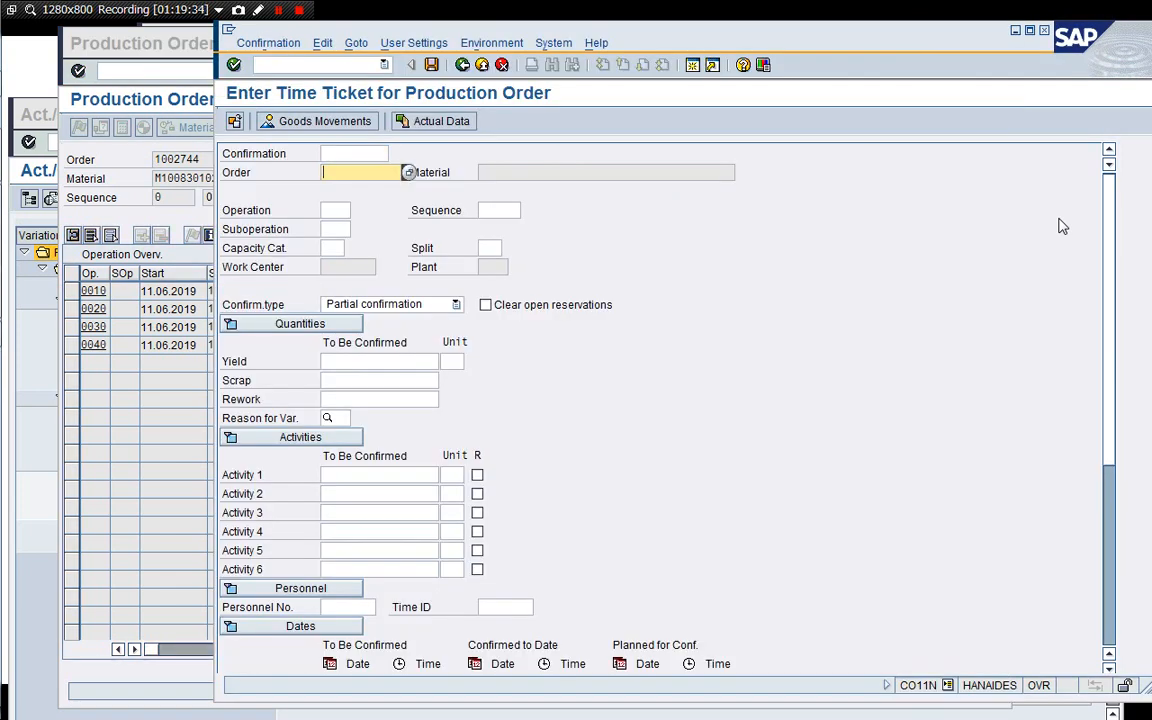
key(ctrl+v)
key(Tab)
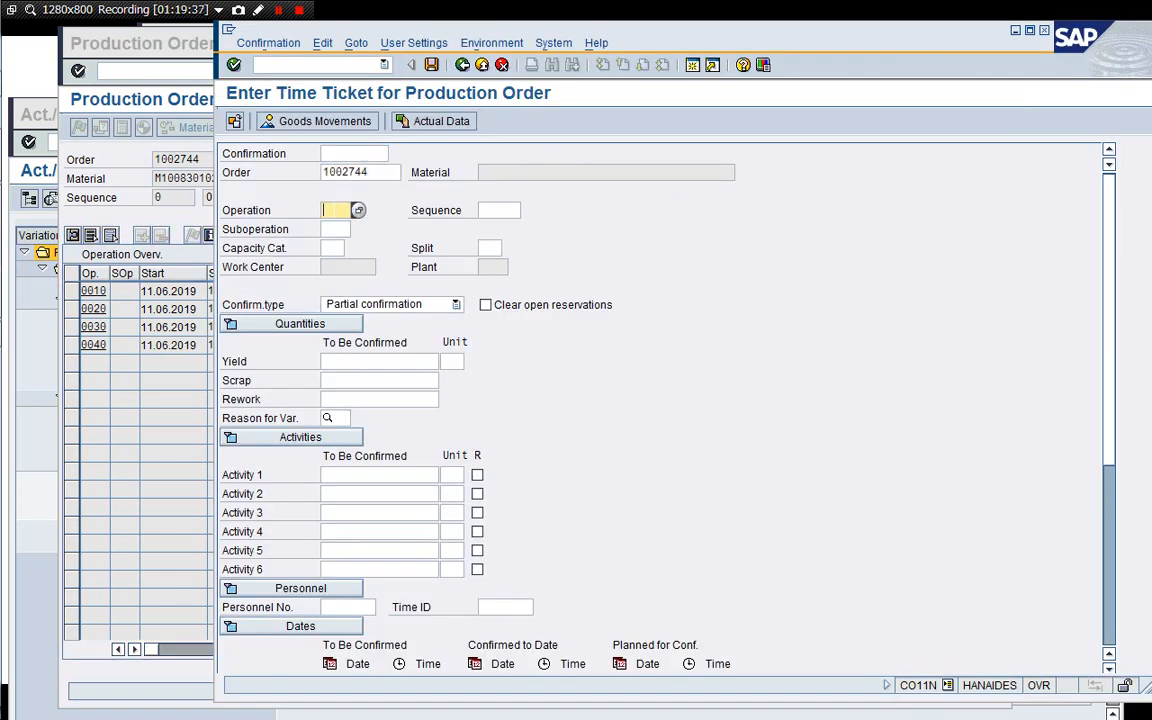
text(0010)
key(Return)
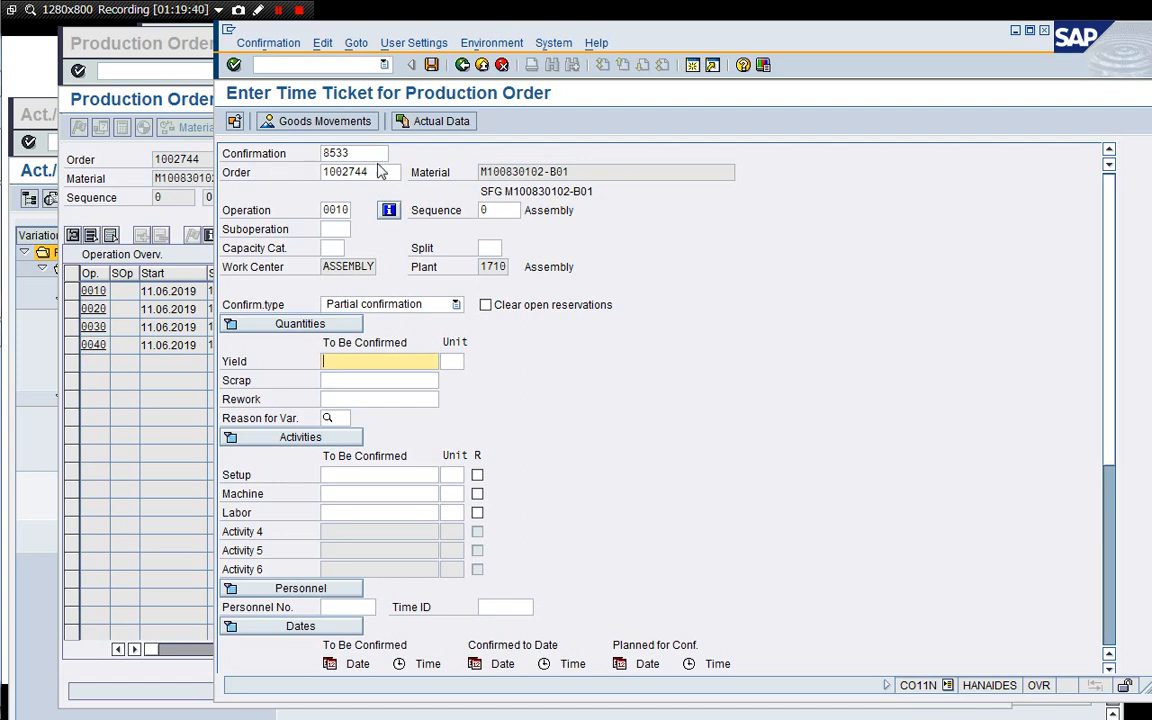
Propose the actual yield and activity quantities for the operation.
click(196, 228)
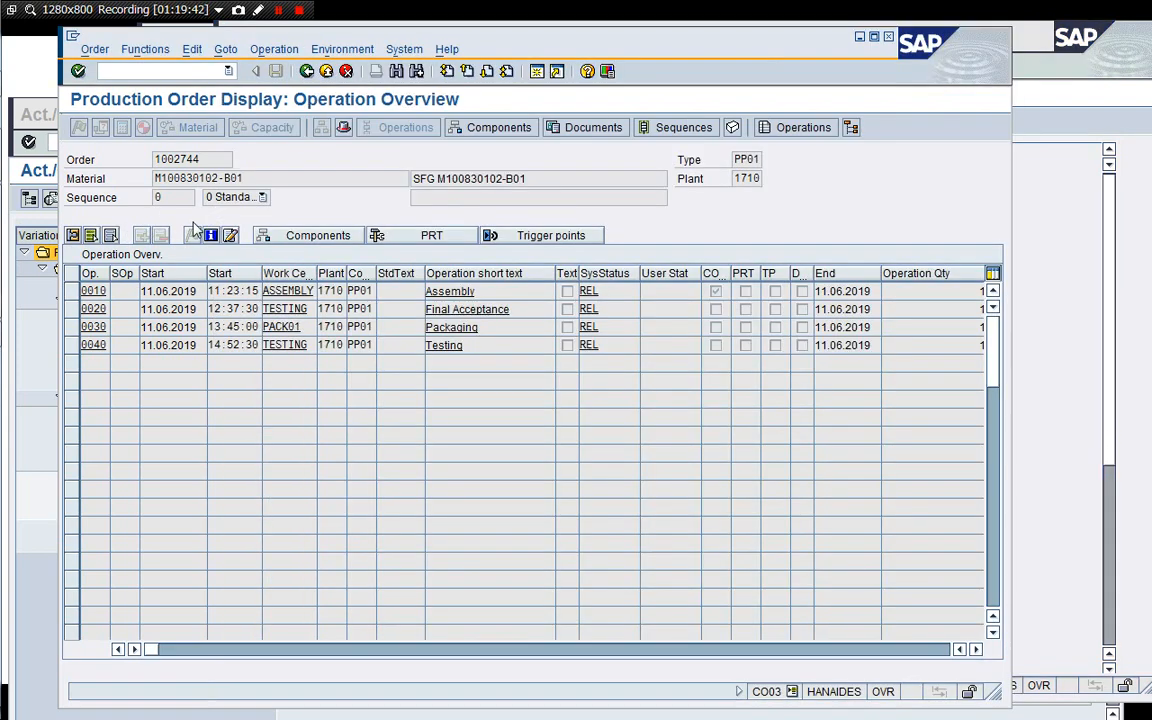
click(1056, 283)
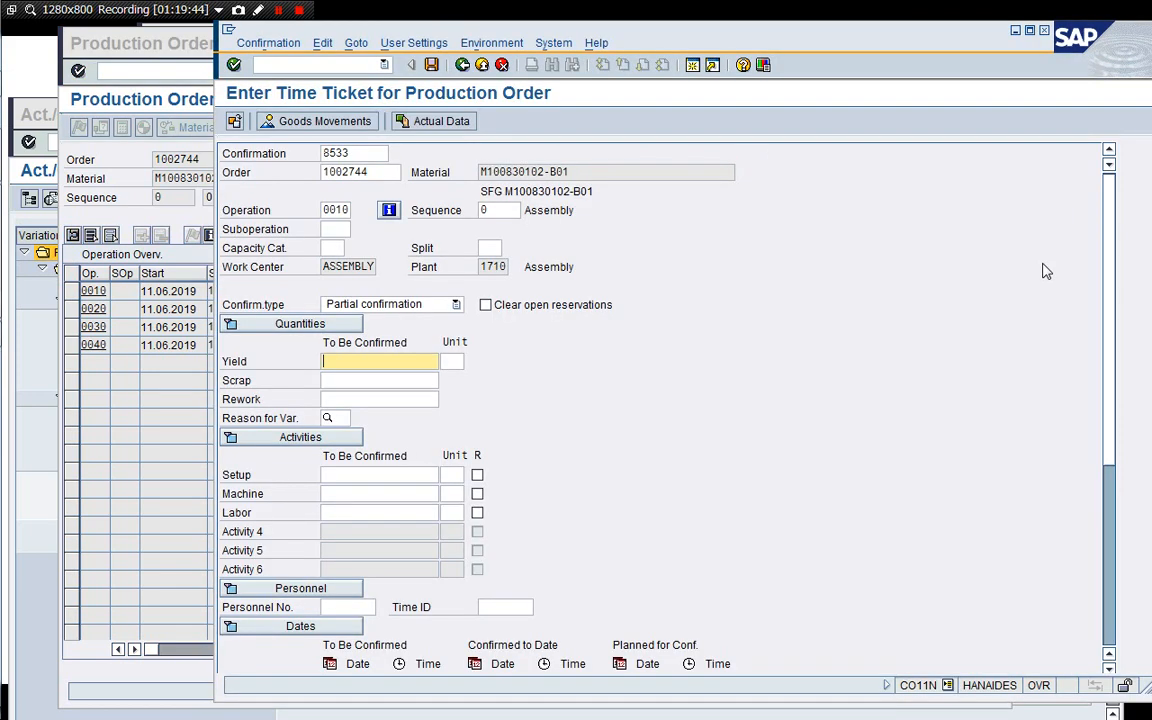
click(442, 121)
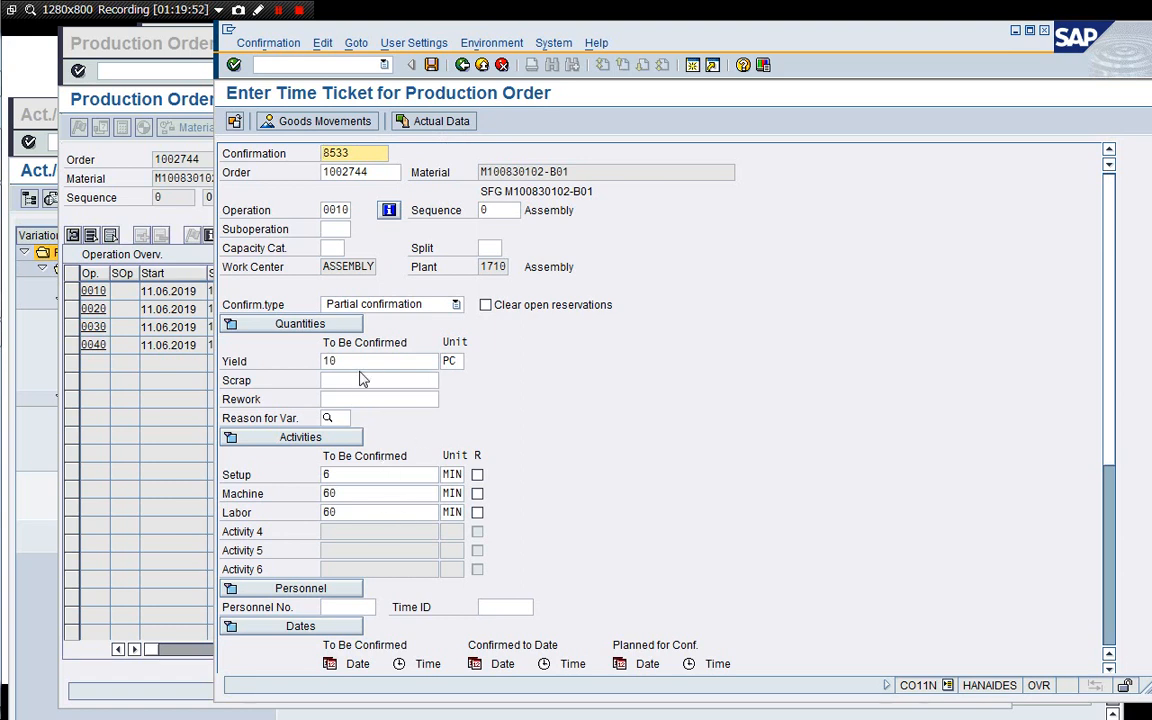
Set the confirmation type to Final confirmation, review the goods movements and save the confirmation.
click(455, 304)
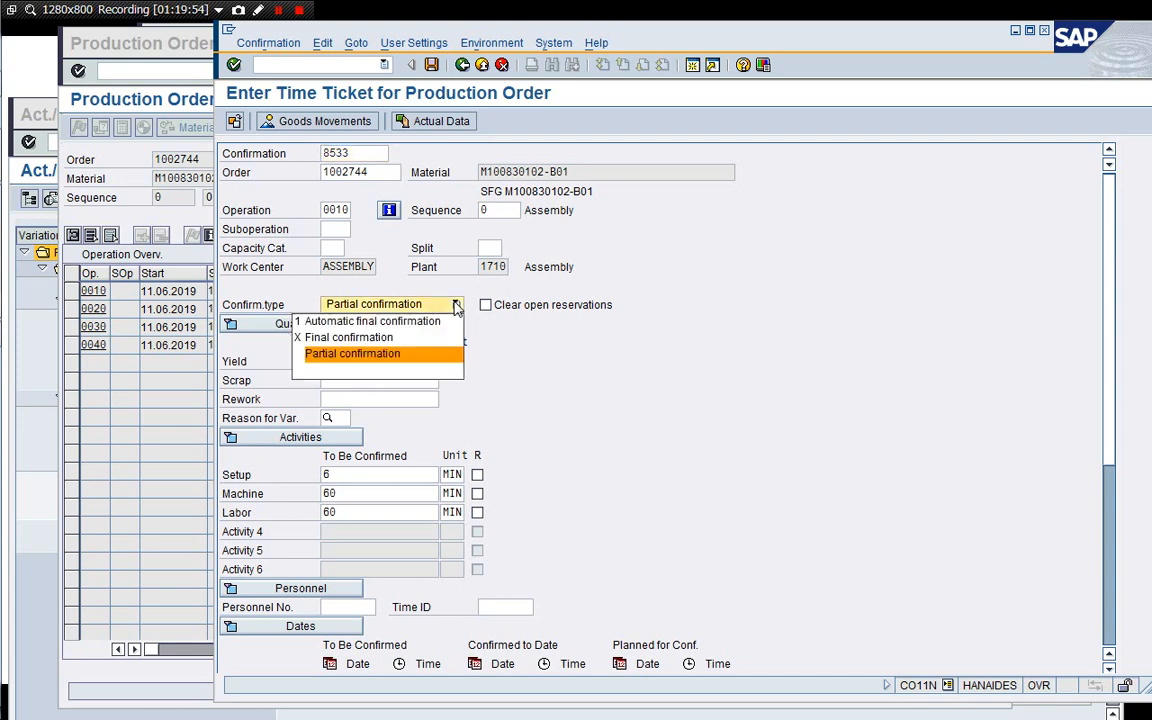
click(432, 342)
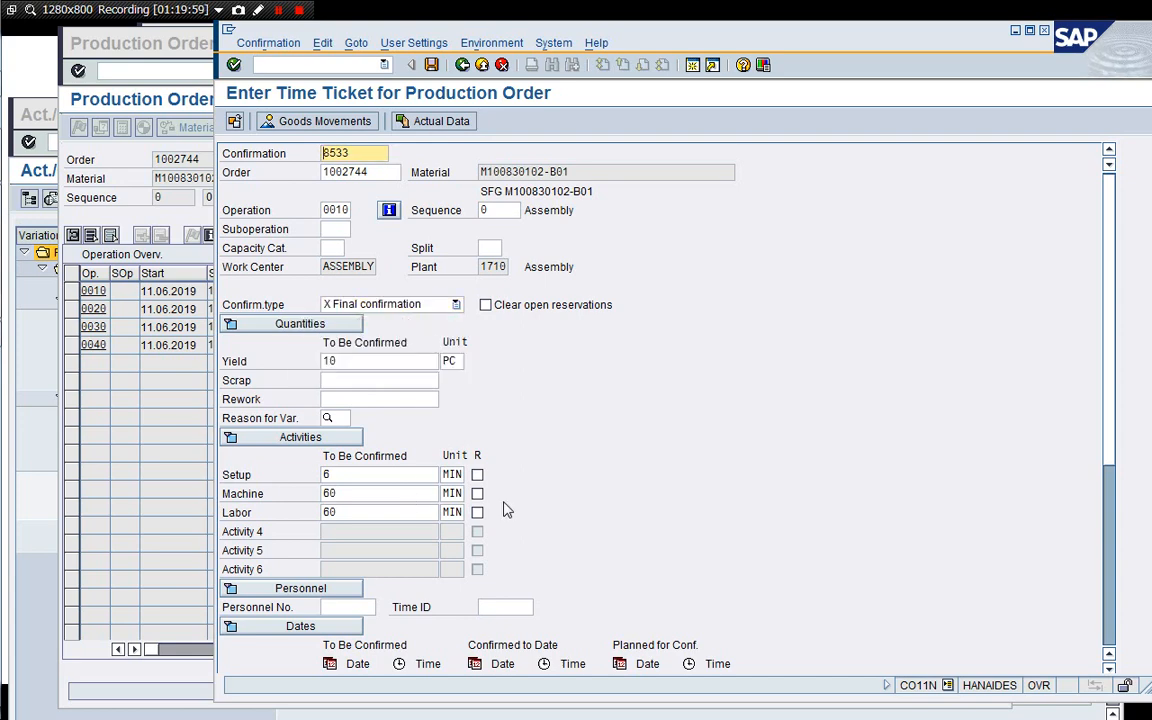
click(306, 122)
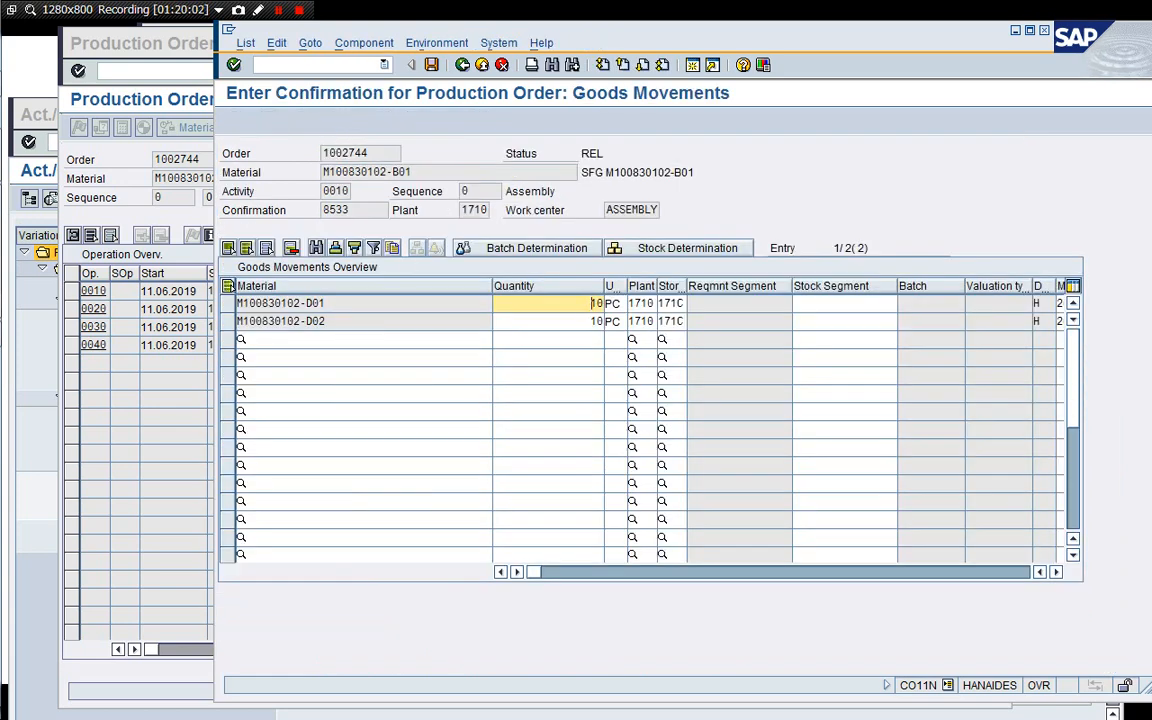
click(431, 64)
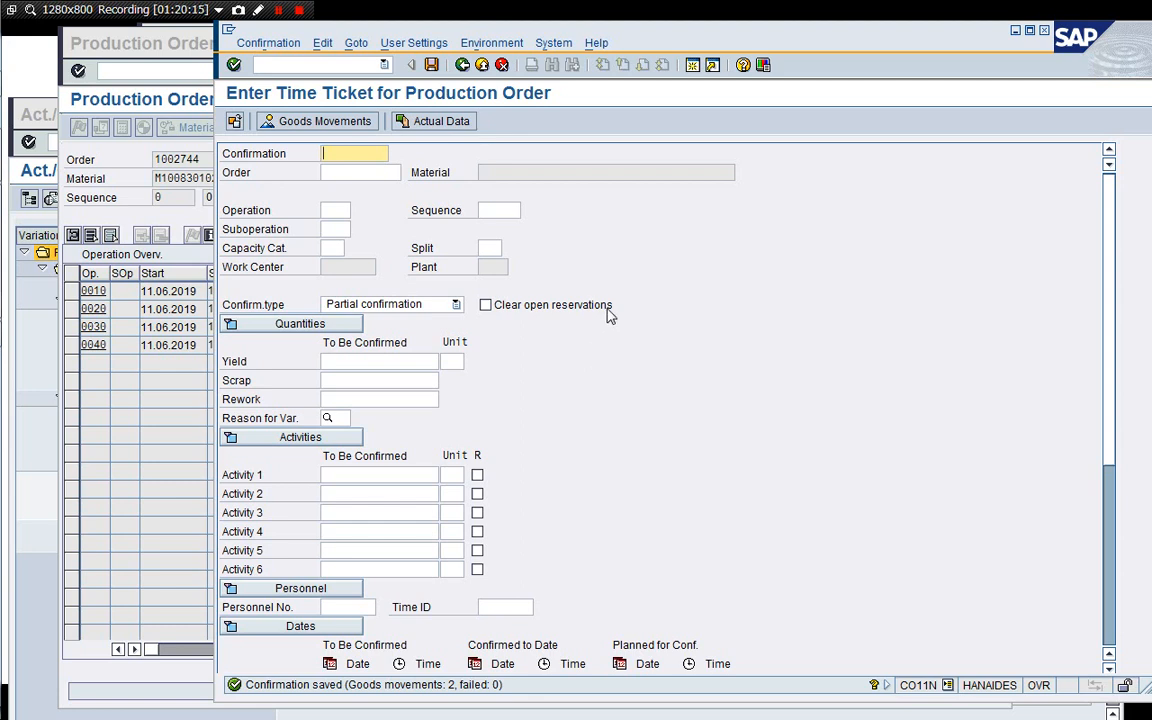
Open a new session and run KOB1 to list actual cost line items for order 1002744.
click(691, 67)
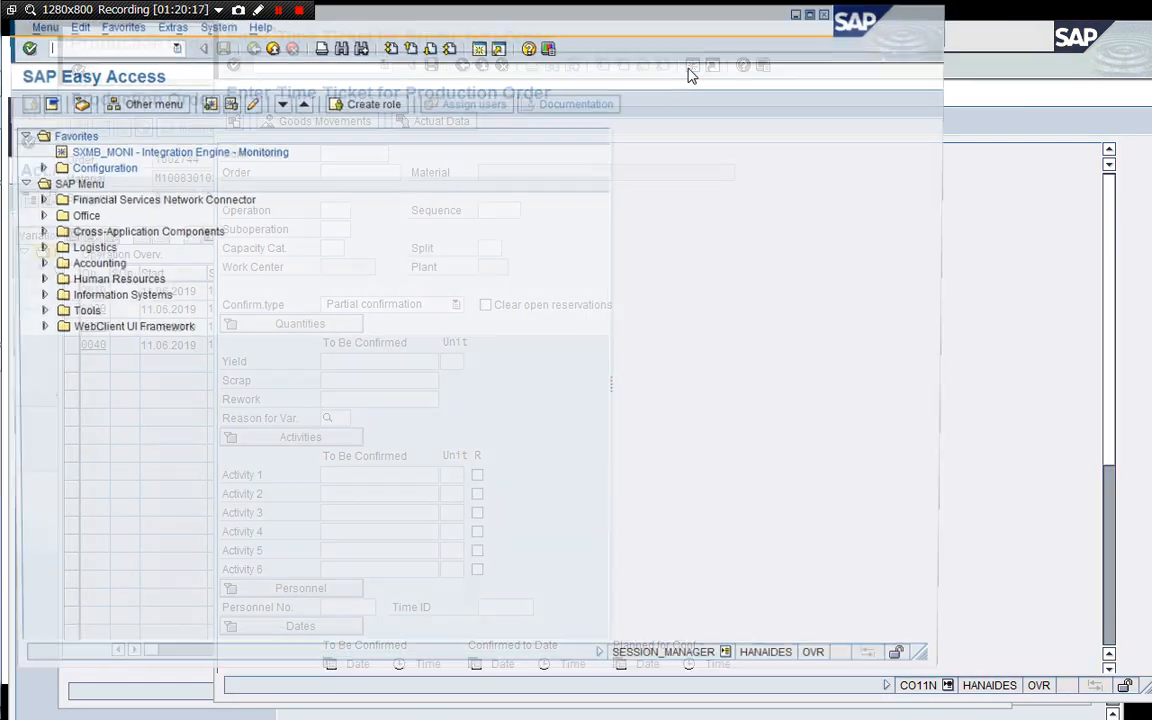
drag(566, 18, 701, 42)
text(/nKO)
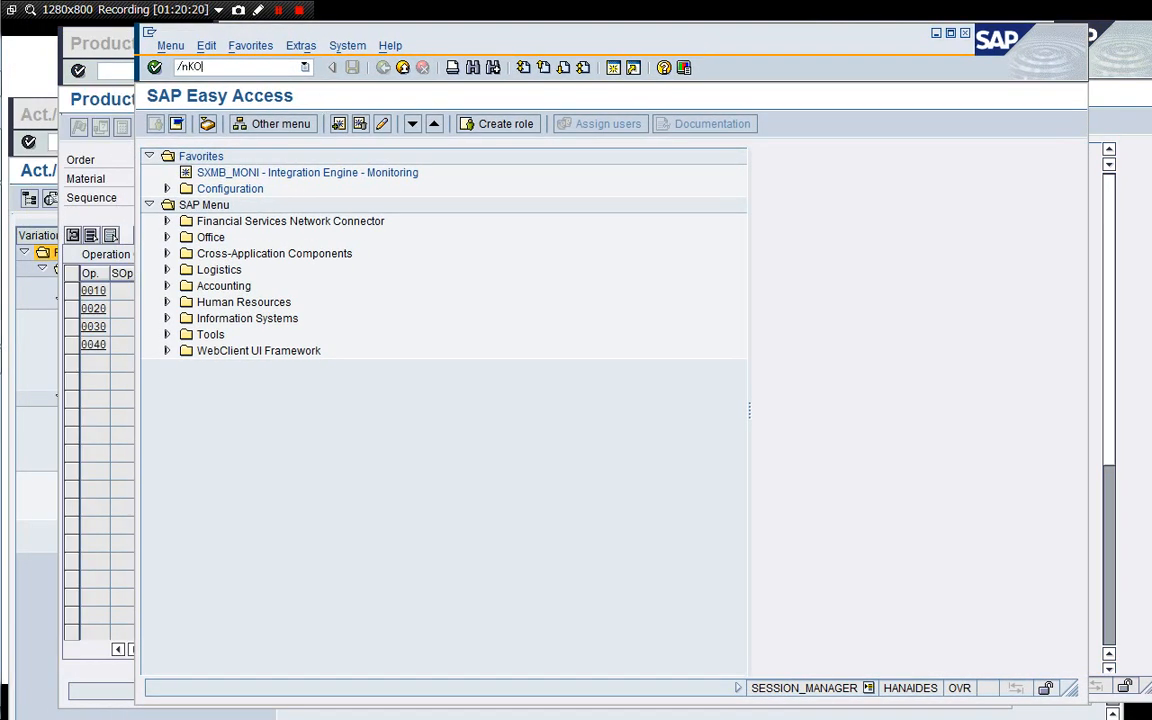
text(B1)
key(Return)
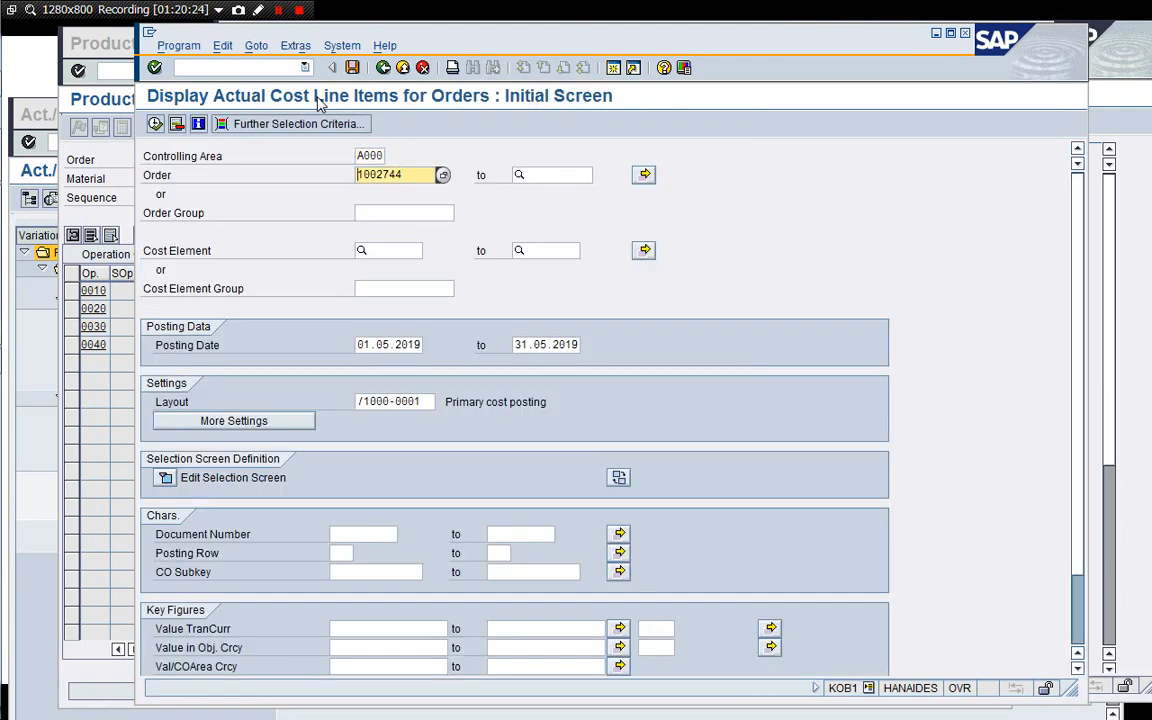
key(F8)
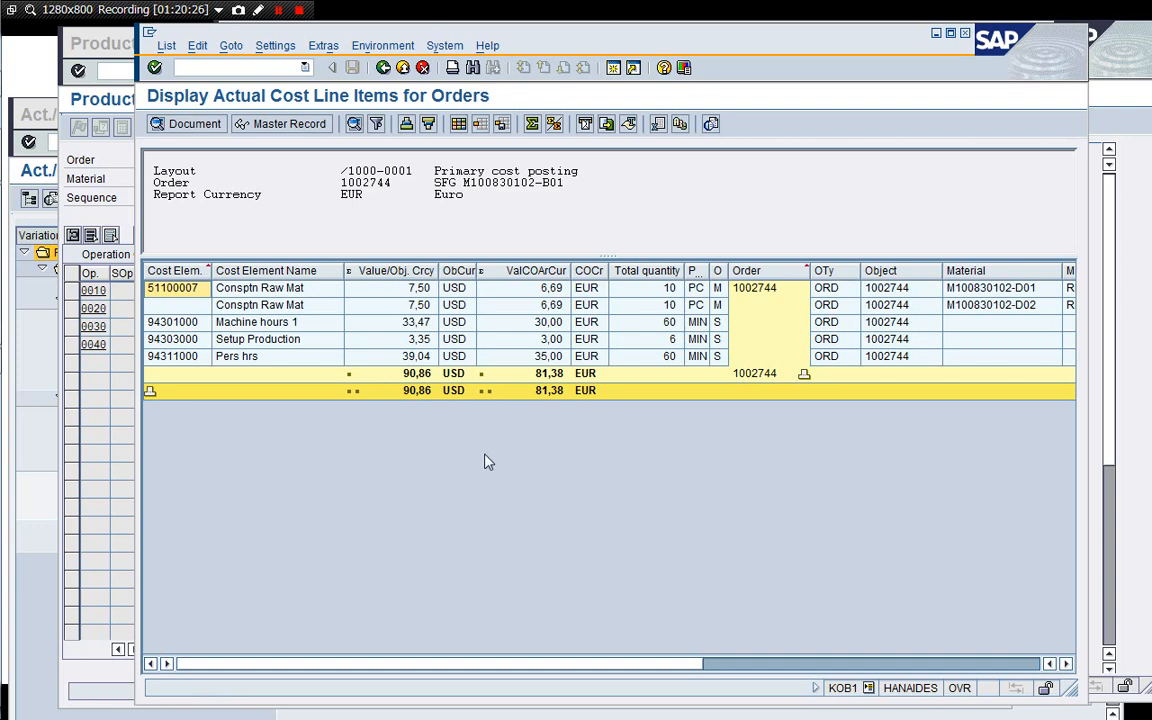
Examine the actual cost line items posted to the order.
click(291, 307)
key(Up)
key(Down)
key(Up)
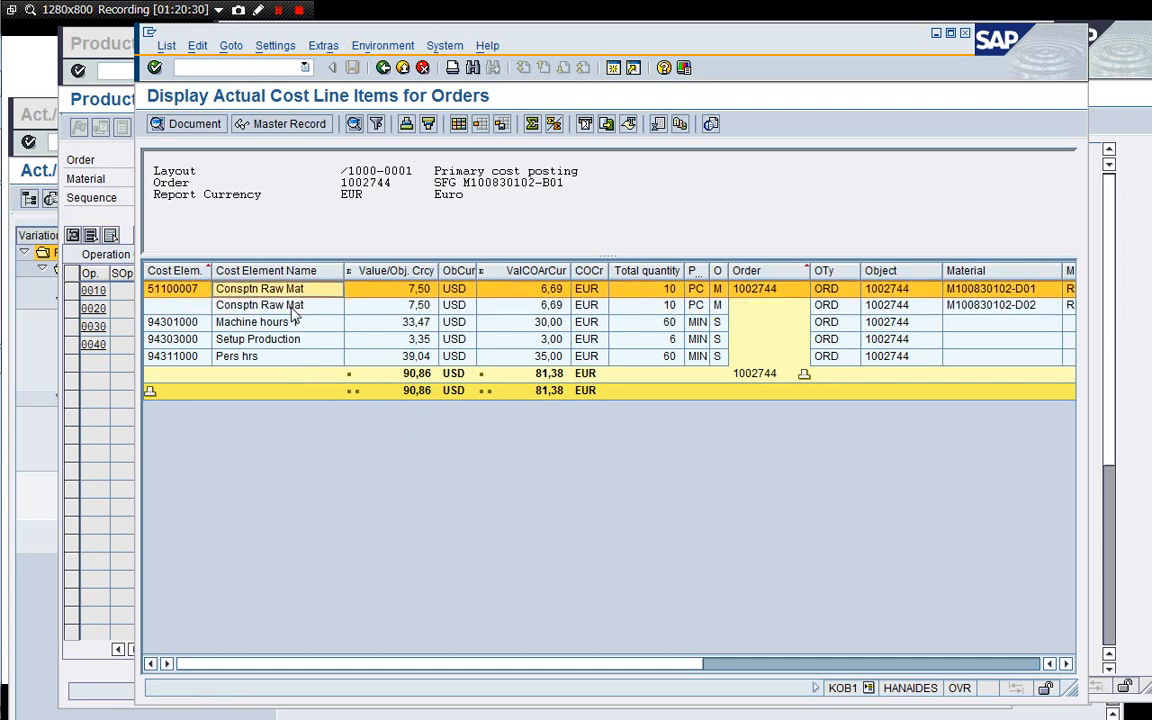
key(Down)
key(Down)
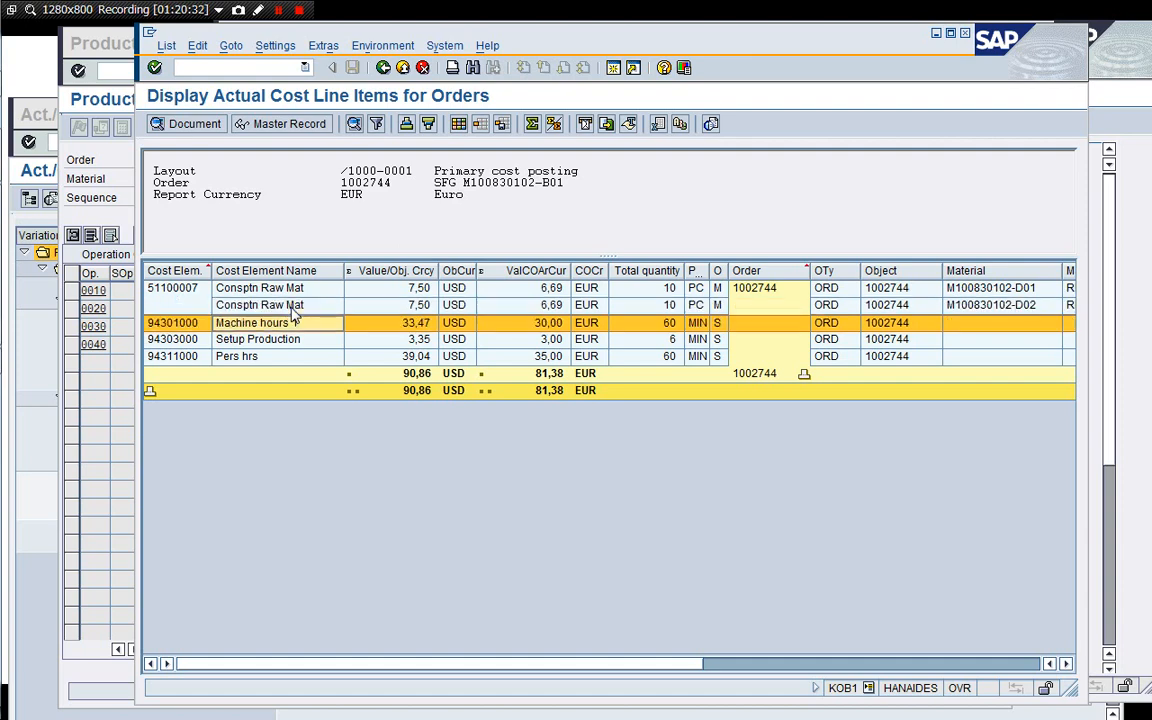
click(309, 359)
key(Up)
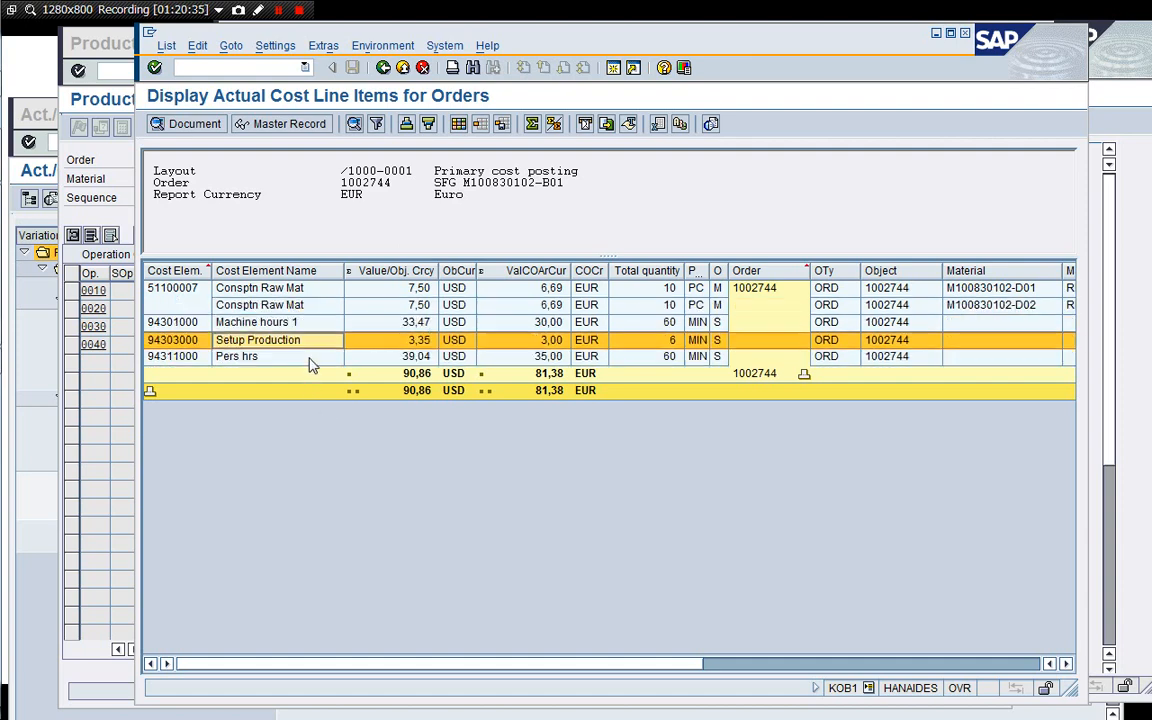
key(Up)
key(Down)
key(Down)
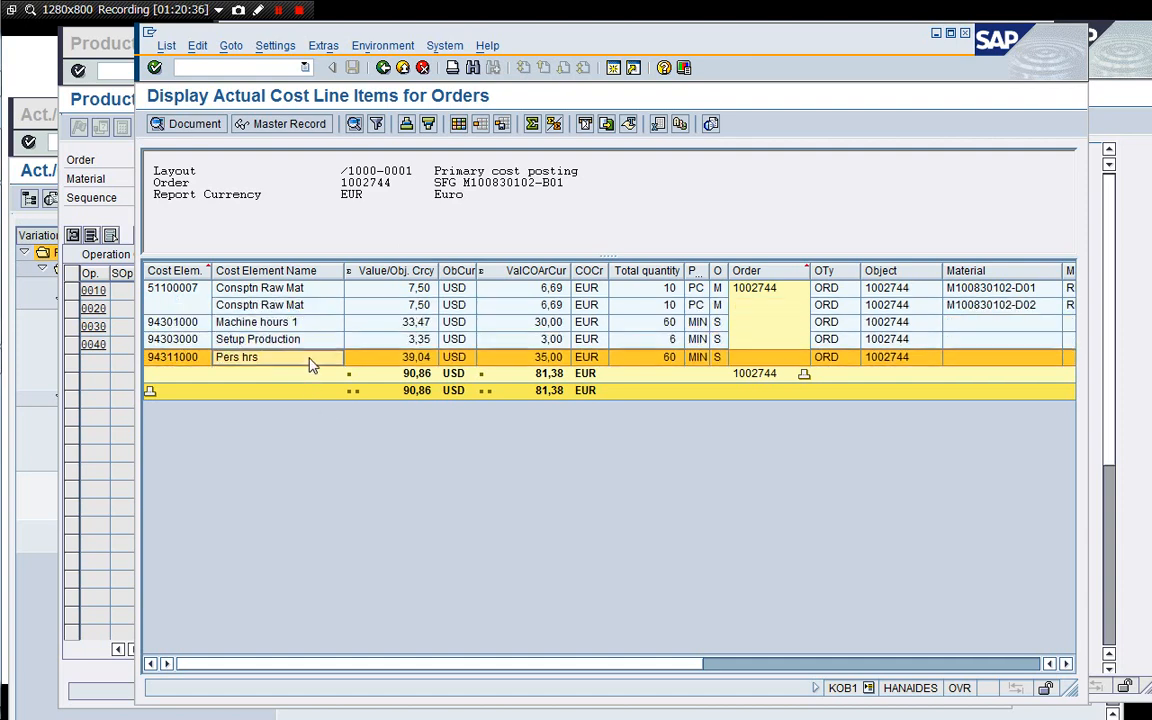
click(558, 525)
drag(1069, 688, 1080, 622)
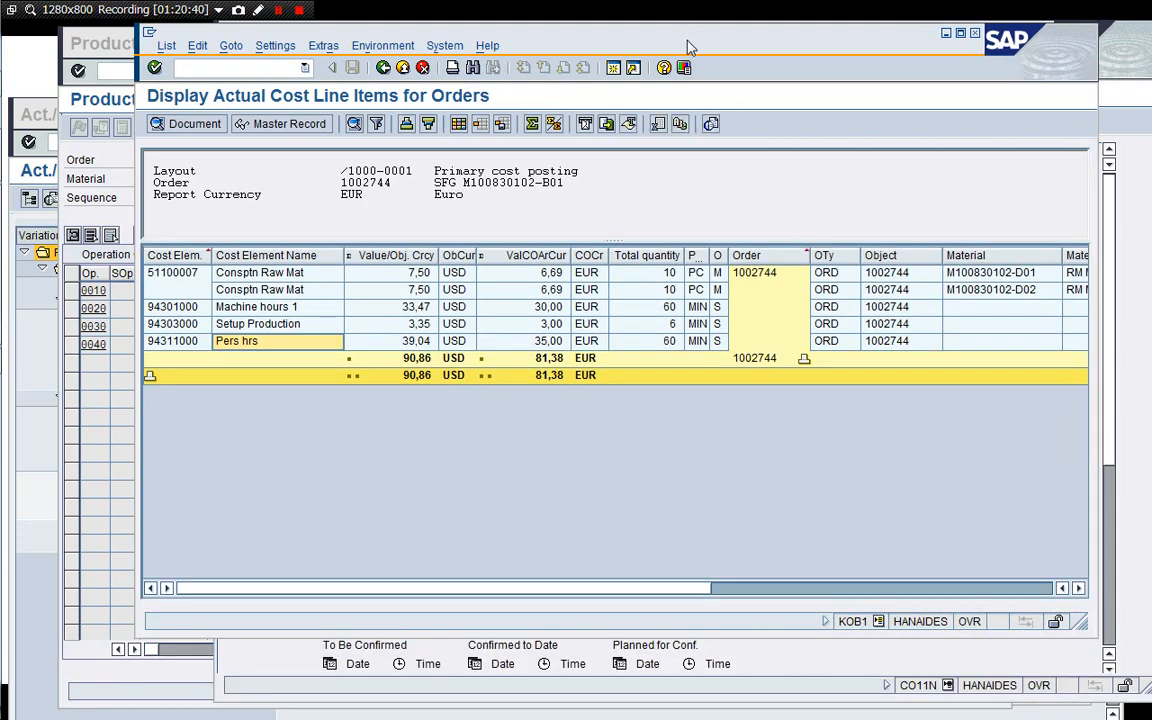
Enter order 1002744 in the time ticket by copying it from the production order display.
drag(688, 47, 690, 148)
click(683, 124)
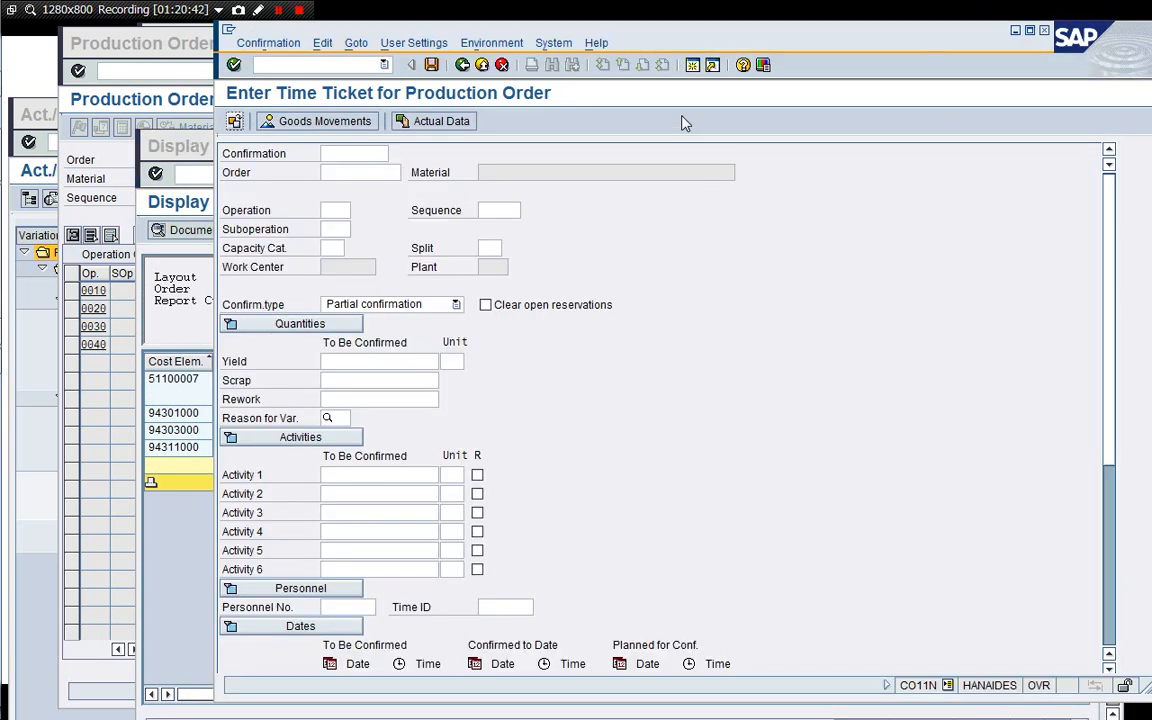
click(105, 191)
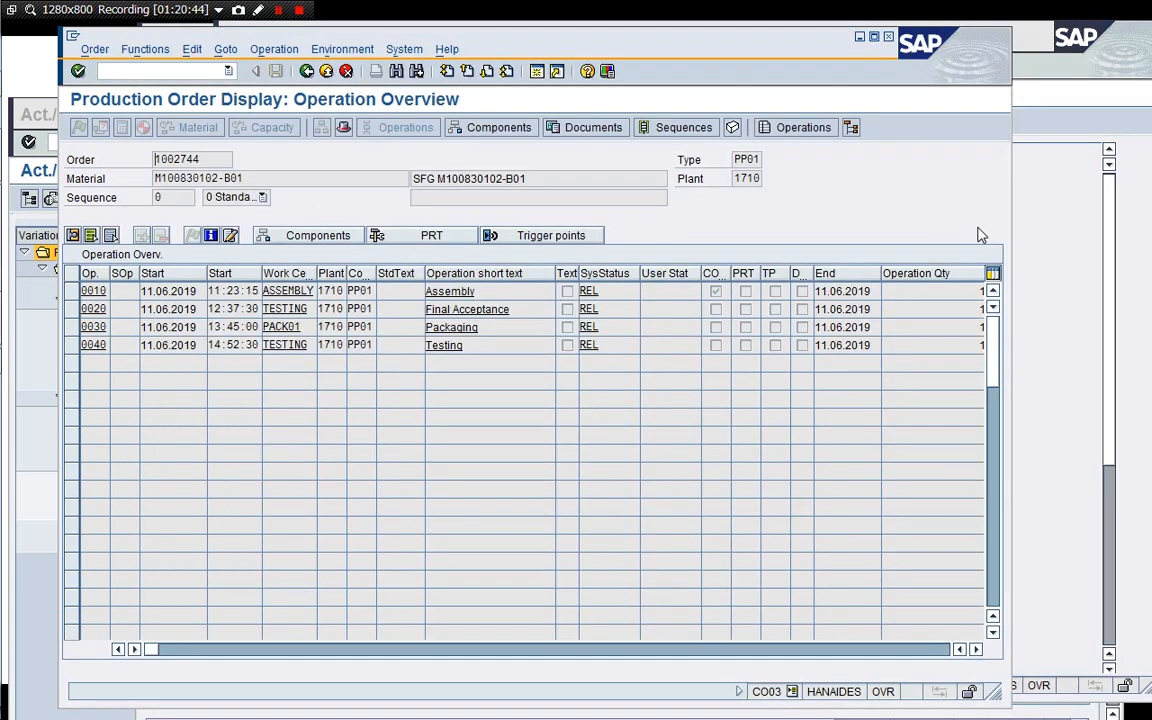
drag(213, 159, 154, 160)
key(ctrl+c)
click(1044, 281)
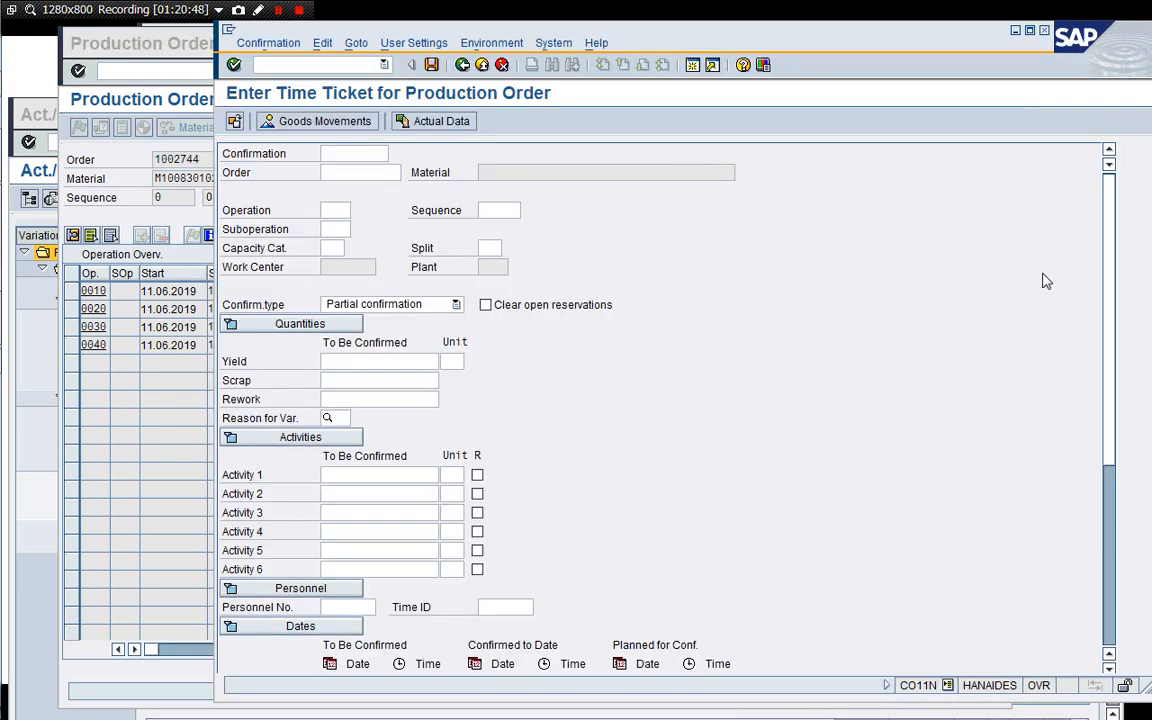
key(Tab)
key(ctrl+v)
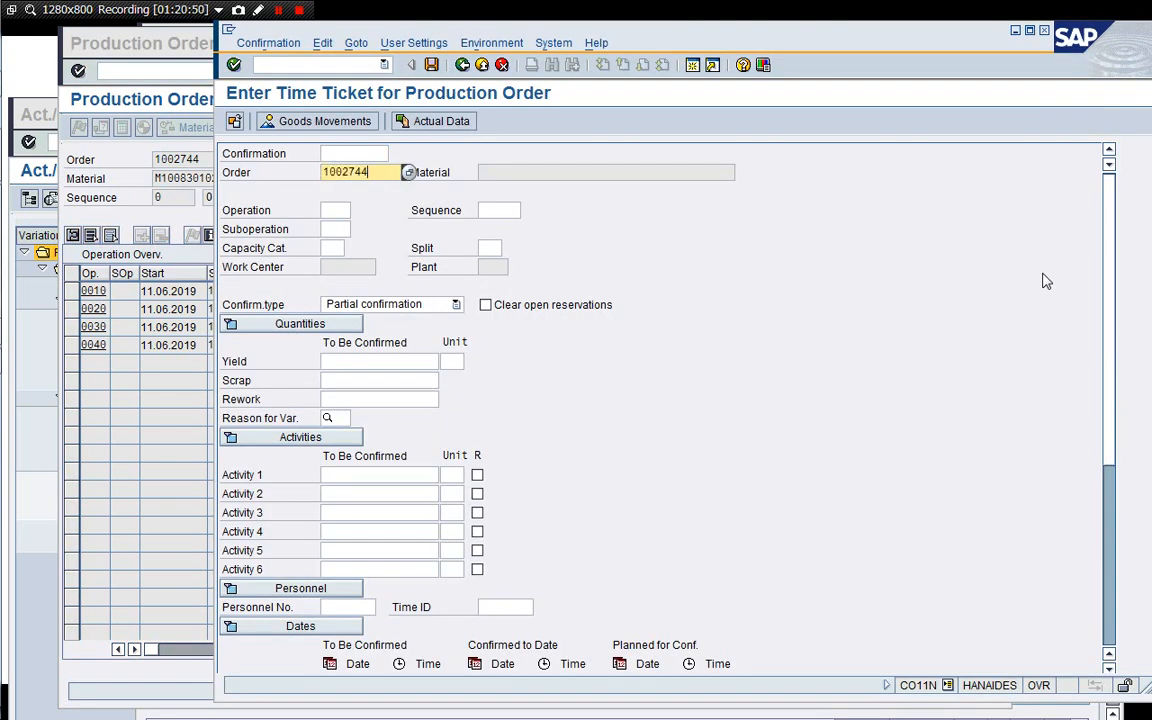
Confirm operation 0020 as a Final confirmation with the proposed actual yield and activities, and save it.
key(Tab)
text(00)
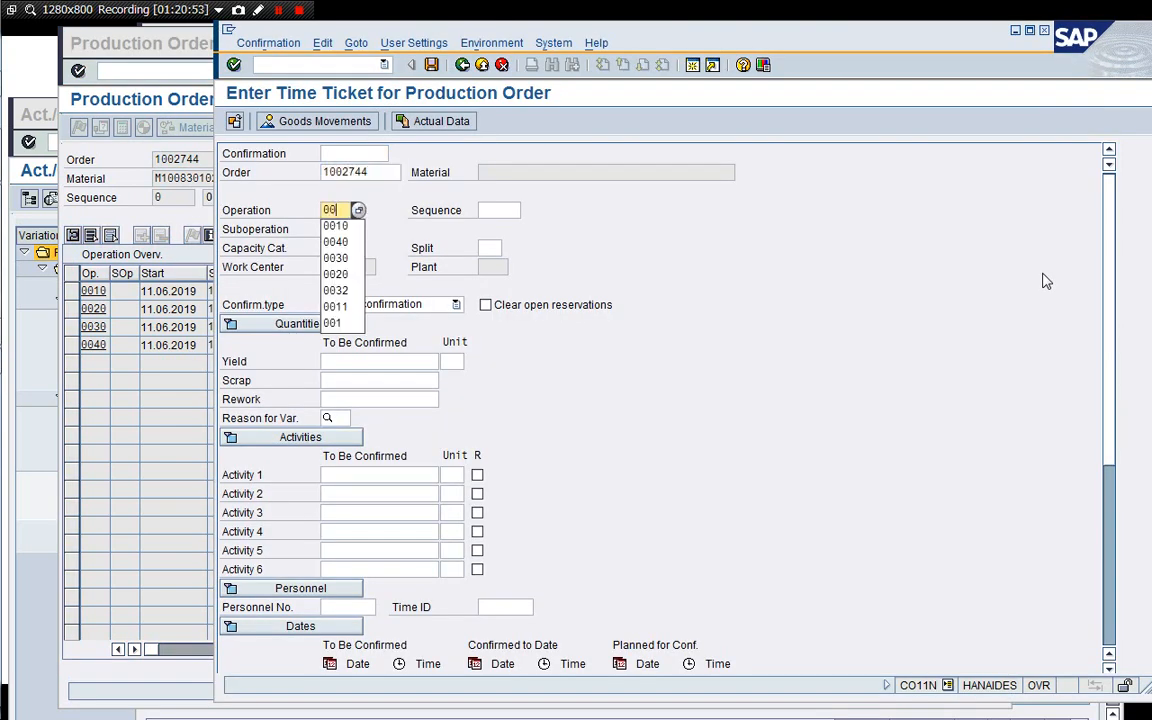
text(20)
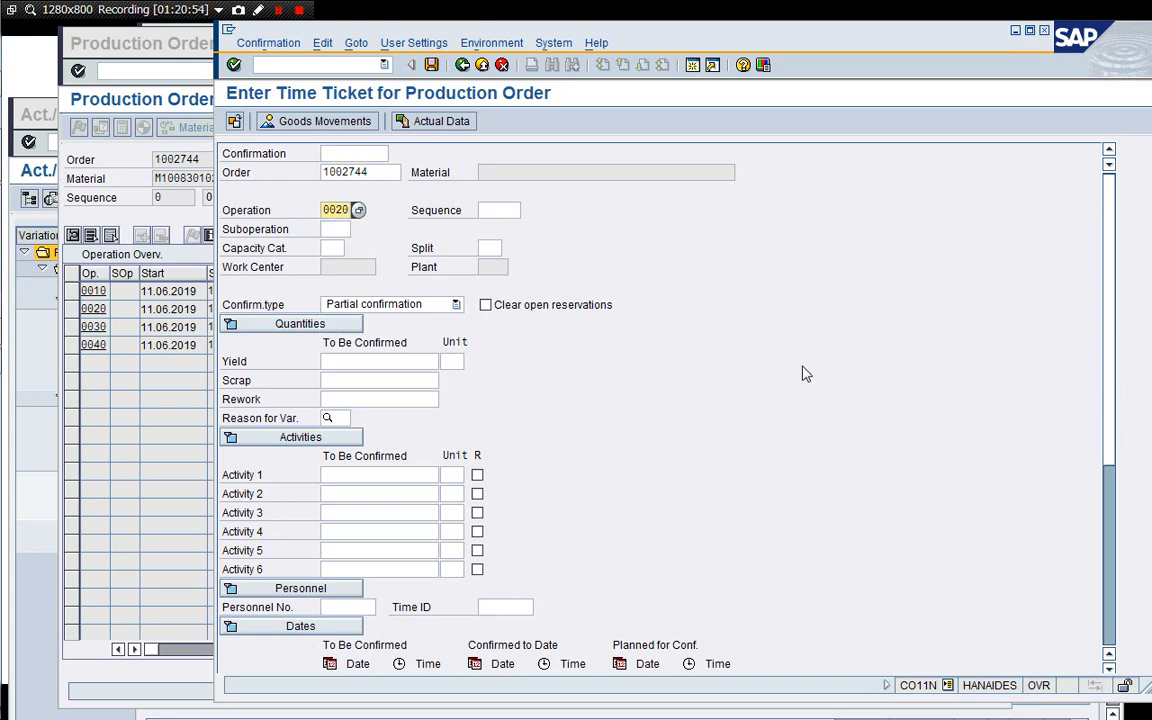
click(451, 308)
click(432, 337)
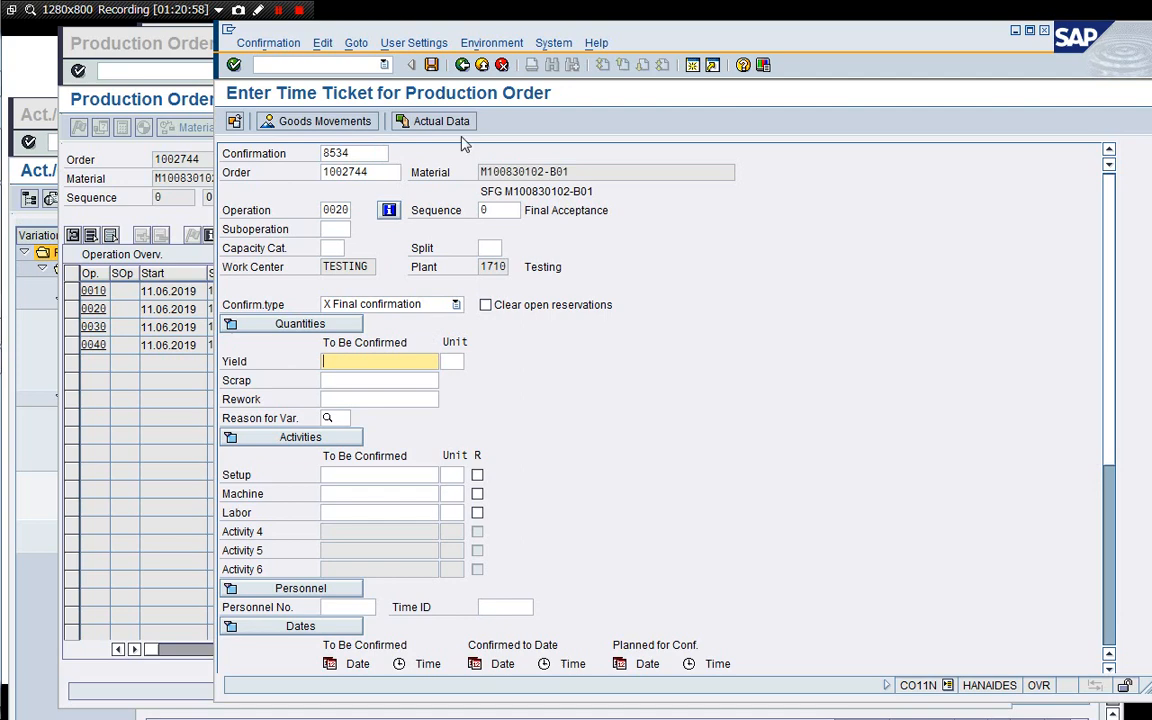
click(418, 124)
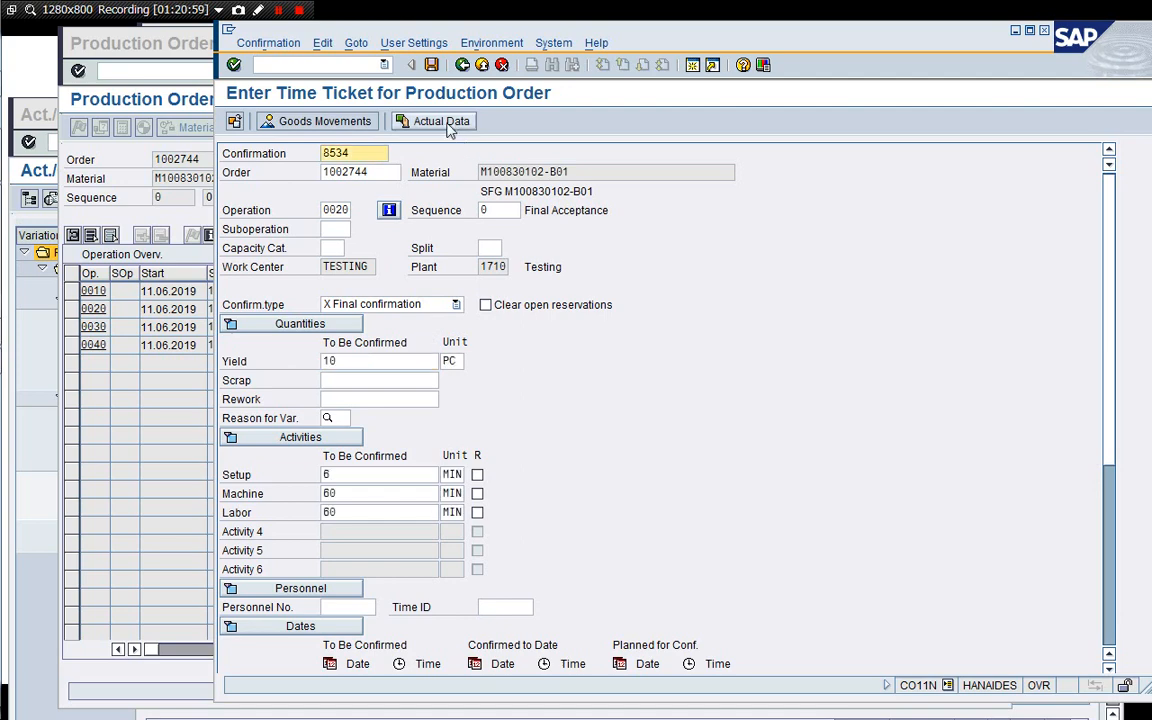
click(431, 65)
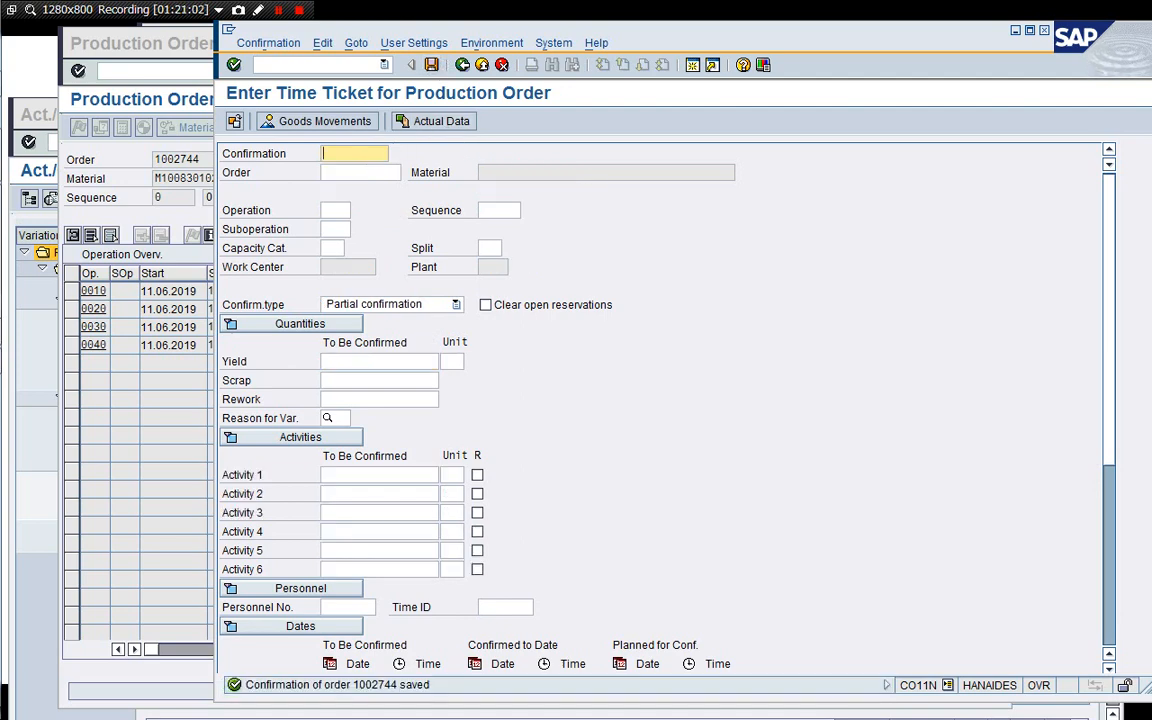
Confirm operation 0030 of order 1002744 as a Final confirmation with proposed actual data, and save it.
click(366, 172)
key(Down)
key(Tab)
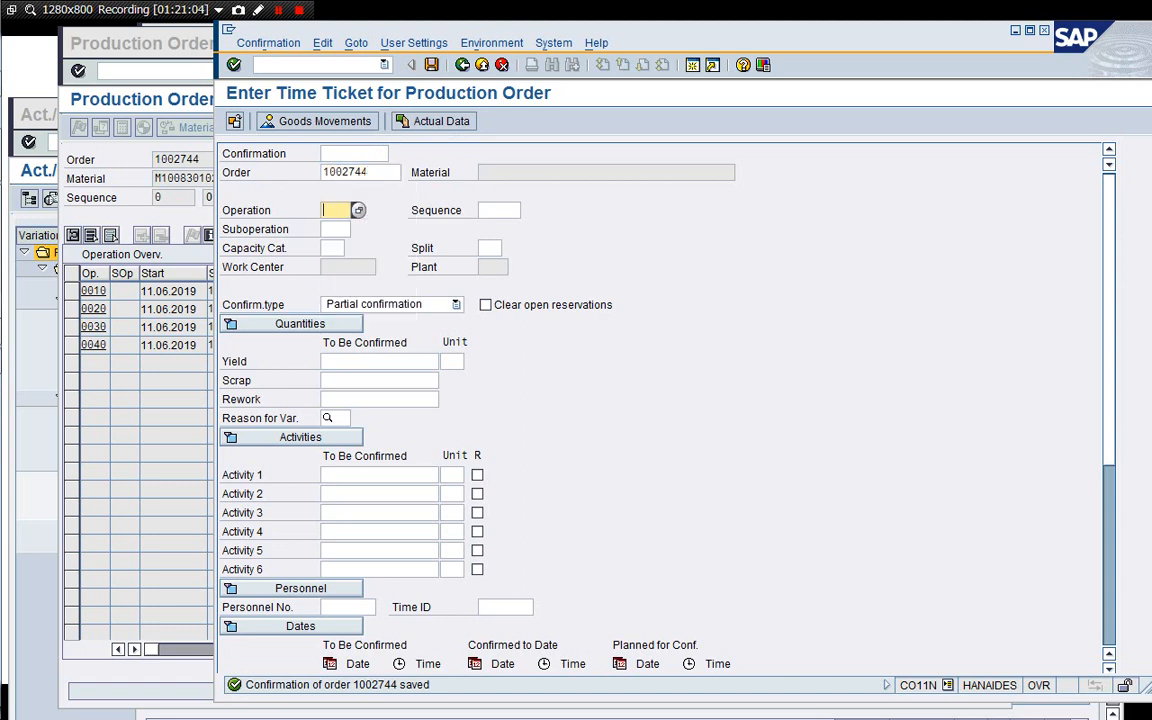
text(0030)
key(Return)
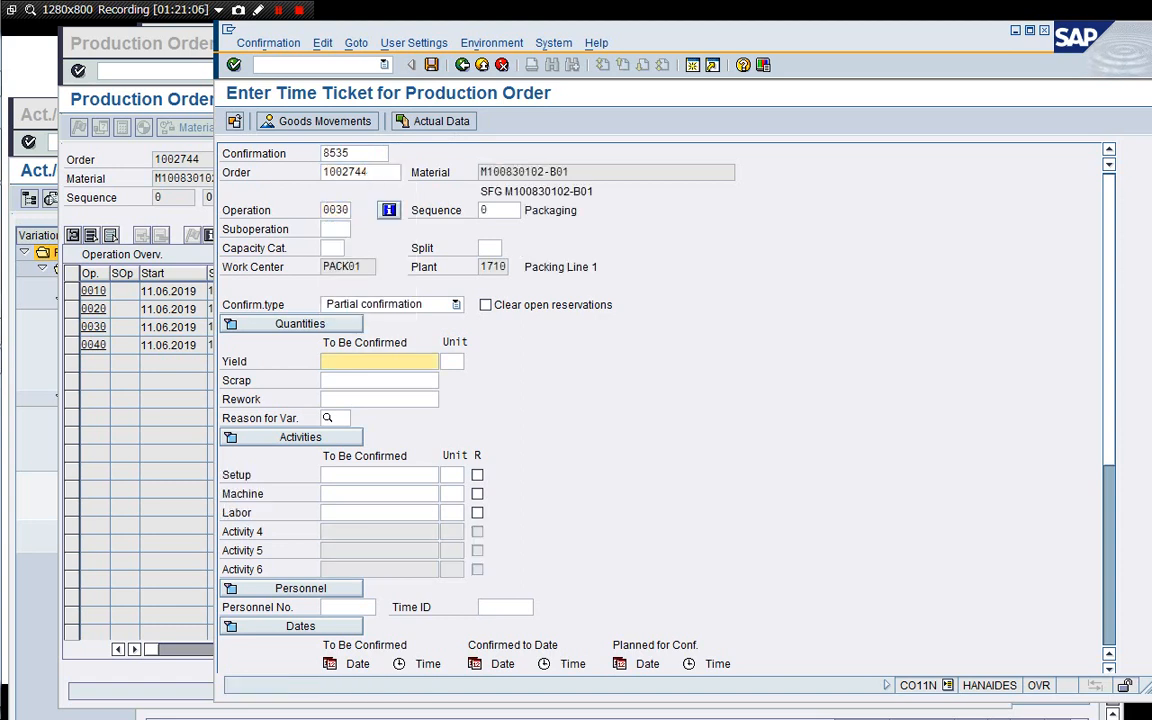
click(395, 303)
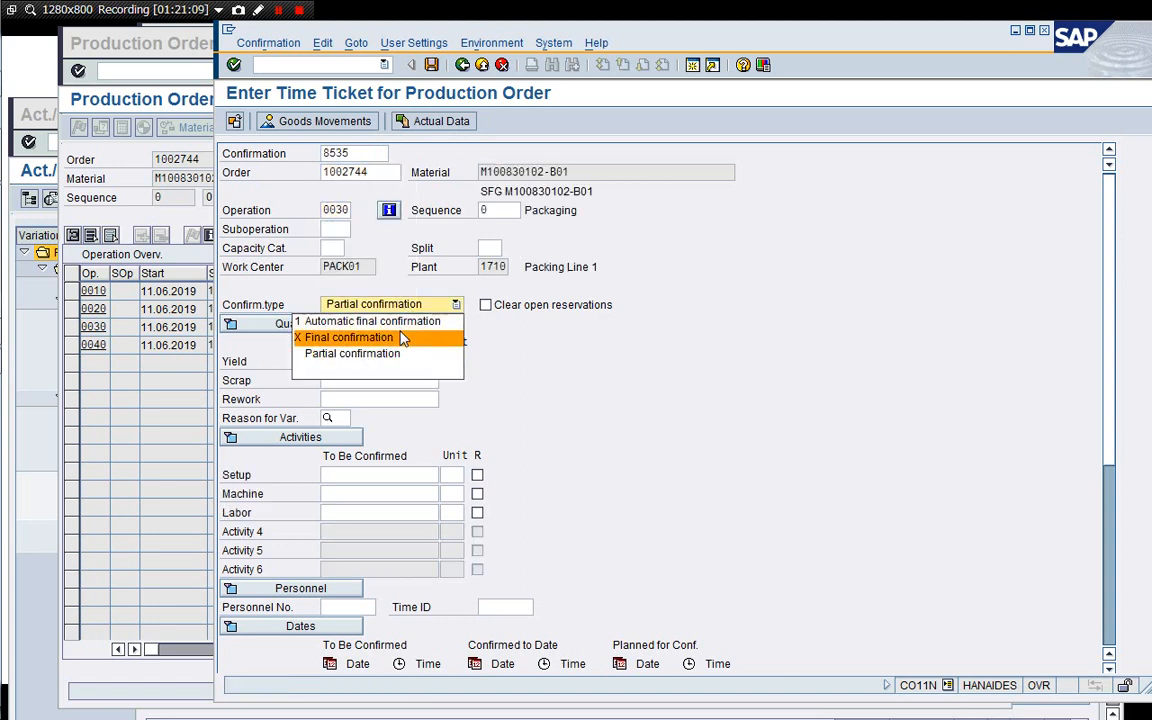
click(401, 336)
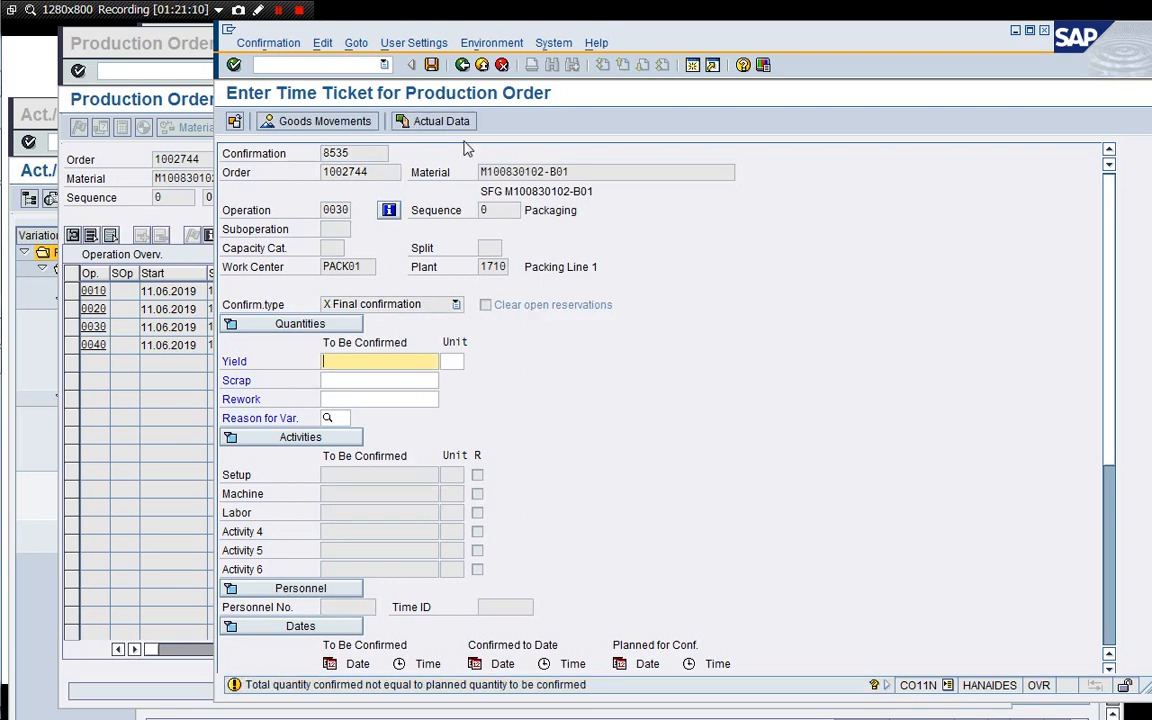
click(441, 121)
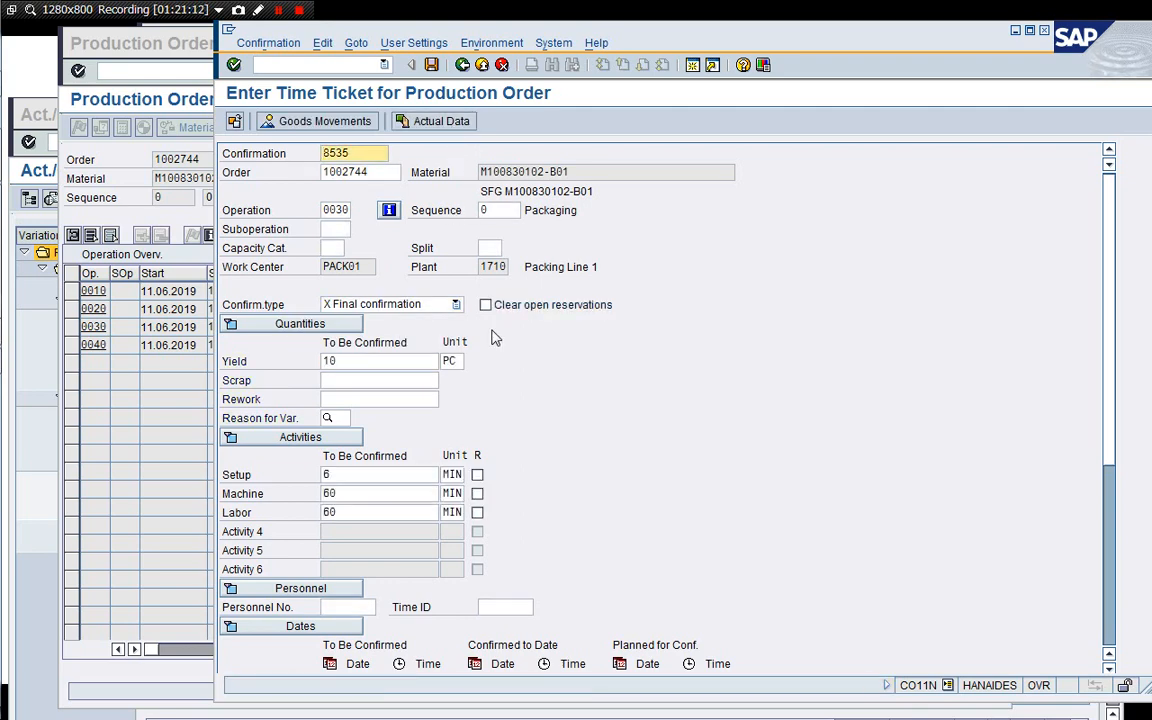
key(ctrl+s)
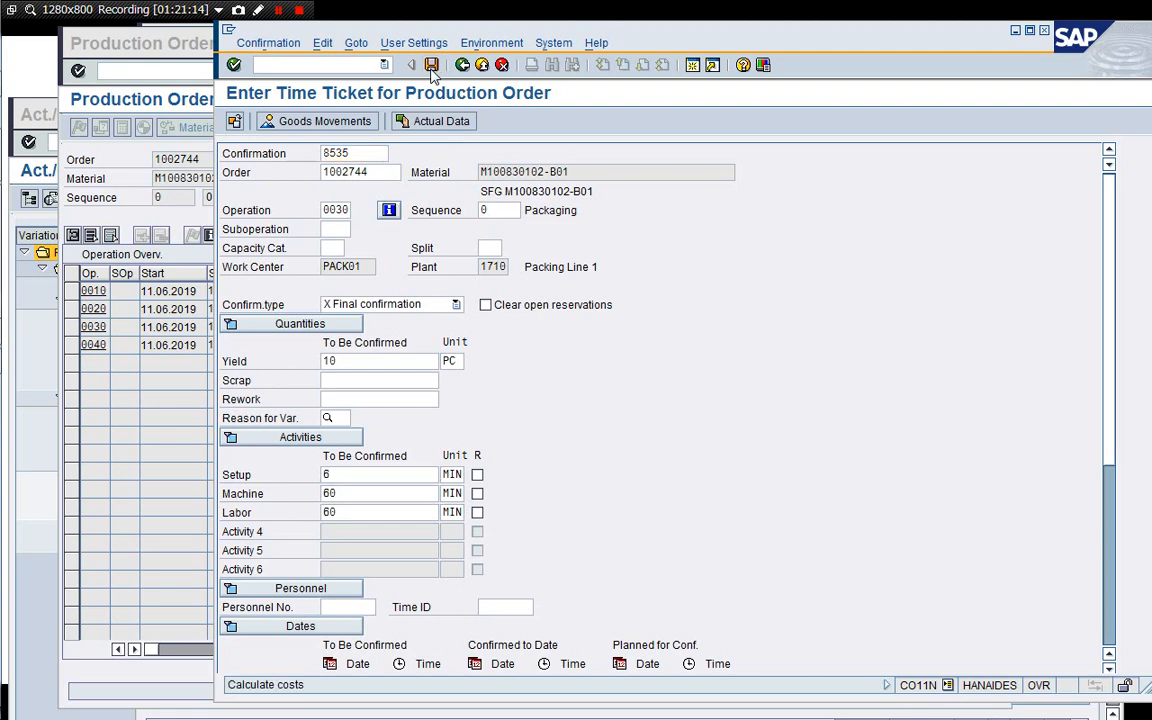
Confirm operation 0040 of order 1002744 as a Final confirmation with proposed quantities, and save it.
click(381, 173)
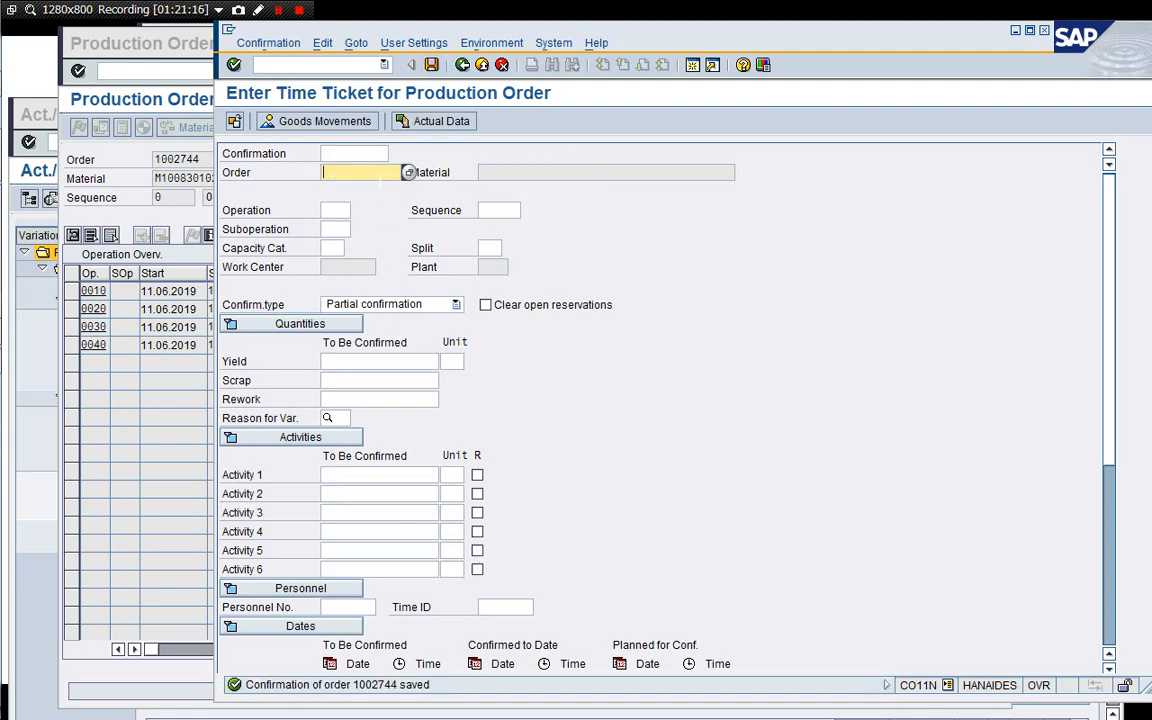
click(381, 186)
key(Tab)
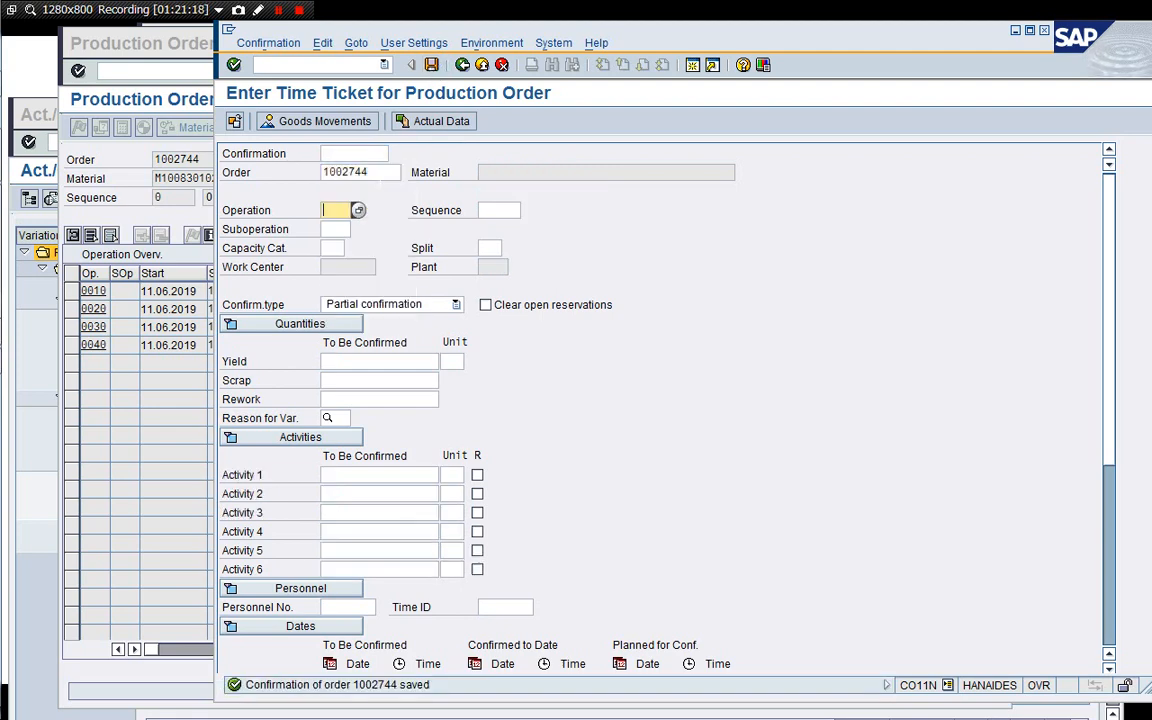
text(0040)
key(Return)
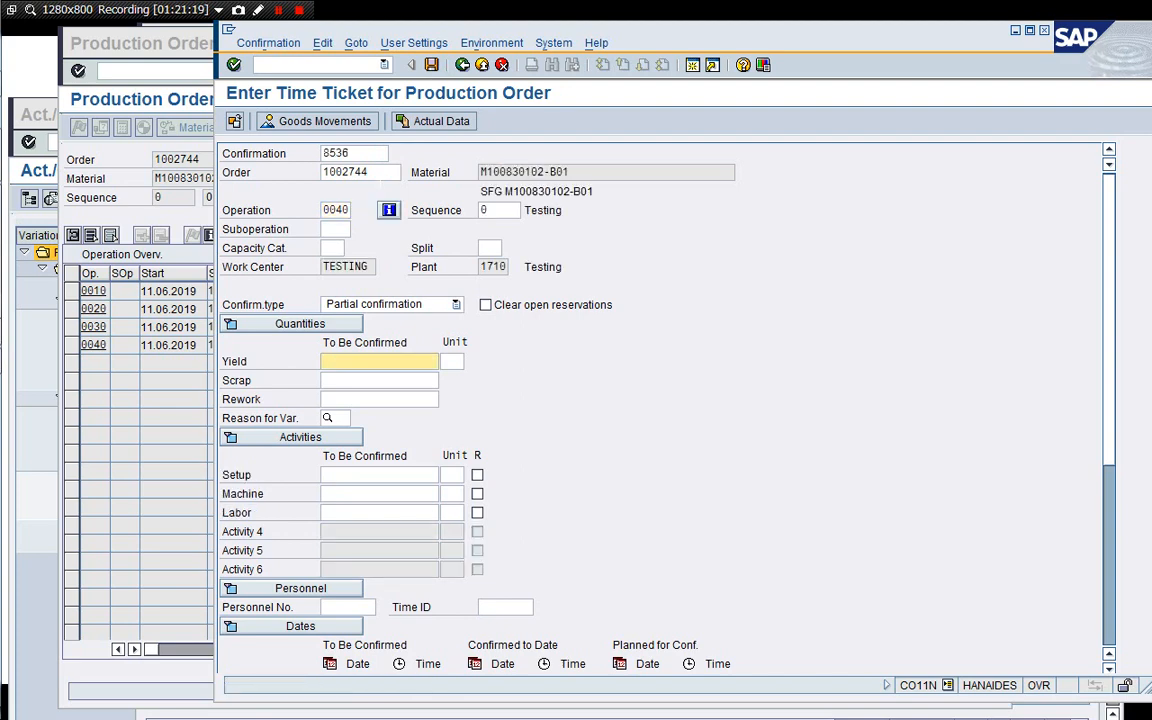
click(370, 304)
click(405, 338)
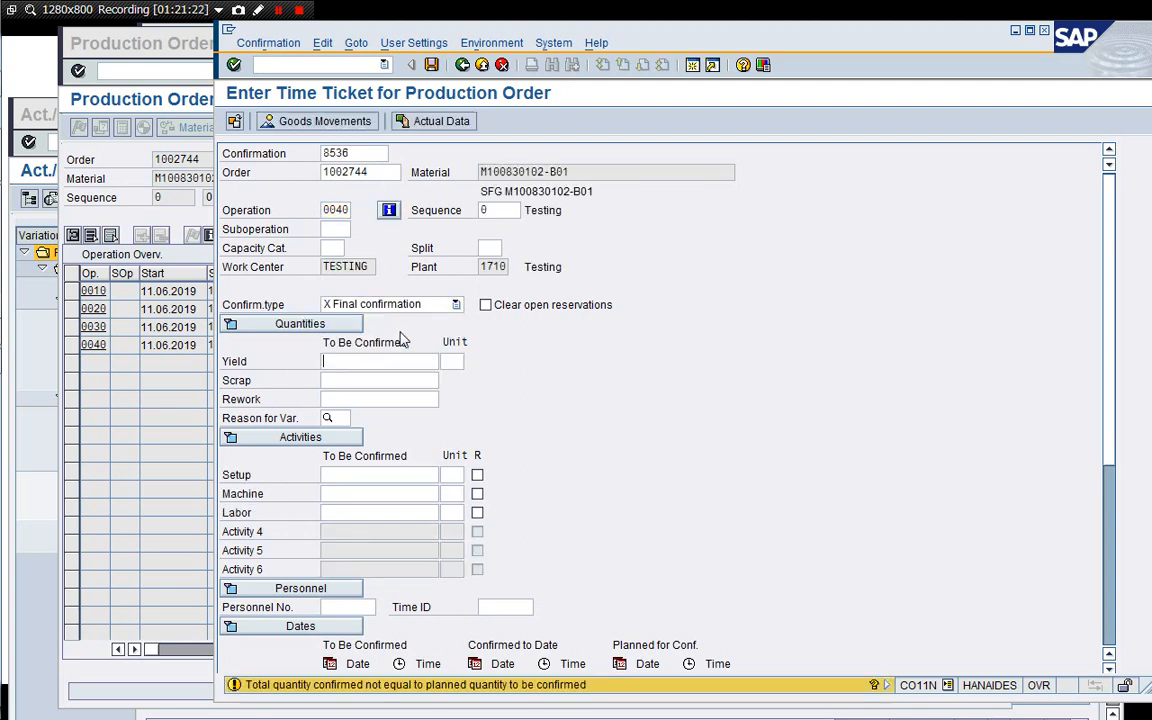
key(Return)
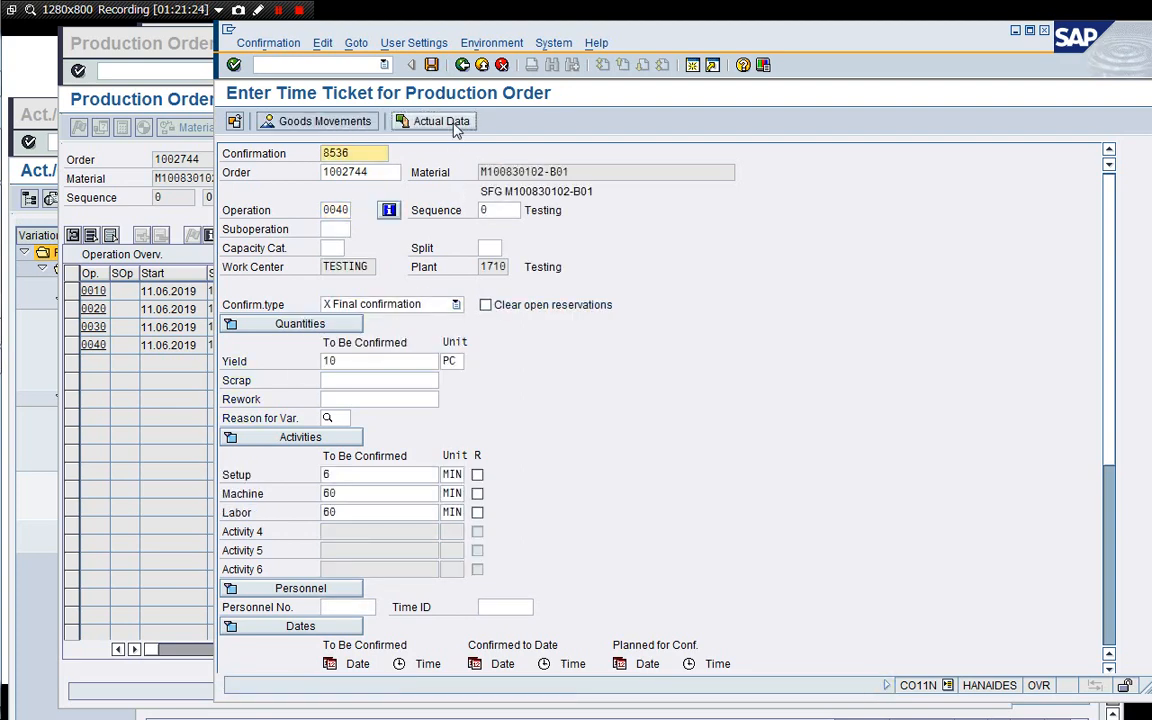
click(432, 65)
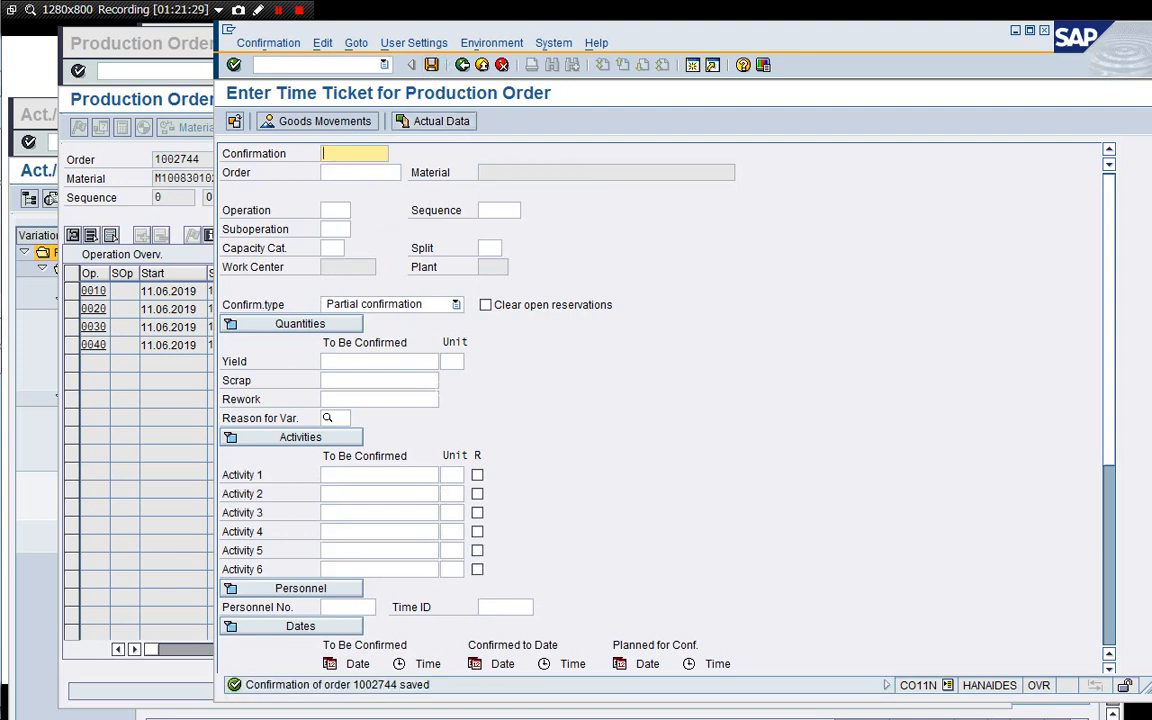
Reload the production order's operation overview to check the operations' system statuses.
click(128, 190)
click(306, 71)
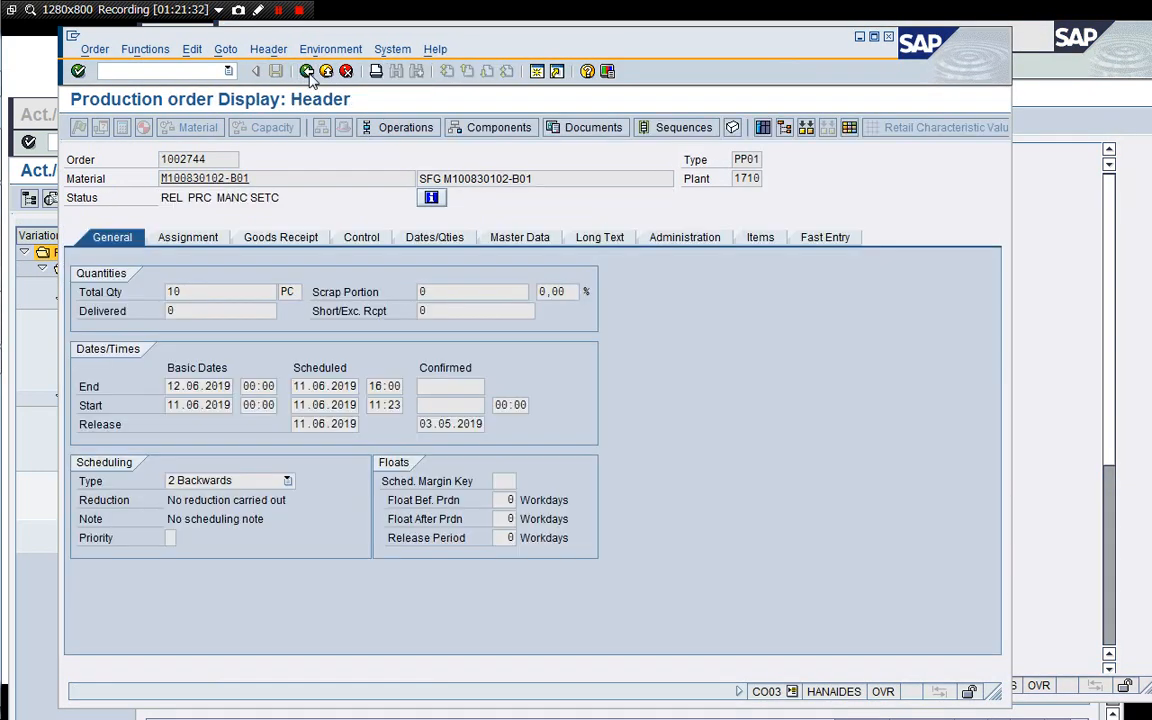
click(306, 71)
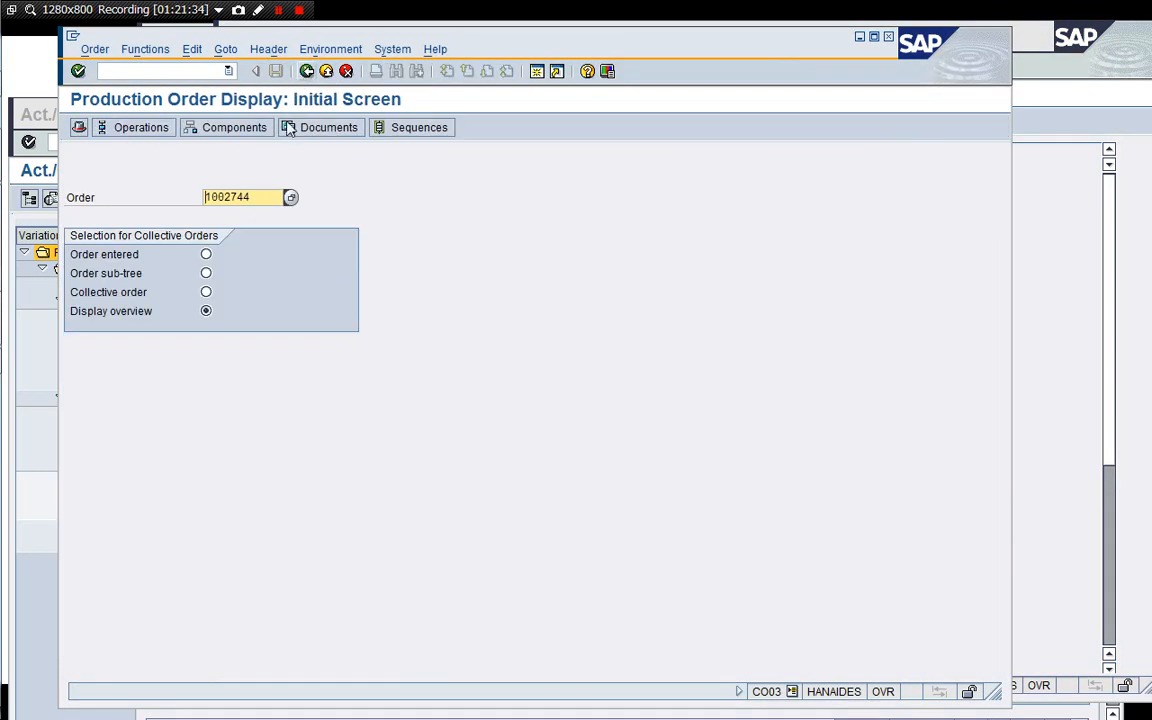
click(141, 127)
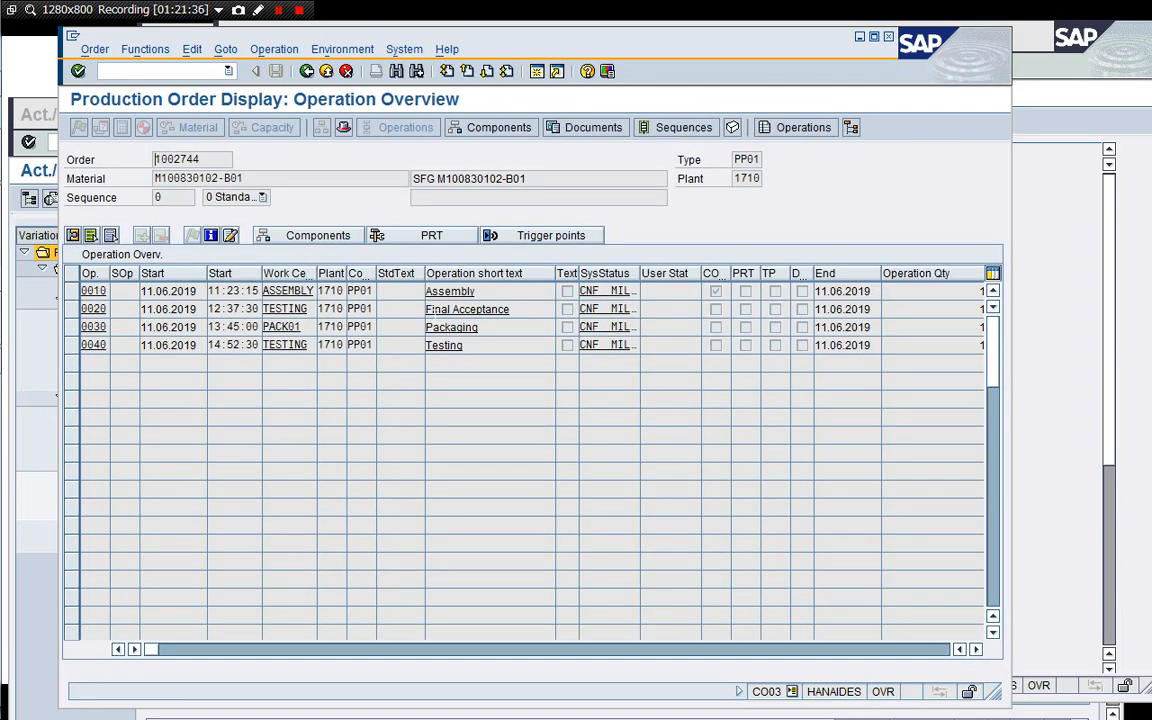
Leave the time ticket entry, return to the actual cost line item report and rerun it for order 1002744.
click(1065, 328)
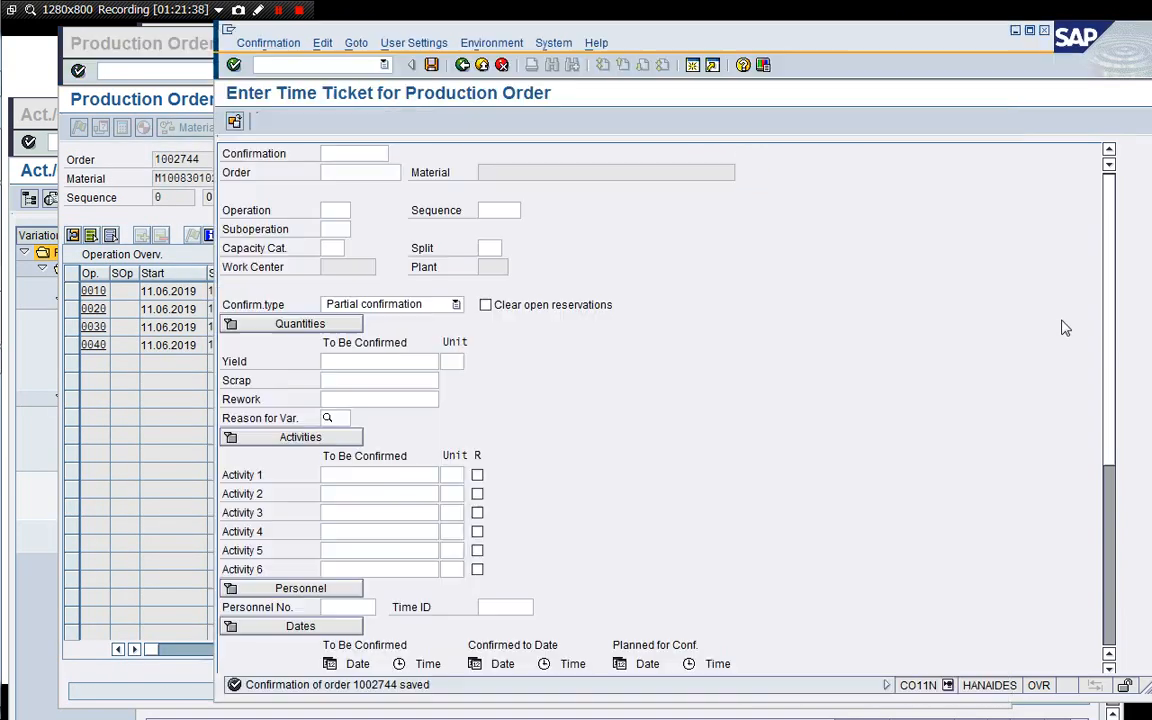
click(462, 65)
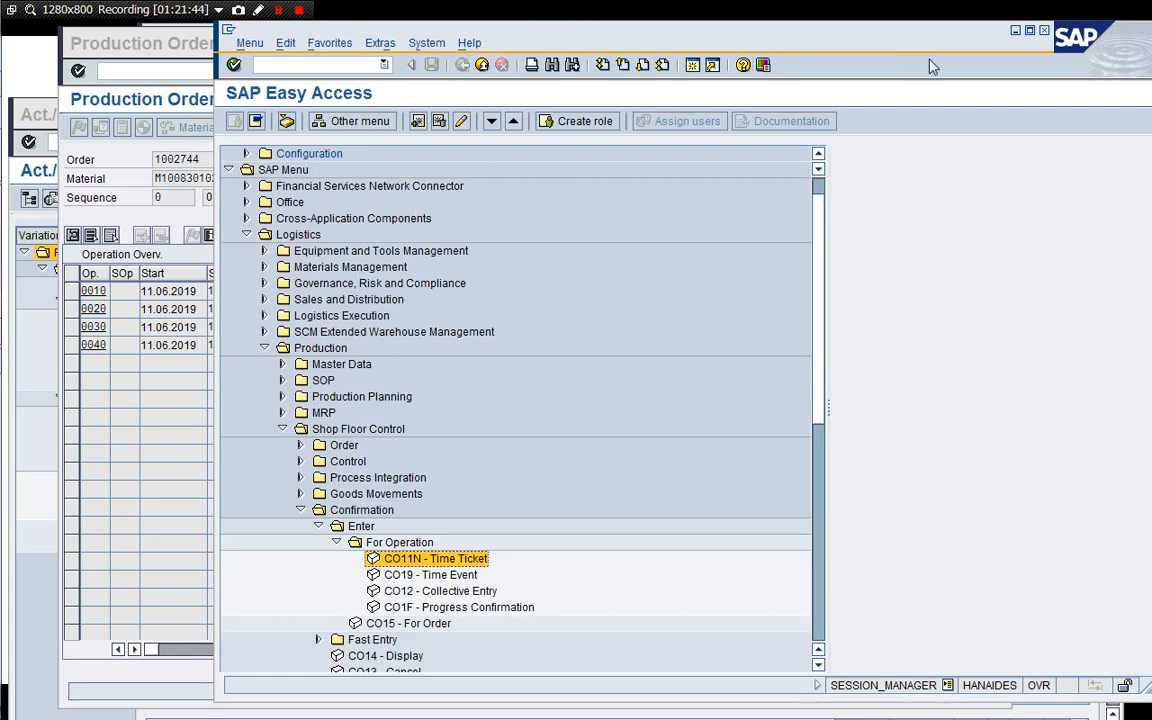
click(1013, 31)
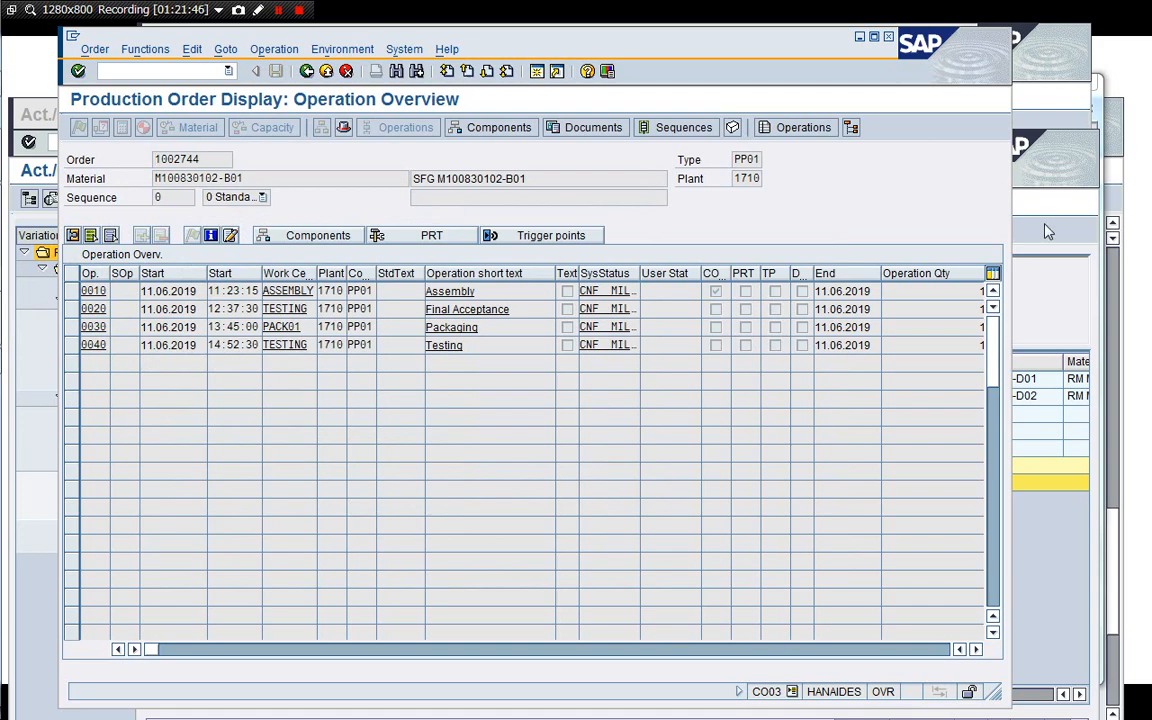
click(1036, 306)
drag(875, 150, 869, 69)
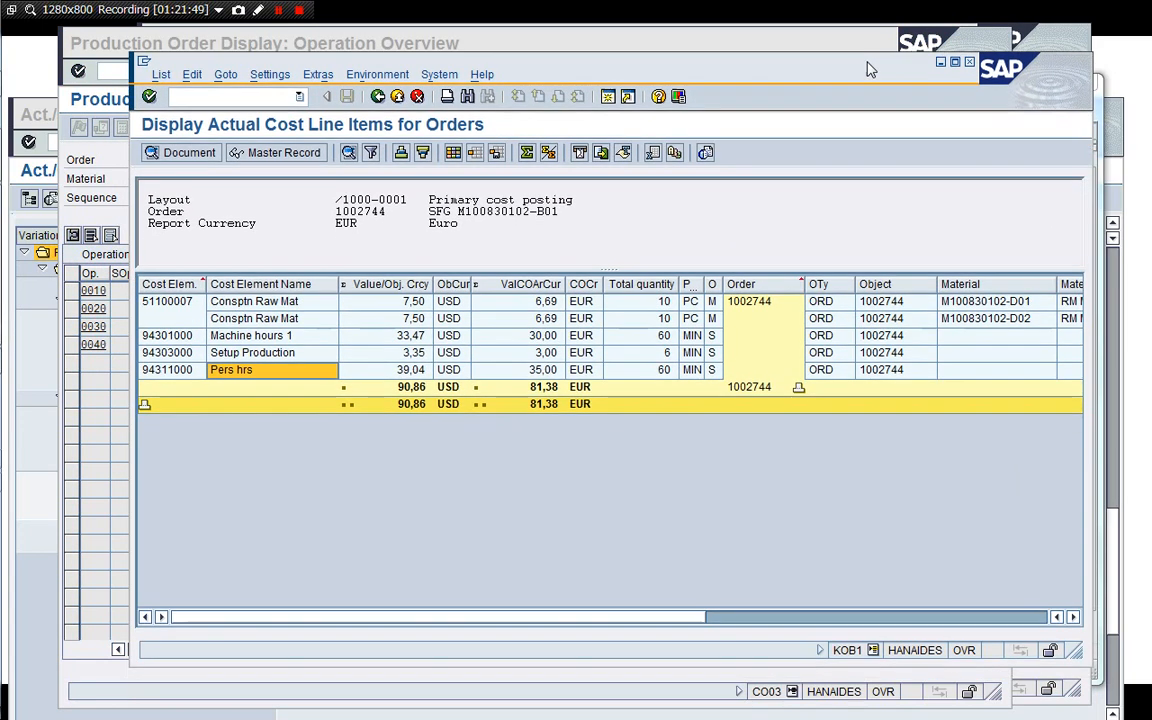
click(377, 93)
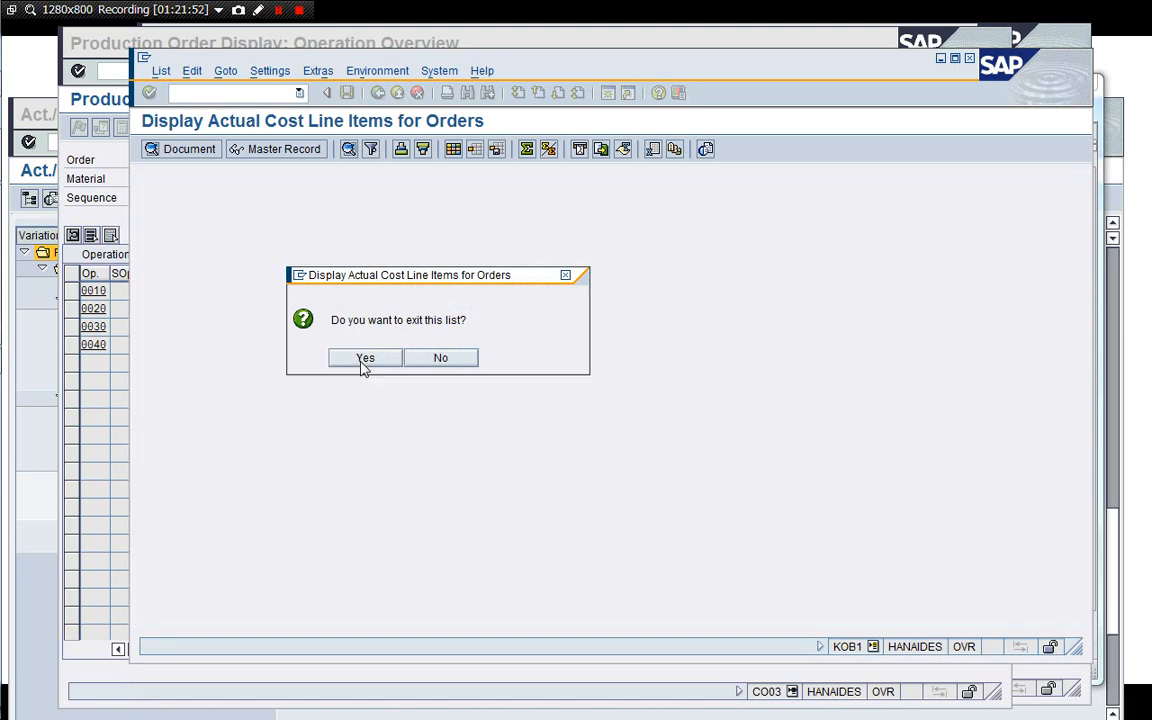
click(364, 358)
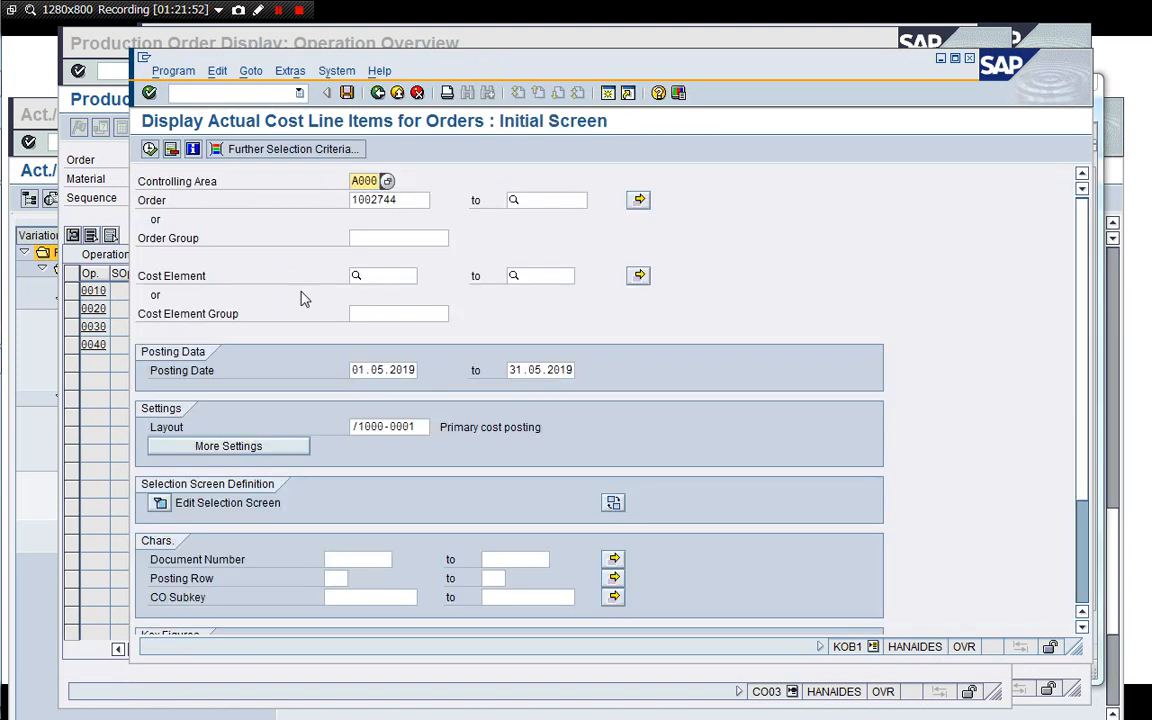
click(149, 148)
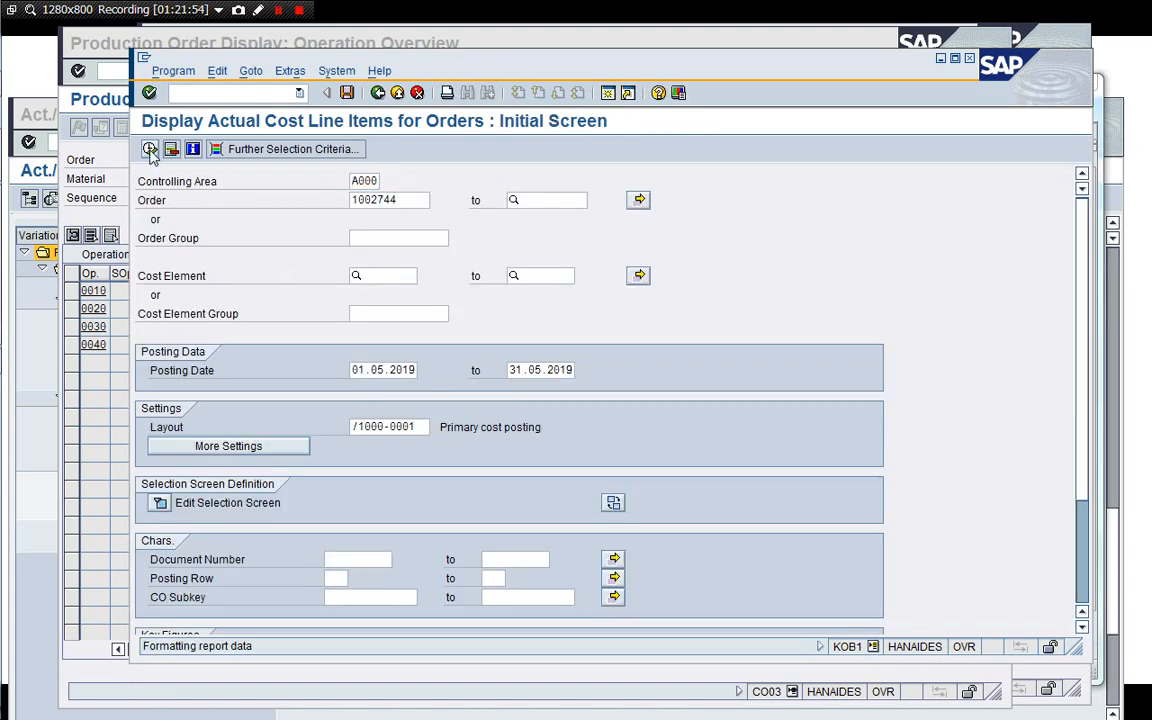
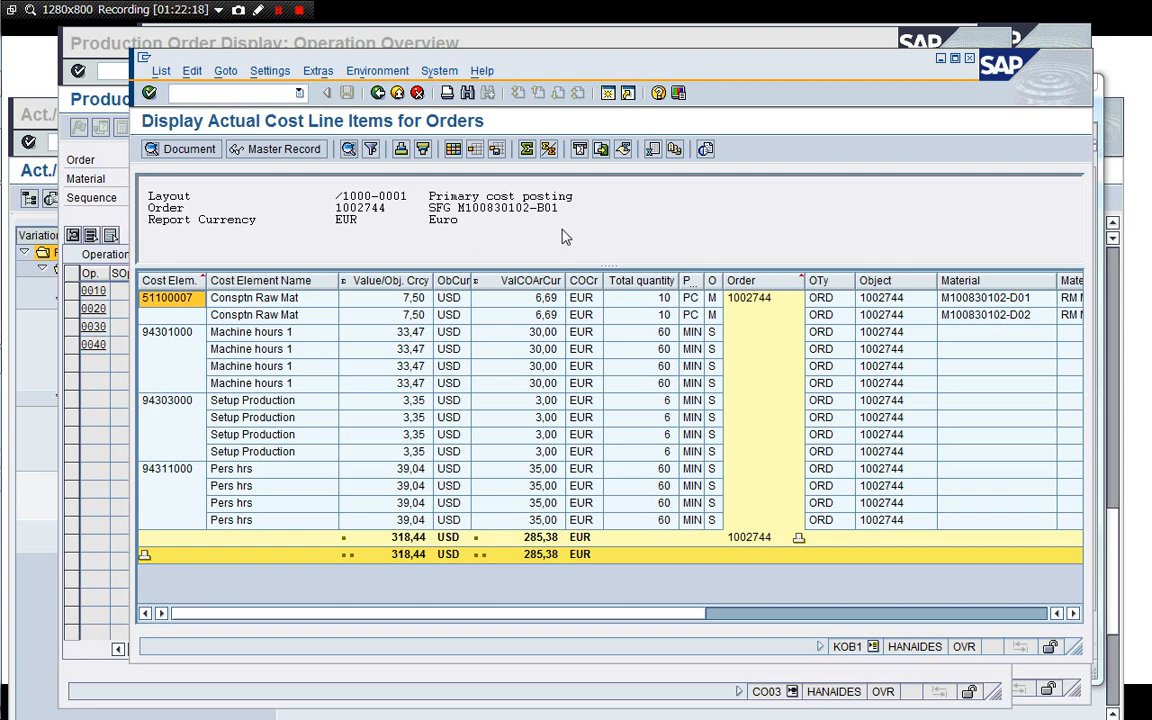
Open a new session and start the goods receipt transaction MIGO.
click(117, 203)
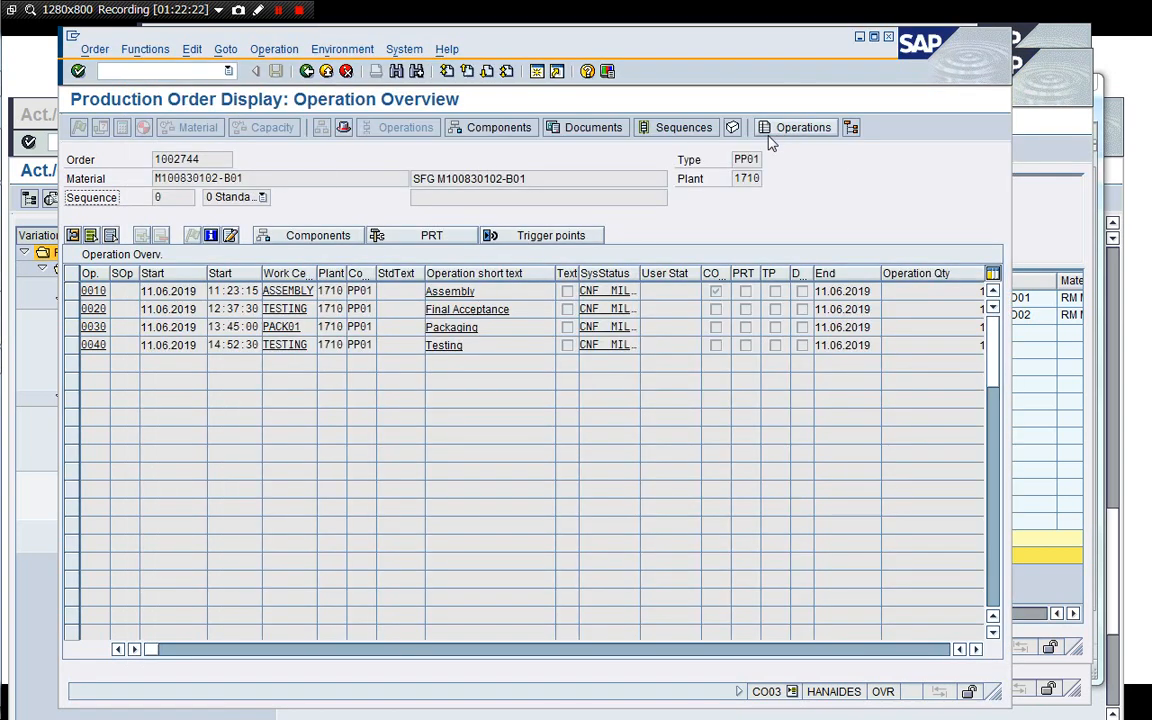
click(538, 75)
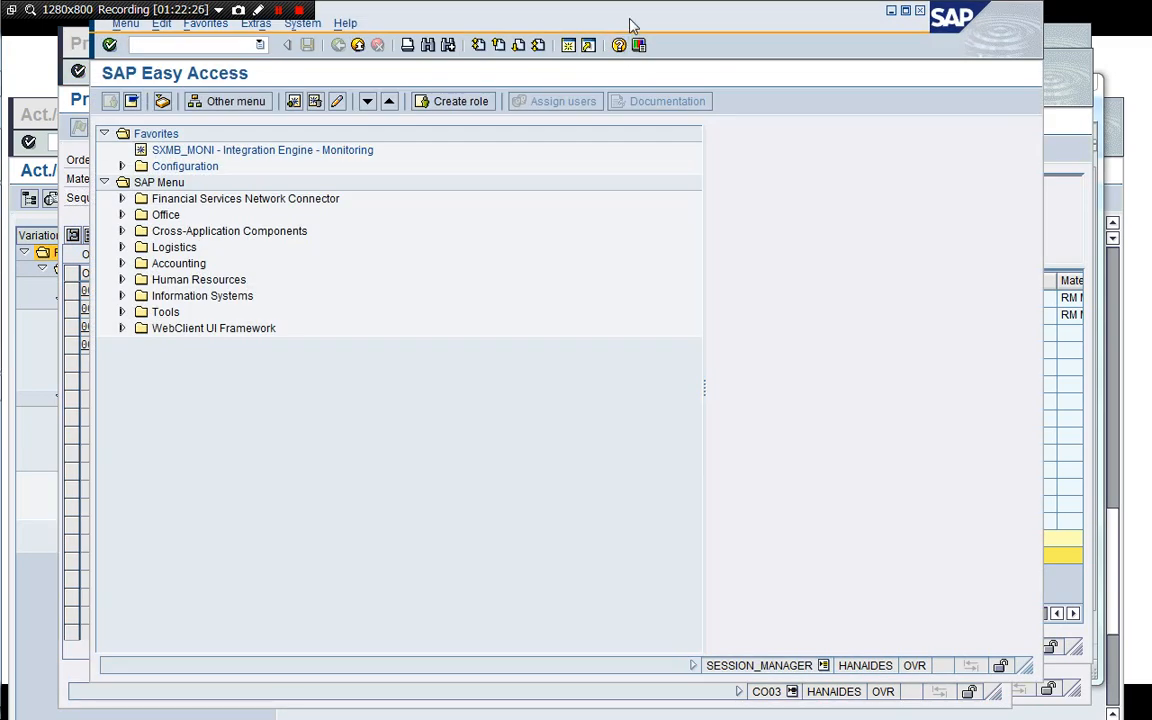
drag(630, 22, 675, 38)
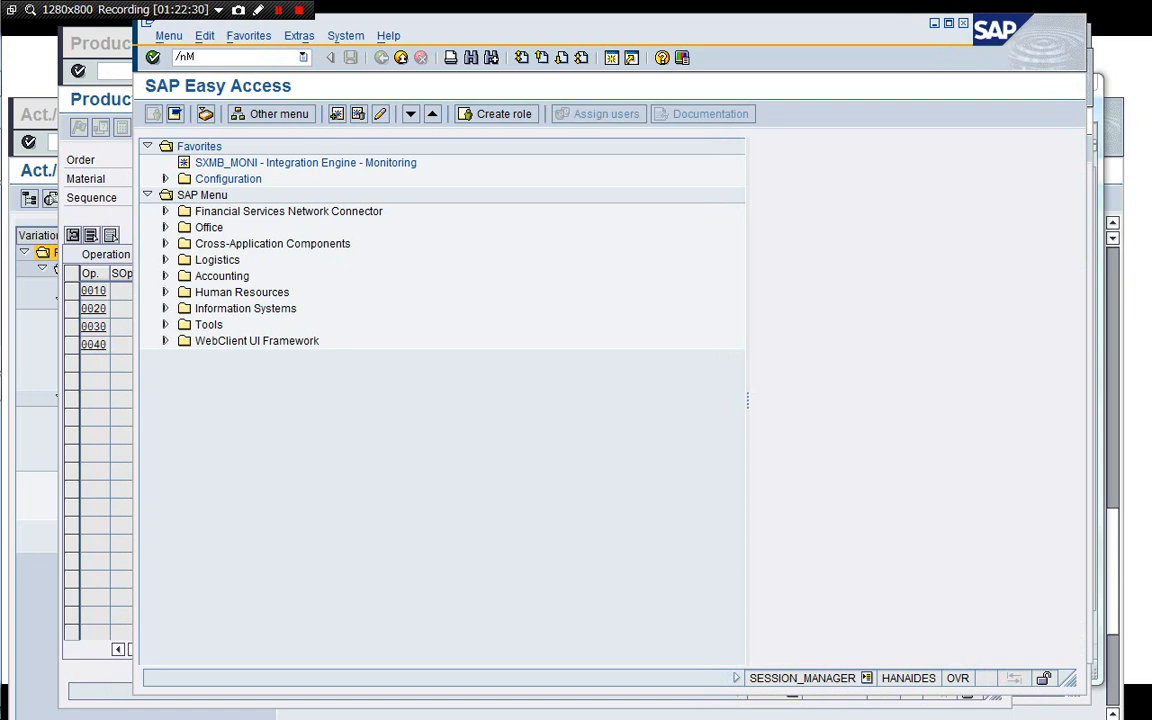
key(Return)
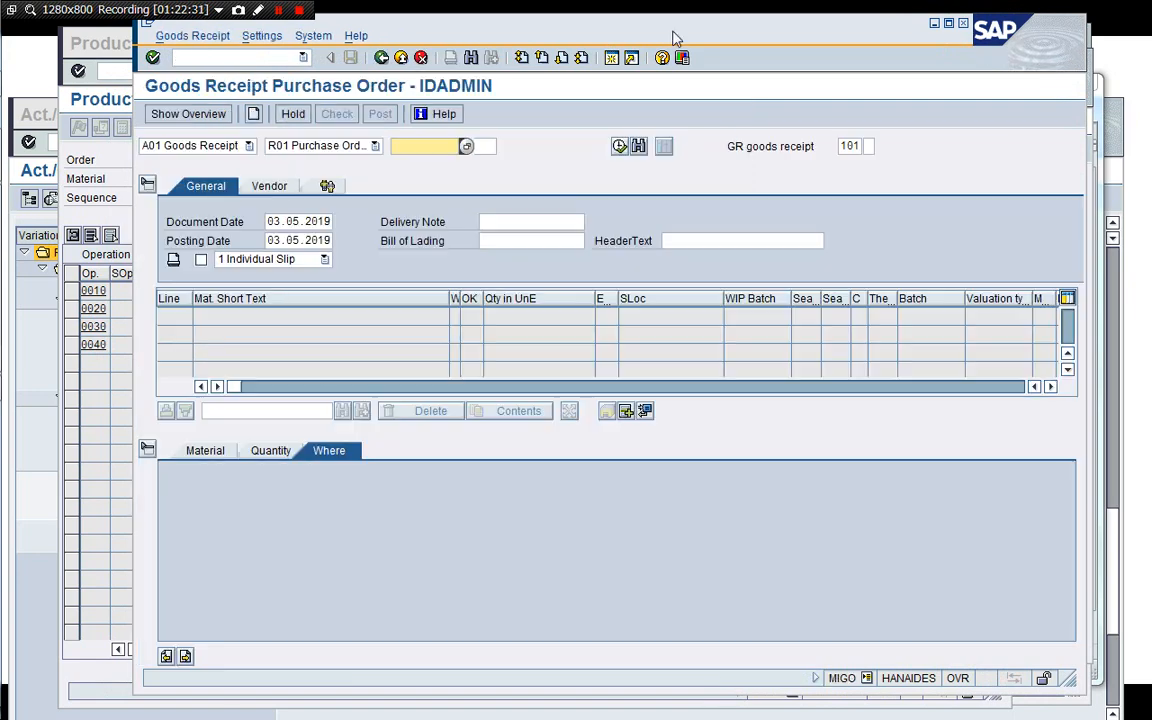
Set the goods receipt reference to Order and load production order 1002744.
click(374, 147)
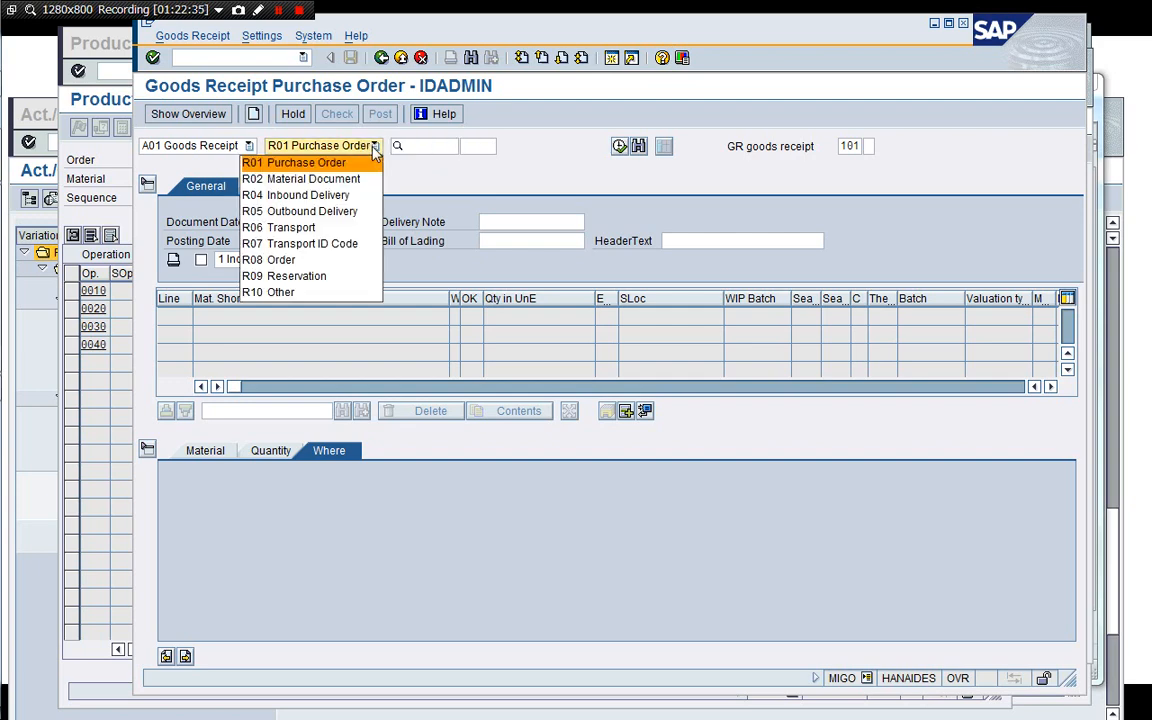
click(340, 260)
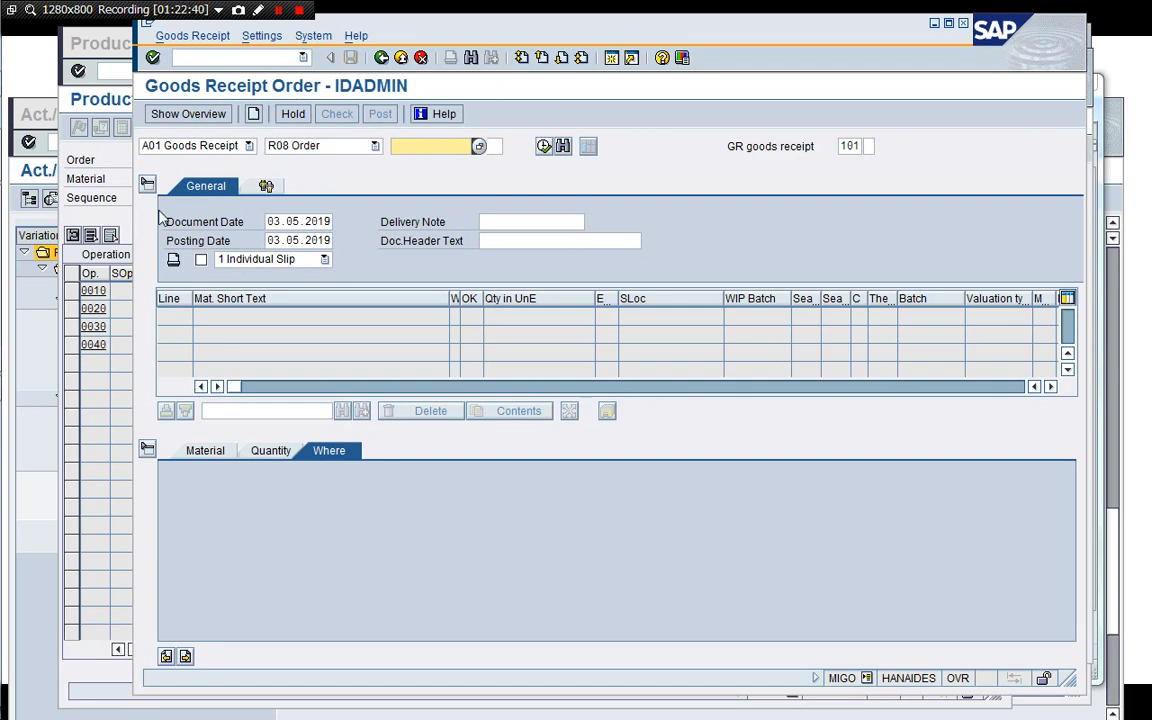
drag(420, 32, 505, 46)
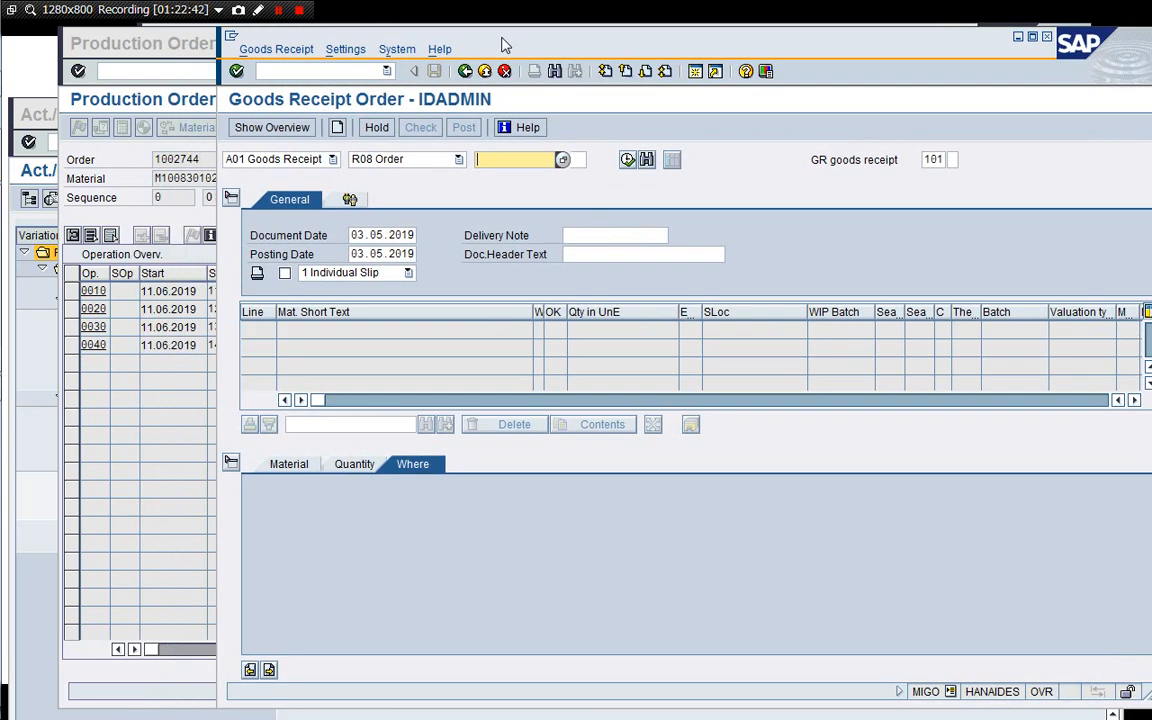
drag(203, 160, 154, 160)
key(ctrl+c)
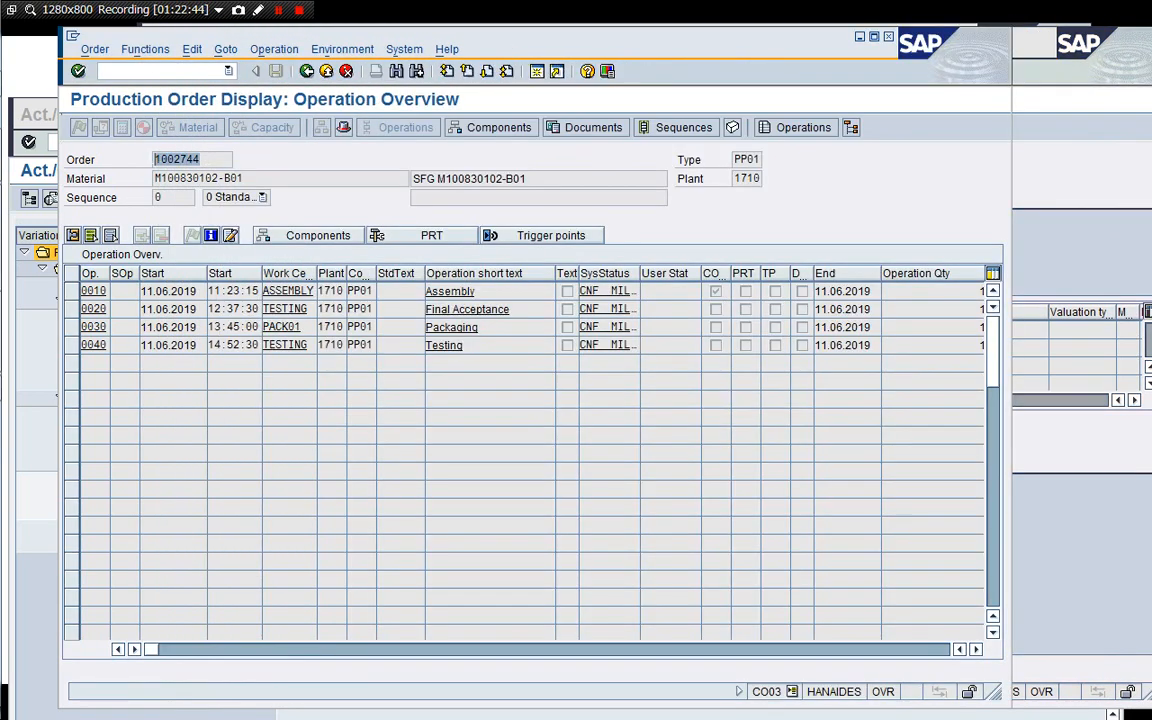
click(1040, 160)
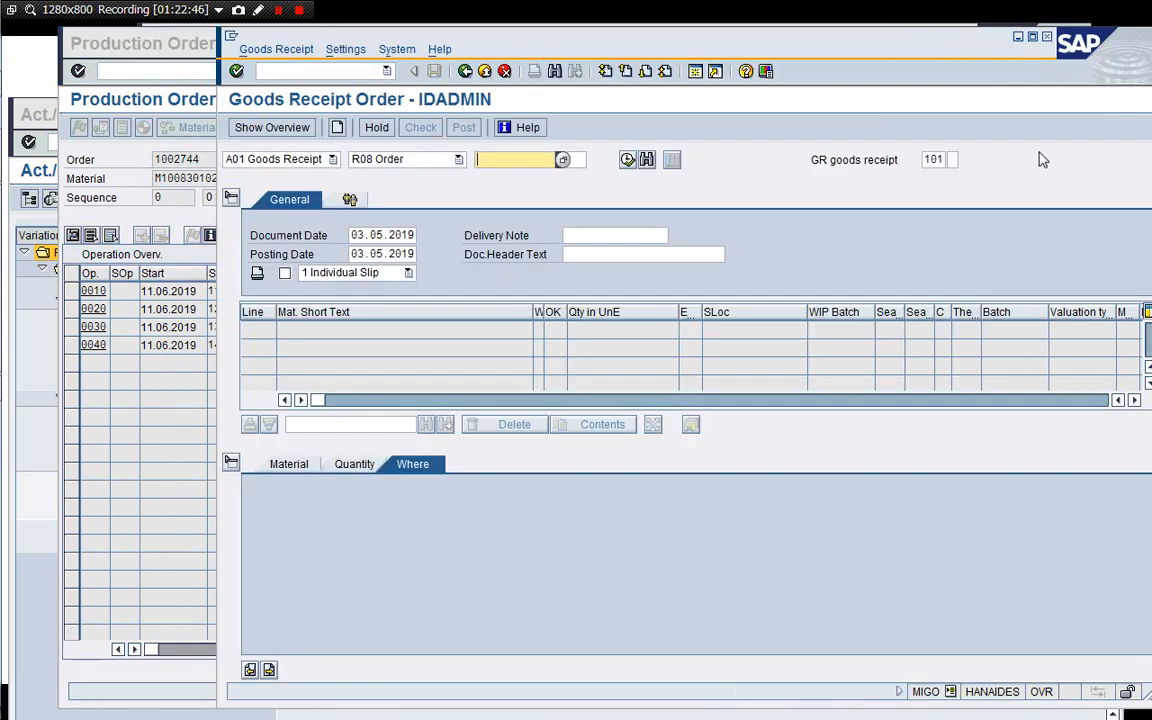
key(ctrl+v)
key(Return)
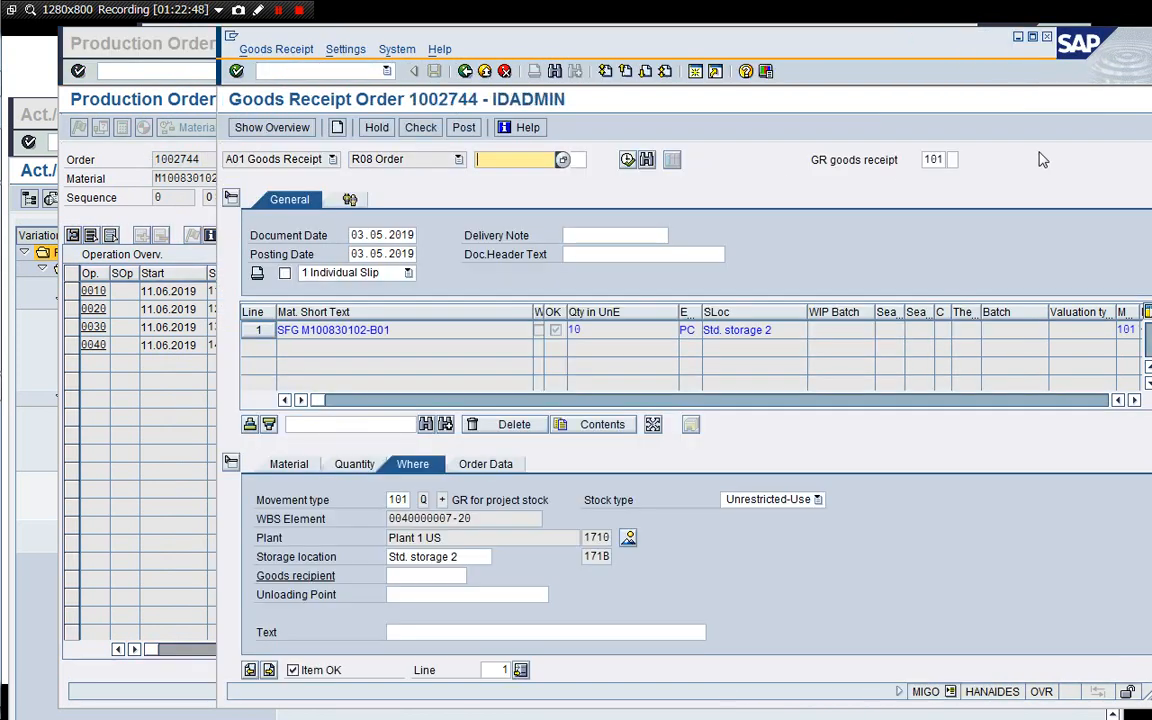
Enter delivery note ORD 1002744, check the goods receipt and post it.
click(605, 232)
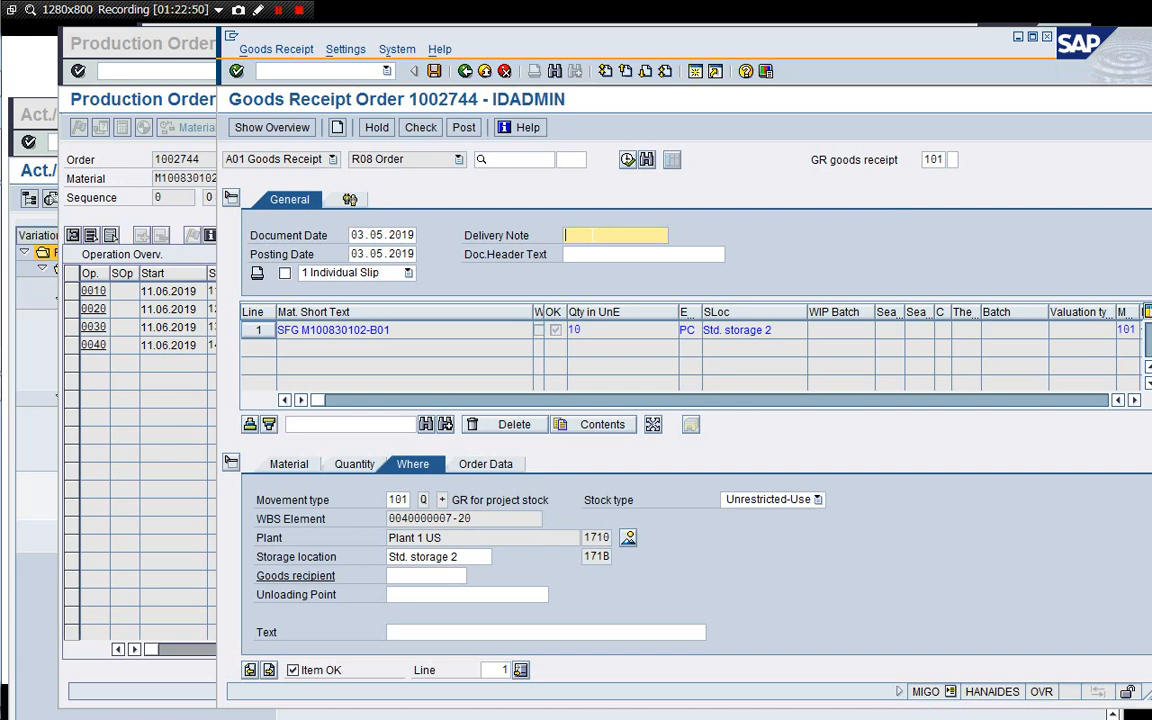
text(ORD)
key(ctrl+v)
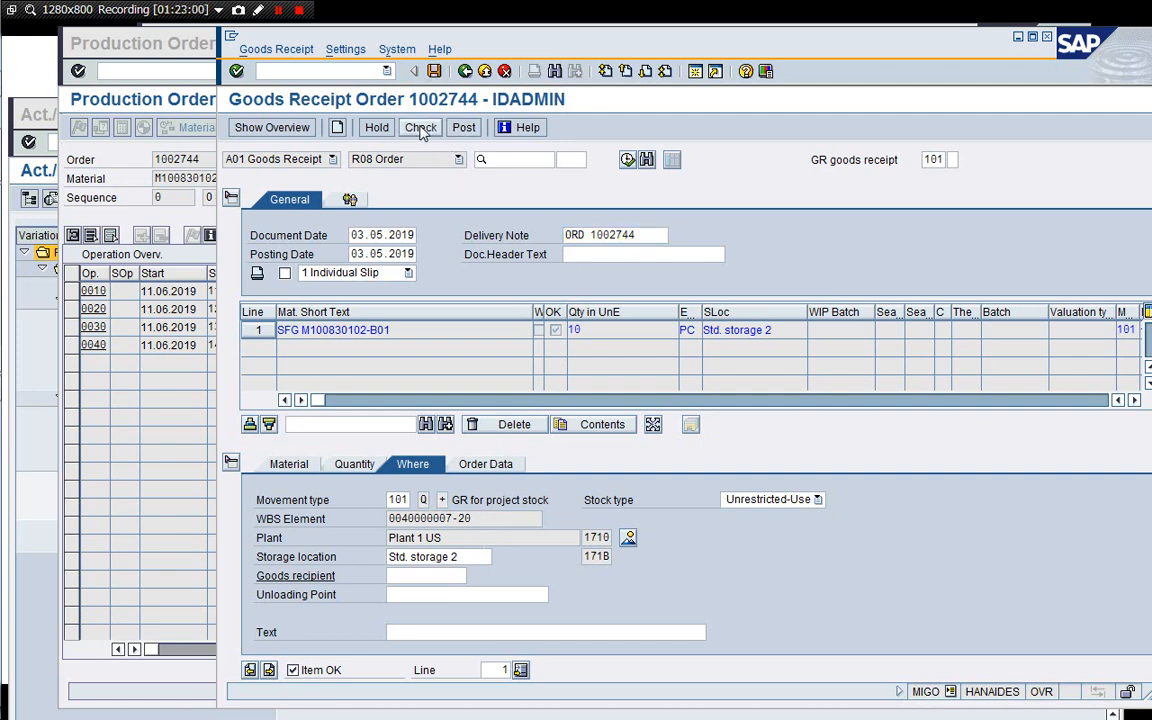
click(420, 127)
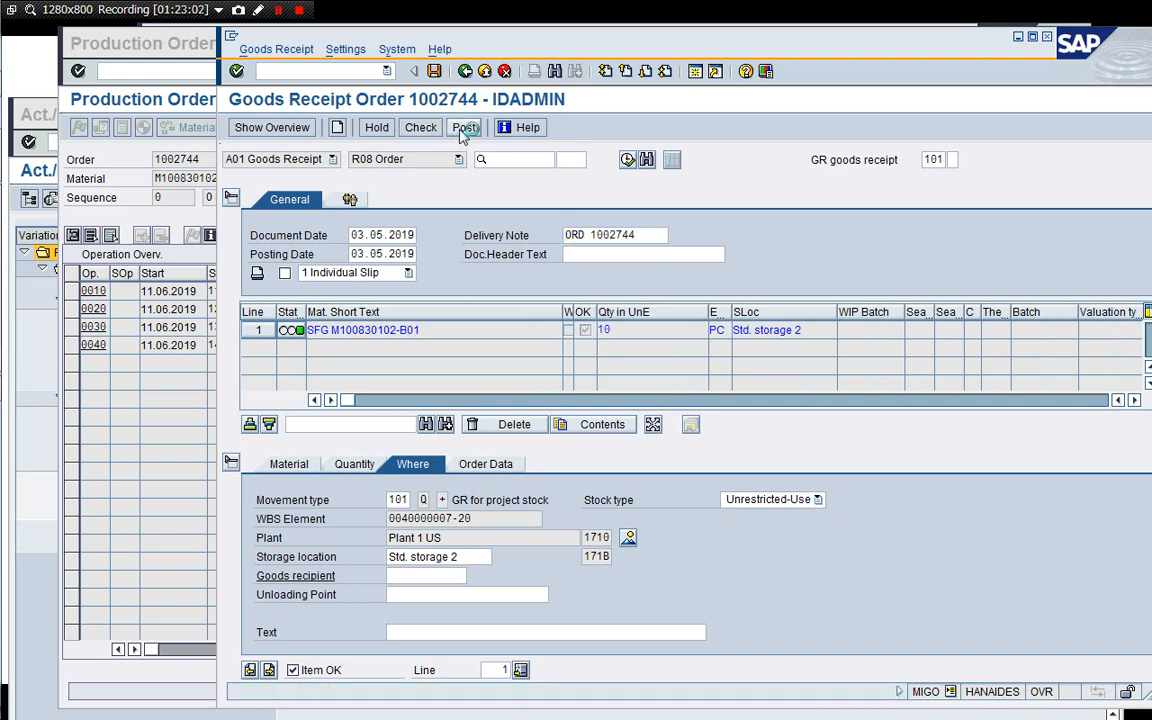
click(463, 128)
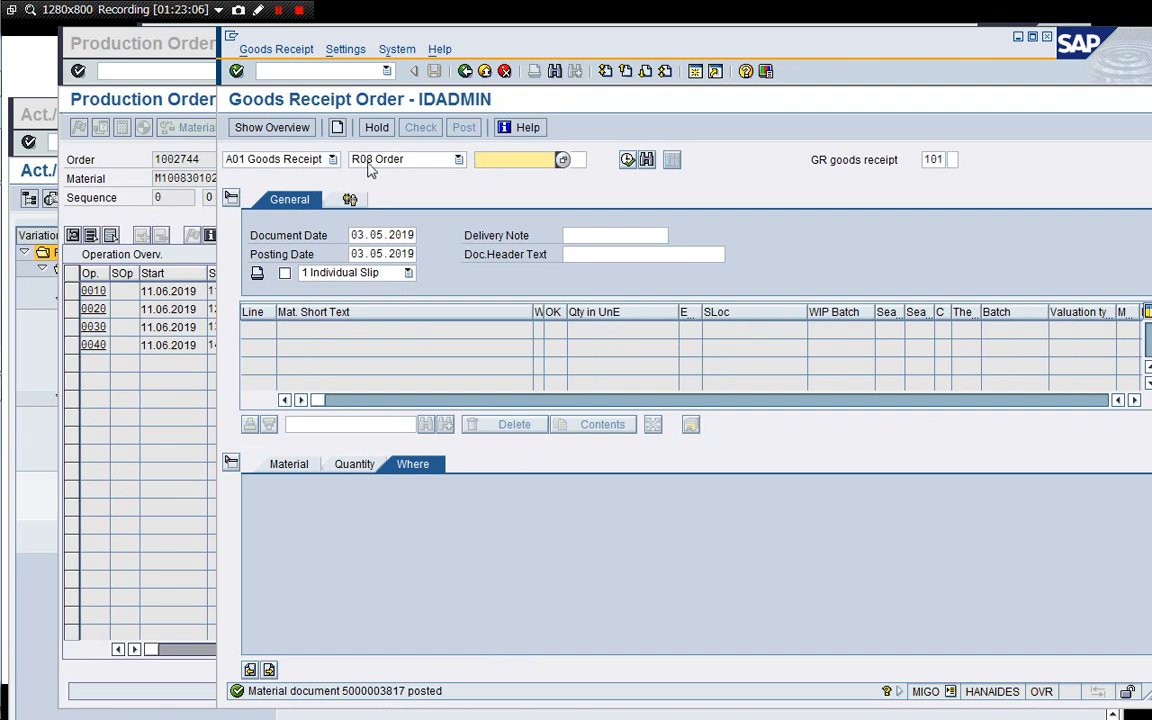
Display the posted material document and open its accounting document from the document info.
click(305, 159)
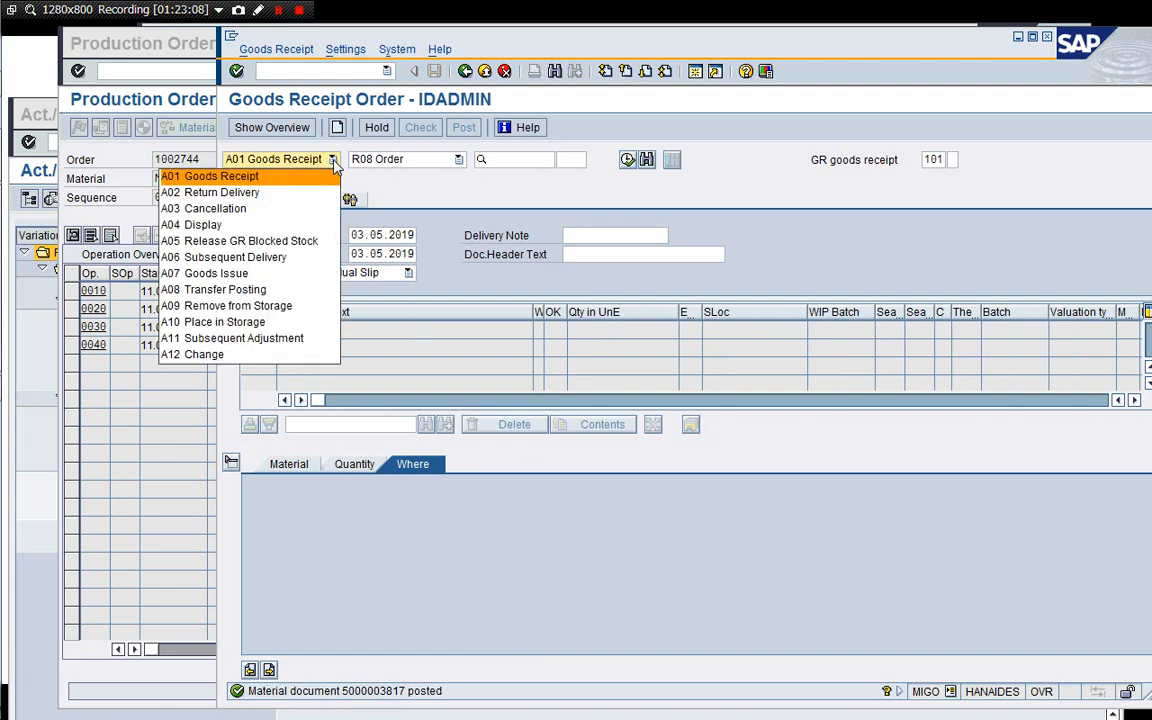
click(287, 226)
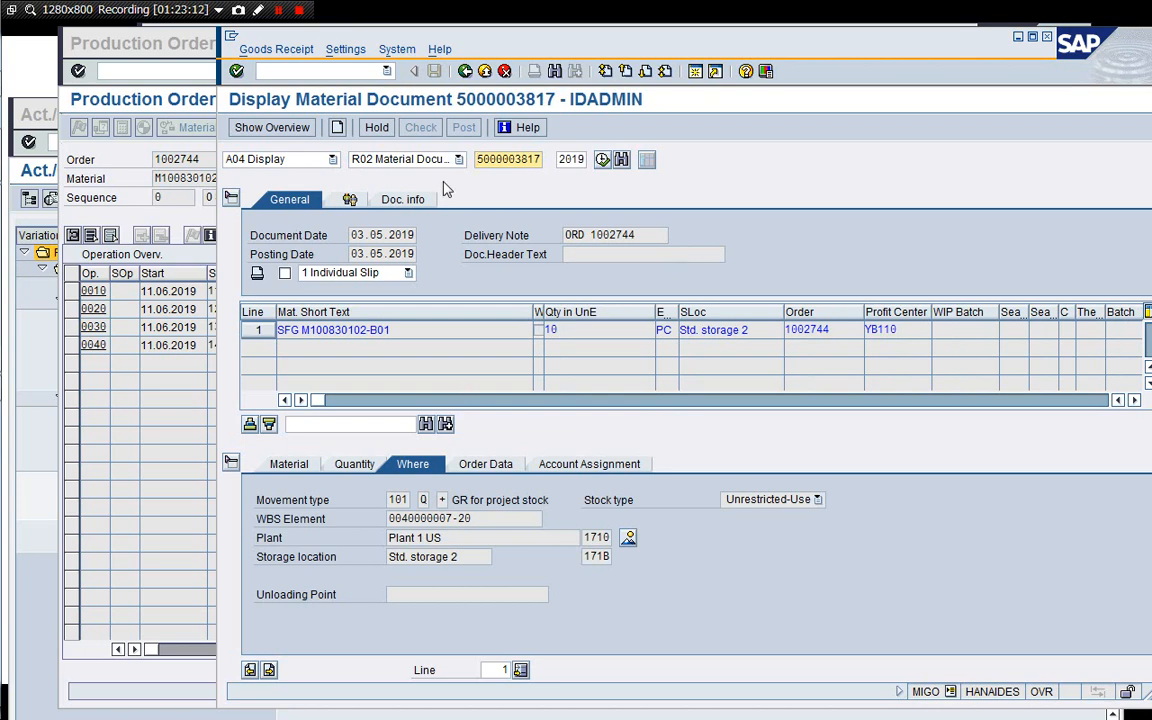
click(403, 199)
click(762, 235)
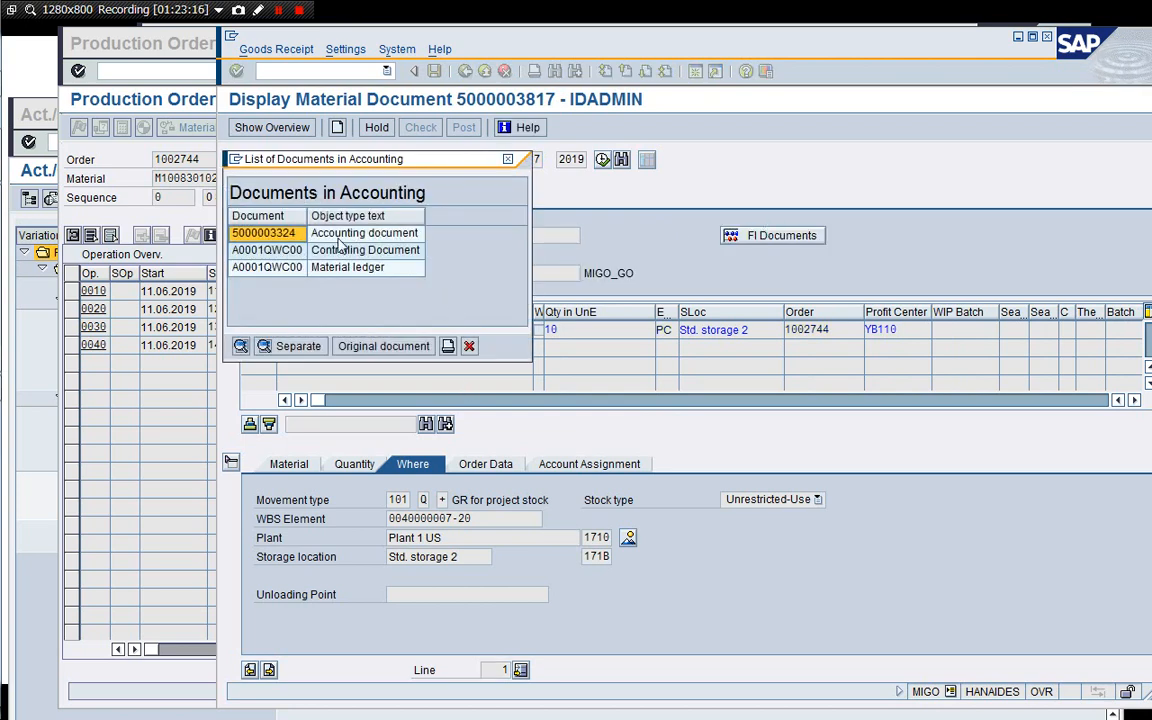
double_click(340, 232)
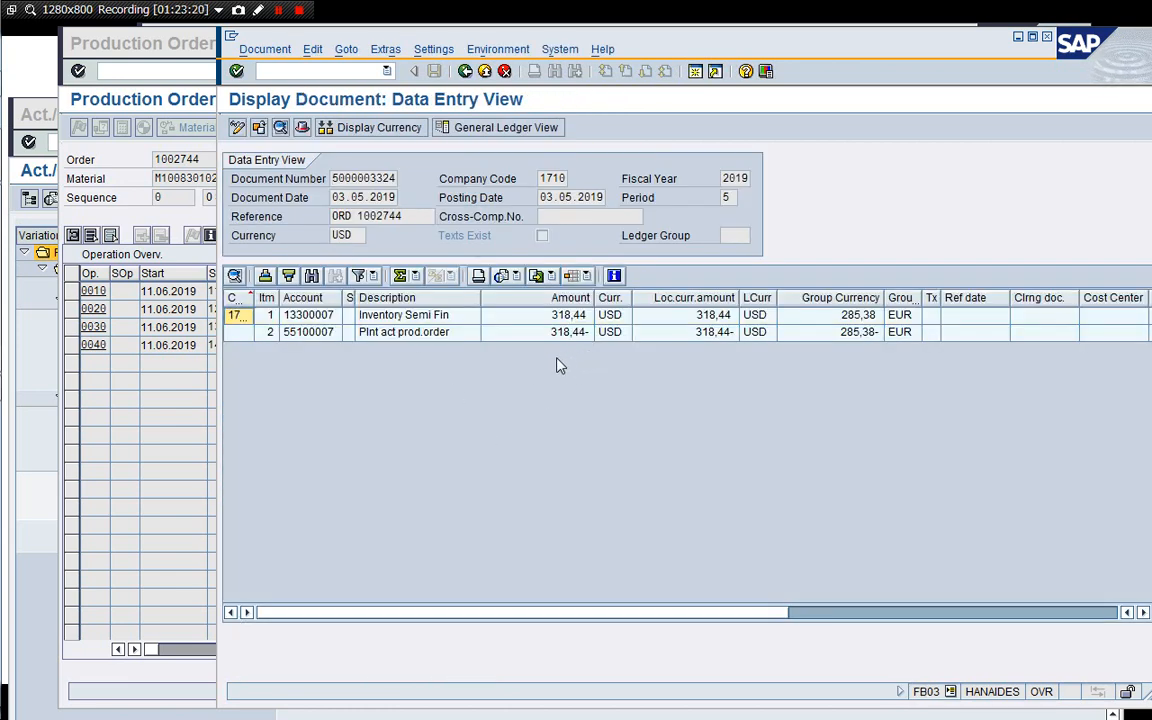
Open the material document's controlling document, expand its line items, then exit and close the document list.
click(466, 72)
click(318, 251)
double_click(318, 251)
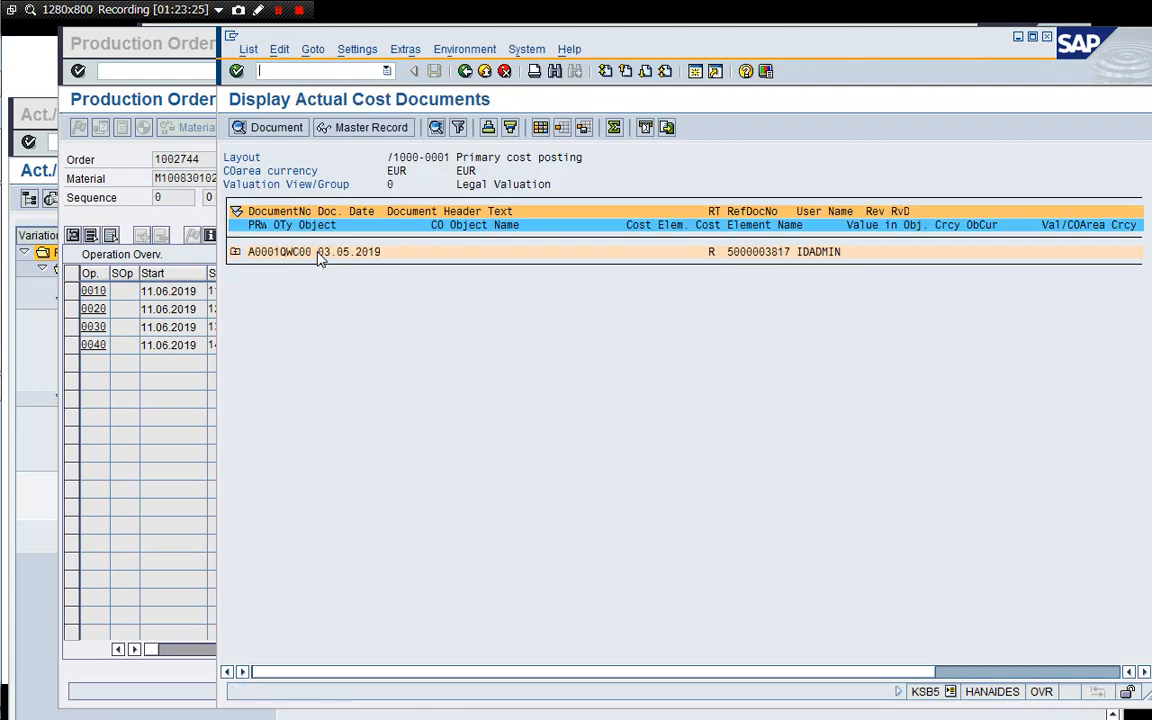
click(234, 252)
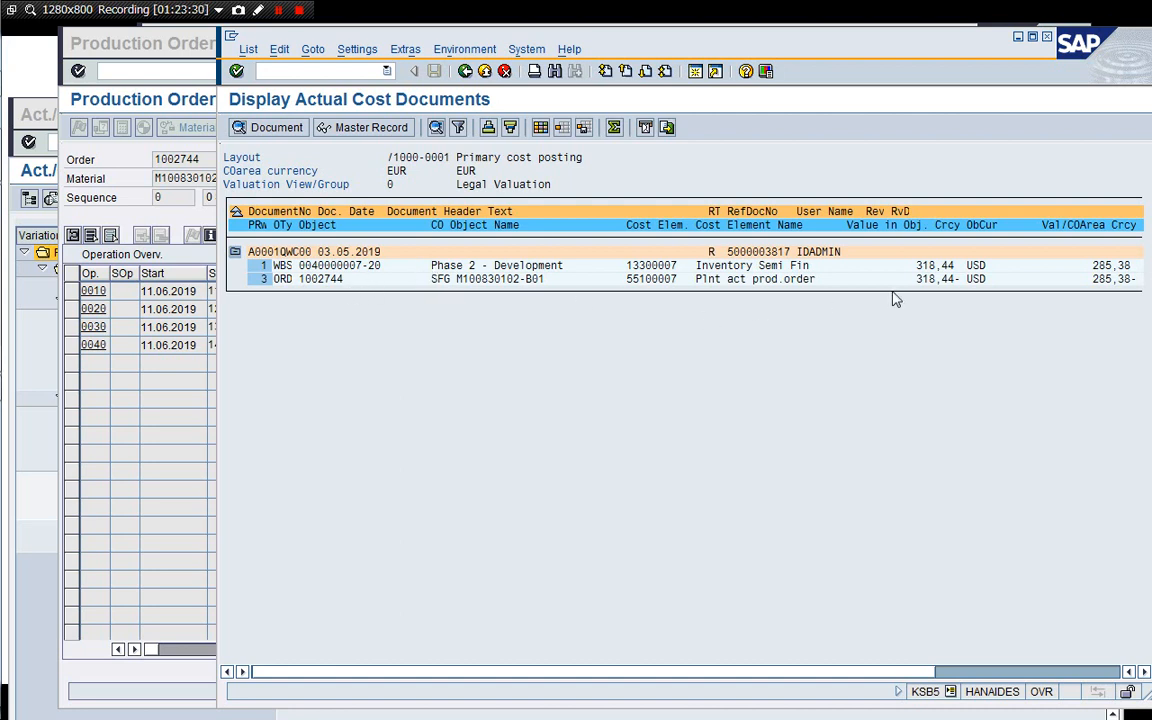
click(397, 267)
click(466, 72)
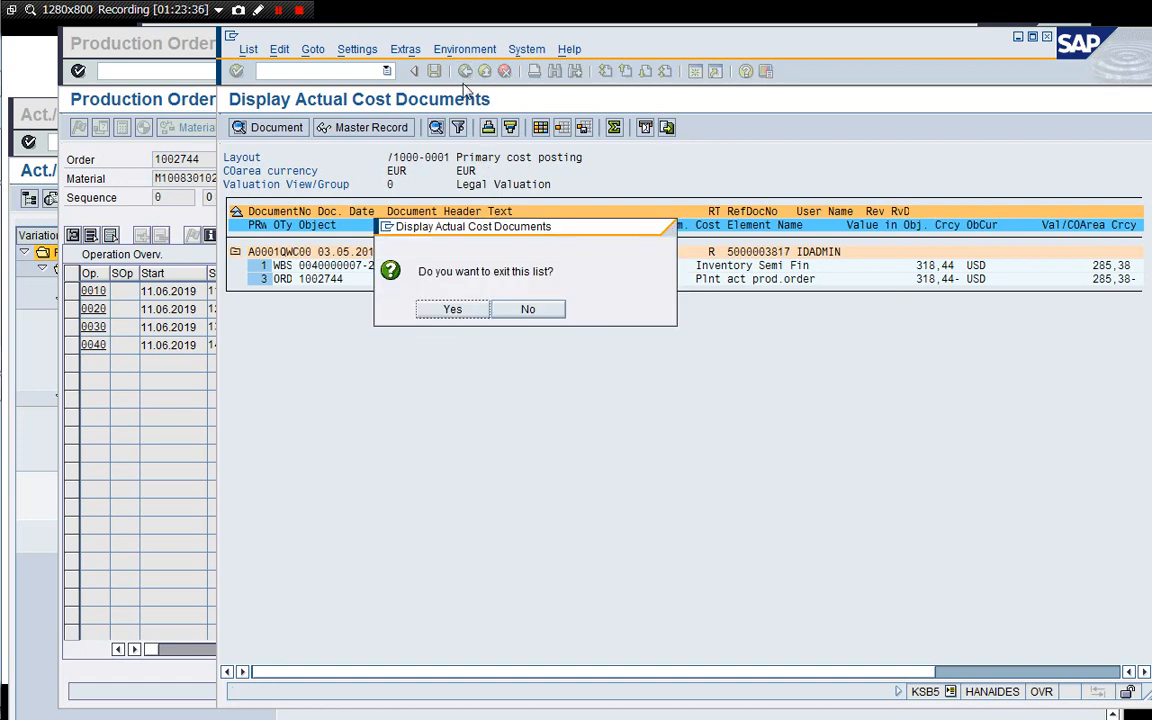
click(452, 311)
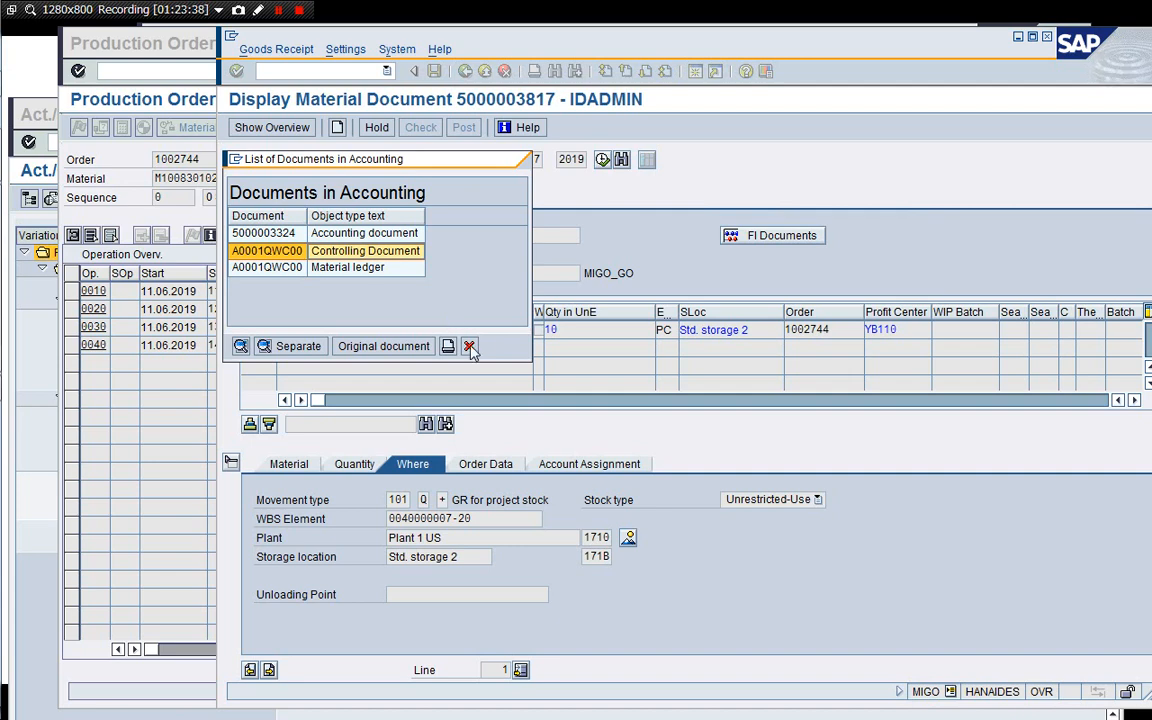
click(468, 343)
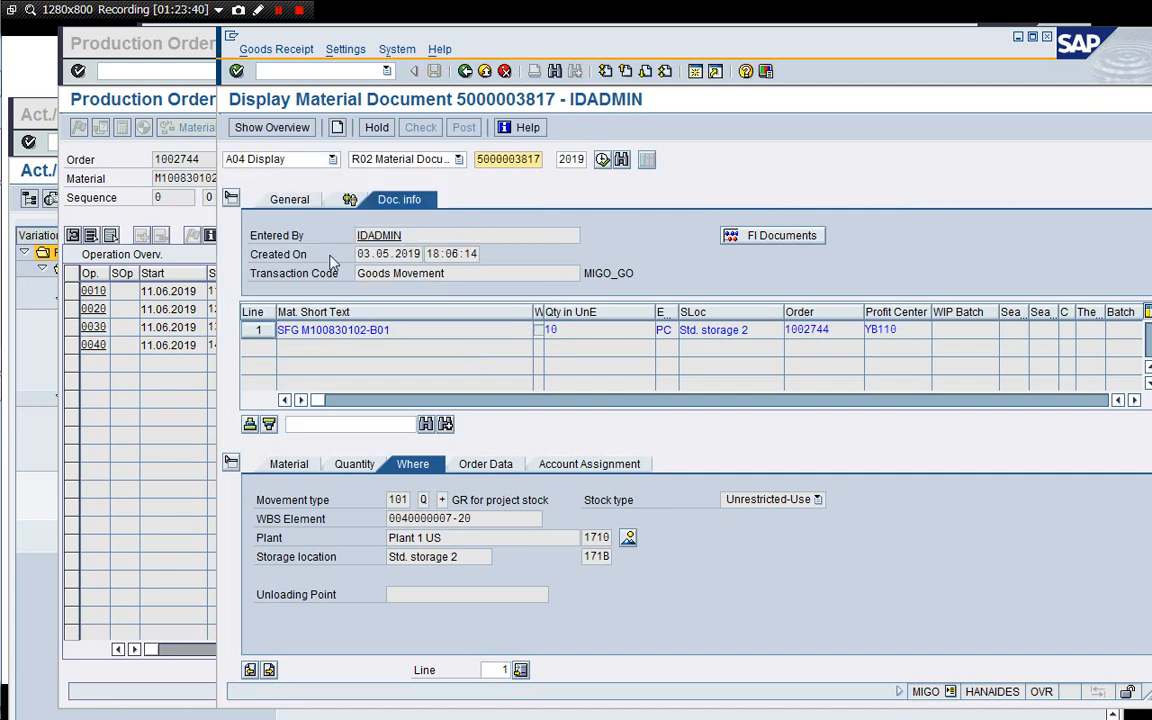
Refresh the stock/requirements list for material M100830102-B01 to review the project stock.
click(172, 228)
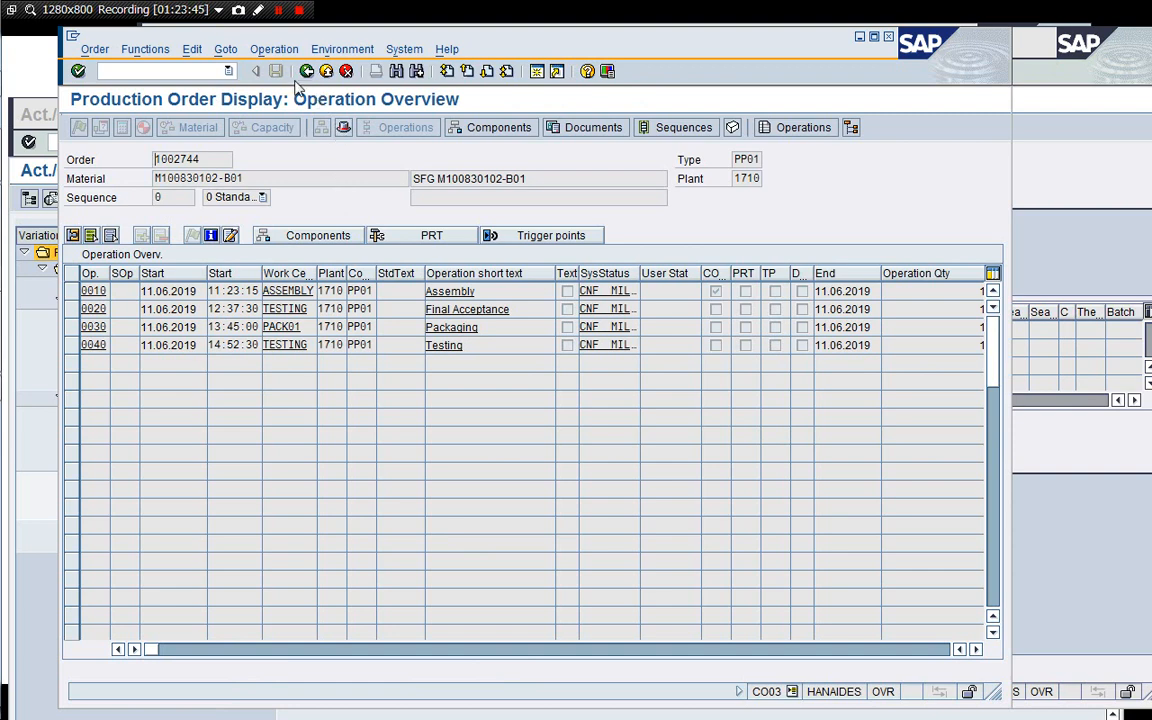
drag(208, 160, 167, 160)
key(ctrl+c)
key(Return)
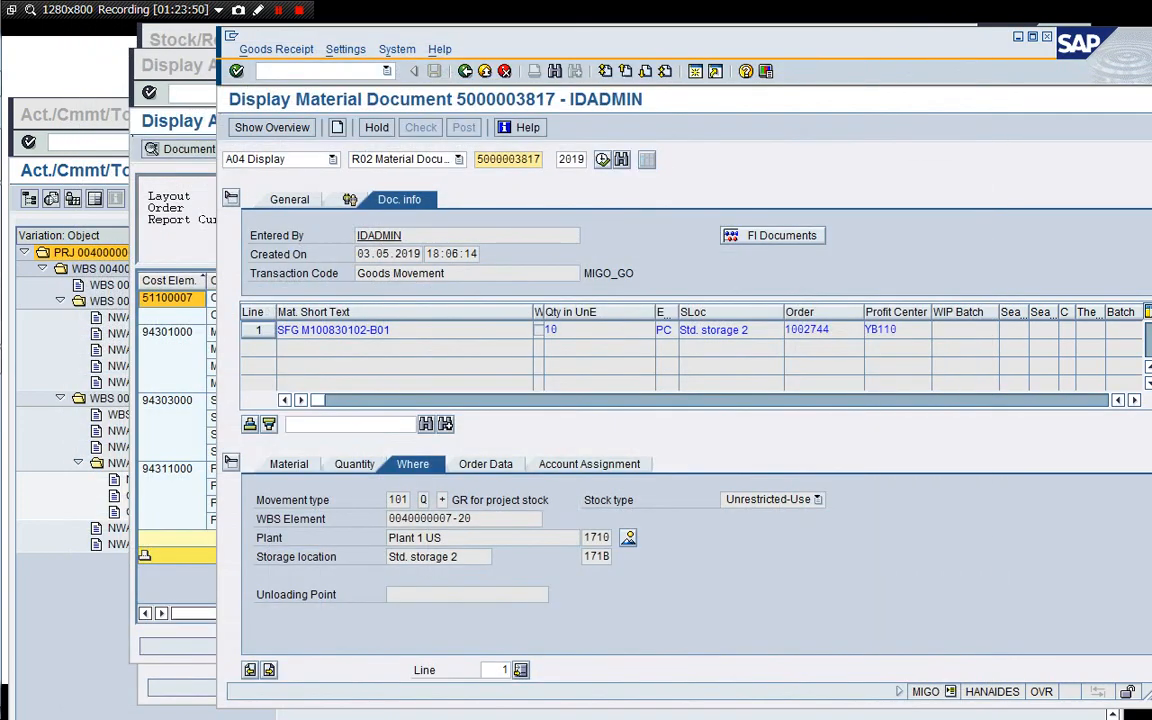
click(180, 190)
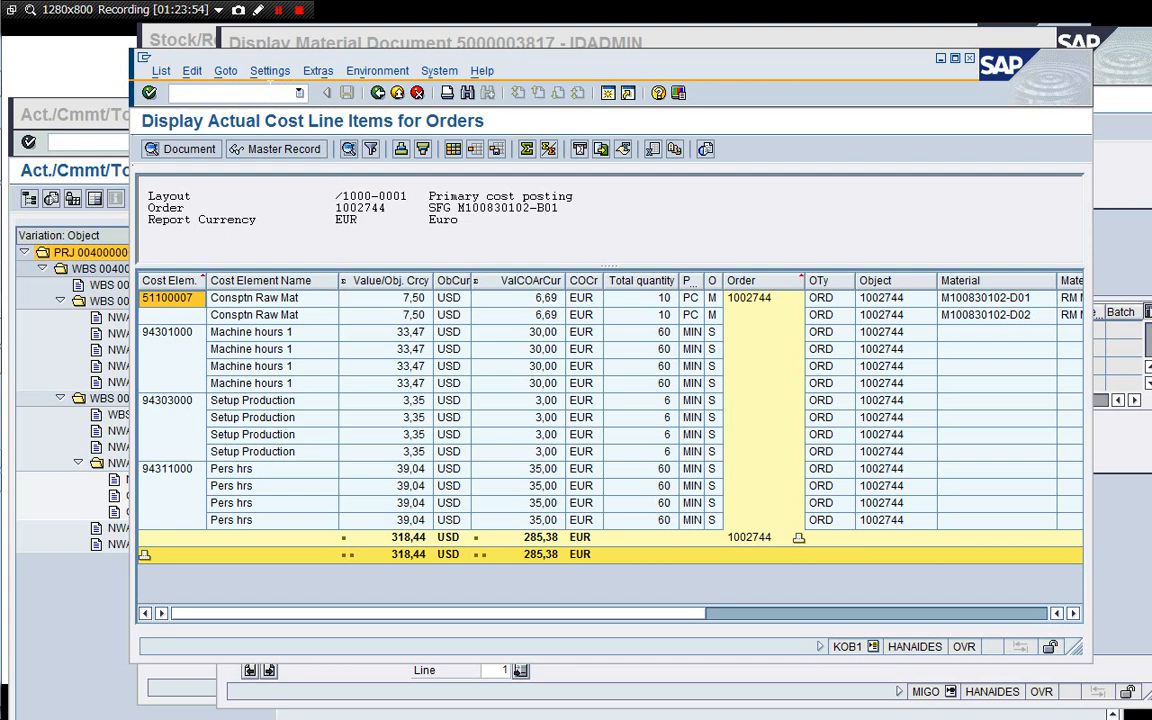
click(190, 37)
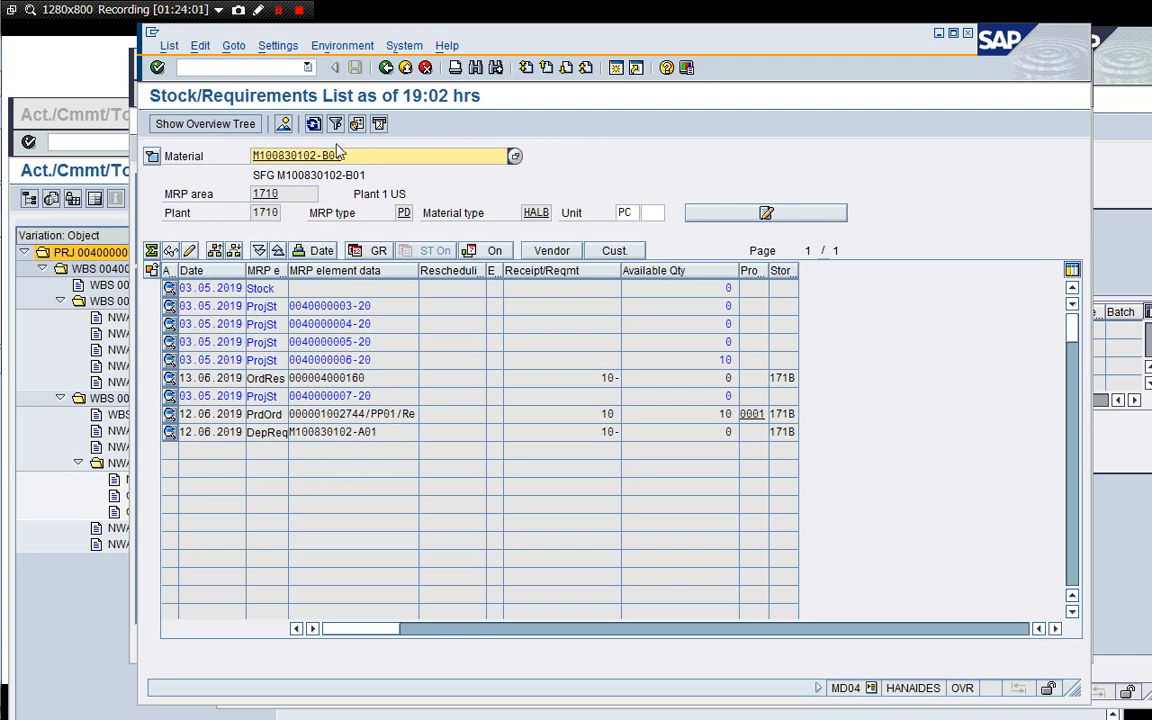
click(306, 125)
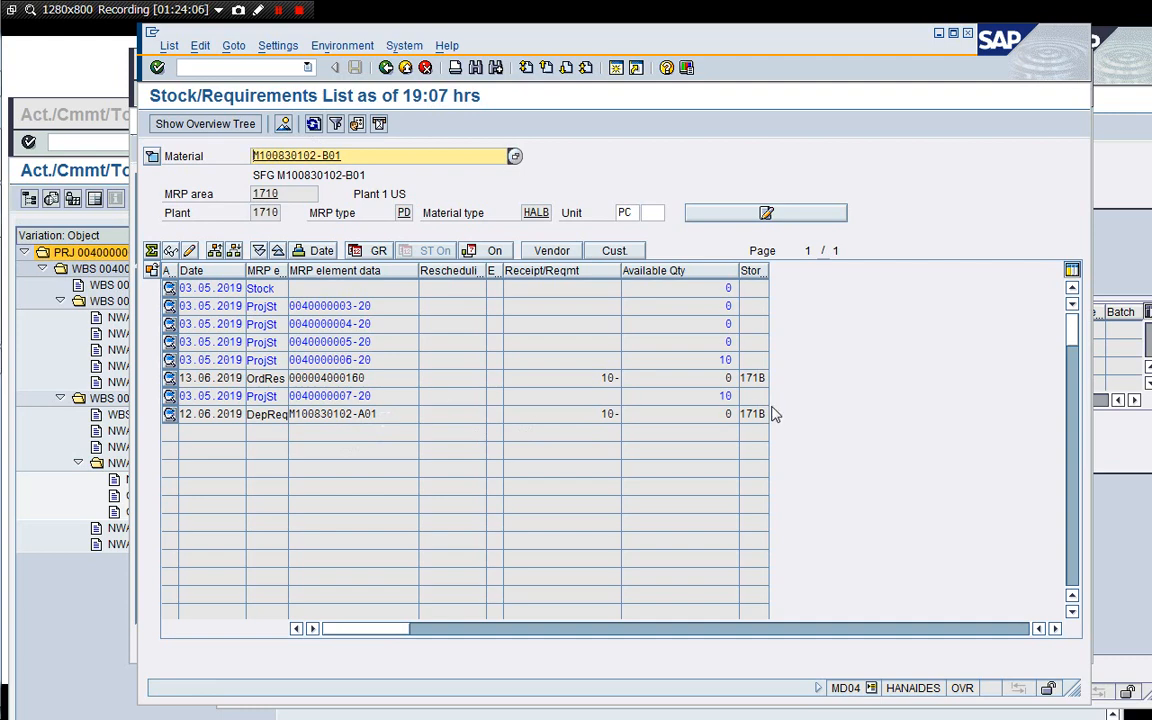
click(719, 397)
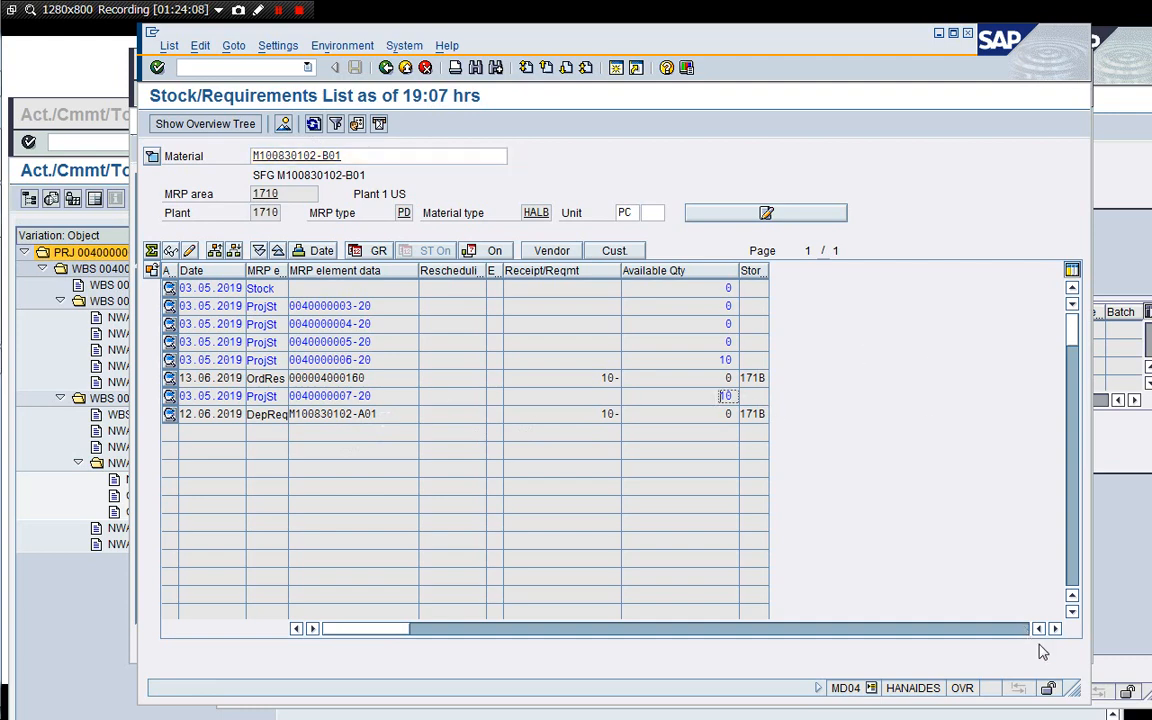
drag(1072, 686, 931, 655)
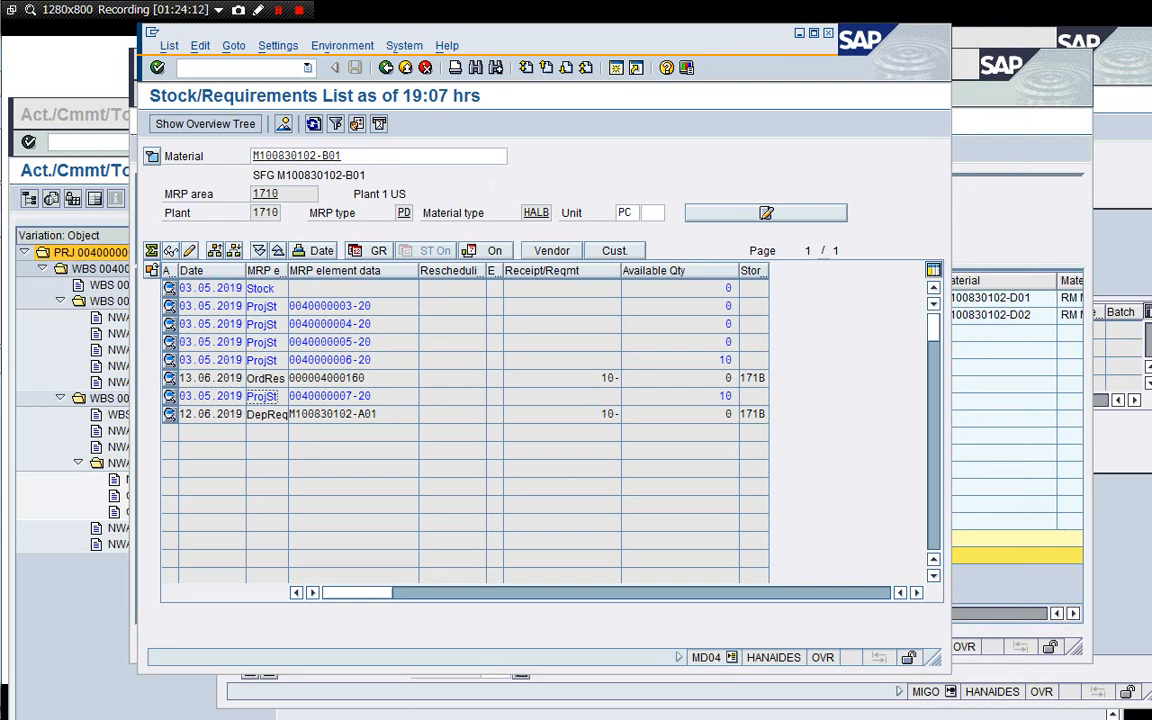
Rerun the actual cost line item report for order 1002744 and compare it with the earlier report.
click(245, 67)
key(Return)
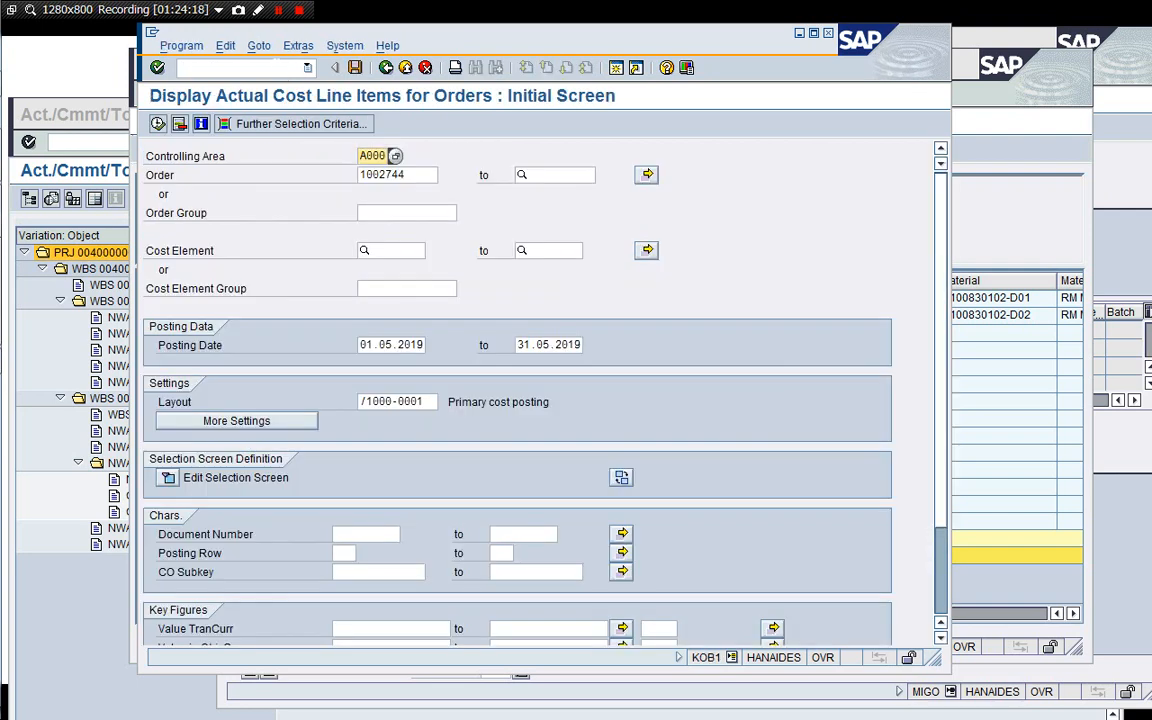
click(157, 123)
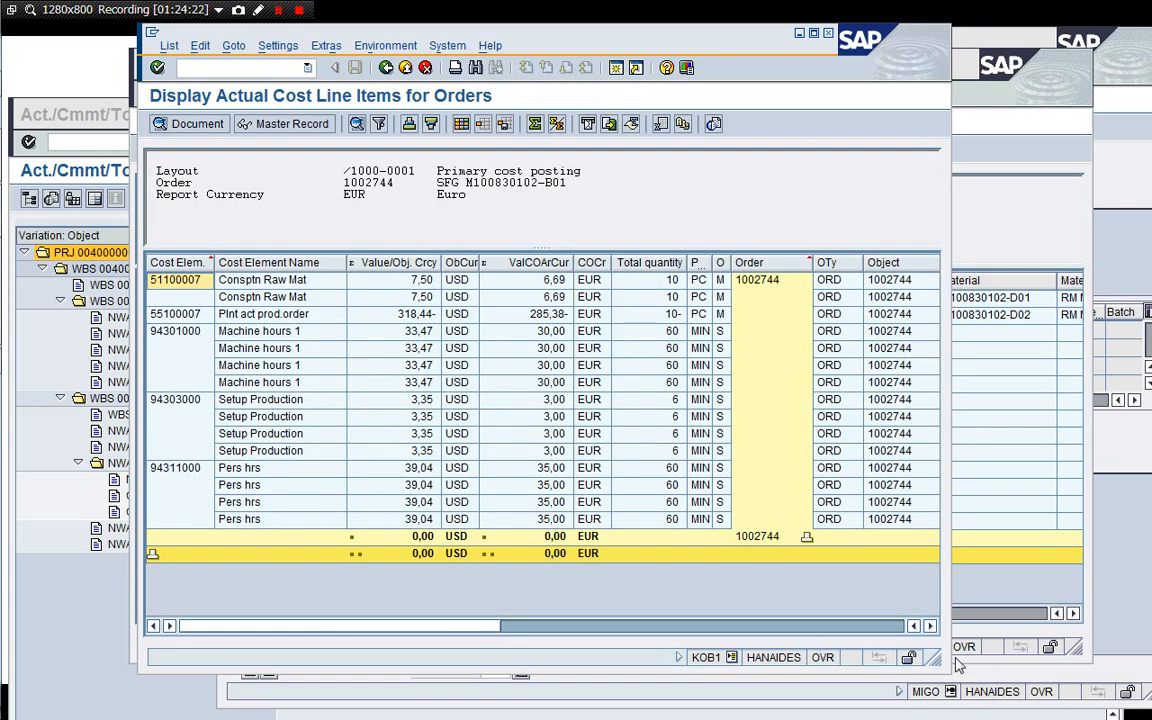
drag(927, 658, 1062, 638)
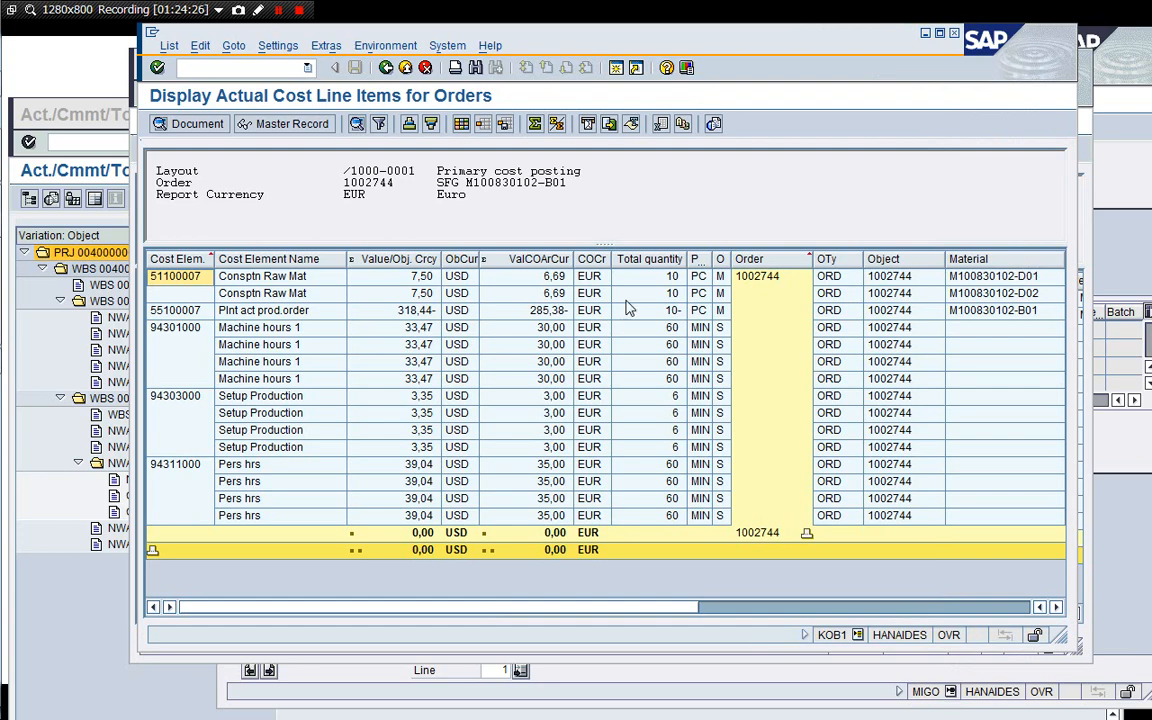
drag(558, 45, 725, 90)
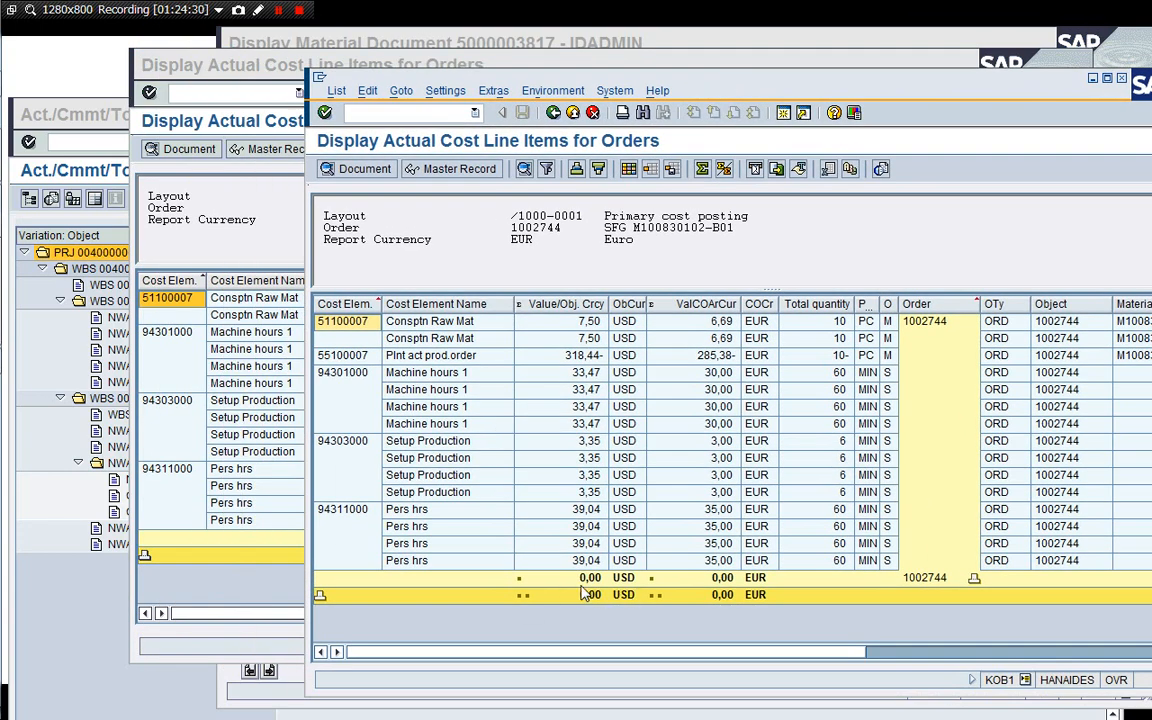
click(258, 590)
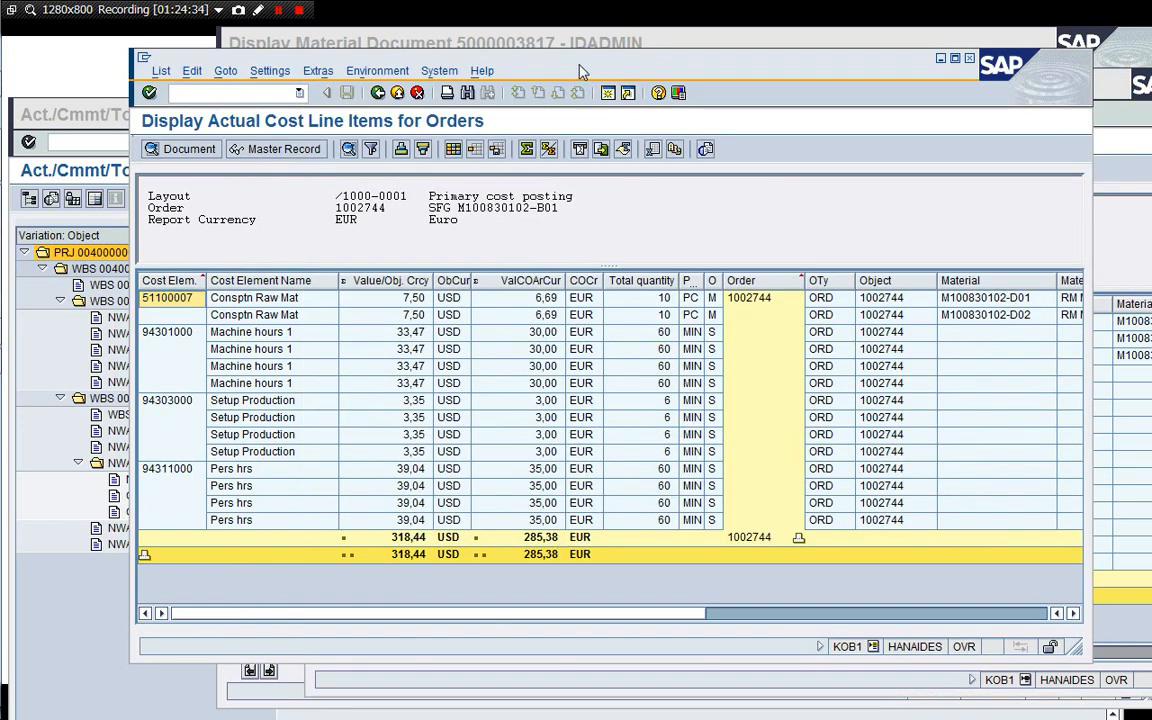
Arrange the two actual cost line item reports side by side and compare them, highlighting the 55100007 settlement credit line.
drag(583, 72, 507, 79)
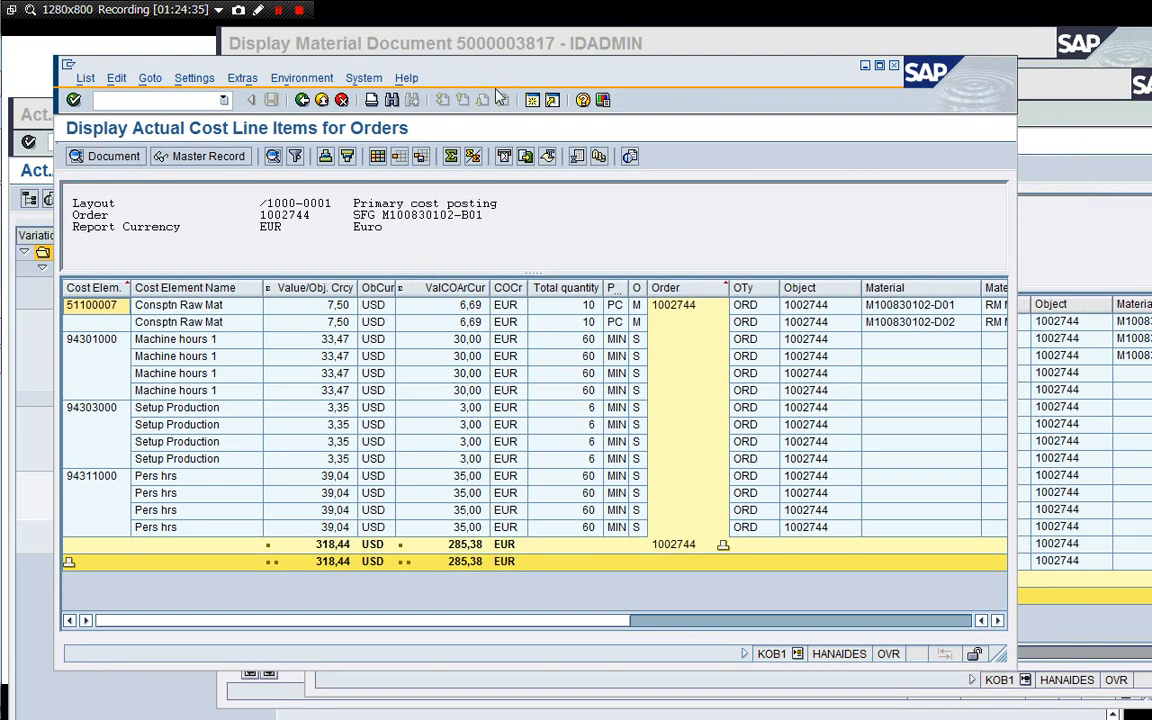
click(597, 43)
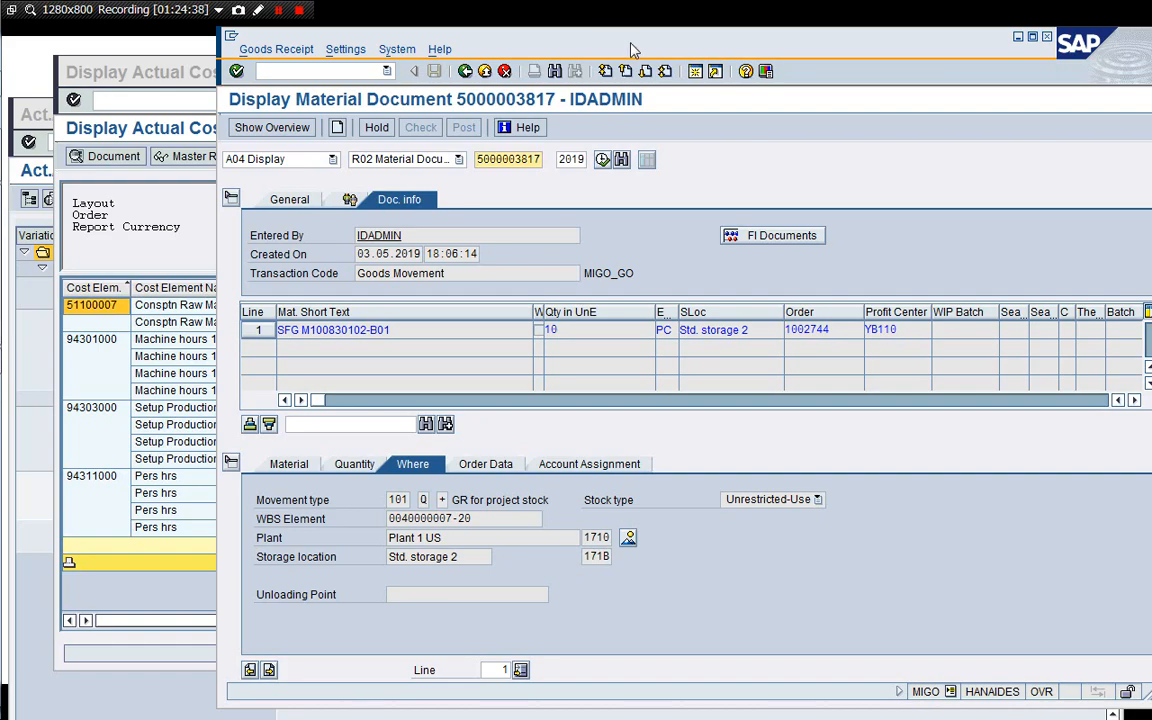
click(1047, 37)
click(1045, 97)
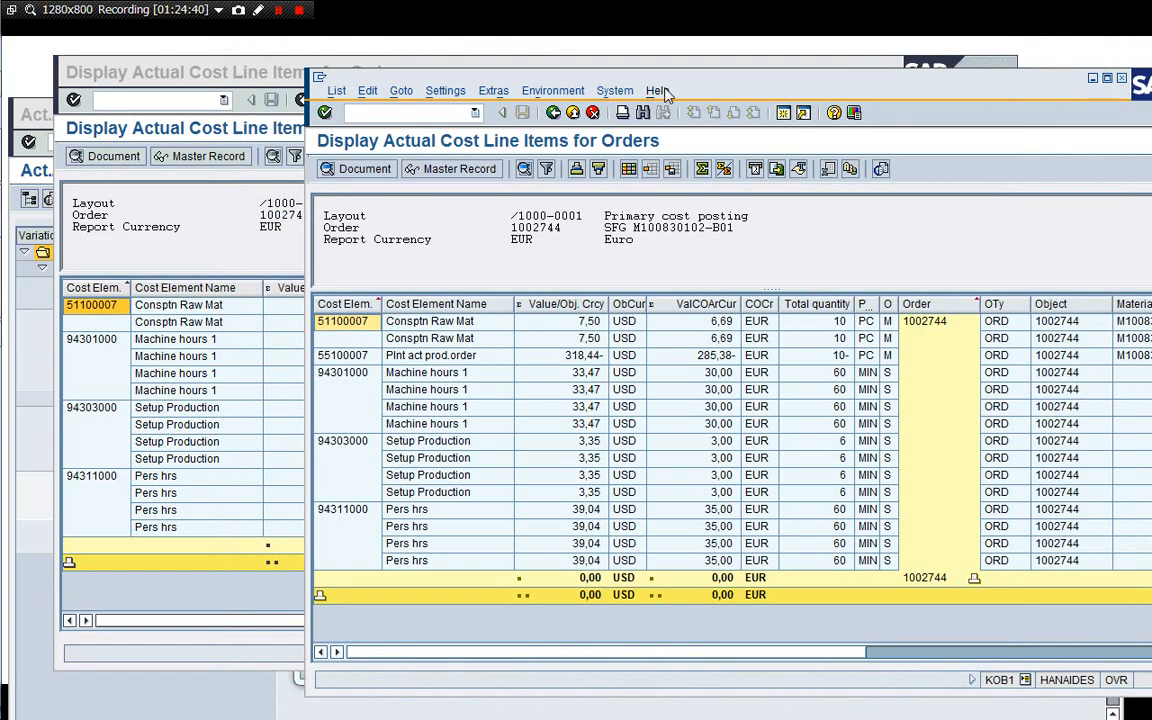
drag(684, 80, 897, 73)
click(806, 350)
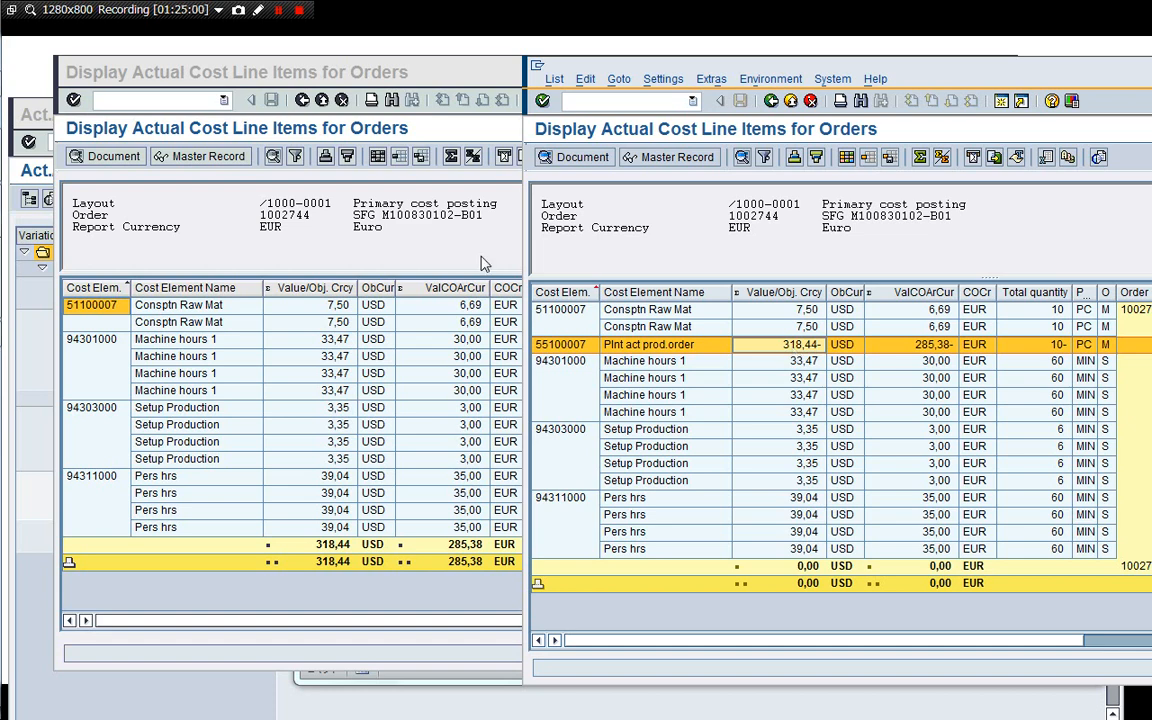
Exit the earlier cost line item report and open the SAP Reference IMG in customizing.
click(325, 246)
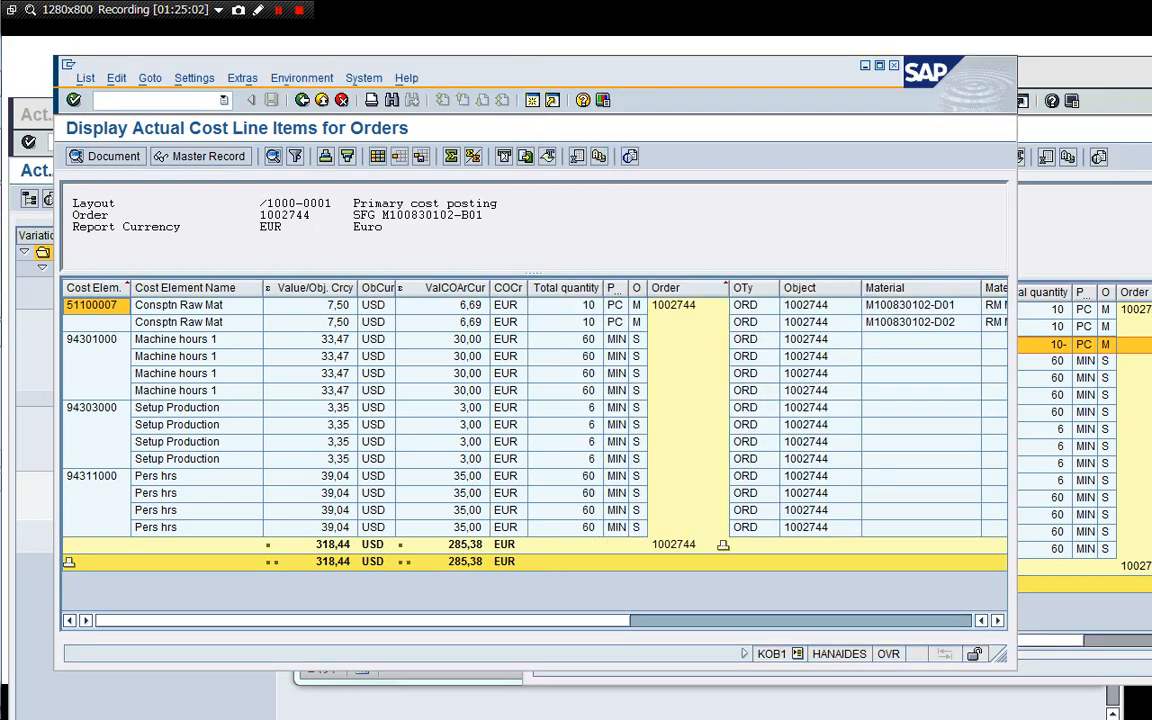
click(301, 100)
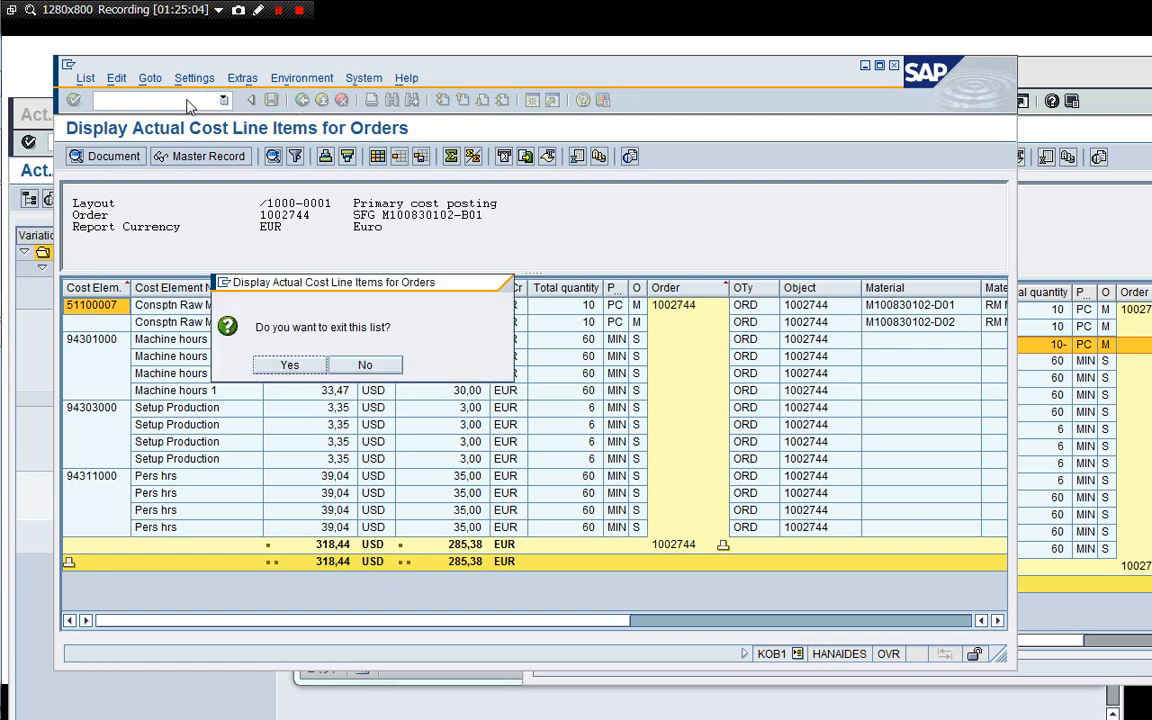
click(287, 365)
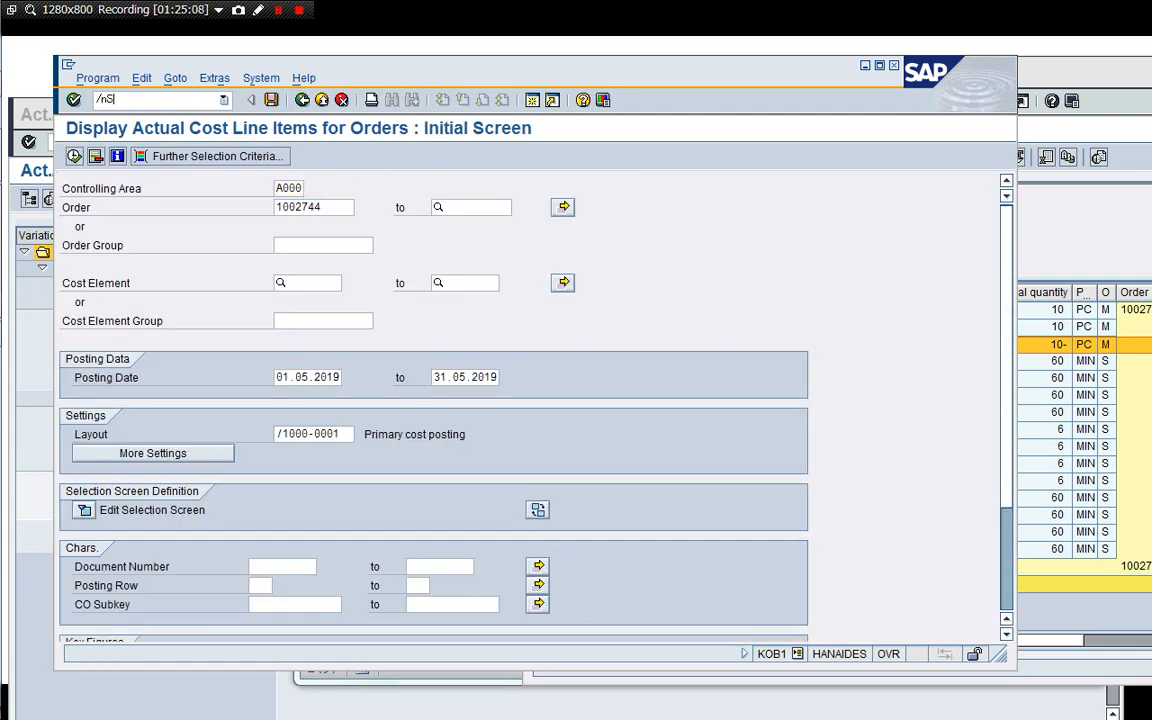
key(Return)
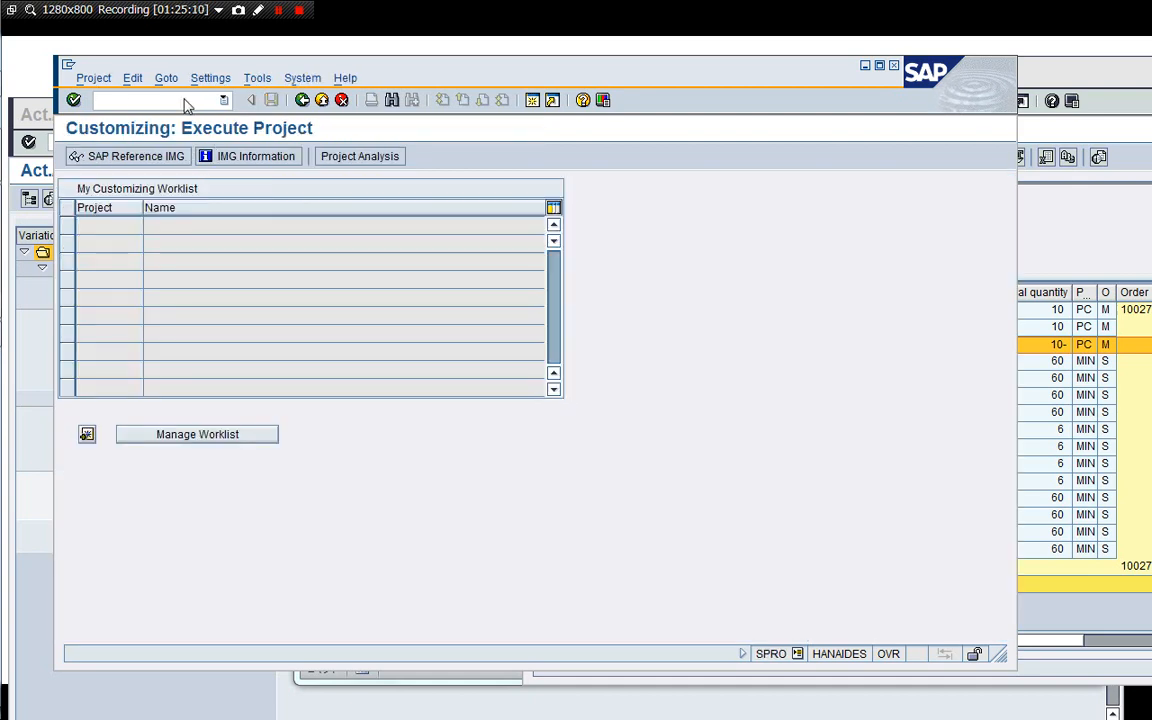
key(F5)
Navigate the IMG to Production > Shop Floor Control > Integration and open Define Valuation of Goods Received.
drag(262, 70, 271, 50)
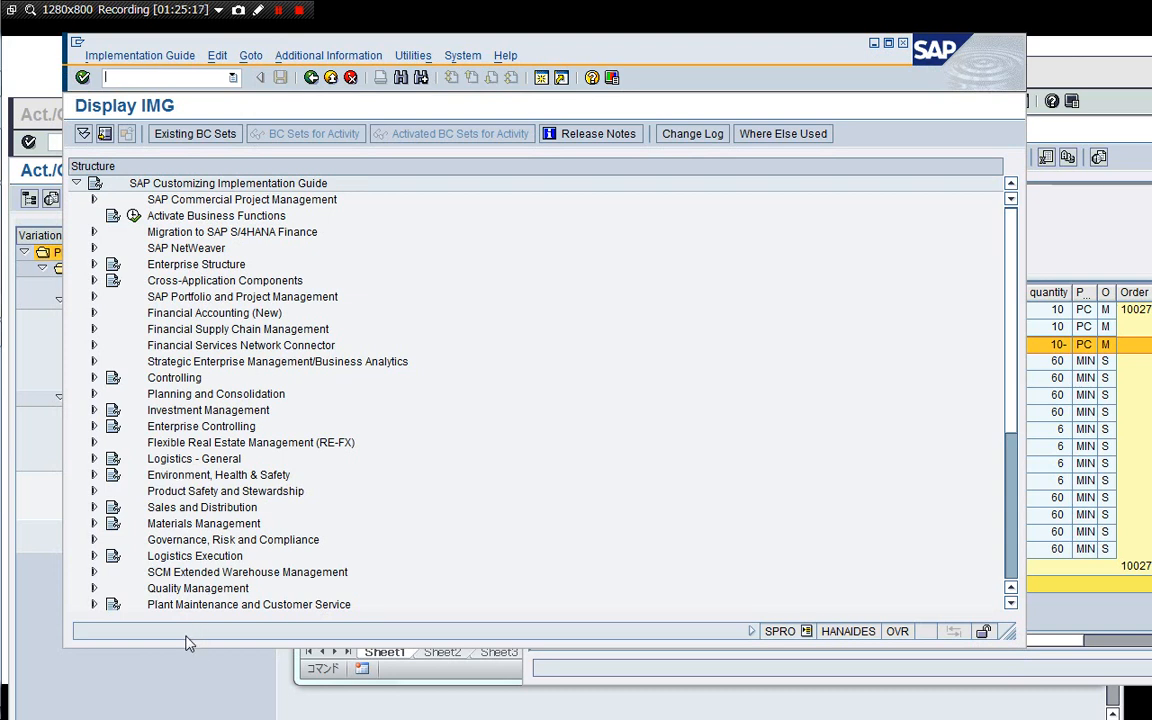
drag(187, 649, 187, 689)
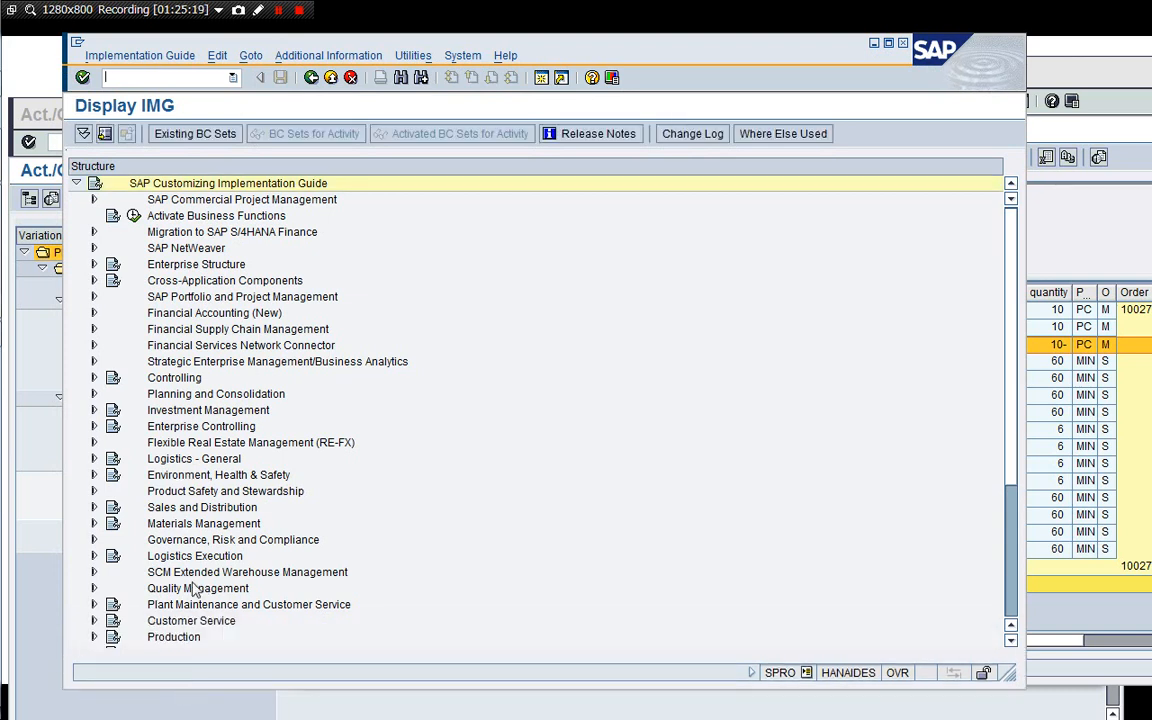
click(94, 638)
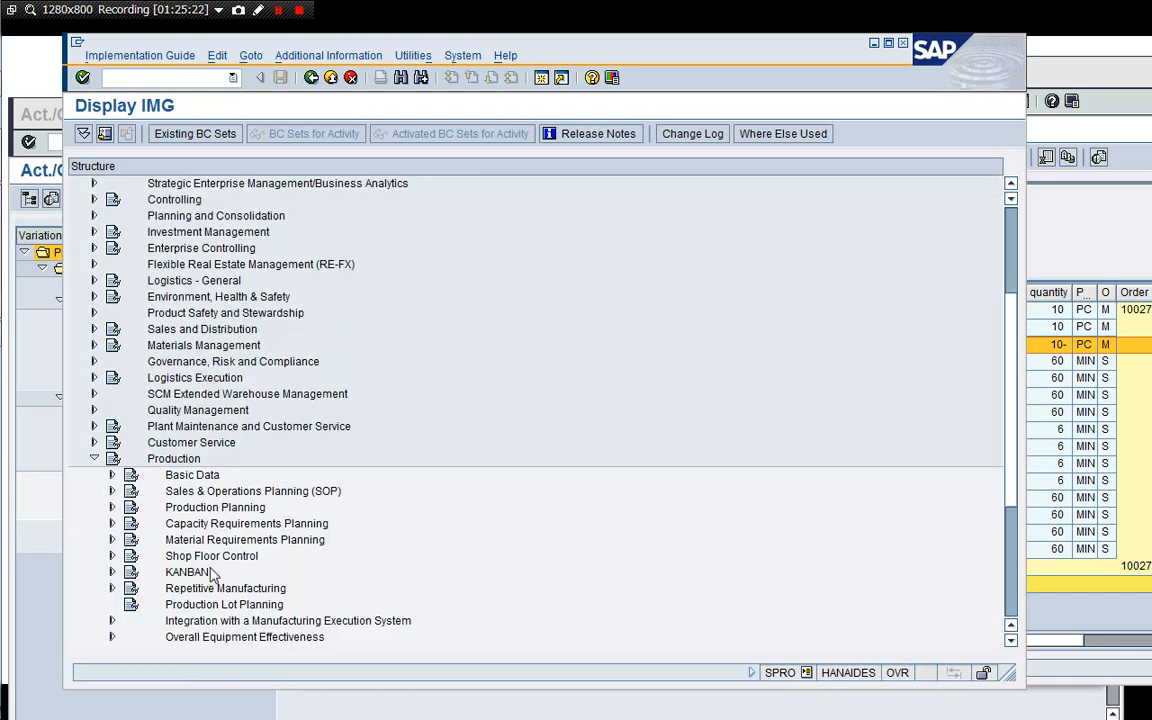
click(204, 560)
double_click(204, 558)
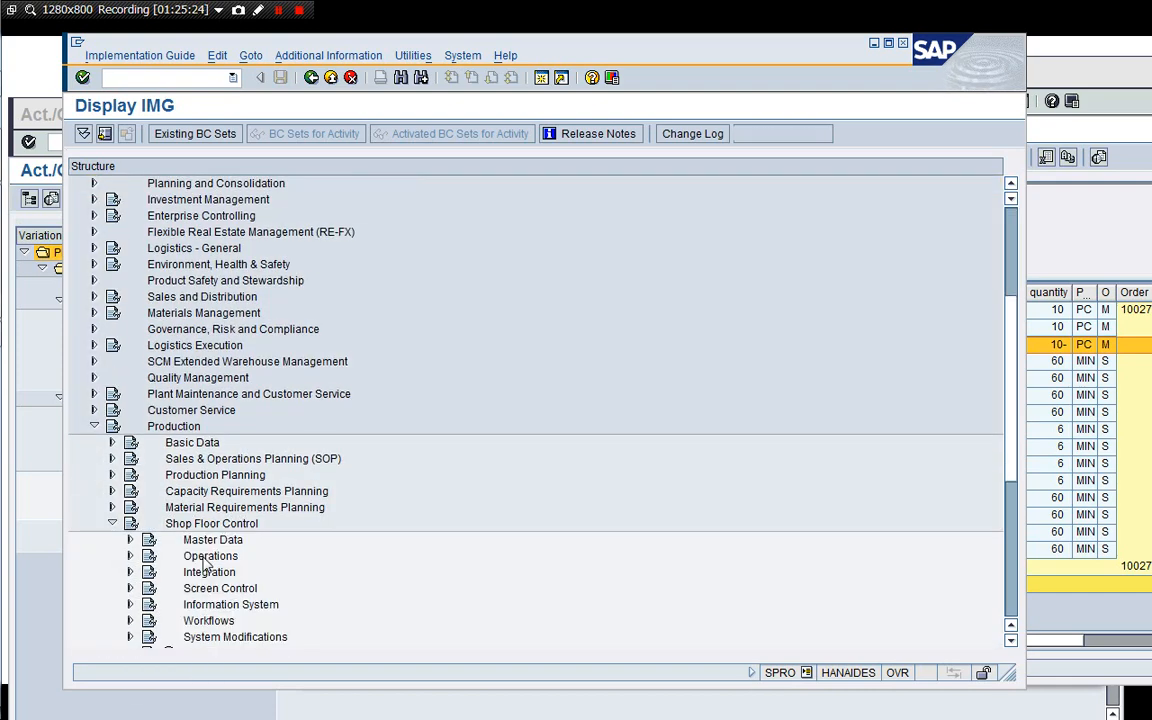
double_click(205, 567)
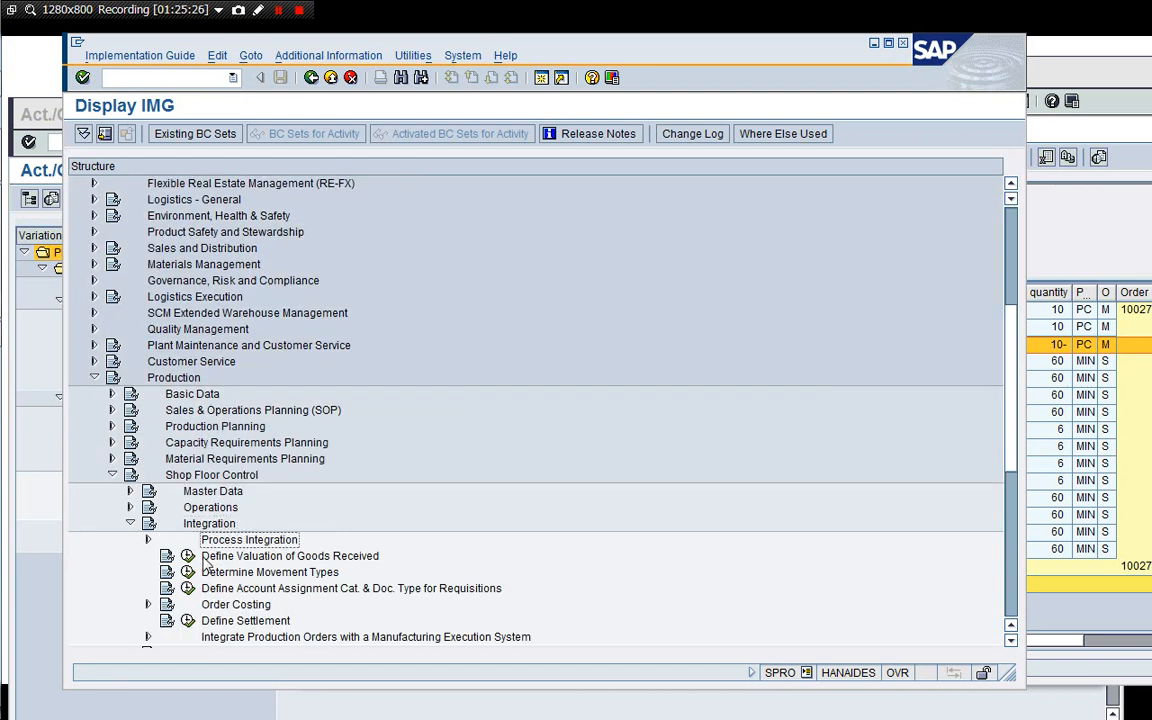
click(205, 558)
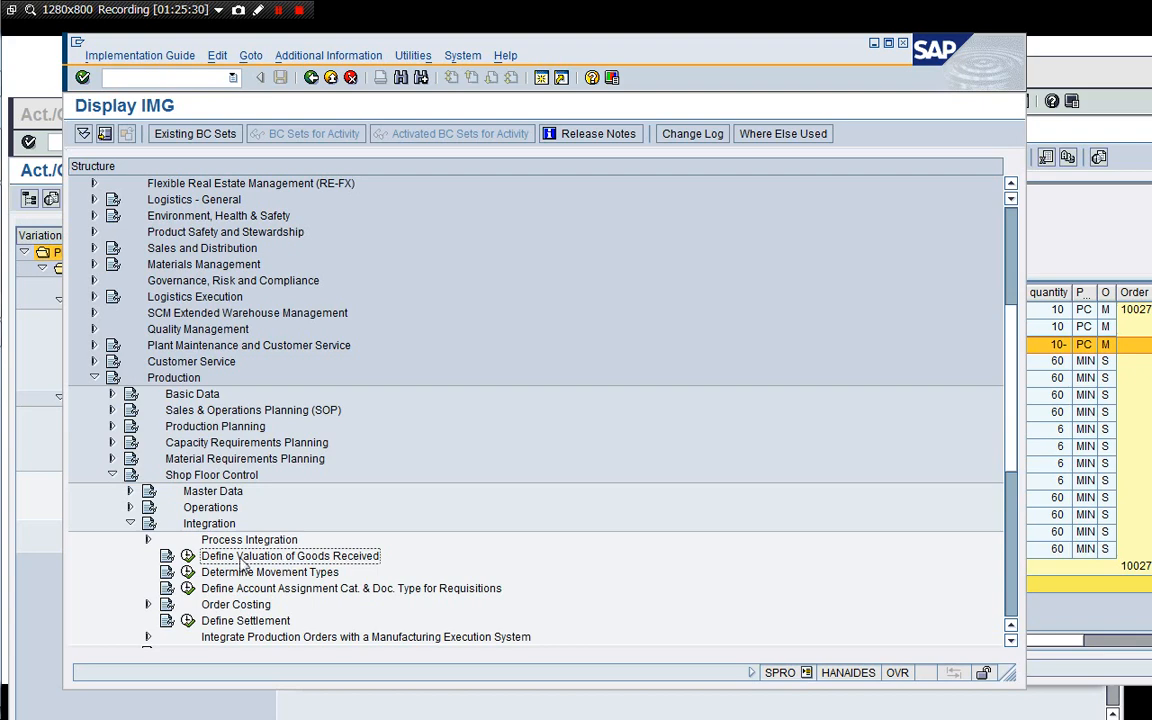
click(187, 558)
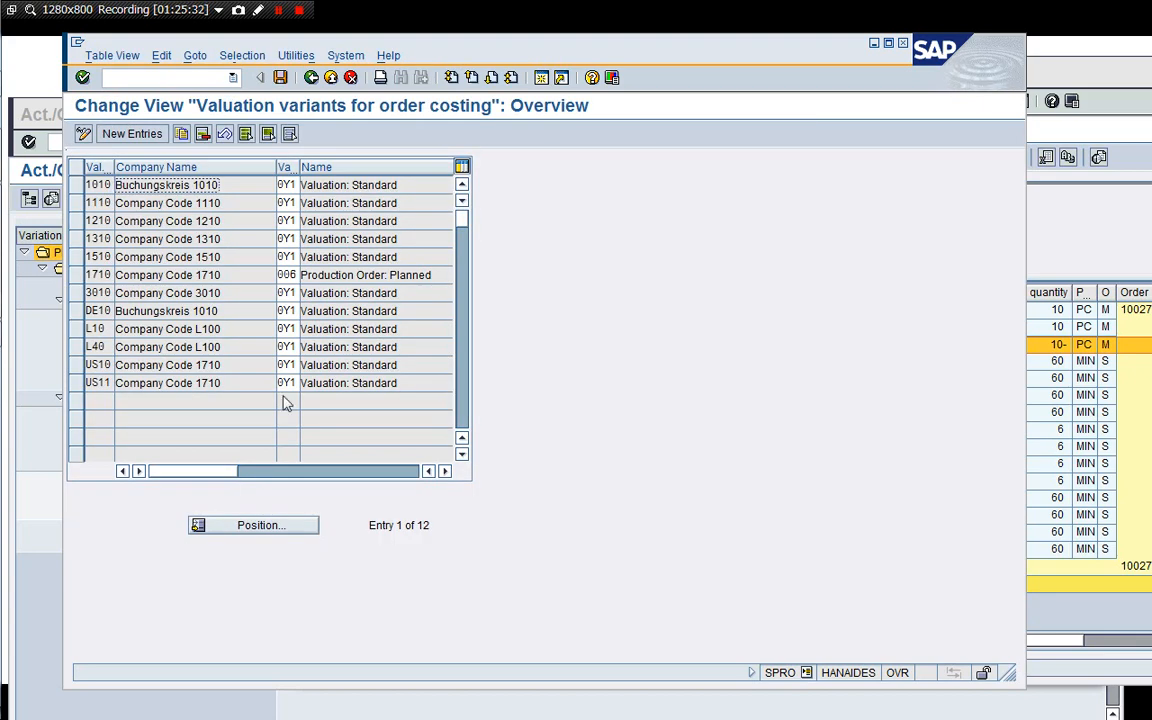
Examine the valuation variant assigned to company code 1710 in the order costing valuation table, then go back.
click(343, 293)
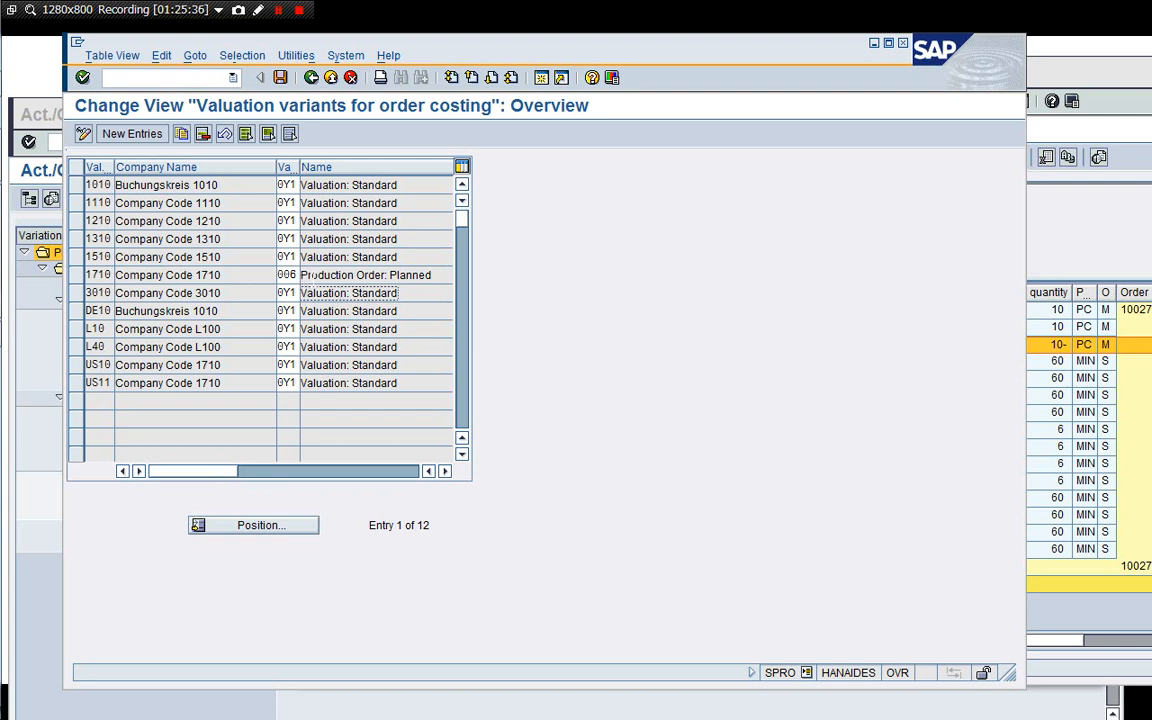
click(291, 275)
click(351, 275)
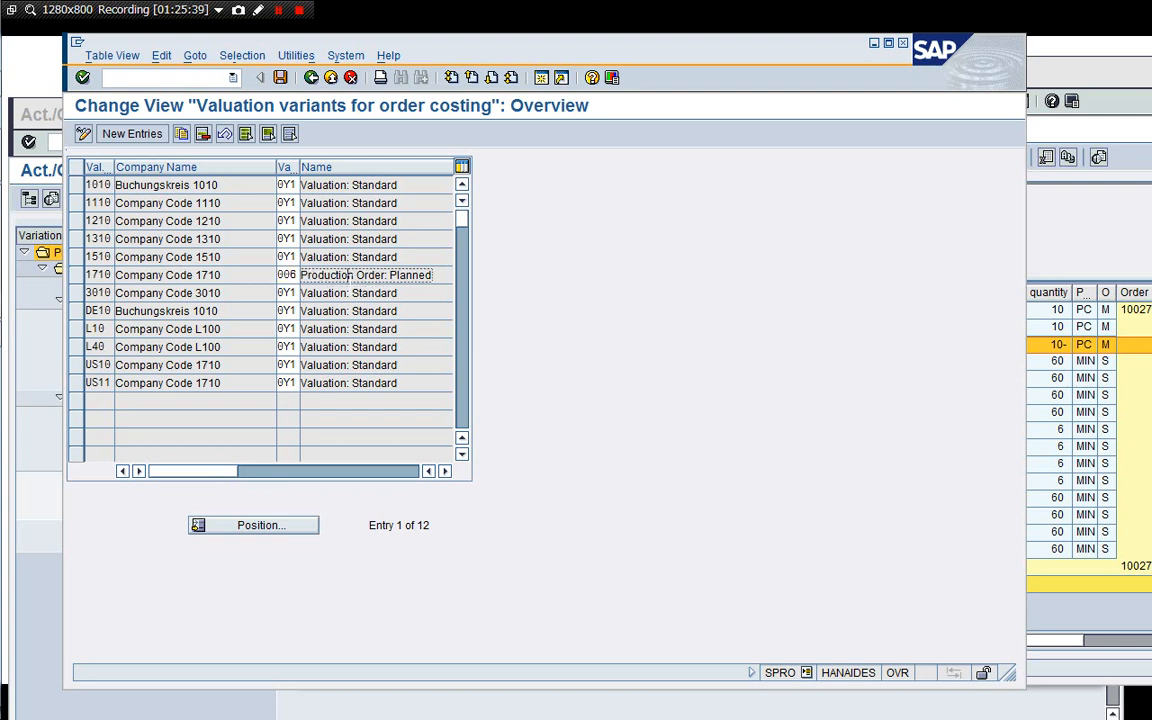
click(311, 79)
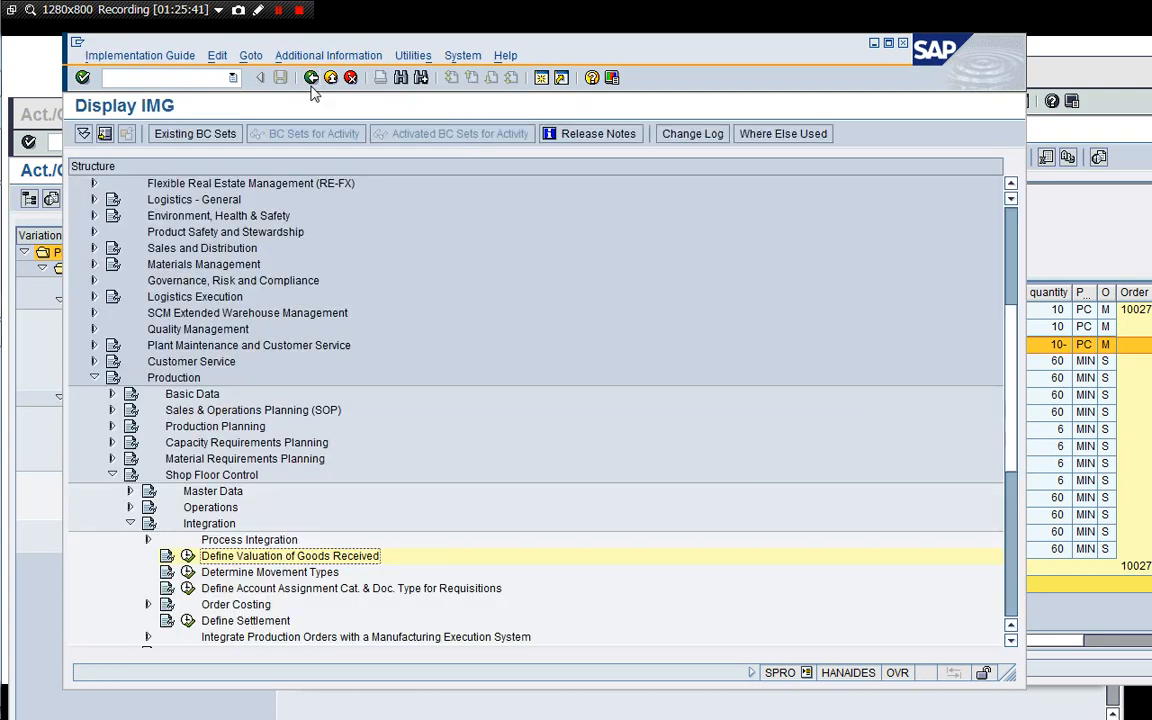
Open transaction OKK4 in a new session and display the strategy sequence of valuation variant 006.
click(541, 79)
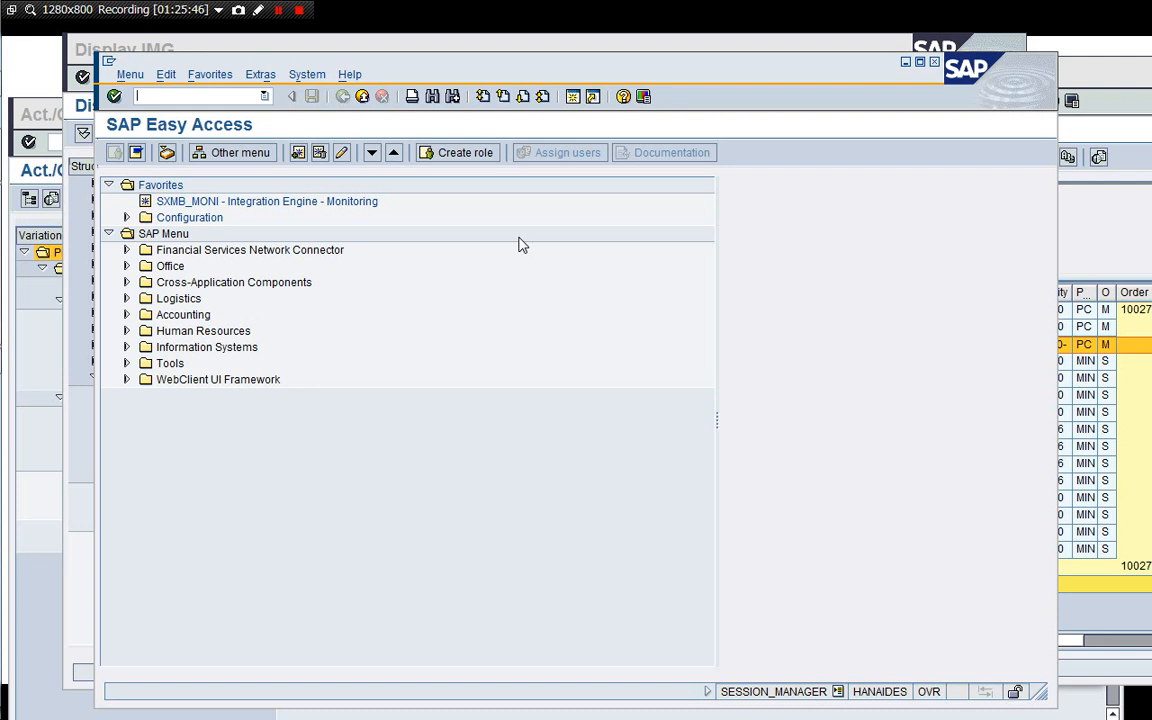
text(/nOKK4)
key(Return)
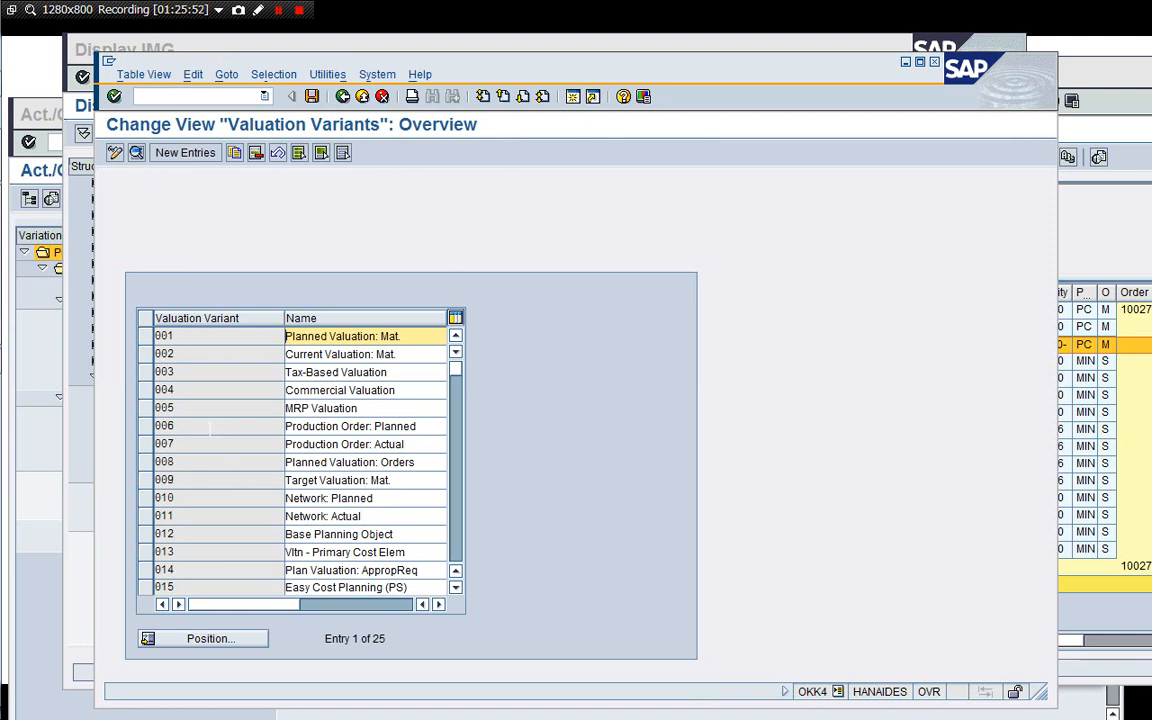
double_click(210, 428)
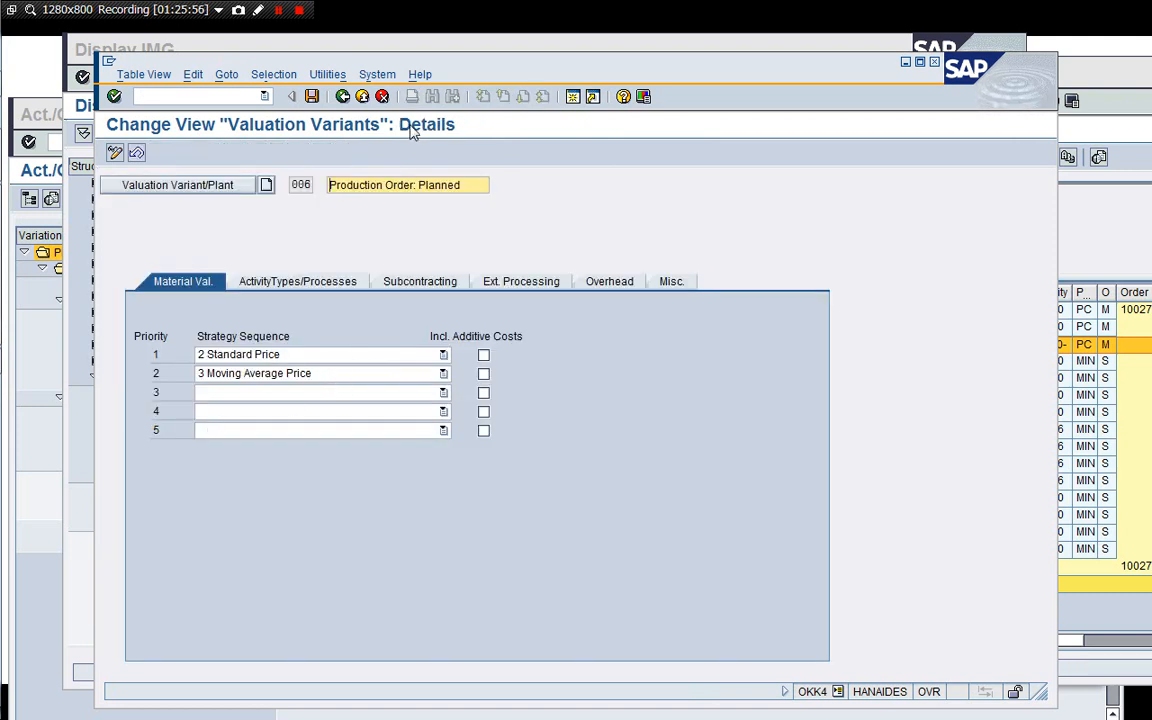
click(342, 96)
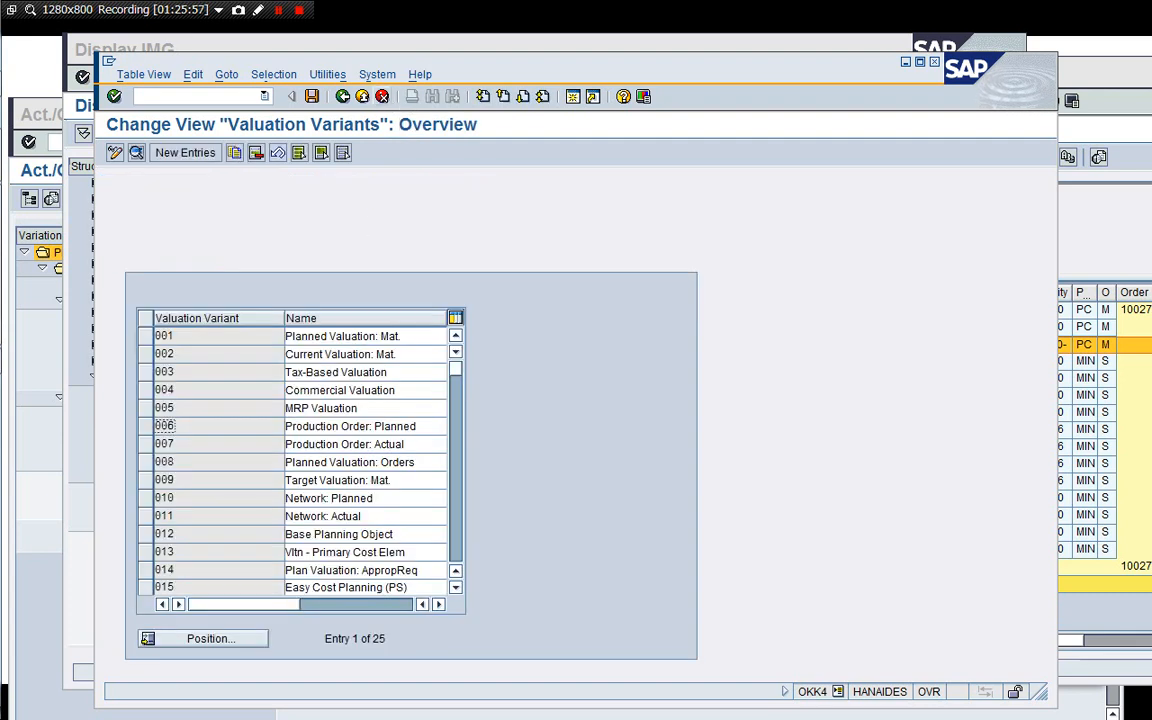
Display the material valuation strategy of valuation variant 0Y1 and return to the main menu.
click(459, 533)
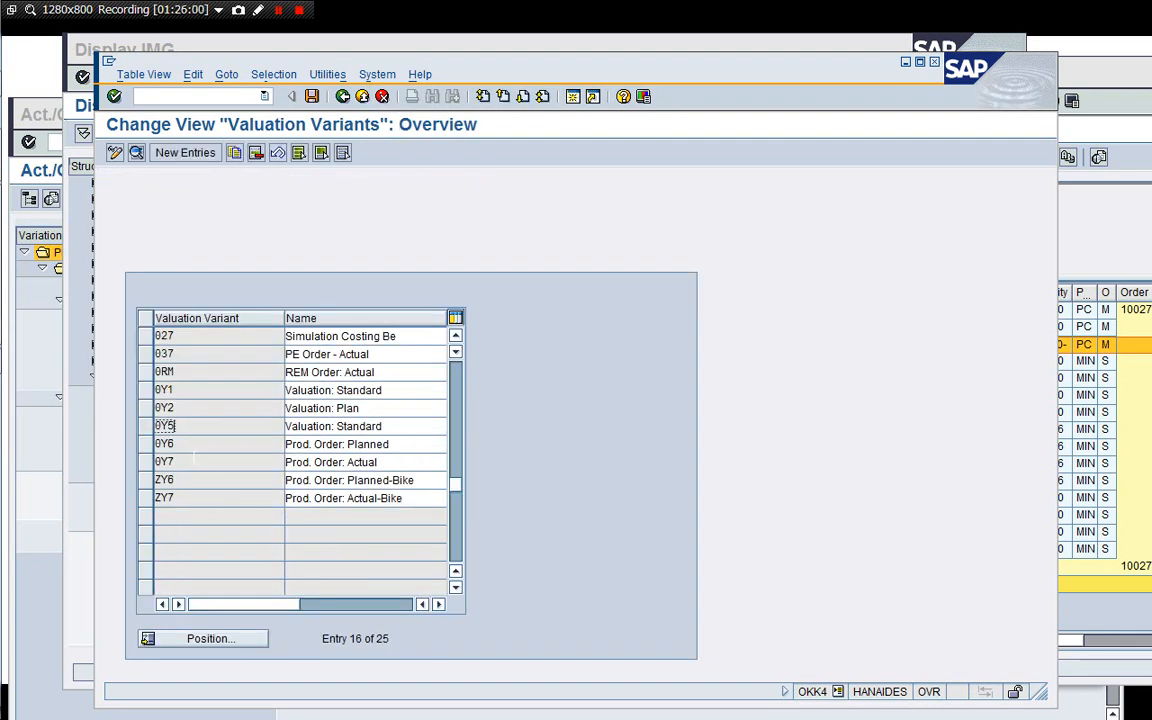
double_click(203, 388)
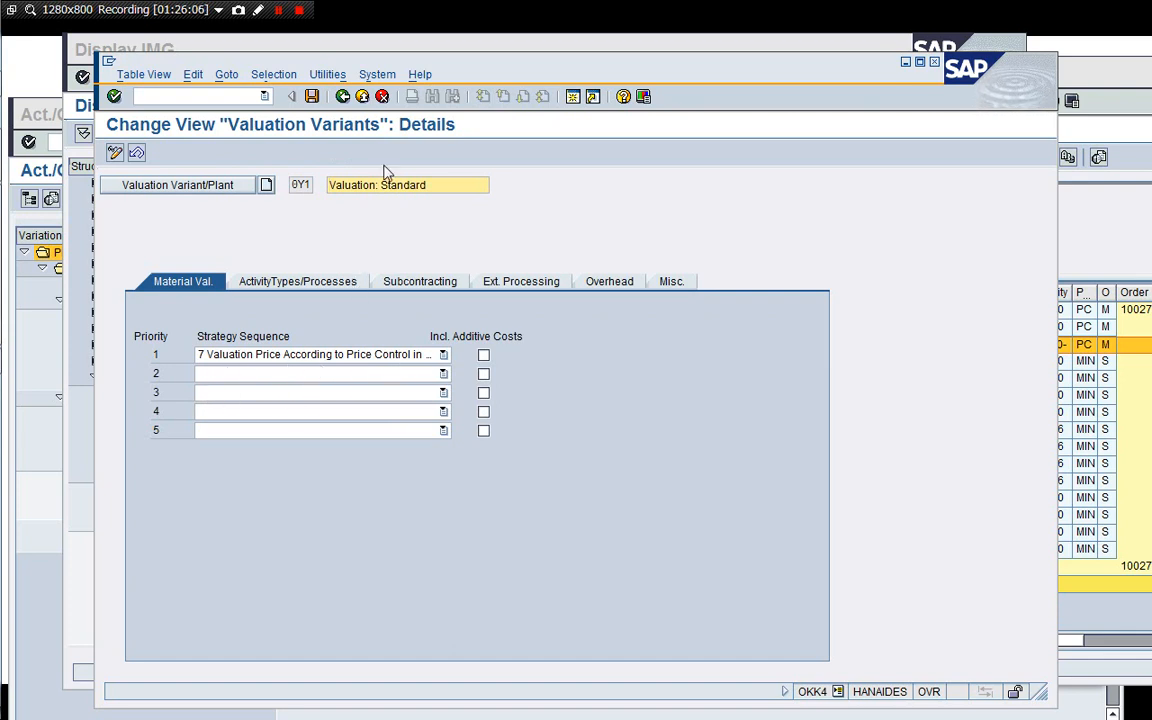
click(382, 97)
click(382, 97)
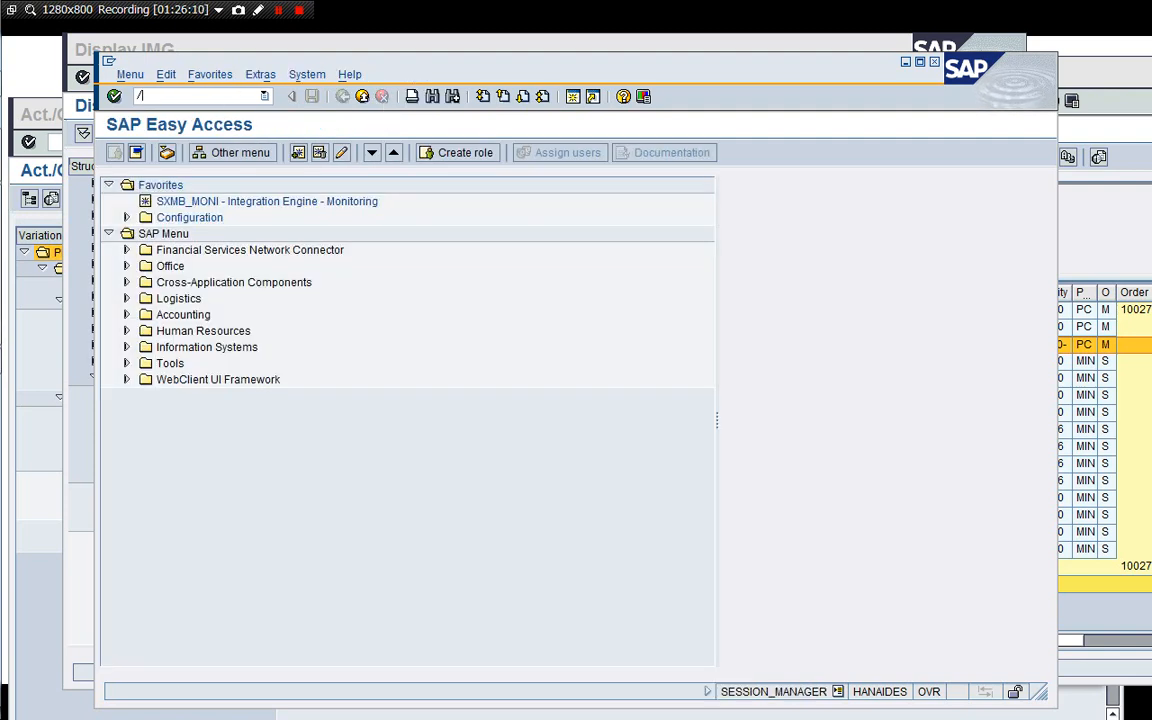
Close the extra session and read the documentation for Define Valuation of Goods Received.
text(/i)
key(Return)
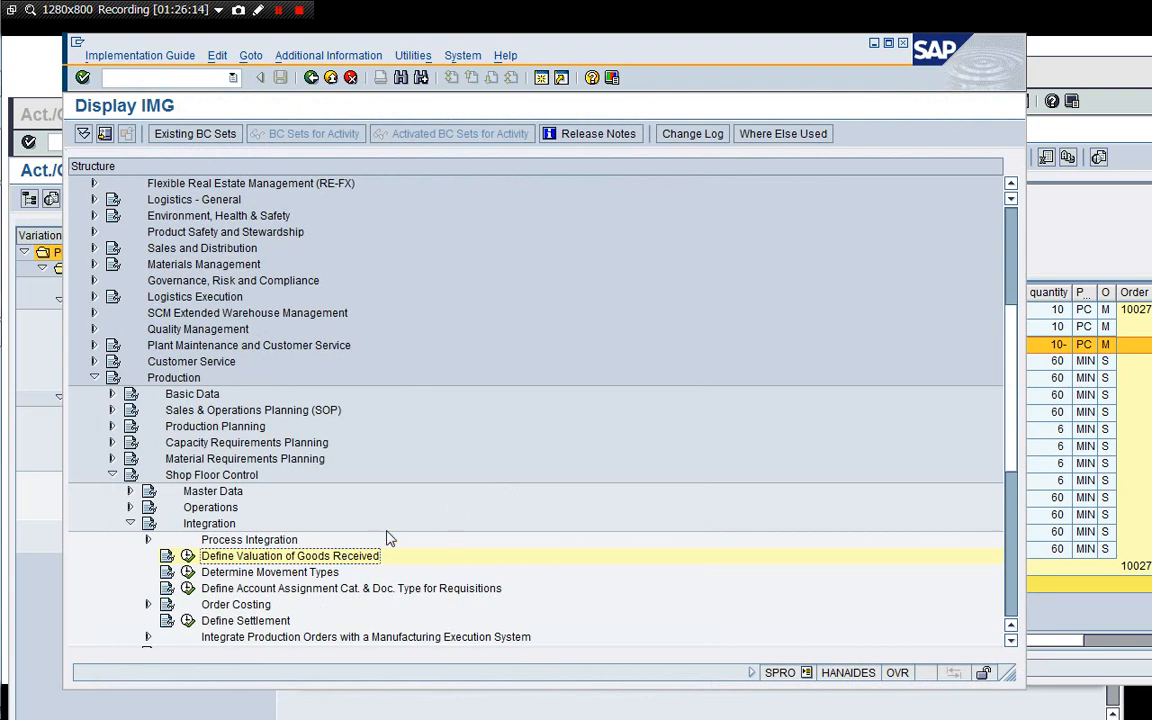
click(1086, 241)
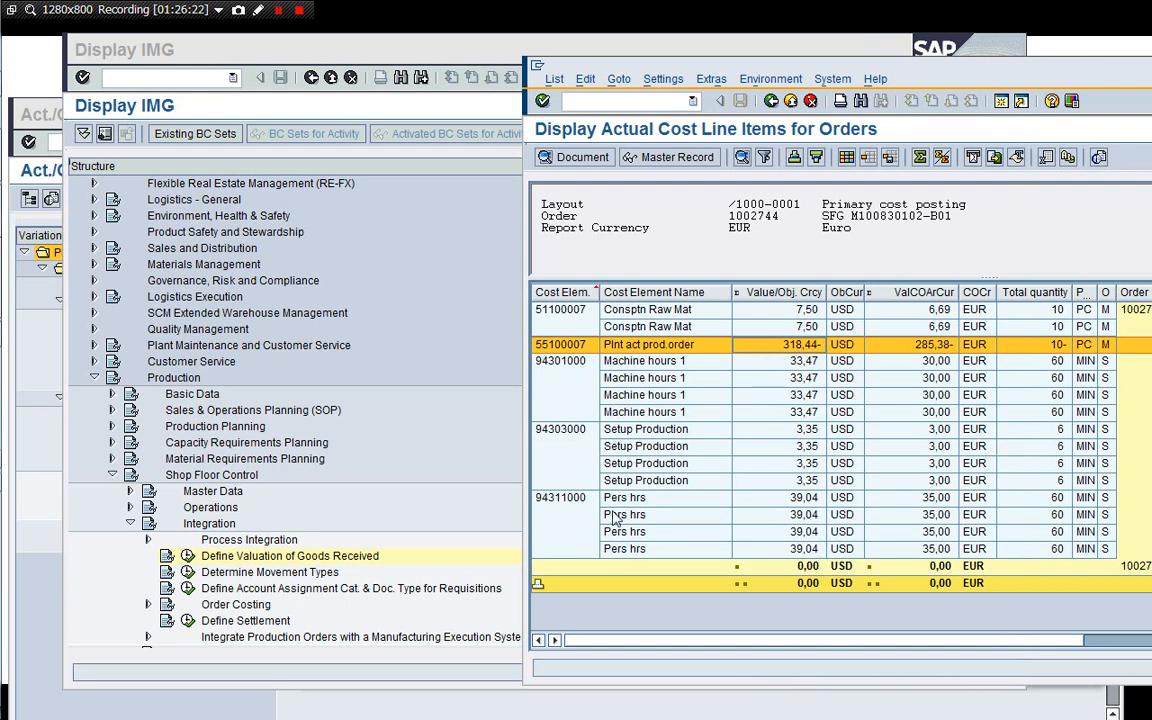
click(463, 499)
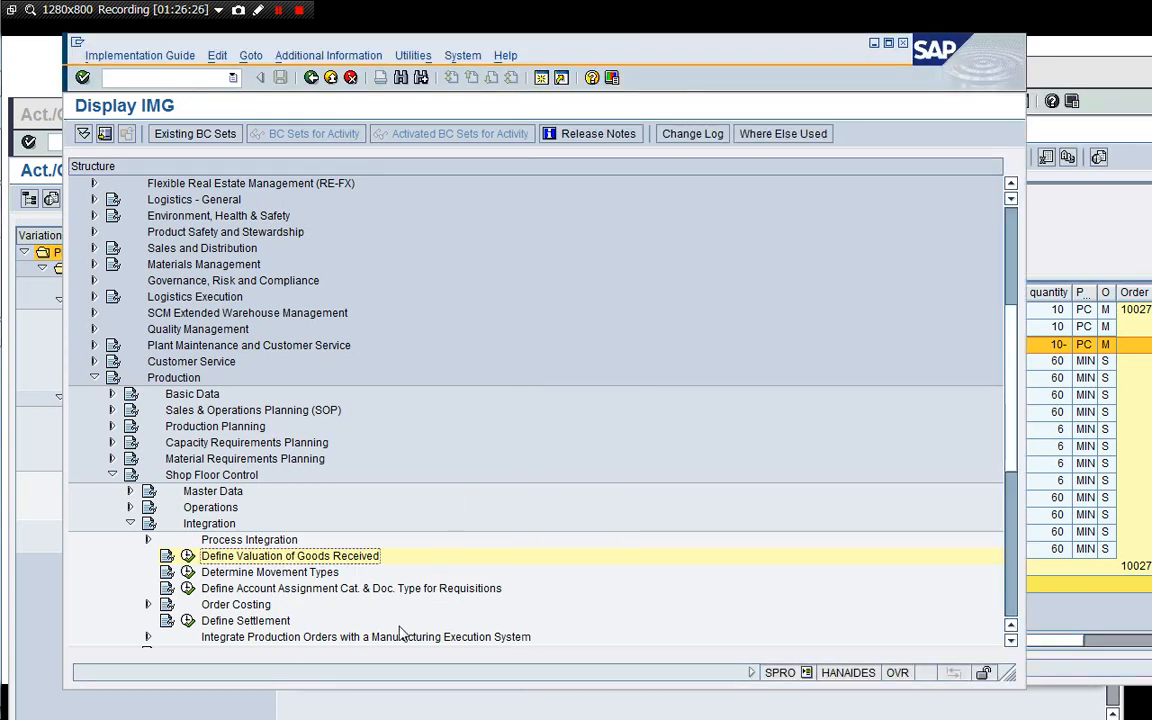
click(166, 556)
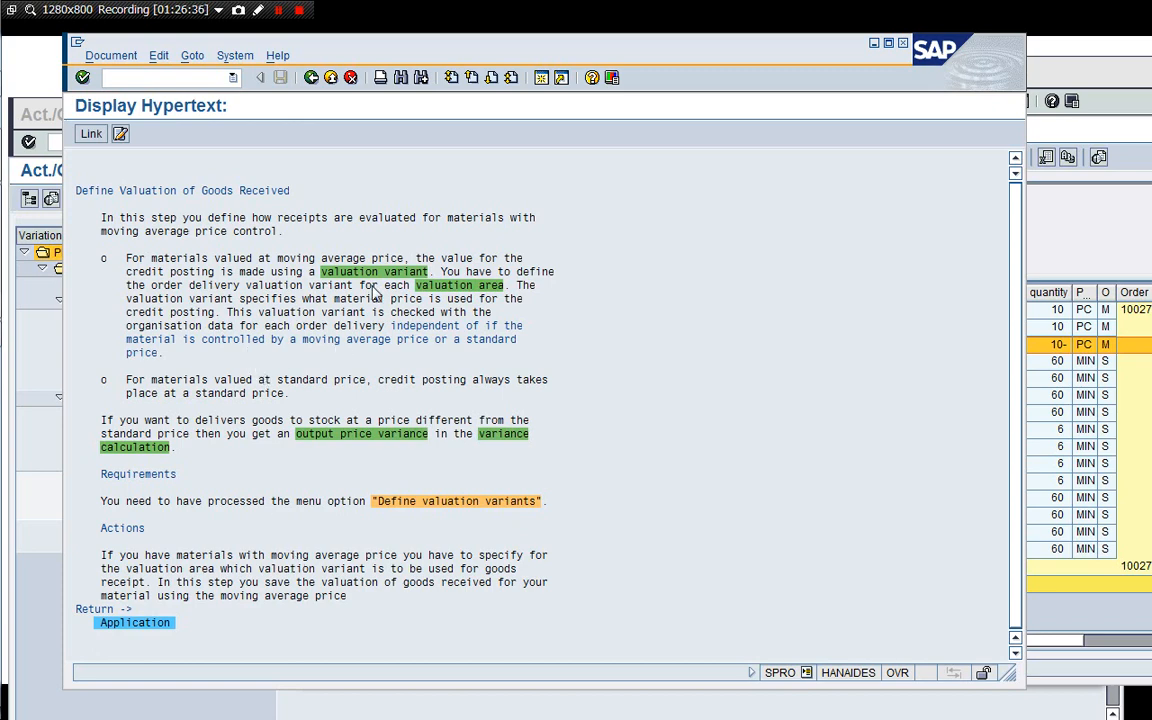
click(311, 77)
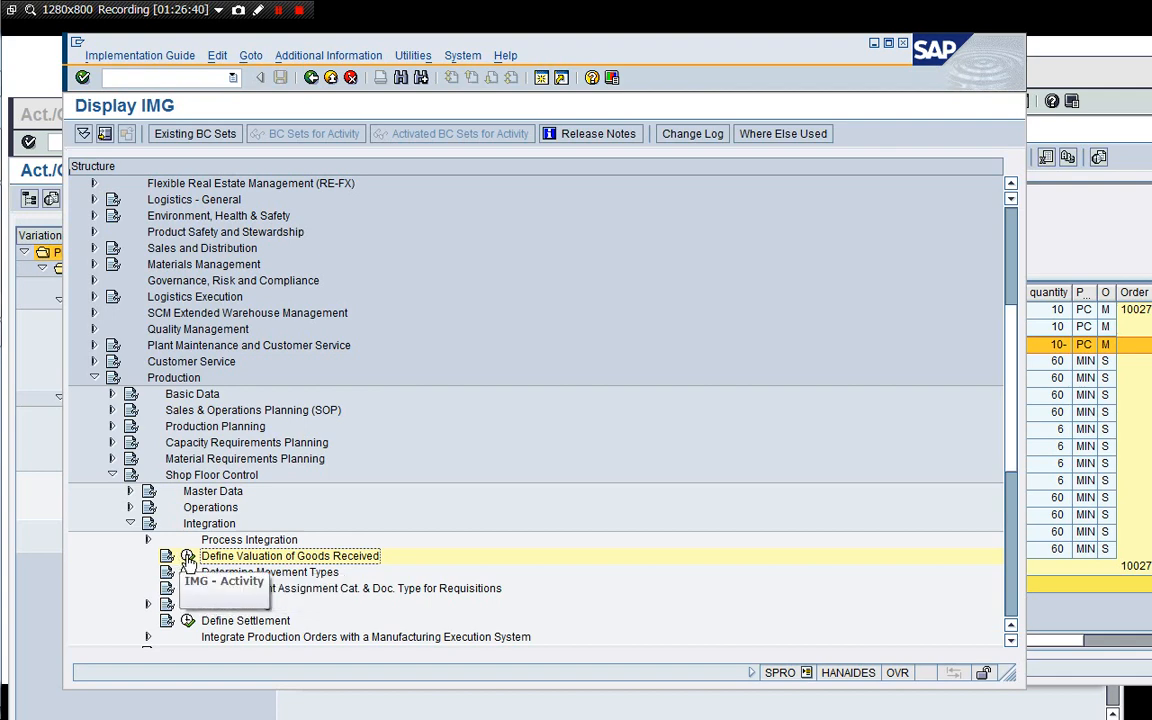
Reopen Define Valuation of Goods Received and check the valuation variant for company code 1710.
click(187, 556)
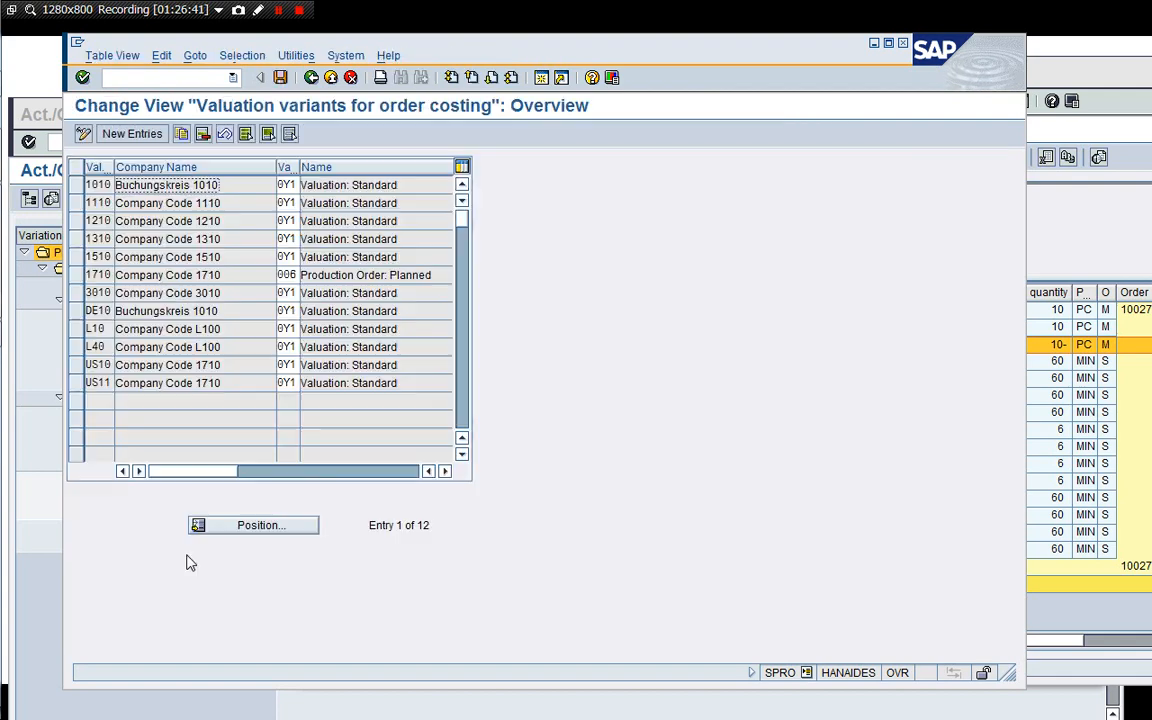
click(290, 275)
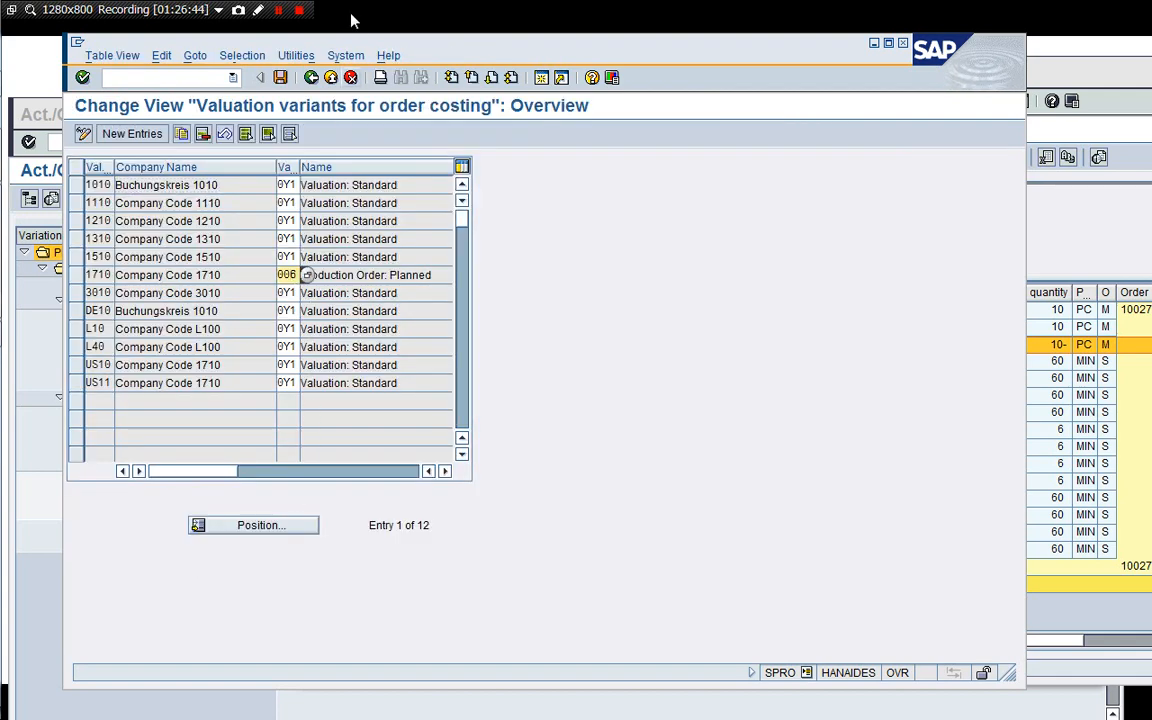
click(312, 78)
Open OKK4 in a new session, display the material valuation strategy sequence of variant 0Y5 and its strategy options, and return.
click(540, 78)
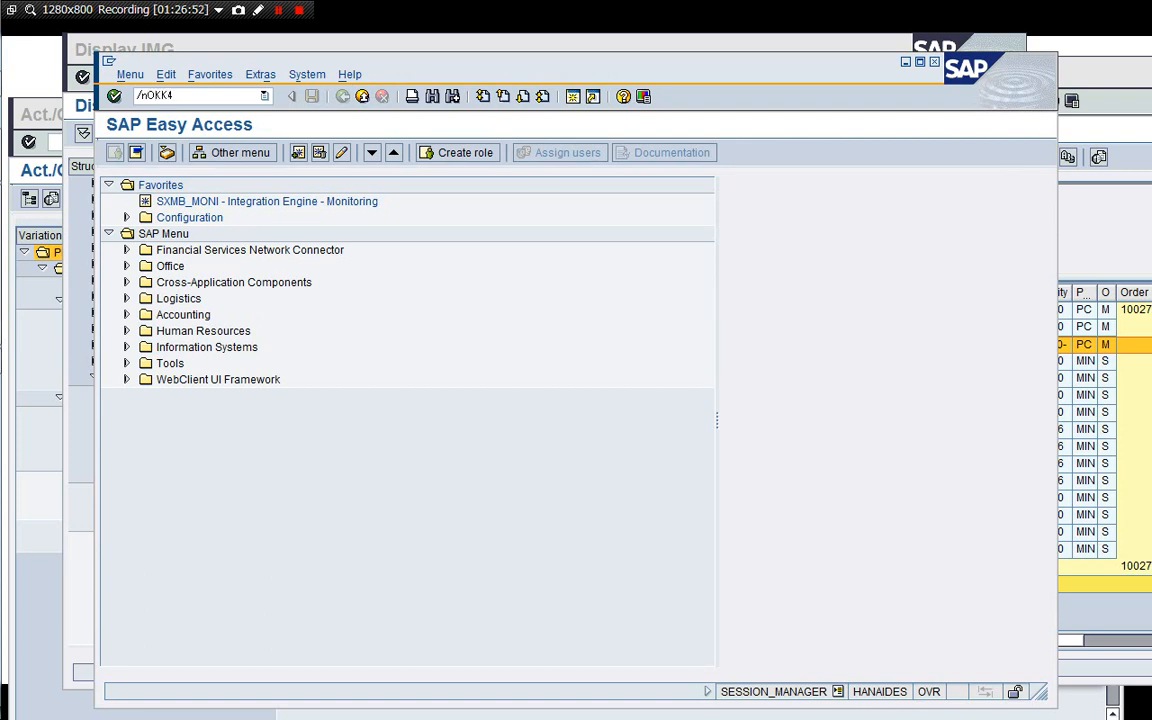
key(Return)
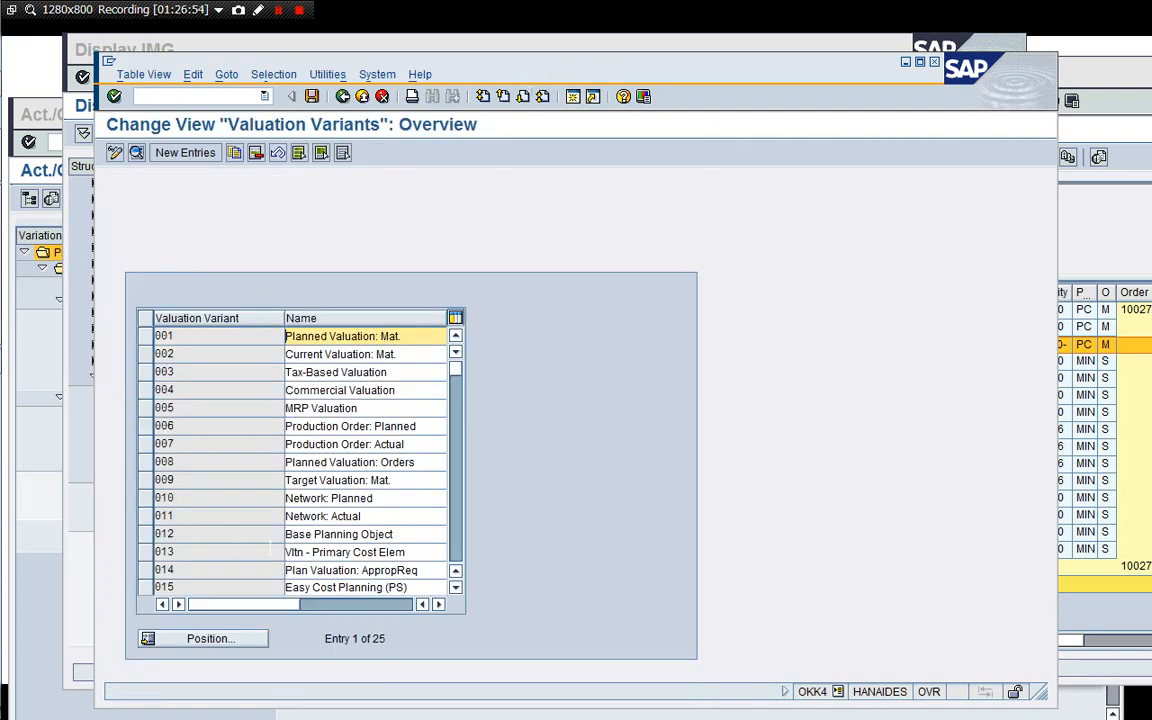
scroll(410, 498, down, 5)
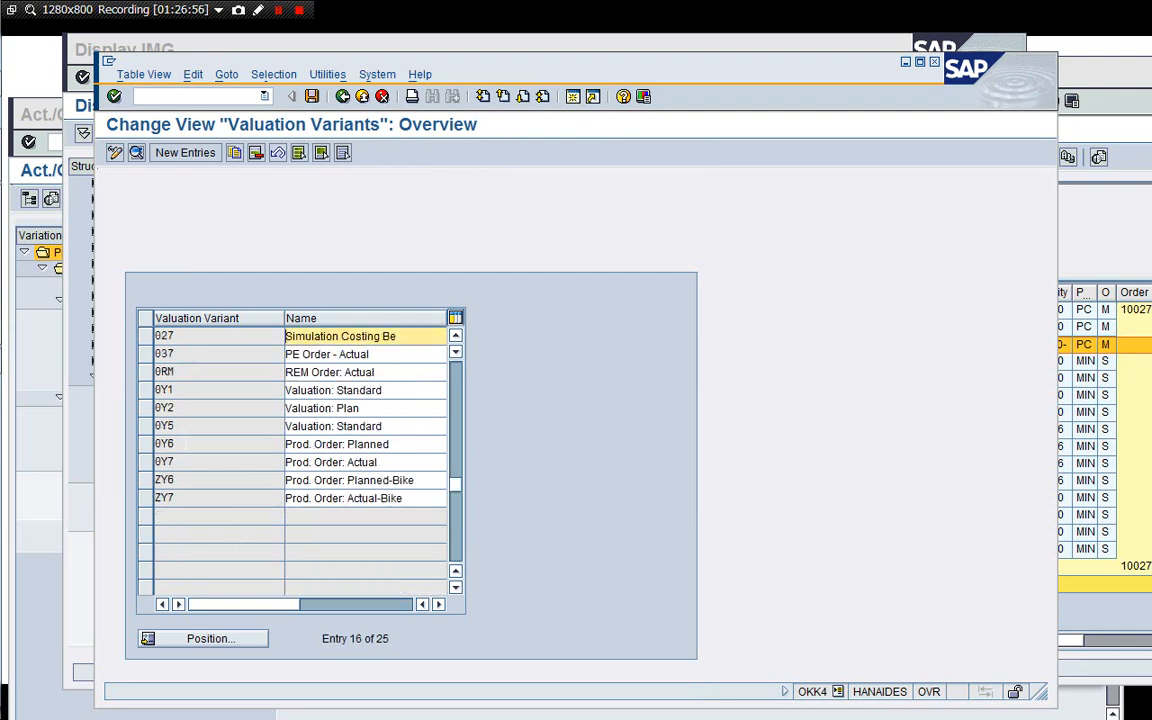
double_click(186, 427)
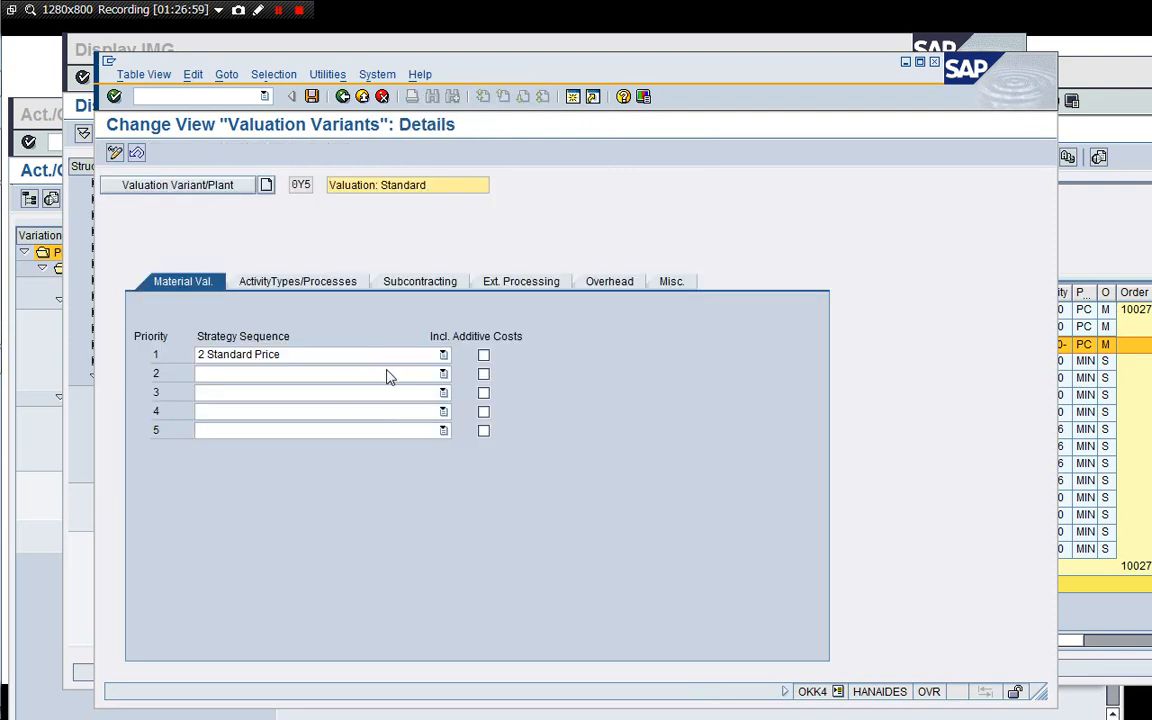
click(443, 357)
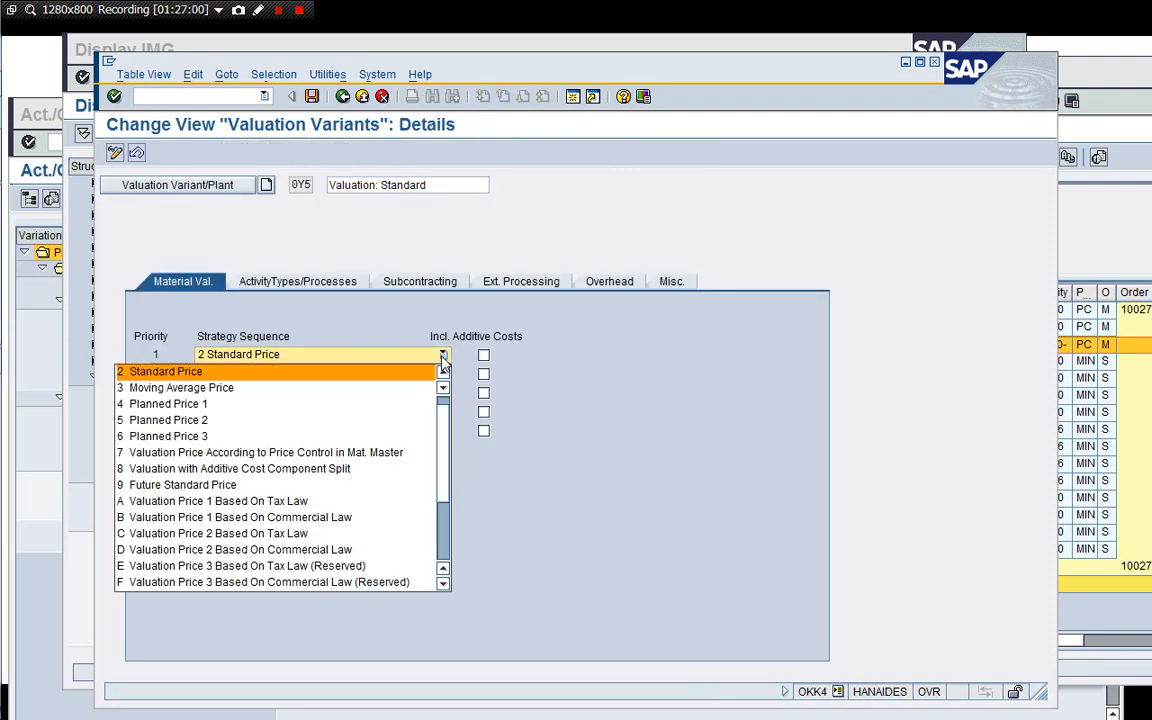
scroll(440, 566, down, 3)
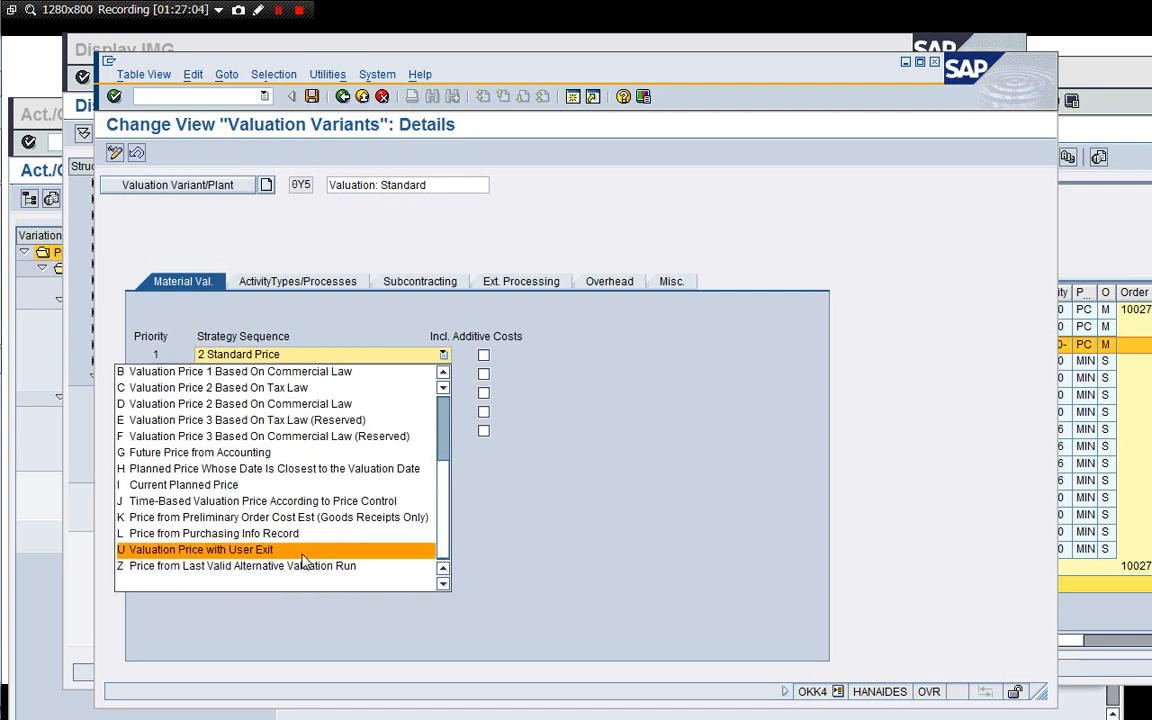
click(498, 306)
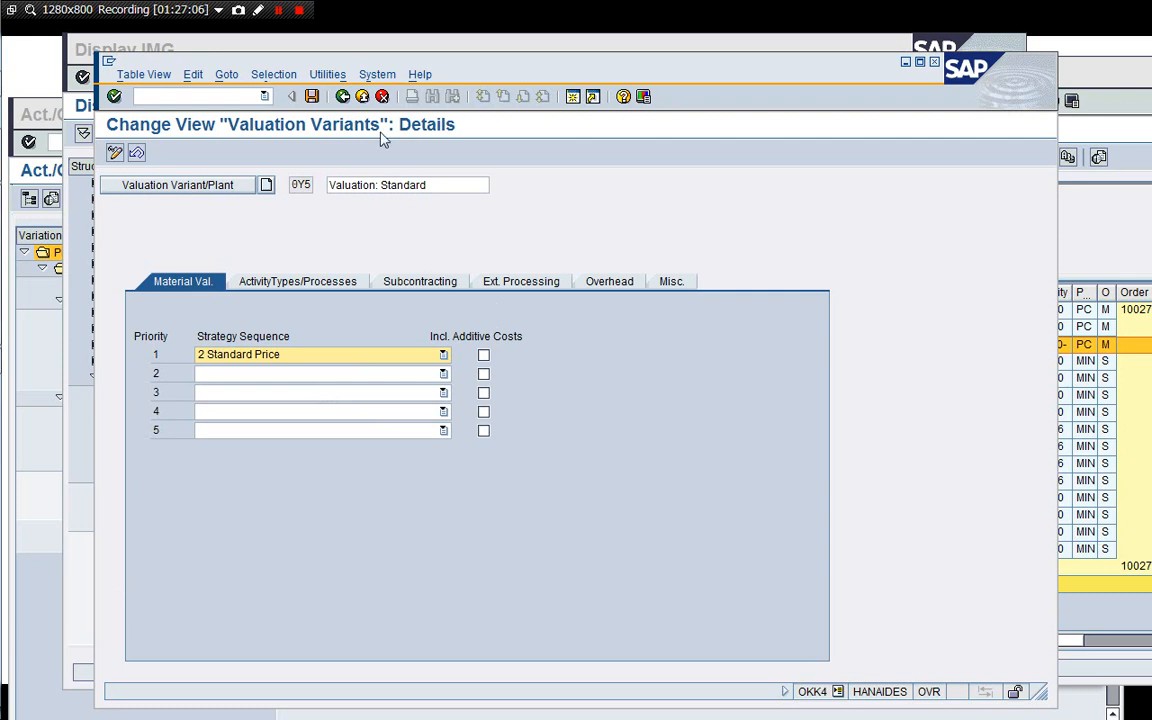
click(381, 97)
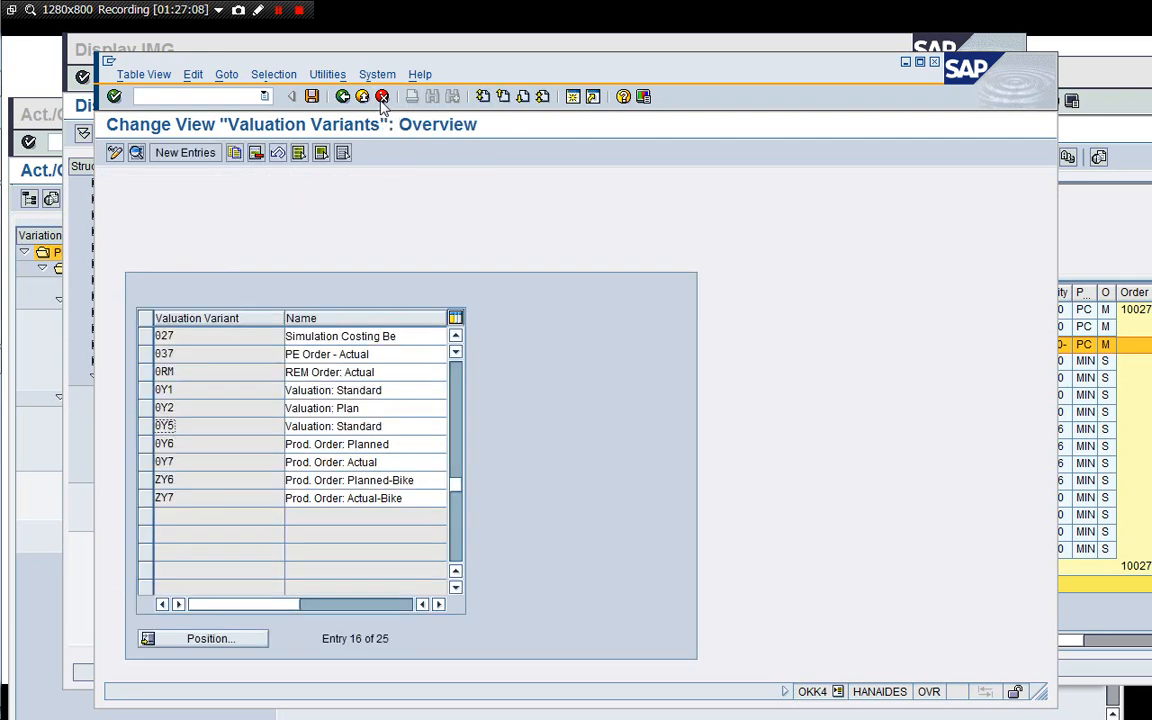
click(381, 97)
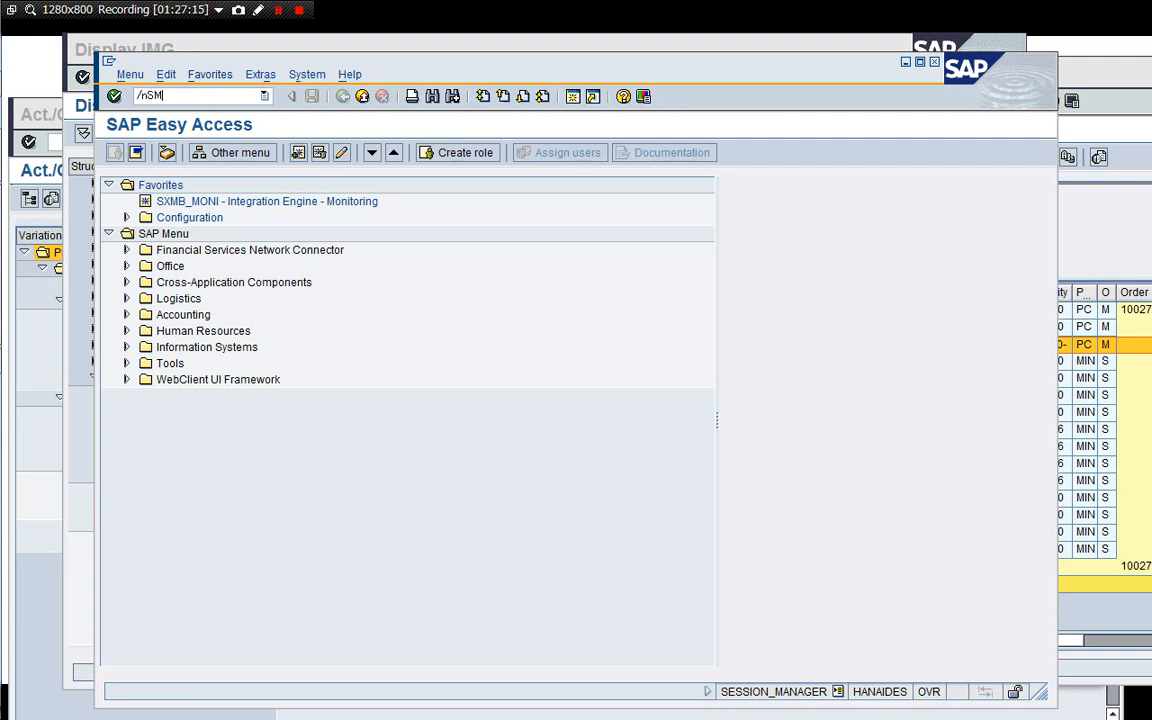
Open SMOD and search for enhancements matching COPC* to find the user exit for valuation strategy U.
key(Return)
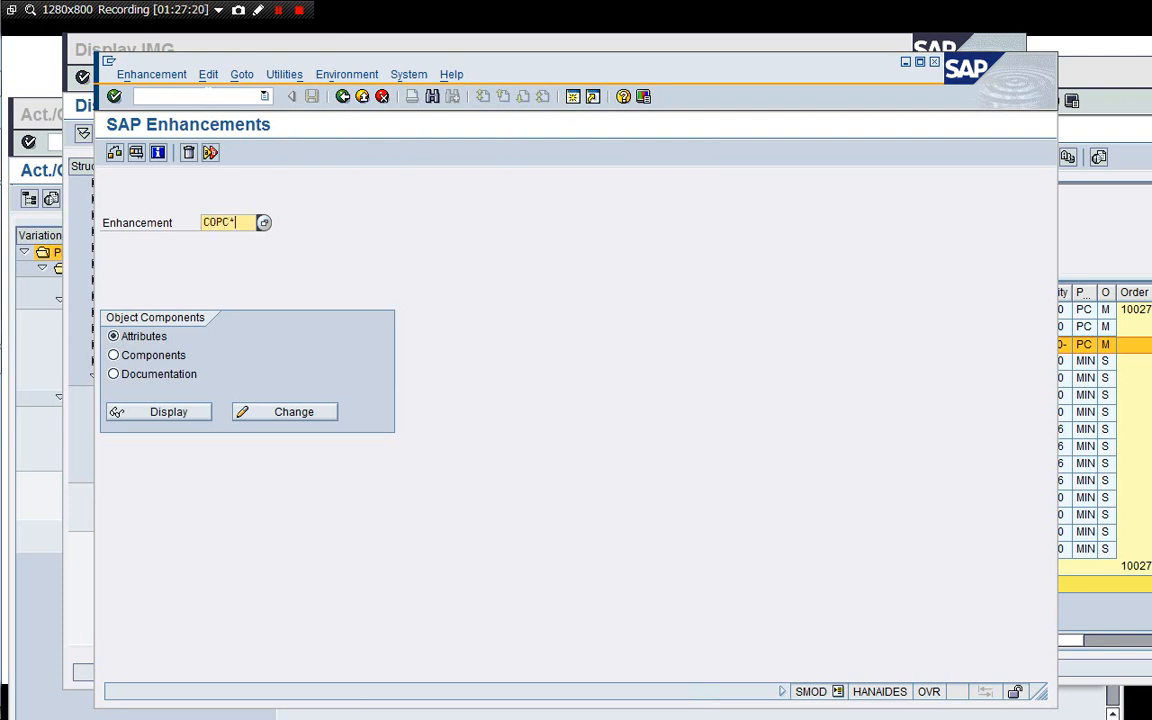
click(210, 97)
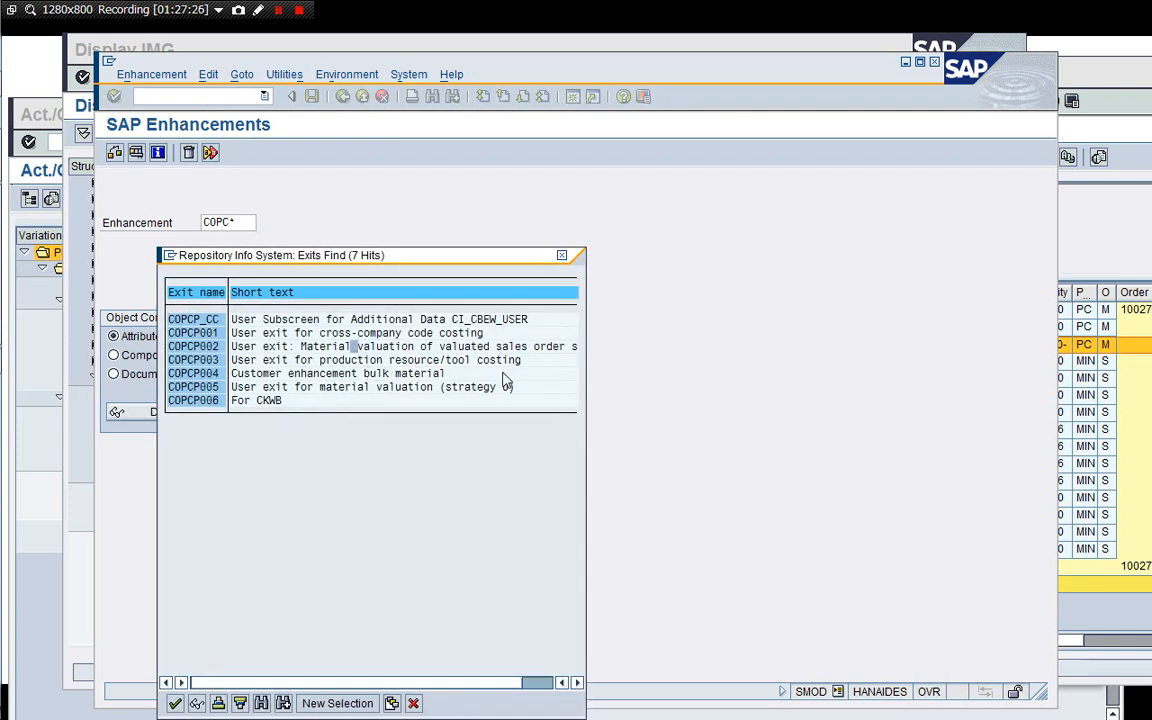
click(278, 390)
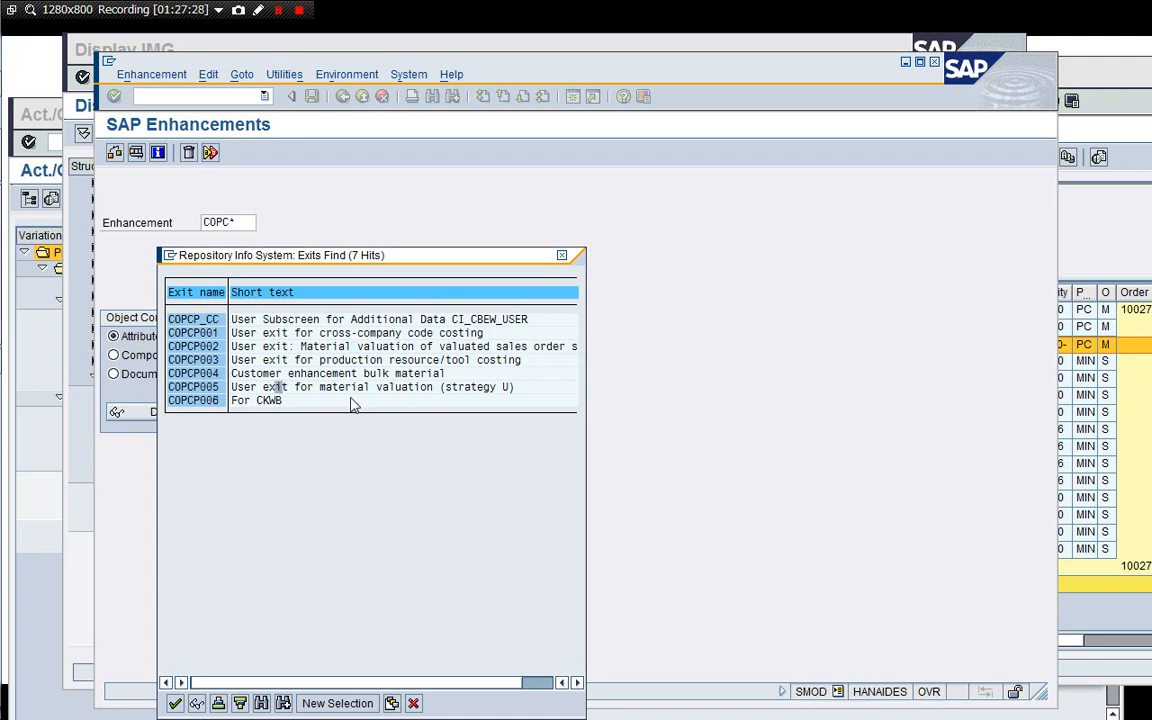
click(510, 388)
click(412, 702)
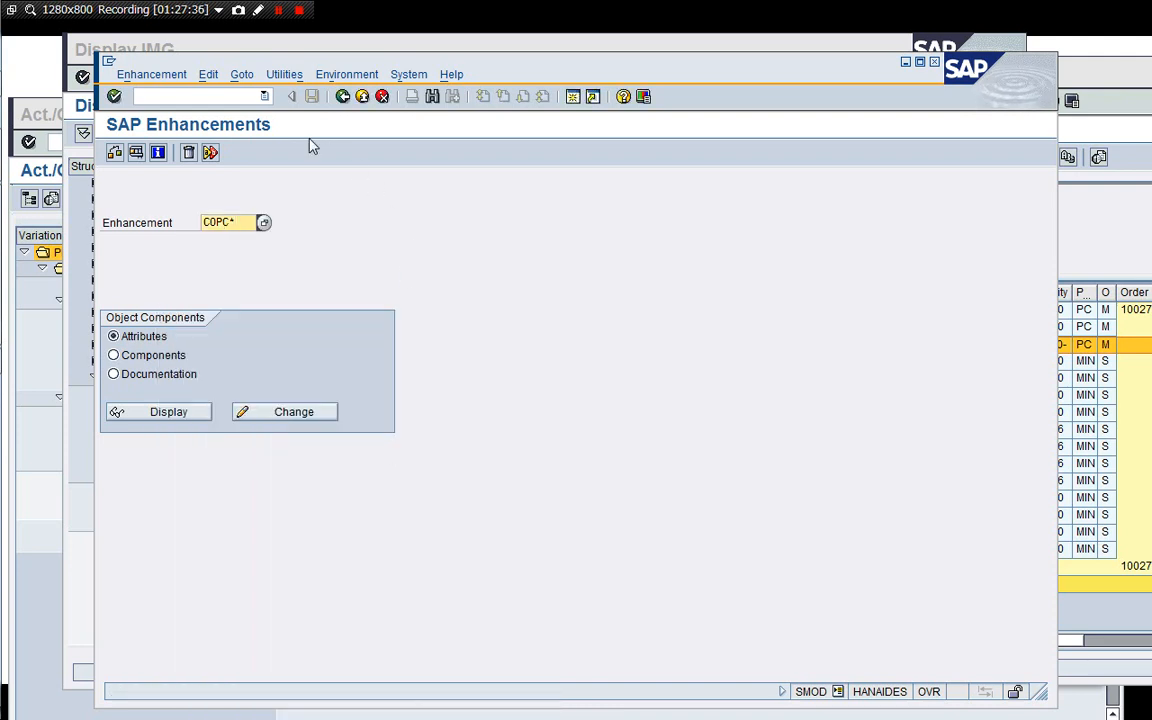
Open MR21 price change for company code 1710, plant 1710 and choose the WBS element special stock variant.
click(344, 98)
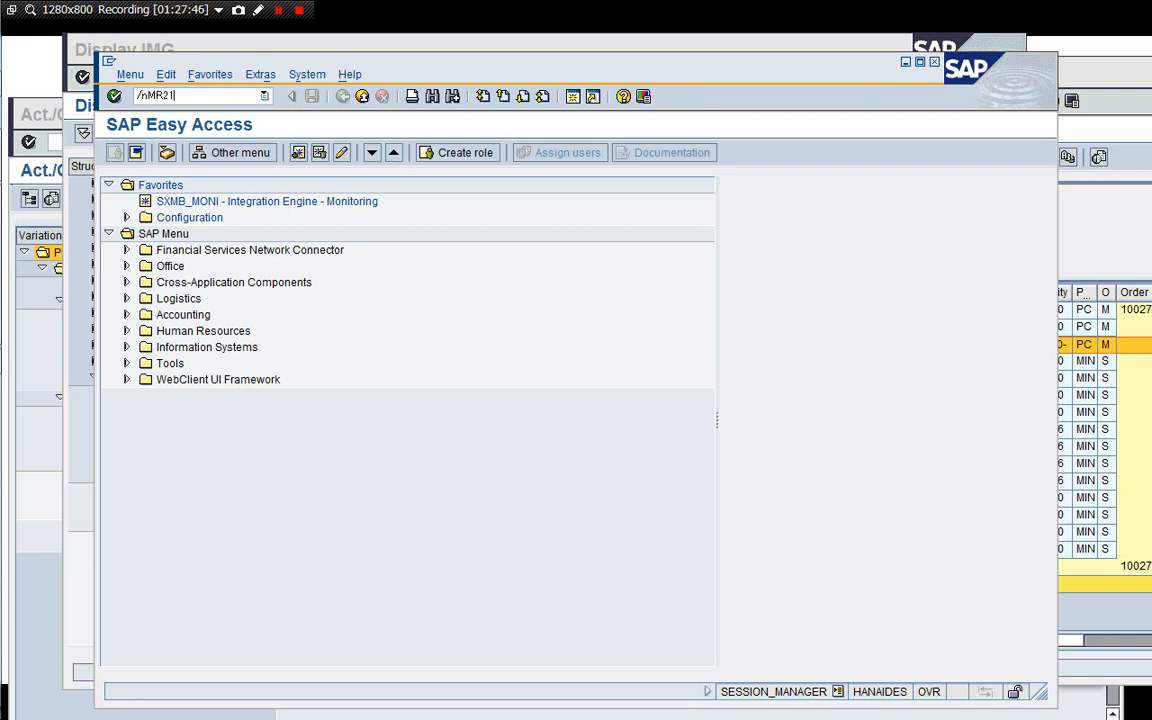
key(Return)
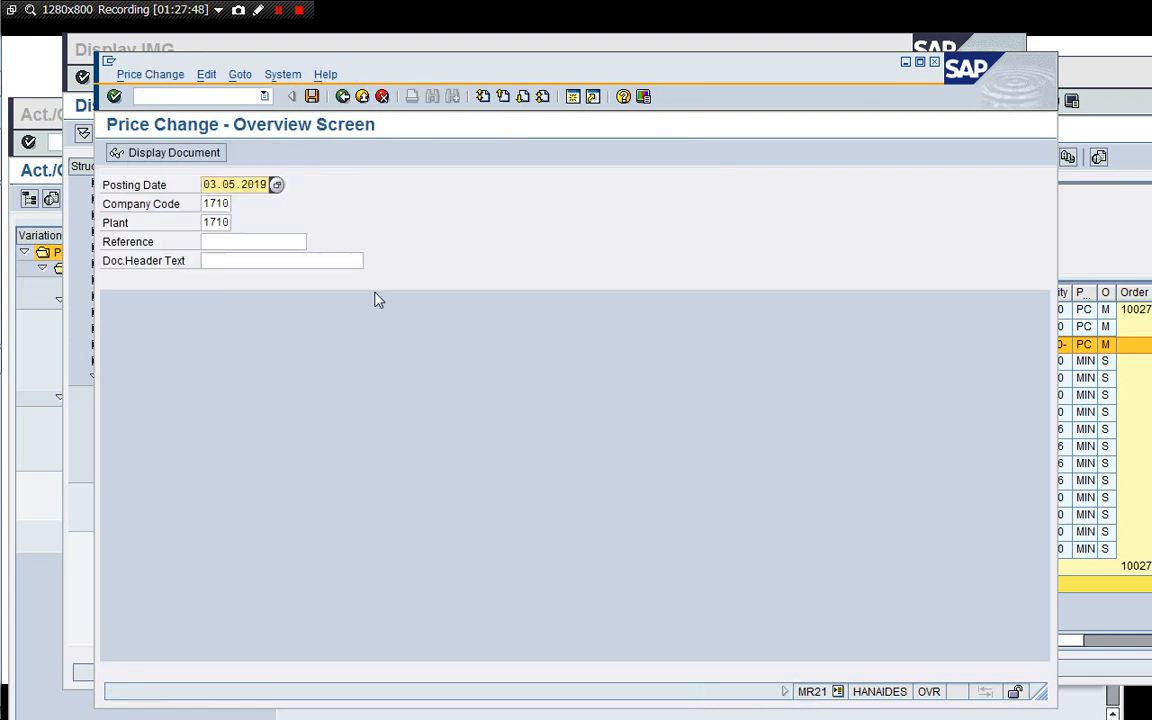
key(Return)
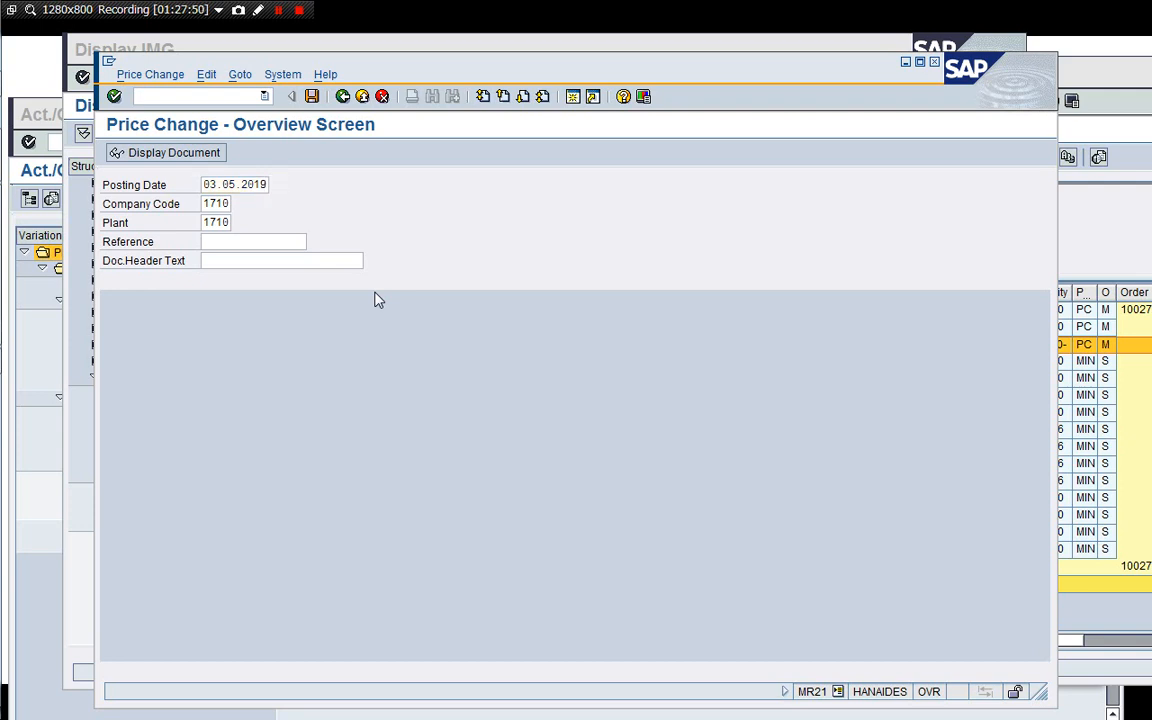
click(424, 337)
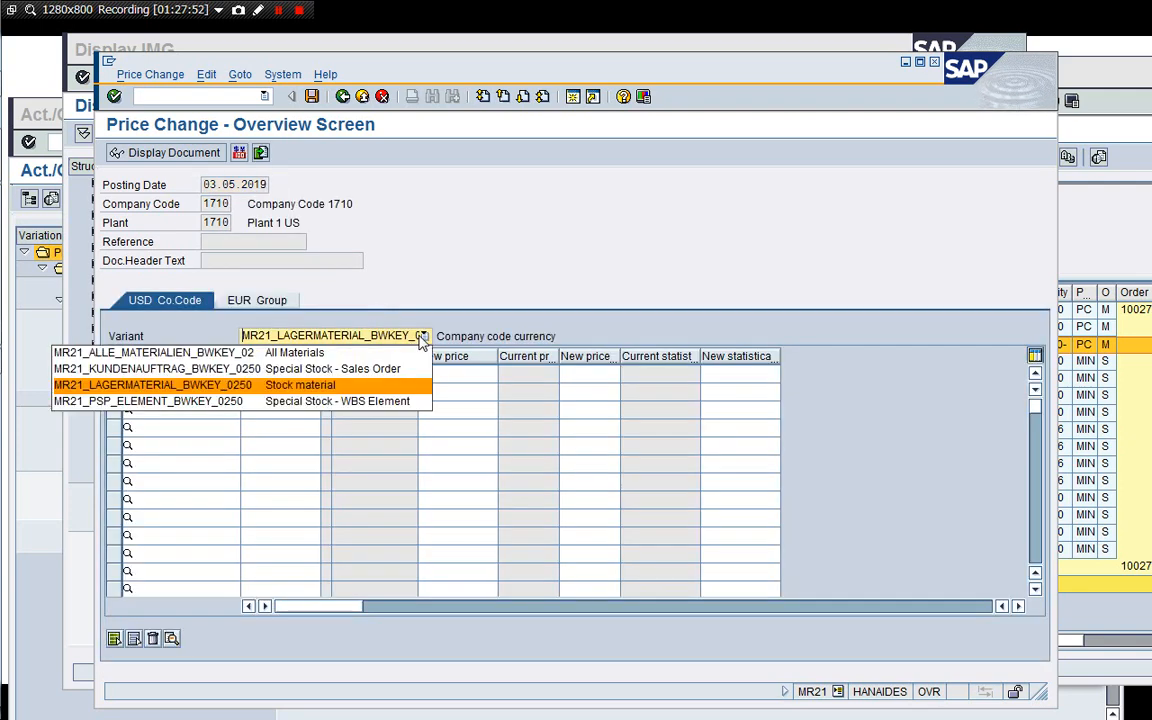
click(380, 405)
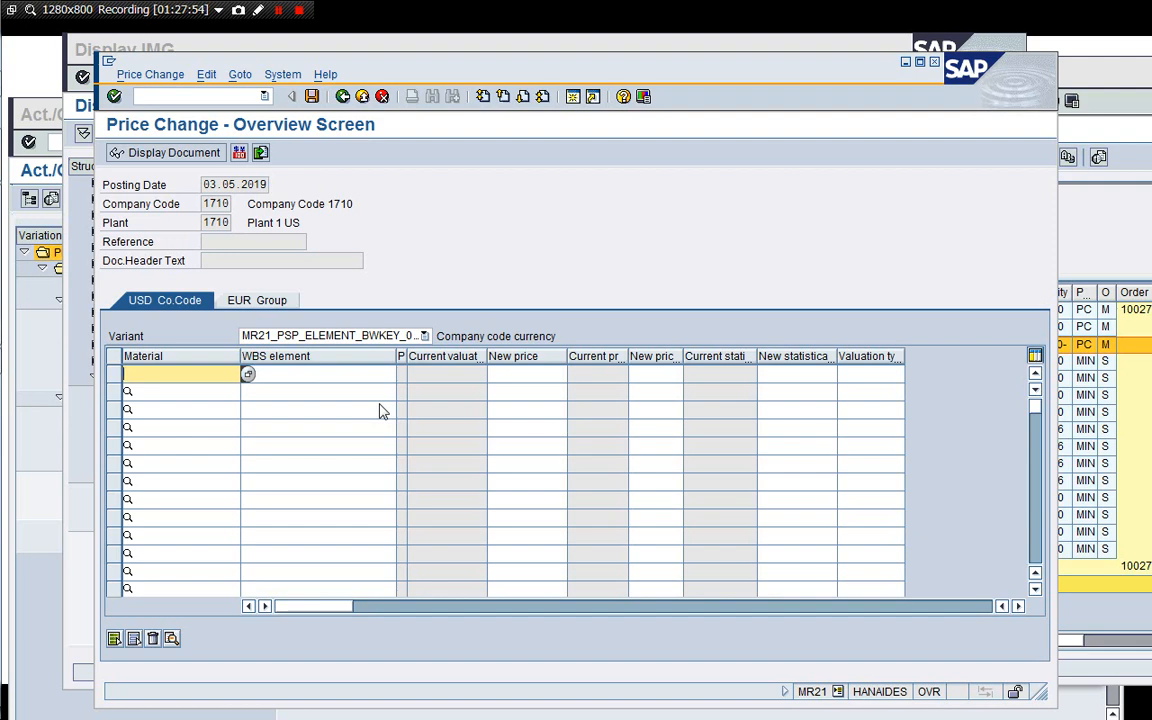
drag(431, 68, 461, 64)
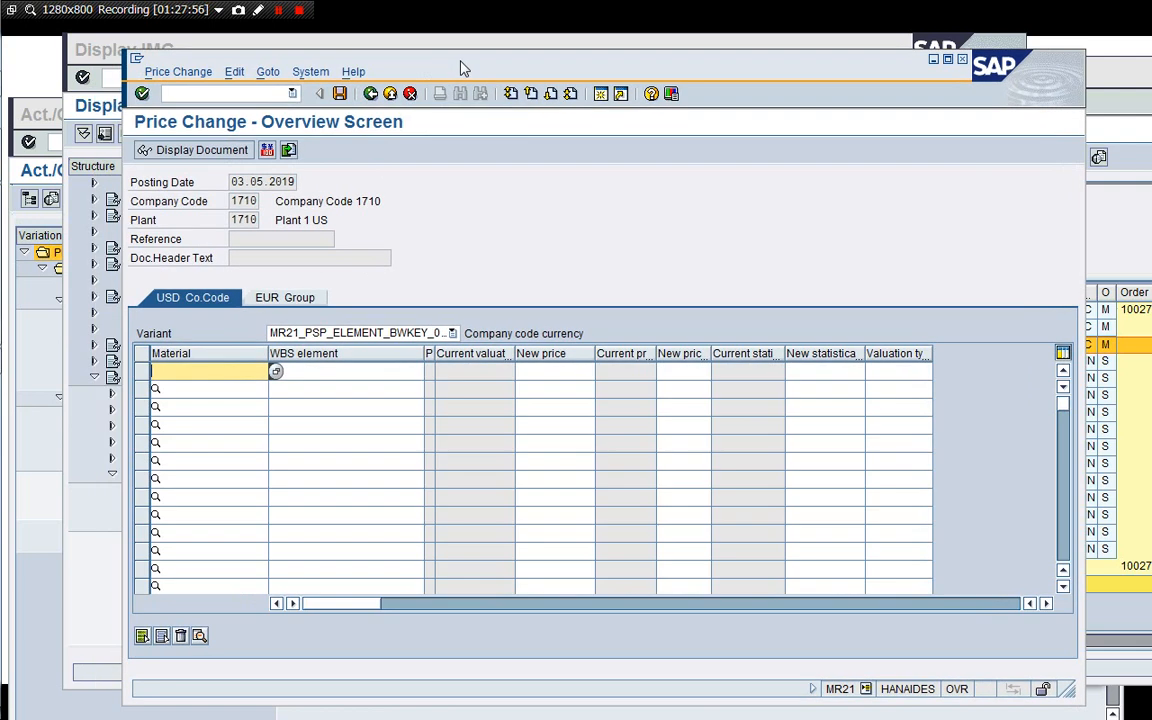
click(78, 458)
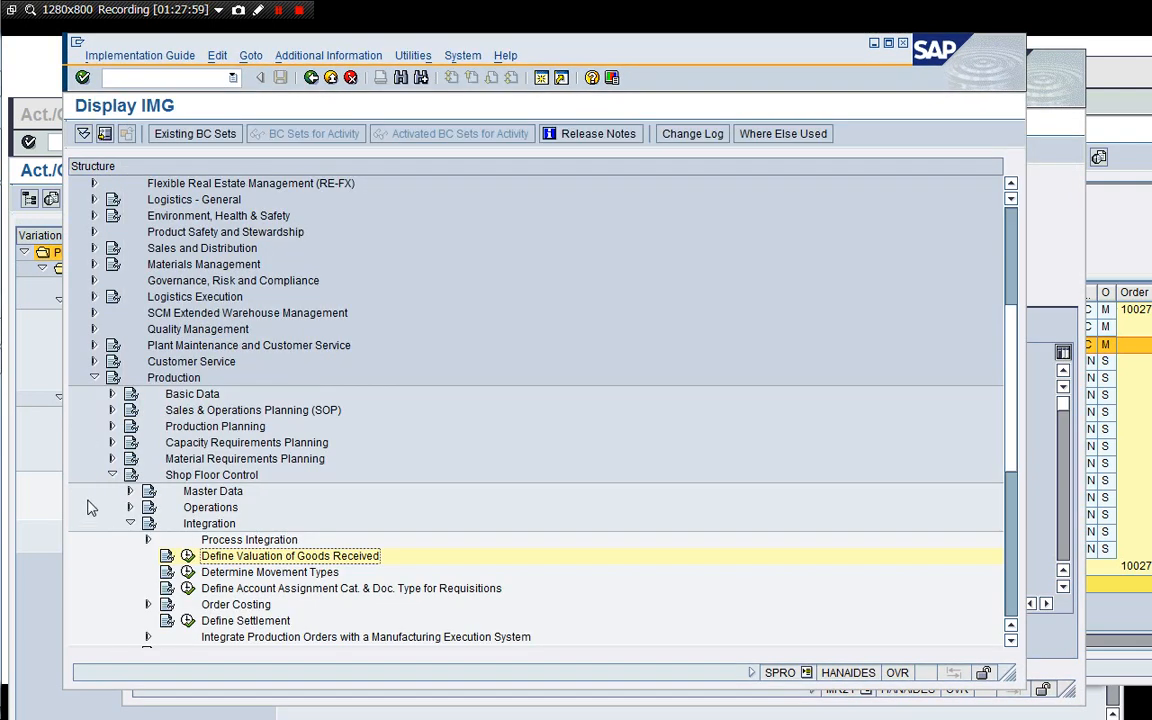
click(175, 79)
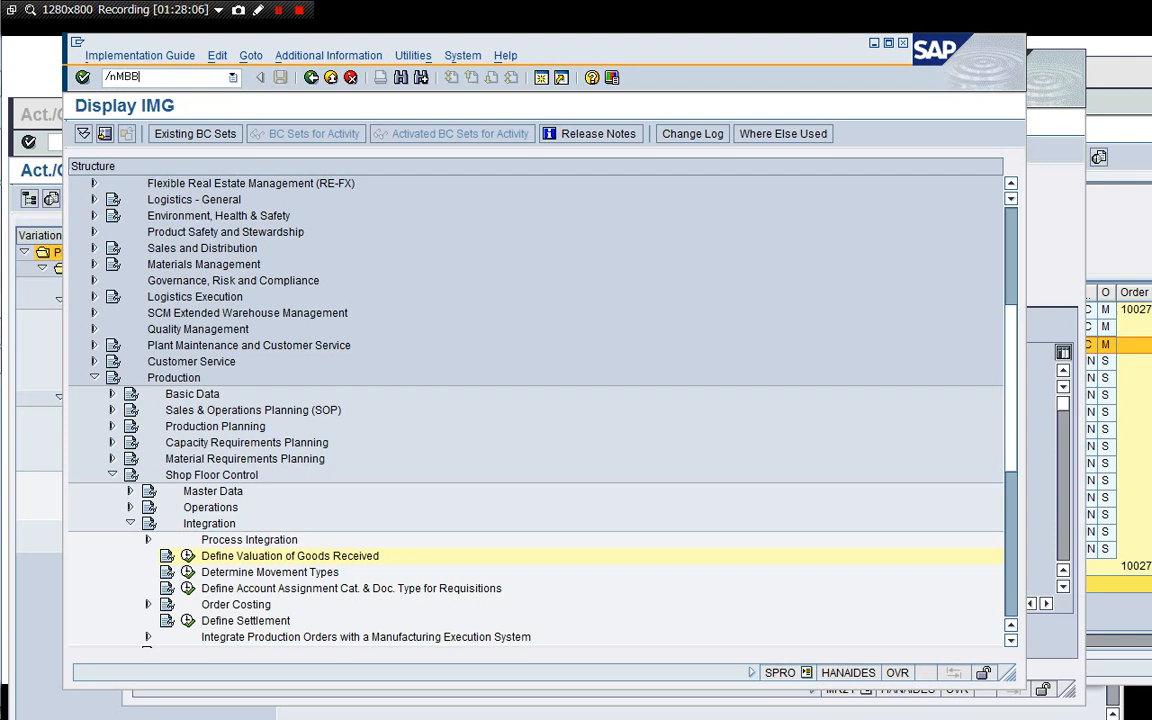
text(/nMBBS)
key(Return)
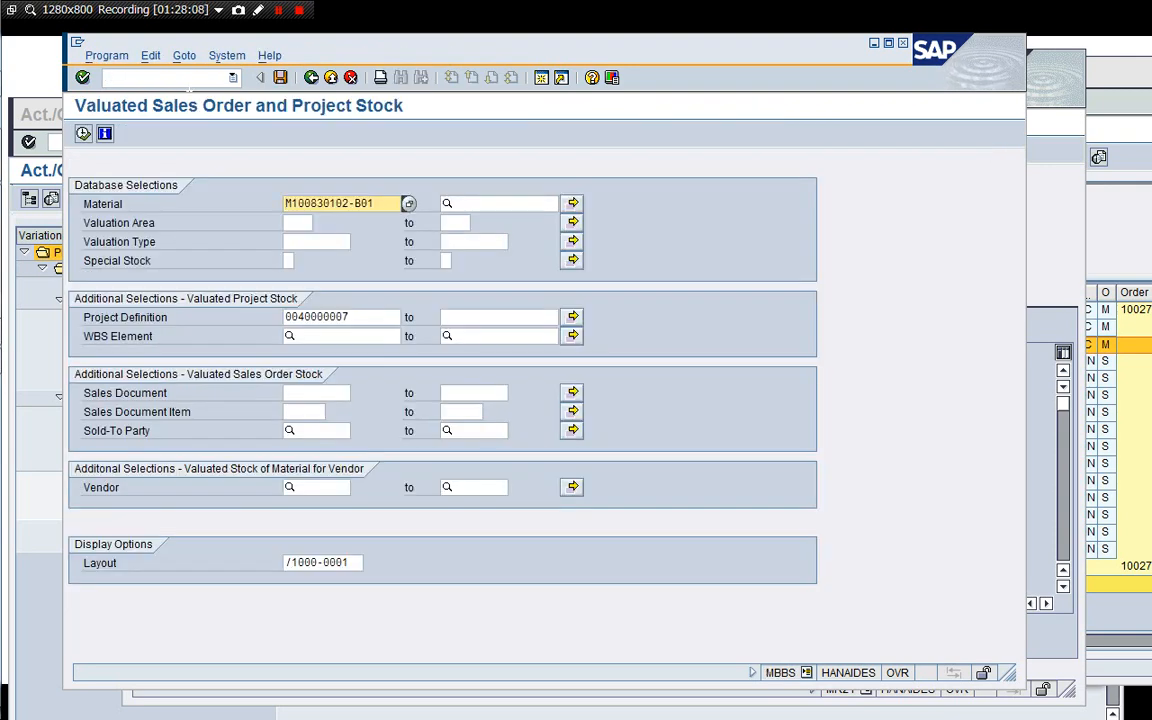
key(shift+End)
key(Delete)
key(Return)
click(83, 135)
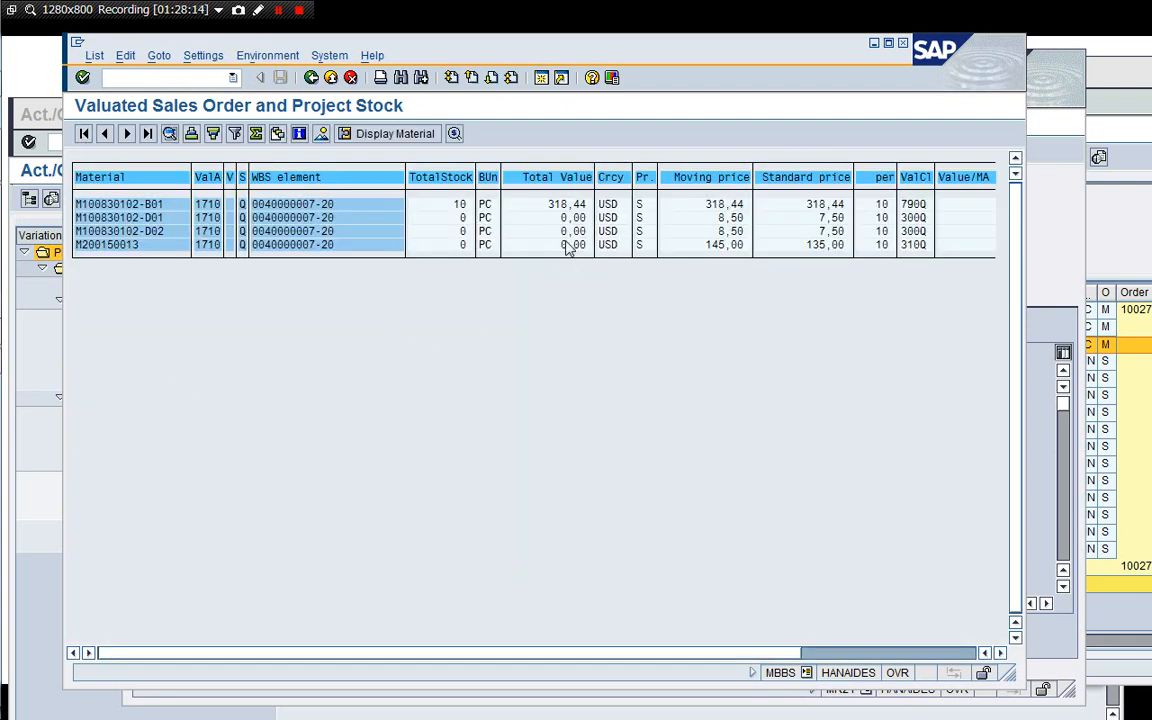
Copy material M100830102-B01 from the project stock list into the first price change row.
click(803, 205)
drag(1022, 686, 1076, 432)
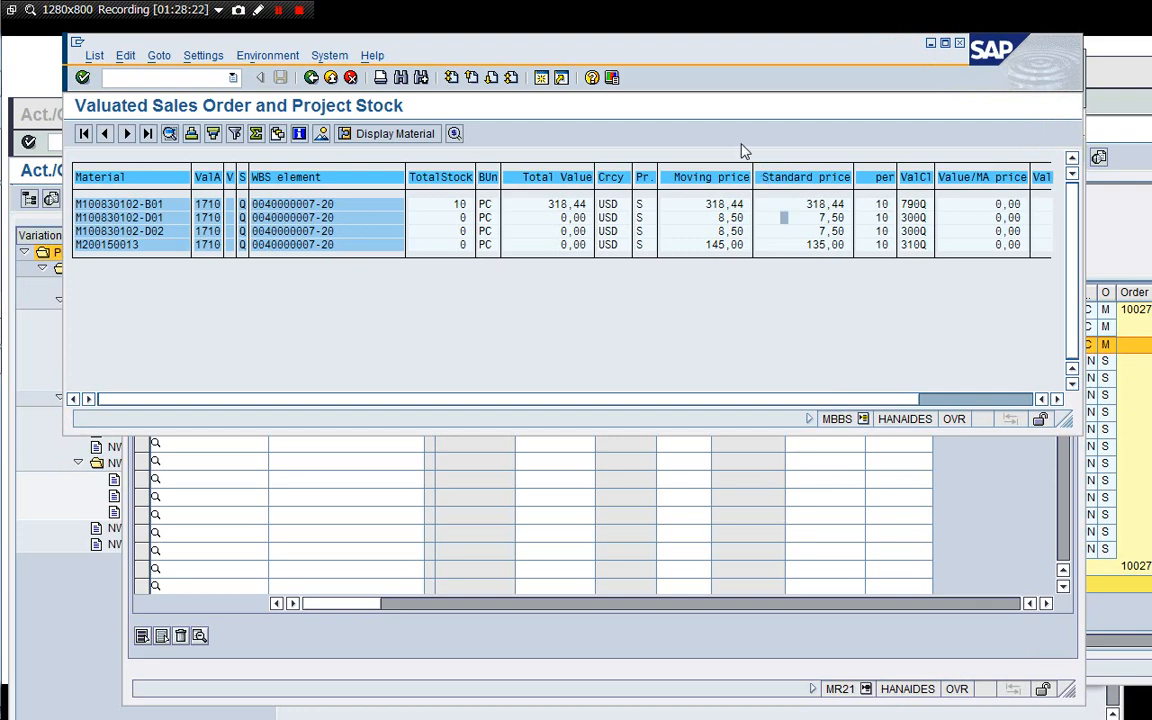
drag(722, 57, 716, 239)
click(716, 177)
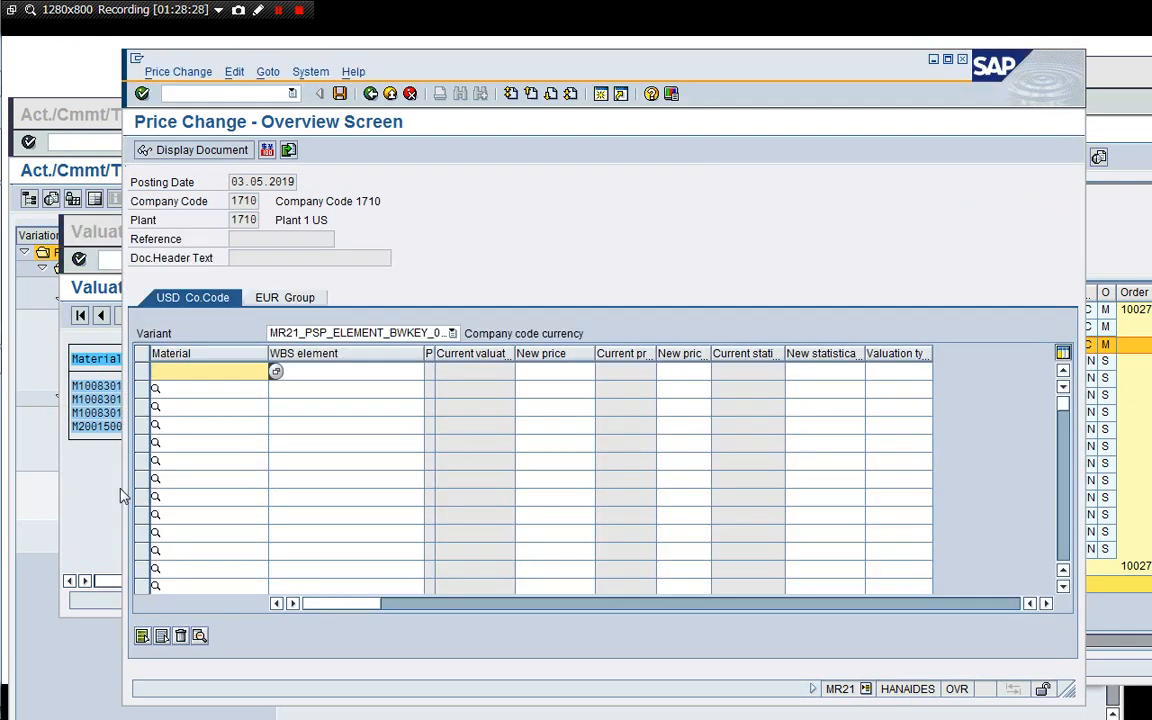
click(451, 334)
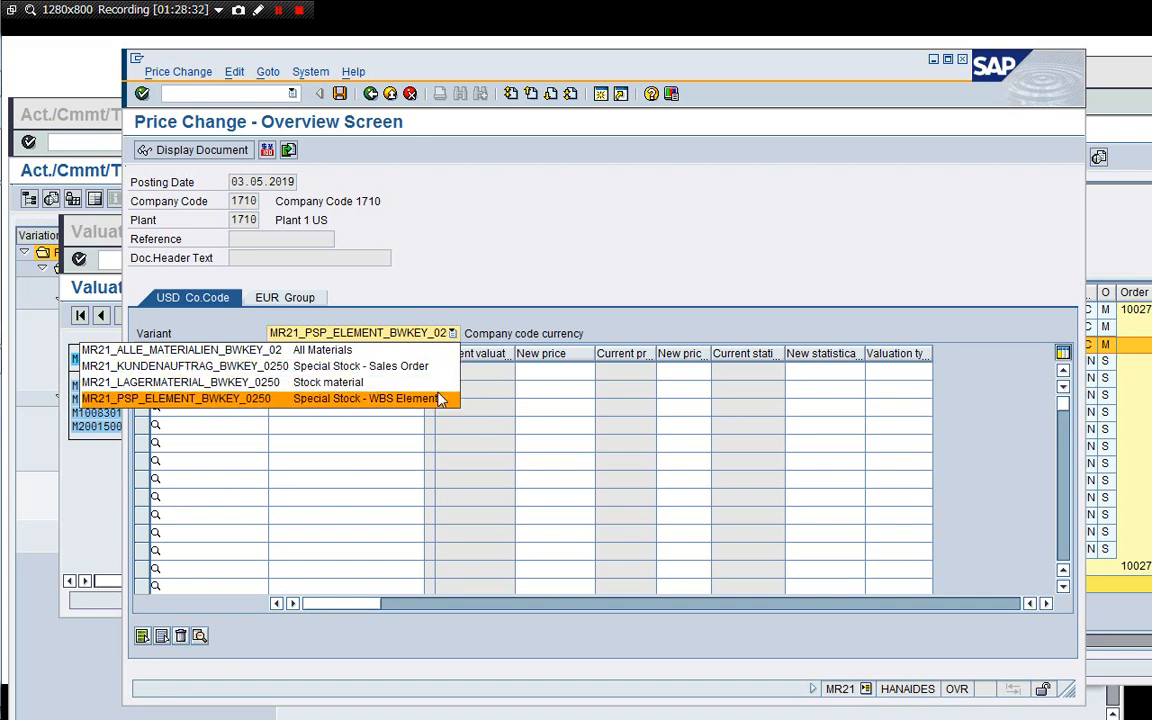
click(405, 398)
click(113, 492)
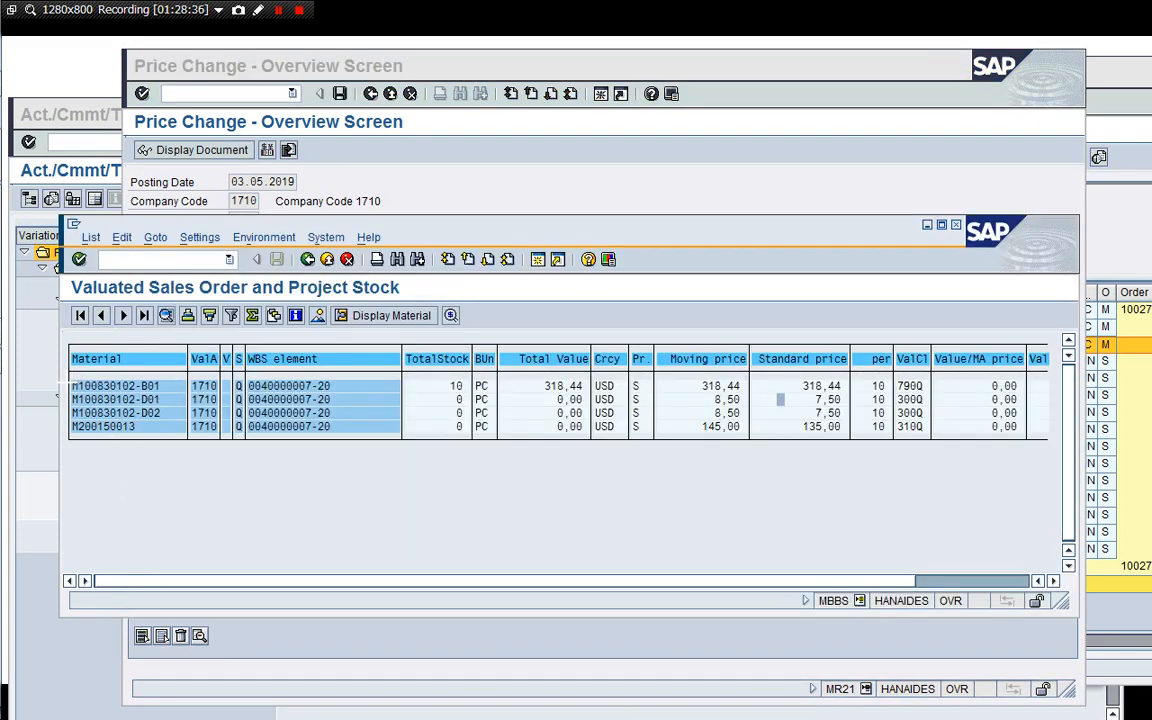
key(ctrl+y)
drag(71, 385, 162, 386)
key(ctrl+c)
click(578, 208)
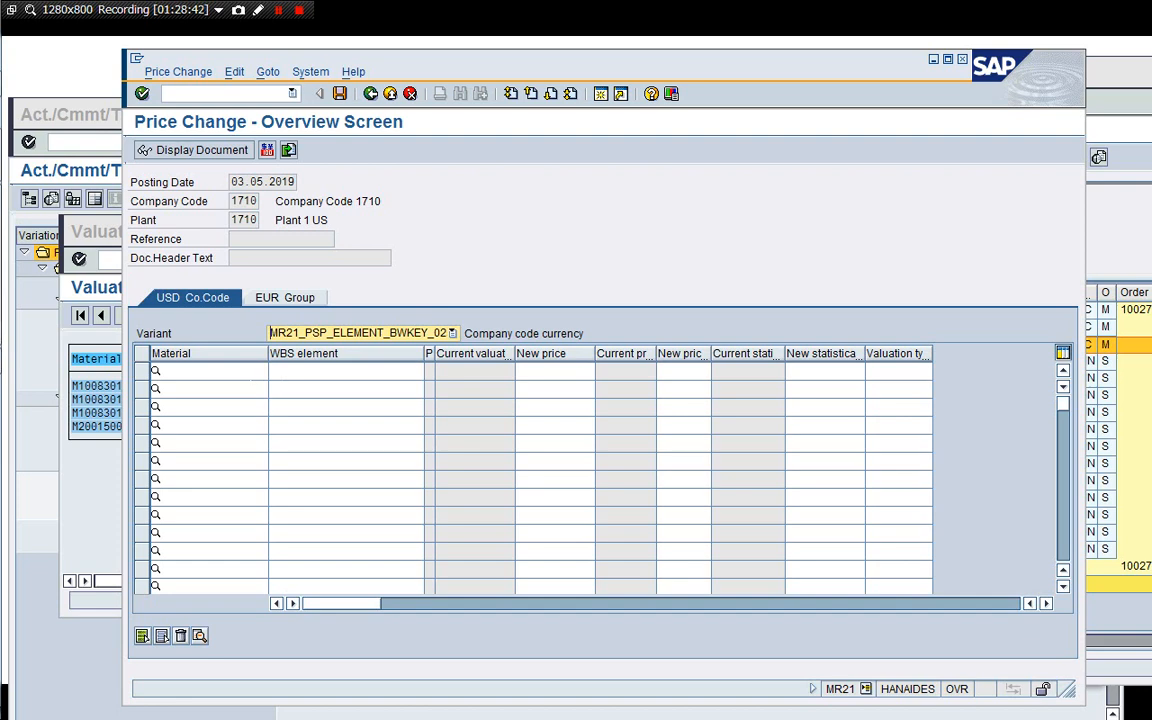
click(251, 375)
key(ctrl+v)
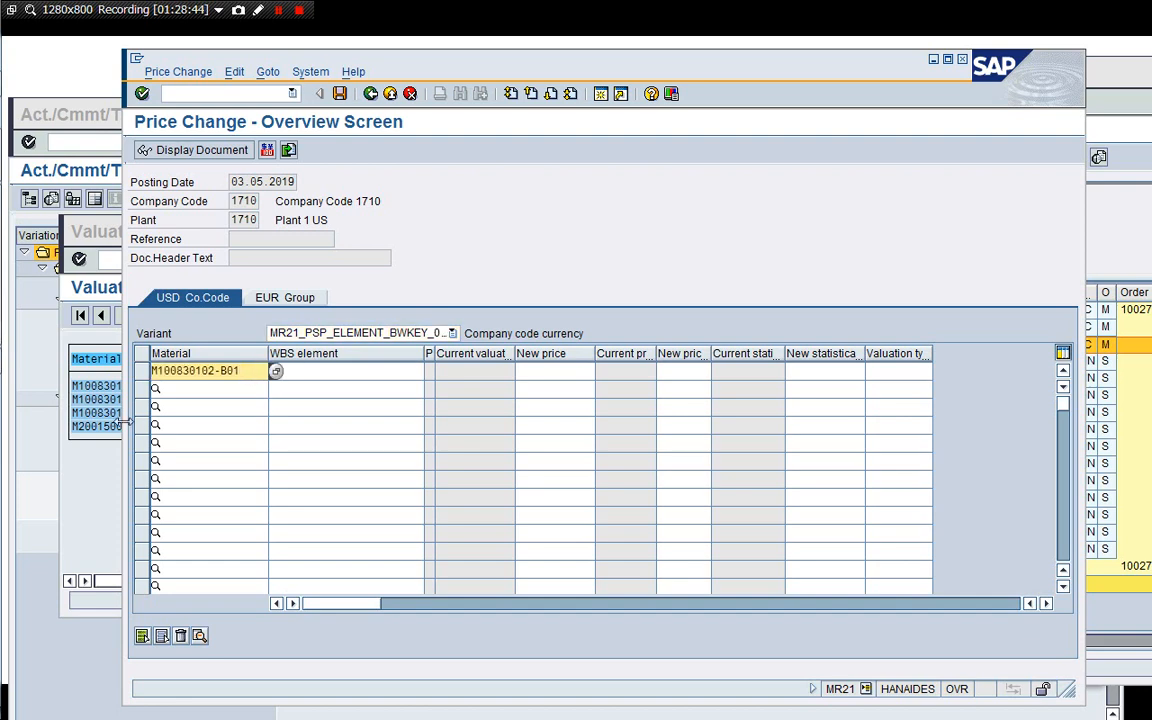
click(88, 448)
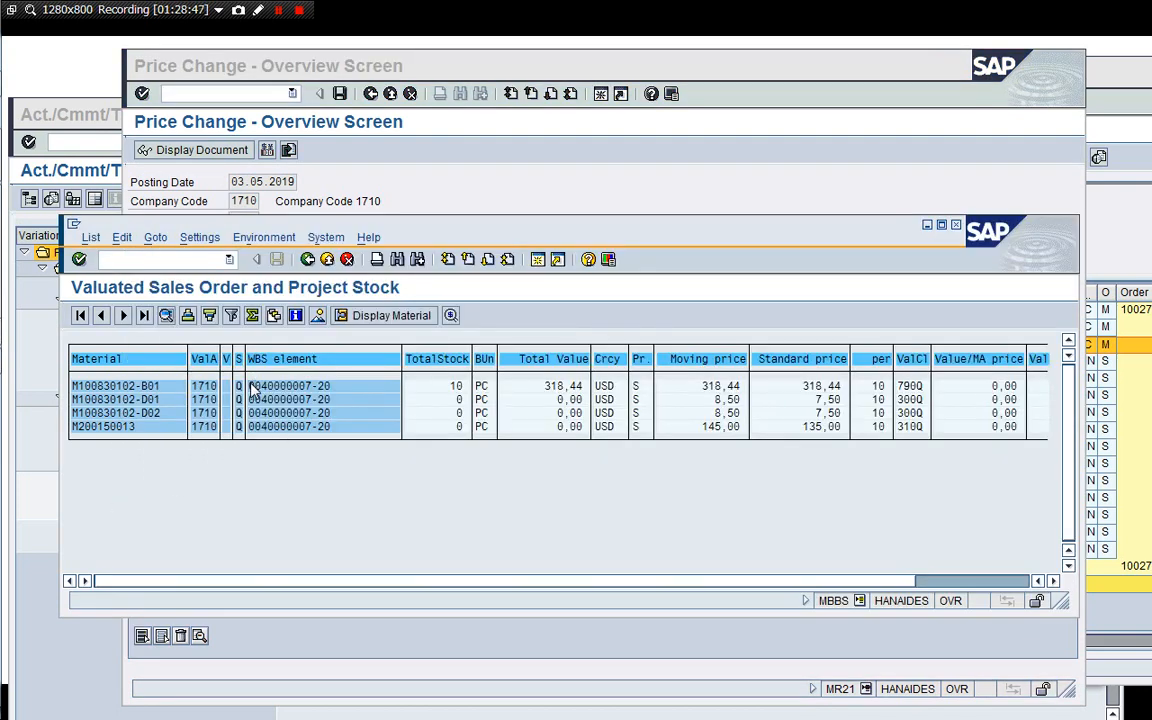
drag(249, 384, 340, 390)
key(ctrl+c)
click(514, 160)
click(368, 372)
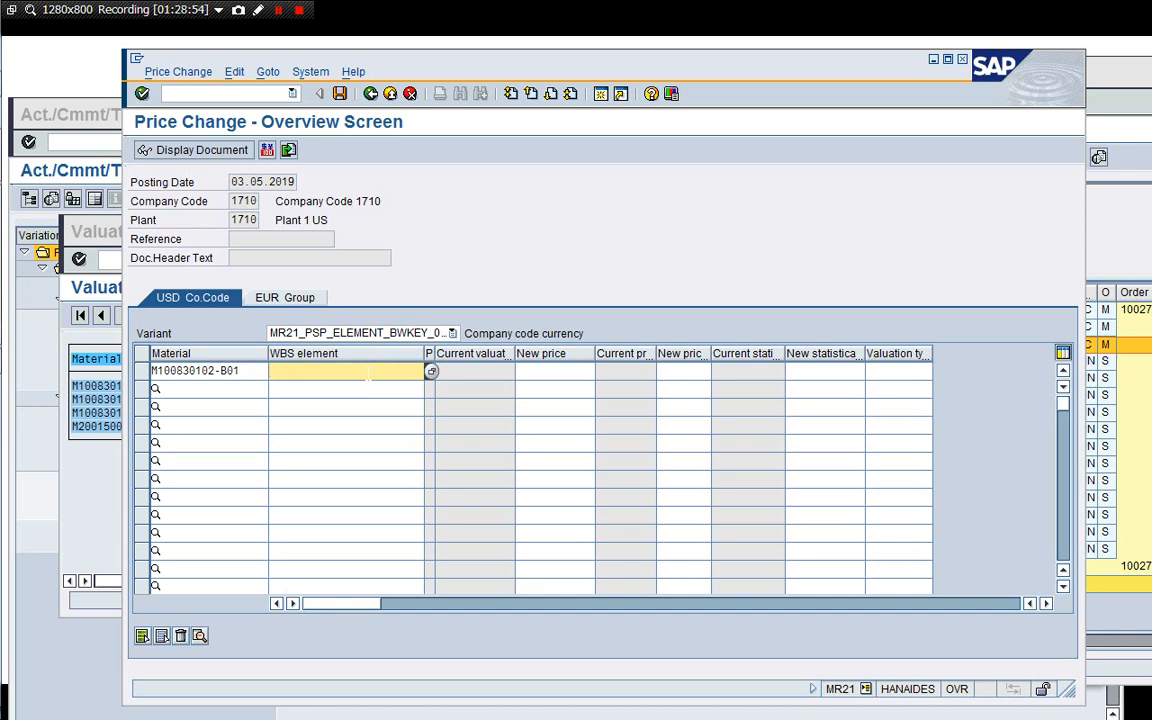
key(ctrl+v)
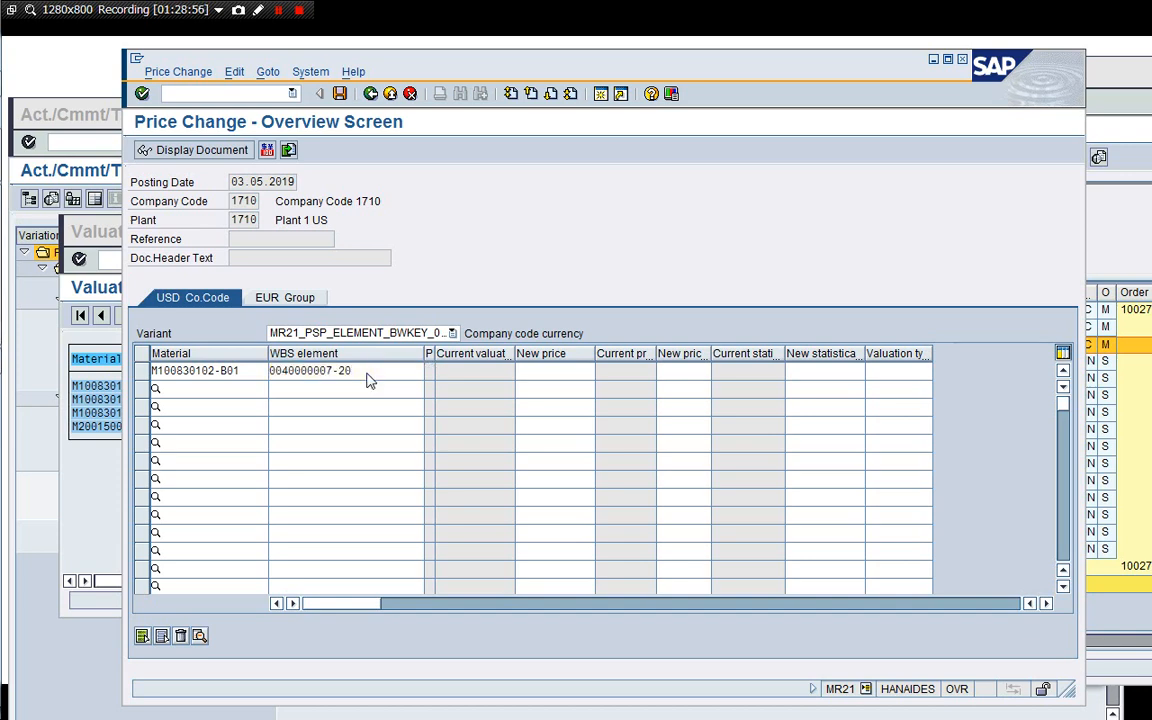
key(Return)
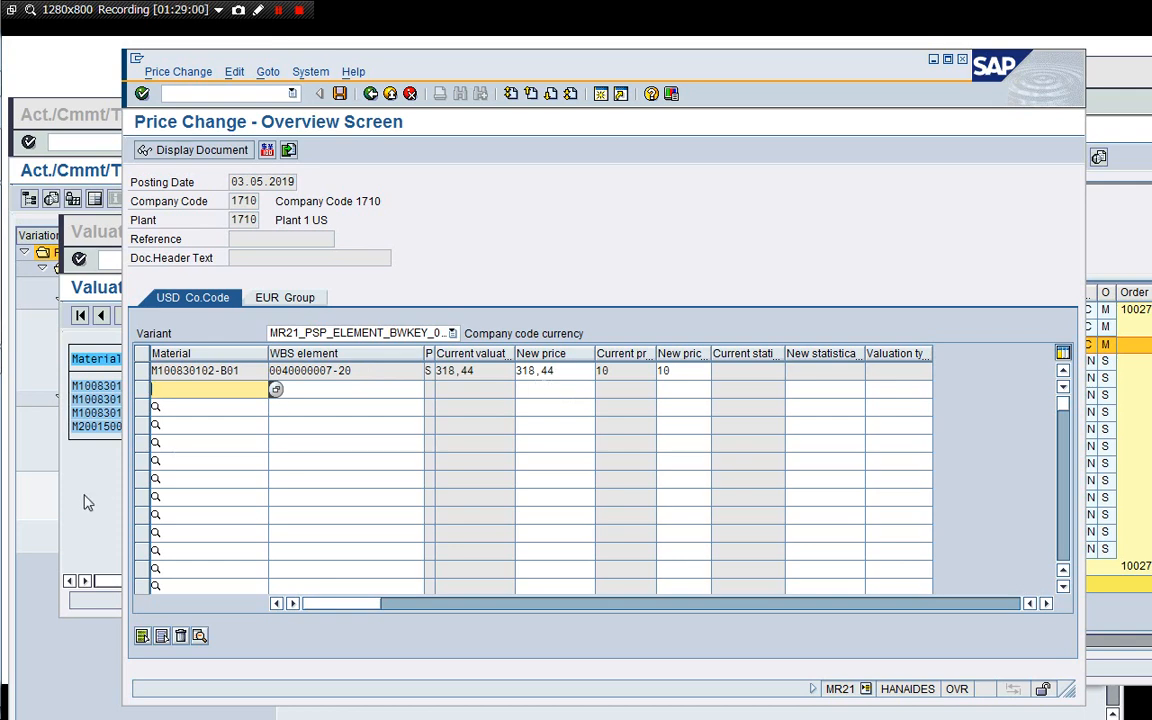
Open Display Material (MM03) in a new session from the project stock list window.
click(82, 452)
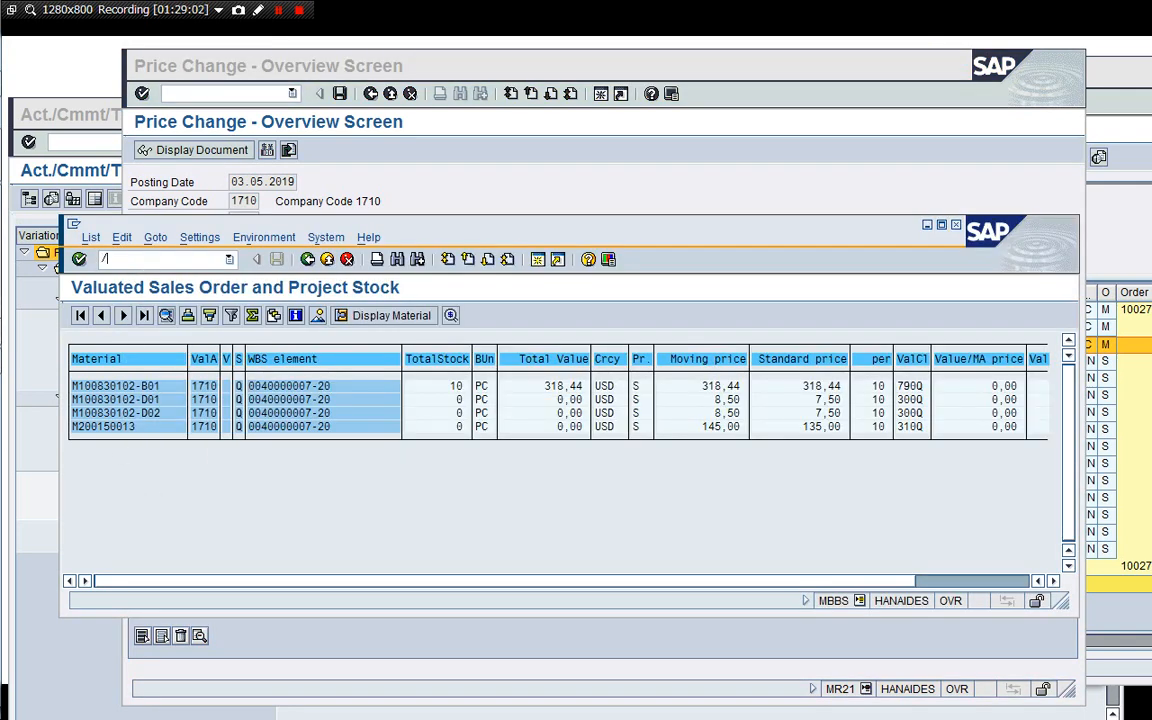
text(/oMM03)
key(Return)
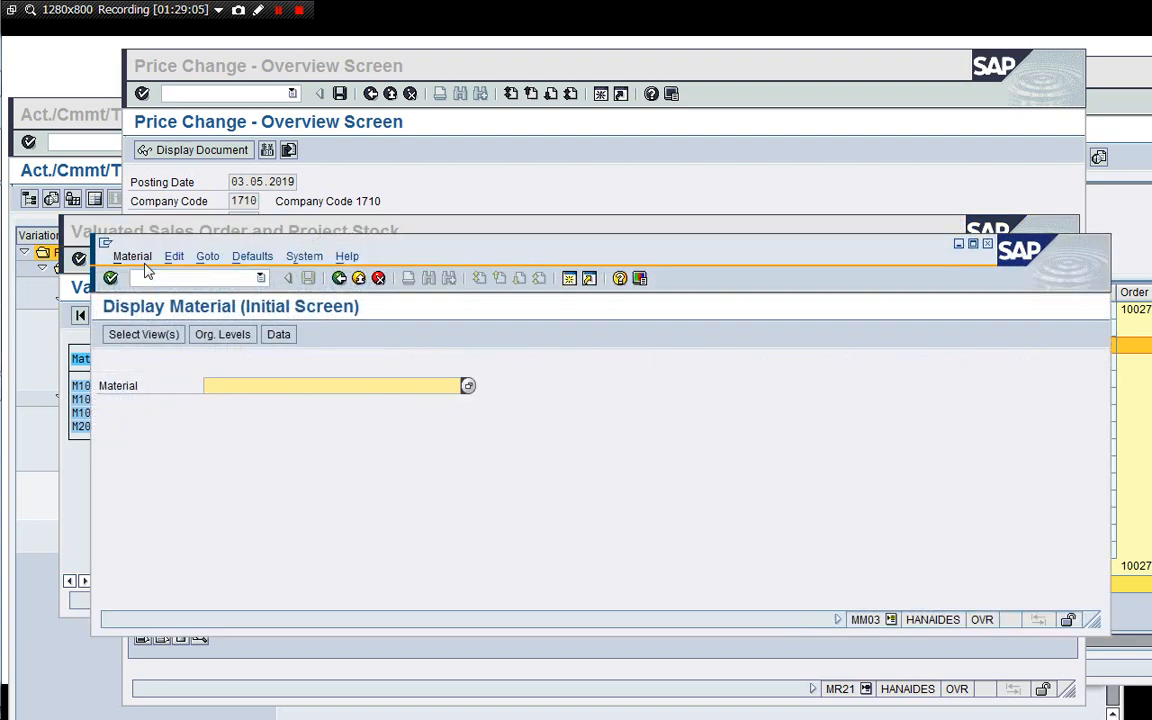
key(BackSpace)
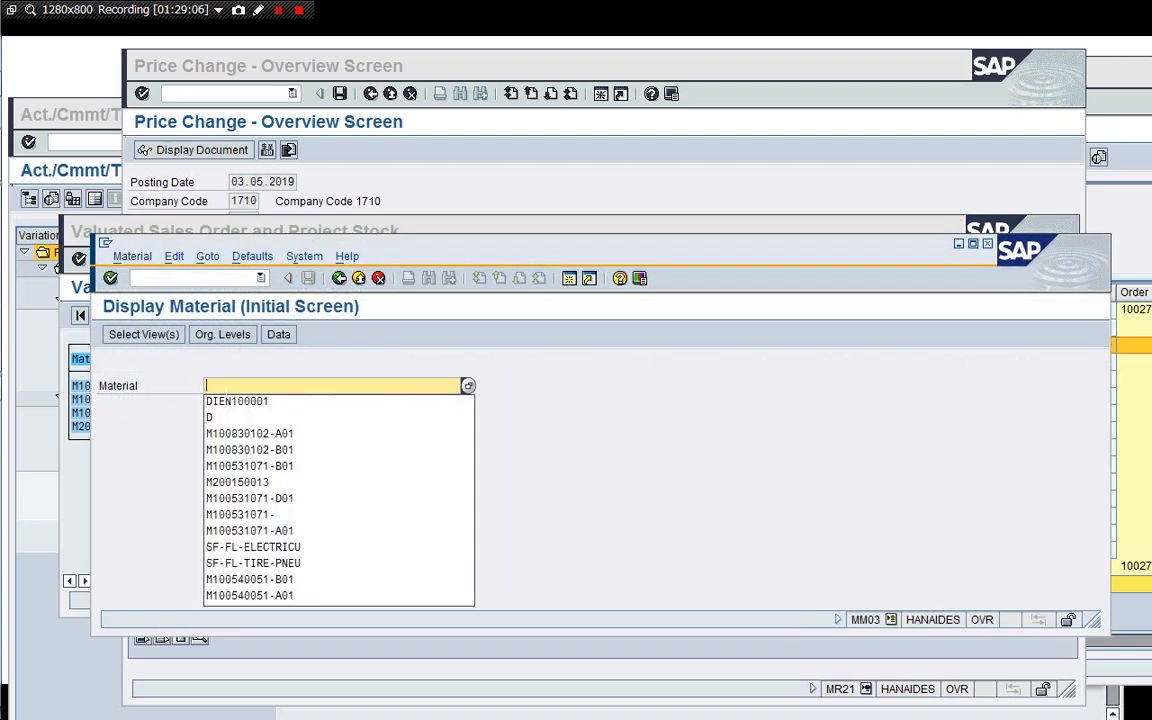
click(638, 460)
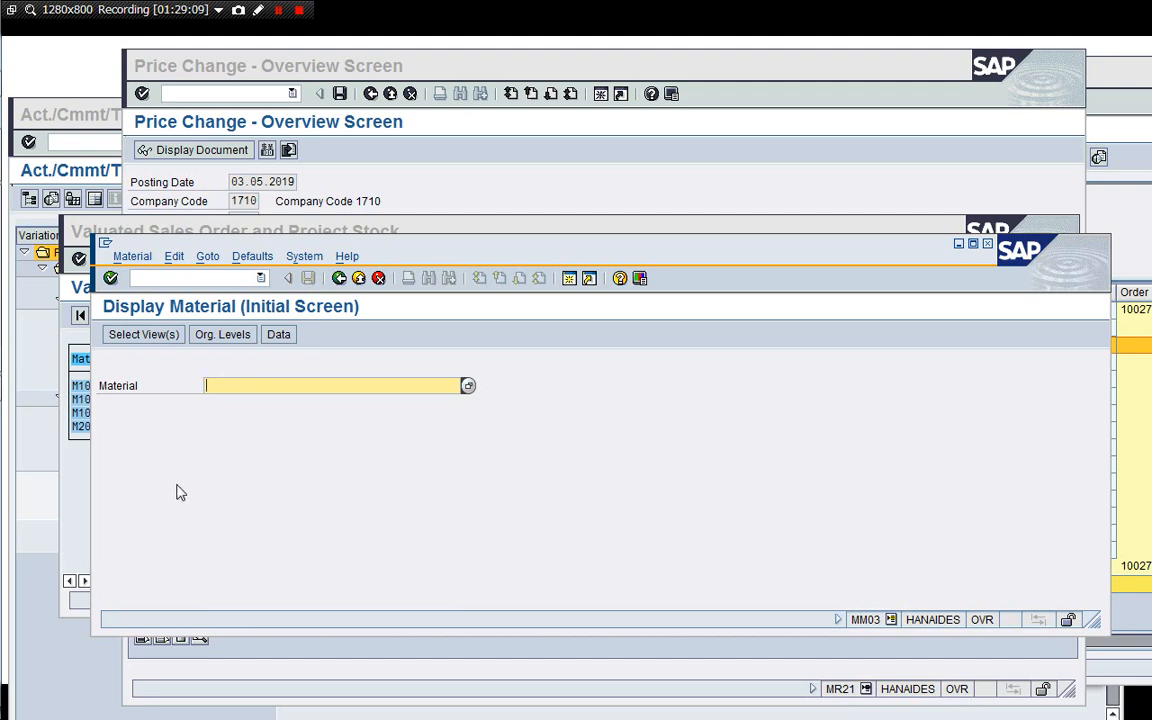
Copy material M100830102-B01 from the valuated project stock list.
click(84, 492)
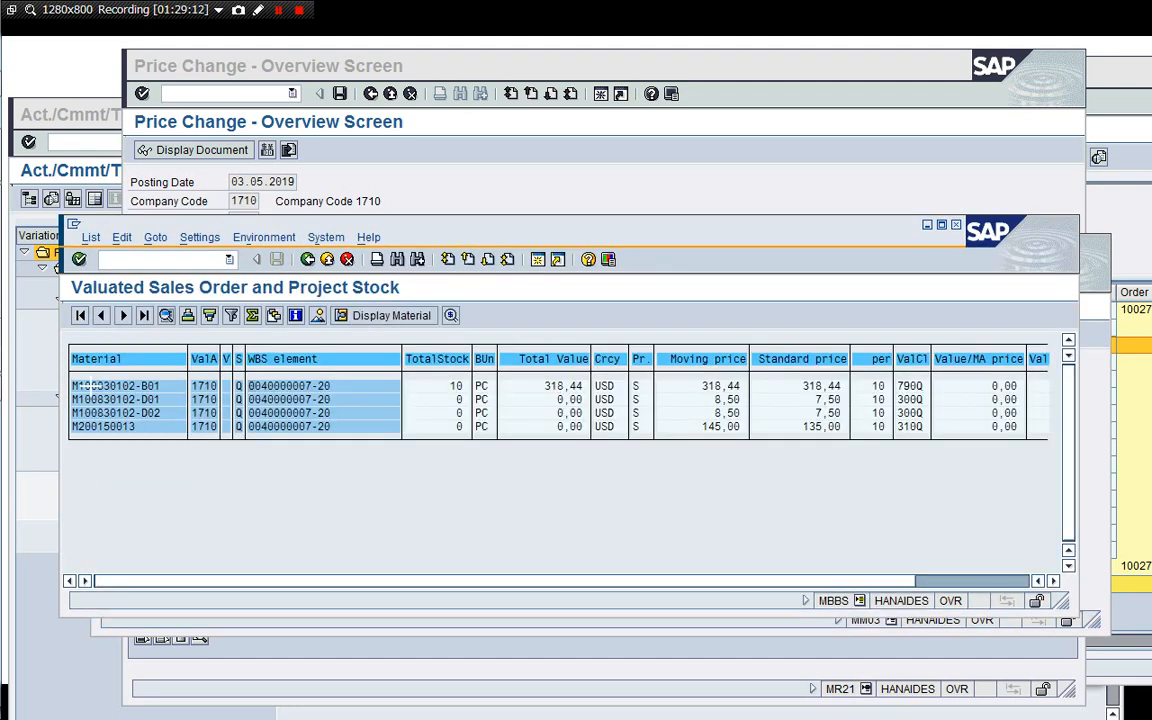
key(ctrl+y)
drag(73, 386, 162, 390)
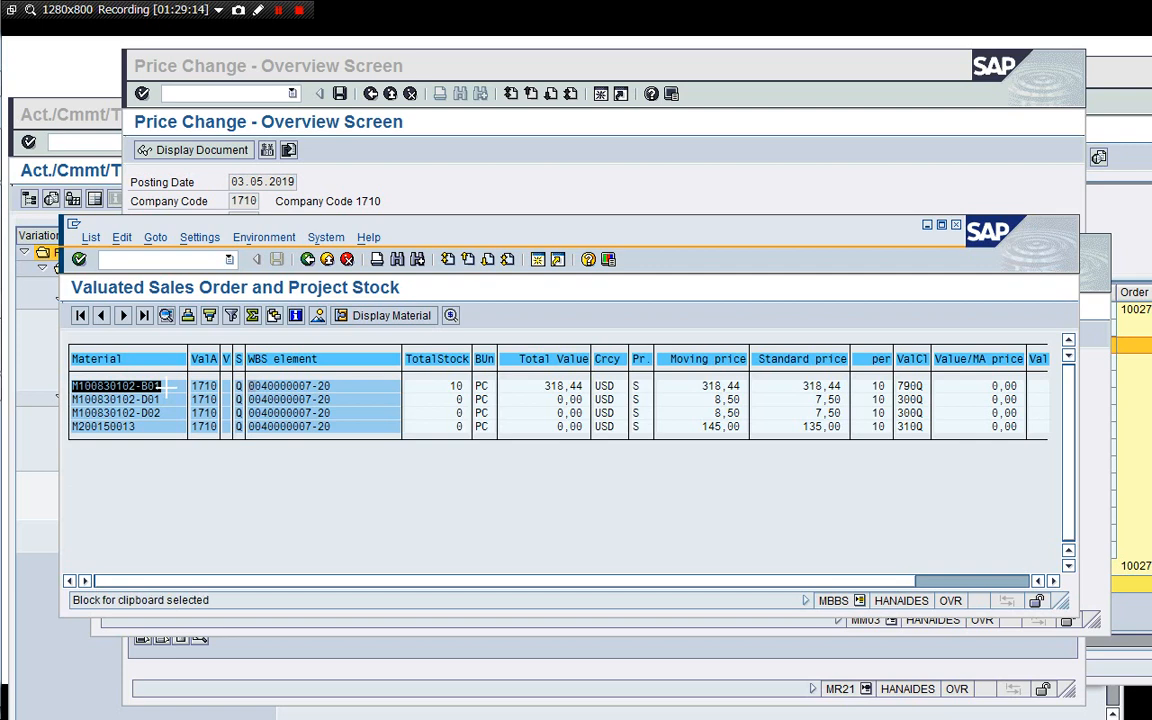
key(ctrl+c)
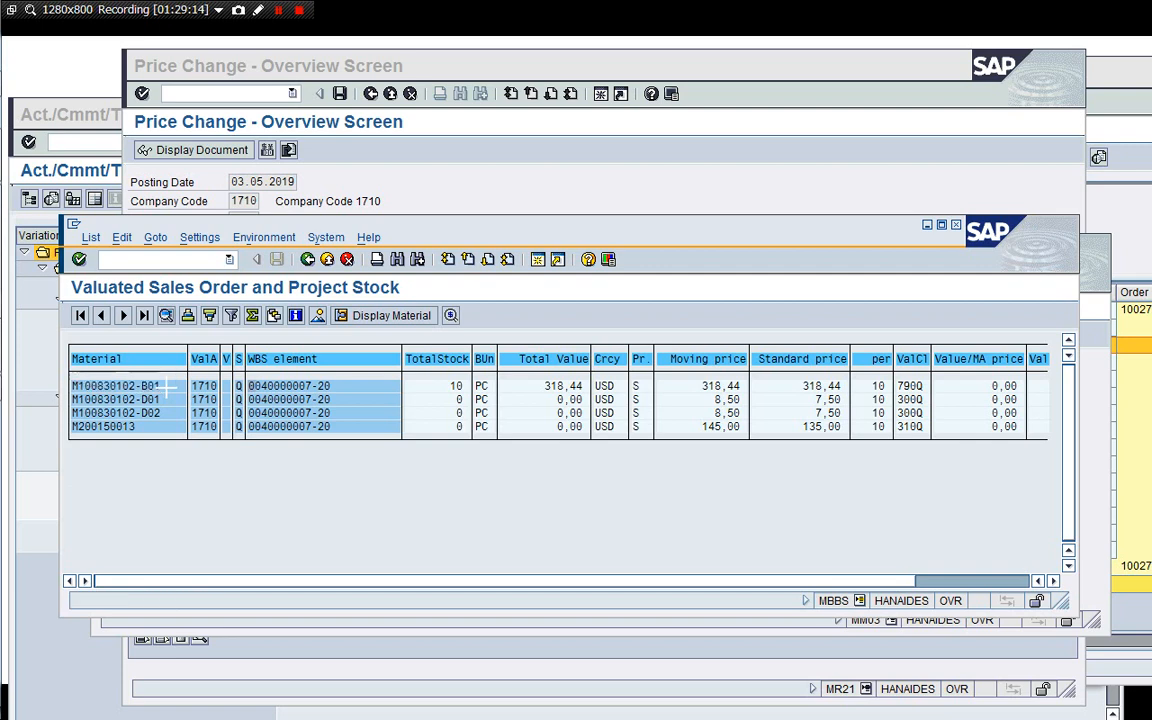
Display material M100830102-B01 for plant 1710 and storage location 171B.
click(310, 634)
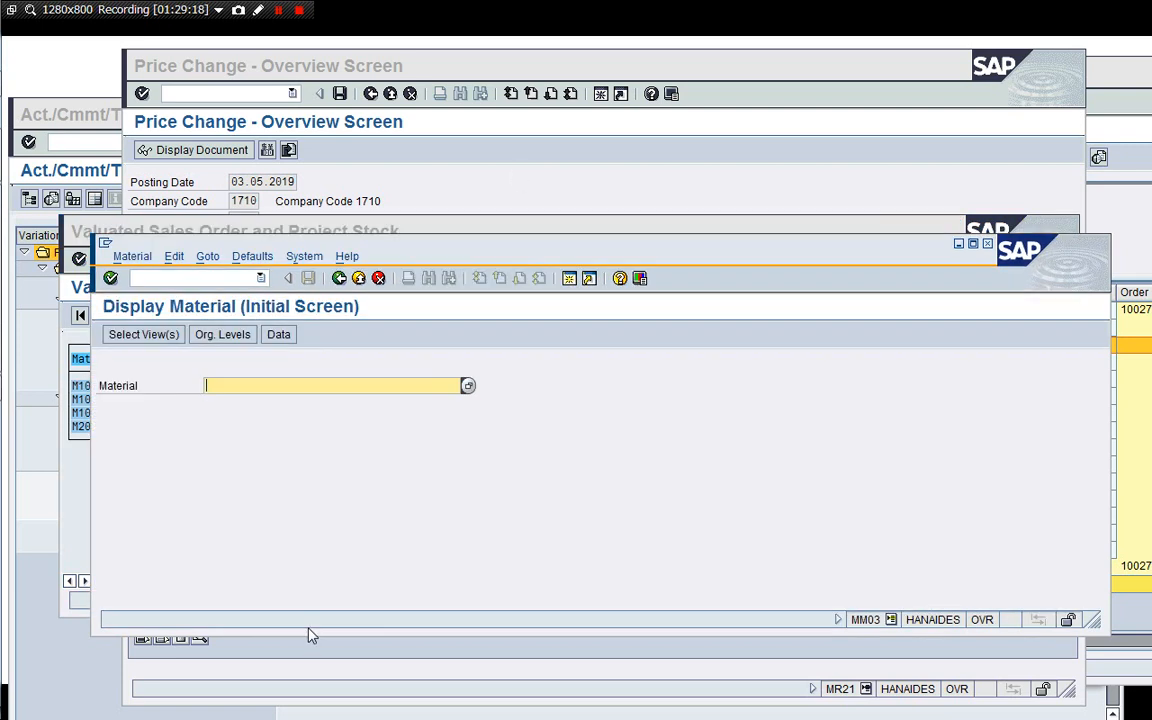
key(ctrl+v)
key(Return)
key(Return)
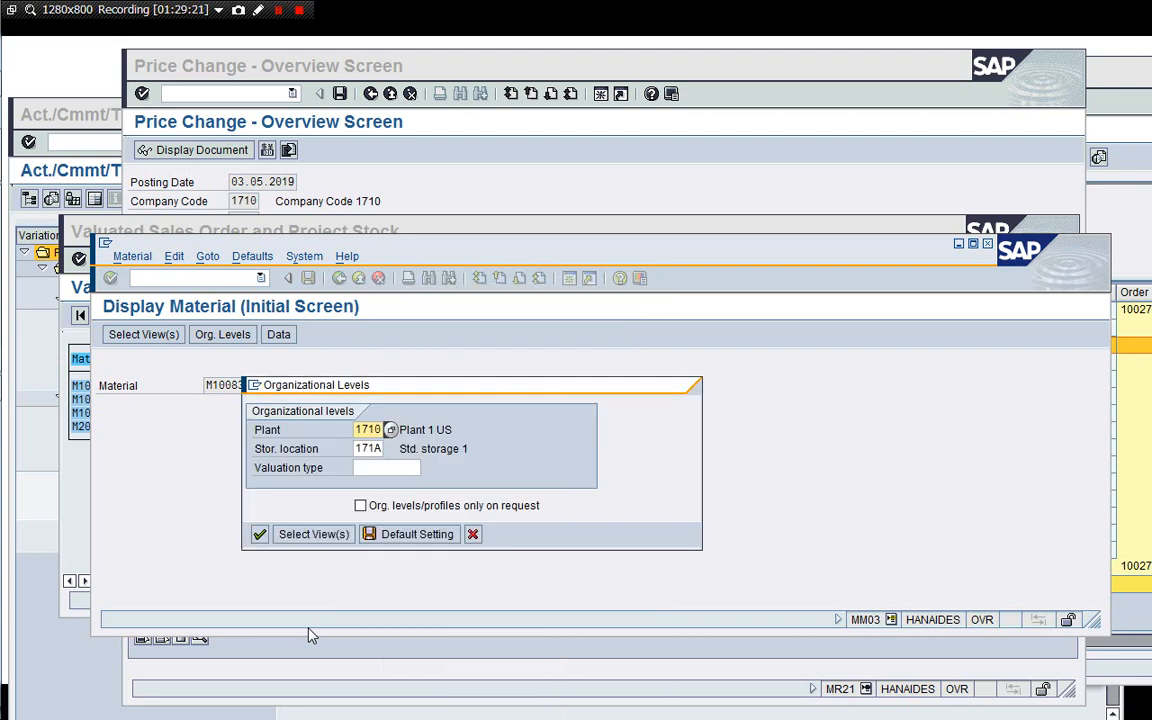
key(Tab)
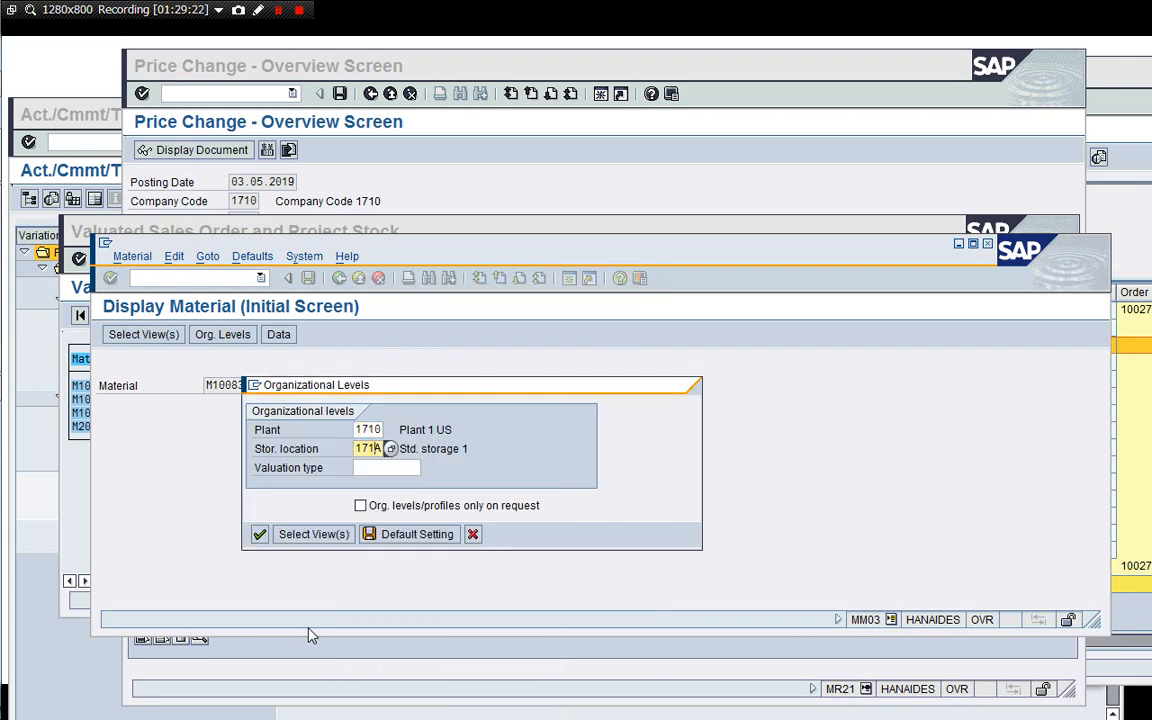
key(Return)
key(Return)
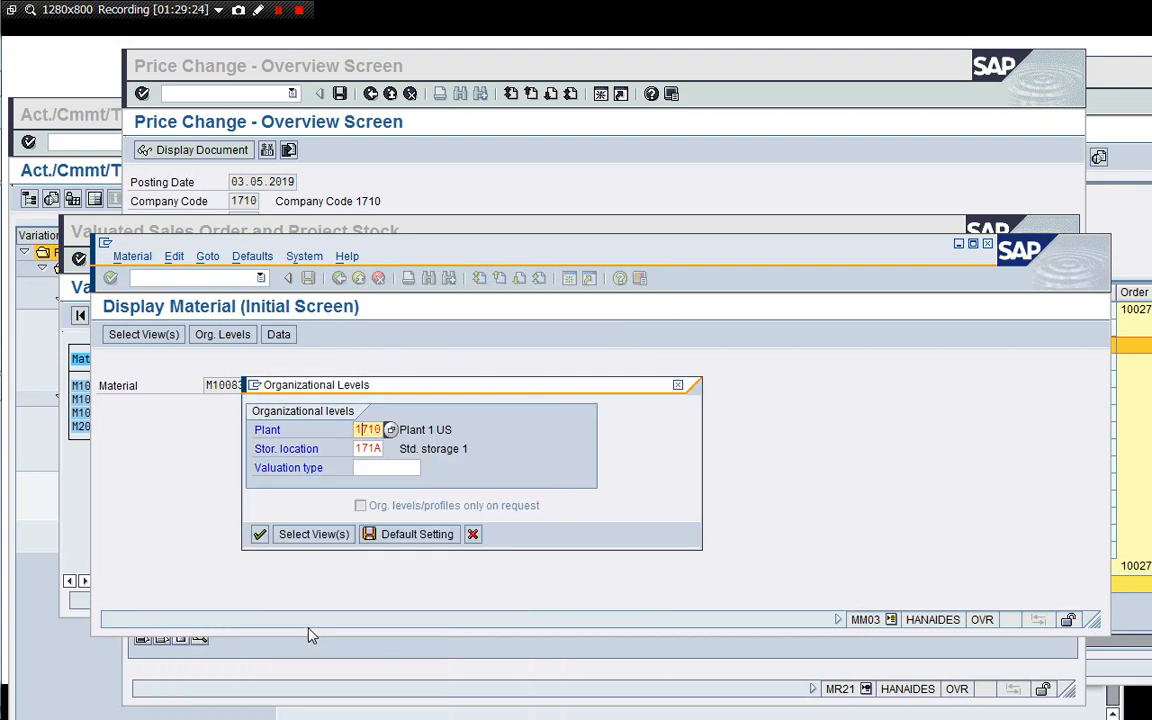
key(Tab)
text(0)
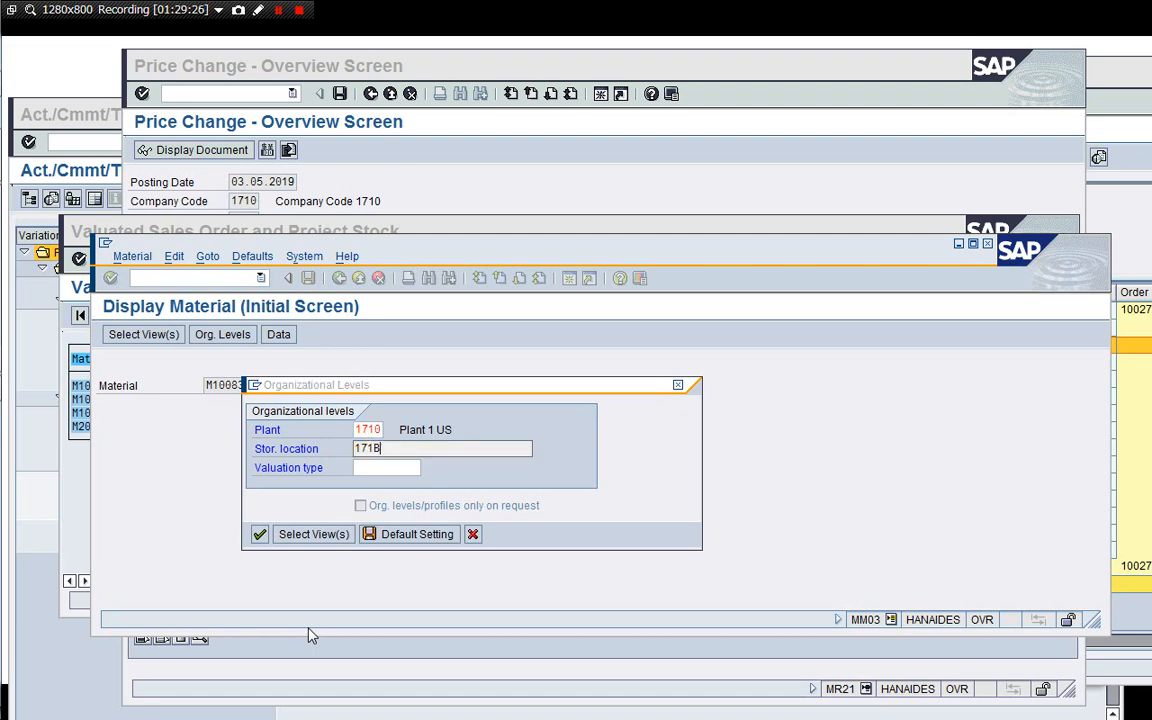
key(Return)
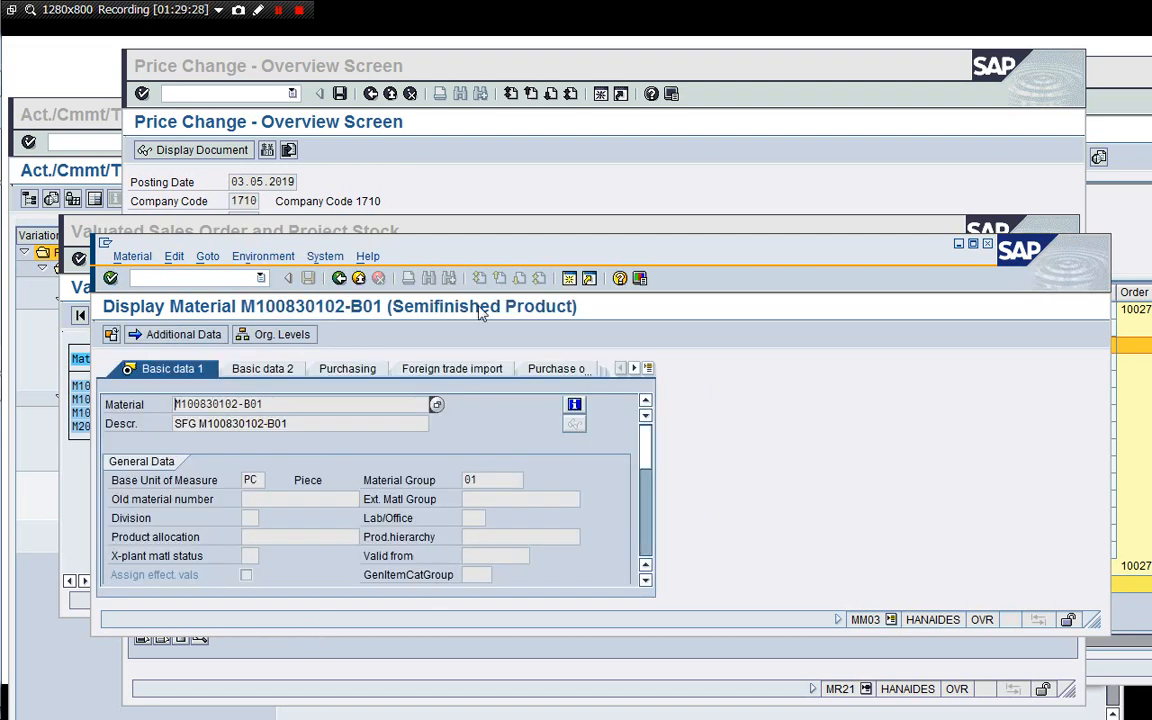
Rearrange the material window and open the Accounting 1 view to examine its valuation data.
drag(505, 258, 452, 97)
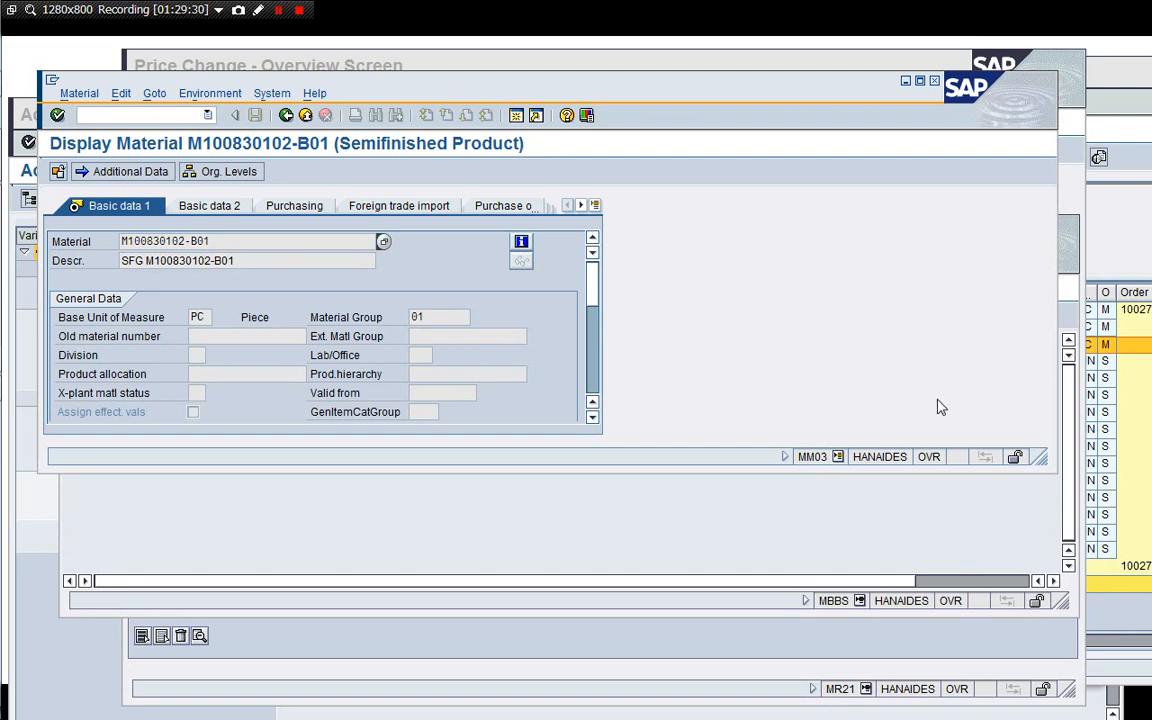
drag(1043, 459, 738, 610)
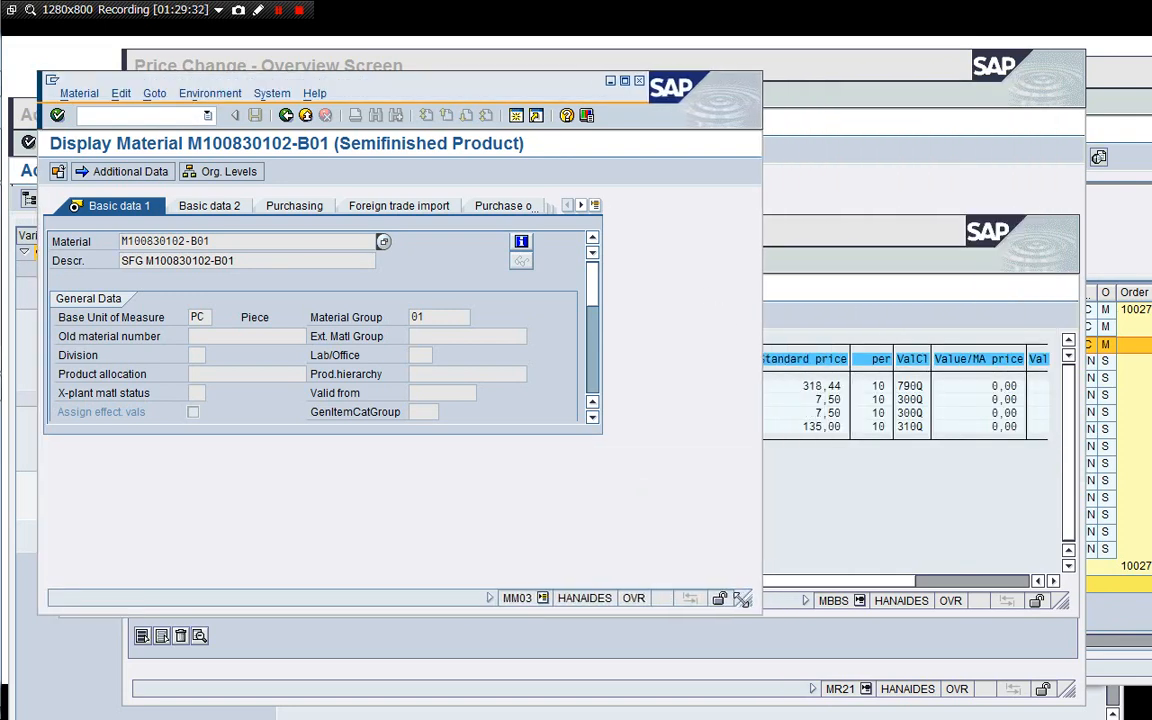
click(595, 205)
click(633, 486)
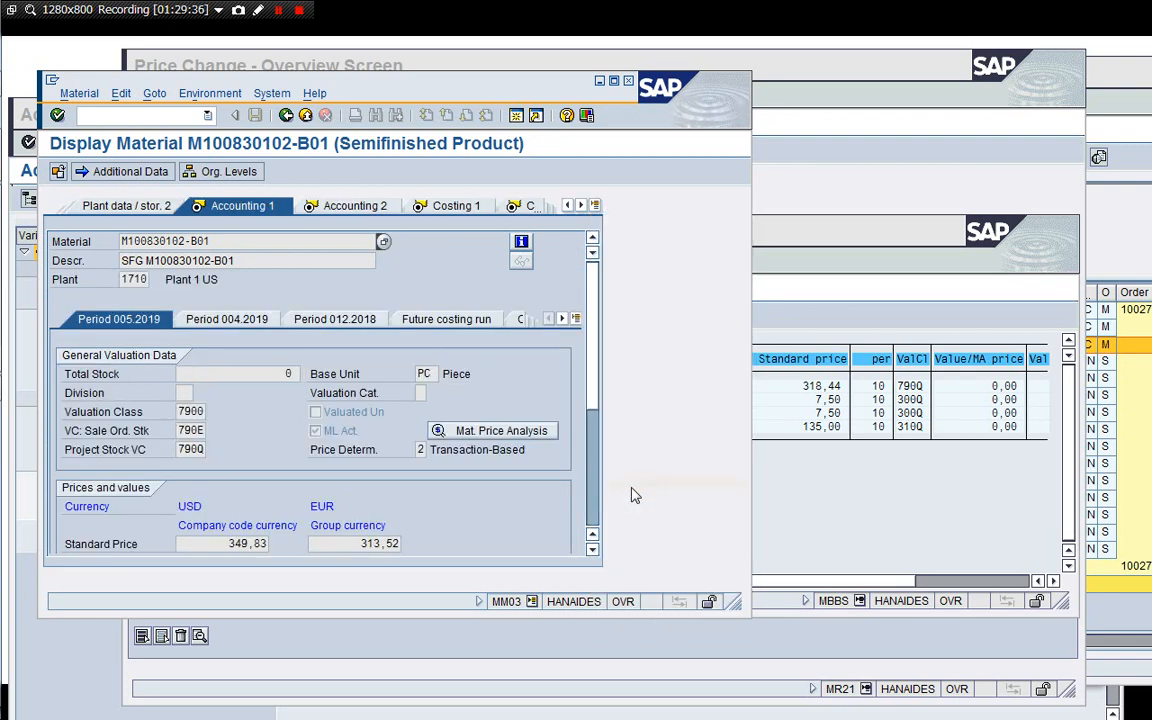
drag(733, 604, 714, 679)
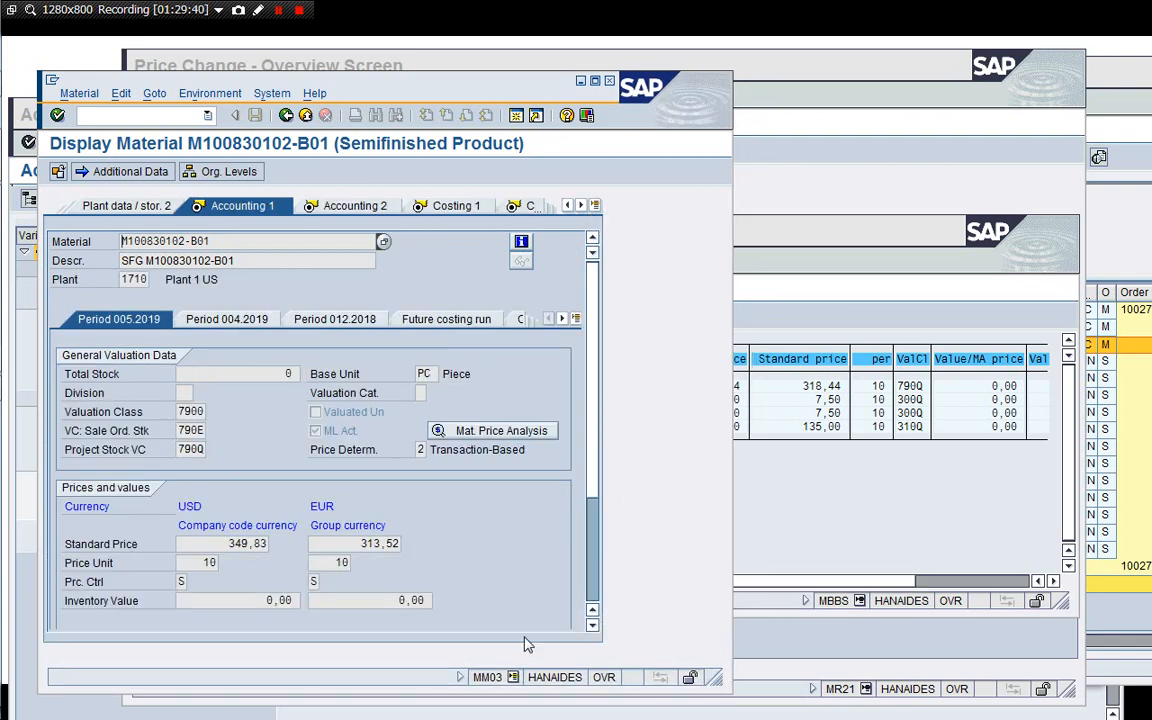
Copy the material's USD standard price 349,83 into the new price of the price change row.
drag(226, 543, 275, 551)
key(ctrl+c)
click(271, 545)
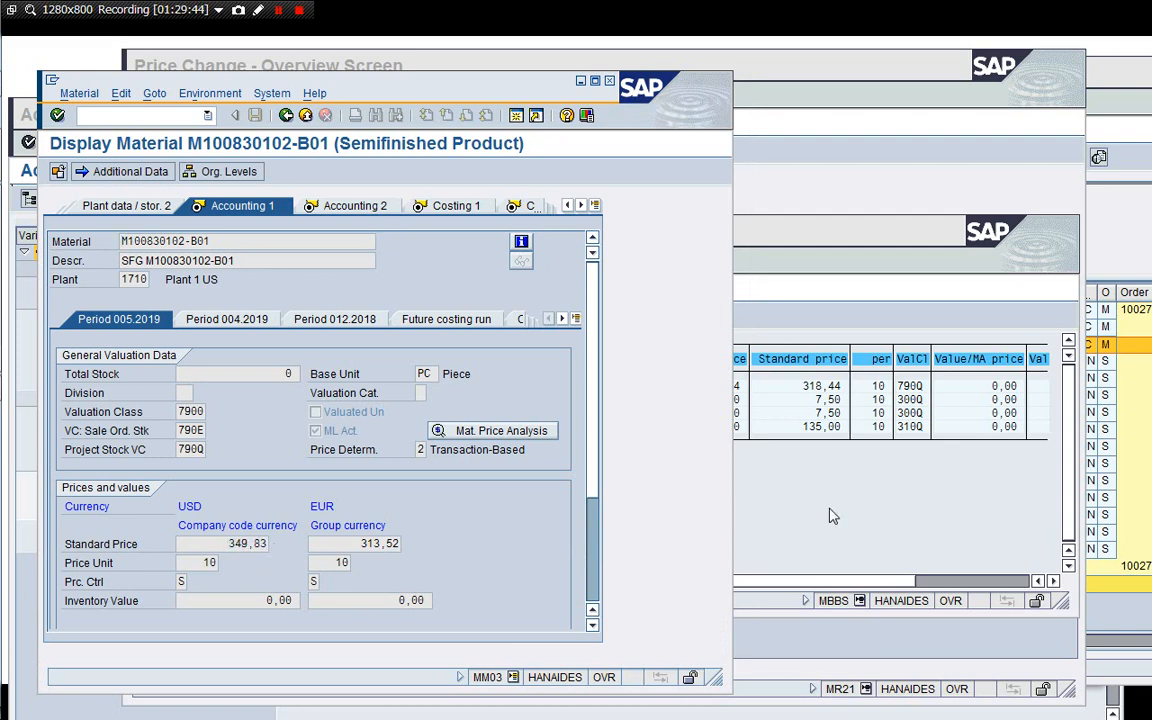
click(887, 172)
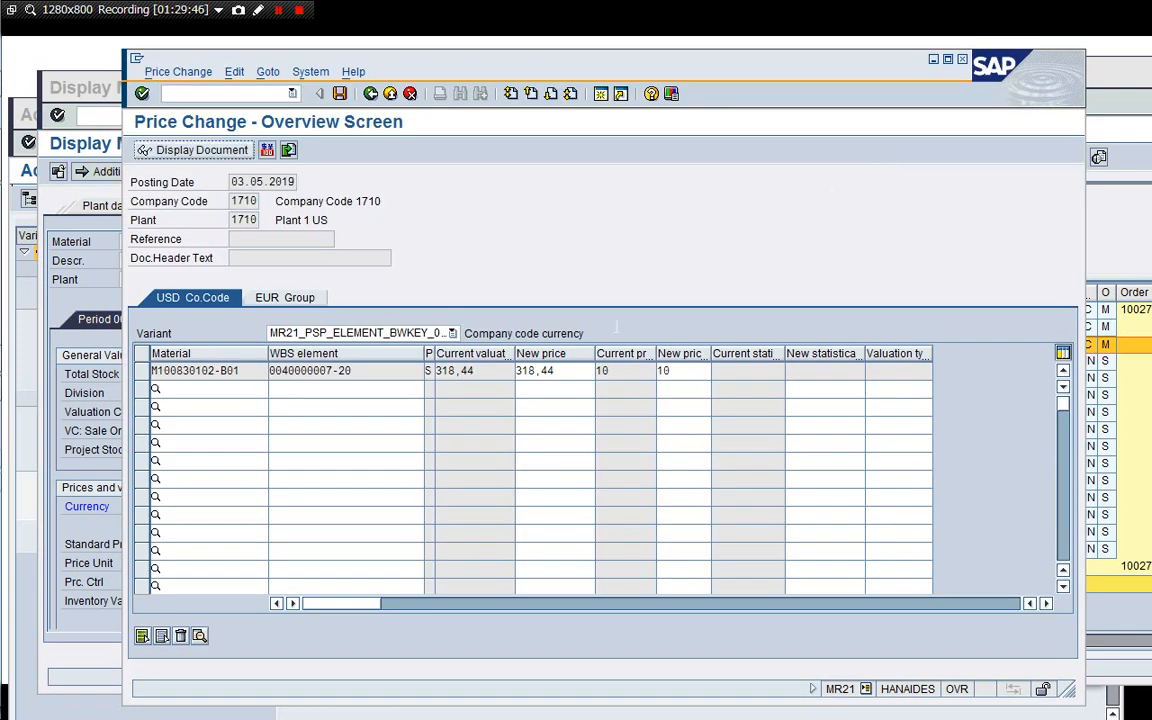
click(577, 371)
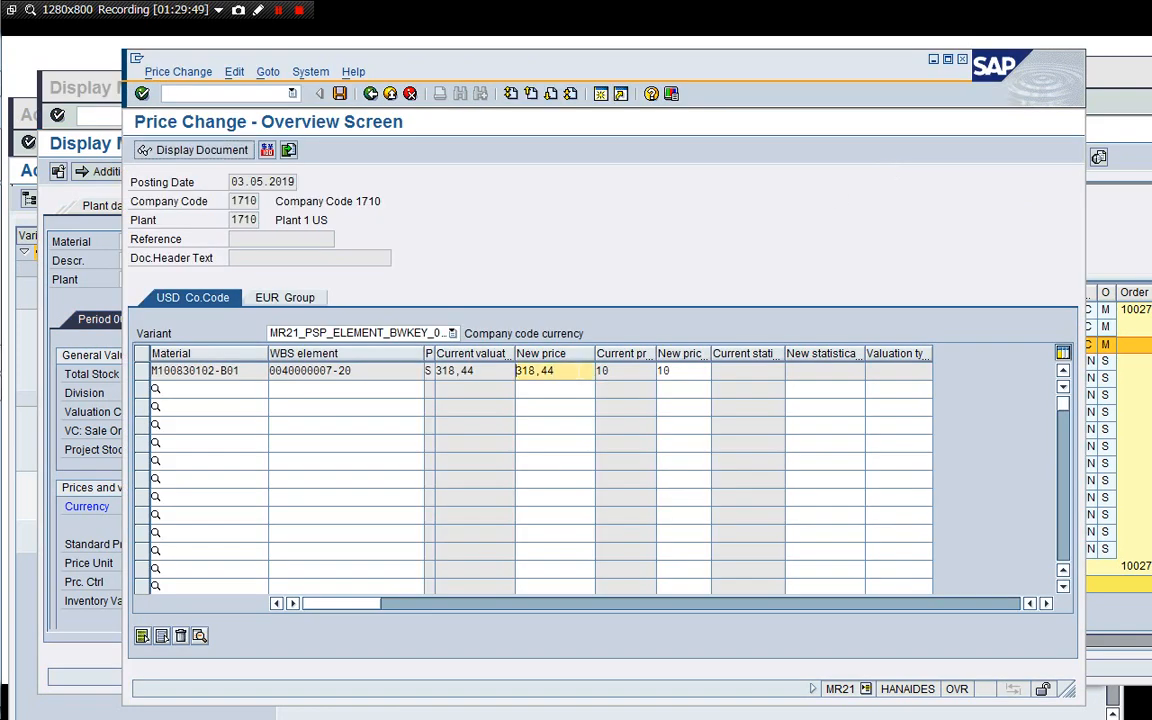
key(ctrl+v)
In the EUR group currency view, set the new price to the material's group standard price 313,52.
click(284, 297)
click(97, 481)
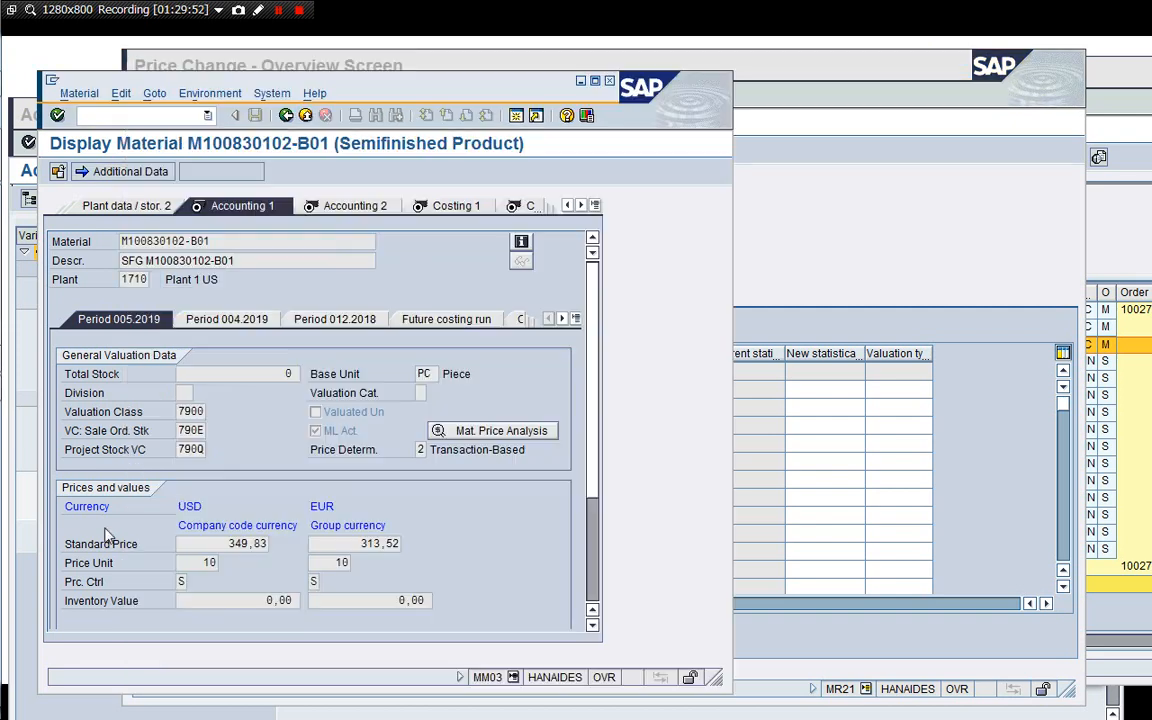
drag(360, 543, 426, 543)
key(ctrl+c)
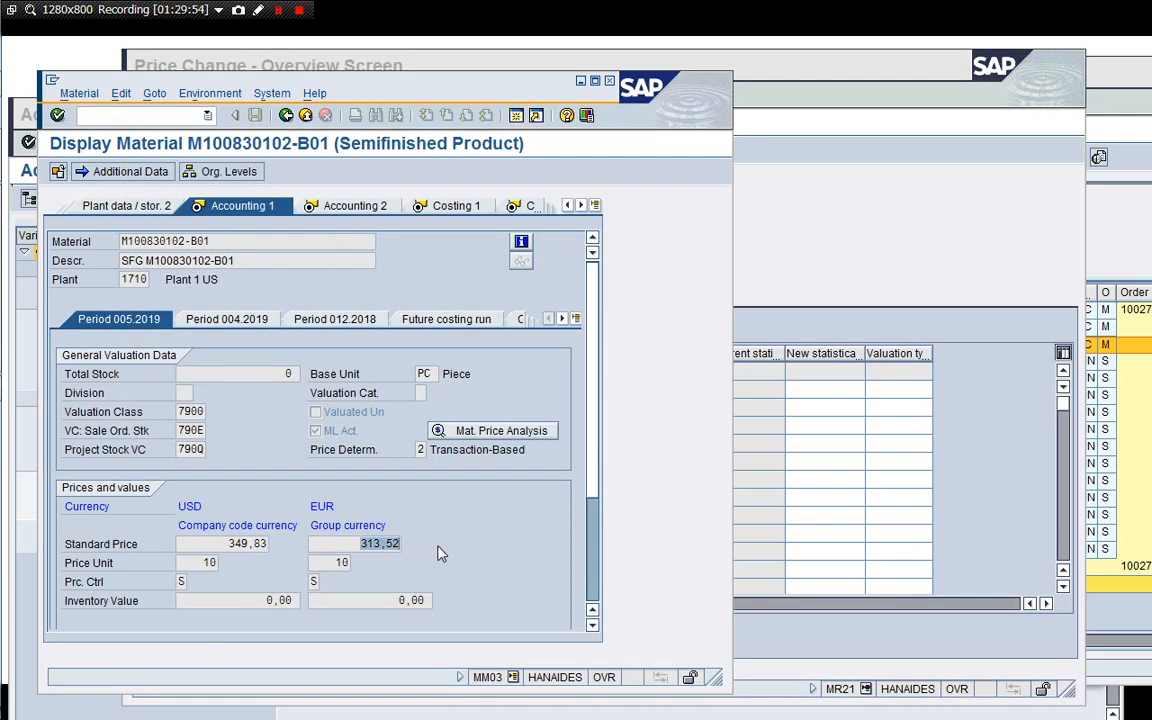
click(818, 273)
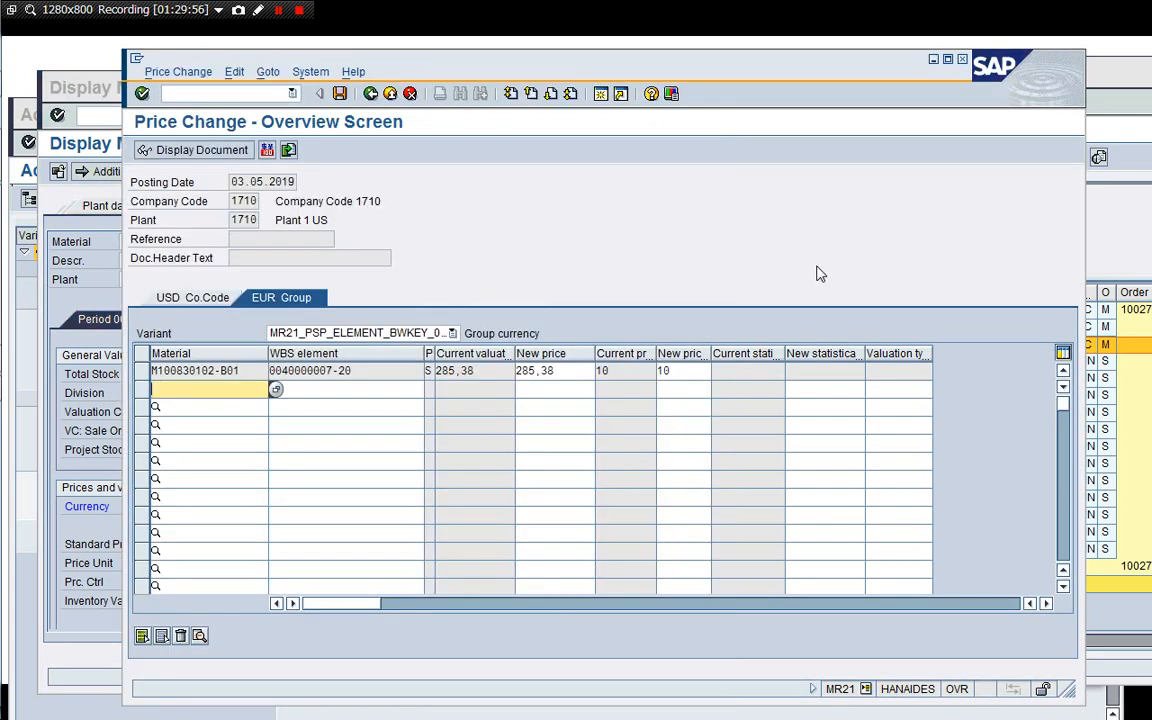
click(555, 370)
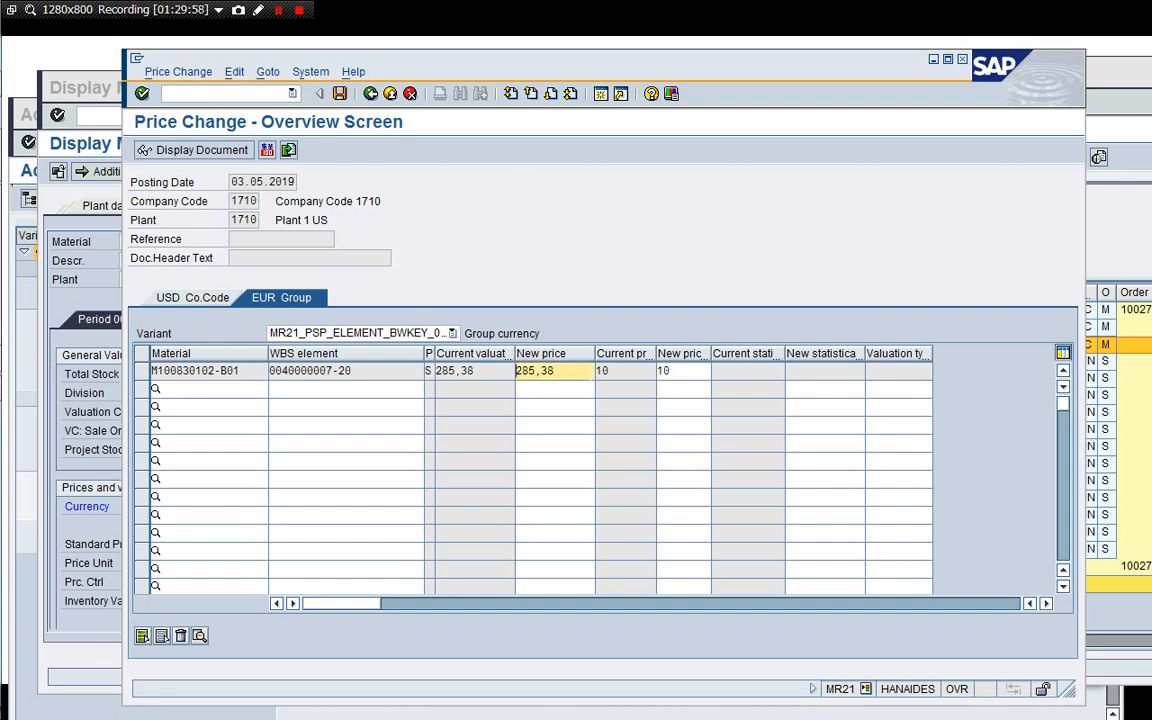
key(ctrl+v)
key(Return)
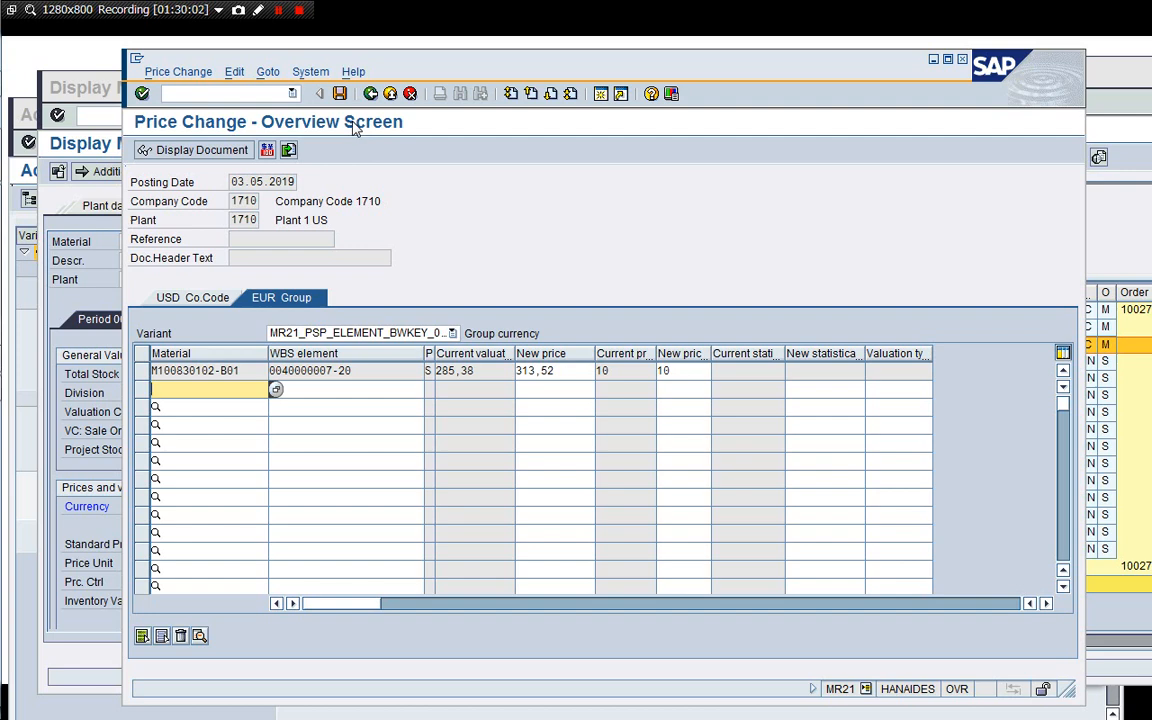
Check and post the price change, then display the posted price change document.
click(339, 93)
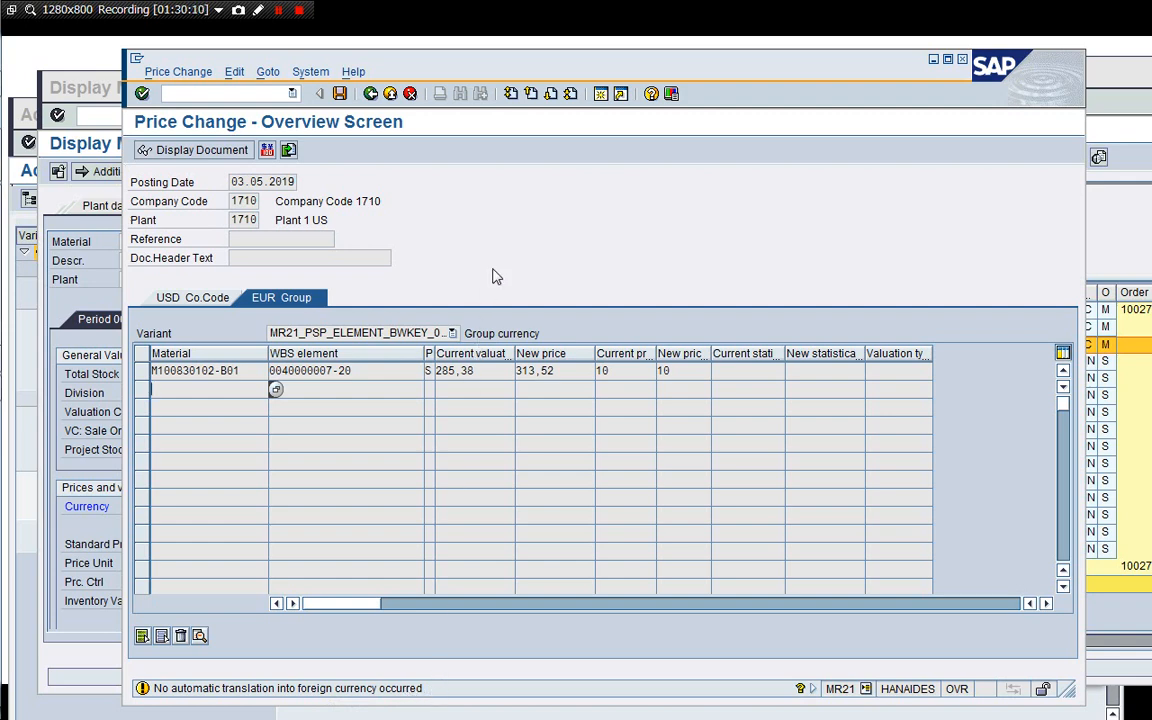
key(ctrl+s)
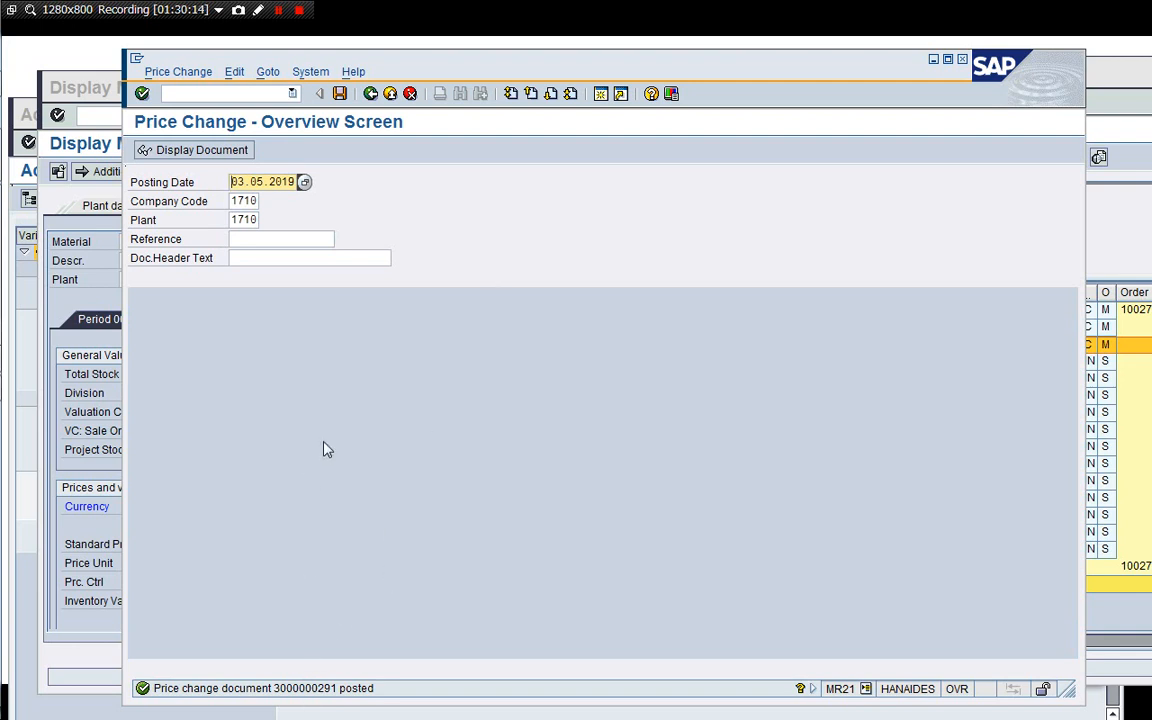
click(180, 72)
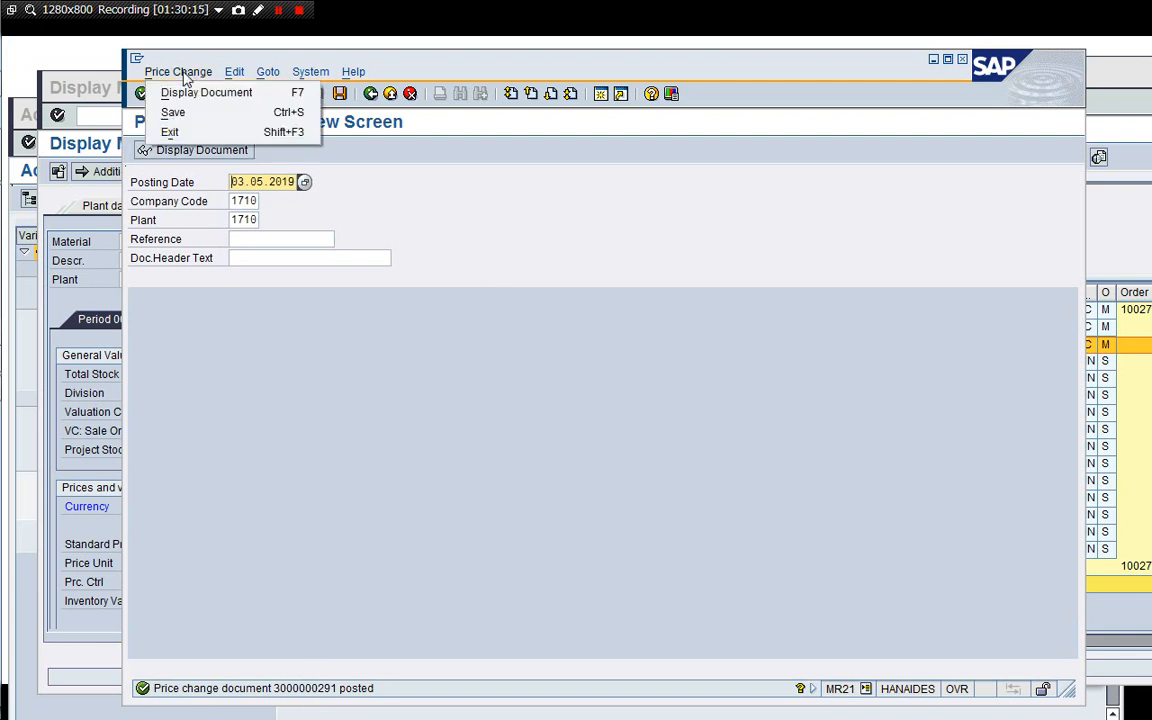
click(180, 93)
key(Return)
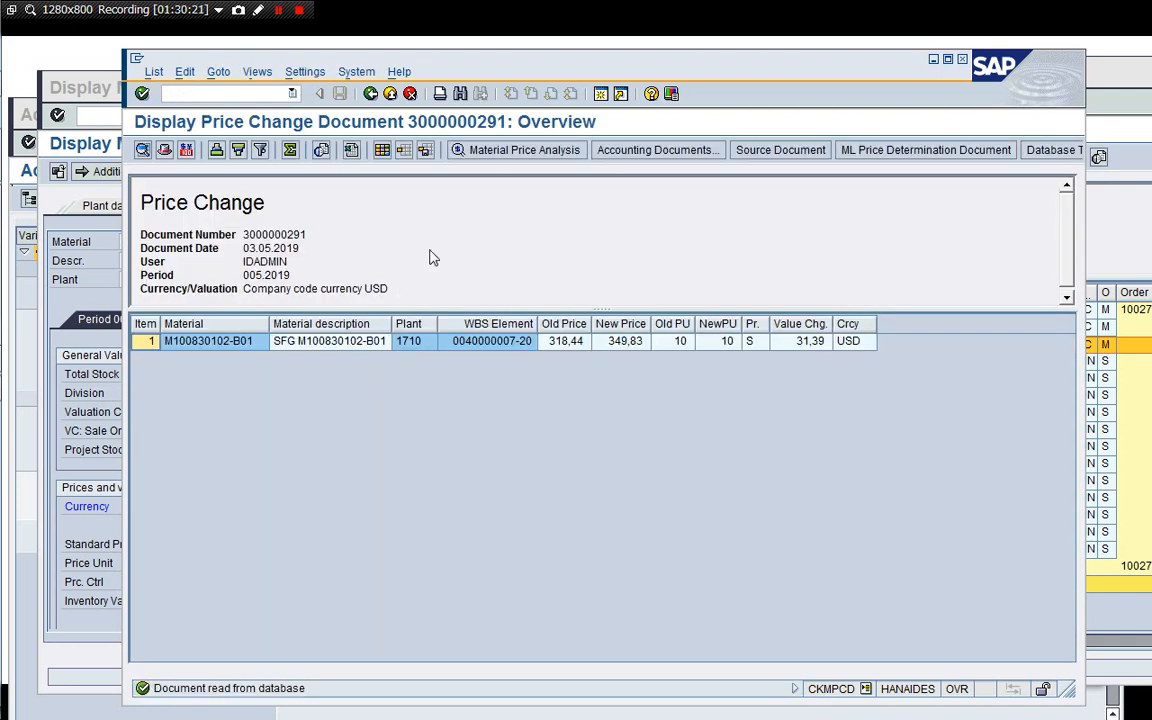
click(690, 150)
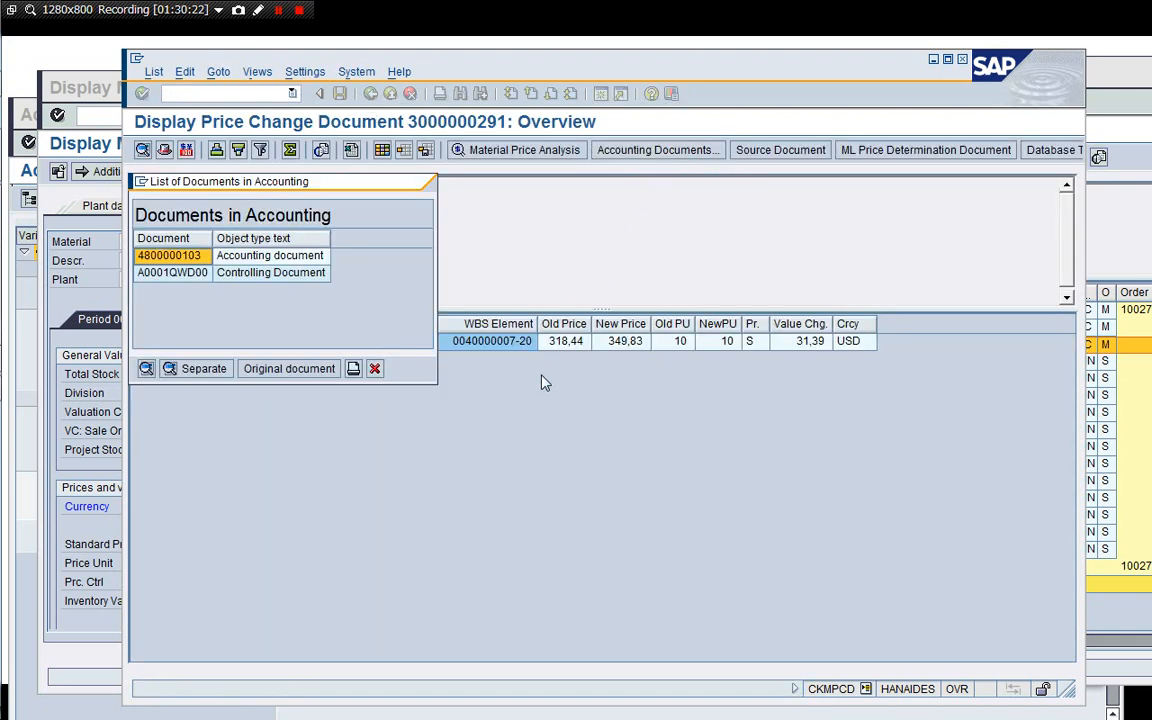
double_click(245, 255)
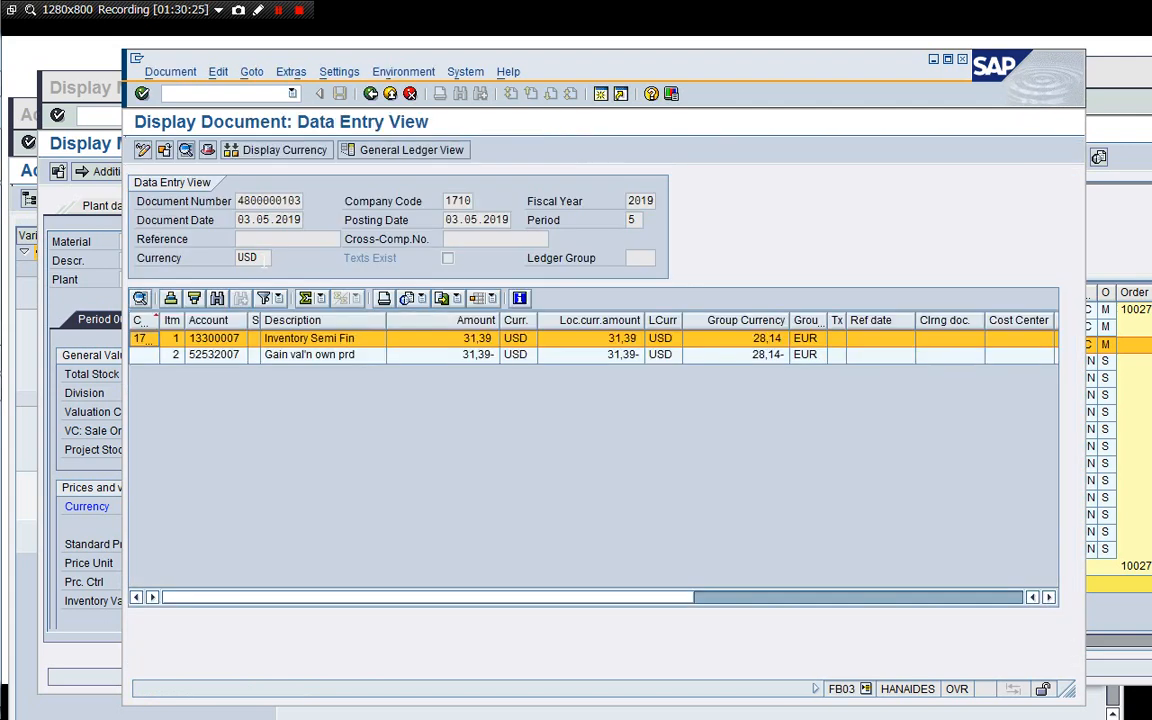
click(329, 367)
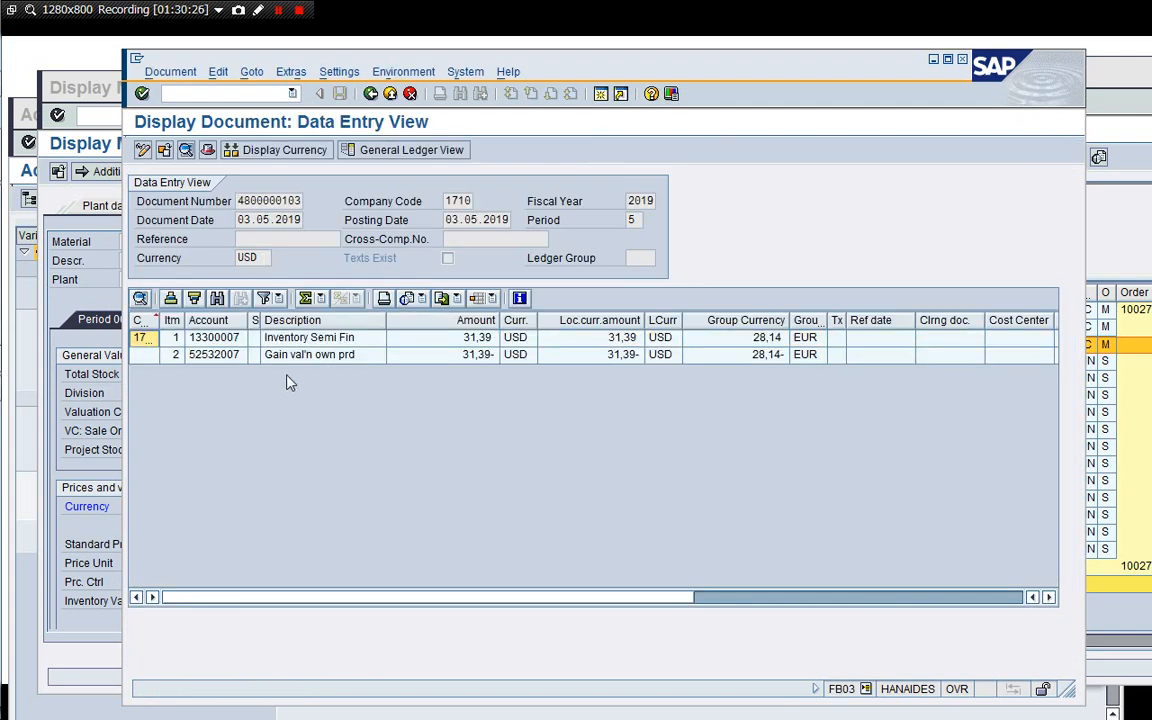
click(218, 359)
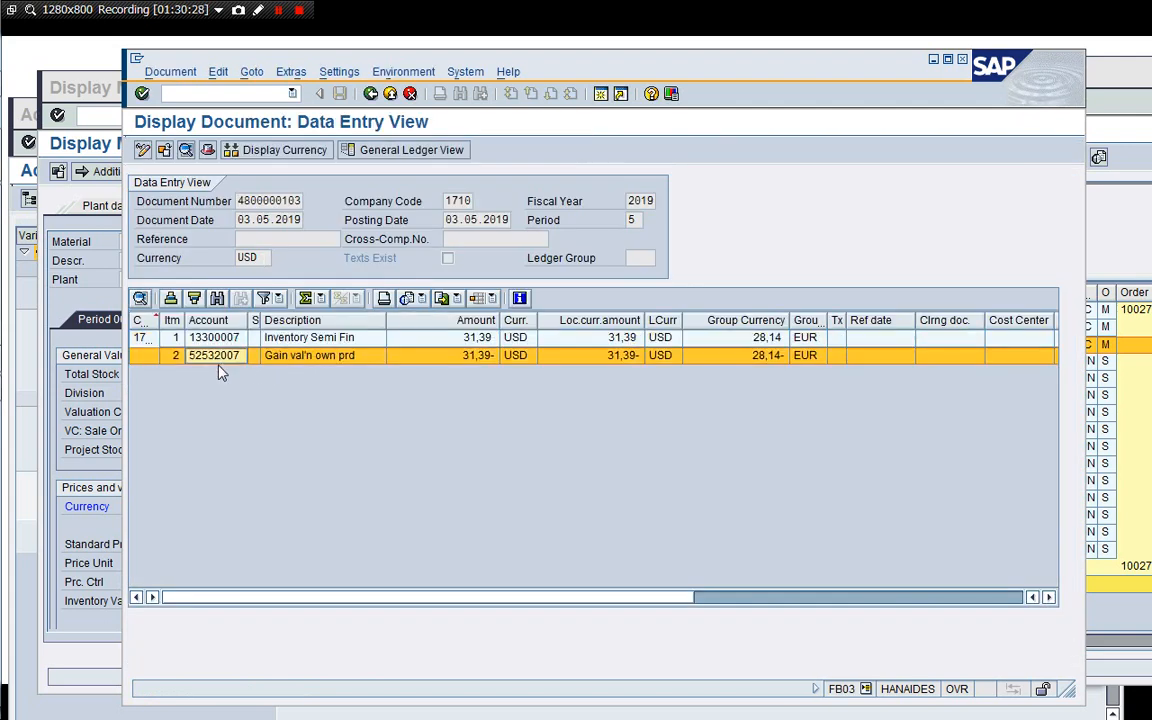
click(222, 372)
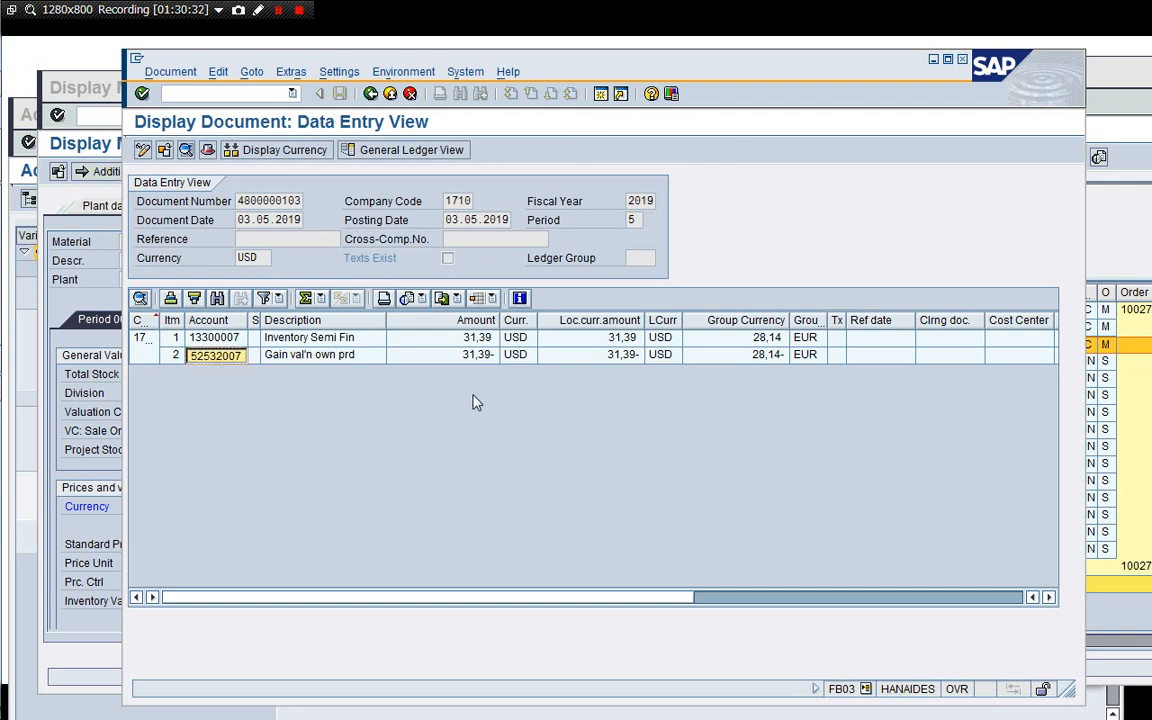
Display the controlling document A0001QWD00 of the price change, then exit back to the price change document.
click(370, 94)
double_click(270, 273)
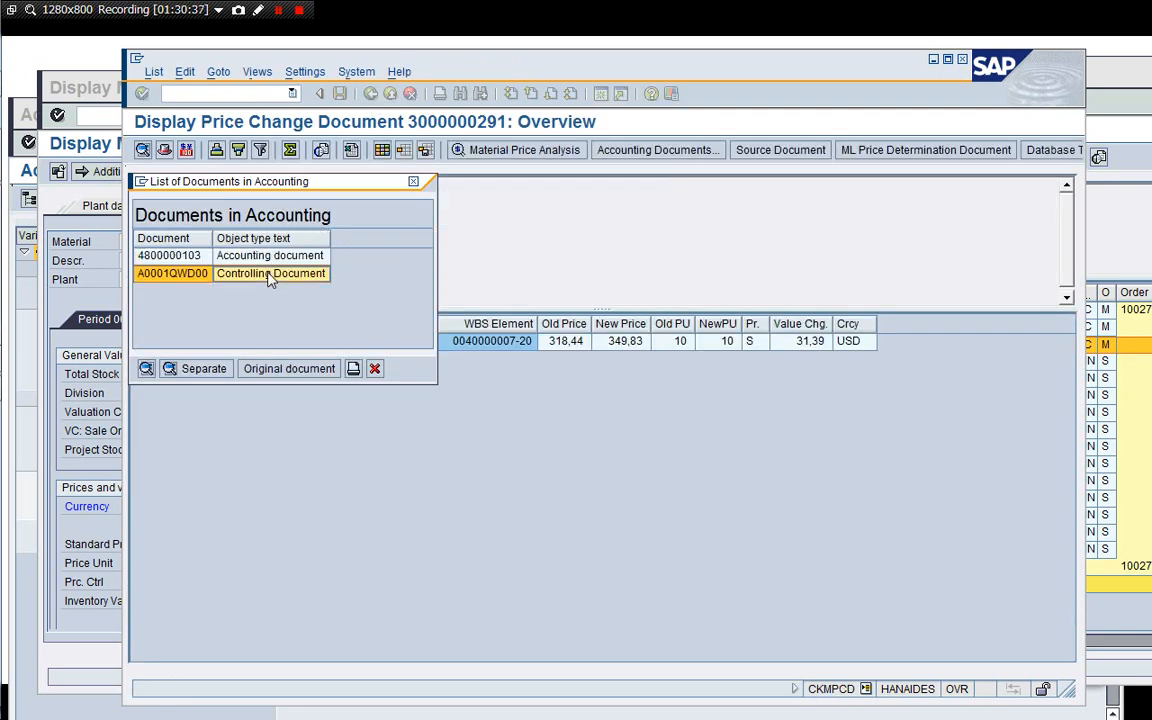
click(140, 274)
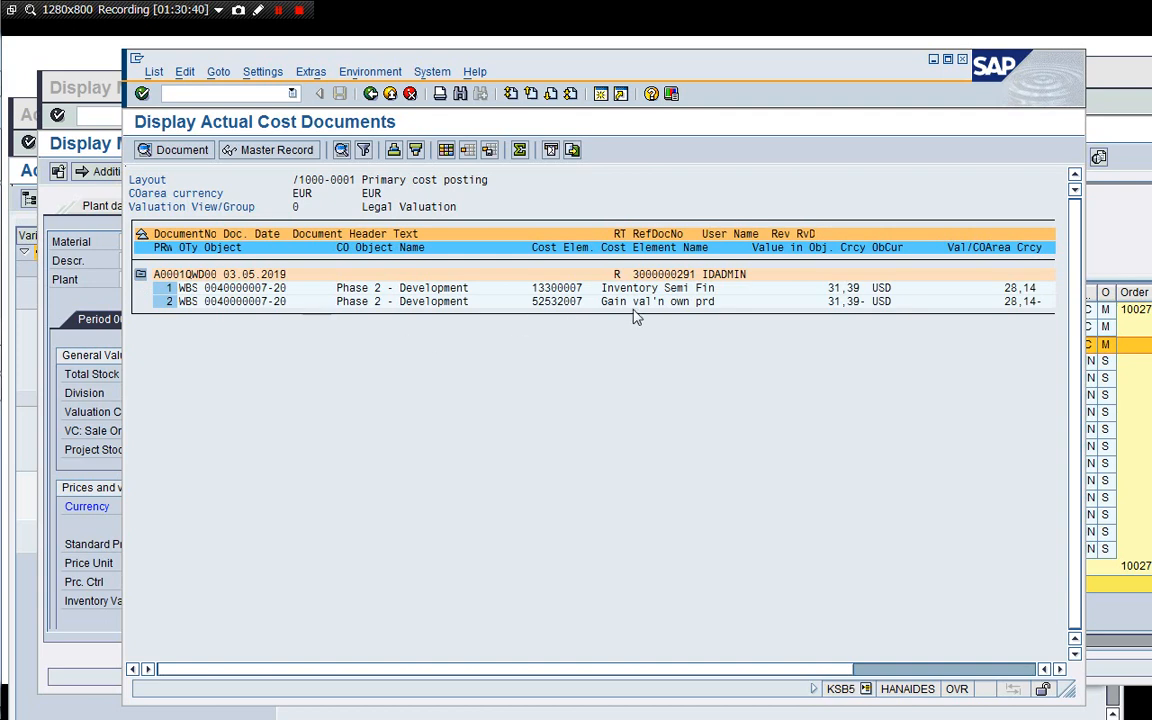
click(372, 94)
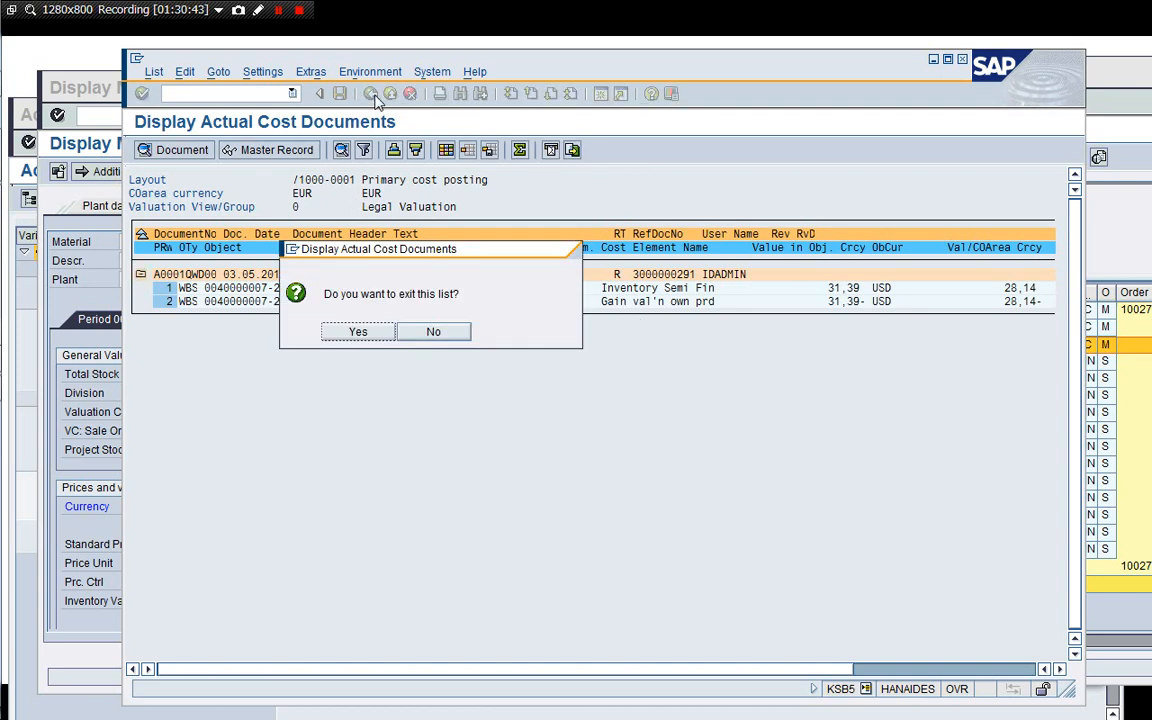
click(364, 335)
click(375, 370)
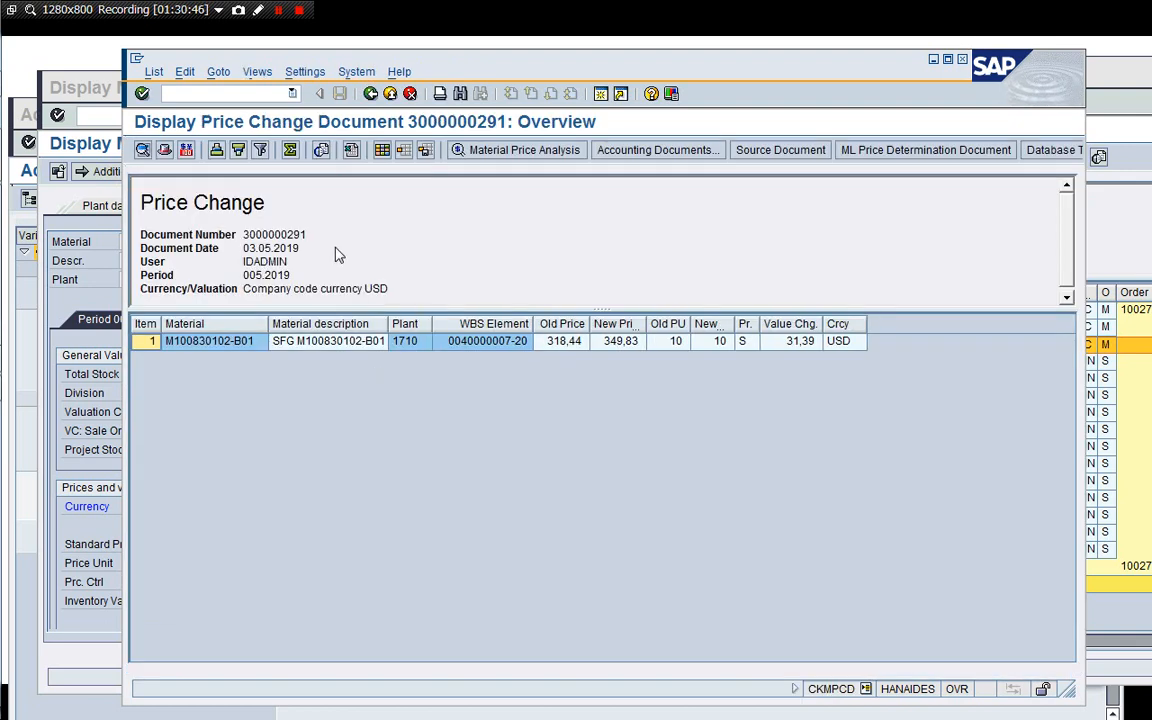
Open OBYC and display the Gain/loss from revaluation (UMB) account assignments for chart of accounts YCOA.
click(235, 94)
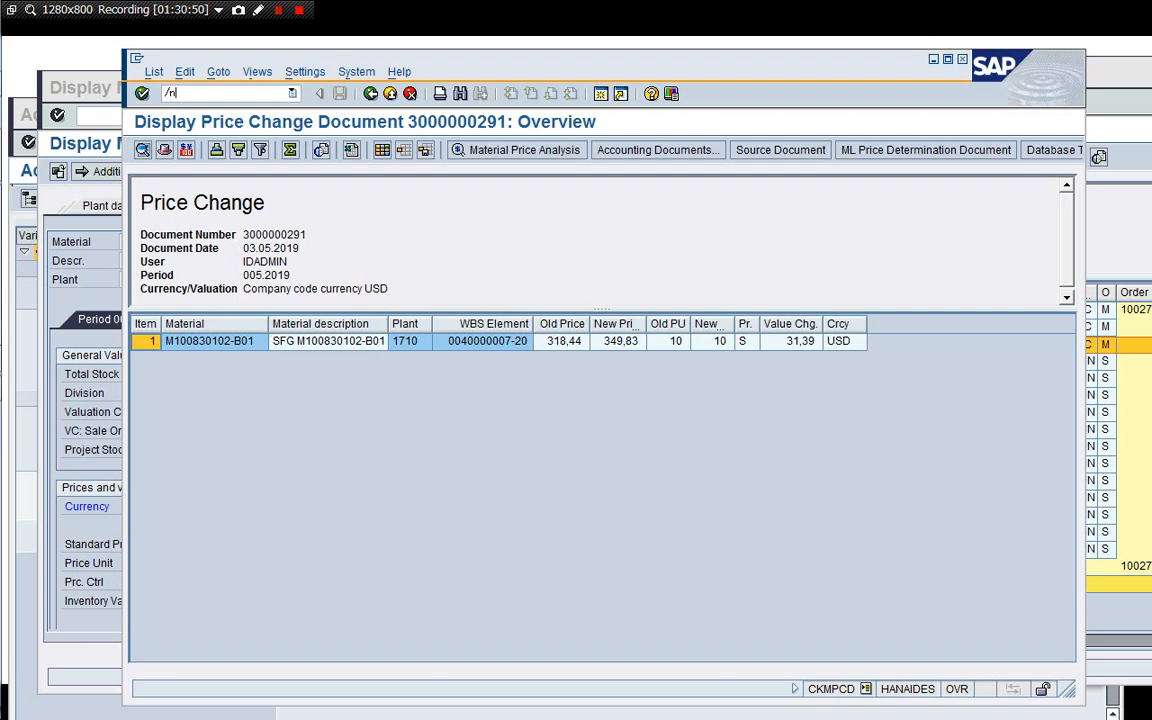
text(/nOBYC)
key(Return)
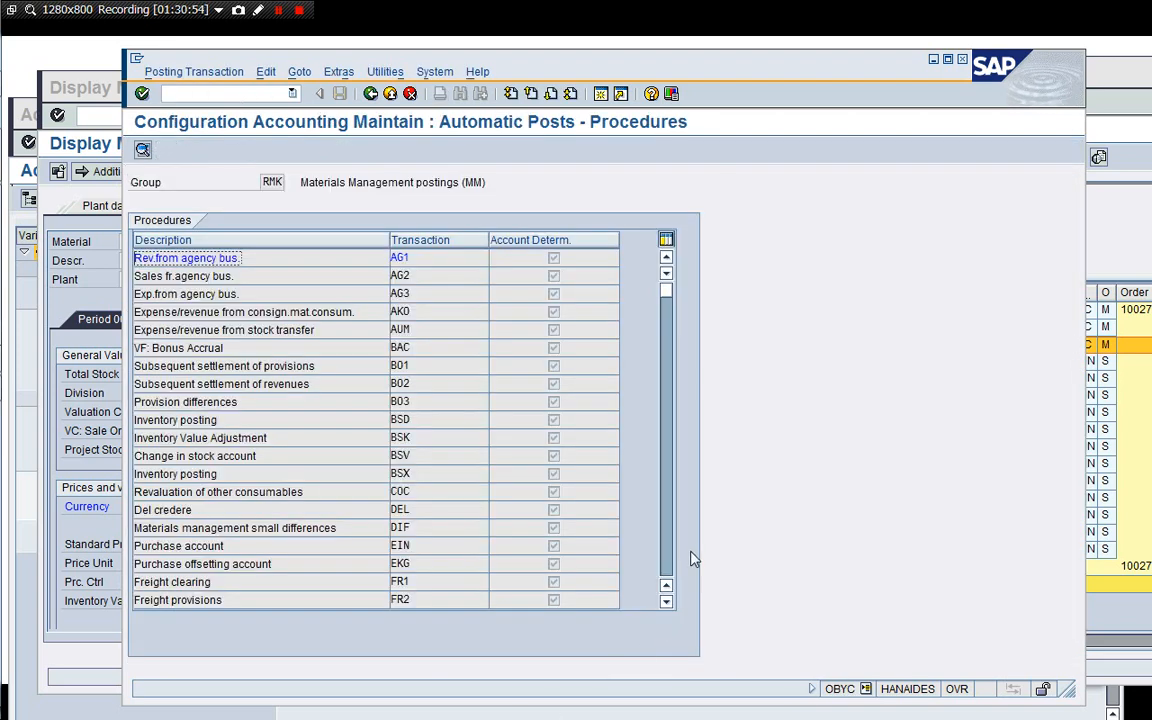
click(670, 552)
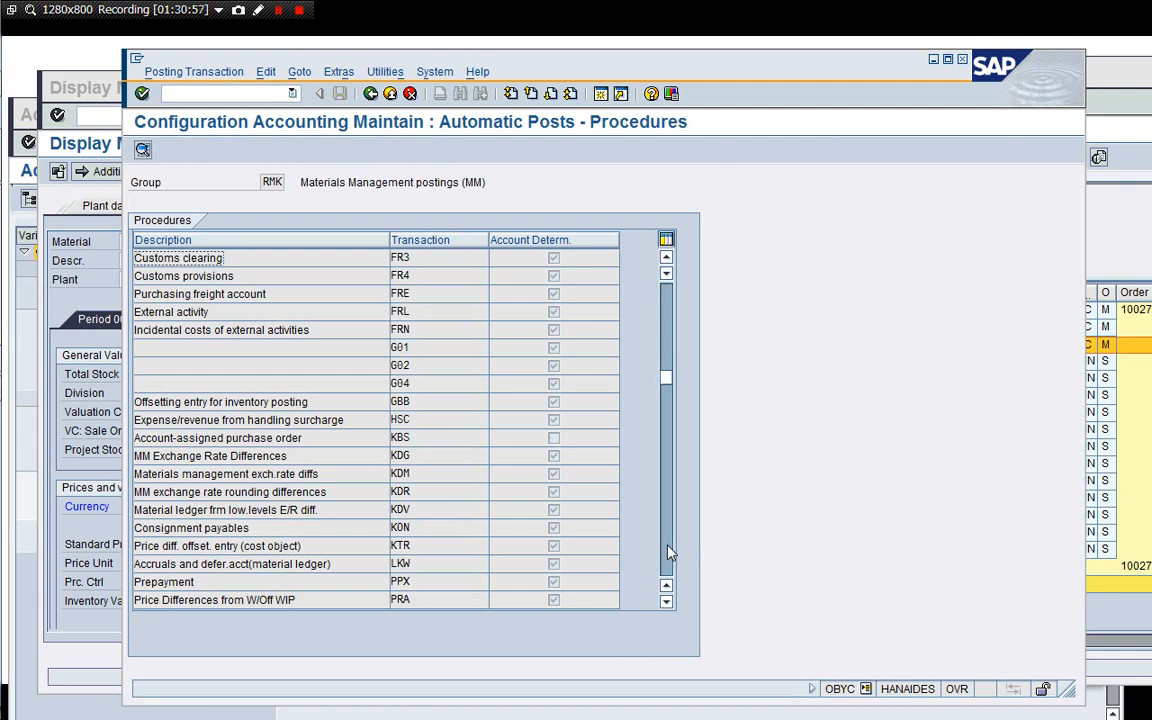
click(670, 552)
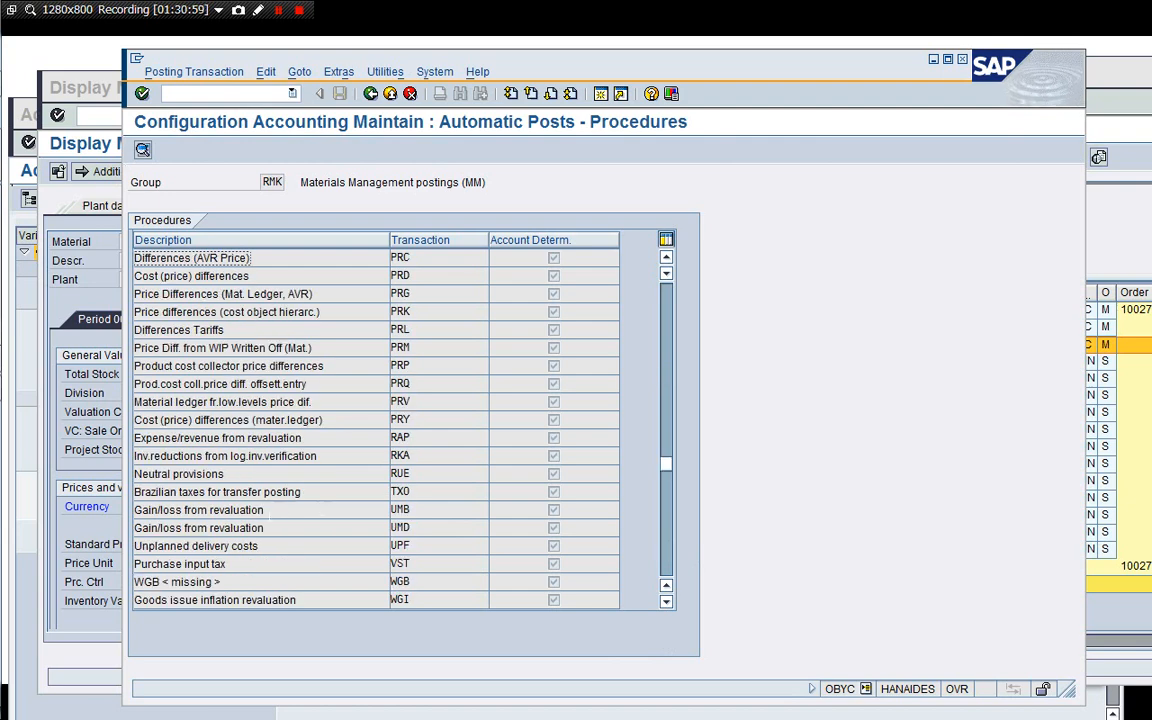
click(236, 510)
double_click(236, 510)
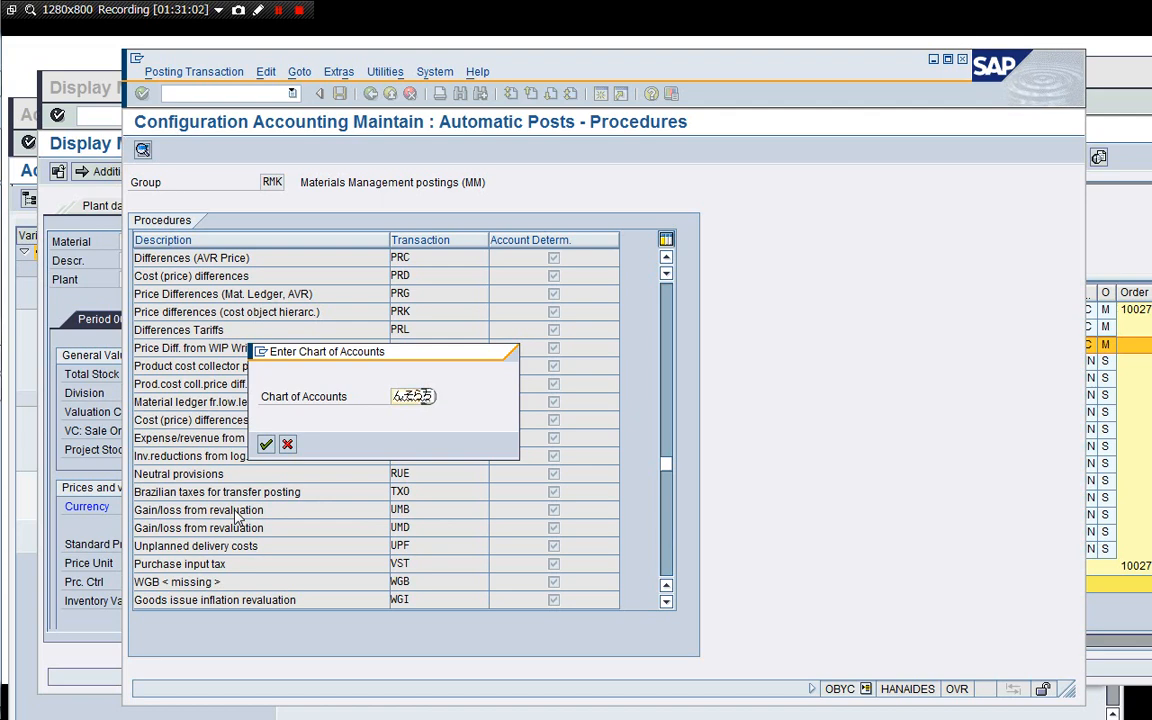
key(BackSpace)
key(BackSpace)
key(BackSpace)
key(BackSpace)
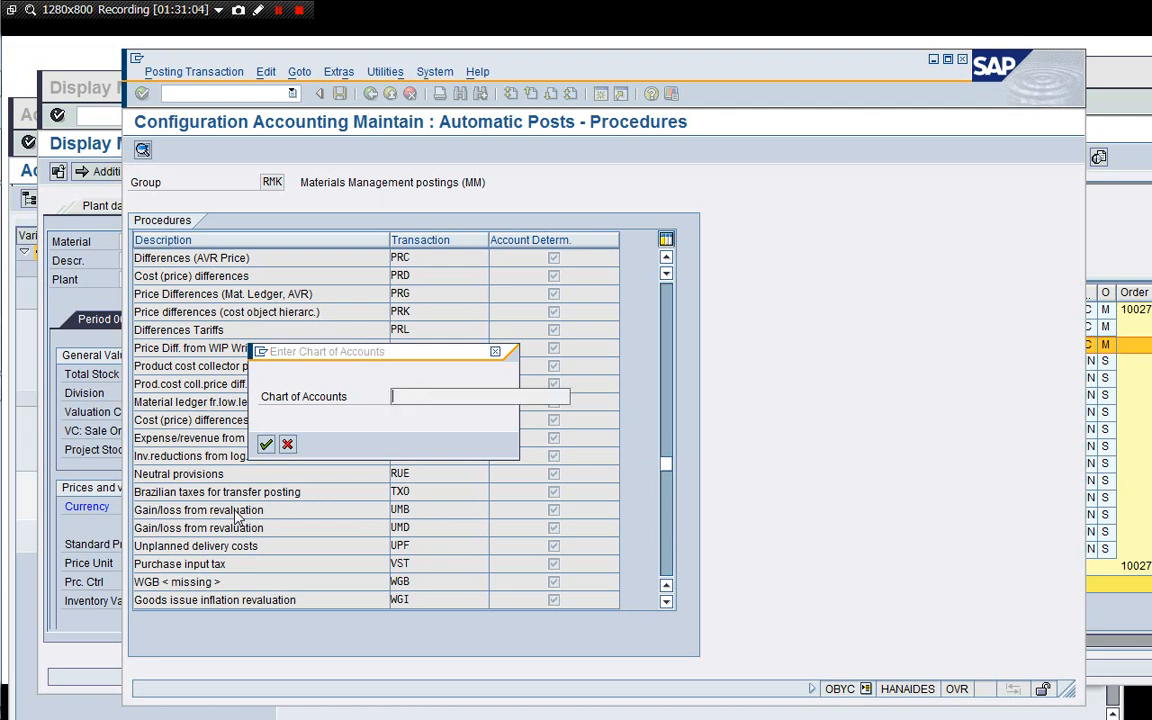
text(YCOA)
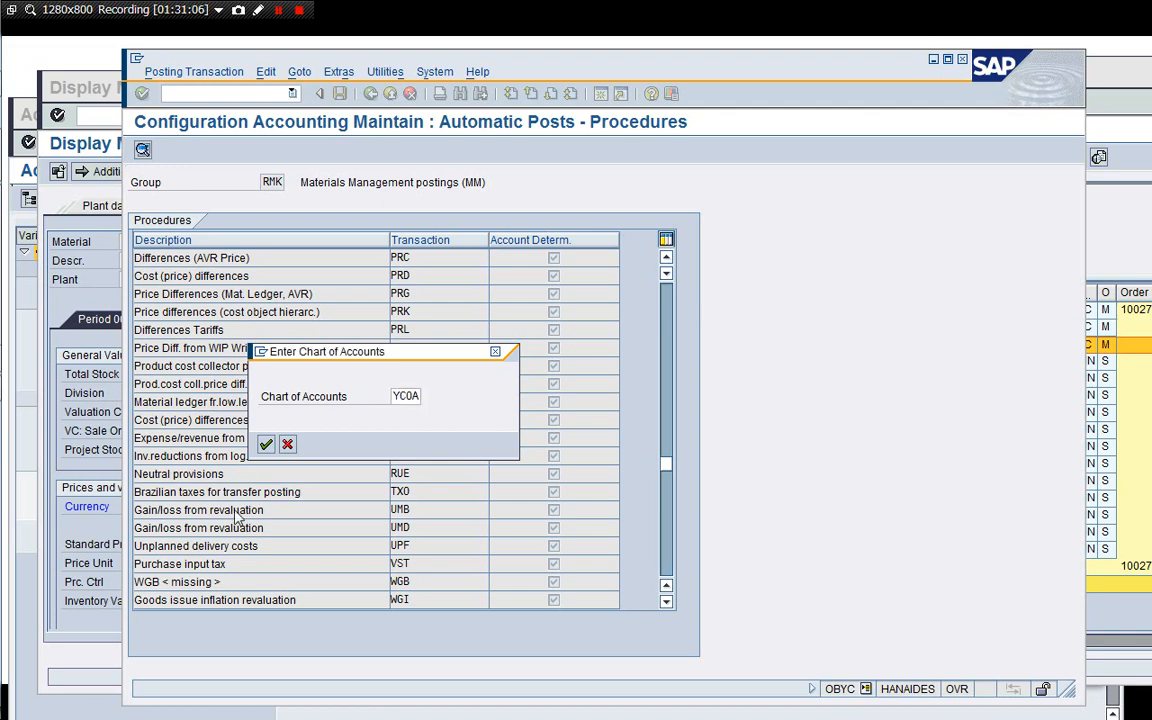
key(Return)
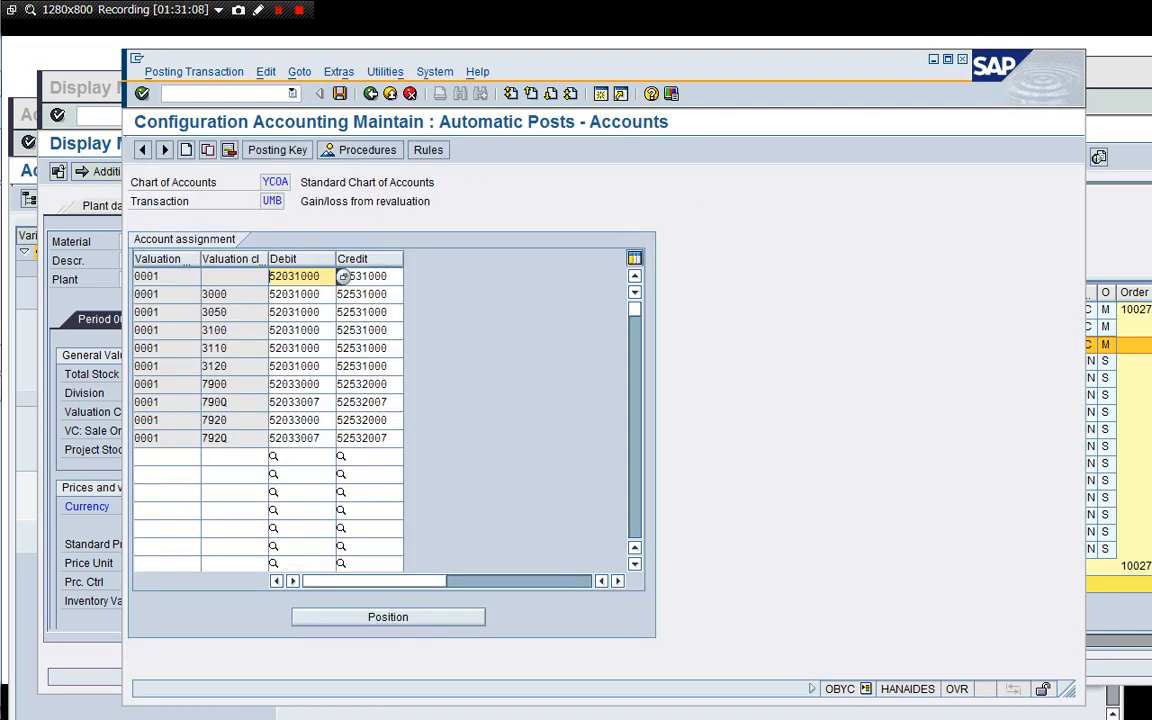
Examine the debit and credit accounts for valuation classes 790Q and 792Q, then leave the transaction.
click(230, 402)
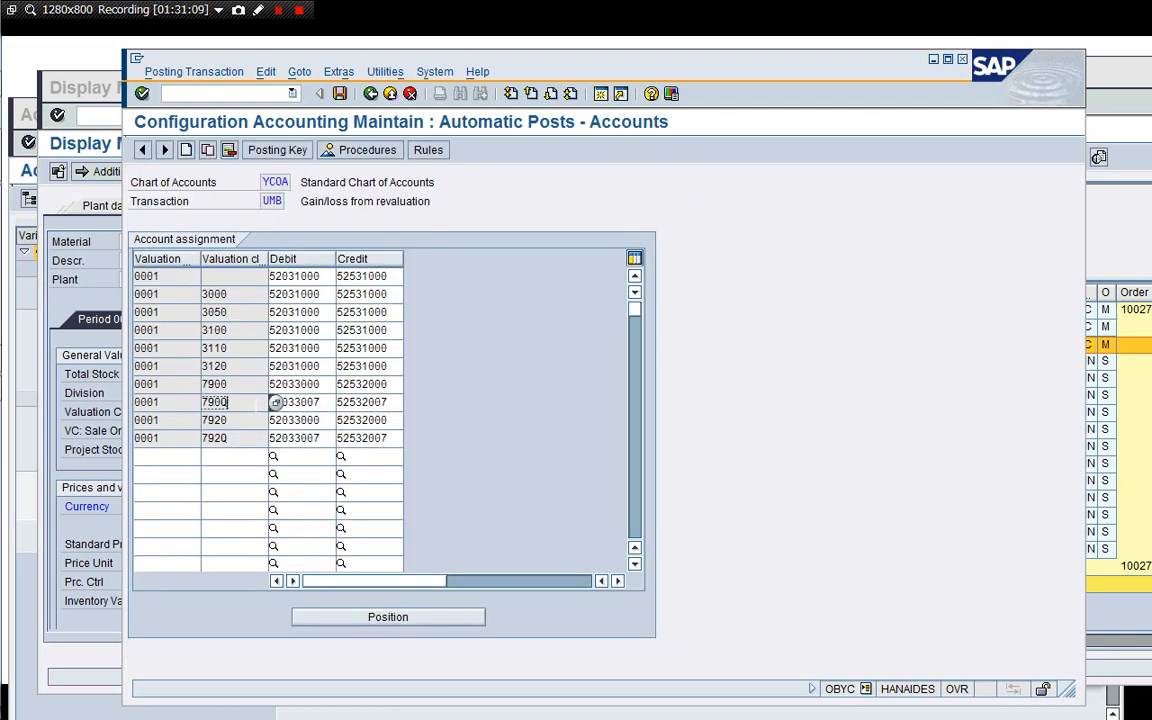
click(334, 402)
click(340, 438)
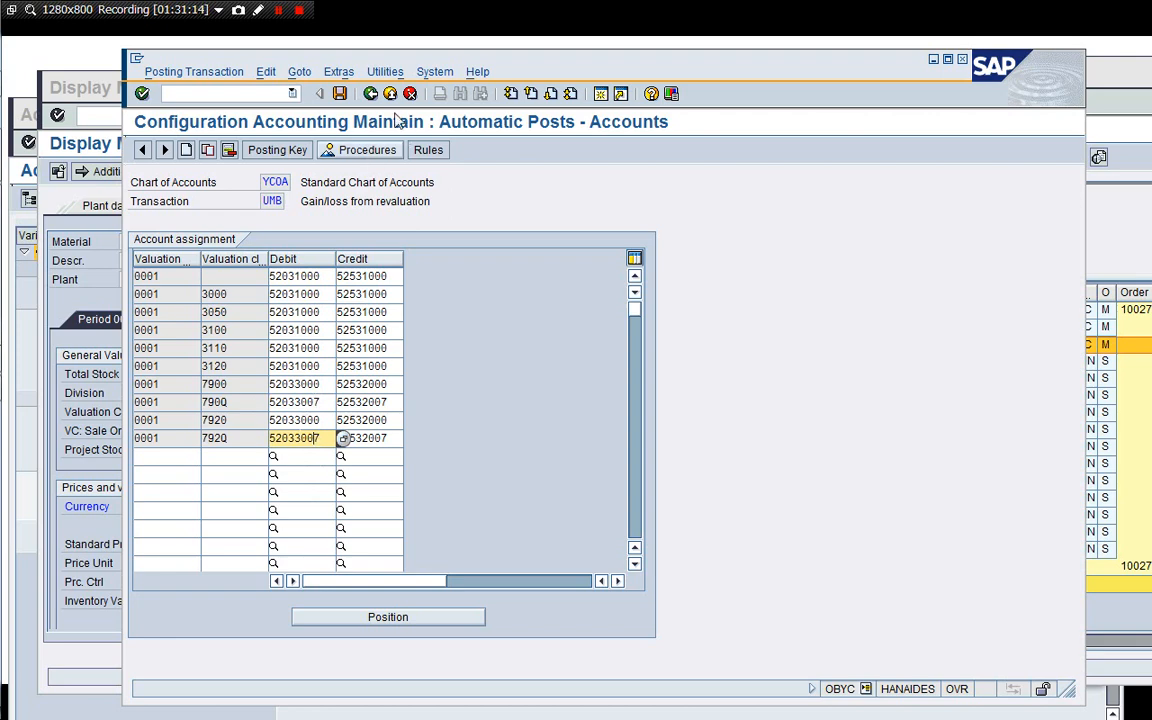
click(370, 93)
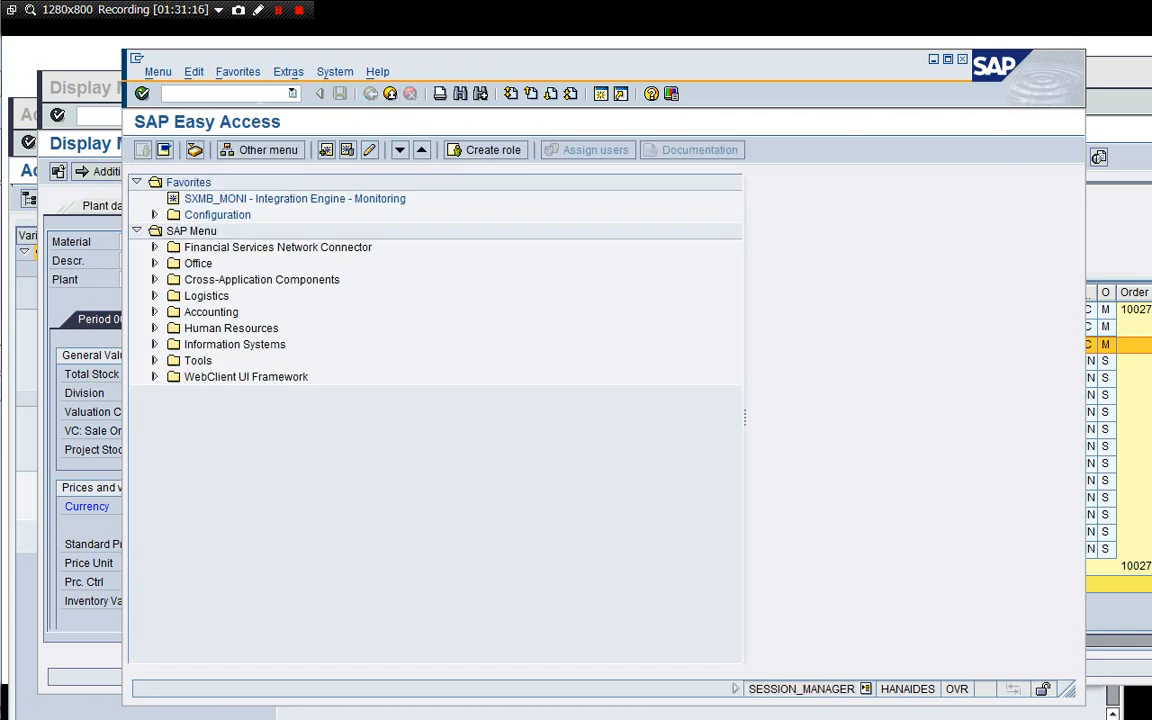
Close the current session and the material display session.
text(/n)
text(i)
key(Return)
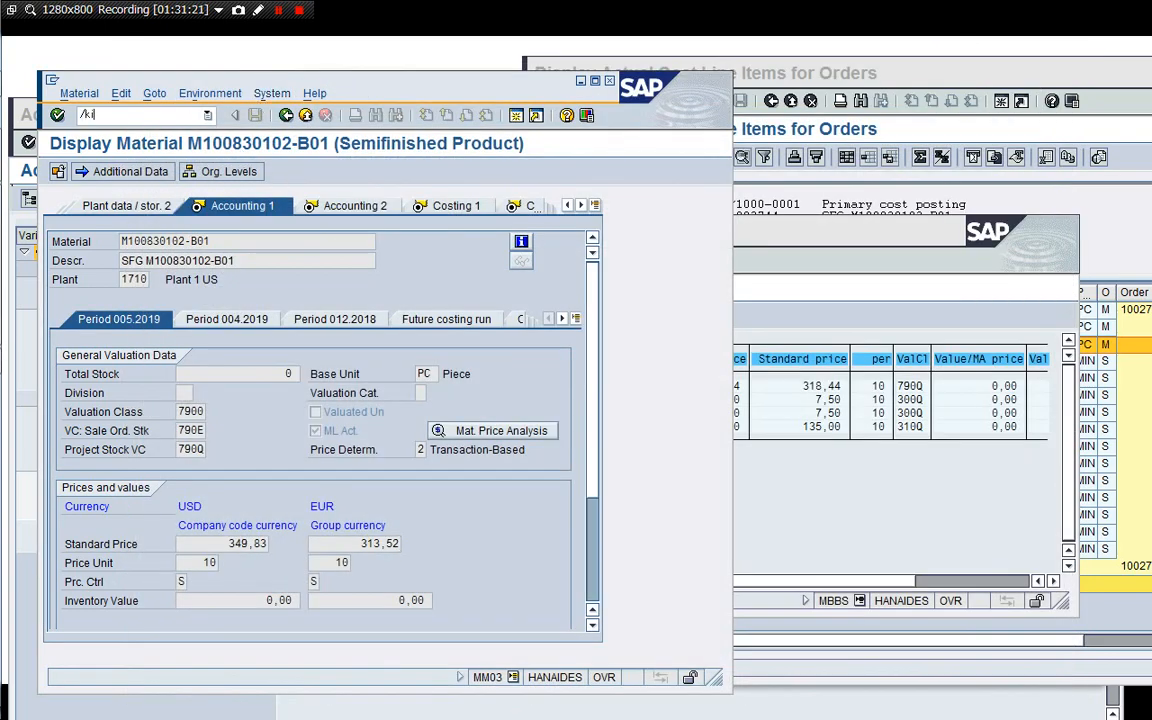
text(/i)
key(Return)
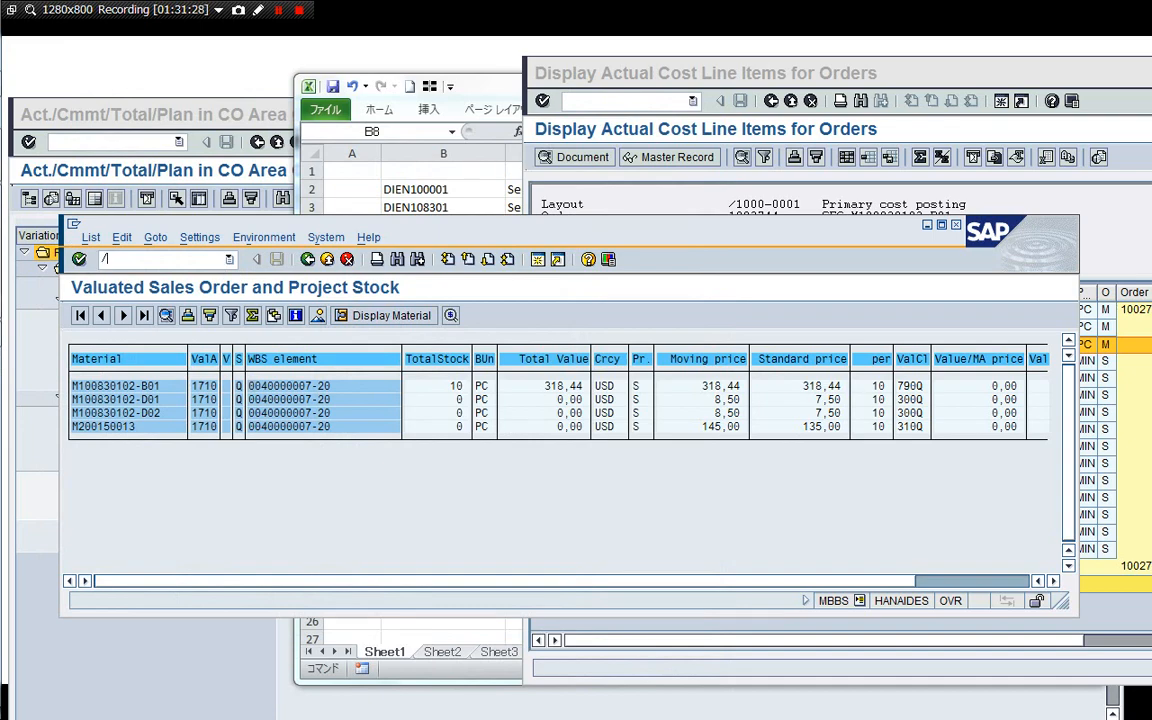
text(/oMBBS)
key(Return)
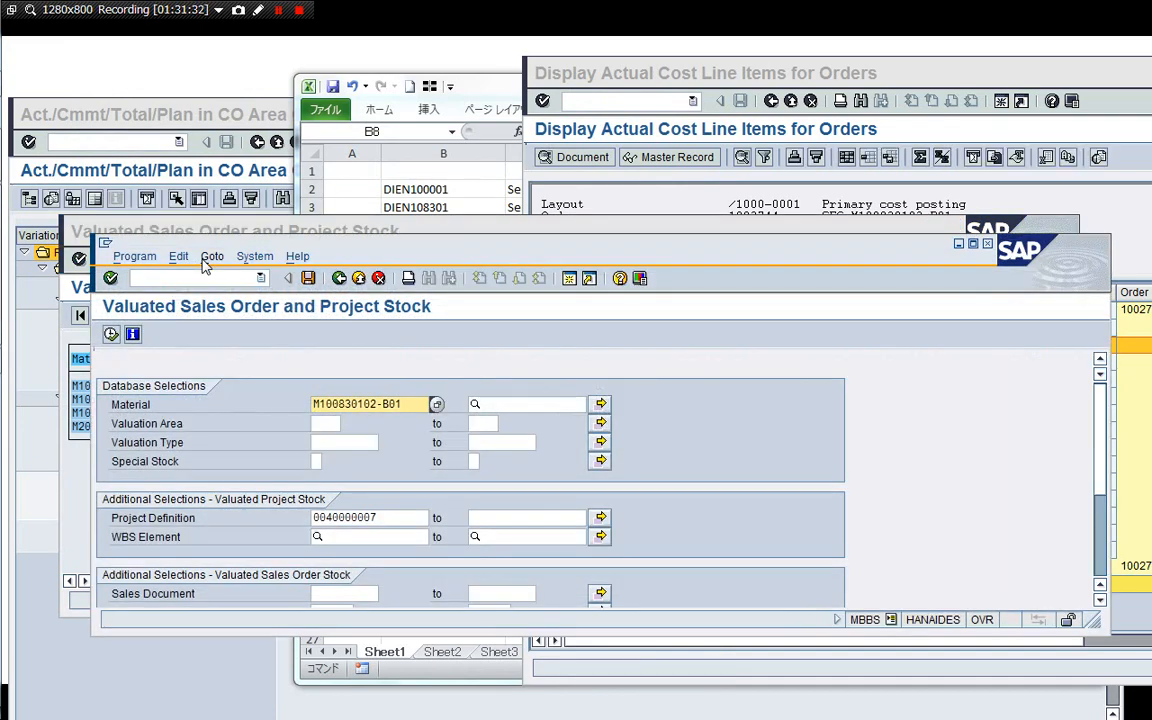
key(Delete)
key(Delete)
key(Delete)
key(Delete)
key(Delete)
key(Delete)
key(Delete)
key(Delete)
key(Delete)
key(Delete)
key(Delete)
key(Delete)
key(Delete)
key(Delete)
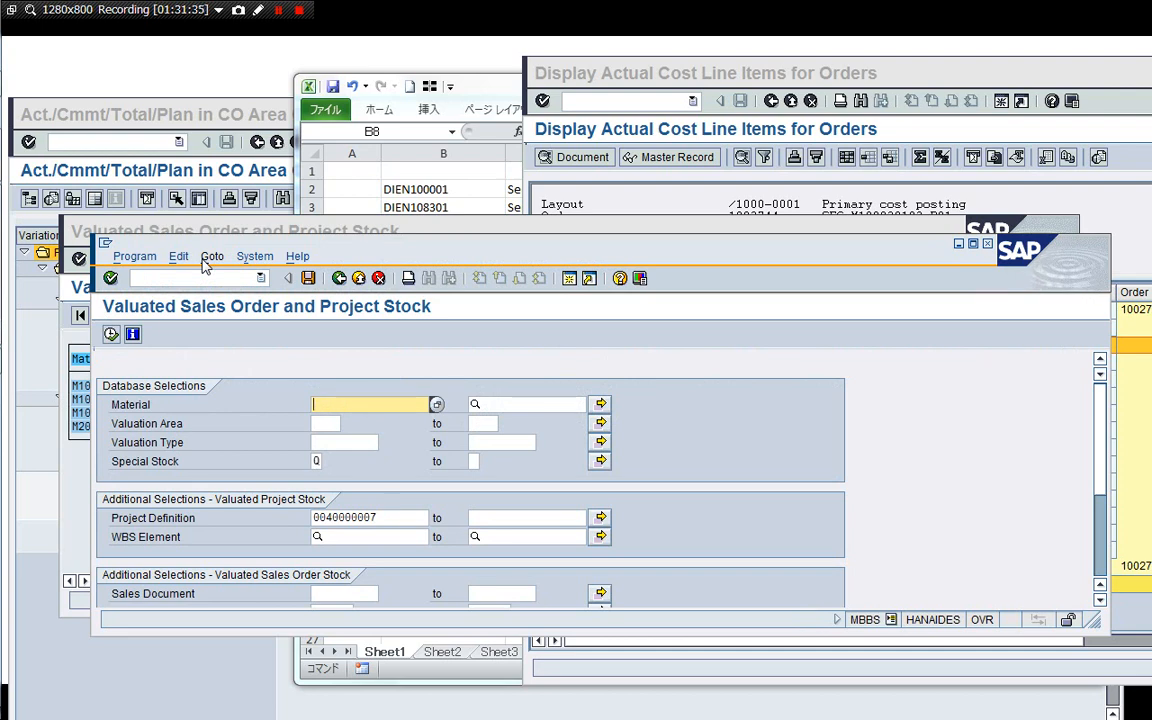
key(F8)
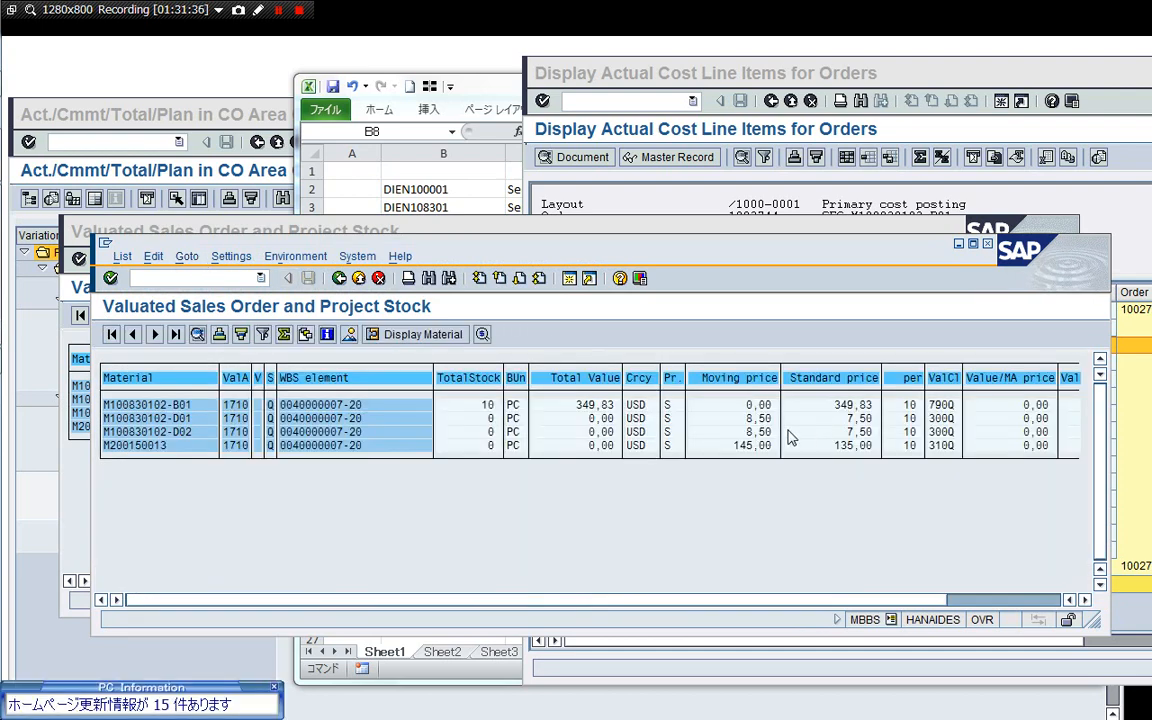
click(274, 687)
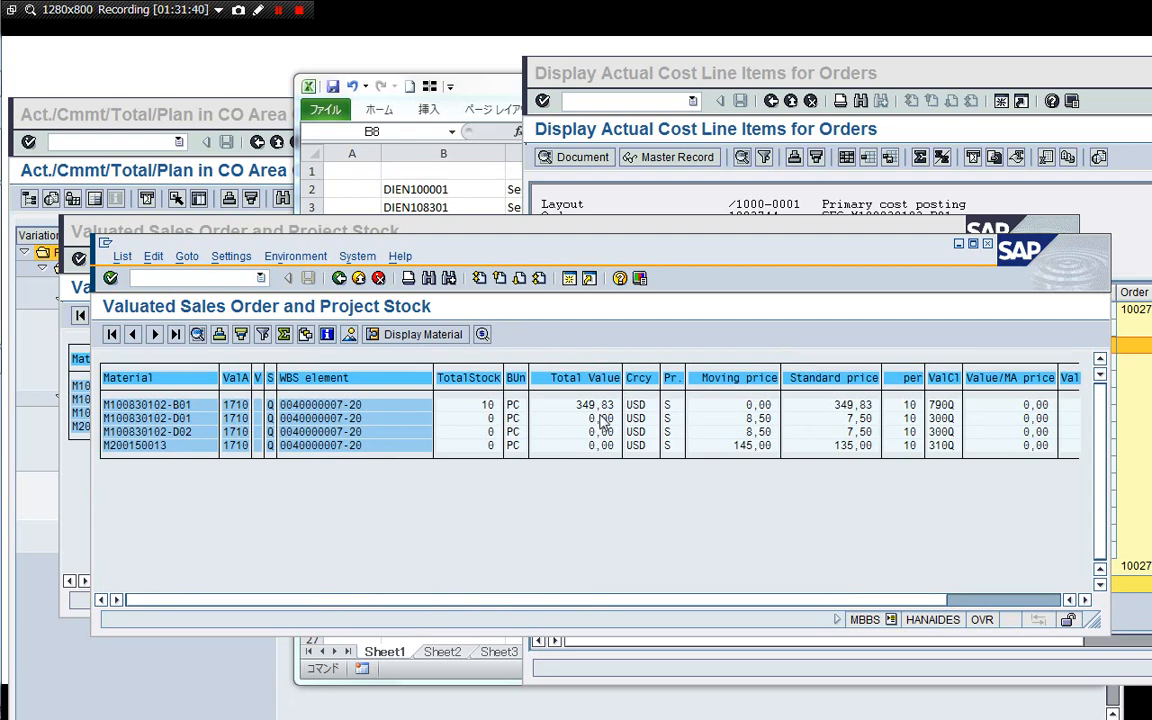
Close the older valuated sales order and project stock session.
drag(600, 262, 613, 364)
click(572, 321)
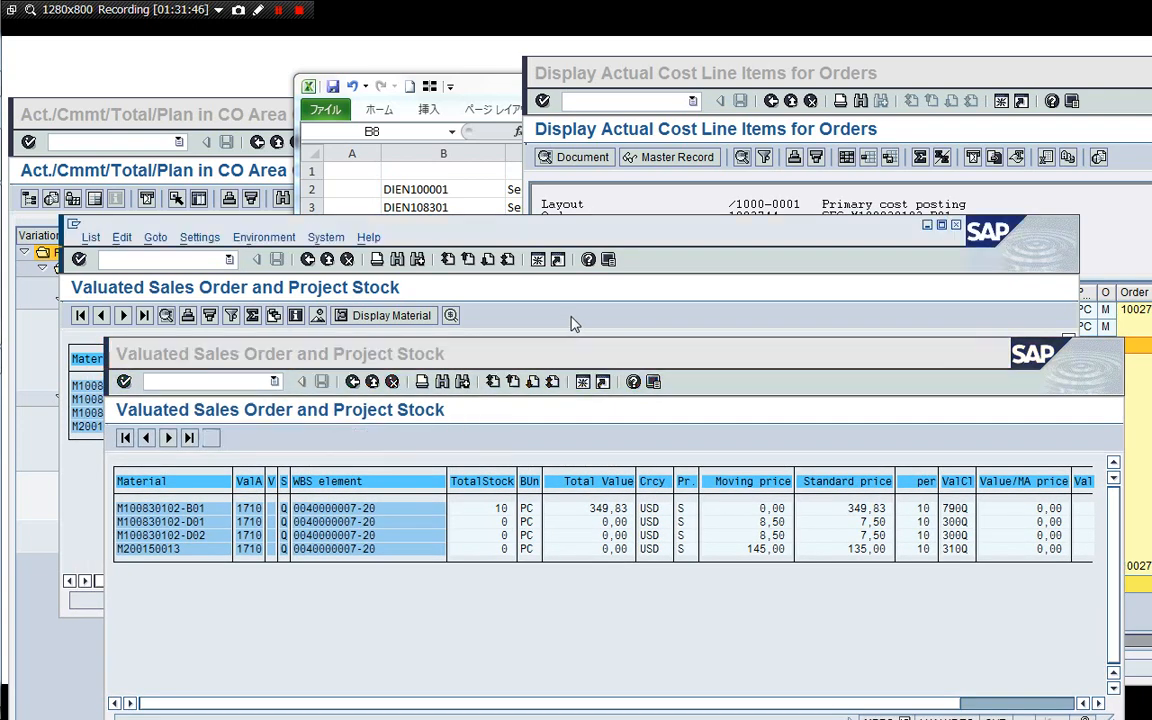
click(211, 261)
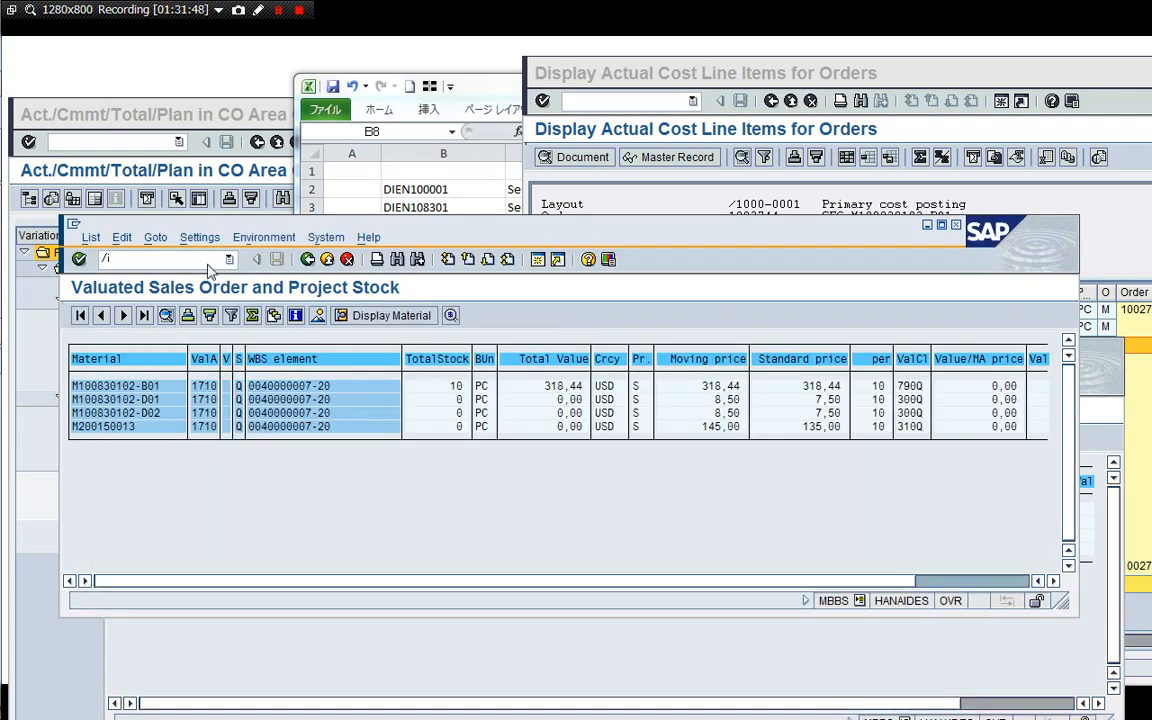
key(Return)
Open GR55 in a new session and execute report group Y6P1.
drag(443, 350, 499, 189)
click(147, 554)
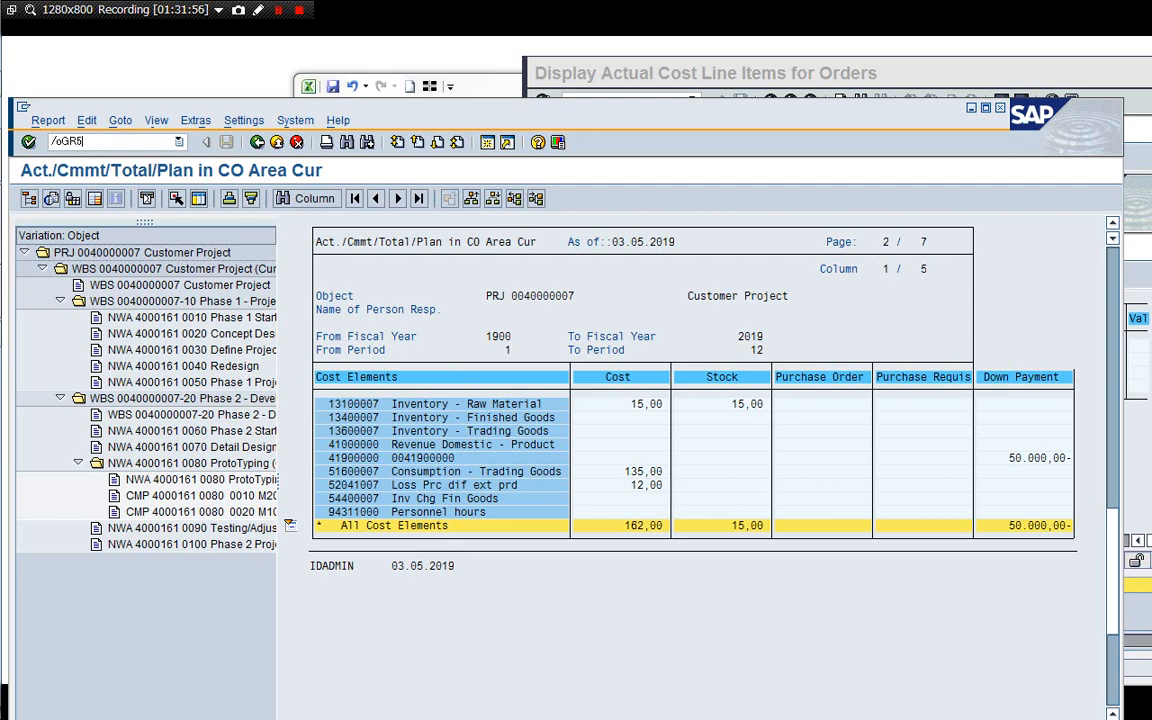
key(Return)
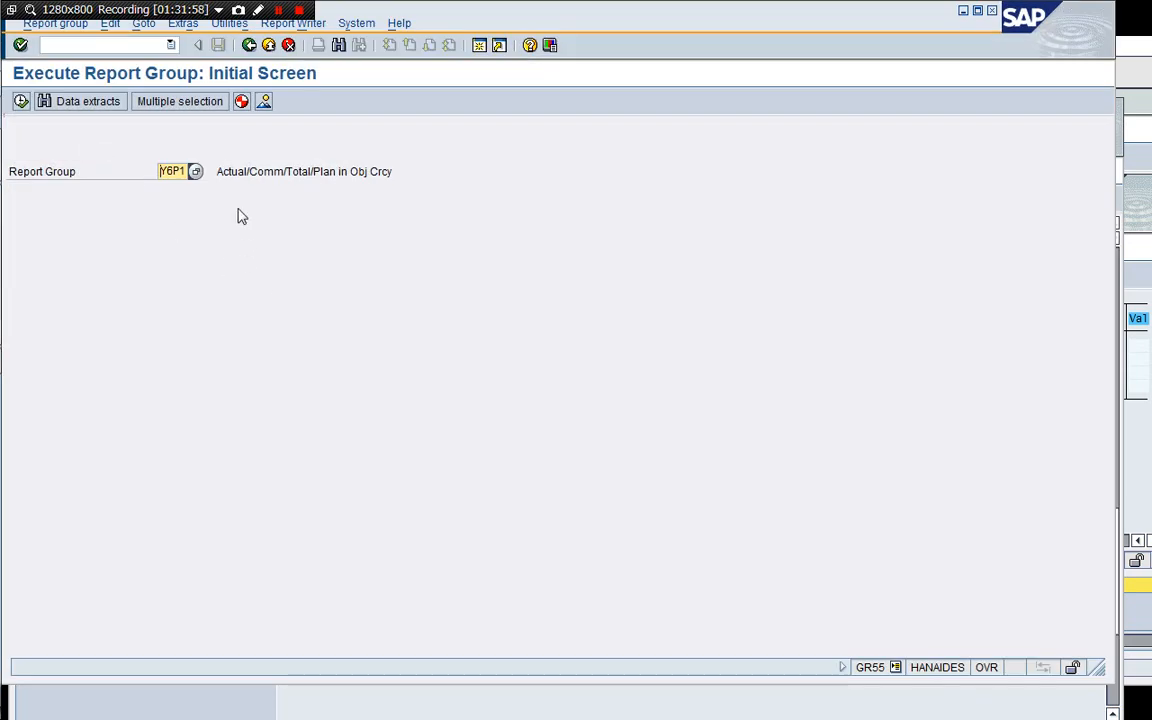
key(F8)
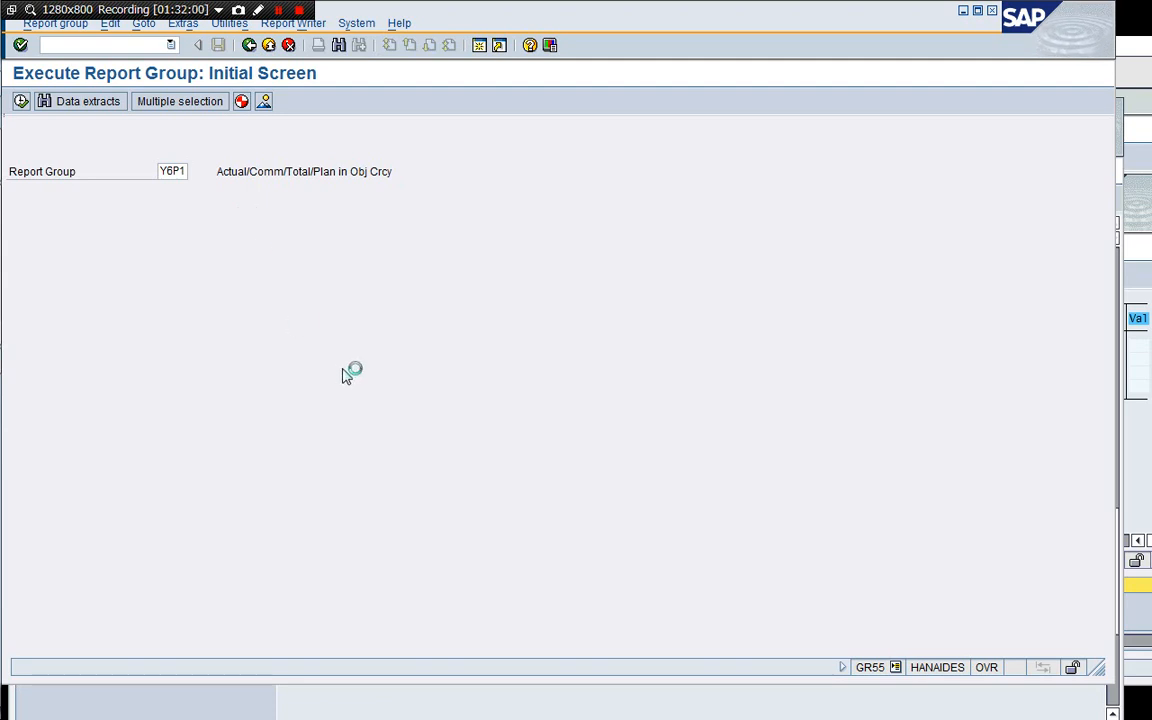
key(Tab)
key(Tab)
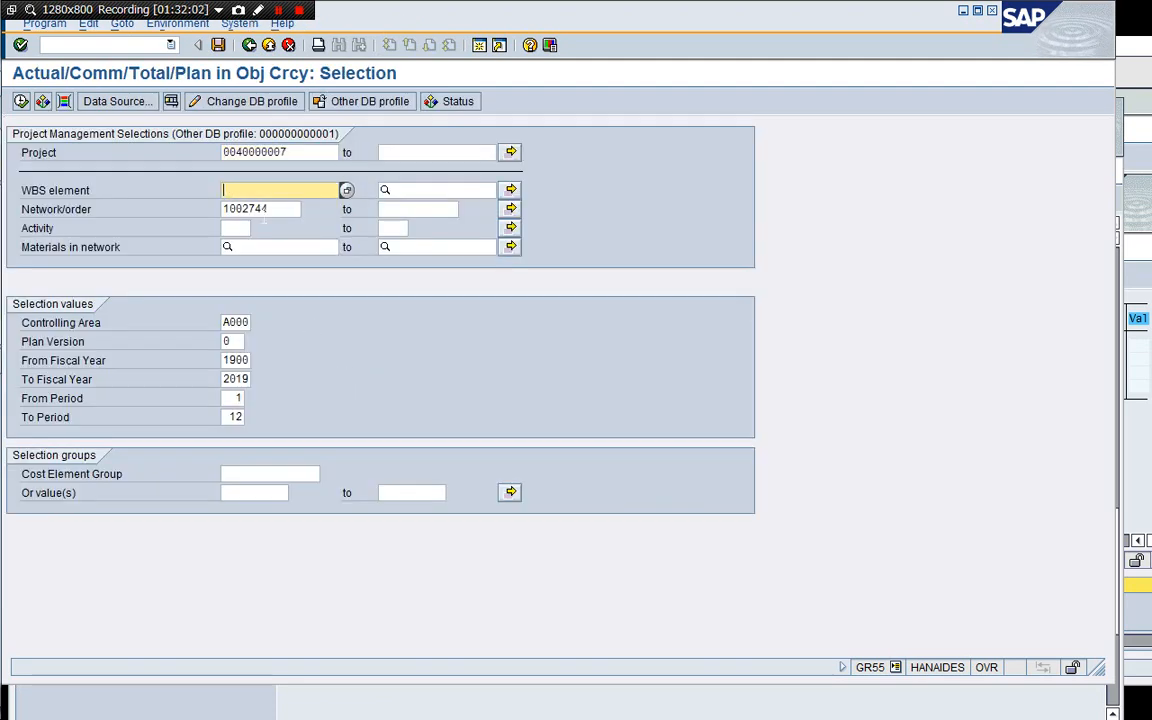
key(Delete)
key(Delete)
key(Delete)
key(Delete)
key(Delete)
key(Delete)
key(Delete)
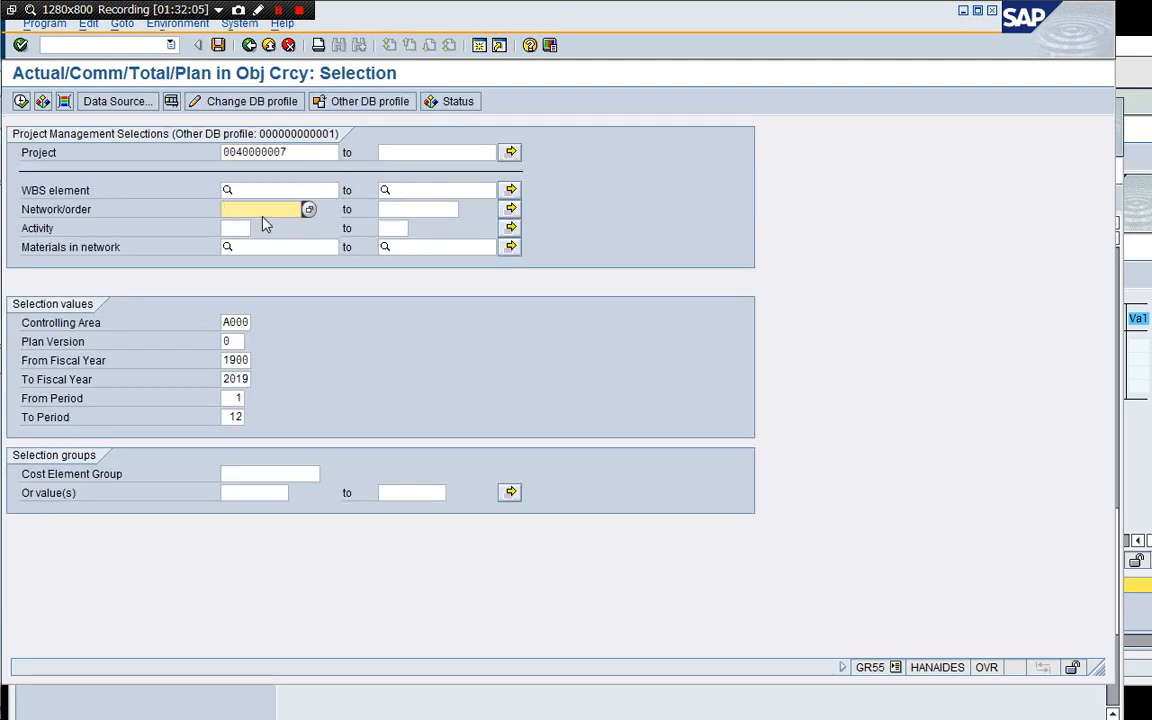
key(F8)
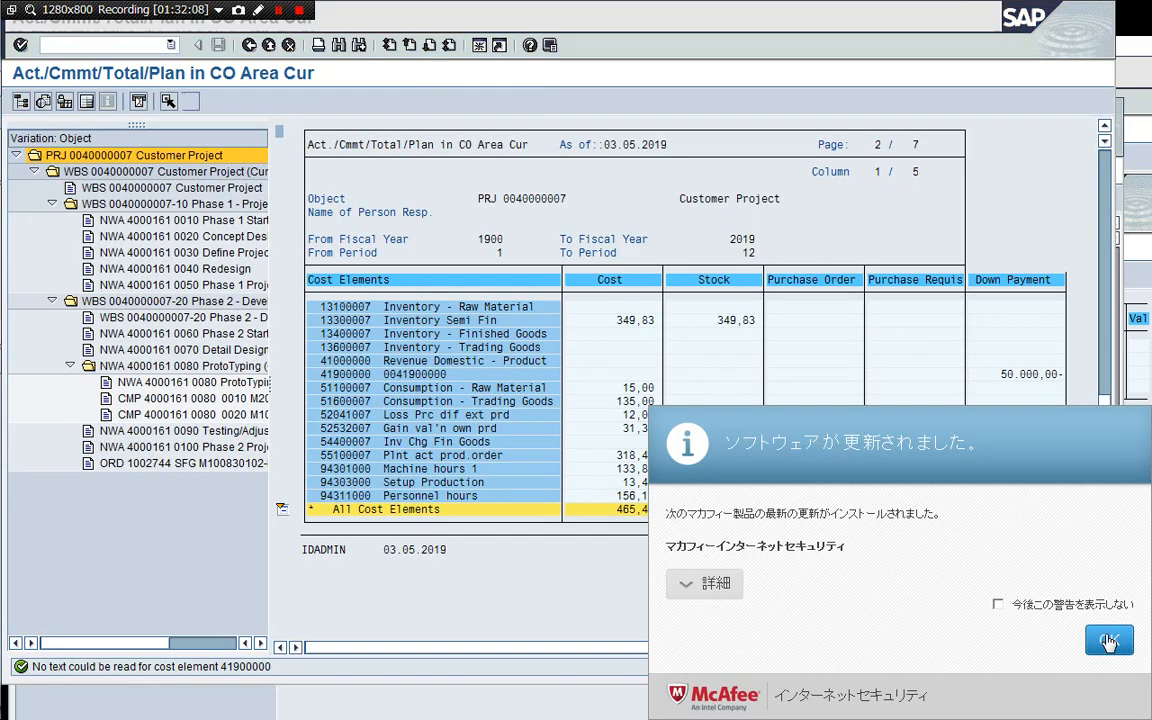
click(1107, 638)
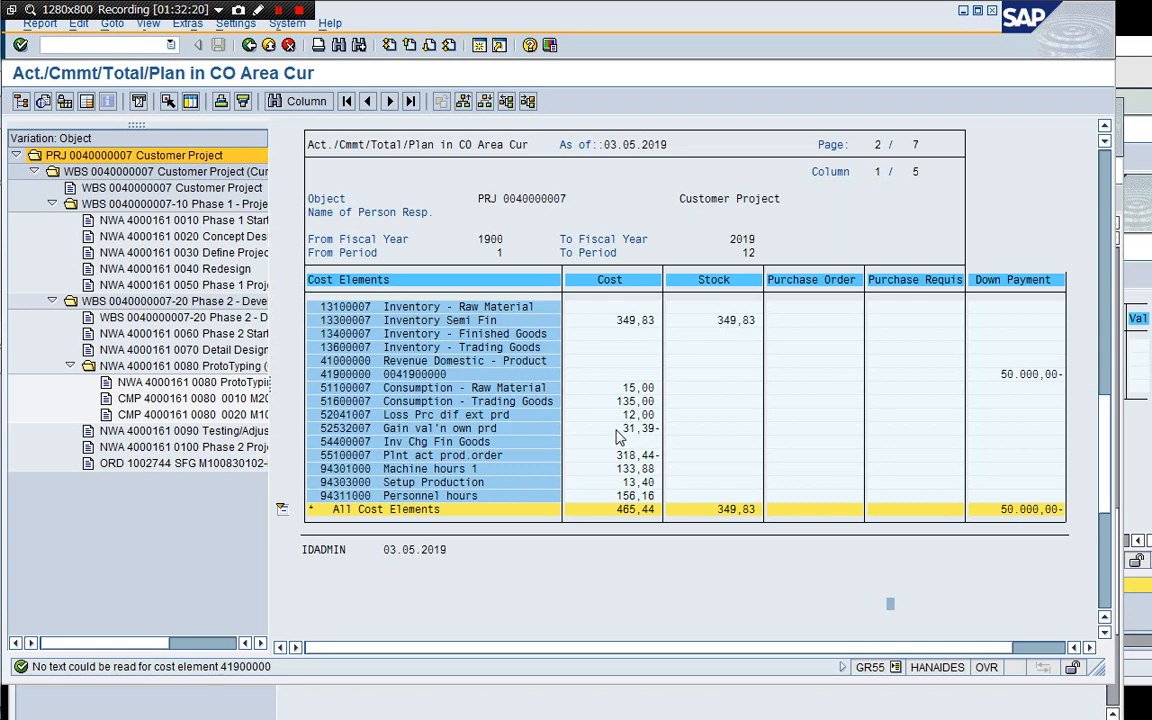
Compare the open actual/plan cost report, valuated project stock and order cost line item sessions.
click(377, 705)
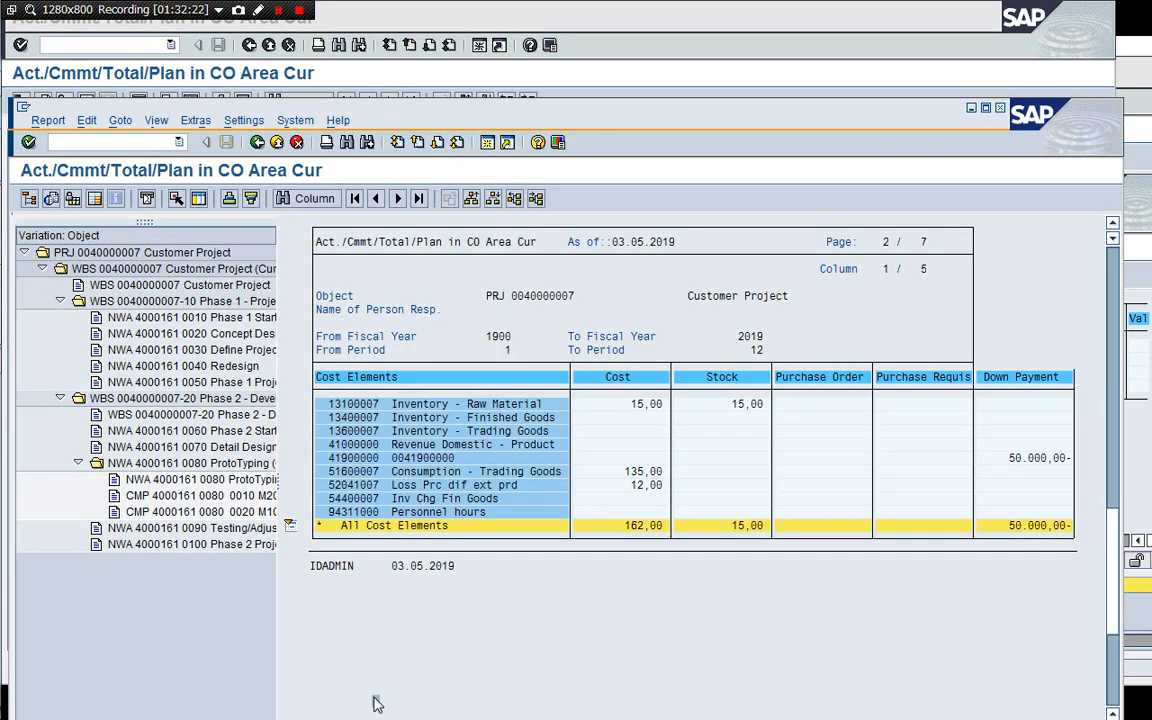
drag(615, 127, 628, 47)
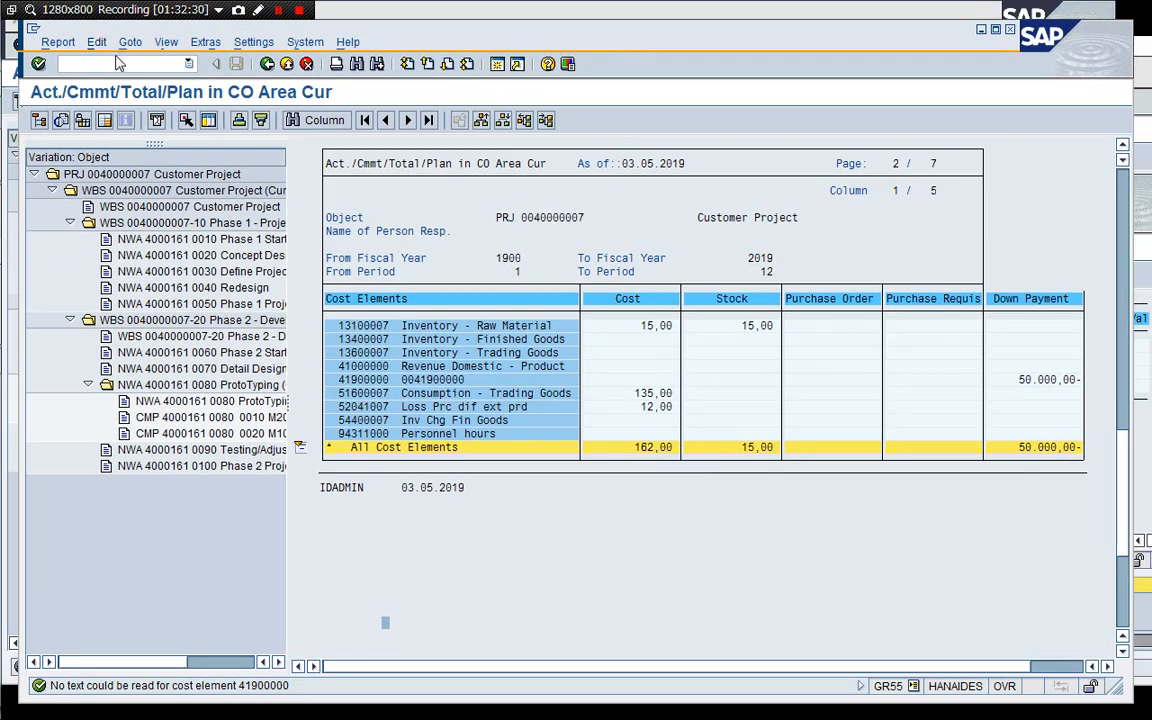
key(Return)
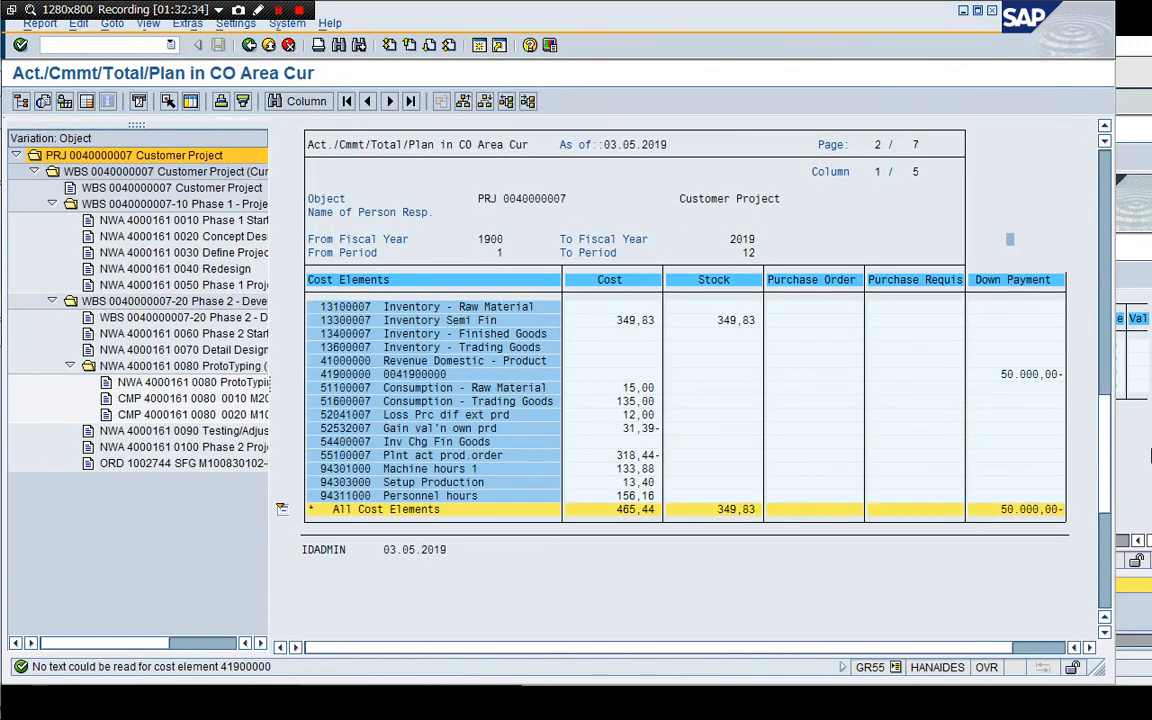
click(1149, 452)
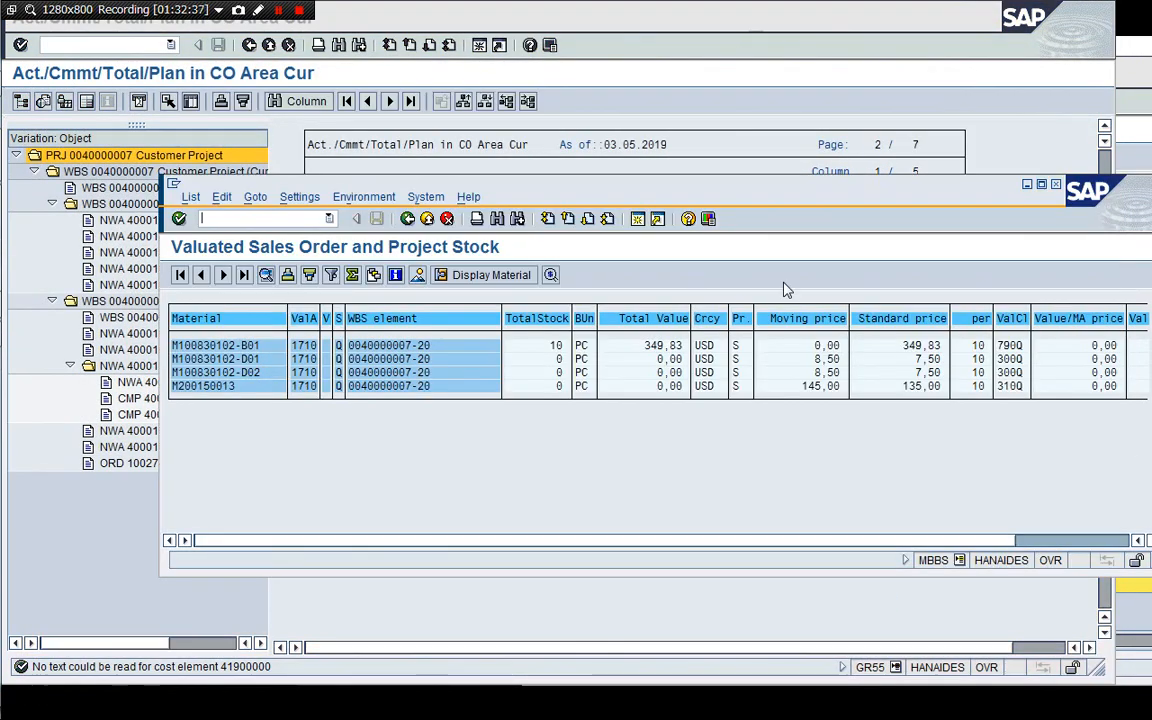
drag(760, 190, 659, 166)
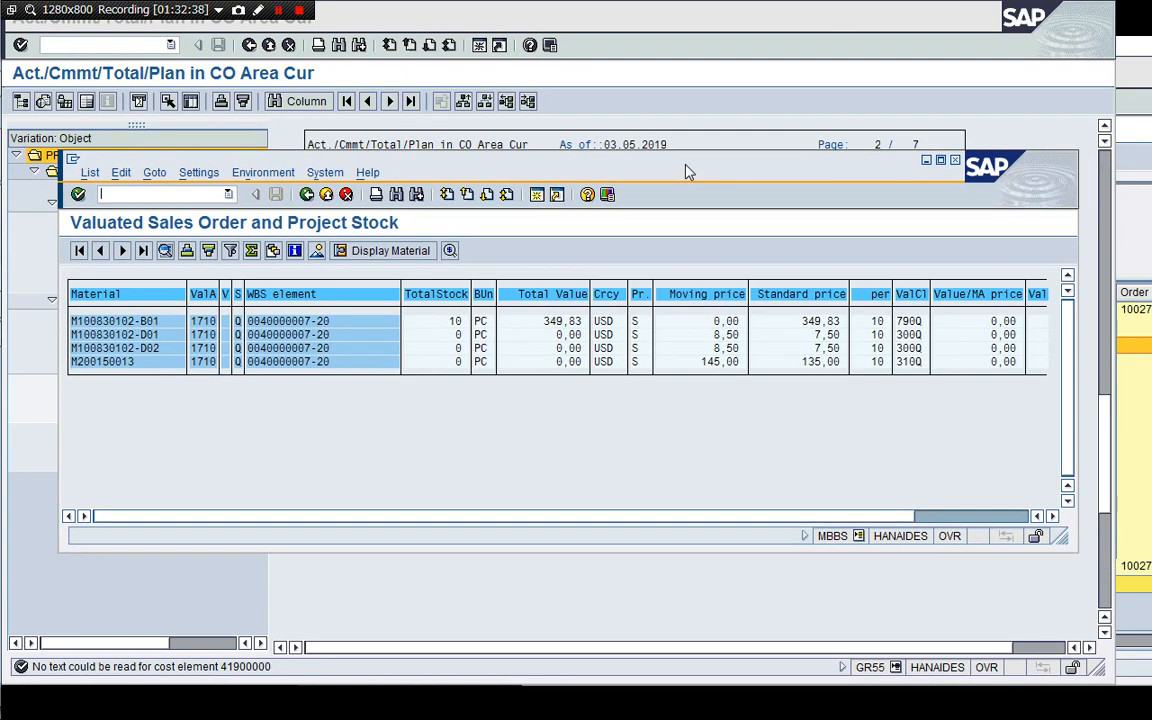
click(987, 88)
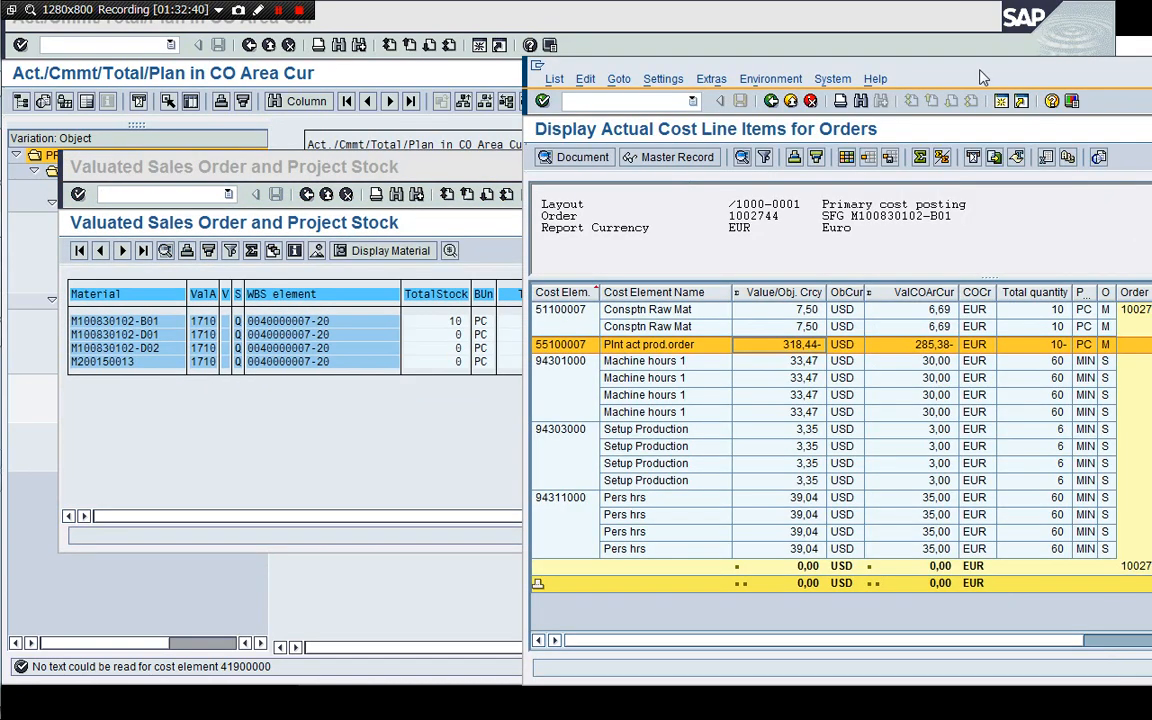
drag(881, 62, 514, 42)
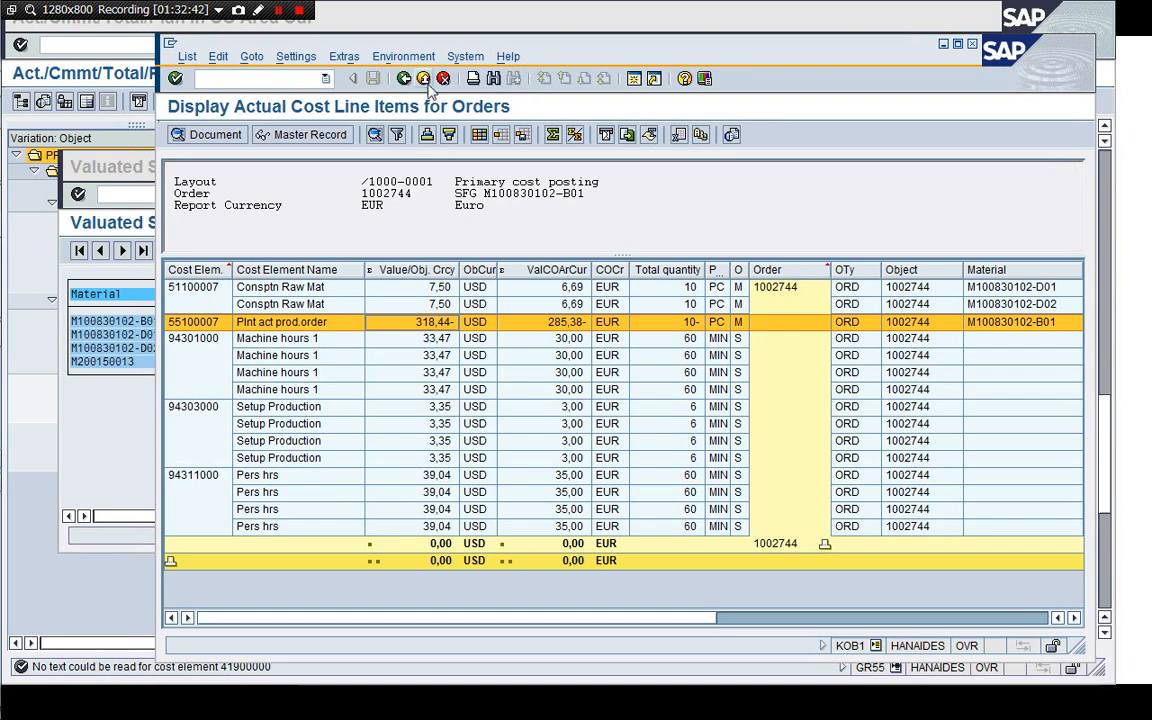
Leave the cost line items report and start the stock/requirements list transaction MD04.
click(444, 82)
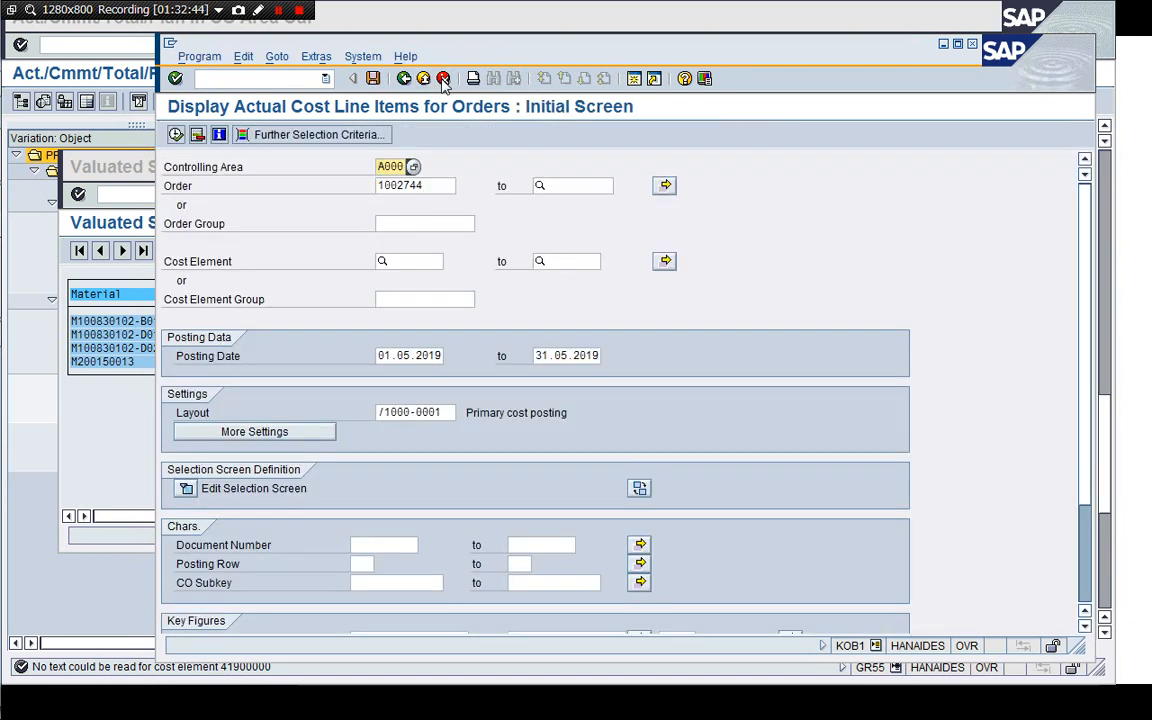
click(444, 82)
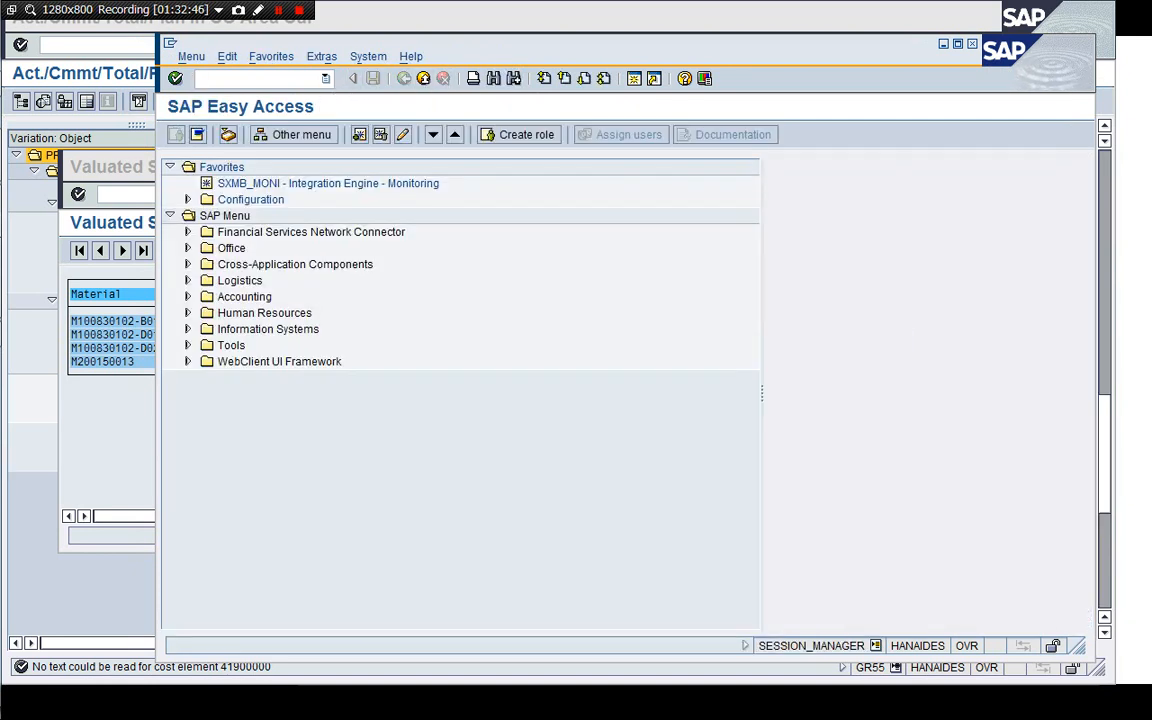
text(/nMD04)
key(Return)
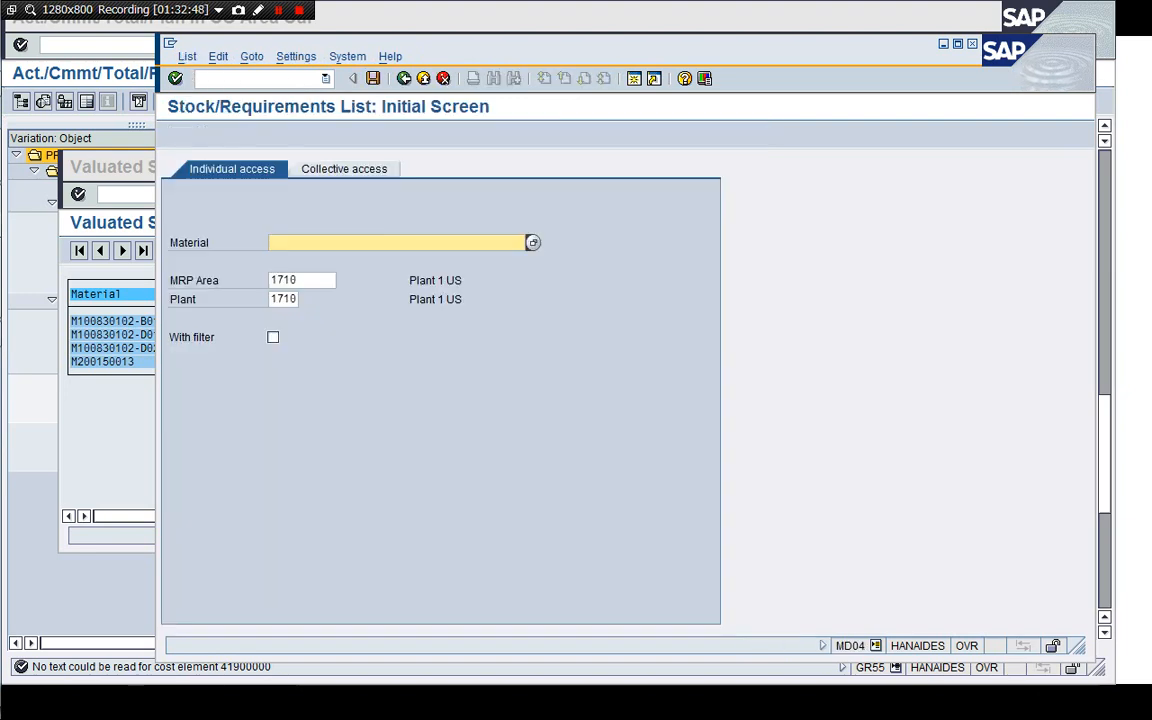
Display the stock/requirements list for material M100830102-B01 in plant 1710, refresh it and return to the initial screen.
key(Down)
key(Down)
key(Return)
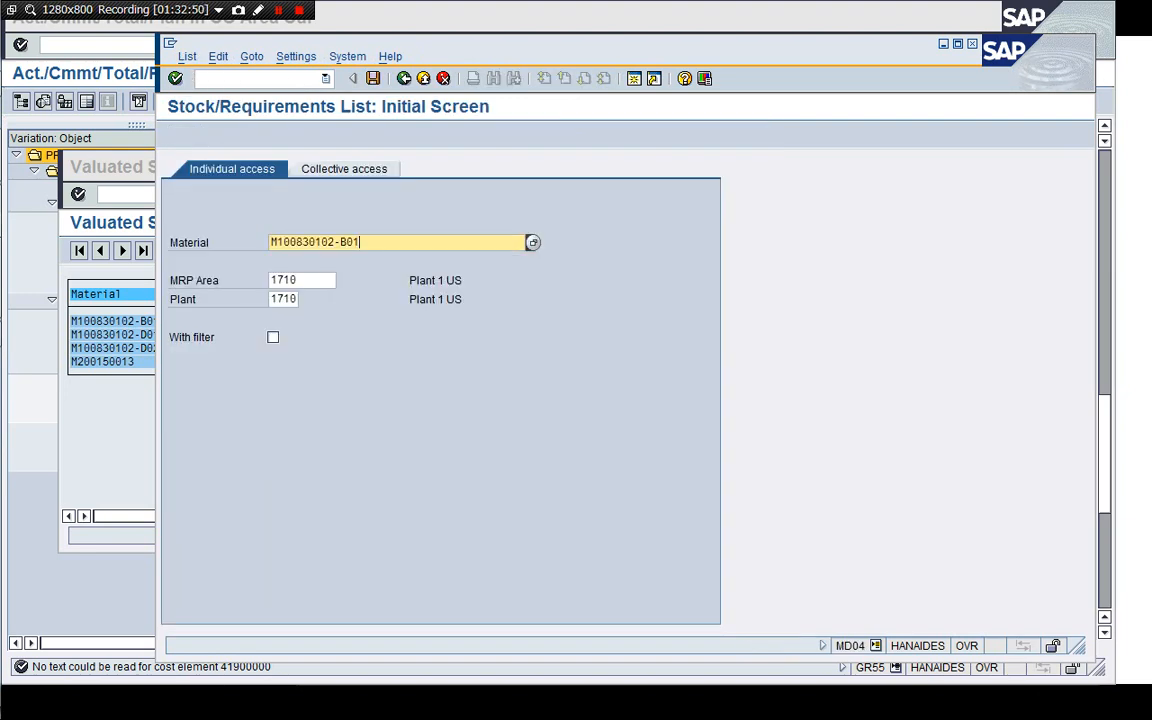
key(Return)
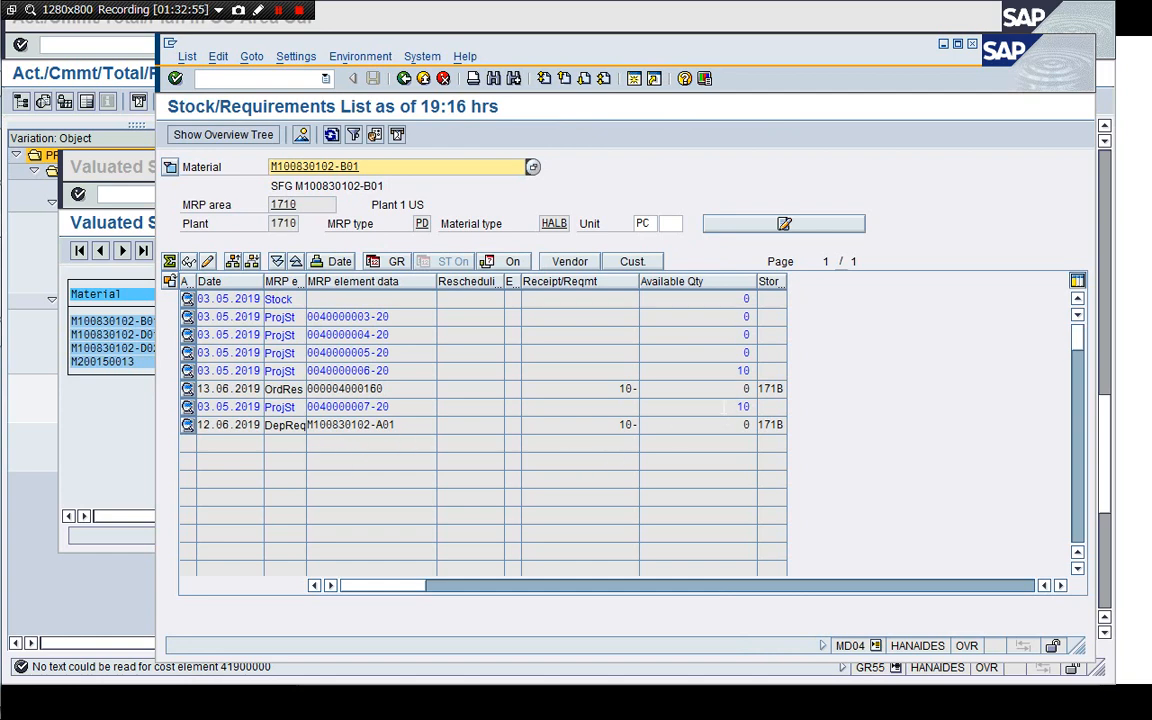
click(742, 406)
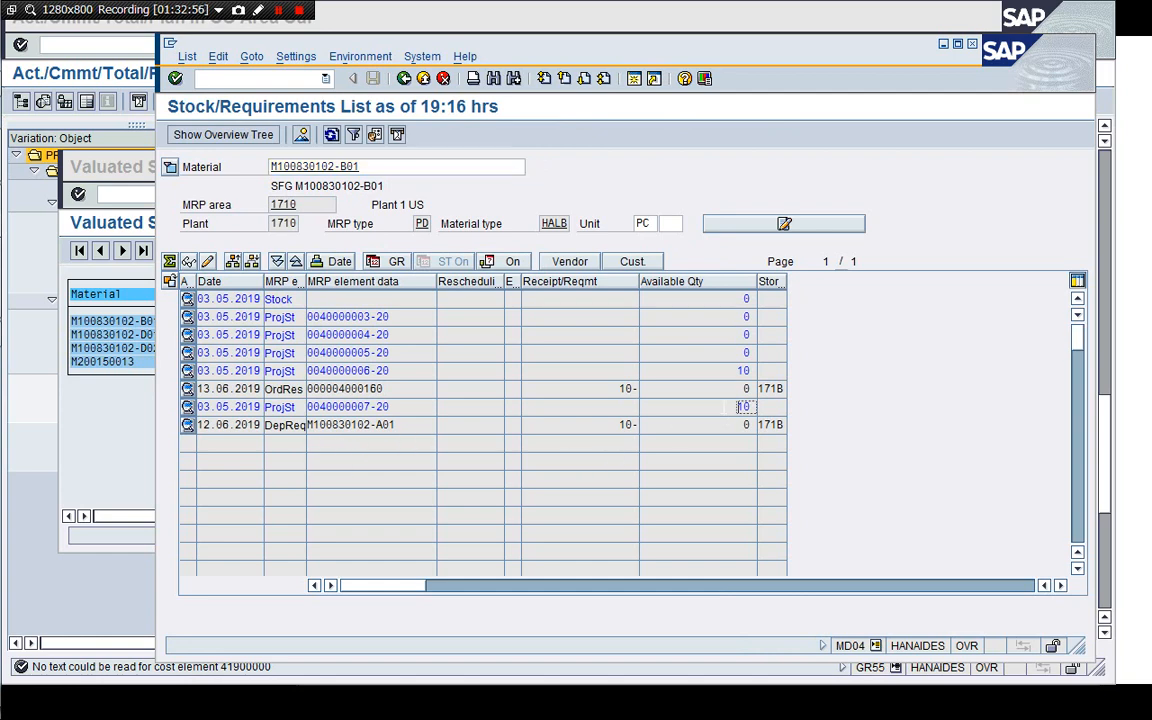
click(332, 136)
click(404, 80)
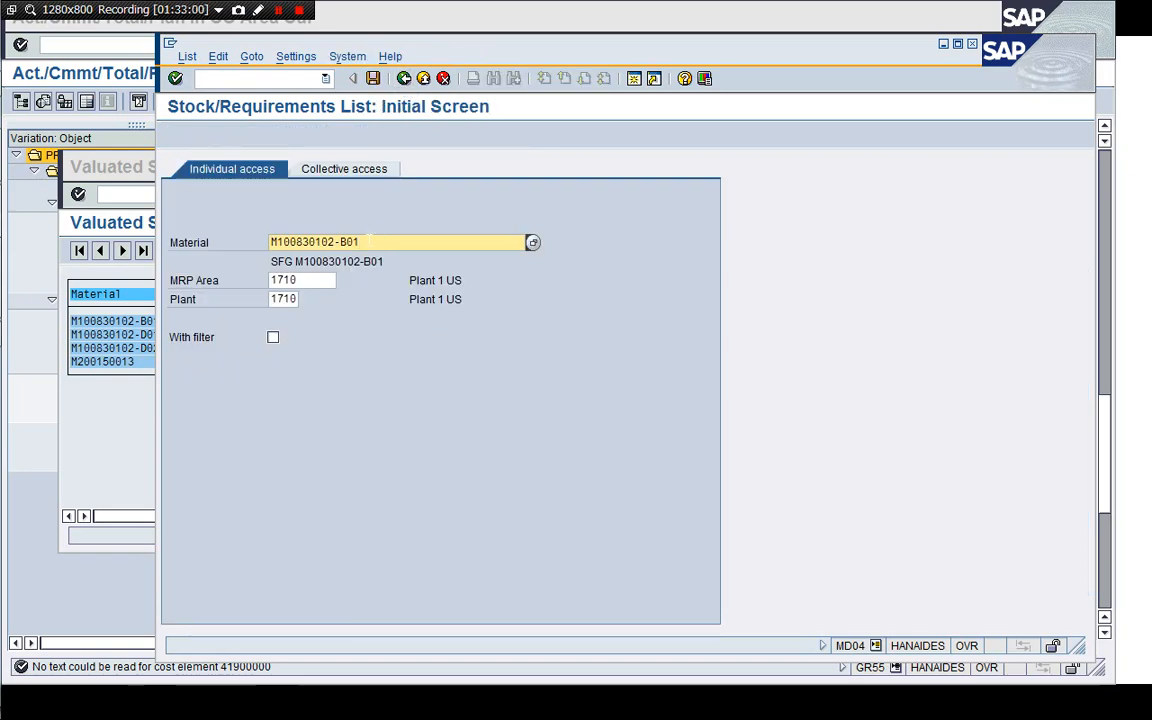
Copy the finished-good material code from the spreadsheet and display its stock/requirements list for M100830102-A01.
key(alt+Tab)
key(alt+Tab)
key(alt+Tab)
key(alt+Tab)
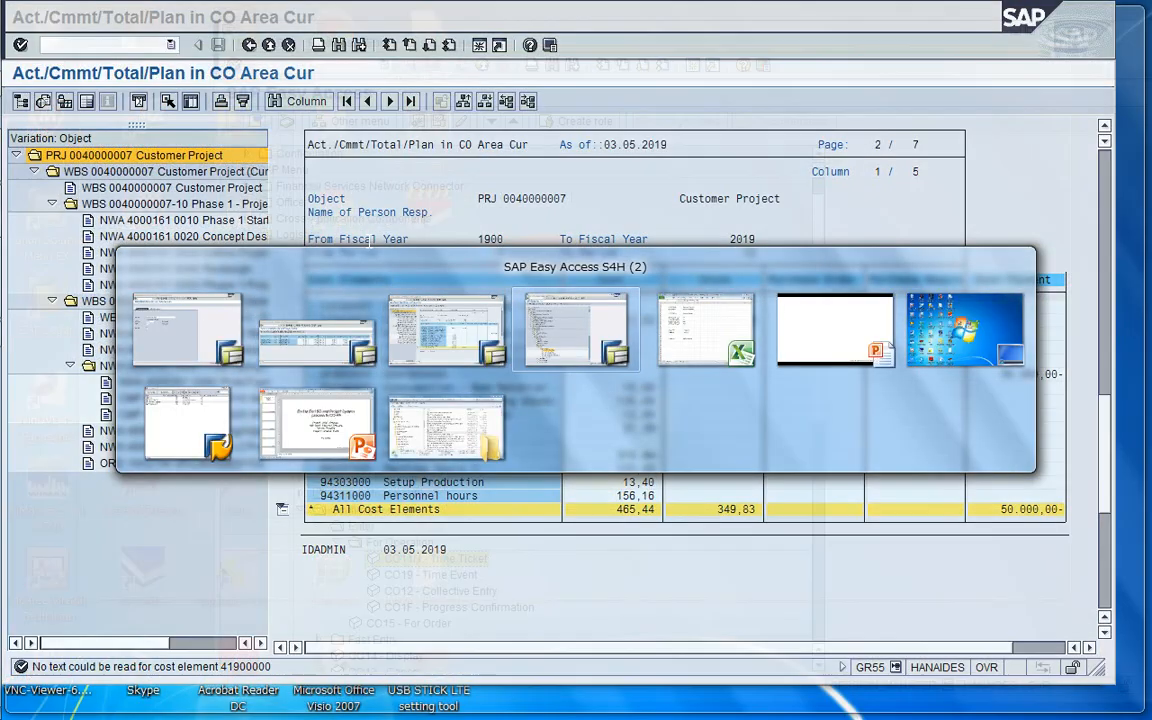
key(Up)
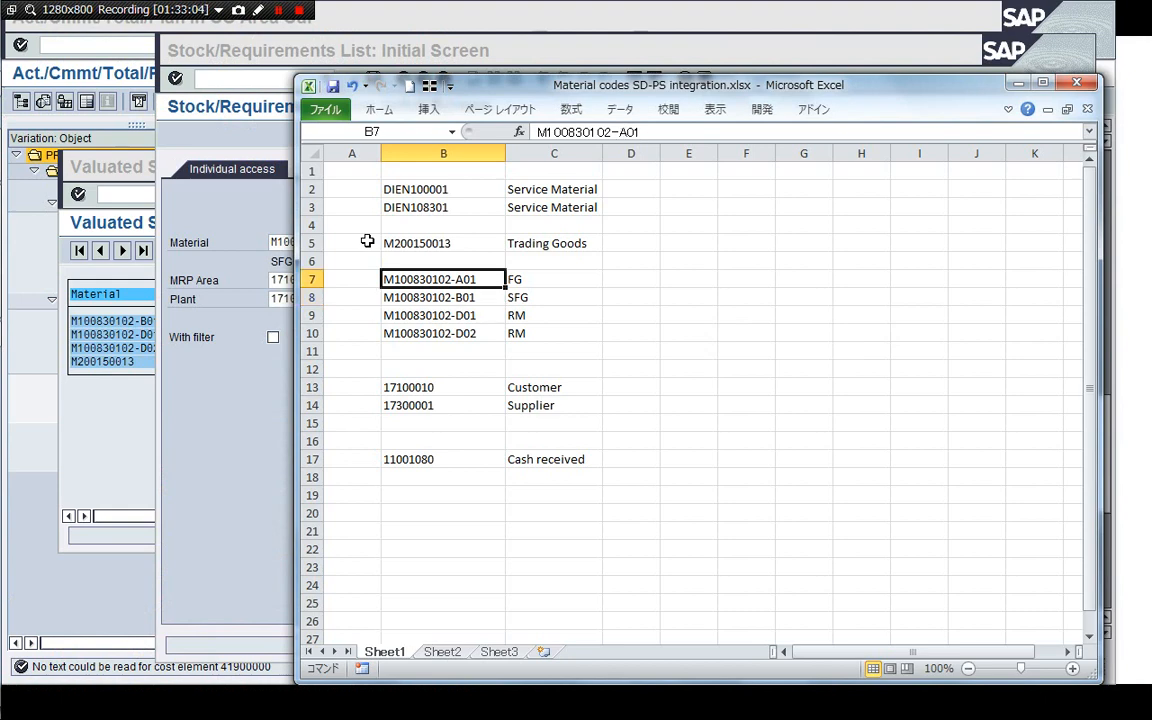
key(ctrl+c)
click(230, 462)
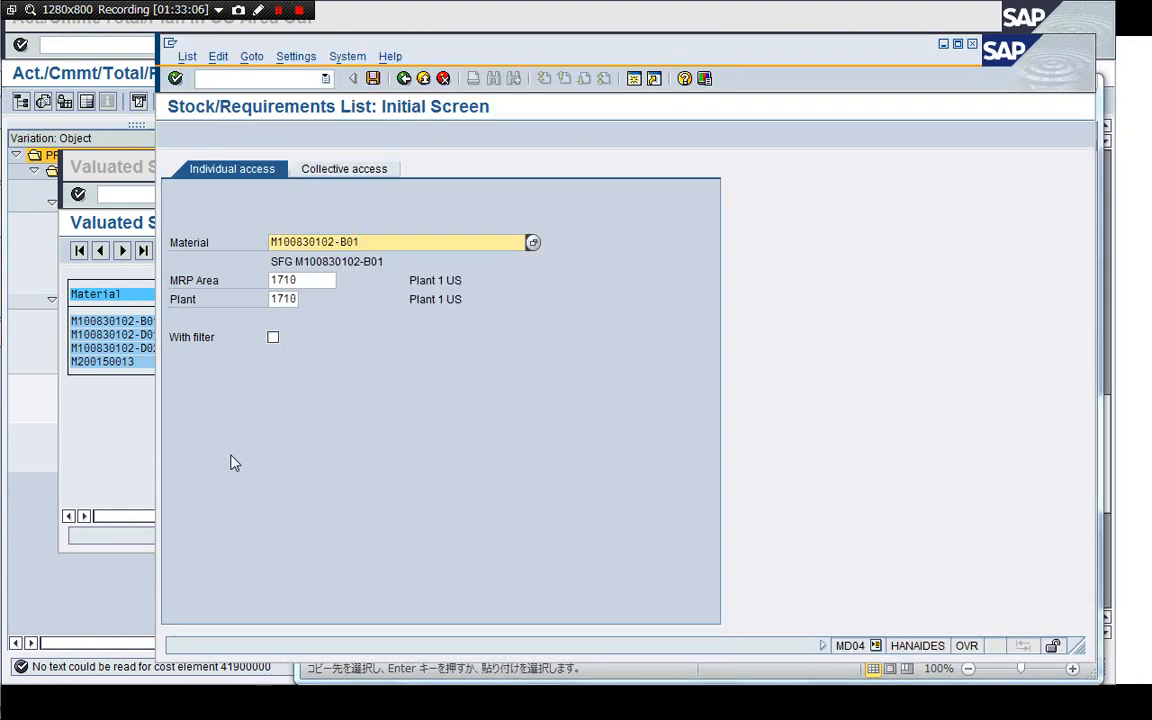
key(Return)
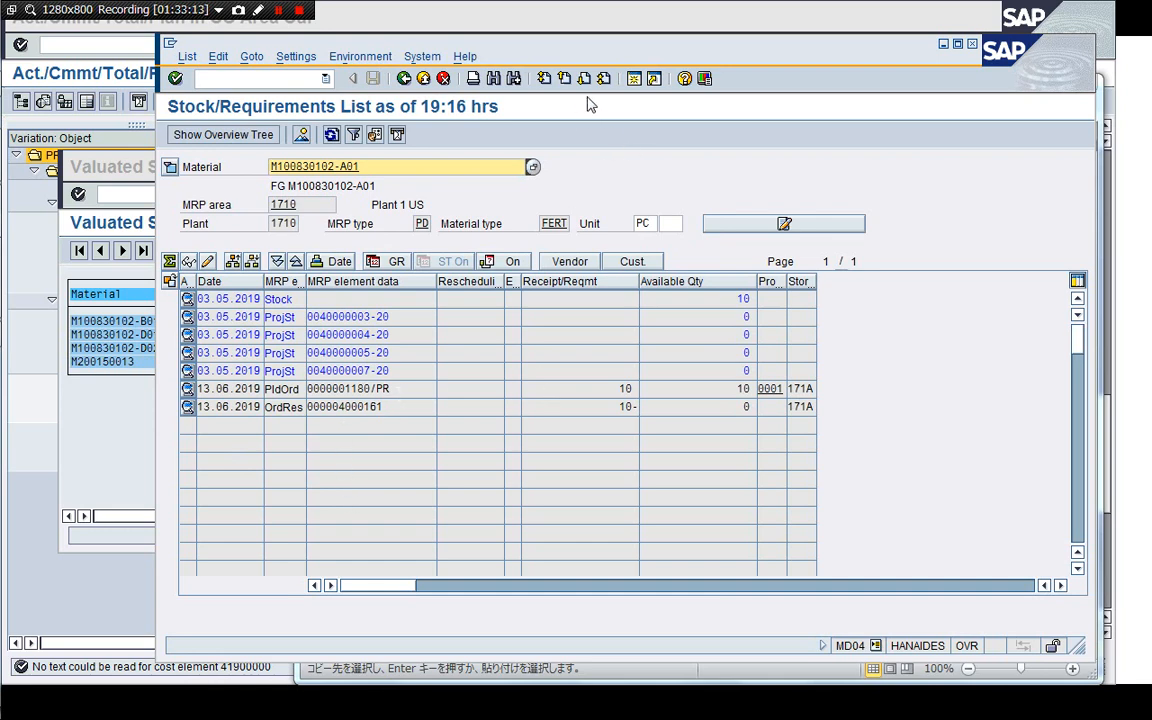
Open a new session and start collective conversion of planned orders (CO41).
click(635, 80)
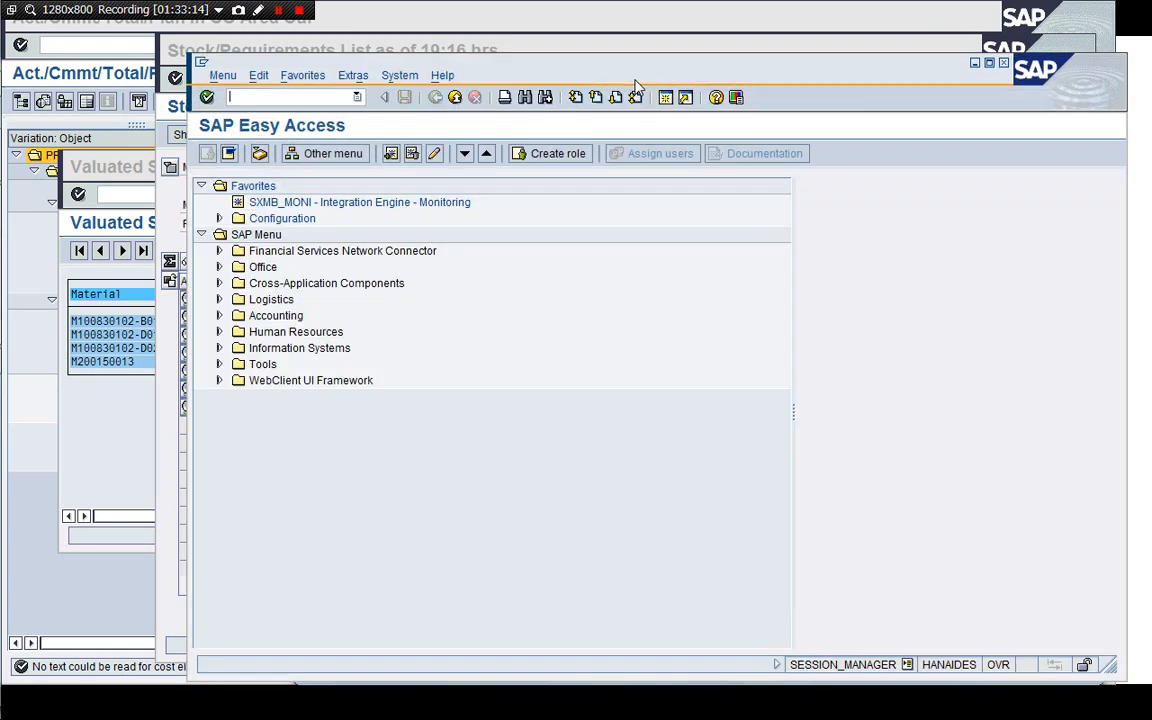
text(/nCO41)
key(Return)
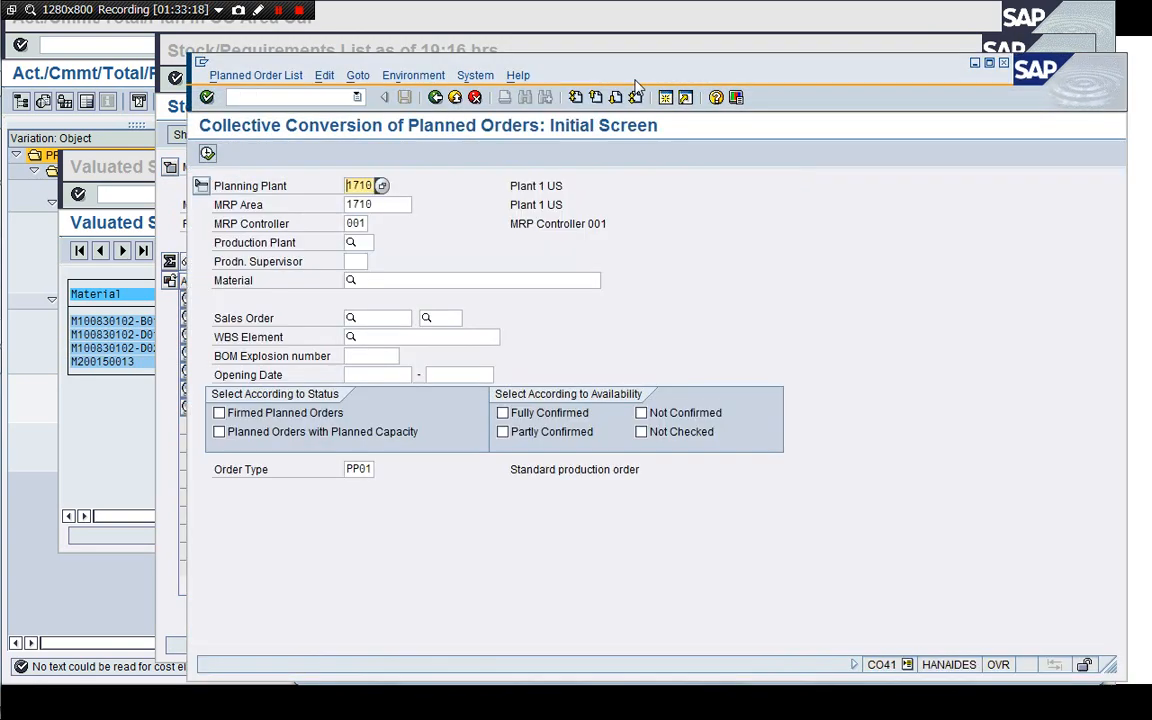
click(378, 335)
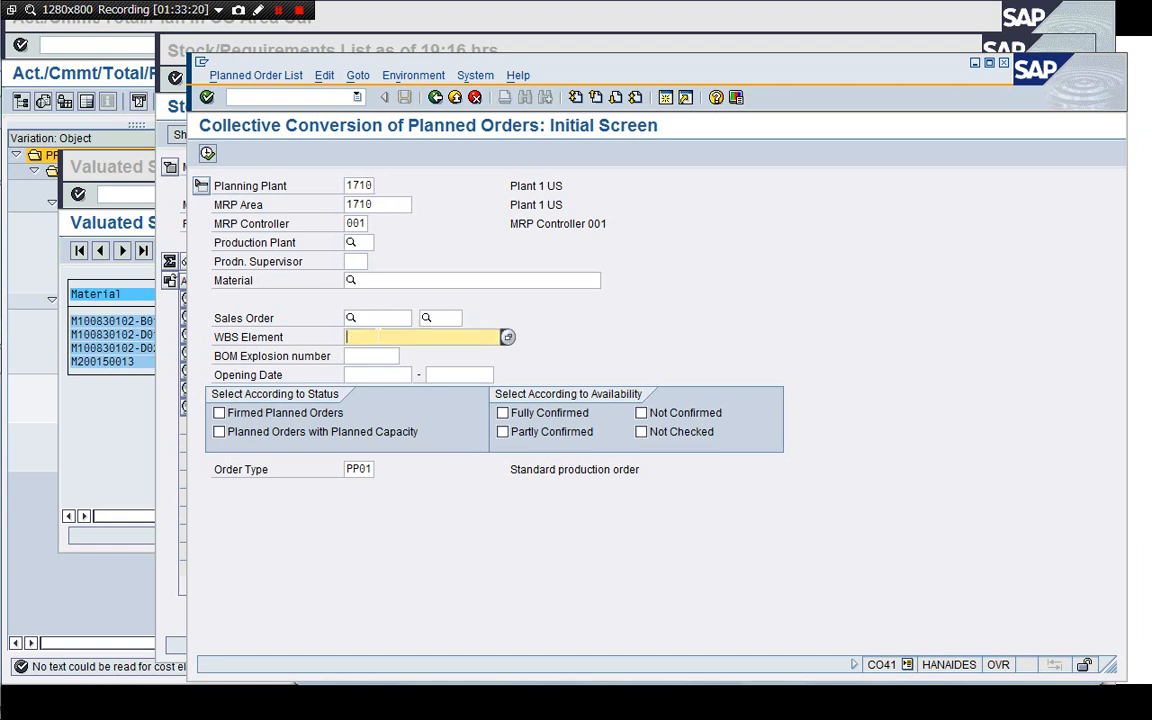
key(Down)
key(Down)
key(Return)
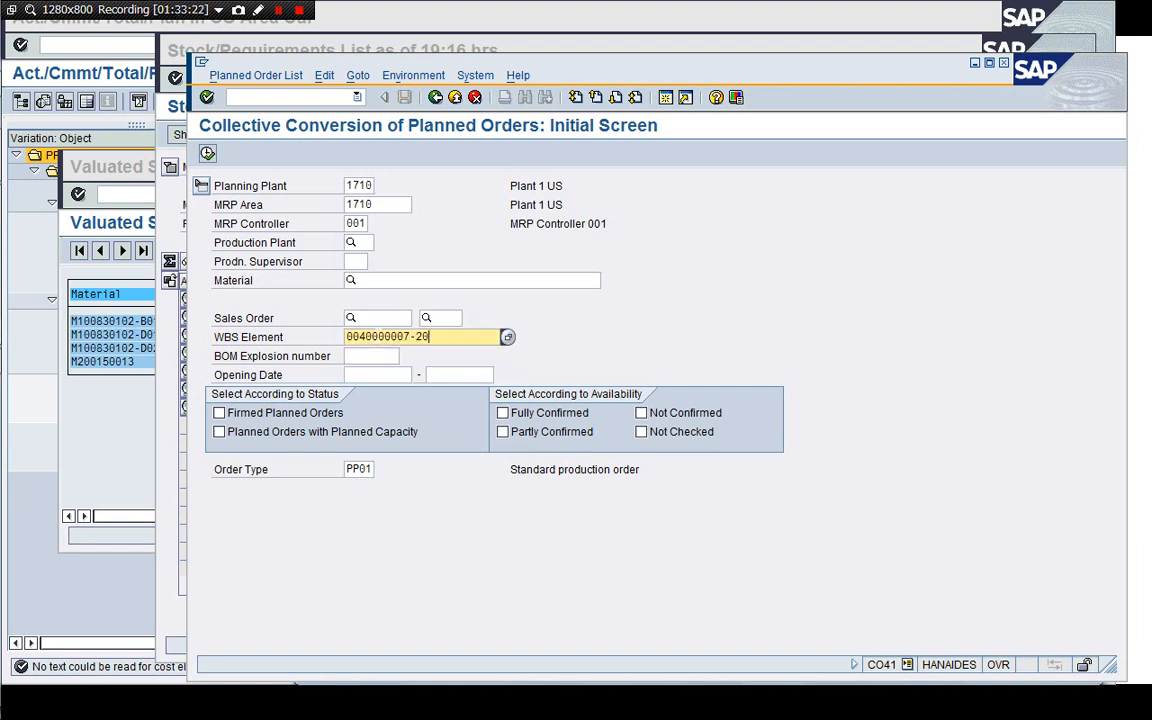
click(373, 280)
key(ctrl+v)
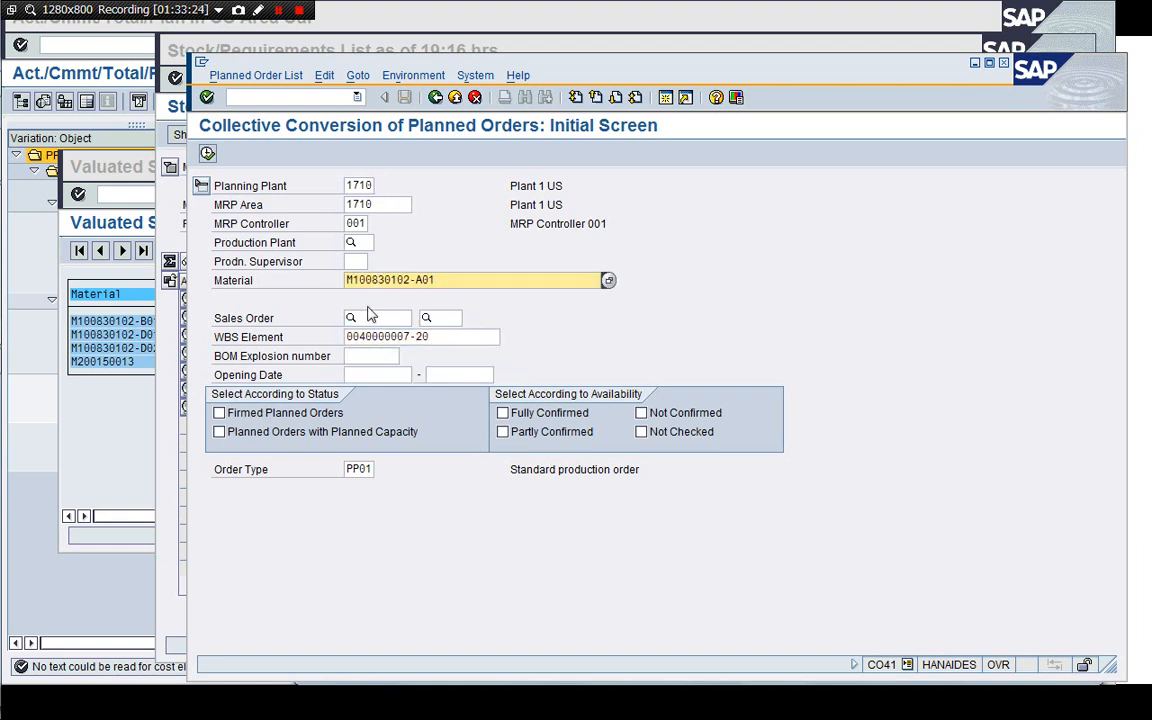
click(208, 155)
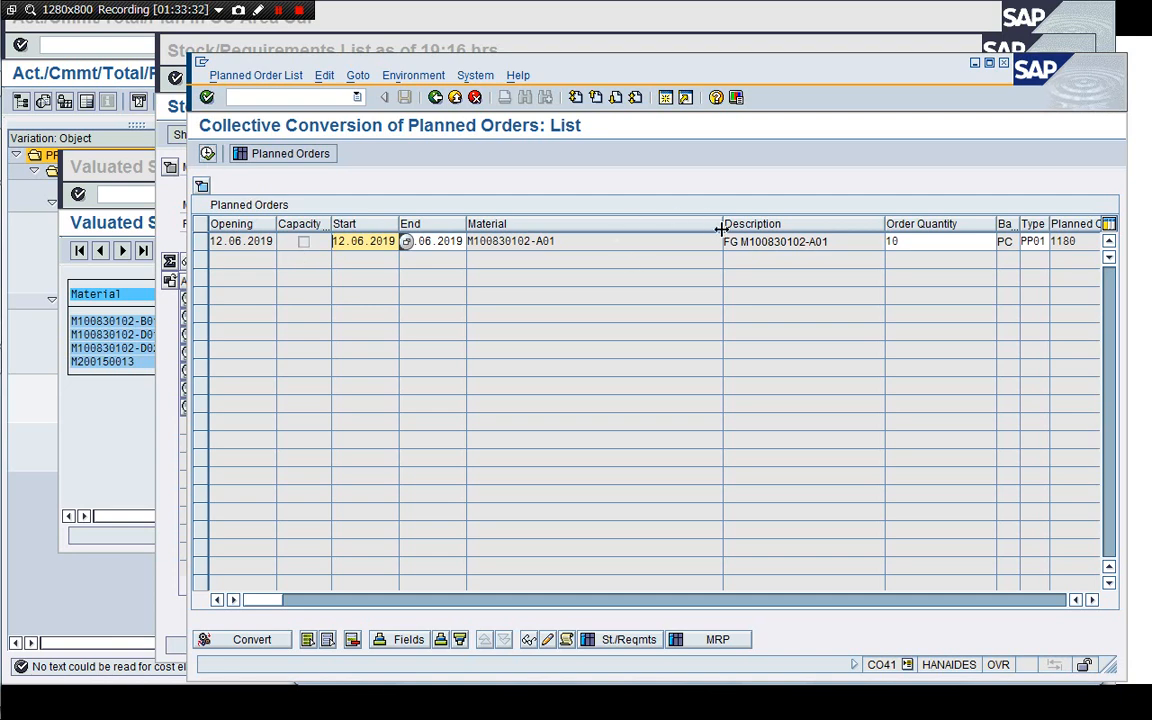
Select the planned order for M100830102-A01 and convert it into a production order.
drag(721, 229, 590, 226)
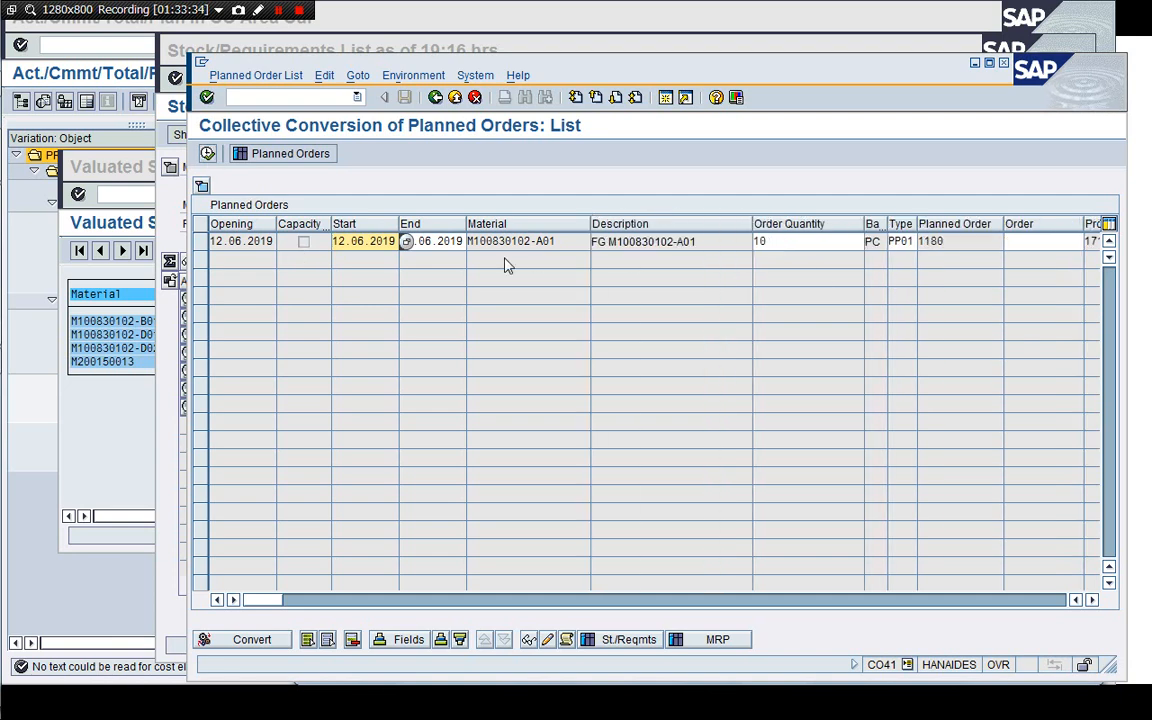
click(204, 245)
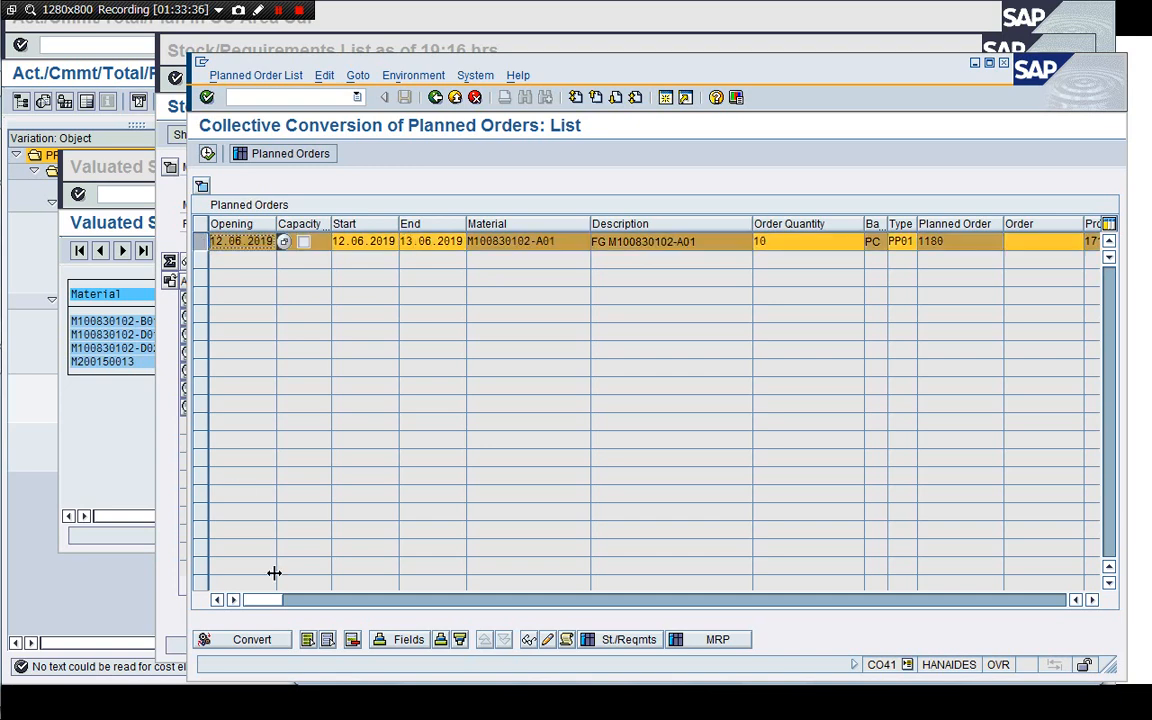
click(251, 639)
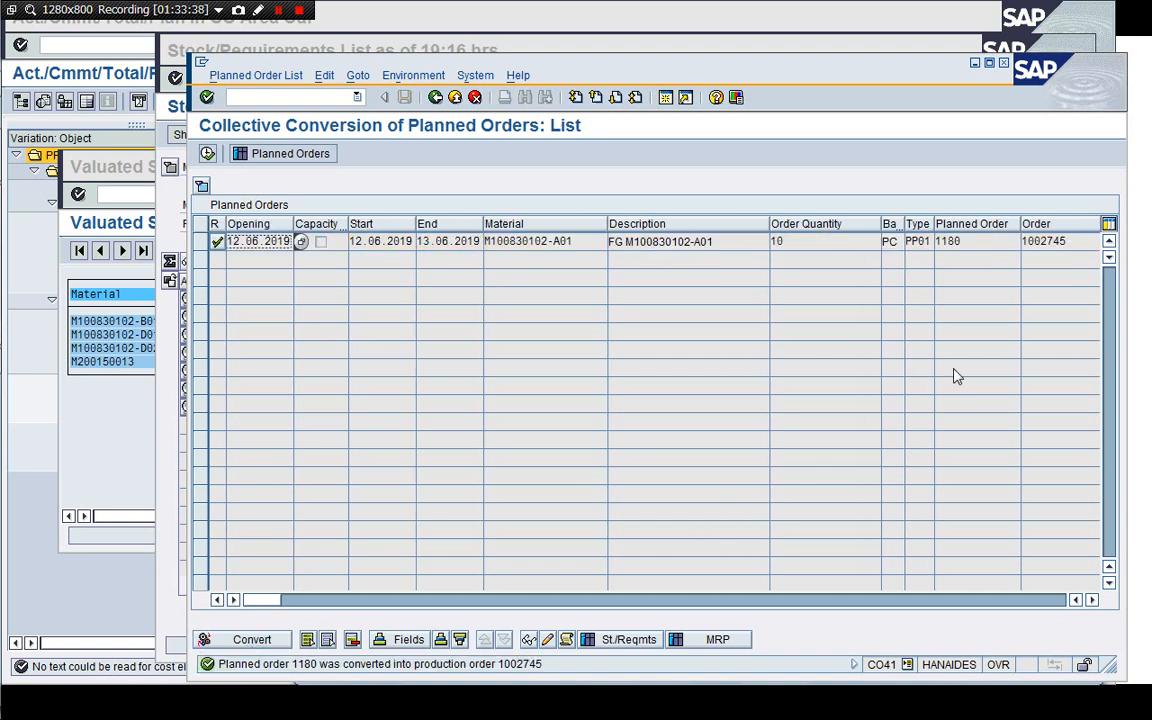
Display the new production order 1002745 with transaction CO03.
click(1064, 241)
double_click(1064, 241)
key(ctrl+c)
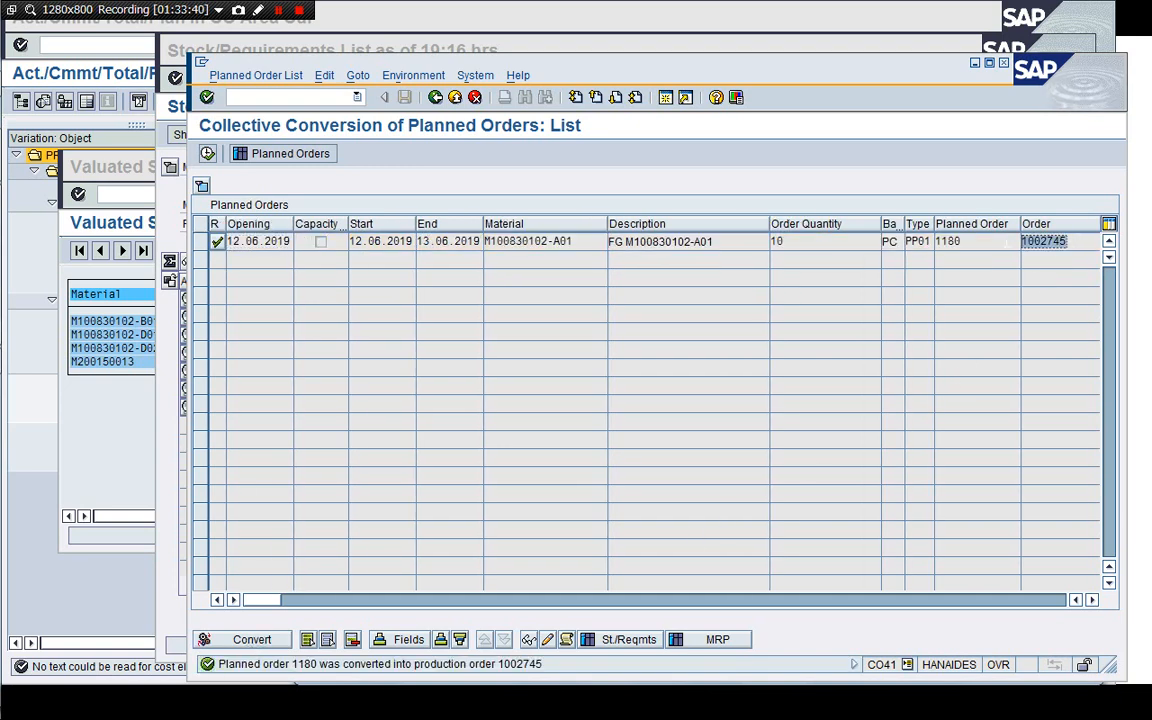
click(325, 97)
text(/nCO0)
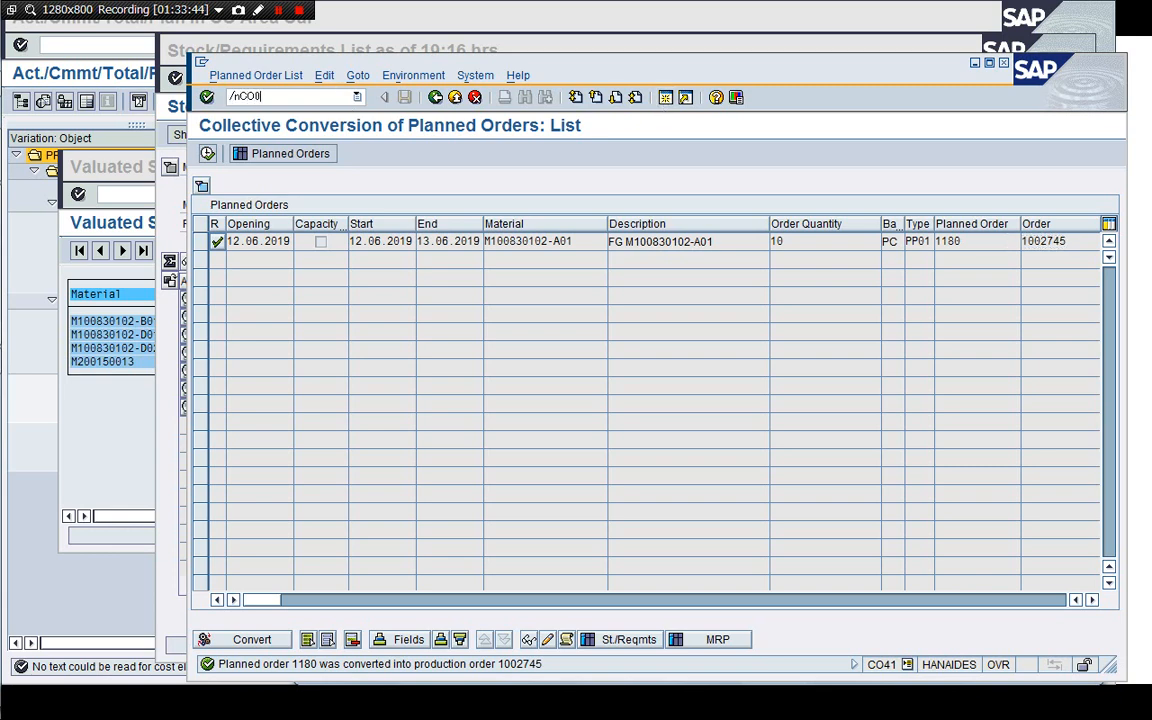
text(3)
key(Return)
key(Return)
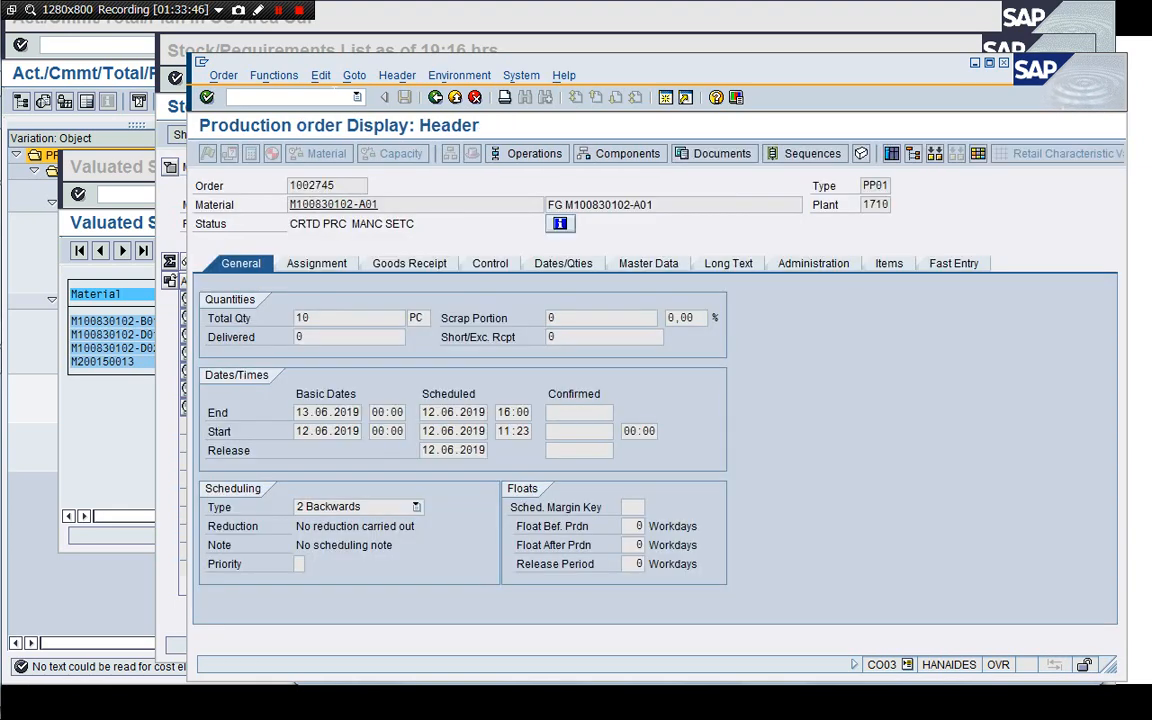
Refresh the stock/requirements list for M100830102-A01 and bring the production order display back.
drag(431, 62, 415, 36)
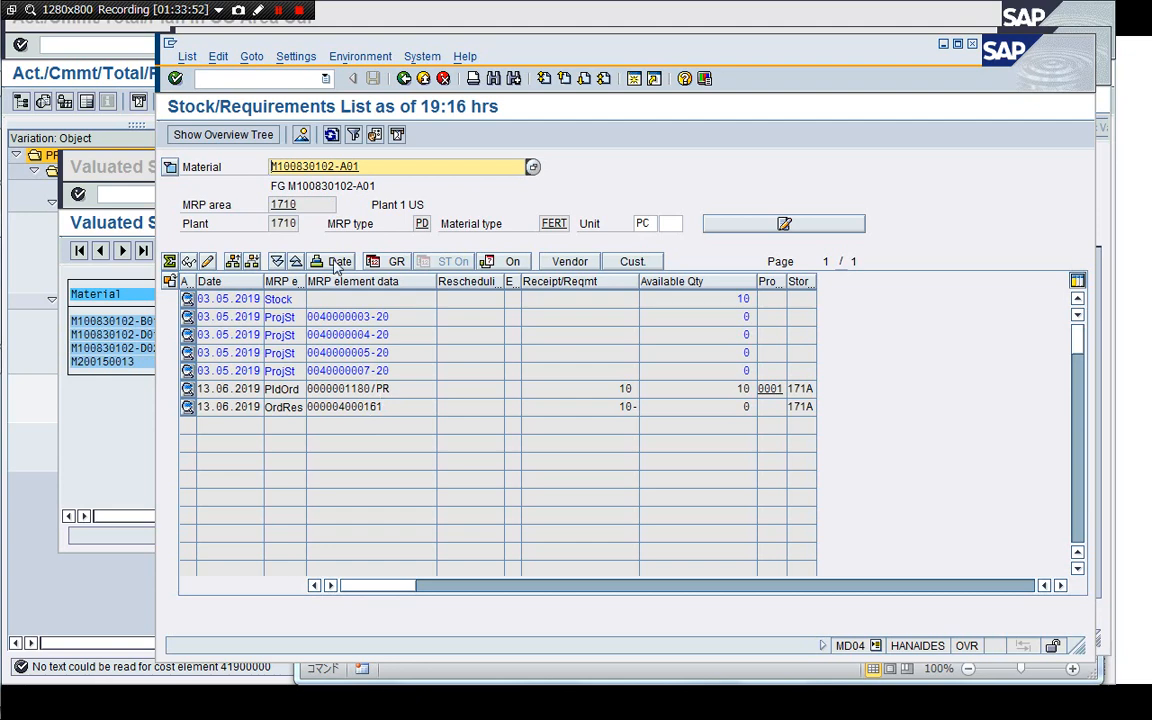
click(331, 134)
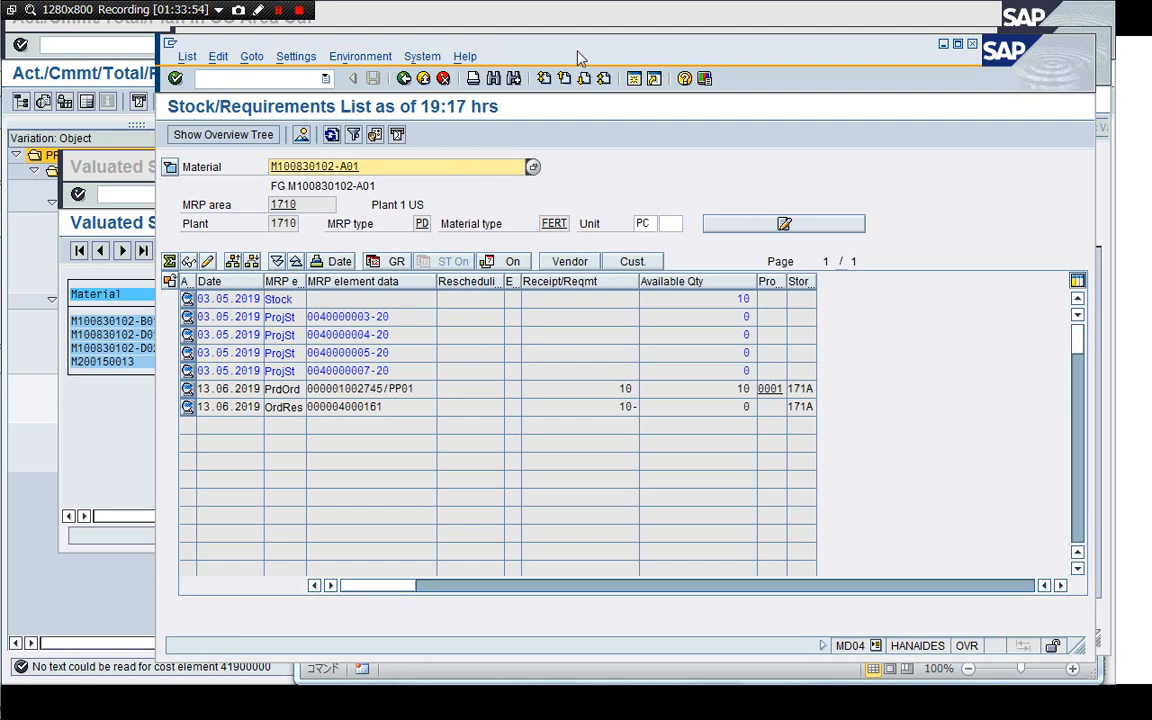
drag(522, 48, 479, 42)
click(1067, 228)
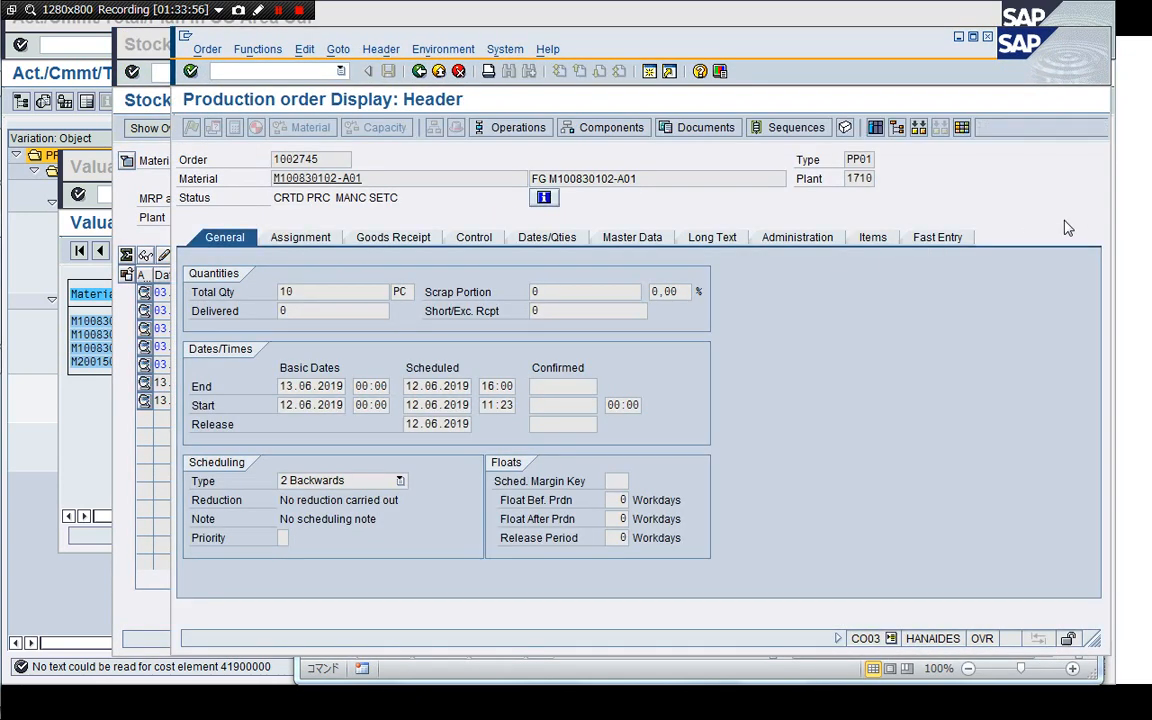
Open Release Production Orders (CO05N) in a new session and select production order 1002745 in plant 1710.
click(651, 76)
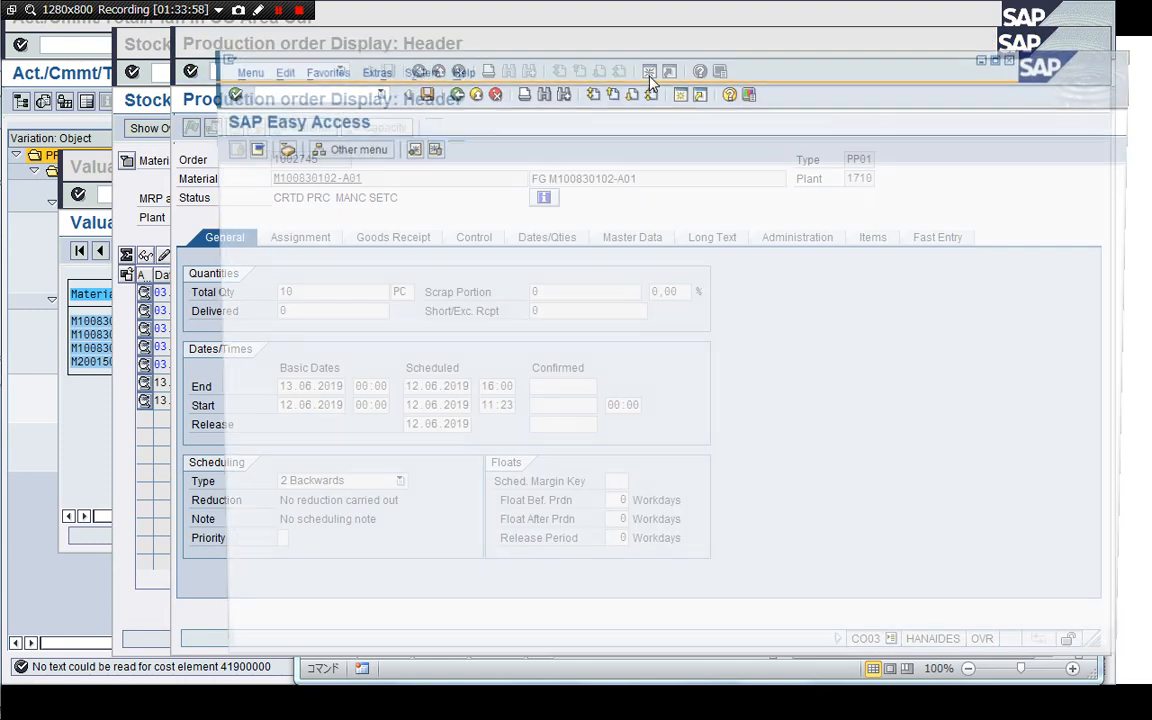
text(/nCO05N)
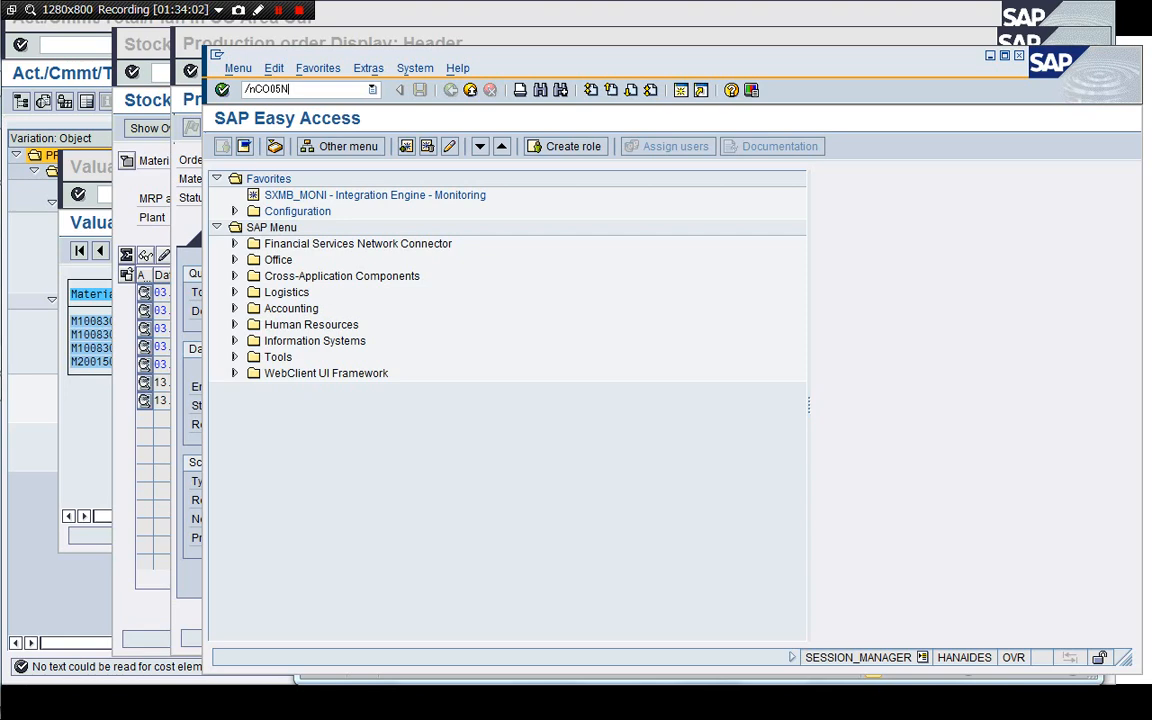
key(Return)
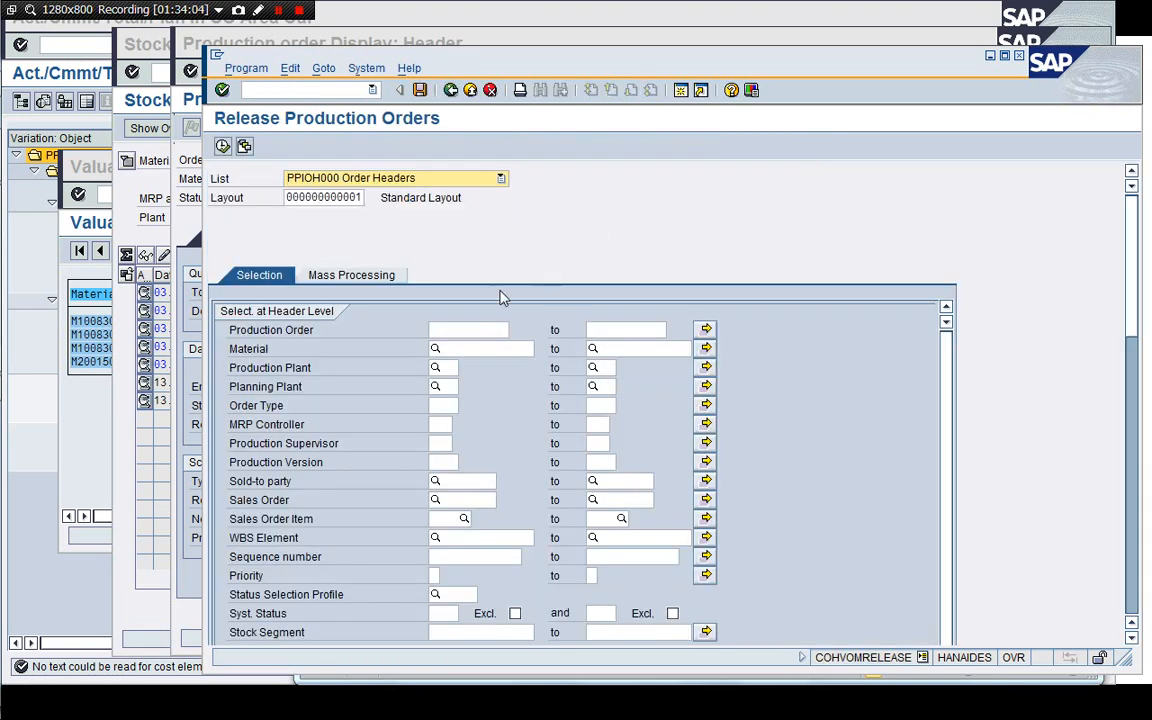
click(459, 329)
key(ctrl+v)
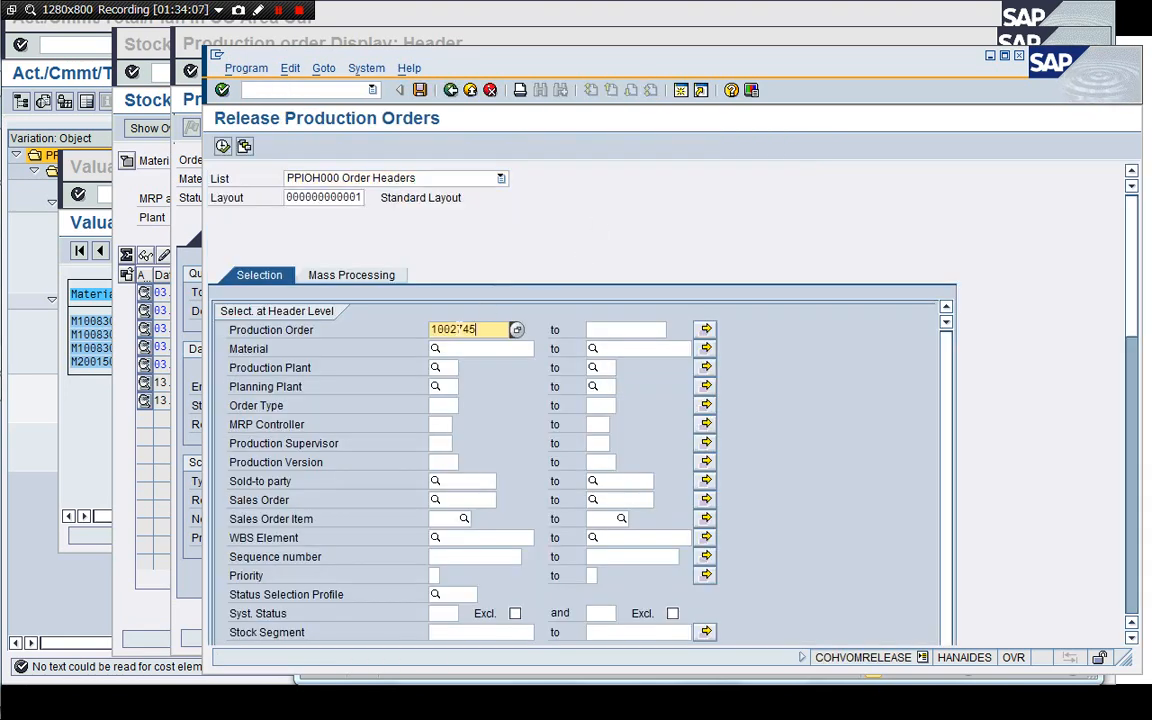
click(449, 369)
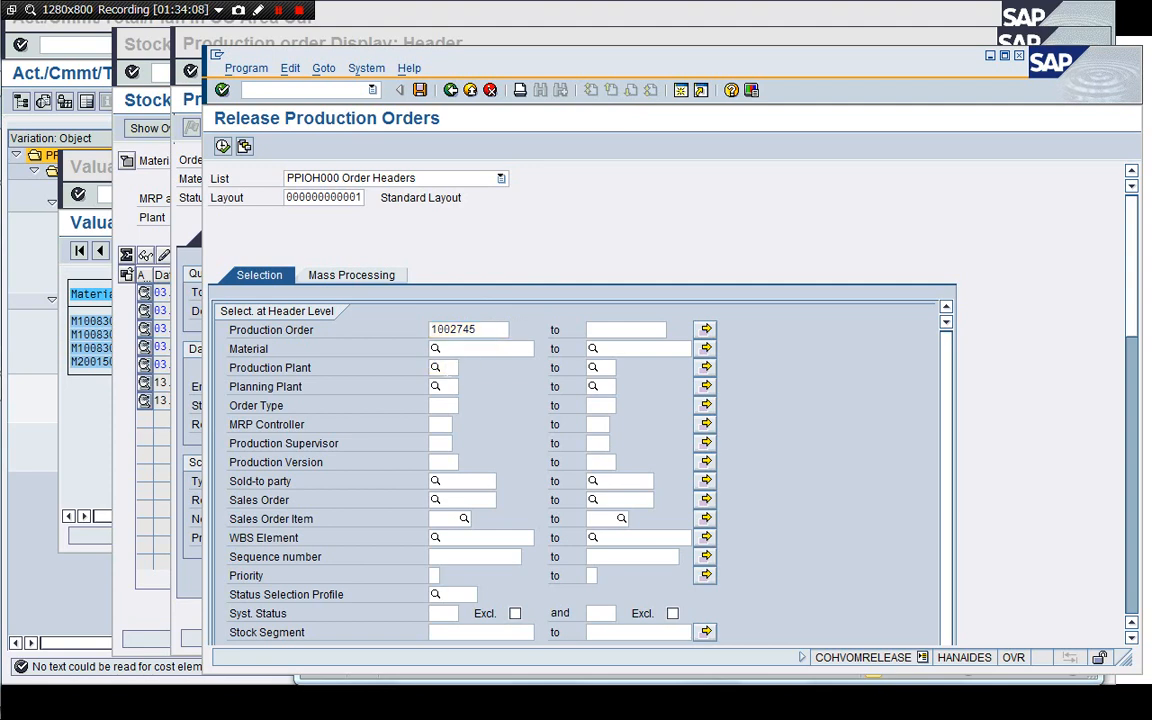
text(1710)
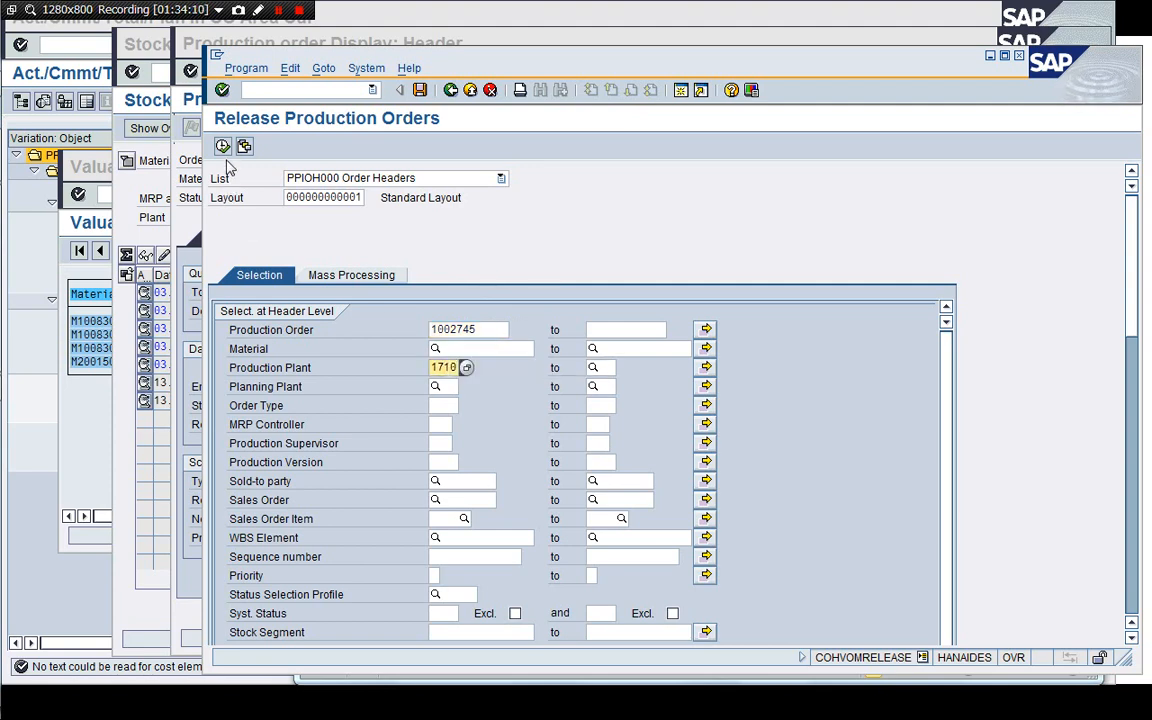
click(222, 146)
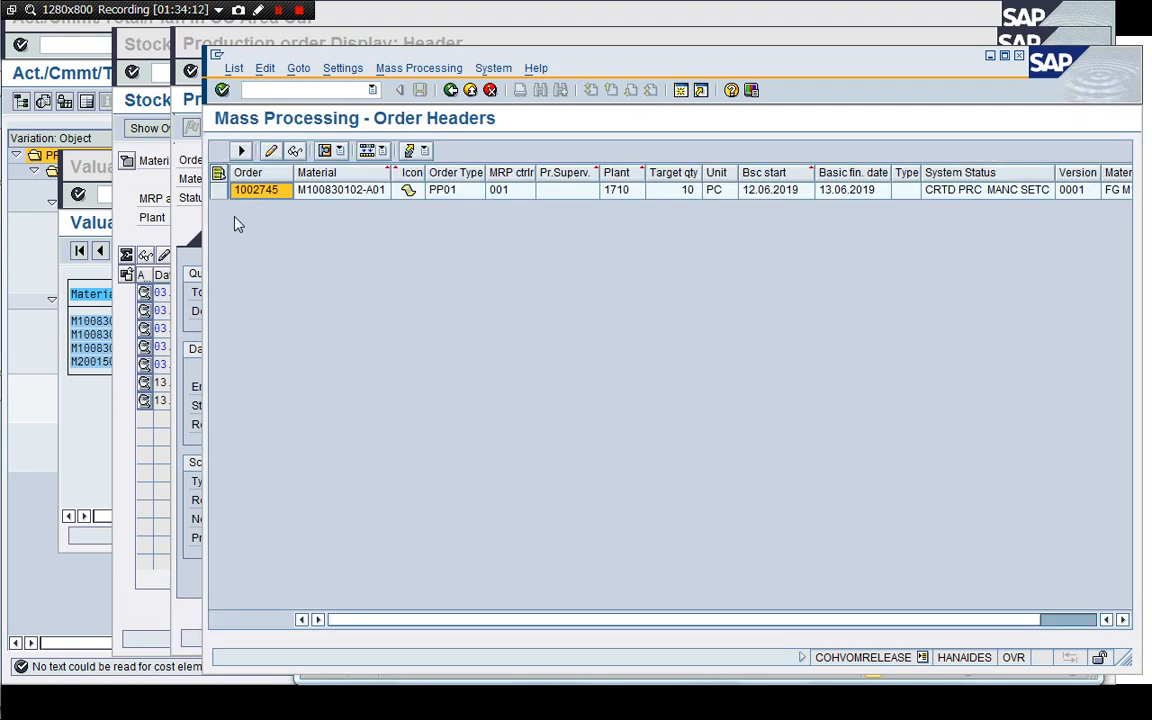
Release production order 1002745 by mass processing with function 130 Release, showing the application toolbar.
click(219, 189)
click(378, 150)
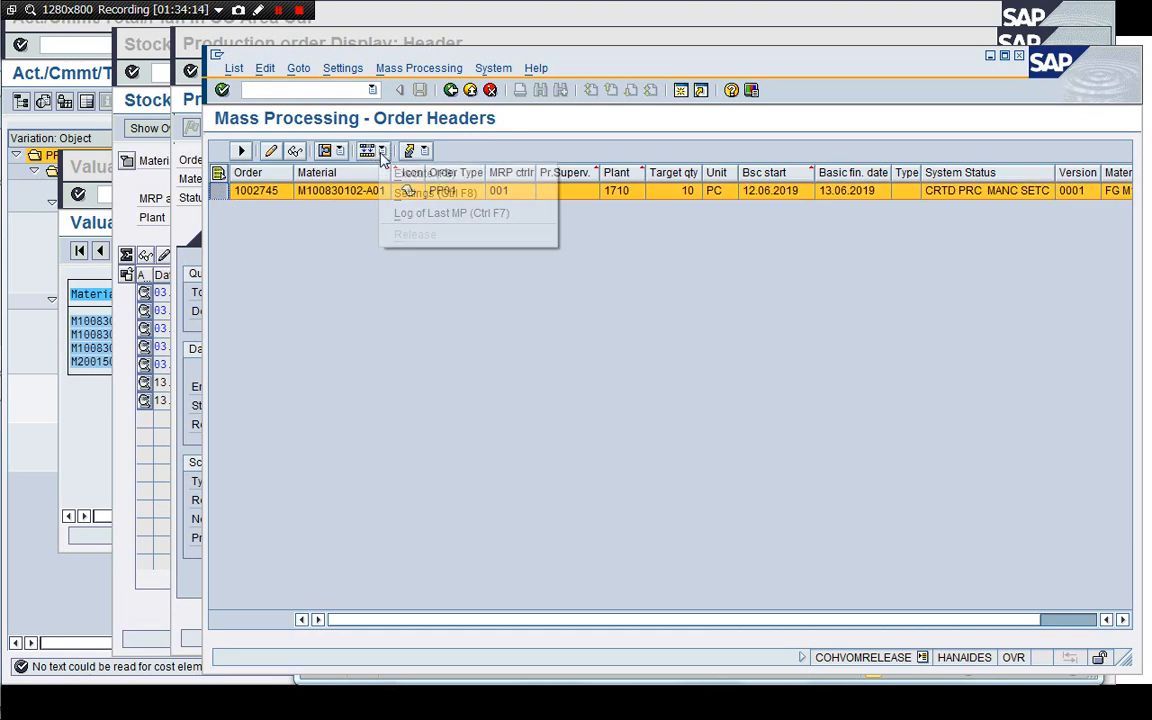
click(402, 174)
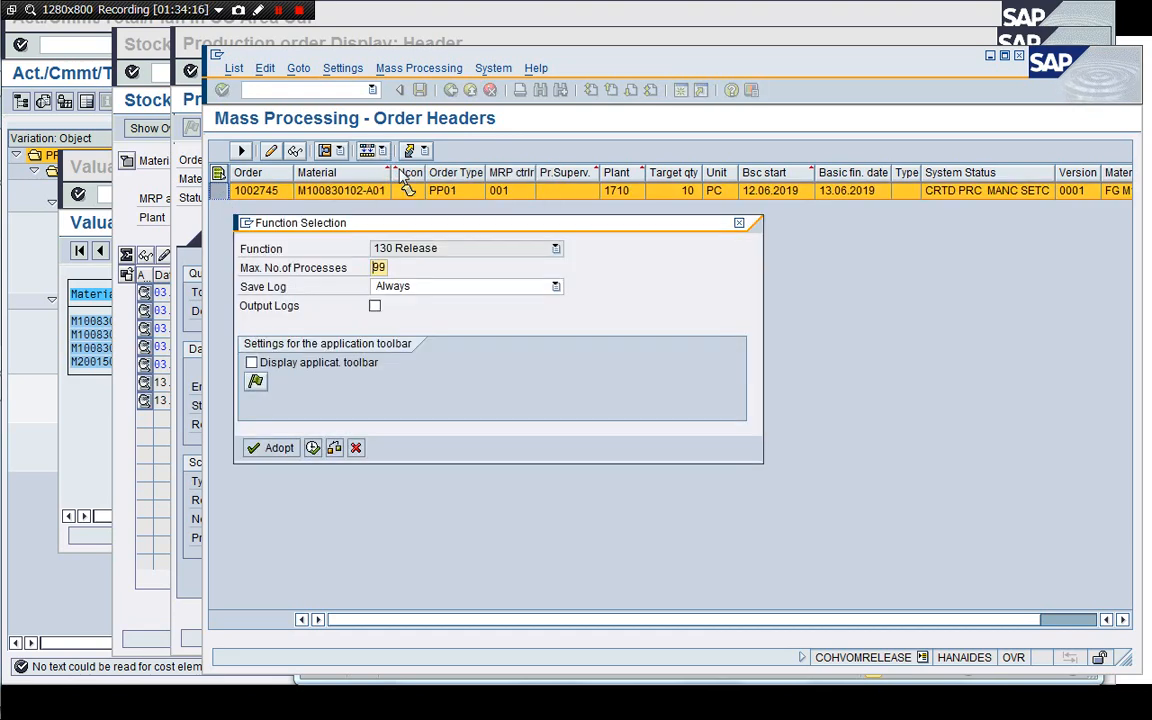
click(252, 362)
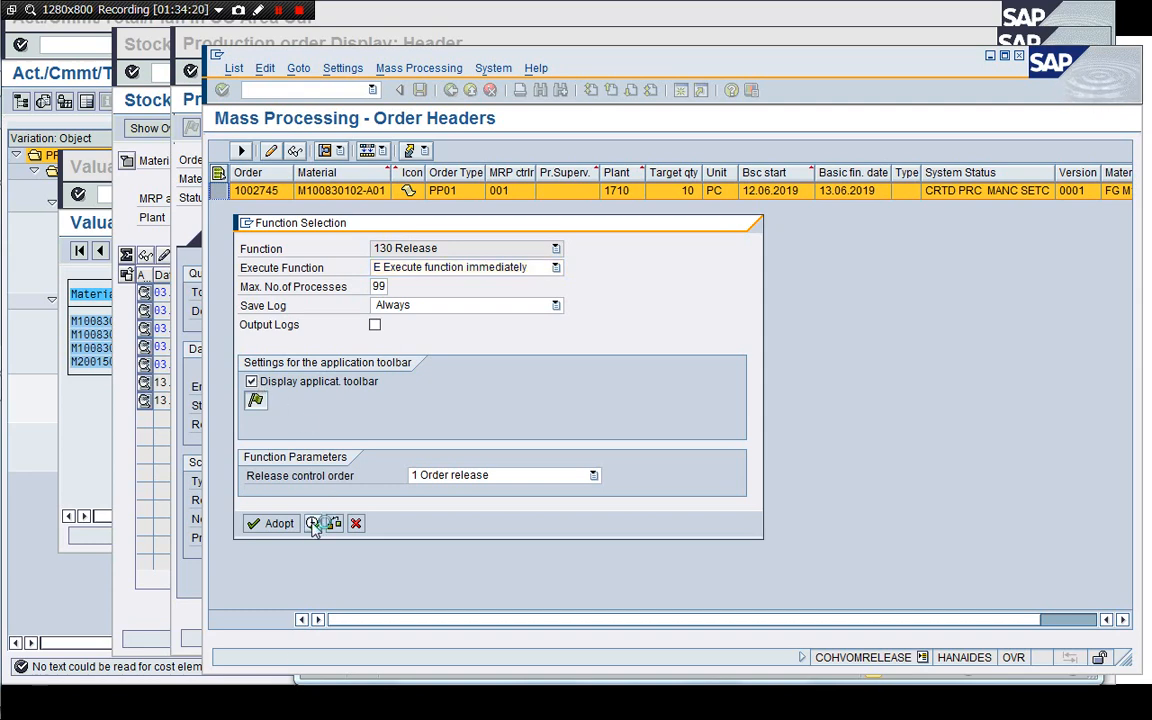
click(314, 524)
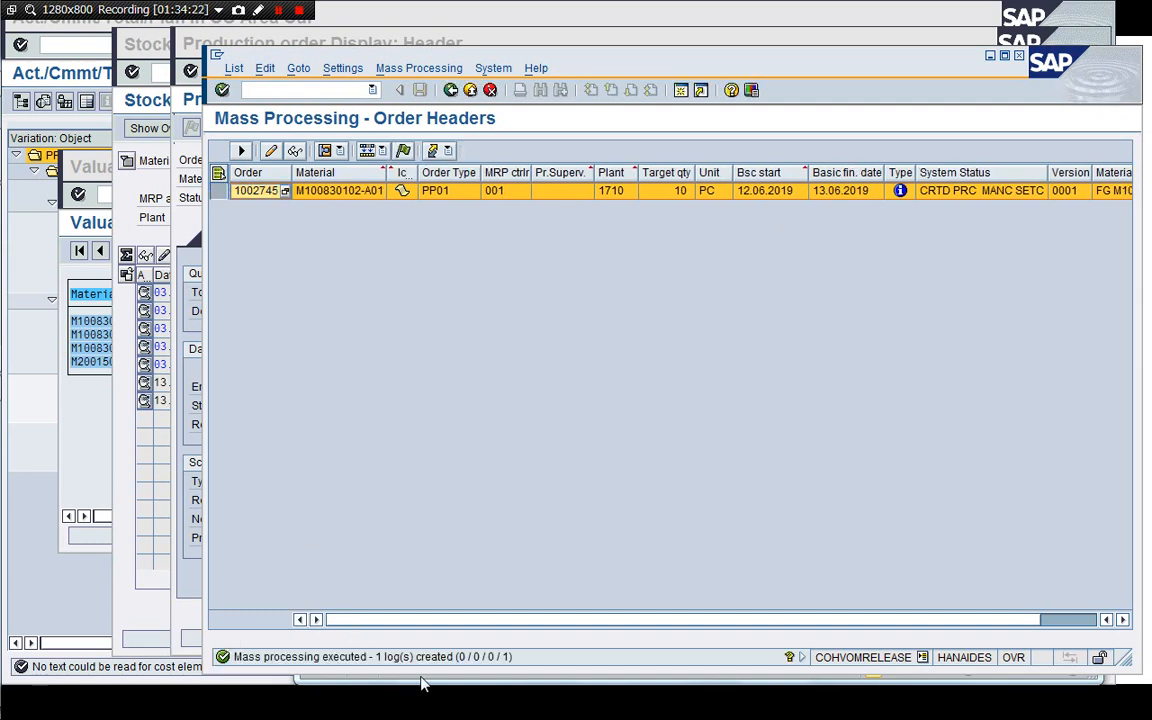
Refresh the order list, exit mass processing, and redisplay production order 1002745's header and operation overview.
click(234, 68)
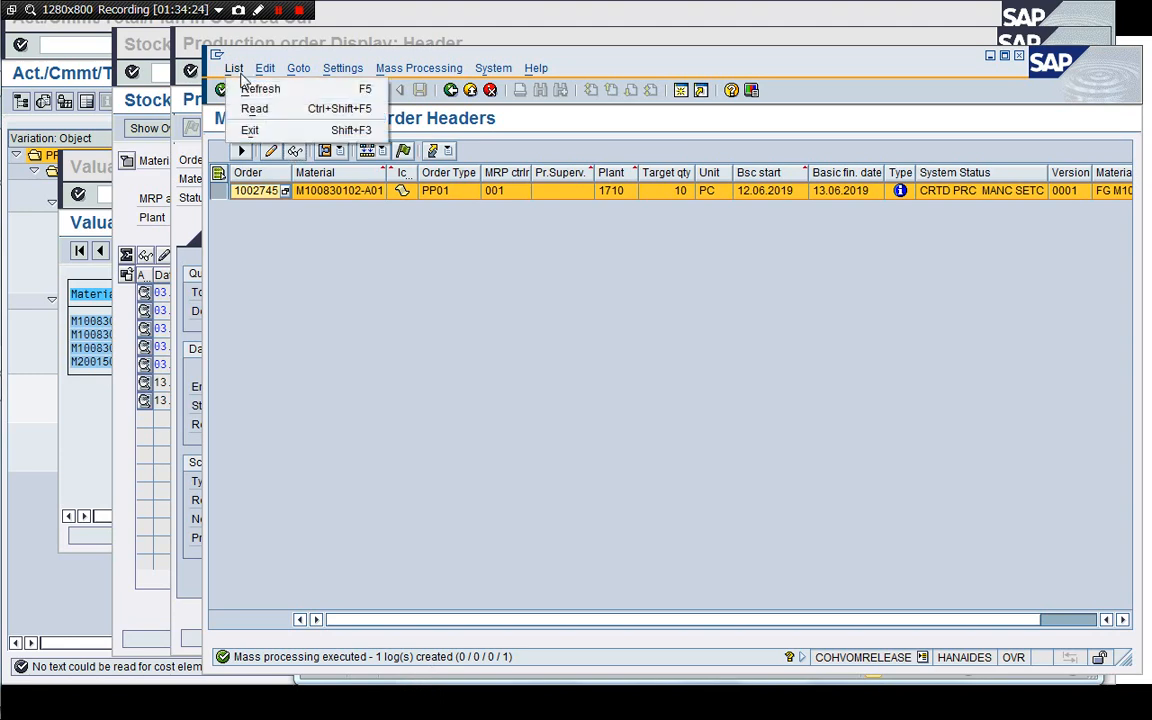
click(258, 87)
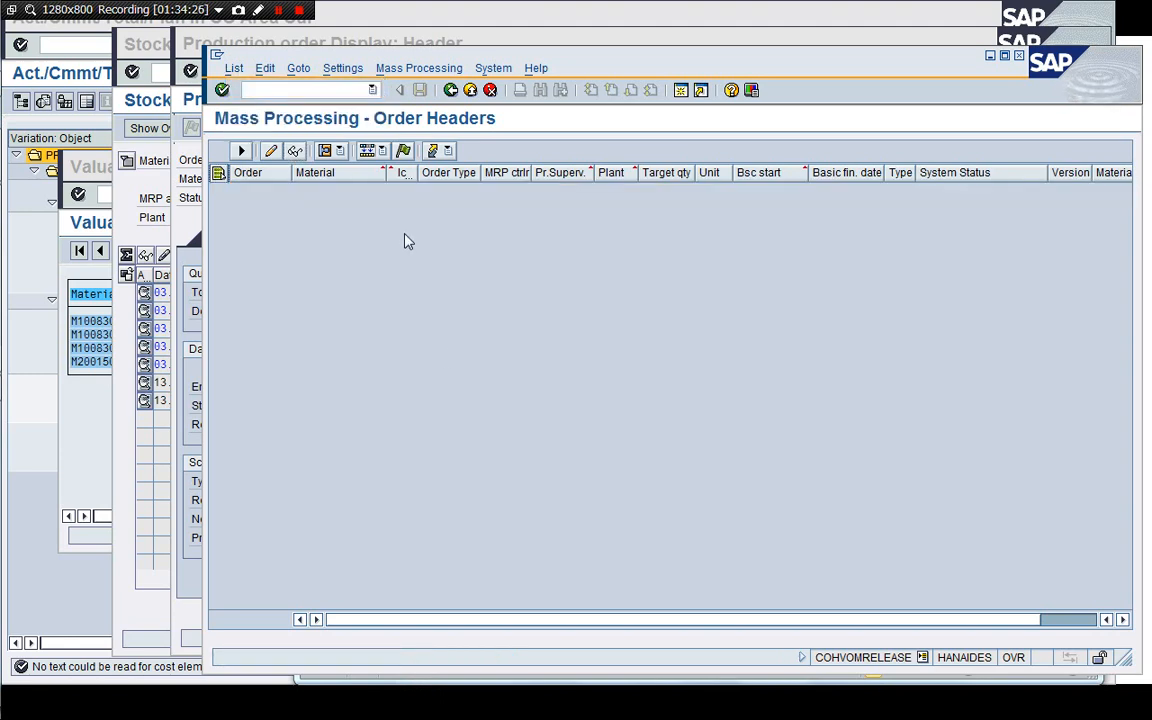
click(451, 91)
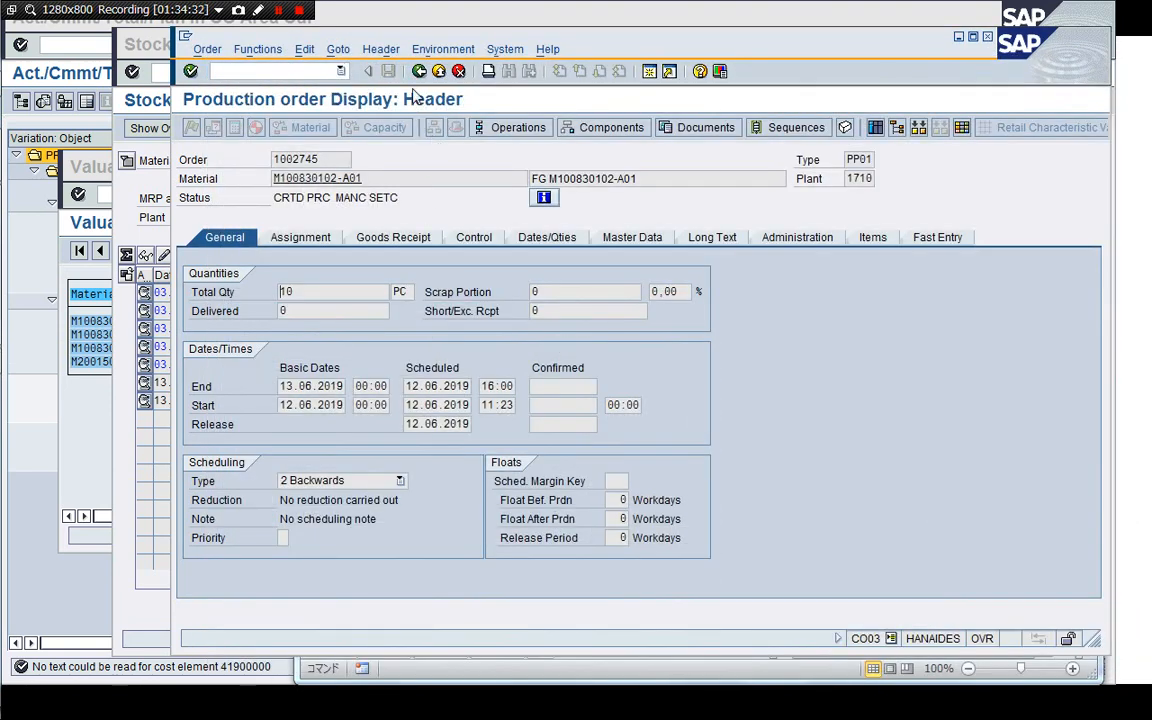
click(420, 72)
key(Return)
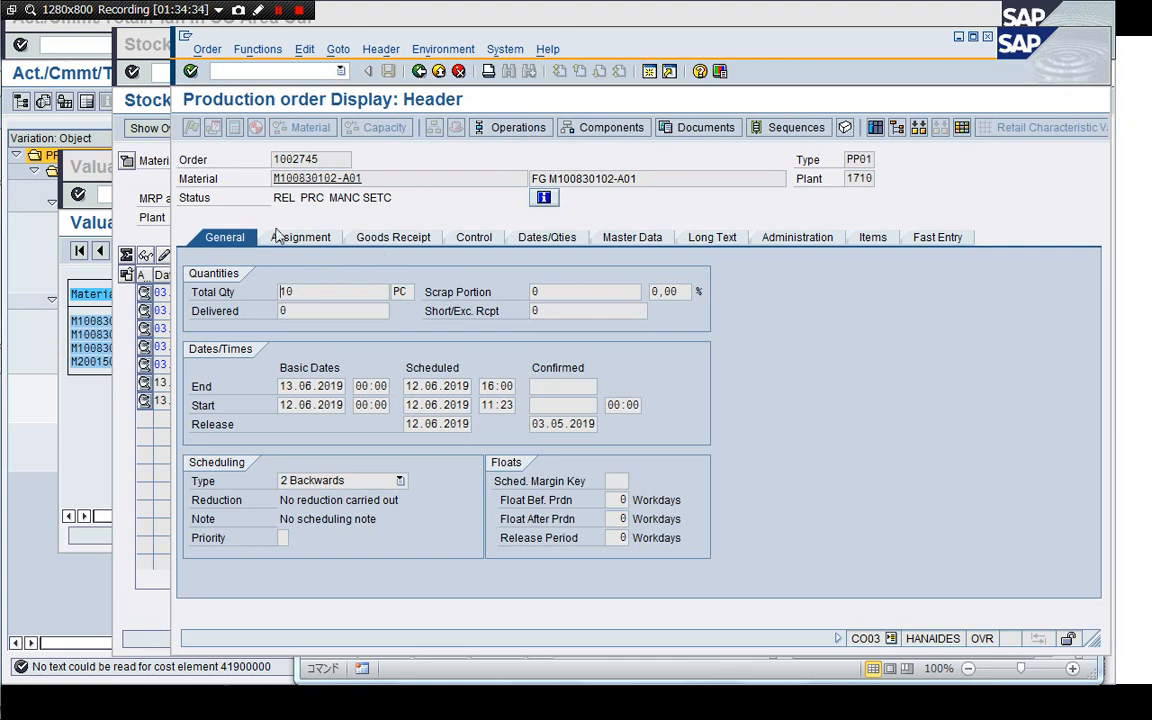
click(472, 128)
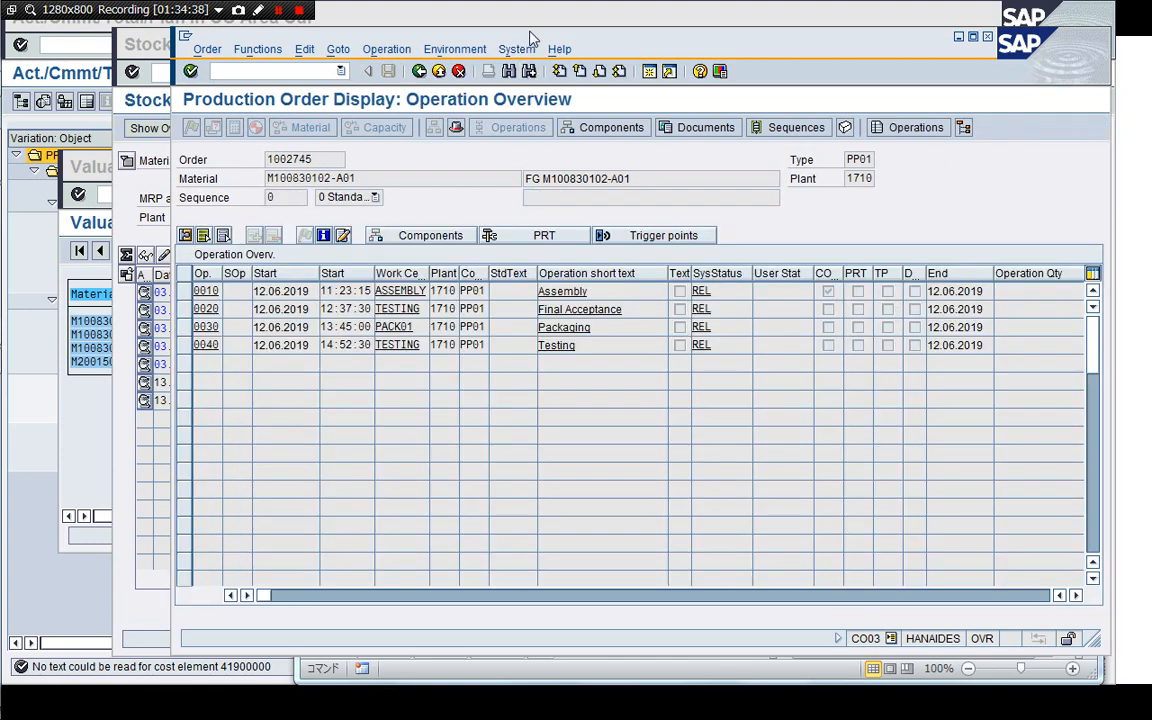
click(146, 205)
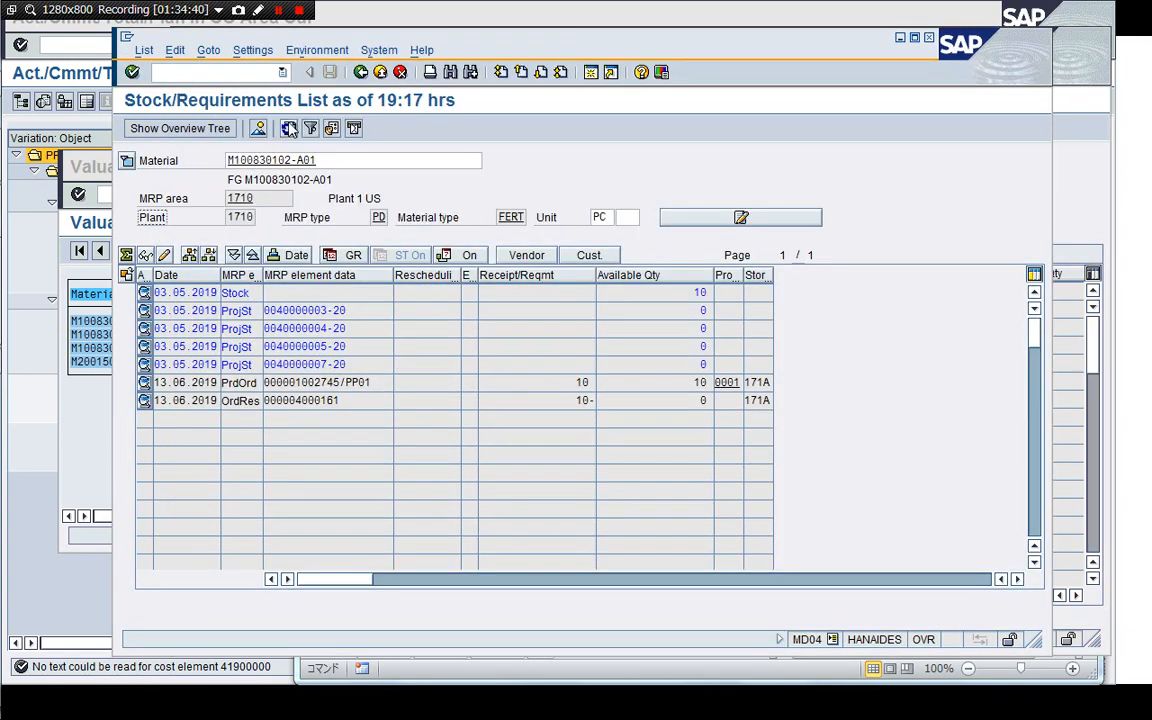
click(1067, 203)
click(745, 28)
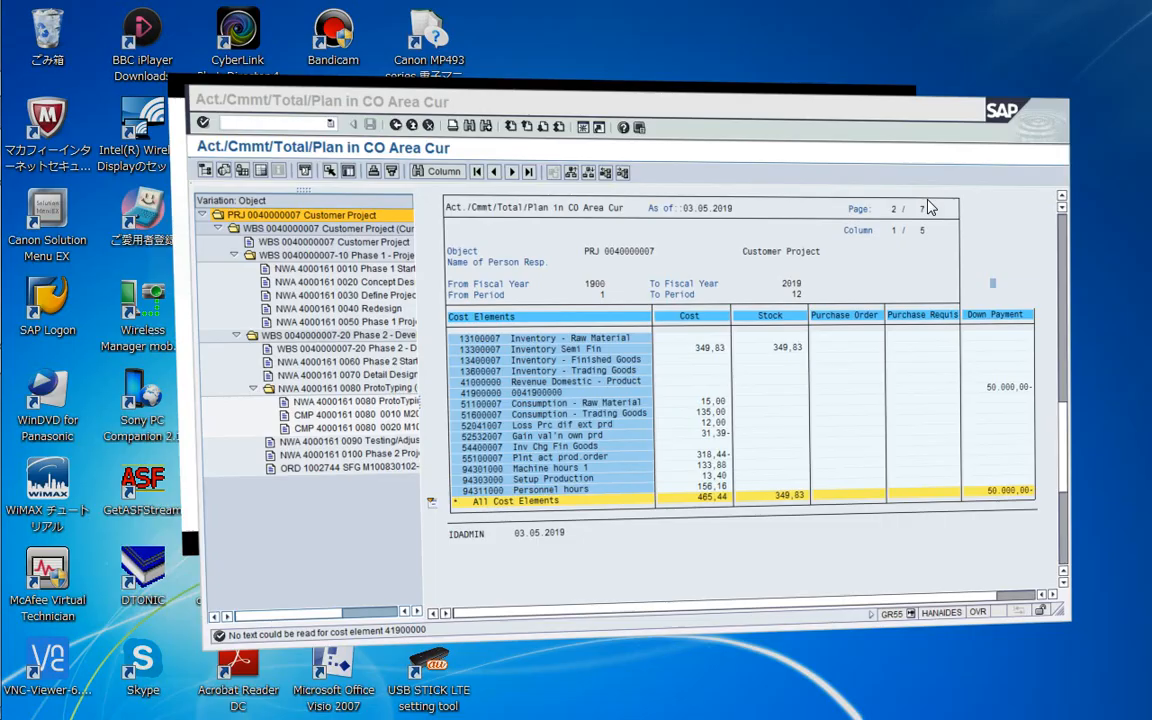
Switch to the SAP Easy Access session and start time ticket confirmation CO11N for production orders.
key(super+Tab)
key(super+Tab)
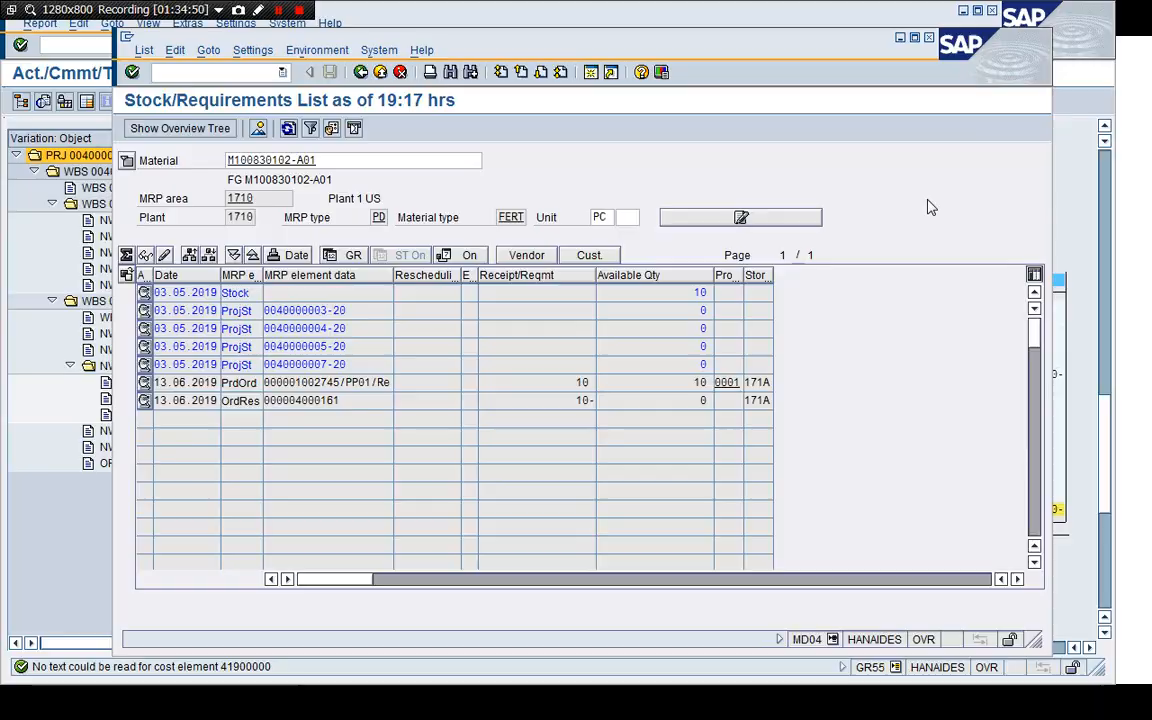
key(super+Tab)
key(super+Tab)
key(super+Tab)
key(super+Tab)
key(super+Tab)
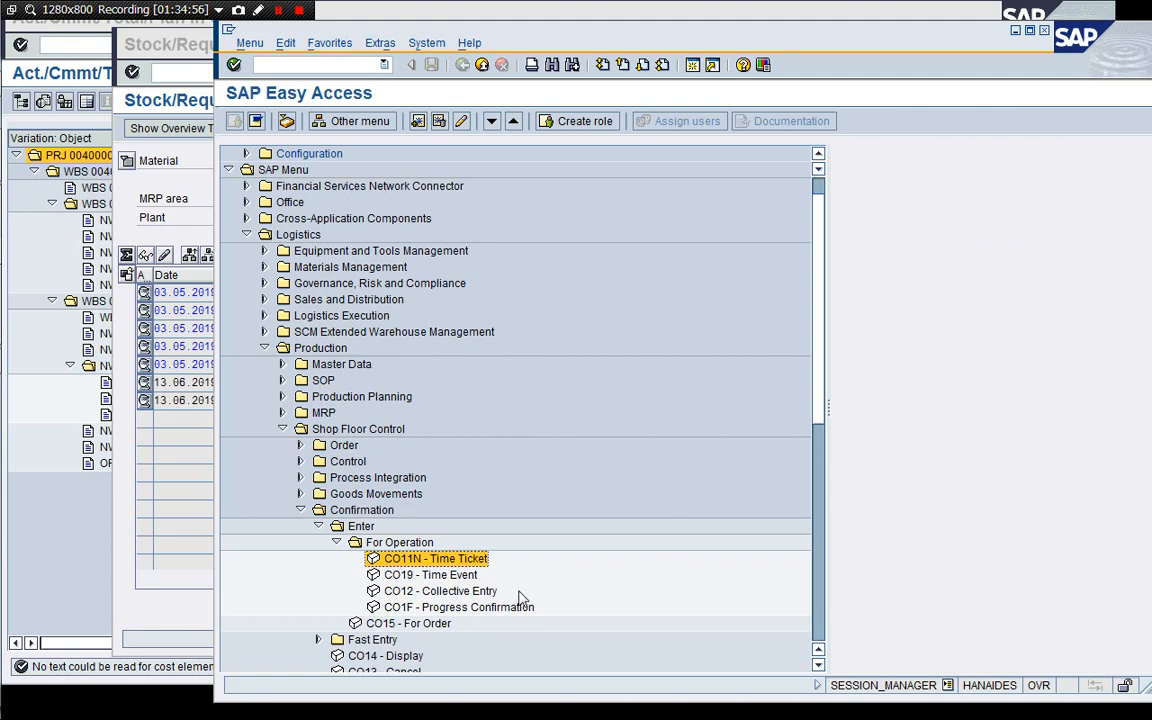
double_click(469, 562)
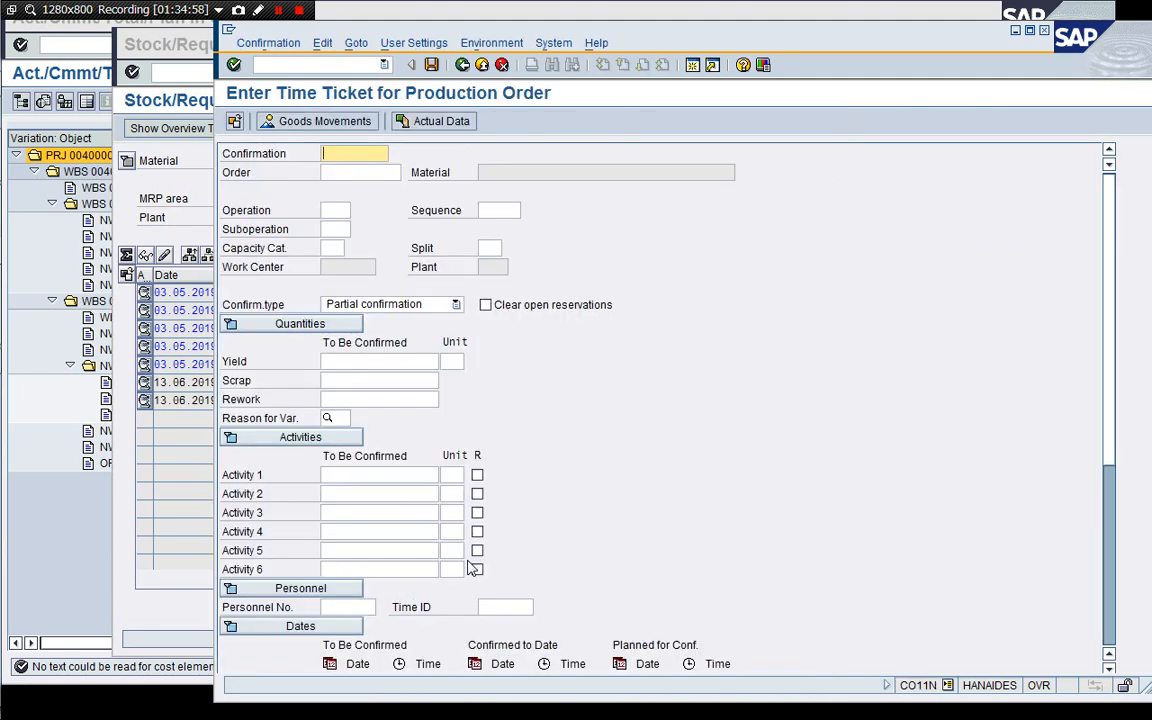
click(170, 190)
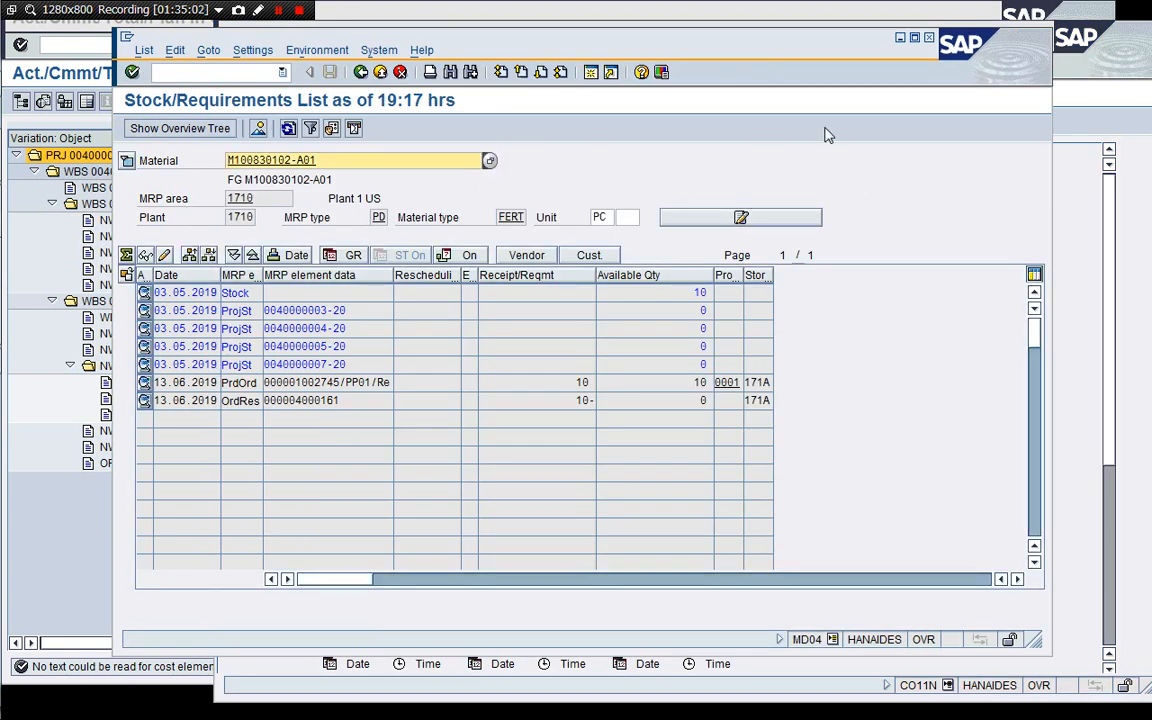
key(super+Tab)
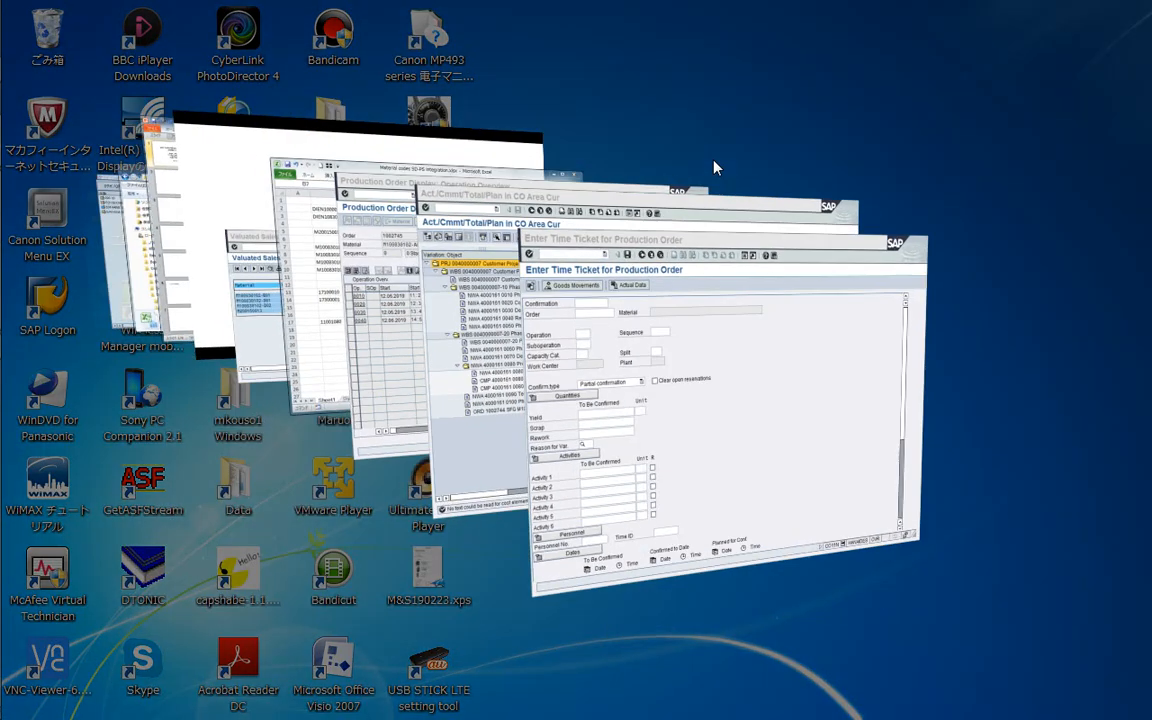
key(Tab)
key(Tab)
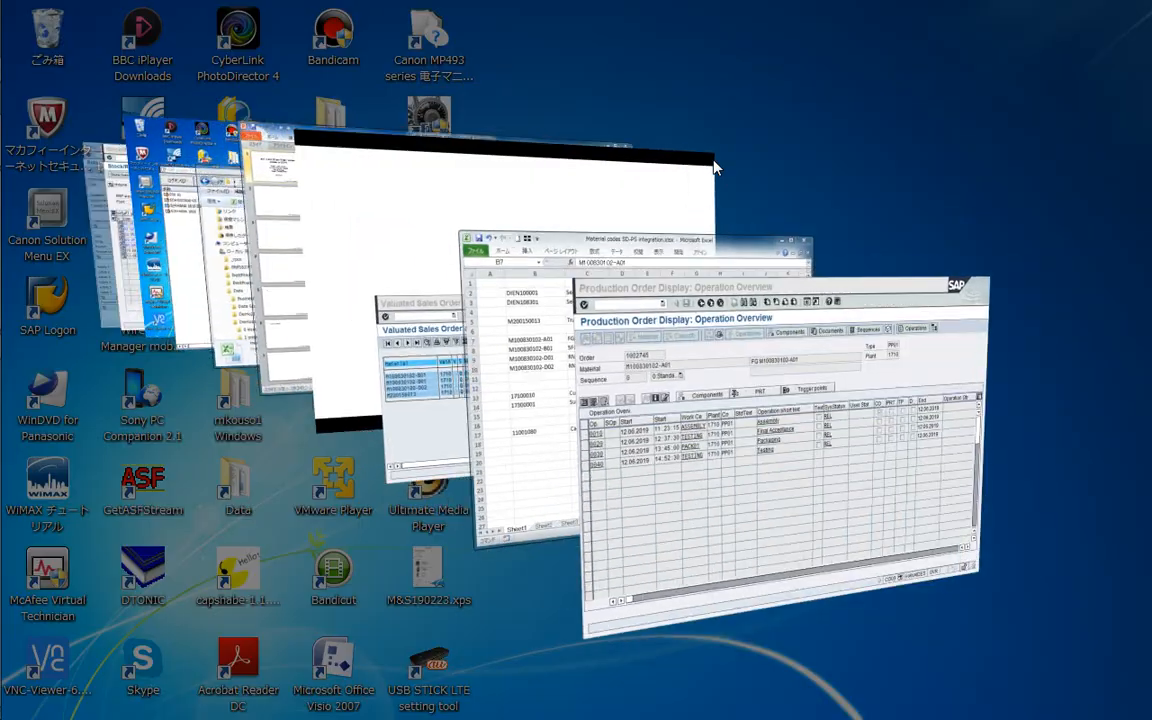
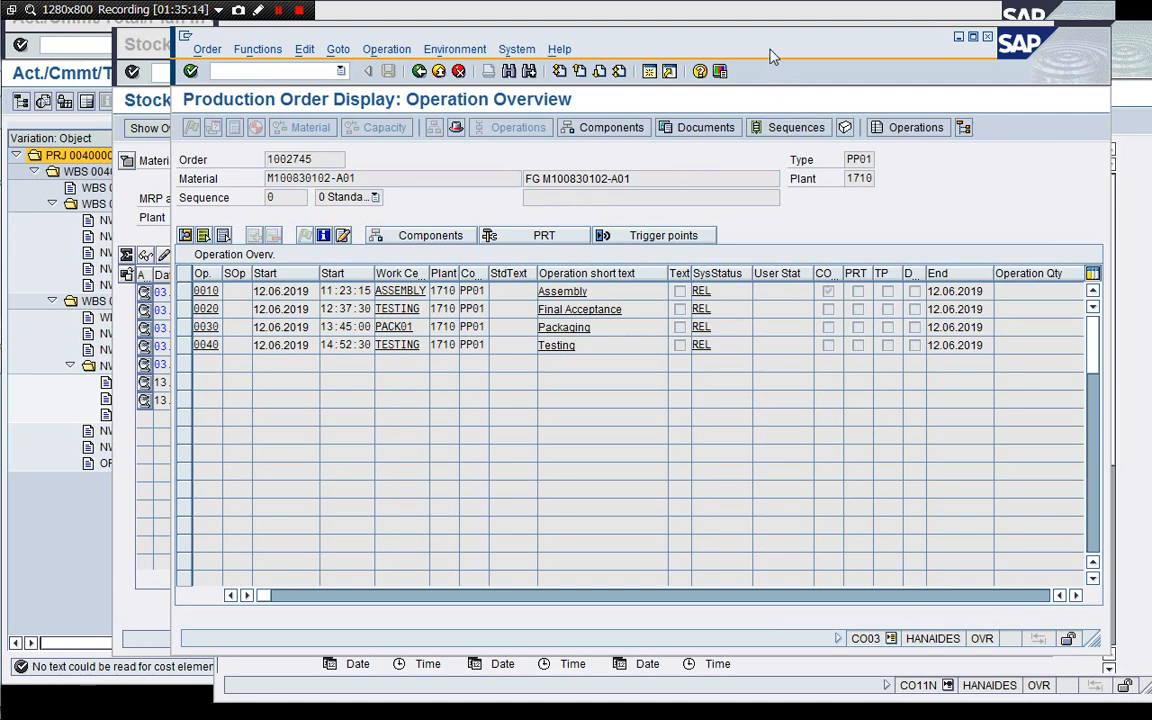
Copy production order 1002745 into the time ticket and enter operation 0010.
drag(770, 52, 592, 62)
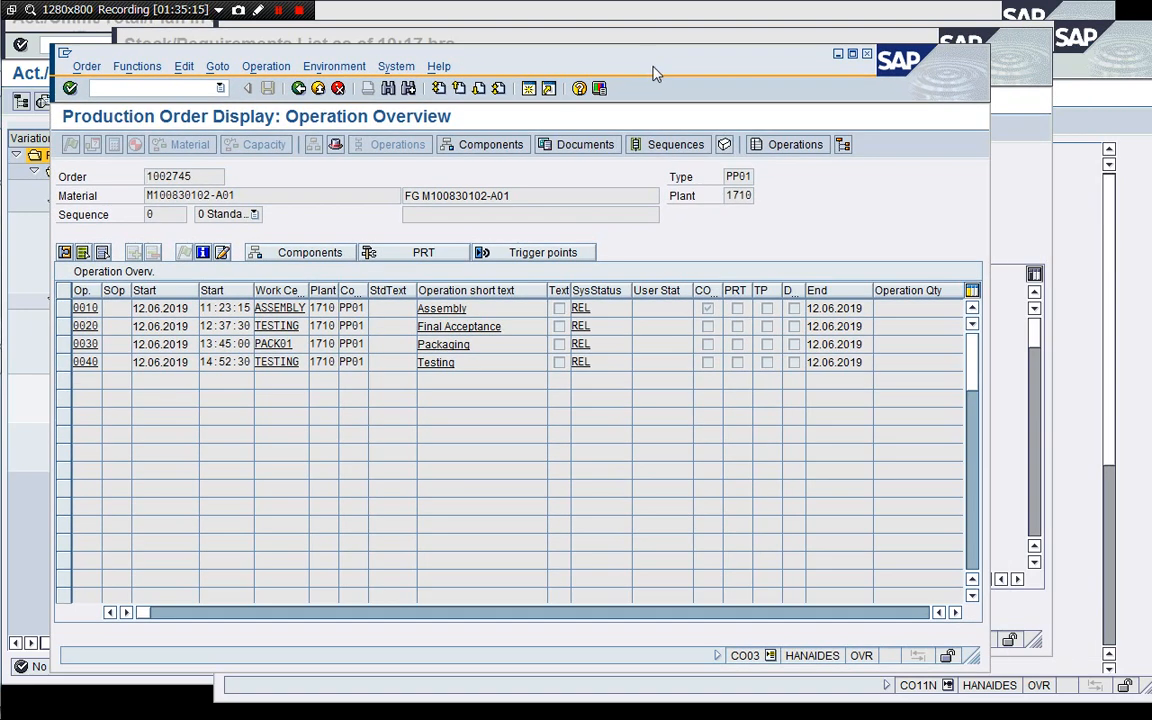
click(1008, 205)
click(1062, 243)
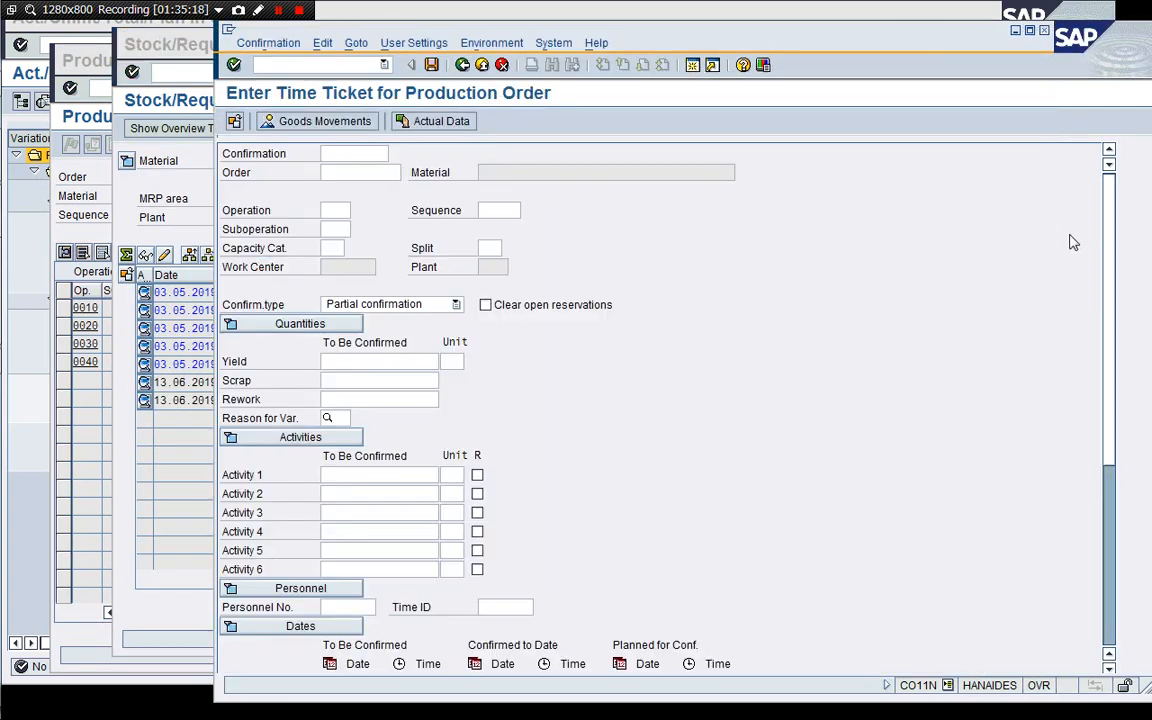
click(97, 224)
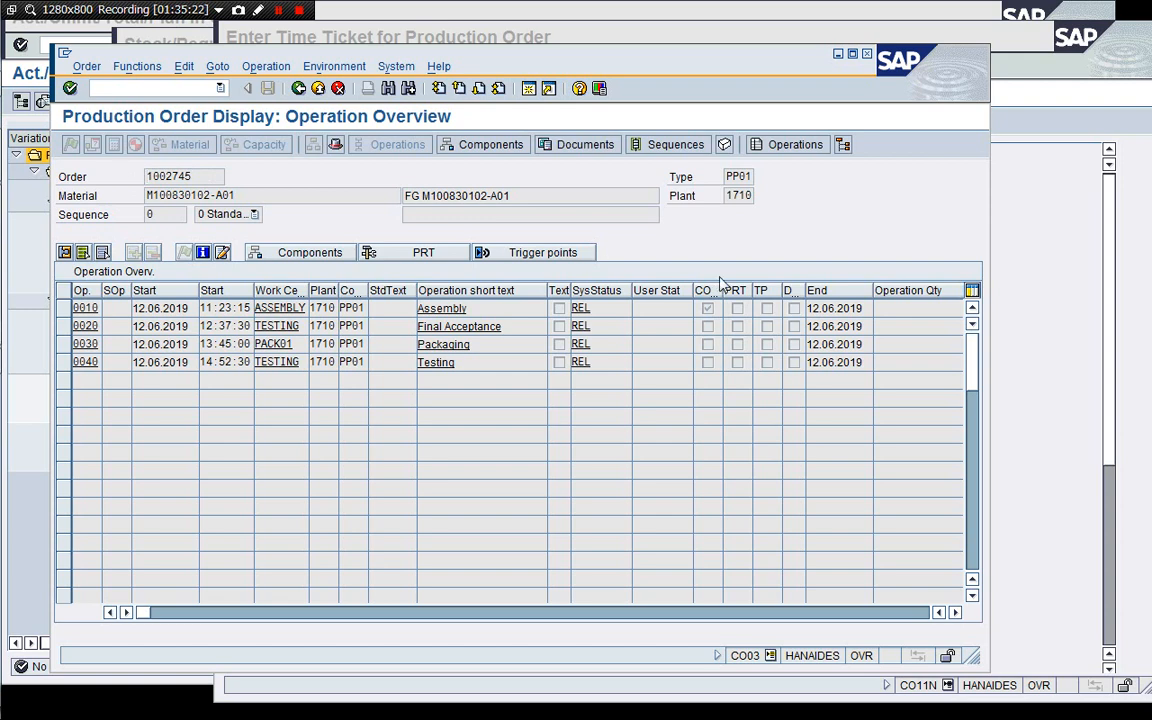
click(1049, 283)
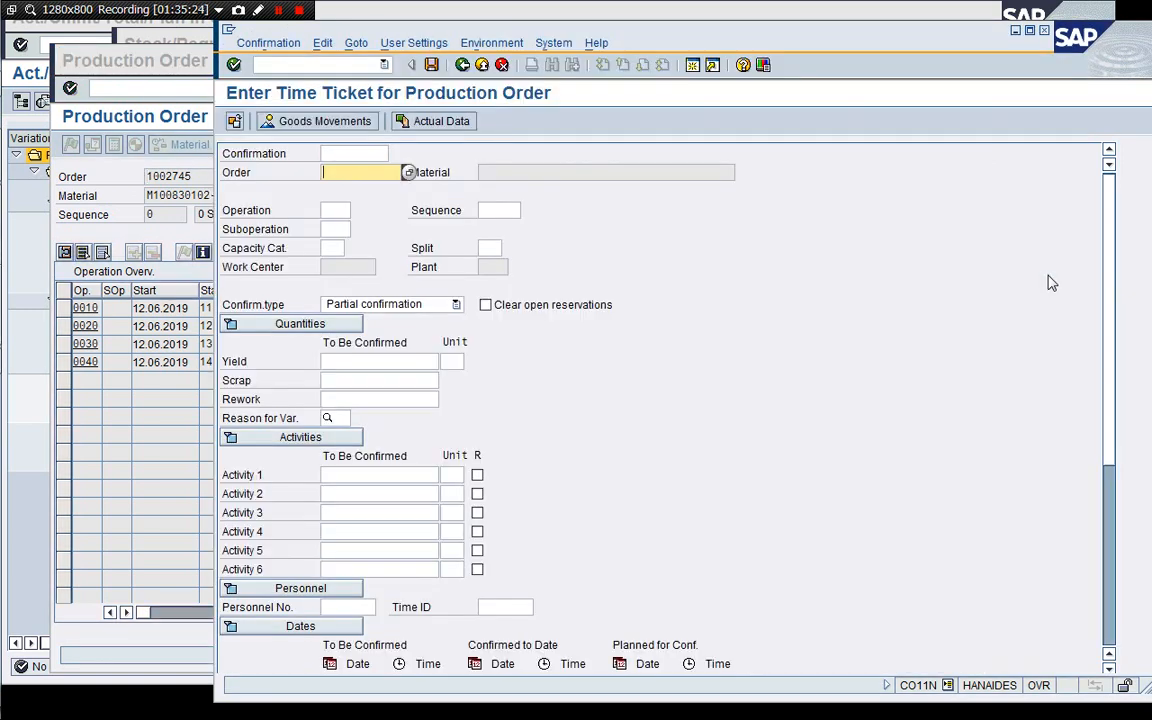
text(1002745)
key(Tab)
text(0010)
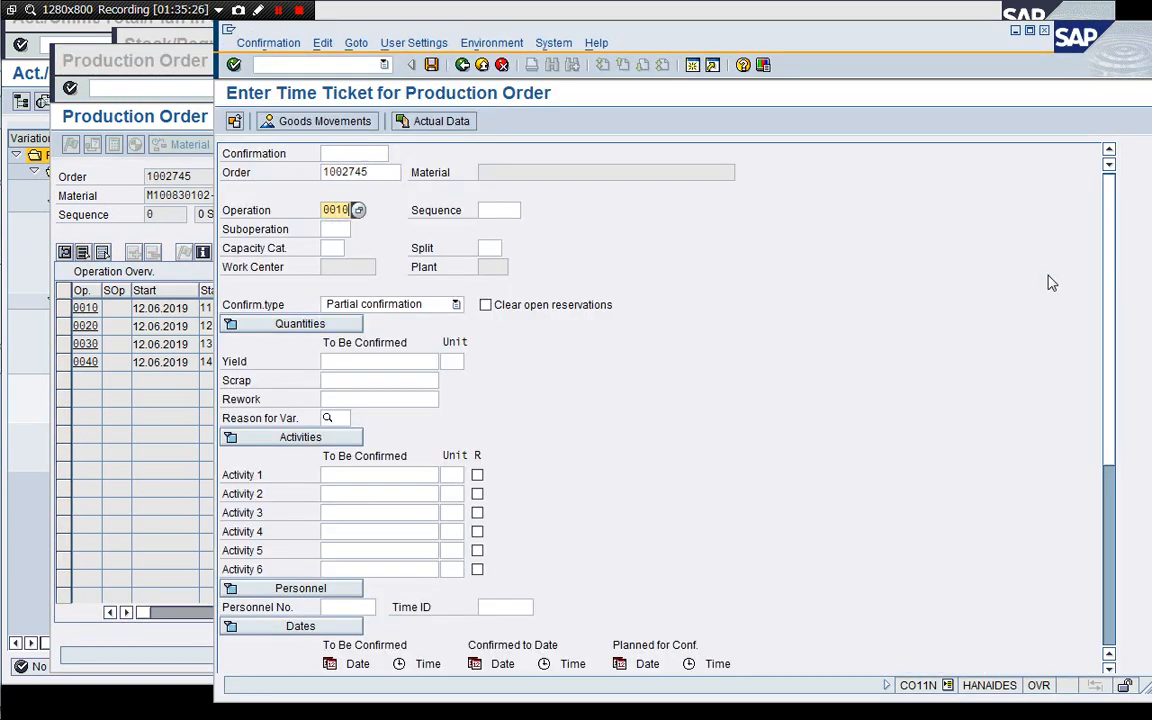
key(Return)
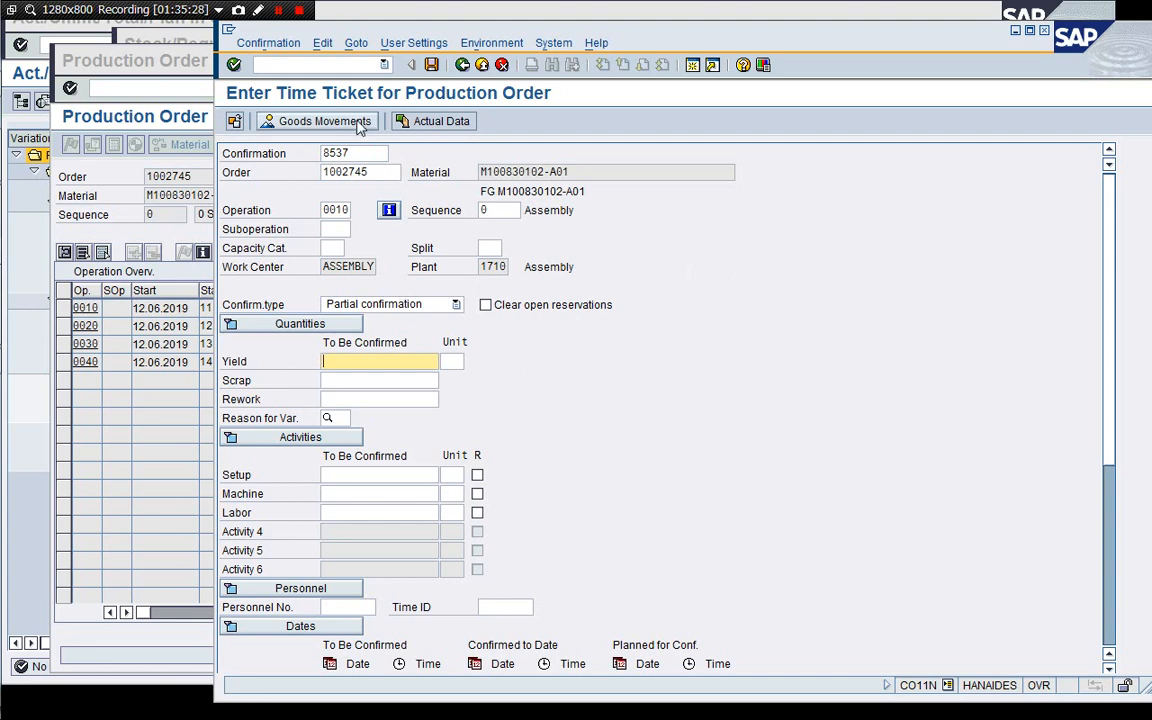
Enter a yield of 10 and set the confirmation type to Final confirmation for operation 0010.
text(10)
key(Return)
click(422, 305)
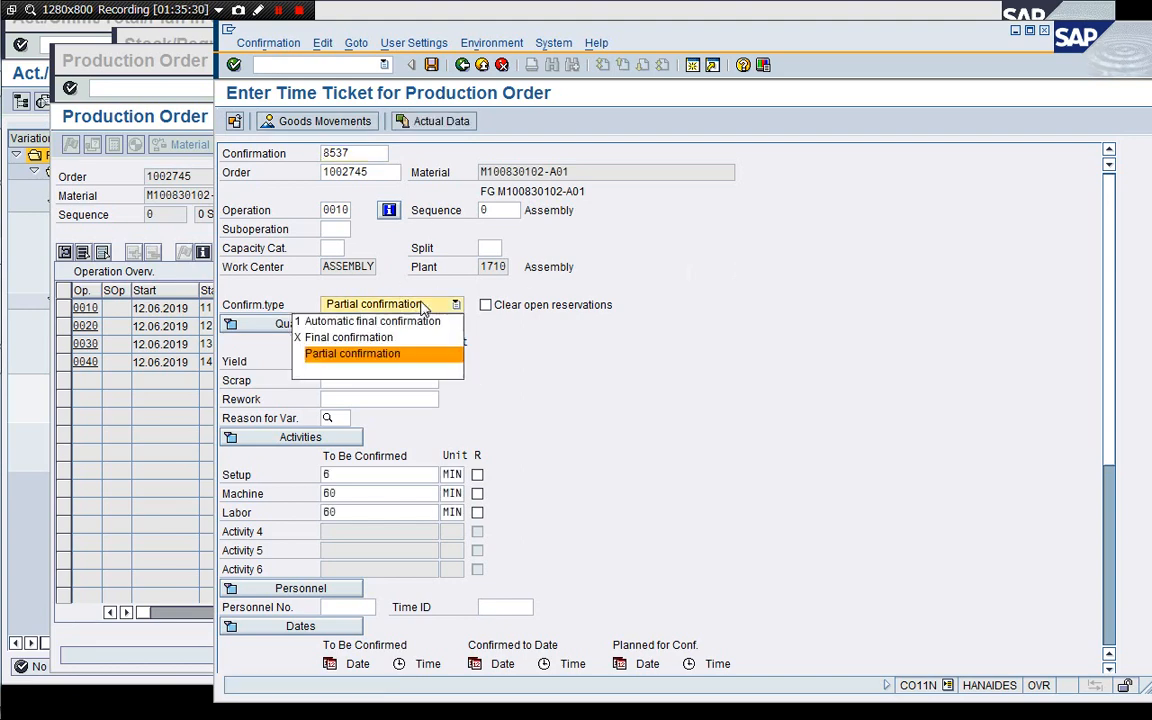
click(411, 337)
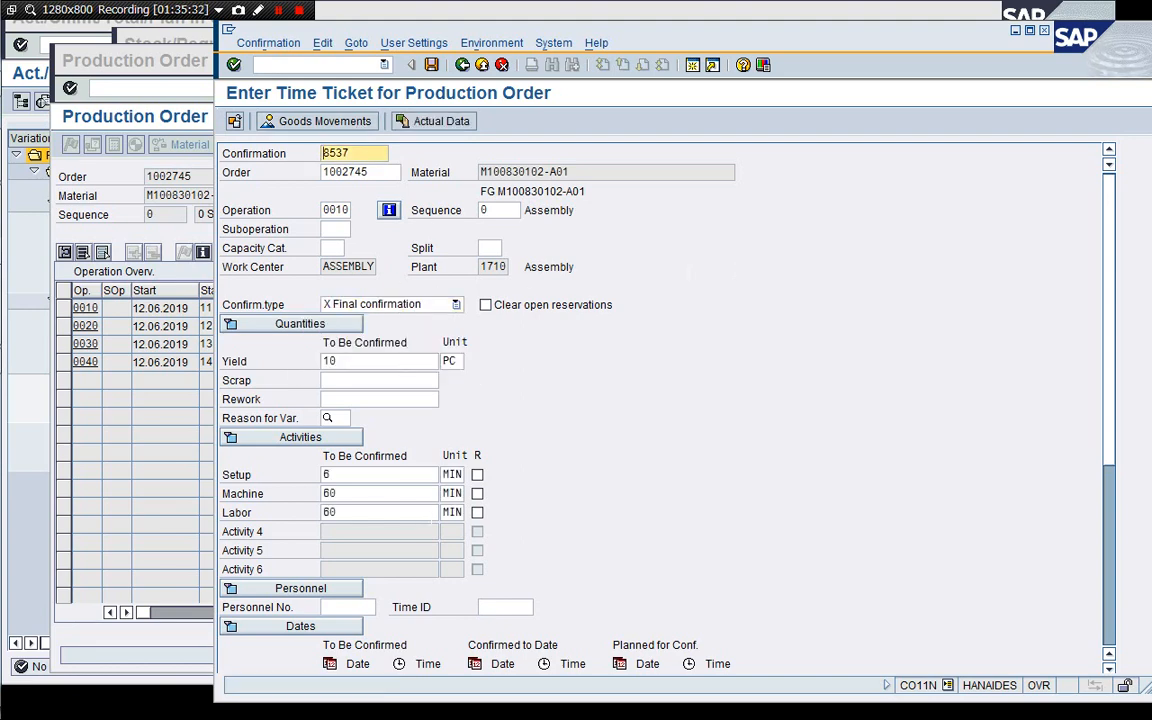
Review the goods movements for the confirmation and save the time ticket.
click(322, 121)
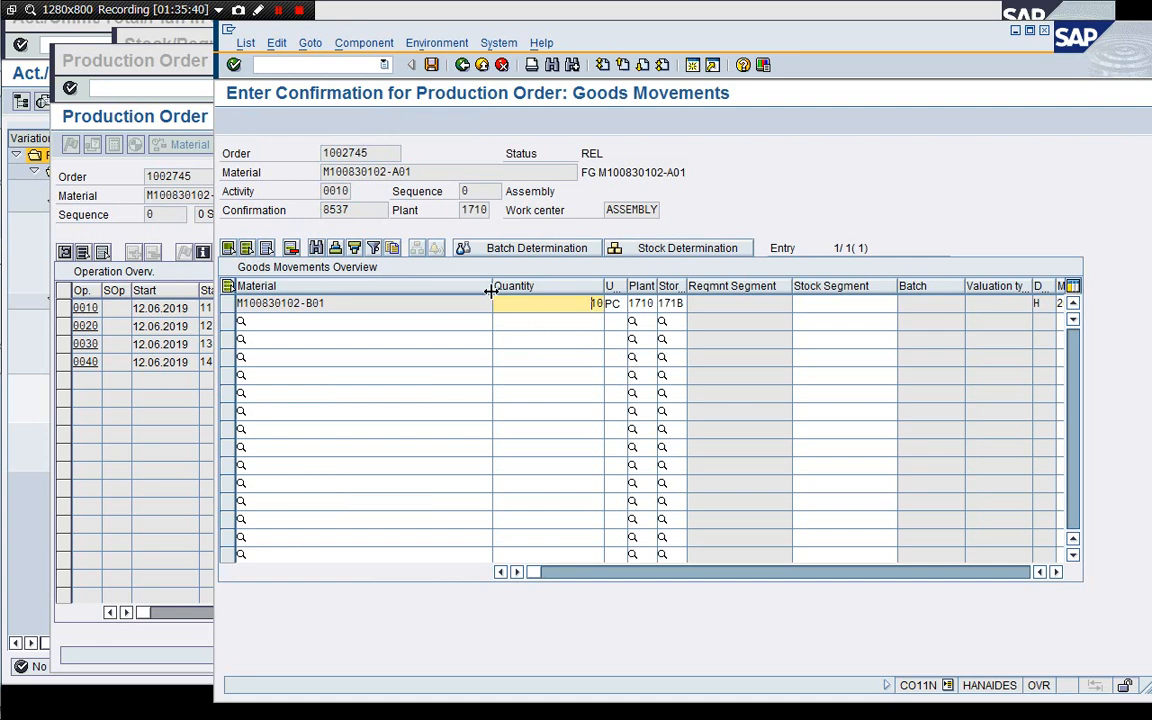
drag(491, 290, 362, 298)
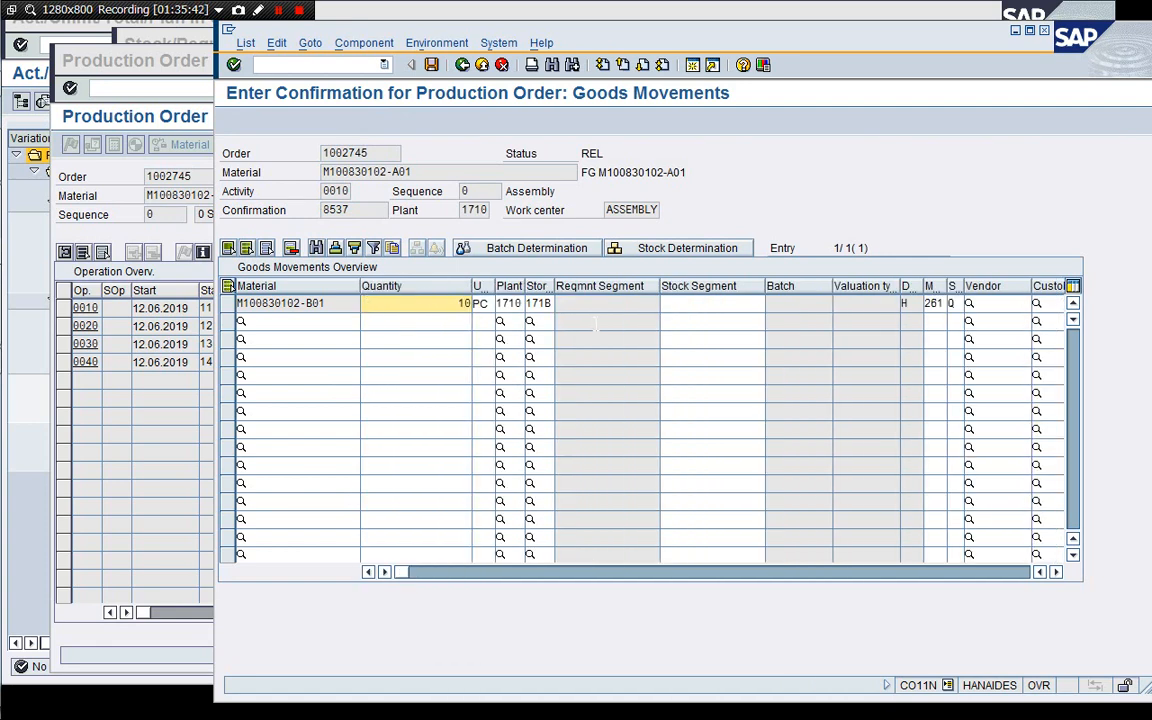
click(432, 66)
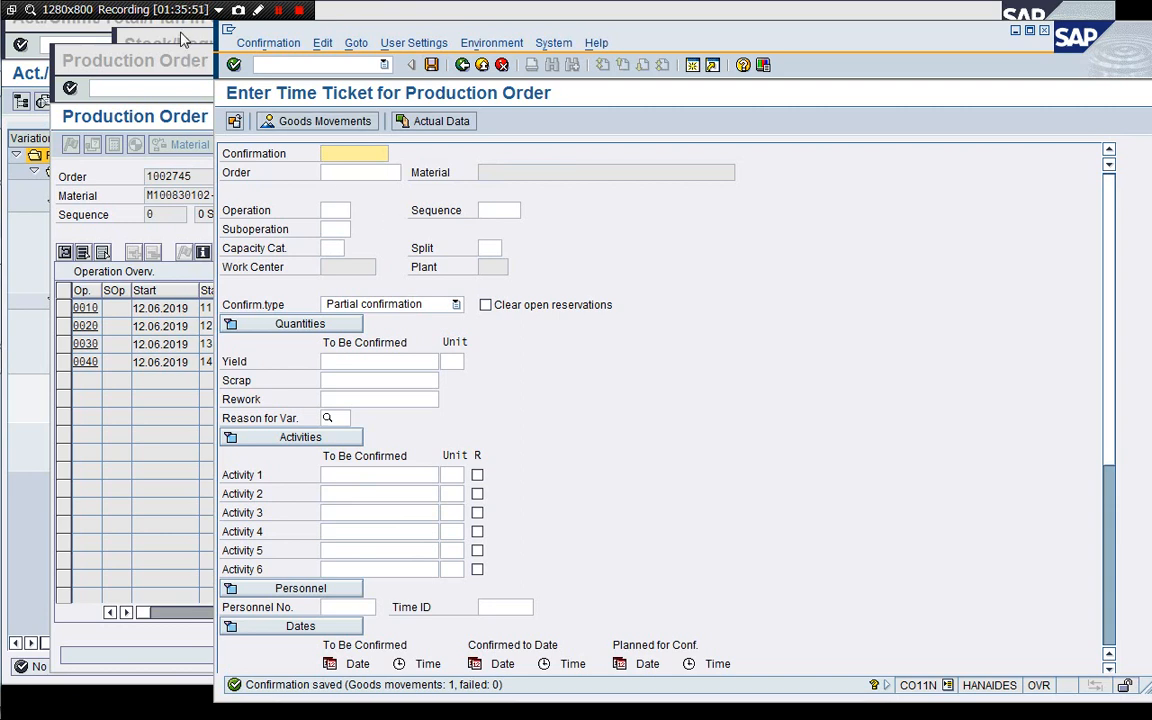
Open the actual cost line items report for order 1002745 and execute it.
click(333, 67)
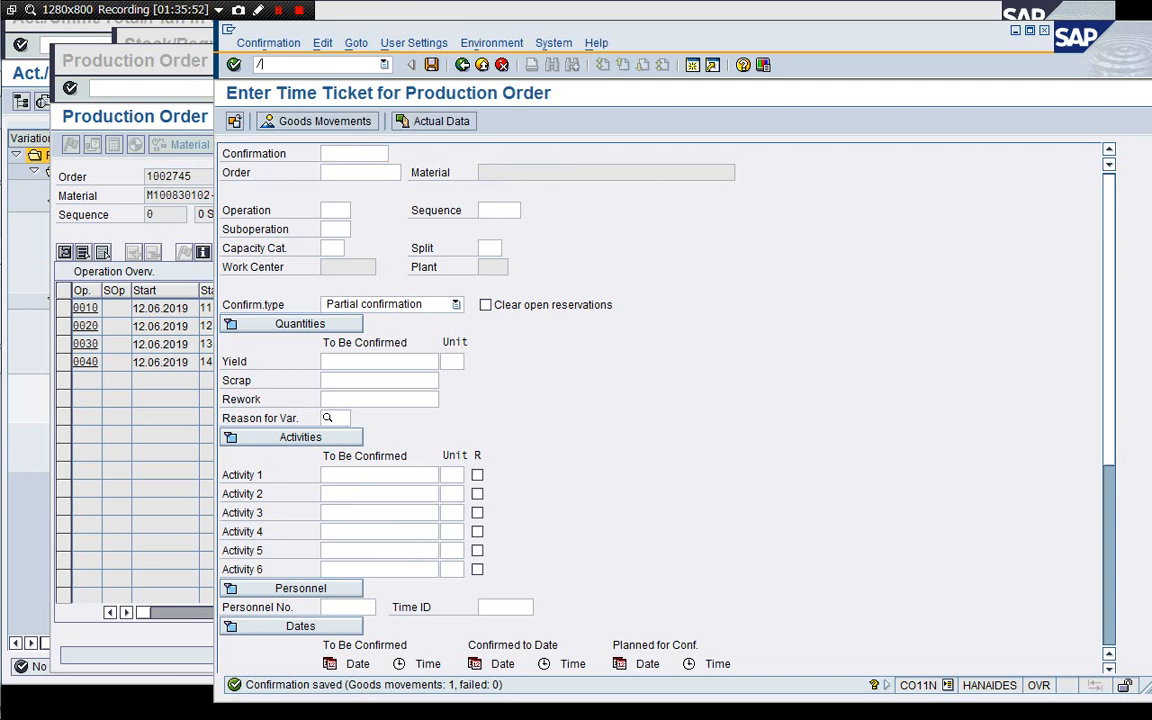
key(Return)
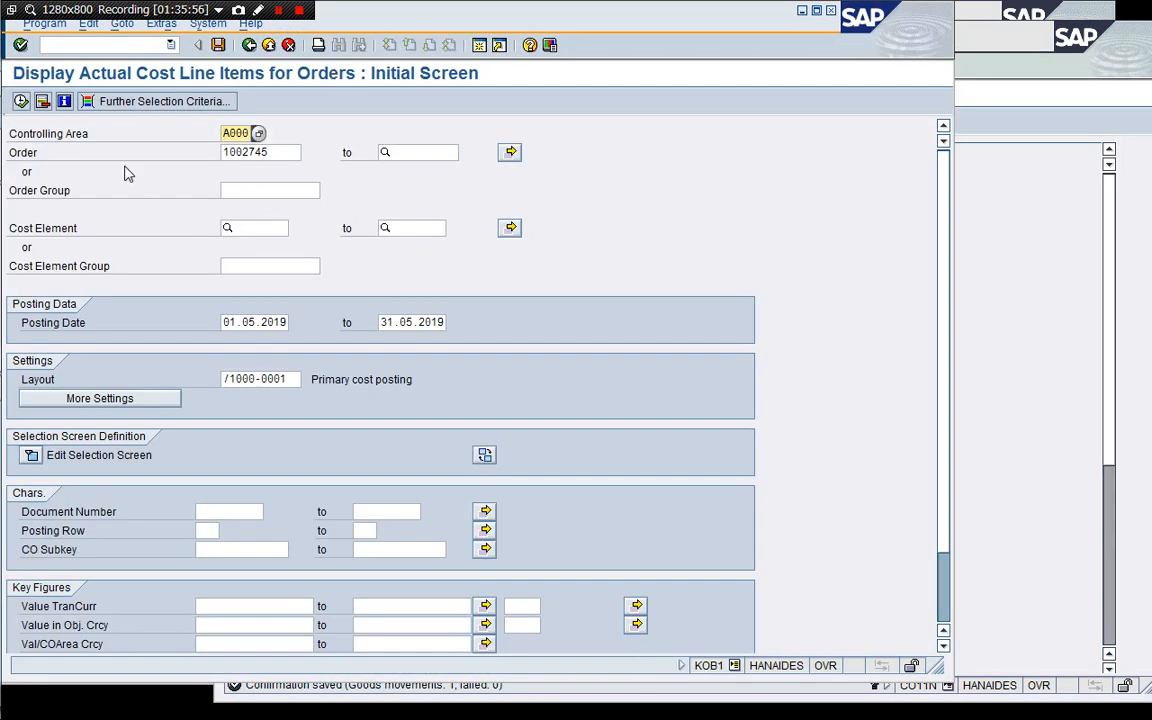
click(20, 102)
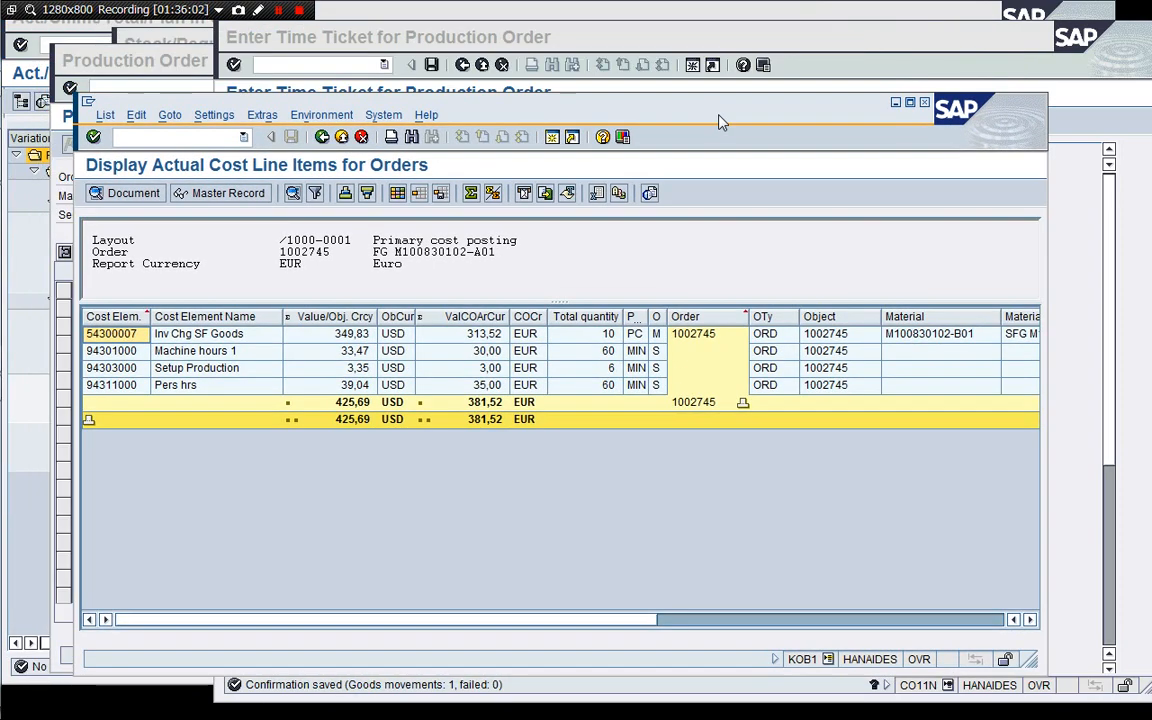
Return to the time ticket, select order 1002745, enter operation 0020 and load its actual data.
drag(623, 103, 622, 136)
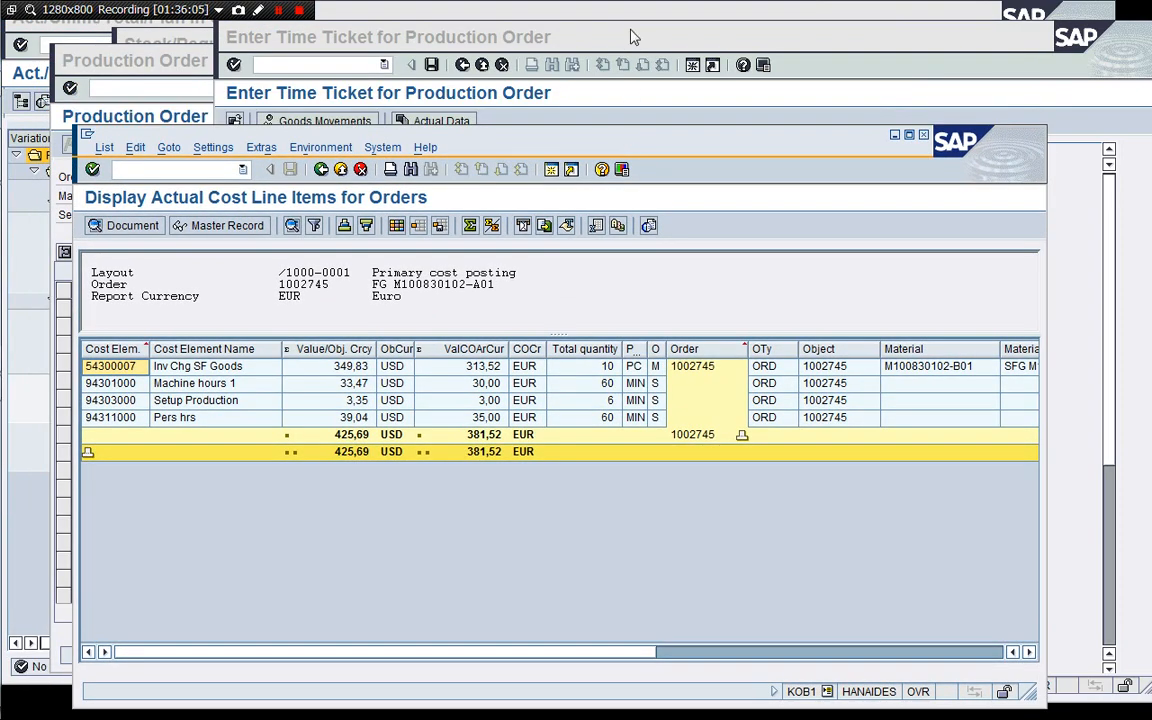
click(540, 37)
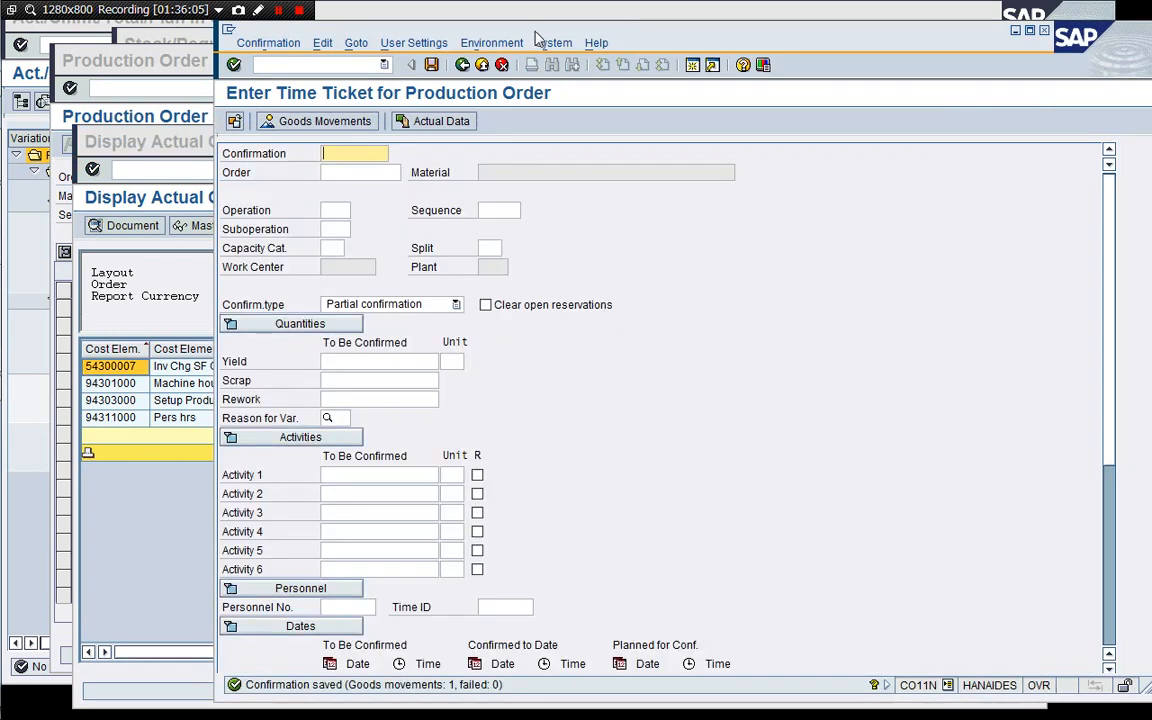
click(340, 174)
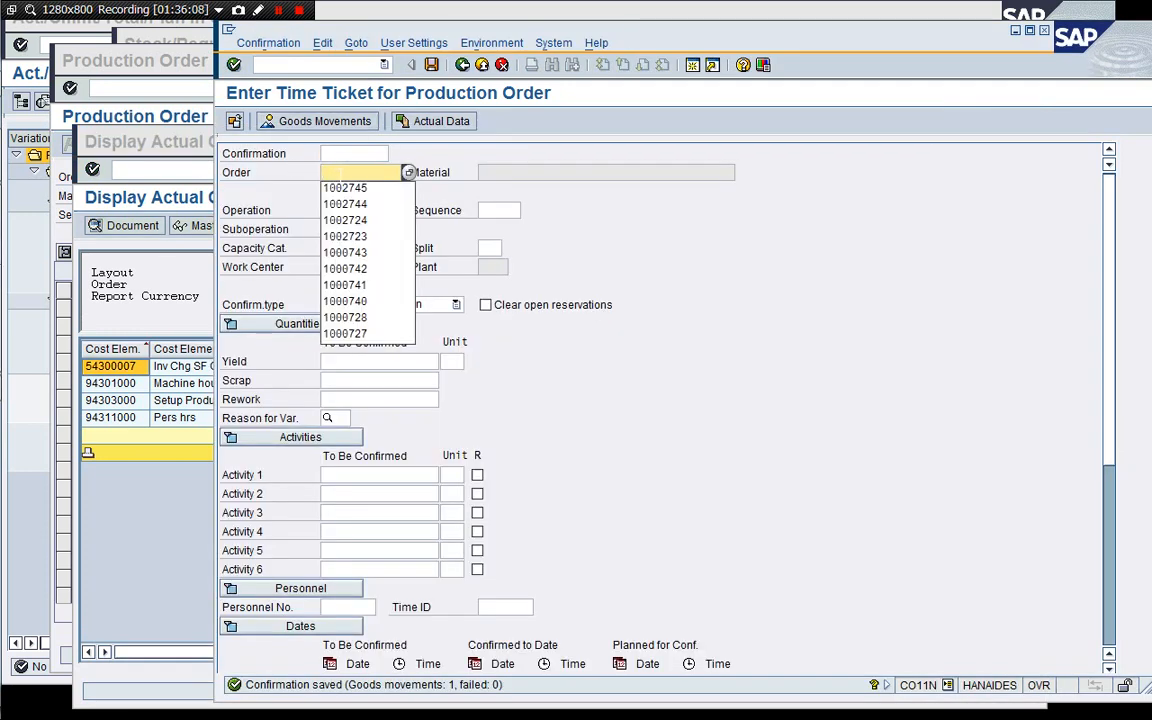
key(Down)
key(Return)
key(Tab)
text(0020)
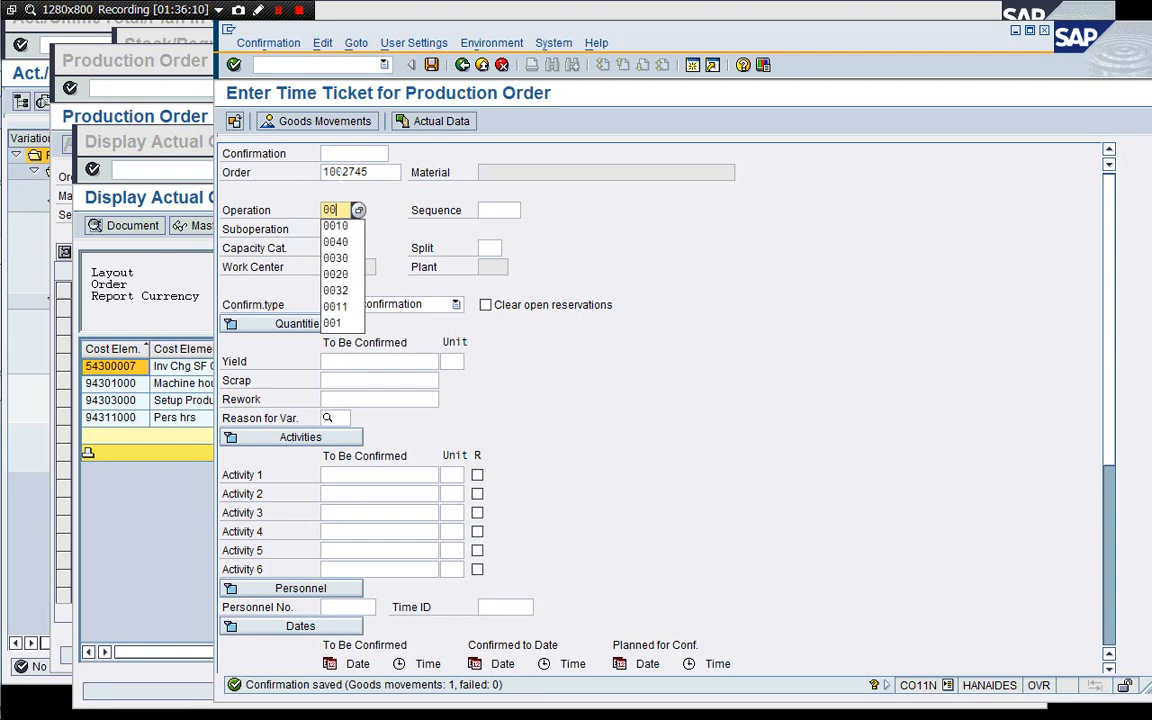
click(449, 124)
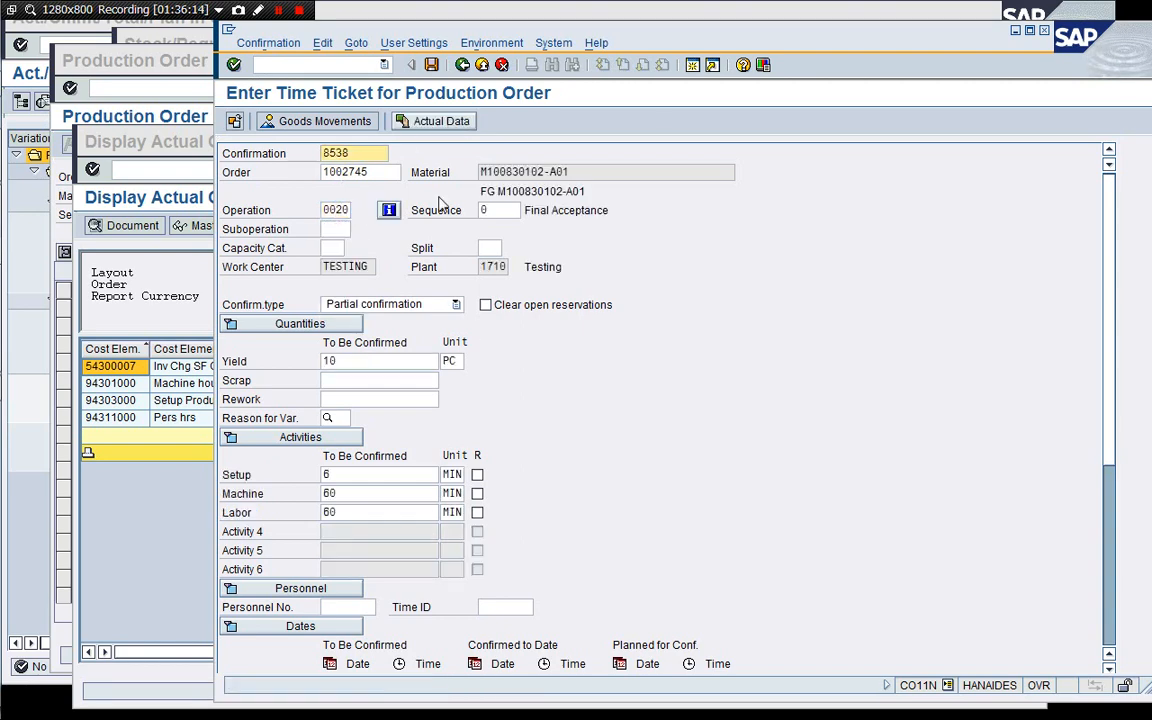
Set operation 0020 to Final confirmation and save the time ticket.
click(430, 304)
click(430, 335)
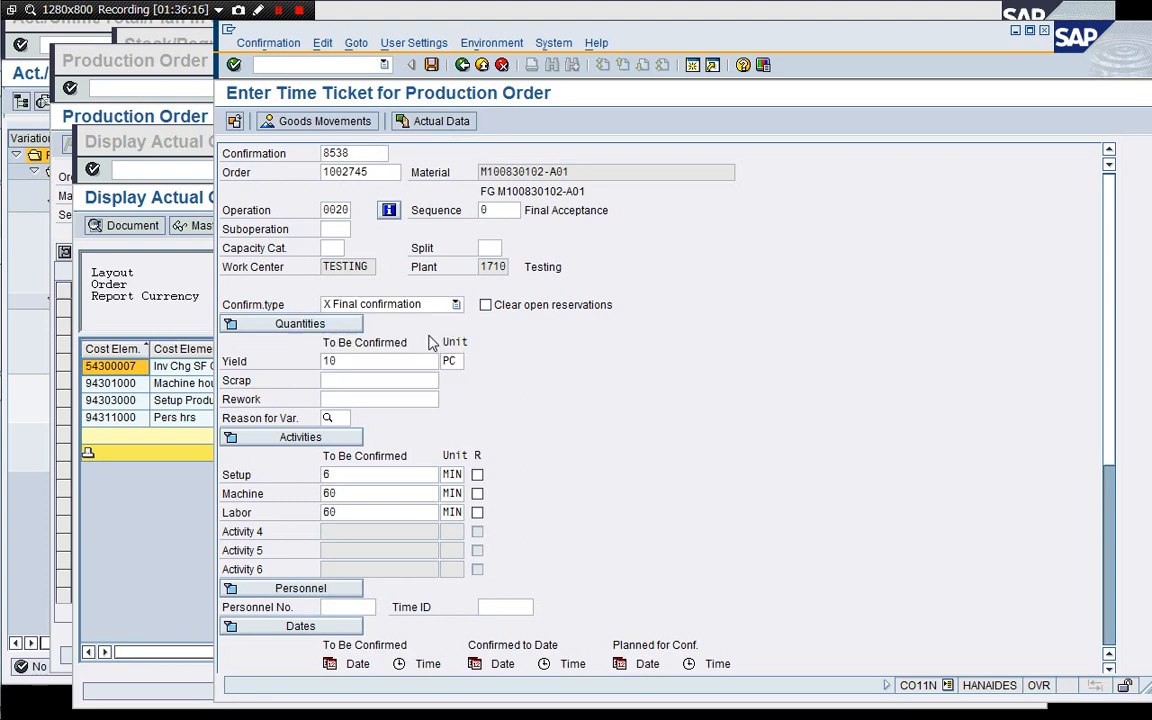
click(431, 64)
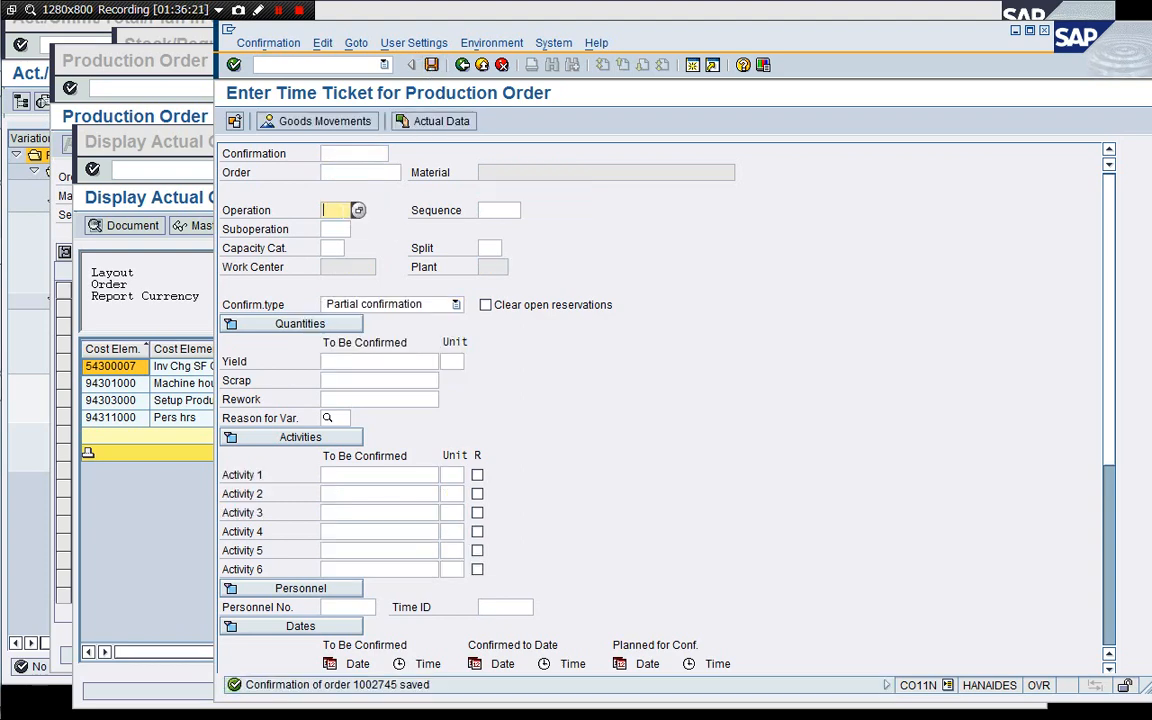
Select order 1002745, enter operation 0030 and load its actual data.
click(345, 172)
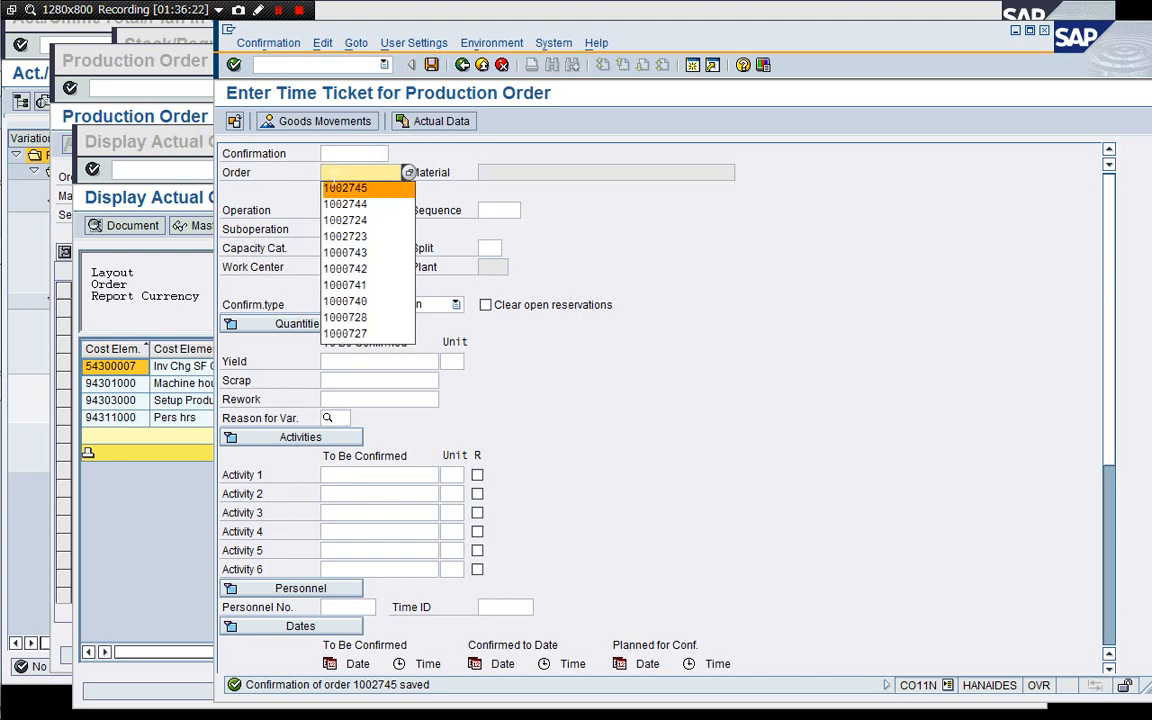
click(340, 188)
key(Tab)
text(0030)
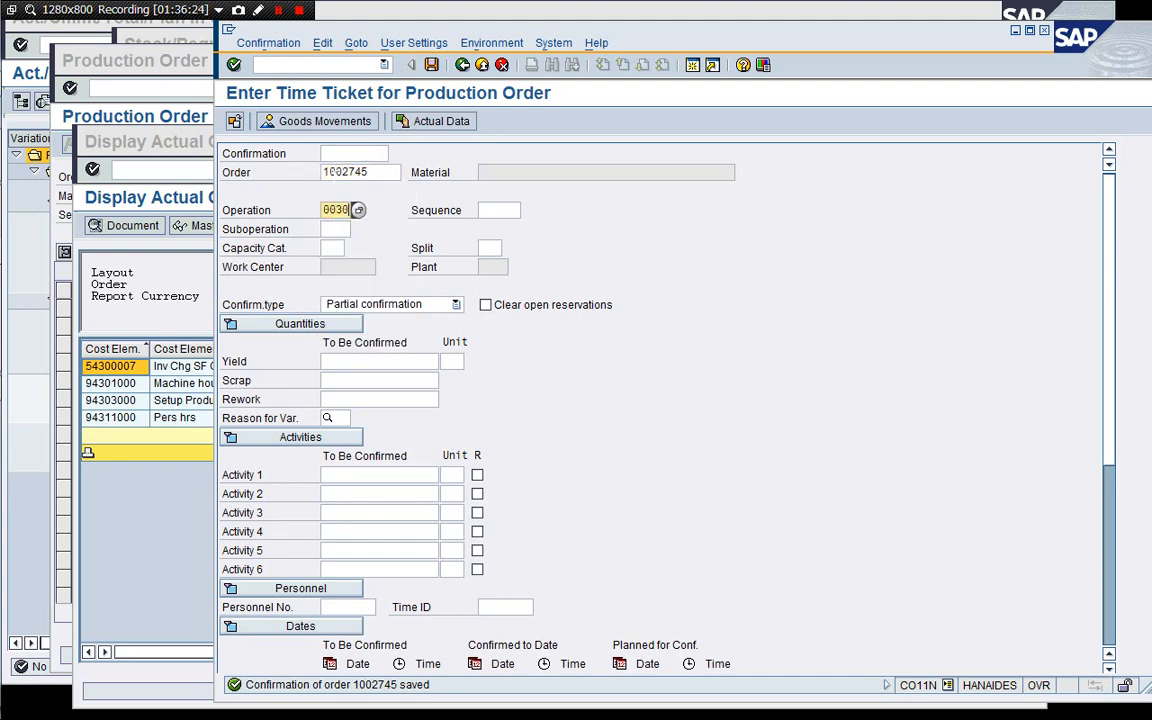
key(Return)
click(432, 121)
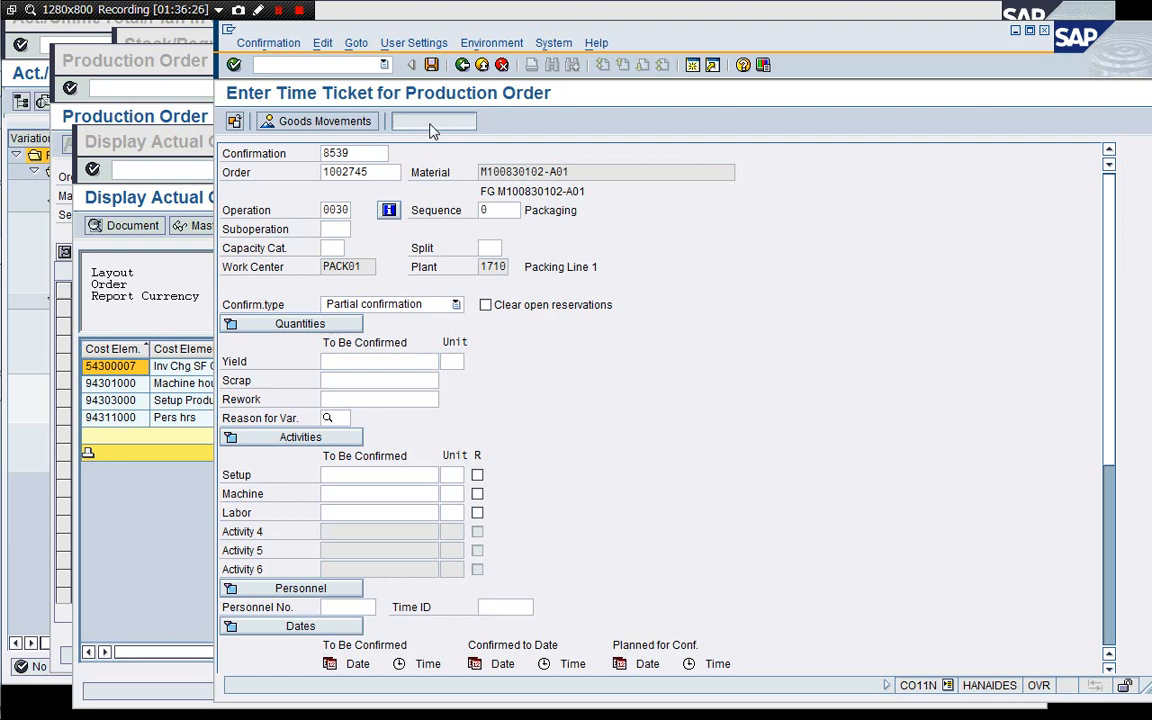
Set operation 0030 to Final confirmation and save the time ticket.
click(432, 305)
click(410, 338)
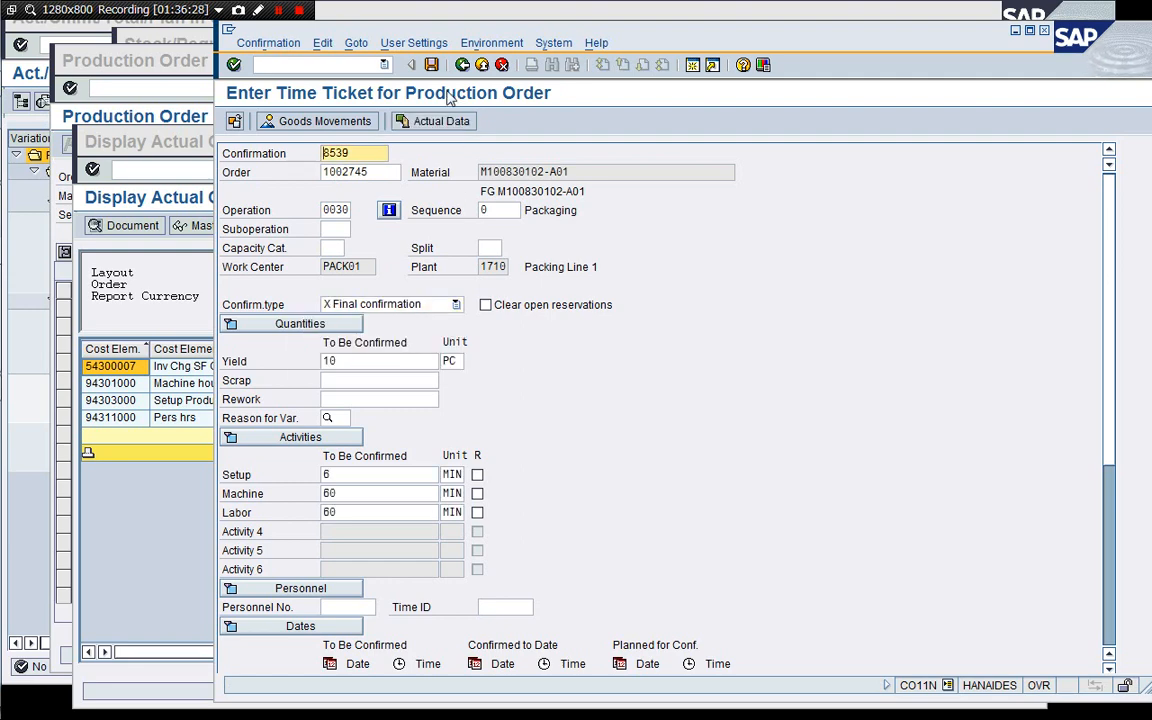
click(431, 65)
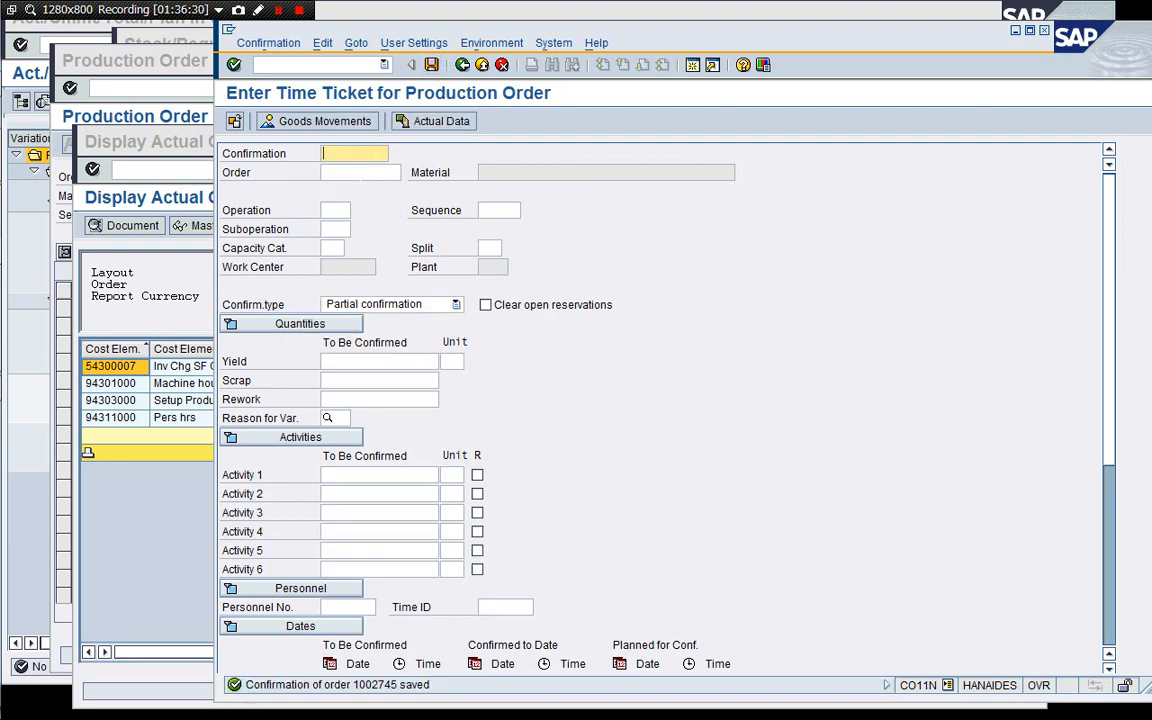
Select order 1002745 and enter operation 0040 in the time ticket.
key(Down)
key(Down)
key(Return)
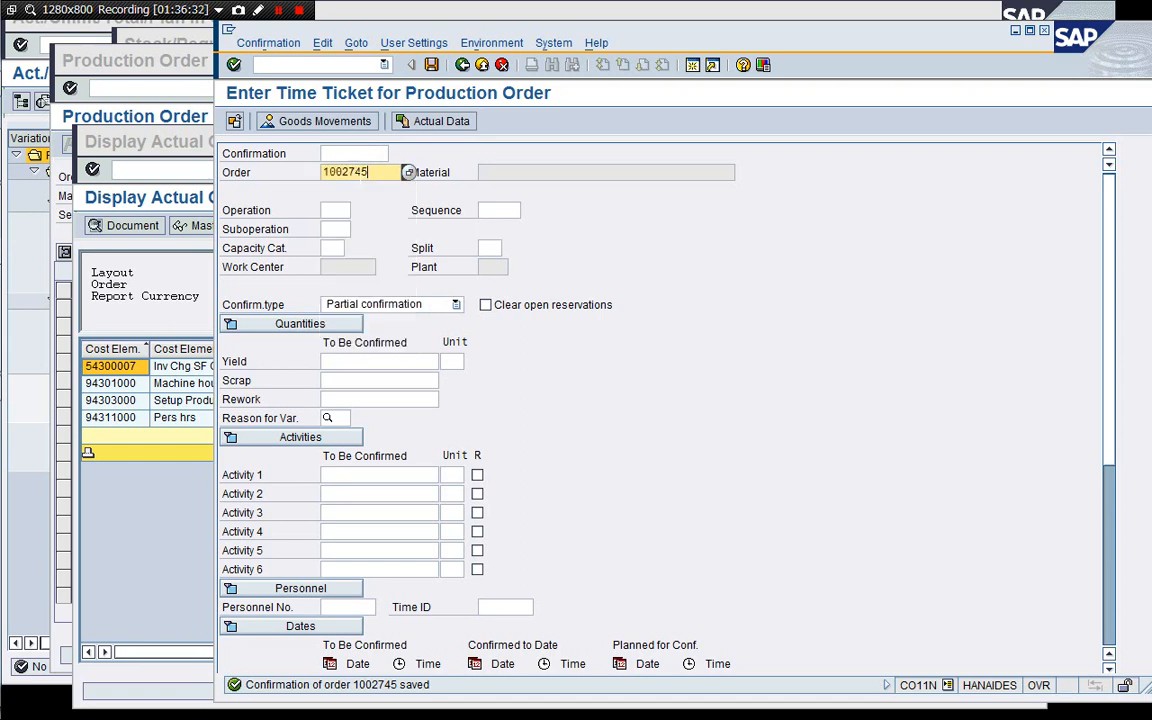
key(Tab)
text(0040)
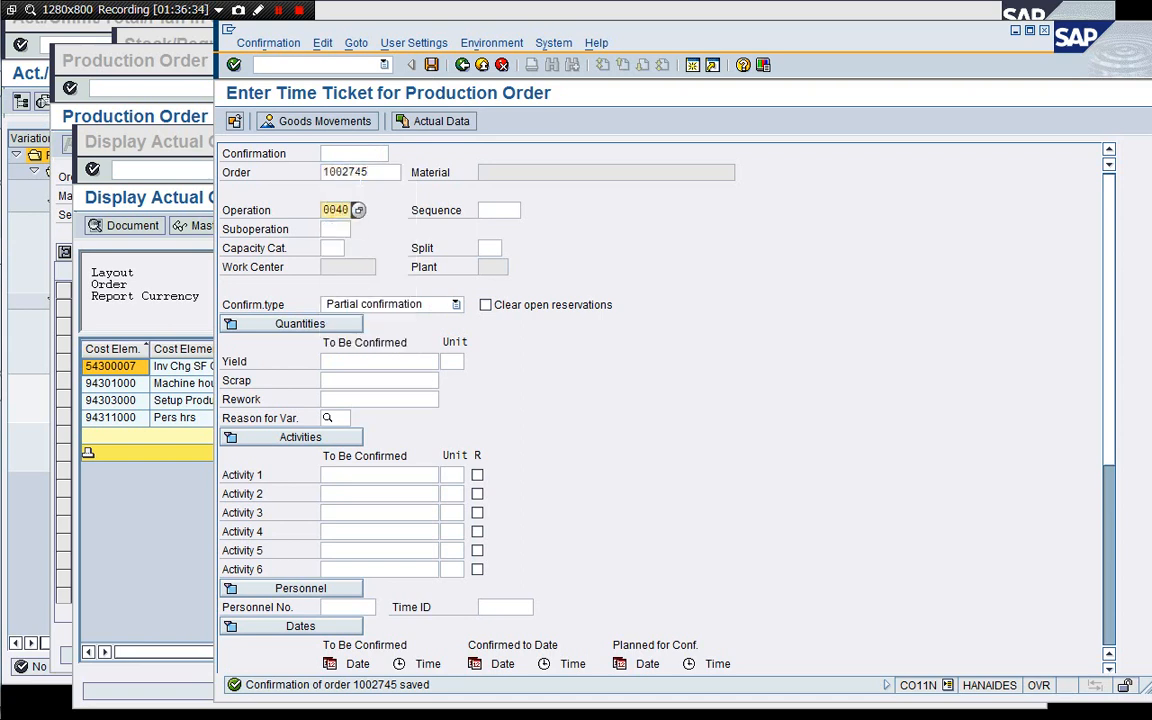
key(Return)
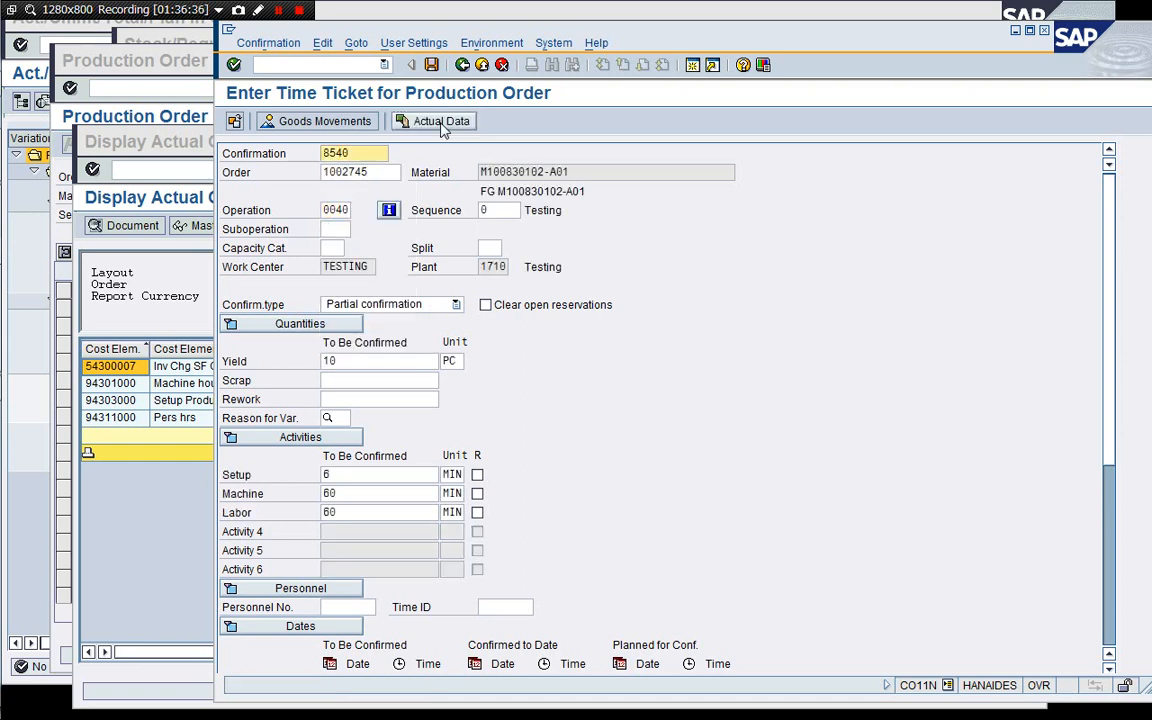
Set operation 0040 to Final confirmation and save the time ticket.
click(365, 303)
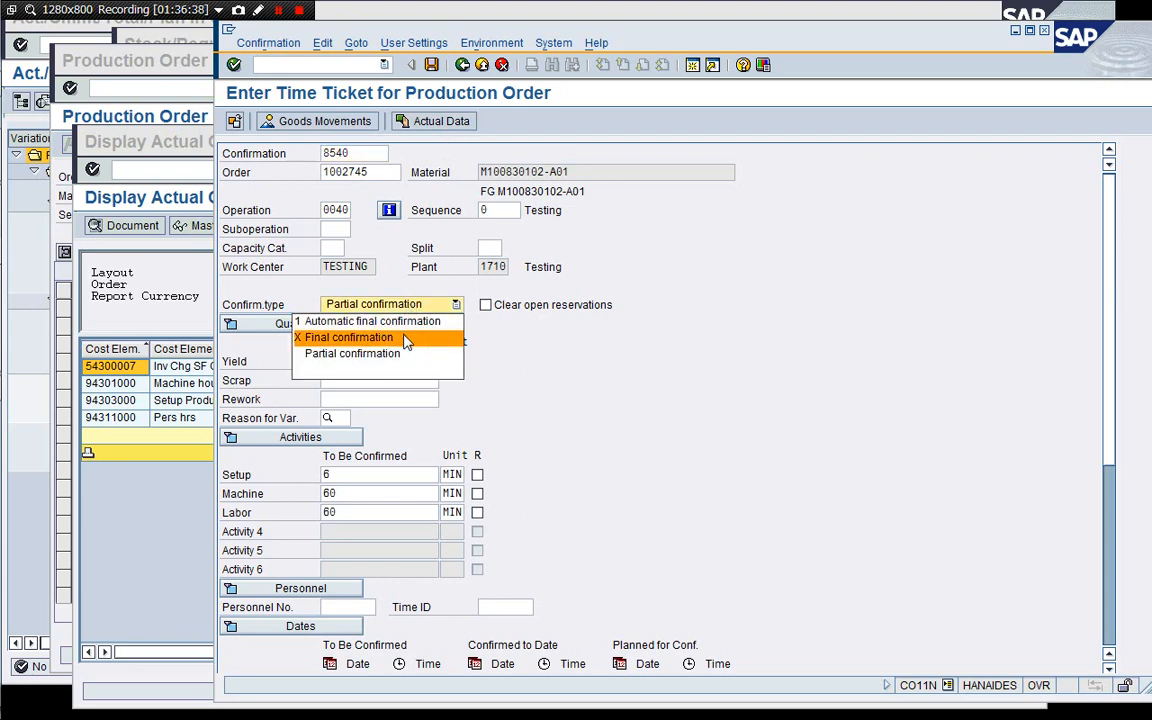
click(407, 342)
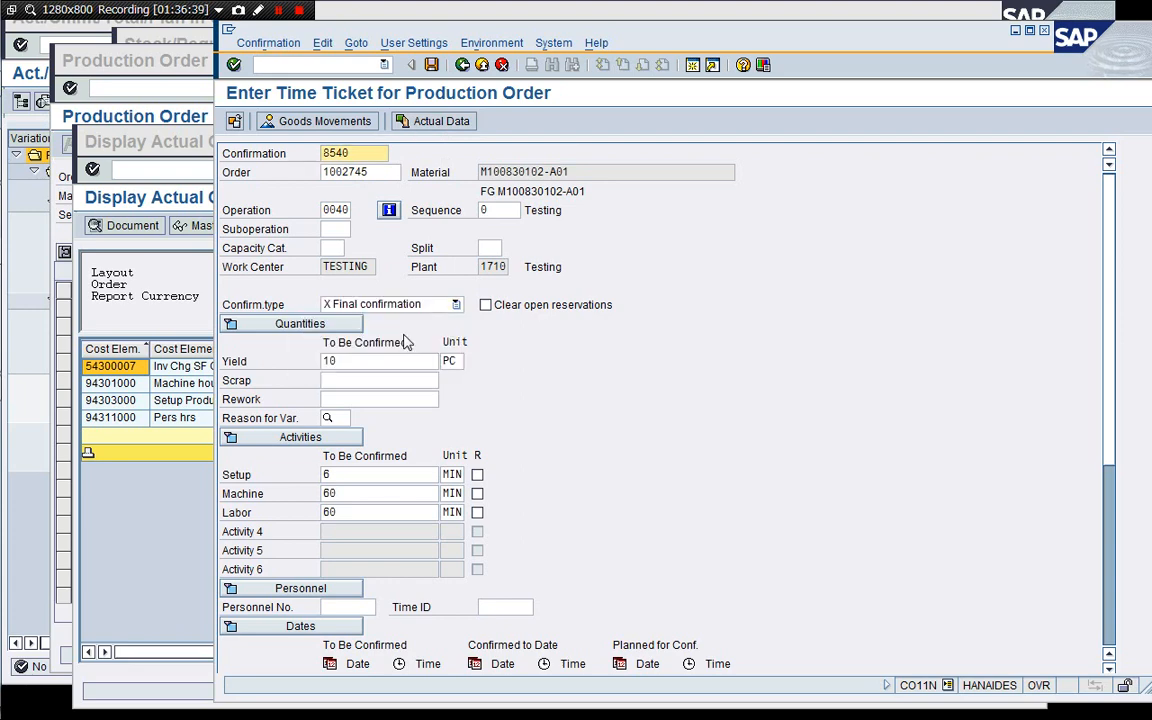
click(431, 65)
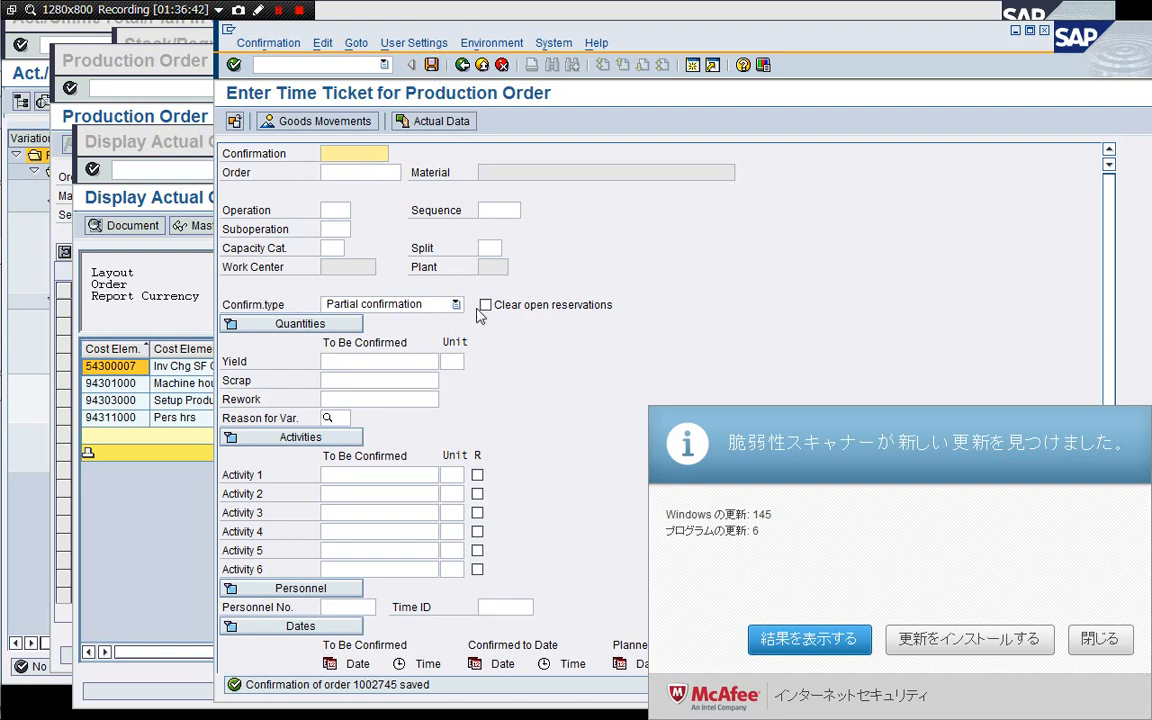
Dismiss the update popup, exit time ticket confirmation and close its session with /i.
click(1099, 638)
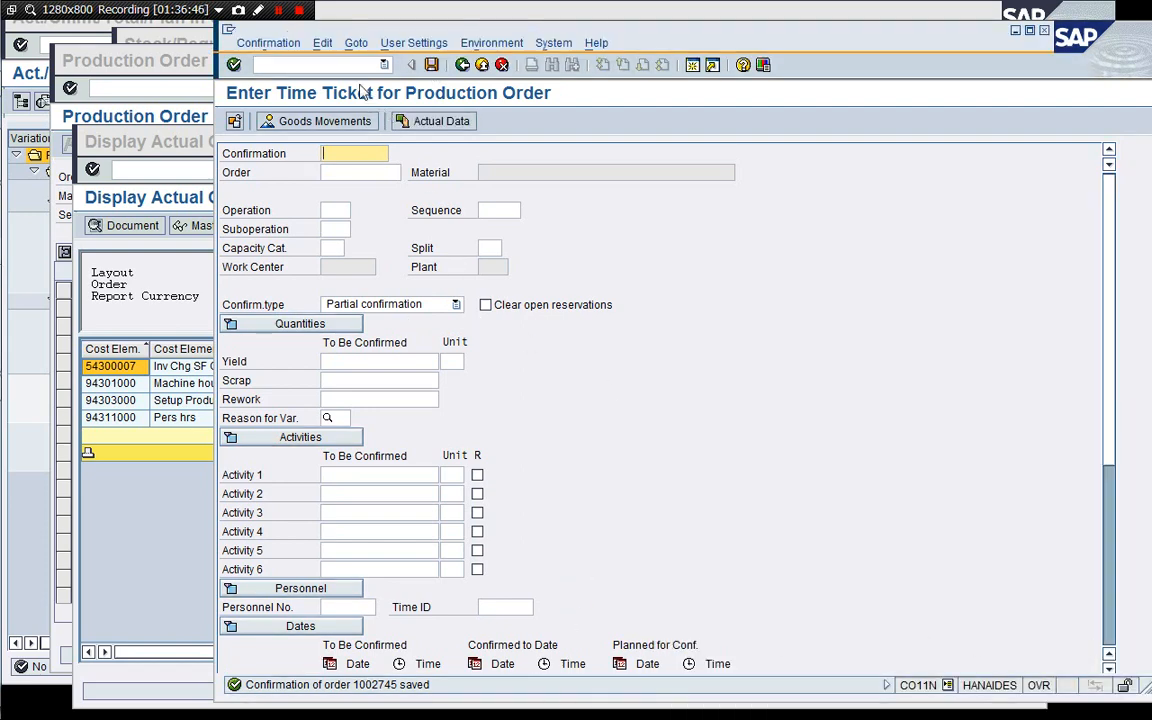
click(461, 67)
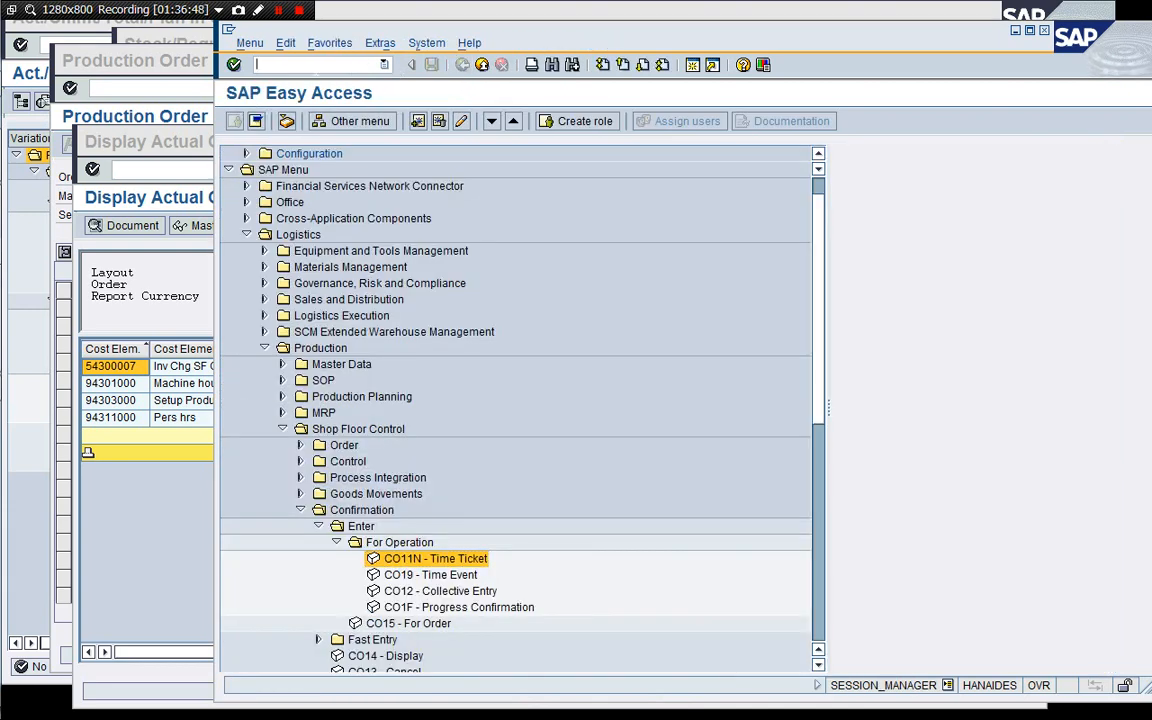
text(/i)
key(Return)
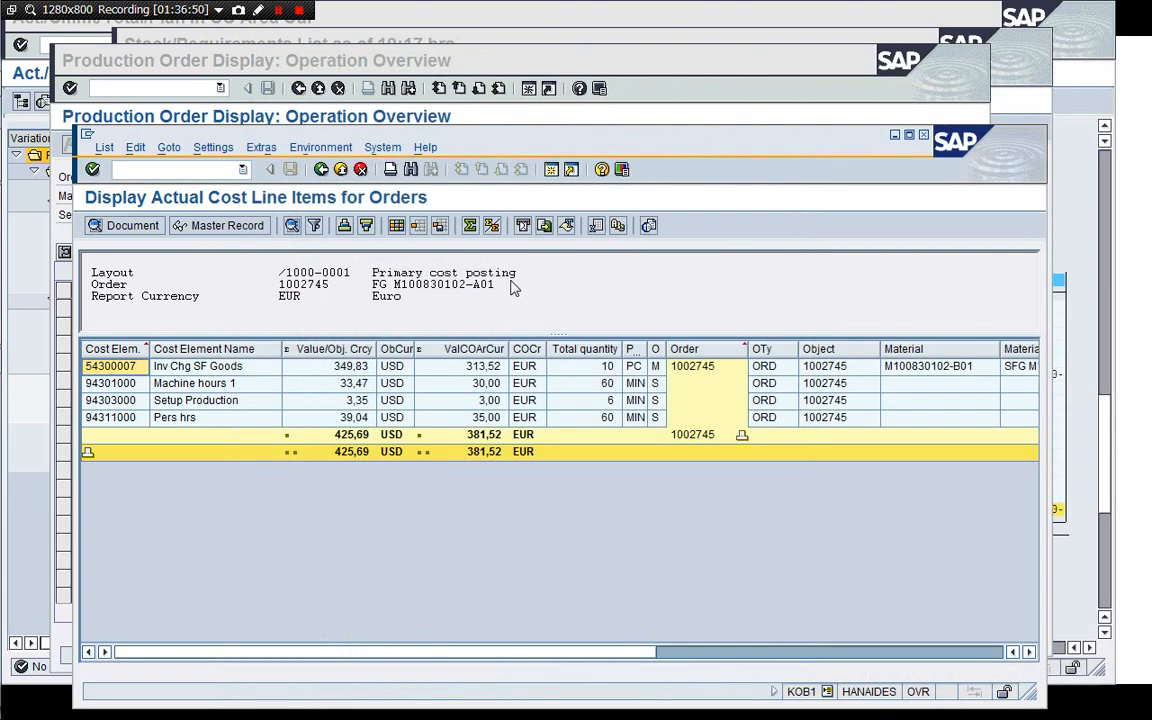
Exit and rerun the actual cost line items report for order 1002745.
click(320, 169)
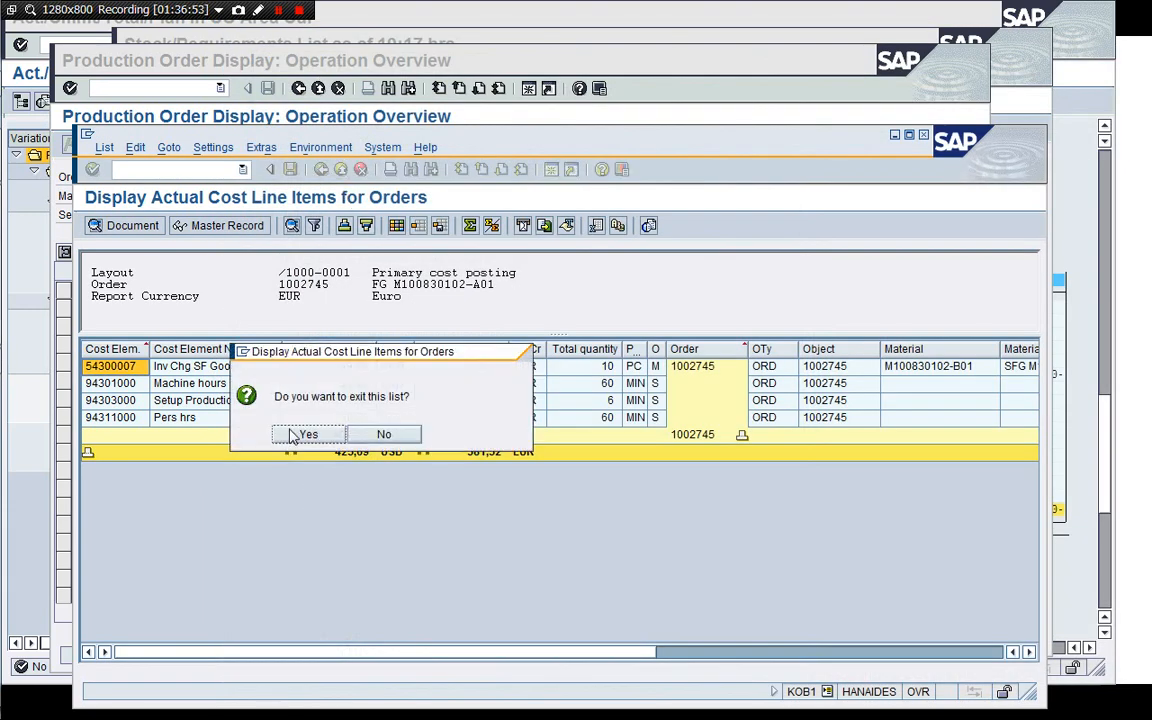
click(303, 436)
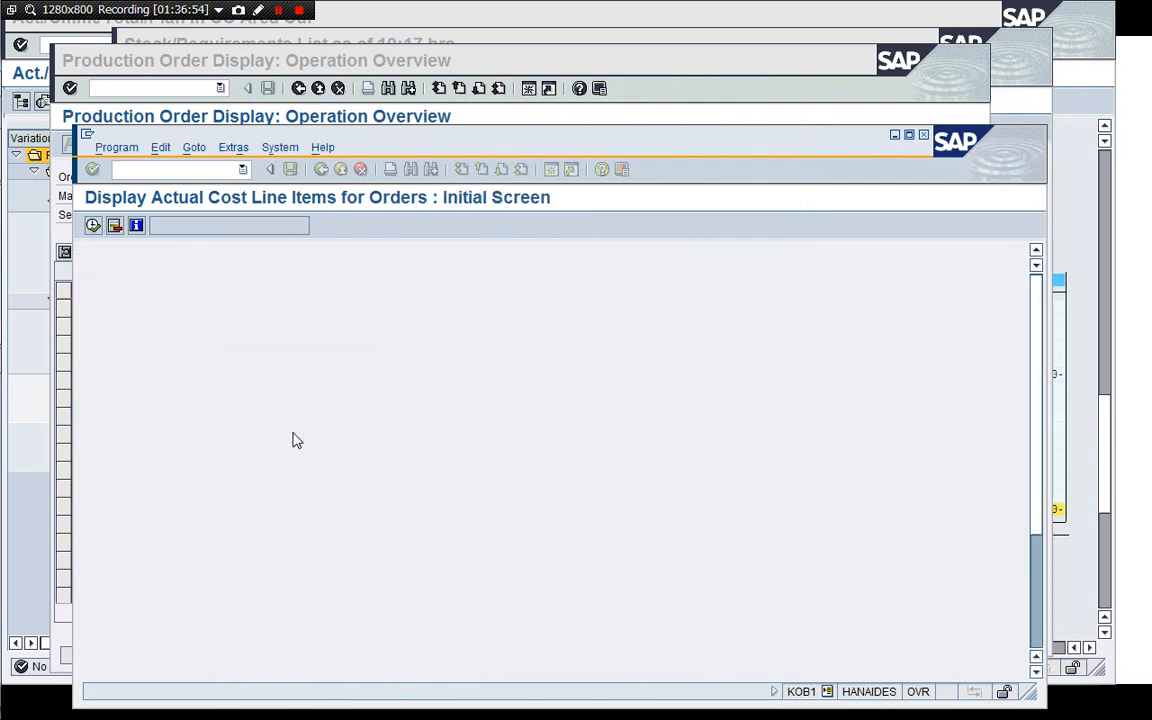
click(92, 226)
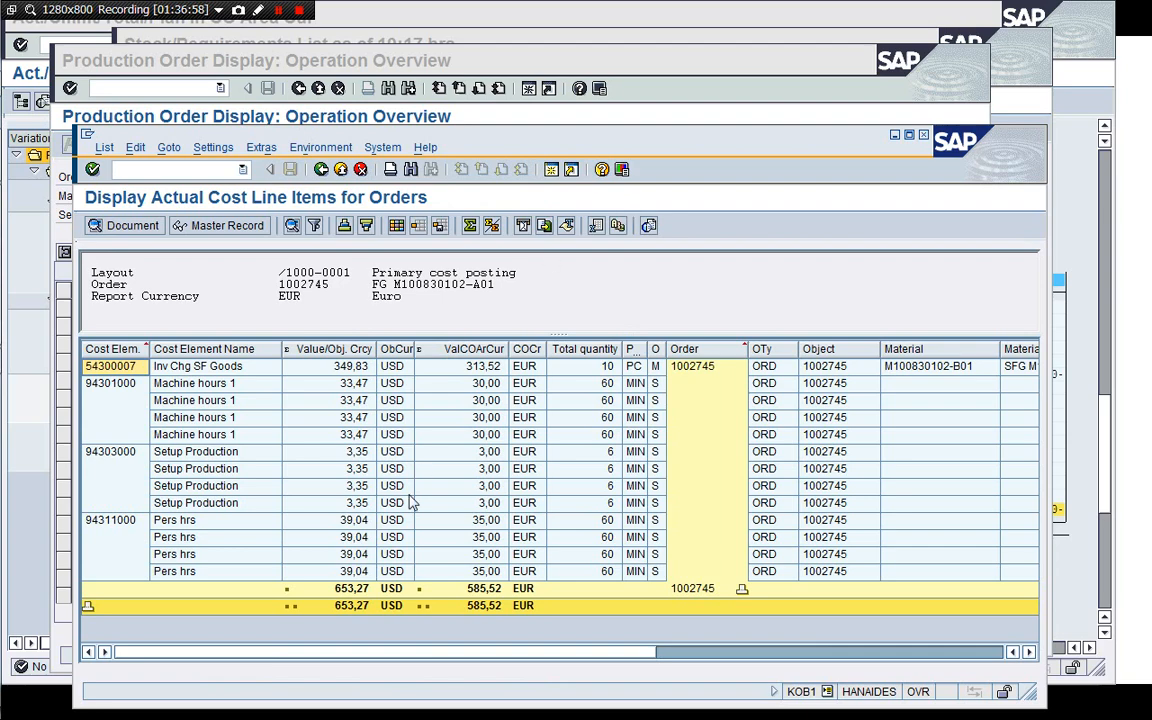
Reload the operation overview of production order 1002745 to check its operation statuses.
click(683, 119)
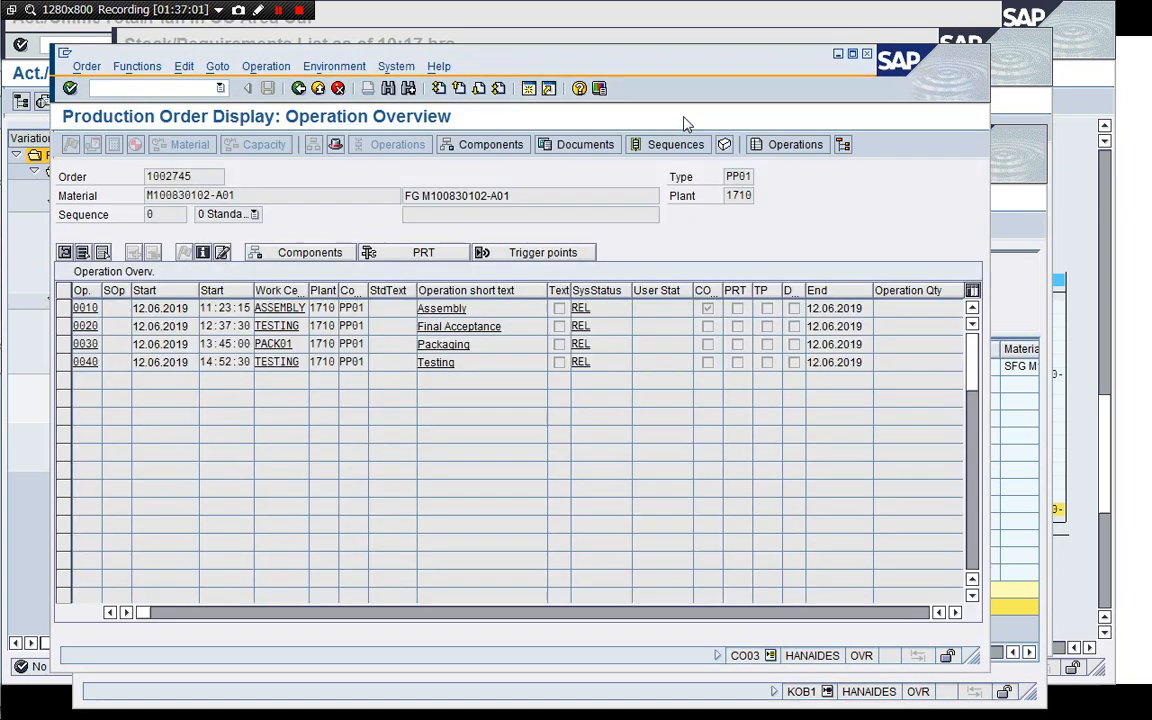
click(298, 88)
click(298, 88)
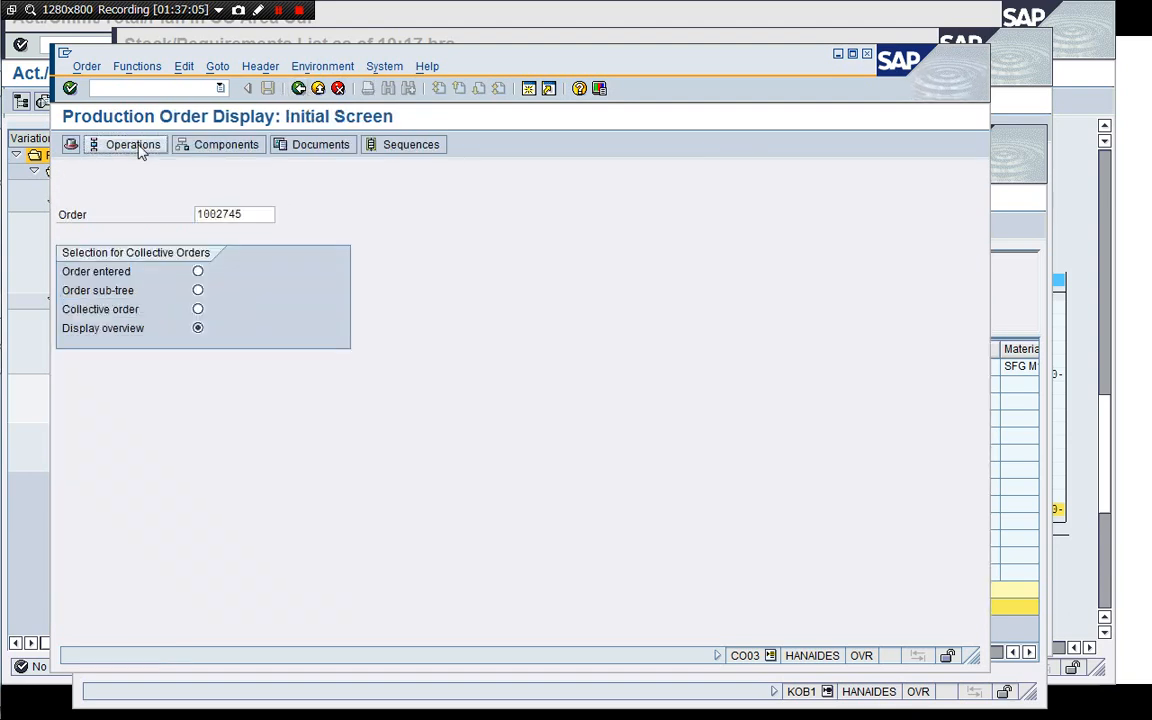
click(140, 146)
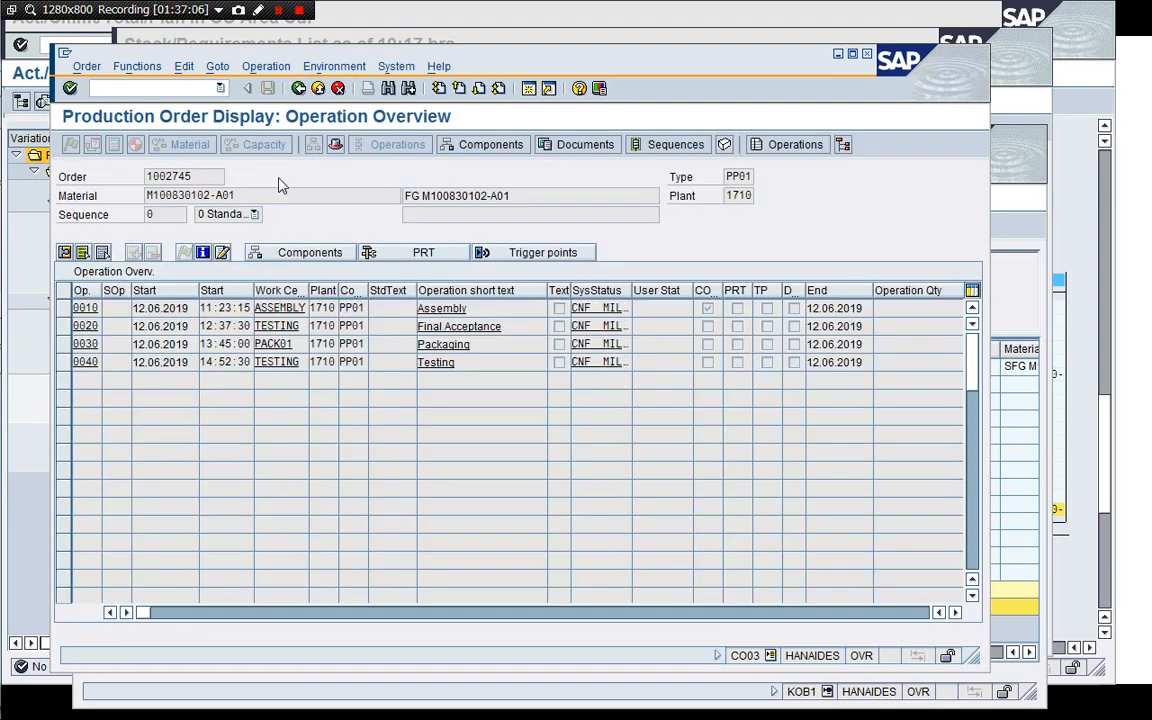
Copy the order number and start a goods receipt for order 1002745 in MIGO.
drag(146, 176, 190, 176)
key(ctrl+c)
click(165, 88)
key(Return)
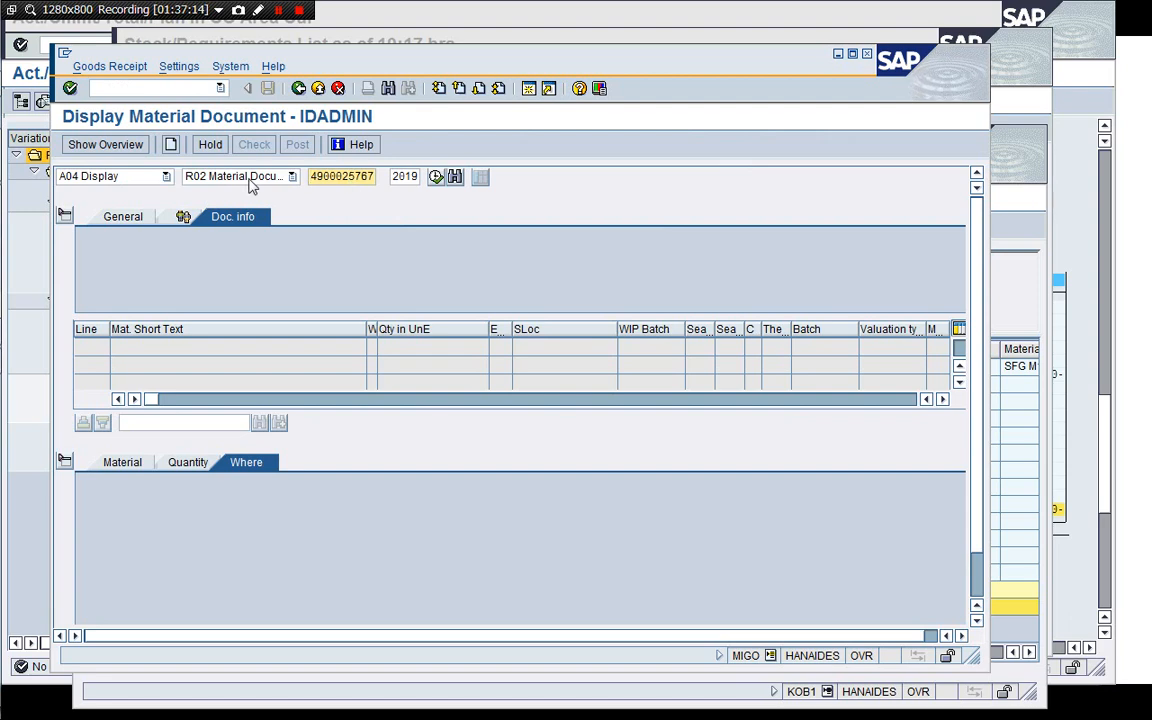
click(168, 177)
click(139, 193)
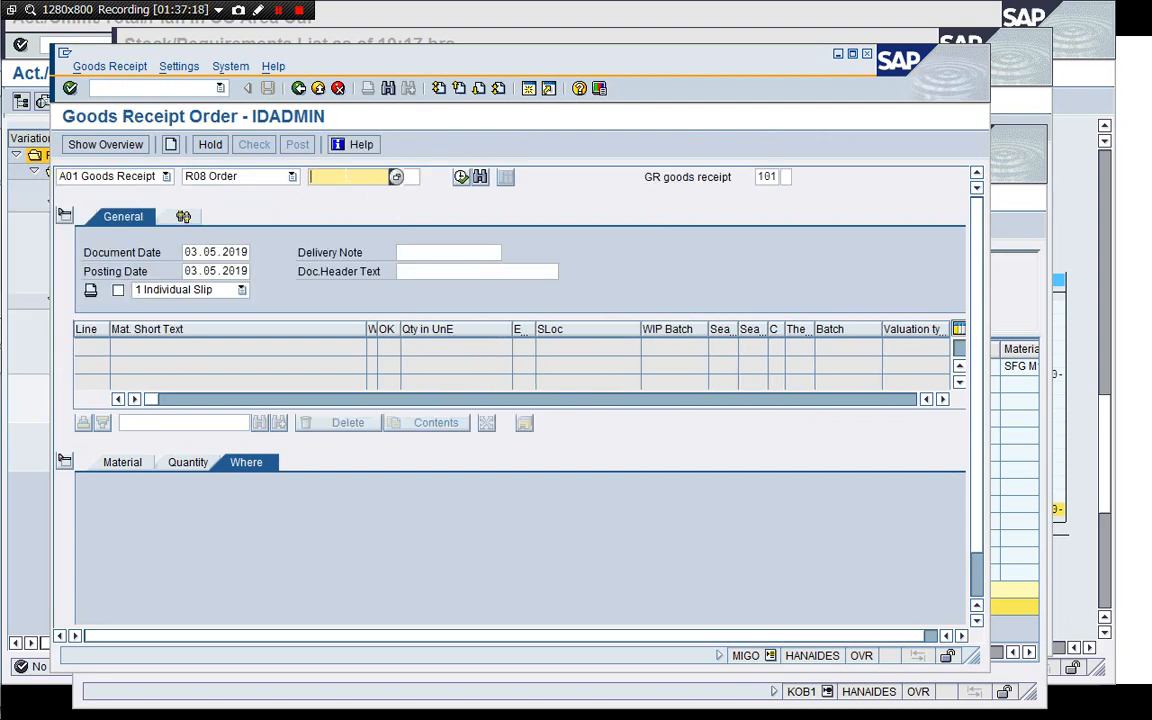
key(ctrl+v)
key(Return)
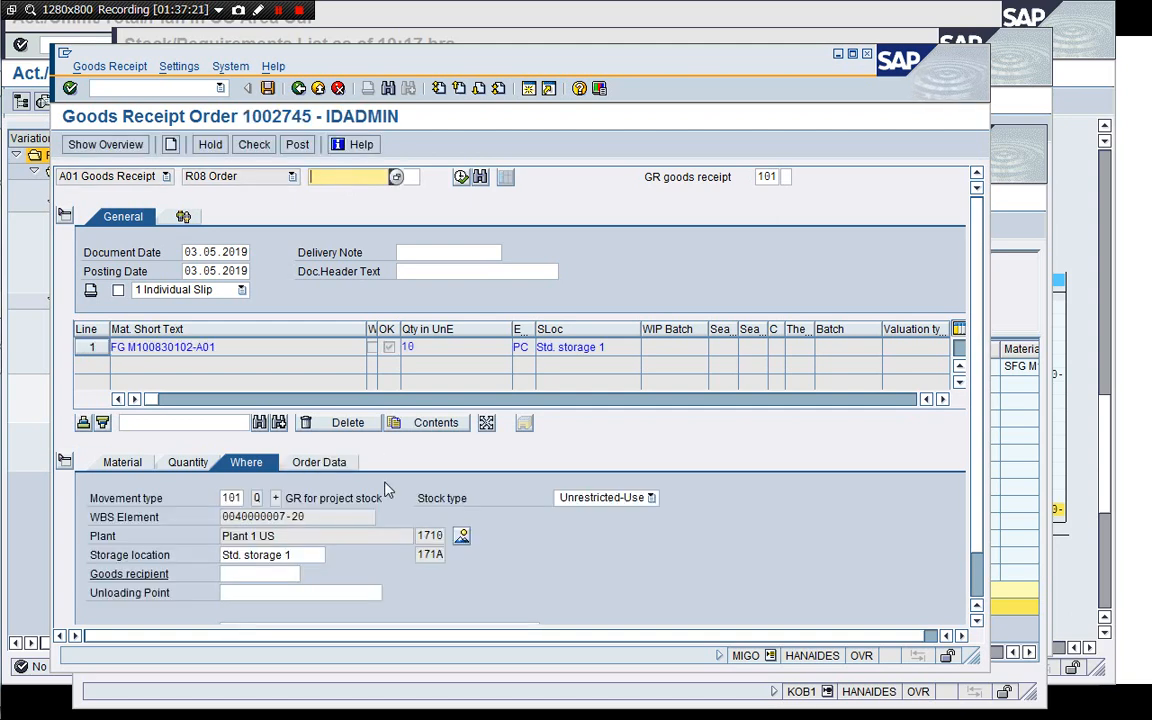
Enter delivery note ORD 1002745, check the document and post the goods receipt for project stock.
click(440, 253)
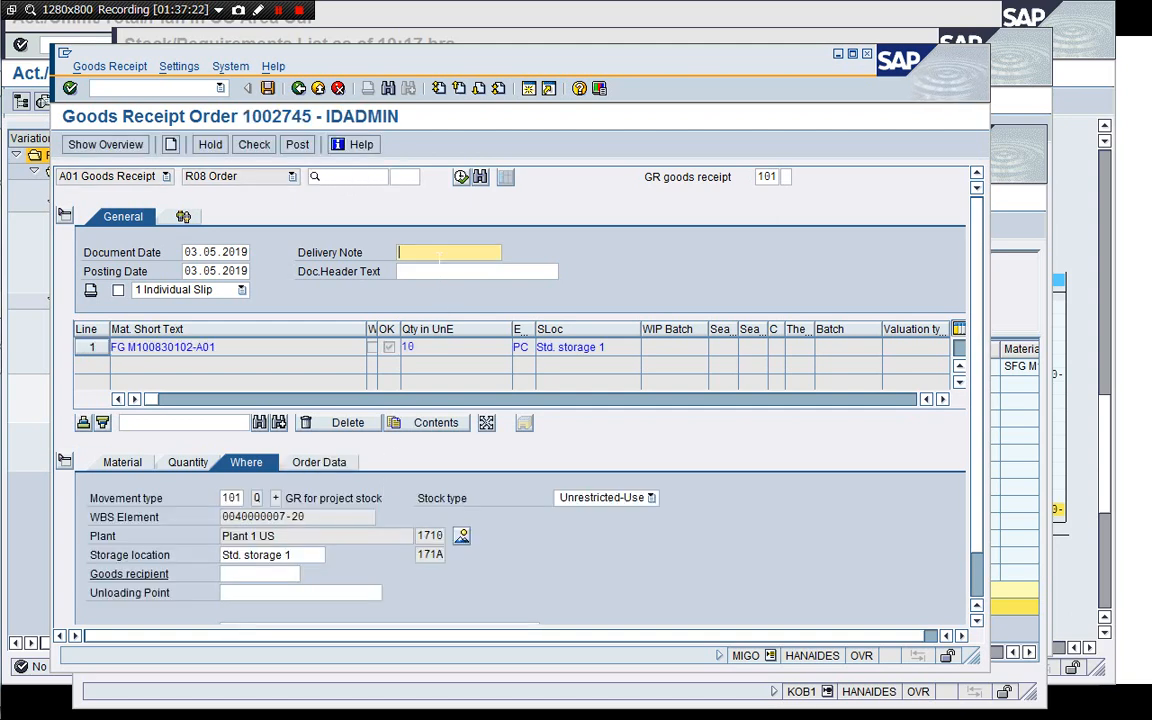
text(ORD 1002745)
drag(326, 673, 326, 709)
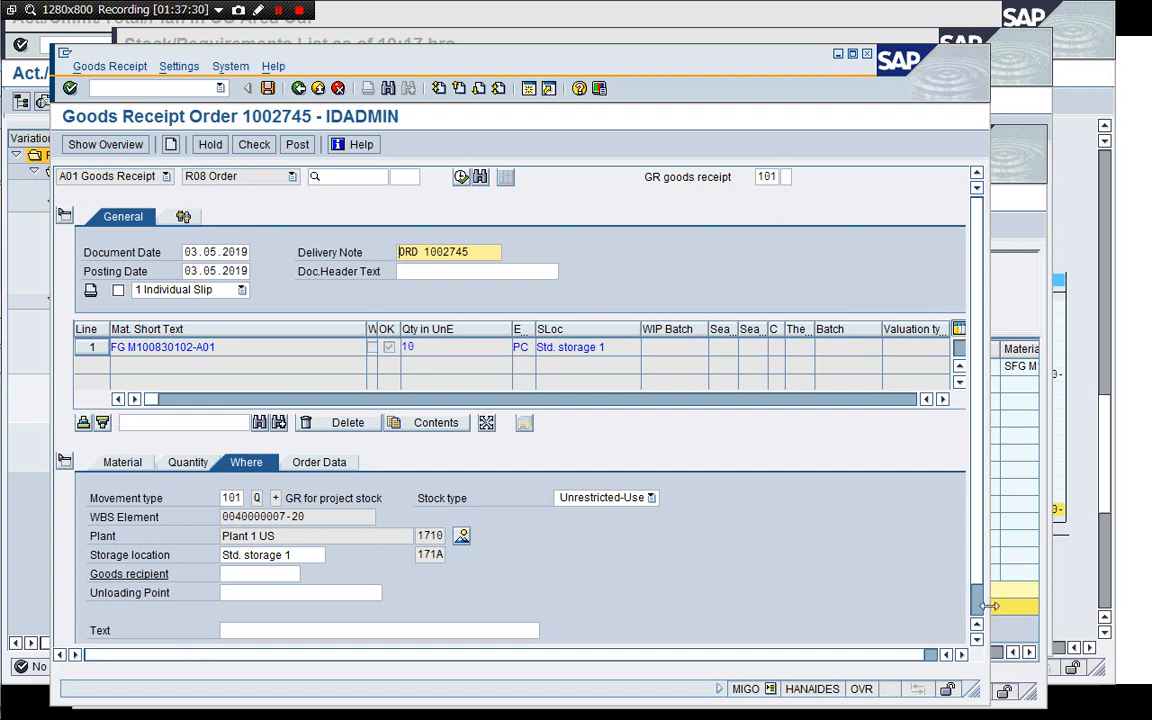
scroll(978, 614, down, 1)
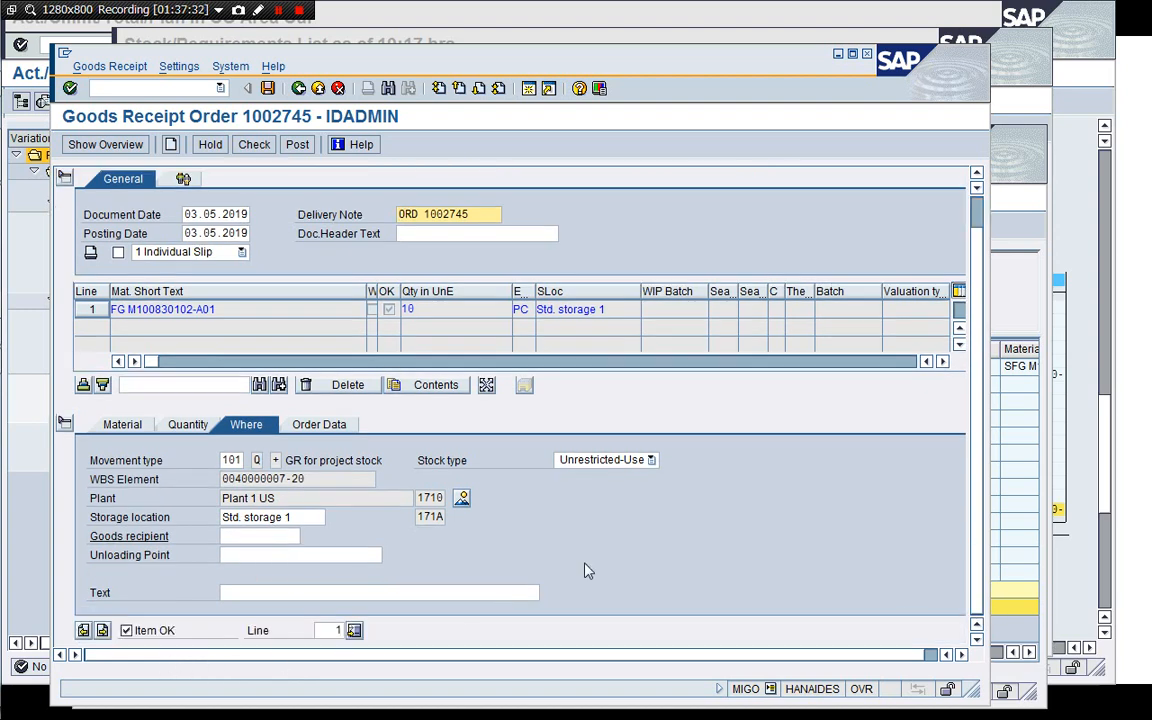
scroll(978, 218, up, 1)
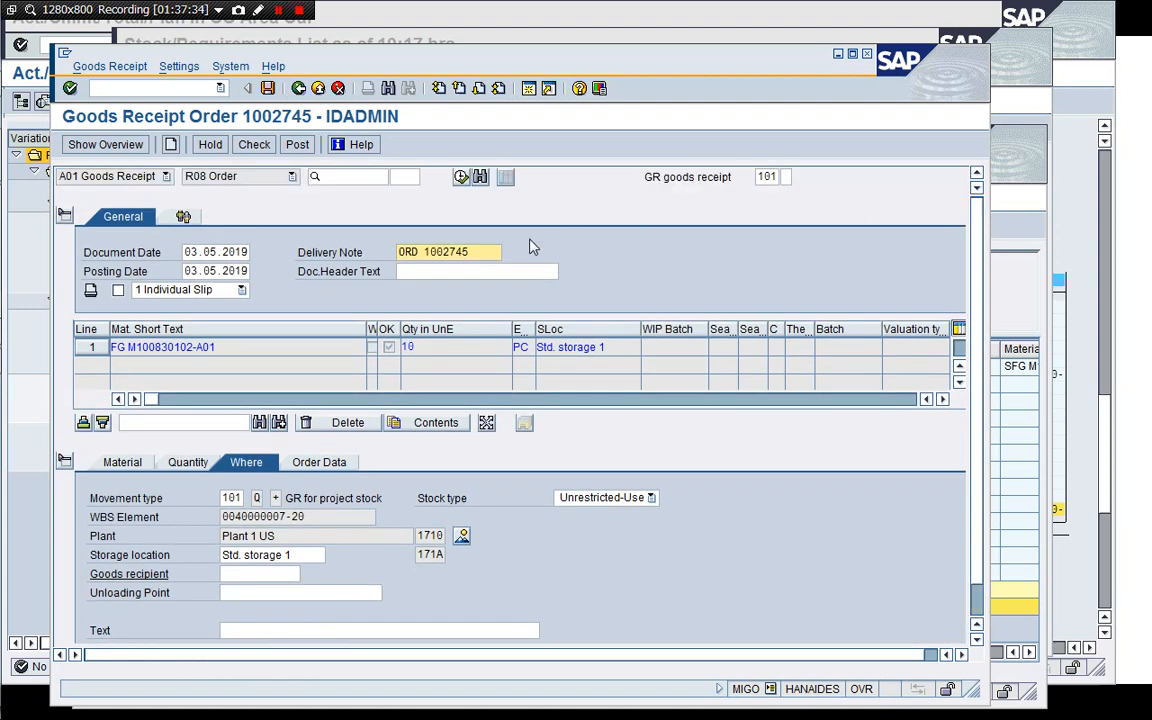
click(254, 145)
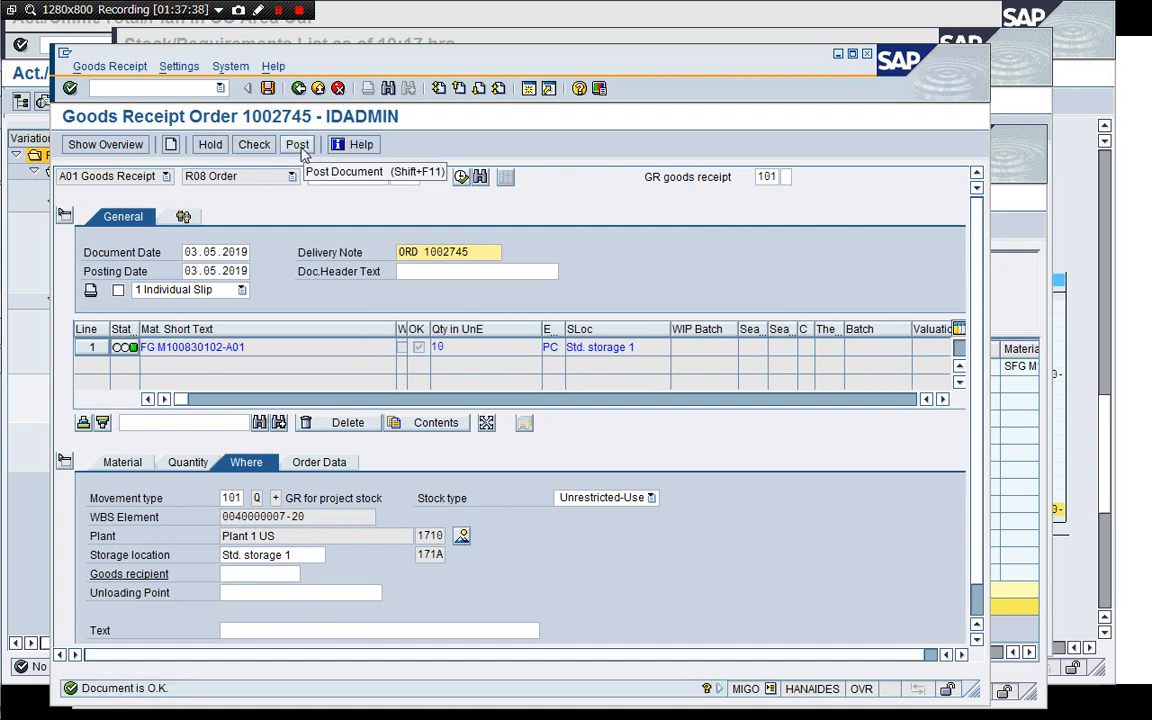
click(303, 150)
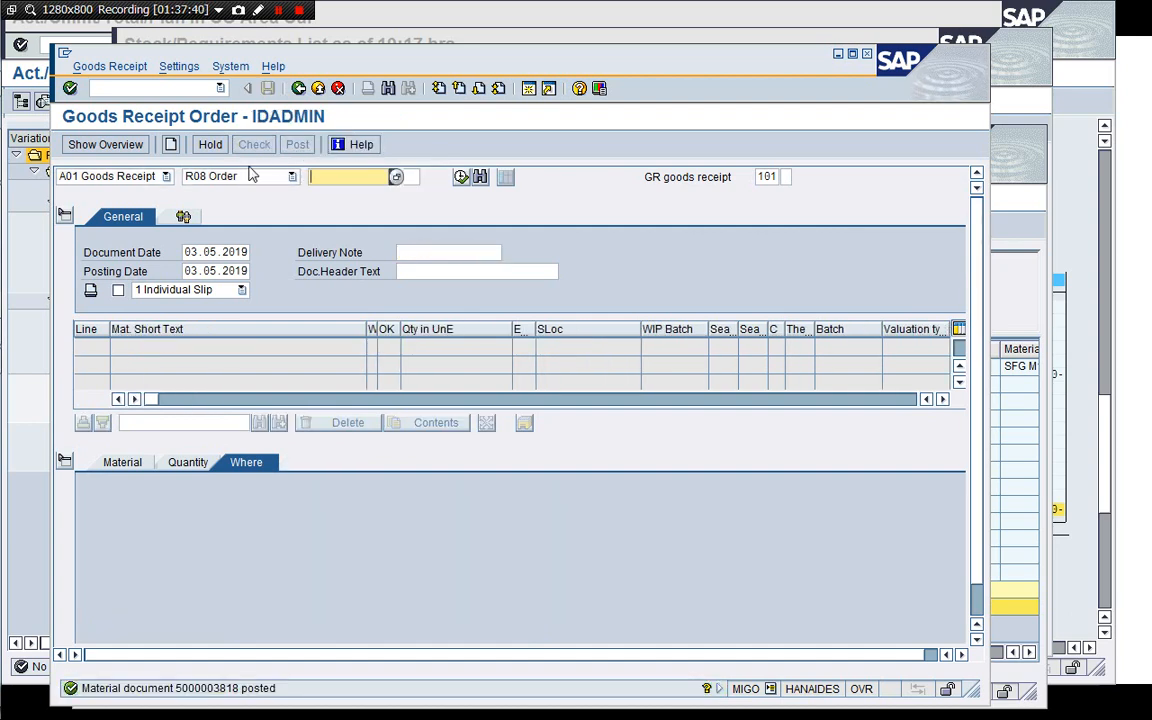
Display the posted material document and review its accounting document line items.
click(166, 176)
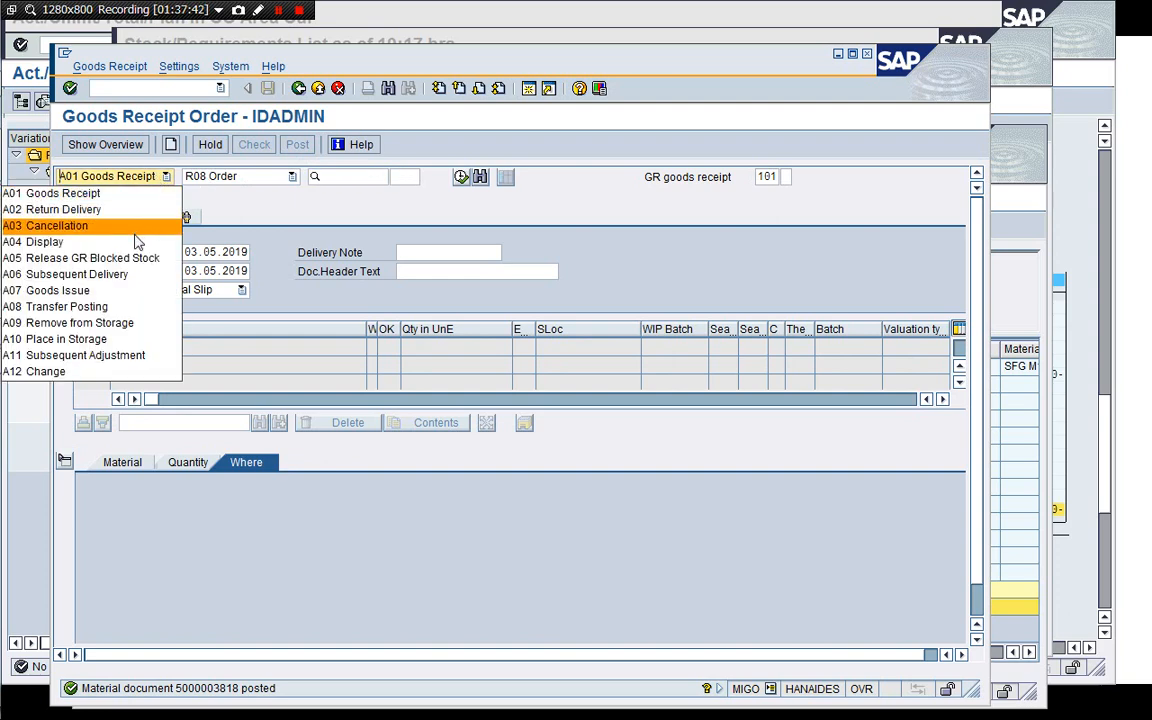
click(137, 242)
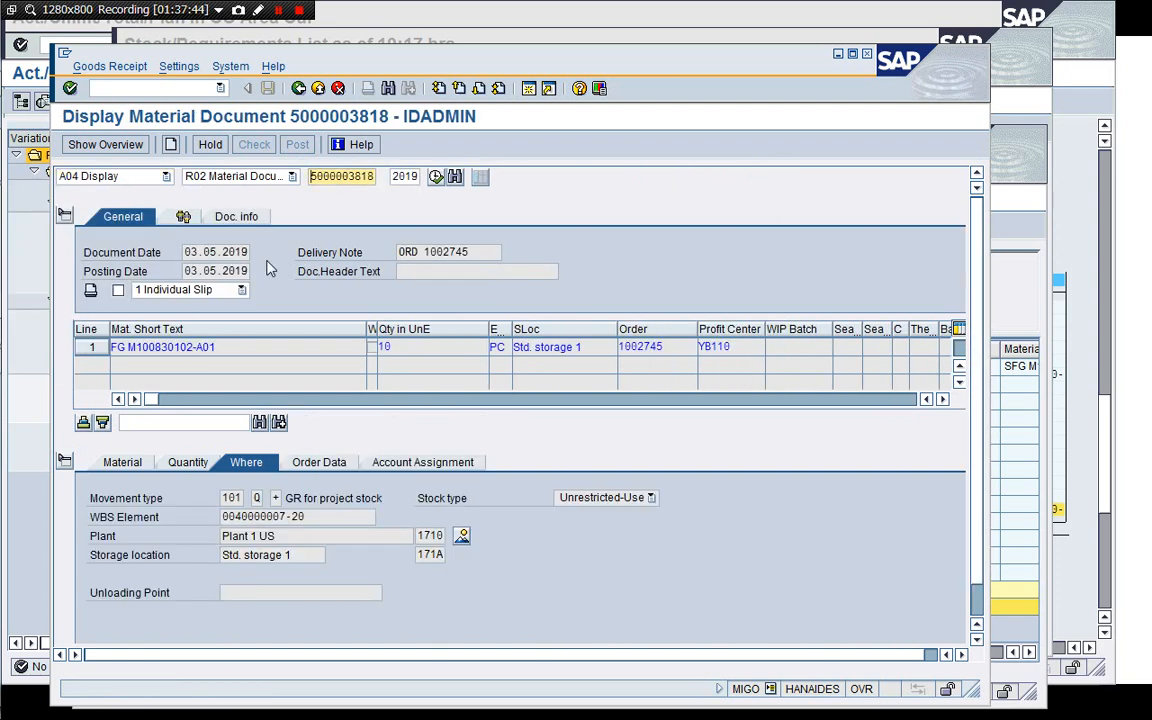
click(239, 218)
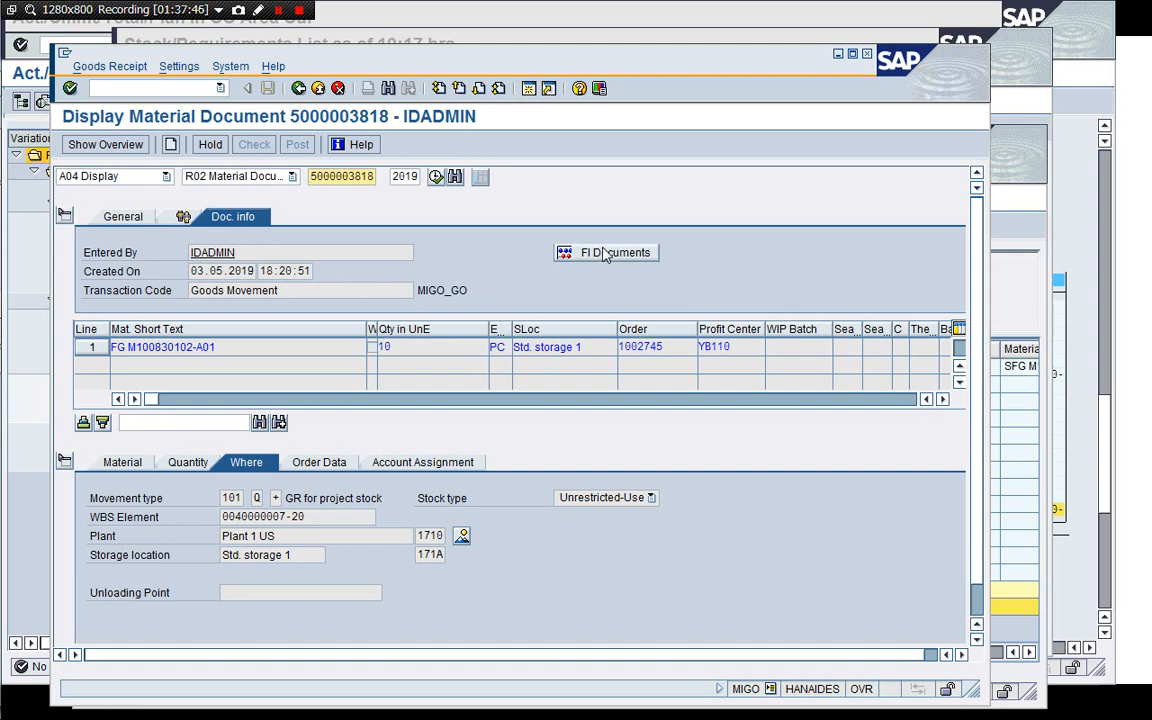
click(572, 252)
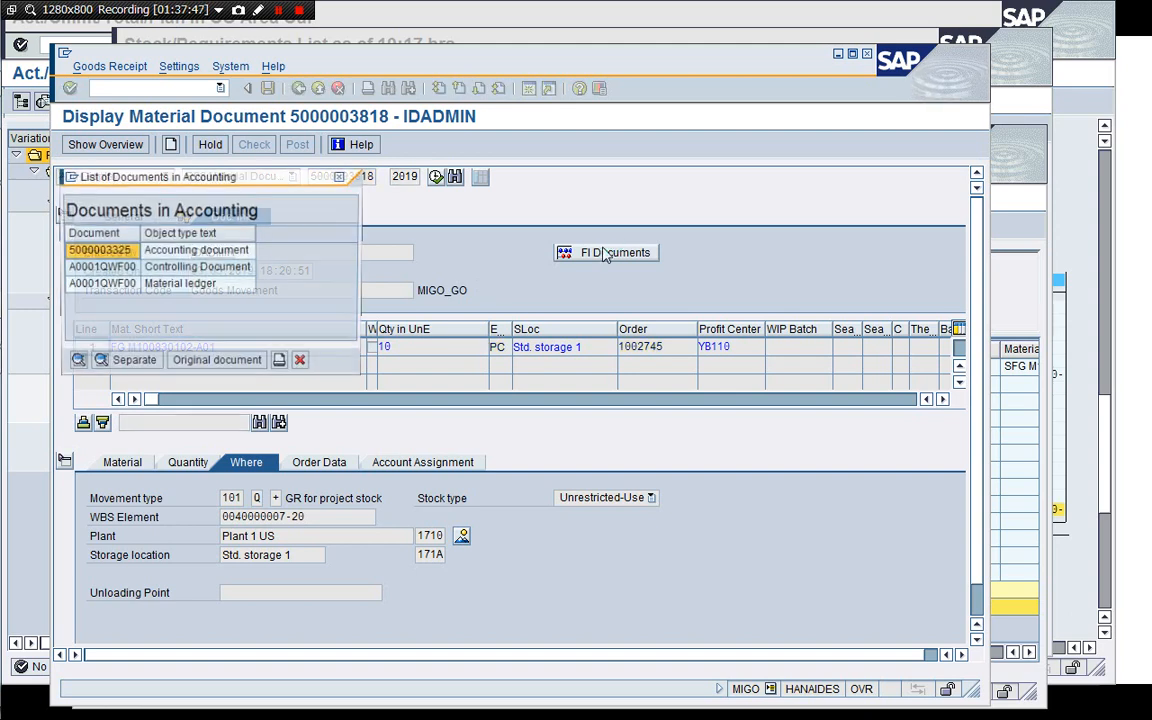
double_click(196, 250)
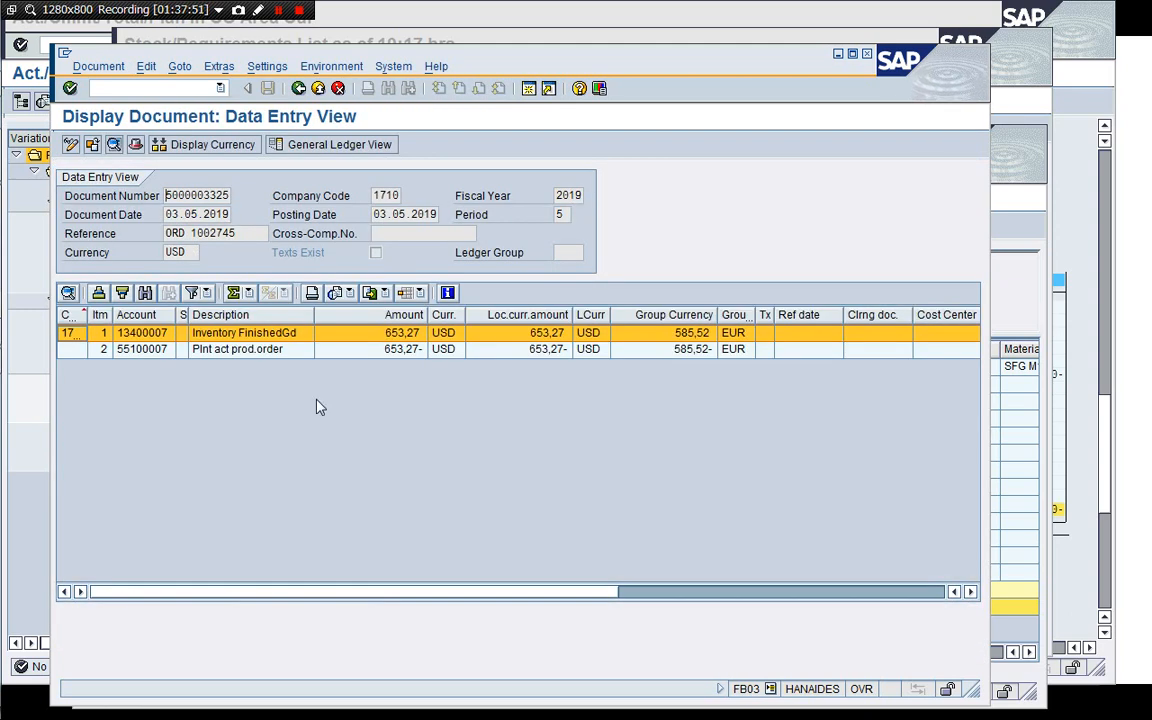
click(296, 350)
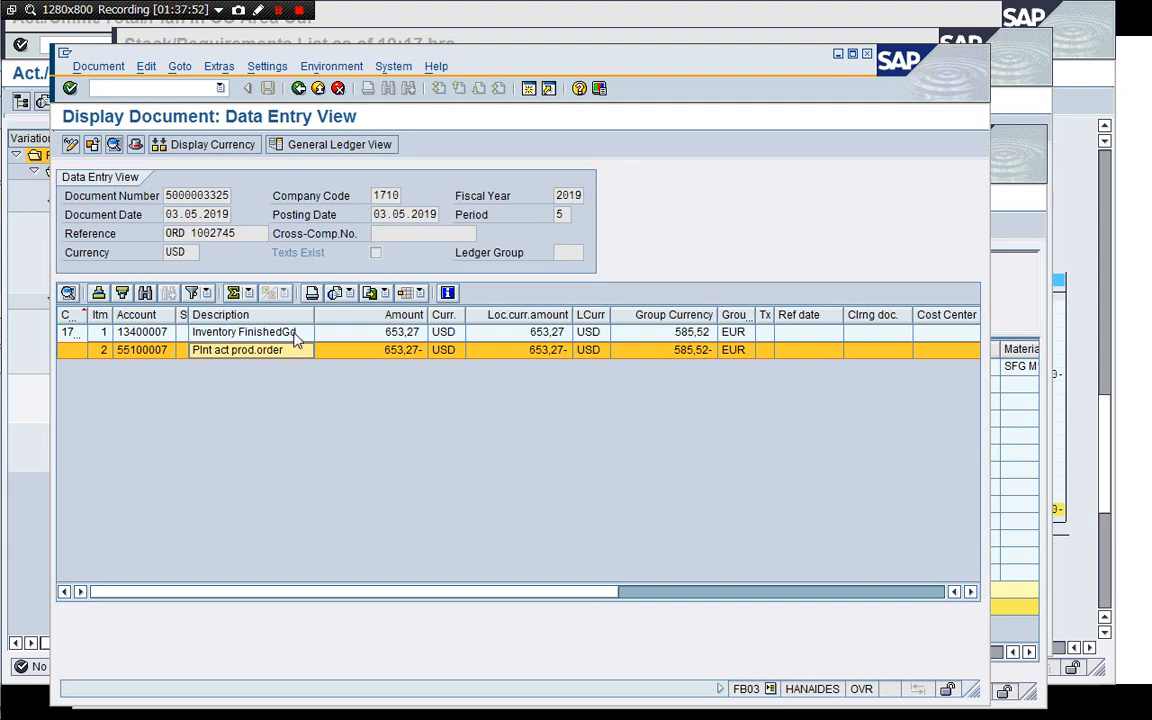
click(284, 332)
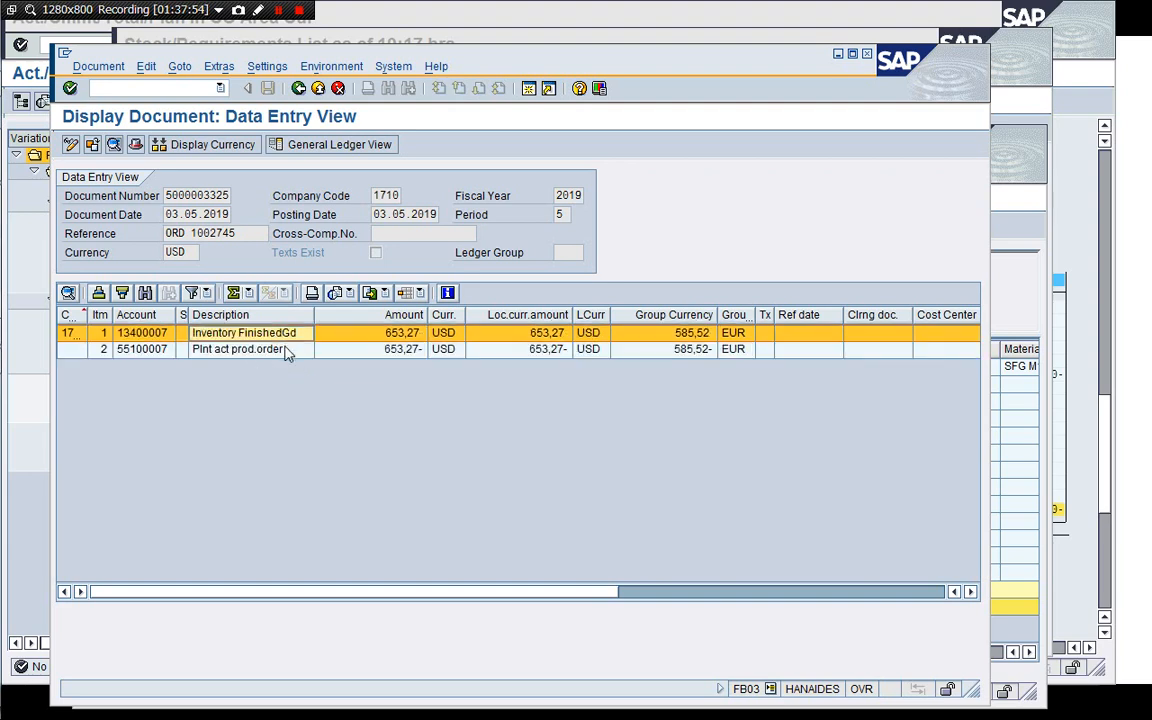
click(287, 352)
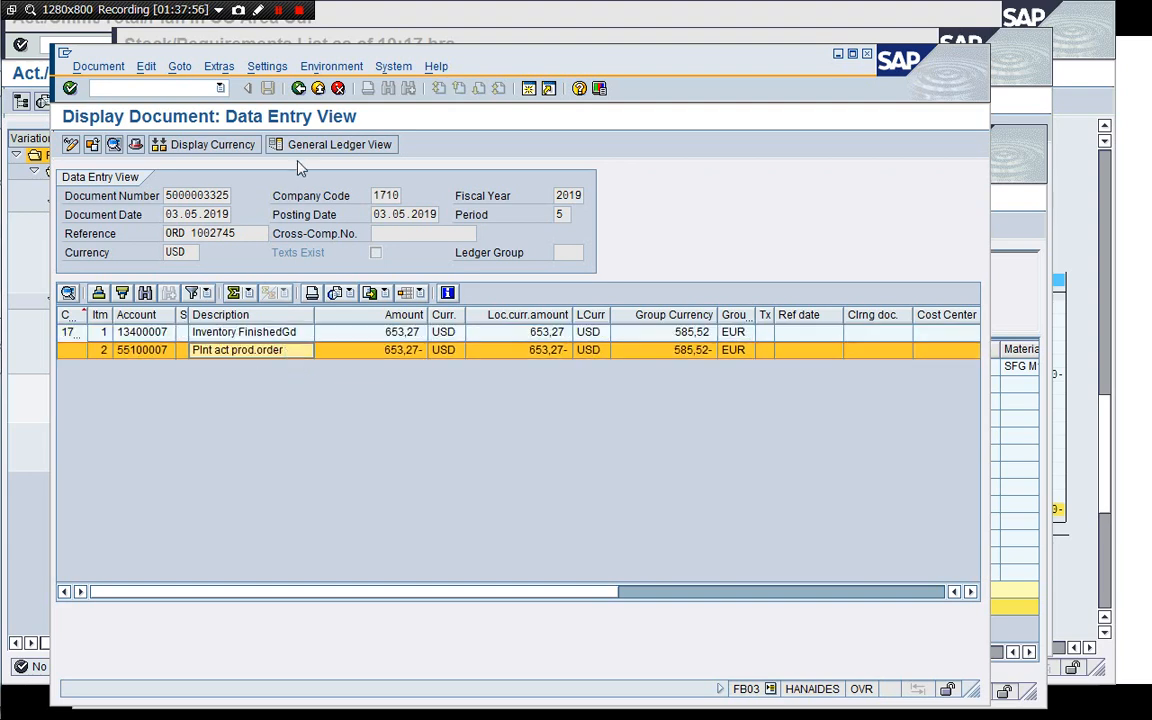
click(298, 88)
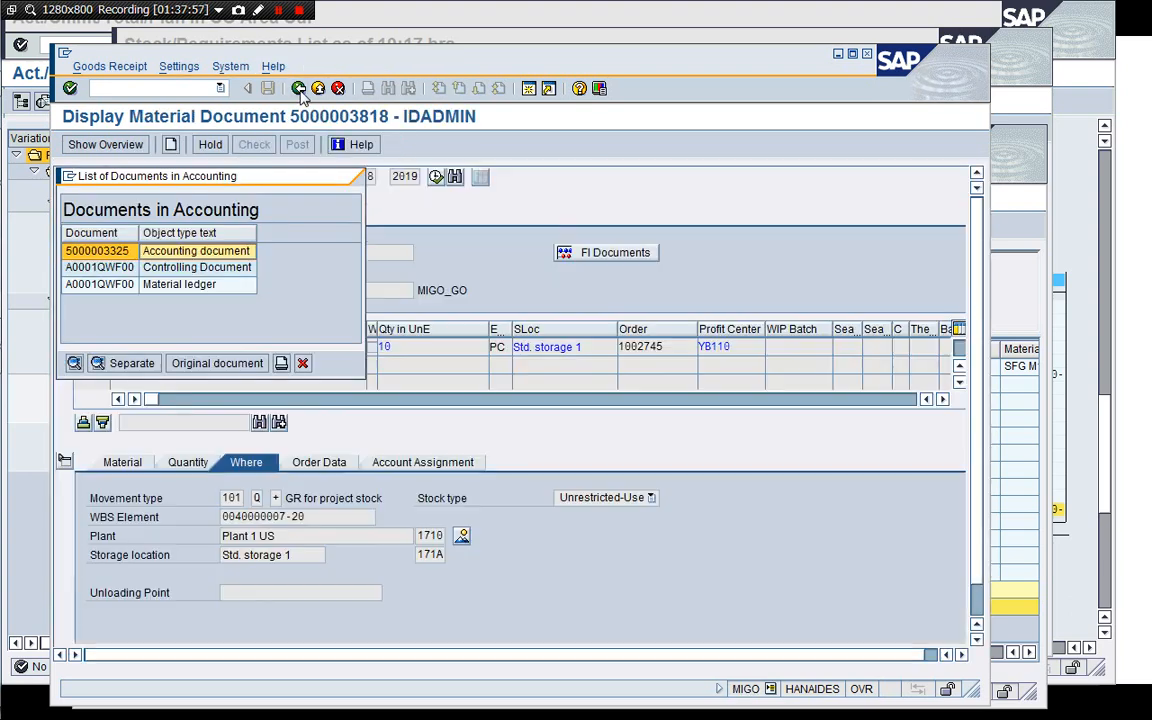
Open the goods receipt's controlling document, expand its line items and exit the list.
double_click(225, 269)
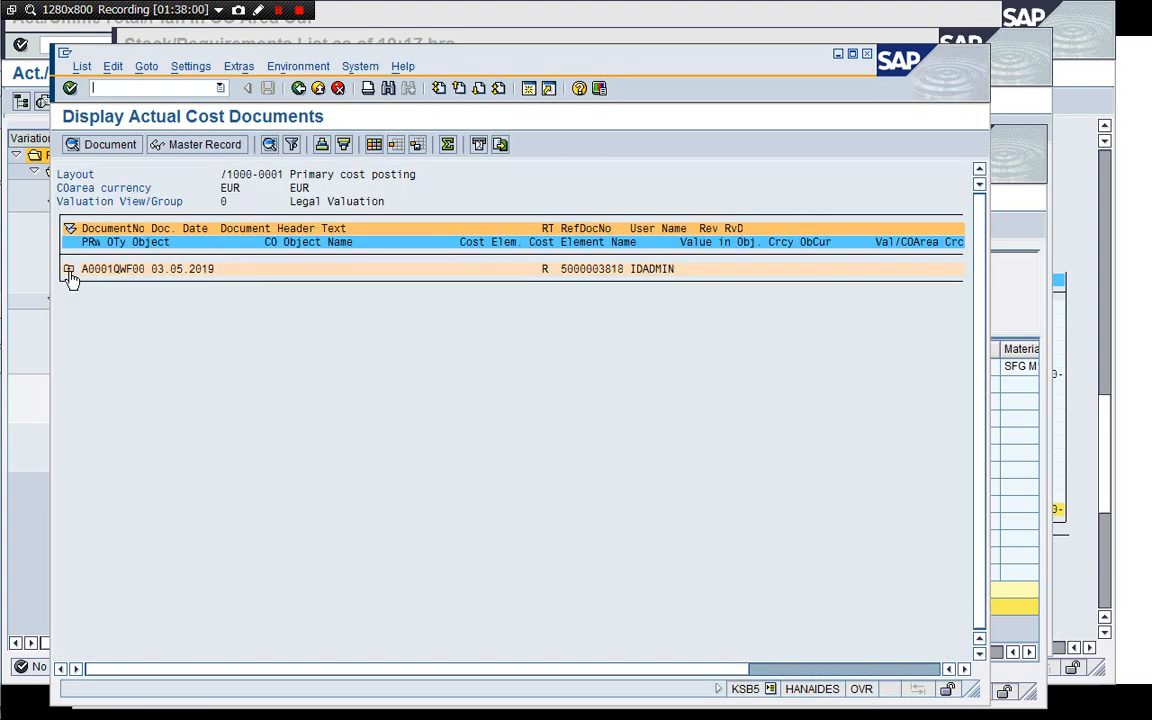
click(68, 270)
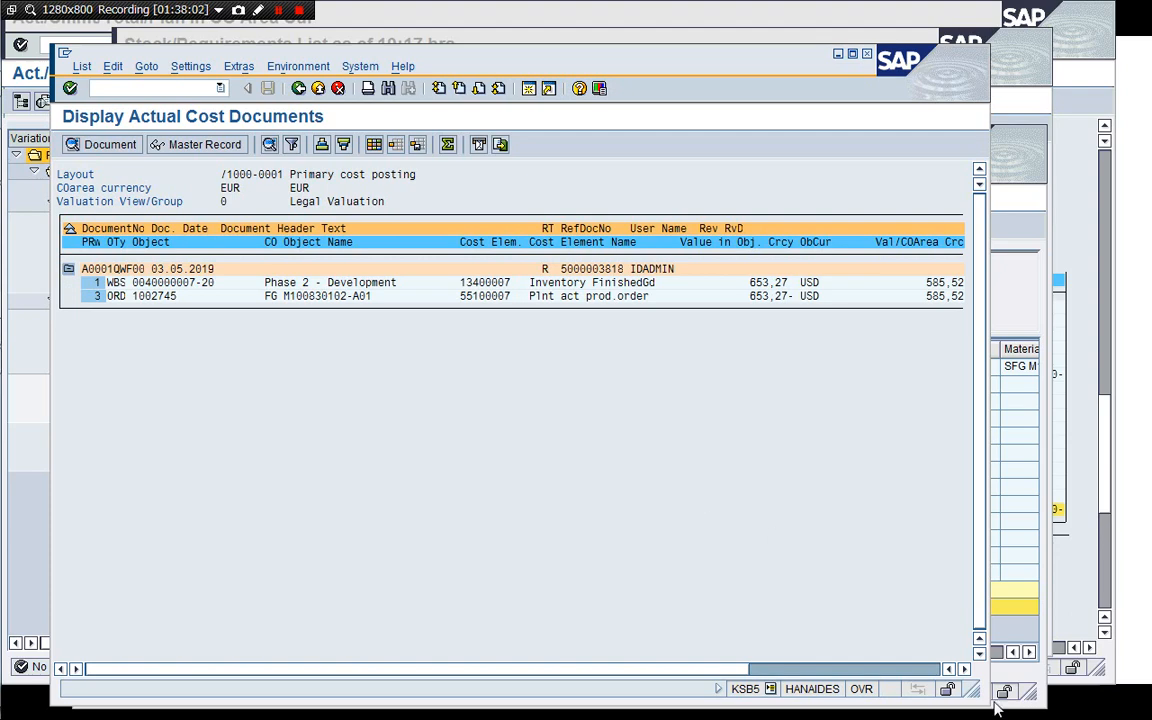
drag(970, 686, 1008, 512)
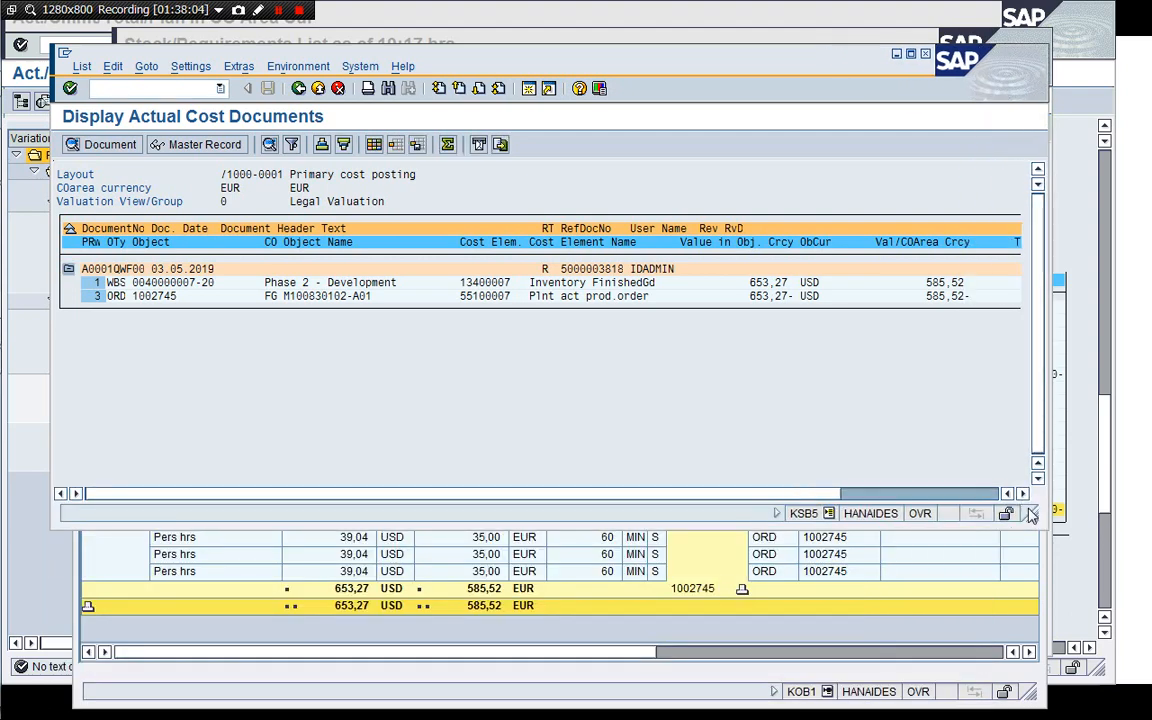
click(299, 89)
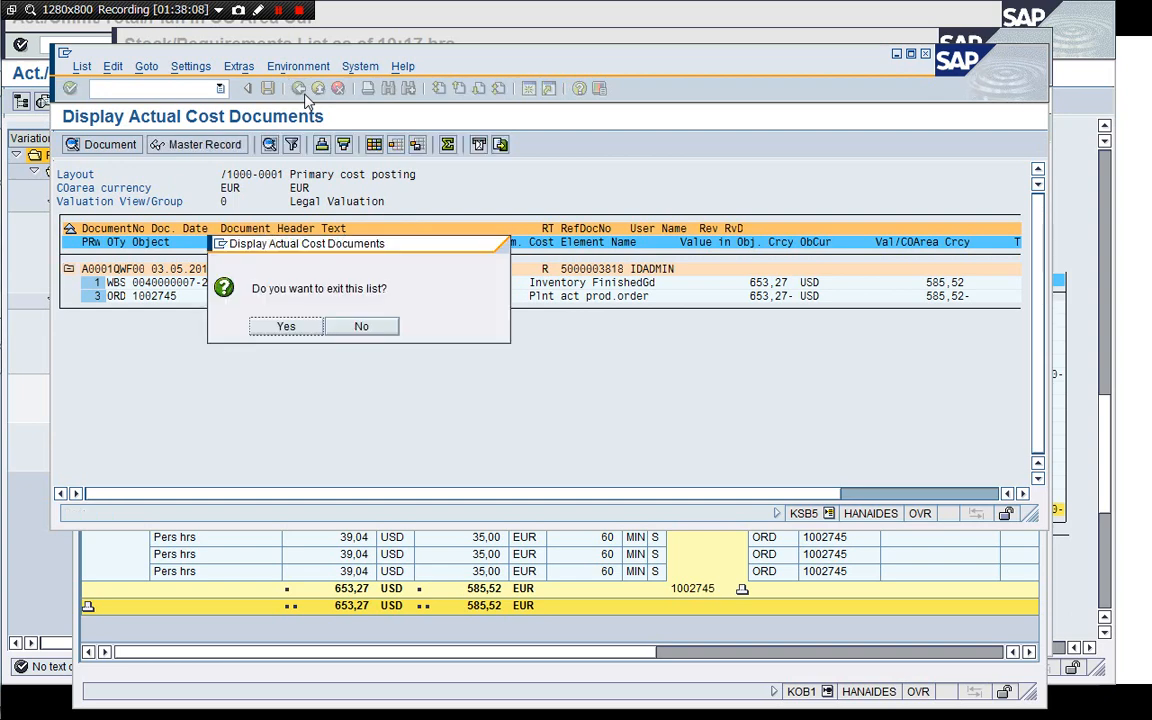
click(361, 327)
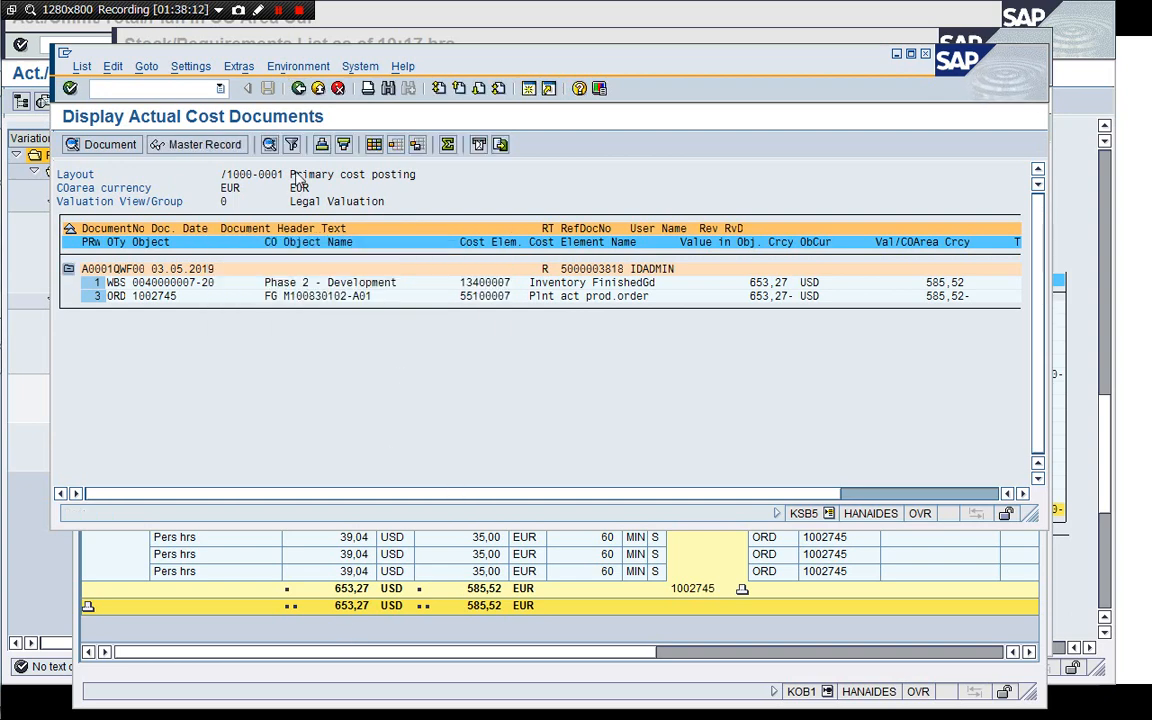
click(299, 89)
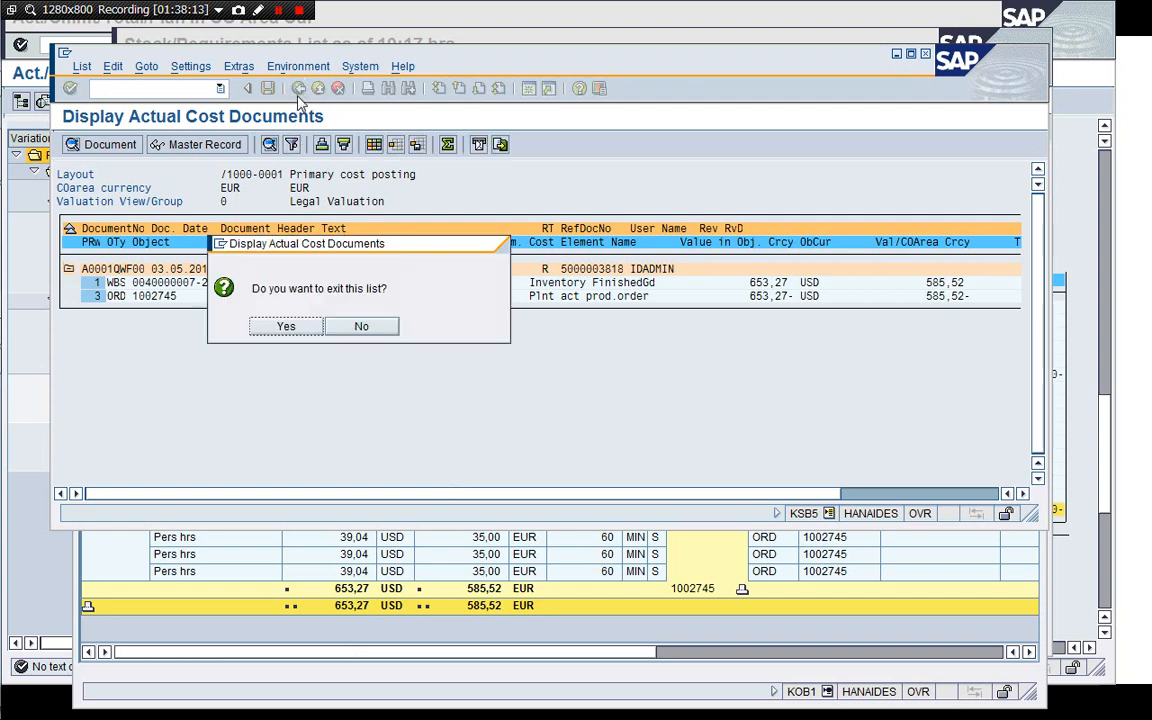
click(284, 328)
click(300, 362)
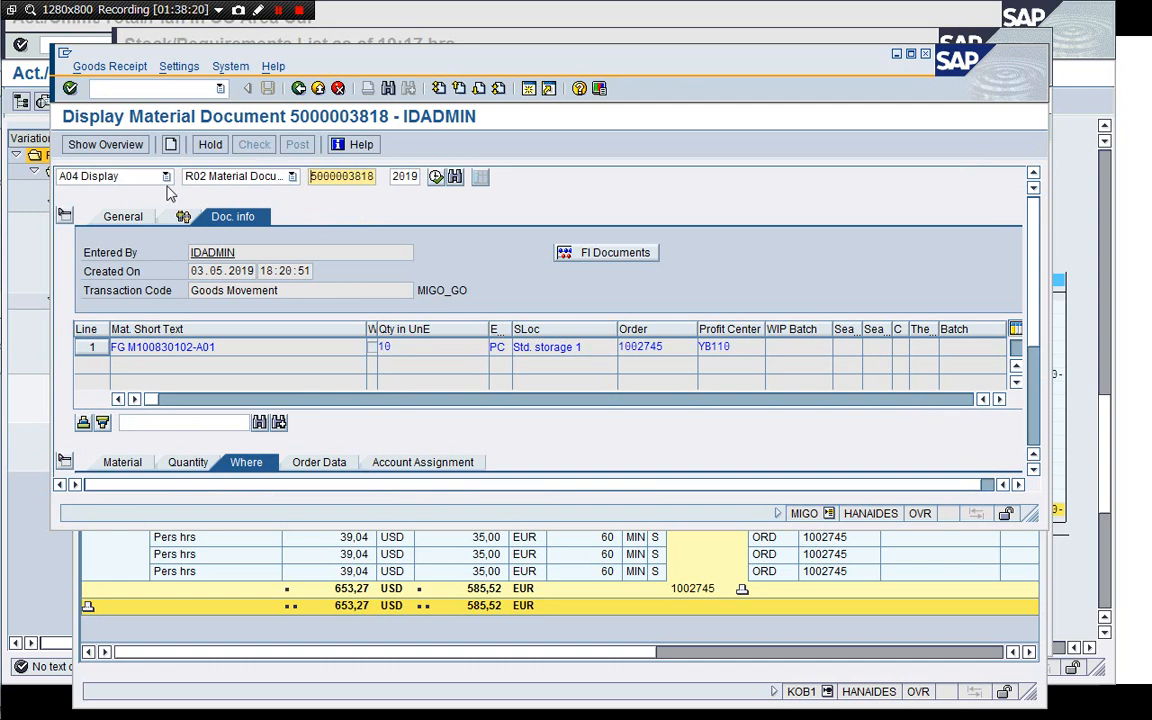
Run KOB1 for order 1002745 to display its actual cost line items.
click(150, 176)
click(150, 176)
click(169, 91)
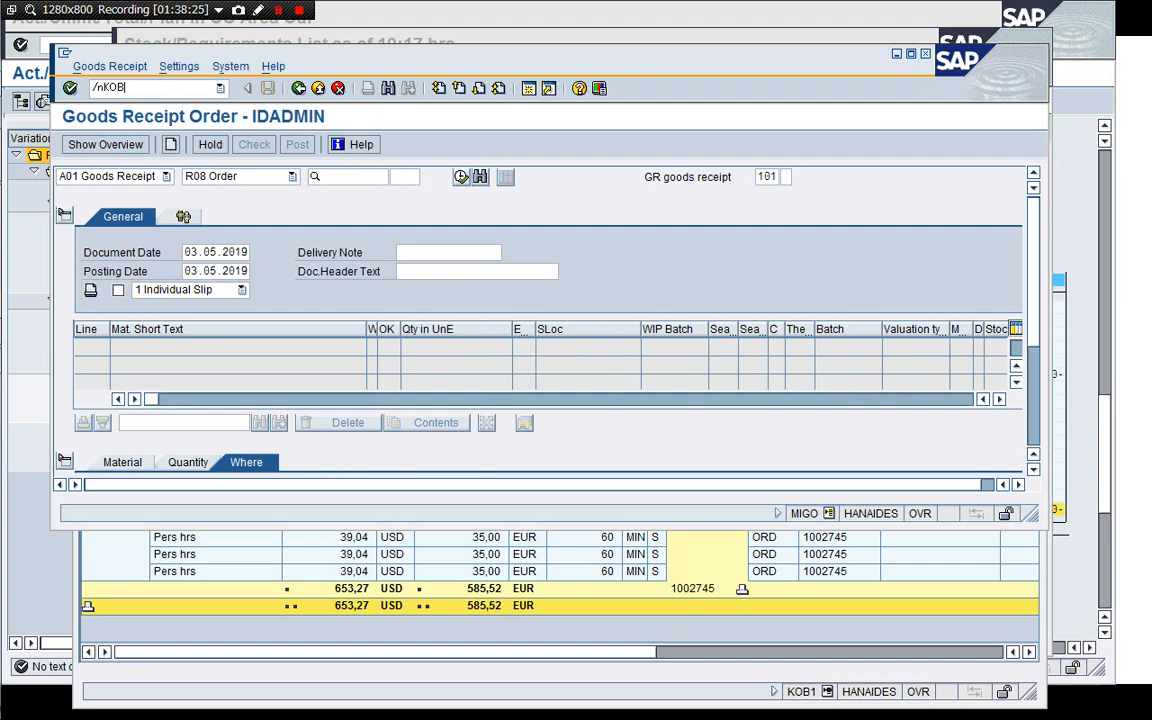
key(Return)
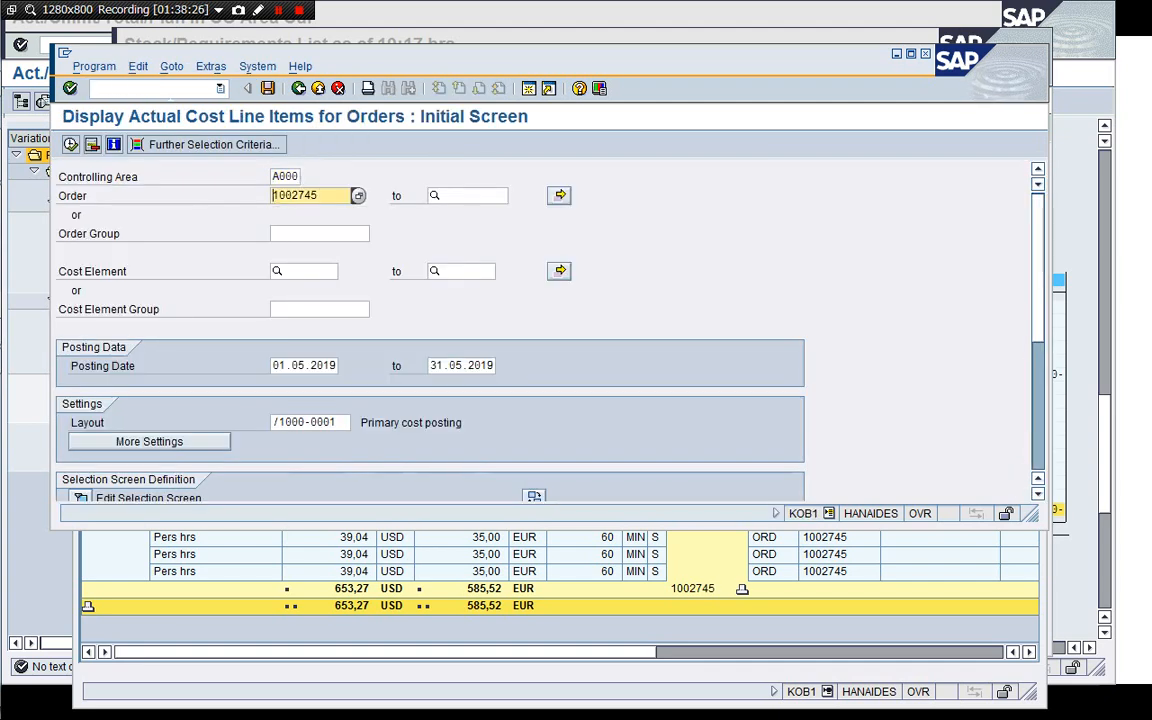
click(70, 144)
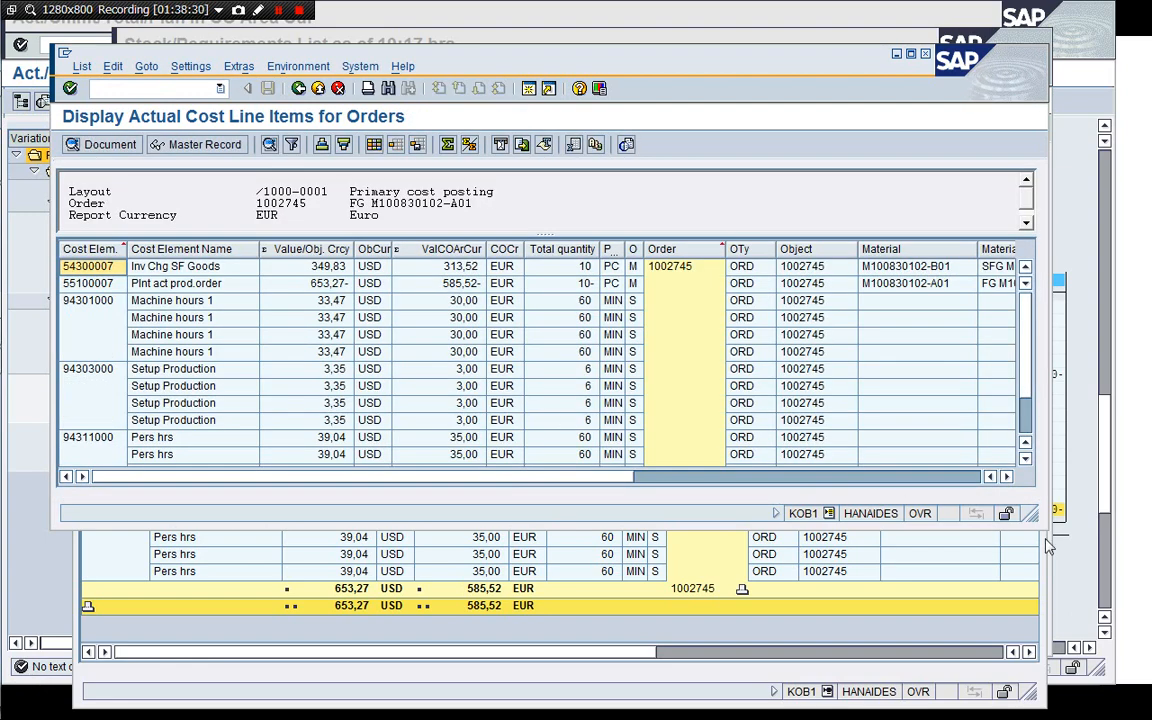
drag(1035, 515, 1082, 612)
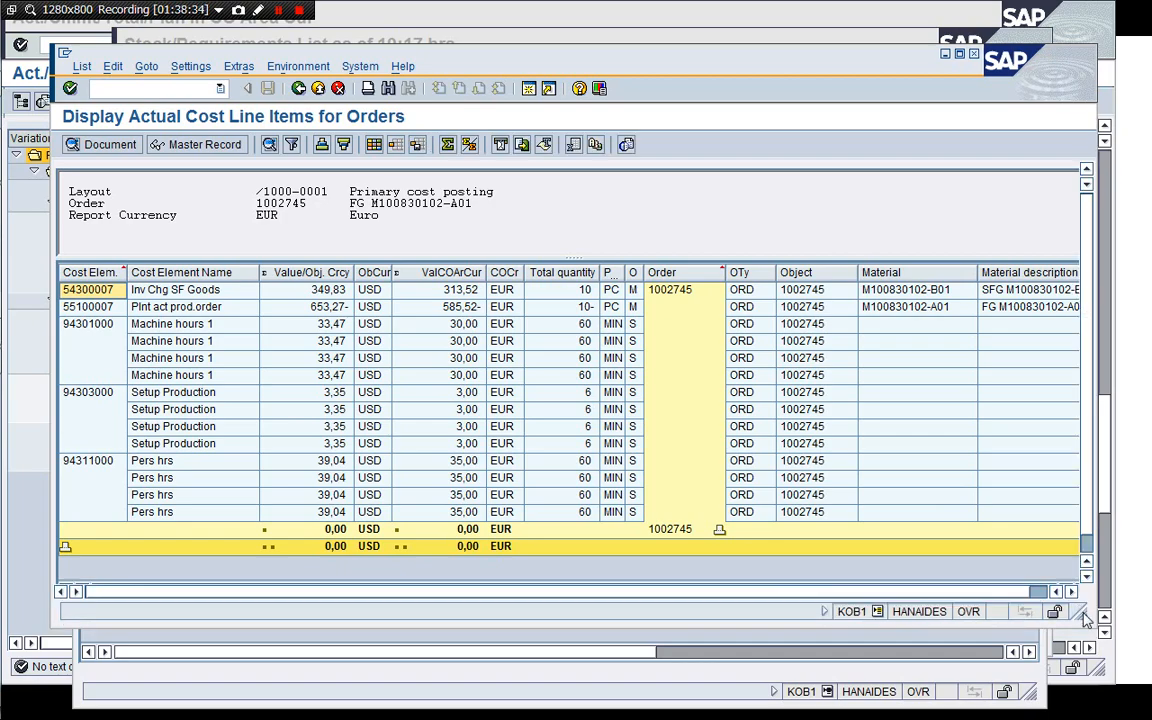
Open production order 1002745 for display in CO03.
drag(455, 60, 953, 145)
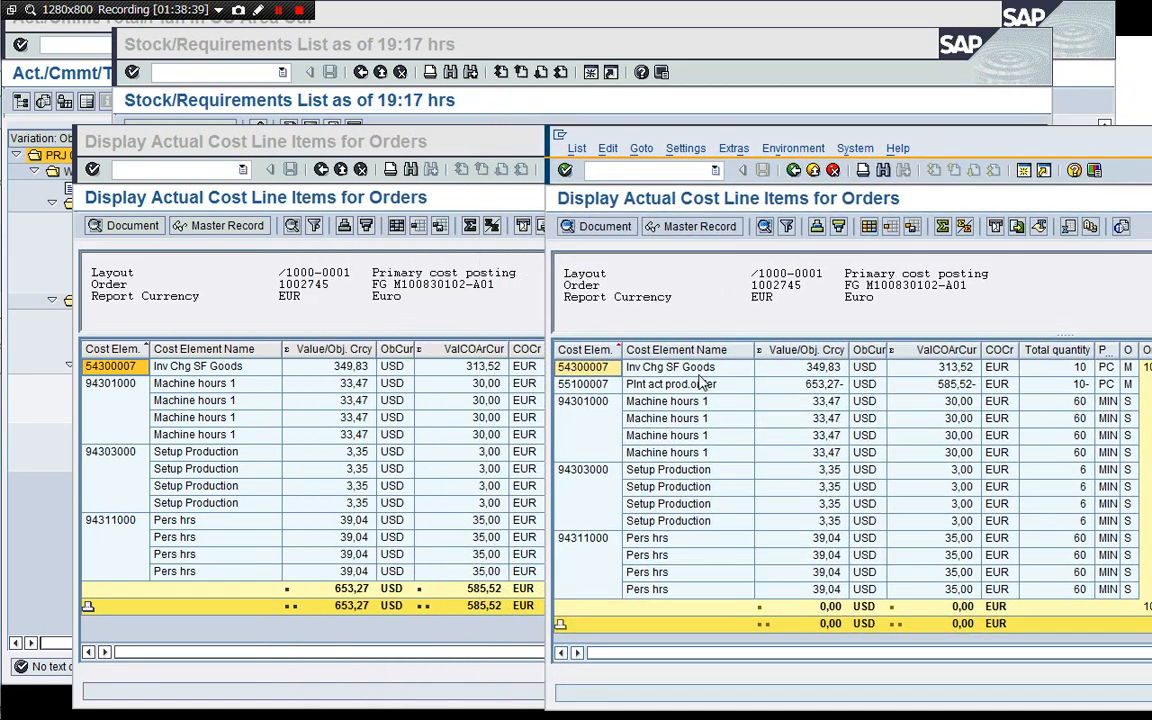
click(703, 386)
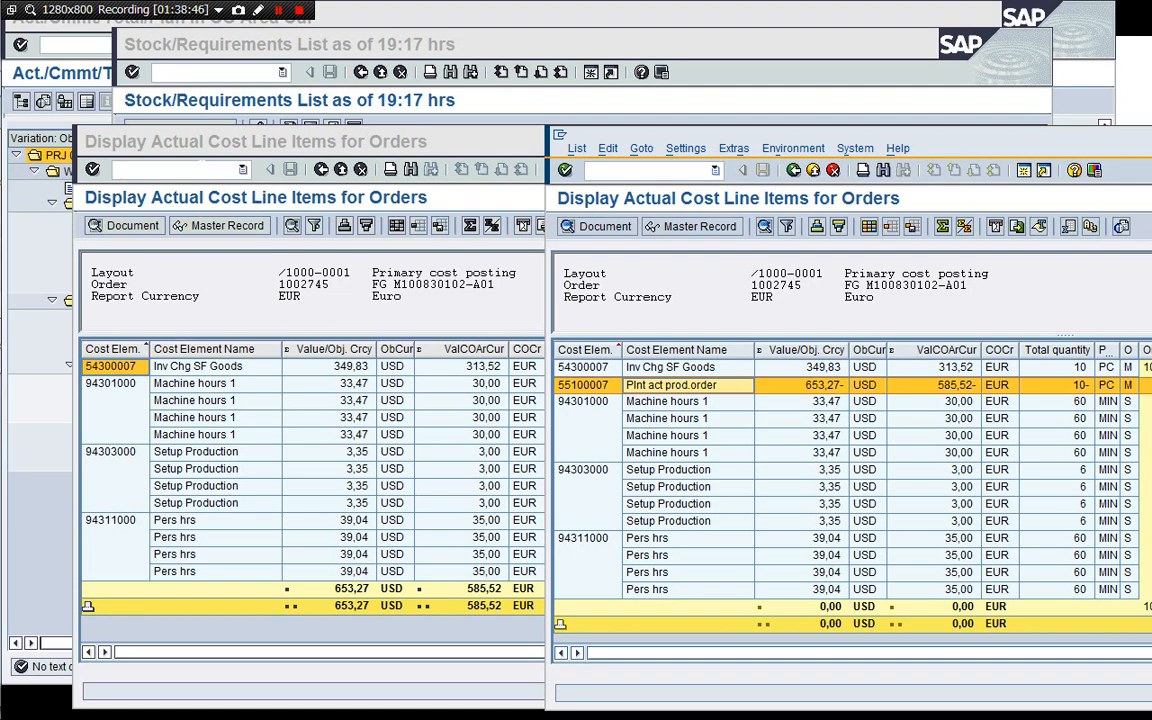
click(202, 152)
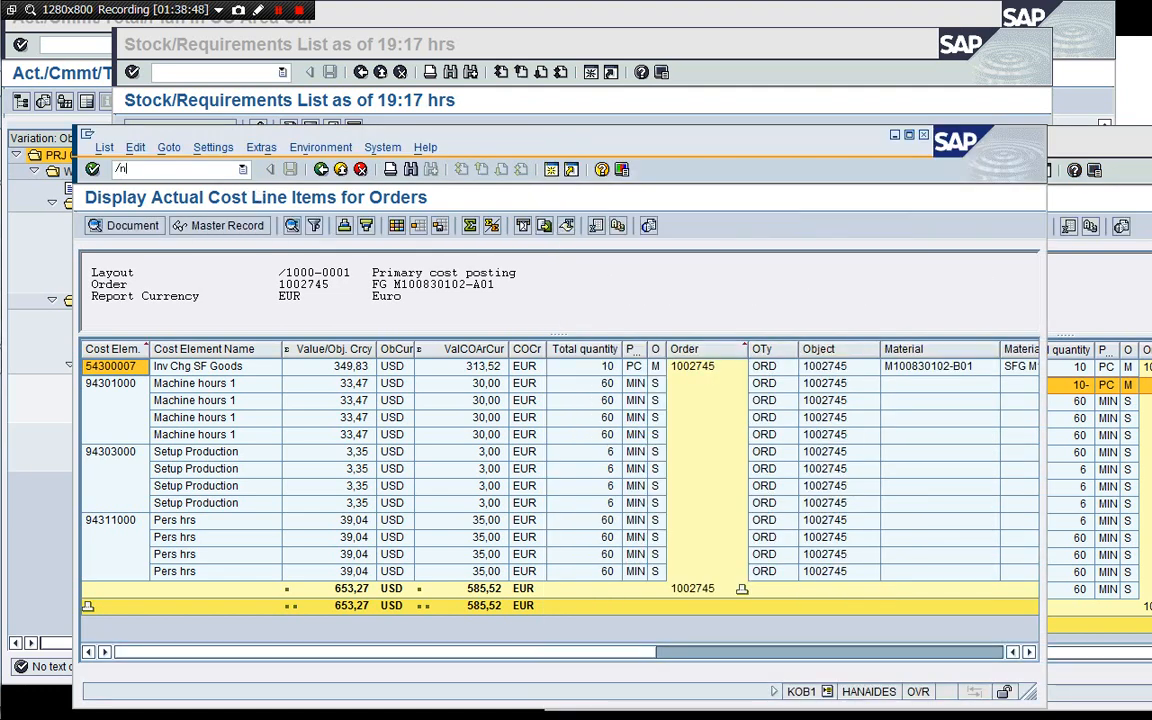
key(Return)
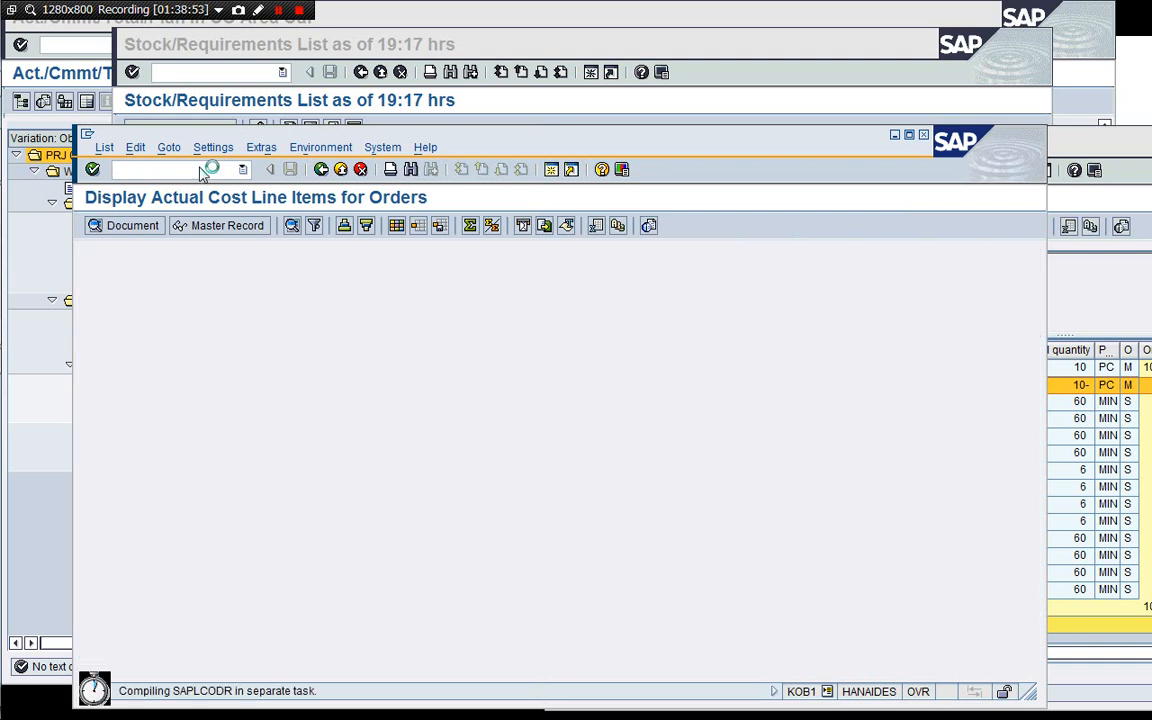
click(320, 169)
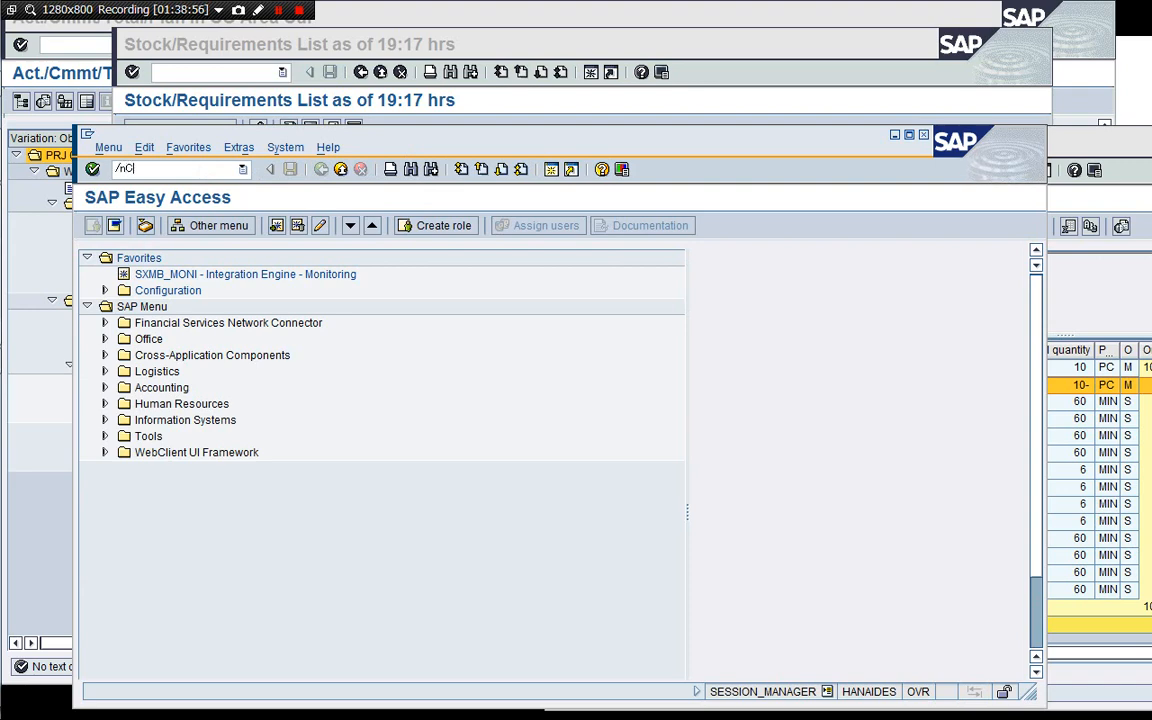
key(Return)
key(Return)
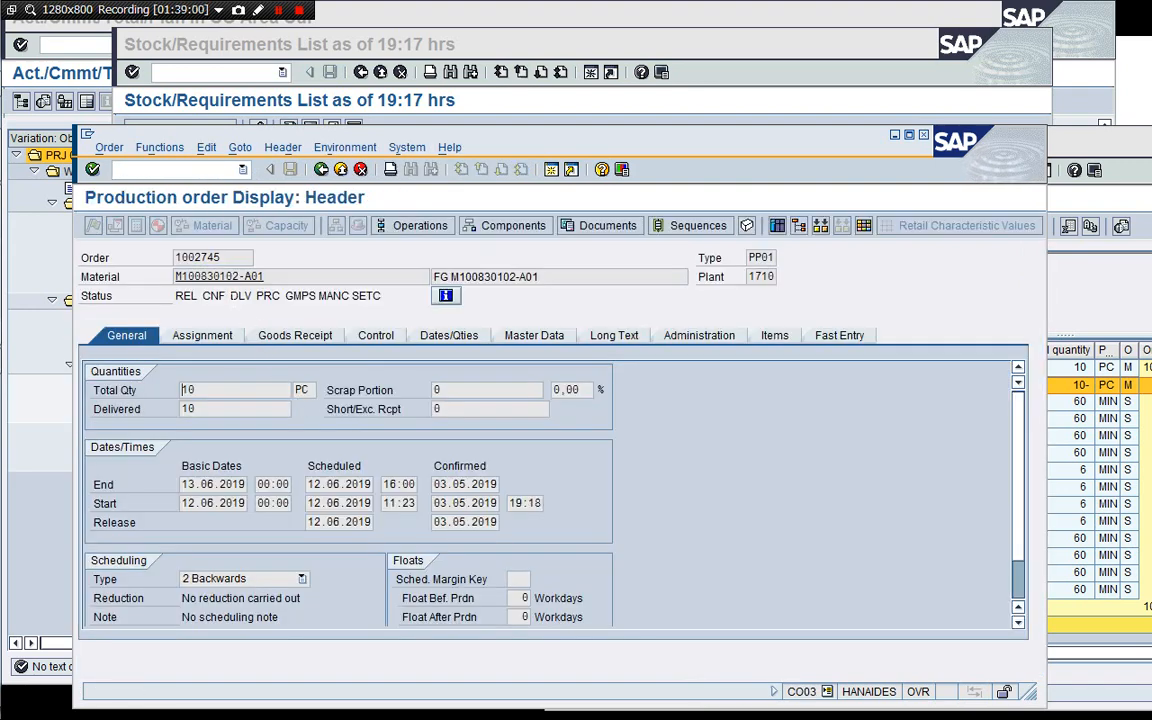
Examine the production order's status, assignment, goods receipt, dates, administration, master data and operations, then return to the initial screen.
drag(230, 296, 252, 296)
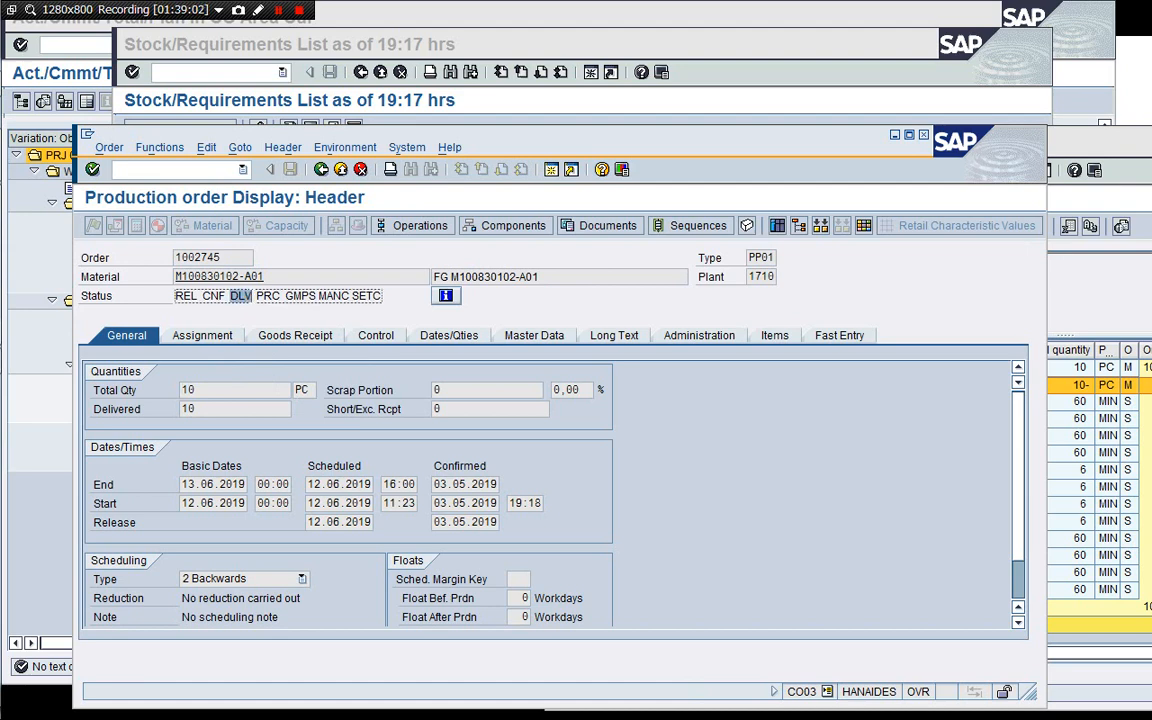
click(251, 296)
click(235, 338)
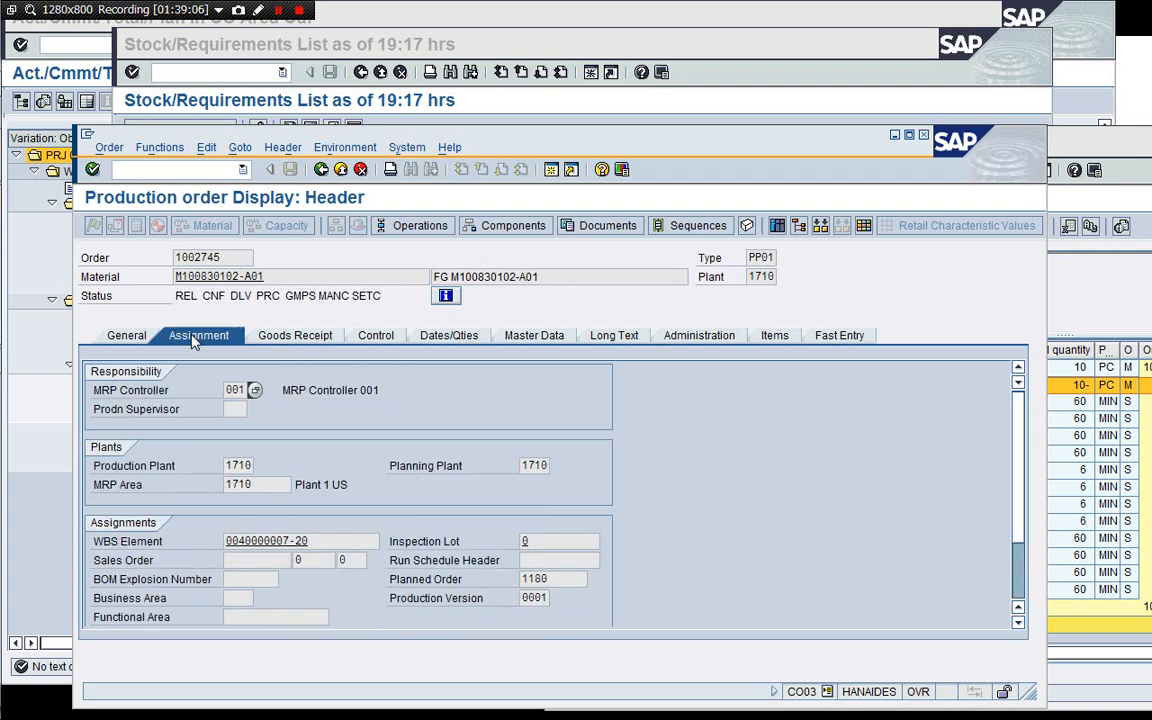
click(277, 340)
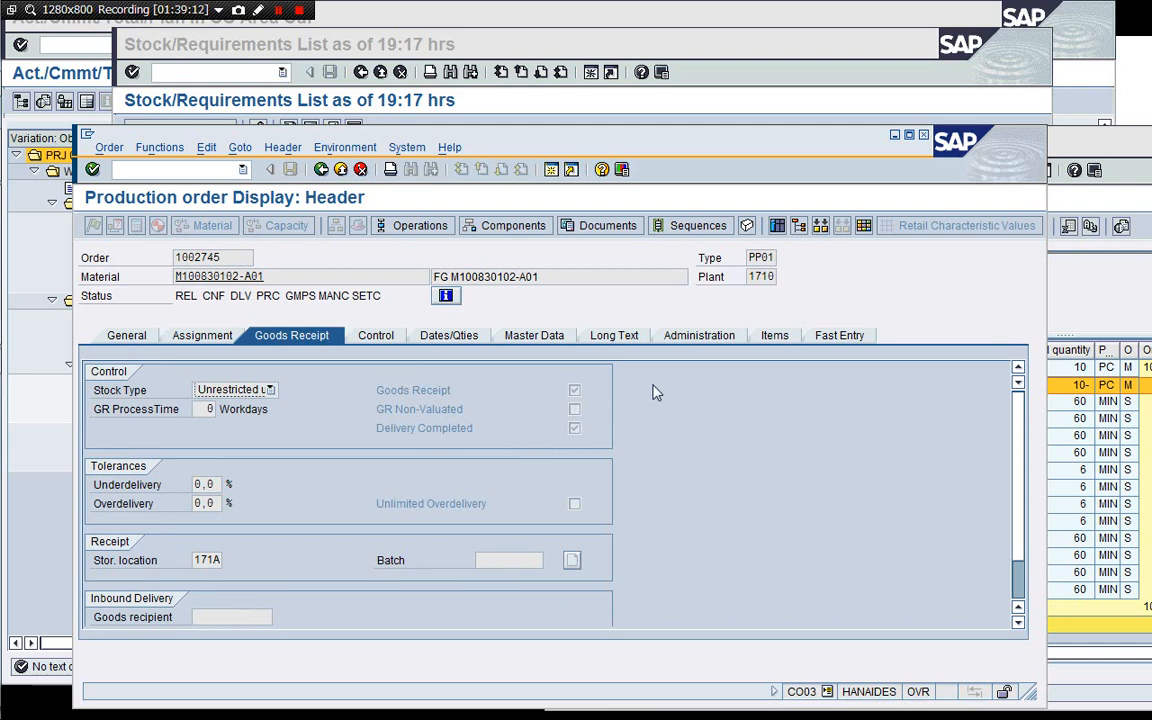
click(455, 336)
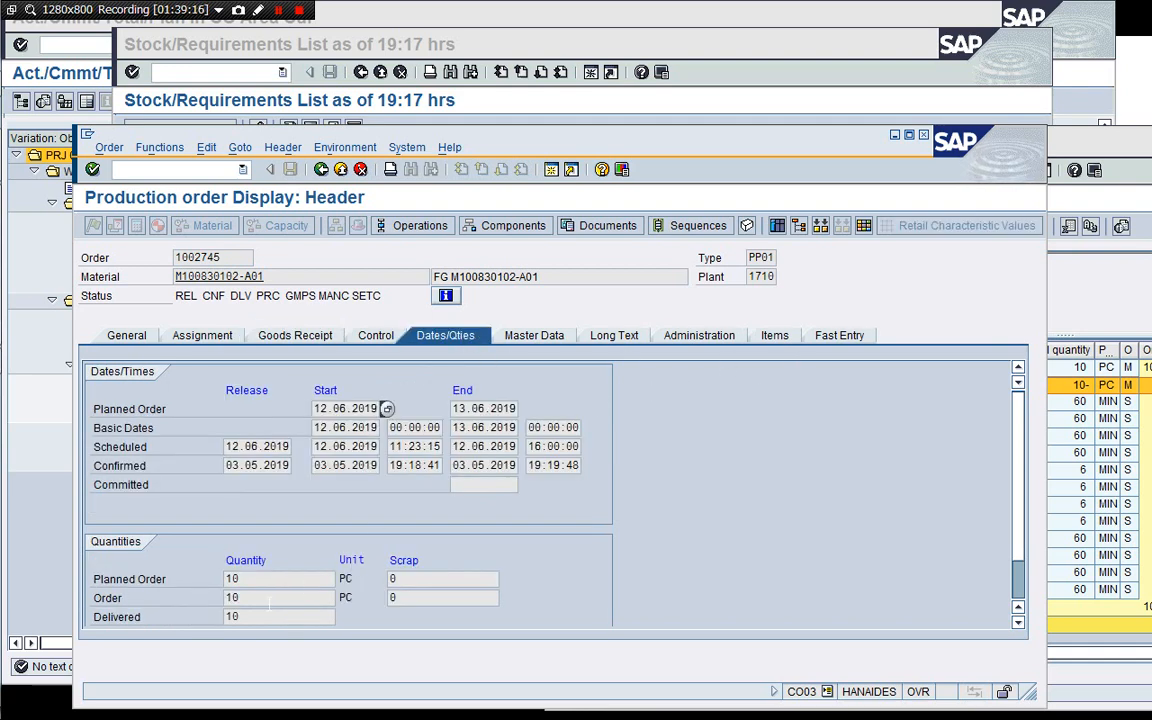
click(233, 616)
drag(578, 136, 577, 56)
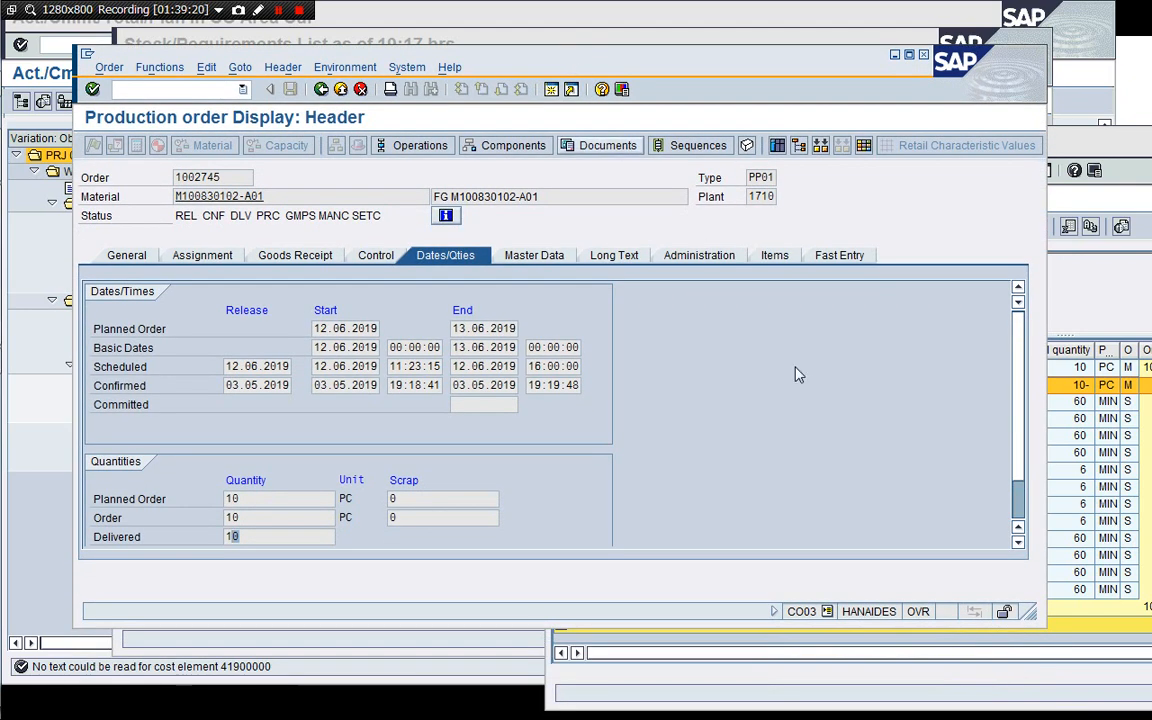
drag(1028, 612, 1025, 642)
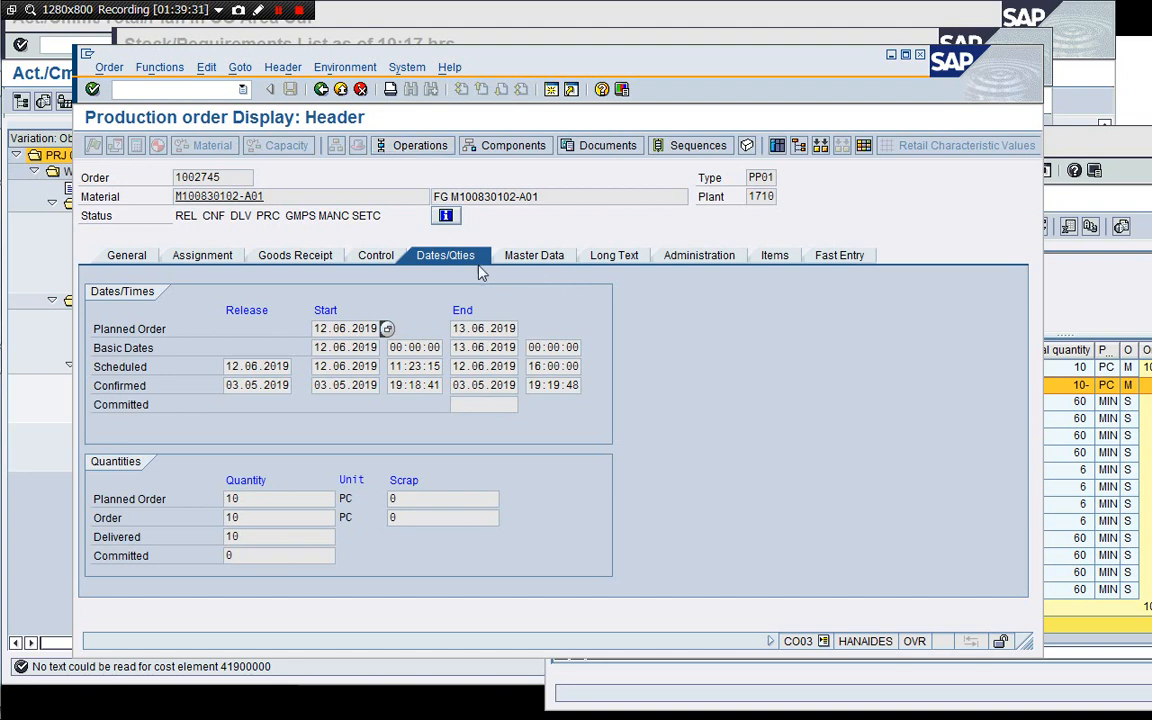
click(705, 257)
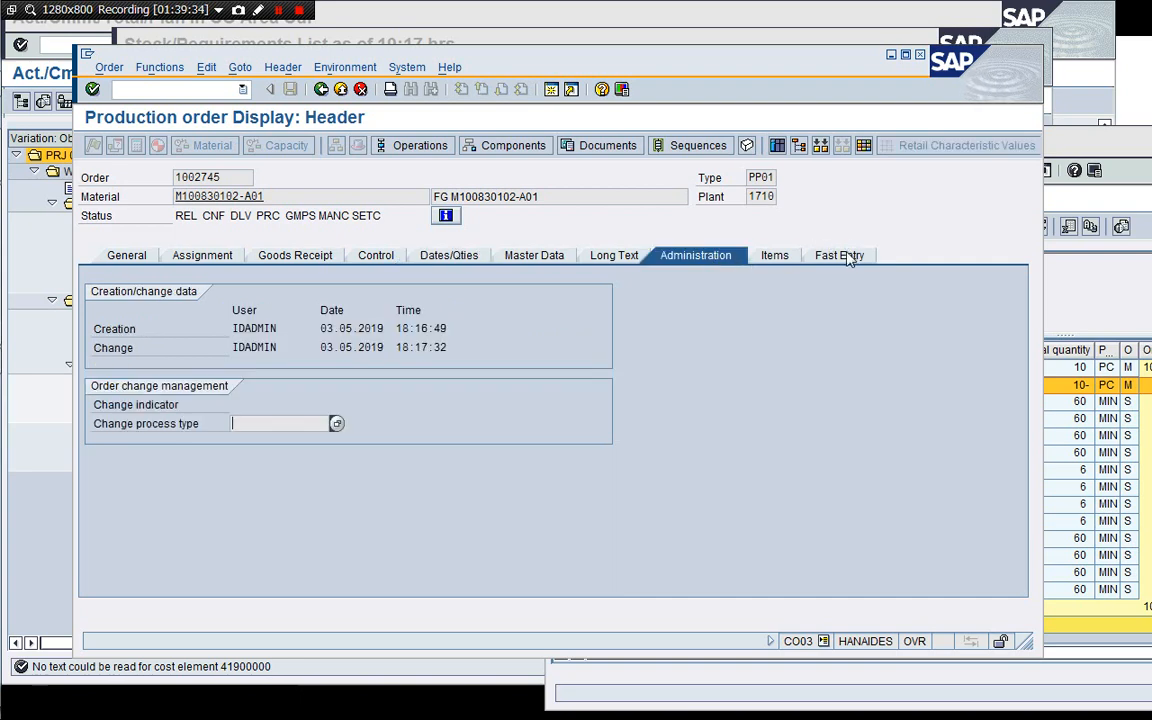
click(557, 257)
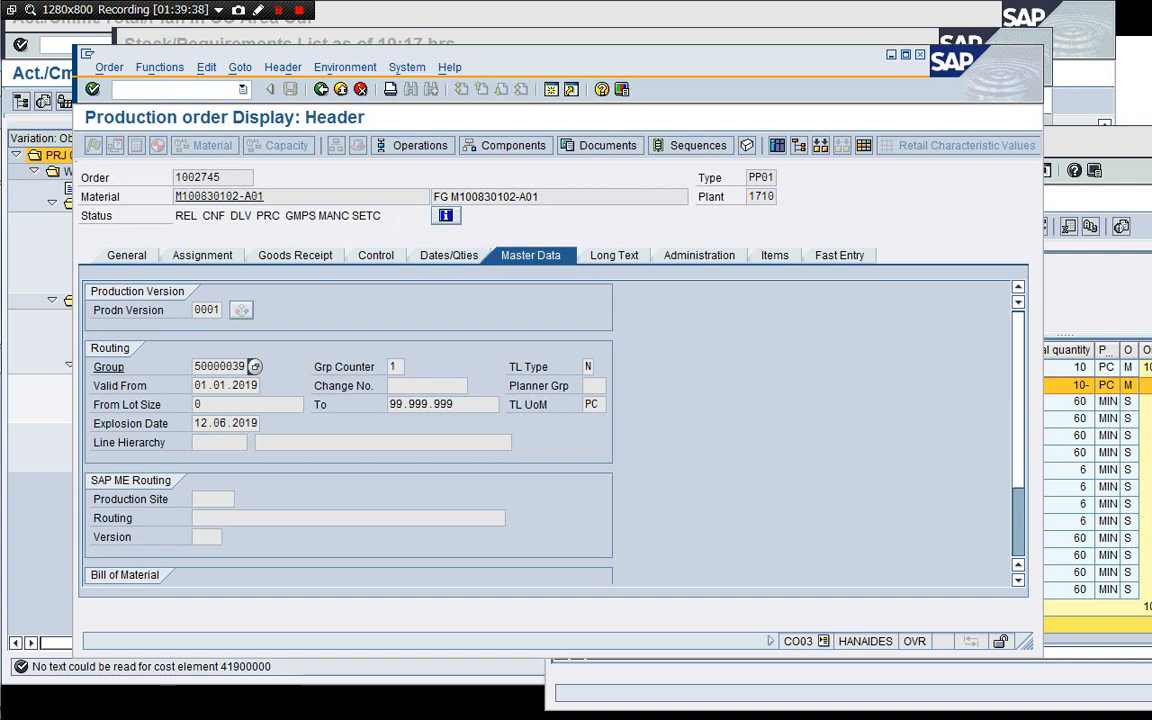
click(408, 147)
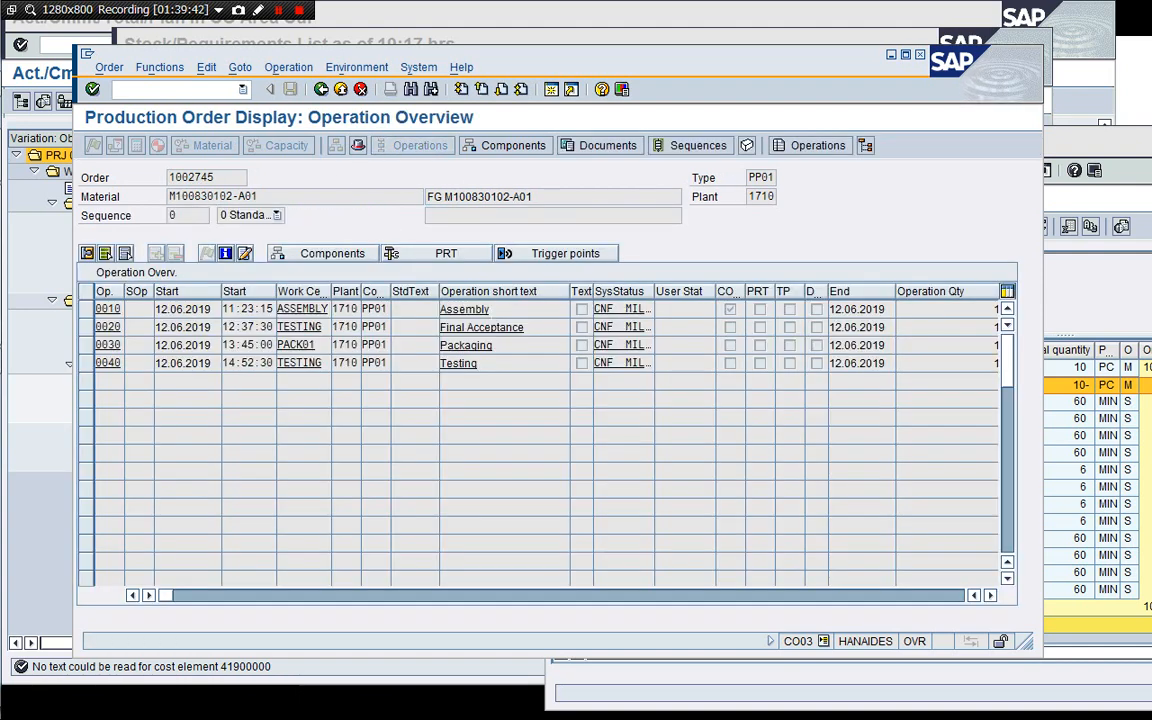
click(321, 90)
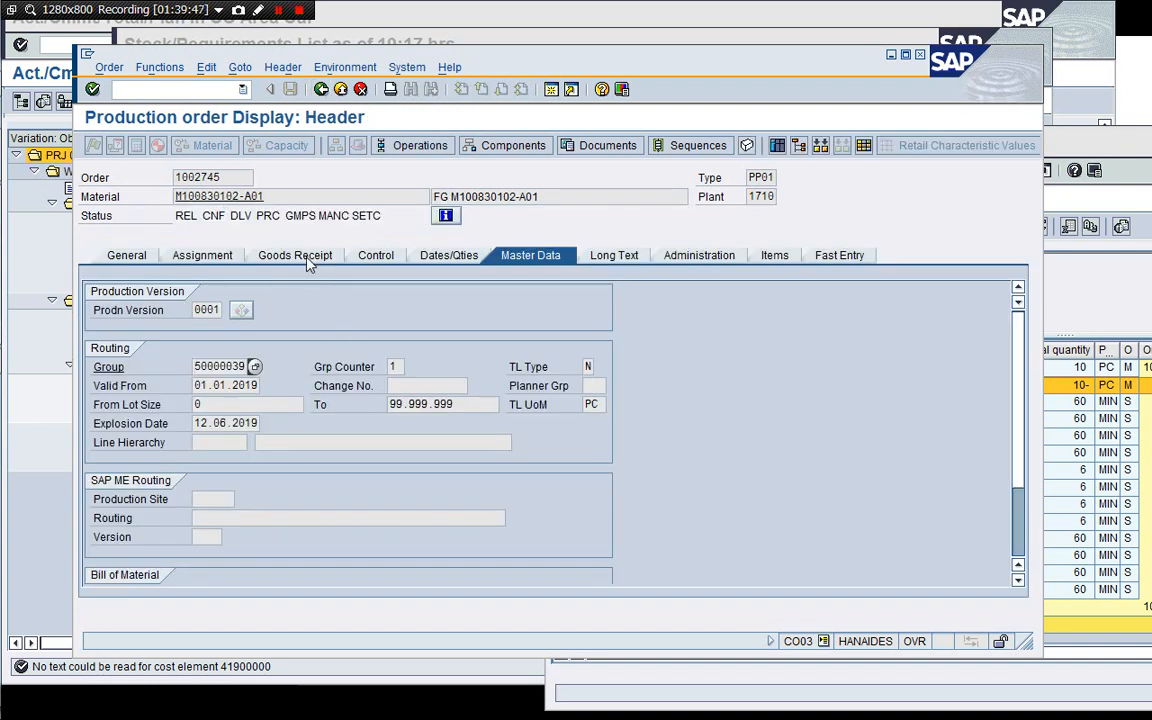
click(447, 257)
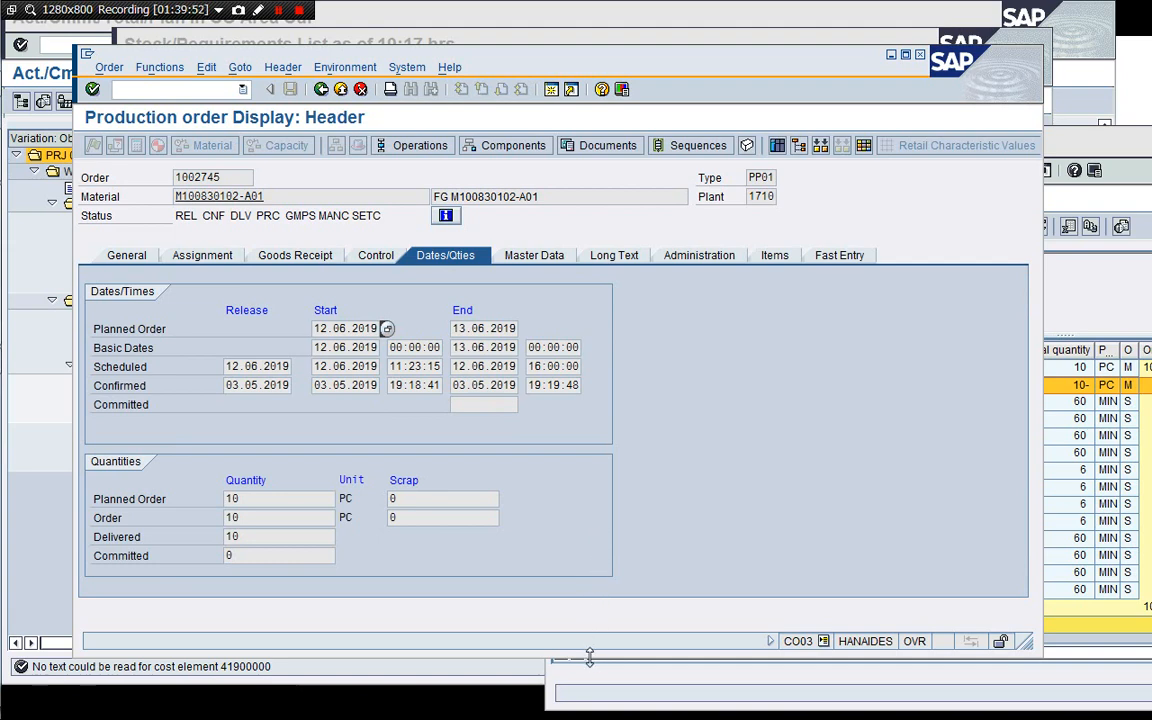
drag(589, 656, 586, 681)
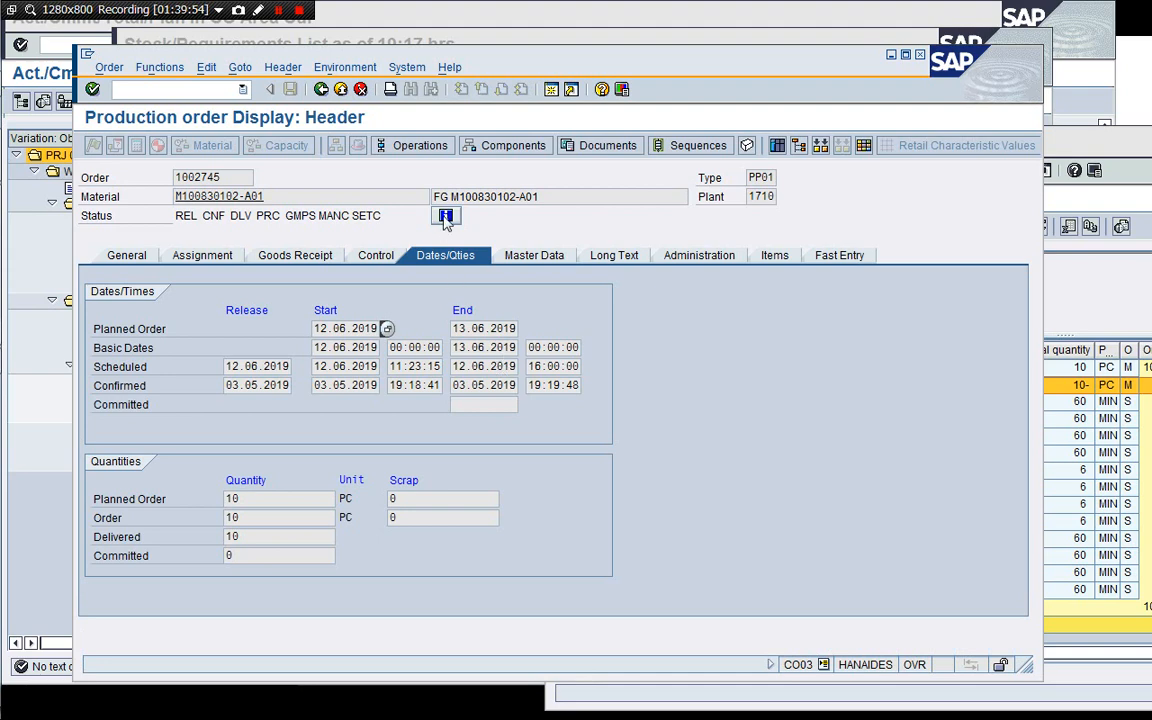
click(321, 89)
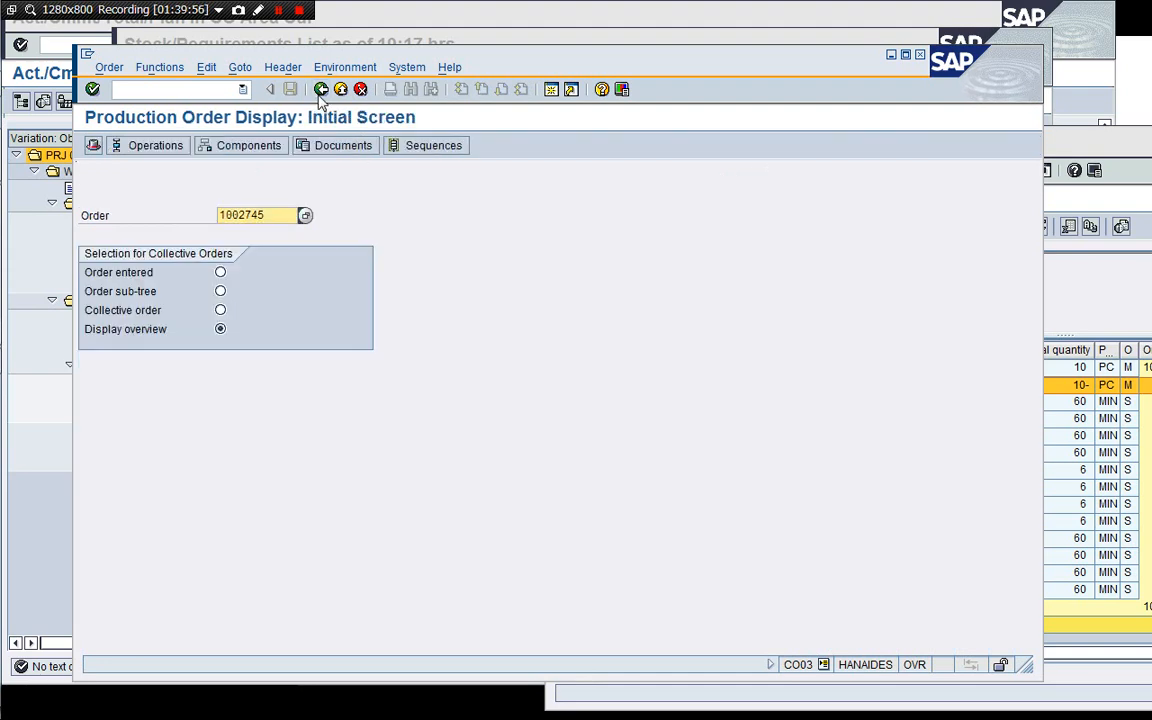
click(115, 89)
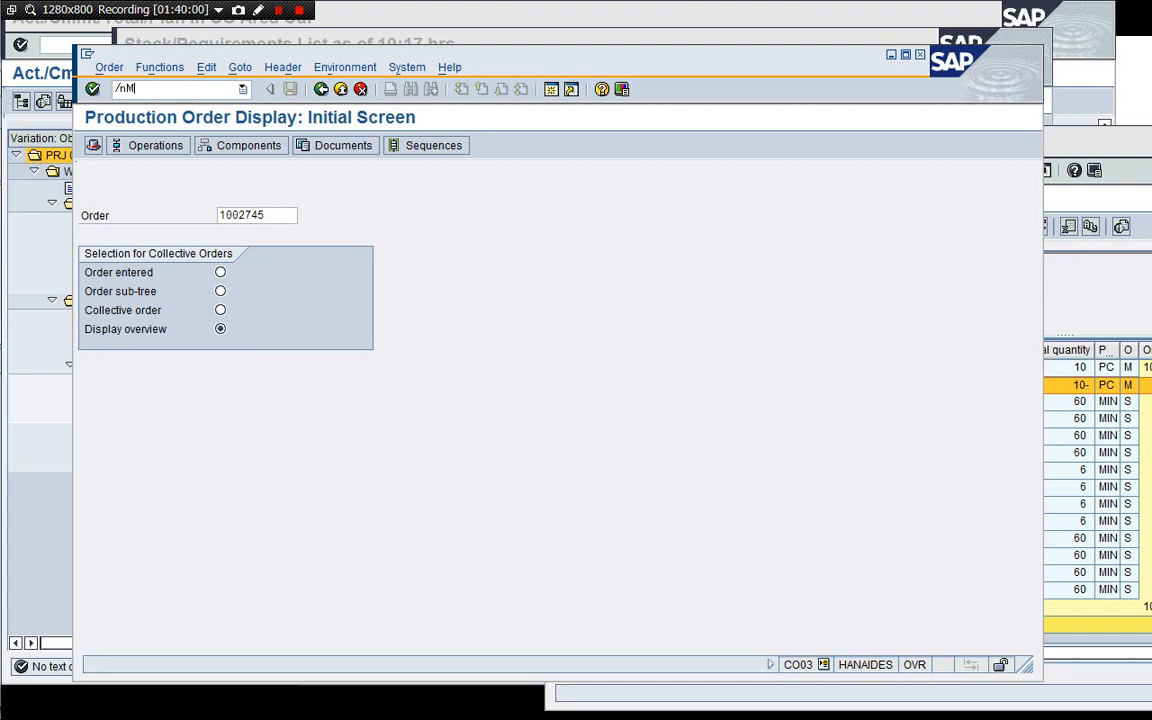
text(/nMM04)
key(Return)
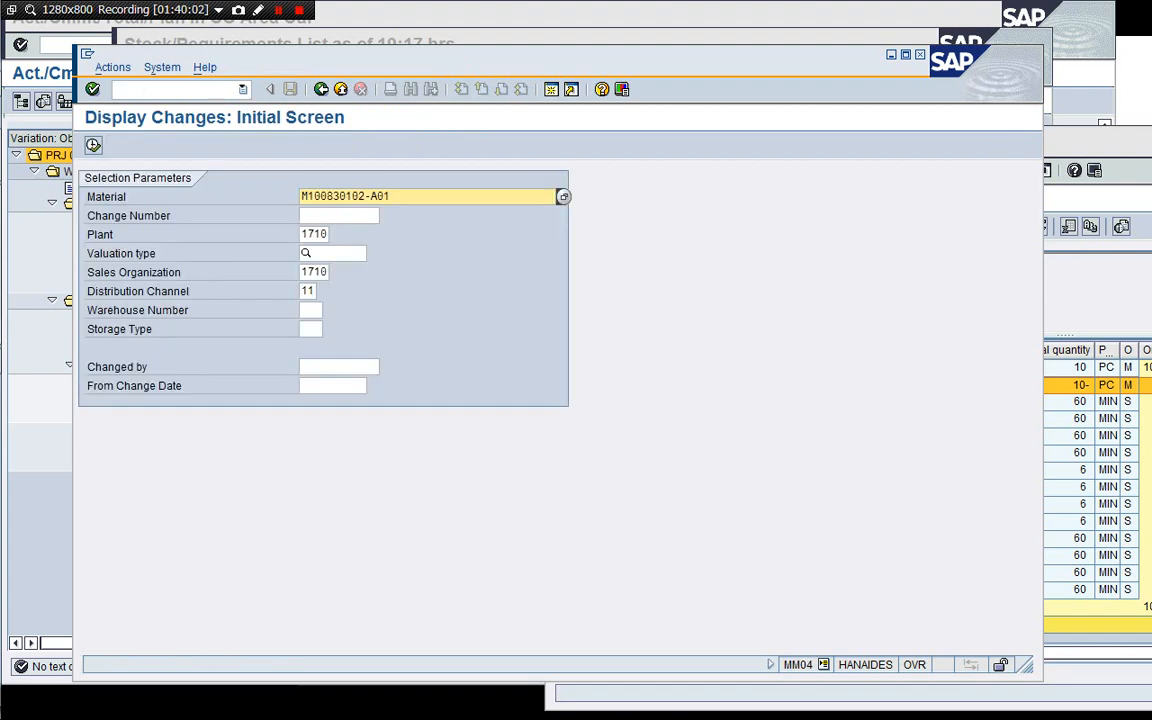
Display material M100830102-A01 in MM03 for plant 1710 and open its Accounting 1 view.
click(116, 89)
text(/n)
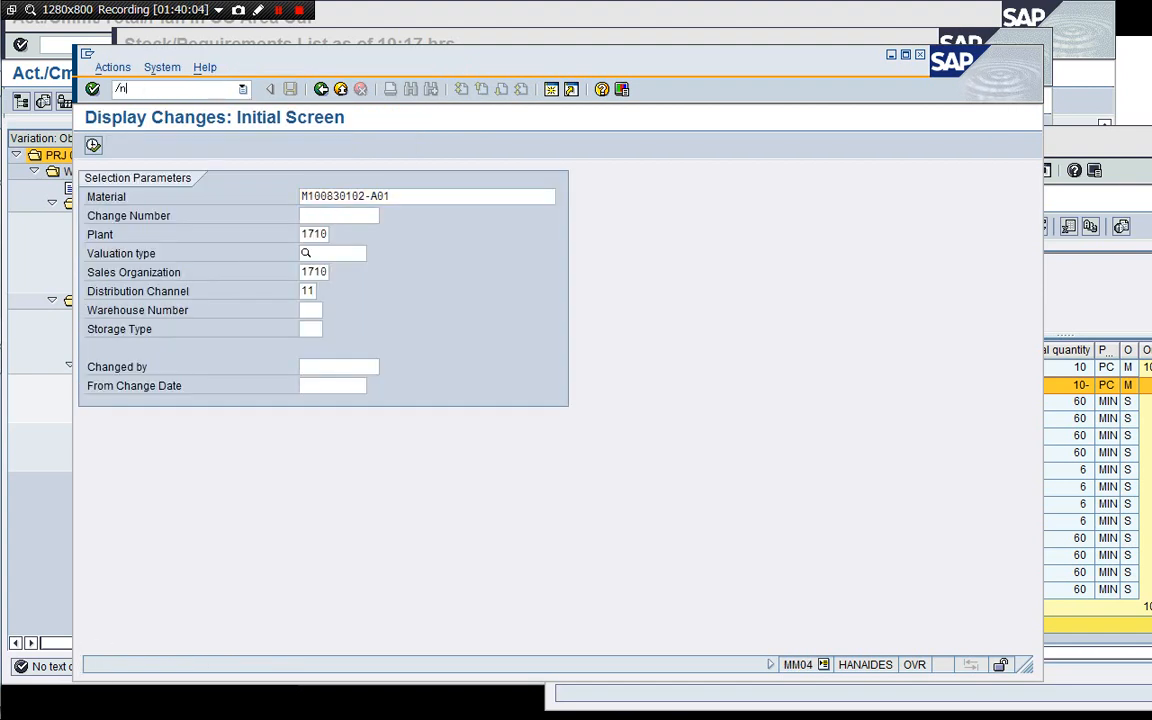
text(MM03)
key(Return)
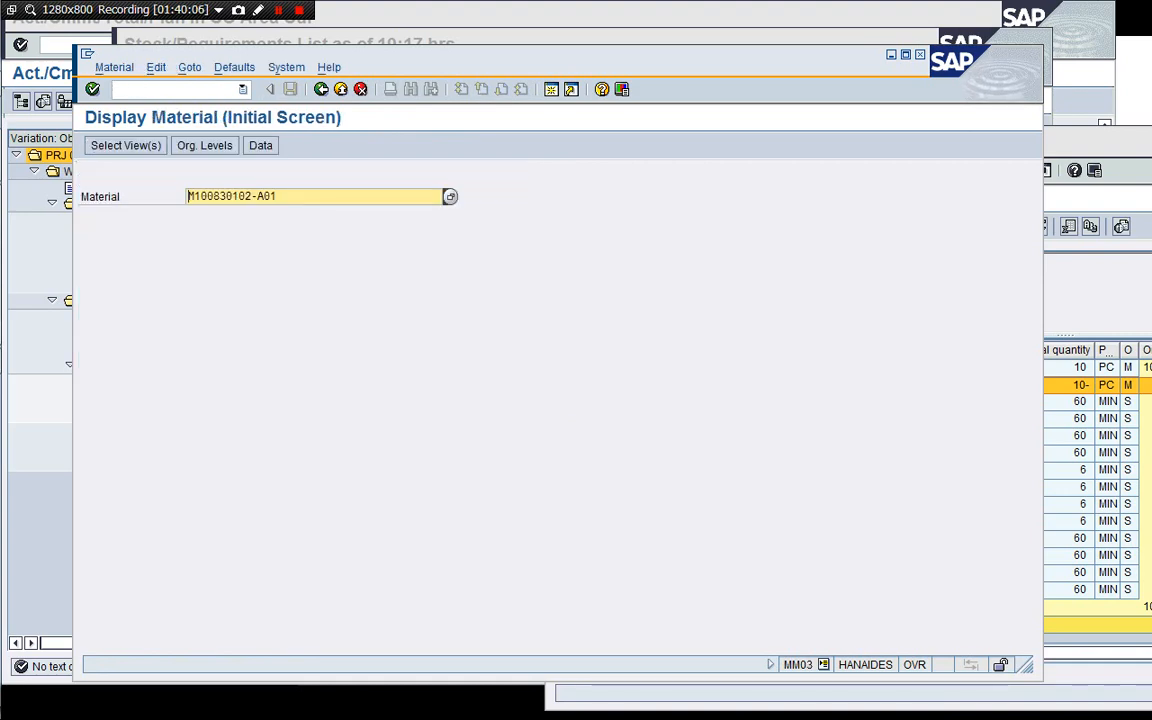
key(Return)
key(Return)
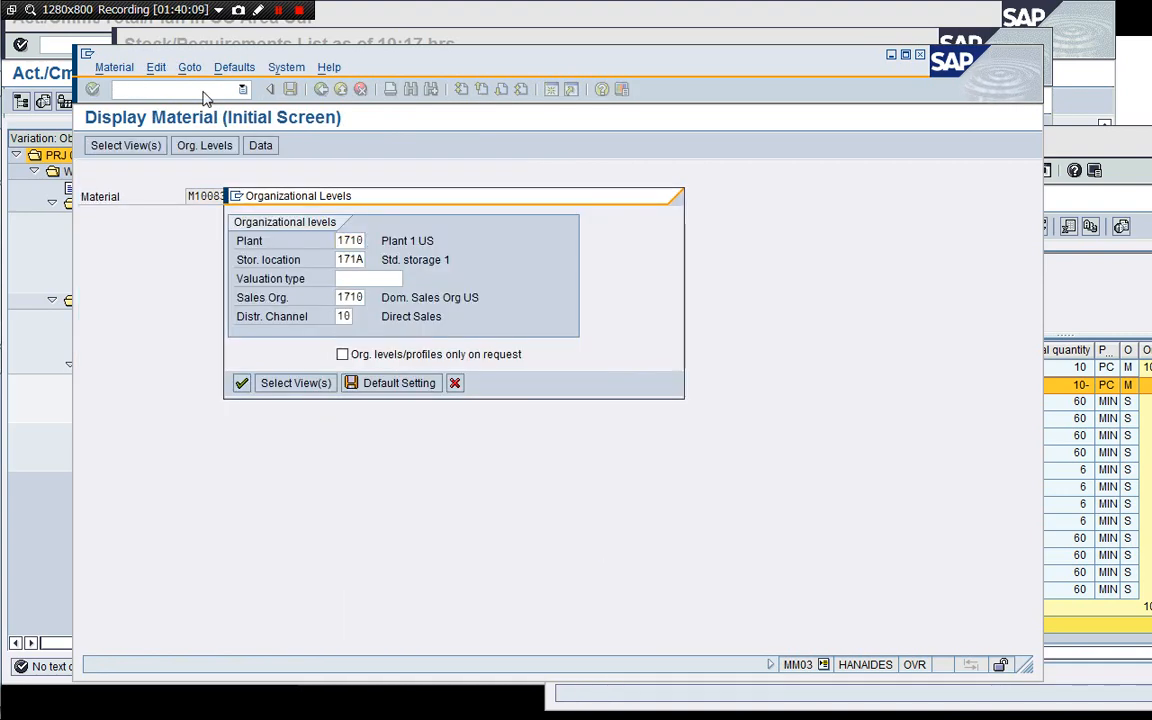
key(Return)
click(630, 179)
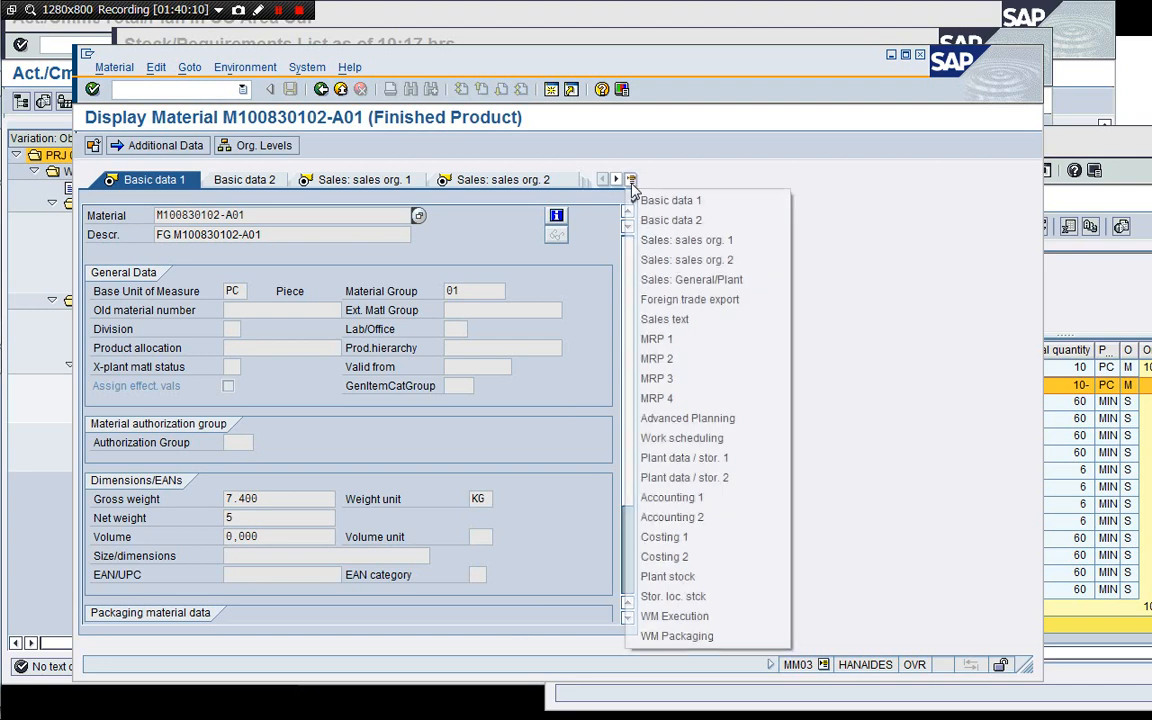
click(673, 499)
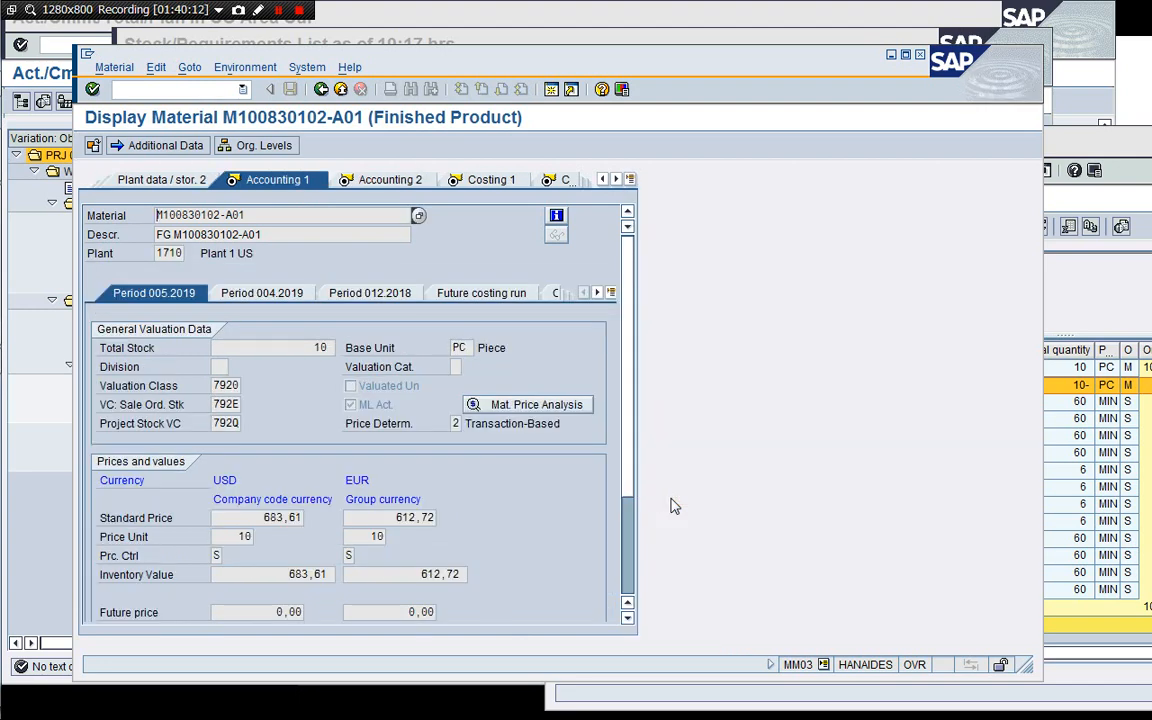
Compare the order's actual cost line items with the material's accounting data, then exit the cost line item list.
click(1096, 295)
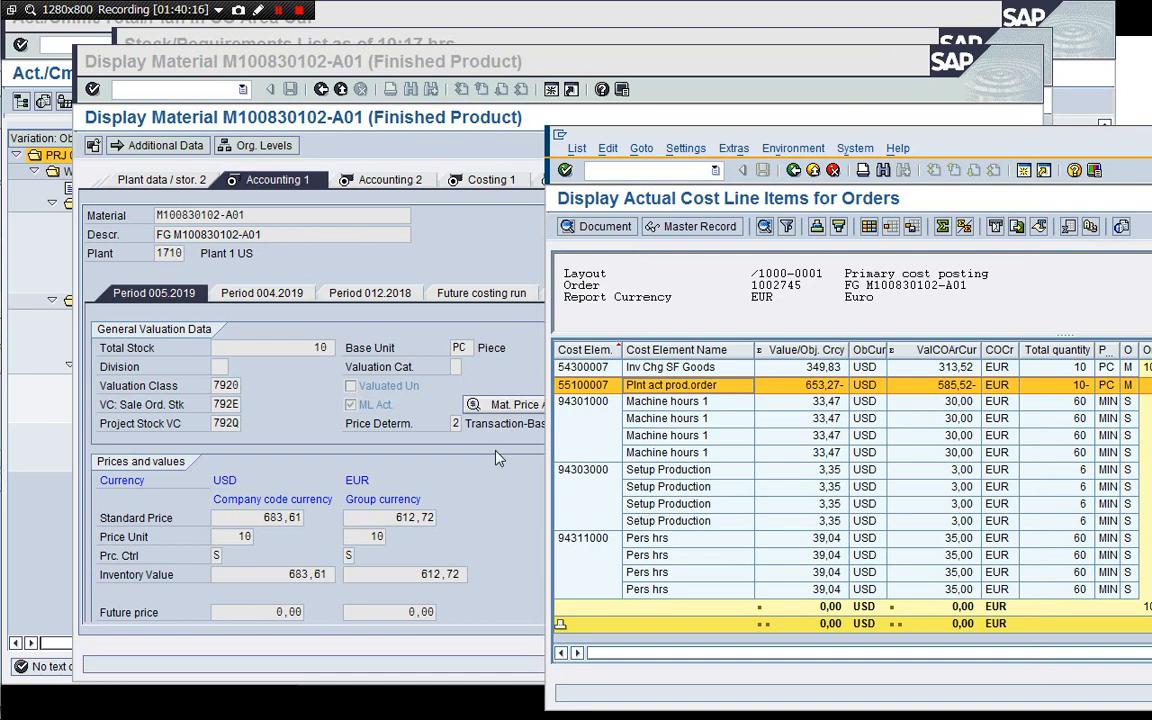
click(436, 428)
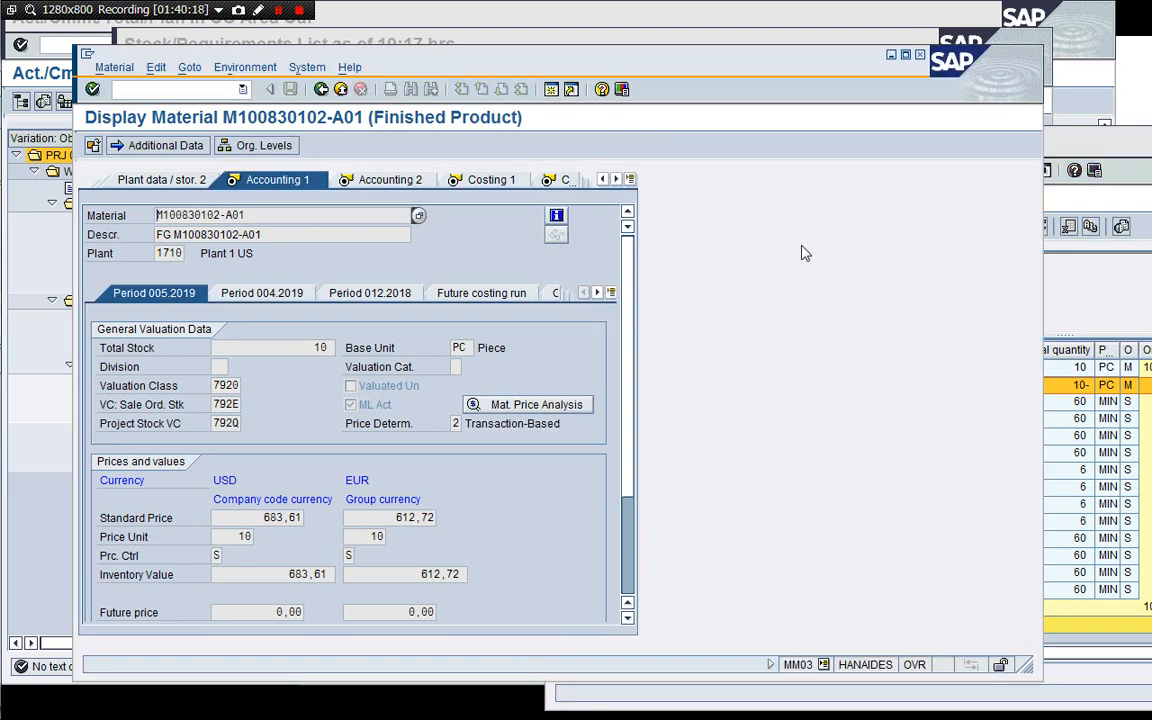
click(1082, 310)
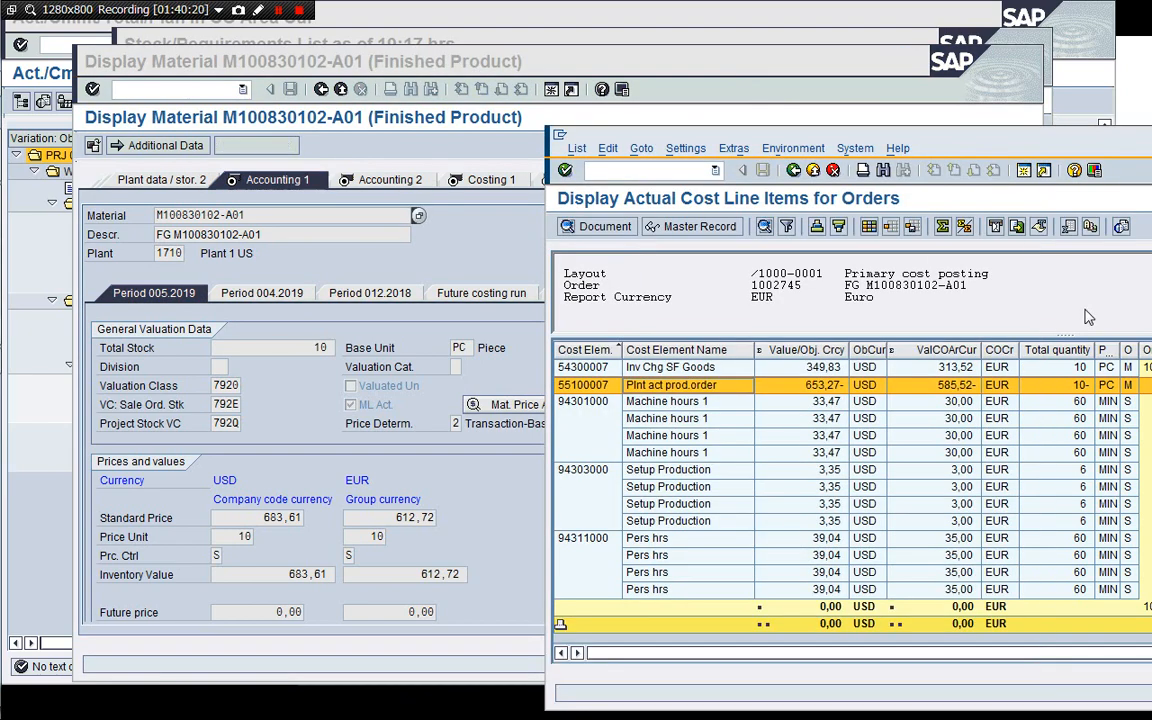
drag(998, 138, 808, 90)
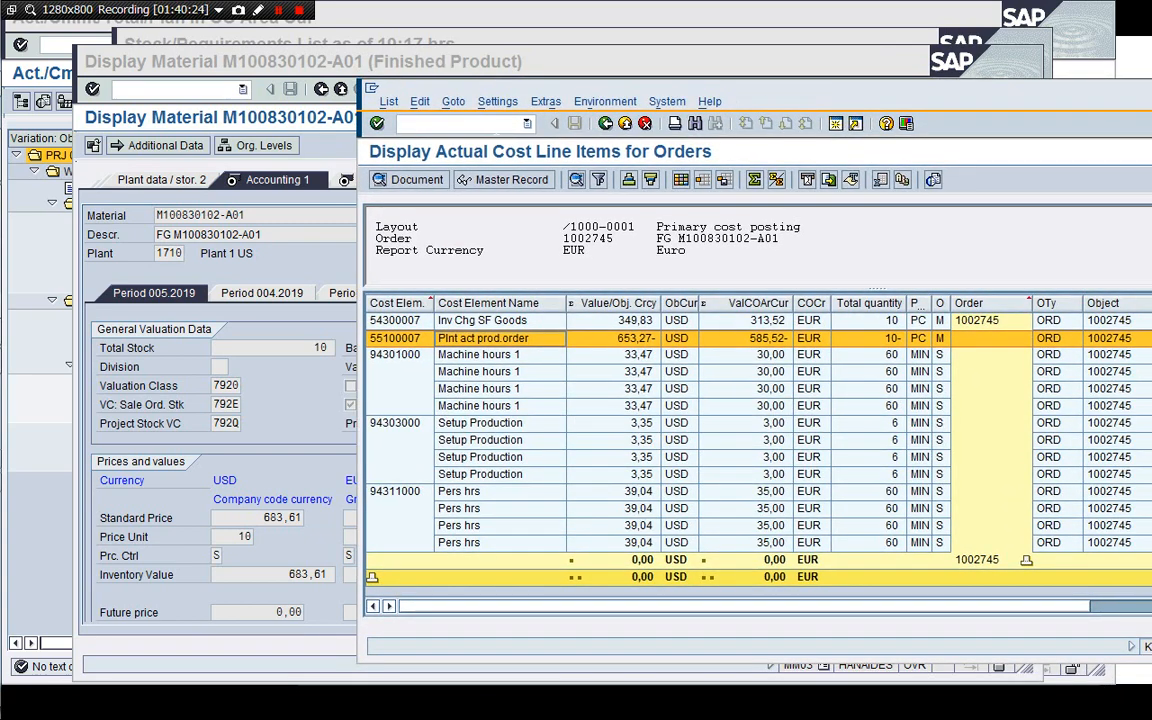
click(601, 124)
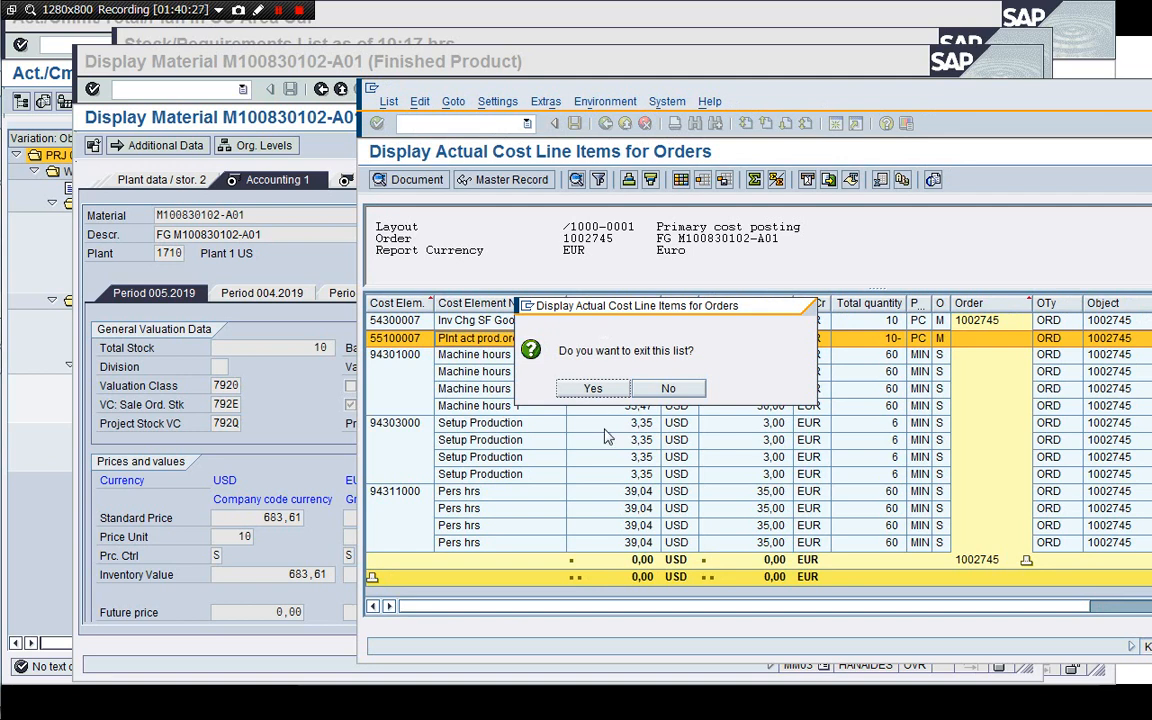
click(592, 388)
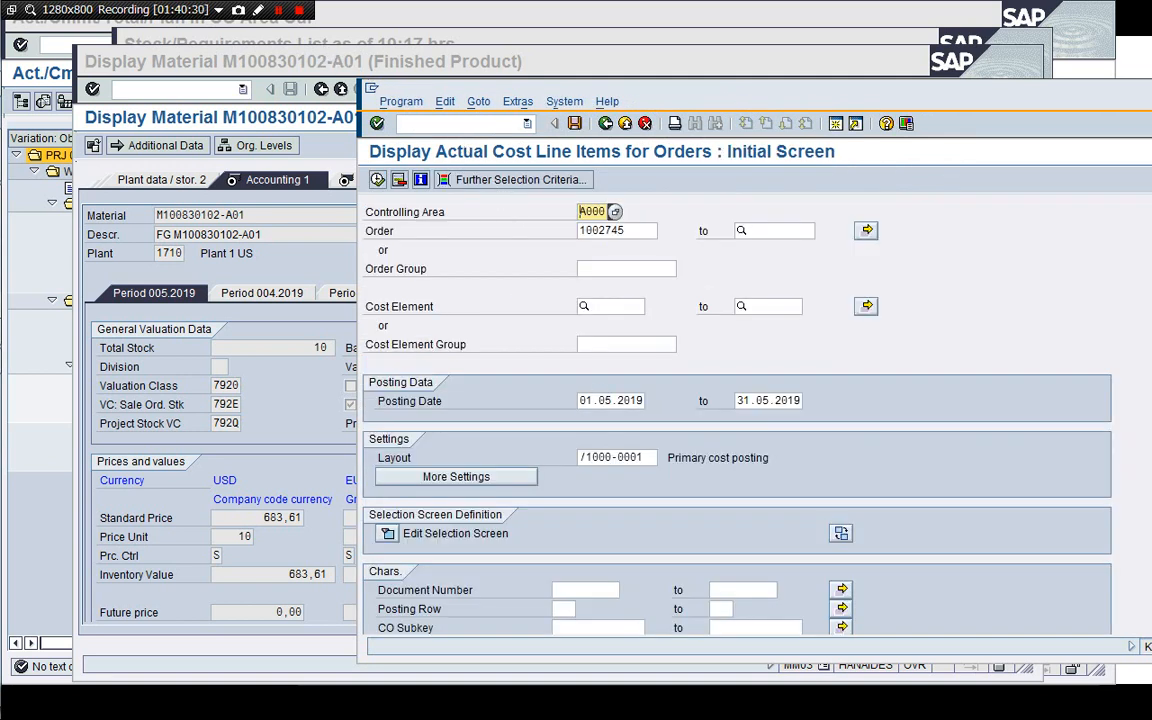
Start transaction MR21 and choose the price change variant MR21_PSP_ELEMENT_BWKEY_0250 for WBS element special stock.
click(450, 124)
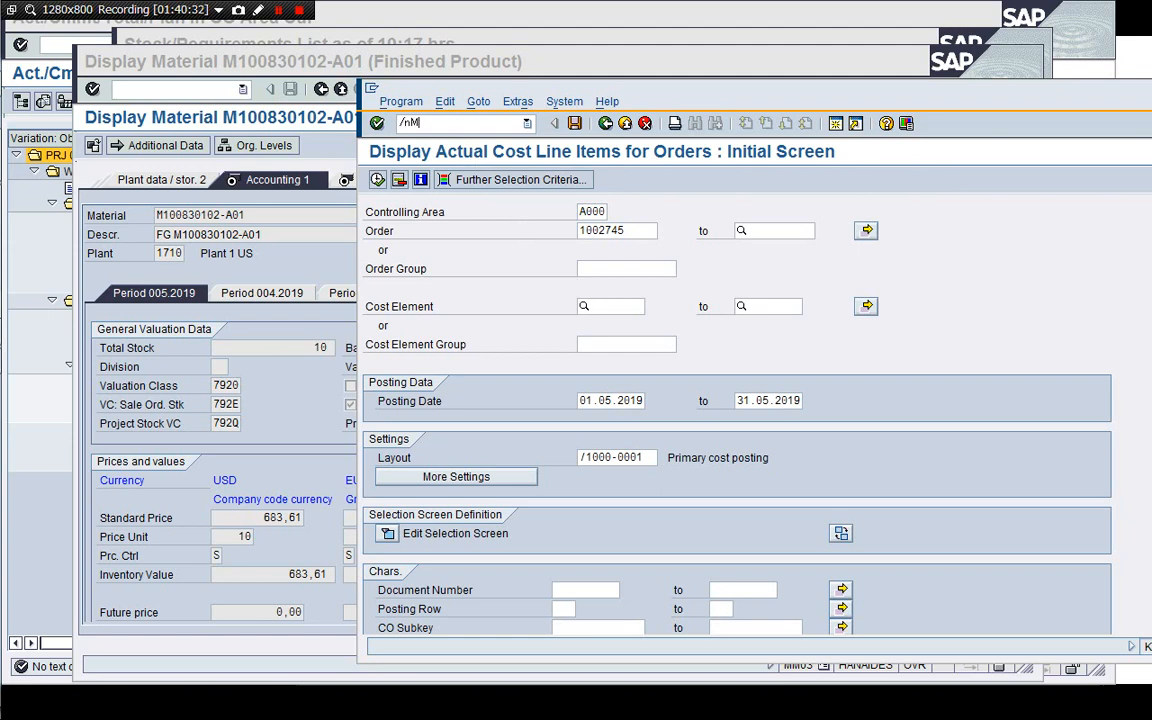
text(/nMR21)
key(Return)
key(Return)
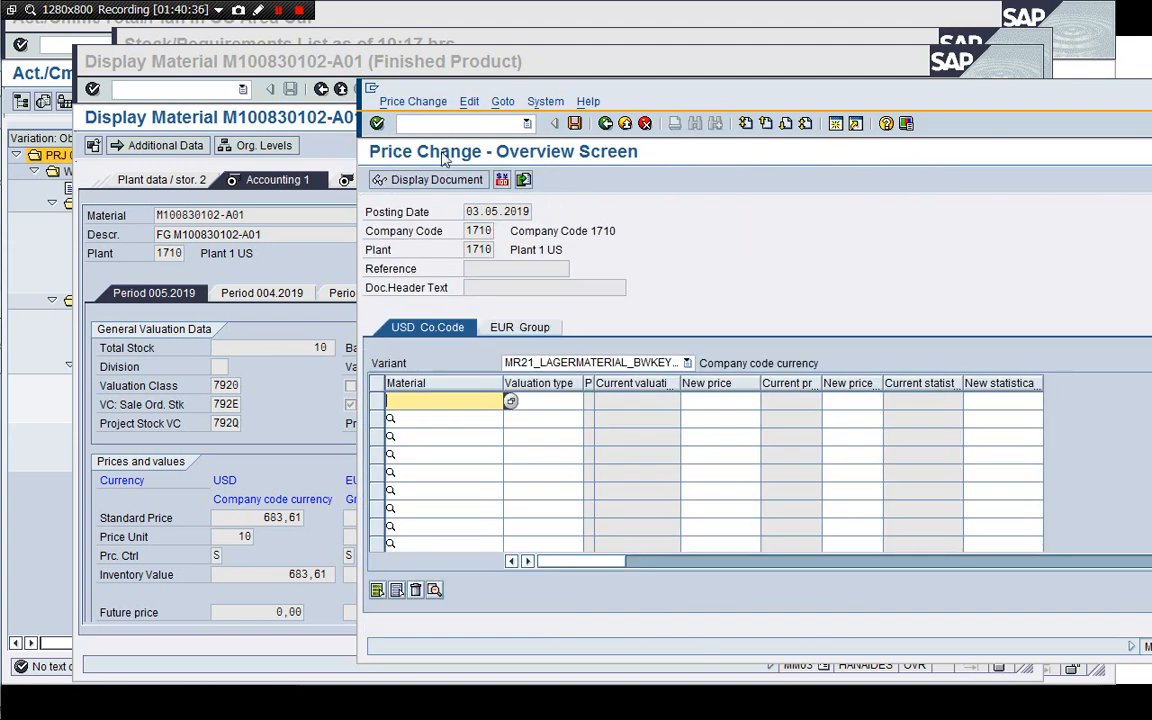
click(645, 364)
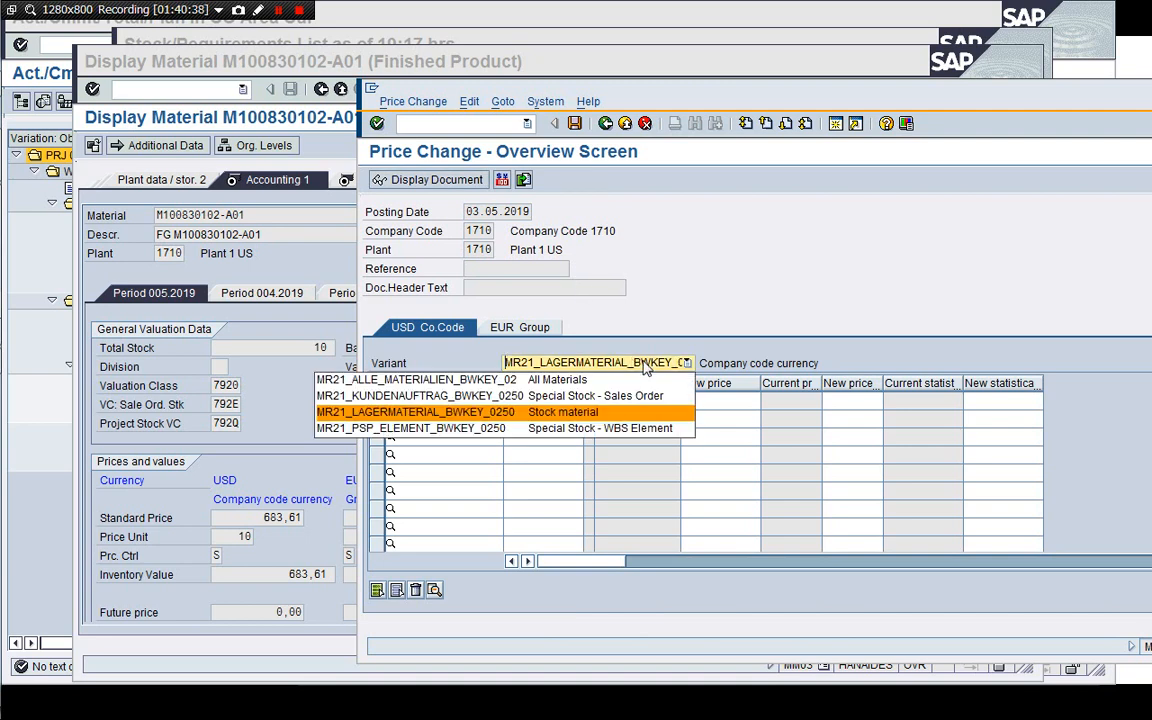
click(621, 436)
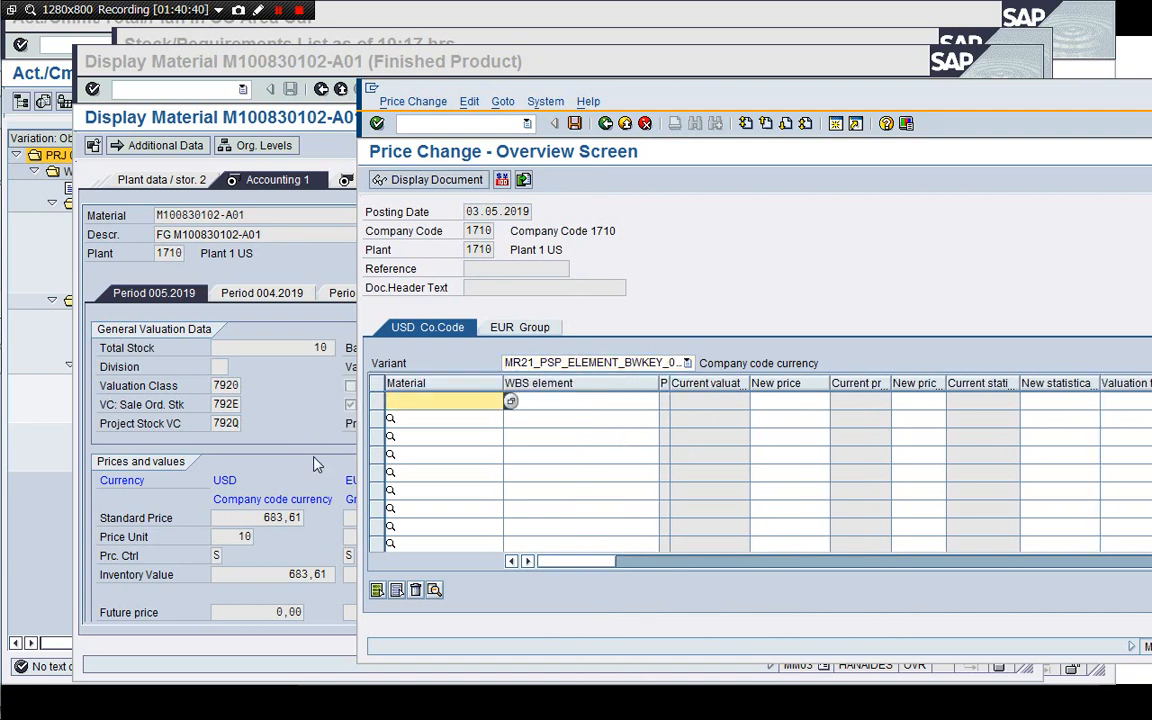
drag(253, 215, 148, 221)
key(ctrl+c)
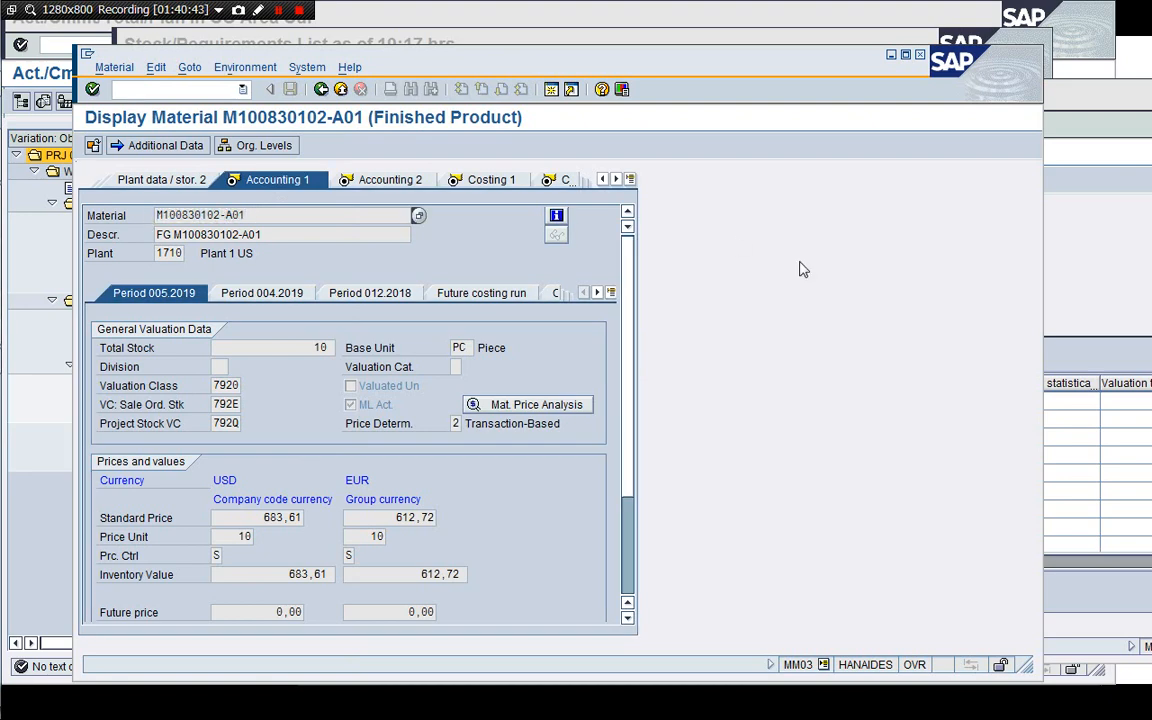
click(1124, 267)
key(ctrl+v)
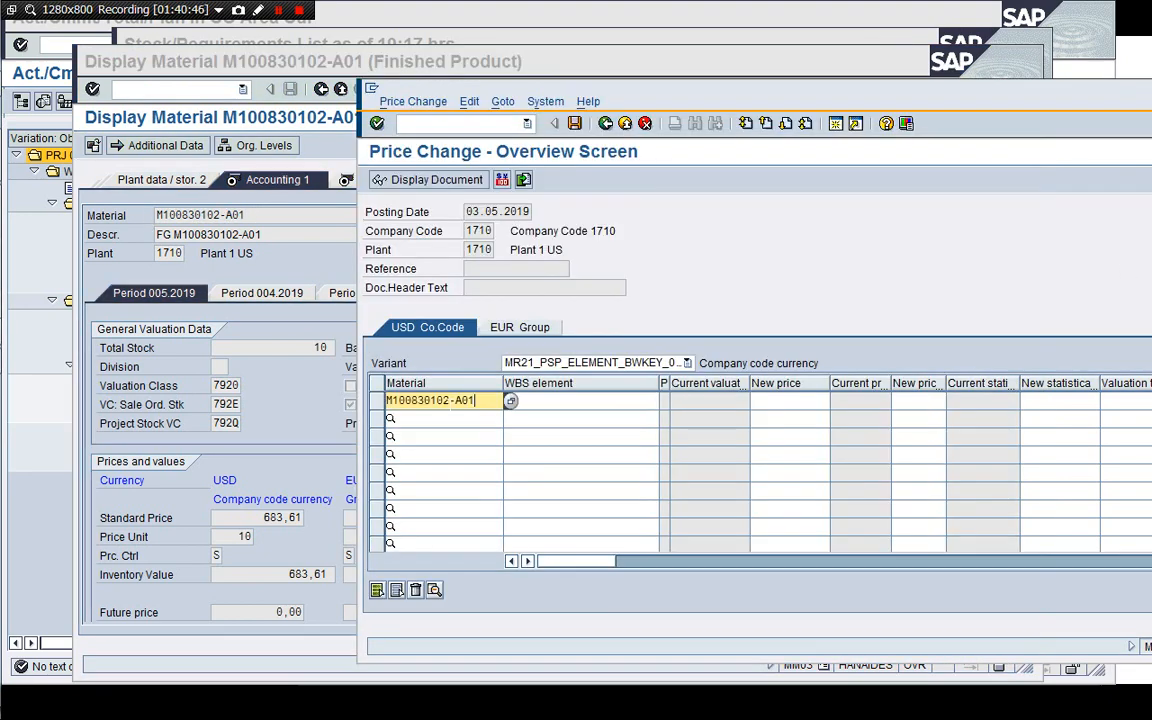
key(Tab)
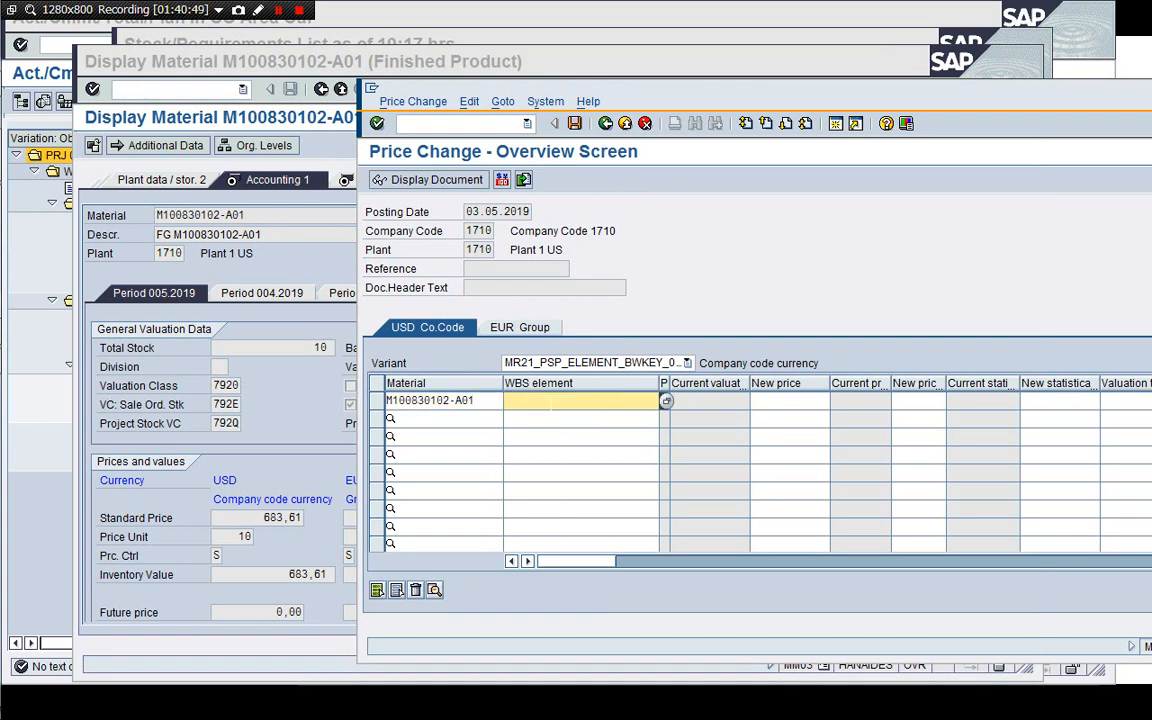
key(Down)
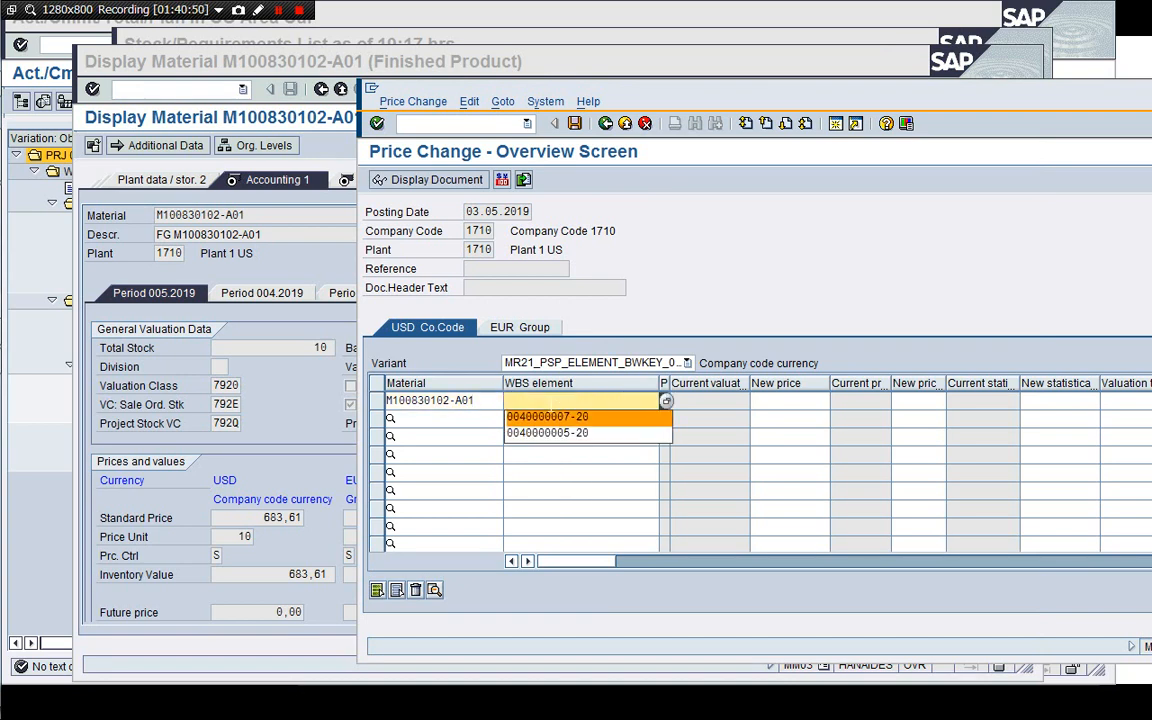
key(Return)
key(Return)
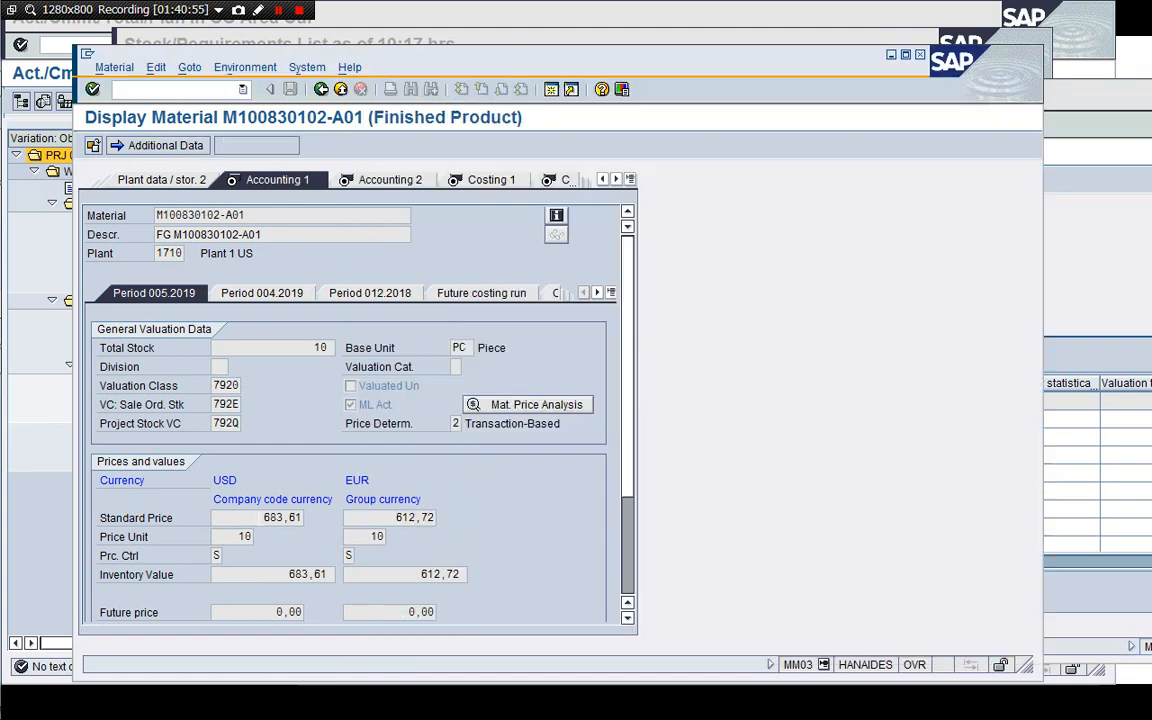
Set the new company code currency price for the material to 683,61 USD, matching the standard price.
click(240, 470)
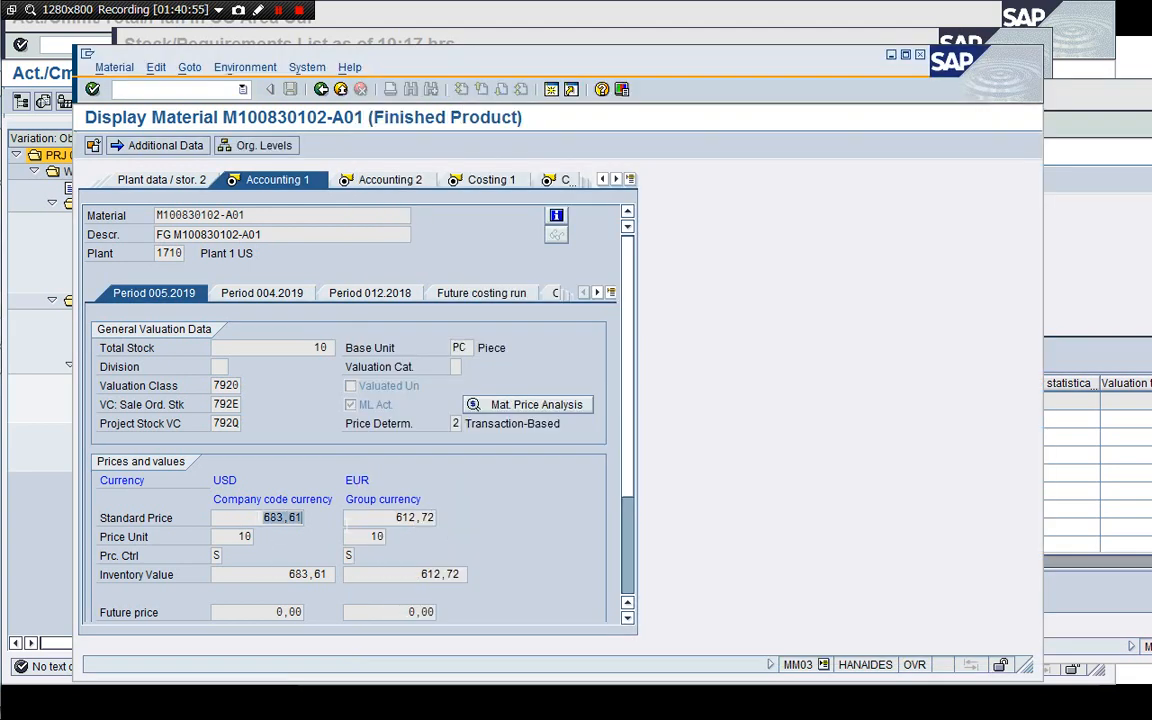
click(940, 374)
click(821, 401)
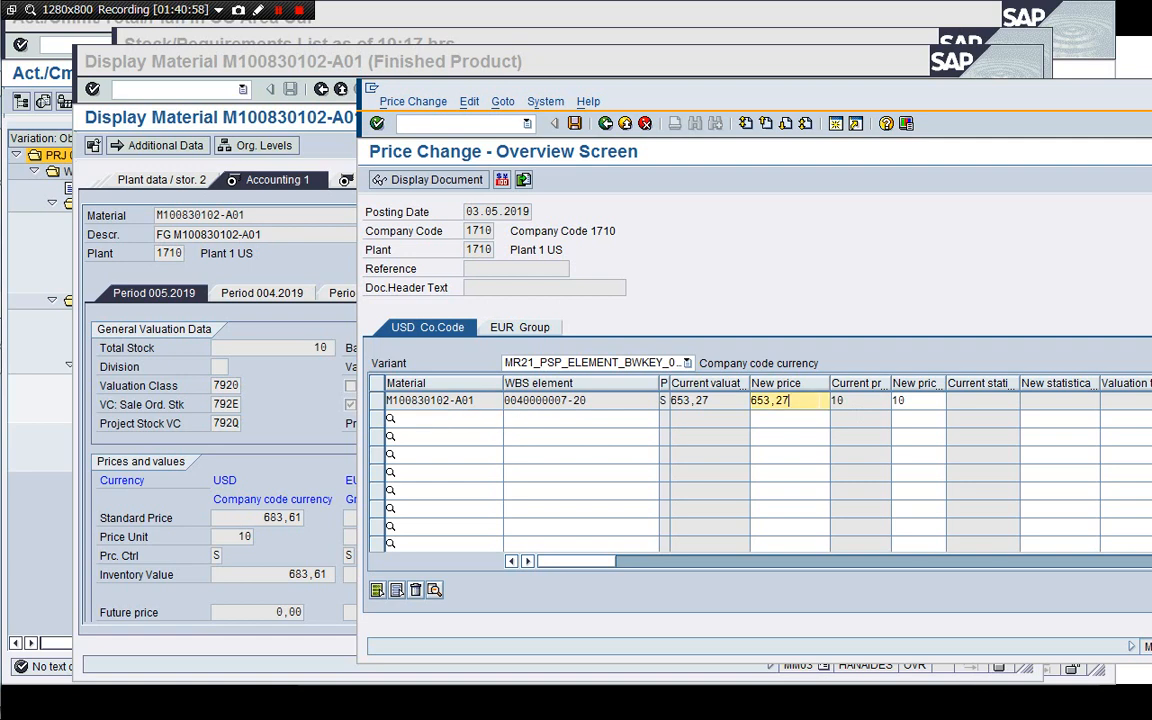
key(Return)
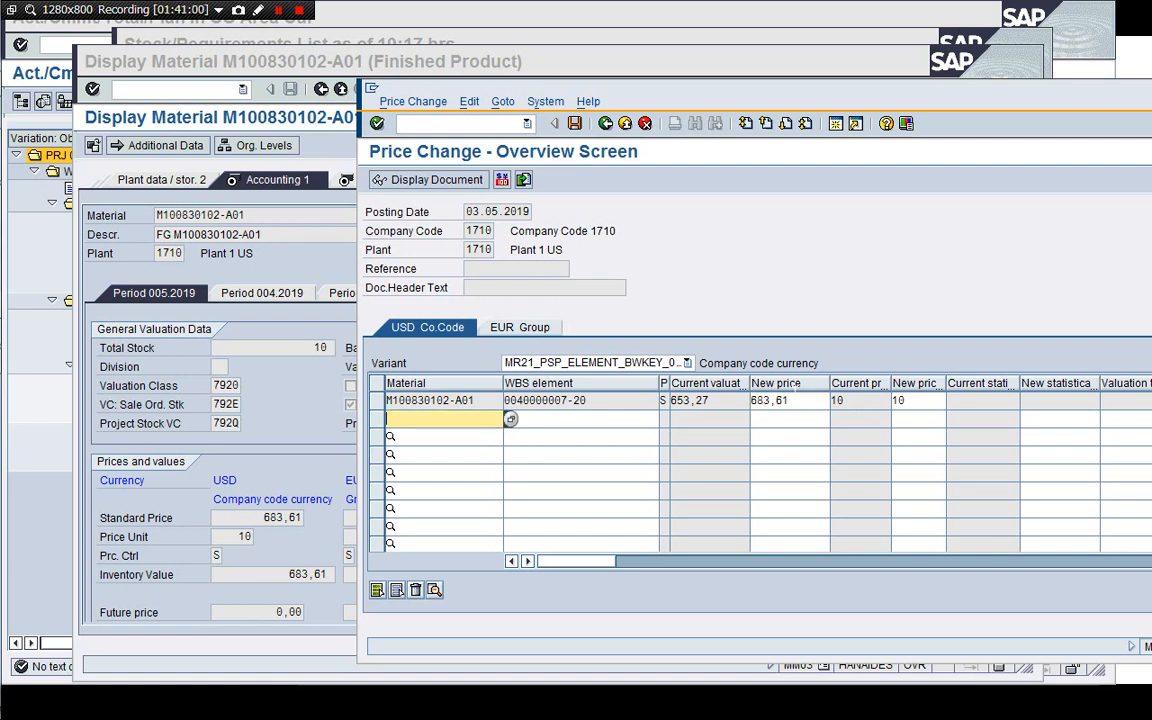
On the group currency tab, set the material's new price to 612,72 EUR.
click(533, 327)
click(323, 422)
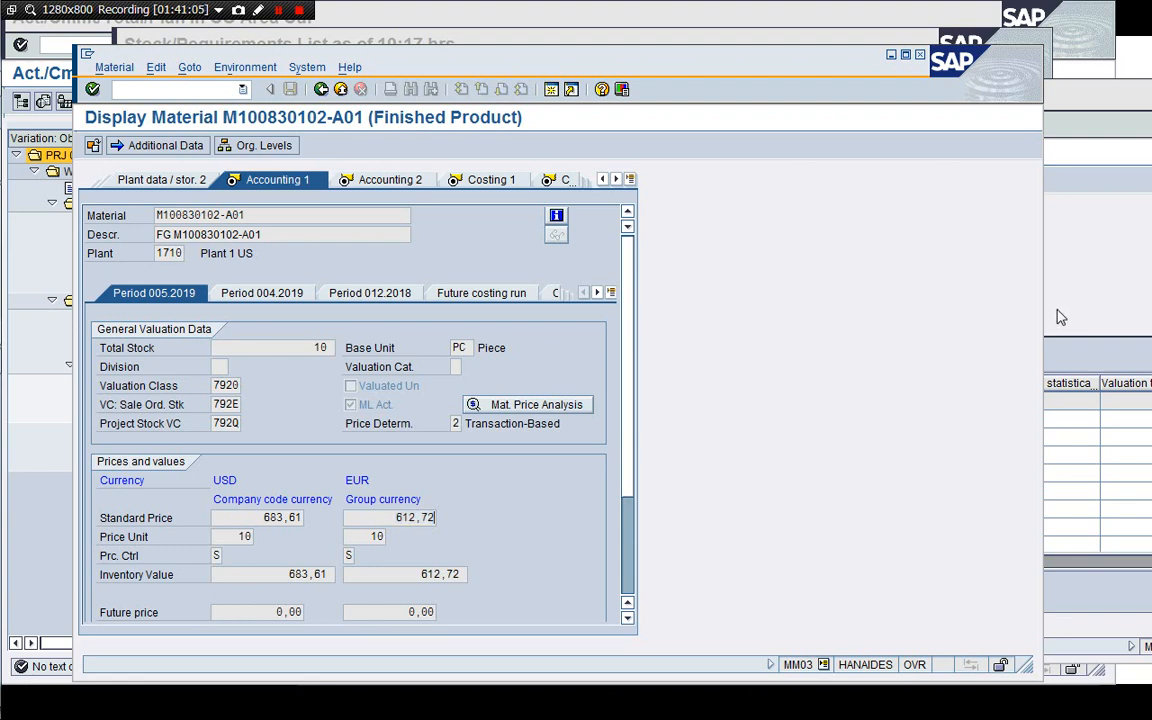
click(1096, 312)
click(789, 400)
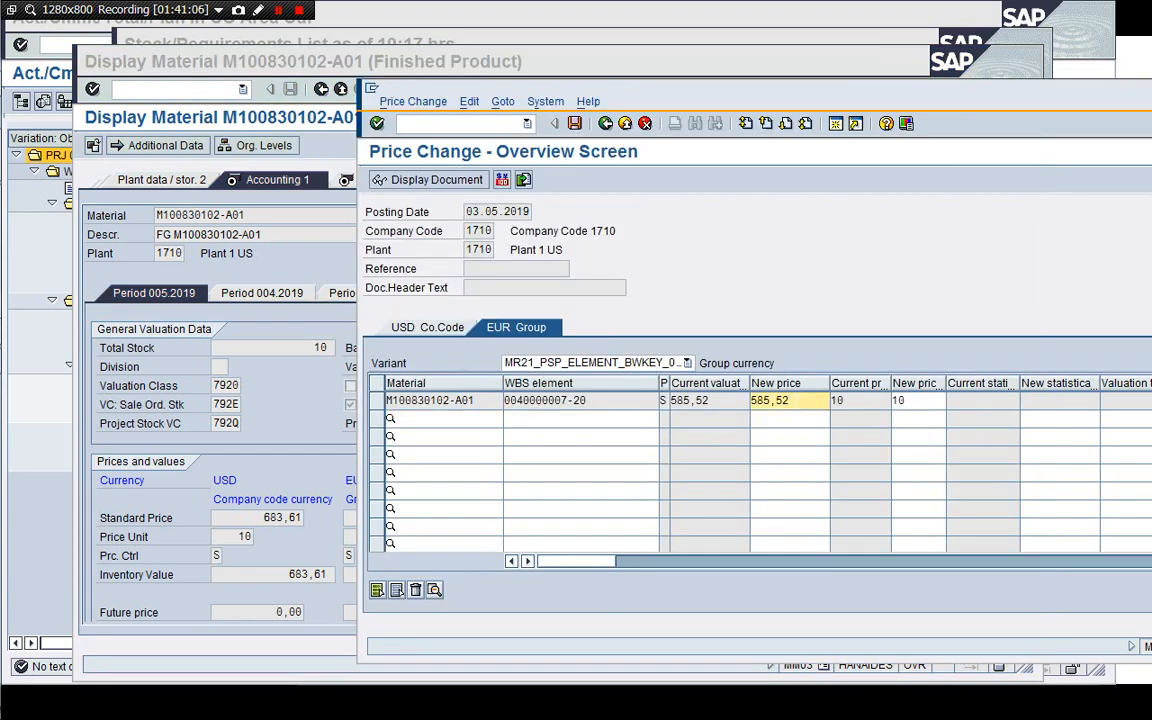
text(612,72)
key(Return)
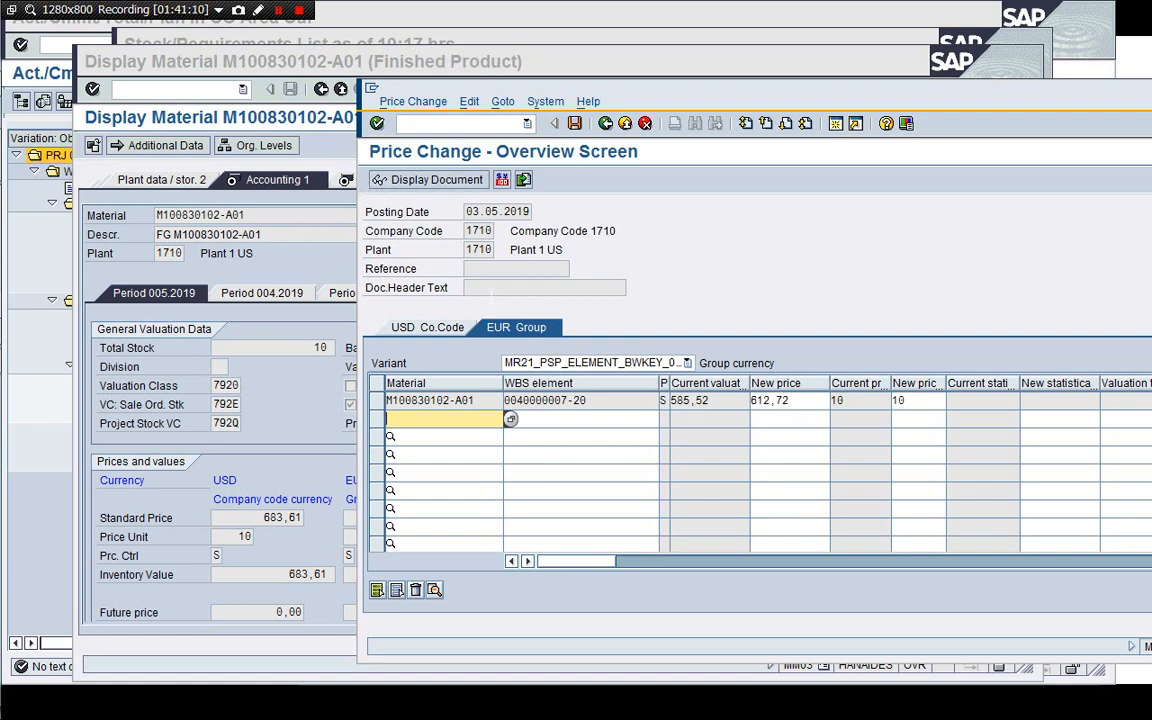
click(266, 245)
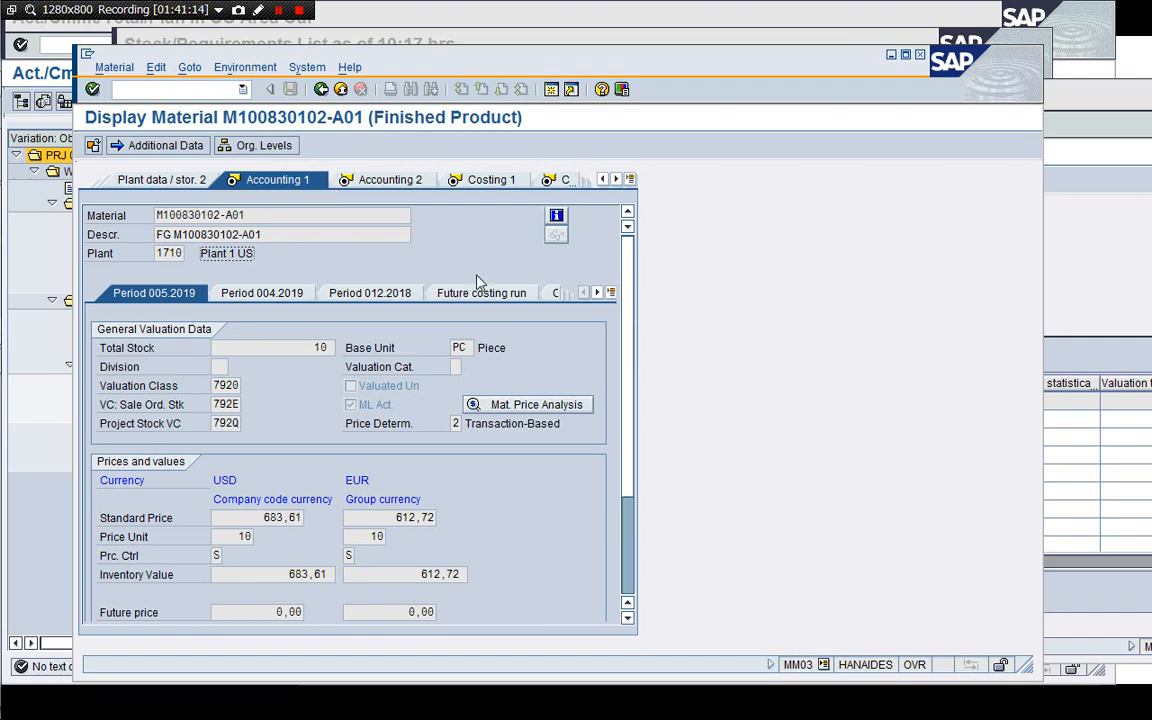
key(super+Tab)
key(super+Tab)
key(super+Tab)
key(super+Tab)
key(super+Tab)
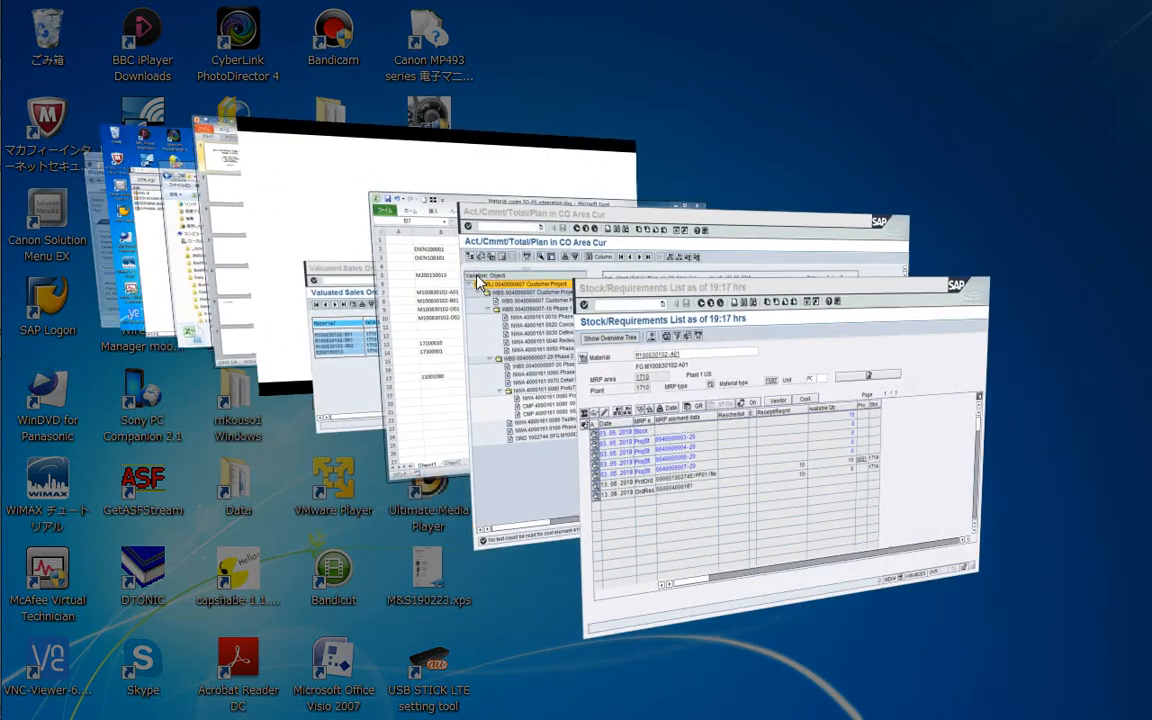
key(super+Tab)
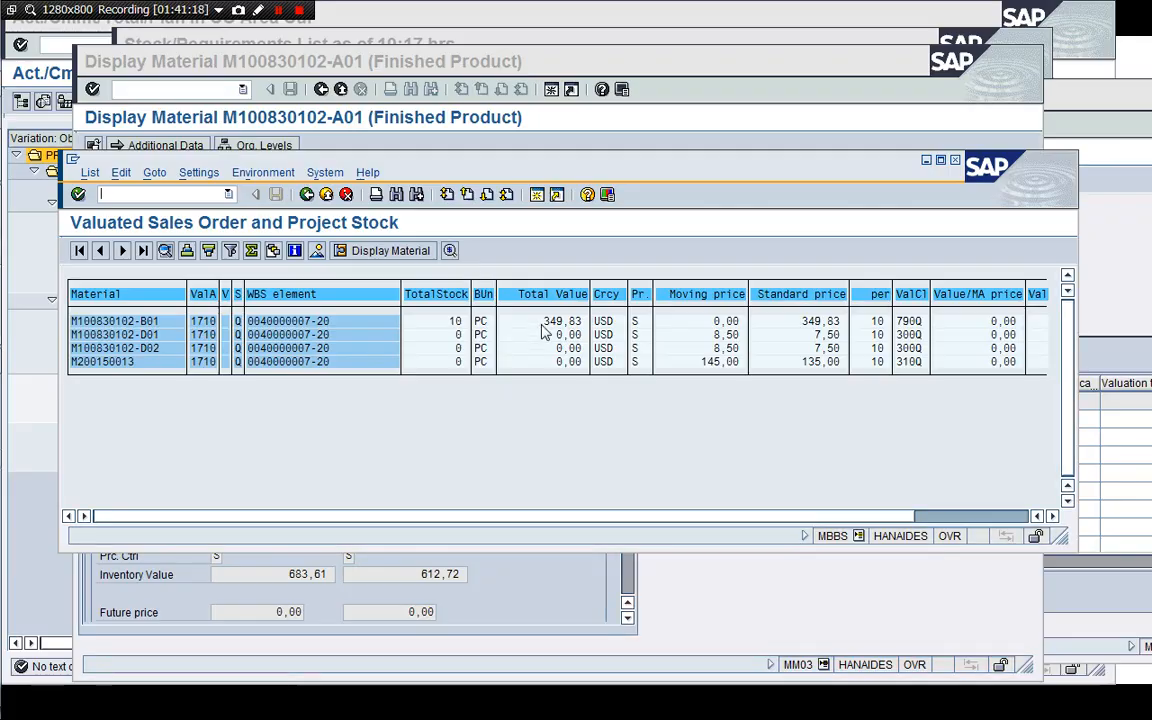
click(307, 195)
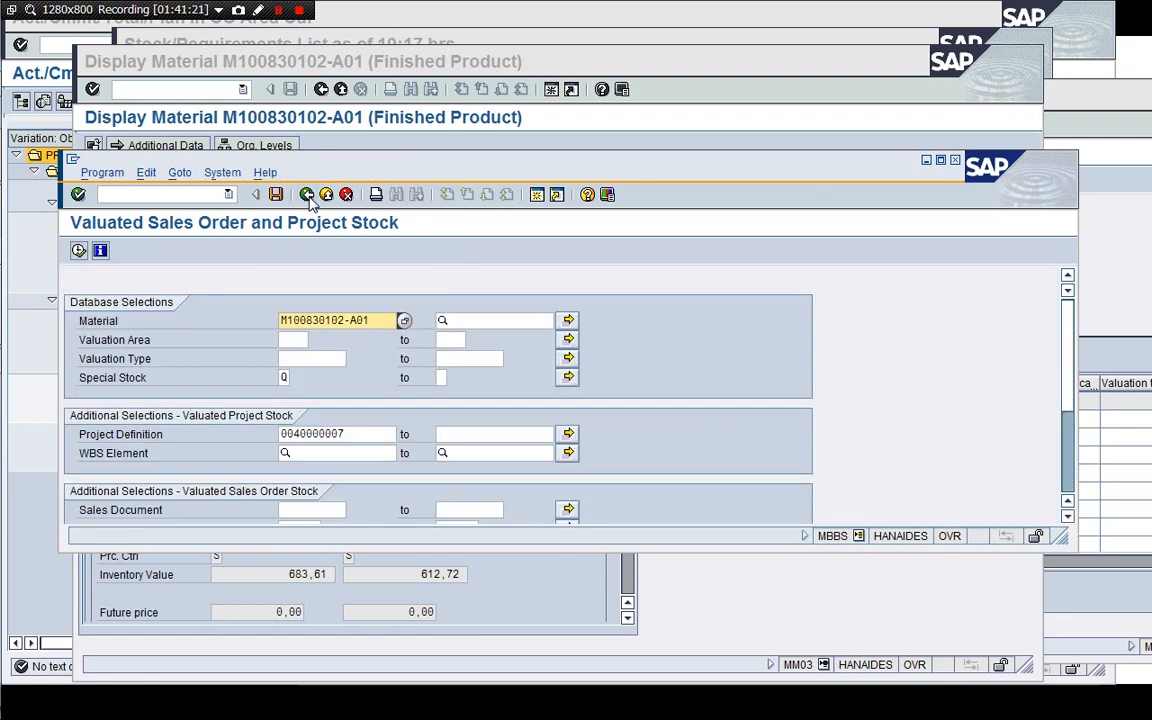
key(BackSpace)
key(BackSpace)
key(BackSpace)
key(BackSpace)
key(BackSpace)
key(BackSpace)
key(BackSpace)
key(BackSpace)
key(BackSpace)
key(BackSpace)
key(BackSpace)
key(BackSpace)
key(BackSpace)
key(BackSpace)
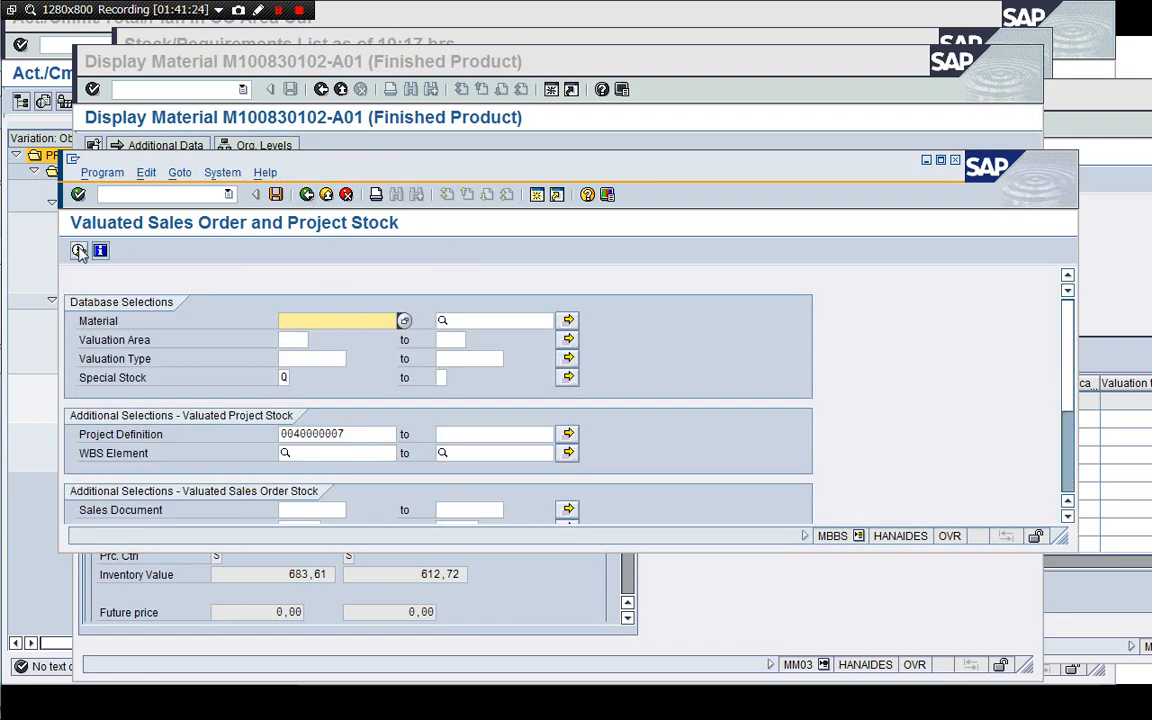
key(F8)
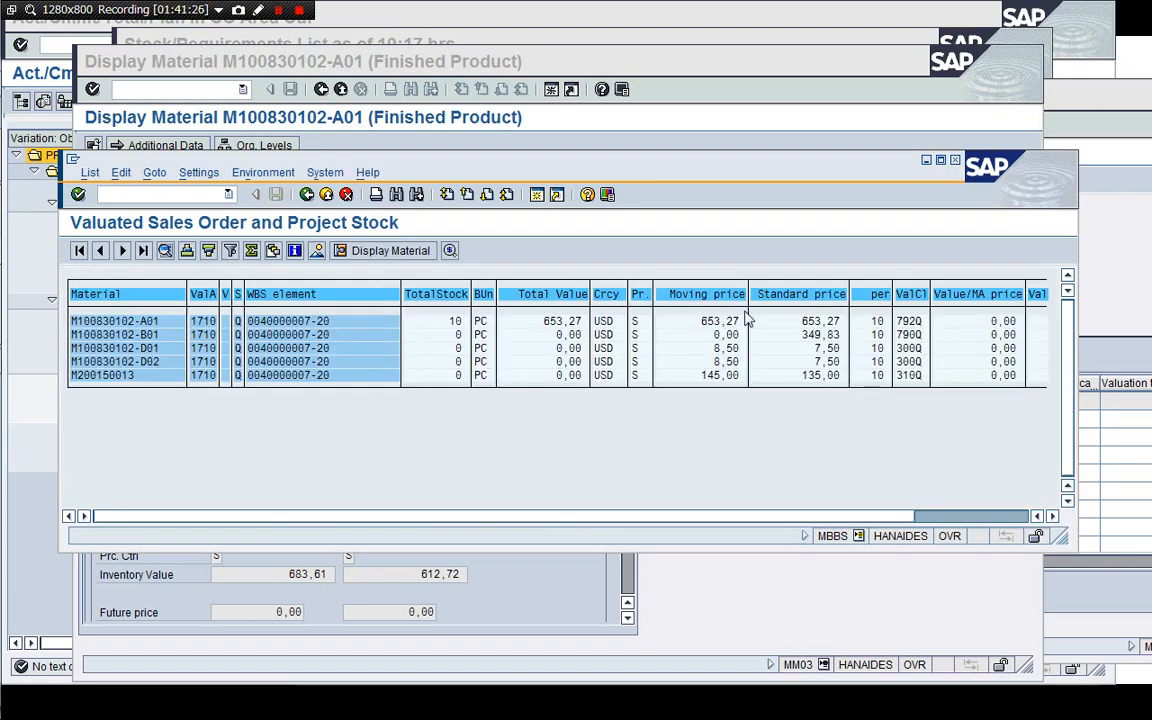
Compare the project stock report's prices with the price change entries and return to the company code currency tab.
drag(752, 175, 705, 160)
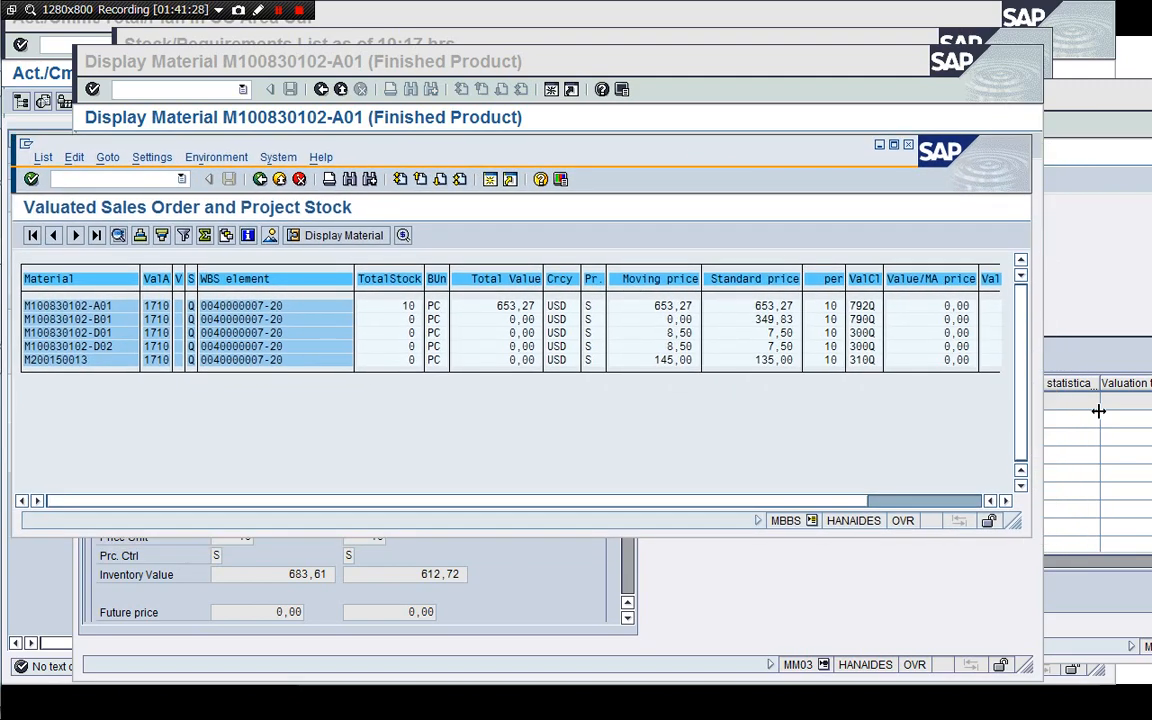
click(1120, 293)
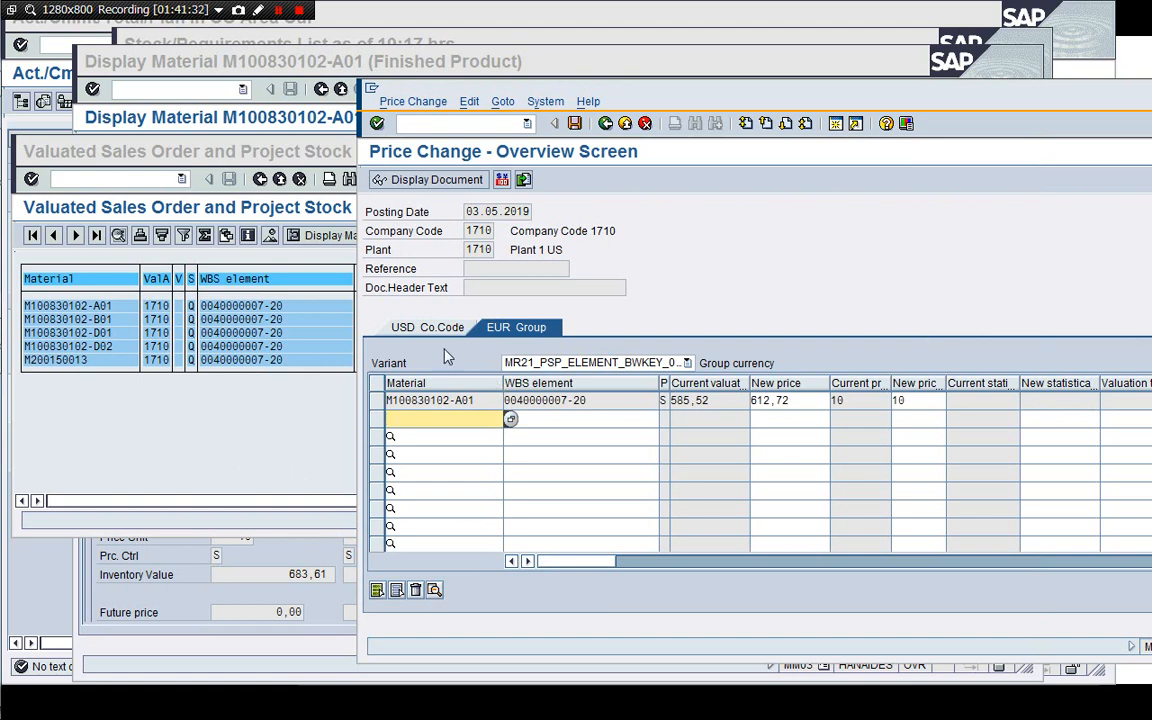
click(427, 327)
click(278, 440)
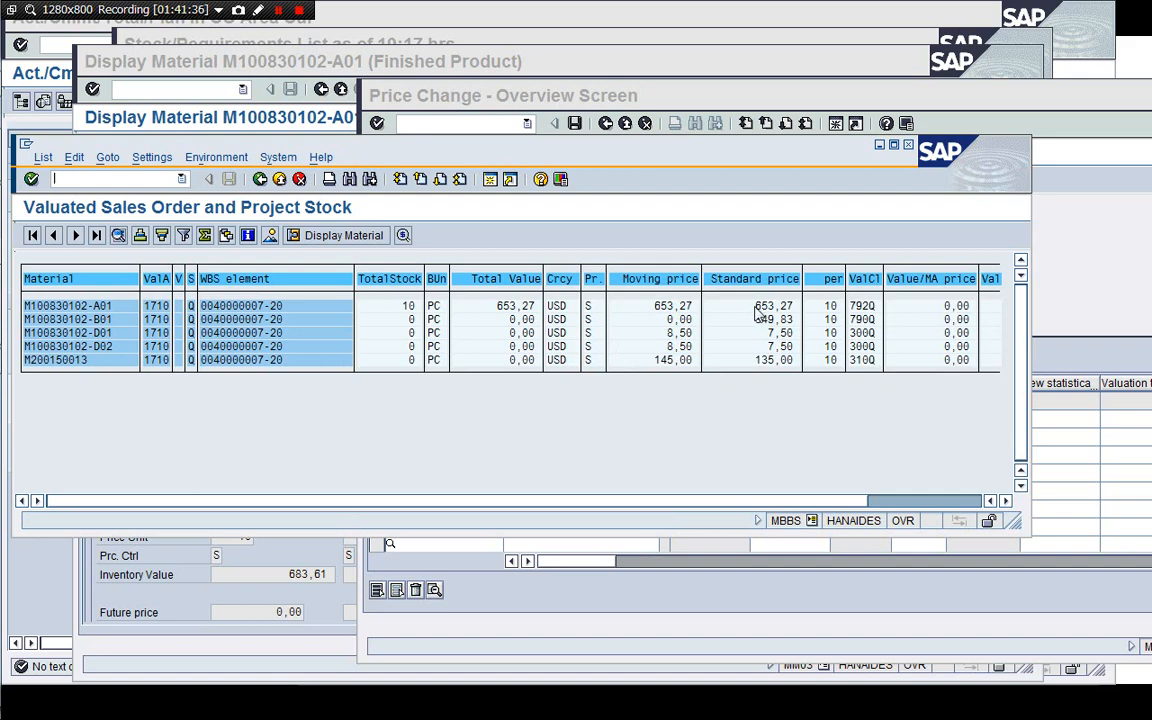
click(1082, 302)
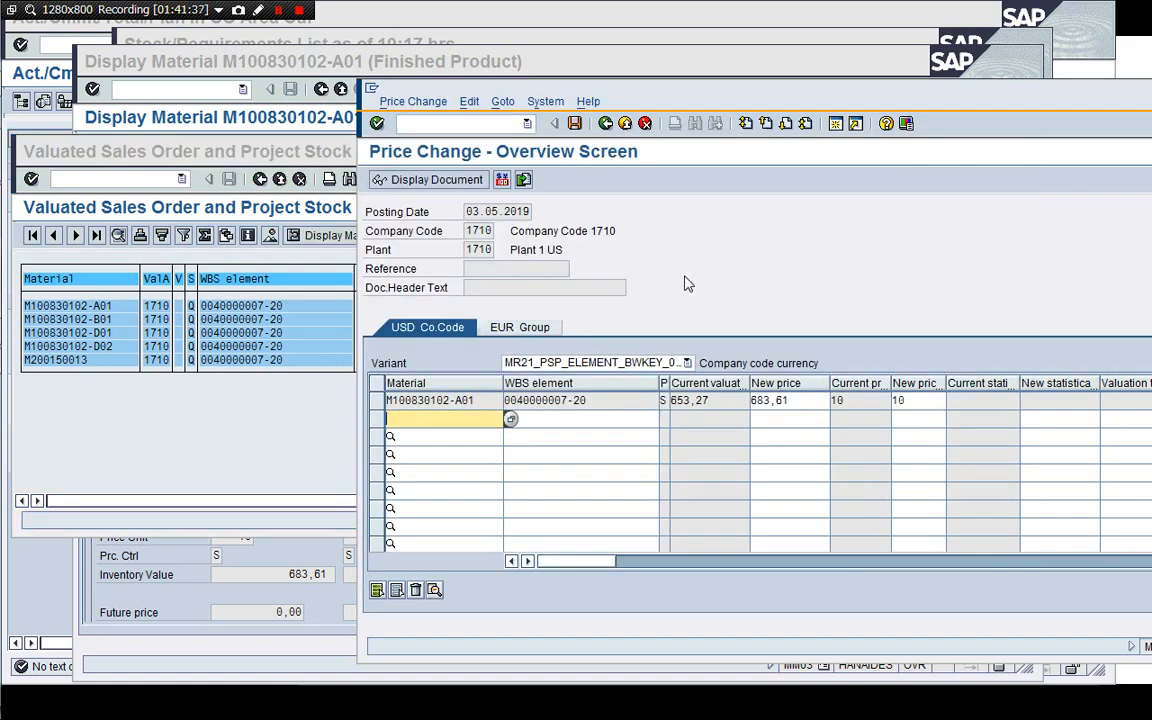
Post the price change and display the resulting price change document.
click(574, 123)
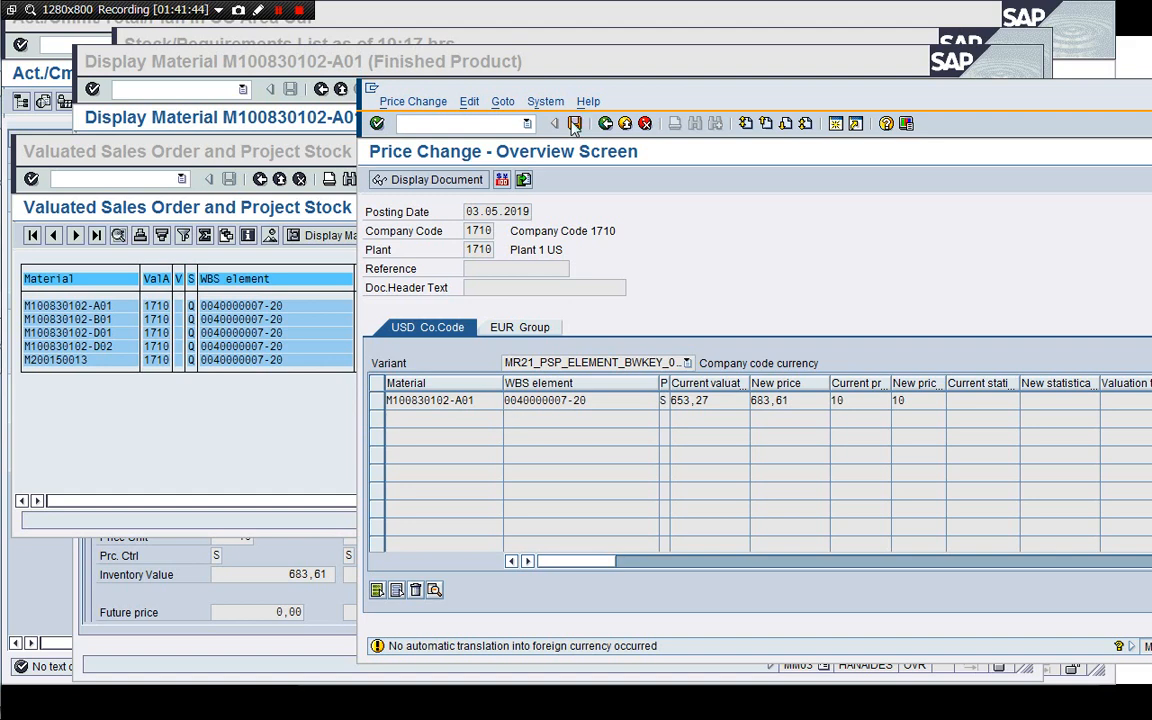
click(574, 123)
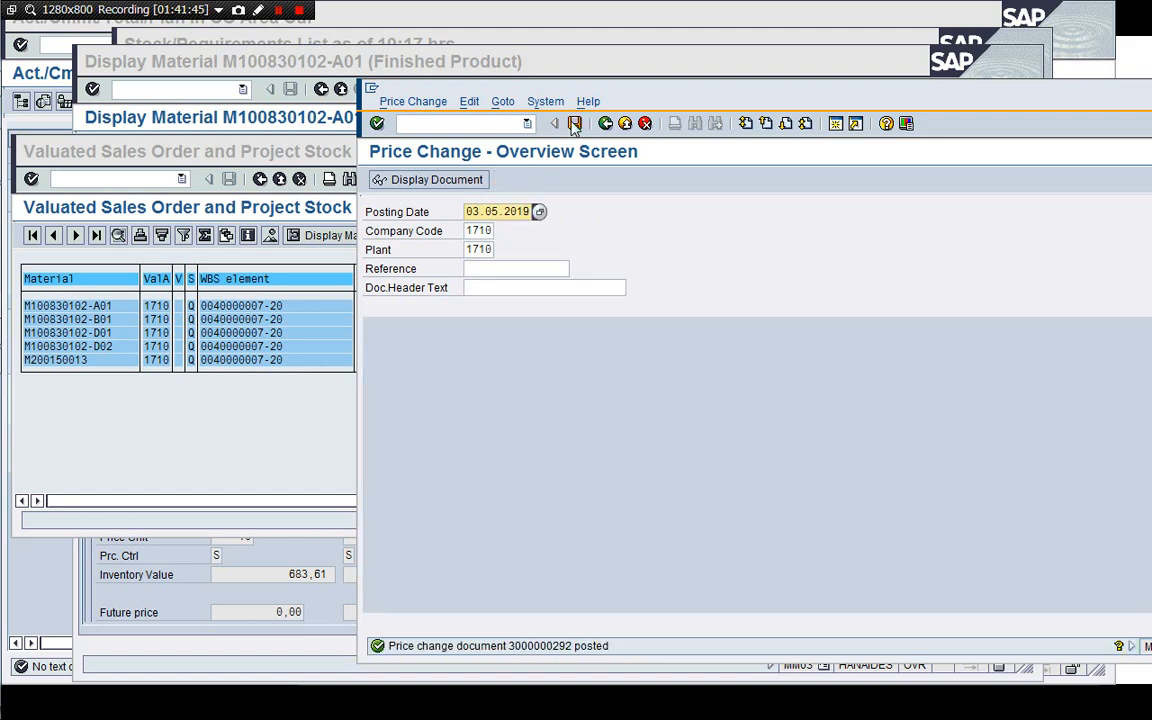
click(400, 103)
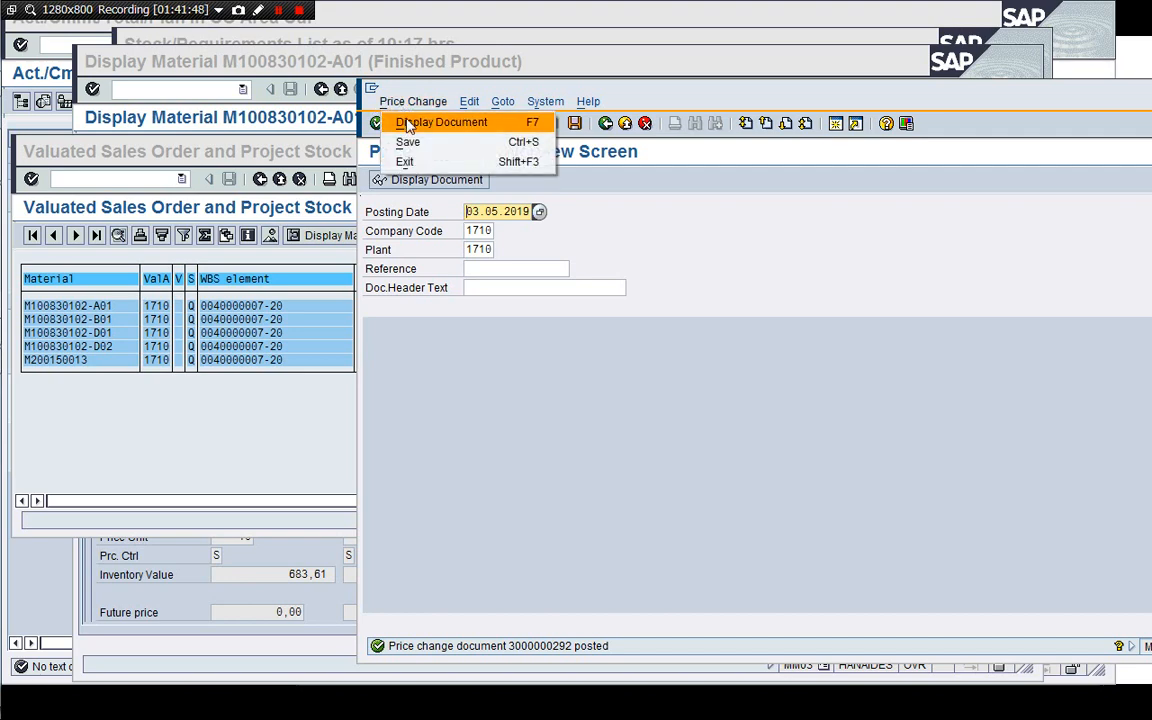
click(408, 124)
key(Return)
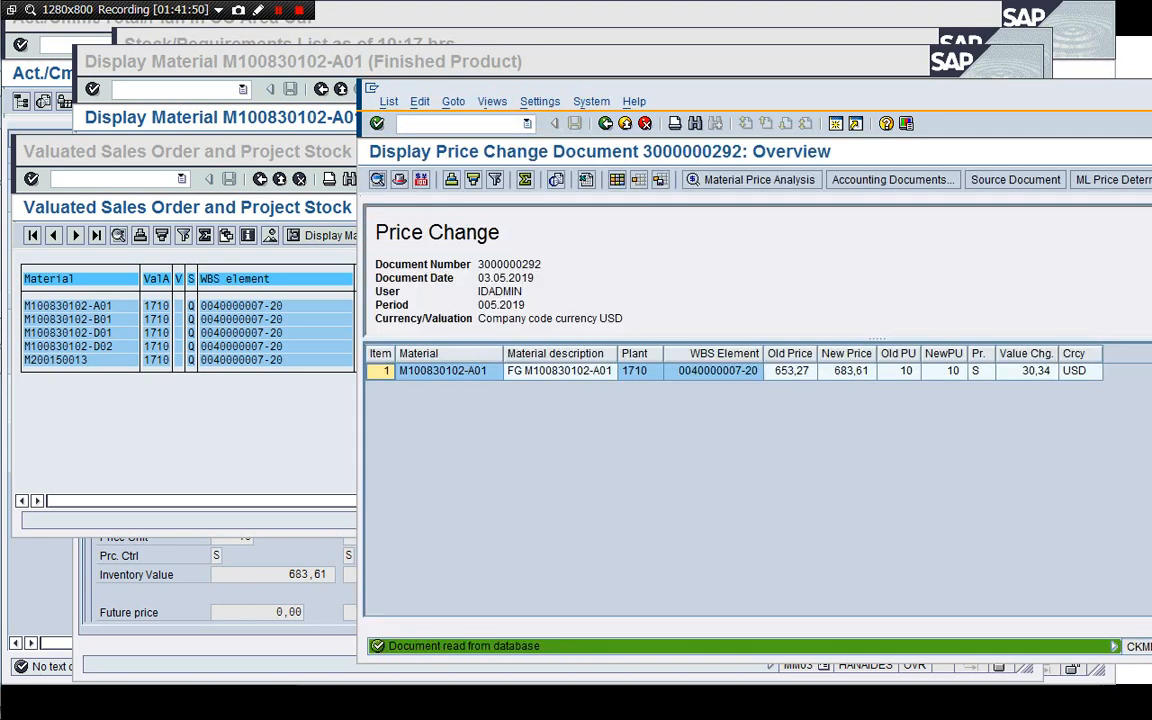
Open the price change's accounting document from its list of follow-on documents, then go back.
click(887, 182)
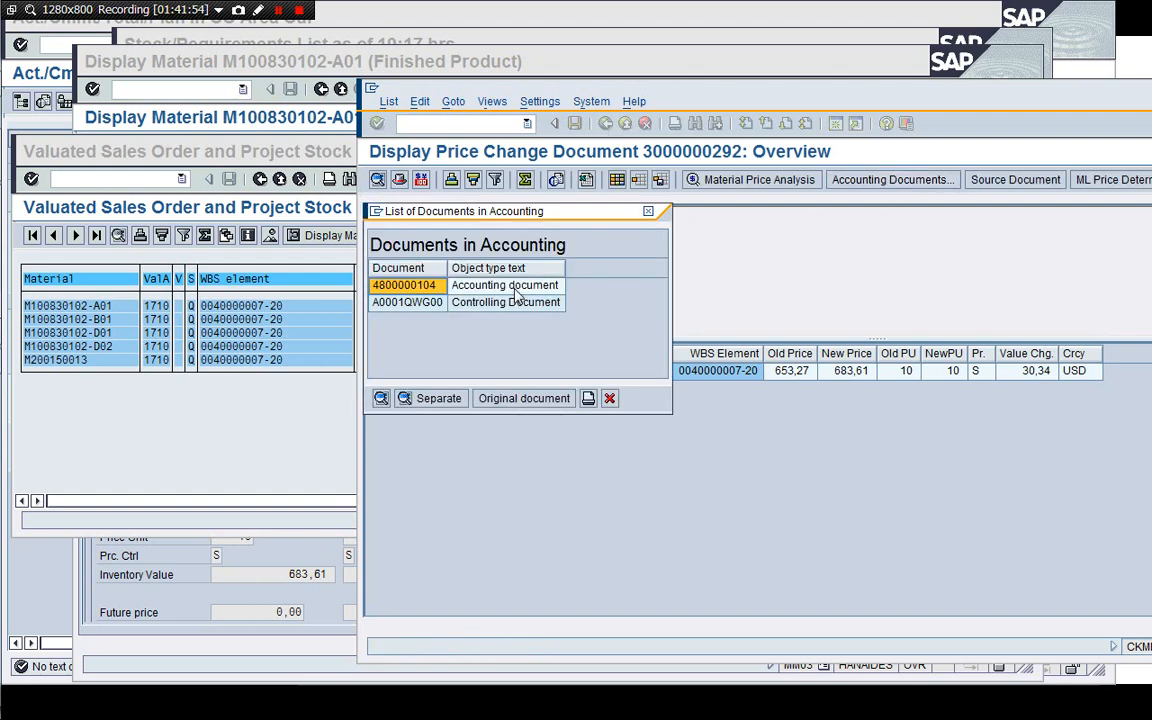
double_click(510, 285)
click(589, 415)
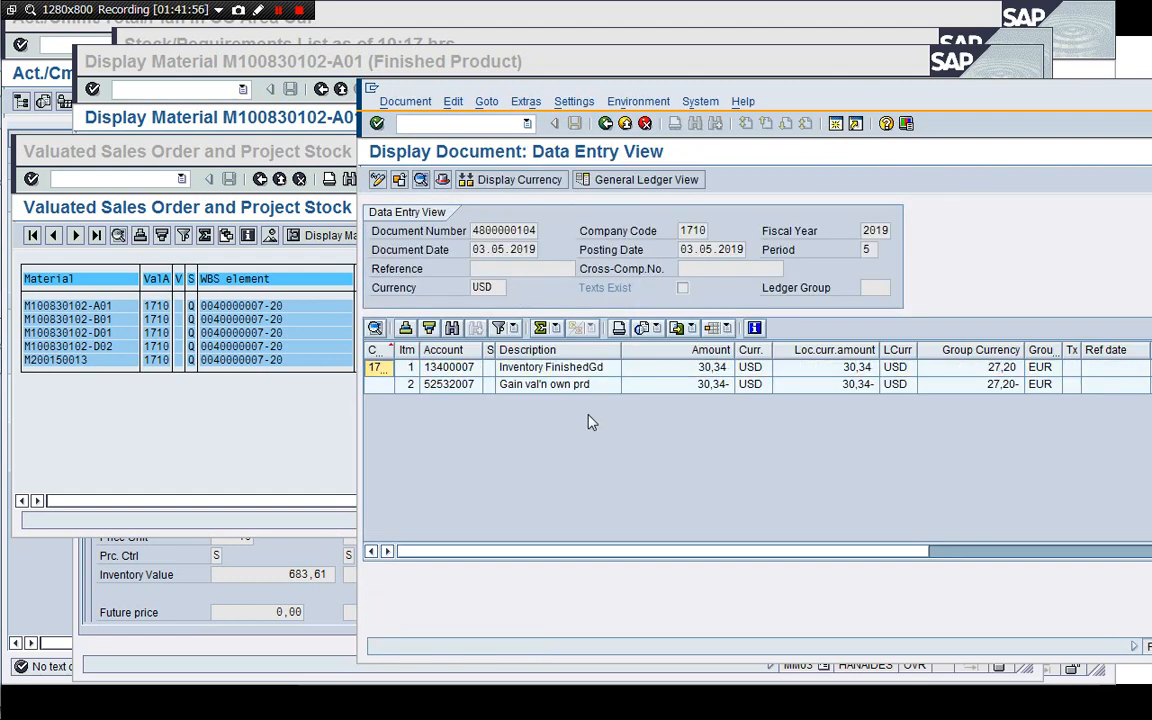
click(605, 123)
Open the price change's controlling document, expand its line items, and exit back to the price change document.
click(498, 305)
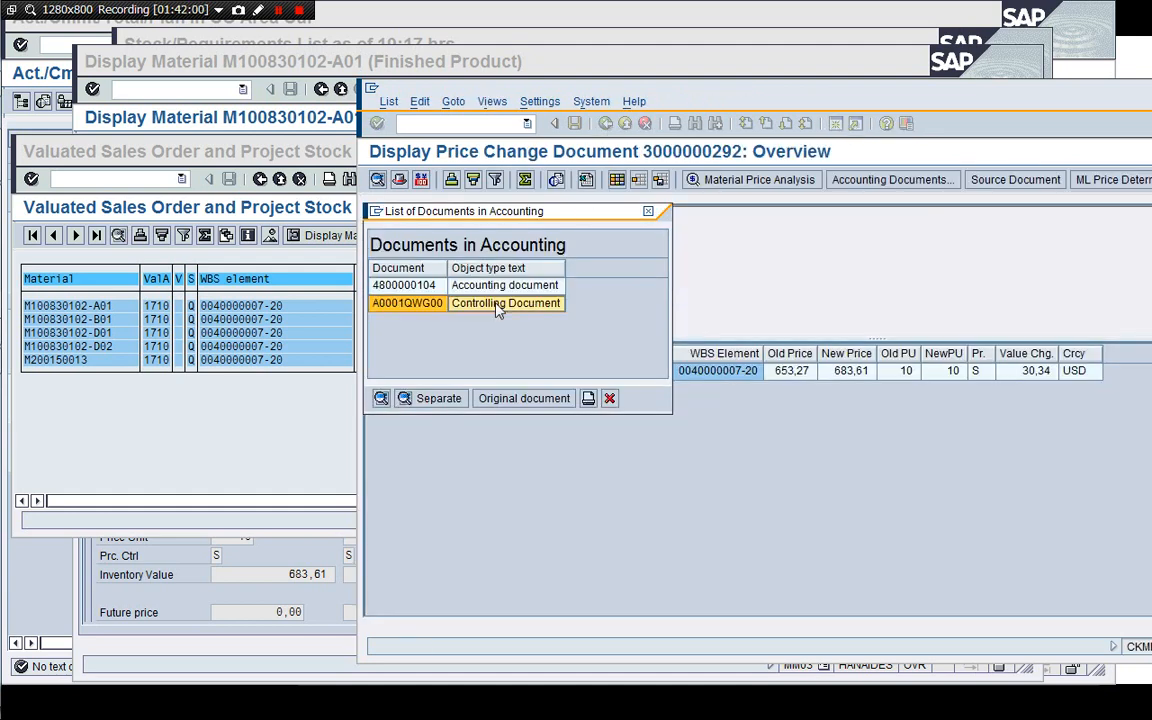
double_click(498, 305)
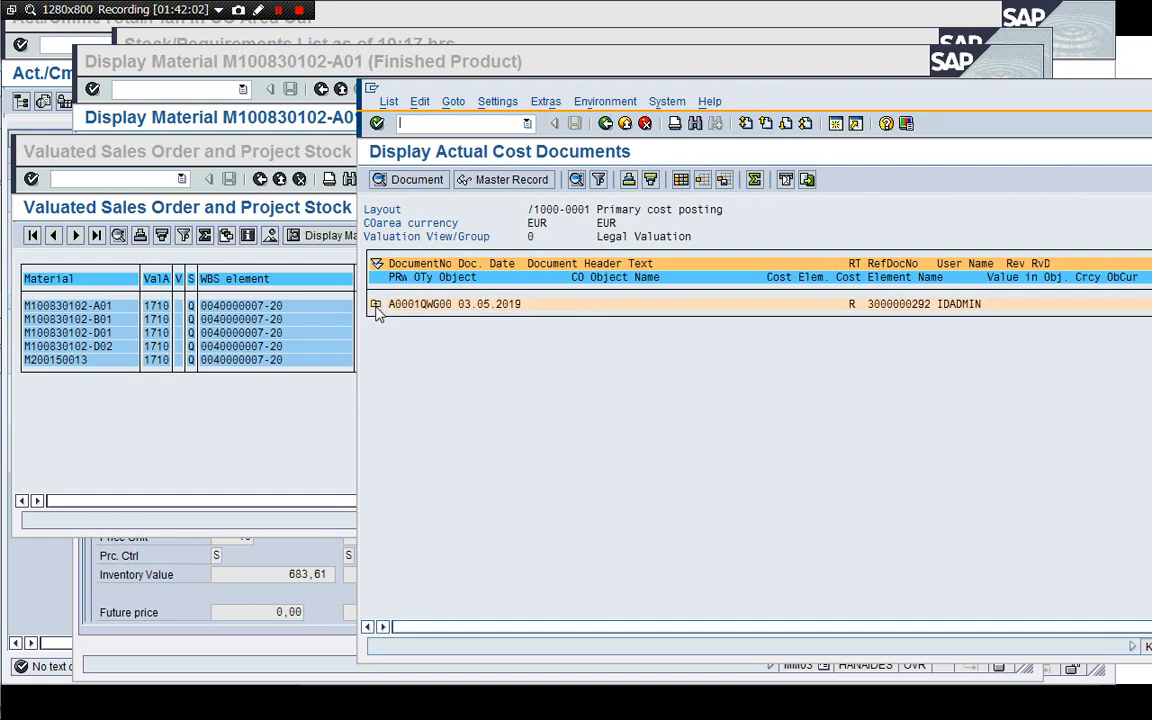
click(376, 306)
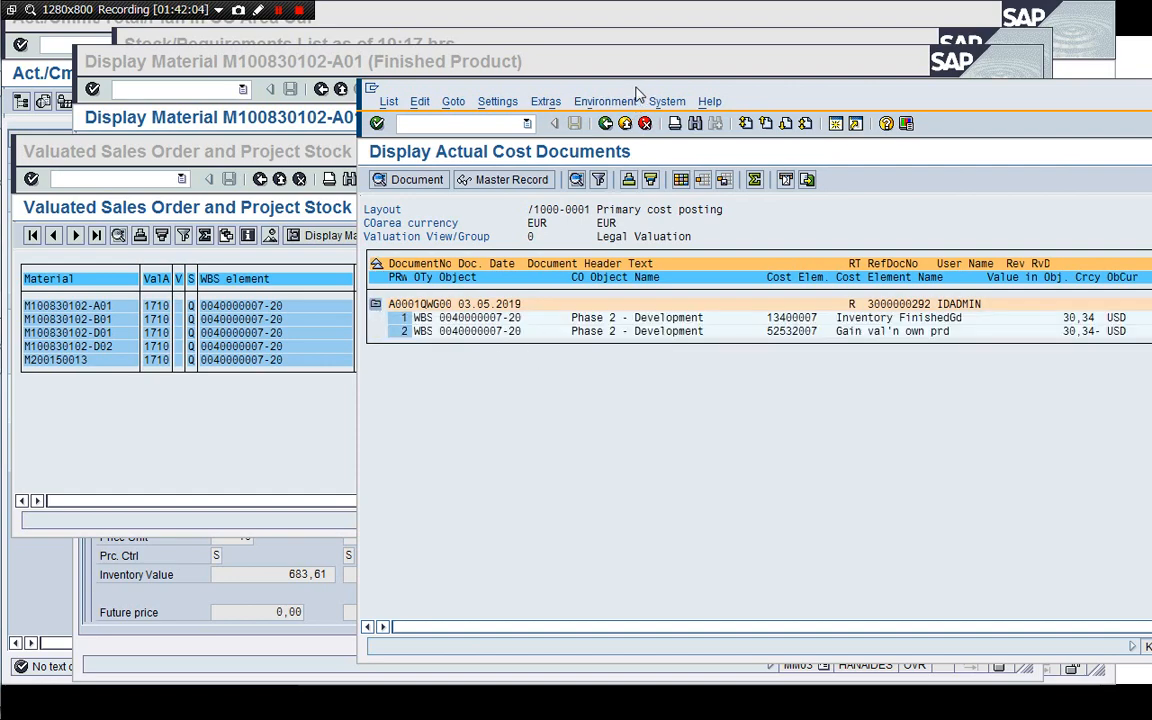
drag(637, 93, 612, 95)
click(580, 120)
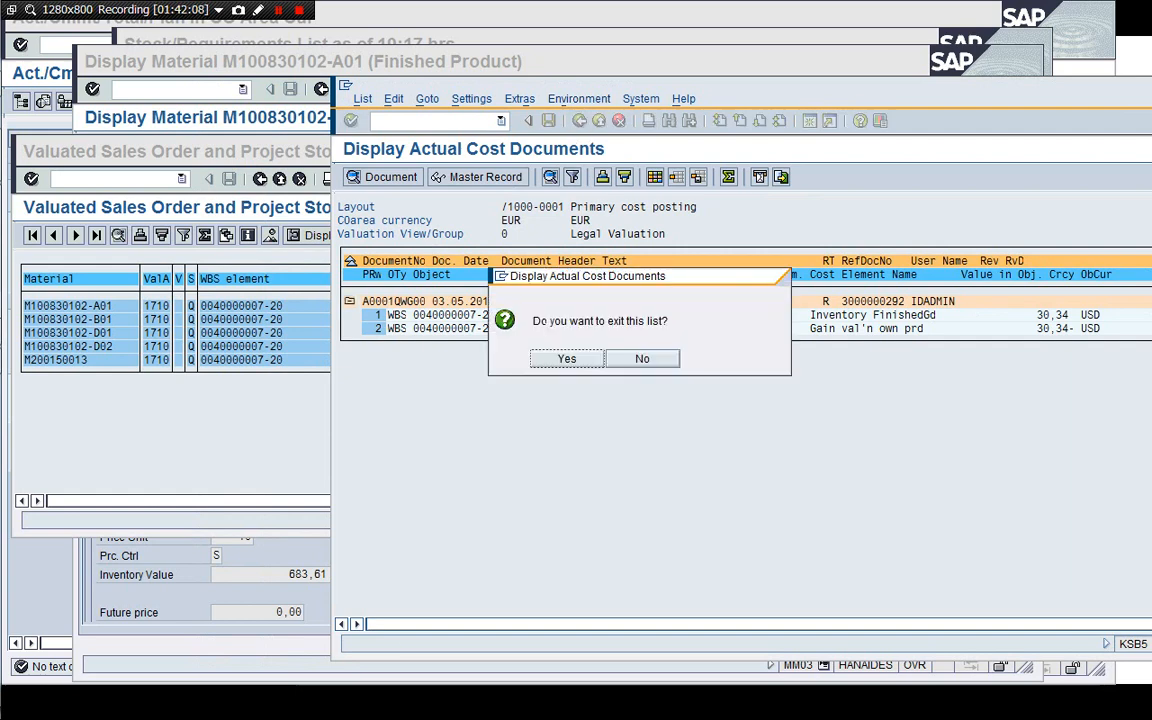
click(566, 358)
click(583, 395)
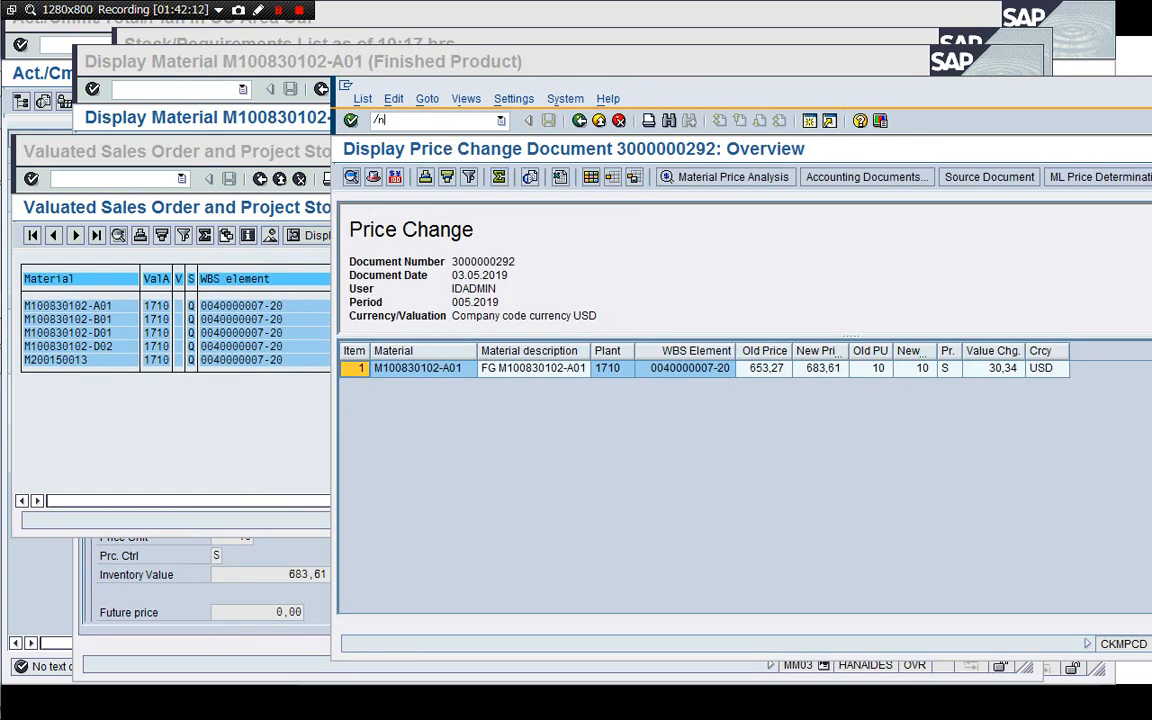
click(445, 126)
text(/nMBBS)
key(Return)
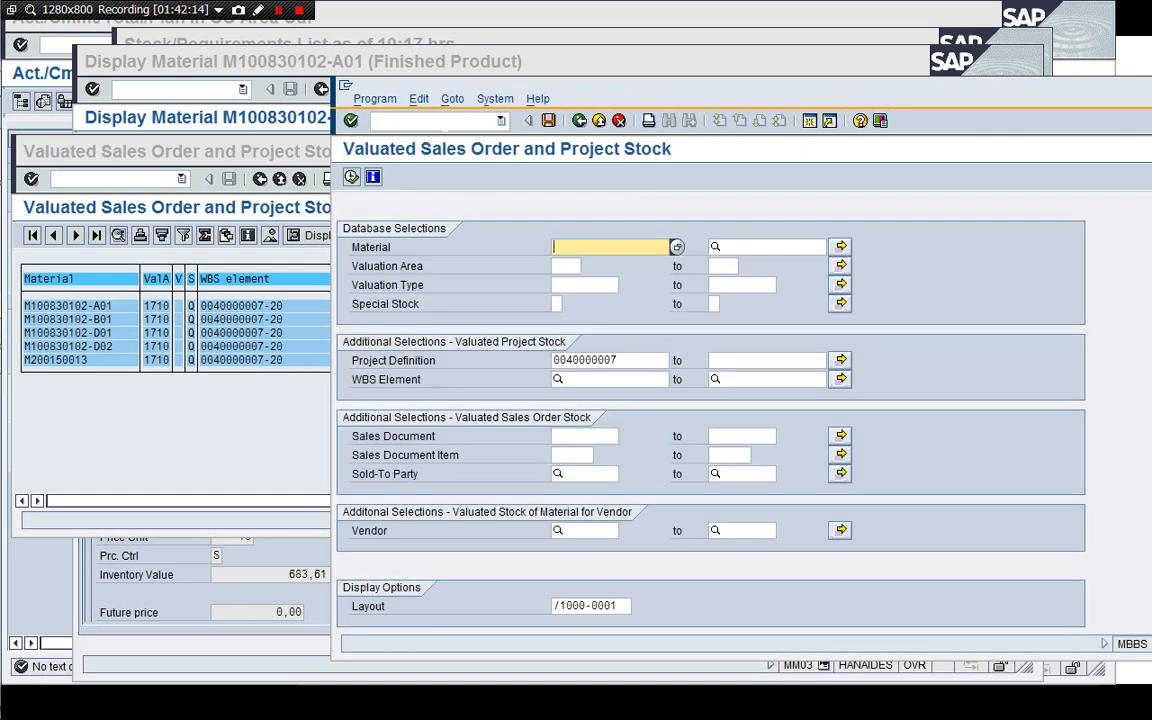
click(351, 177)
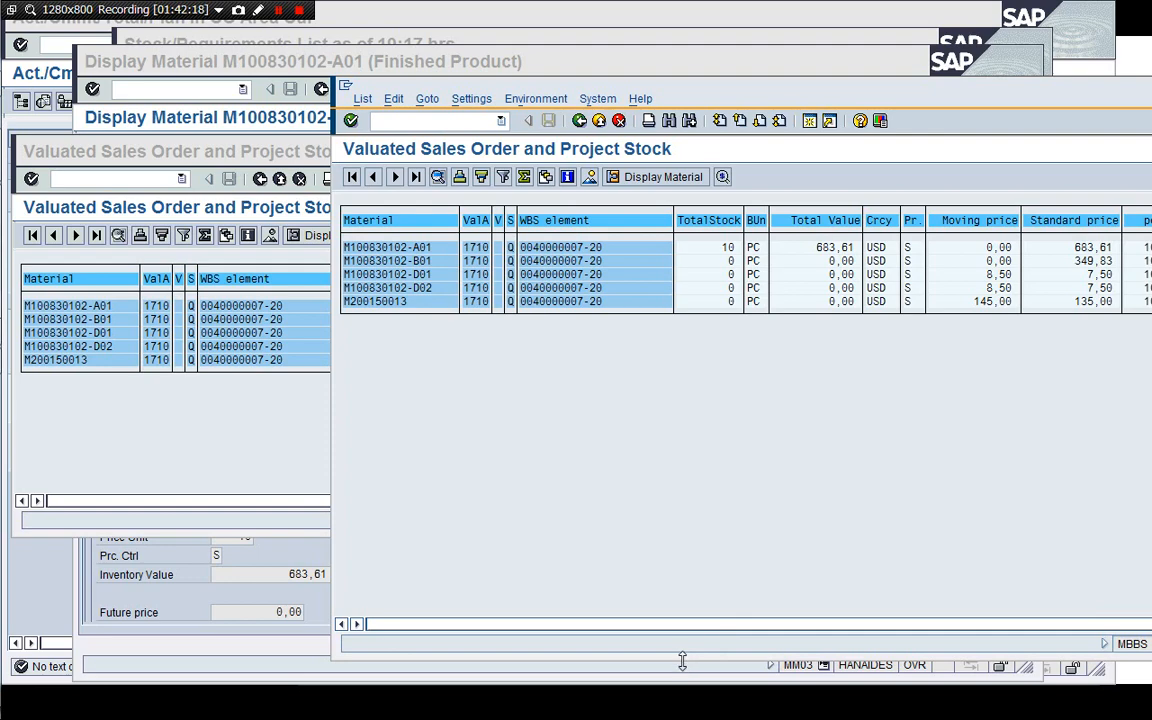
Compare the new stock report with the earlier one, then close the older report session and the material display window.
drag(682, 661, 716, 410)
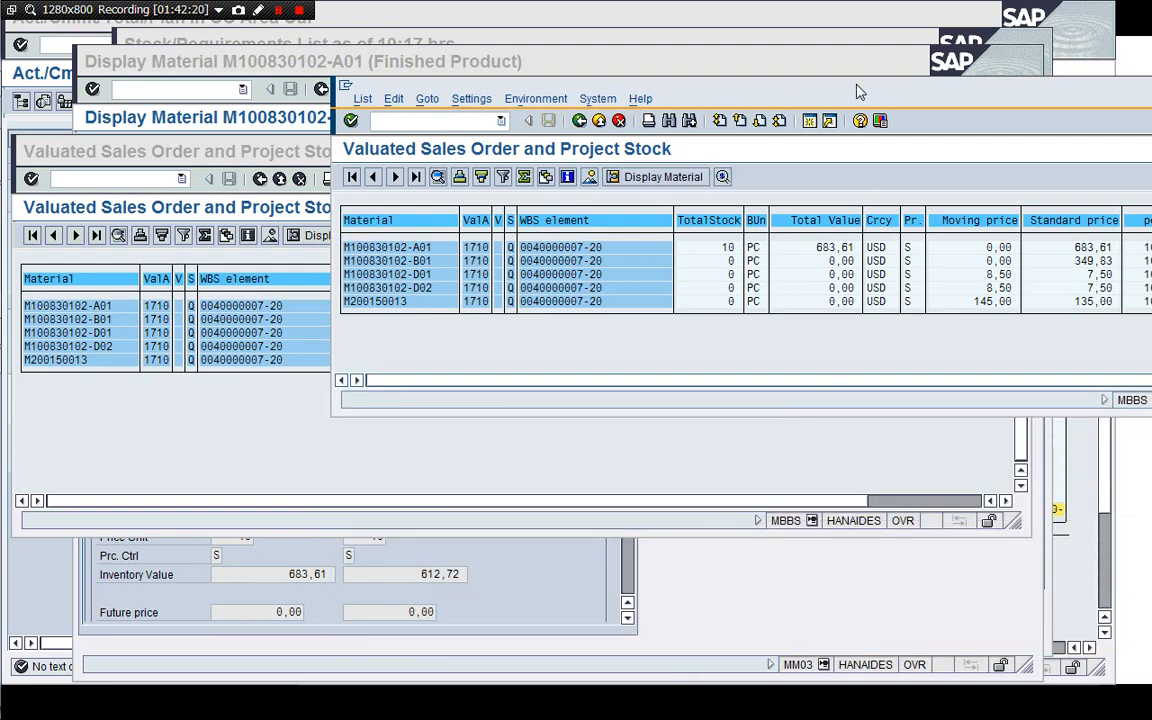
drag(858, 92, 540, 388)
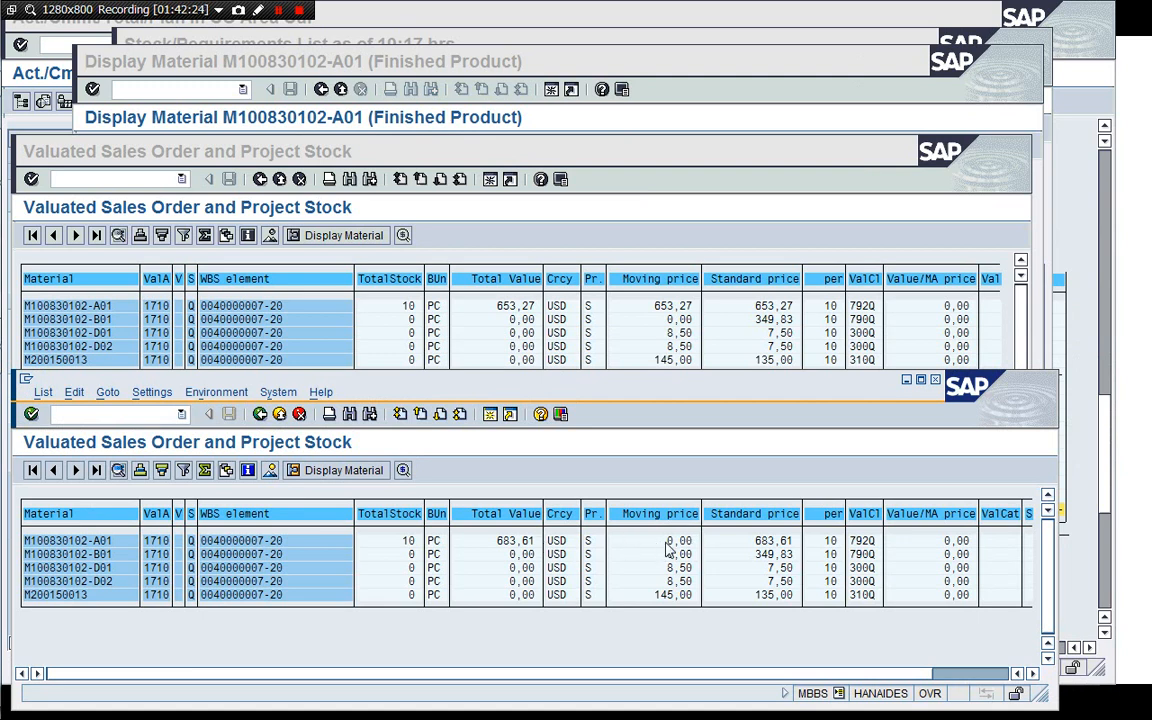
click(663, 319)
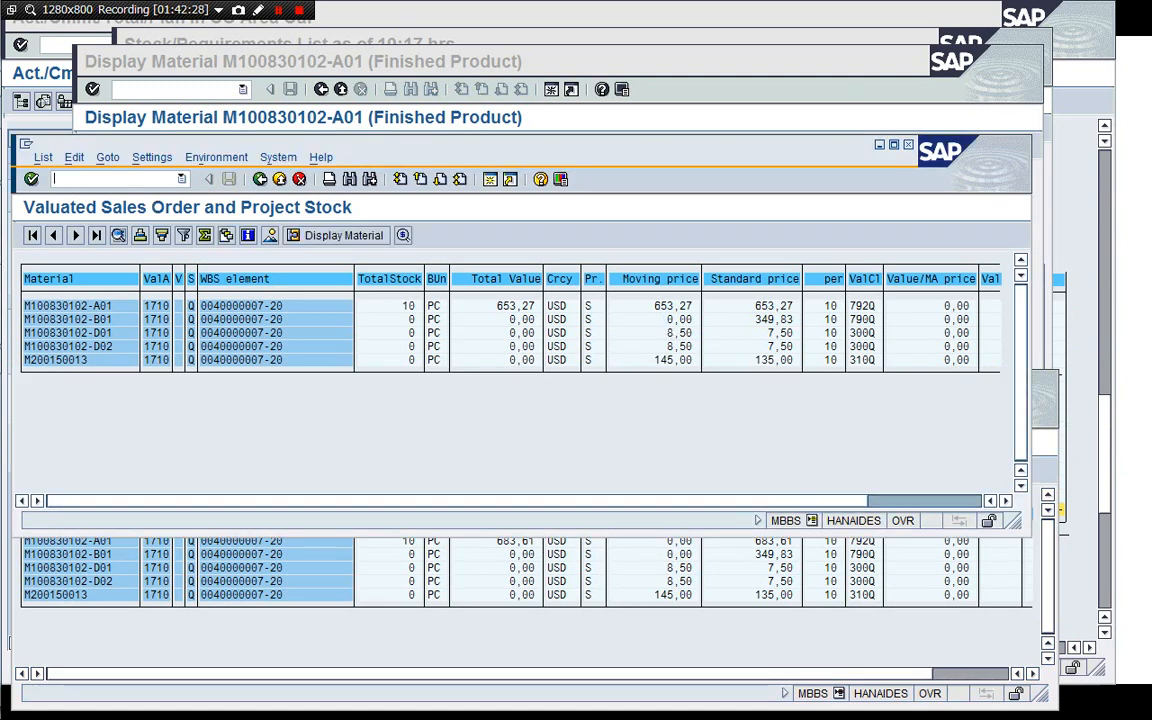
text(/i)
key(Return)
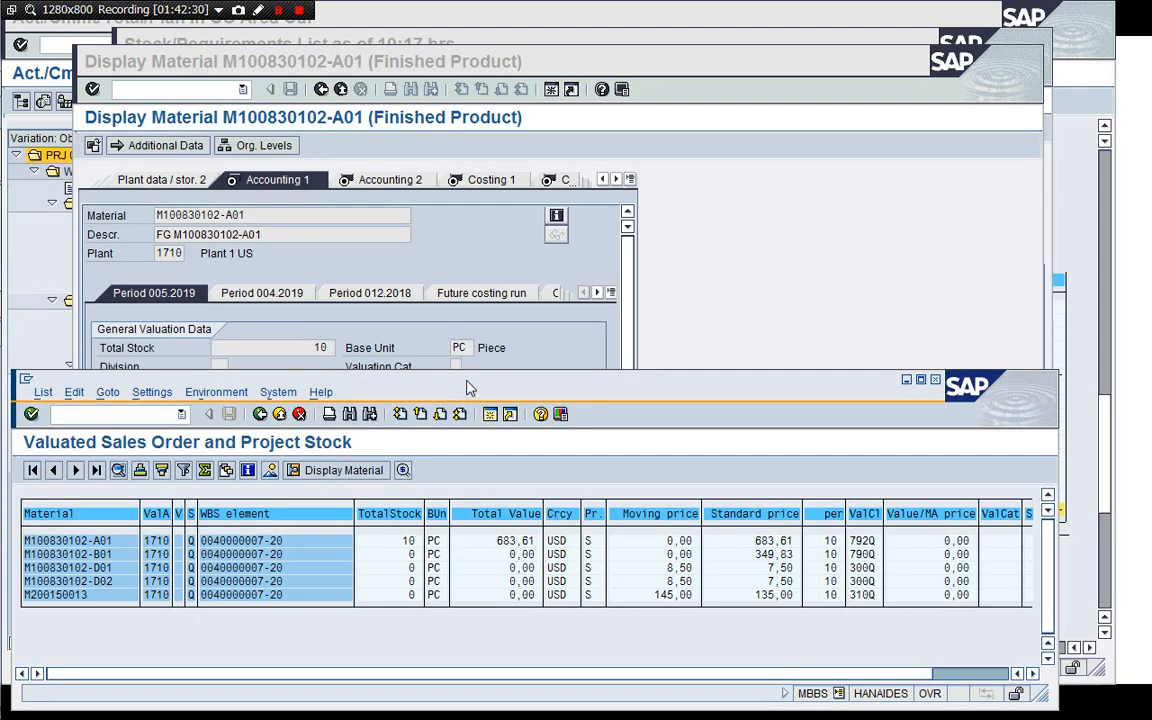
click(403, 268)
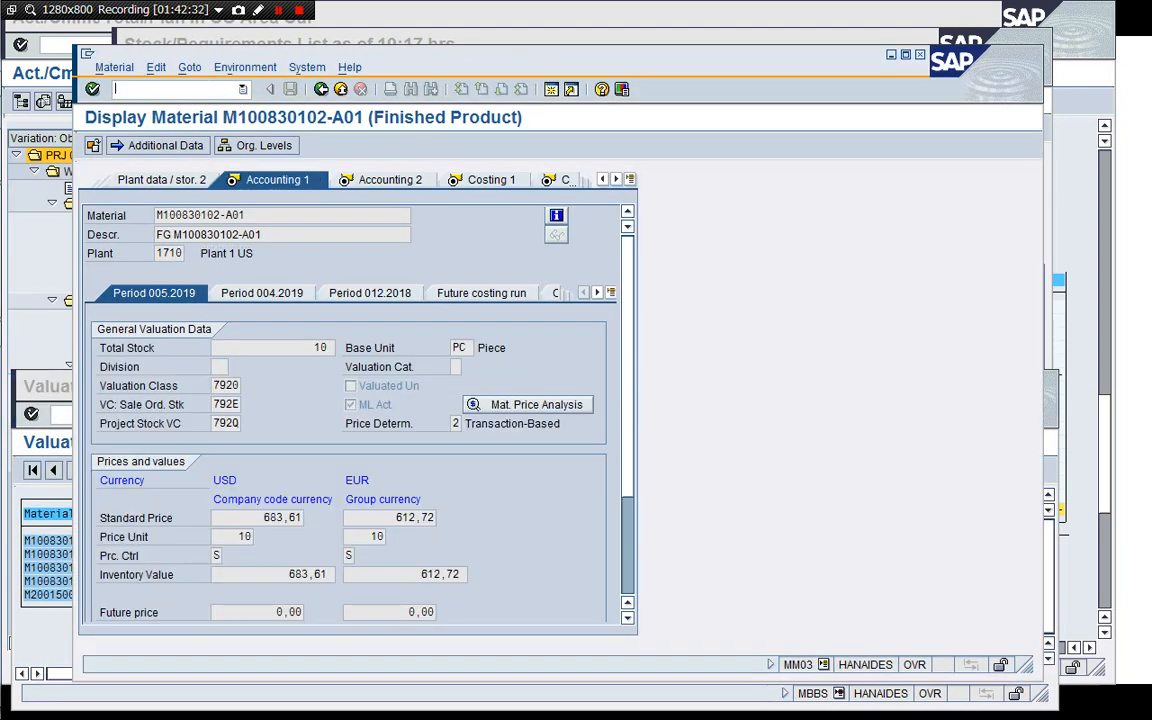
key(Return)
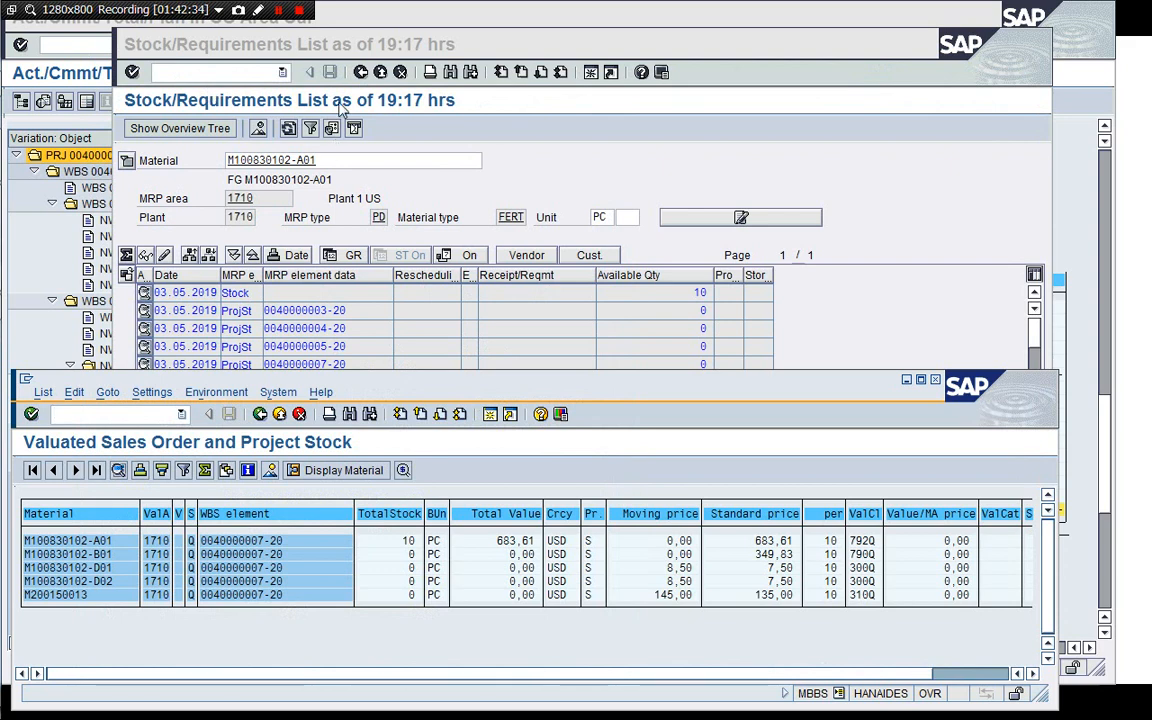
click(507, 183)
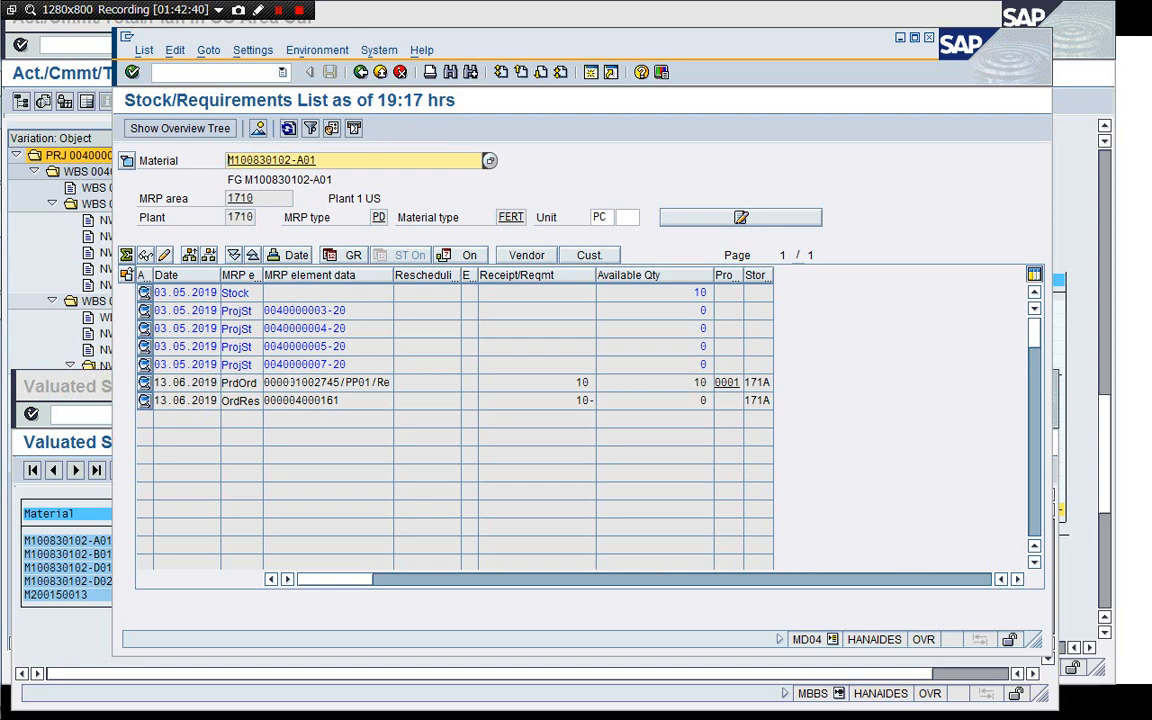
click(288, 129)
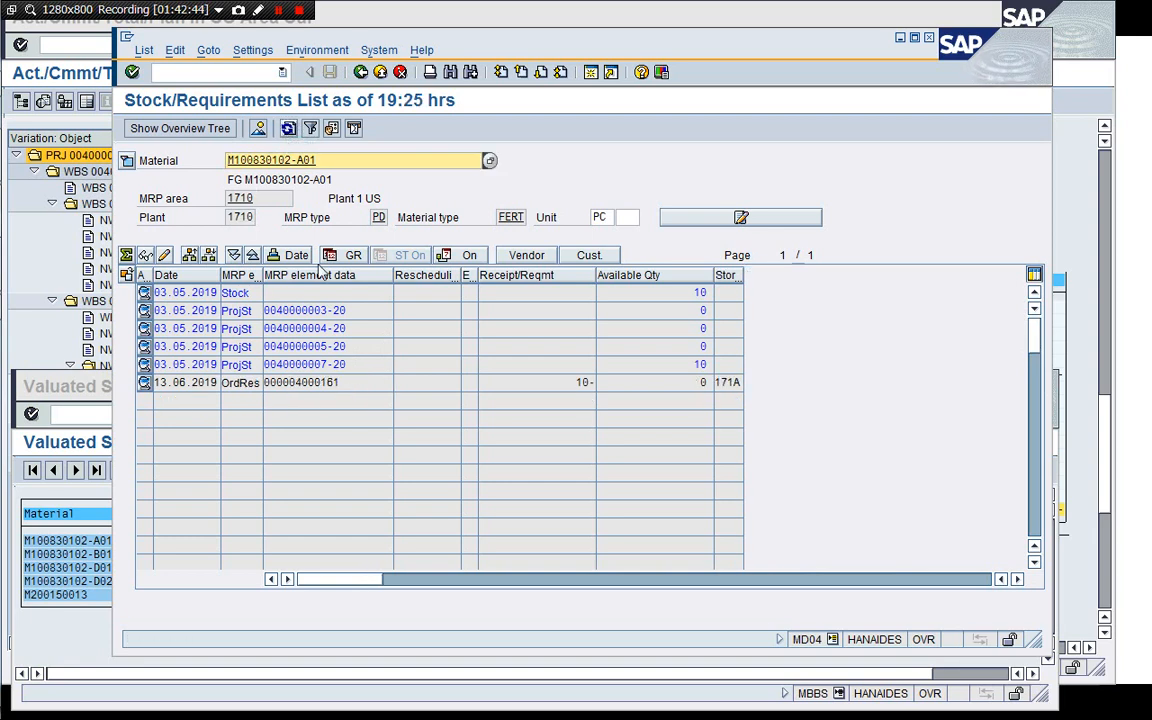
click(688, 368)
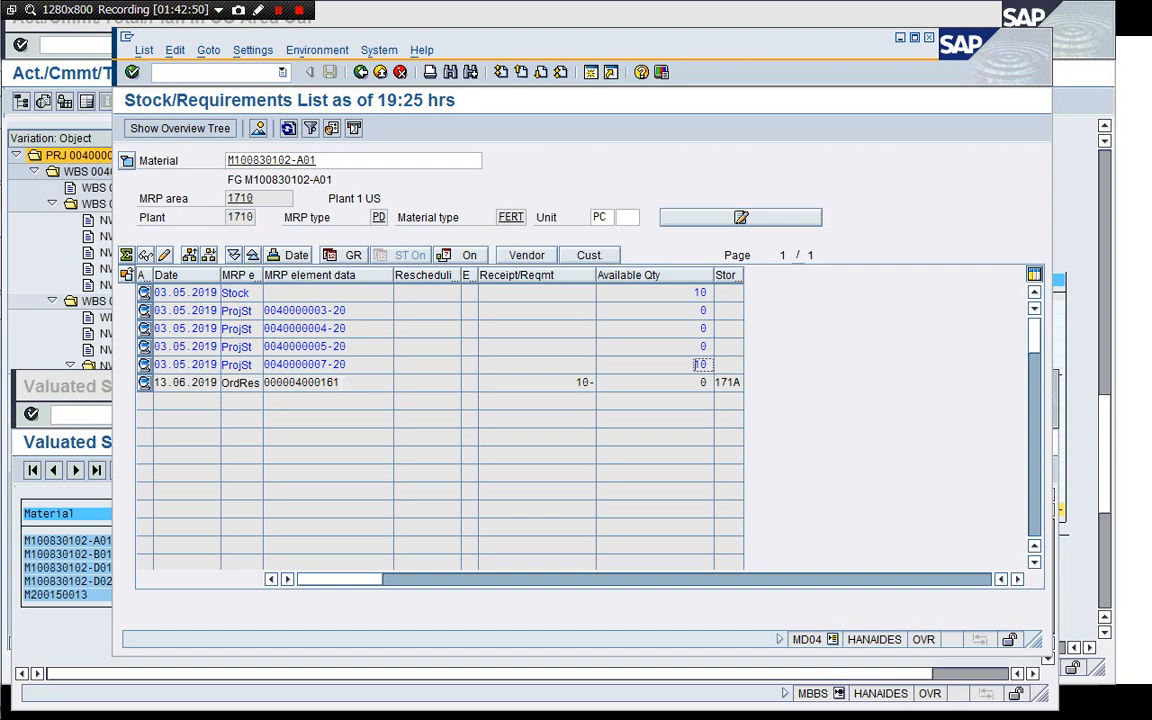
Close the remaining valuated project stock report session and return to the project cost report.
click(104, 382)
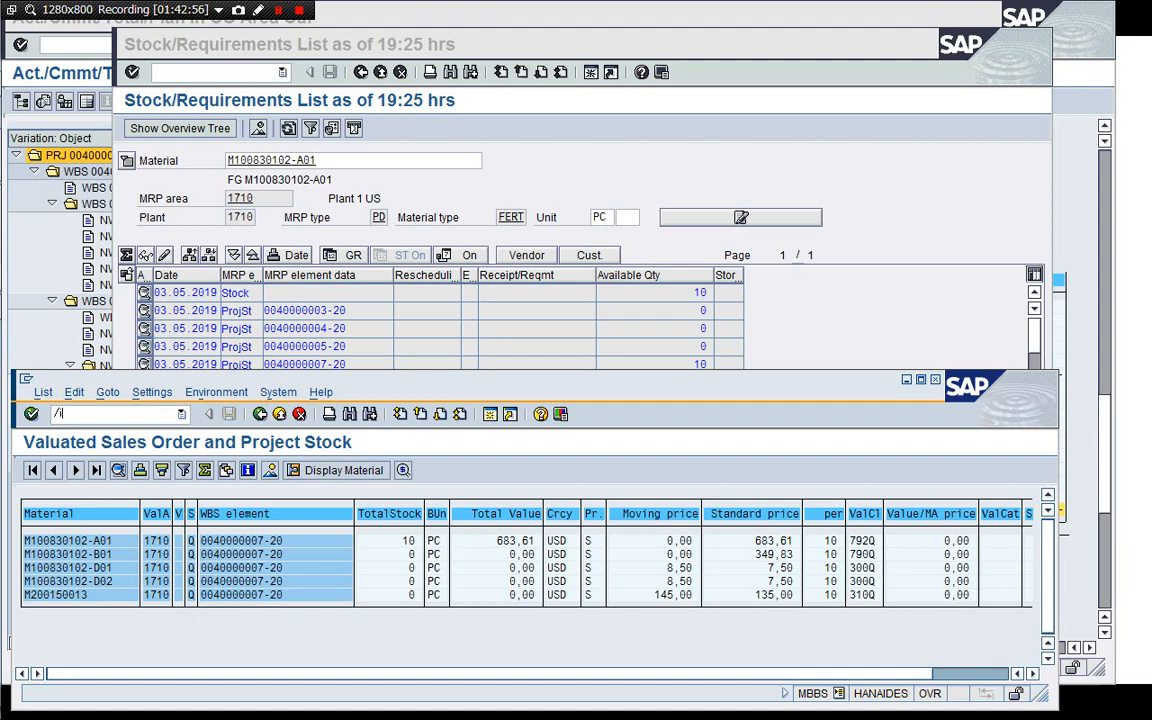
key(Return)
click(100, 516)
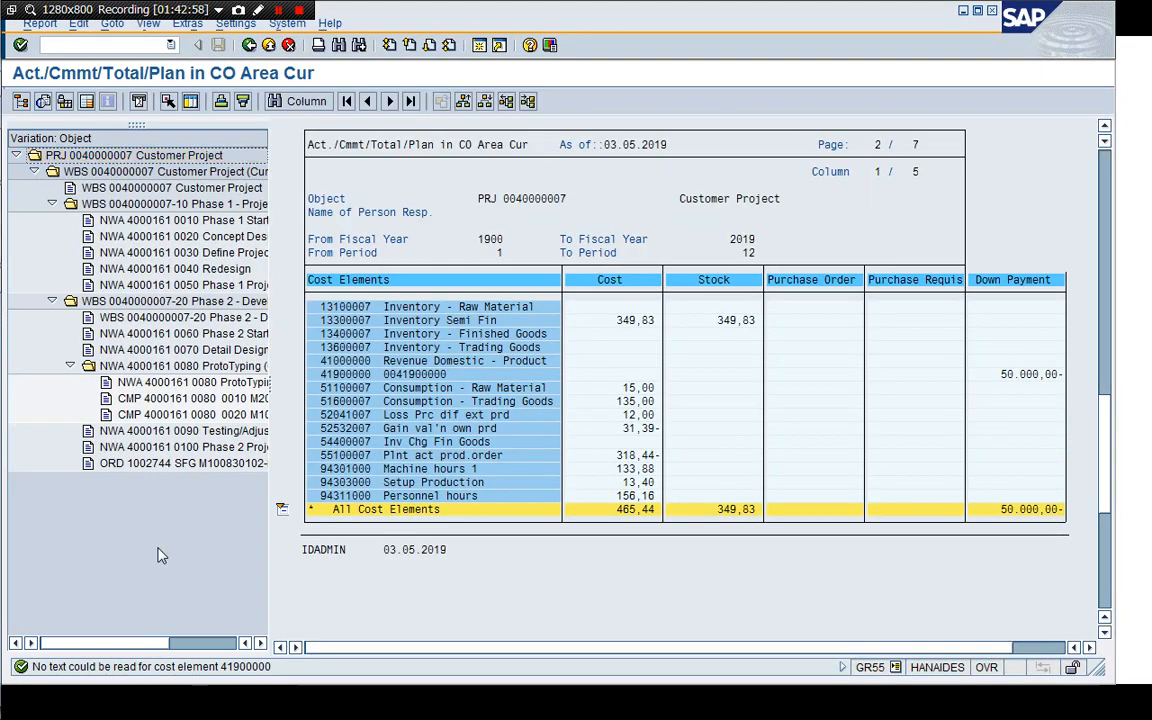
click(40, 44)
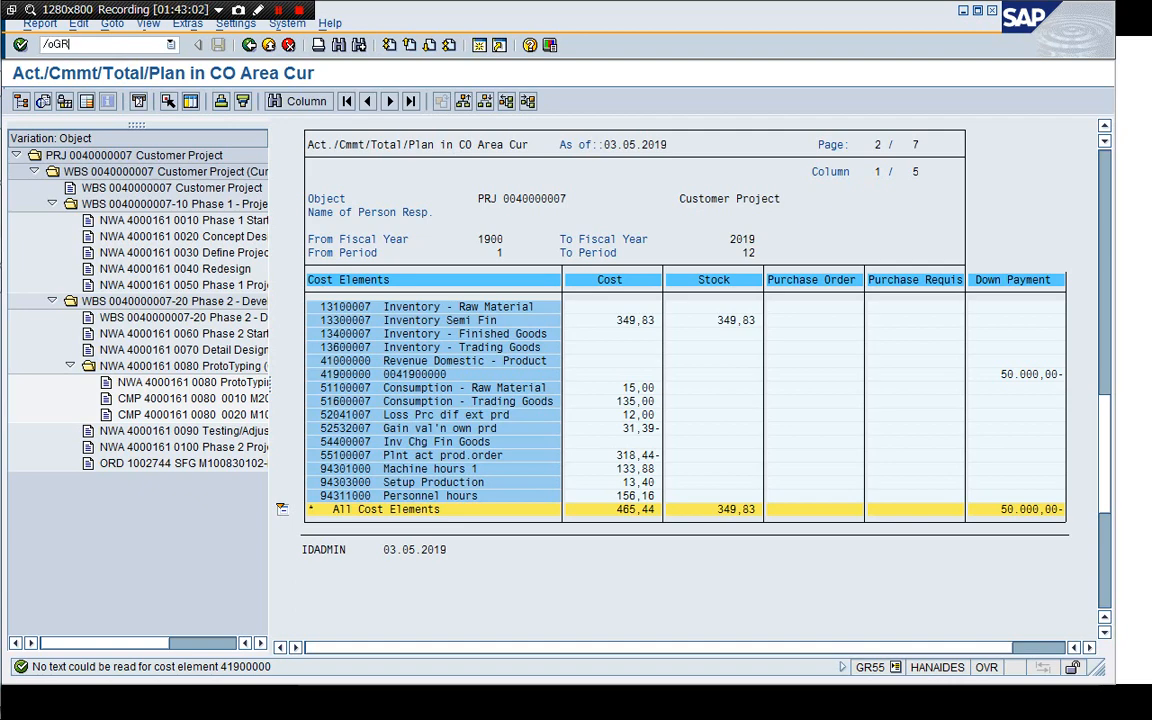
key(Return)
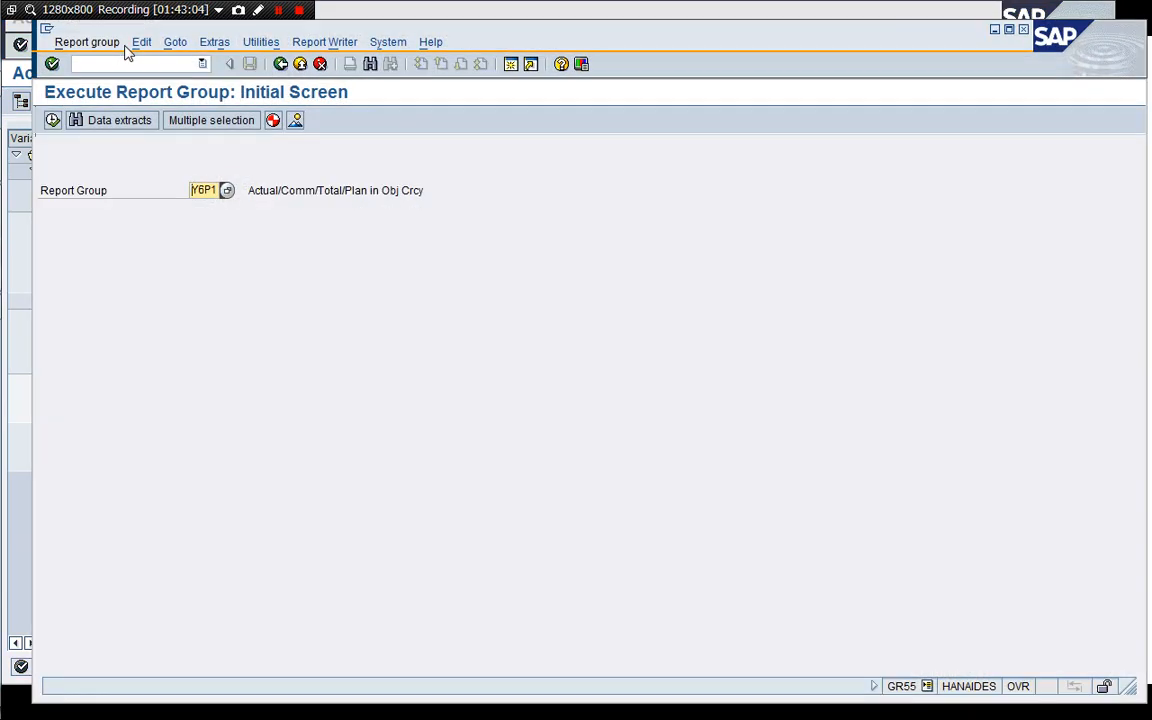
key(F8)
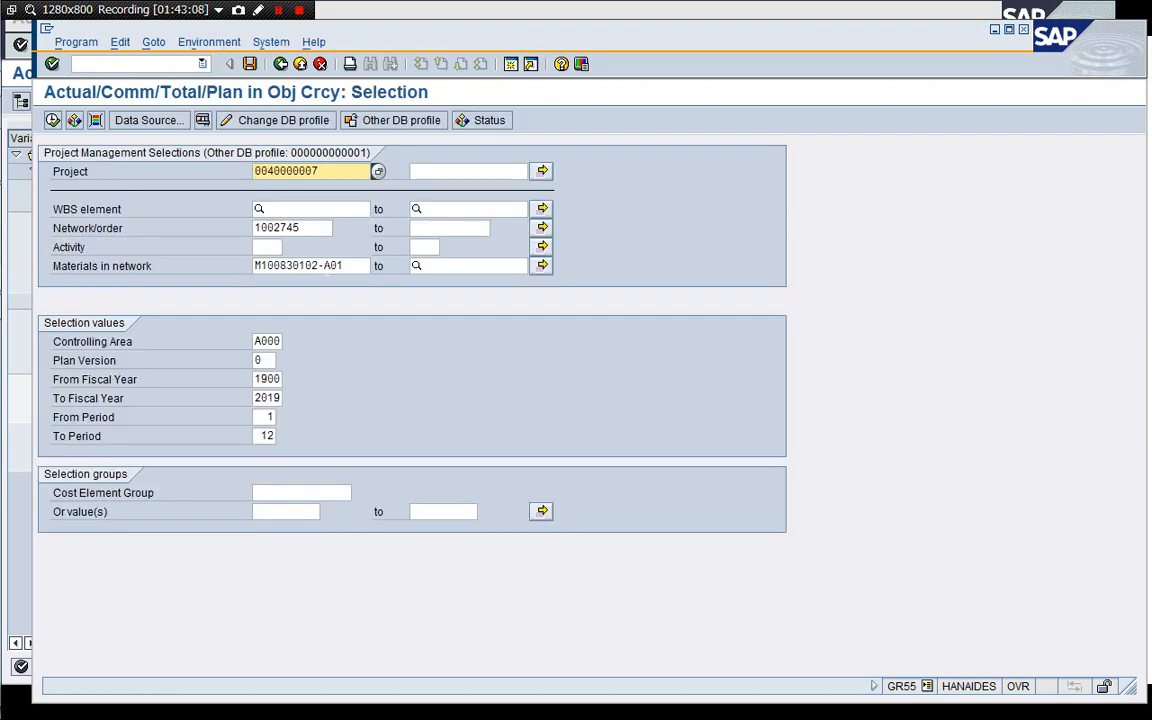
click(256, 228)
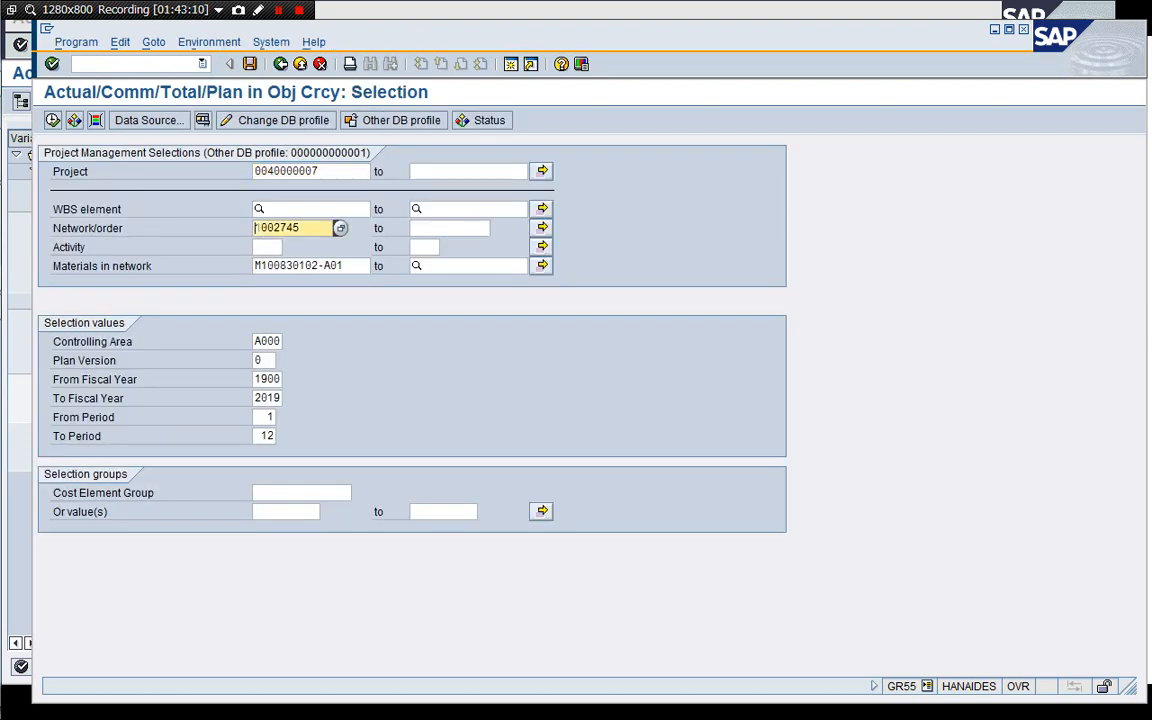
key(Delete)
key(Delete)
key(Delete)
key(Delete)
key(Down)
key(Down)
key(Delete)
key(Delete)
key(Delete)
key(Delete)
key(Delete)
key(Delete)
key(Delete)
key(Delete)
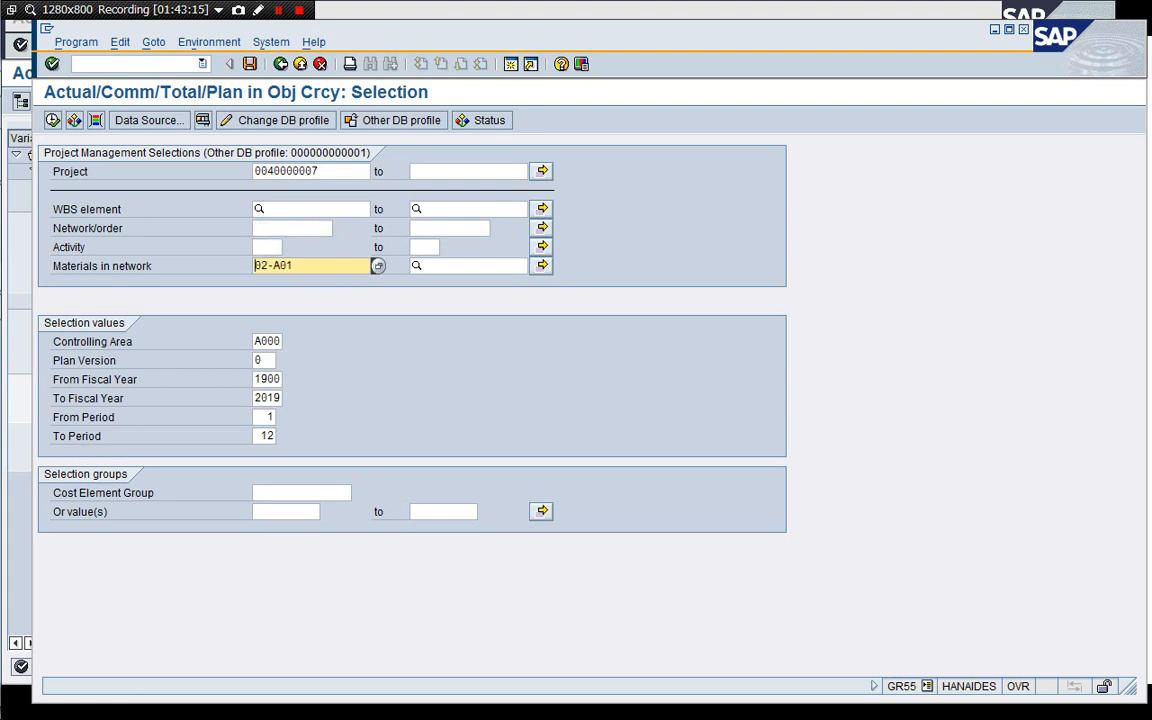
key(Delete)
key(Delete)
key(Delete)
key(Delete)
key(Delete)
key(Delete)
click(257, 232)
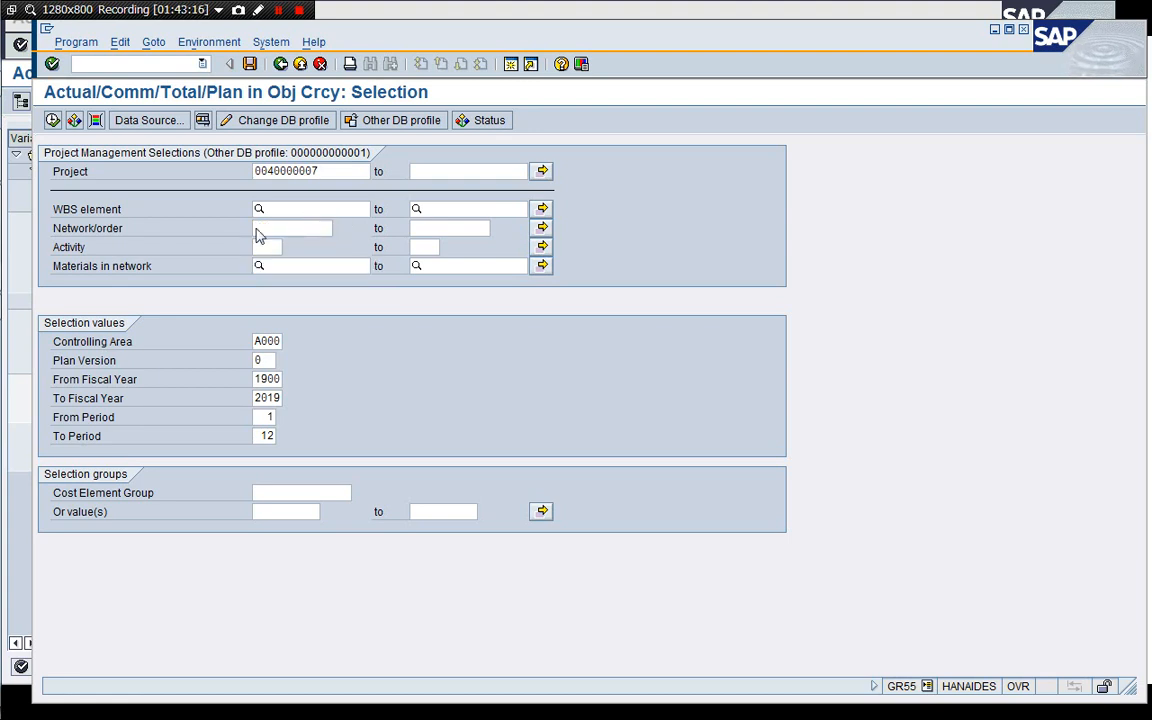
key(F8)
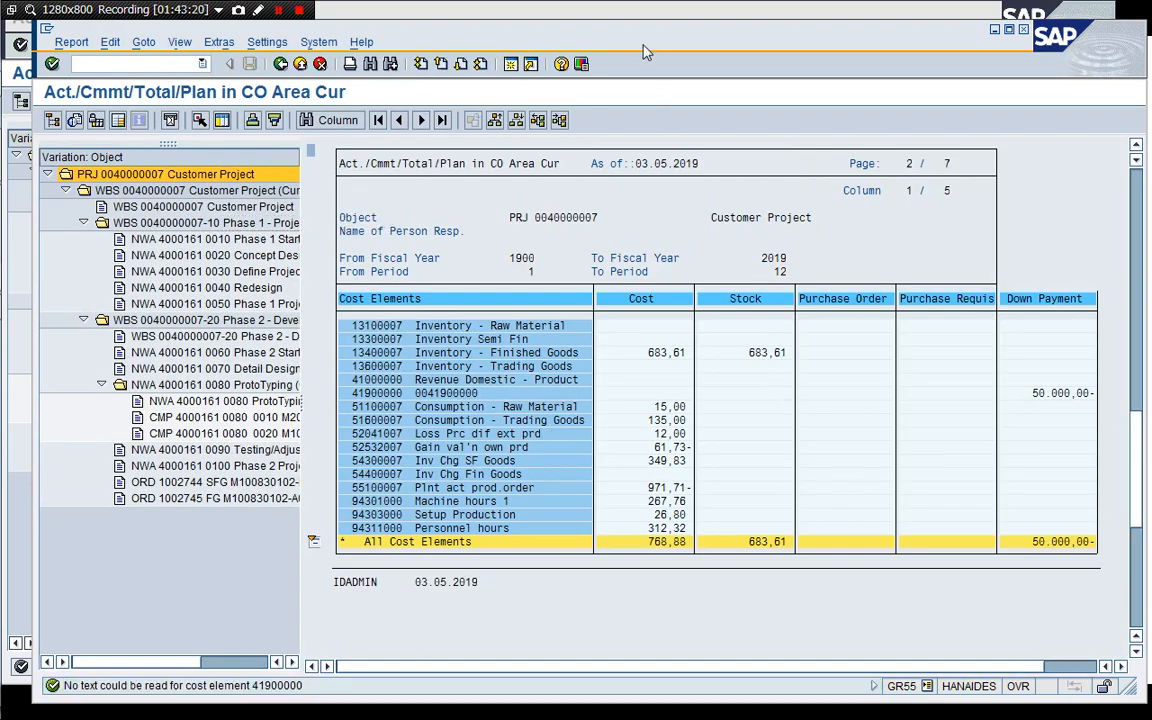
Arrange the old and new project cost reports side by side and compare their cost and stock values by cost element.
drag(645, 52, 629, 365)
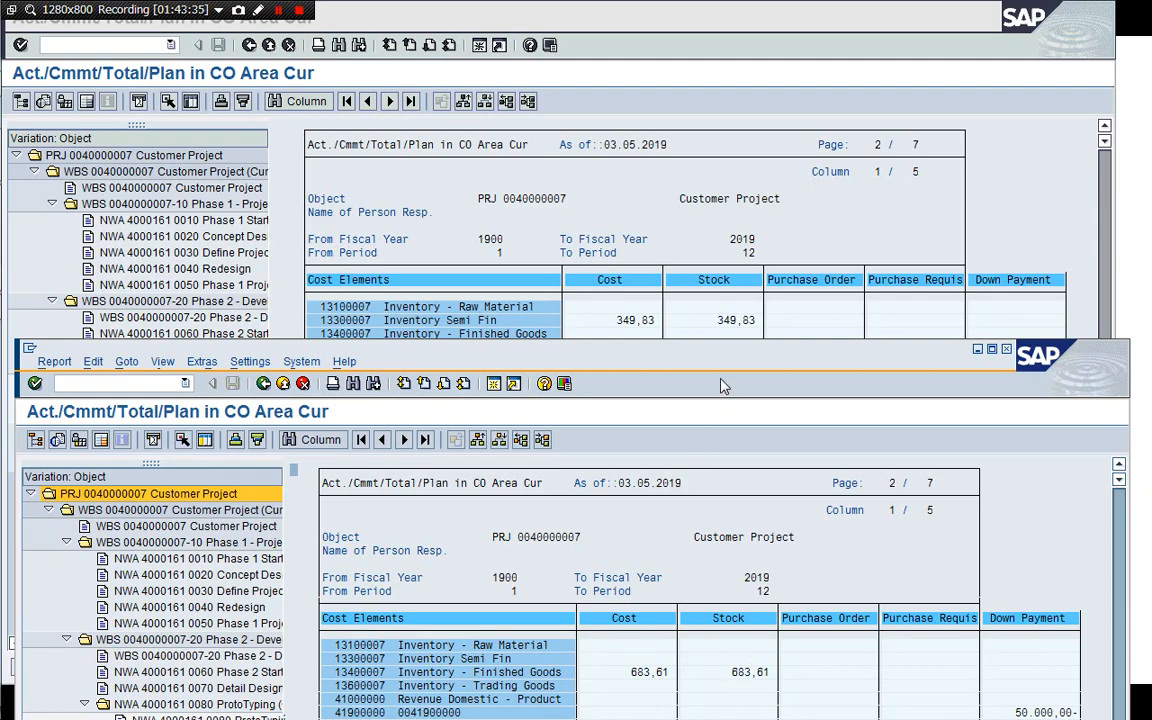
drag(728, 374, 1014, 88)
click(788, 36)
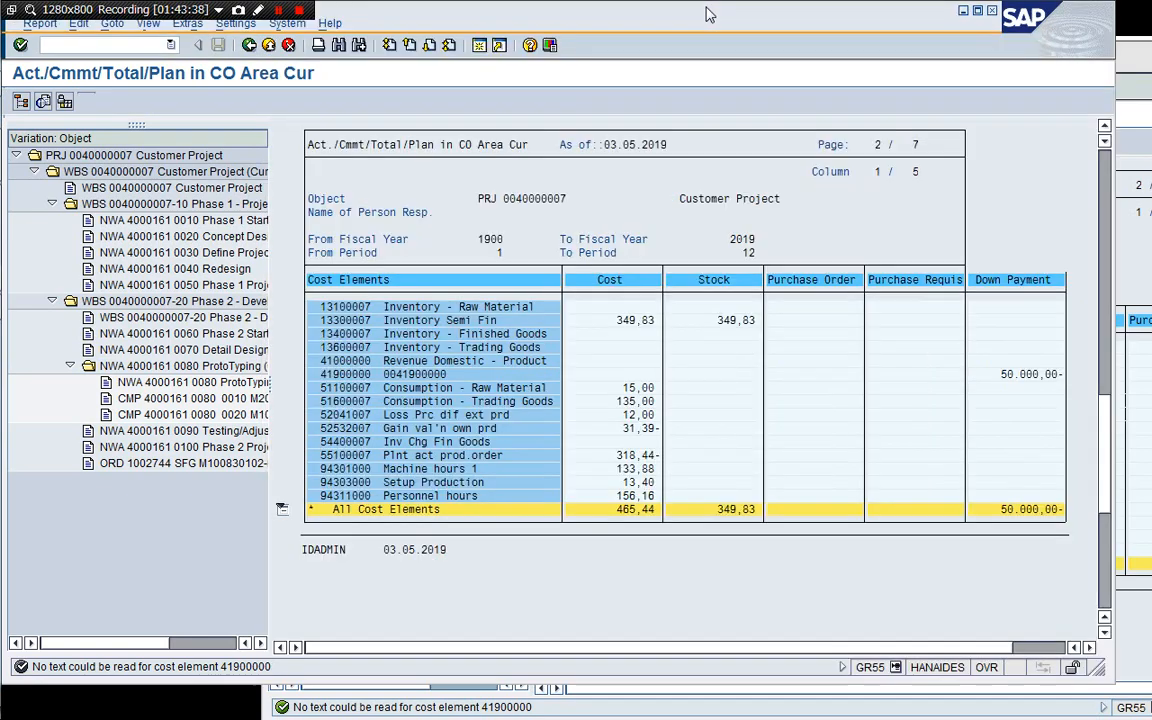
drag(791, 32, 504, 98)
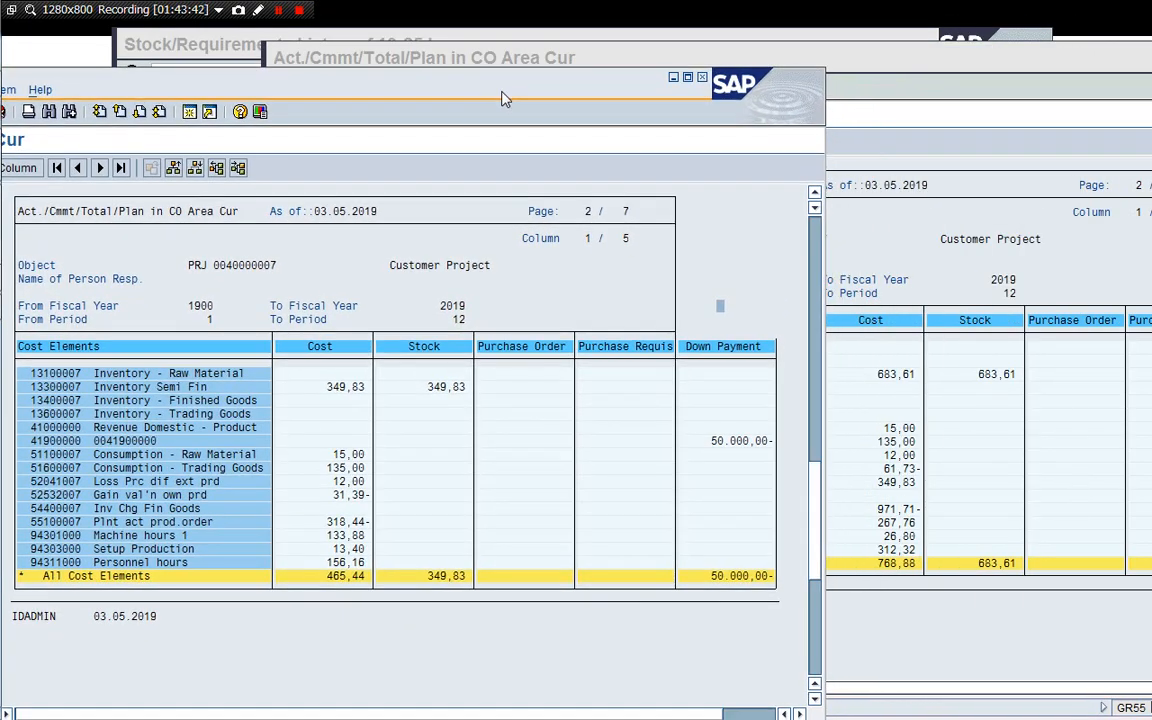
click(837, 215)
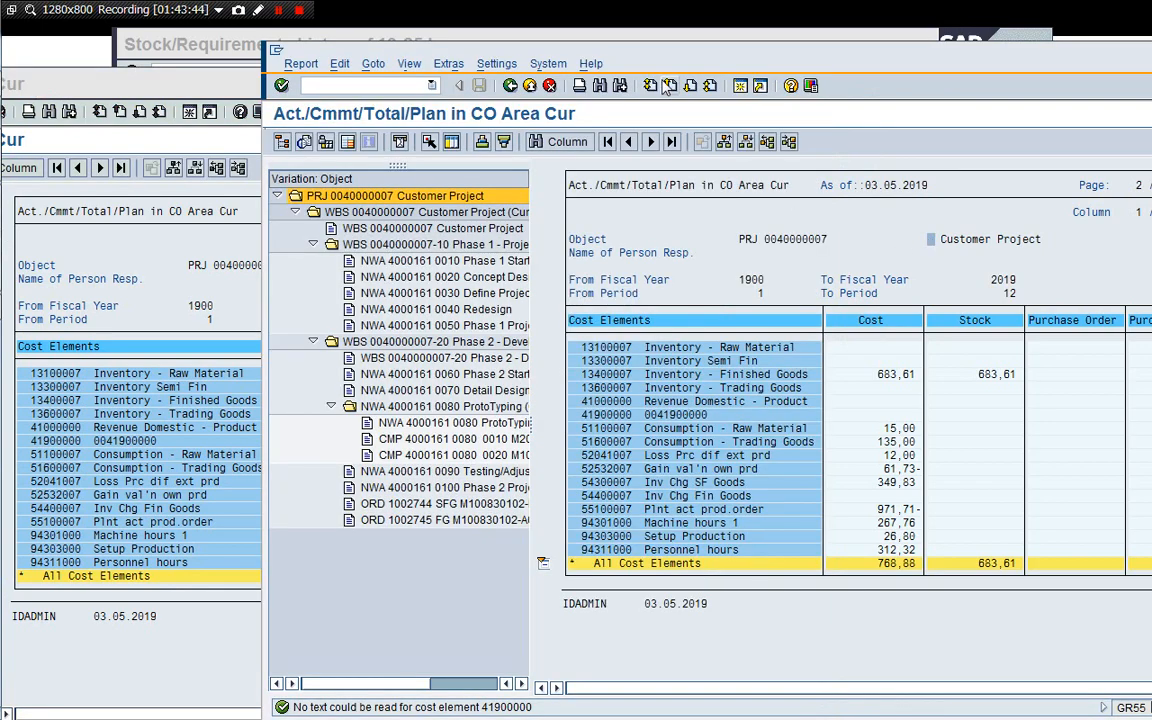
drag(655, 57, 680, 61)
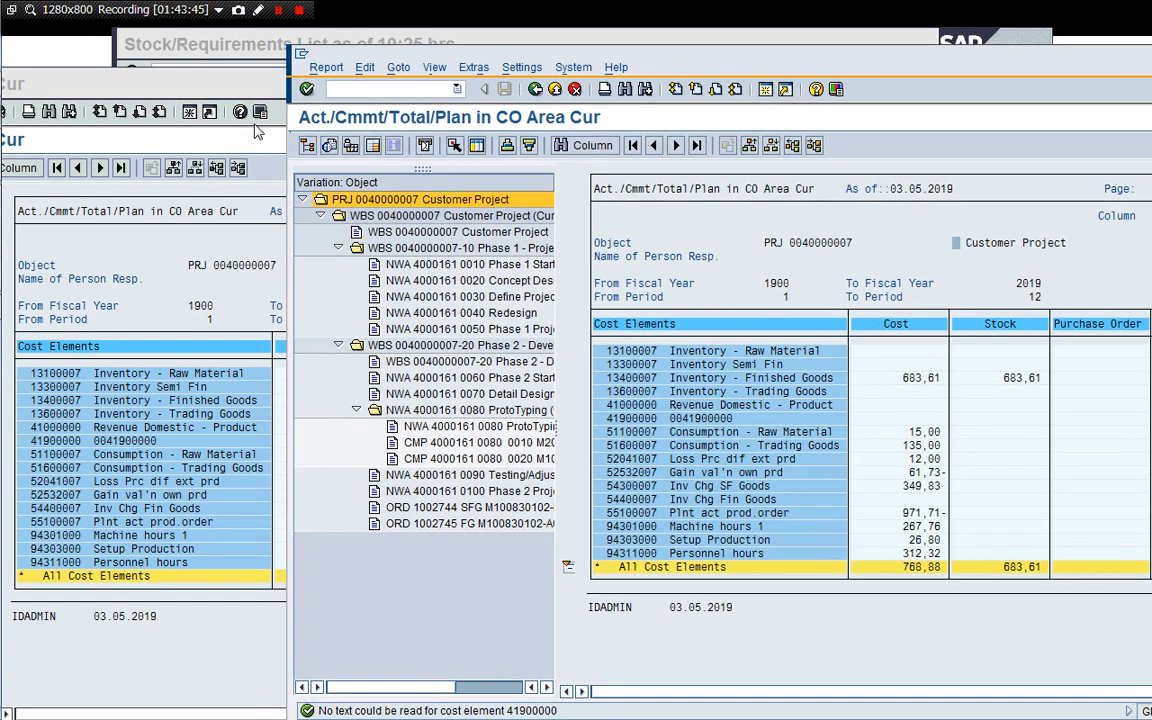
click(220, 87)
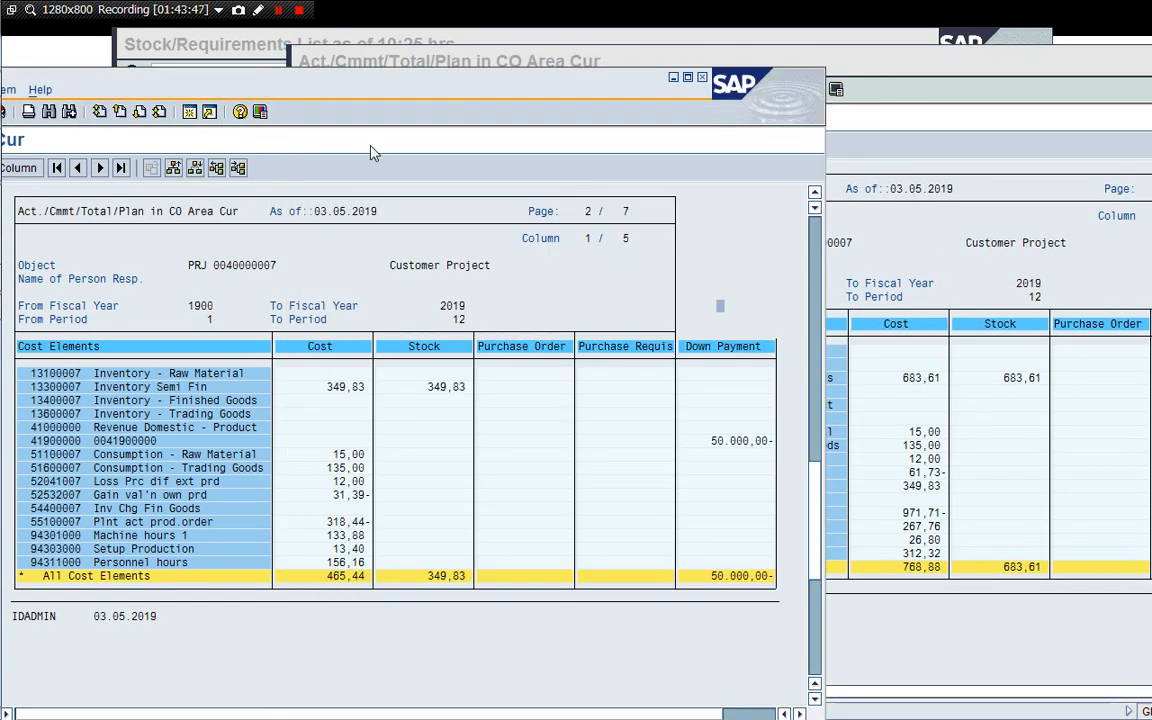
click(910, 493)
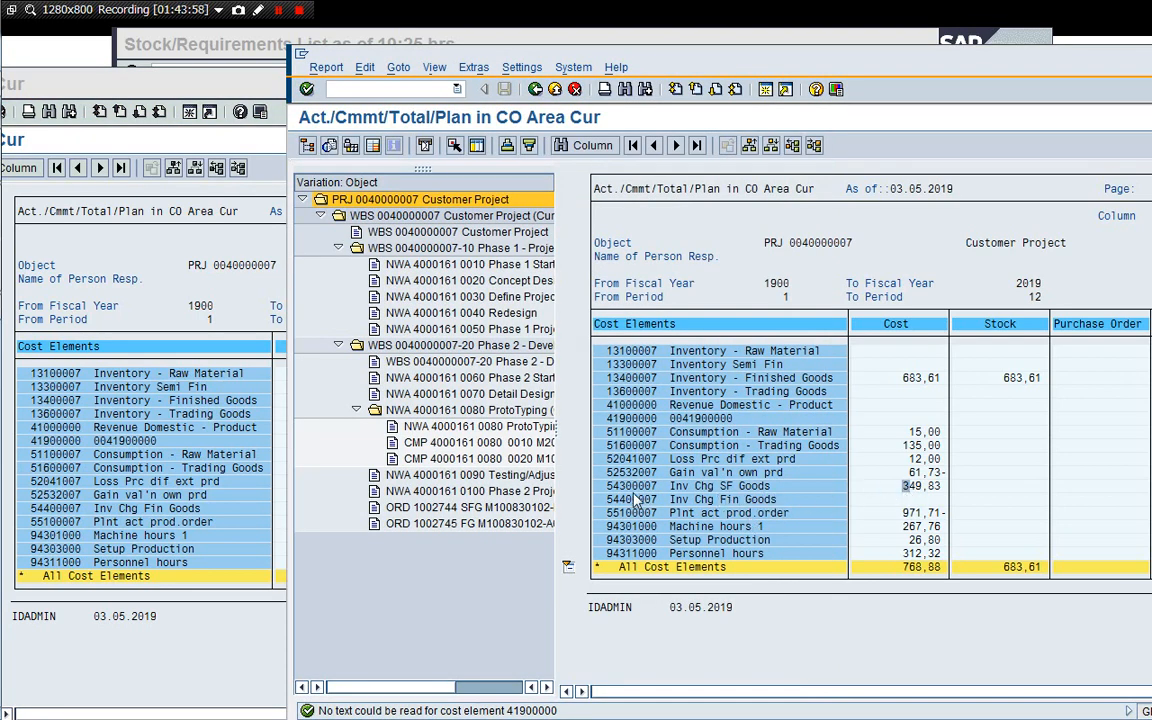
click(255, 612)
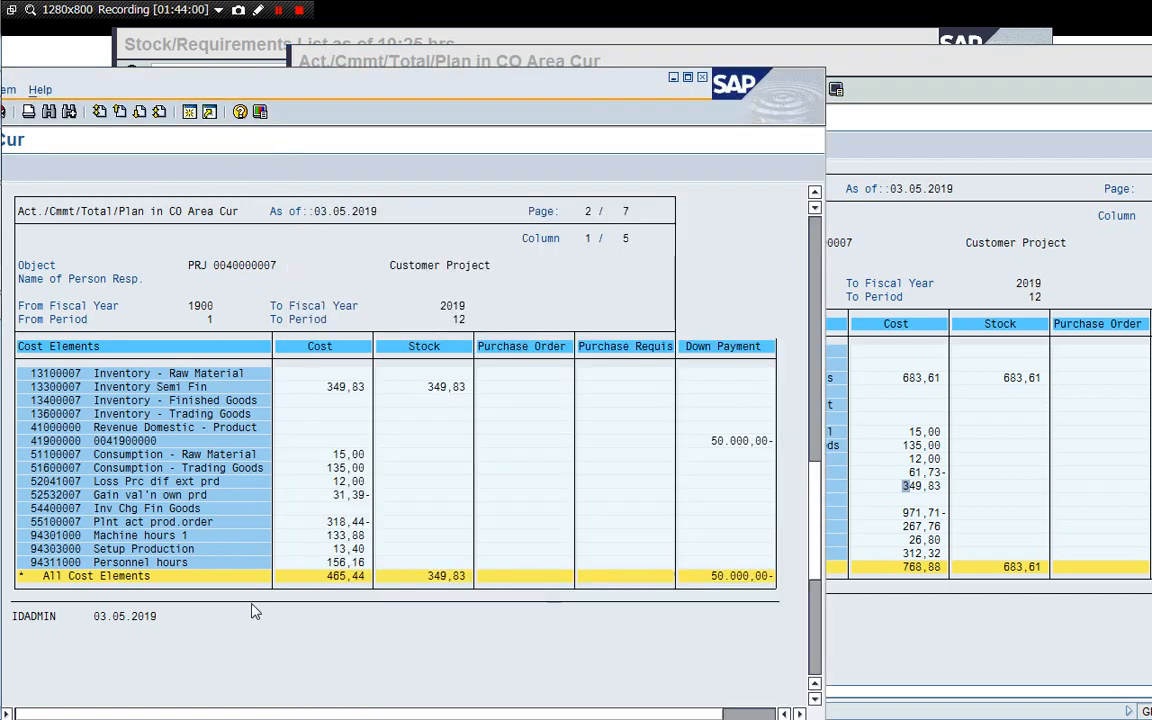
click(953, 538)
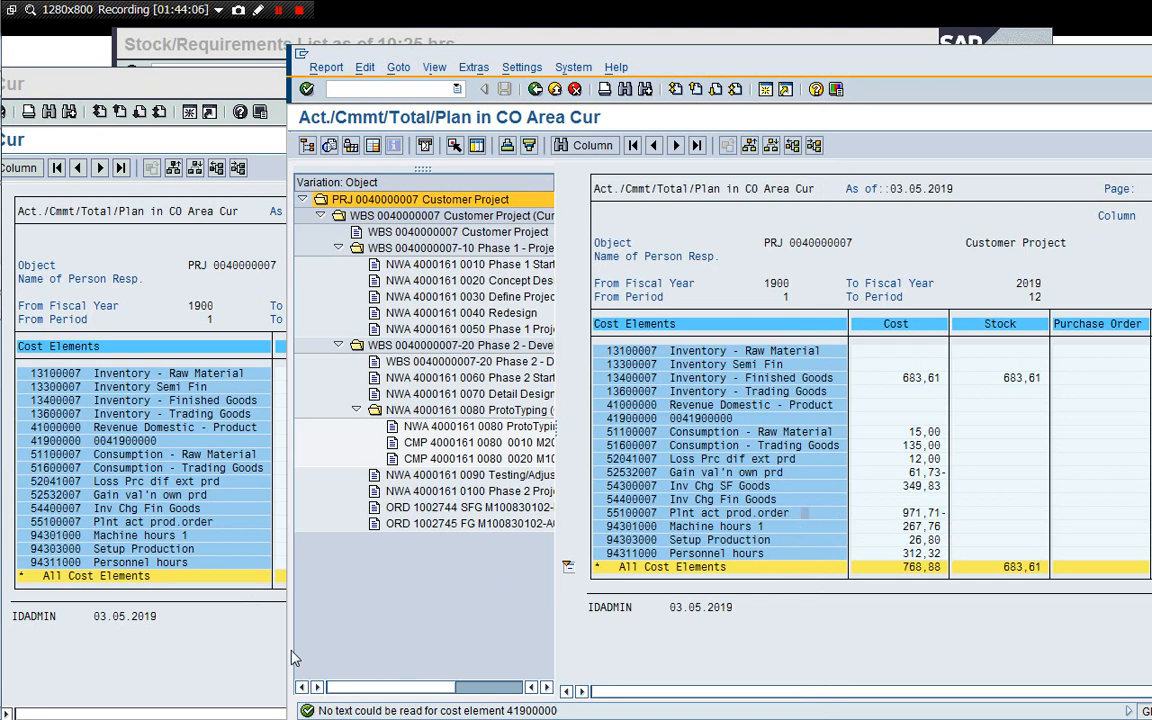
click(225, 654)
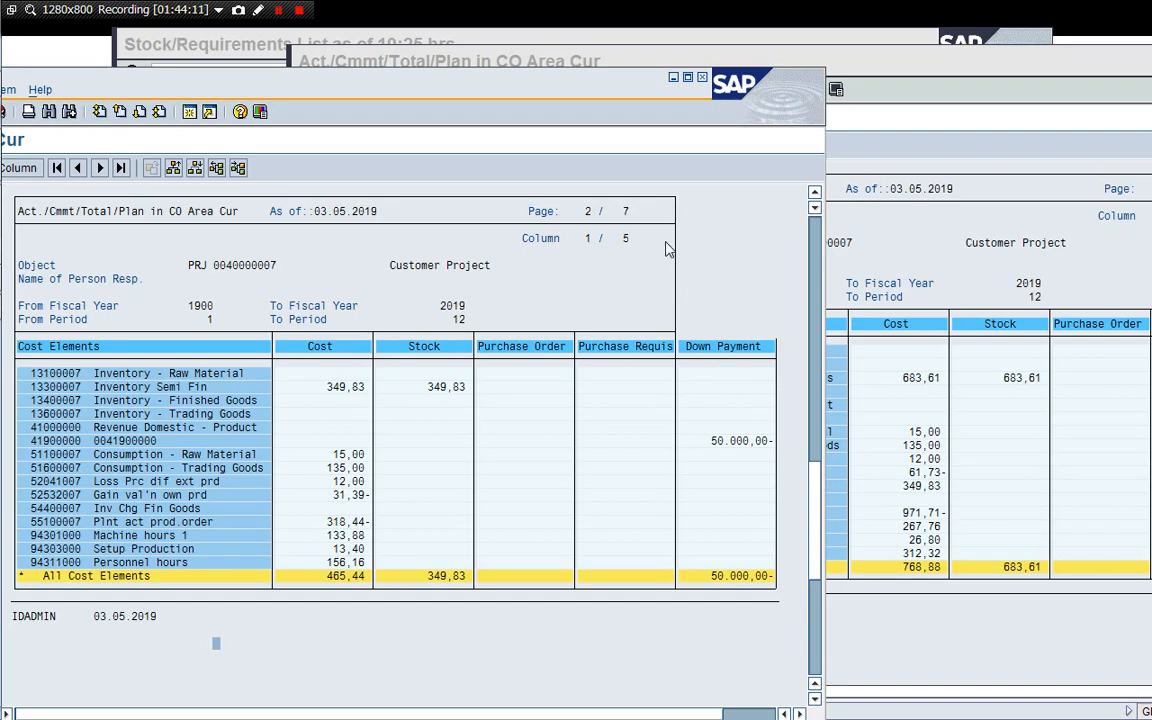
In a new session, start MIGO as a goods receipt with reference to a reservation.
click(633, 68)
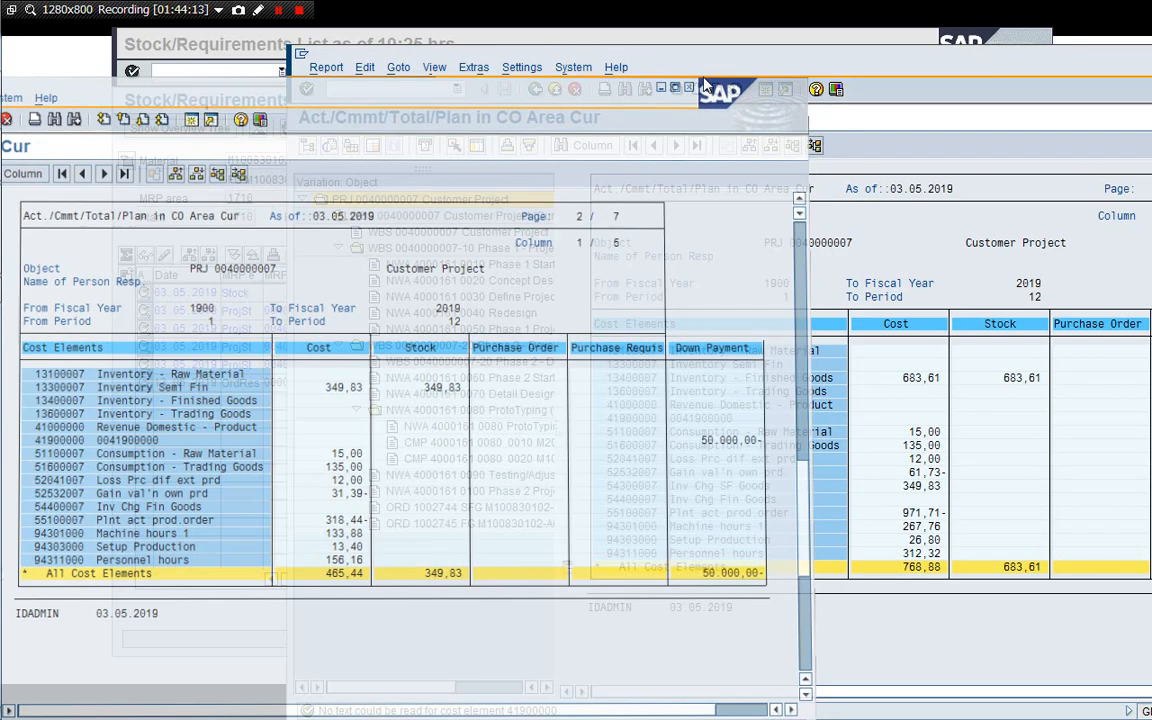
drag(731, 65, 637, 57)
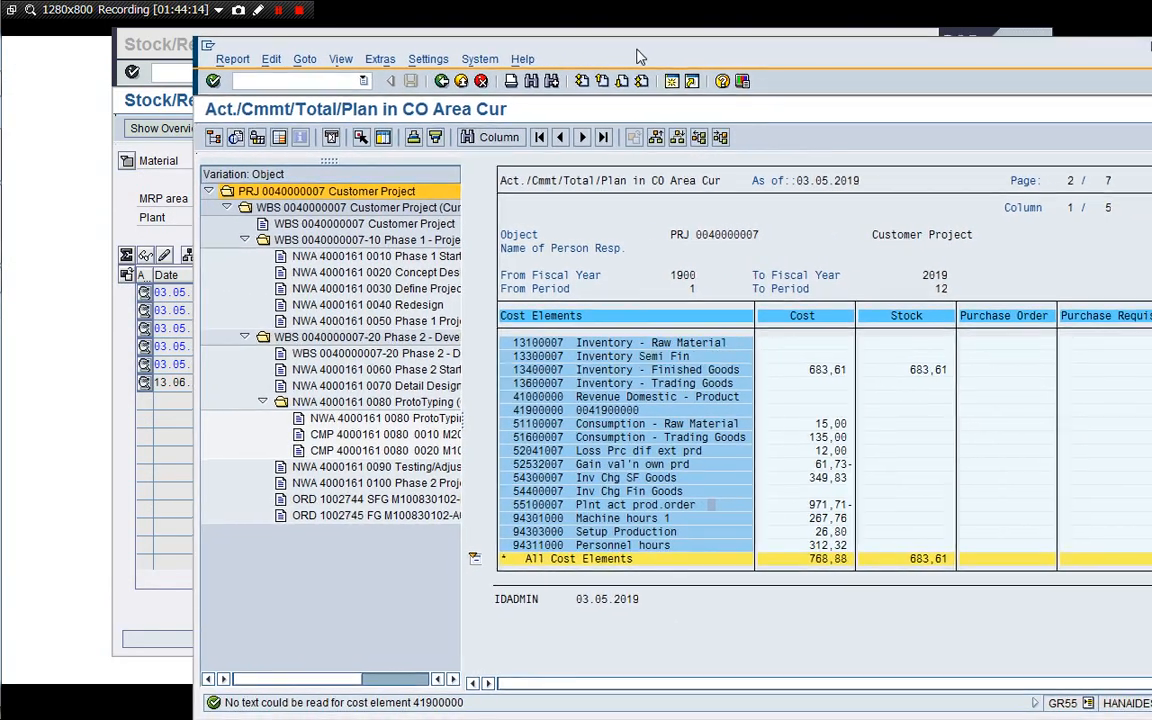
click(155, 188)
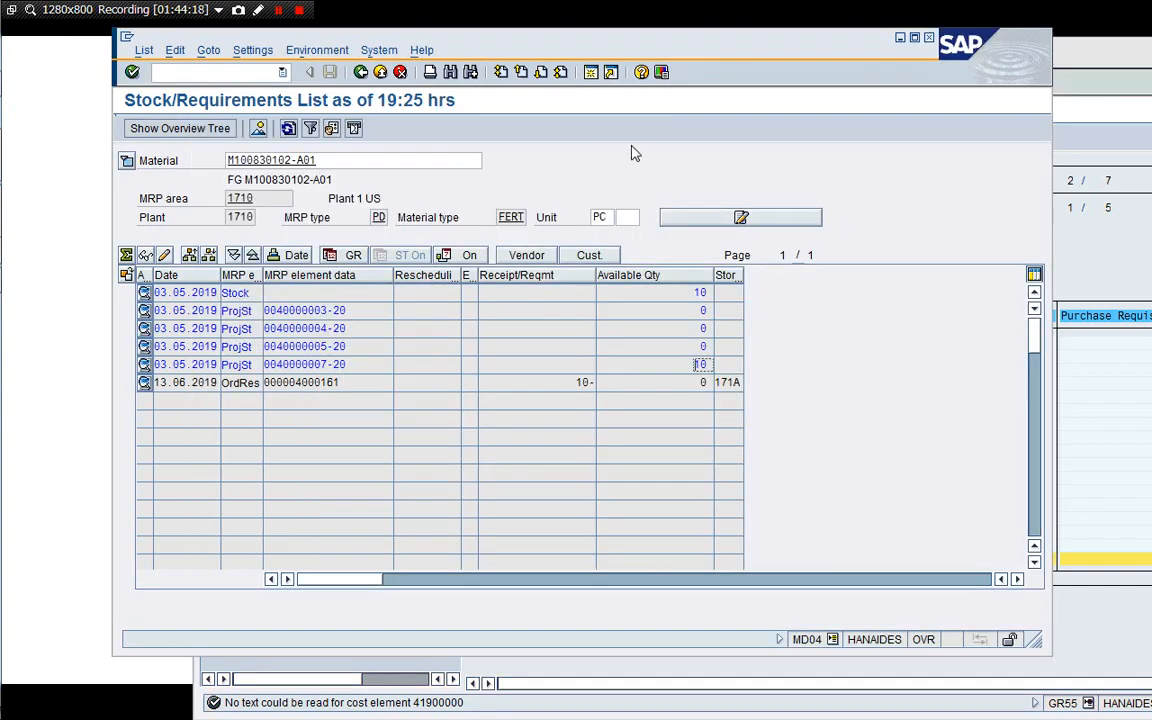
click(590, 73)
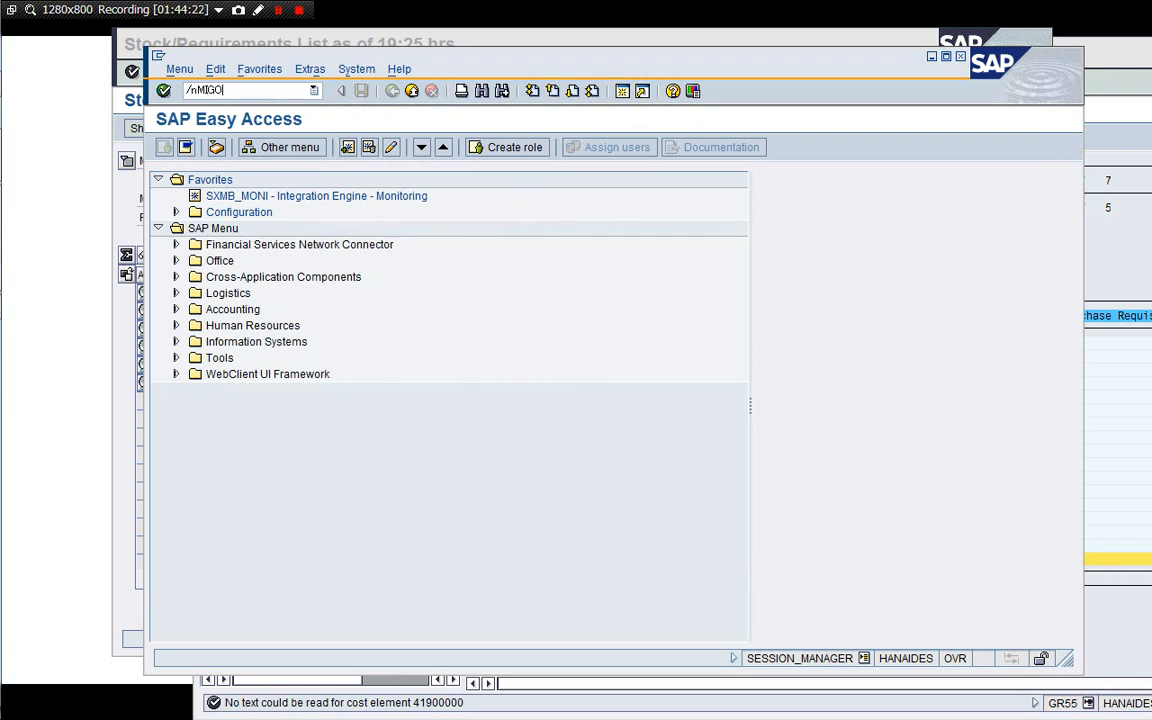
text(/nMIGO)
key(Return)
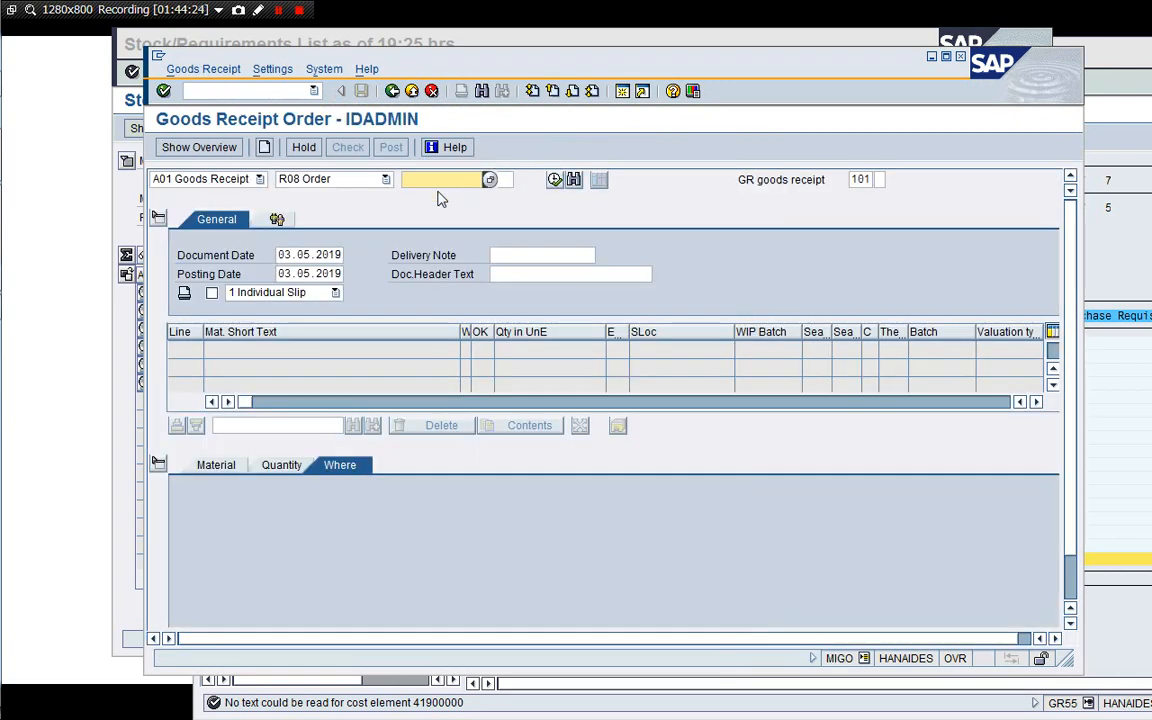
click(385, 181)
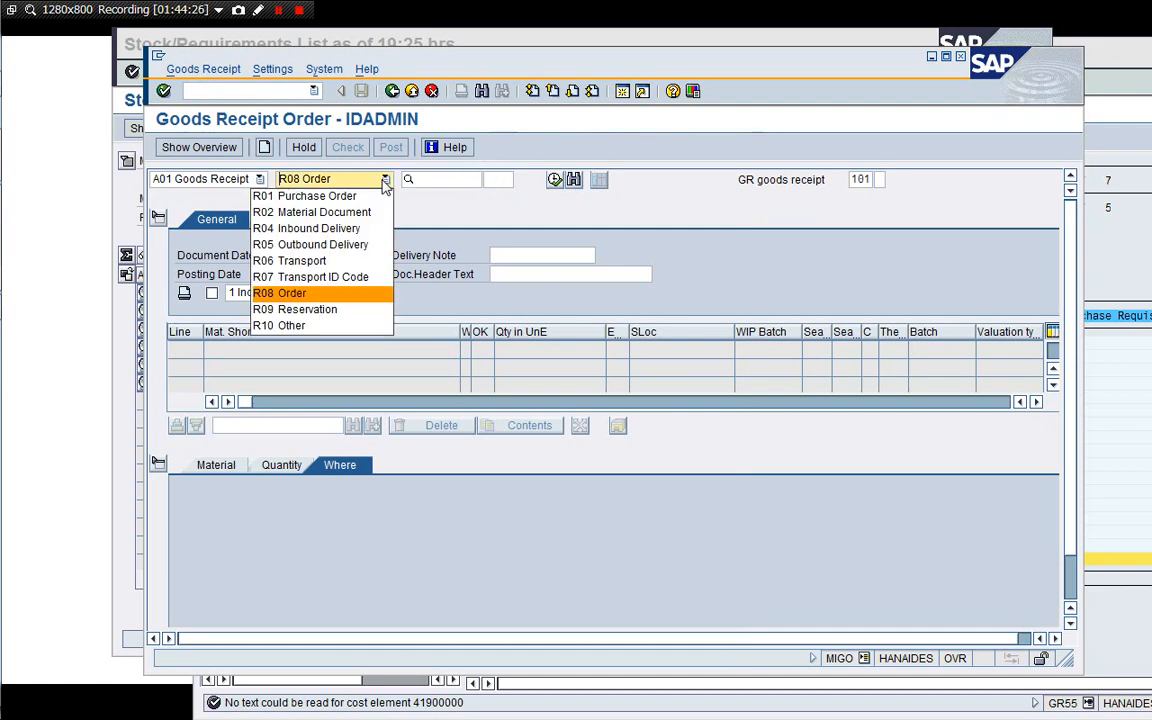
click(357, 310)
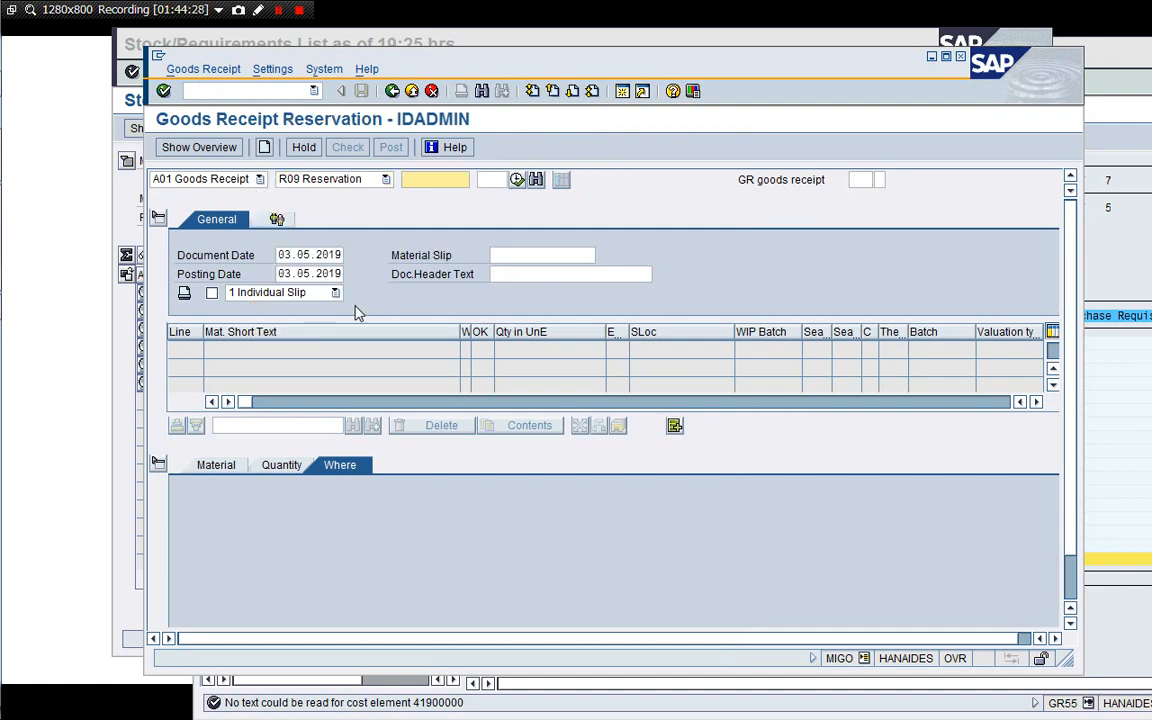
click(121, 219)
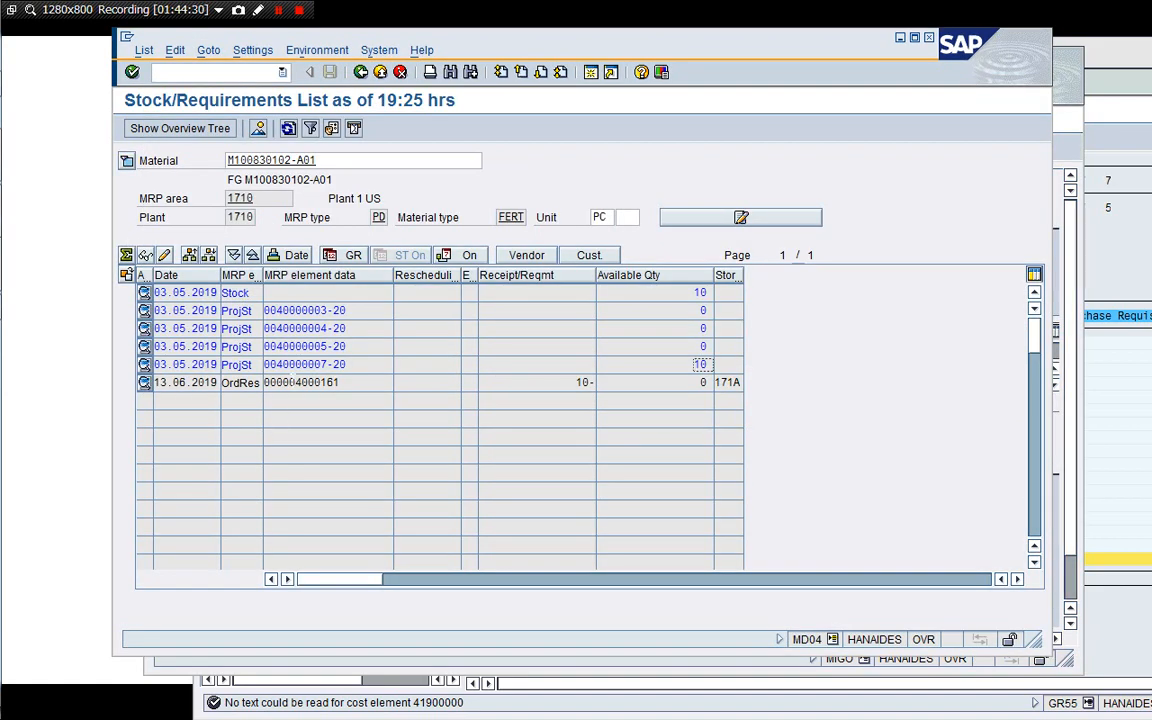
double_click(291, 383)
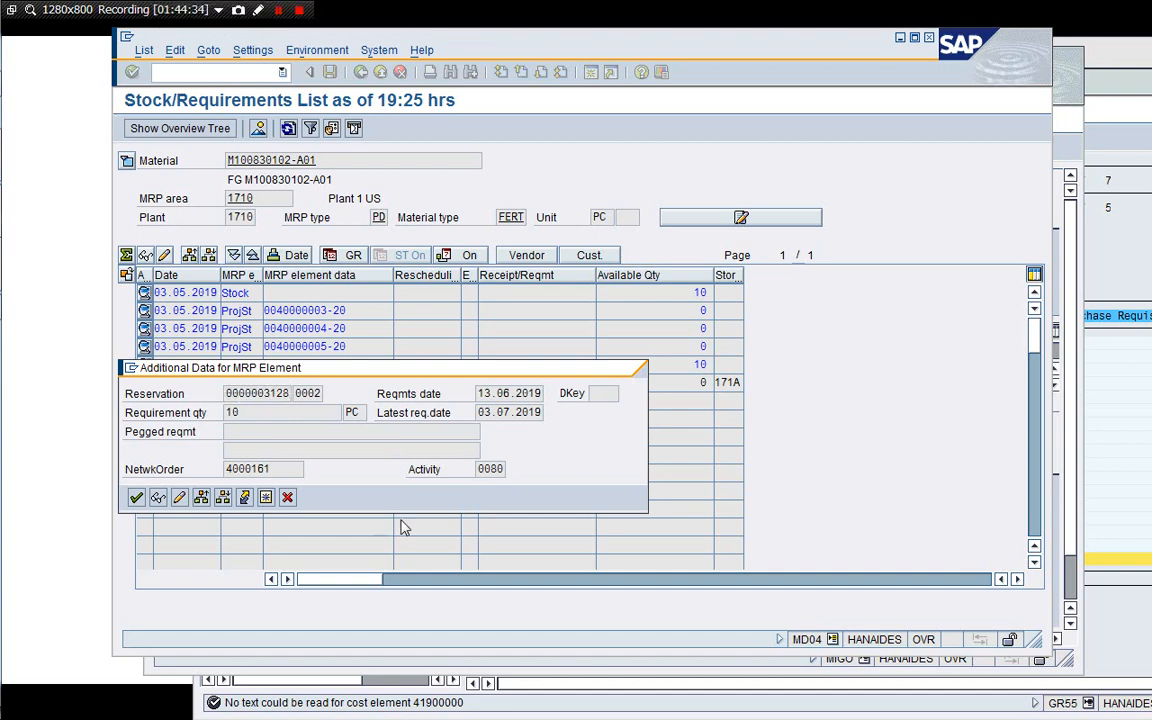
click(287, 498)
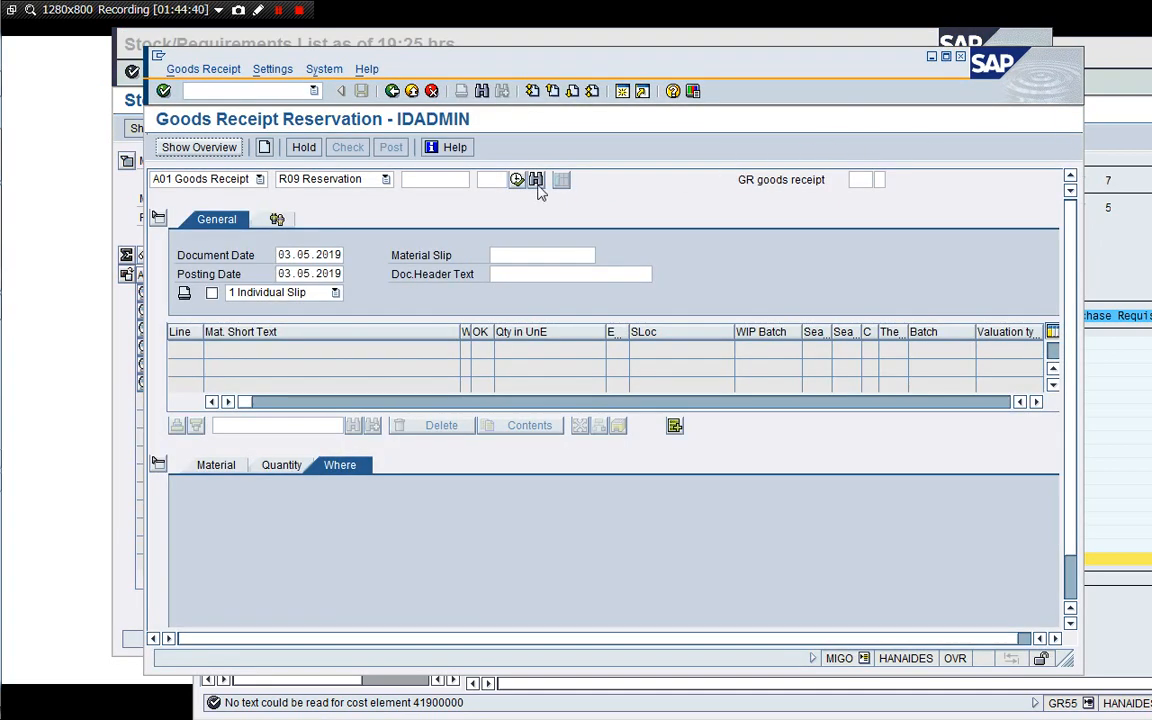
click(448, 178)
key(ctrl+v)
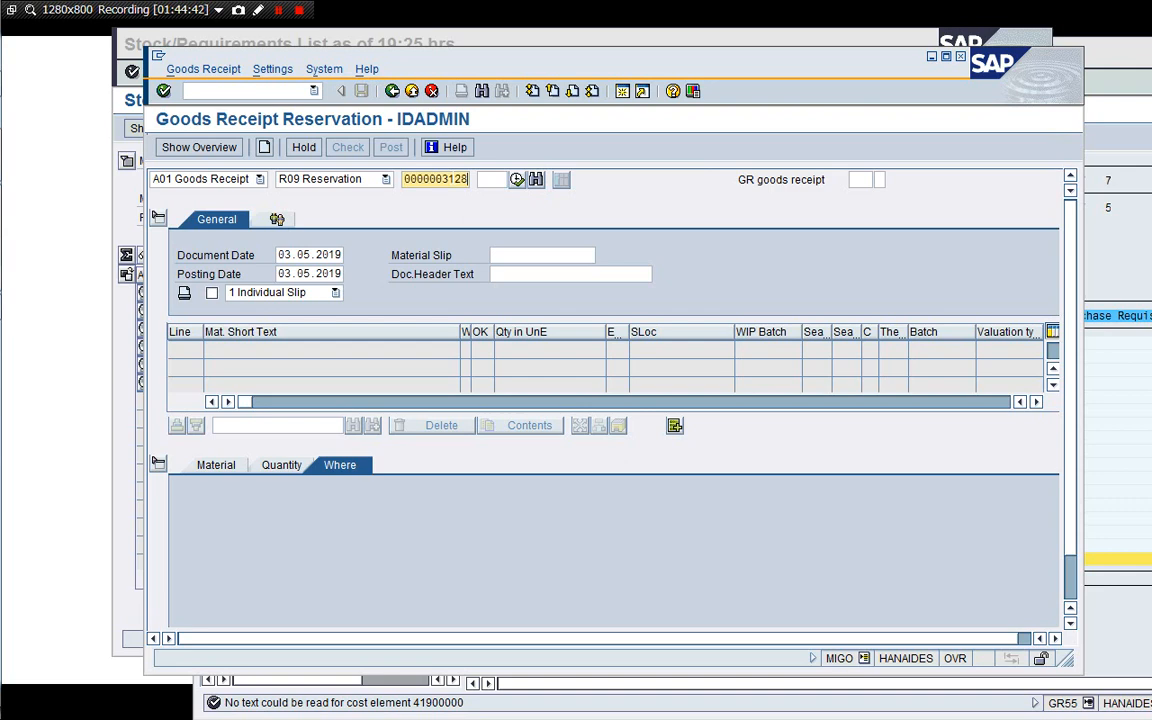
key(Return)
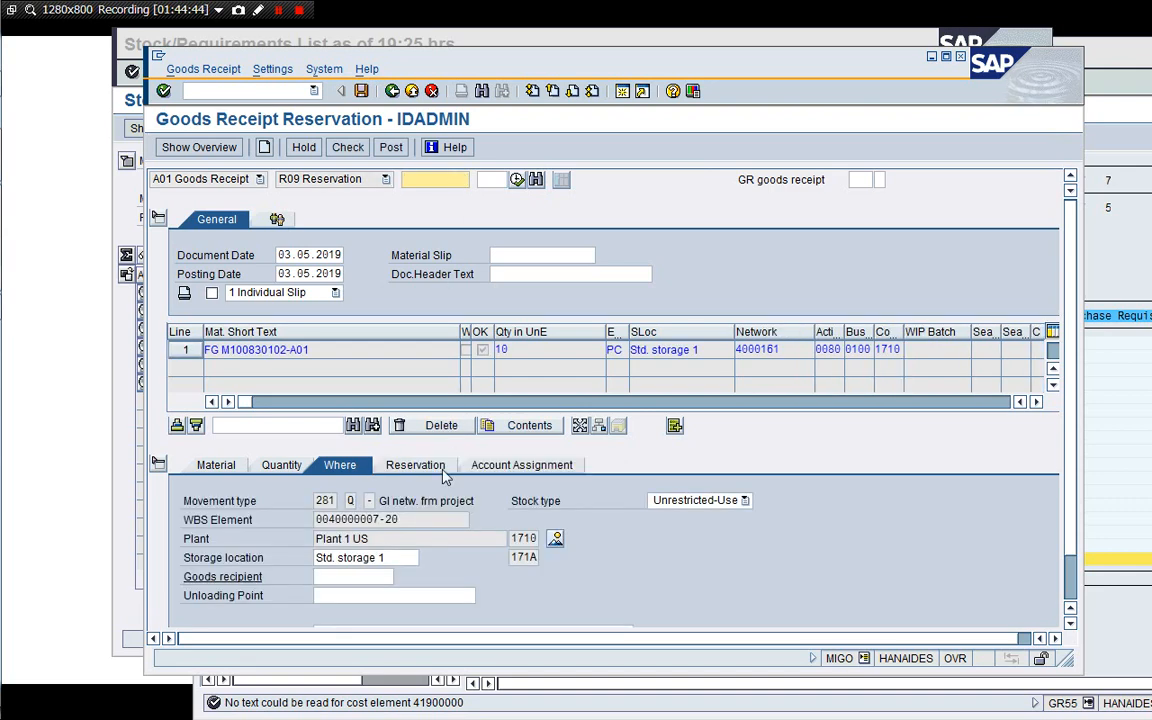
drag(469, 675, 469, 704)
click(543, 257)
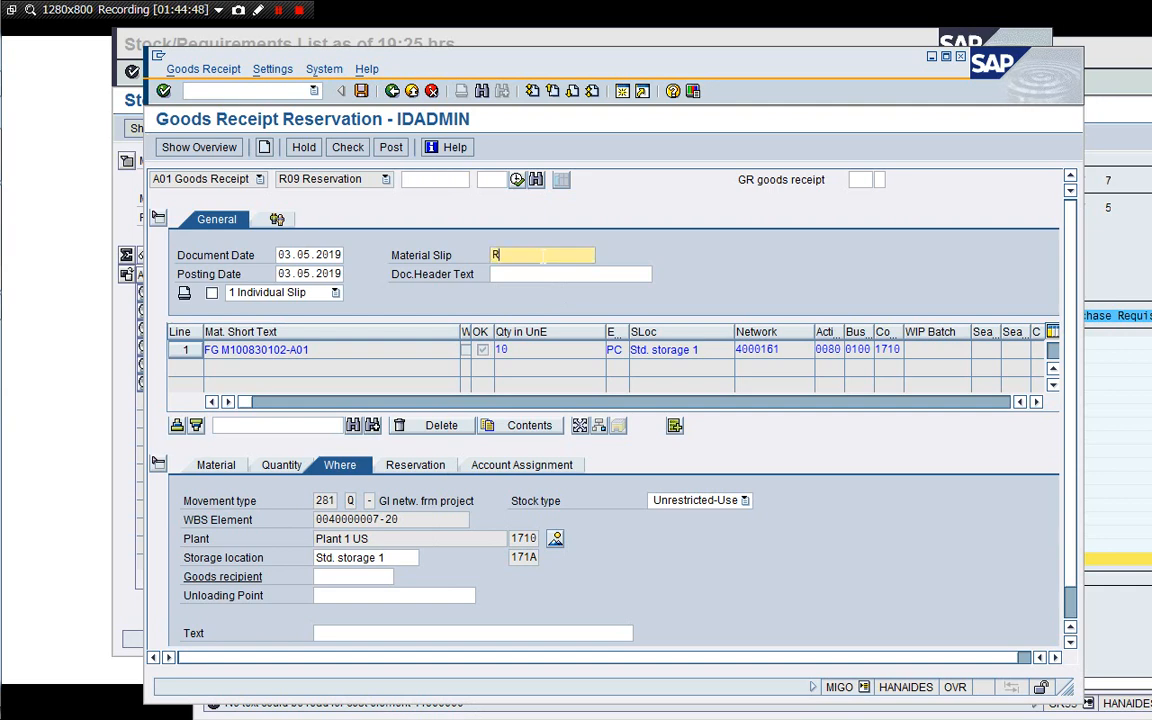
text(RESB 0000003128)
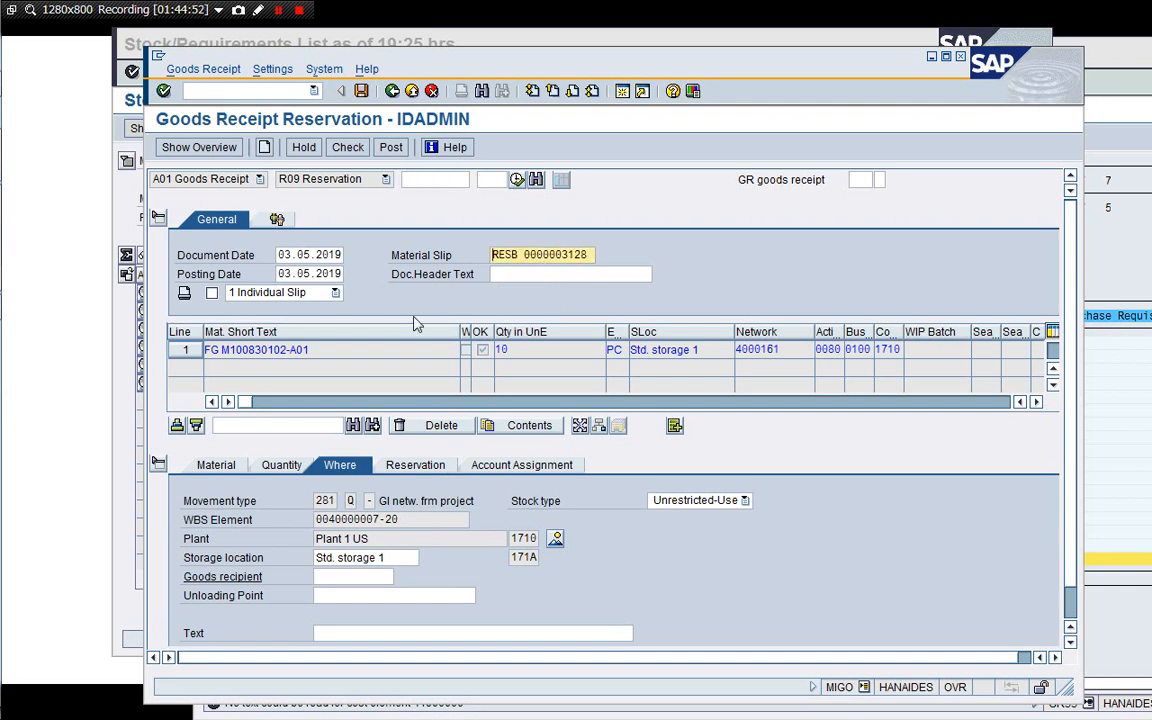
click(347, 150)
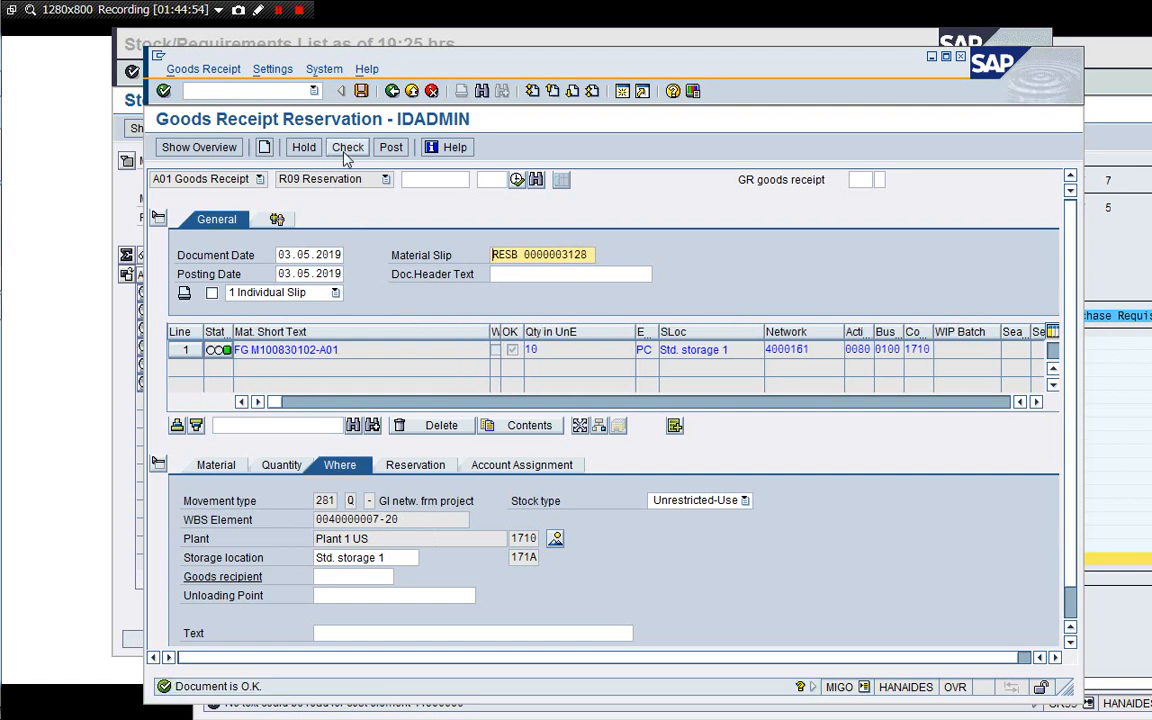
click(391, 147)
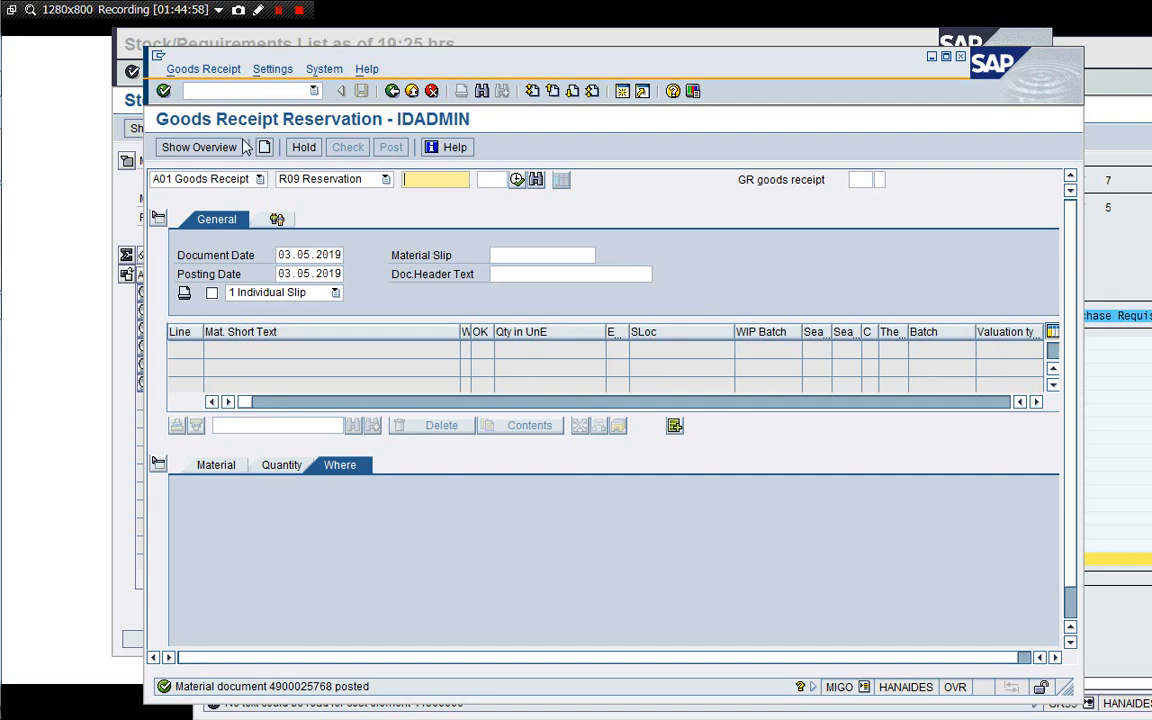
Display the posted material document and list its FI documents from the document info.
click(224, 179)
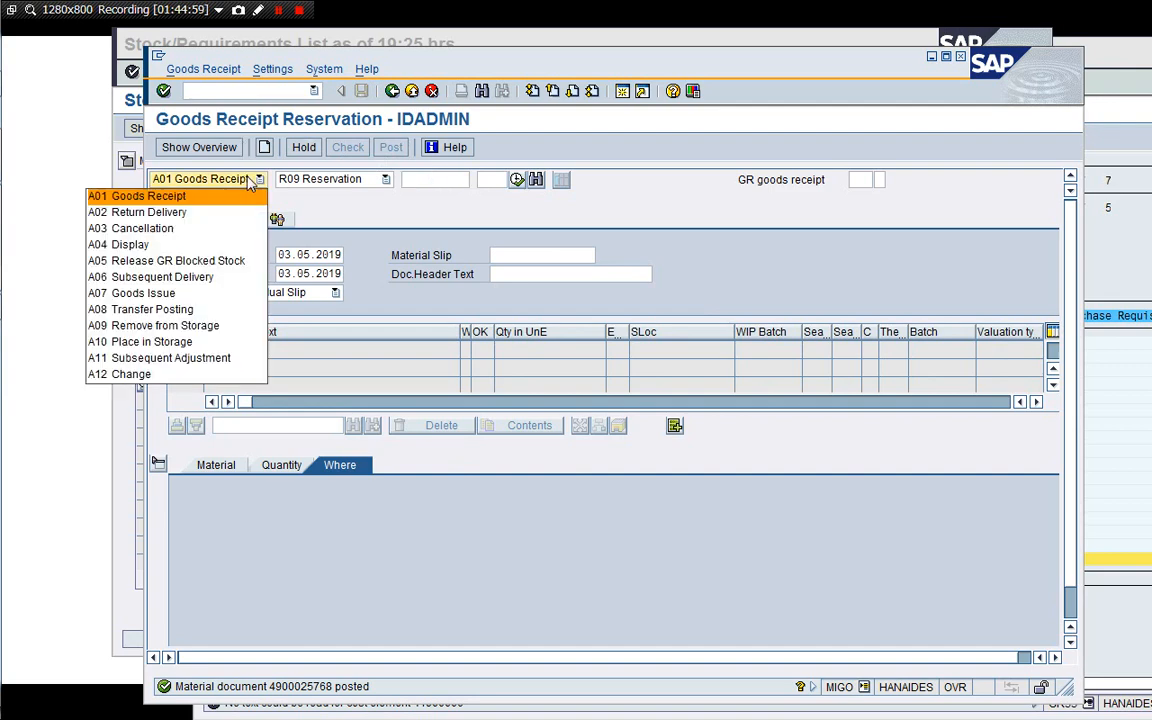
click(220, 244)
key(Return)
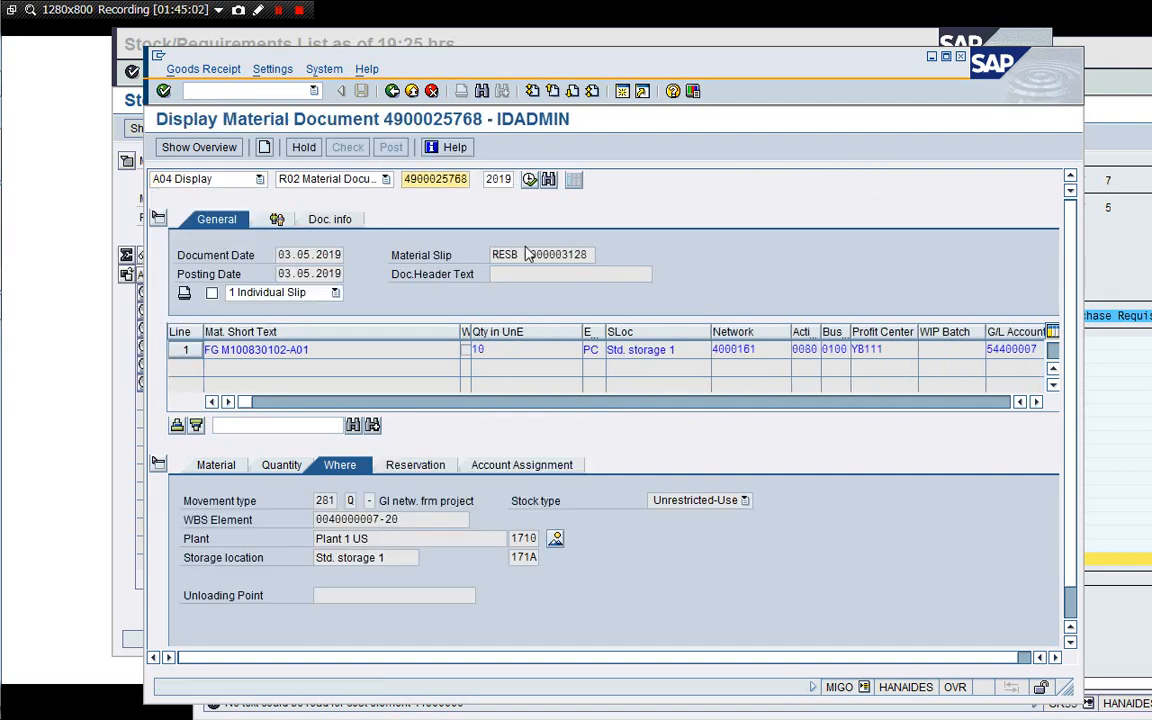
click(339, 222)
click(690, 256)
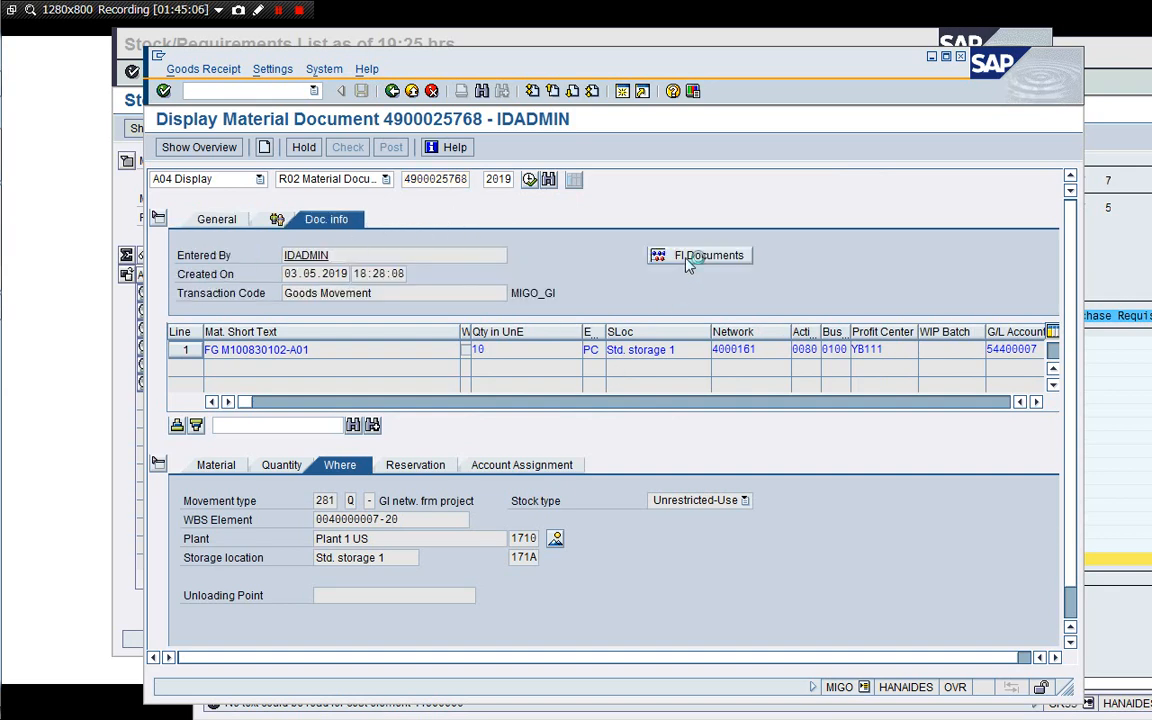
Open the accounting document and review its inventory and inventory-change line items.
double_click(294, 256)
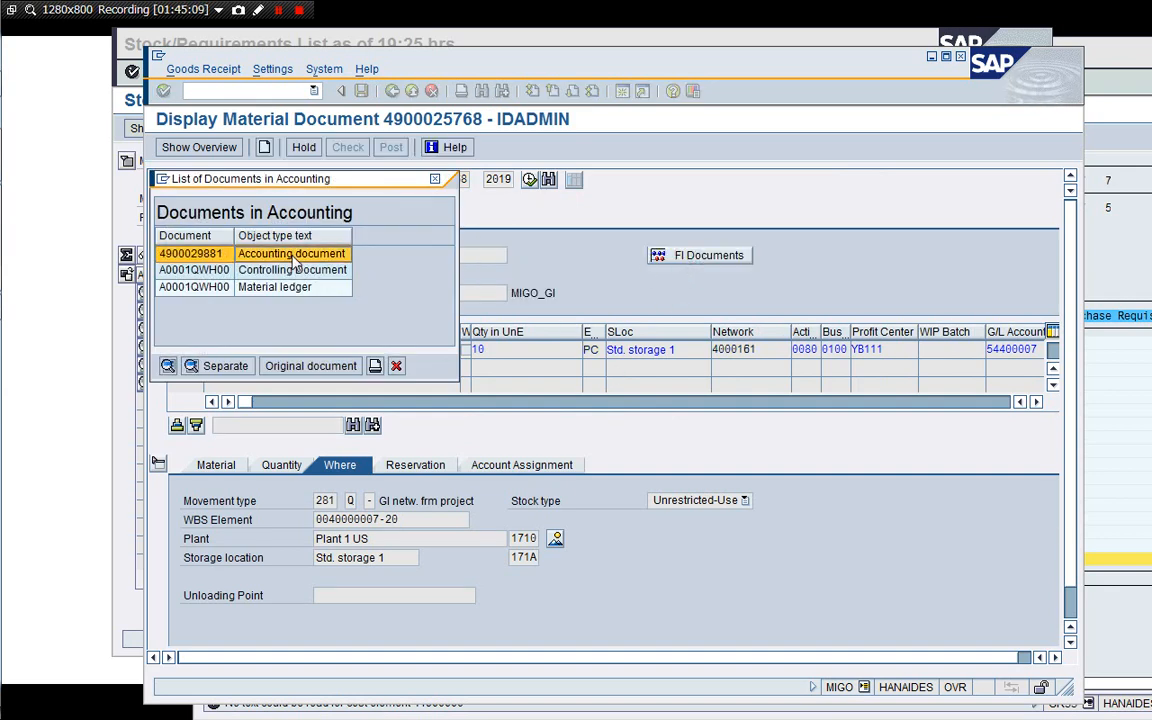
click(360, 360)
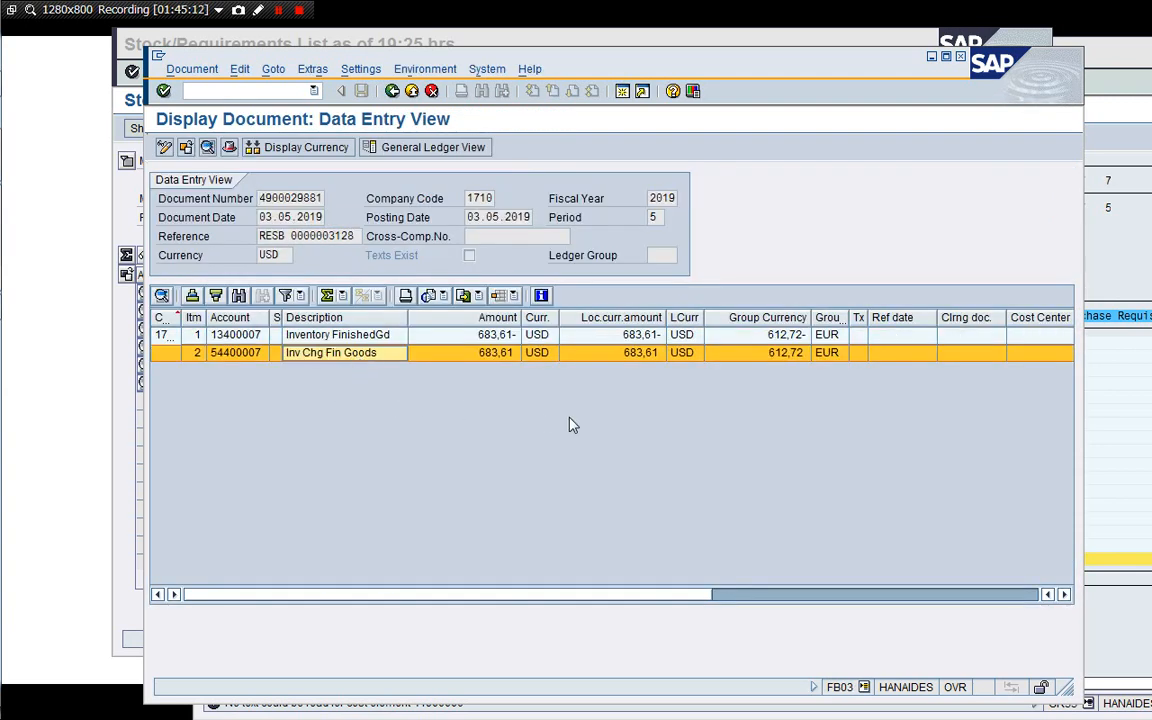
click(380, 335)
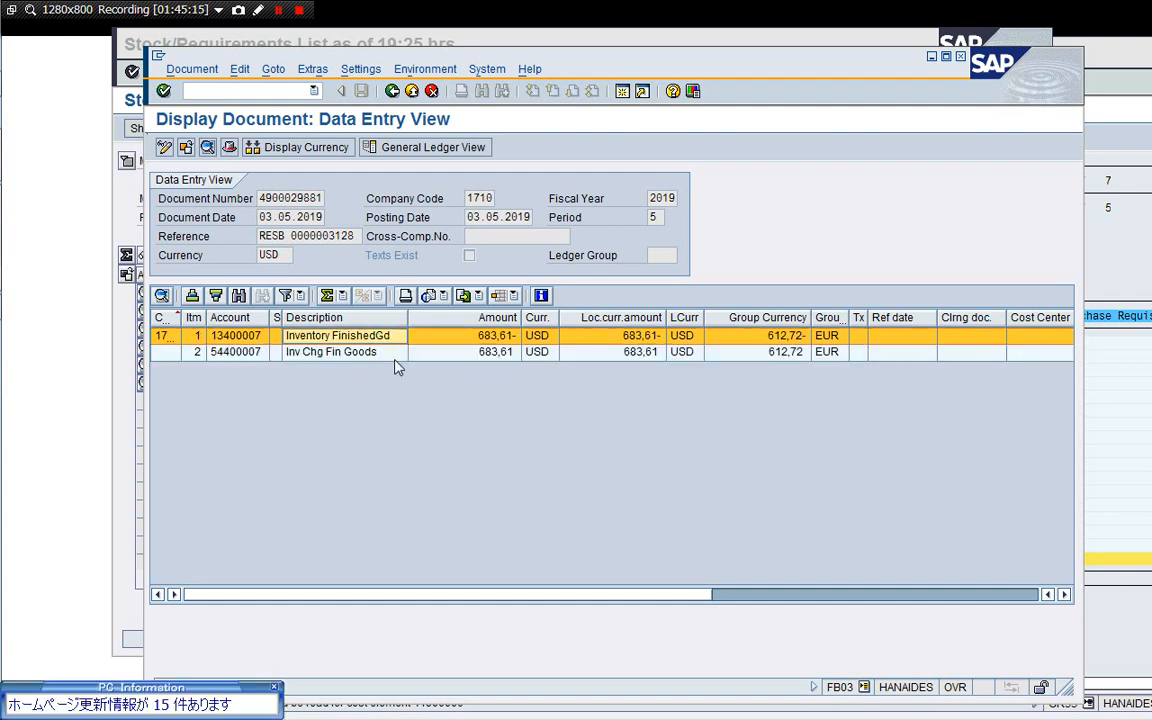
click(275, 690)
click(338, 336)
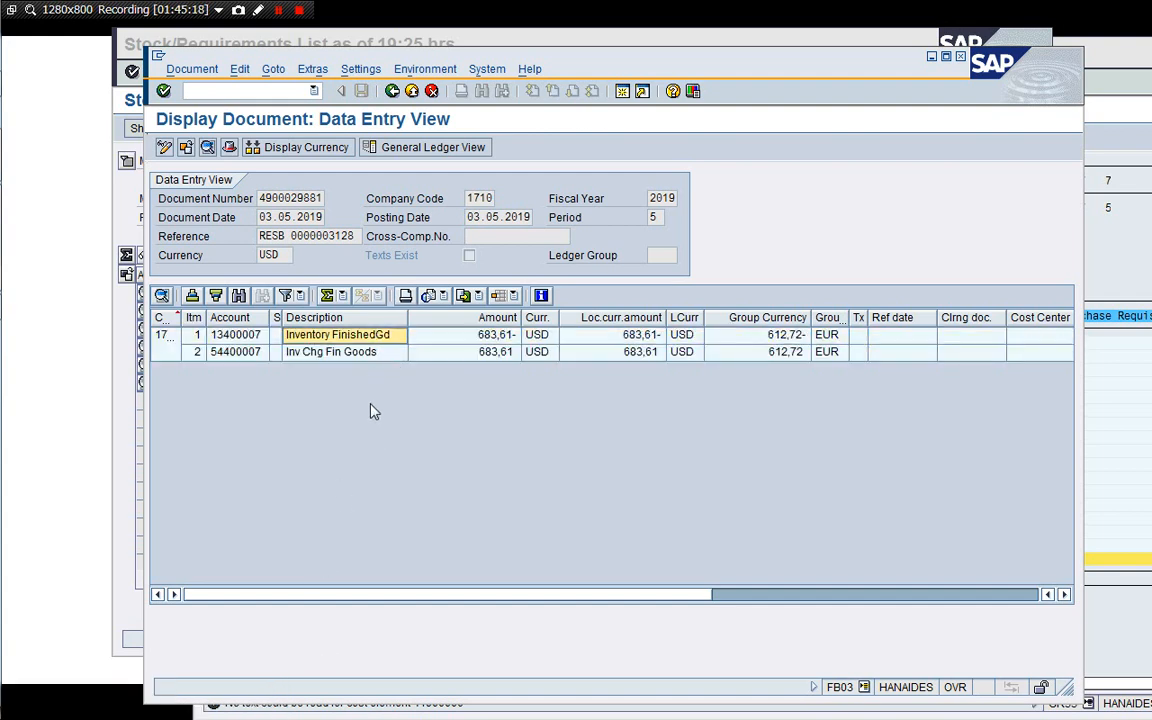
click(392, 91)
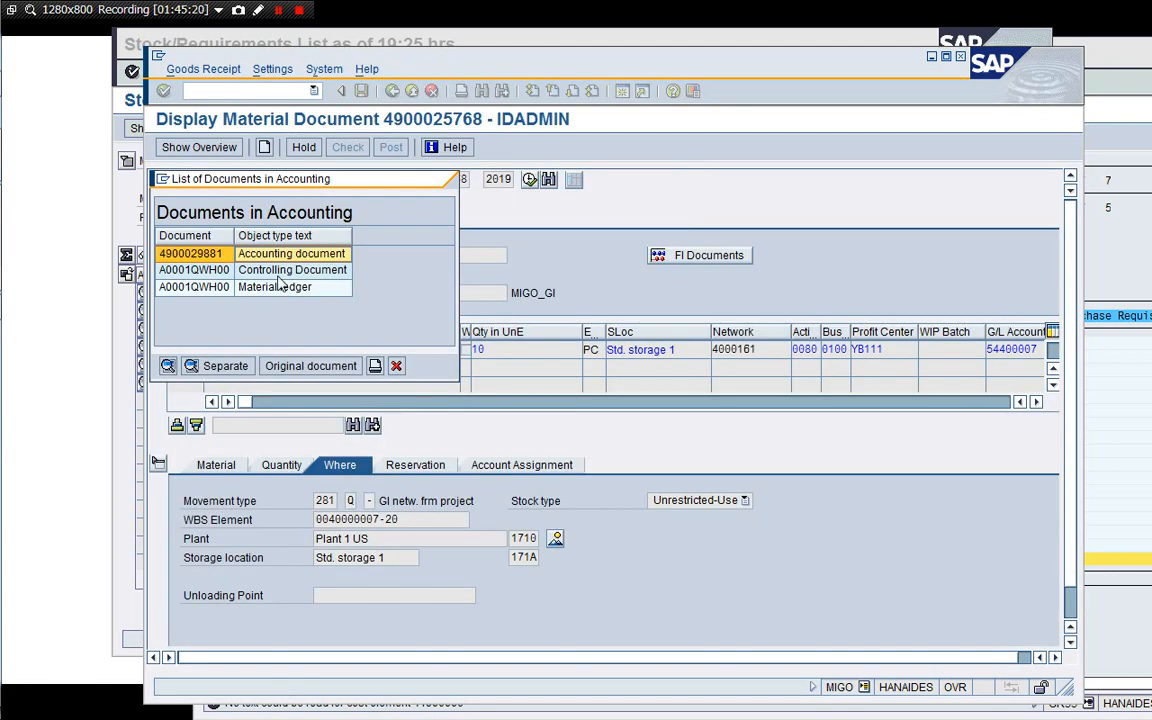
Open the controlling document, expand it to review the WBS and network postings, and exit back.
double_click(284, 246)
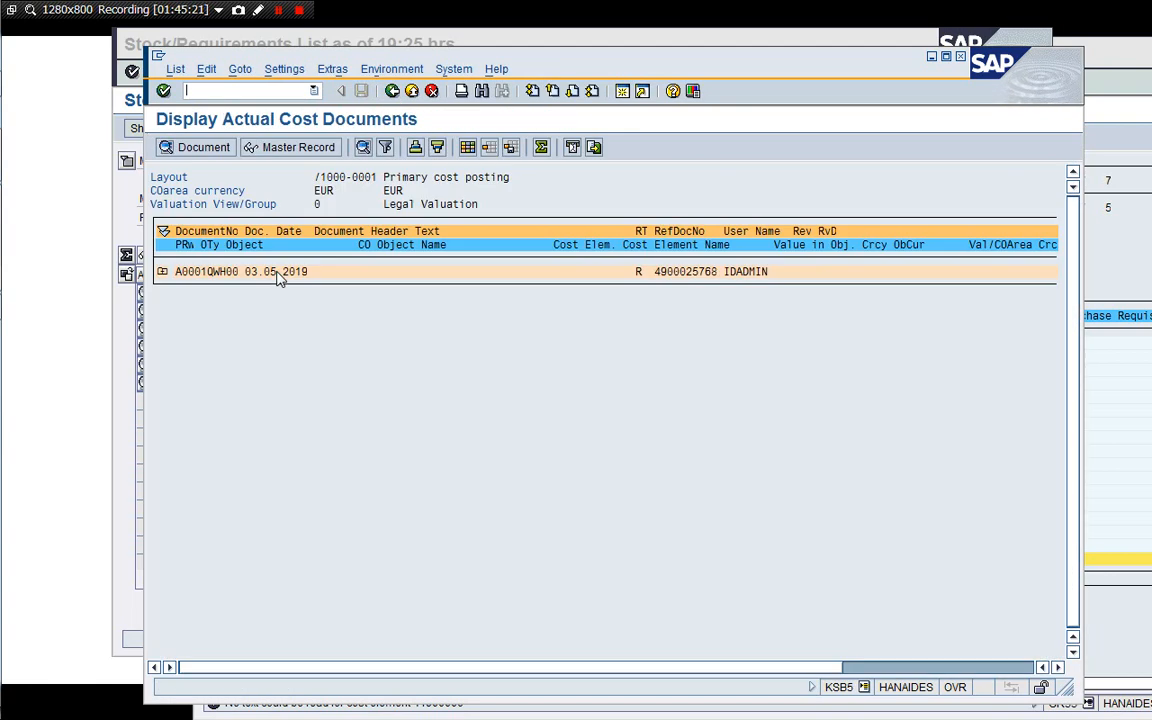
click(162, 272)
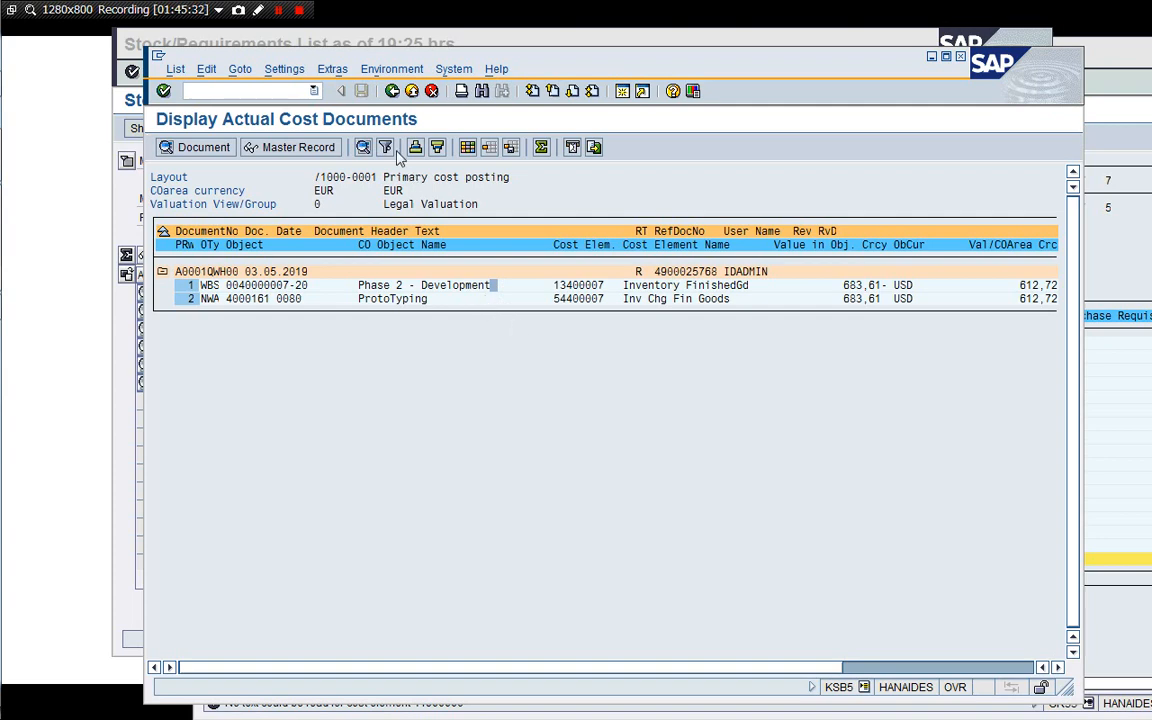
click(393, 91)
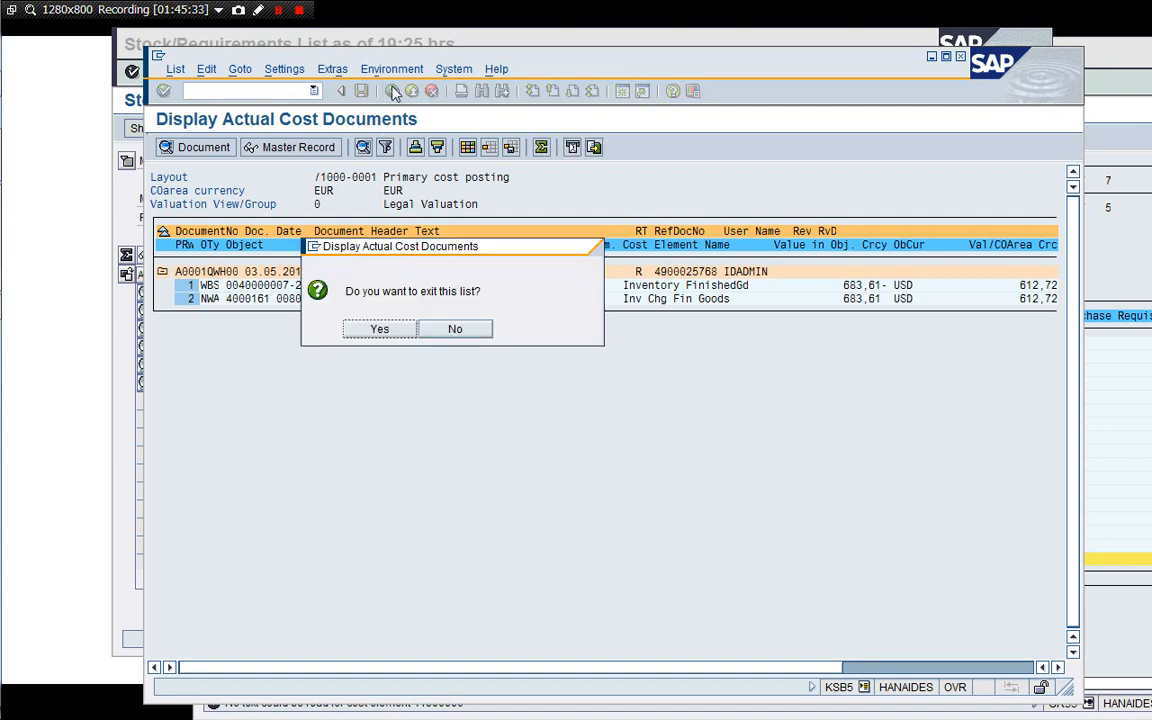
click(378, 327)
click(397, 367)
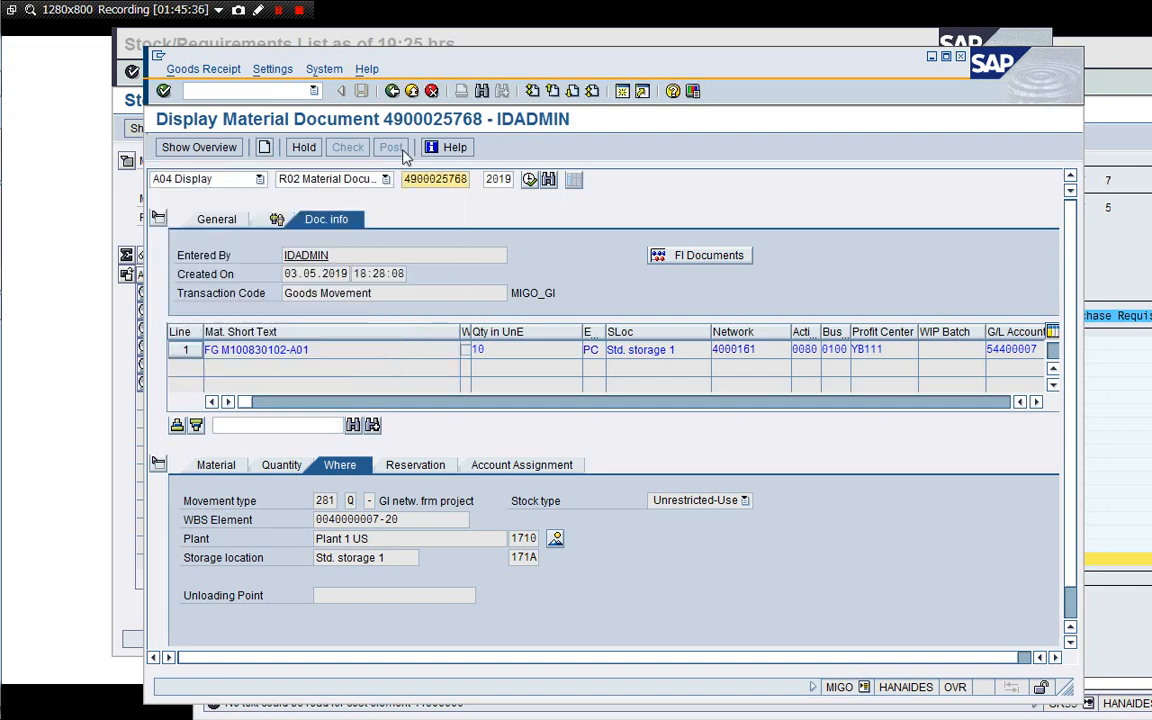
click(411, 93)
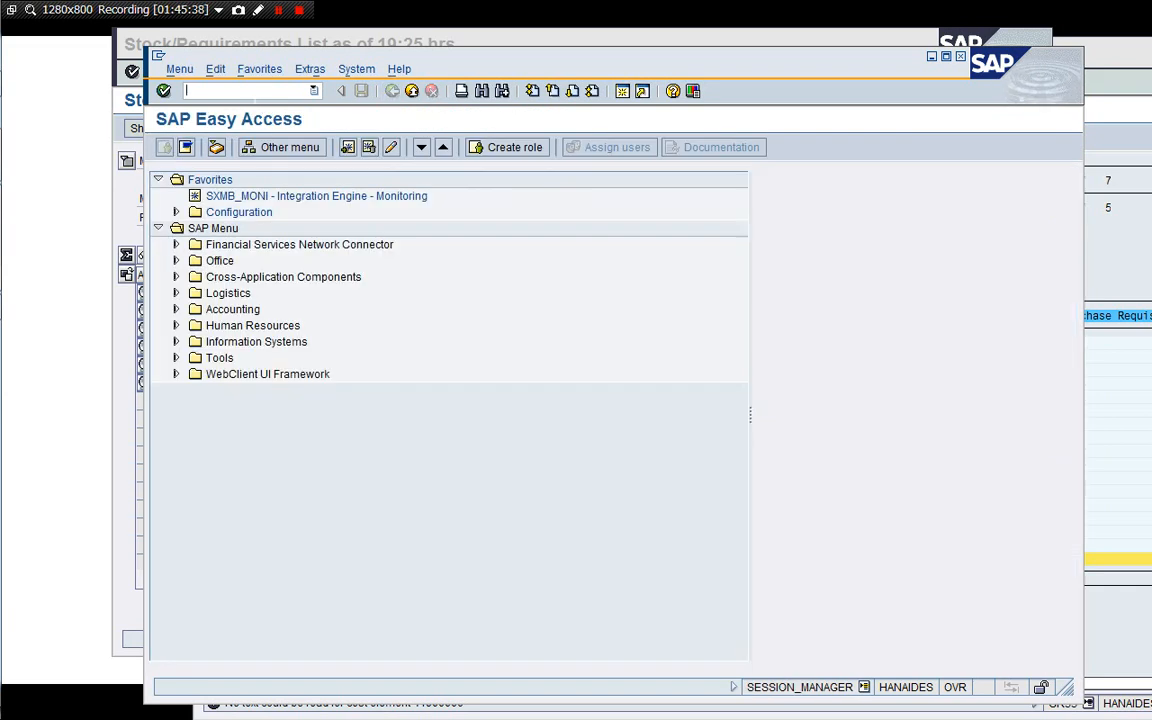
text(/i)
key(Return)
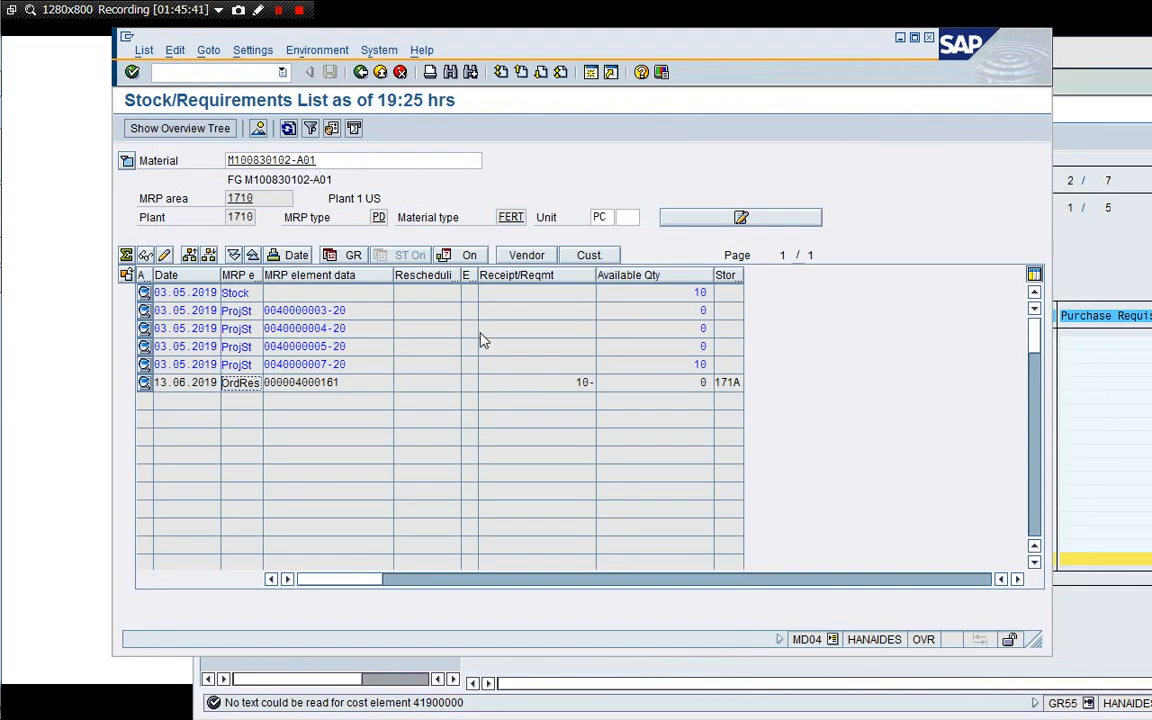
click(288, 129)
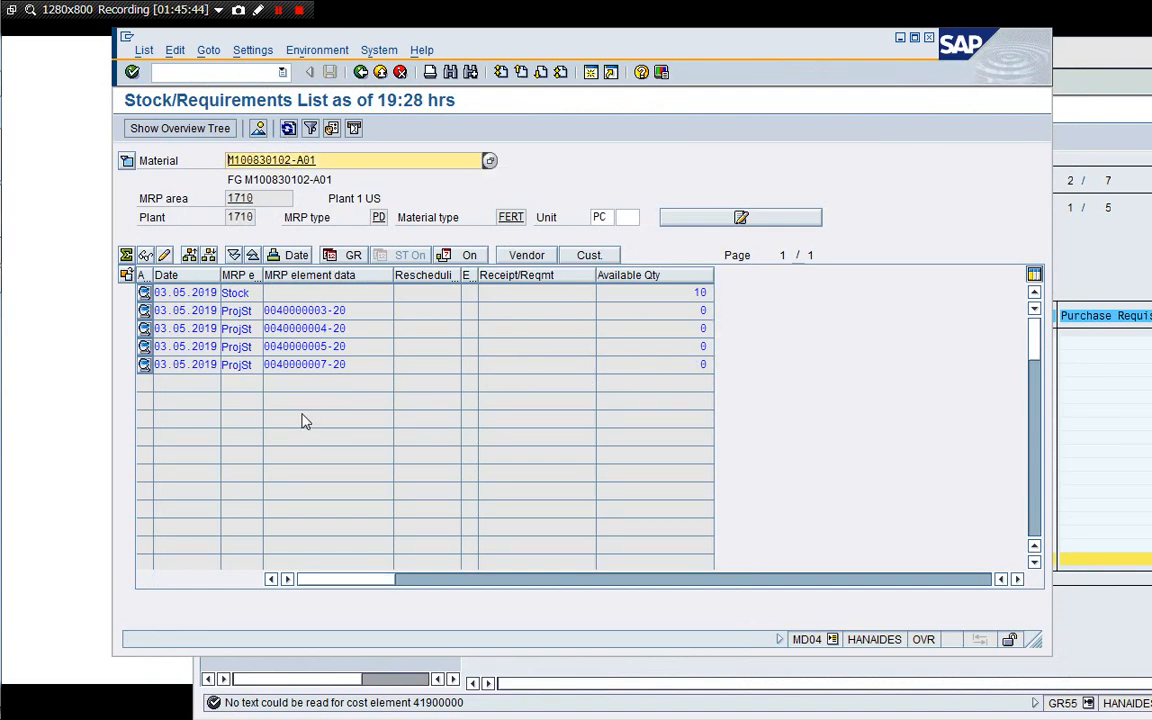
click(620, 367)
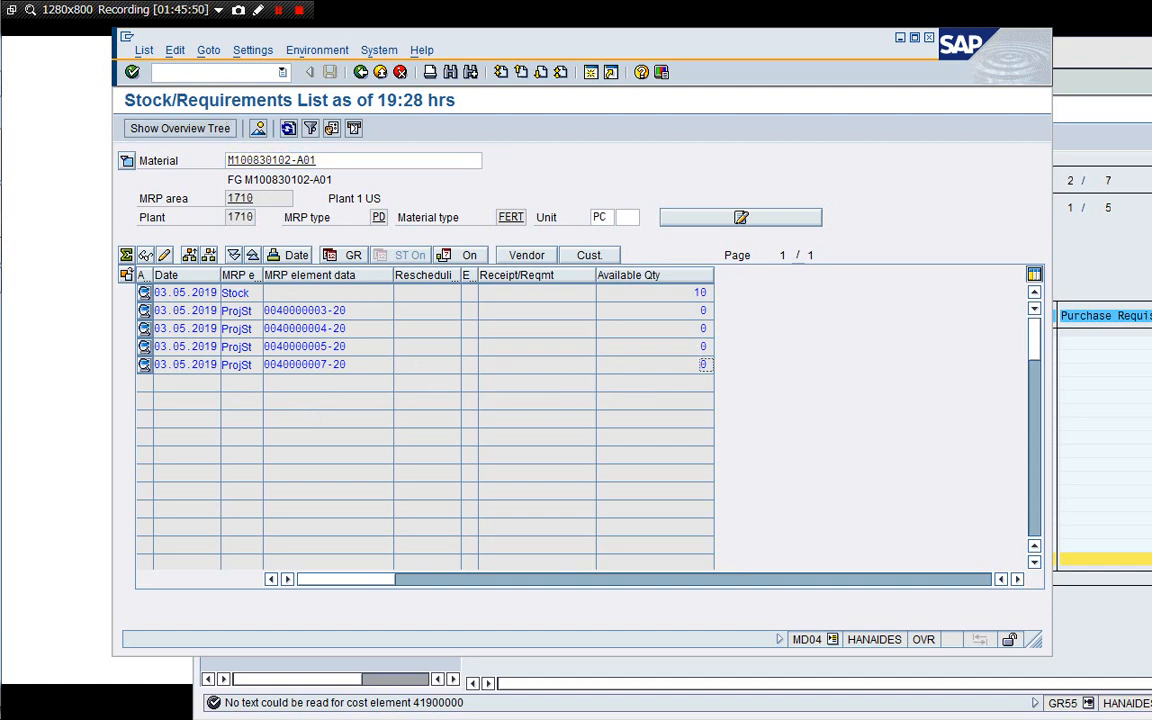
key(Return)
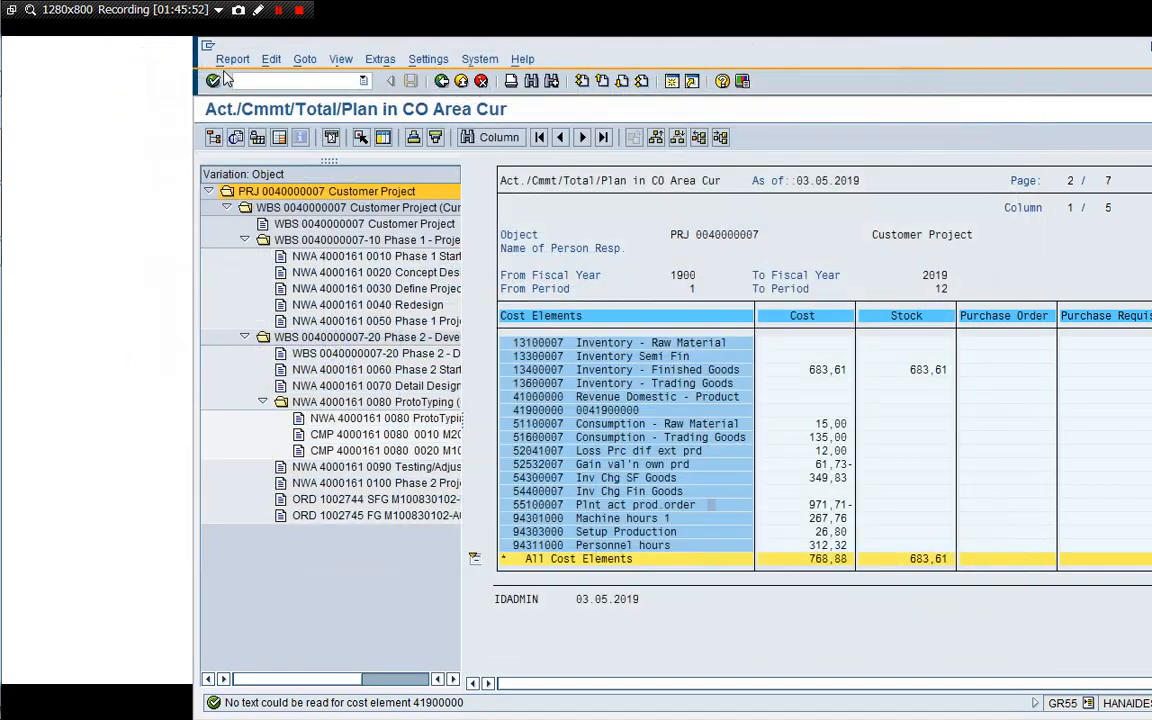
drag(588, 48, 414, 47)
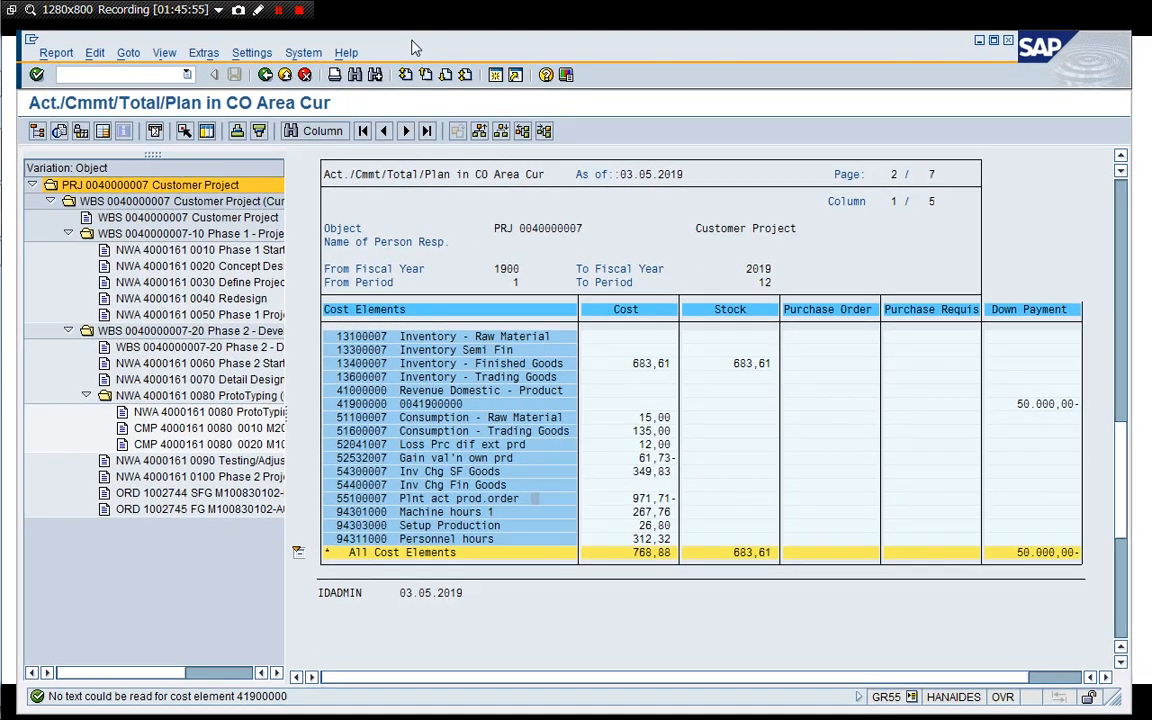
click(495, 75)
text(/)
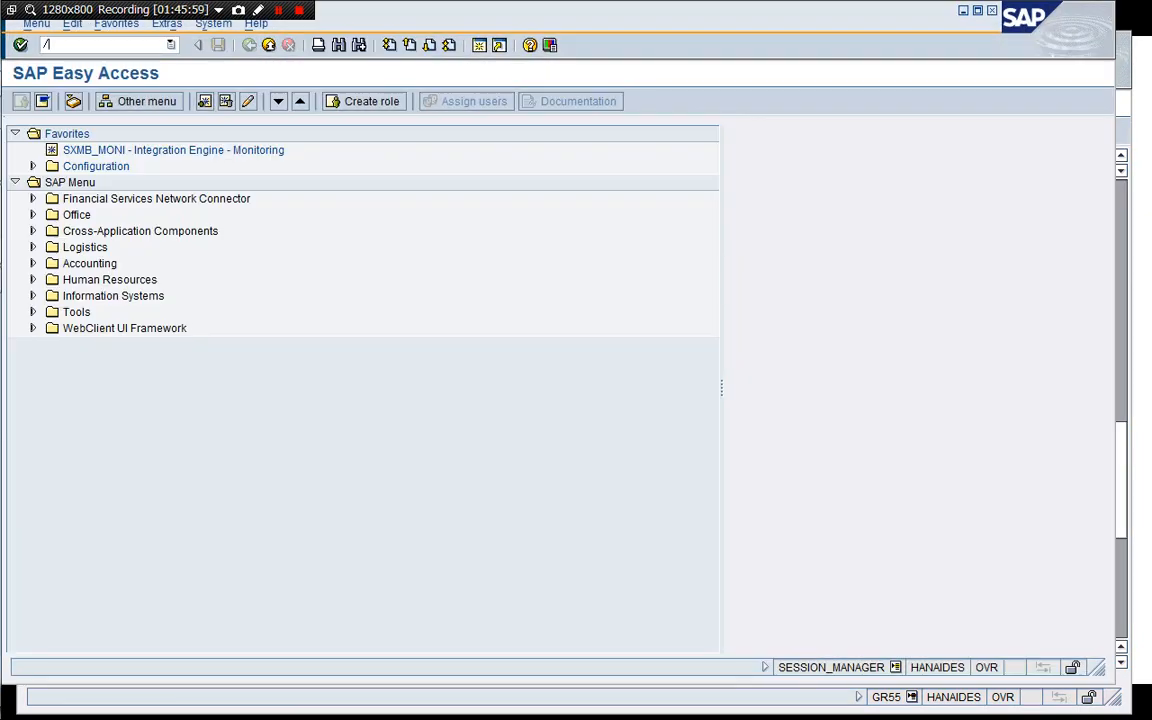
text(nGR55)
key(Return)
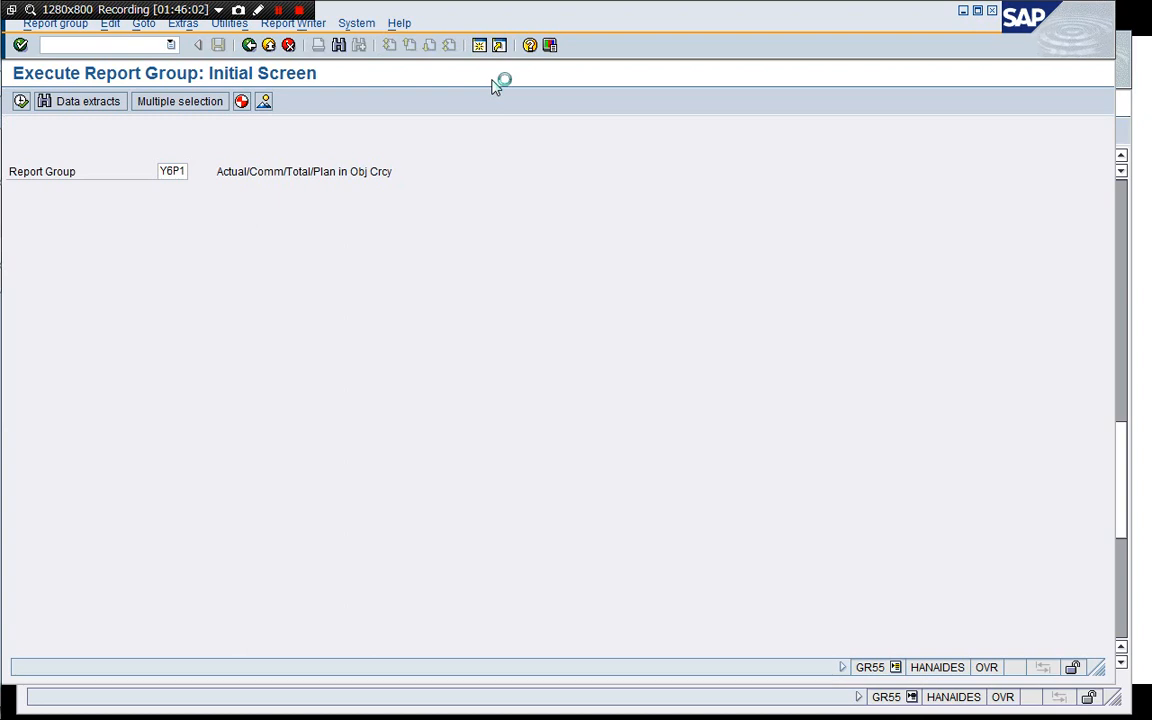
key(F8)
key(Down)
key(Down)
key(Down)
key(Down)
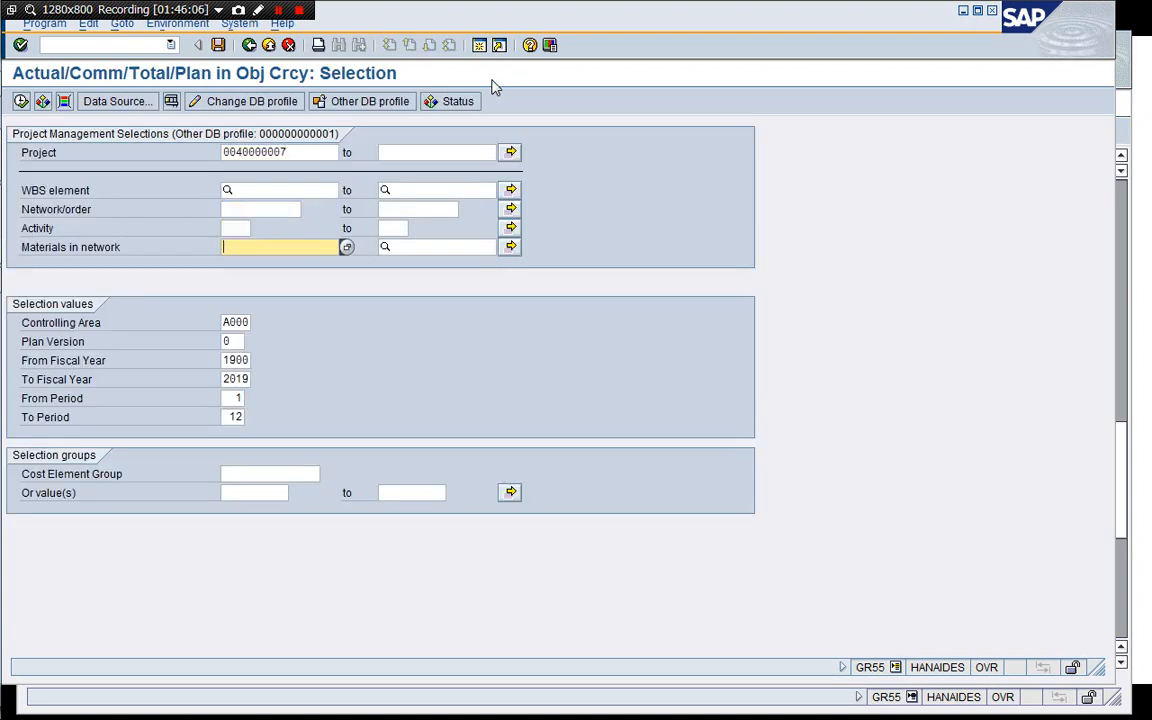
key(F8)
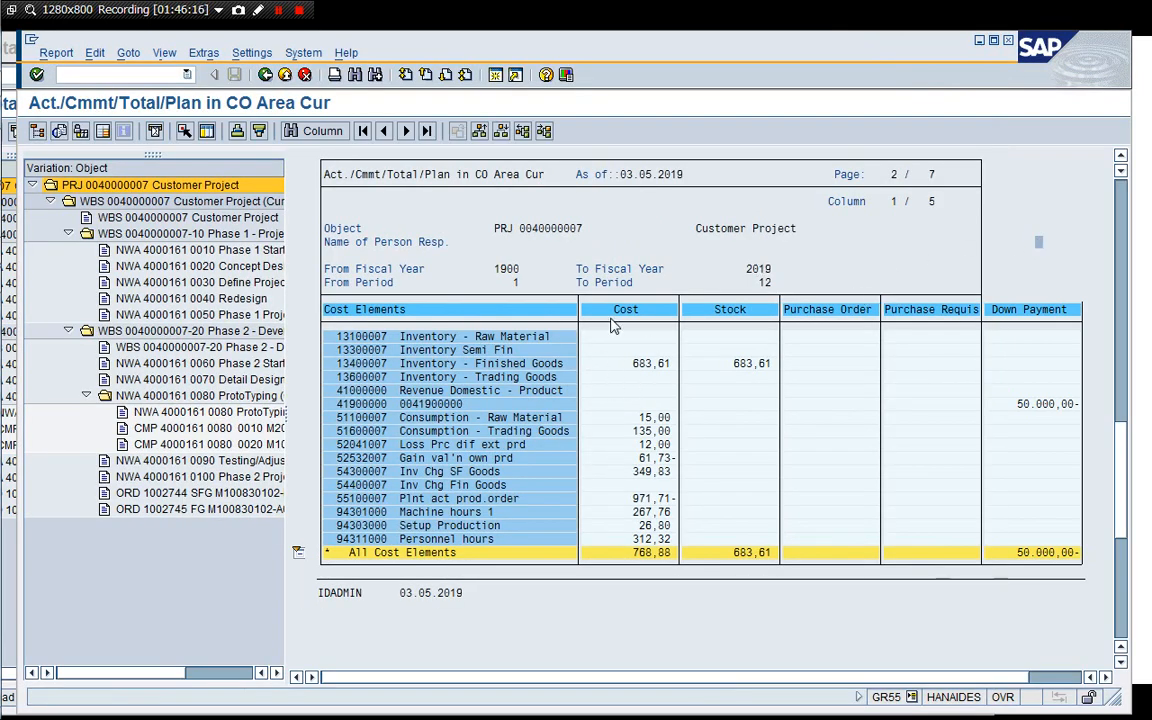
Compare the two cost report windows side by side and end the duplicate session.
drag(532, 57, 848, 55)
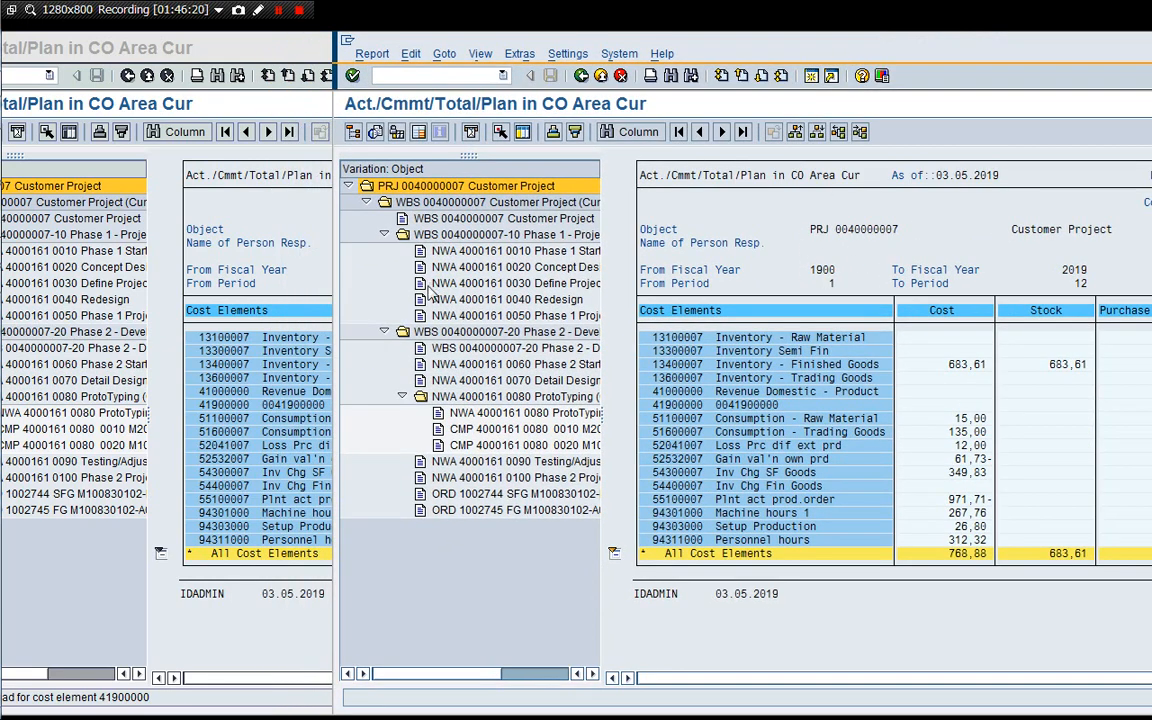
click(266, 268)
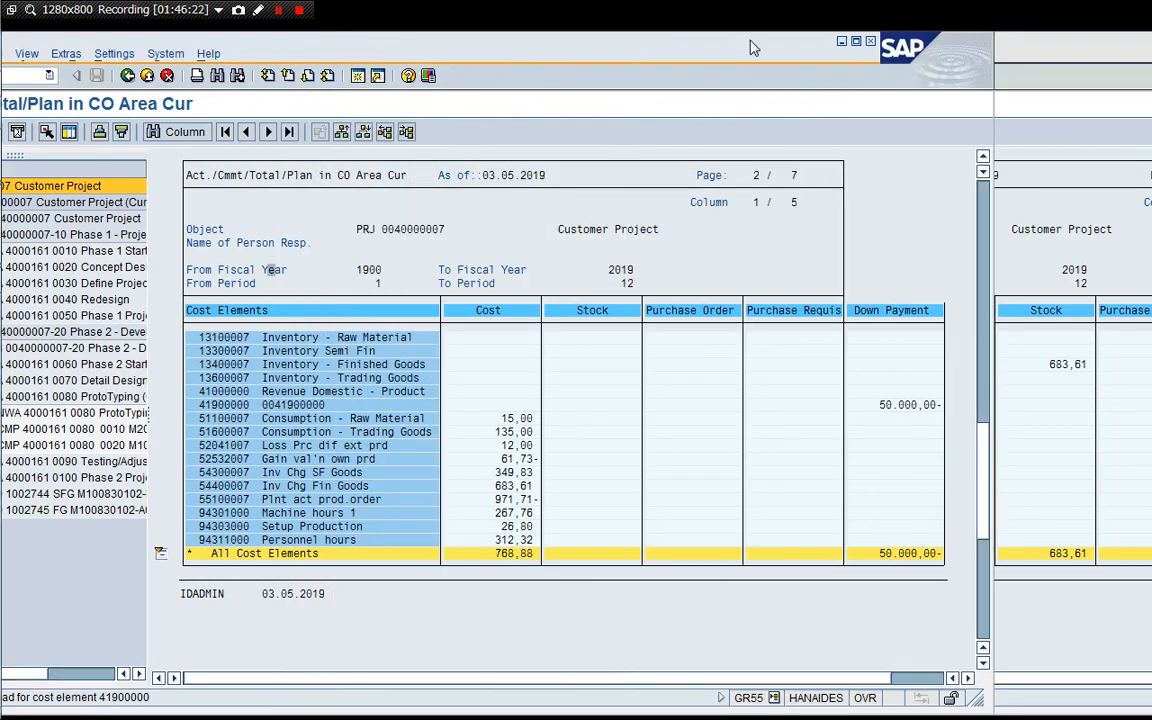
drag(676, 40, 566, 35)
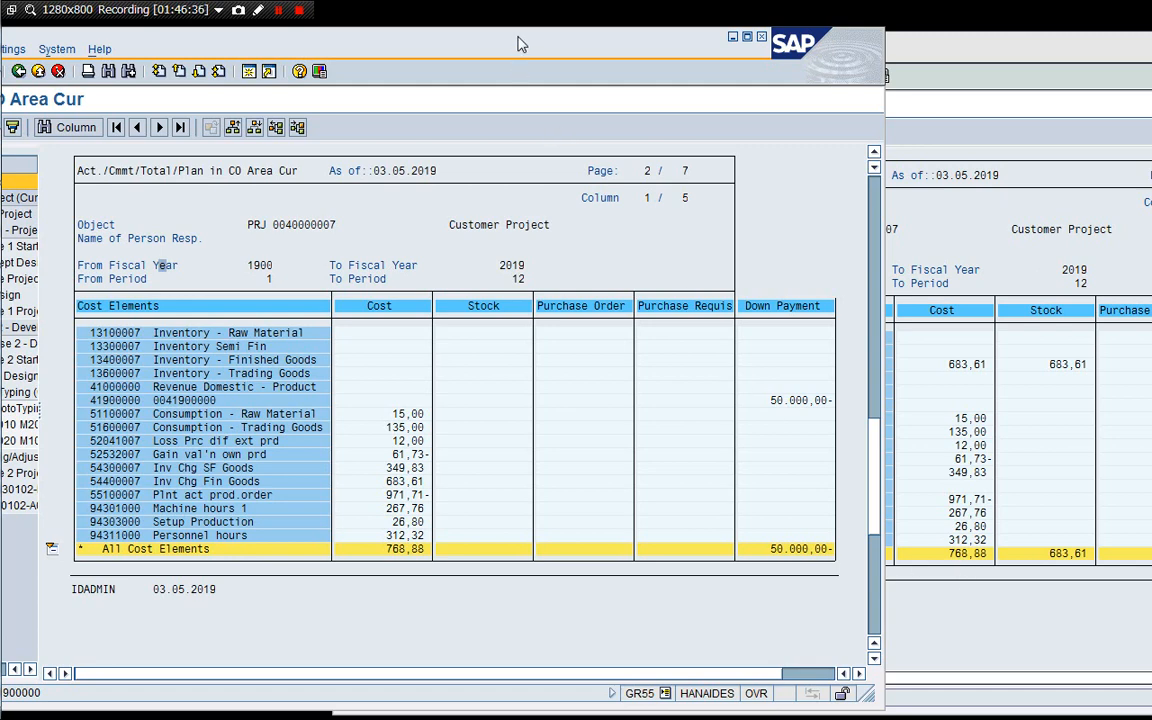
click(1013, 141)
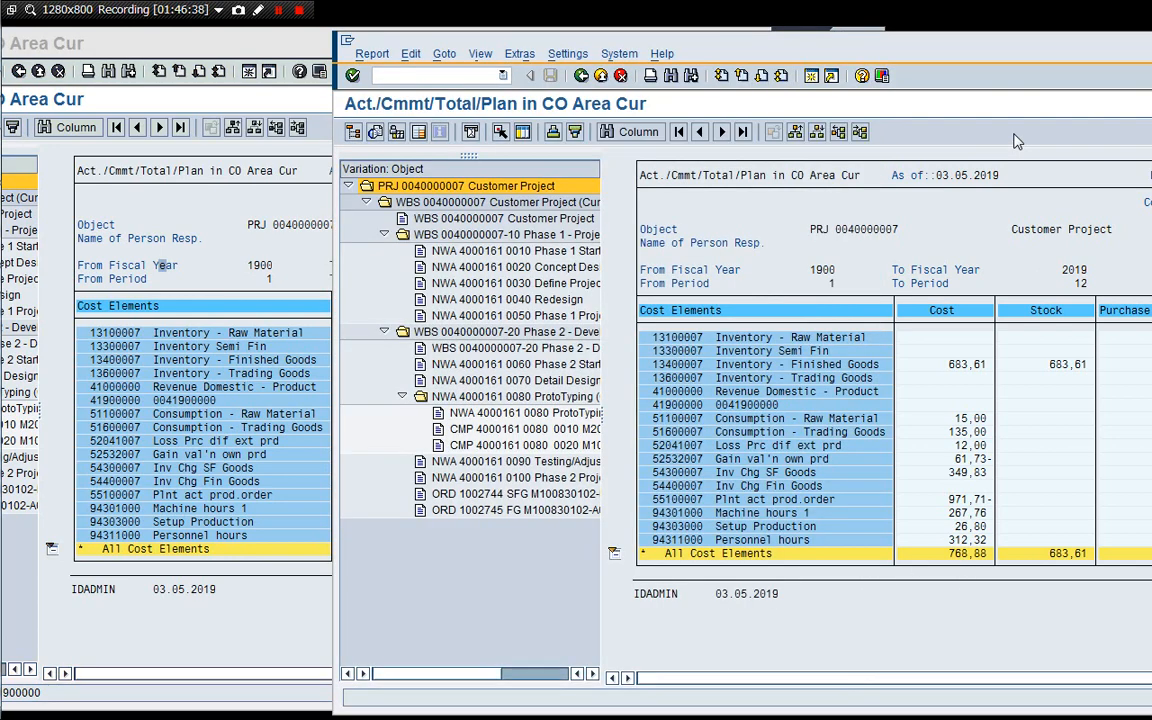
text(/i)
key(Return)
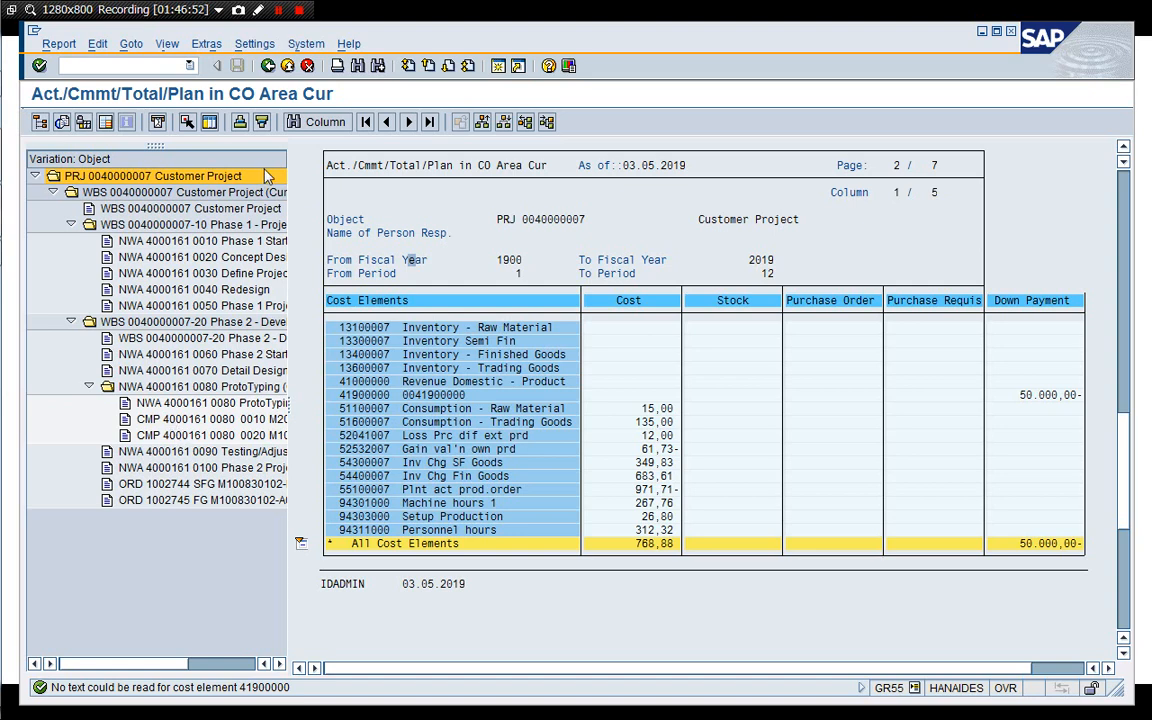
click(279, 11)
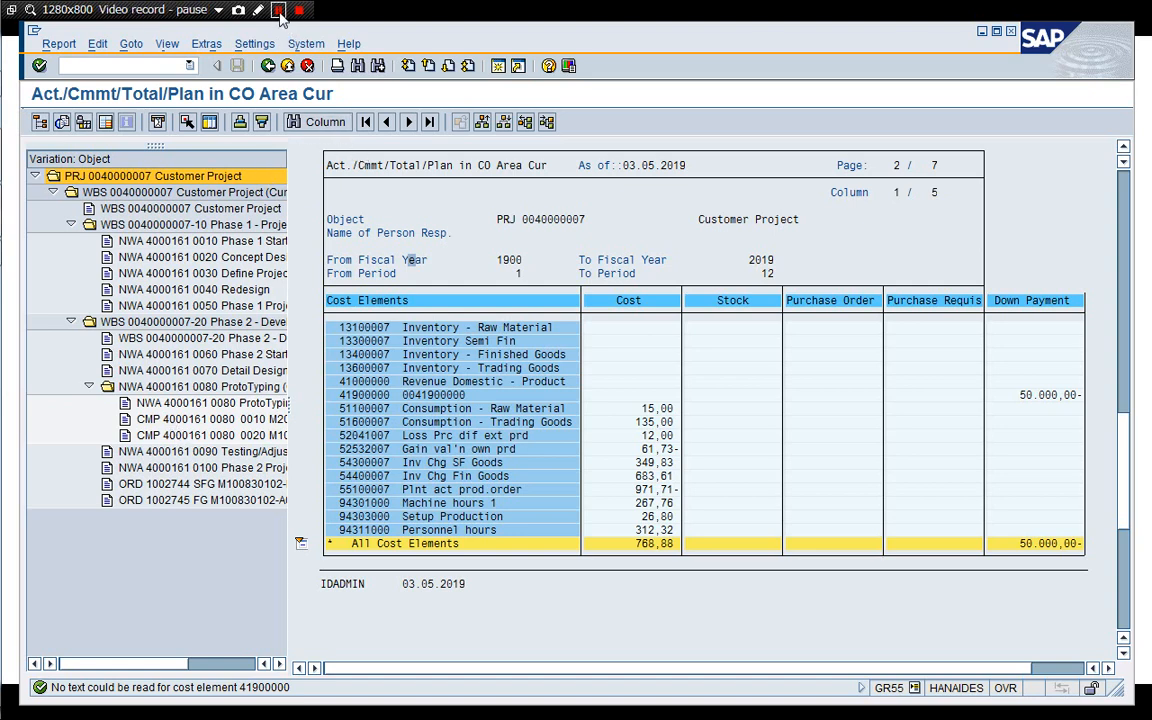
click(279, 11)
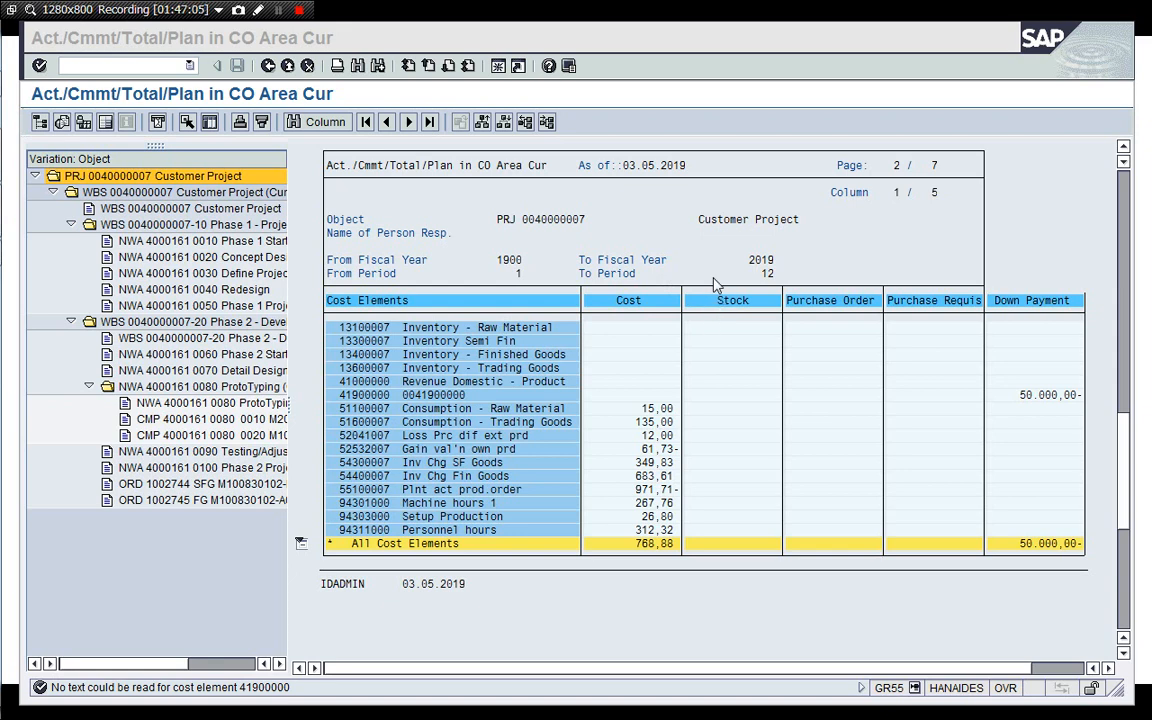
click(690, 261)
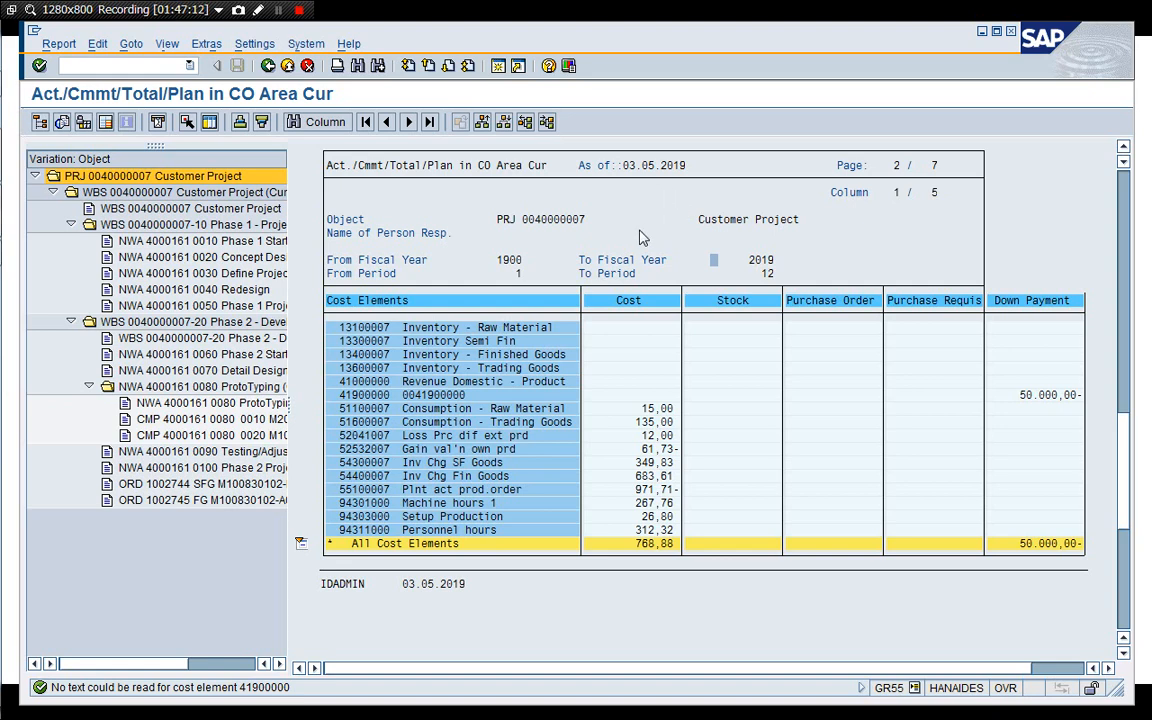
click(500, 70)
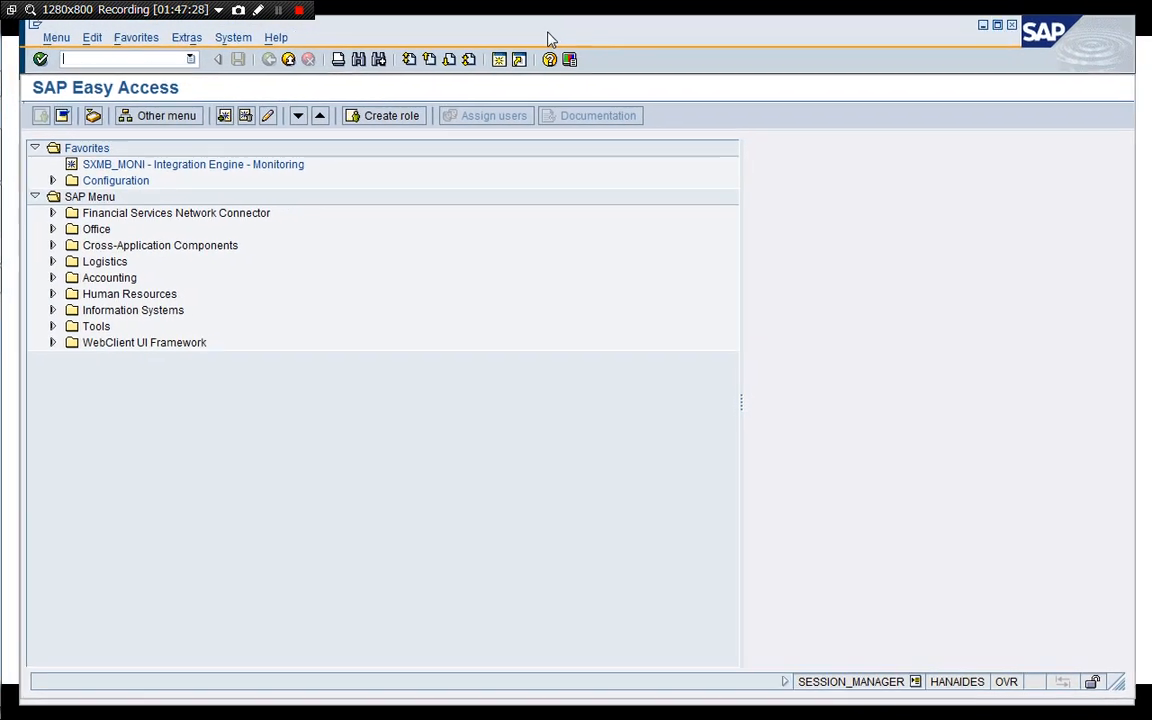
drag(548, 33, 541, 36)
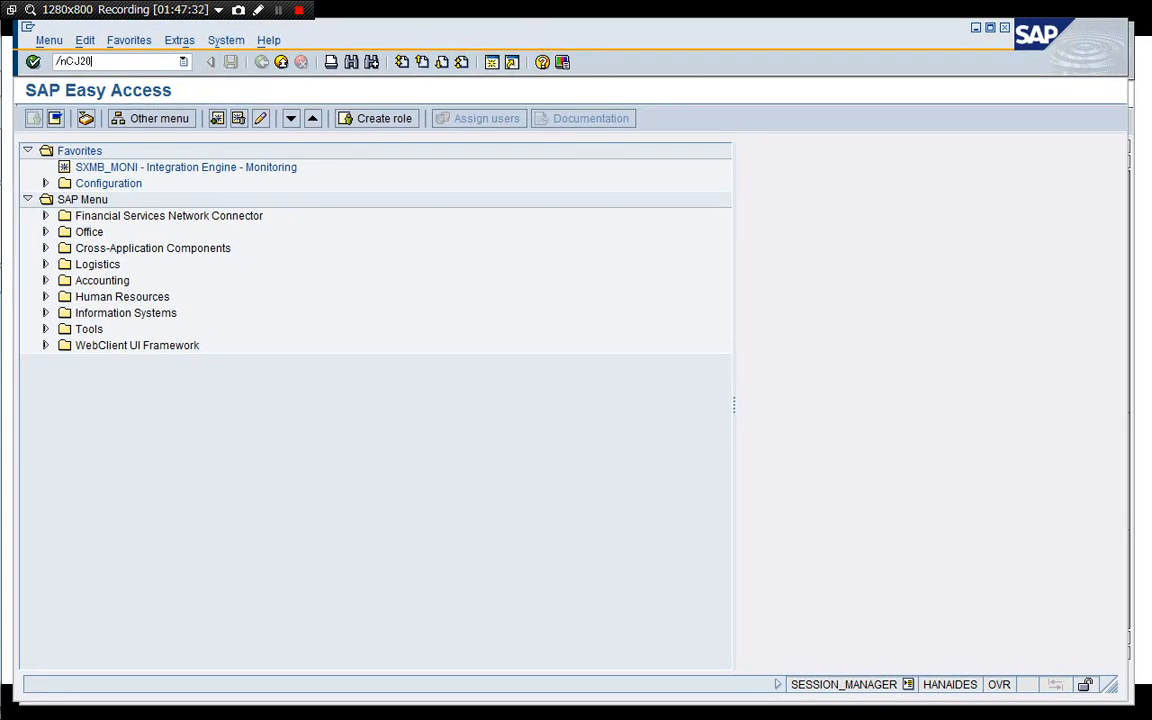
text(/nCJ20N)
key(Return)
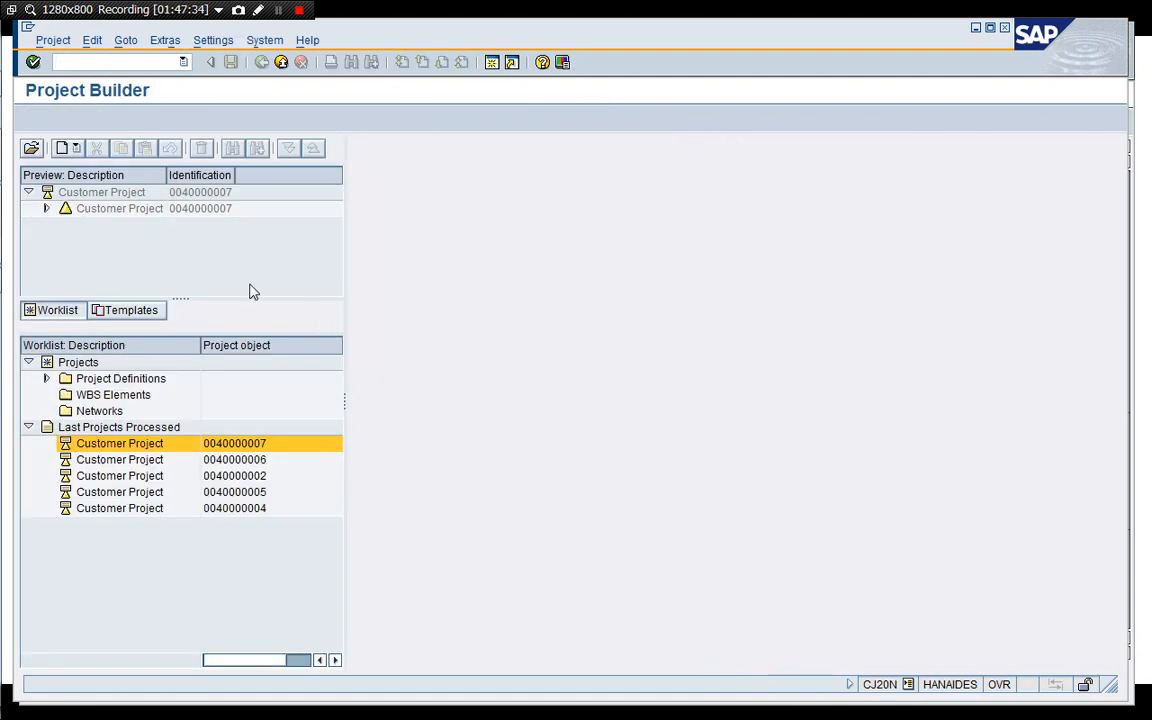
double_click(126, 195)
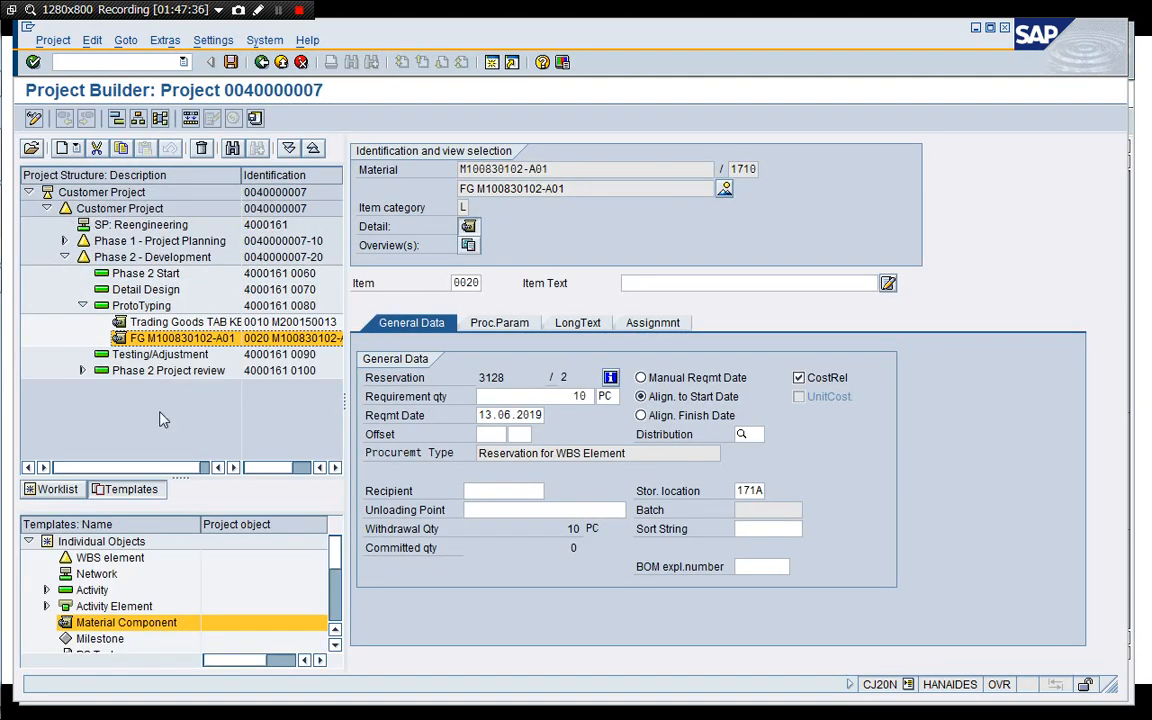
click(65, 241)
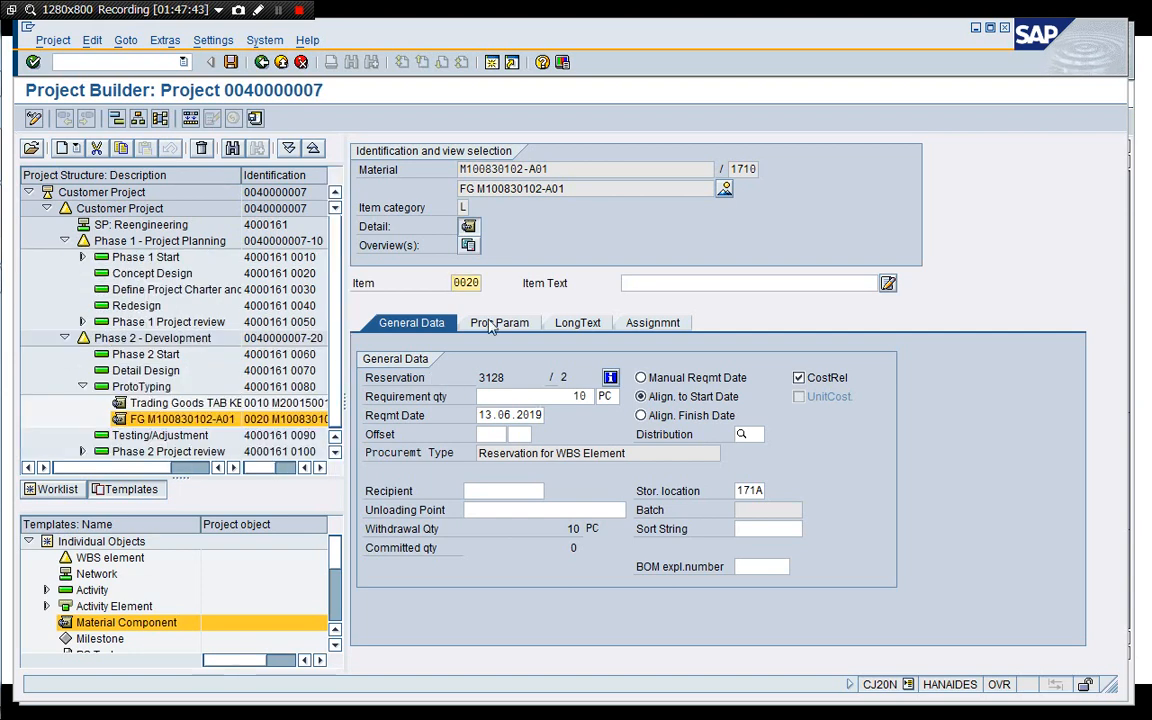
click(301, 62)
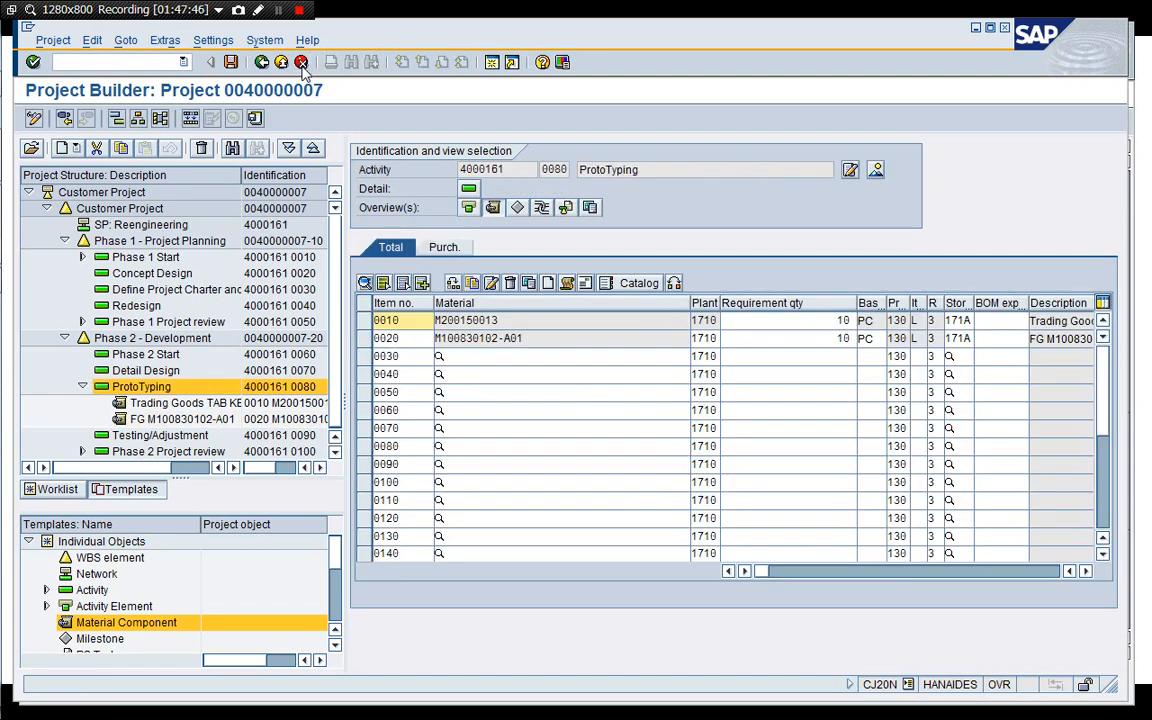
click(301, 62)
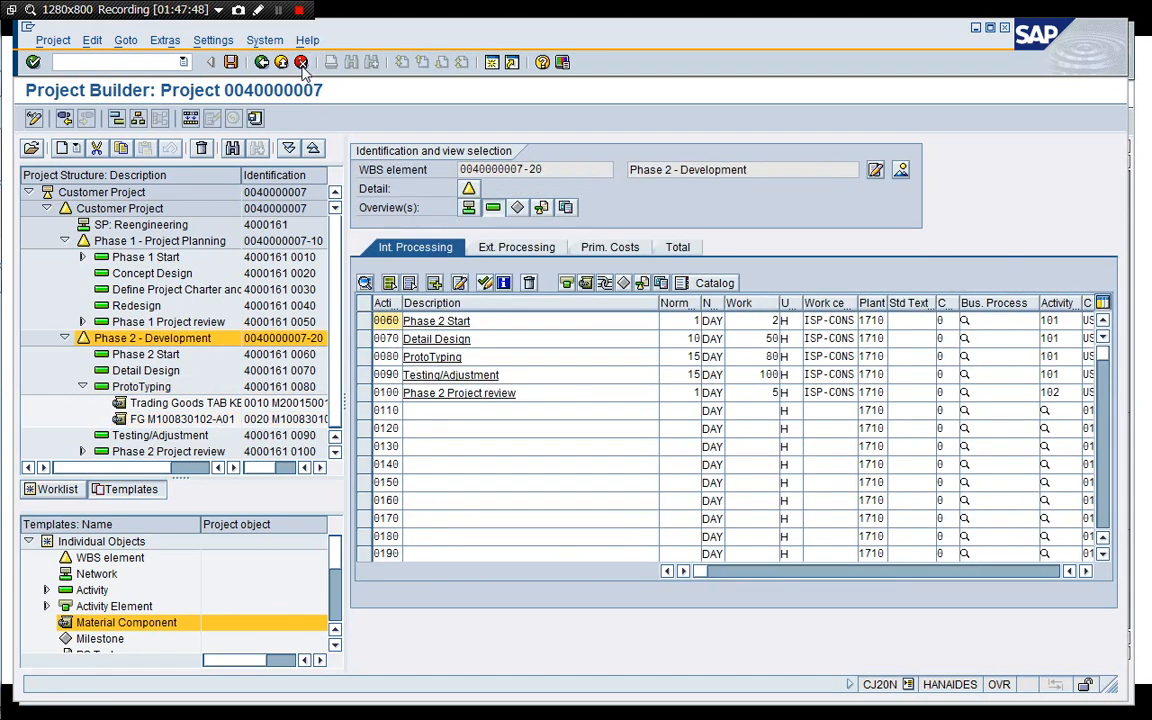
click(281, 62)
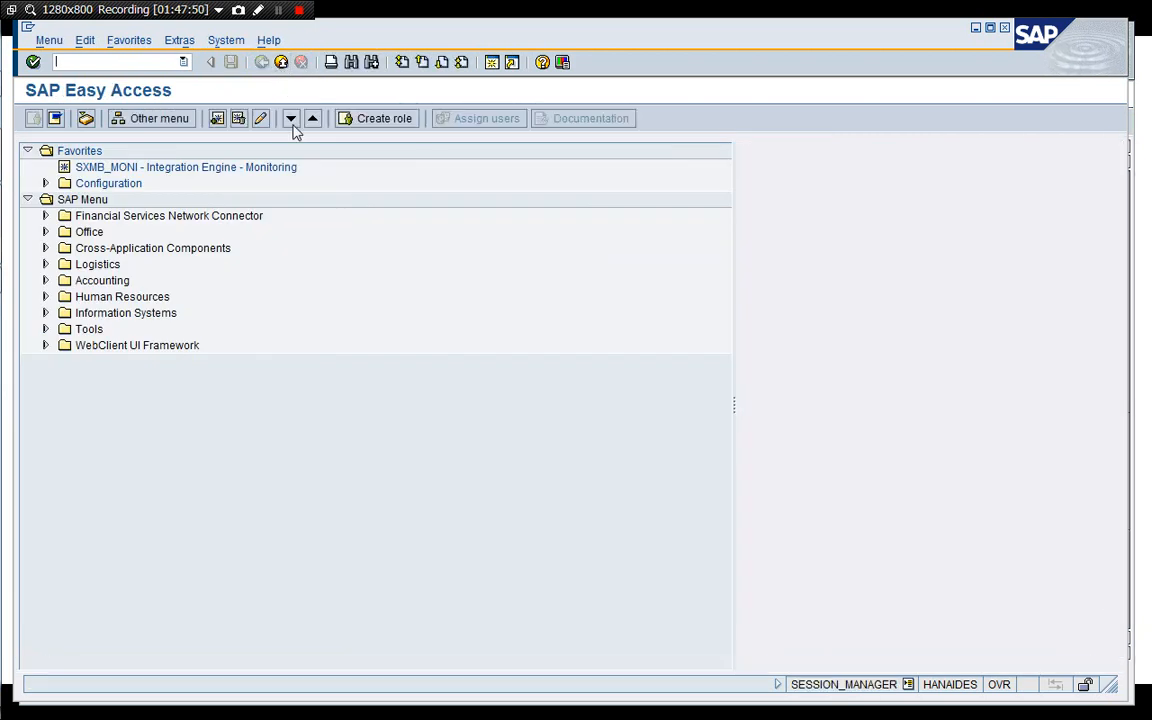
Browse the Project System Progress confirmation folders in the SAP menu.
double_click(100, 281)
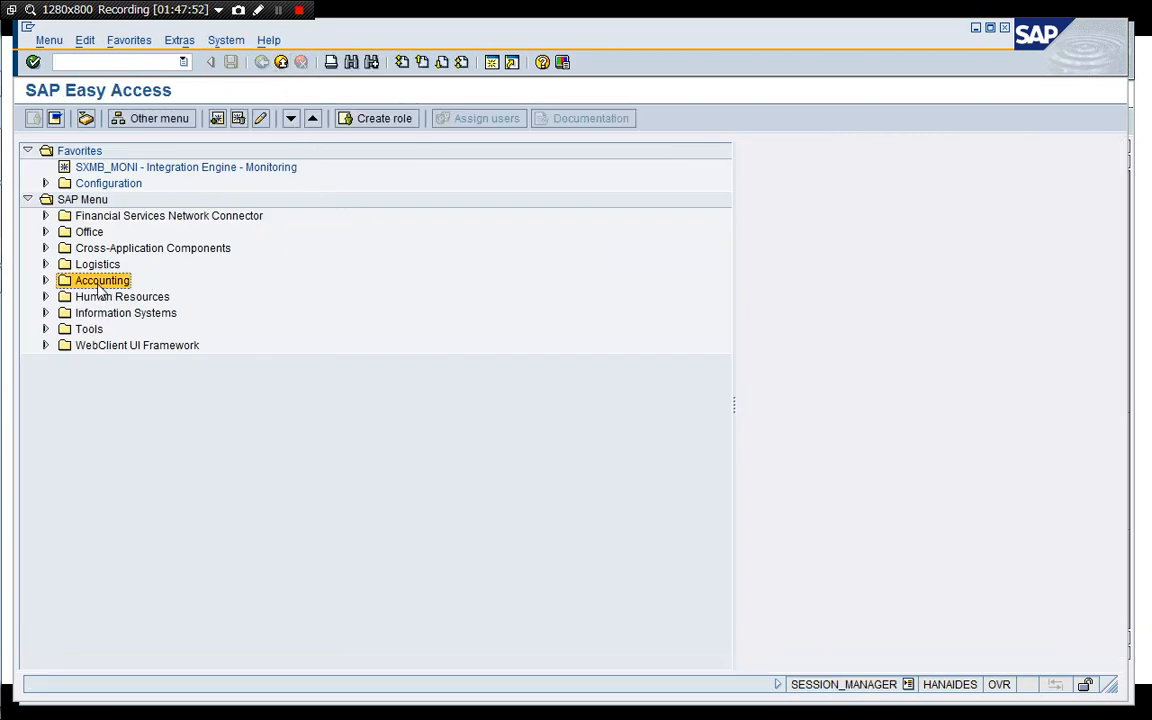
key(Down)
key(Down)
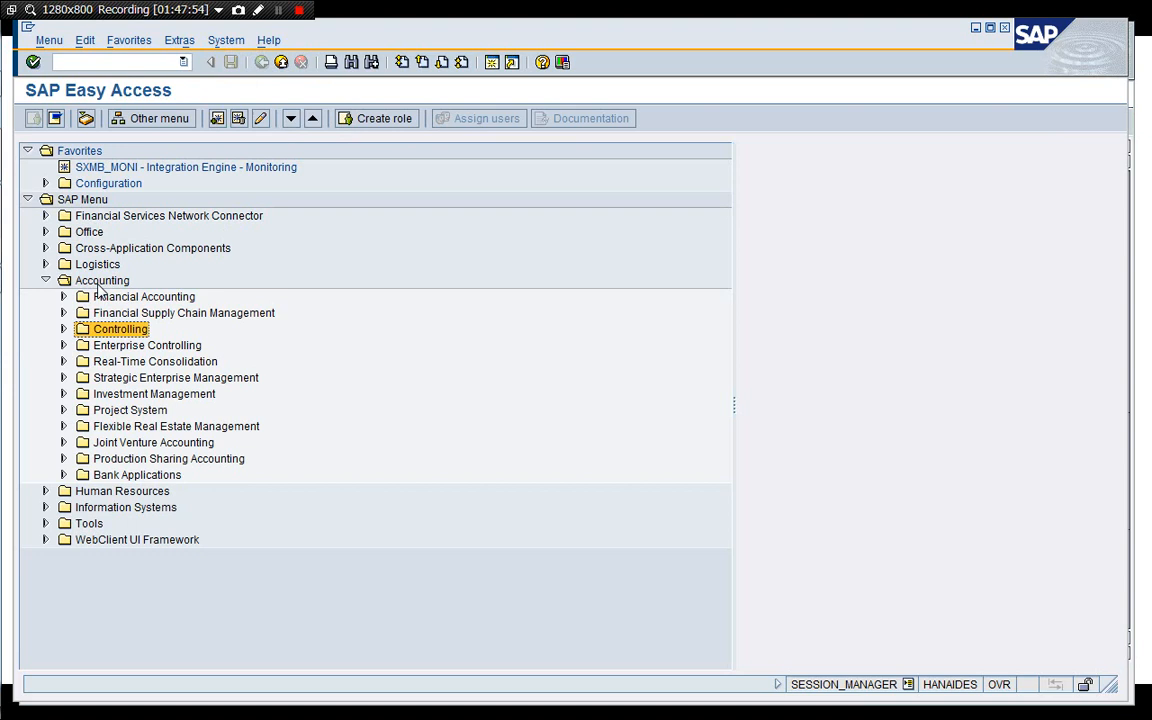
key(Down)
key(Down)
key(Down)
key(Down)
key(Down)
key(Right)
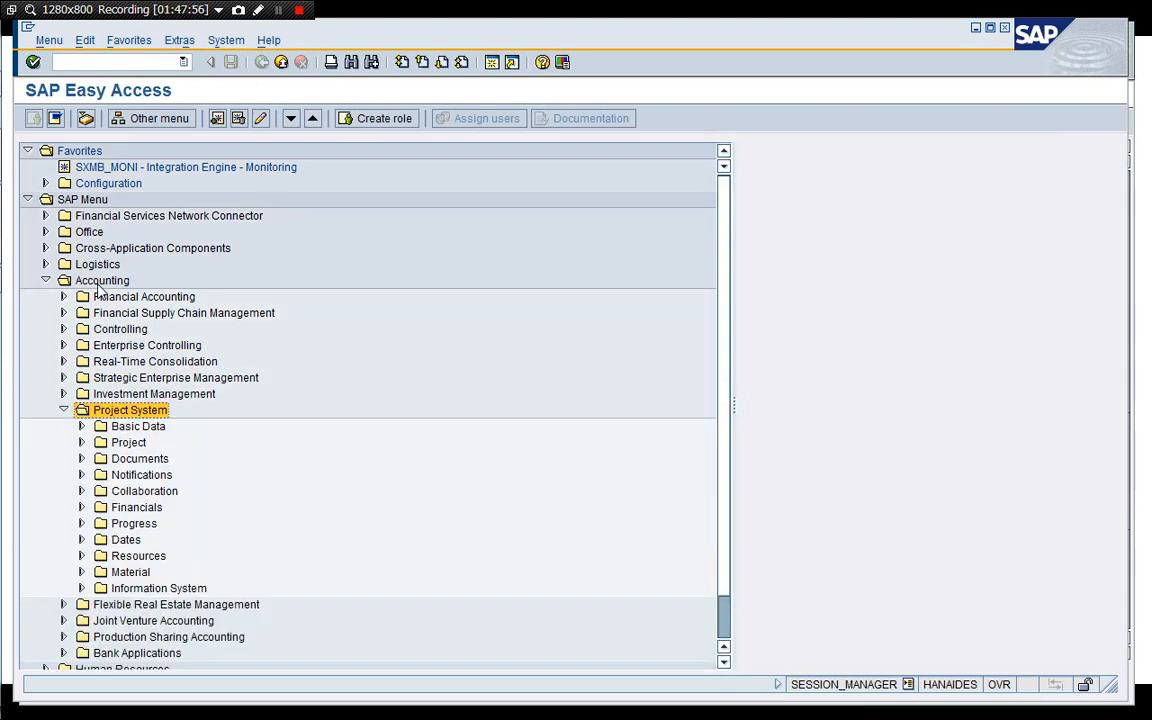
key(Down)
key(Down)
key(Down)
key(Down)
key(Down)
key(Down)
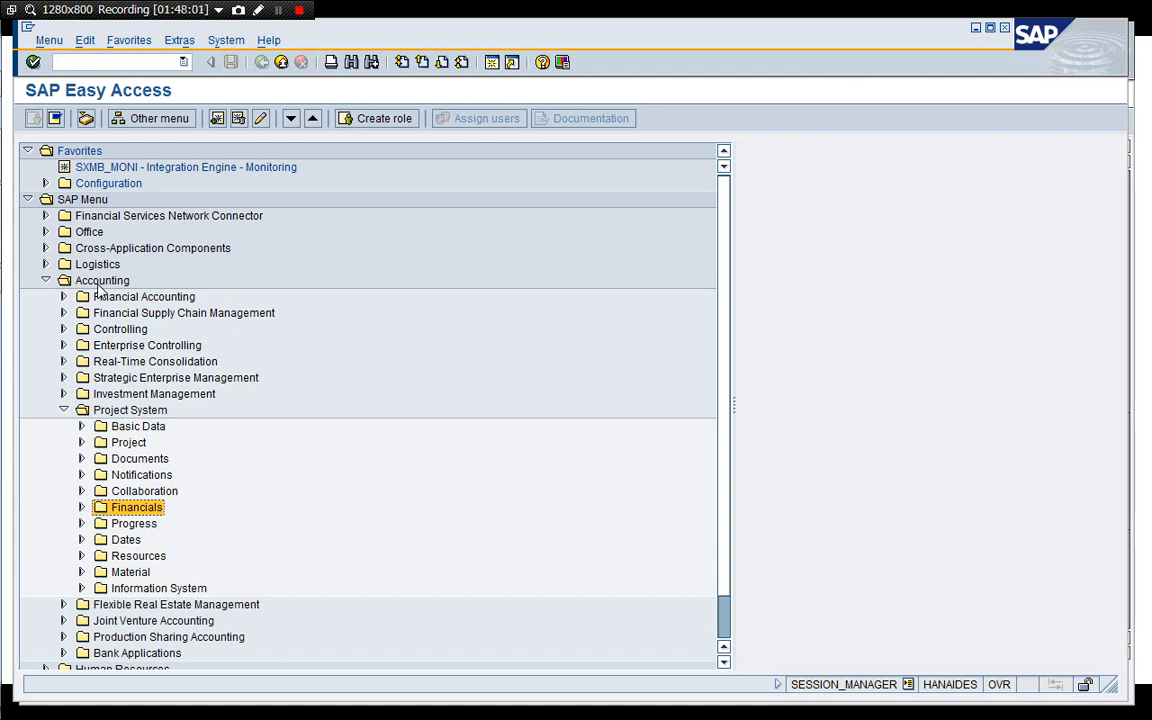
key(Down)
key(Down)
key(Up)
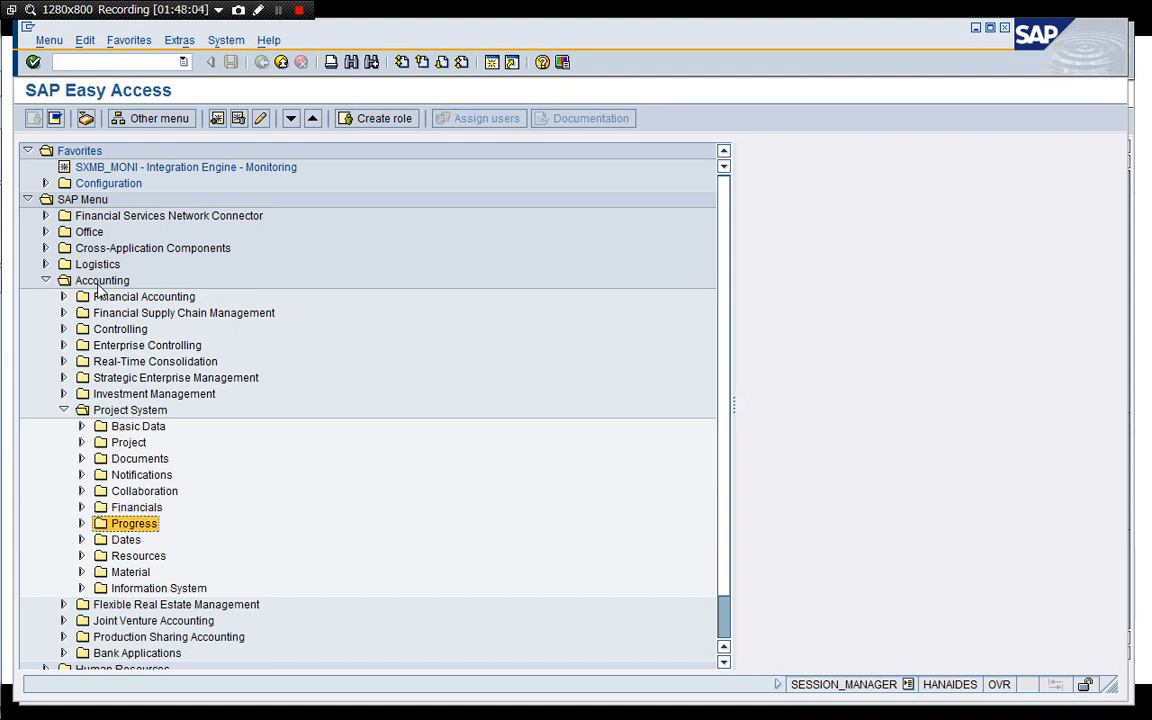
key(Down)
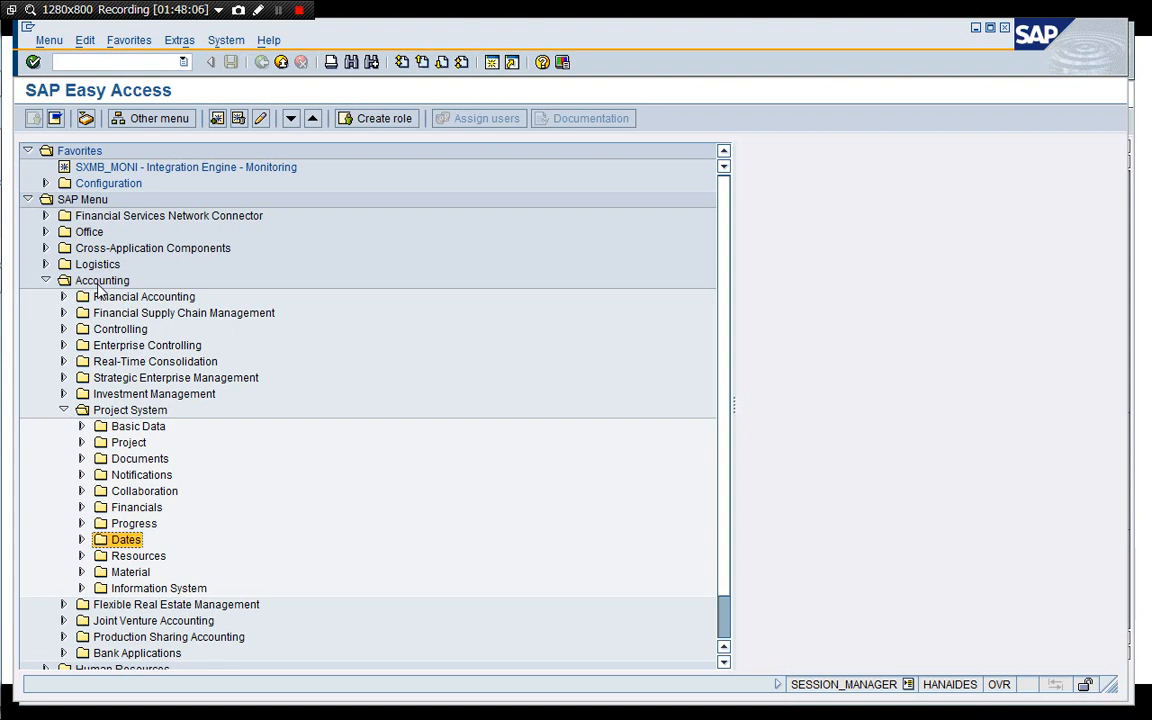
key(Up)
key(Right)
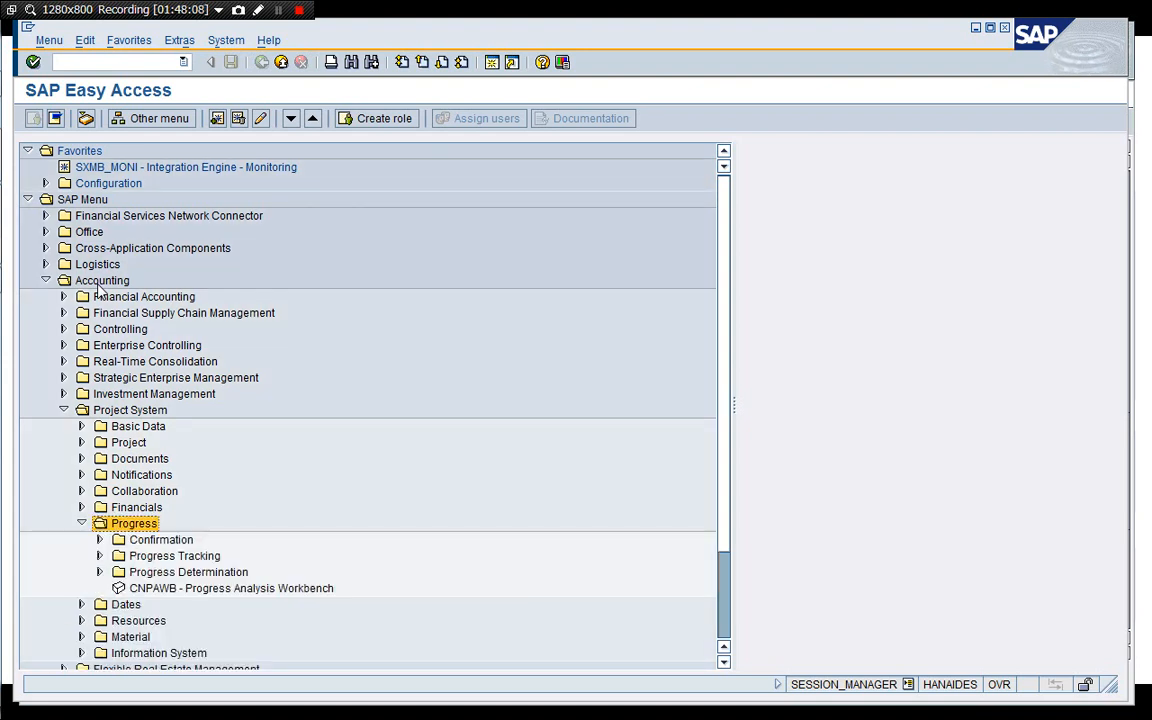
key(Down)
key(Right)
key(Down)
key(Right)
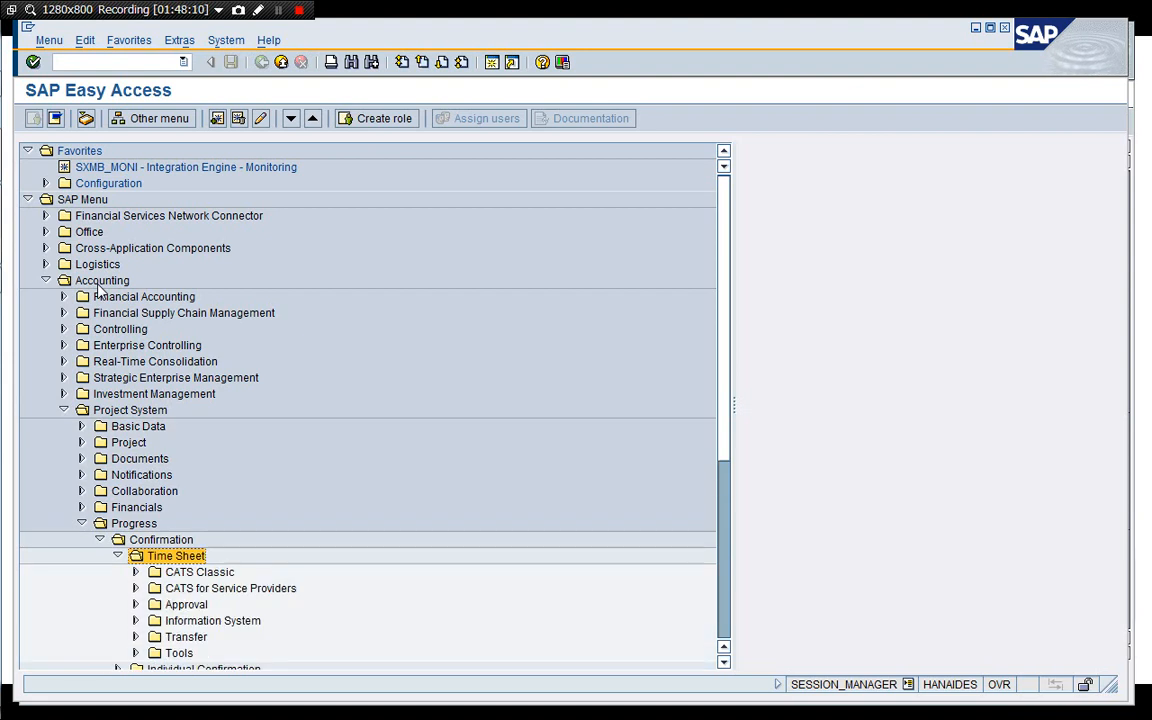
key(Down)
key(Up)
key(Down)
key(Down)
key(Down)
key(Down)
key(Down)
key(Down)
key(Down)
key(Down)
key(Down)
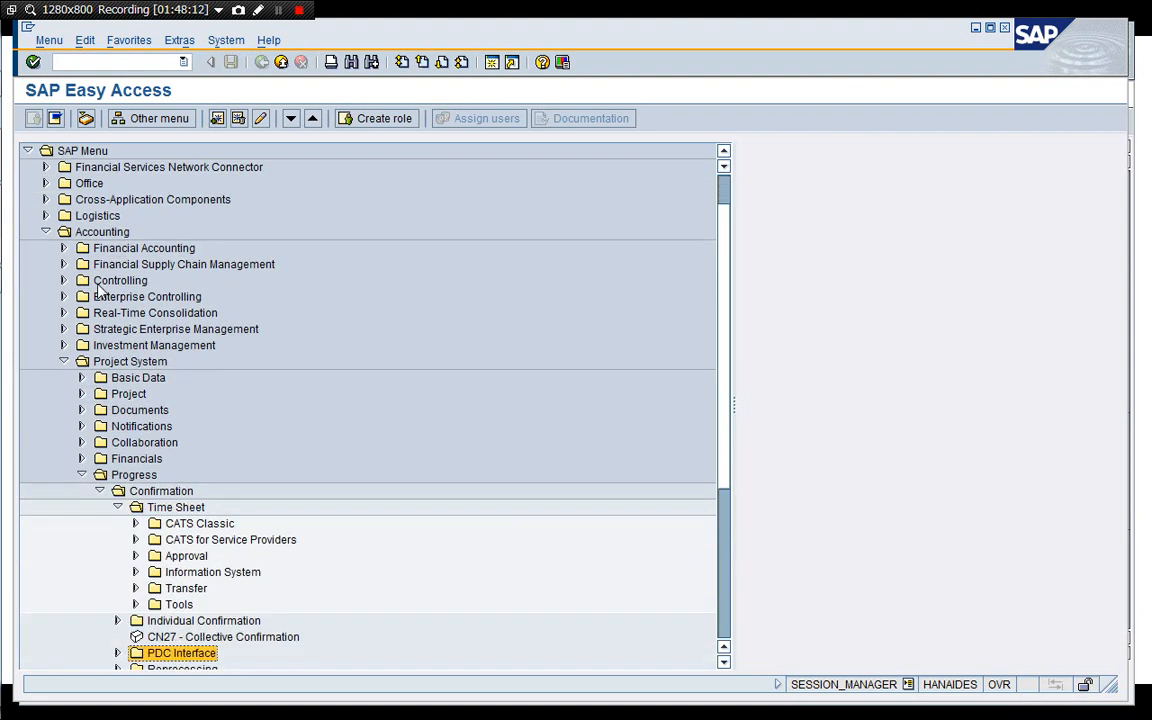
key(Down)
key(Down)
key(Up)
key(Up)
key(Up)
key(Up)
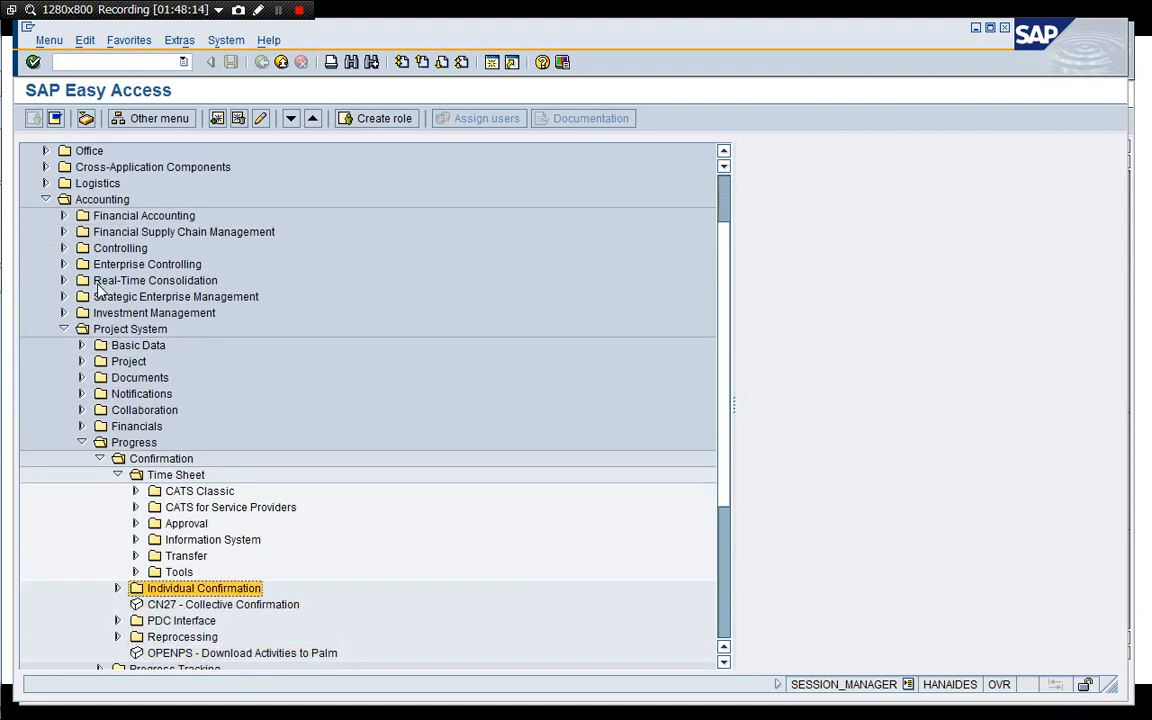
Open the CN27 Collective Confirmation transaction for network confirmations.
key(Right)
key(Down)
key(Down)
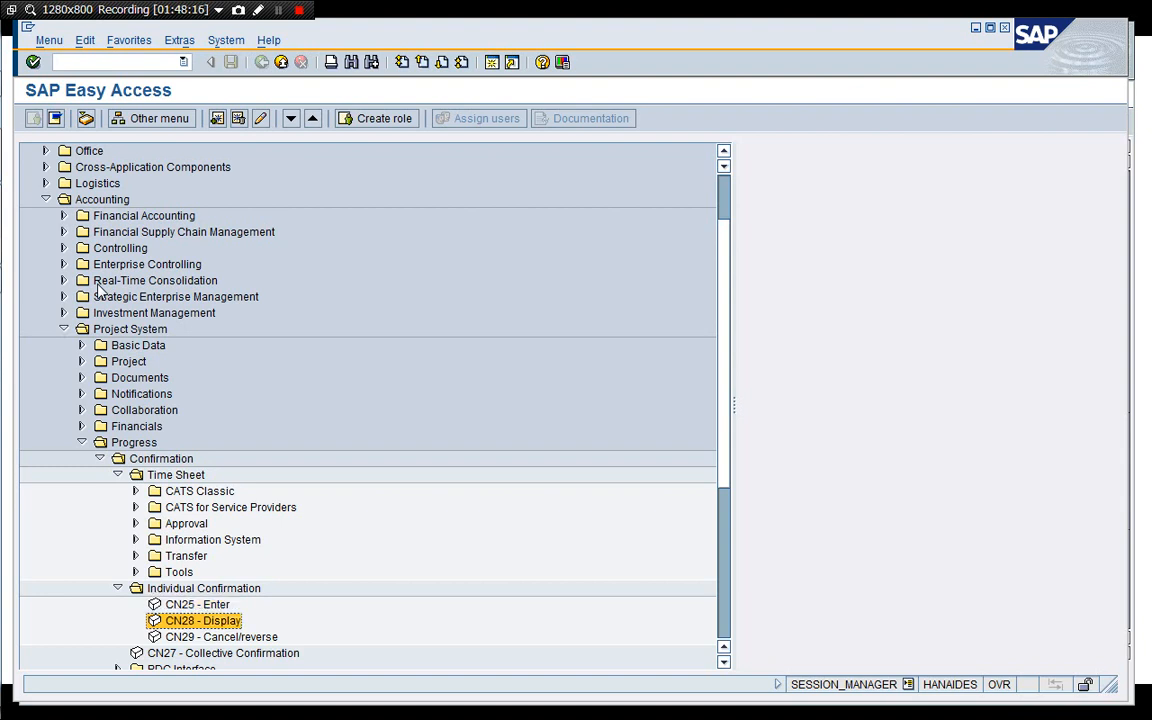
key(Up)
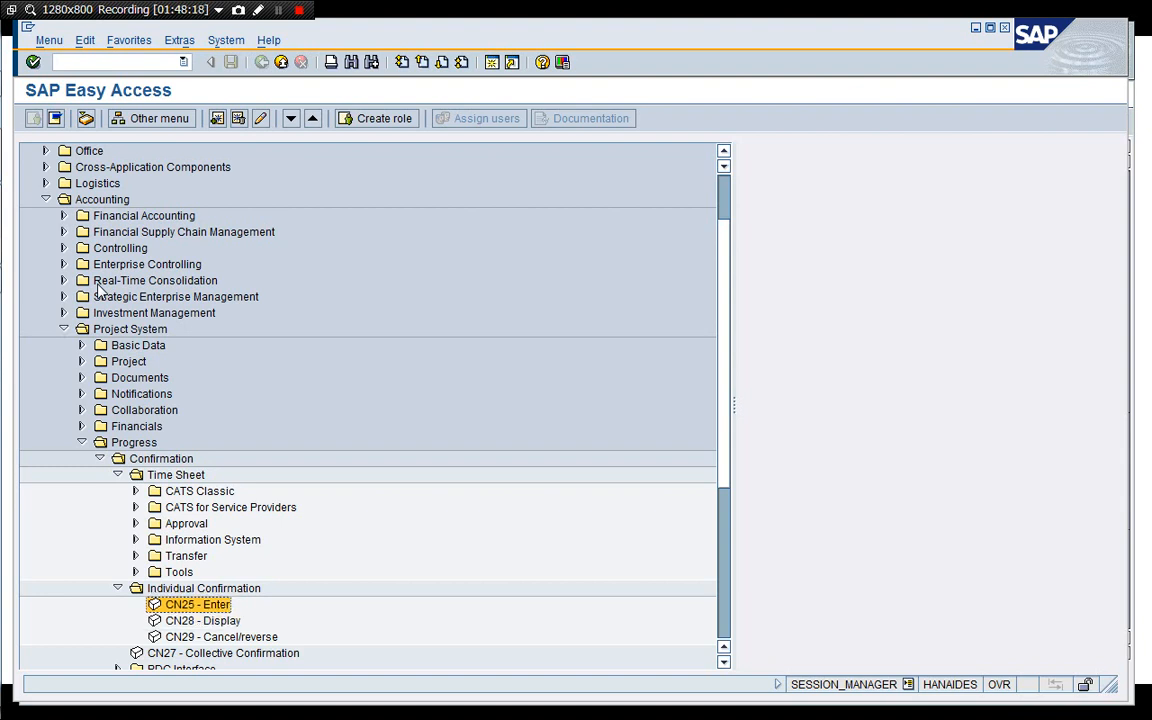
key(Down)
key(Down)
key(Up)
key(Up)
key(Up)
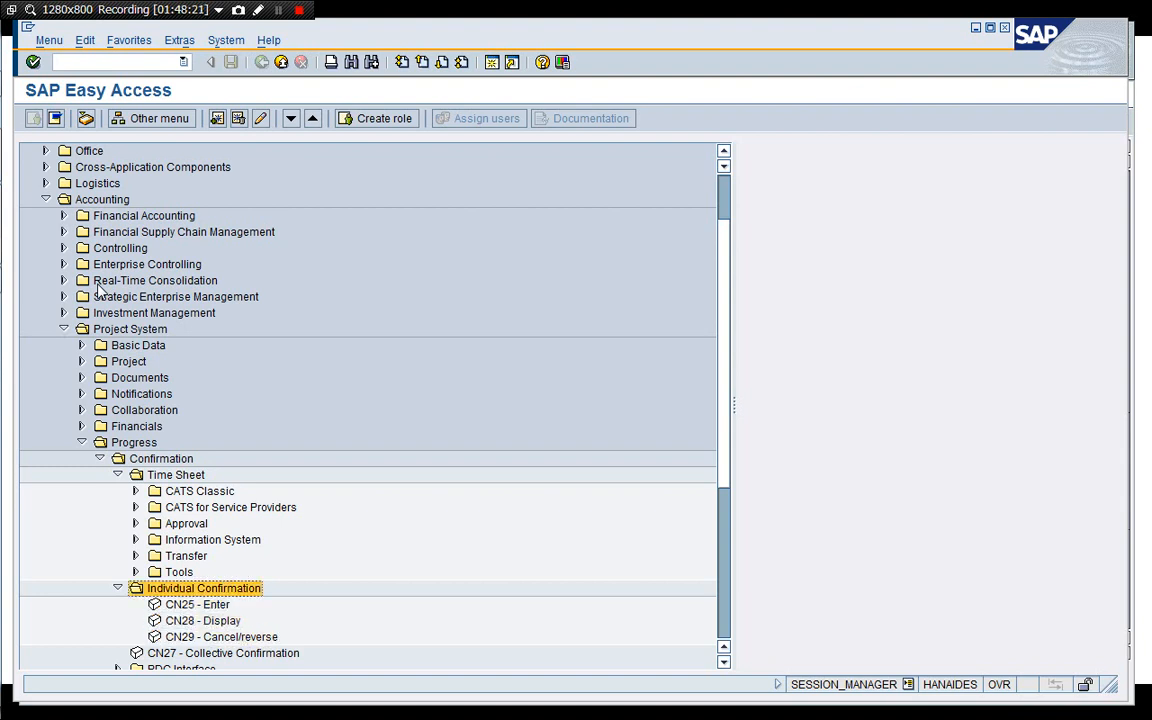
key(Left)
key(Down)
key(Return)
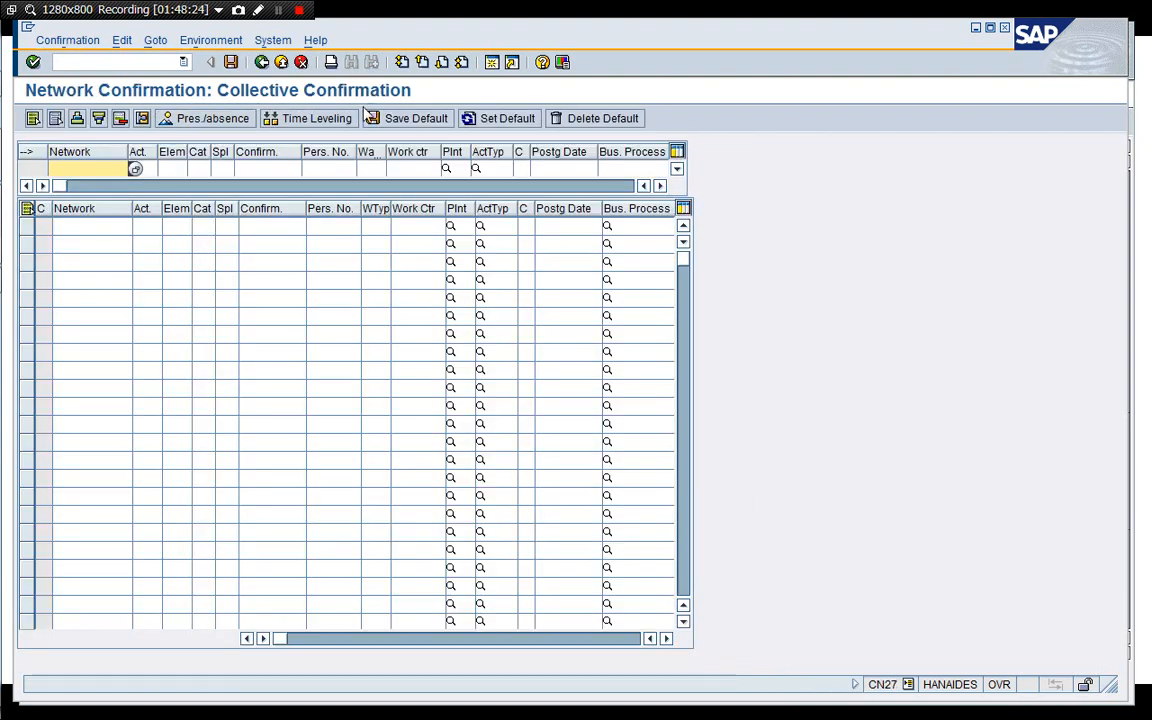
click(300, 62)
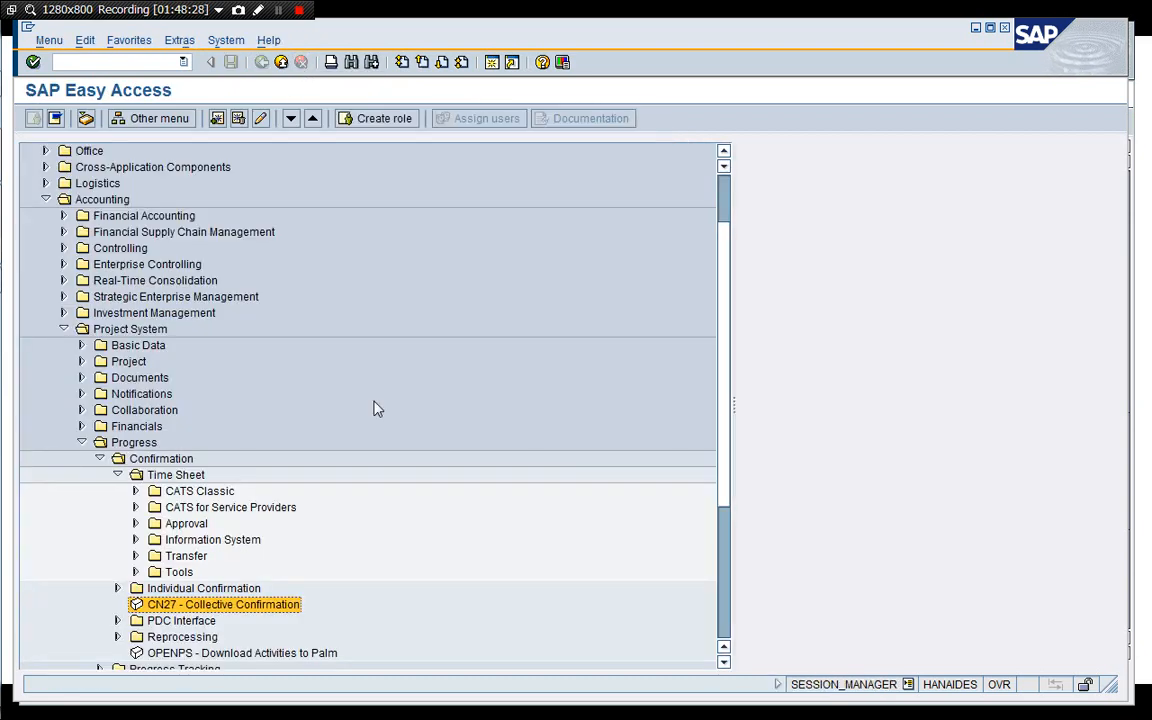
key(Up)
key(Up)
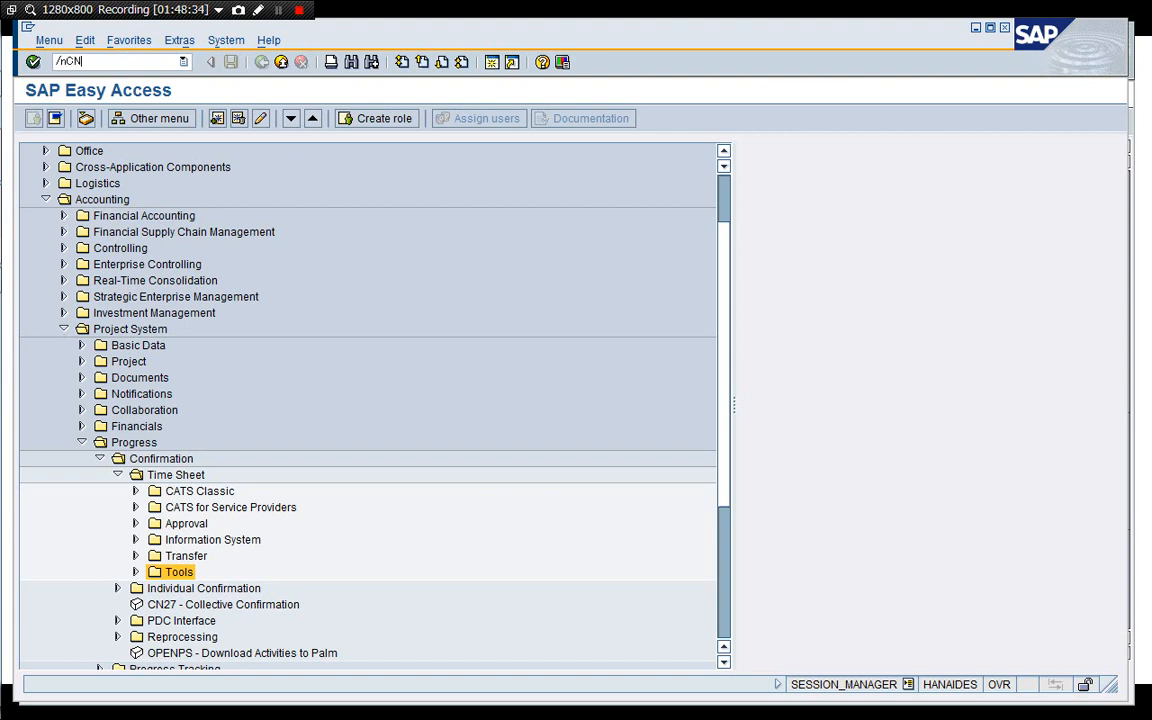
text(/nCNS41)
key(Return)
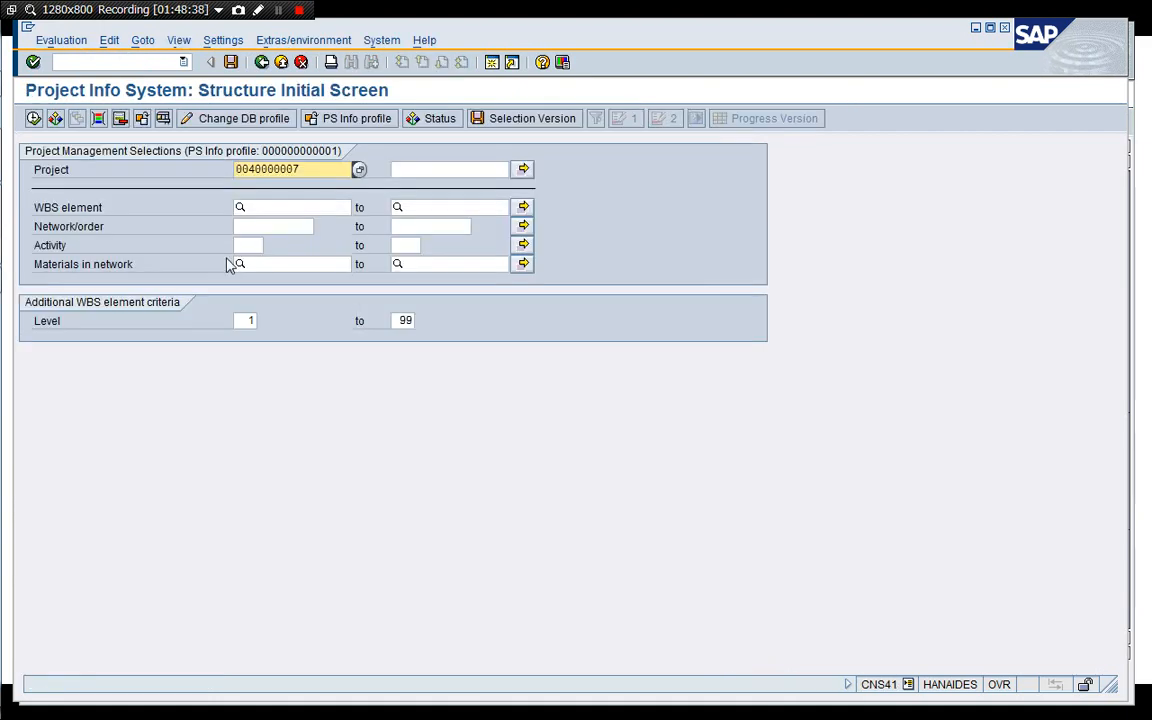
click(33, 118)
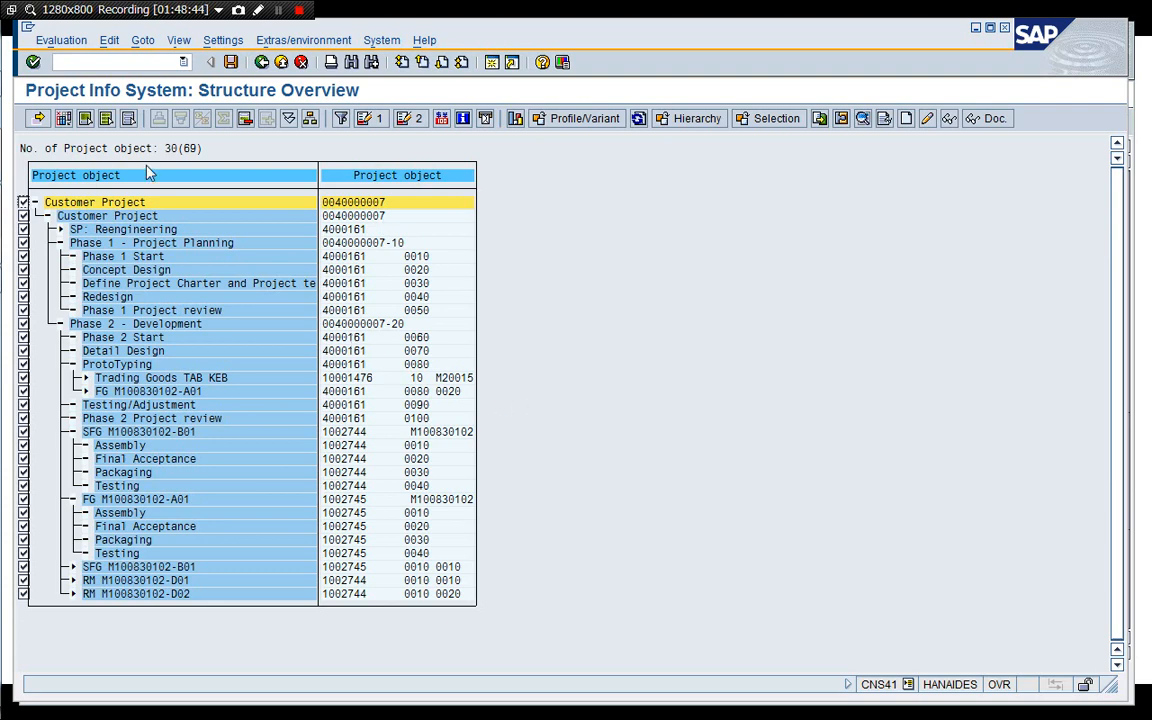
Add the Actual costs, Actual duration, Actual revenues, Actual start date and Actual work fields as columns to the structure overview.
click(63, 118)
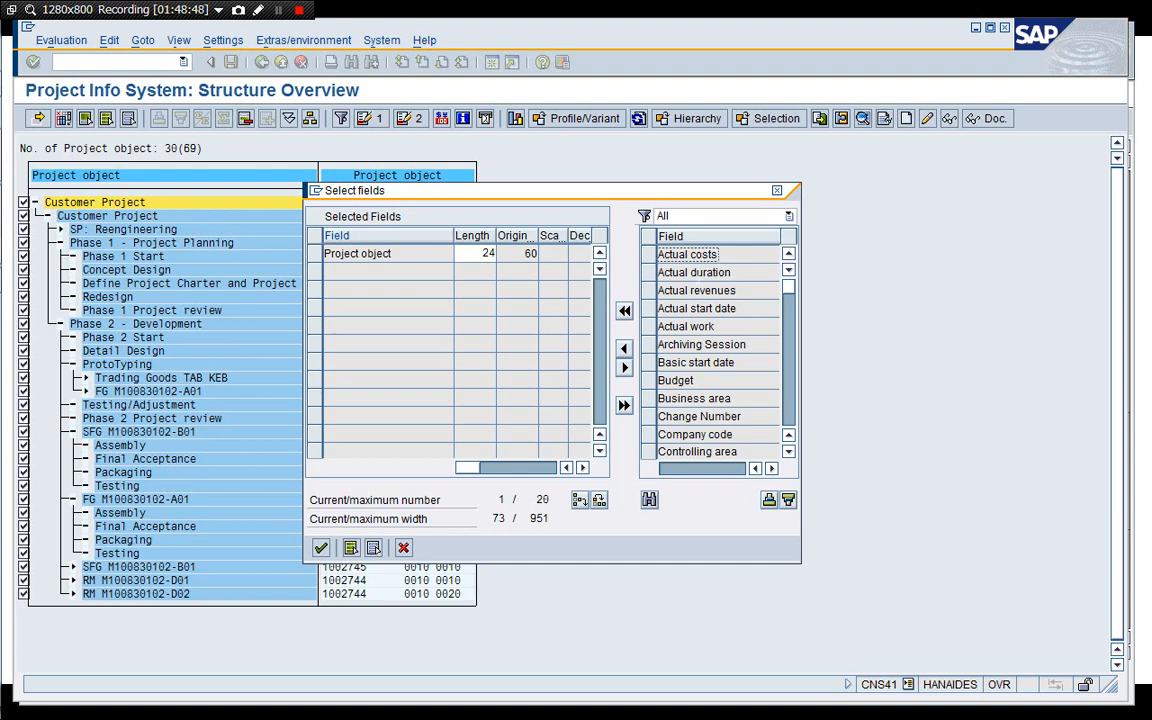
click(649, 254)
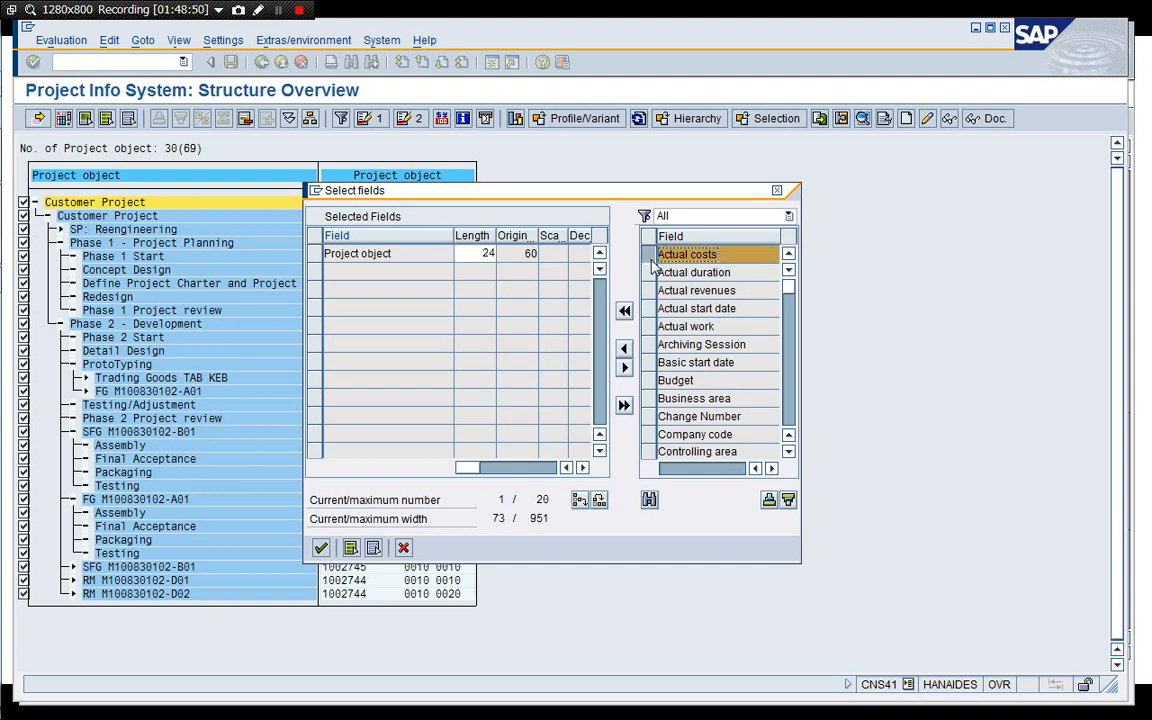
click(649, 273)
click(649, 291)
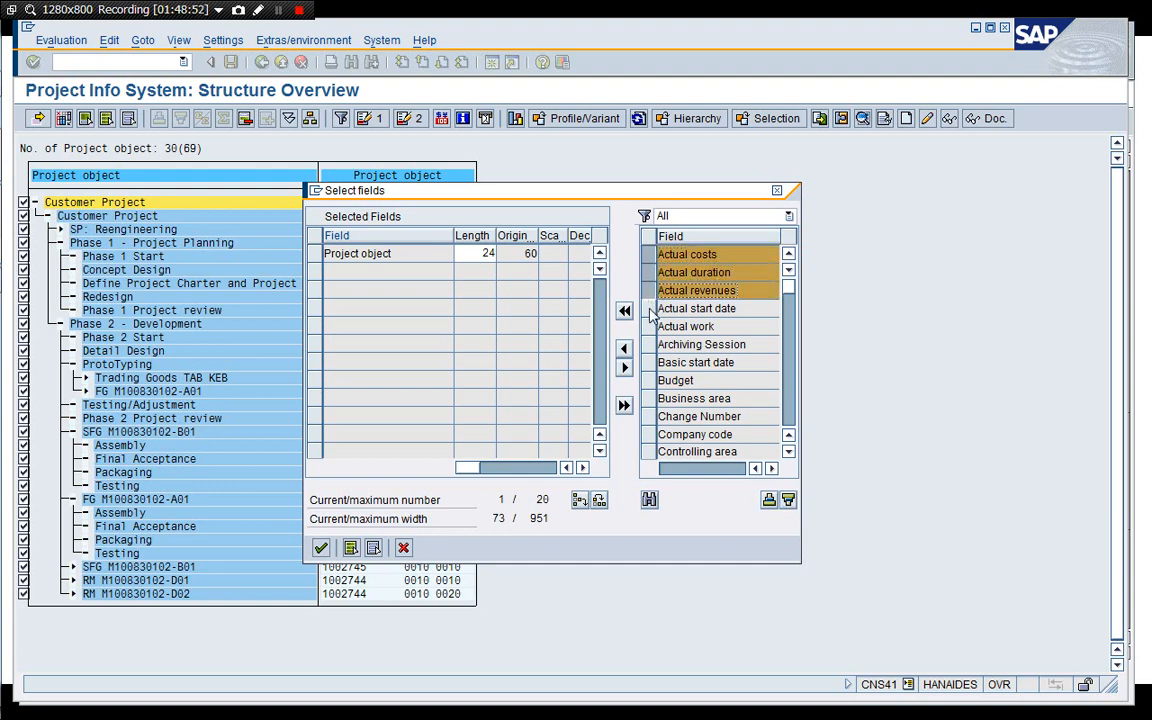
click(649, 309)
click(649, 327)
click(624, 349)
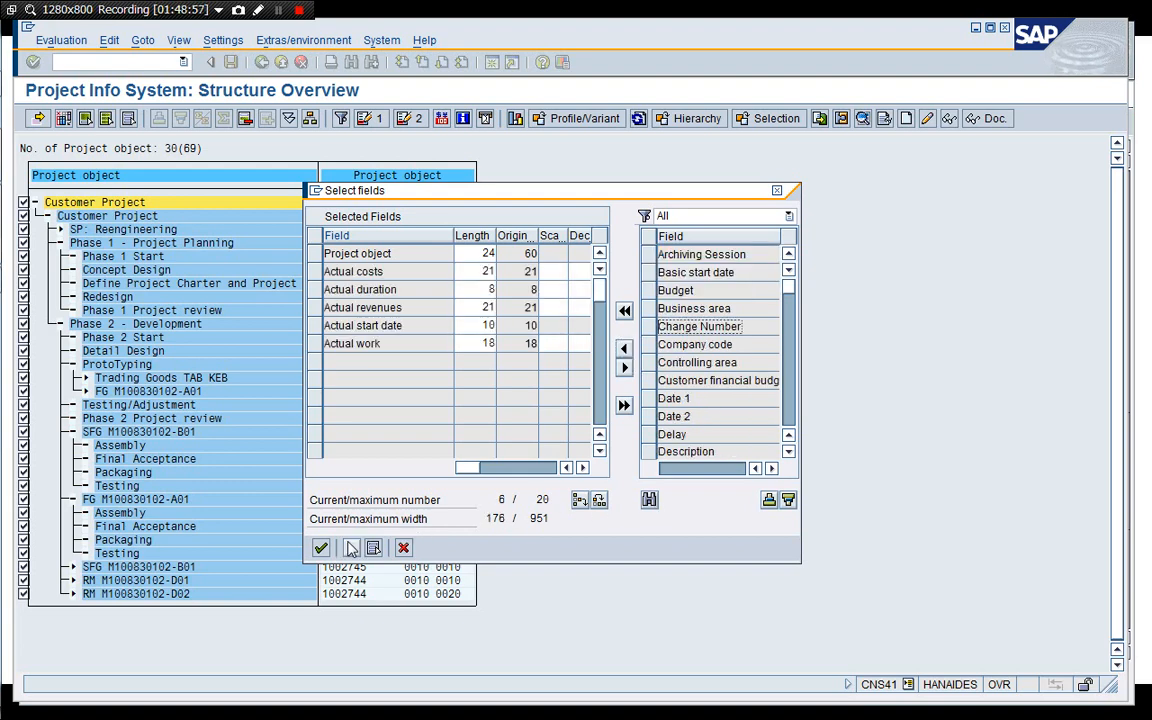
click(320, 547)
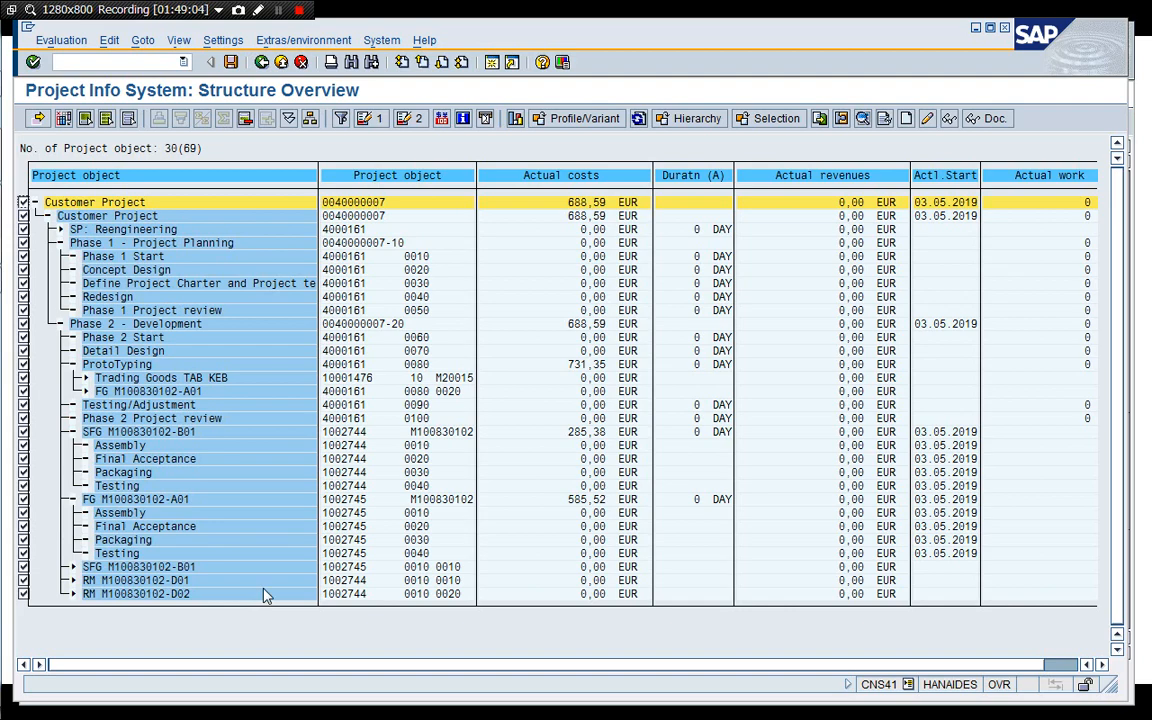
Open the collective confirmation for the project's network activities from the structure overview's confirmation functions.
click(234, 43)
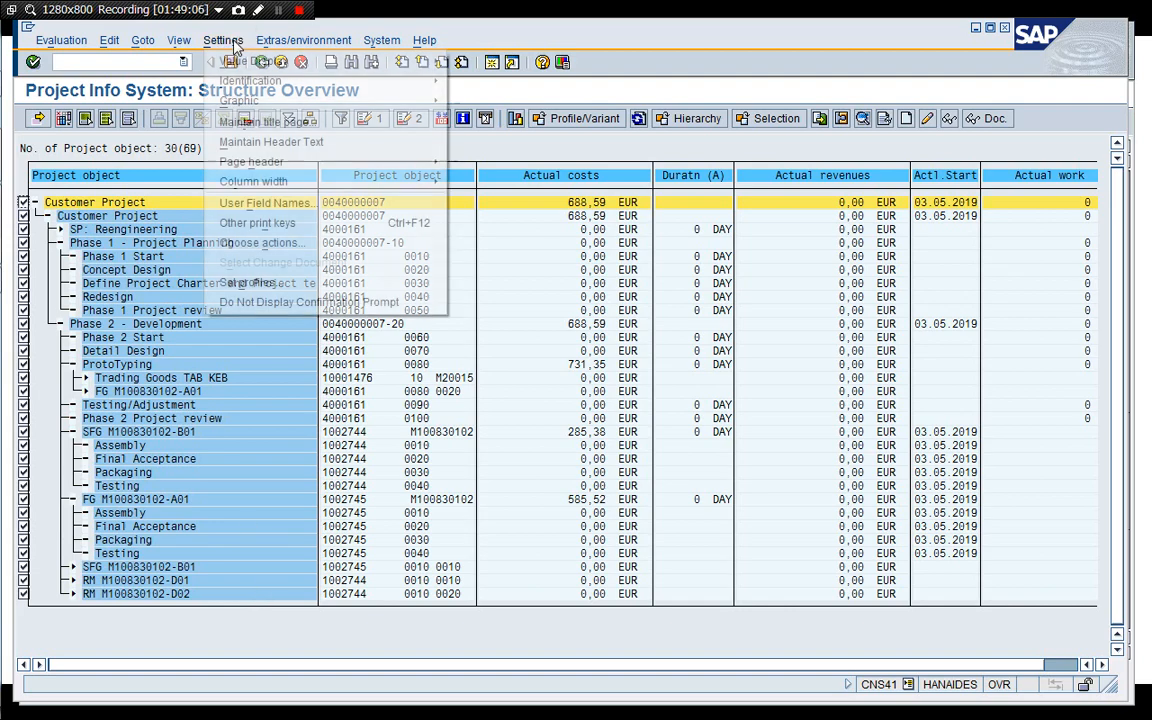
mouse_move(283, 45)
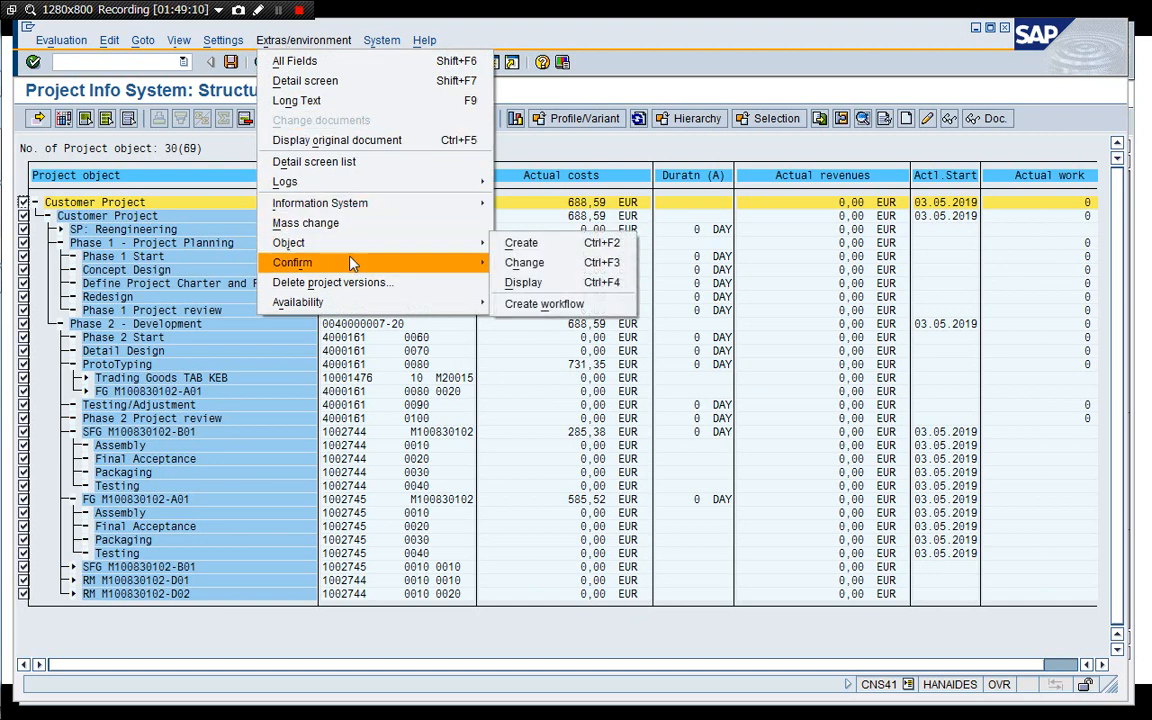
mouse_move(352, 262)
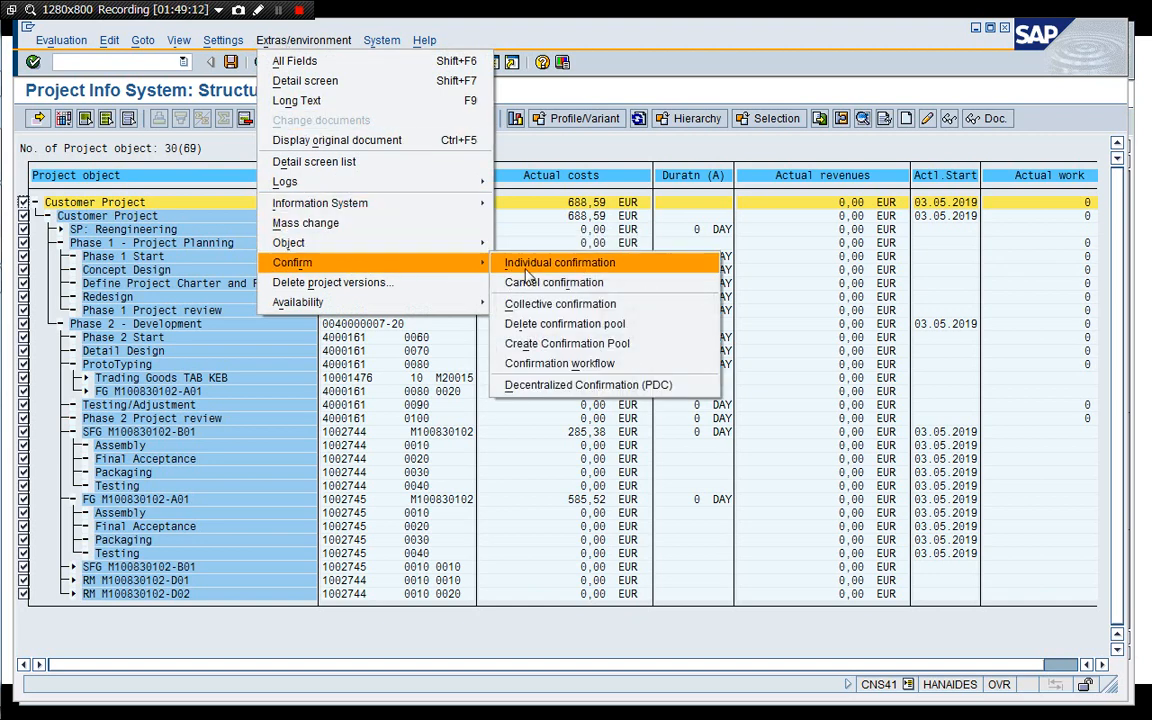
click(596, 310)
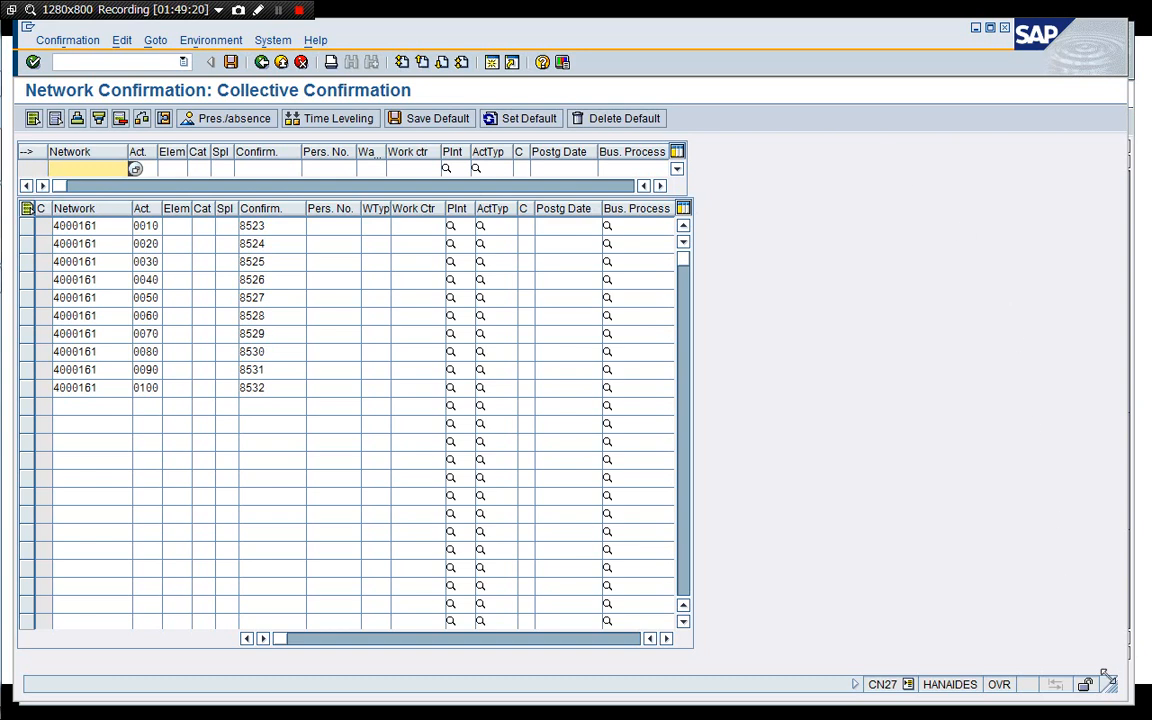
Review the other open windows, including the cost report and the material codes spreadsheet.
drag(1108, 684, 938, 681)
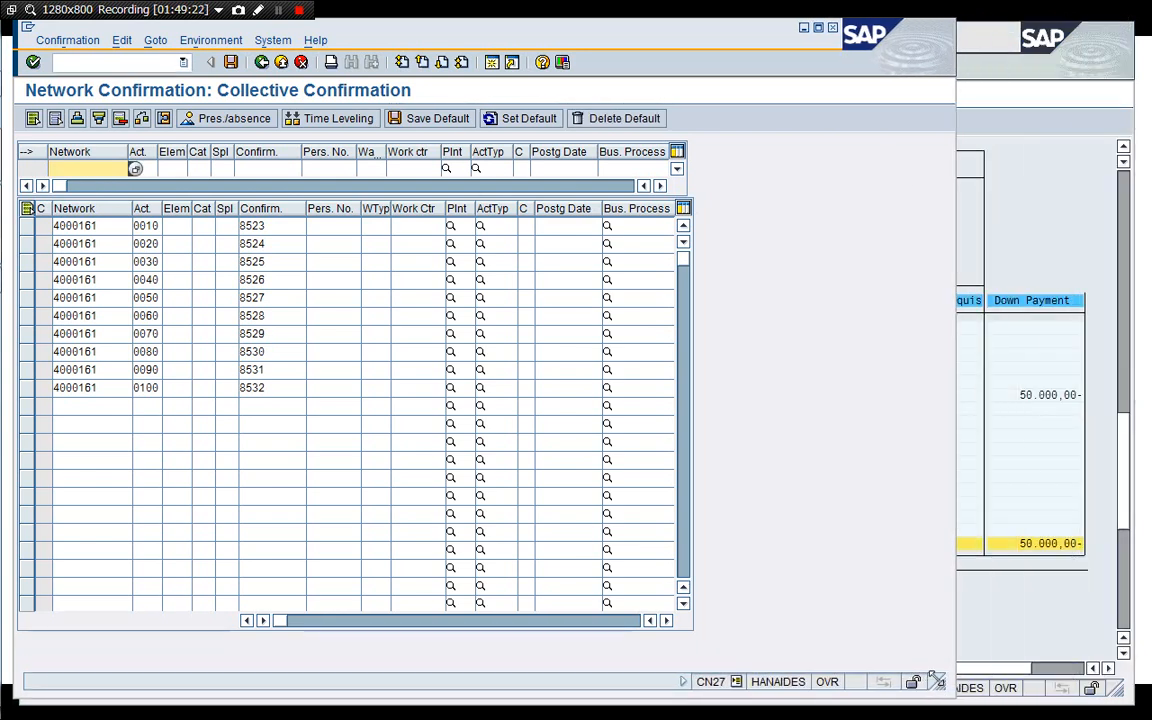
click(1062, 216)
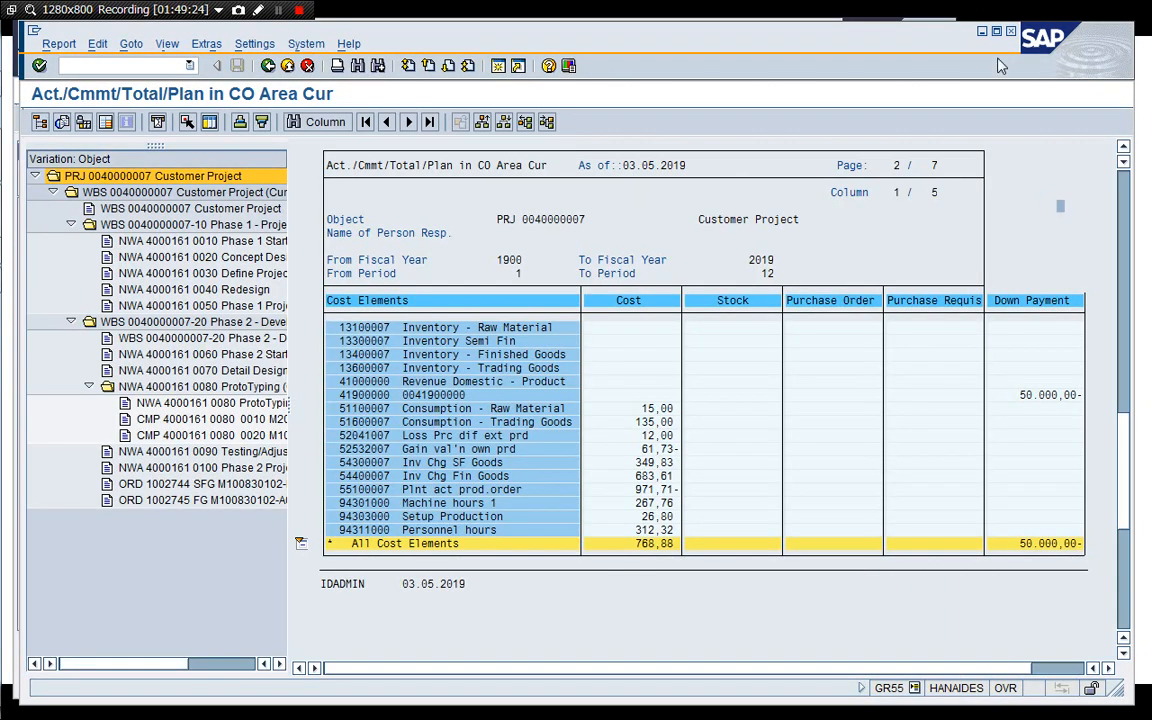
click(984, 33)
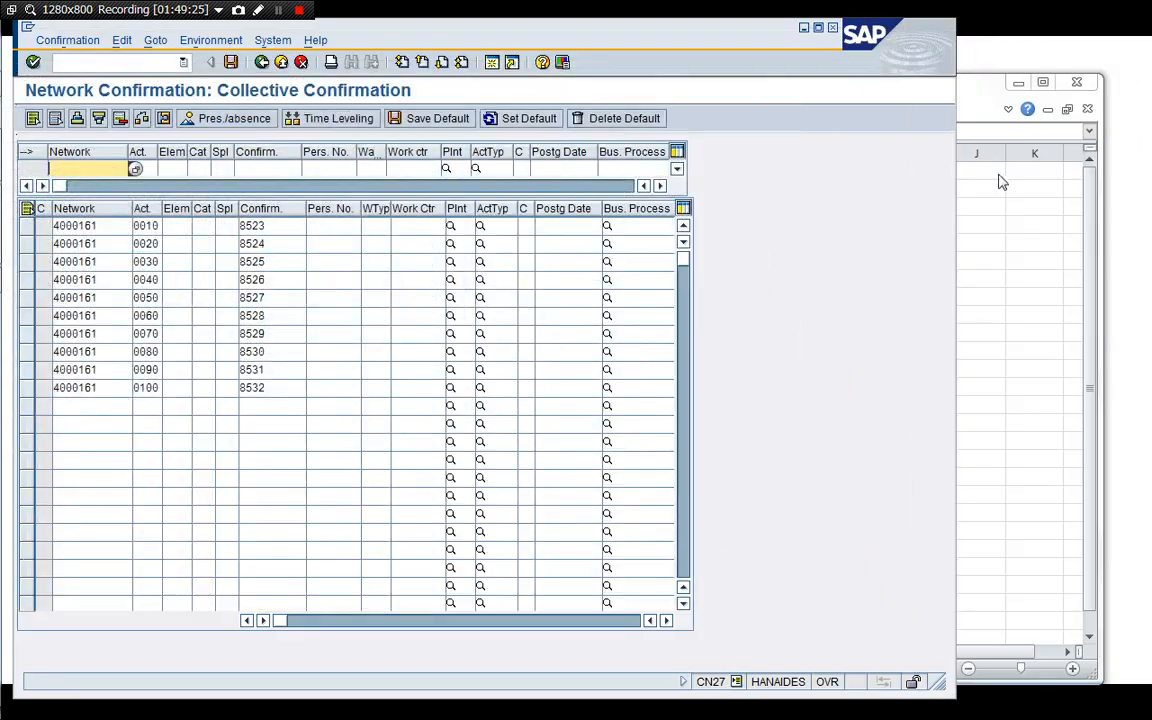
click(985, 88)
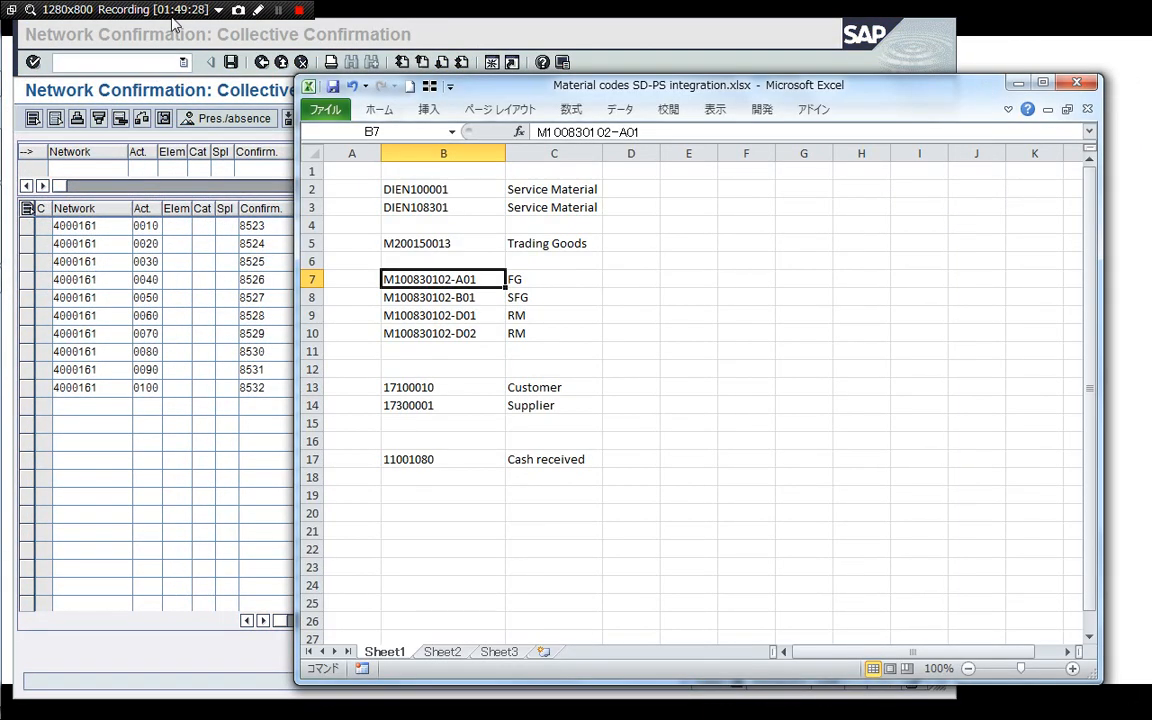
click(372, 31)
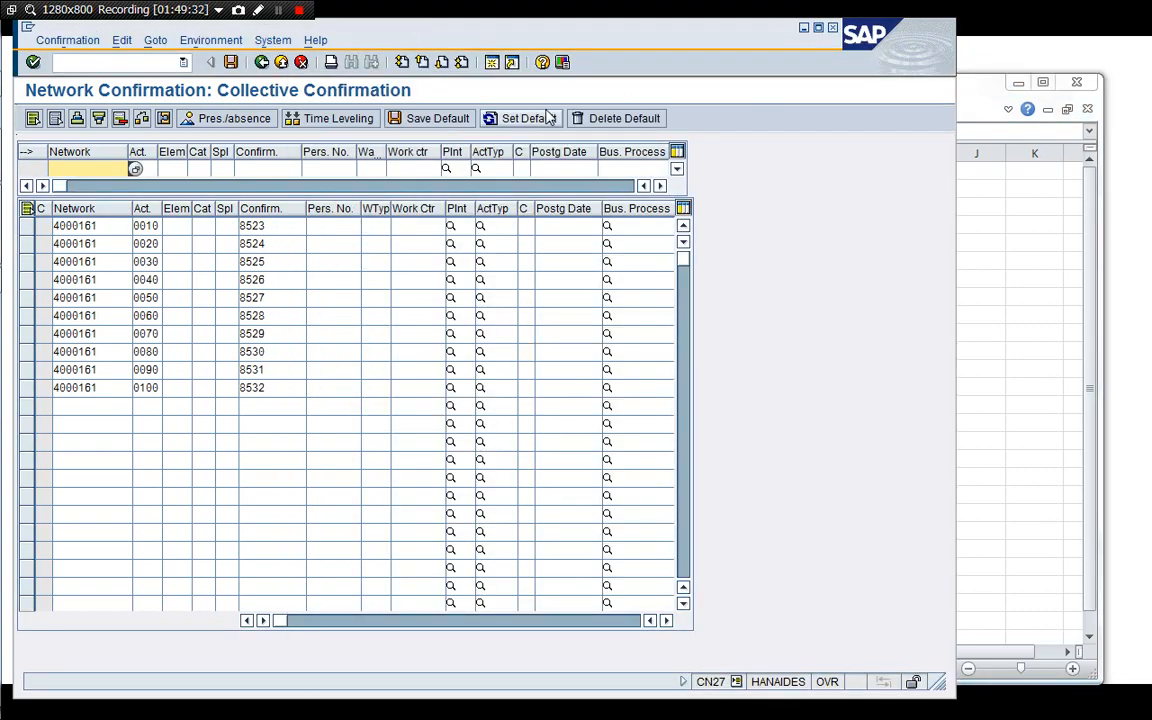
key(super+Tab)
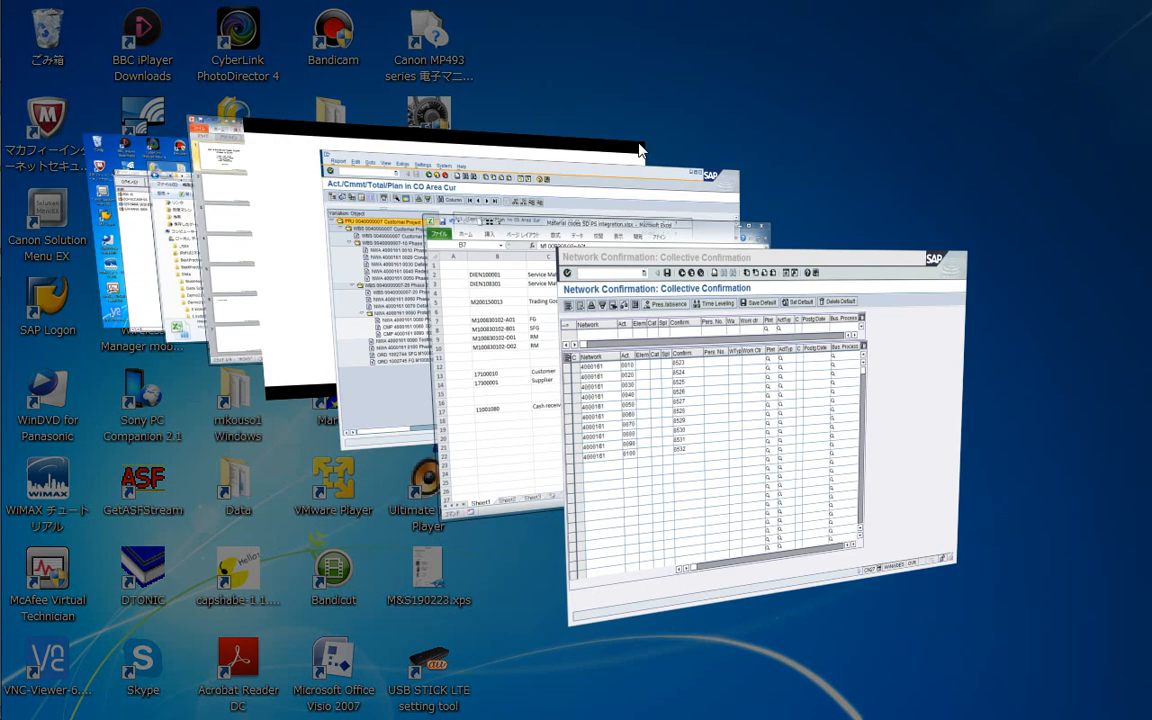
key(super+Tab)
key(super+Tab)
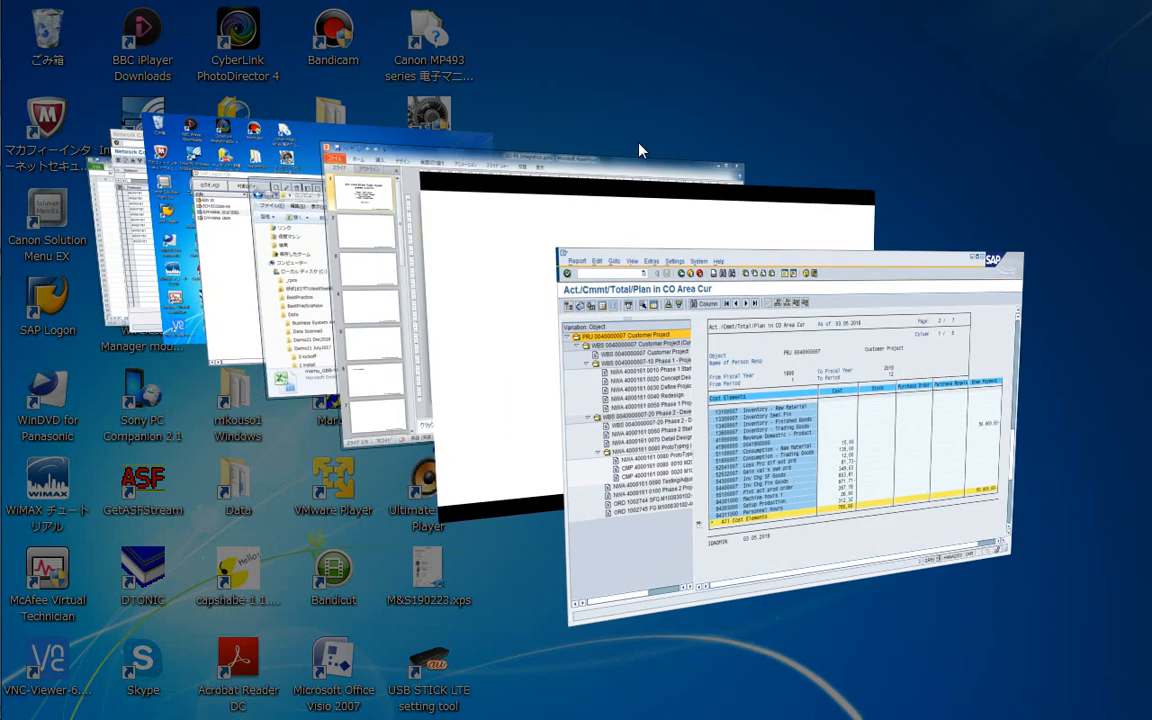
key(super+Tab)
key(super+Tab)
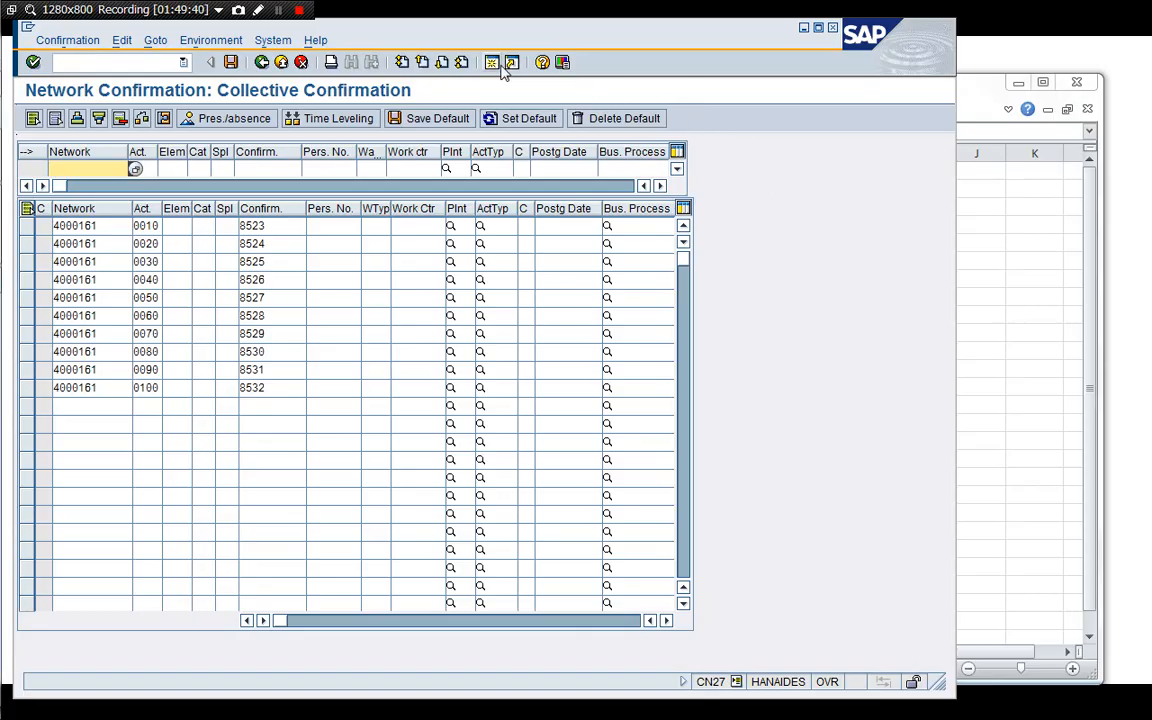
click(492, 64)
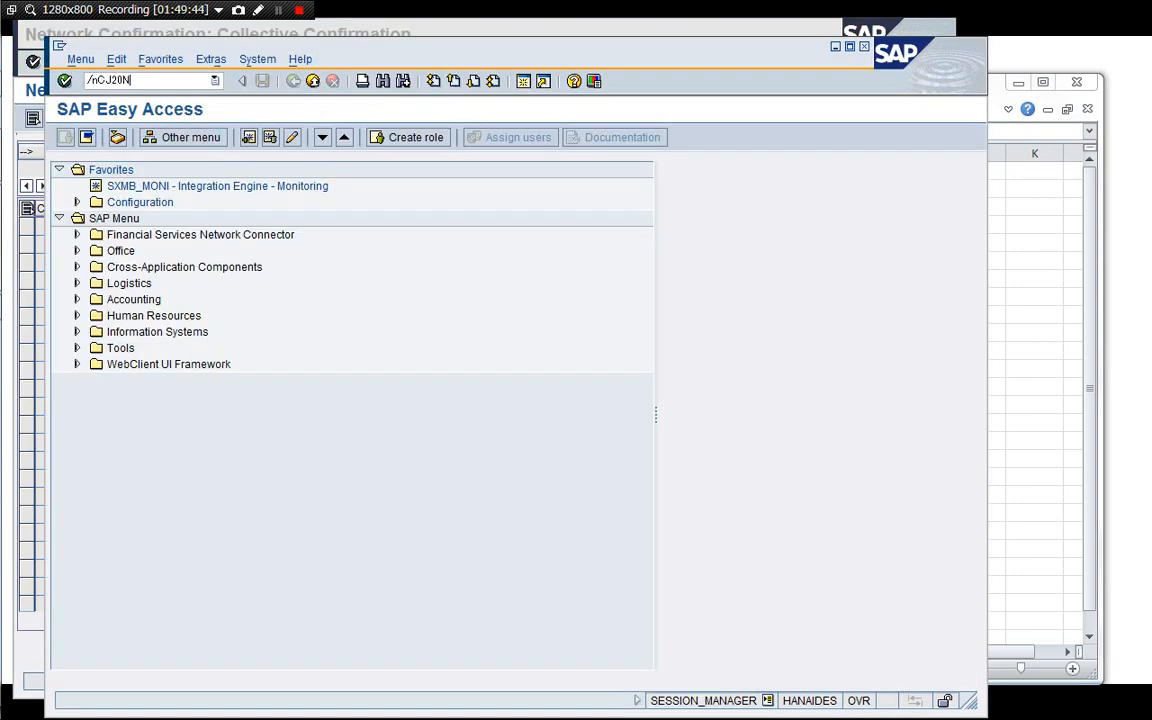
key(Return)
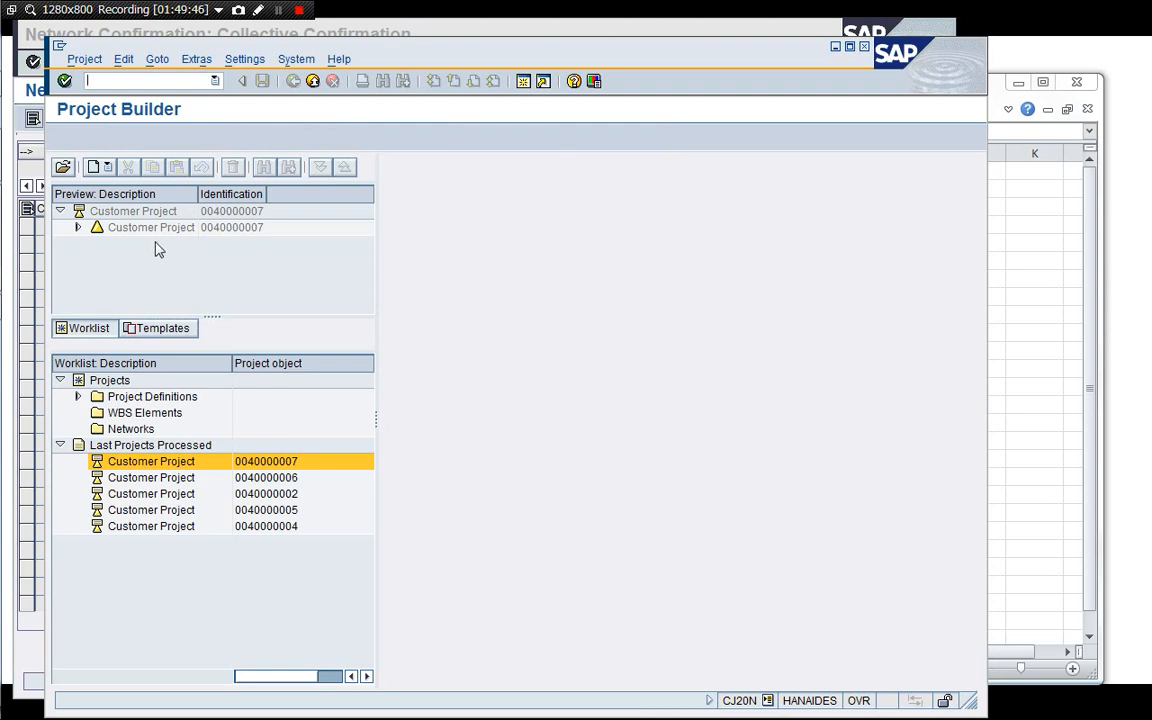
double_click(90, 211)
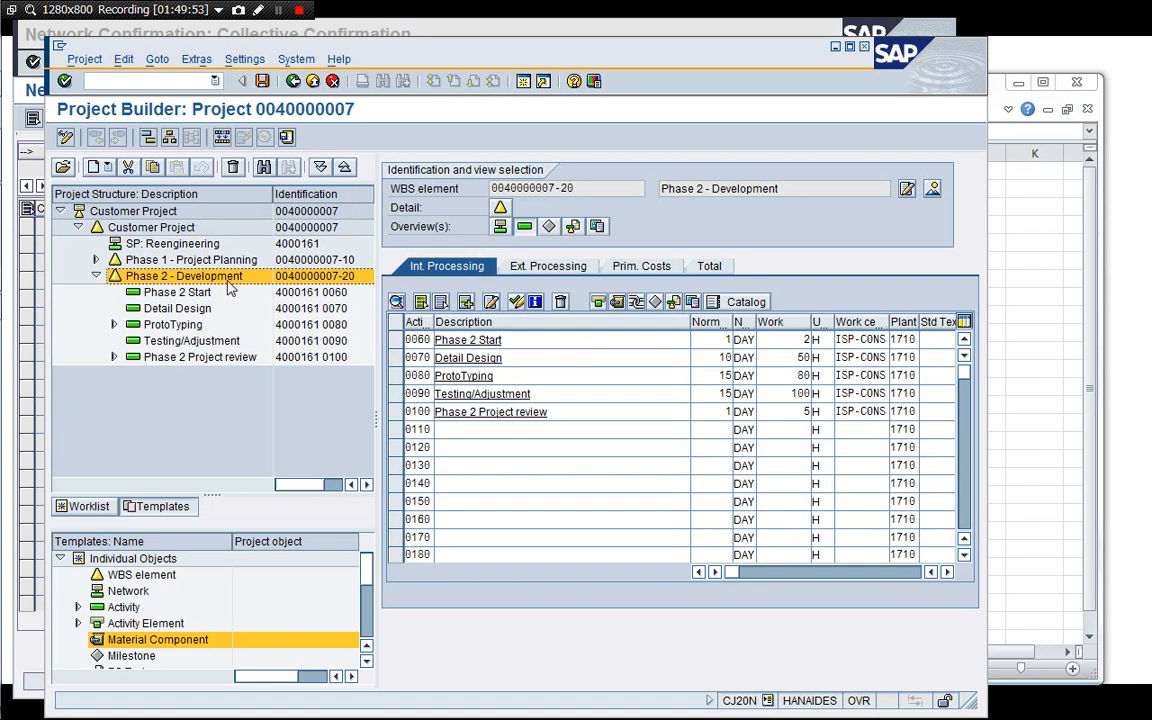
Open the SP: Reengineering network's activity overview and copy work centre ISP-CONS from activity 0010.
click(140, 226)
click(172, 244)
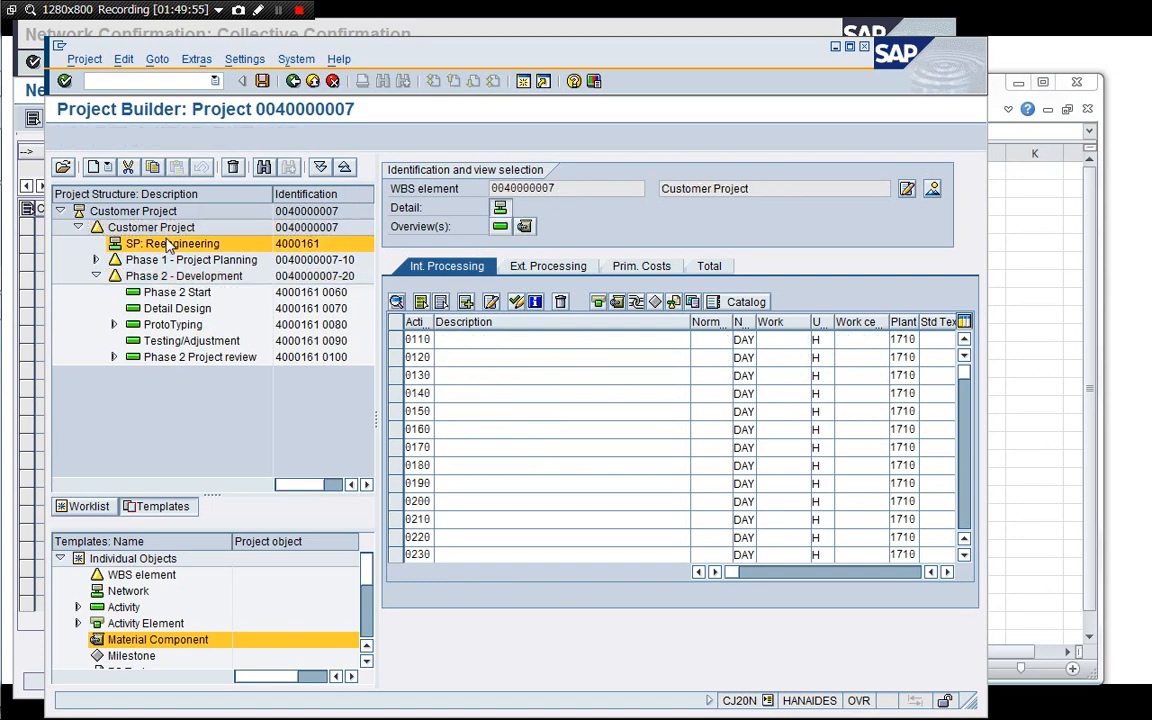
click(500, 227)
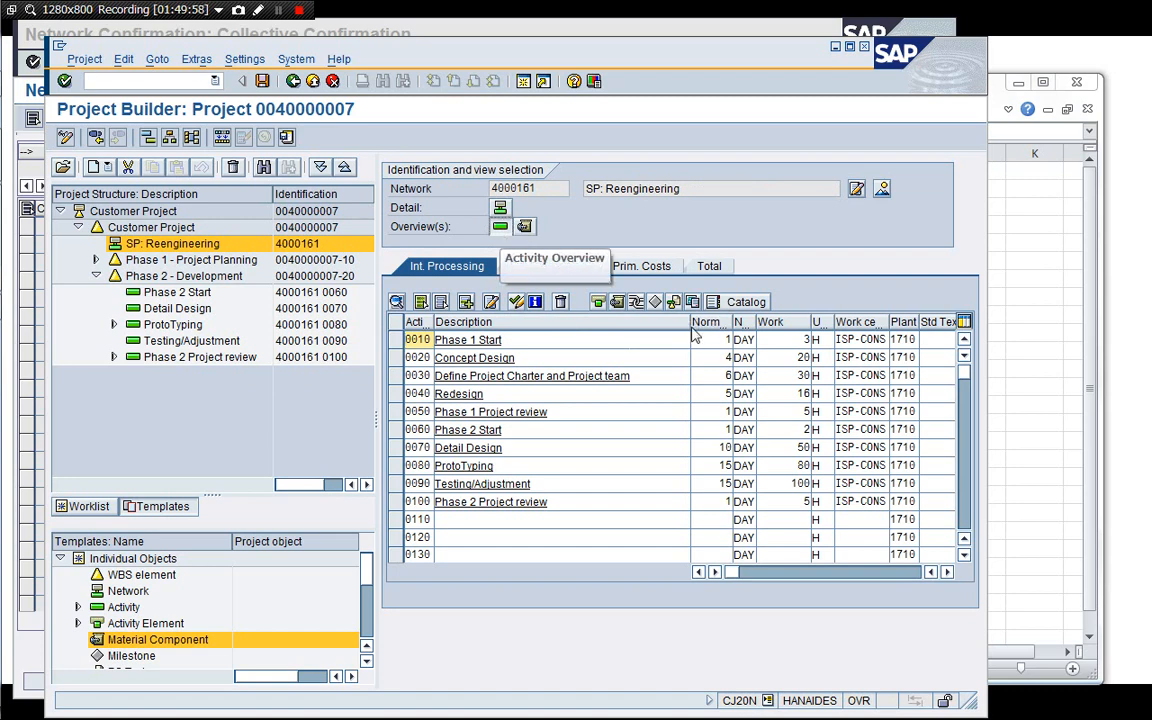
drag(689, 327, 583, 328)
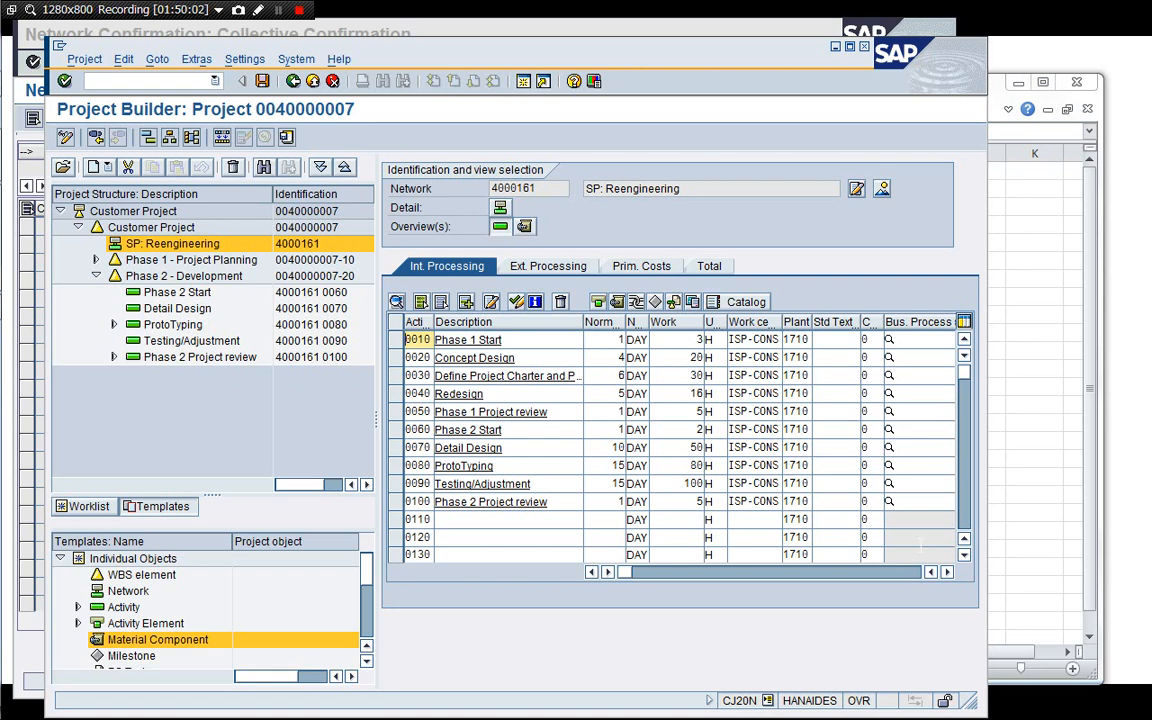
drag(968, 694, 1047, 687)
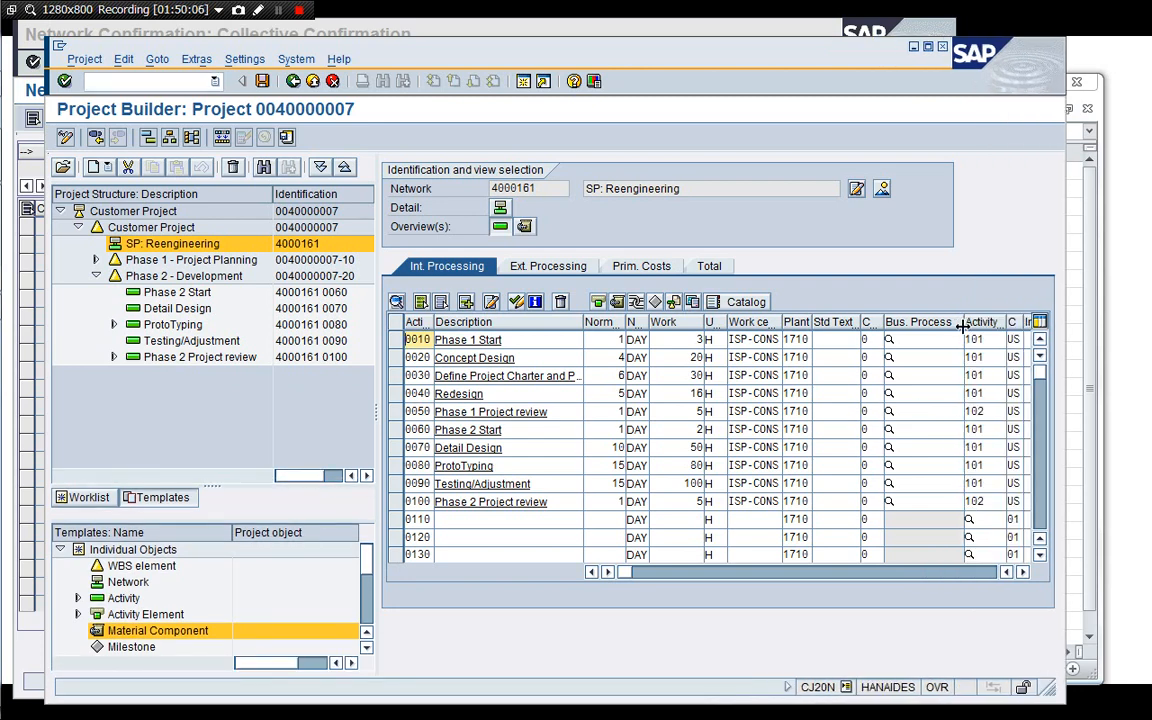
drag(962, 325, 938, 325)
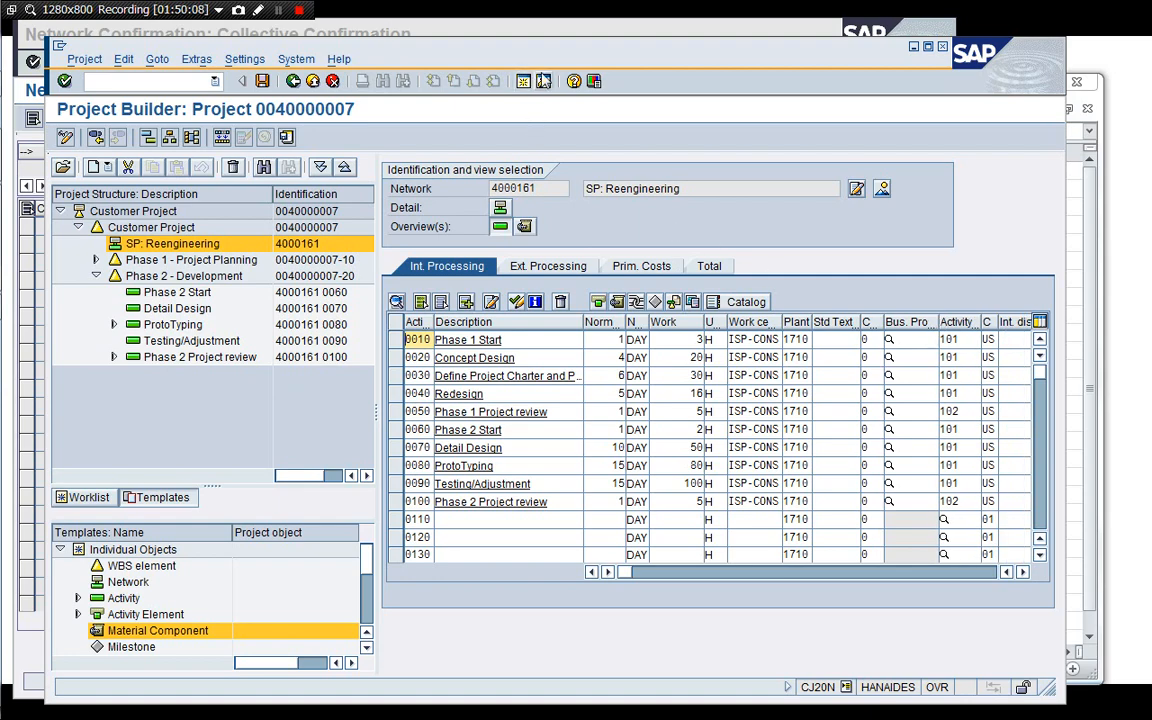
drag(505, 57, 573, 50)
click(568, 28)
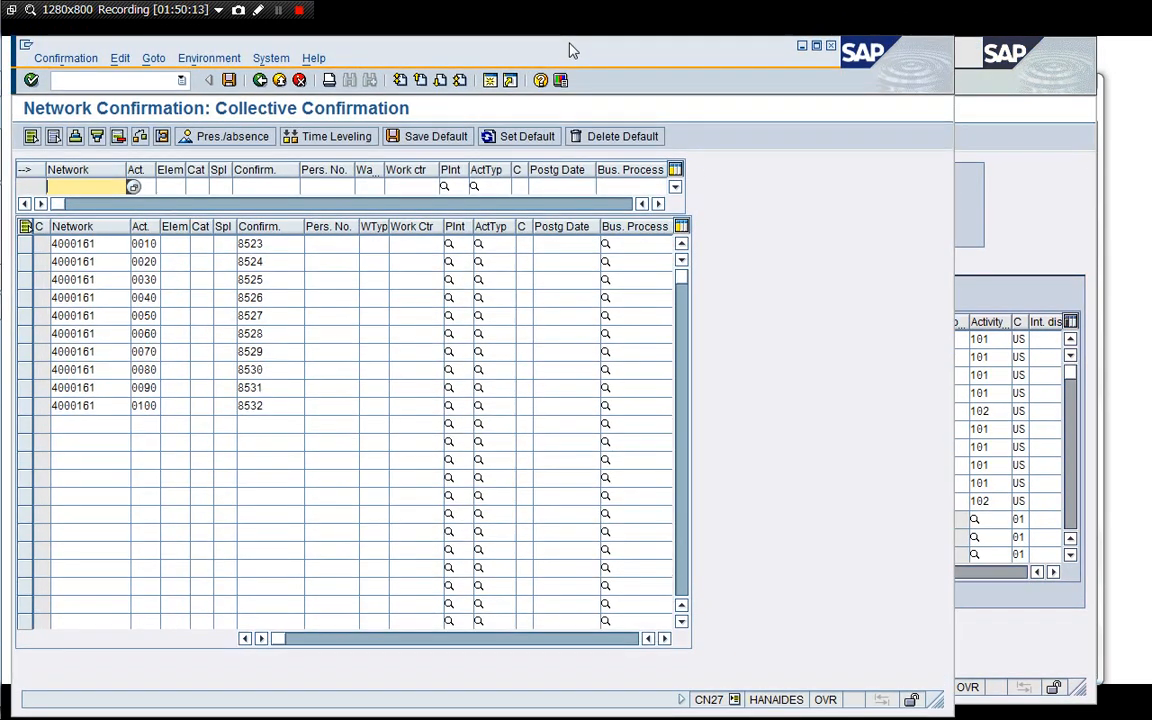
click(1041, 278)
click(782, 339)
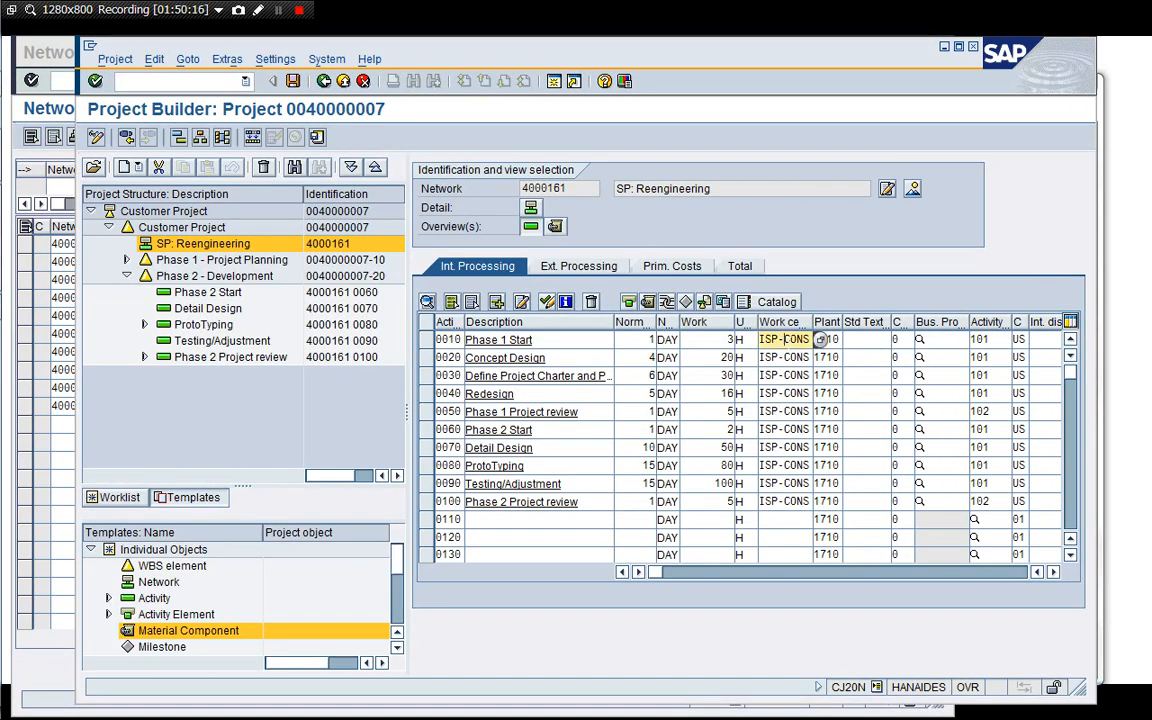
double_click(782, 339)
key(ctrl+c)
Paste work centre ISP-CONS into all ten activity rows of the collective confirmation.
click(22, 160)
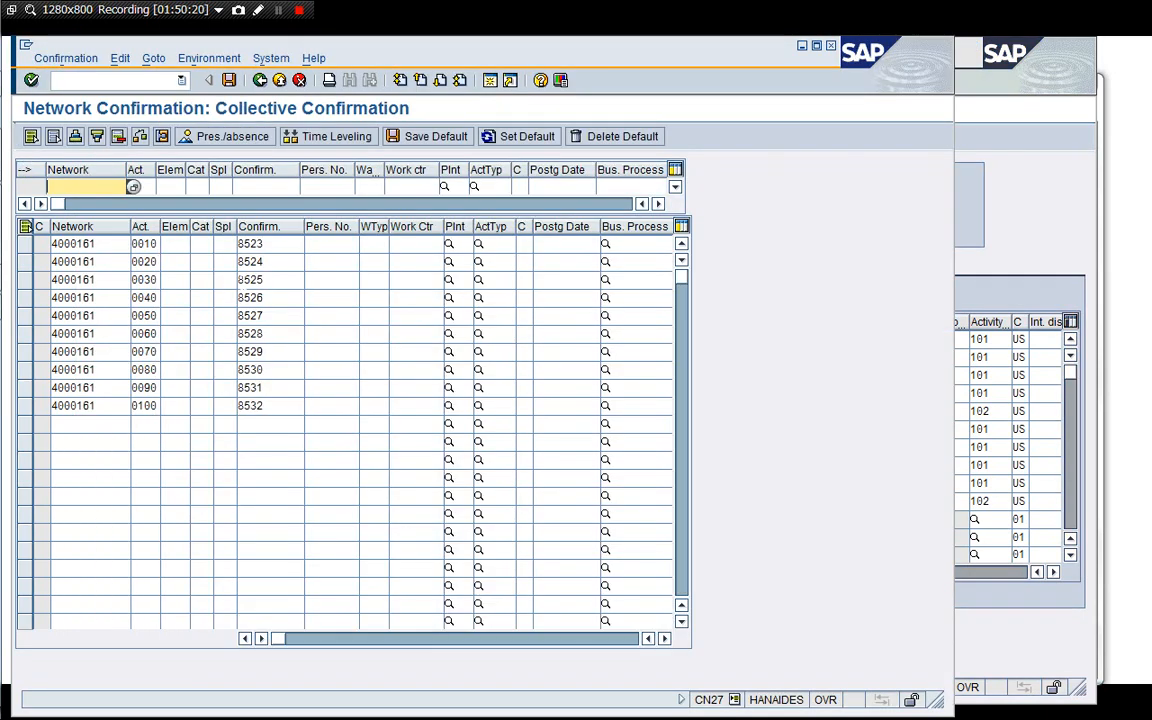
click(447, 244)
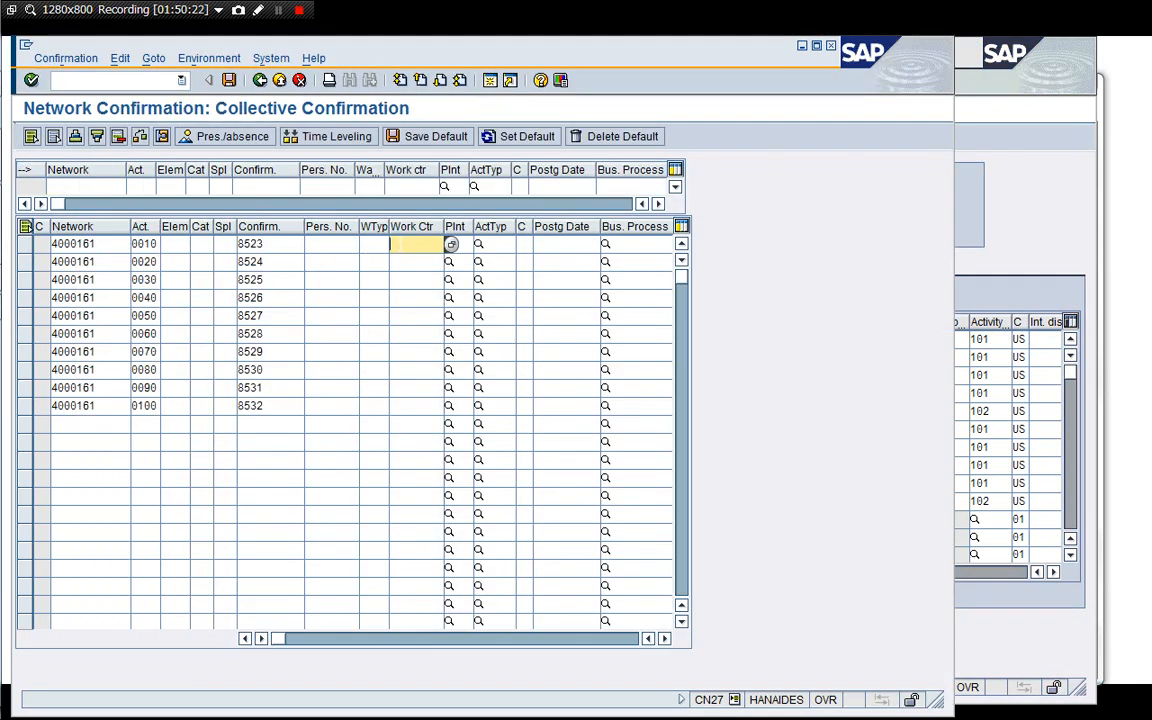
key(ctrl+v)
key(Down)
key(ctrl+v)
key(Down)
key(ctrl+v)
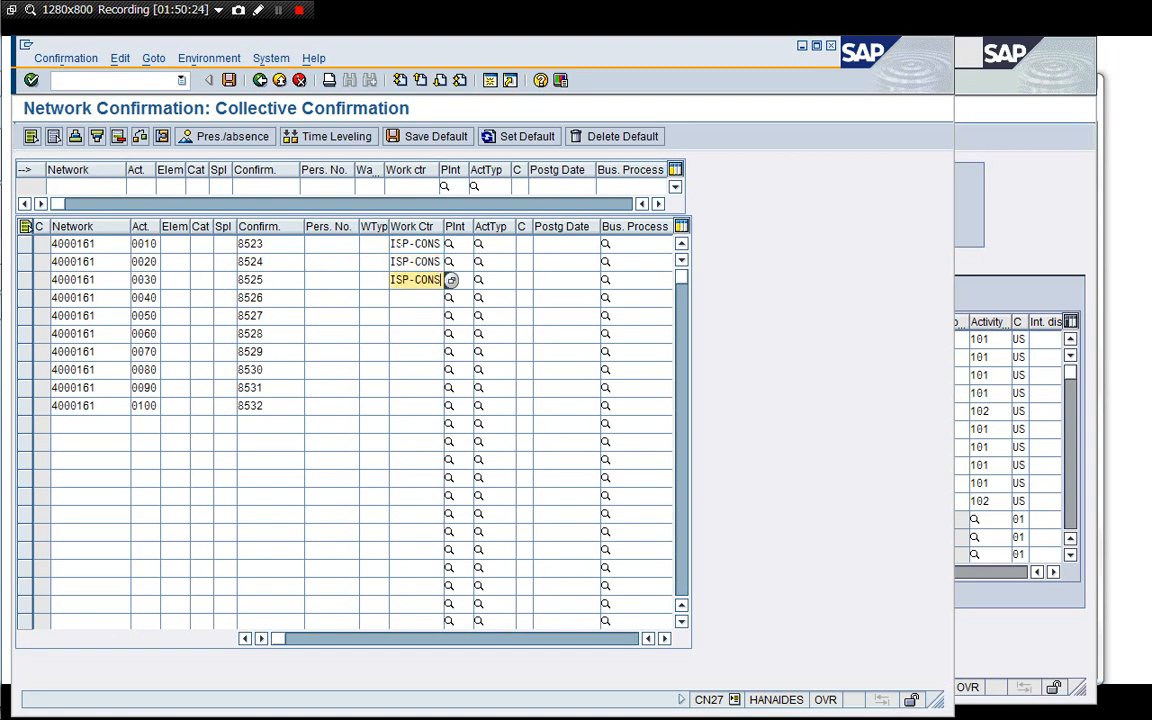
key(Down)
key(ctrl+v)
key(Down)
key(ctrl+v)
key(Down)
key(ctrl+v)
key(Down)
key(ctrl+v)
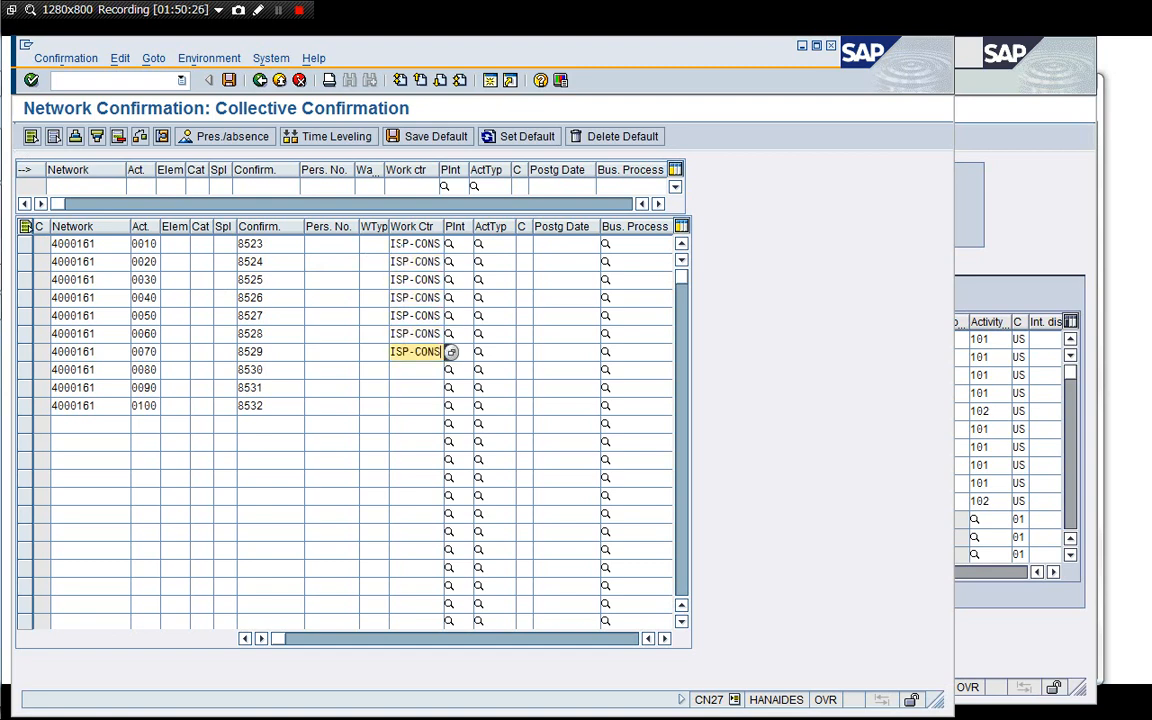
key(Down)
key(ctrl+v)
key(Down)
key(ctrl+v)
key(Down)
key(ctrl+v)
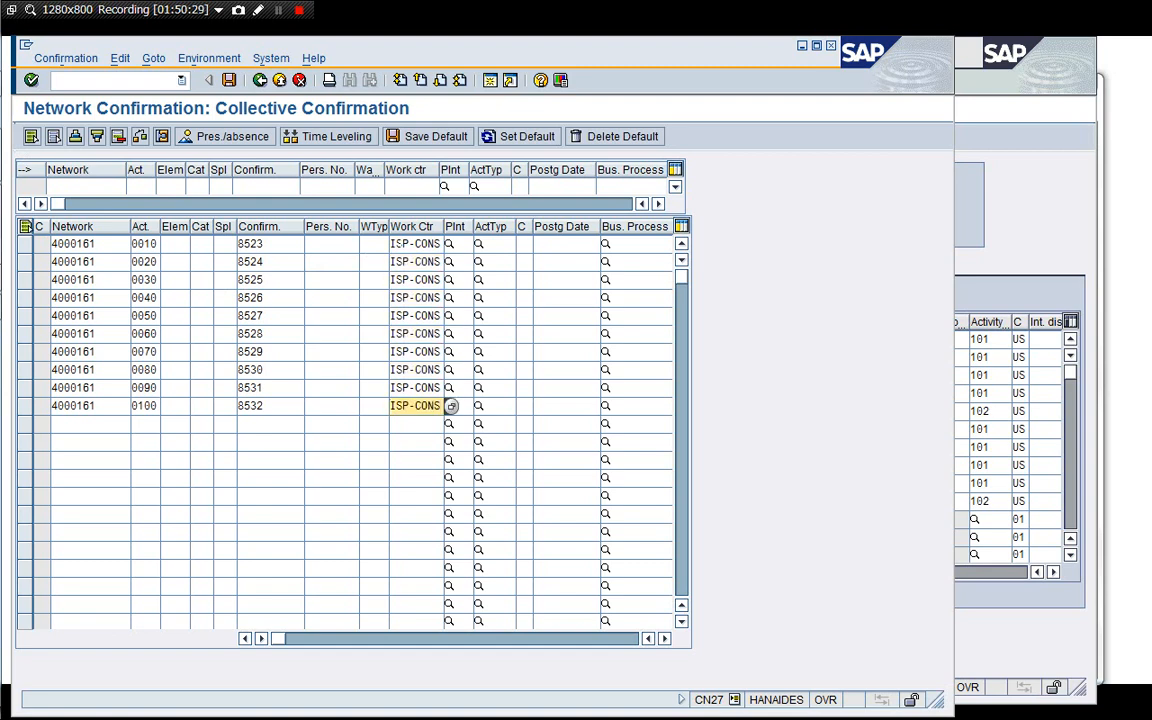
Enter plant 1710 for activity 0010 and paste it into the remaining nine confirmation rows.
click(457, 244)
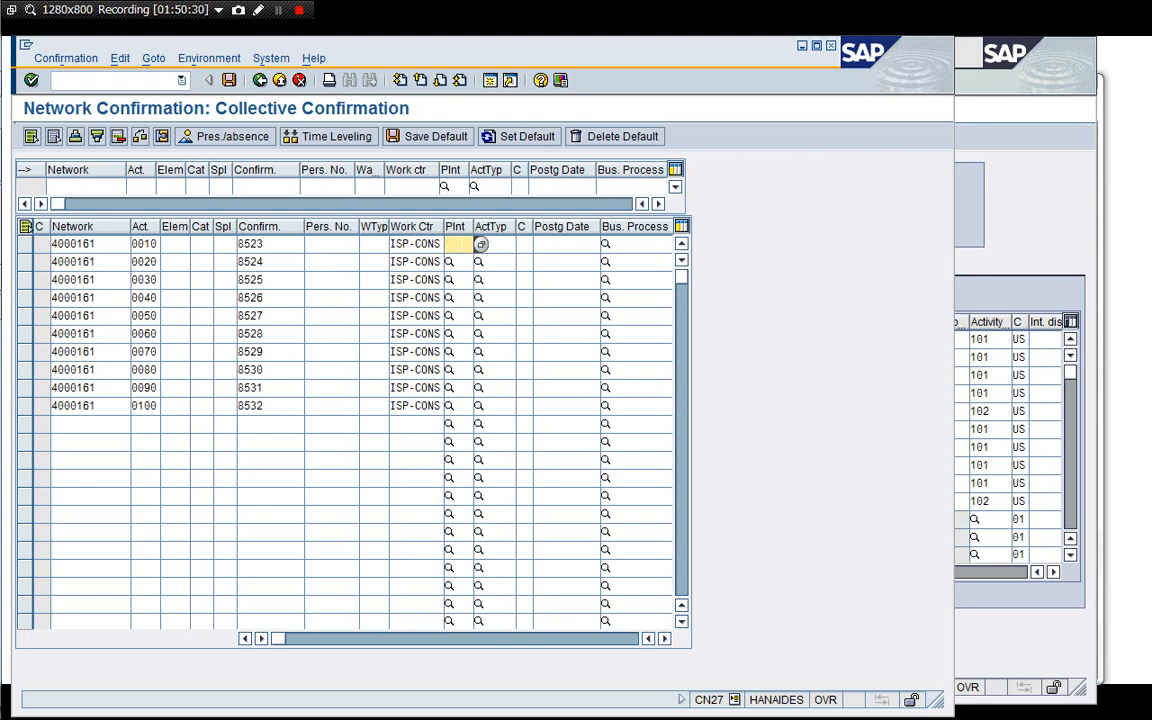
text(1710)
key(Tab)
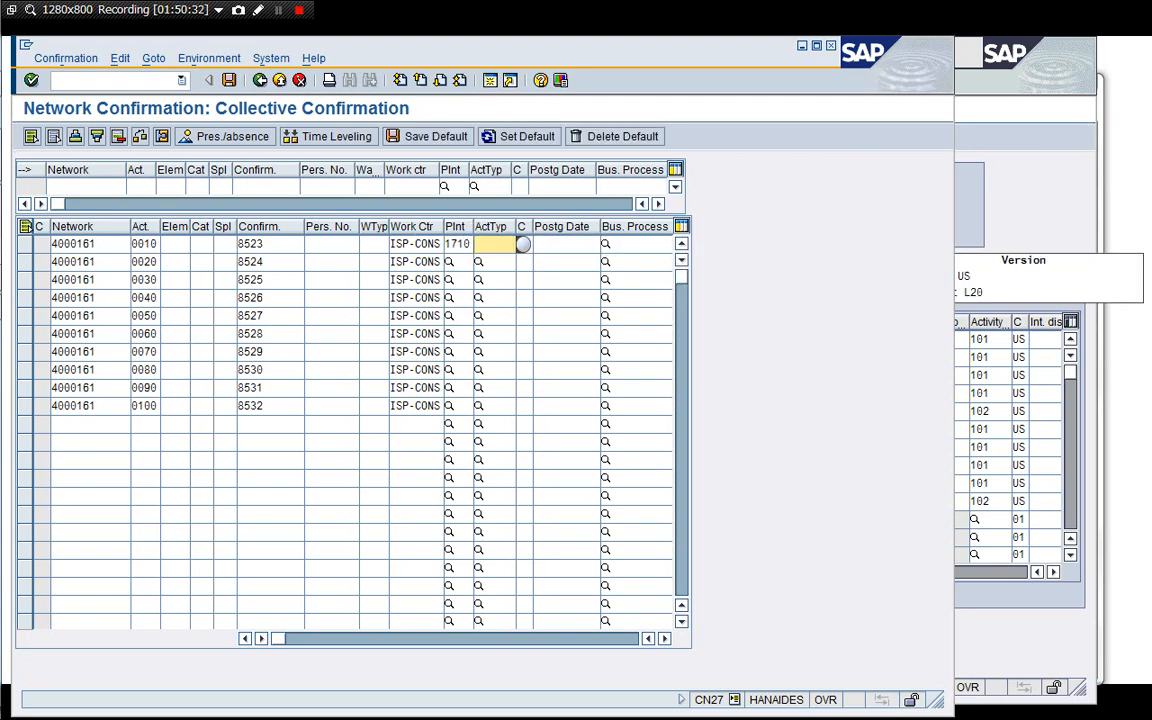
key(shift+Tab)
key(ctrl+c)
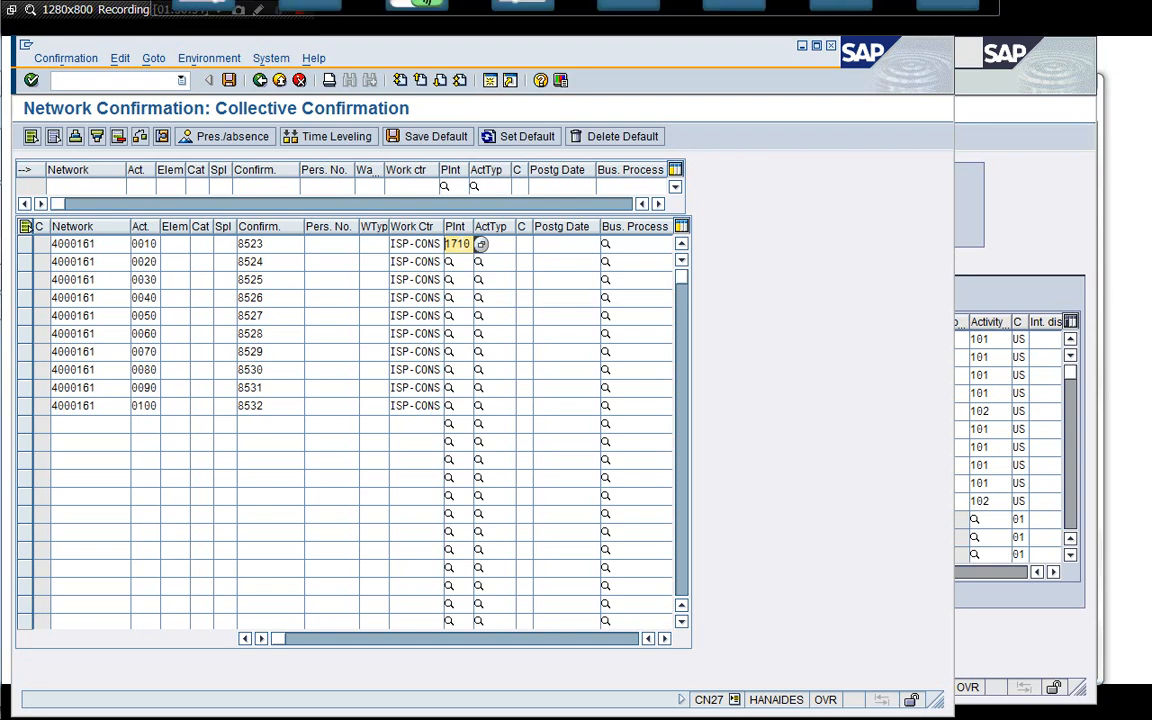
key(Down)
key(ctrl+v)
key(Down)
key(ctrl+v)
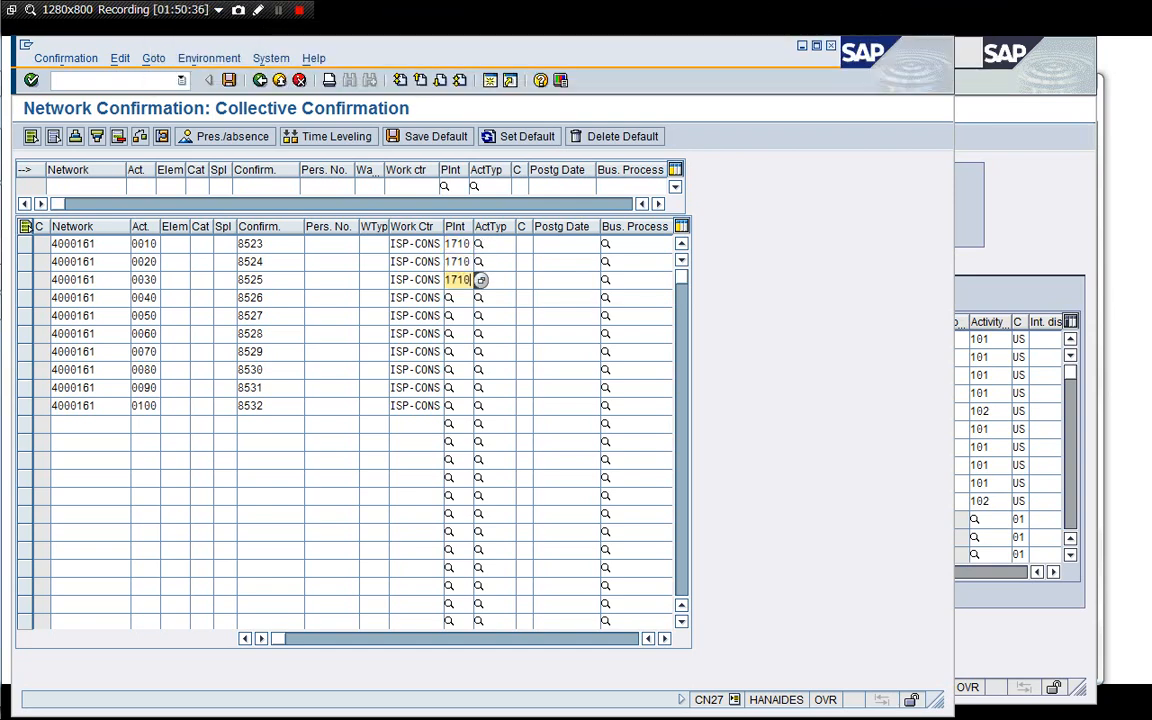
key(Down)
key(ctrl+v)
key(Down)
key(ctrl+v)
key(Down)
key(ctrl+v)
key(Down)
key(ctrl+v)
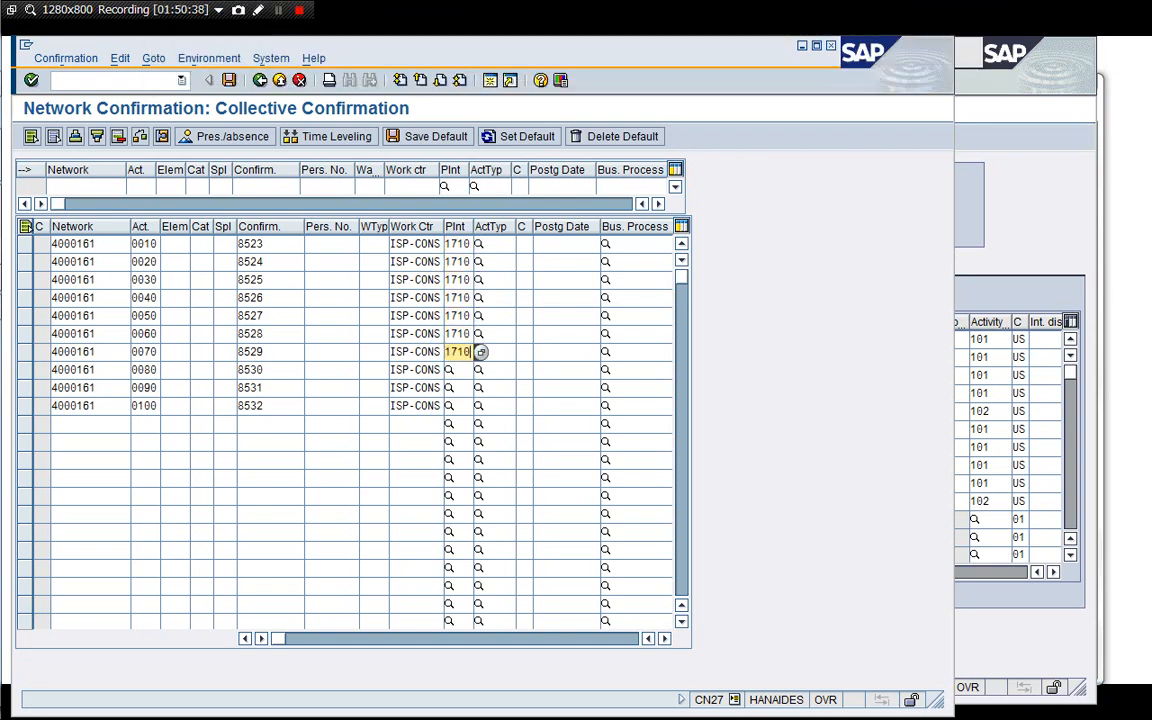
key(Down)
key(ctrl+v)
key(Down)
key(ctrl+v)
key(Down)
key(ctrl+v)
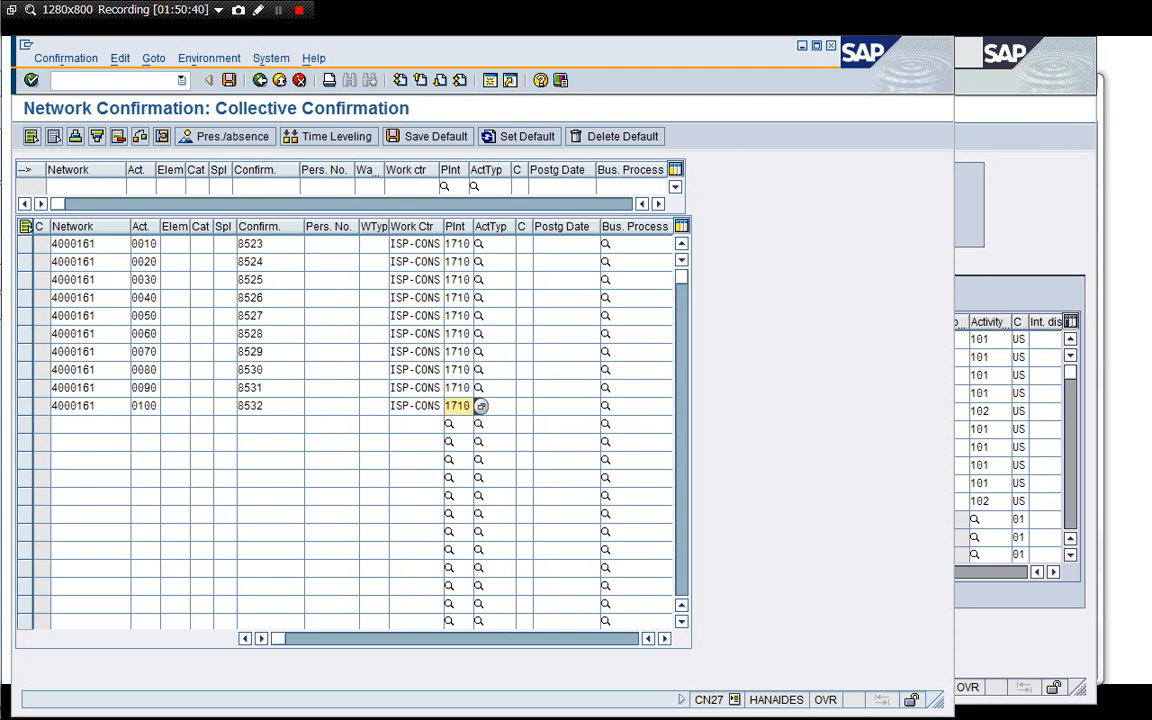
Copy activity type 101 from the network's activity overview in Project Builder and return to the confirmation.
click(1019, 340)
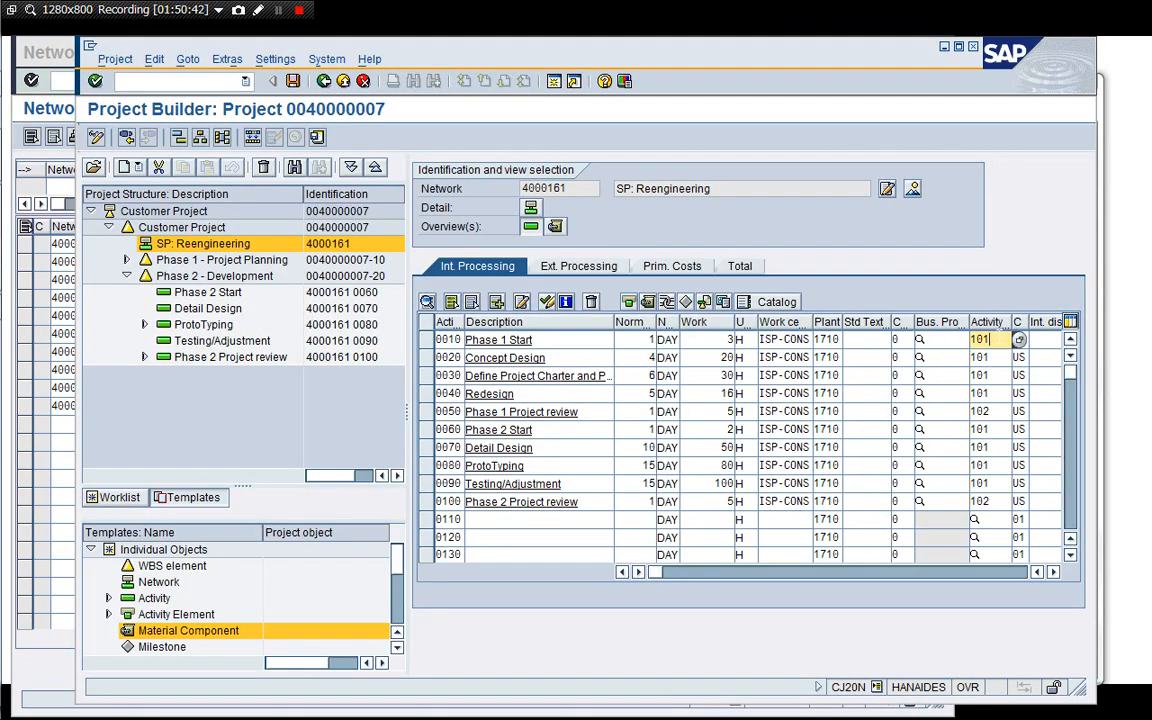
double_click(1000, 334)
click(24, 160)
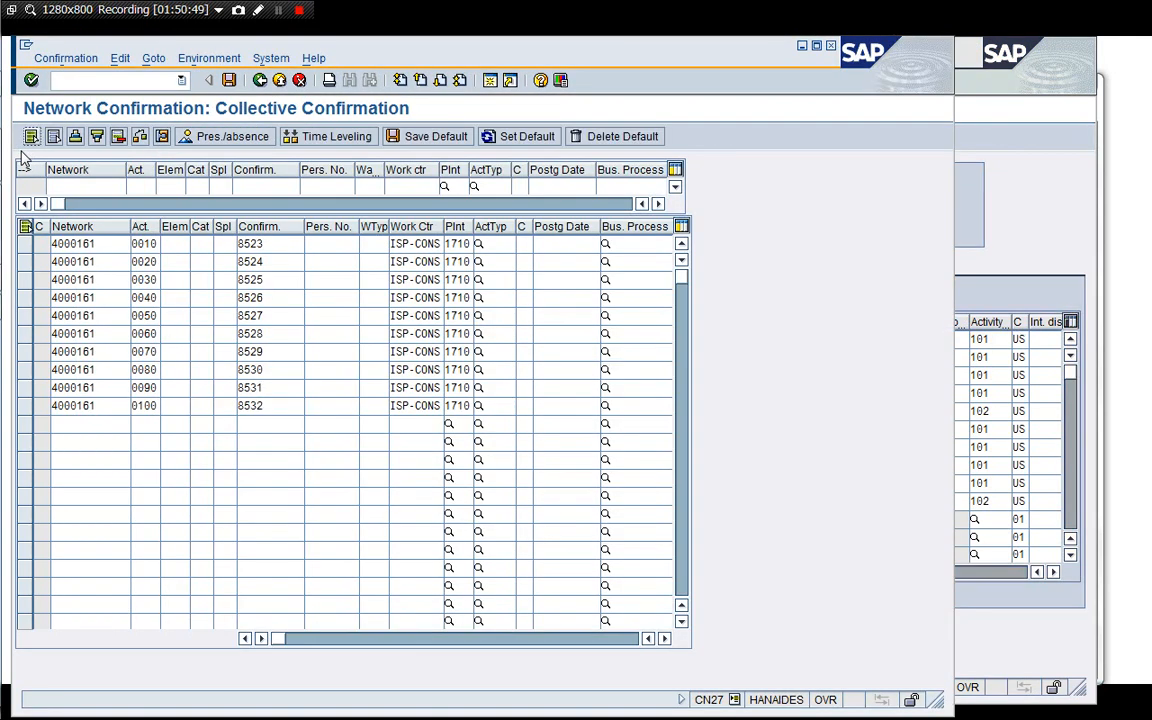
Enter activity type 101 for activities 0010 to 0040 and 102 for activity 0050 in the collective confirmation.
click(491, 244)
text(101)
key(Down)
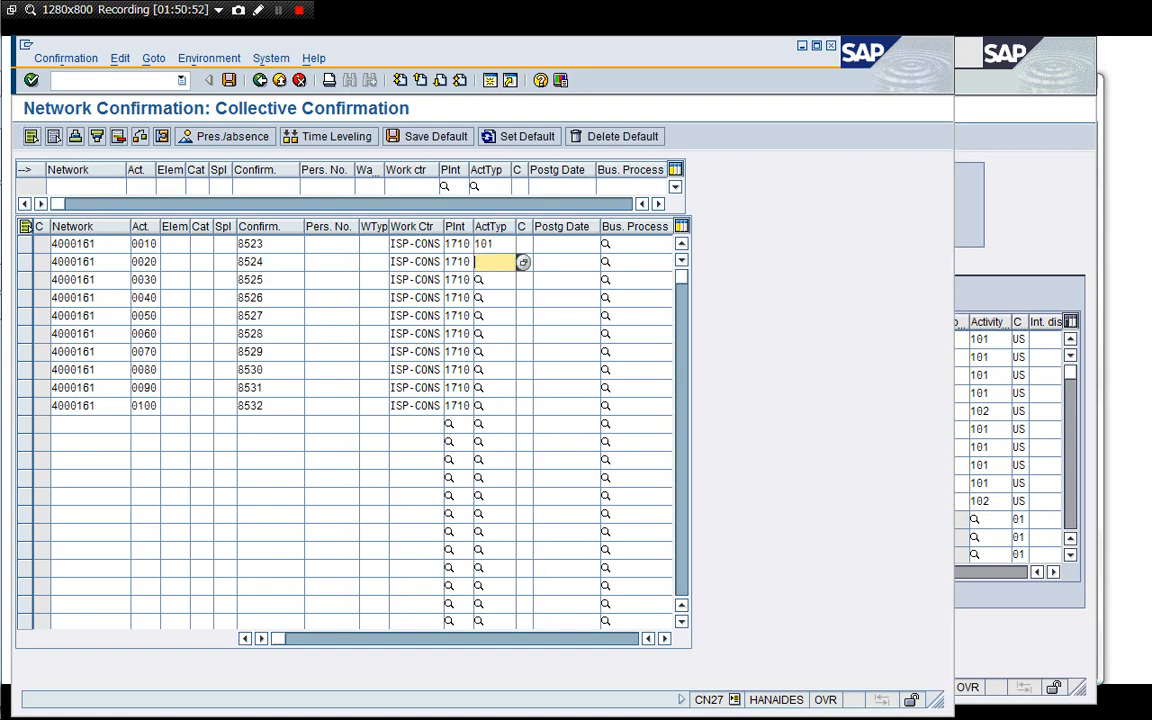
text(101)
key(Down)
text(101)
key(Down)
key(Down)
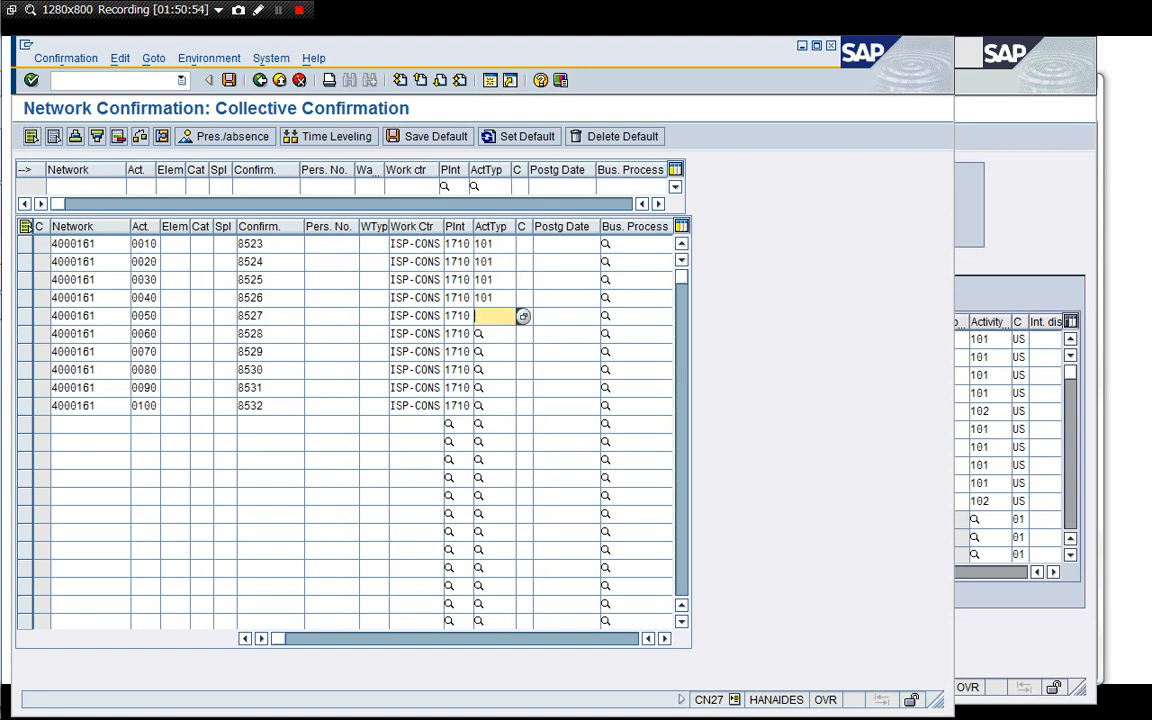
text(101)
key(BackSpace)
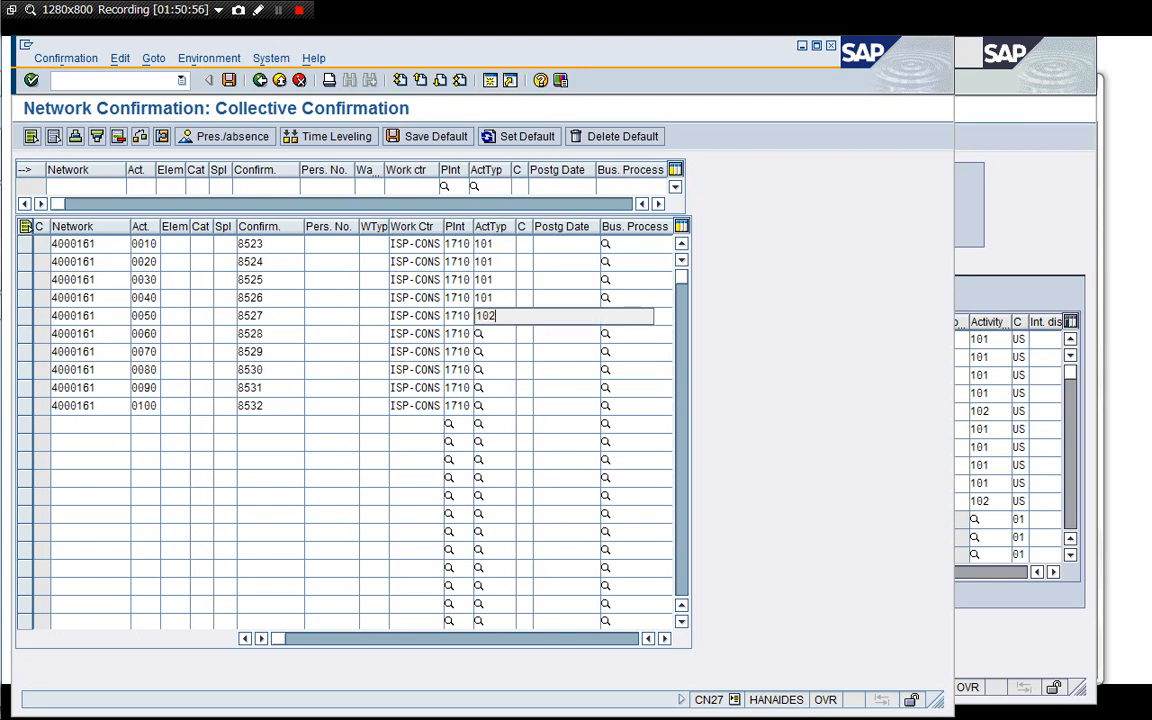
text(2)
key(Escape)
key(Down)
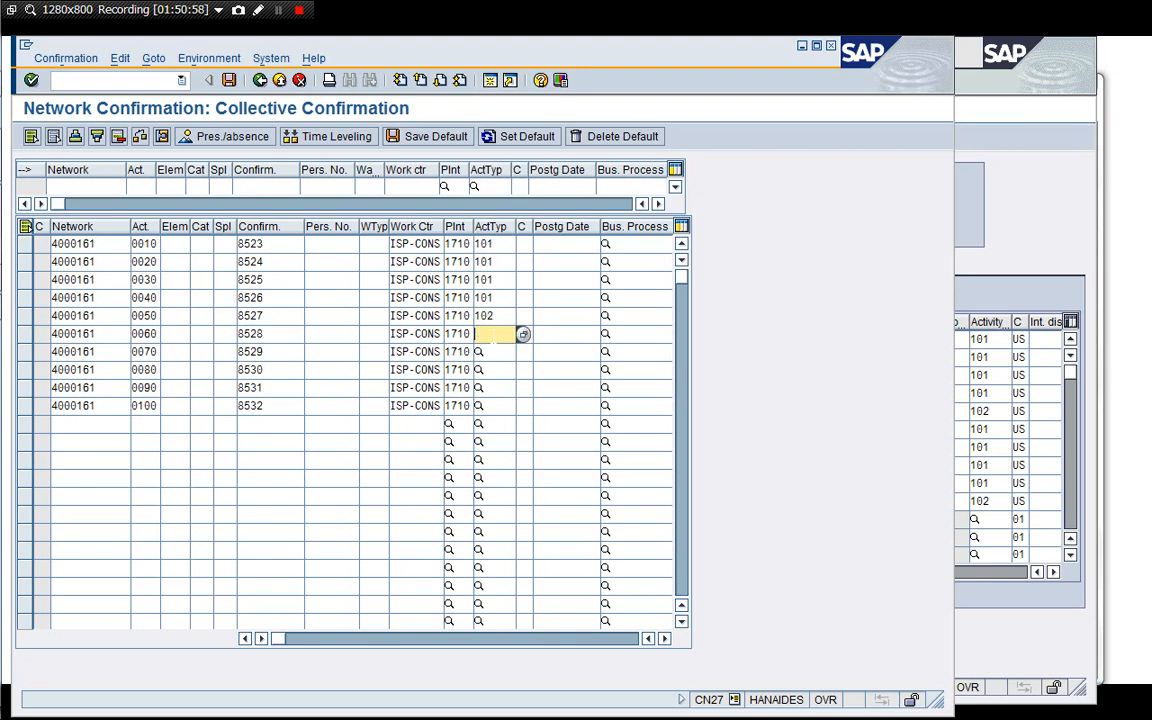
Enter activity type 101 for activities 0060 to 0090 and 102 for activity 0100.
text(101)
key(Down)
text(101)
key(Down)
text(101)
key(Down)
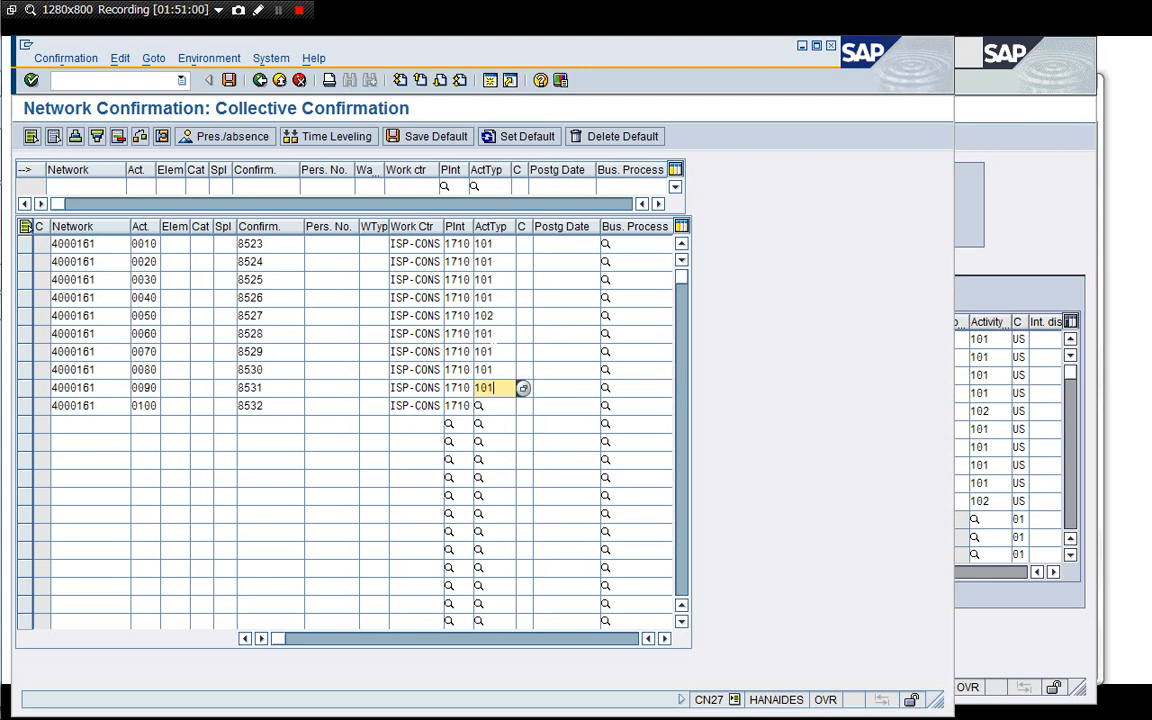
text(101)
key(Down)
text(101)
key(BackSpace)
text(2)
key(Tab)
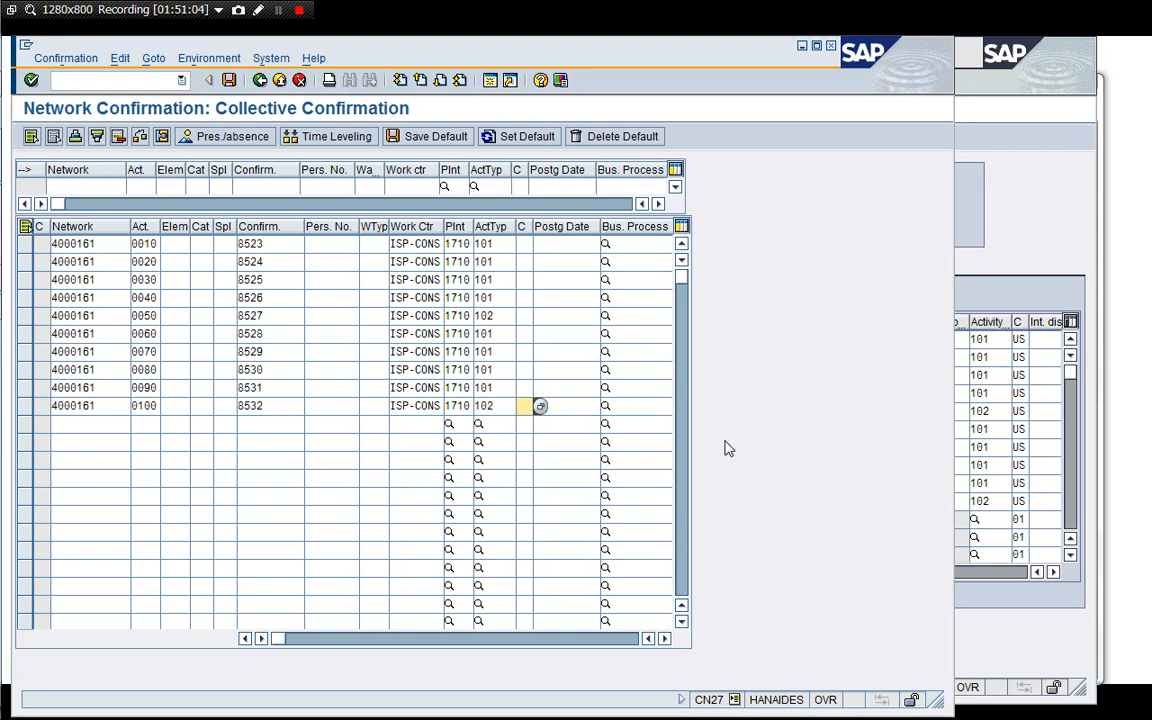
Switch the project in Project Builder to display mode to release the network lock, then validate the confirmation entries.
key(Return)
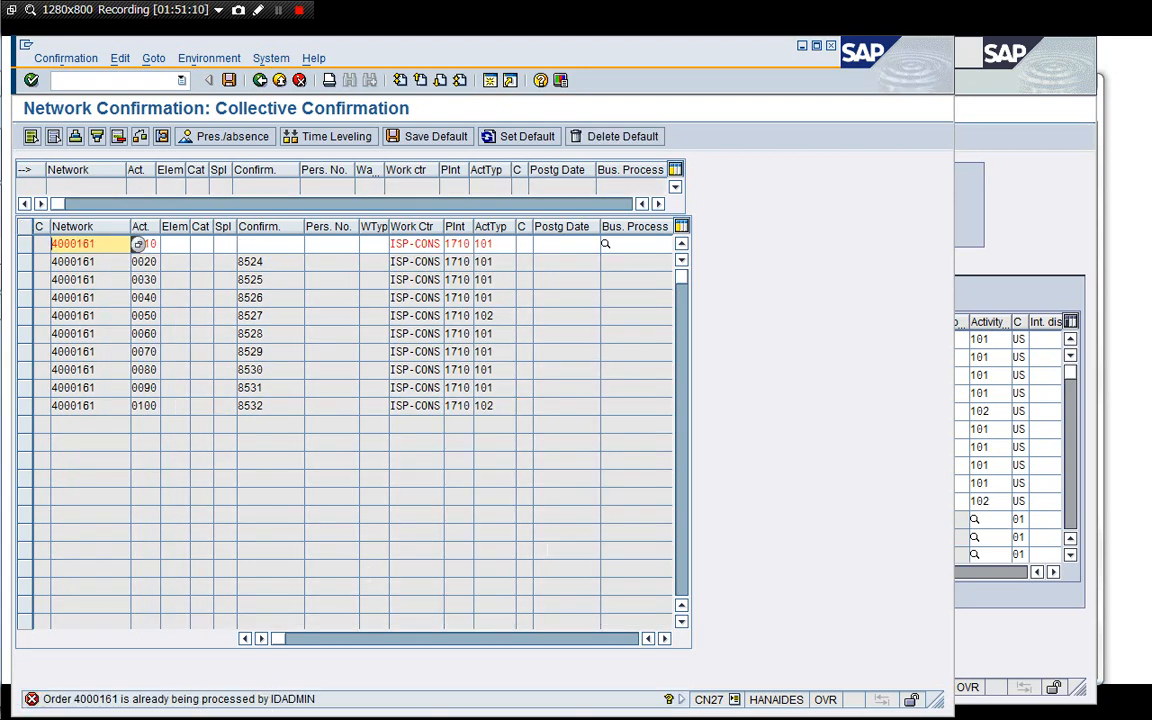
click(1028, 272)
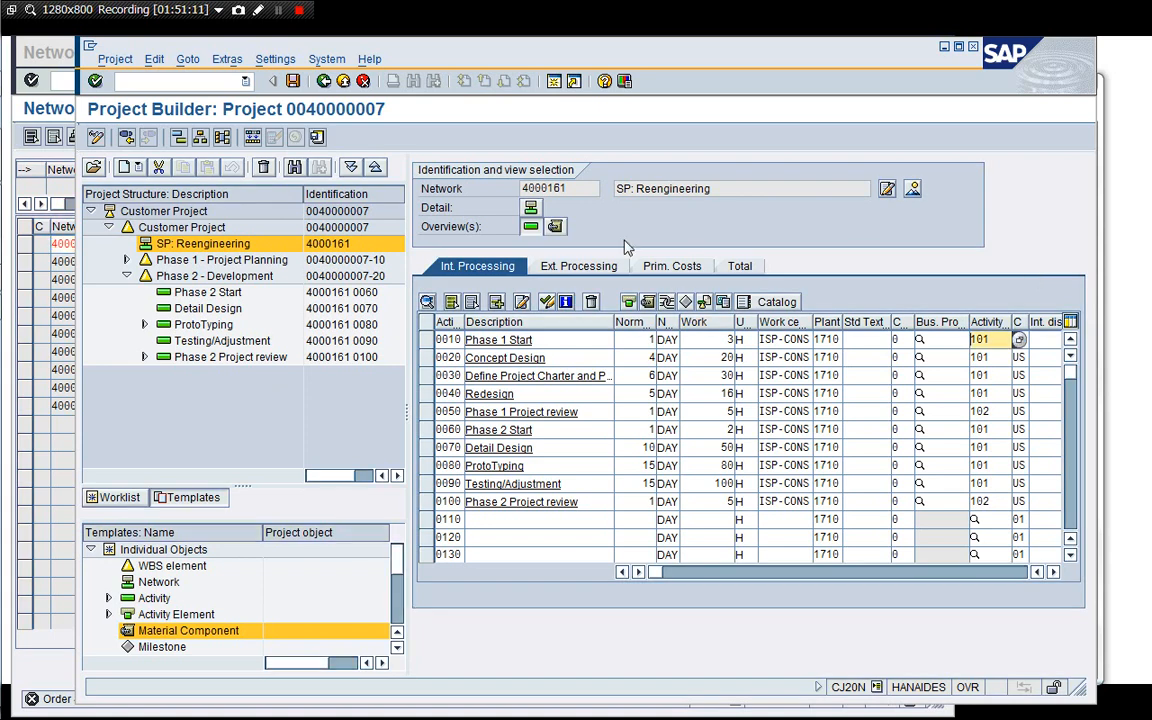
click(97, 137)
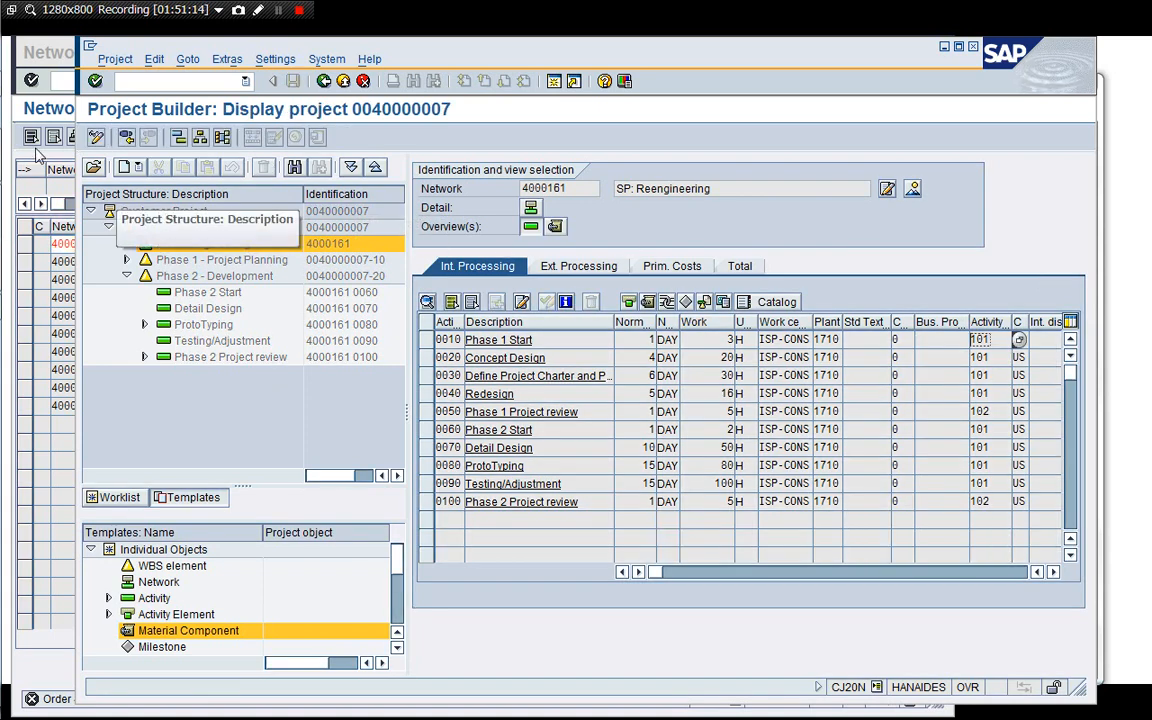
click(34, 140)
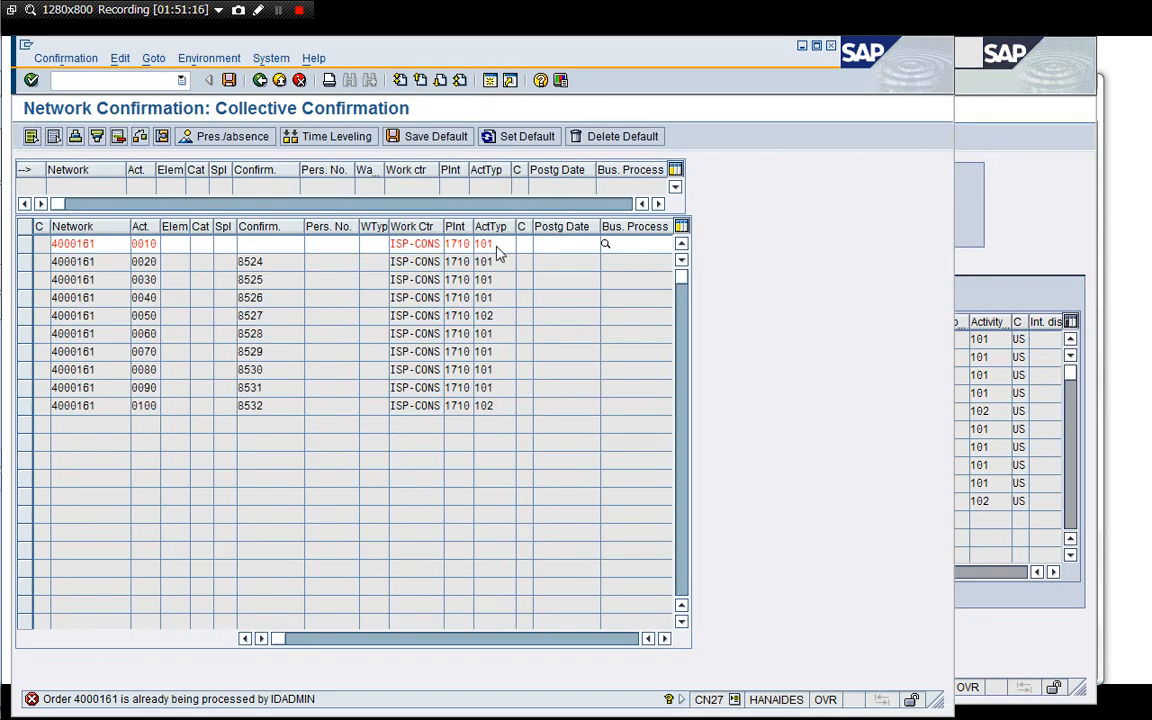
key(Return)
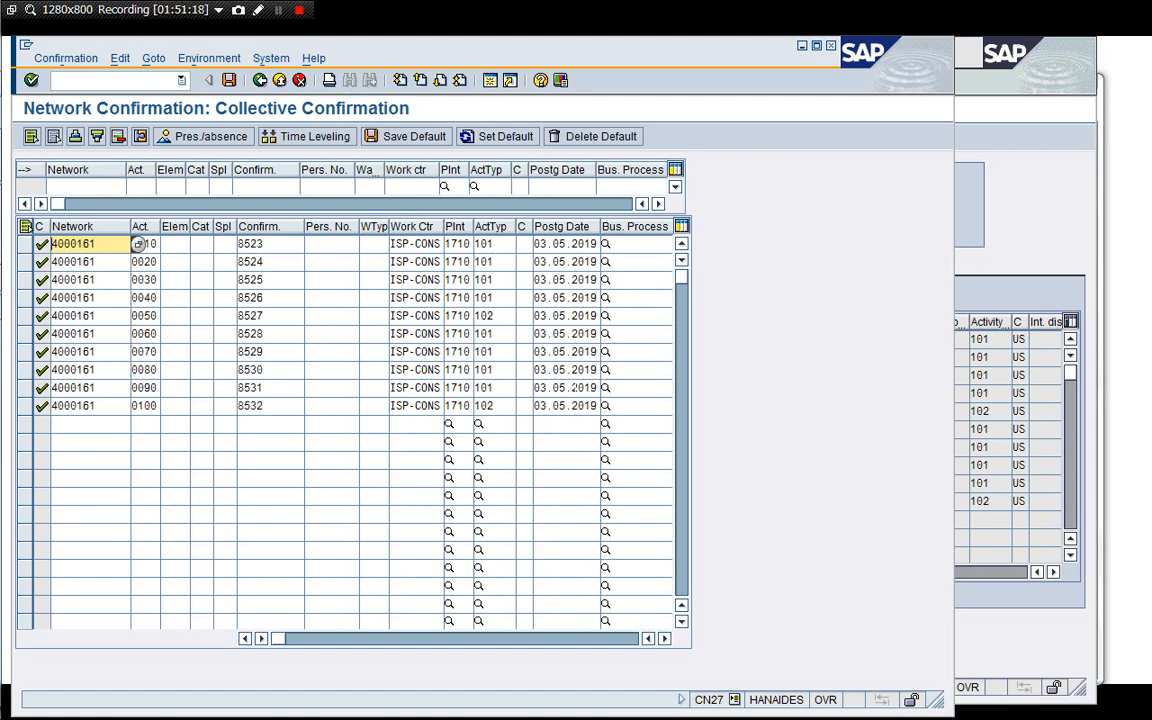
Scroll across the confirmation table to review the remaining columns such as actual work and execution dates.
click(665, 639)
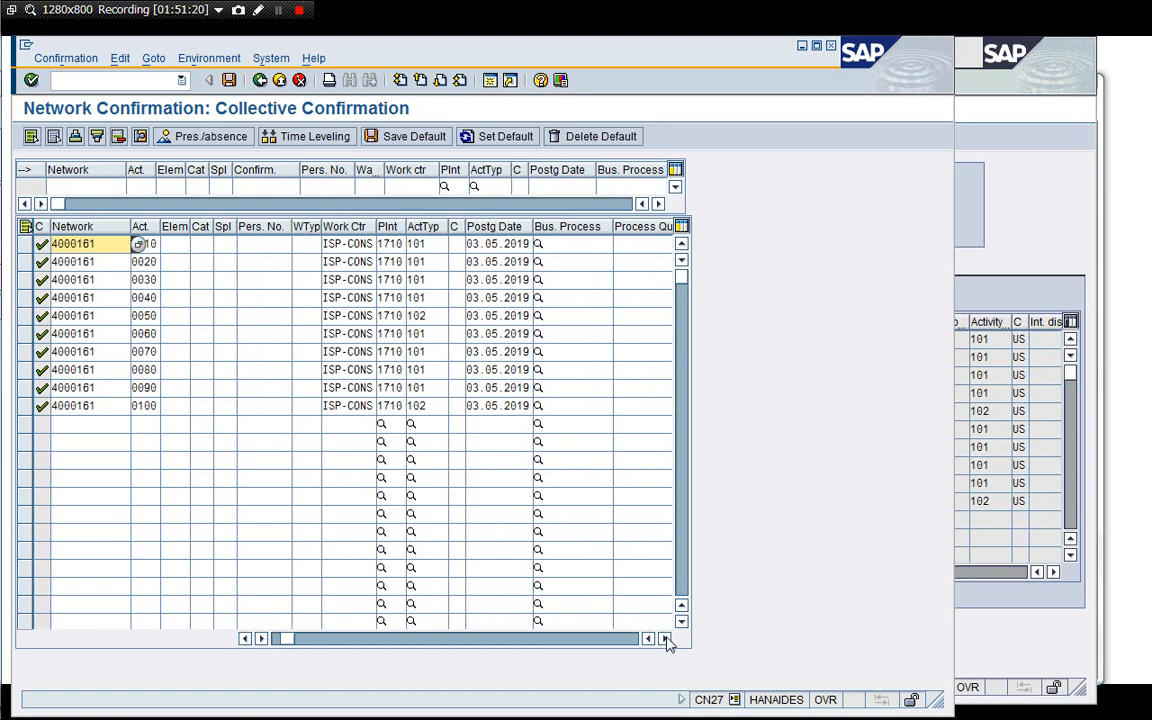
click(665, 639)
click(665, 639)
click(665, 639)
click(665, 639)
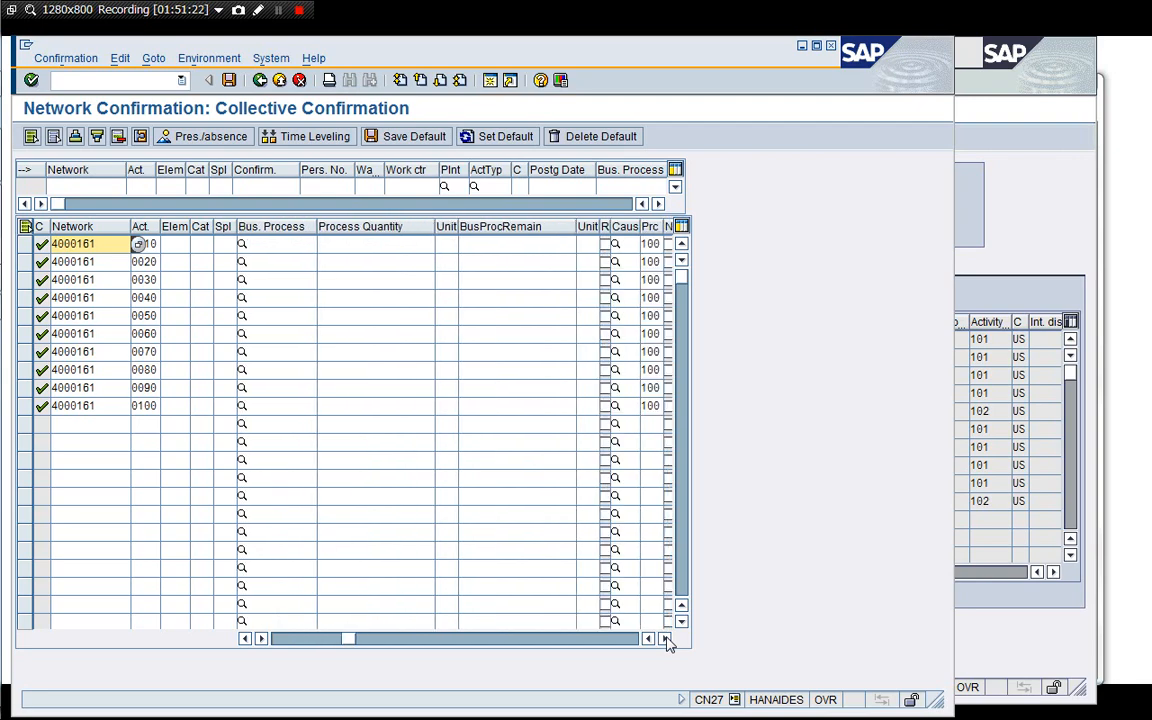
click(665, 639)
click(665, 639)
click(665, 639)
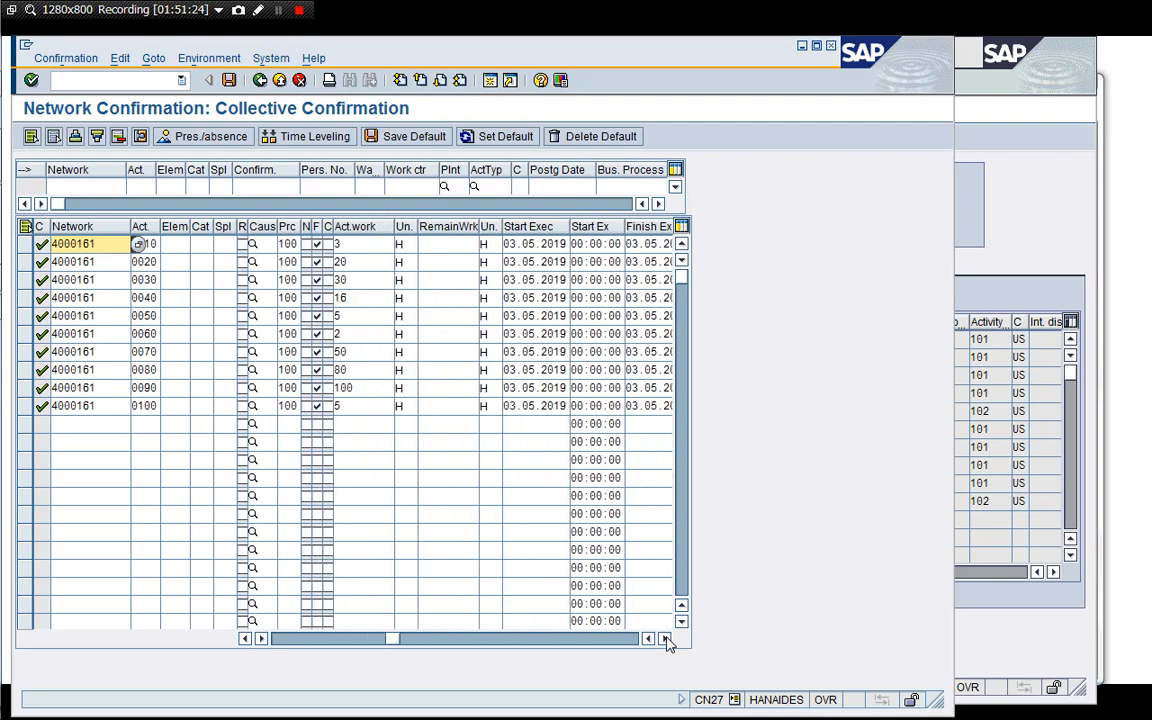
Save the collective confirmation for the ten network activities.
click(975, 206)
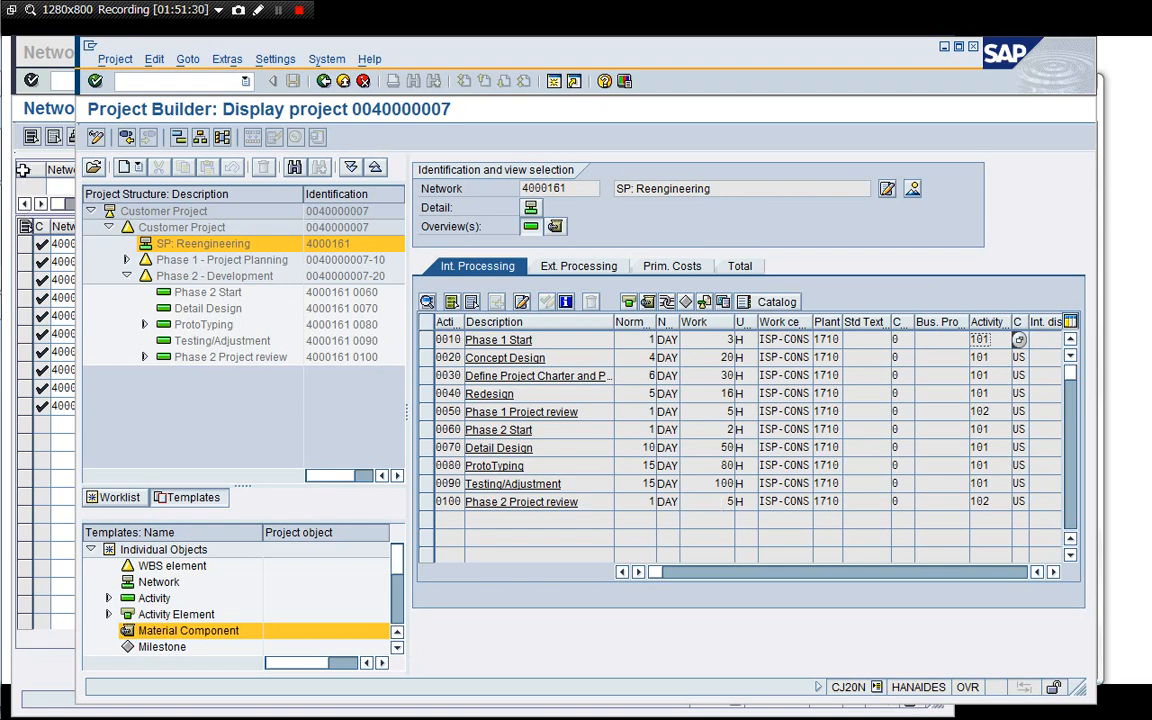
click(22, 160)
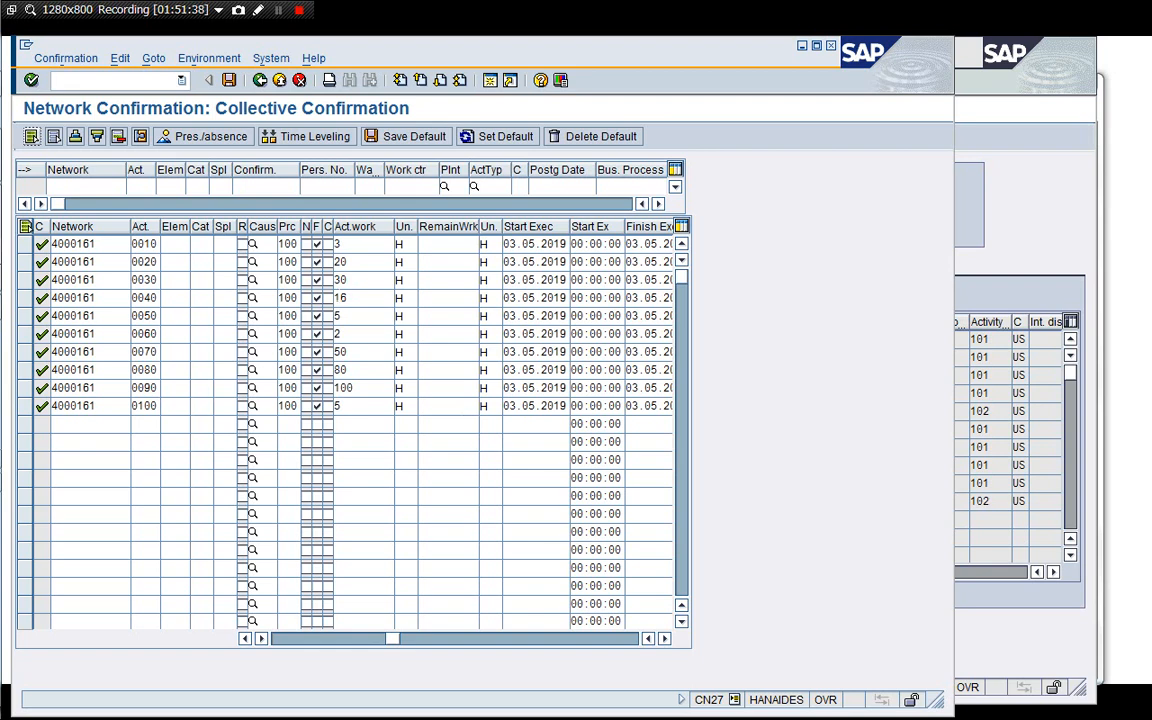
click(229, 81)
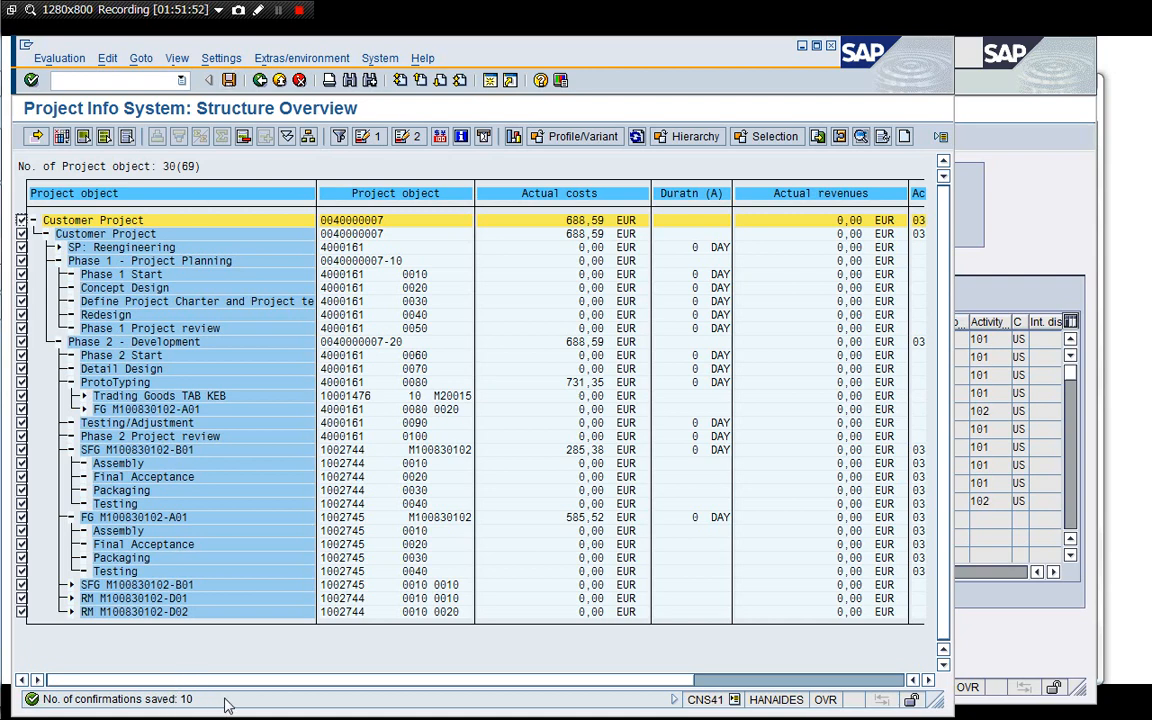
click(257, 79)
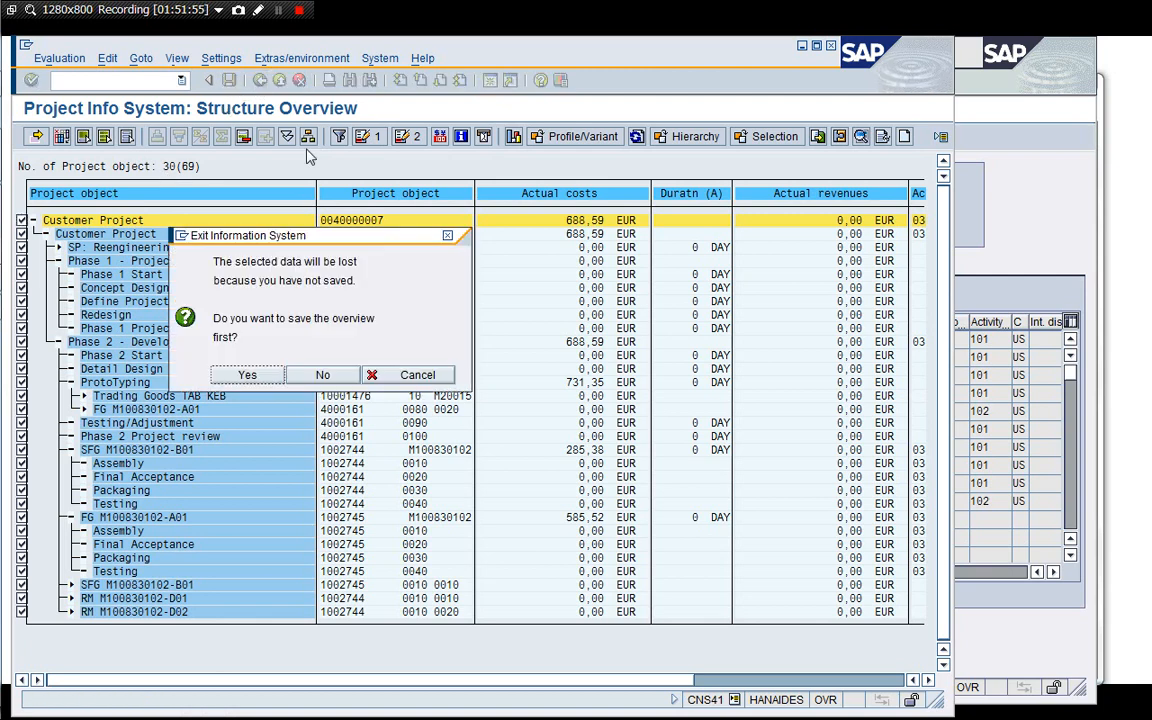
click(247, 375)
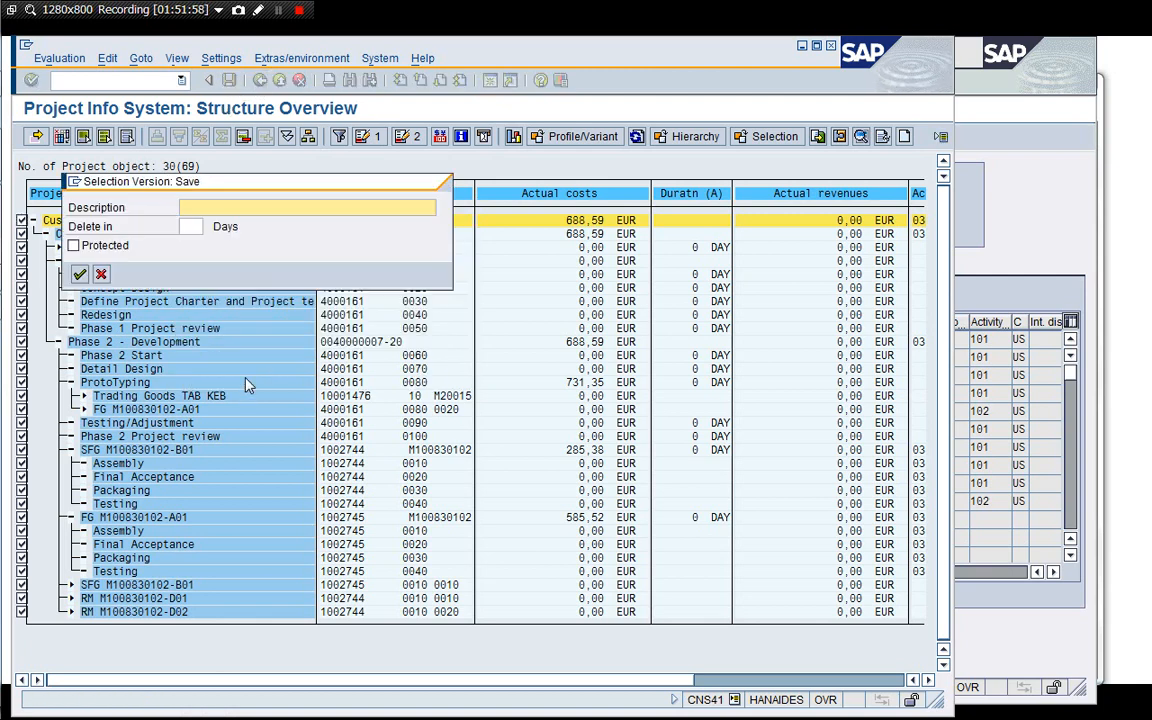
text(00)
key(Down)
key(Return)
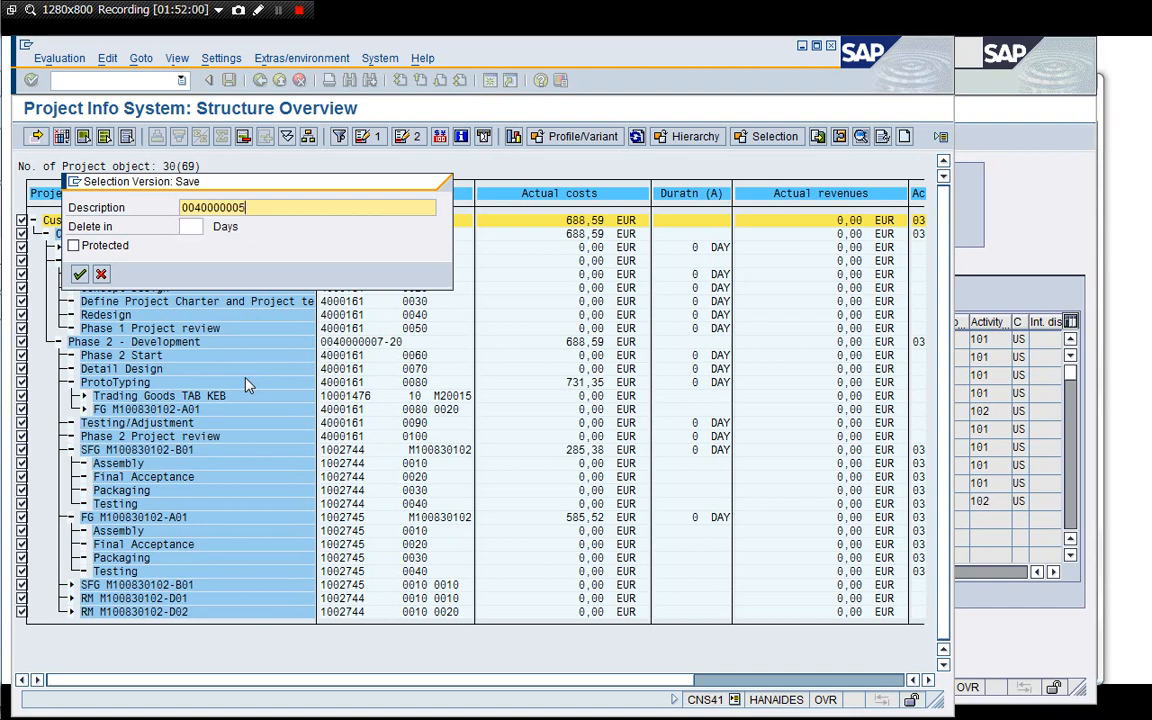
key(BackSpace)
text(7)
key(Return)
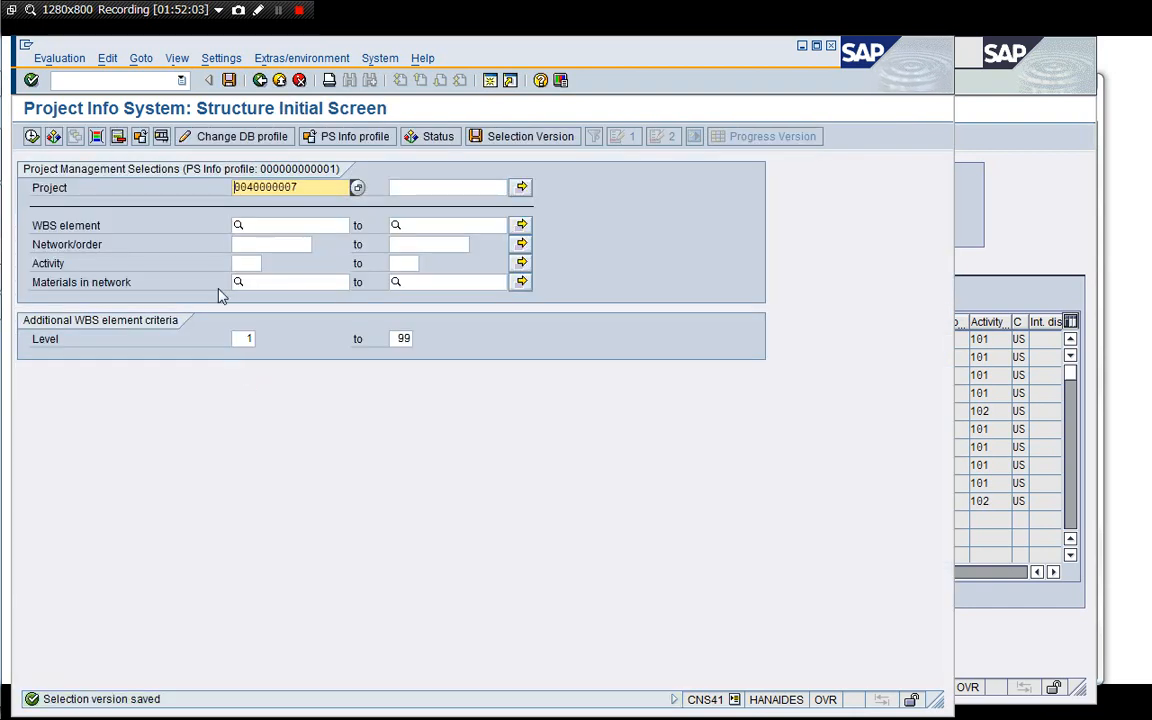
click(31, 136)
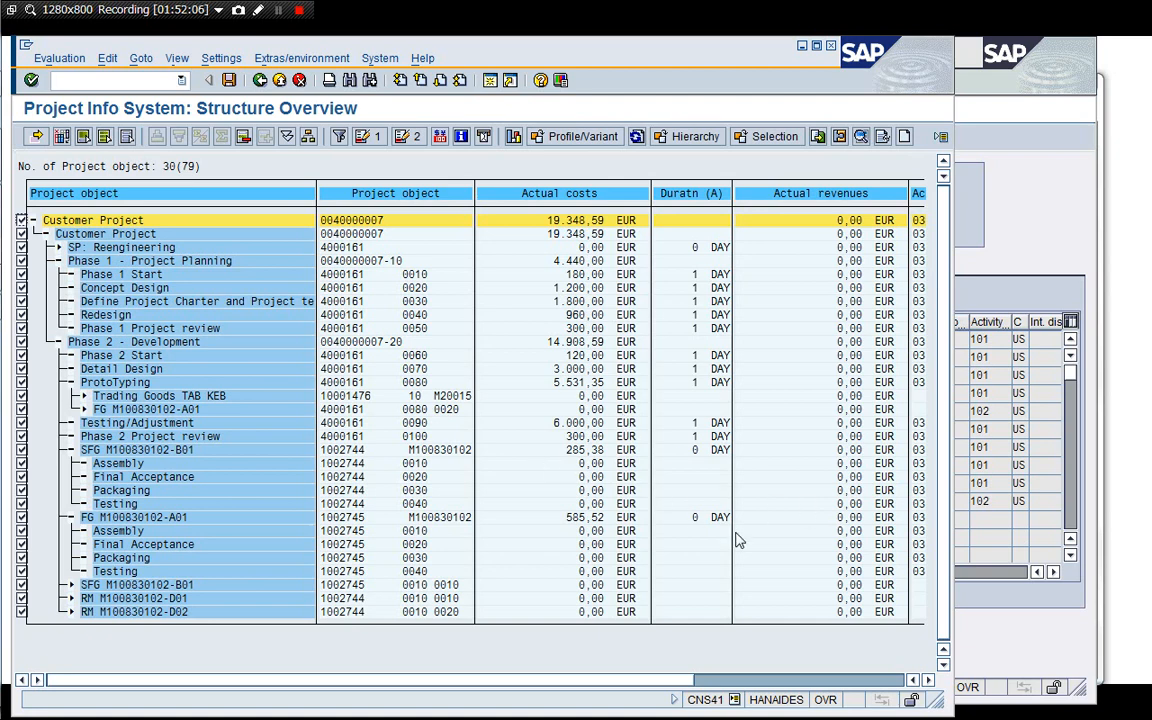
drag(935, 699, 1051, 691)
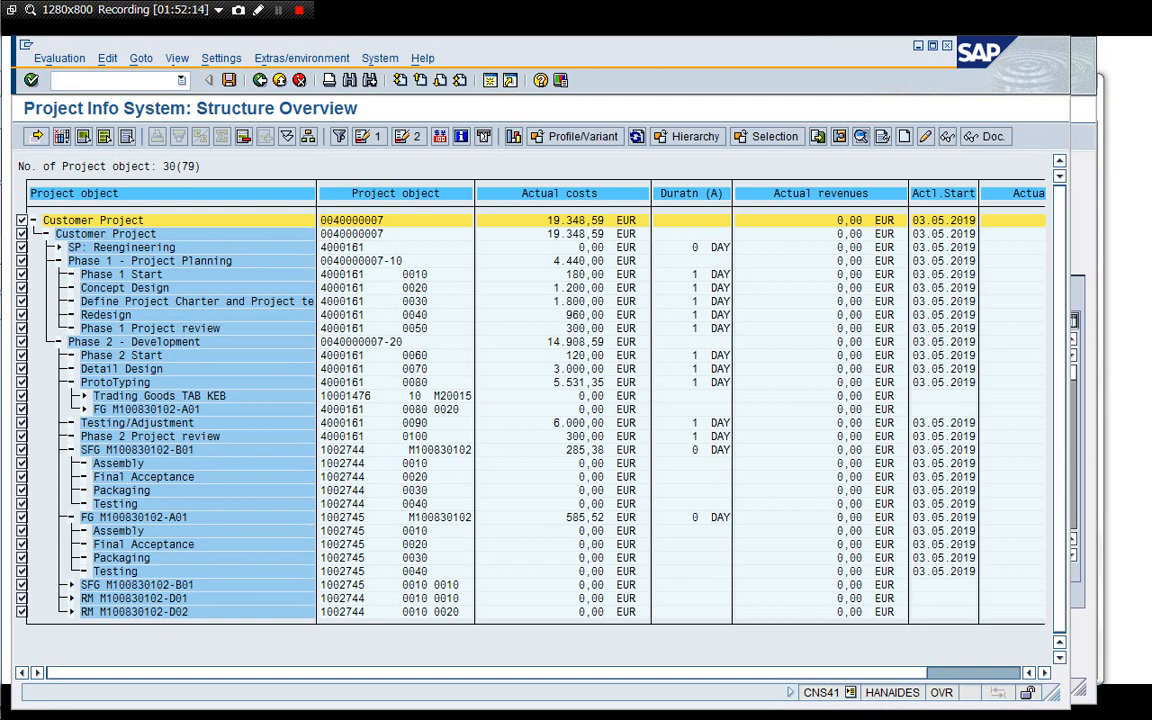
key(Return)
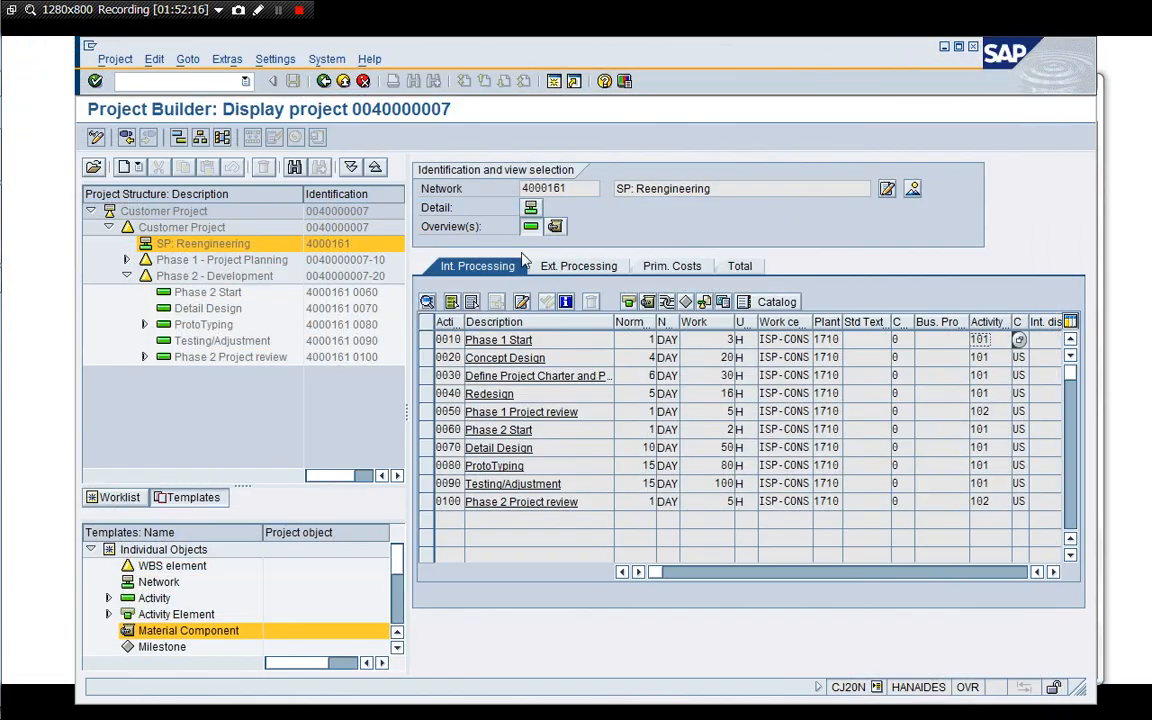
Leave the project display in Project Builder and switch to the cost report window.
click(324, 81)
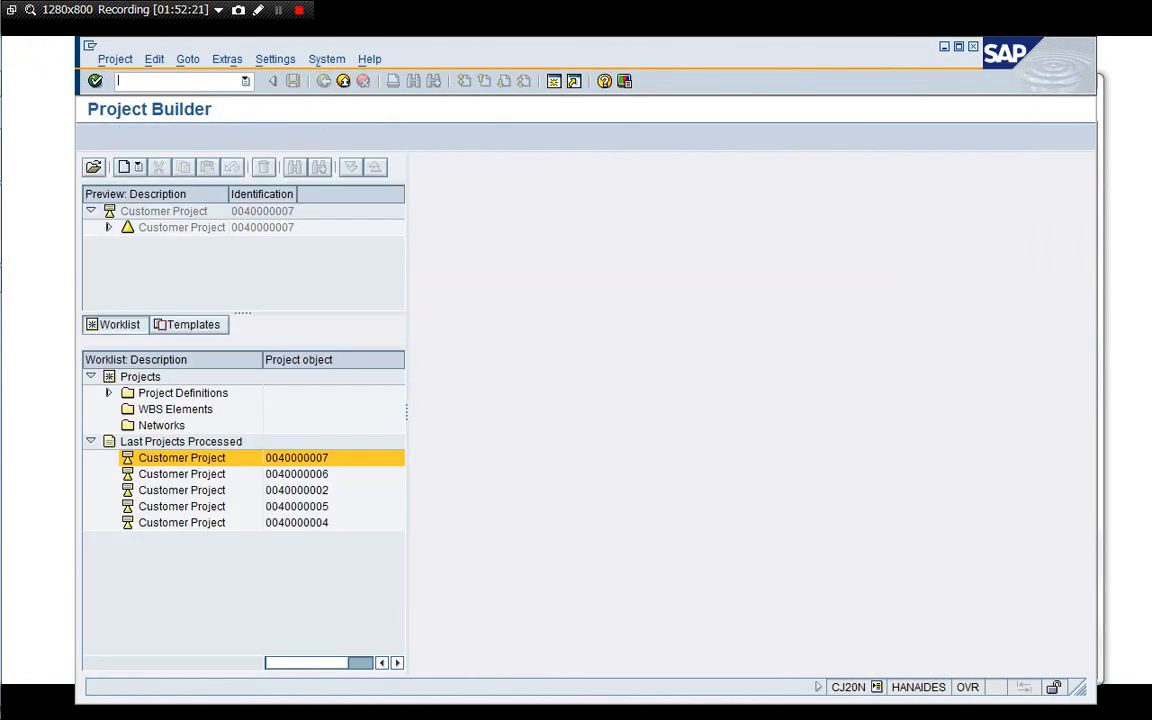
key(alt+Tab)
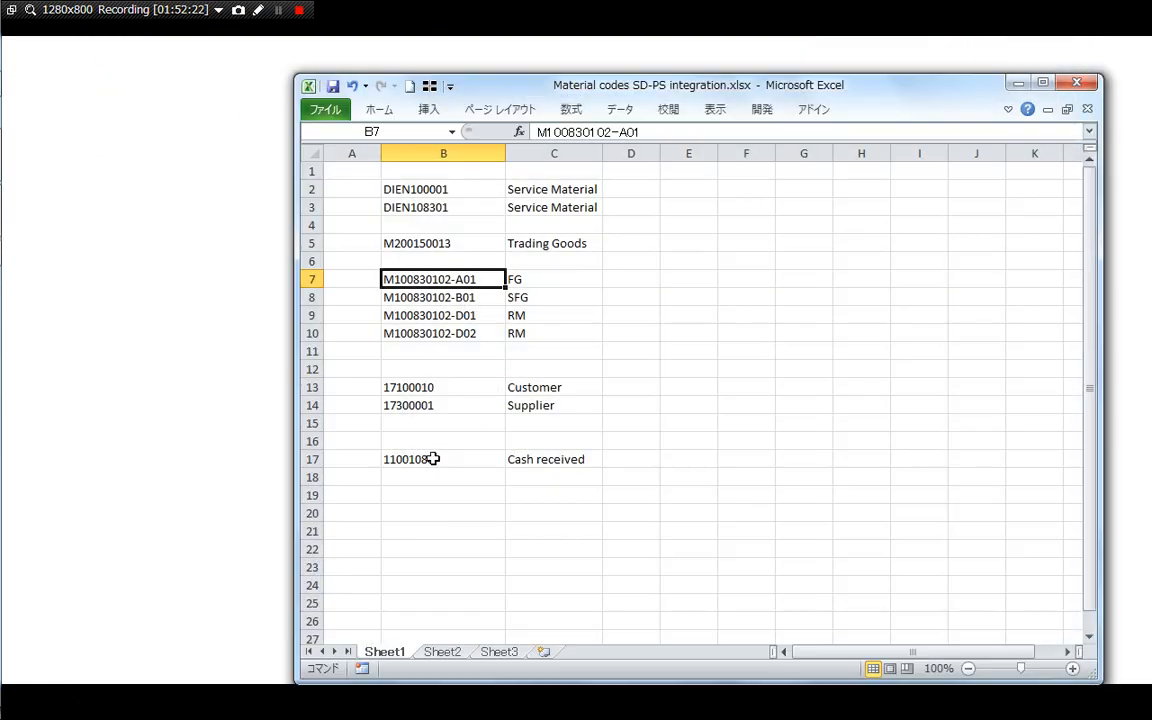
key(super+Tab)
key(super+Tab)
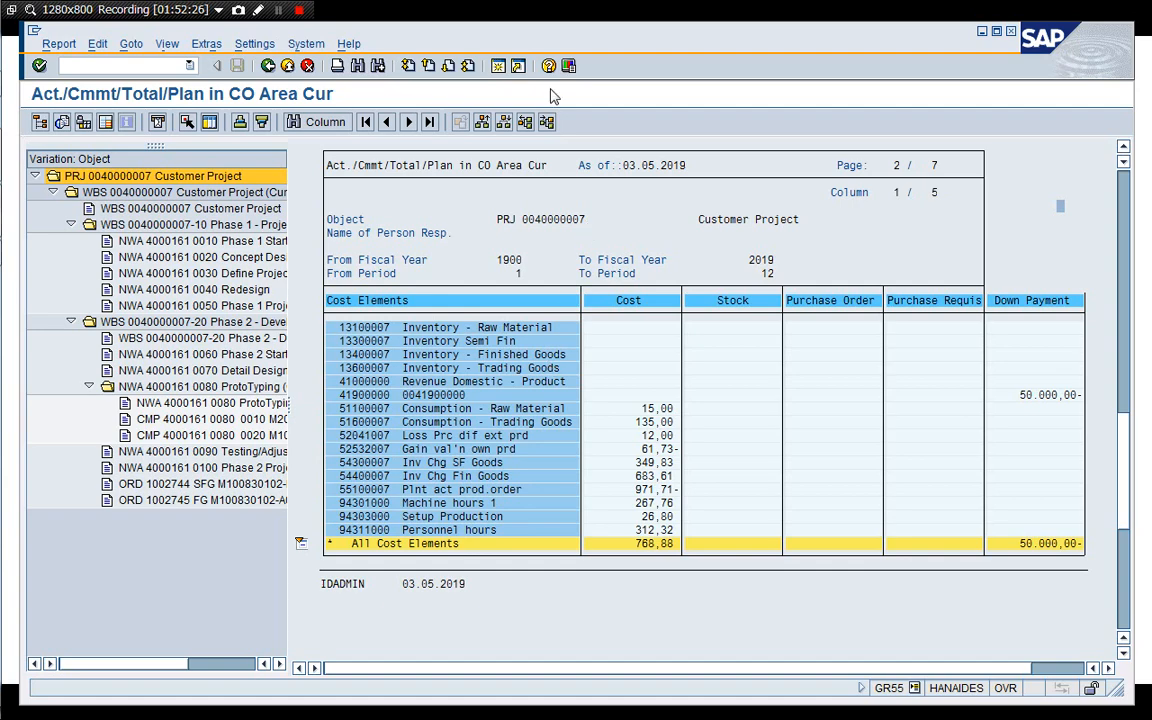
click(498, 66)
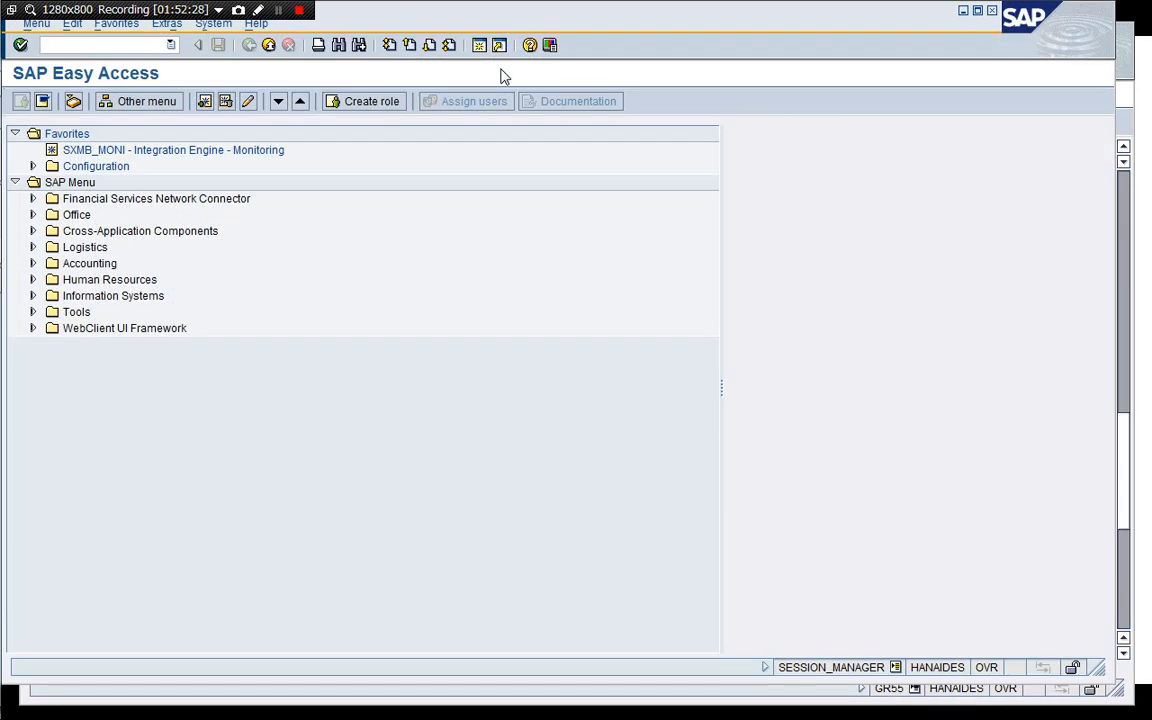
drag(506, 23, 547, 42)
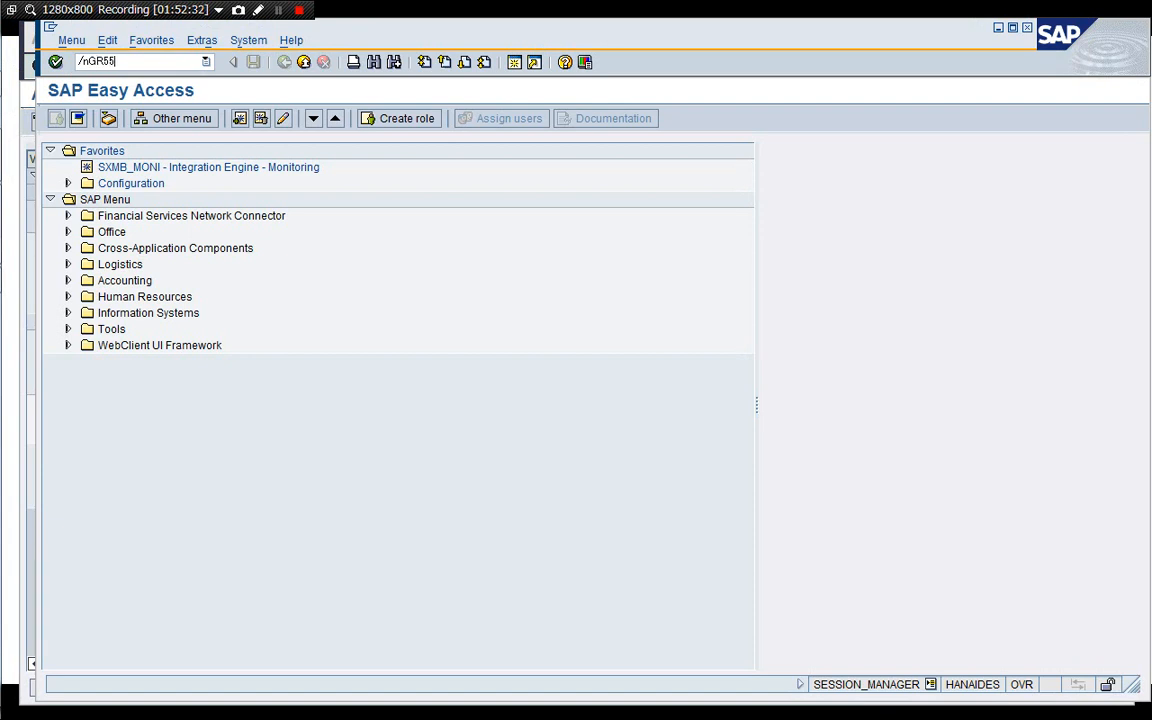
key(Return)
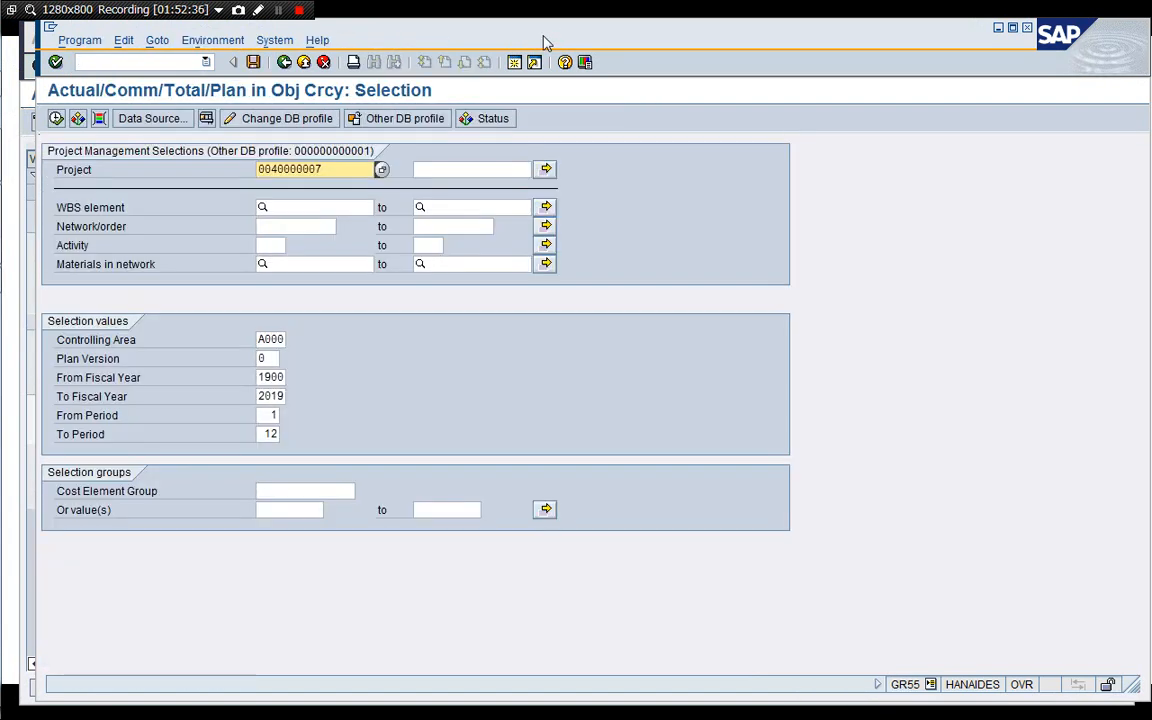
click(55, 119)
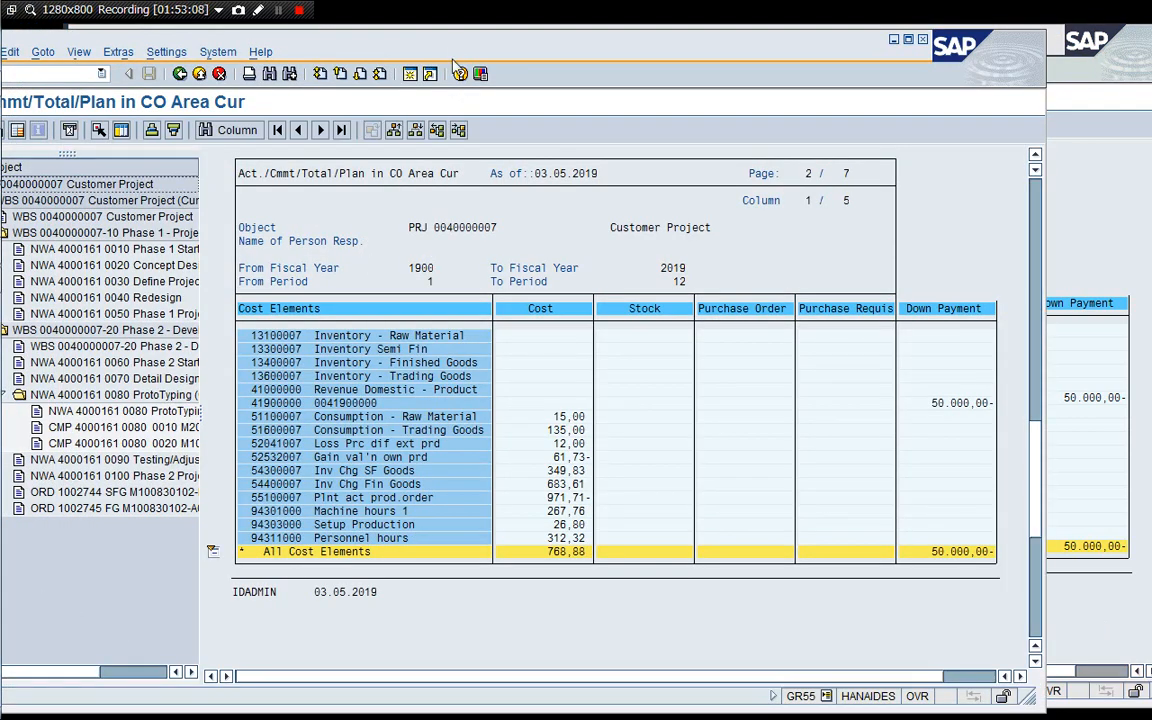
drag(455, 50, 551, 43)
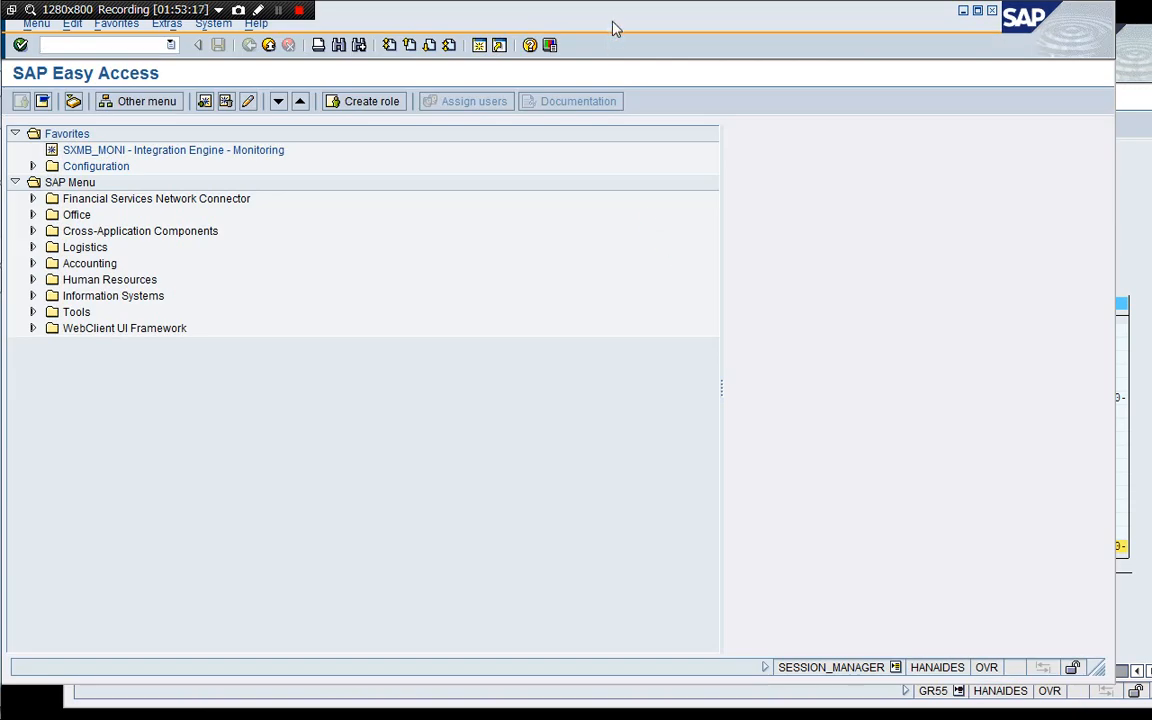
drag(617, 13, 640, 32)
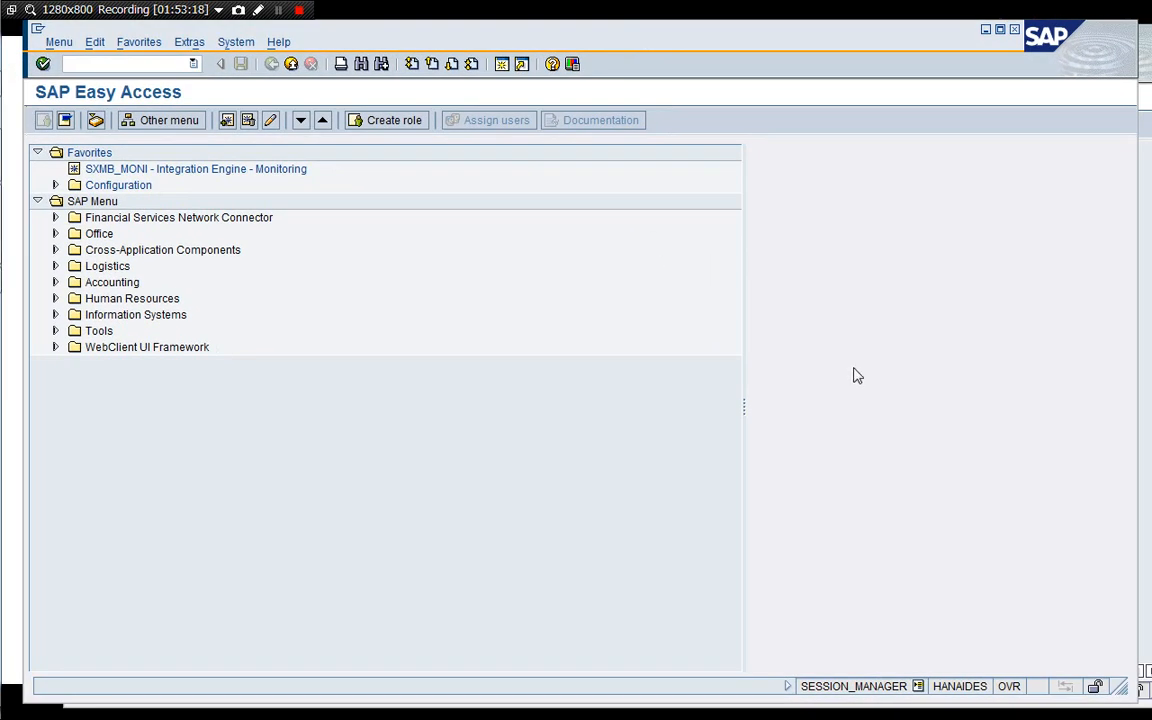
drag(1121, 686, 946, 666)
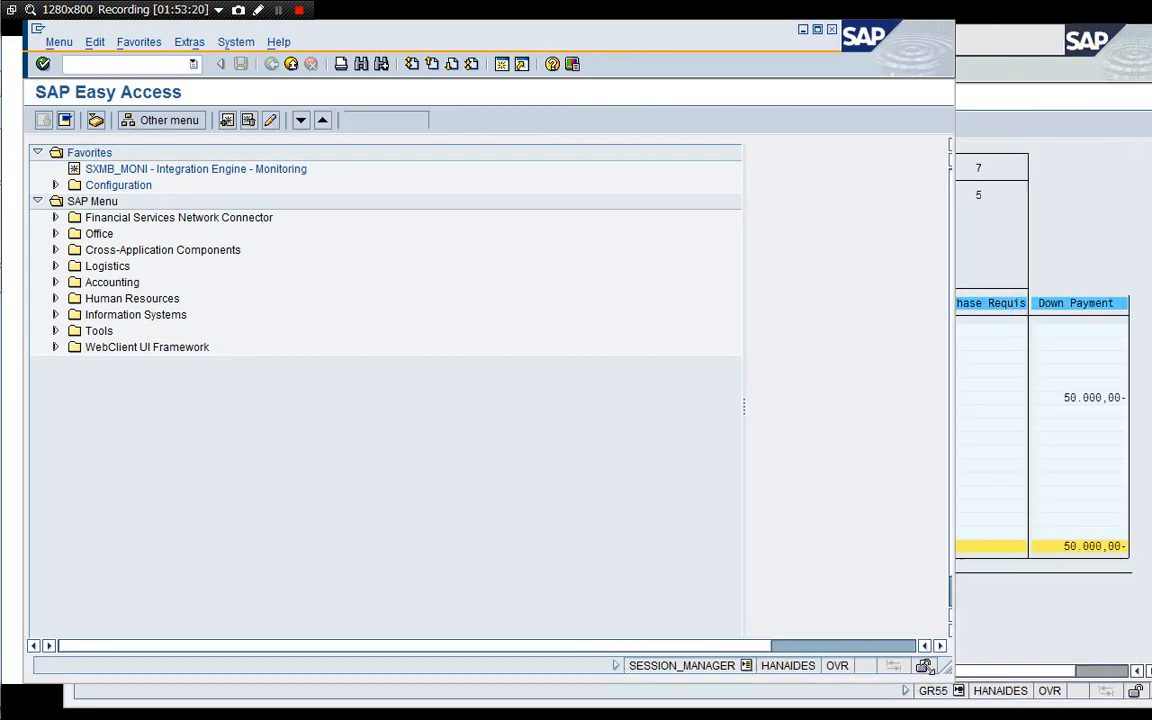
drag(632, 37, 745, 44)
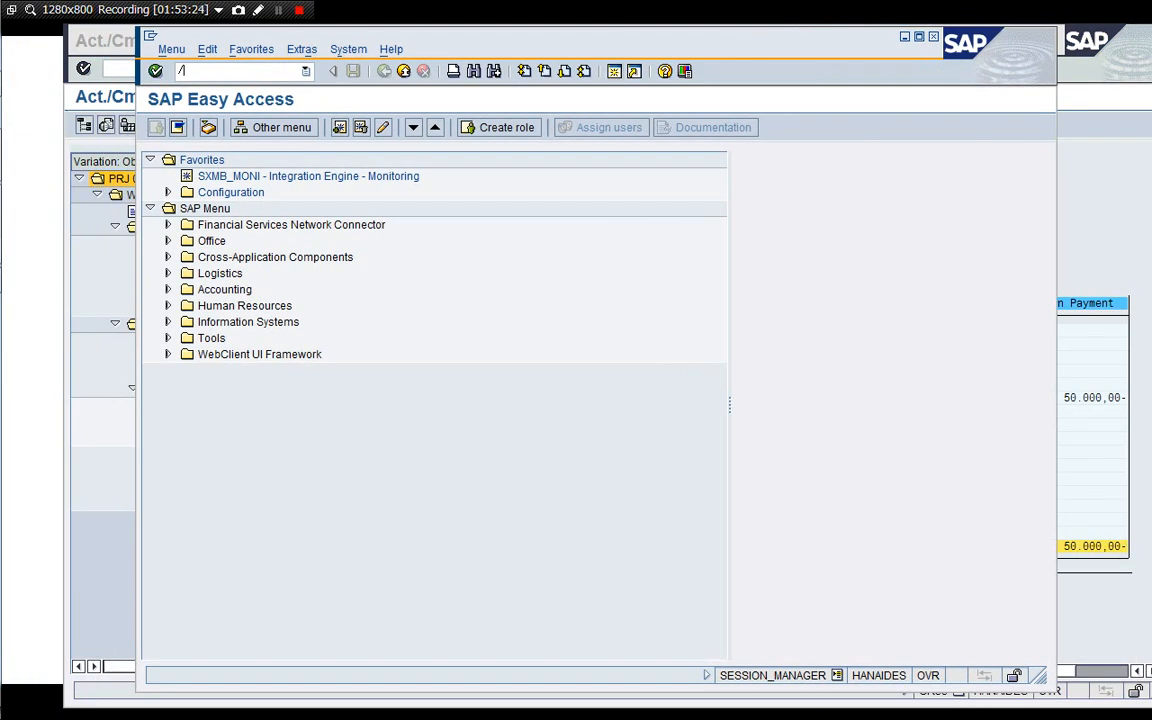
Display contract 40000007 and review the item's milestone billing plan.
text(3)
key(Return)
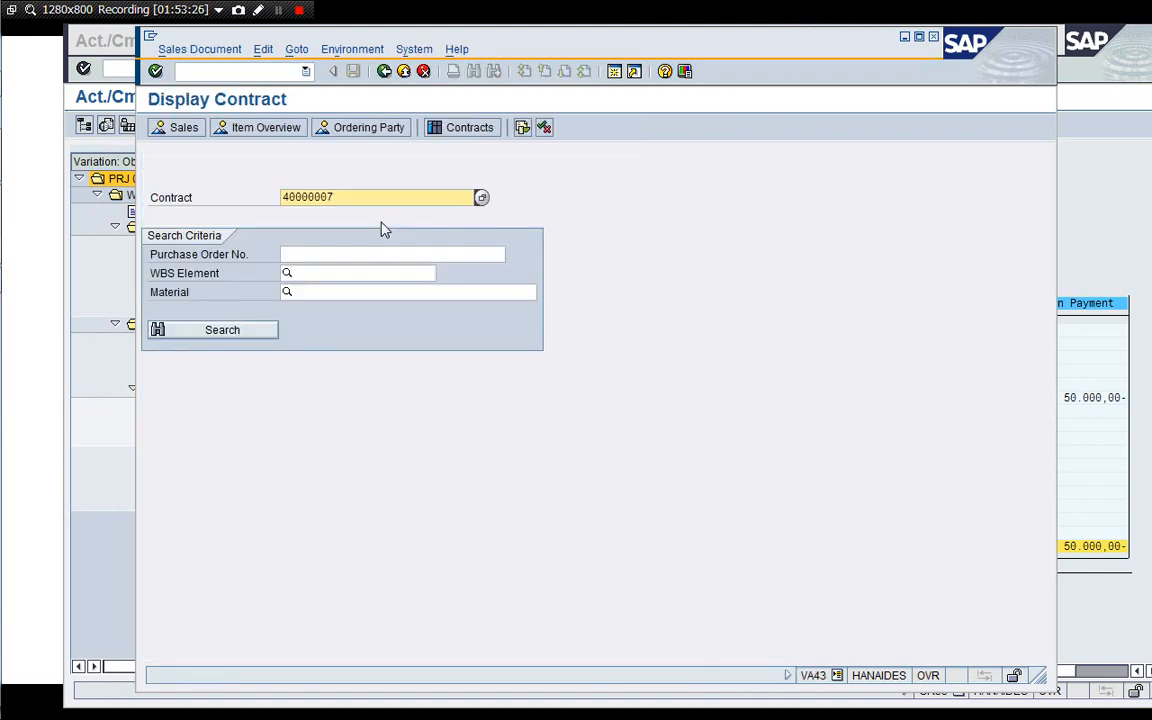
key(Return)
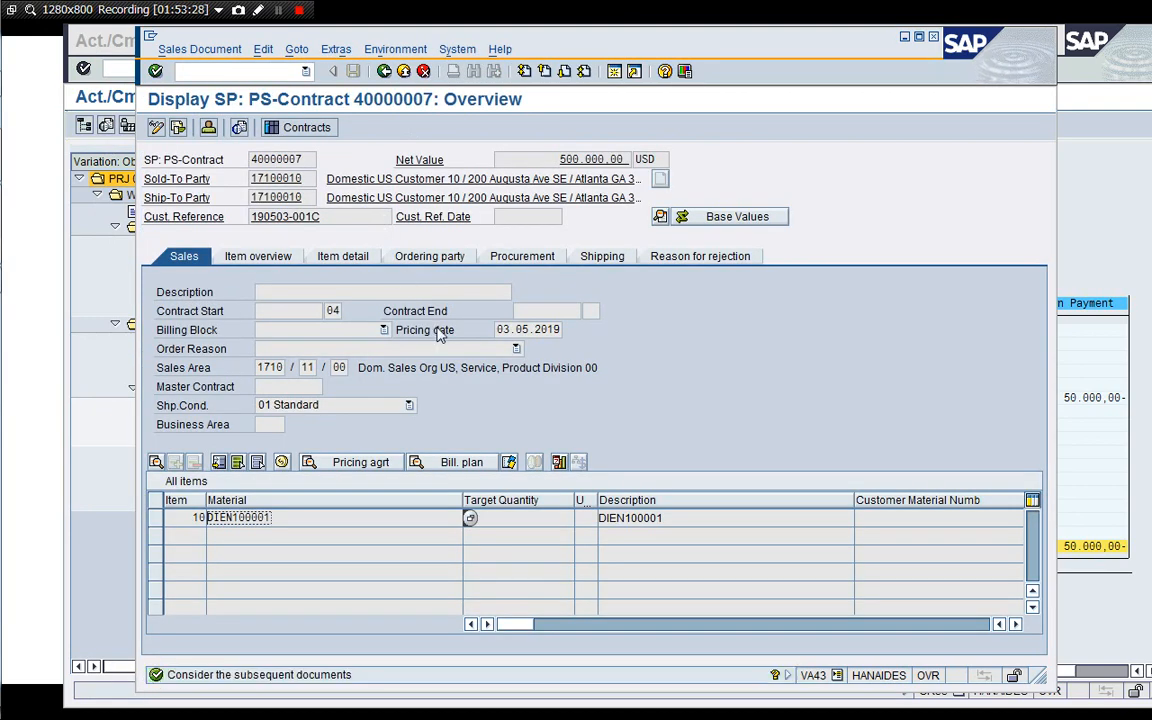
click(461, 461)
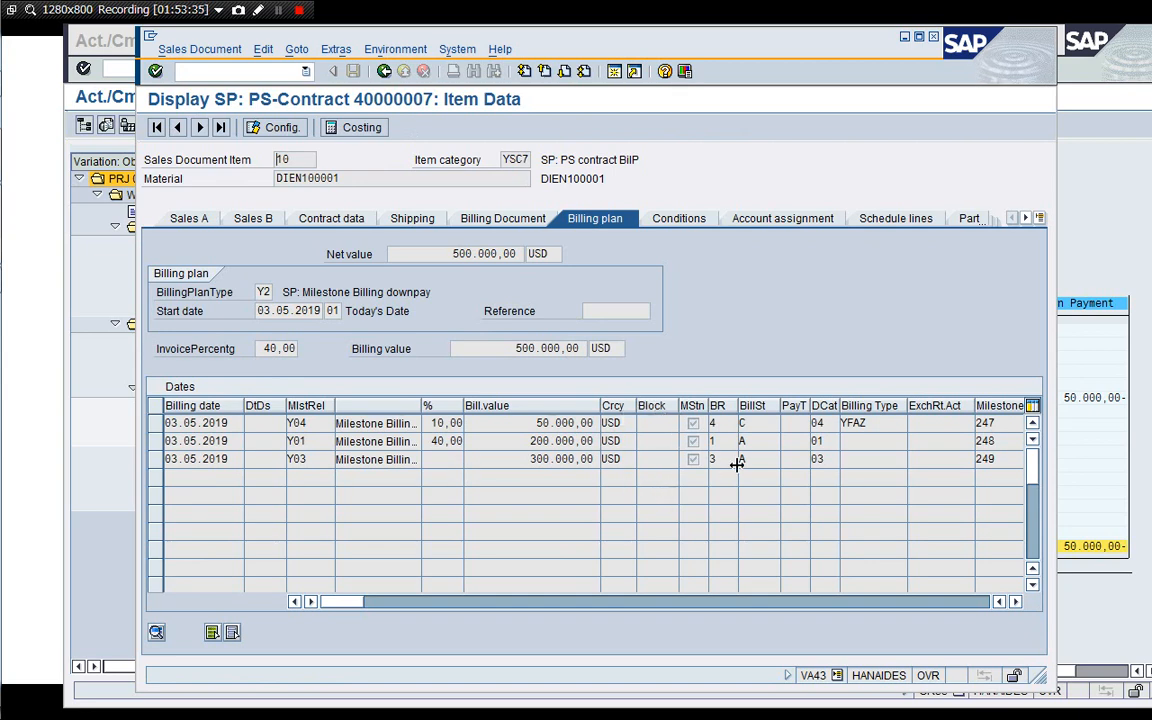
click(383, 71)
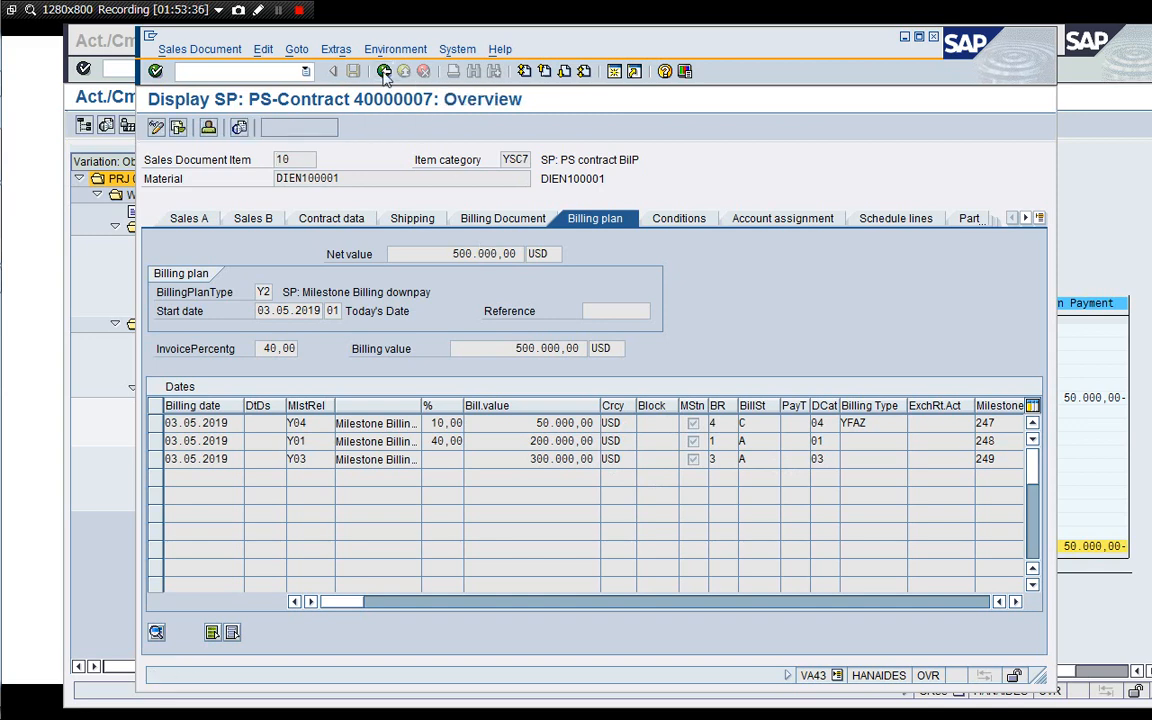
click(383, 71)
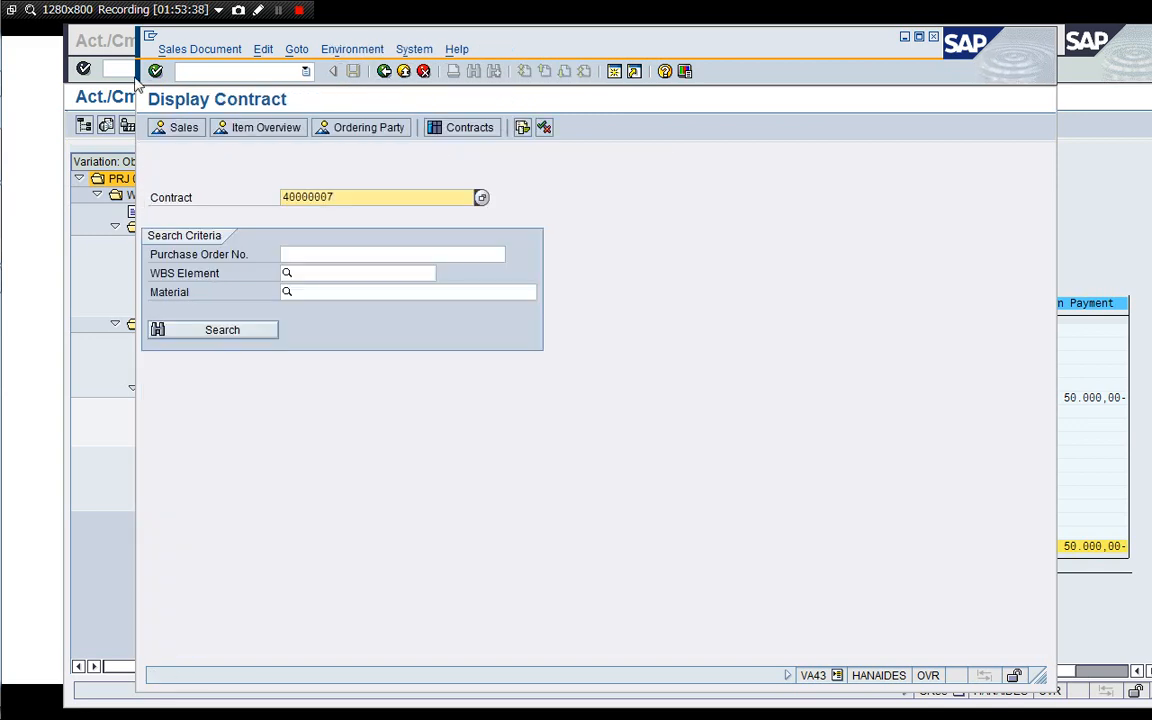
Switch to change mode and open contract 40000007 for editing.
click(183, 53)
click(190, 89)
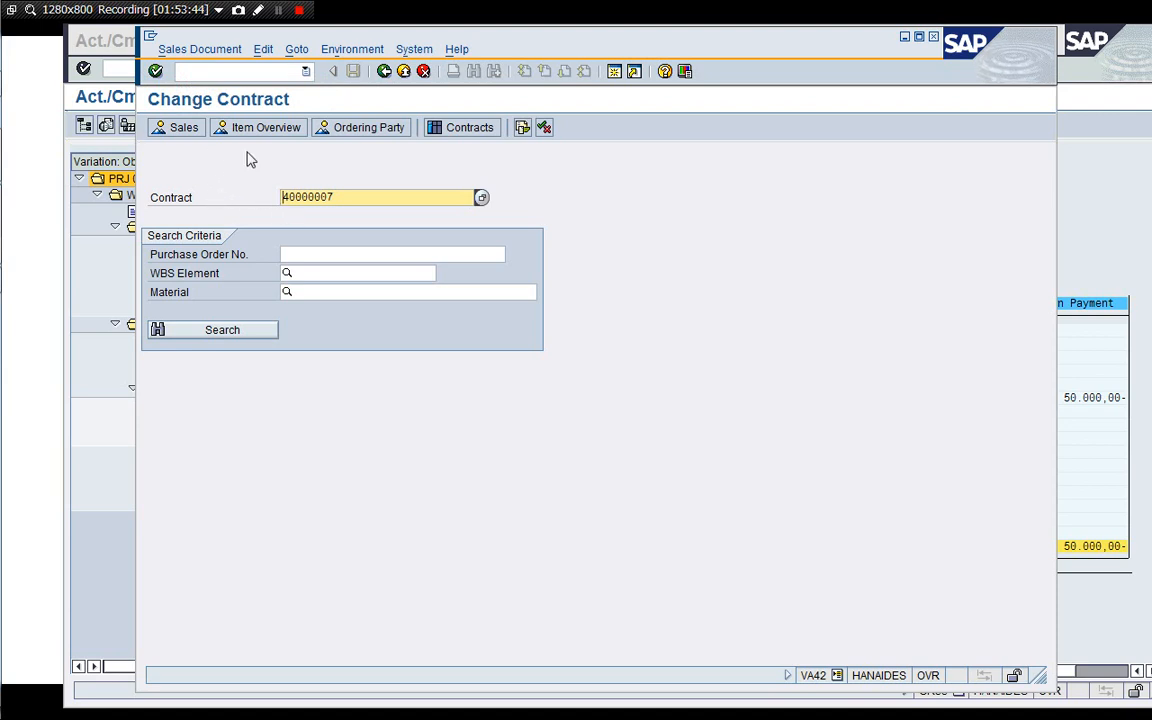
key(Return)
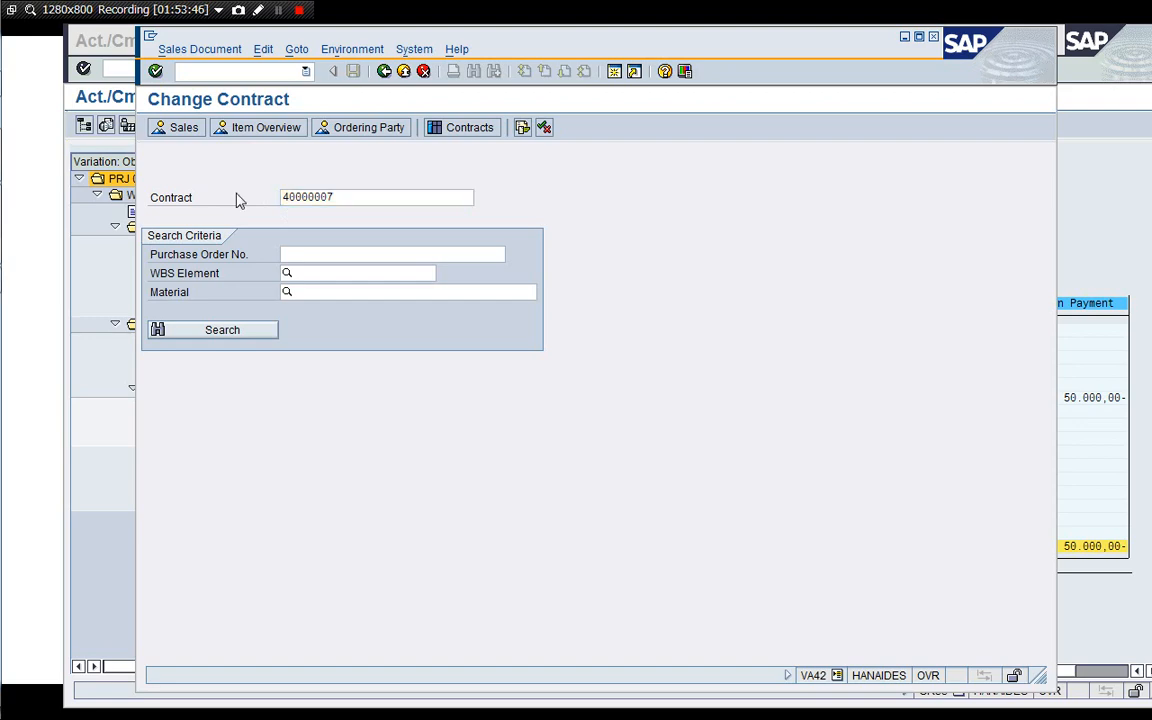
click(172, 50)
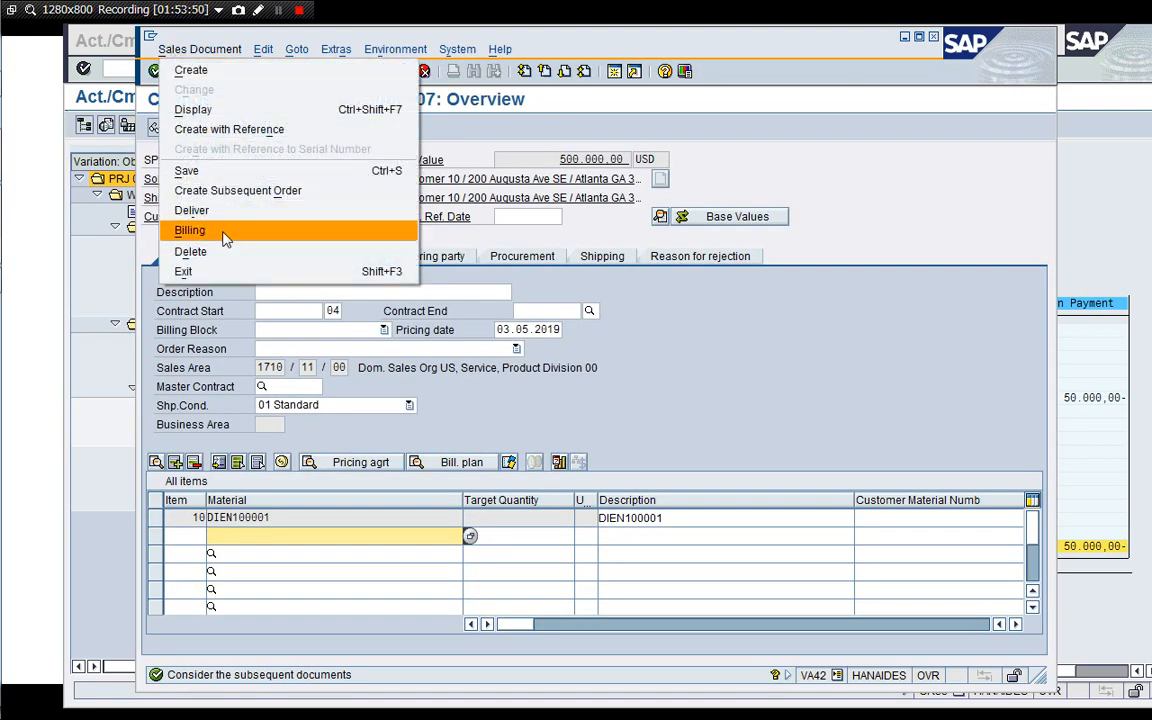
click(158, 47)
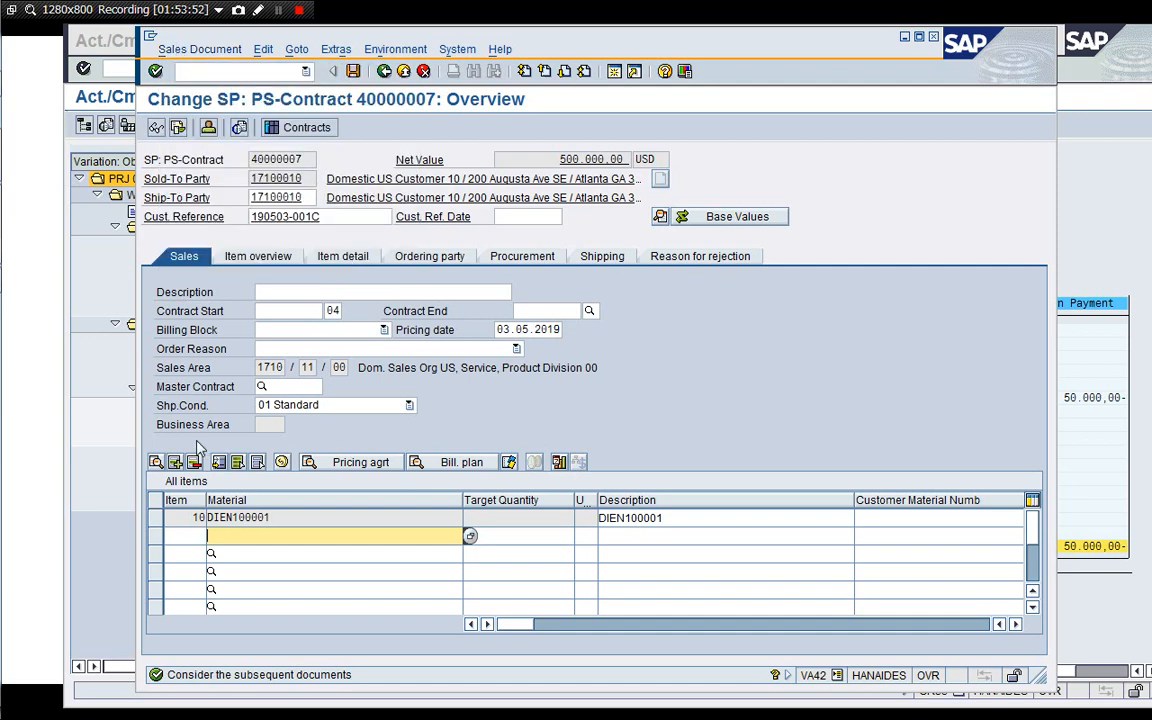
Select contract item 10, create the billing document for it and save it.
click(155, 518)
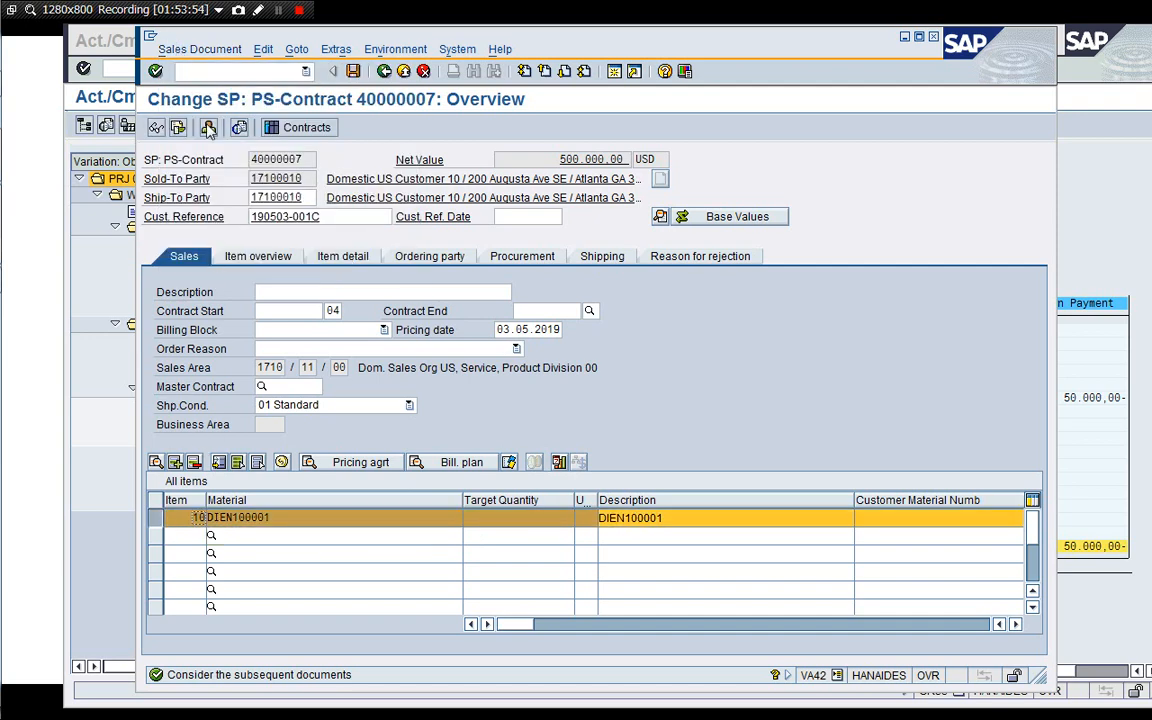
click(172, 51)
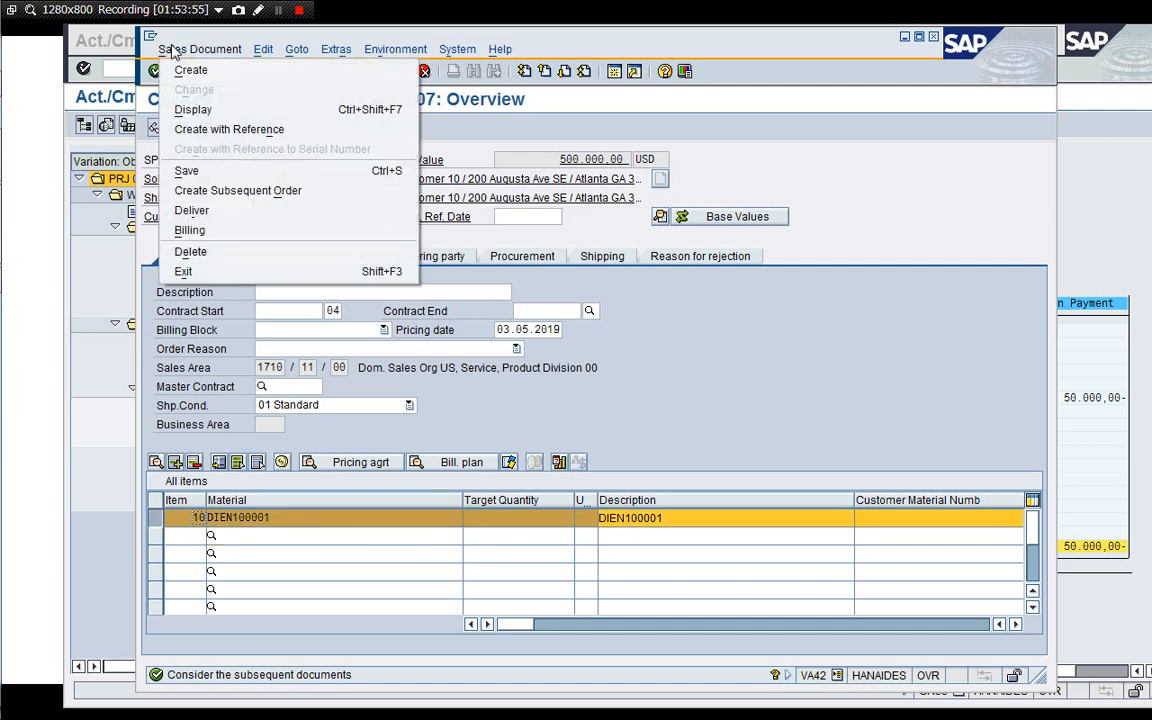
click(207, 231)
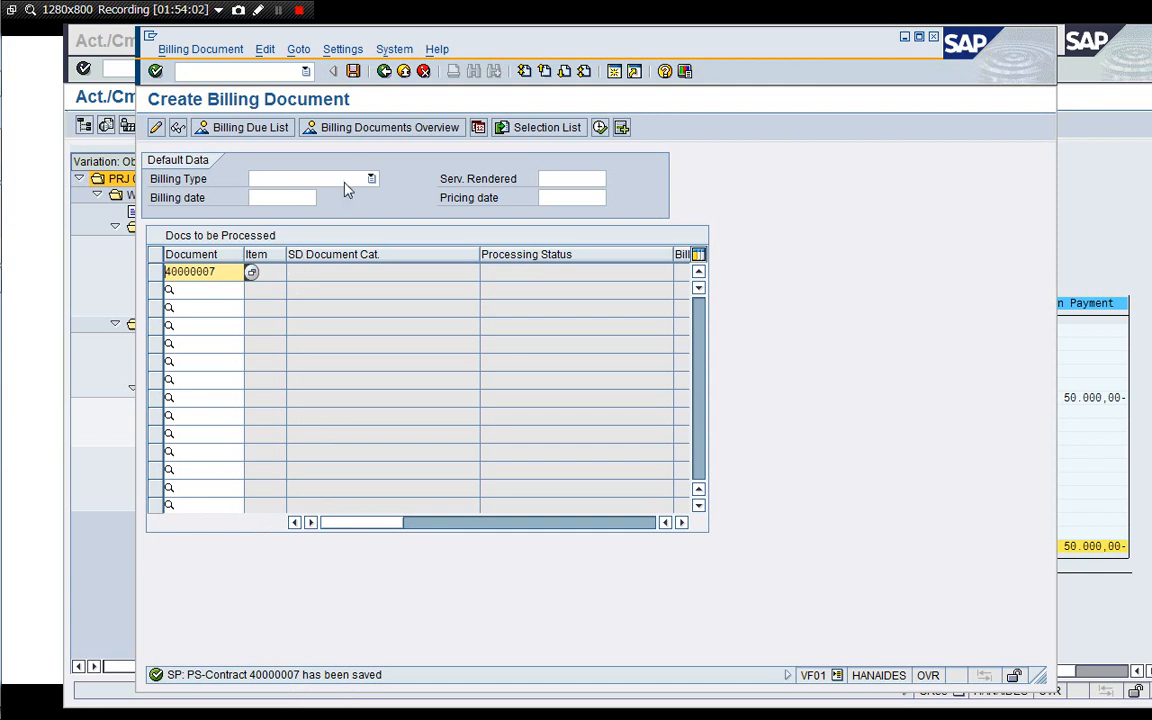
click(356, 75)
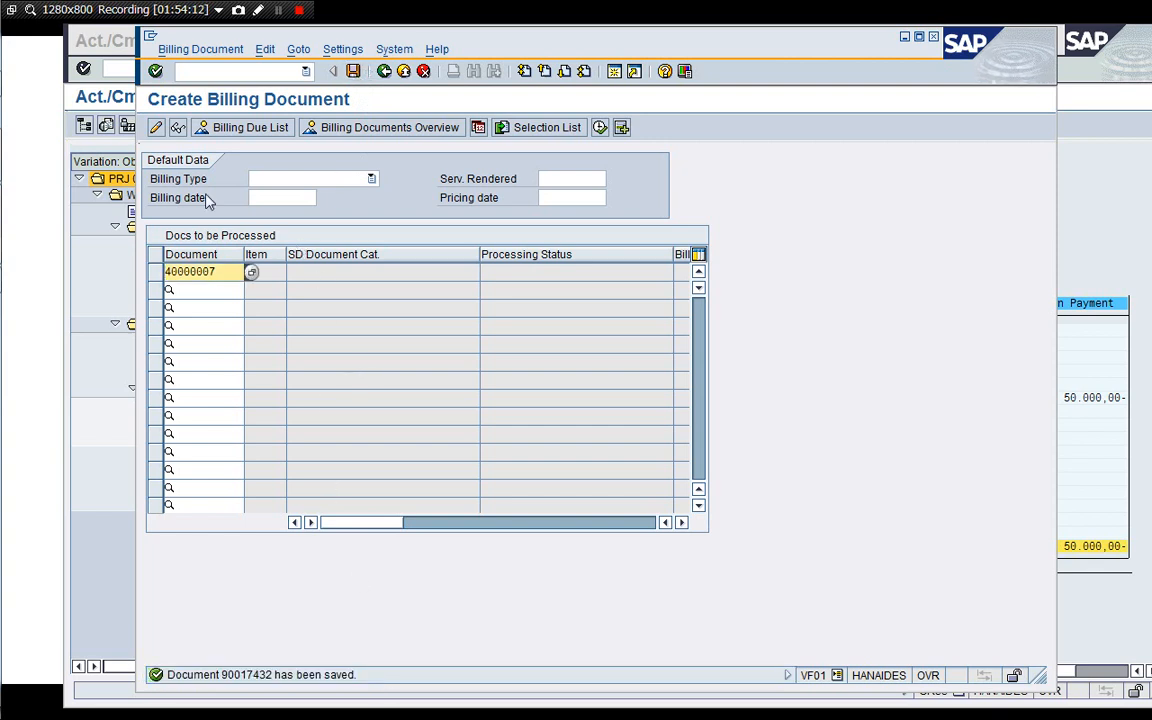
Display billing document 90017432 and review its billing items.
click(178, 130)
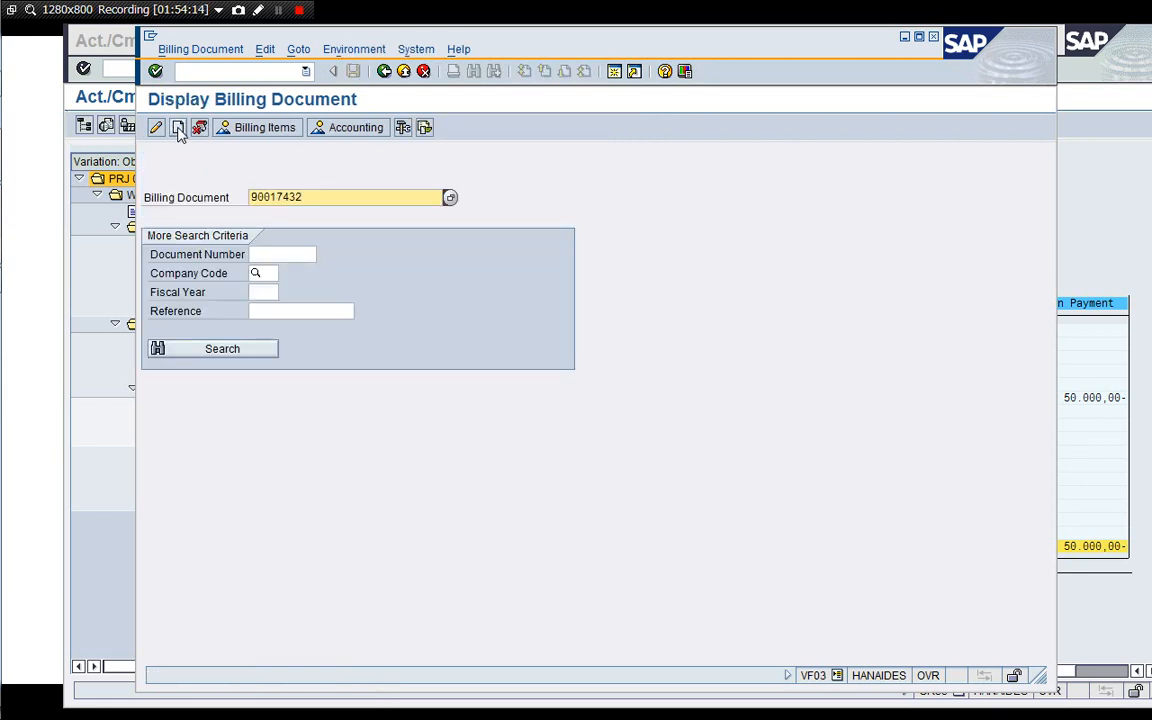
click(356, 128)
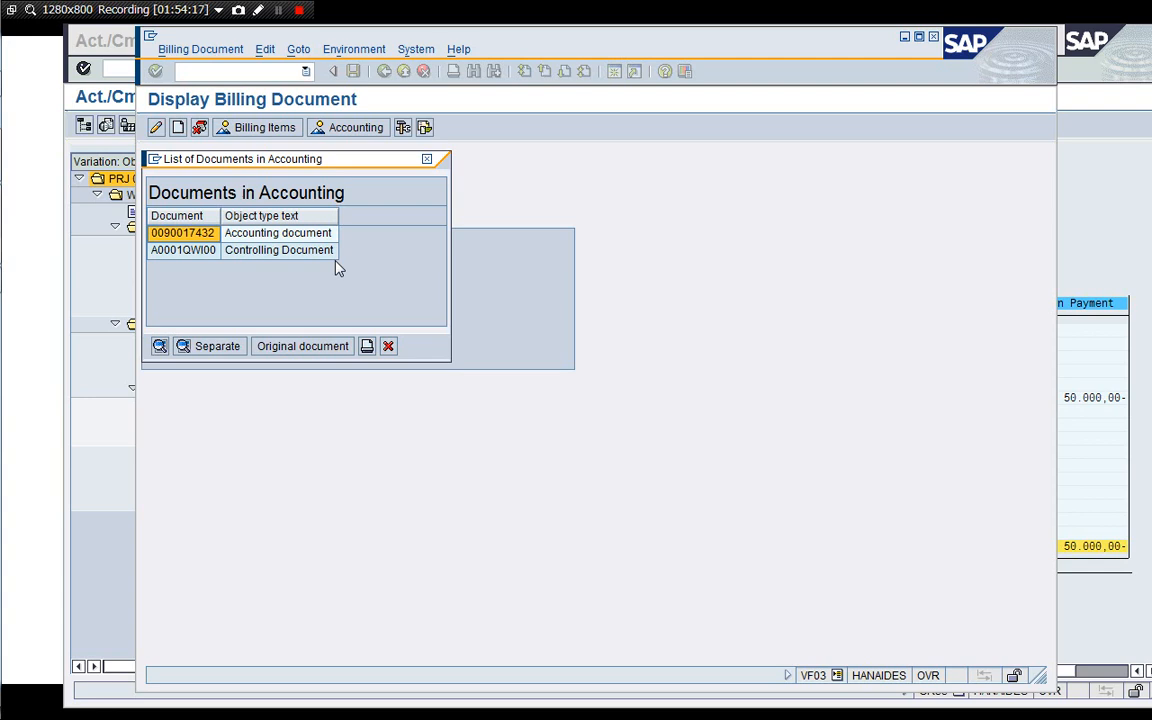
click(388, 346)
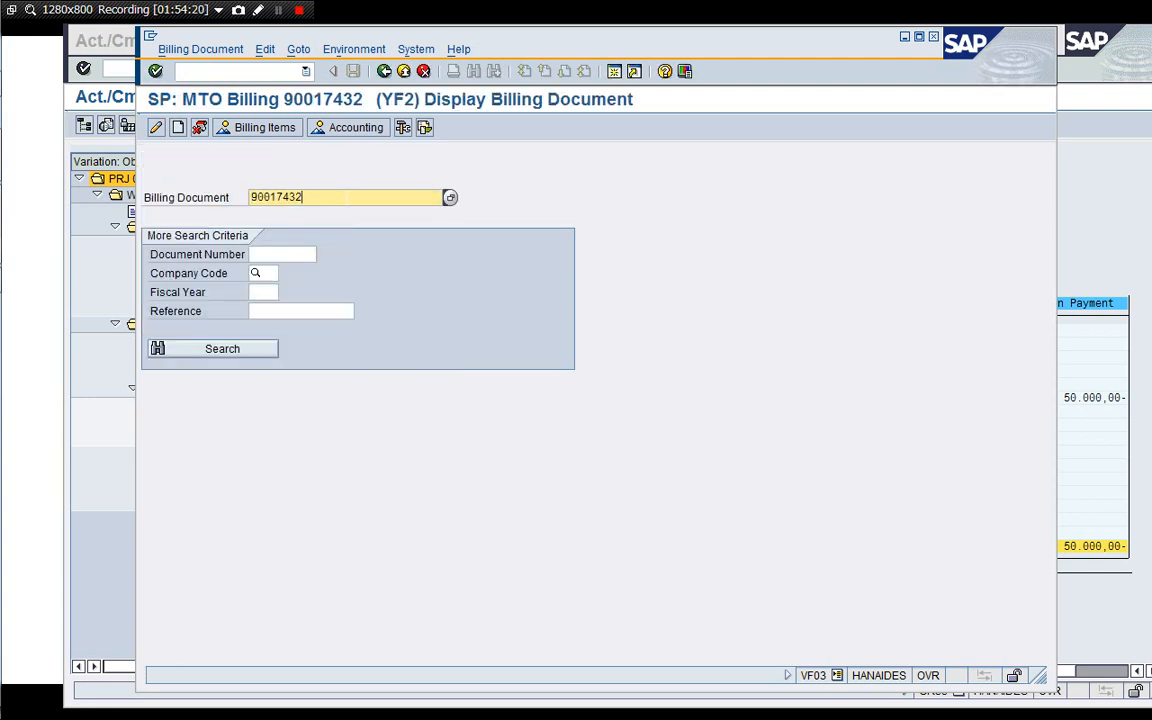
key(Return)
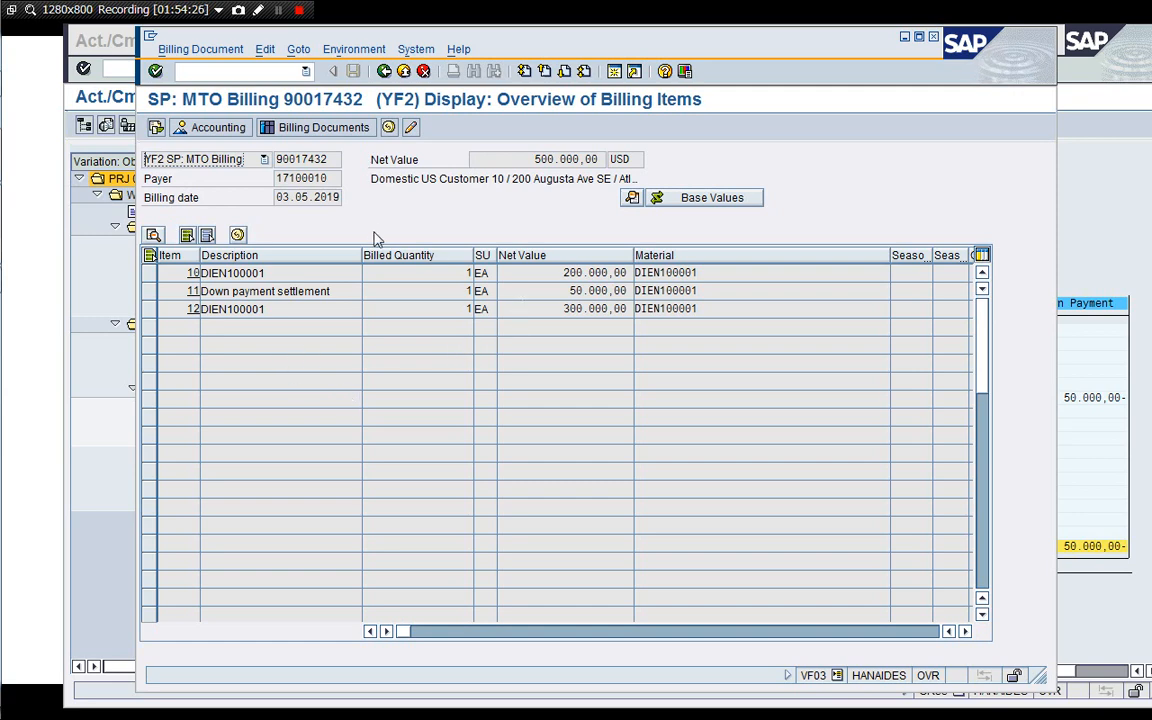
click(384, 71)
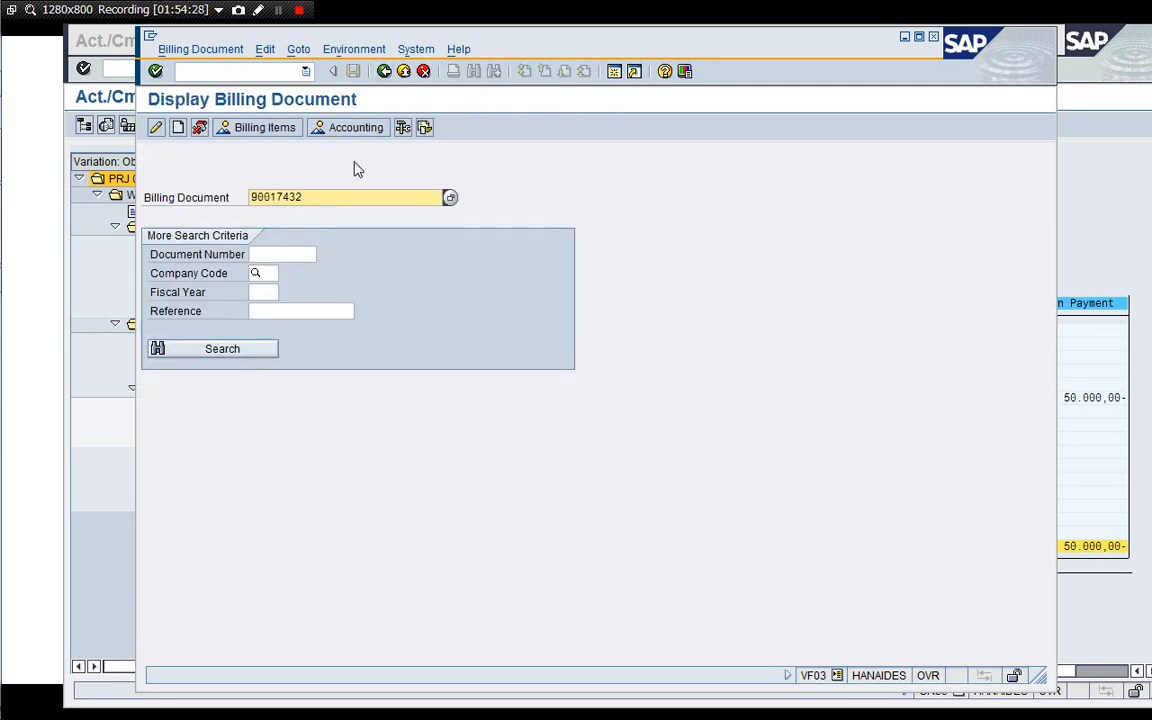
Open the billing document's accounting document and inspect the down payment settlement line item 4.
click(352, 132)
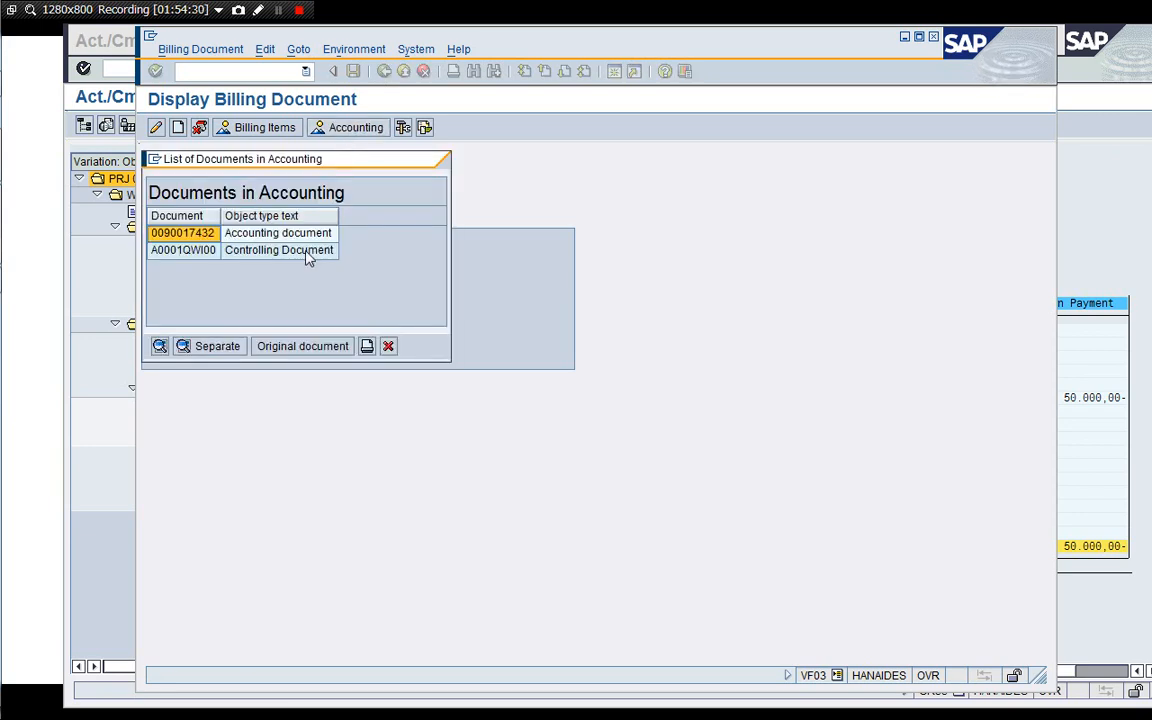
click(279, 237)
double_click(281, 236)
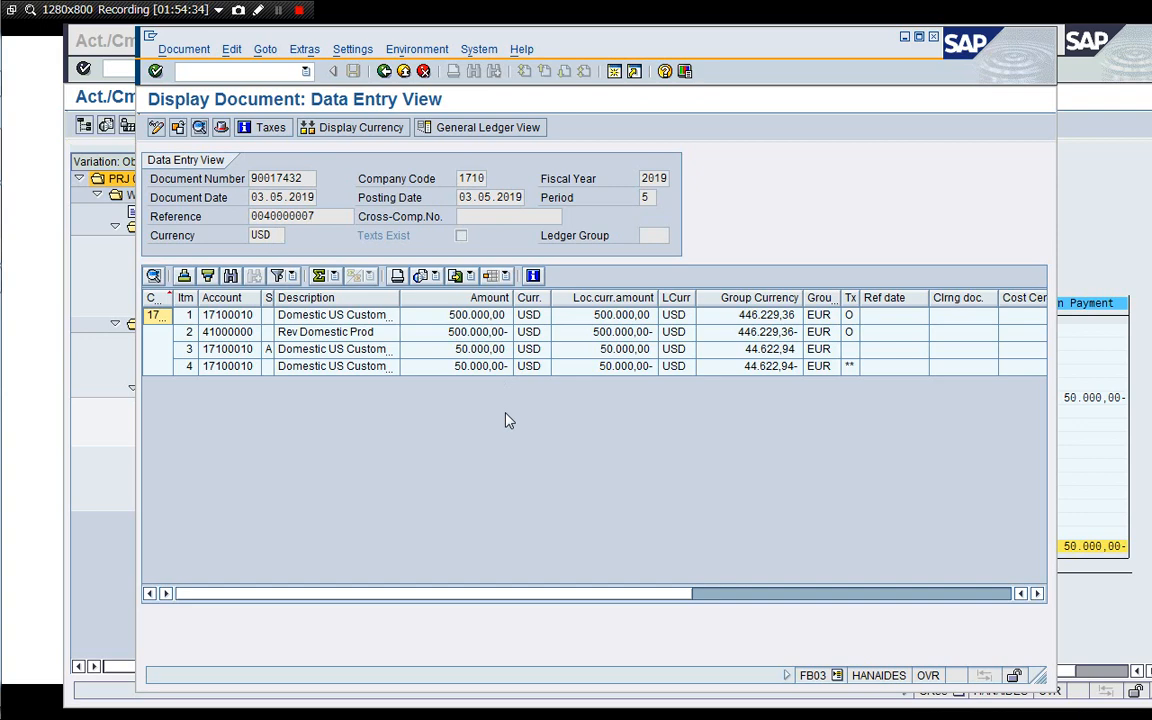
click(439, 355)
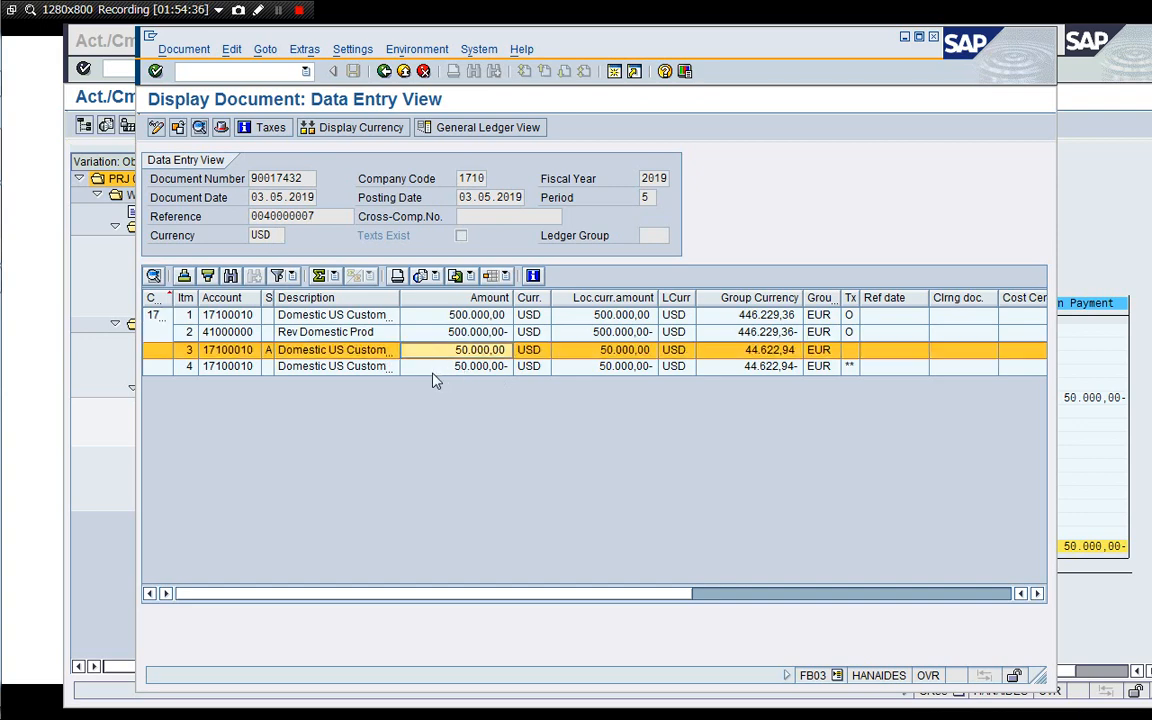
double_click(445, 369)
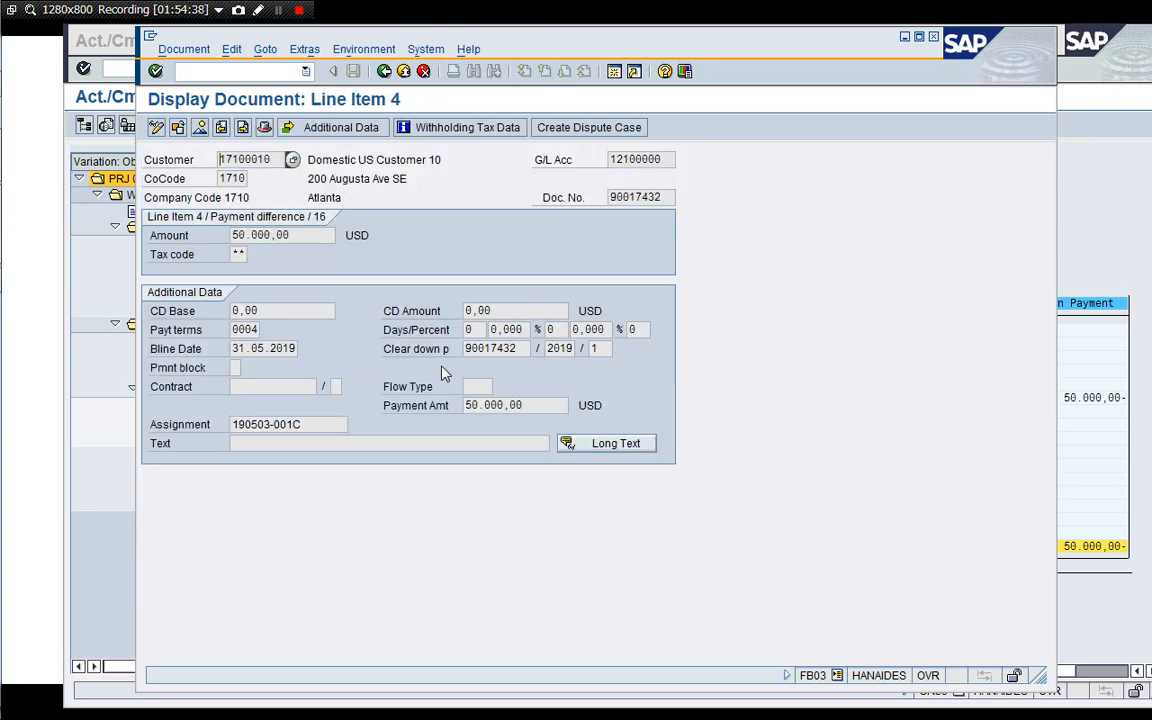
click(384, 72)
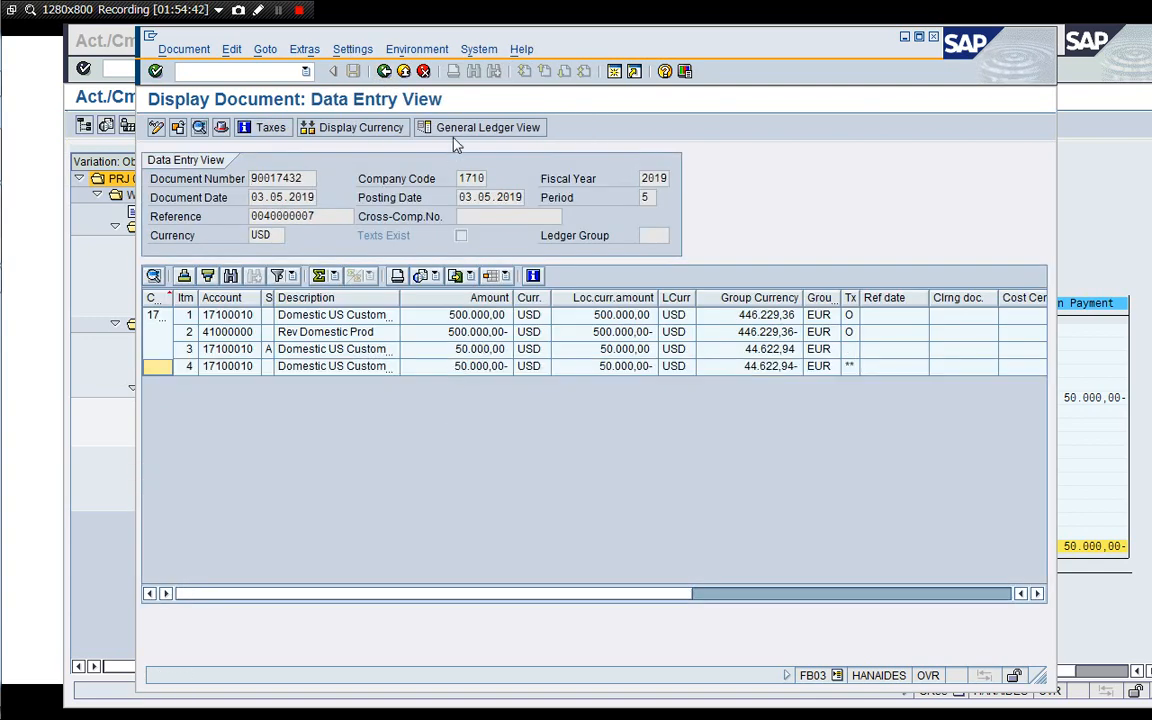
click(384, 71)
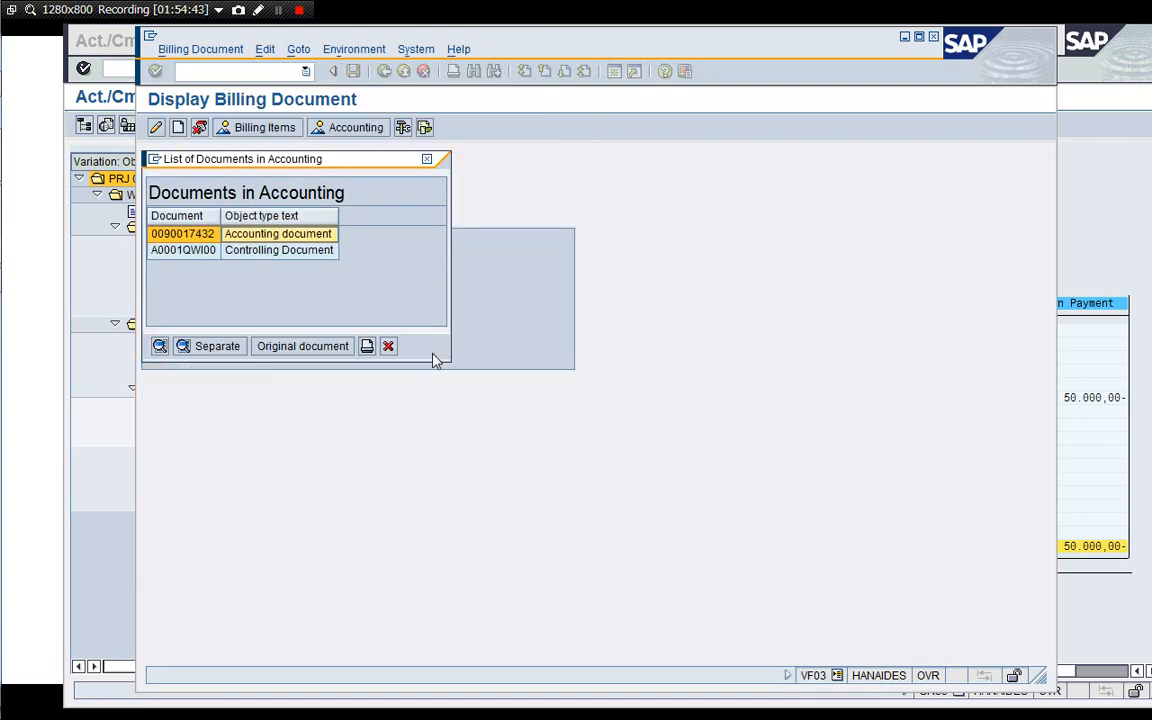
Open the controlling document, expand its WBS cost lines, then exit back to the main menu.
double_click(272, 251)
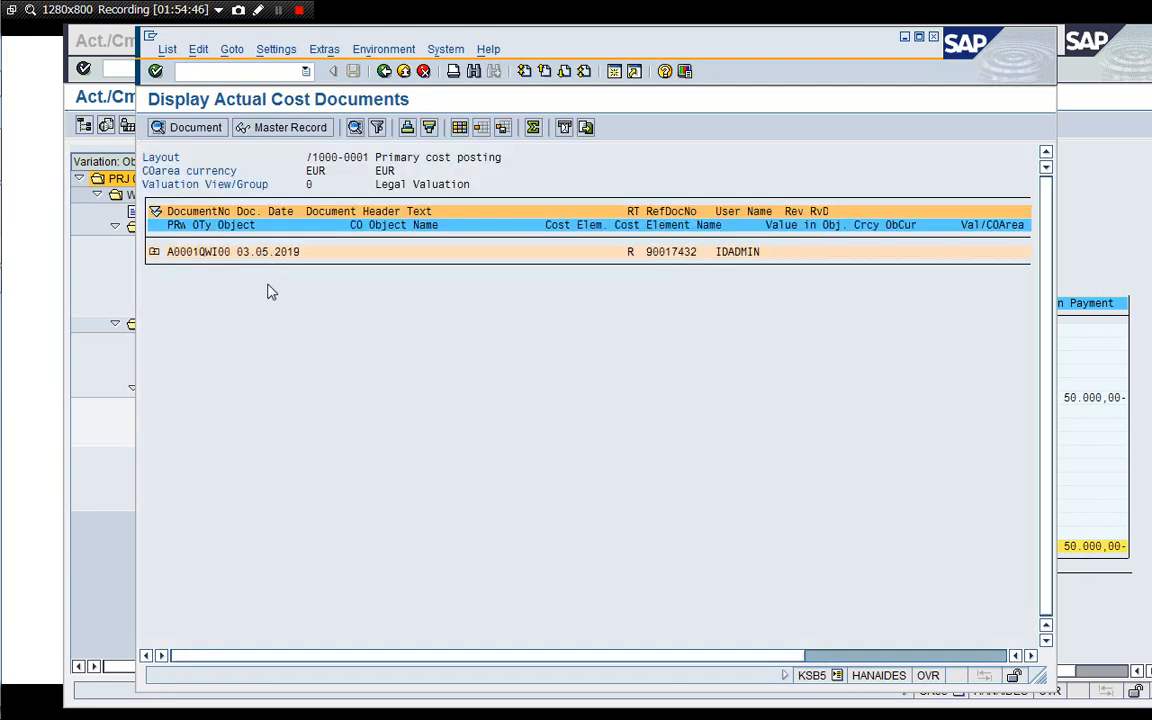
click(154, 252)
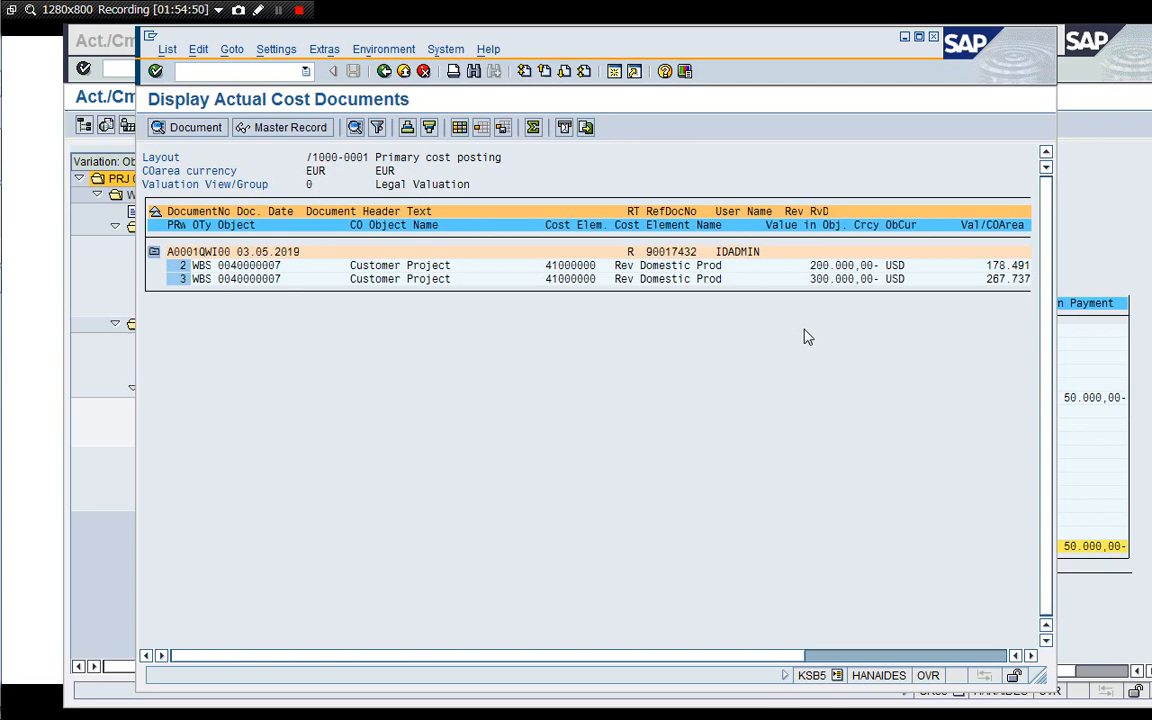
click(381, 72)
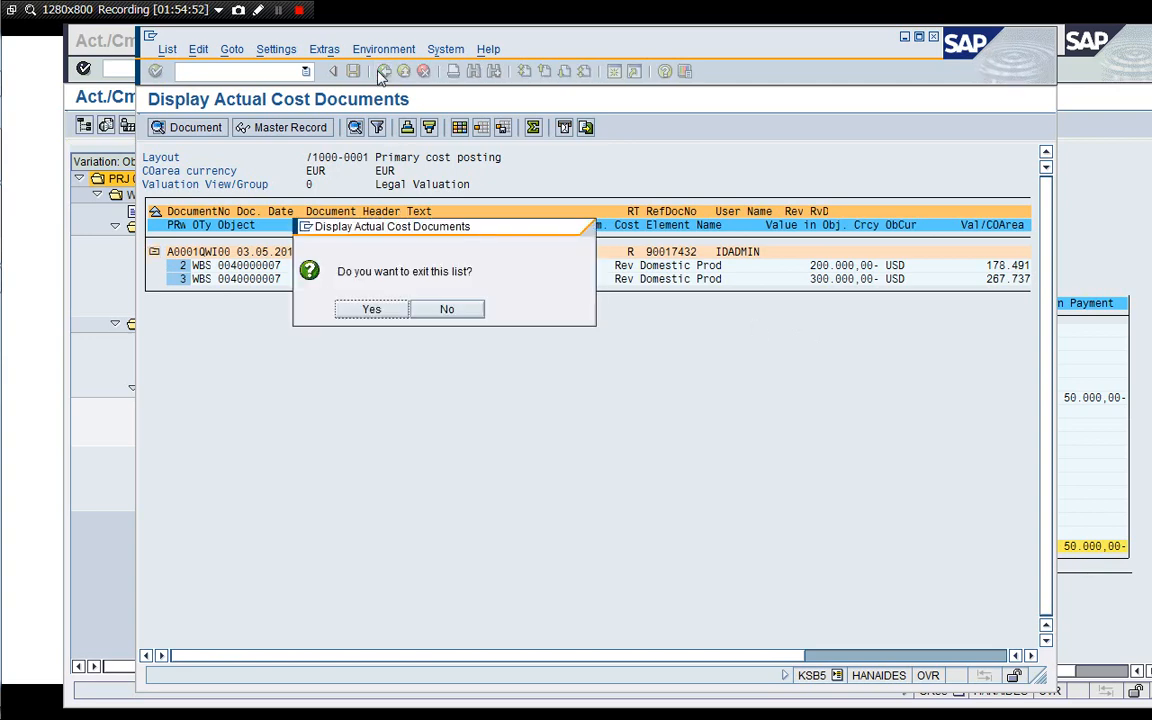
click(371, 309)
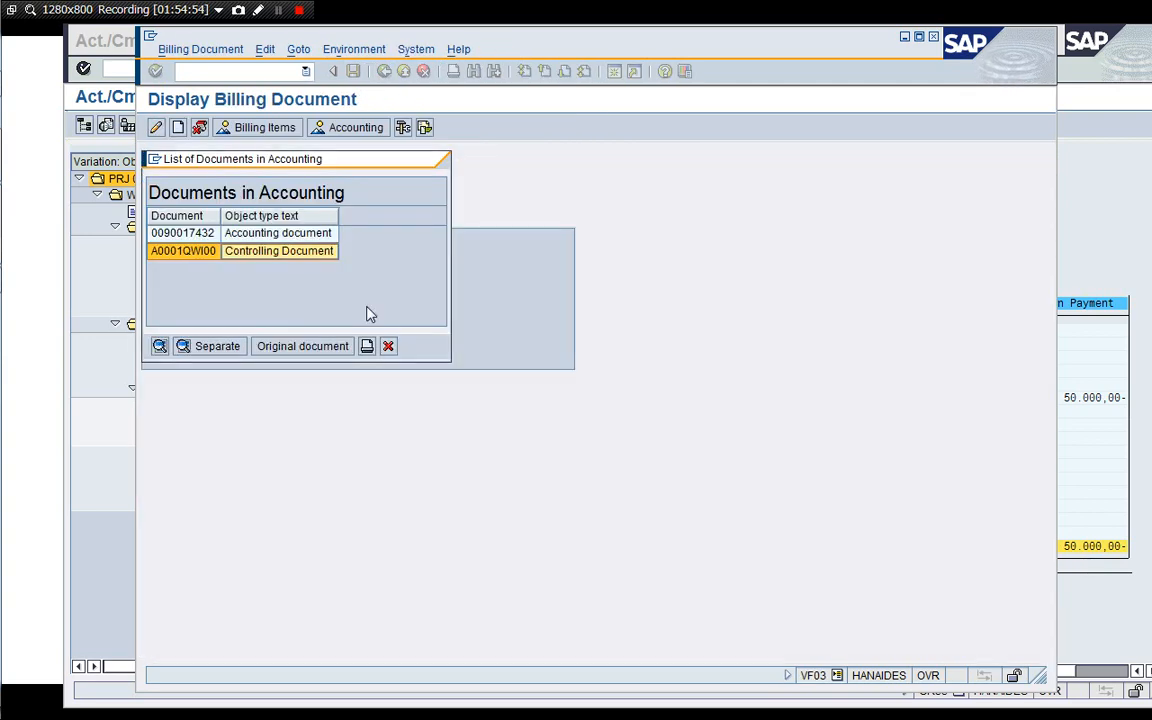
click(388, 346)
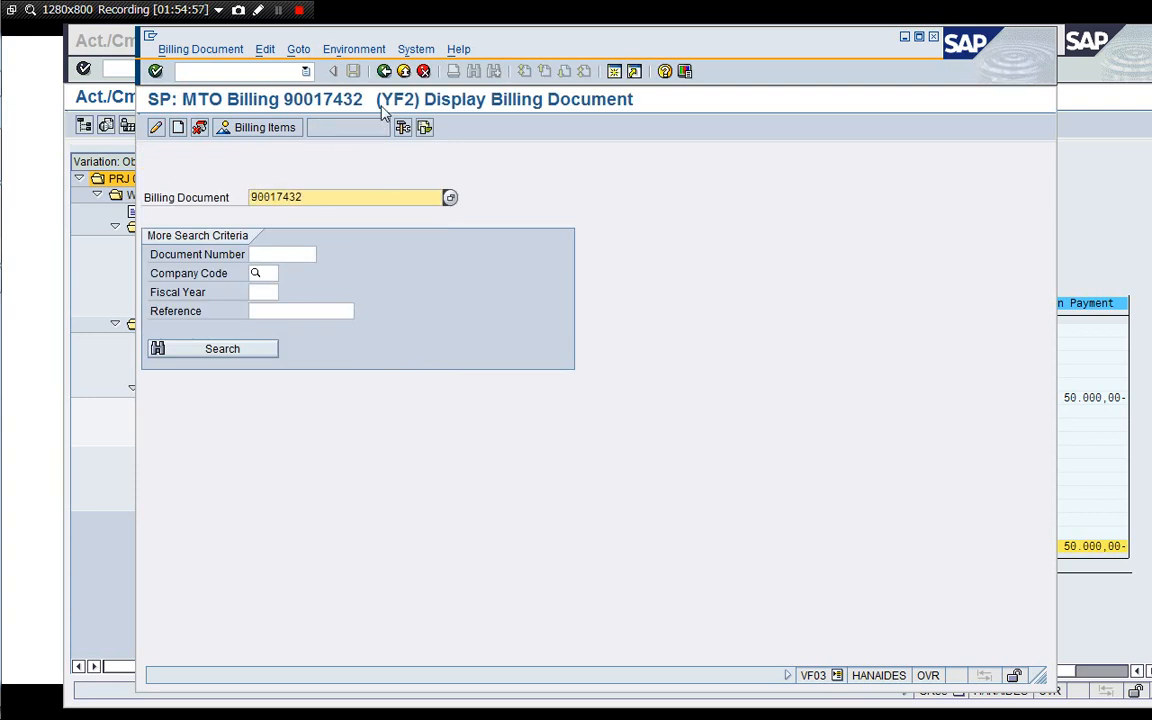
click(384, 72)
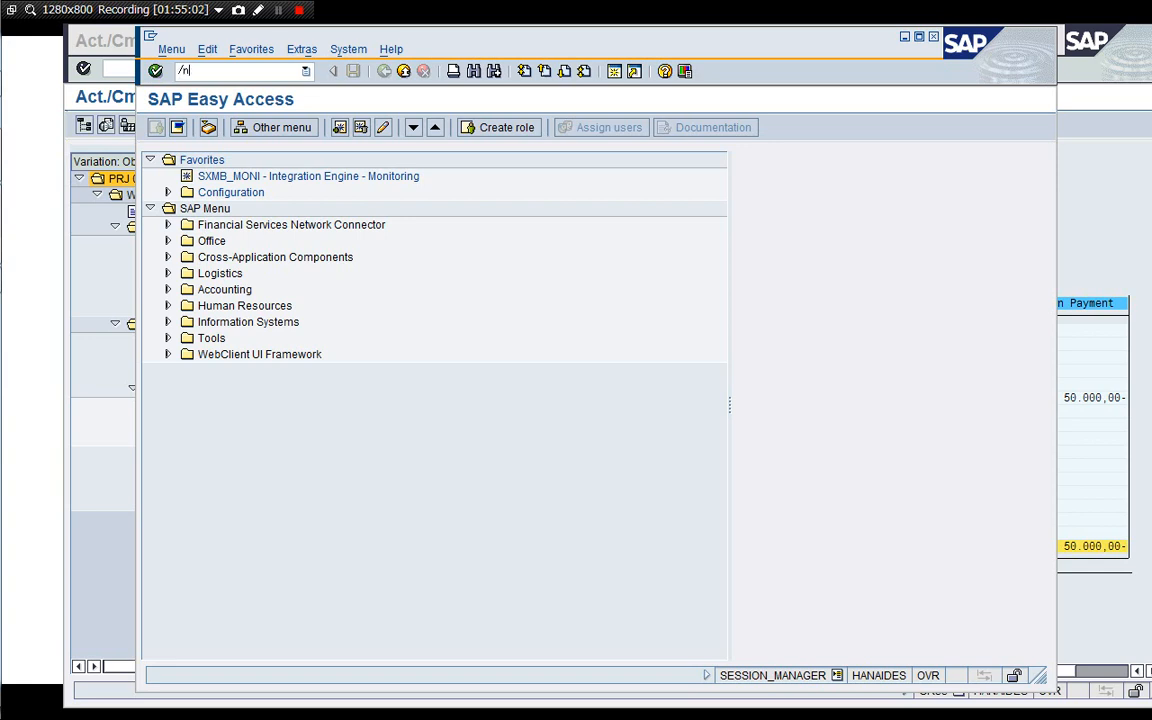
Display the document flow of contract 40000007 and select the billing's accounting document.
key(Return)
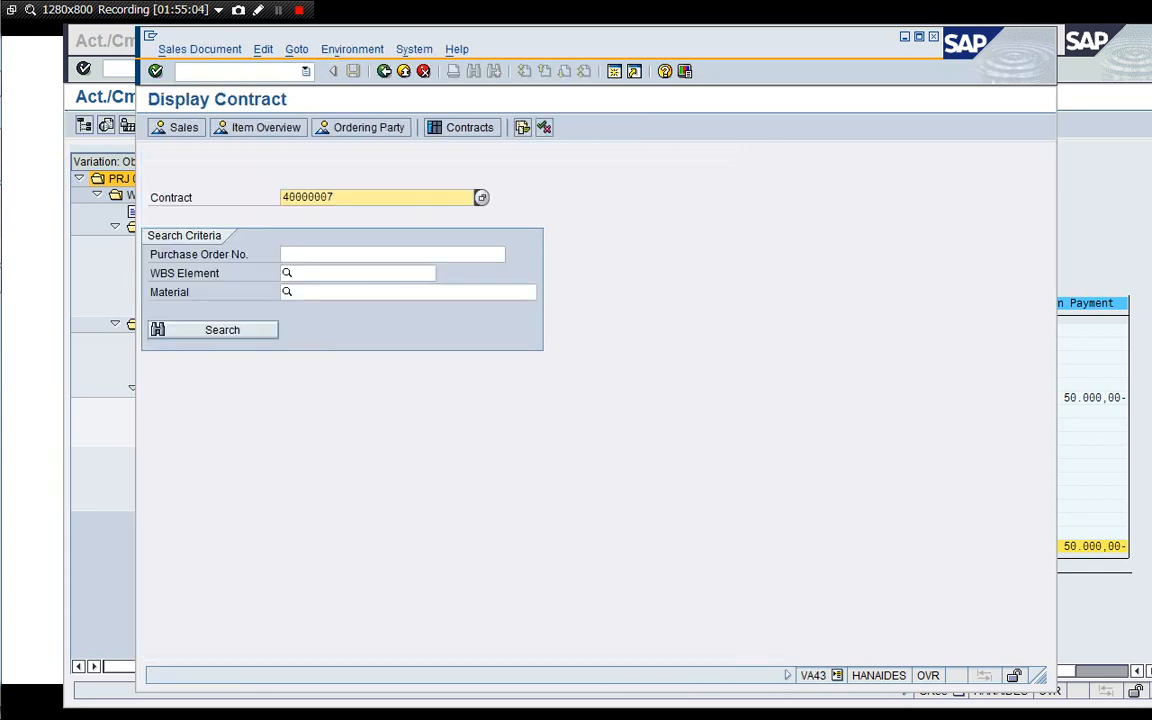
click(522, 129)
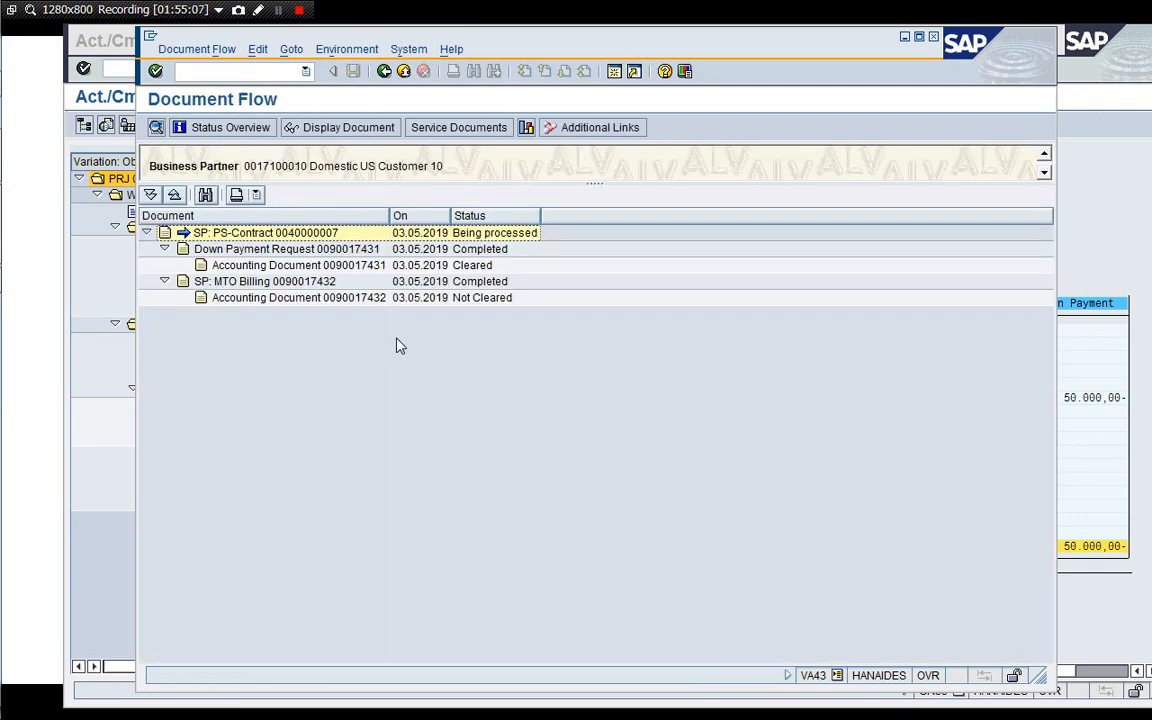
click(263, 270)
click(265, 298)
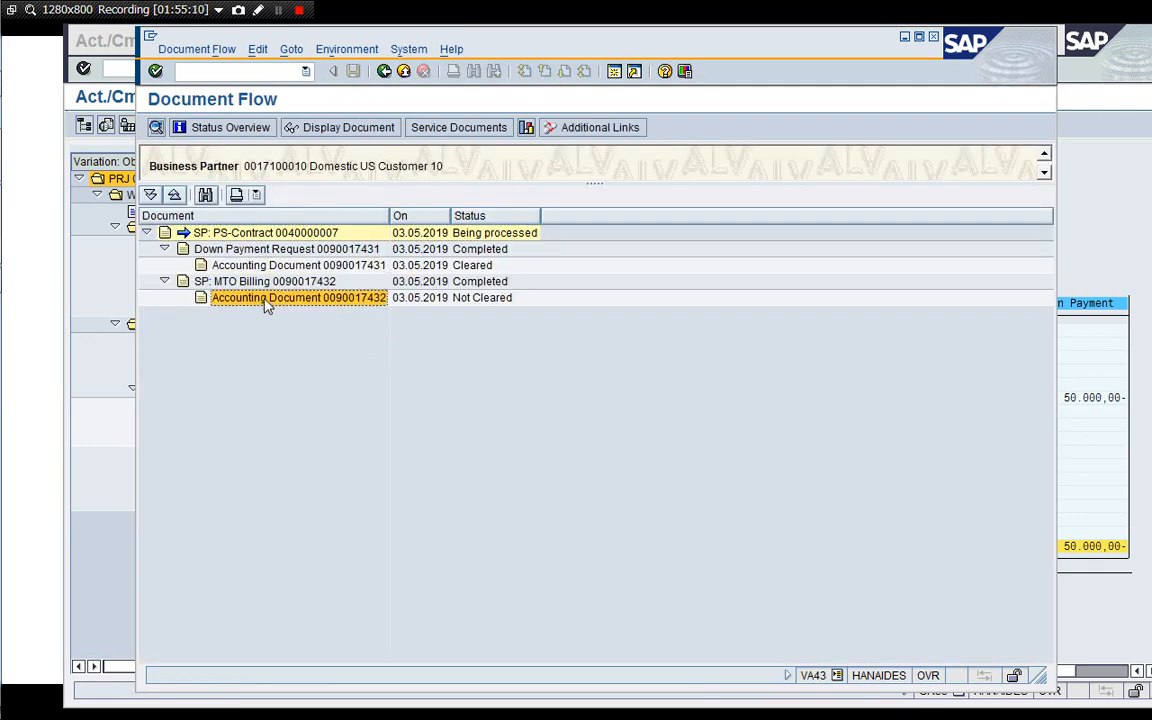
click(383, 72)
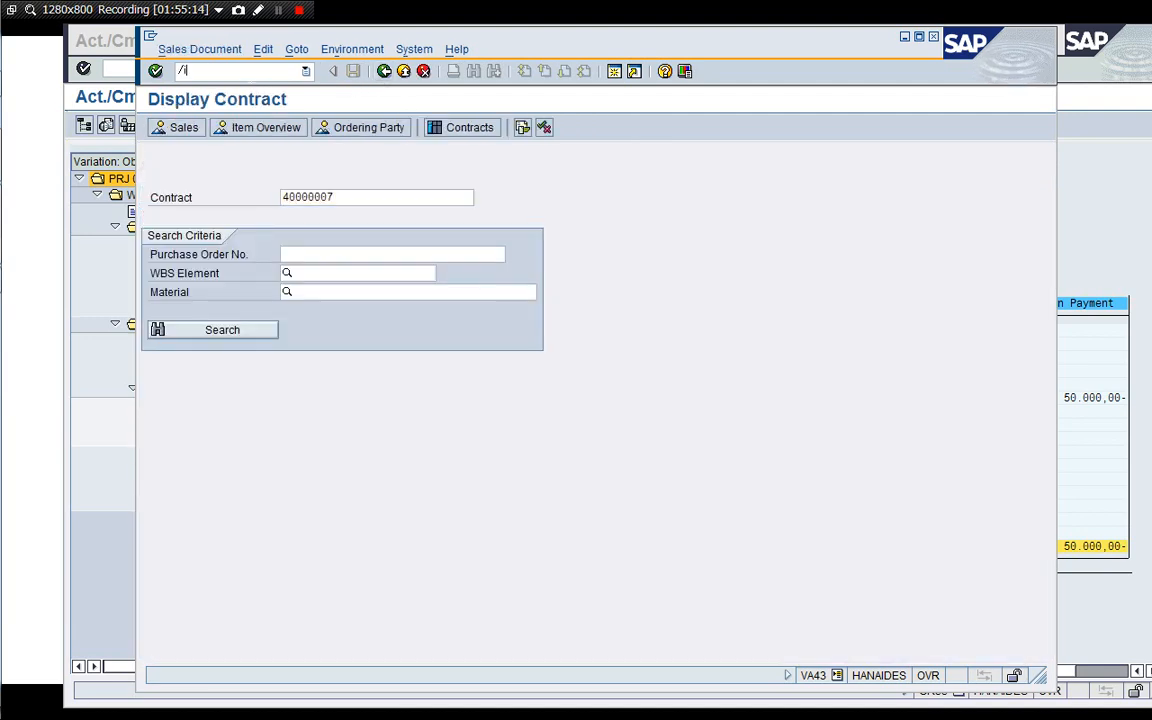
Close the current session to return to the project cost report.
text(/i)
key(Return)
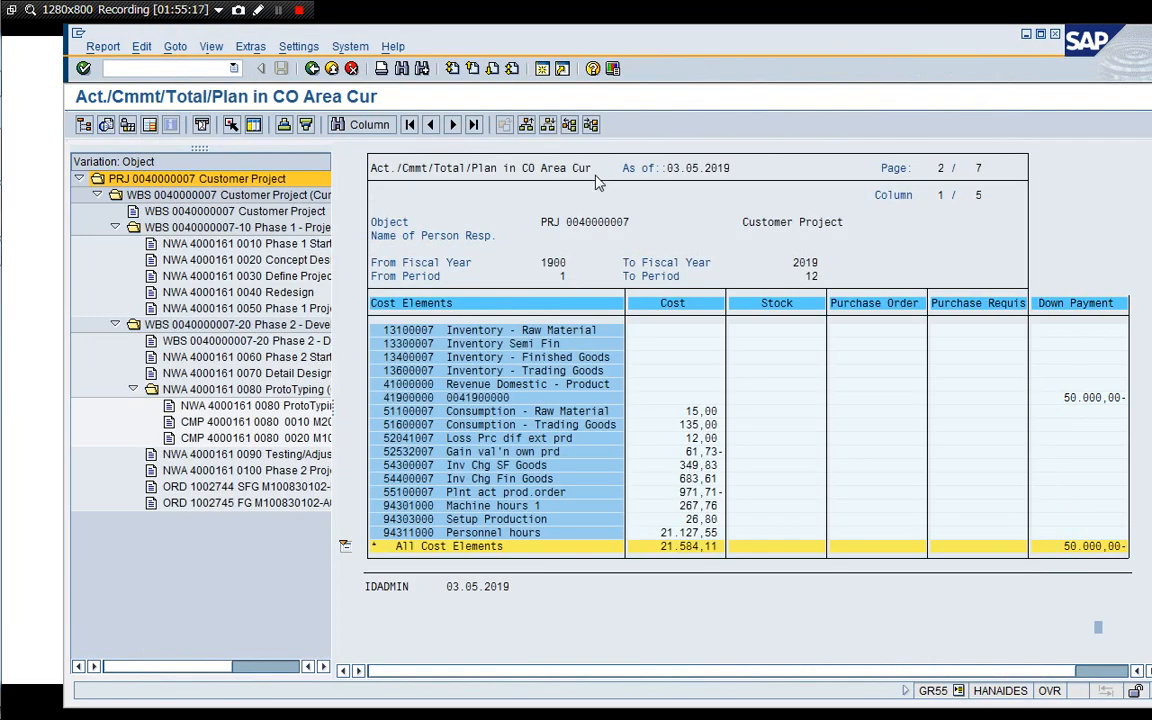
click(542, 69)
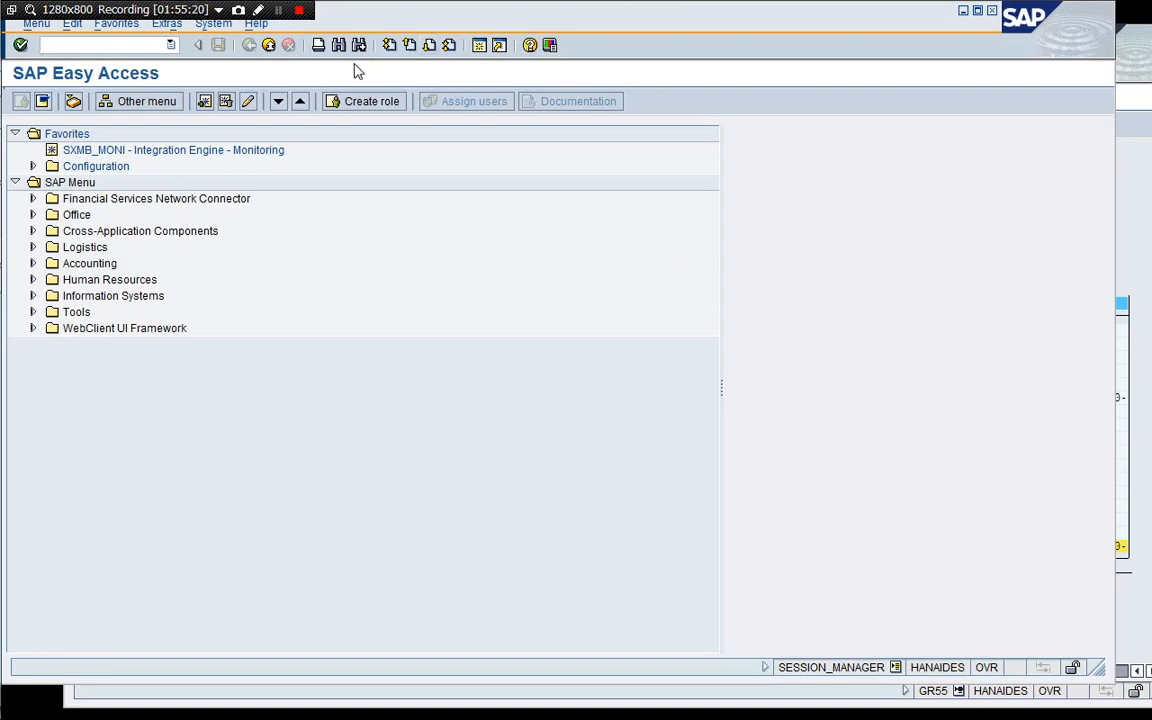
text(/nGR55)
key(Return)
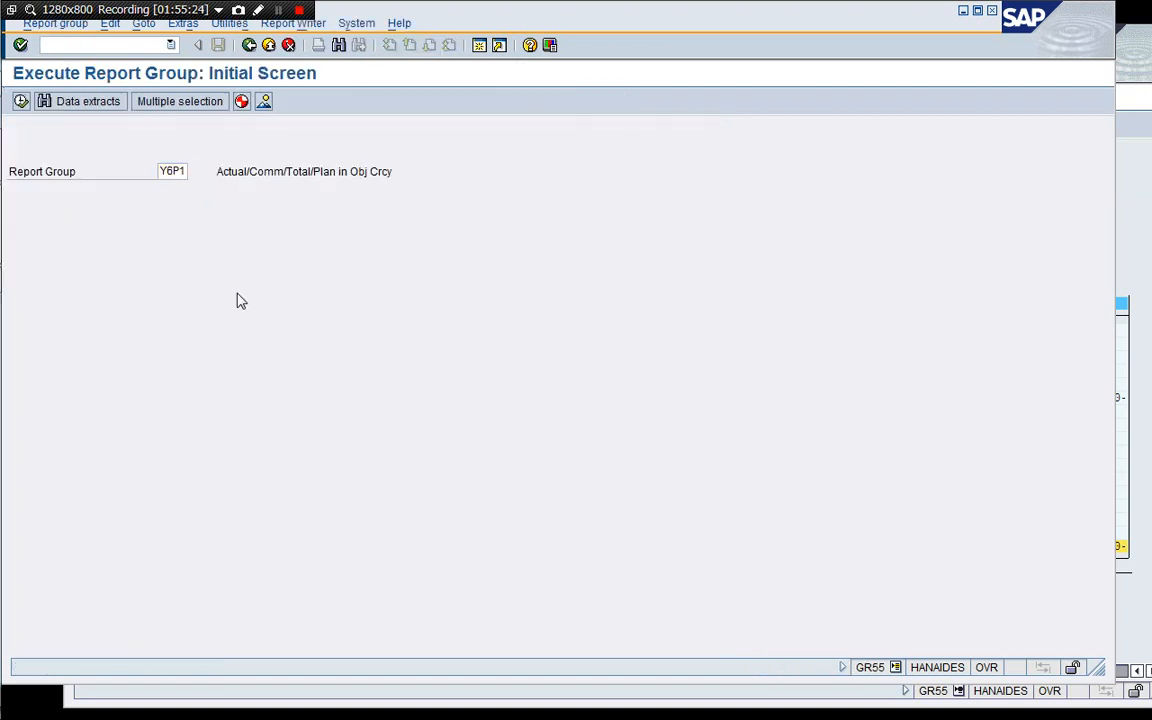
key(F8)
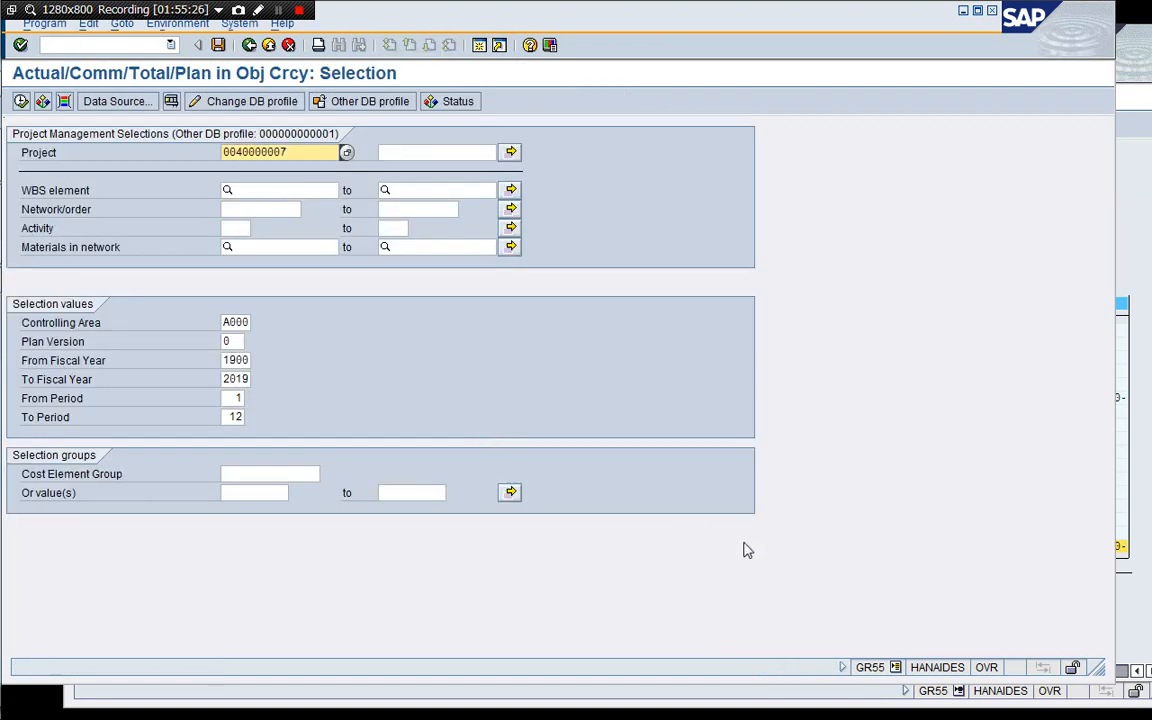
click(21, 101)
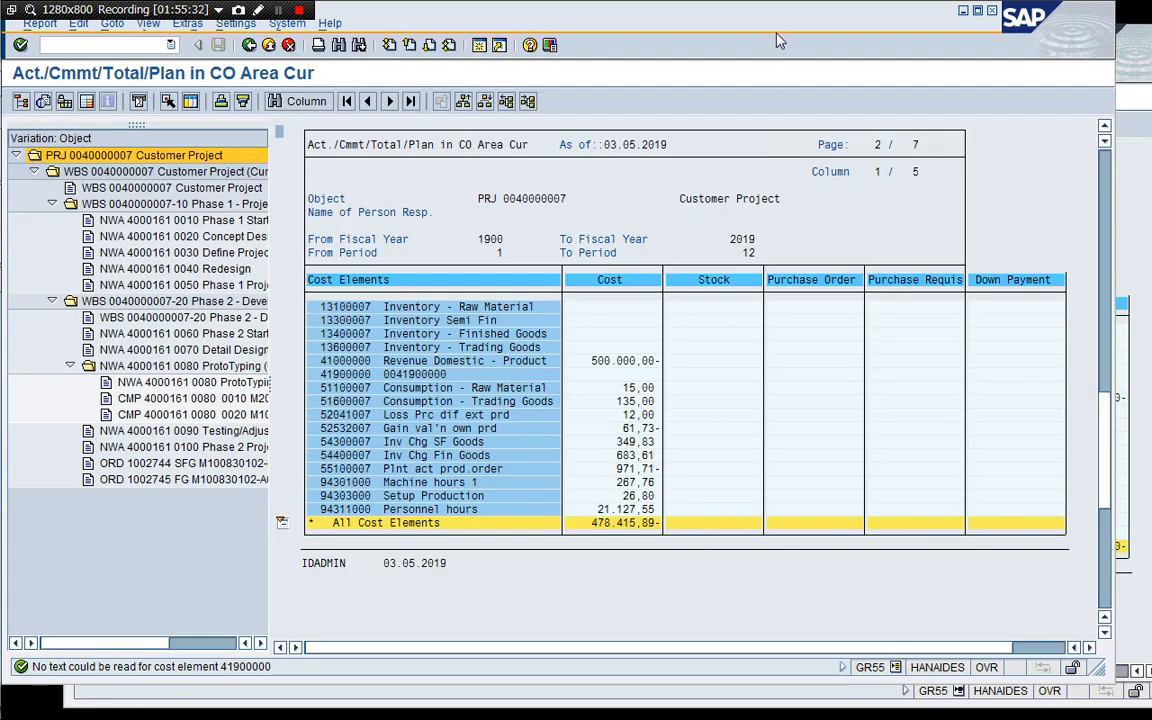
Compare the new cost report with the earlier report session side by side.
drag(783, 30, 633, 54)
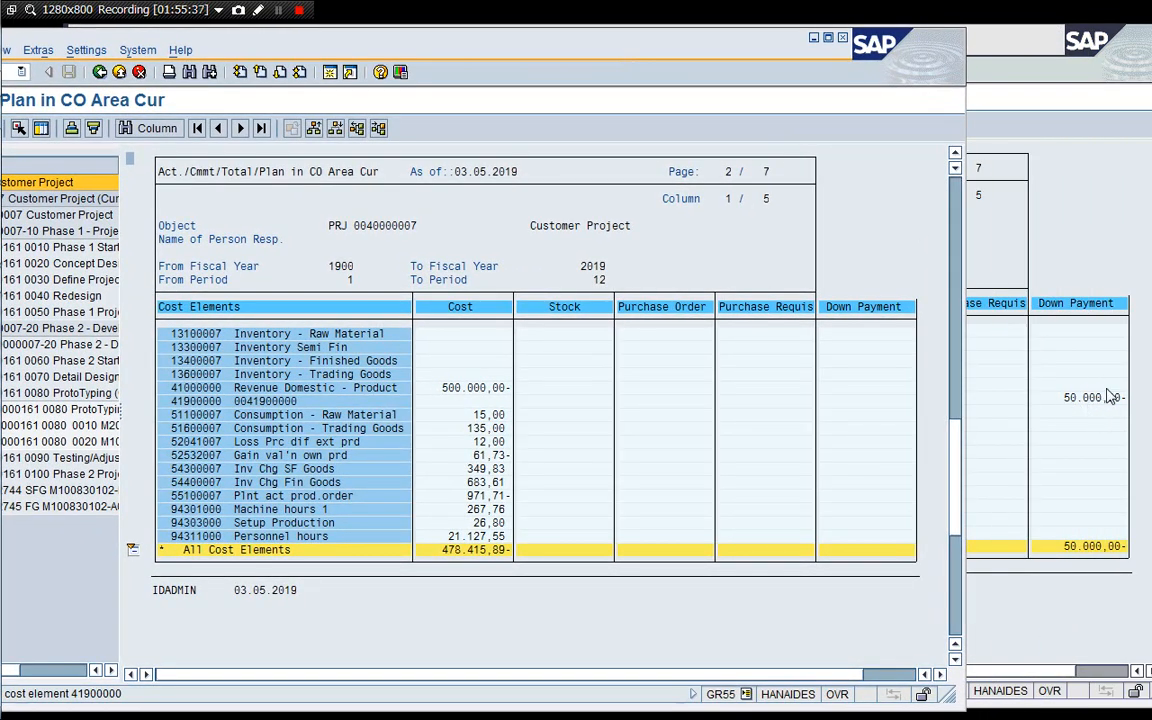
click(990, 178)
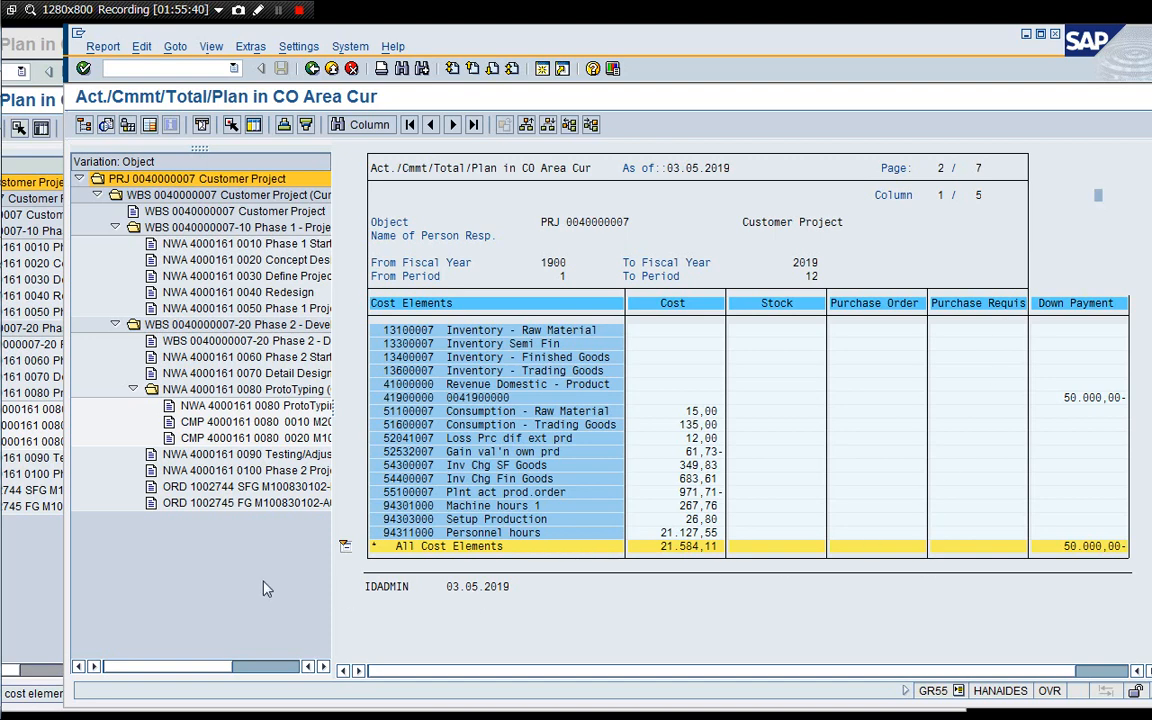
click(21, 588)
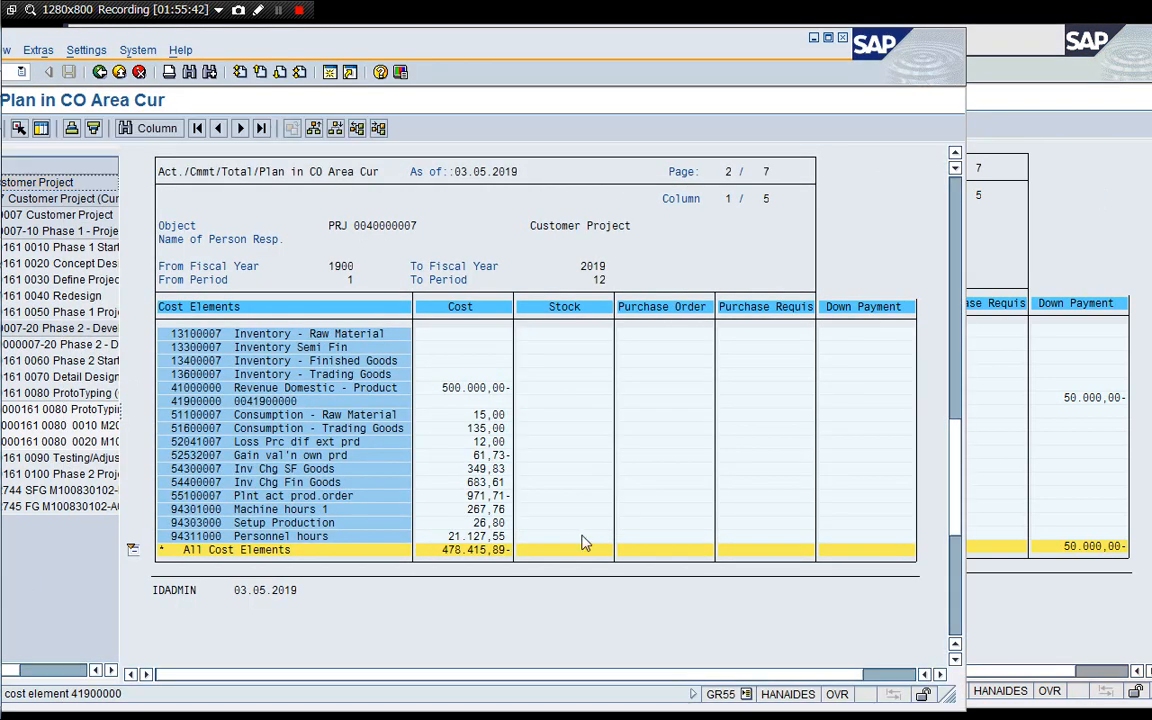
click(1076, 210)
drag(679, 52, 1078, 63)
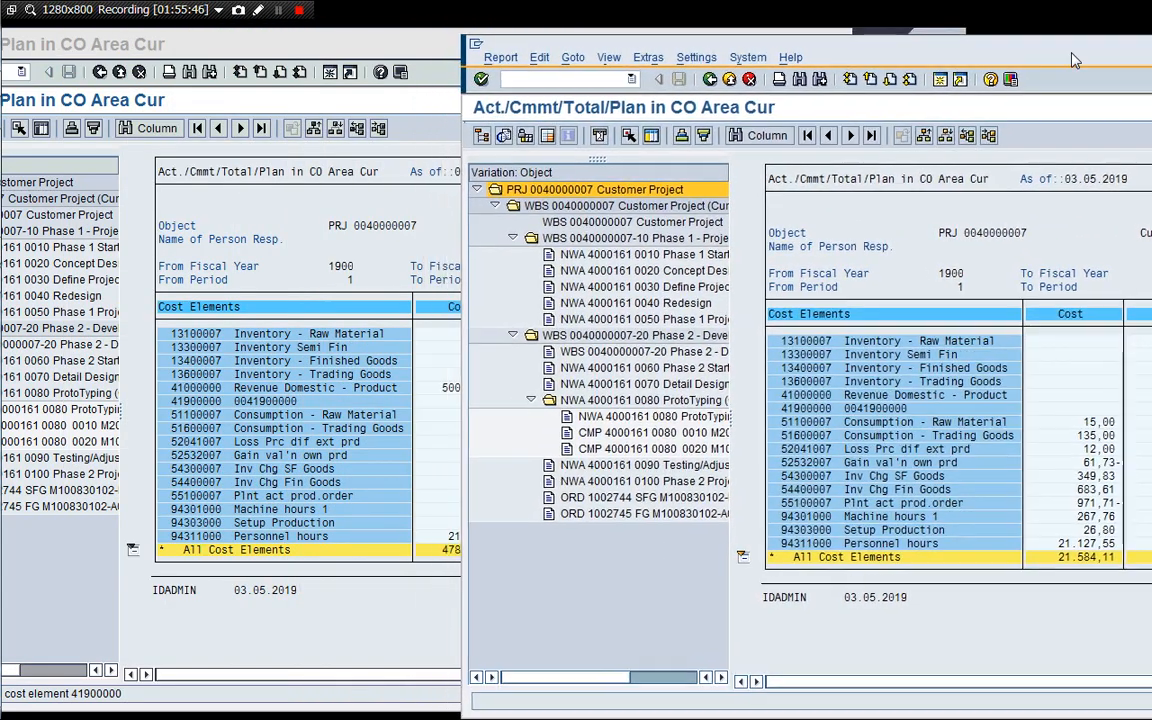
click(368, 560)
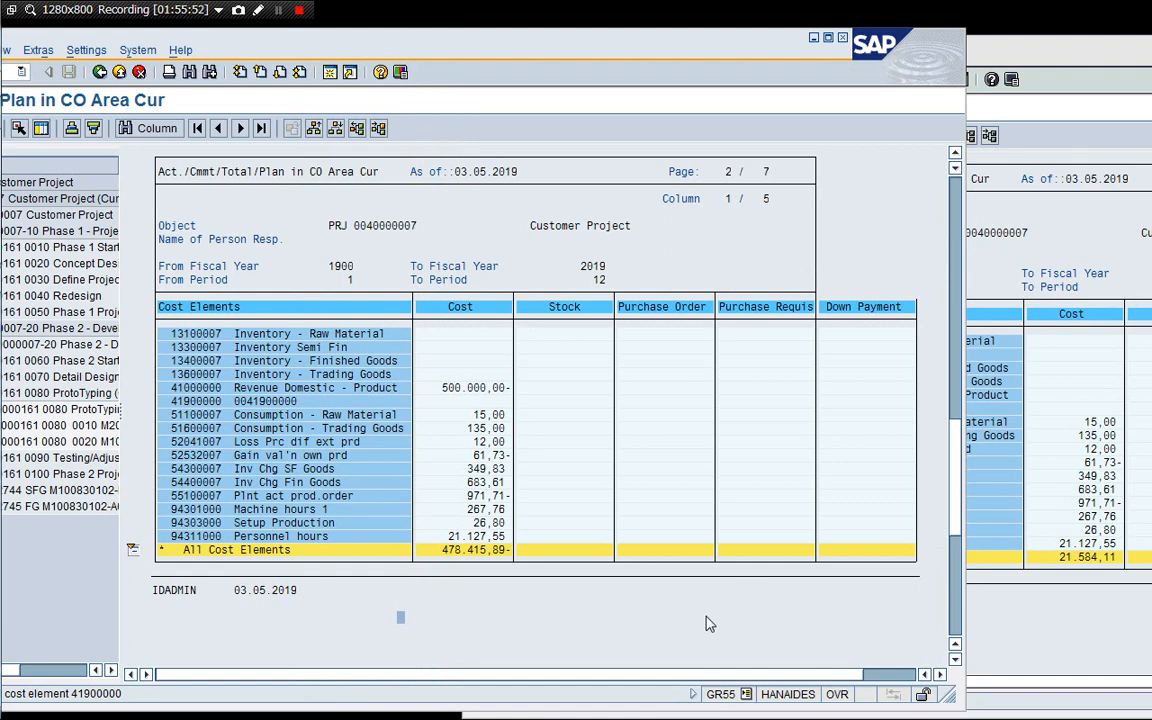
click(1066, 270)
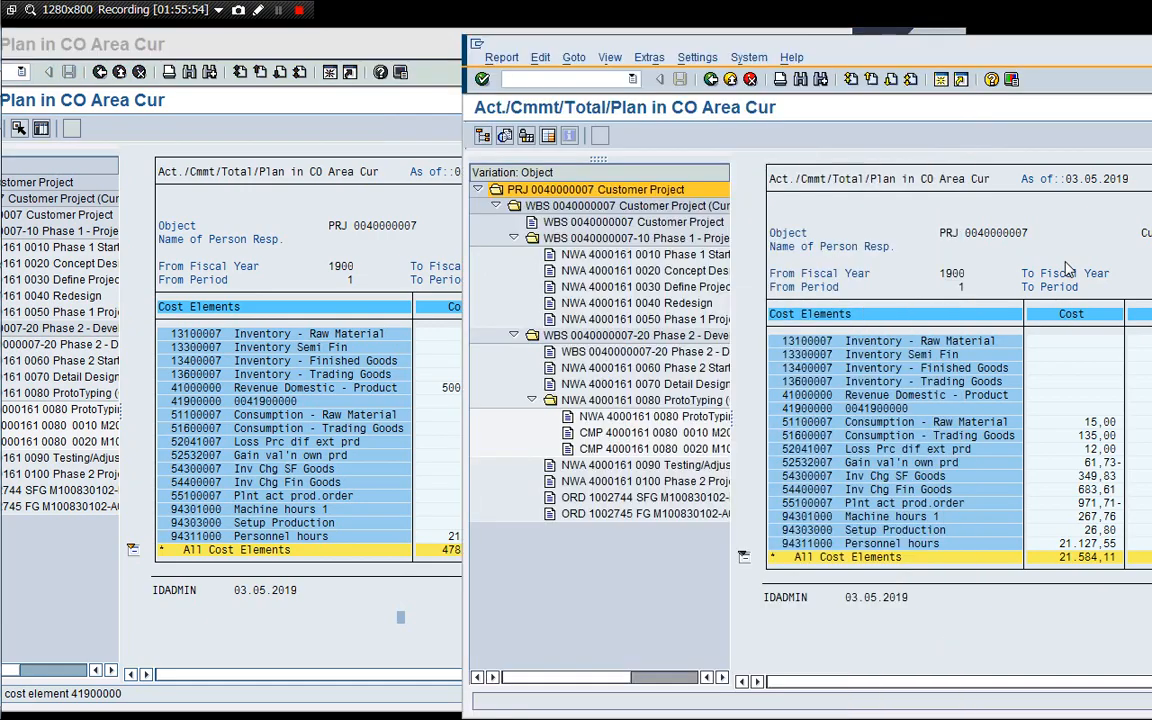
Close the older report session, keeping the updated cost report open.
click(571, 82)
text(/)
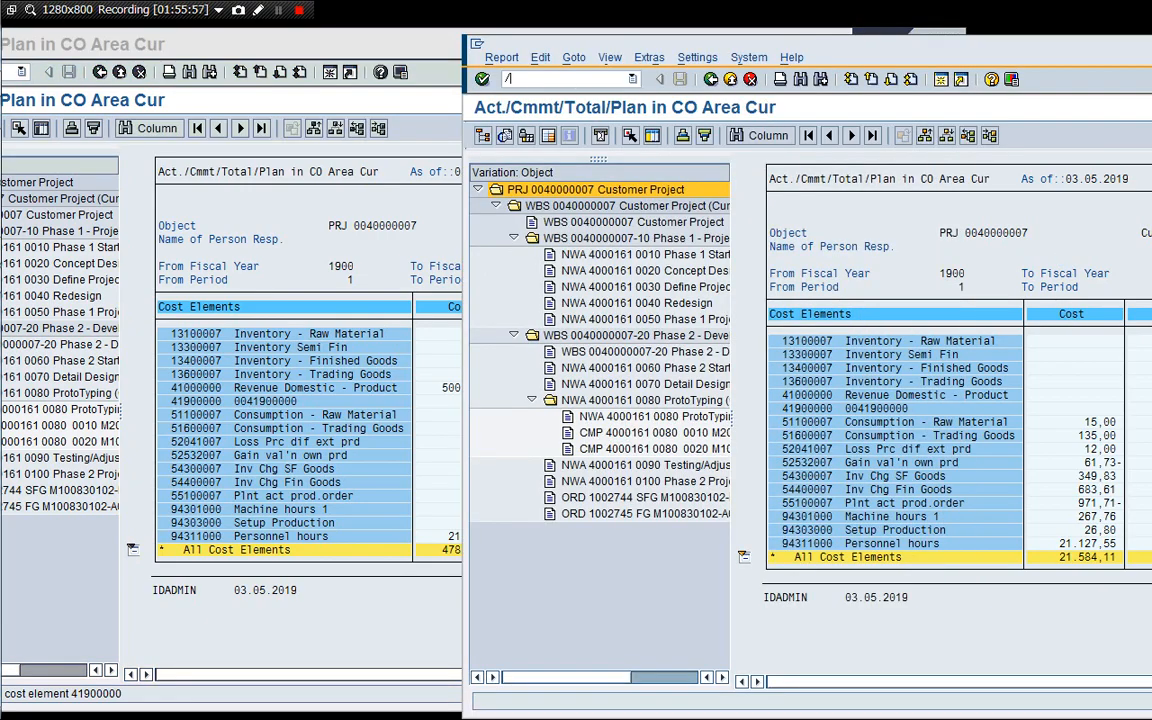
text(i)
key(Return)
drag(478, 48, 645, 55)
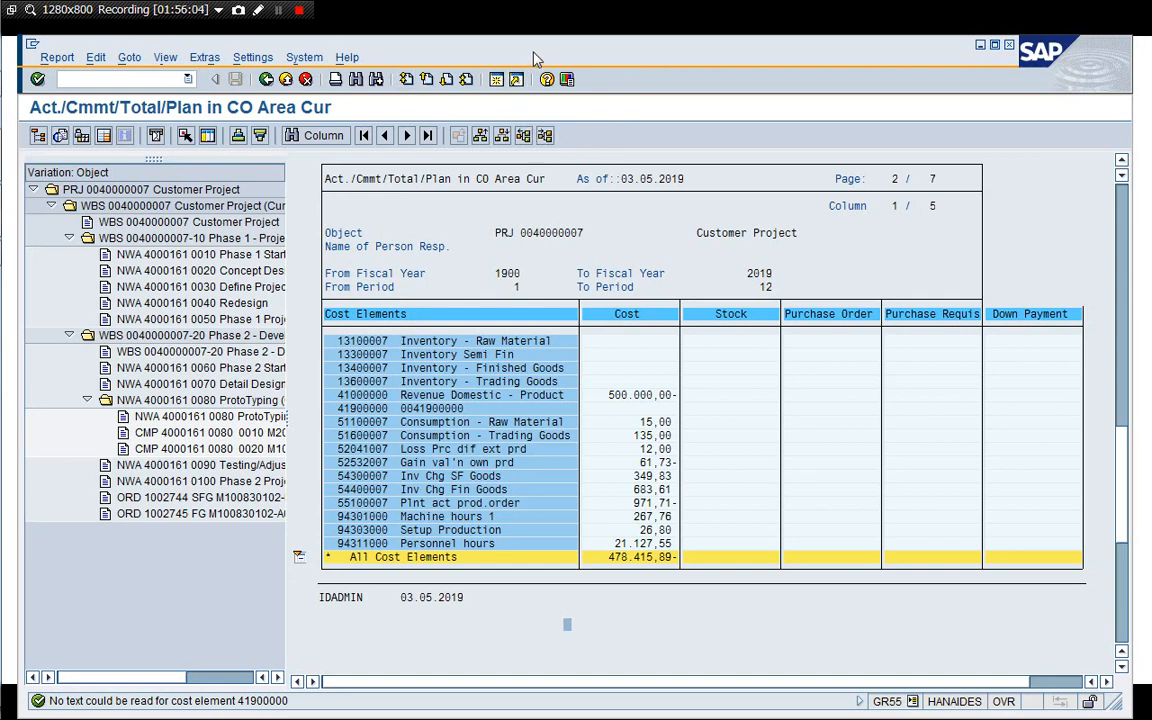
Open a new session and start CJB2 individual settlement rule generation under Project System period-end closing single functions.
key(super+Tab)
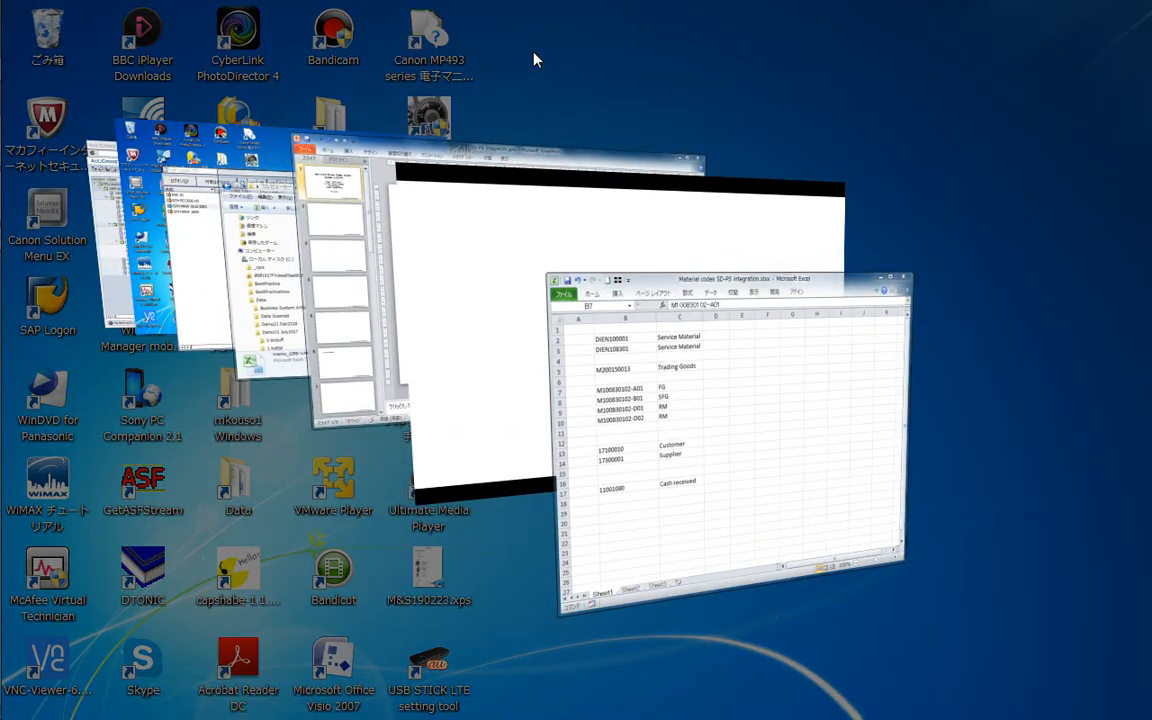
key(super+Tab)
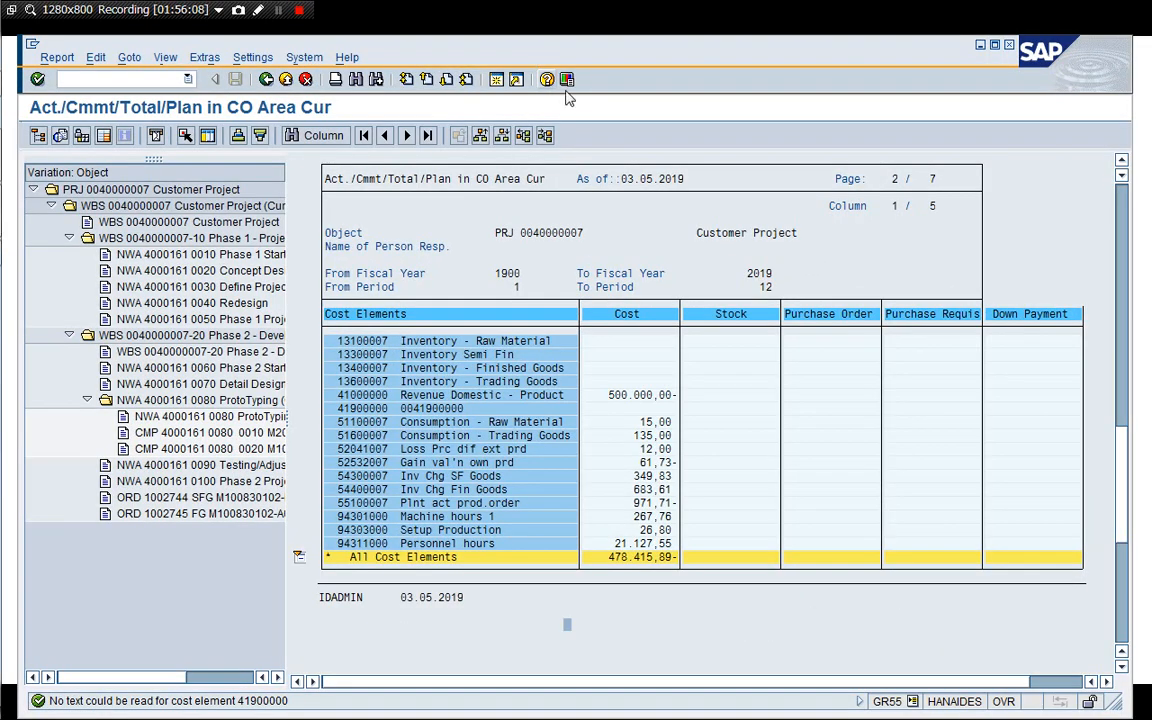
click(496, 80)
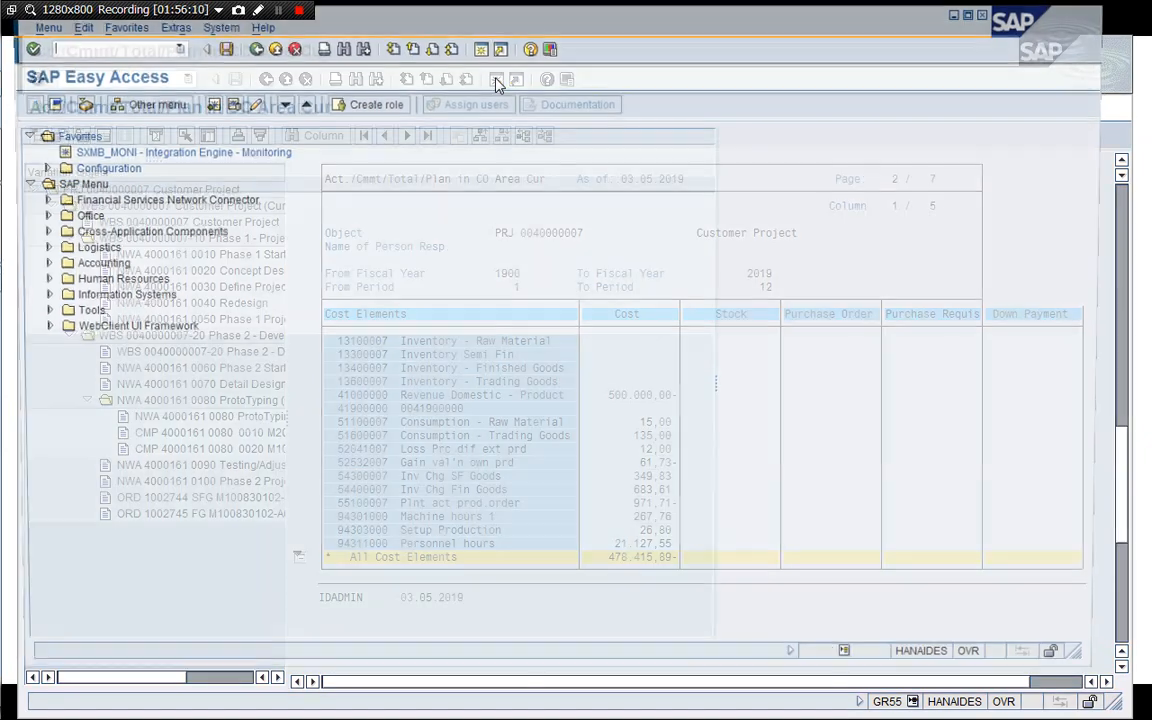
drag(553, 27, 571, 37)
click(104, 271)
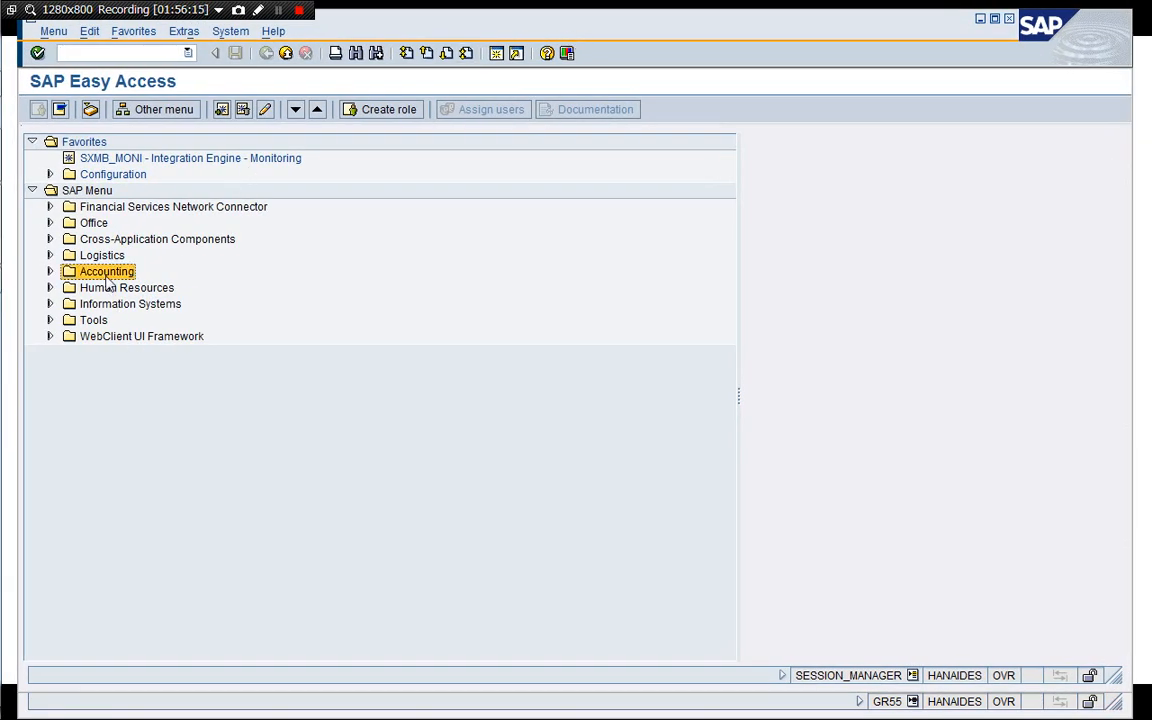
key(Right)
key(Down)
key(Down)
key(Down)
key(Down)
key(Down)
key(Down)
key(Down)
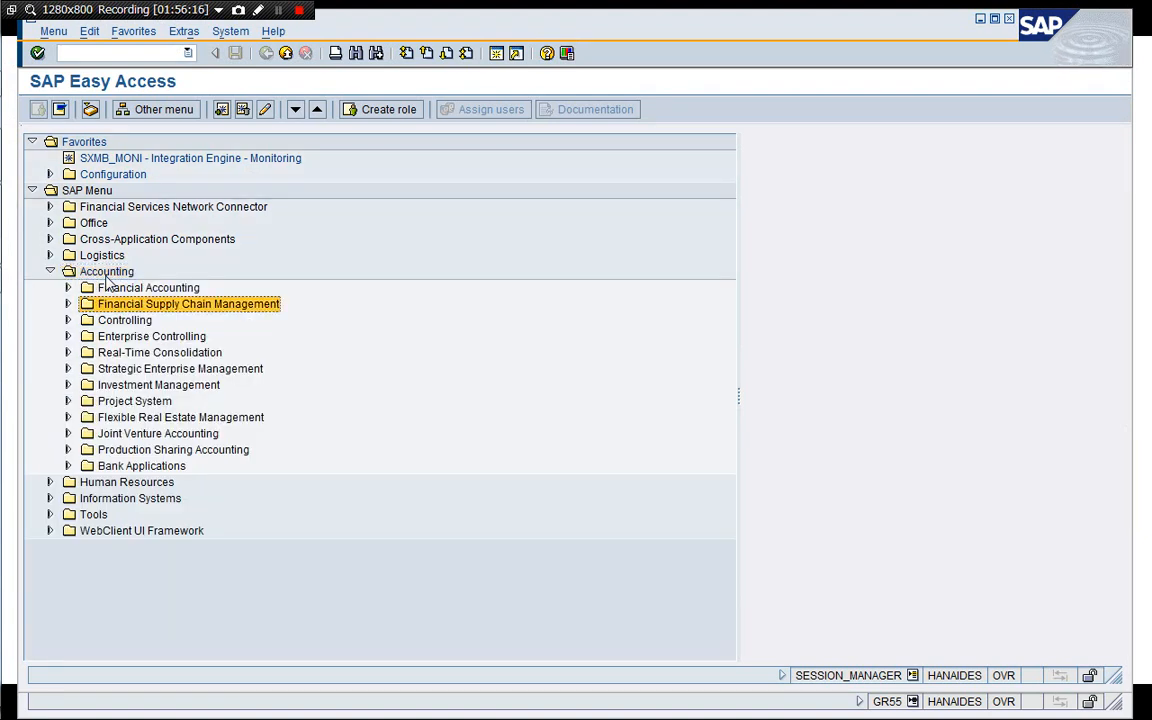
key(Down)
key(Right)
key(Down)
key(Down)
key(Down)
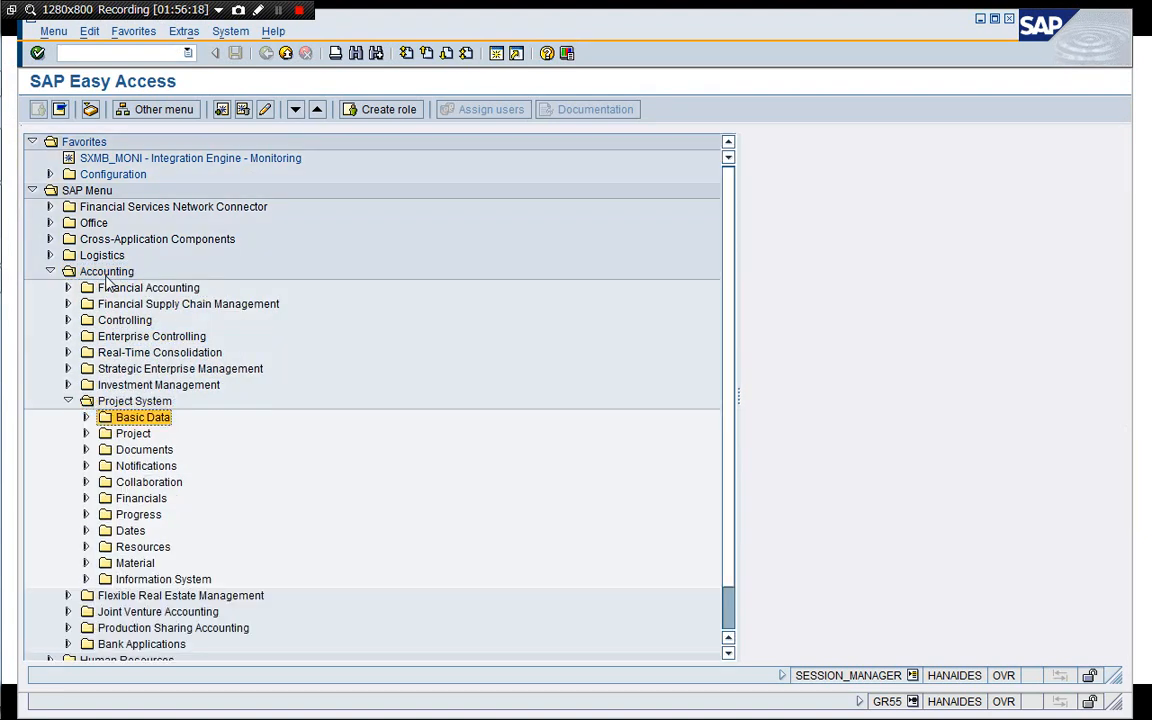
key(Down)
key(Down)
key(Down)
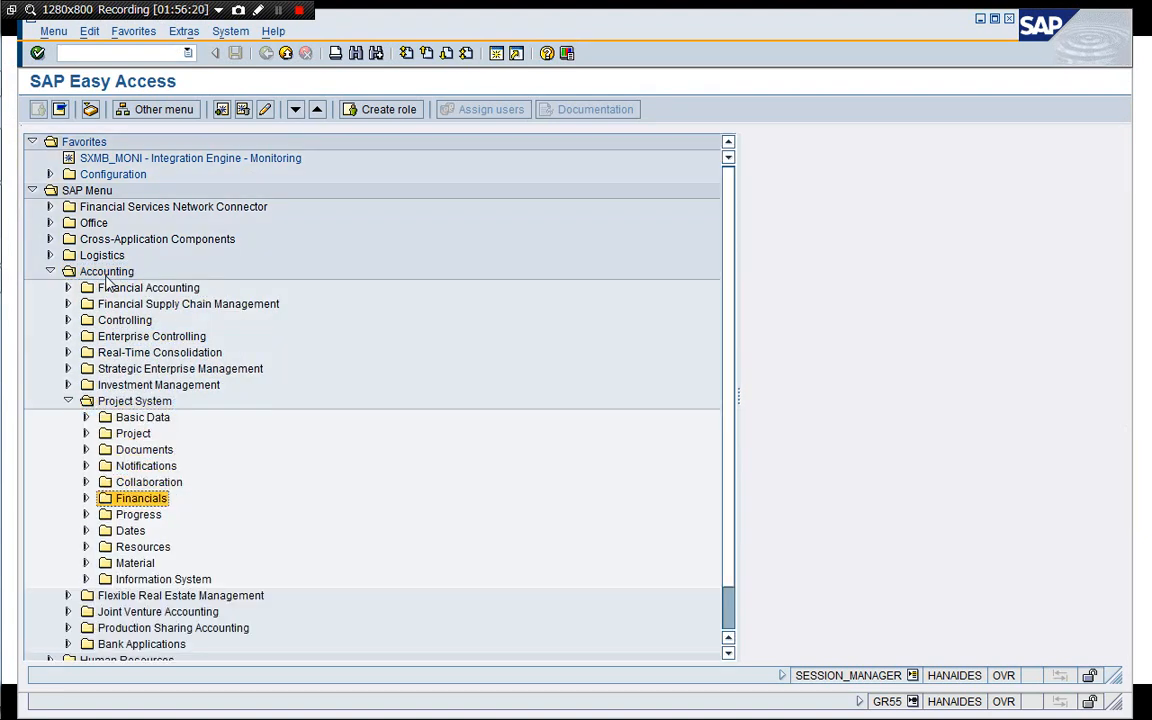
key(Right)
key(Down)
key(Down)
key(Down)
key(Down)
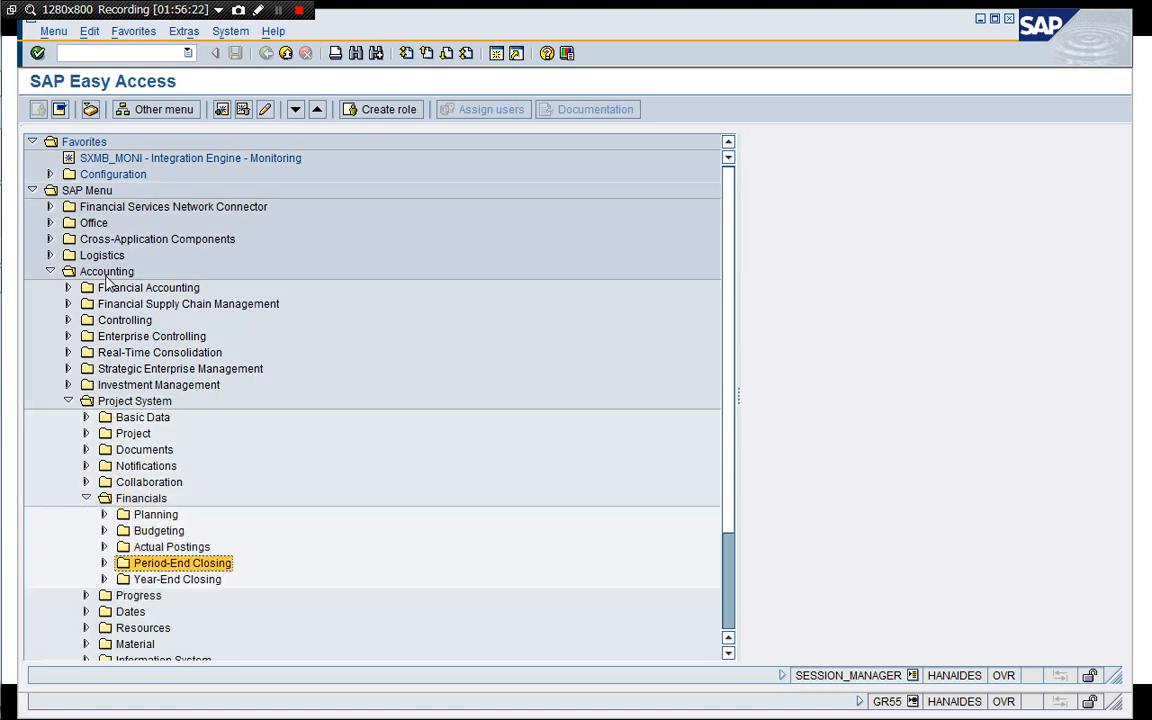
key(Right)
key(Down)
key(Down)
key(Down)
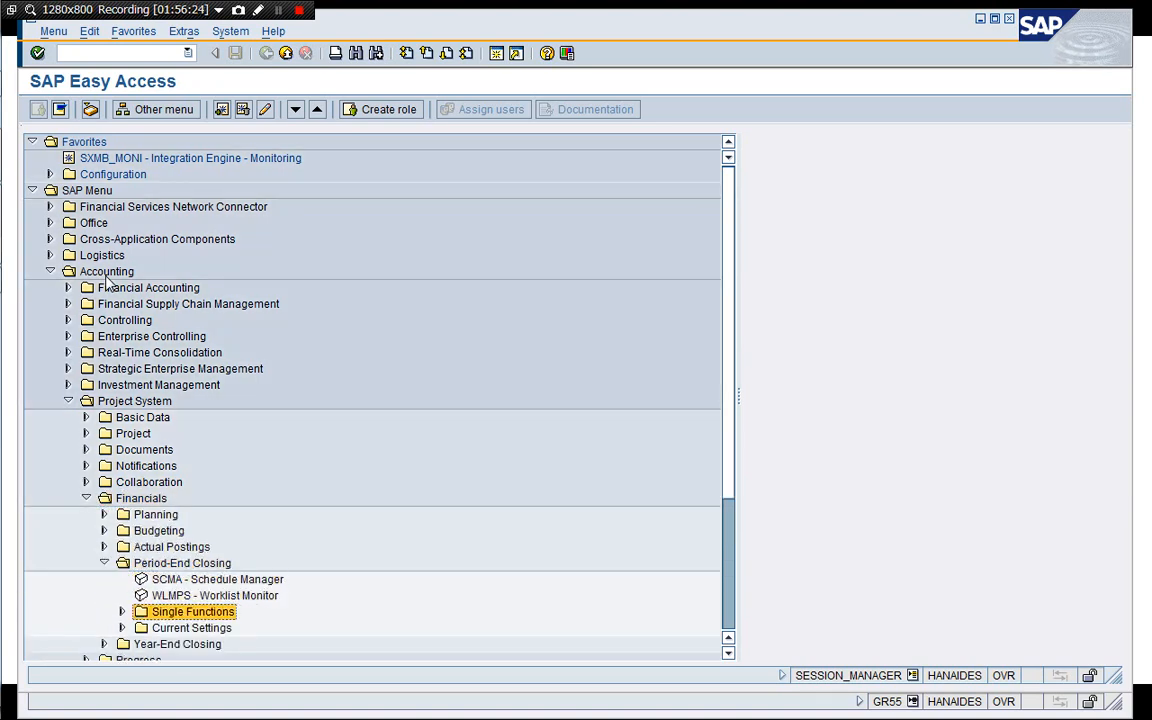
key(Right)
key(Down)
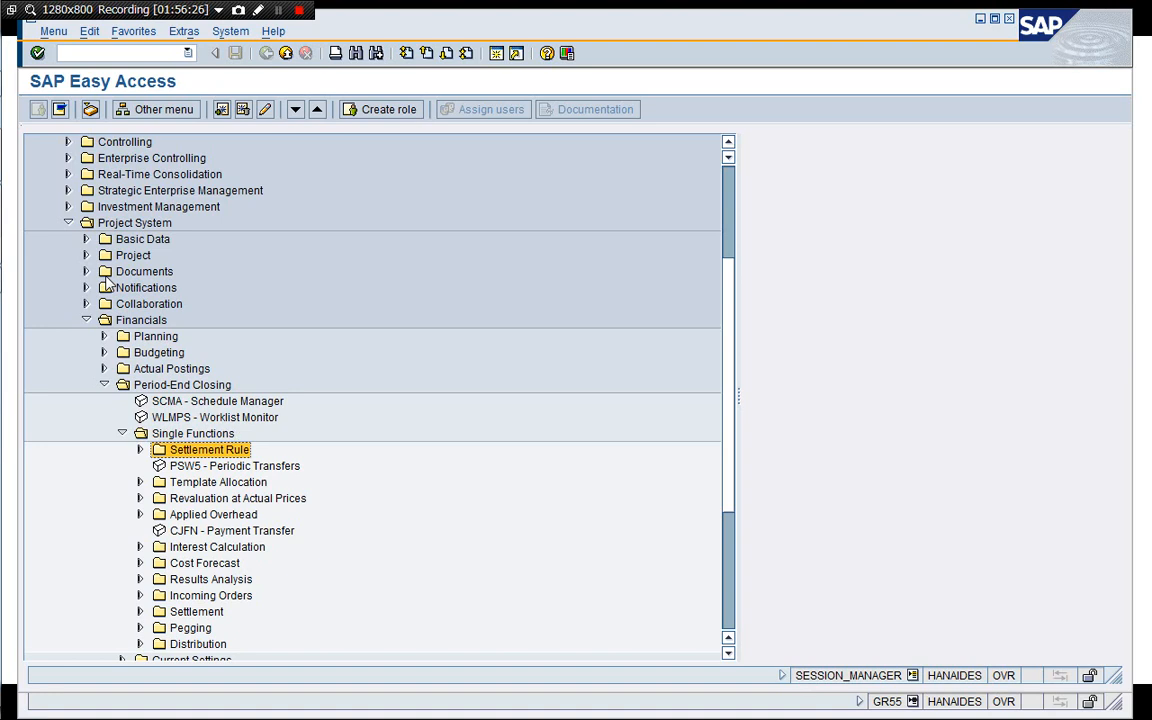
key(Right)
key(Left)
key(Down)
key(Down)
key(Down)
key(Down)
key(Down)
key(Down)
key(Down)
key(Down)
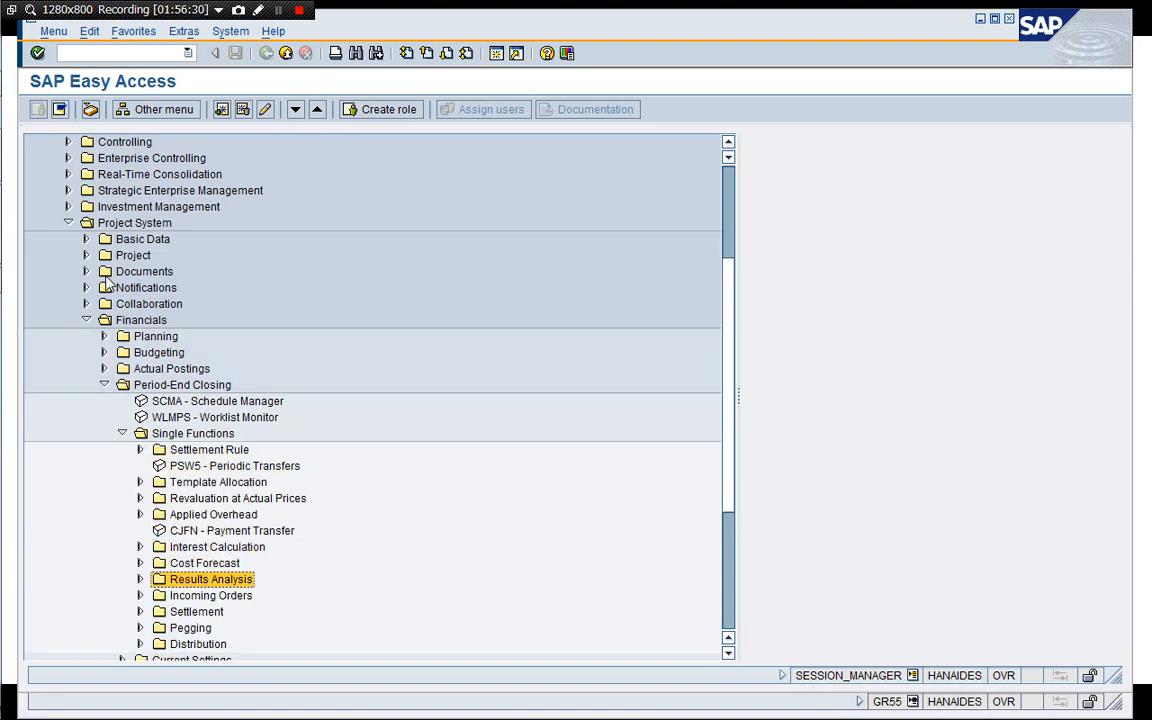
key(Down)
key(Down)
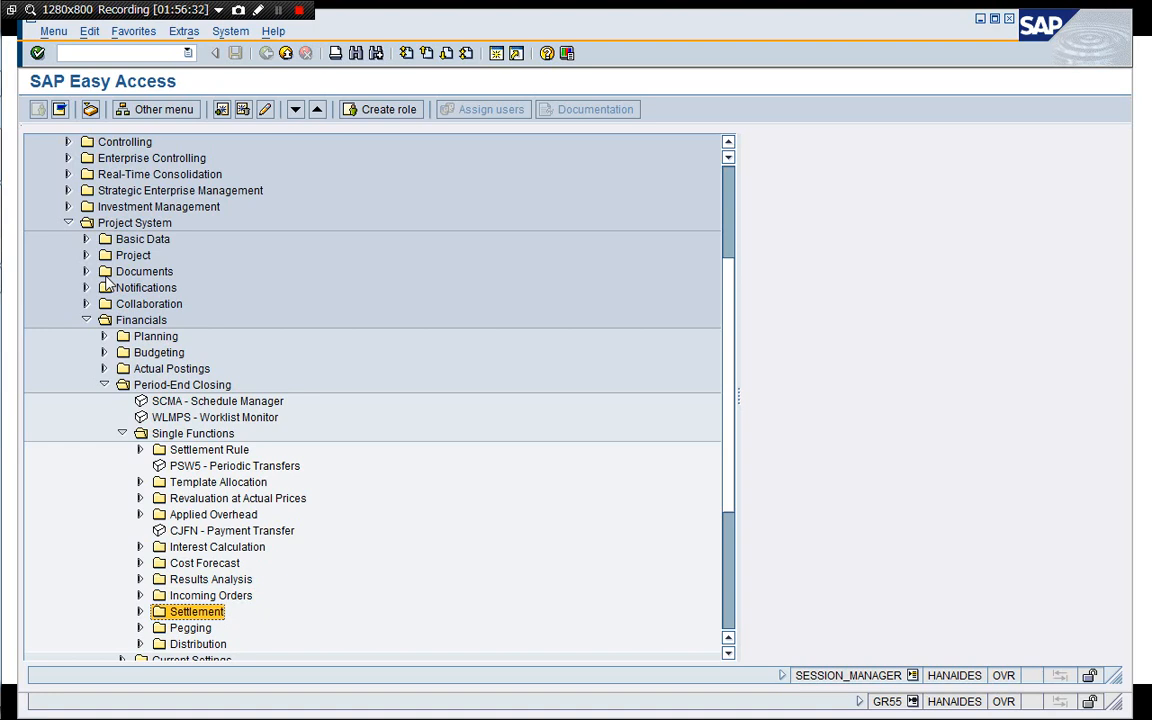
key(Up)
key(Up)
key(Up)
key(Up)
key(Up)
key(Up)
key(Up)
key(Up)
key(Up)
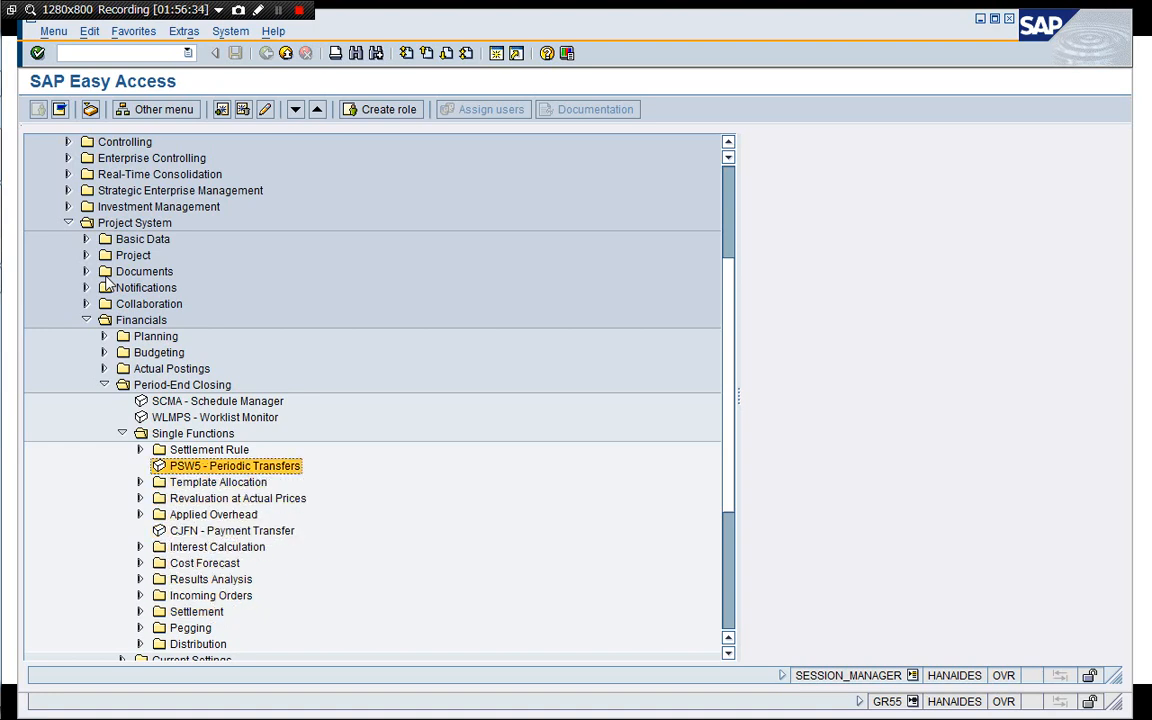
key(Up)
key(Right)
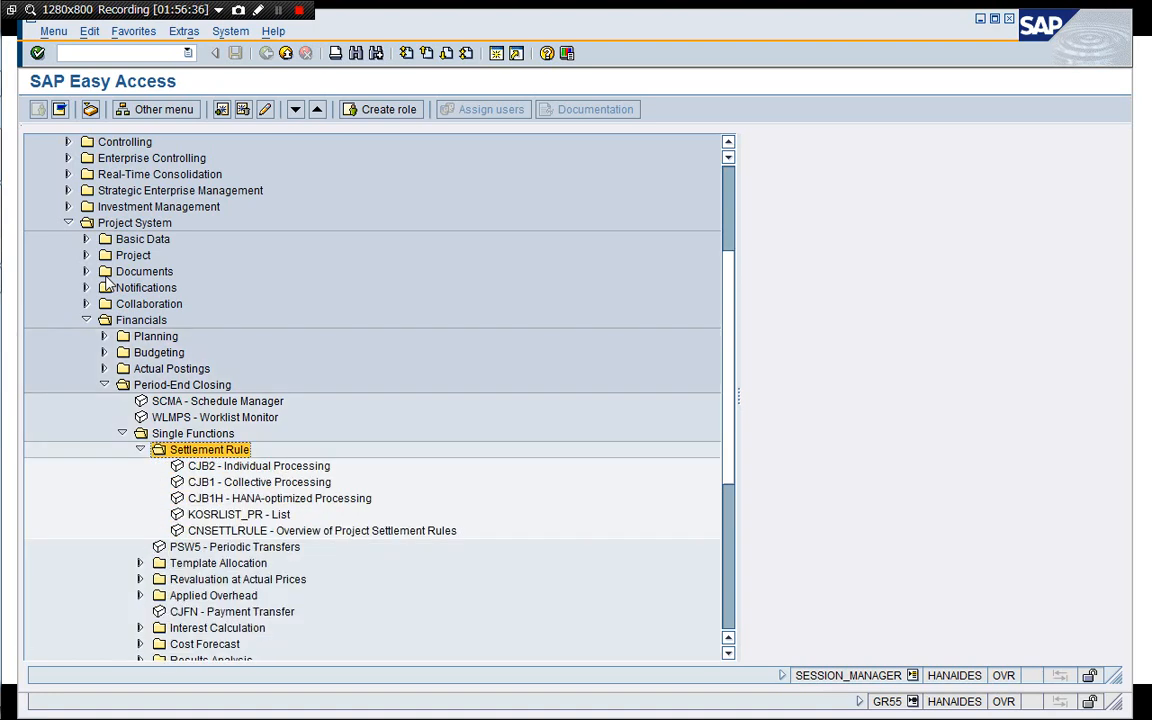
key(Down)
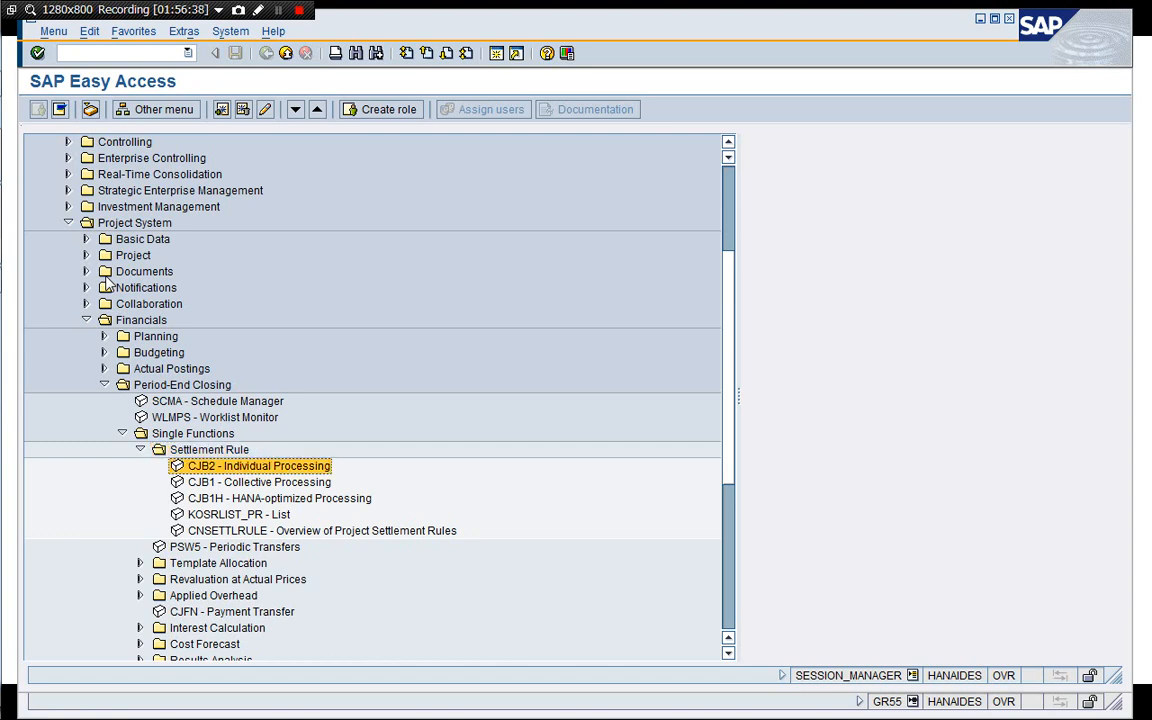
key(Return)
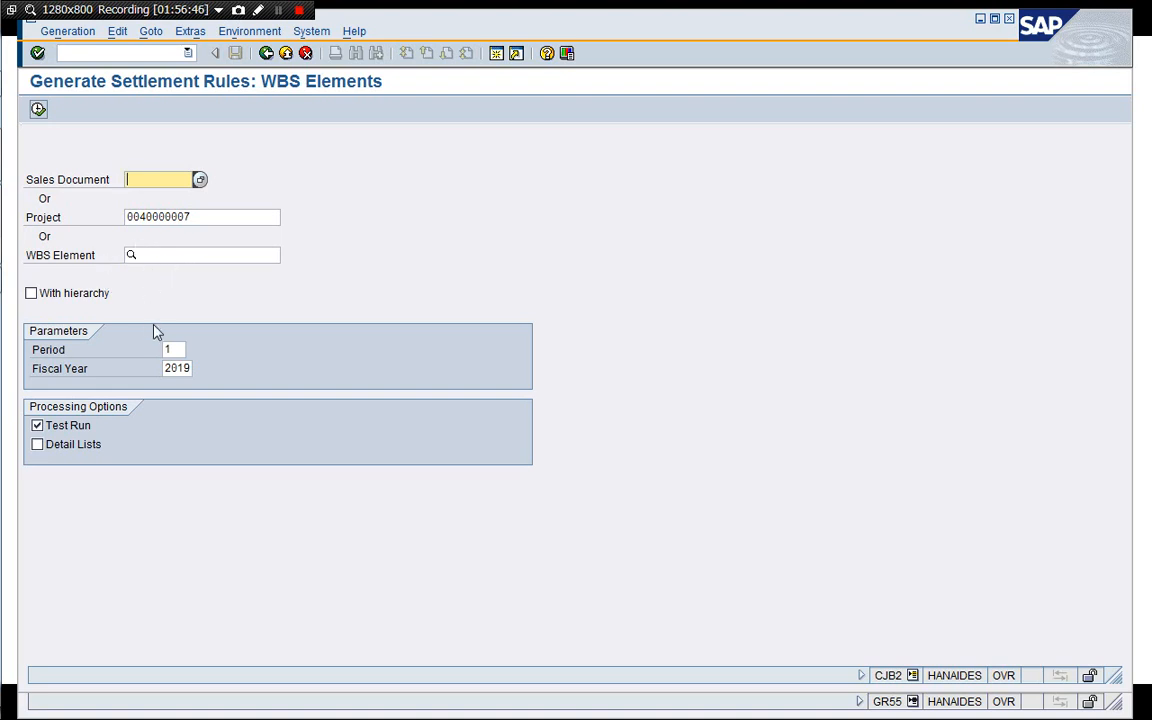
click(37, 444)
click(31, 293)
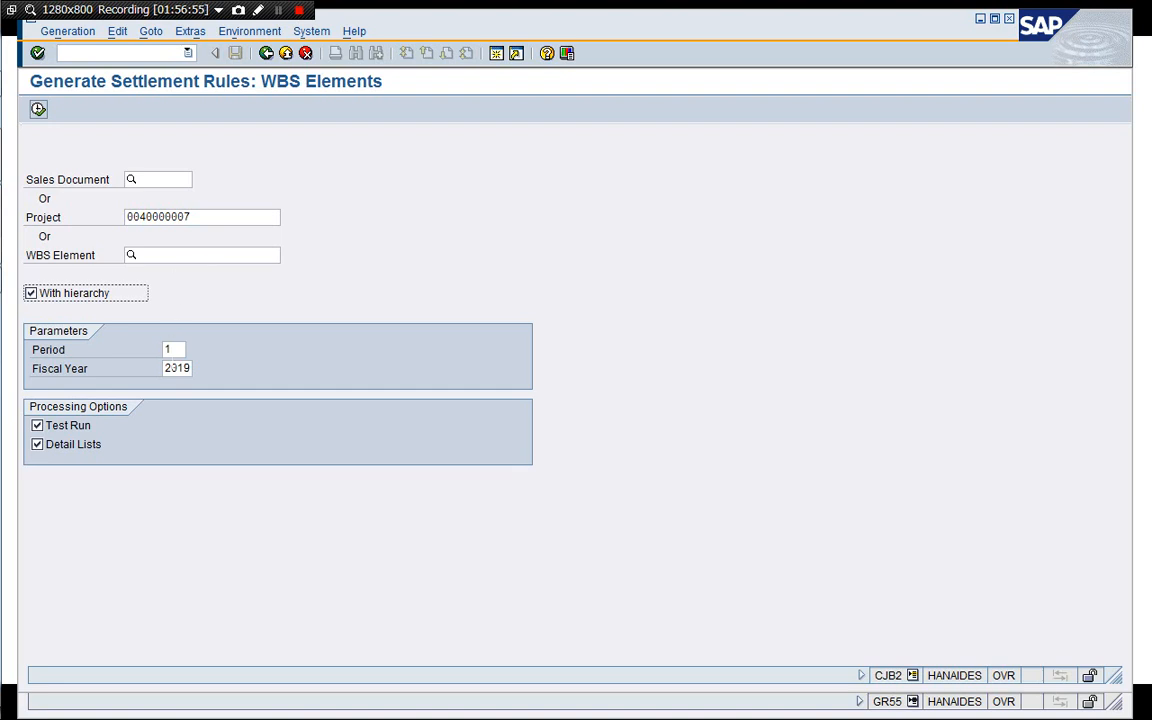
click(173, 350)
key(BackSpace)
text(5)
key(Return)
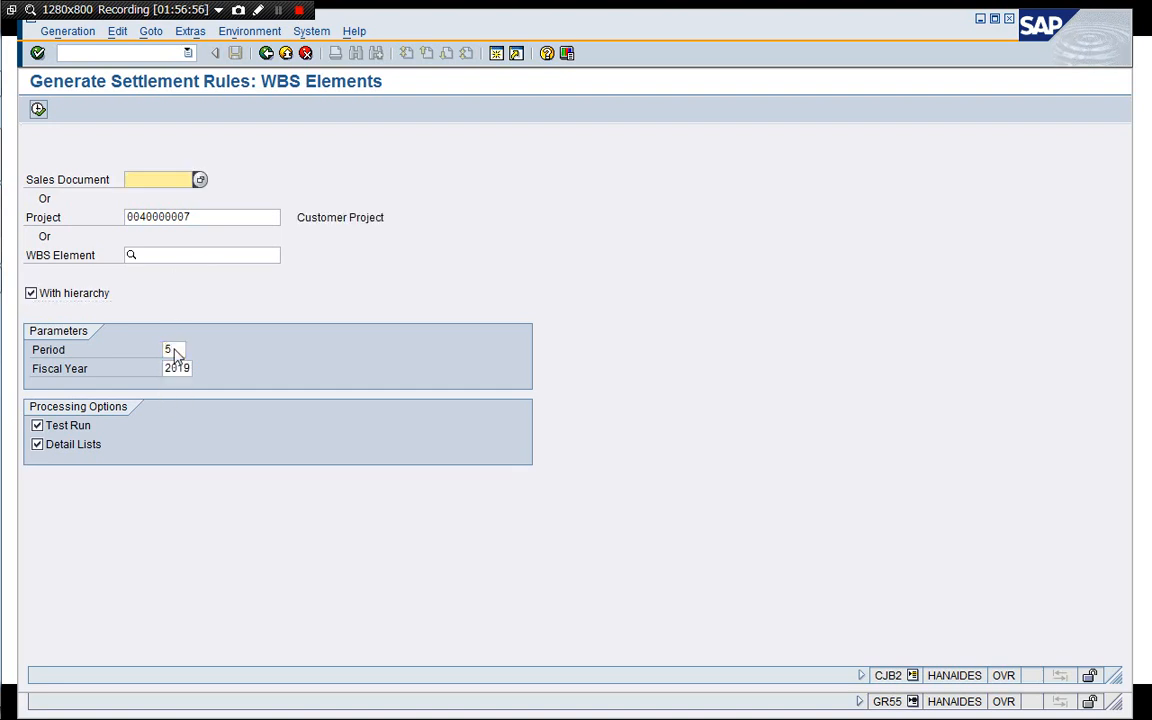
click(38, 109)
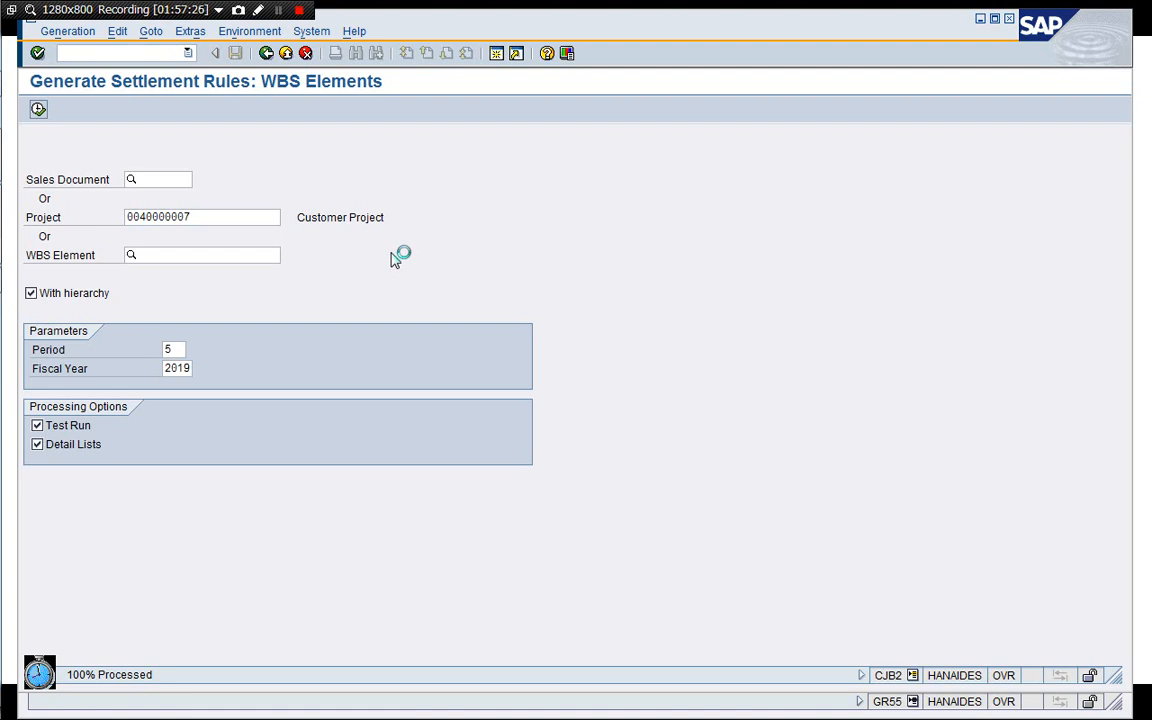
click(279, 11)
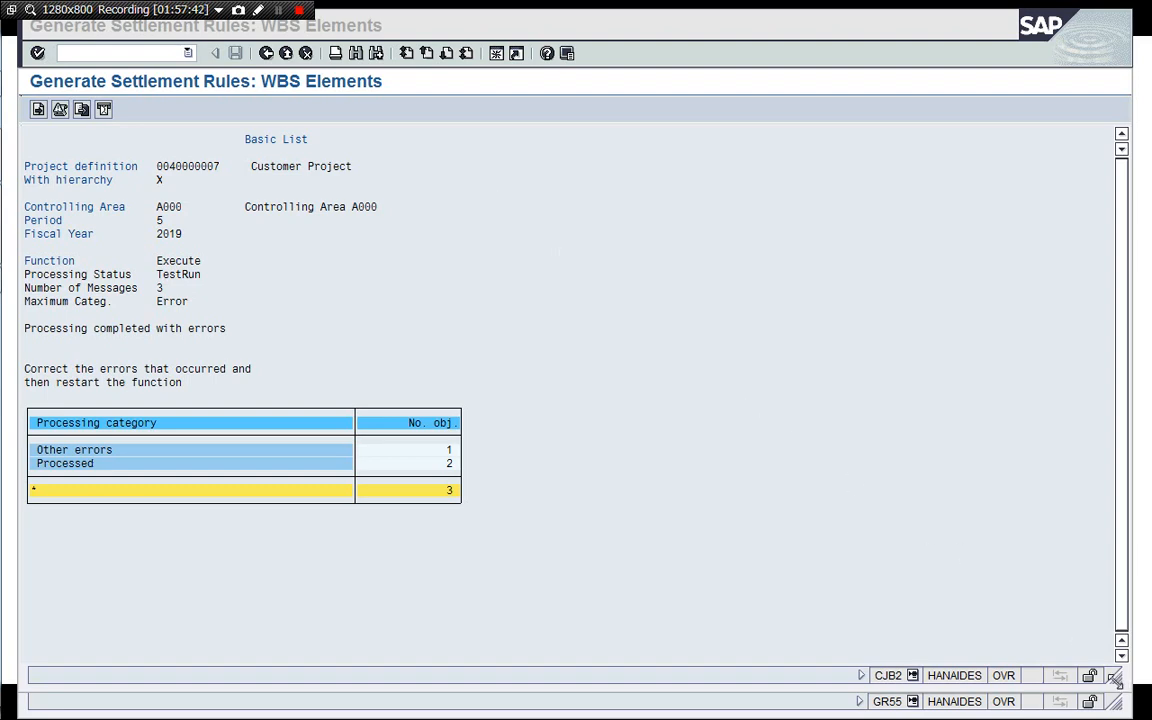
drag(1117, 680, 970, 654)
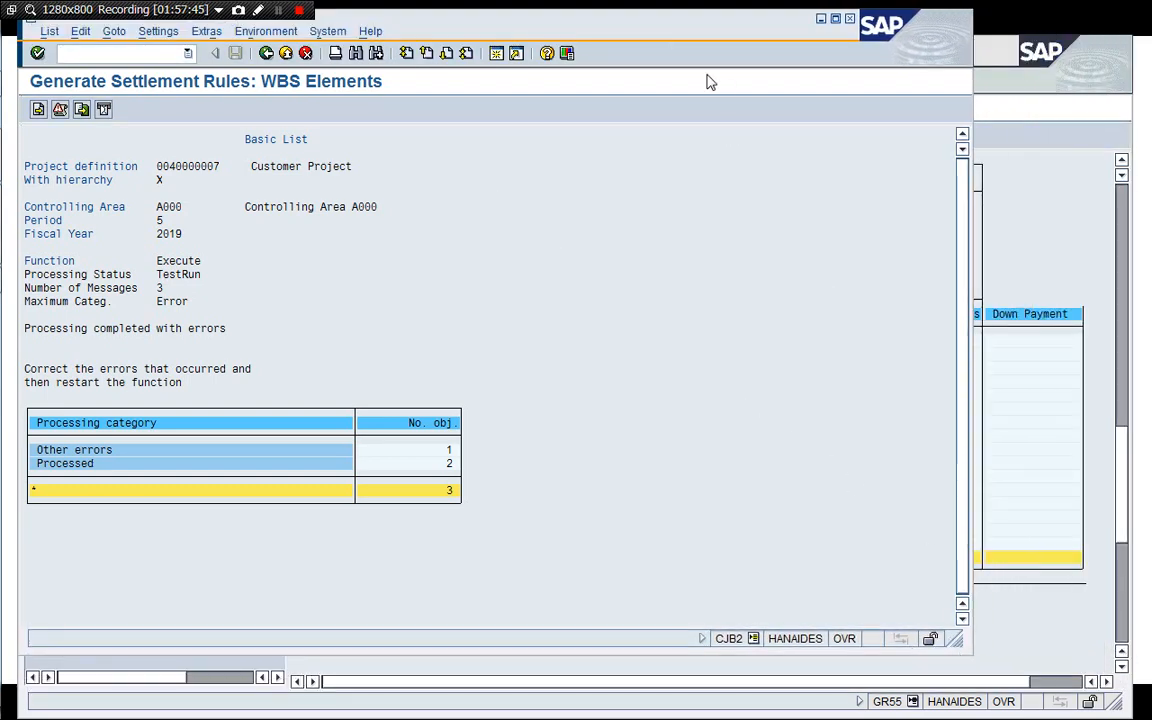
drag(670, 34, 795, 67)
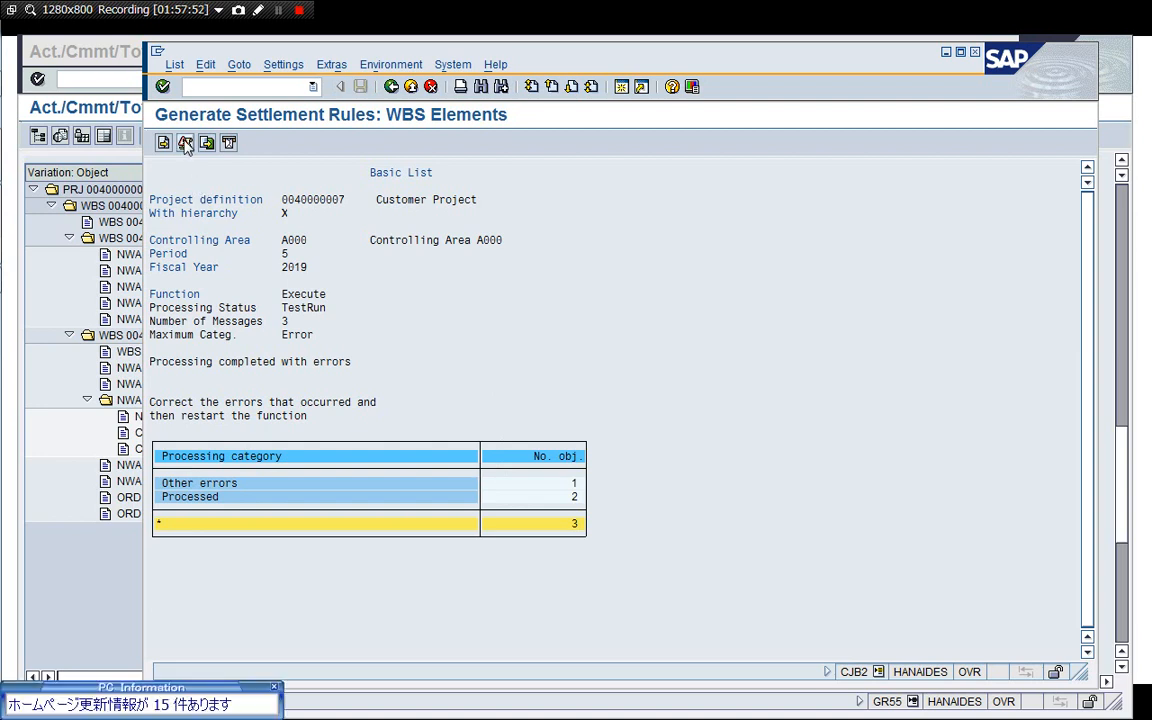
click(275, 687)
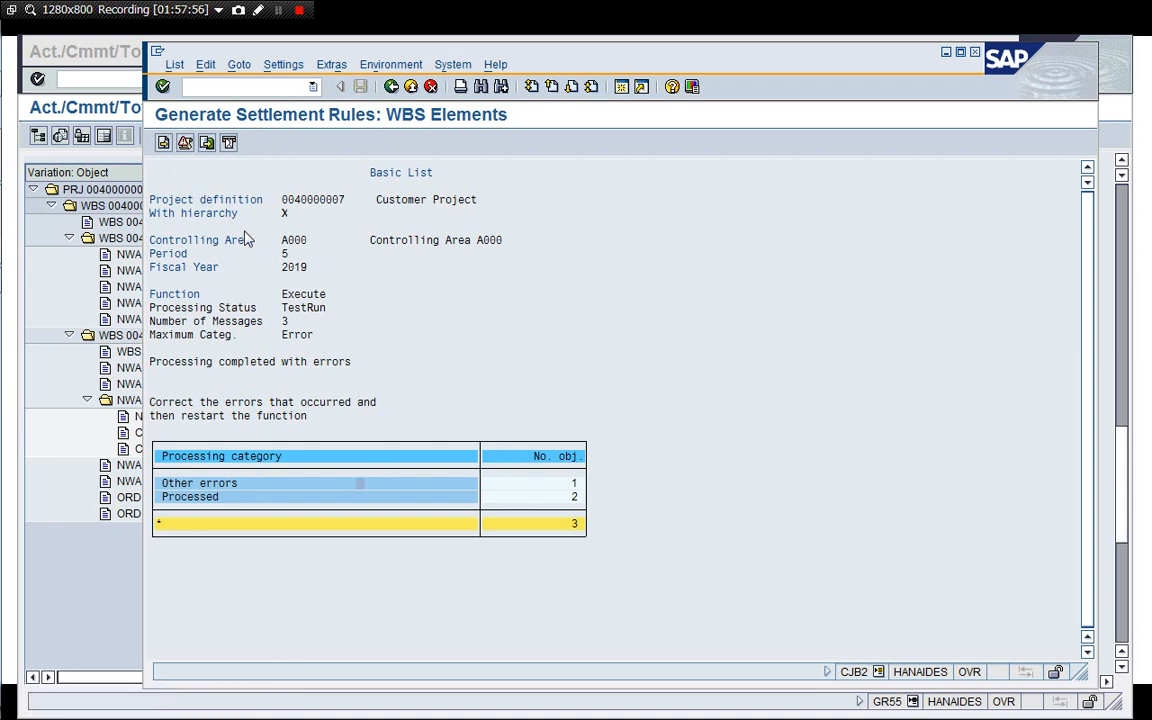
Review the error log, the long text for the PA transfer structure message, and the detail list of processed objects.
click(186, 145)
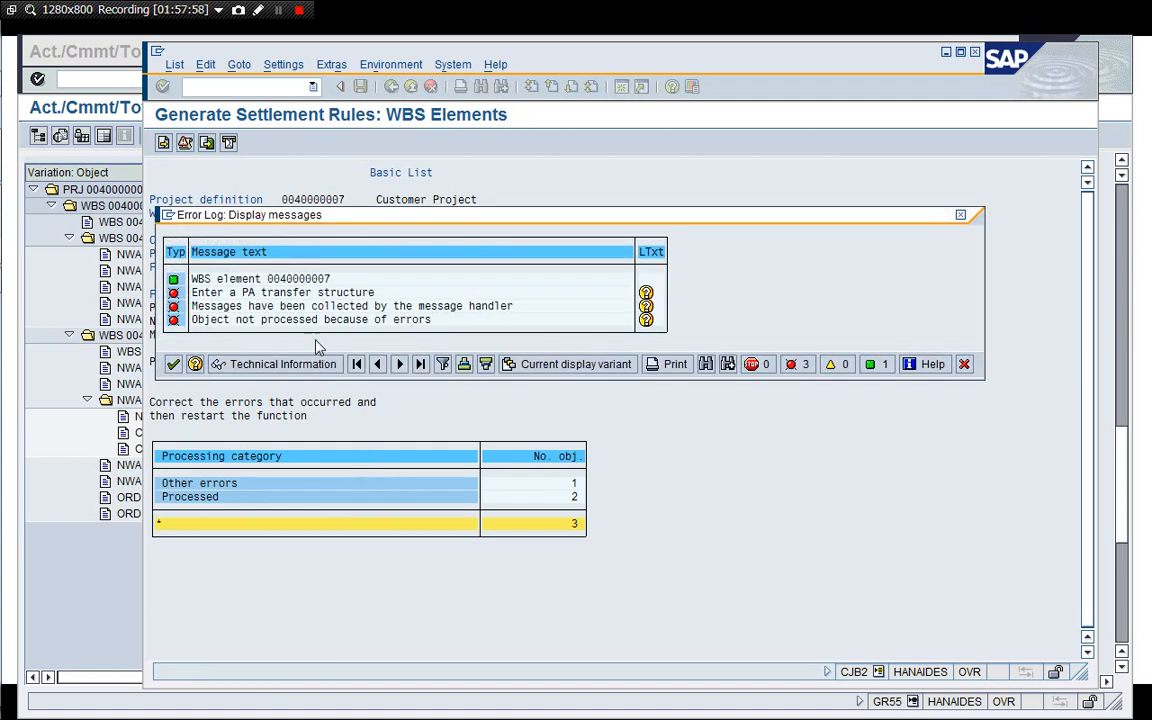
double_click(374, 294)
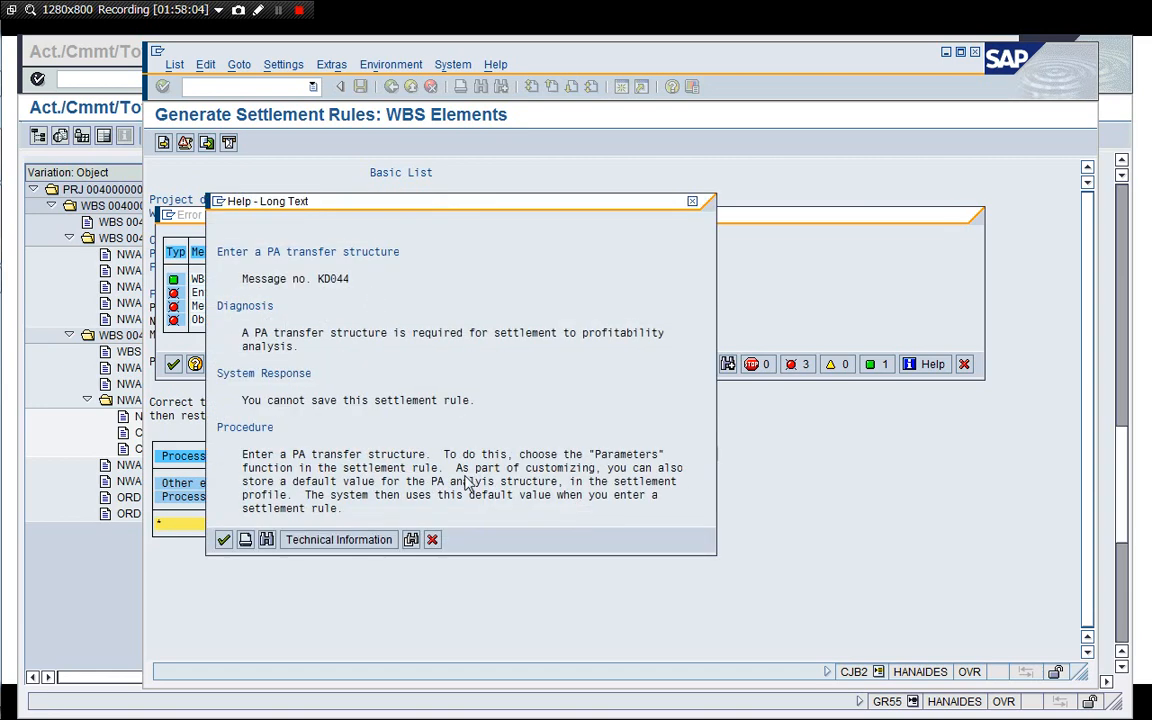
click(433, 540)
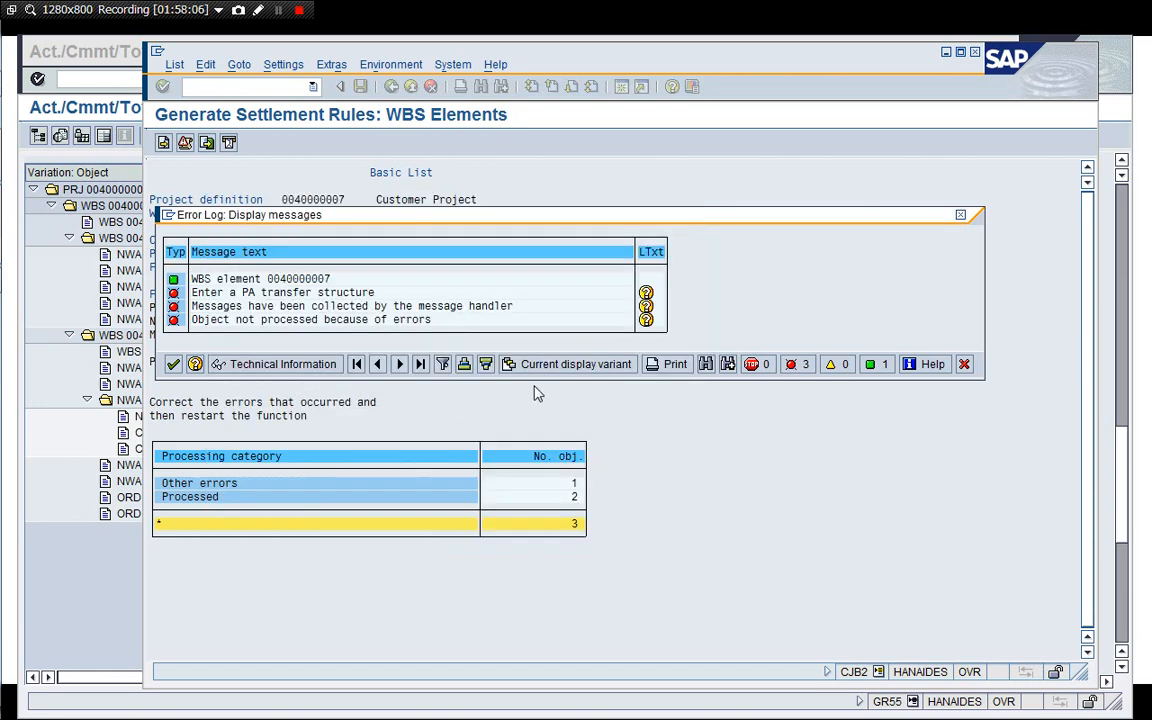
click(963, 364)
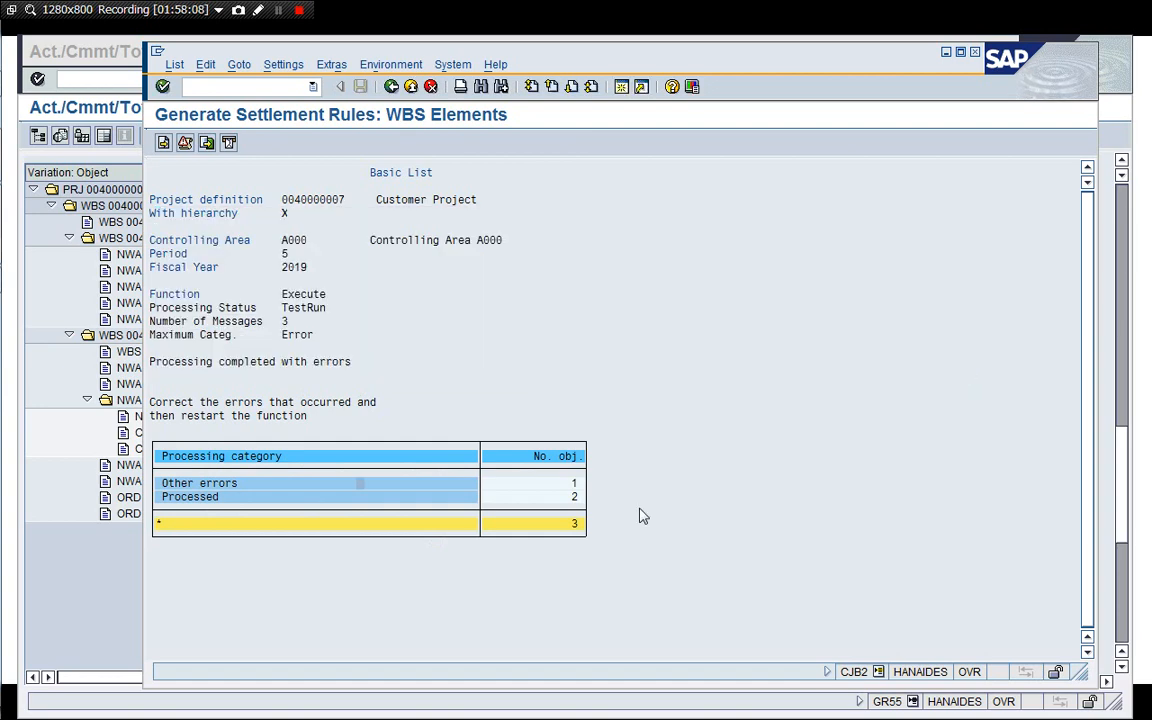
click(163, 142)
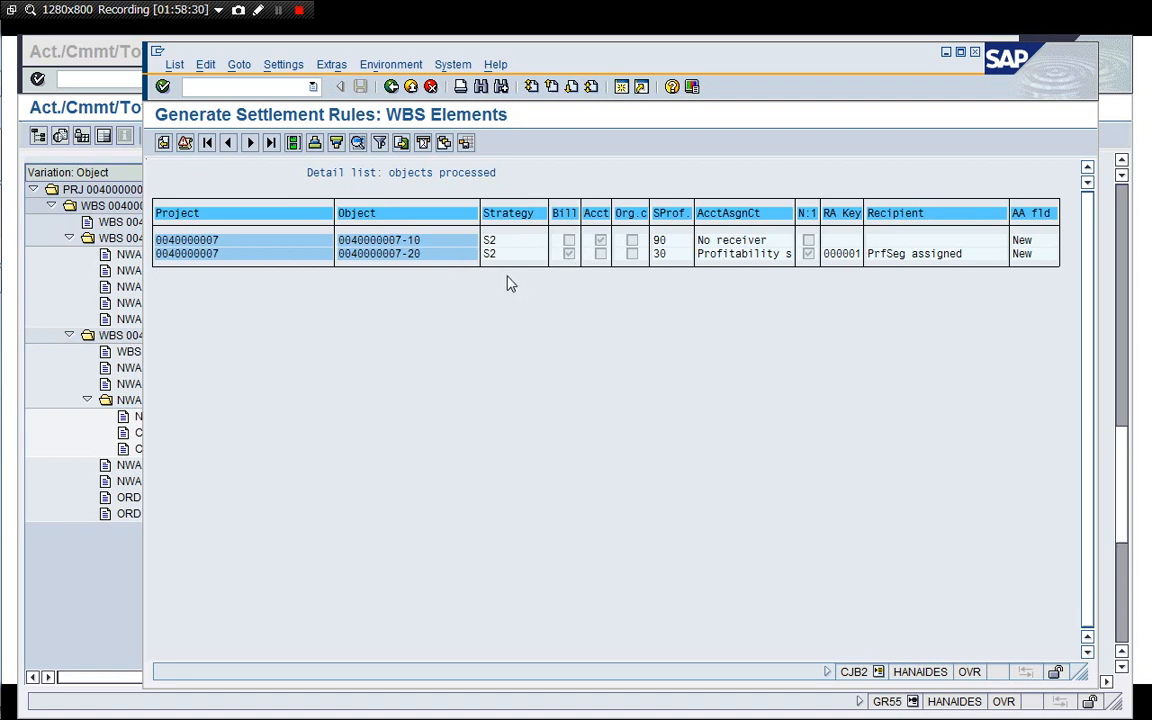
click(391, 86)
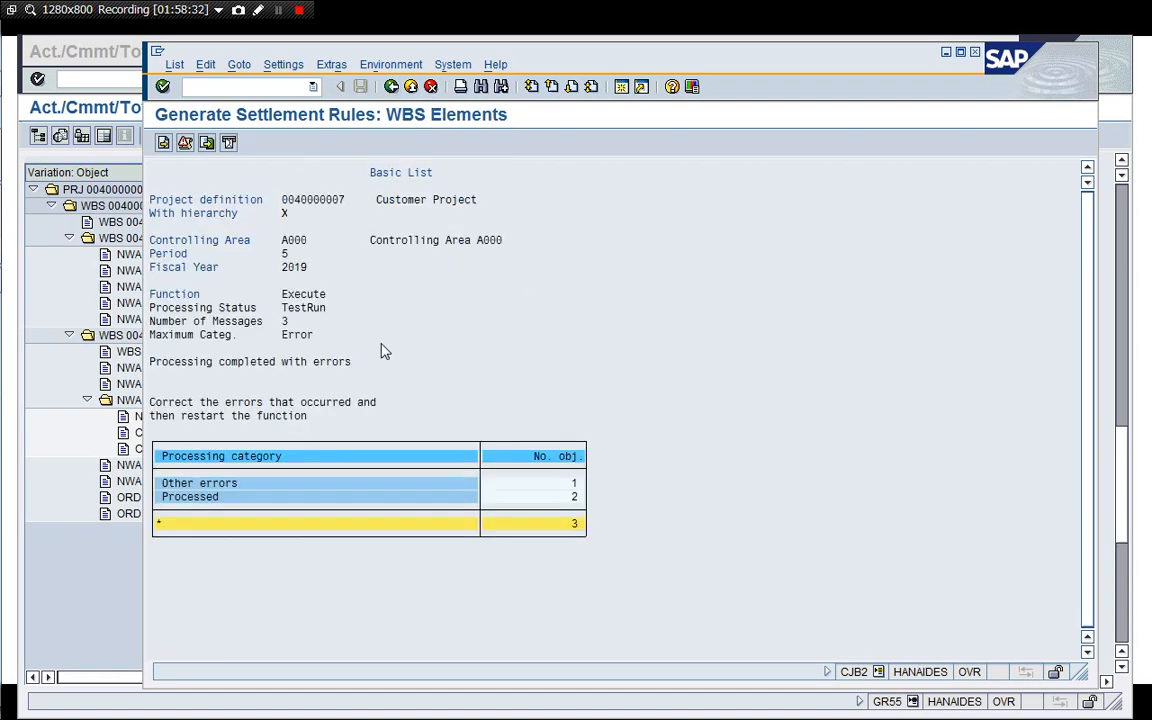
click(391, 86)
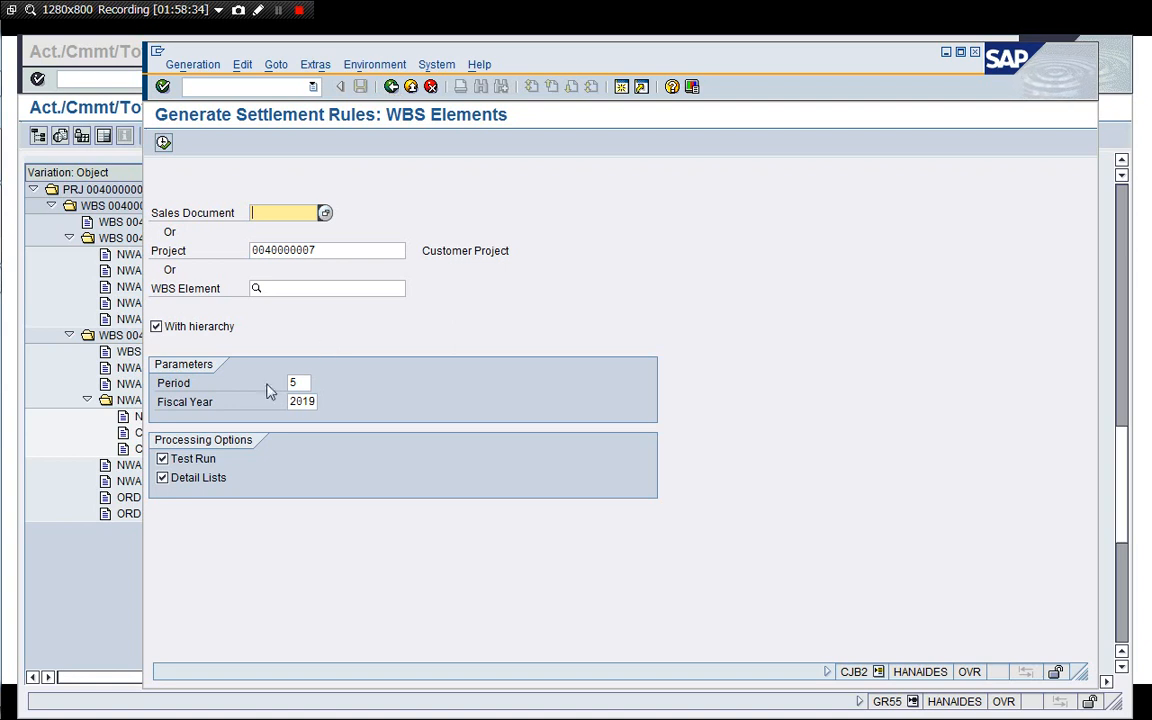
click(163, 459)
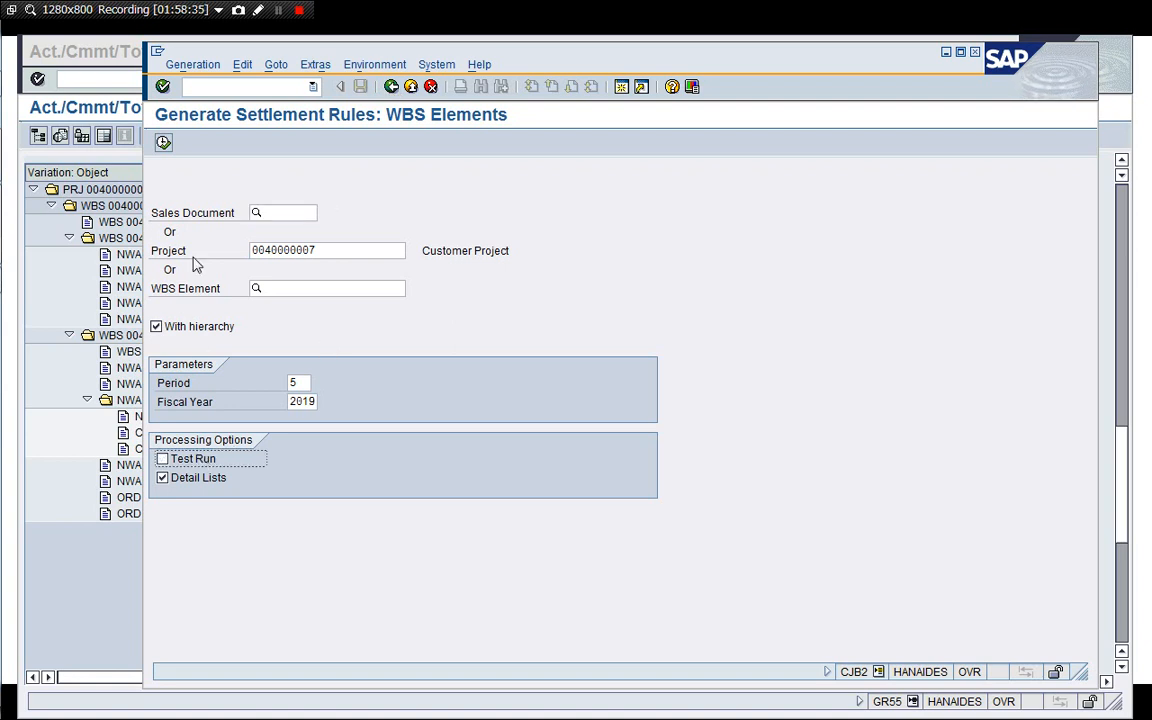
click(163, 143)
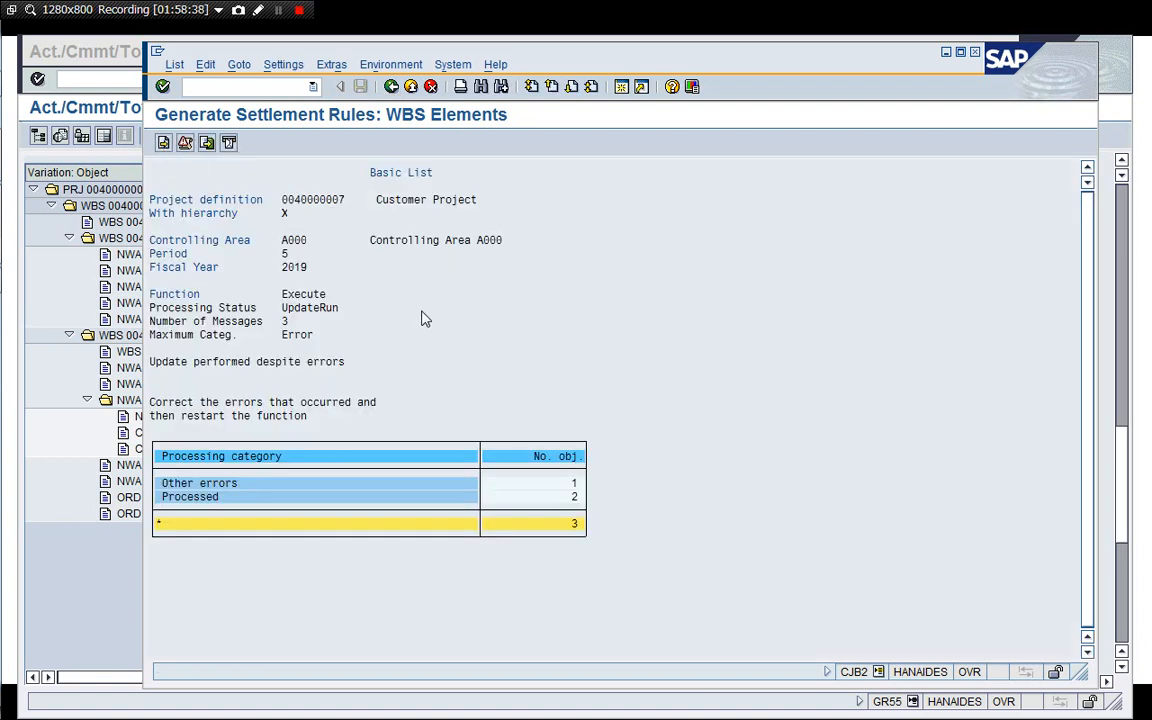
click(164, 143)
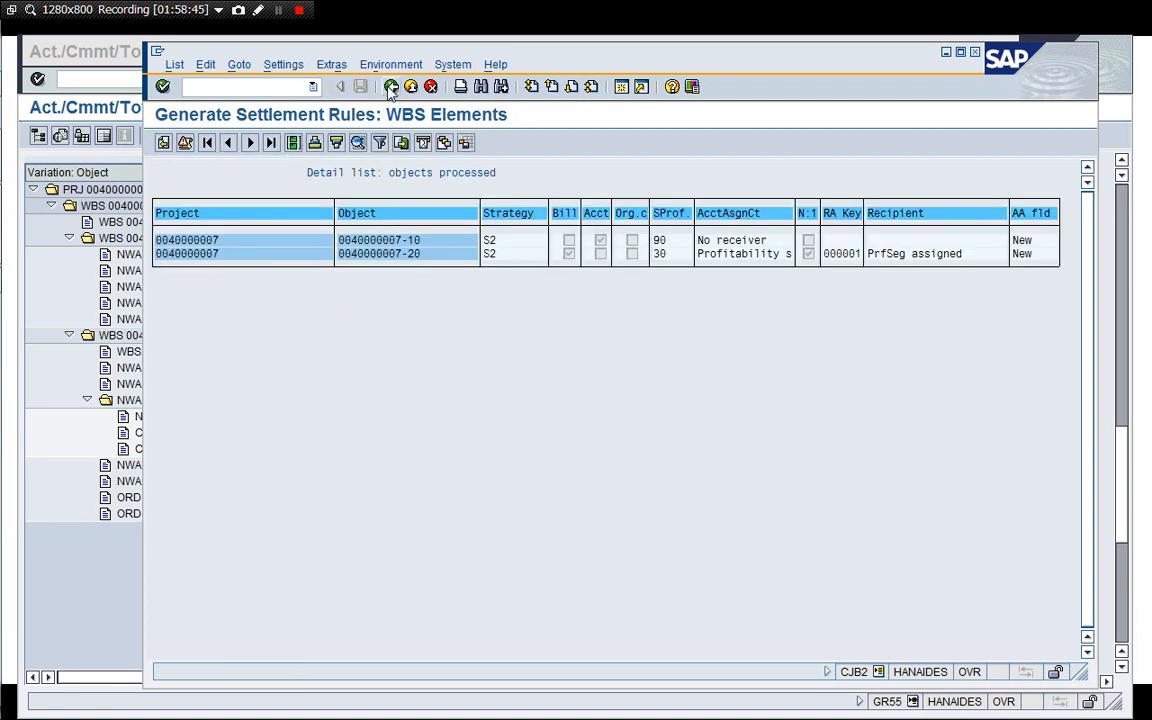
Open a new session, start transaction SPRO and display the SAP Reference IMG.
click(622, 88)
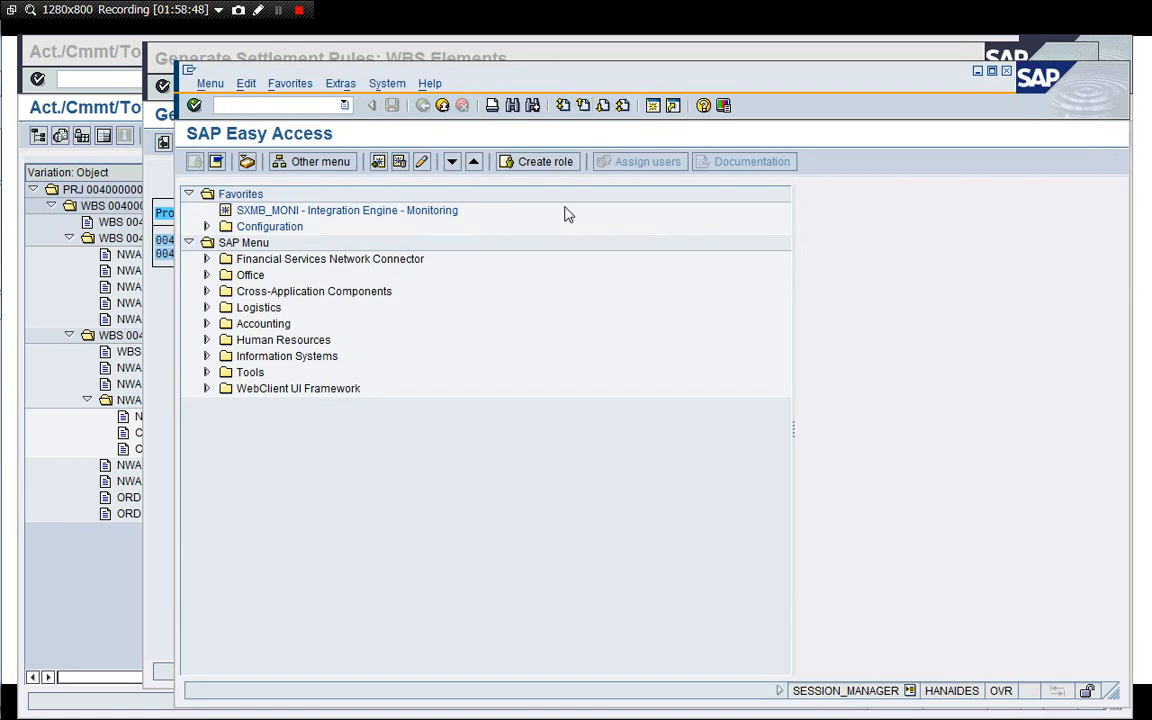
text(/nspro)
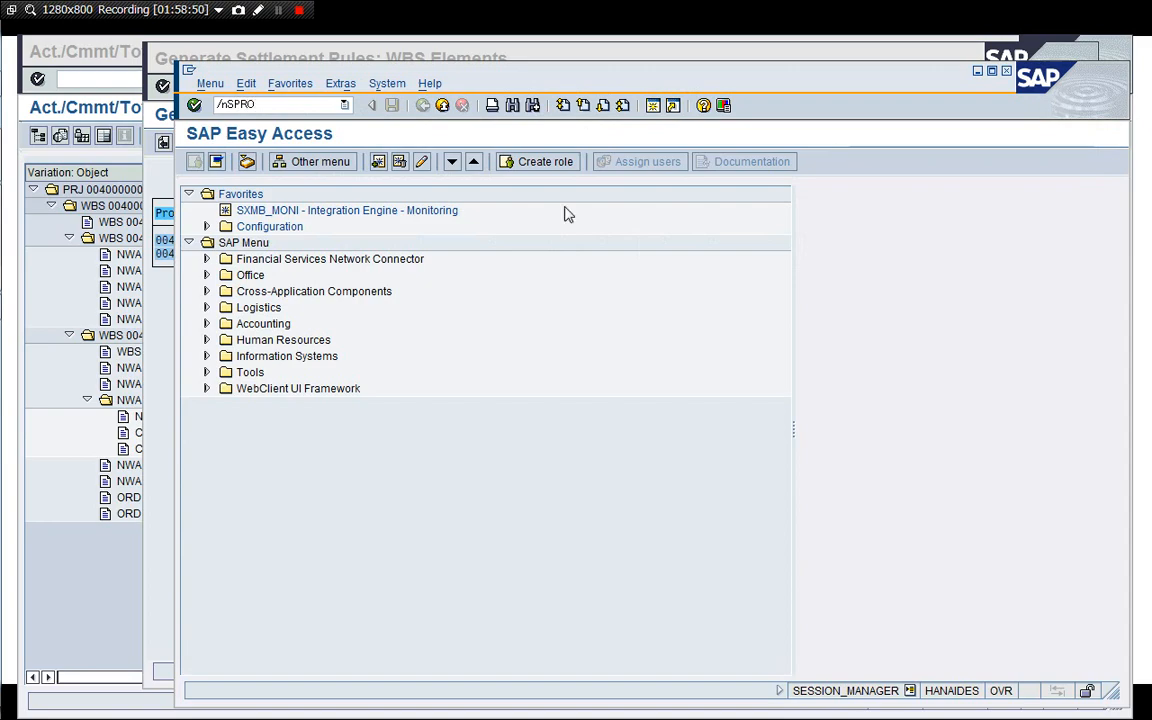
key(Return)
click(252, 163)
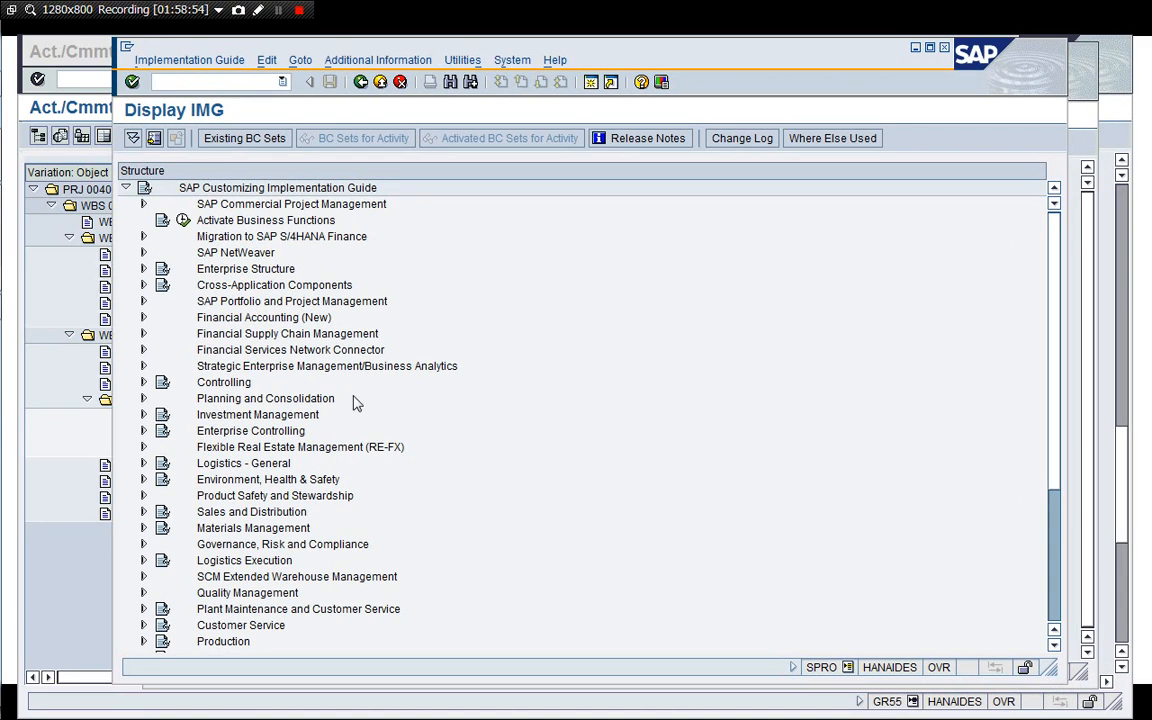
Expand Project System and its Costs node in the IMG structure.
click(223, 515)
key(Down)
key(Down)
key(Down)
key(Down)
key(Down)
key(Down)
key(Down)
key(Down)
key(Down)
key(Down)
key(Down)
key(Down)
key(Down)
key(Down)
key(Down)
key(Down)
key(Down)
key(Down)
key(Down)
key(Down)
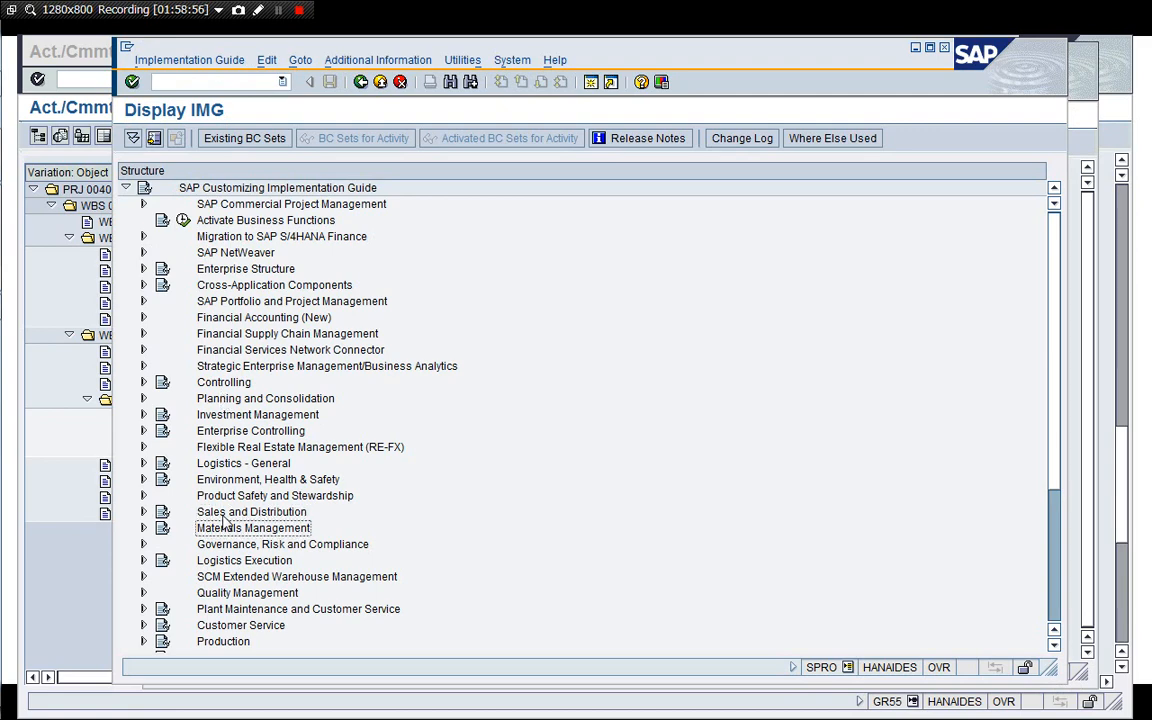
click(220, 480)
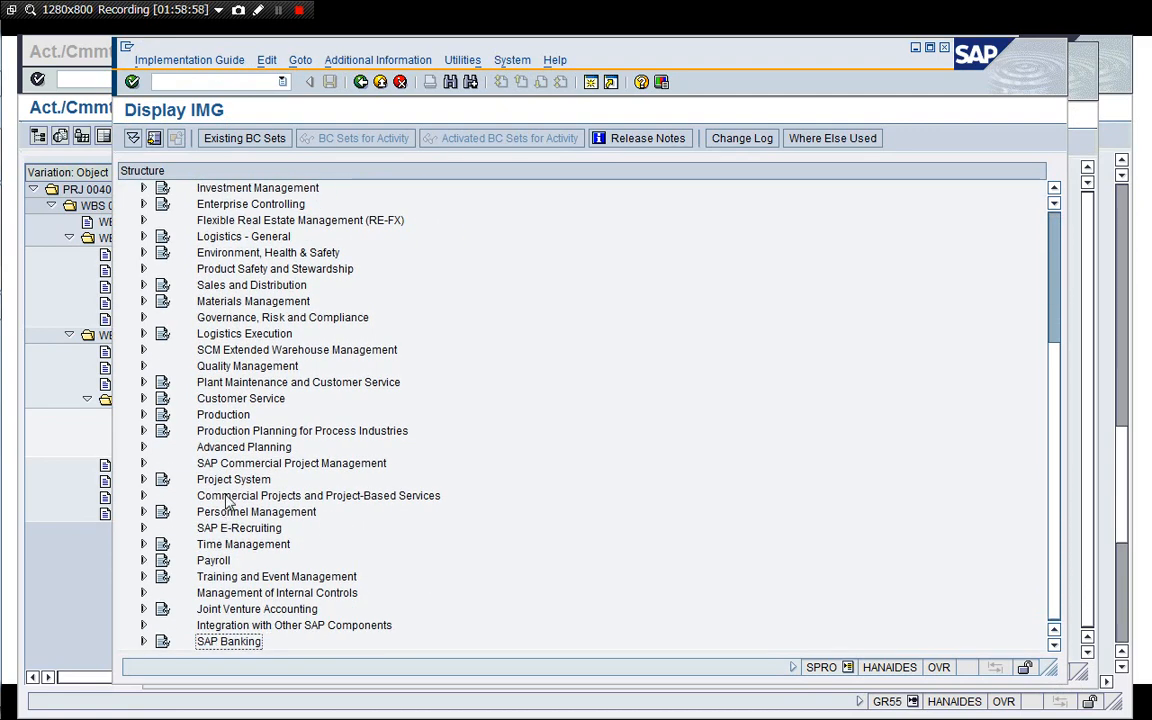
key(Return)
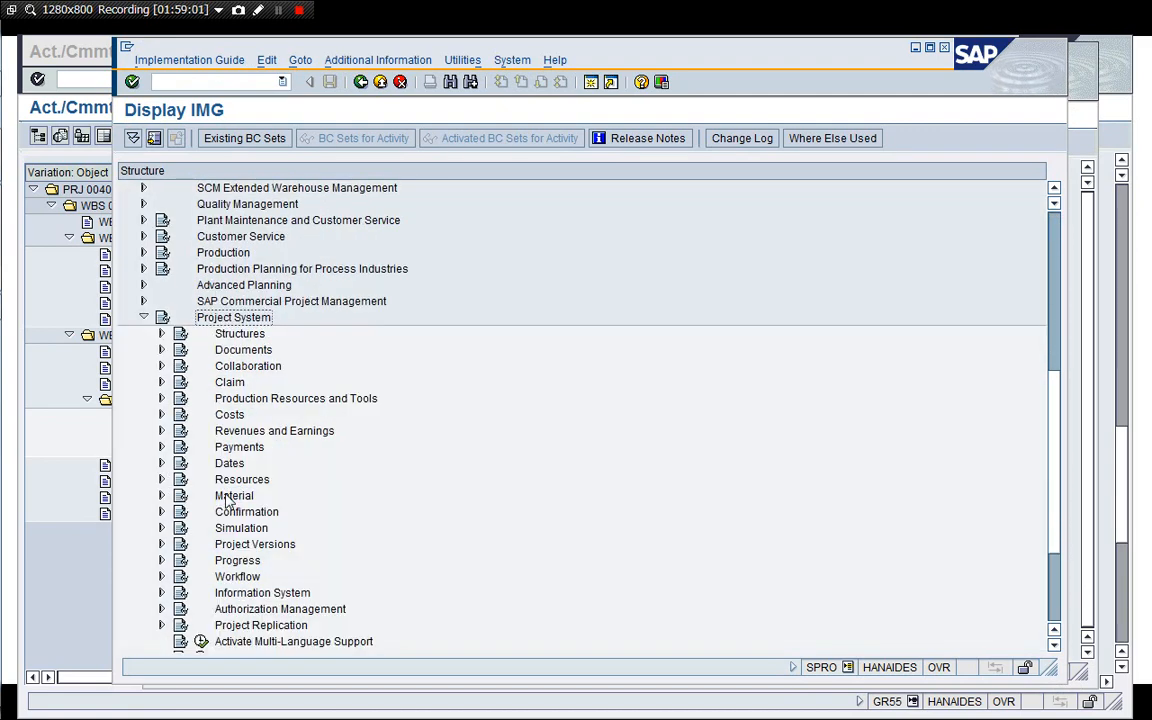
key(Down)
key(Down)
key(Down)
key(Down)
key(Down)
key(Down)
key(Down)
key(Up)
key(Down)
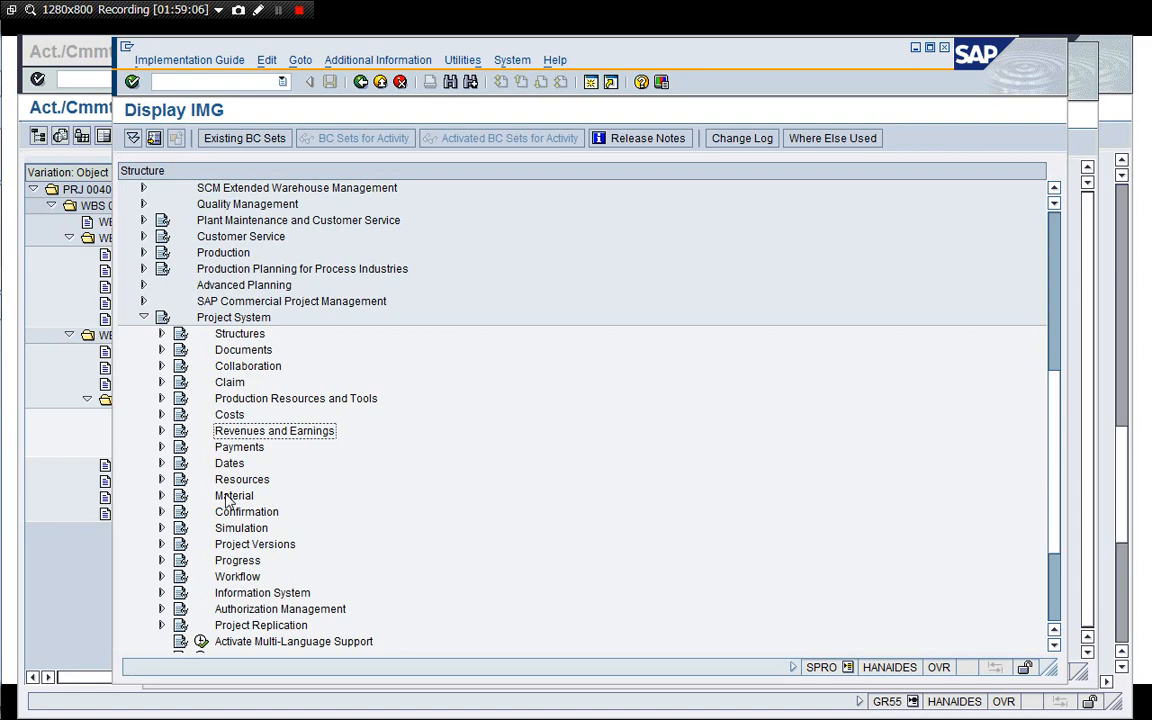
key(Up)
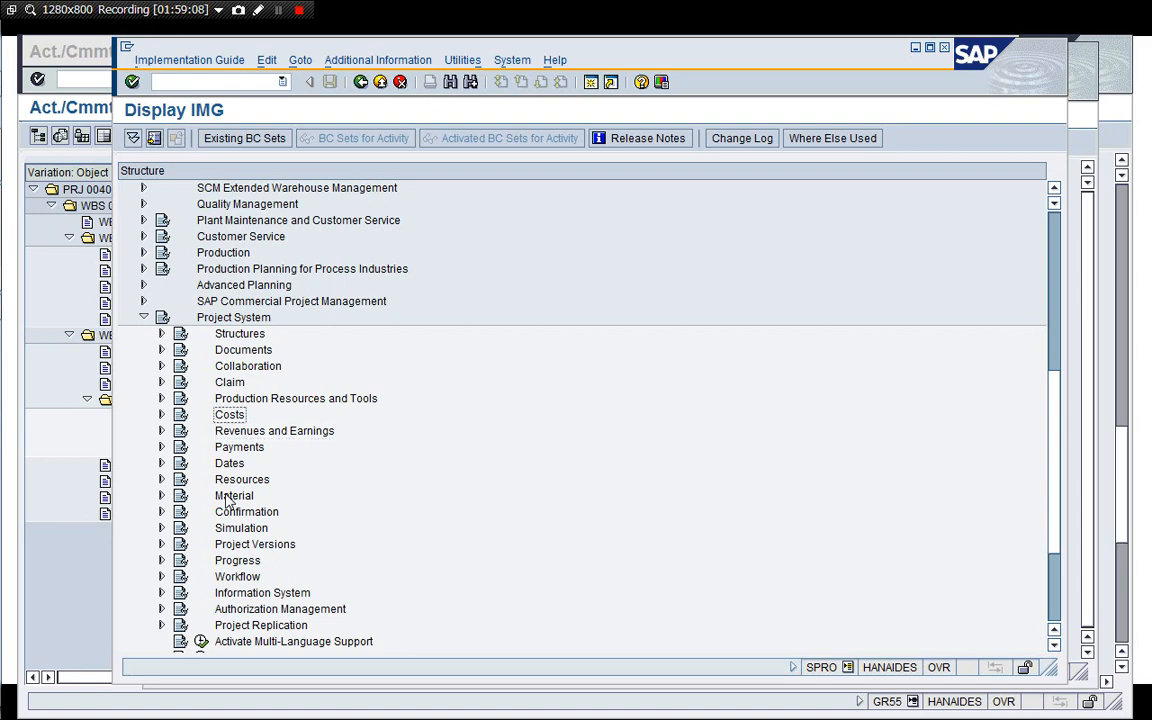
key(Right)
key(Down)
key(Down)
key(Down)
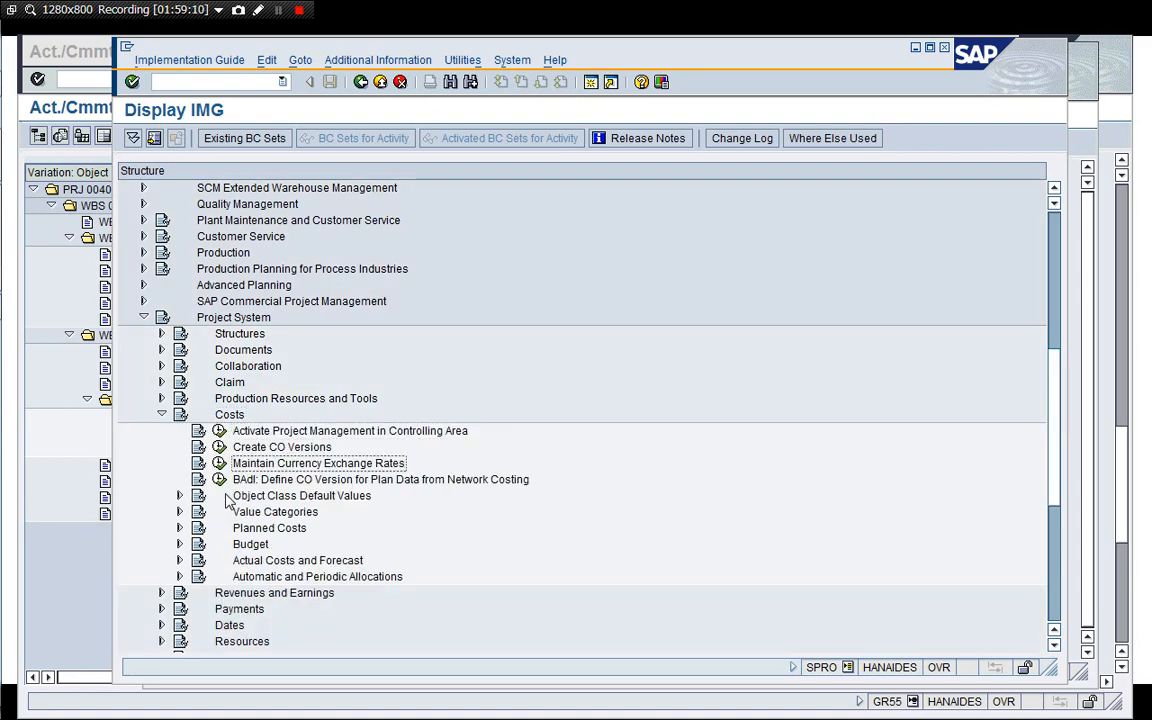
key(Down)
key(Down)
key(Down)
key(Down)
key(Down)
key(Down)
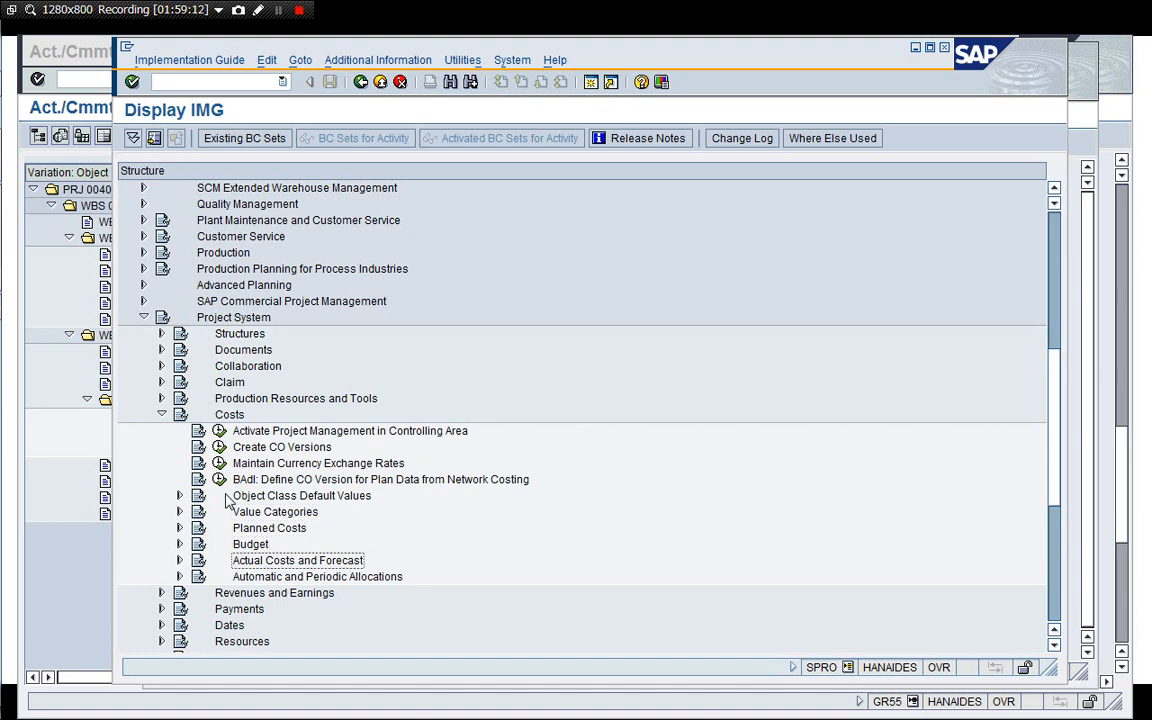
key(Down)
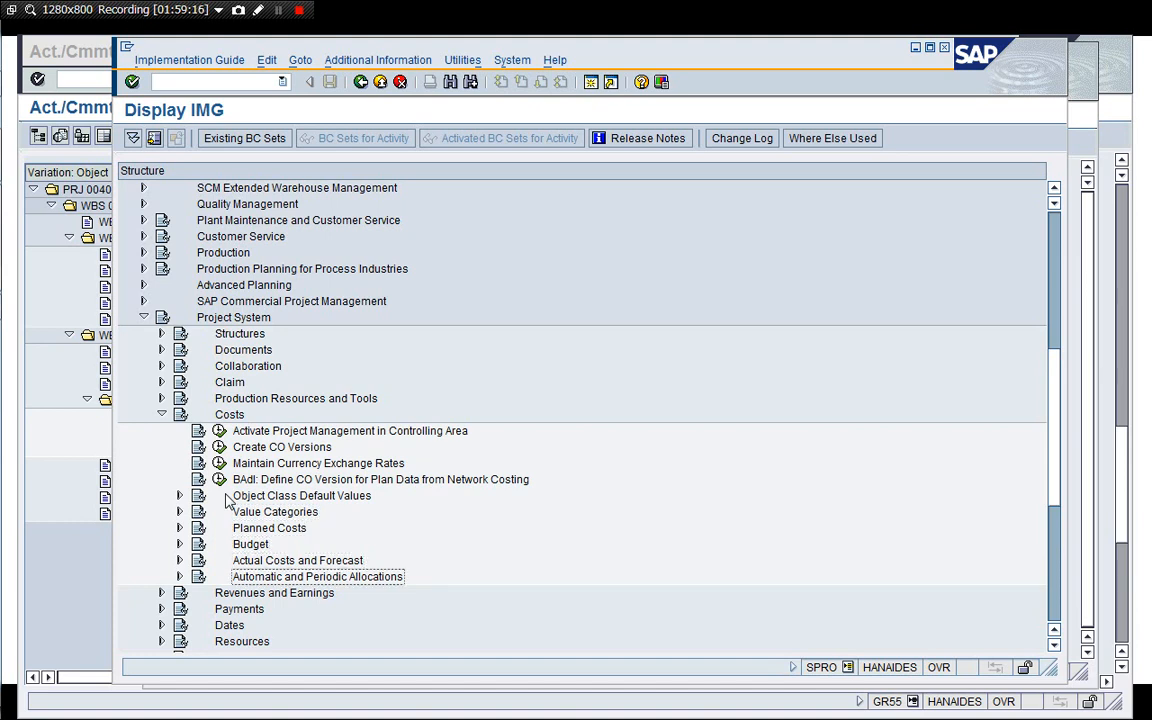
Expand Automatic and Periodic Allocations, Settlement and Settlement Profile to browse the settlement configuration activities.
key(Right)
key(Down)
key(Down)
key(Down)
key(Down)
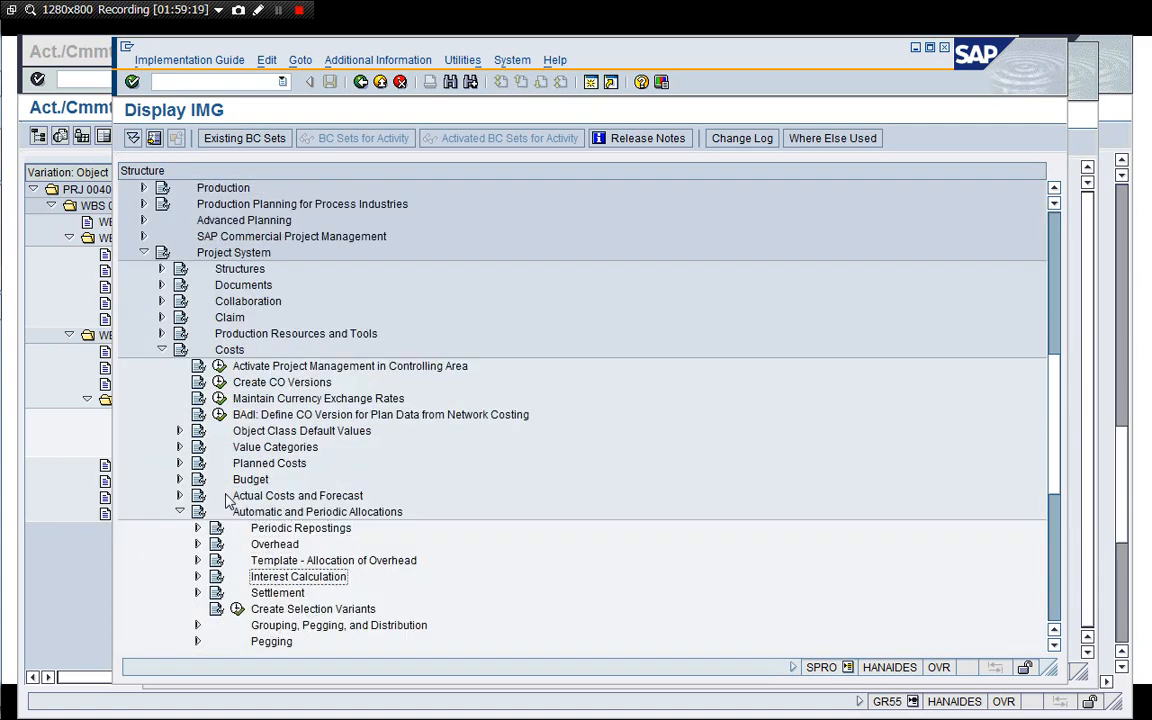
key(Down)
key(Down)
key(Down)
key(Down)
key(Down)
key(Down)
key(Down)
key(Down)
key(Down)
key(Down)
key(Down)
key(Down)
key(Down)
key(Down)
key(Up)
key(Up)
key(Up)
key(Up)
key(Up)
key(Up)
key(Up)
key(Up)
key(Up)
key(Up)
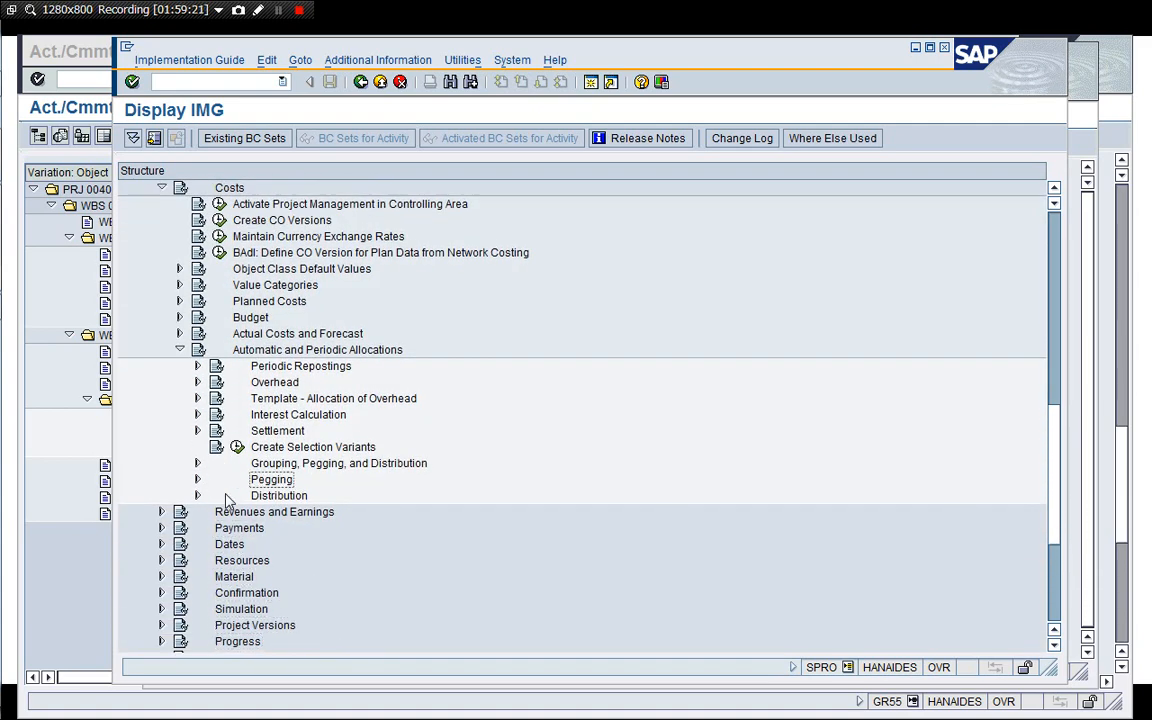
key(Up)
key(Up)
key(Up)
key(Right)
key(Down)
key(Down)
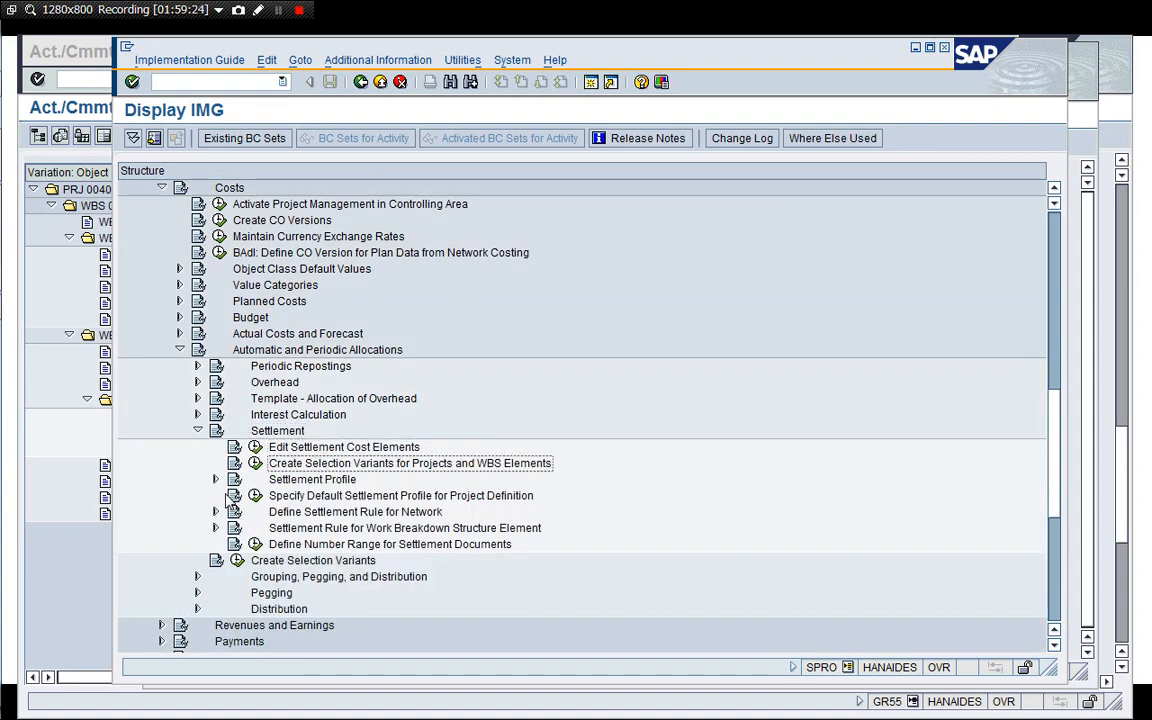
key(Down)
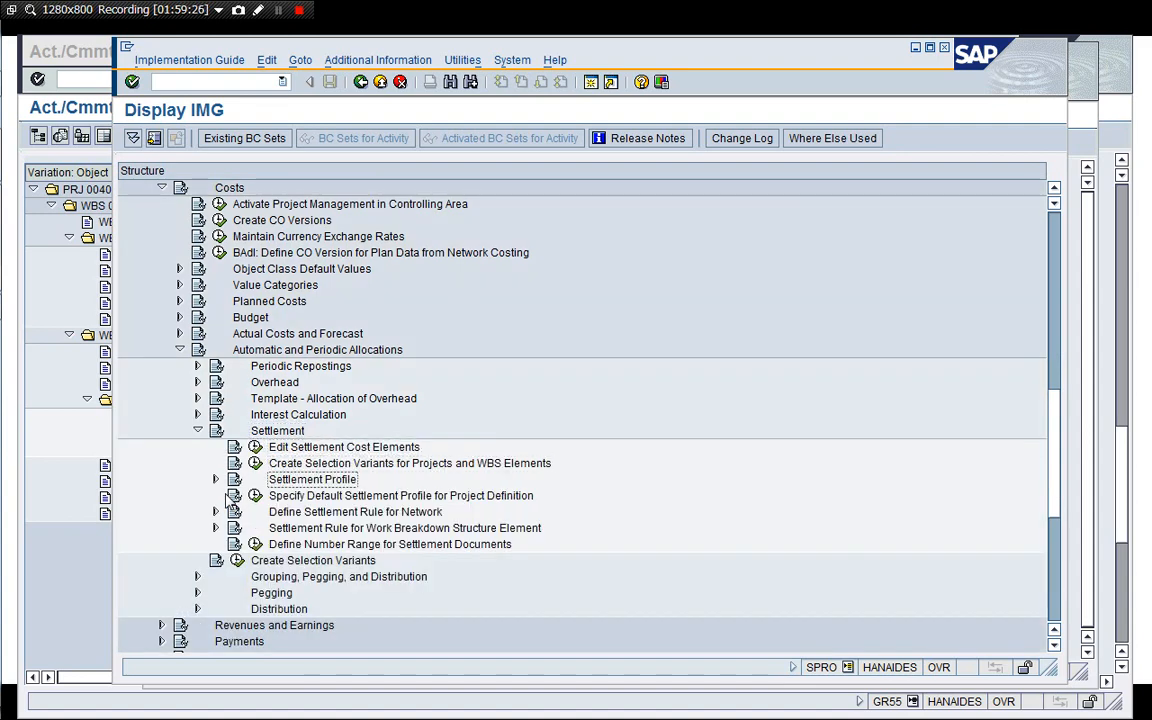
key(Right)
key(Down)
key(Down)
key(Down)
key(Down)
key(Down)
key(Down)
key(Down)
key(Down)
key(Down)
key(Down)
key(Down)
key(Down)
key(Down)
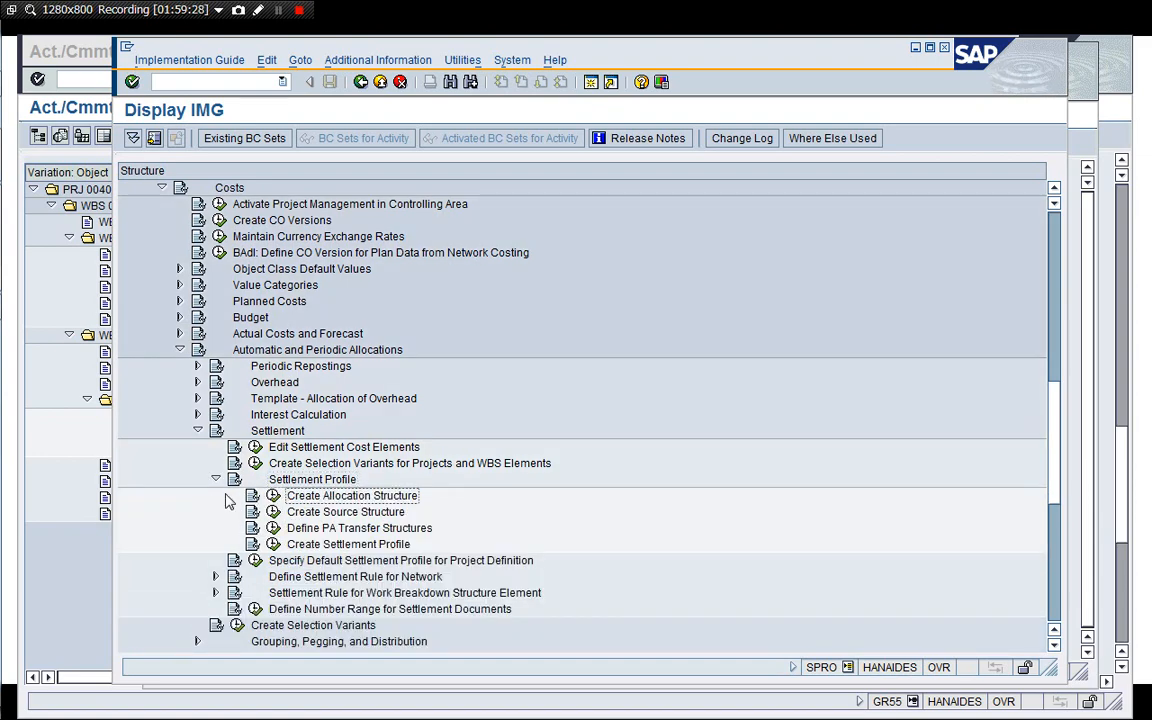
key(Down)
key(Down)
key(Down)
key(Down)
key(Down)
key(Down)
key(Down)
key(Down)
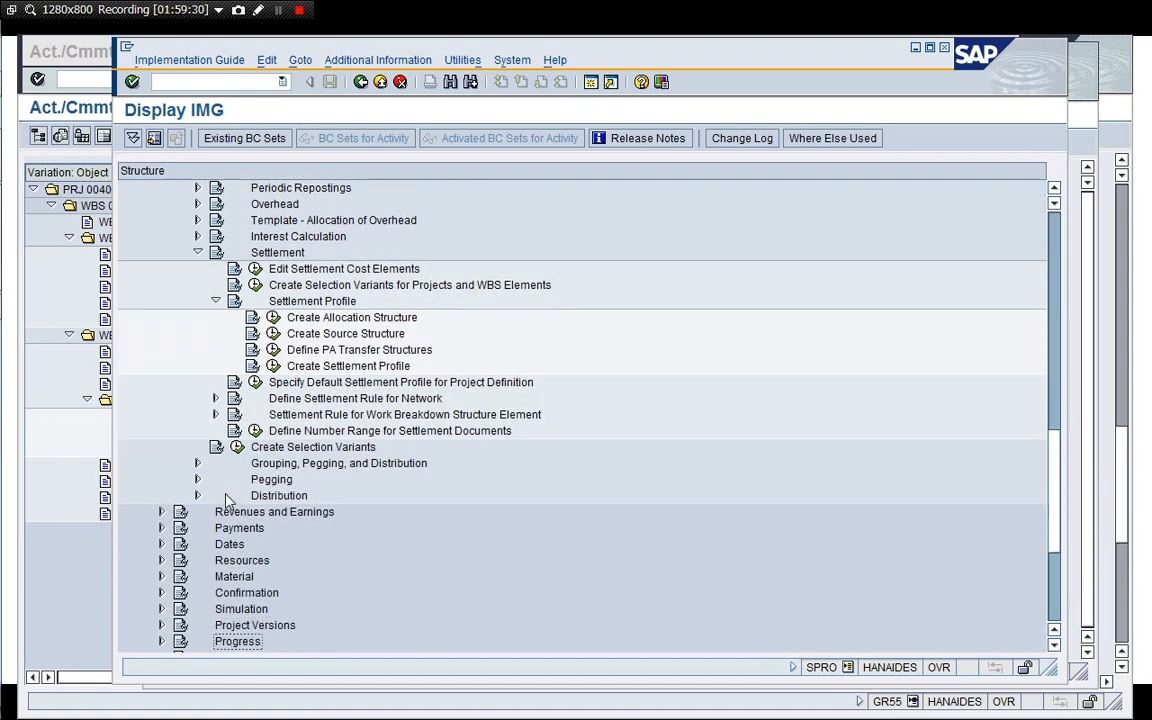
Collapse Settlement Profile and expand the Settlement Rule for Work Breakdown Structure Element node.
click(215, 301)
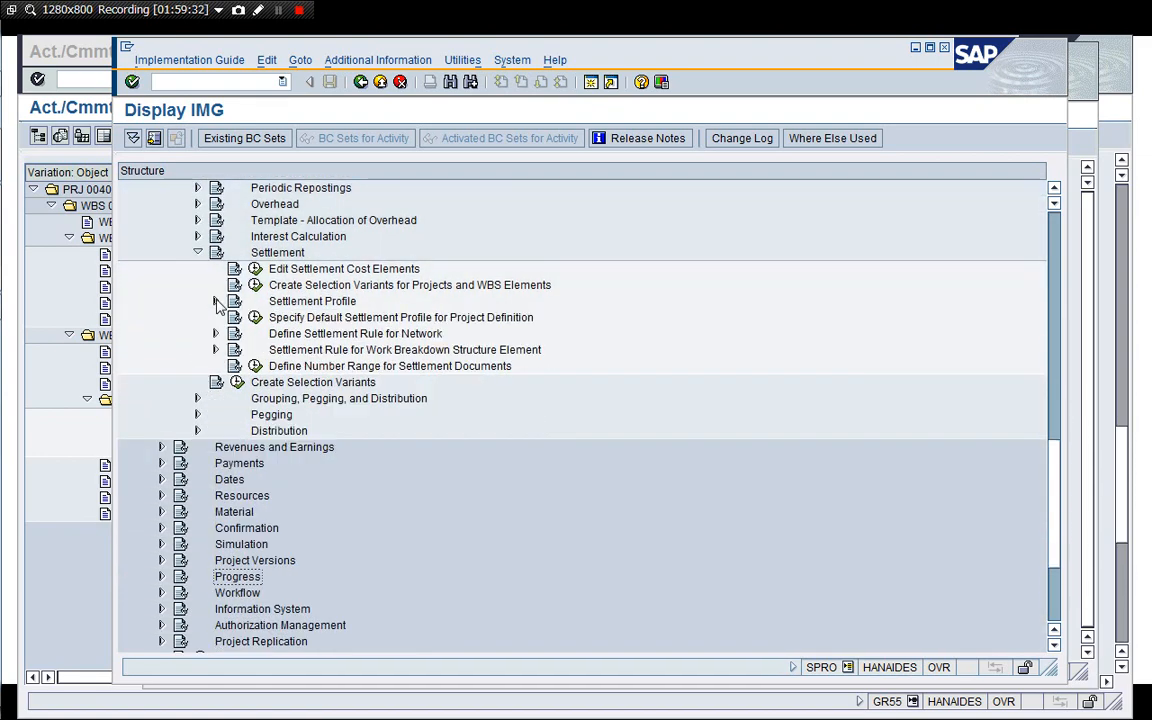
click(285, 350)
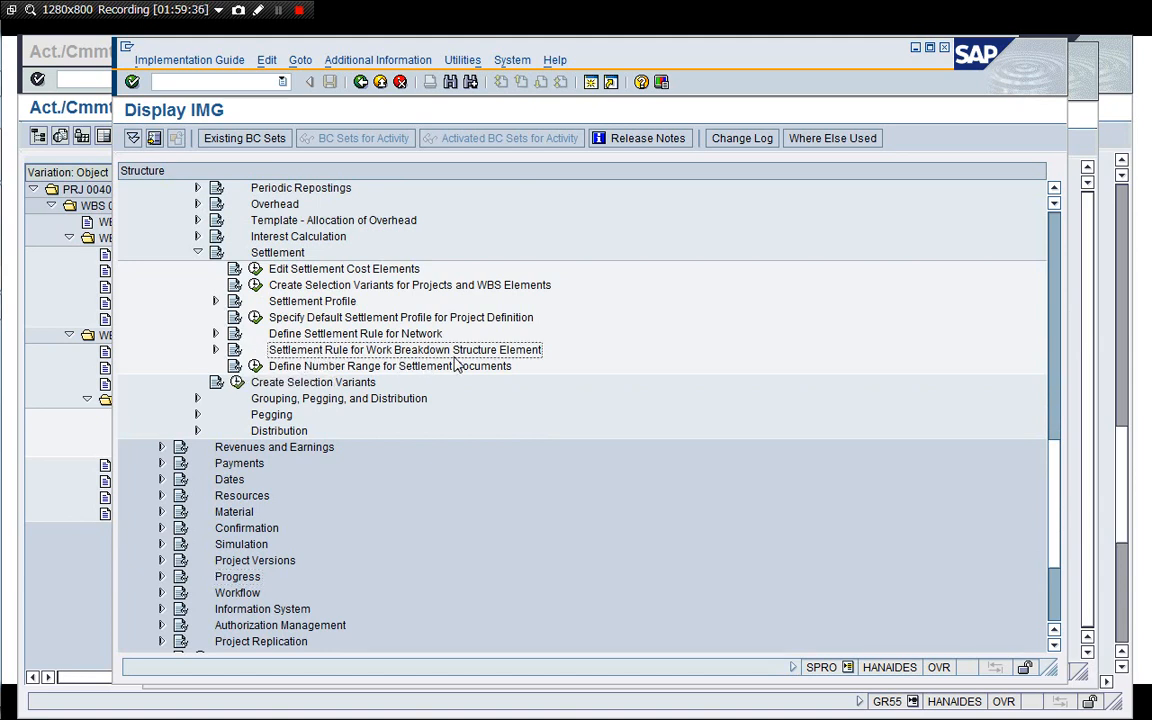
click(366, 336)
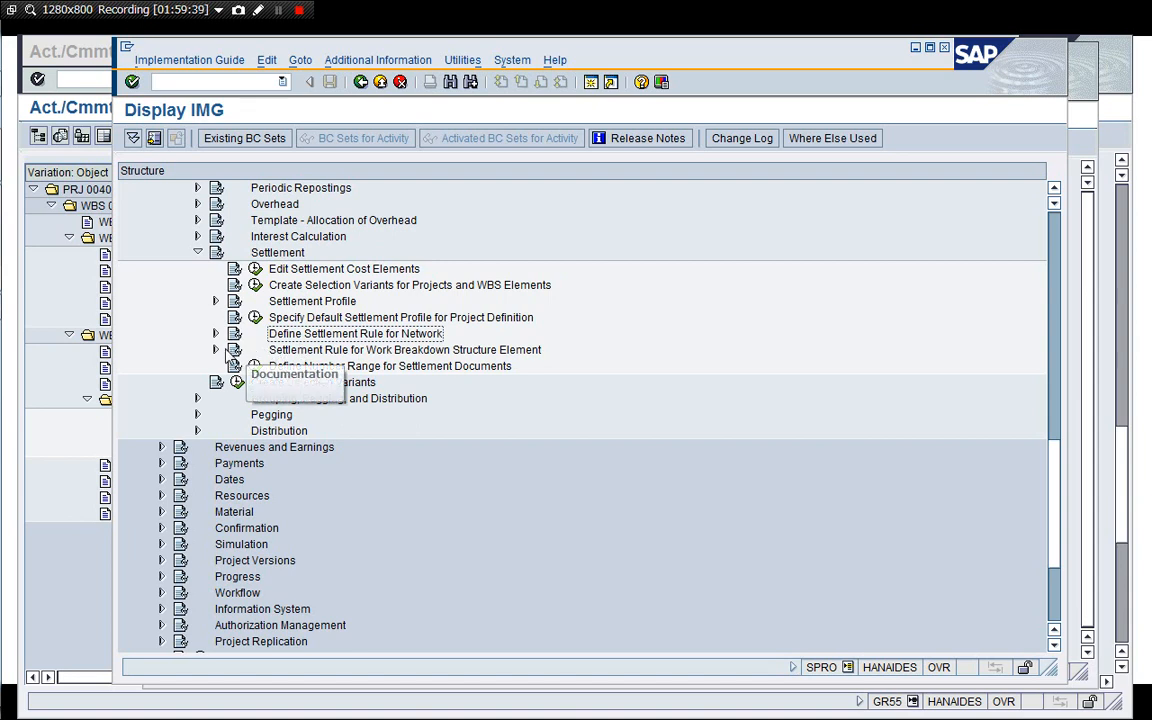
click(215, 350)
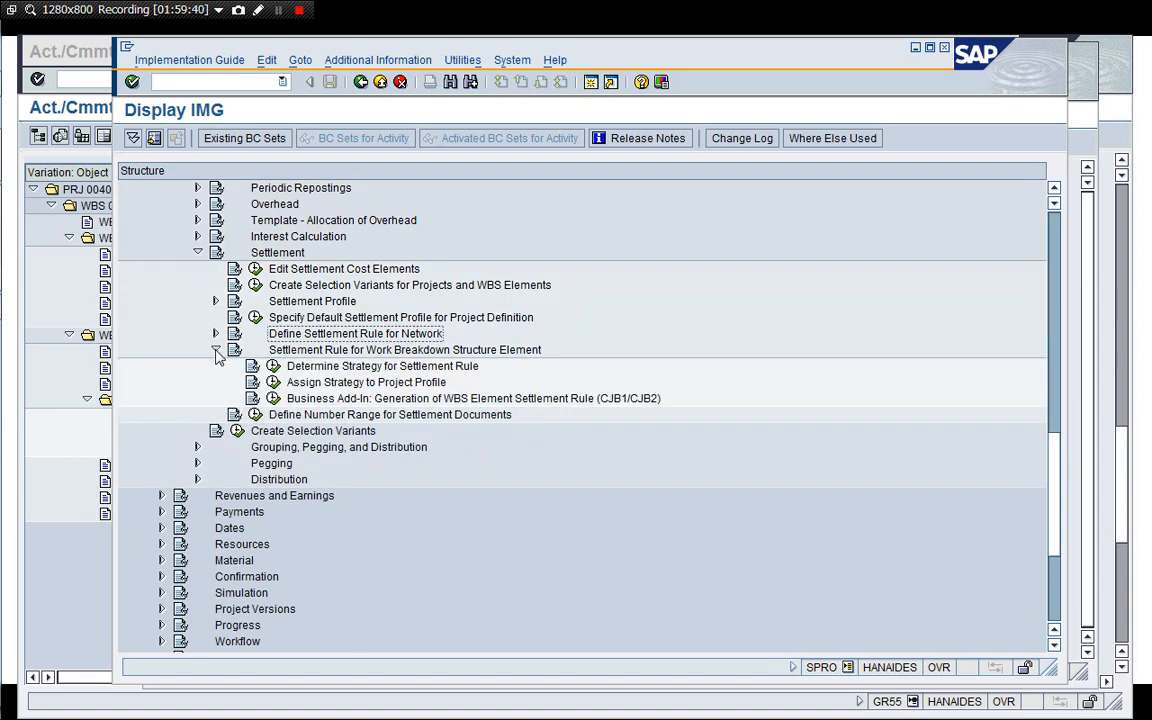
Open Assign Strategy to Project Profile, check the strategy assigned to profile 1710001, and return to the IMG.
click(325, 366)
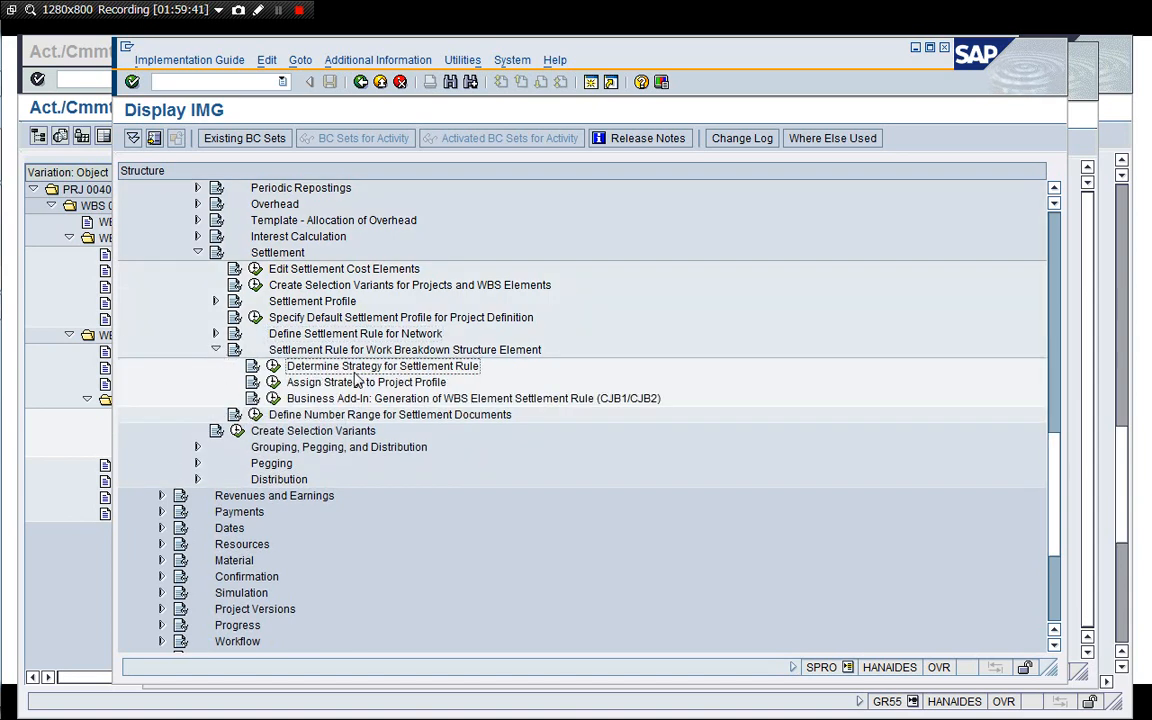
click(296, 384)
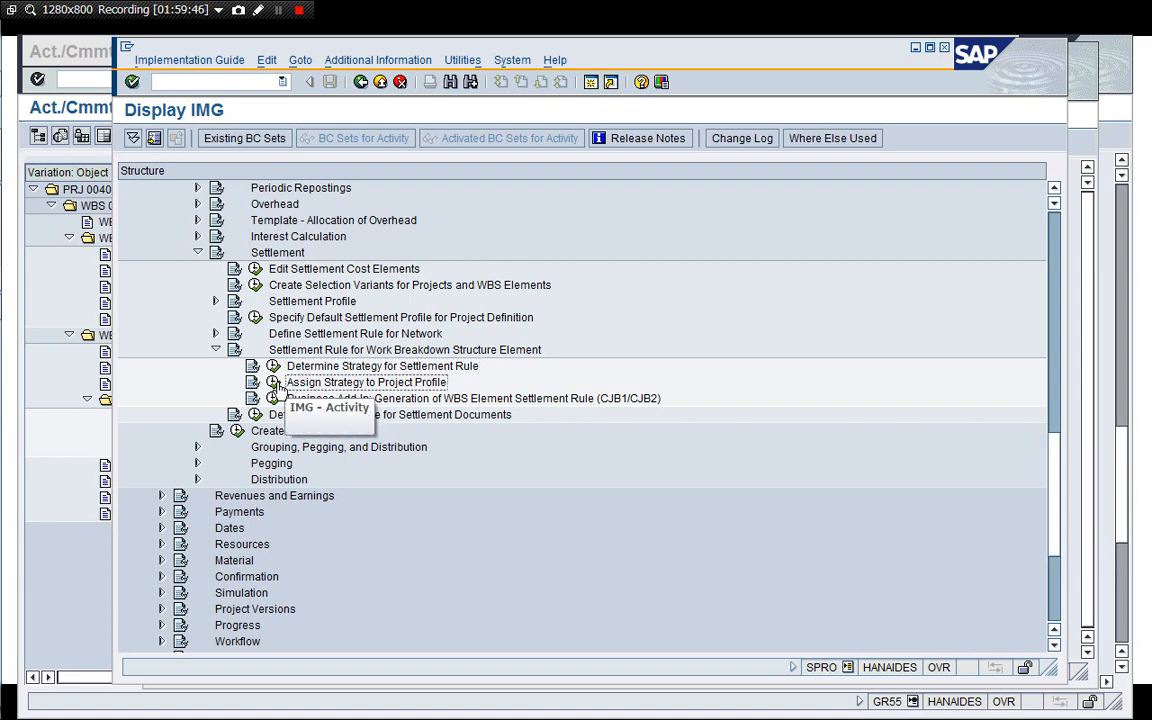
click(273, 382)
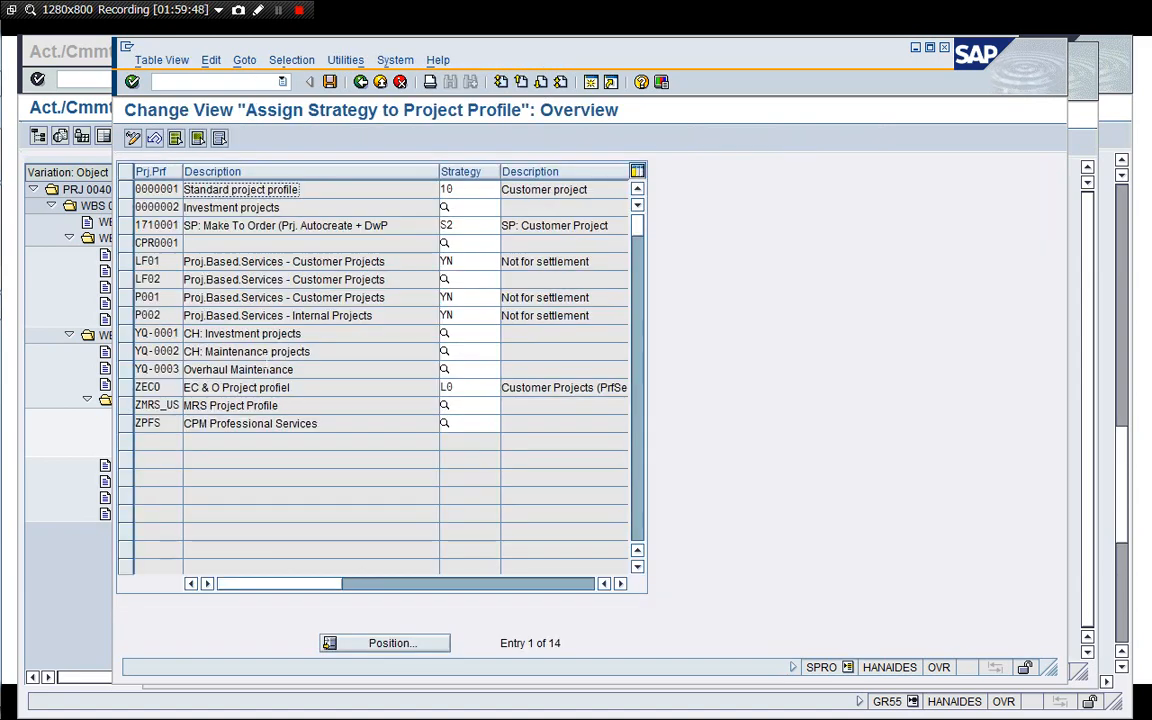
click(466, 225)
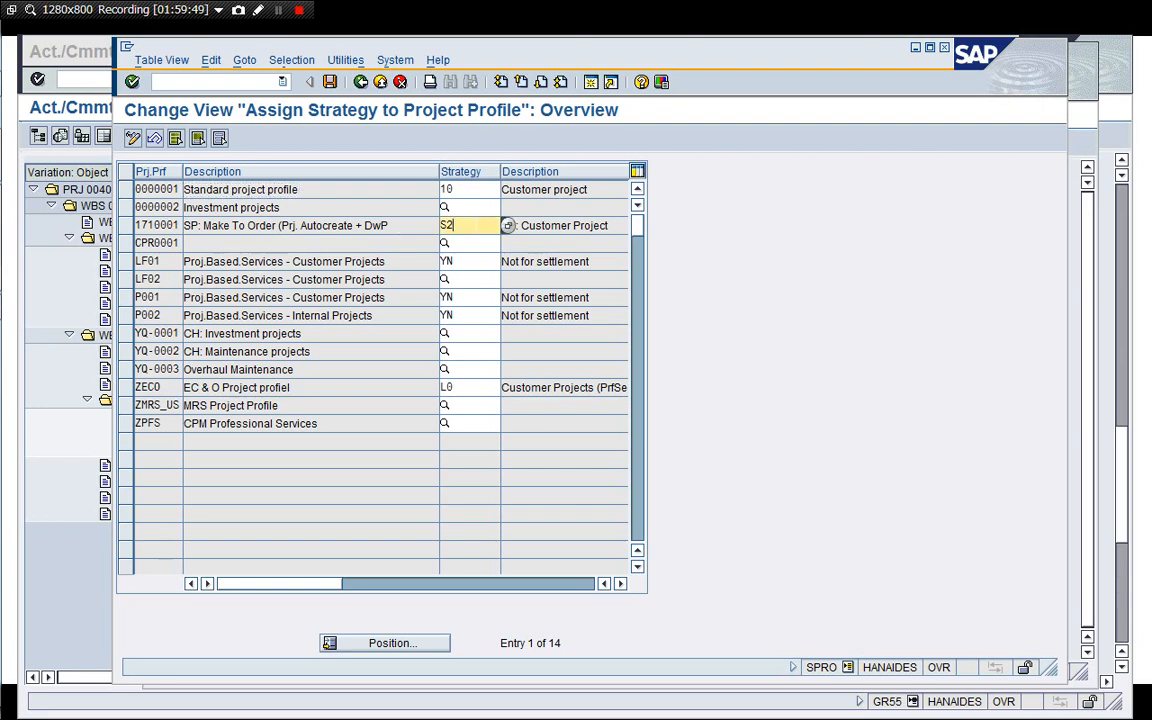
click(361, 81)
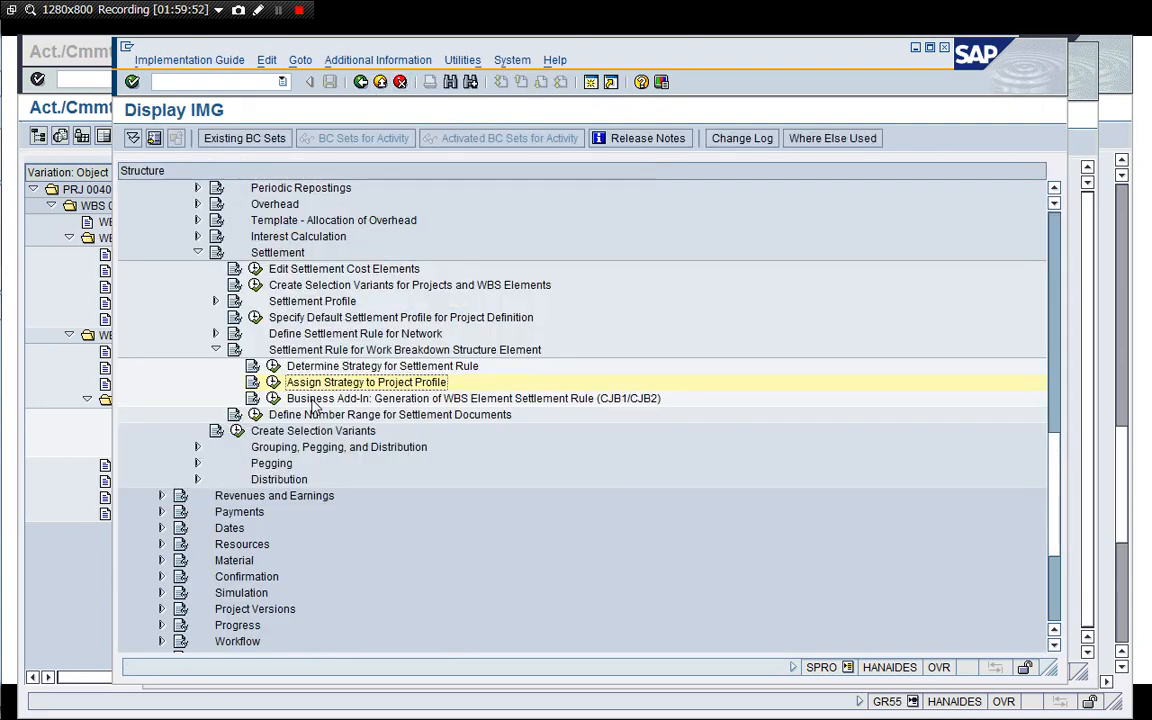
Open Determine Strategy for Settlement Rule and examine the settings of strategy S2, including its account assignment category options.
click(273, 366)
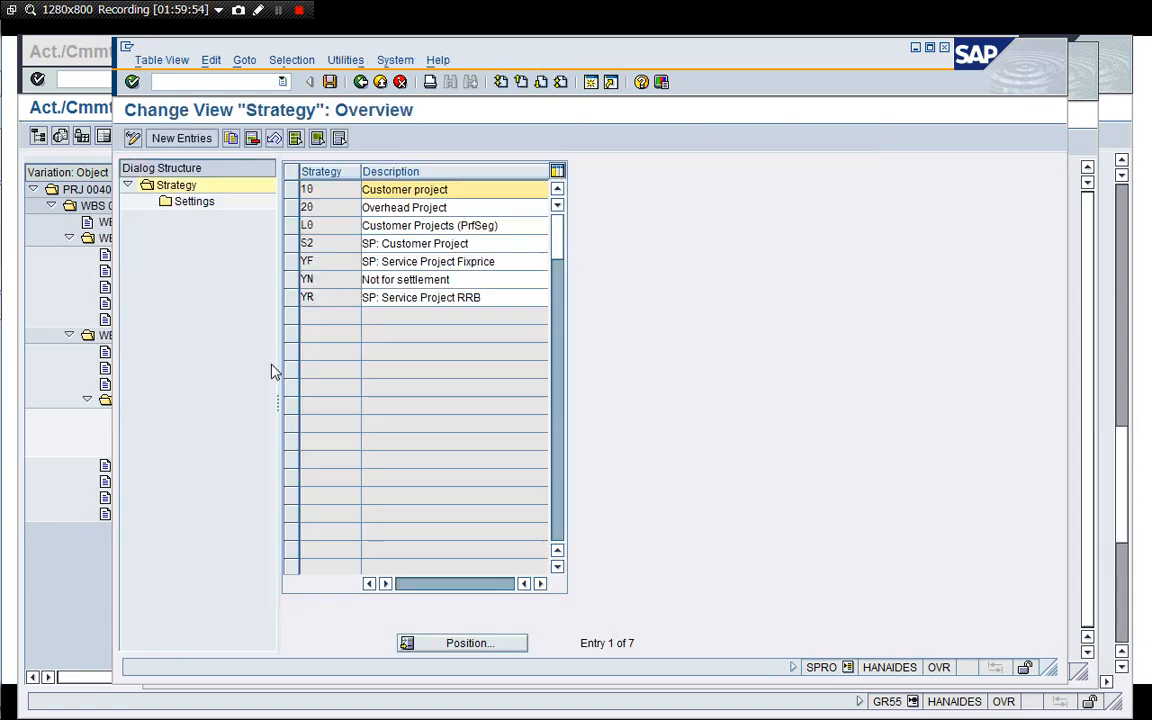
click(303, 244)
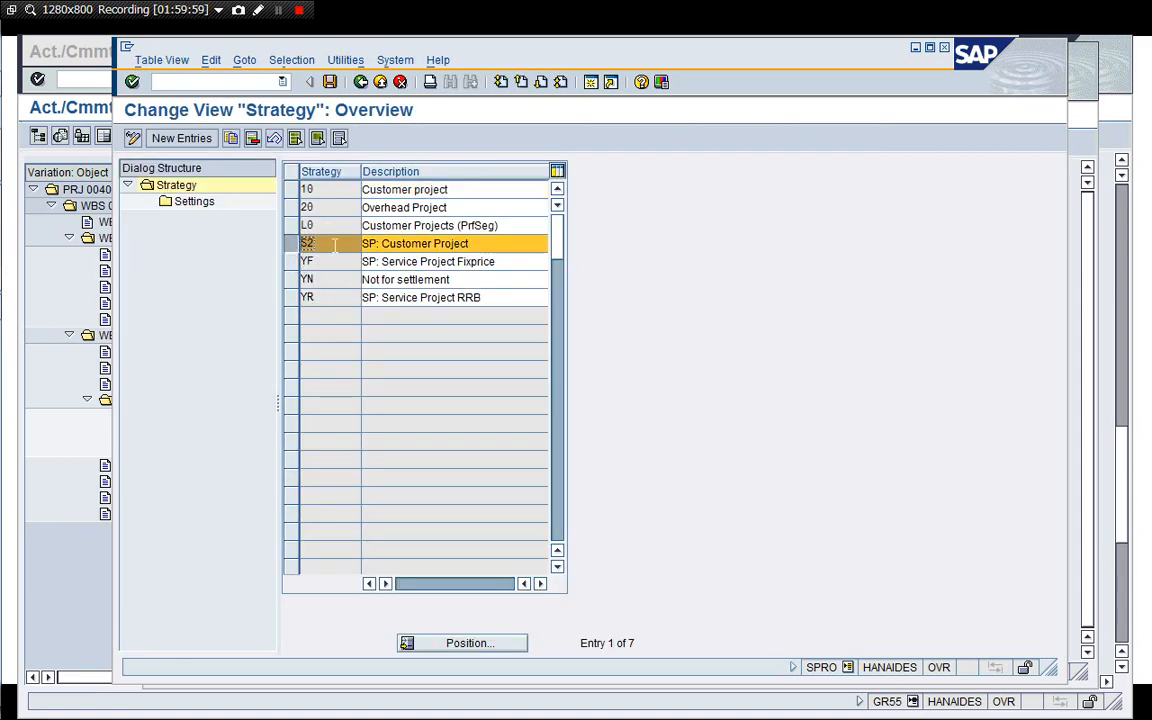
double_click(196, 201)
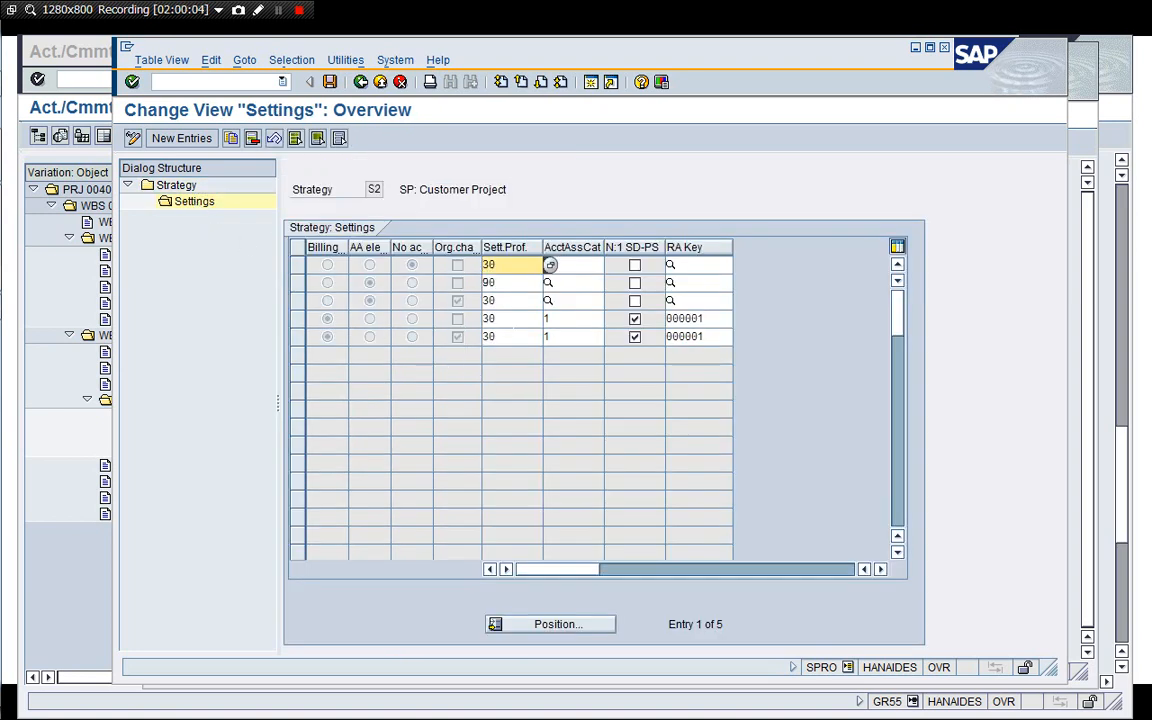
click(569, 320)
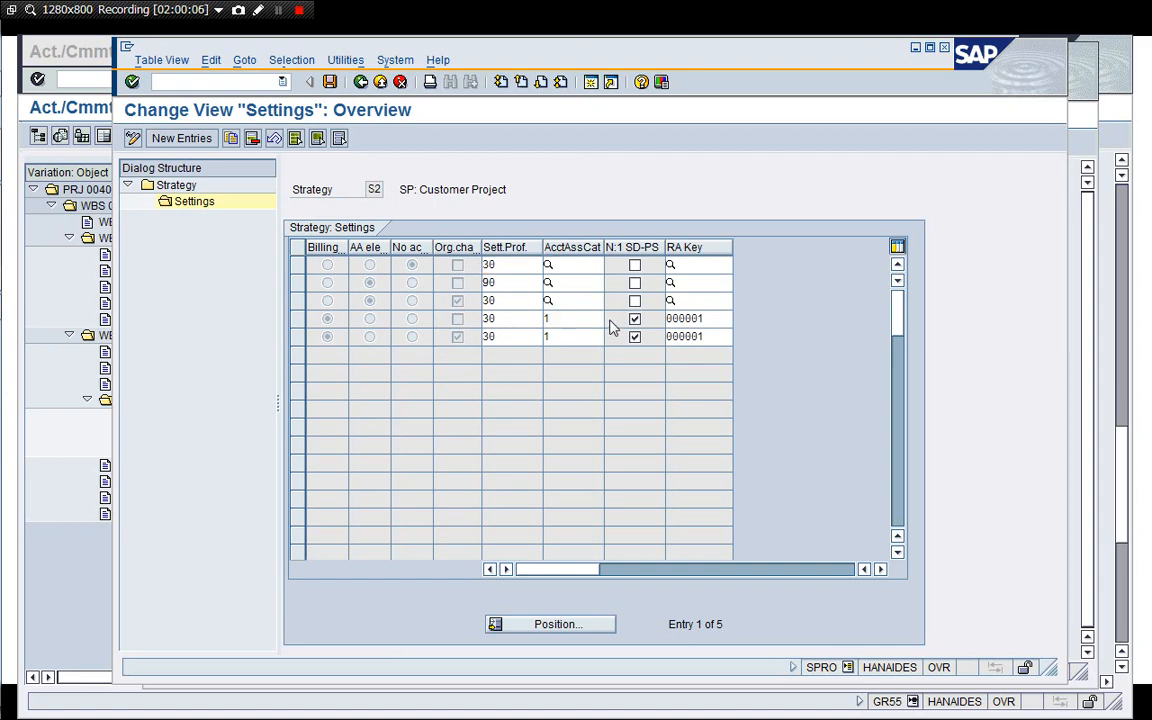
click(611, 320)
click(367, 247)
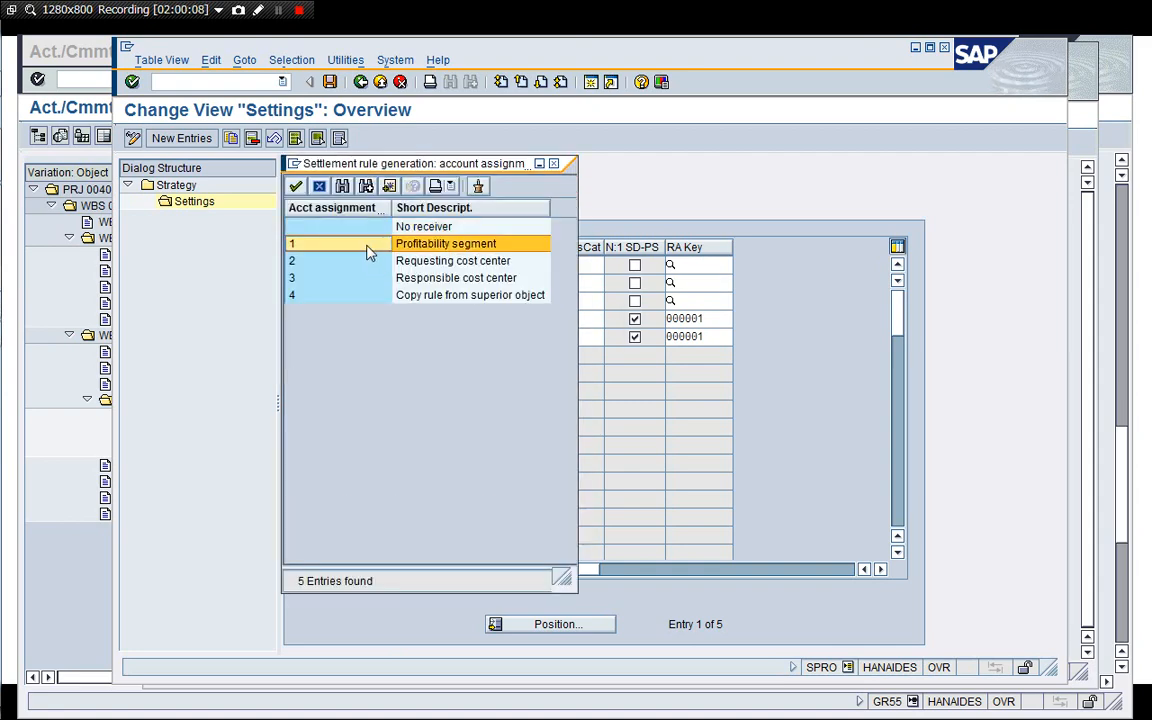
click(296, 186)
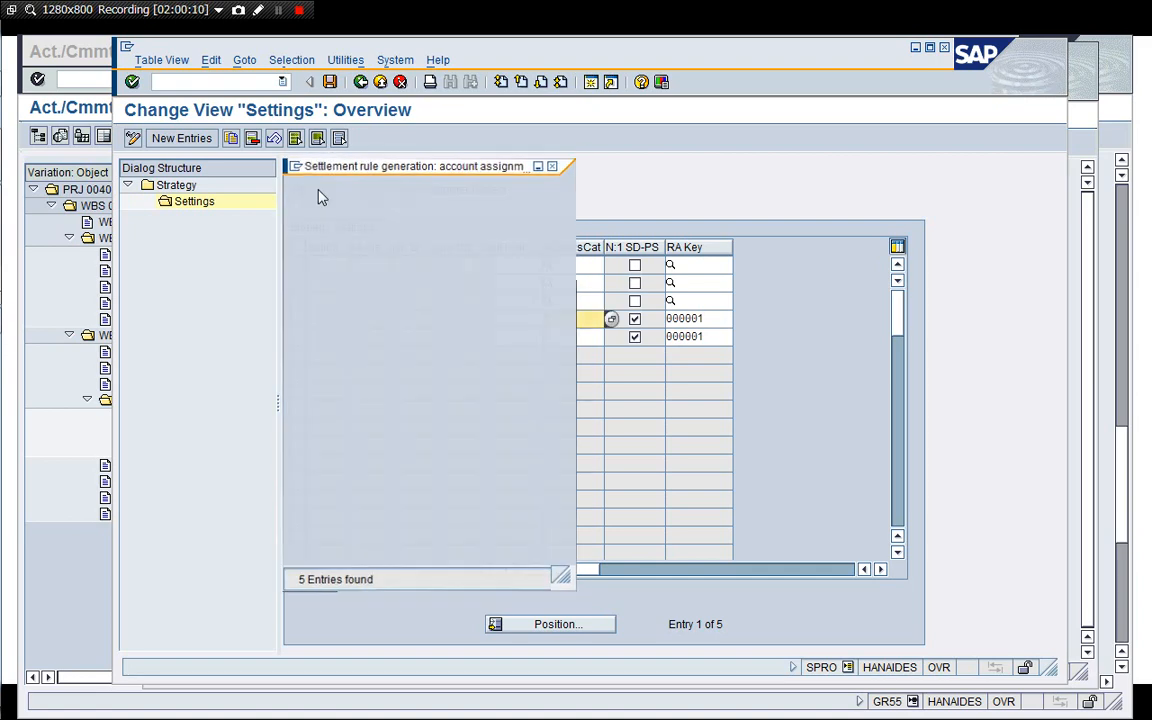
click(708, 319)
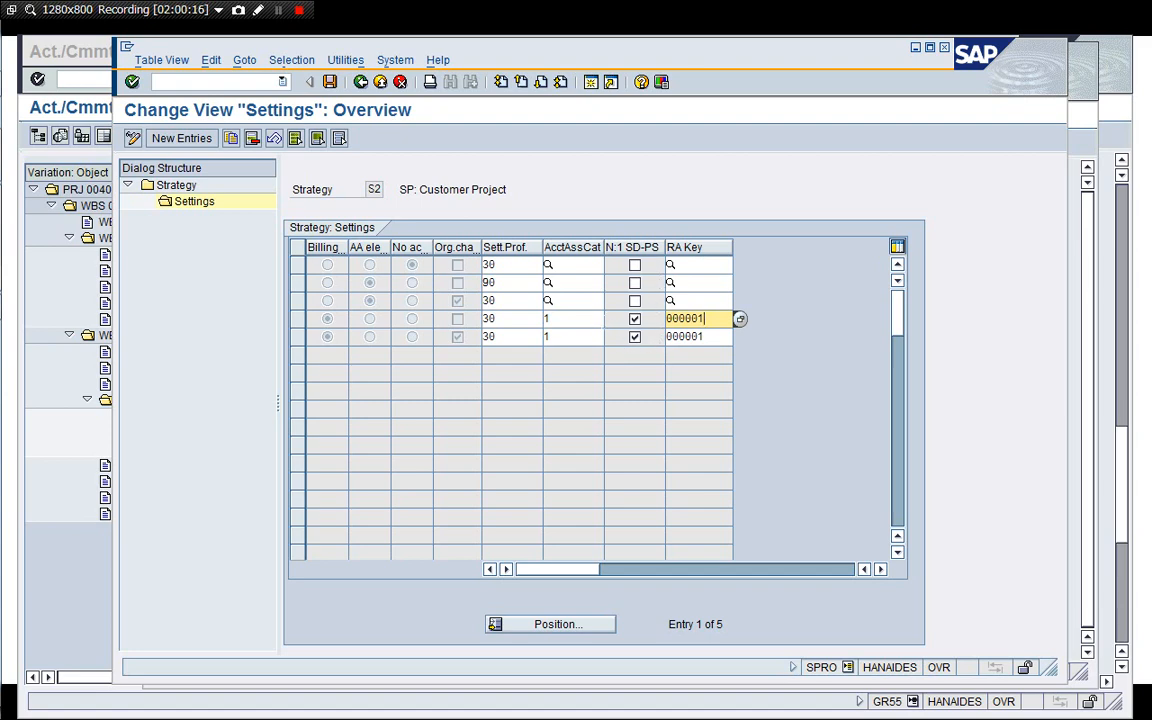
click(596, 320)
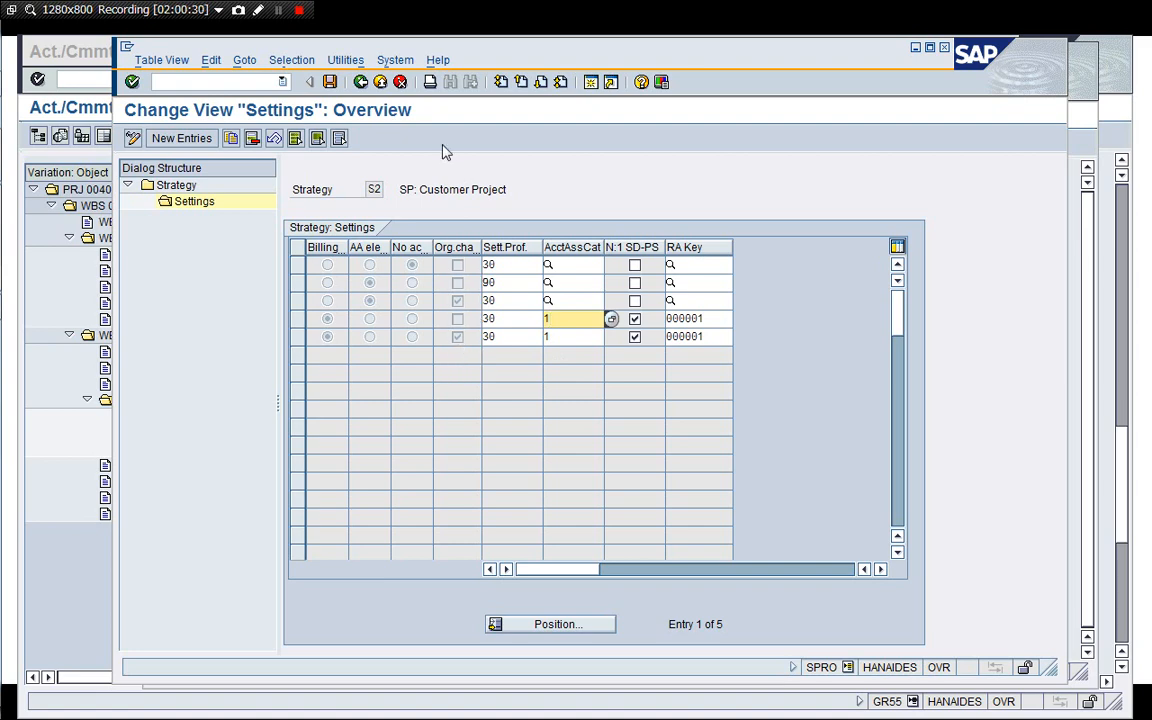
click(399, 82)
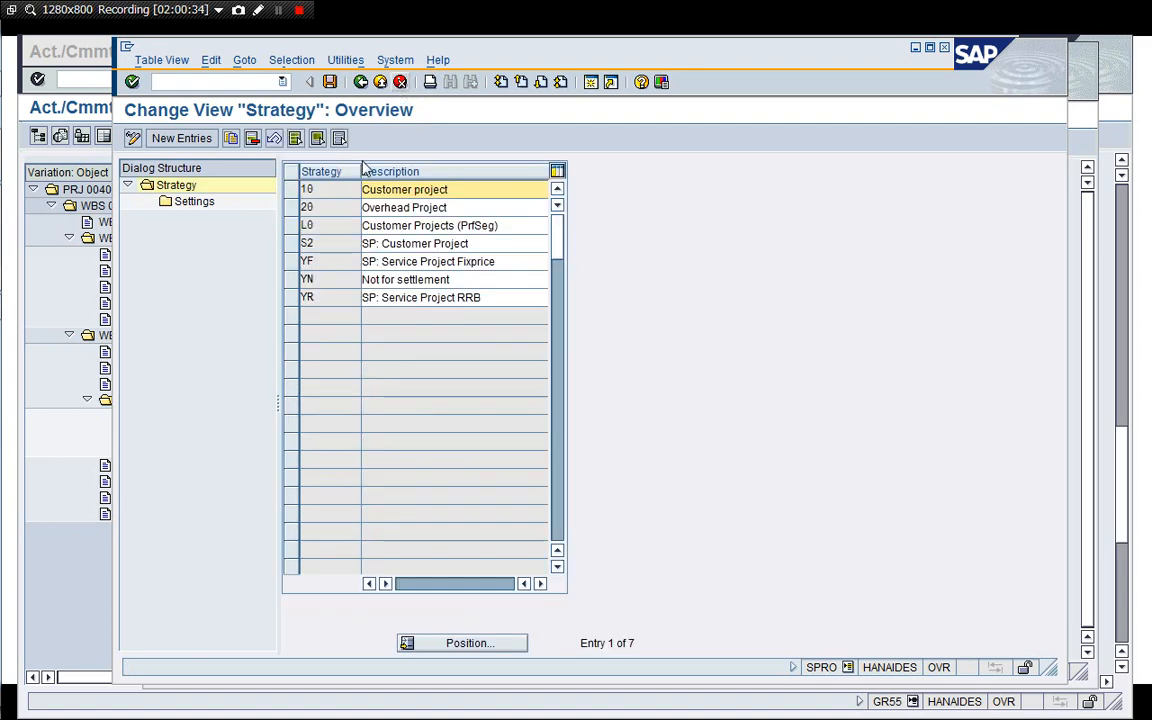
click(399, 82)
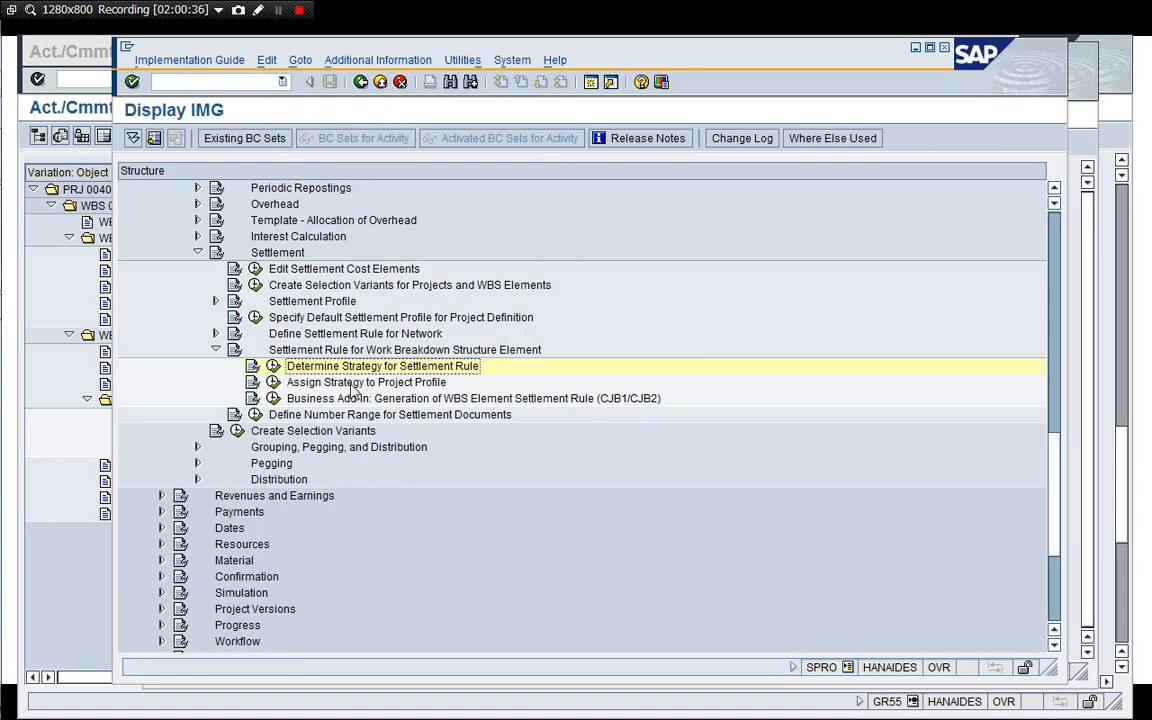
Open Define Strategies for Determining Settlement Rules under network settlement and set strategy 01's first determination type to 2.
click(347, 399)
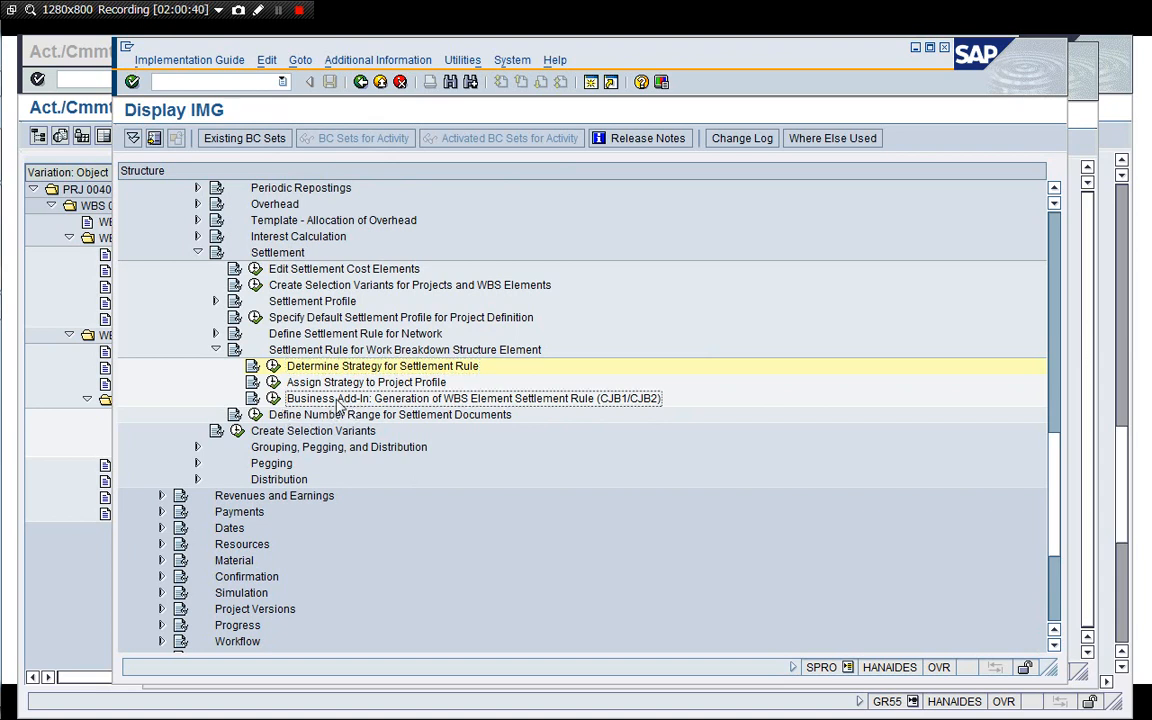
key(Up)
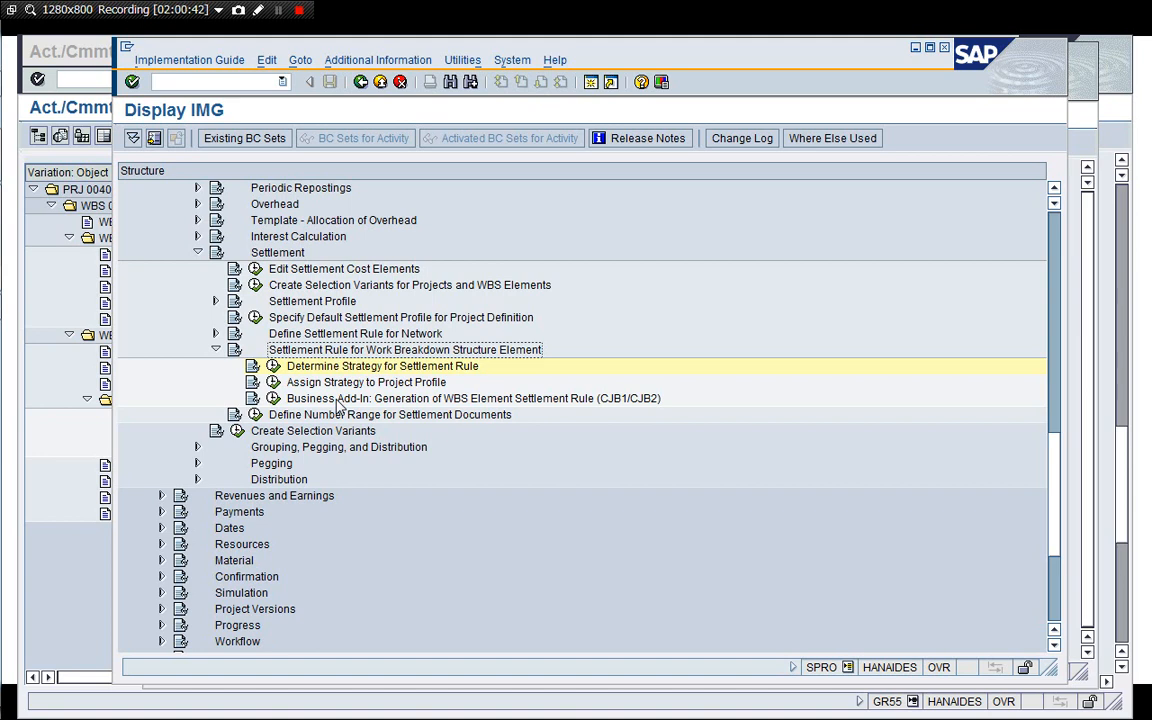
key(Up)
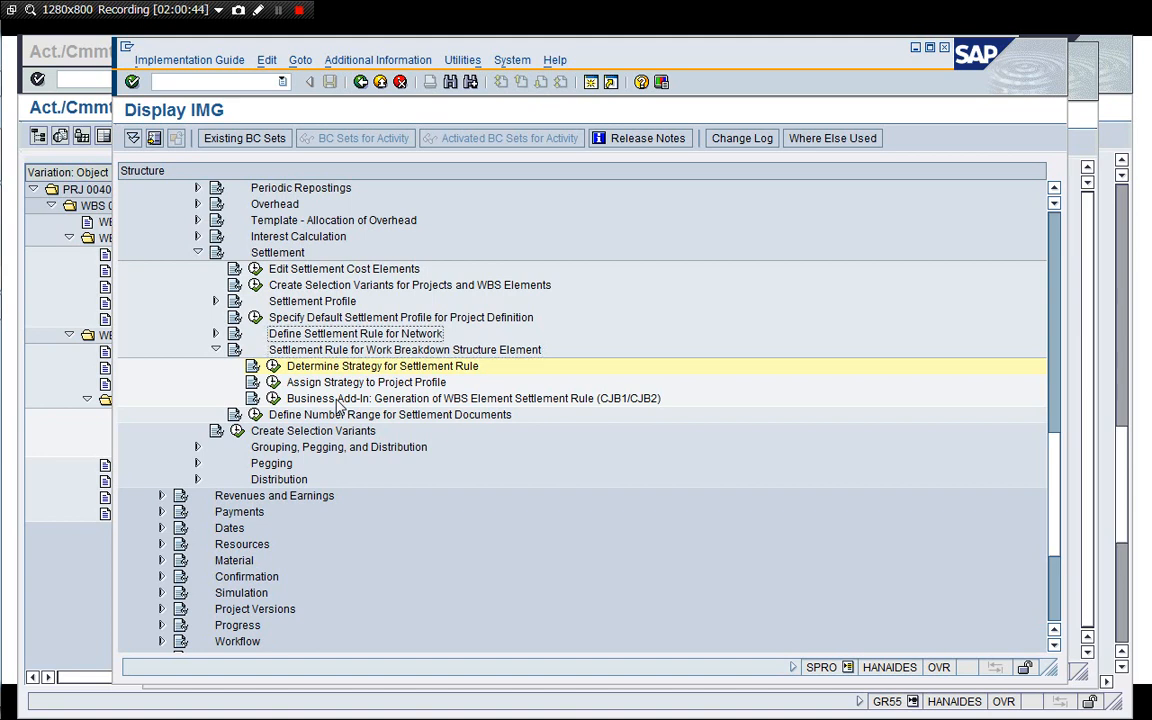
key(Down)
key(Up)
key(Right)
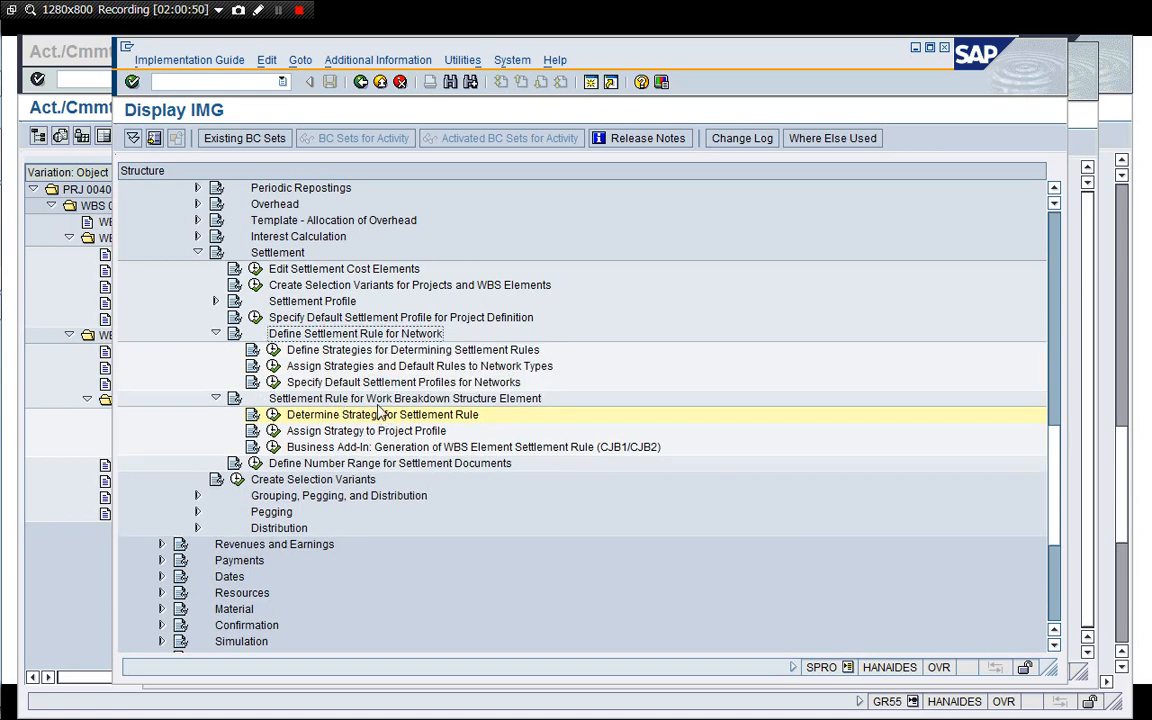
key(Down)
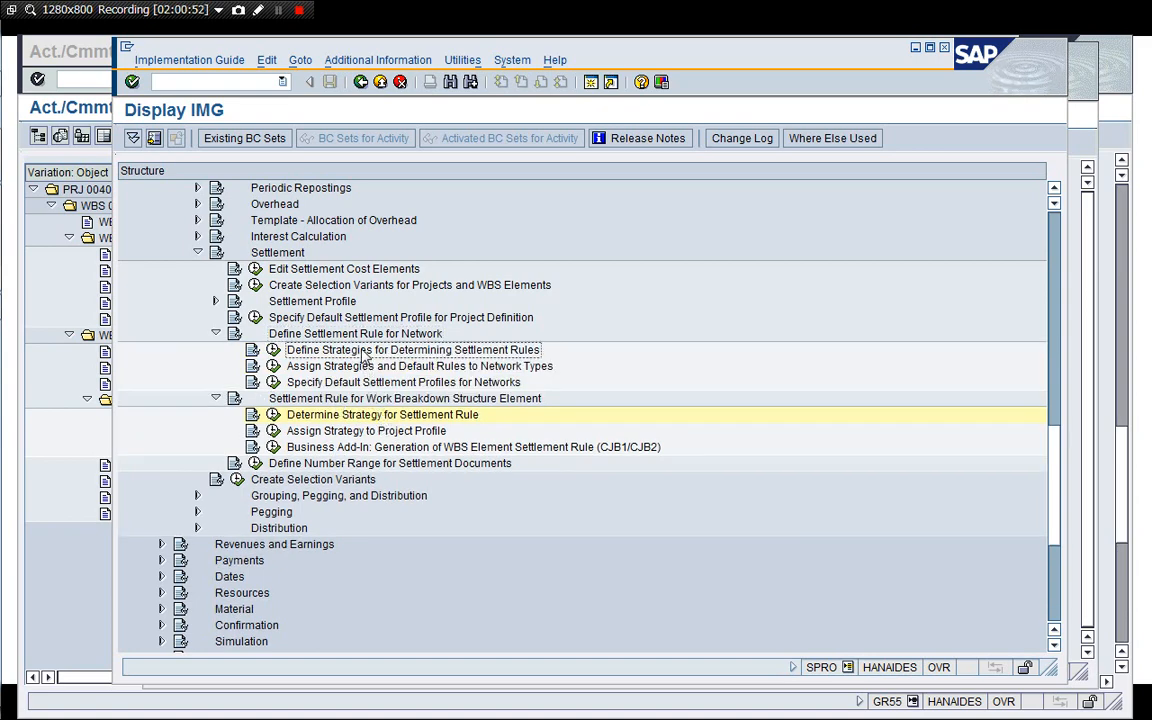
click(273, 349)
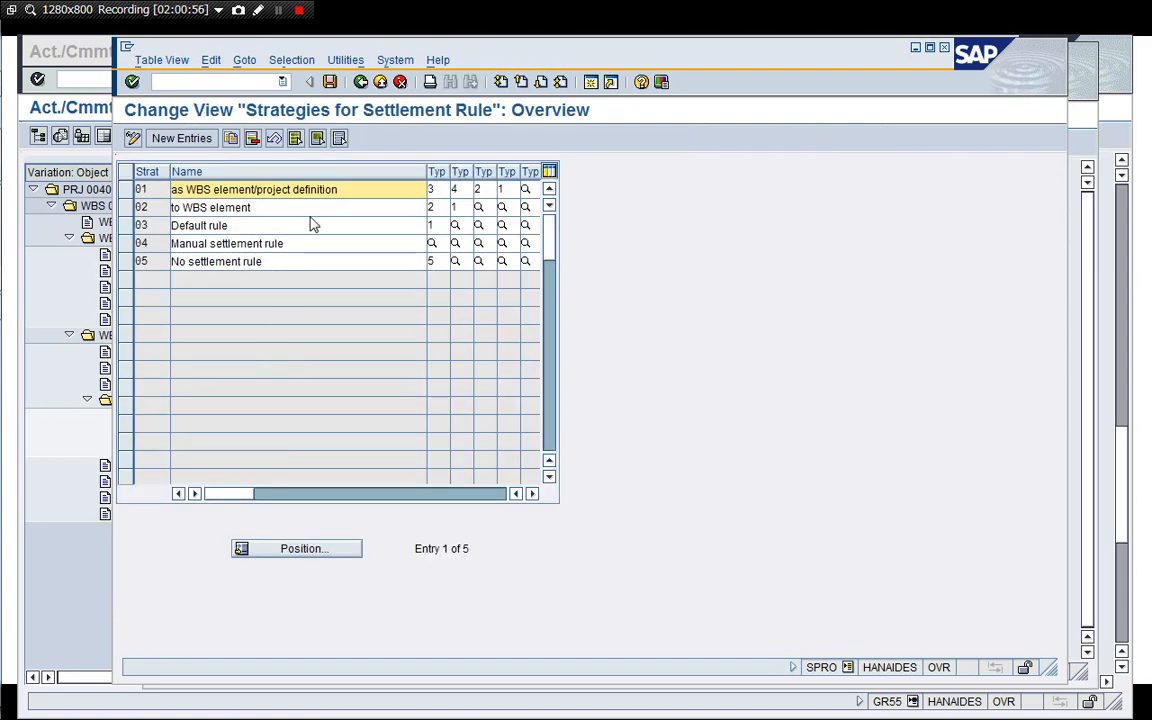
click(436, 189)
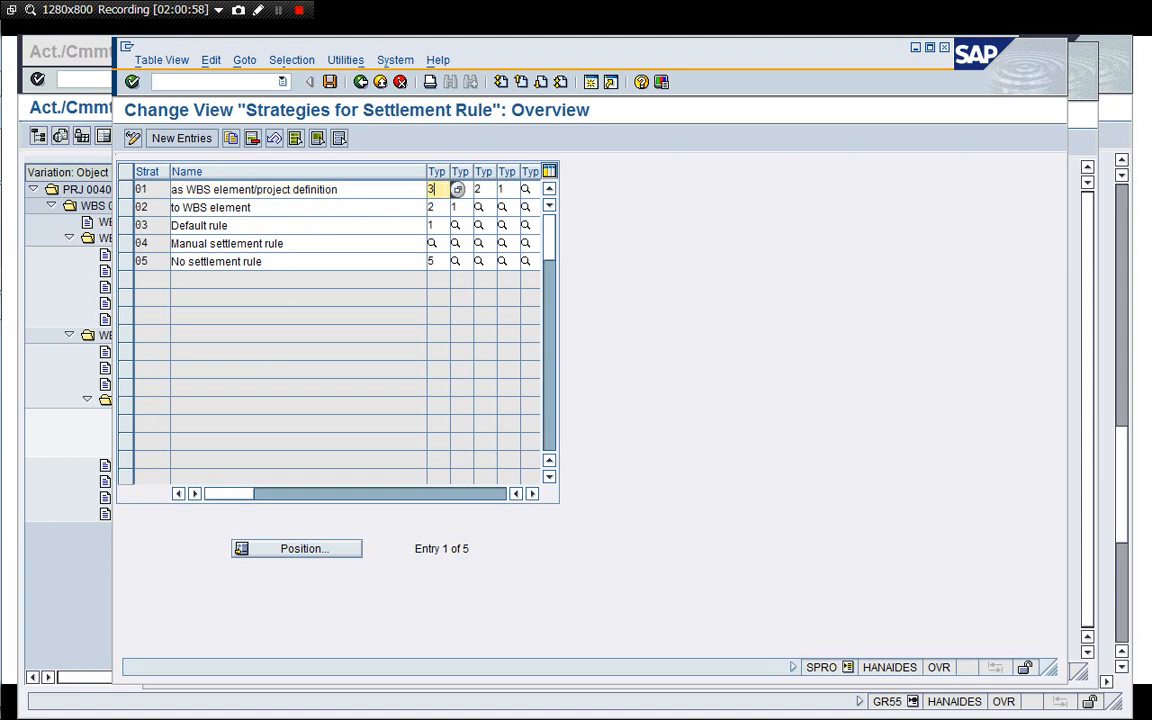
click(441, 207)
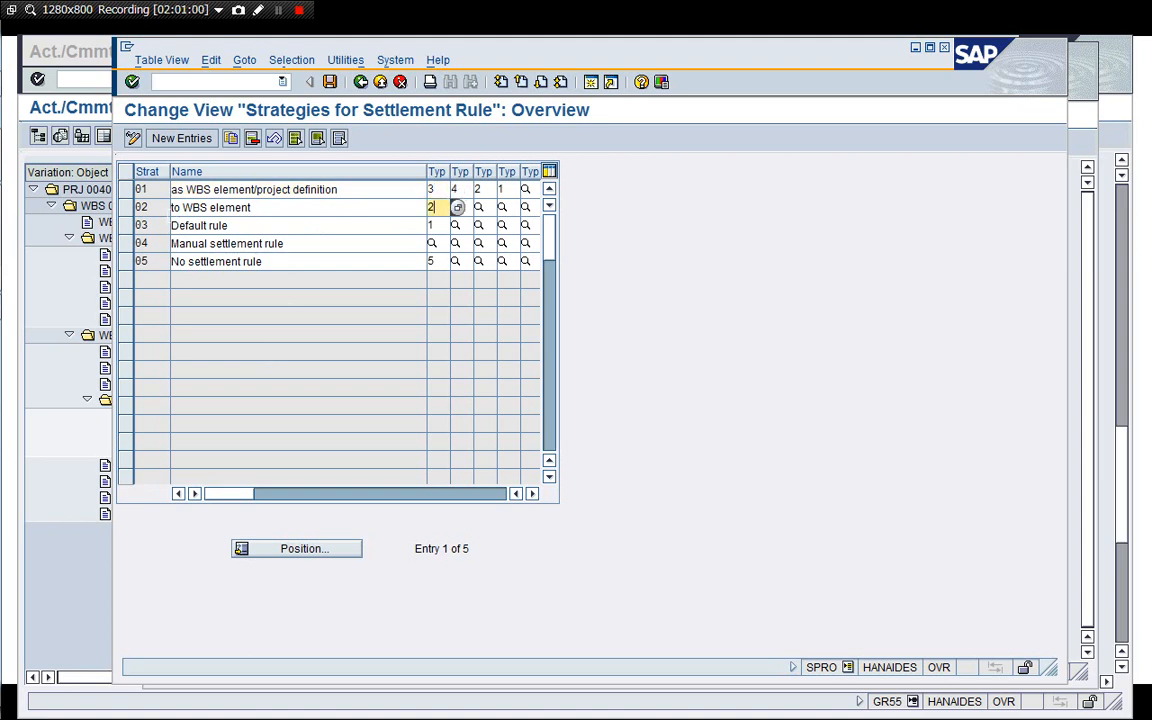
key(Return)
click(438, 207)
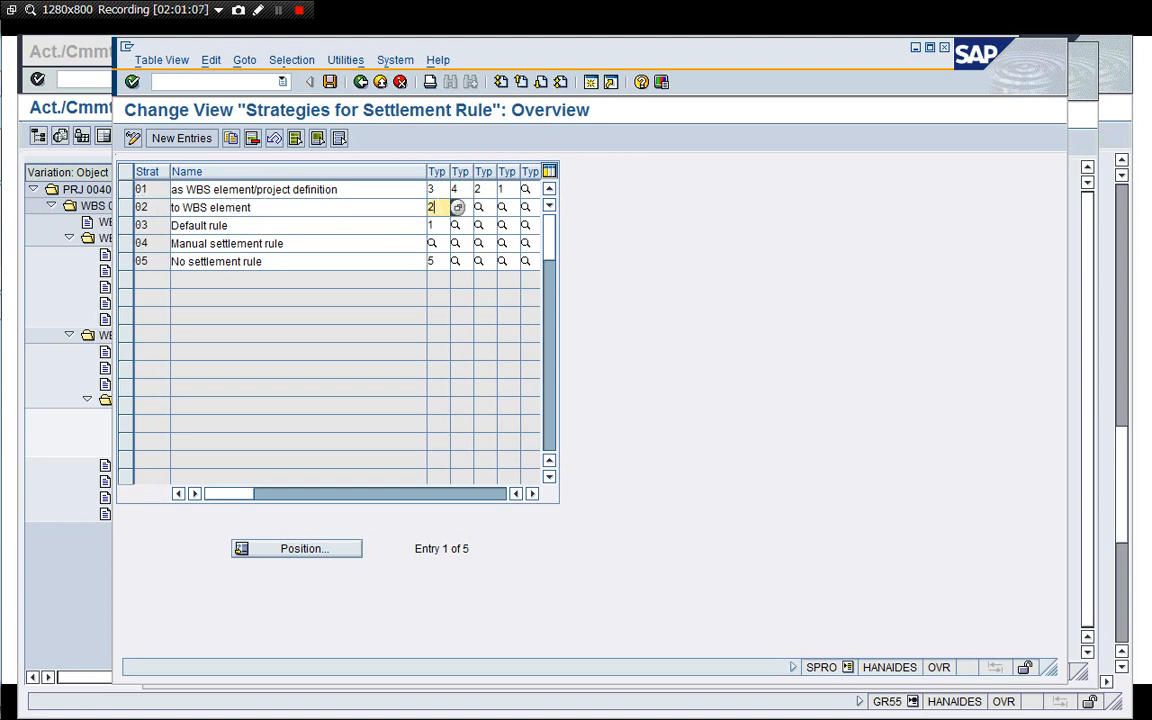
click(456, 207)
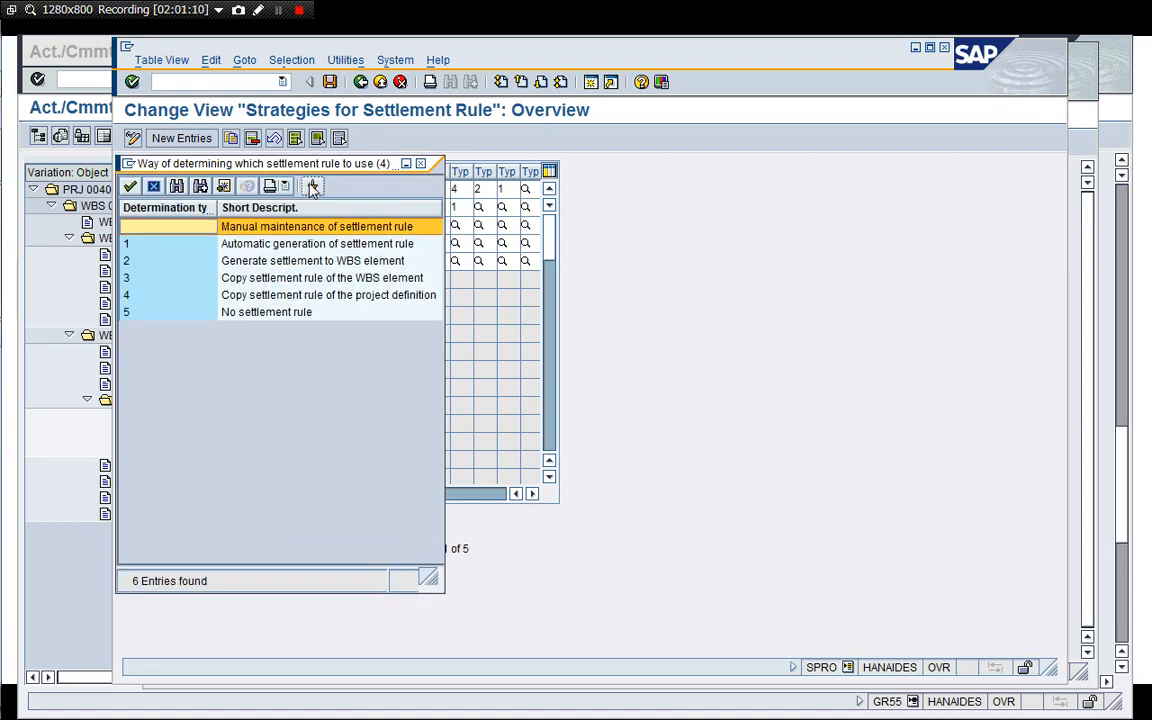
drag(317, 163, 744, 96)
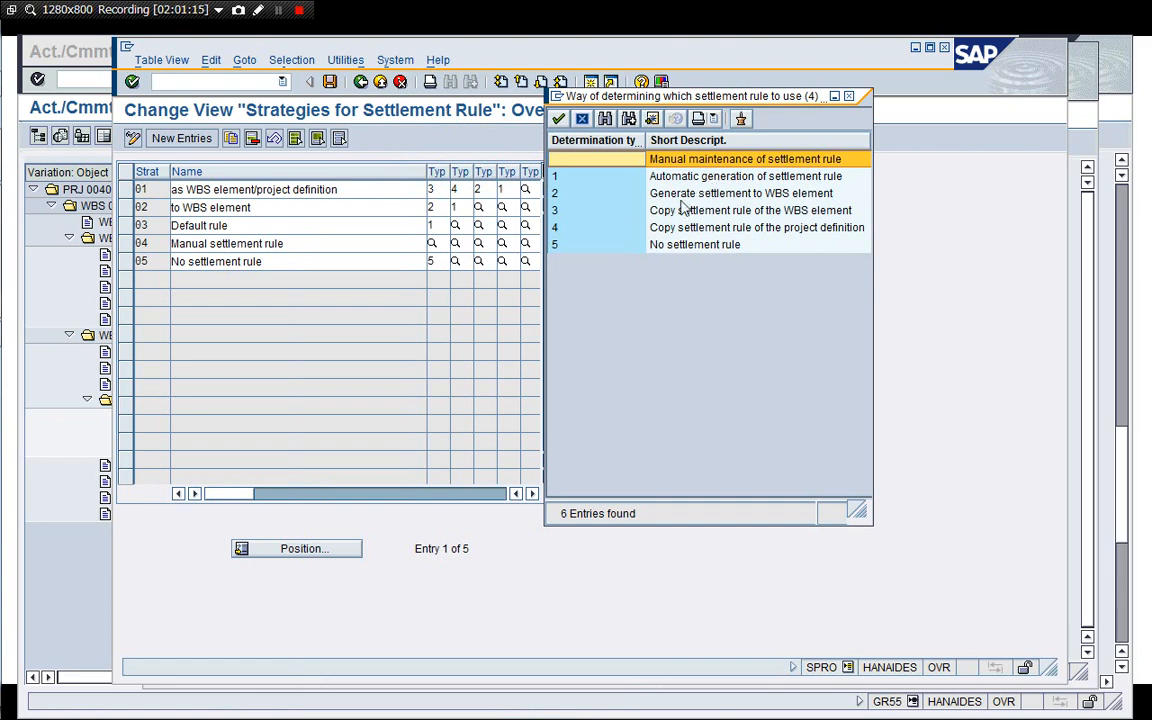
click(617, 194)
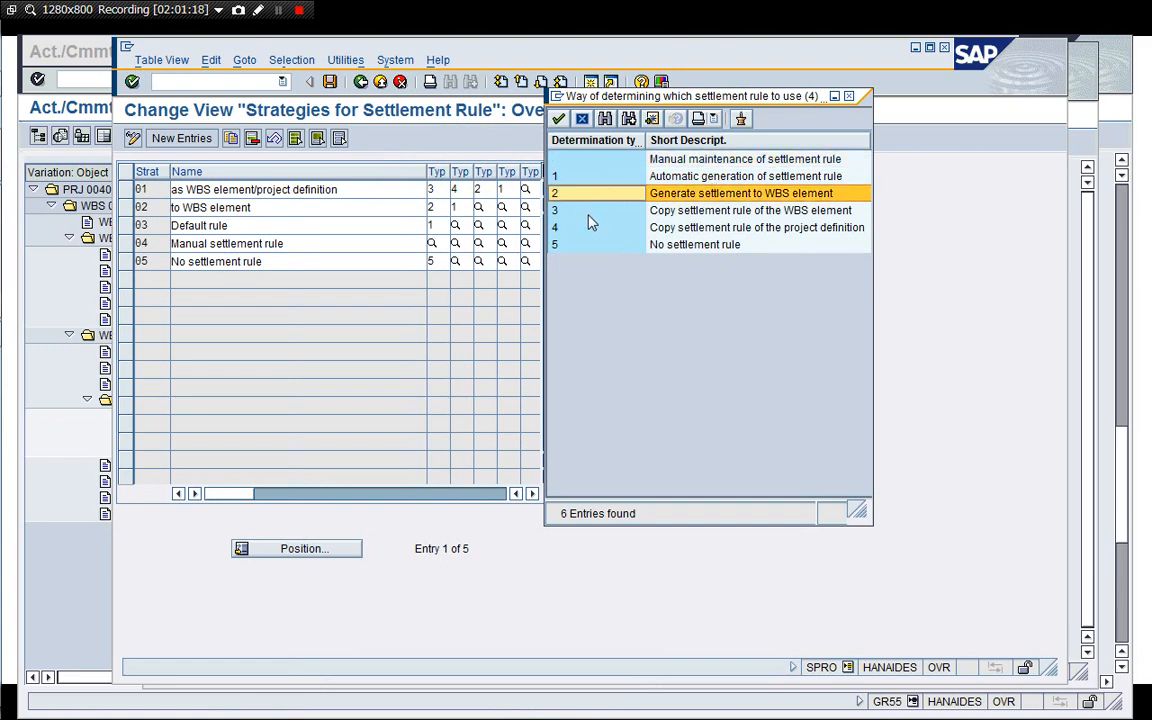
click(679, 212)
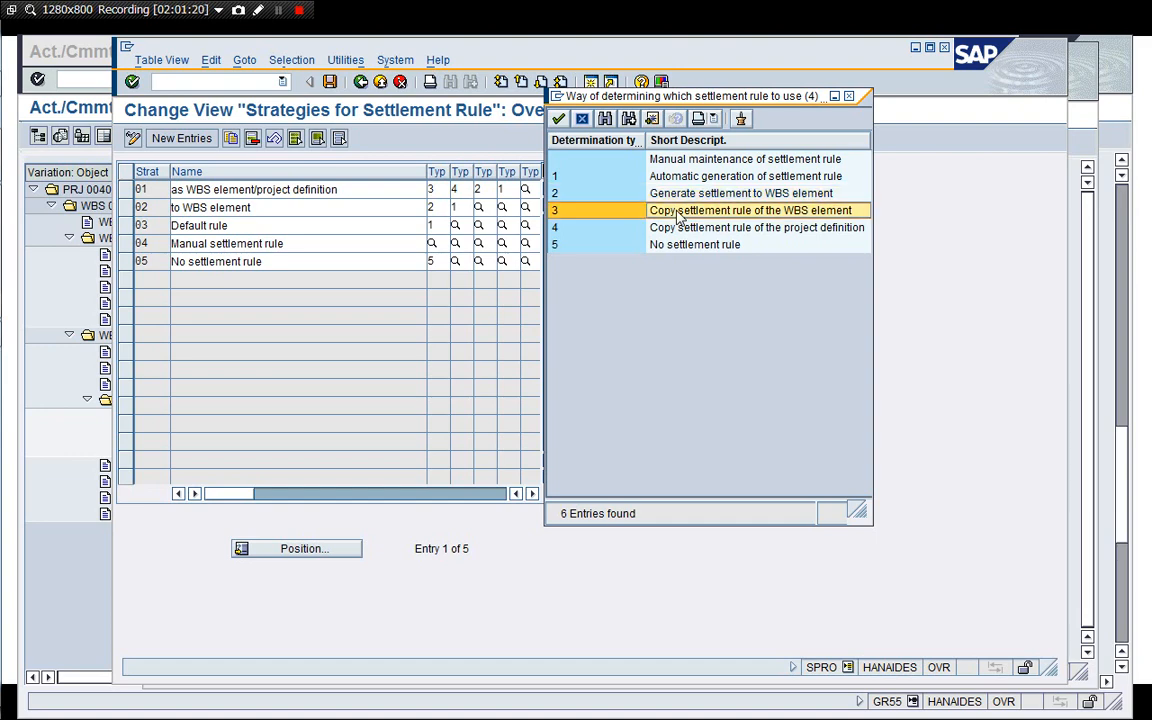
click(638, 196)
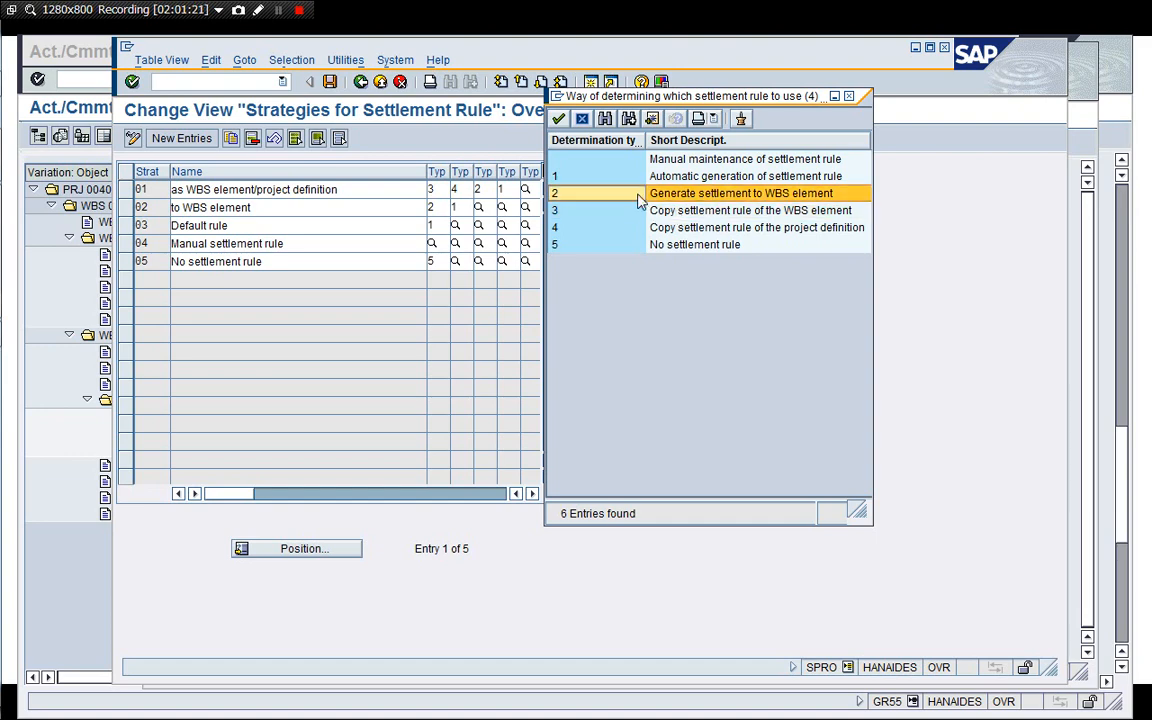
click(584, 121)
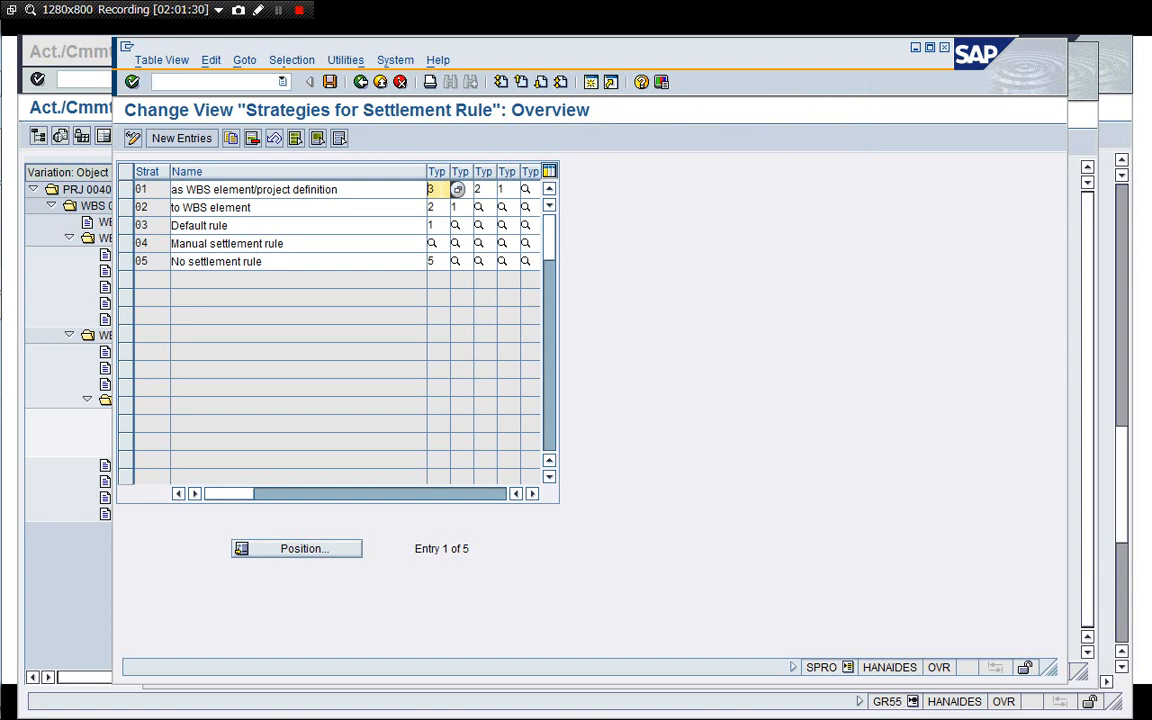
text(2)
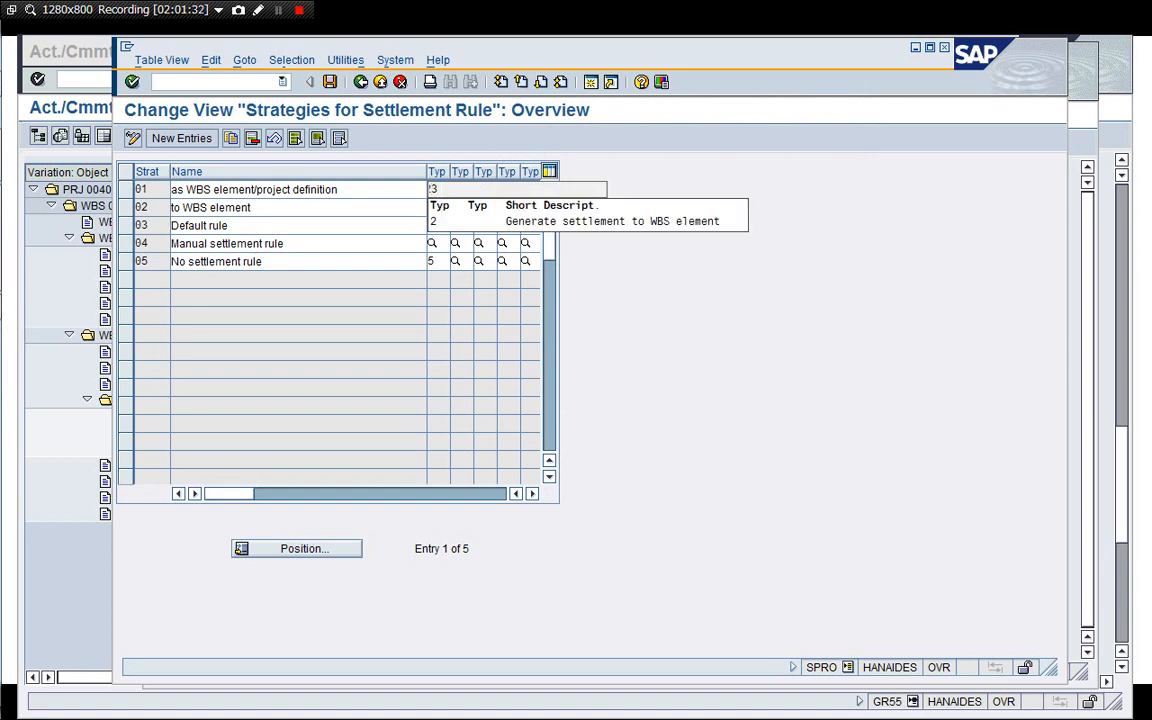
key(Return)
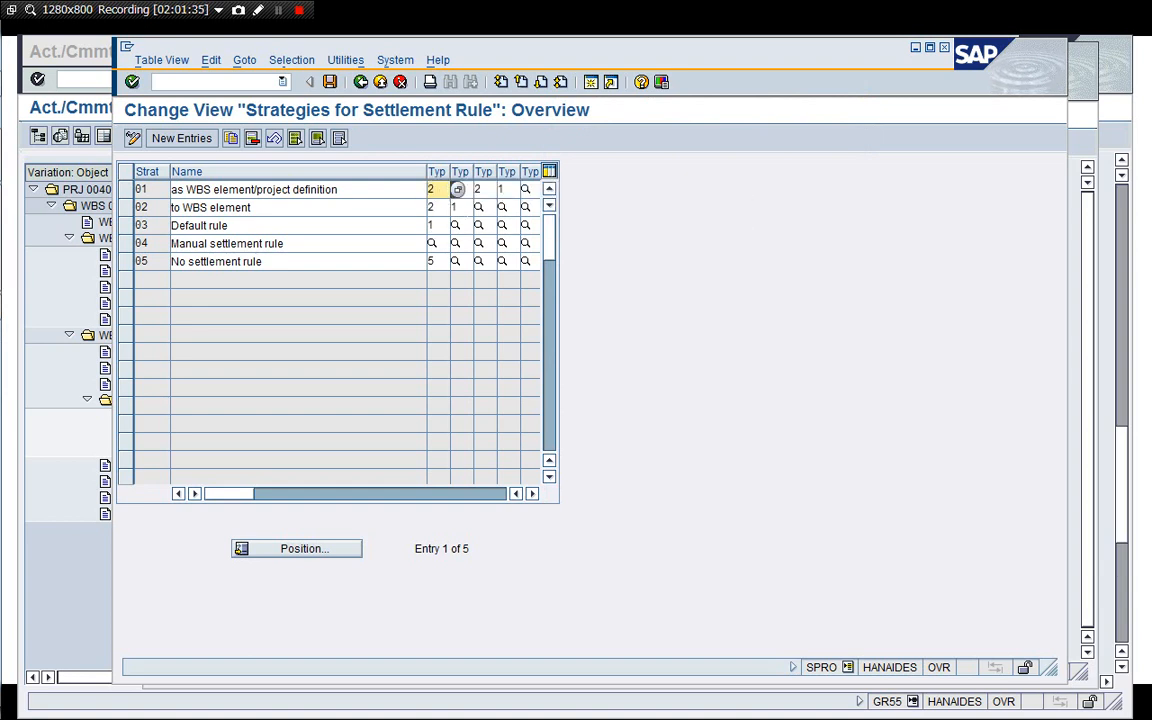
Set strategy 01's second determination type to 4 and save the change under customizing request S4HK900036.
click(460, 208)
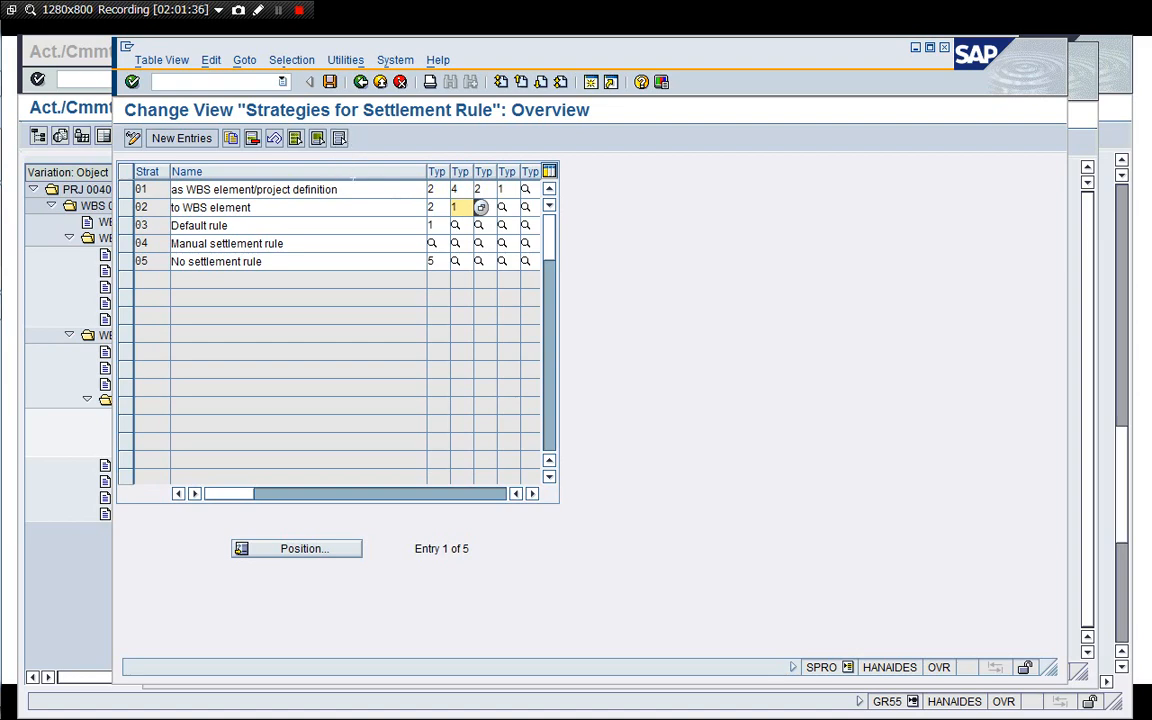
click(346, 189)
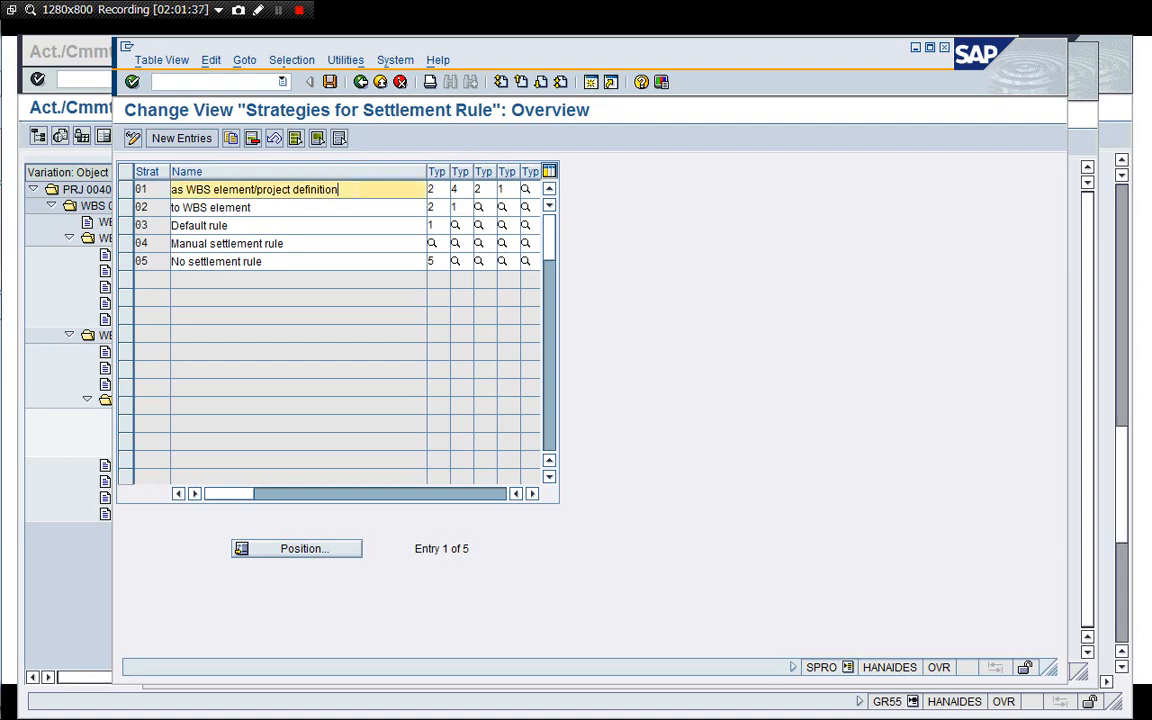
click(330, 82)
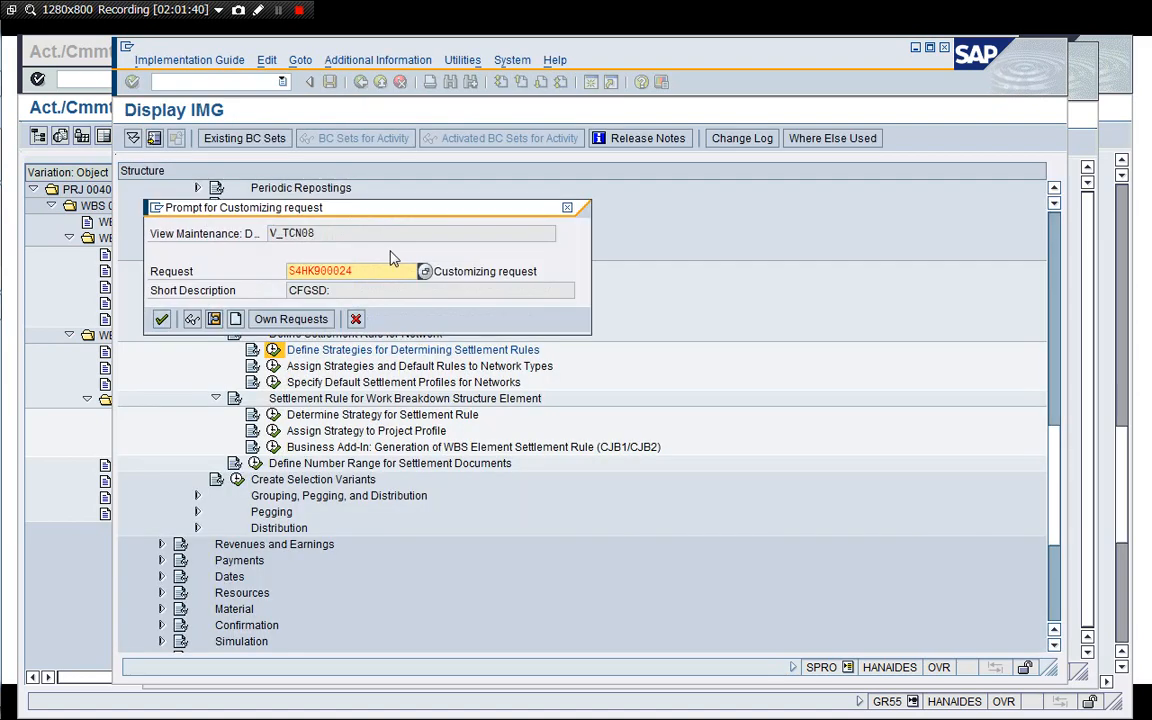
click(425, 273)
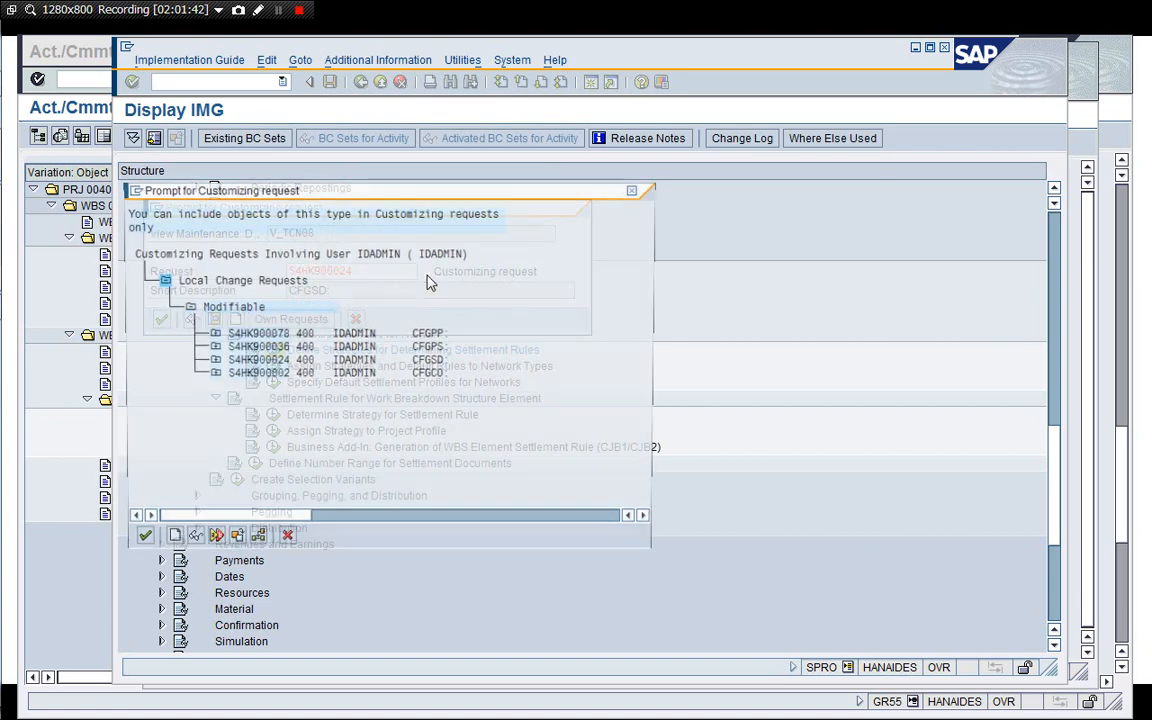
click(212, 347)
double_click(263, 372)
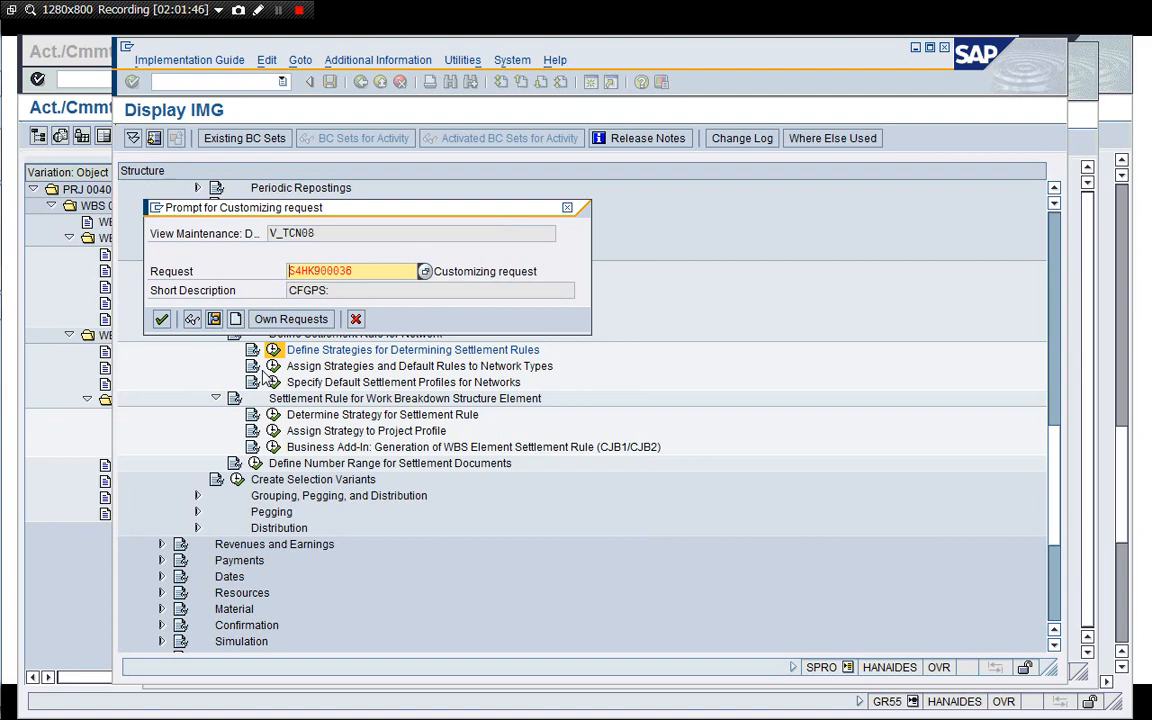
key(Return)
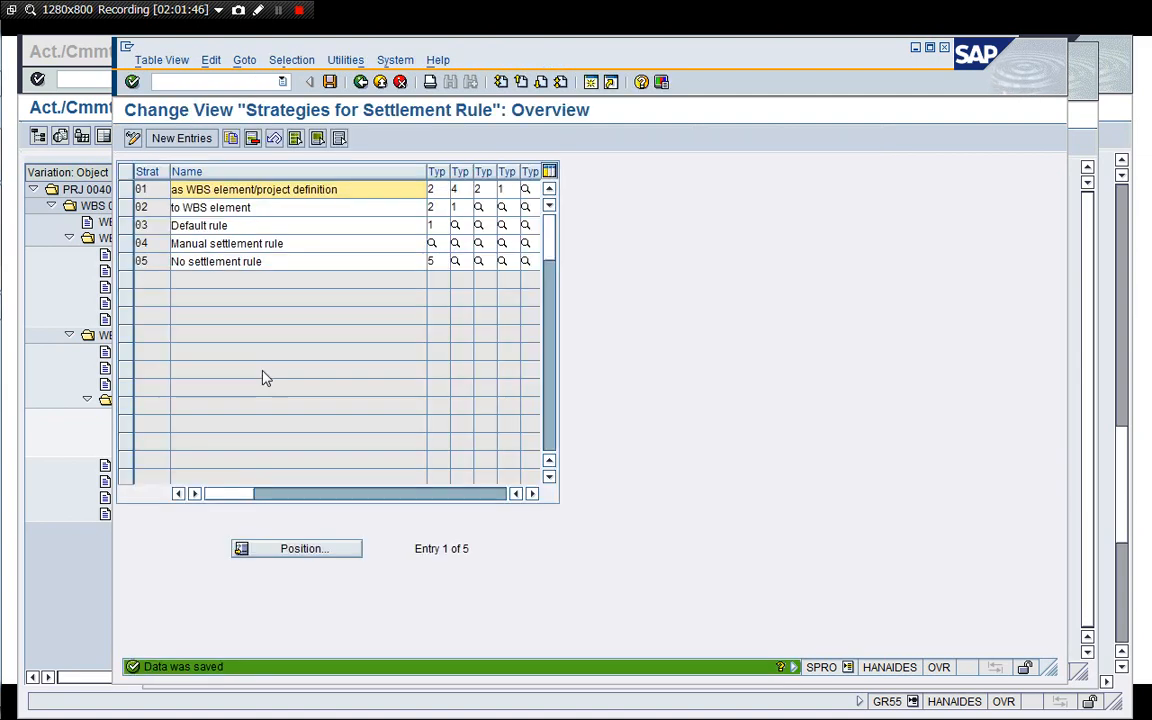
Open Assign Strategies and Default Rules to Network Types and pick default rule PS1 for plant 1710 network type PS04.
click(360, 81)
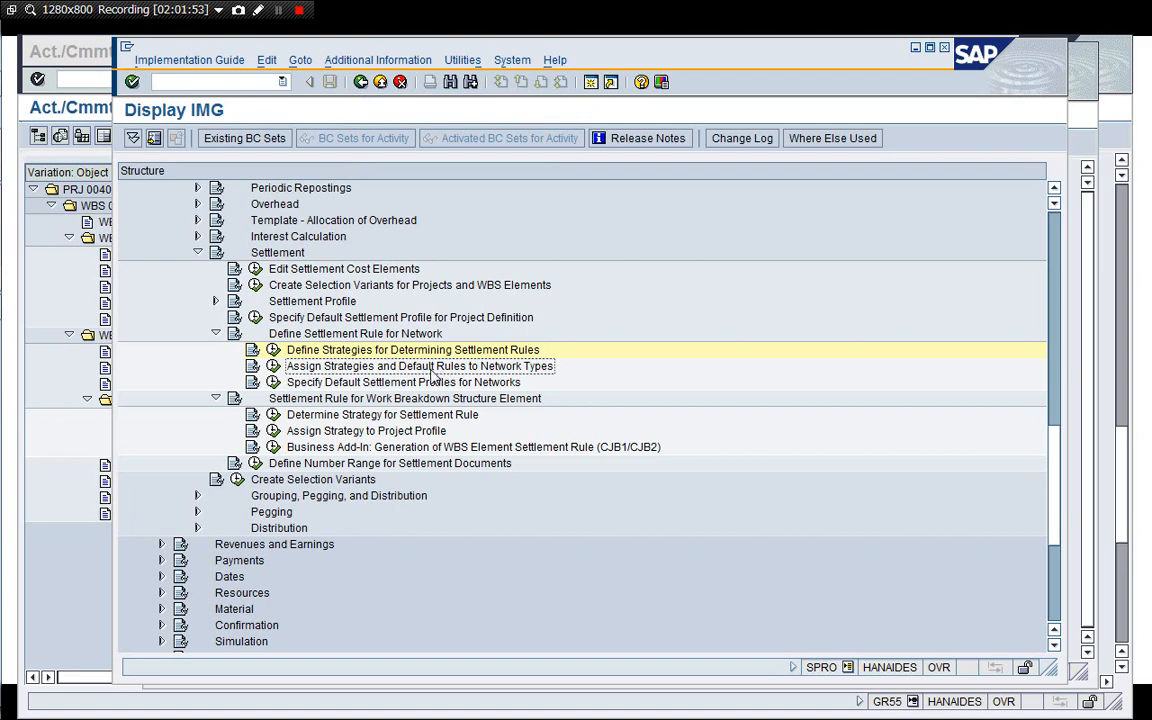
click(273, 366)
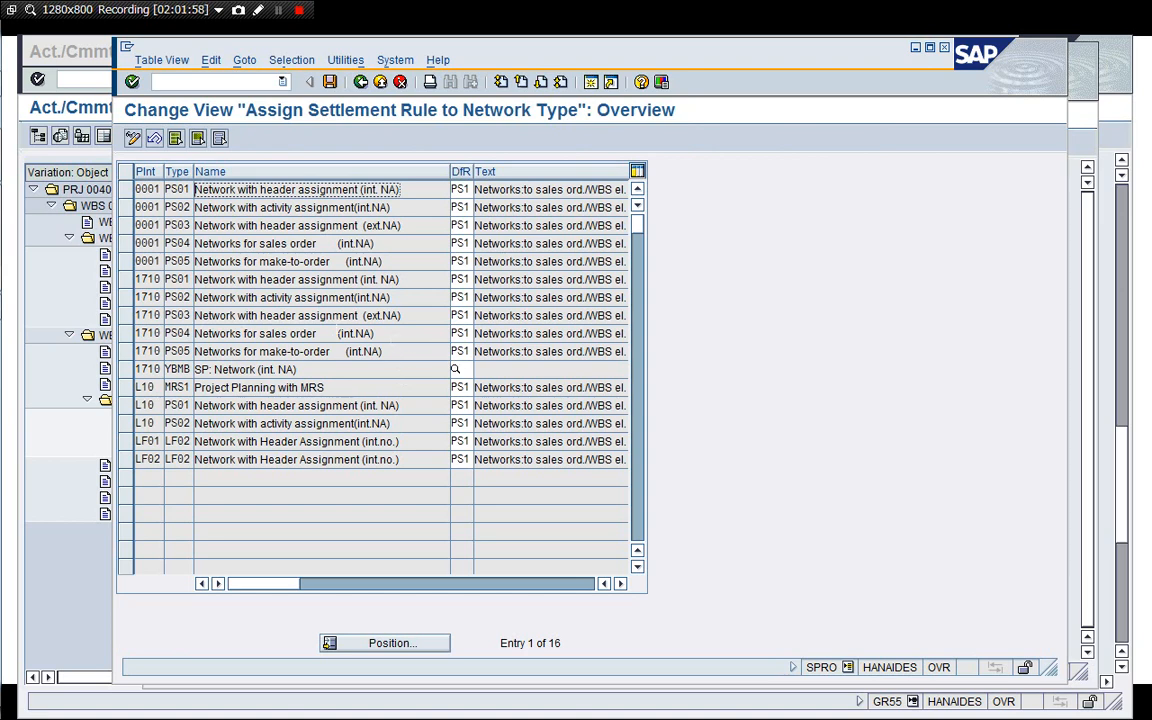
click(335, 332)
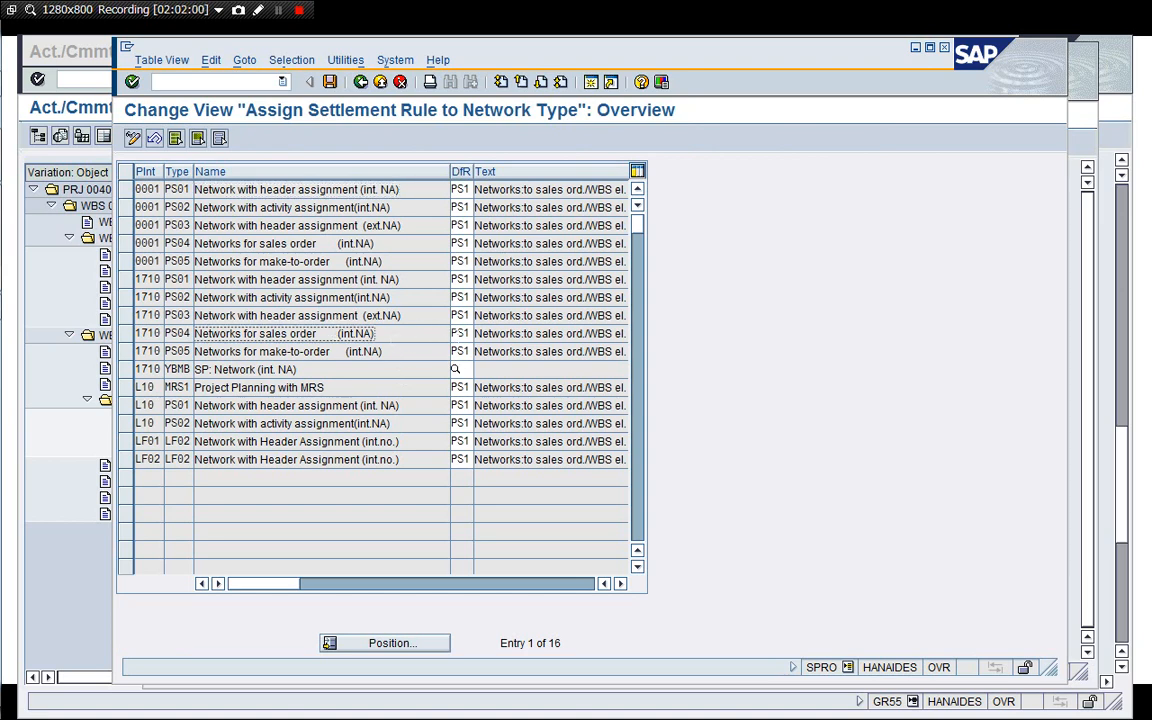
click(466, 333)
click(516, 333)
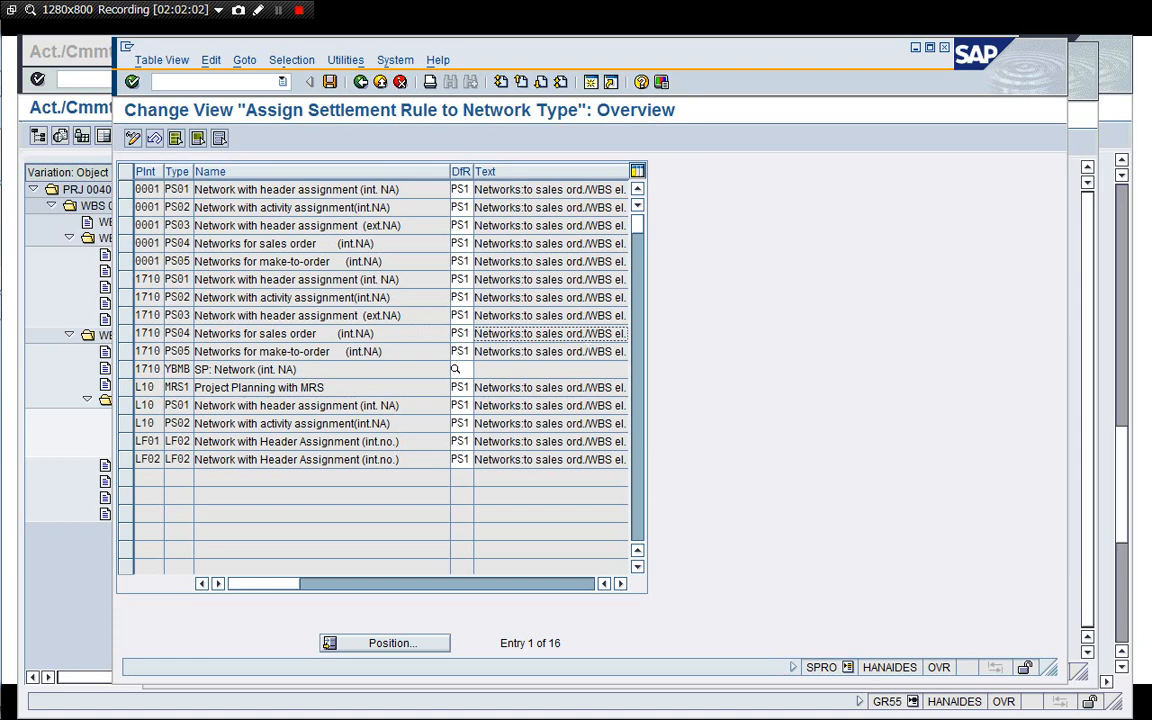
click(463, 333)
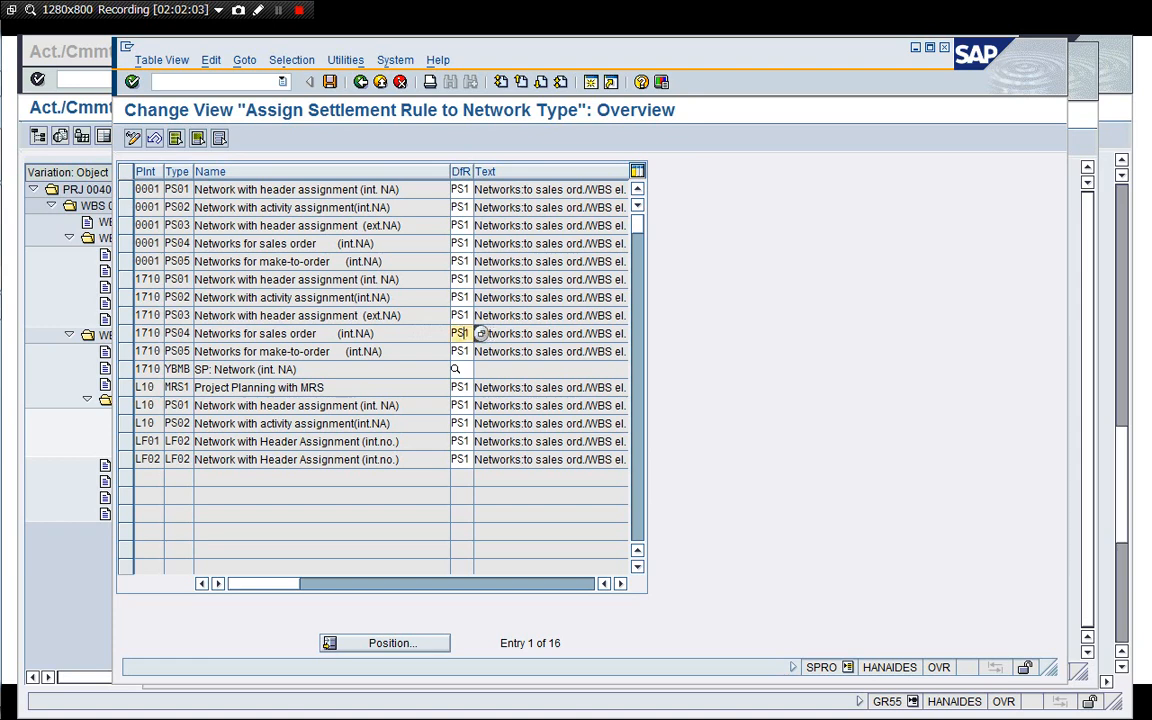
click(481, 334)
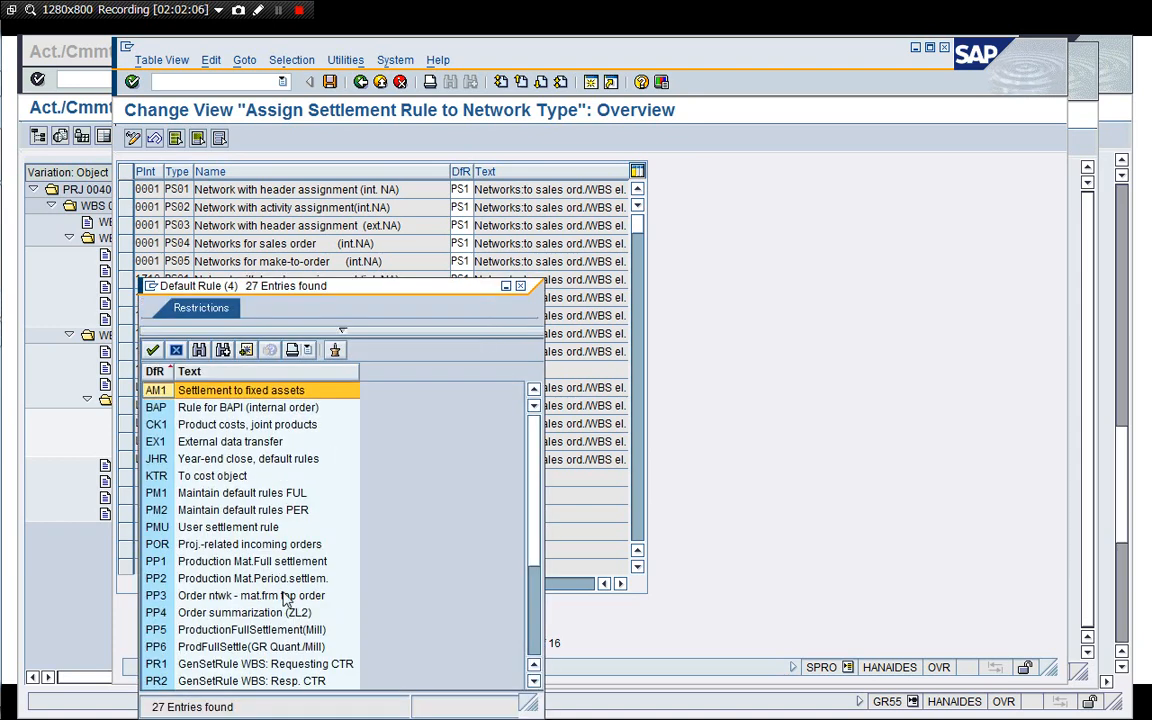
scroll(482, 583, down, 4)
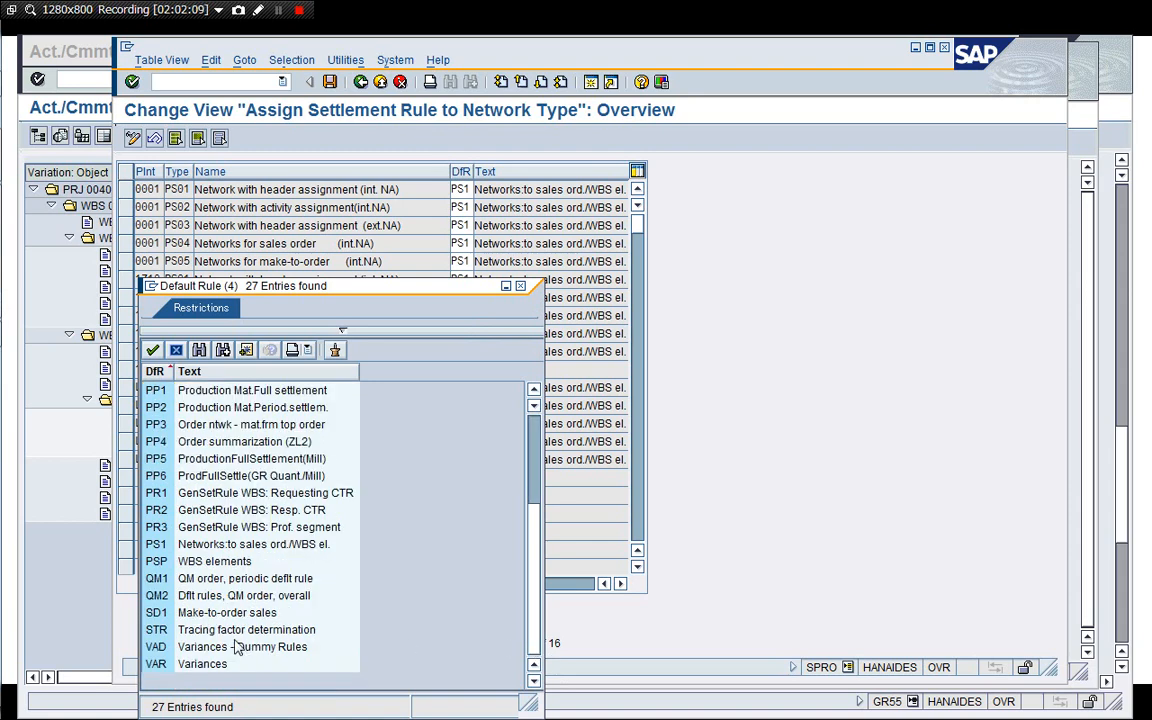
click(215, 546)
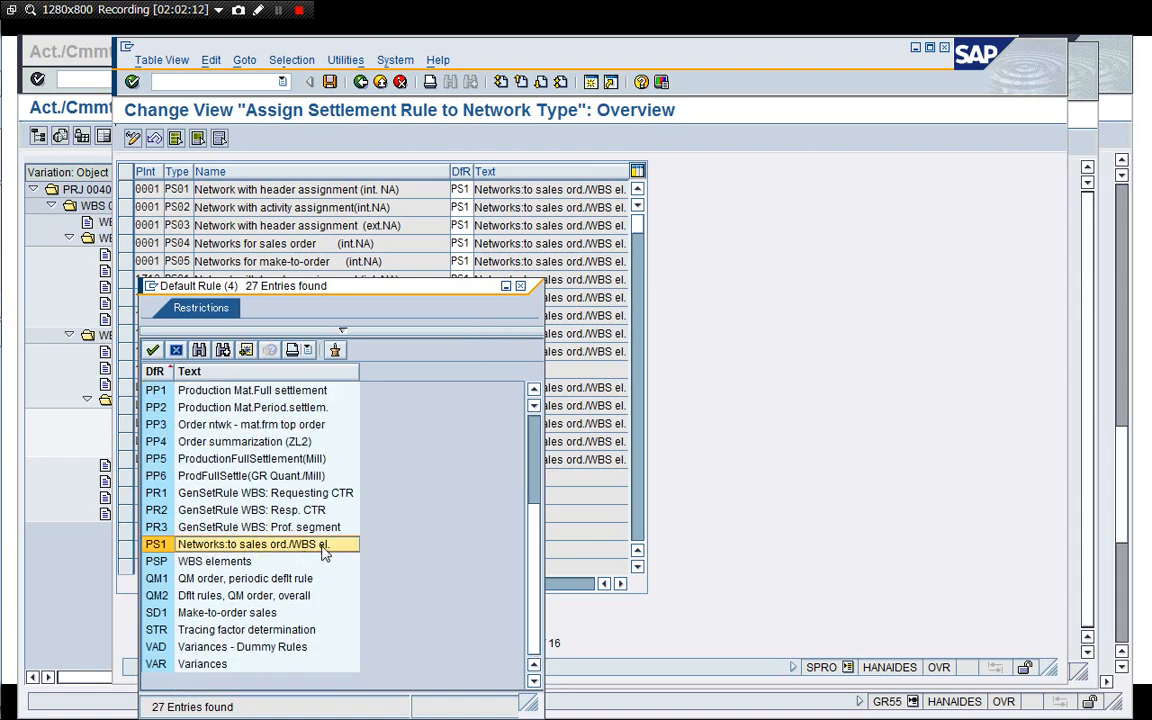
click(152, 349)
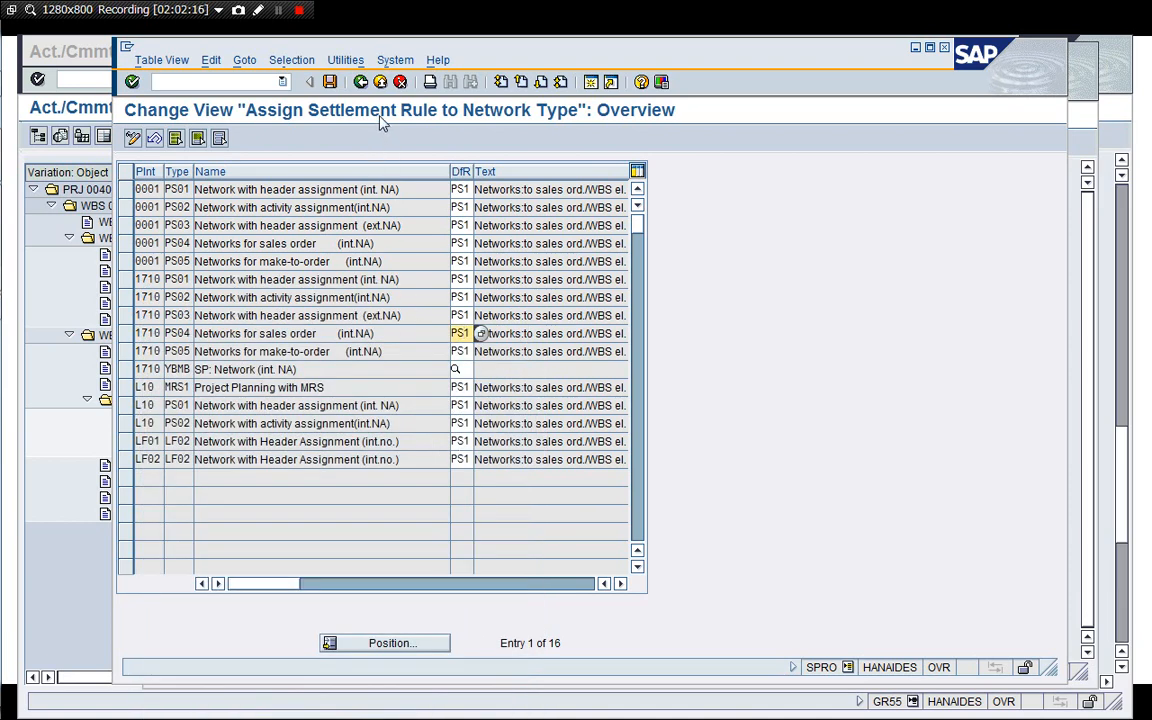
click(362, 82)
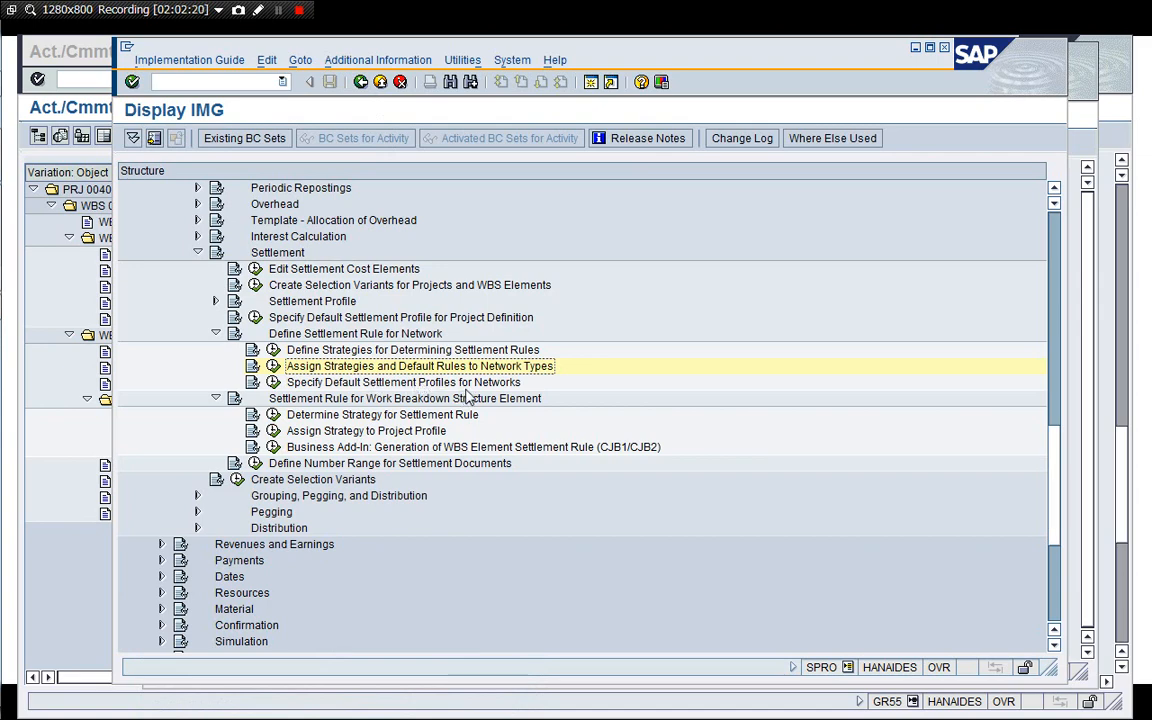
Open Specify Default Settlement Profiles for Networks, check the profile for network type PS04, and return to the IMG.
click(273, 383)
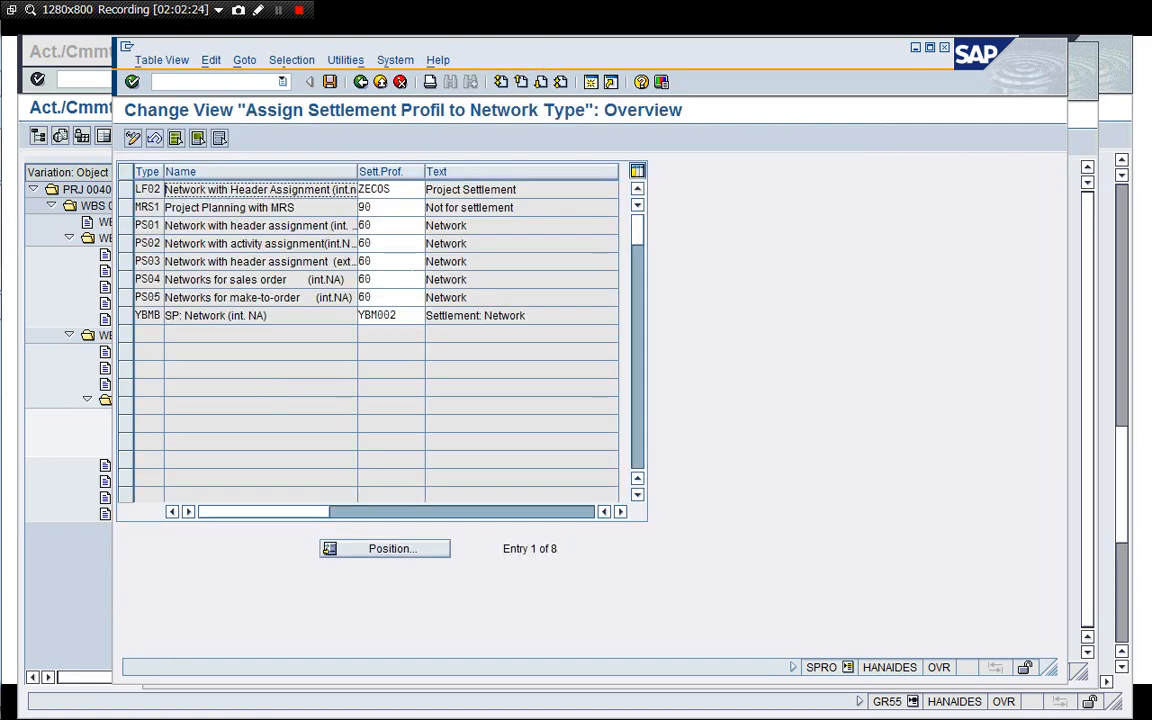
click(415, 279)
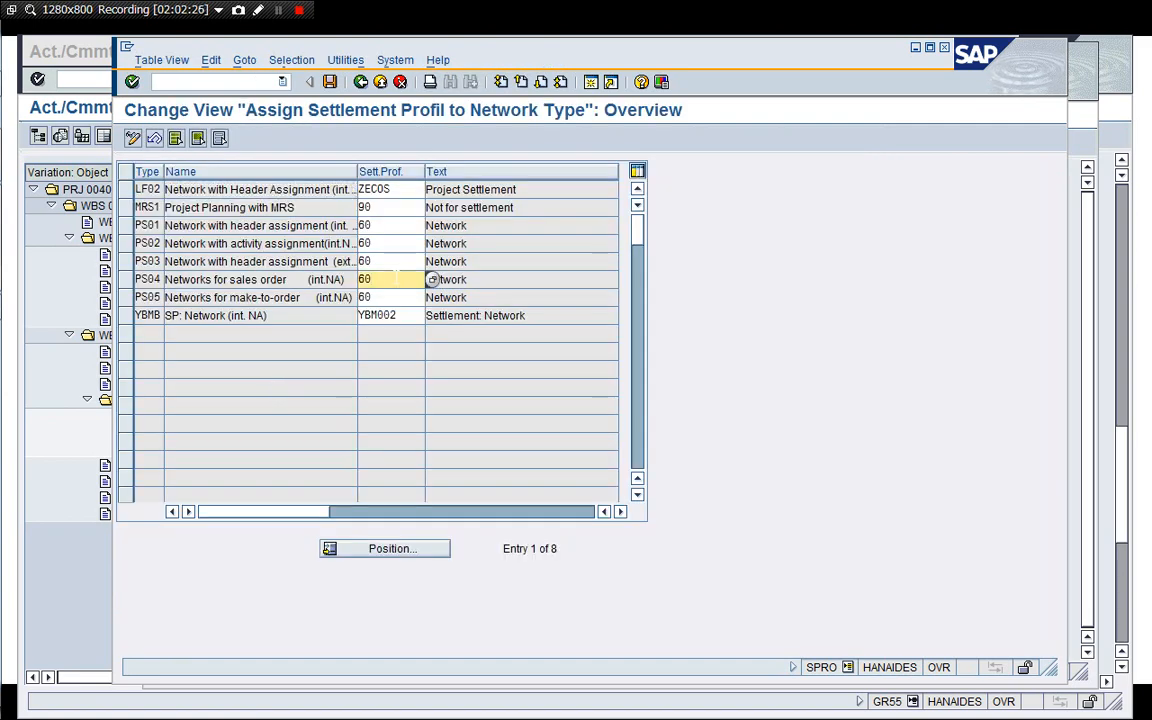
click(361, 83)
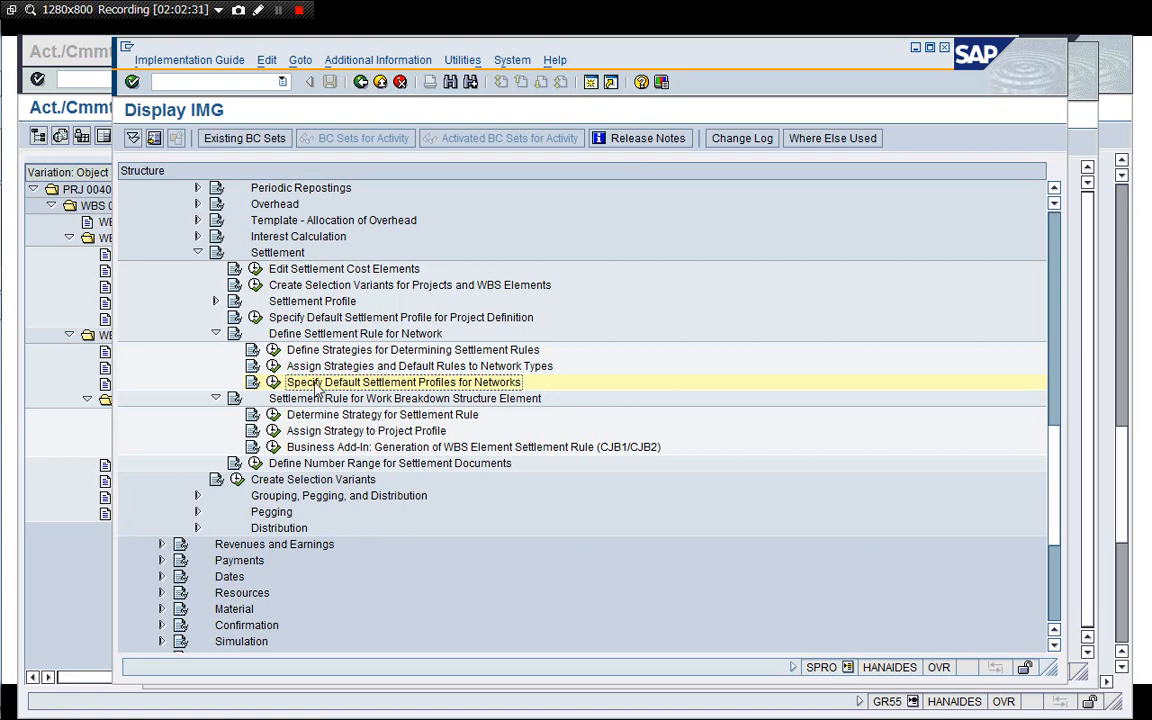
Expand Settlement Profile, open Create Settlement Profile, and display the details of settlement profile 60 Network.
click(215, 301)
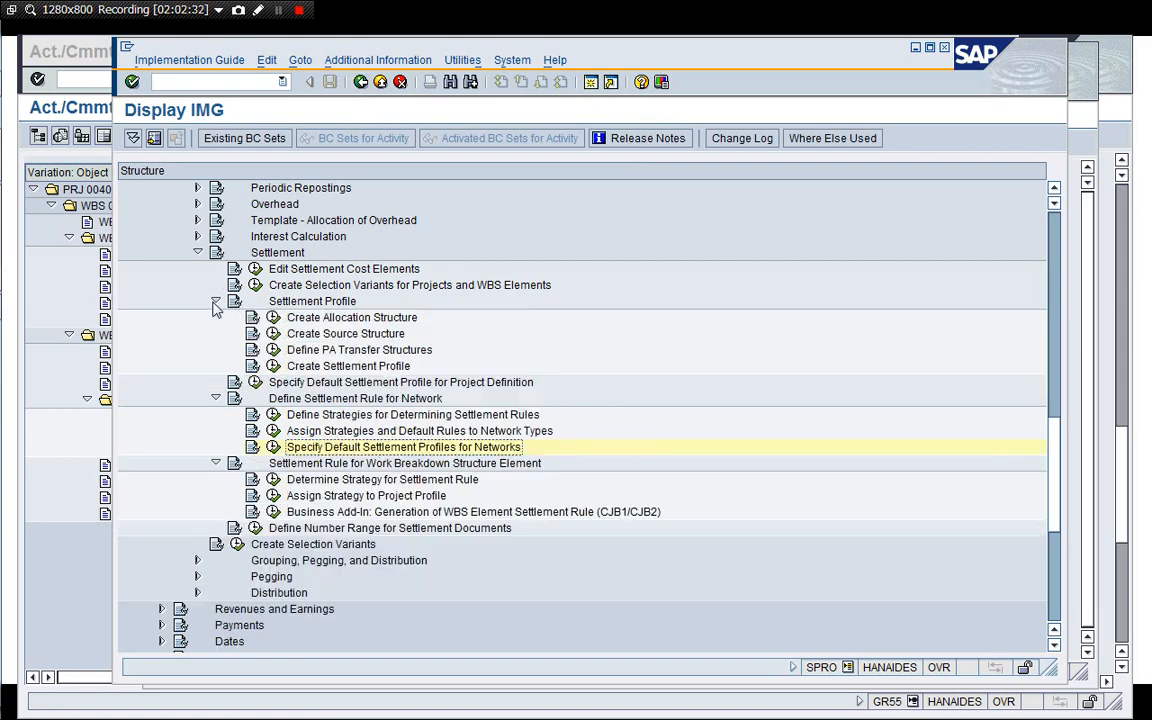
click(336, 368)
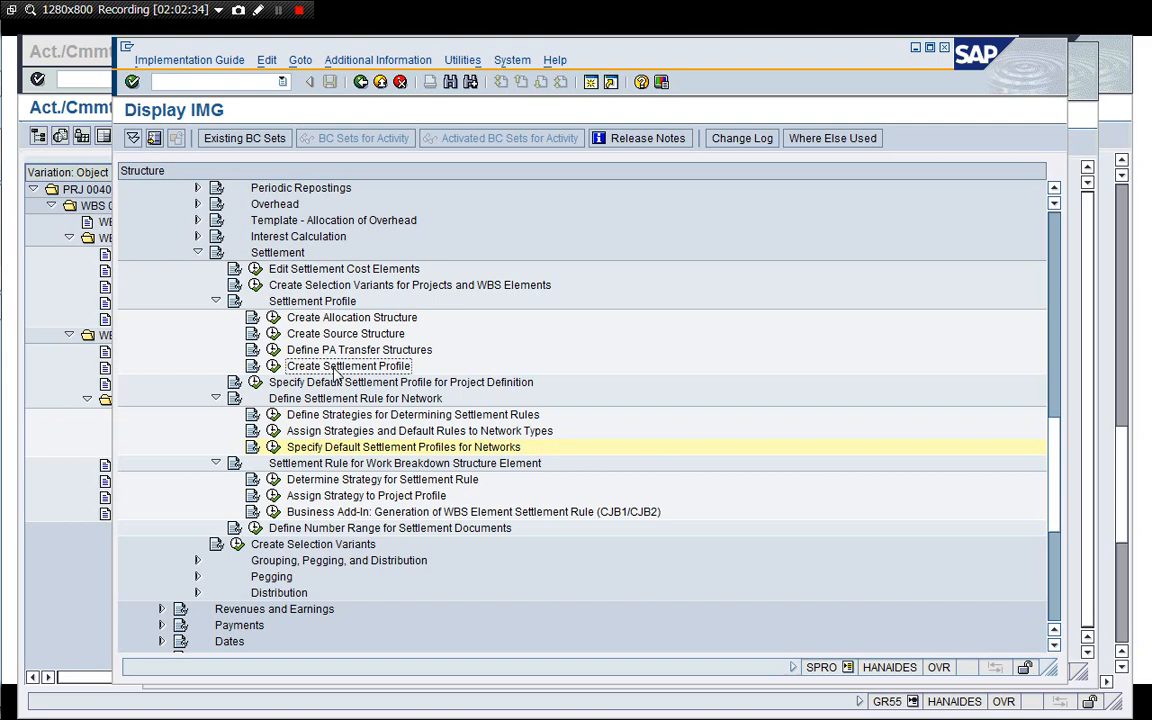
click(273, 366)
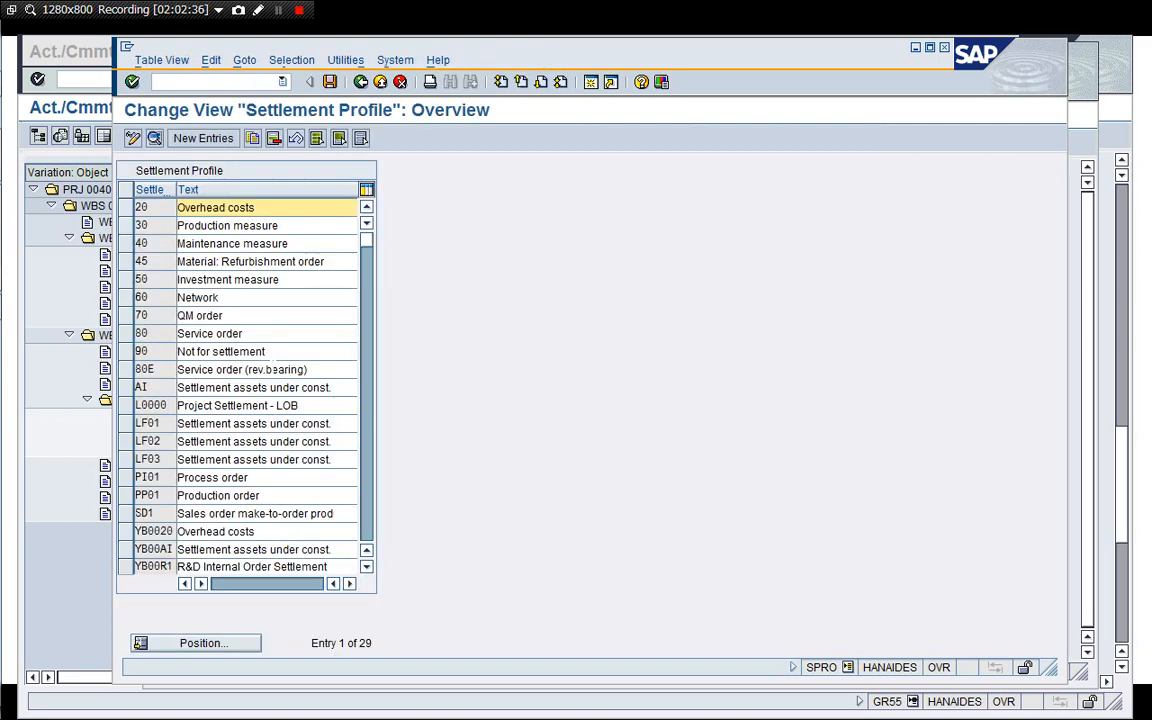
double_click(197, 297)
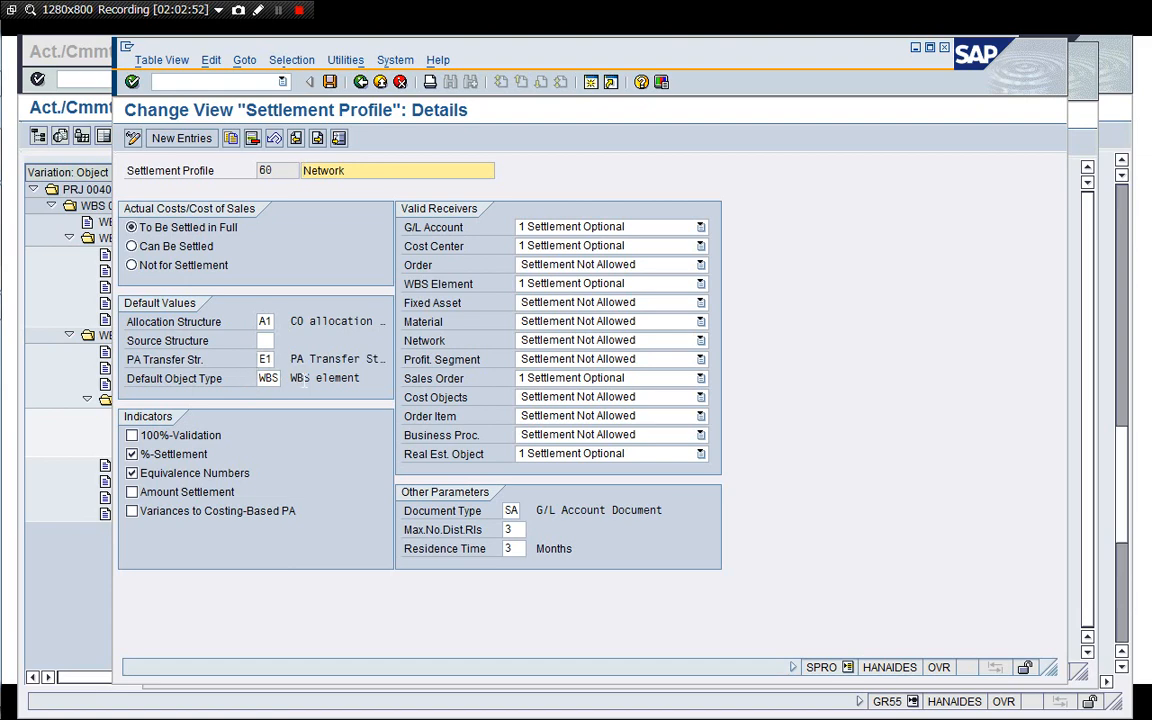
Leave the Network settlement profile and open Determine Strategy for Settlement Rule under the WBS element settlement rule.
click(399, 83)
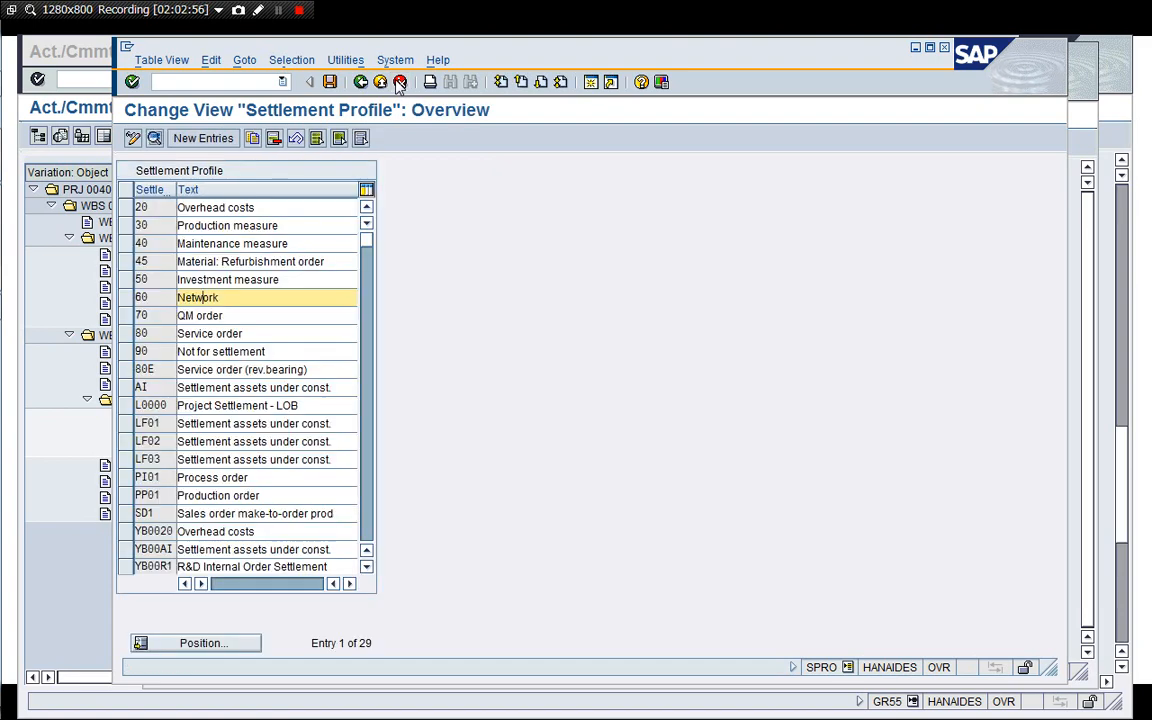
click(399, 83)
click(314, 479)
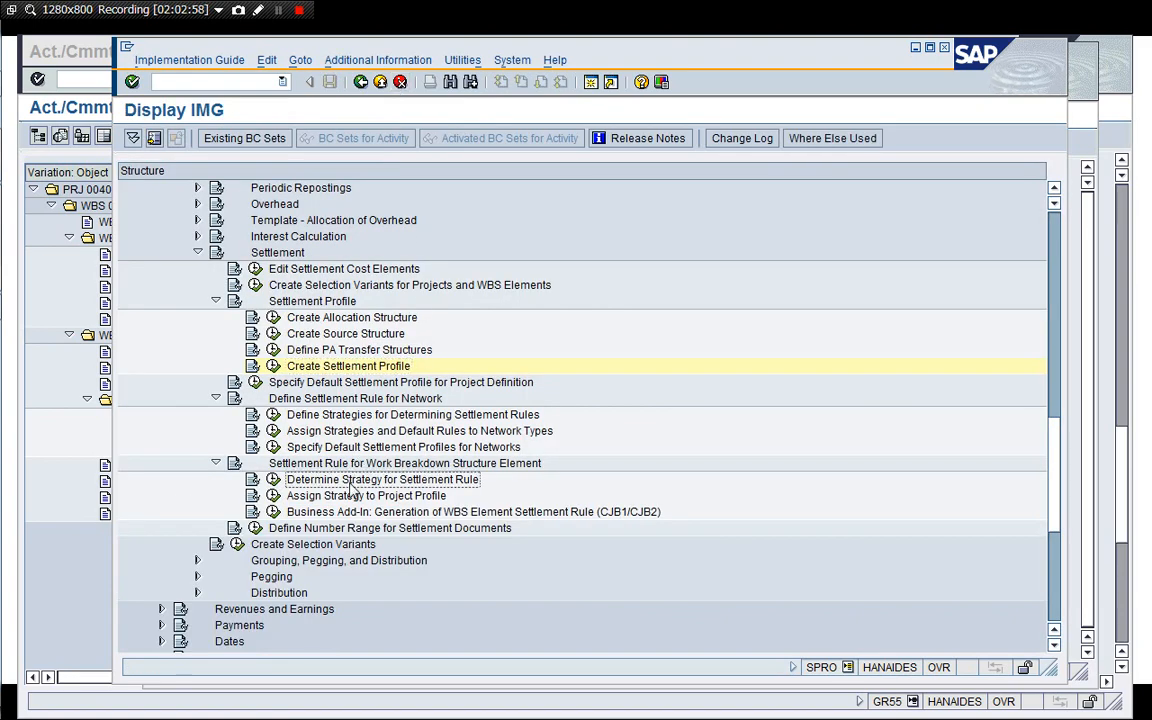
click(273, 479)
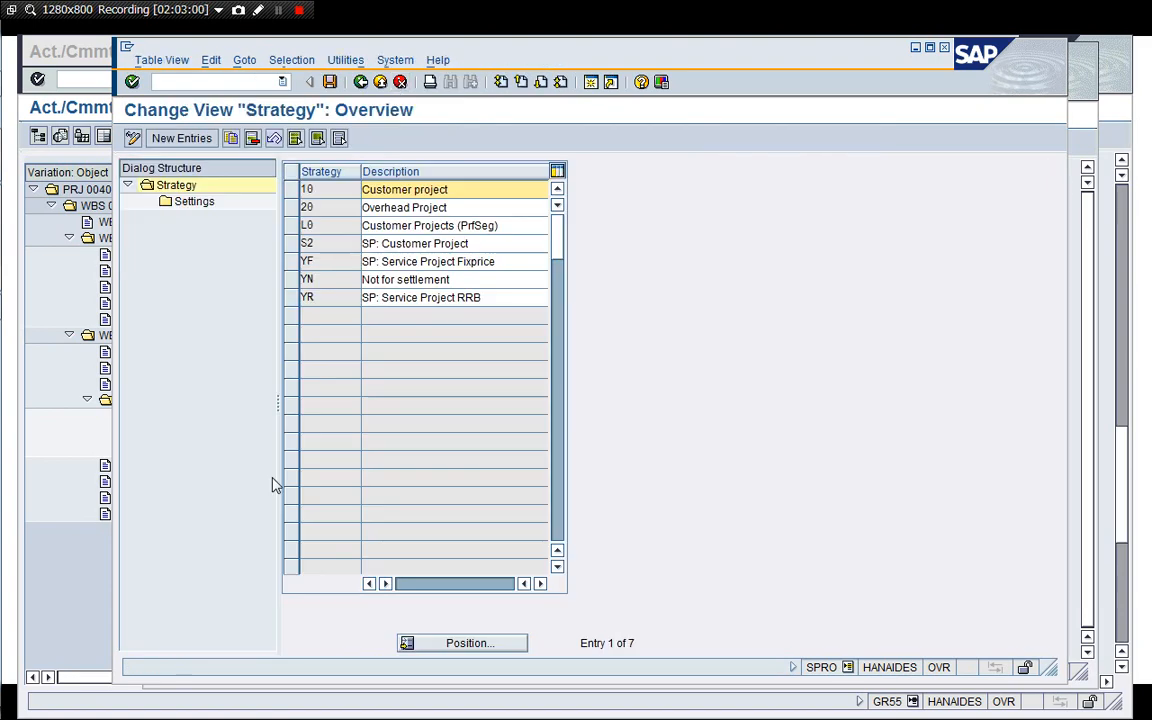
Examine the settlement profile settings of strategy S2 SP: Customer Project.
click(291, 243)
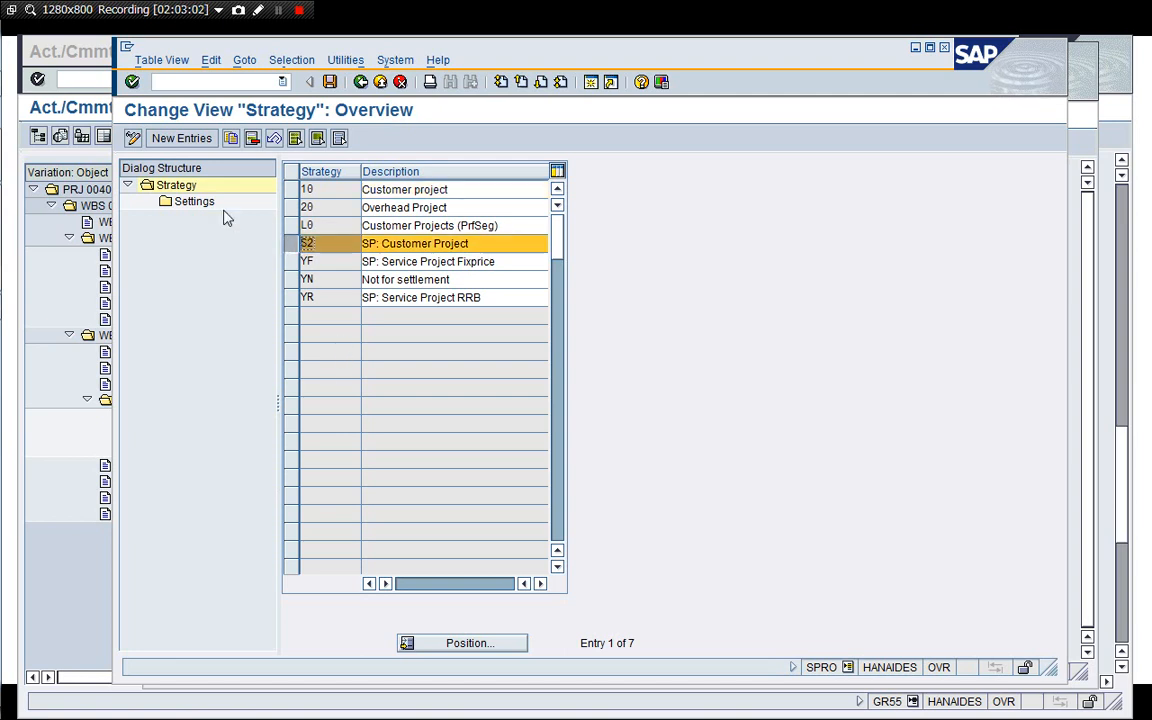
click(198, 204)
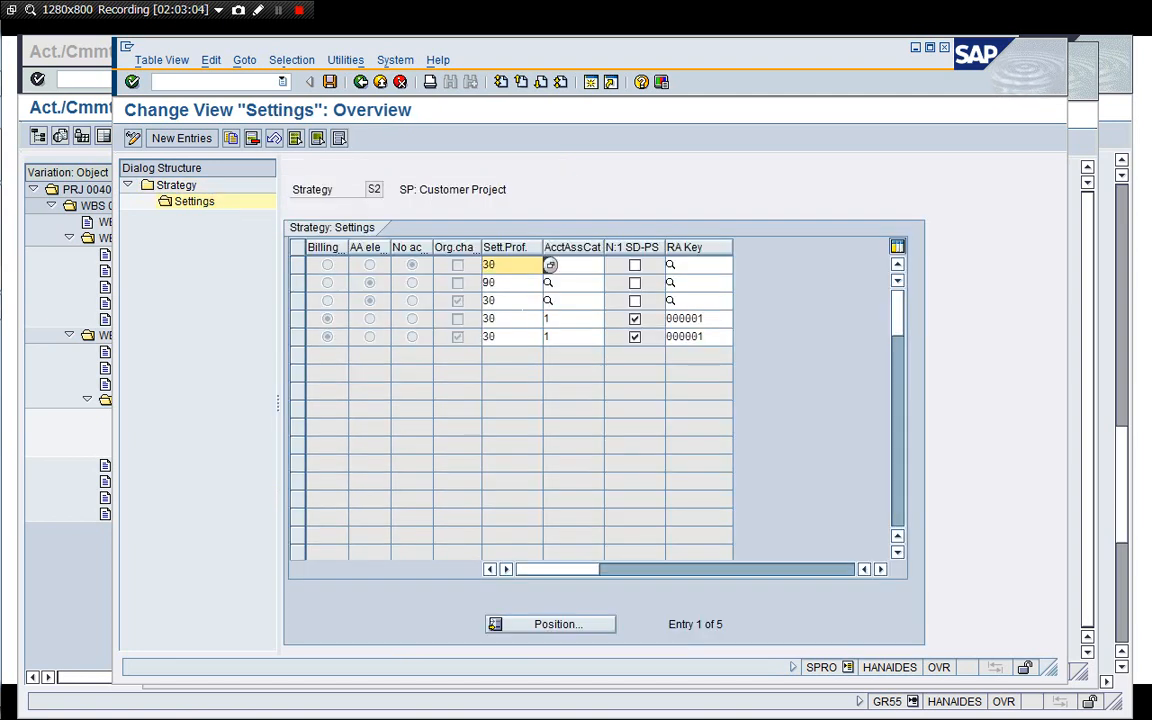
click(518, 302)
click(509, 284)
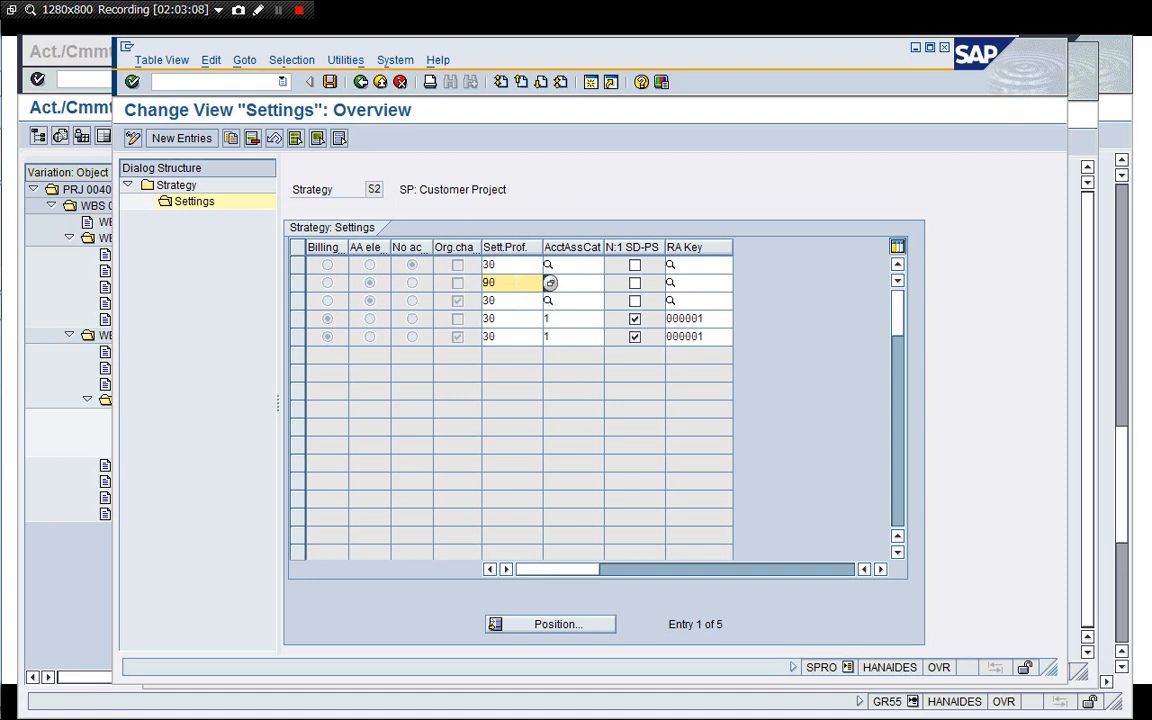
Return to the IMG and open settlement profile 90 Not for settlement under Create Settlement Profile.
click(361, 82)
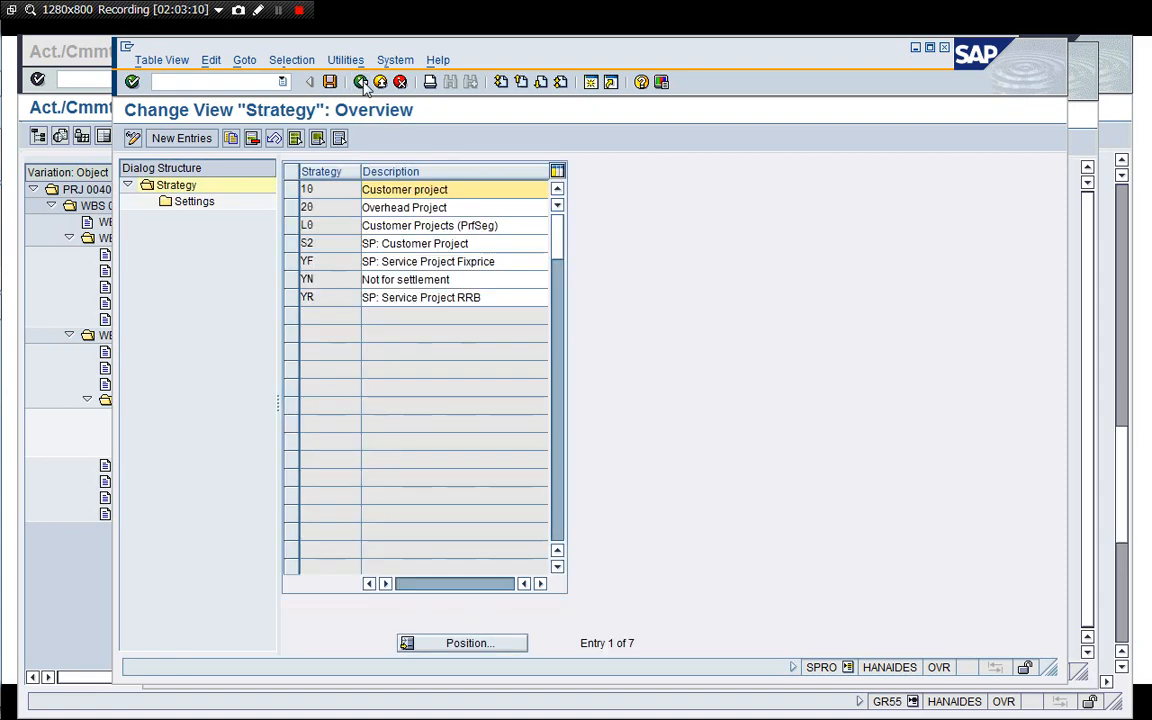
click(361, 82)
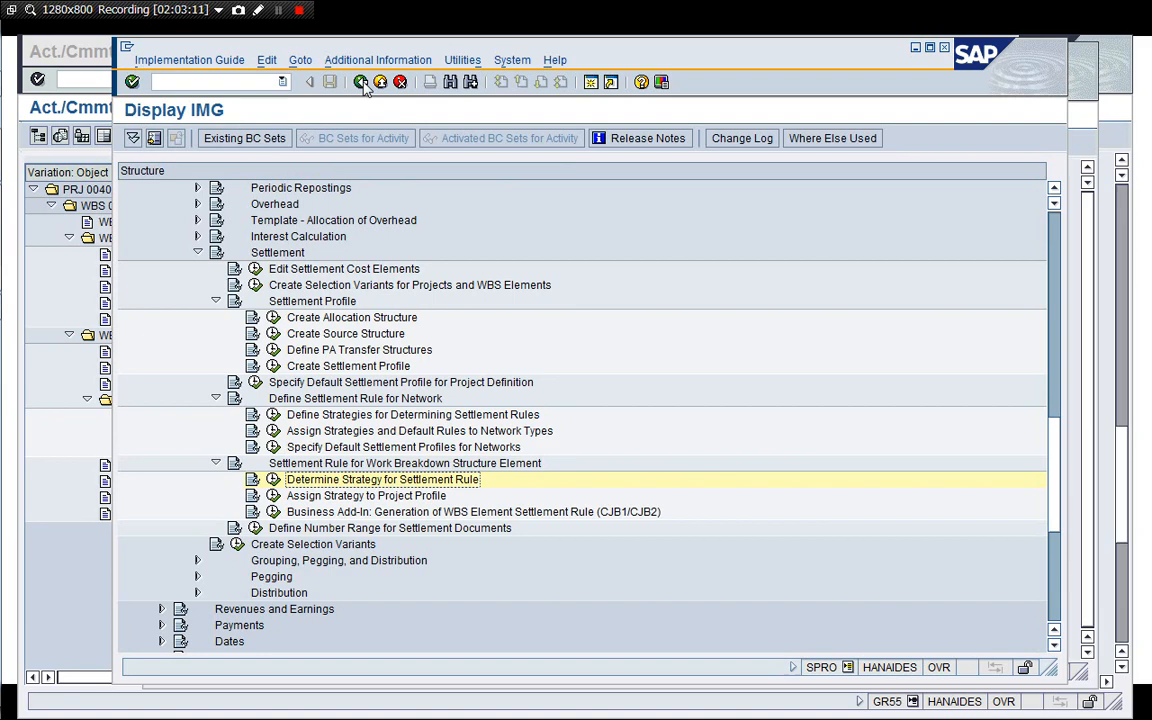
click(273, 366)
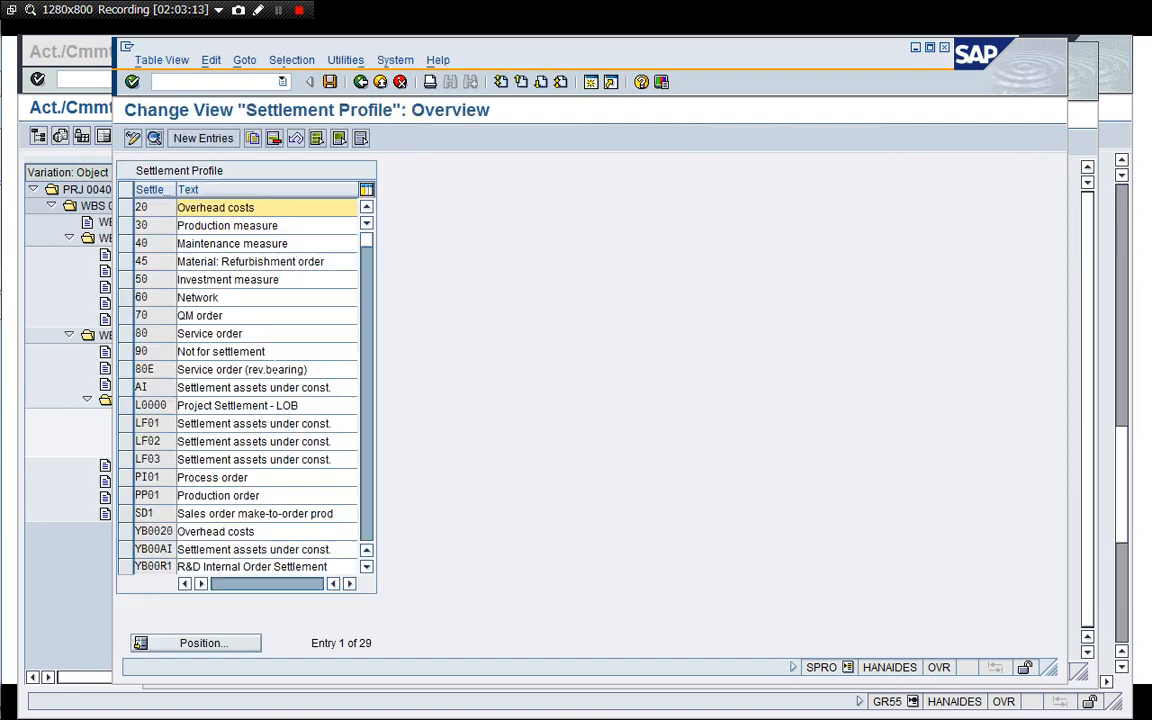
click(213, 351)
double_click(213, 351)
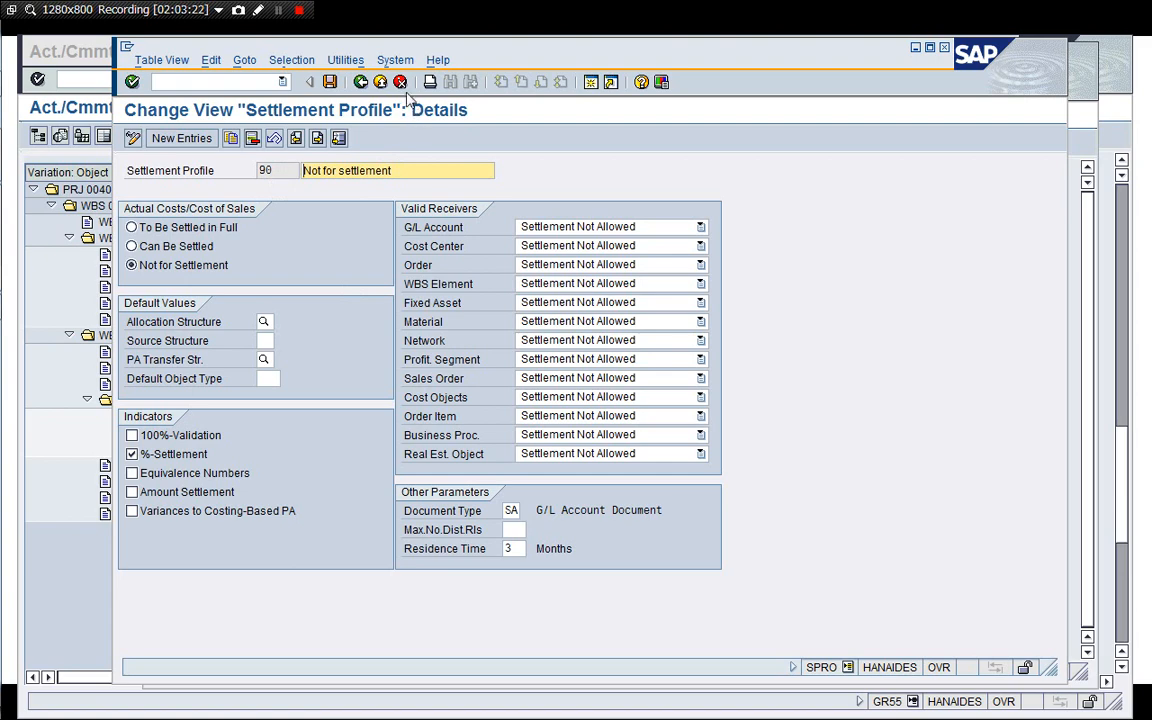
Leave the settlement profile and open Define PA Transfer Structures.
click(362, 83)
click(400, 82)
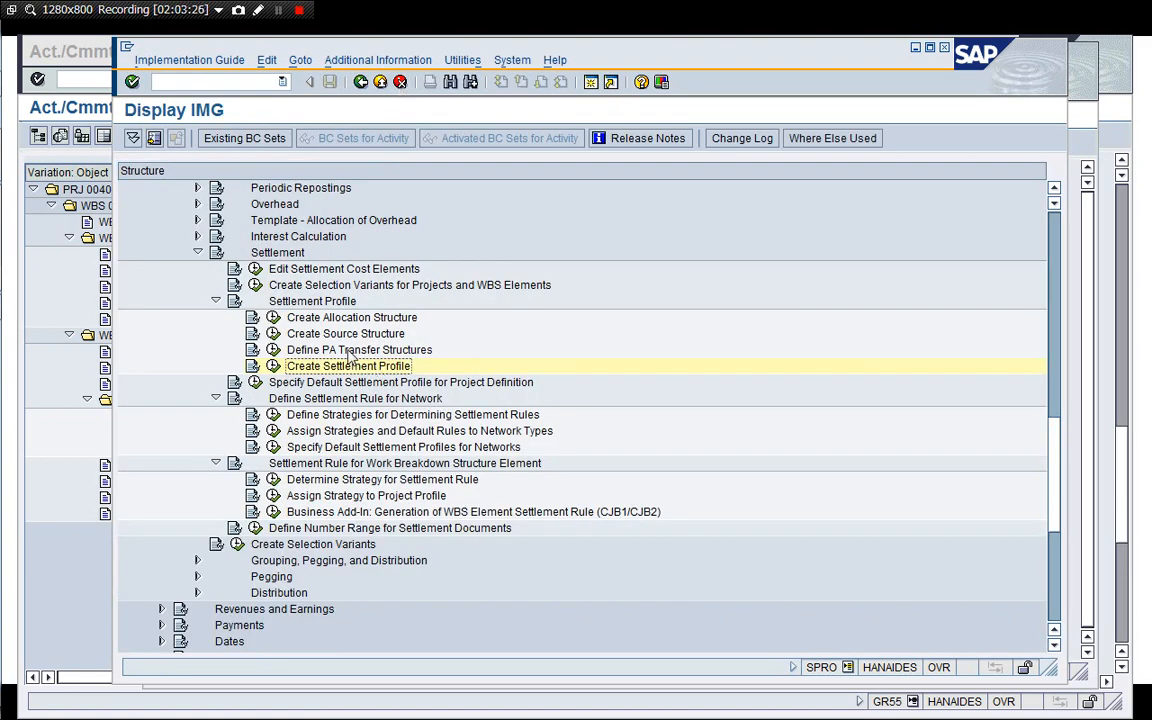
click(272, 350)
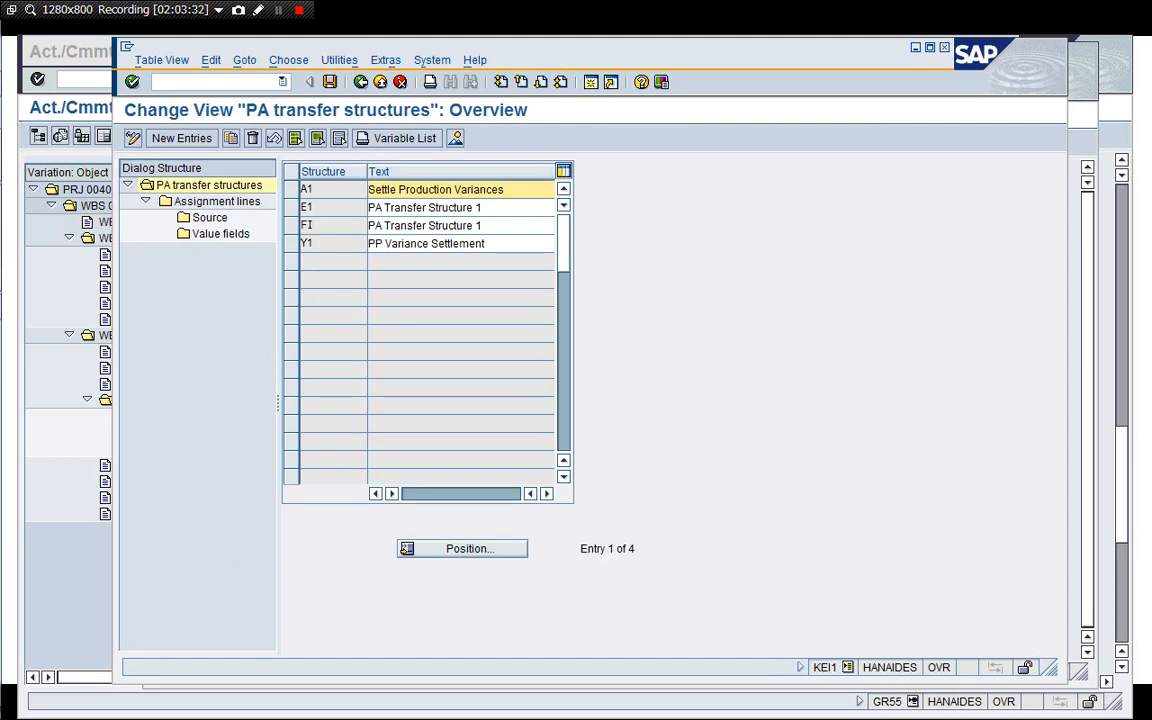
Open the assignment lines of PA transfer structure E1.
click(292, 208)
double_click(217, 201)
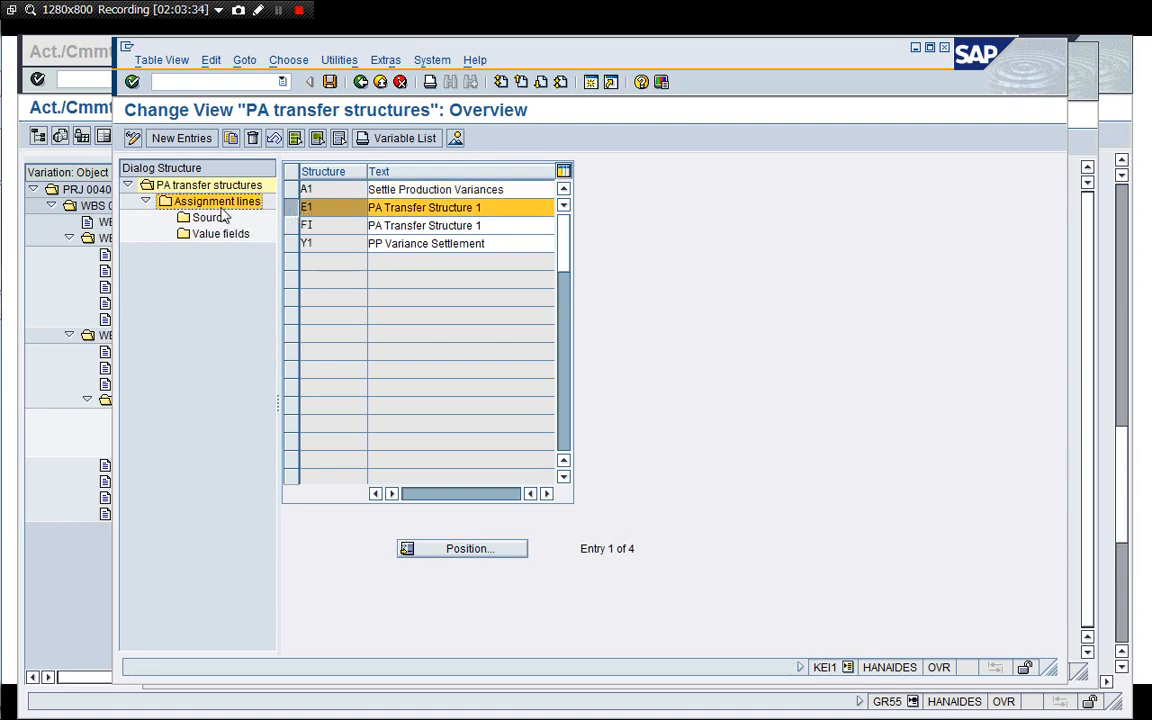
click(193, 395)
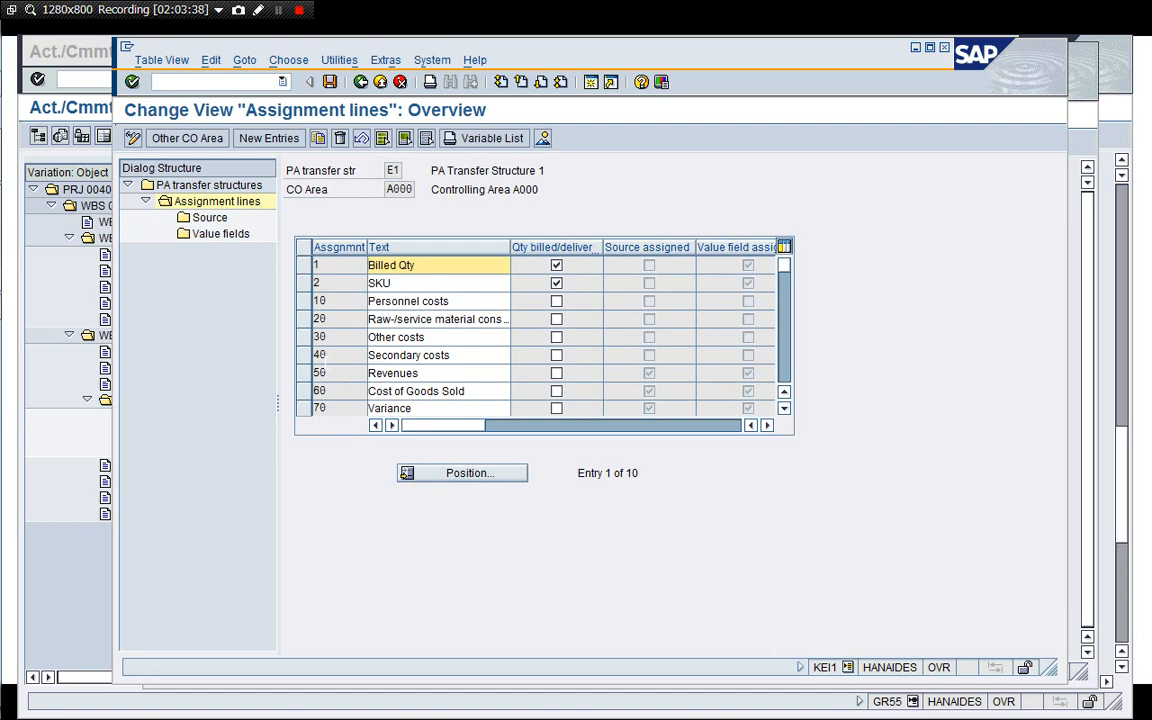
Return to the IMG and open the assignments of allocation structure A1 under Create Allocation Structure.
click(360, 82)
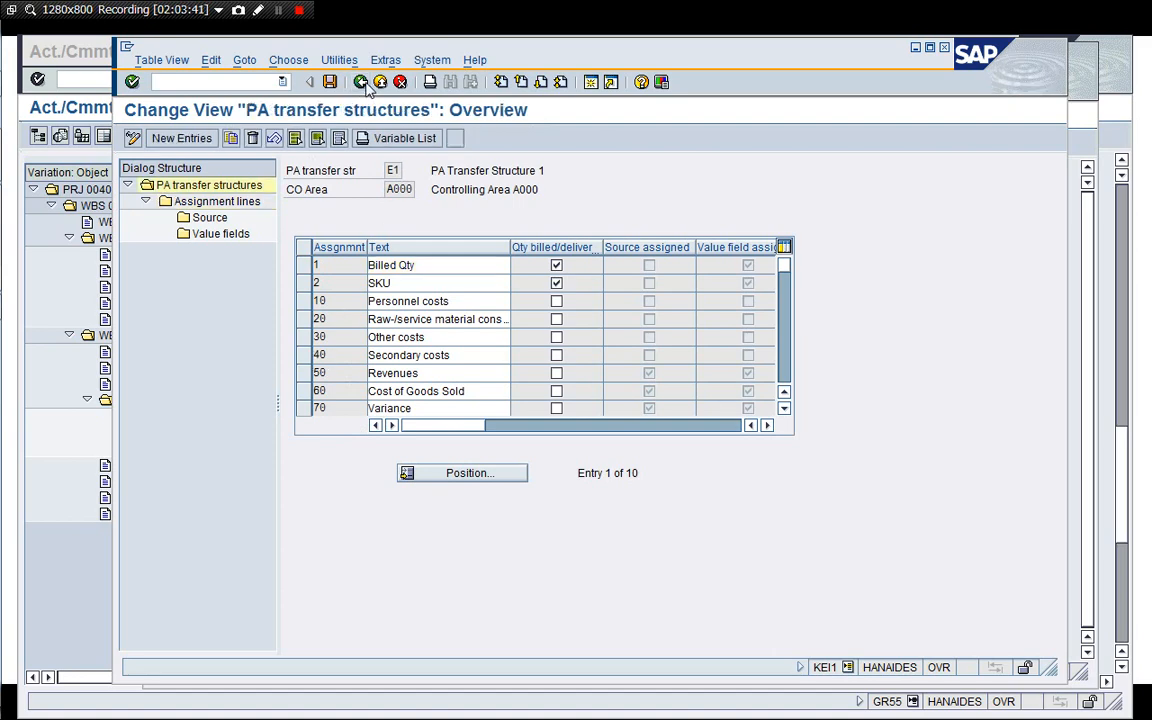
click(360, 82)
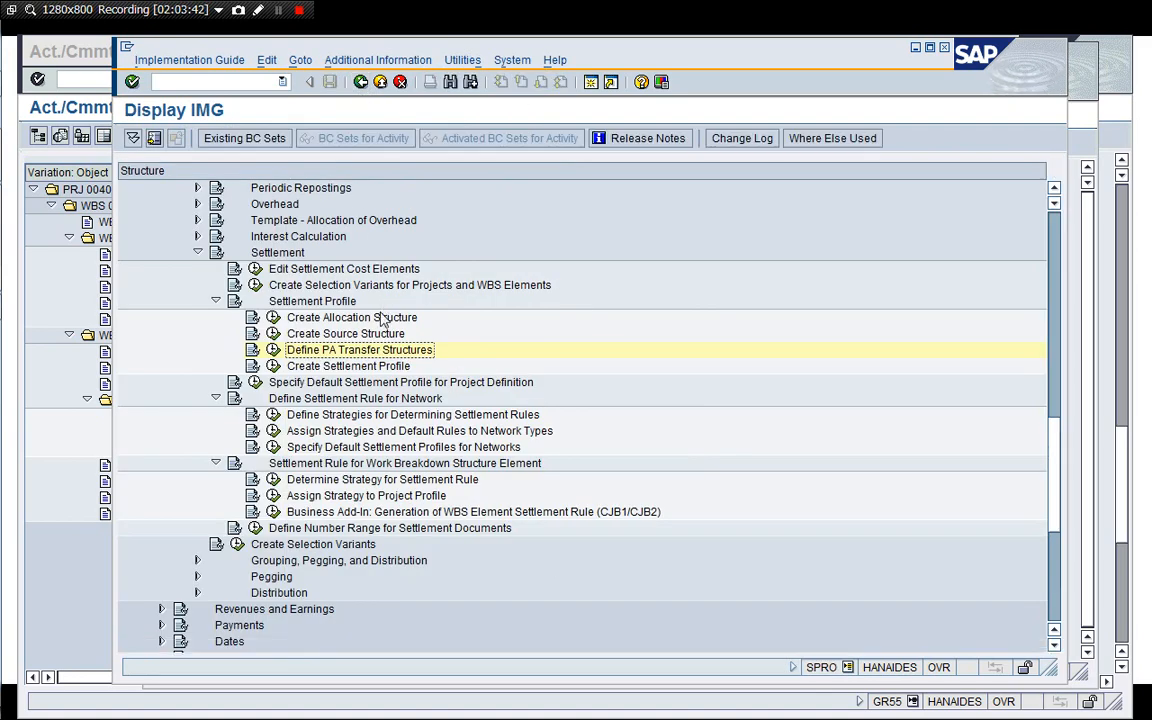
click(275, 319)
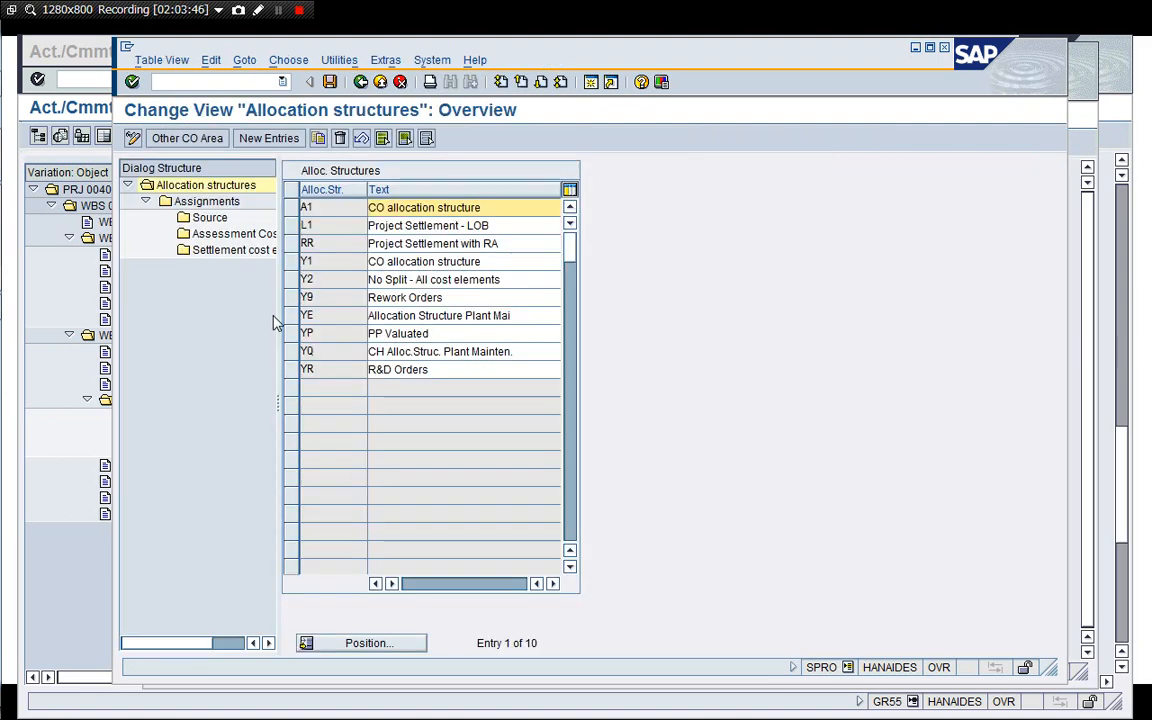
click(291, 209)
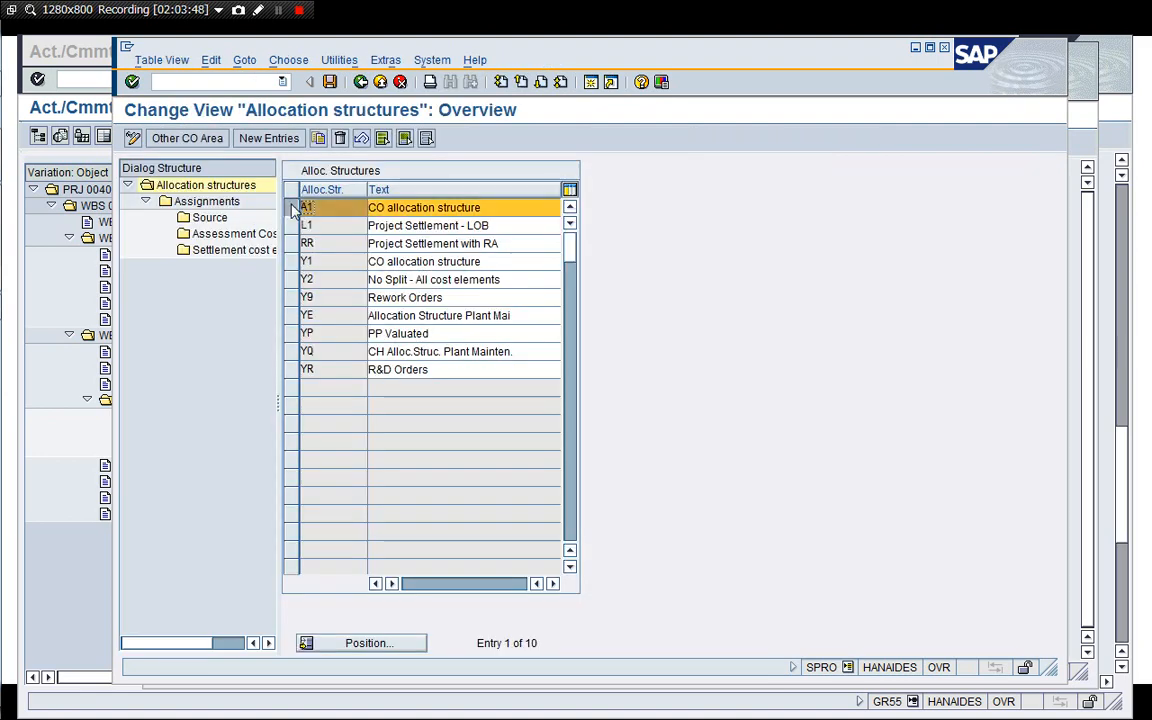
double_click(205, 202)
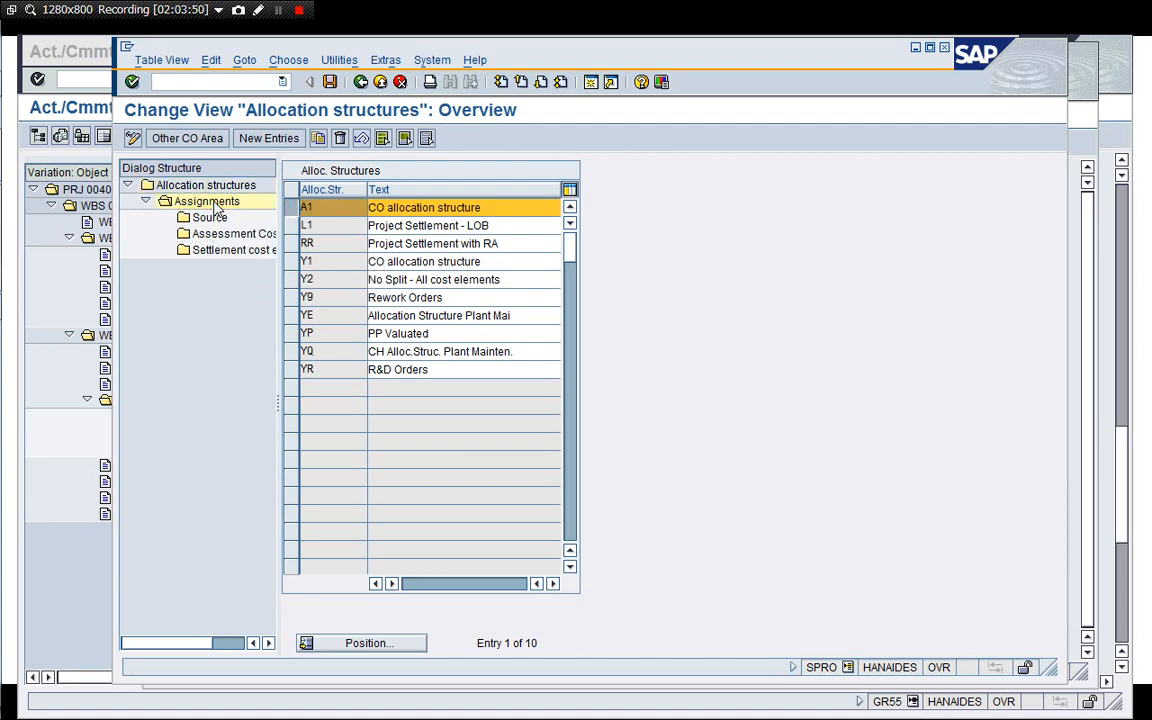
Inspect the settlement cost elements of assignment 050 Revenues in allocation structure A1.
click(298, 318)
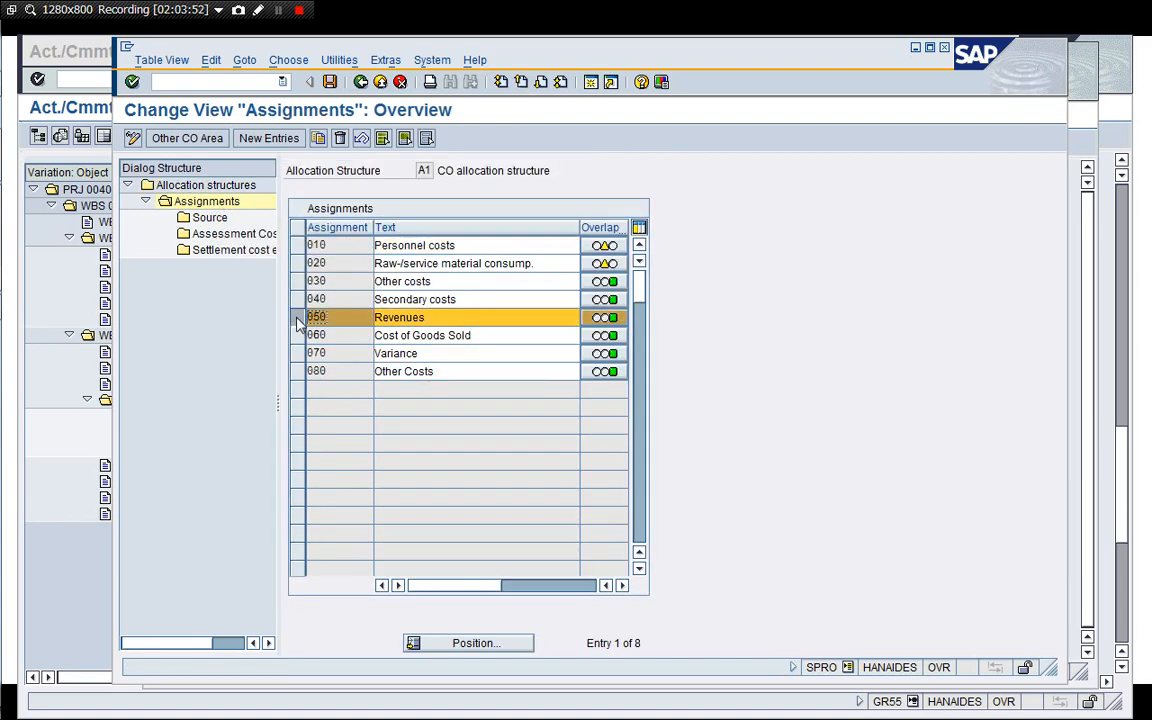
double_click(226, 251)
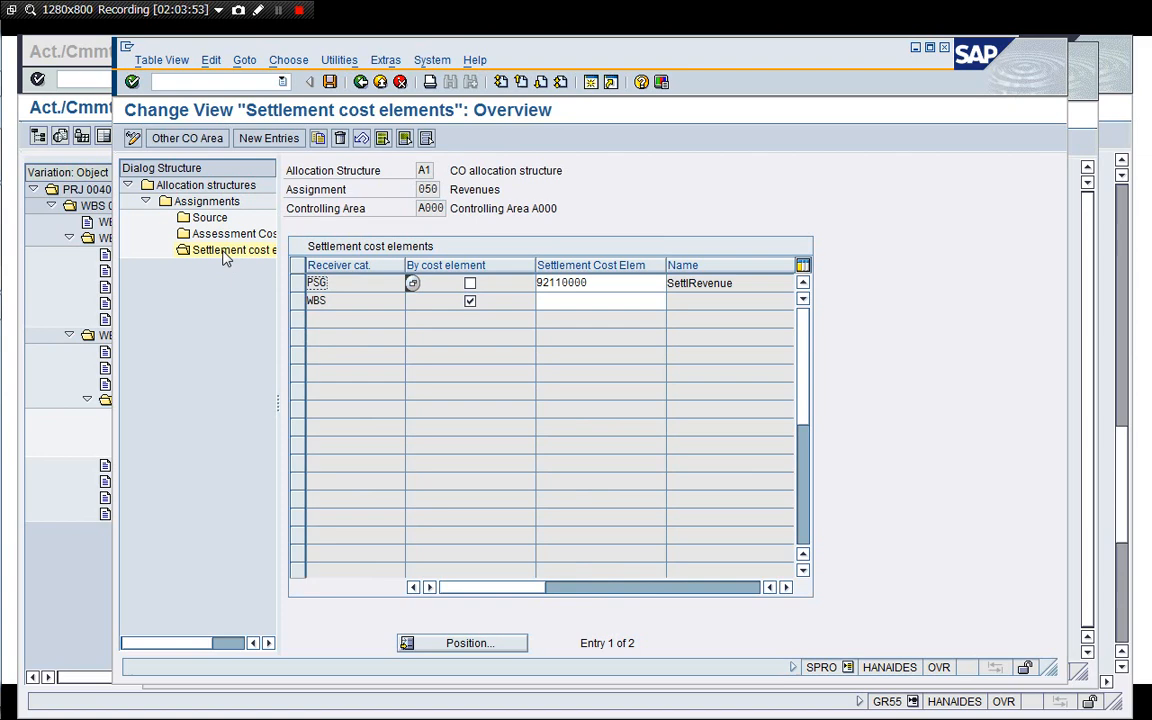
click(316, 300)
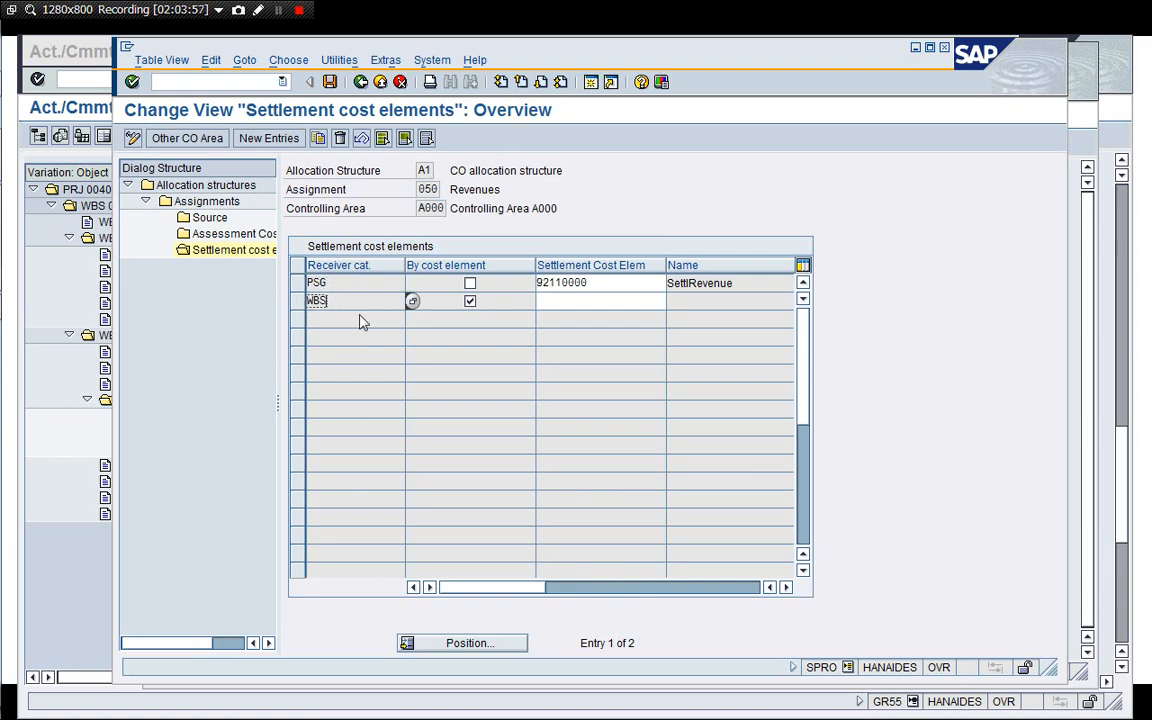
click(553, 303)
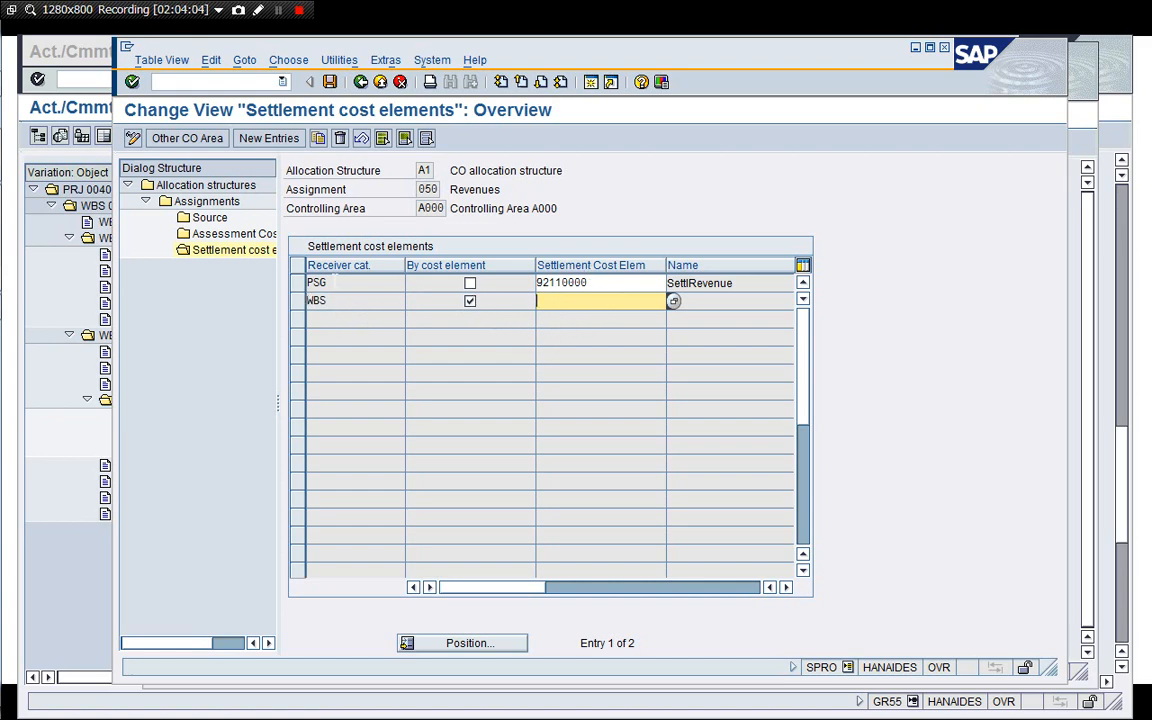
click(360, 82)
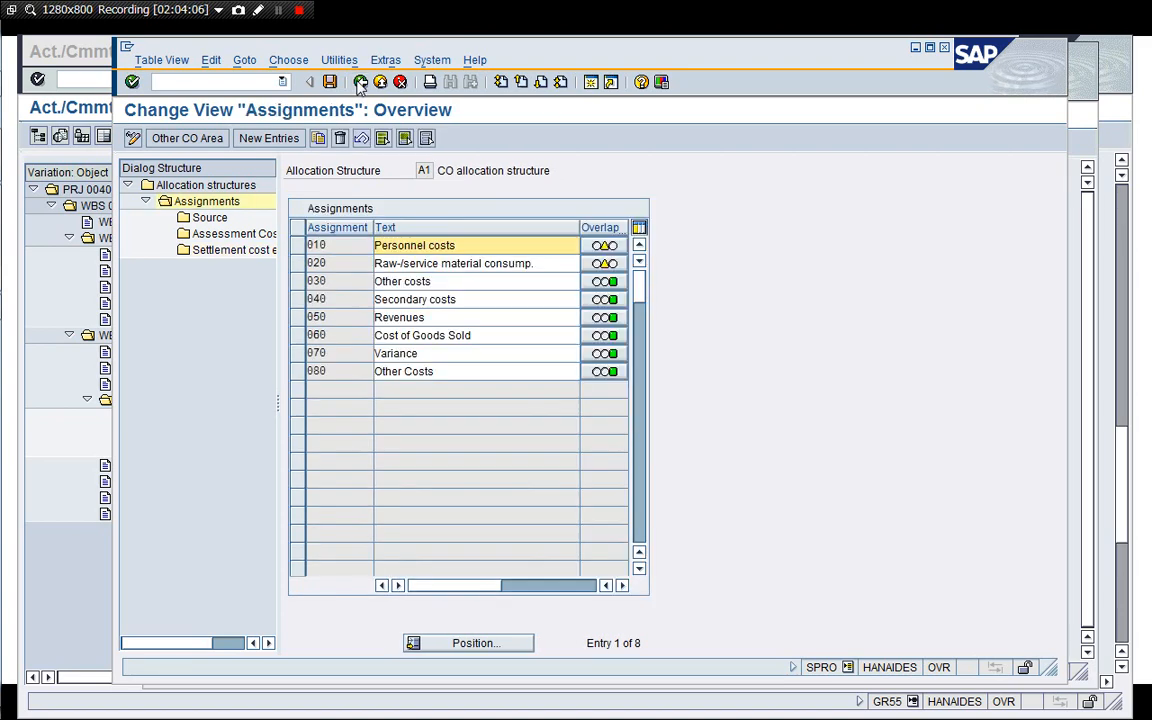
Inspect the settlement cost elements of assignment 060 Cost of Goods Sold.
click(297, 317)
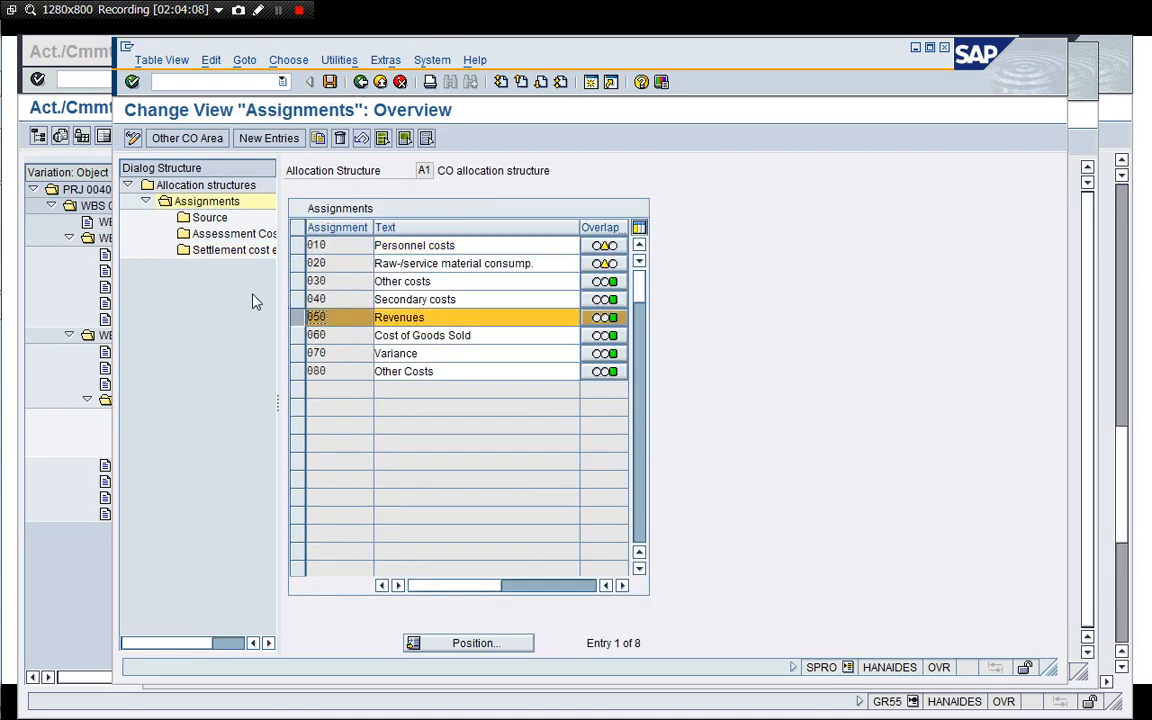
click(297, 317)
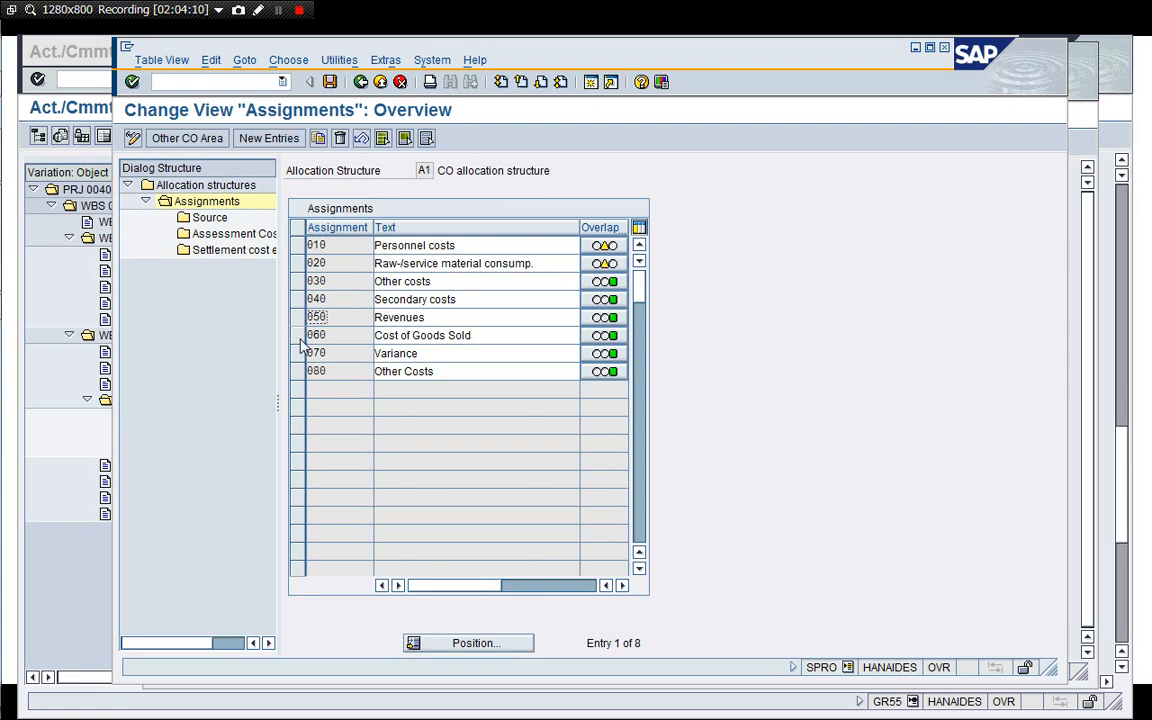
click(297, 335)
double_click(228, 250)
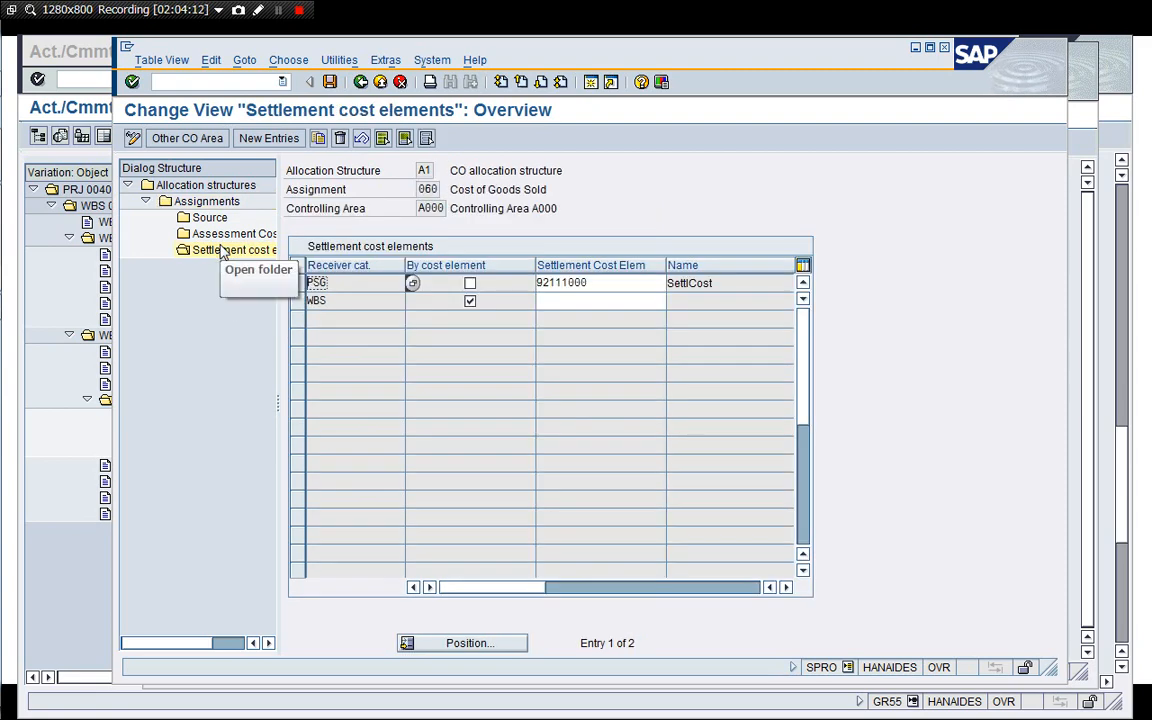
click(540, 302)
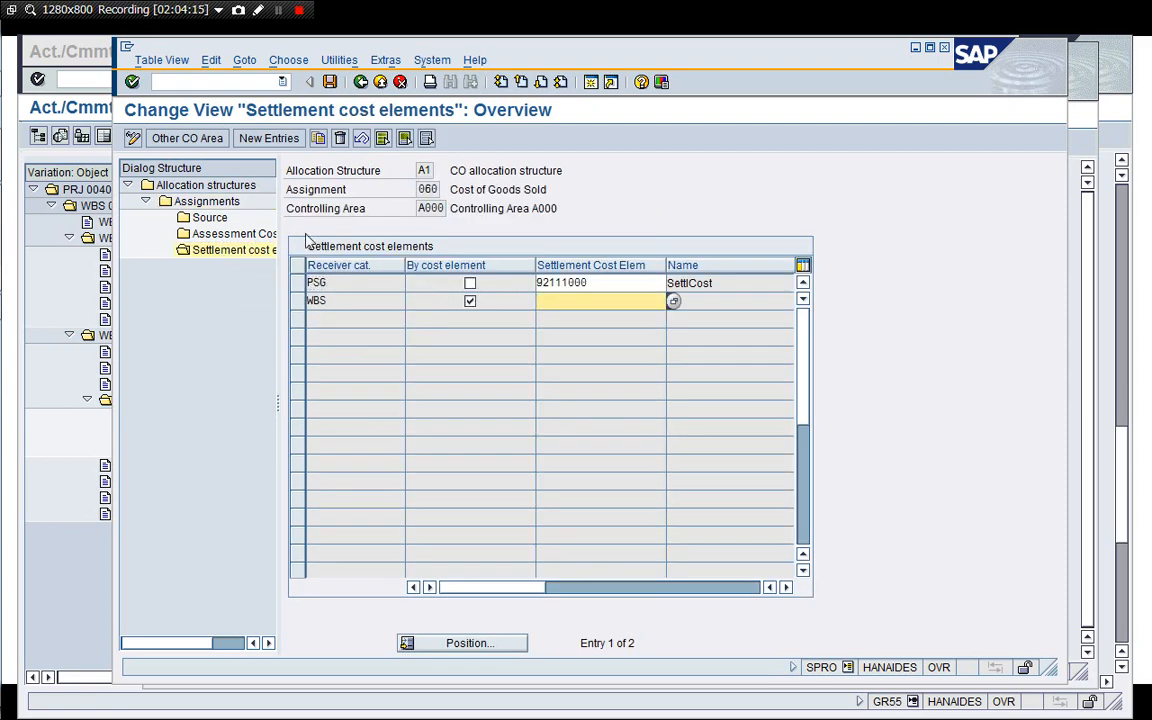
Open the source of assignment 060 and copy its cost element group name PA_A000_E1.60.
double_click(210, 218)
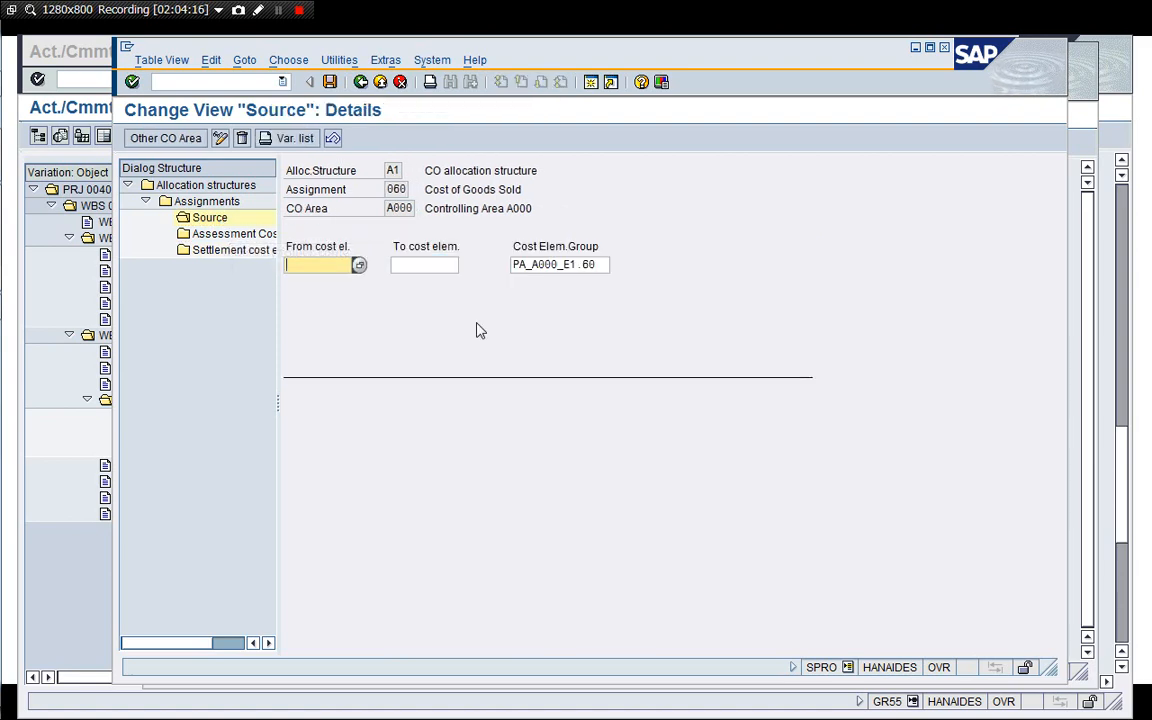
click(558, 265)
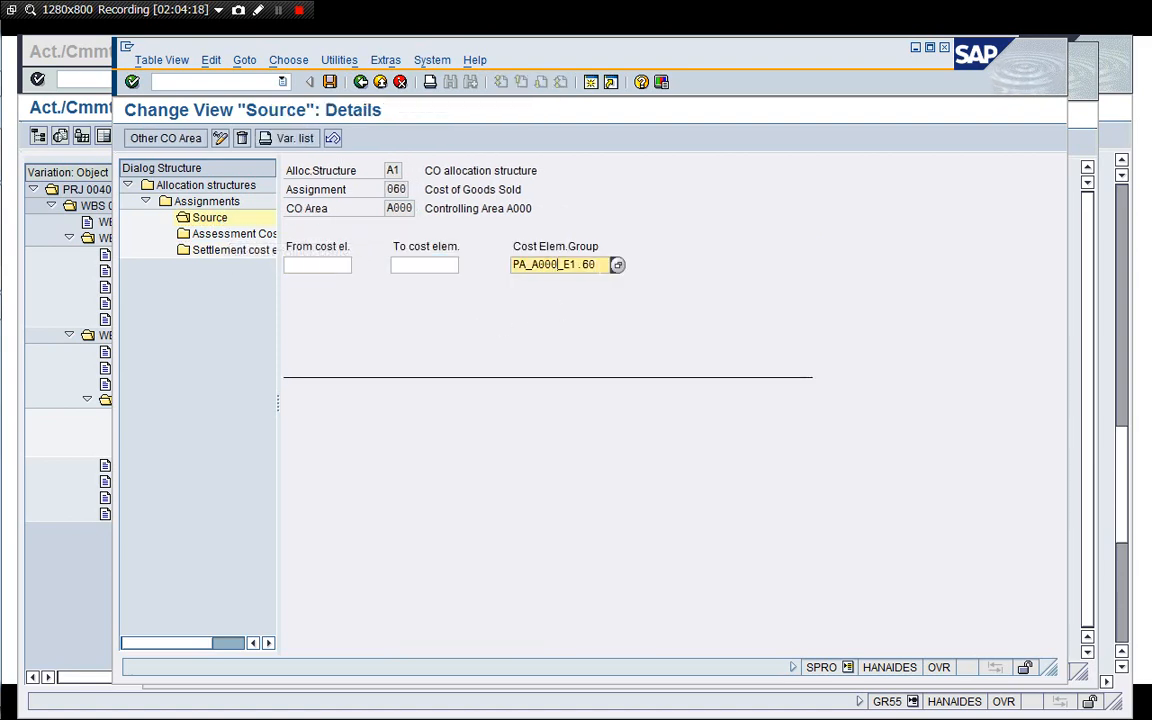
drag(599, 265, 510, 265)
key(ctrl+c)
click(361, 82)
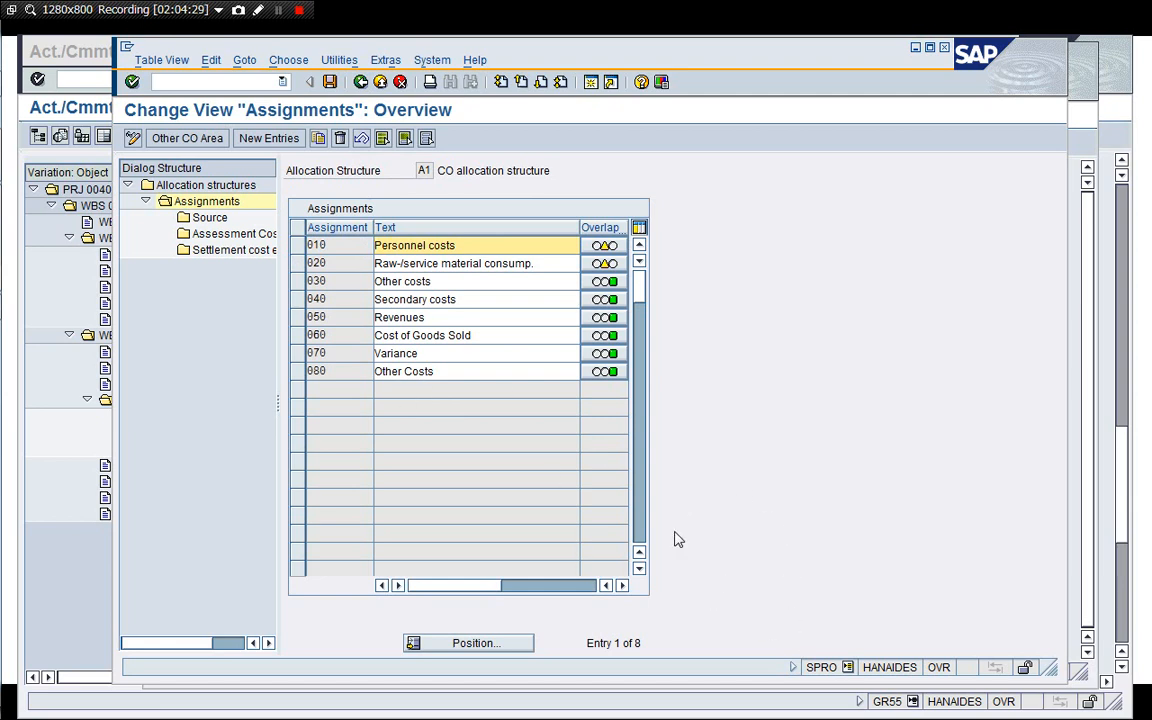
Open the source of assignment 030 Other costs, then return to the allocation structures overview.
click(433, 282)
click(297, 283)
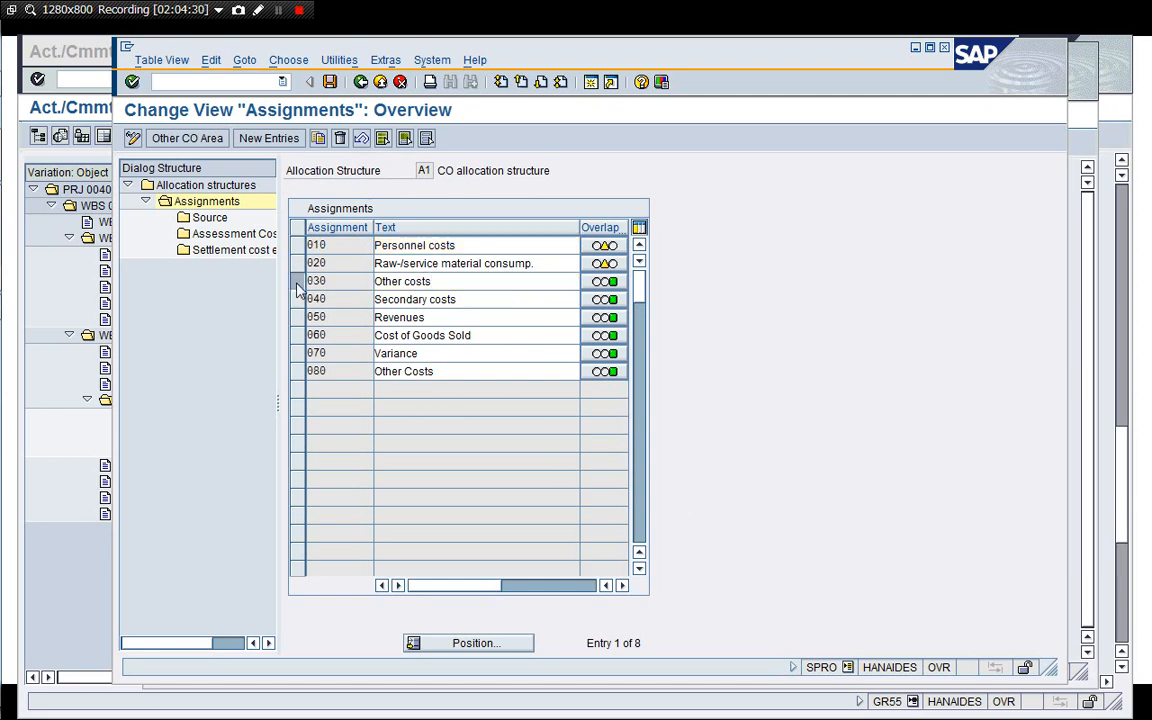
double_click(208, 222)
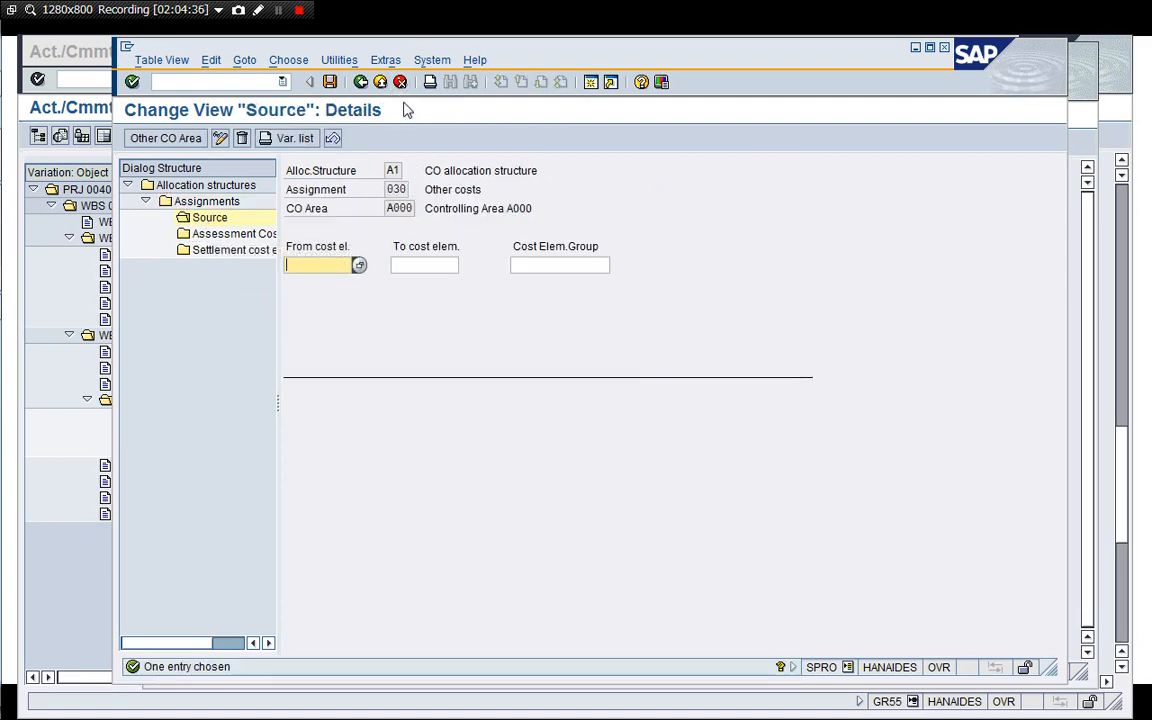
click(362, 83)
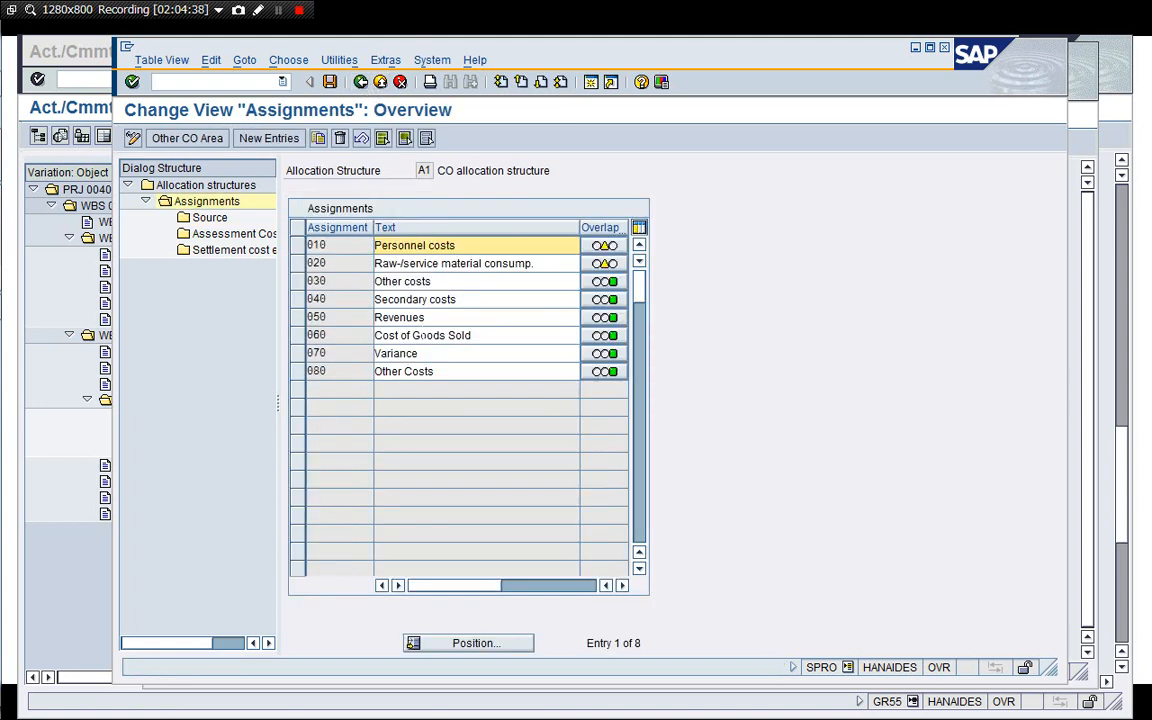
click(361, 82)
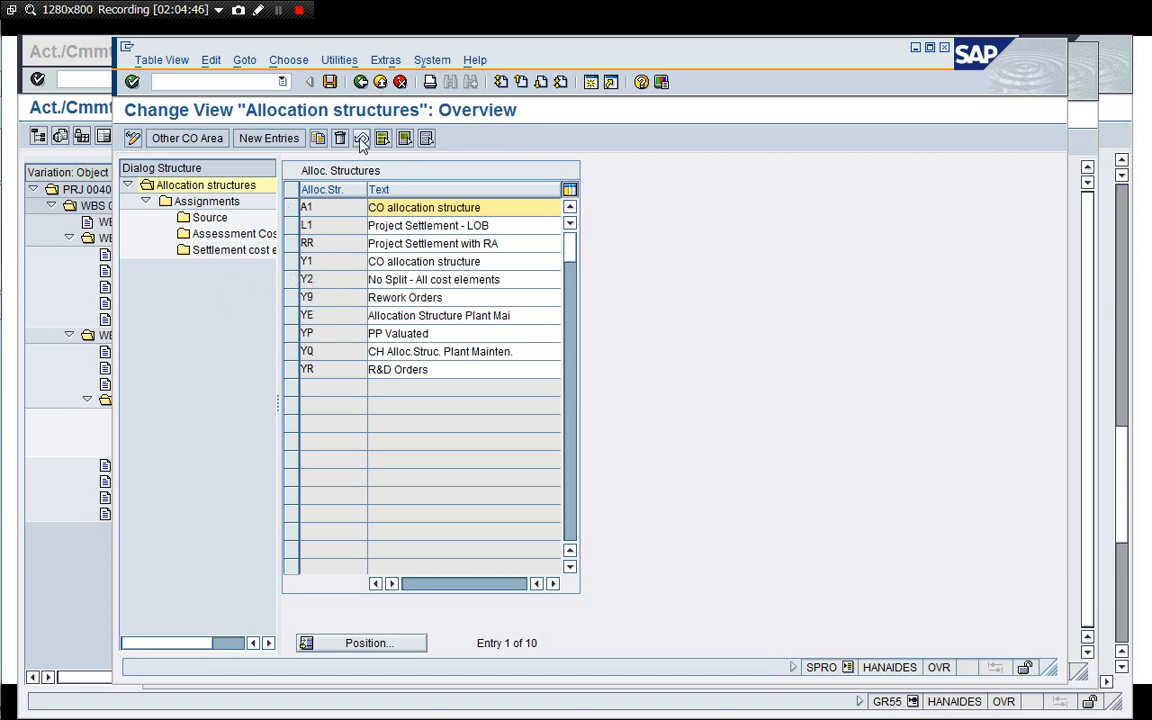
Review the strategies for determining network settlement rules, then return to the implementation guide.
click(361, 83)
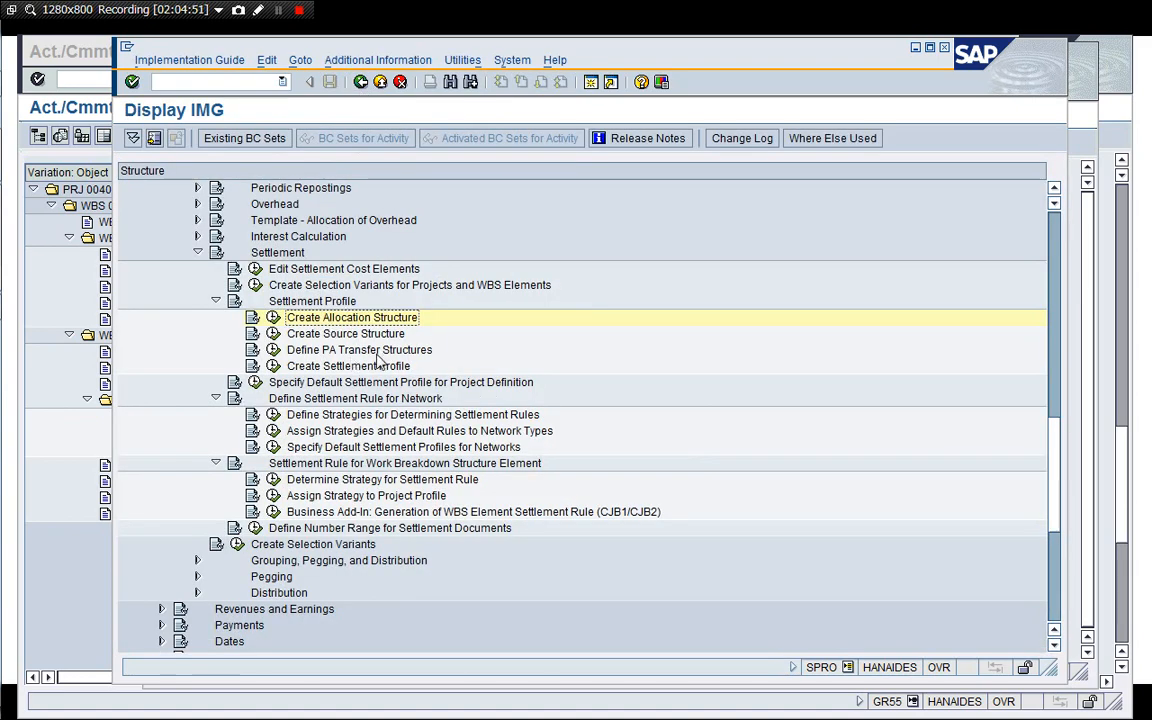
key(Left)
key(Left)
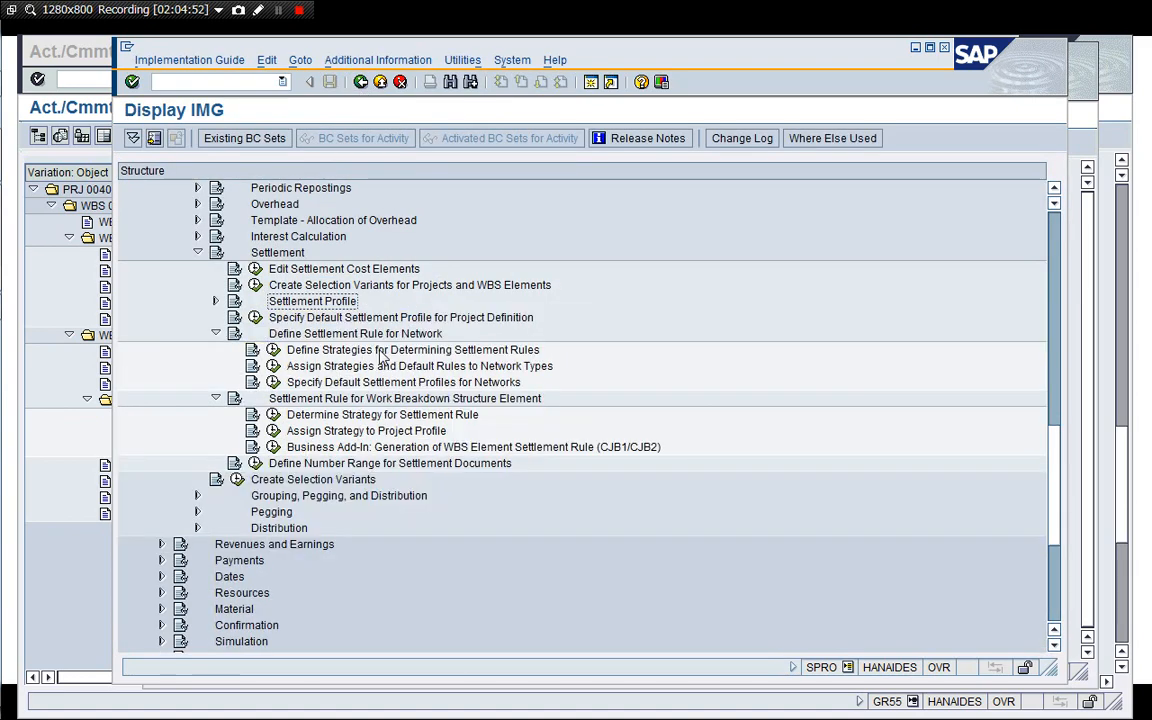
key(Down)
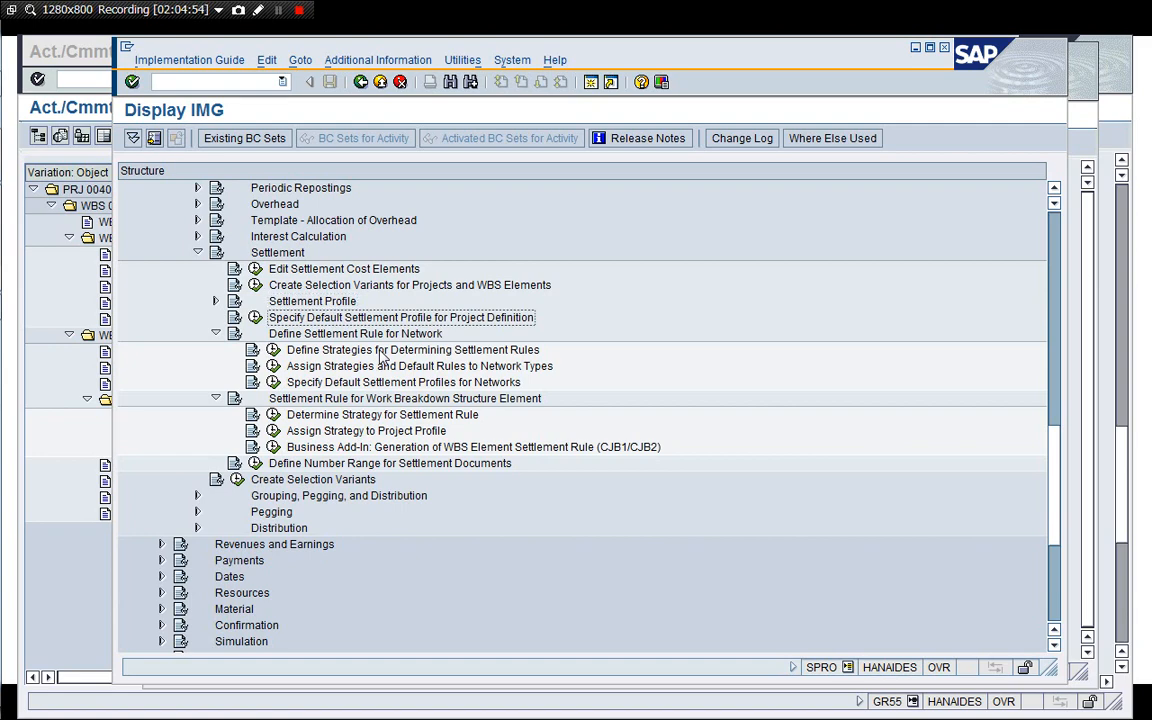
key(Down)
key(Down)
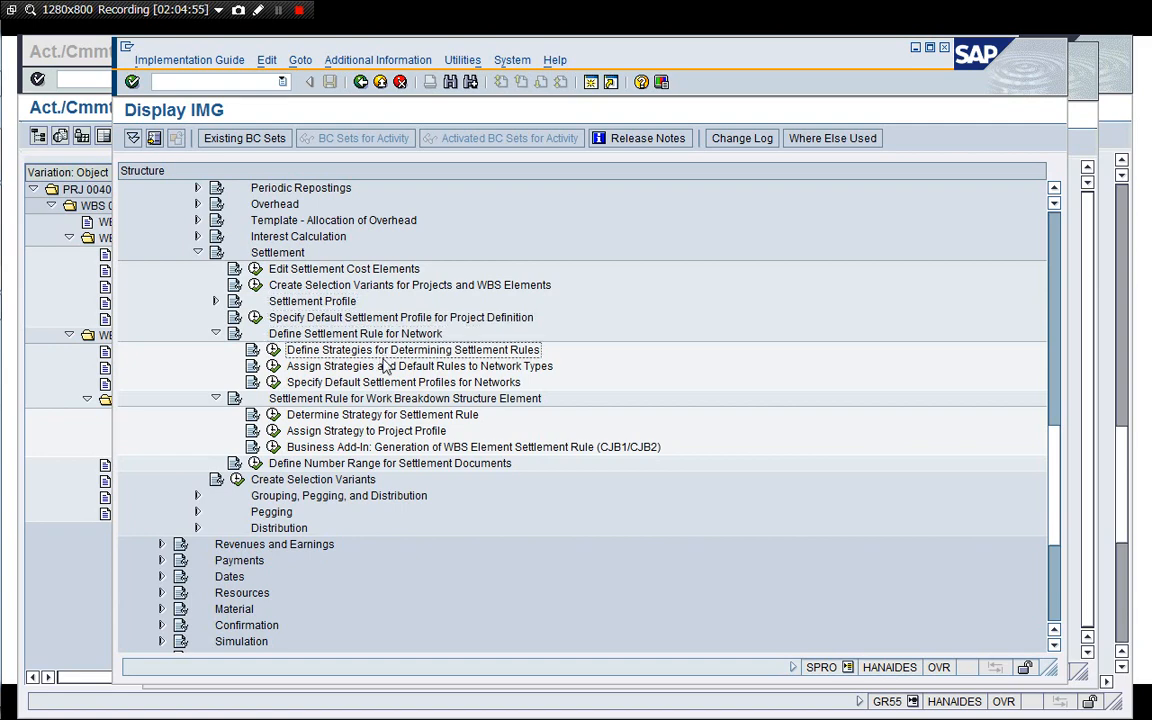
click(273, 350)
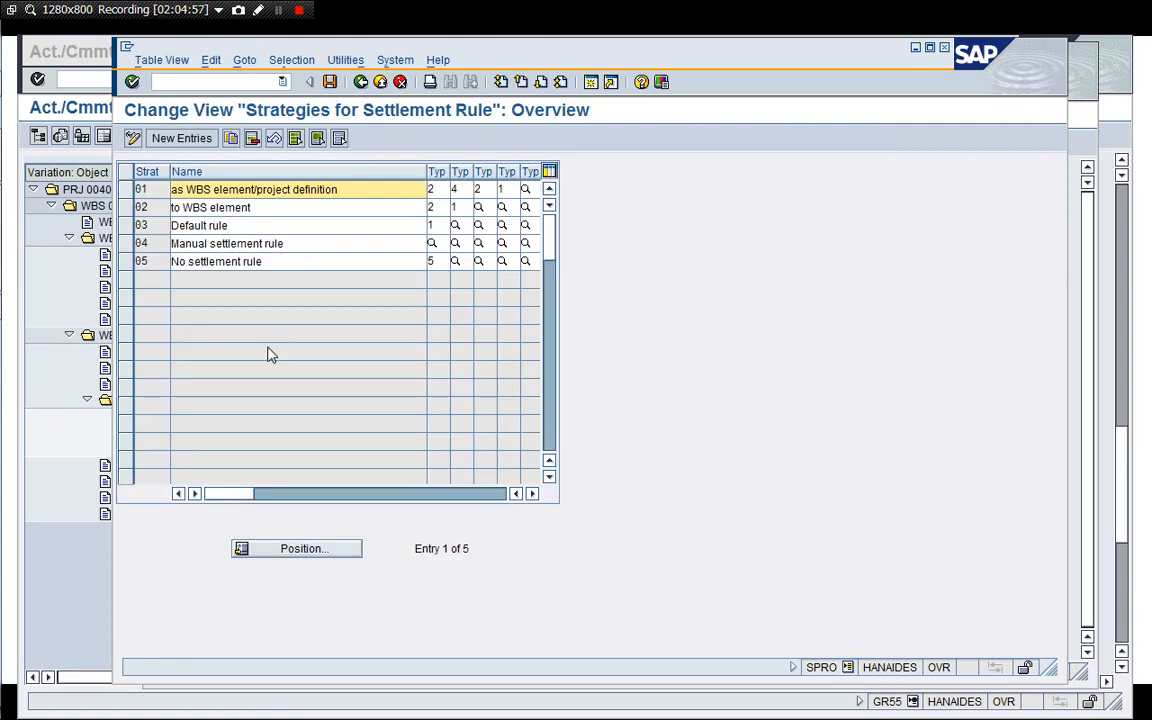
click(361, 83)
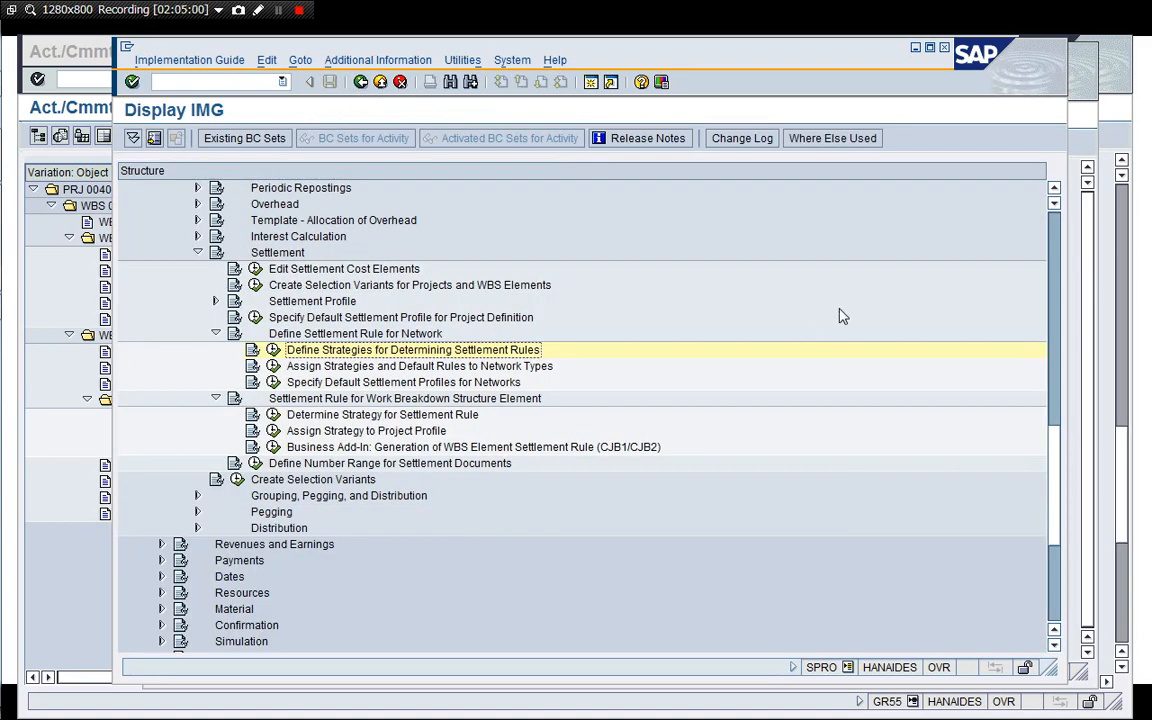
Expand the Project System structures down to the Settings for Networks section under Operative Structures.
click(1052, 188)
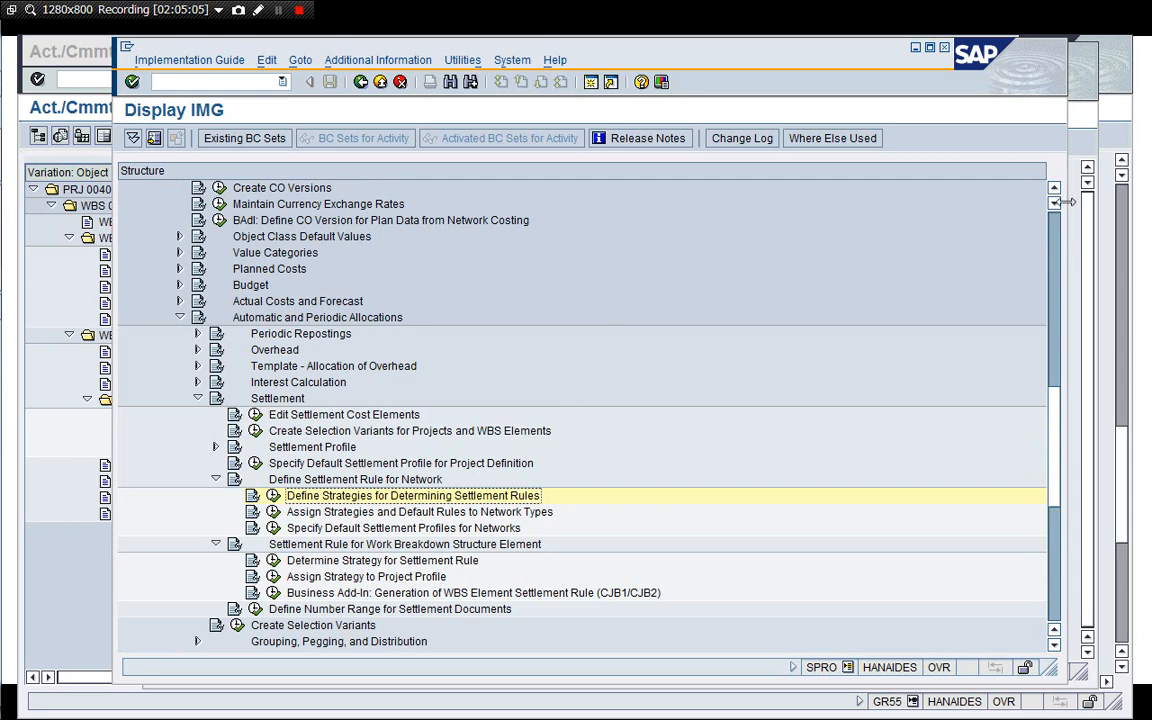
click(1054, 189)
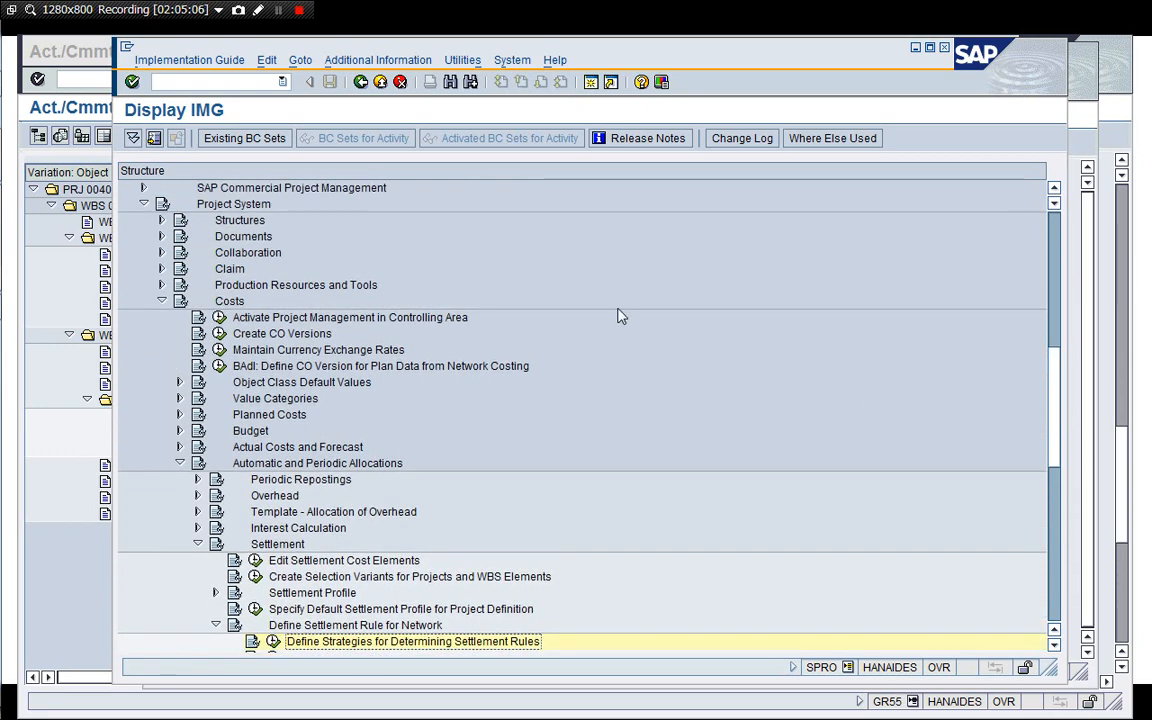
click(161, 220)
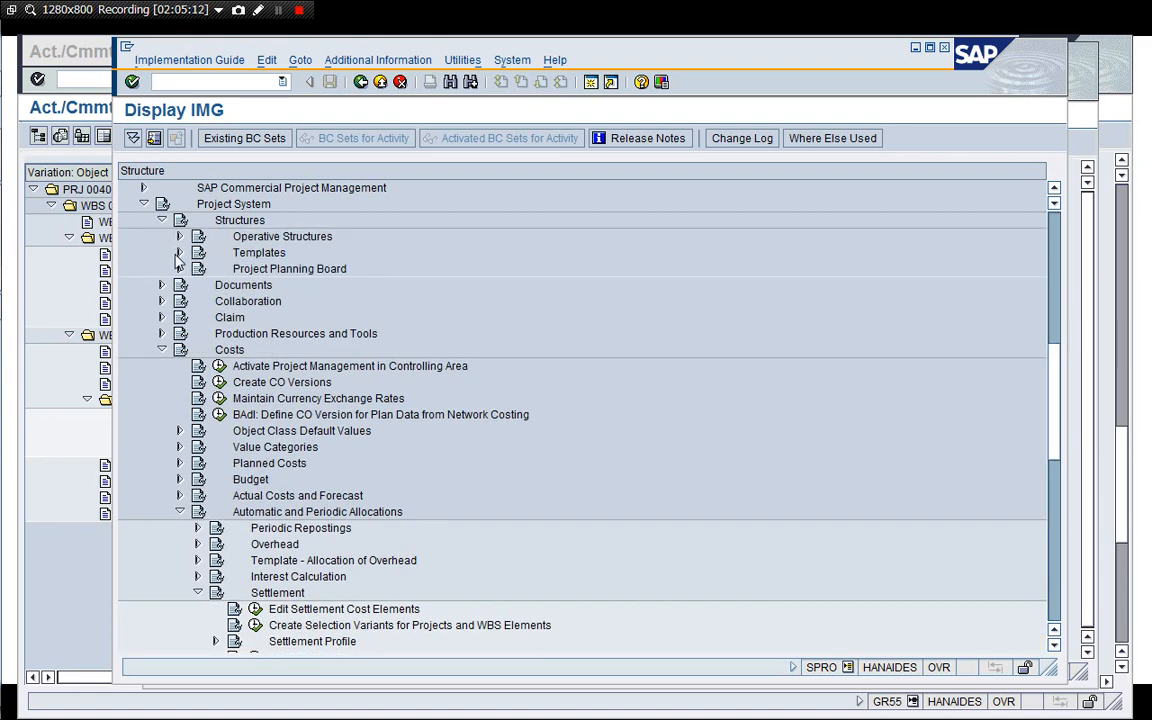
click(179, 253)
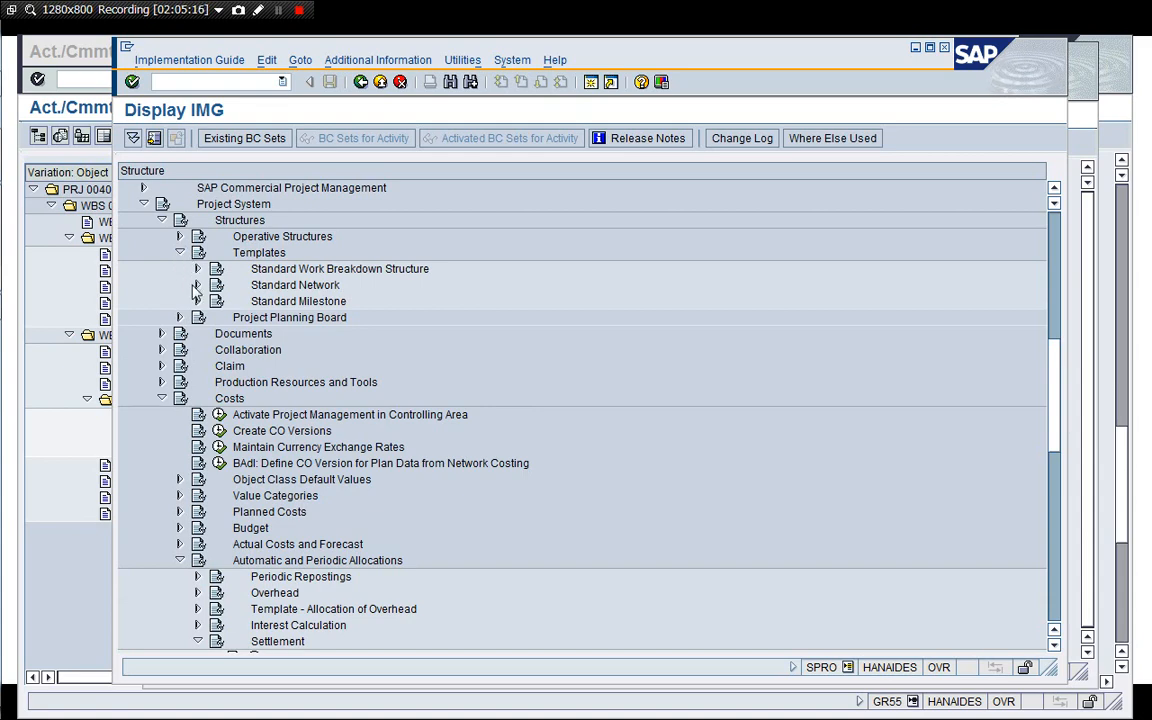
click(179, 253)
click(179, 237)
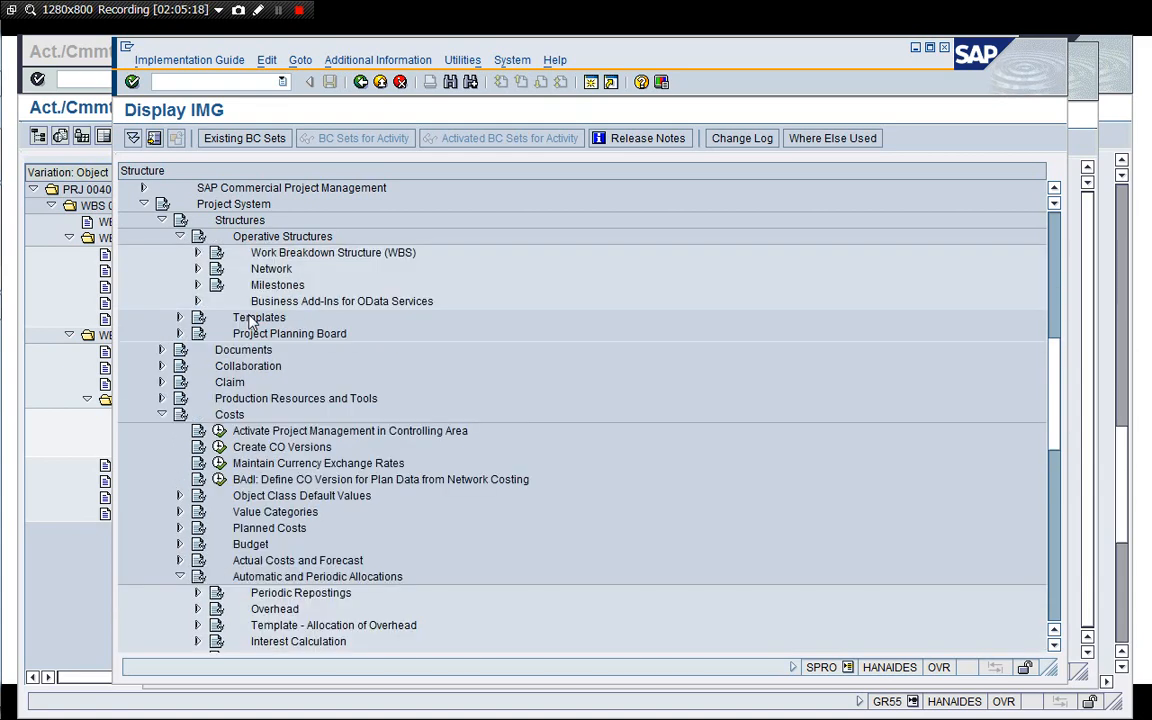
click(197, 269)
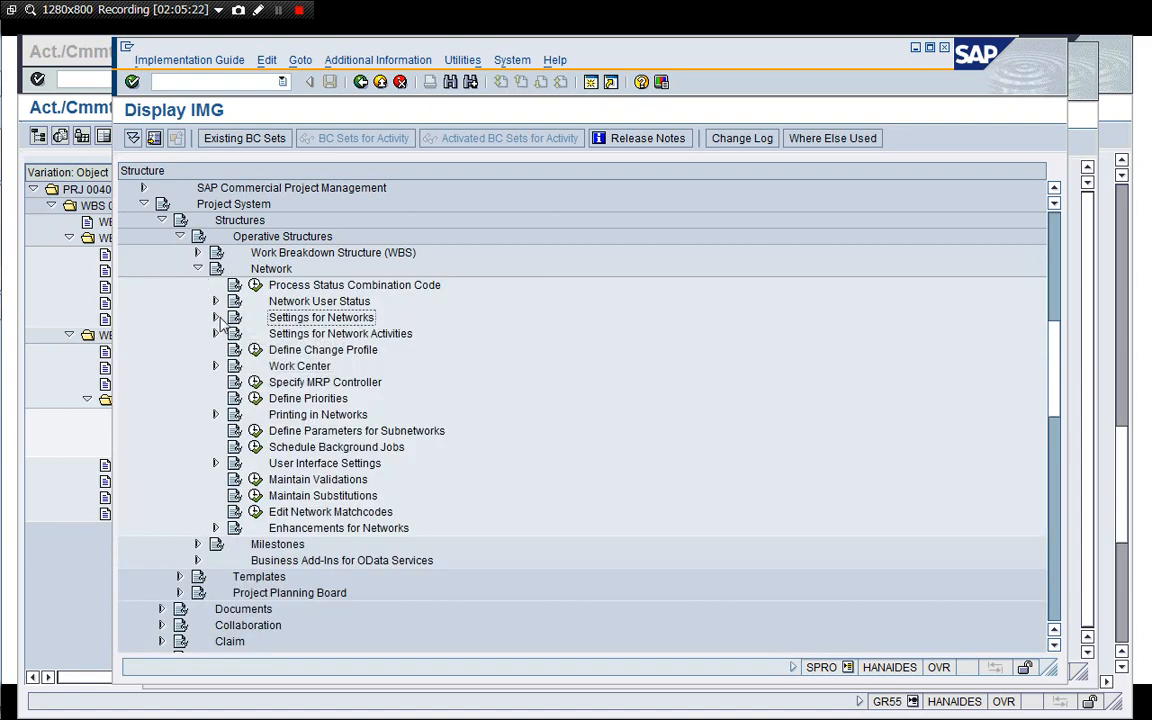
double_click(302, 319)
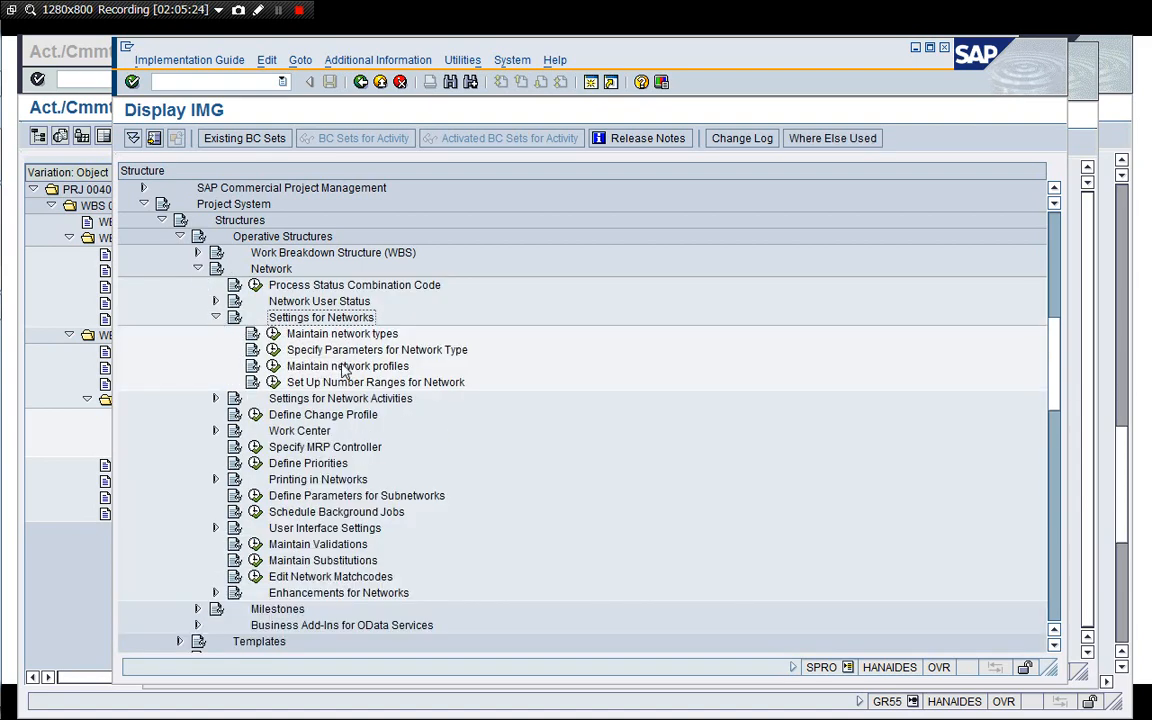
Open network profile 1710001 and examine its procurement setting, then return to the implementation guide.
click(273, 366)
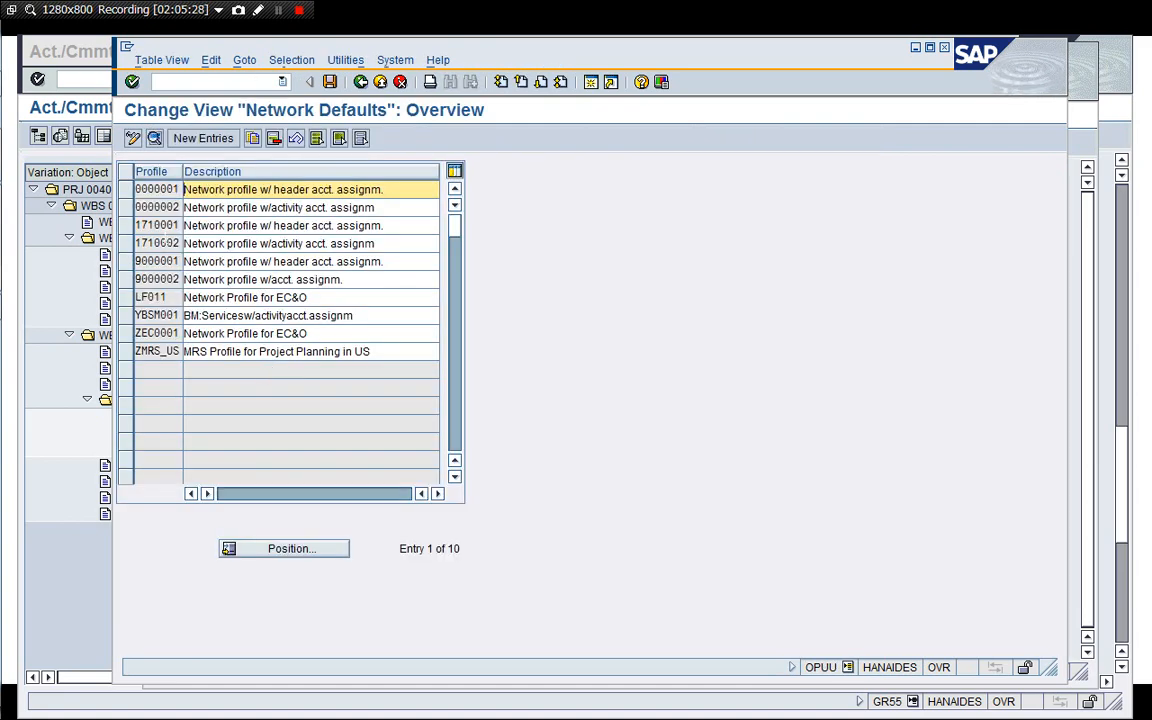
double_click(156, 225)
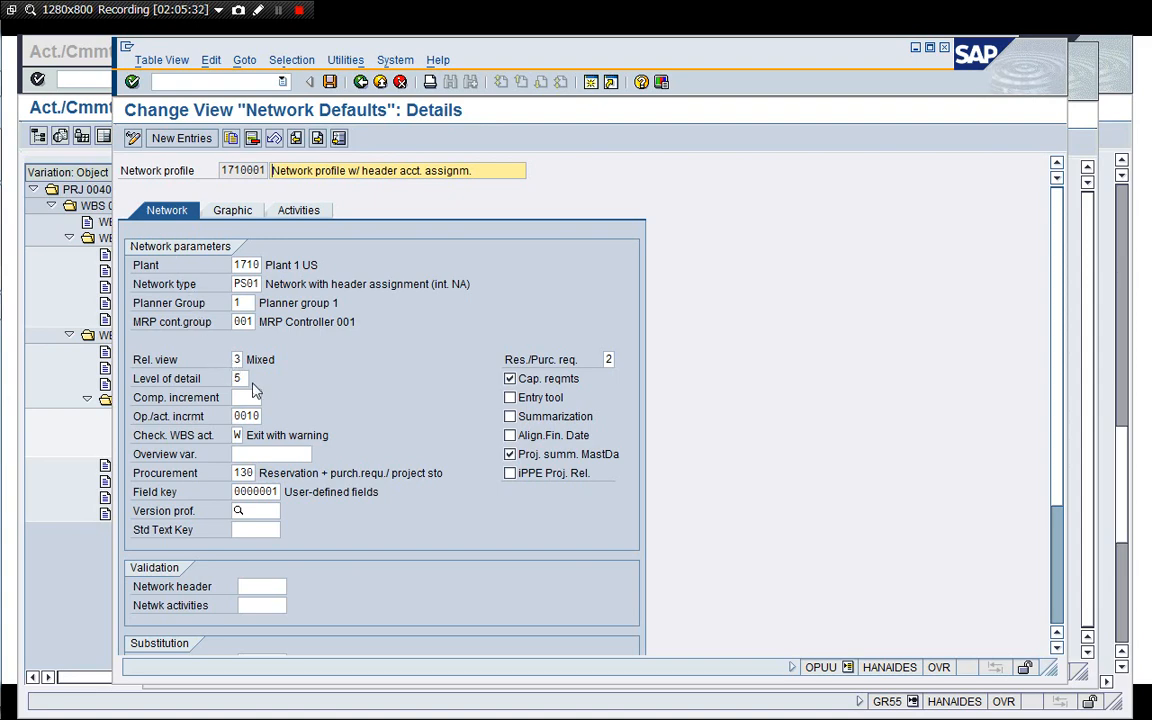
click(260, 473)
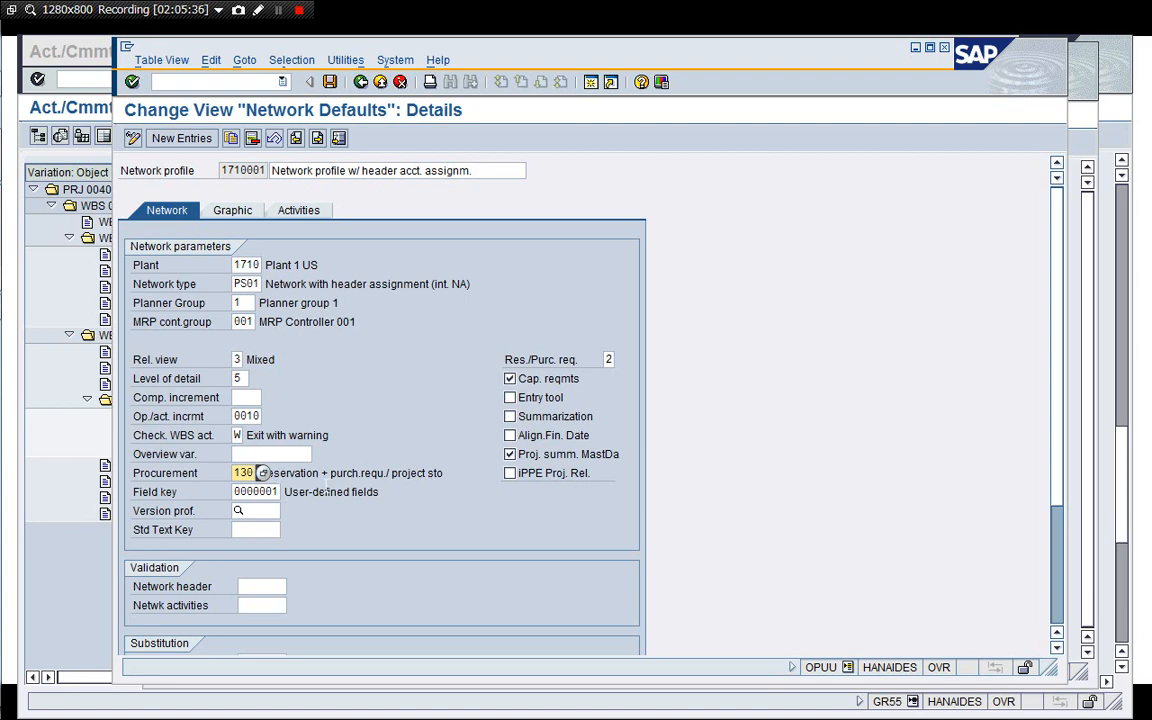
click(330, 473)
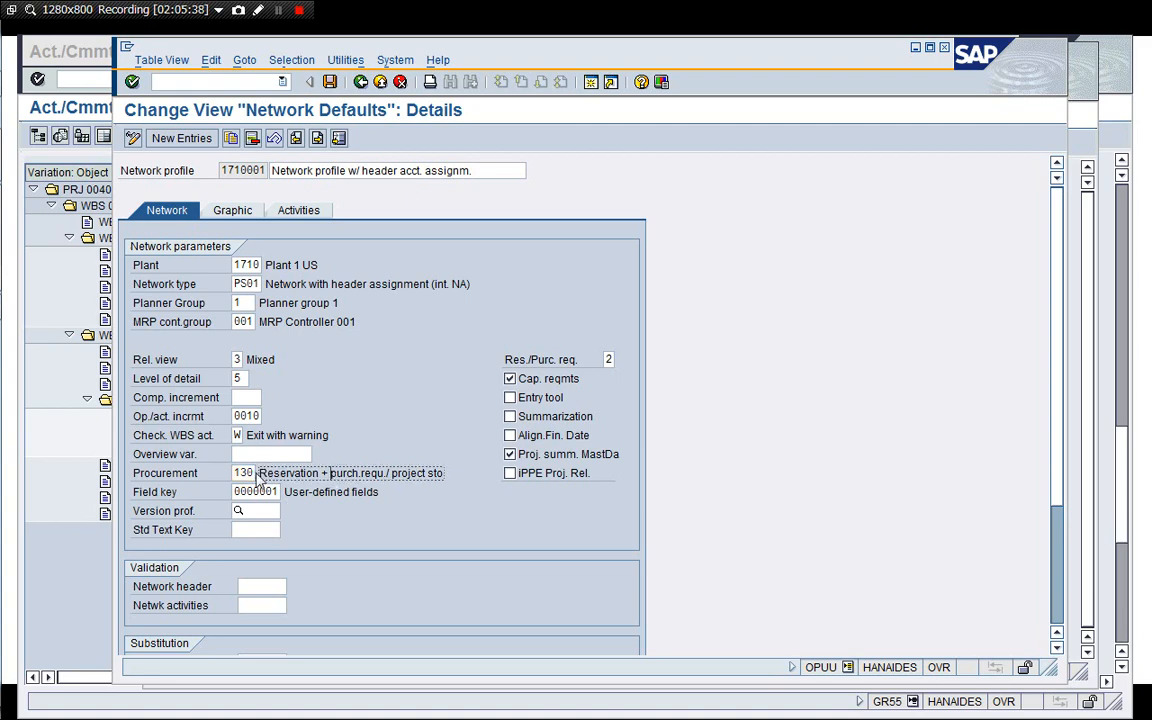
click(261, 473)
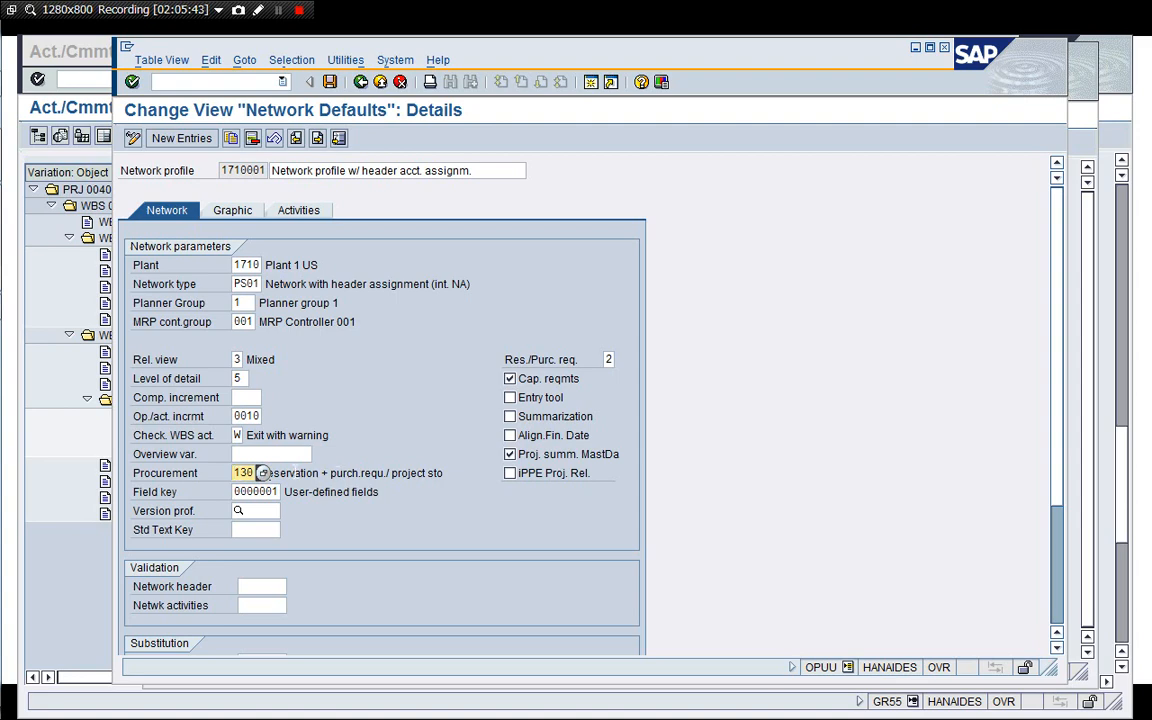
click(362, 83)
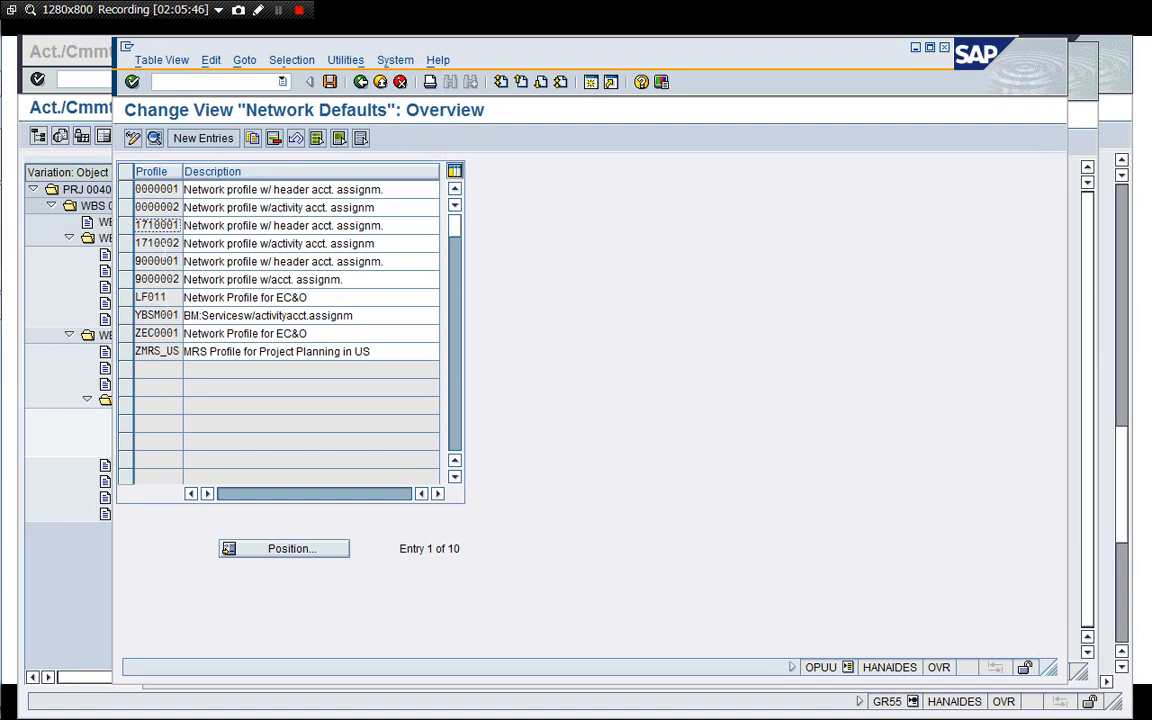
click(171, 243)
click(361, 82)
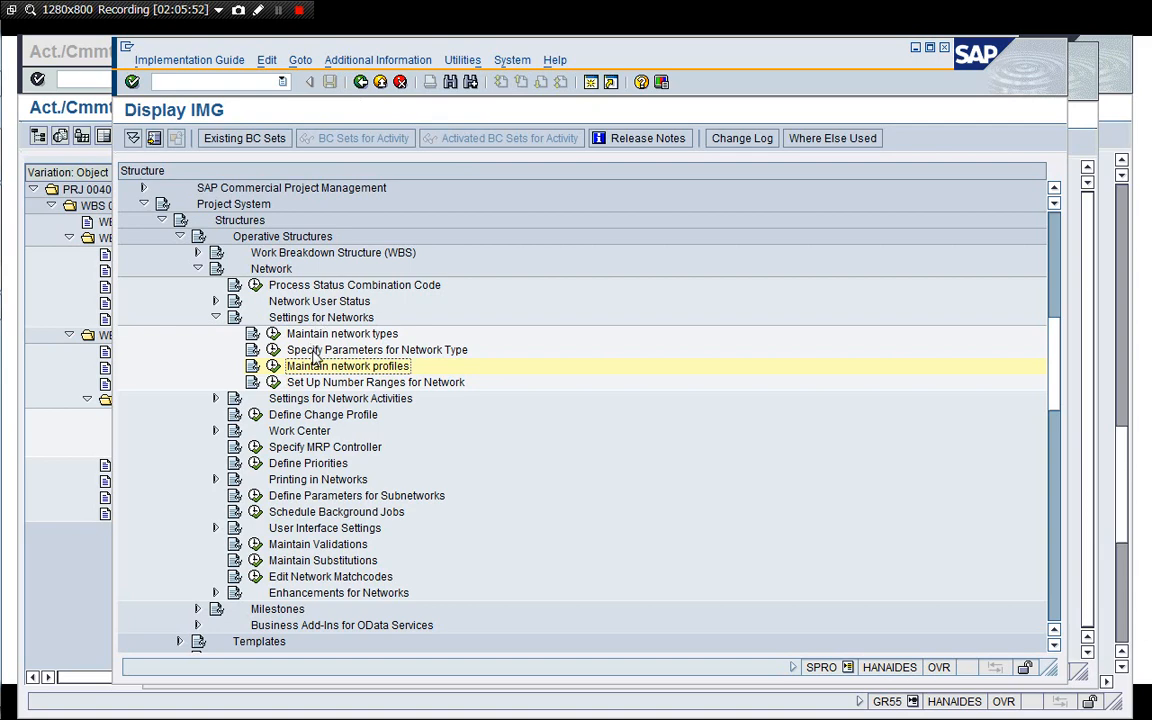
Examine the network type parameters of plant 1710, network type PS04, including its default settlement rule.
click(273, 352)
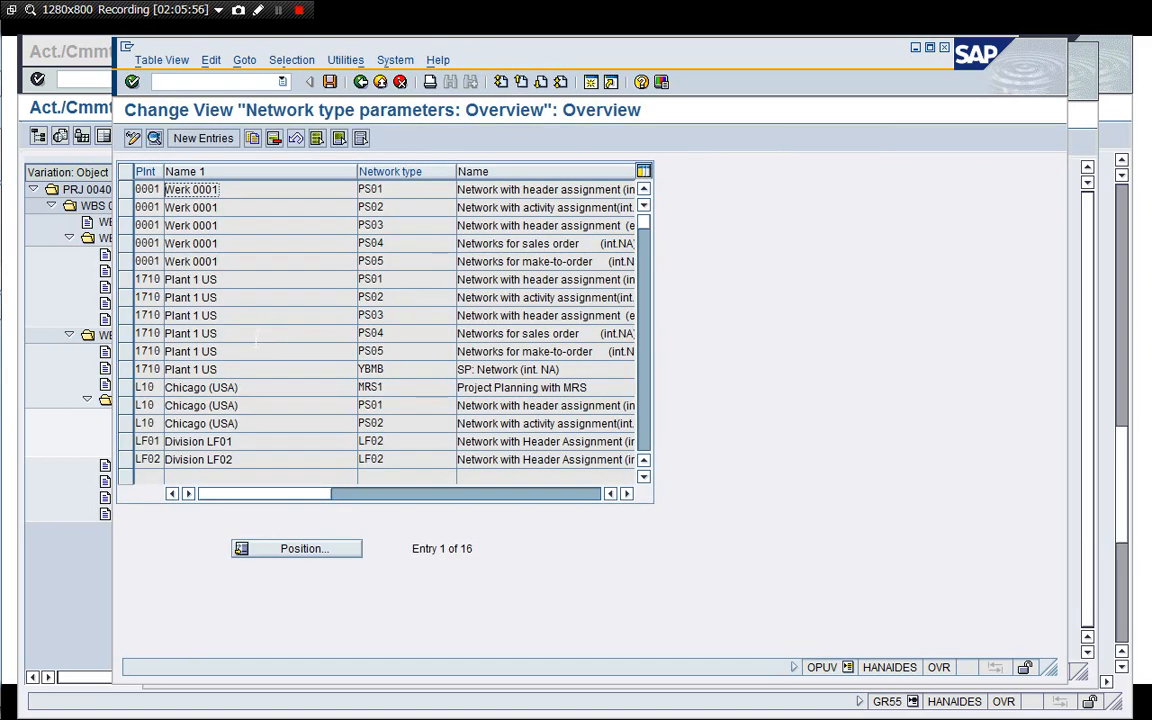
double_click(256, 333)
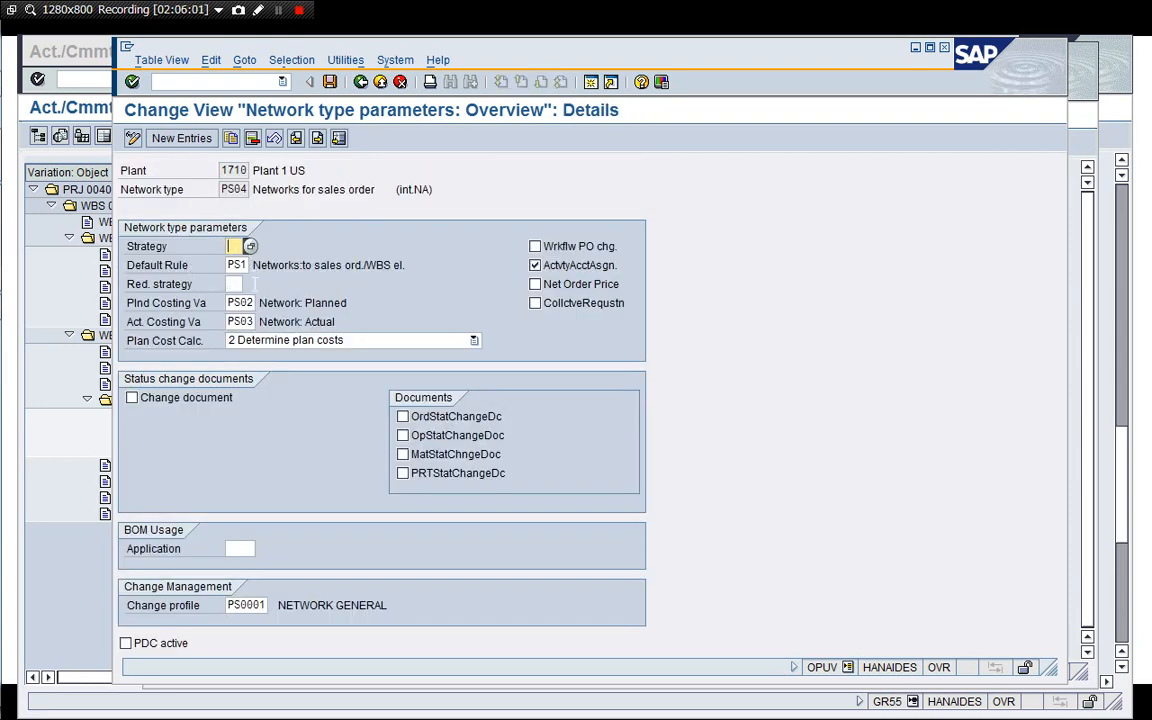
click(229, 265)
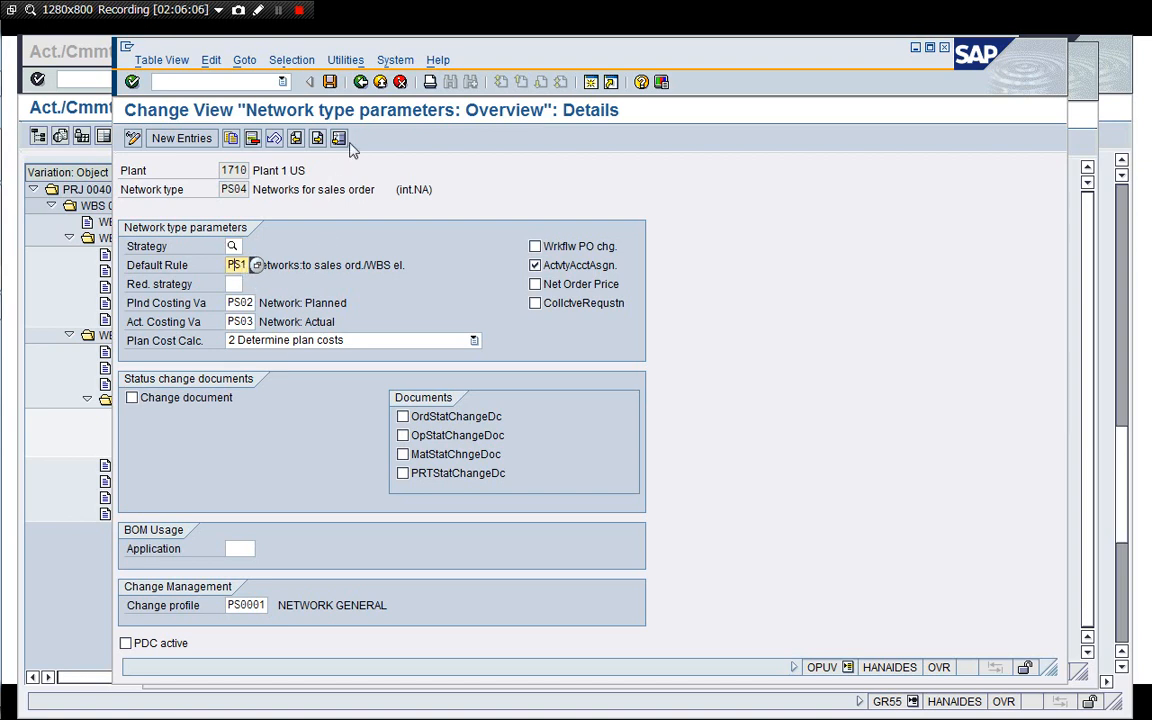
click(361, 81)
click(361, 81)
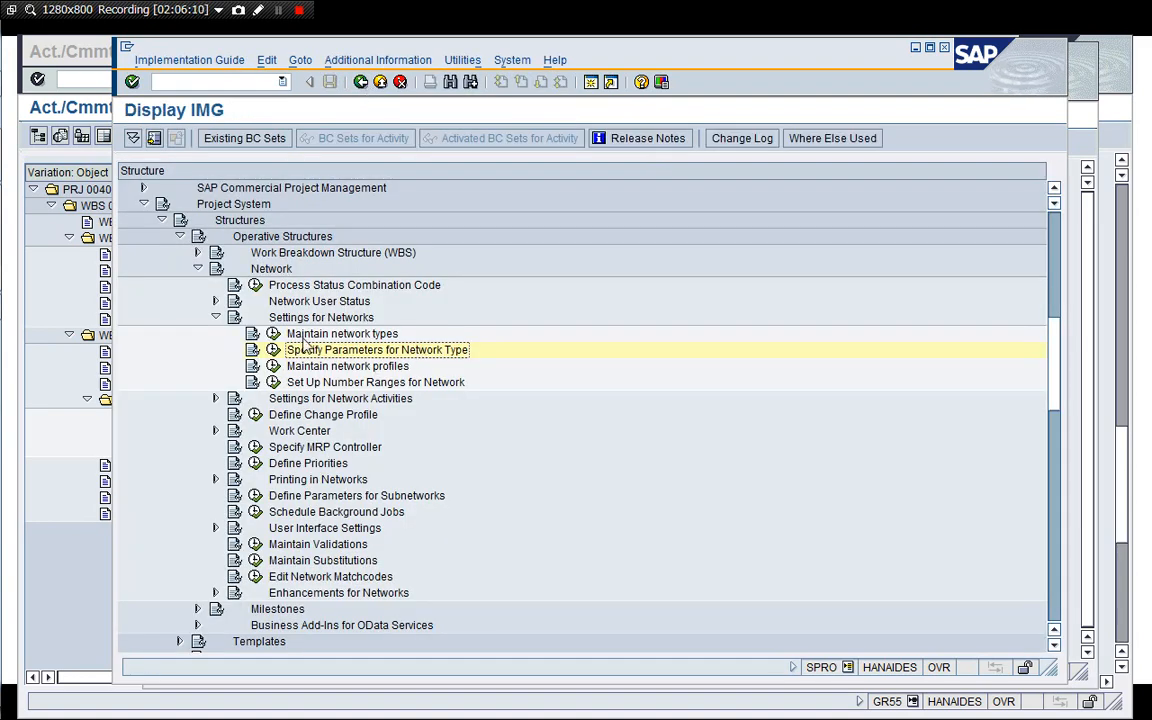
Collapse the network structure branches and start the Project Builder with transaction /nCJ20.
click(215, 317)
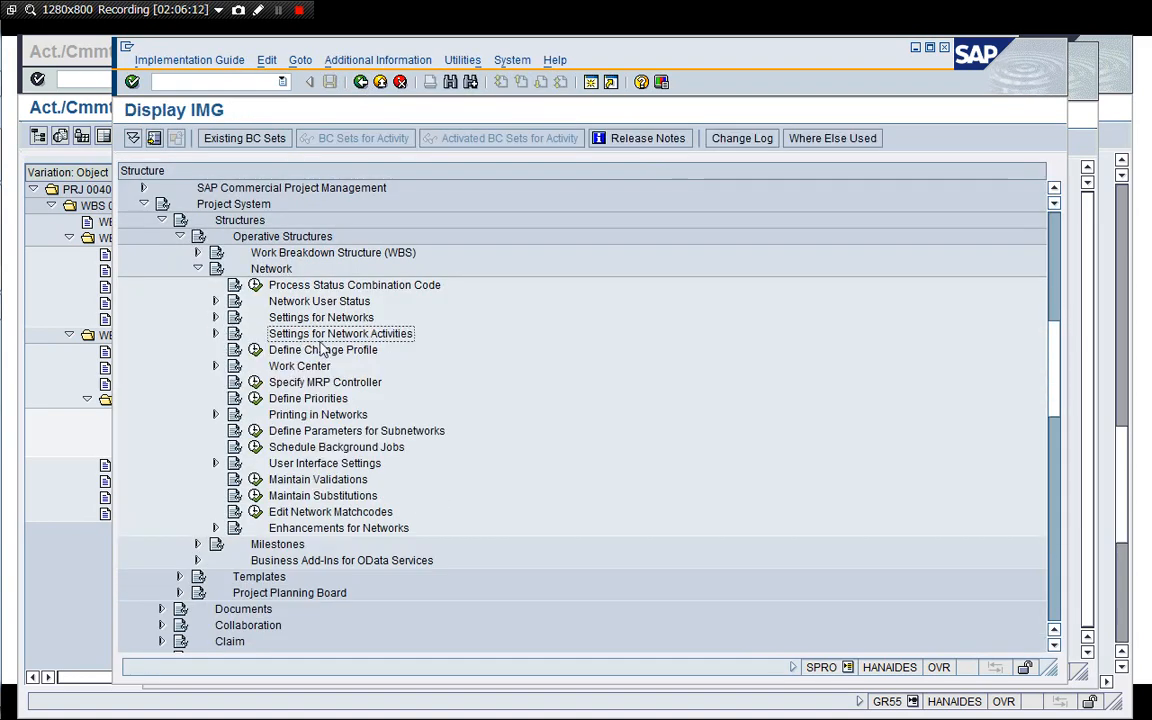
click(198, 269)
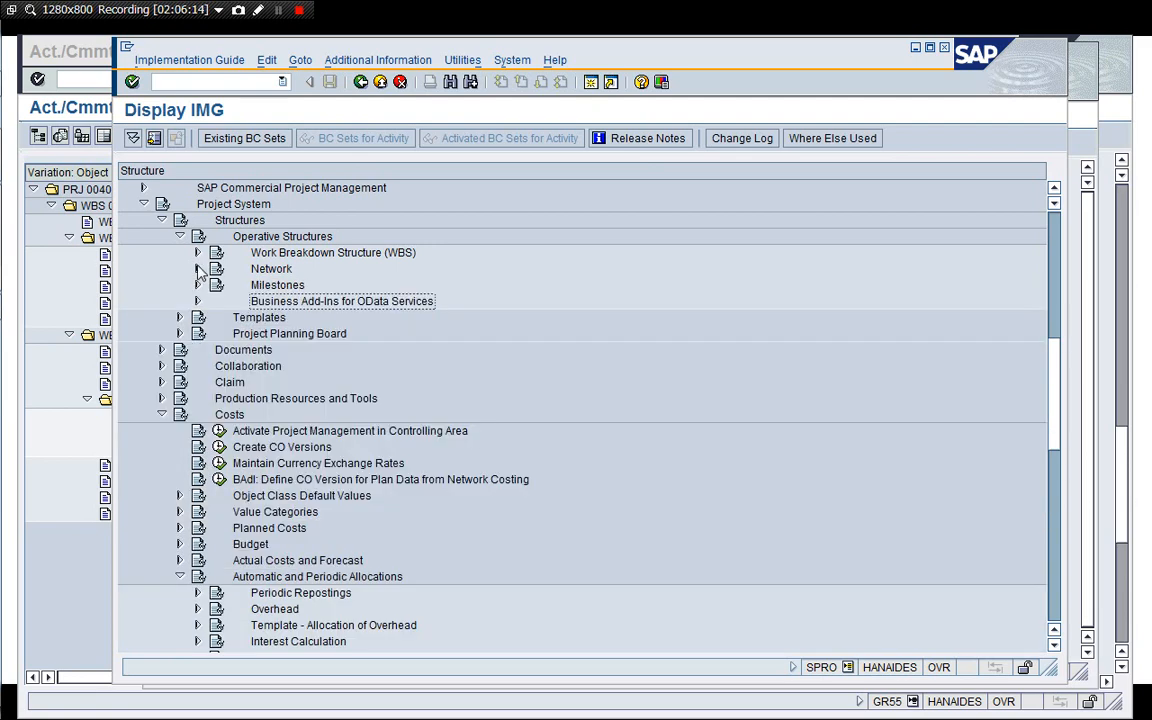
click(179, 236)
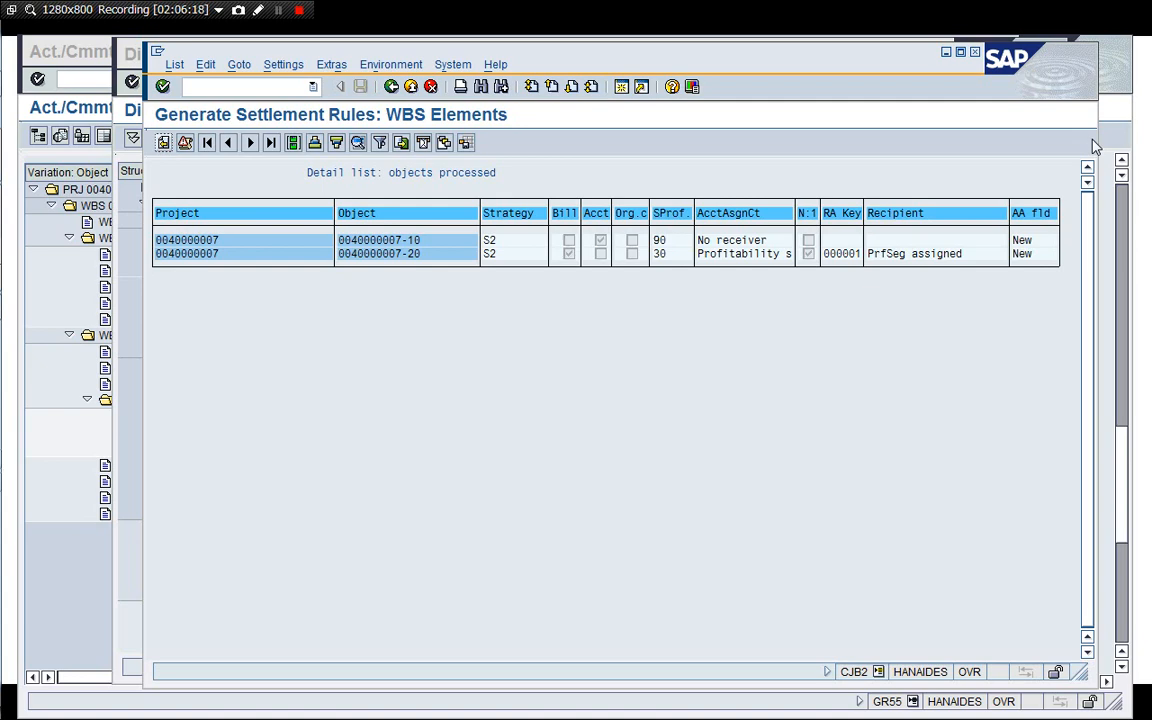
click(122, 252)
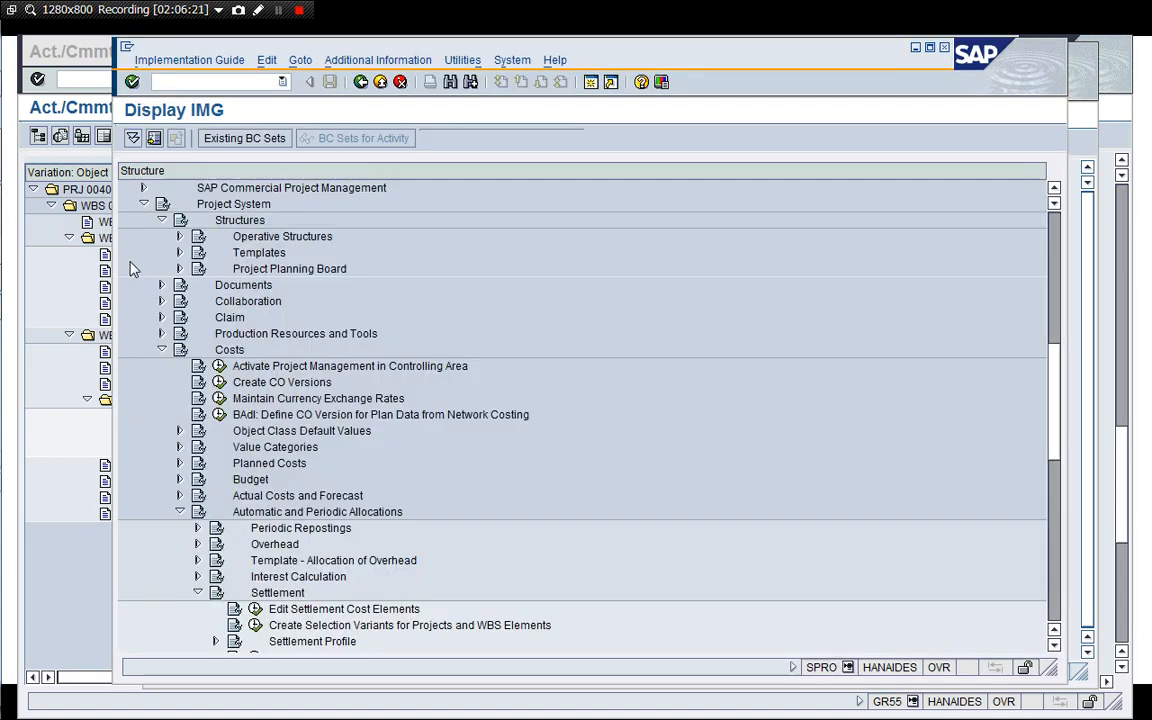
click(210, 82)
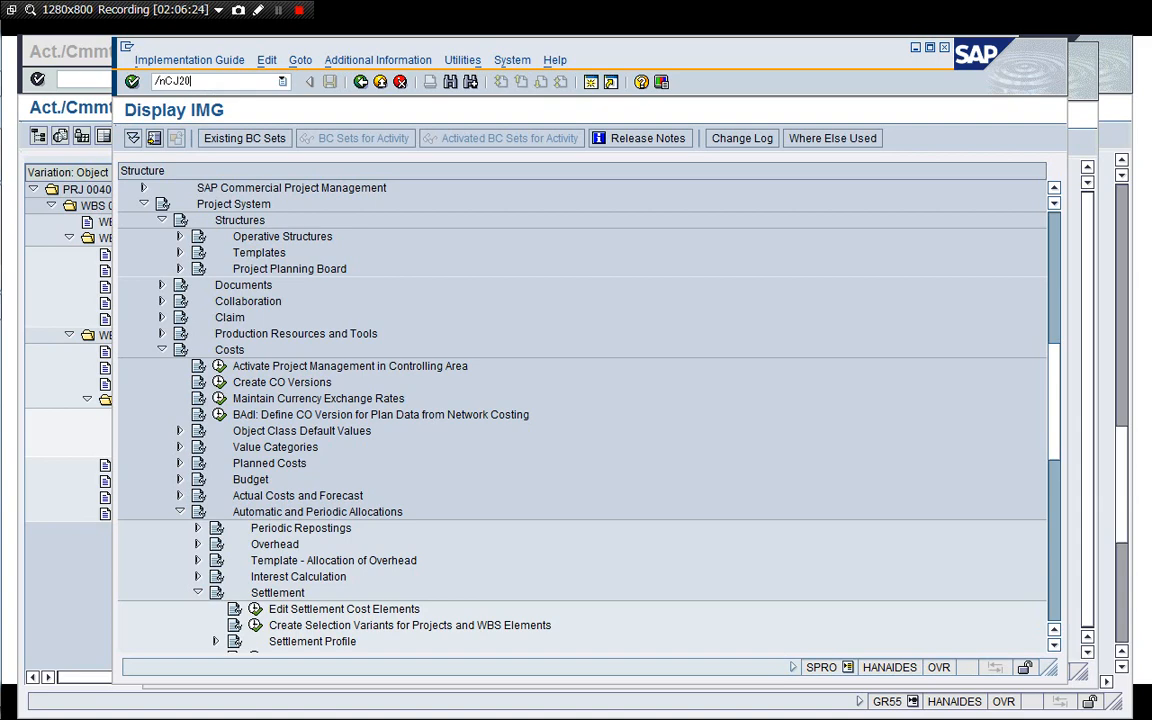
key(Return)
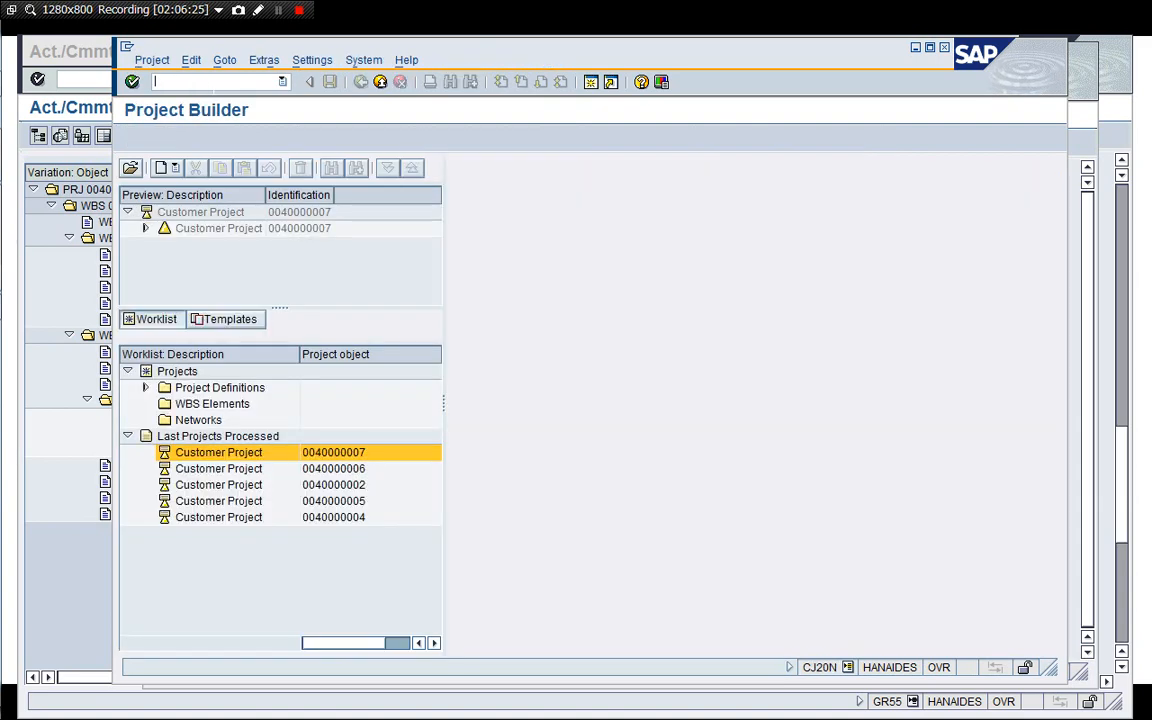
double_click(212, 214)
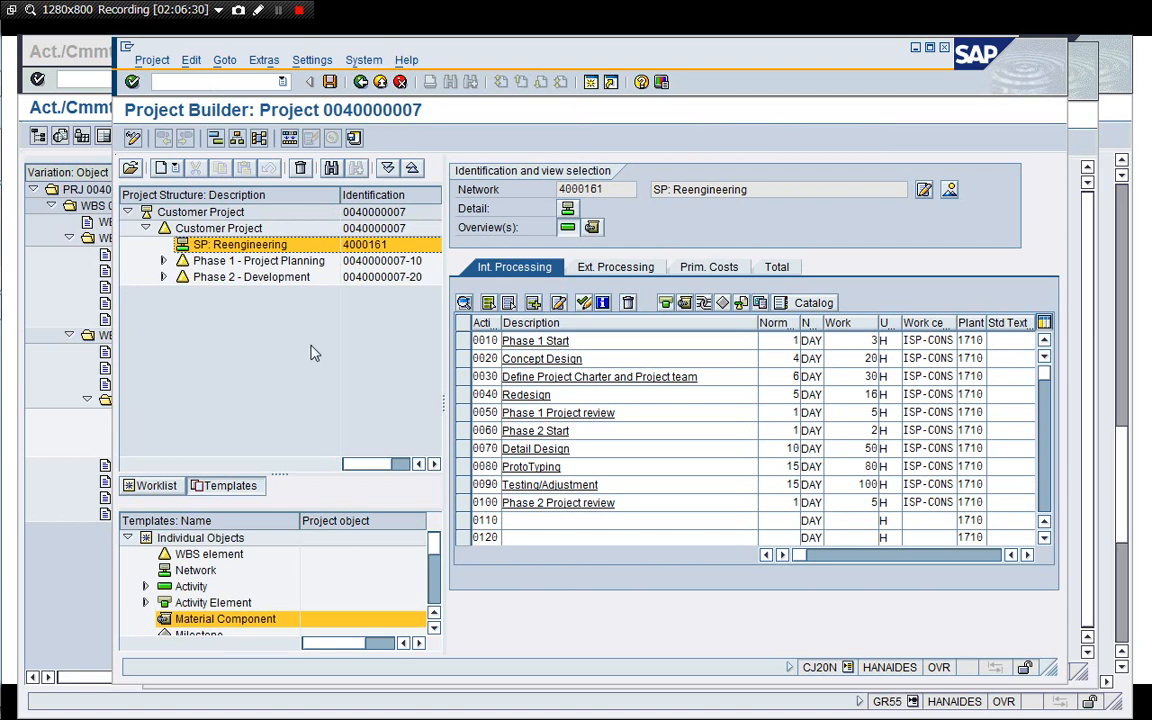
click(207, 229)
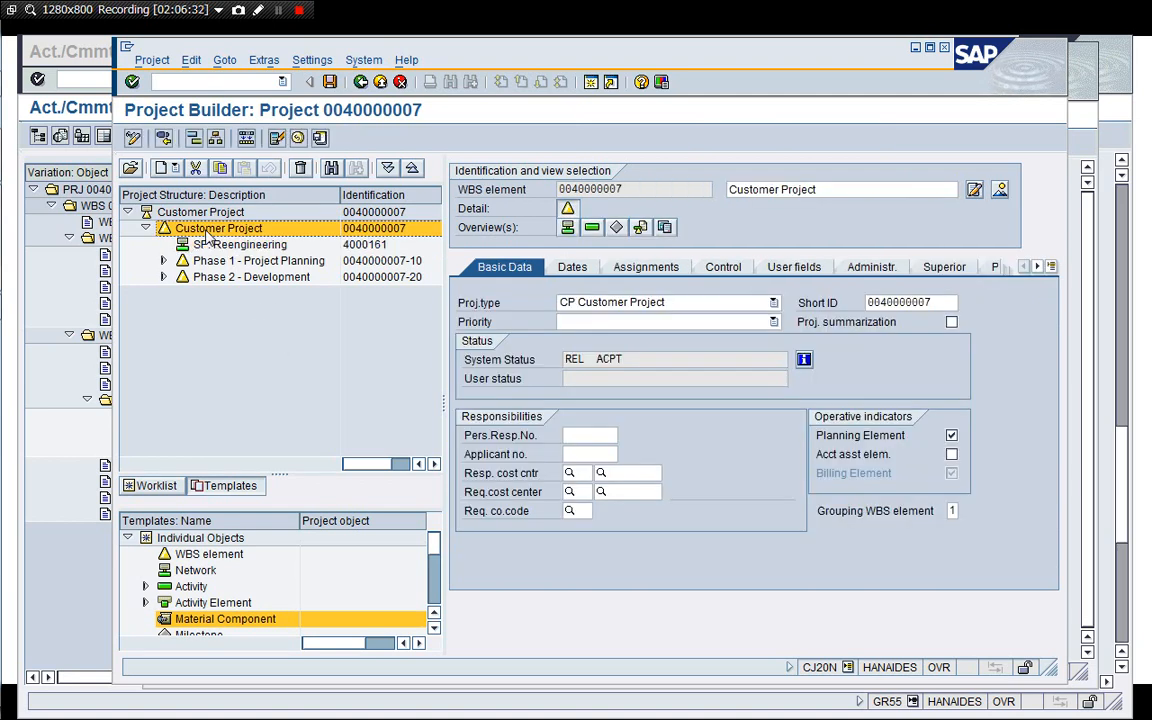
click(999, 190)
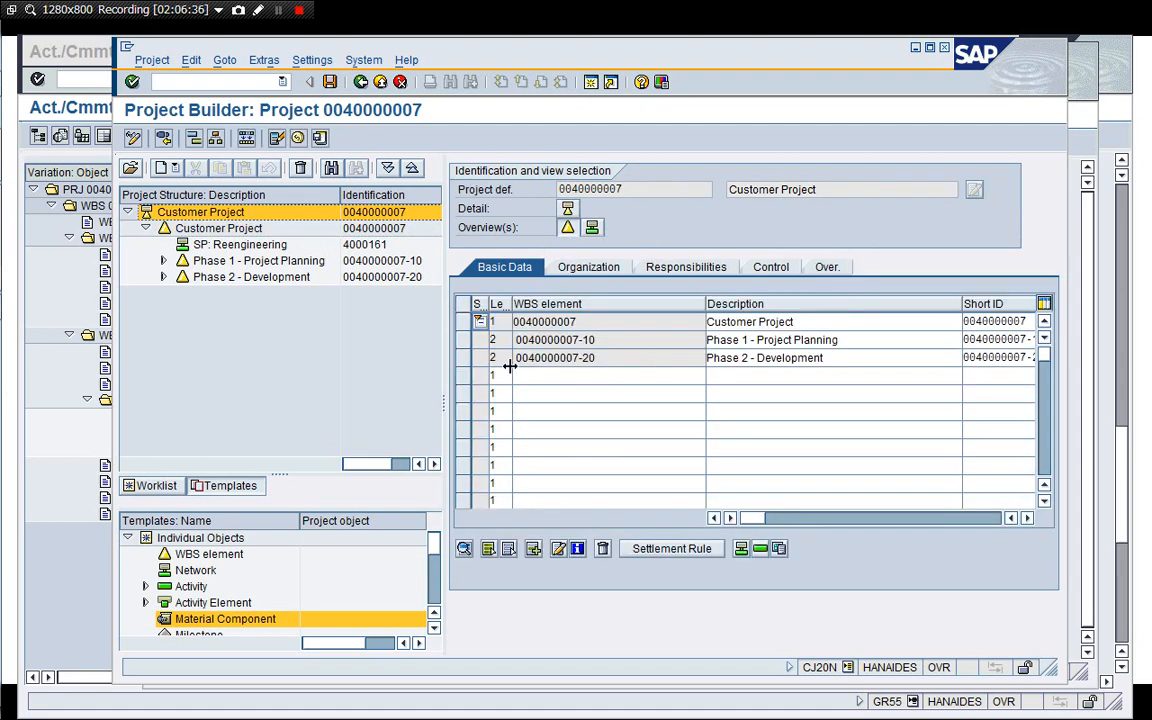
click(464, 358)
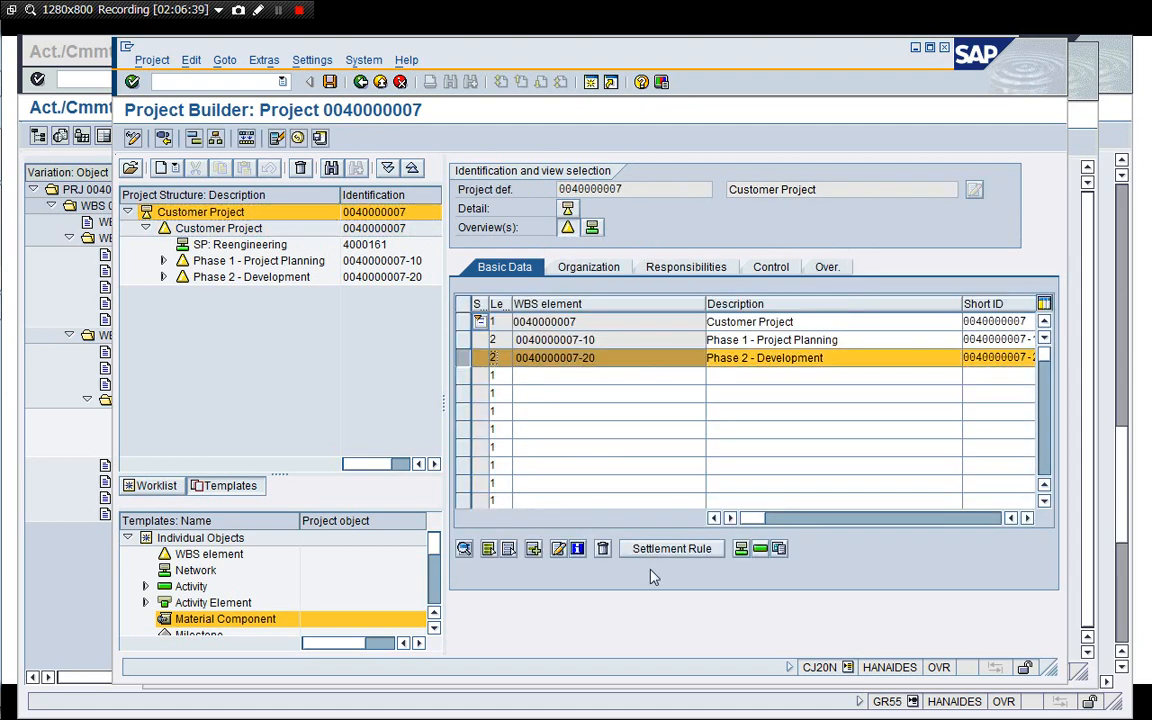
click(668, 549)
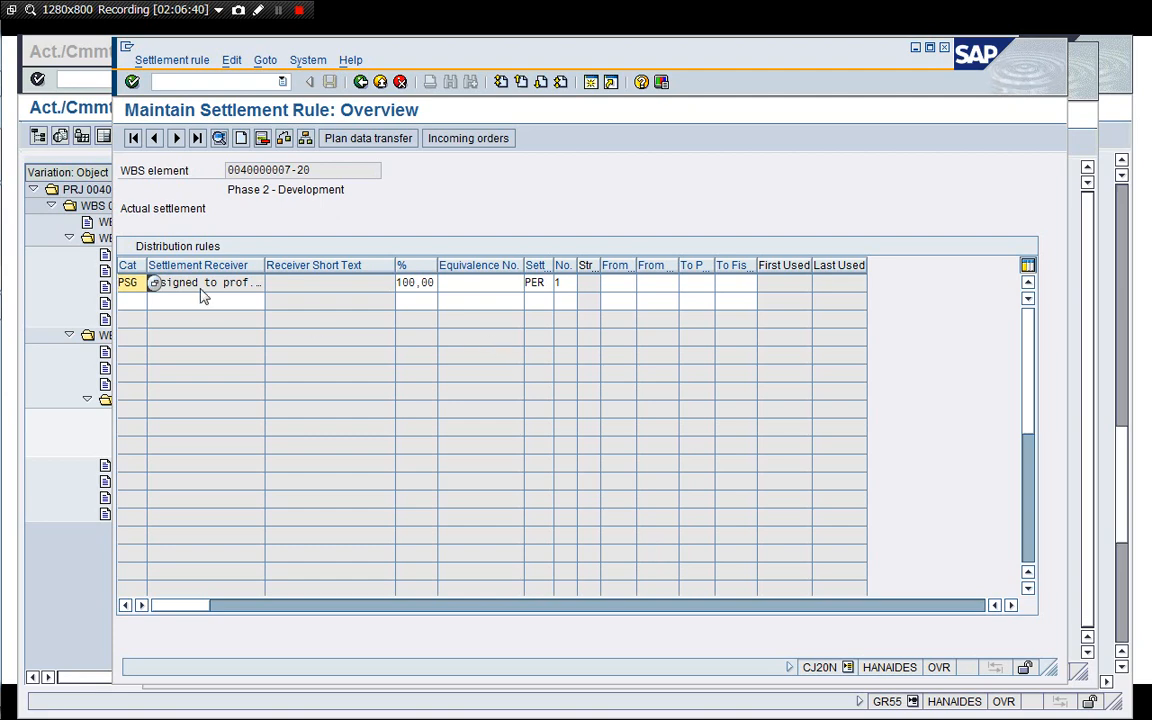
click(154, 283)
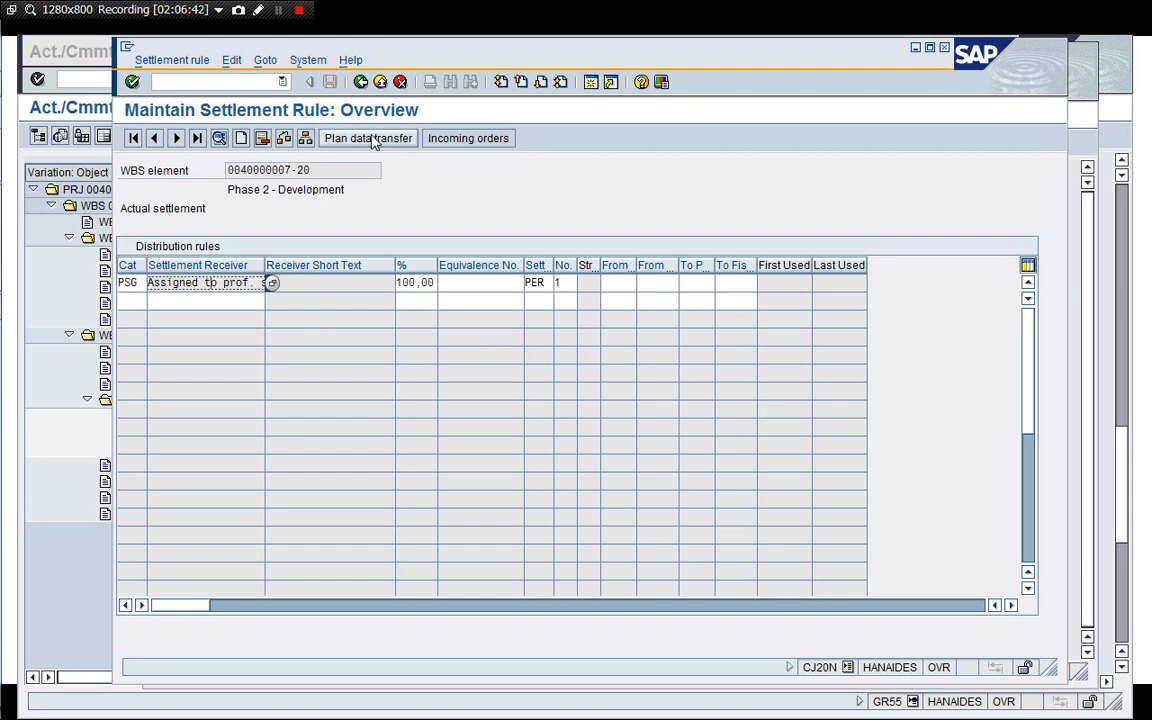
click(361, 83)
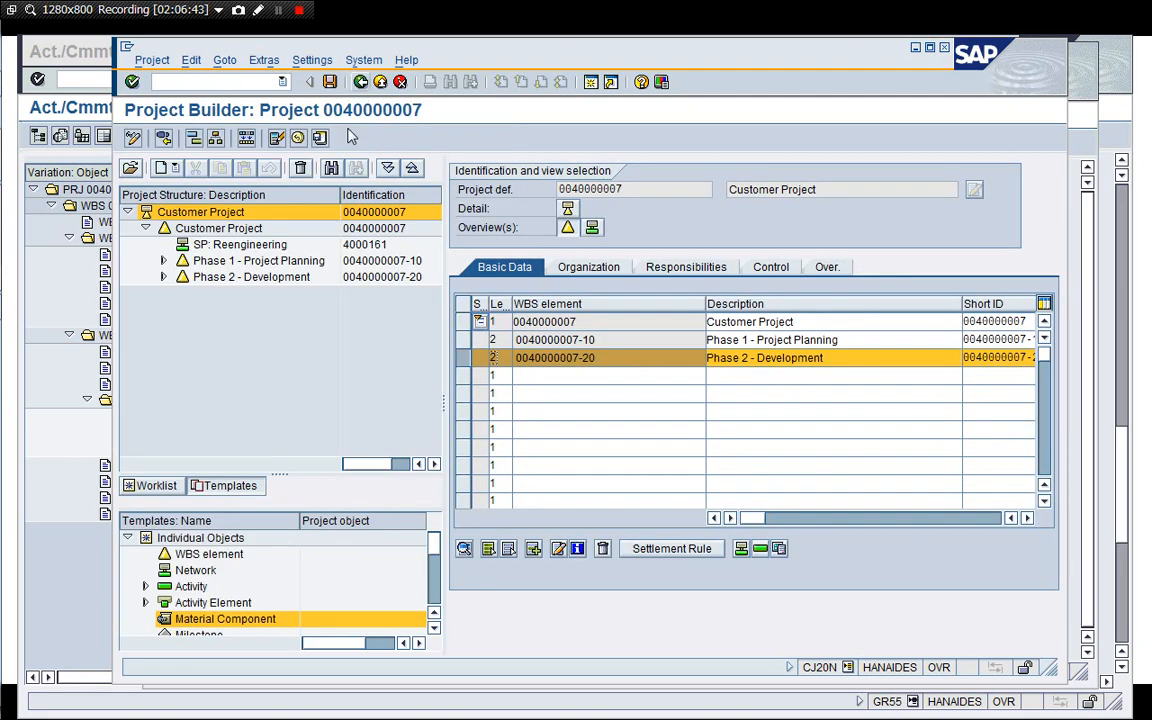
click(212, 228)
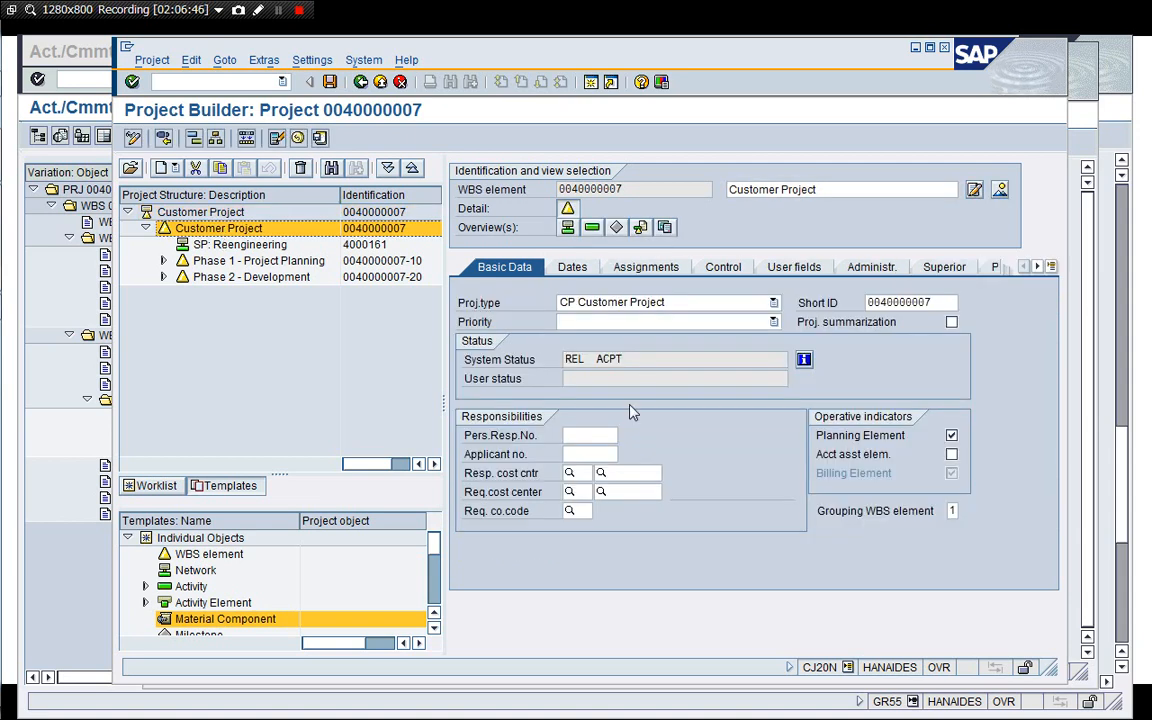
click(999, 191)
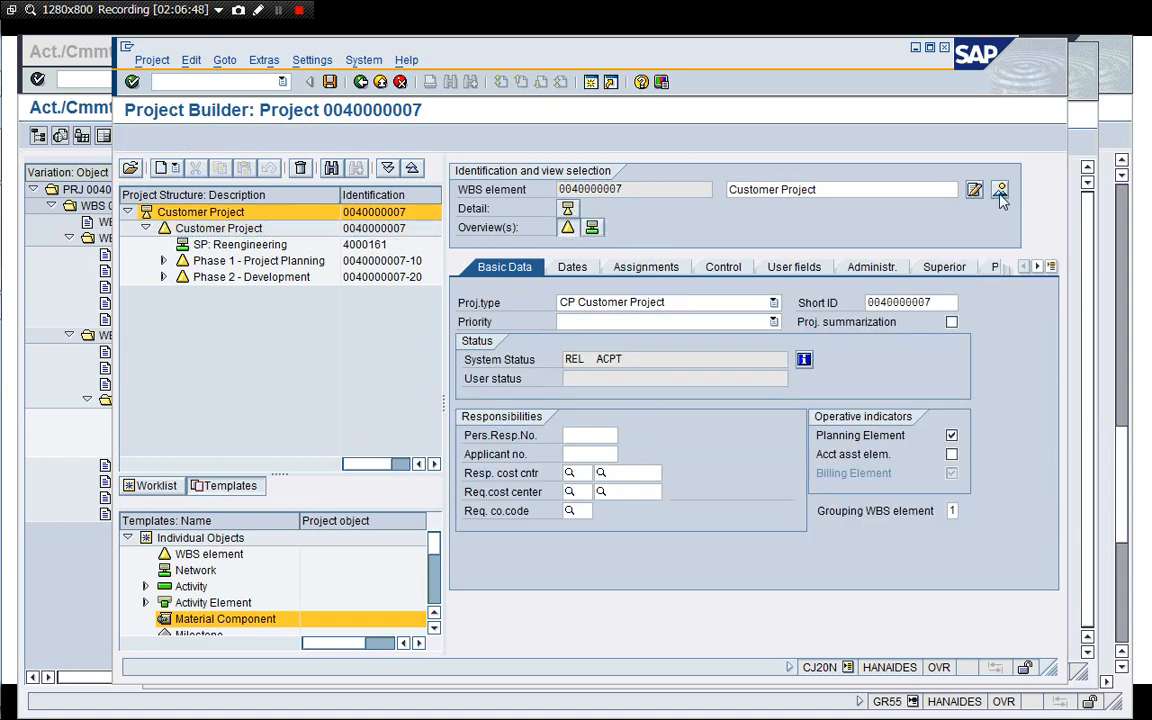
click(238, 229)
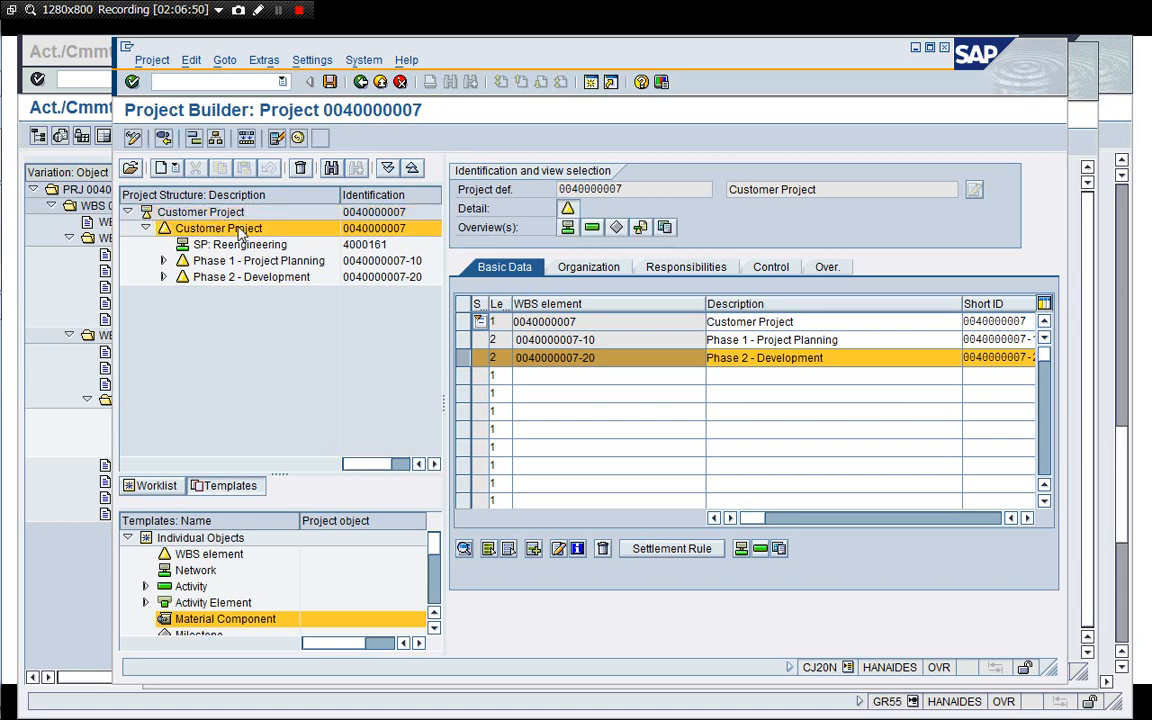
click(205, 212)
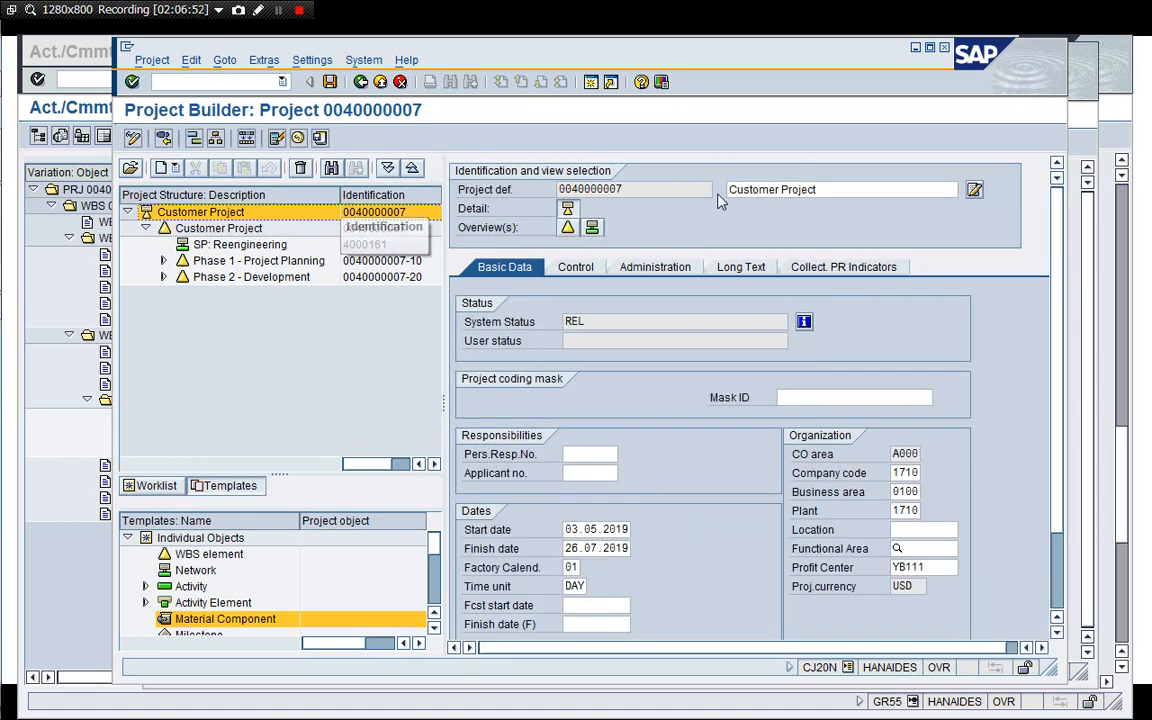
click(568, 228)
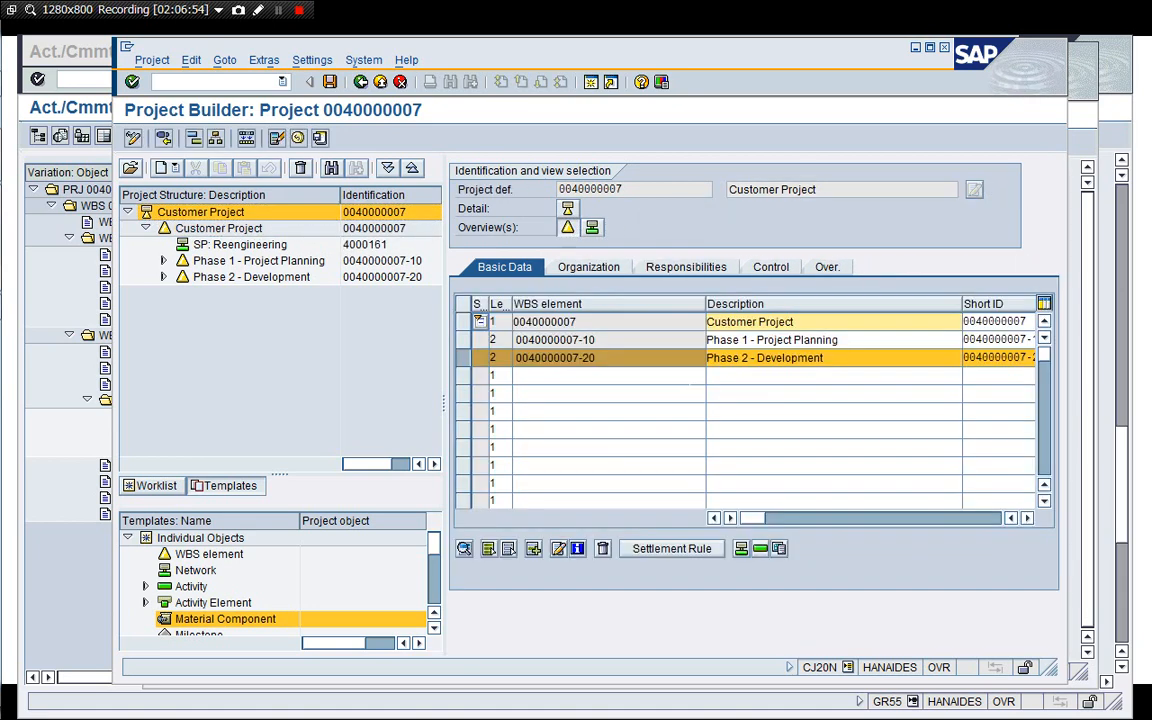
click(462, 322)
click(670, 549)
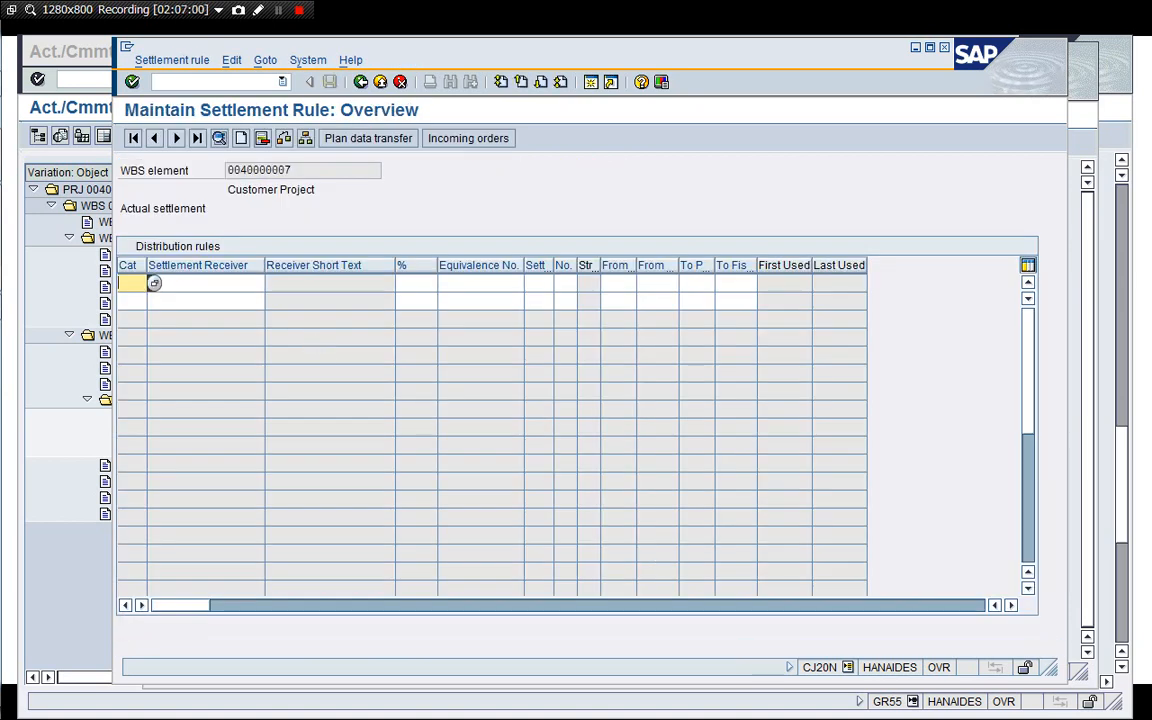
text(PS)
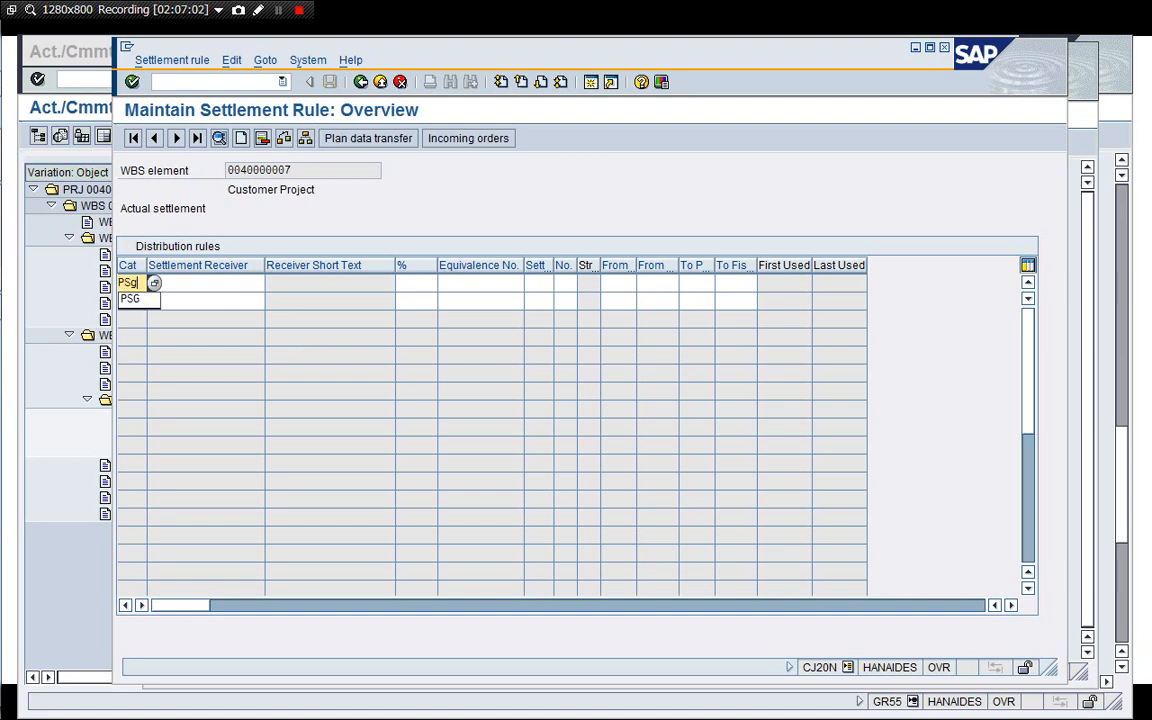
text(g)
key(Return)
click(154, 284)
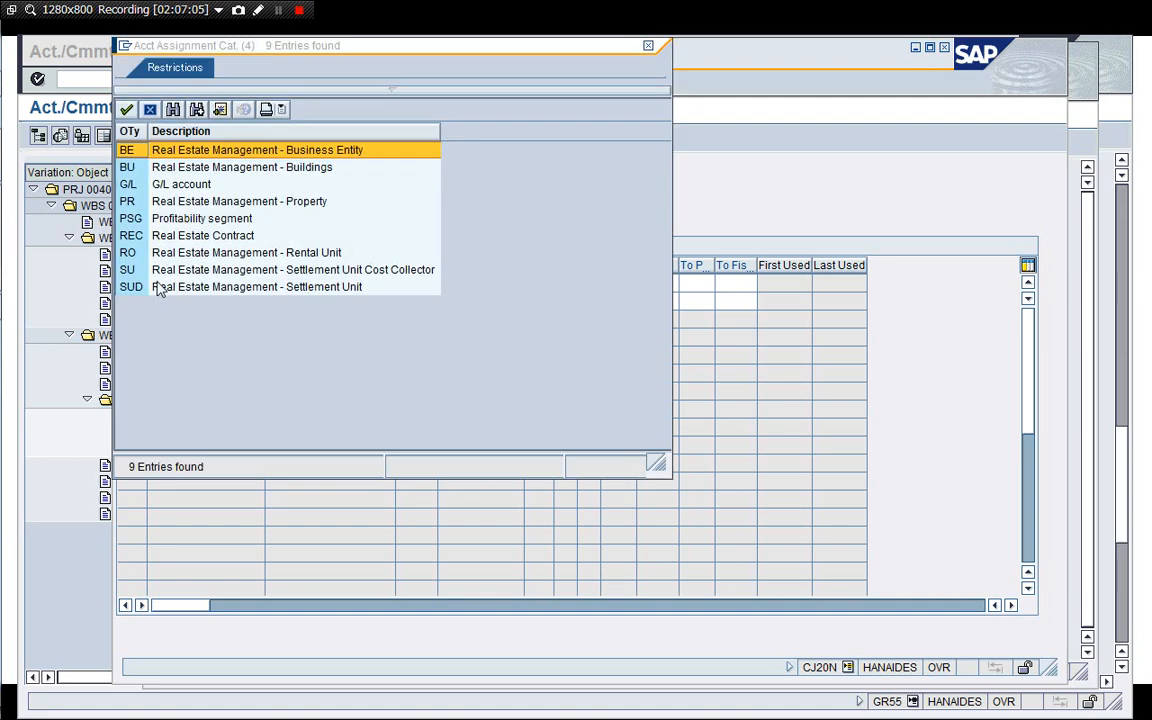
click(157, 220)
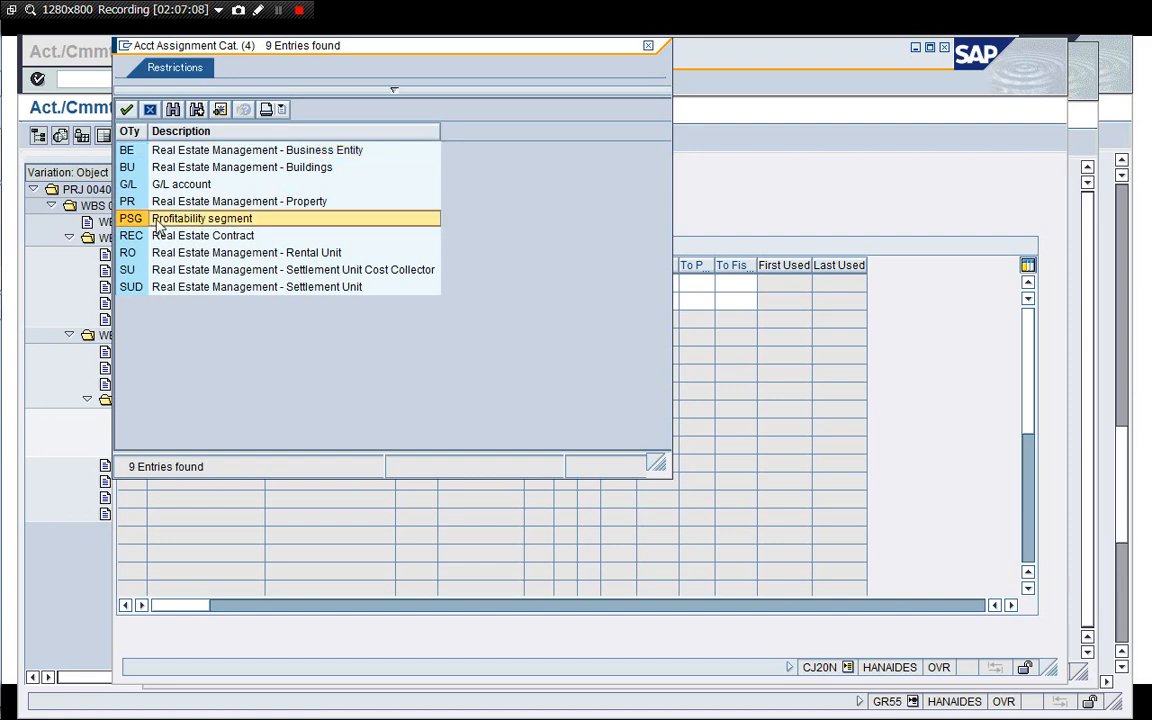
double_click(157, 220)
key(Return)
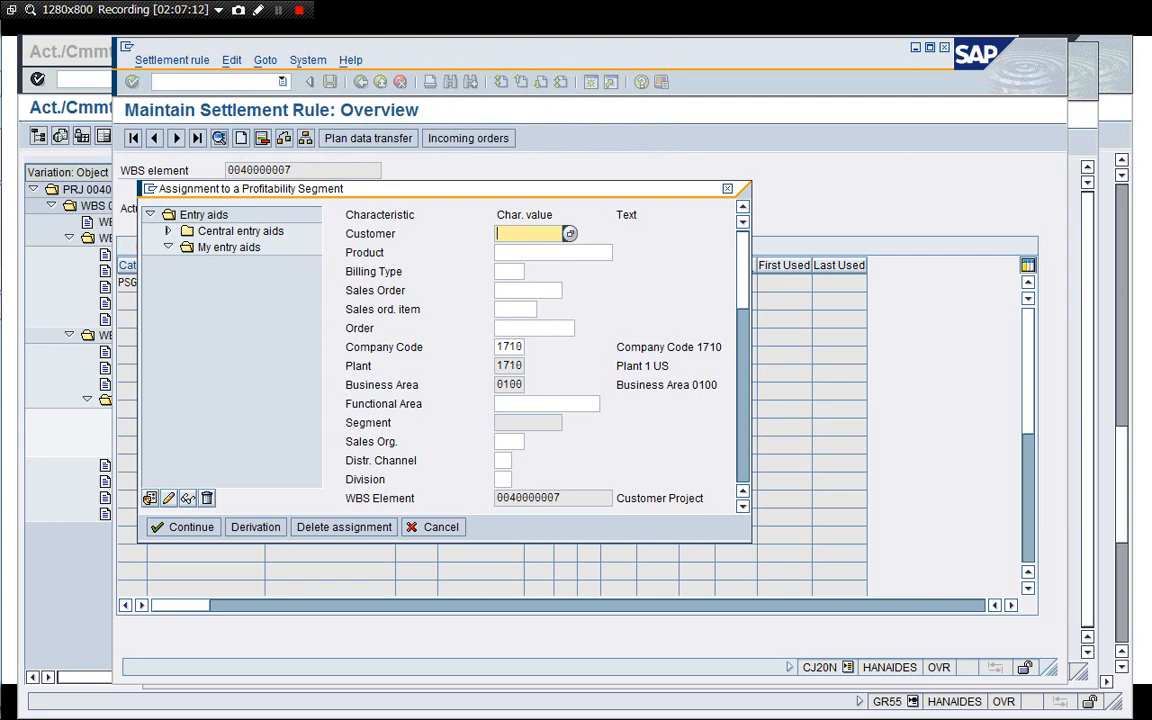
Select product DIEN100001 in the profitability segment assignment.
click(522, 255)
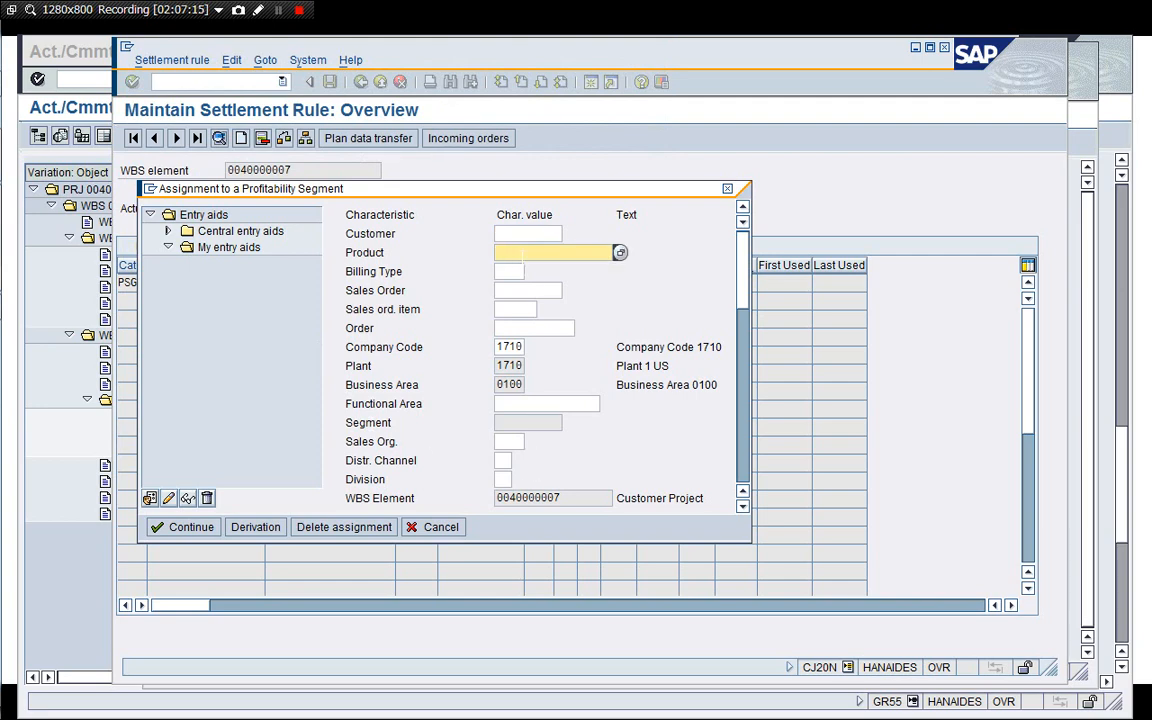
click(522, 256)
key(Down)
key(Down)
key(Down)
key(Down)
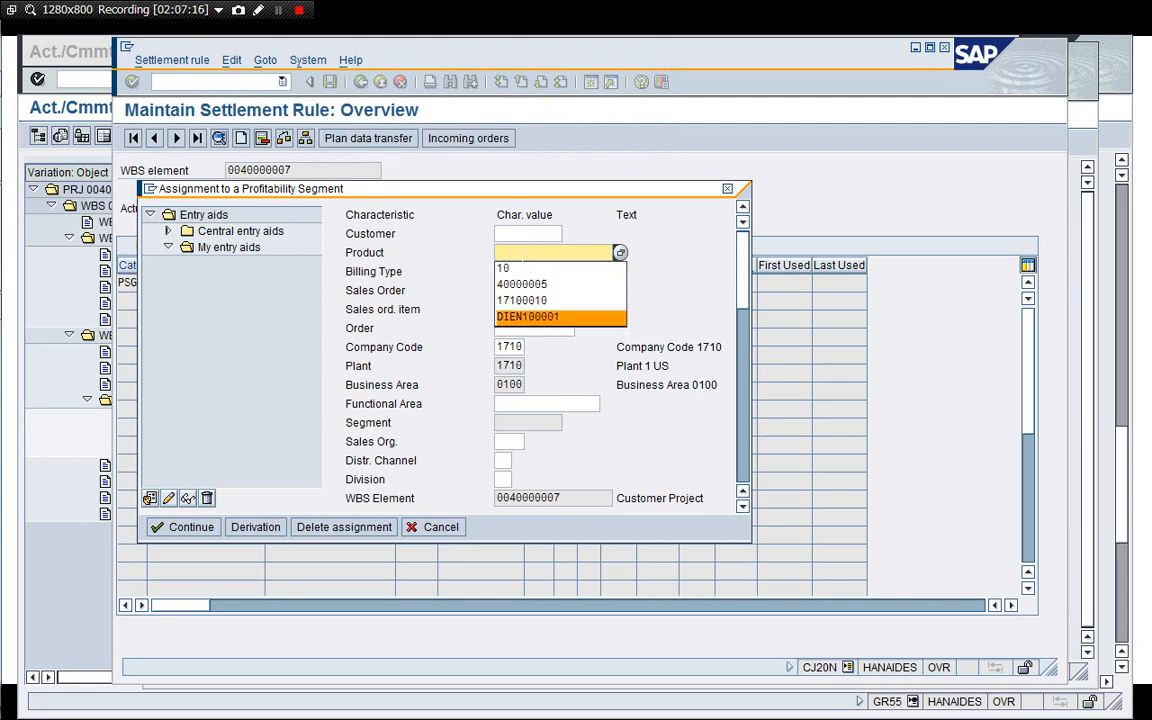
key(Return)
key(Tab)
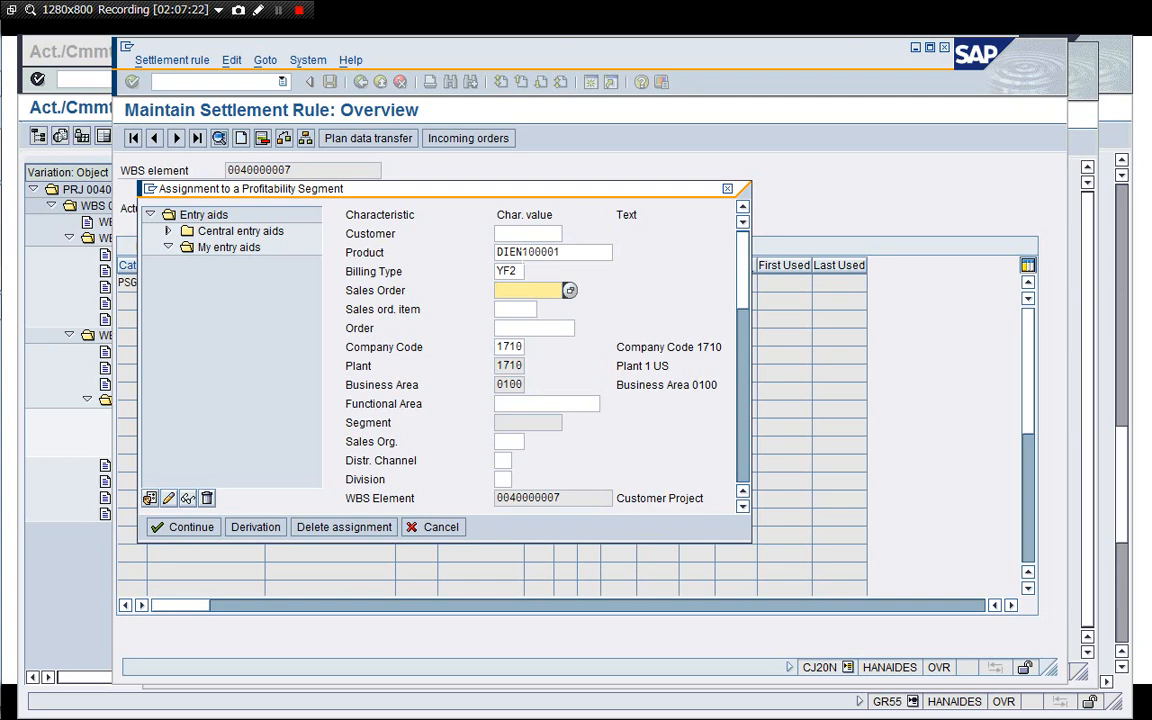
Enter sales order 40000007, item 10, sales organization 1710 and distribution channel 11, and confirm the segment assignment.
text(4000000)
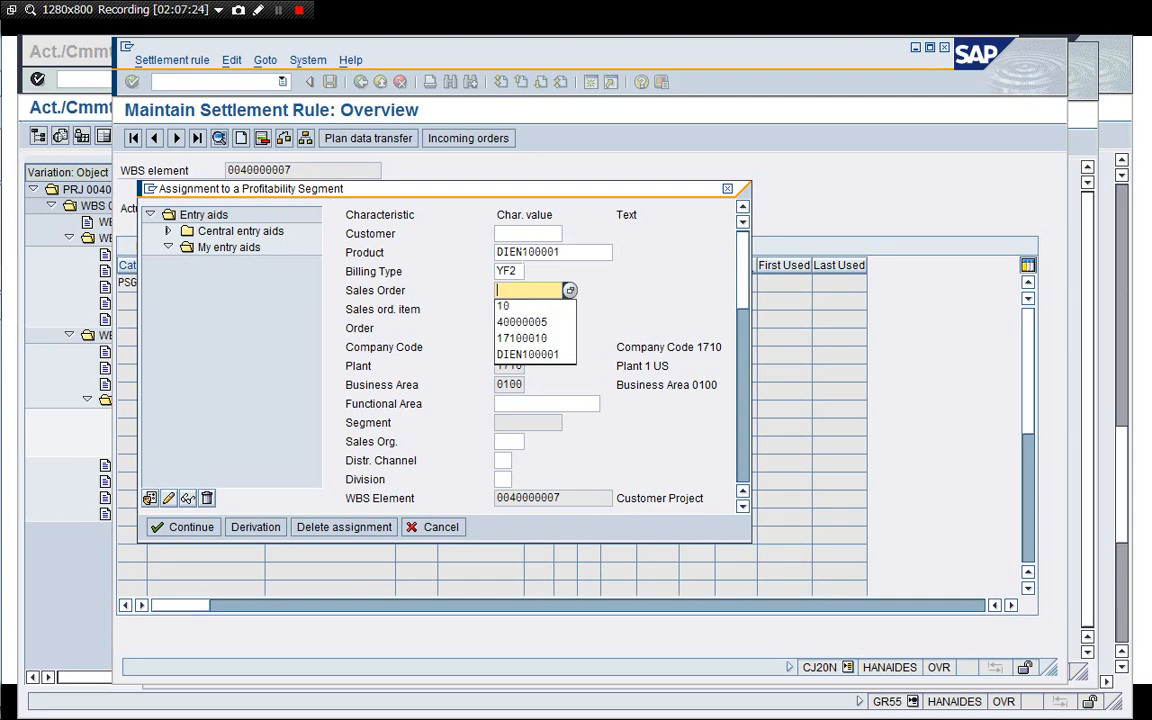
text(7)
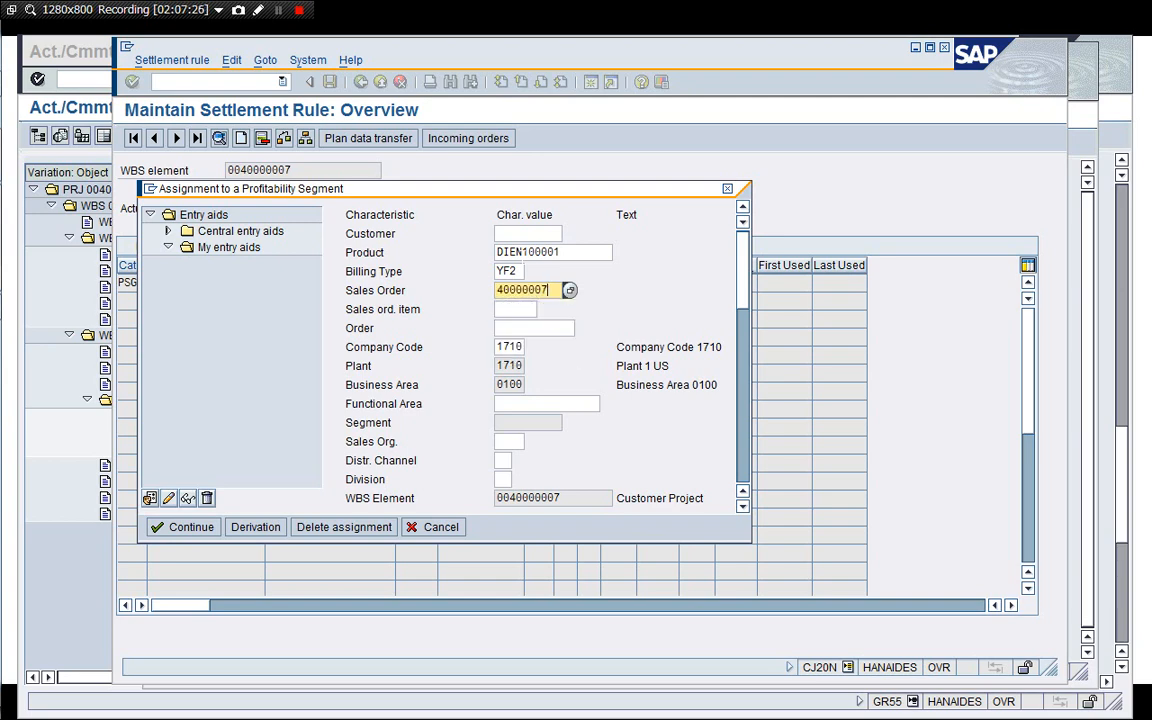
key(Tab)
text(10)
key(Tab)
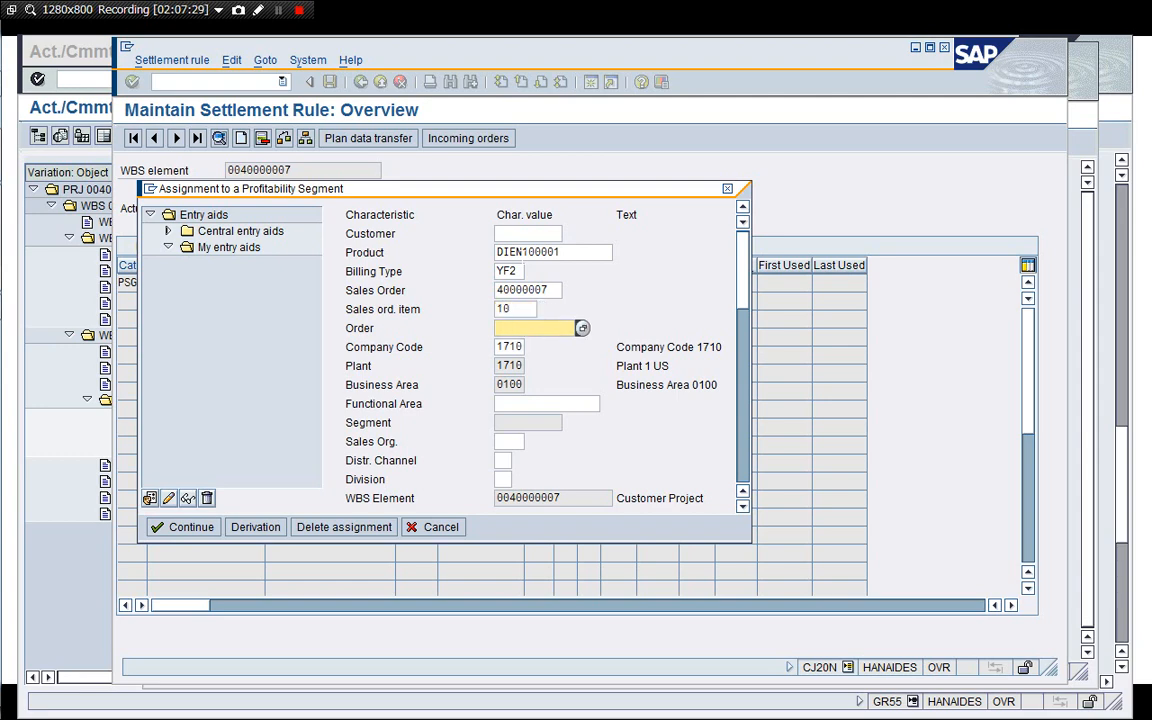
key(Tab)
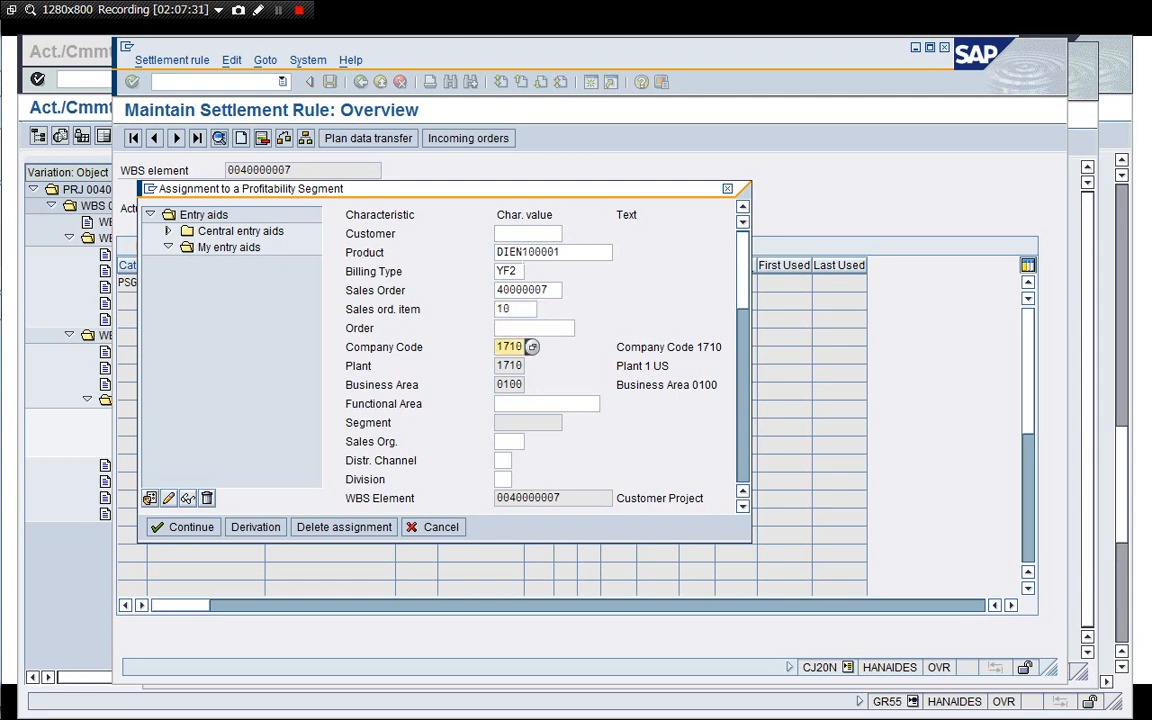
key(Tab)
key(Tab)
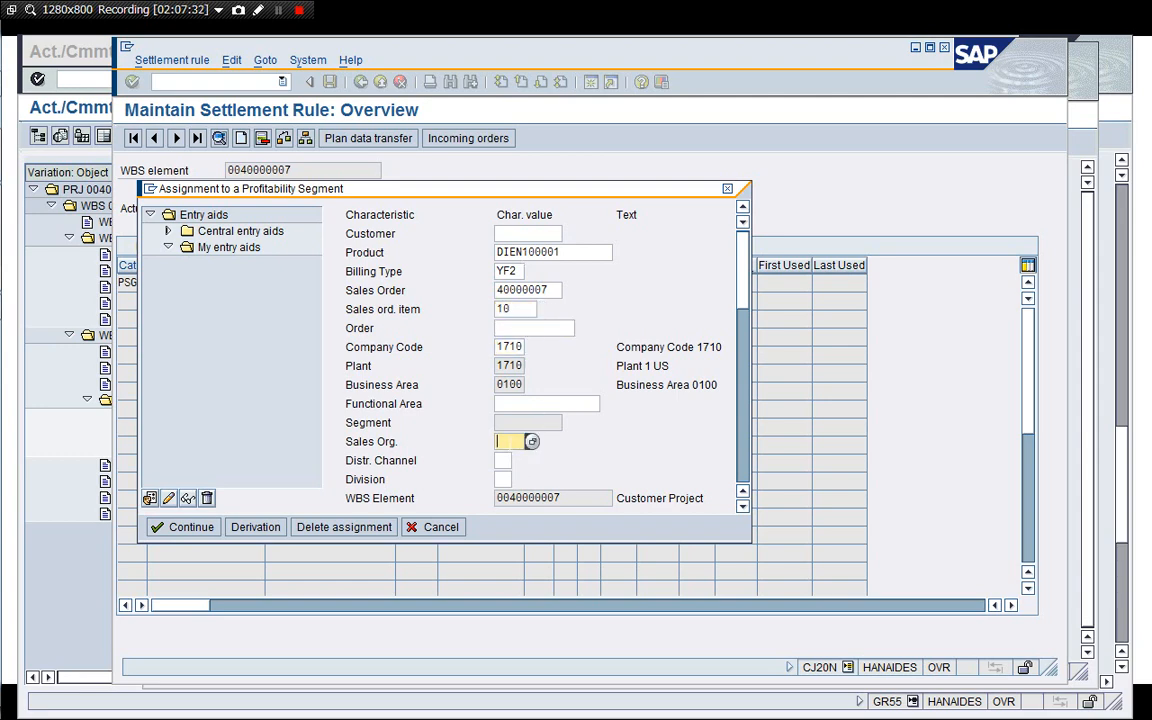
text(1710)
key(Tab)
text(11)
key(Tab)
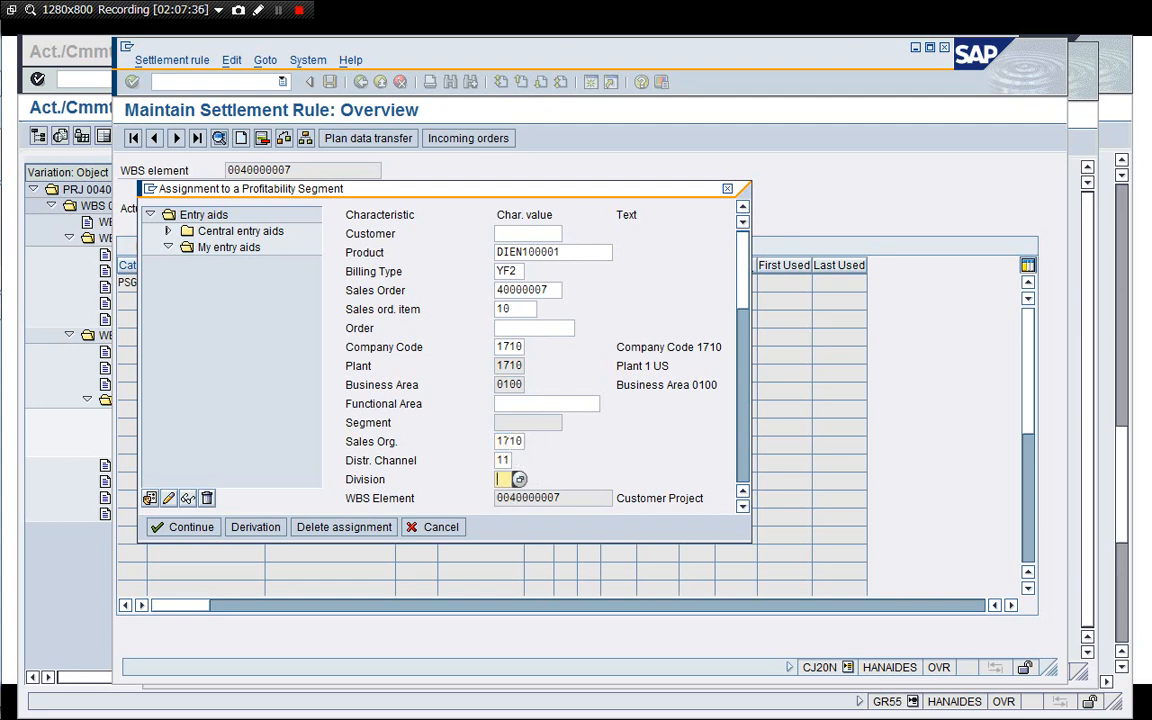
click(743, 427)
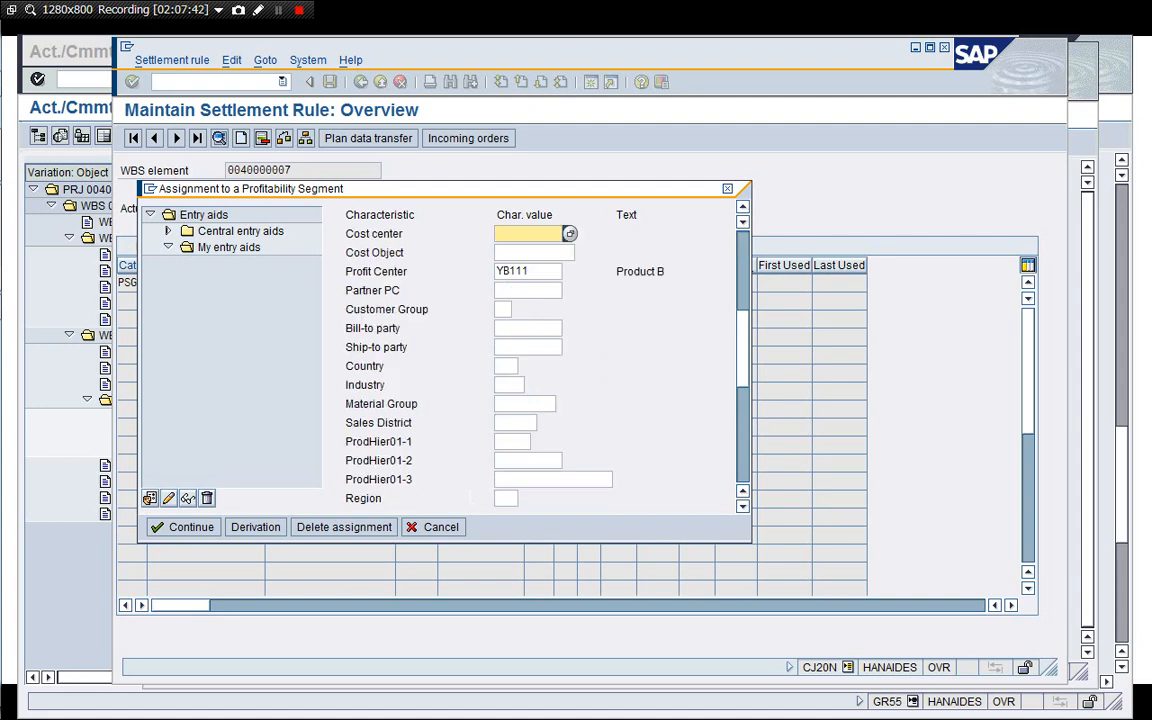
click(188, 527)
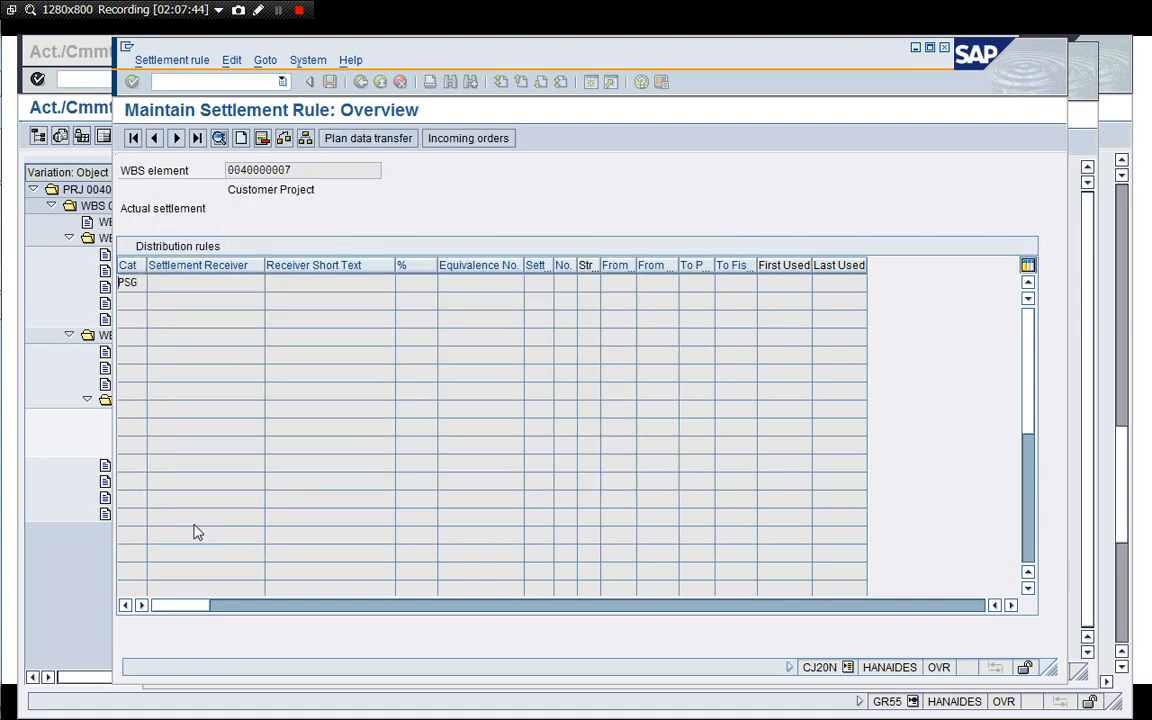
Check the new rule's settlement parameters, return to the project and save it.
click(268, 283)
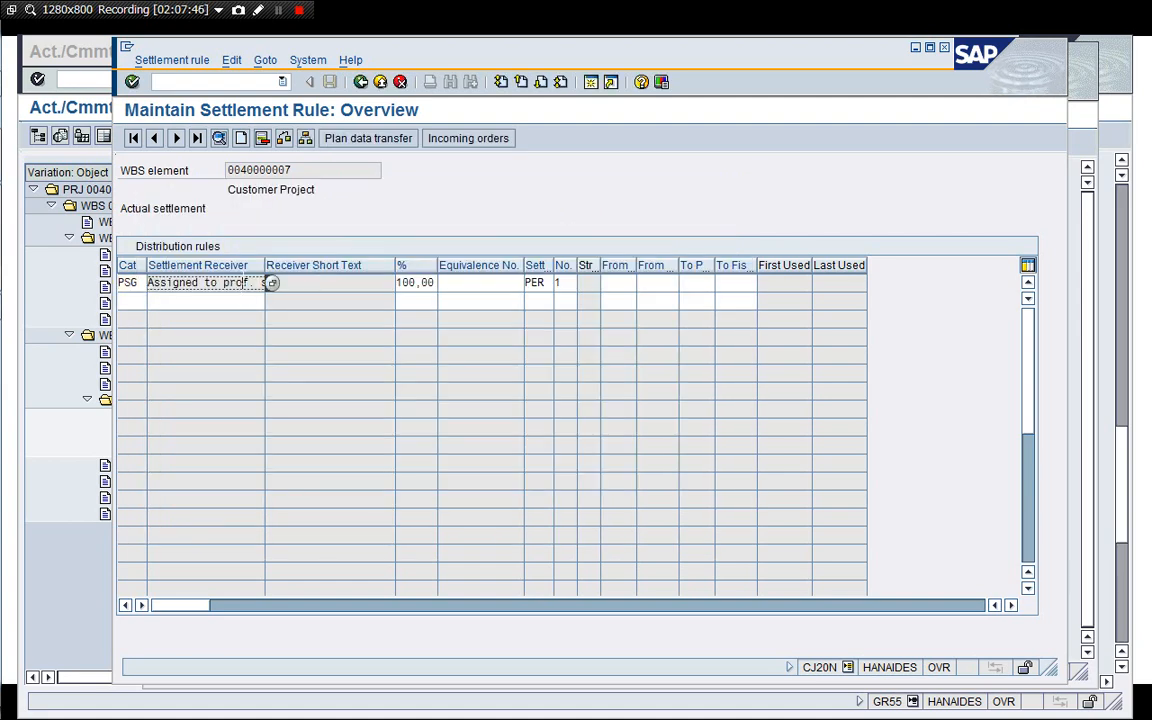
click(265, 60)
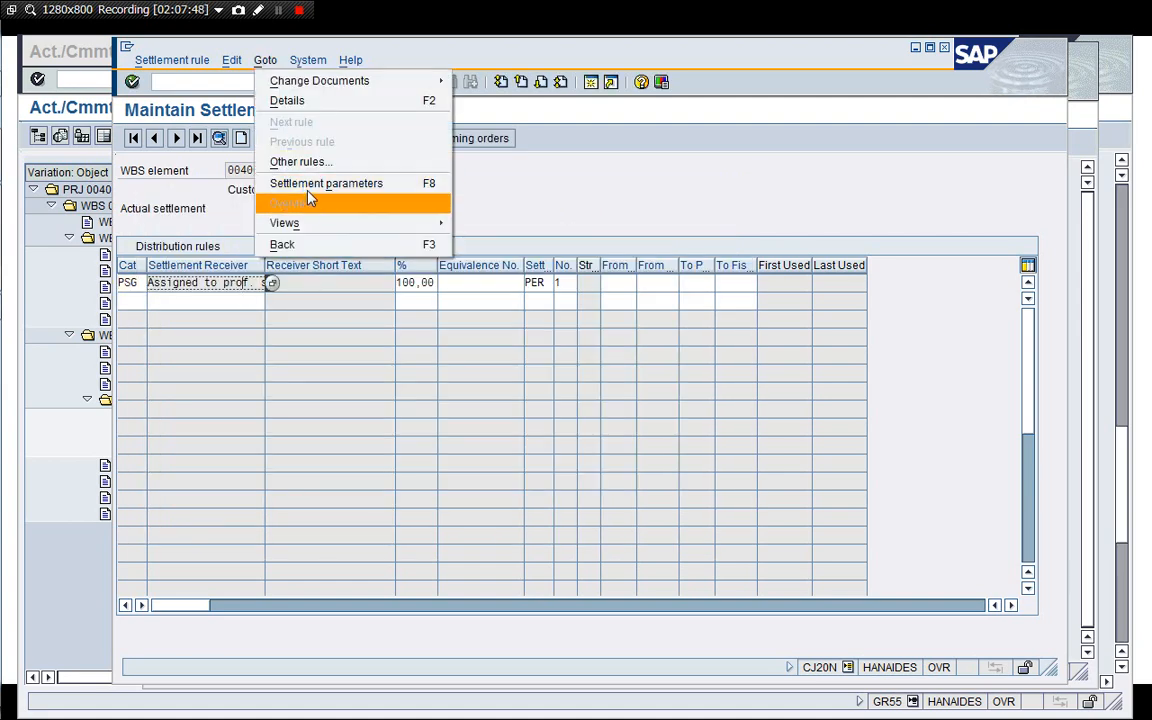
click(310, 183)
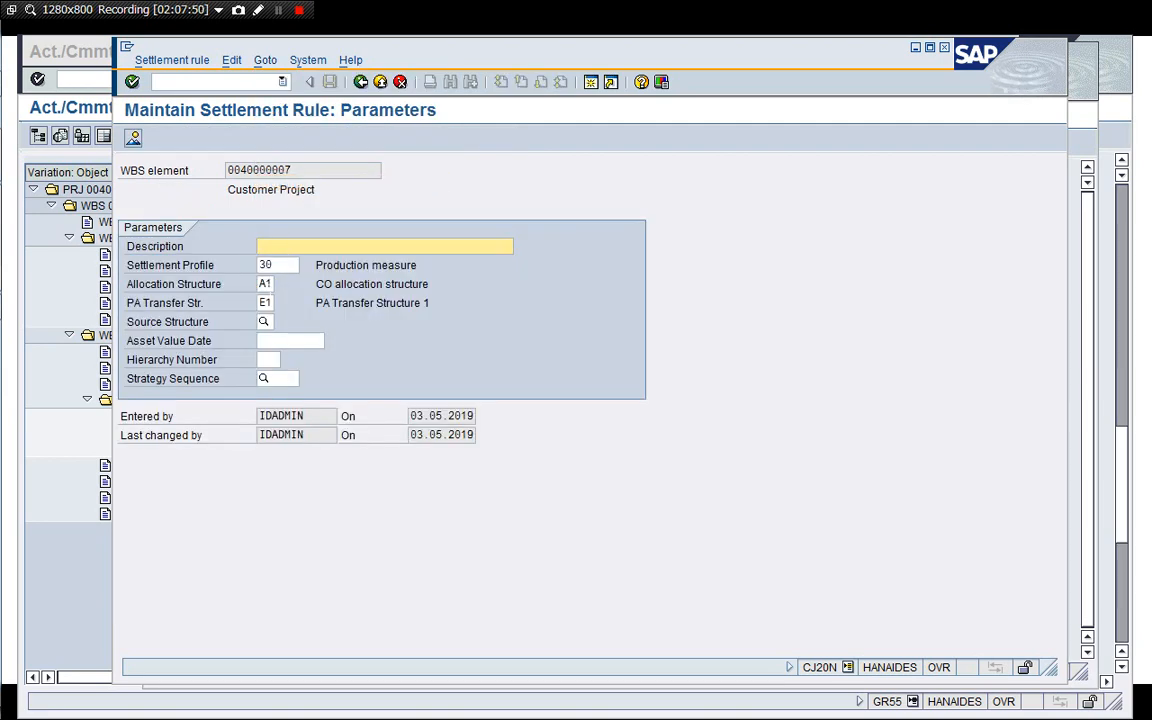
click(281, 266)
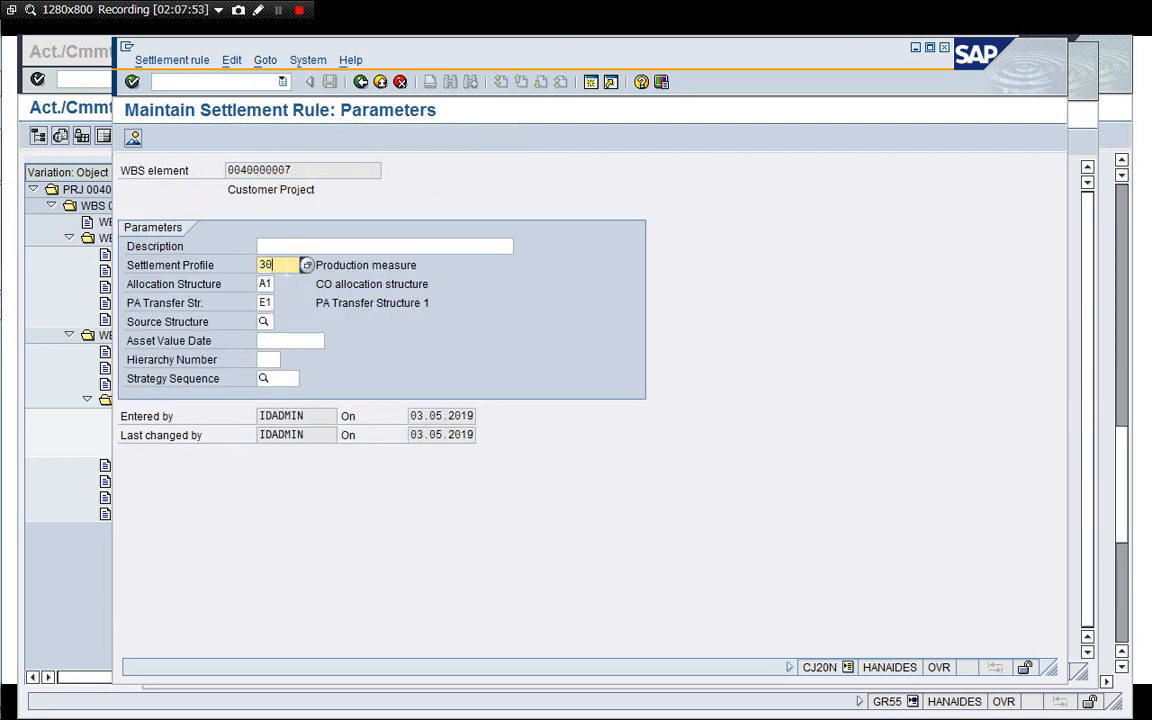
click(364, 82)
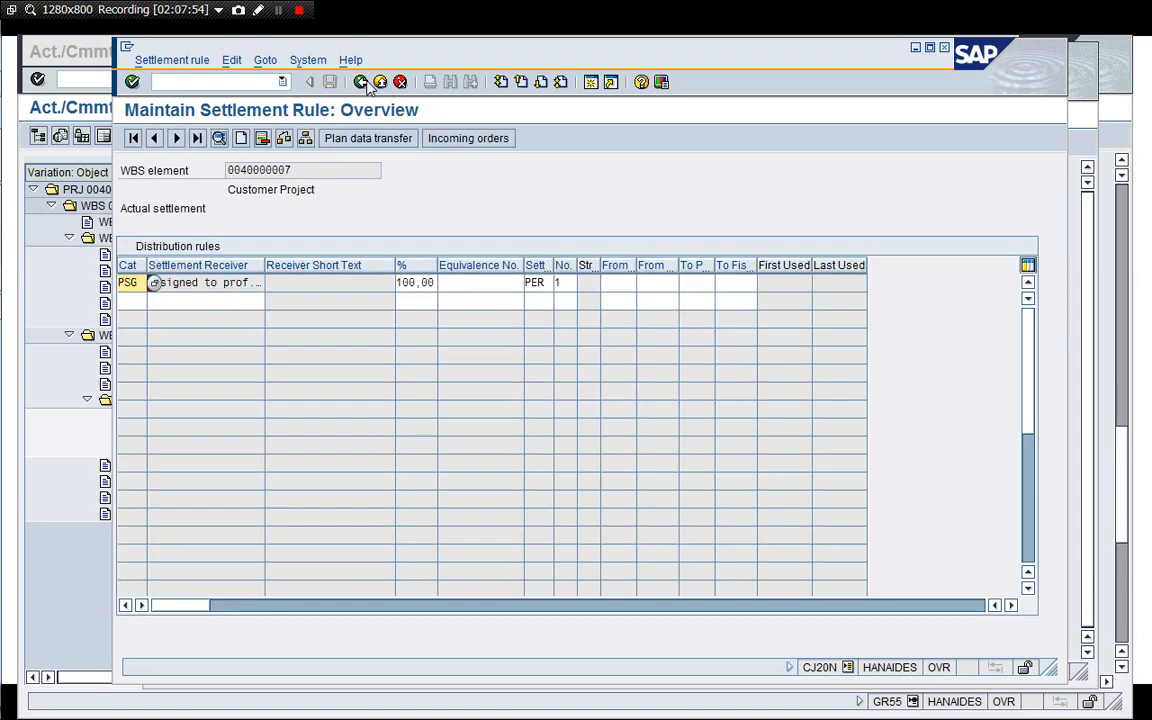
click(361, 82)
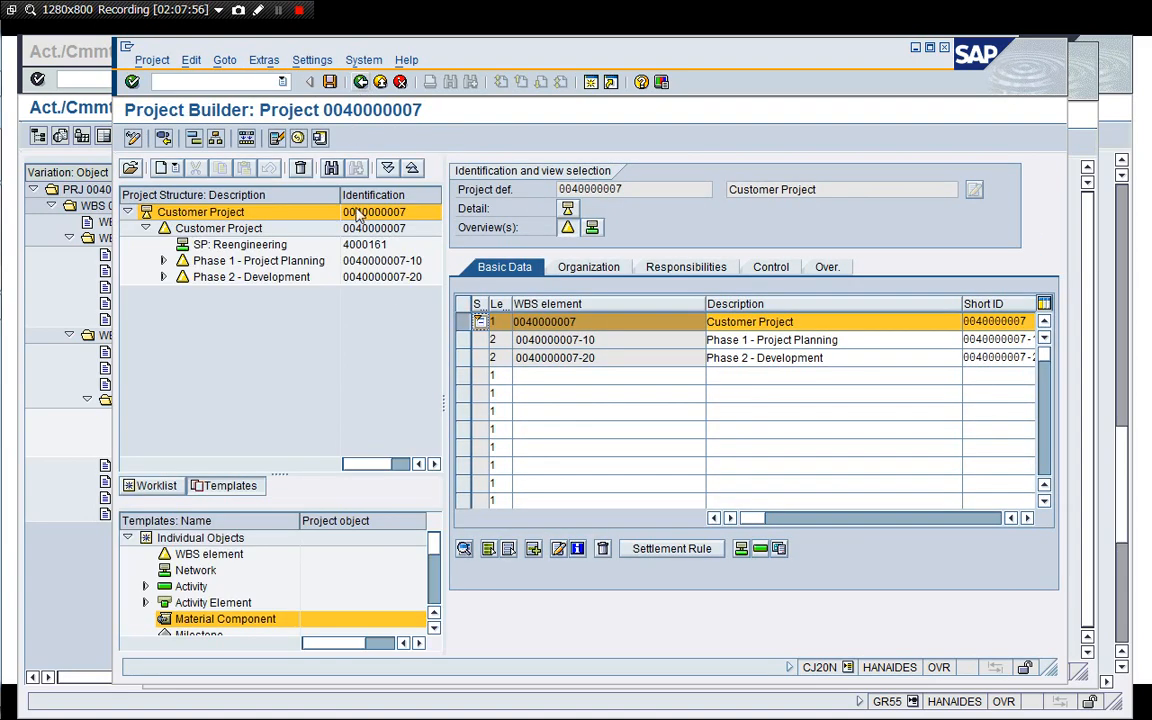
click(330, 82)
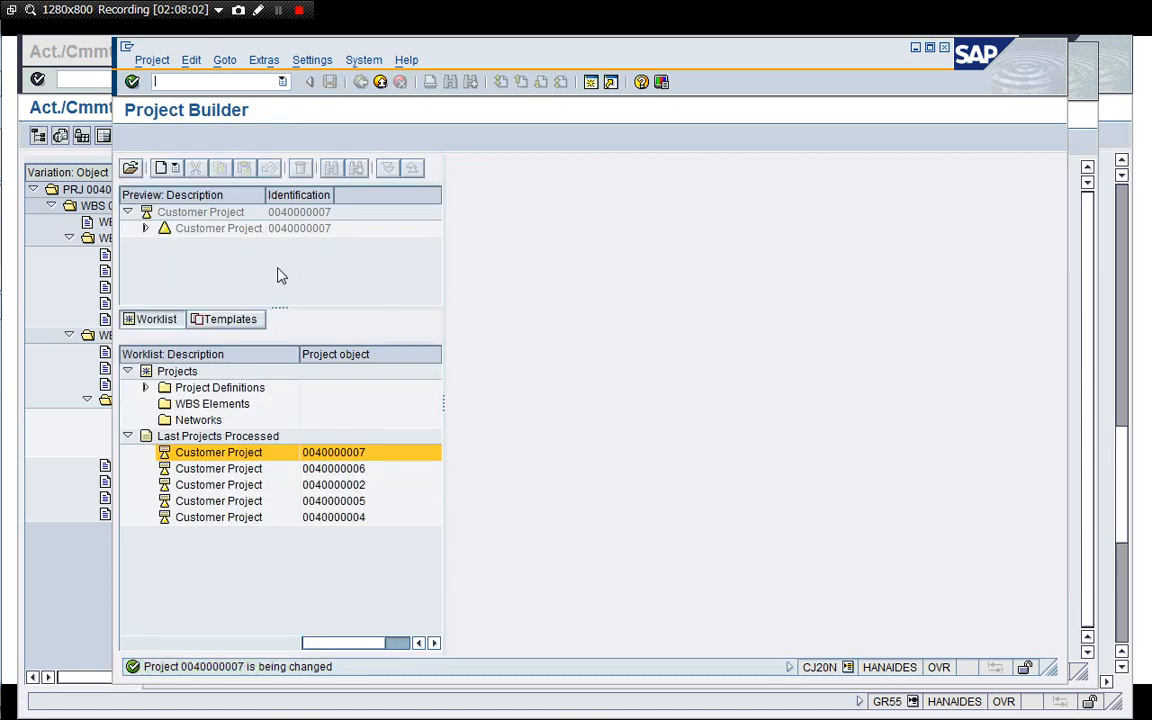
click(145, 229)
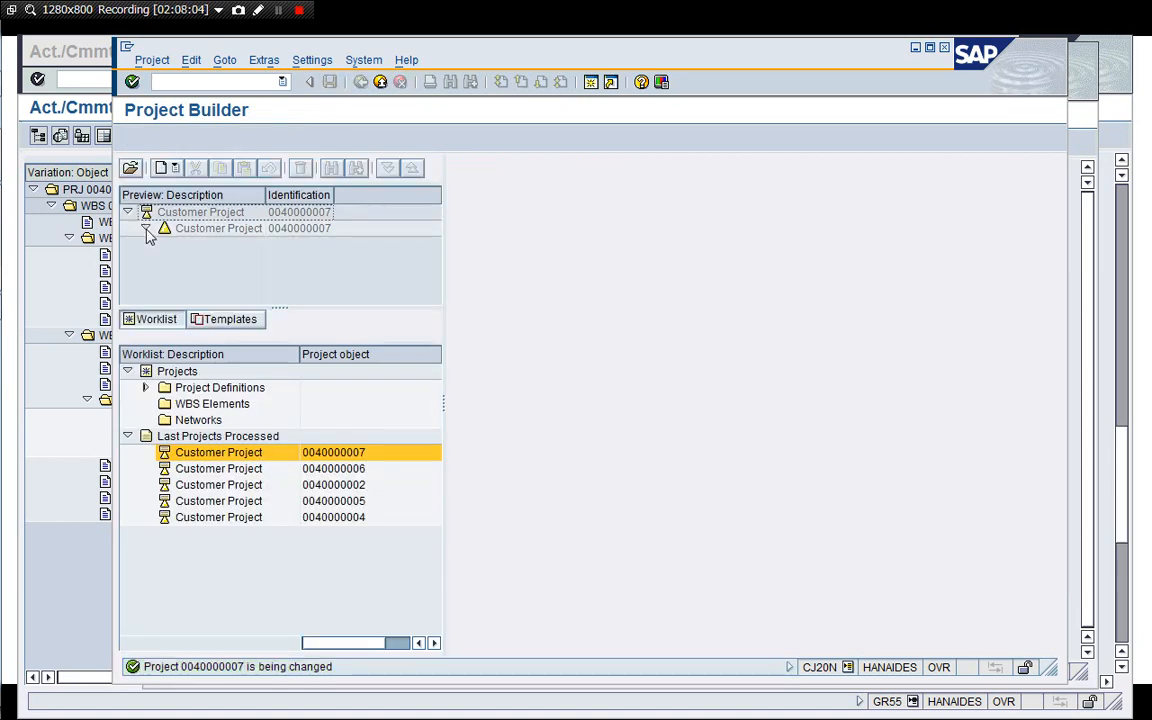
click(145, 229)
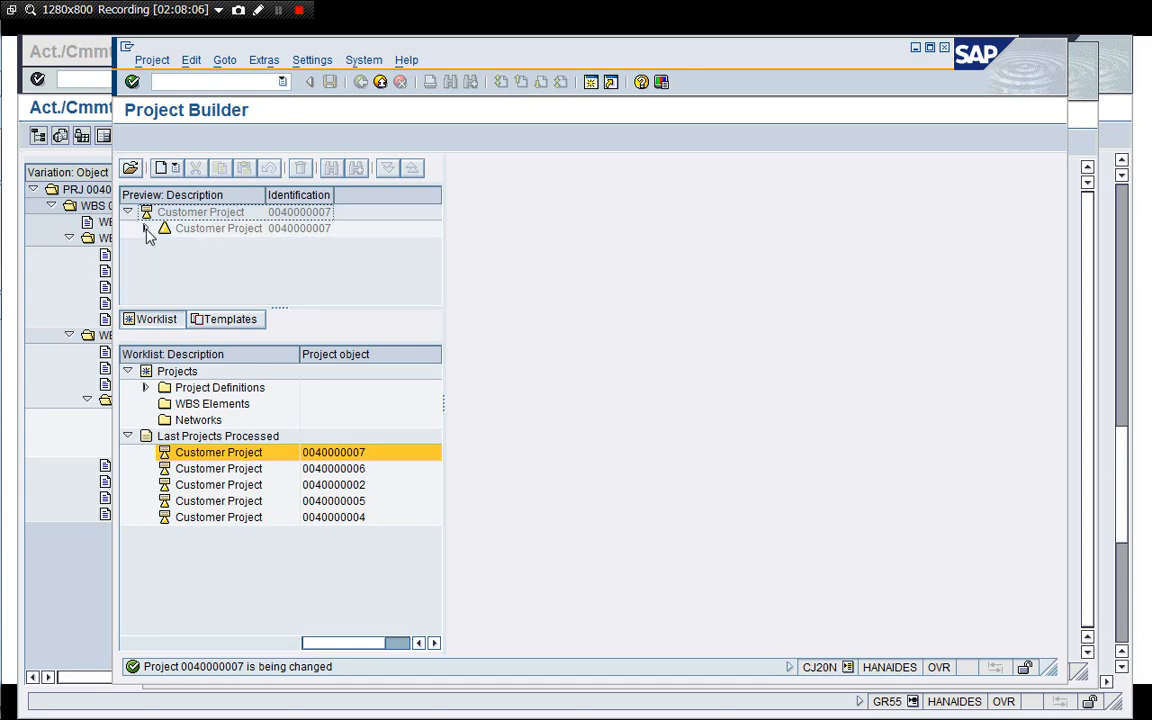
double_click(201, 219)
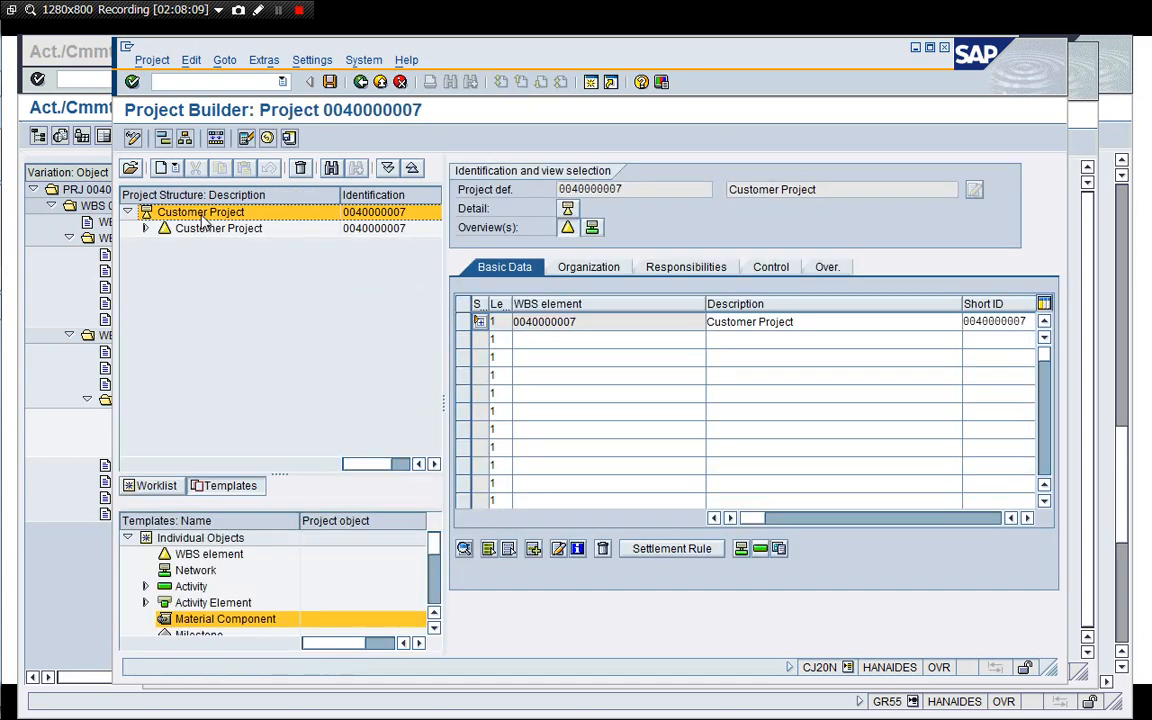
click(146, 229)
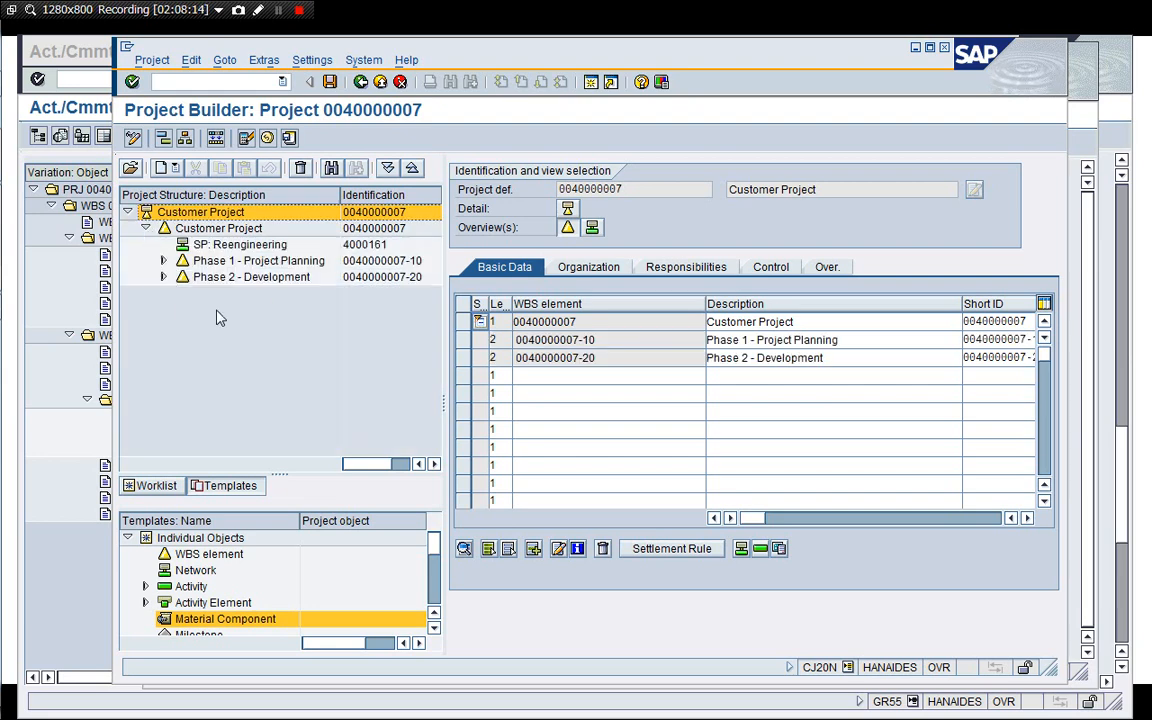
click(163, 260)
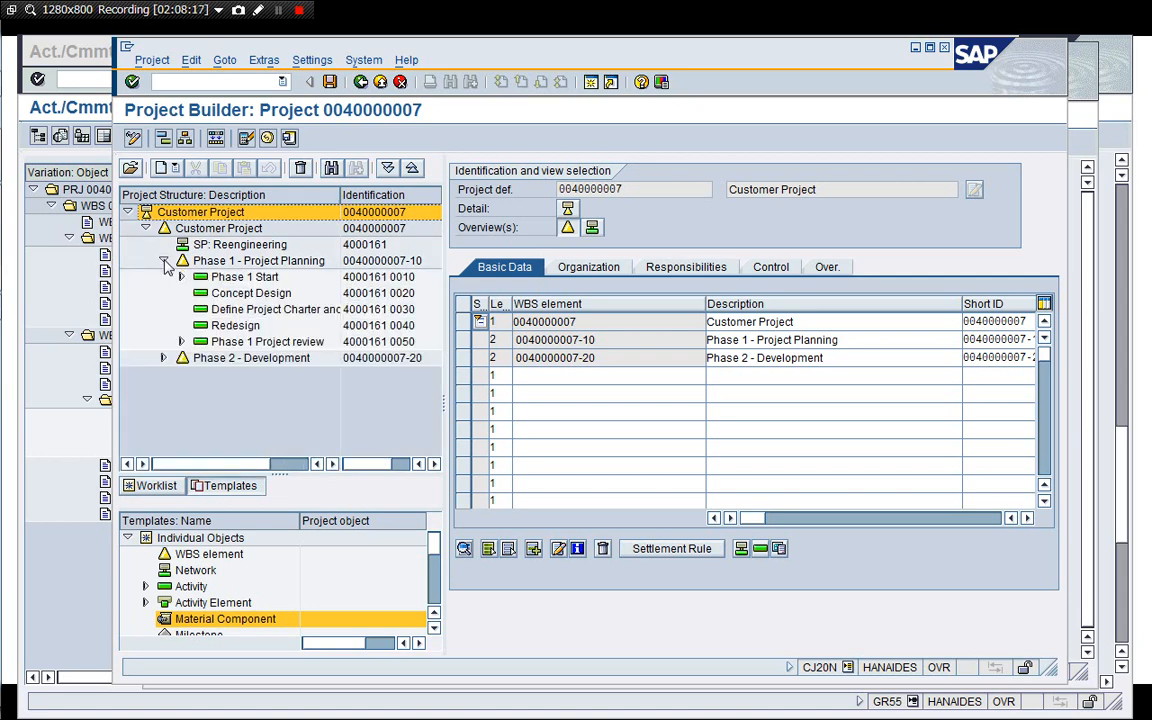
Select the Phase 1 - Project Planning WBS element and start vendor invoice entry with FB60 in a new session.
click(283, 262)
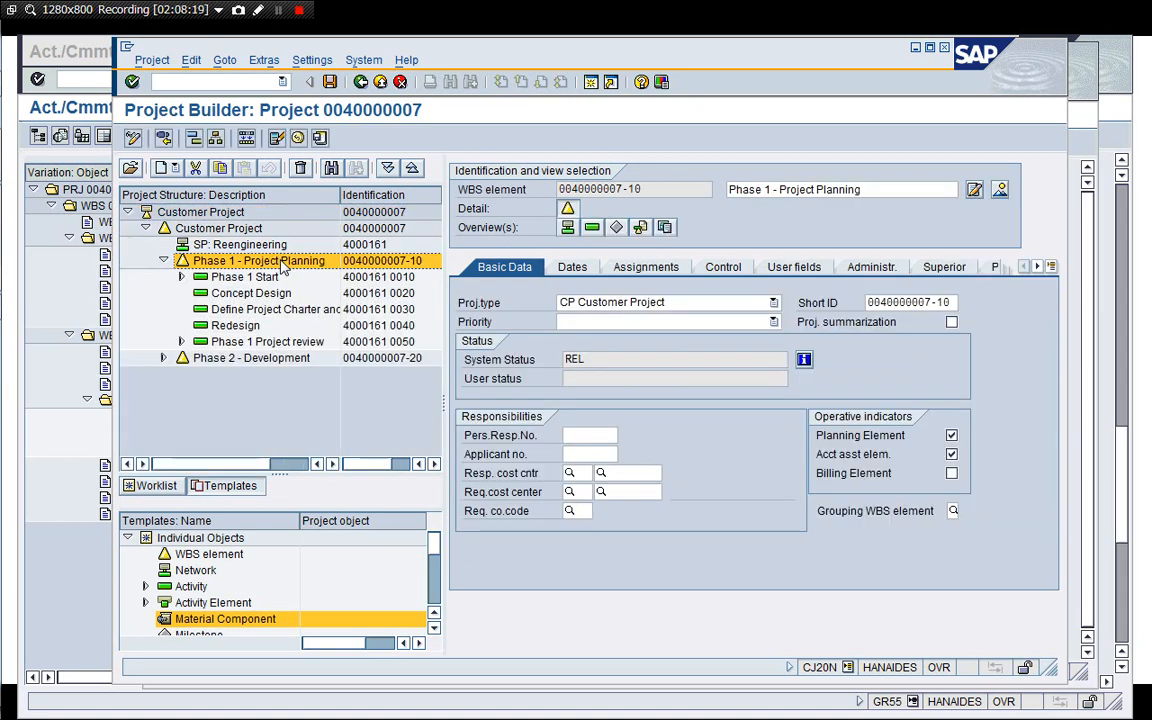
click(591, 82)
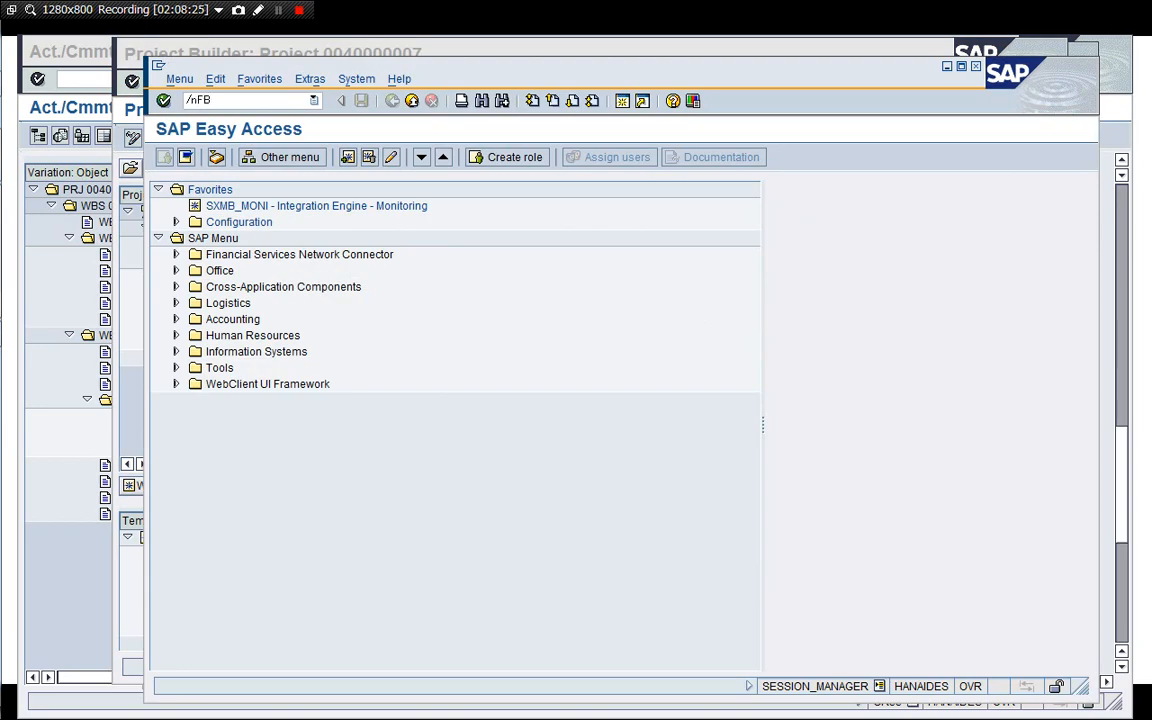
text(/nFB60)
key(Return)
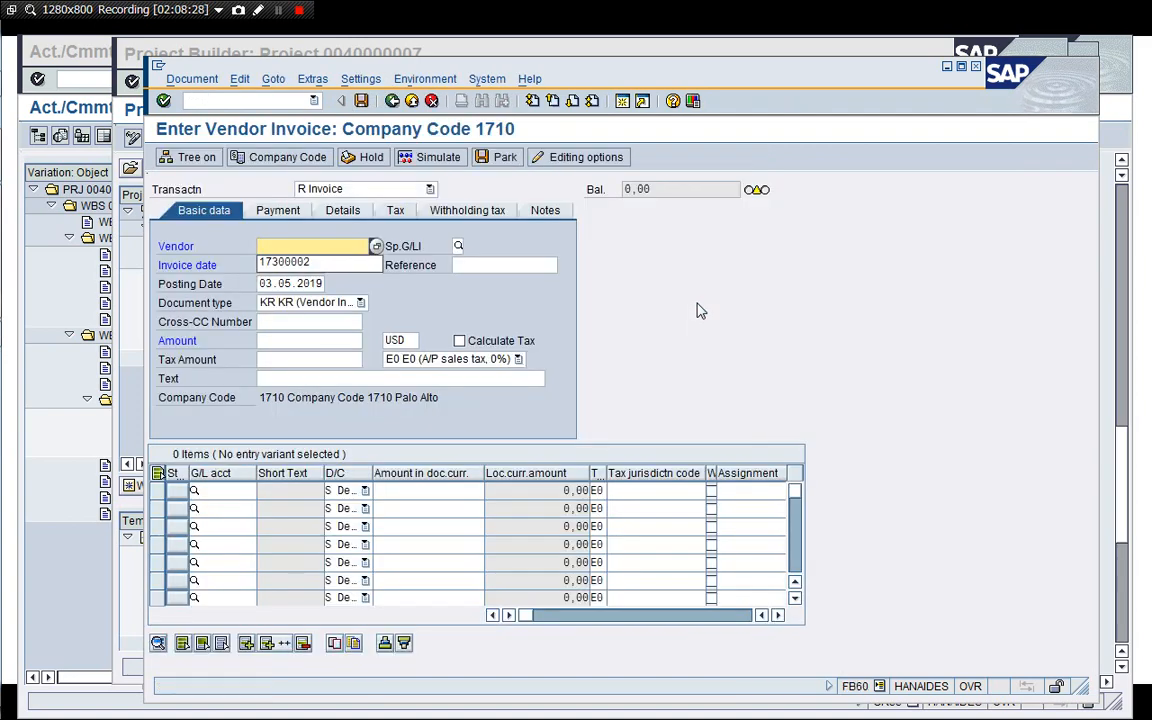
Enter vendor 17300002 and reference 190503-001 in the invoice header.
key(Down)
key(Return)
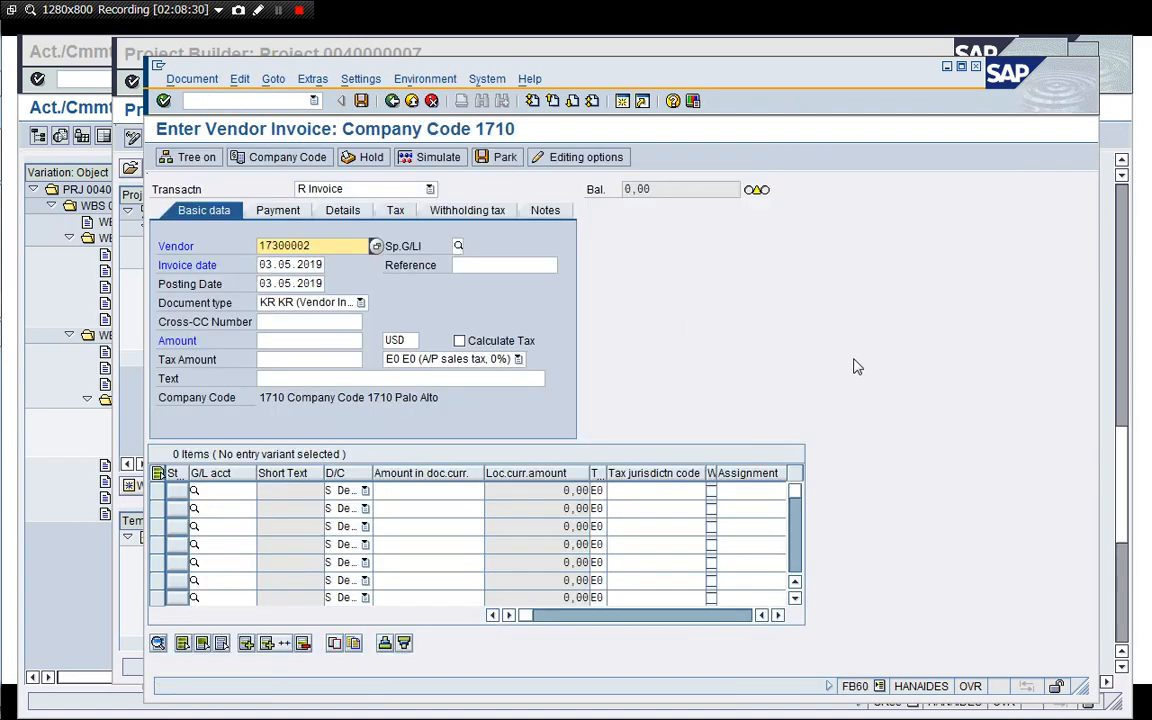
click(490, 265)
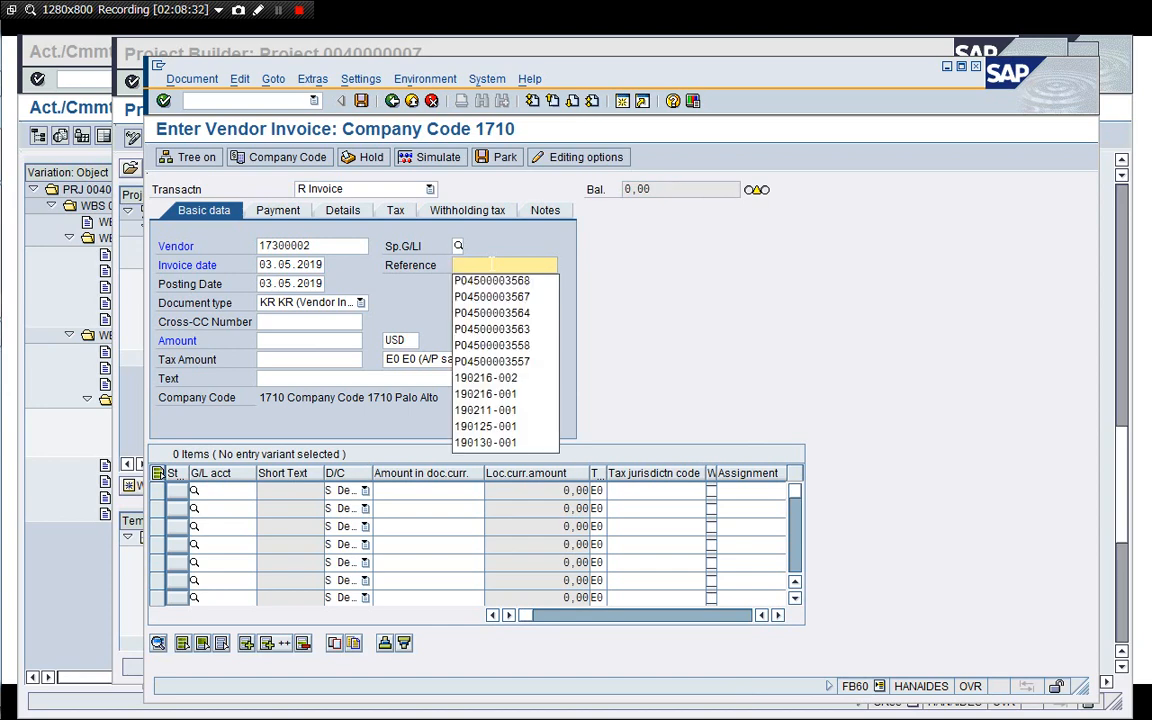
key(Down)
key(Down)
key(Down)
key(Down)
key(Down)
key(Down)
key(Down)
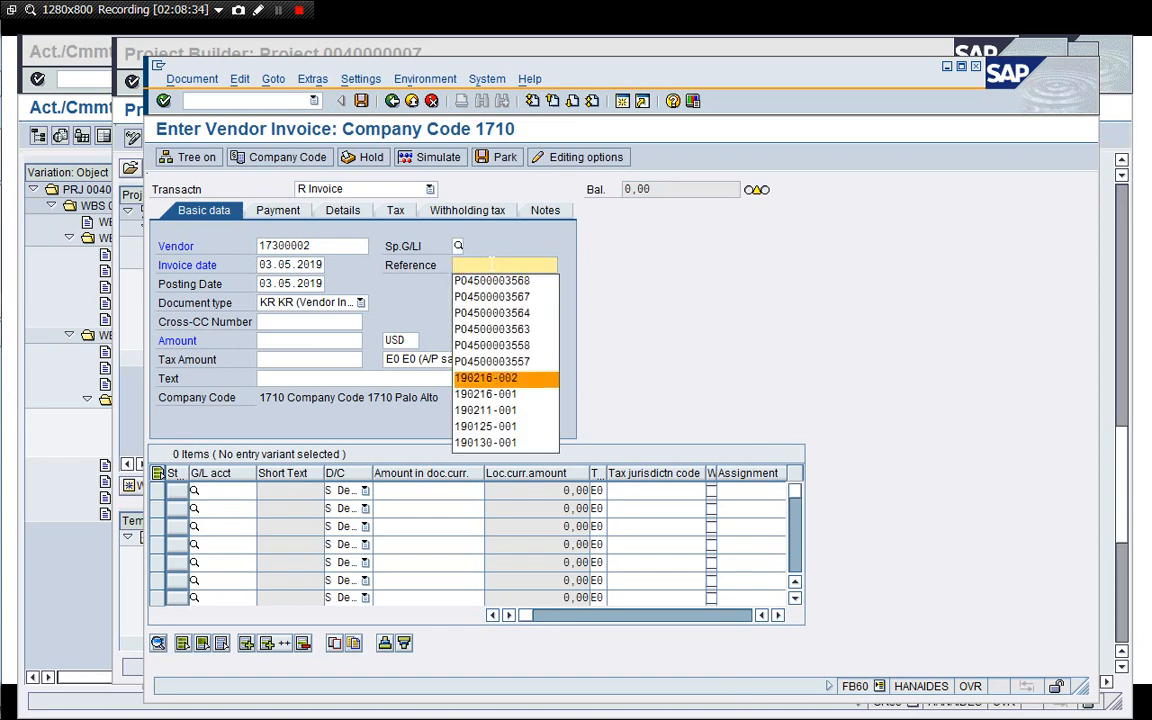
key(Return)
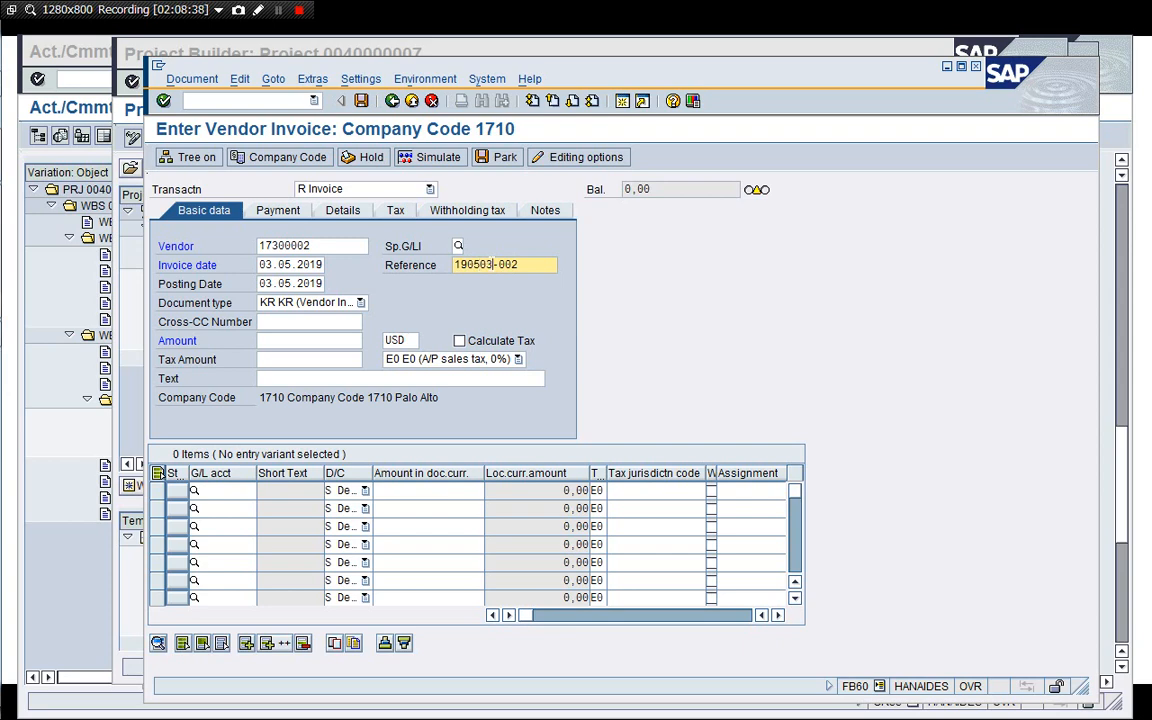
key(Return)
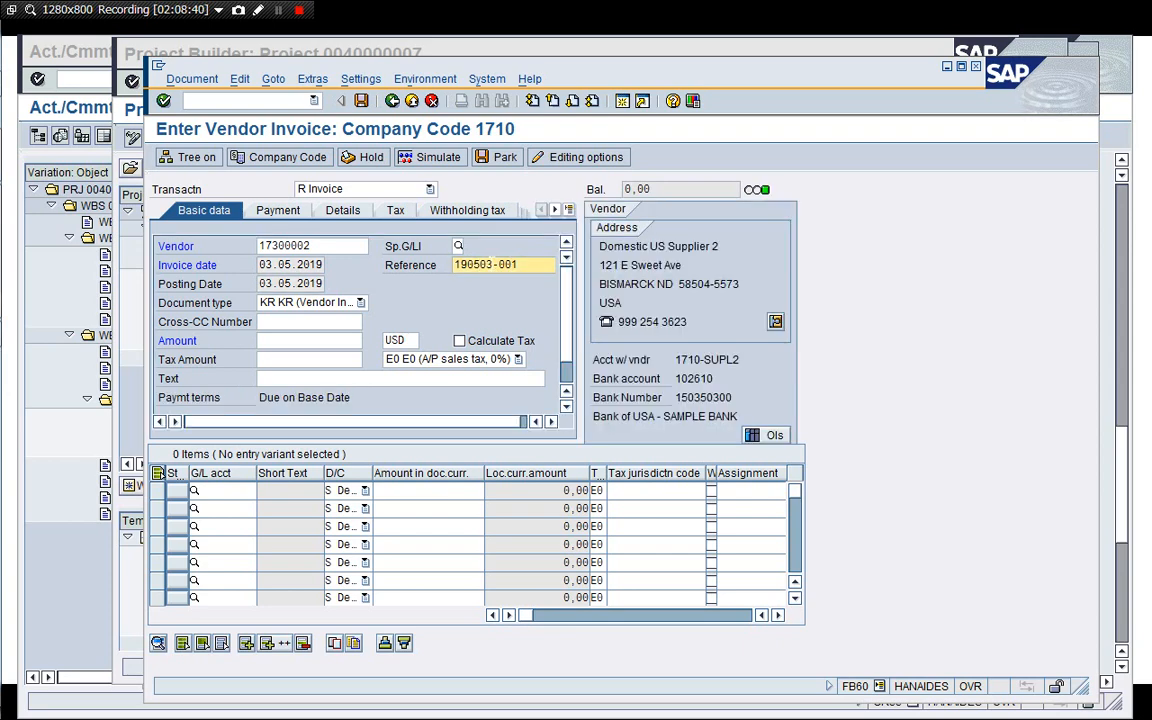
Add an invoice line for G/L account 60010105 with an amount of 60.
click(224, 495)
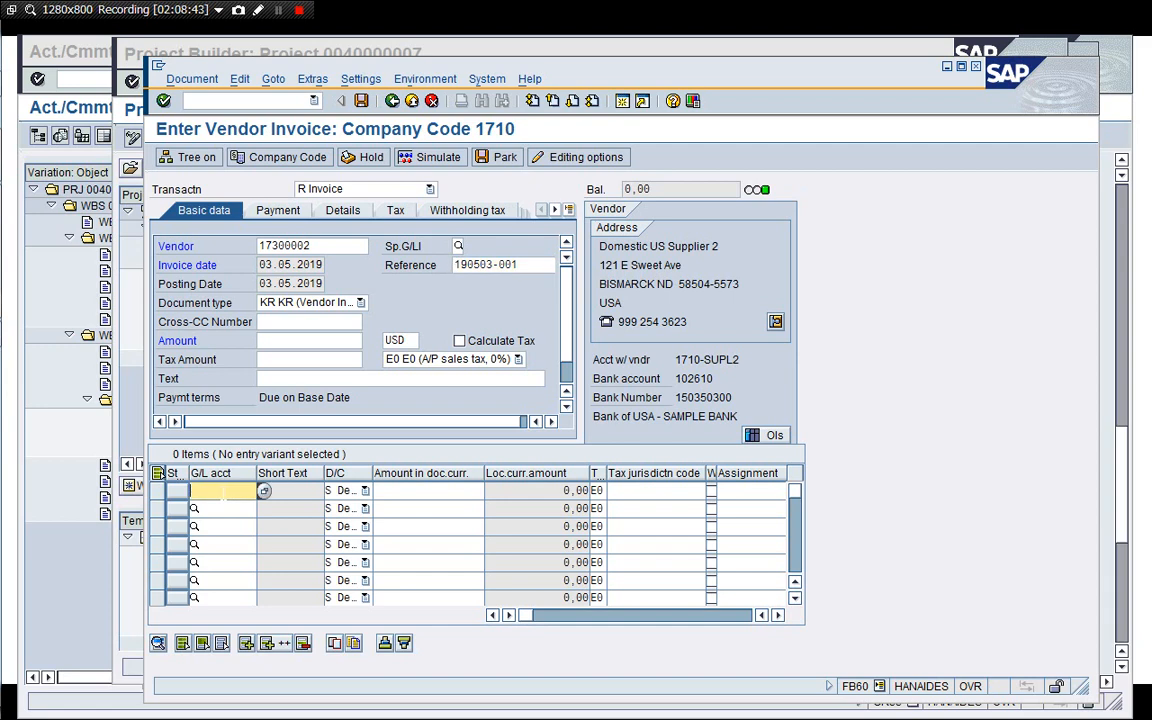
key(Down)
key(Return)
click(437, 491)
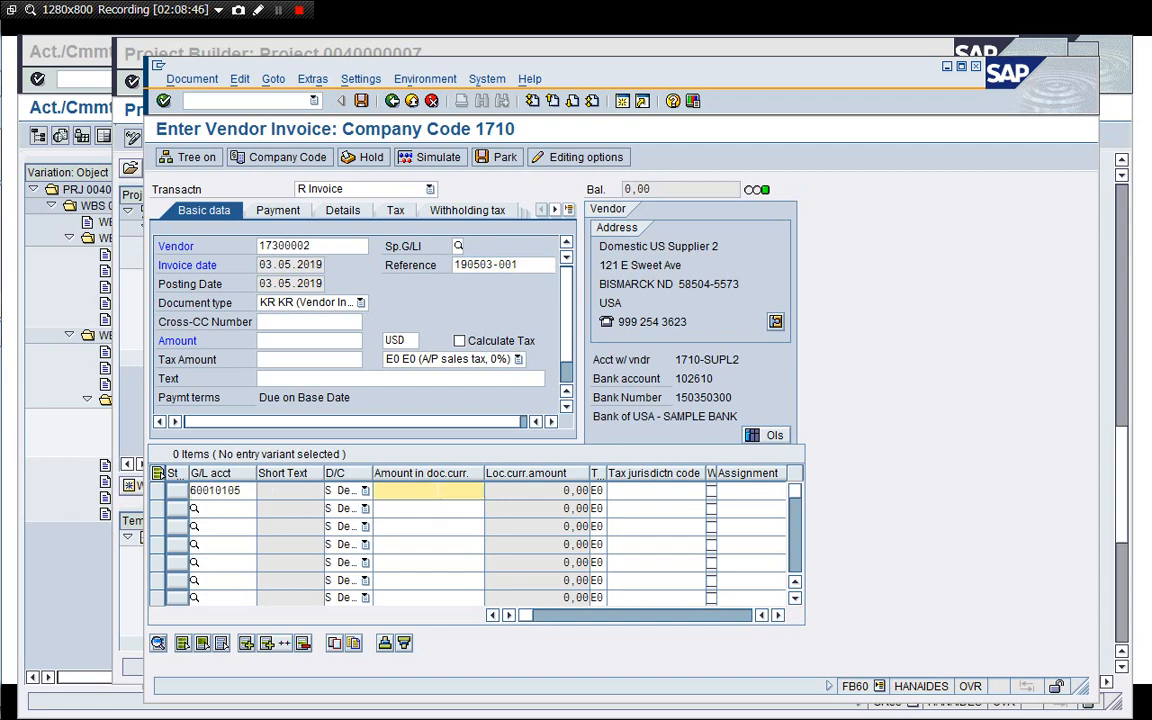
text(60)
key(Return)
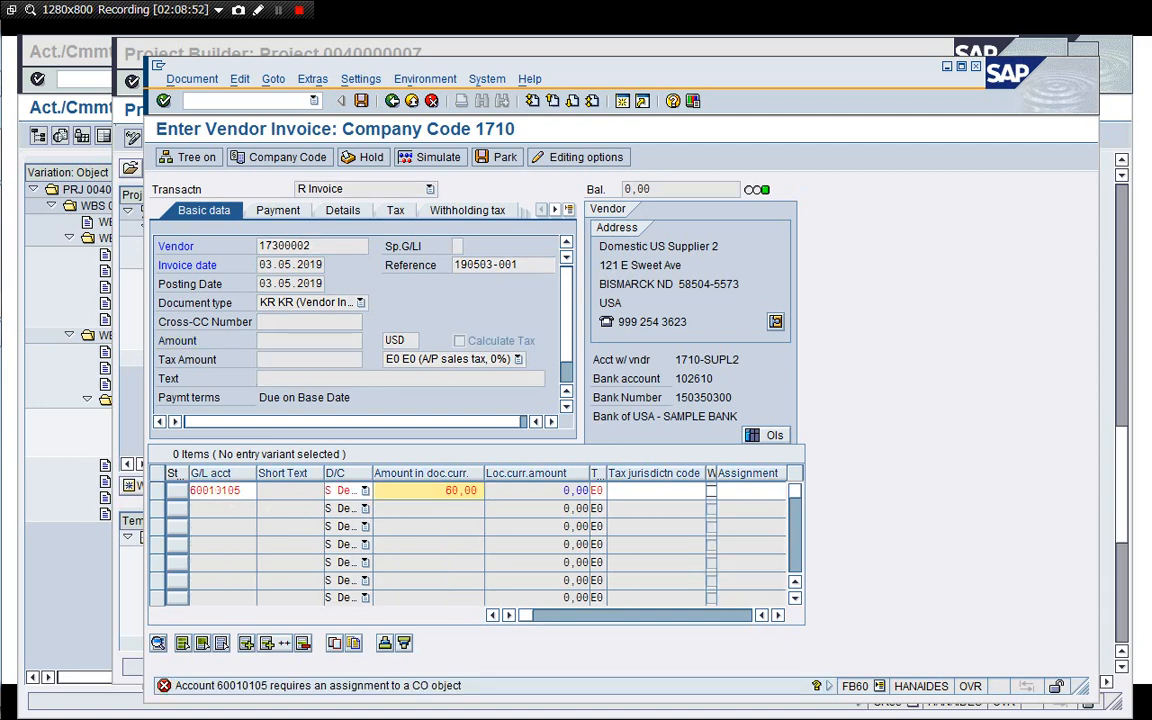
double_click(216, 490)
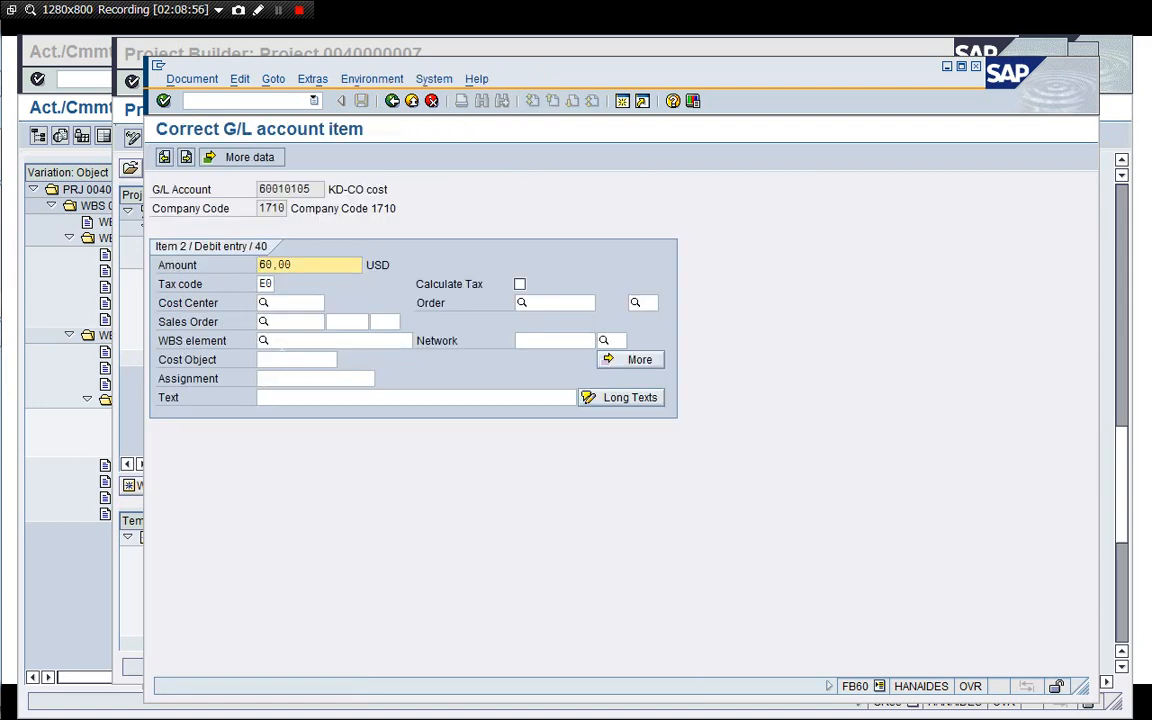
click(283, 341)
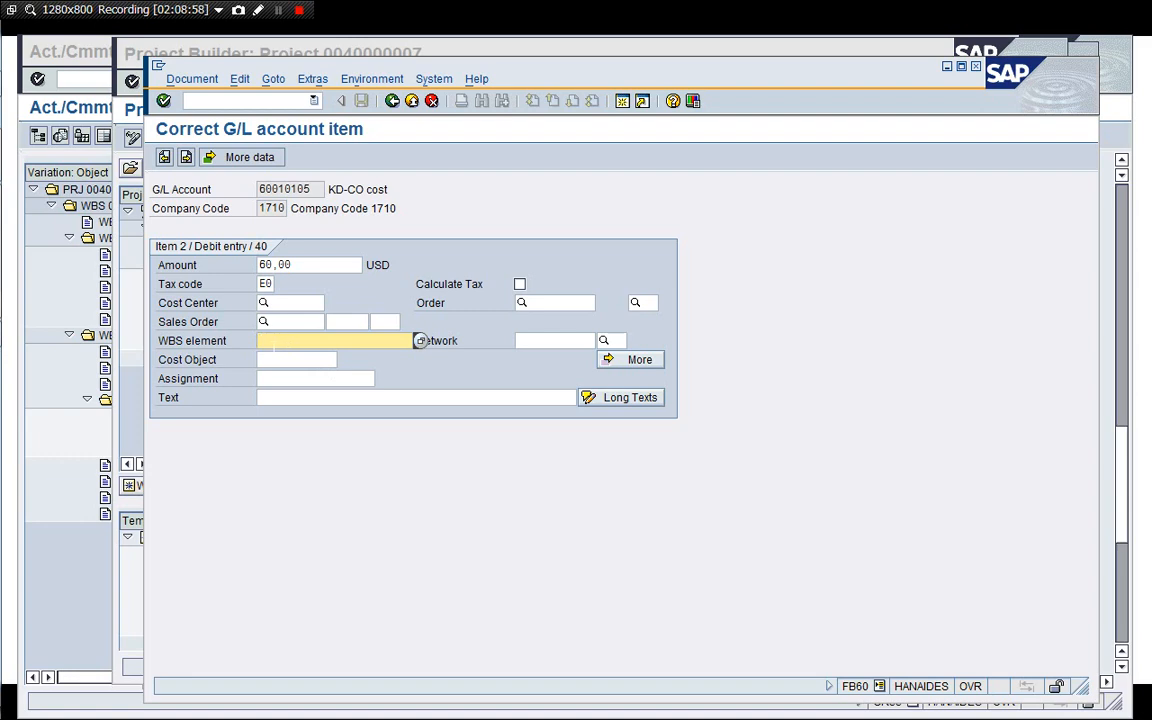
click(522, 341)
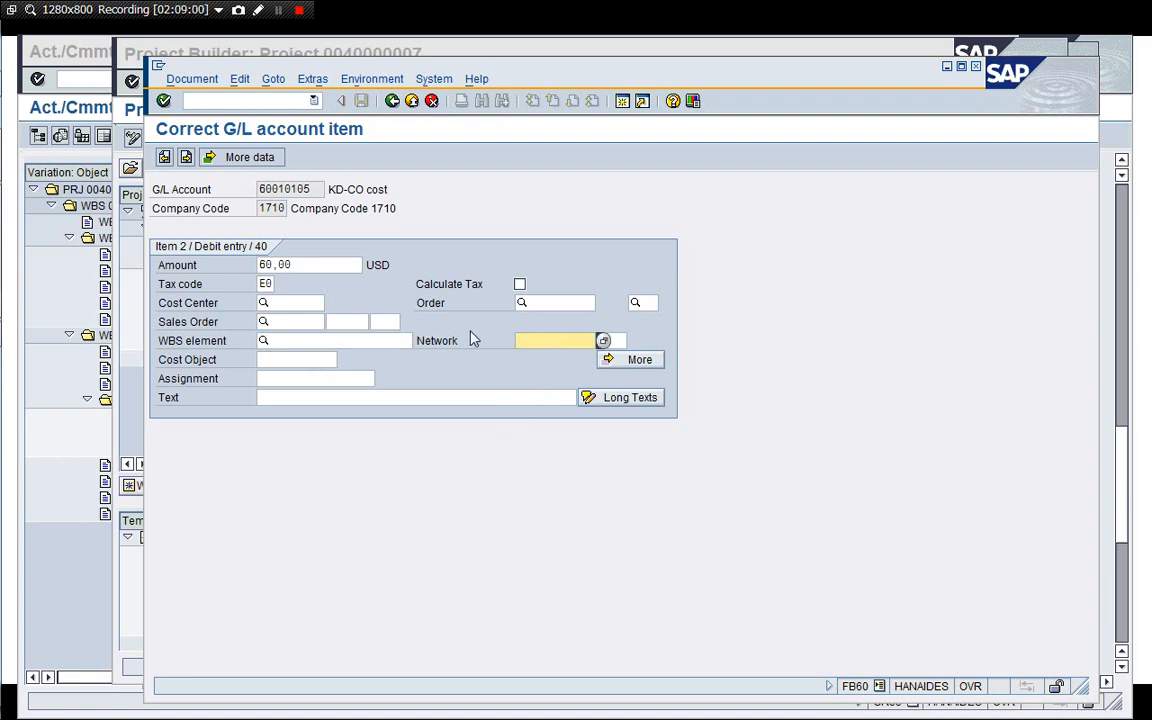
click(388, 337)
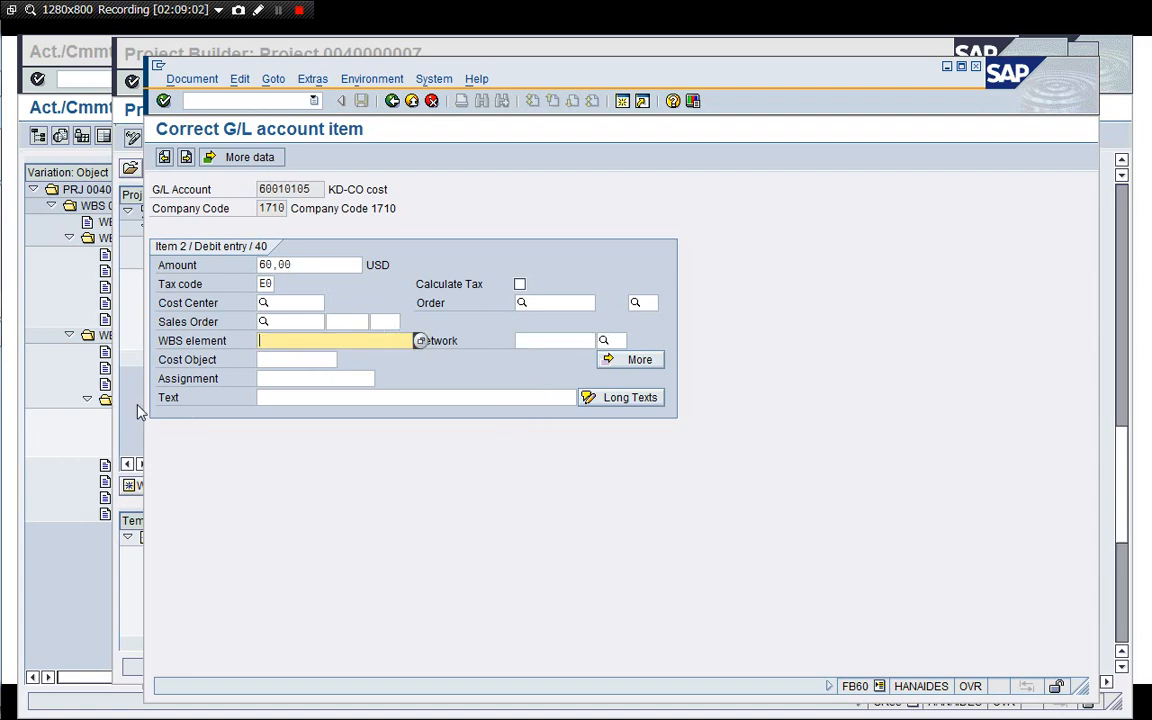
click(126, 368)
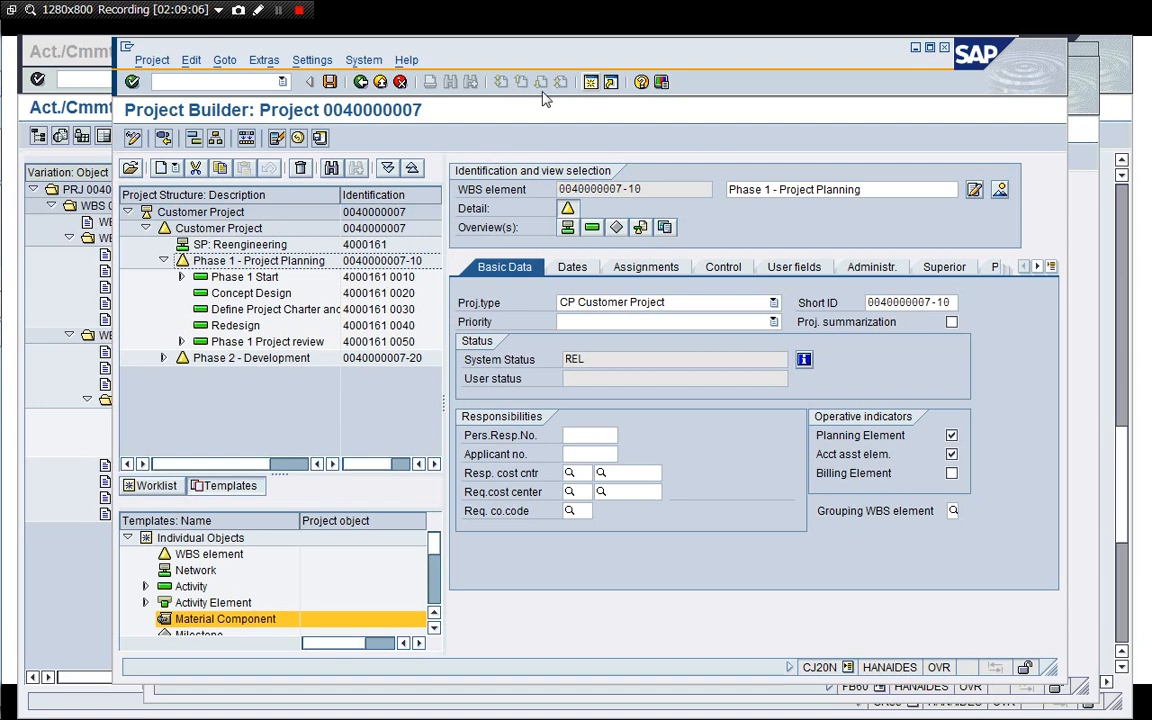
drag(534, 58, 499, 66)
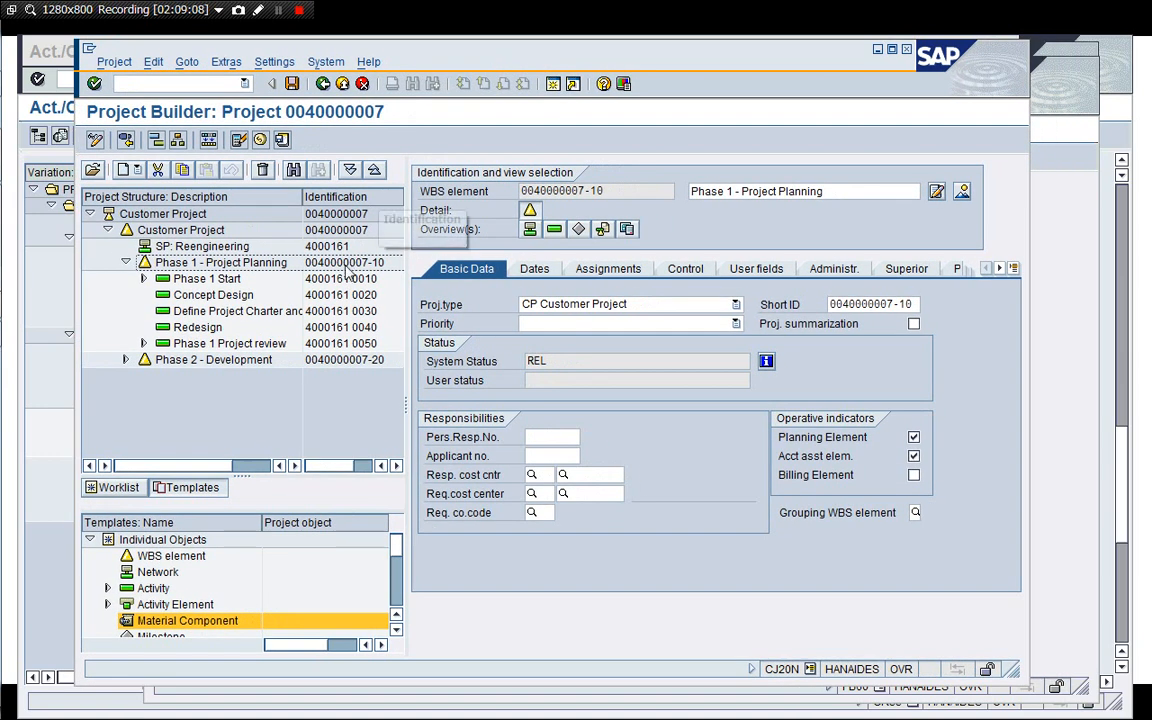
click(333, 262)
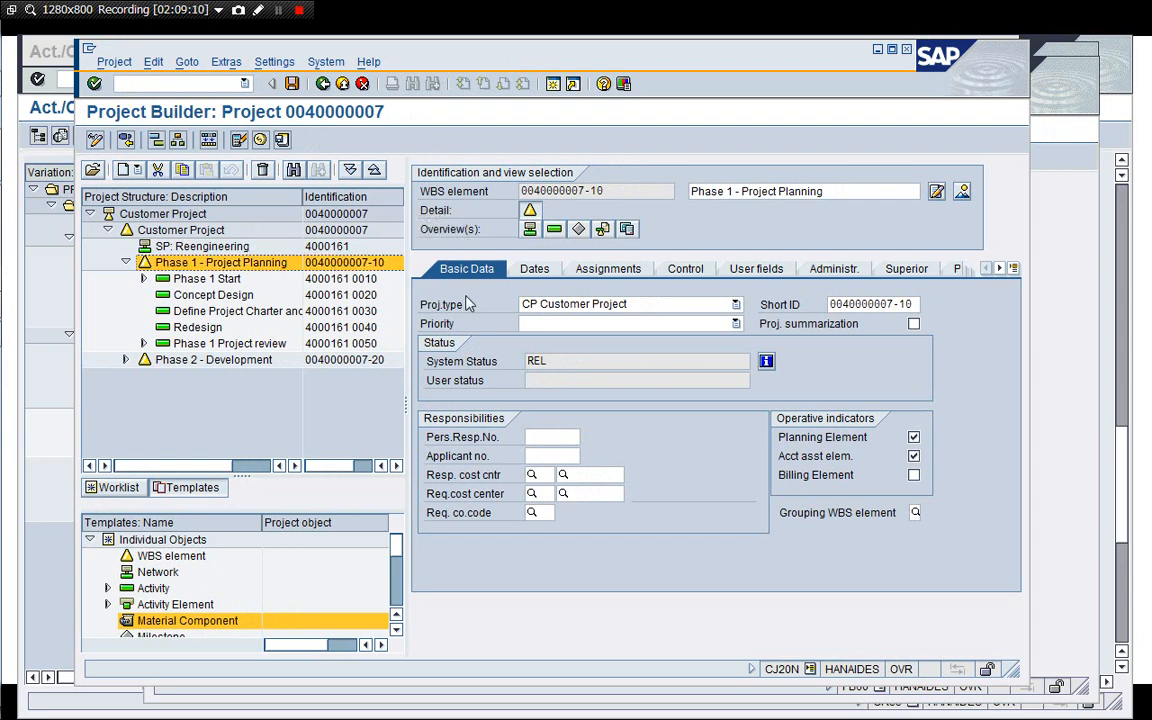
drag(612, 191, 503, 191)
key(ctrl+c)
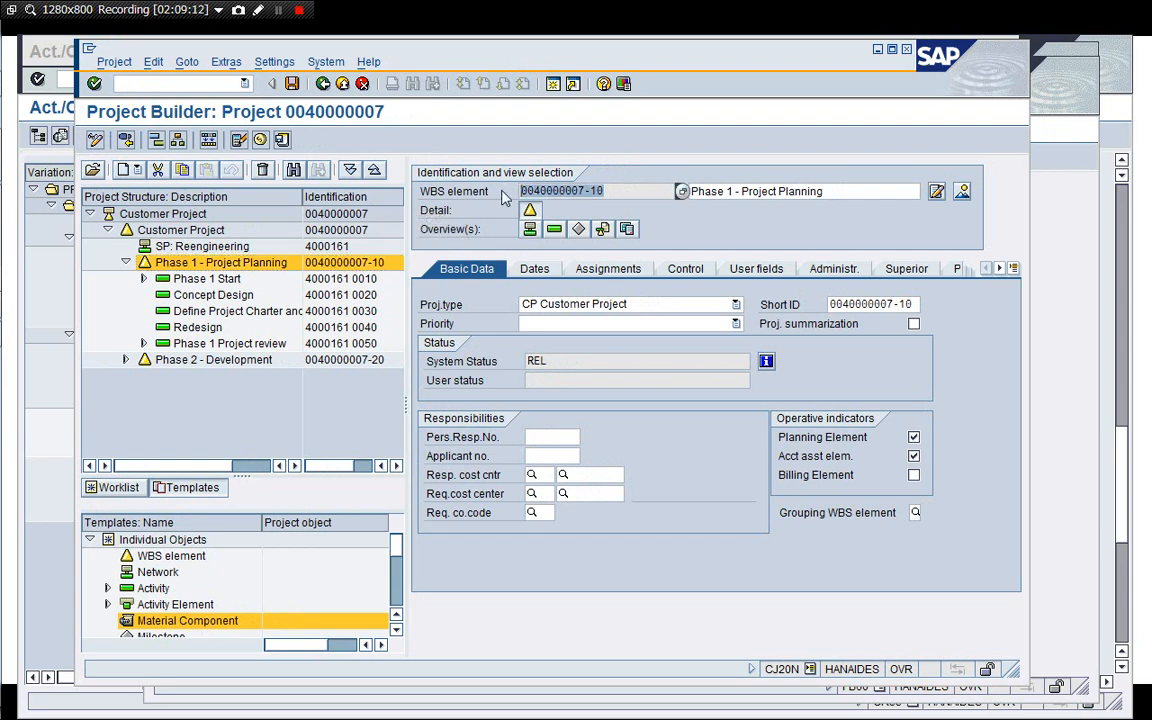
click(1067, 334)
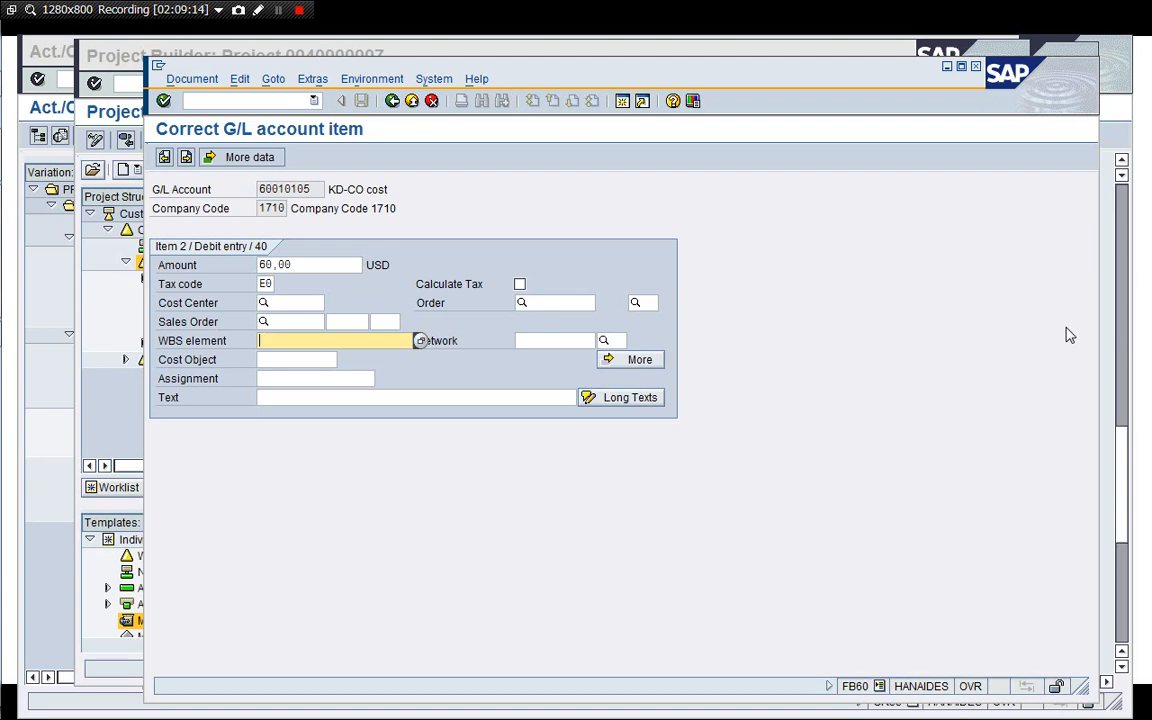
key(ctrl+v)
key(Return)
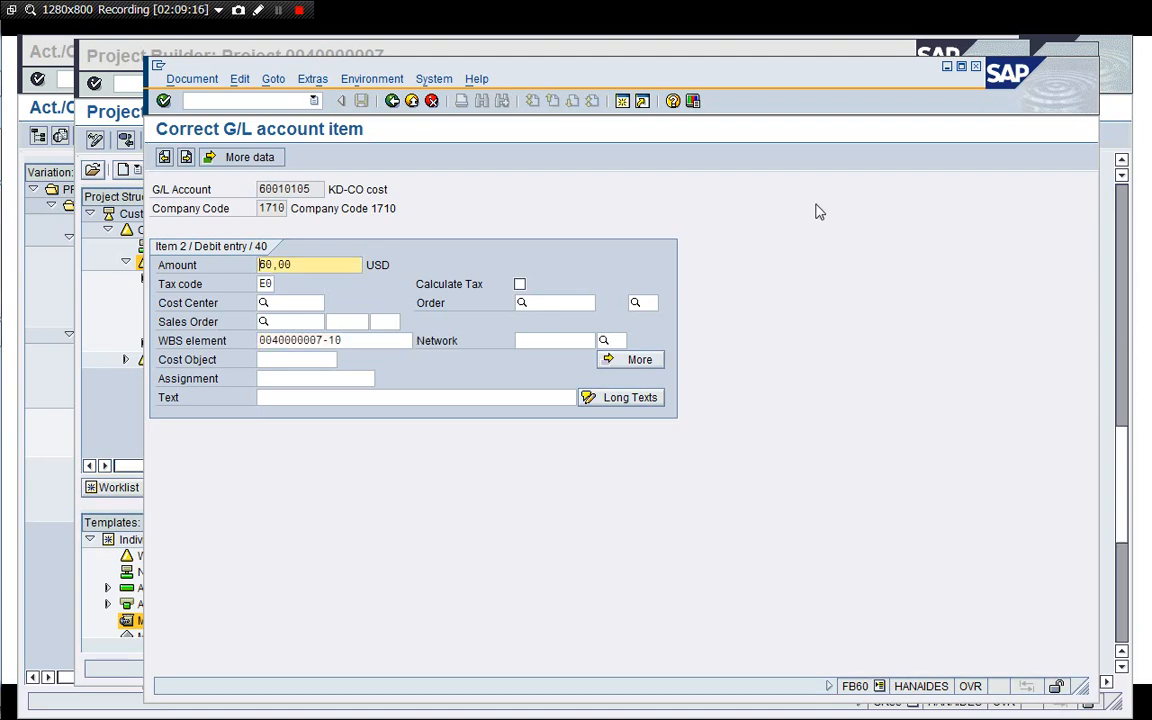
Return to the invoice and set the header amount to 60.
click(392, 101)
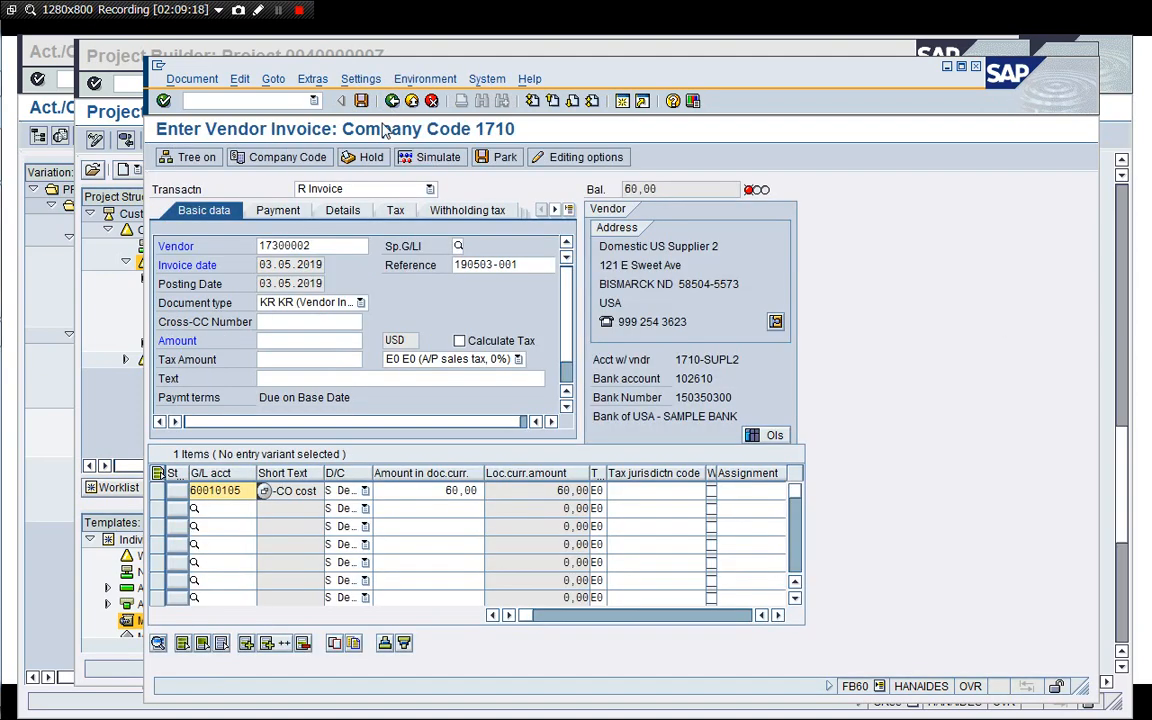
click(476, 362)
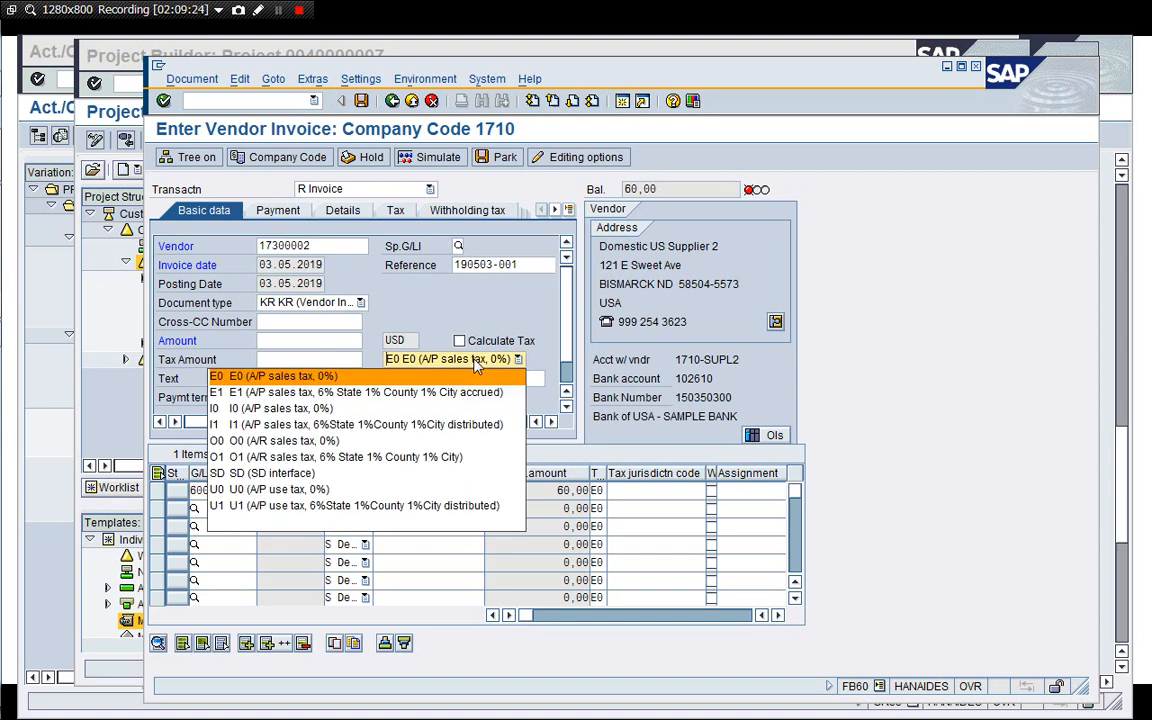
click(568, 343)
click(292, 341)
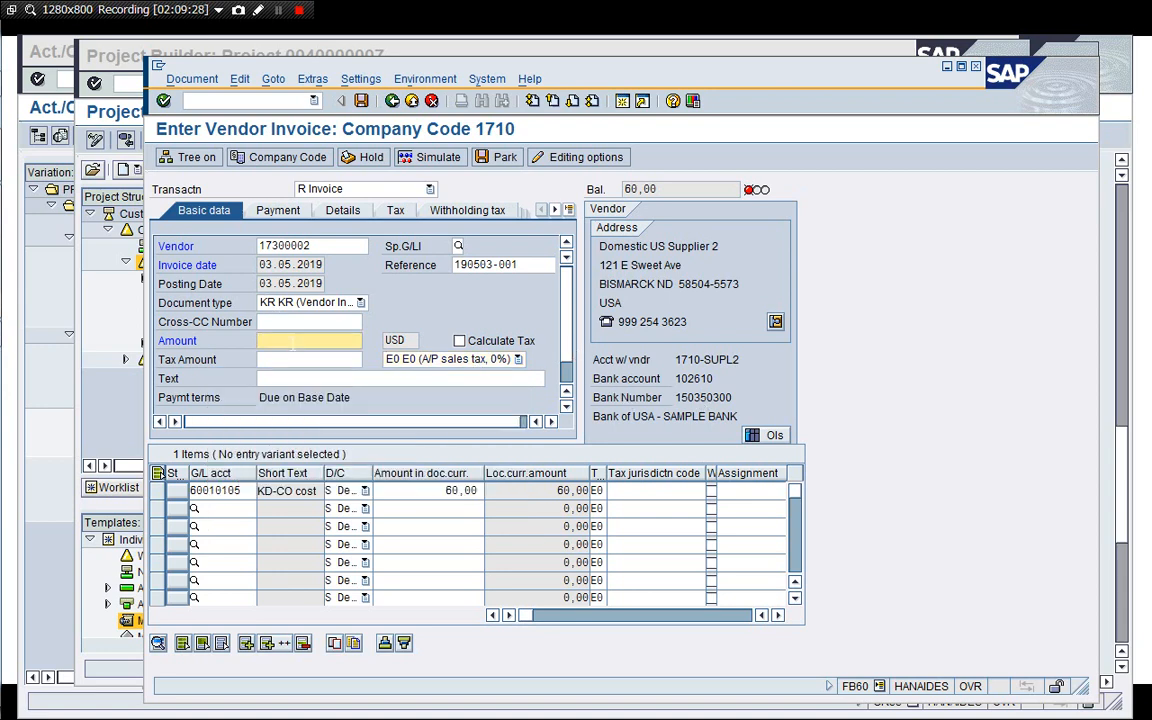
text(60)
key(Return)
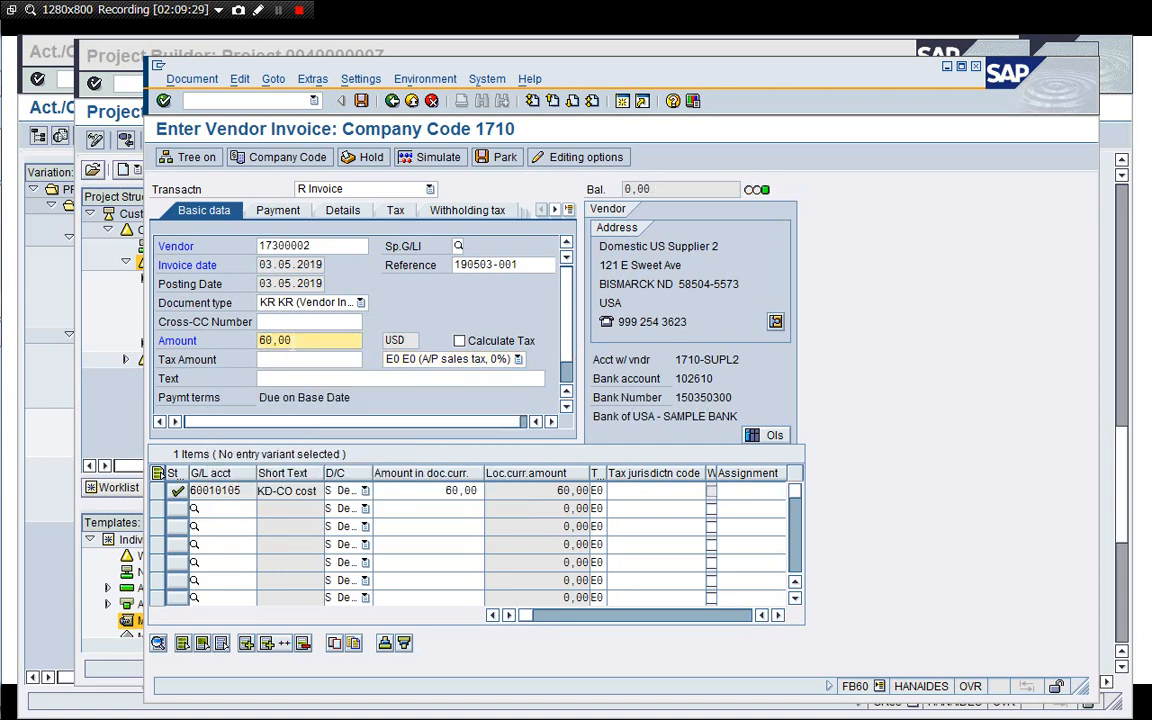
Simulate the vendor invoice and post it.
click(420, 160)
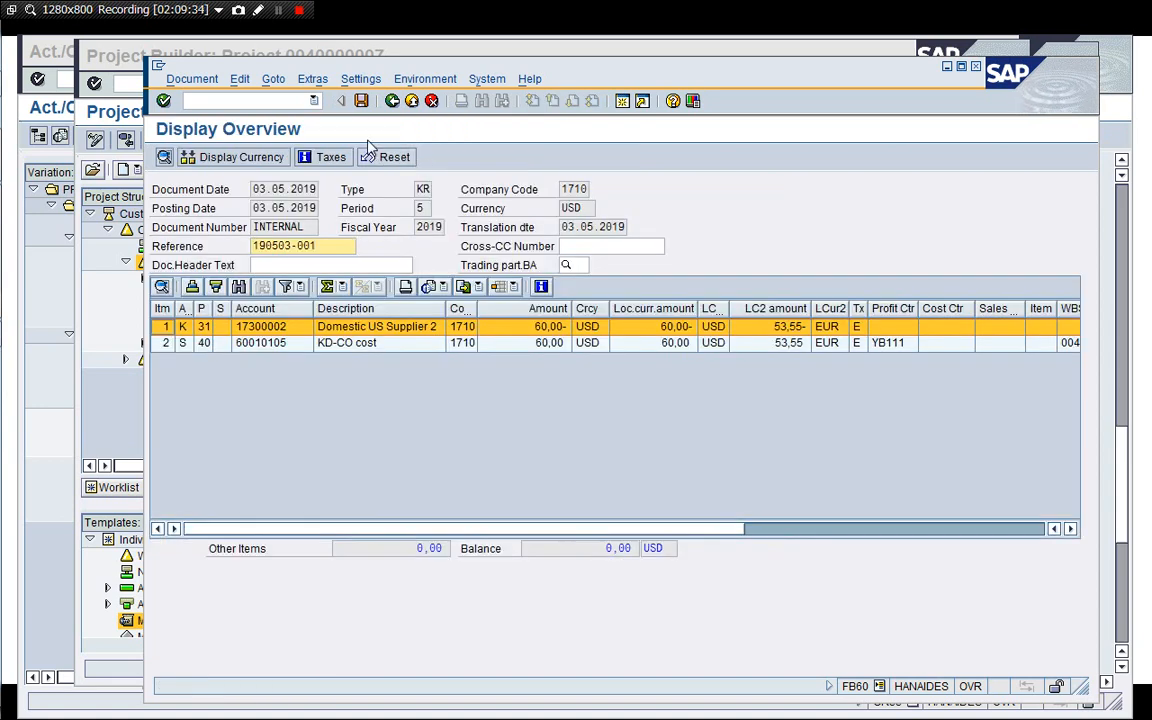
click(361, 102)
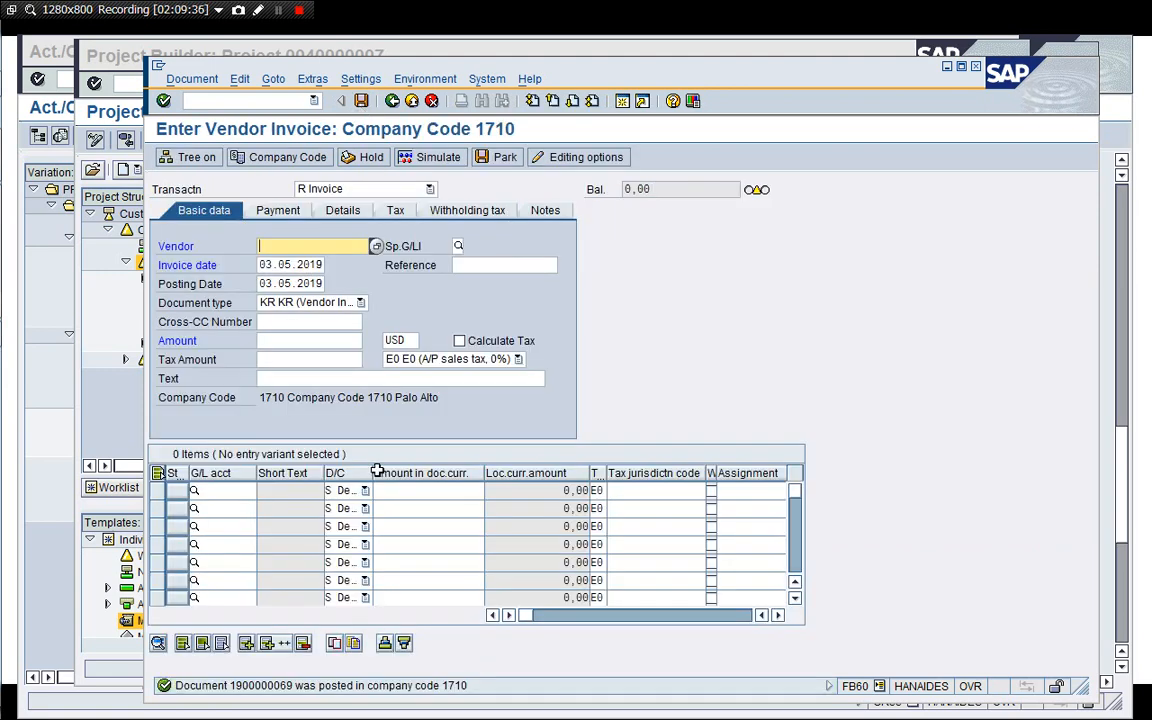
Display the posted invoice document and inspect its KD-CO cost line.
click(210, 100)
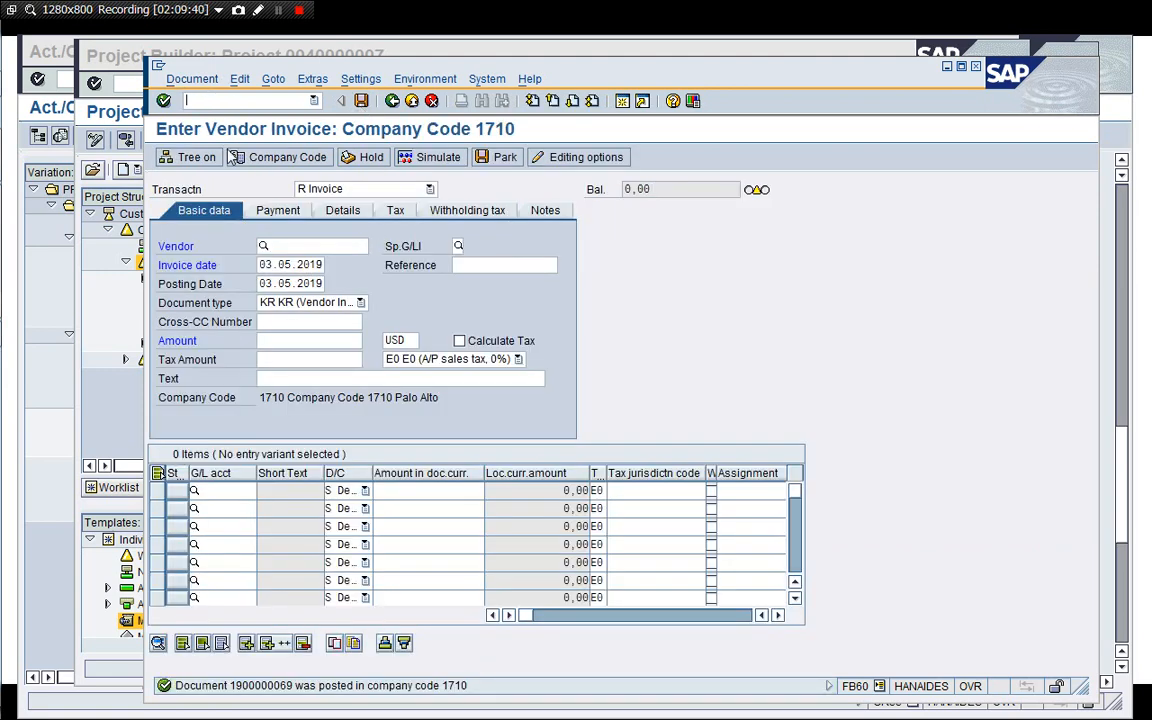
click(191, 79)
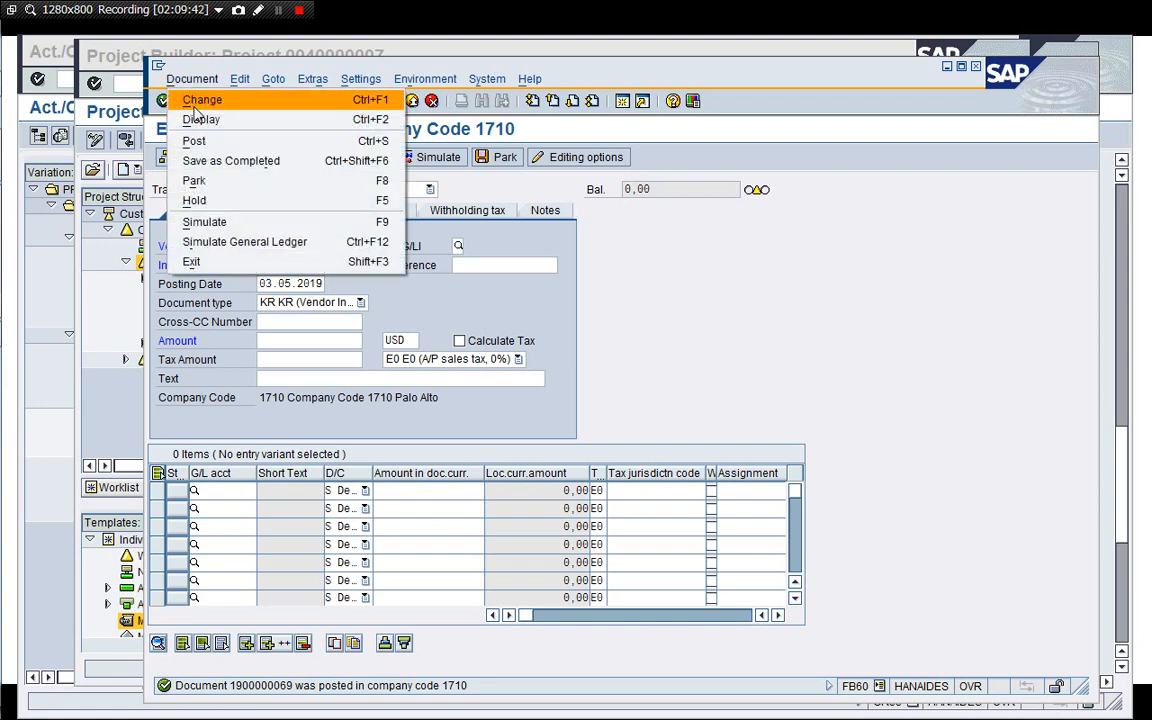
click(199, 119)
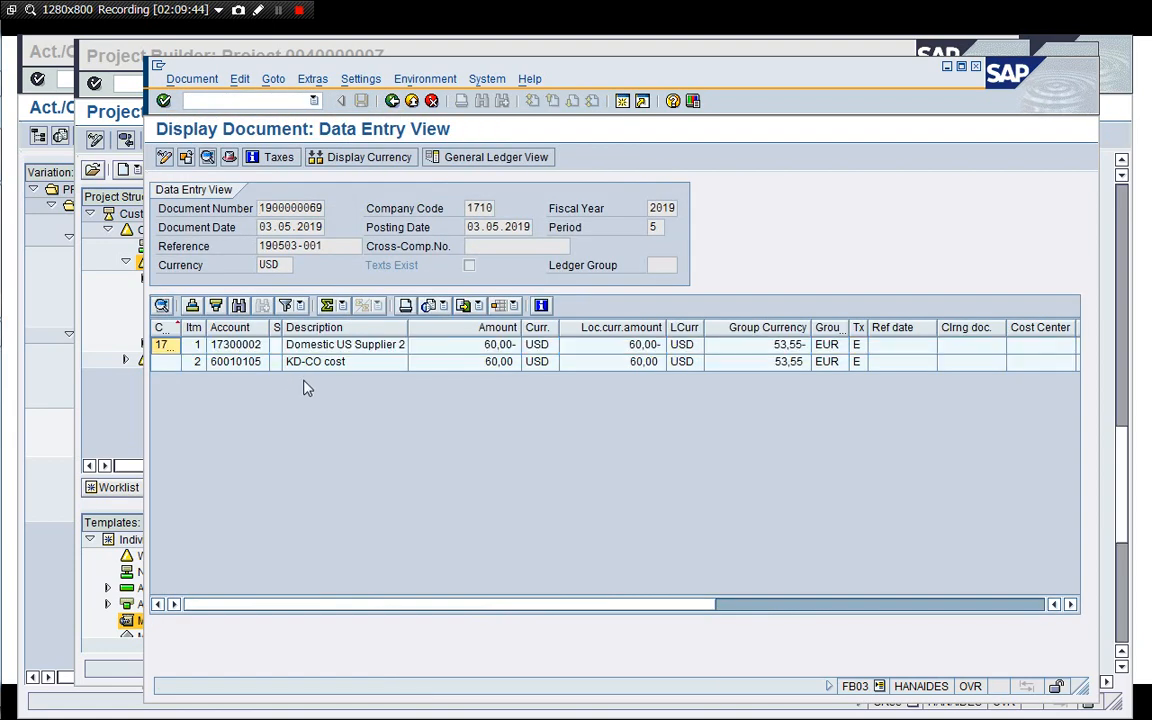
click(507, 364)
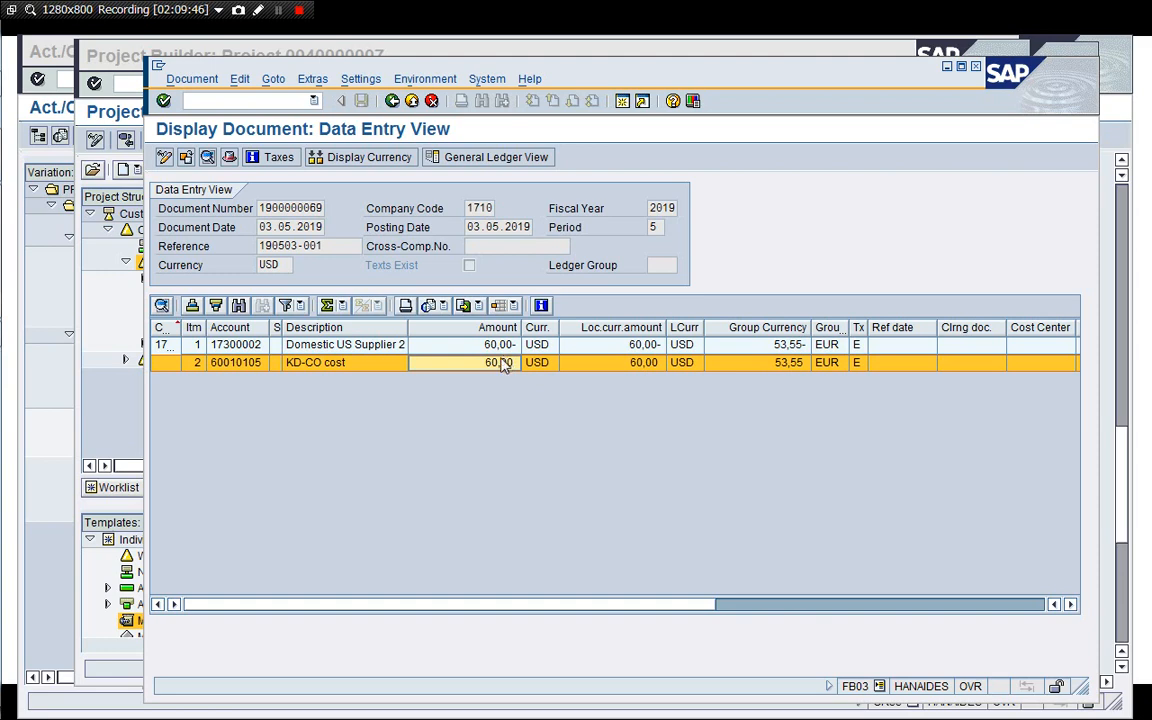
click(391, 101)
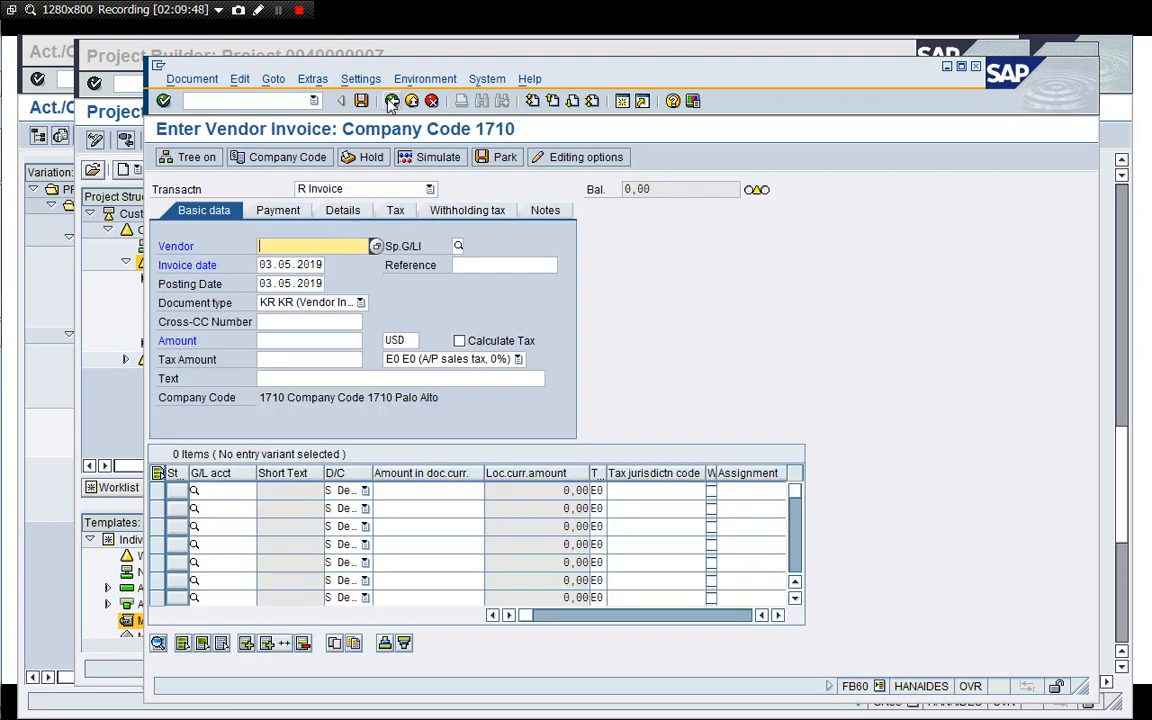
Close the invoice session with /i and exit the Project Builder.
click(391, 103)
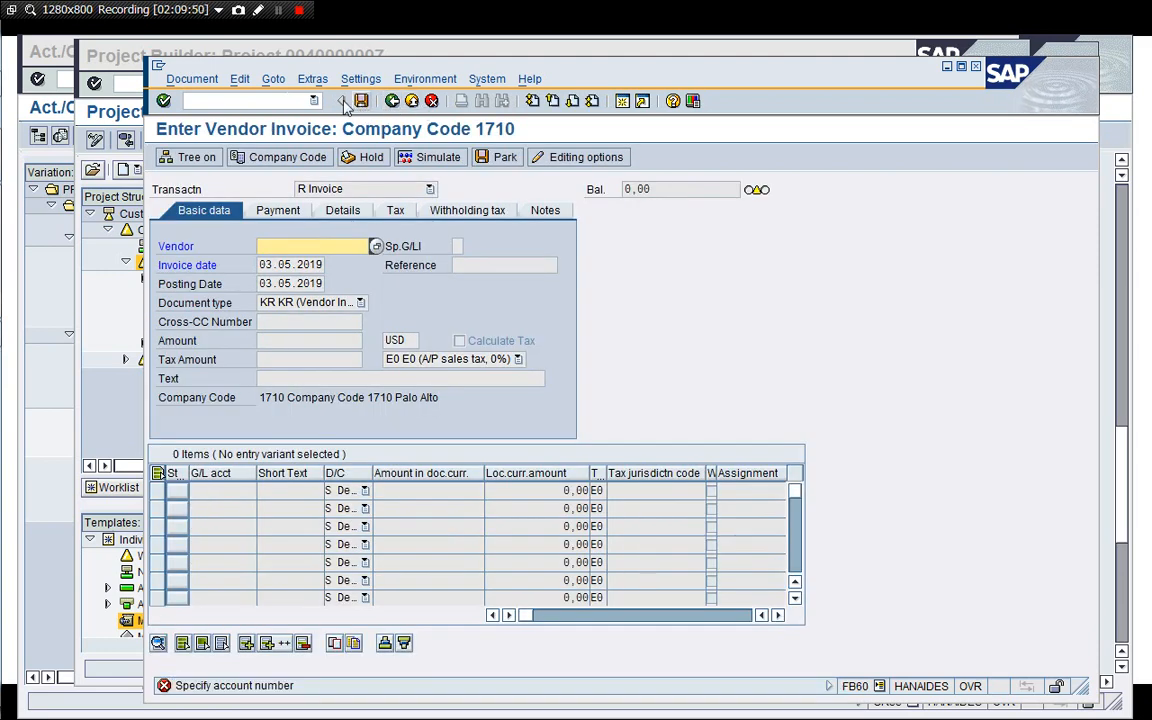
click(186, 100)
text(/i)
key(Return)
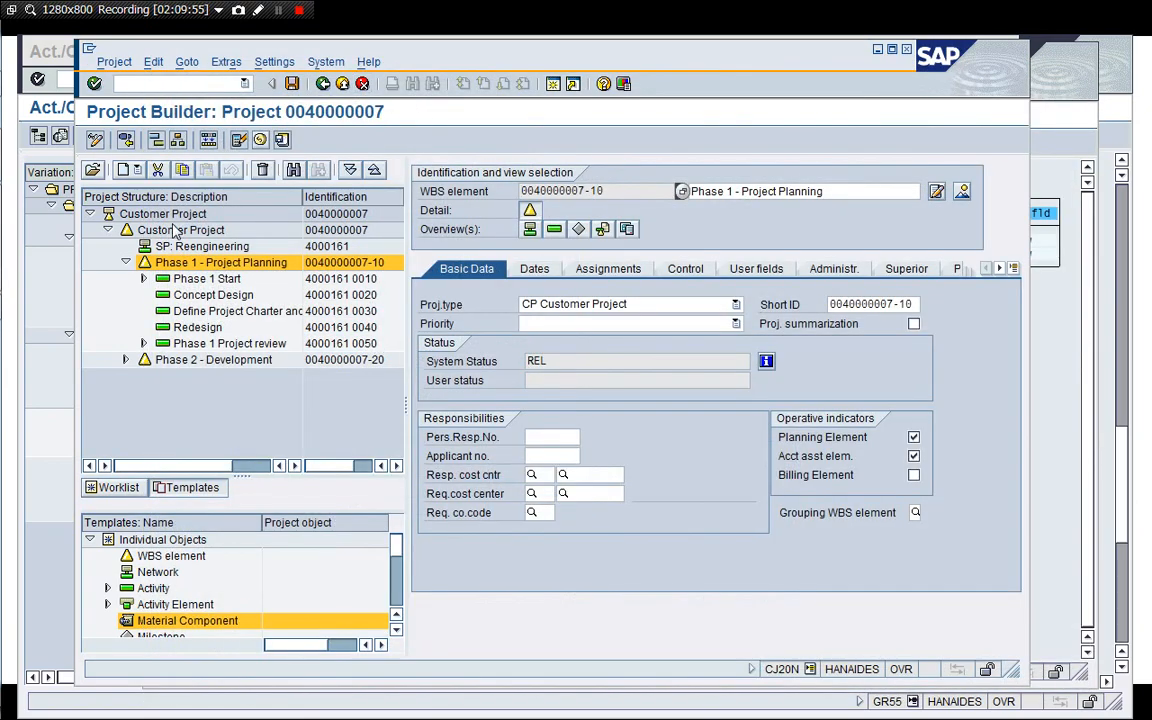
click(342, 85)
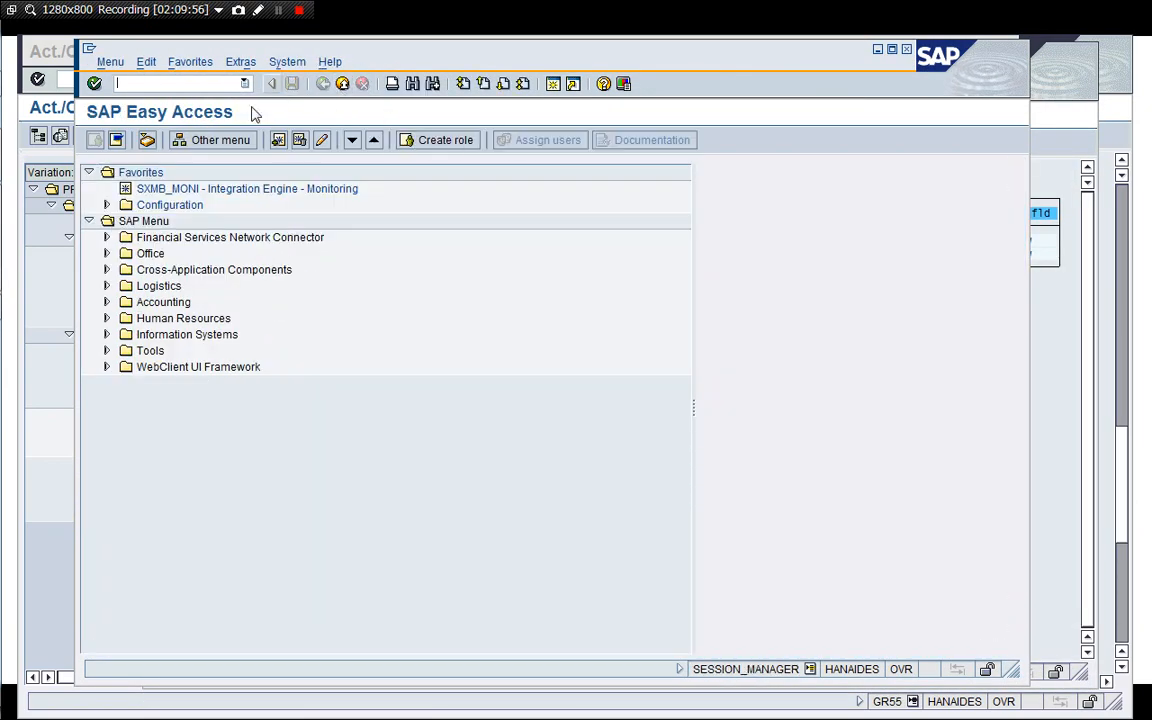
click(57, 277)
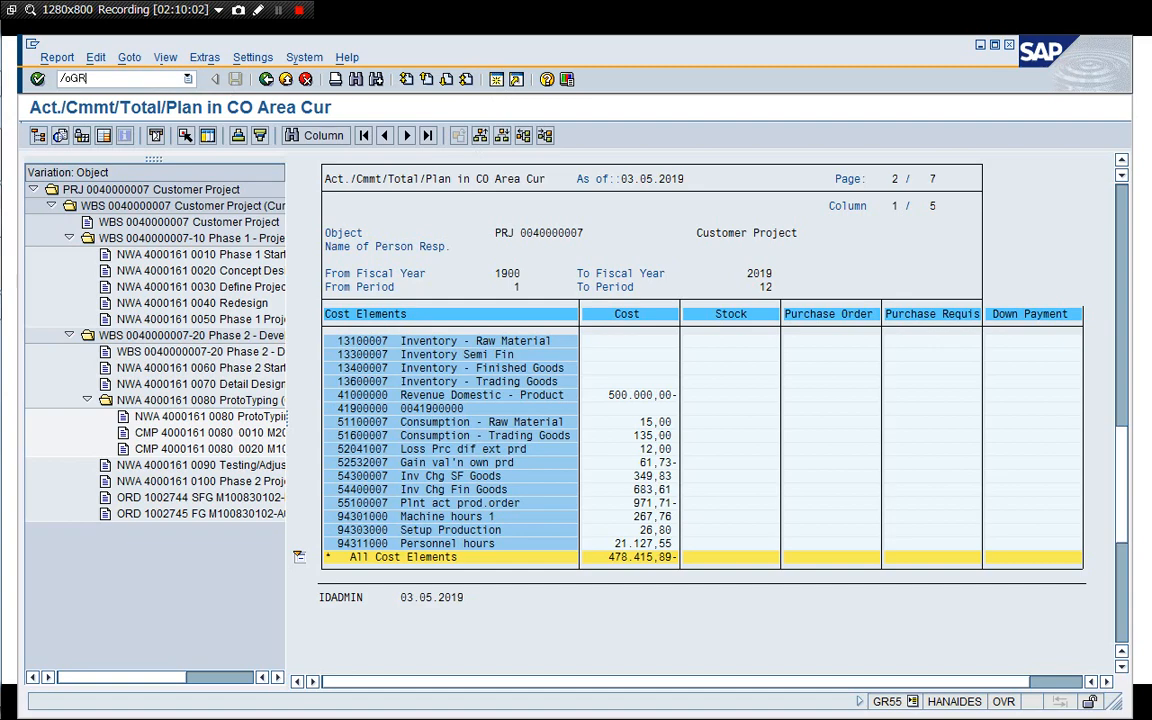
key(Return)
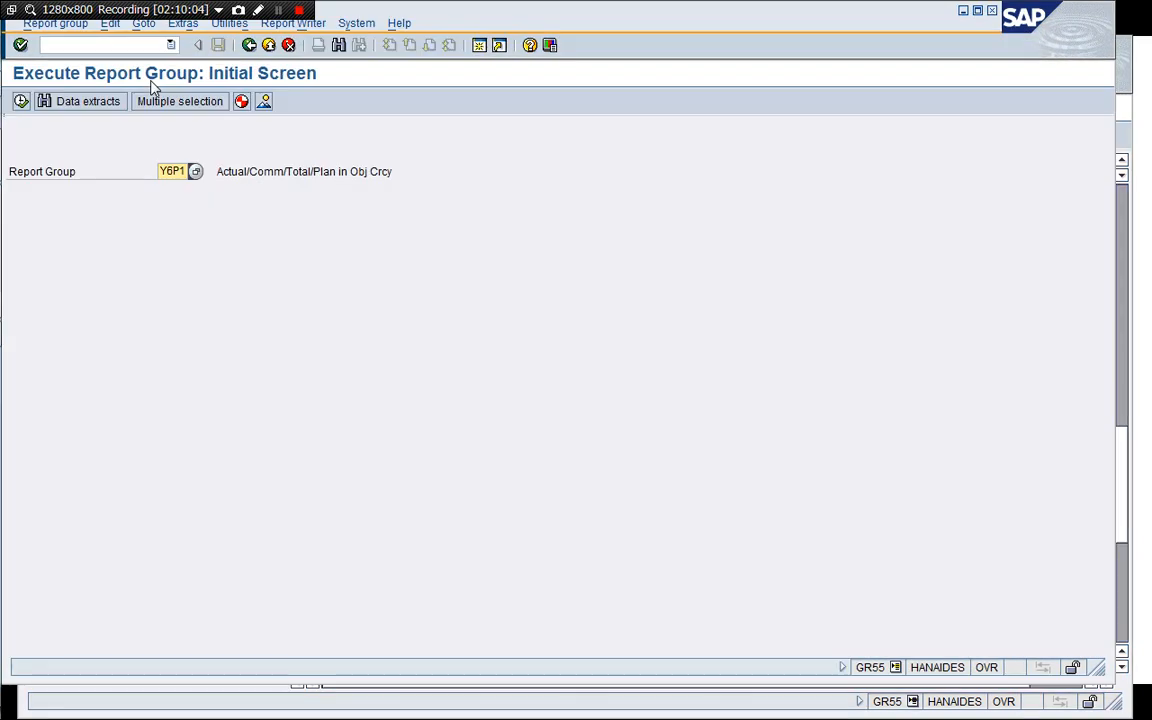
key(F8)
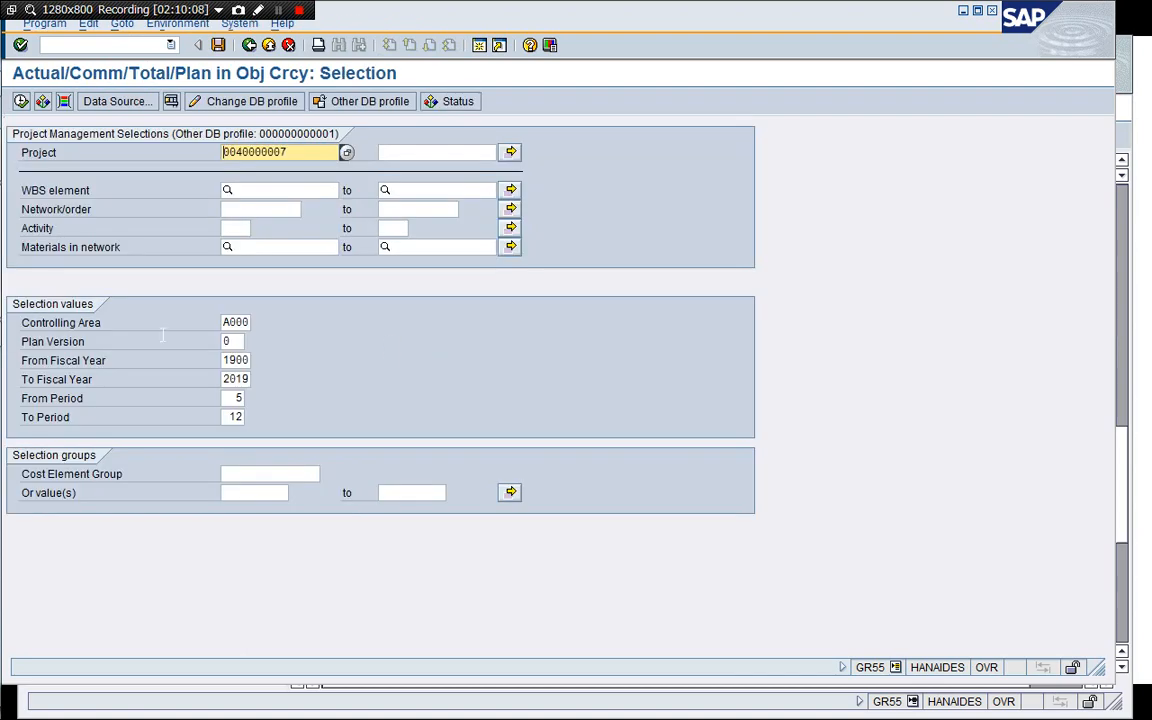
click(21, 101)
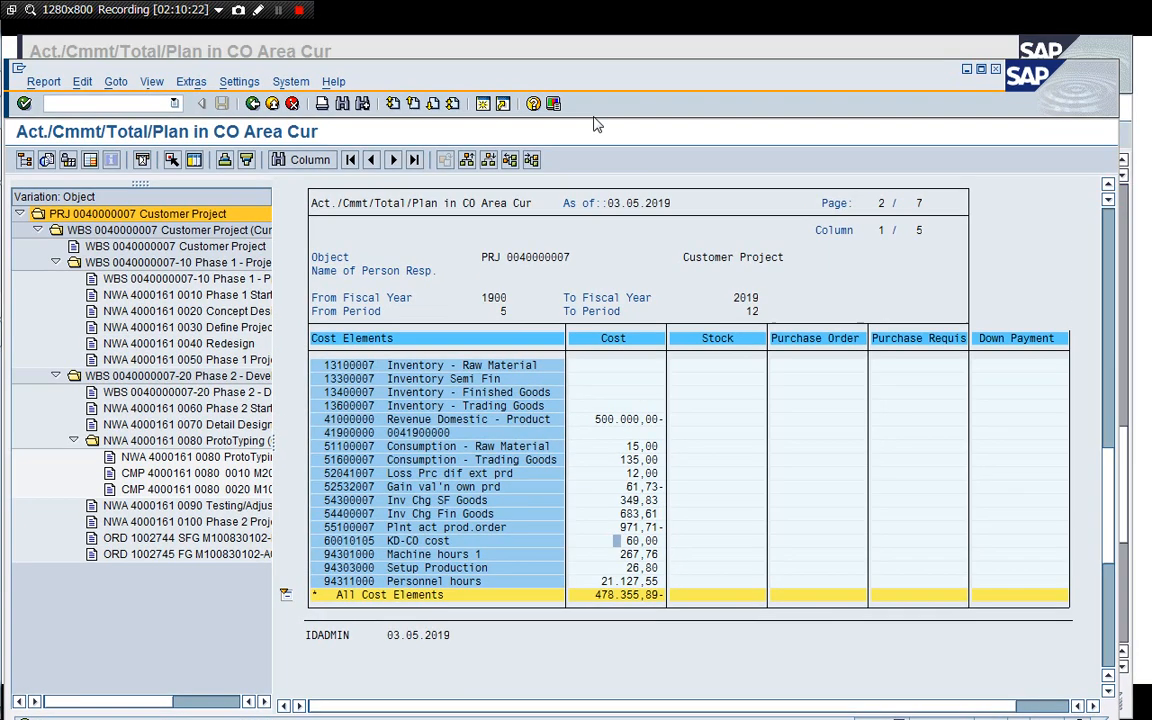
Compare the new cost report with the earlier full-period report in the other session.
drag(556, 26, 597, 130)
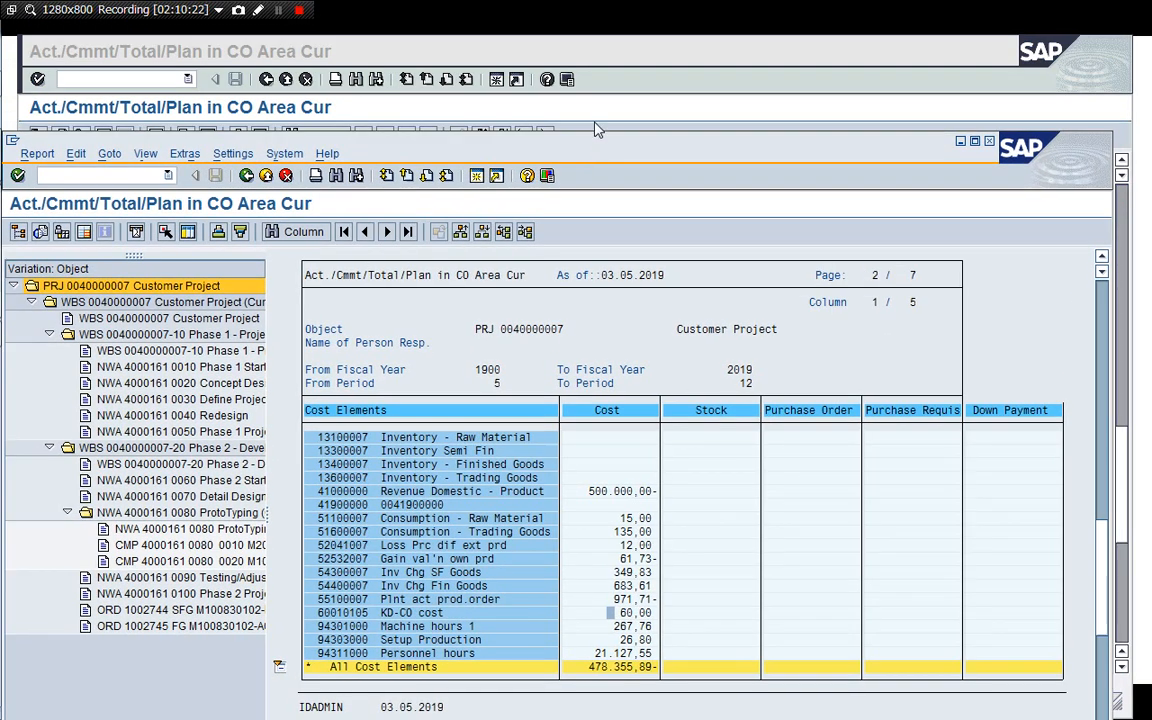
click(630, 105)
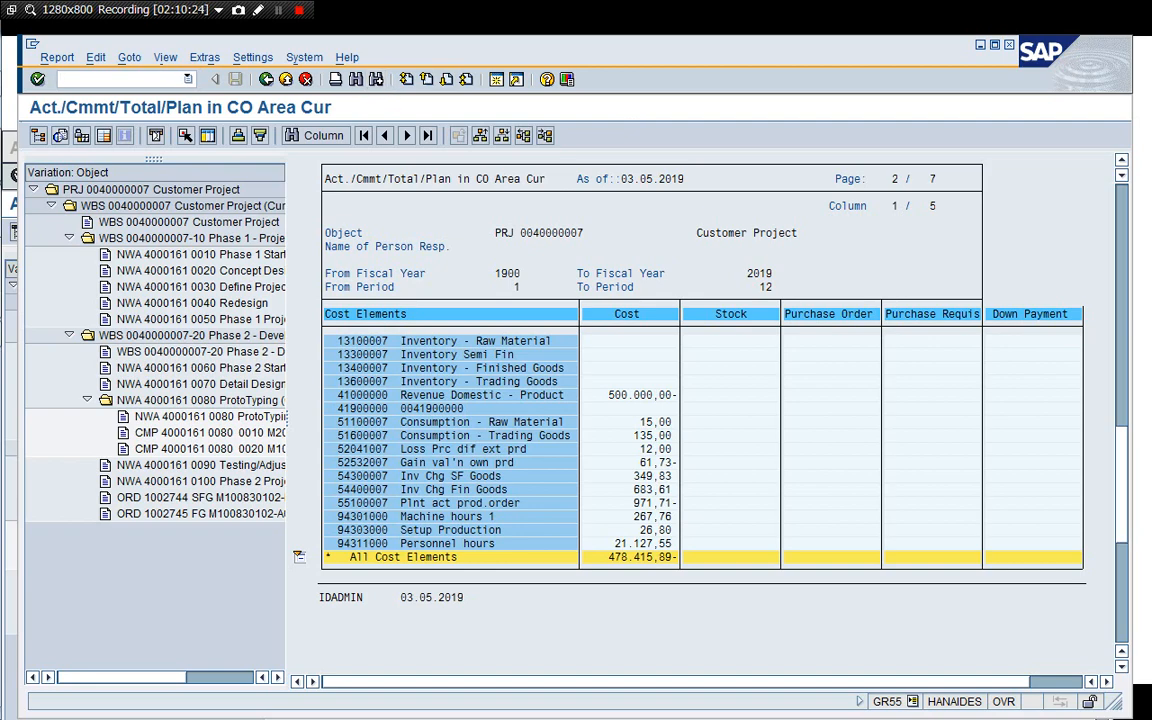
key(Return)
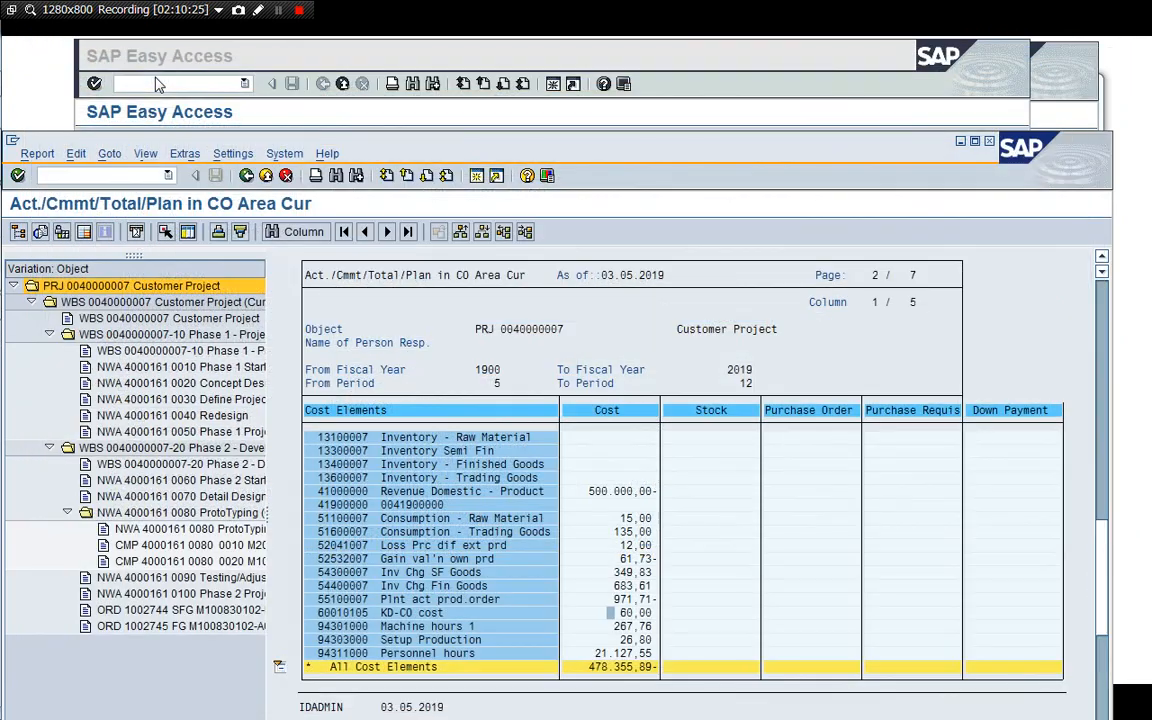
click(548, 42)
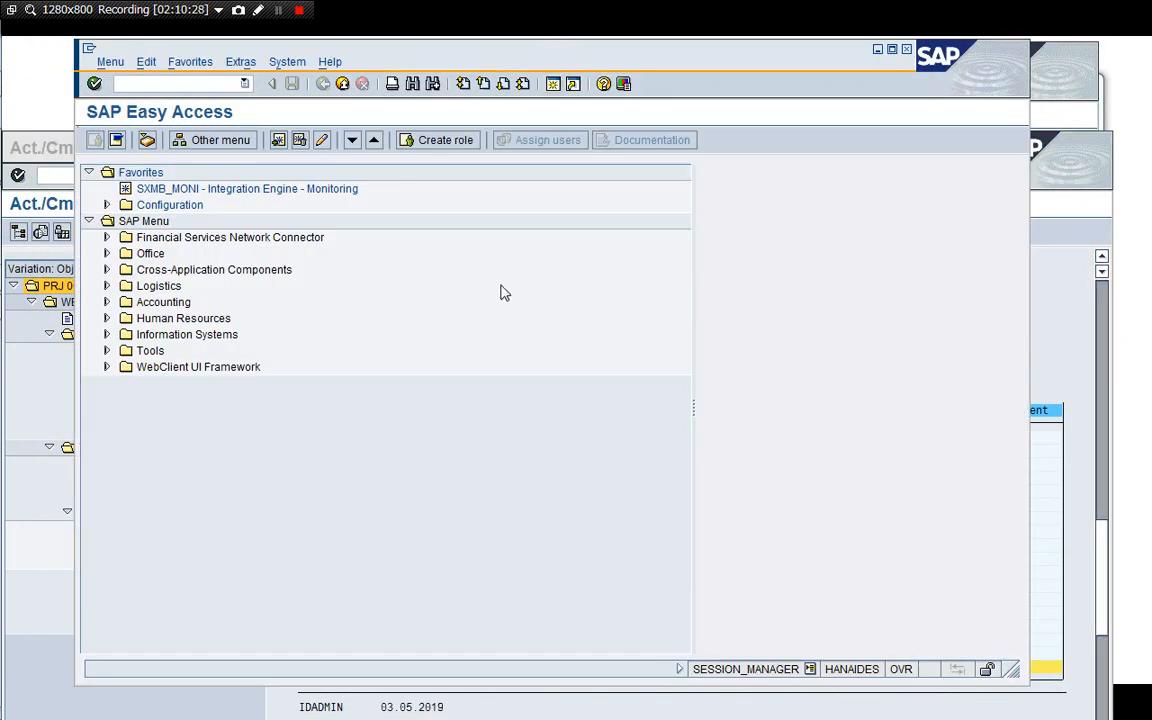
click(1063, 96)
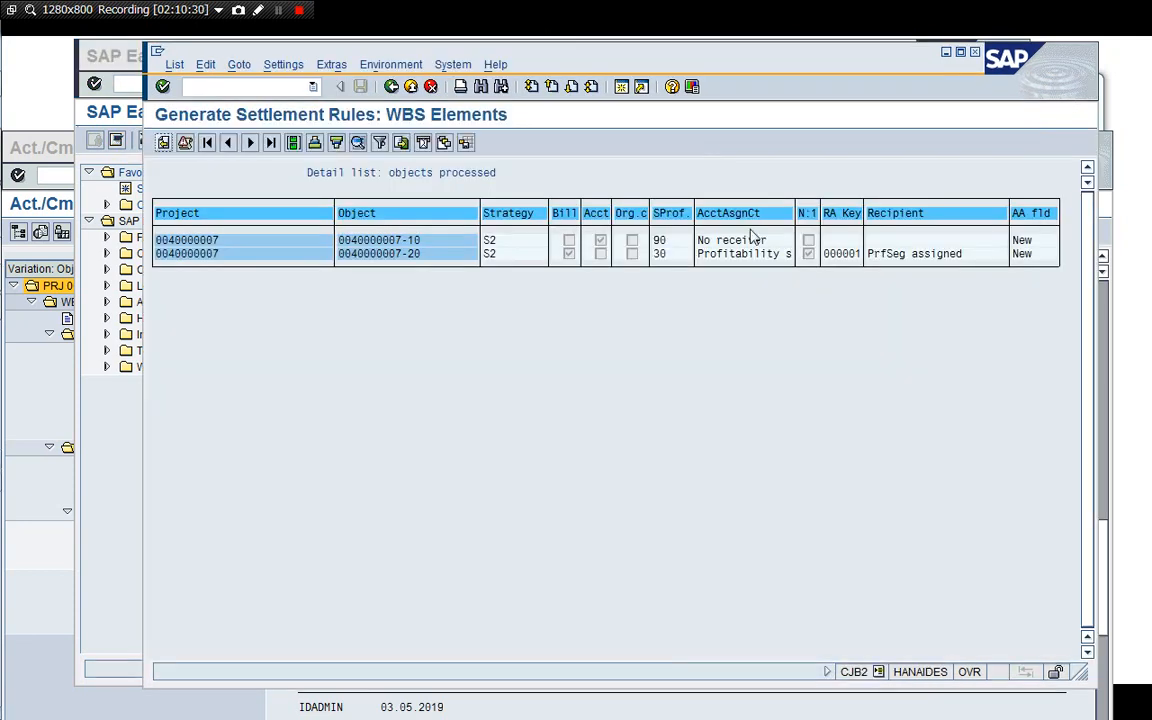
click(391, 87)
click(391, 87)
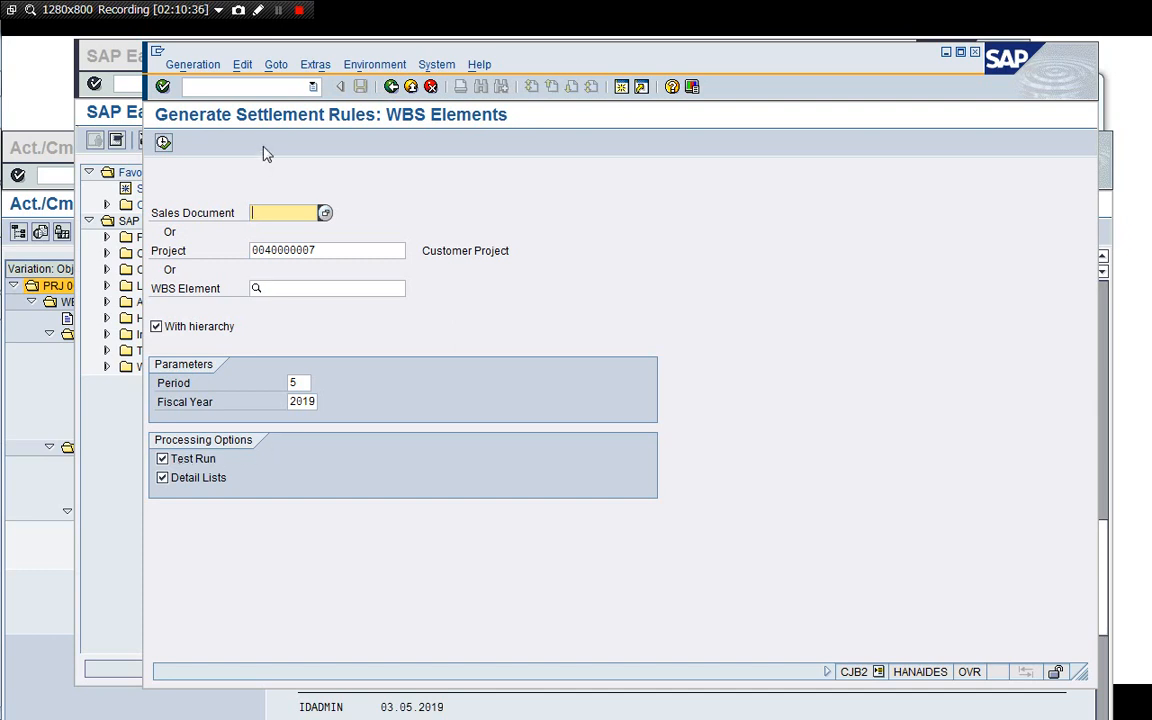
click(245, 88)
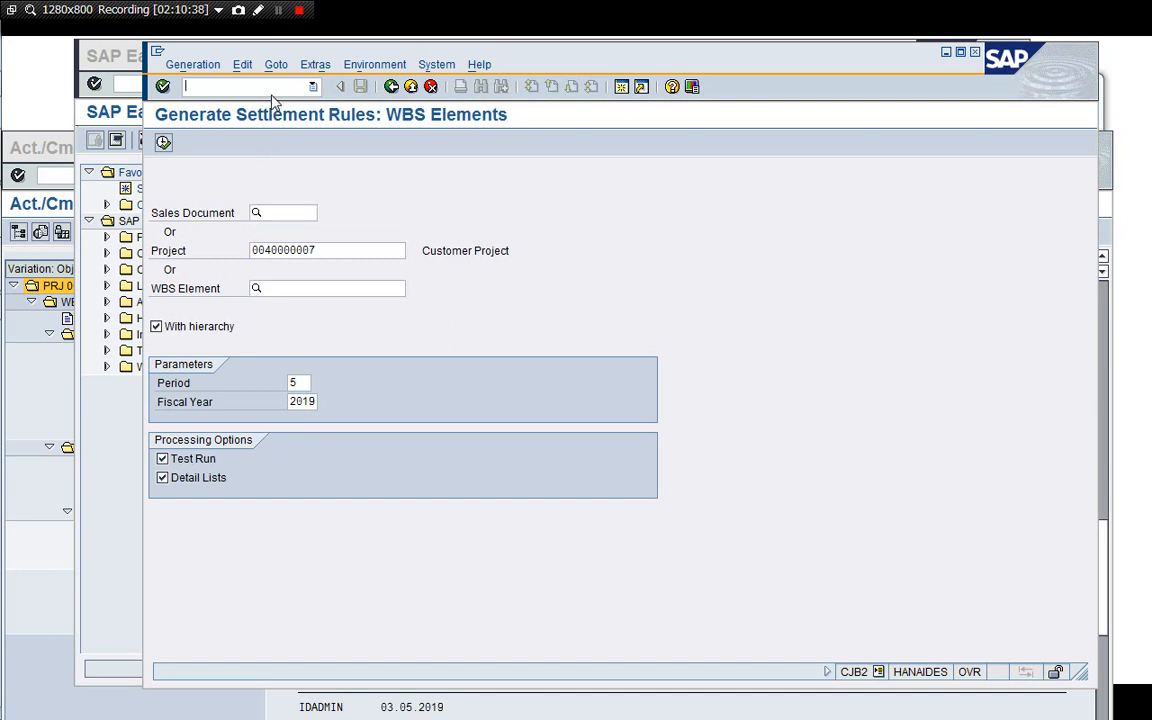
click(390, 88)
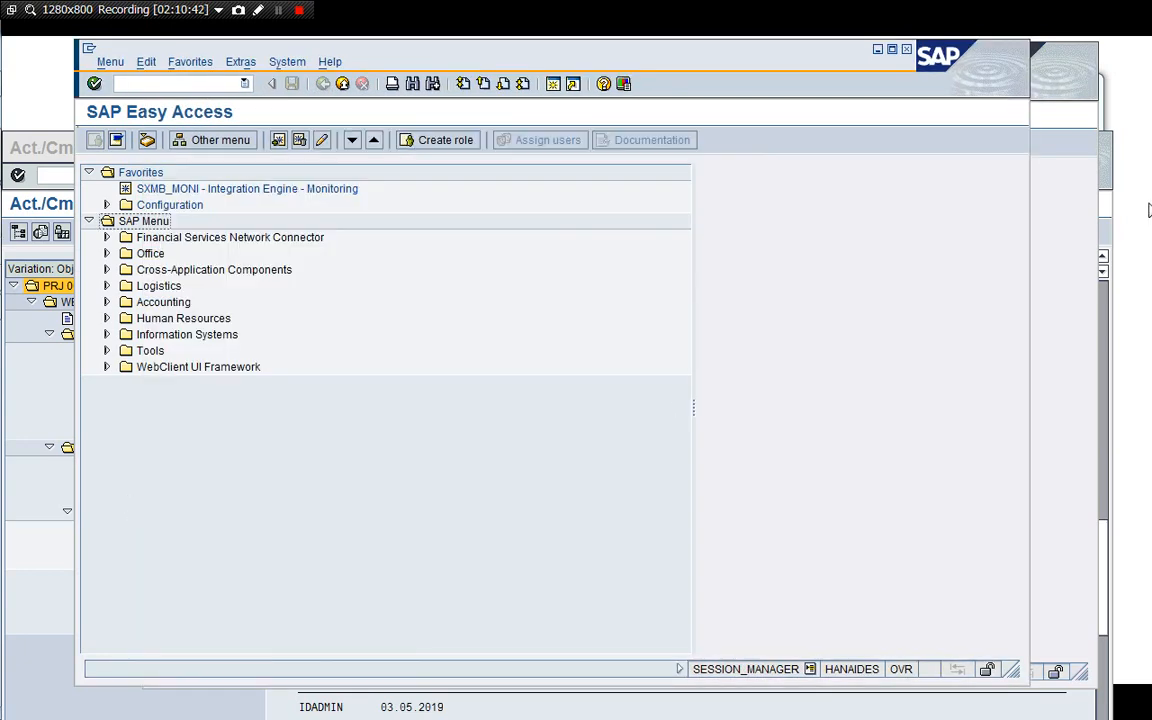
click(1108, 245)
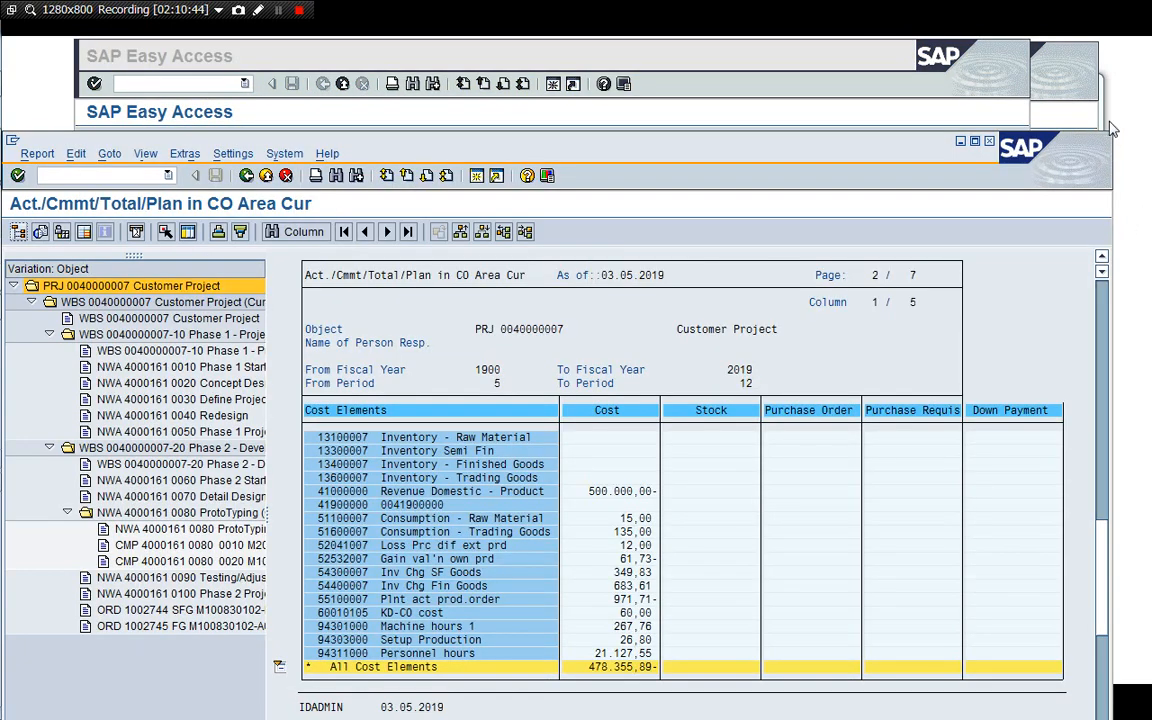
key(alt+Tab)
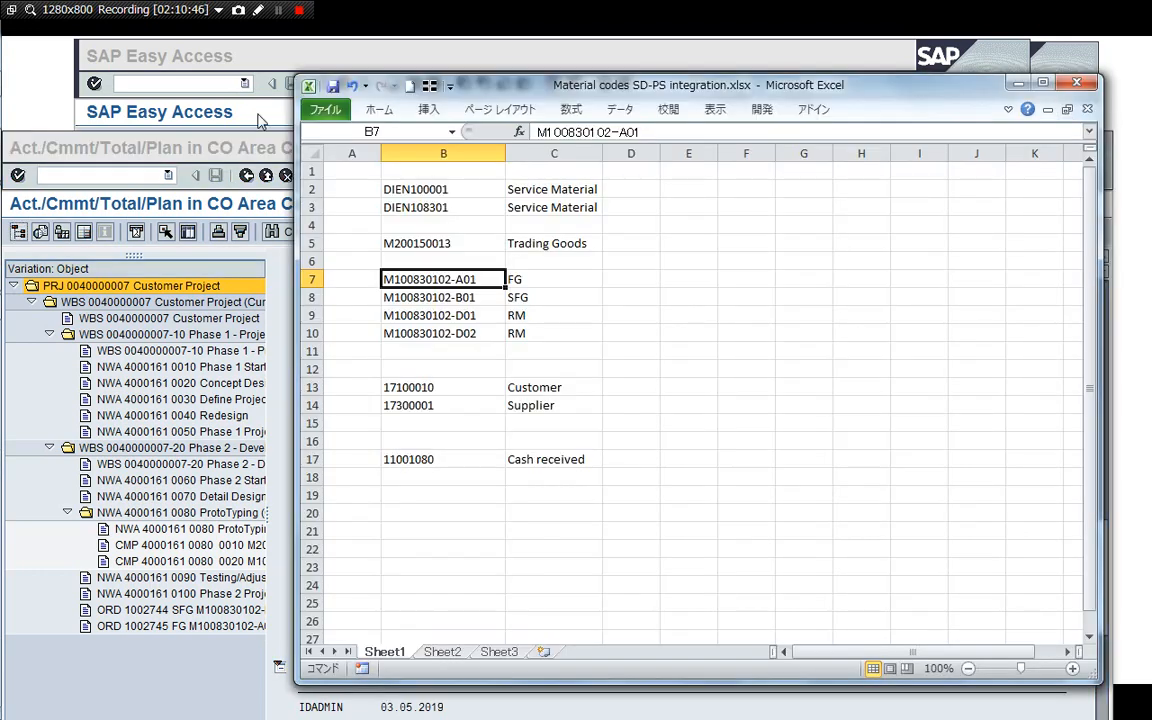
click(239, 62)
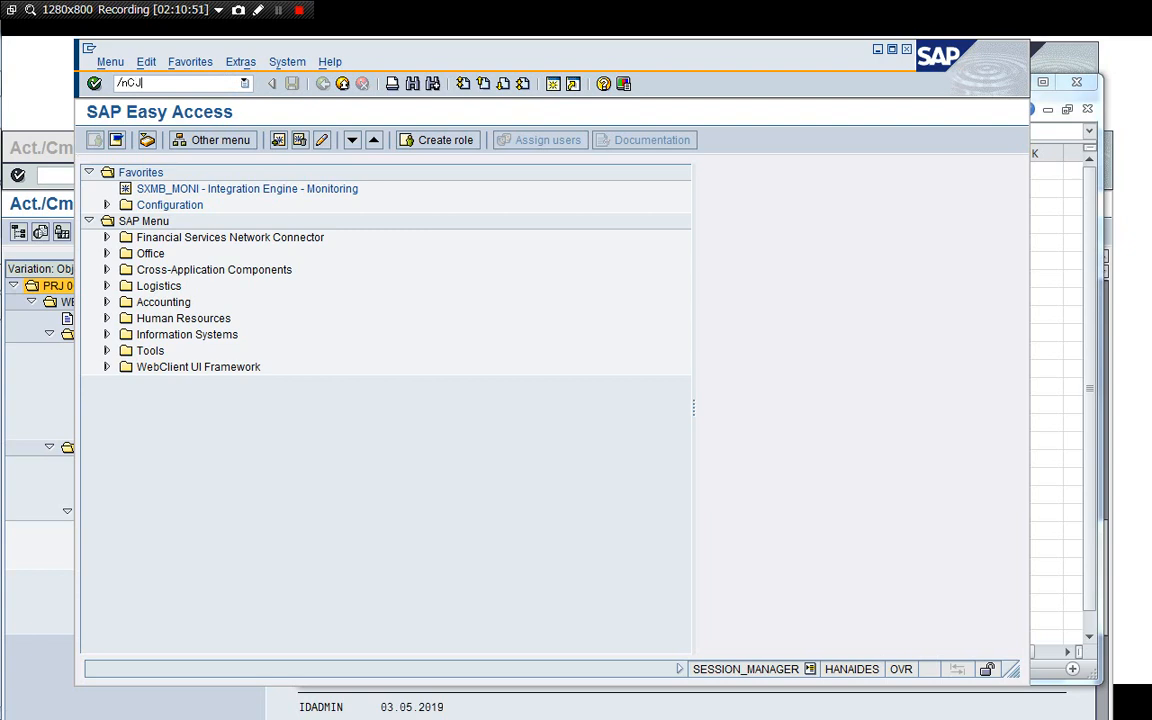
text(/nCJ20N)
key(Return)
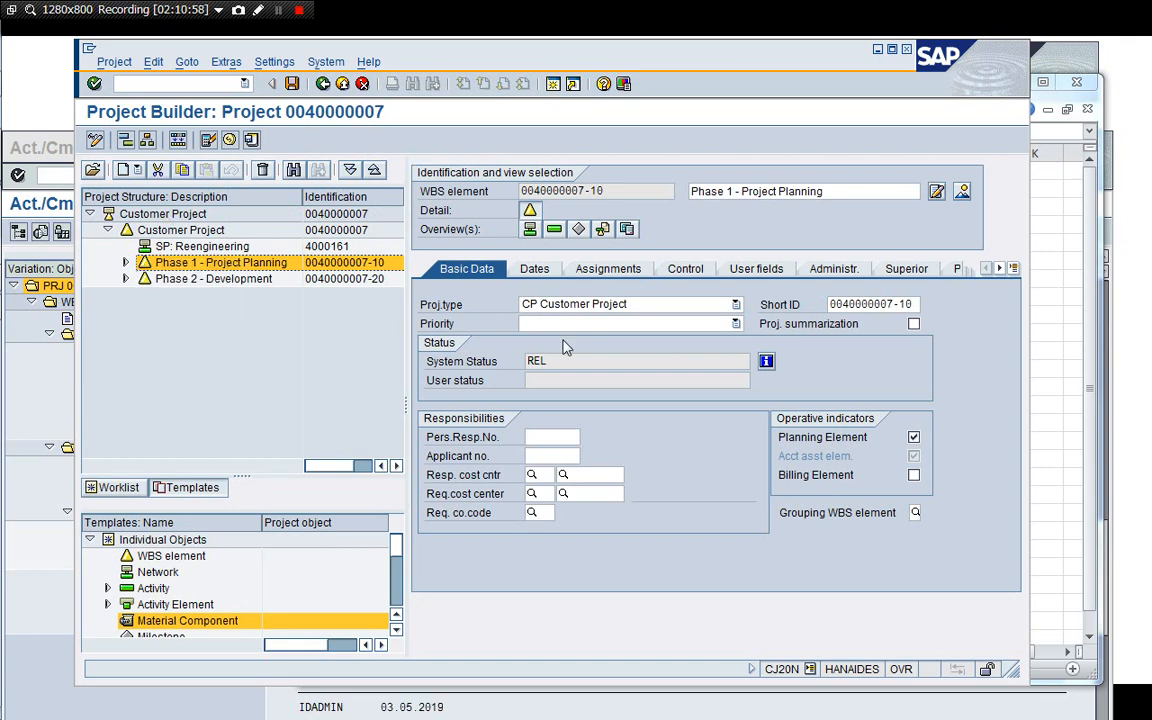
click(125, 262)
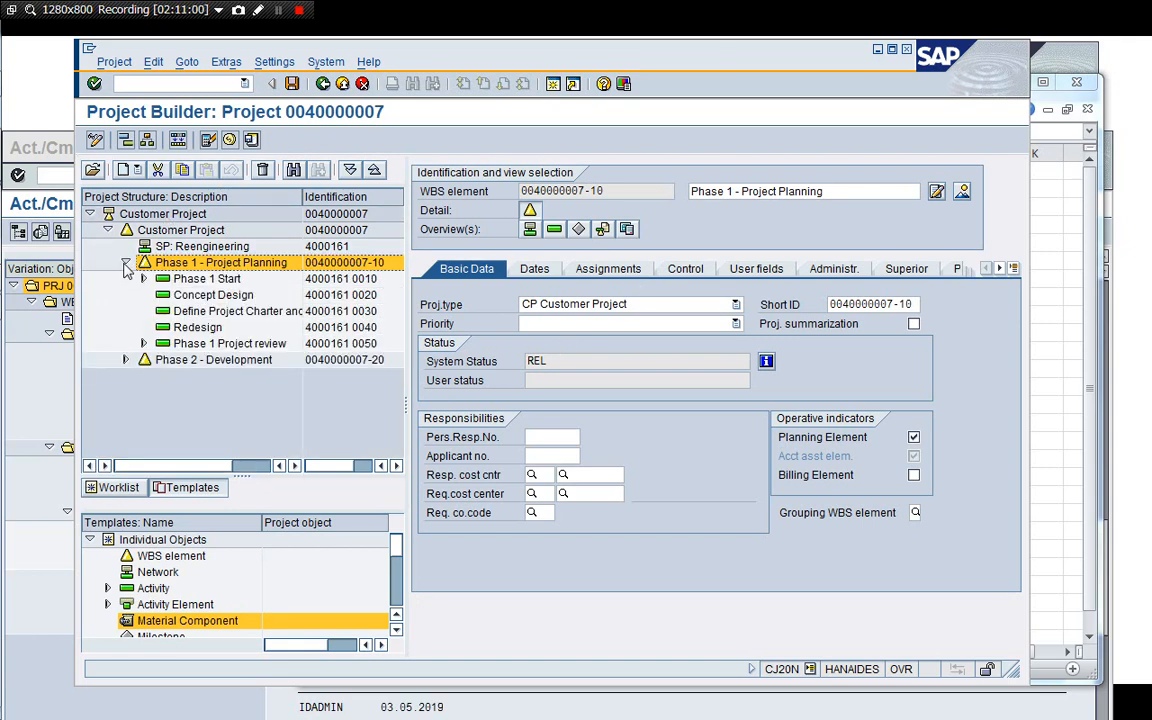
click(125, 359)
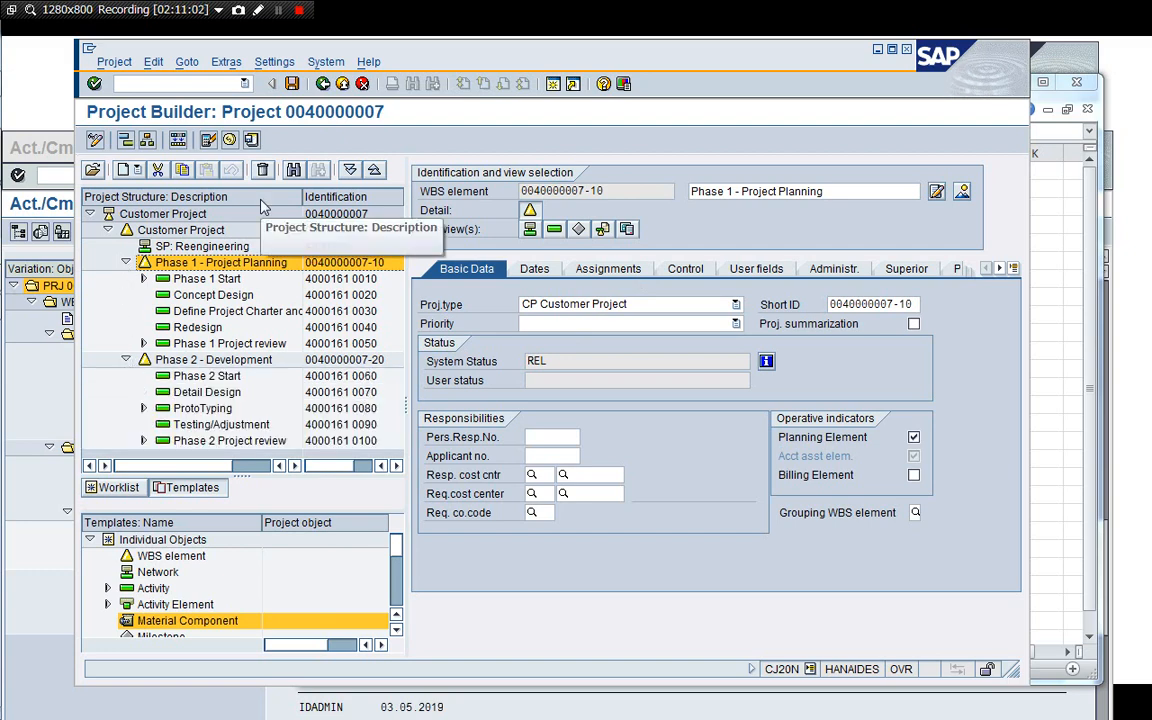
click(168, 215)
click(153, 63)
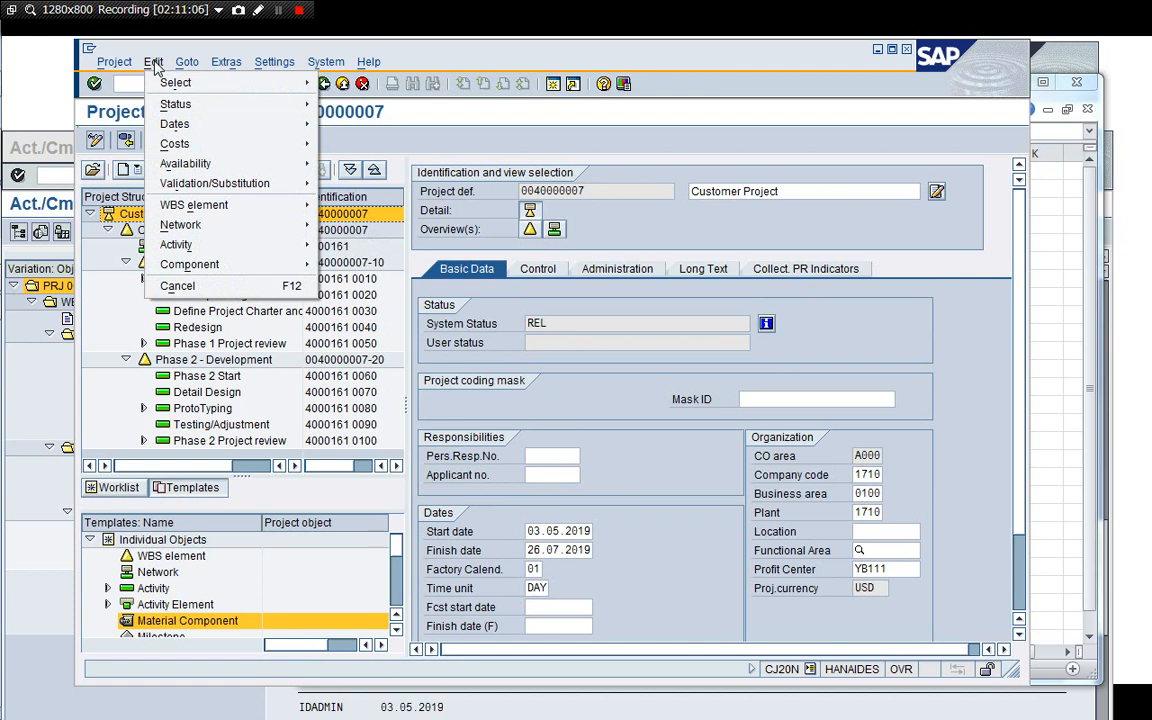
mouse_move(165, 102)
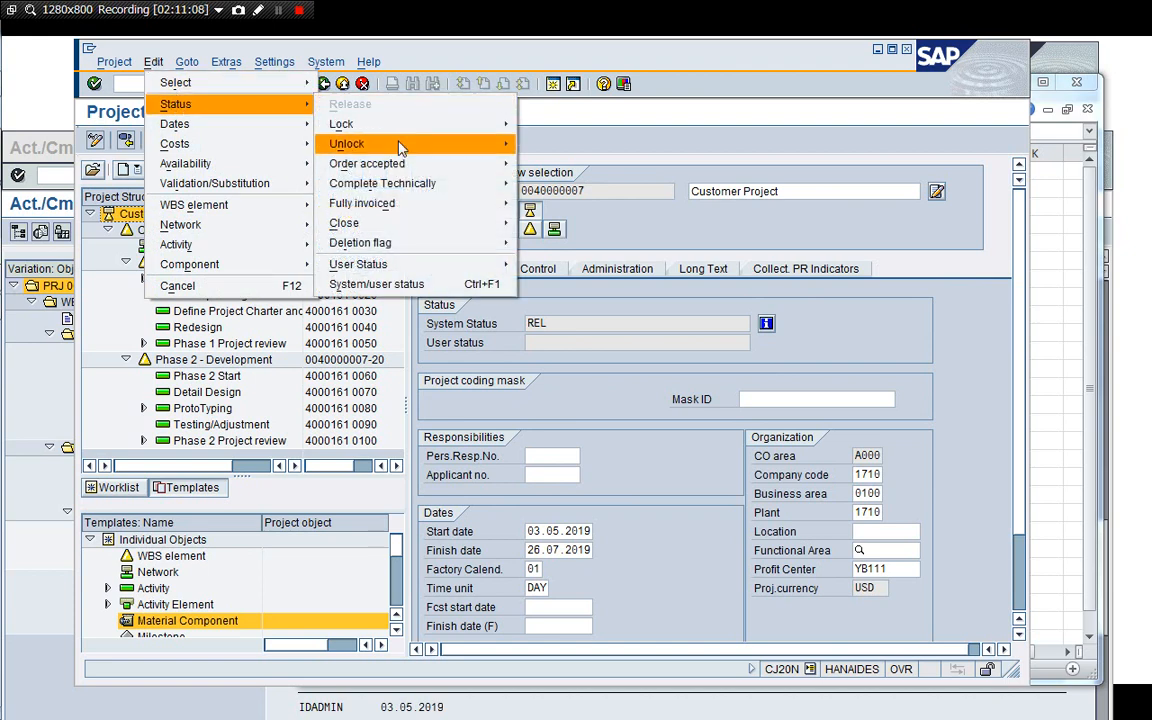
mouse_move(370, 181)
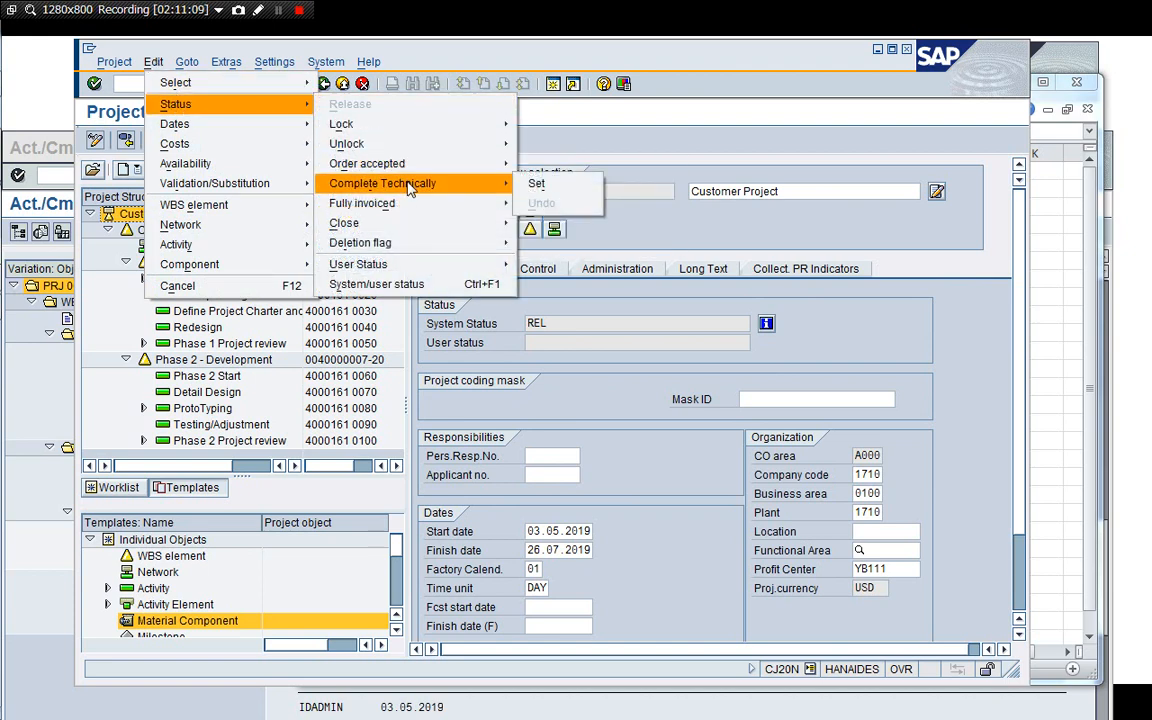
click(538, 183)
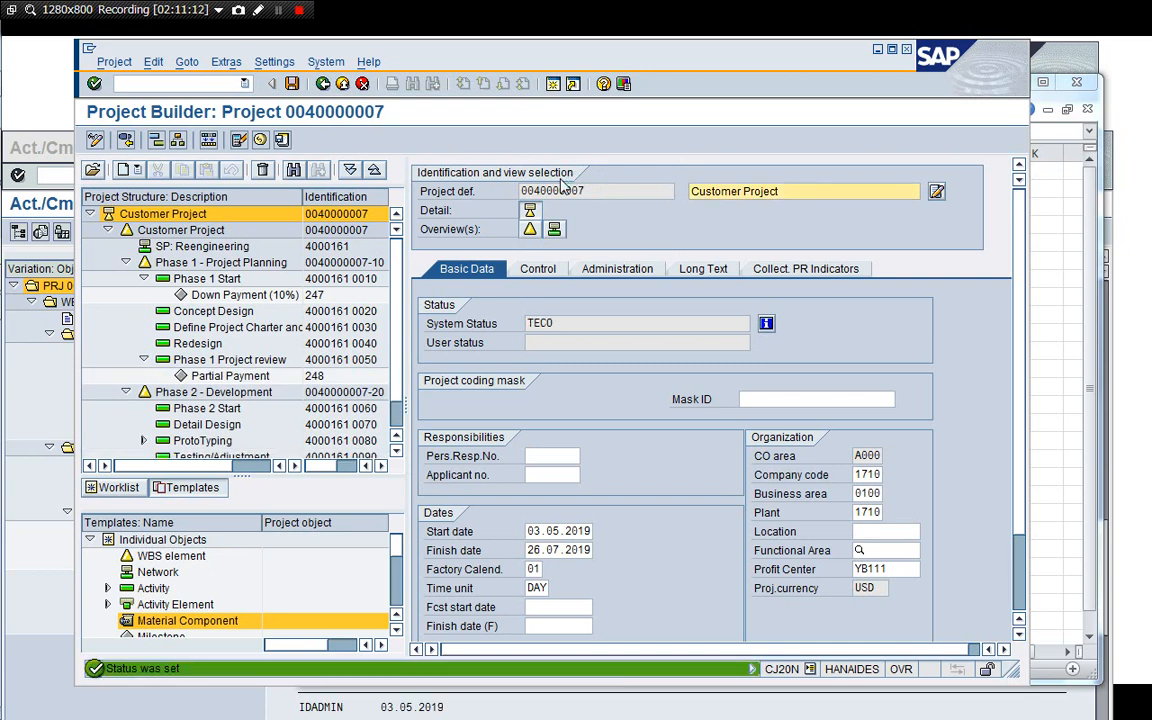
Open the activity overview of the SP: Reengineering network and scroll across to inspect the activities' system status.
click(211, 250)
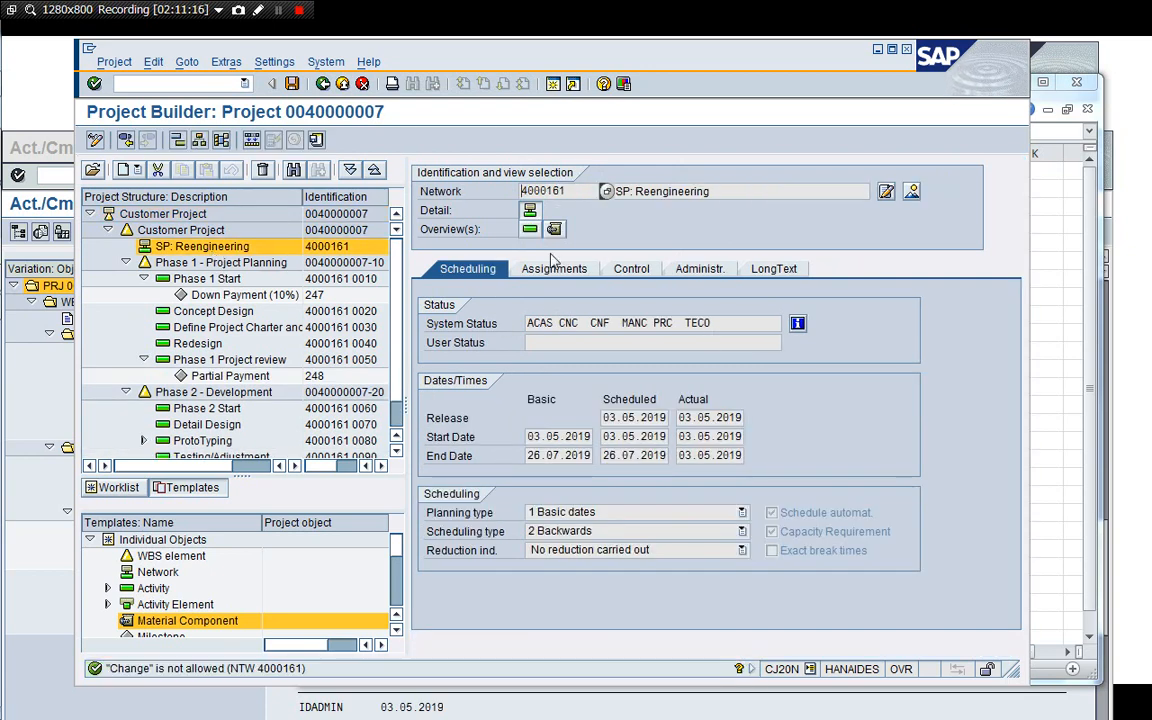
click(530, 229)
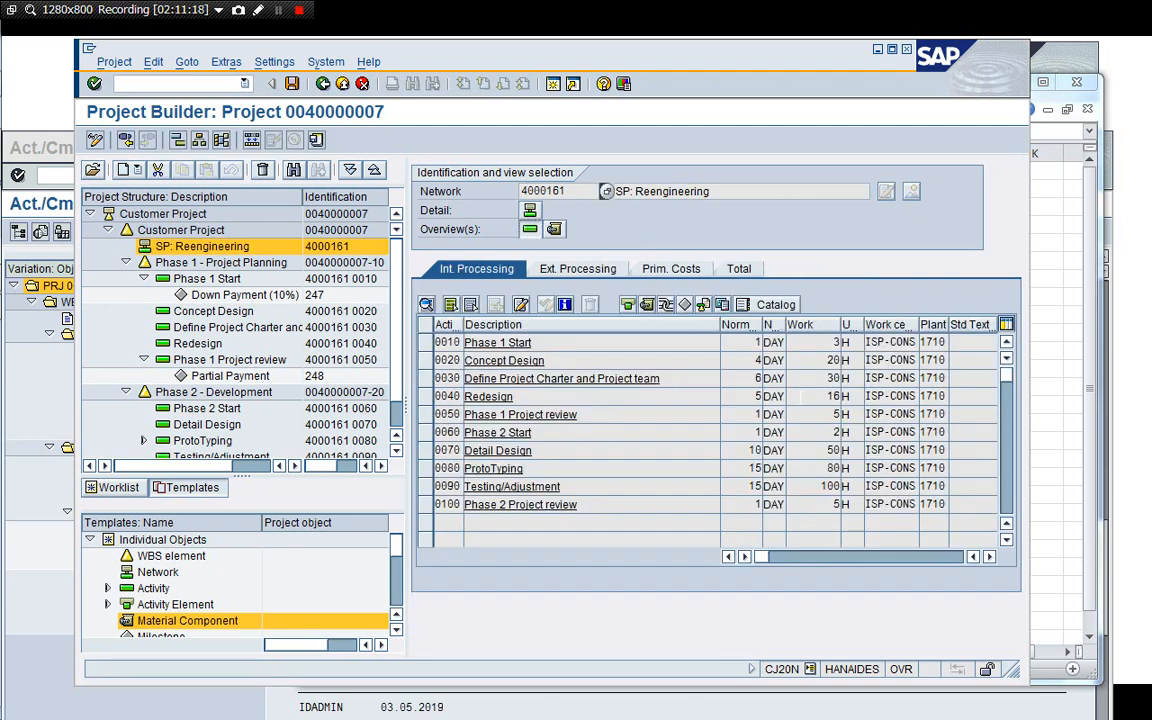
click(990, 557)
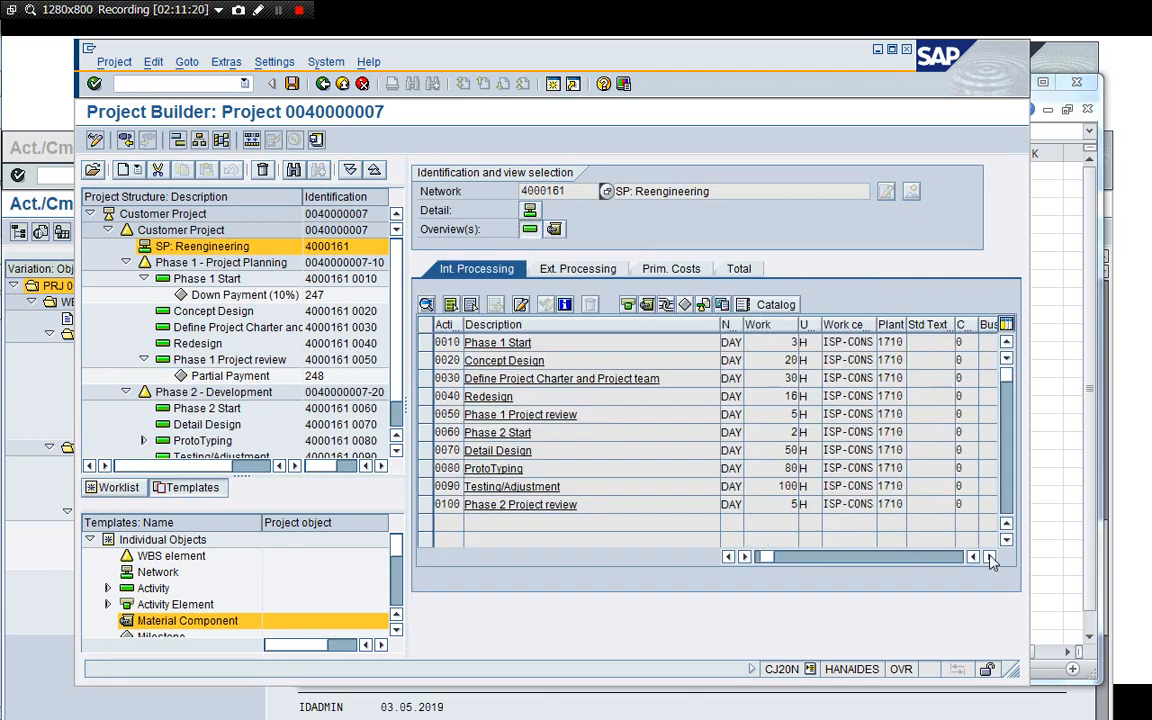
click(990, 557)
click(990, 557)
click(990, 557)
click(990, 557)
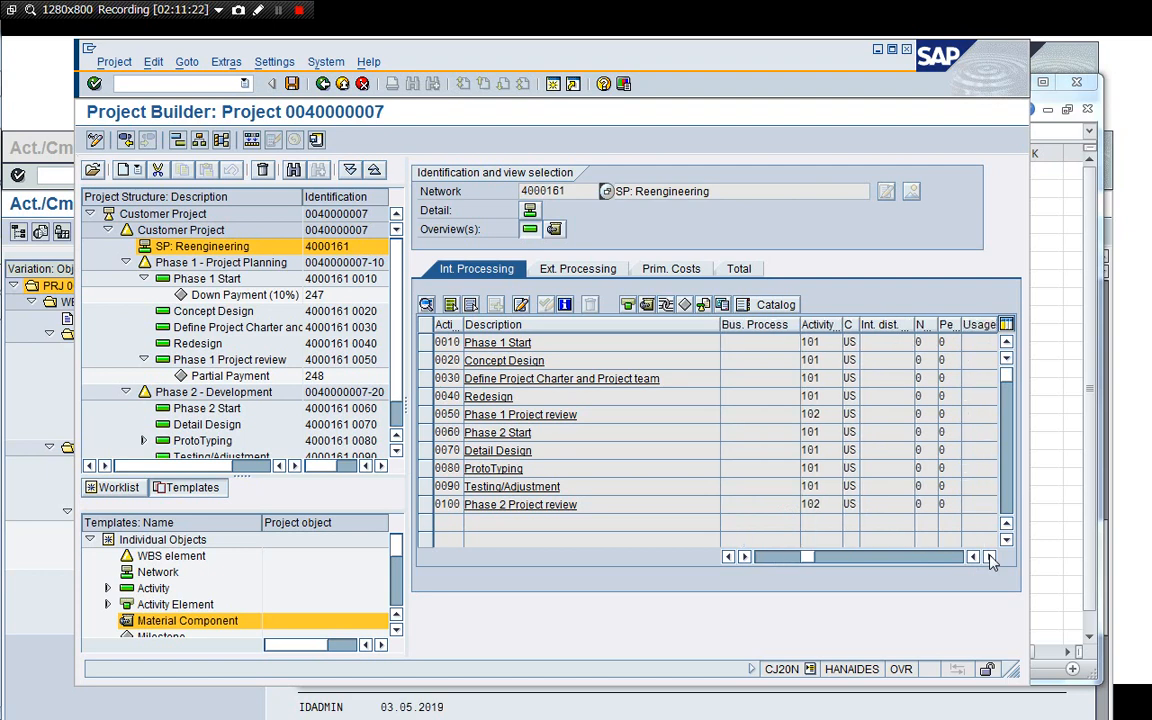
click(990, 557)
click(990, 557)
click(990, 557)
click(990, 557)
click(990, 557)
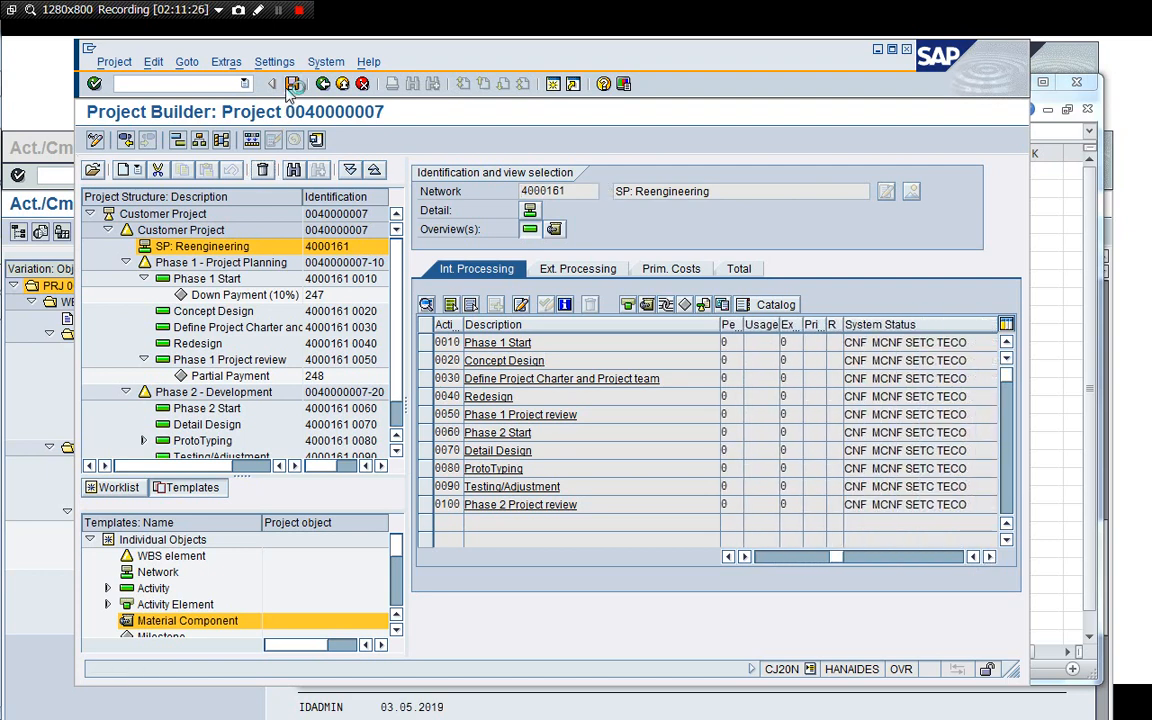
Save the project, leave Project Builder and close the session with /i.
click(361, 86)
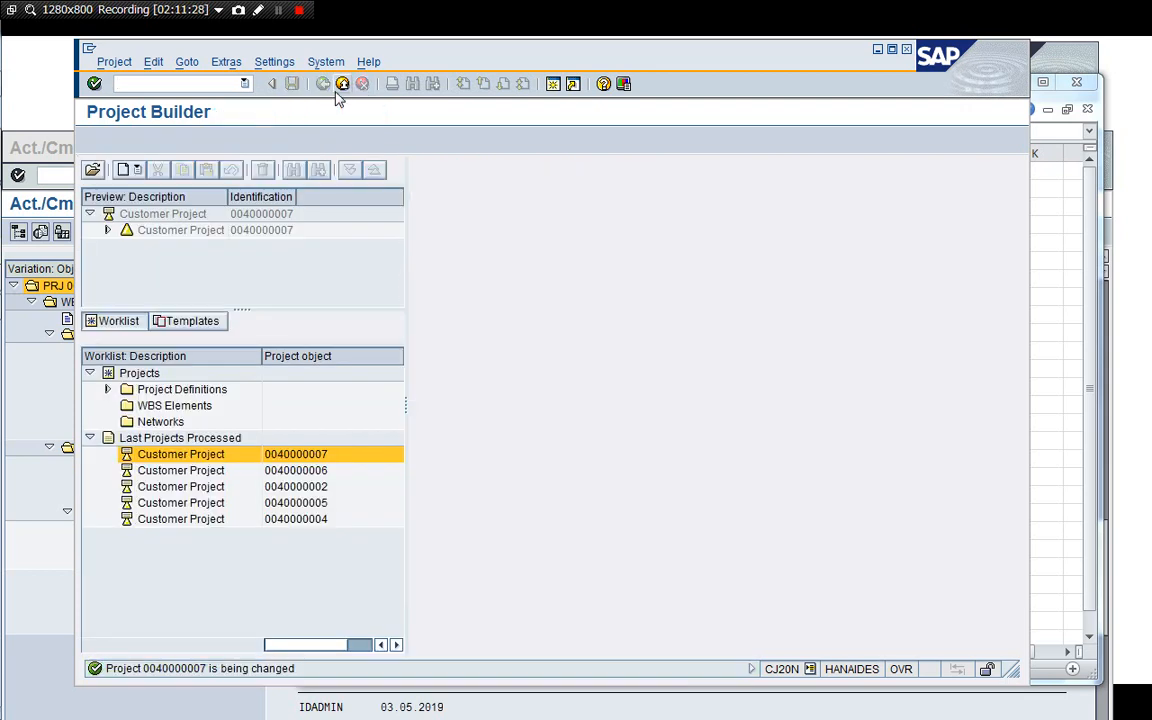
click(343, 84)
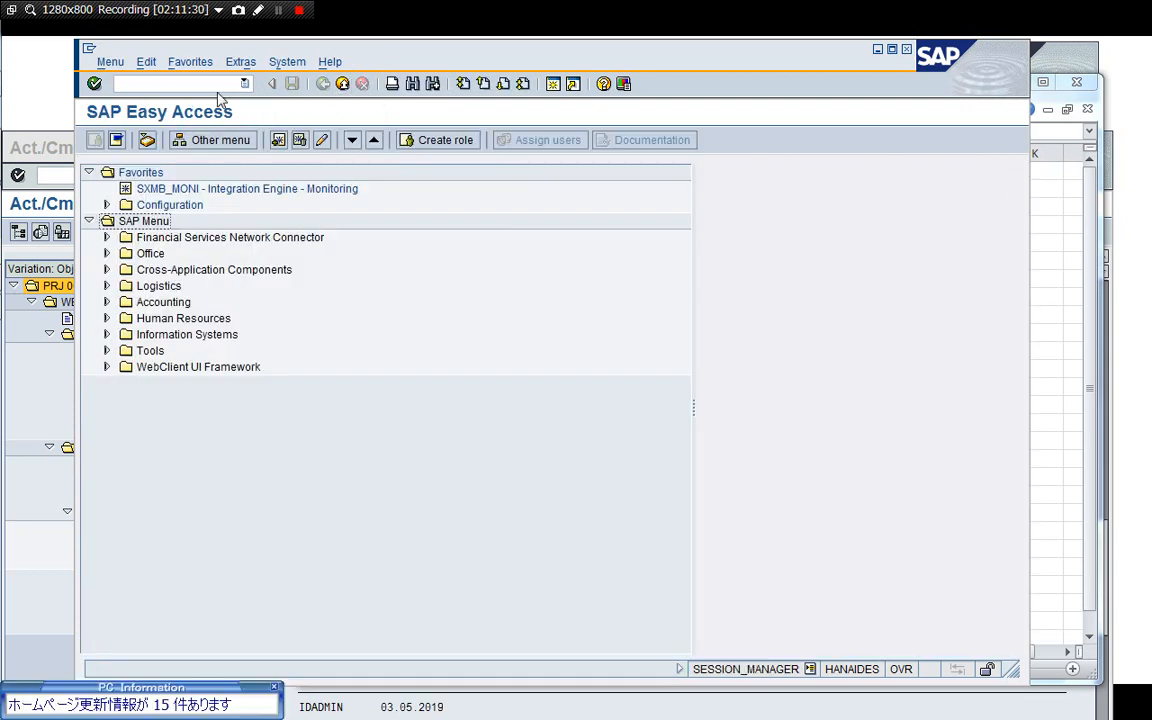
click(275, 690)
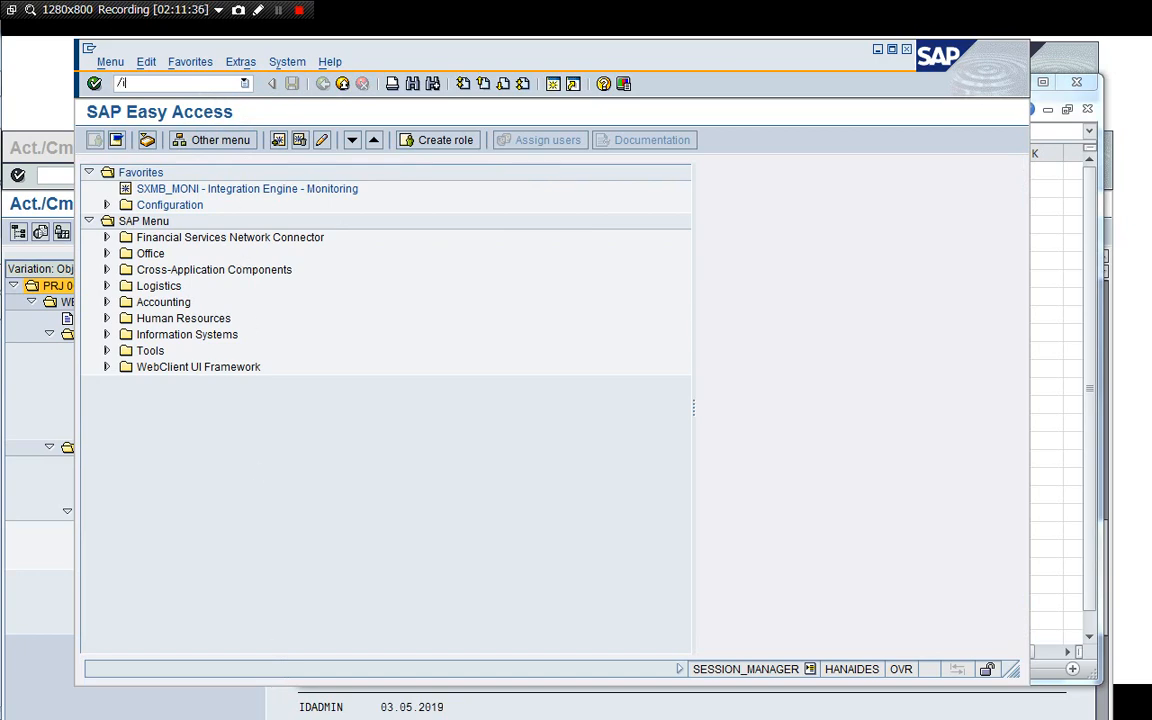
key(Return)
Browse the Project System period-end closing single functions menu down to the Results Analysis folder.
click(380, 58)
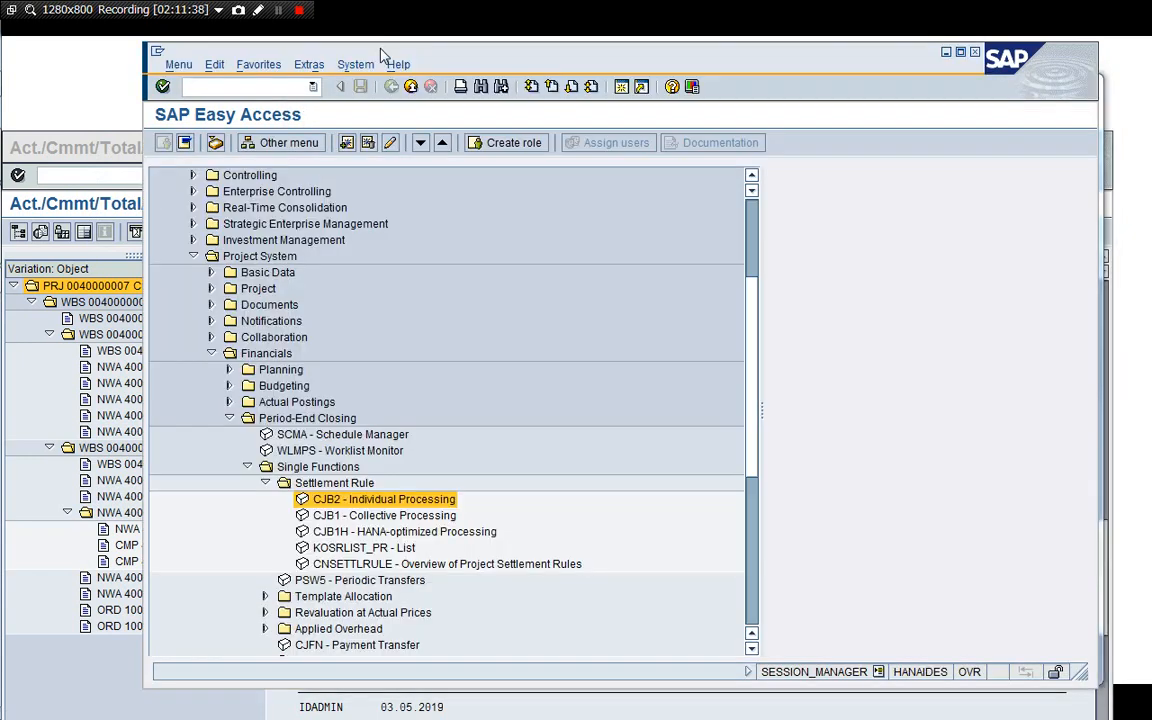
key(Left)
key(Left)
key(Down)
key(Down)
key(Down)
key(Down)
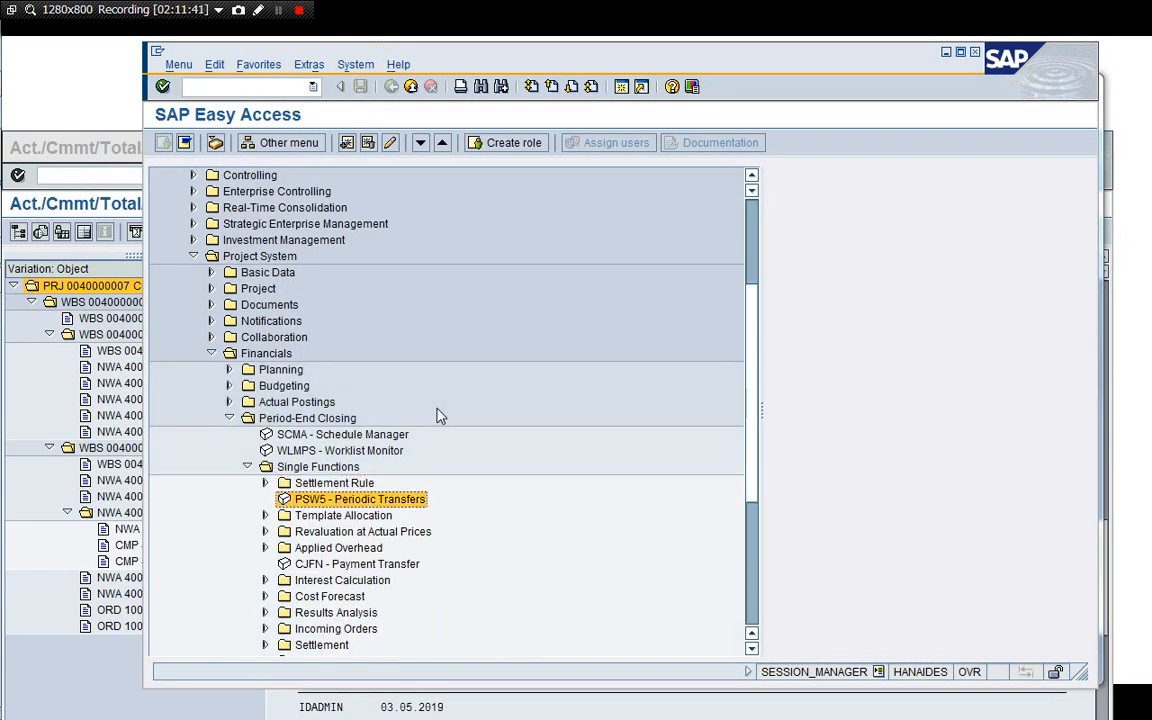
key(Down)
key(Down)
key(Down)
key(Down)
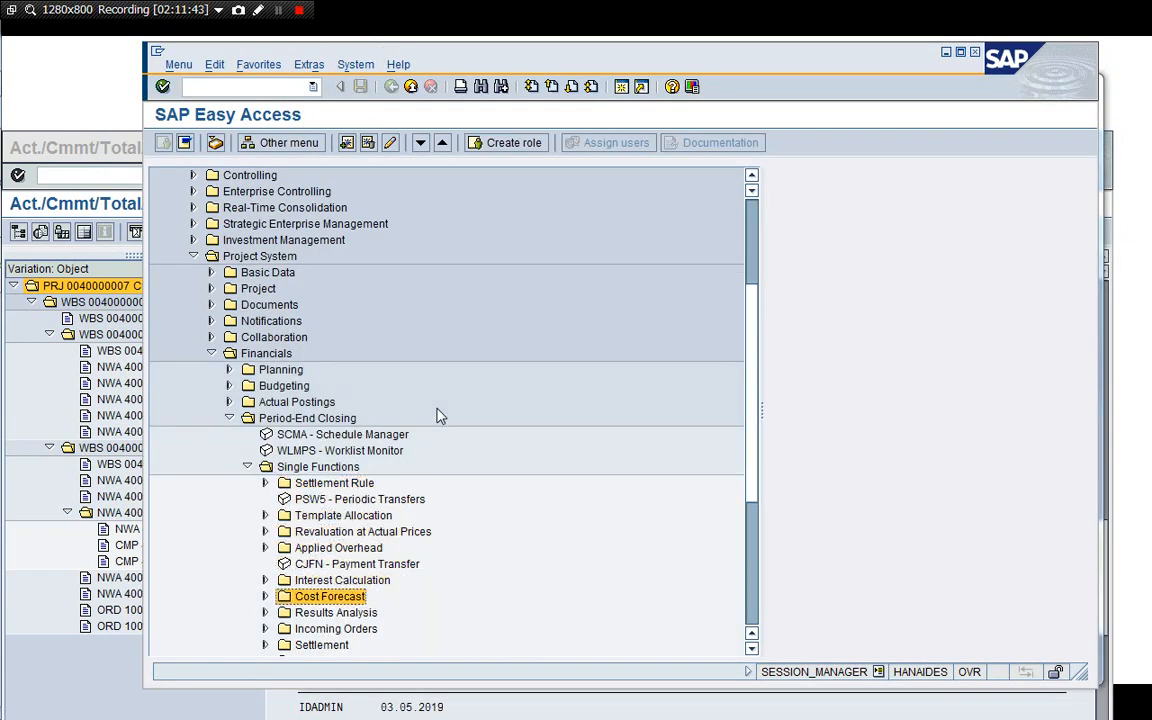
key(Right)
key(Down)
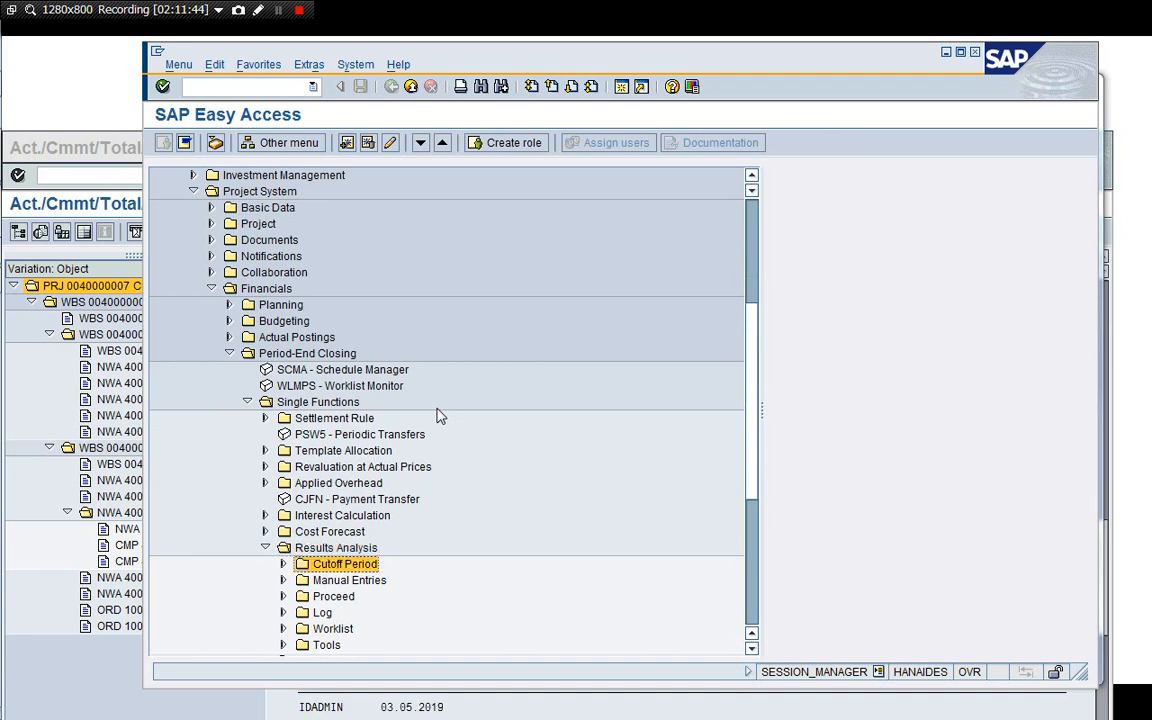
key(Up)
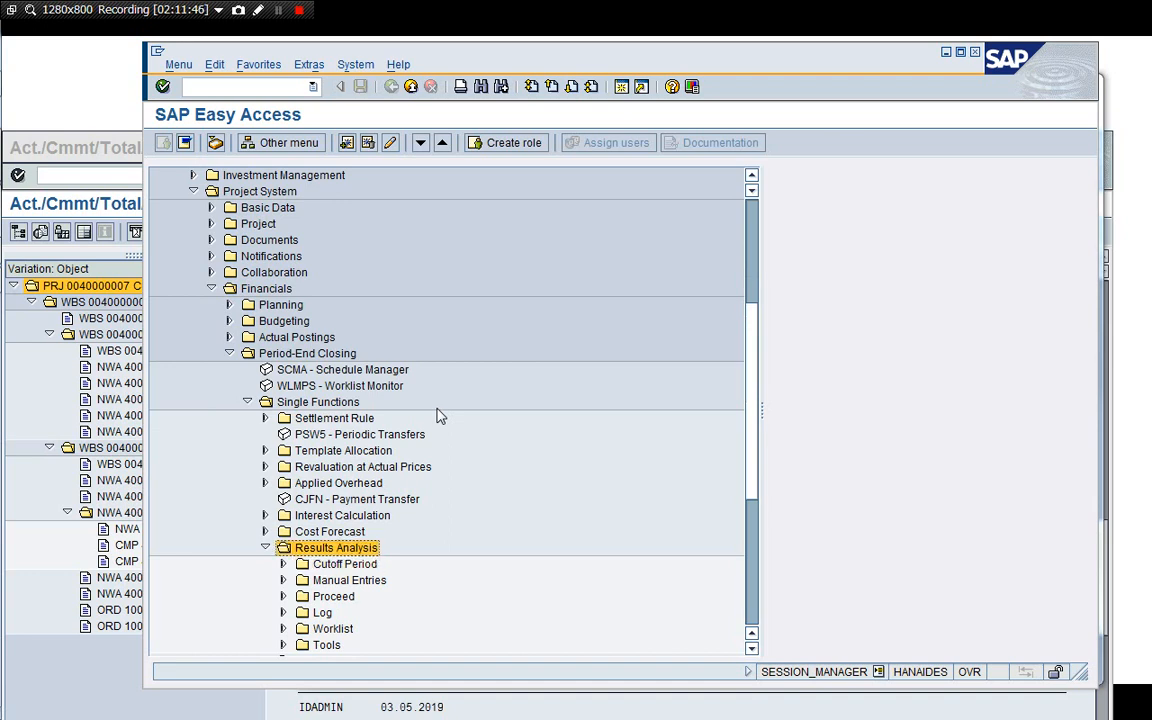
Browse to the Product Cost by Order period-end single functions and open the variance calculation individual processing screen.
key(Left)
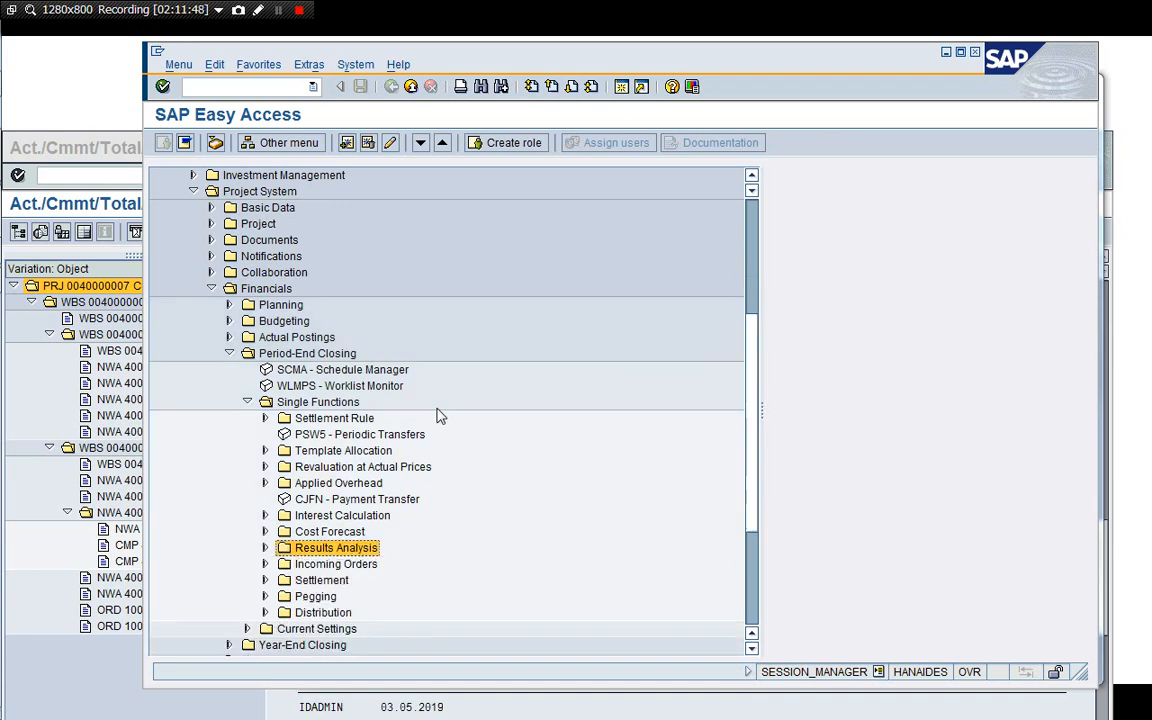
key(Left)
key(Left)
key(Left)
key(Left)
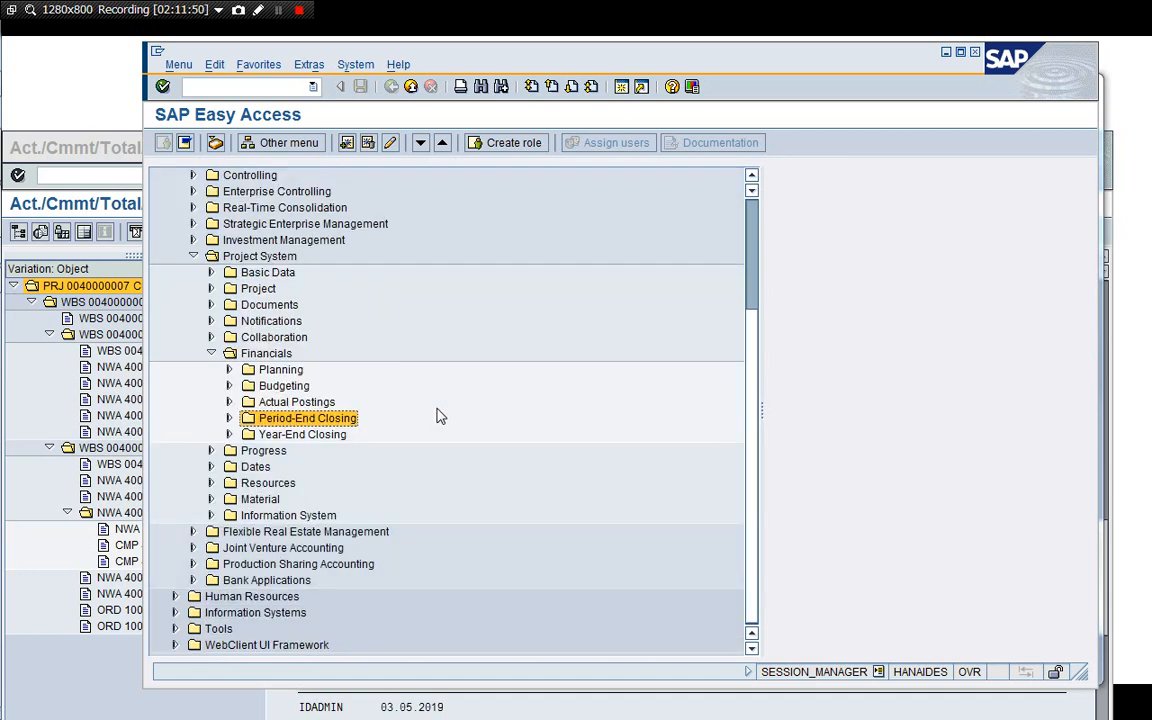
key(Up)
key(Up)
key(Up)
key(Up)
key(Up)
key(Up)
key(Up)
key(Up)
key(Up)
key(Up)
key(Up)
key(Up)
key(Up)
key(Up)
key(Up)
key(Up)
key(Up)
key(Up)
key(Up)
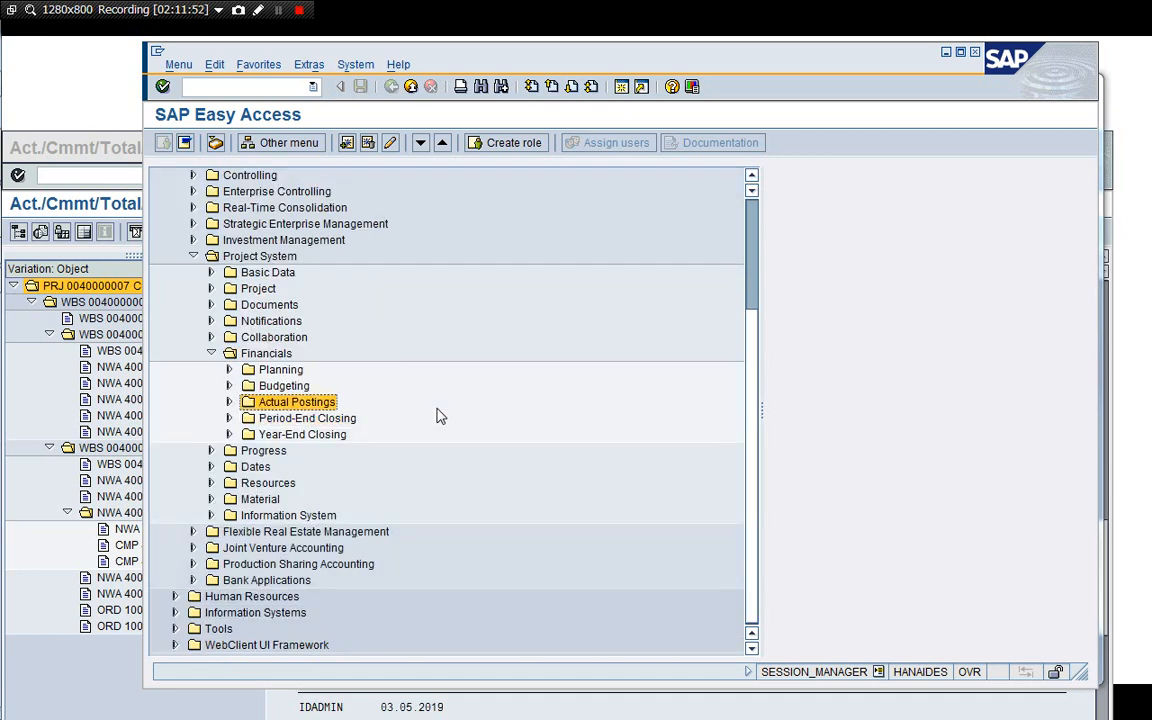
key(Down)
key(Down)
key(Down)
key(Down)
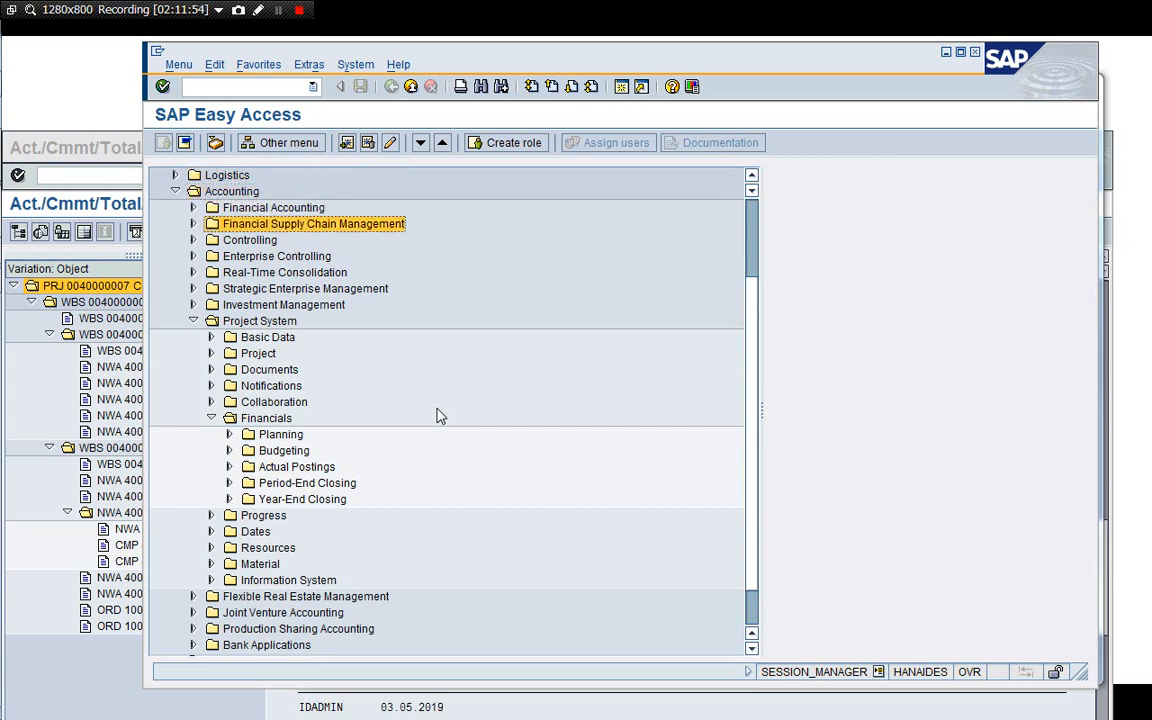
key(Right)
key(Down)
key(Down)
key(Down)
key(Down)
key(Right)
key(Down)
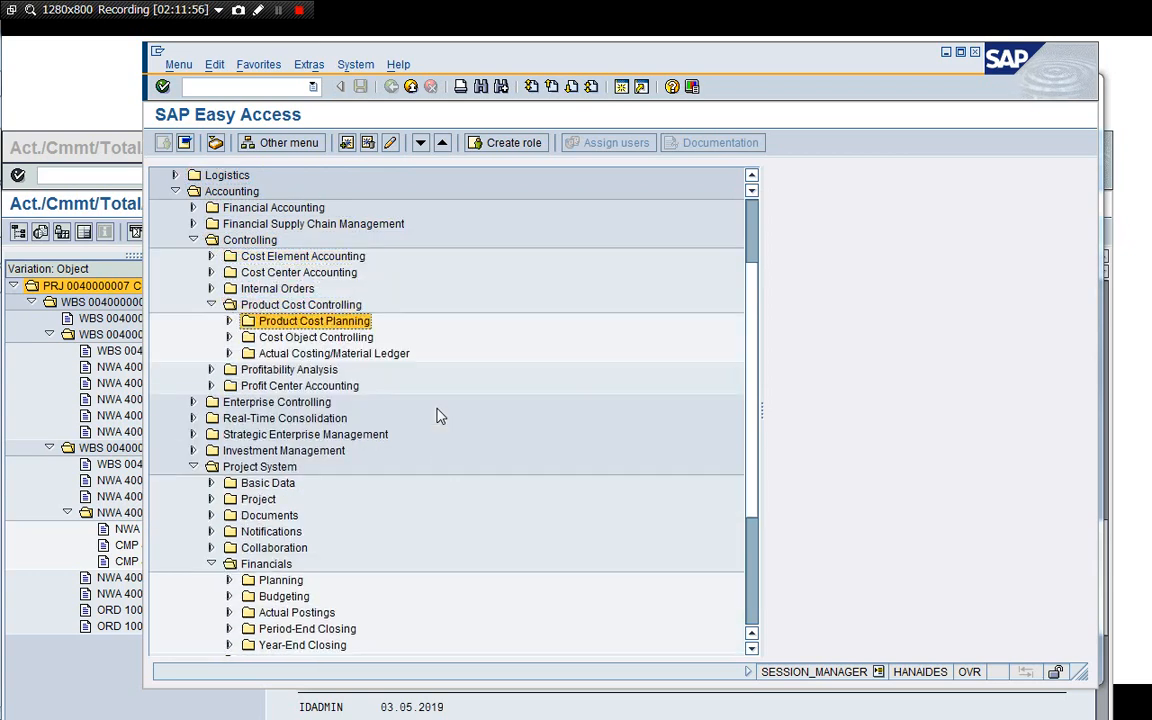
key(Down)
key(Right)
key(Down)
key(Down)
key(Down)
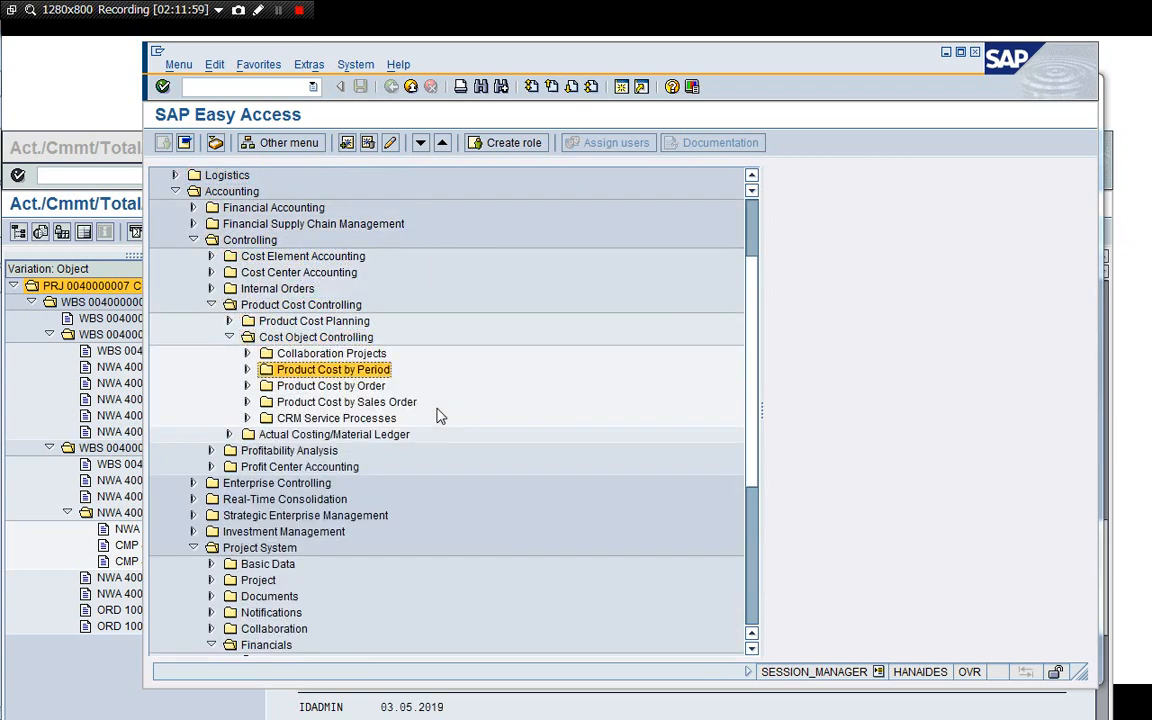
key(Right)
key(Down)
key(Down)
key(Down)
key(Down)
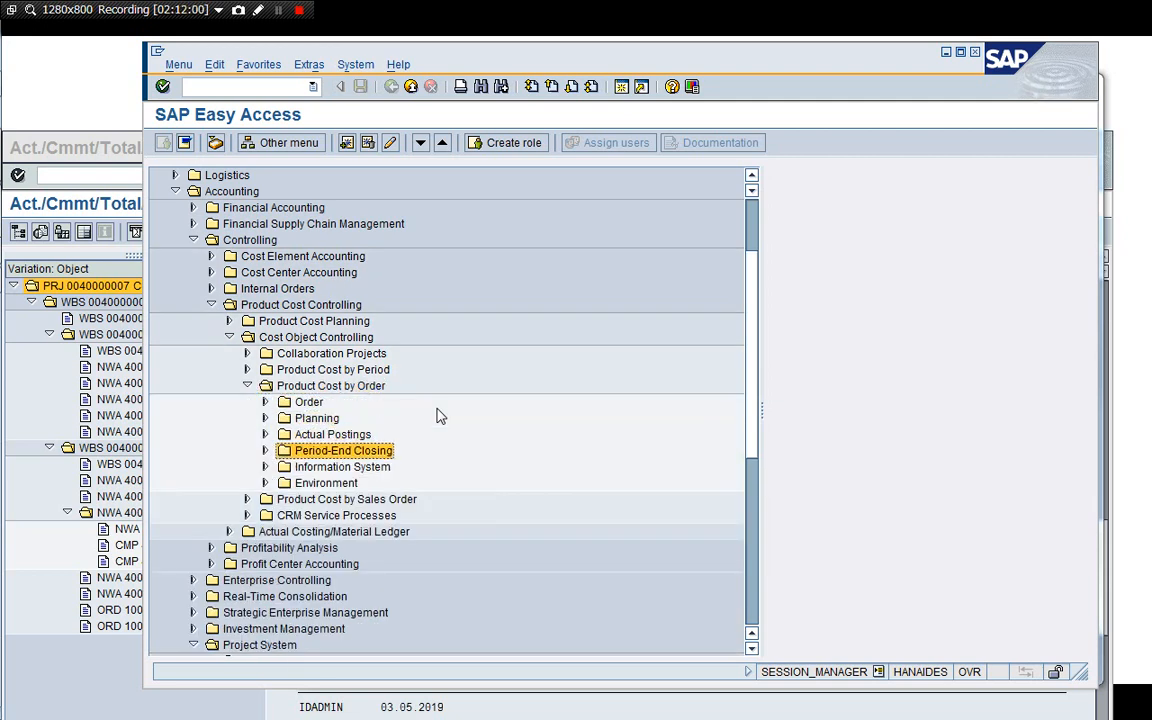
key(Right)
key(Down)
key(Down)
key(Right)
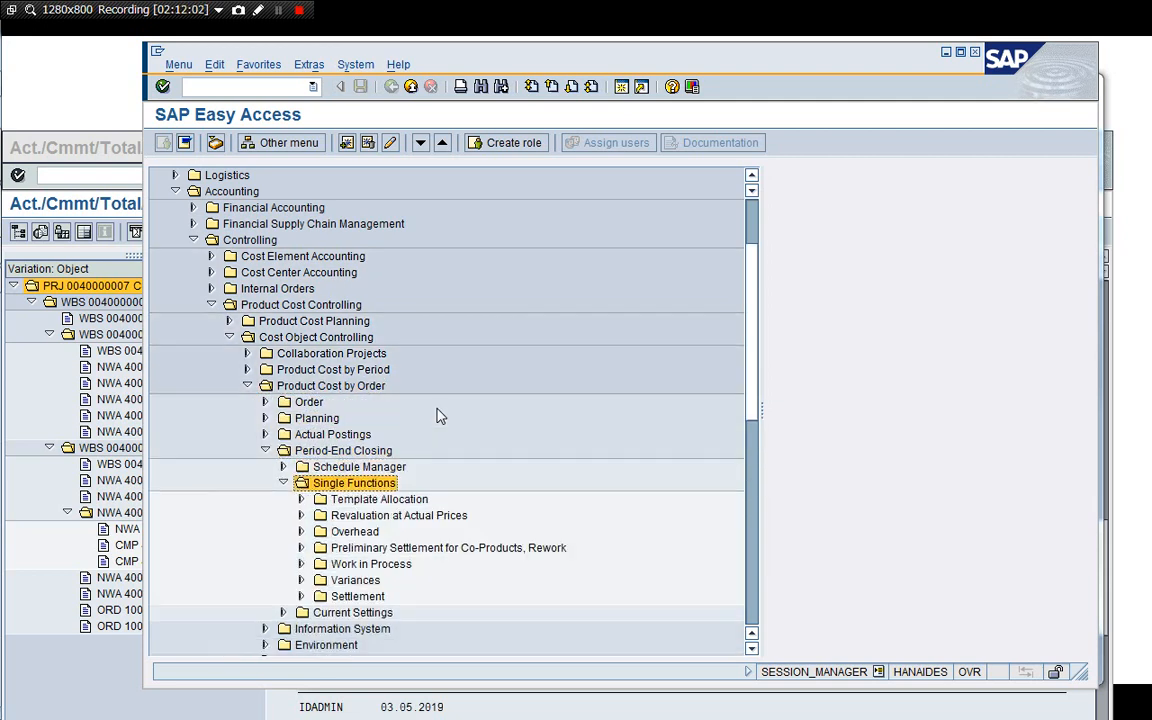
key(Down)
key(Down)
key(Down)
key(Down)
key(Down)
key(Down)
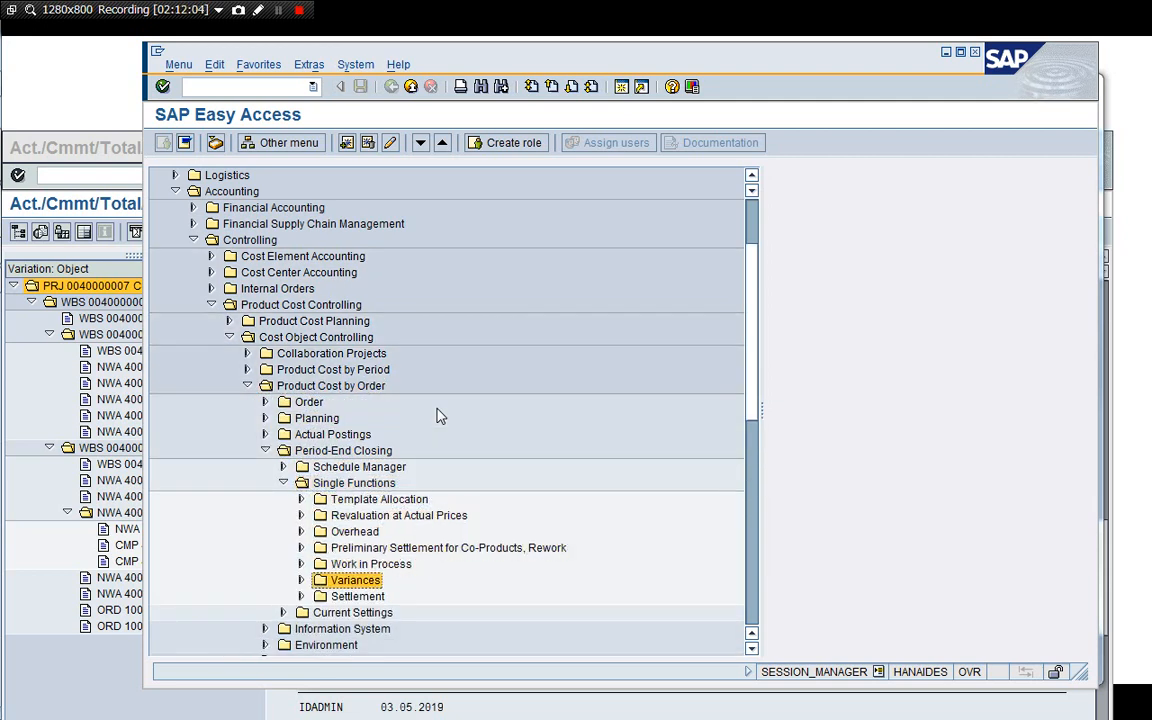
key(Right)
key(Down)
key(Return)
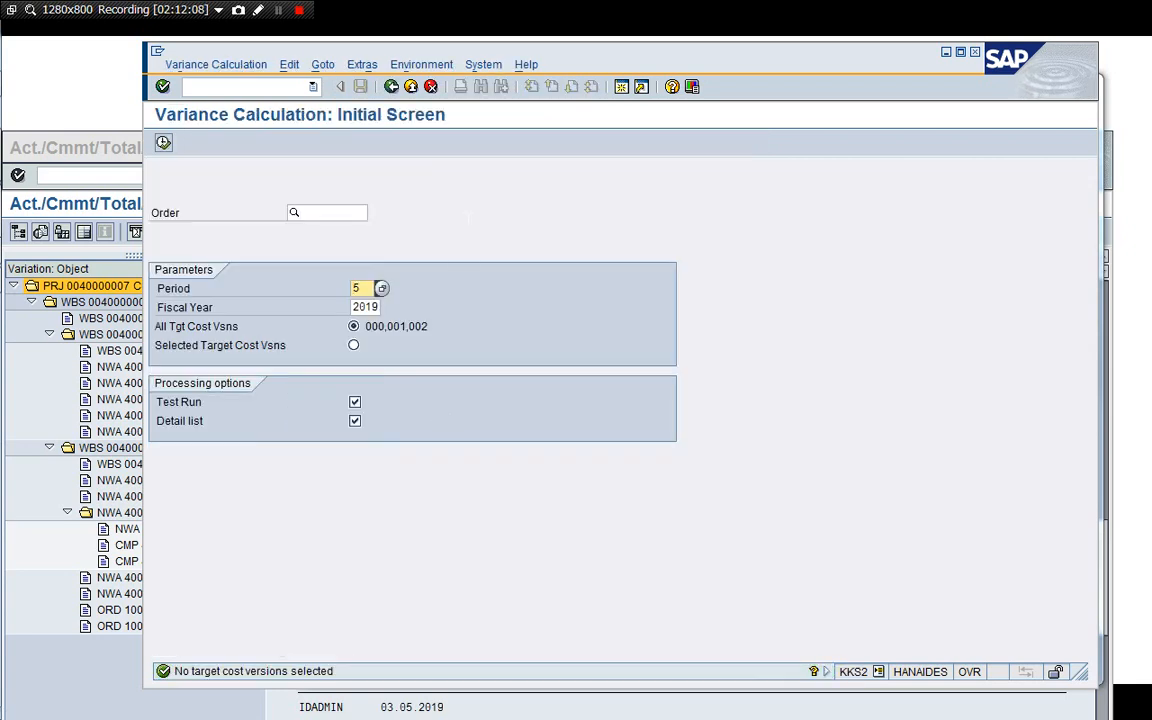
key(F3)
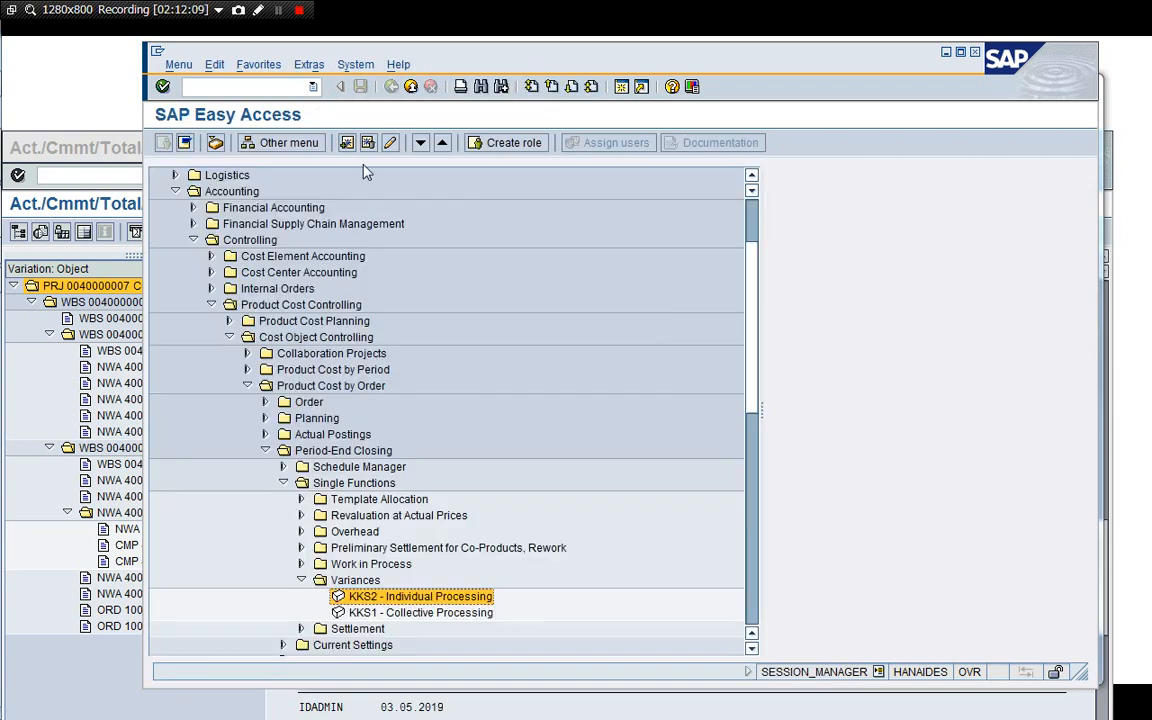
Open the KKS1 collective variance processing screen and leave it.
double_click(377, 614)
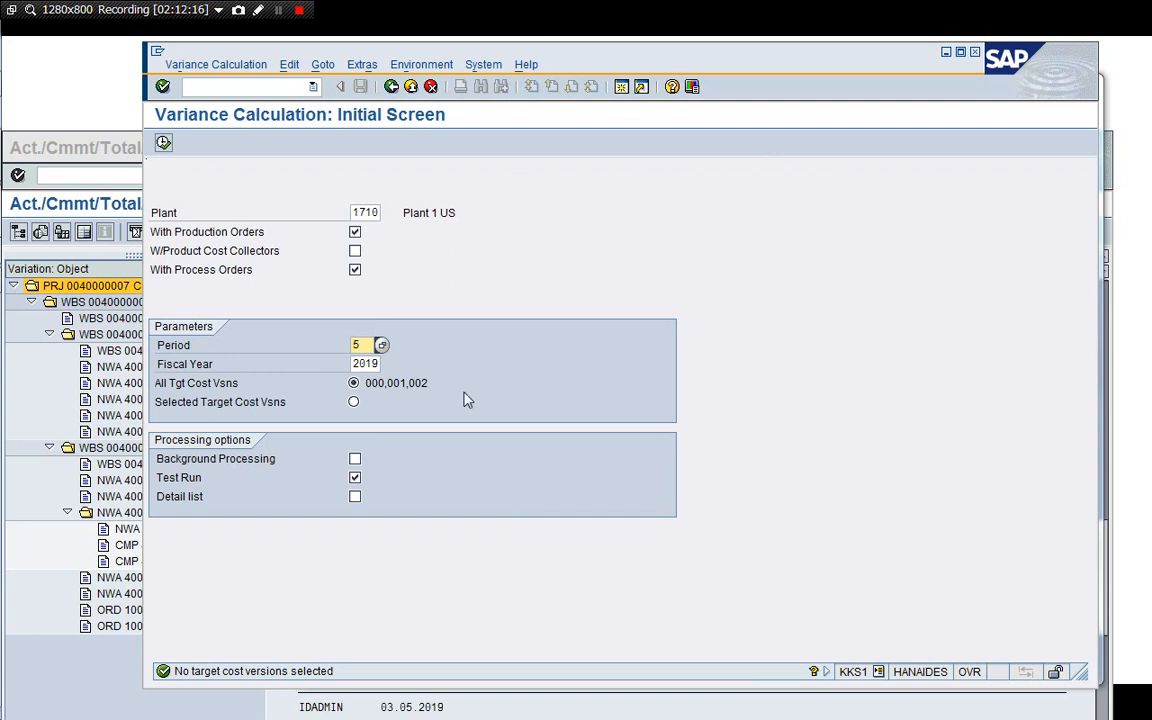
click(391, 86)
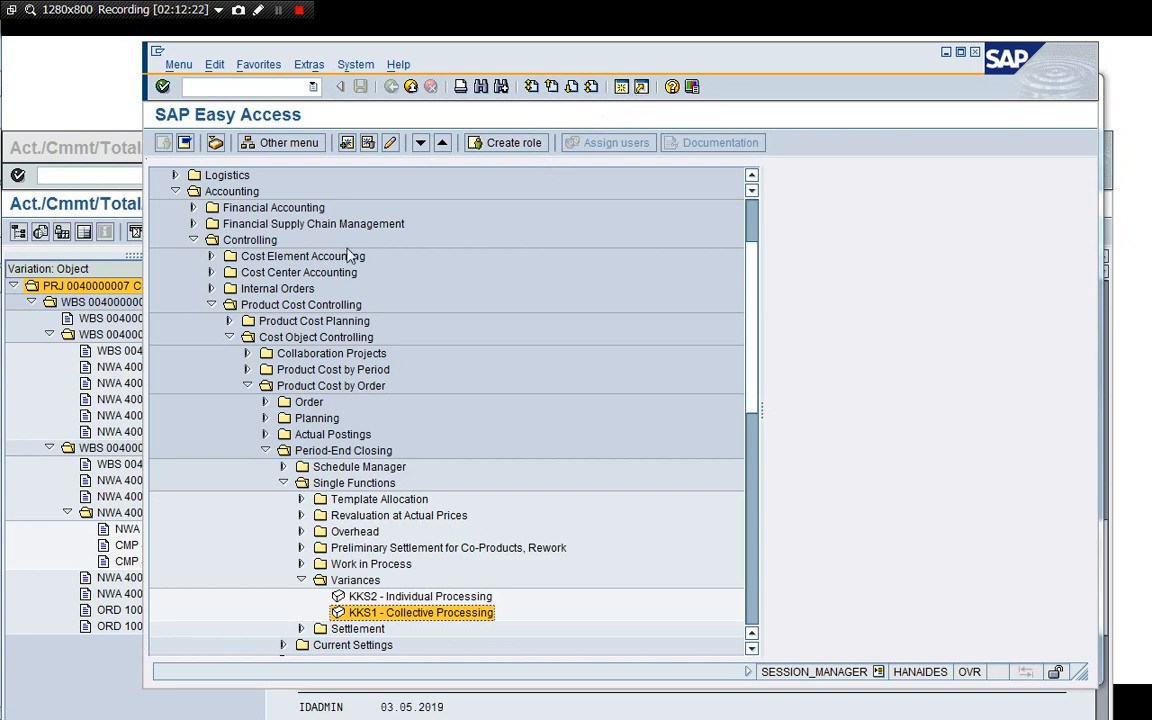
drag(404, 62, 491, 61)
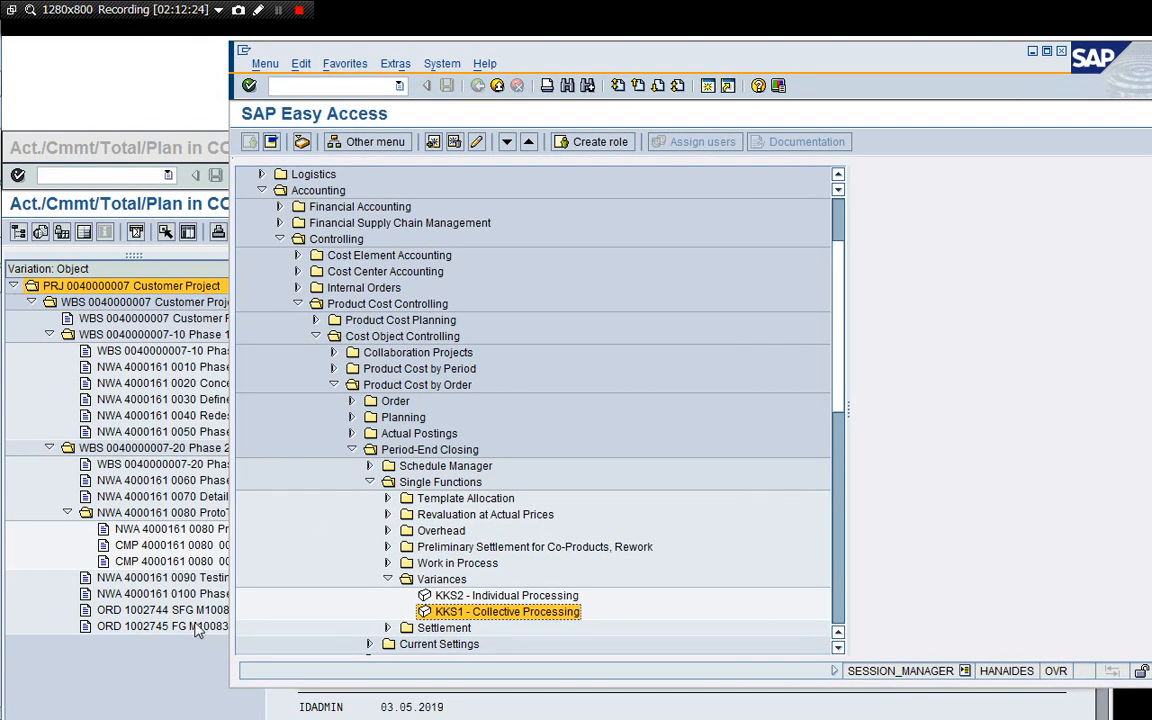
Run KKS2 variance calculation as a test run for order 1002744, period 5, fiscal year 2019.
double_click(437, 597)
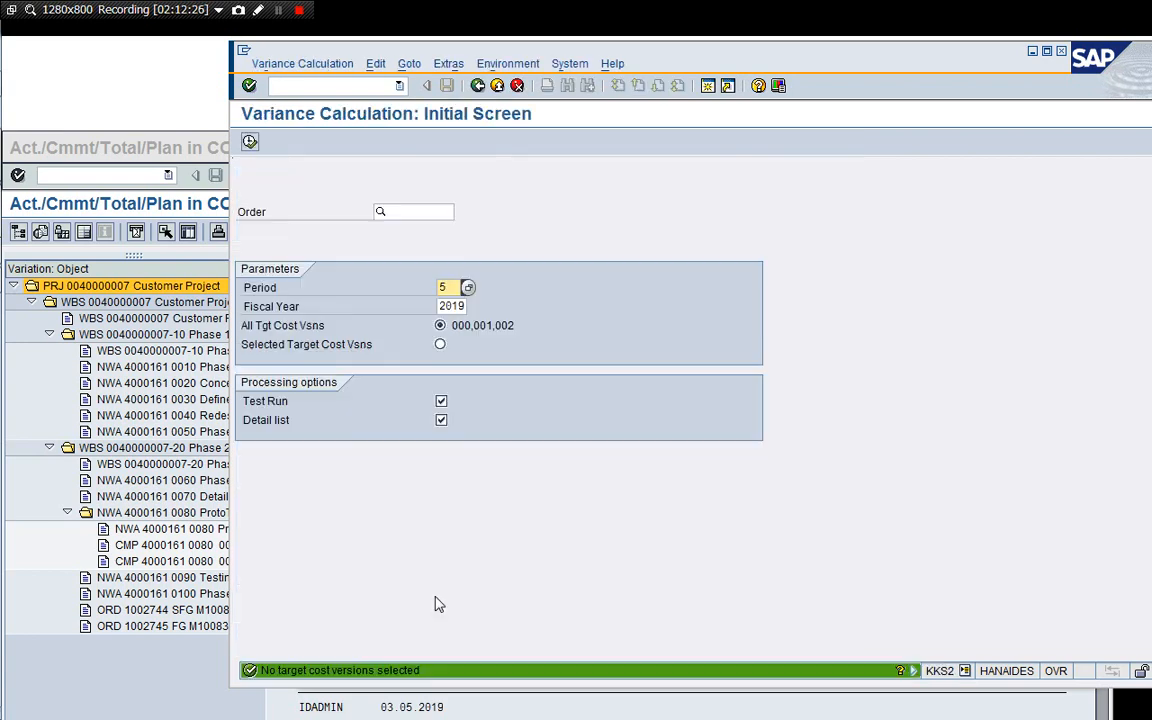
click(414, 212)
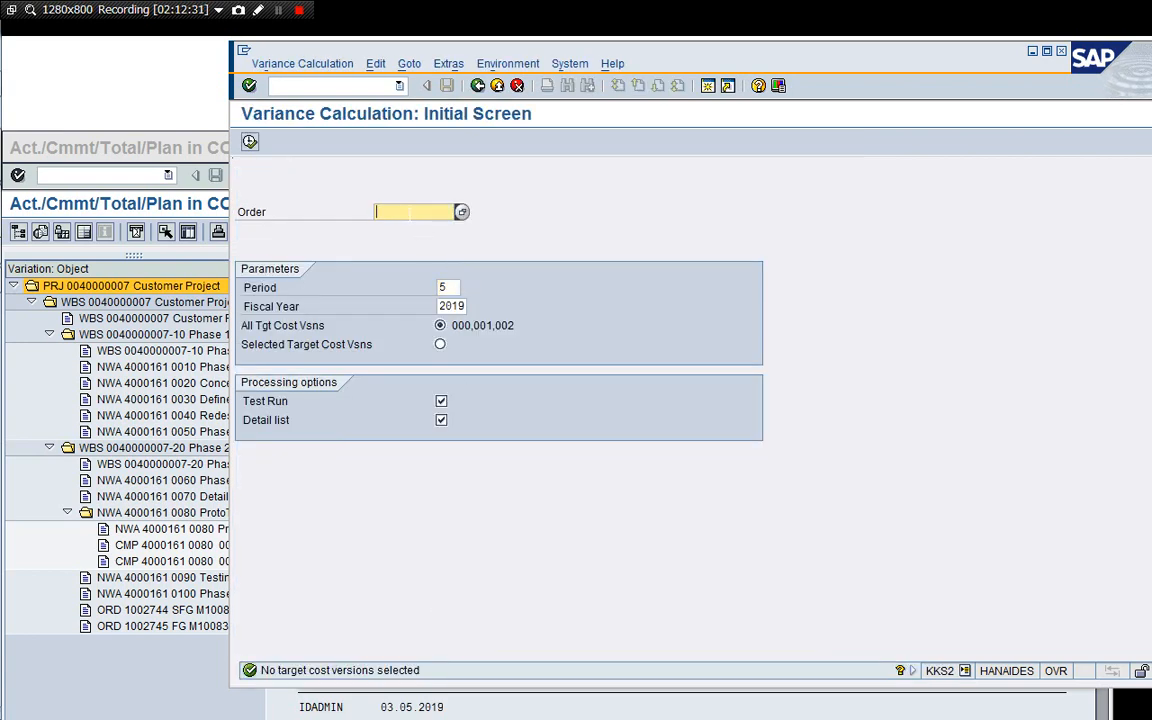
text(1)
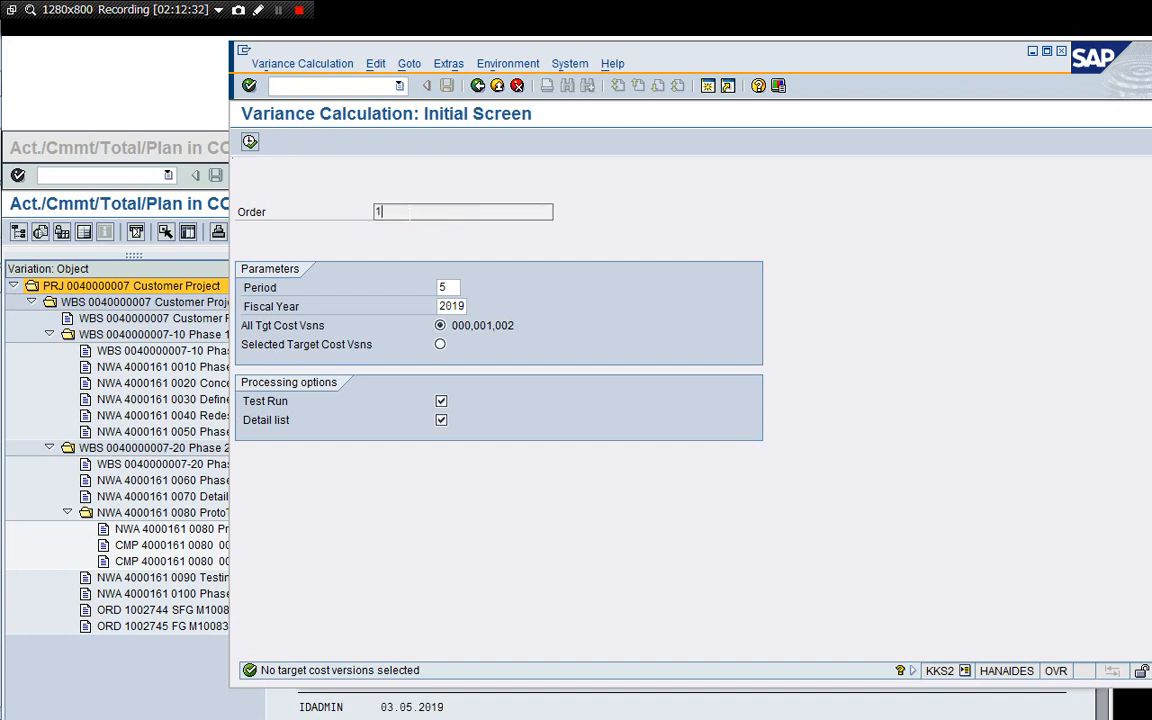
text(002744)
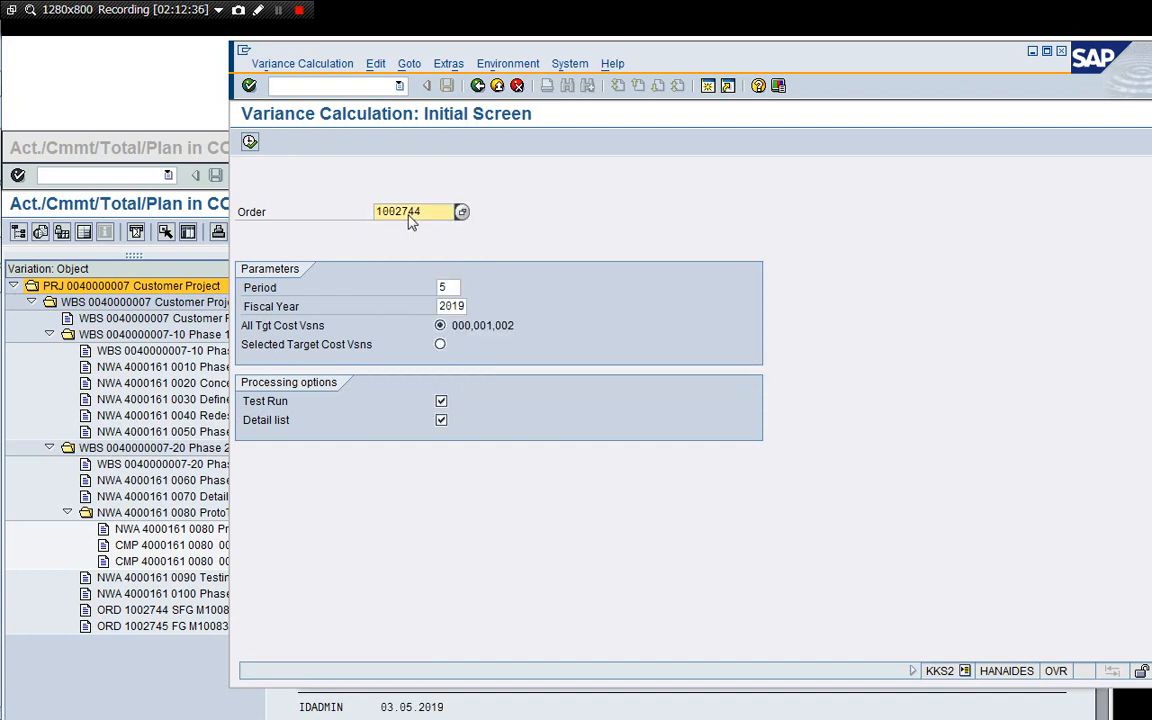
key(Return)
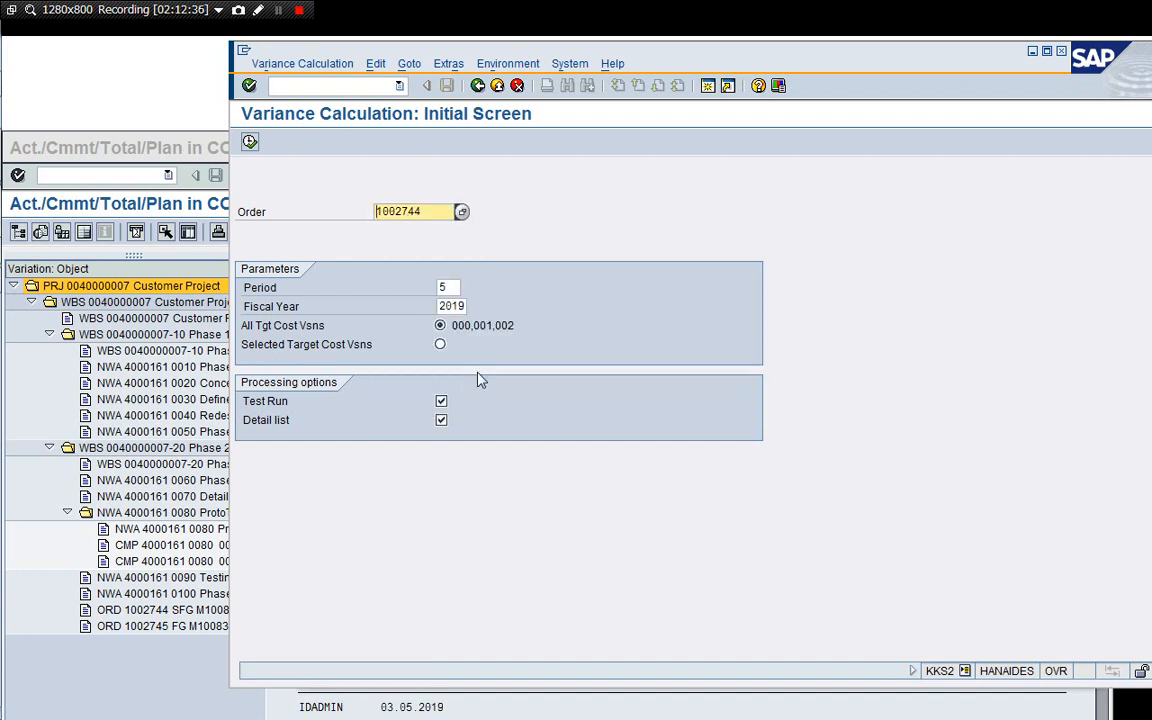
click(249, 143)
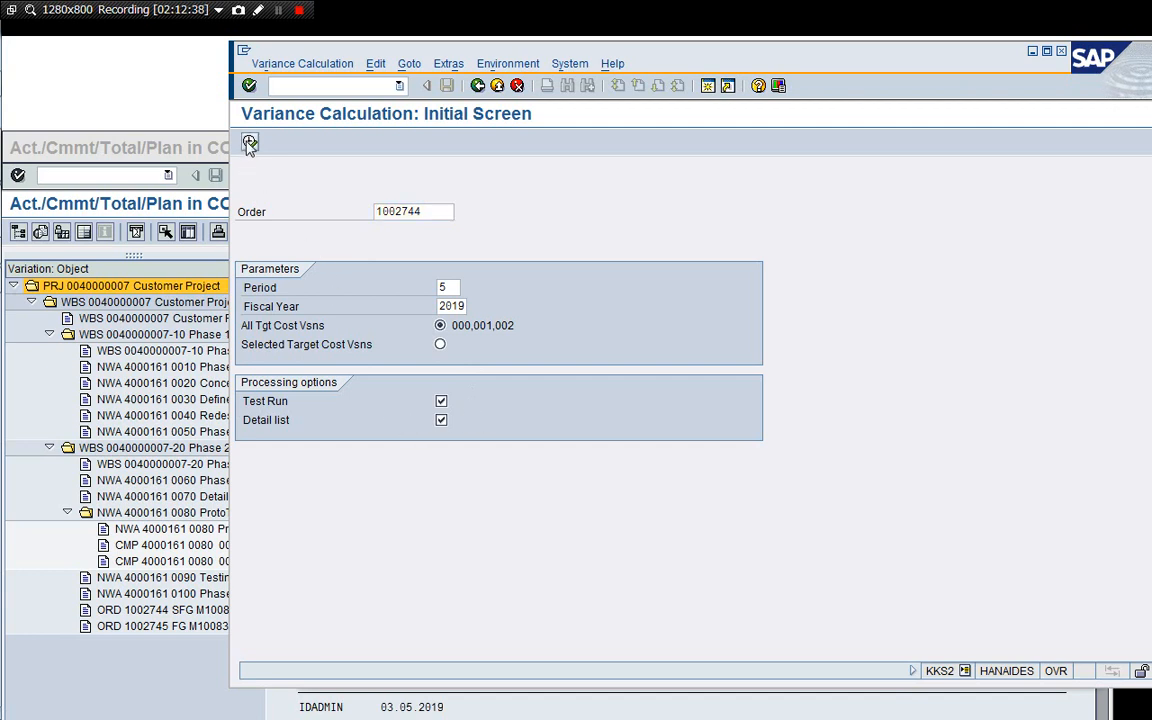
Rerun the variance calculation for order 1002744 with Test Run switched off.
drag(660, 57, 597, 50)
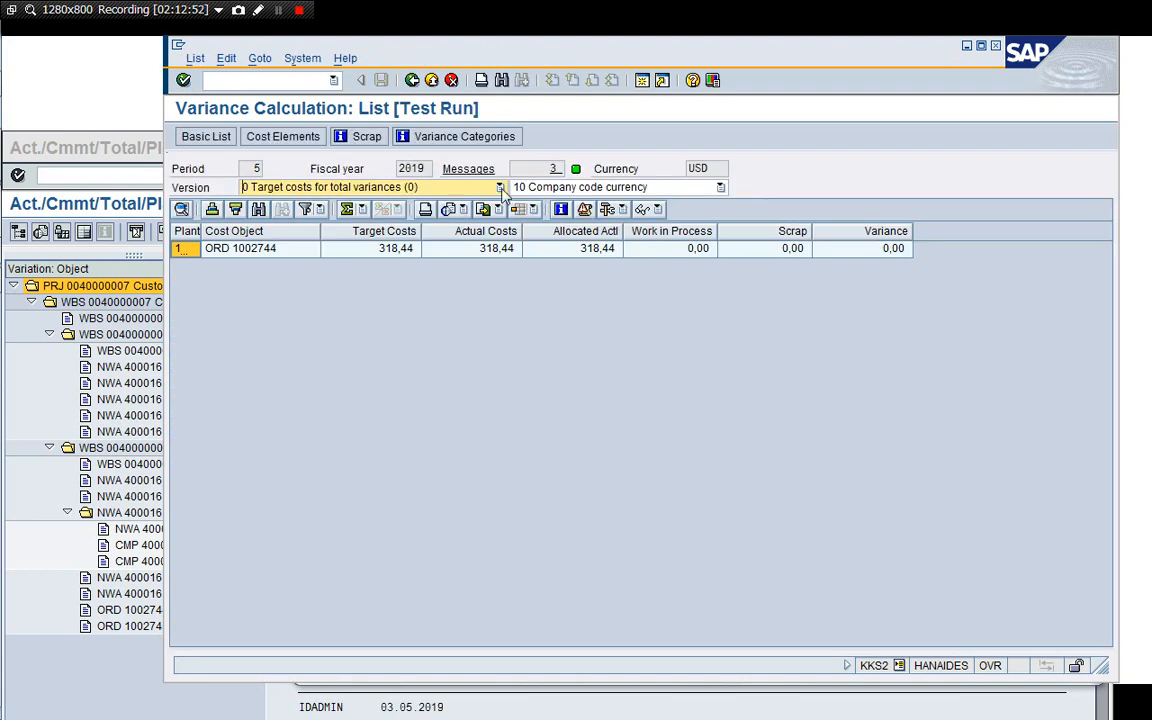
click(411, 80)
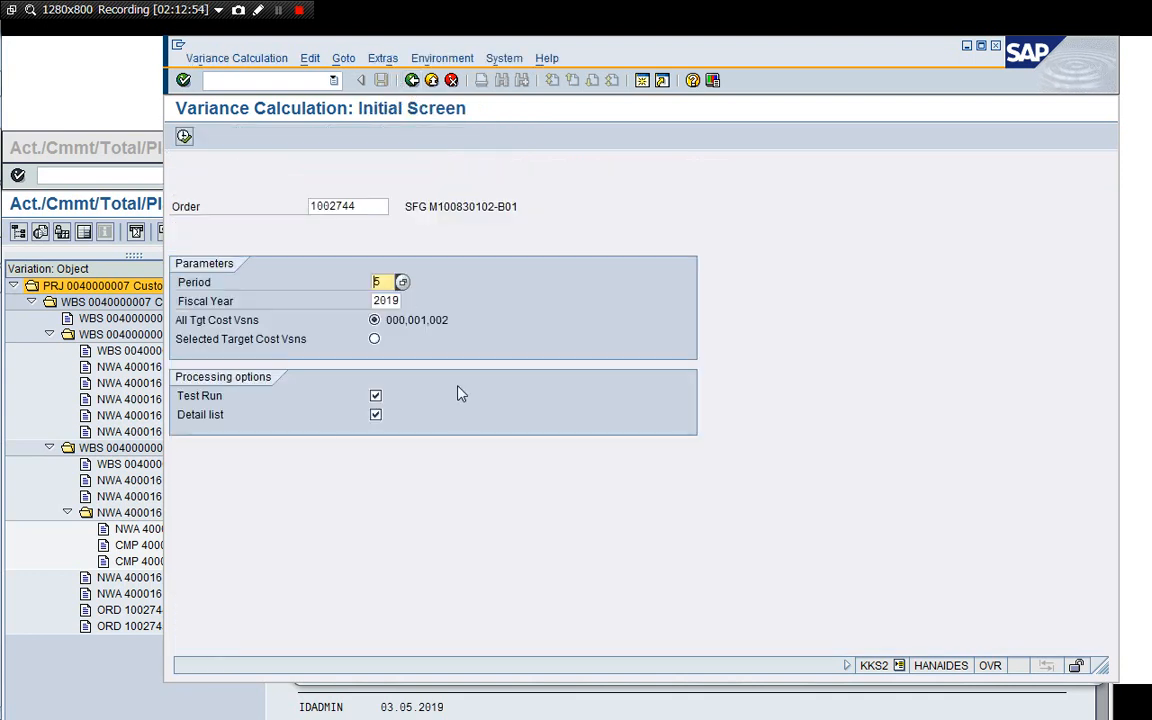
click(375, 396)
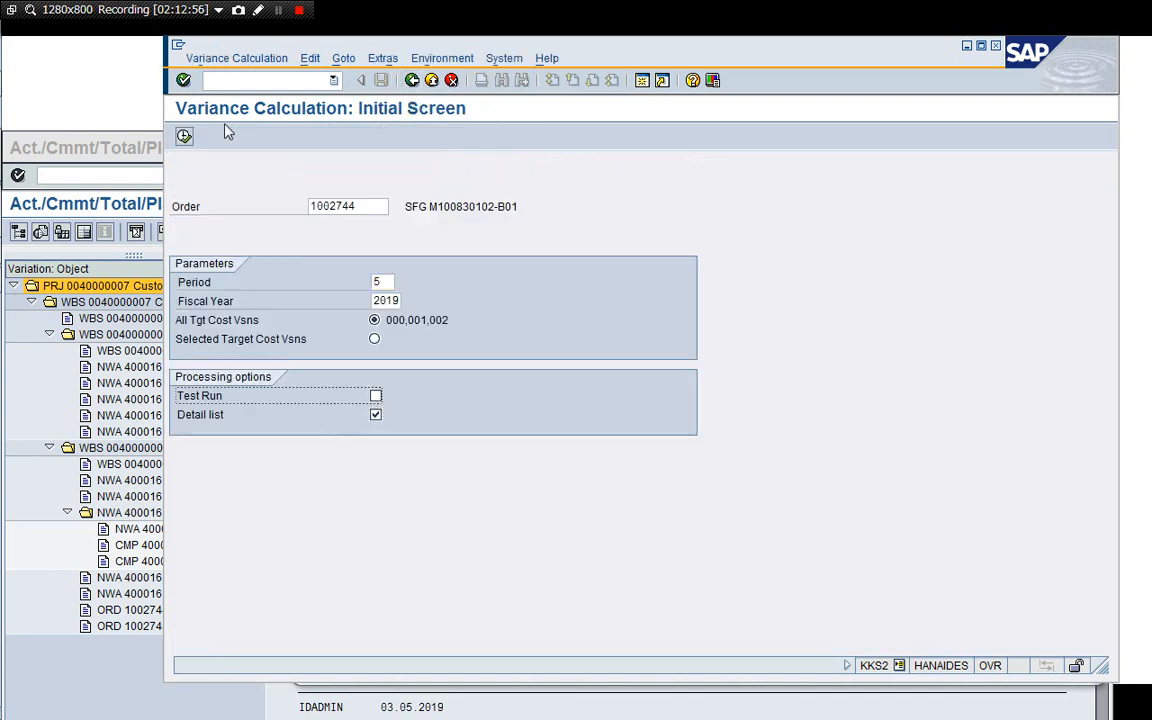
click(185, 137)
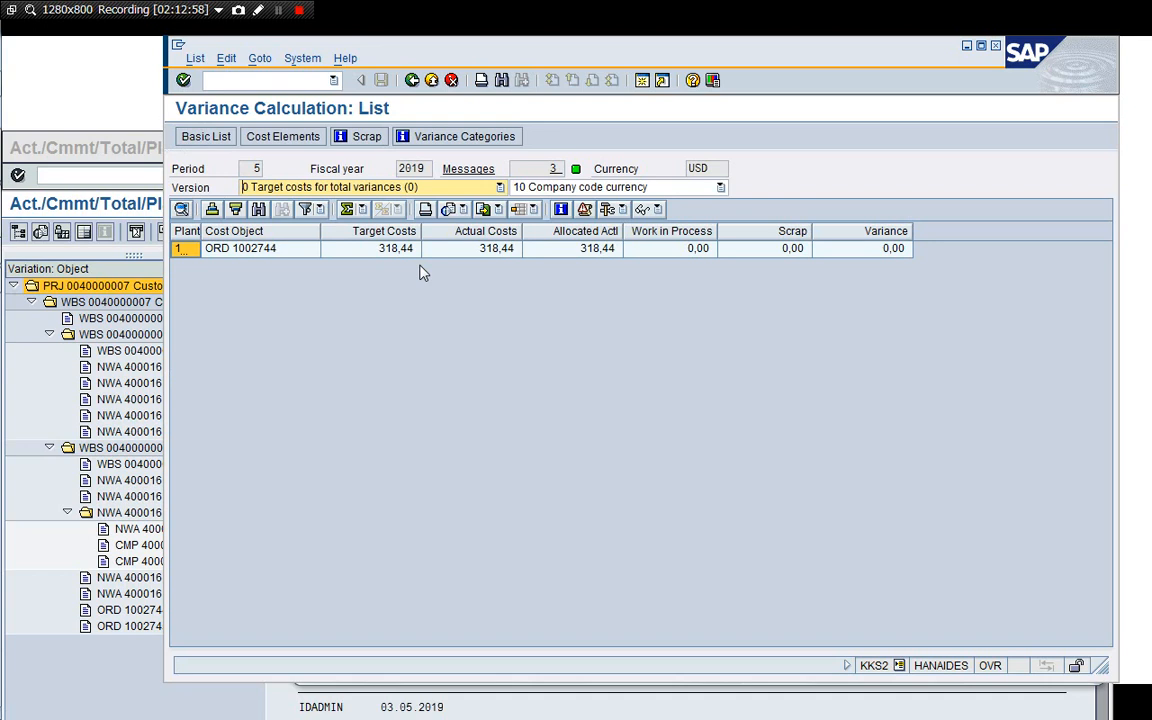
Run a test variance calculation for order 1002745.
click(411, 80)
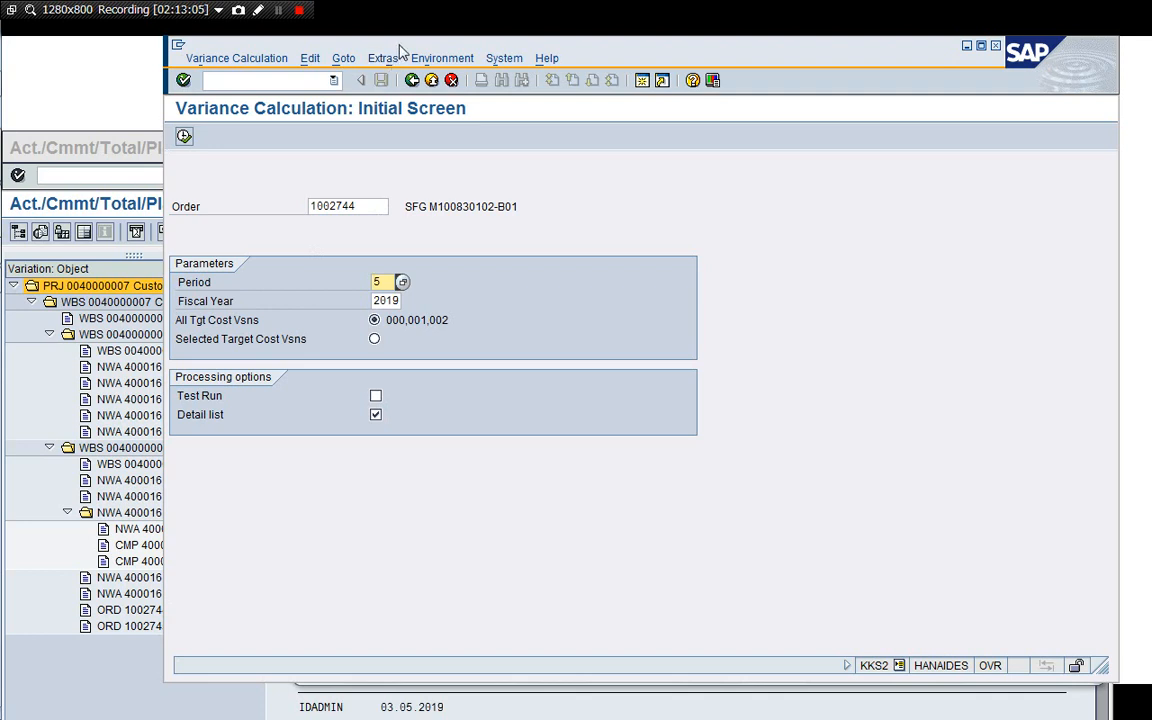
mouse_move(400, 50)
mouse_down()
mouse_move(429, 60)
mouse_move(413, 62)
mouse_up()
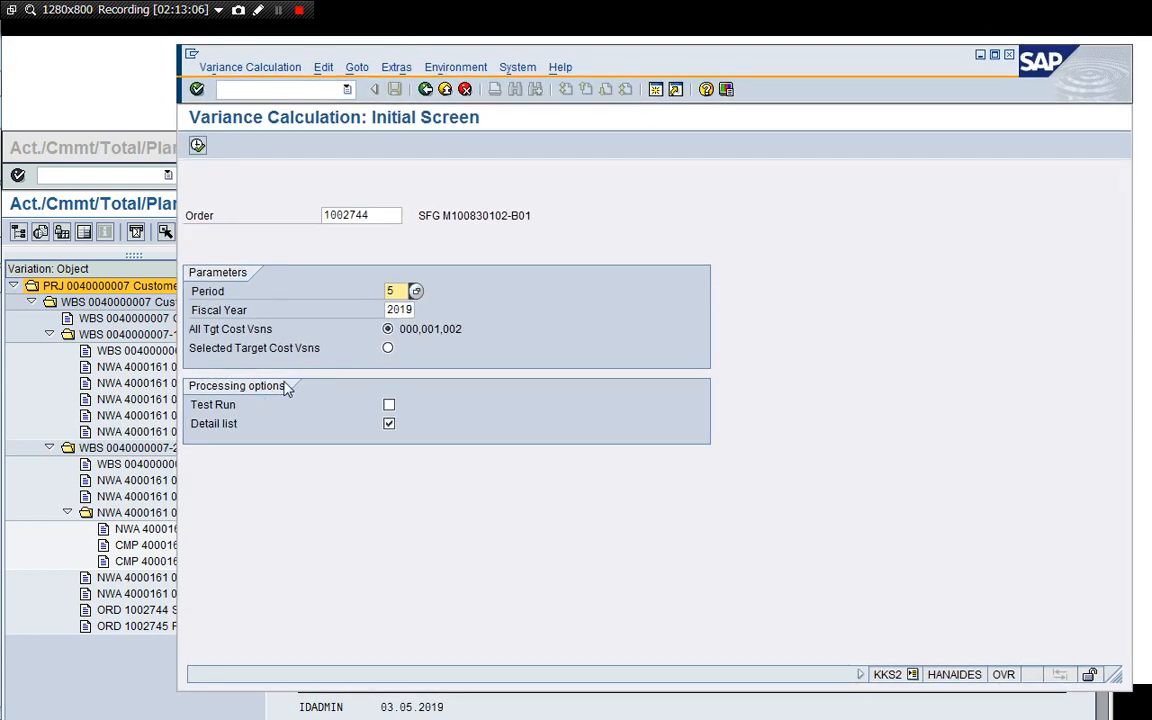
click(386, 217)
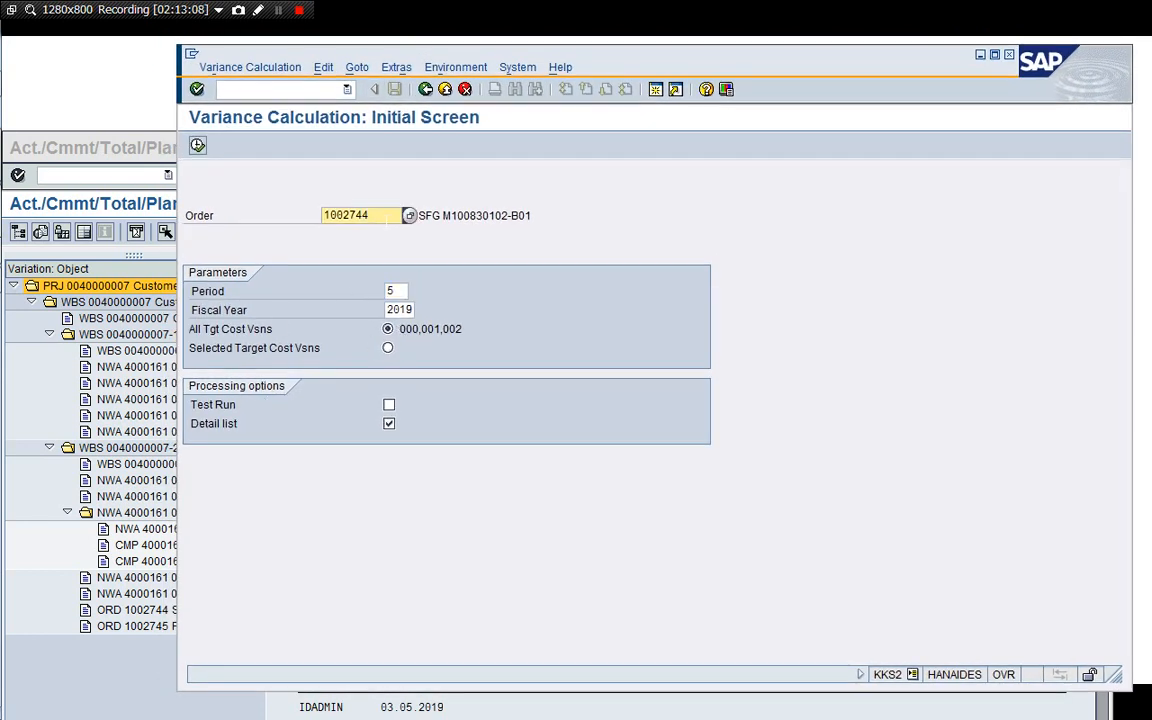
key(BackSpace)
text(5)
key(Return)
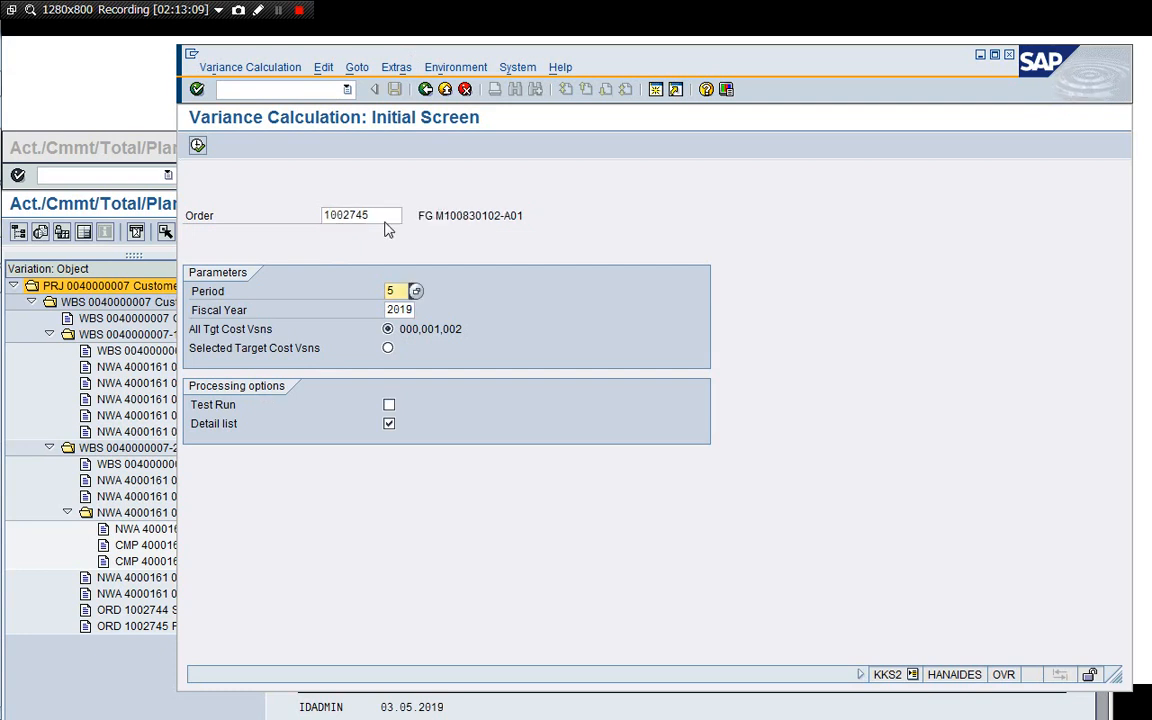
click(389, 405)
click(198, 145)
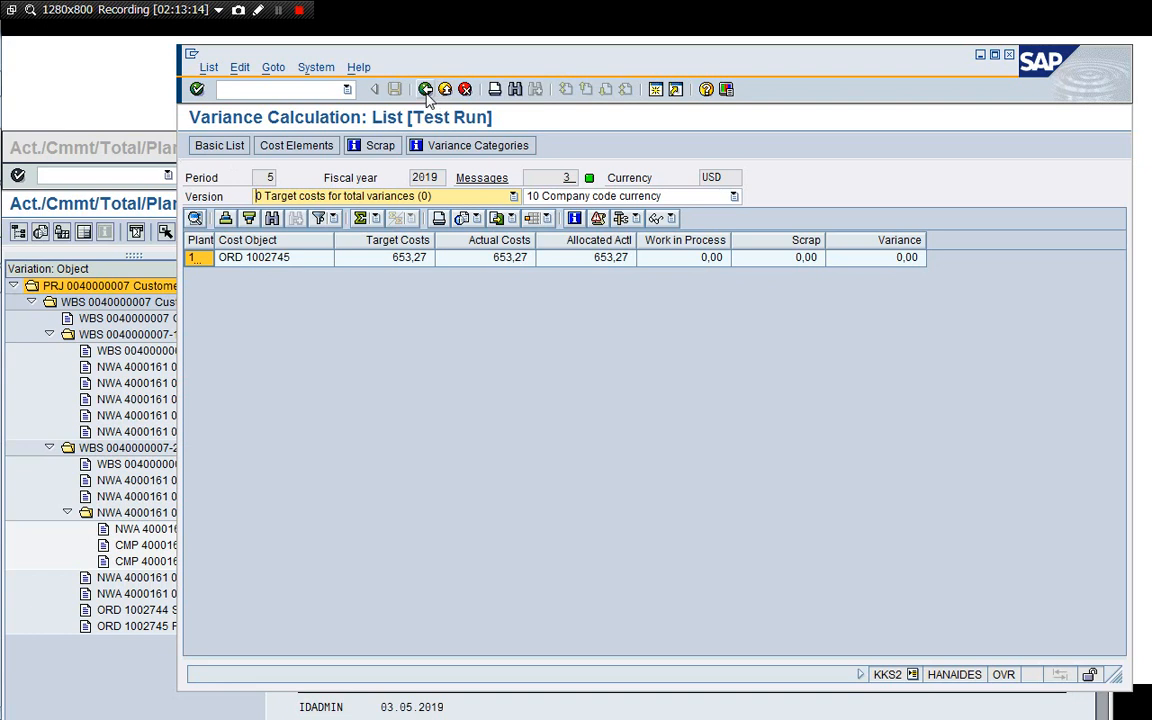
Rerun the variance calculation for order 1002745 with Test Run switched off.
click(425, 89)
click(389, 404)
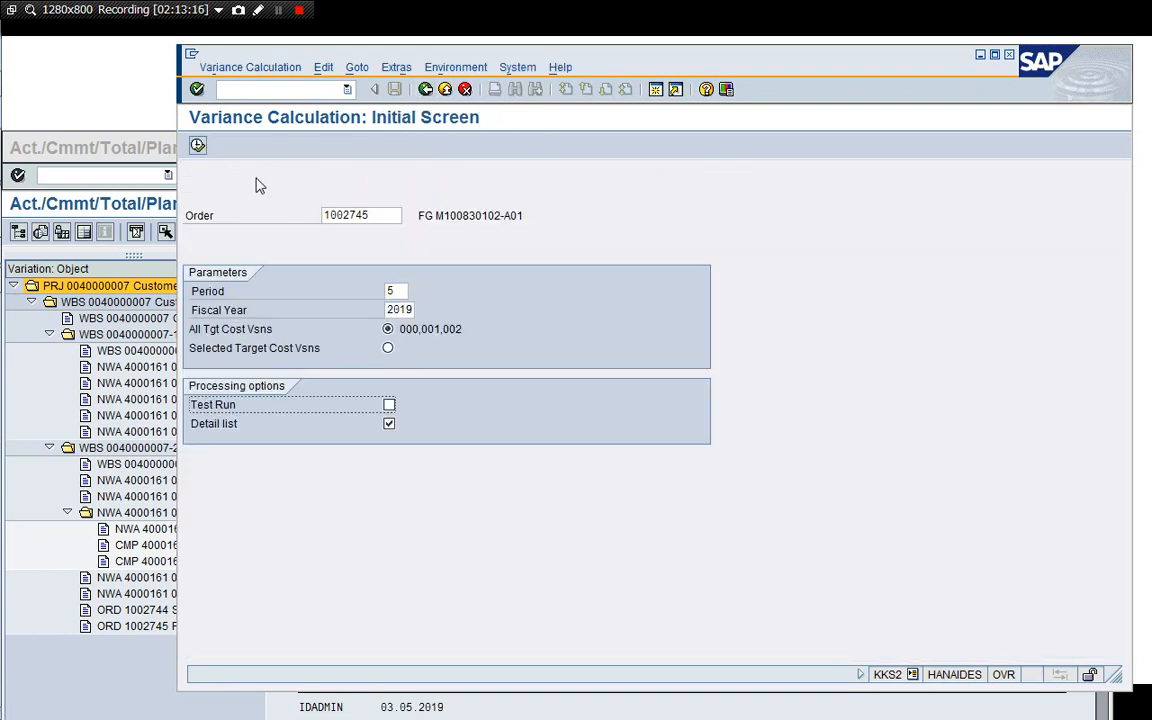
click(198, 145)
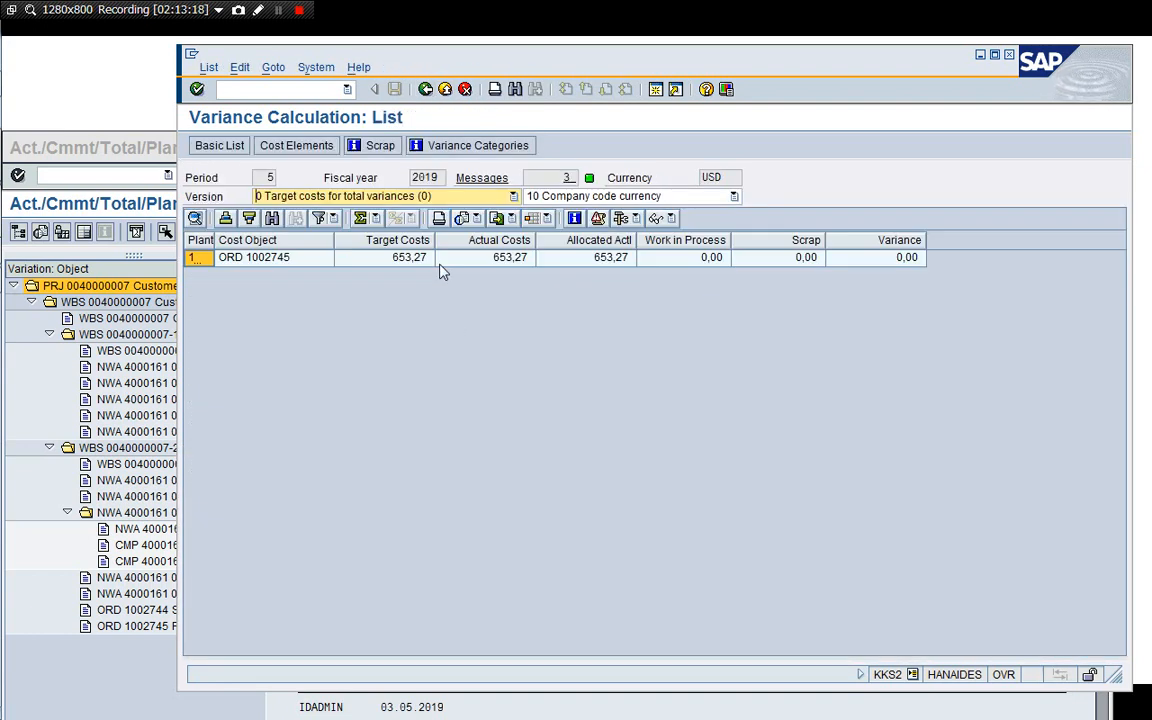
Open KO88 actual settlement and test-settle order 1002744 for period 5, fiscal year 2019, reviewing the settled values detail list.
click(425, 89)
click(425, 89)
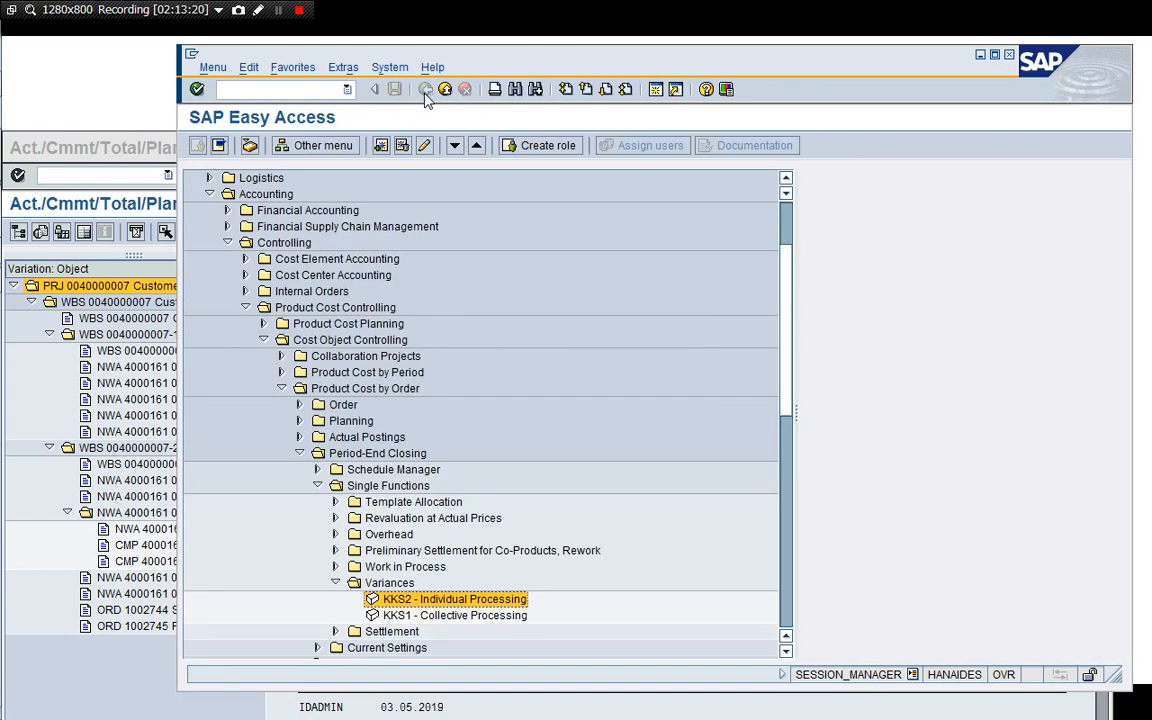
key(Left)
key(Left)
key(Down)
key(Right)
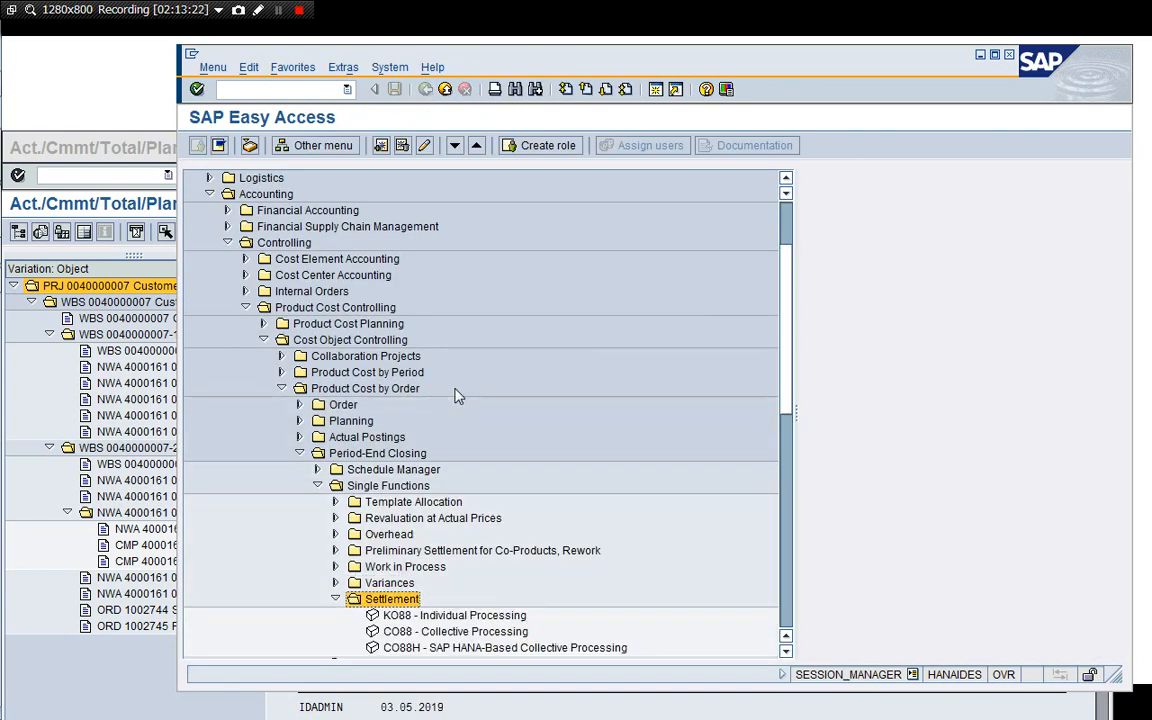
key(Down)
key(Return)
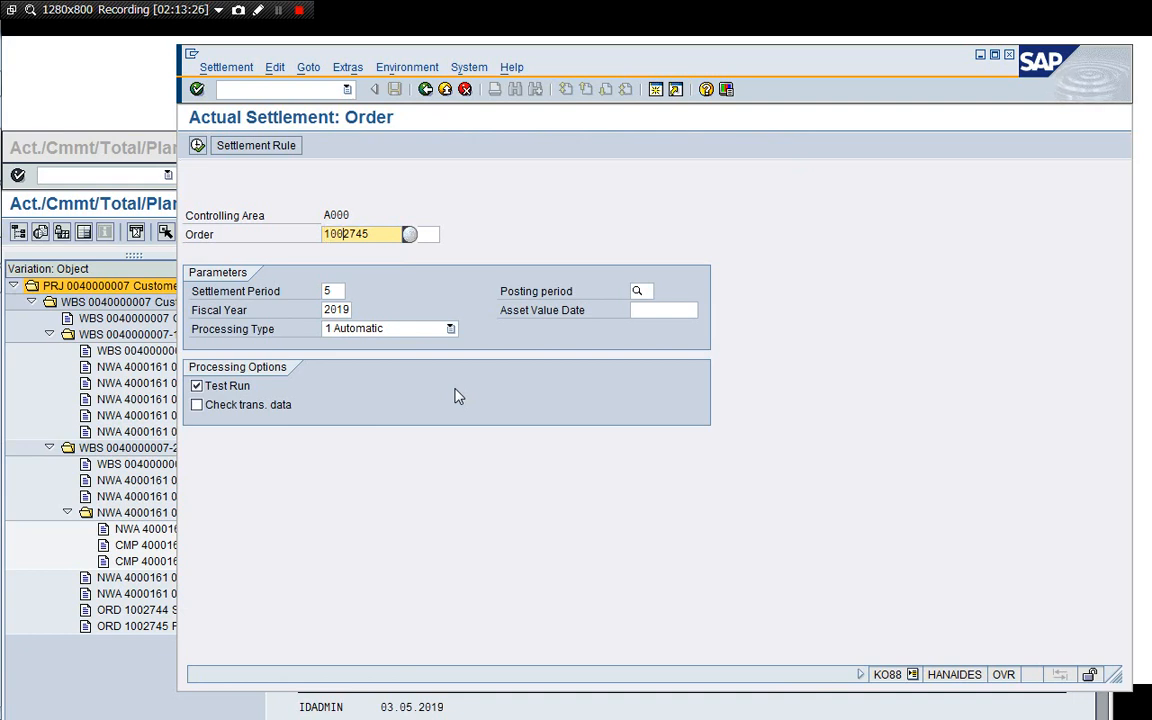
key(BackSpace)
text(4)
key(Return)
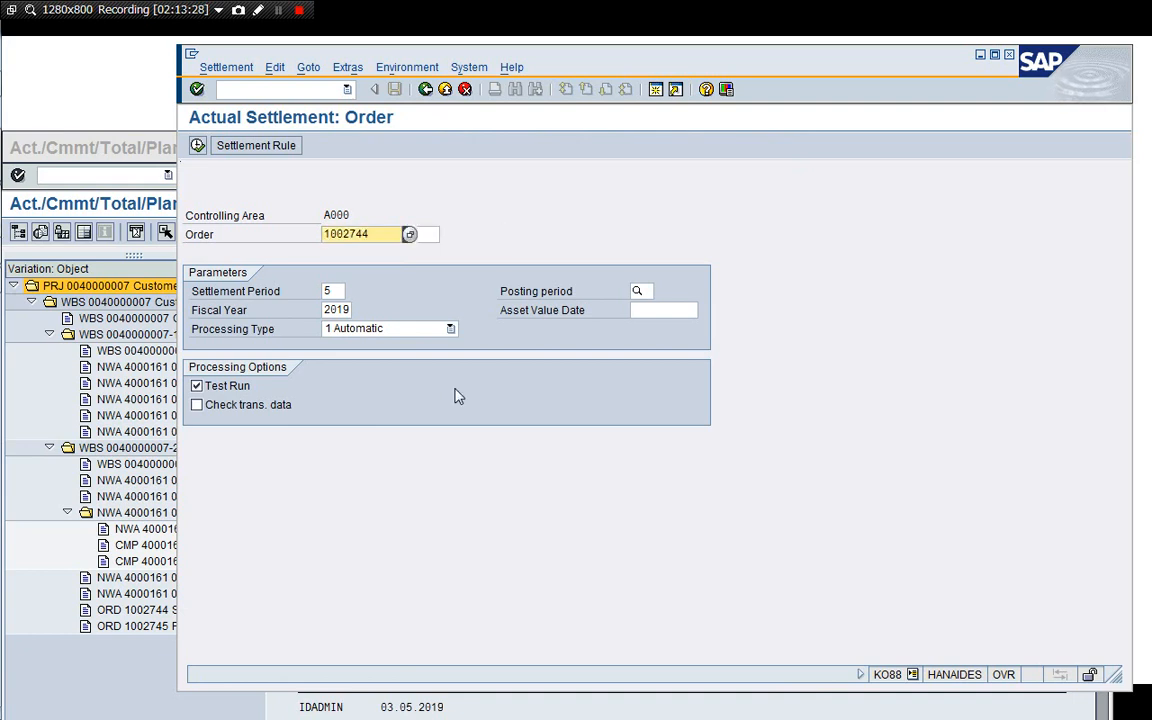
click(197, 146)
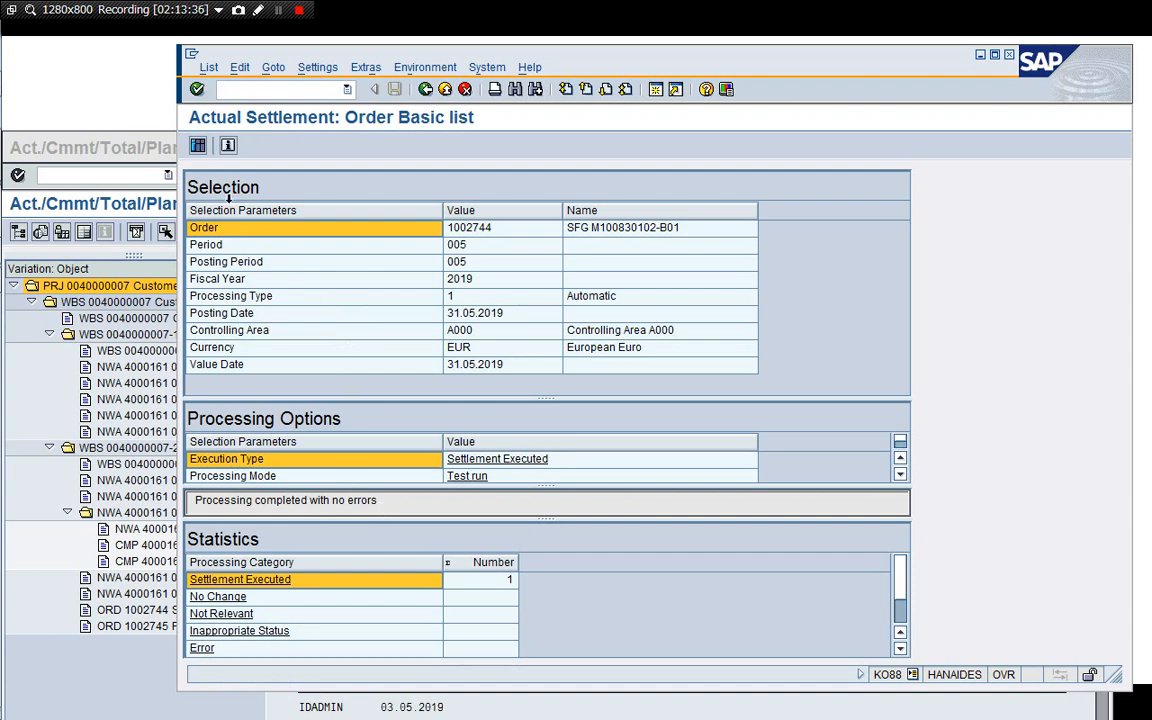
click(197, 146)
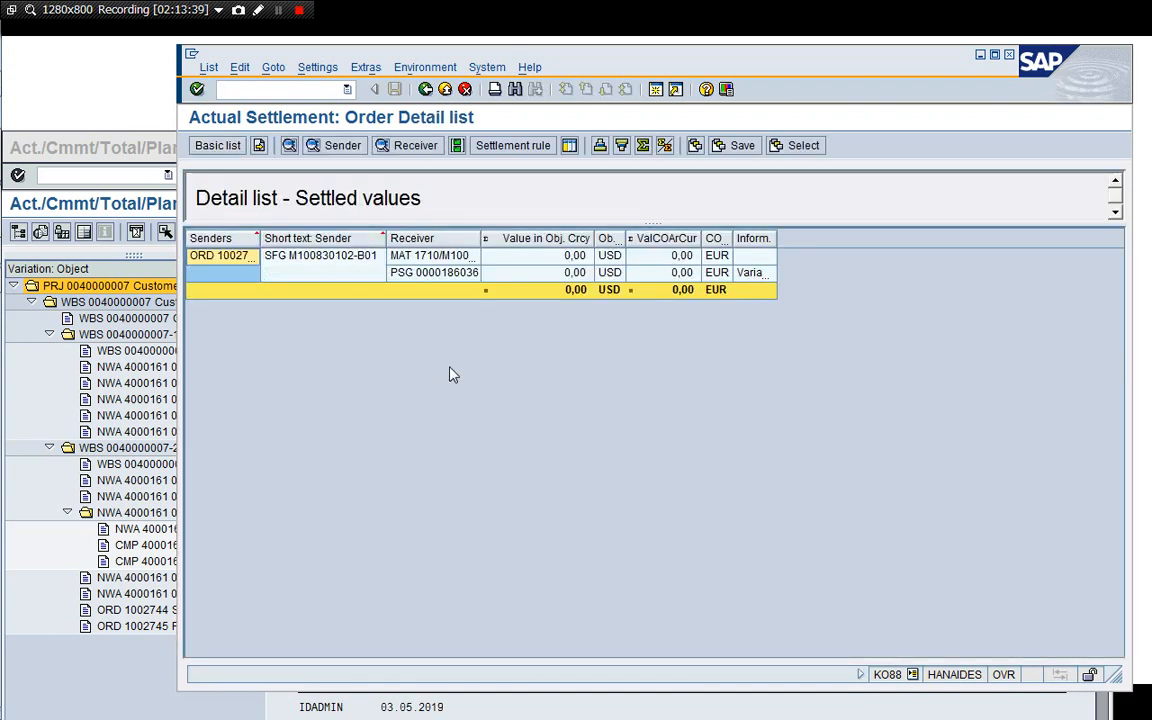
click(425, 89)
click(425, 89)
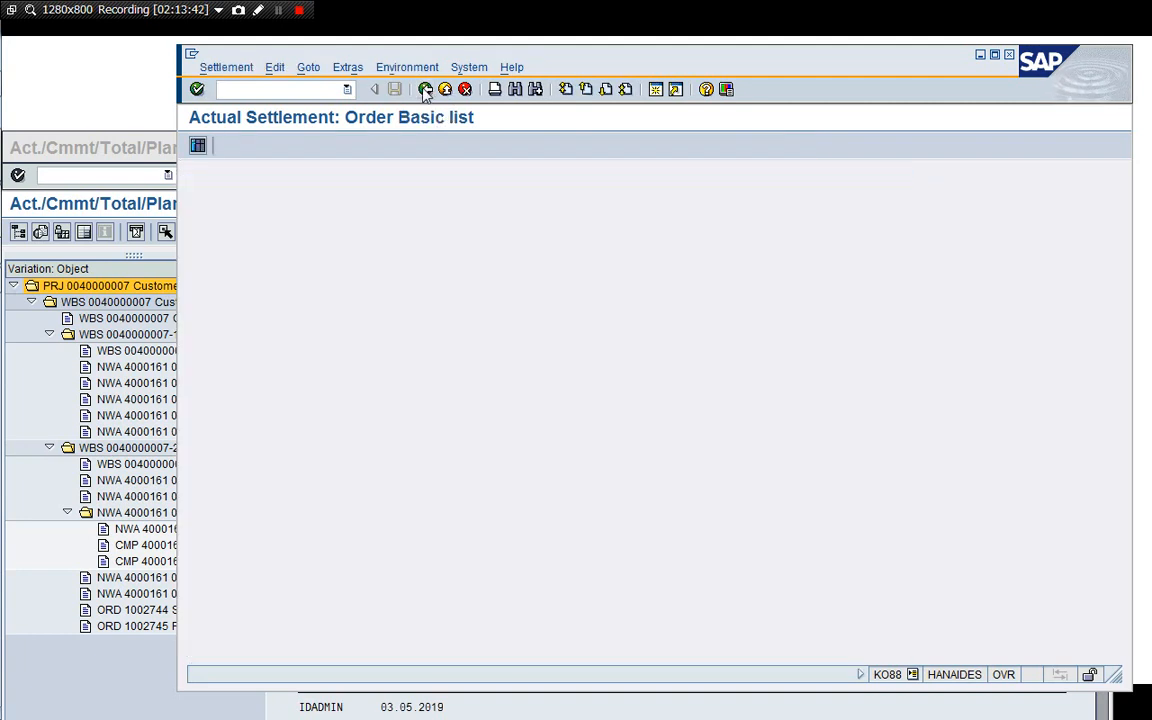
Rerun the settlement for order 1002744 with Test Run switched off and check its accounting documents.
click(228, 386)
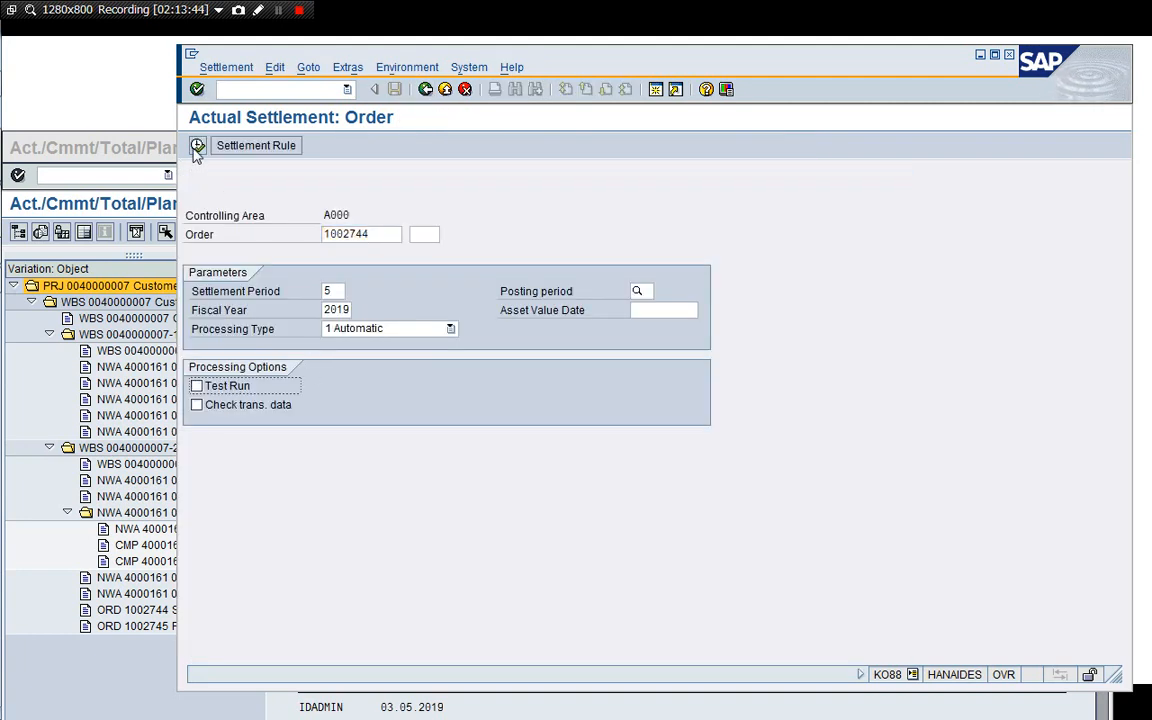
click(197, 146)
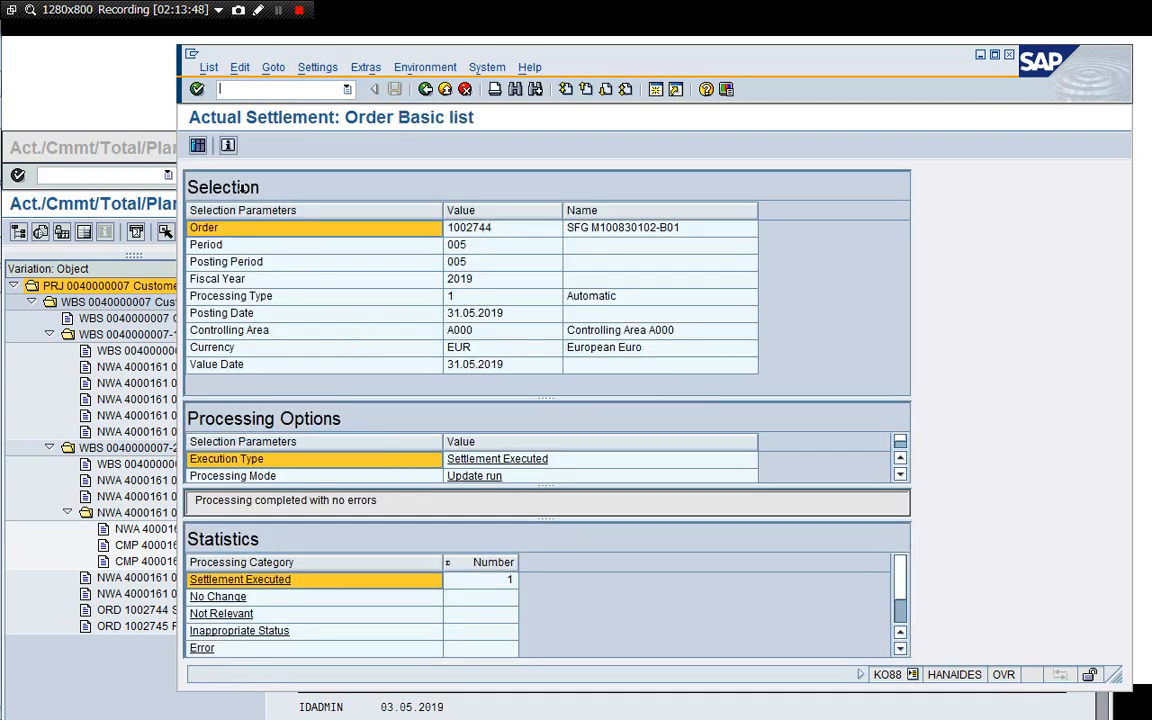
click(198, 146)
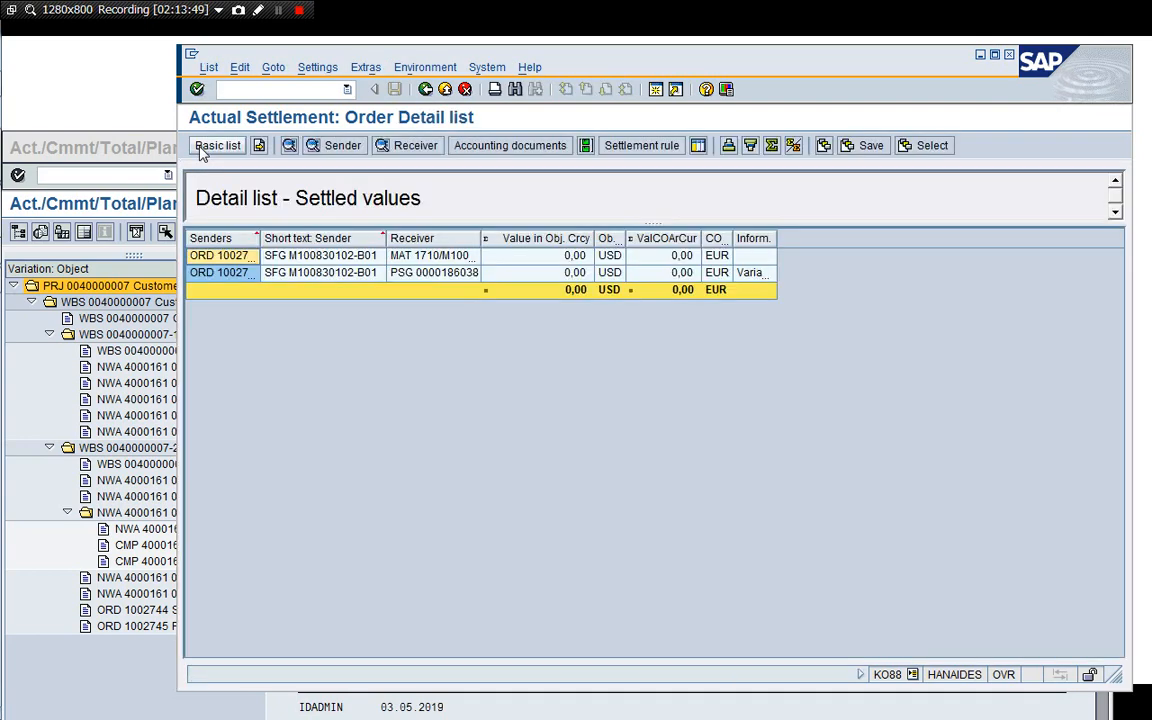
click(478, 258)
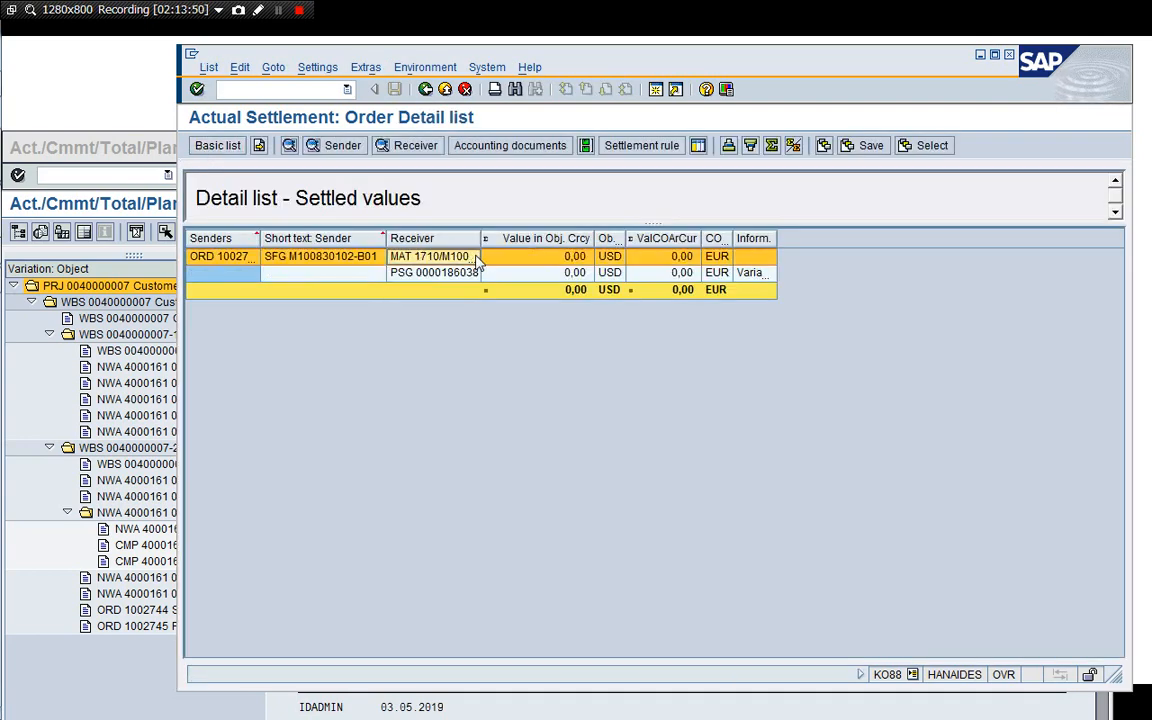
click(497, 149)
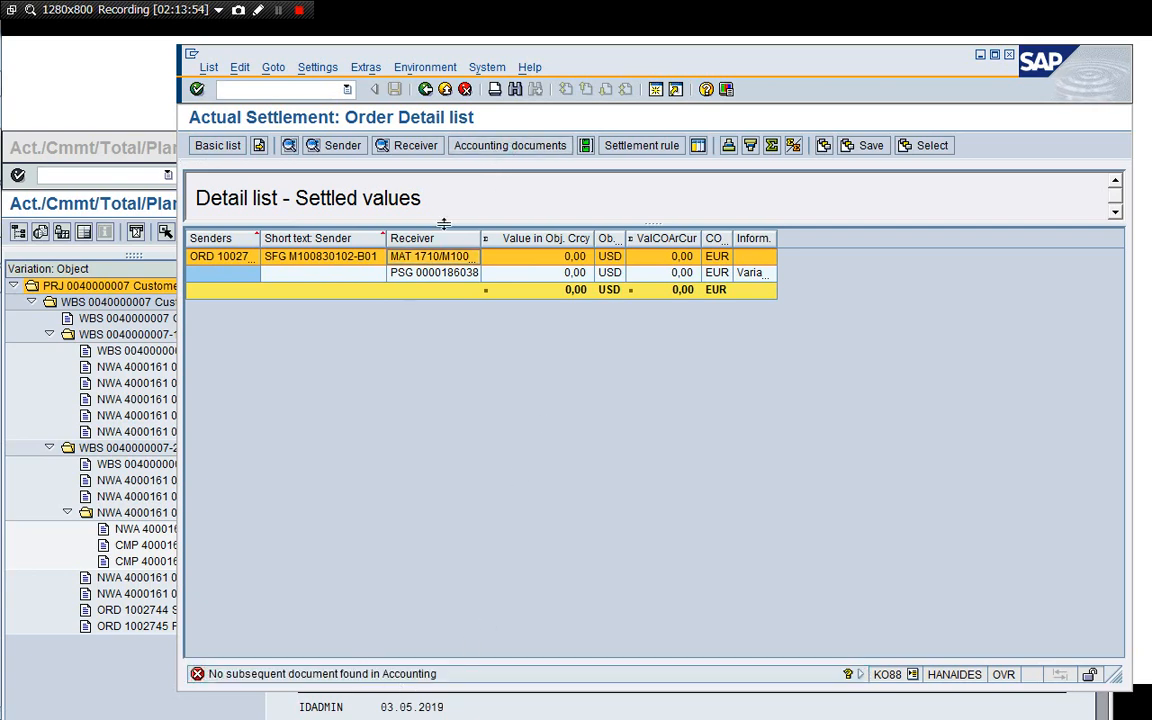
click(425, 89)
click(425, 89)
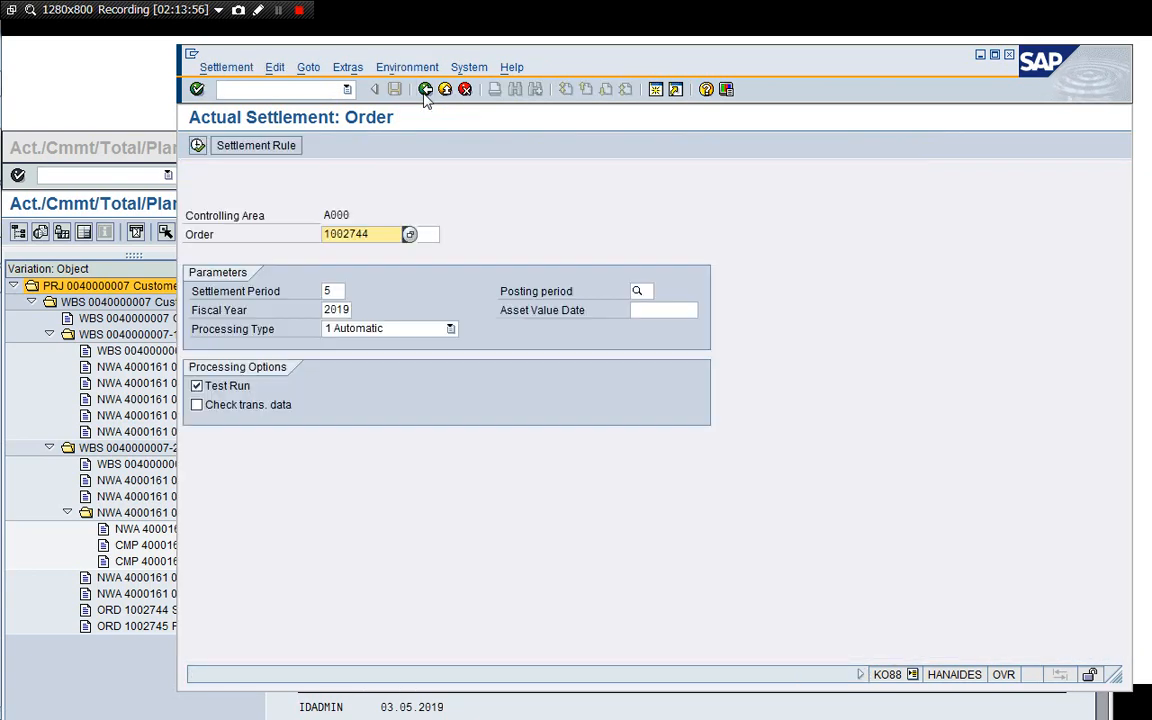
Run a test settlement for order 1002745 and review the settled values detail list.
key(BackSpace)
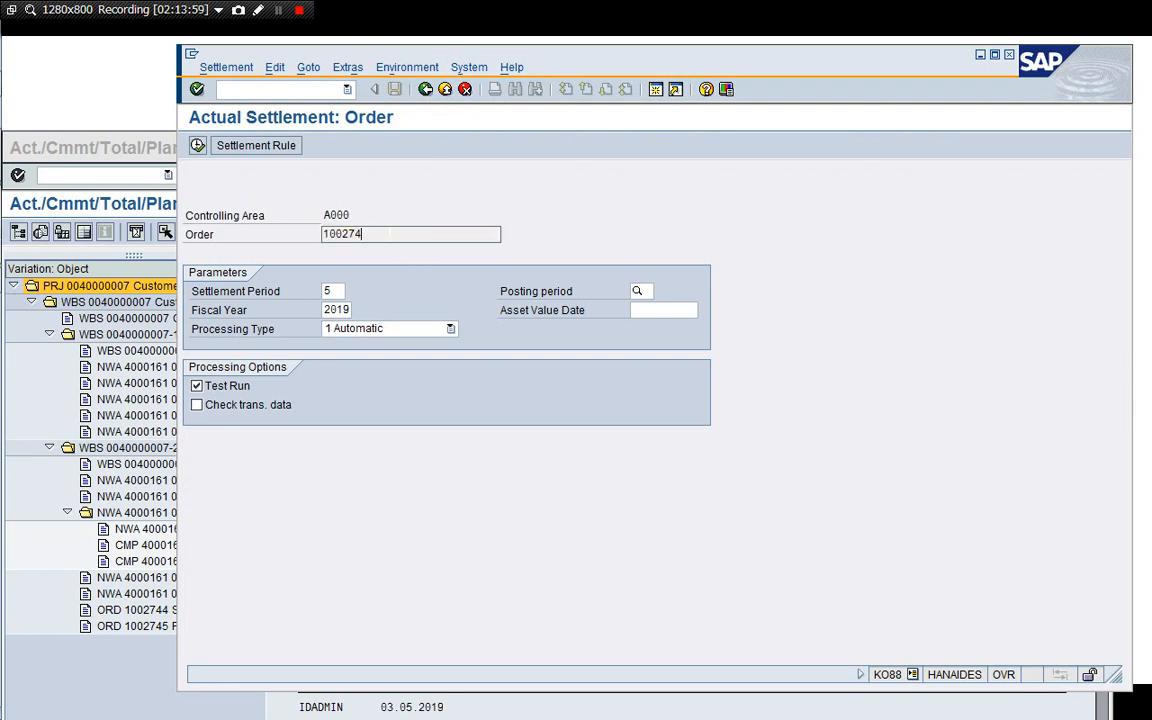
text(5)
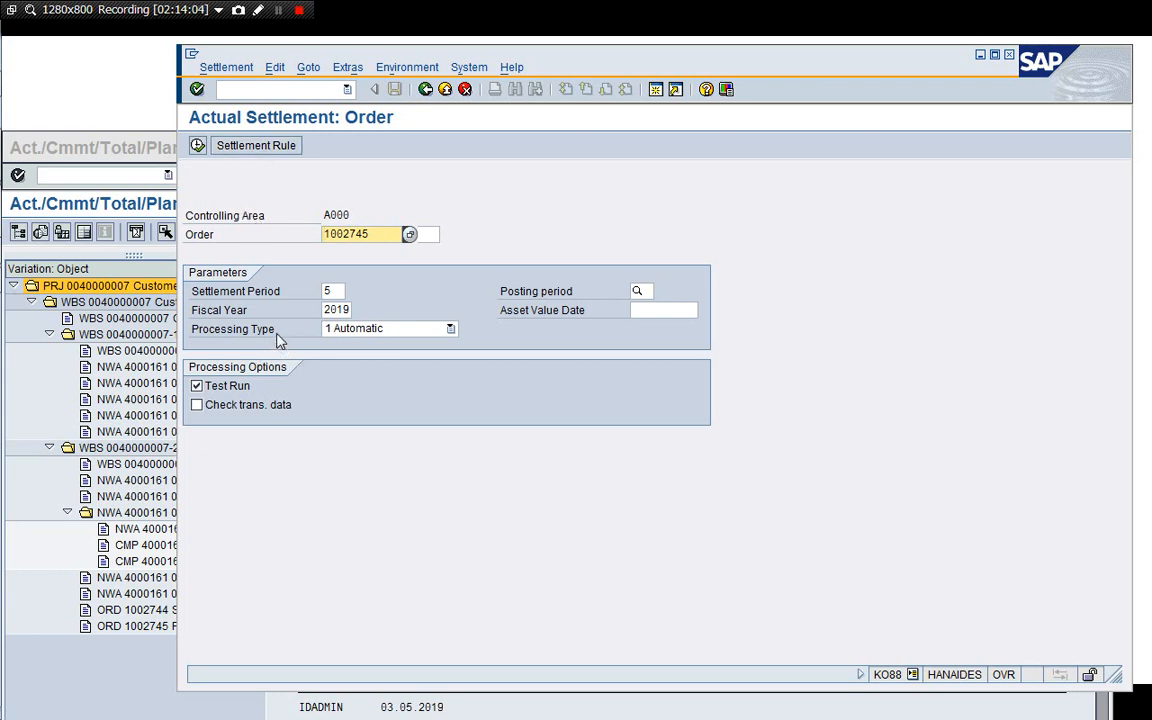
click(198, 147)
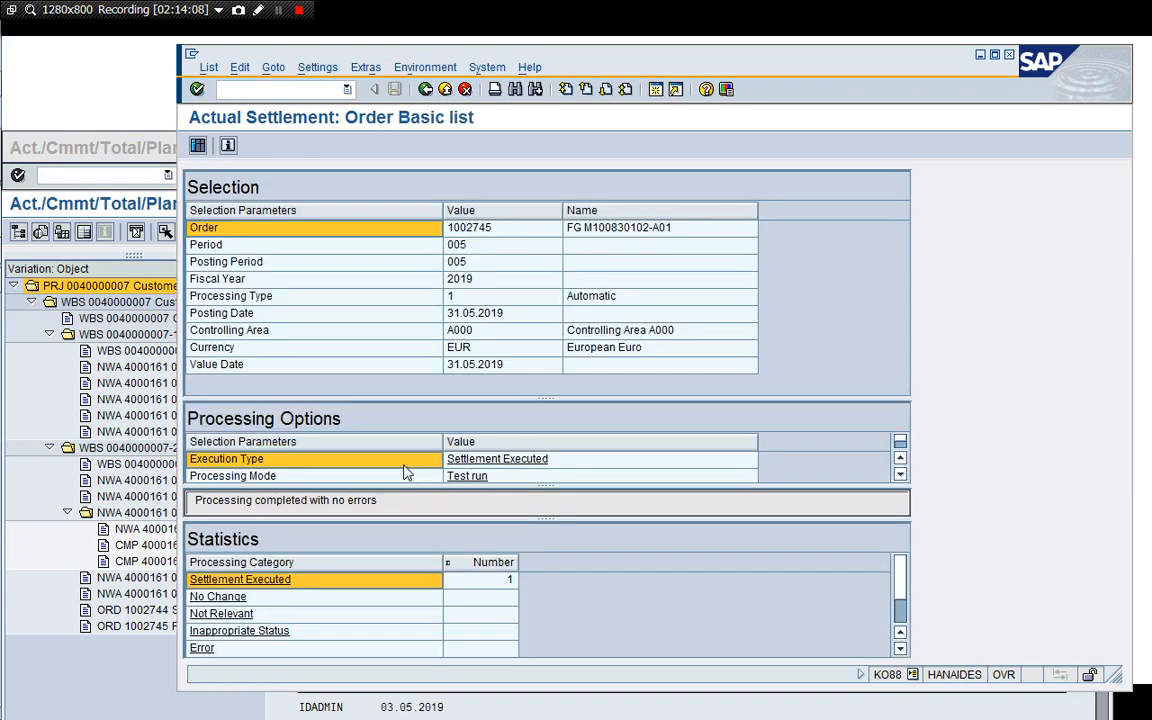
click(198, 146)
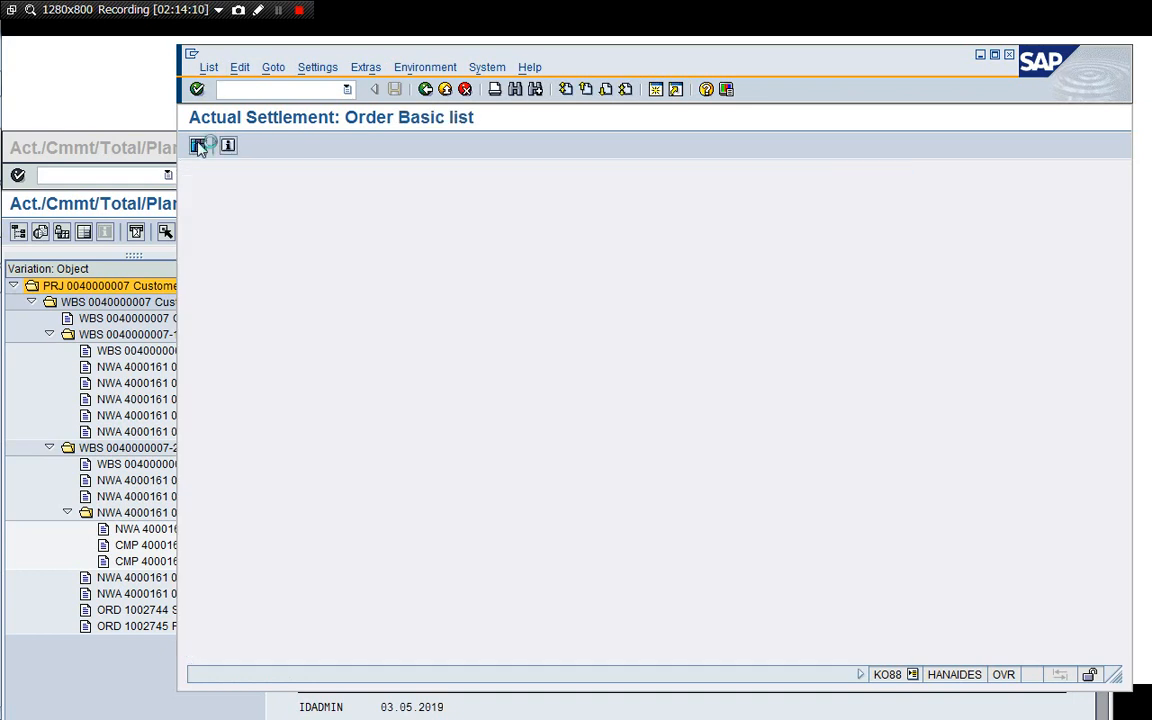
click(452, 258)
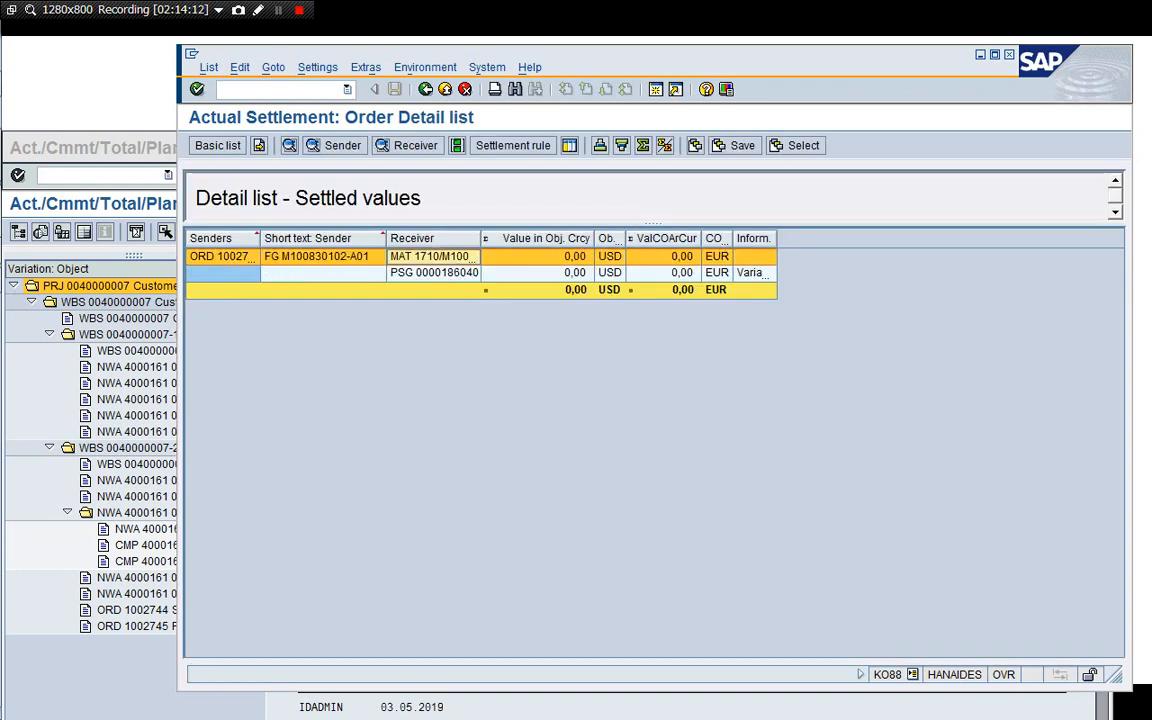
click(425, 89)
click(425, 90)
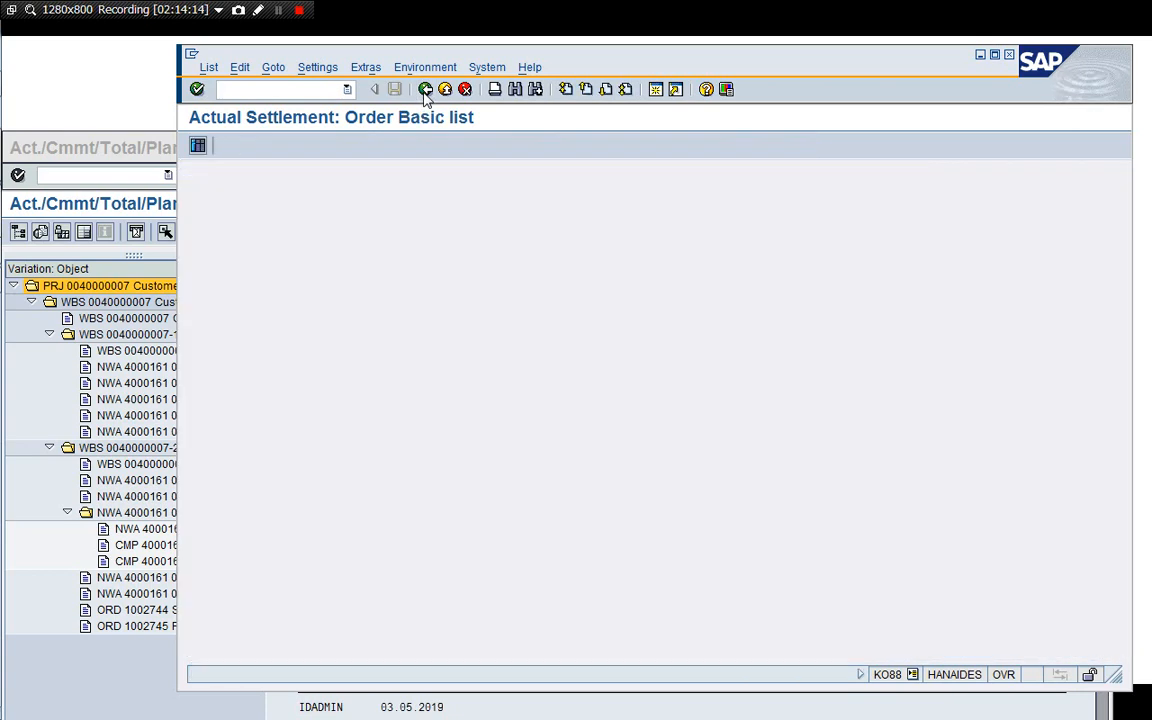
Rerun the settlement for order 1002745 with Test Run switched off and check its accounting documents.
click(197, 386)
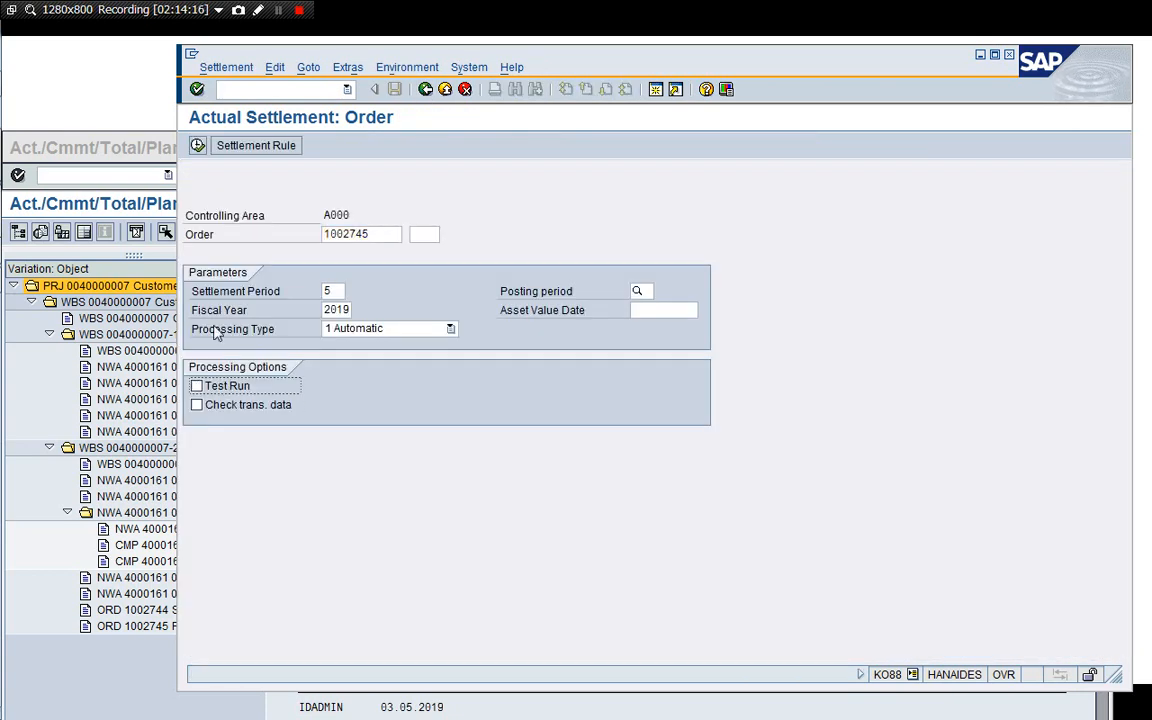
click(197, 145)
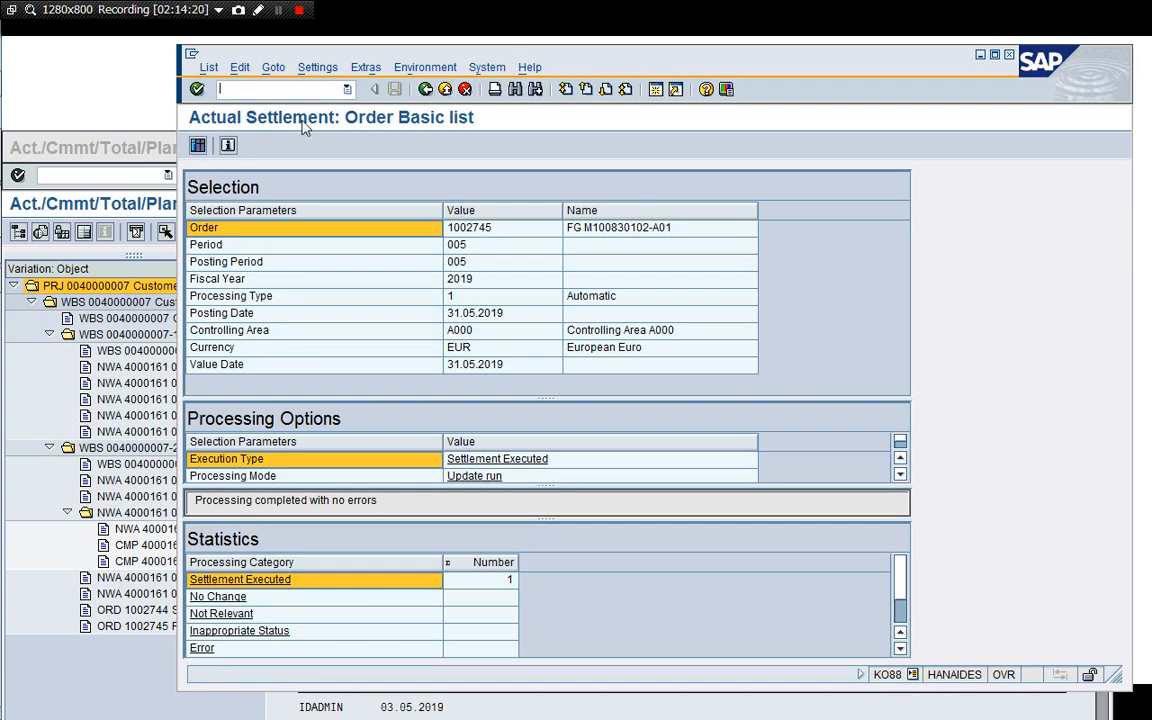
click(197, 145)
click(418, 258)
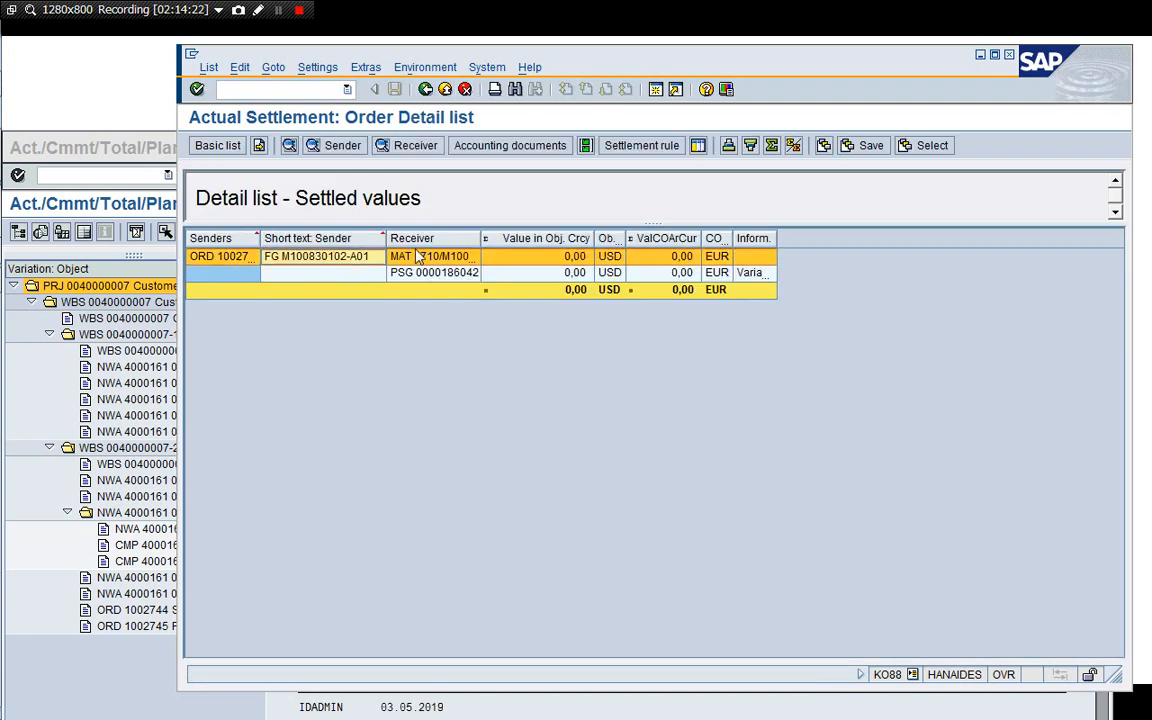
click(511, 147)
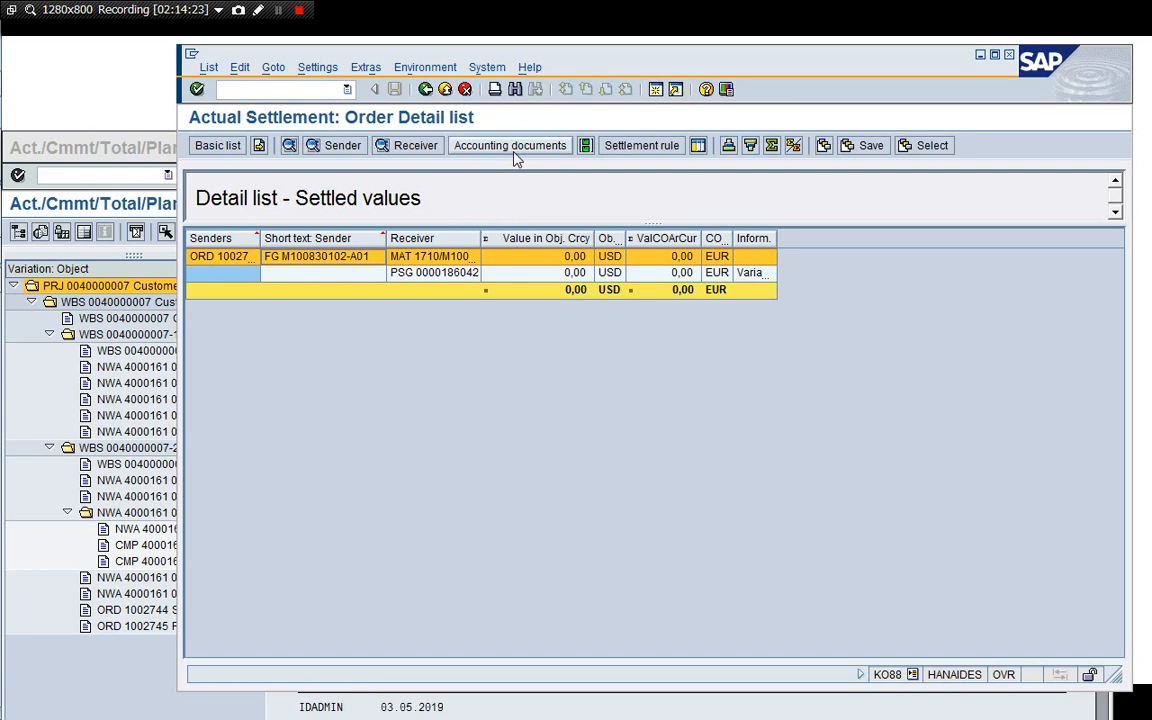
click(425, 89)
click(425, 89)
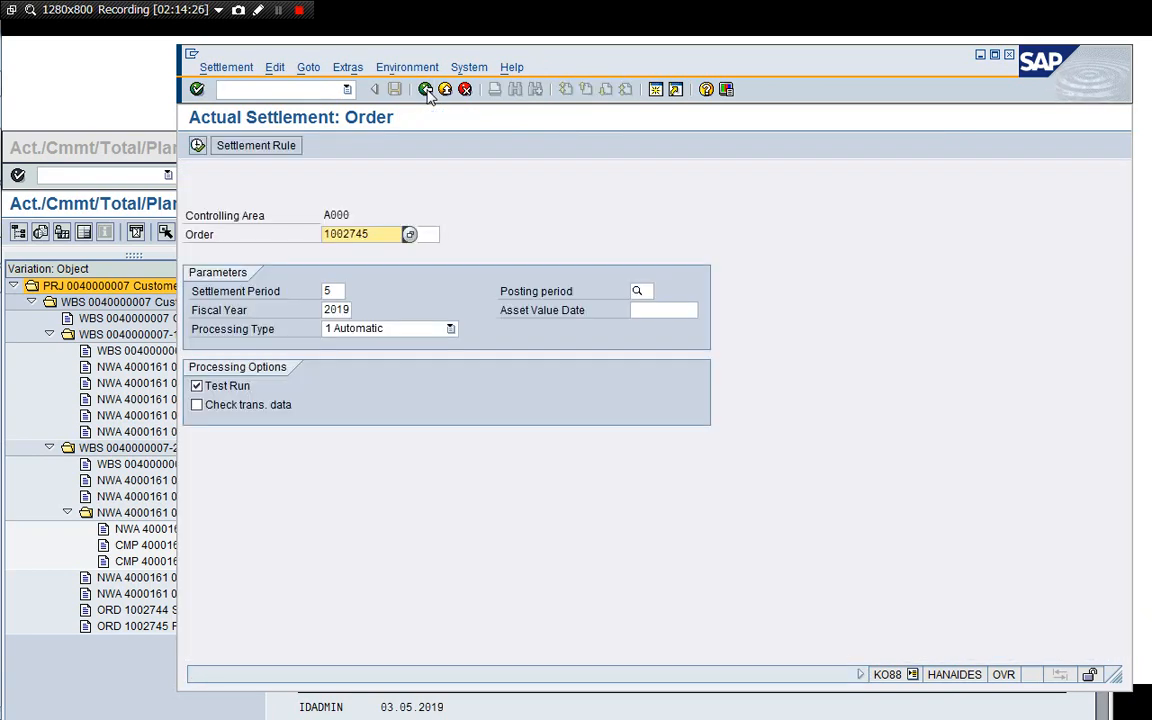
Leave the settlement and open KKA2 Individual Processing under Project System period-end Results Analysis.
click(425, 89)
key(Left)
key(Left)
key(Left)
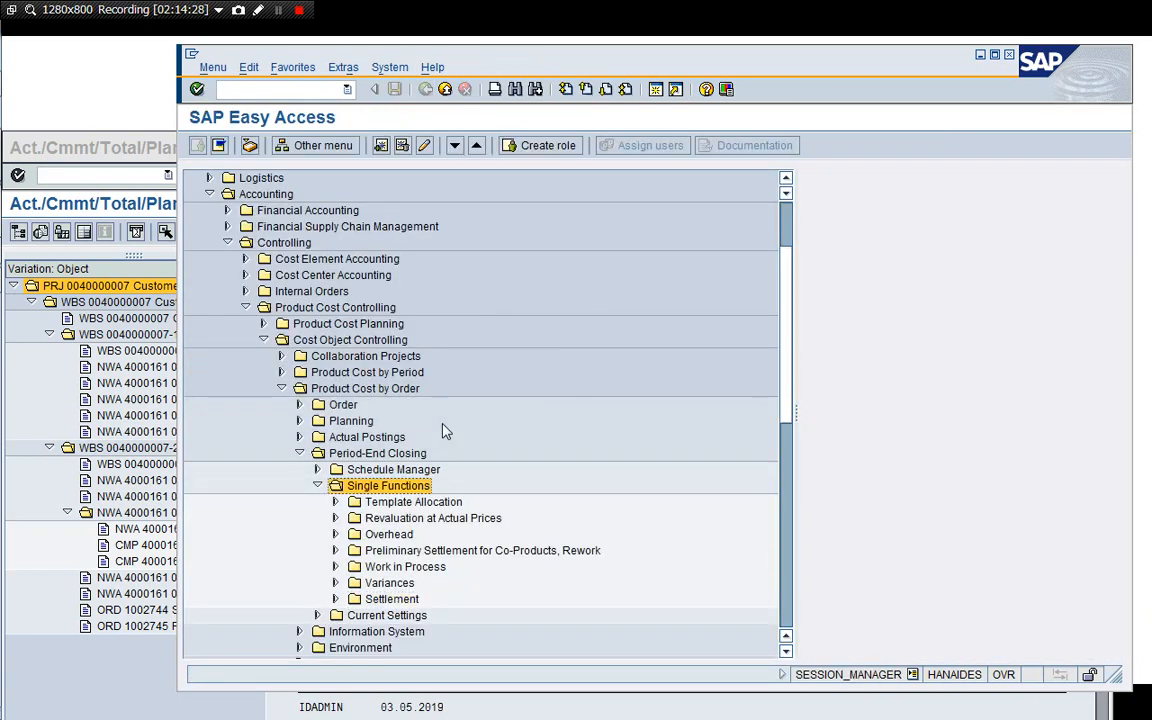
key(Left)
key(Left)
key(Left)
key(Left)
key(Left)
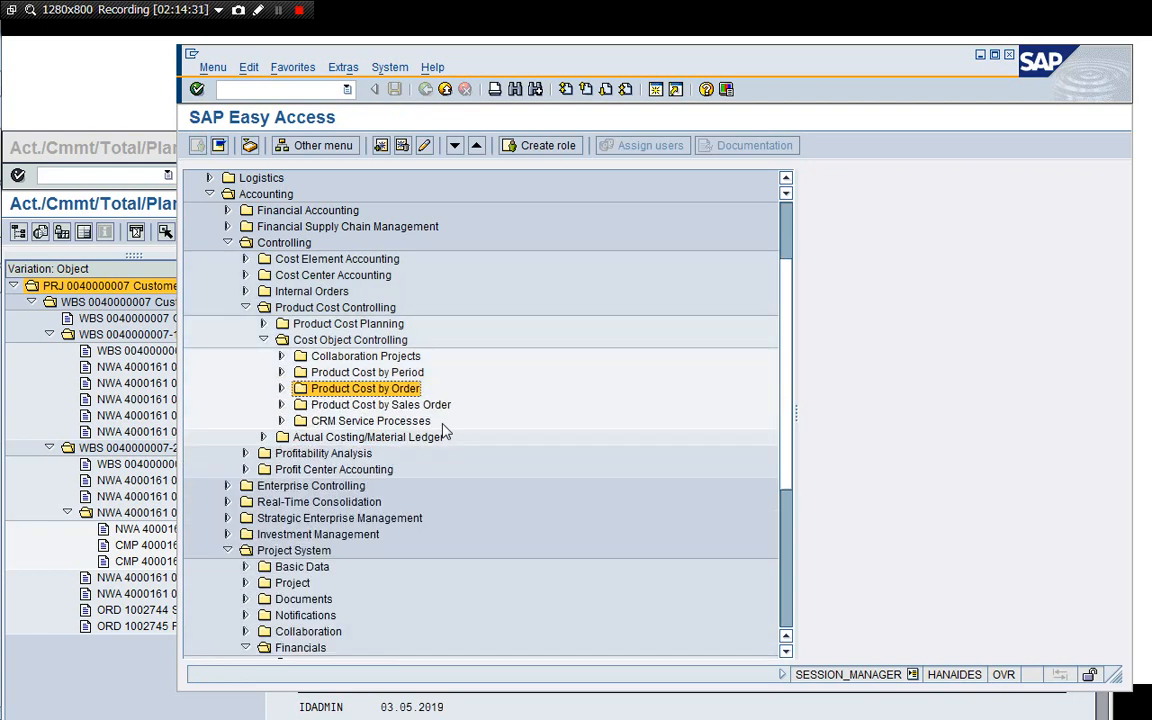
key(Left)
key(Left)
key(Left)
key(Left)
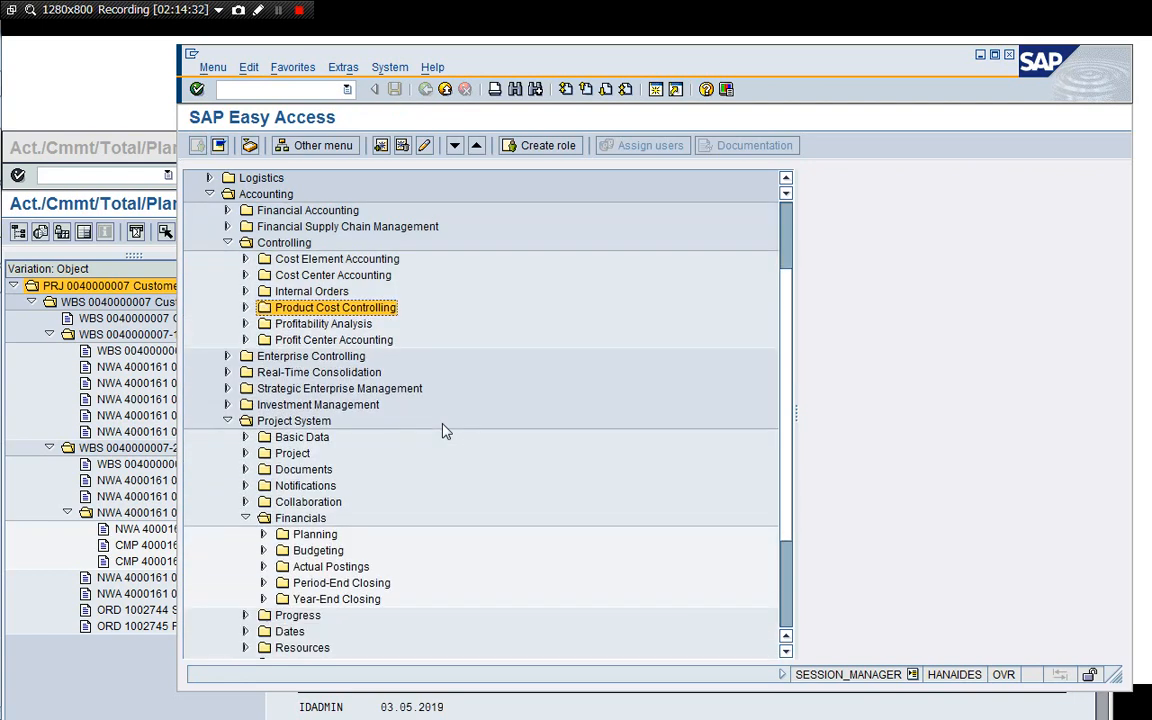
key(Left)
key(Left)
key(Down)
key(Down)
key(Down)
key(Down)
key(Down)
key(Down)
key(Down)
key(Down)
key(Down)
key(Down)
key(Down)
key(Down)
key(Down)
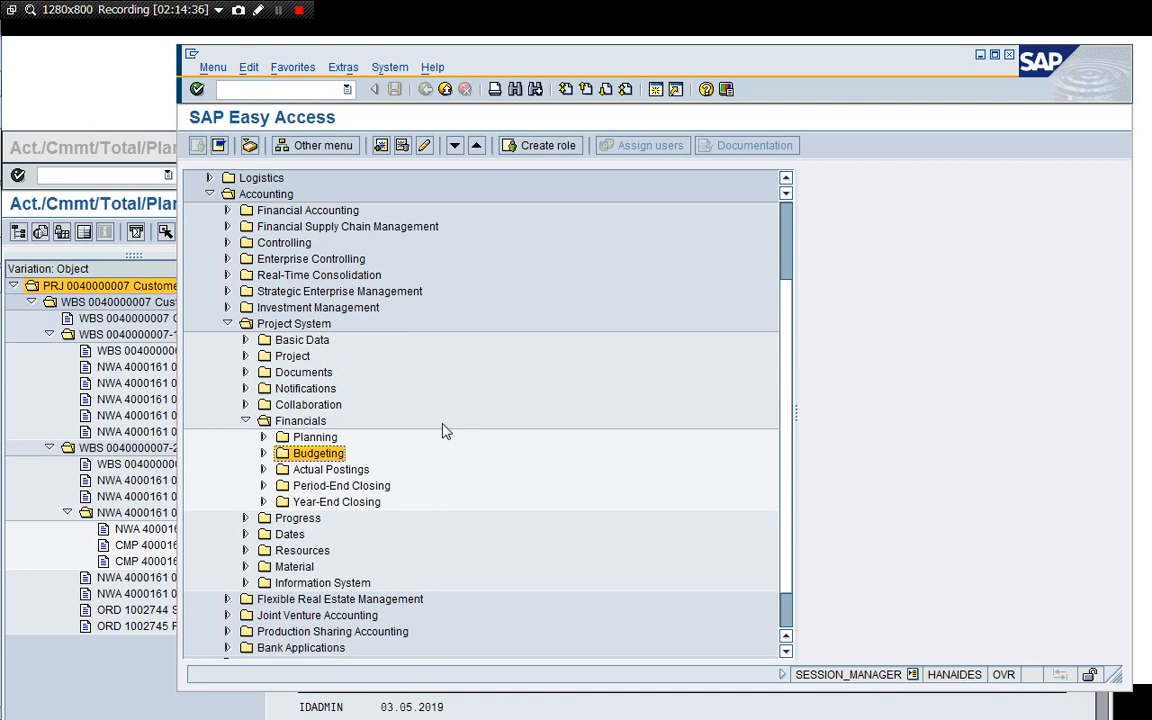
key(Down)
key(Down)
key(Right)
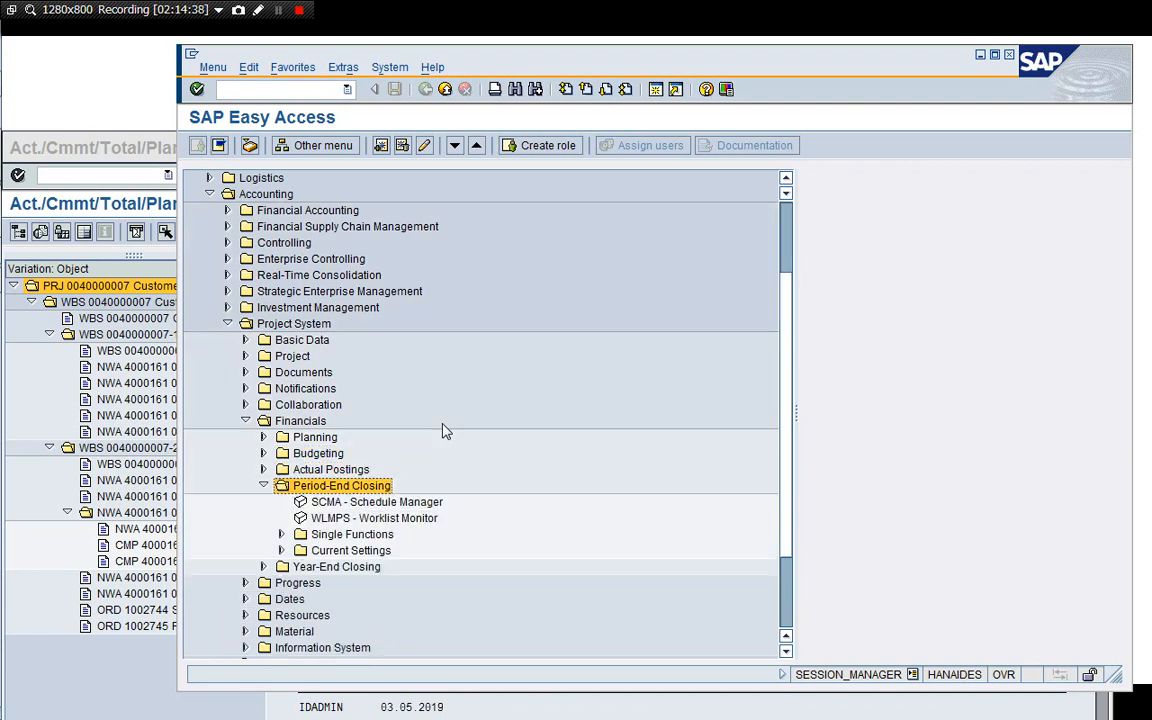
key(Down)
key(Down)
key(Down)
key(Right)
key(Down)
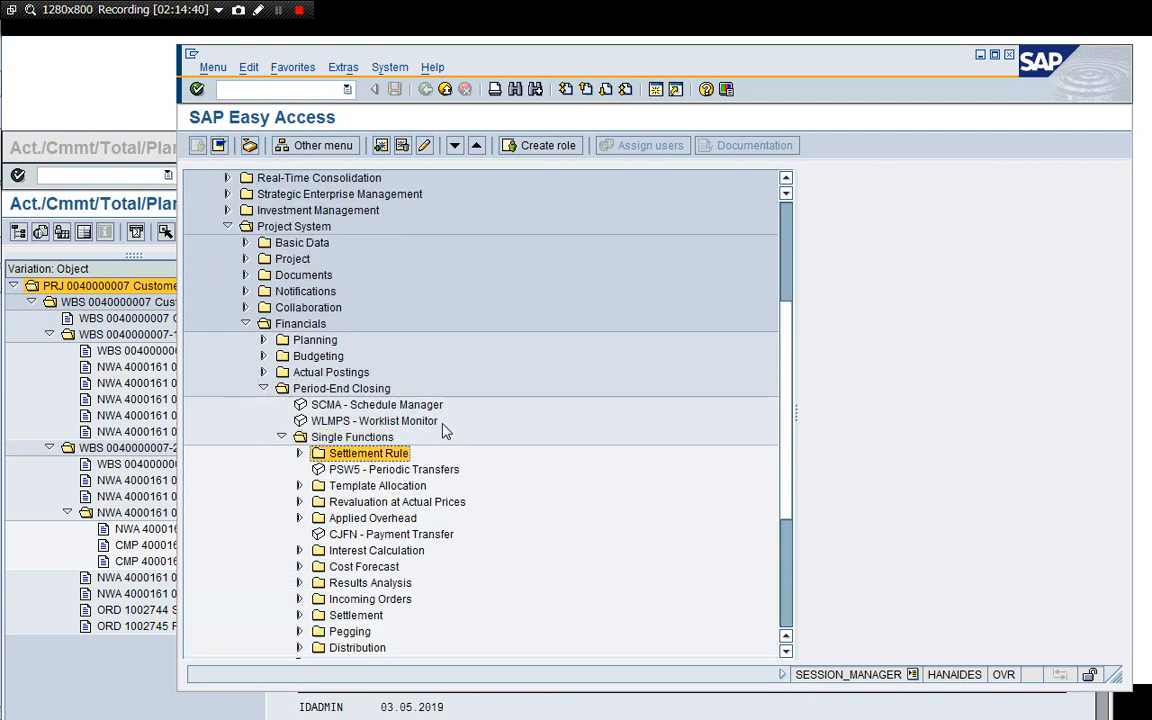
key(Down)
key(Down)
key(Down)
key(Down)
key(Down)
key(Down)
key(Down)
key(Down)
key(Up)
key(Down)
key(Down)
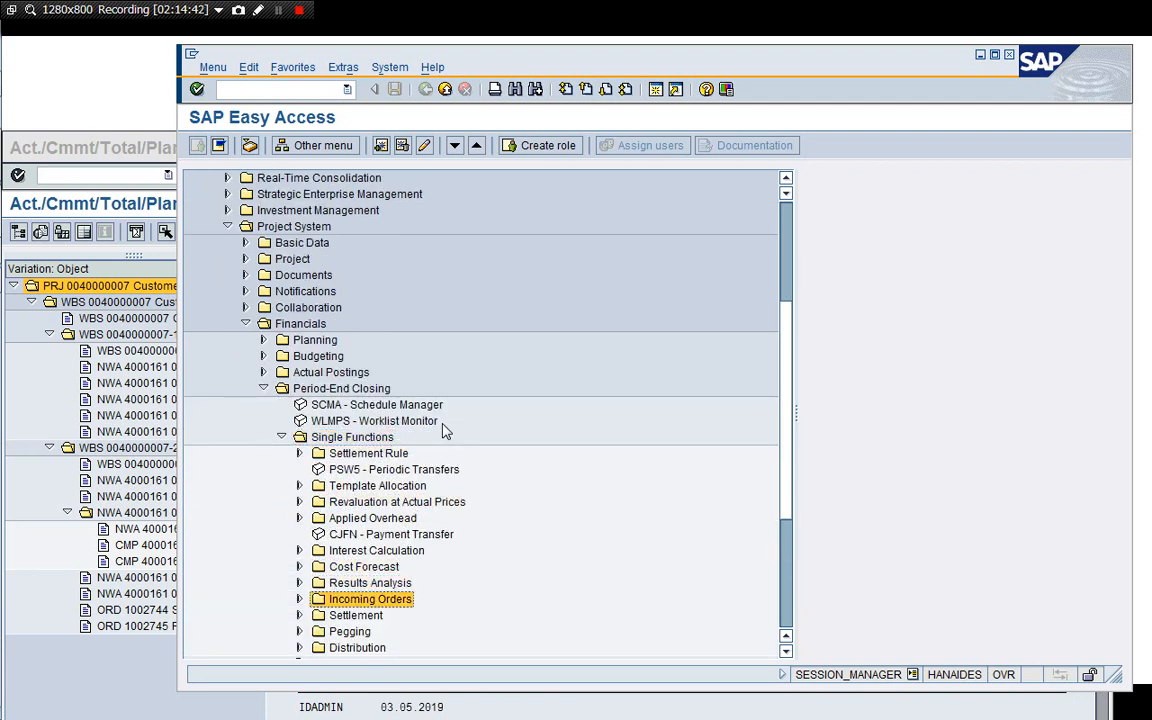
key(Up)
key(Right)
key(Down)
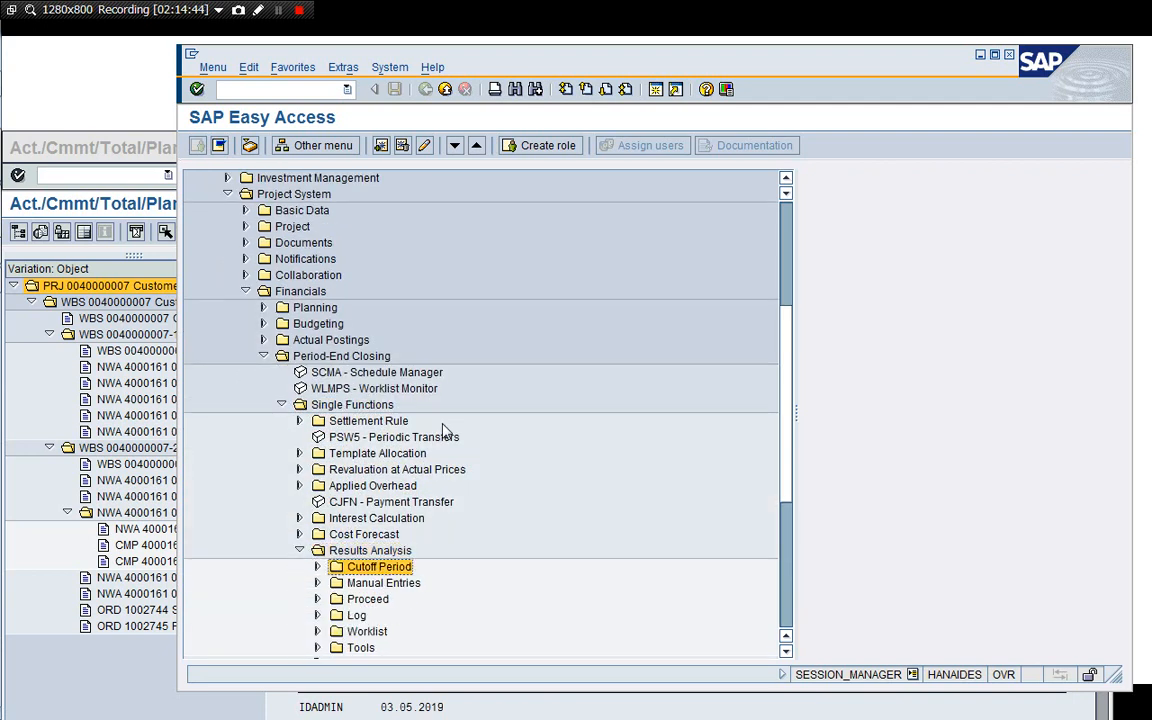
key(Down)
key(Down)
key(Right)
key(Down)
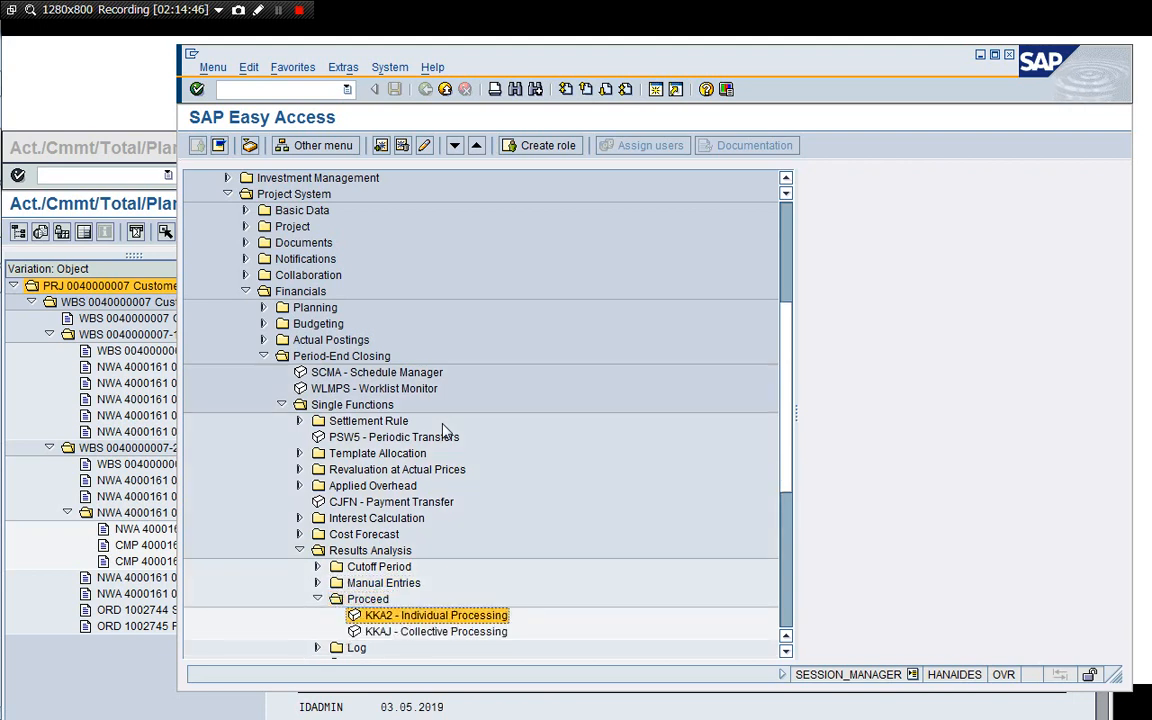
key(Return)
text(004000000)
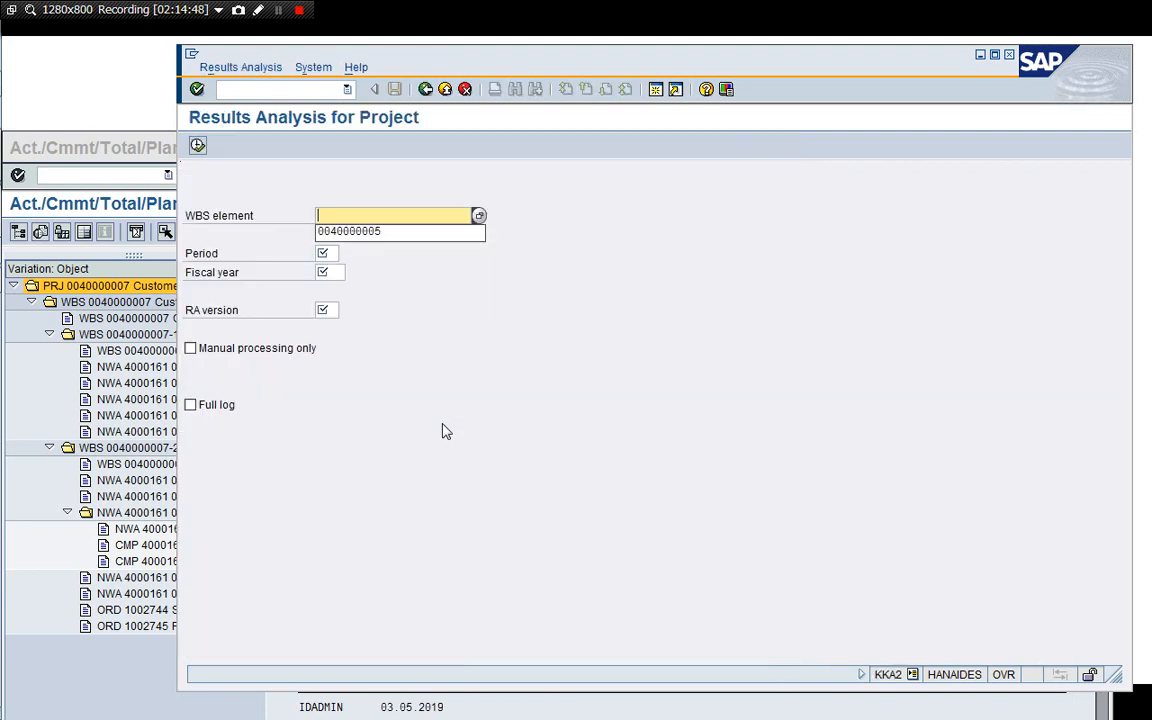
text(07)
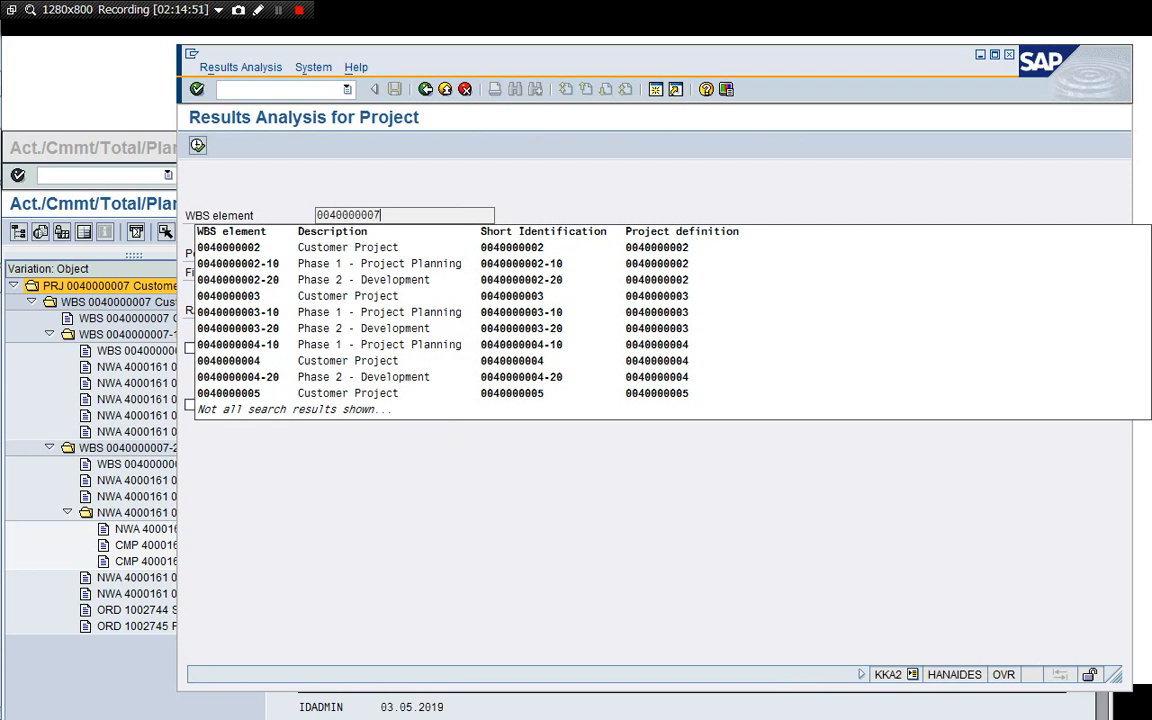
key(Return)
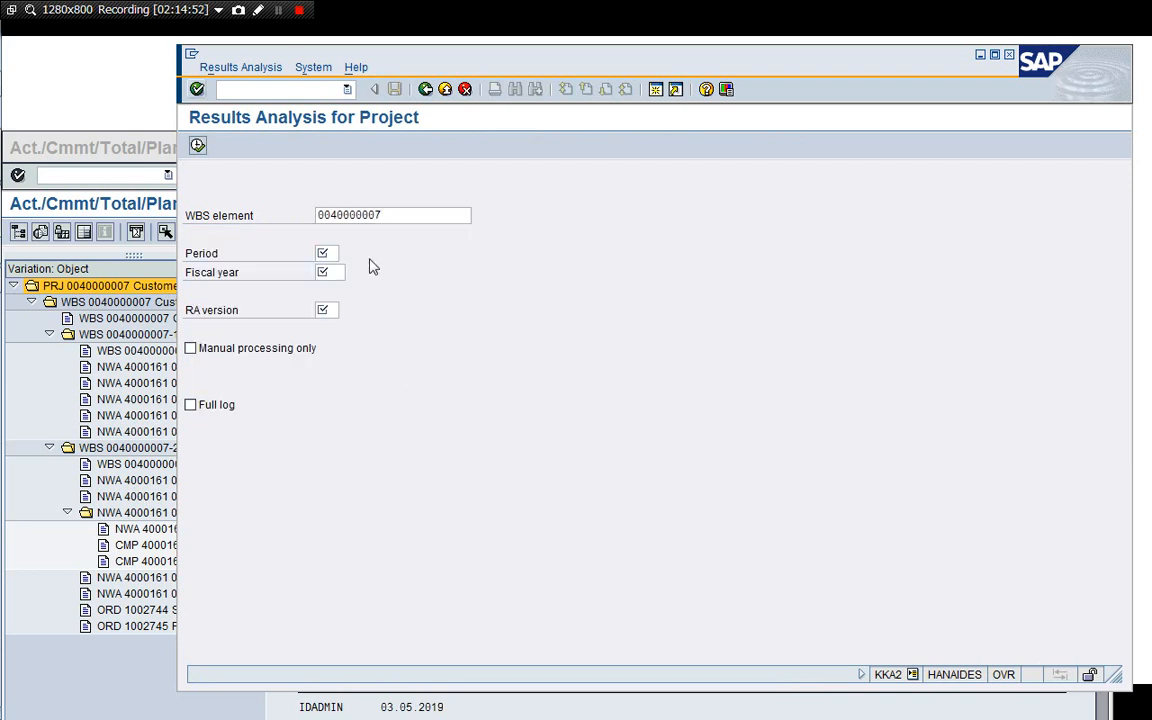
click(322, 253)
text(5)
key(Tab)
text(2019)
key(Return)
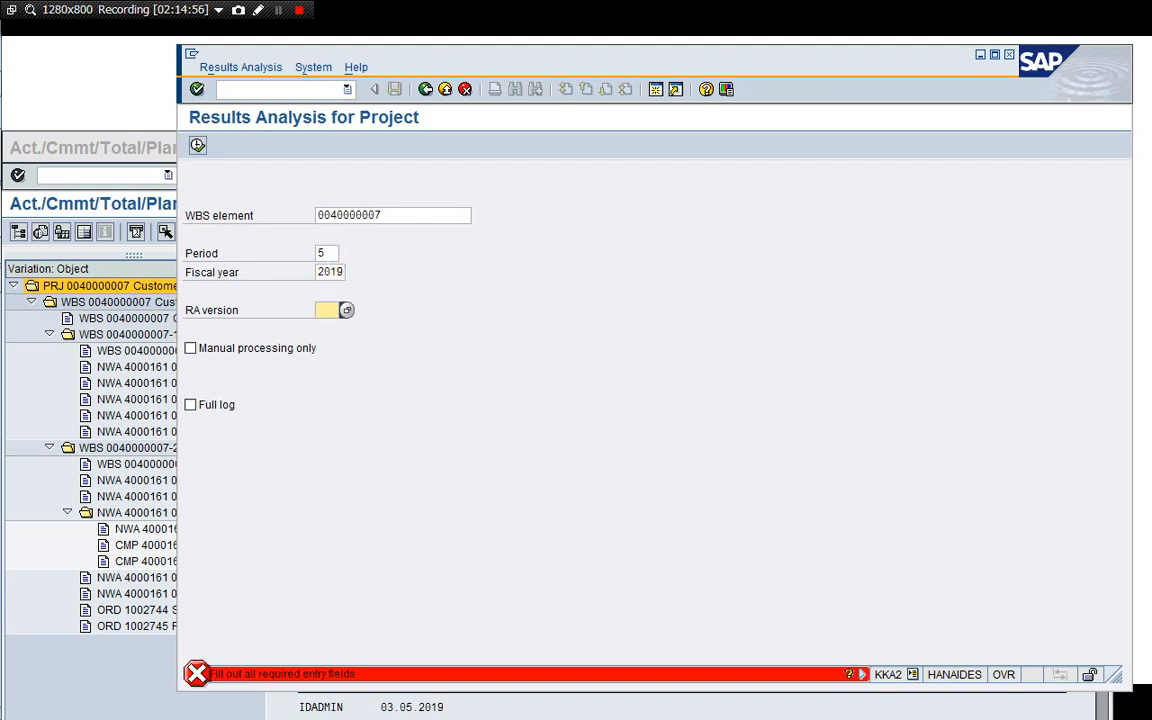
Set RA version 0 from the value list, switch on Full log, and execute the results analysis.
text(0)
key(Return)
click(323, 310)
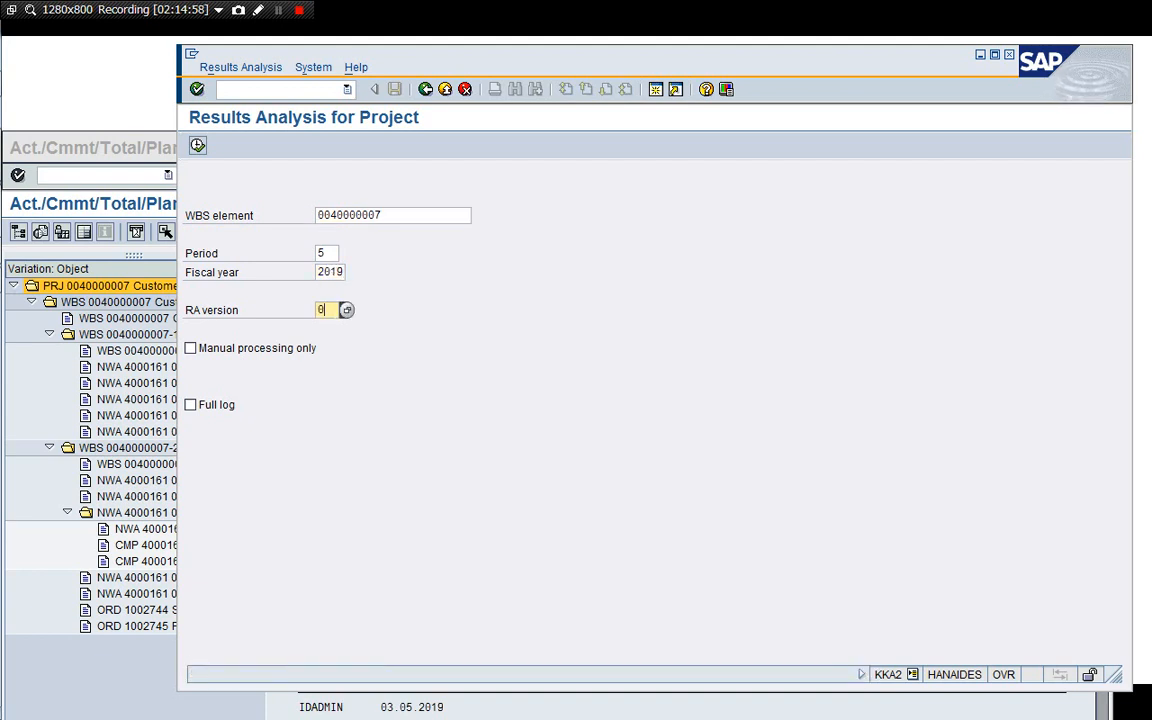
click(346, 311)
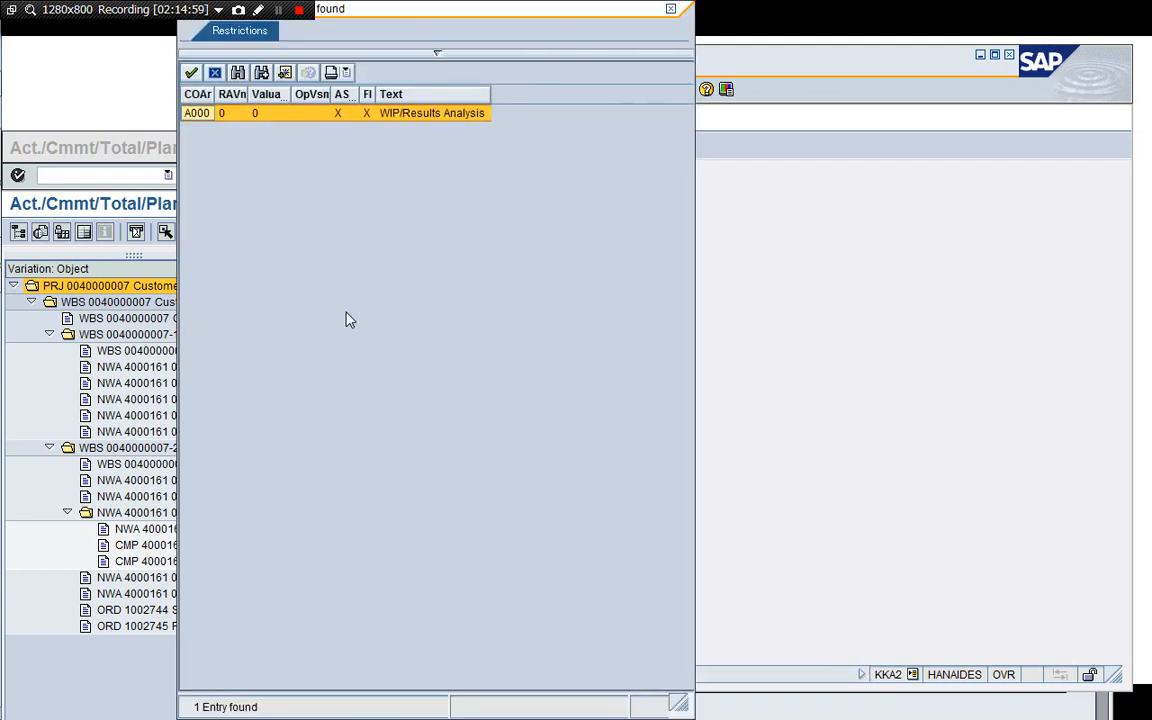
double_click(246, 115)
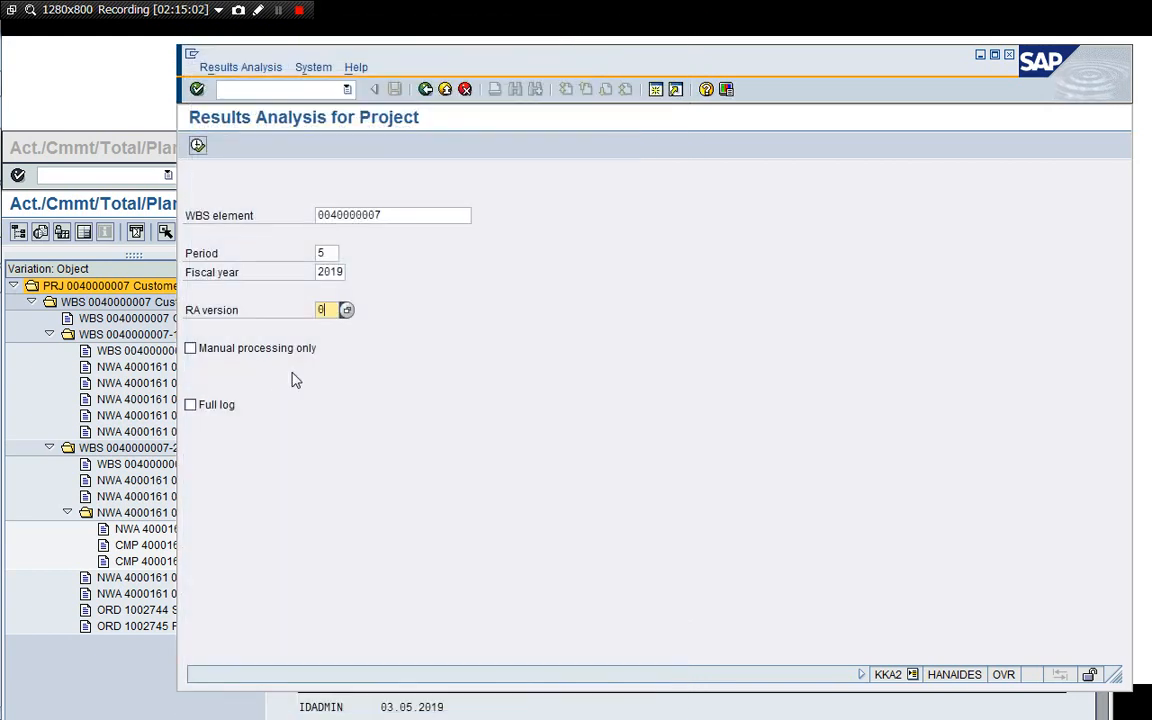
click(190, 404)
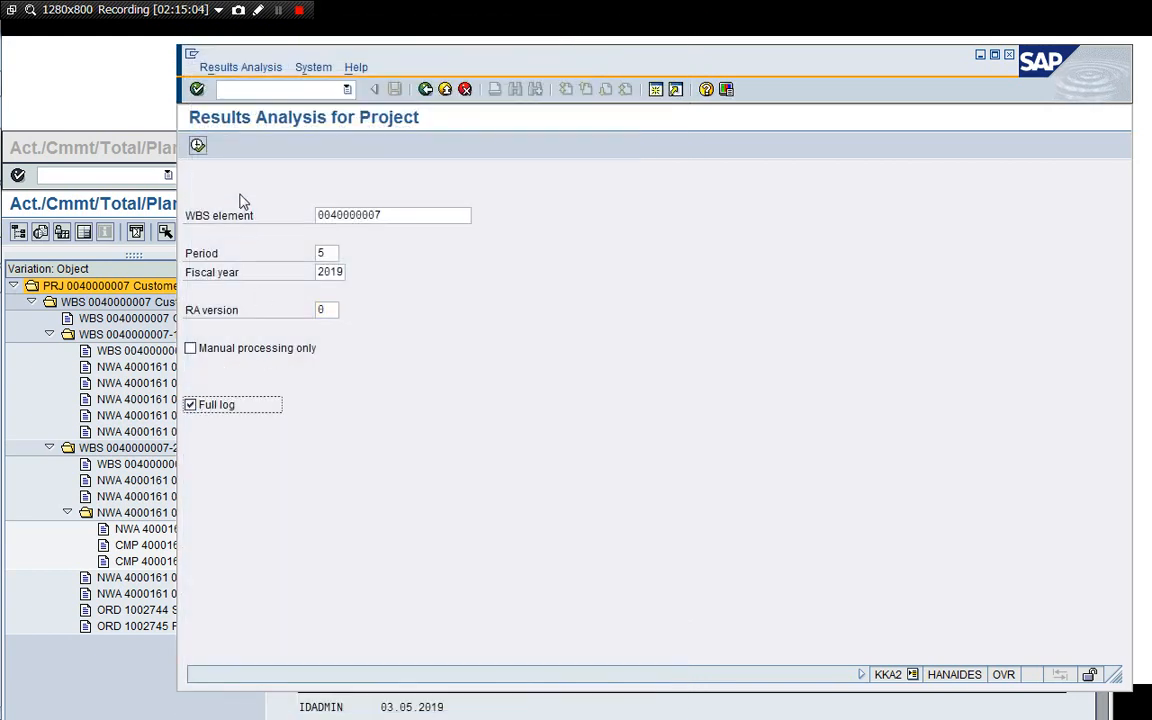
click(197, 146)
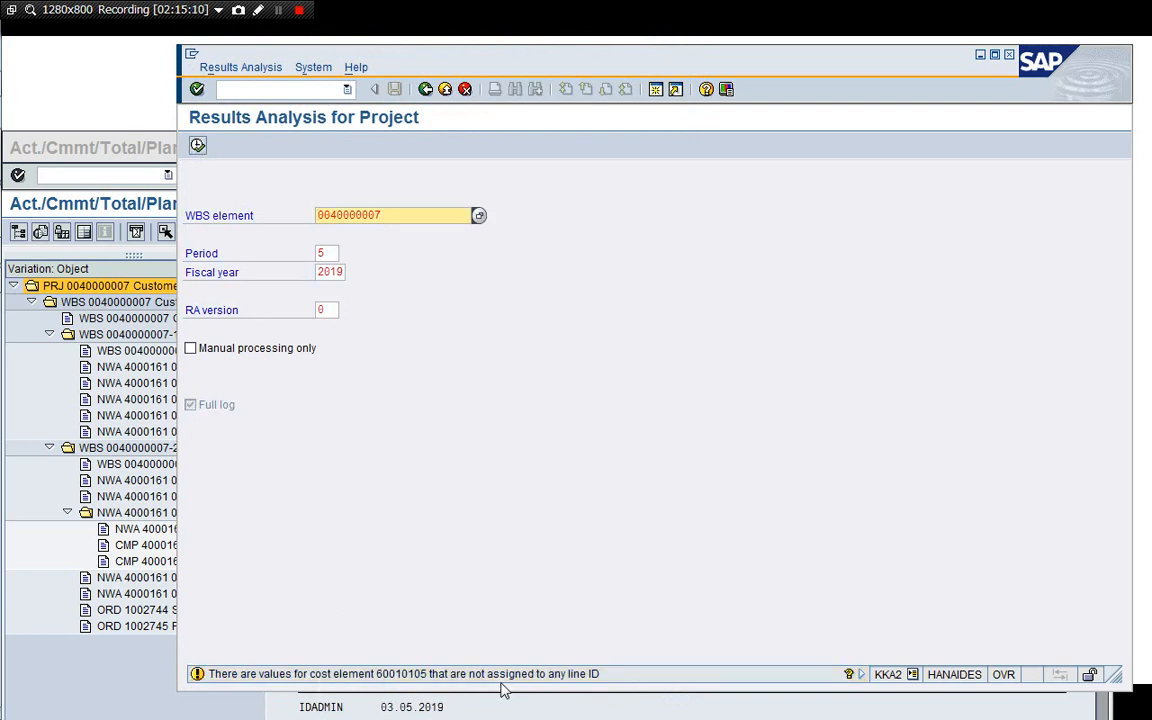
Read the long text of the unassigned cost element warning message.
double_click(593, 677)
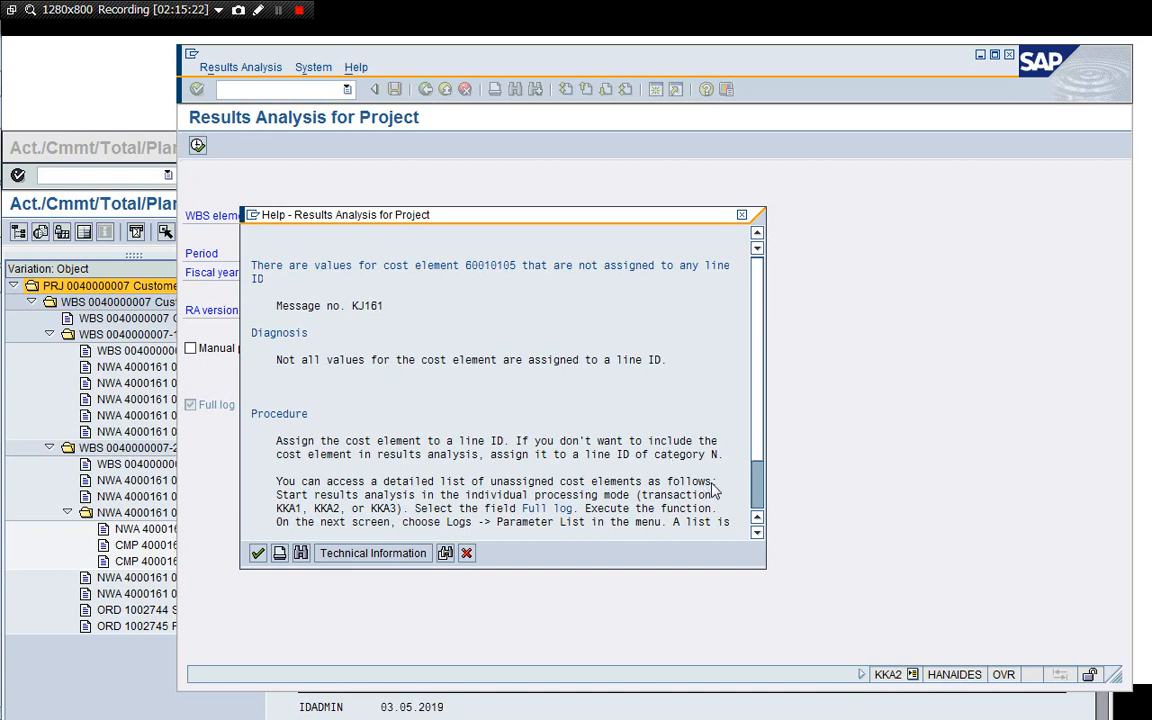
click(746, 478)
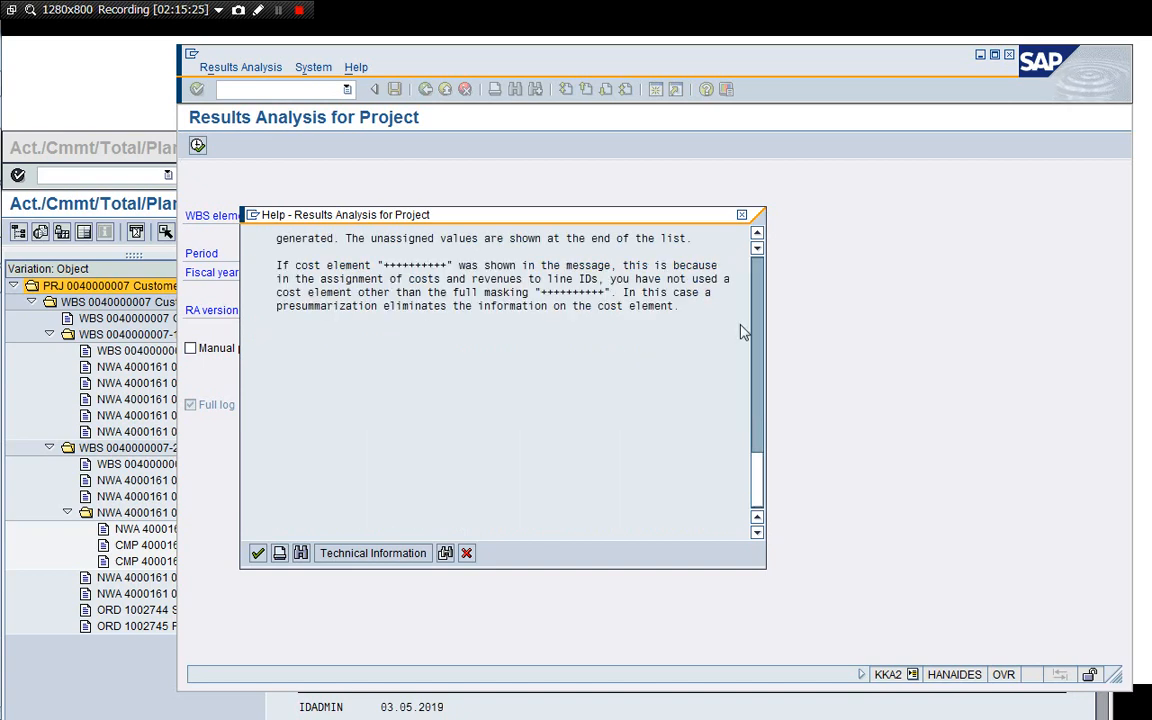
scroll(680, 256, up, 5)
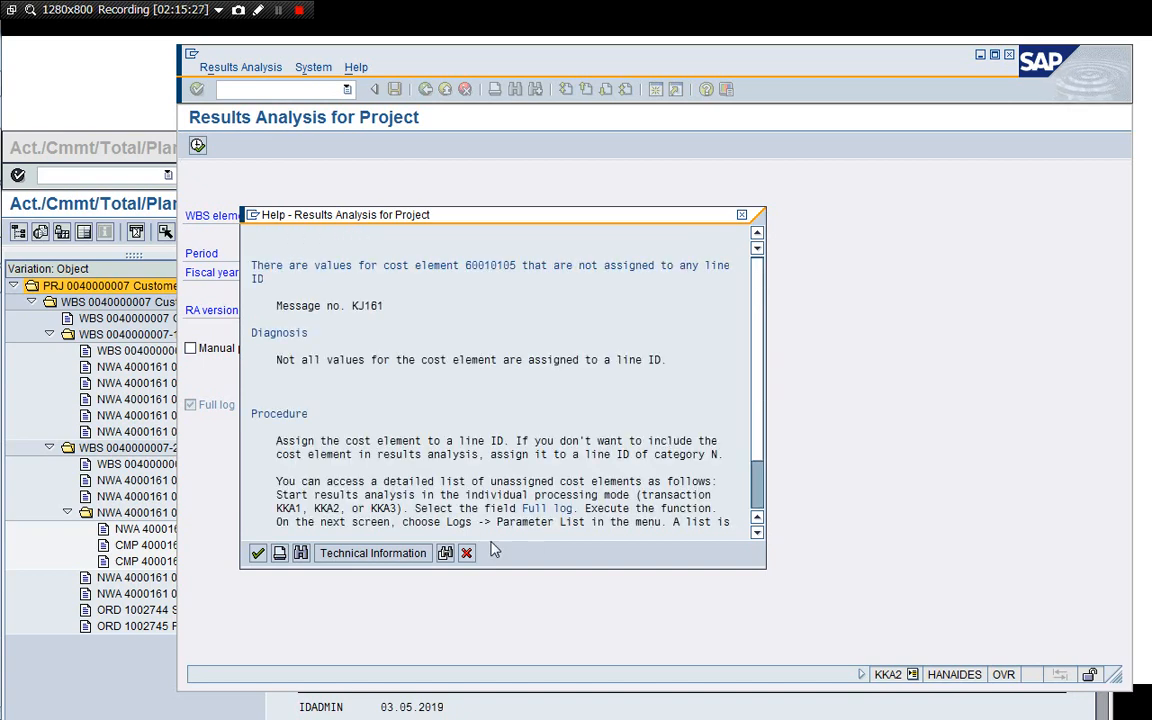
click(468, 556)
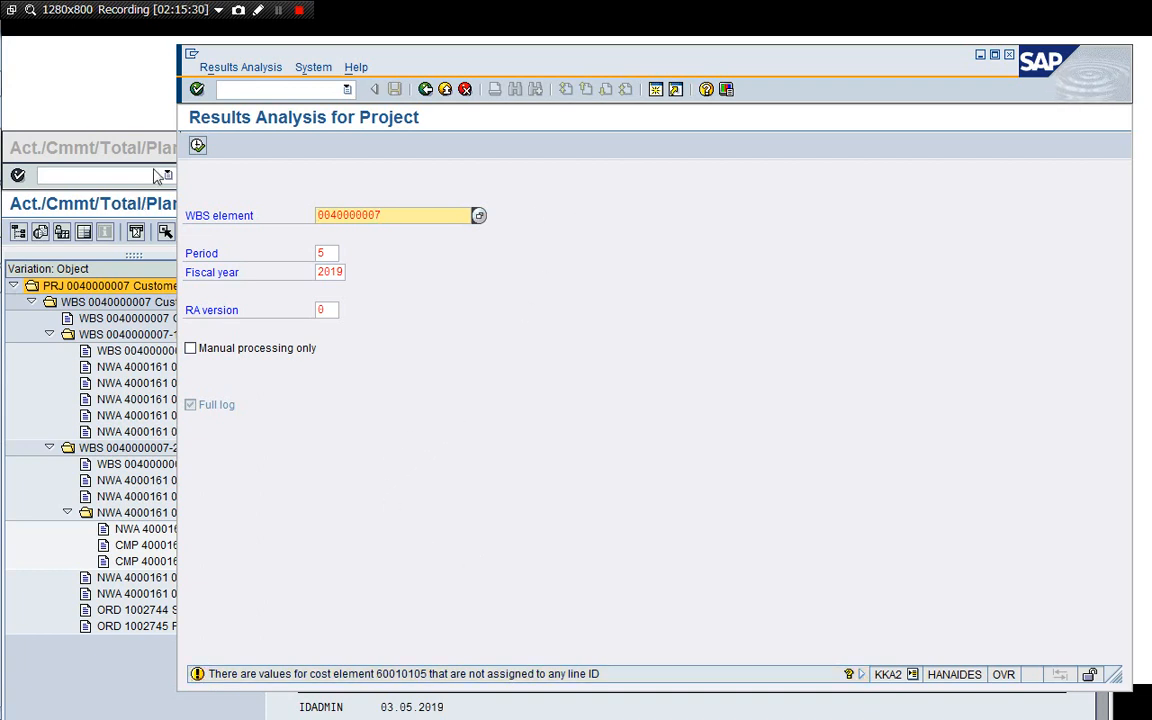
Open a new session and display the WIP calculation and results analysis update settings in OKG4.
click(656, 90)
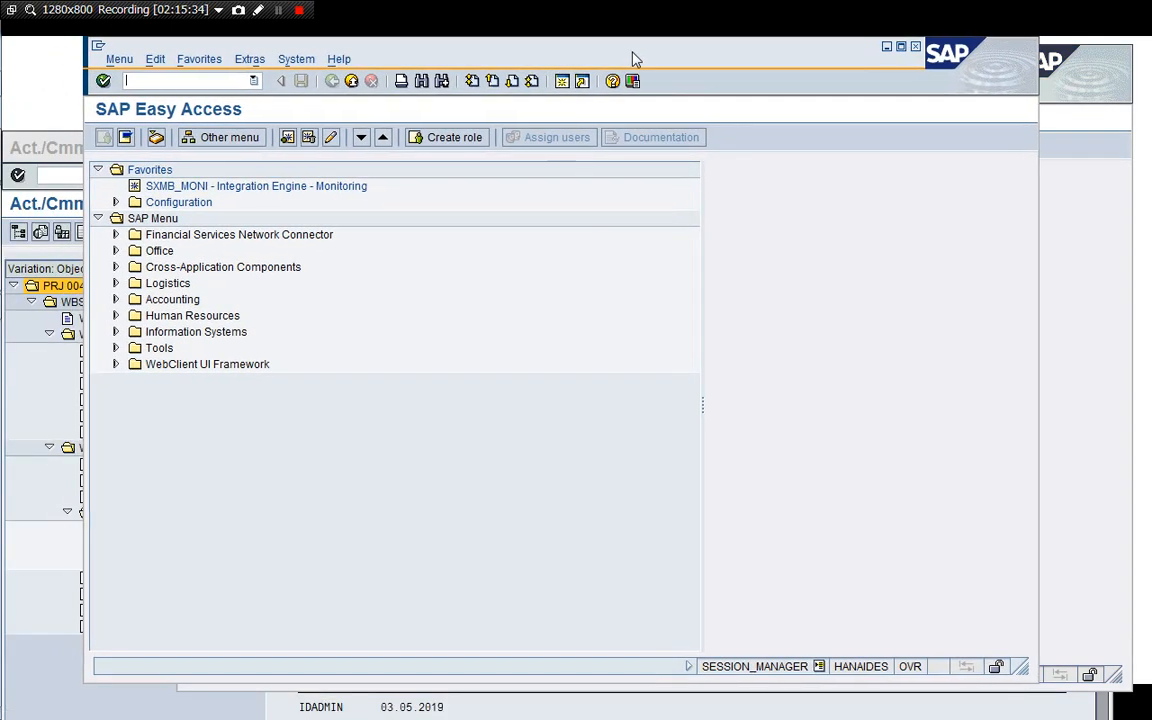
click(186, 82)
text(/nOKG5)
key(BackSpace)
text(4)
key(Return)
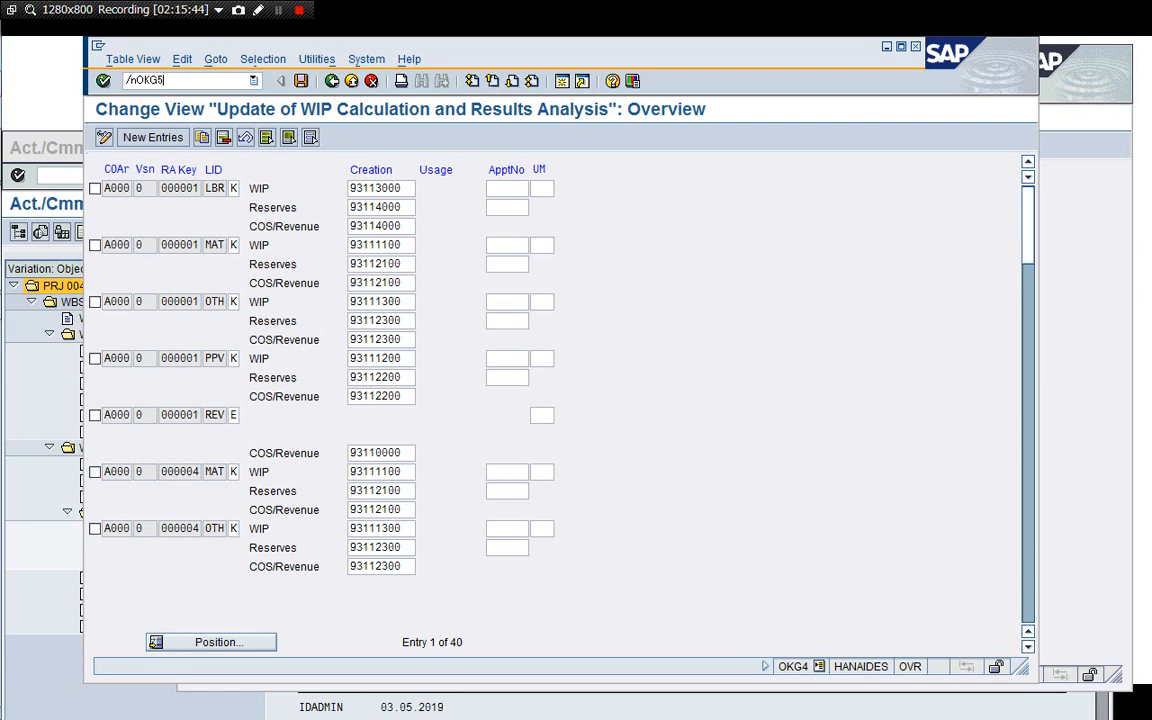
Open OKG5 cost element assignments and copy the RA key 000001 entry for masked cost element 005204100+.
text(/nOKG5)
key(Return)
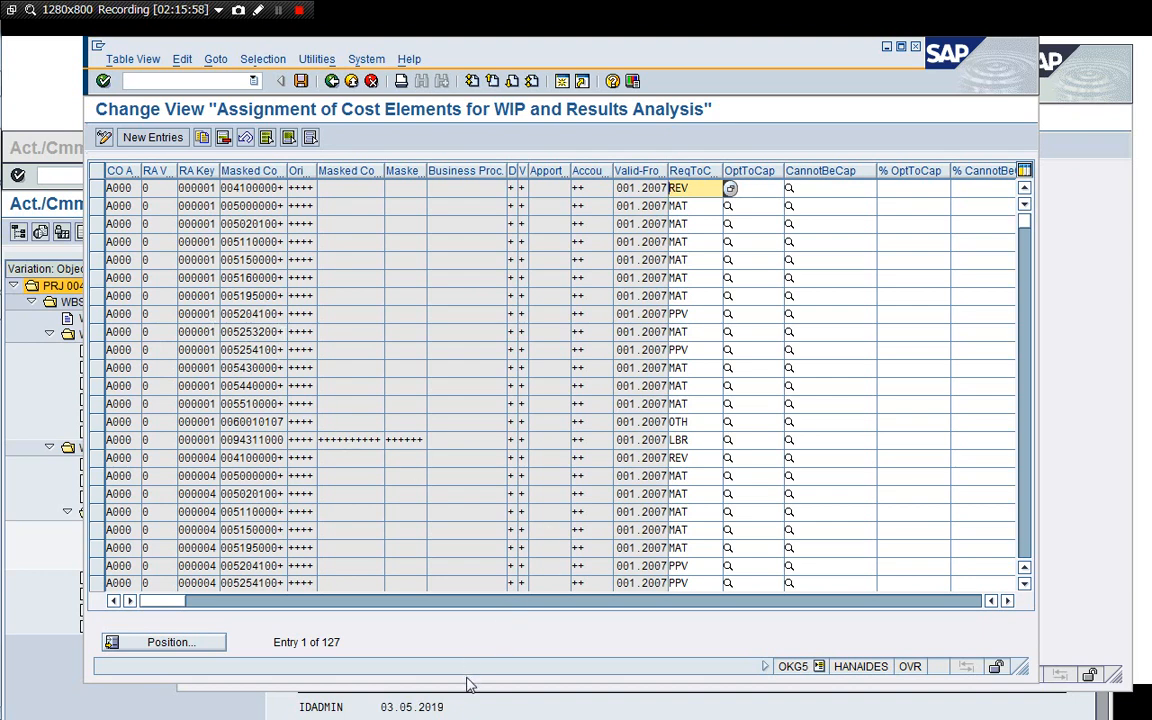
drag(466, 681, 466, 707)
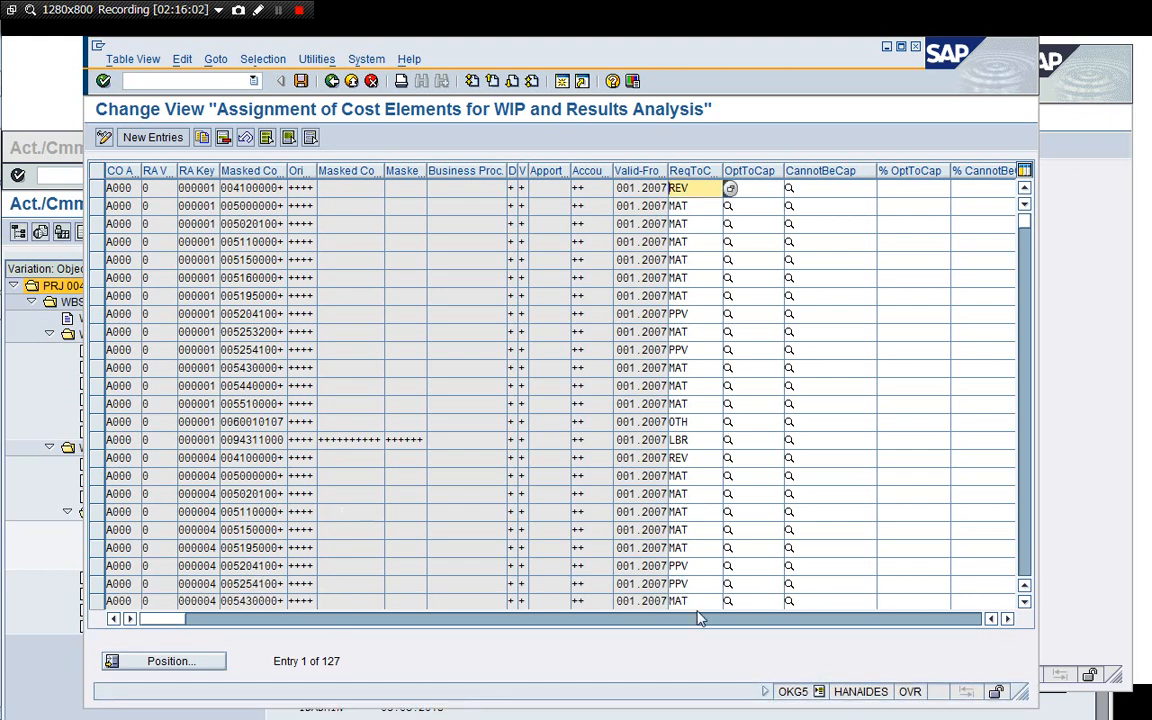
click(97, 314)
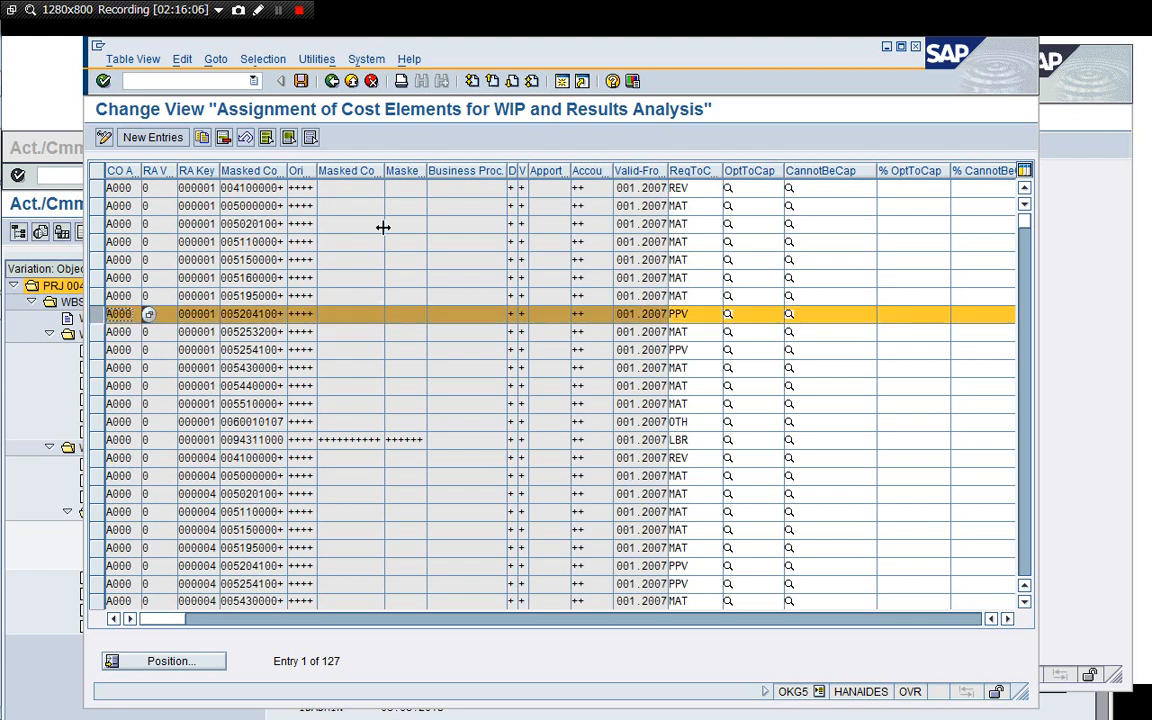
click(200, 138)
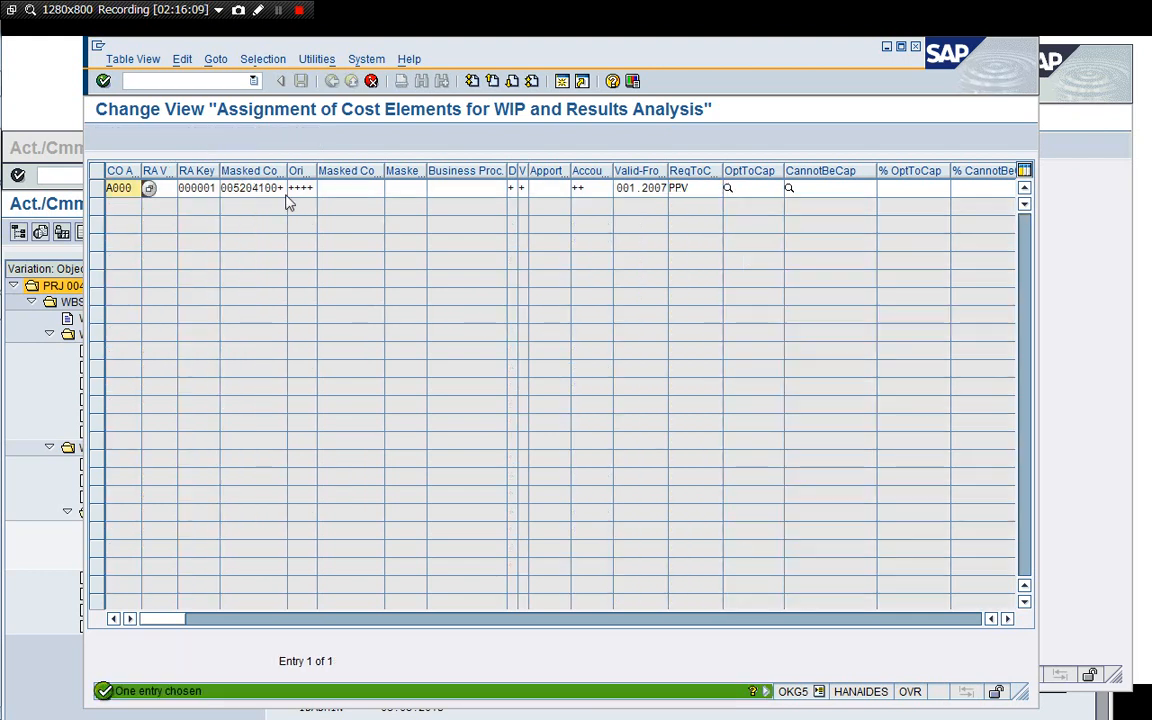
click(1100, 448)
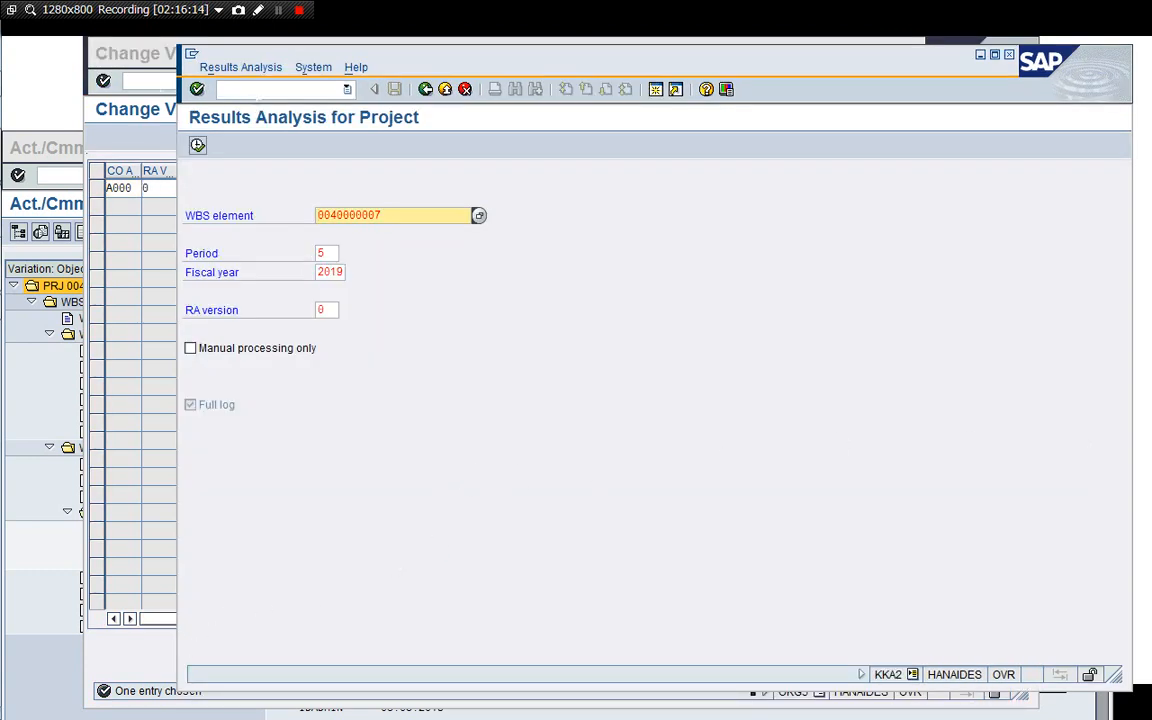
click(258, 91)
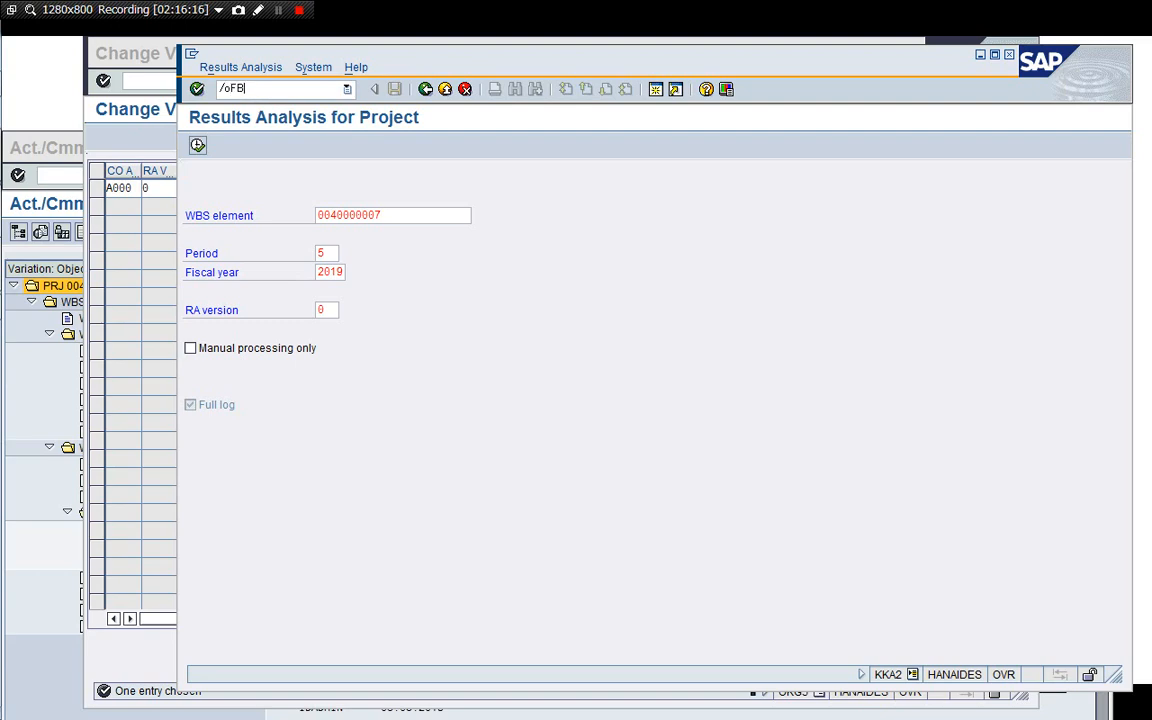
text(/oFB03)
key(Return)
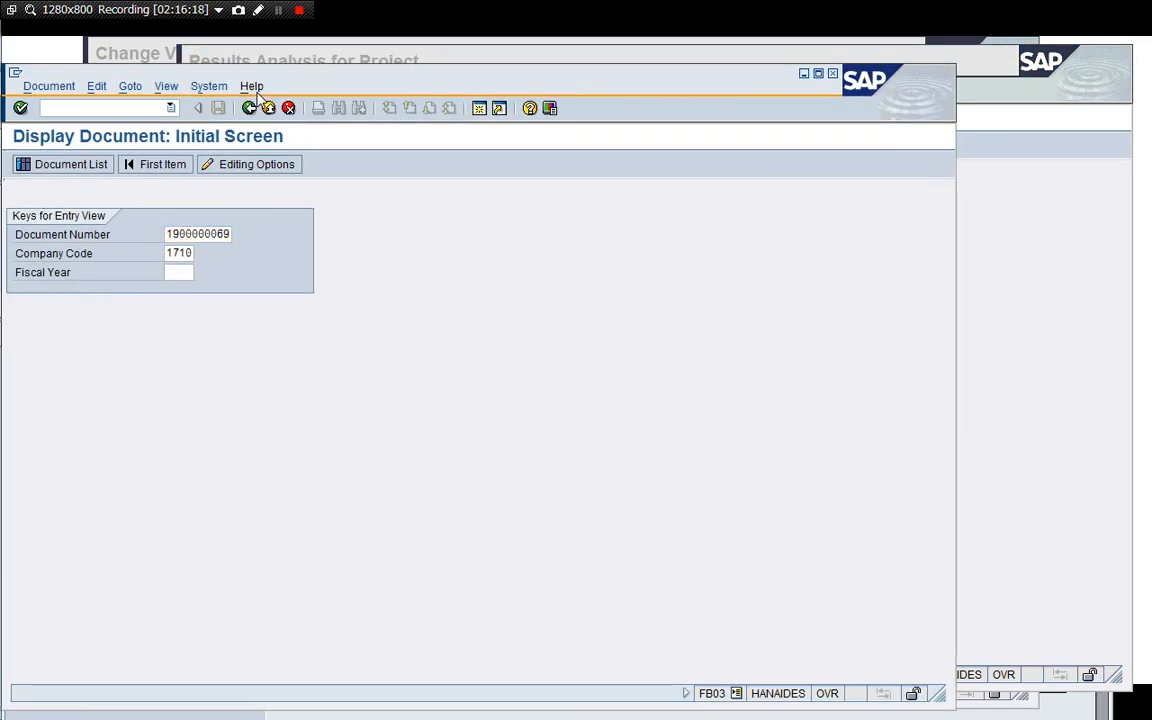
key(Return)
click(98, 370)
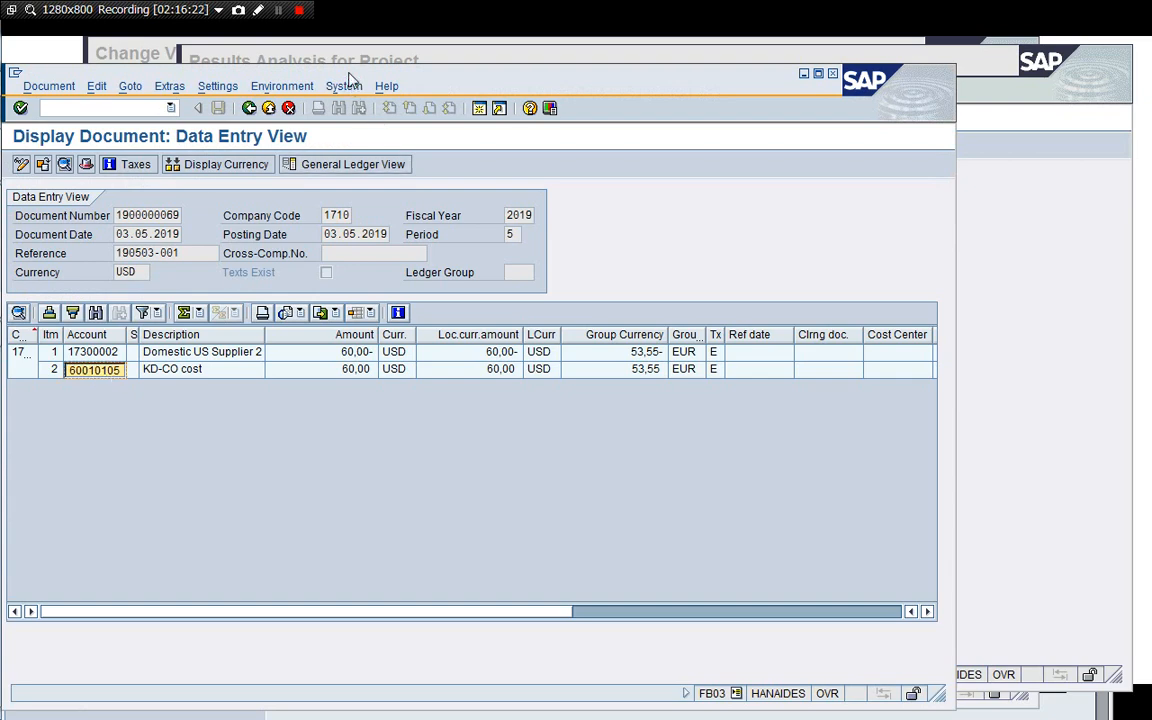
drag(350, 76, 556, 109)
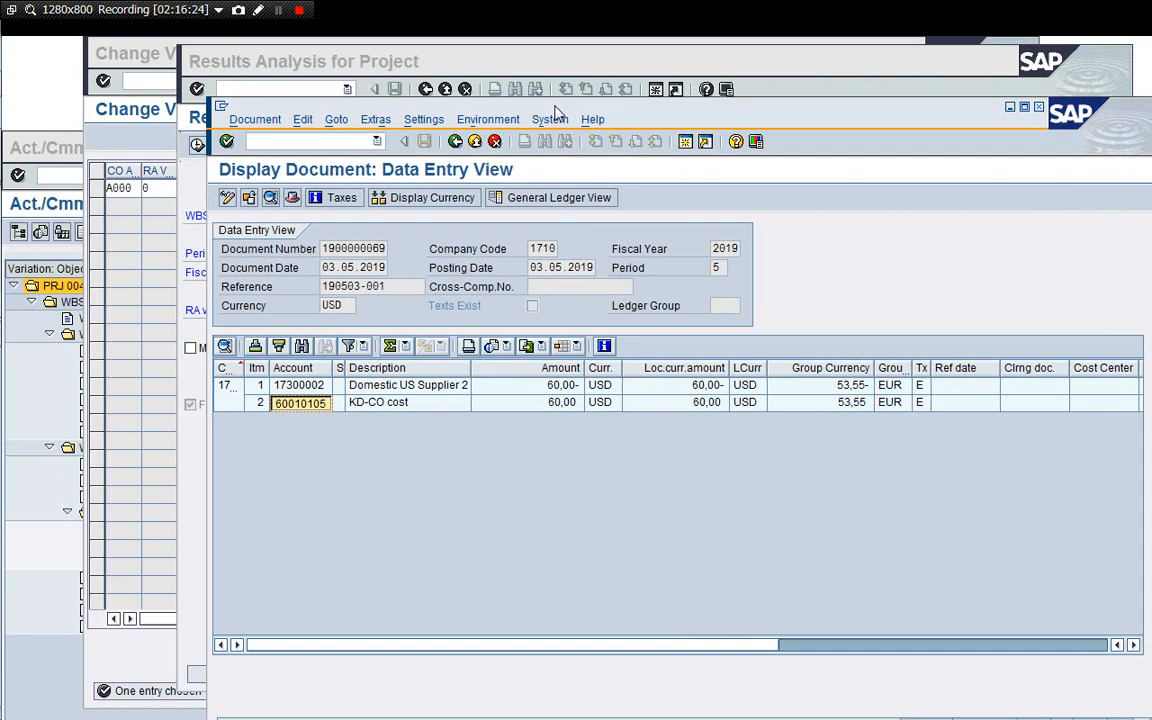
In the copied cost element assignment entry, set the masked cost element to 0060010+++ to cover account 60010105.
click(141, 676)
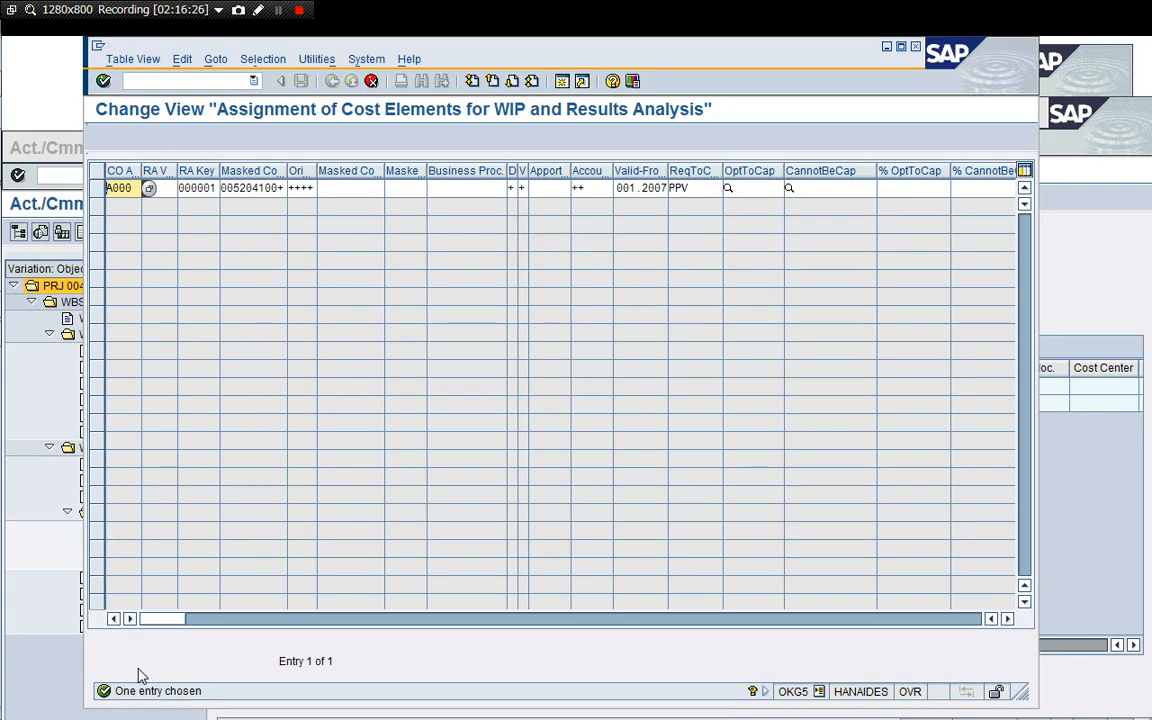
click(236, 190)
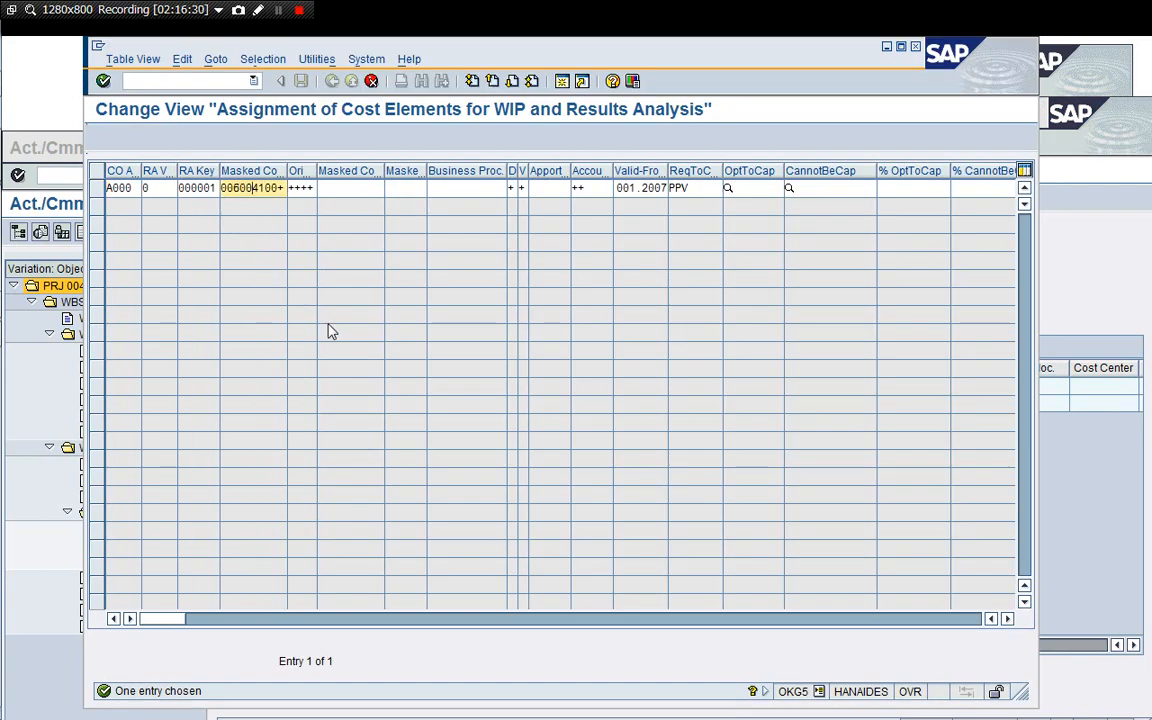
text(1)
click(1100, 290)
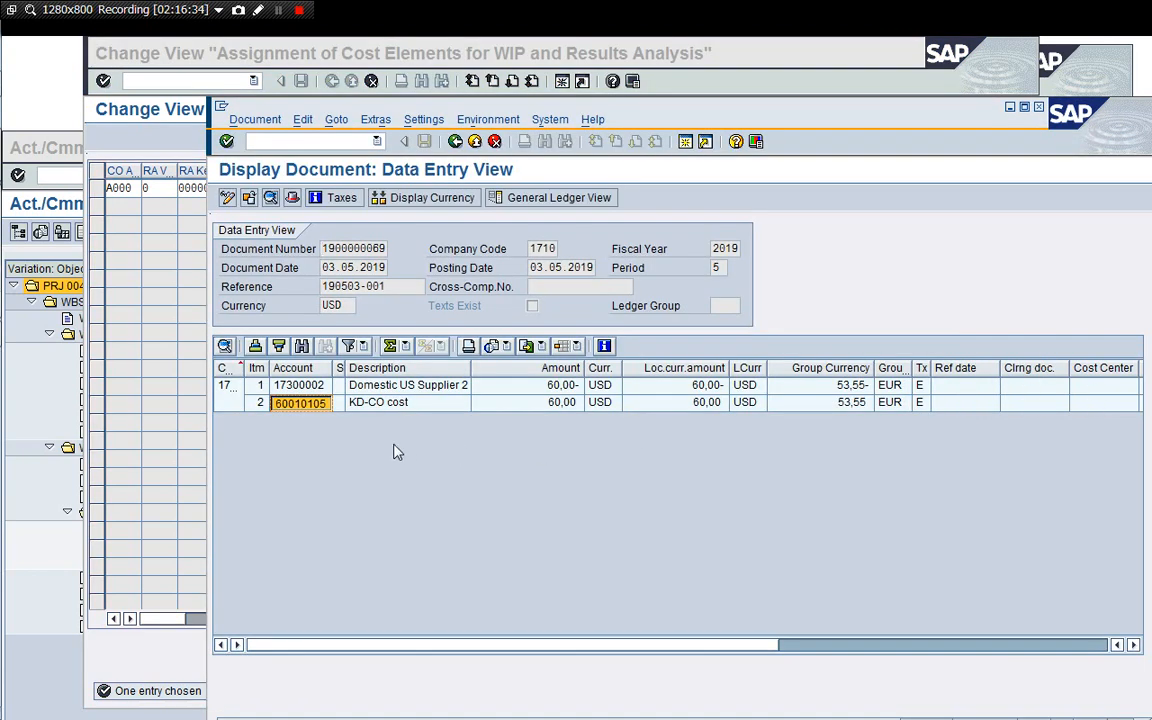
click(180, 145)
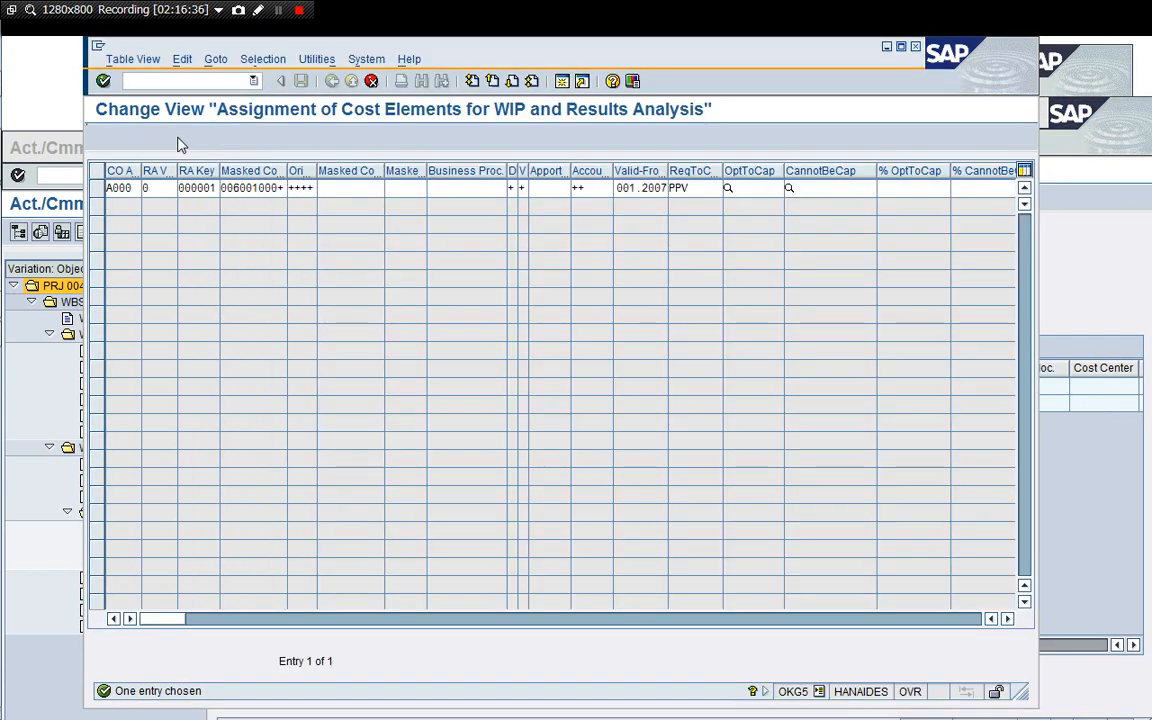
click(264, 188)
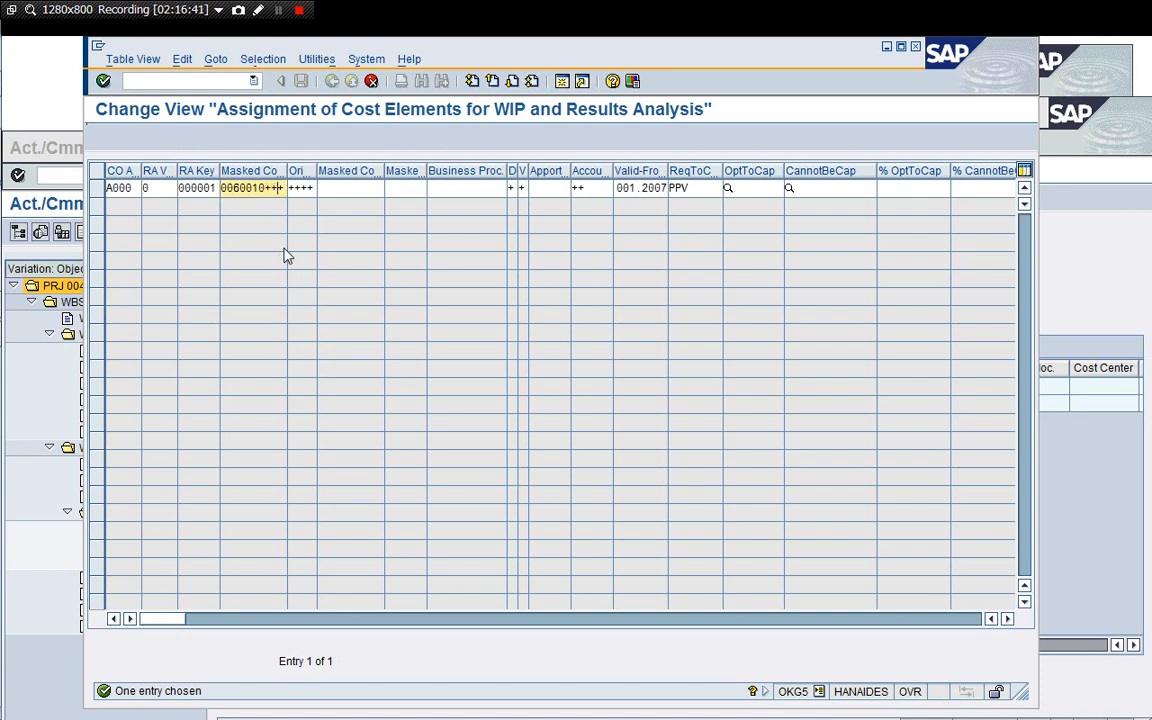
Set the entry's requirement-to-capitalize category to OTH and confirm the copied entry.
click(698, 188)
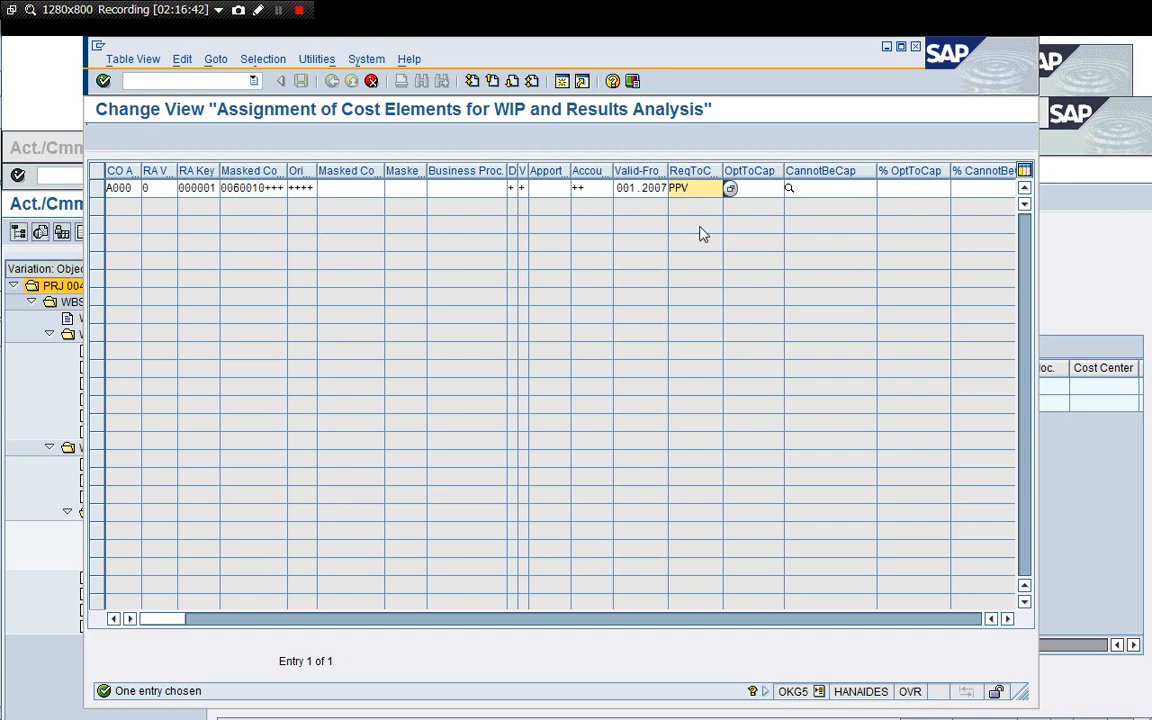
text(OTH)
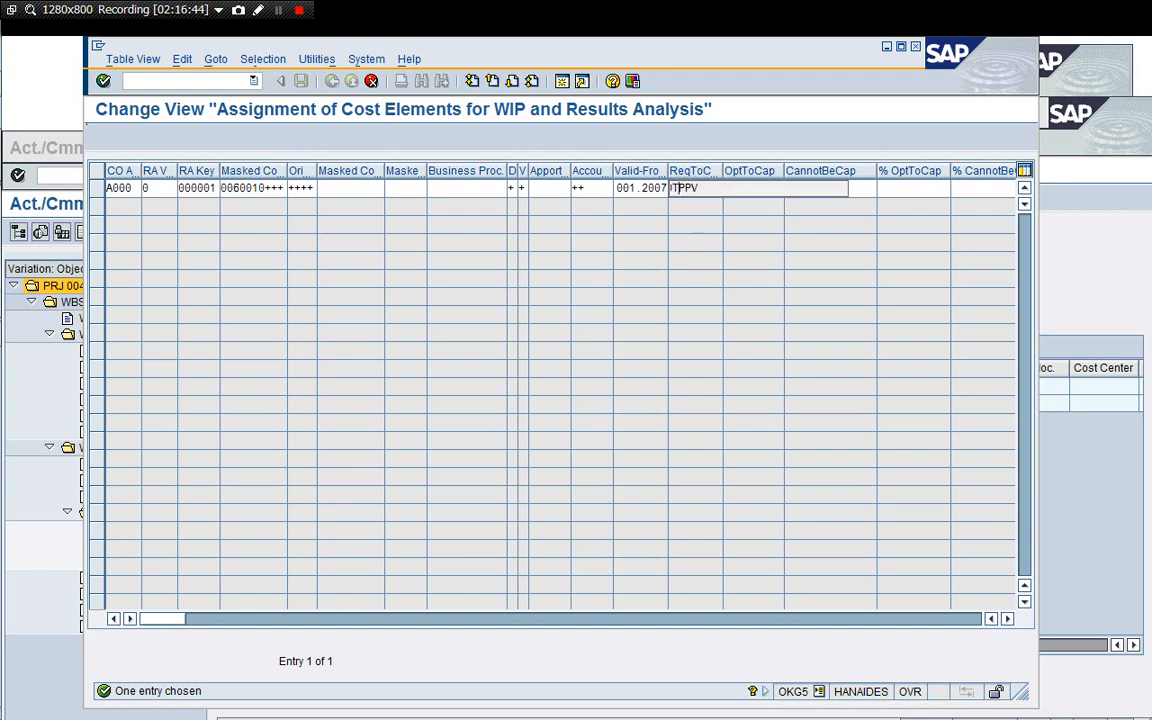
key(Delete)
key(Delete)
key(Delete)
key(Tab)
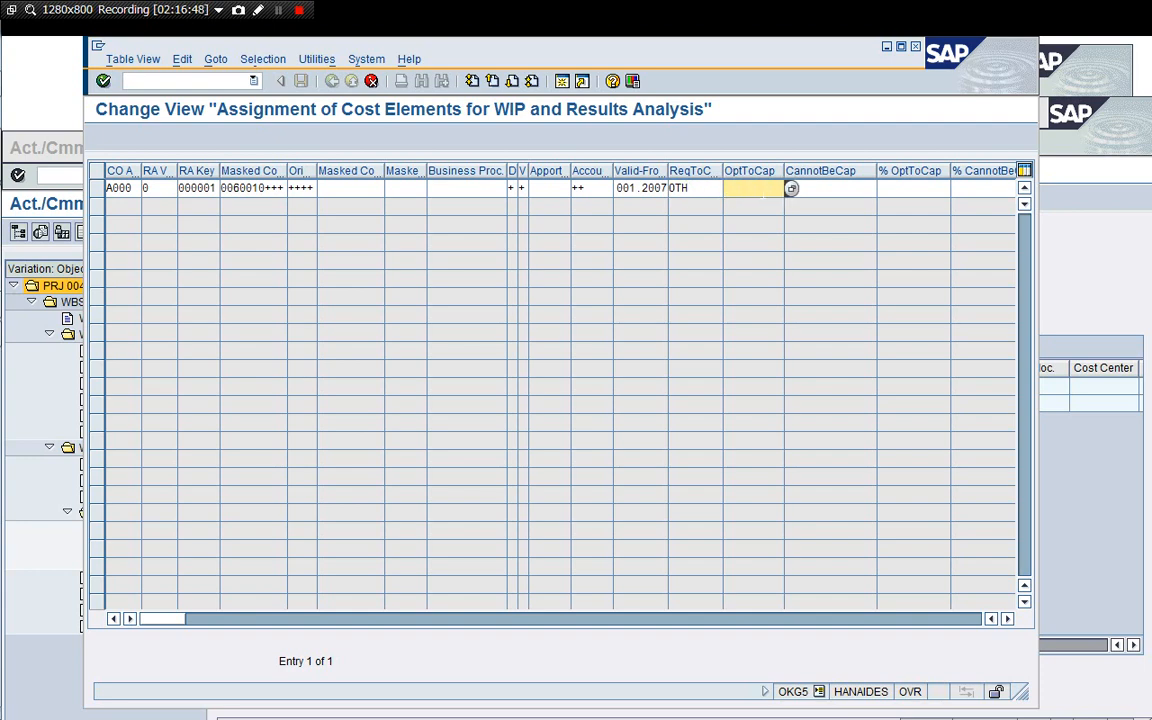
key(Return)
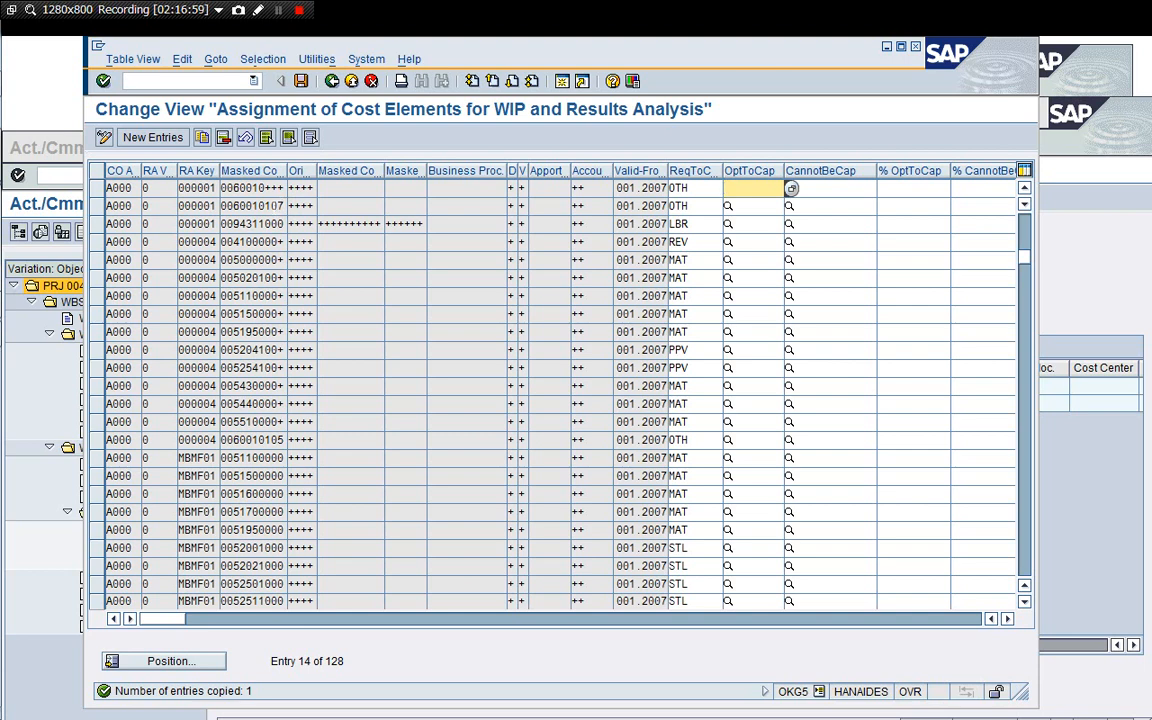
Save the new cost element assignment under customizing request S4HK900036.
click(245, 188)
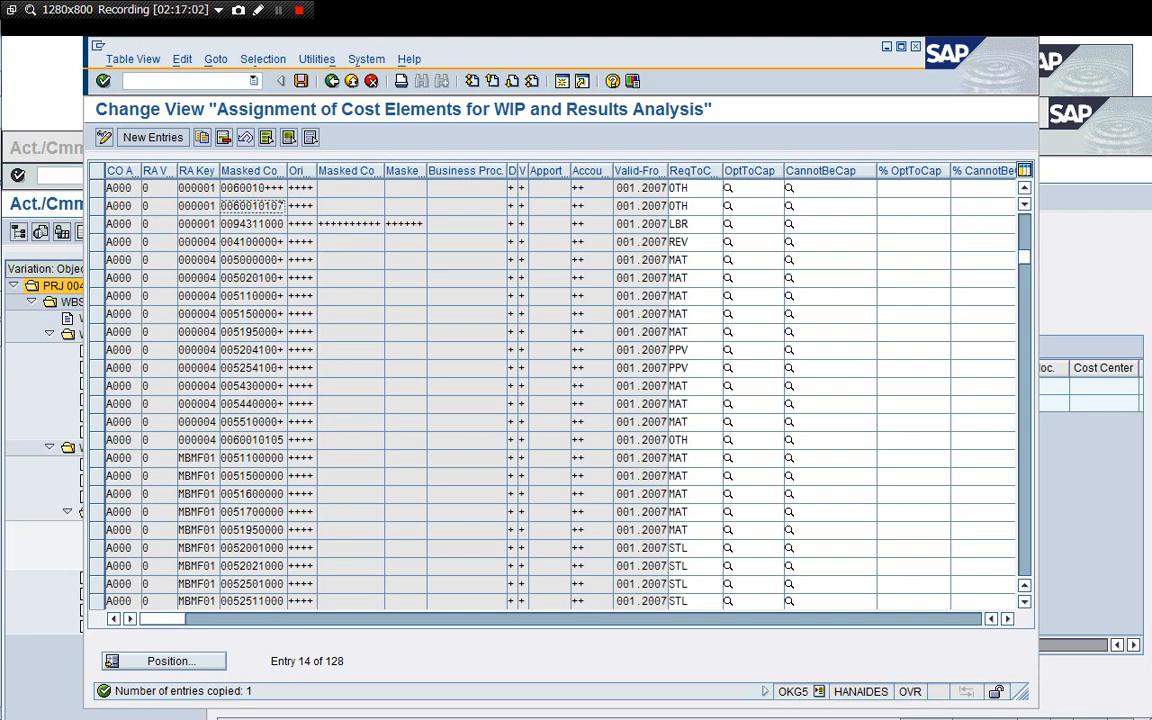
click(302, 84)
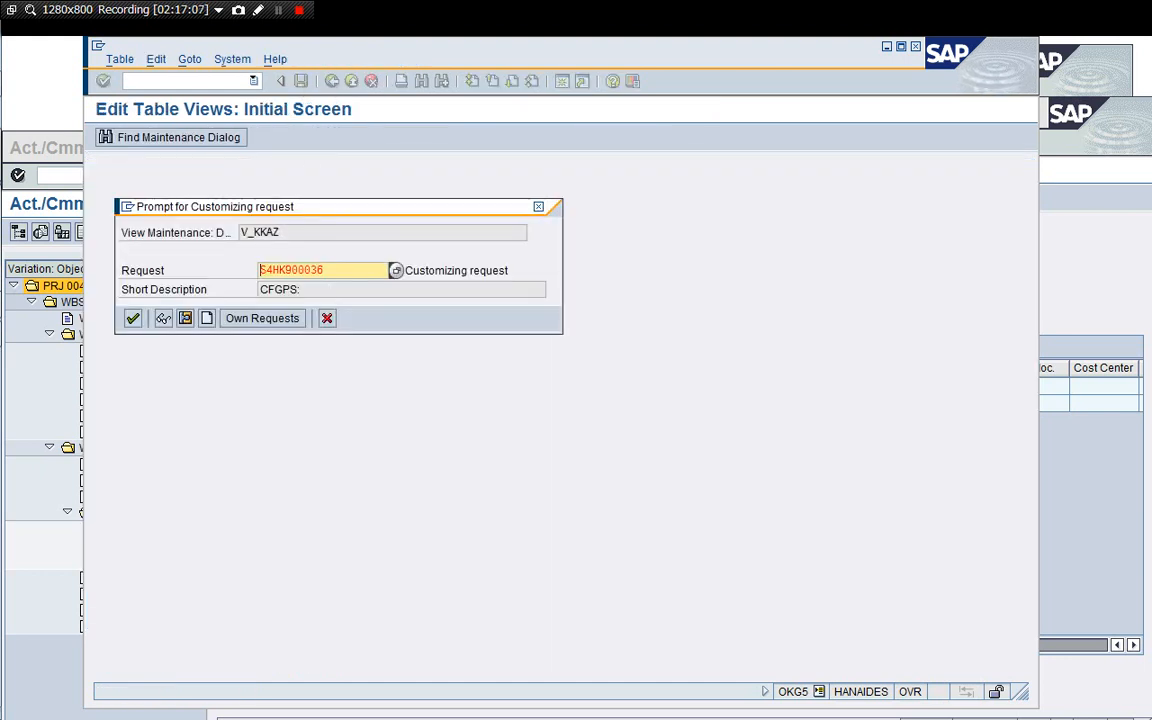
click(132, 318)
Close the OKG5 and FB03 sessions.
click(228, 82)
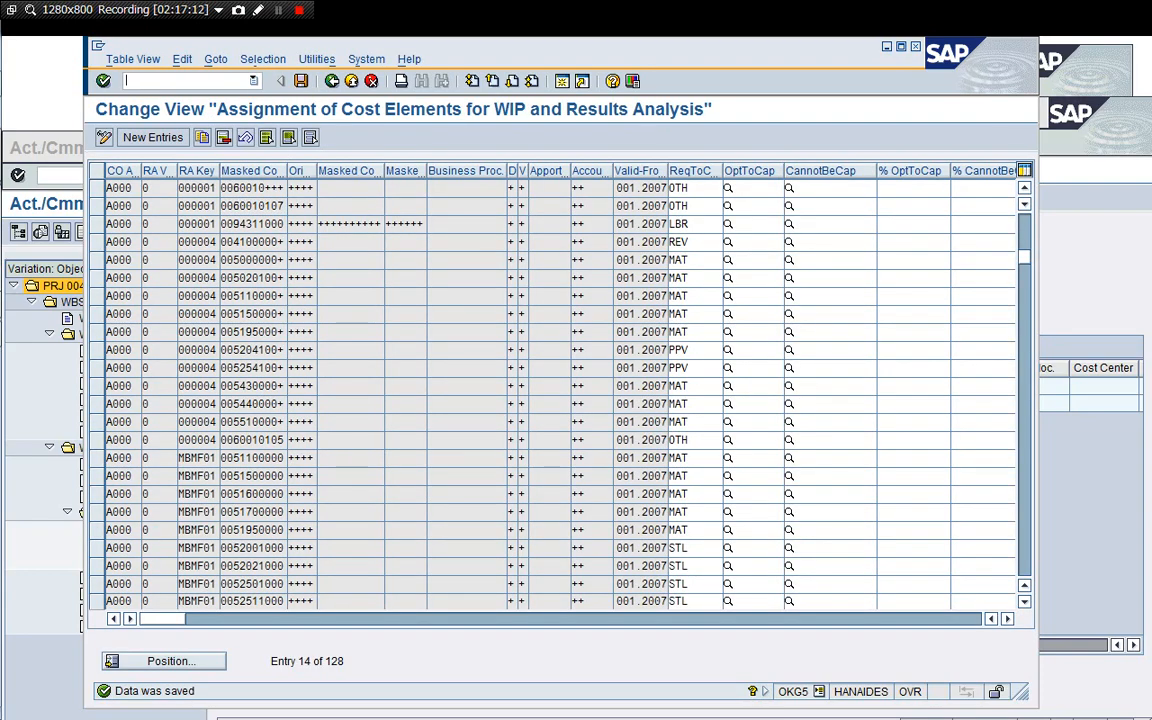
text(/i)
key(Return)
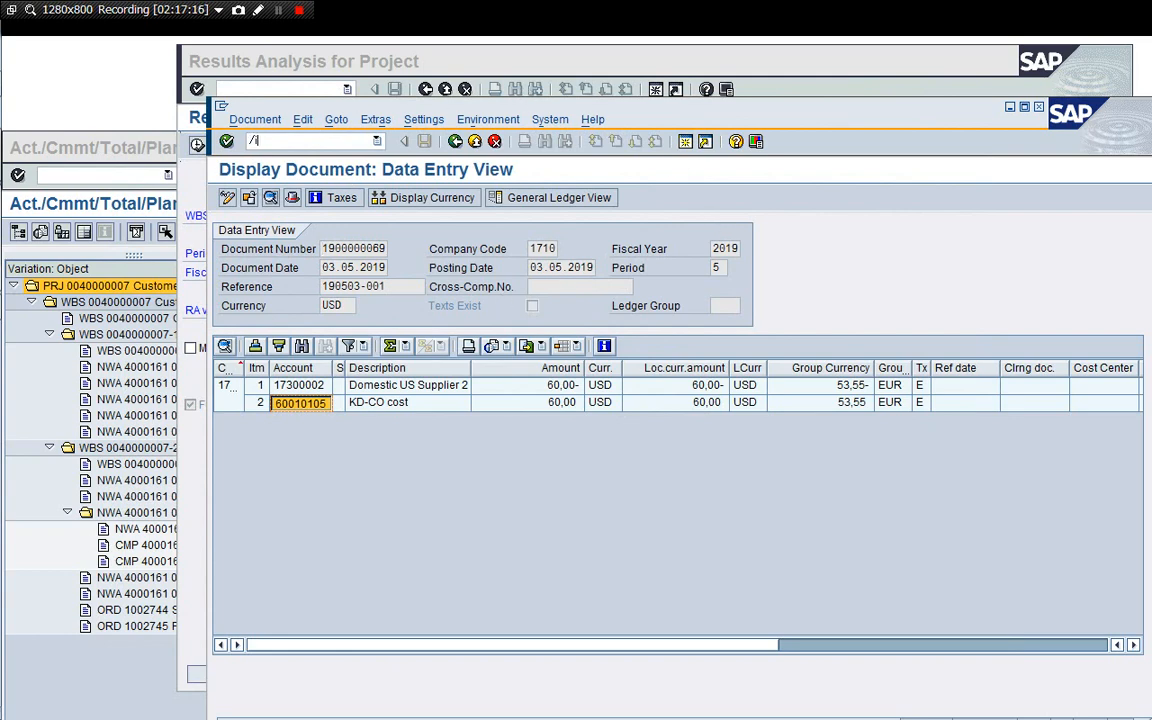
text(/i)
key(Return)
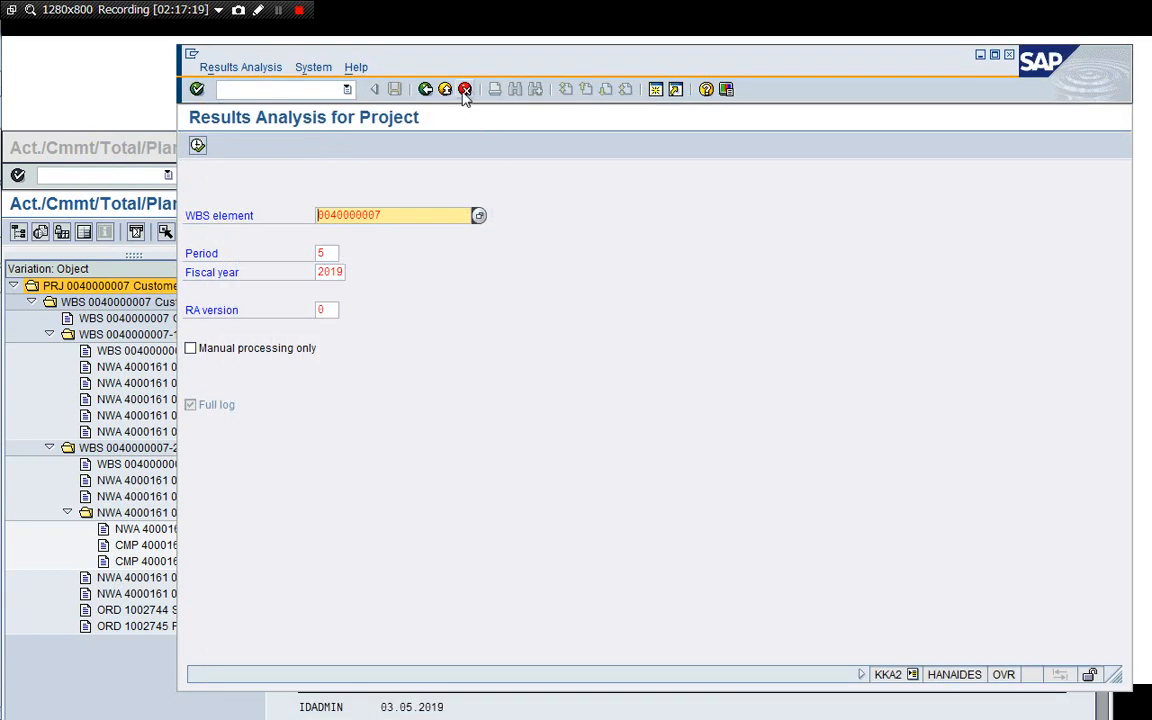
click(465, 91)
key(Return)
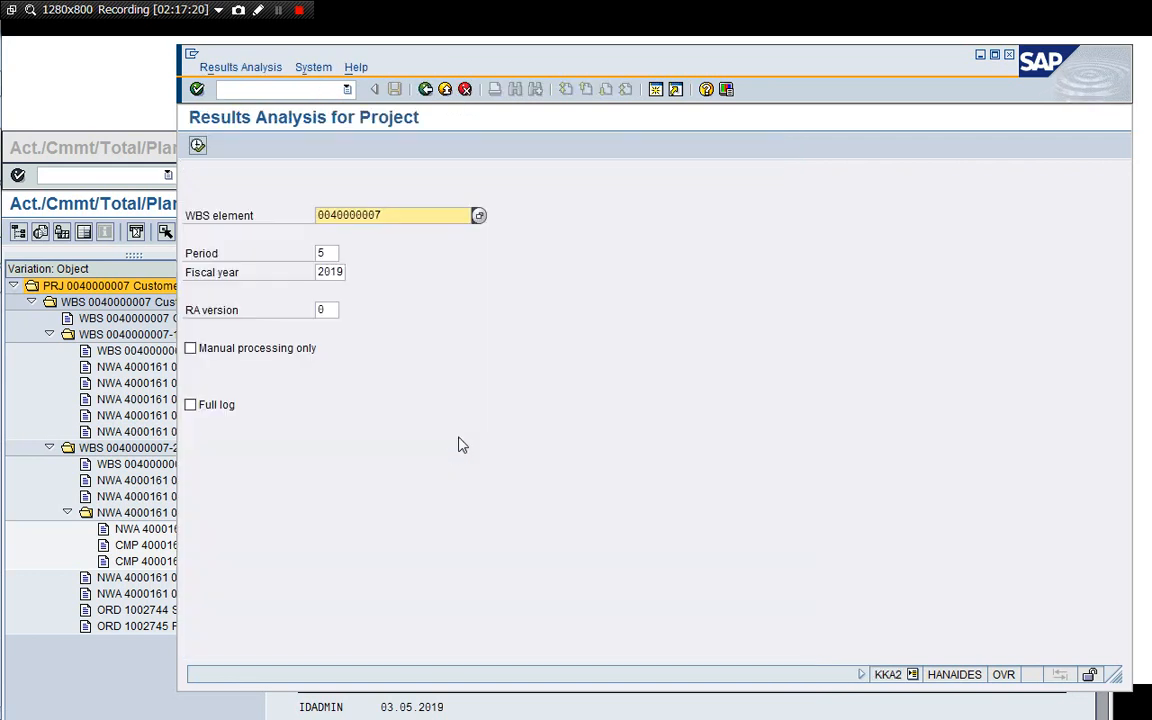
click(212, 407)
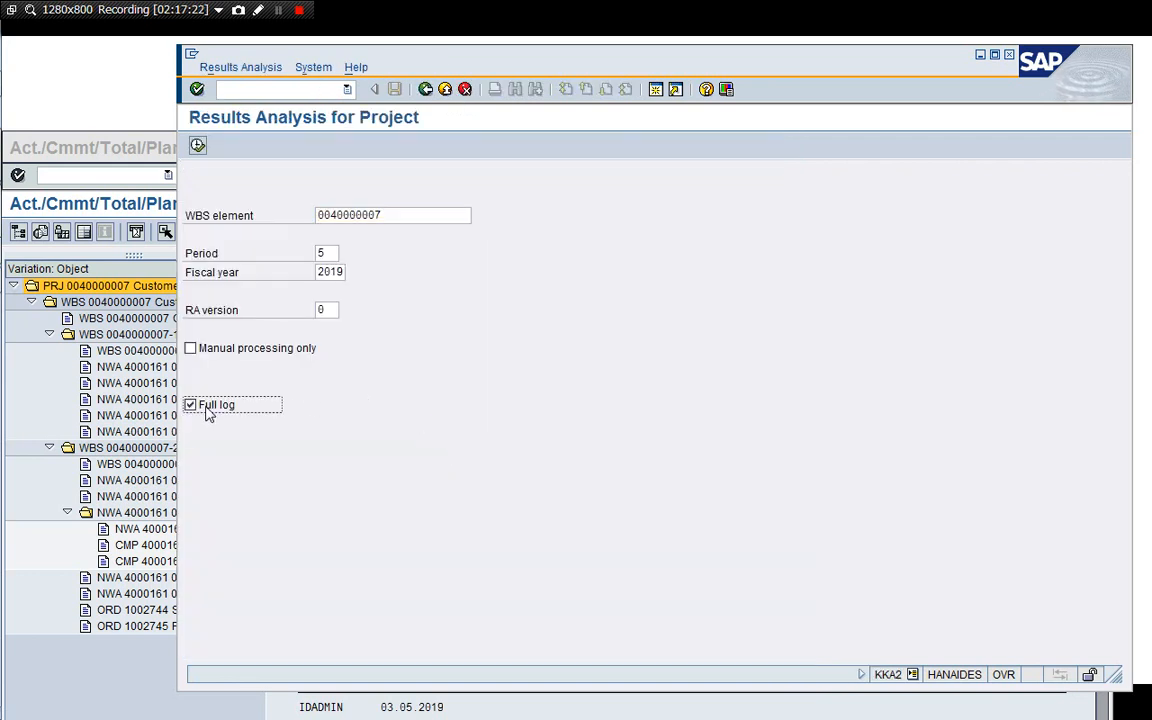
click(198, 147)
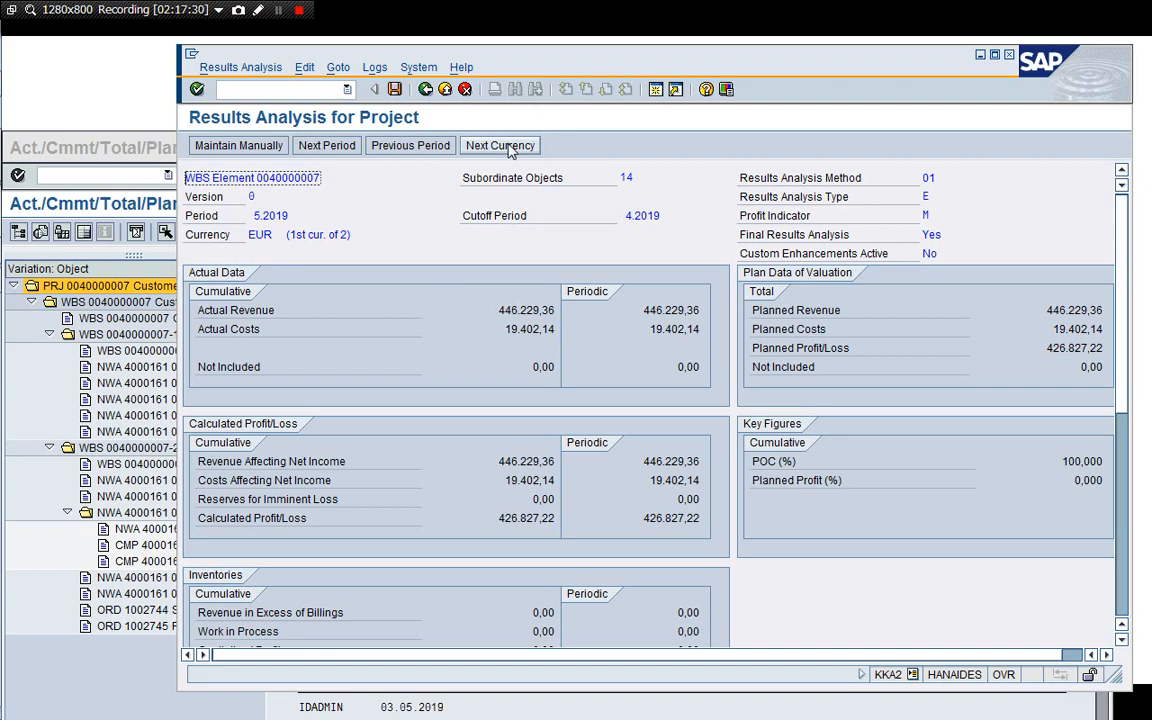
Review the results analysis values in both currencies and compare them with the project cost report.
drag(480, 55, 376, 49)
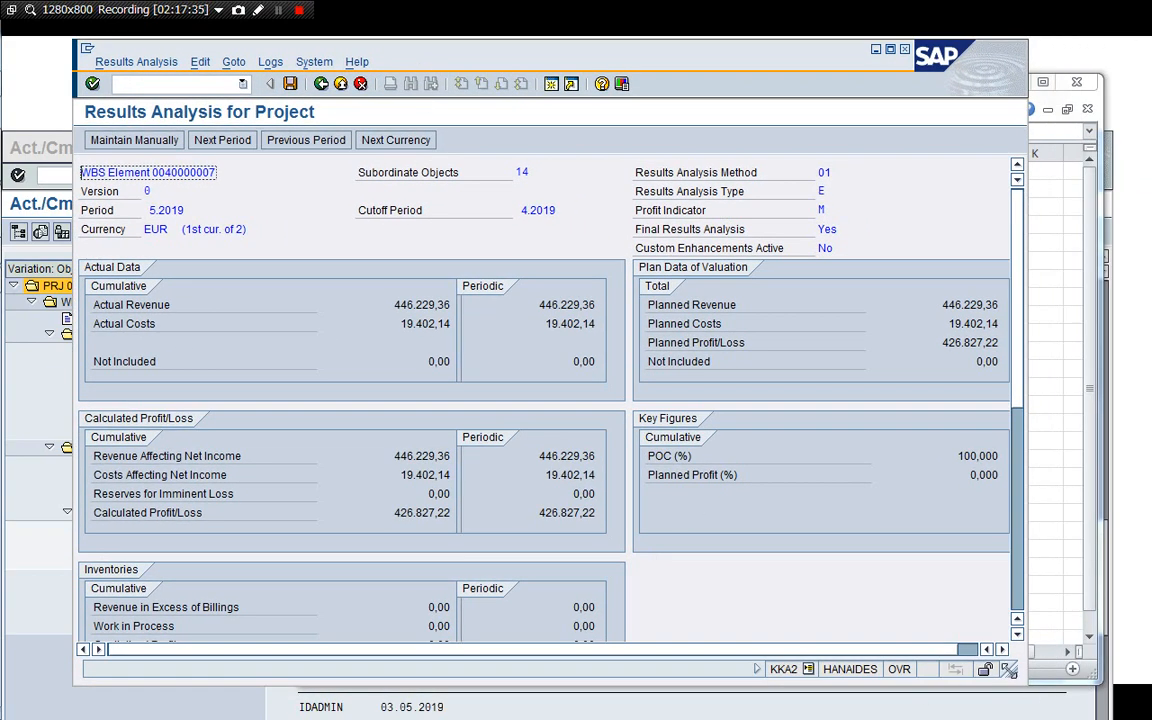
drag(1010, 671, 1040, 694)
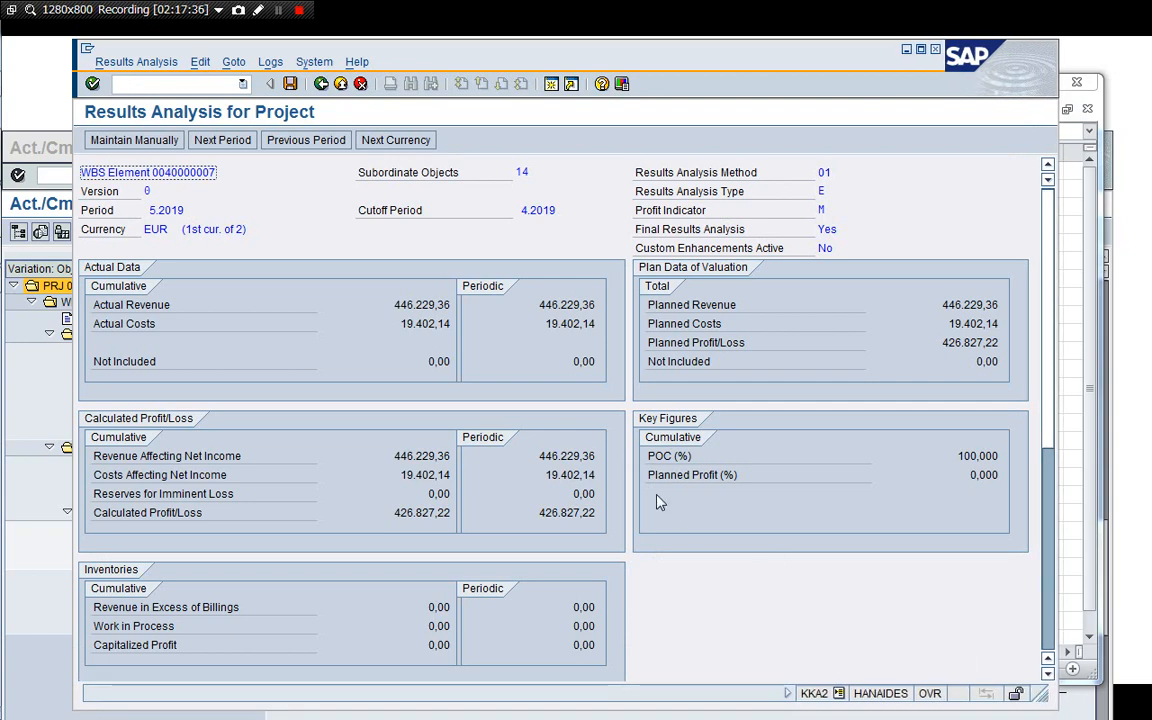
click(400, 143)
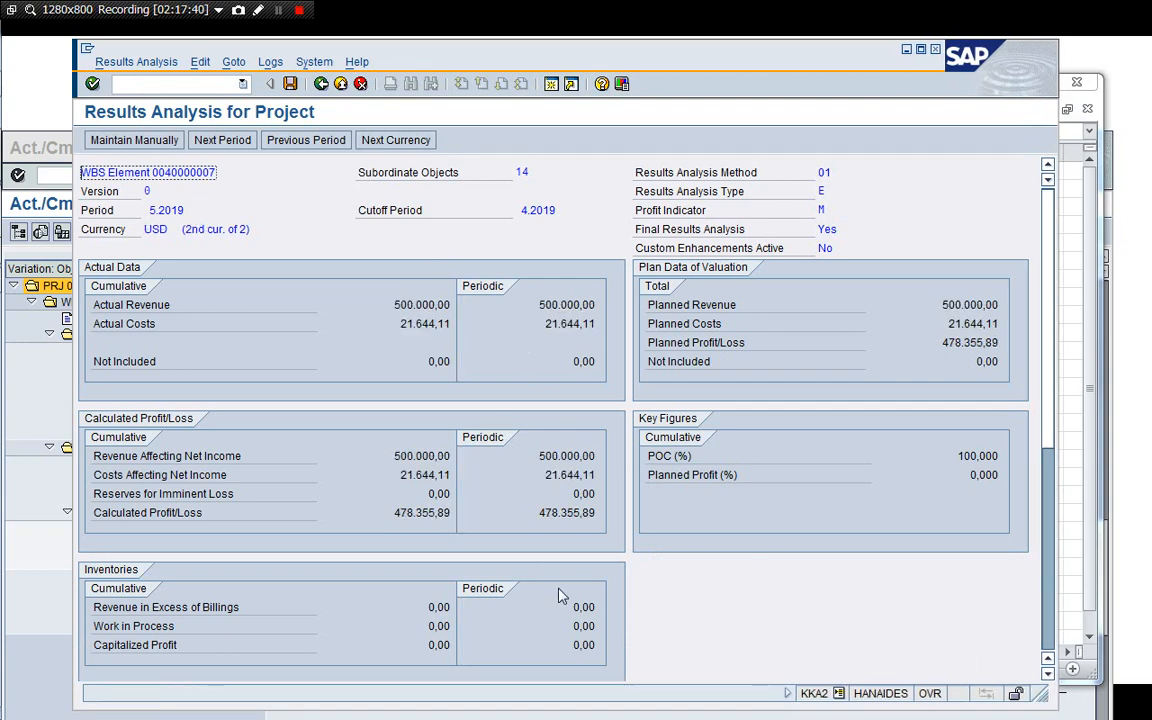
click(36, 482)
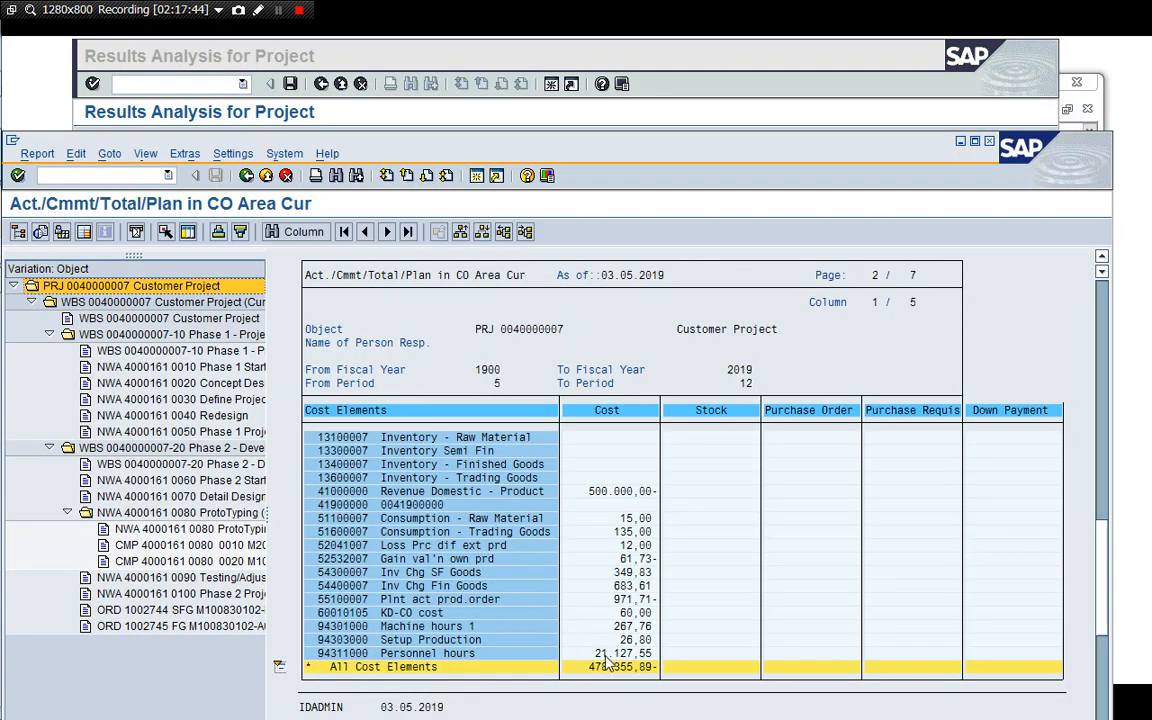
drag(550, 140, 625, 120)
click(572, 60)
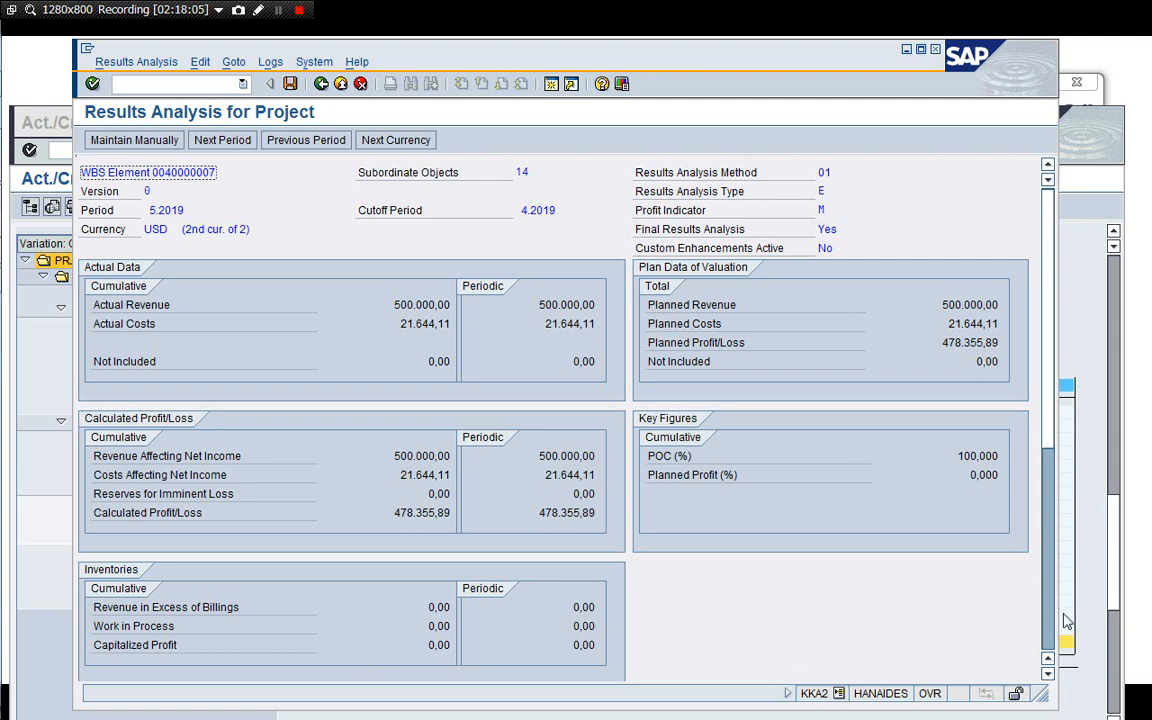
scroll(950, 562, down, 5)
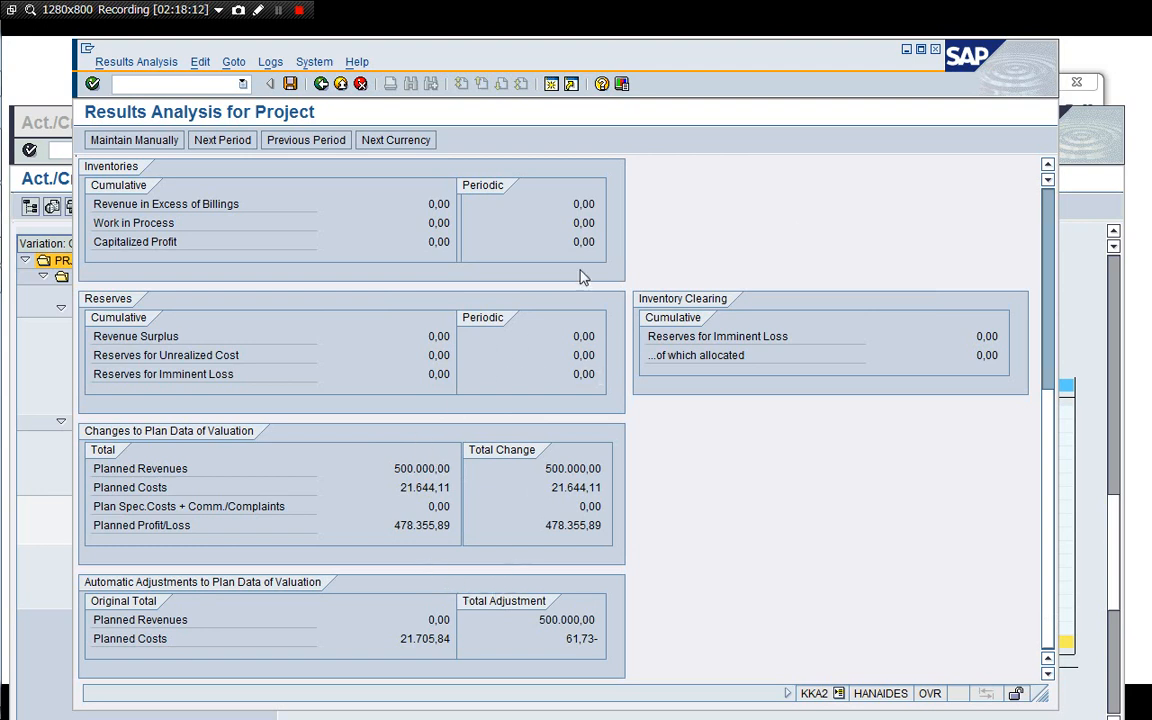
scroll(945, 195, up, 5)
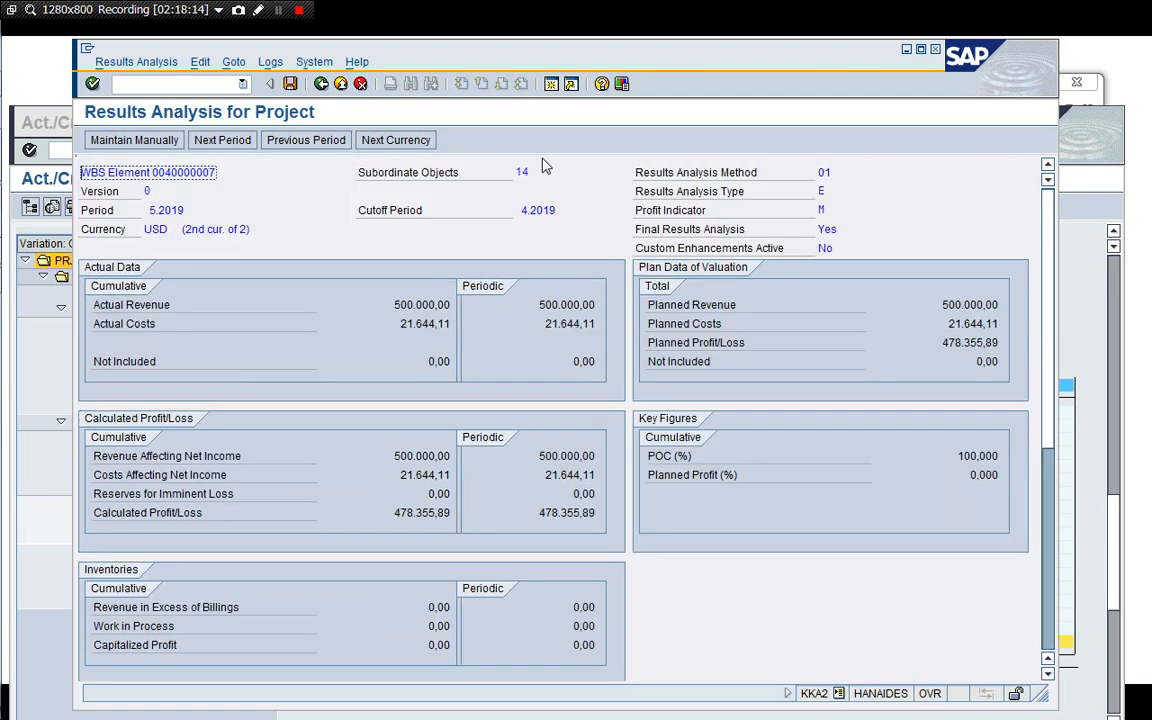
click(321, 84)
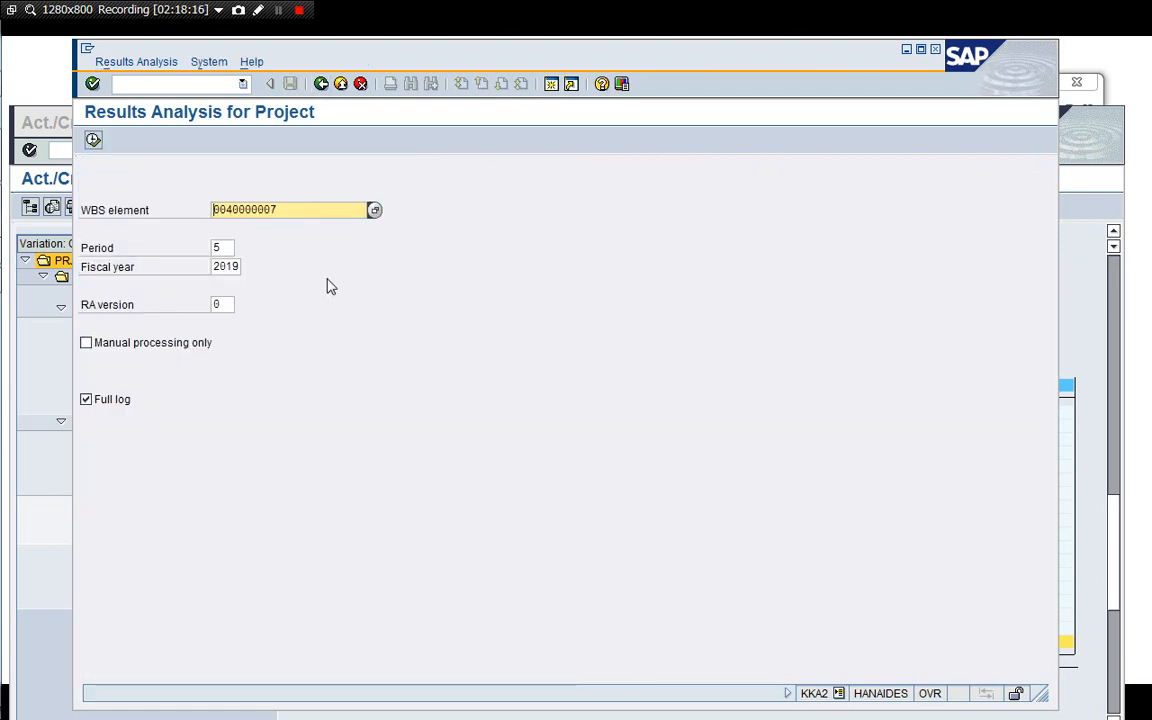
click(93, 140)
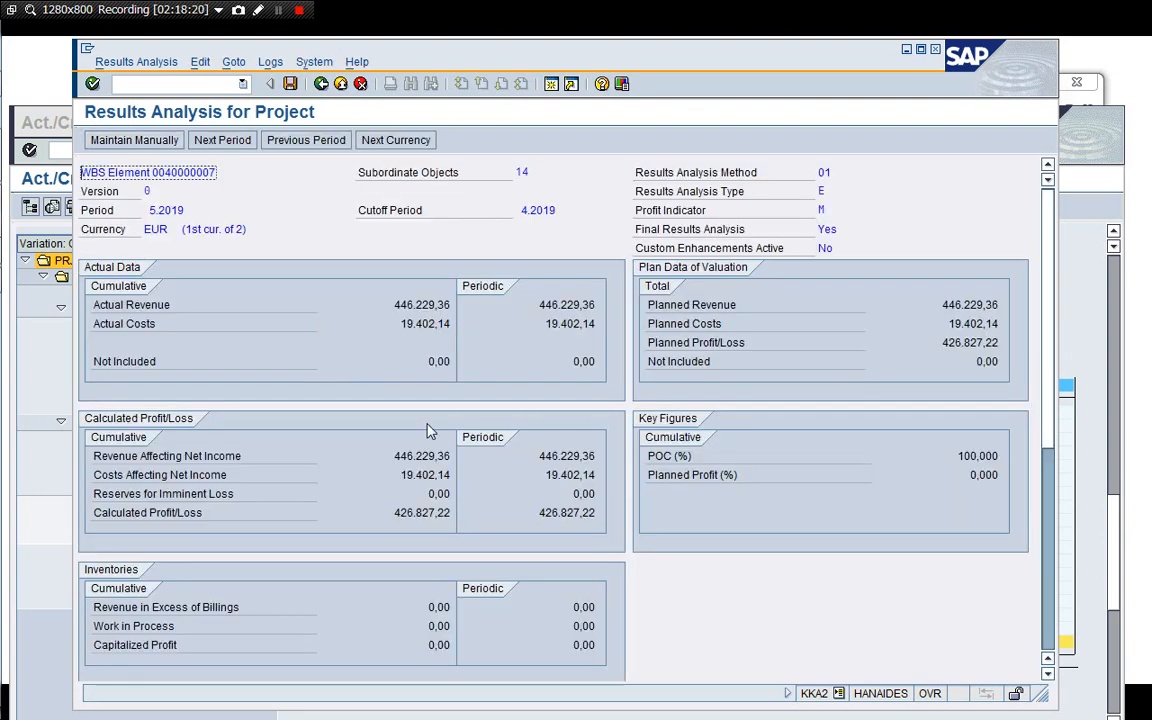
click(398, 144)
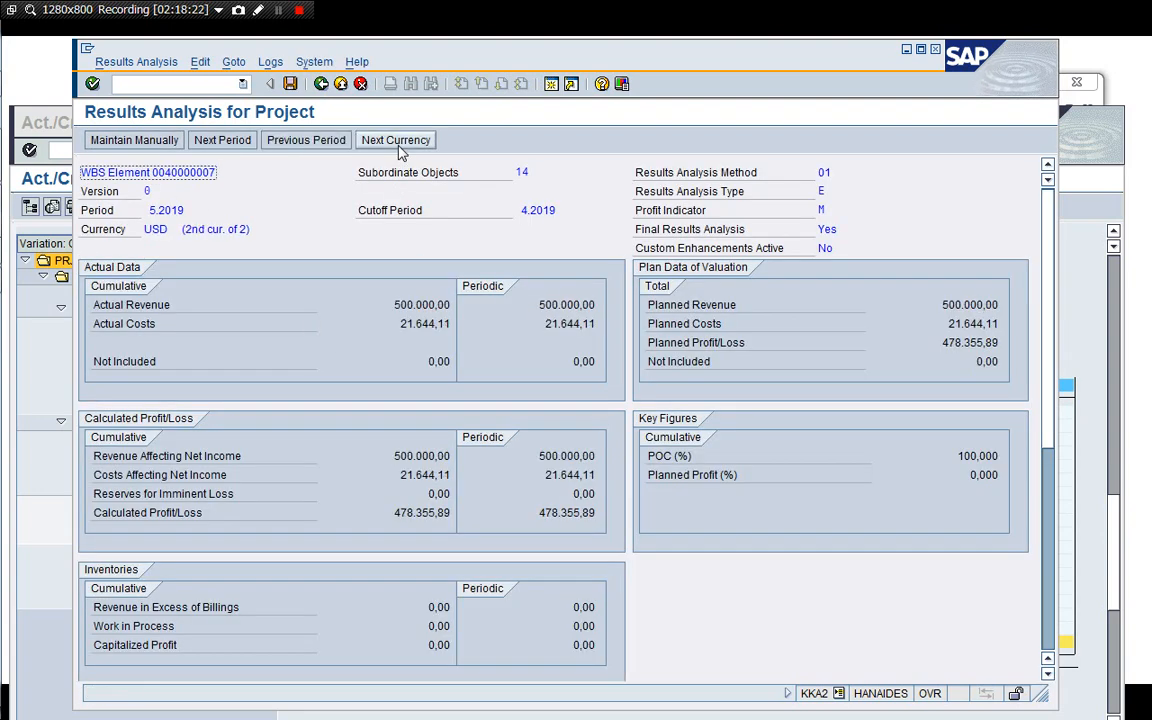
click(290, 84)
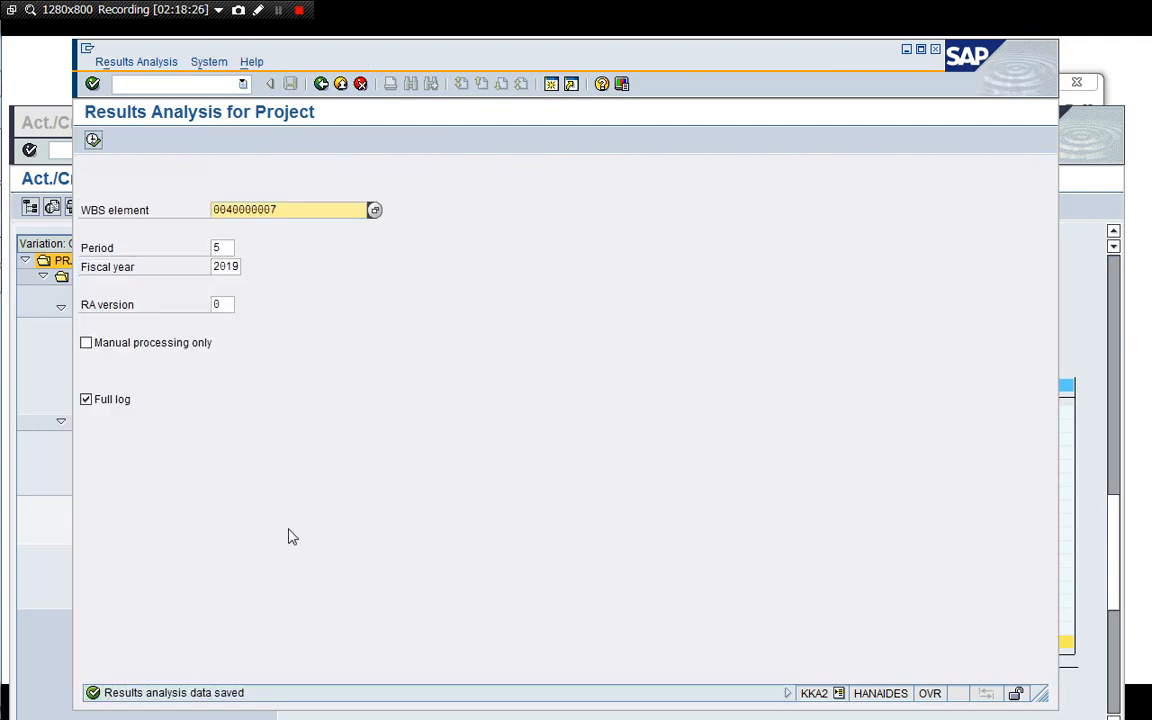
Leave results analysis, open a new session and start the Data Browser for table COSB.
drag(280, 210, 197, 202)
click(190, 84)
click(320, 84)
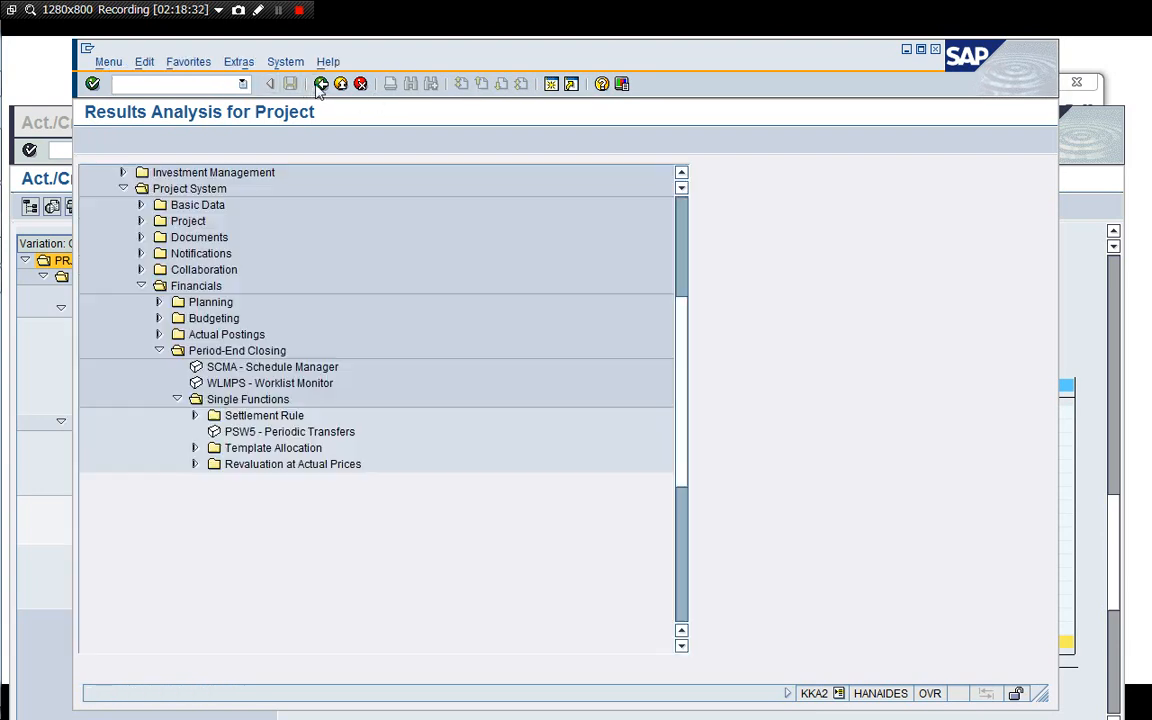
click(551, 85)
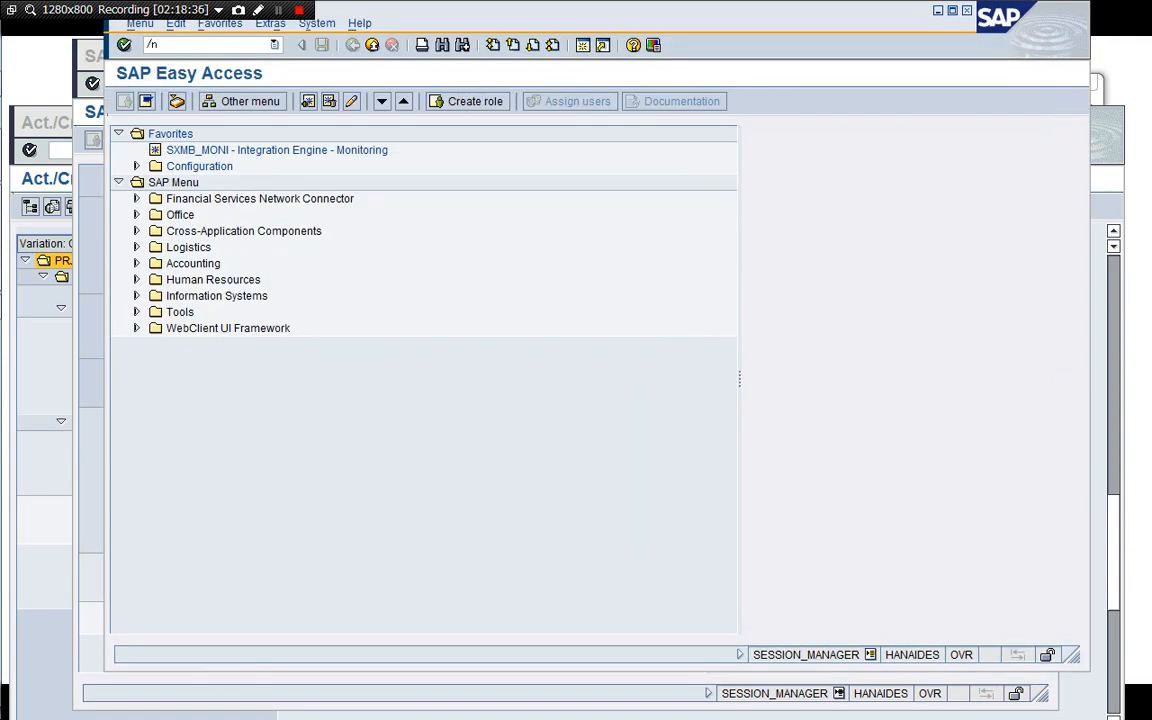
key(Return)
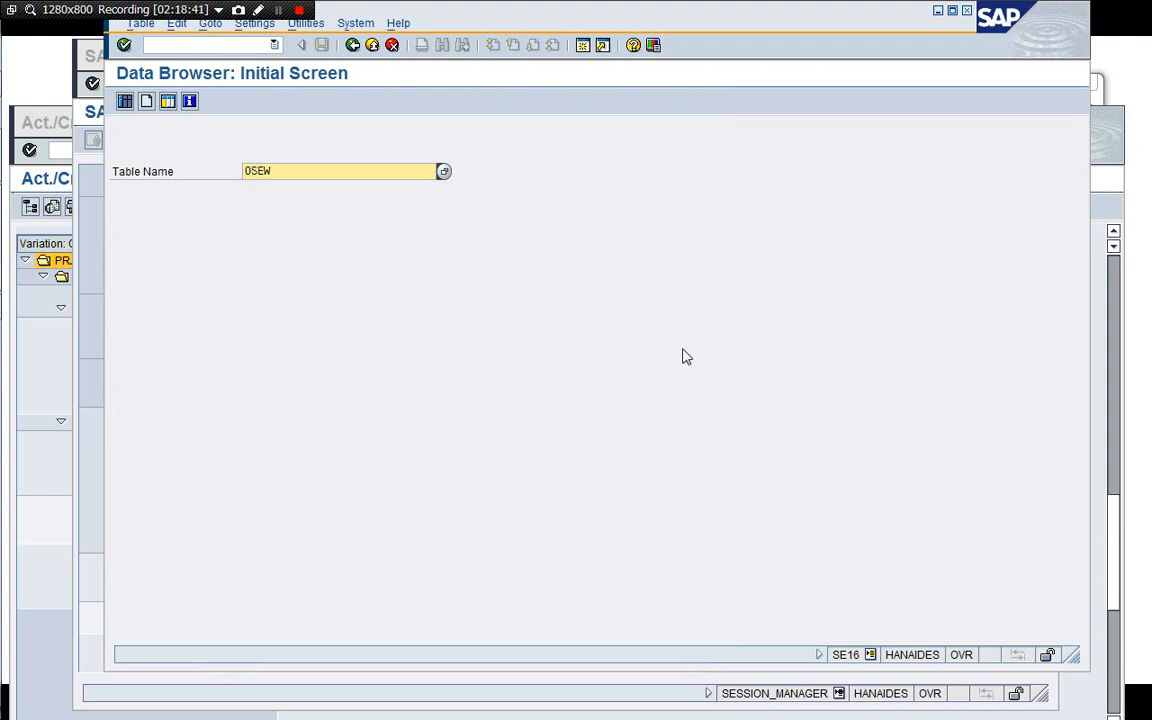
key(Return)
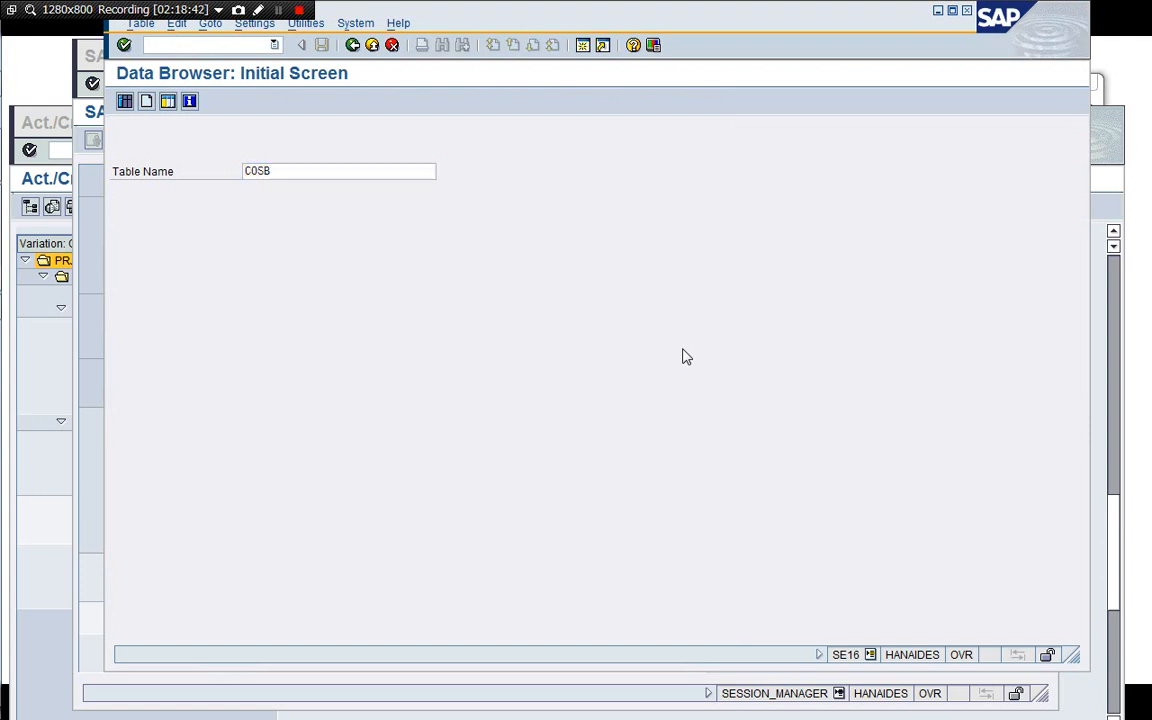
Select all COSB entries for fiscal year 2019.
key(Down)
key(Down)
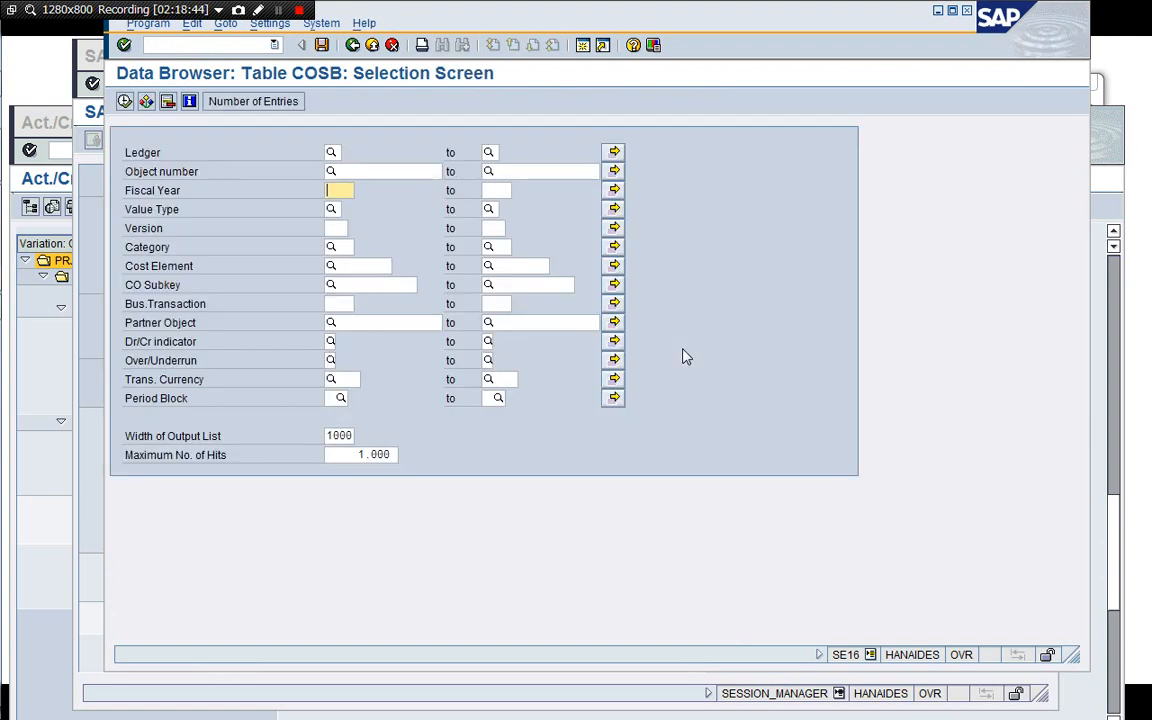
text(2019)
key(Return)
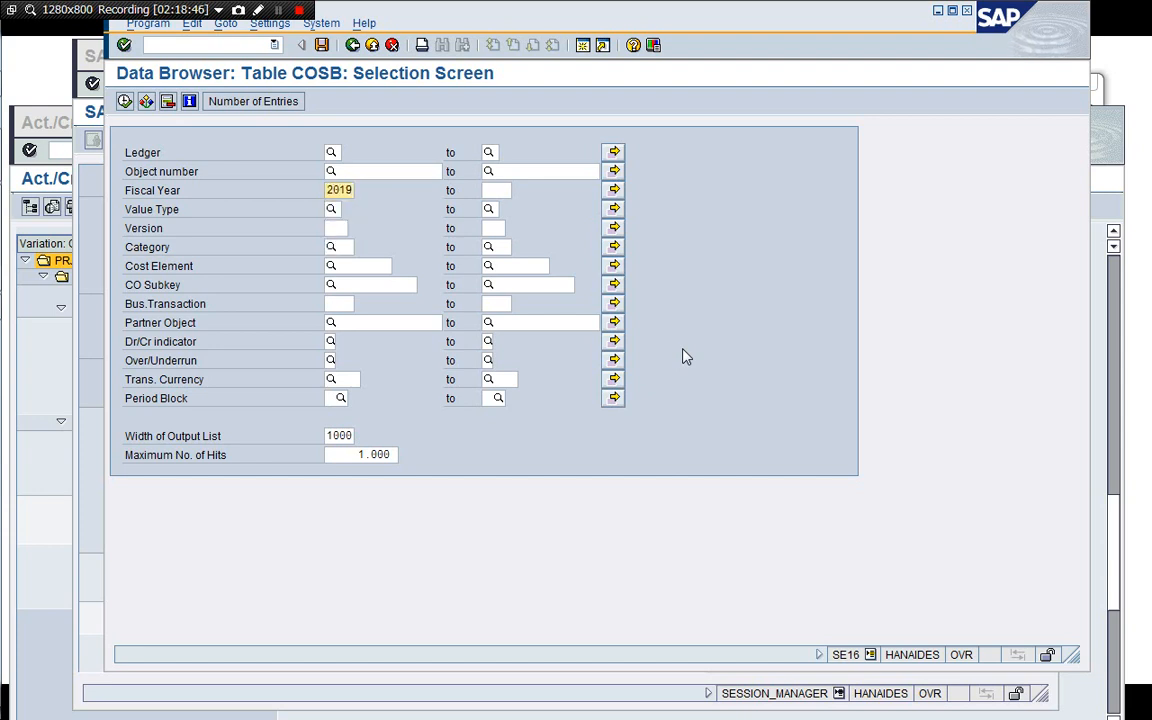
click(337, 228)
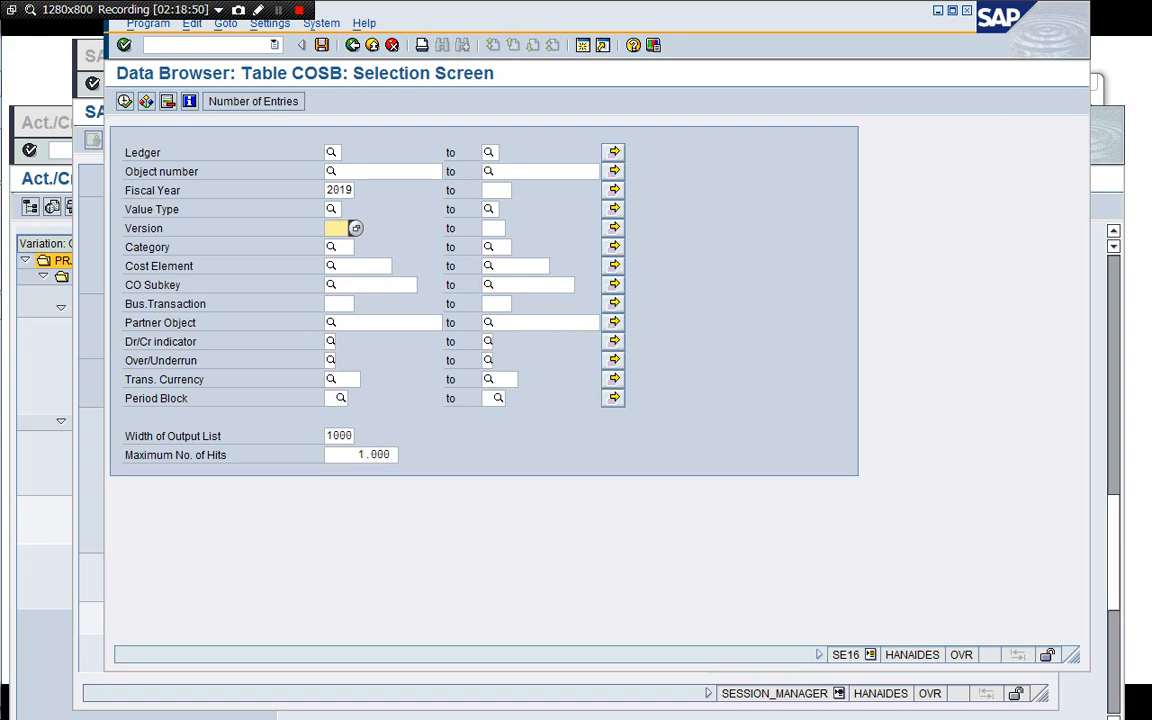
click(124, 101)
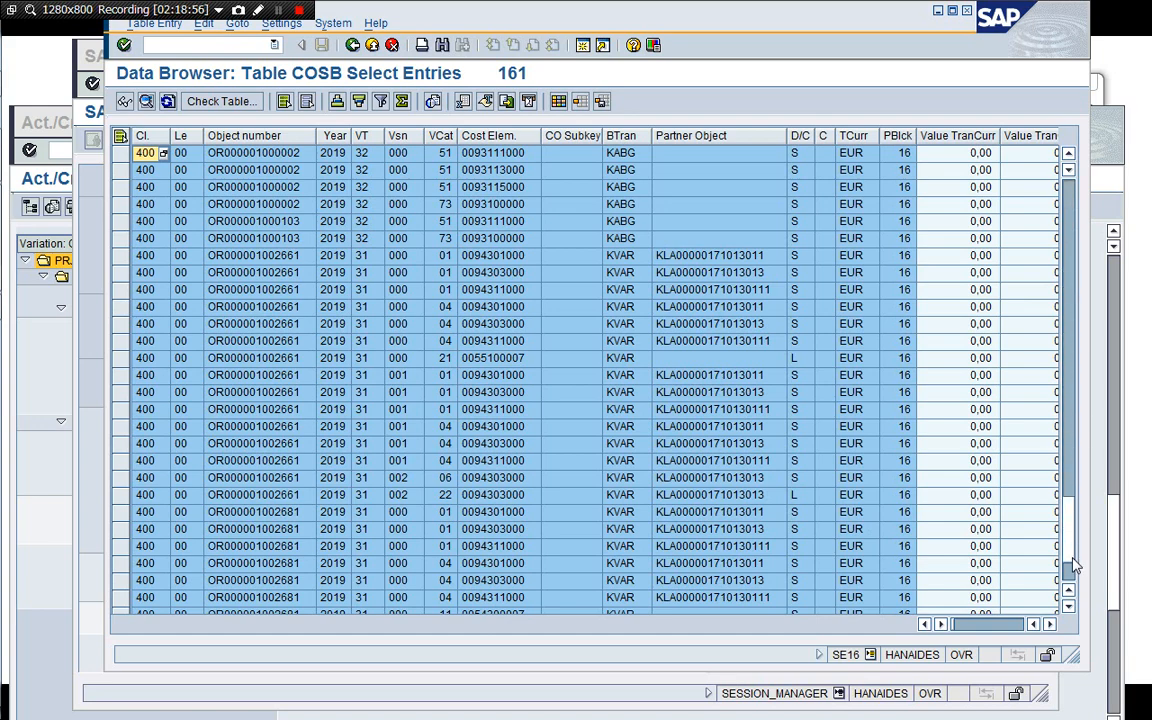
Restrict the COSB selection to object number PR00000636 for fiscal year 2019.
click(1072, 585)
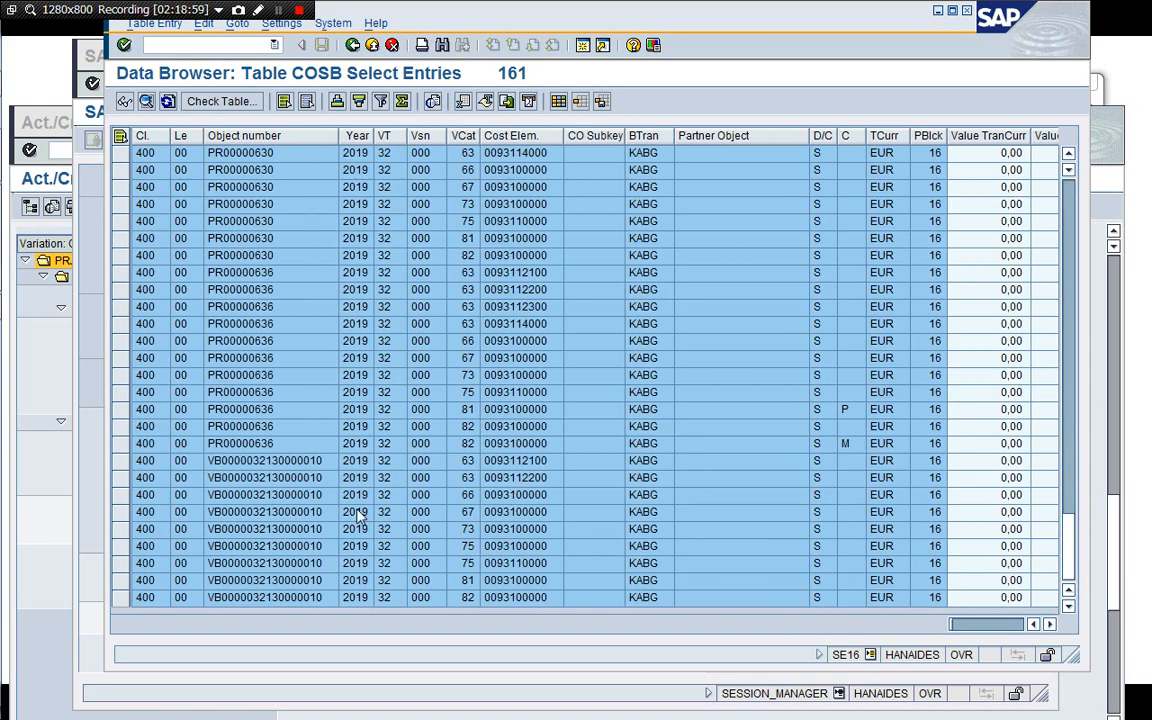
click(285, 460)
click(298, 445)
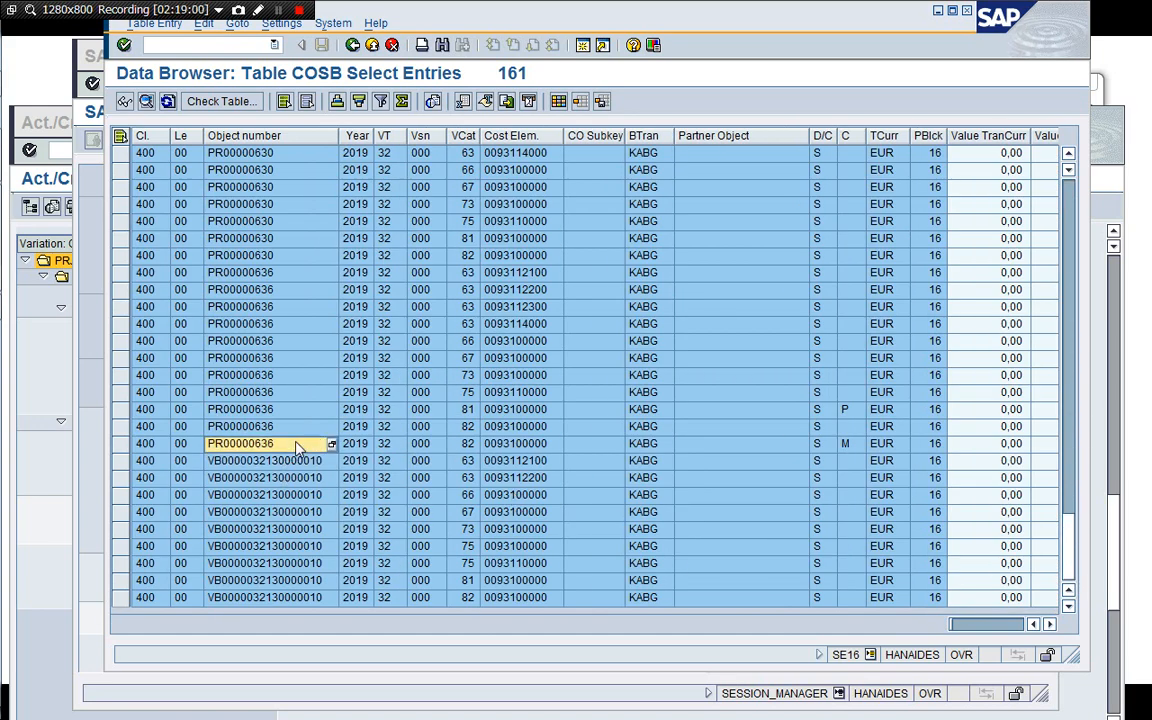
click(588, 449)
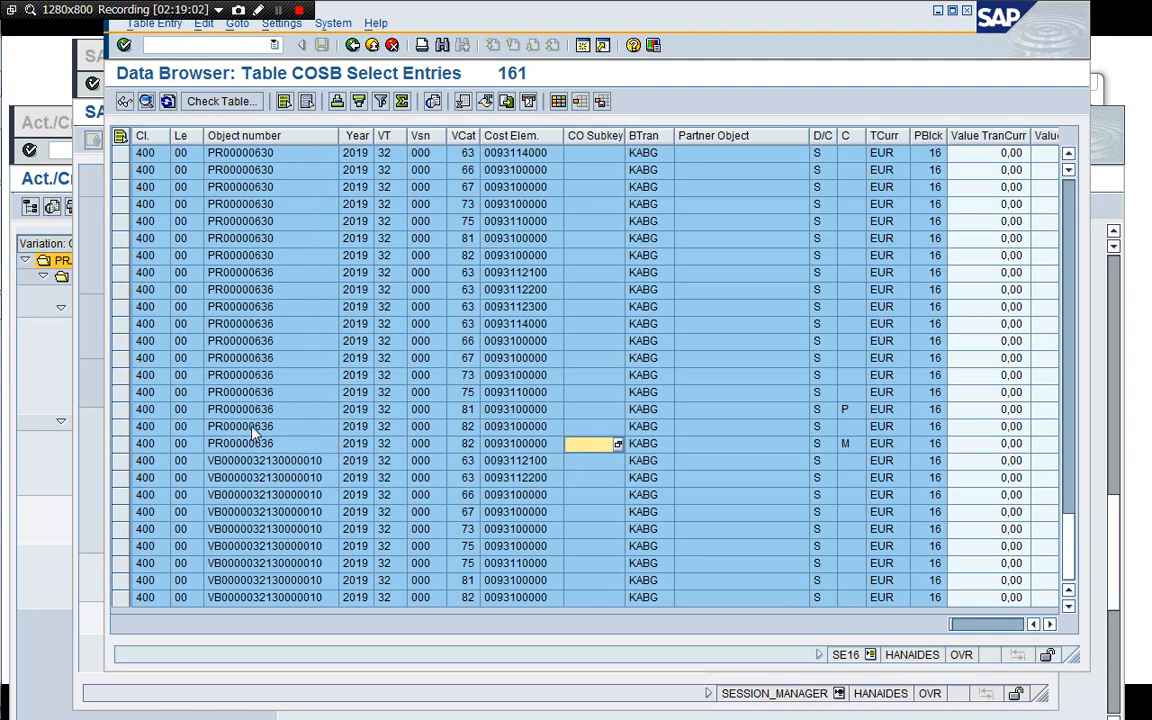
click(247, 377)
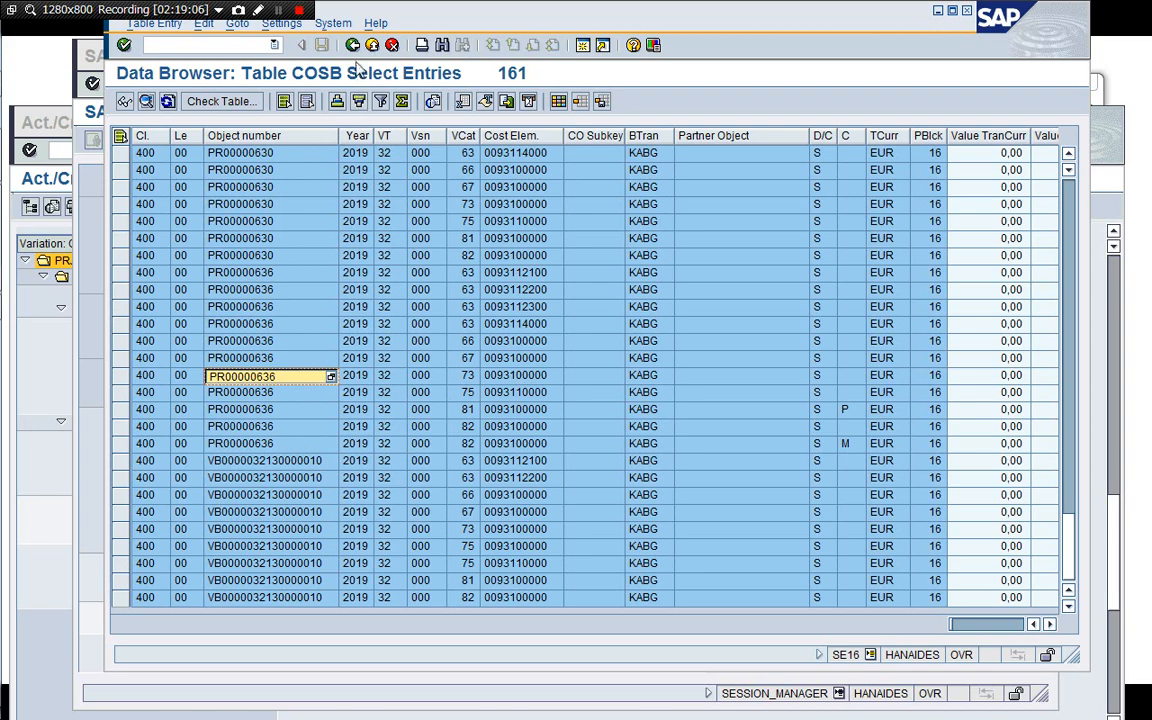
click(352, 45)
key(Down)
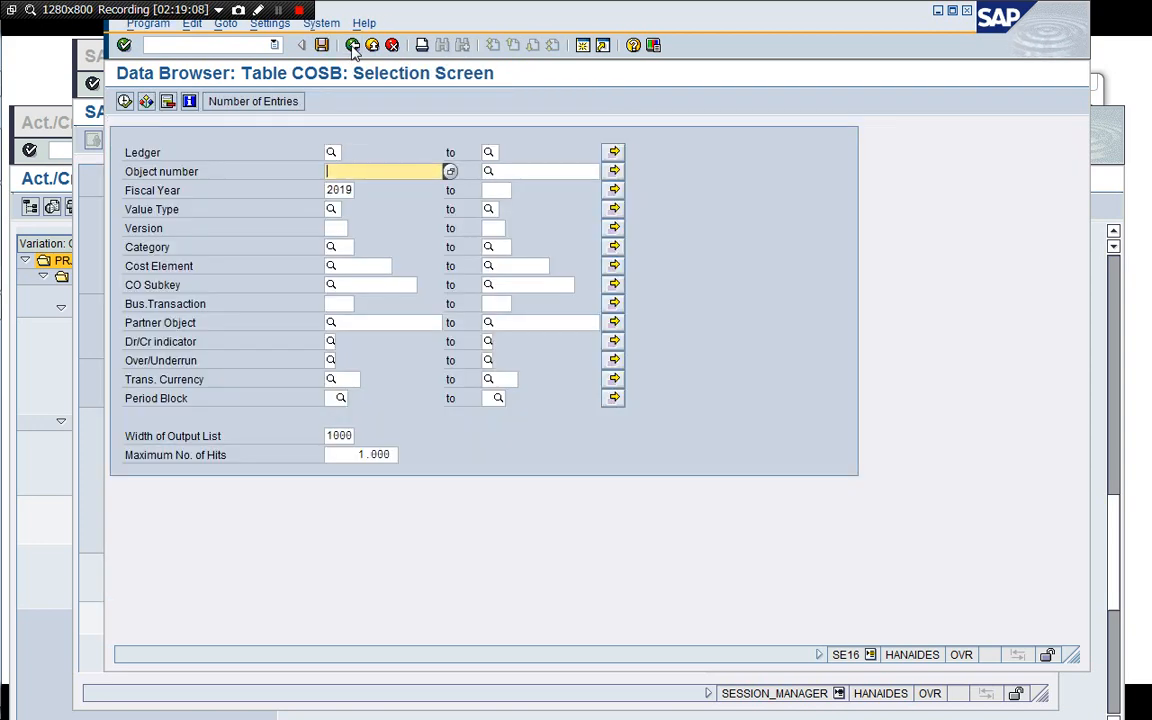
text(PR00000636)
key(F8)
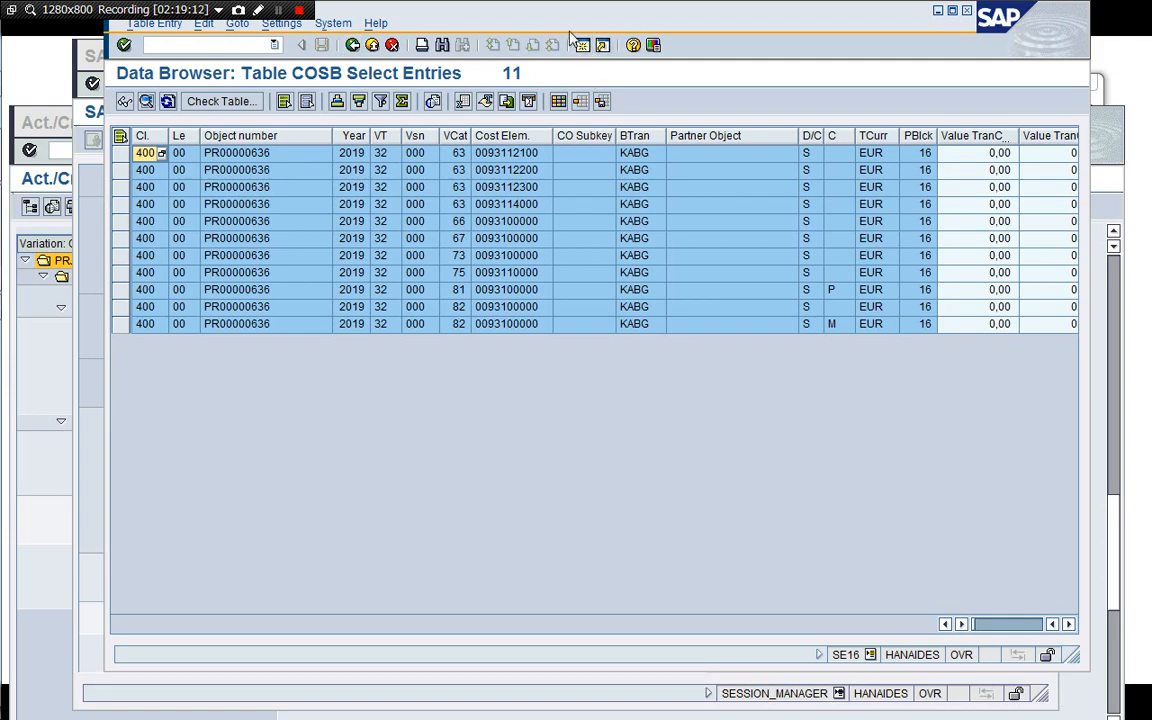
Look up the meaning of value type 32 in the value type help list.
drag(550, 21, 465, 50)
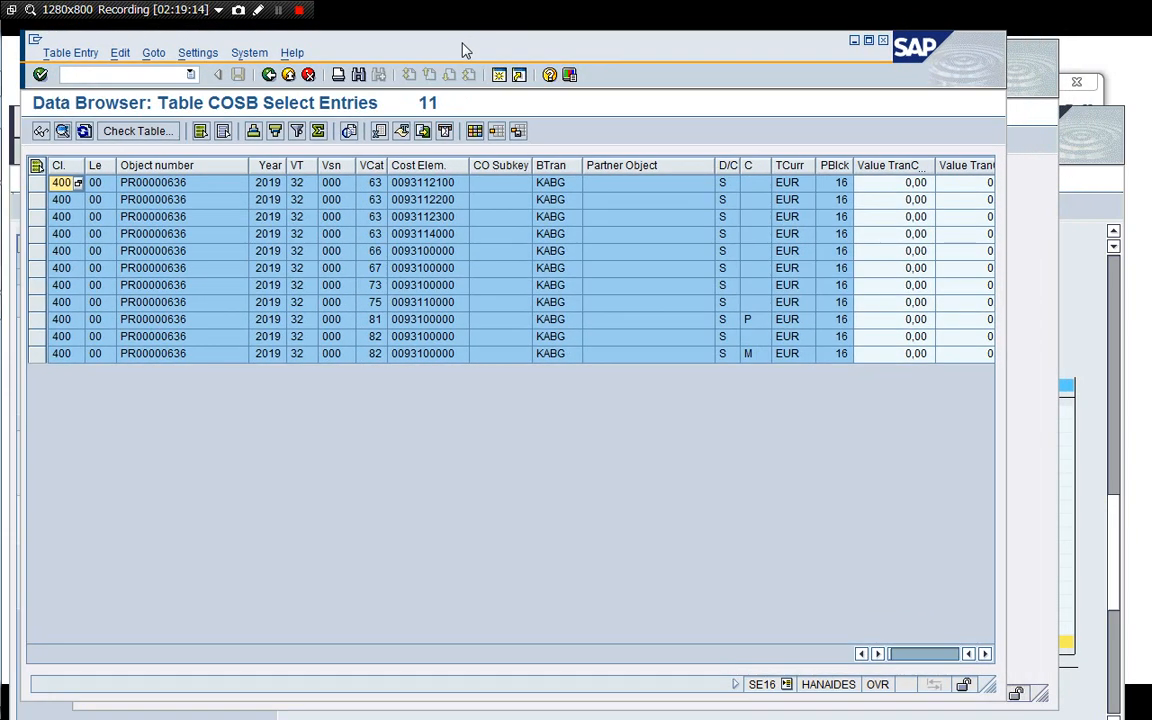
click(295, 216)
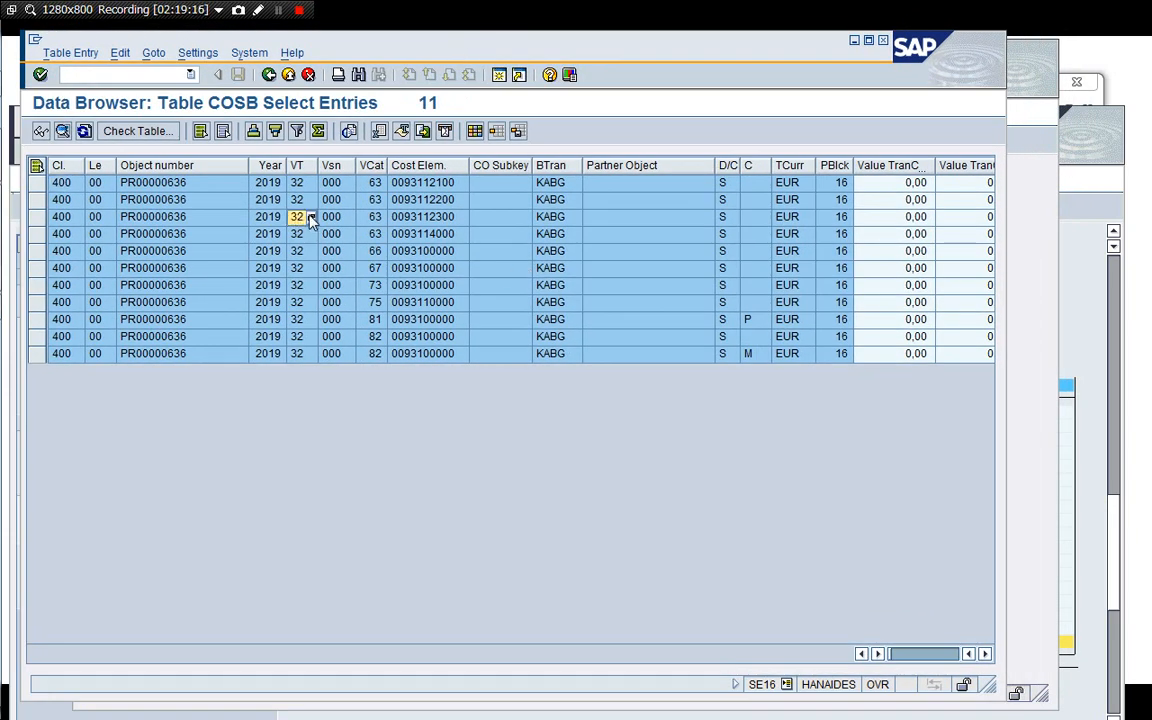
key(F4)
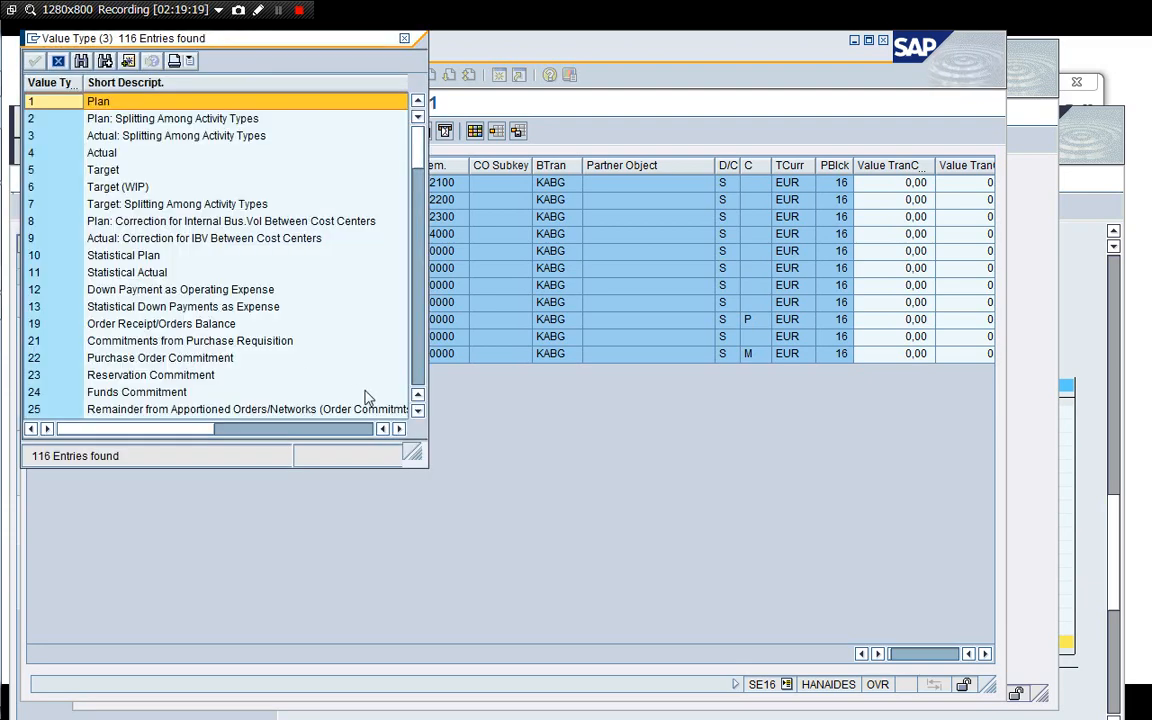
click(418, 368)
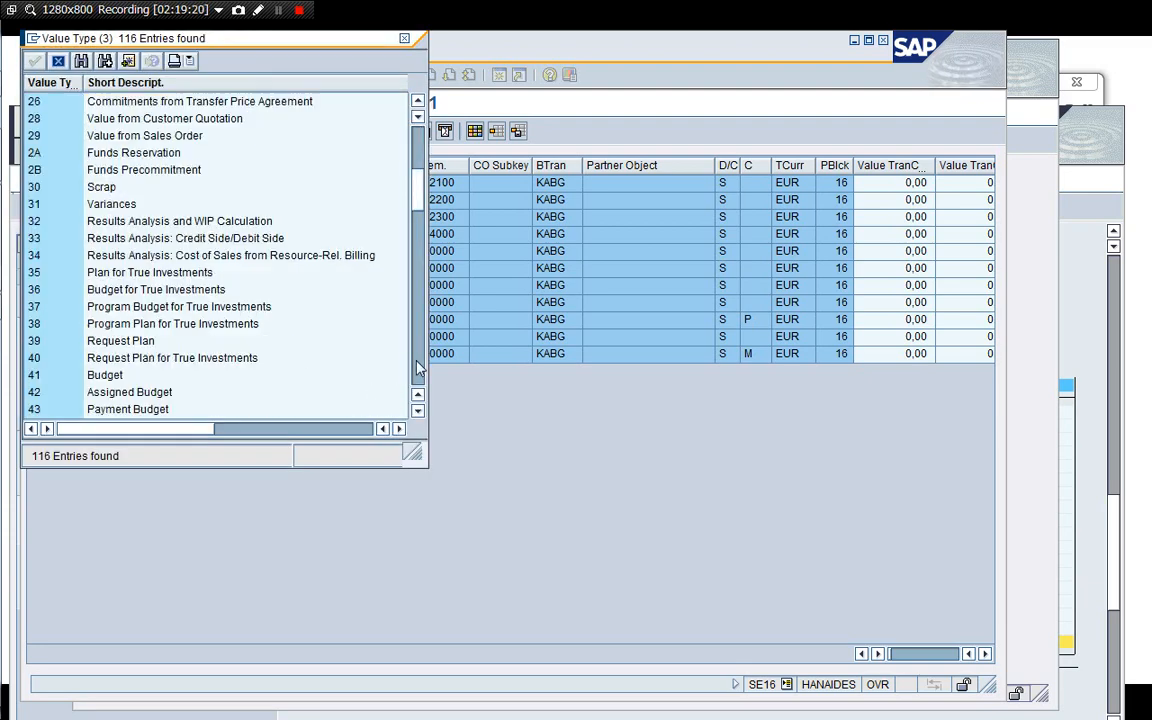
click(66, 221)
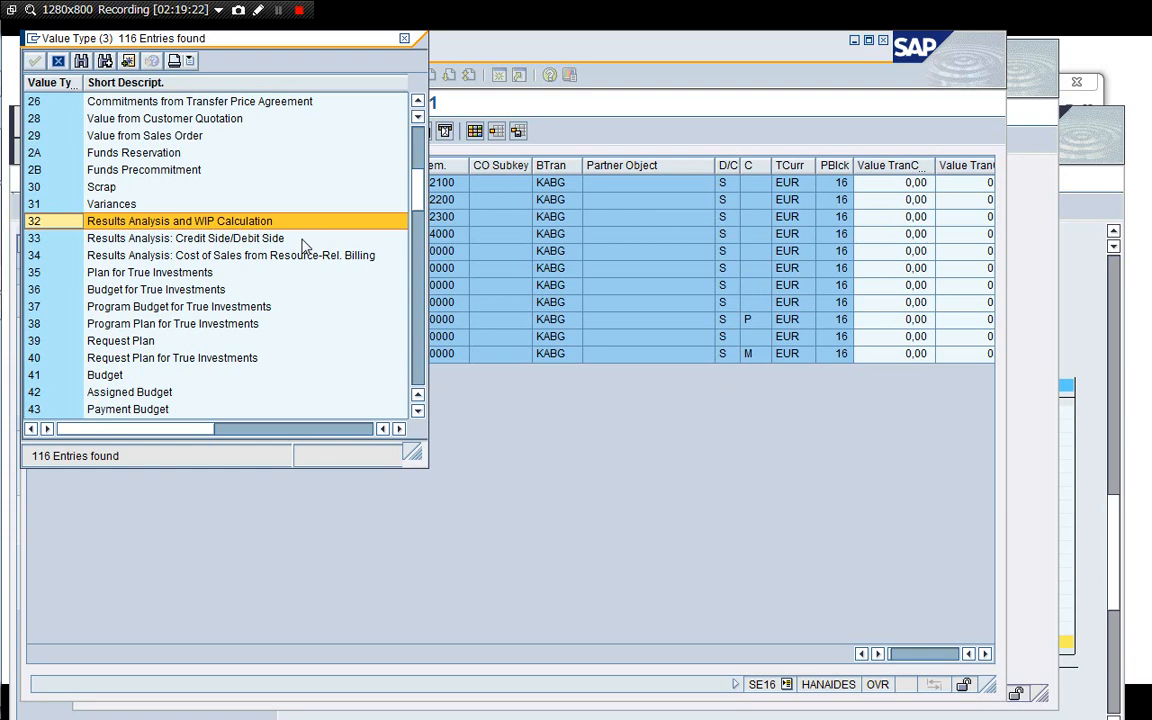
click(58, 62)
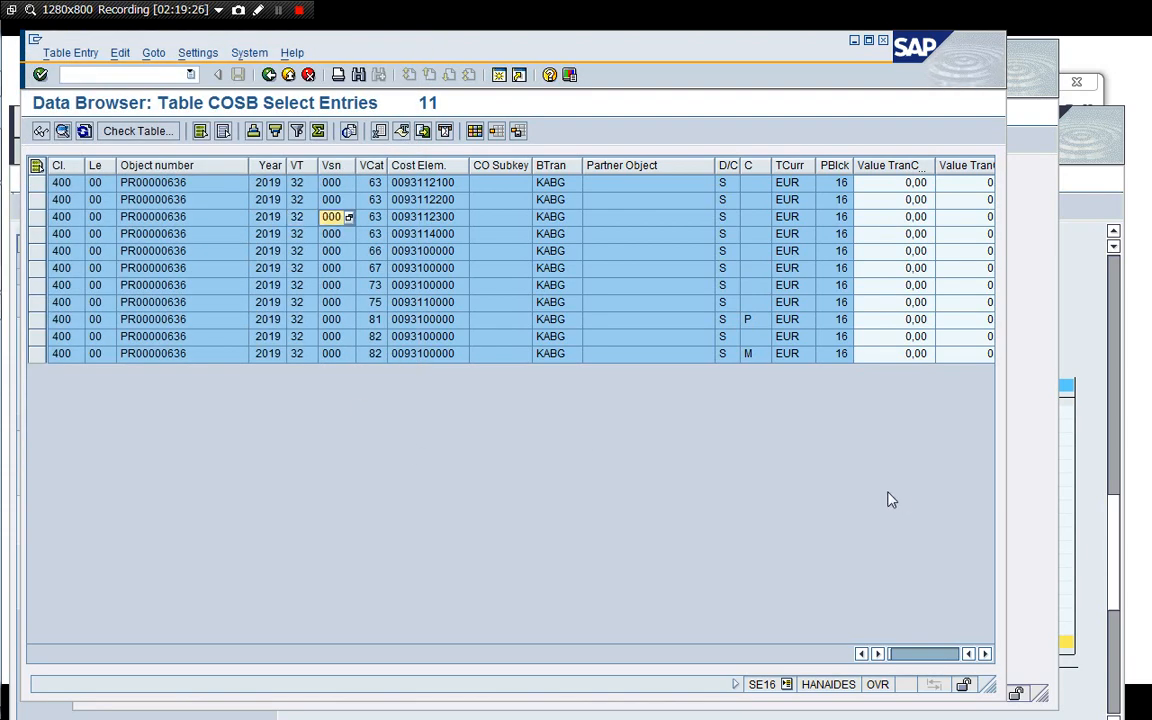
key(Tab)
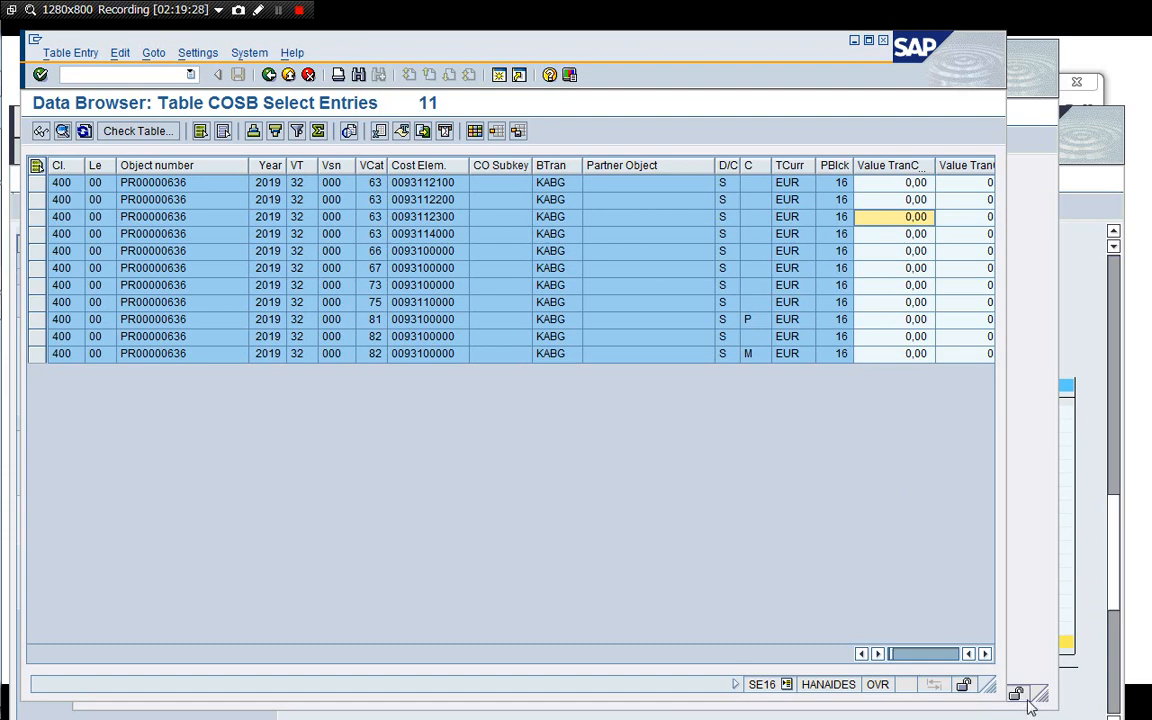
Examine the object-currency values of the PR00000636 results analysis records per value category and cost element.
drag(1032, 706, 1087, 530)
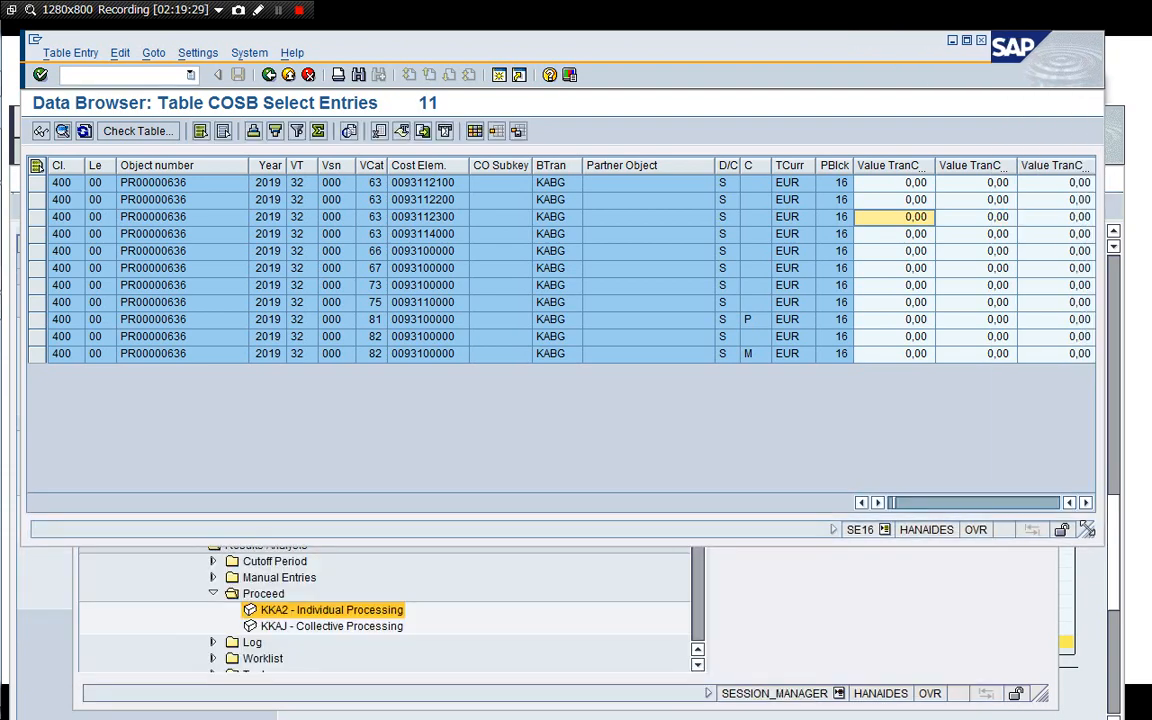
click(1086, 504)
click(1086, 504)
click(1086, 504)
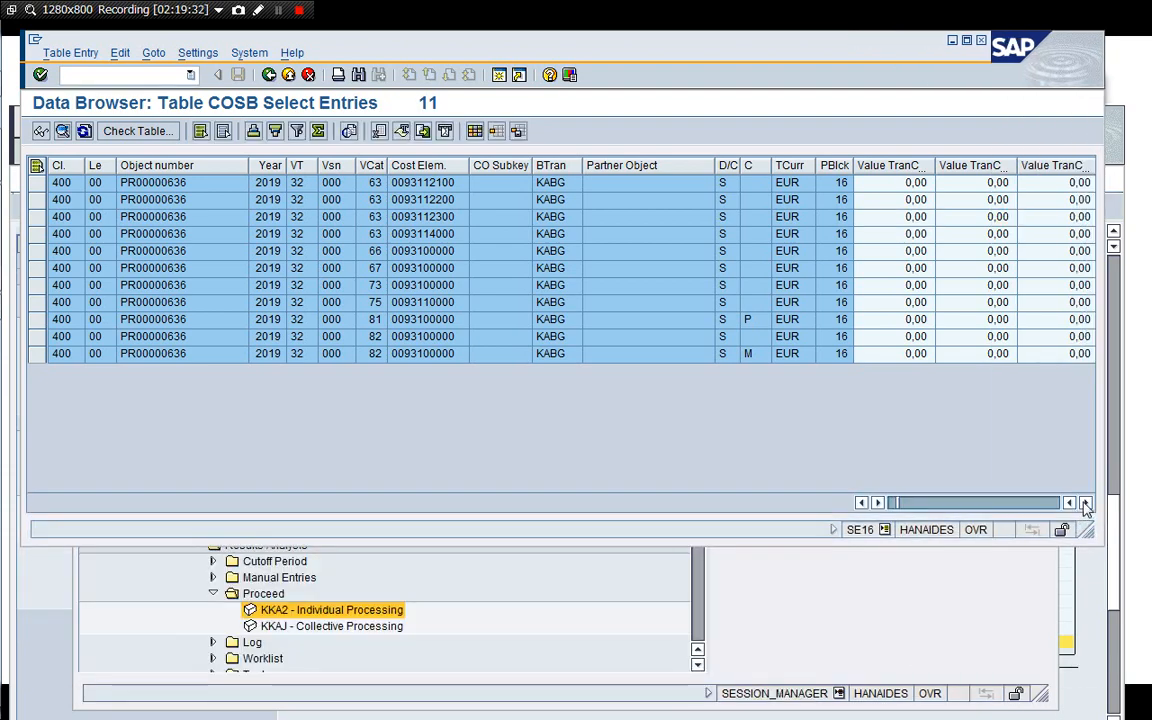
click(1086, 504)
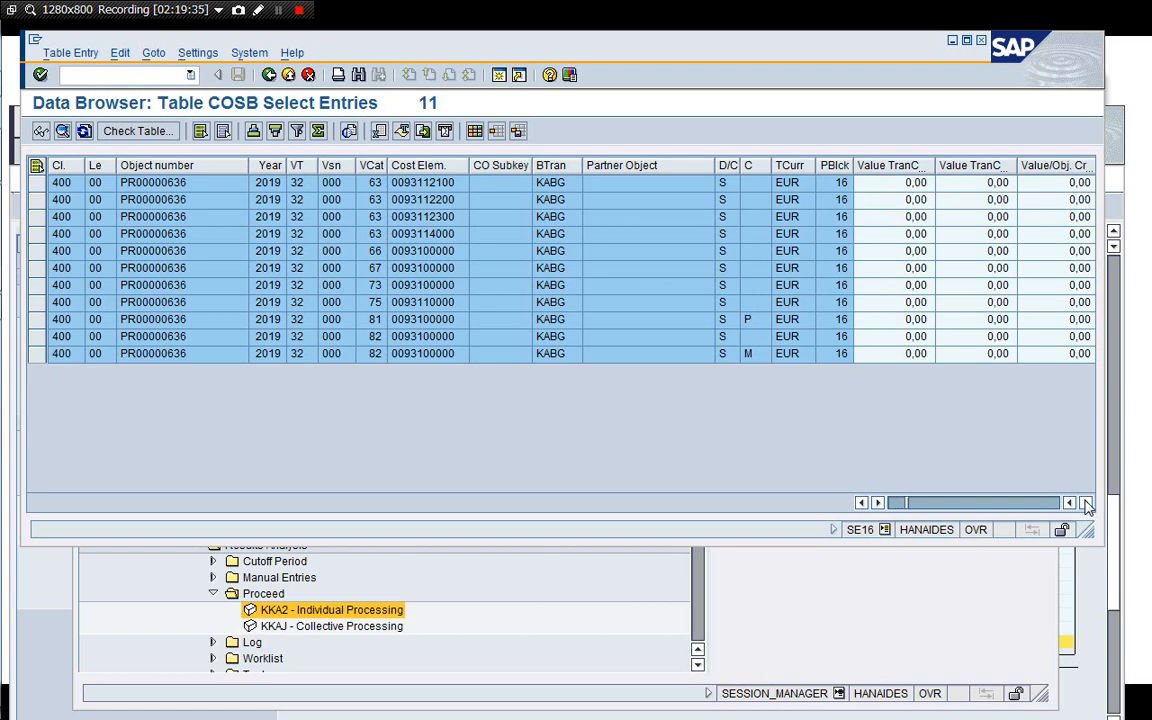
click(1086, 504)
click(1086, 504)
click(1086, 504)
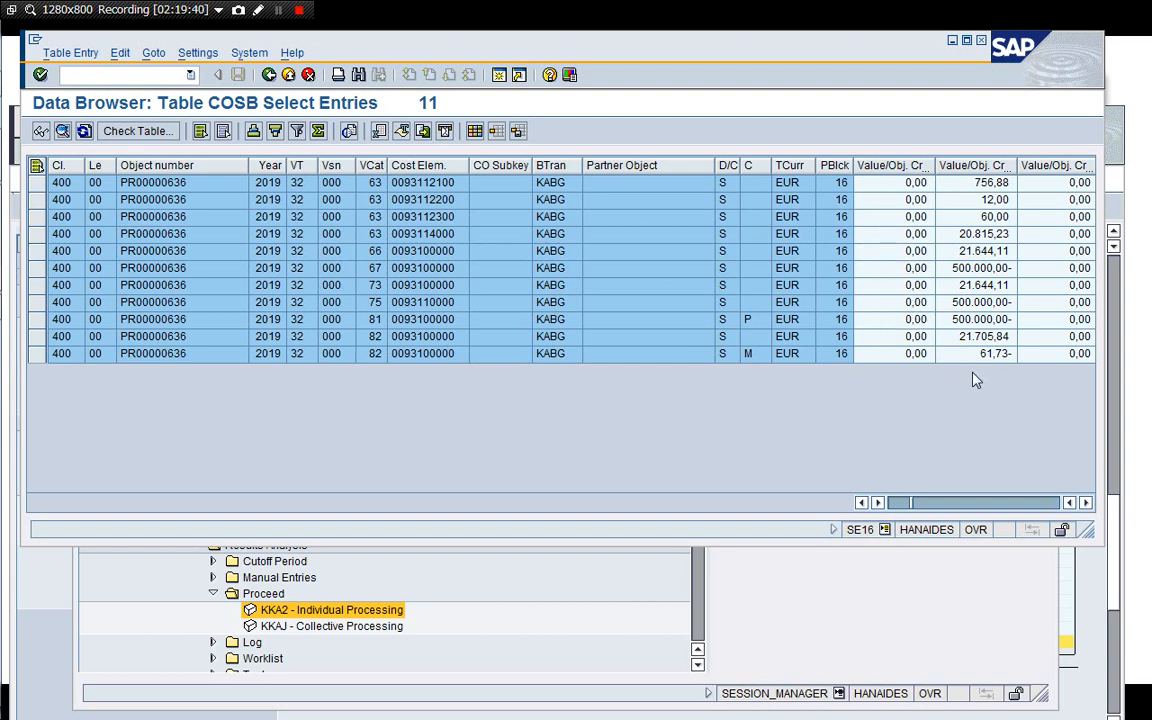
click(978, 268)
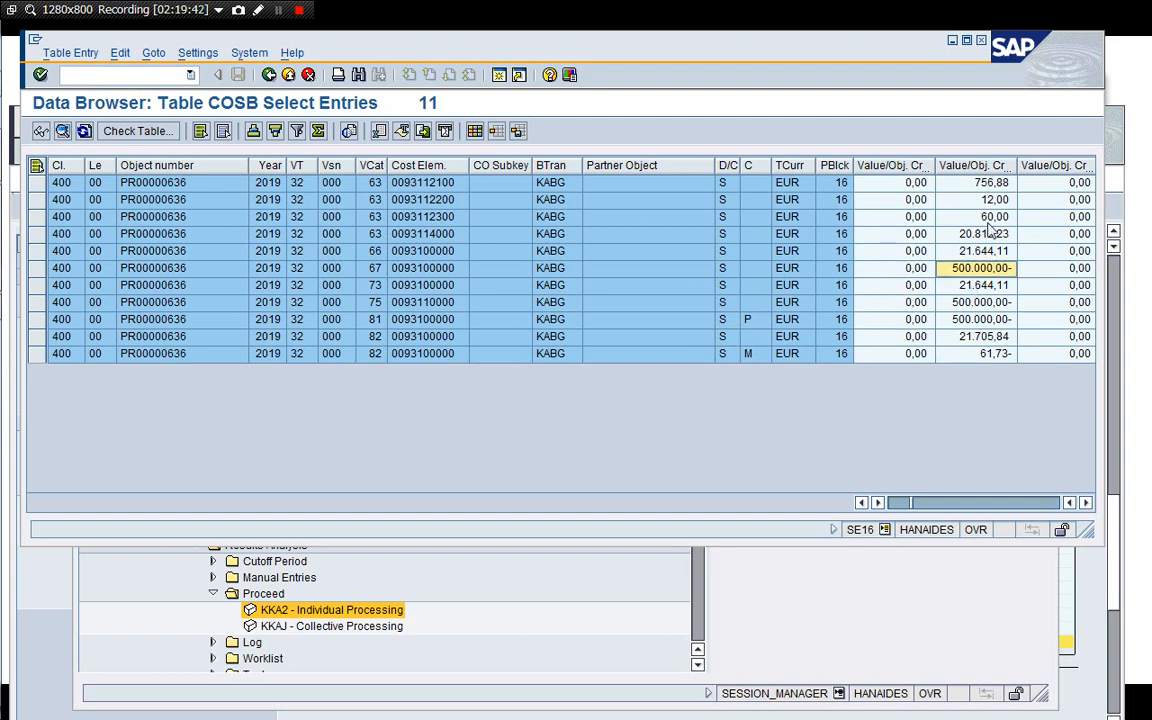
click(997, 355)
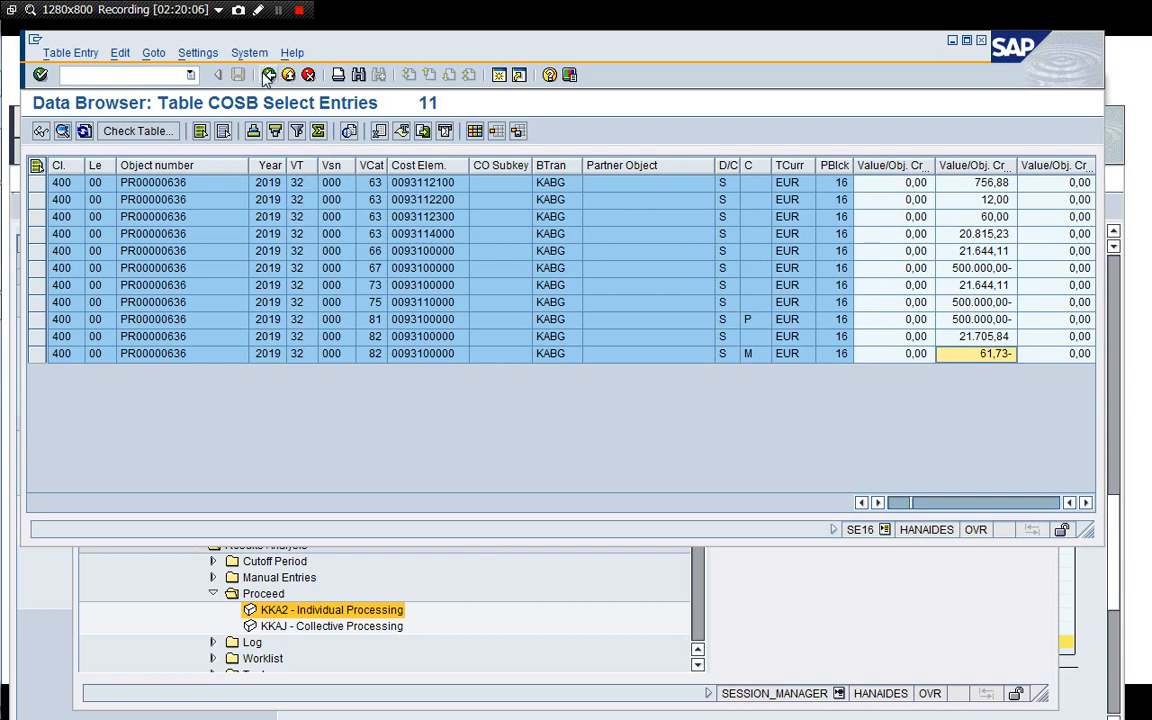
Close the Data Browser session.
click(100, 75)
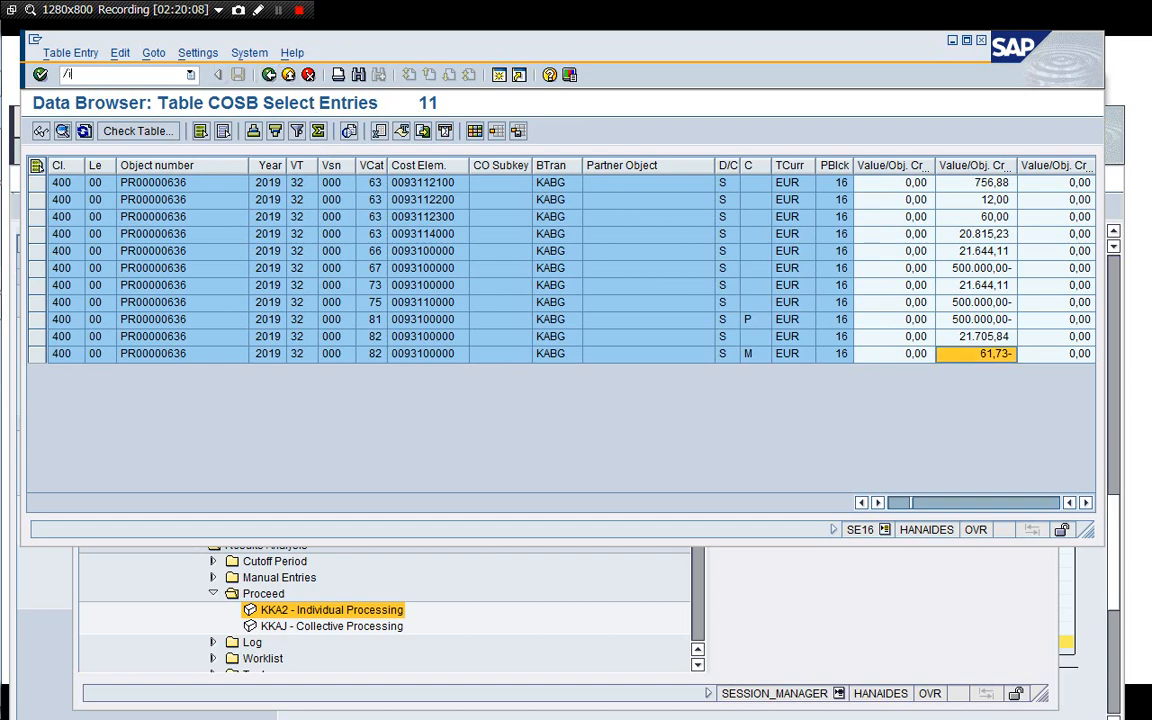
text(/i)
key(Return)
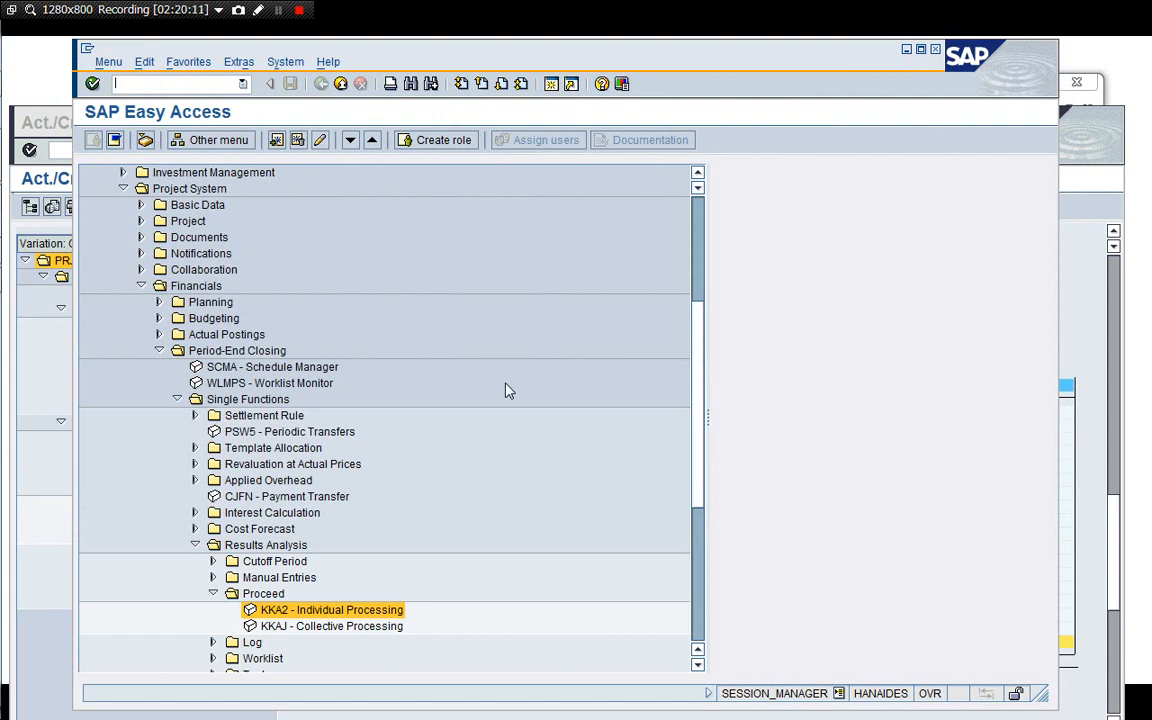
Collapse the Results Analysis branch of the Project System period-end closing menu.
key(Left)
key(Left)
key(Left)
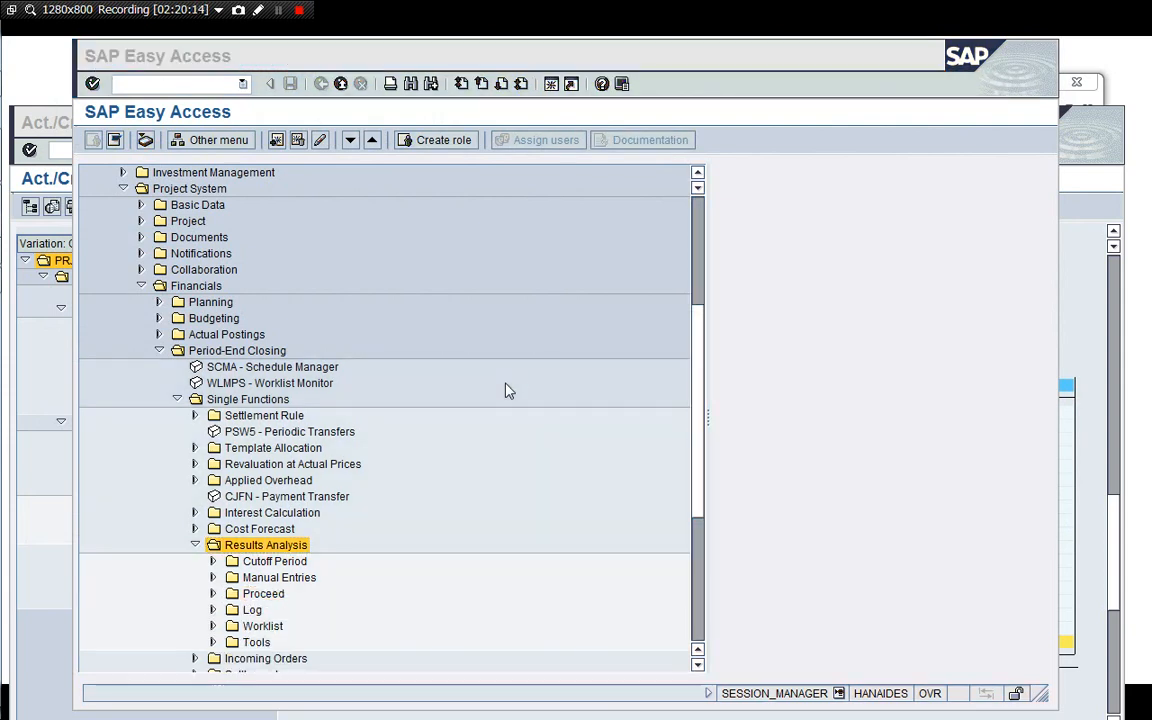
click(195, 546)
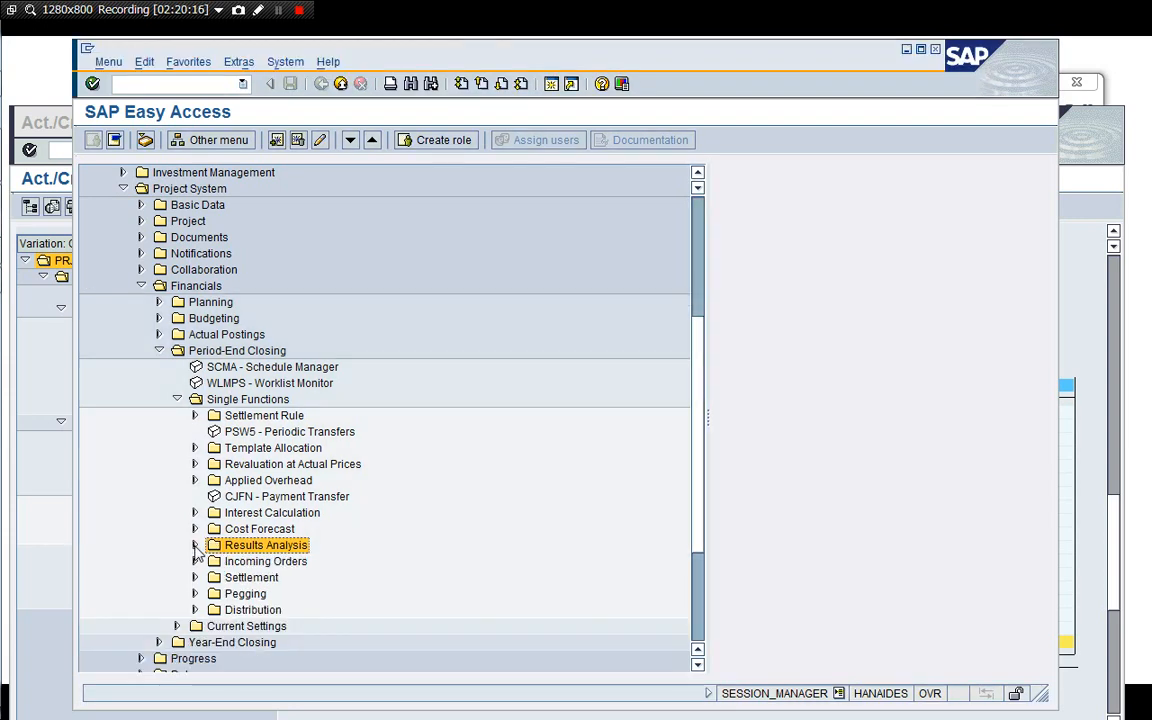
double_click(255, 579)
key(Down)
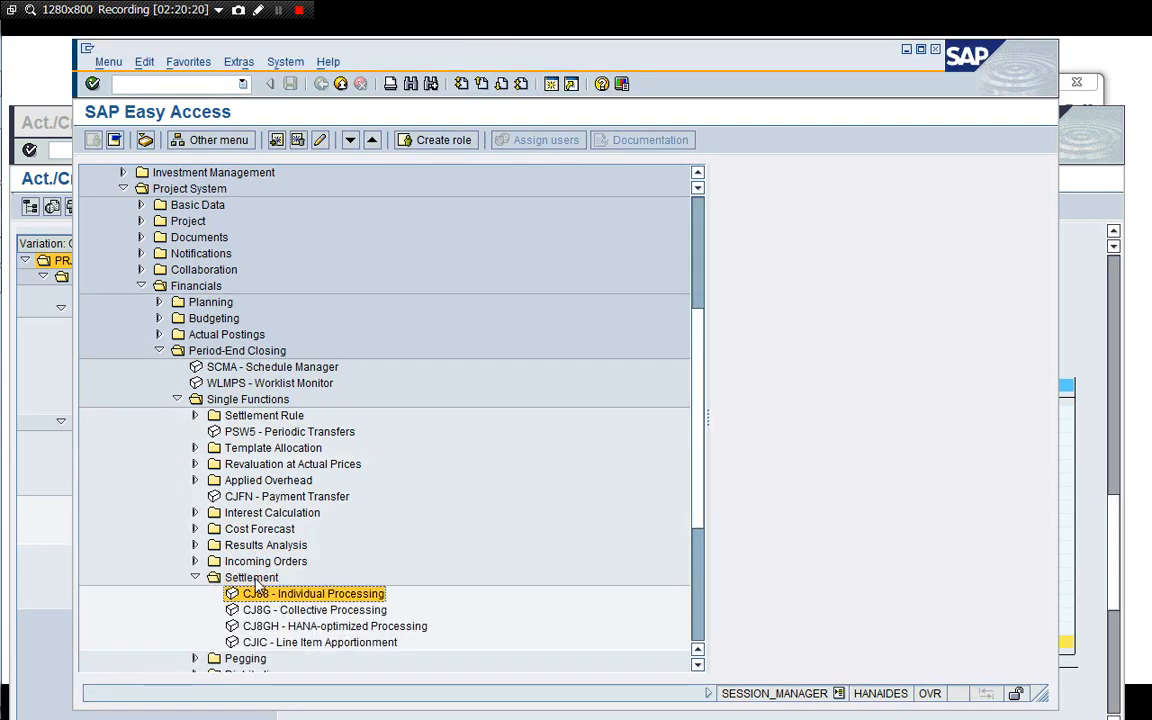
key(Return)
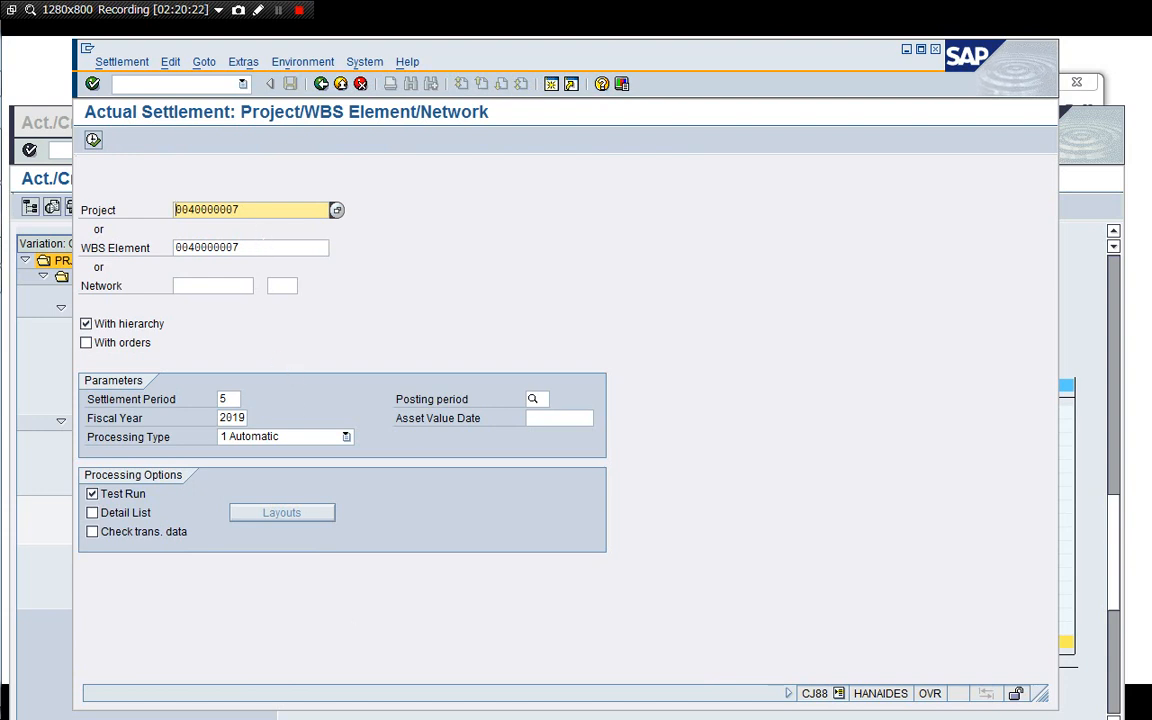
click(248, 211)
click(248, 247)
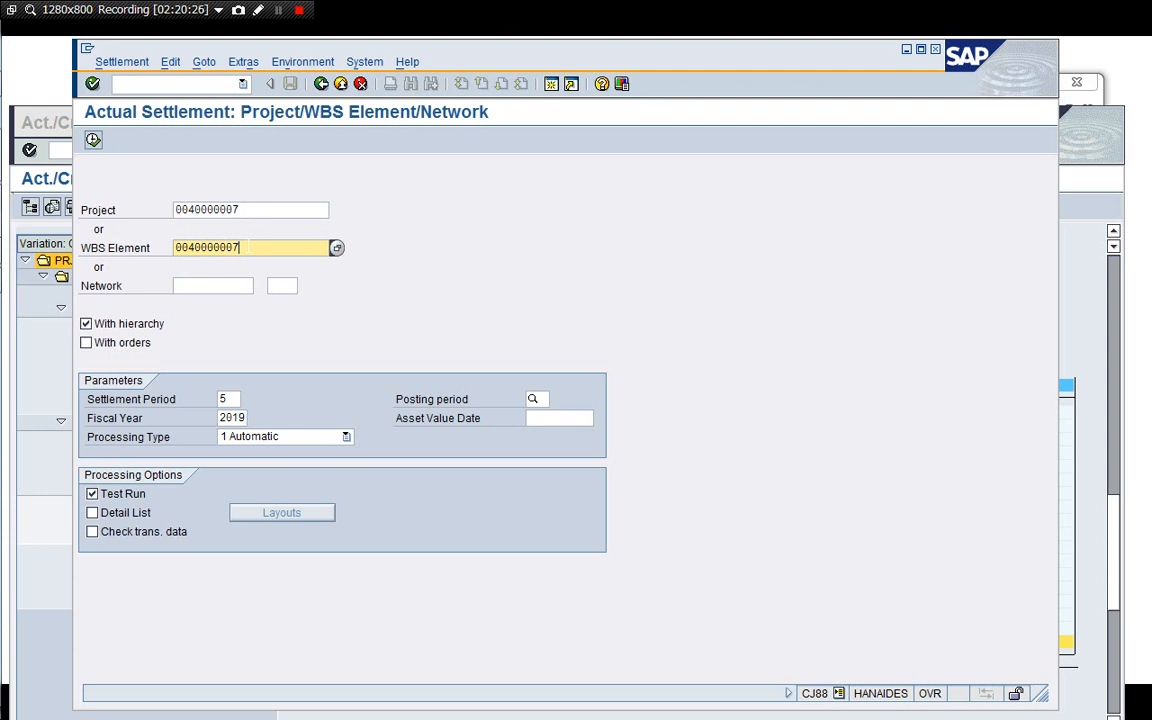
double_click(248, 247)
key(Delete)
key(Return)
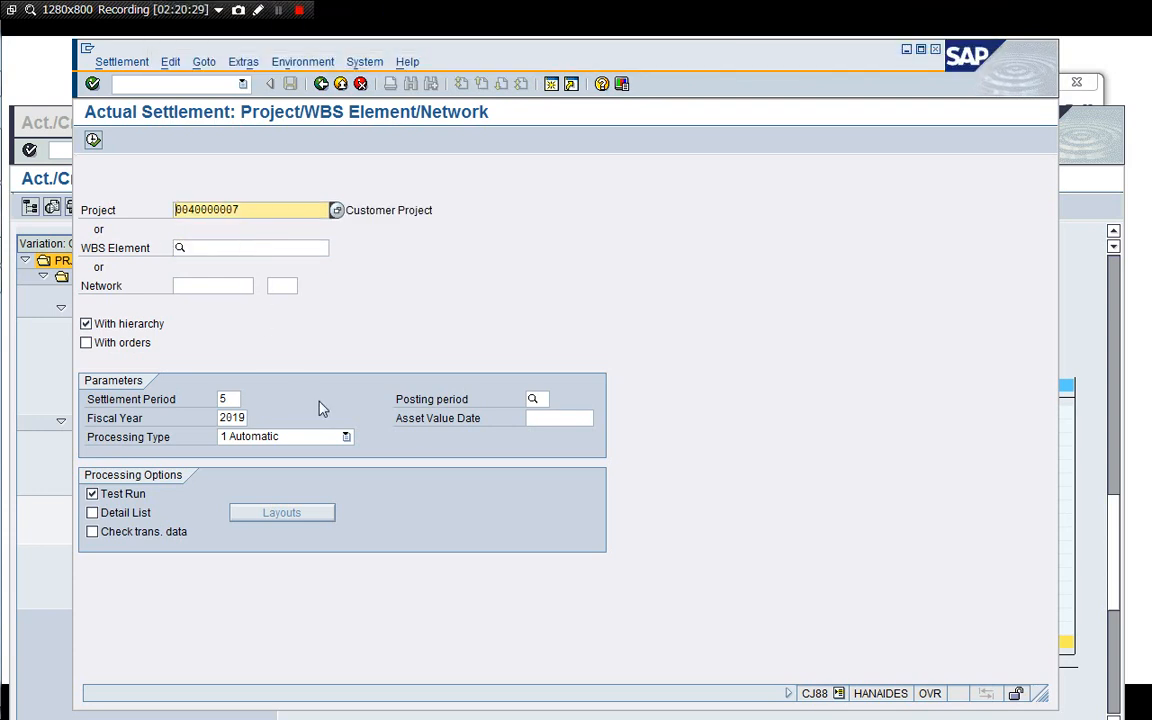
click(102, 512)
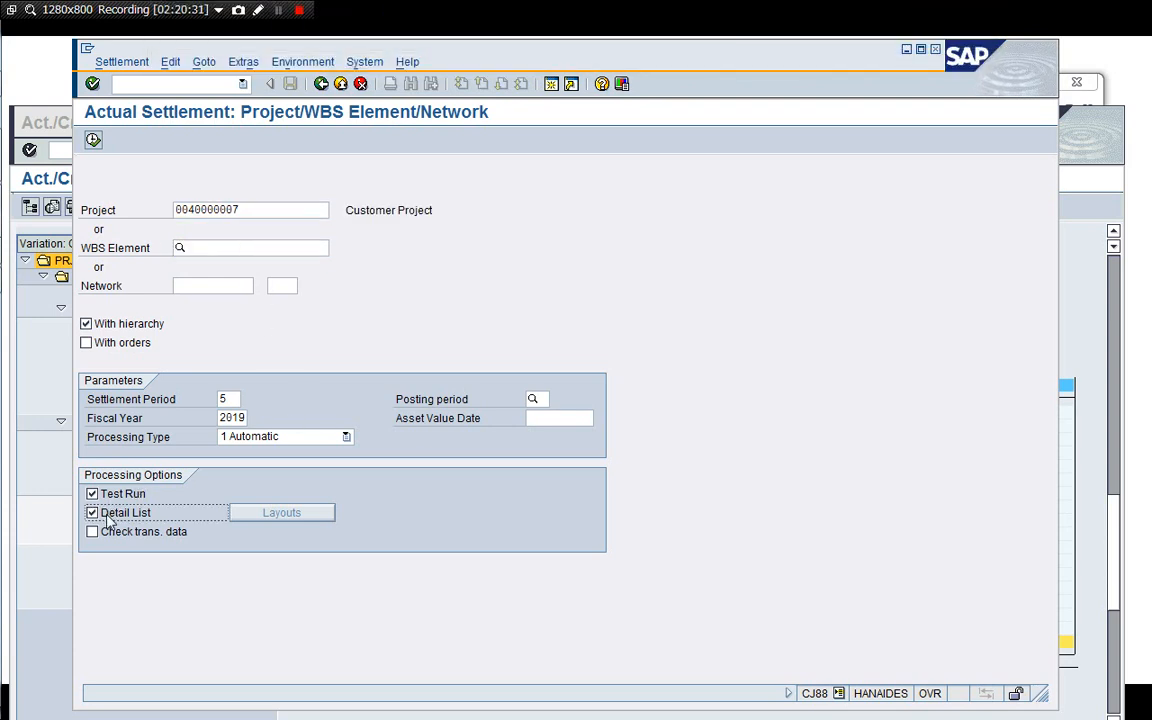
click(87, 342)
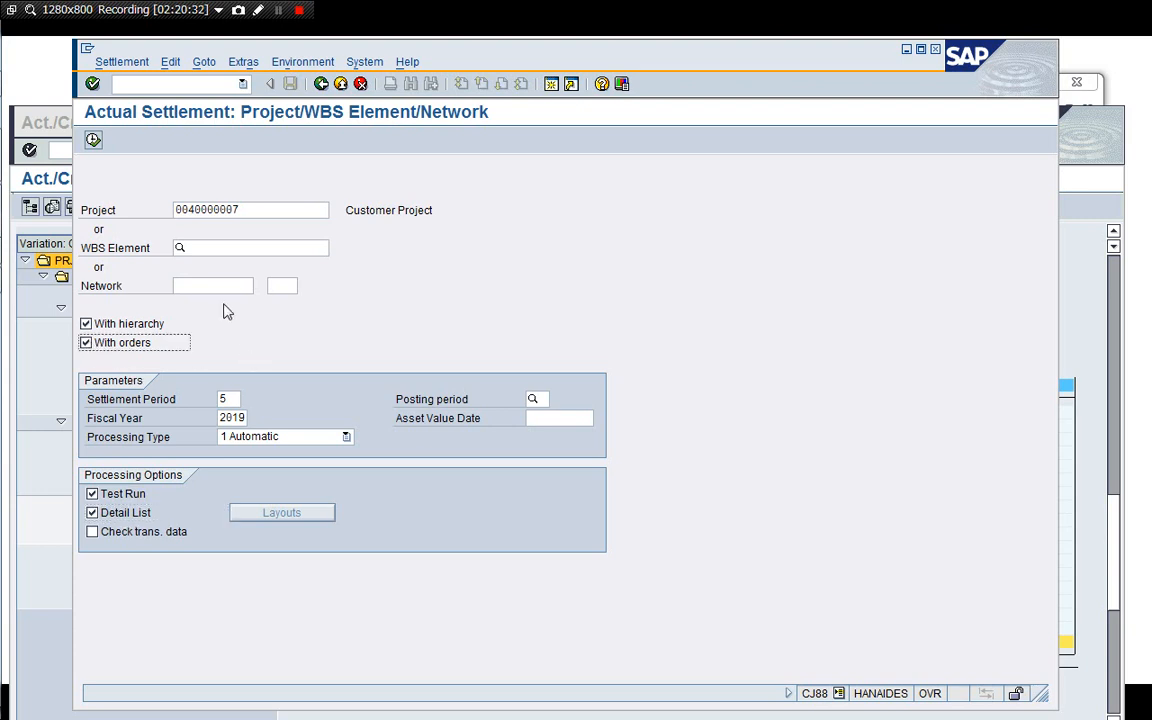
click(93, 140)
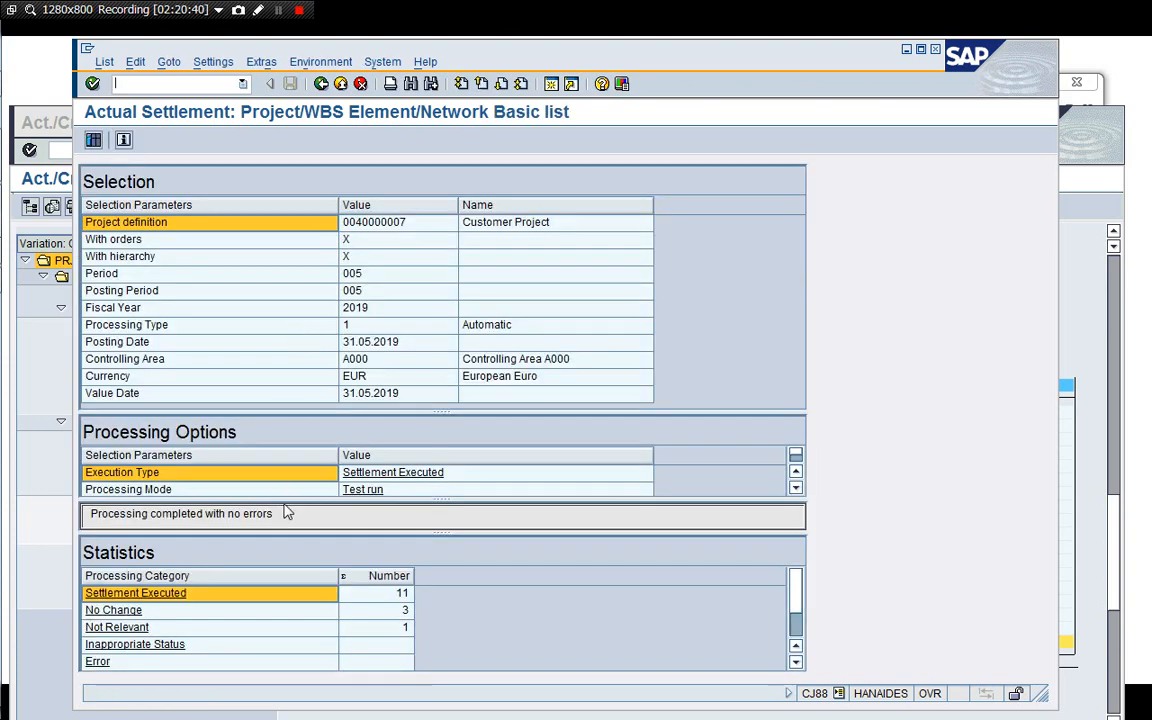
Examine the detail list of settled values and the receiver debits of the project-level WBS element.
click(93, 140)
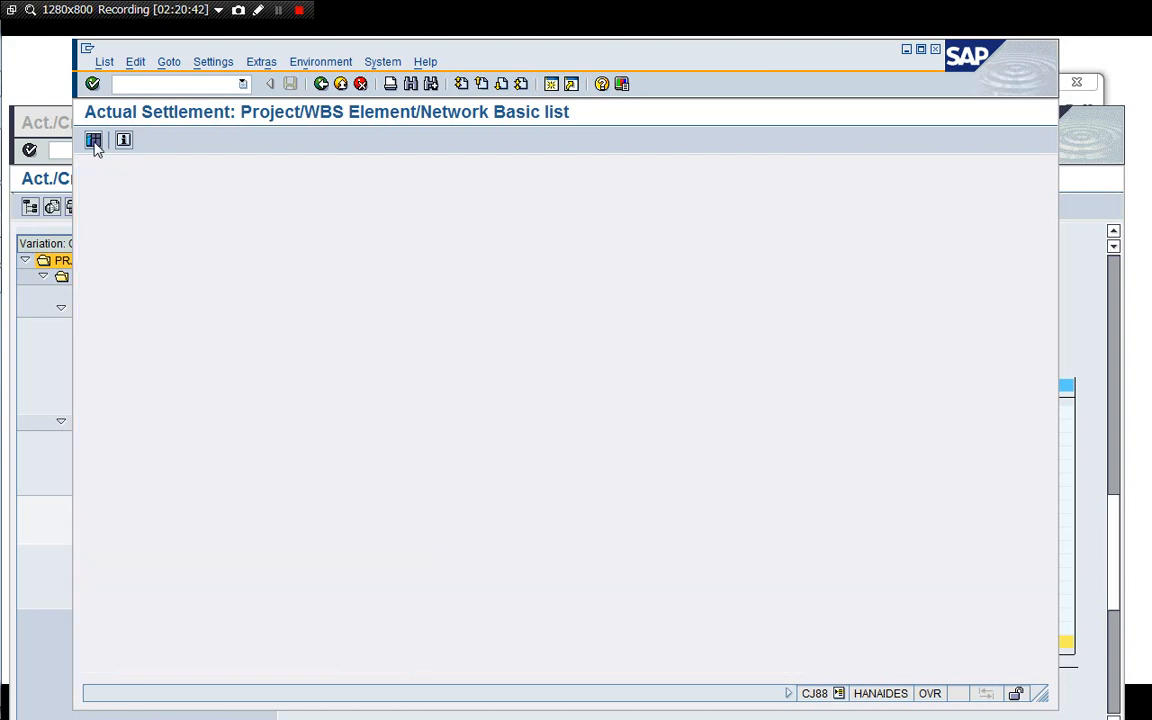
click(239, 426)
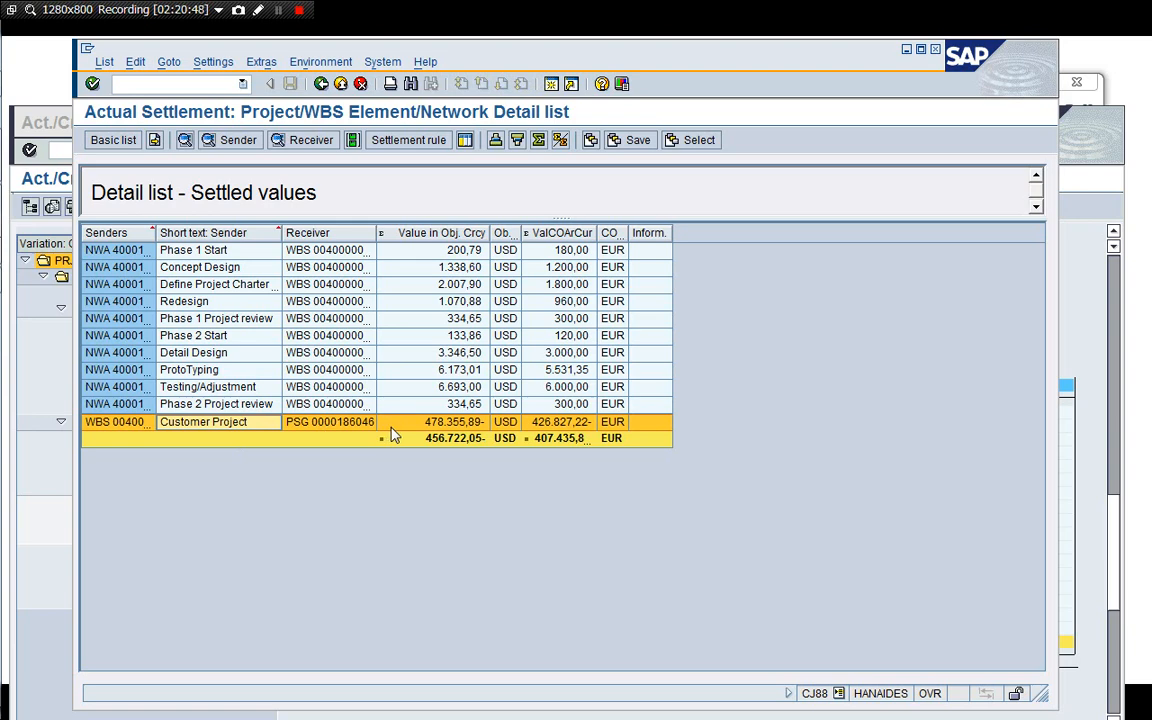
click(300, 140)
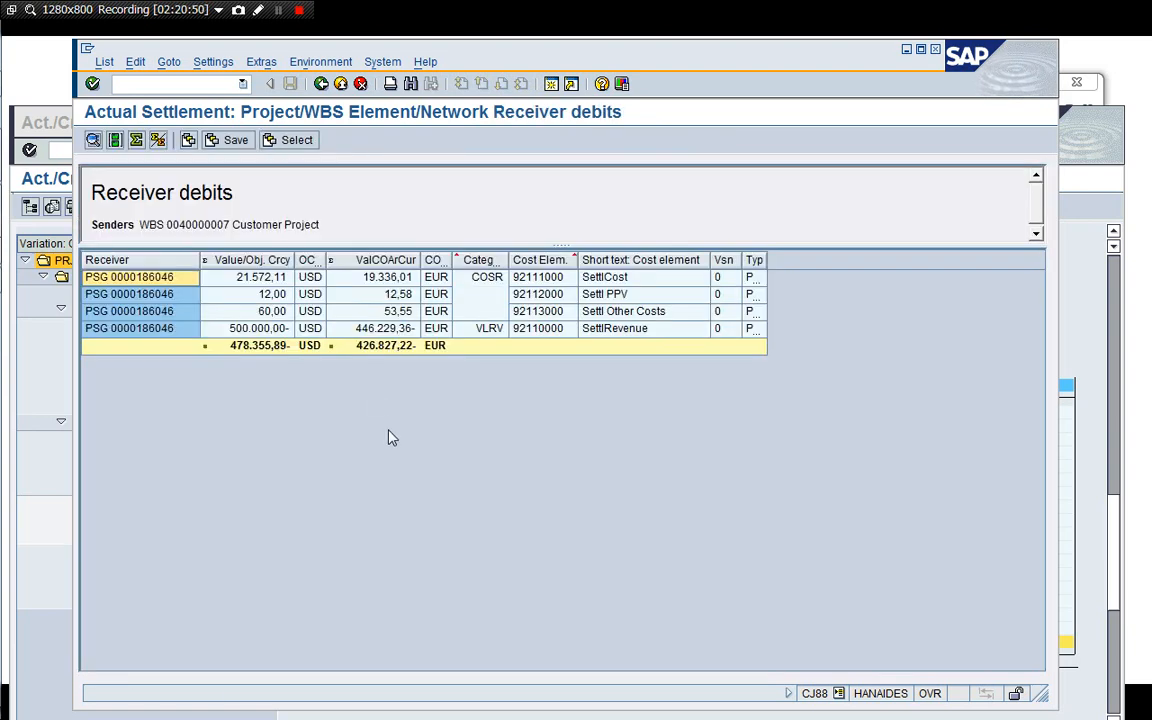
click(264, 333)
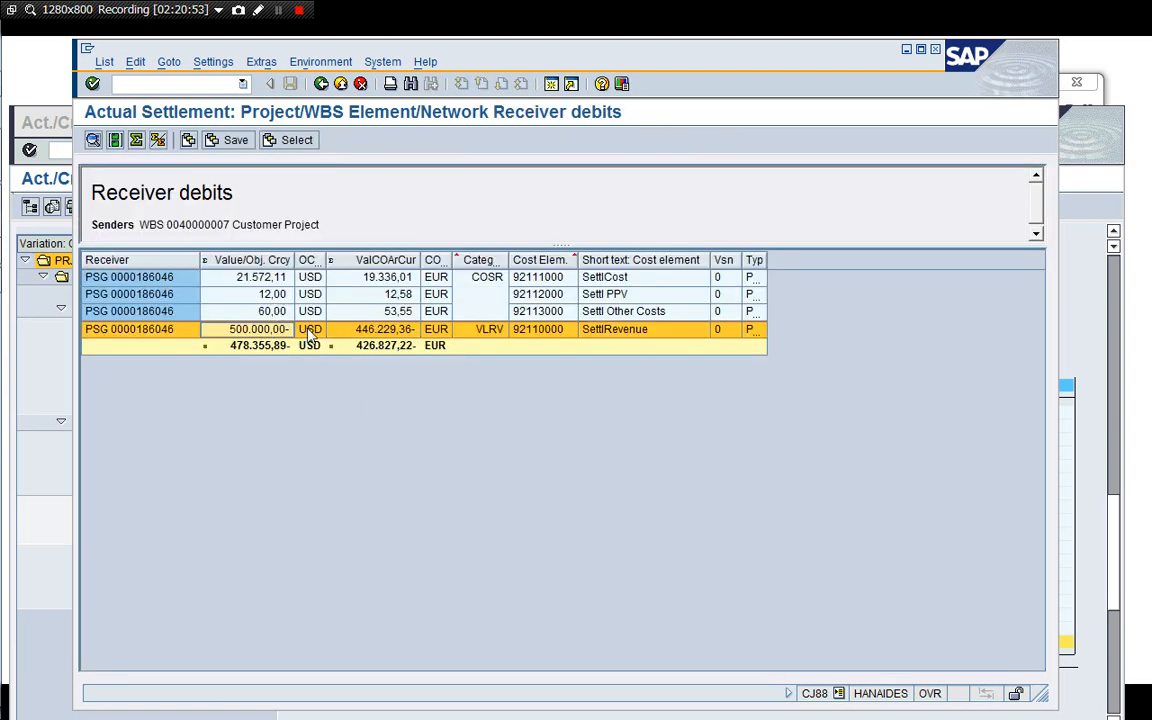
click(271, 313)
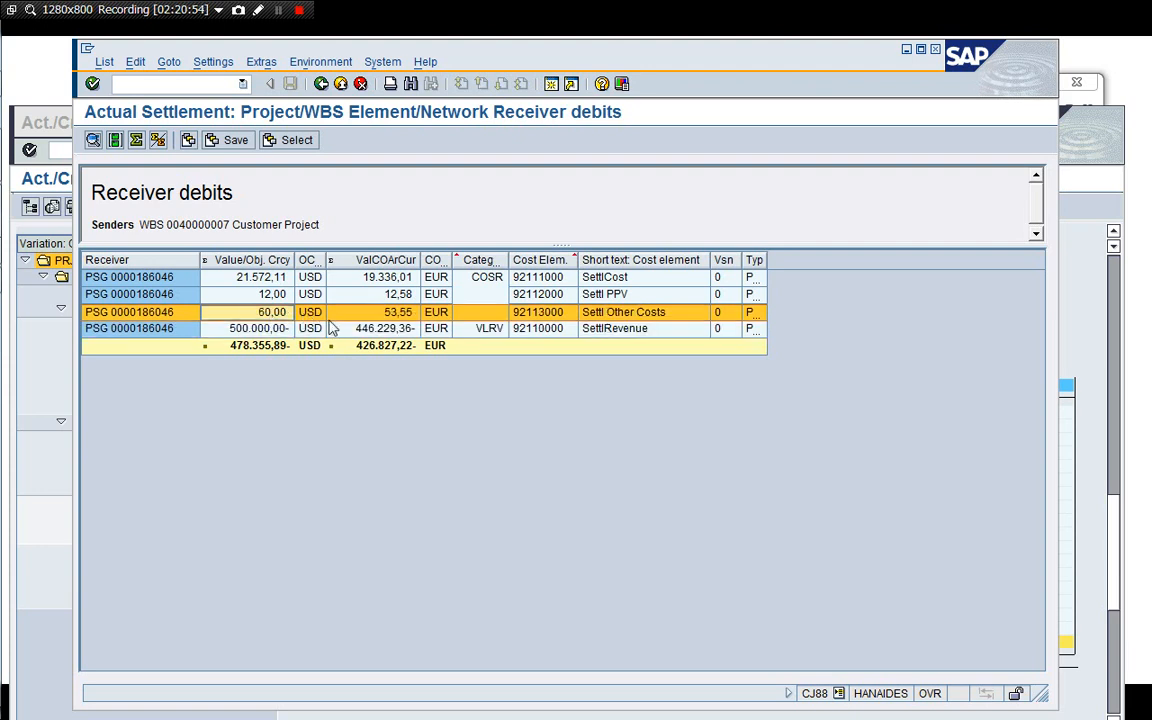
click(636, 315)
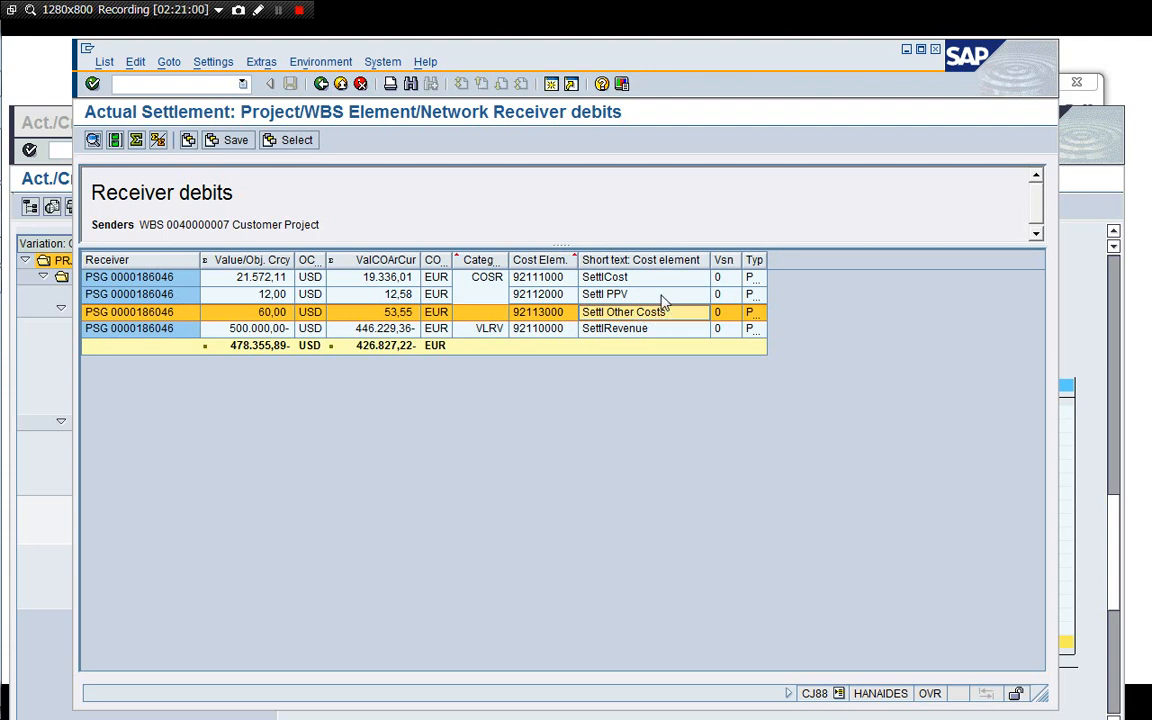
click(661, 298)
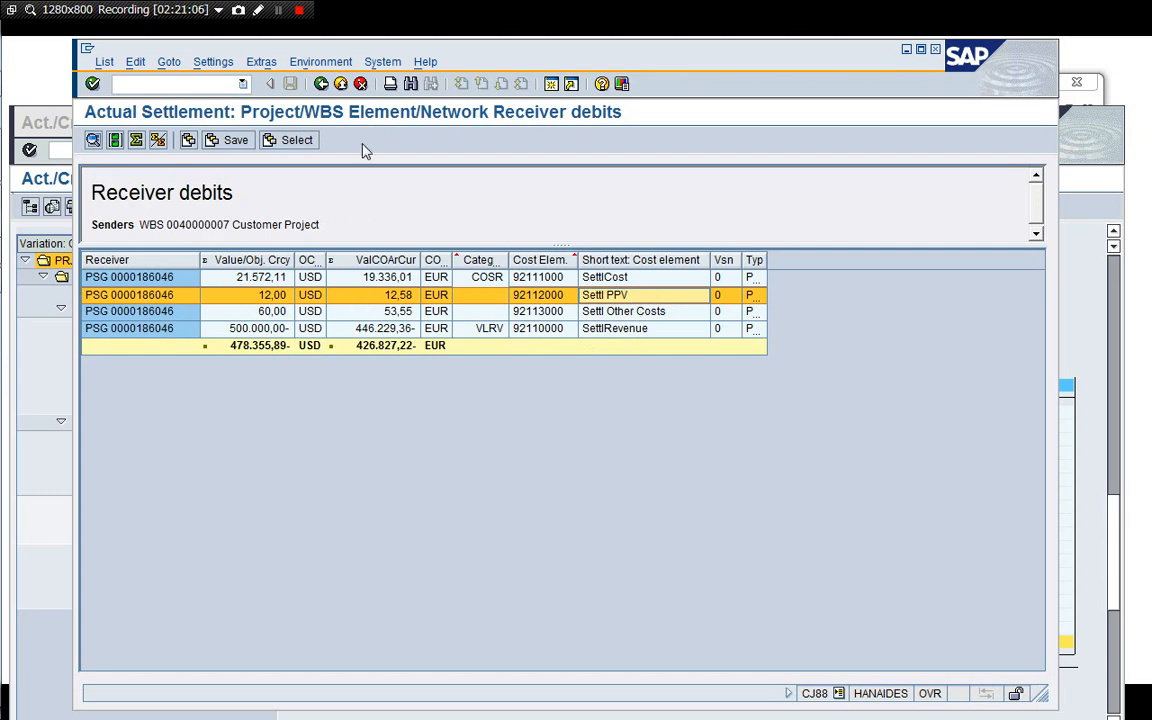
click(321, 84)
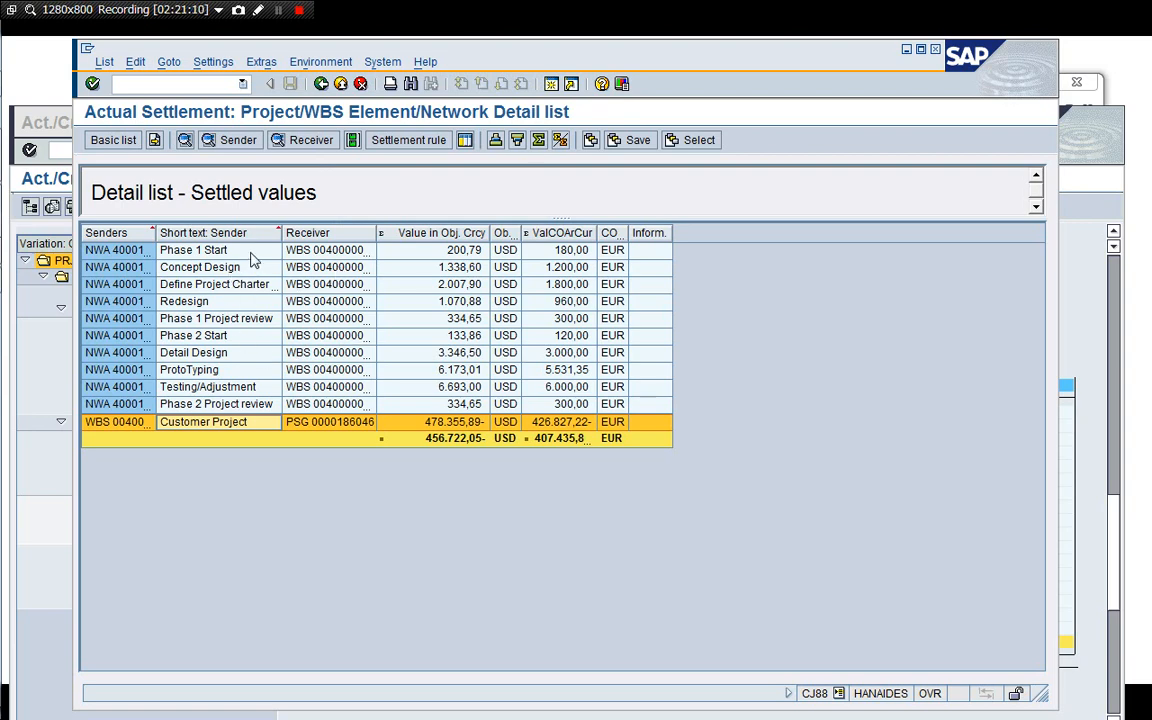
Inspect the sender and receiver debits of the Phase 1 Start activity and the receivers of each network activity.
drag(157, 237, 181, 237)
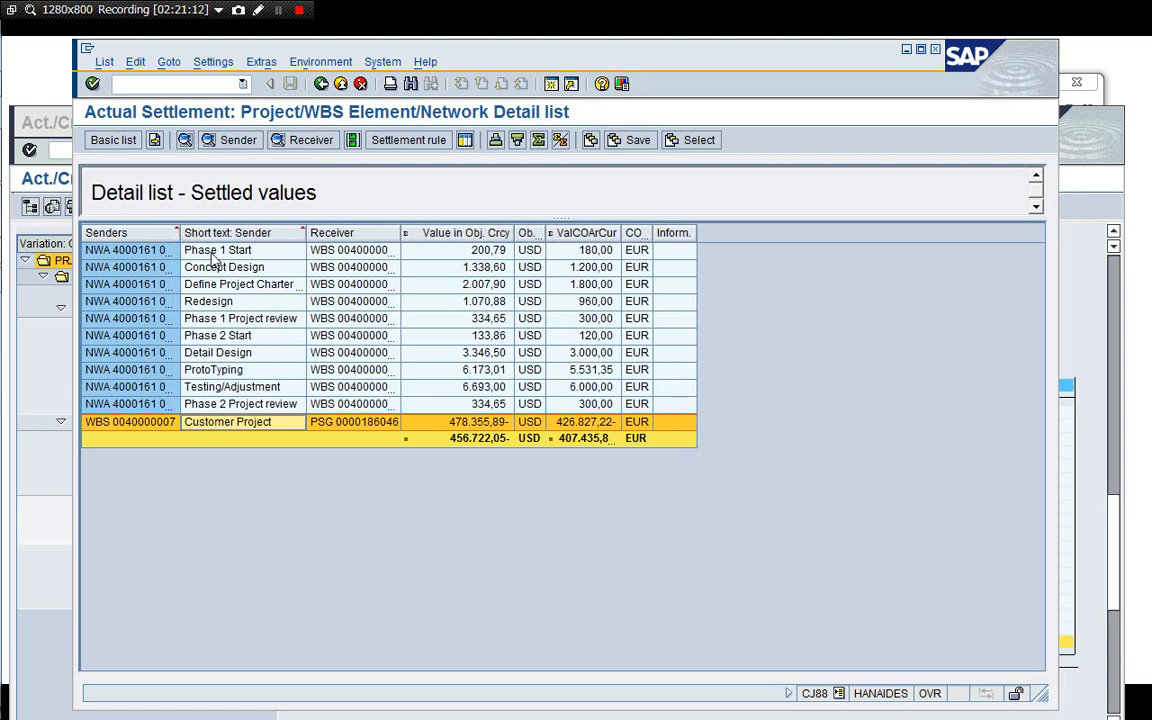
click(229, 140)
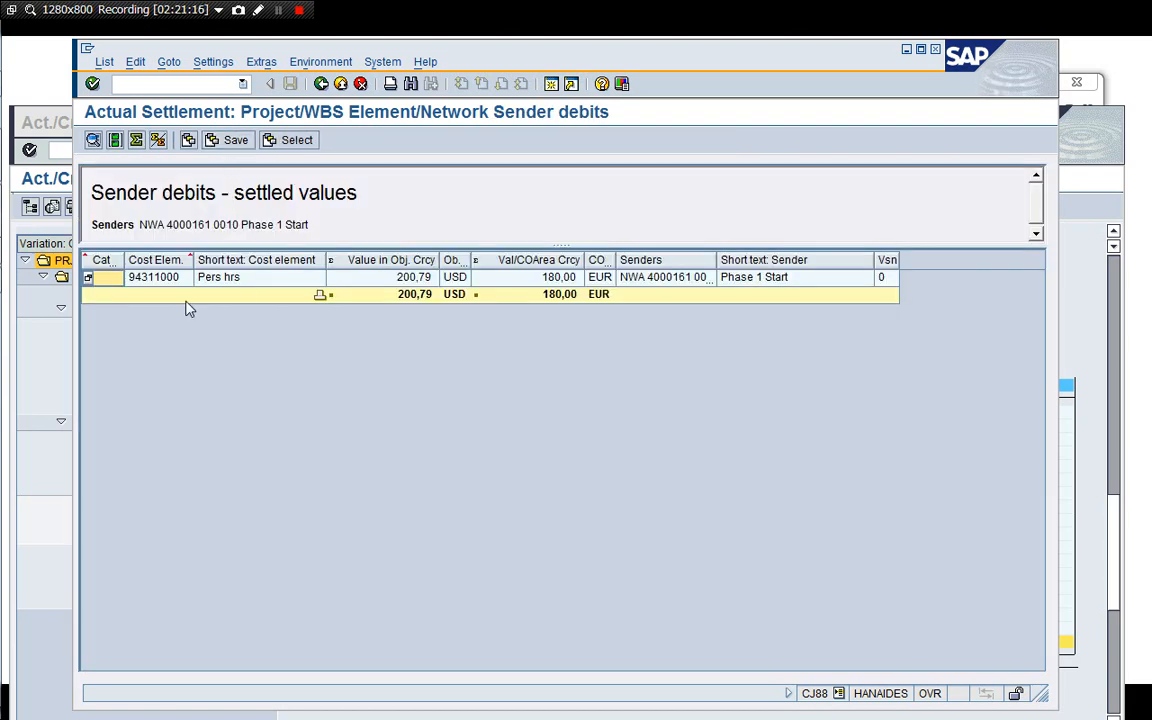
click(648, 280)
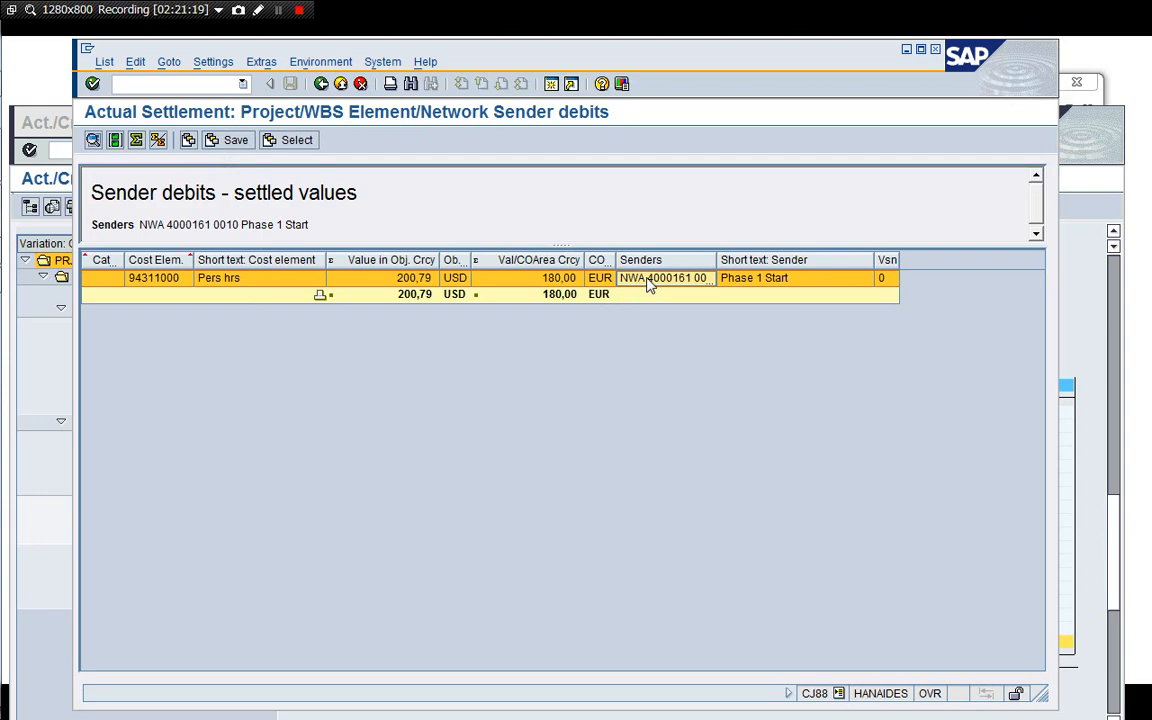
click(322, 85)
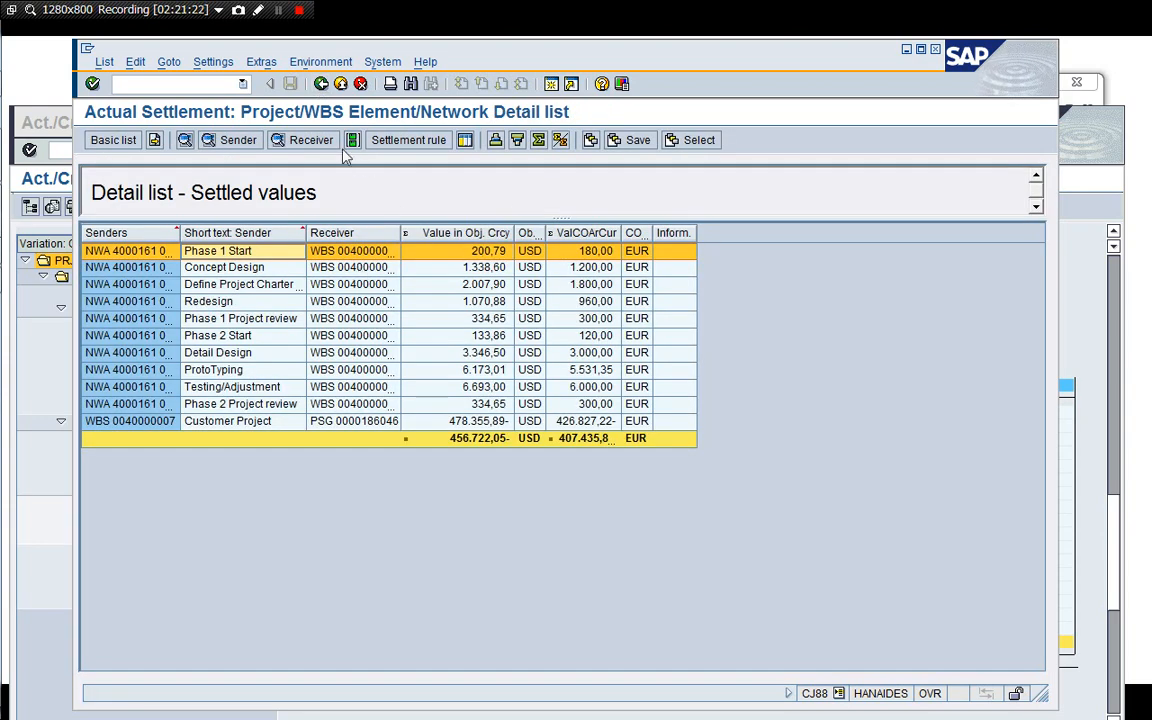
click(308, 140)
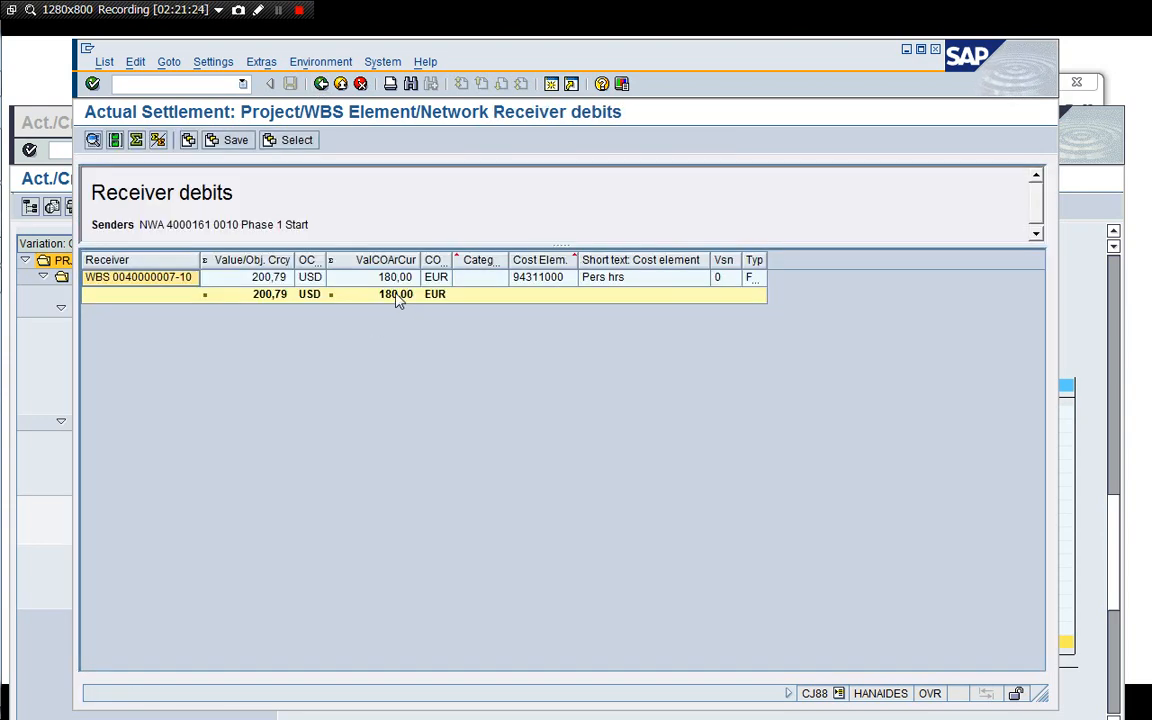
click(321, 84)
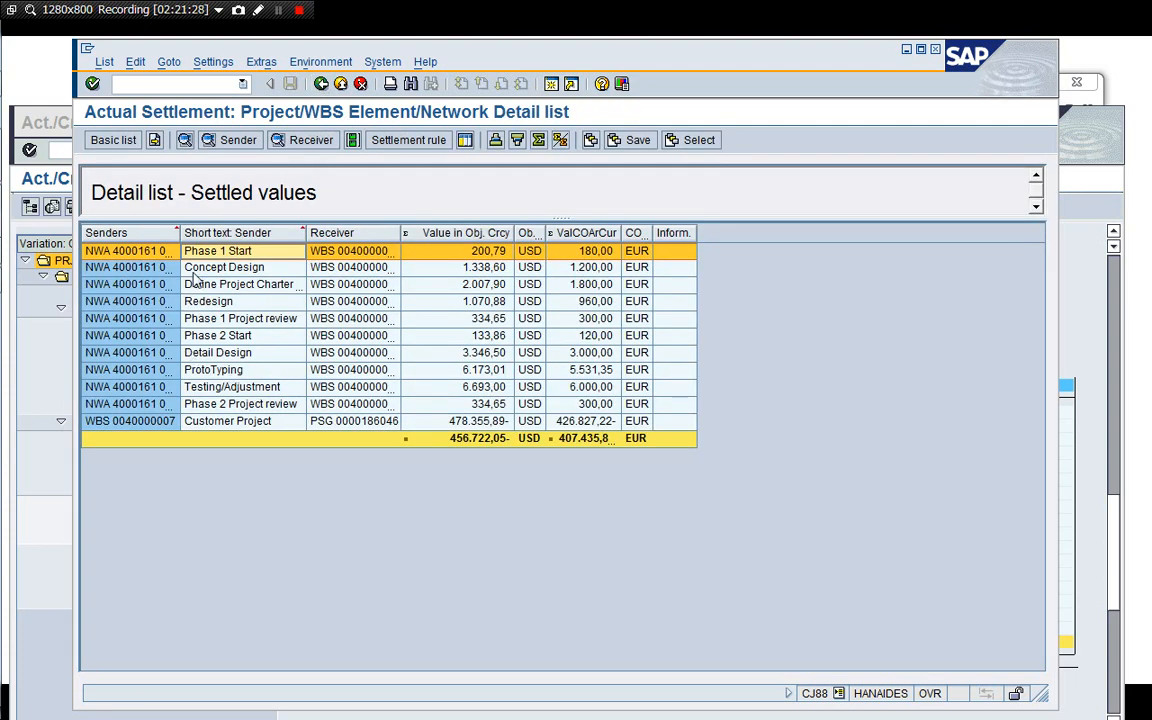
click(315, 404)
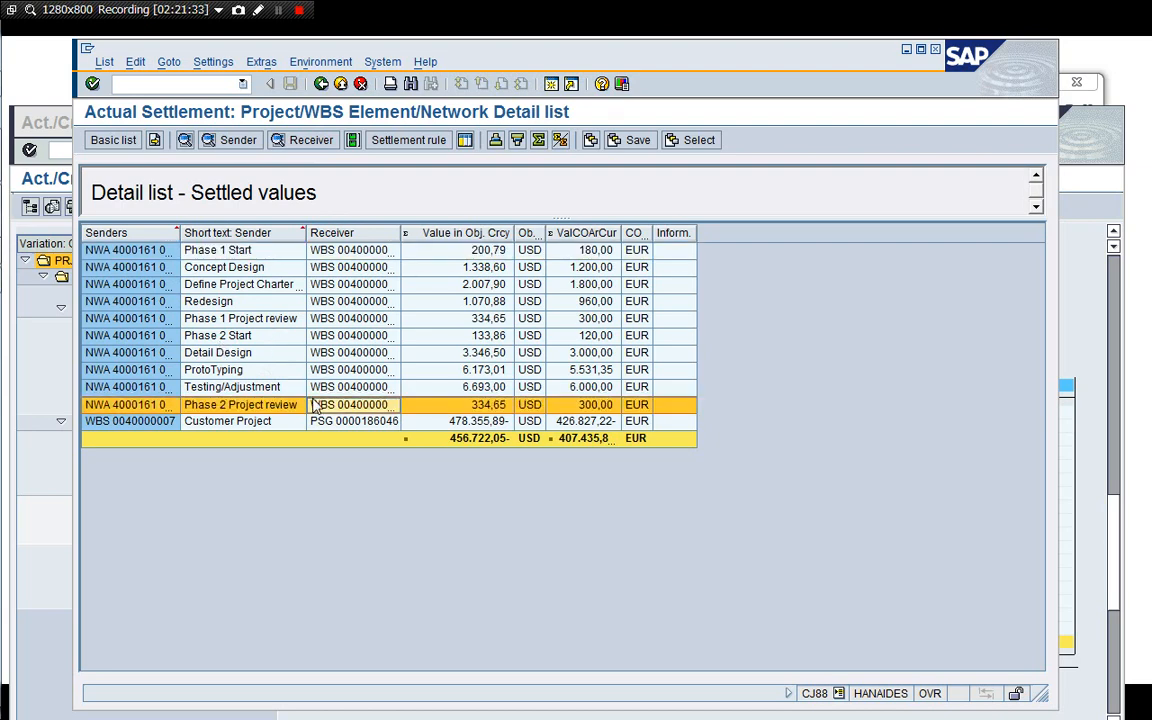
drag(399, 232, 440, 300)
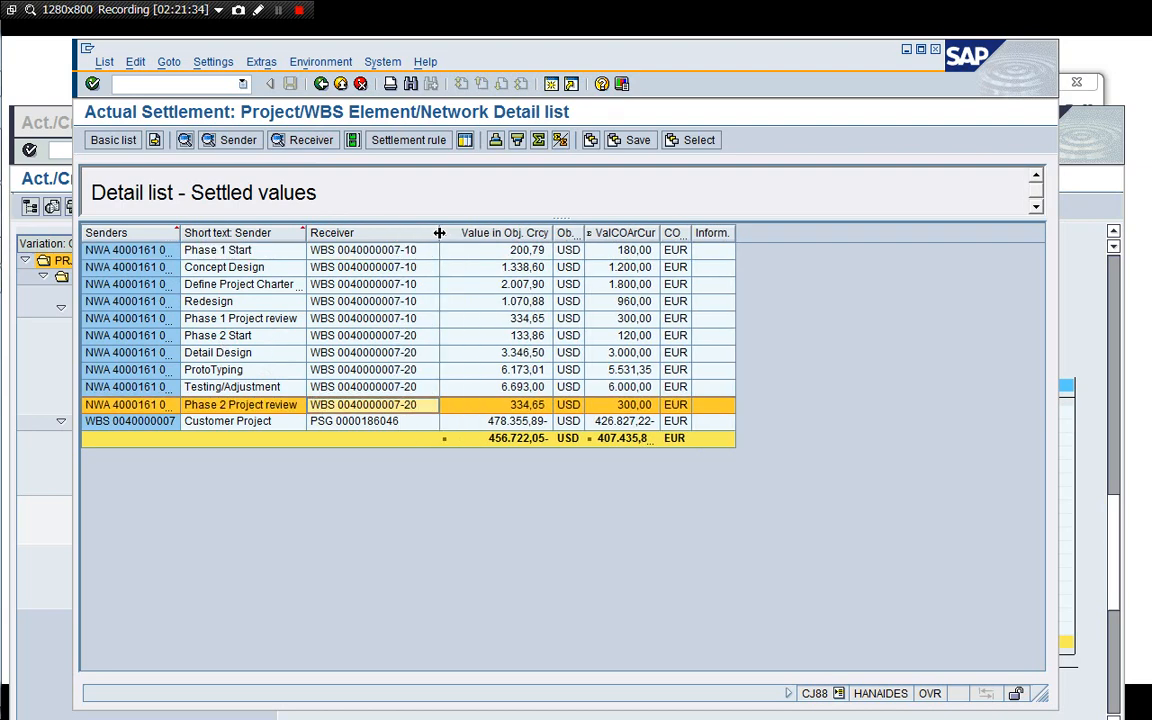
click(320, 83)
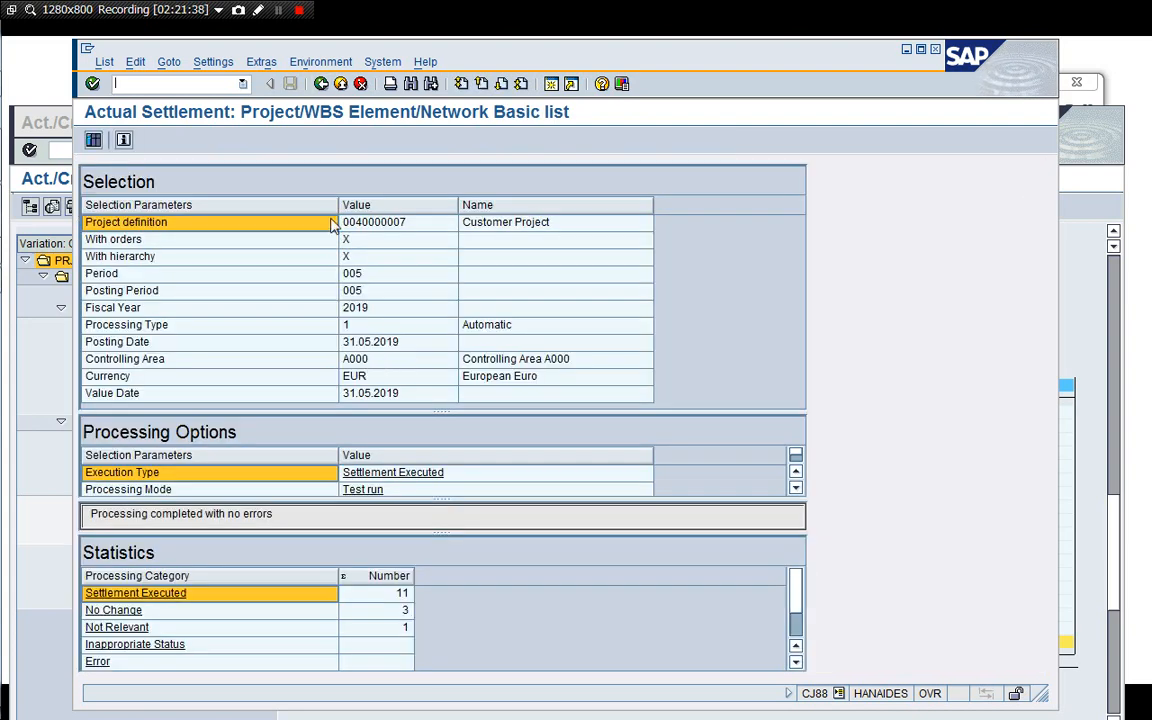
click(320, 84)
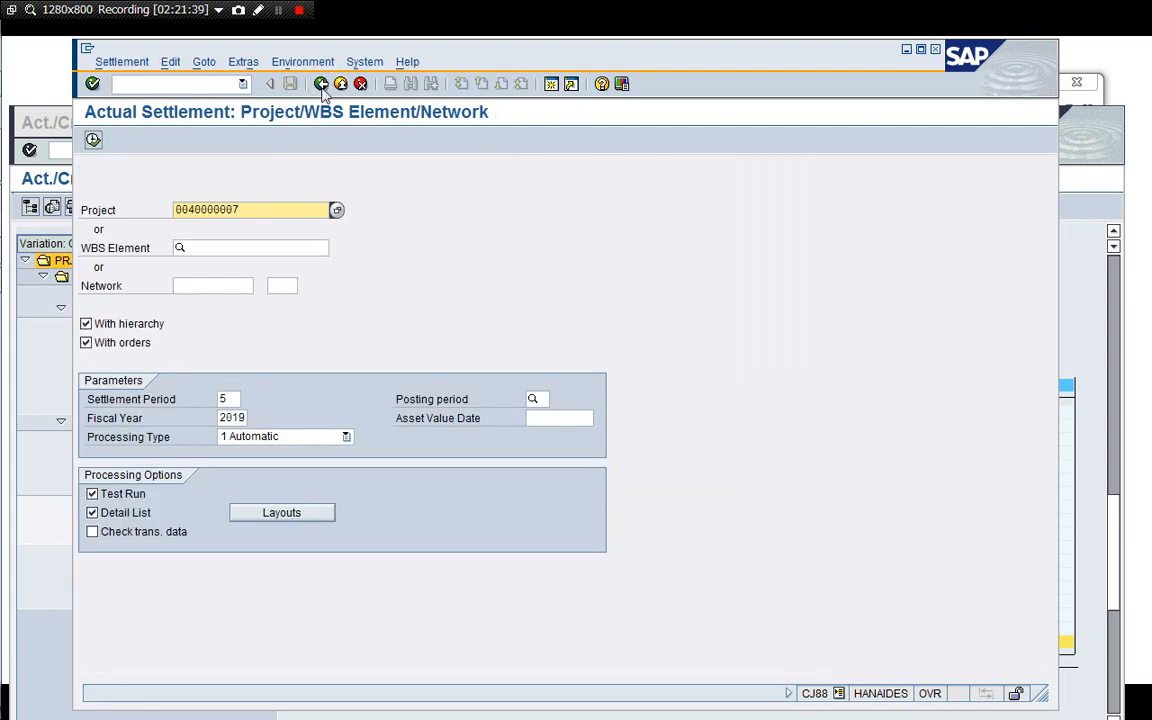
click(132, 494)
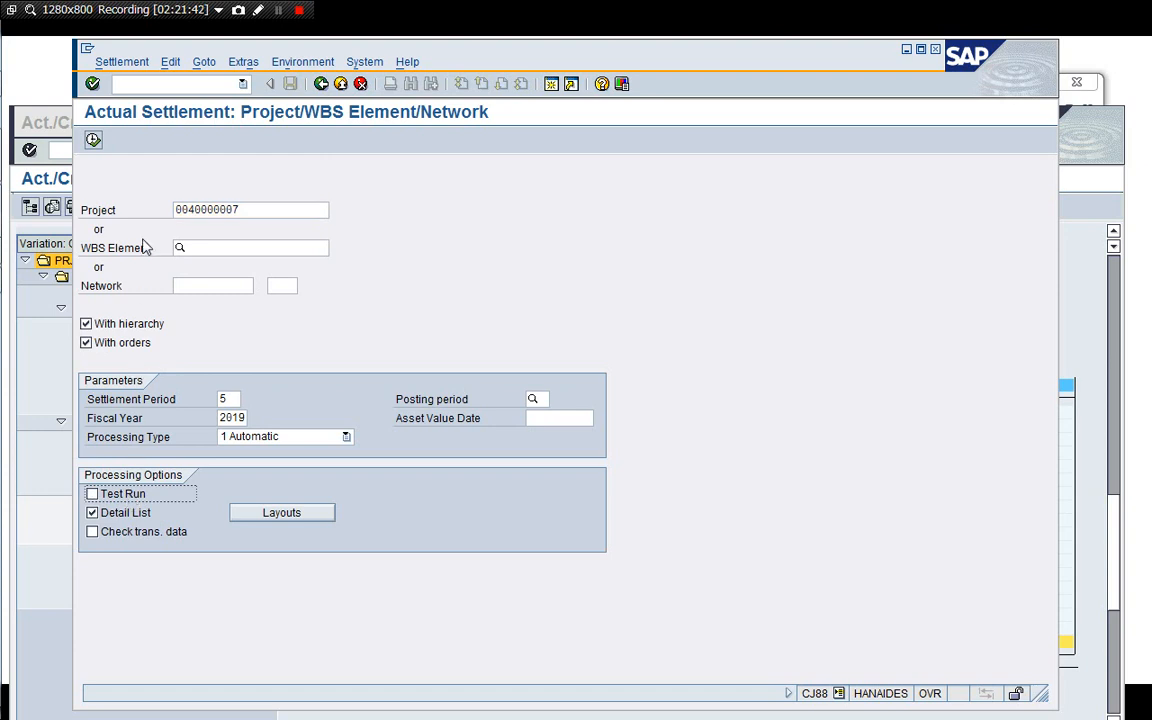
click(93, 141)
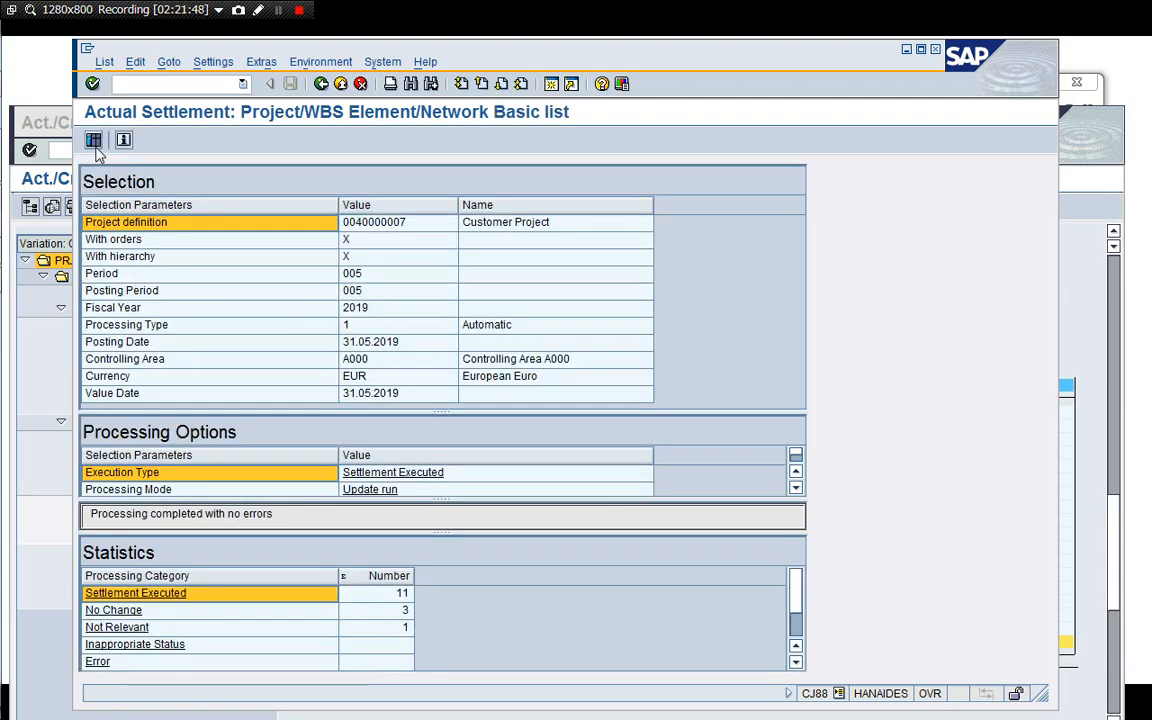
Open the accounting document posted for the Phase 1 Start settlement from the detail list.
click(92, 141)
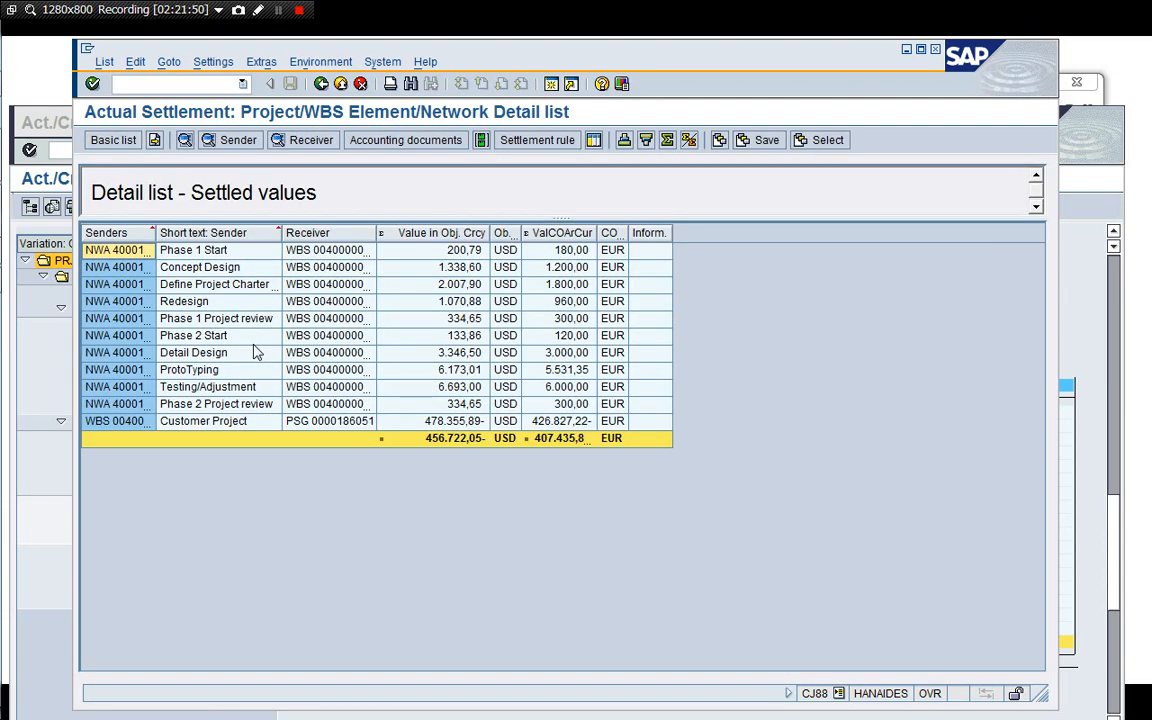
click(259, 252)
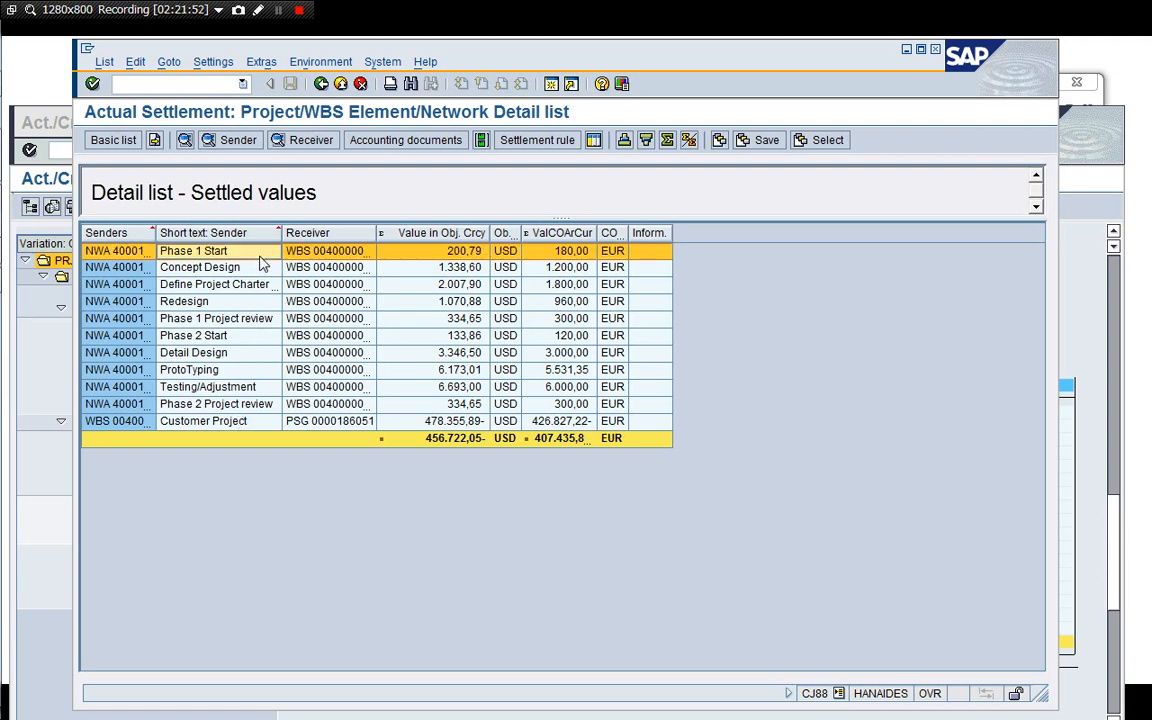
click(388, 143)
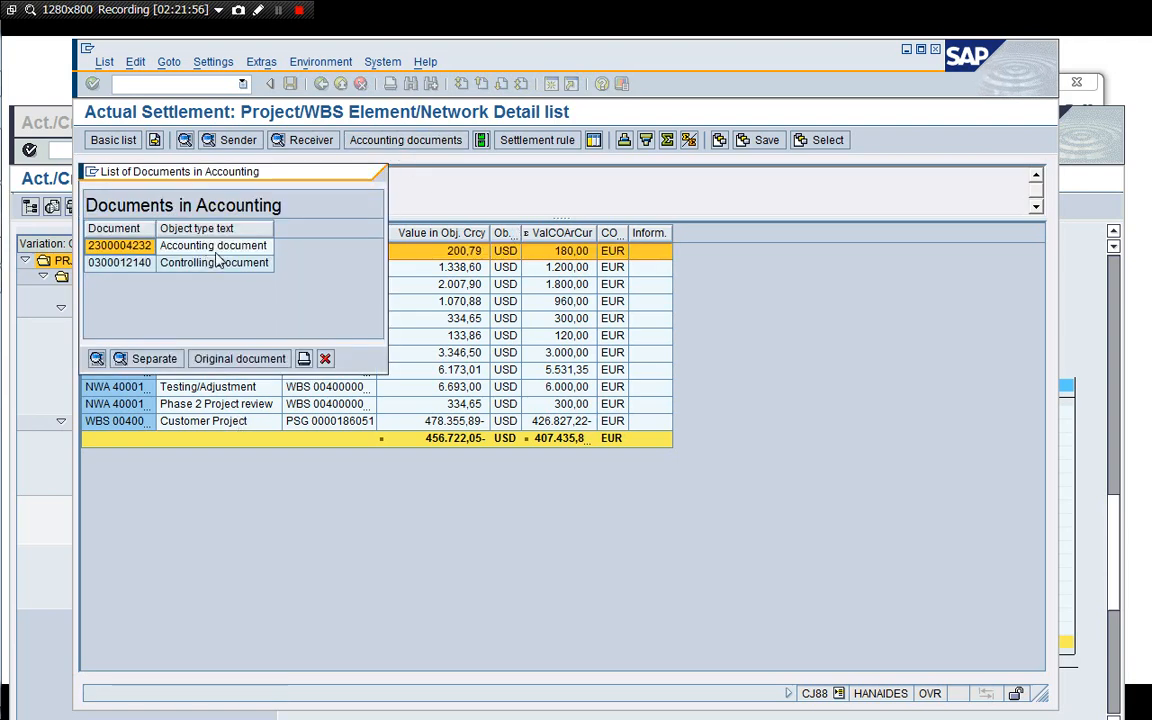
double_click(213, 245)
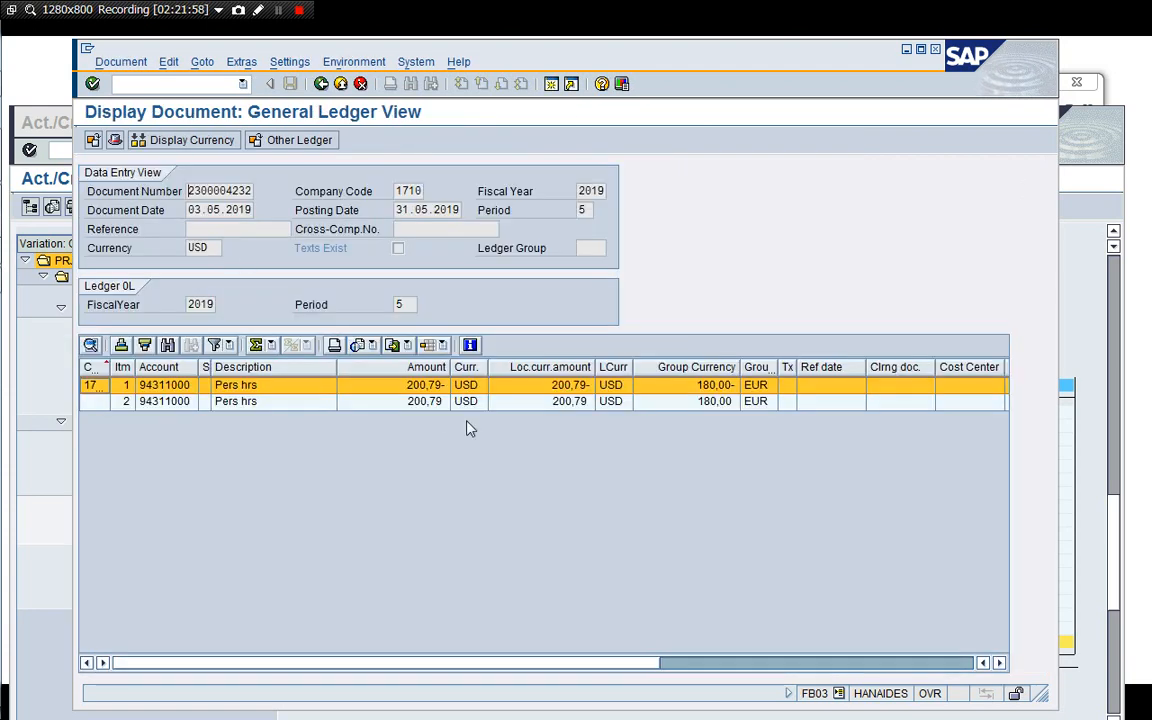
click(175, 405)
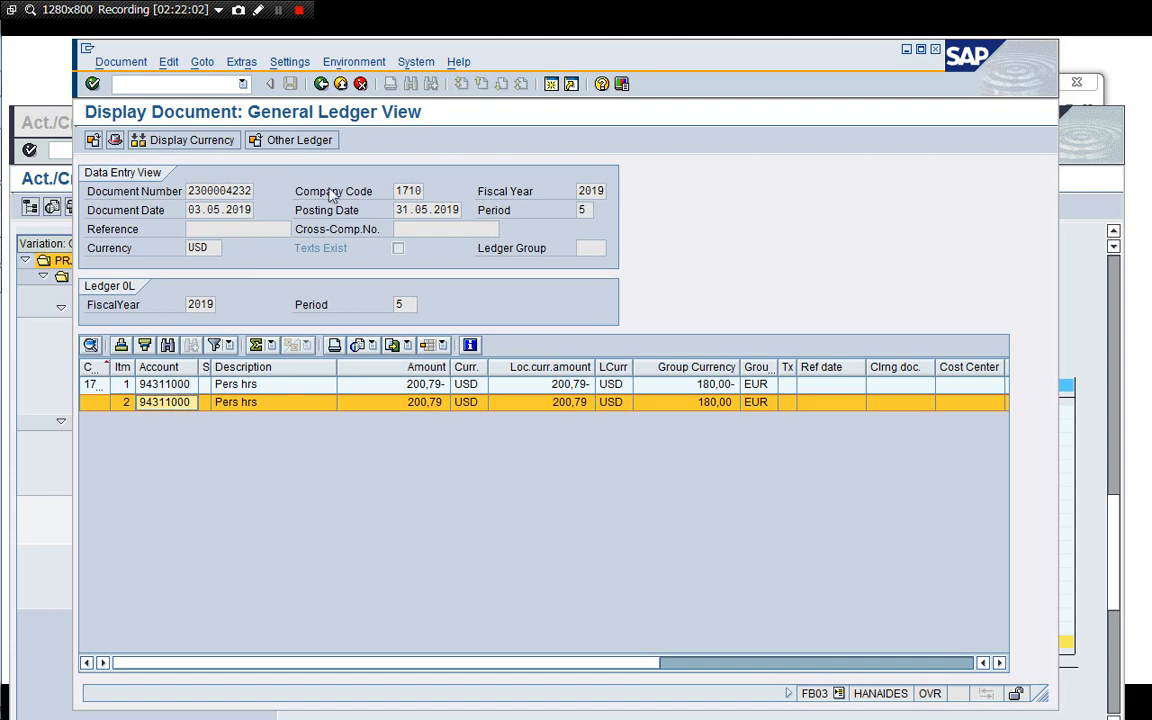
click(321, 86)
Open and expand the controlling document posted for the Phase 1 Start settlement.
double_click(206, 267)
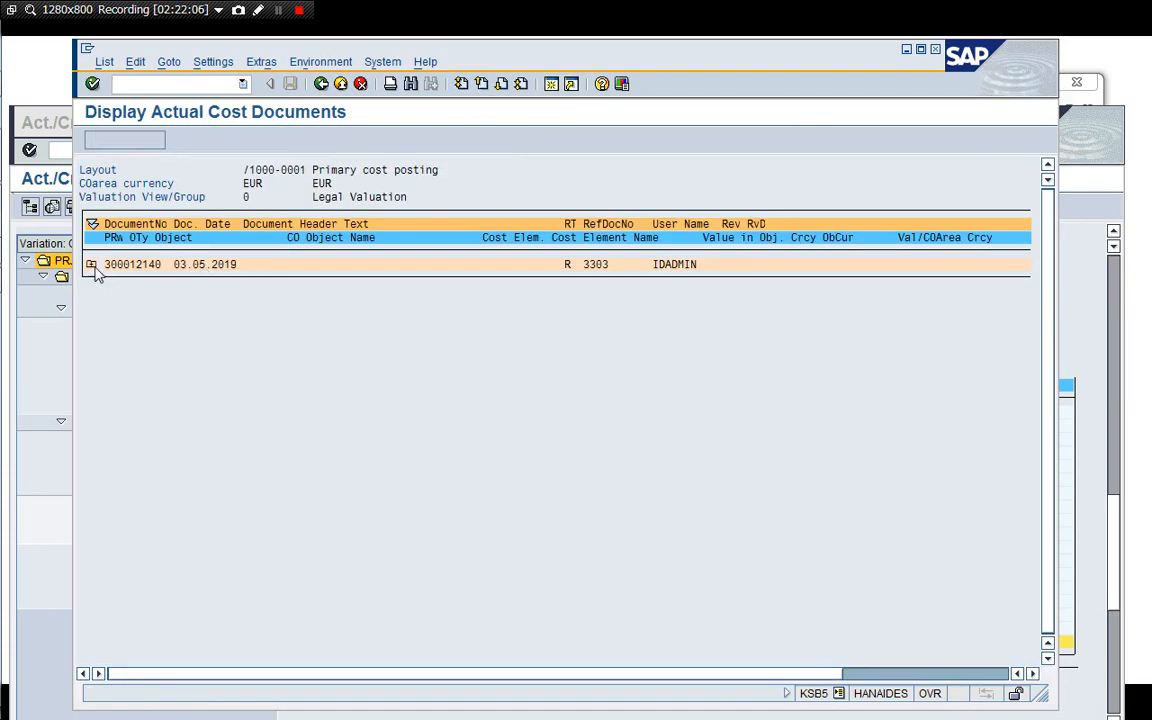
click(91, 265)
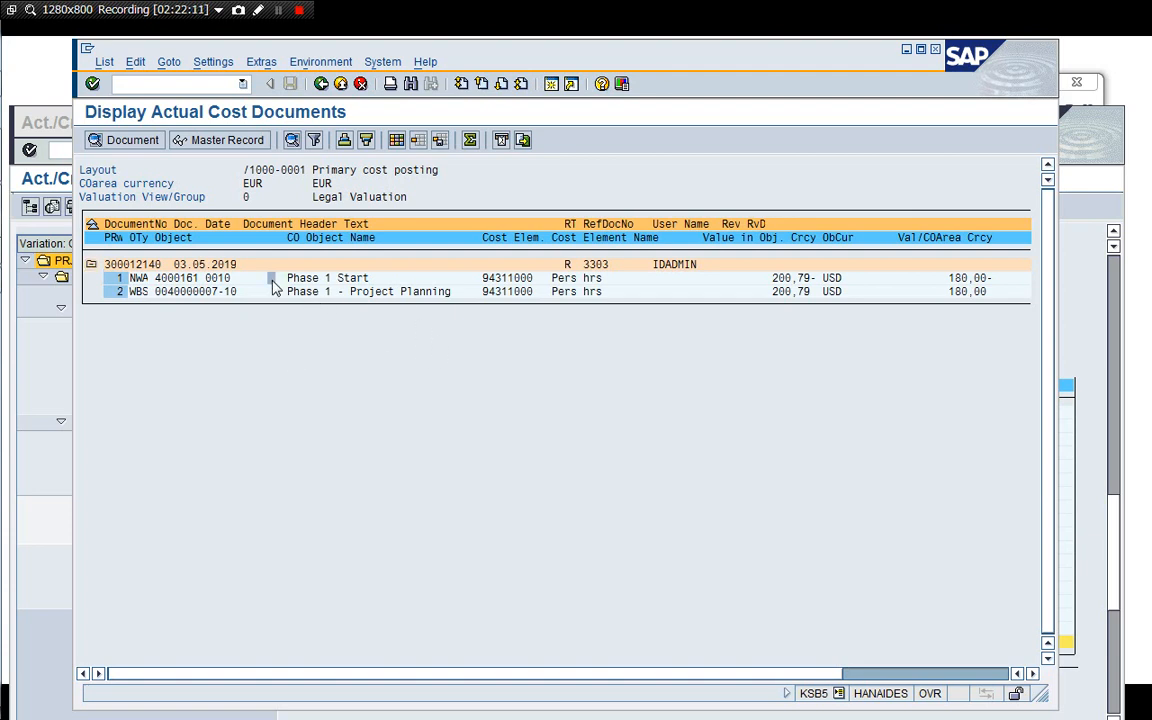
click(259, 294)
click(321, 84)
click(324, 323)
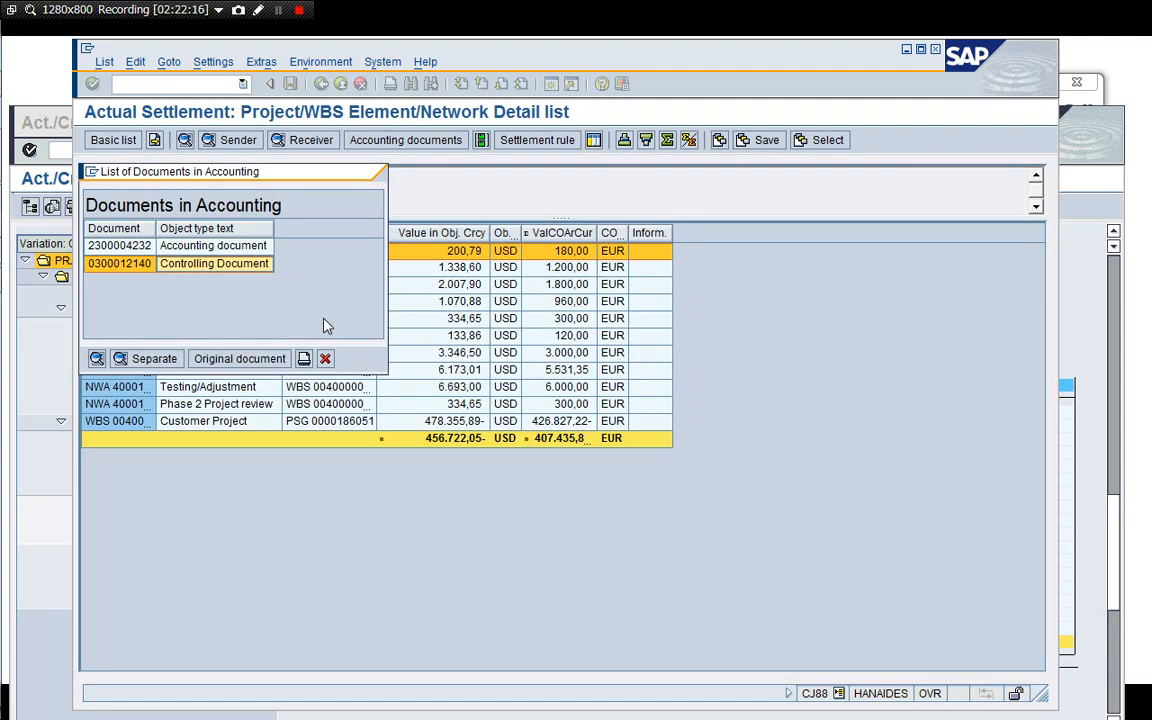
Display the accounting document posted for the Customer Project WBS element's settlement to the profitability segment.
click(325, 358)
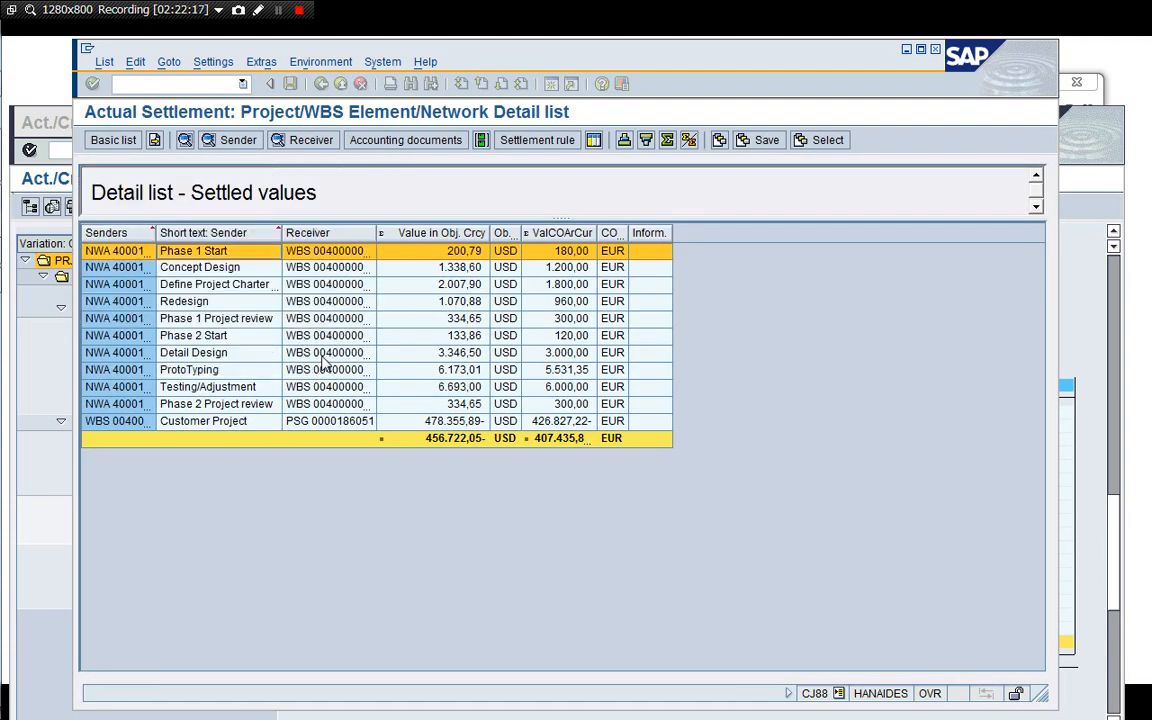
double_click(158, 233)
click(256, 424)
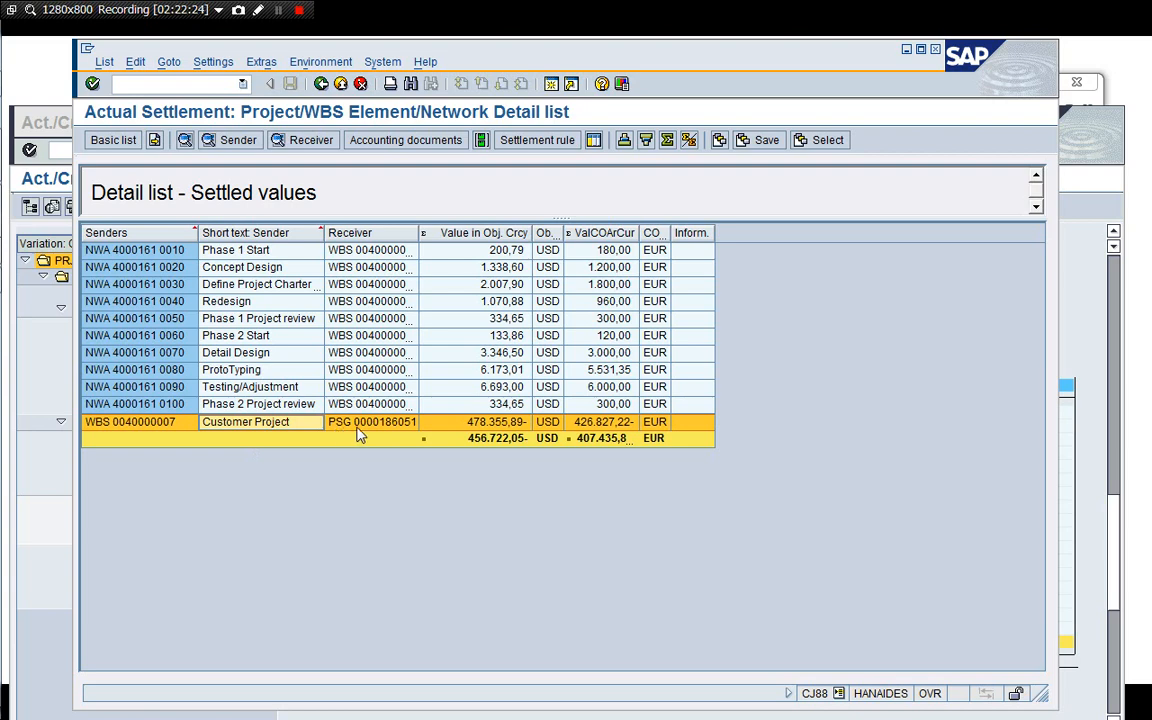
click(445, 140)
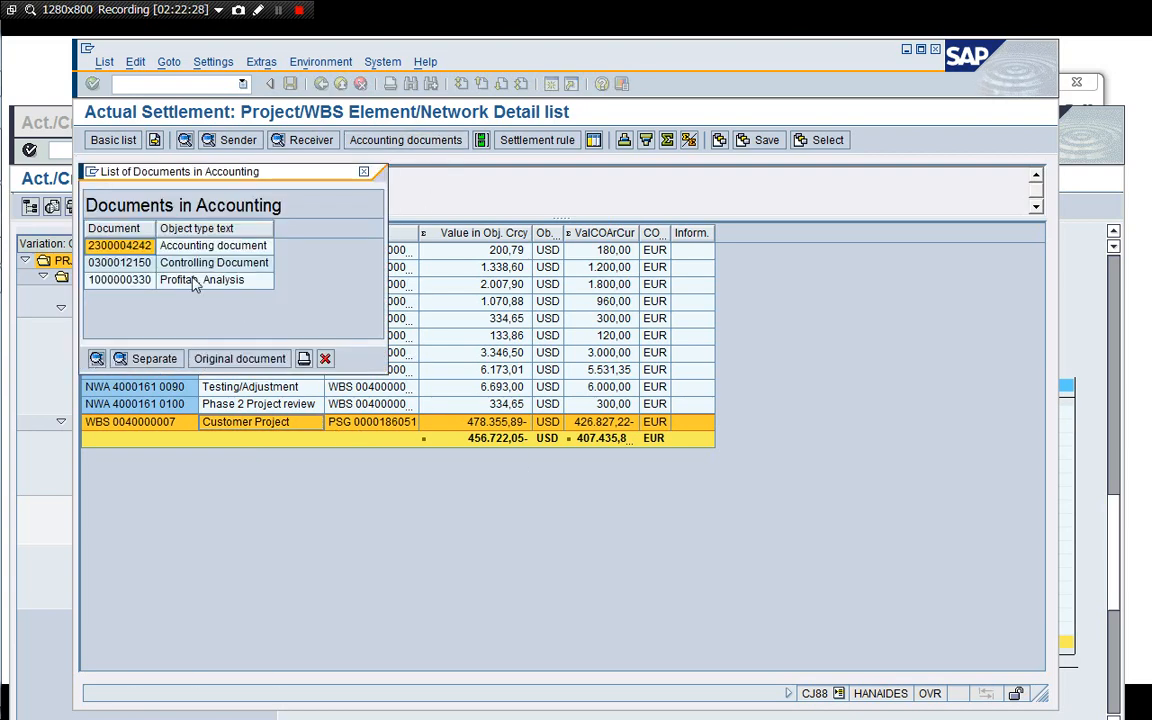
double_click(222, 249)
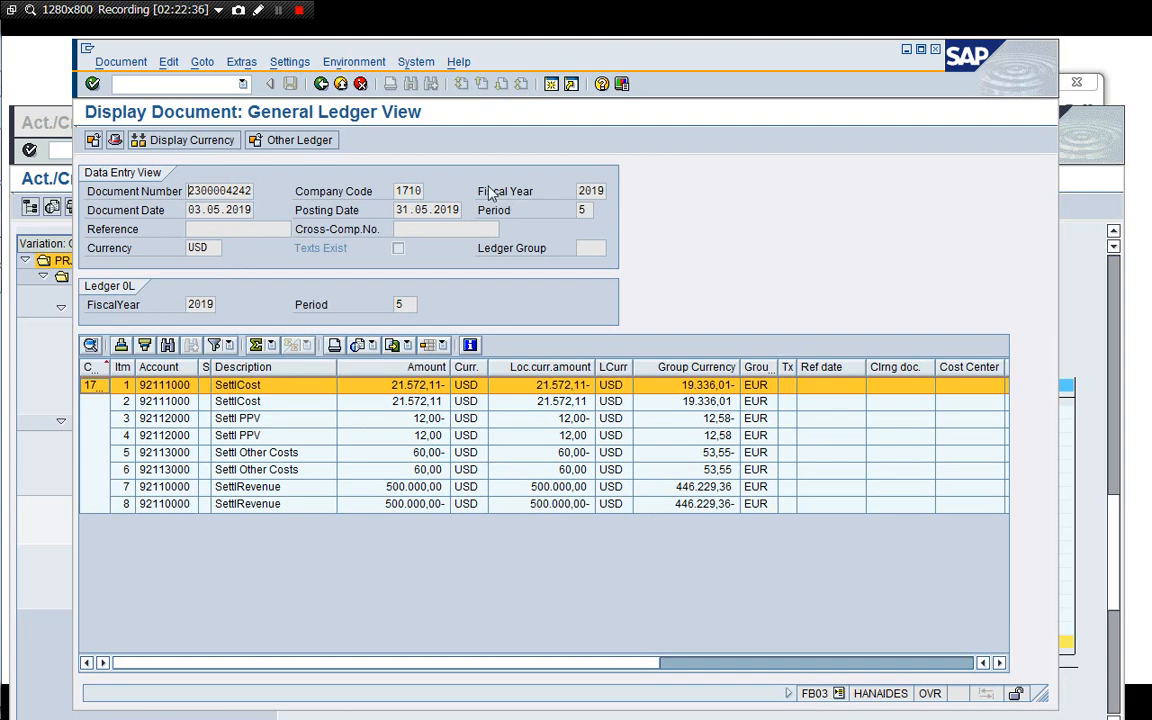
click(321, 83)
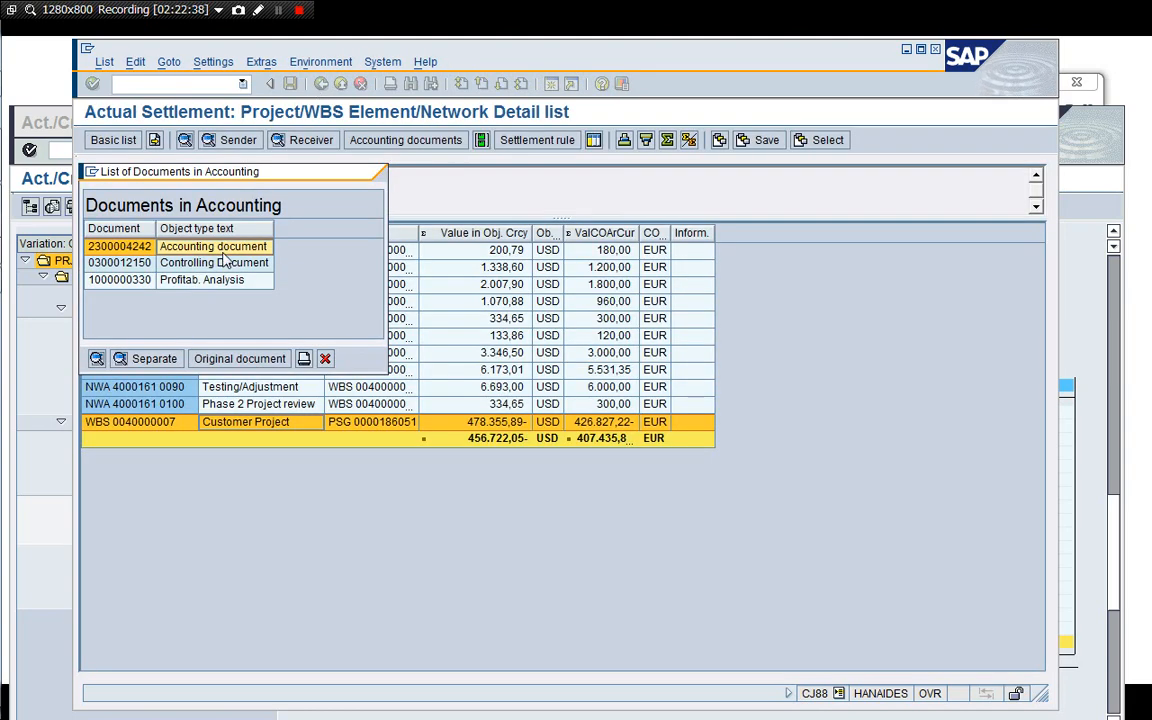
Open and expand the controlling document posted for the Customer Project WBS settlement, then exit it.
click(224, 264)
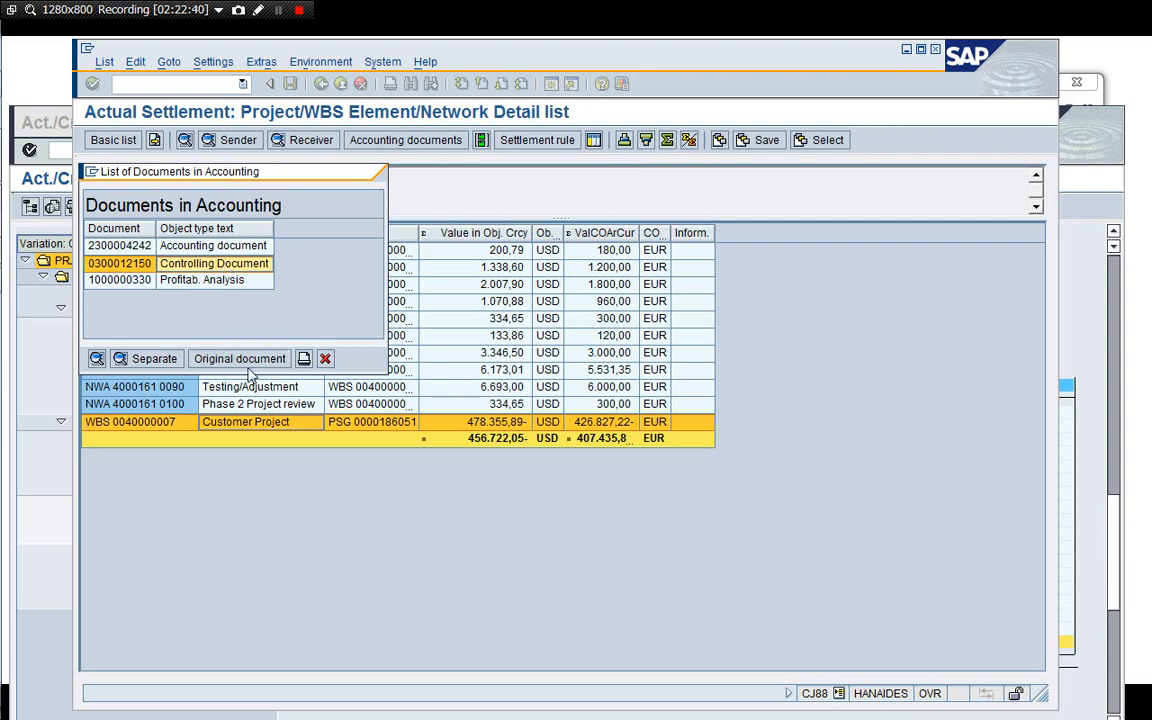
double_click(204, 264)
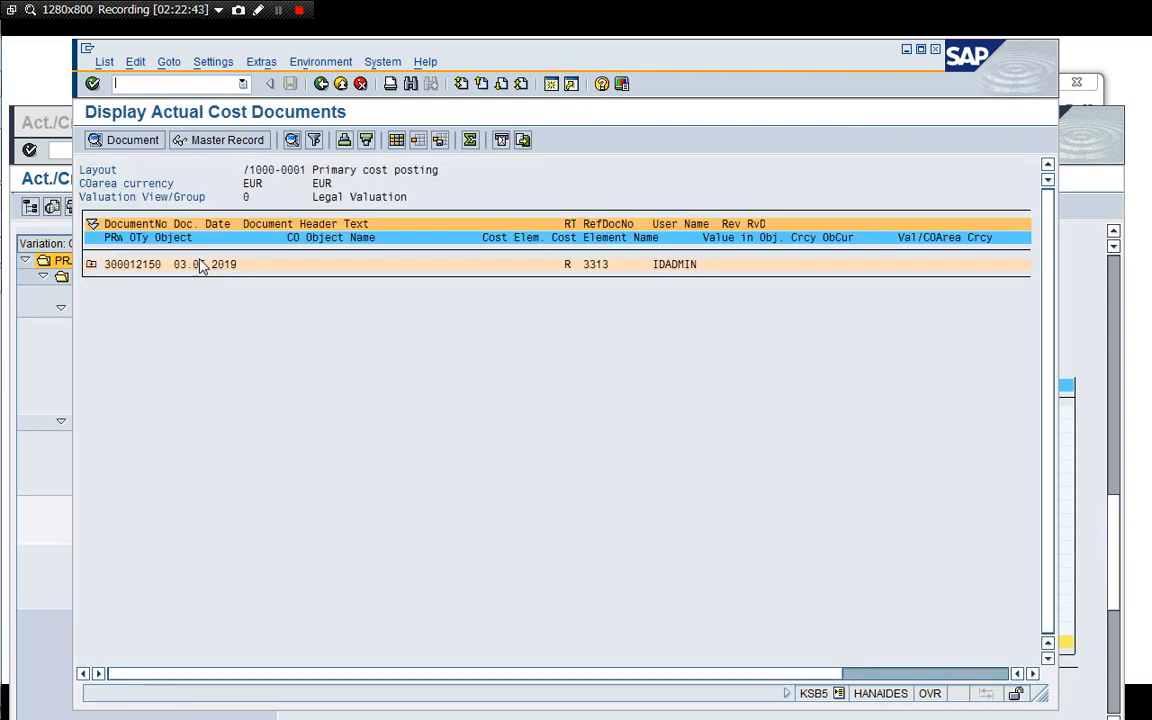
click(91, 264)
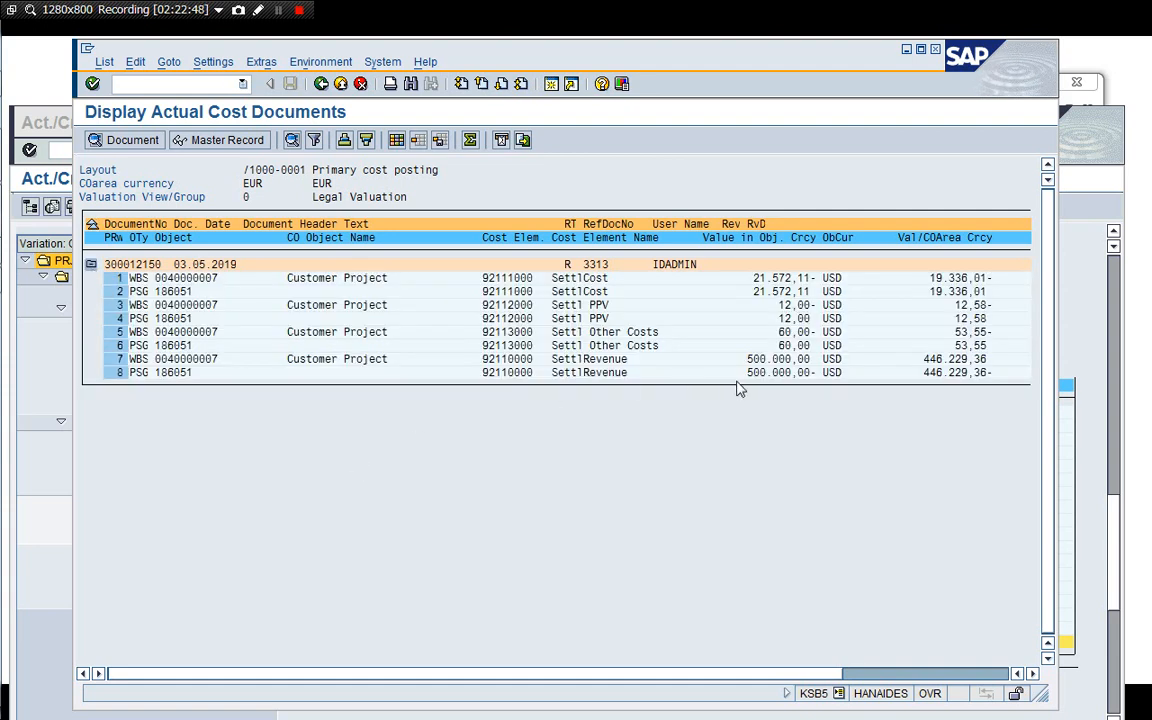
click(320, 84)
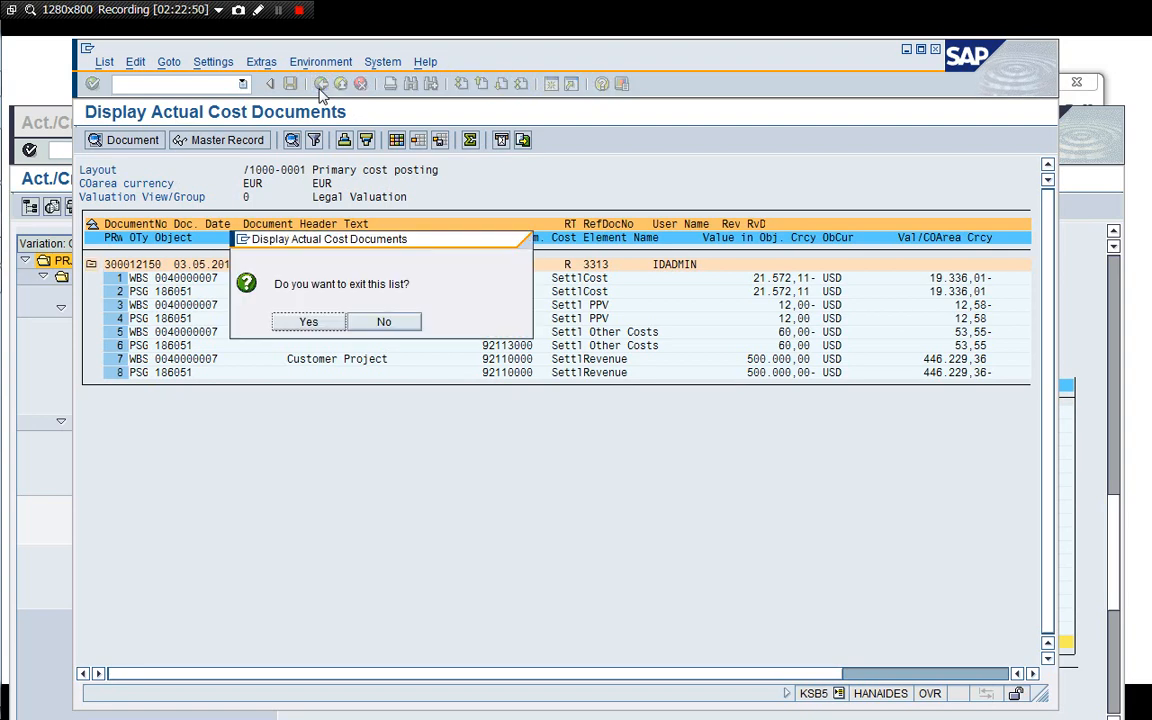
click(308, 321)
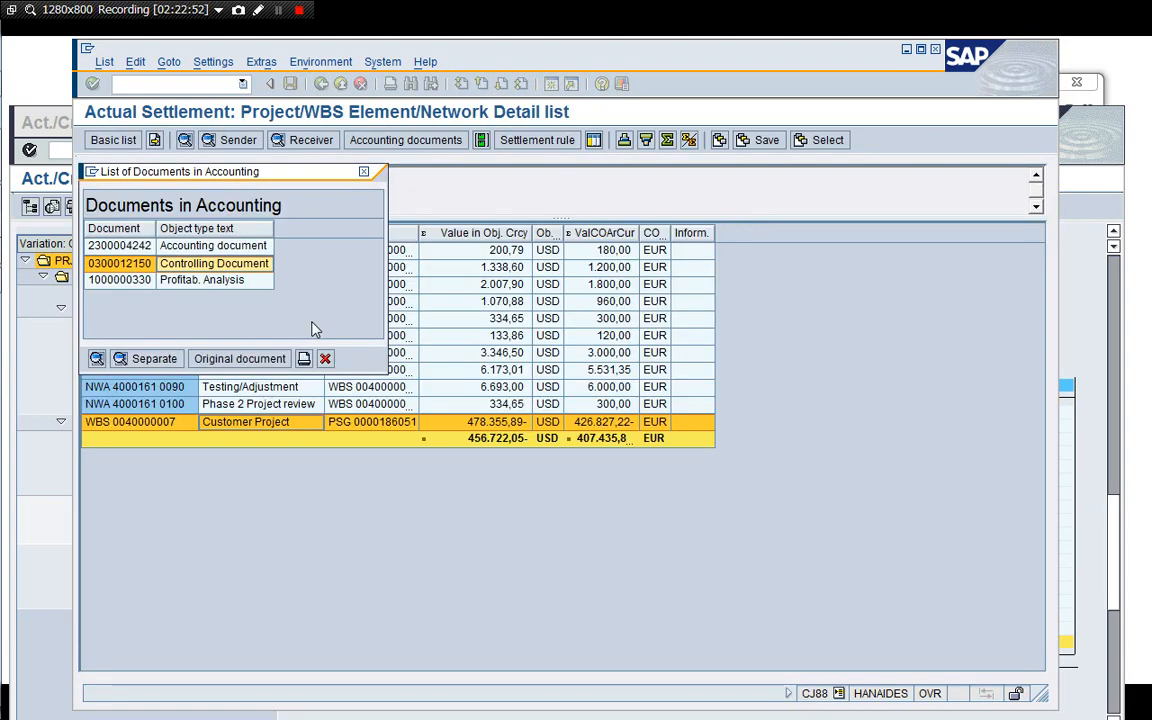
Inspect the profitability analysis document's characteristics, value fields in company code currency, and origin data.
click(210, 281)
double_click(210, 281)
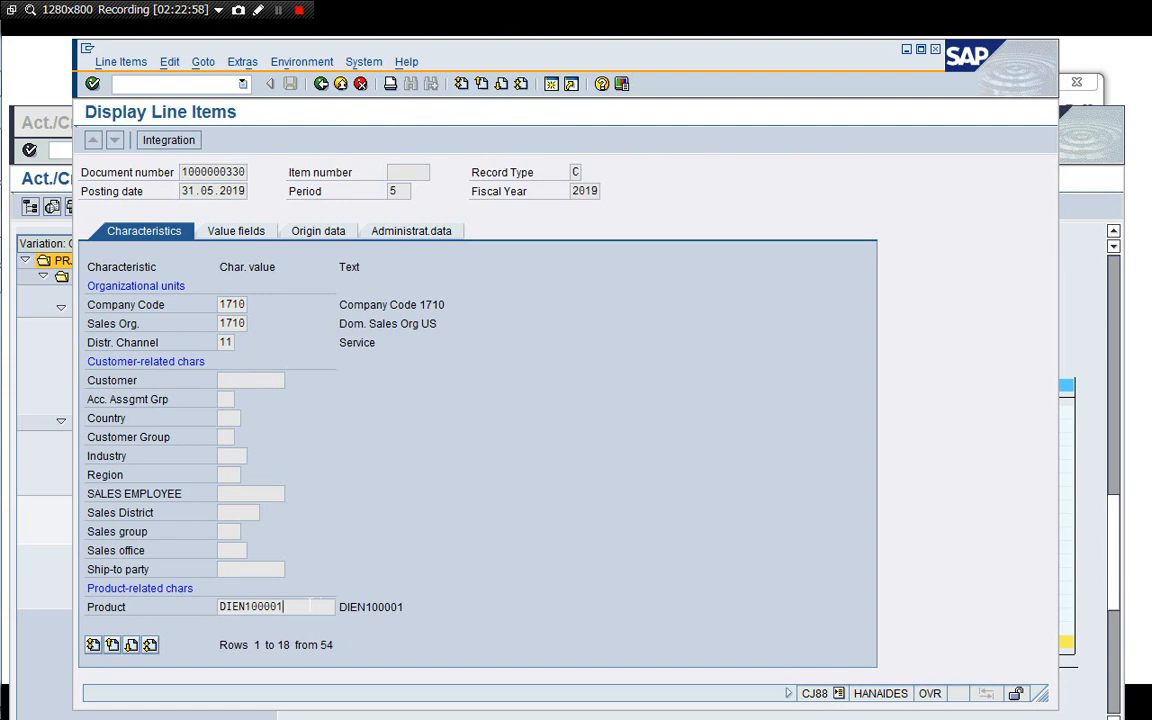
click(130, 645)
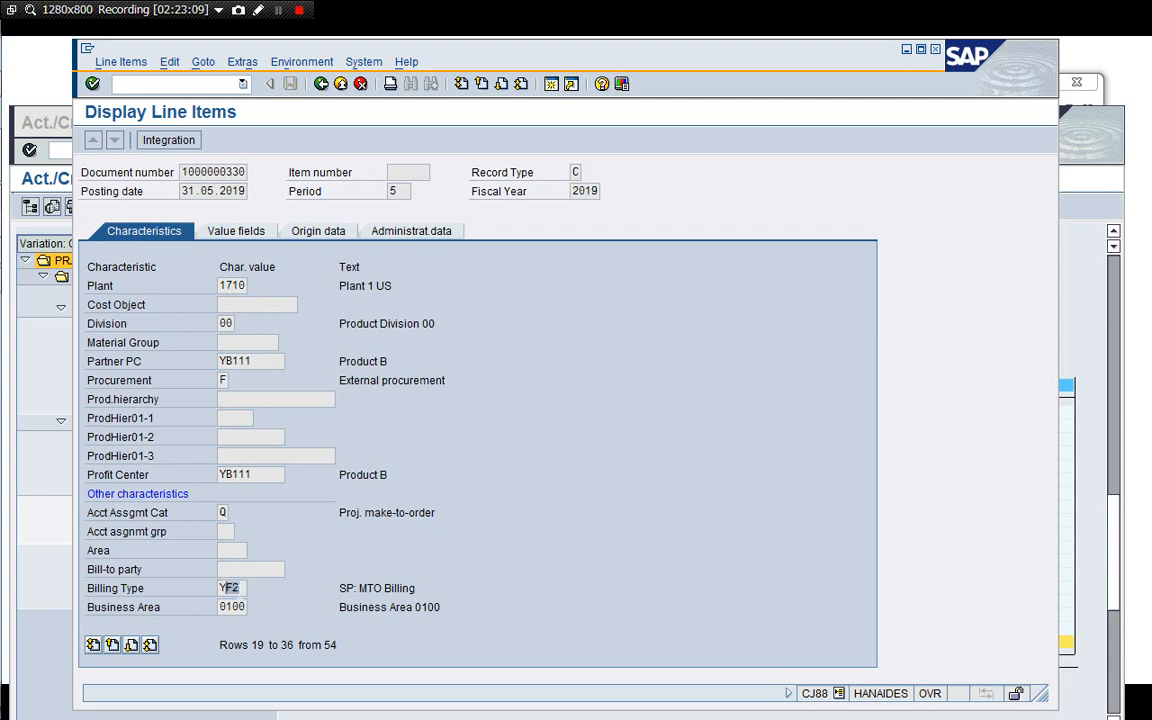
click(131, 645)
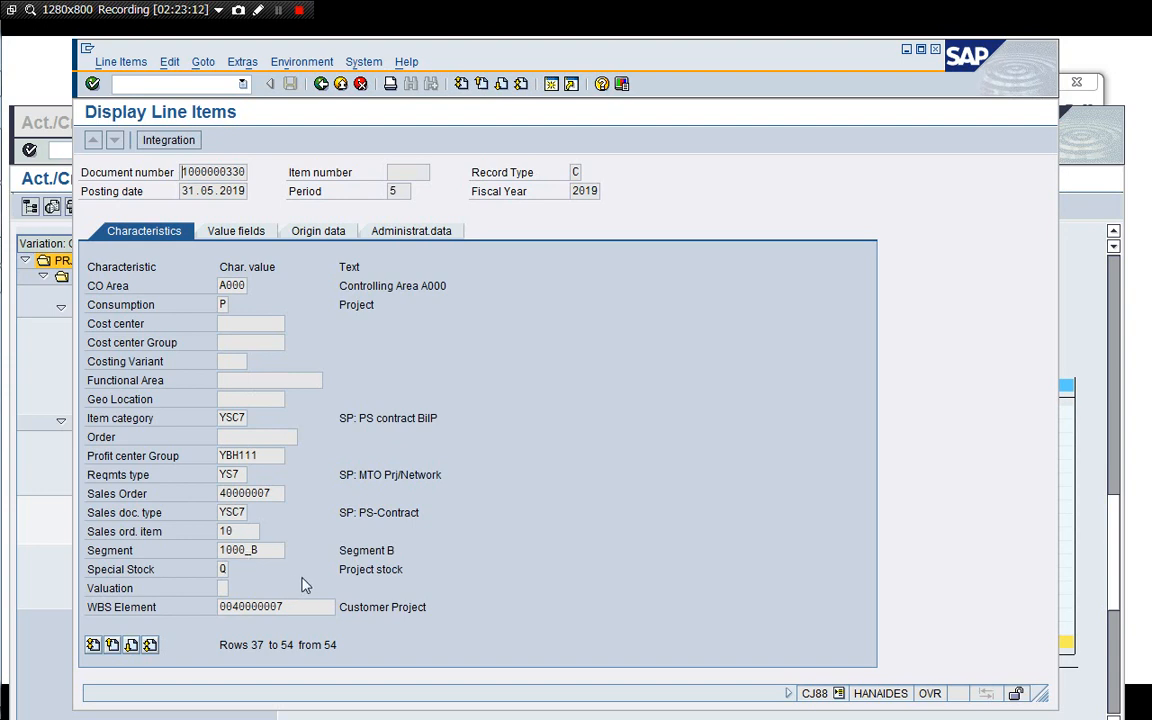
click(236, 231)
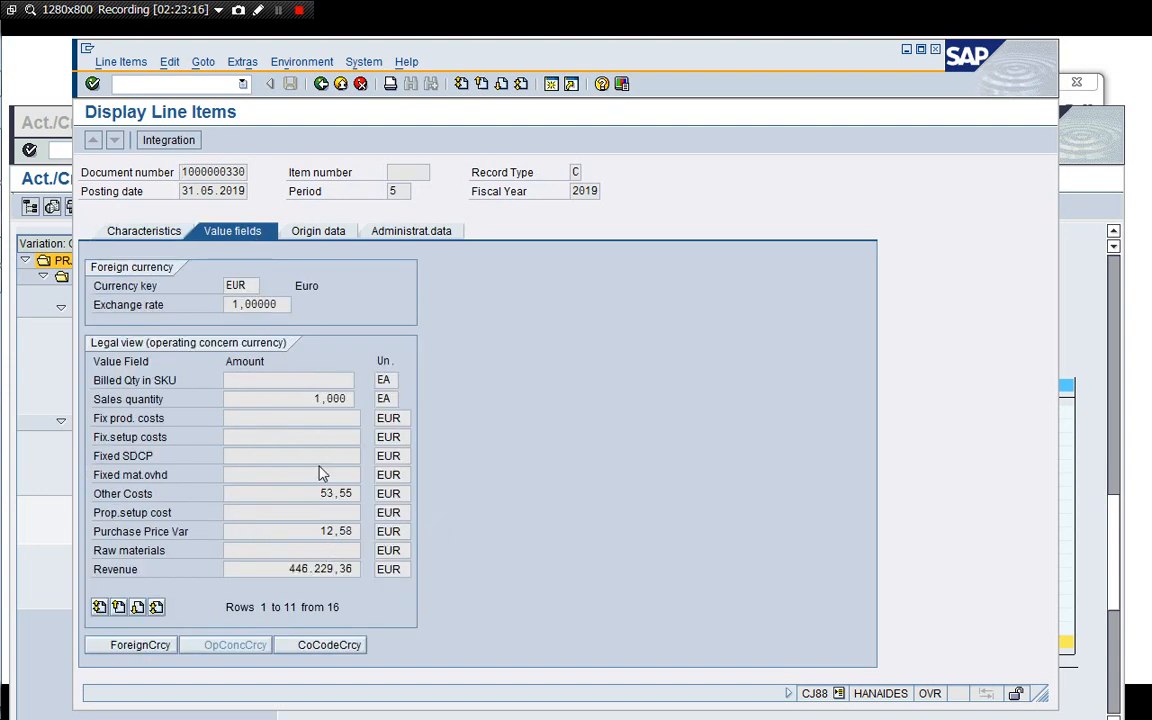
click(318, 648)
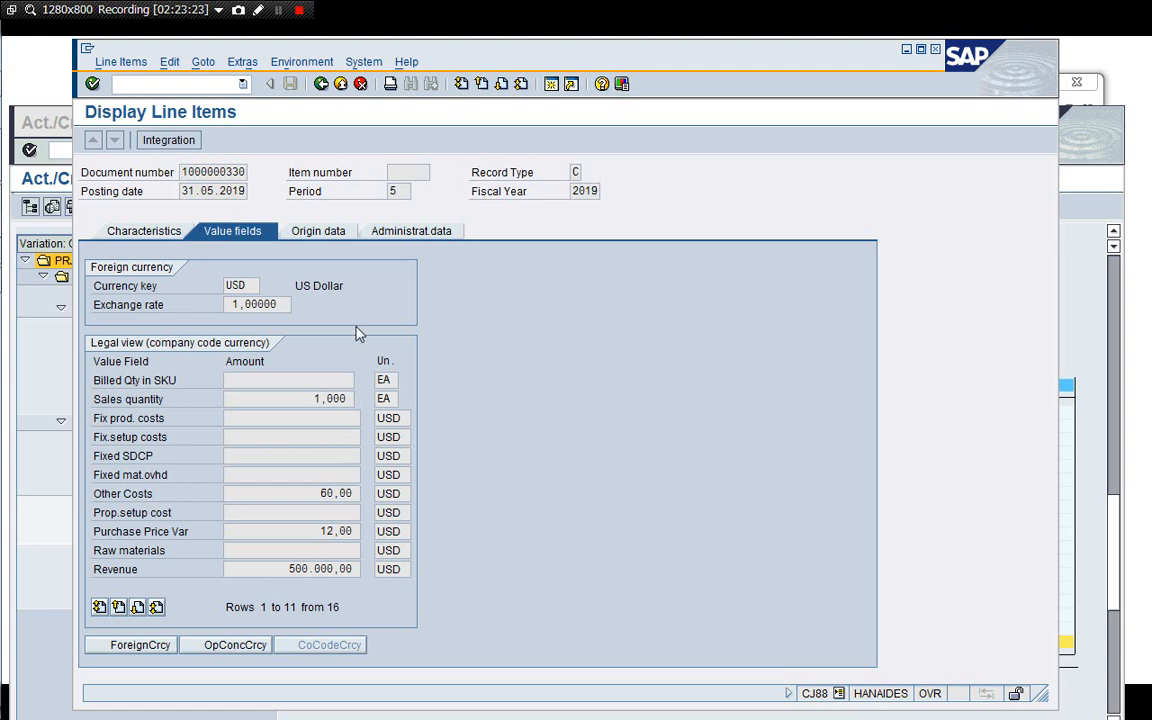
click(328, 231)
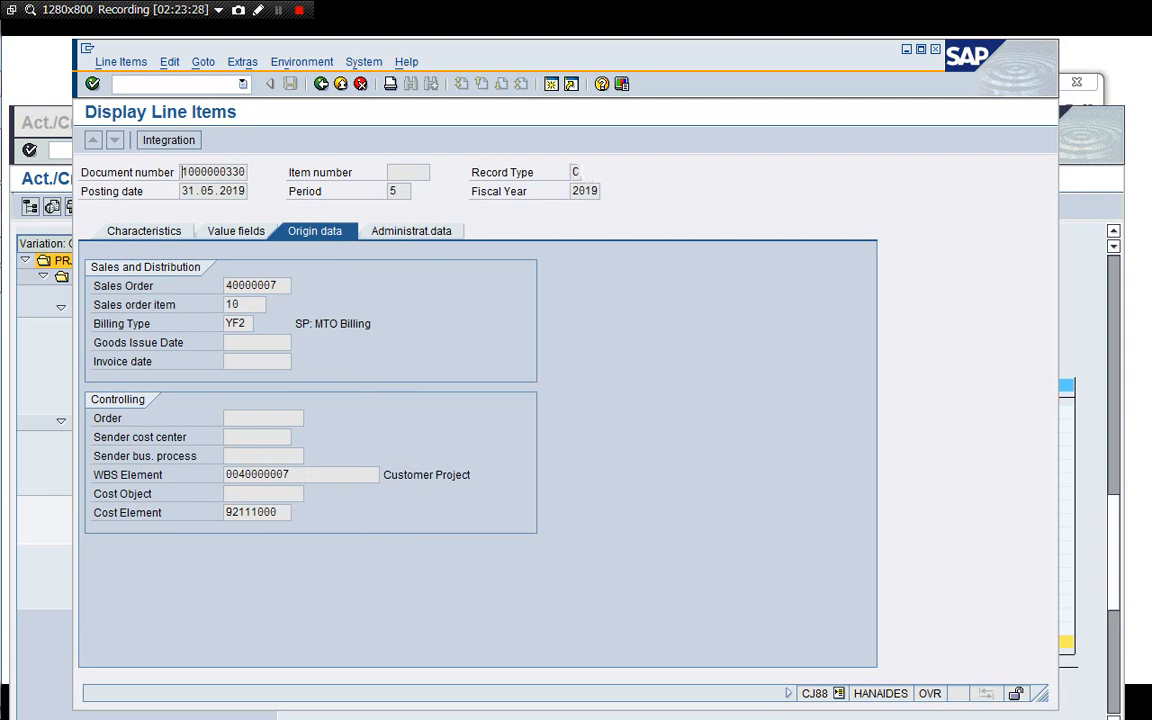
click(321, 84)
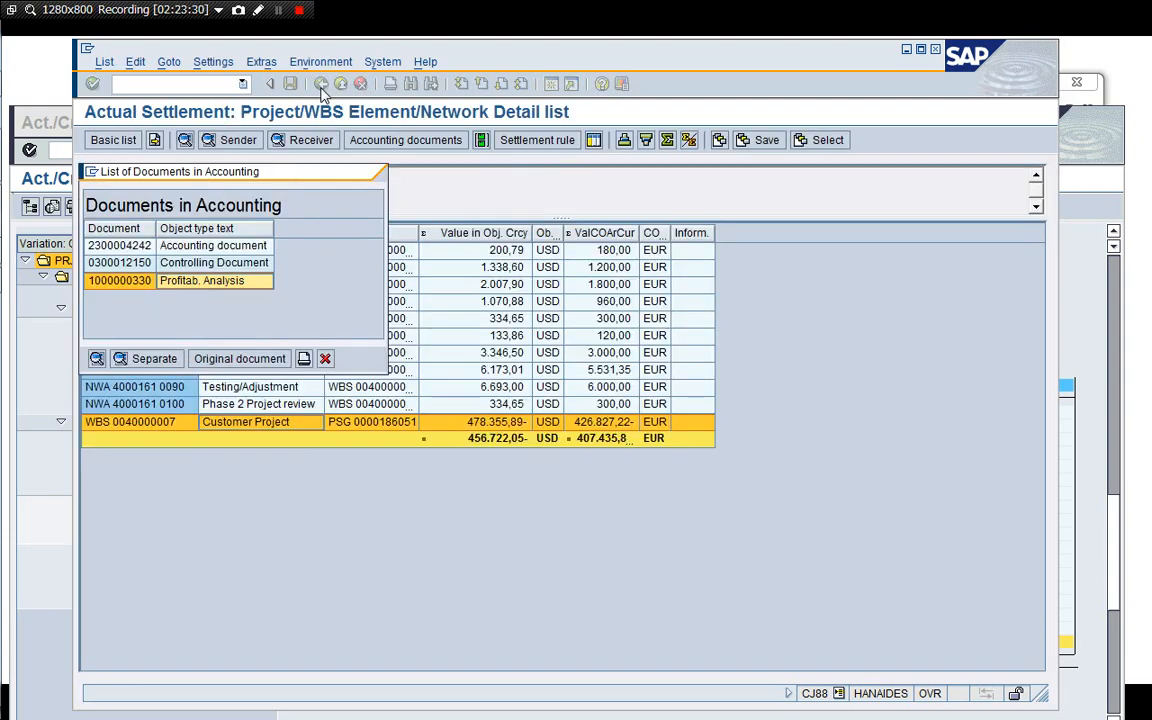
Leave the settlement and start transaction KE24 to display actual profitability line items.
click(324, 358)
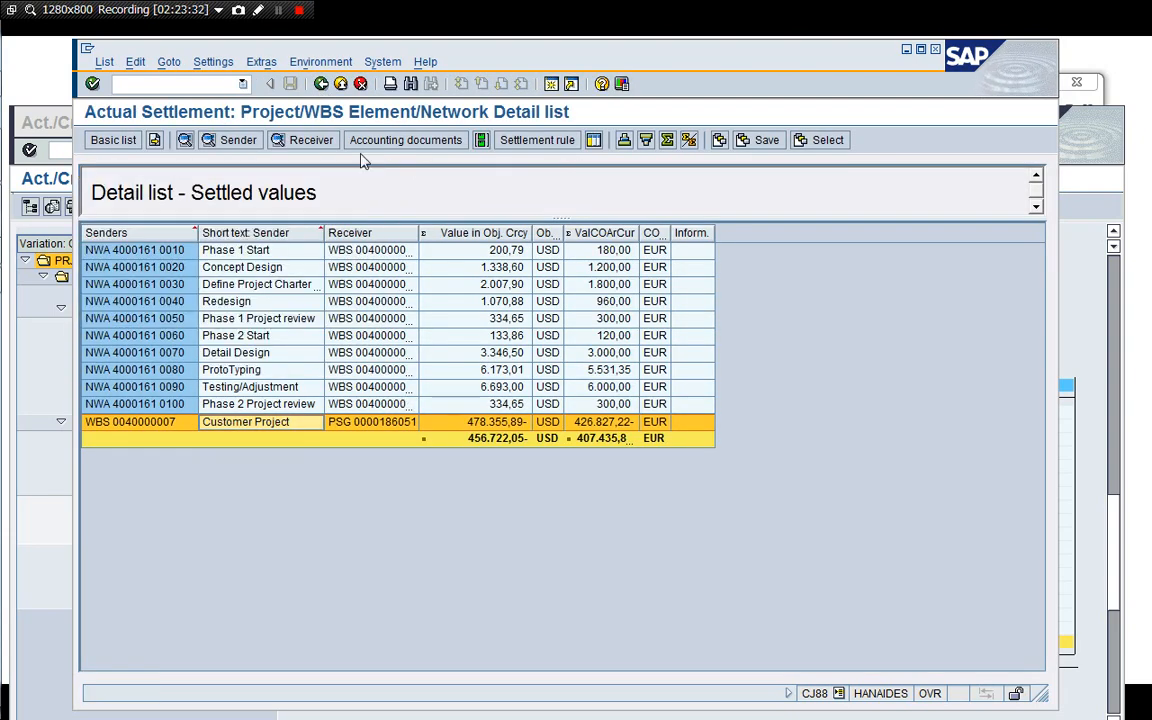
click(321, 84)
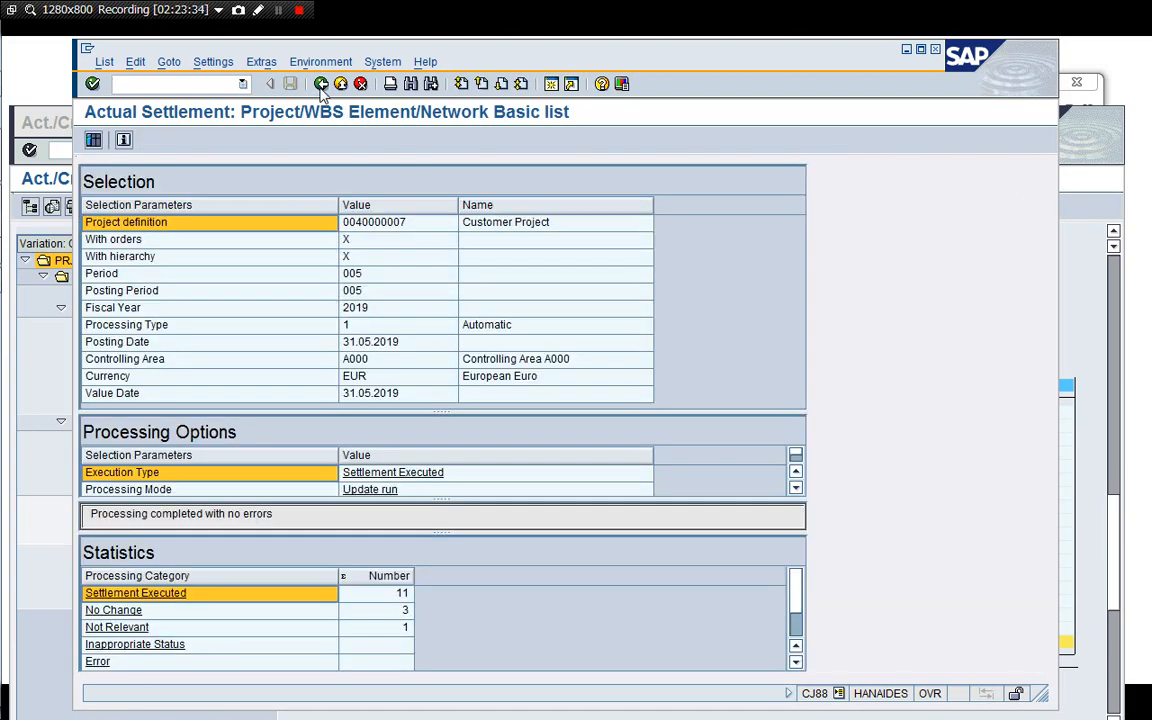
click(321, 84)
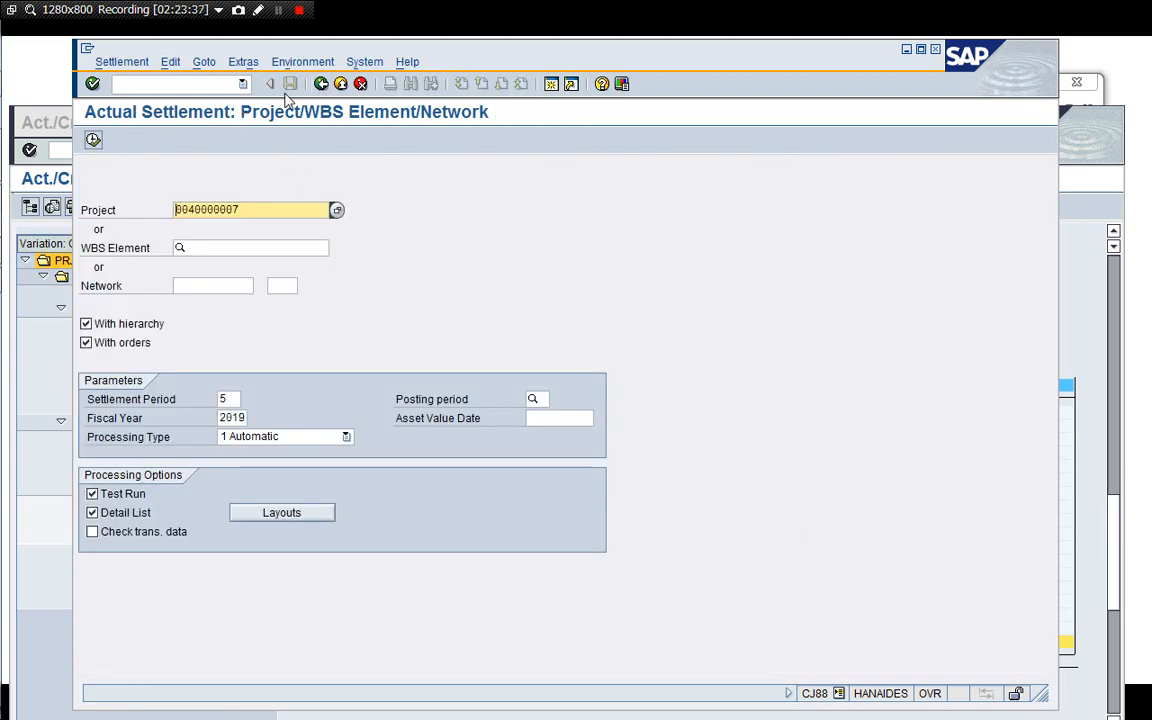
click(321, 84)
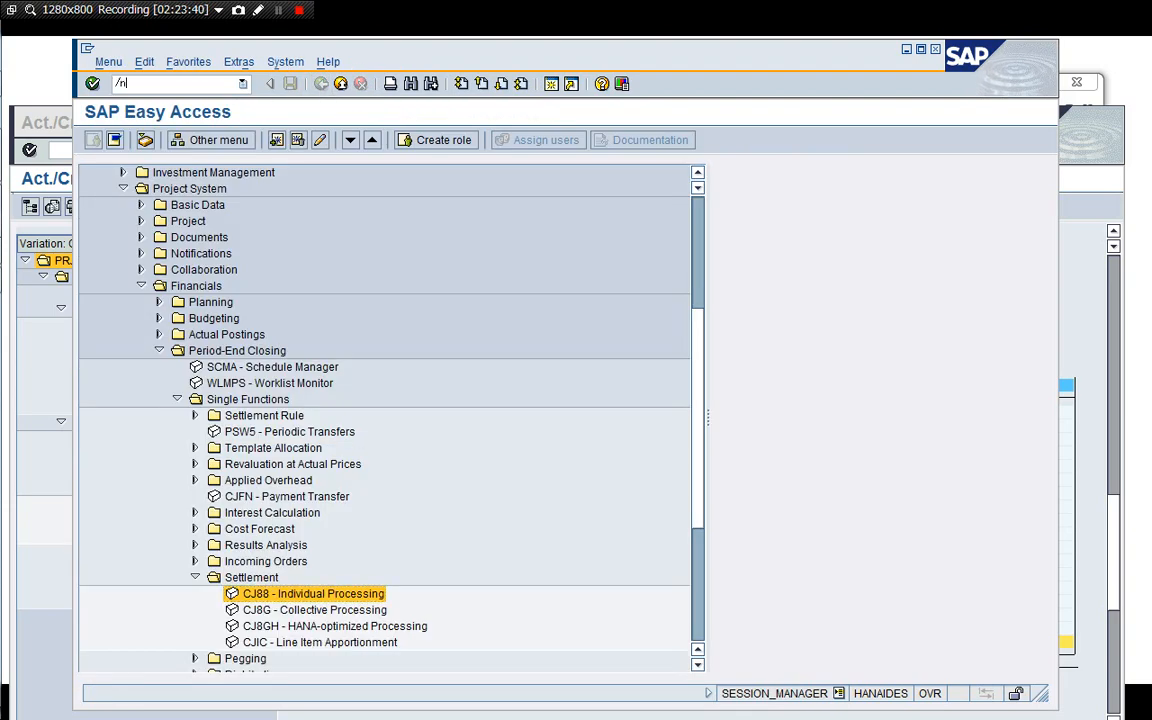
text(/nKE24)
key(Return)
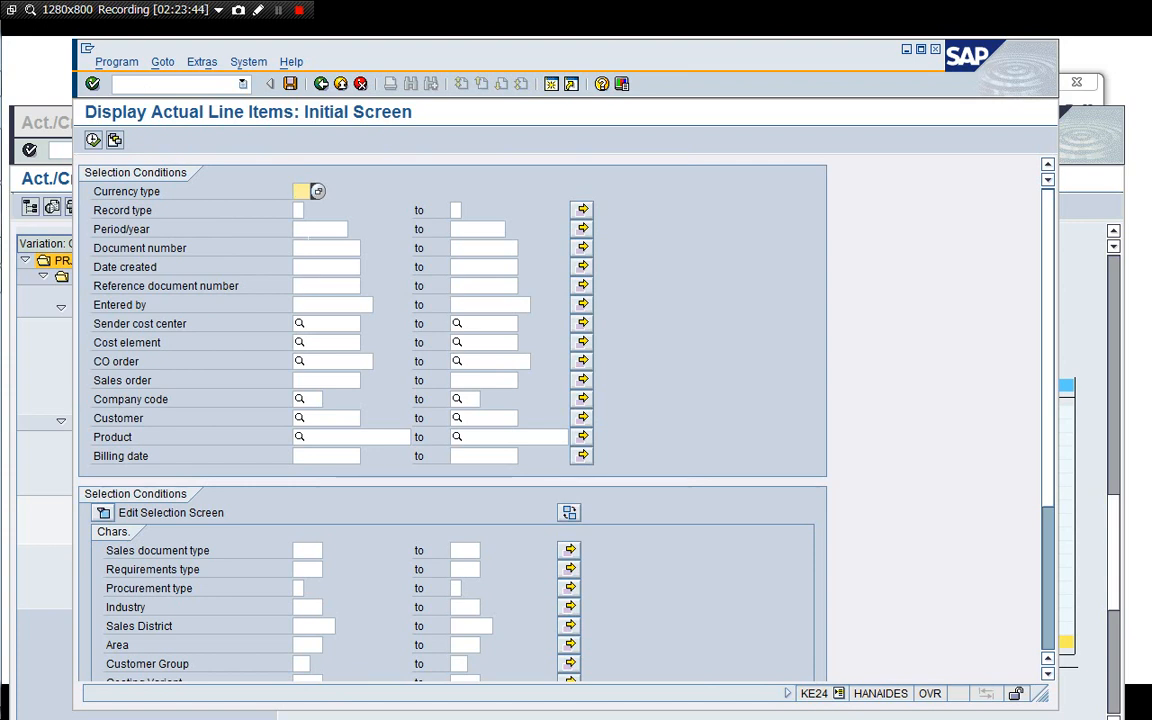
Run the actual line item report for period 005.2019 and company code 1710.
click(308, 231)
text(005)
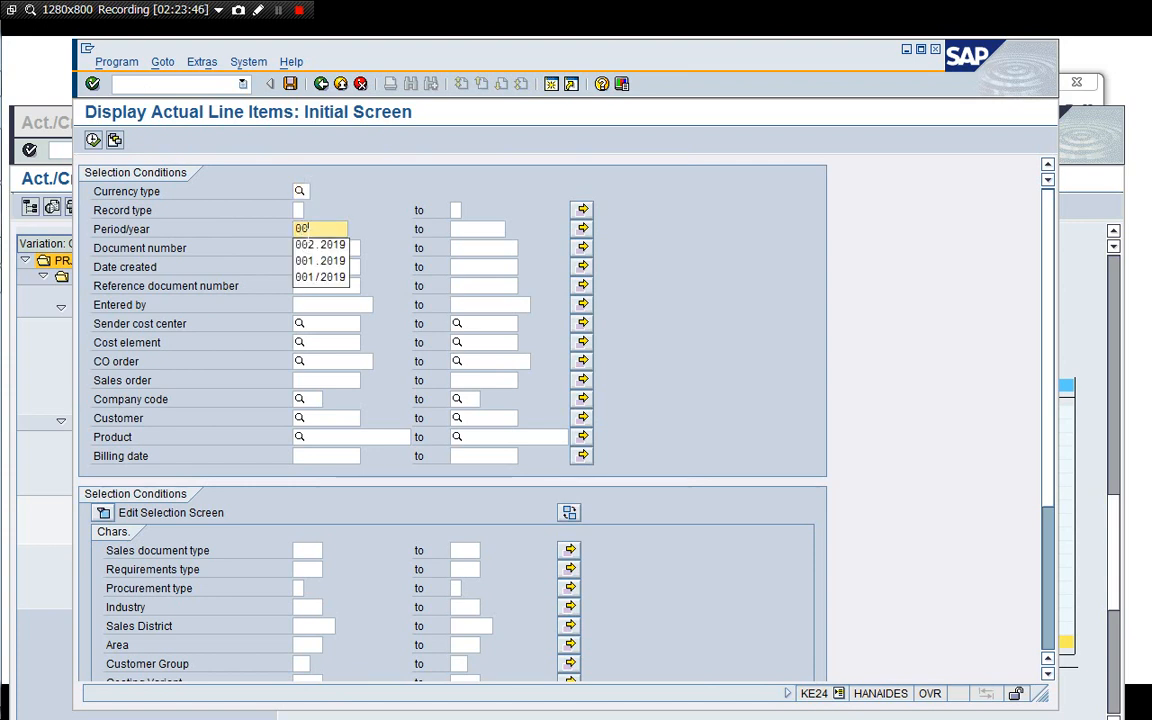
key(Down)
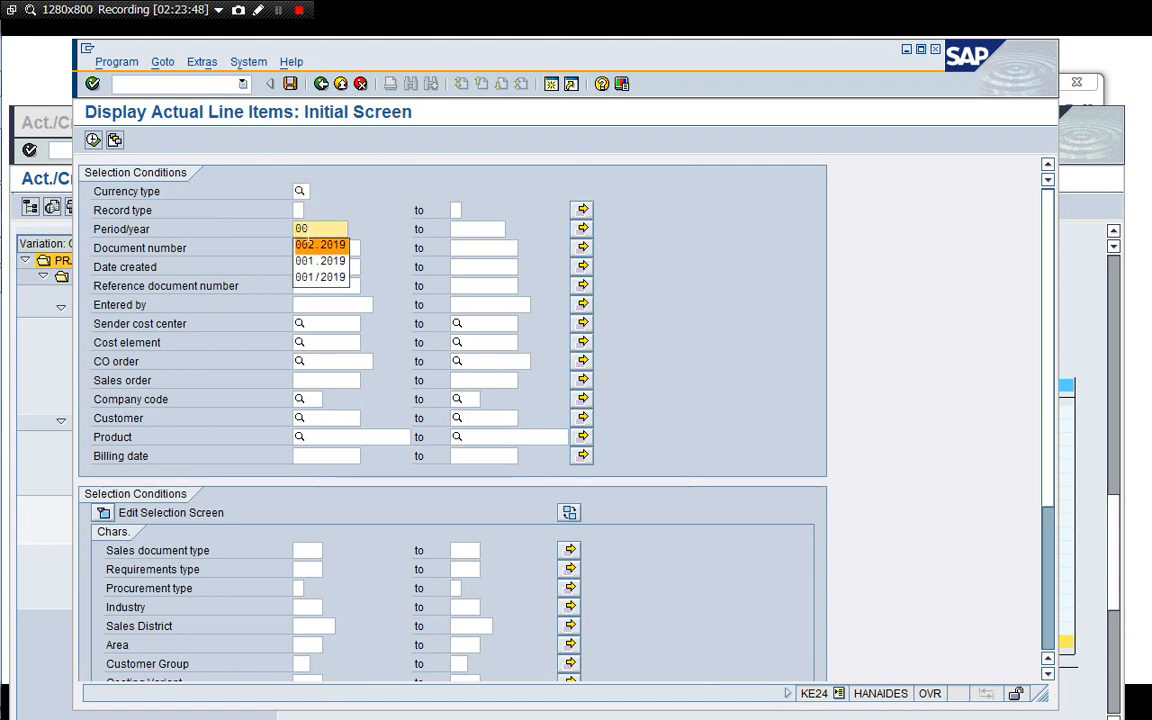
key(Return)
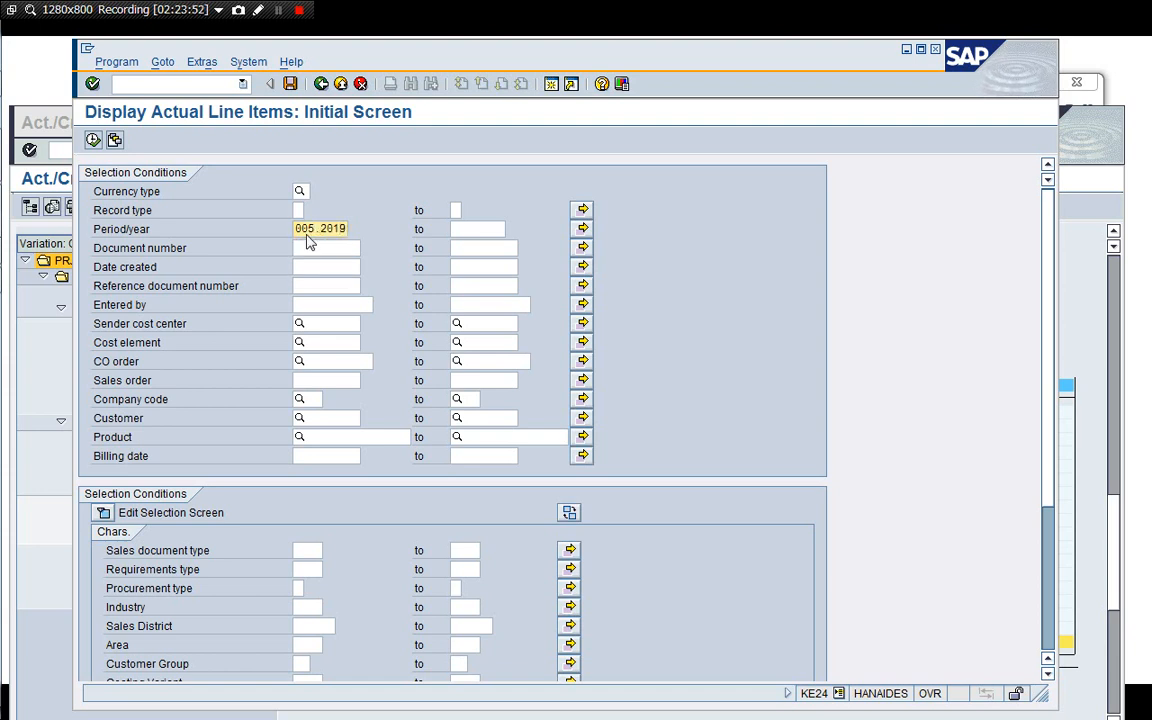
key(Return)
click(314, 398)
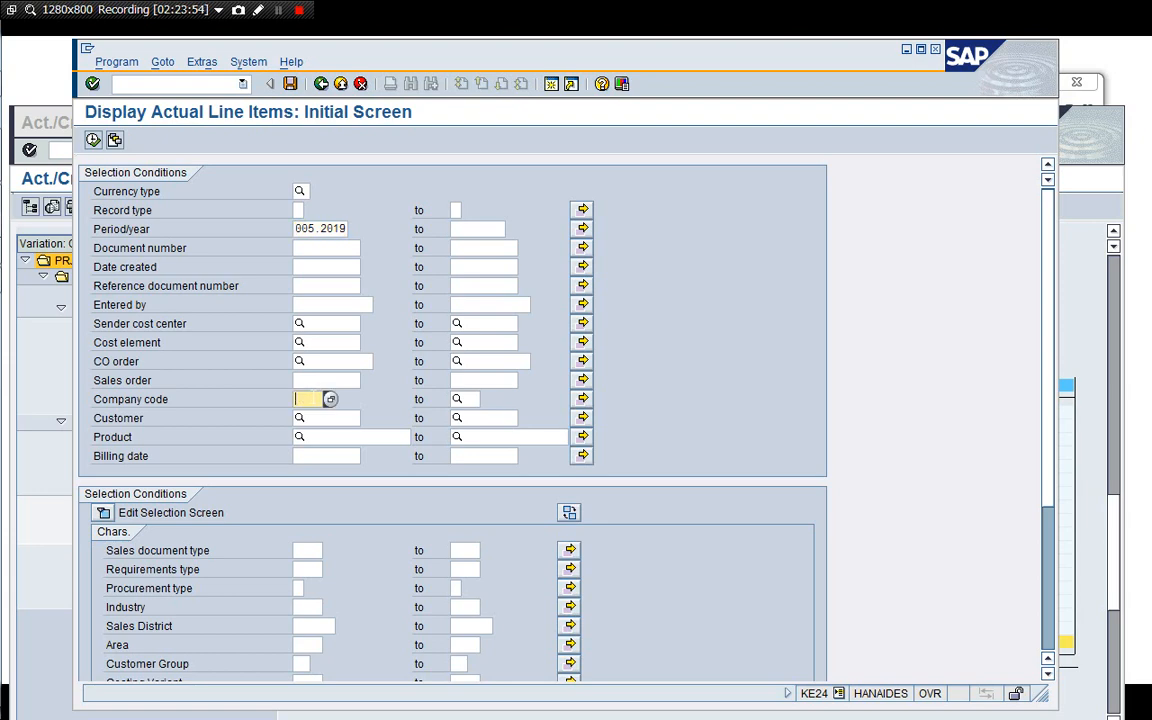
text(1710)
key(Return)
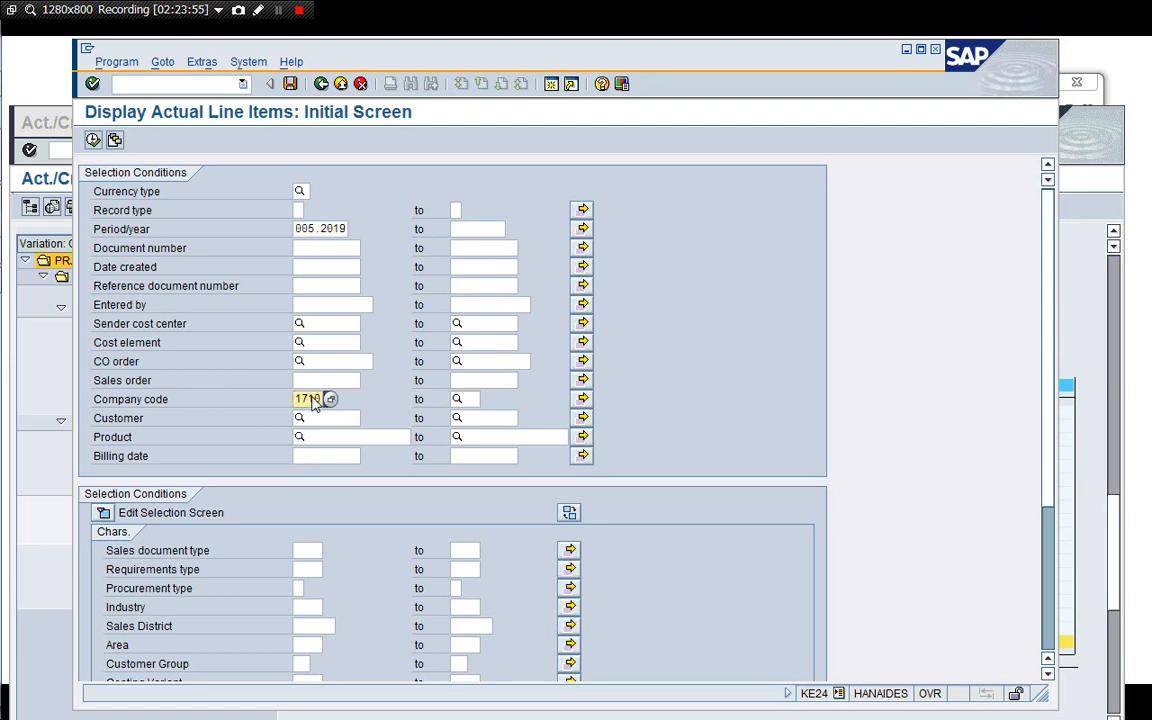
click(95, 143)
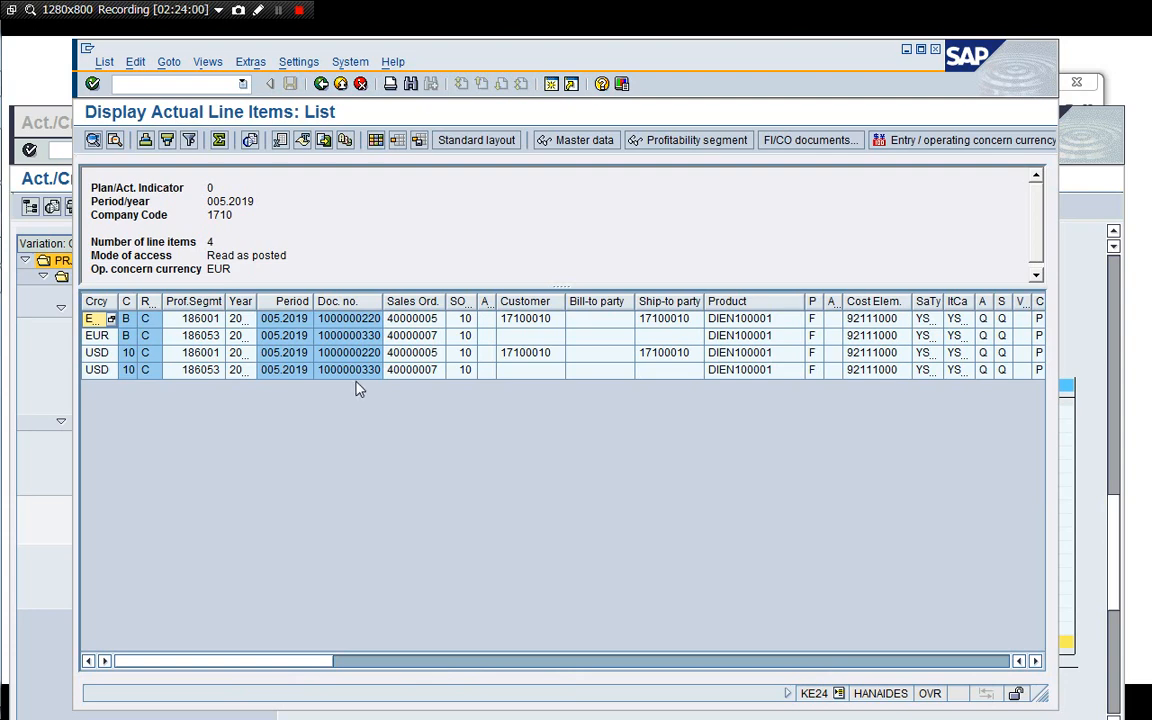
Examine the profitability line items of both sales orders, widening the profitability segment column.
click(291, 371)
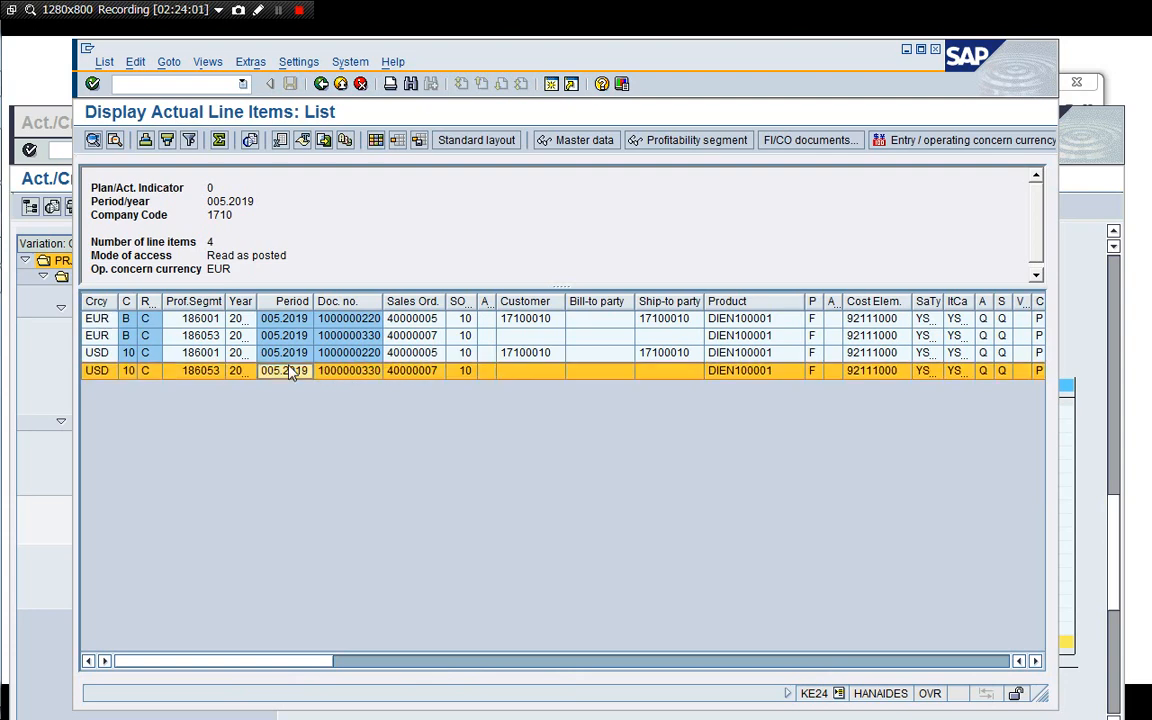
click(182, 352)
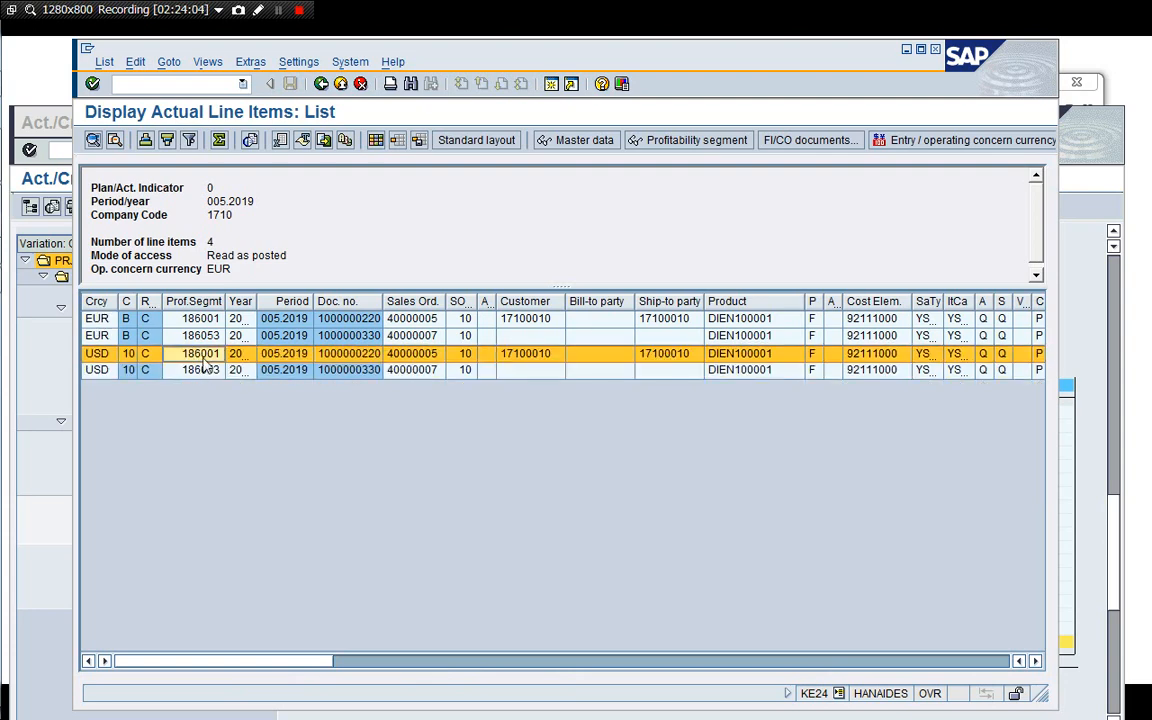
click(204, 370)
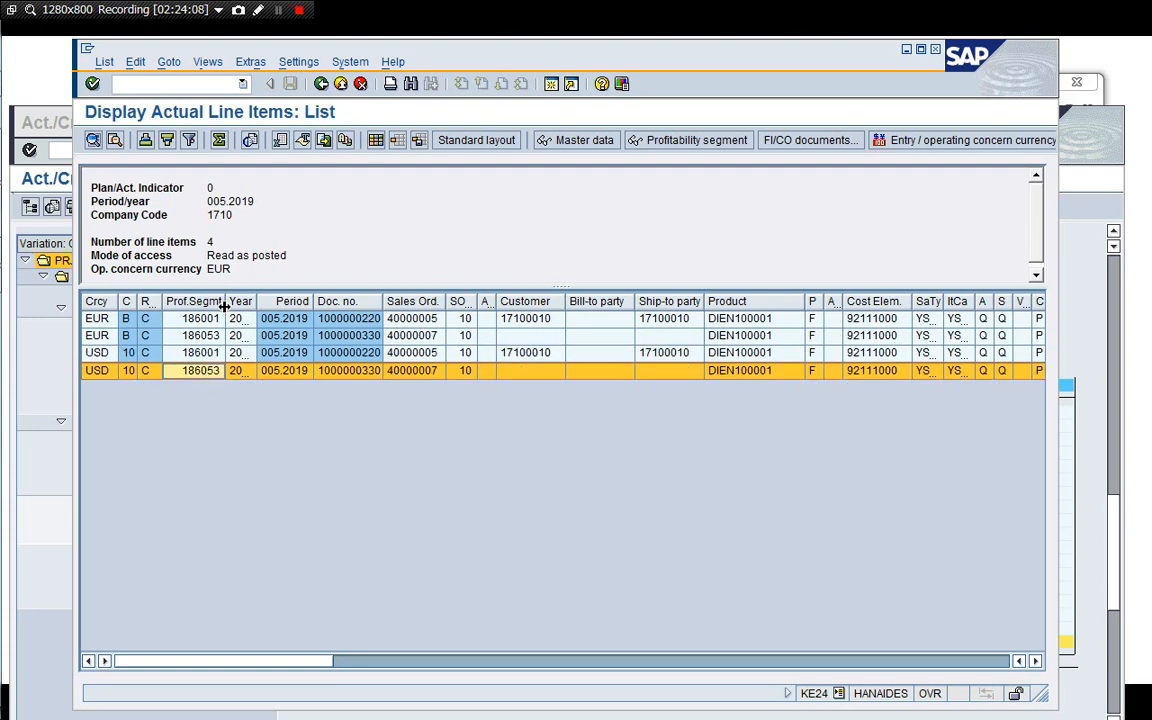
drag(225, 305, 256, 304)
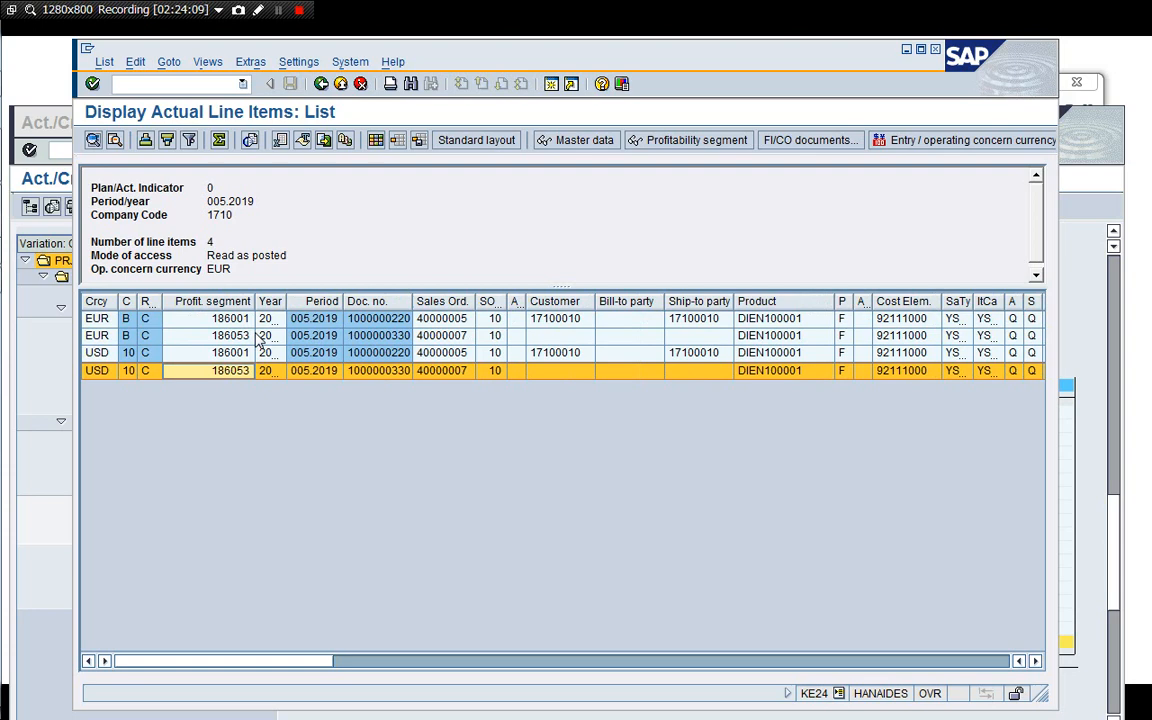
click(233, 376)
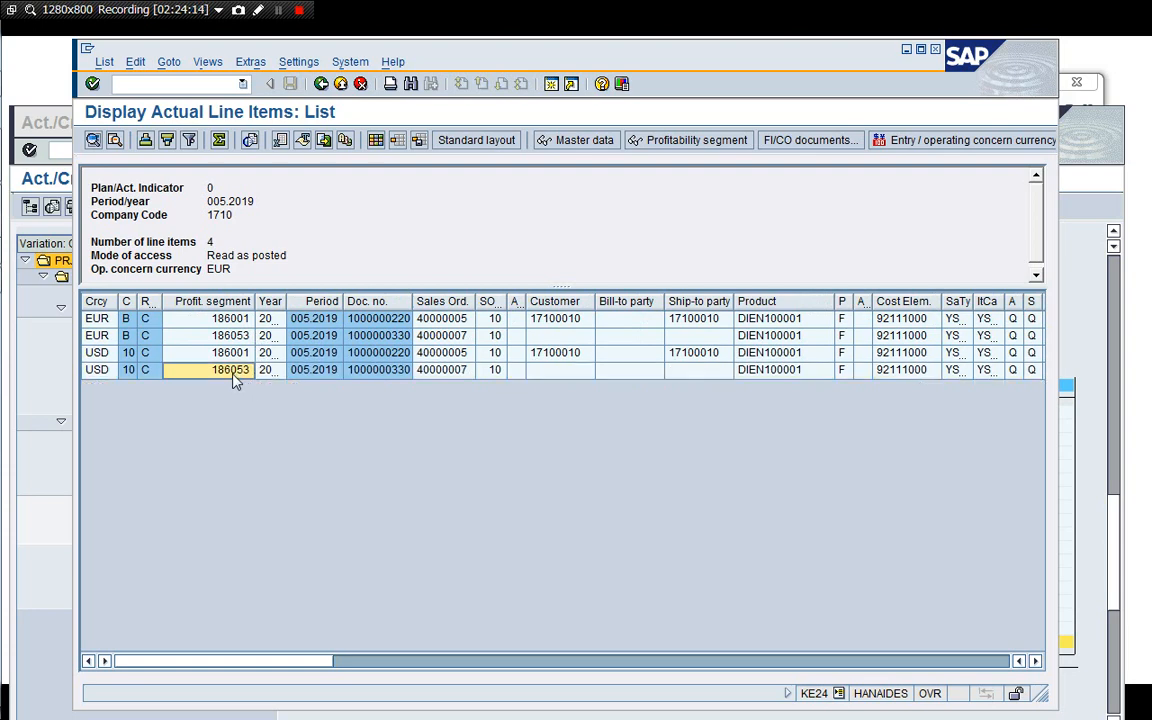
click(233, 376)
click(842, 378)
key(Right)
key(Right)
key(Right)
key(Right)
key(Right)
key(Right)
key(Right)
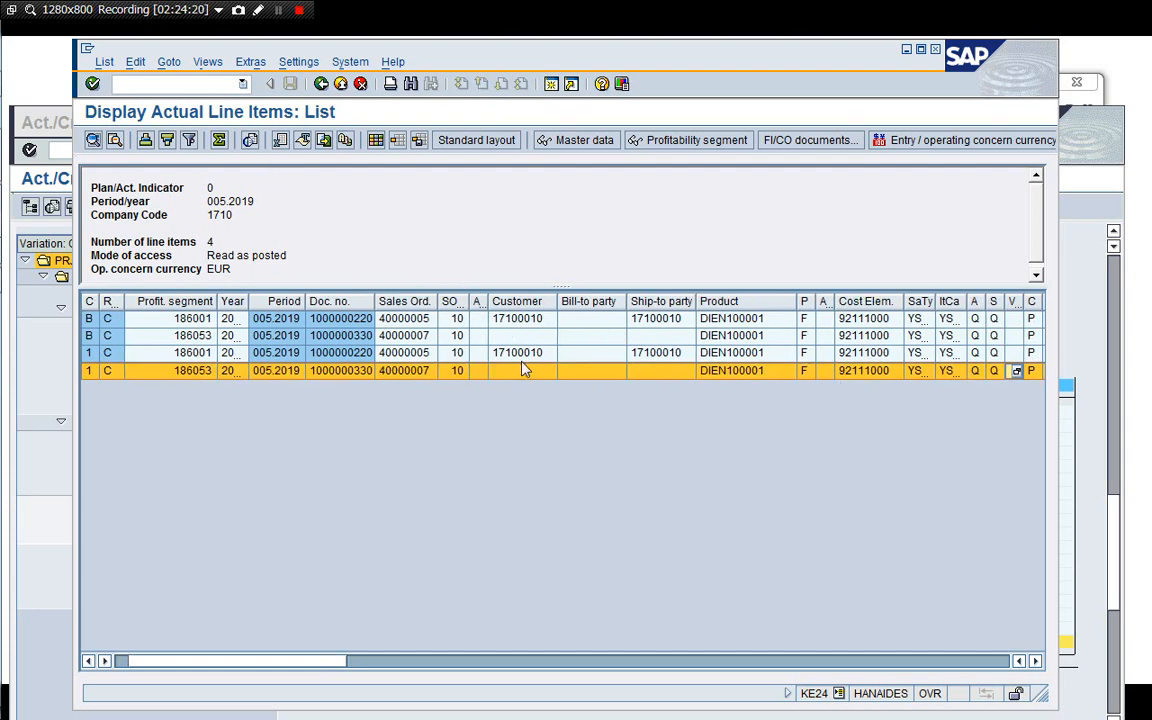
click(522, 353)
key(Right)
key(Right)
key(Right)
key(Right)
key(Right)
key(Right)
key(Right)
key(Right)
key(Right)
key(Right)
key(Right)
key(Right)
key(Right)
key(Right)
key(Right)
key(Right)
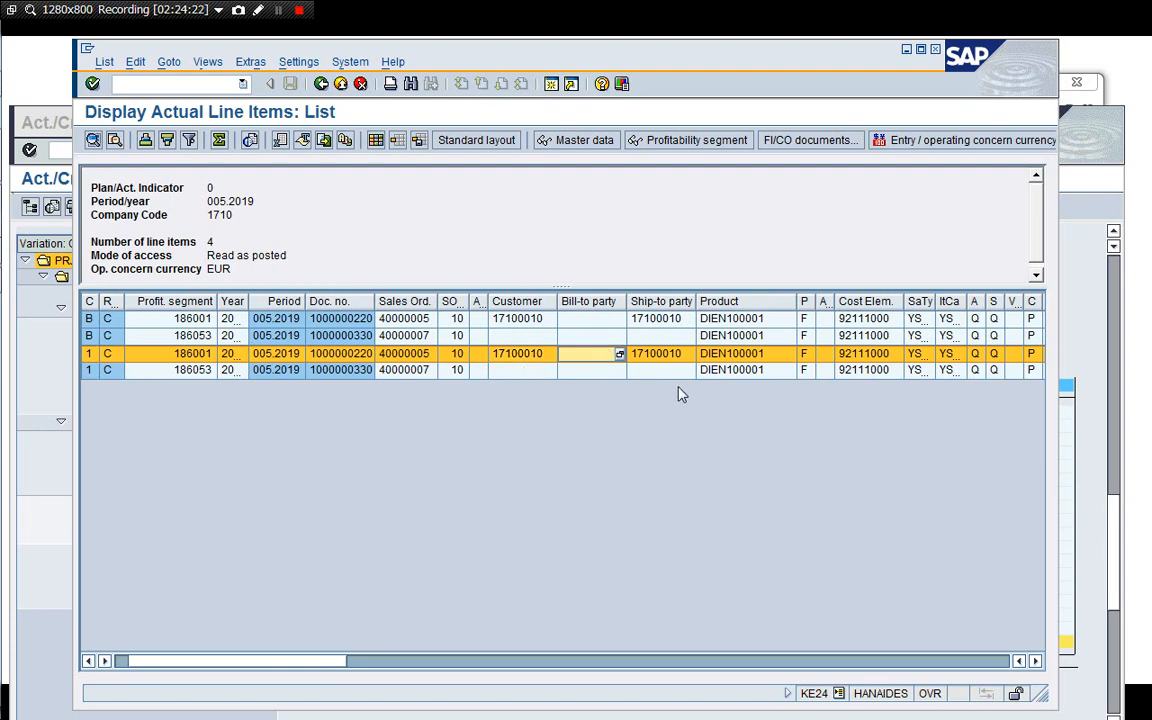
Scroll across the value-field columns of all four profitability line items to compare their currency records.
key(Right)
key(Right)
key(Right)
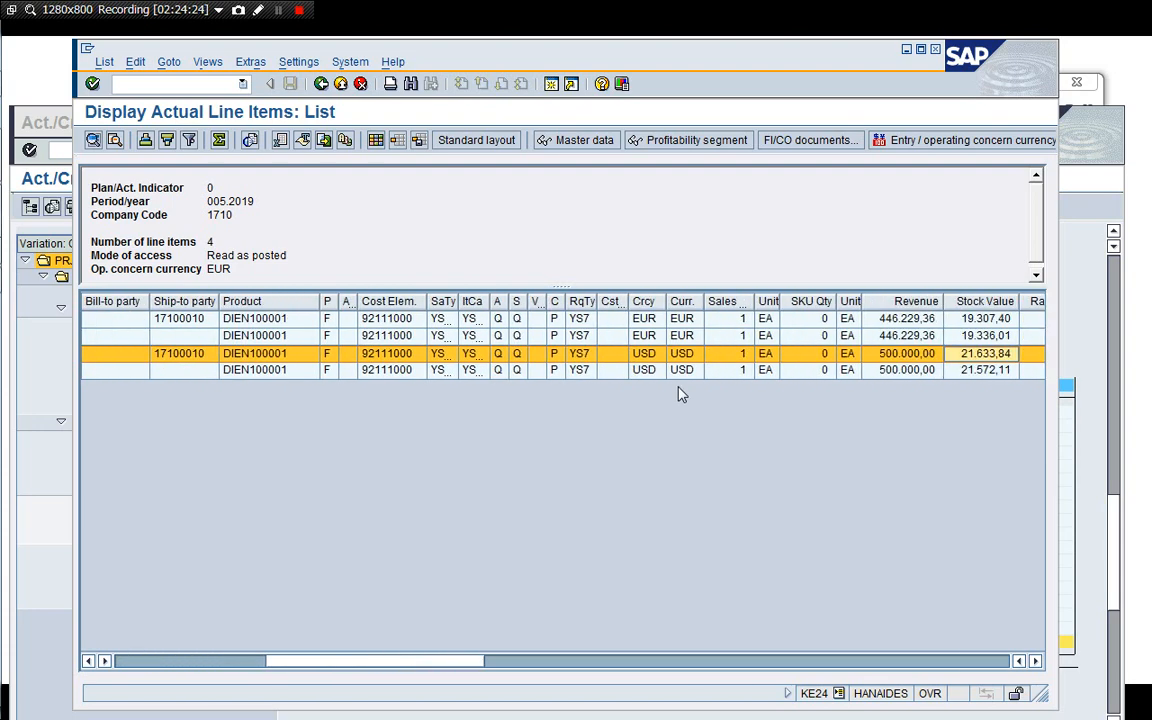
key(Right)
key(Right)
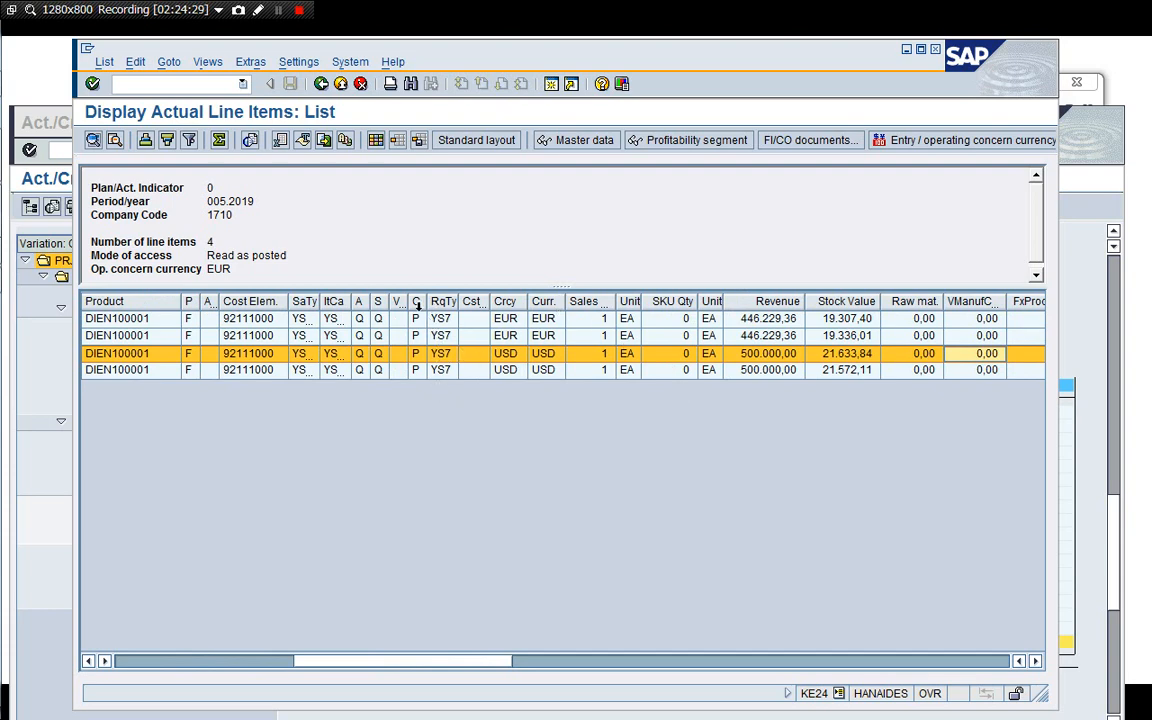
click(545, 354)
click(798, 373)
key(Right)
key(Right)
key(Right)
key(Right)
key(Right)
key(Right)
key(Right)
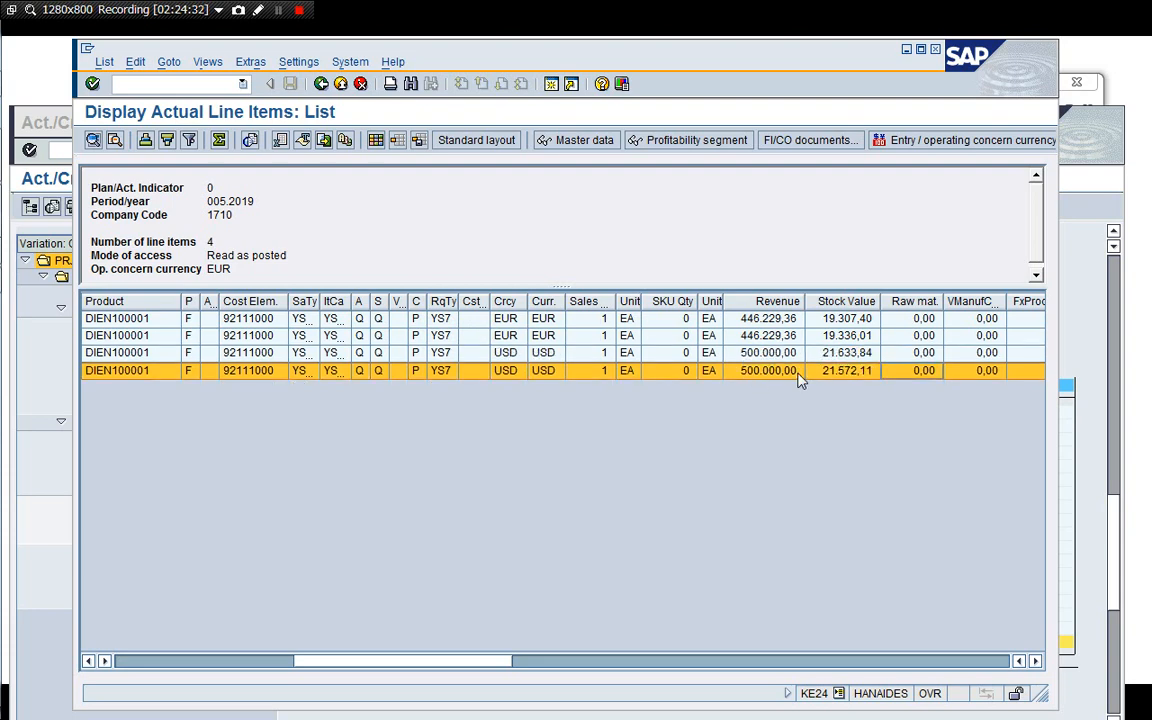
key(Right)
key(Right)
key(Right)
key(Right)
key(Right)
key(Right)
key(Right)
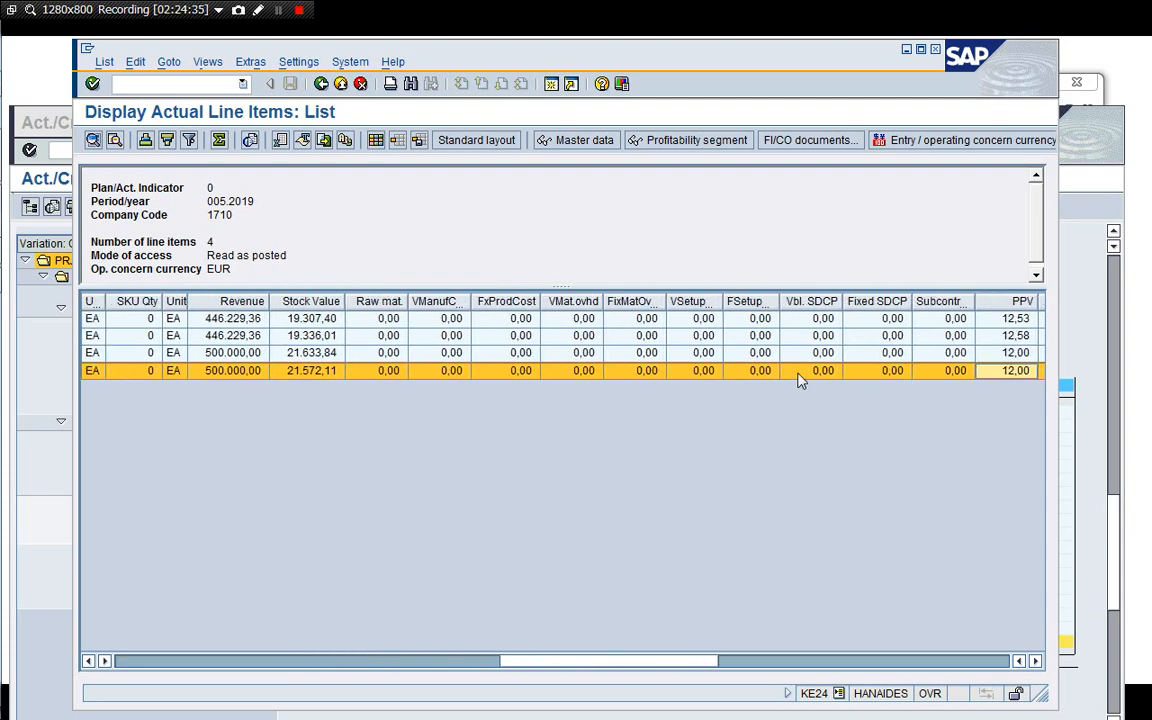
key(Right)
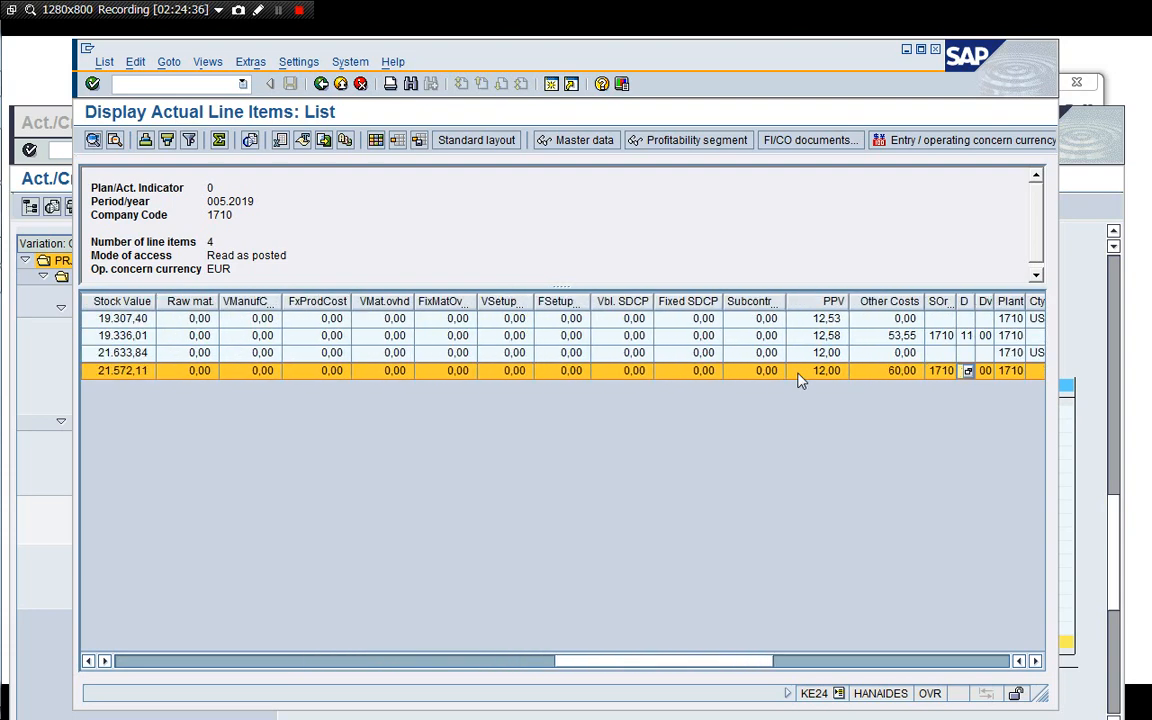
click(892, 371)
key(Left)
key(Left)
key(Left)
key(Left)
key(Left)
key(Left)
key(Left)
key(Left)
key(Left)
key(Left)
key(Left)
key(Left)
key(Left)
key(Left)
key(Left)
key(Left)
key(Left)
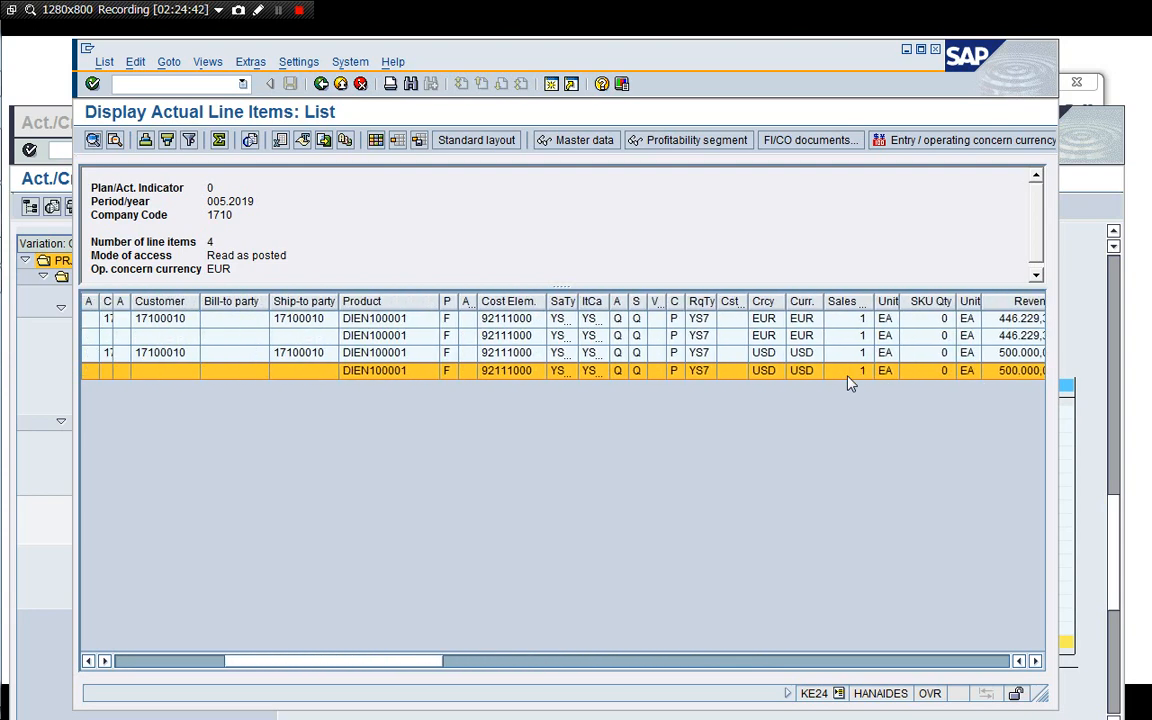
key(Left)
key(Left)
key(Left)
key(Left)
key(Left)
key(Left)
key(Left)
key(Left)
key(Left)
key(Right)
key(Right)
key(Right)
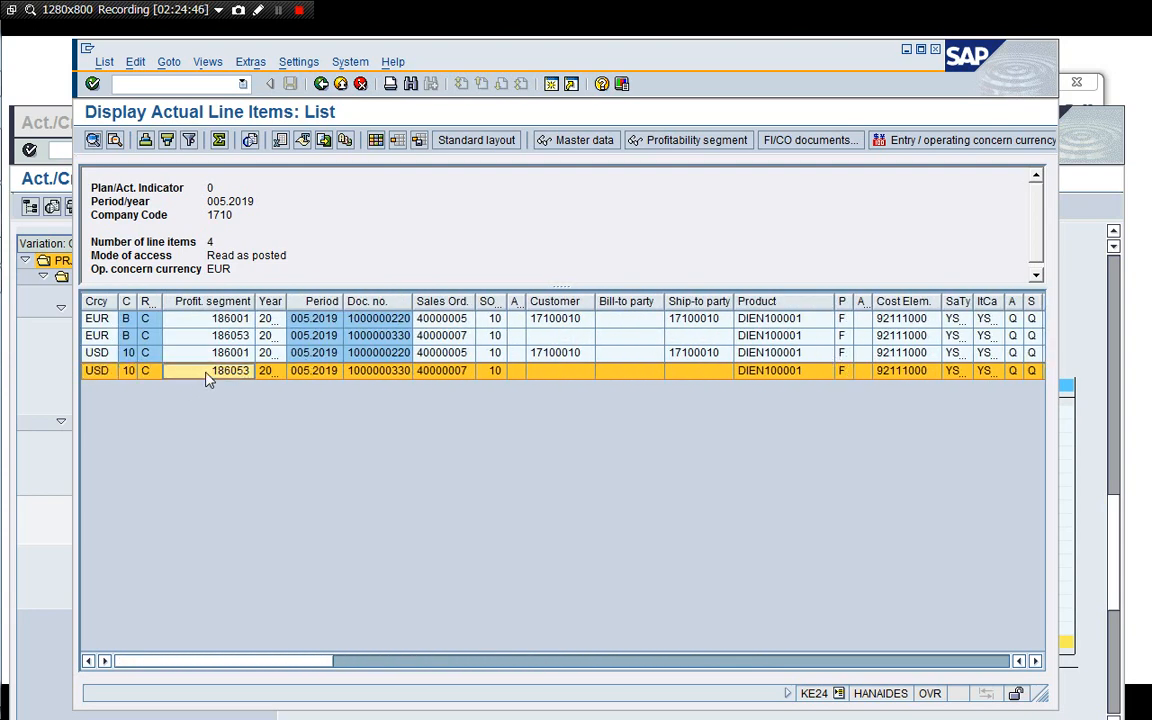
click(380, 376)
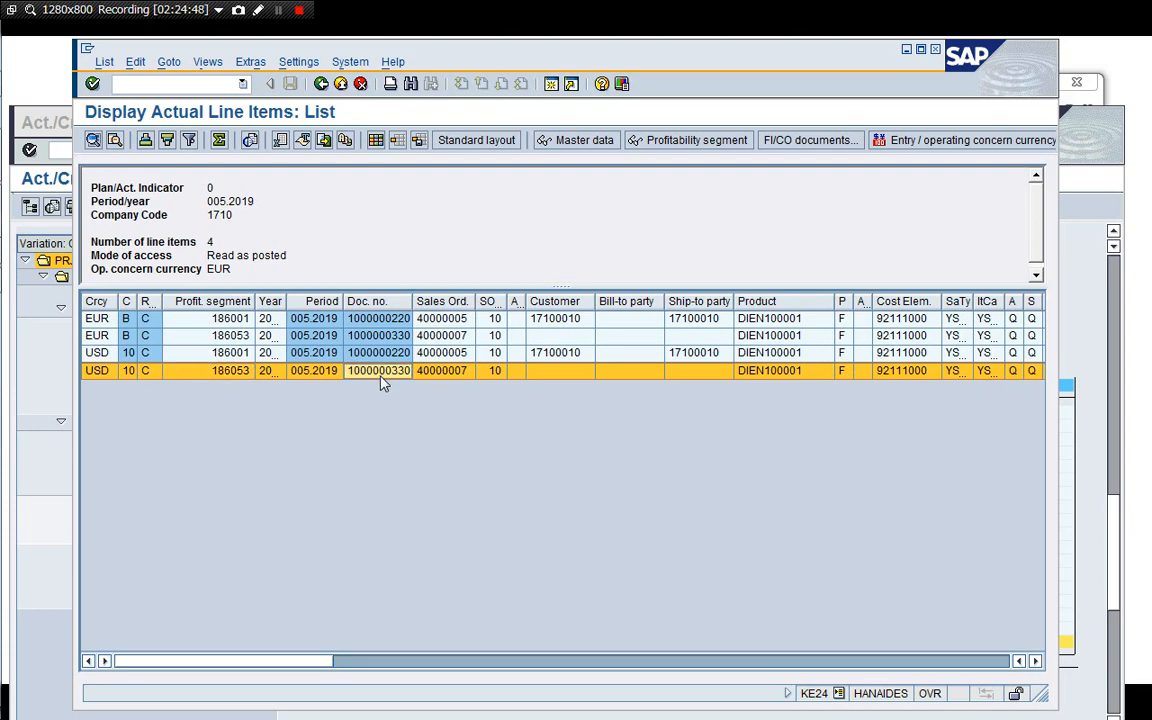
double_click(380, 376)
click(380, 372)
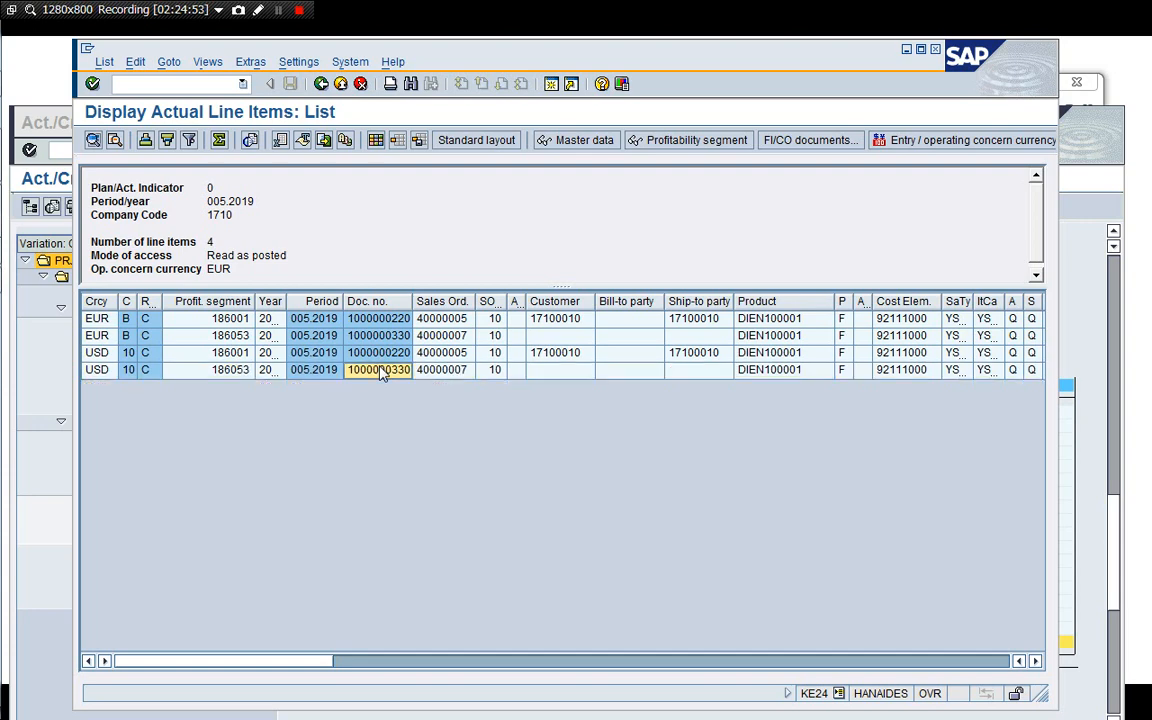
click(321, 84)
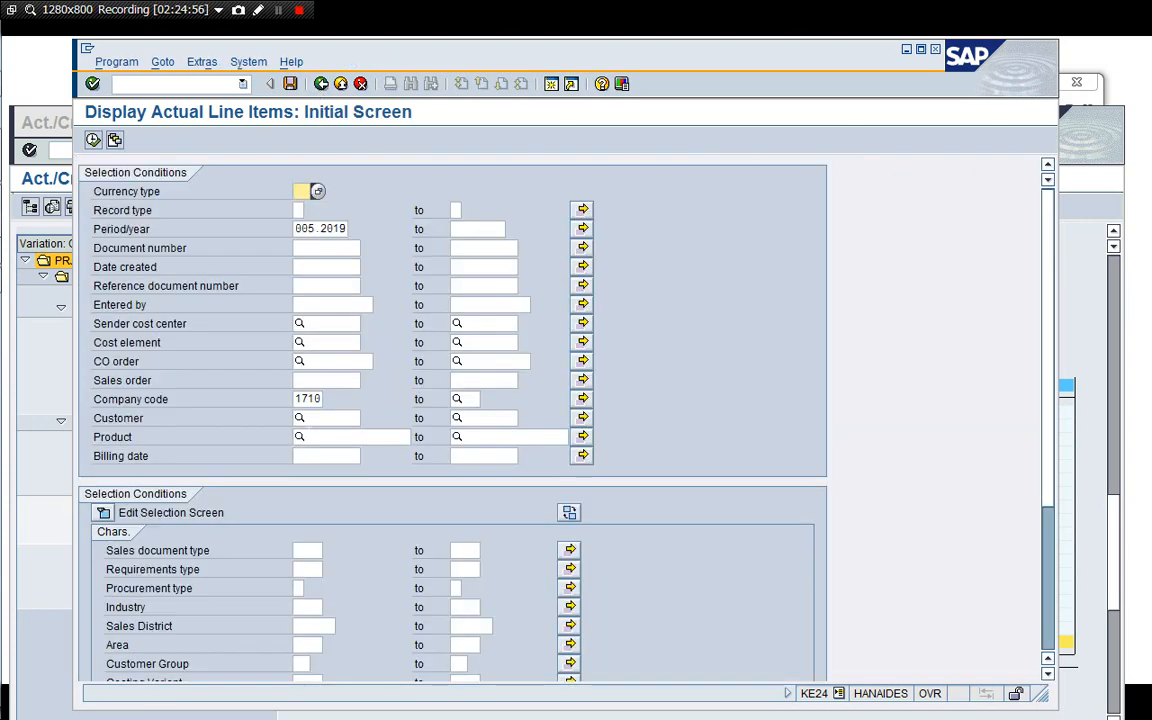
click(318, 248)
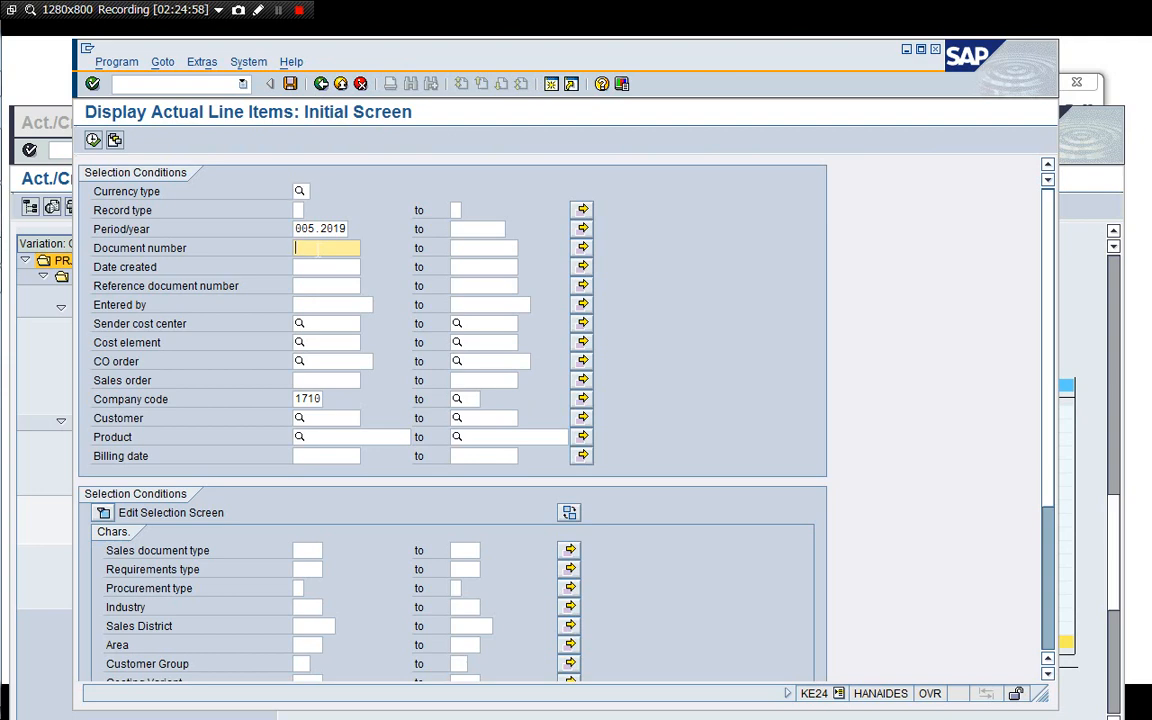
key(ctrl+v)
click(93, 140)
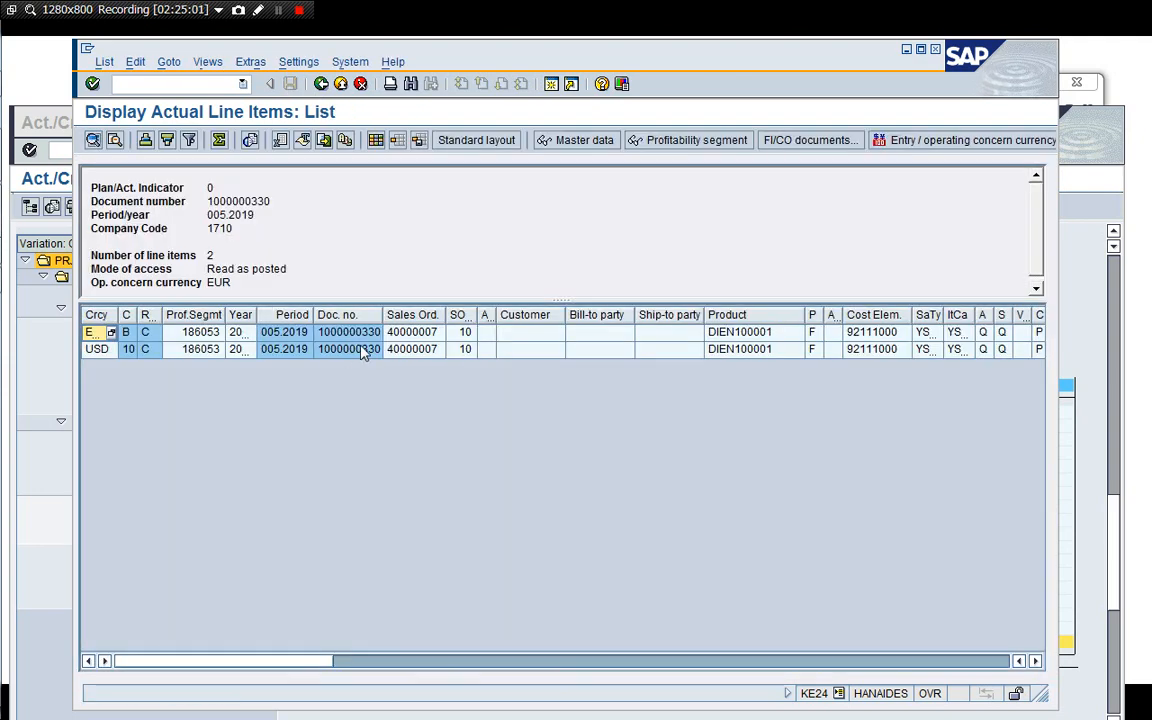
click(363, 350)
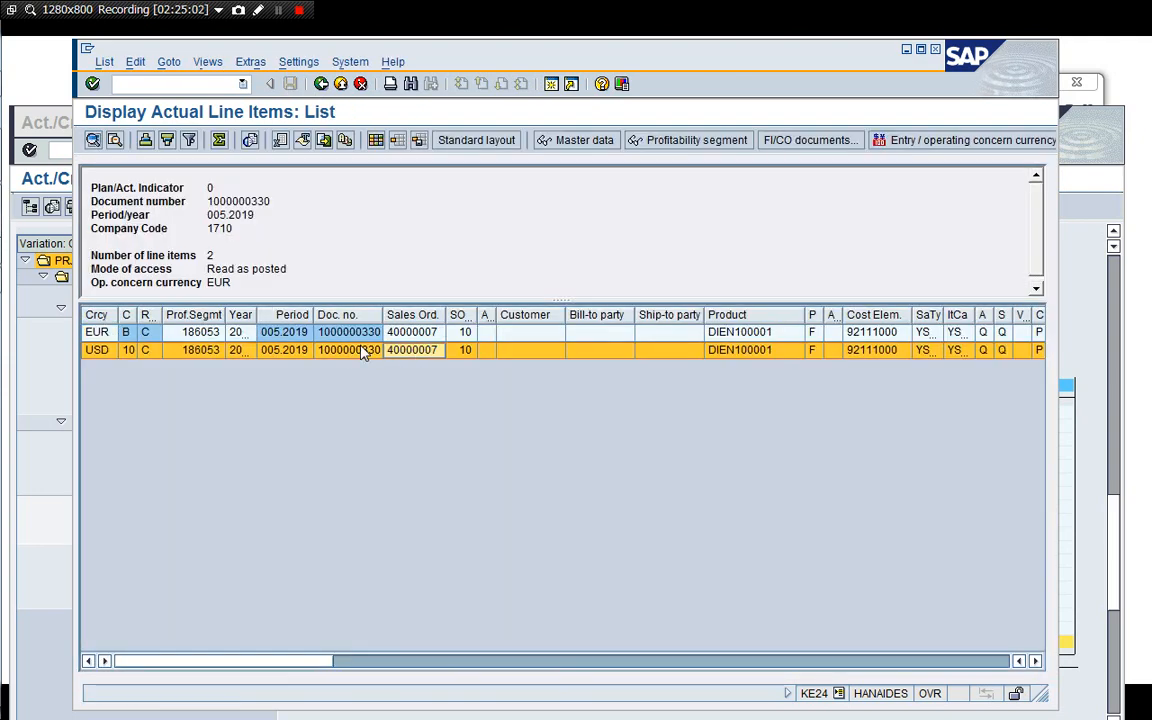
key(Right)
key(Right)
key(Right)
key(Right)
key(Right)
key(Right)
key(Right)
key(Right)
key(Right)
key(Right)
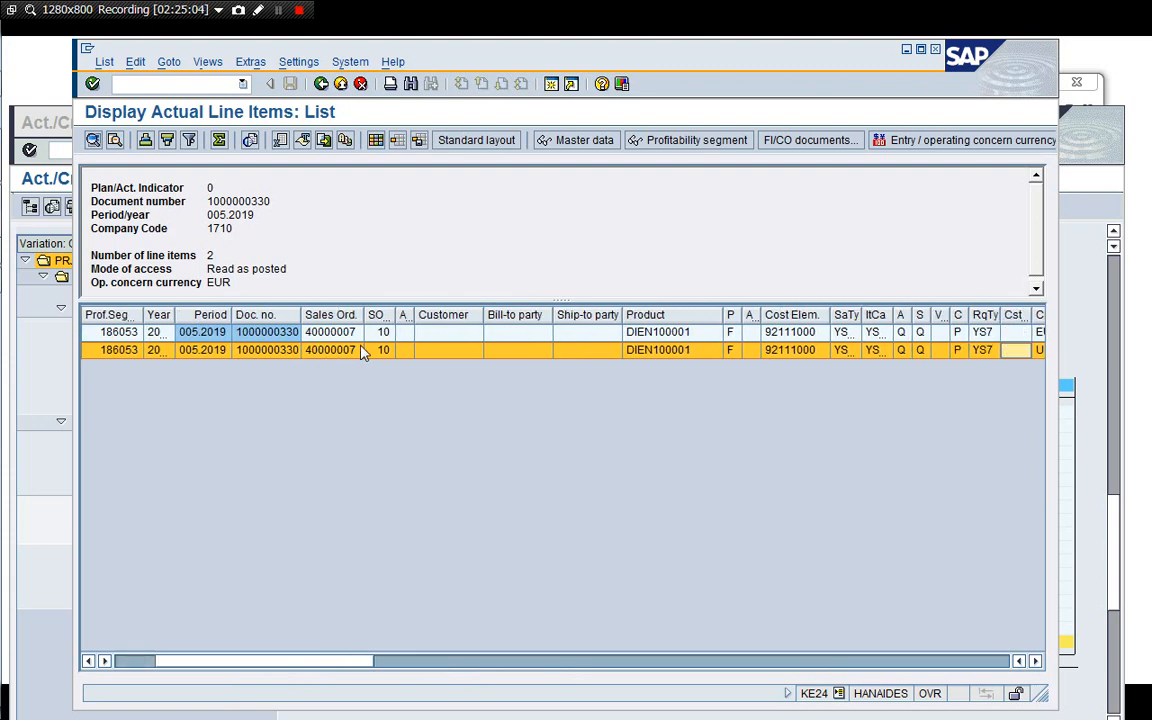
key(Right)
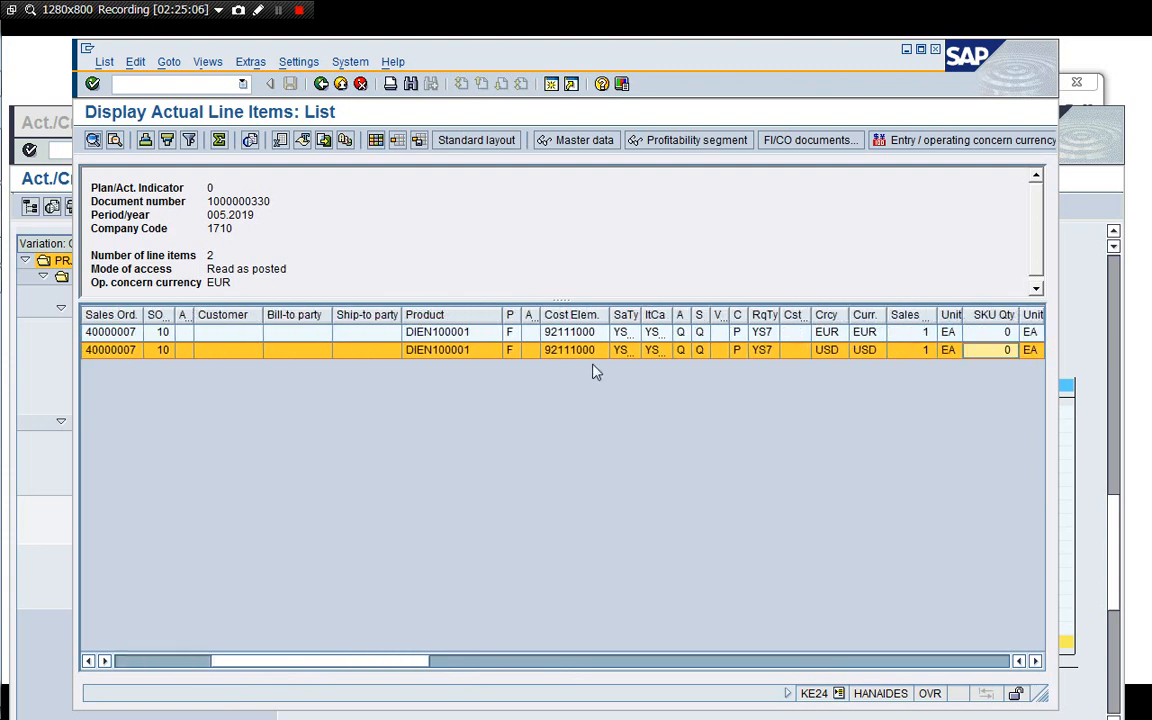
drag(657, 316, 698, 316)
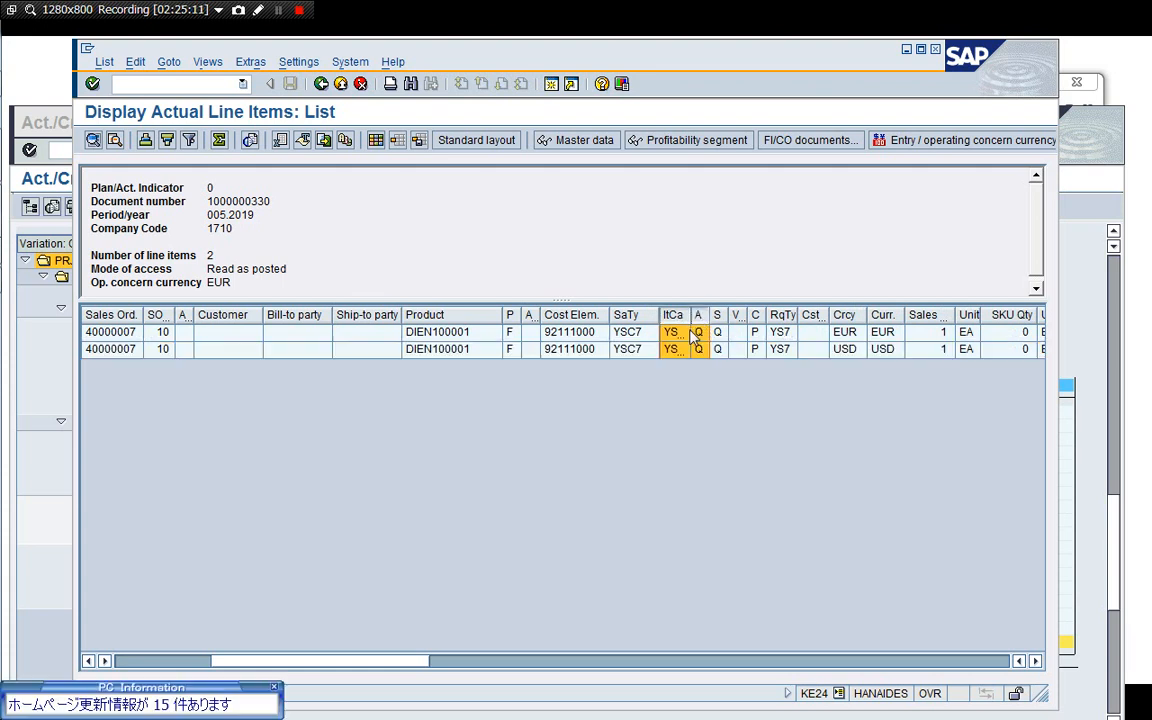
click(683, 331)
drag(690, 316, 704, 316)
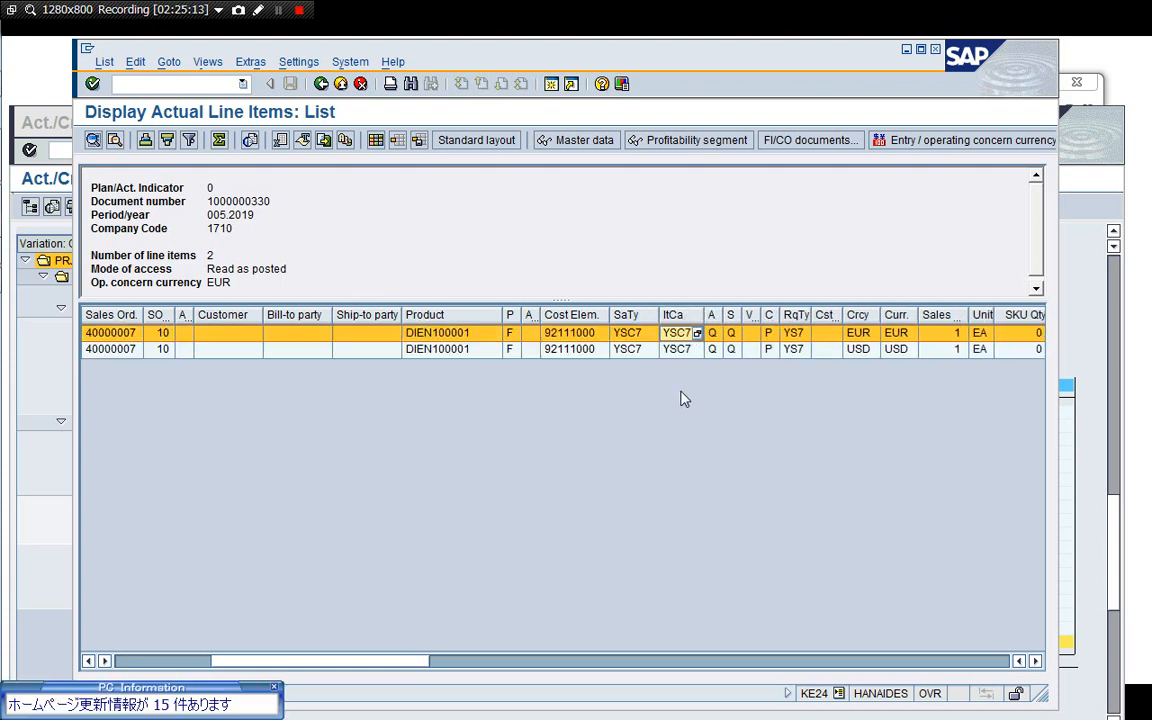
click(273, 687)
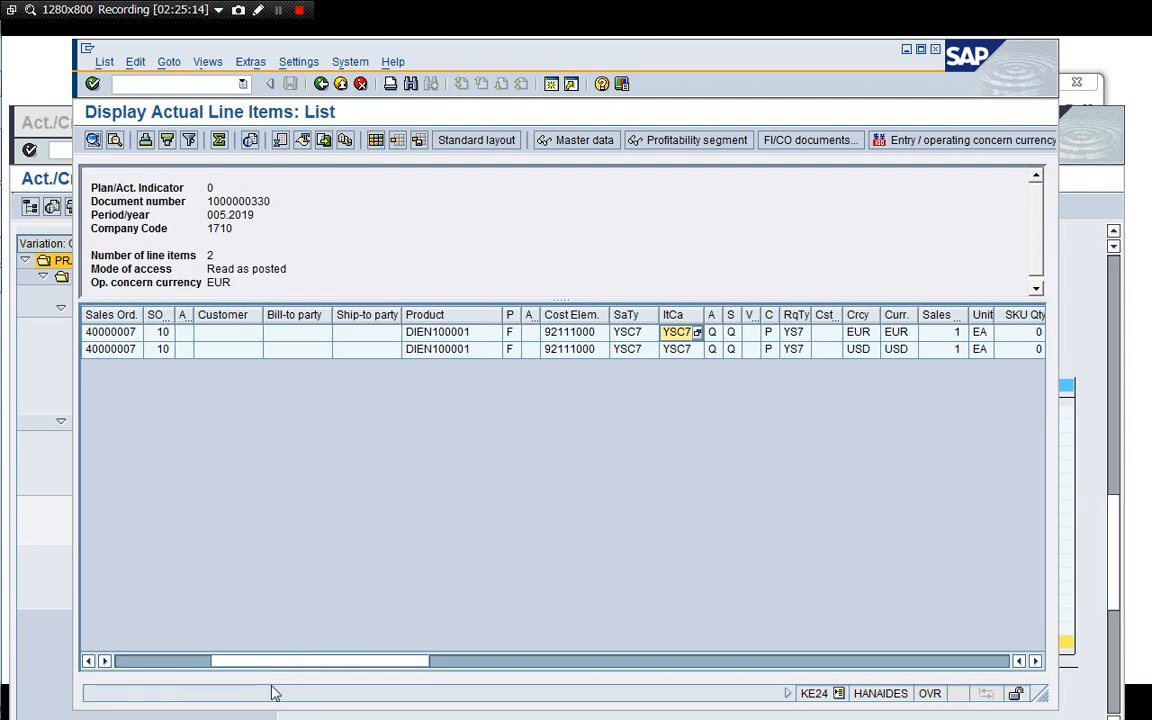
click(481, 352)
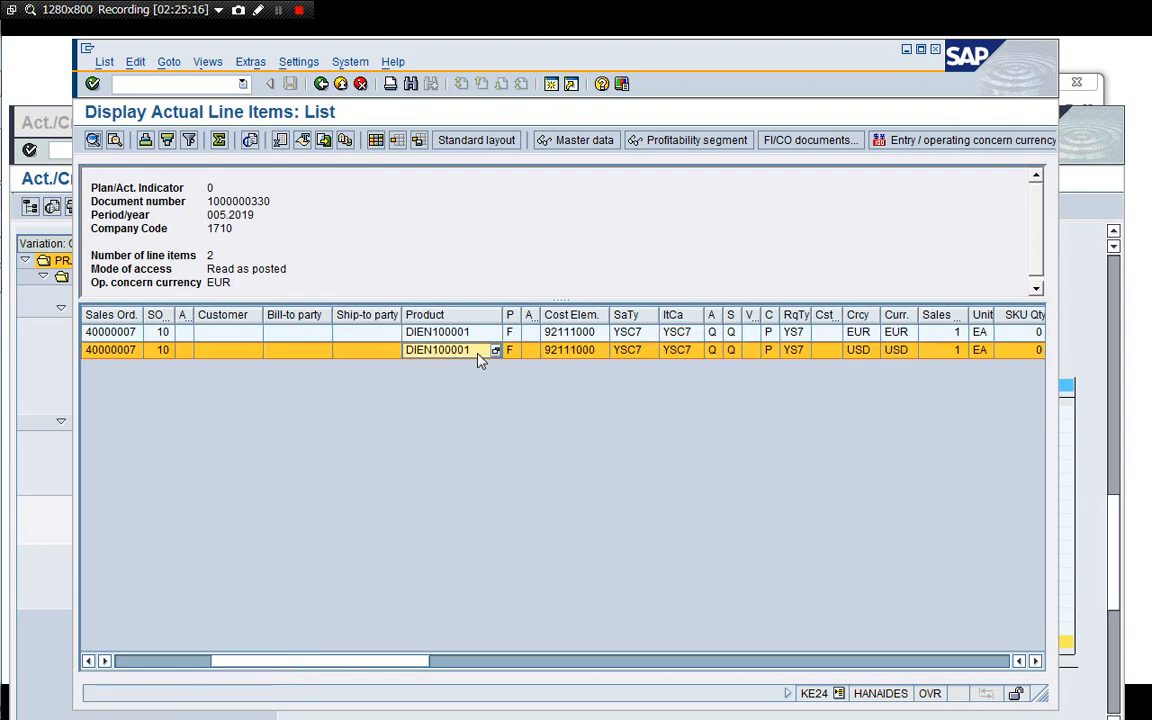
key(Right)
key(Right)
key(Right)
key(Right)
key(Right)
key(Right)
key(Right)
key(Right)
key(Right)
key(Right)
key(Right)
key(Right)
key(Right)
key(Right)
key(Right)
key(Right)
key(Right)
key(Right)
key(Right)
key(Right)
key(Right)
key(Right)
key(Right)
key(Right)
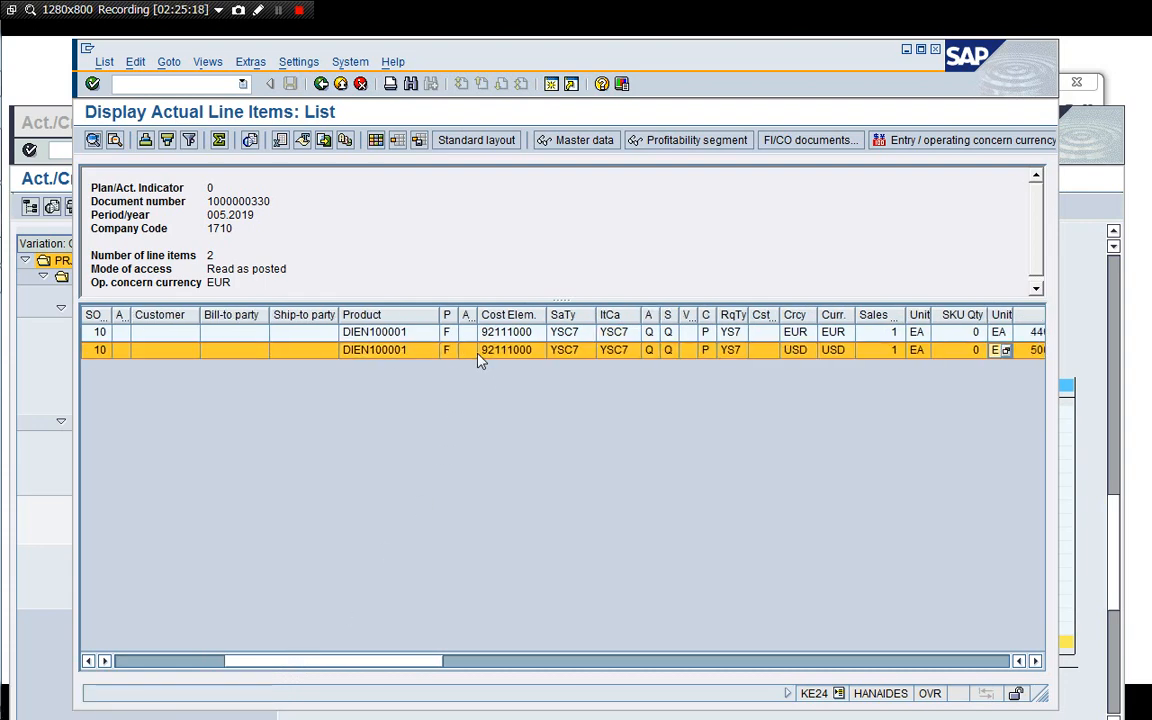
key(Right)
key(Right)
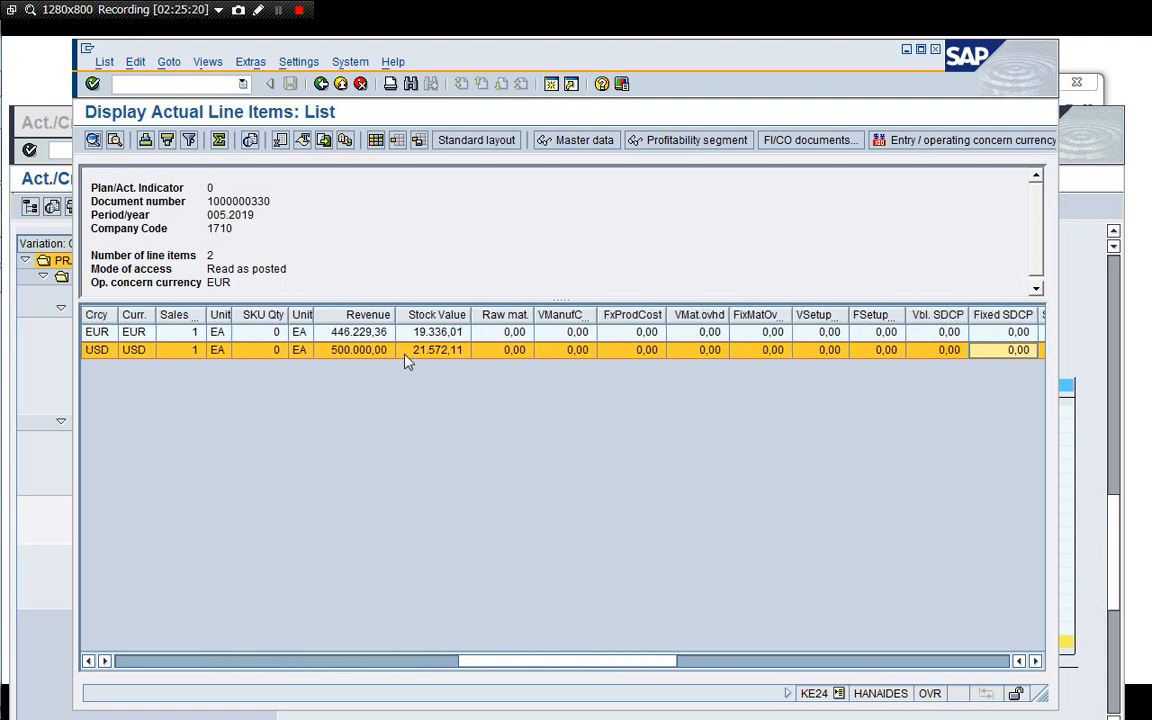
click(370, 352)
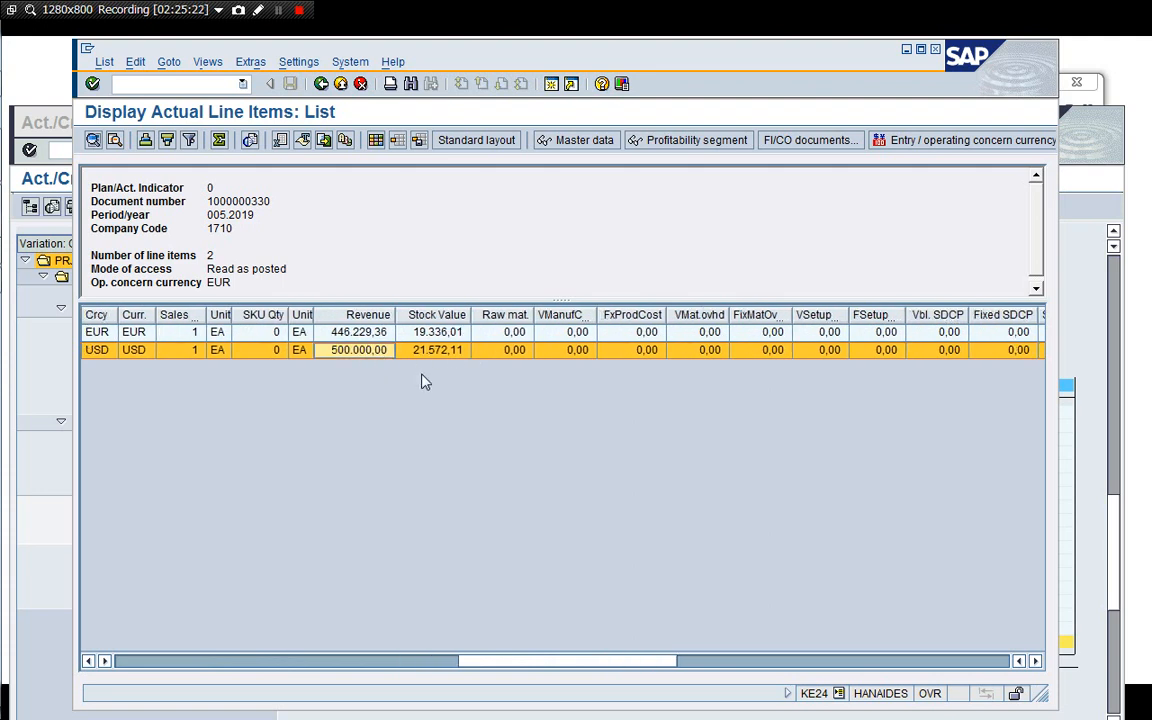
click(452, 352)
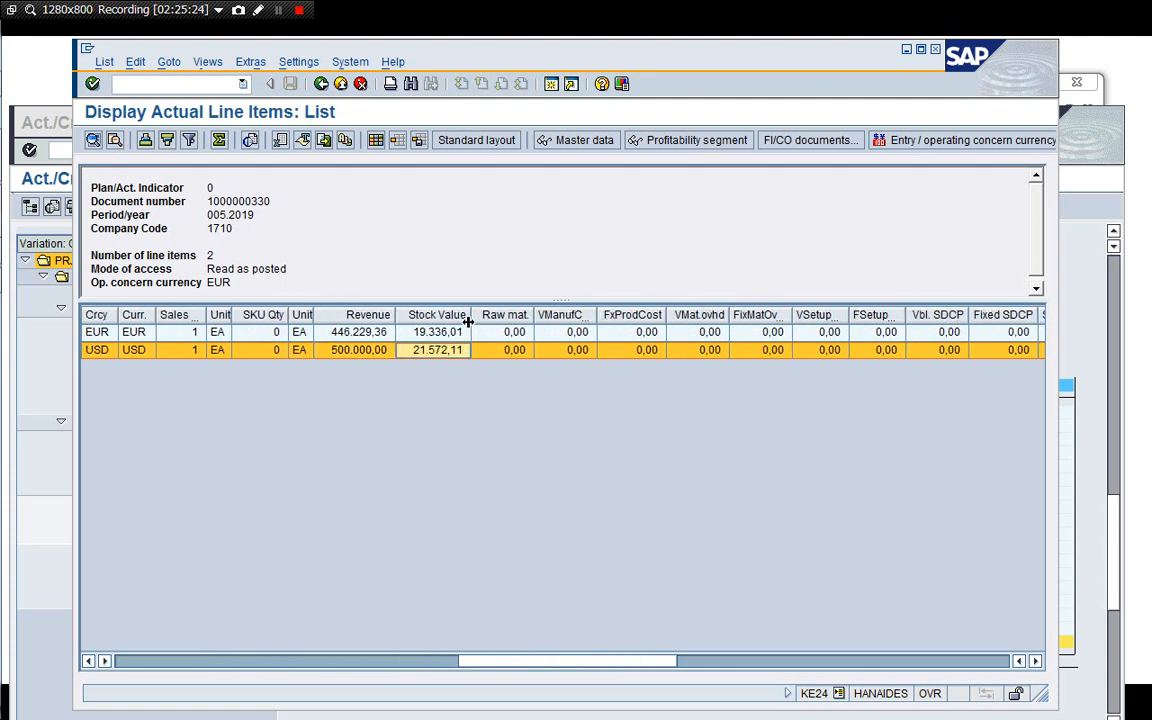
drag(469, 321, 486, 321)
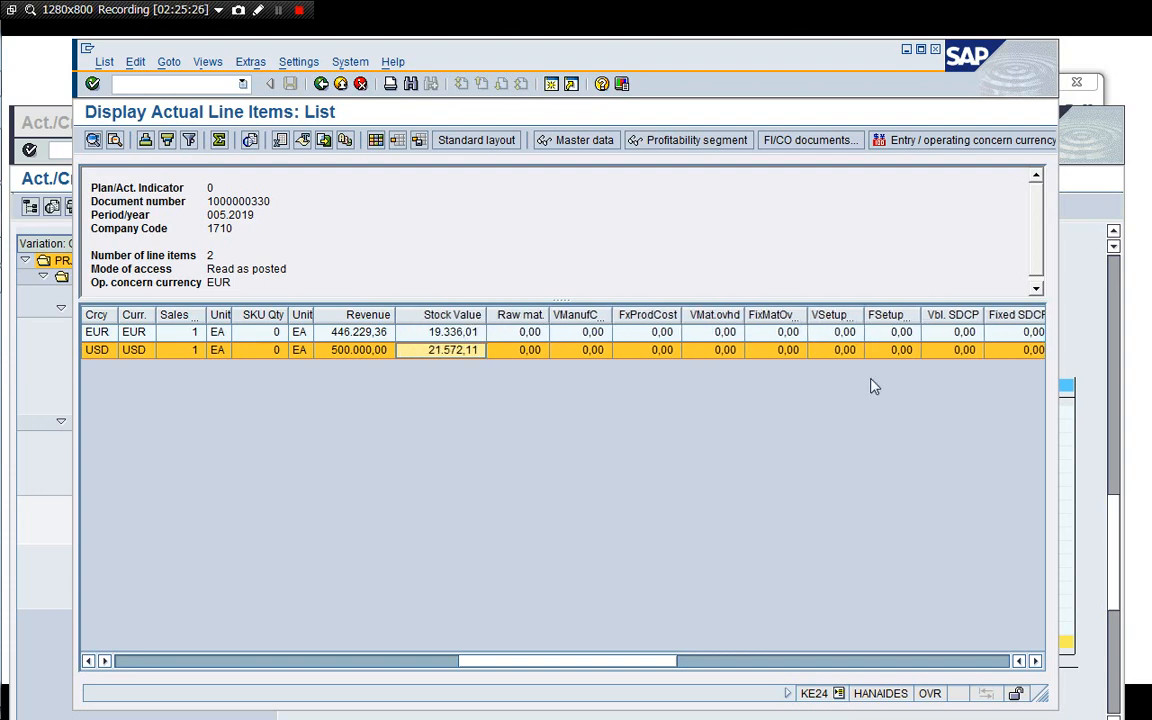
click(890, 353)
key(Right)
key(Right)
key(Right)
key(Right)
key(Right)
key(Right)
key(Right)
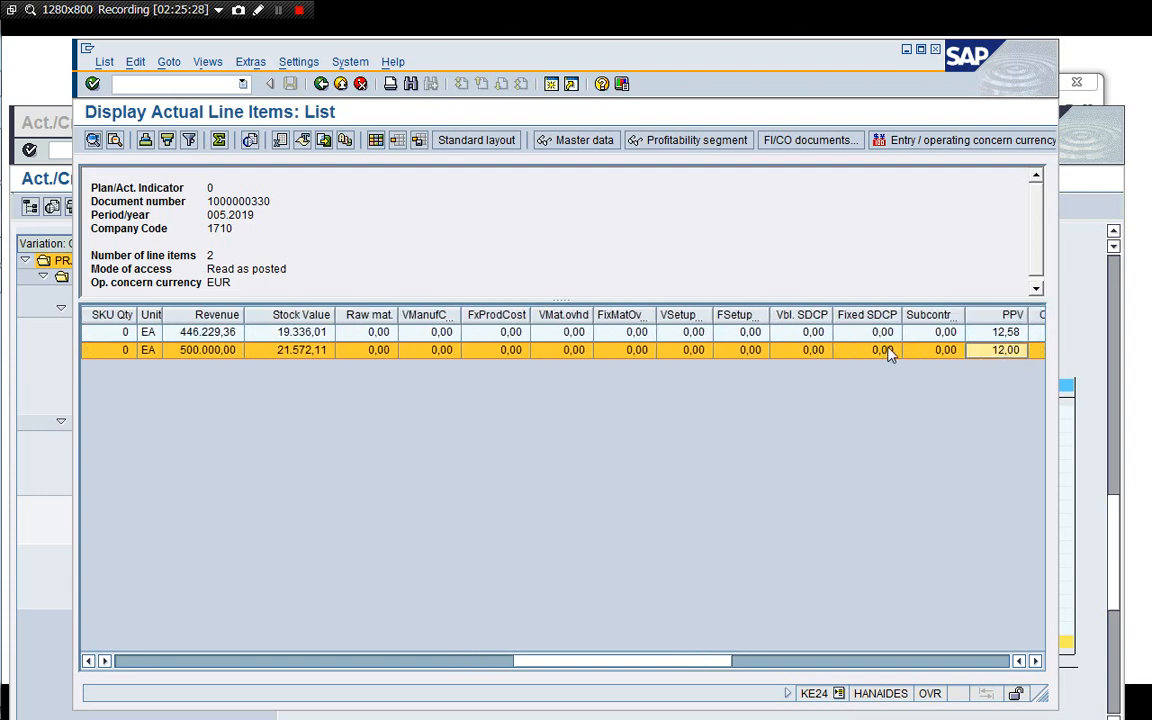
key(Right)
key(Right)
key(Right)
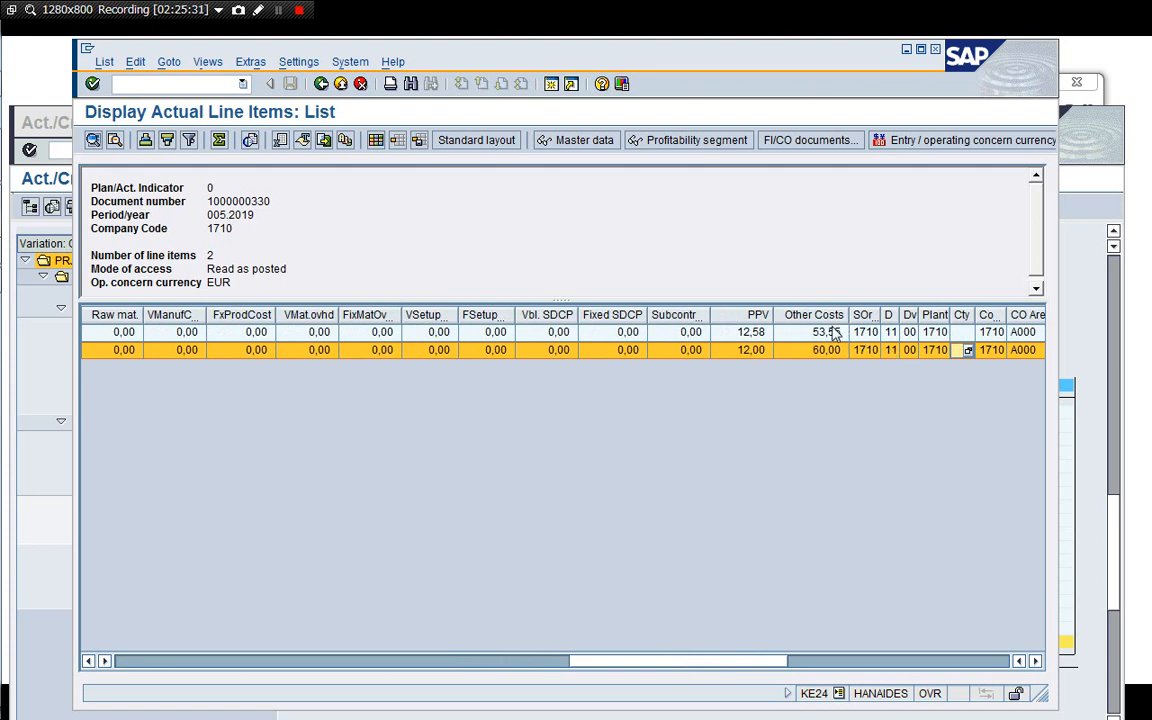
click(812, 354)
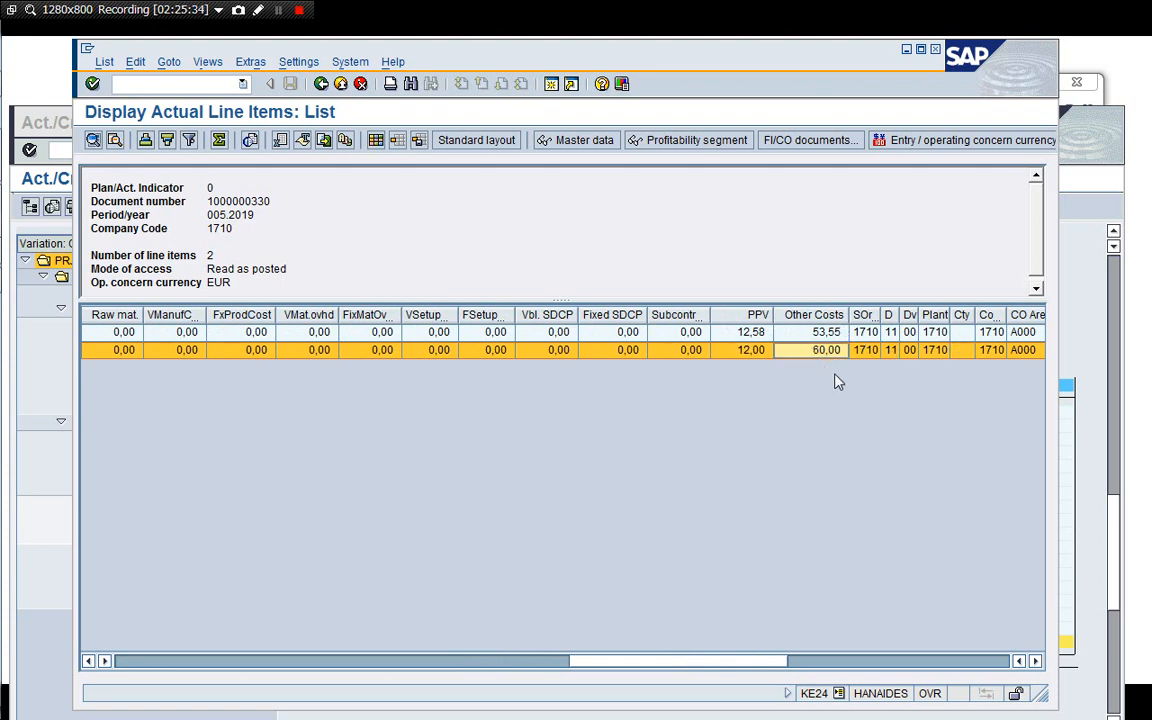
key(Right)
key(Right)
key(Right)
key(Right)
key(Right)
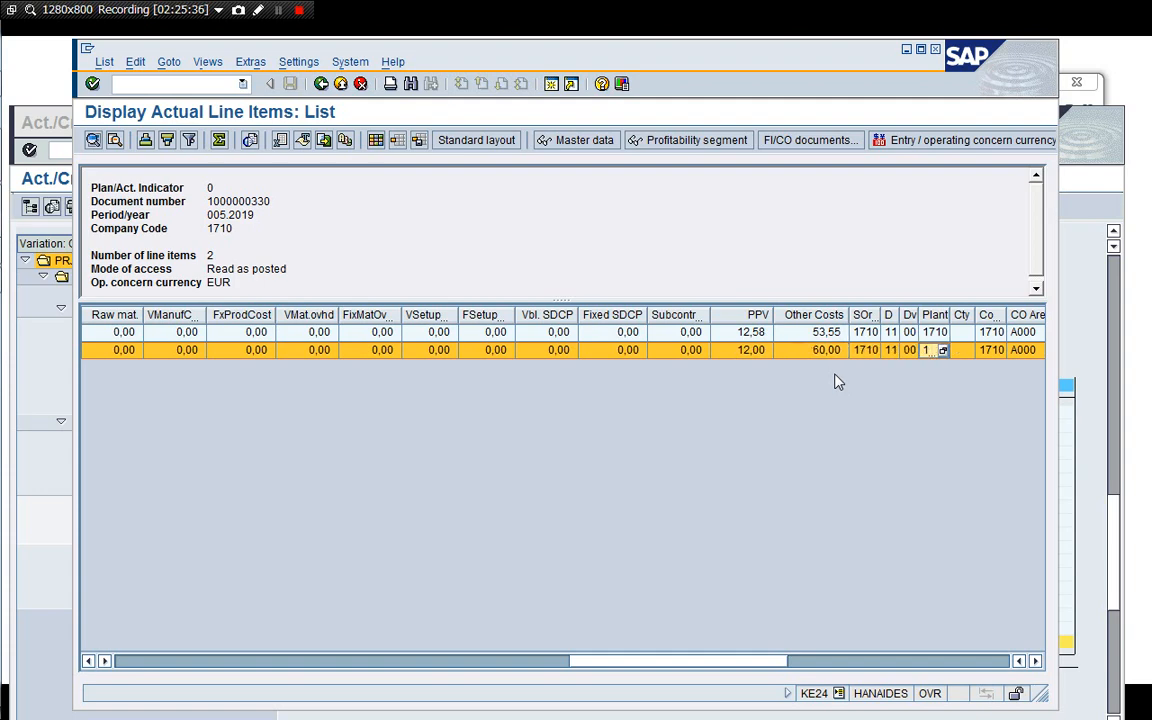
key(Right)
key(Right)
key(Right)
key(Right)
key(Right)
key(Right)
key(Right)
key(Right)
key(Right)
key(Right)
key(Right)
key(Right)
key(Right)
key(Right)
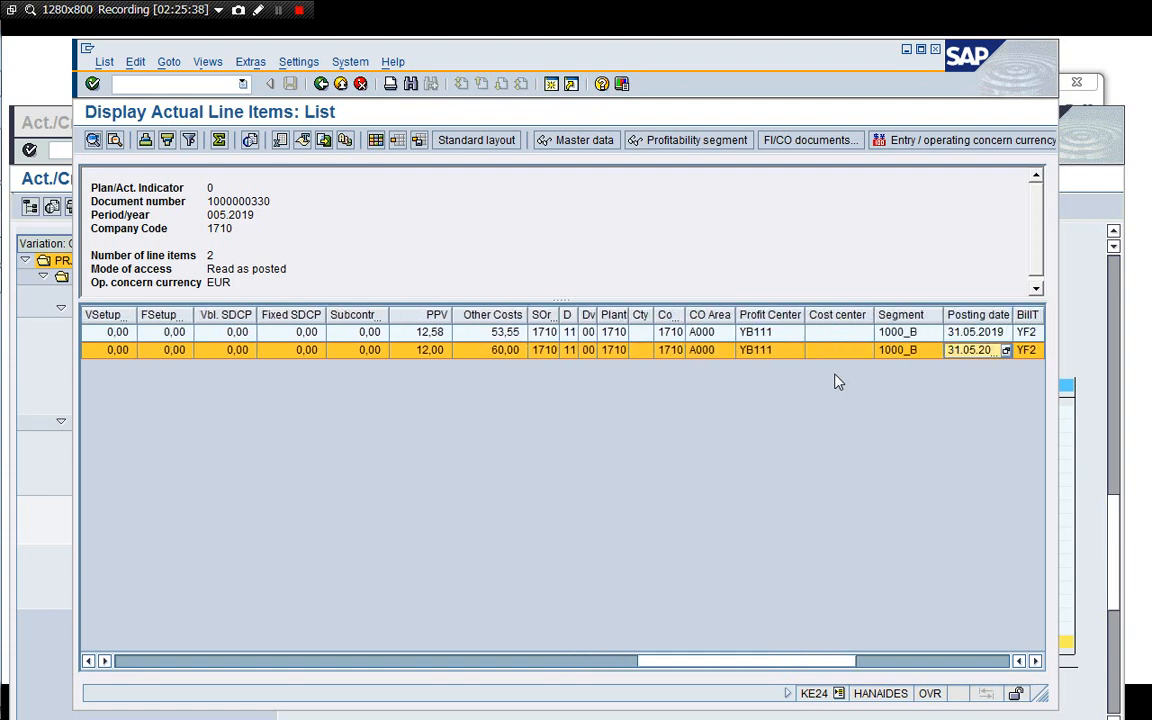
key(Right)
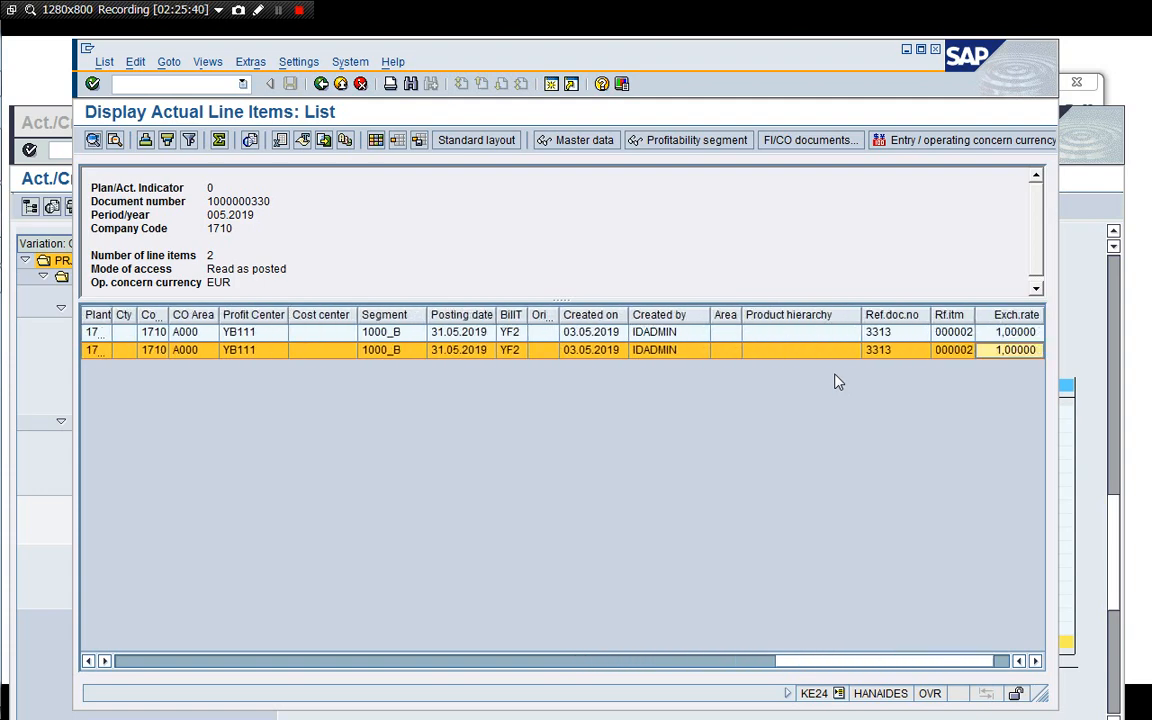
key(Left)
key(Left)
key(Left)
key(Left)
key(Left)
key(Left)
key(Left)
key(Left)
key(Left)
key(Left)
key(Left)
key(Left)
key(Left)
key(Left)
key(Left)
key(Left)
key(Left)
key(Left)
key(Left)
key(Left)
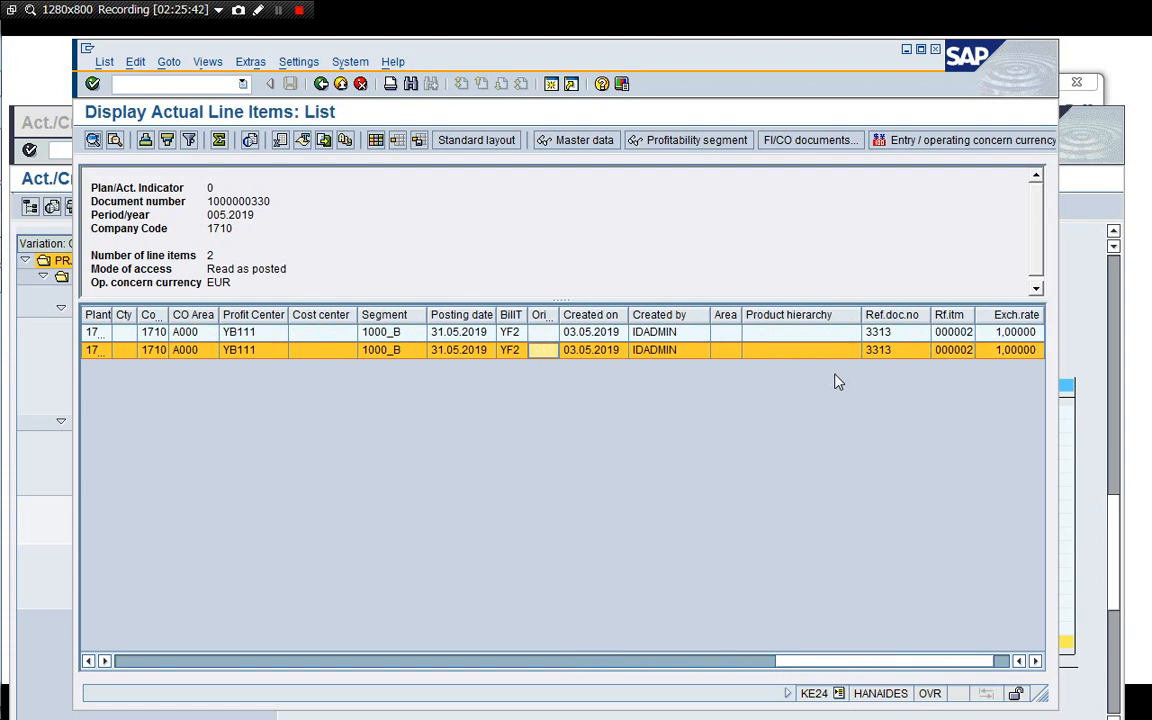
key(Left)
key(Left)
key(Left)
key(Left)
key(Left)
key(Left)
key(Left)
key(Left)
key(Left)
key(Left)
key(Left)
key(Left)
key(Left)
key(Left)
key(Left)
key(Left)
key(Left)
key(Left)
key(Left)
key(Left)
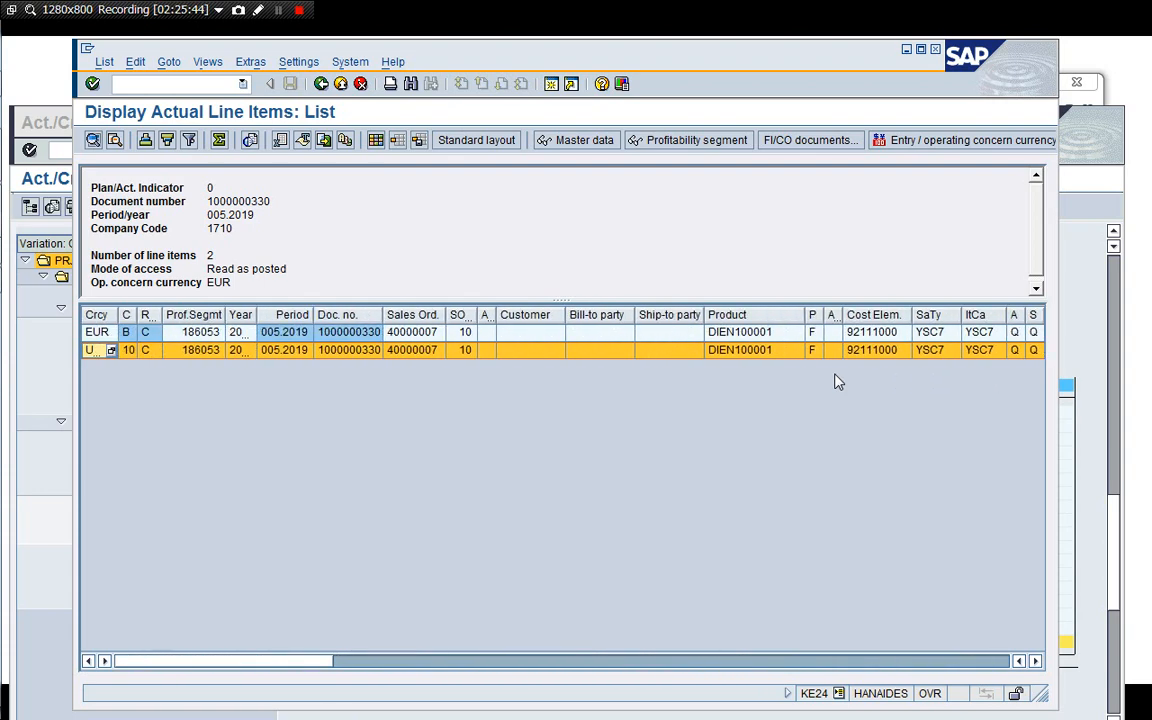
Leave the line item report for the easy access menu and collapse the project Settlement folder.
click(321, 83)
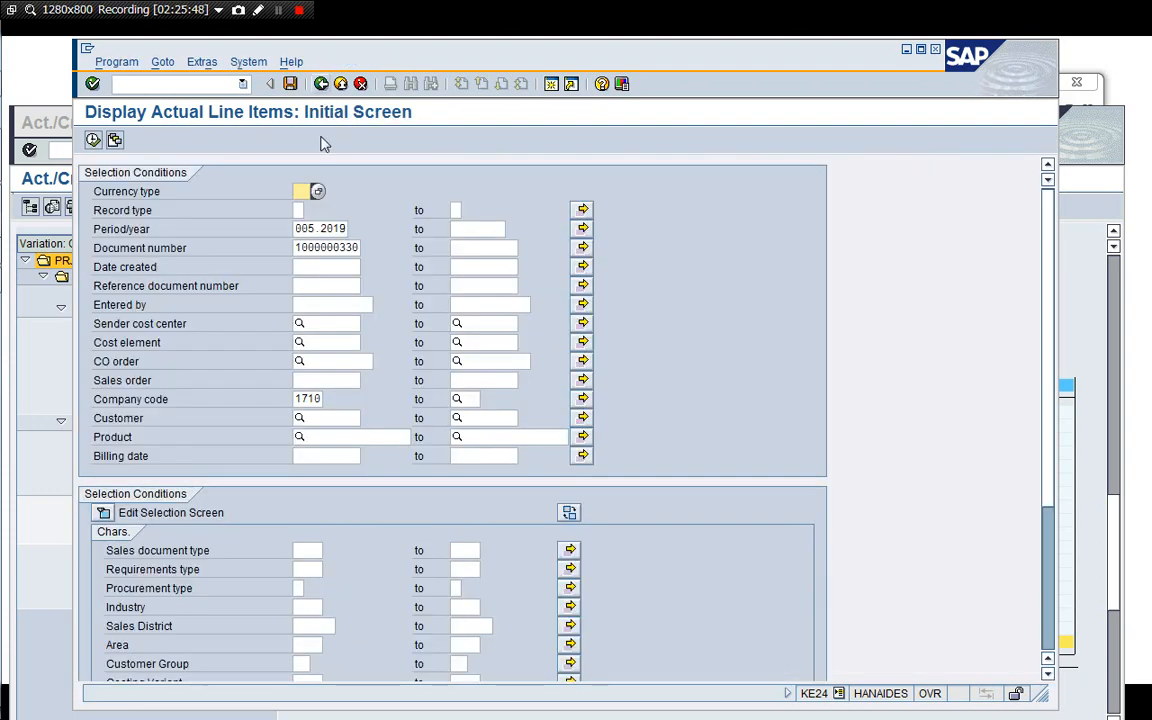
click(321, 83)
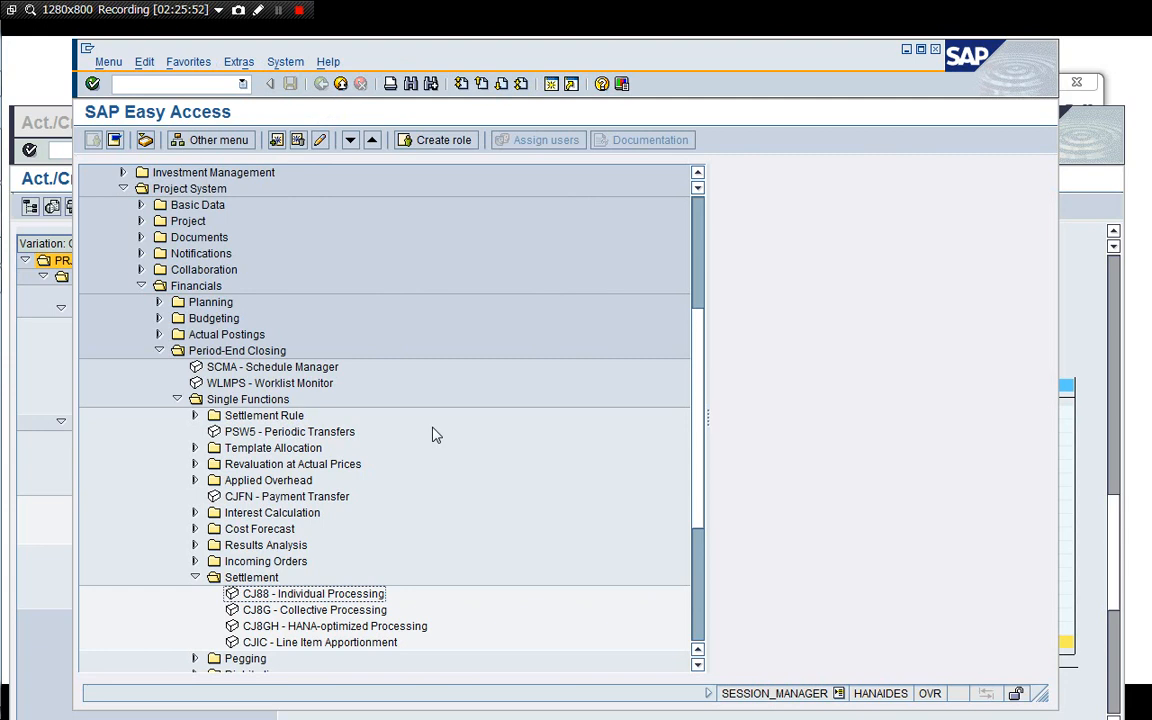
click(264, 578)
key(Left)
key(Left)
key(Left)
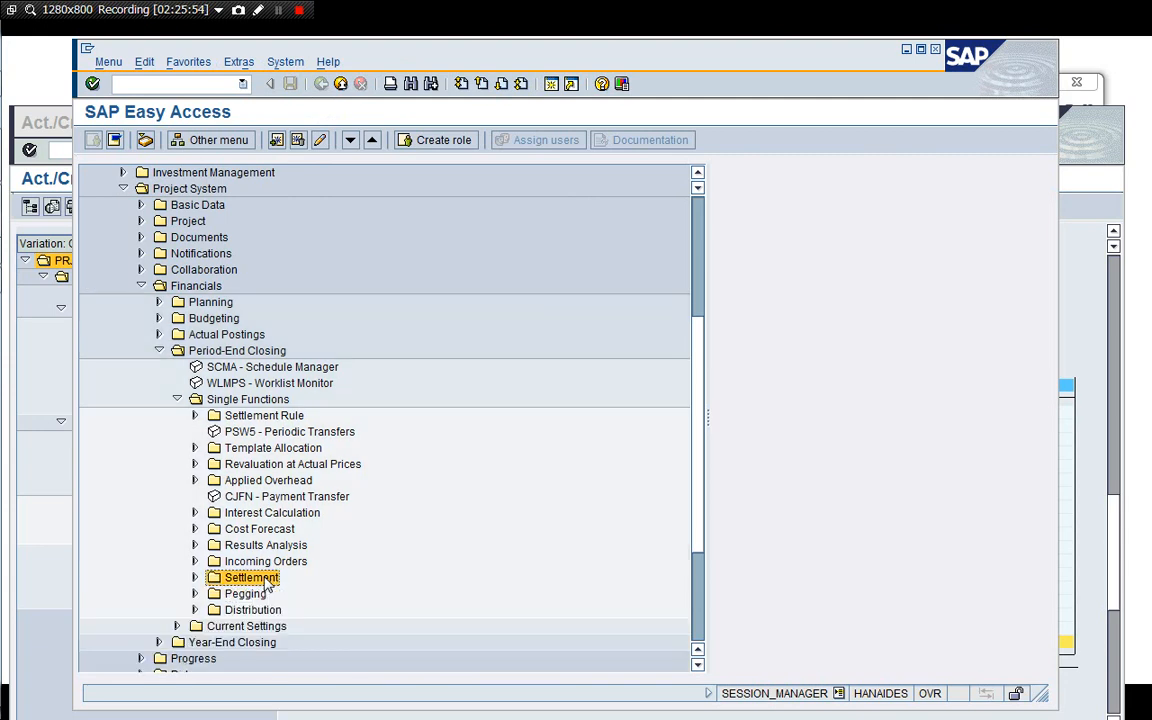
Navigate the easy access menu to Project System basic data templates and open CN08 to edit network parameters from sales order.
key(Up)
key(Up)
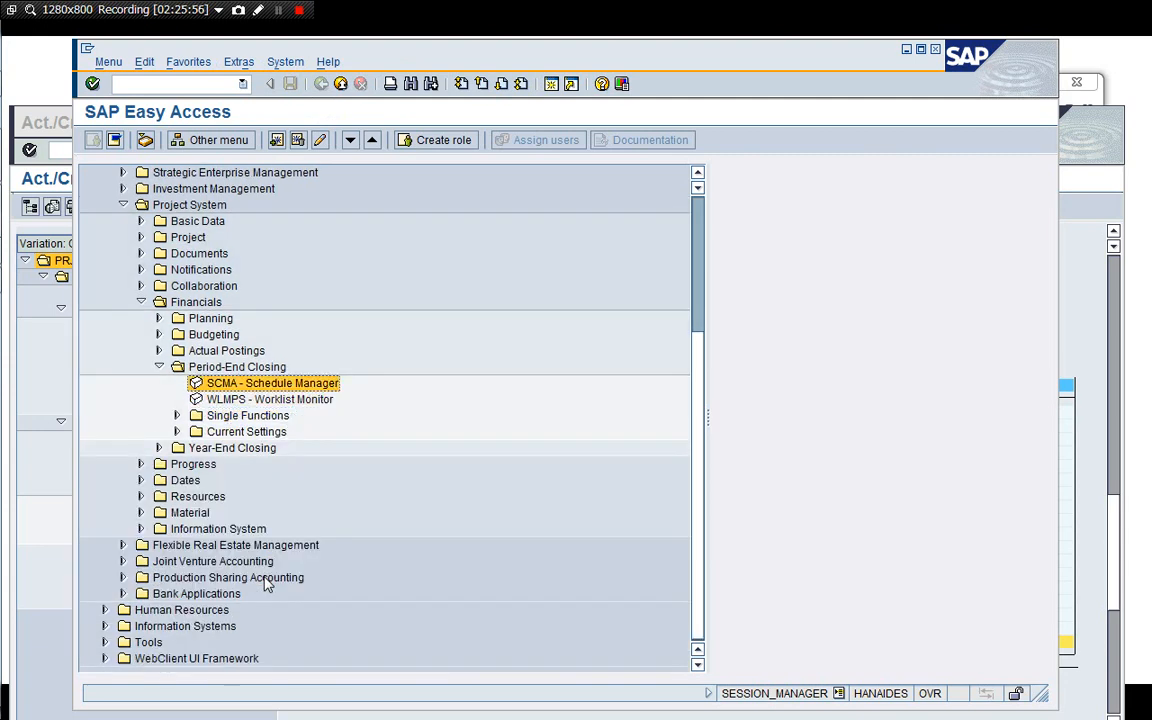
key(Up)
key(Left)
key(Left)
key(Left)
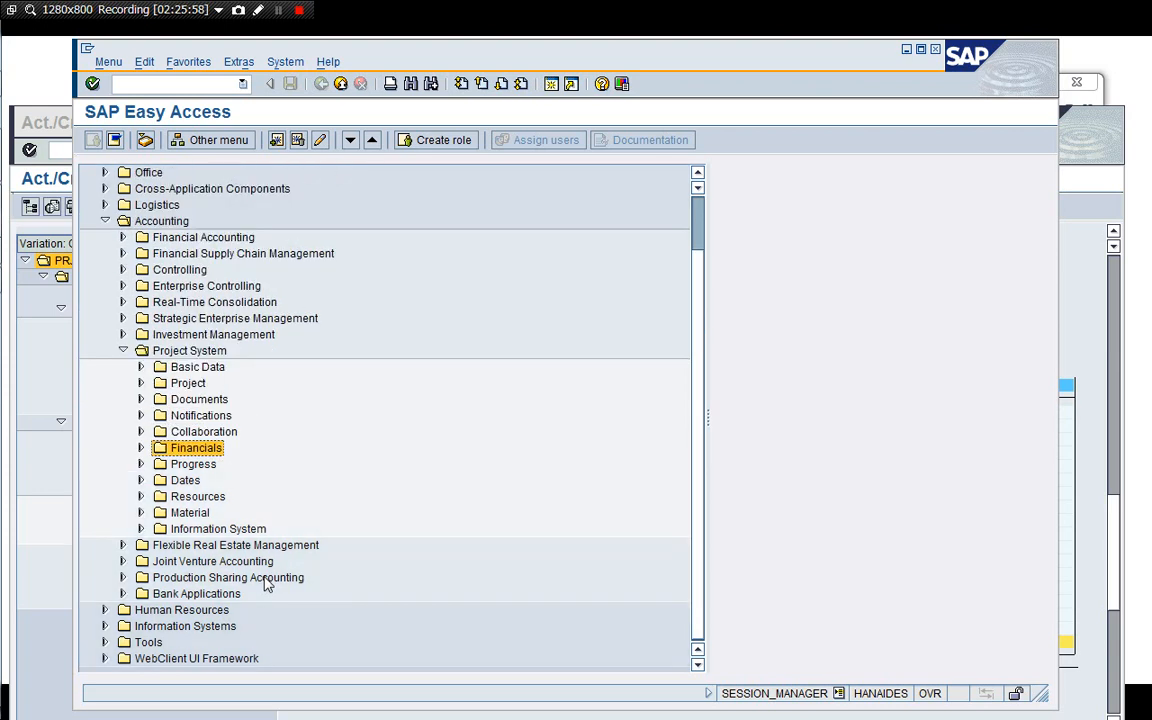
key(Up)
key(Up)
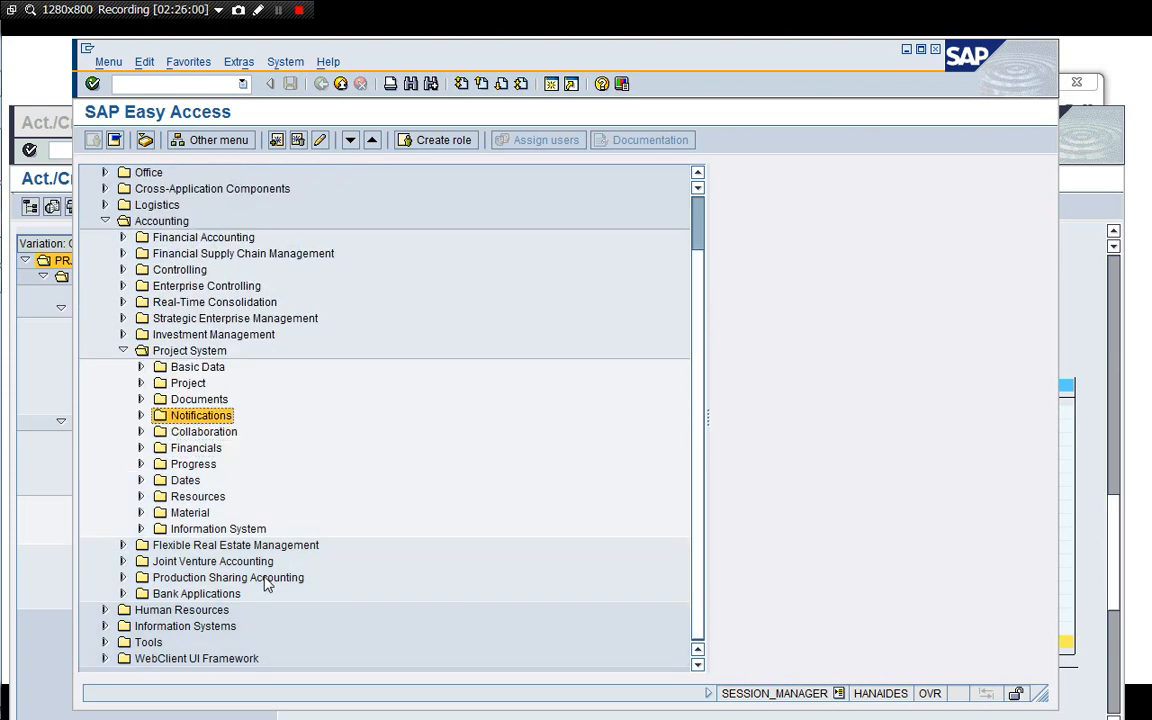
key(Left)
key(Left)
key(Up)
key(Up)
key(Up)
key(Up)
key(Up)
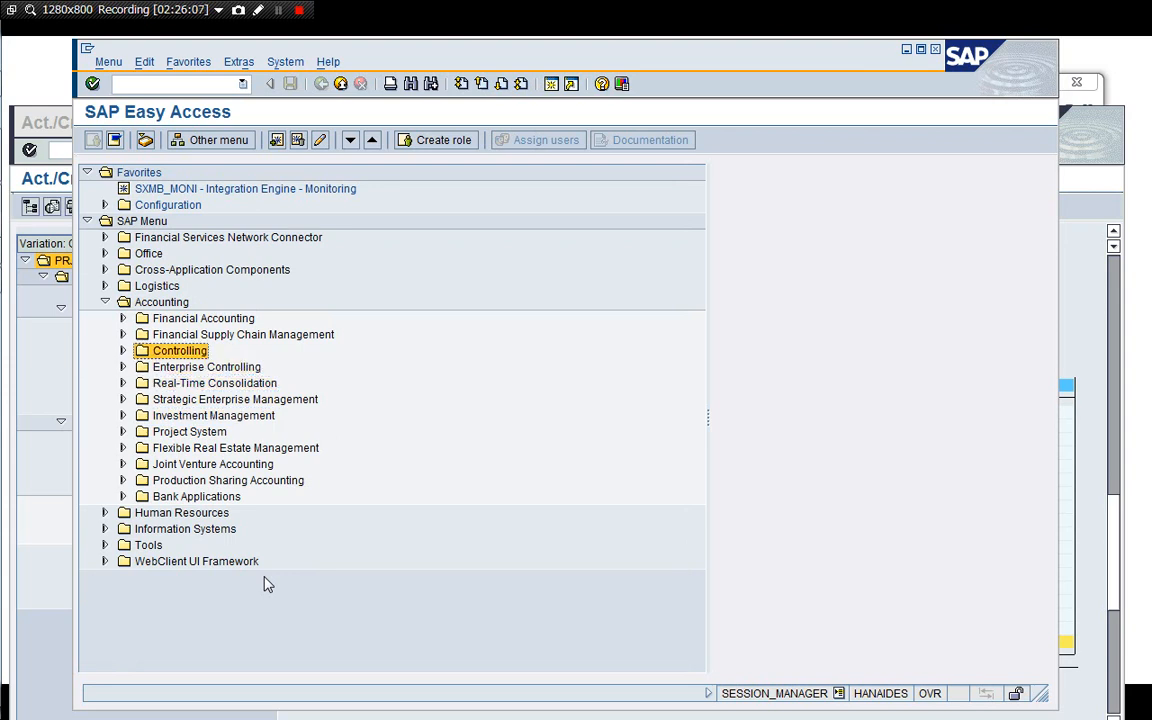
key(Down)
key(Down)
key(Down)
key(Down)
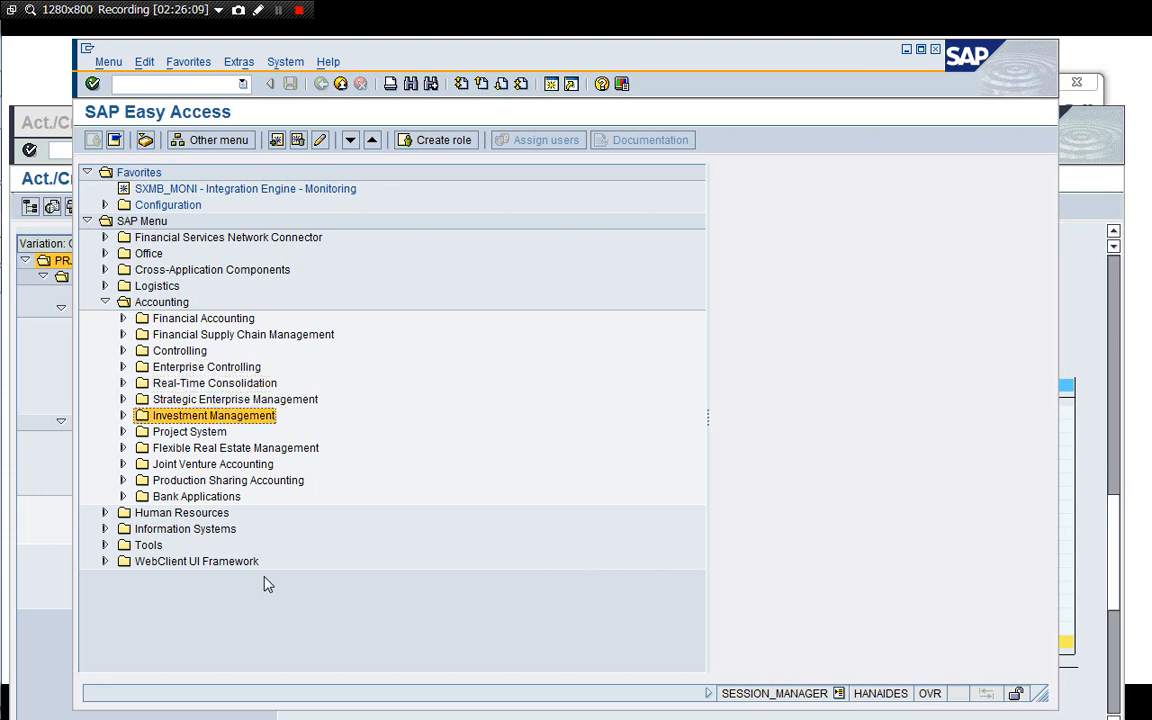
key(Down)
key(Right)
key(Right)
key(Down)
key(Right)
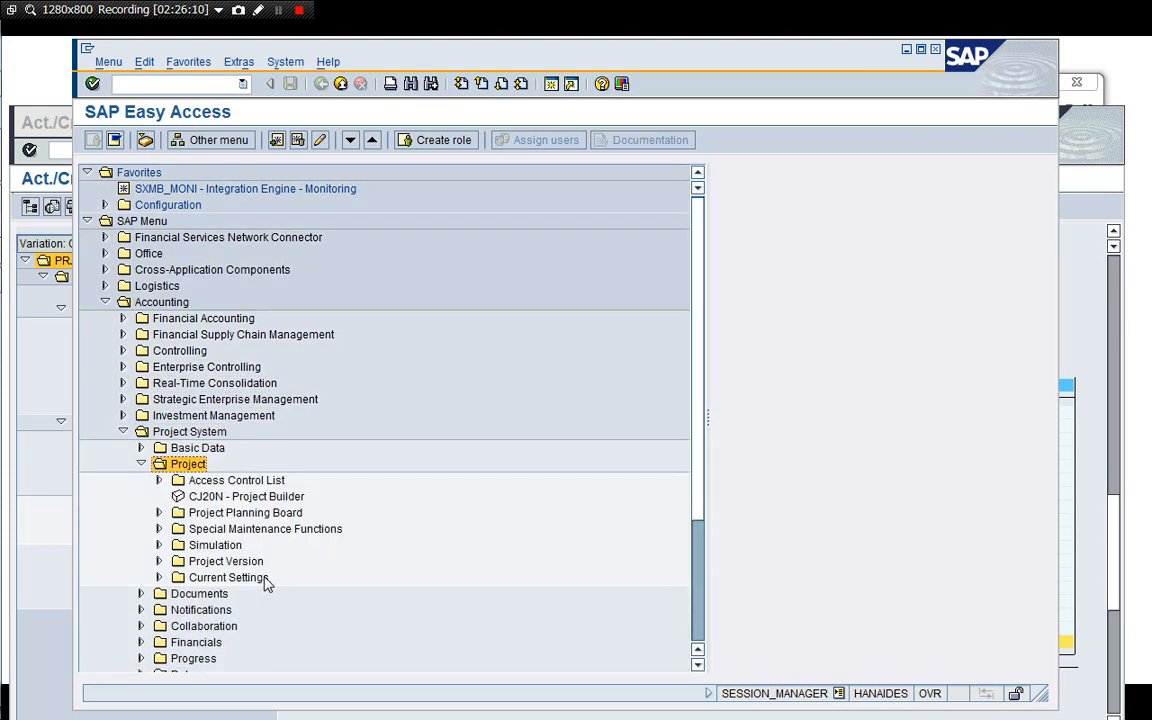
key(Left)
key(Up)
key(Right)
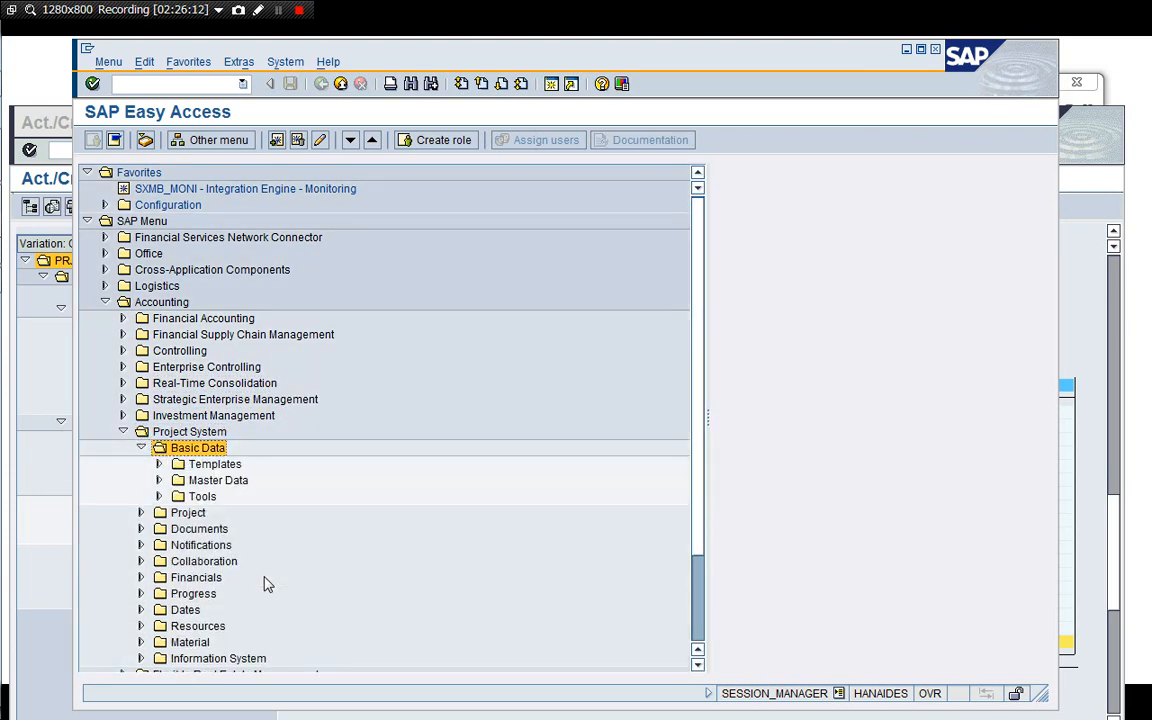
key(Down)
key(Down)
key(Up)
key(Right)
key(Down)
key(Down)
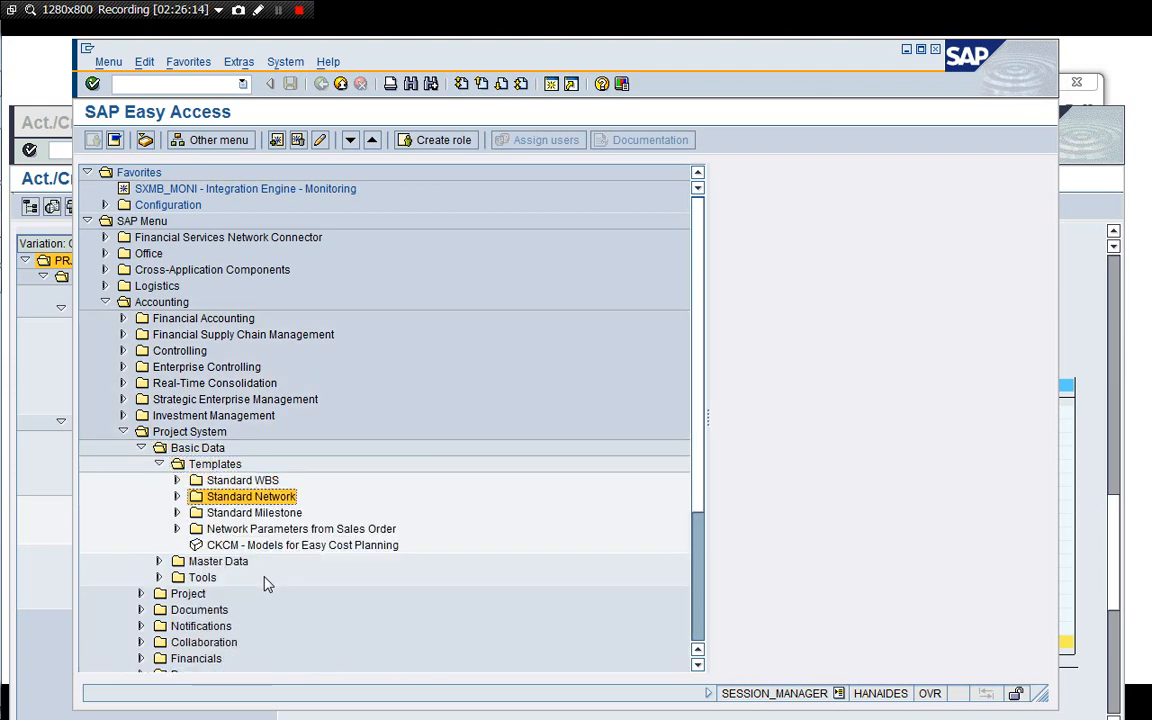
key(Down)
key(Down)
key(Right)
key(Down)
key(Return)
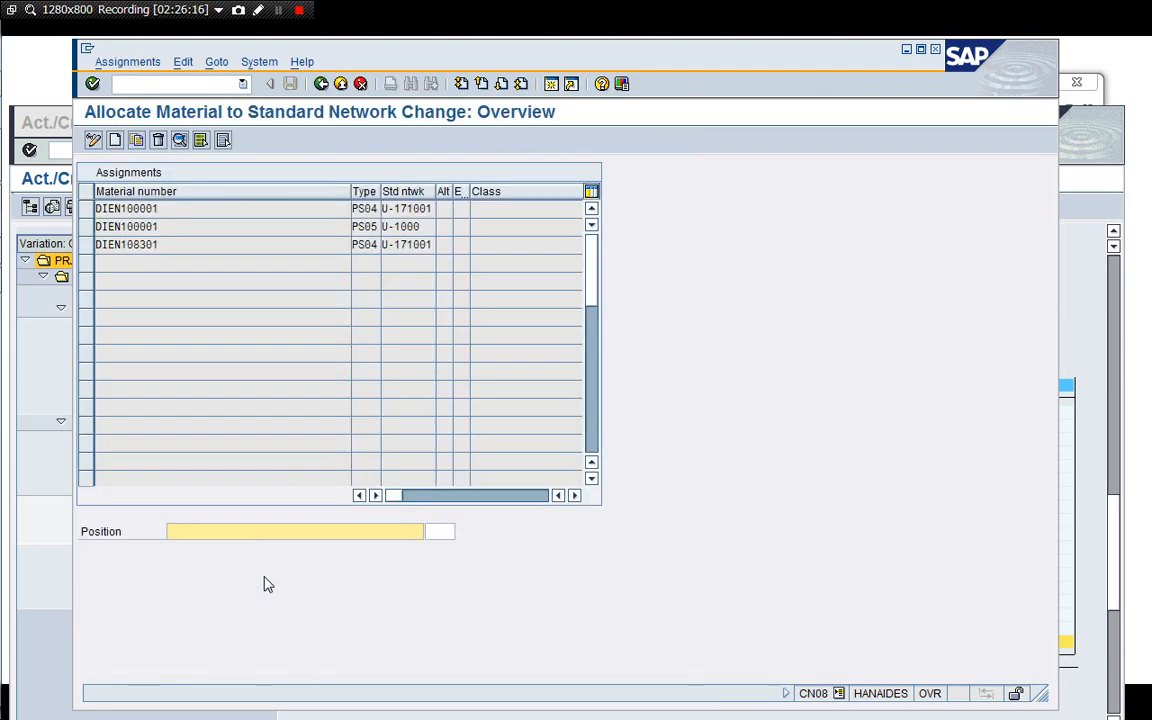
Set the network profile of material DIEN100001's PS04 assignment to 0000002 and save.
double_click(358, 208)
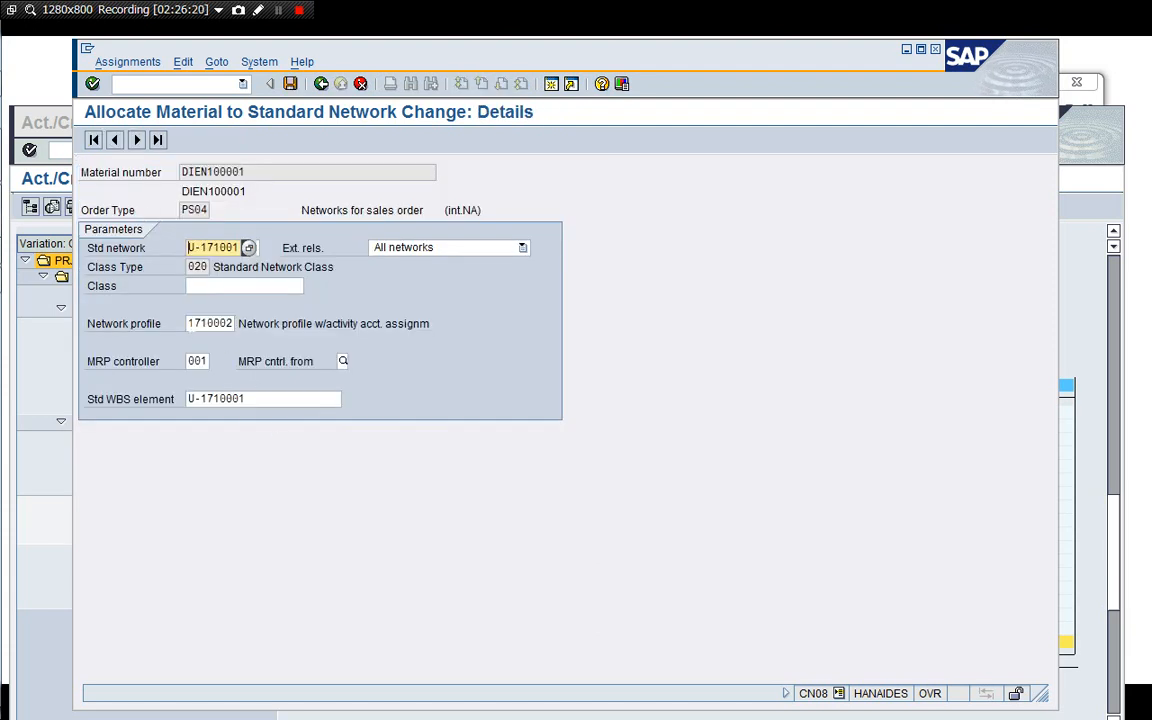
click(189, 323)
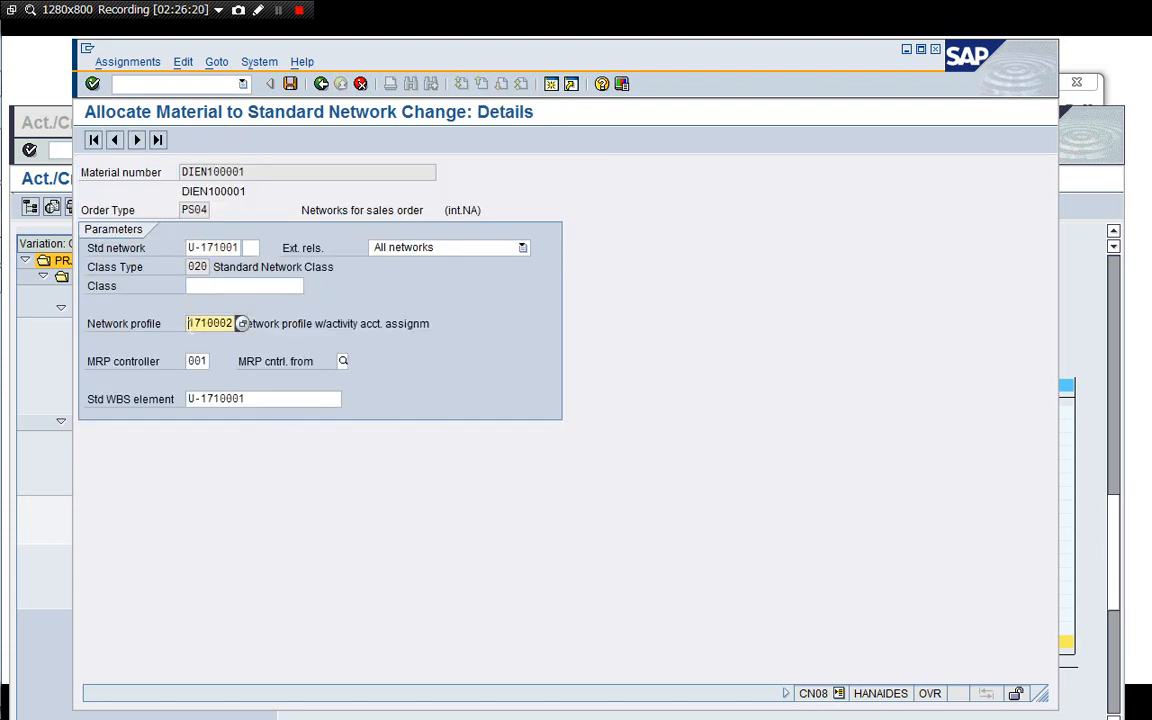
click(242, 324)
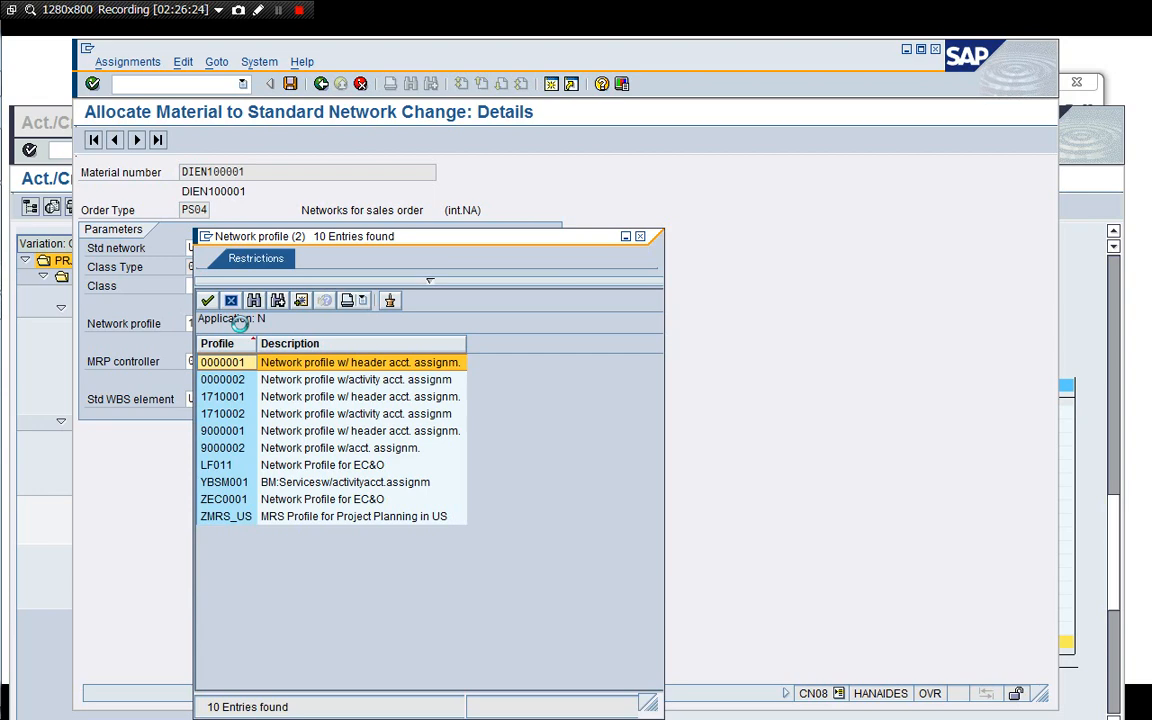
click(222, 379)
double_click(222, 379)
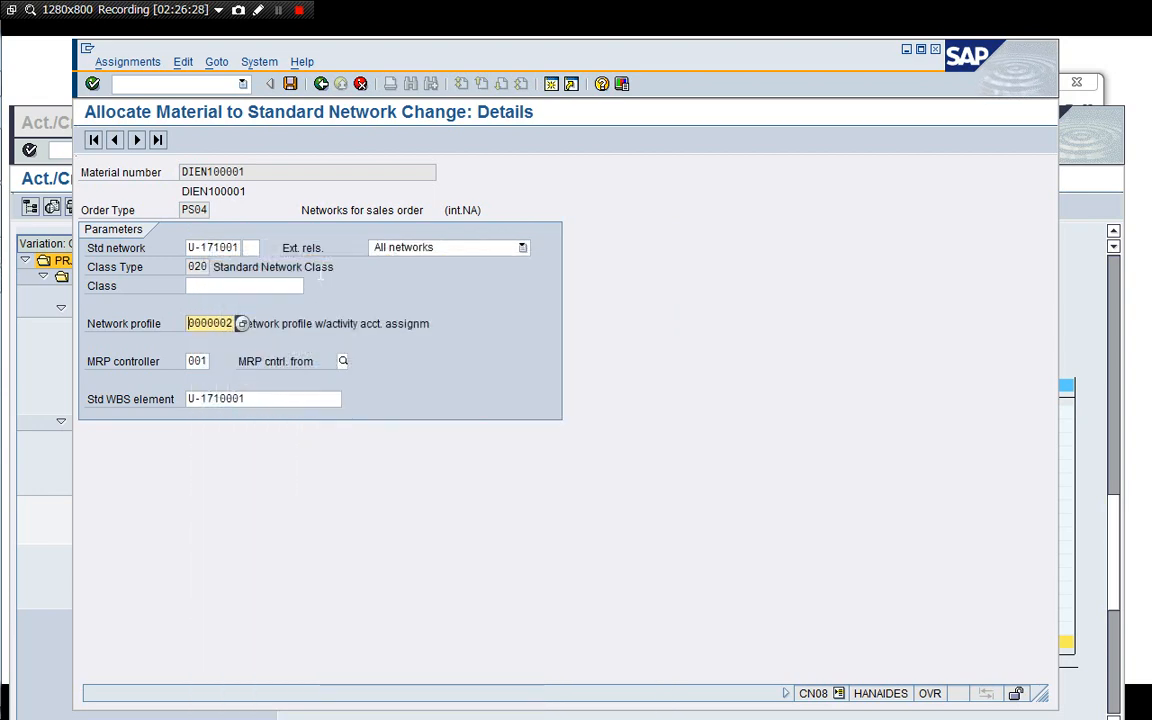
click(290, 84)
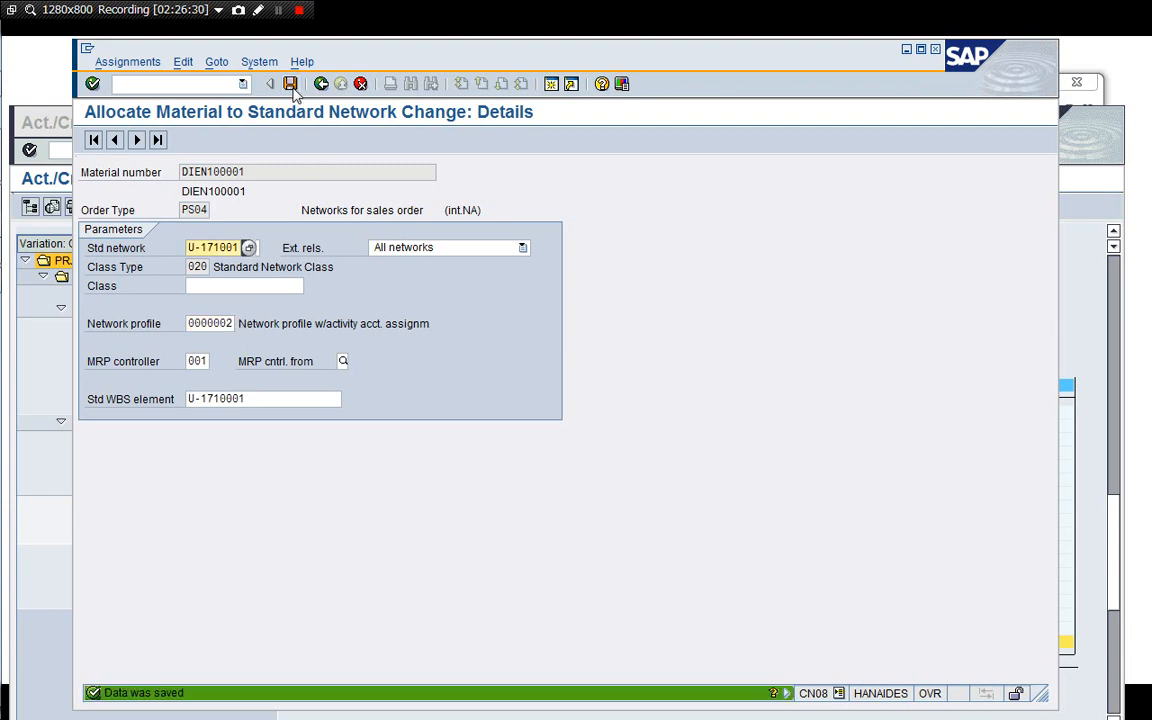
click(321, 84)
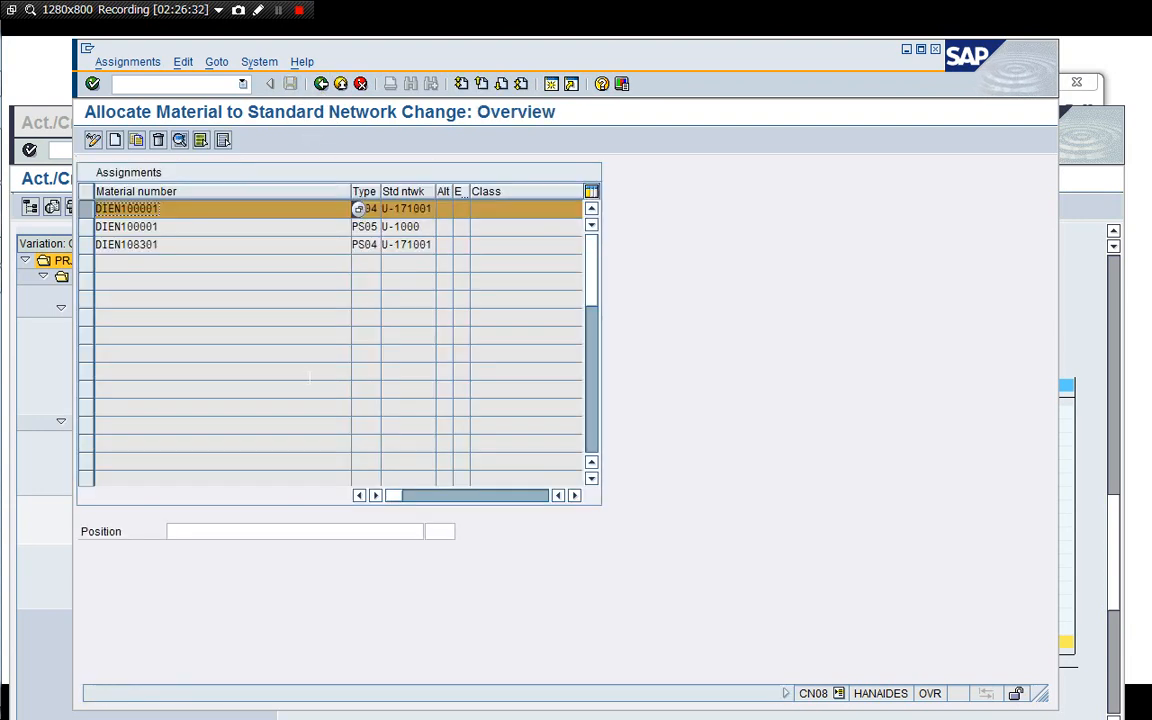
Try to enter network profile 0000001 for material DIEN108301's assignment and return to the overview.
click(88, 210)
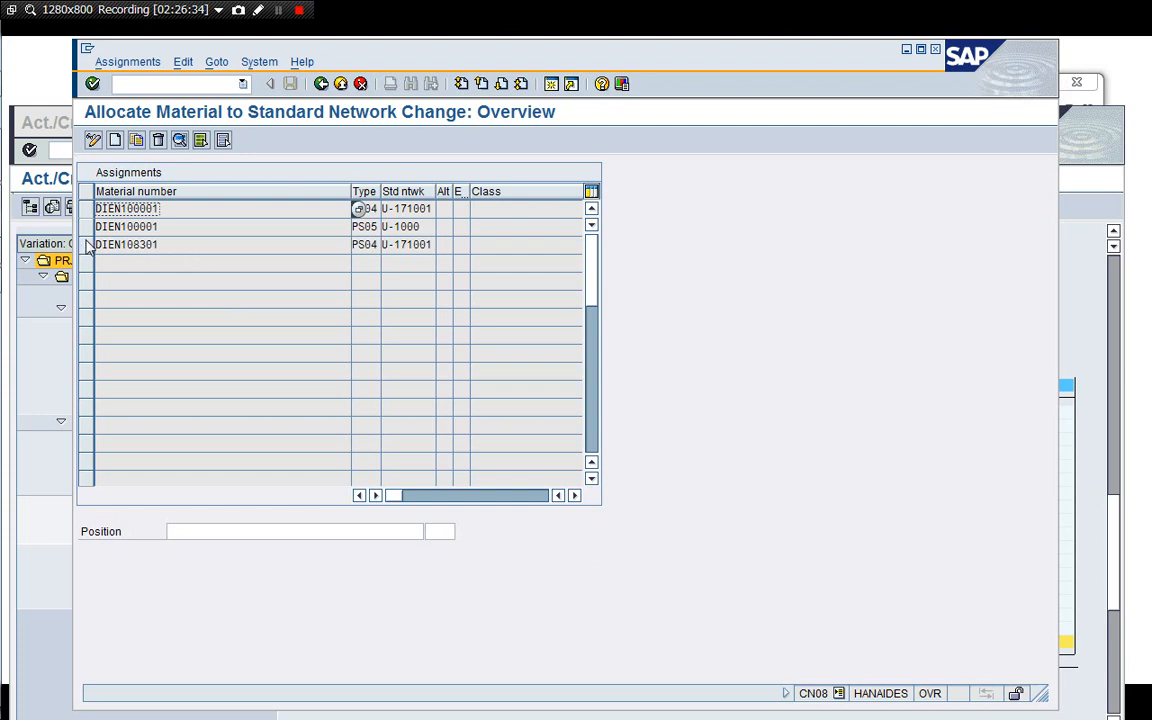
double_click(150, 244)
click(190, 323)
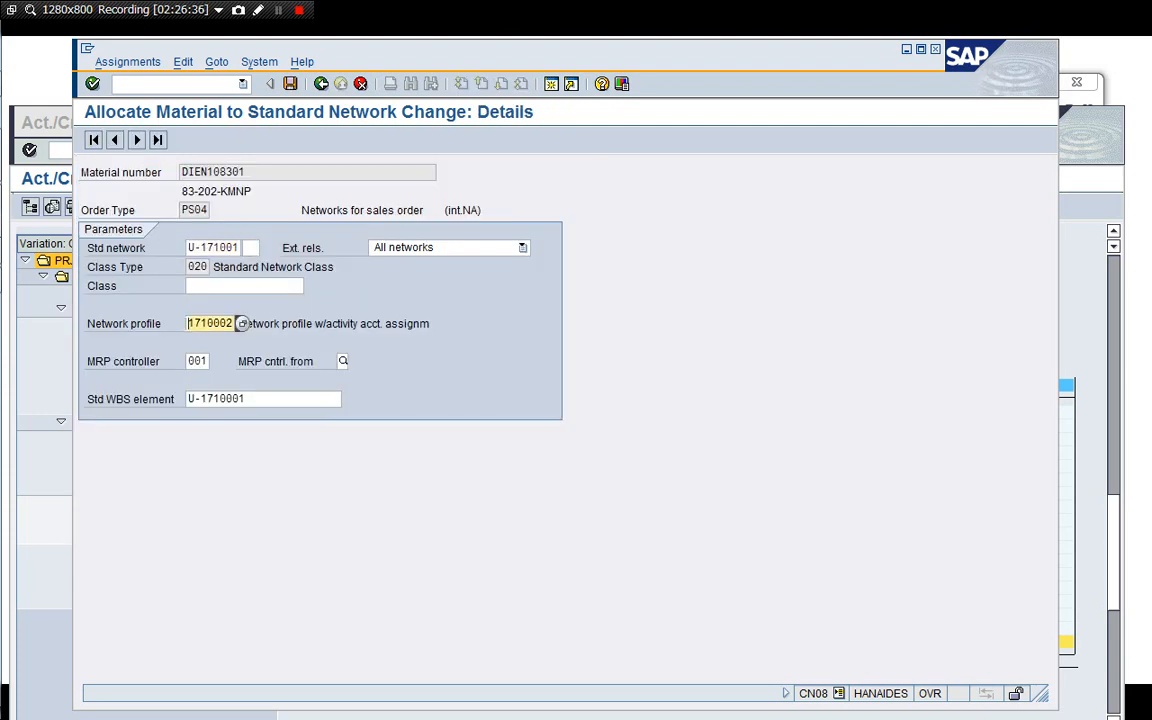
key(F4)
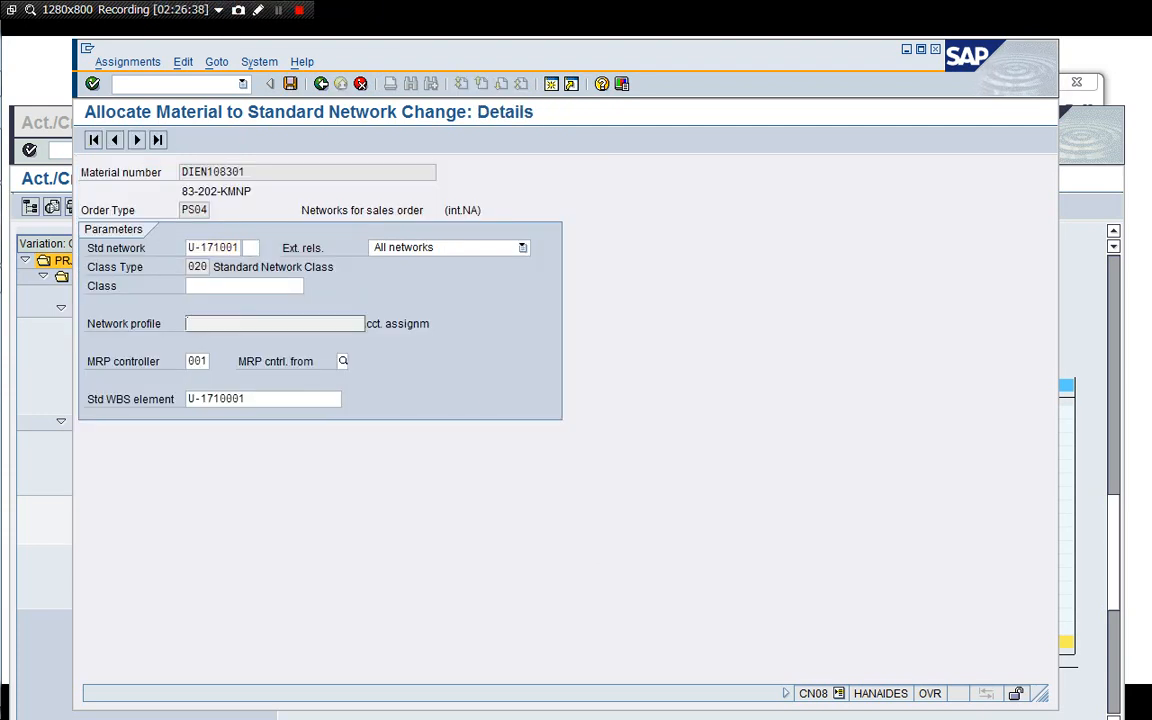
text(0000001)
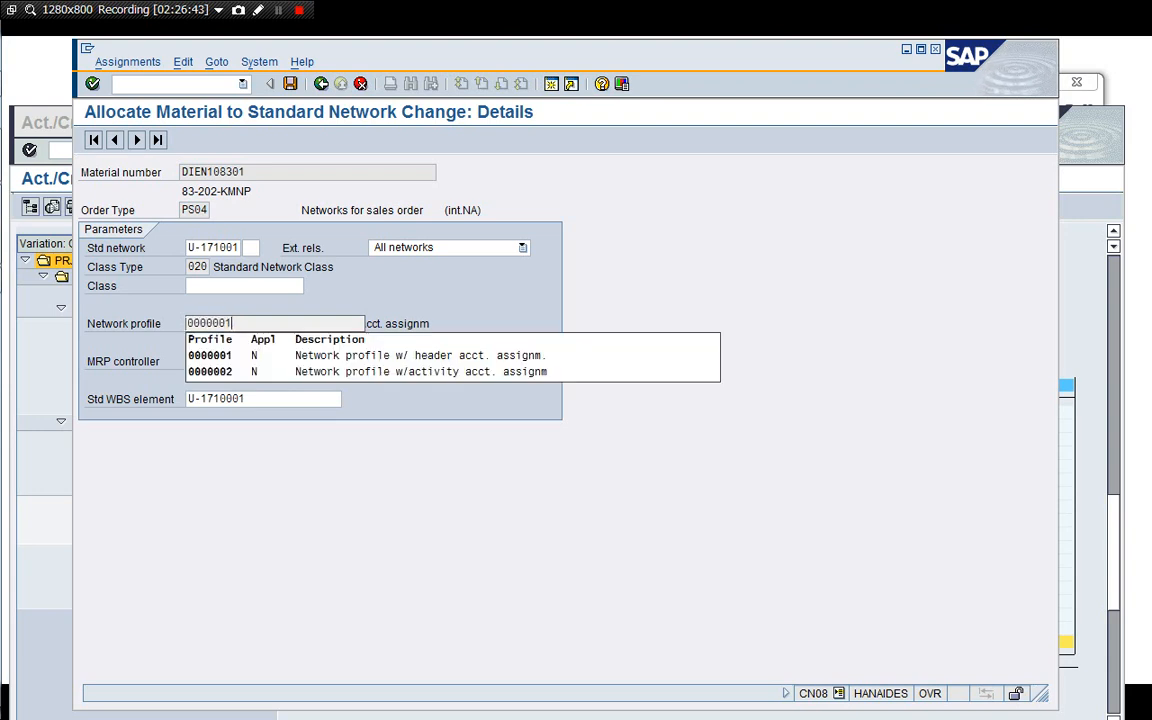
key(Down)
key(Down)
key(Return)
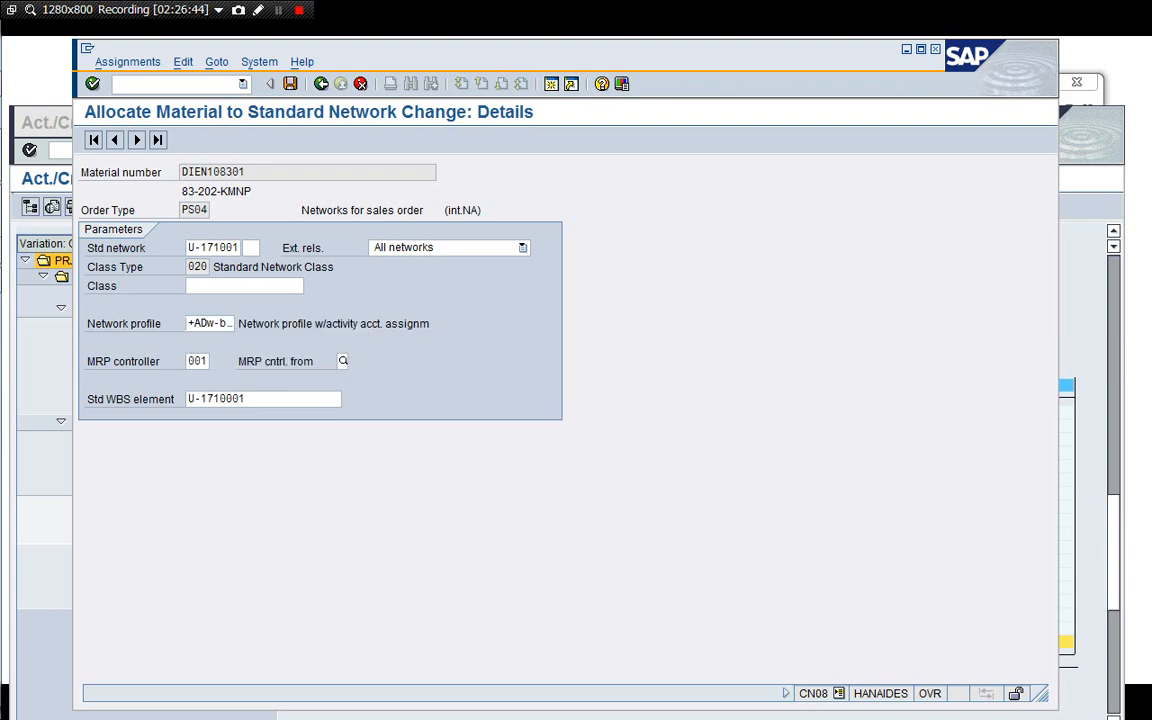
key(Return)
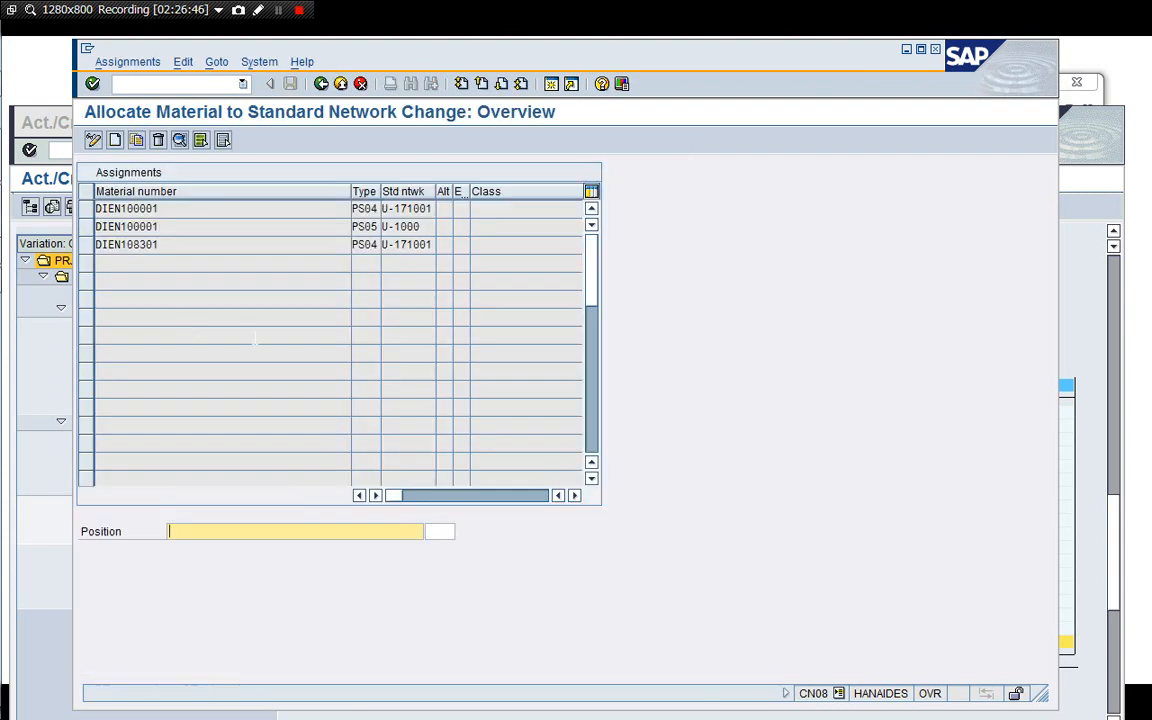
Set the network profile of material DIEN108301's PS04 assignment to 0000002, save, and leave the transaction.
click(355, 262)
double_click(165, 245)
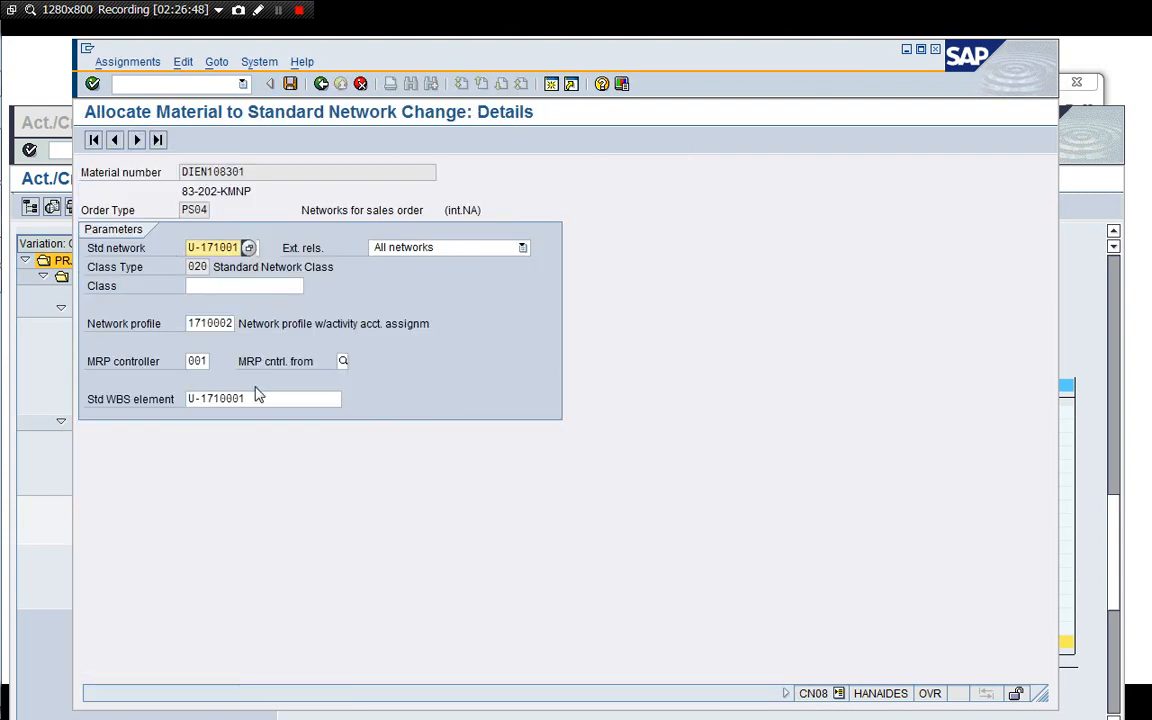
click(230, 322)
click(240, 322)
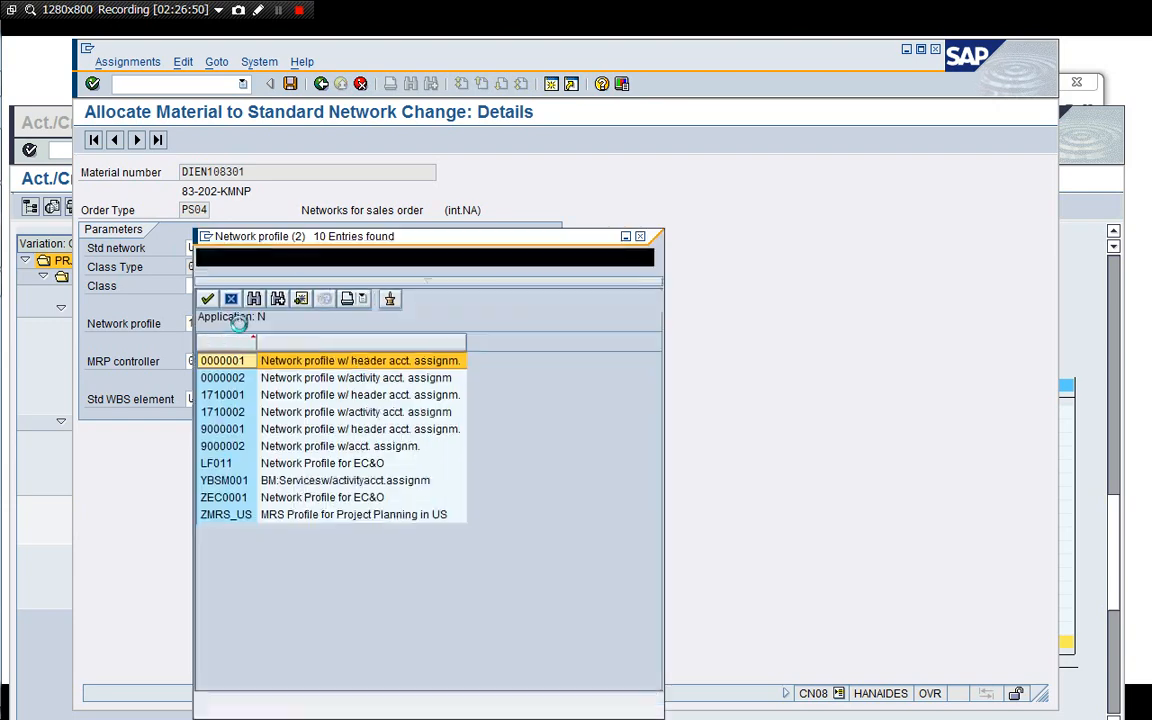
click(230, 380)
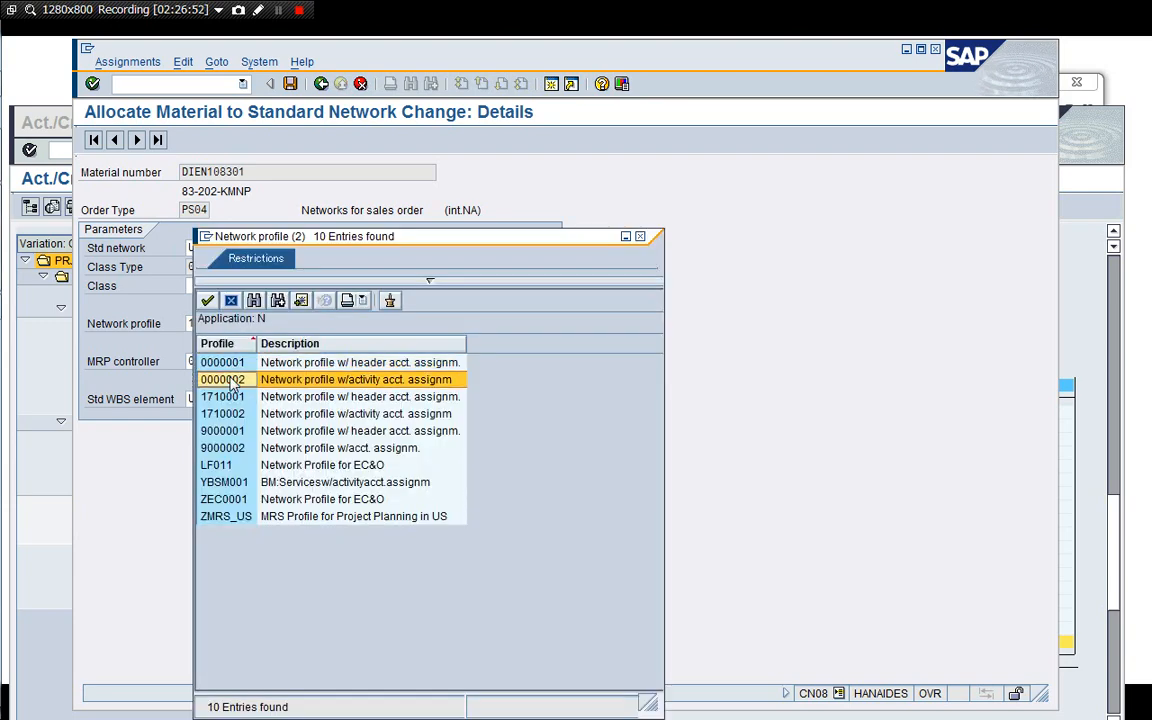
click(230, 380)
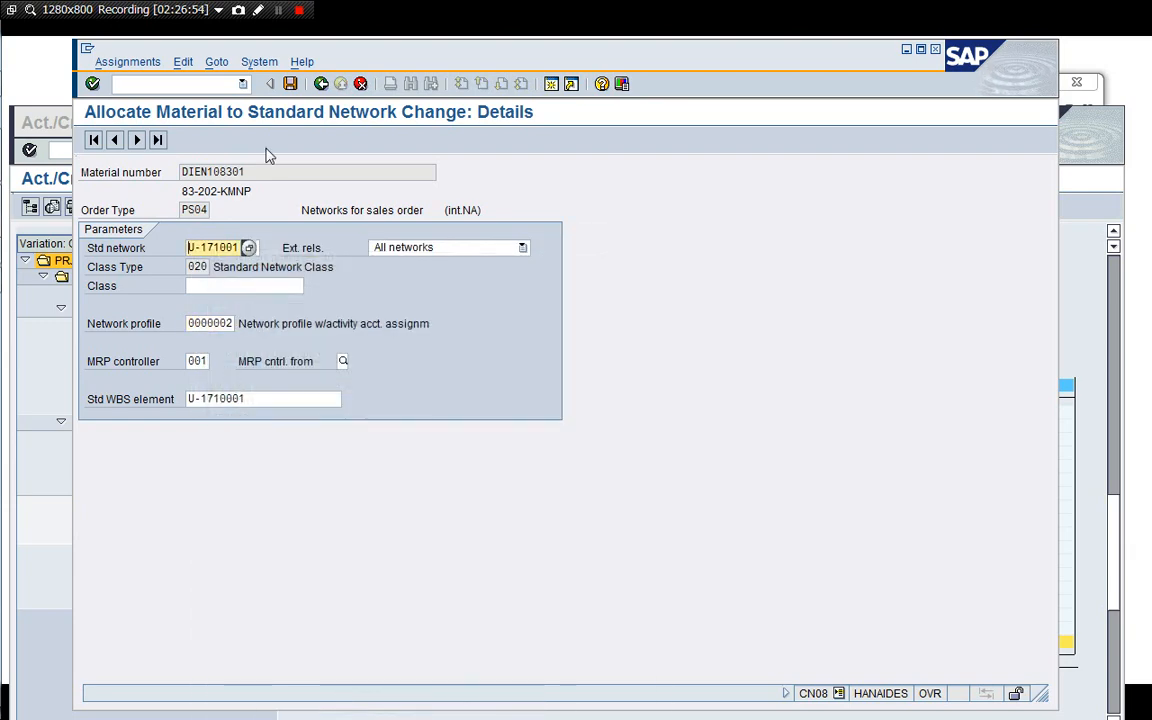
click(294, 84)
click(320, 85)
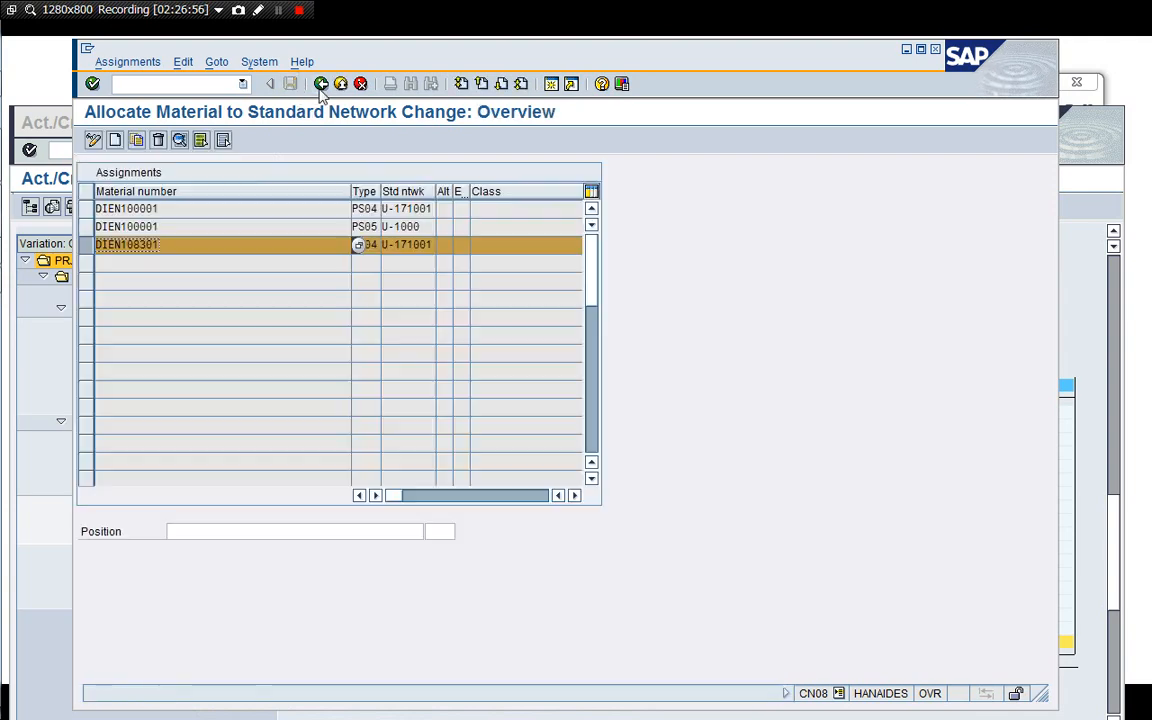
click(320, 85)
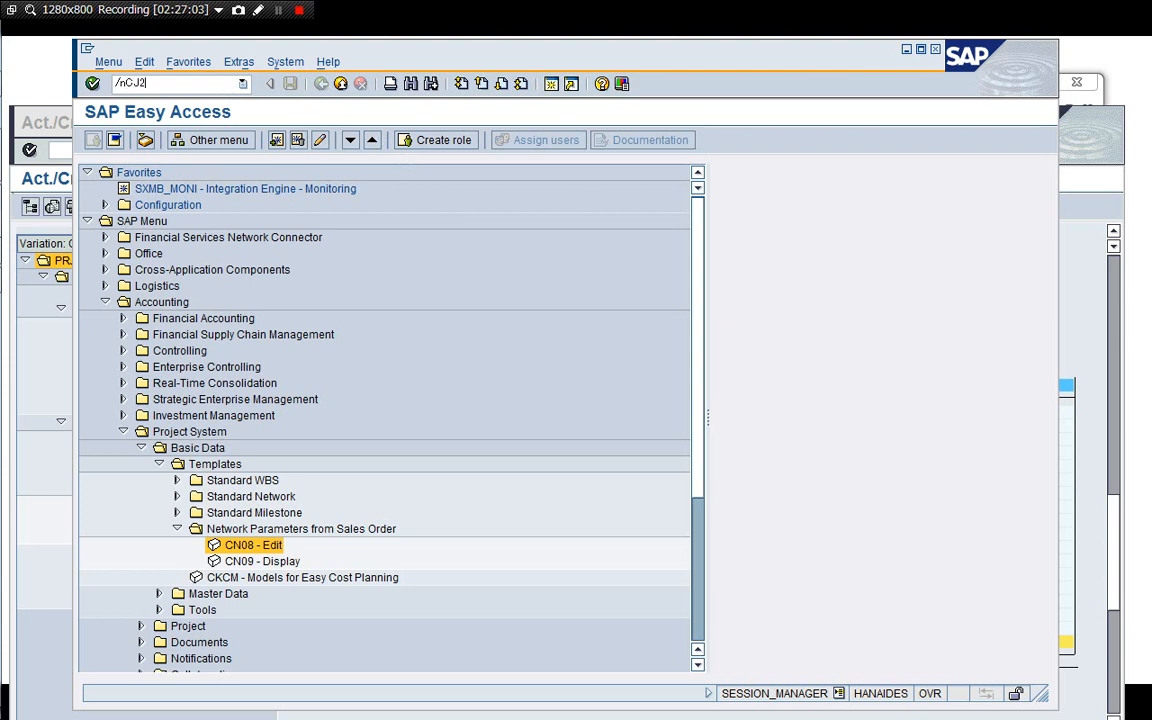
key(Return)
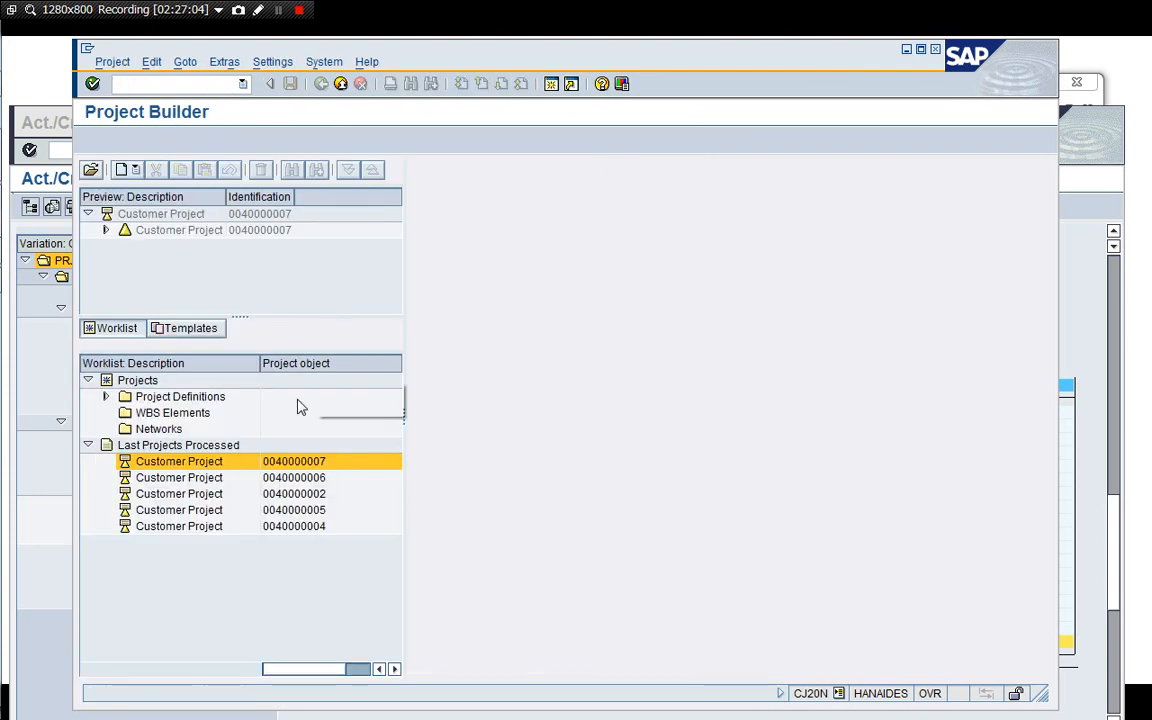
double_click(190, 479)
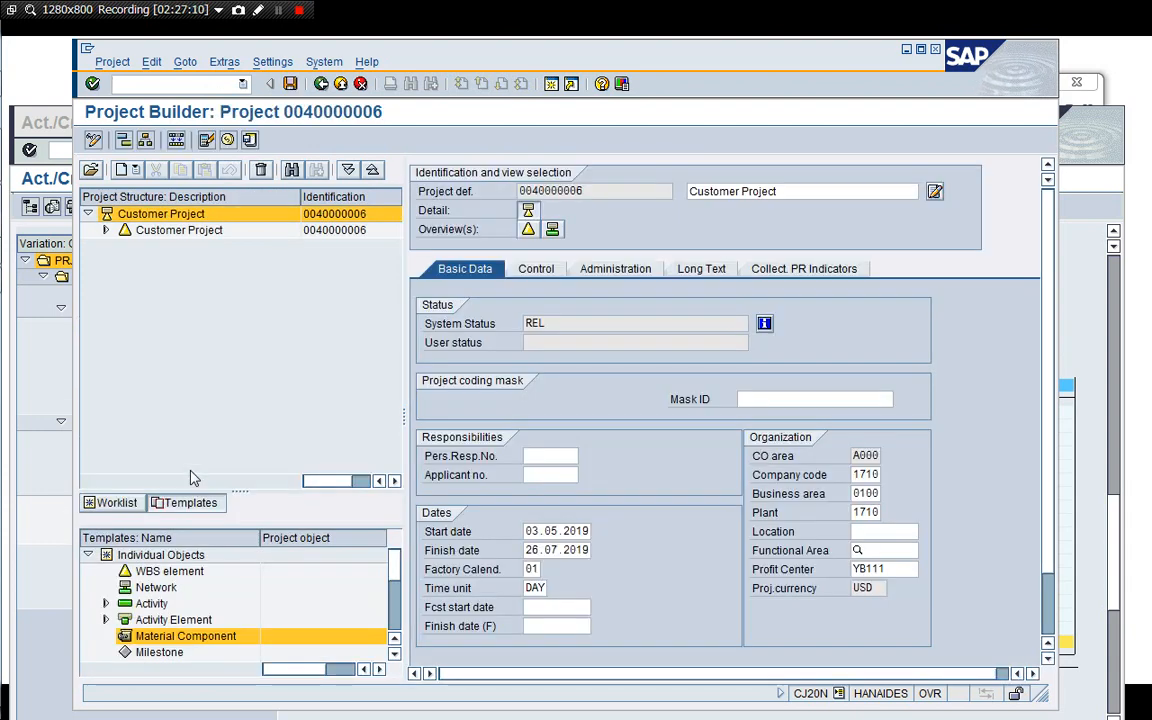
click(106, 230)
click(123, 278)
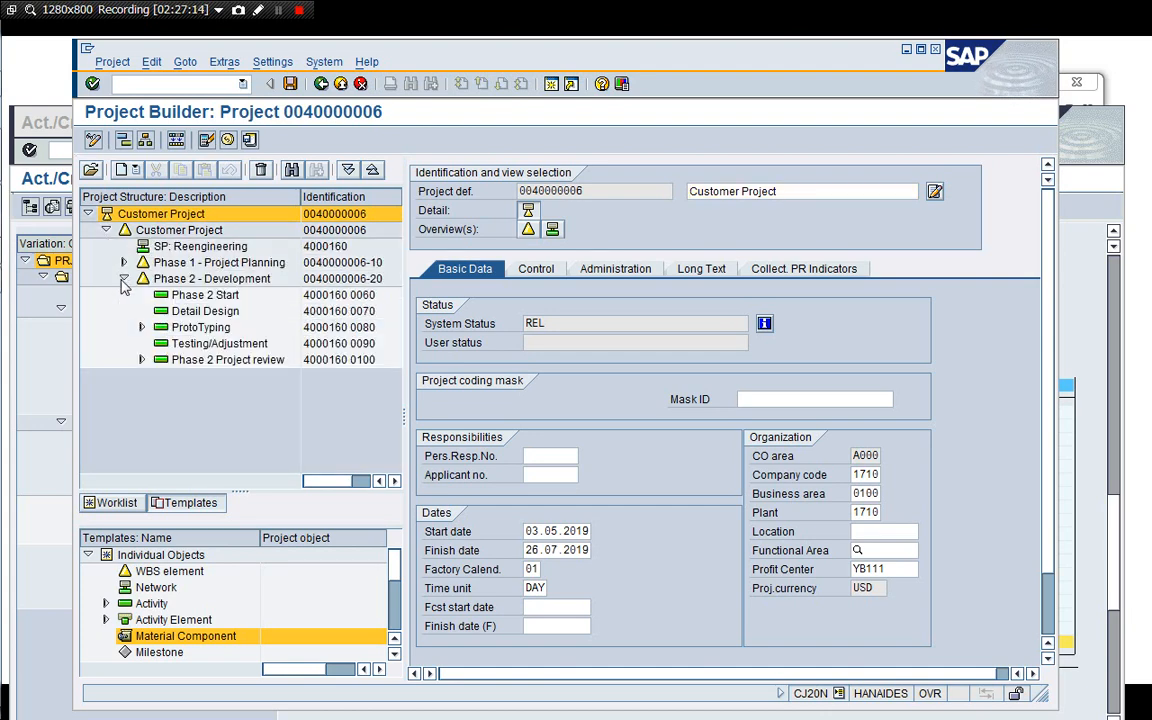
click(141, 327)
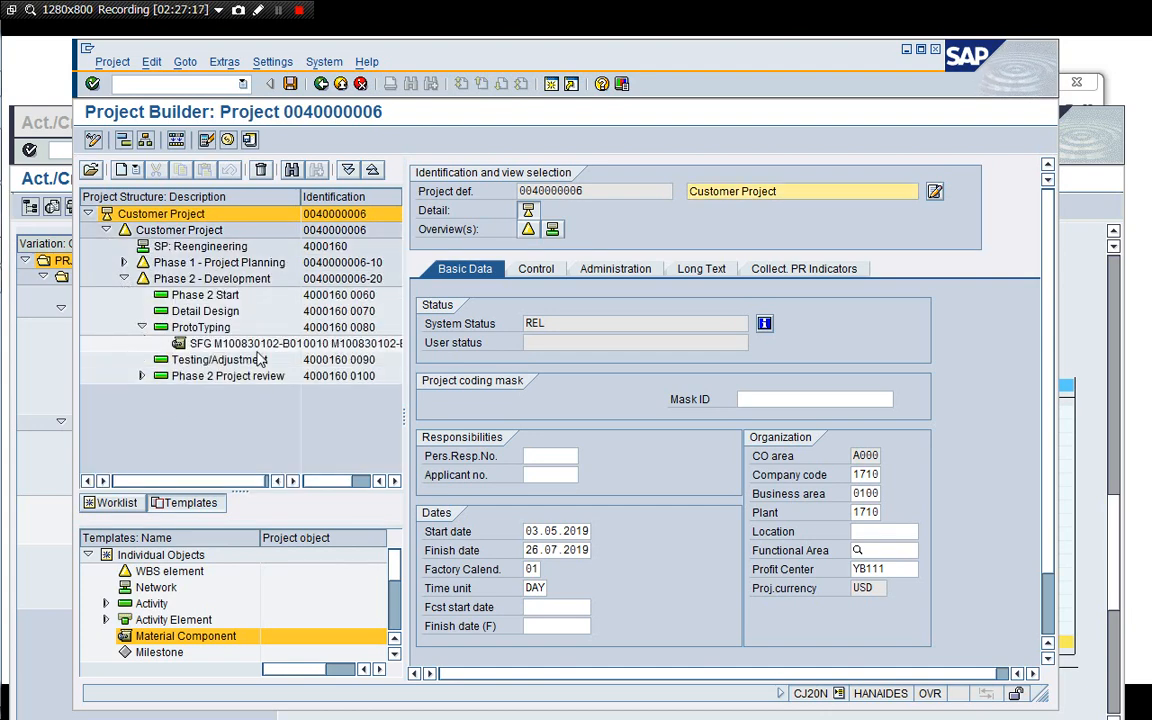
click(205, 328)
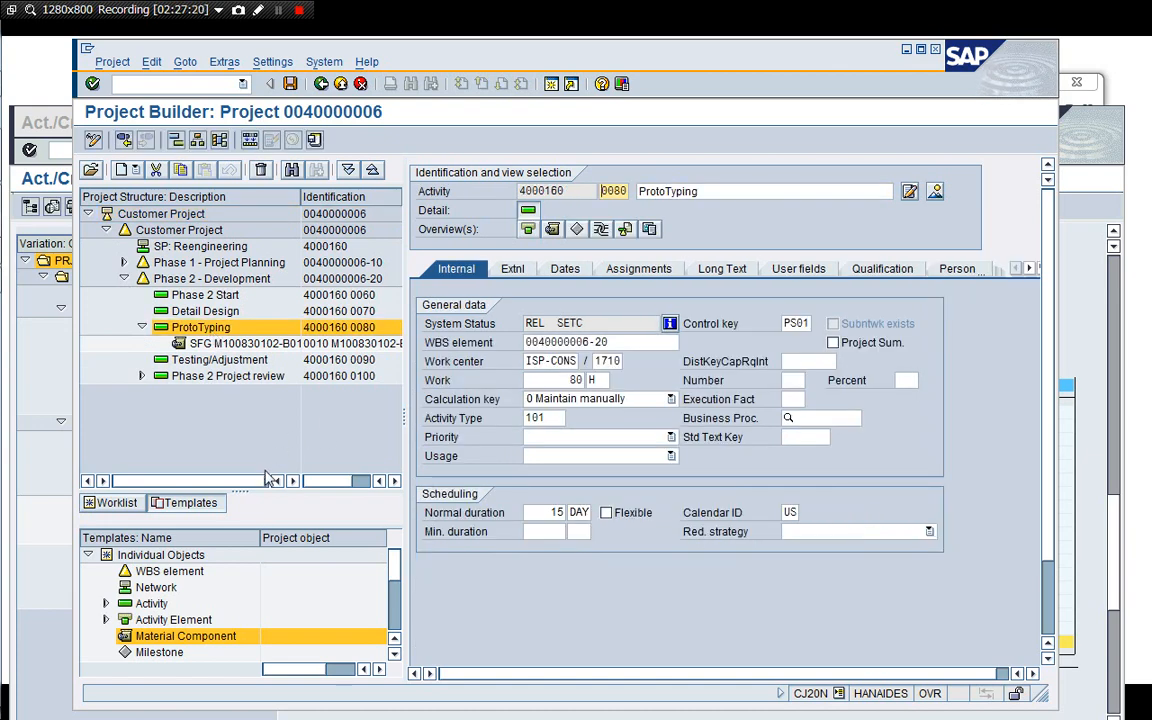
Add a material component M200150013 to the ProtoTyping activity with item category L and requirement quantity 10.
double_click(158, 637)
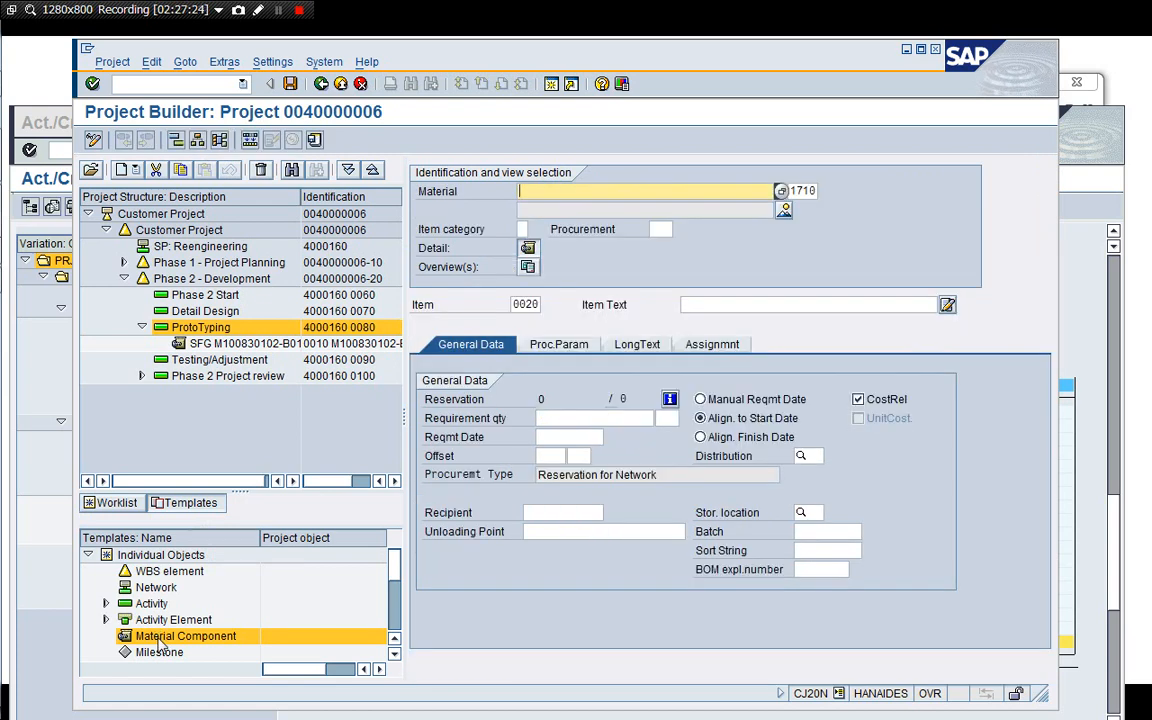
key(Down)
key(Down)
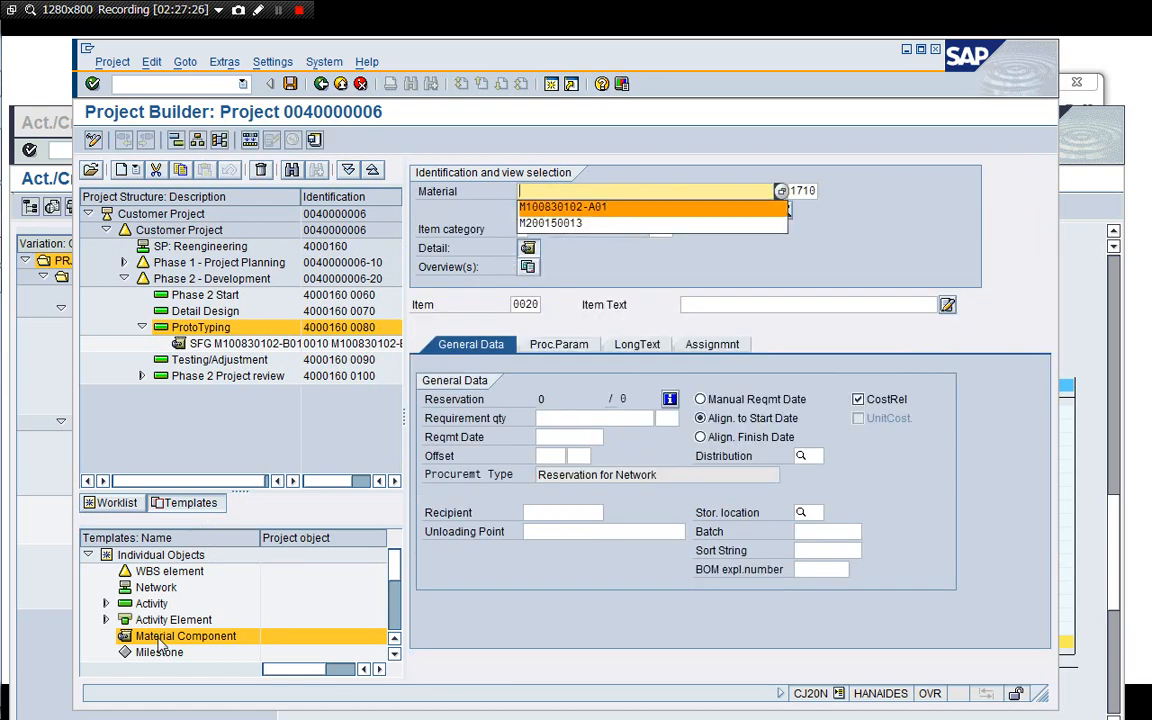
key(Down)
key(Return)
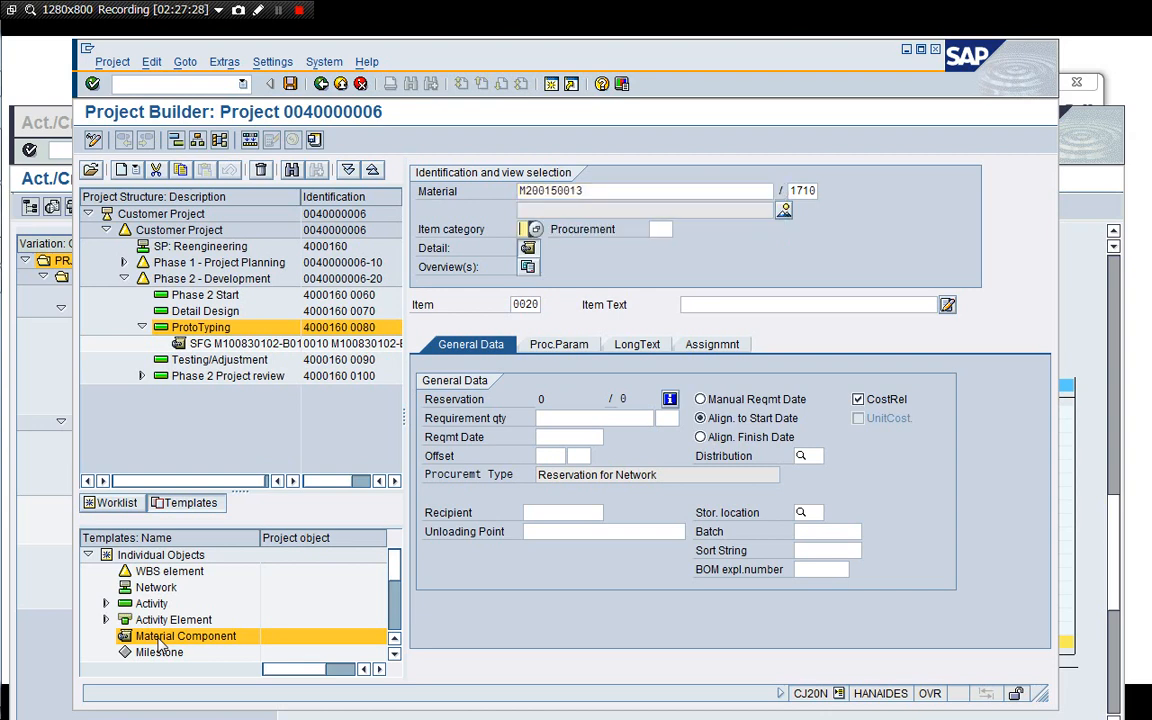
text(L)
key(Tab)
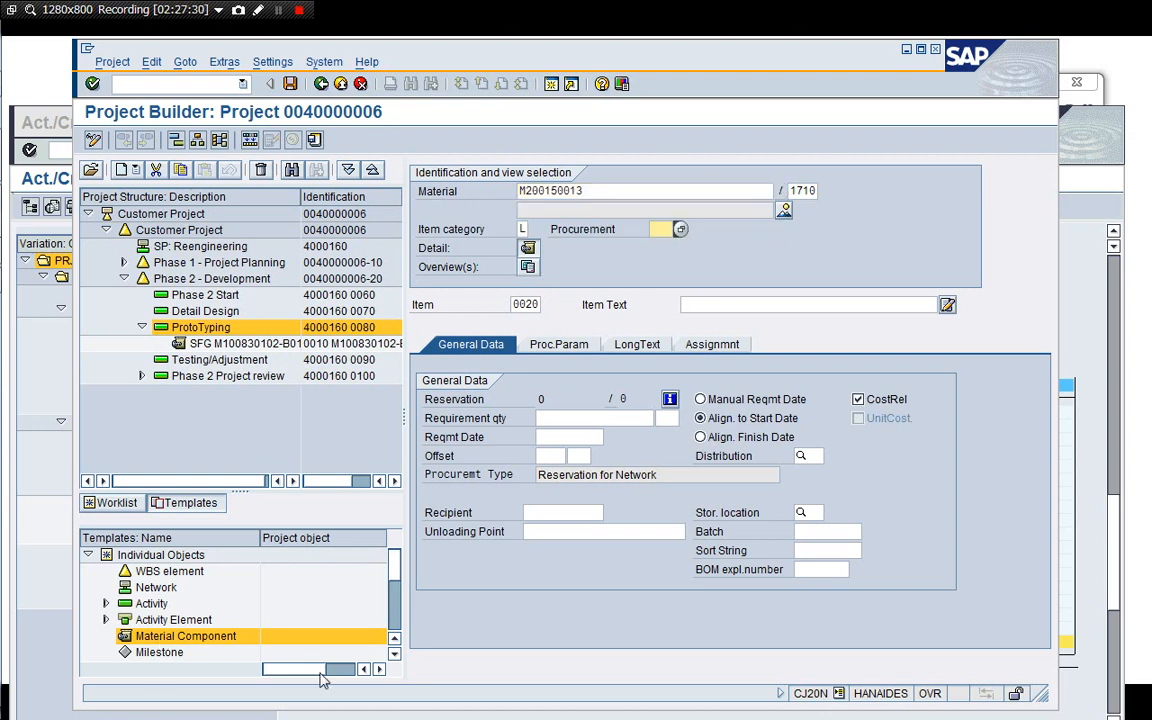
click(575, 412)
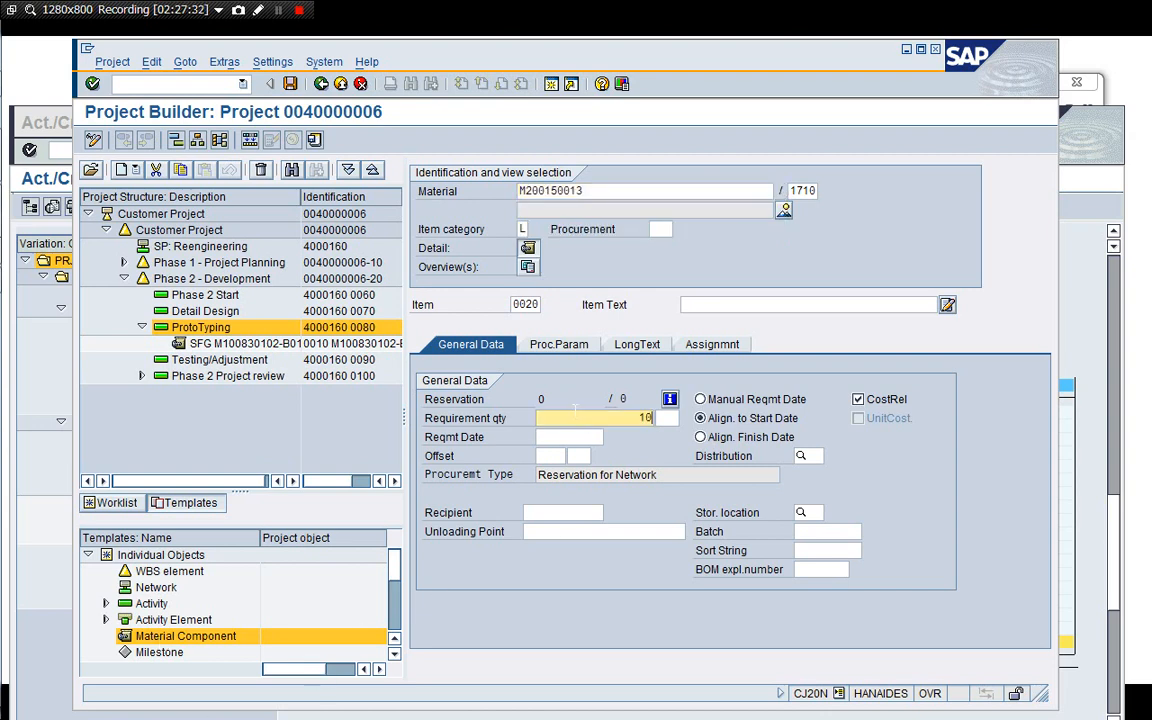
key(Return)
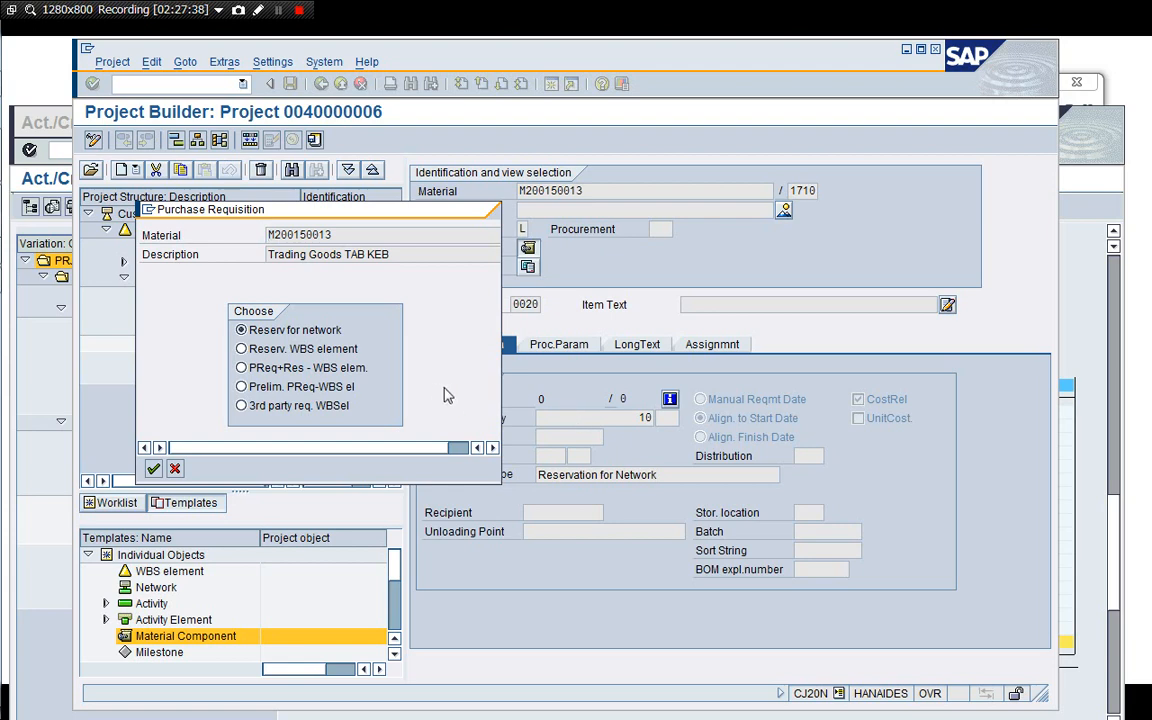
Choose PReq+Res - WBS elem. as the procurement option for the component, then cancel the dialog.
click(242, 368)
click(309, 346)
key(Up)
click(313, 350)
click(271, 371)
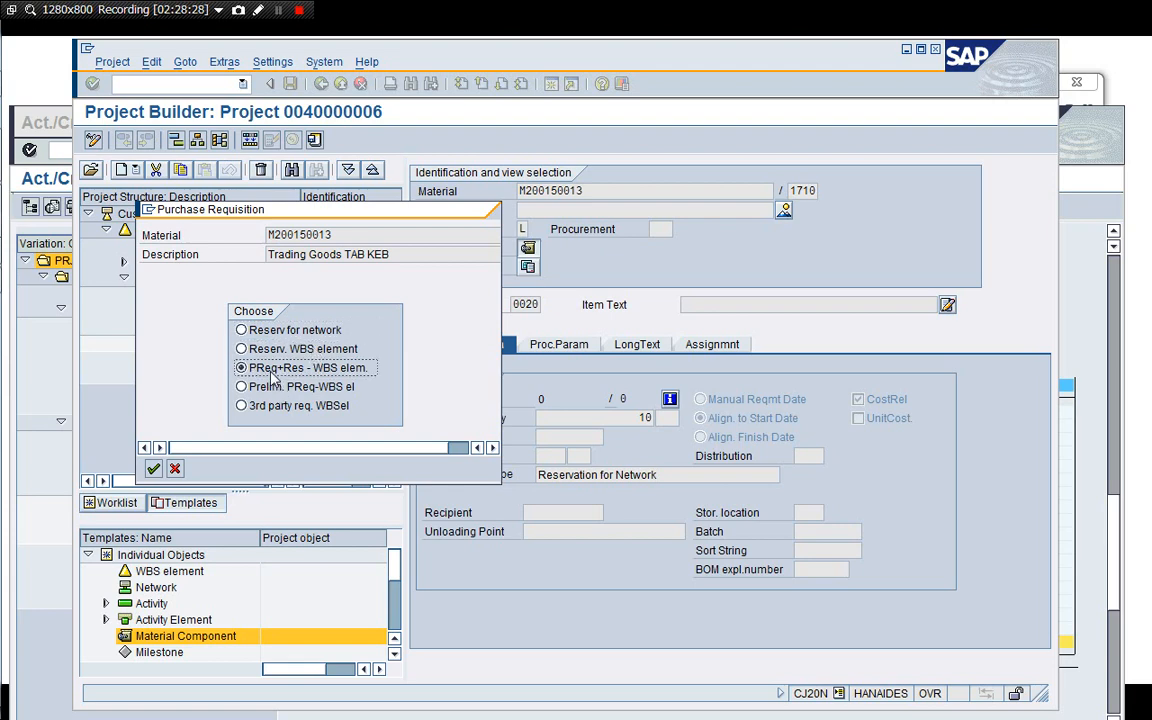
click(175, 470)
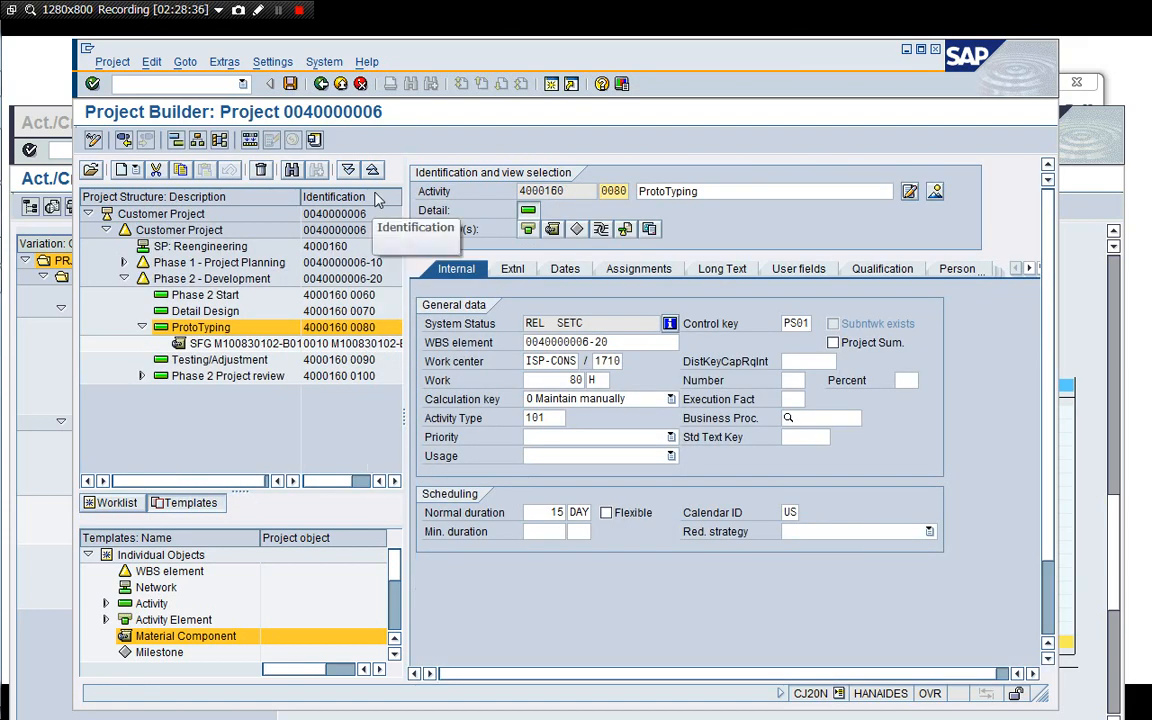
Leave Project Builder without saving and return to the main menu.
click(360, 86)
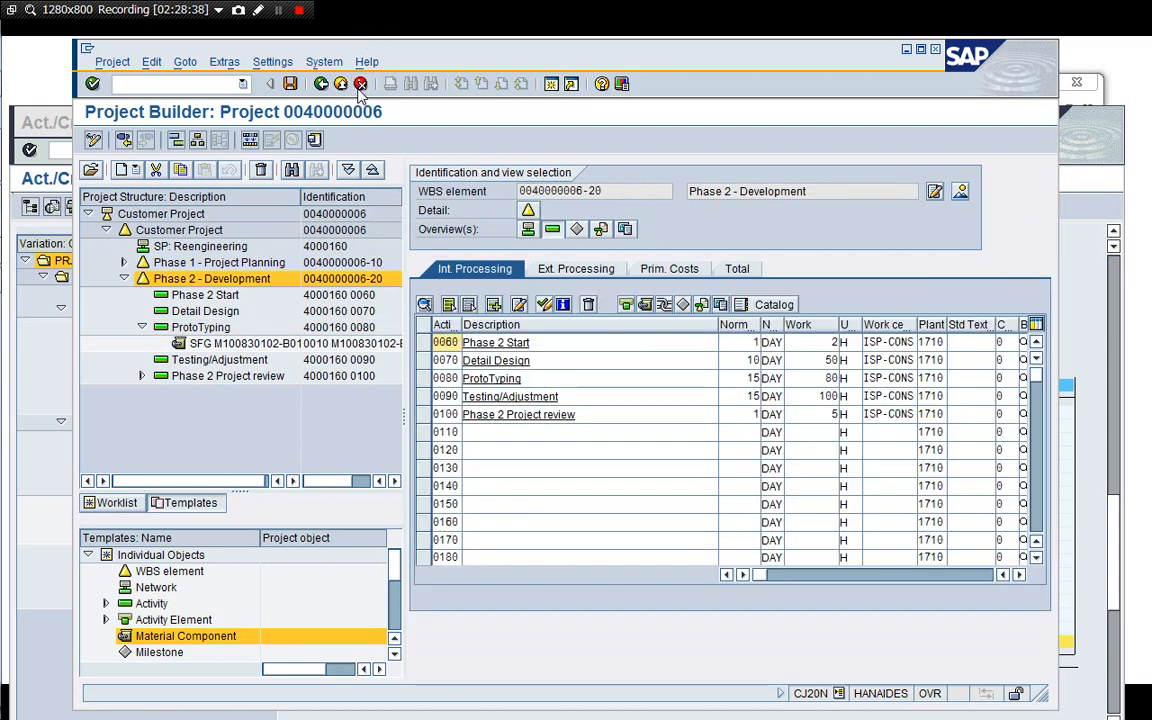
click(360, 84)
click(360, 88)
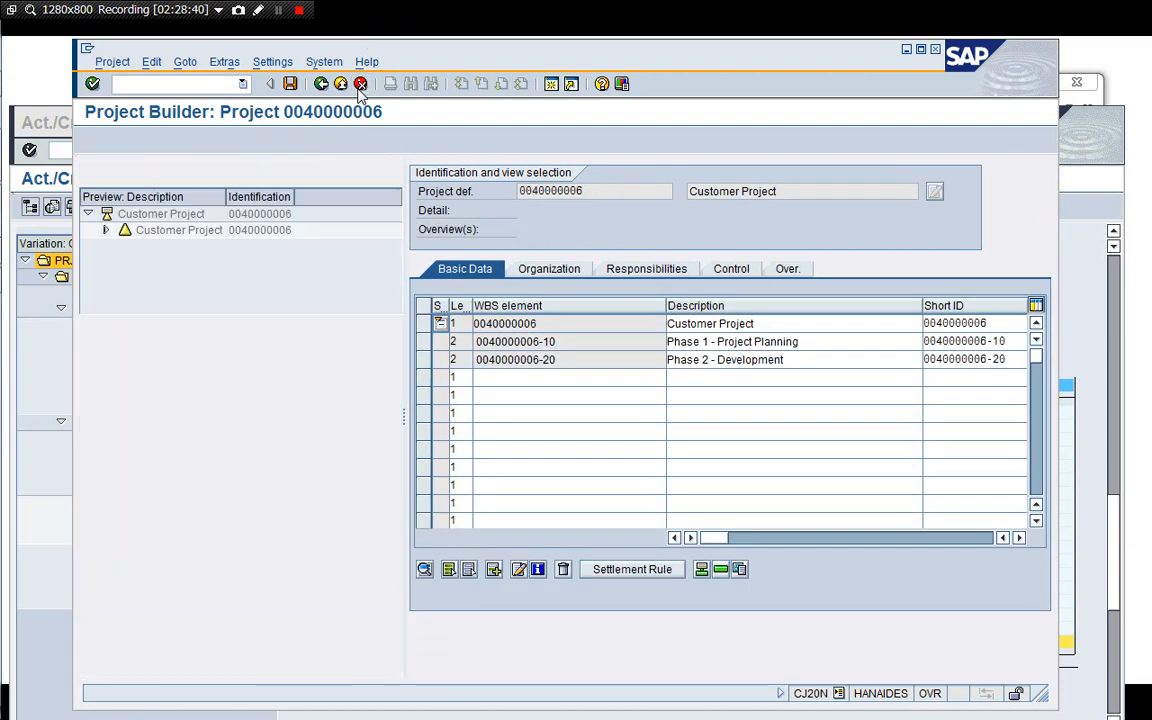
click(341, 86)
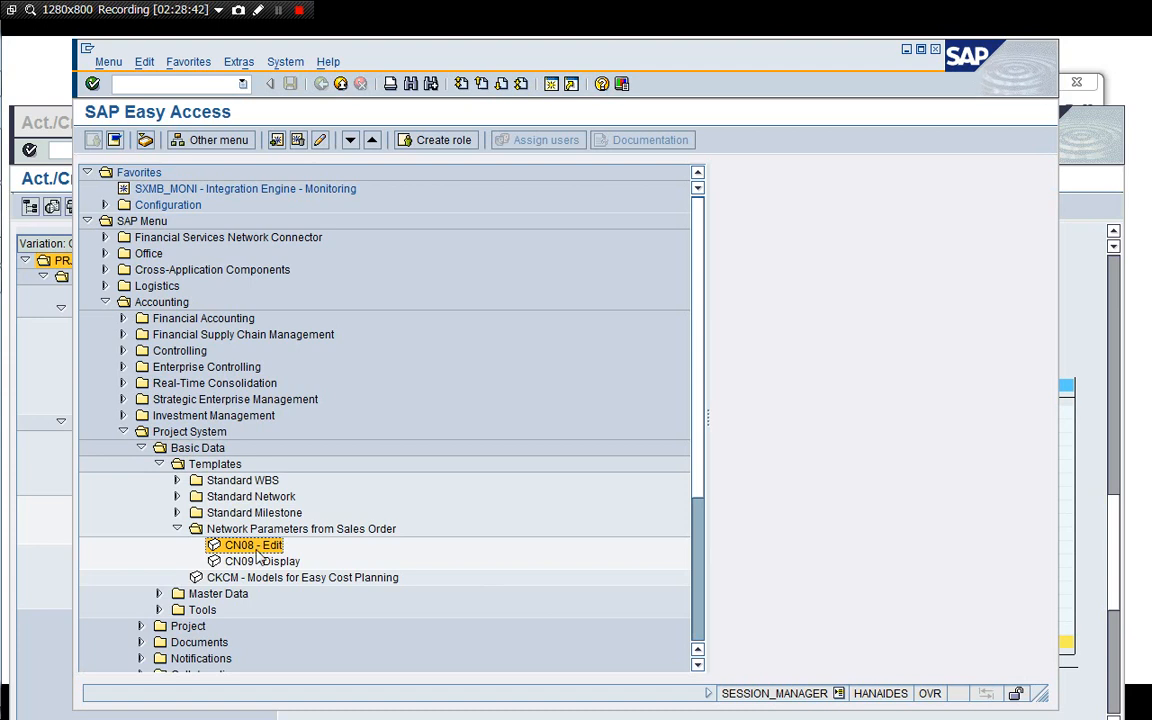
Browse the Standard Network templates folder in the Project System menu tree.
key(Up)
key(Up)
key(Up)
key(Up)
key(Right)
key(Left)
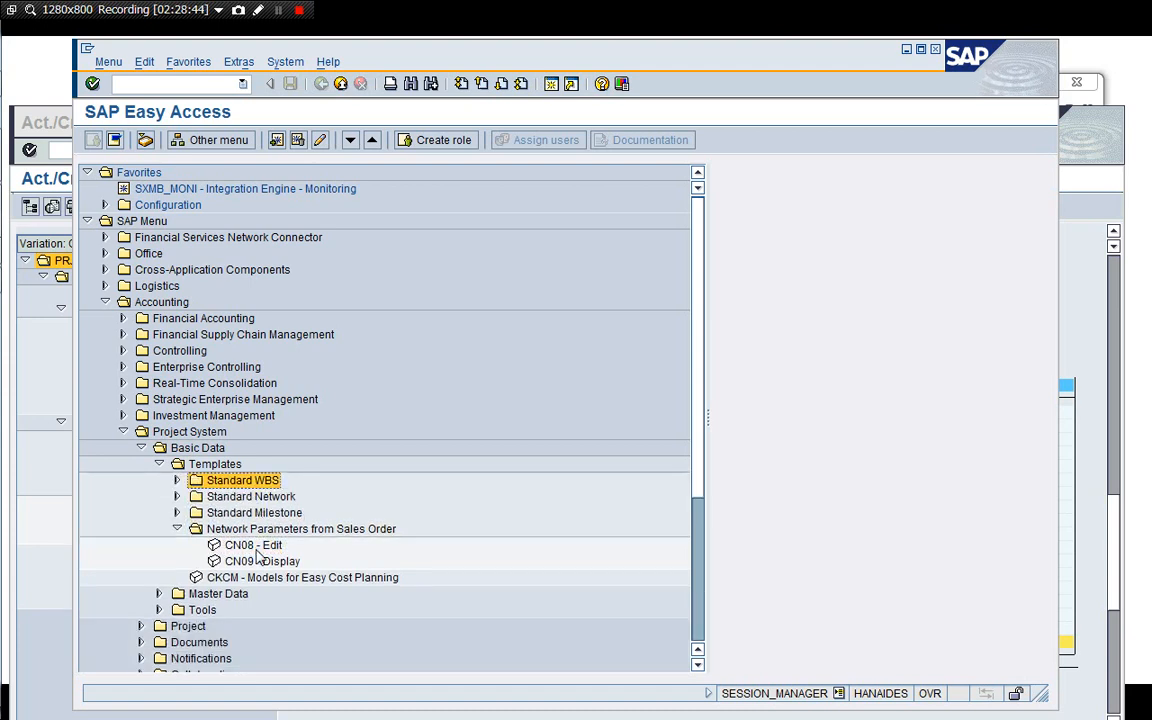
key(Down)
key(Right)
key(Down)
key(Down)
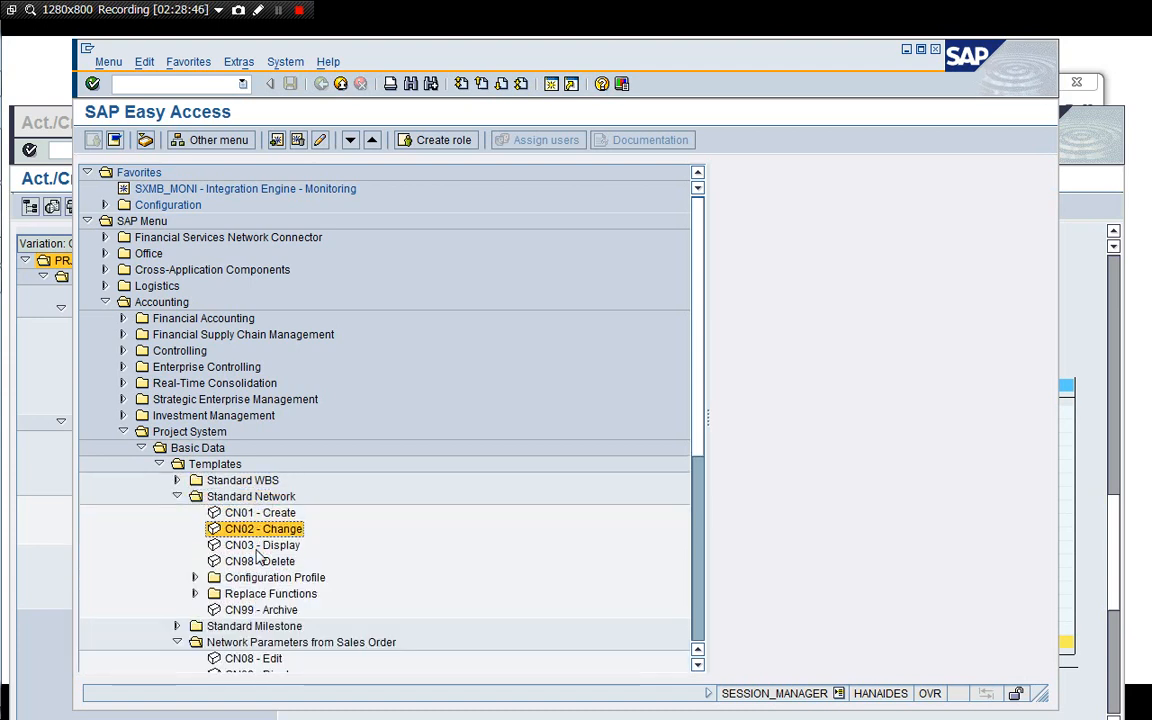
key(Down)
key(Down)
key(Down)
key(Down)
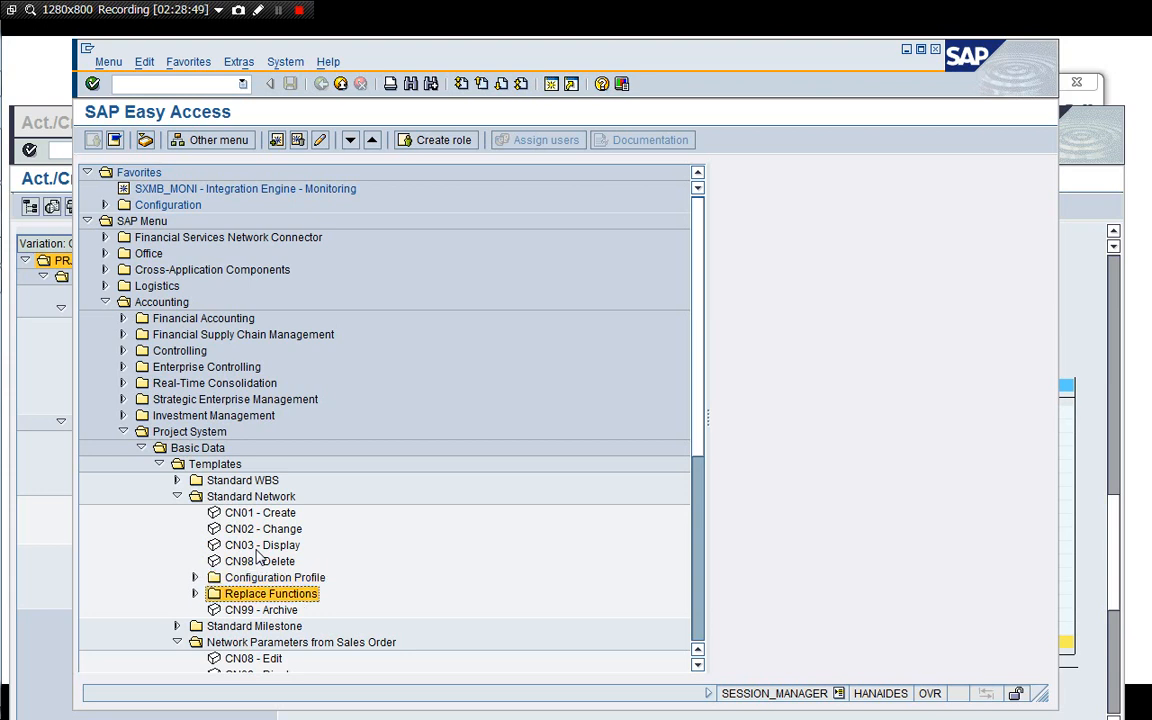
key(Up)
key(Down)
key(Down)
Open CN08 network parameters from sales order and the details of material DIEN100001's PS04 assignment.
key(Down)
key(Up)
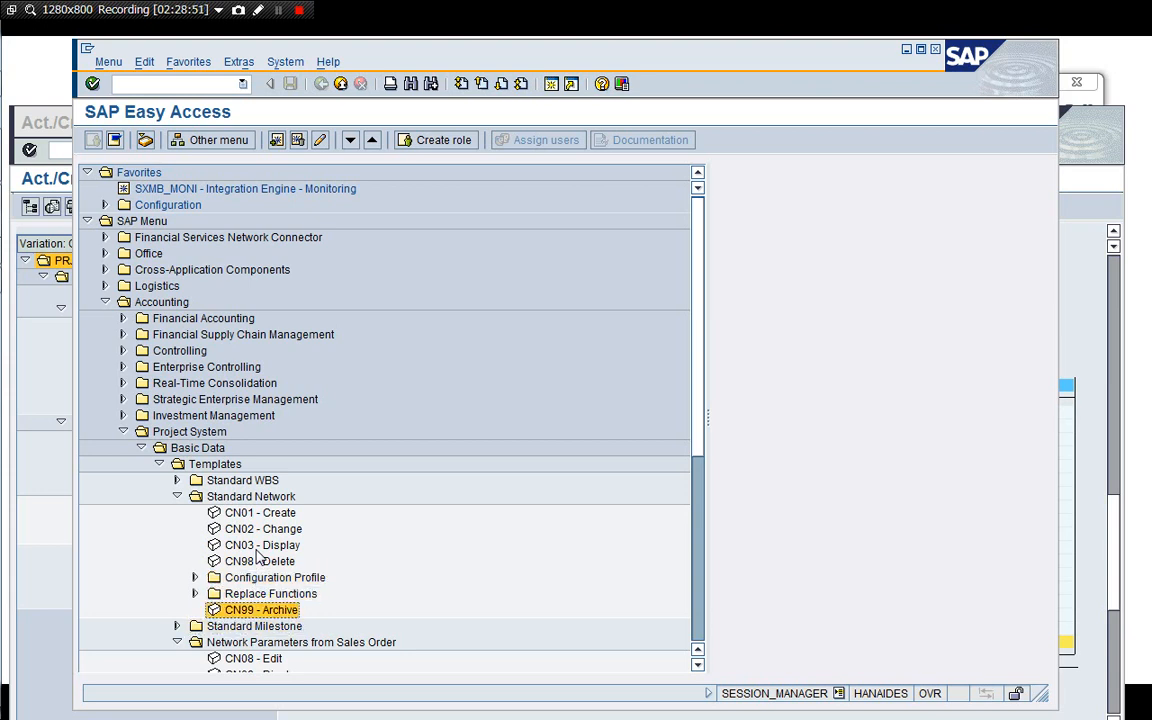
key(Up)
key(Up)
key(Up)
key(Up)
key(Up)
key(Up)
key(Up)
key(Left)
key(Down)
key(Down)
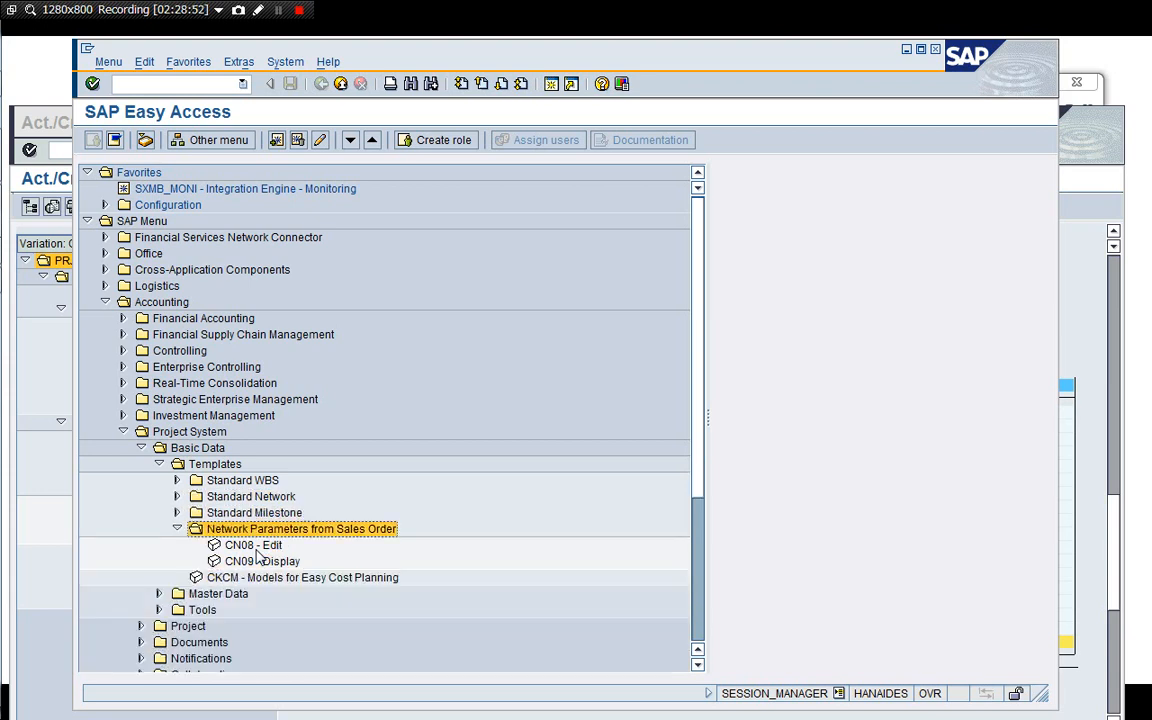
key(Down)
key(Return)
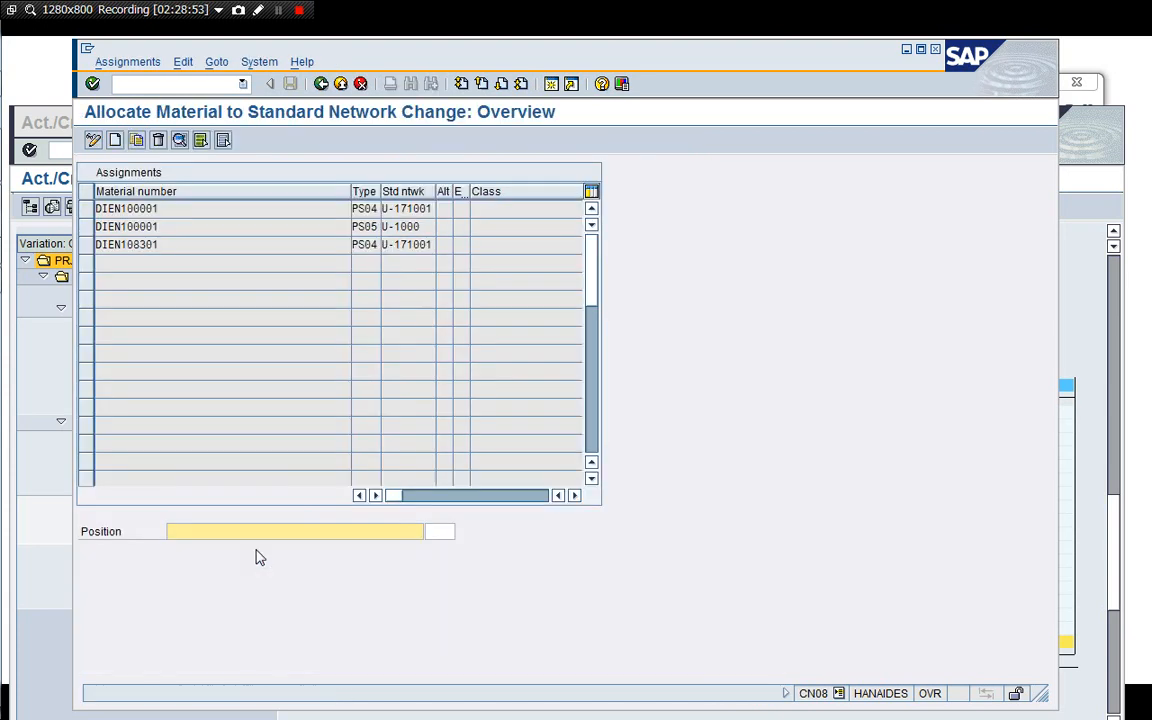
double_click(147, 208)
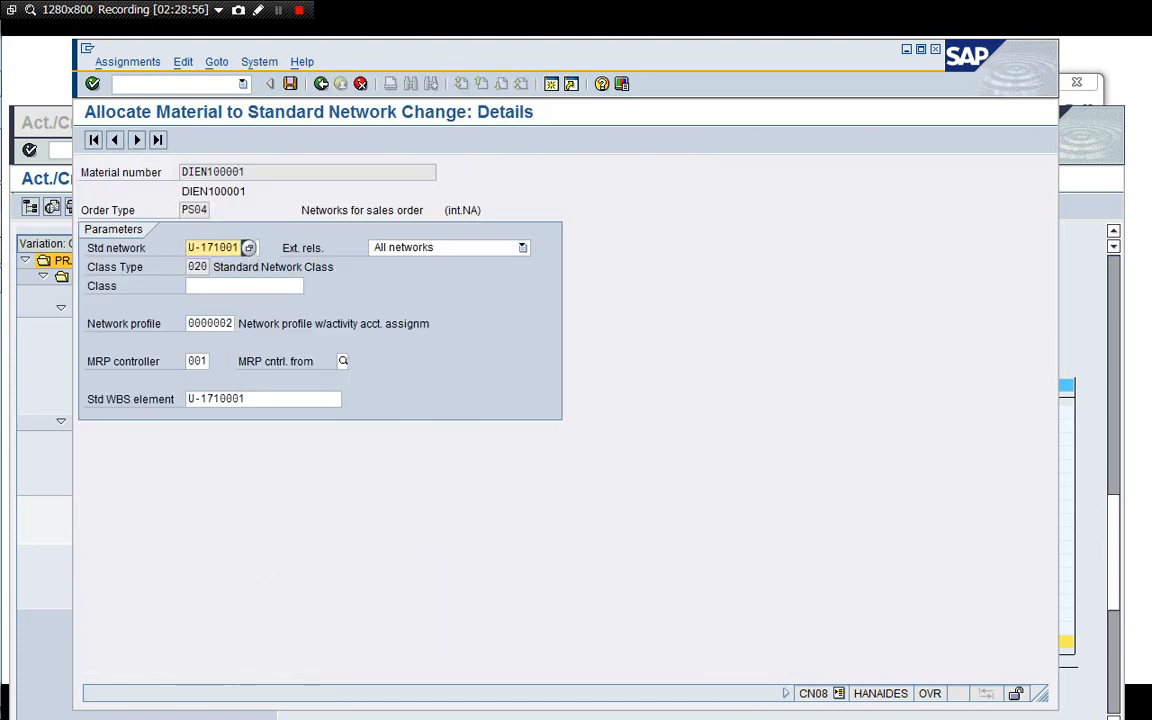
Set the network profile of DIEN100001's PS04 assignment to 1710002, save, and return to the overview.
click(230, 323)
key(BackSpace)
key(BackSpace)
key(BackSpace)
key(BackSpace)
key(BackSpace)
key(BackSpace)
key(BackSpace)
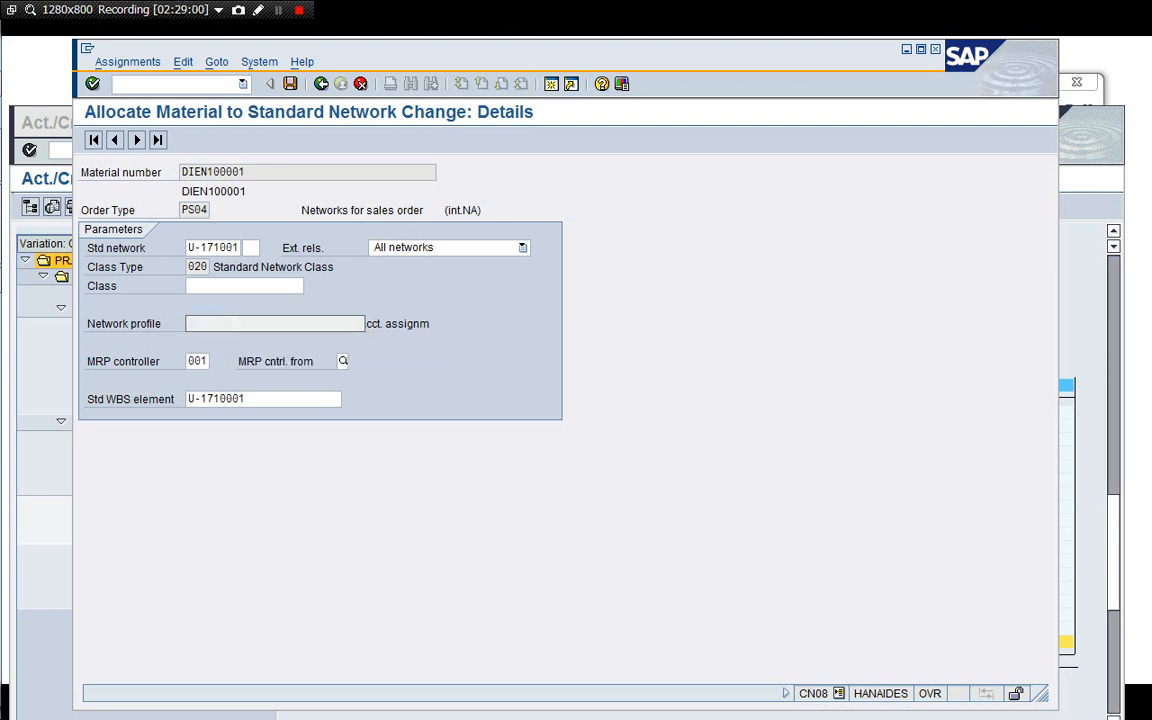
key(F4)
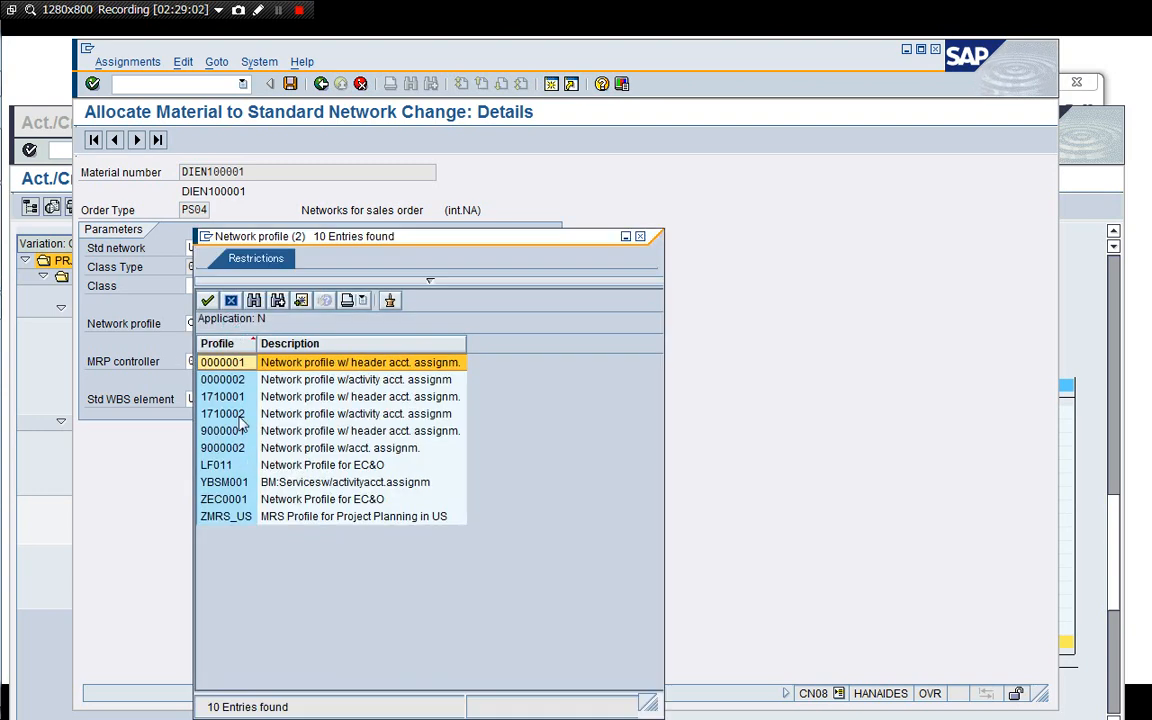
click(240, 417)
double_click(386, 419)
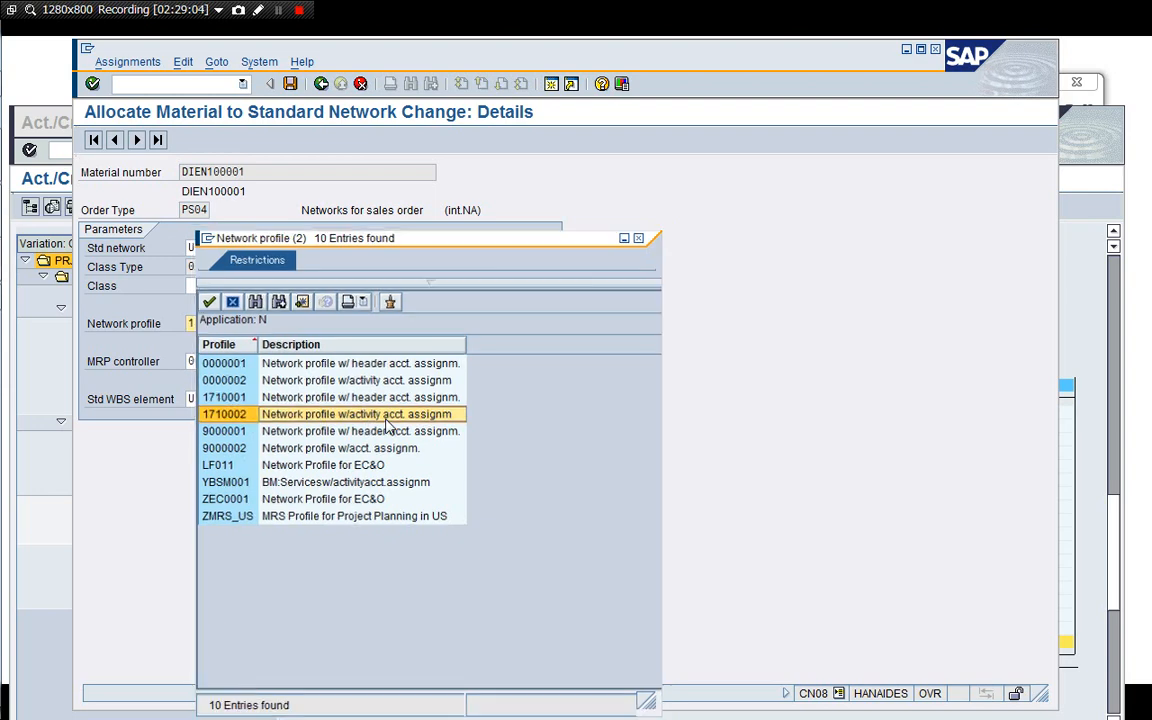
key(Return)
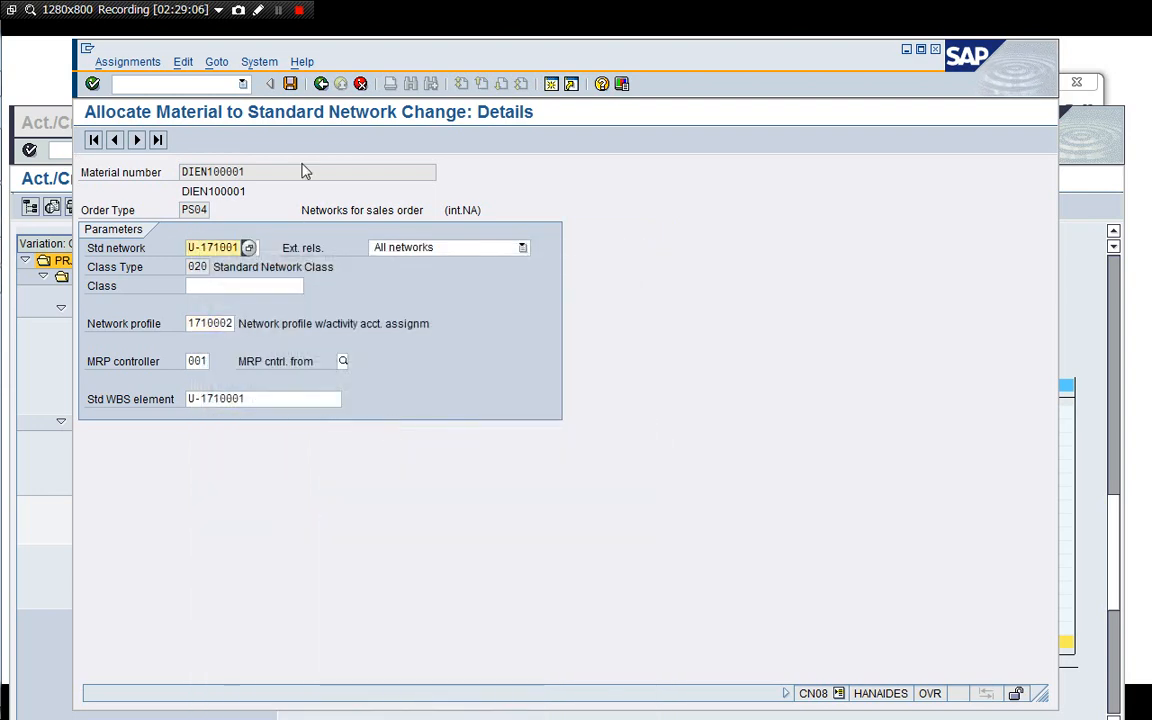
click(290, 84)
click(320, 84)
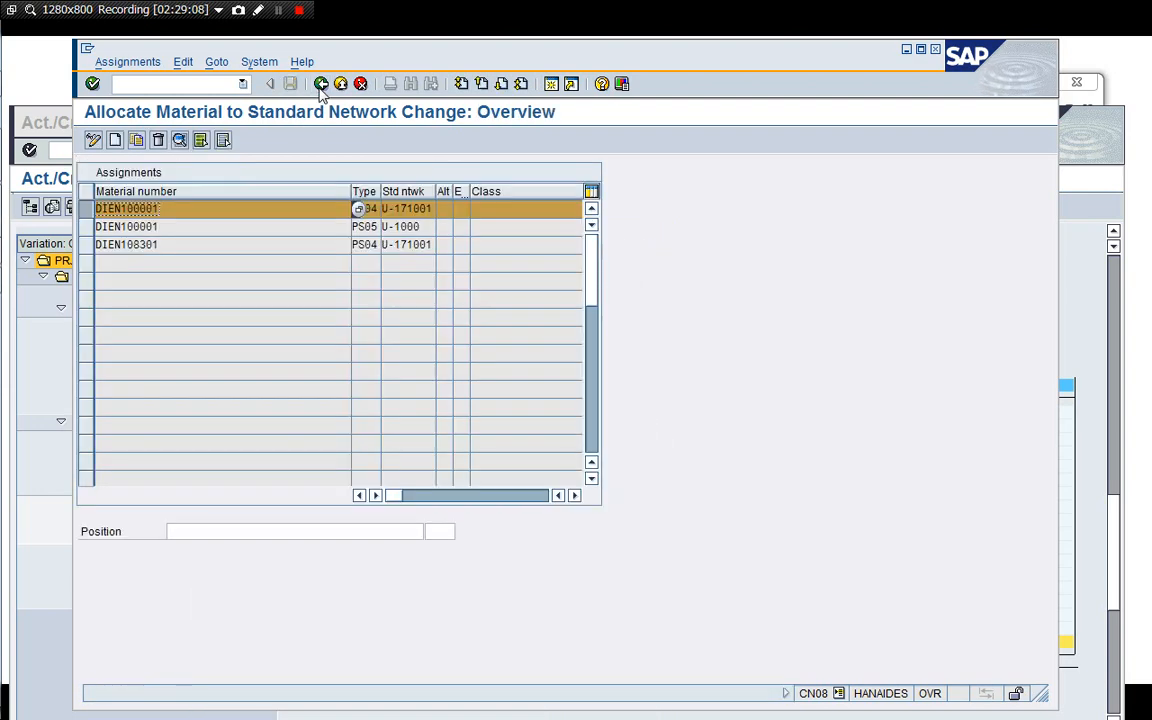
Set the network profile of DIEN108301's PS04 assignment to 1710002, save, and leave the transaction.
click(88, 210)
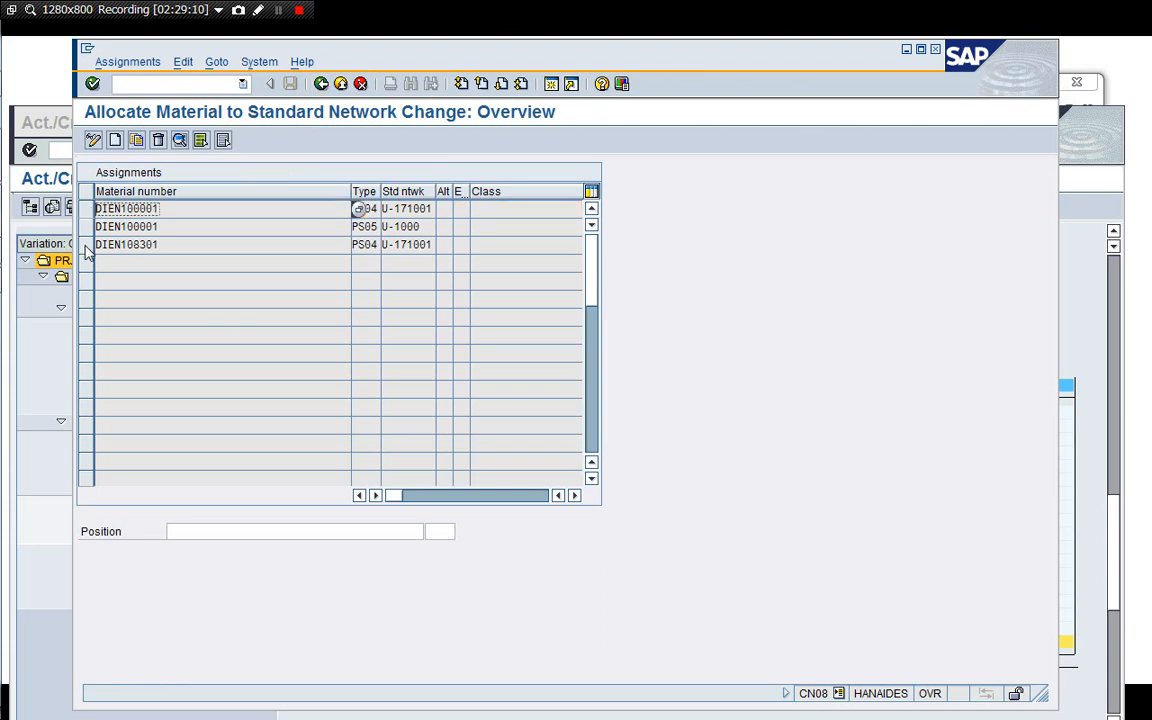
click(86, 246)
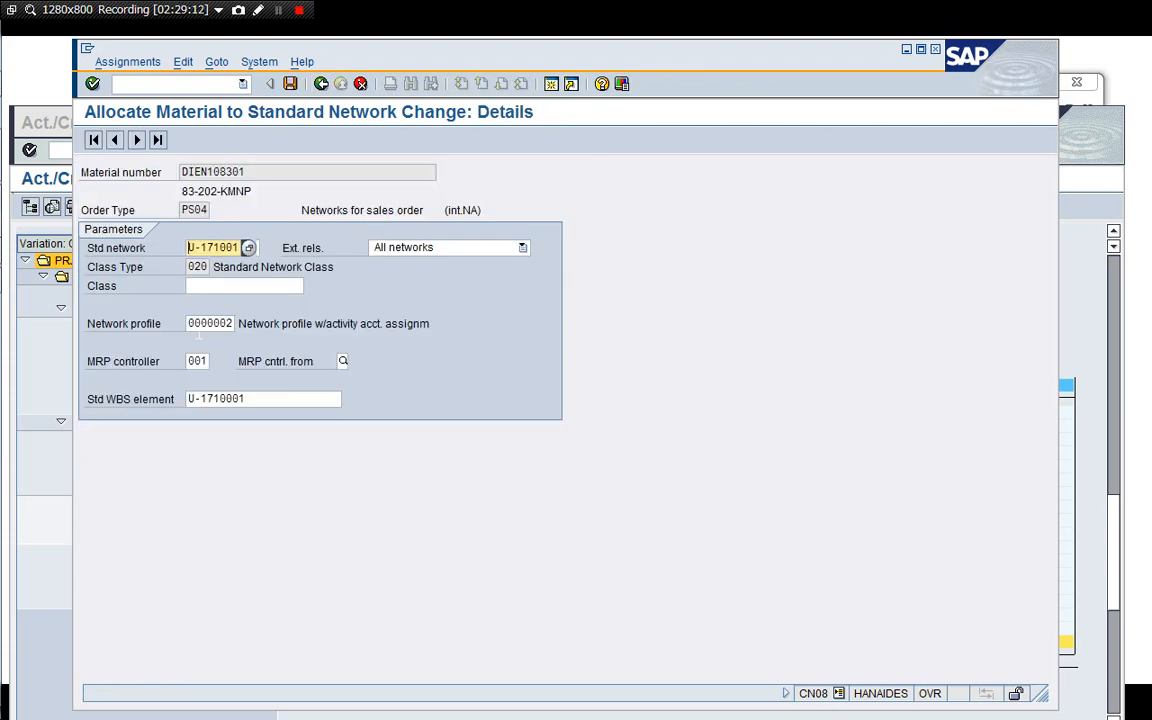
click(238, 324)
click(240, 324)
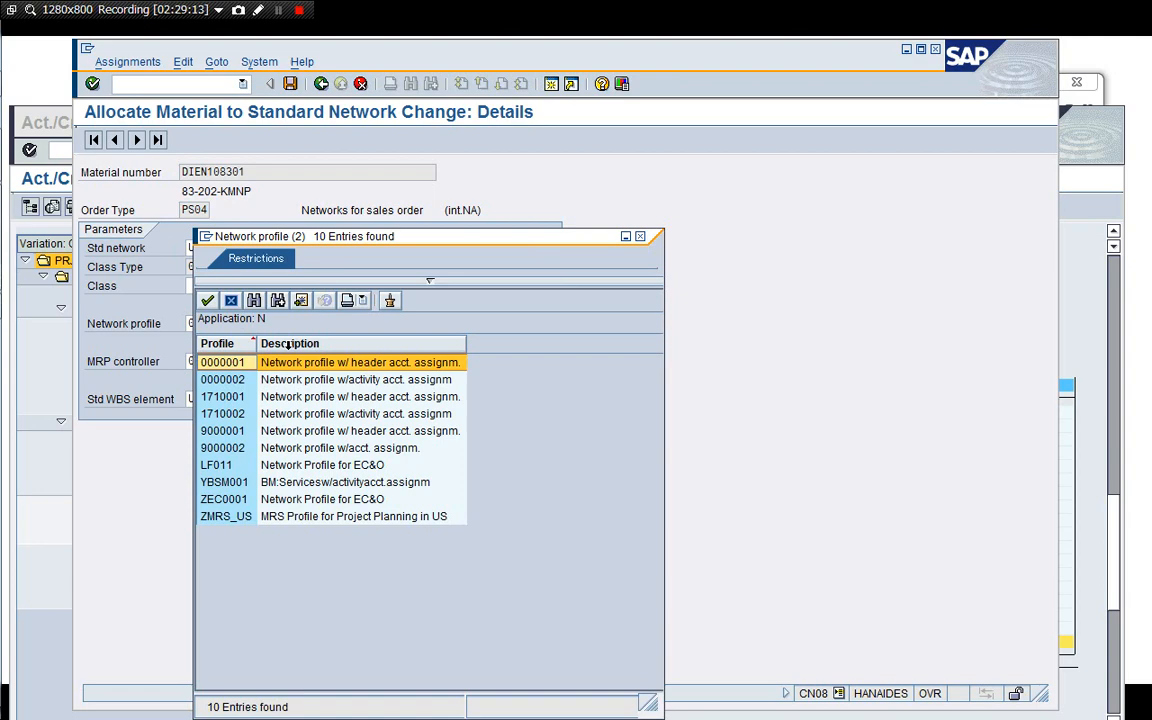
click(261, 415)
double_click(261, 420)
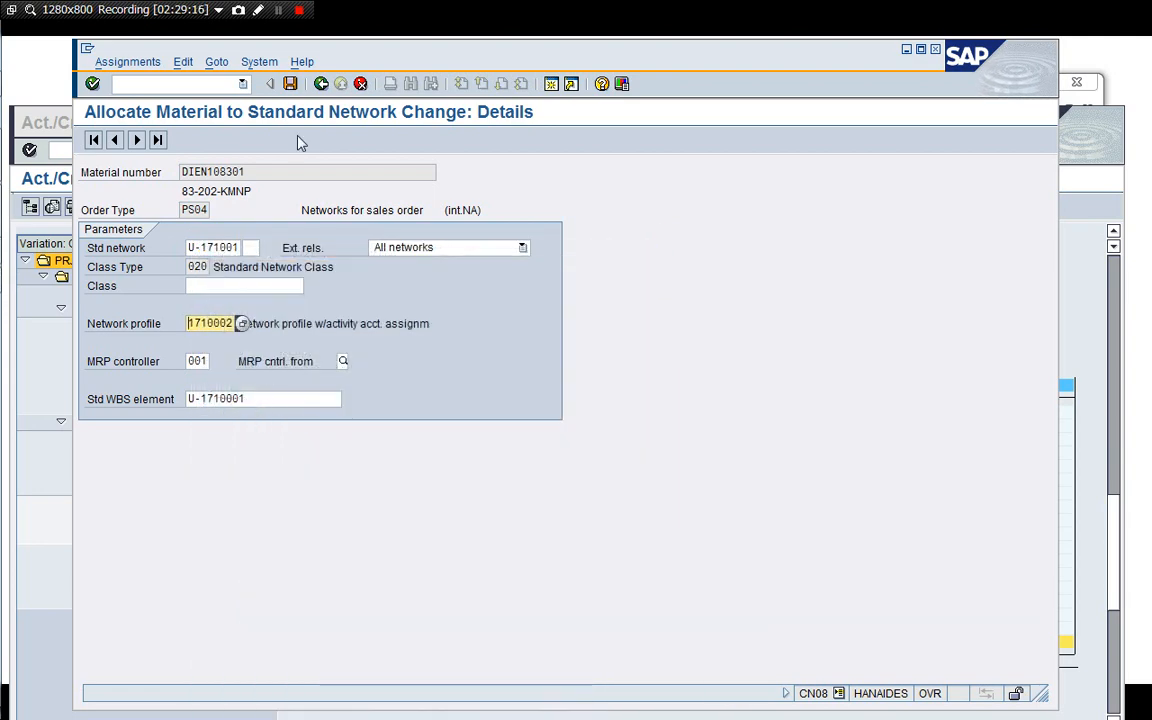
click(290, 84)
click(320, 85)
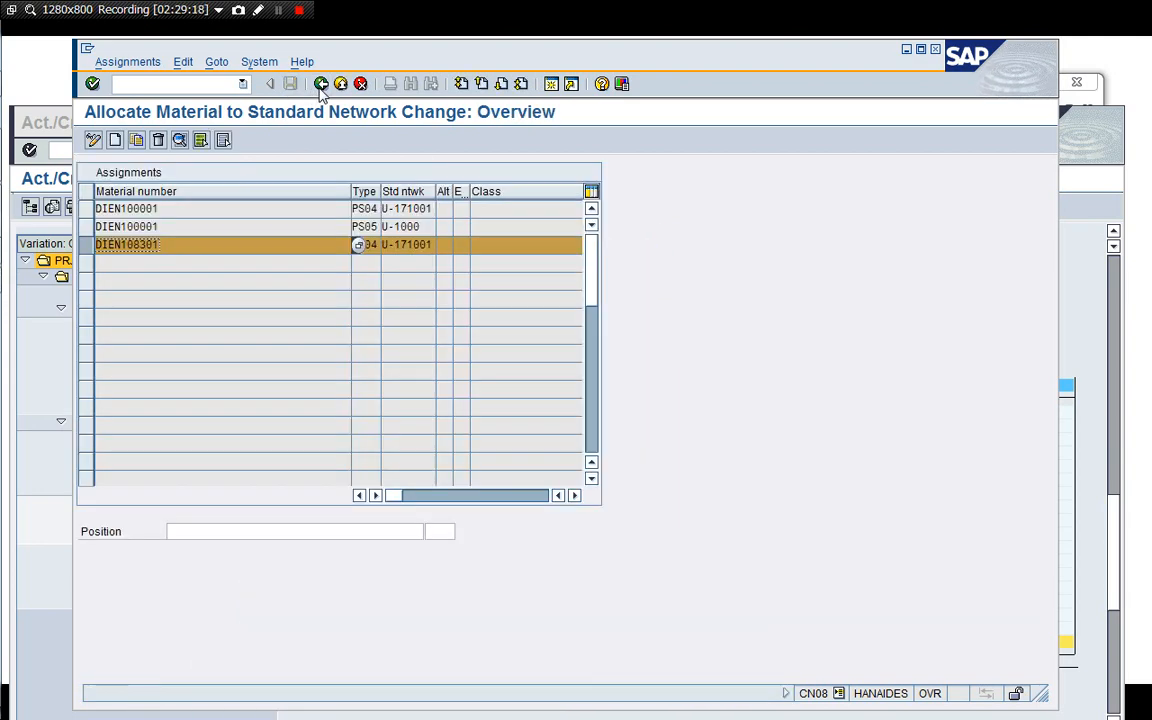
click(320, 85)
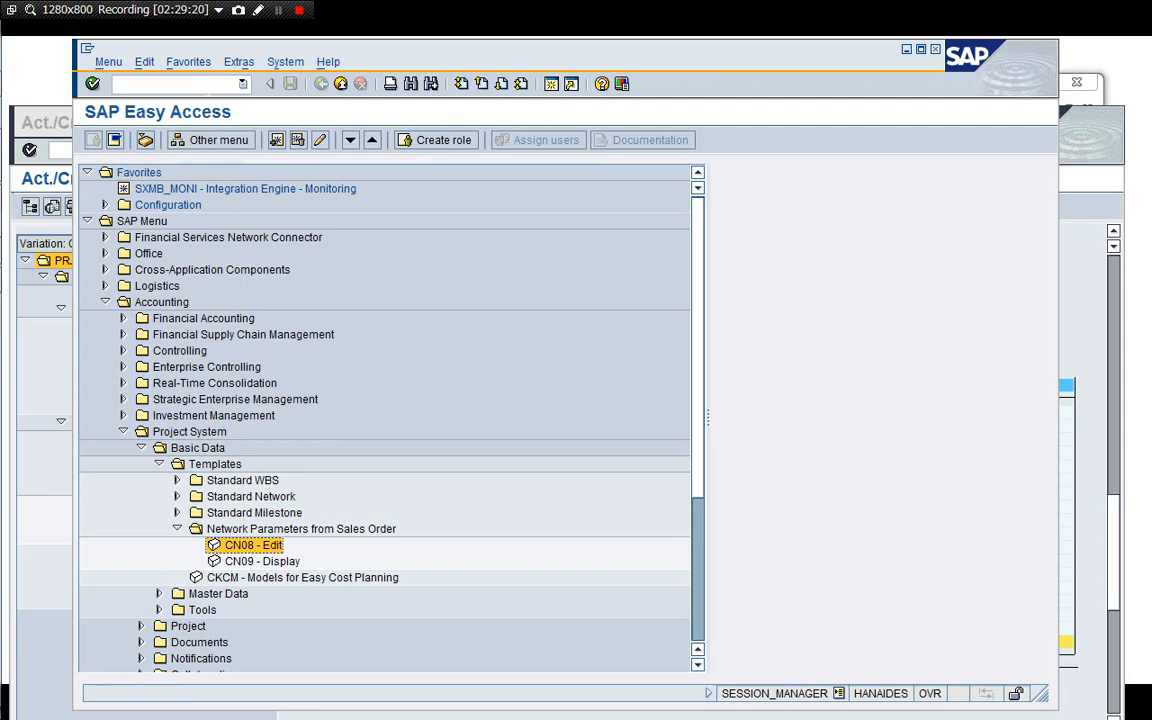
Open the SPRO reference IMG and expand Project System > Structures > Operative Structures > Network.
text(/nSPRO)
key(Return)
click(205, 139)
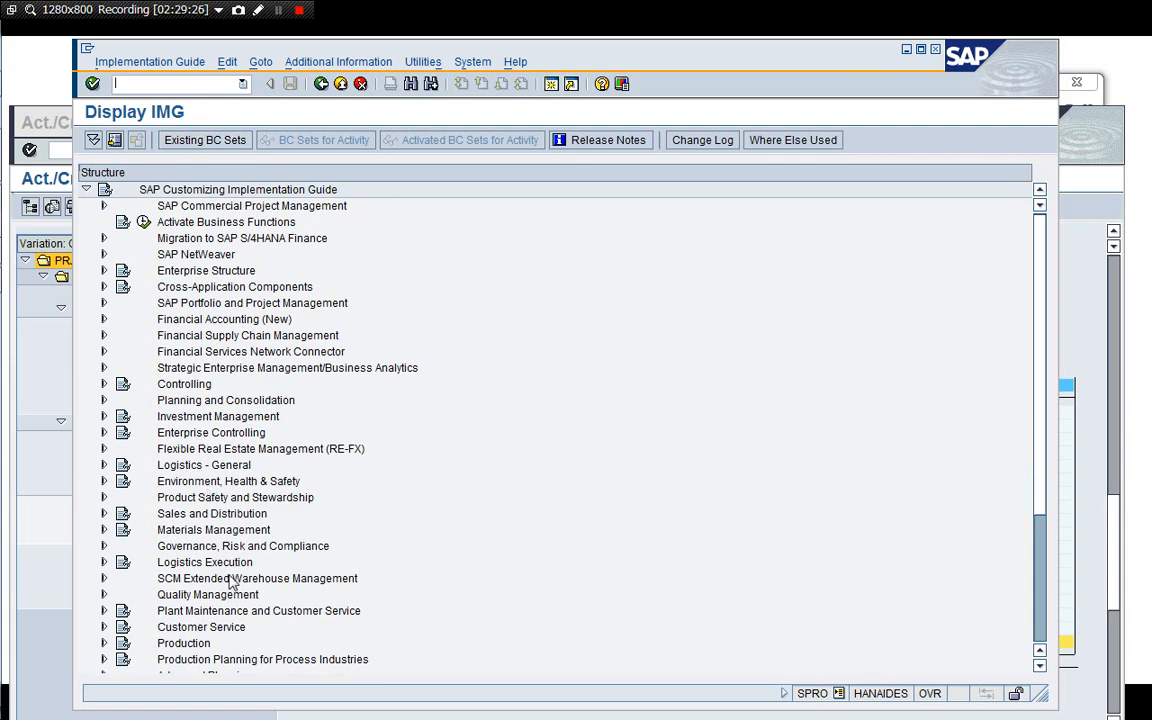
scroll(200, 597, down, 5)
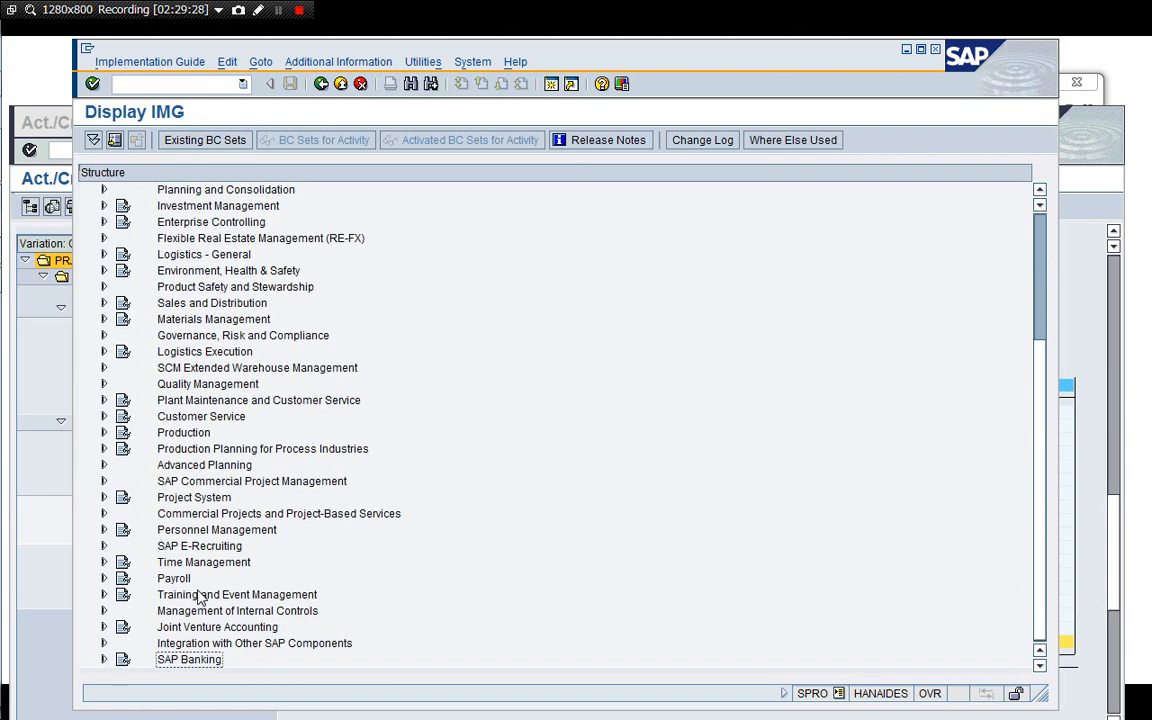
click(103, 497)
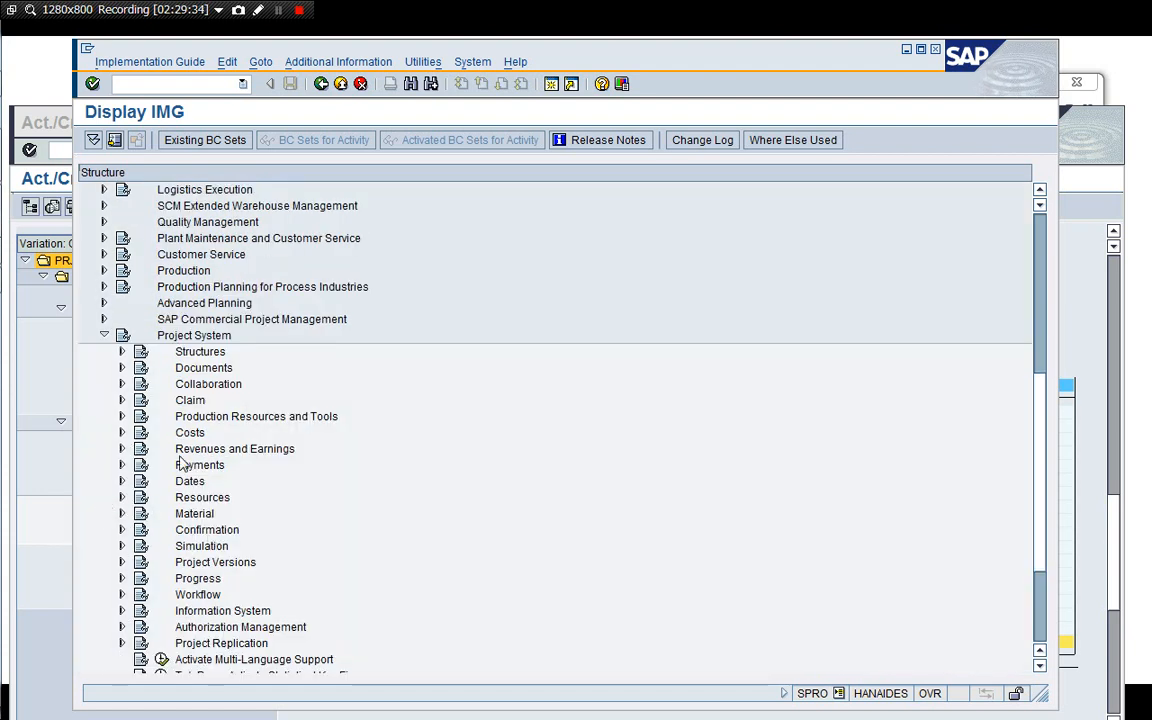
click(191, 374)
key(Up)
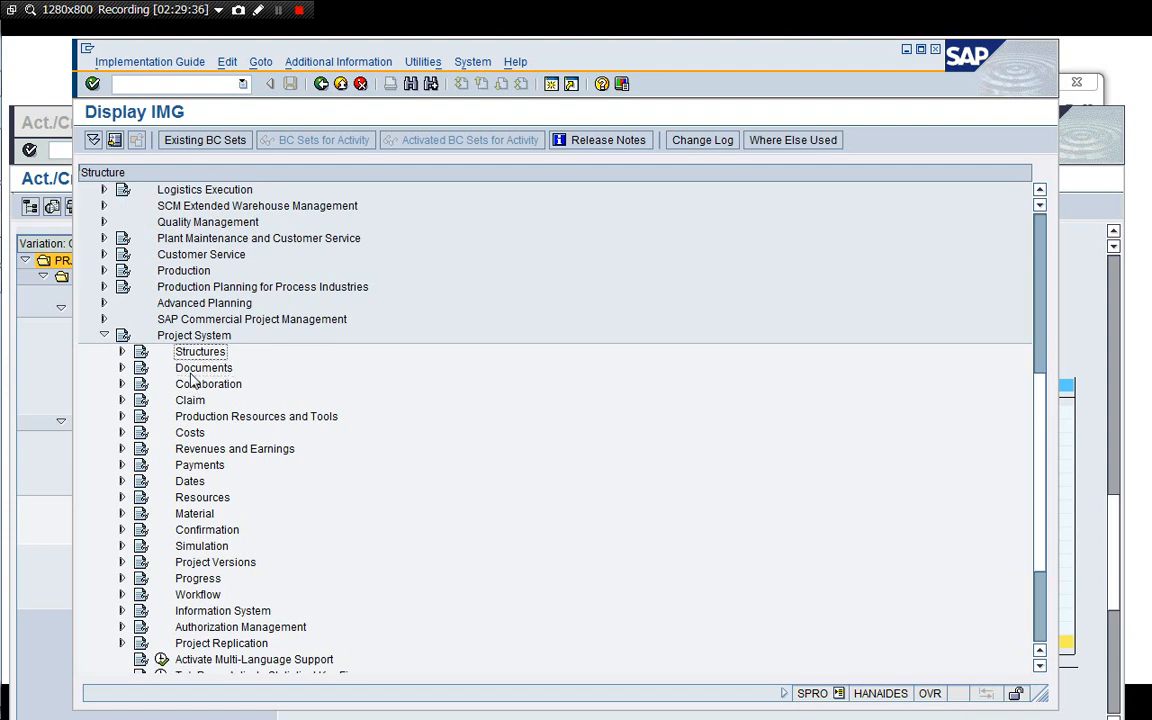
key(Right)
key(Down)
key(Right)
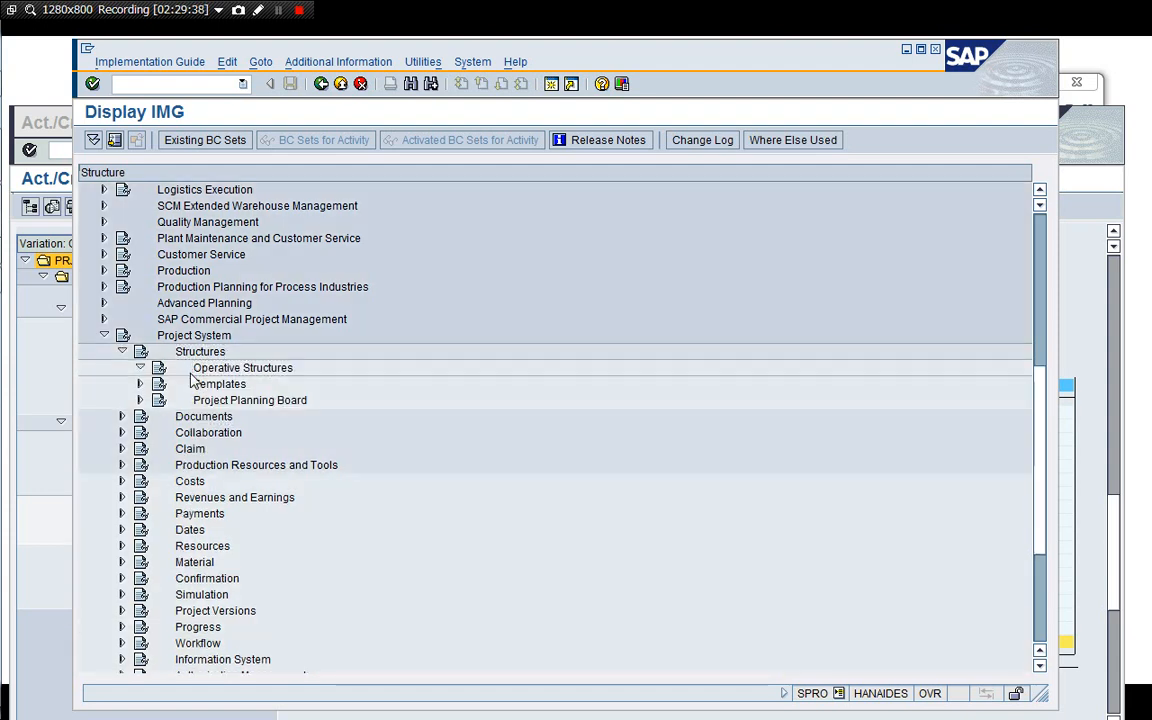
key(Down)
Expand Settings for Networks and open Maintain network profiles.
key(Down)
key(Right)
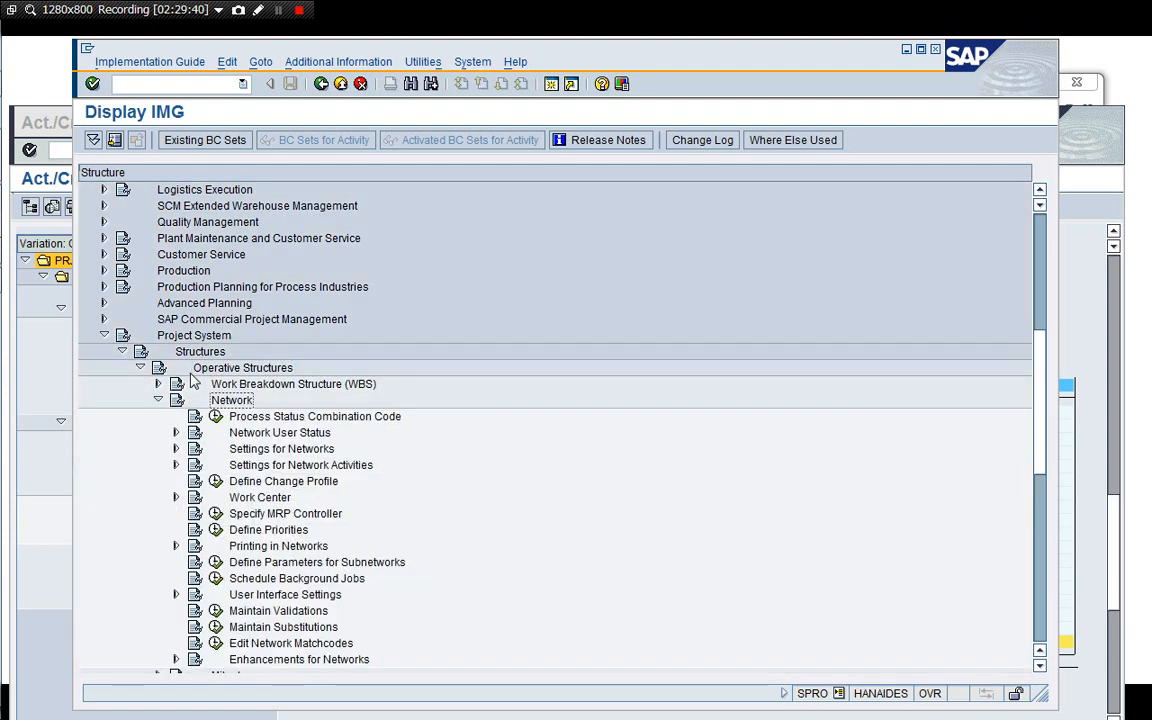
key(Down)
key(Down)
key(Down)
key(Right)
key(Down)
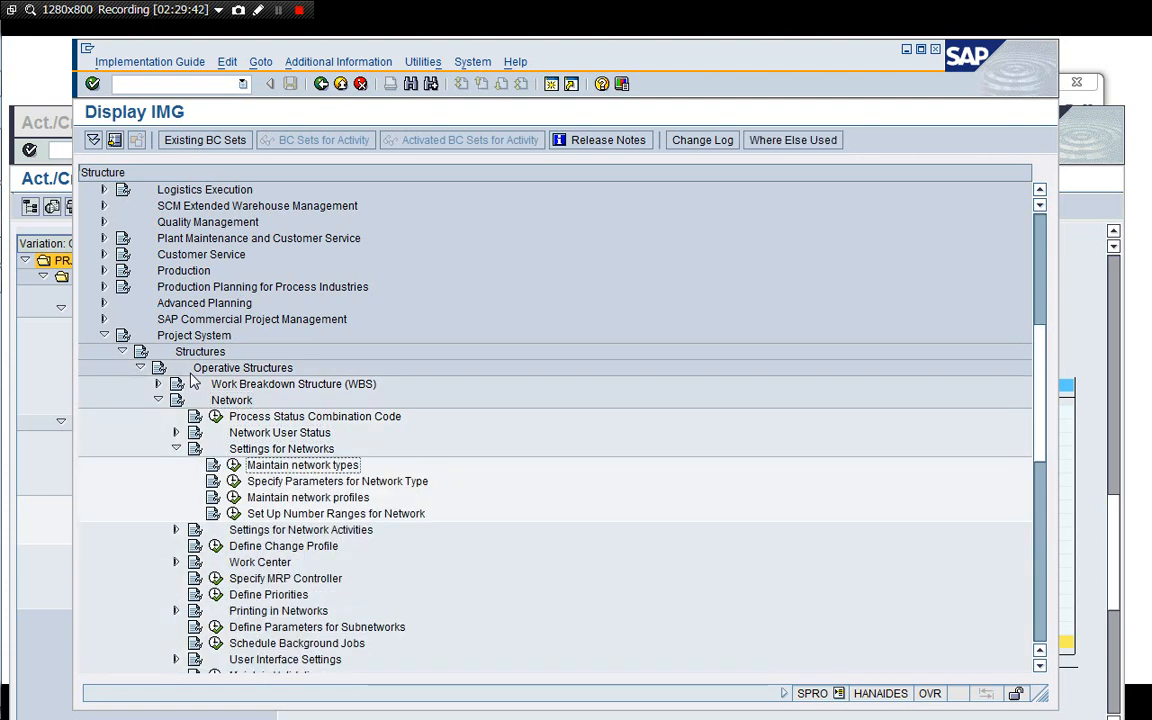
key(Down)
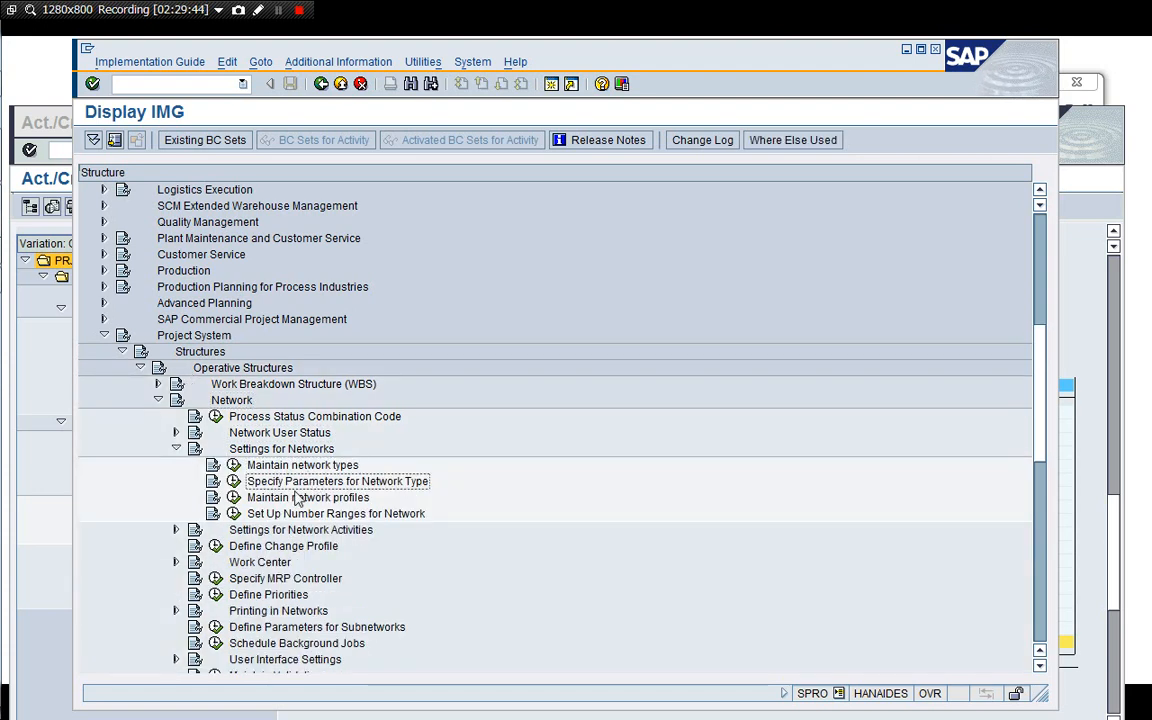
click(233, 497)
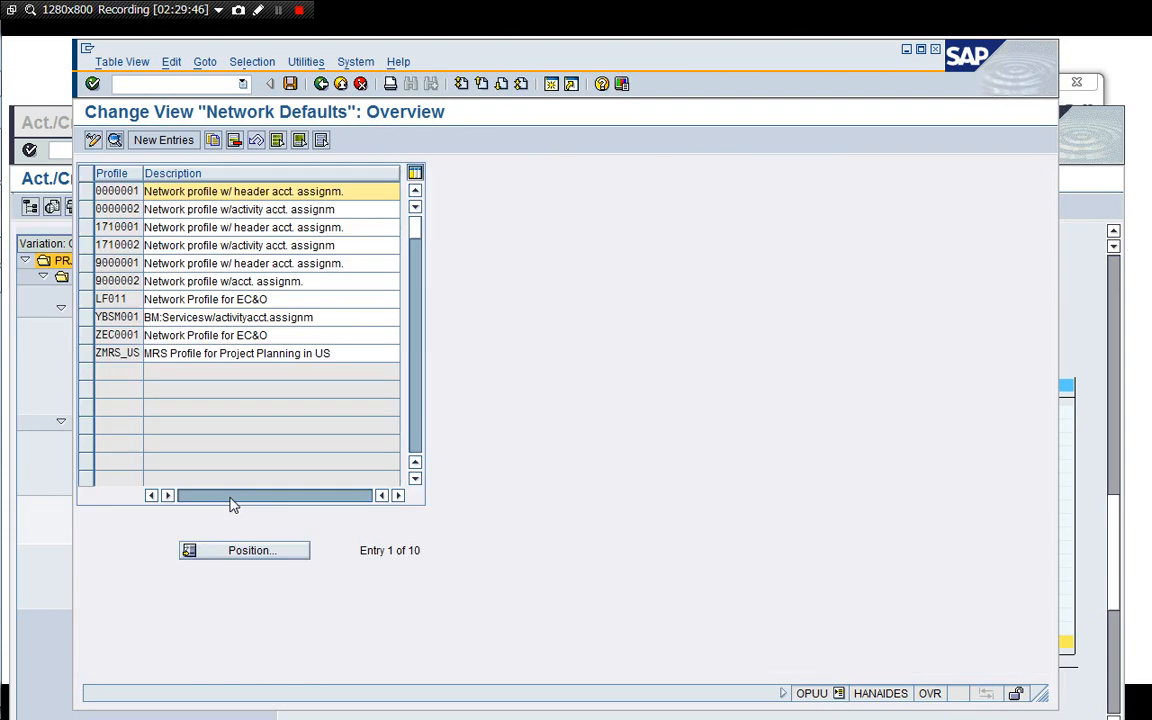
Compare the Procurement settings of network profiles 1710002 and 0000002, then return to the IMG.
double_click(163, 246)
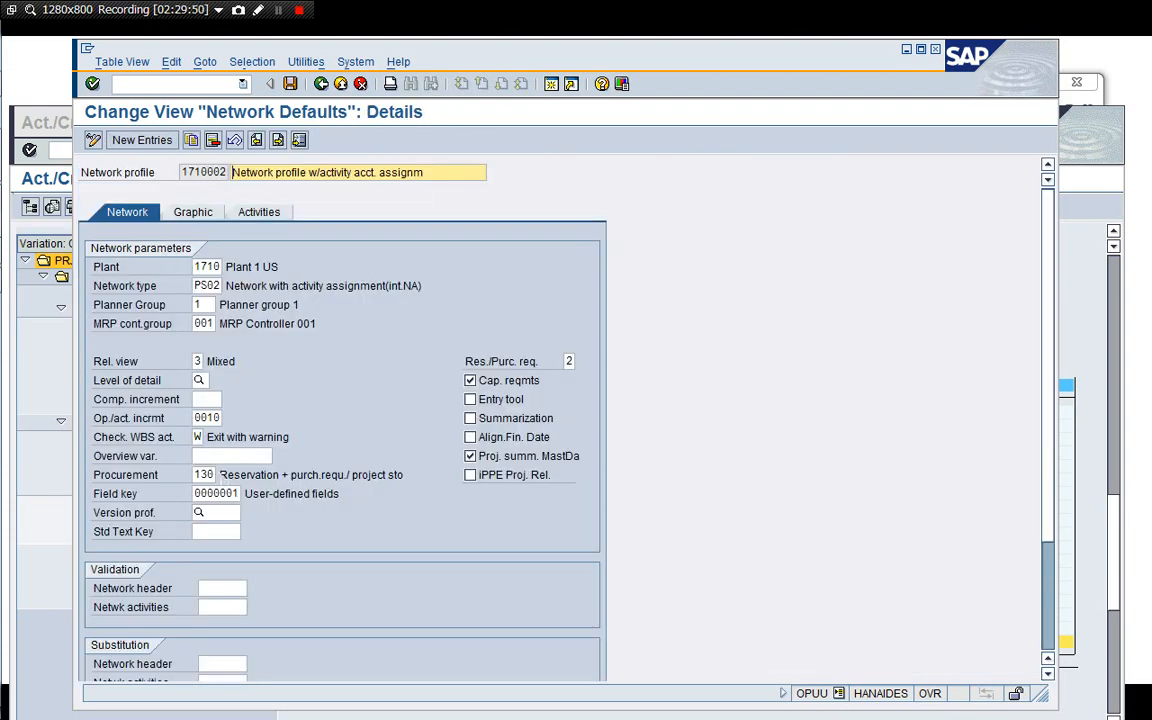
click(222, 475)
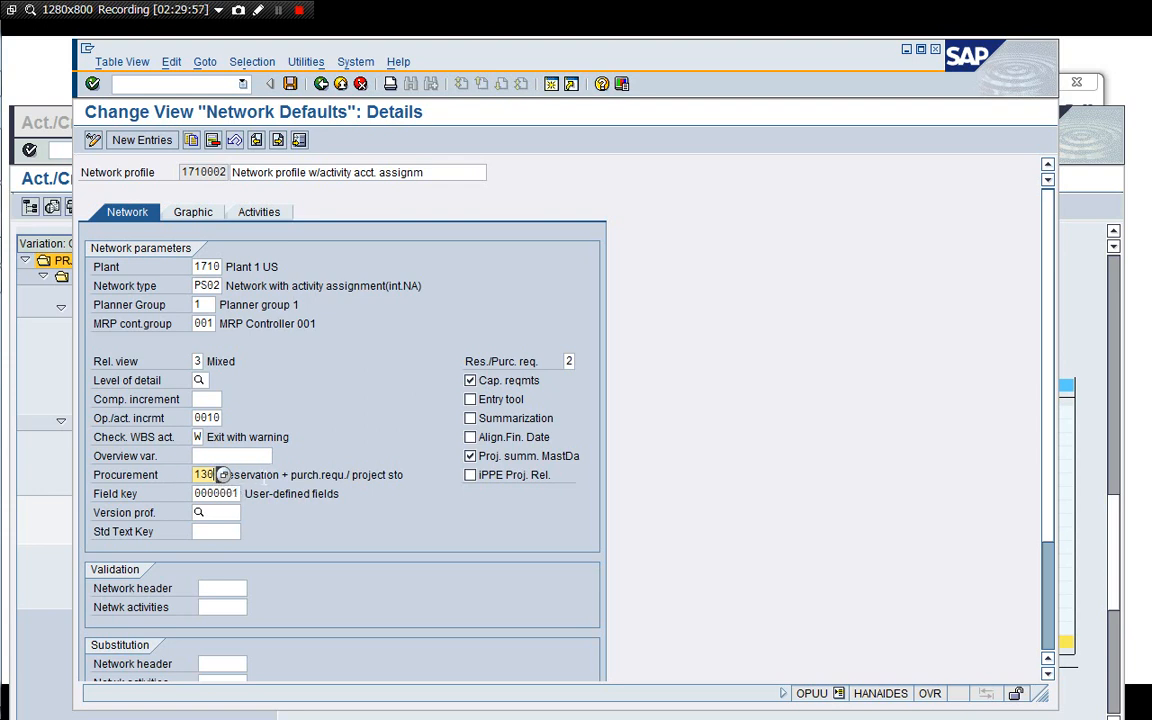
click(253, 475)
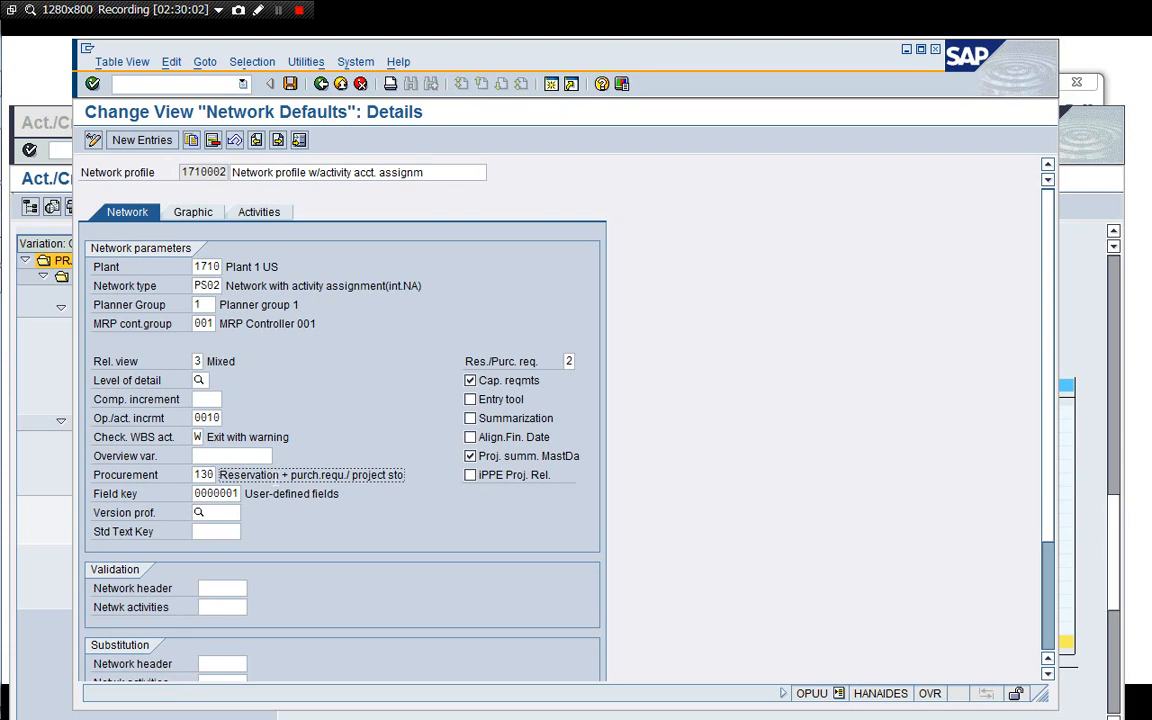
click(361, 84)
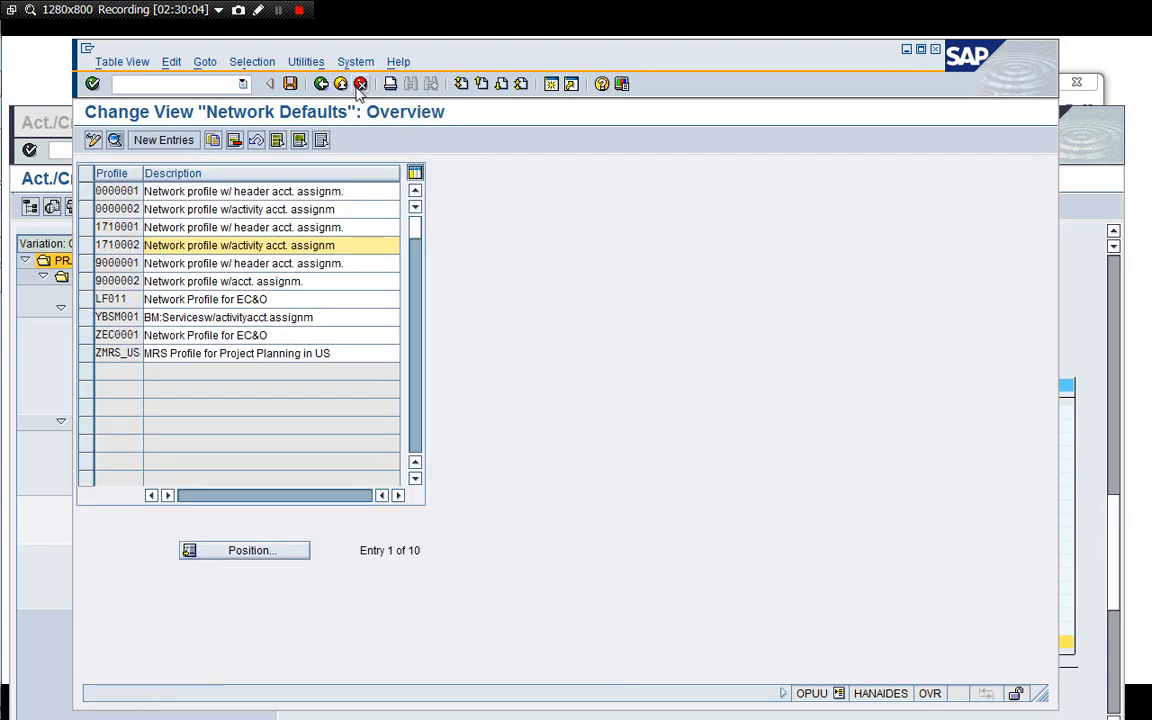
double_click(137, 209)
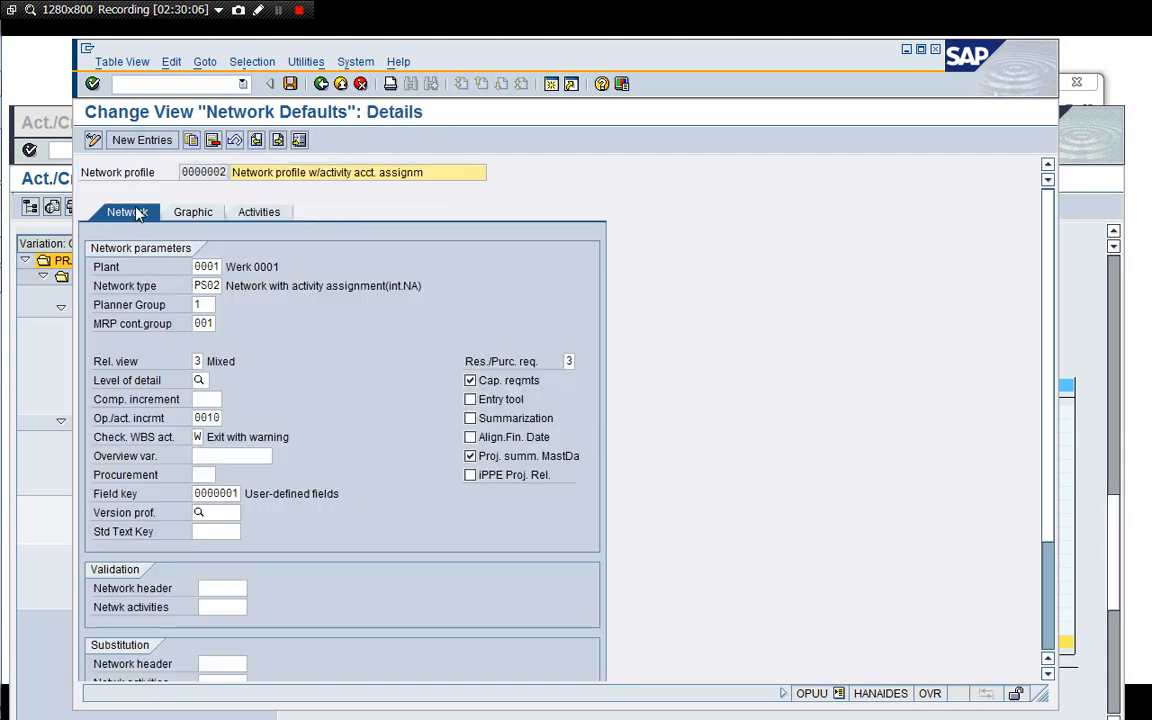
click(200, 475)
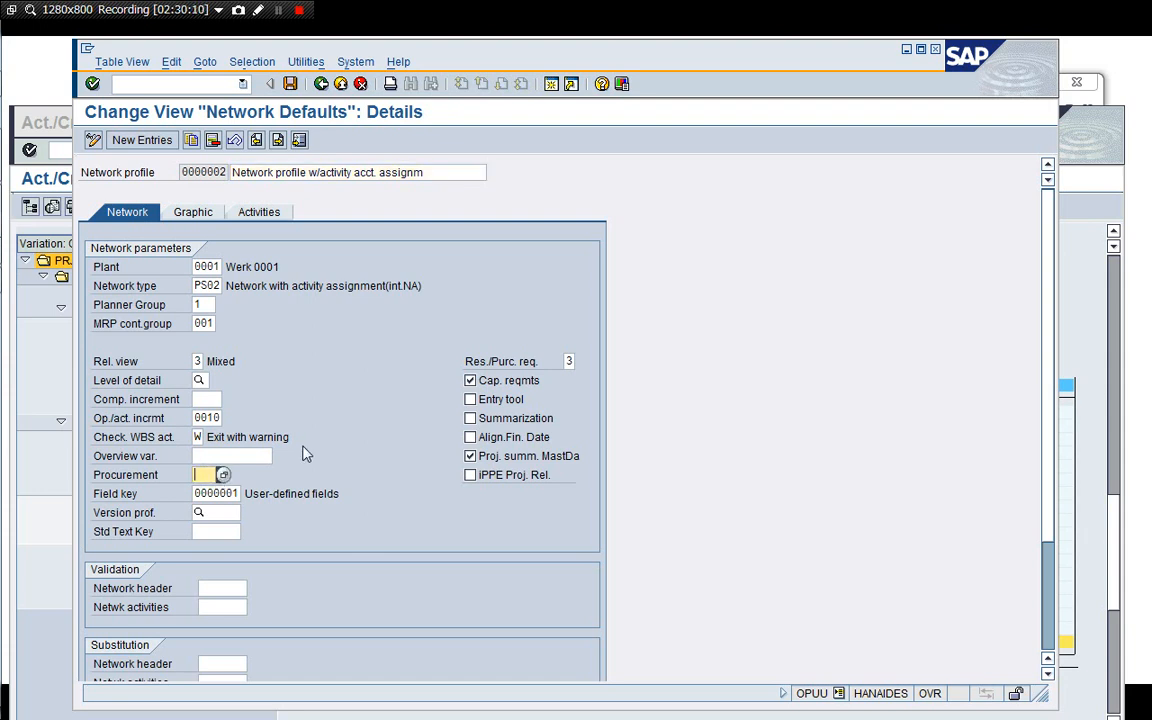
click(321, 84)
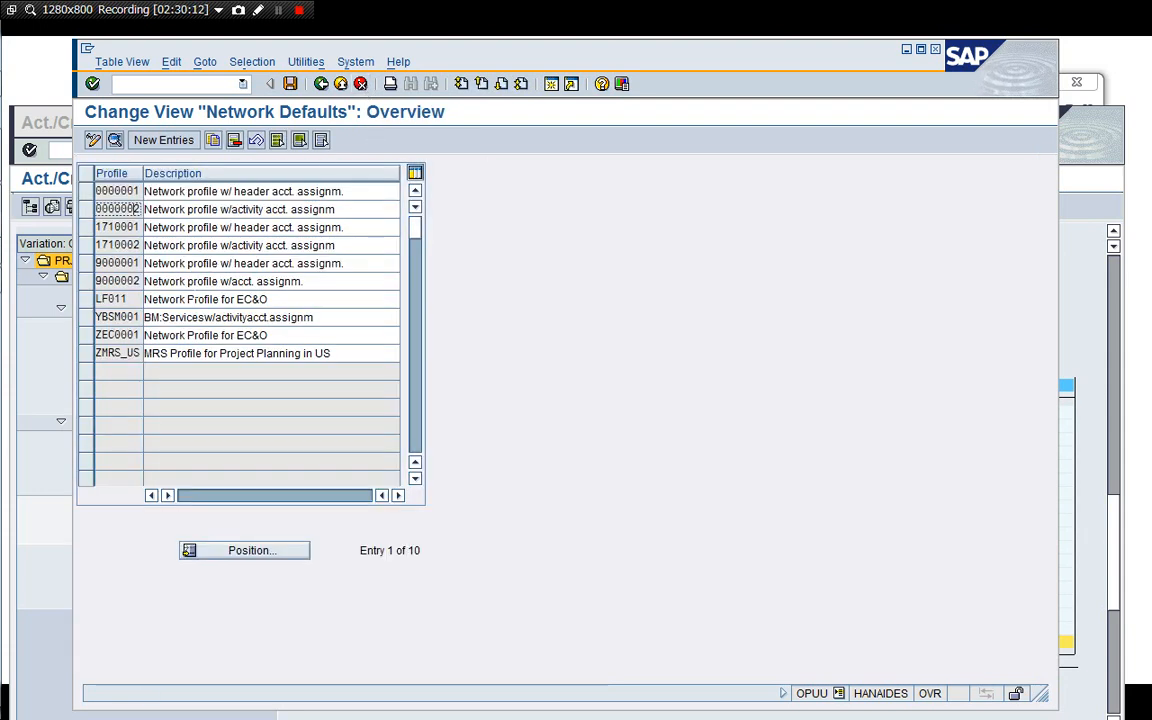
double_click(162, 245)
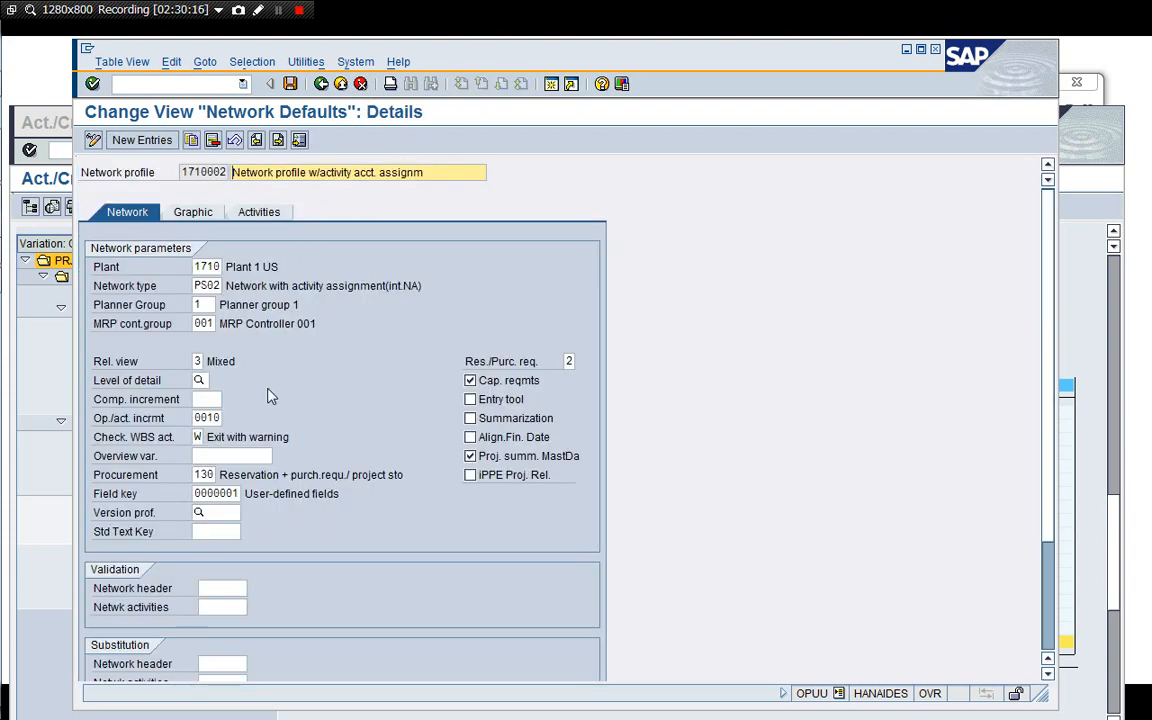
click(360, 85)
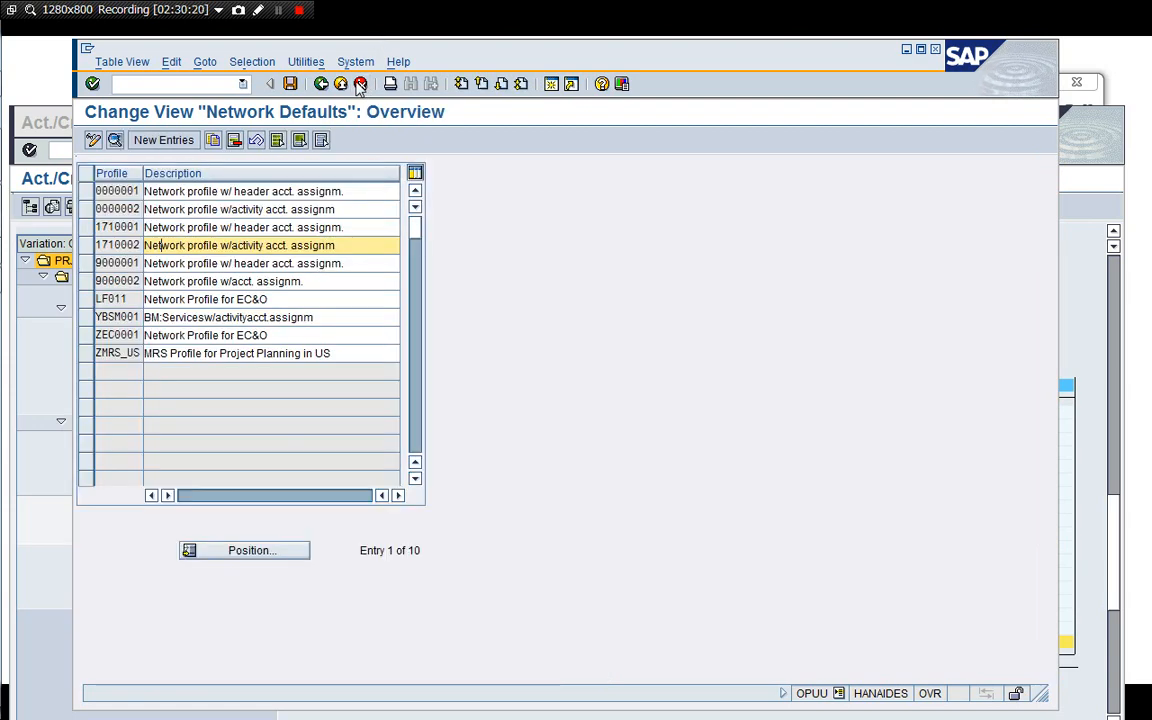
click(360, 85)
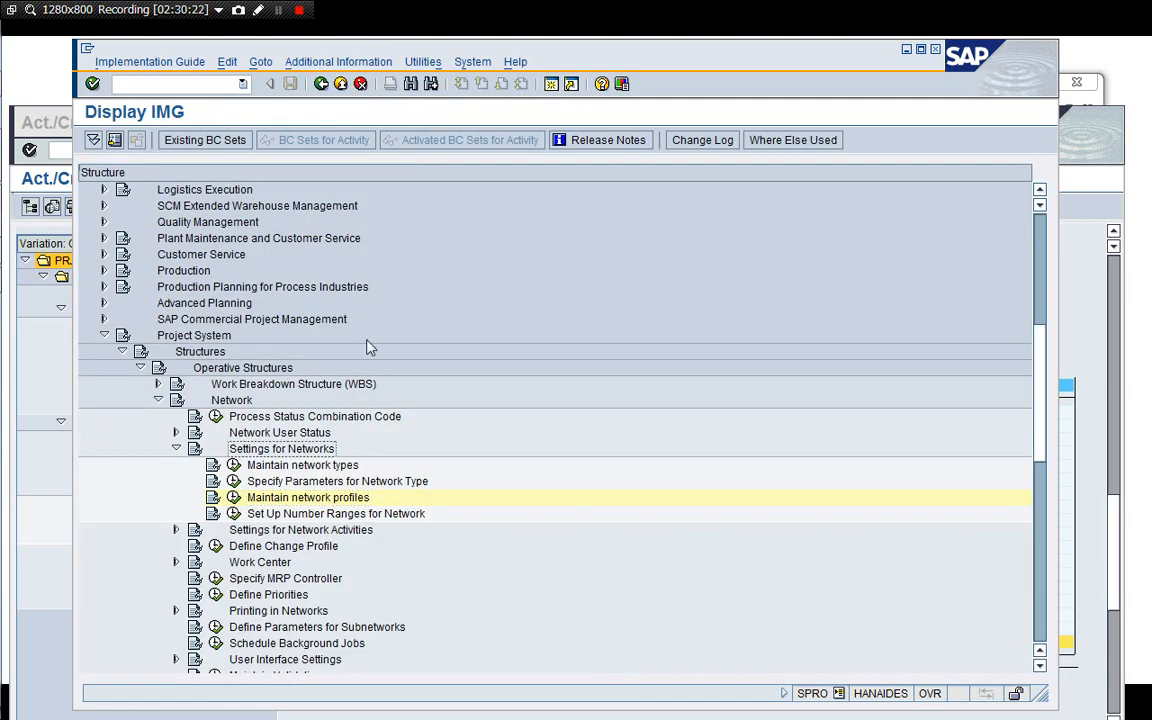
key(Left)
key(Down)
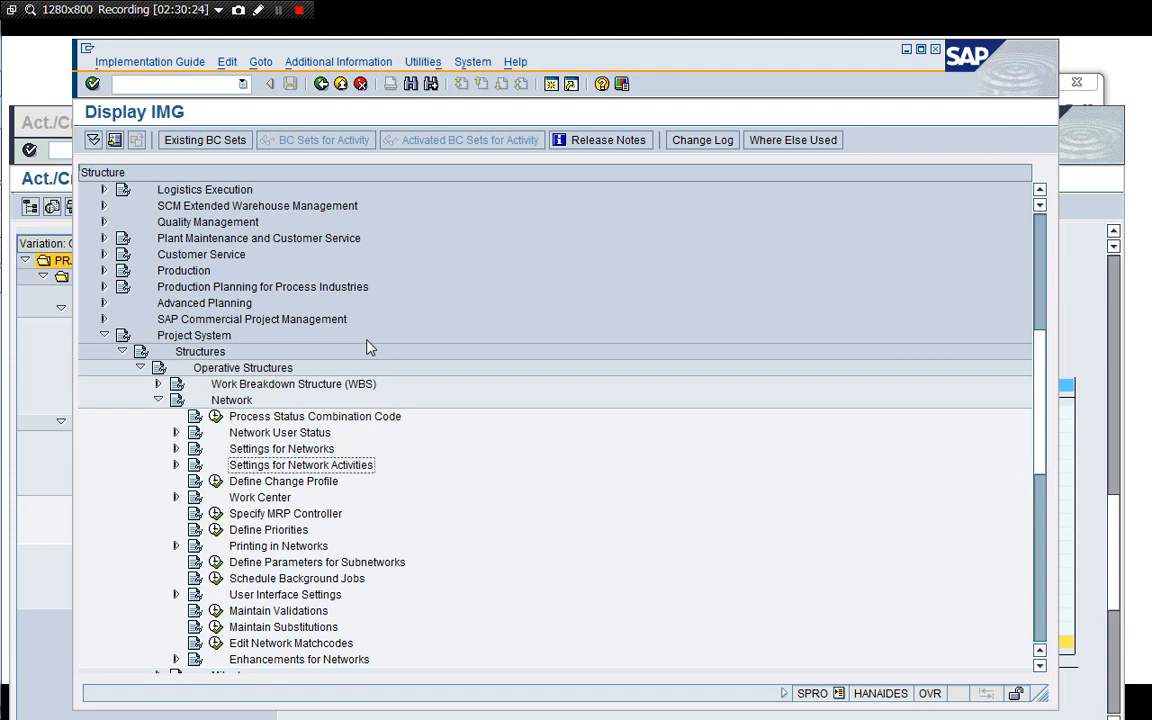
key(Up)
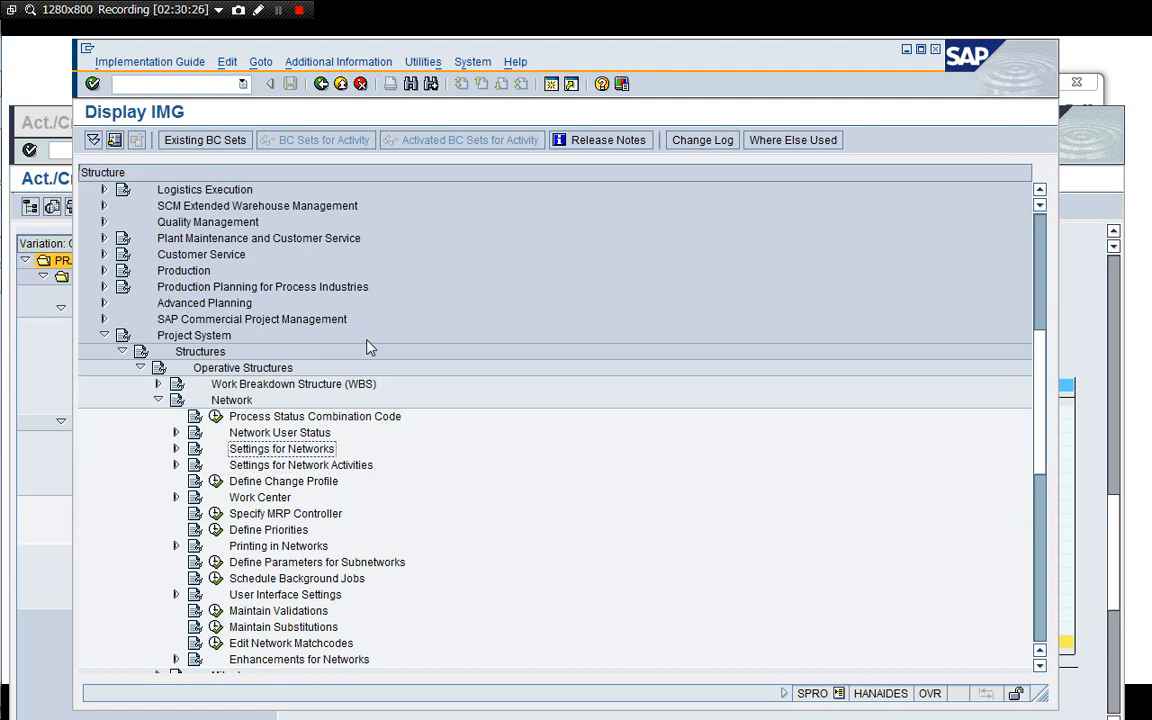
key(Left)
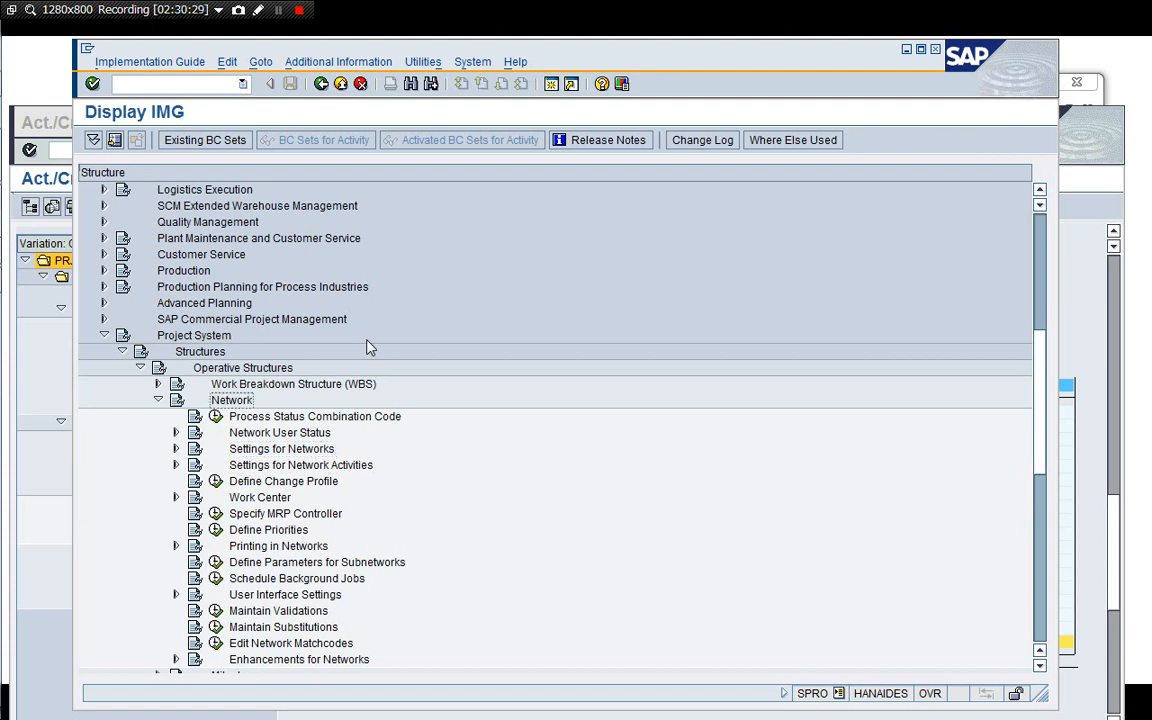
key(Down)
key(Down)
key(Down)
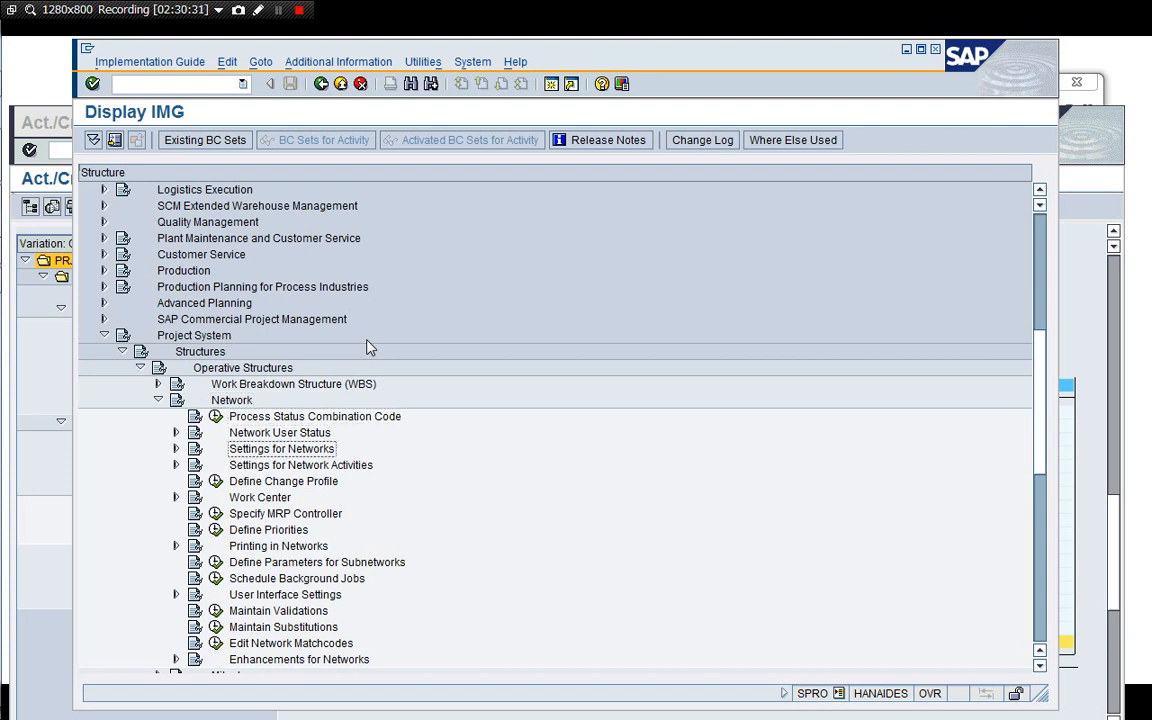
key(Up)
key(Up)
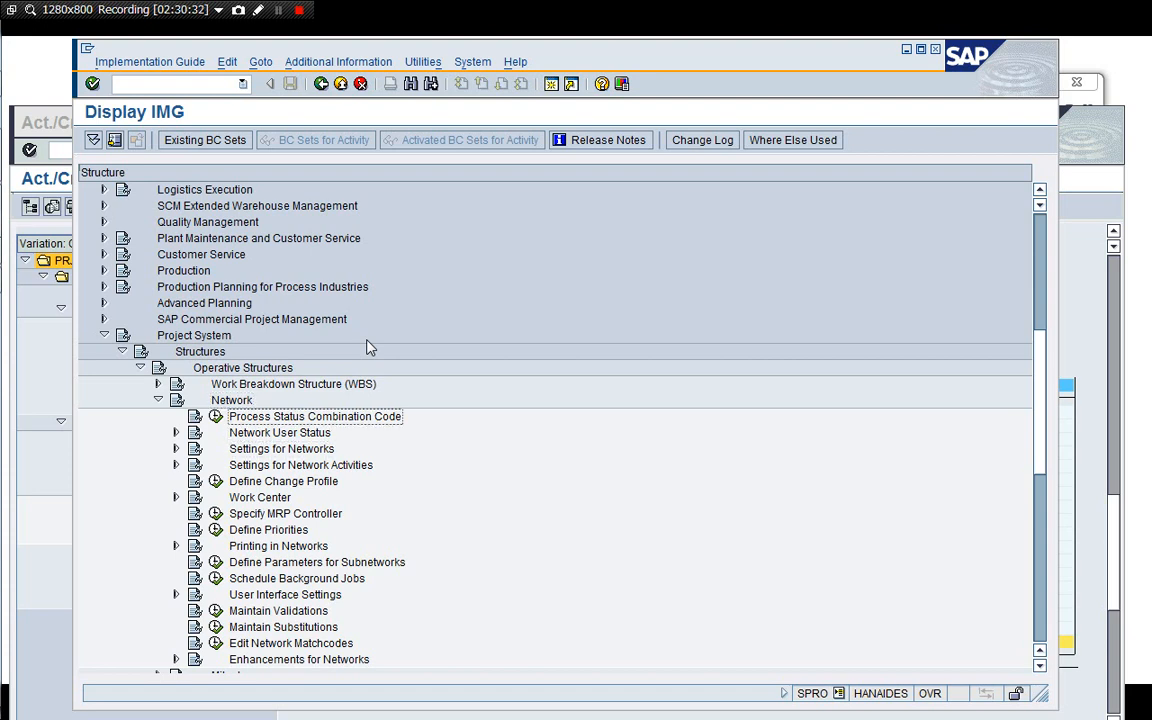
key(Down)
key(Down)
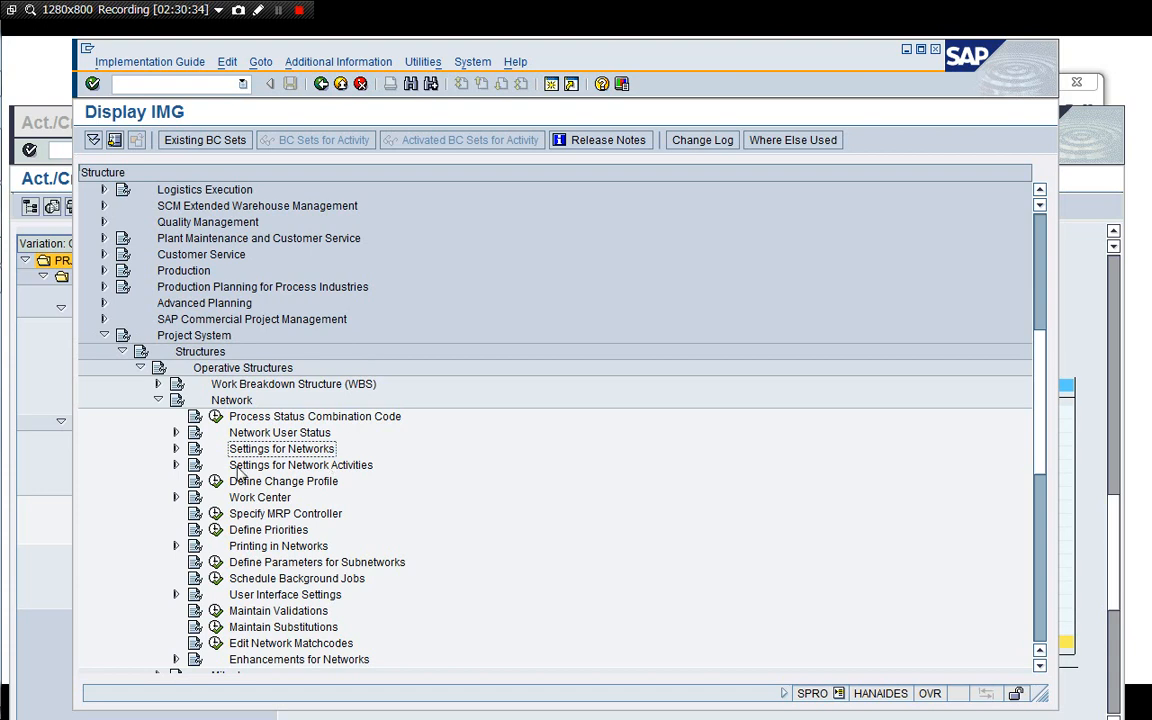
click(177, 450)
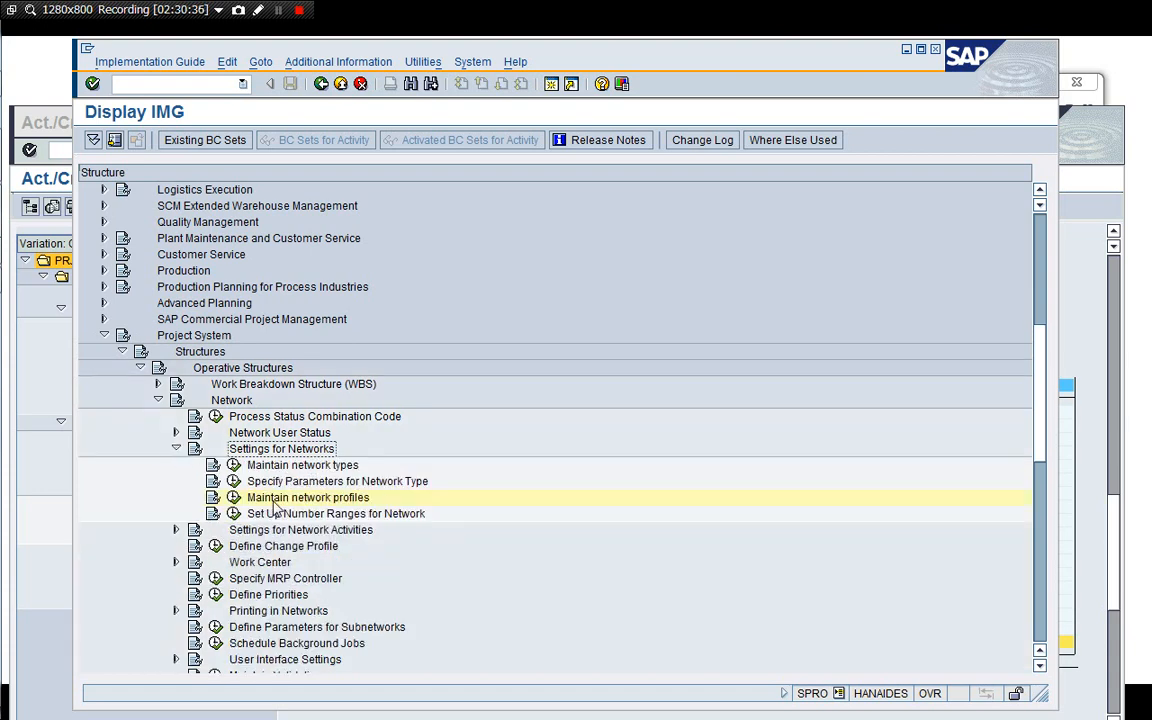
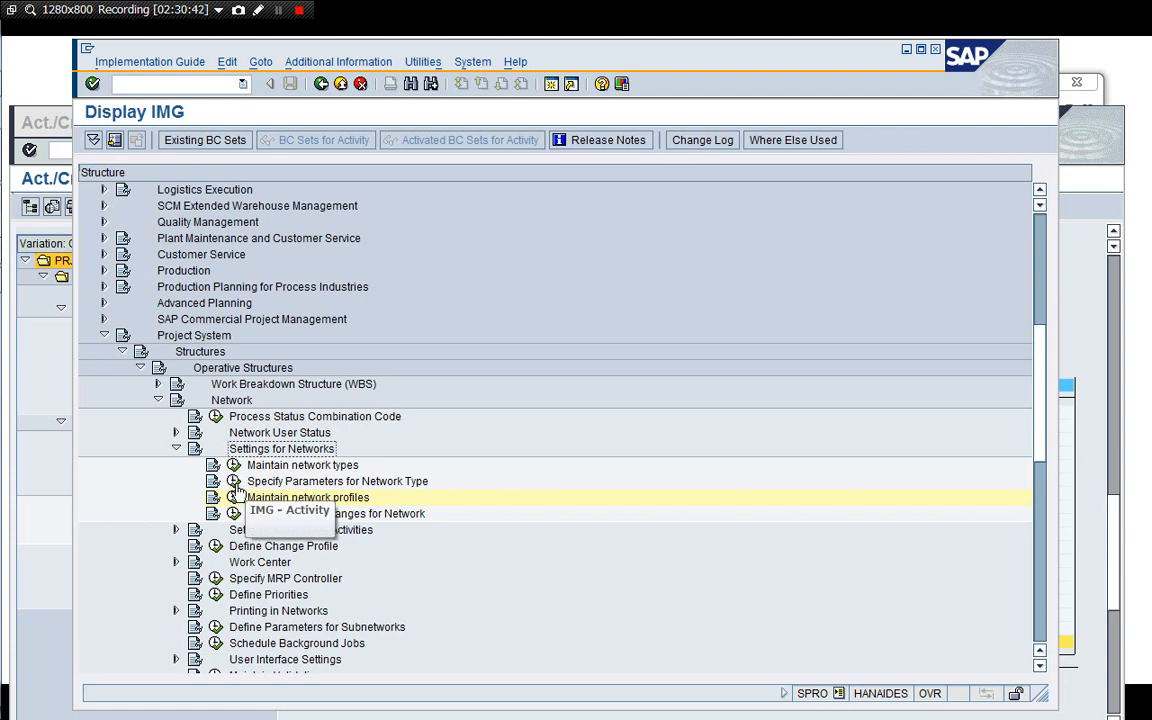
Open Specify Parameters for Network Type to review the network type parameters, then return to the IMG.
click(233, 481)
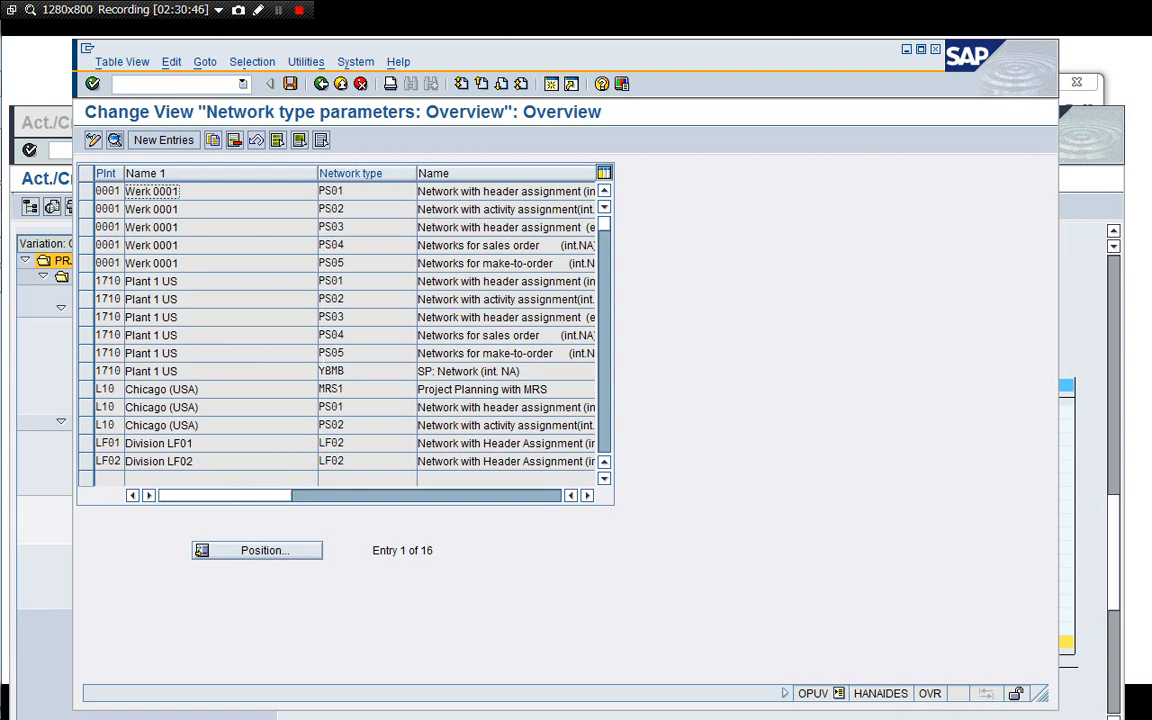
click(321, 84)
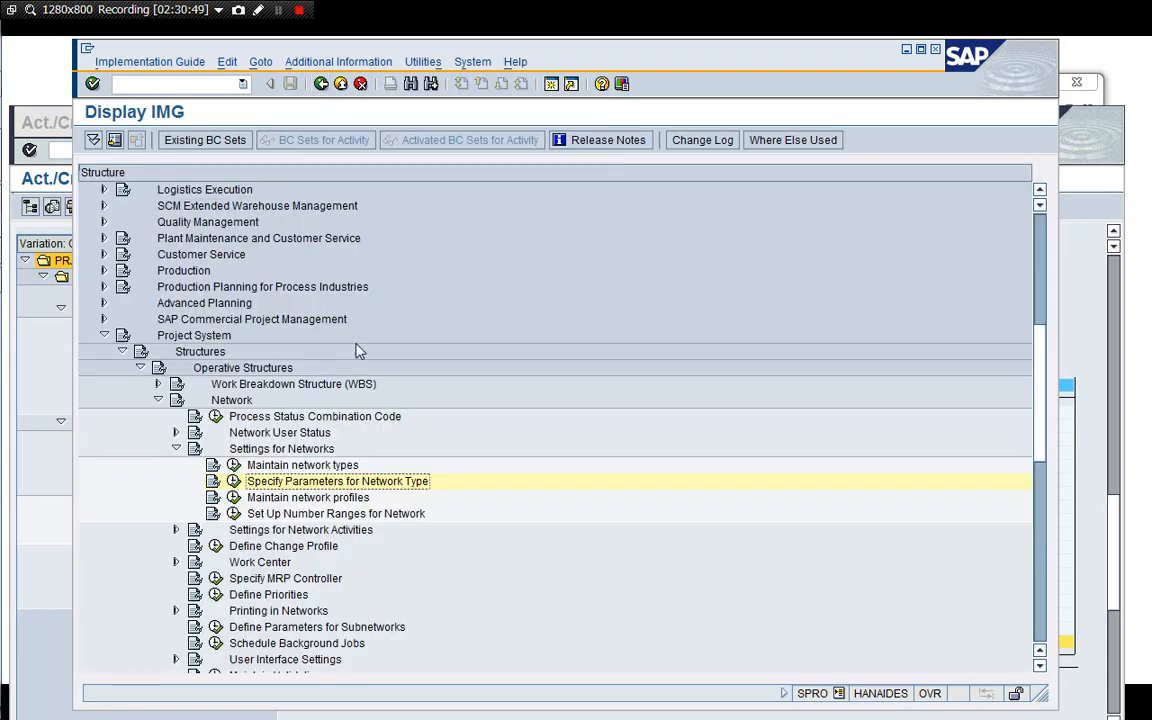
Collapse the Operative Structures branch and expand Templates > Standard Network in the Project System IMG.
key(Up)
key(Up)
key(Left)
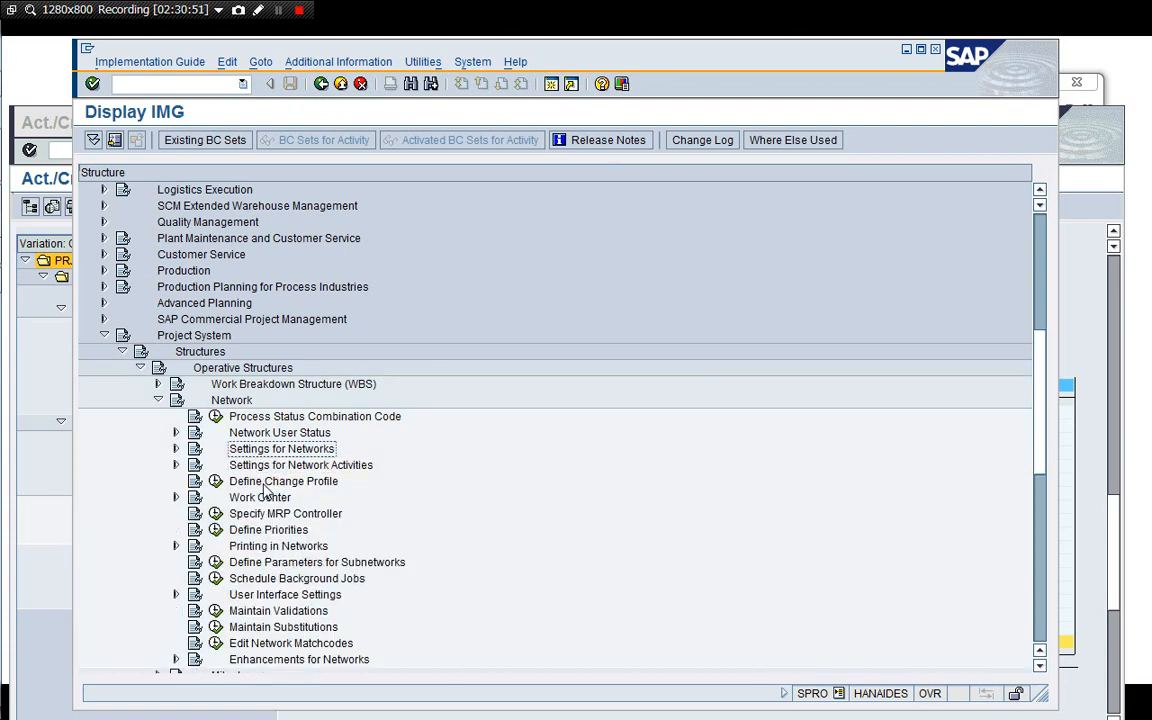
key(Right)
key(Down)
key(Down)
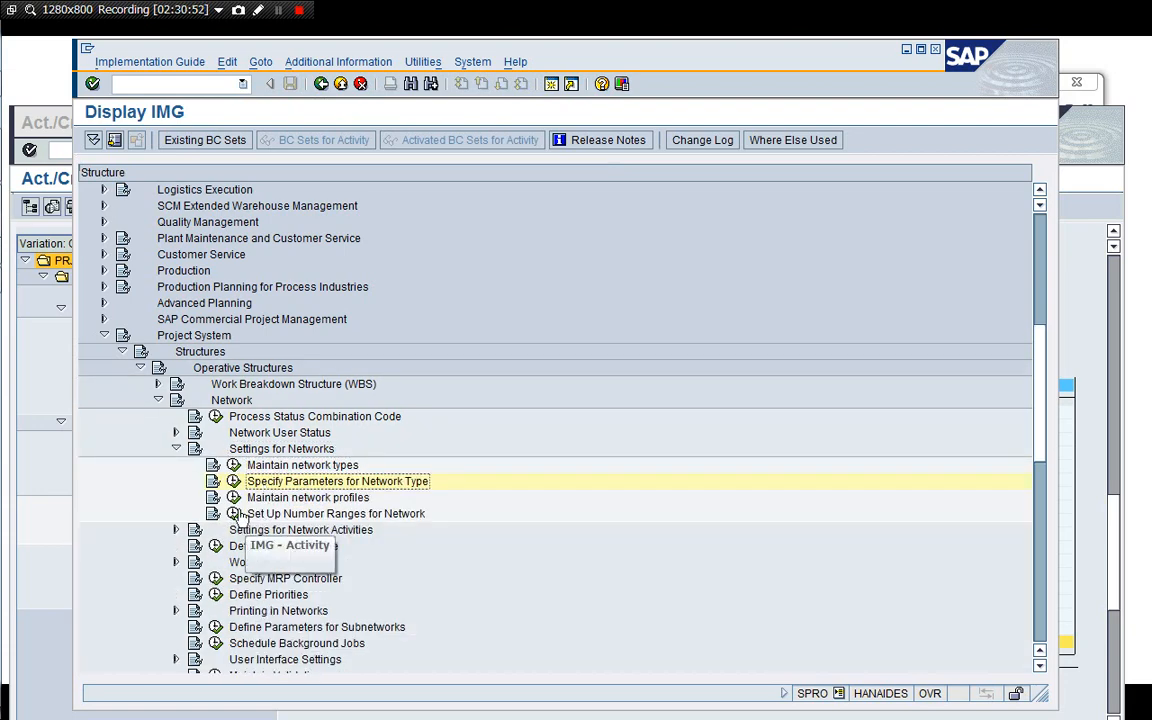
click(177, 450)
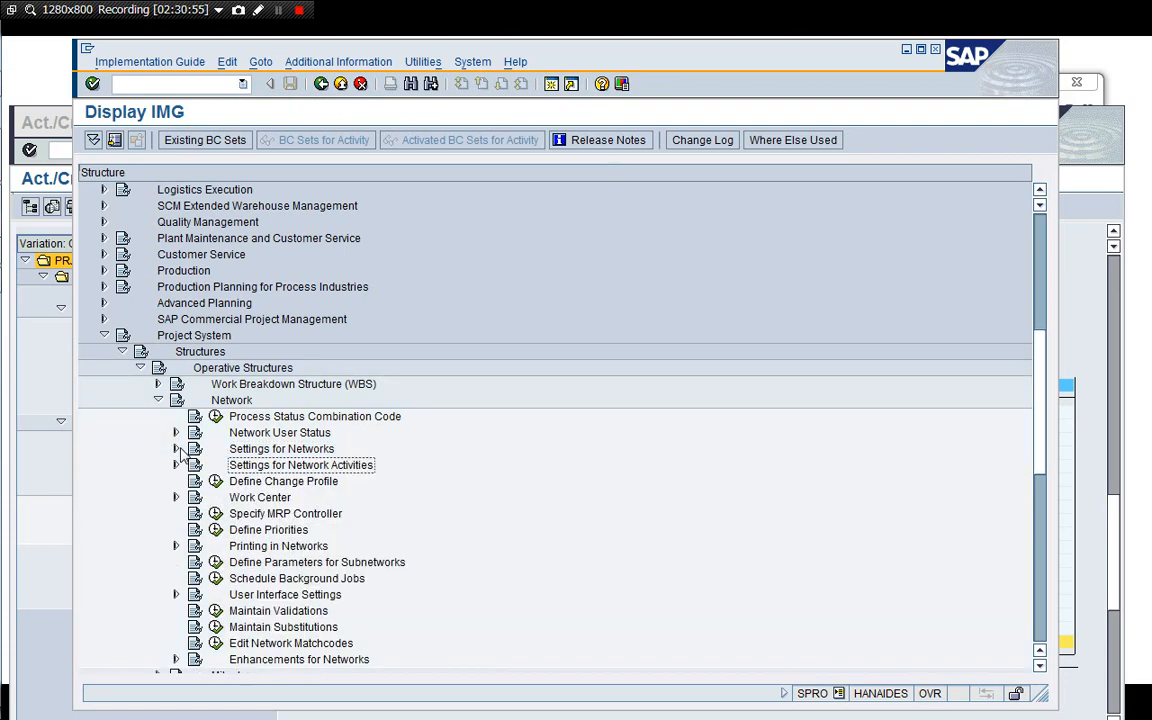
click(280, 503)
key(Up)
key(Up)
key(Left)
key(Left)
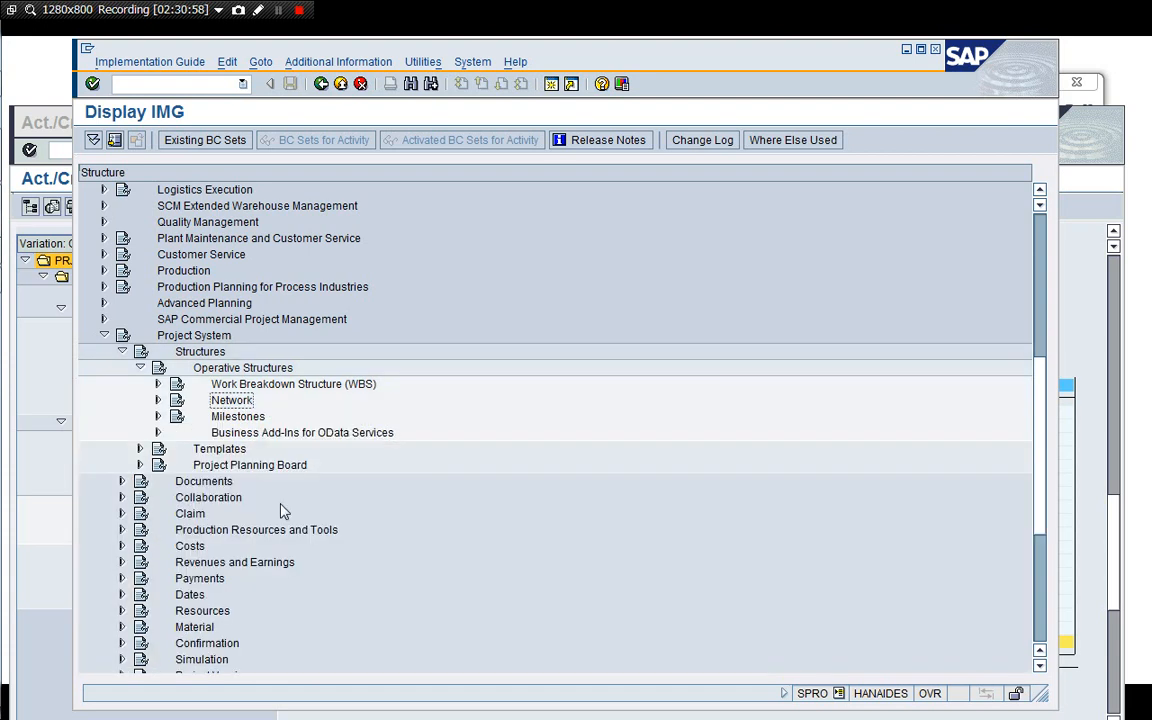
key(Down)
key(Up)
key(Up)
key(Up)
key(Left)
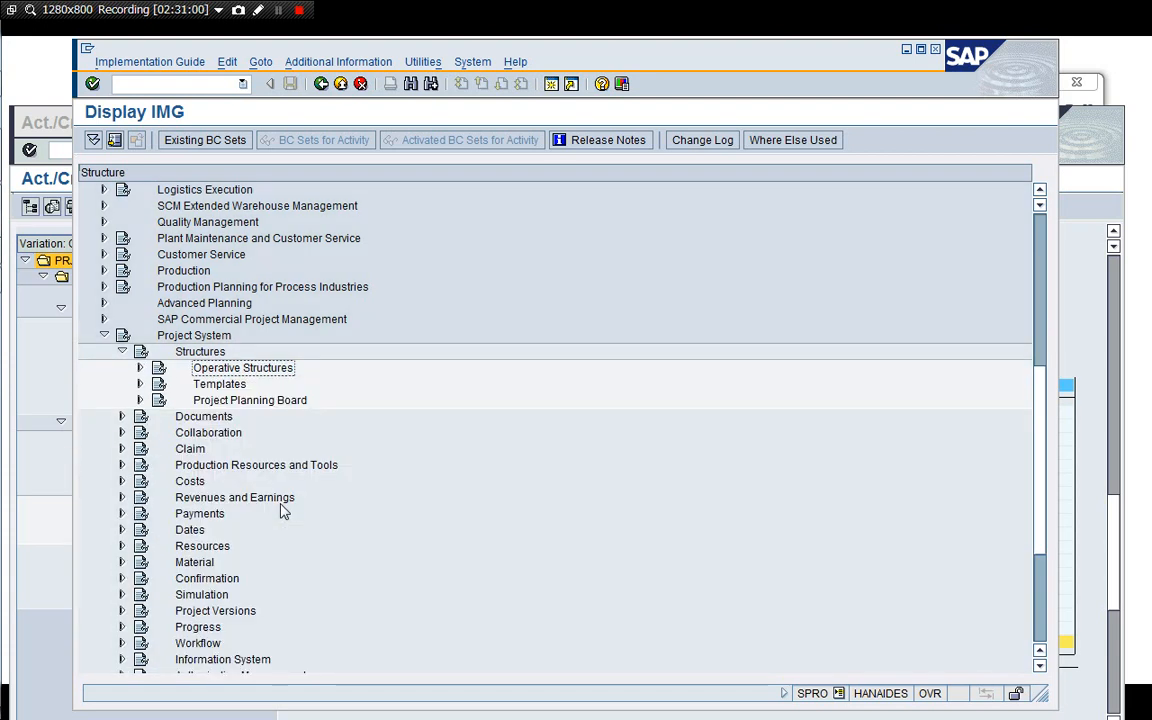
key(Down)
key(Down)
key(Up)
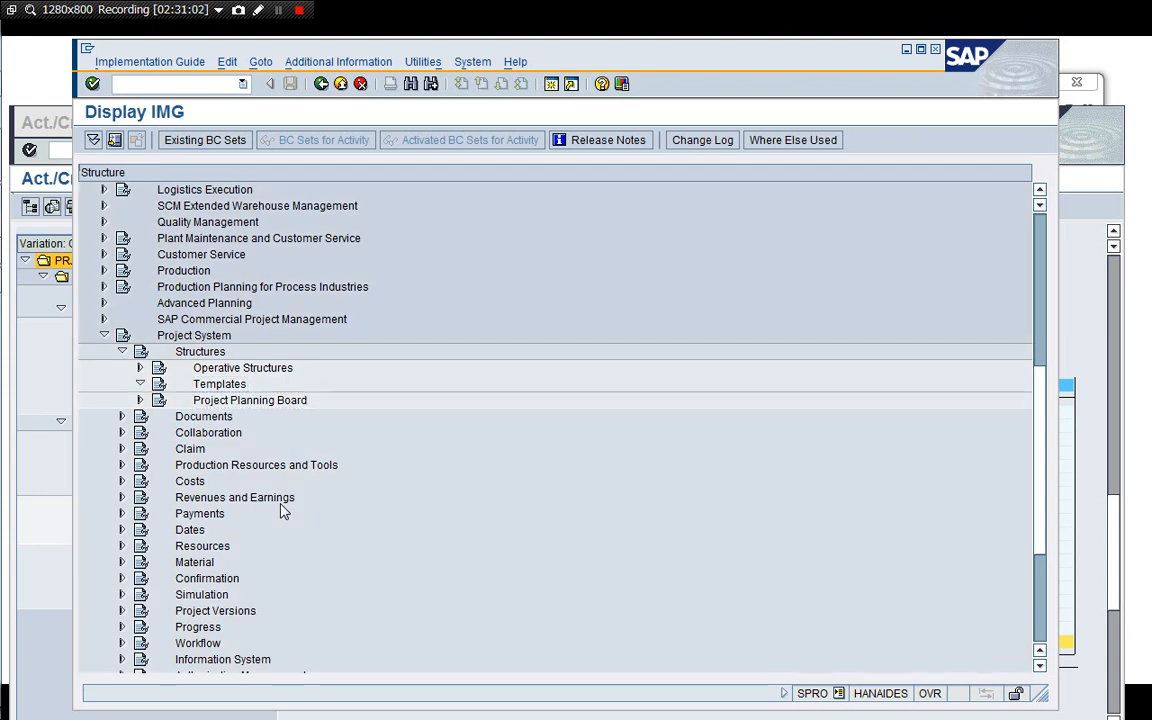
key(Right)
key(Down)
key(Down)
key(Right)
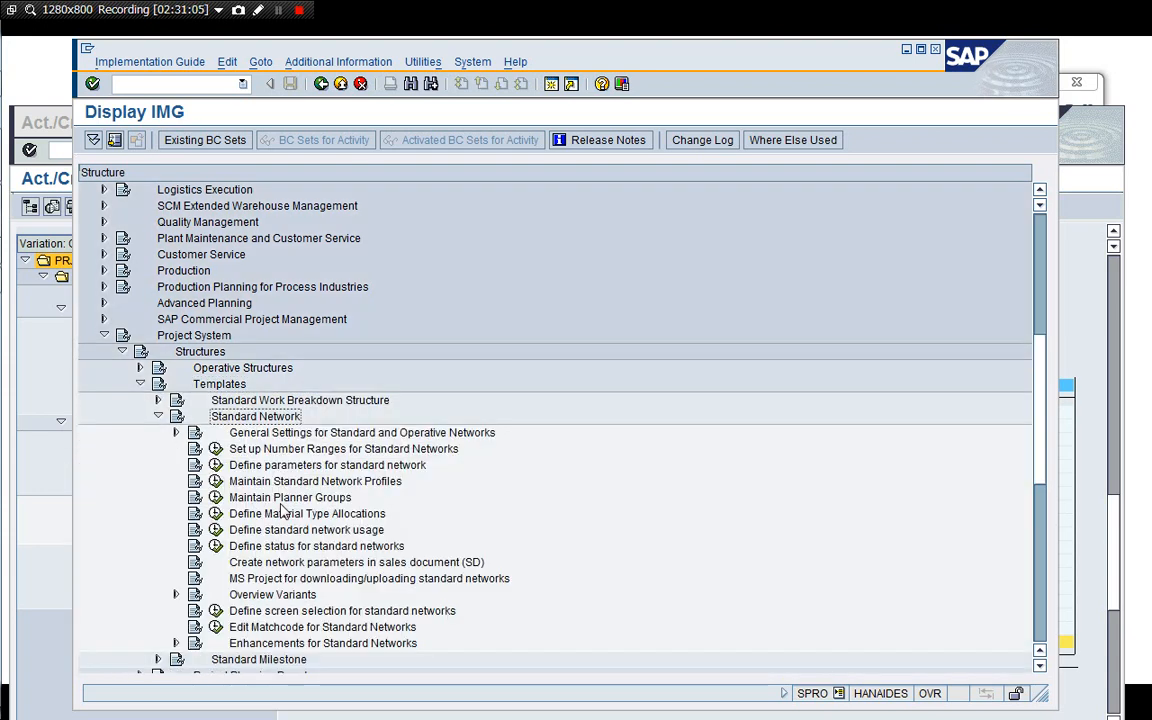
key(Down)
key(Down)
key(Down)
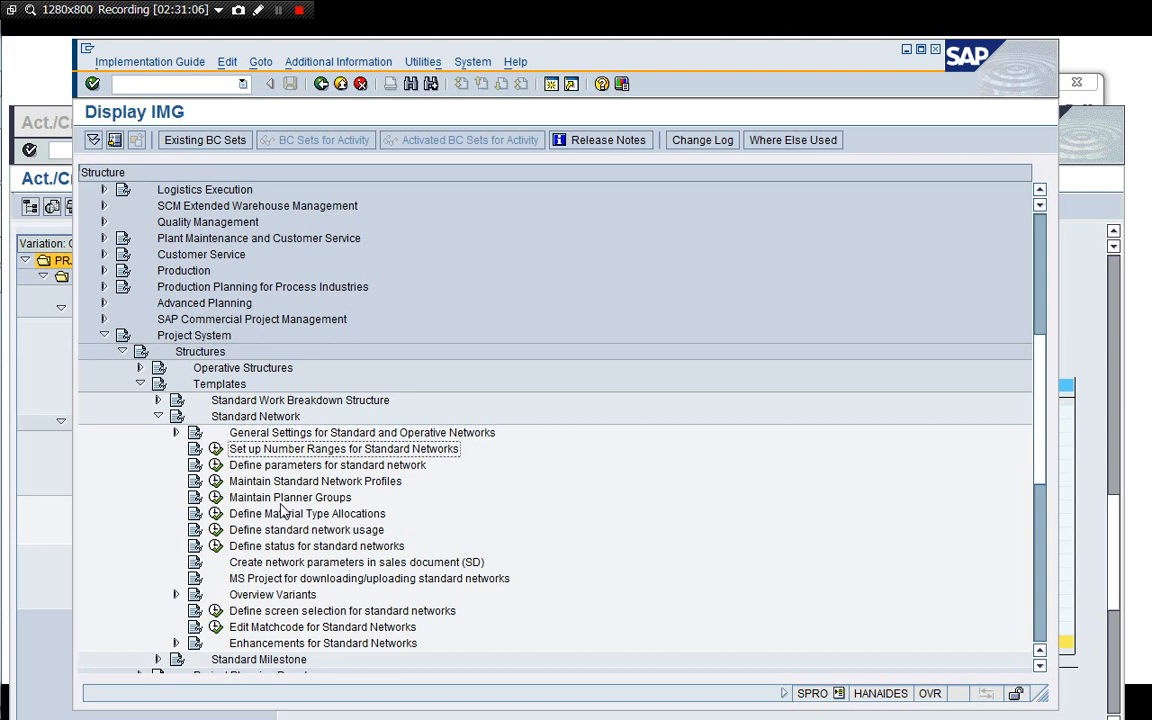
key(Down)
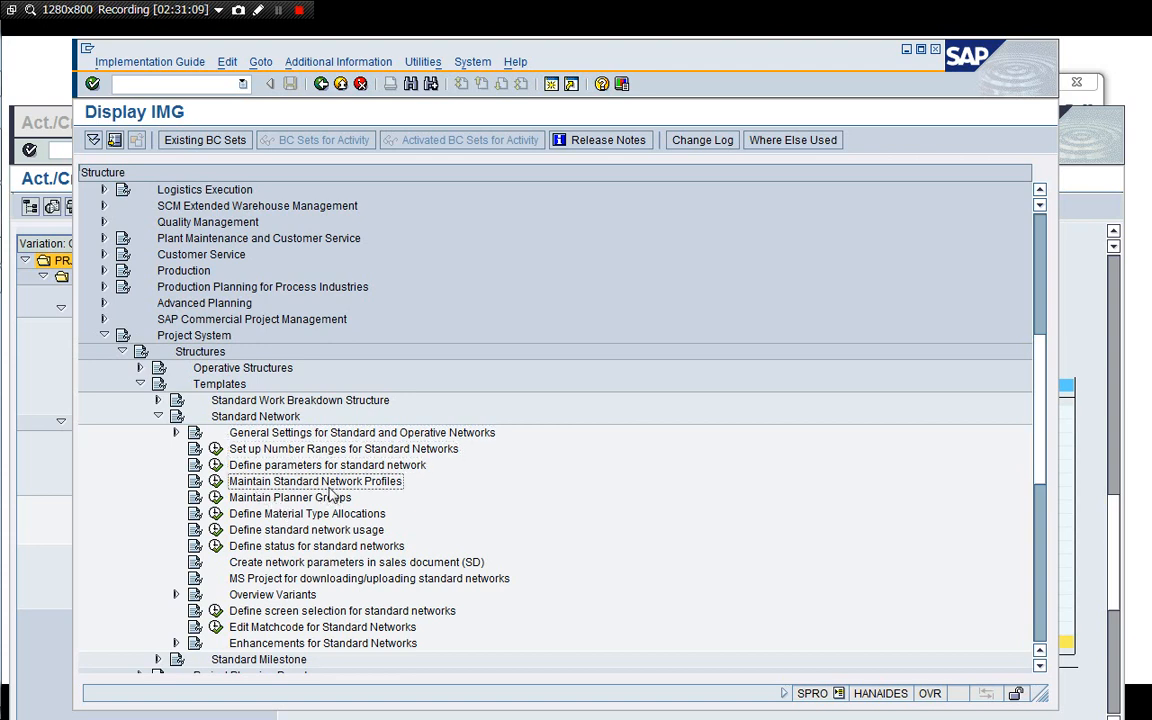
Open Maintain Standard Network Profiles, inspect the details of profile 1710001, and return to the IMG.
click(215, 484)
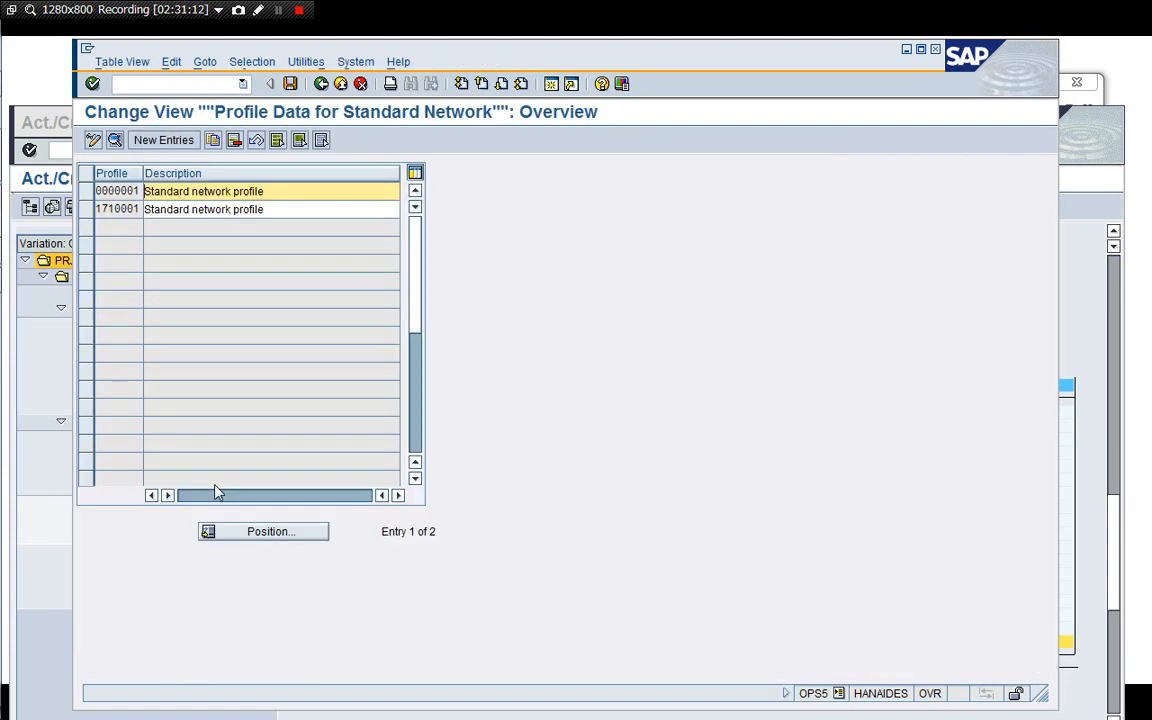
double_click(117, 209)
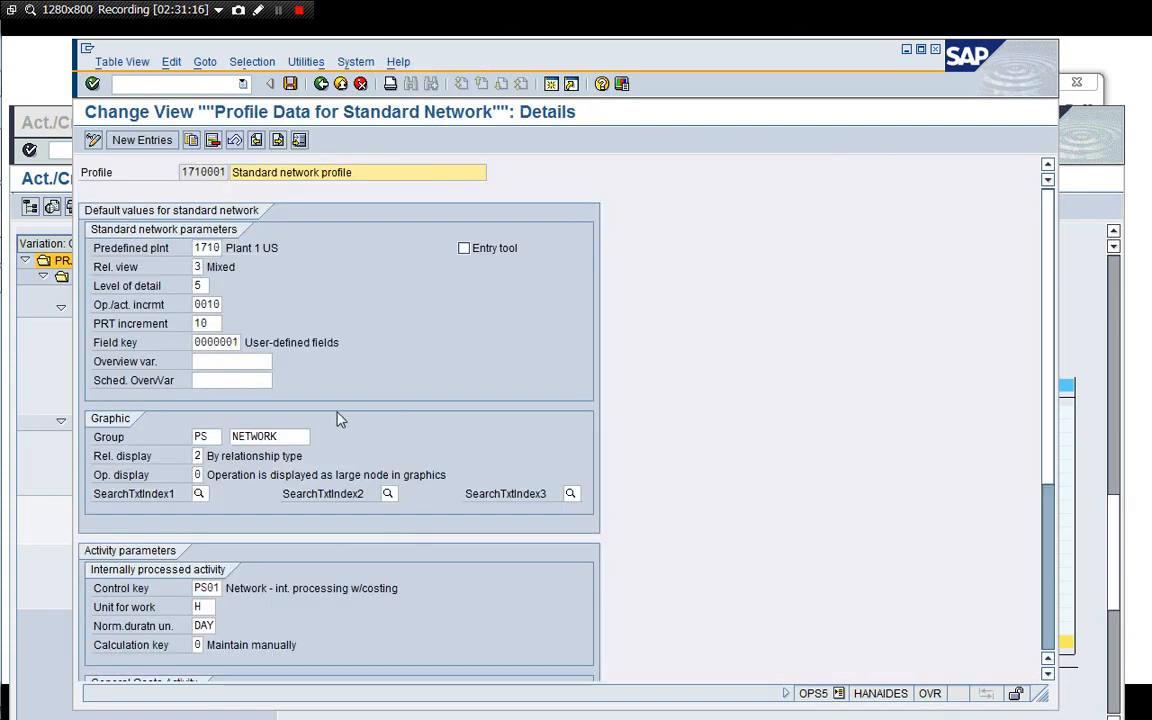
click(320, 84)
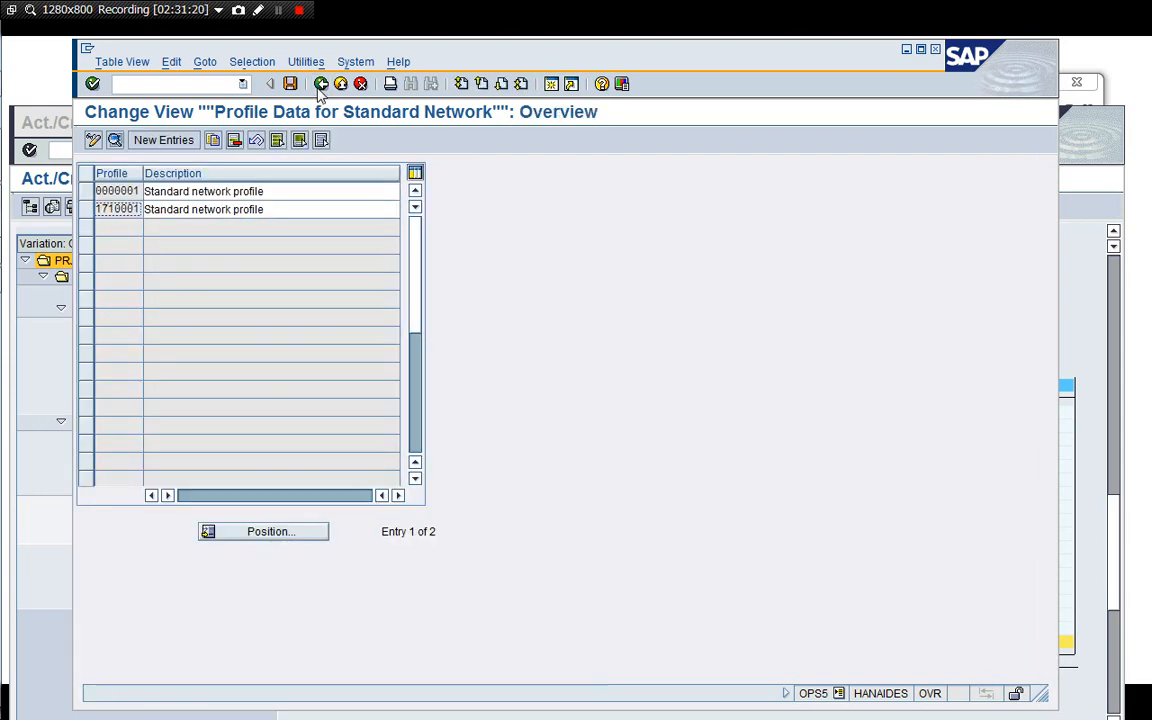
click(320, 84)
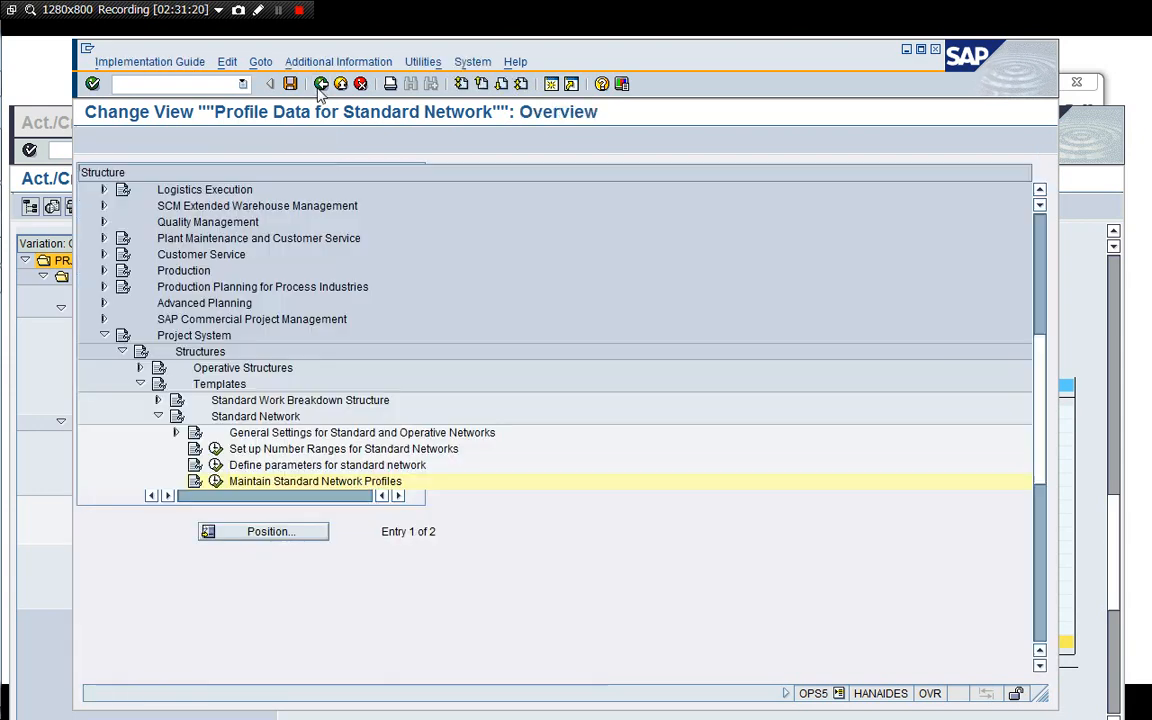
Browse the Project System IMG branches, looking into Resources and then expanding Dates > Scheduling.
click(158, 416)
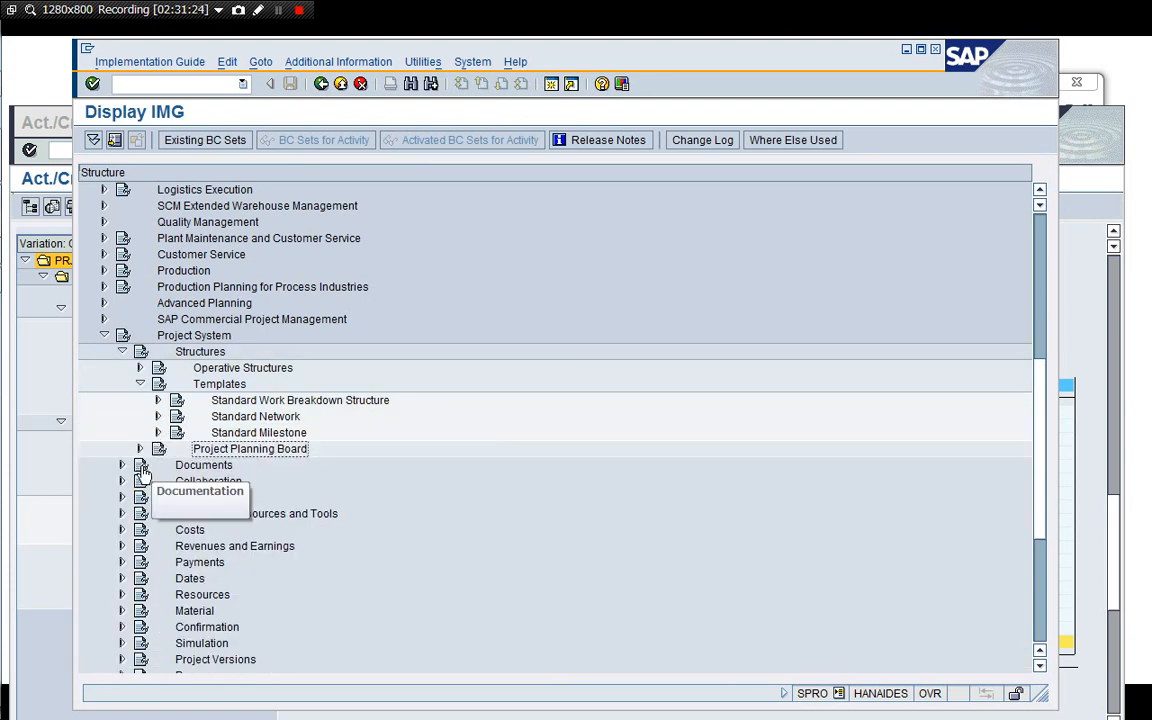
click(196, 531)
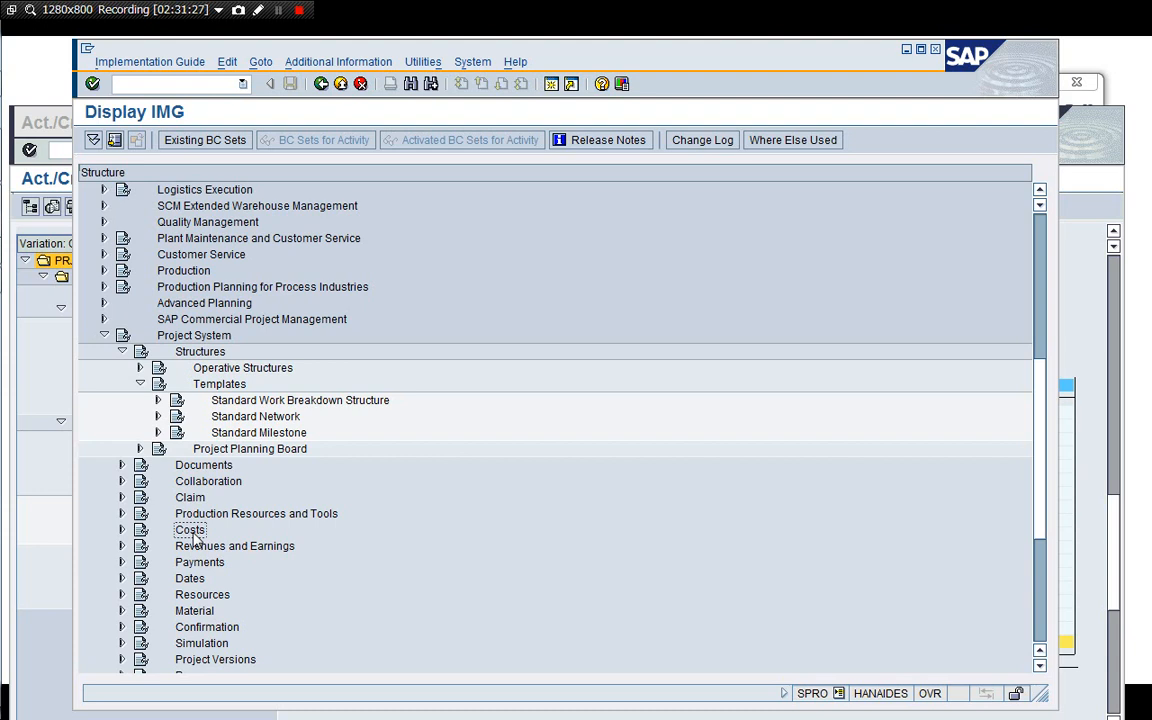
click(189, 597)
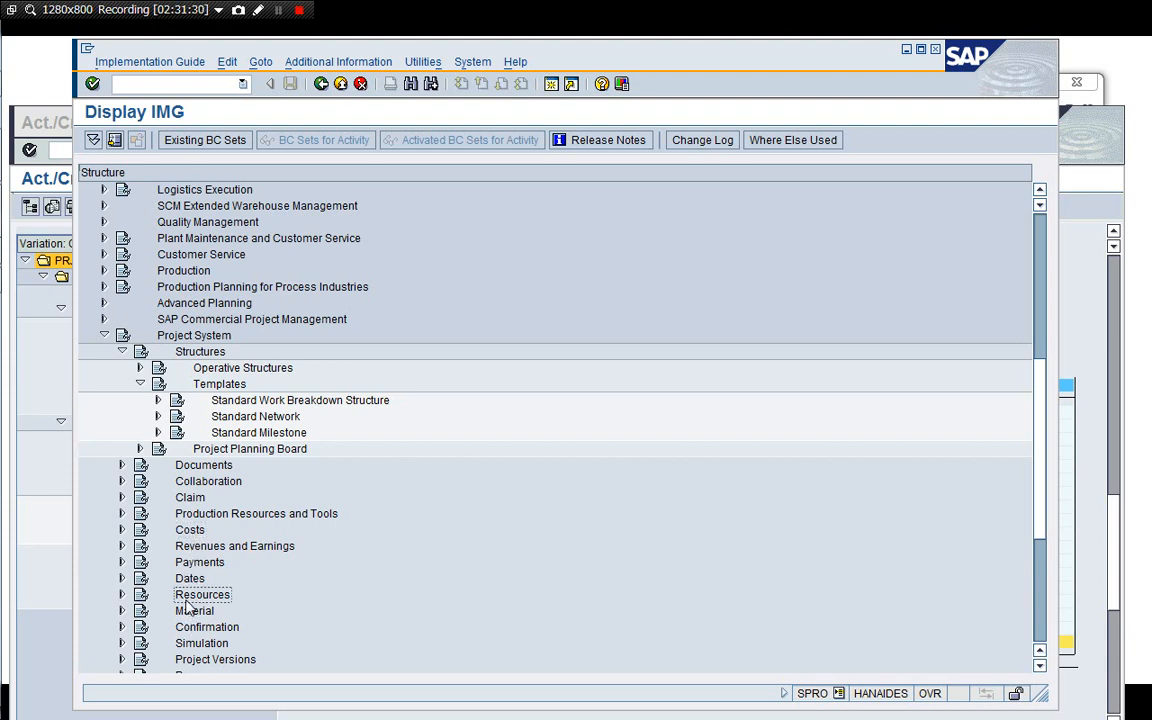
key(Up)
key(Up)
key(Up)
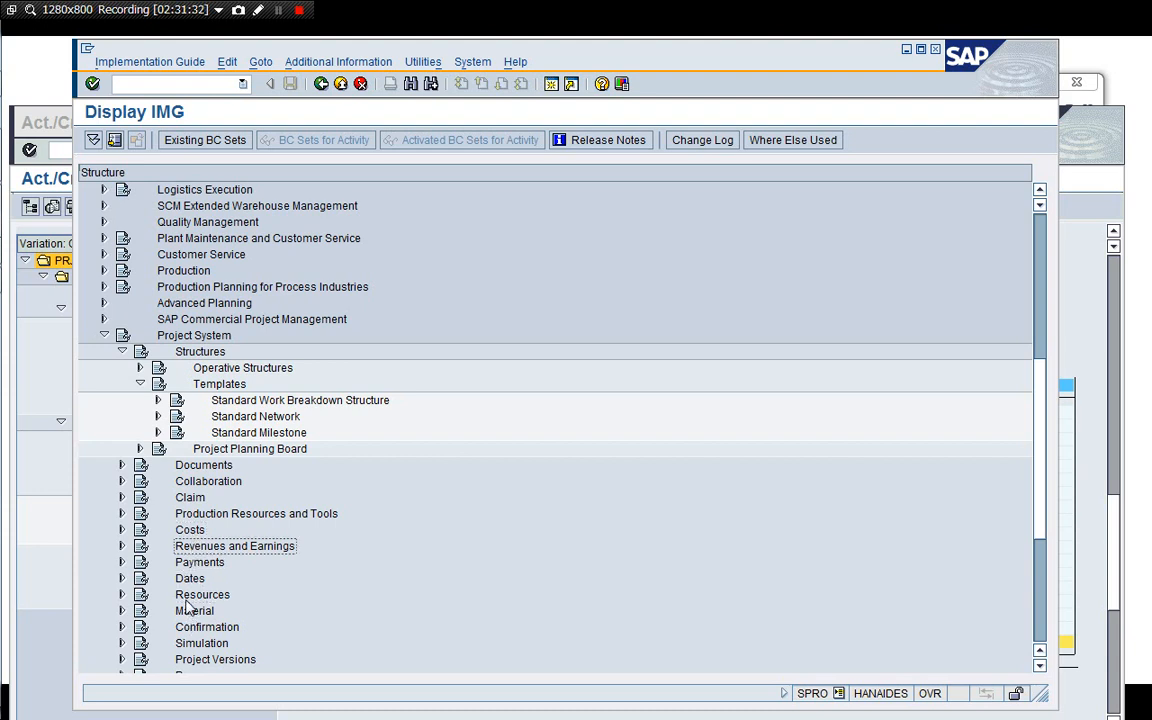
key(Up)
key(Up)
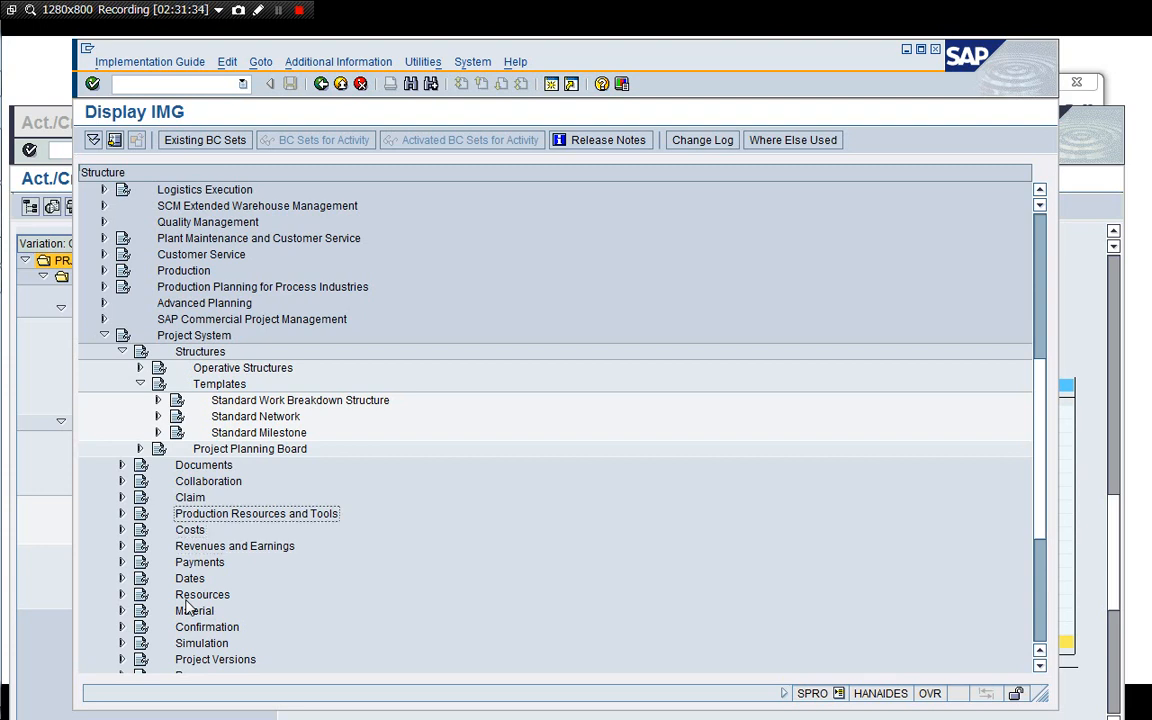
key(Up)
key(Up)
key(Up)
key(Up)
key(Up)
key(Up)
key(Up)
key(Up)
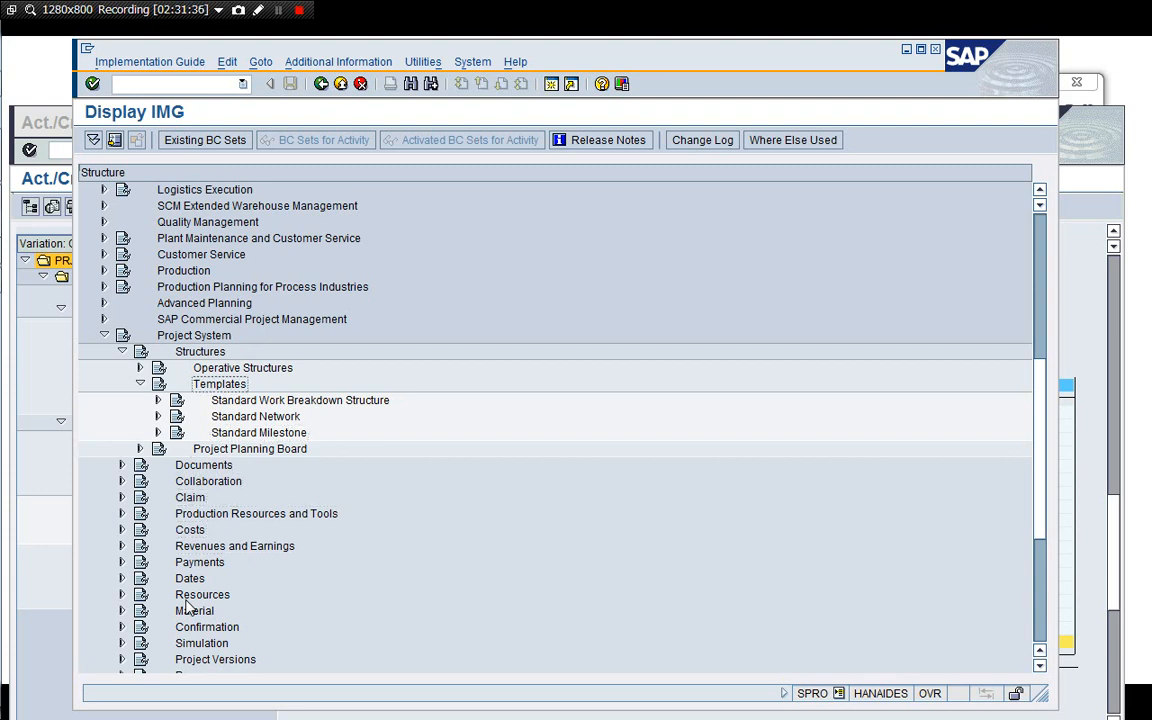
key(Left)
key(Left)
key(Left)
key(Down)
key(Down)
key(Down)
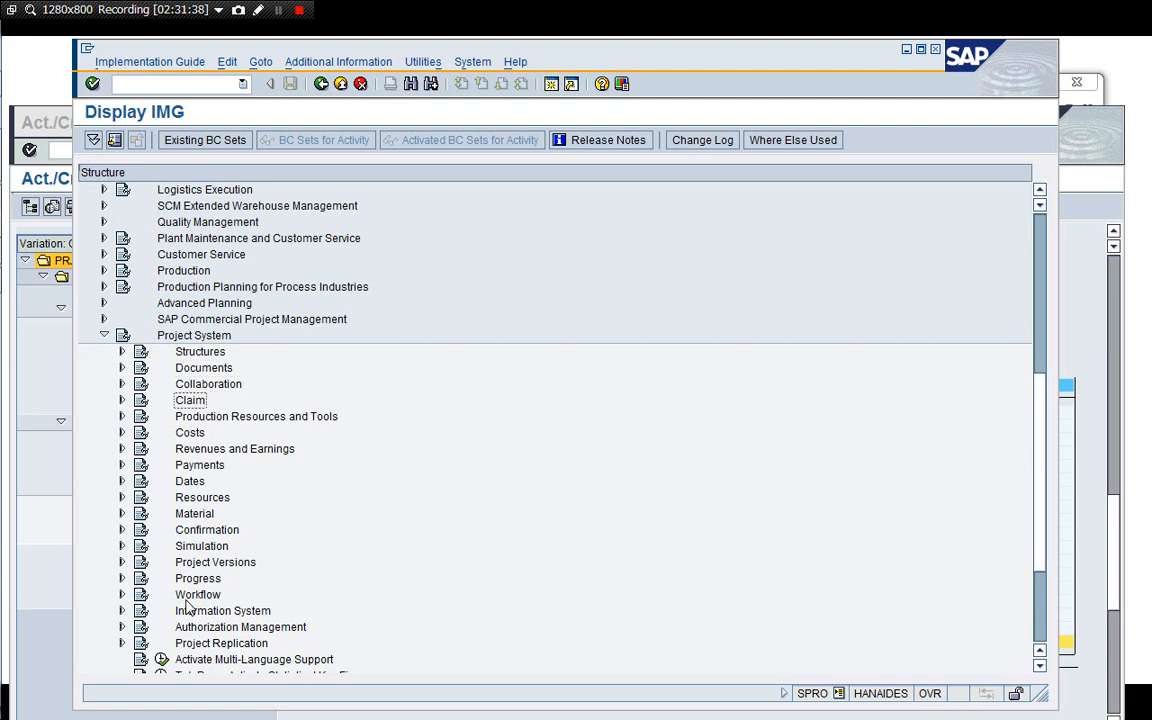
key(Down)
key(Down)
key(Down)
key(Down)
key(Down)
key(Down)
key(Down)
key(Down)
key(Up)
key(Up)
key(Right)
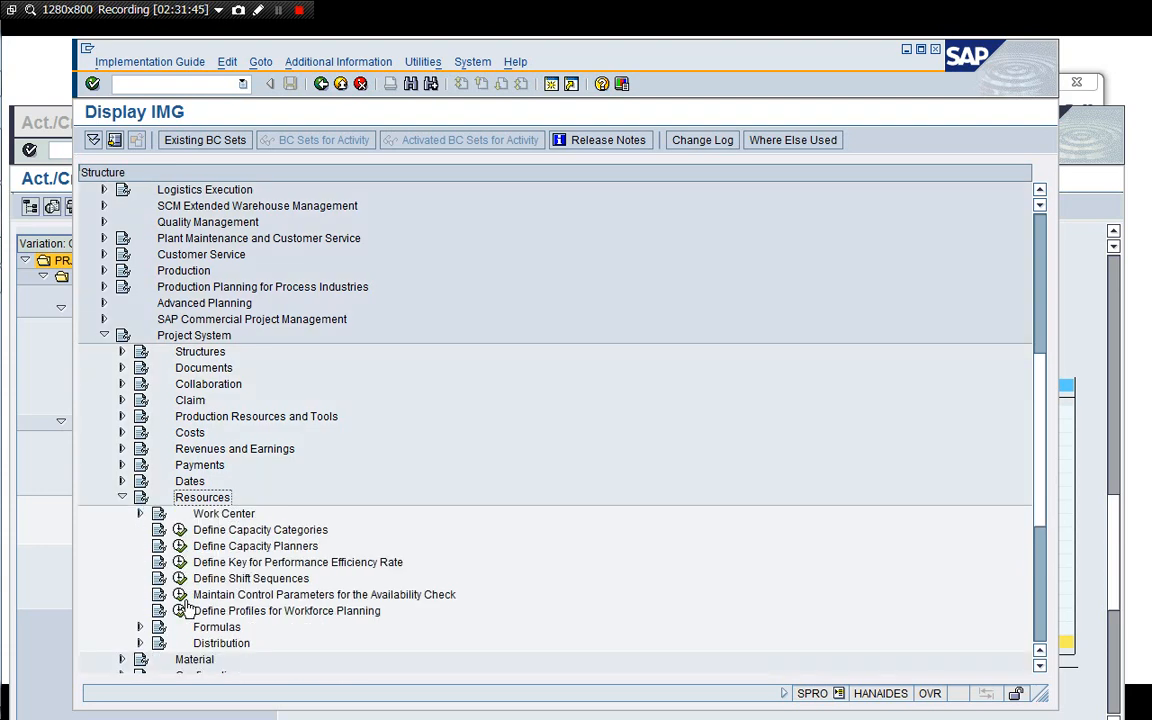
key(Down)
key(Down)
key(Up)
key(Up)
key(Left)
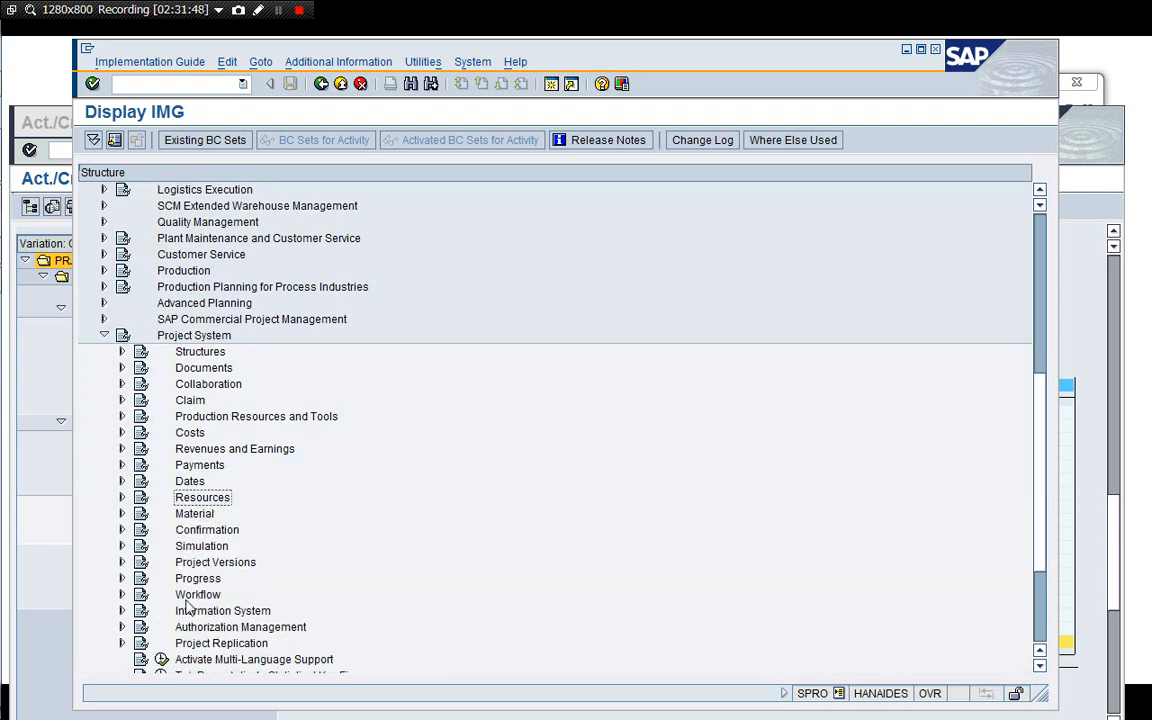
key(Up)
key(Right)
key(Down)
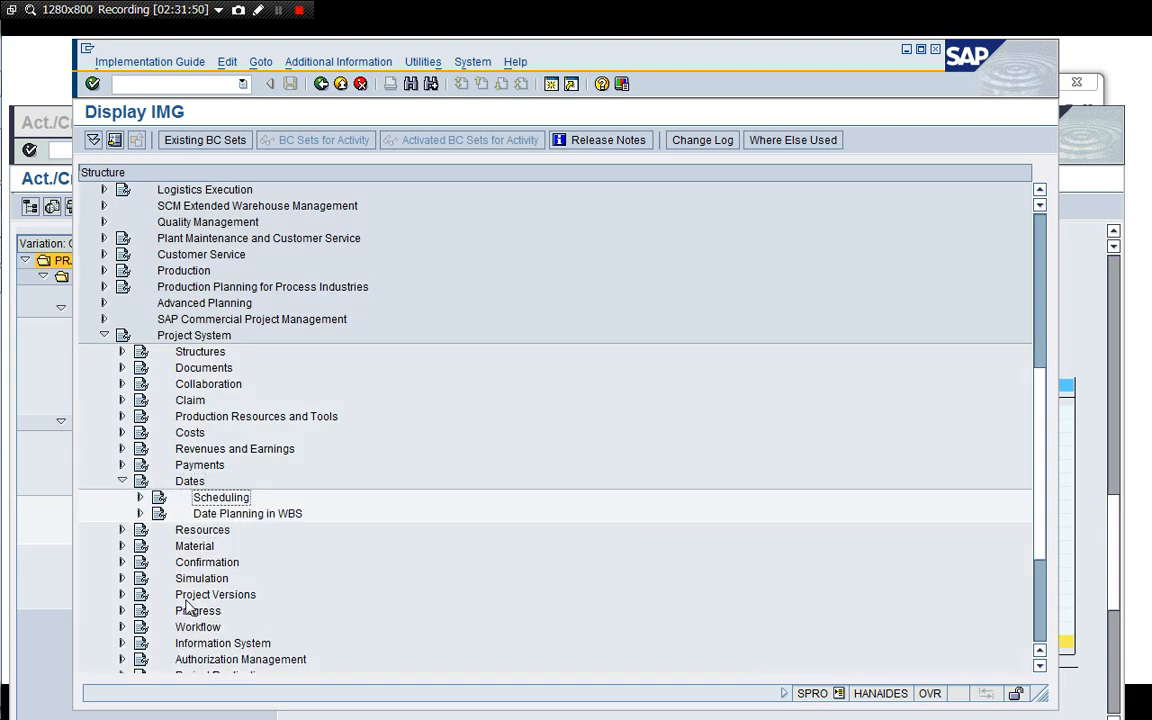
key(Right)
key(Down)
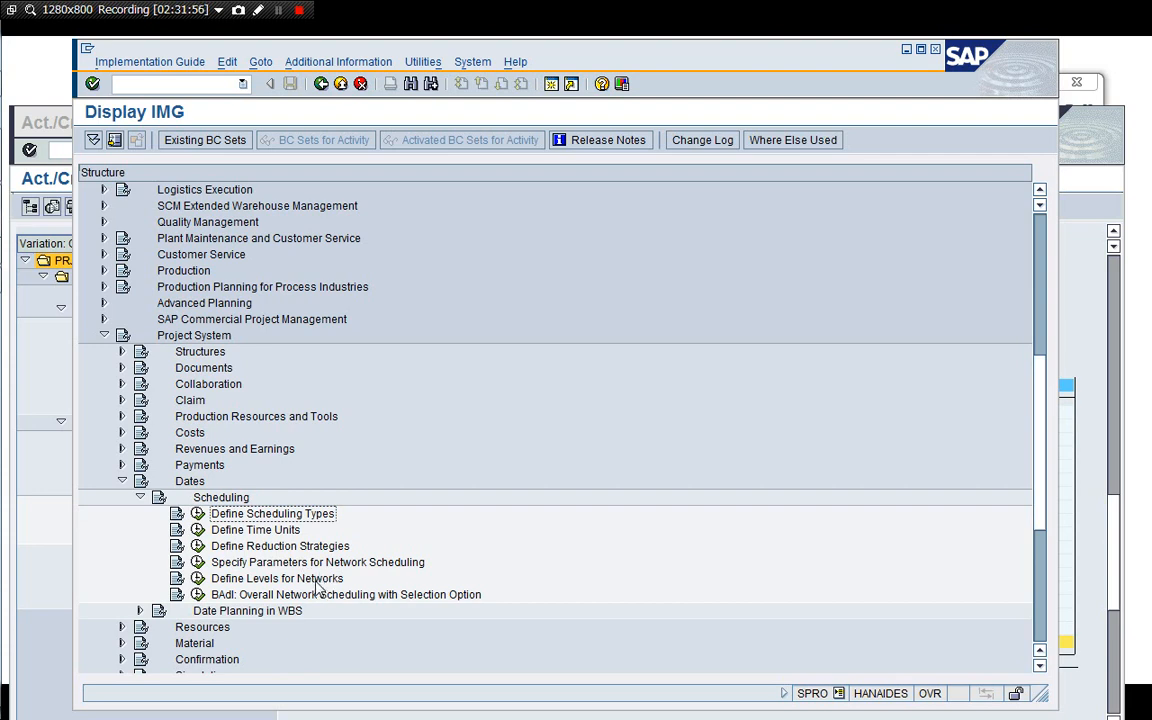
Open Specify Parameters for Network Scheduling, inspect the plant 1710 PS04 entry, and return to the IMG.
click(284, 566)
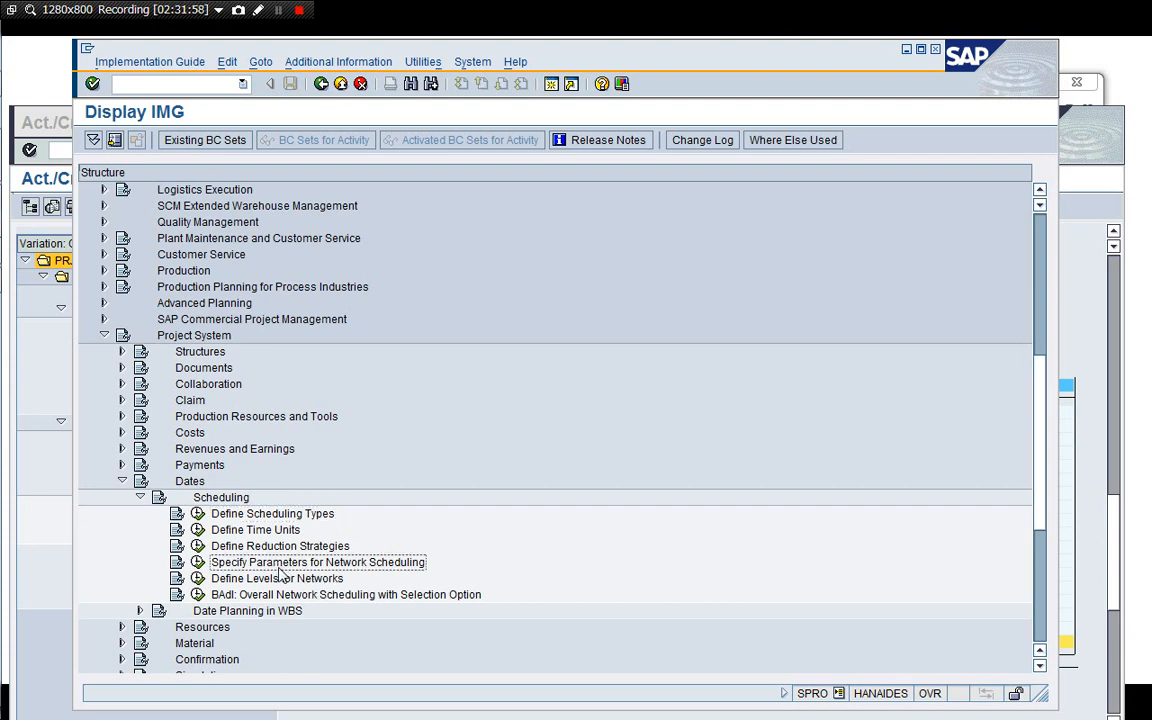
click(198, 562)
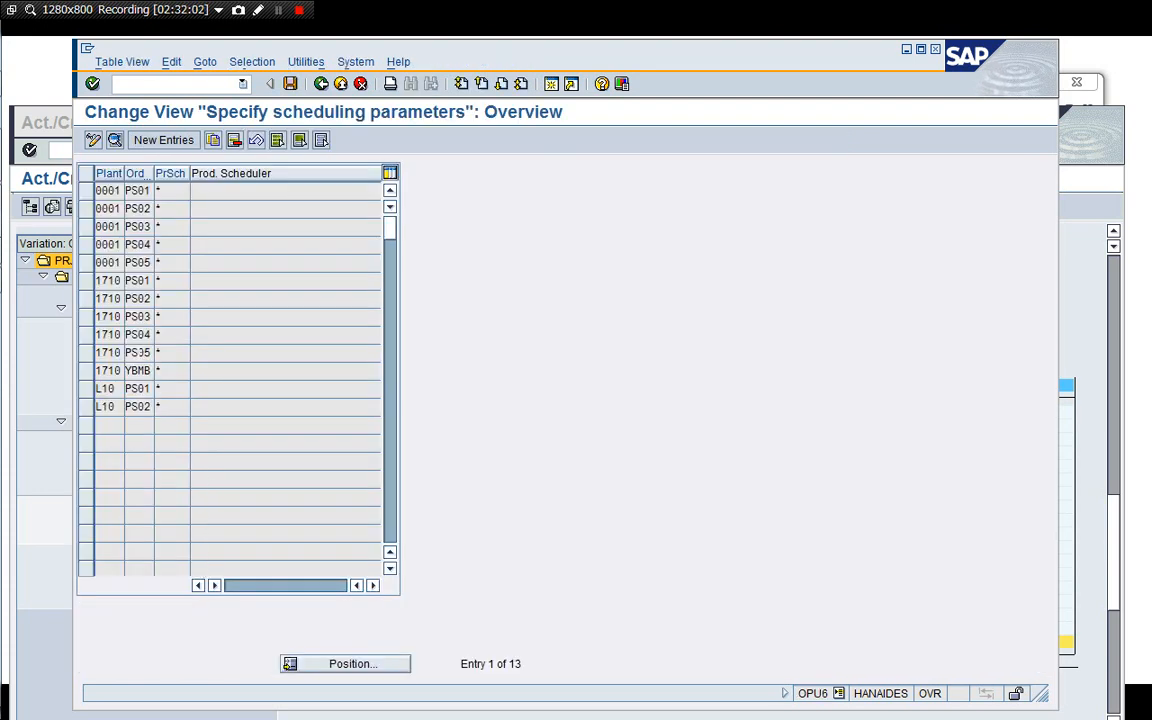
click(148, 334)
double_click(158, 334)
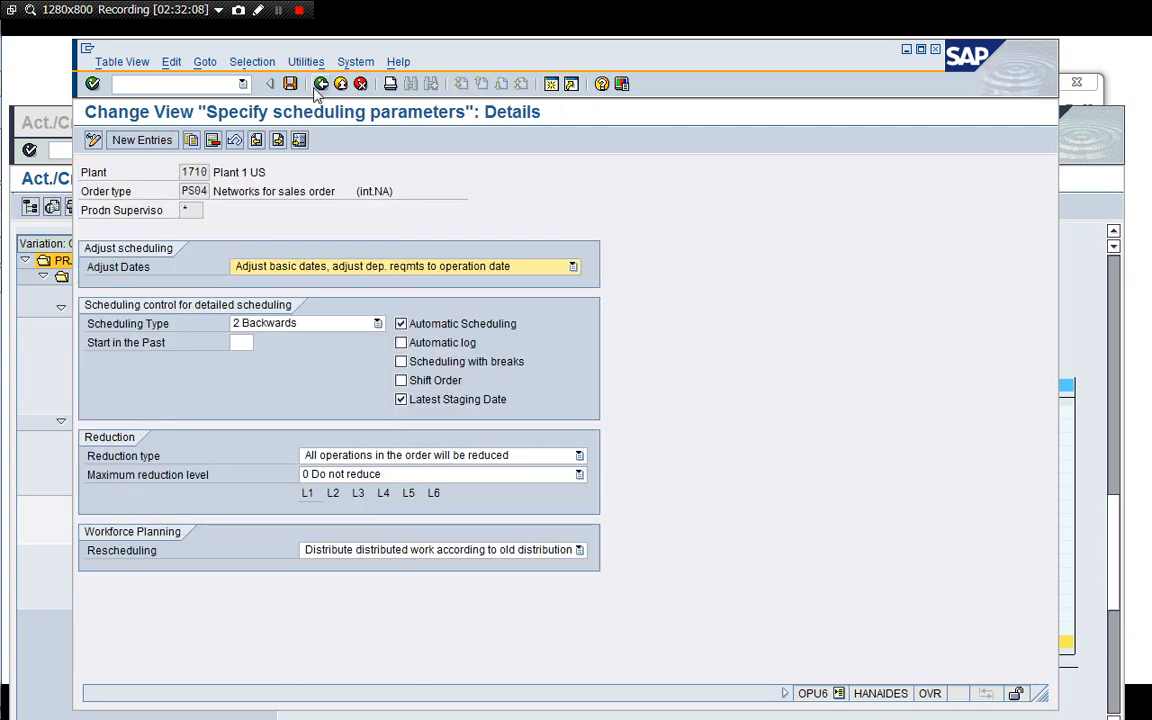
click(320, 84)
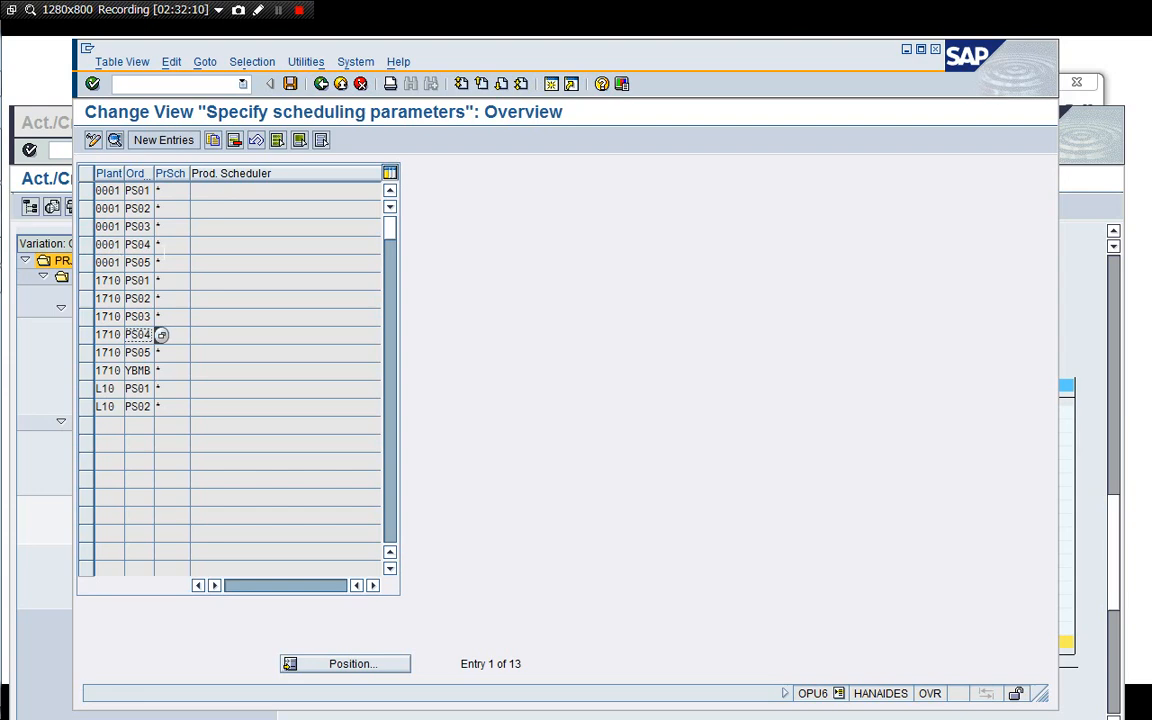
click(320, 84)
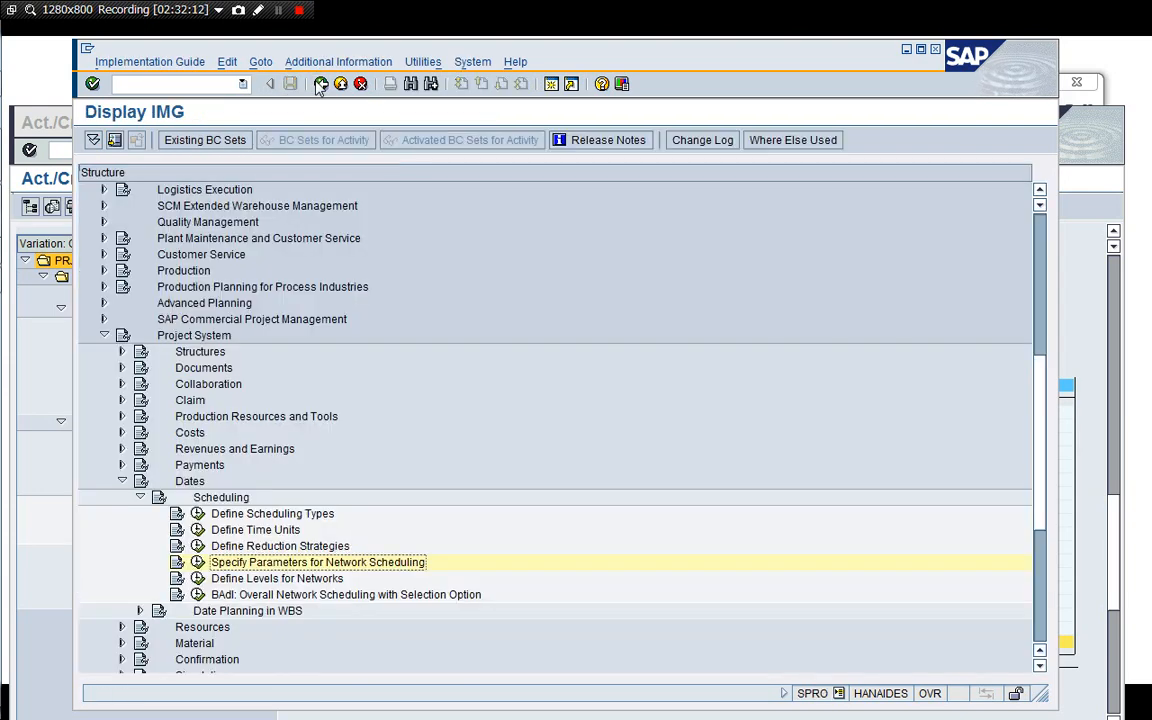
Collapse the Dates branch and expand Confirmation in the Project System IMG.
key(Left)
key(Left)
key(Down)
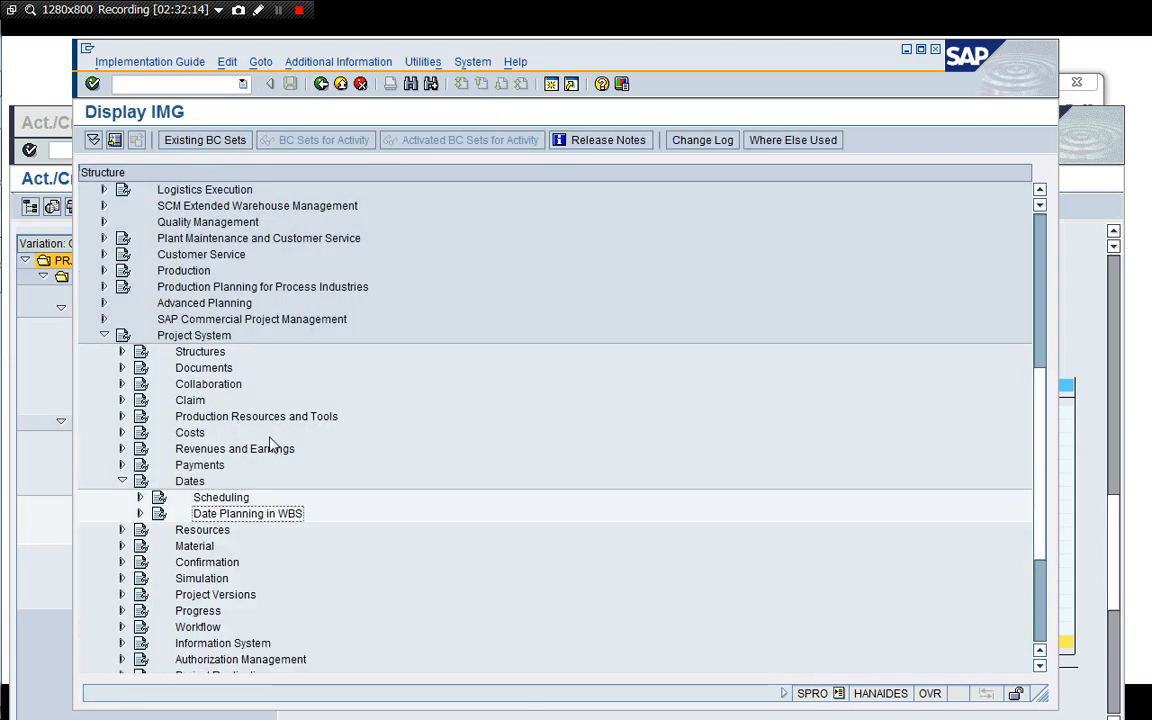
key(Left)
key(Left)
key(Down)
key(Down)
key(Down)
key(Right)
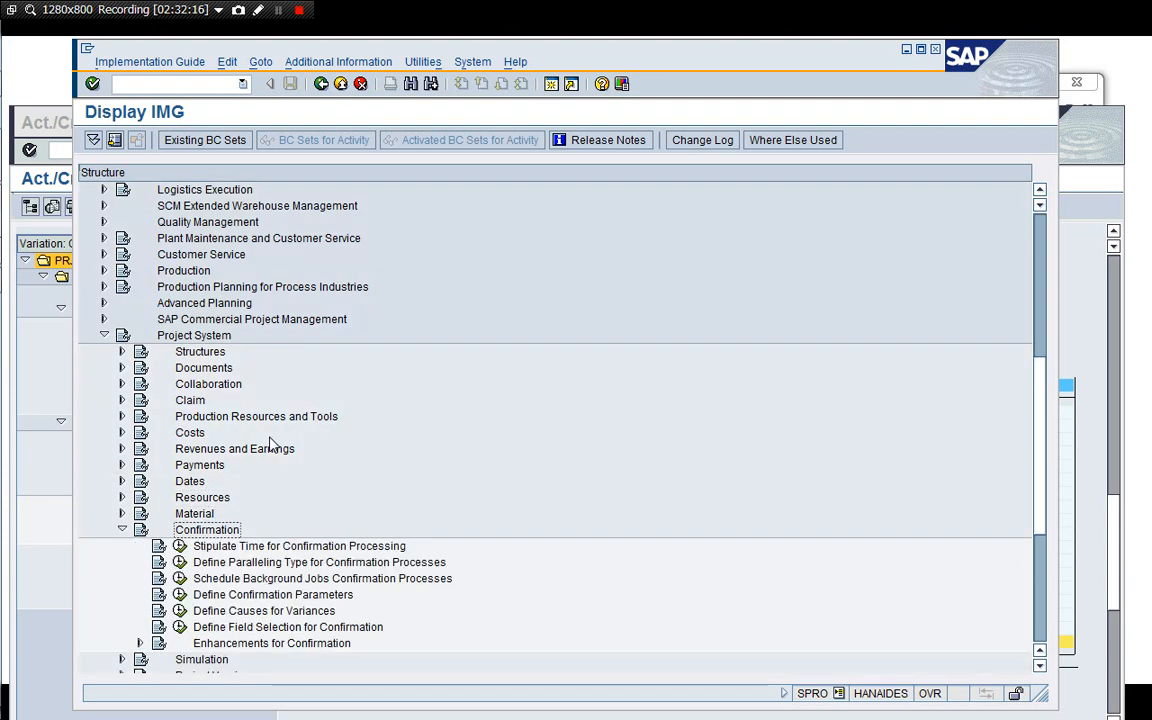
Open Define Confirmation Parameters, inspect the plant 1710 PS04 entry, and return to the IMG.
key(Down)
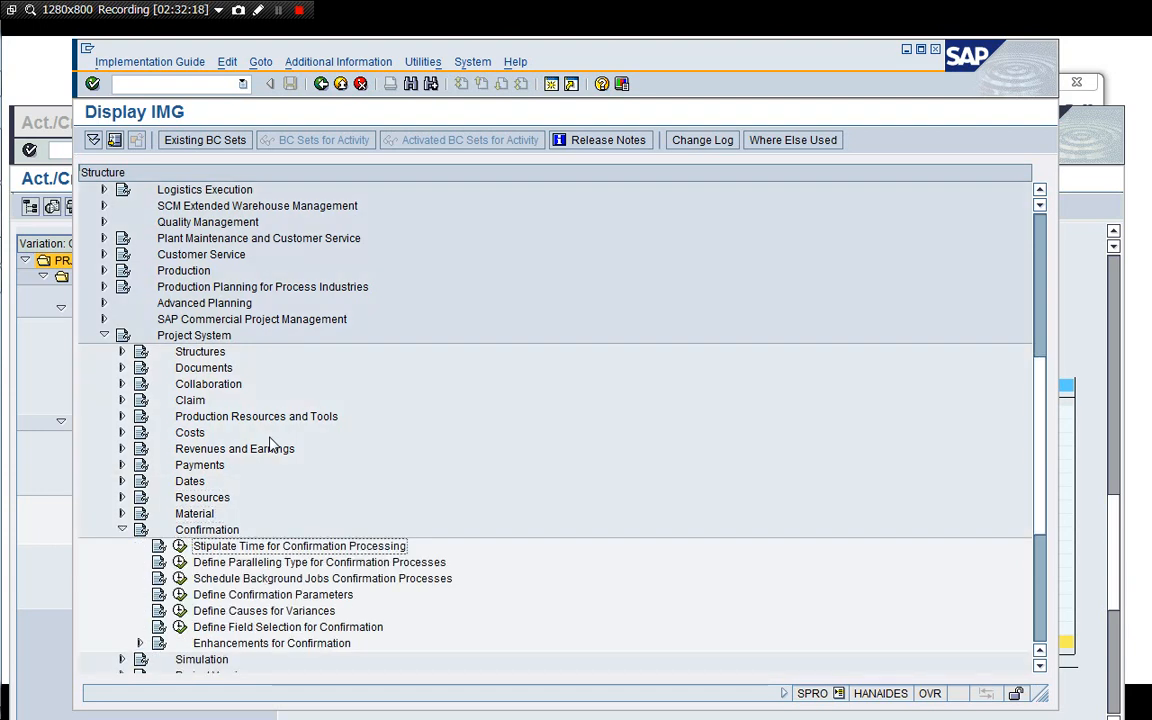
key(Down)
key(Down)
key(Down)
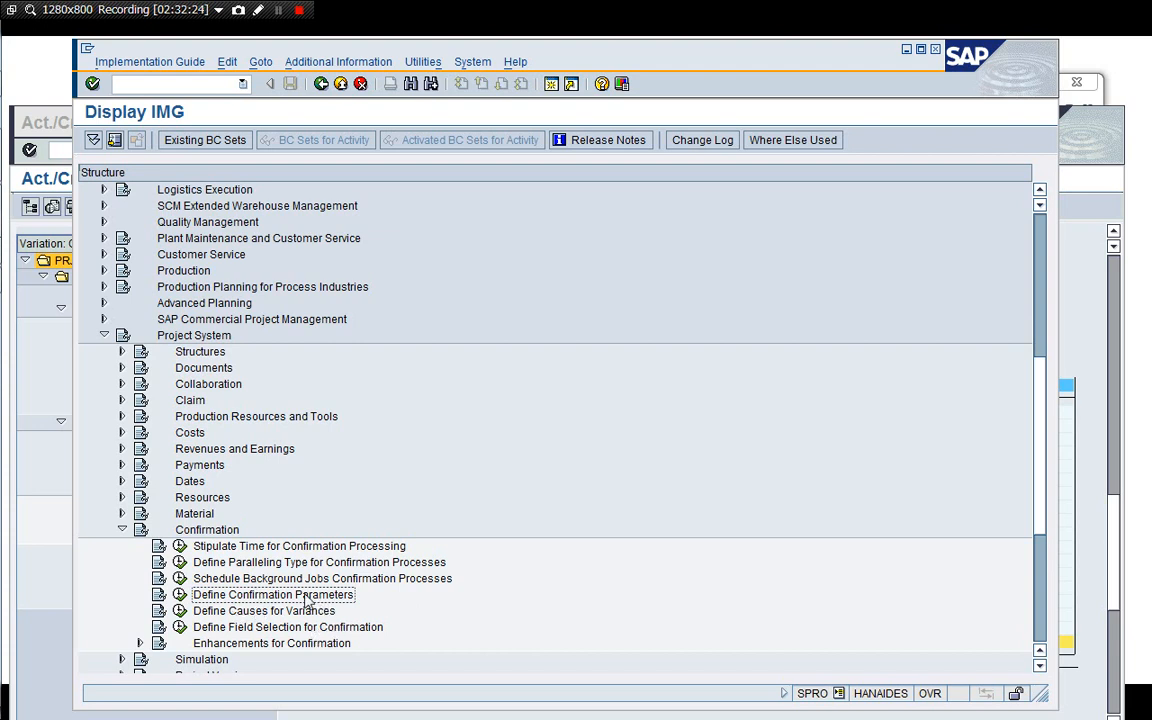
click(182, 601)
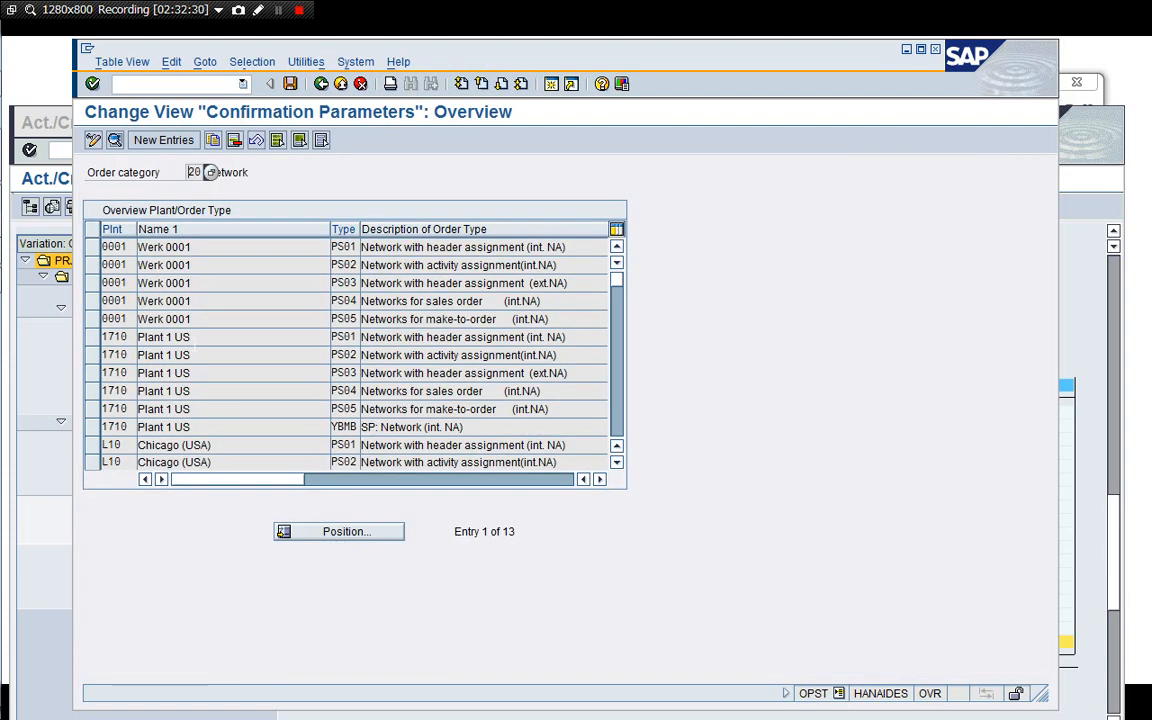
double_click(170, 391)
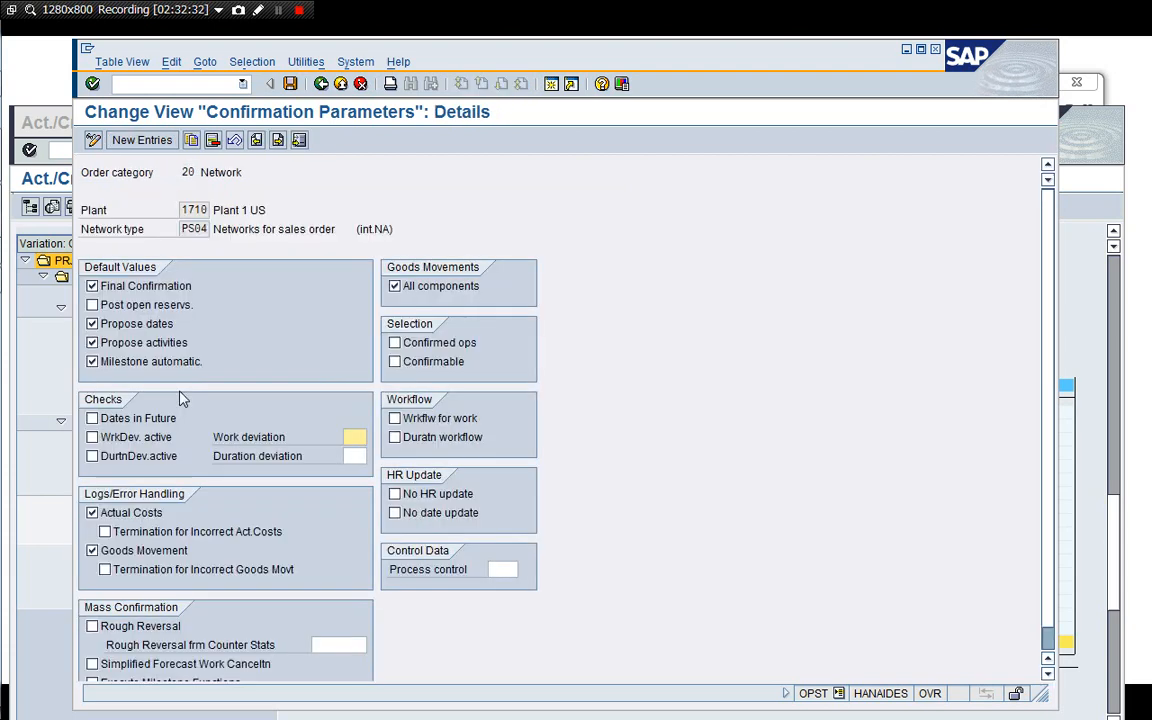
click(320, 85)
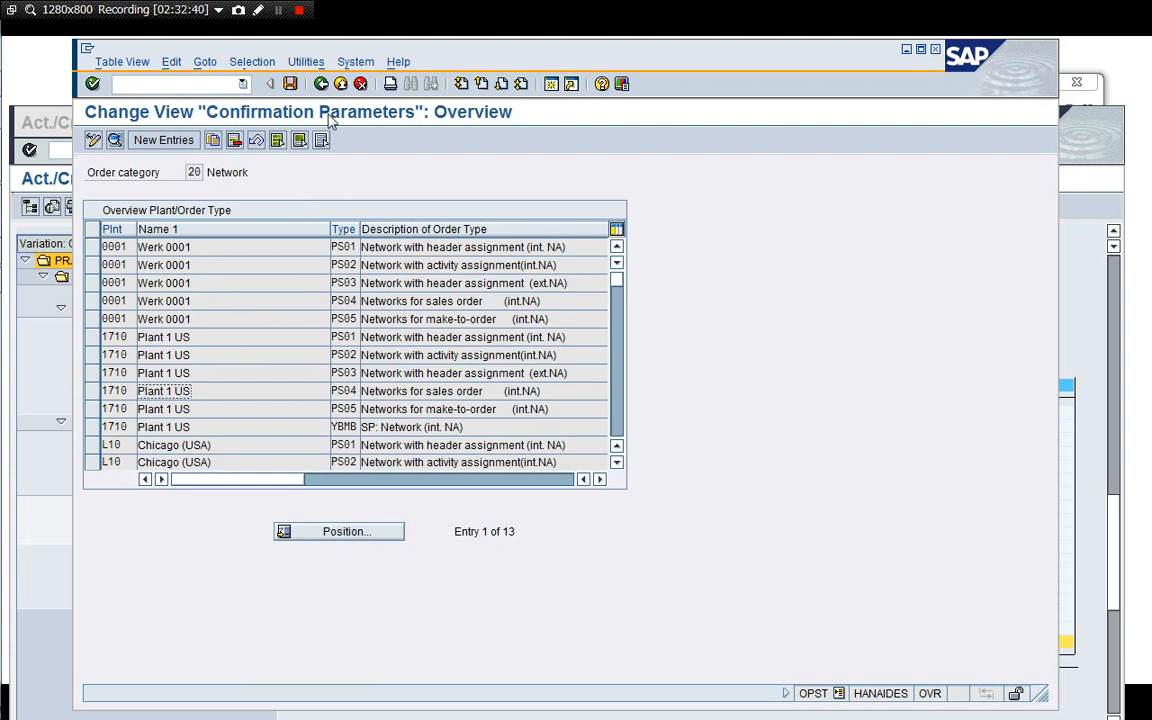
click(321, 84)
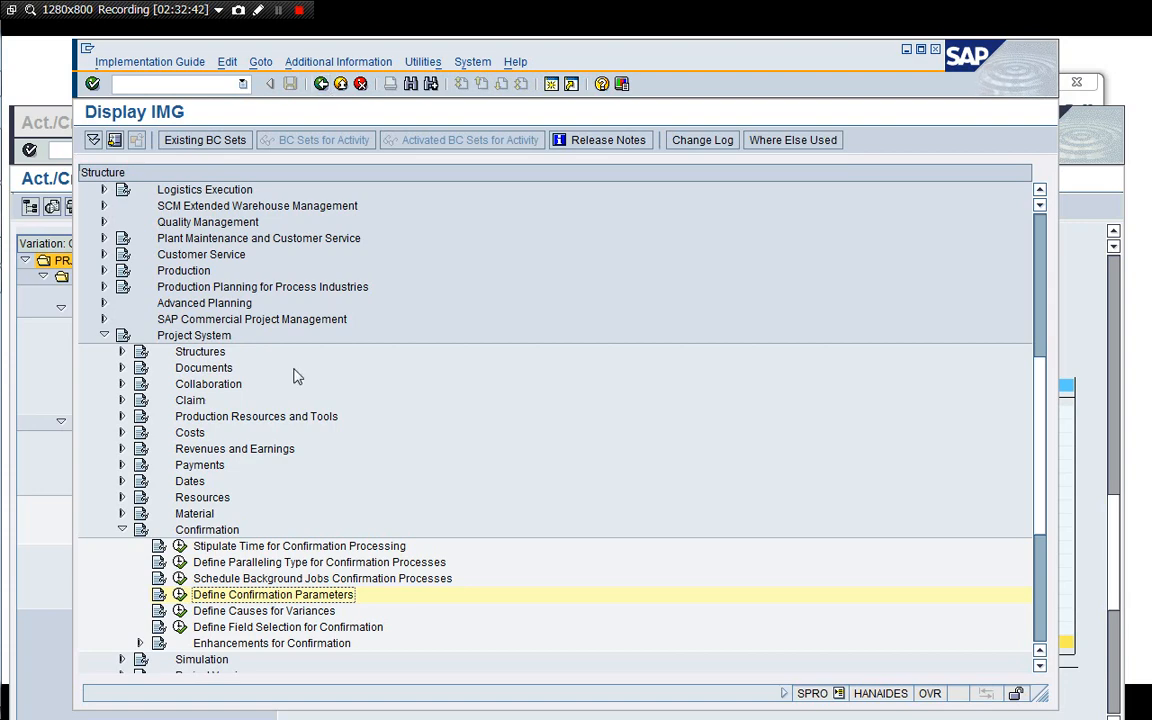
Collapse the Confirmation branch and browse through the Project System IMG branches.
key(Left)
key(Left)
key(Left)
key(Left)
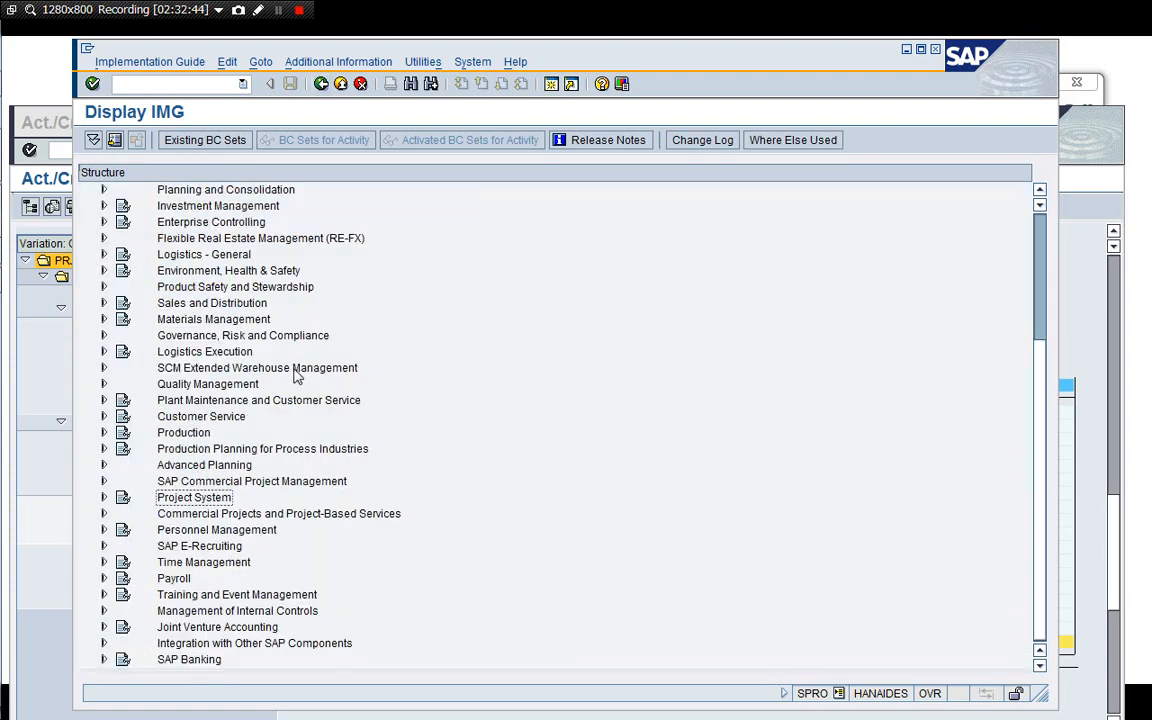
key(Up)
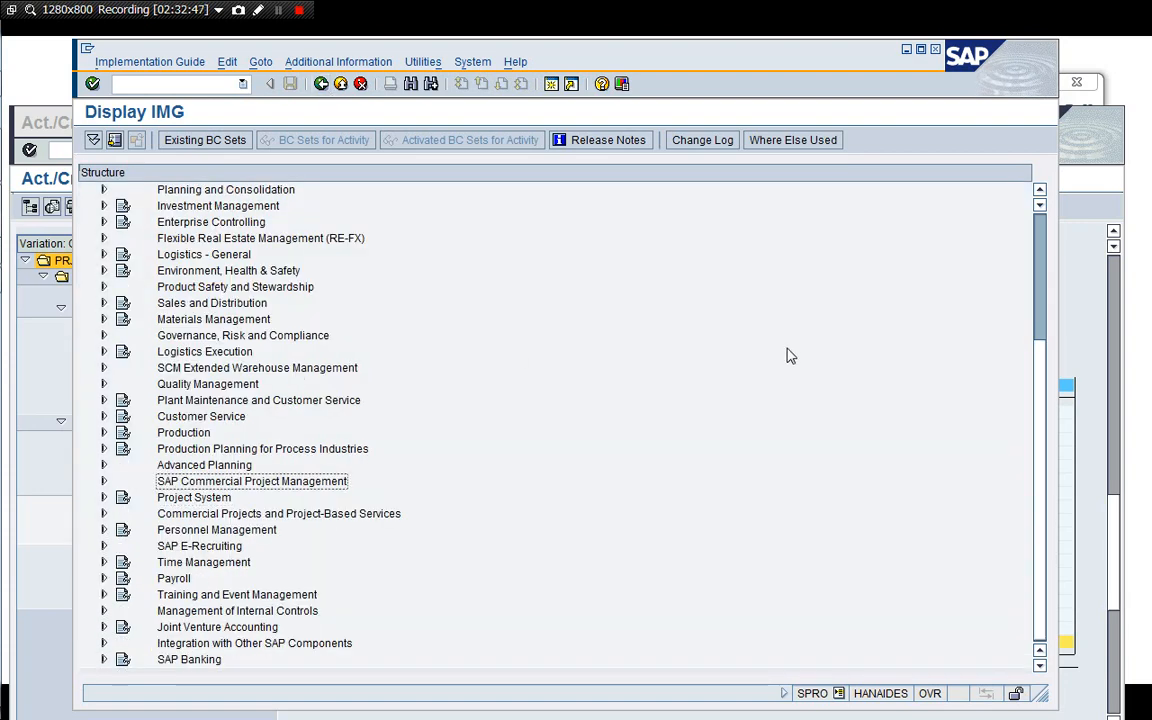
key(Down)
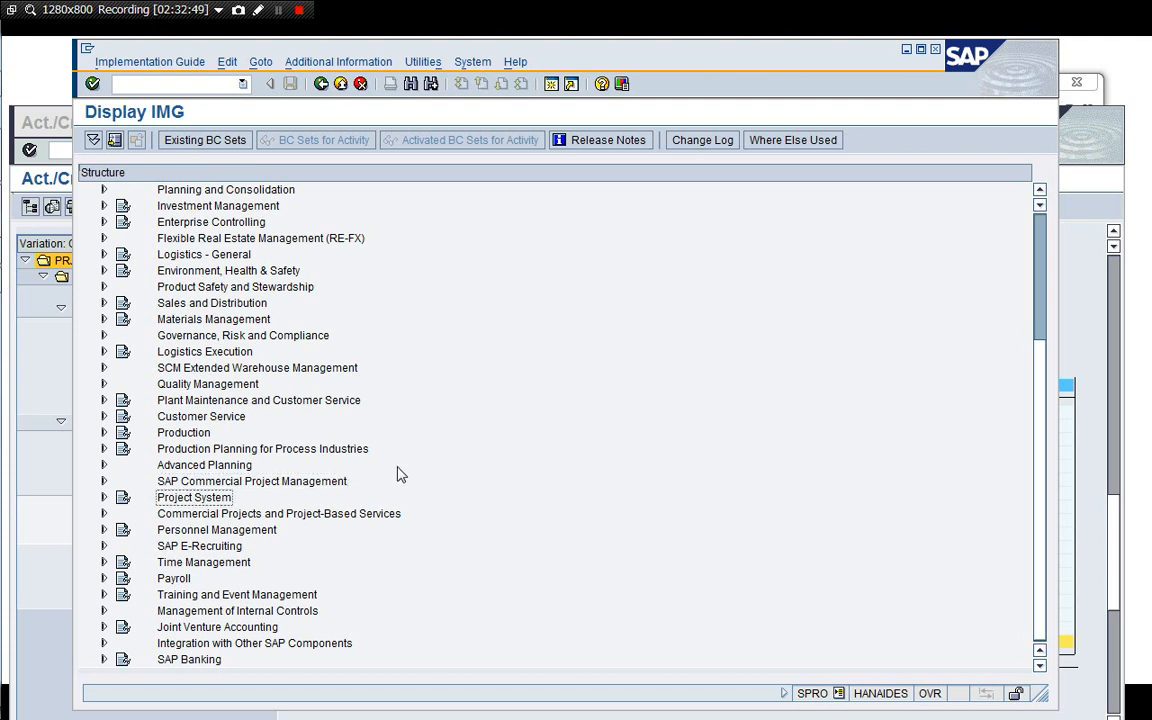
key(Right)
key(Down)
key(Down)
key(Down)
key(Down)
key(Down)
key(Down)
key(Down)
key(Down)
key(Down)
key(Down)
key(Down)
key(Down)
key(Down)
key(Down)
key(Down)
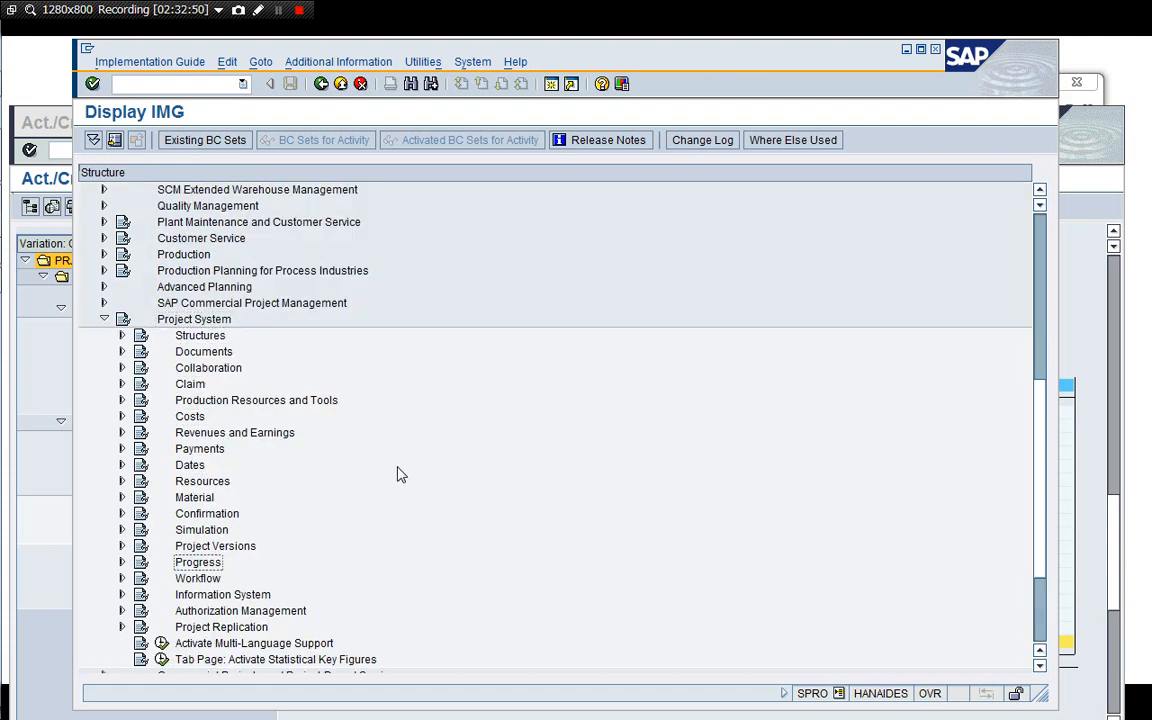
key(Down)
key(Down)
key(Down)
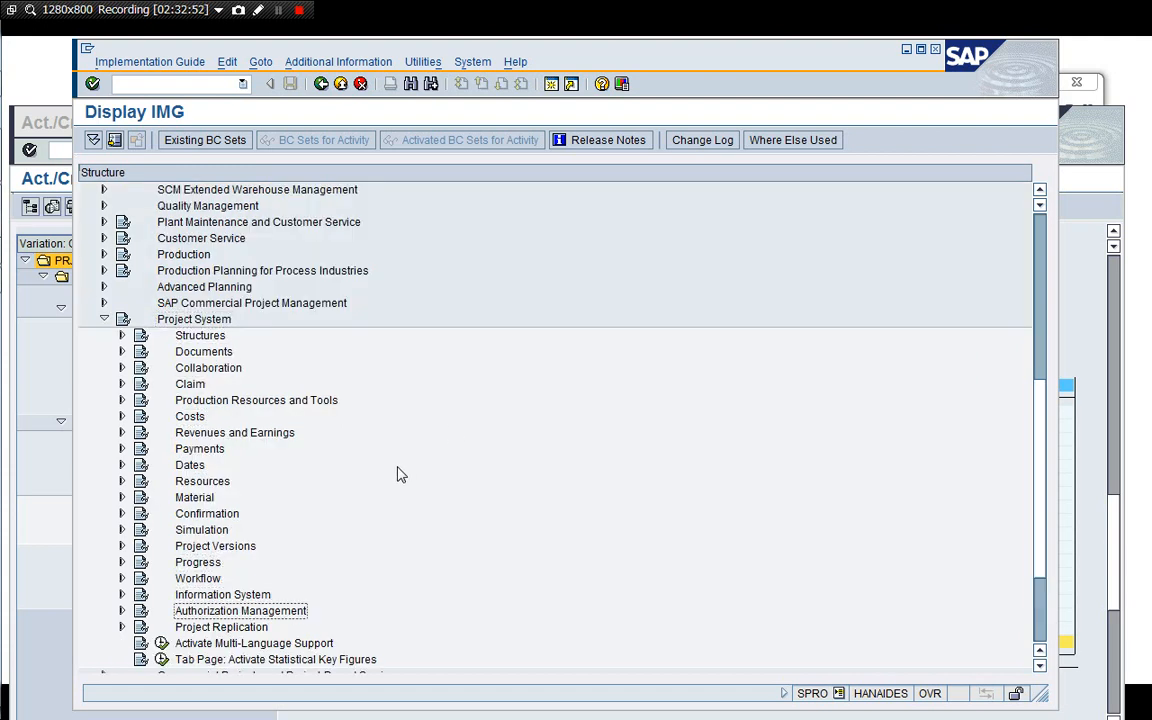
Expand Material > Bill of Material Transfer in the Project System IMG.
key(Up)
key(Up)
key(Up)
key(Up)
key(Up)
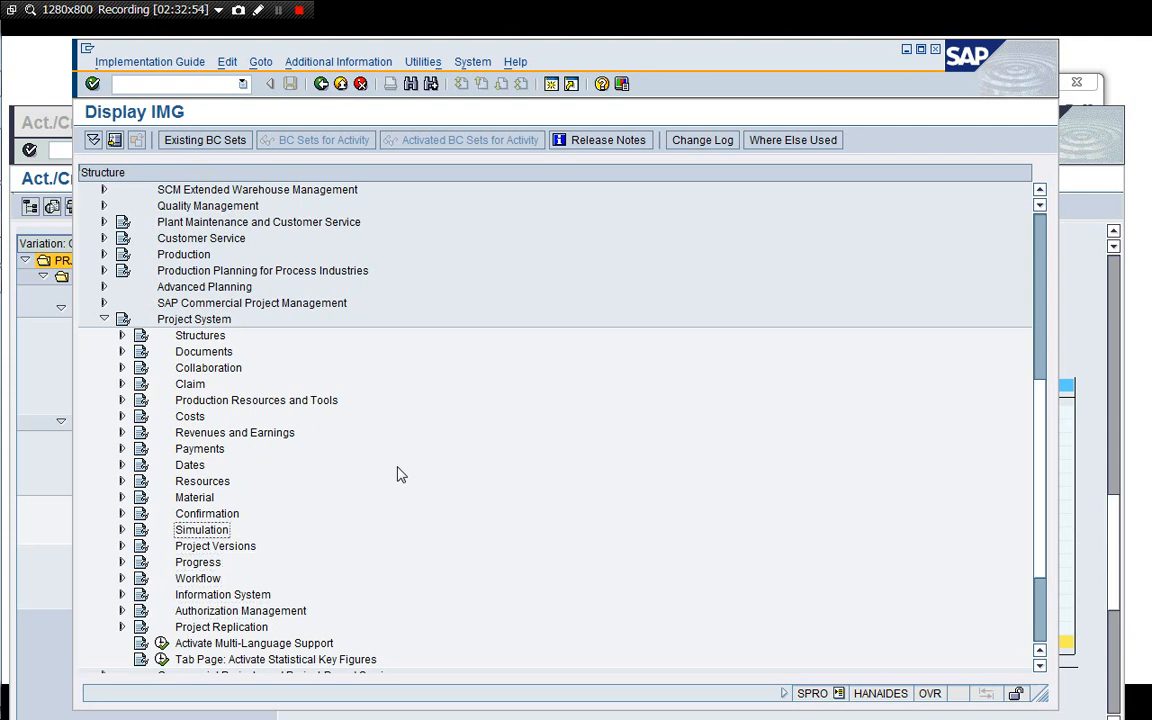
key(Up)
key(Up)
key(Right)
key(Down)
key(Down)
key(Down)
key(Down)
key(Down)
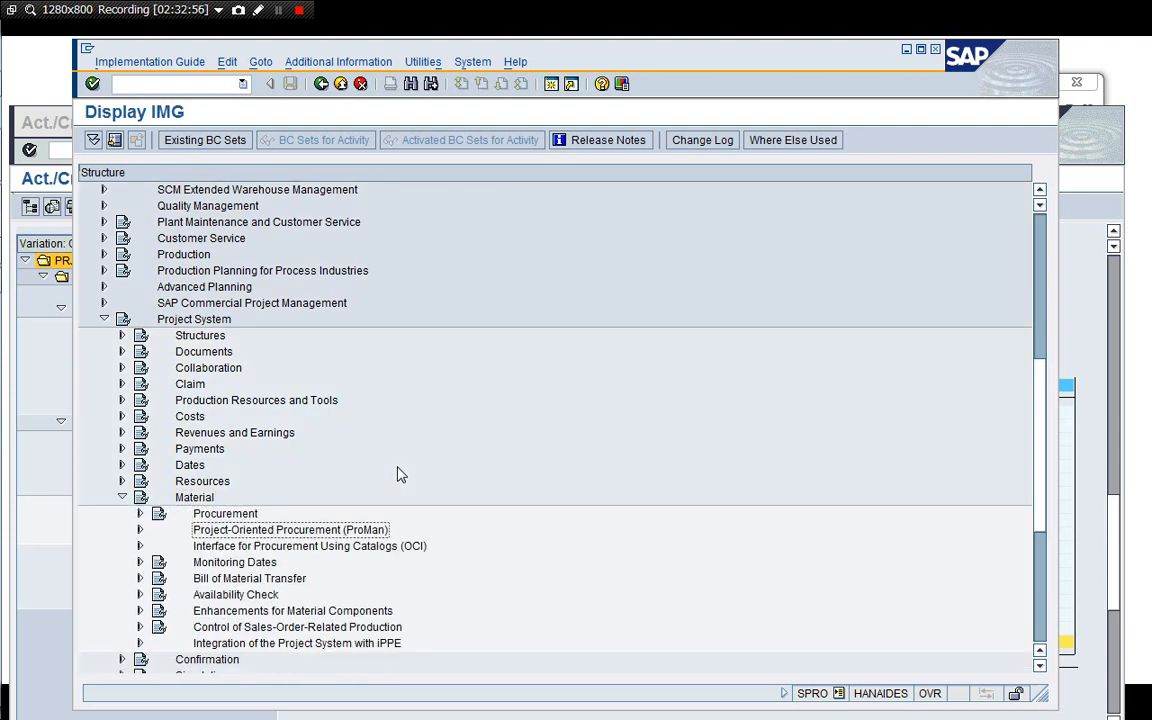
key(Right)
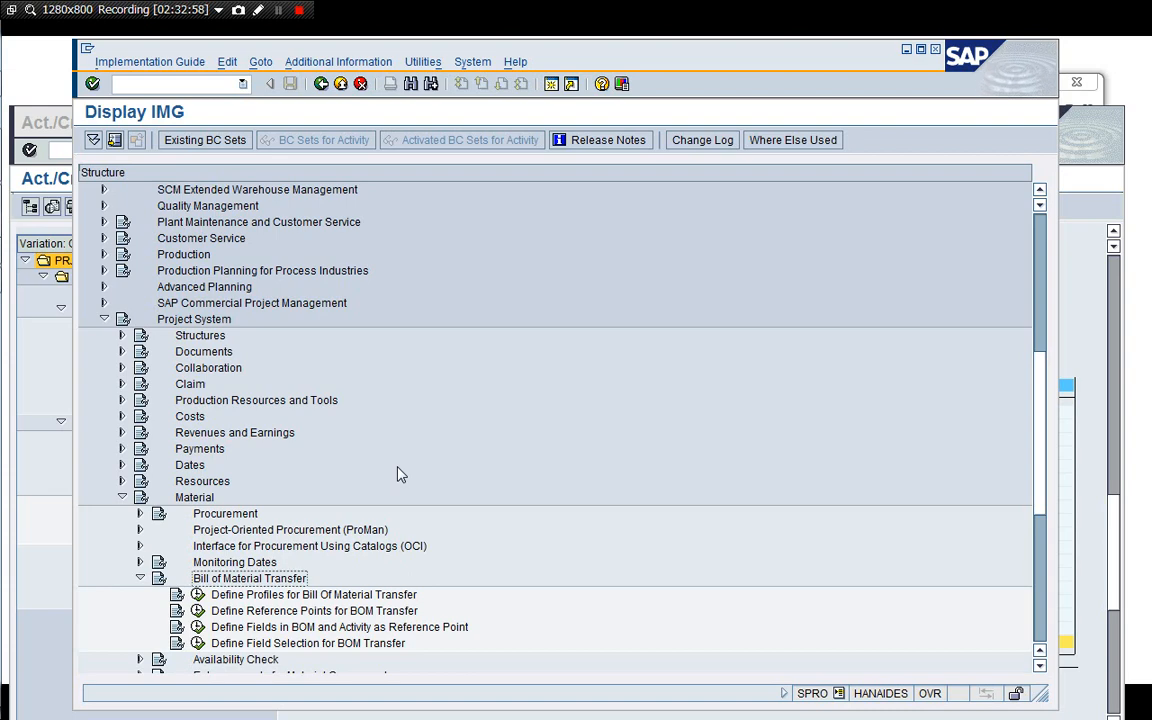
Open Define Reference Points for BOM Transfer, look over the reference point entries, and return to the IMG.
key(Down)
key(Down)
key(Down)
key(Down)
key(Down)
key(Down)
key(Down)
key(Down)
key(Down)
key(Down)
key(Down)
key(Down)
key(Down)
key(Down)
key(Down)
key(Down)
key(Down)
key(Down)
key(Down)
key(Down)
key(Down)
key(Down)
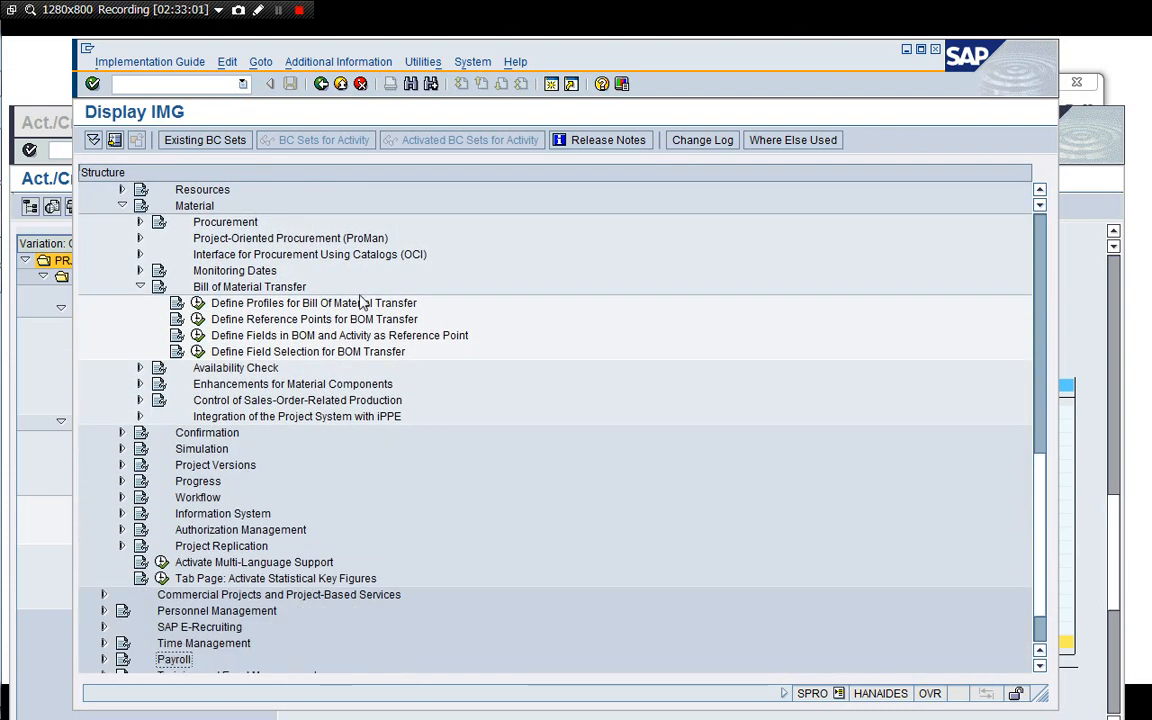
click(340, 319)
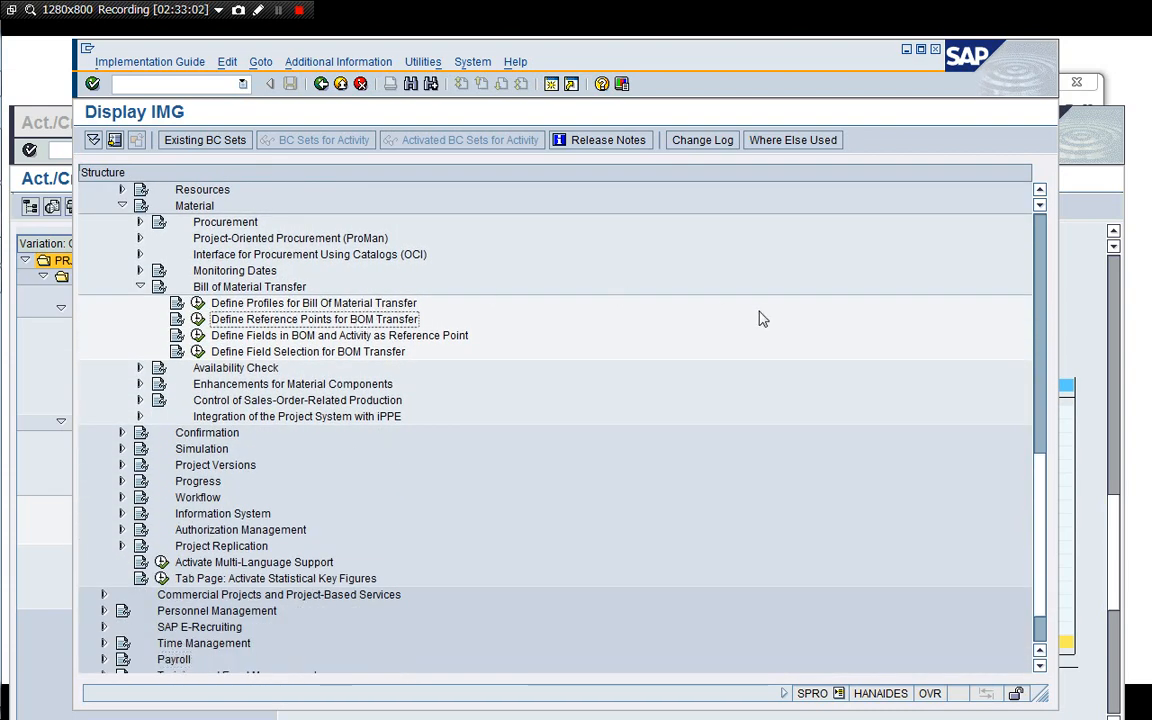
click(1041, 191)
click(1041, 191)
click(1041, 191)
click(1041, 191)
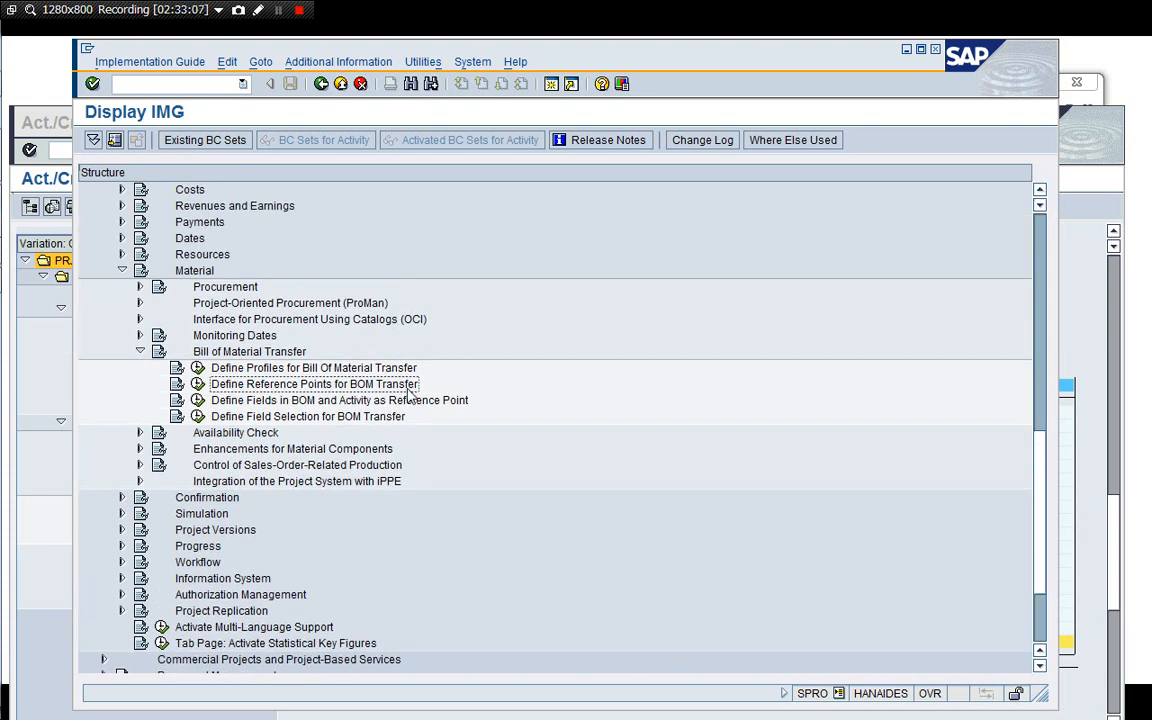
click(252, 368)
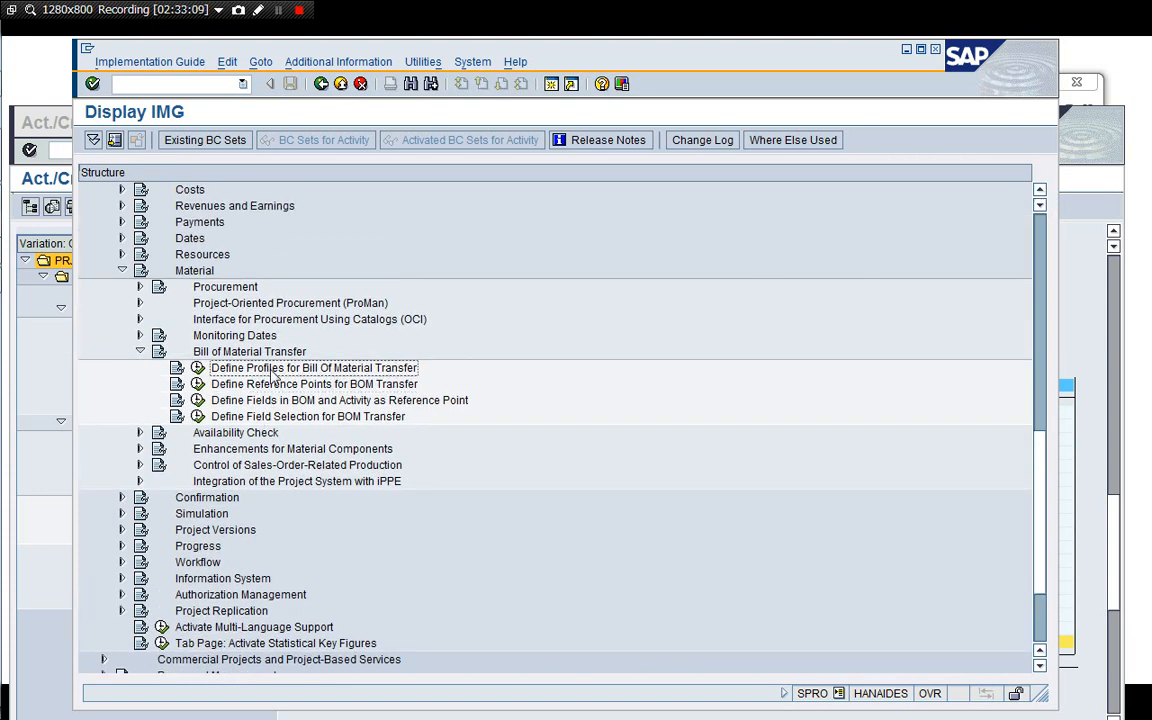
click(253, 386)
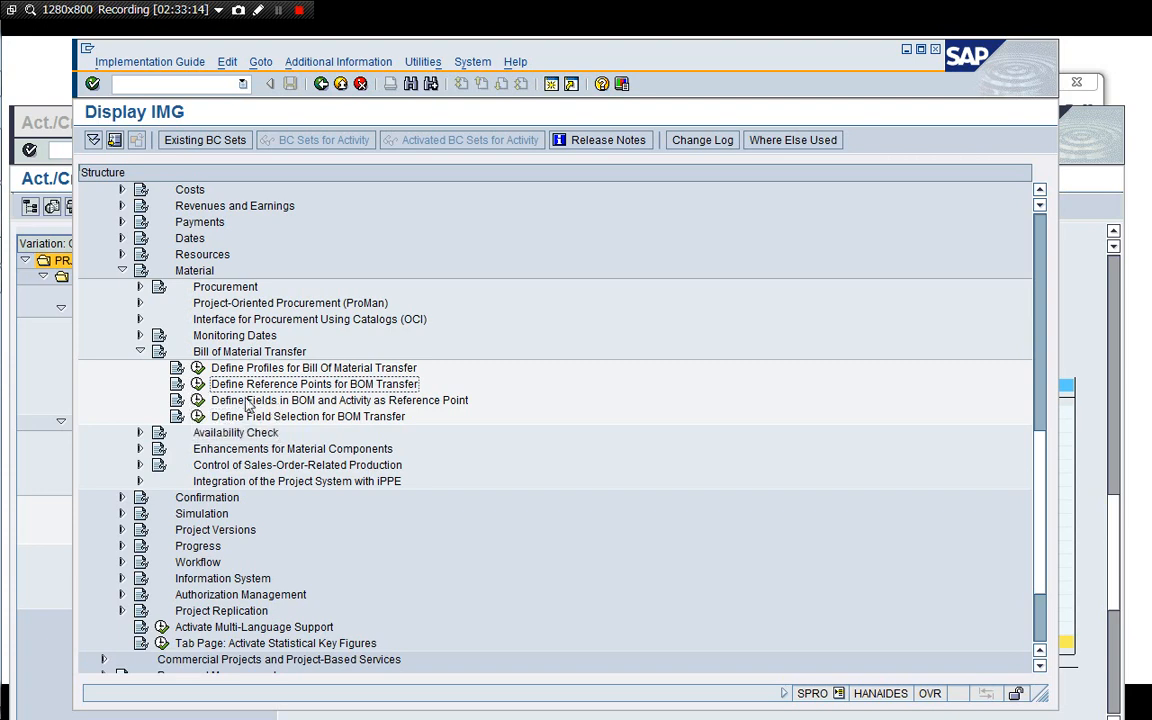
click(249, 402)
click(230, 387)
click(198, 388)
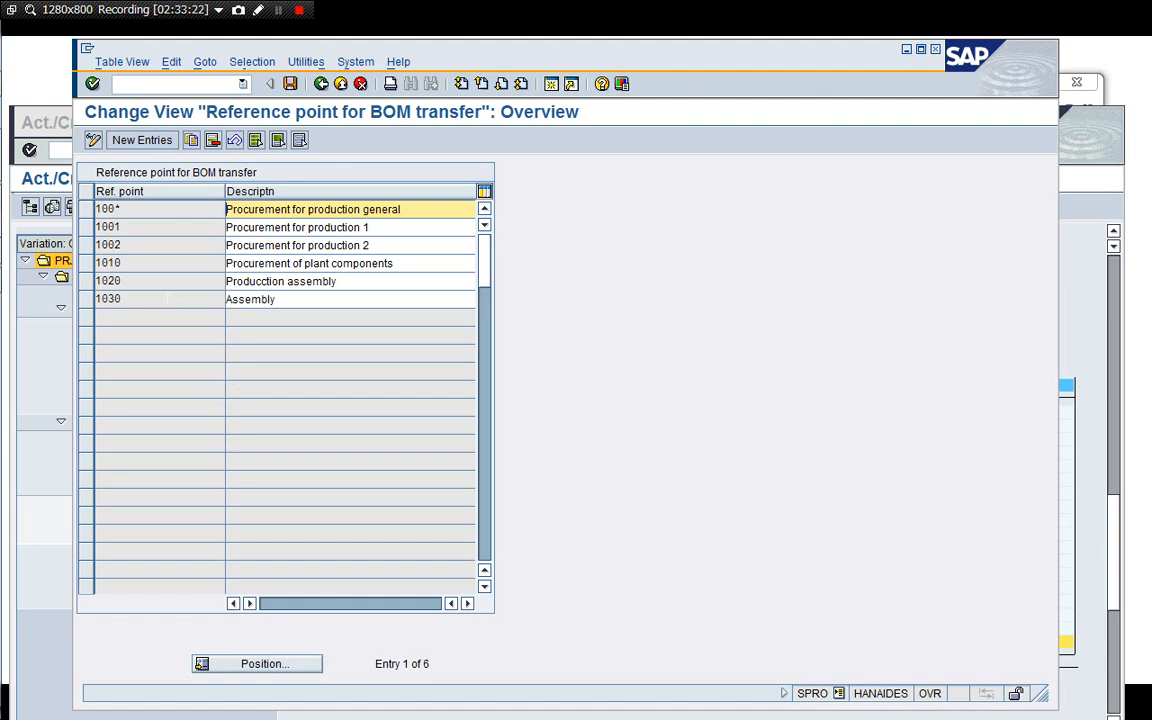
click(164, 226)
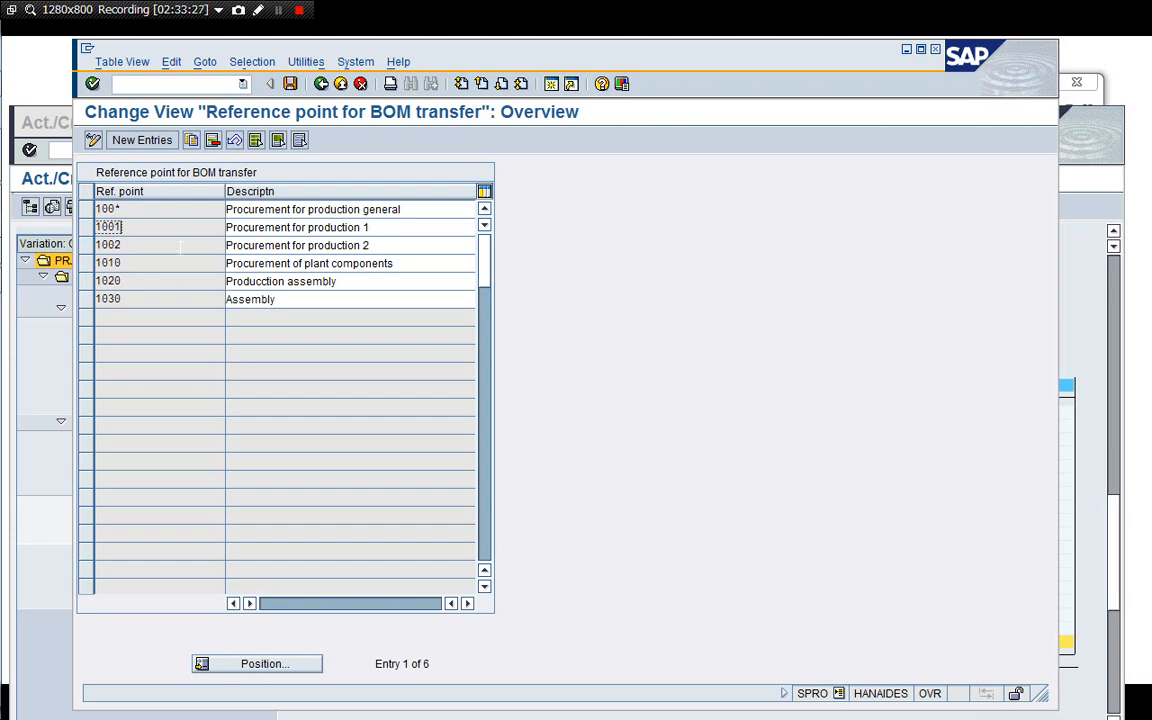
click(321, 85)
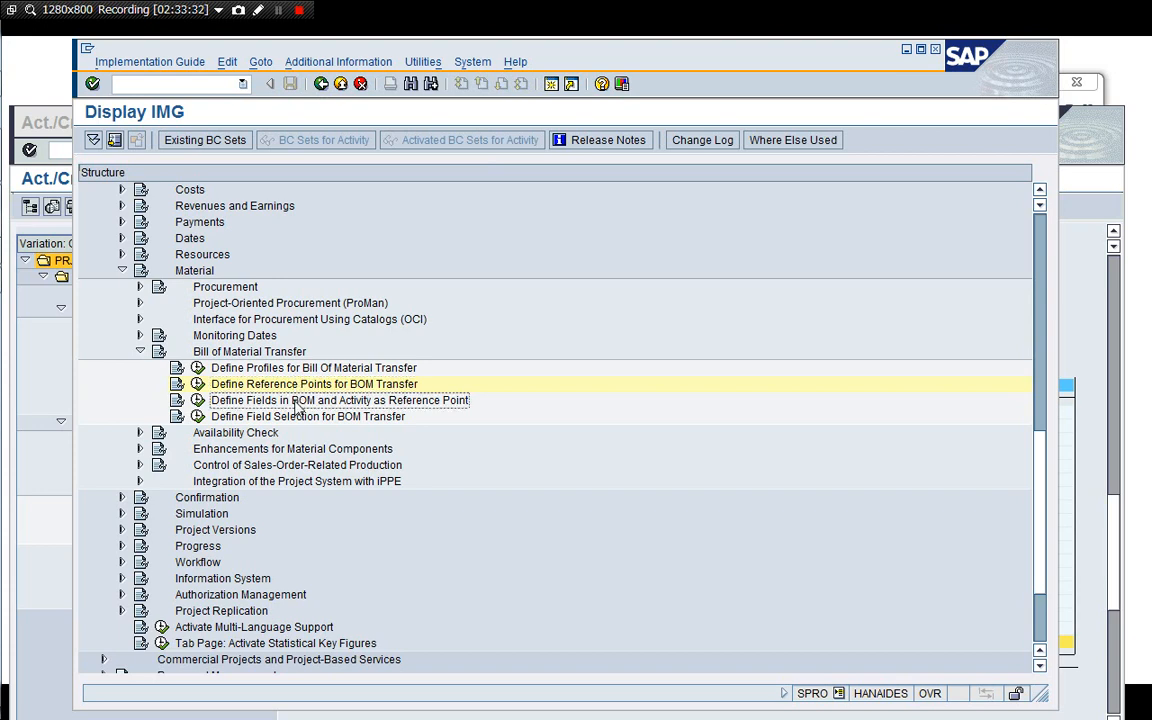
Open Define Fields in BOM and Activity as Reference Point and save the RFPNT BOM and network field names.
click(197, 400)
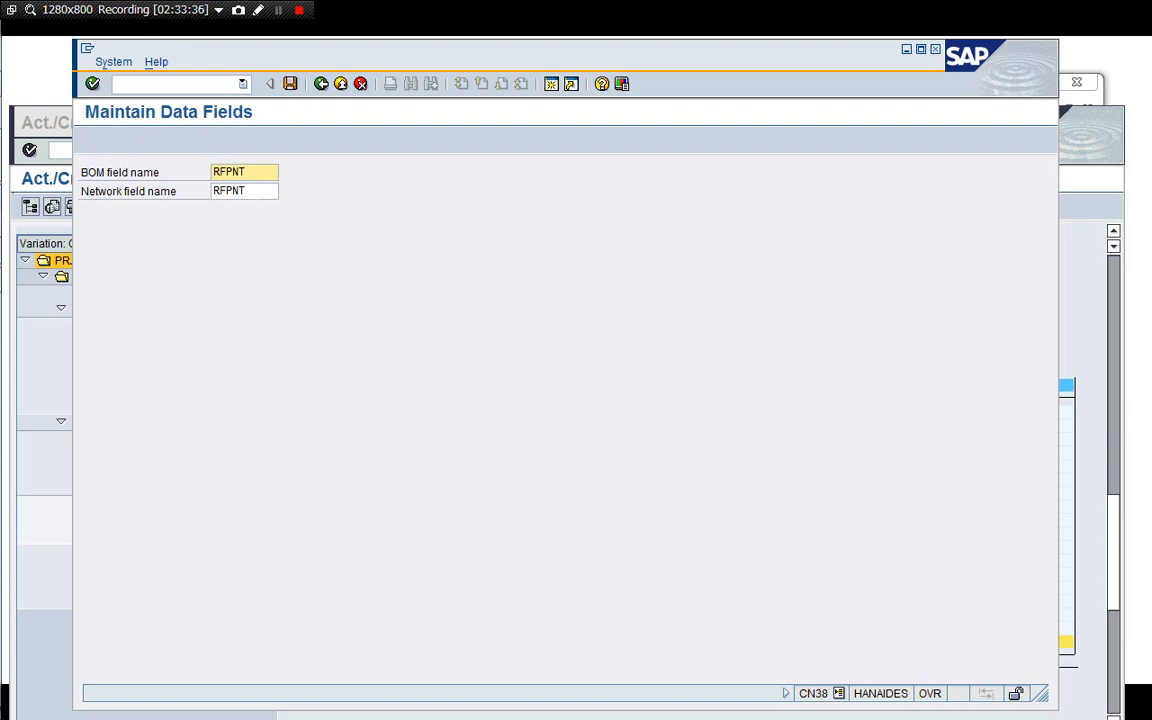
click(257, 192)
click(267, 174)
click(322, 85)
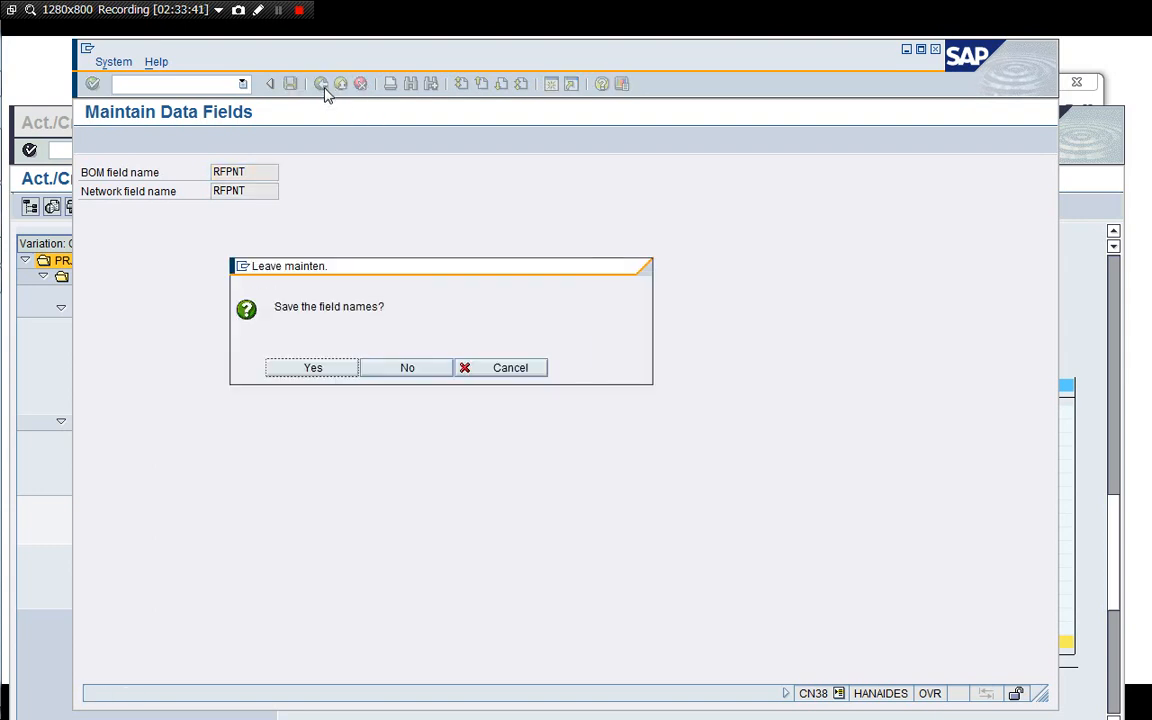
click(313, 368)
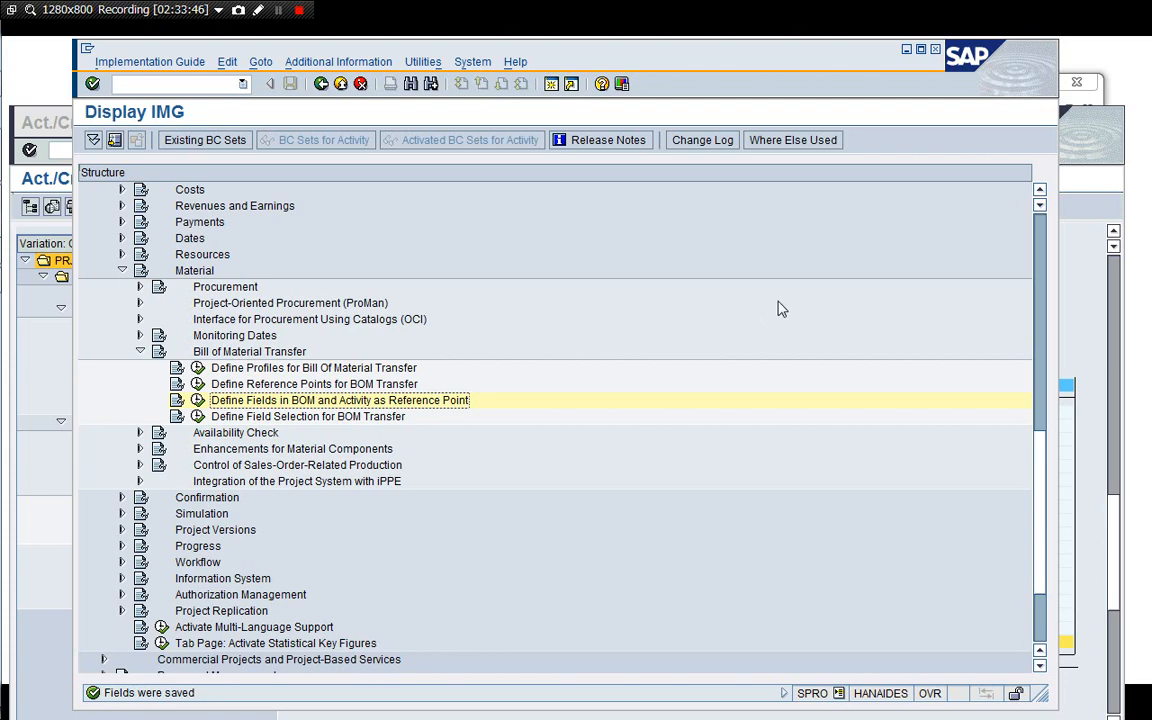
Open the Project Builder in a new session from the IMG window.
click(50, 316)
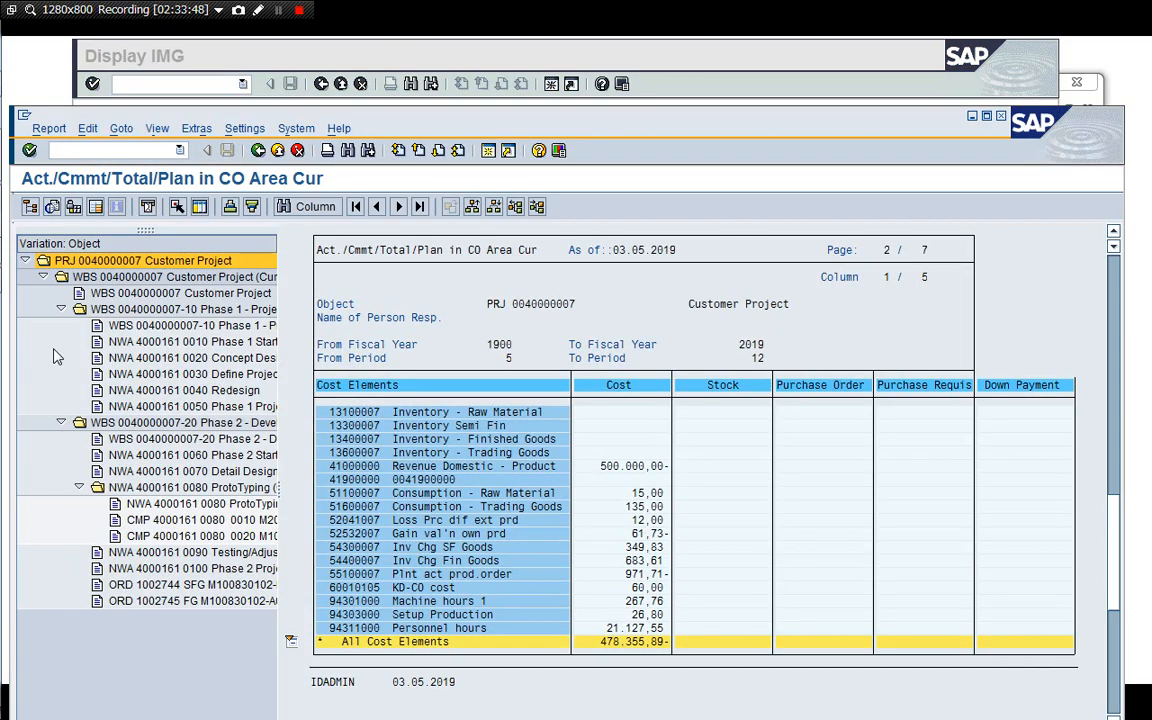
click(488, 56)
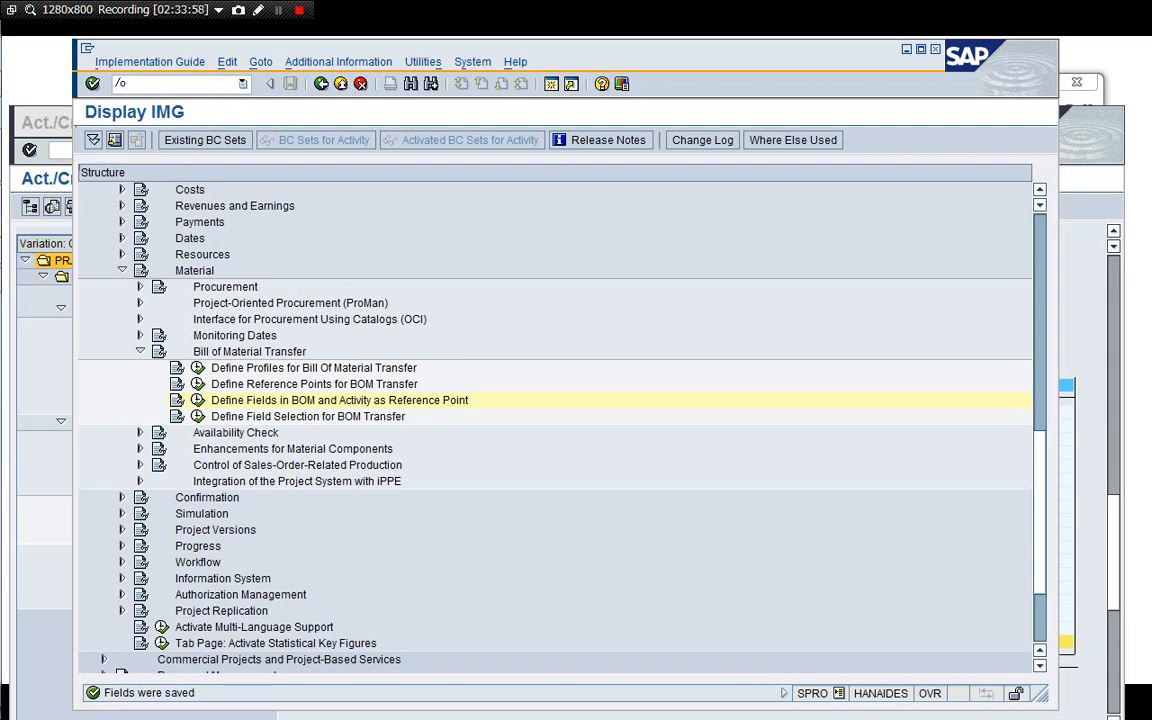
text(20N)
key(Return)
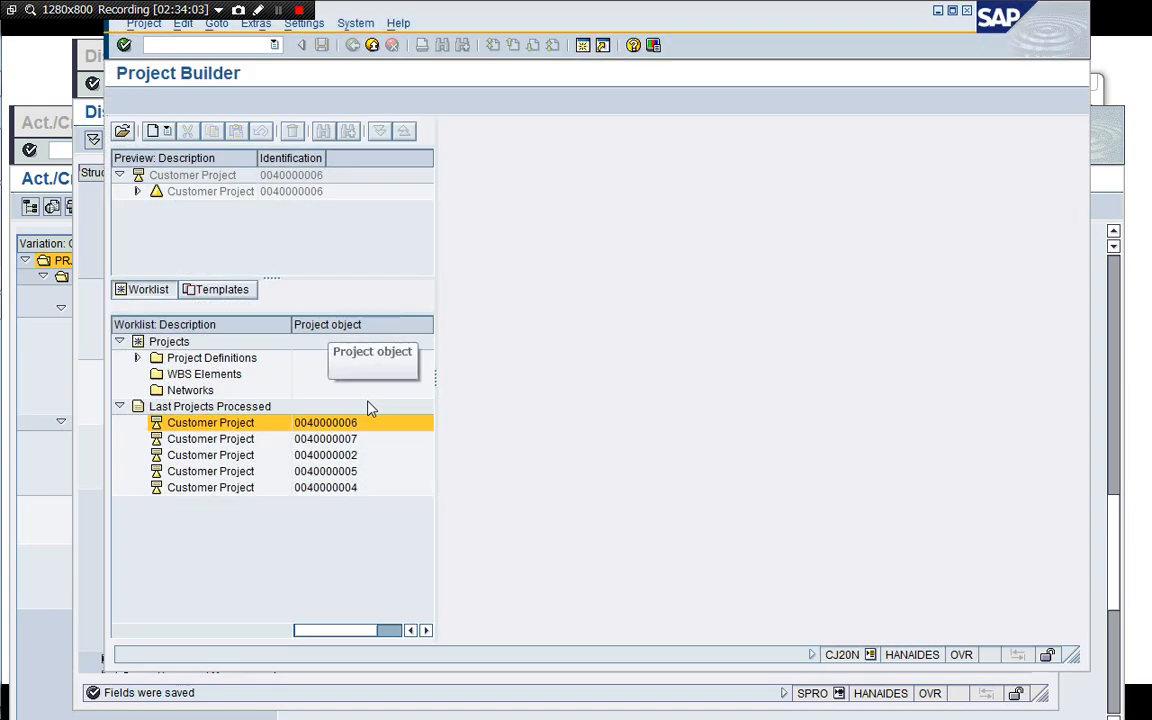
double_click(205, 455)
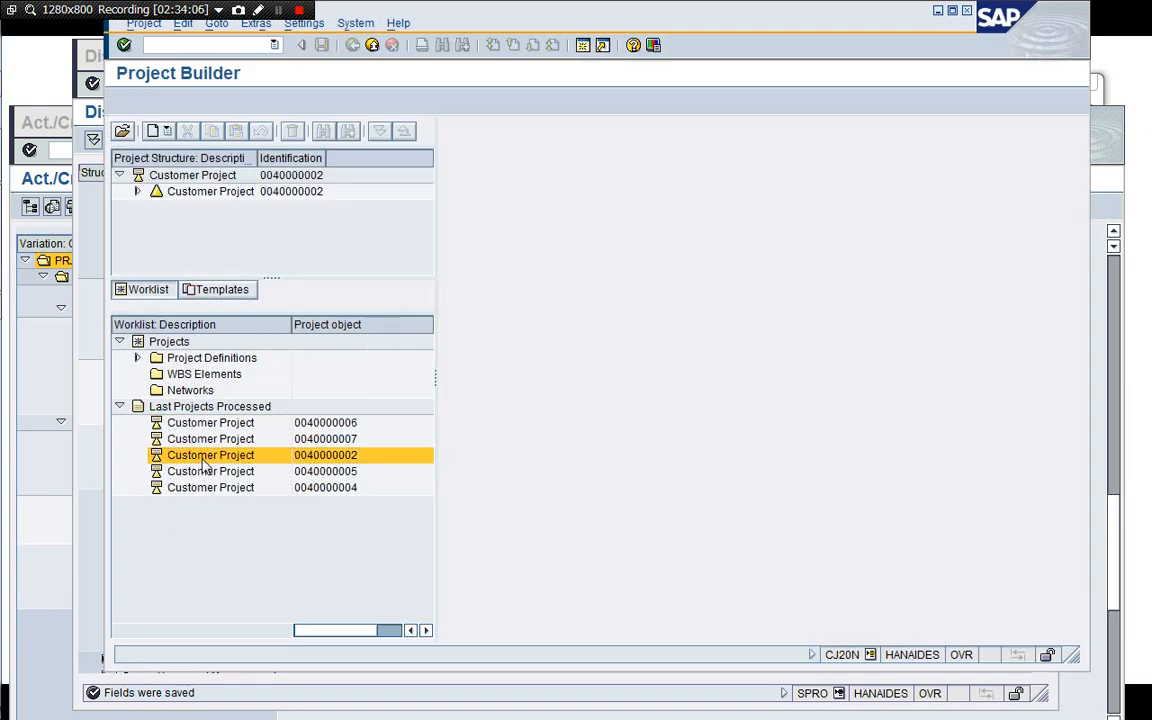
click(138, 192)
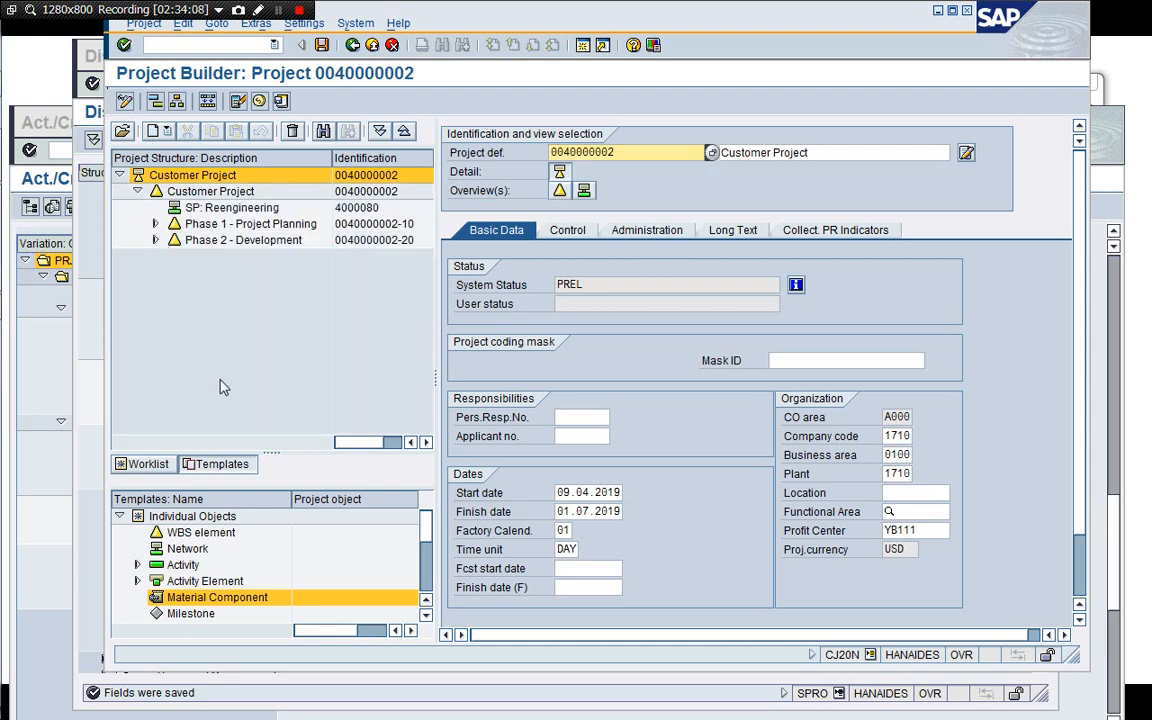
click(155, 241)
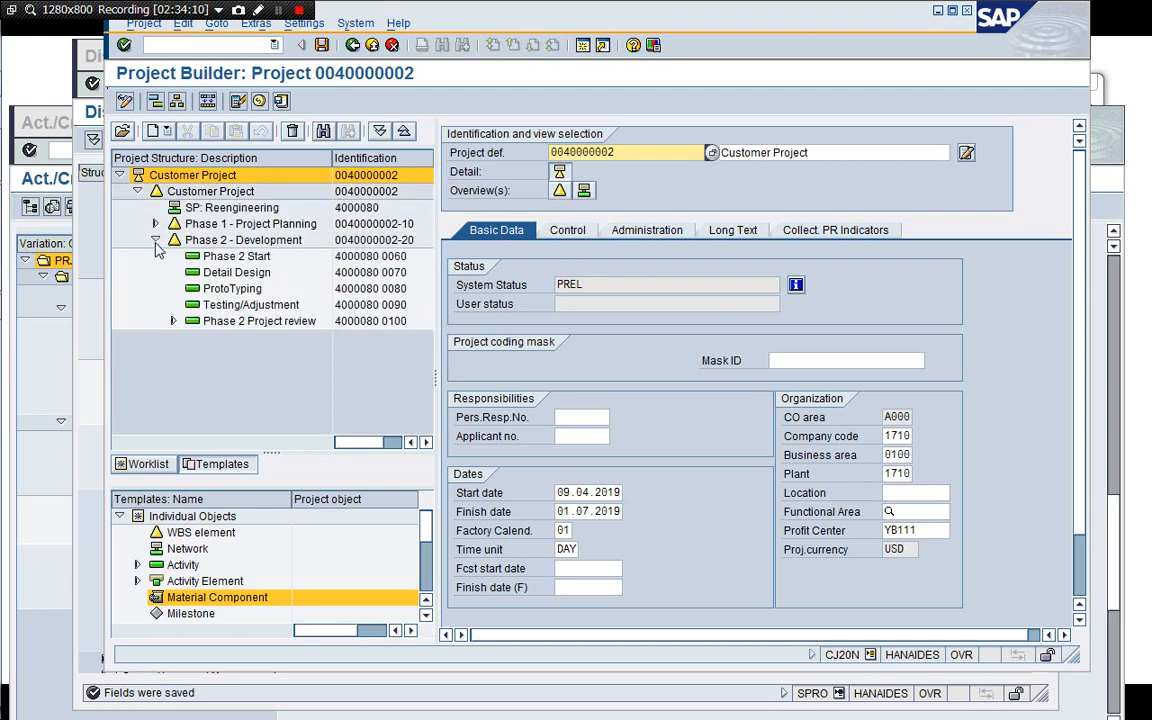
click(210, 289)
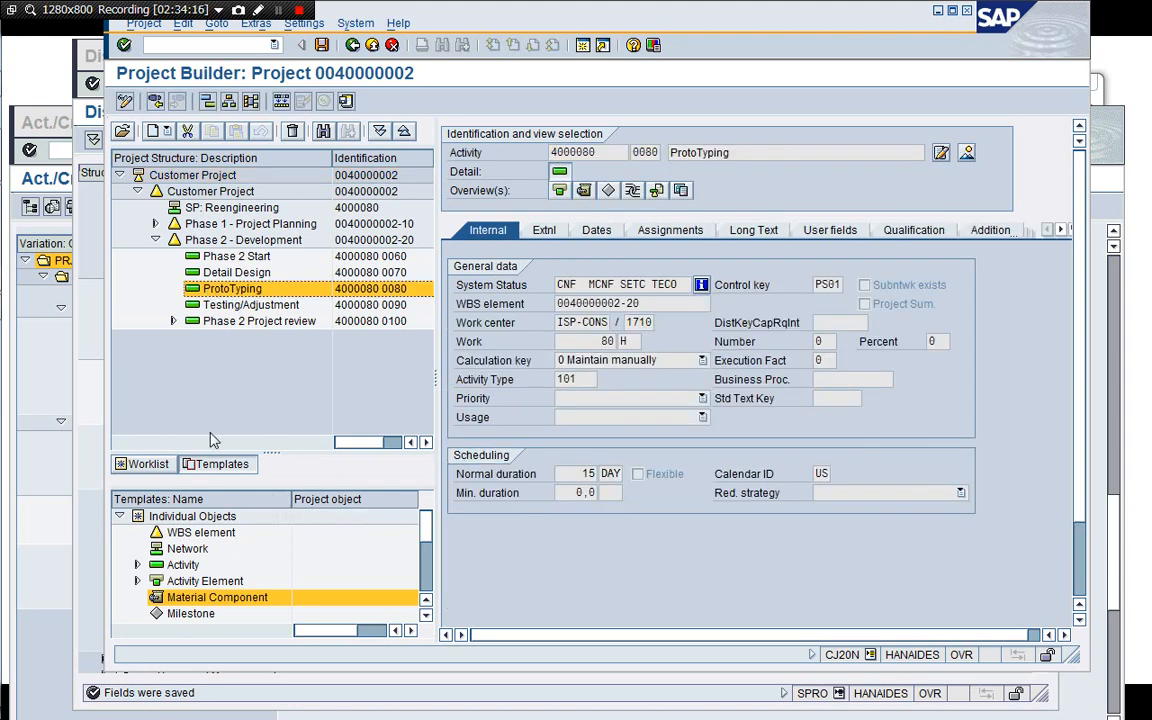
click(145, 464)
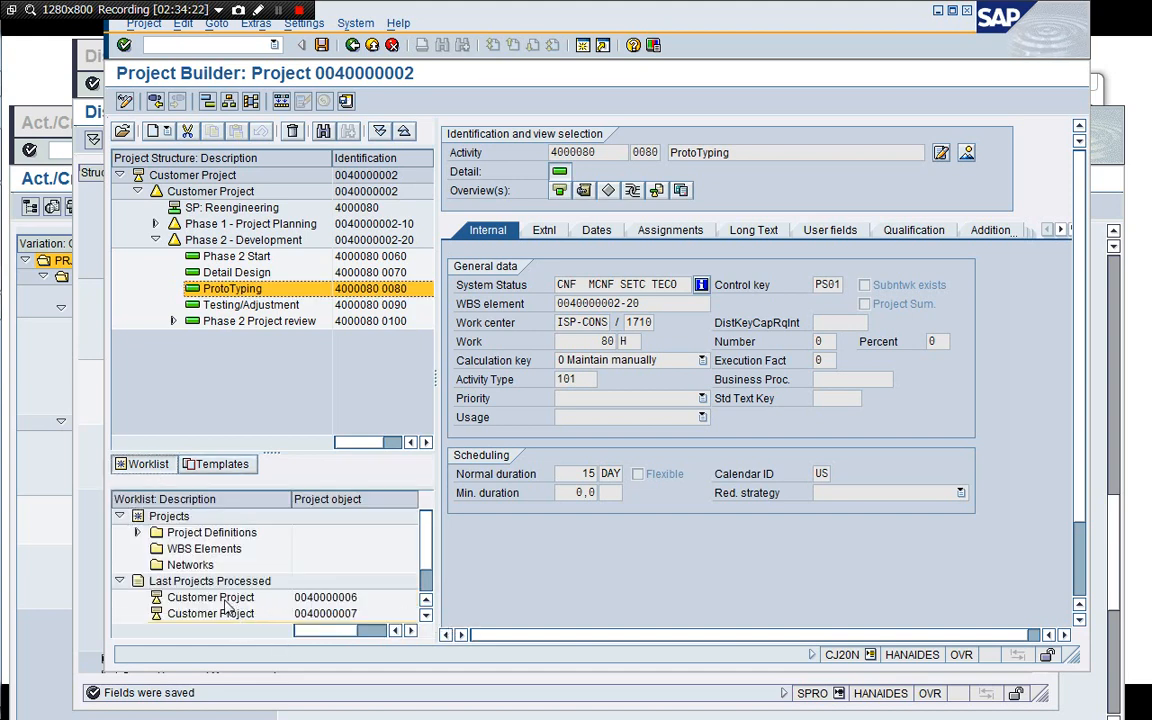
click(225, 600)
double_click(225, 601)
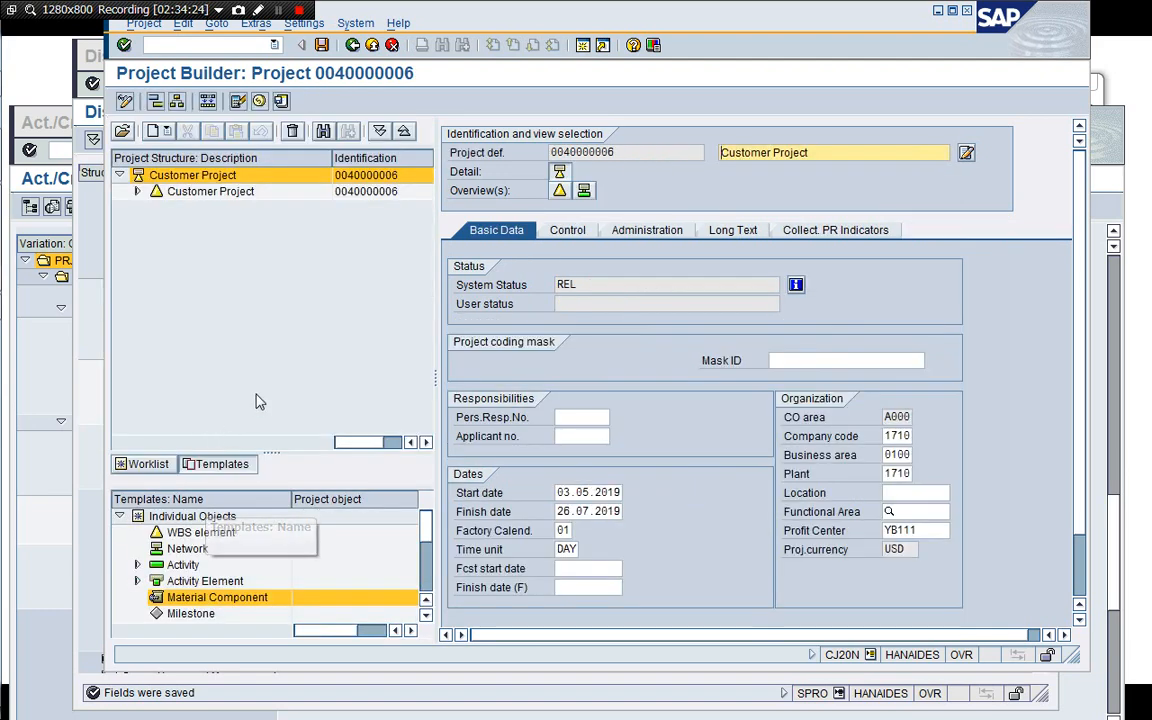
click(137, 191)
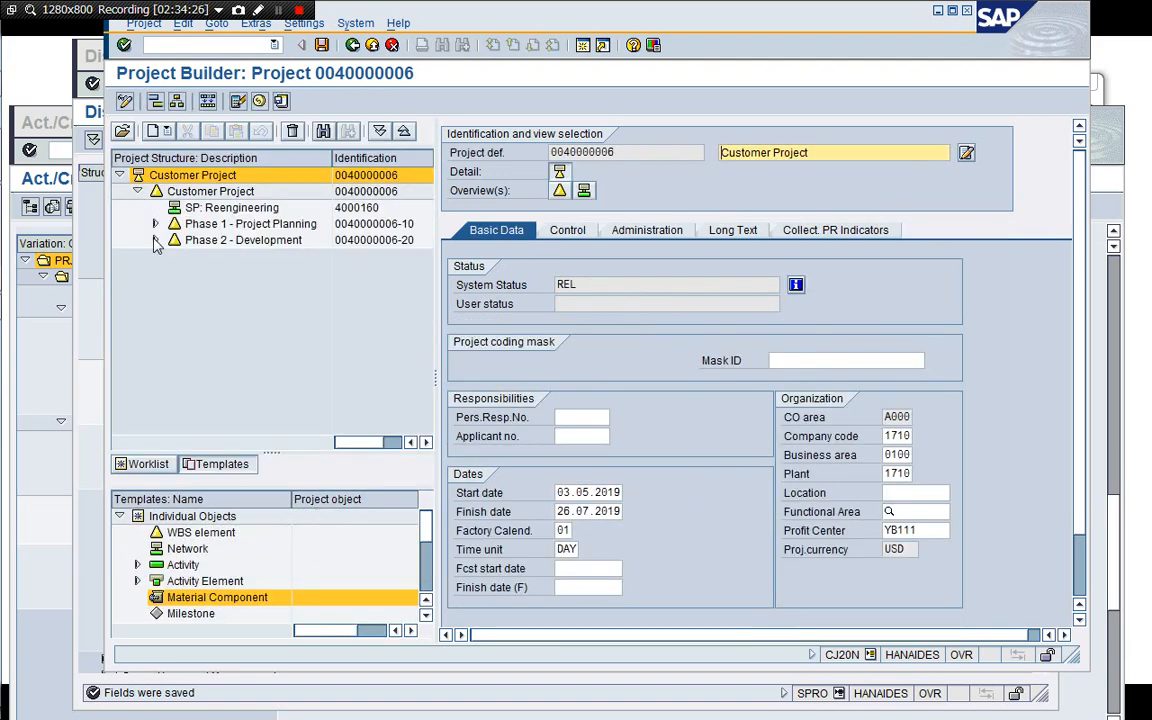
click(155, 240)
click(173, 288)
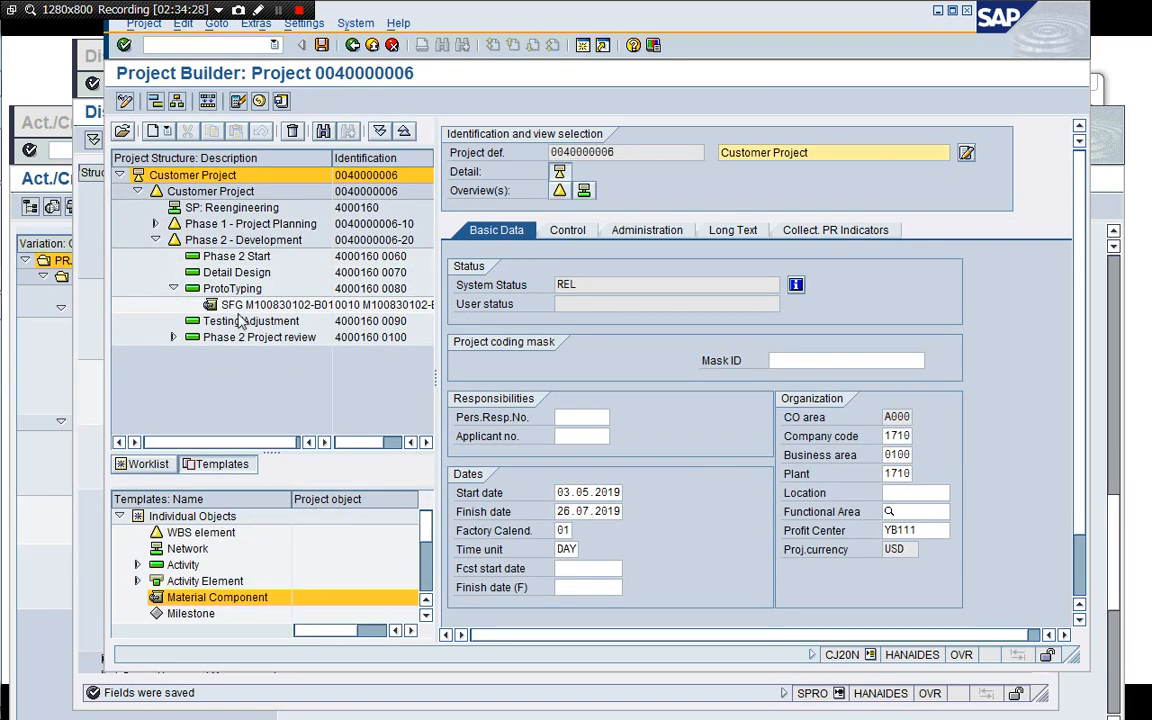
click(234, 289)
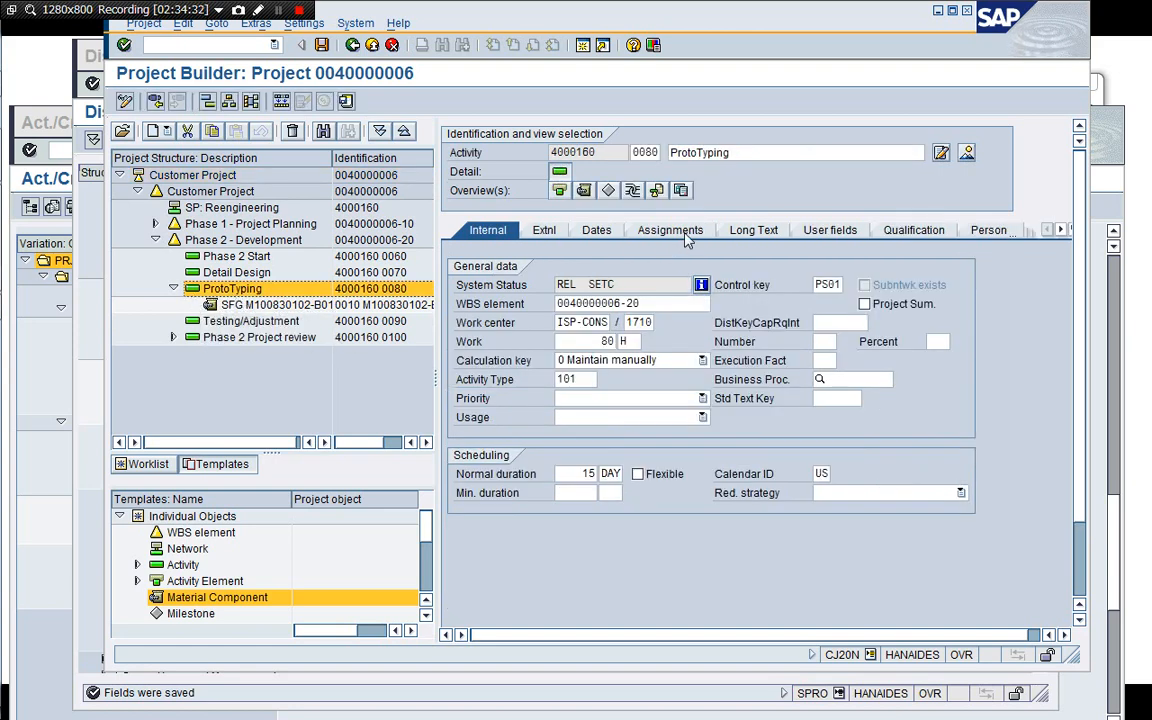
Check the available reference points for the ProtoTyping activity's assignments.
click(686, 236)
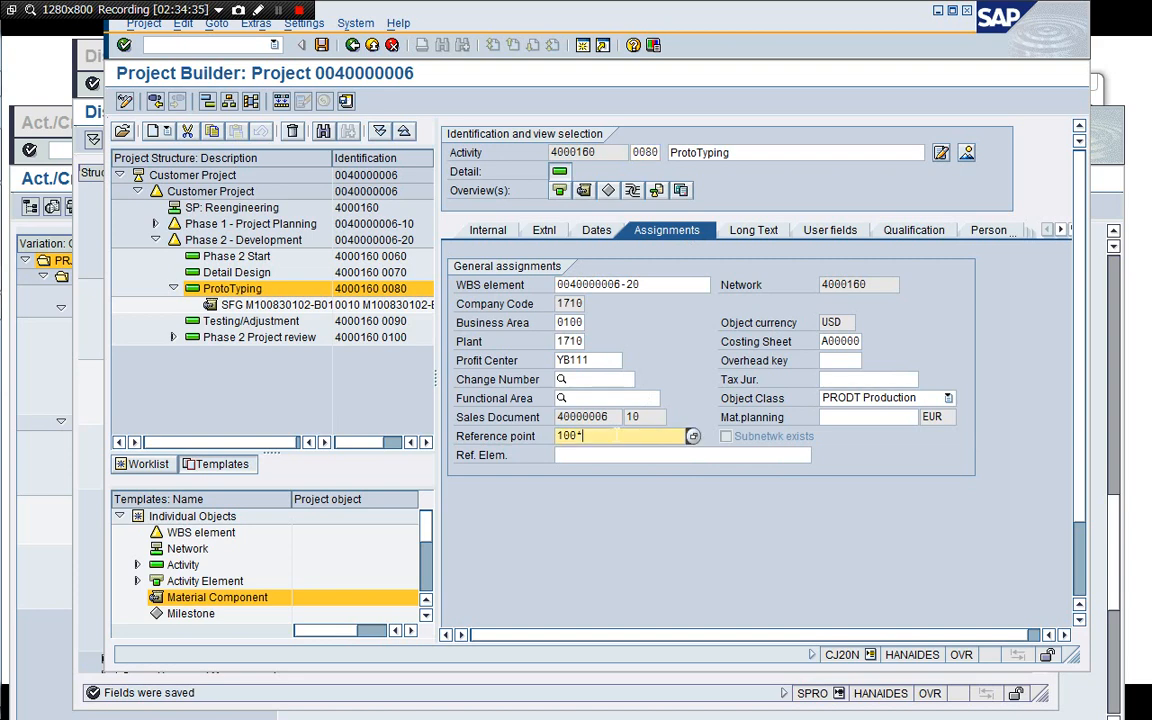
click(692, 437)
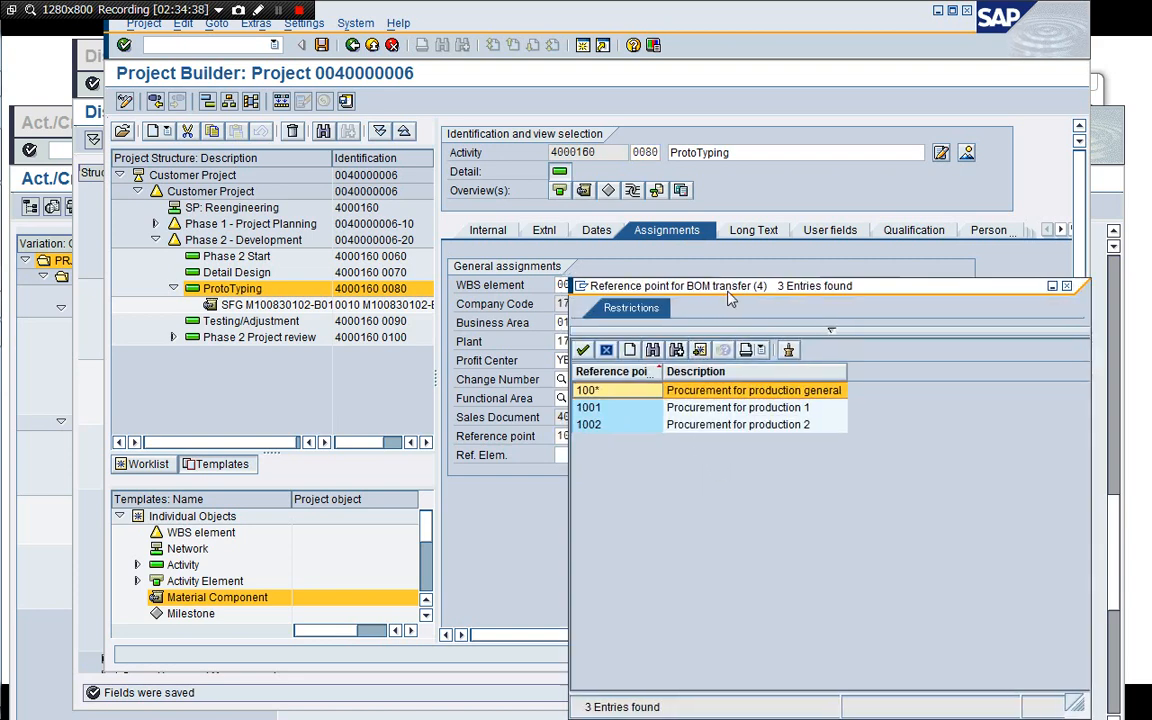
drag(722, 298, 756, 301)
click(634, 355)
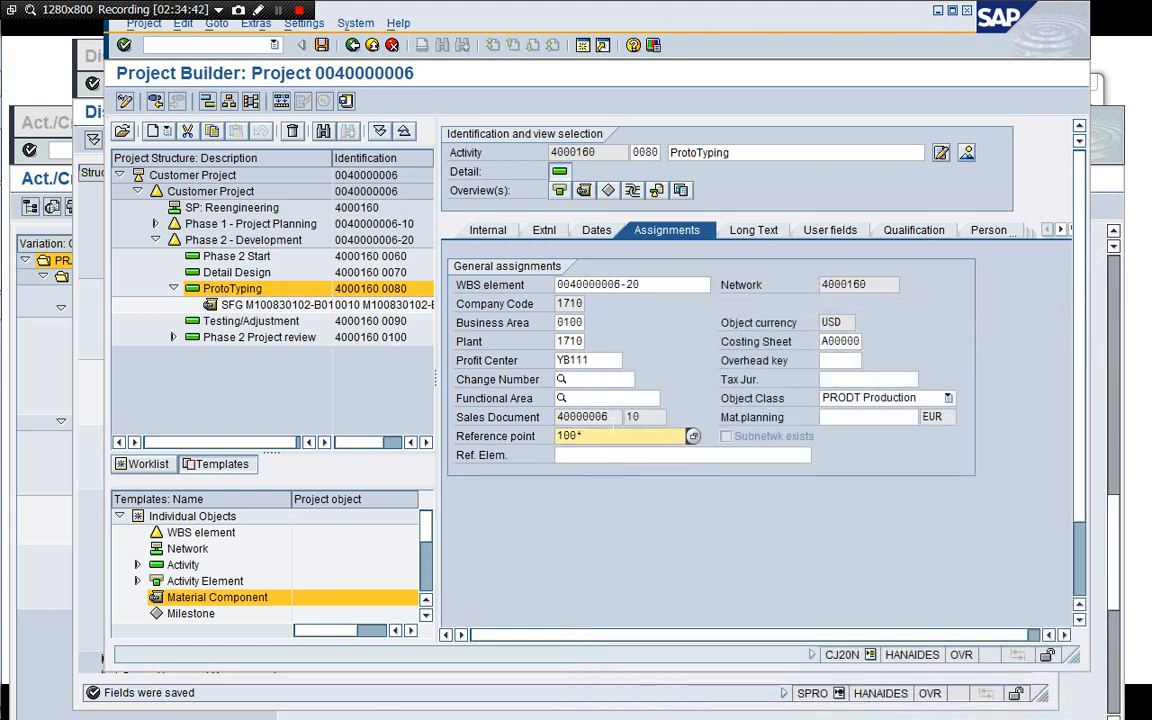
Open a new session and start transaction CS03 to display a material BOM.
click(583, 45)
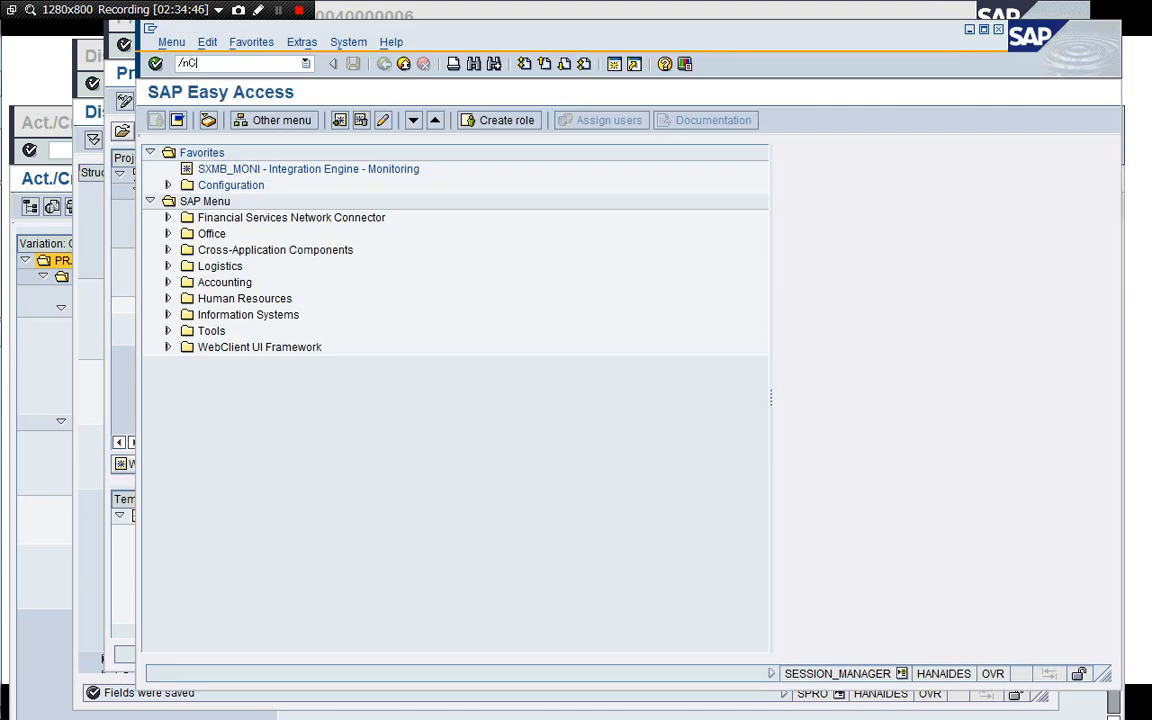
text(/nCS03)
key(Return)
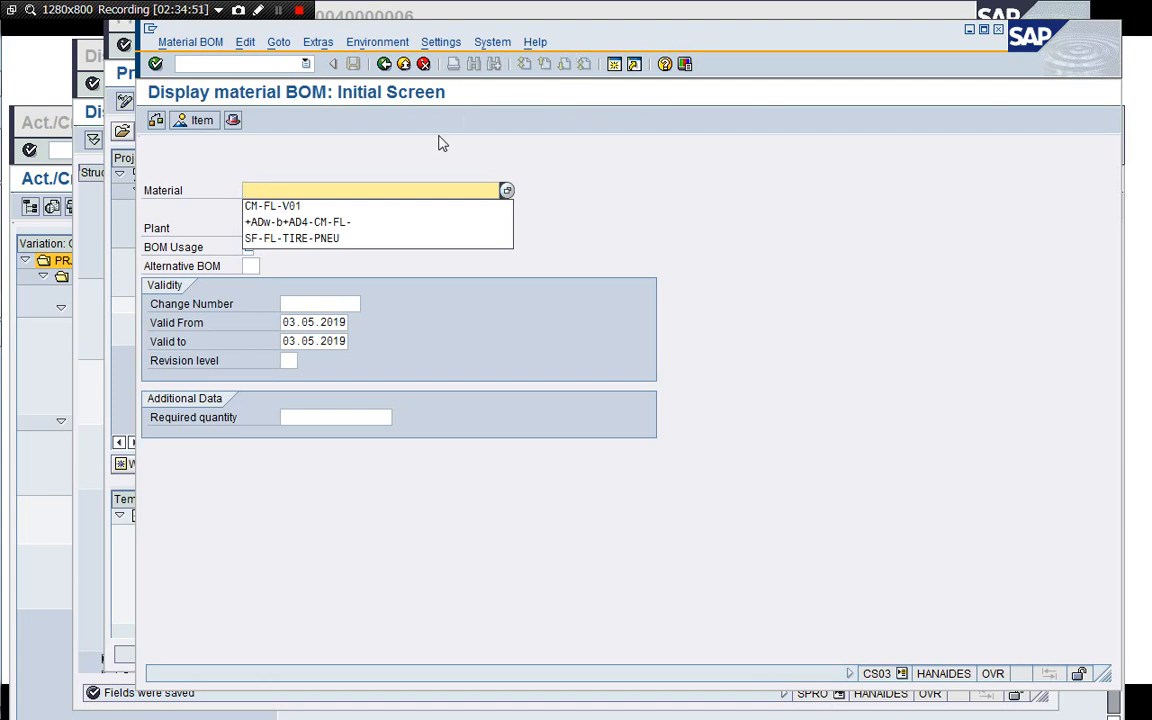
Switch to Excel and copy the material code M100830102-A01 from the spreadsheet.
click(400, 189)
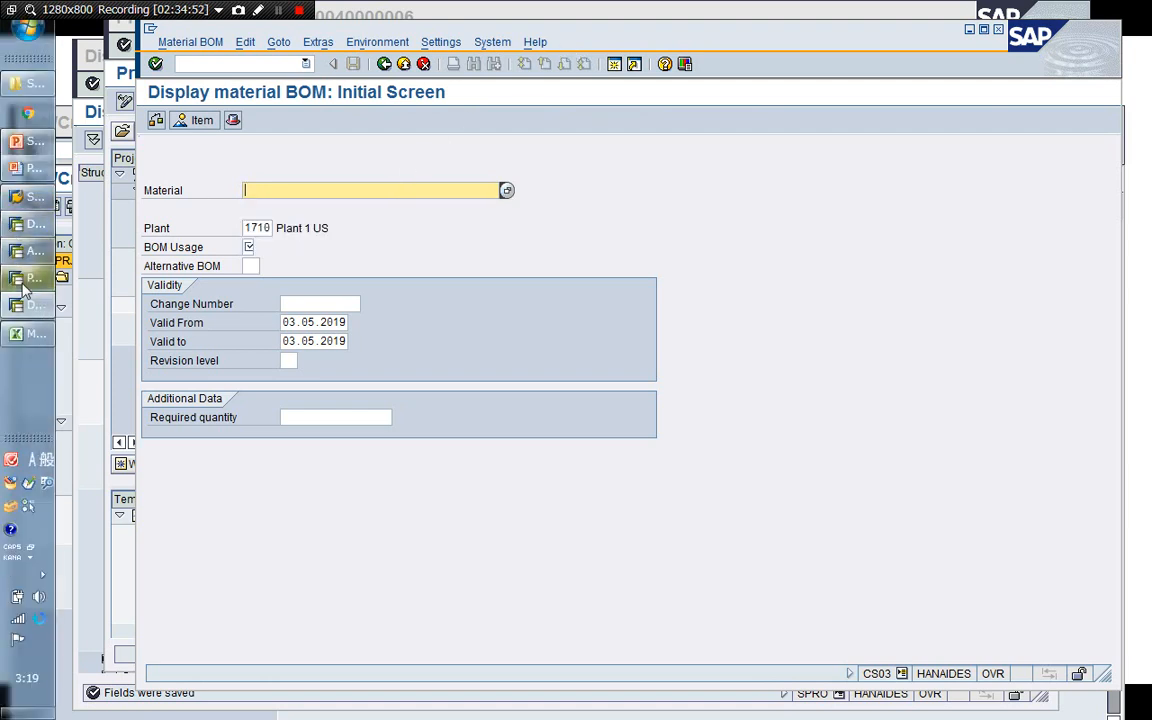
click(25, 333)
scroll(410, 408, down, 1)
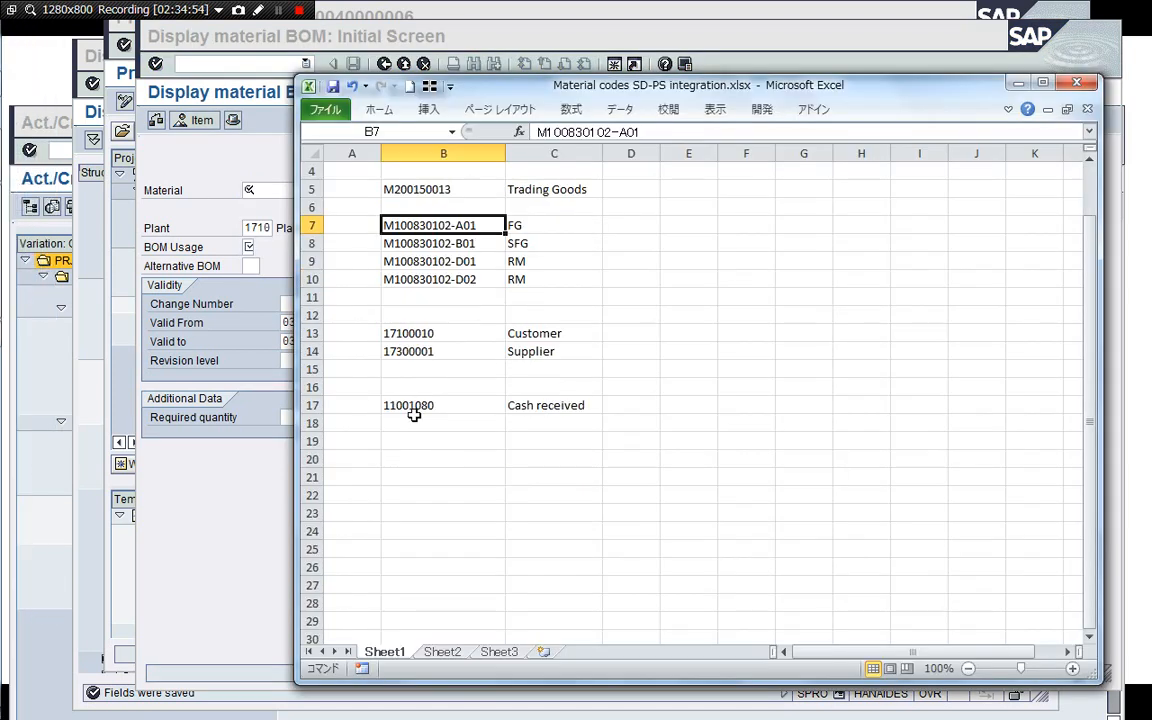
key(ctrl+c)
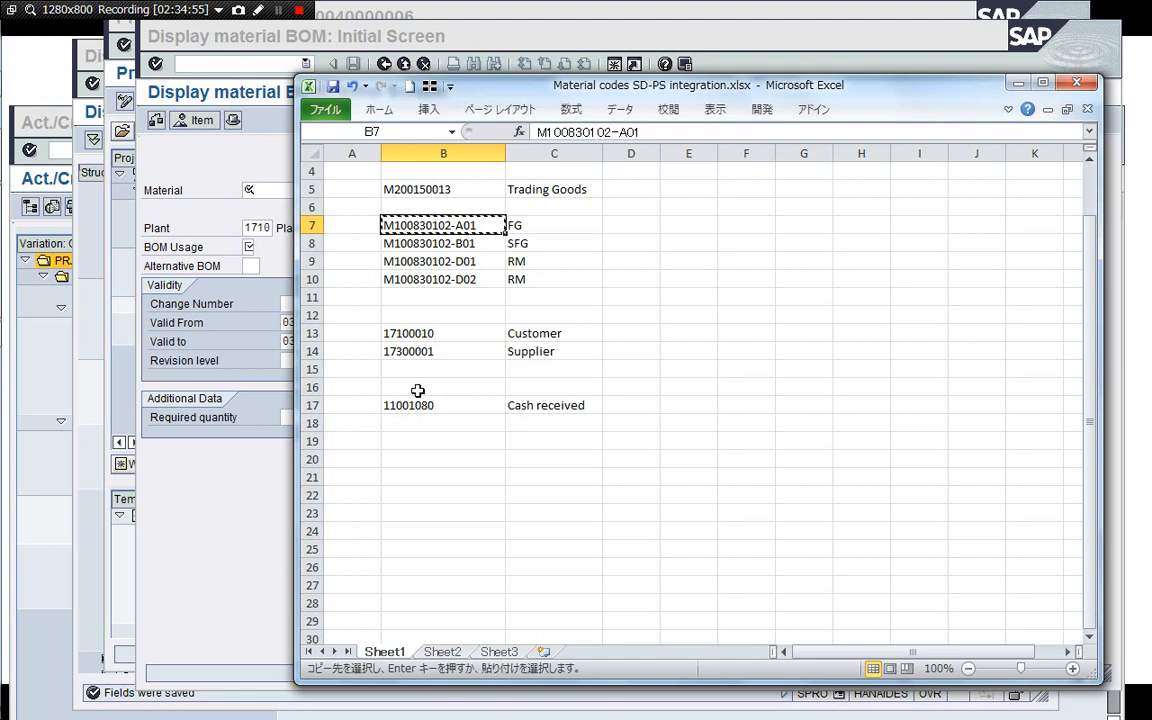
Display the material BOM for M100830102-A01 in plant 1710 with BOM usage 1.
click(253, 507)
key(ctrl+v)
key(Tab)
key(Tab)
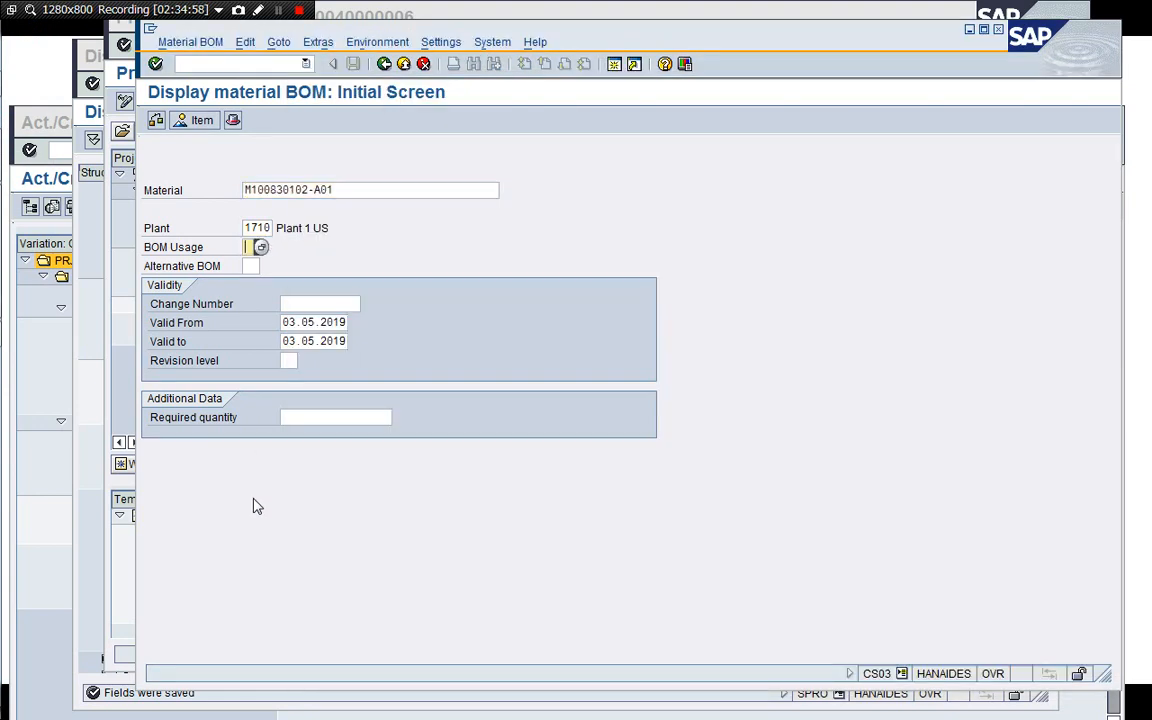
key(Tab)
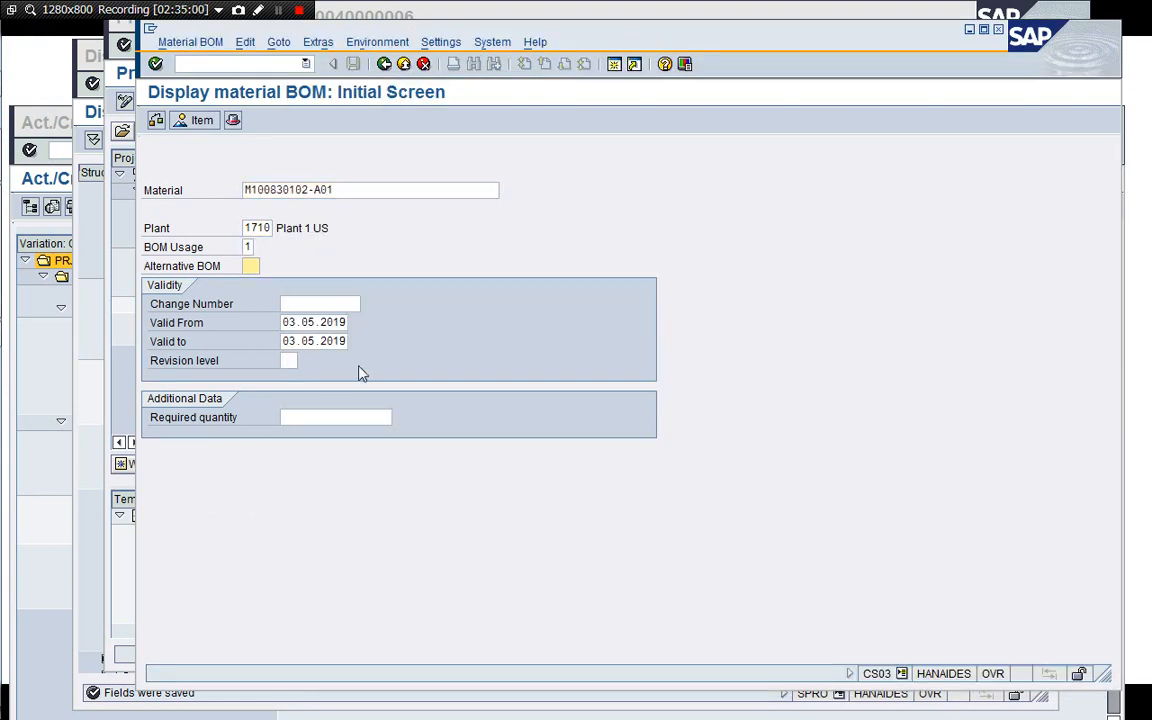
click(301, 322)
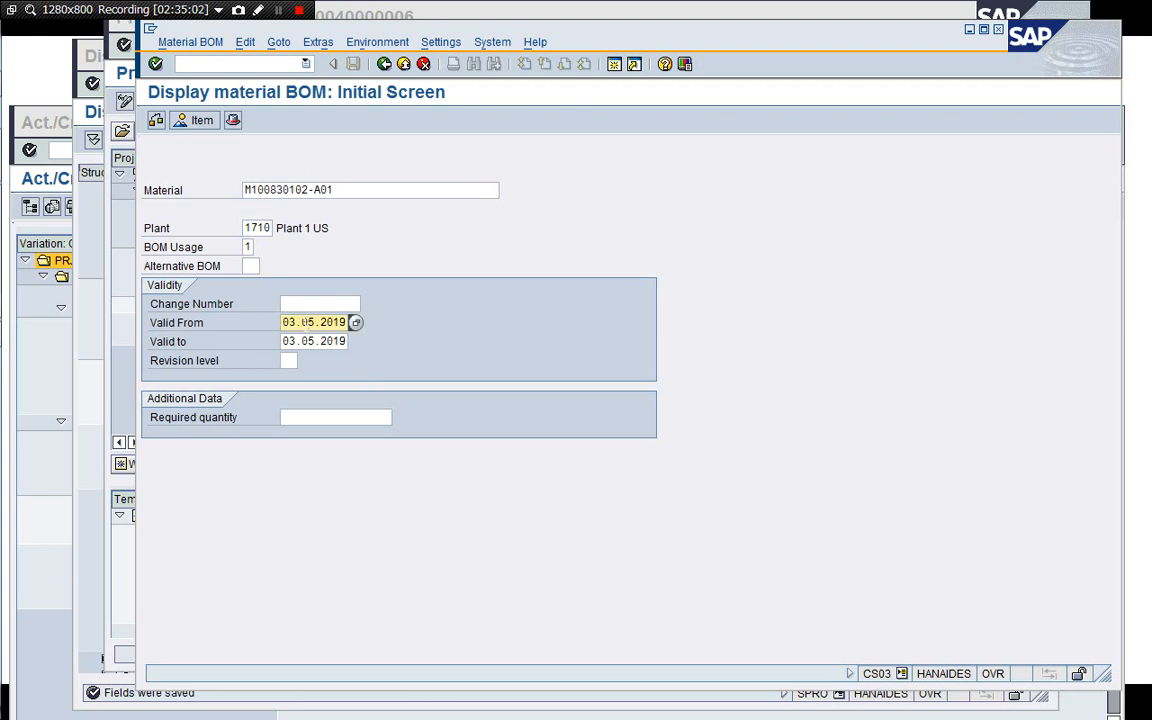
text(01)
click(308, 341)
text(1)
click(291, 322)
text(1)
key(Return)
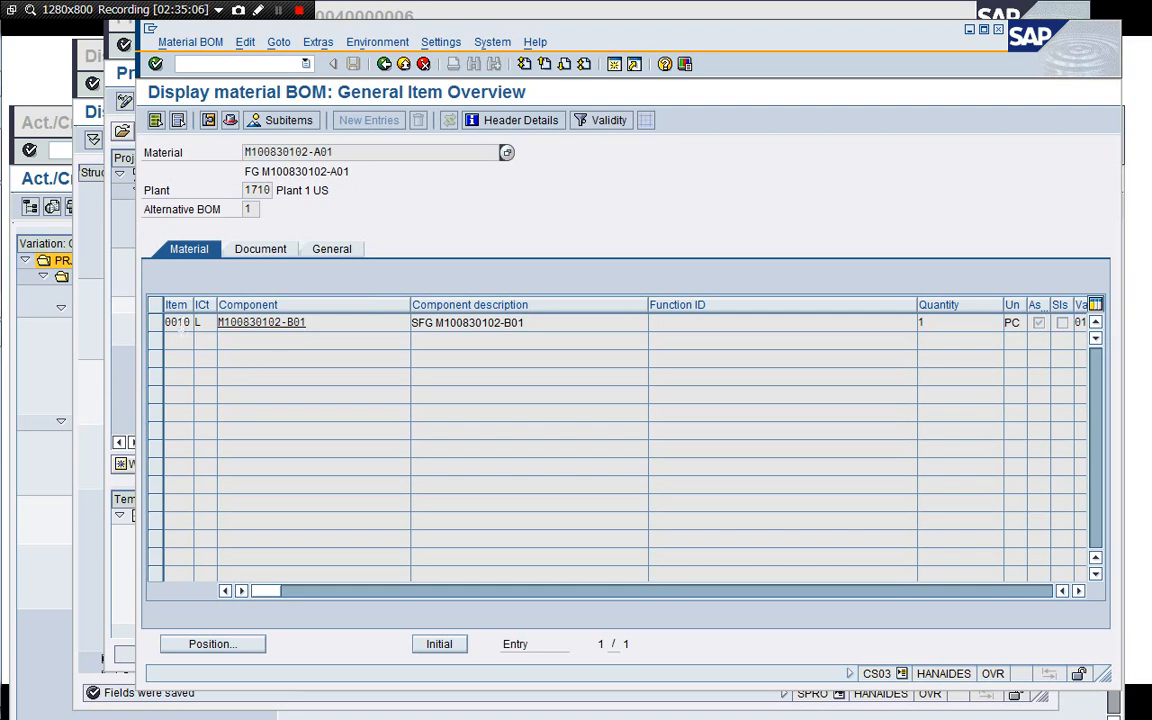
Open the details of BOM item 0010 and scroll to its reference point.
double_click(181, 325)
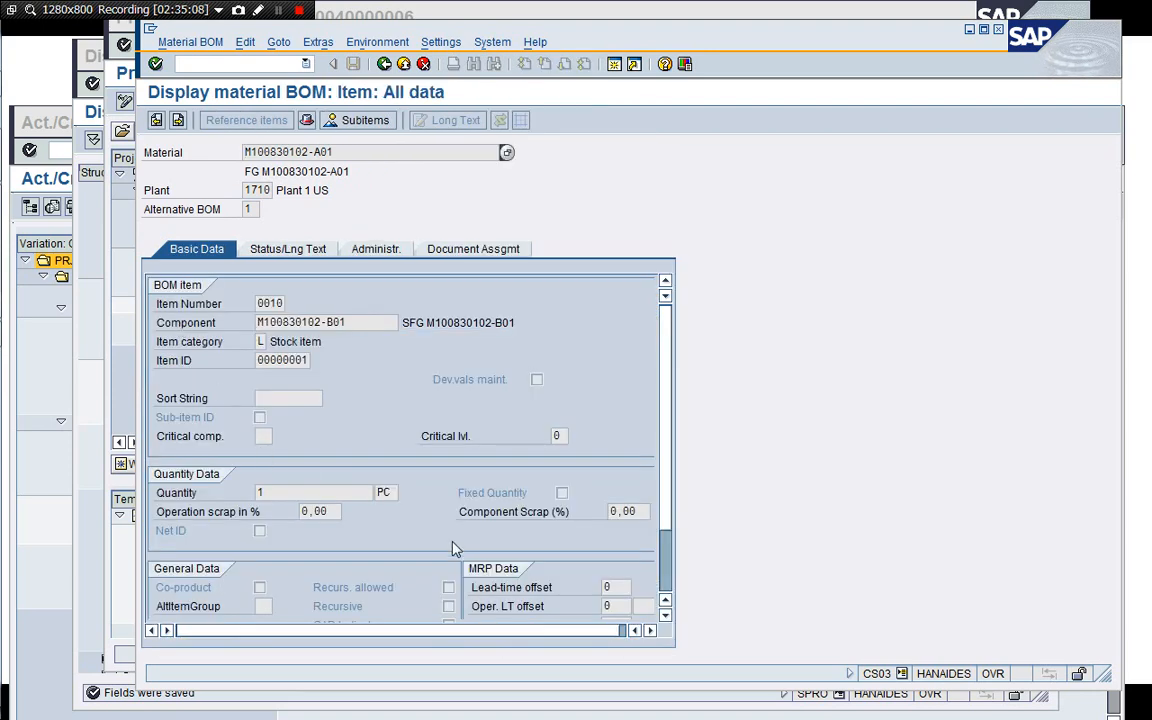
click(665, 616)
click(665, 616)
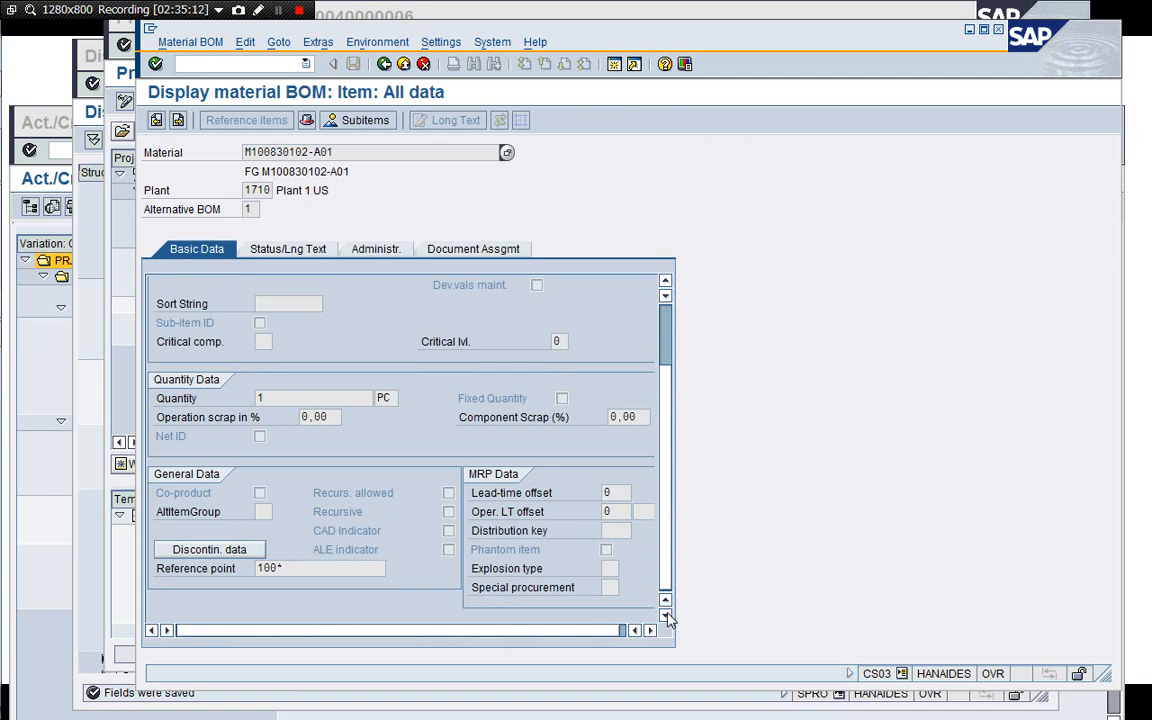
Show the field help and technical information for the BOM item's Reference point field.
click(288, 572)
scroll(599, 284, up, 2)
scroll(665, 594, down, 2)
key(F1)
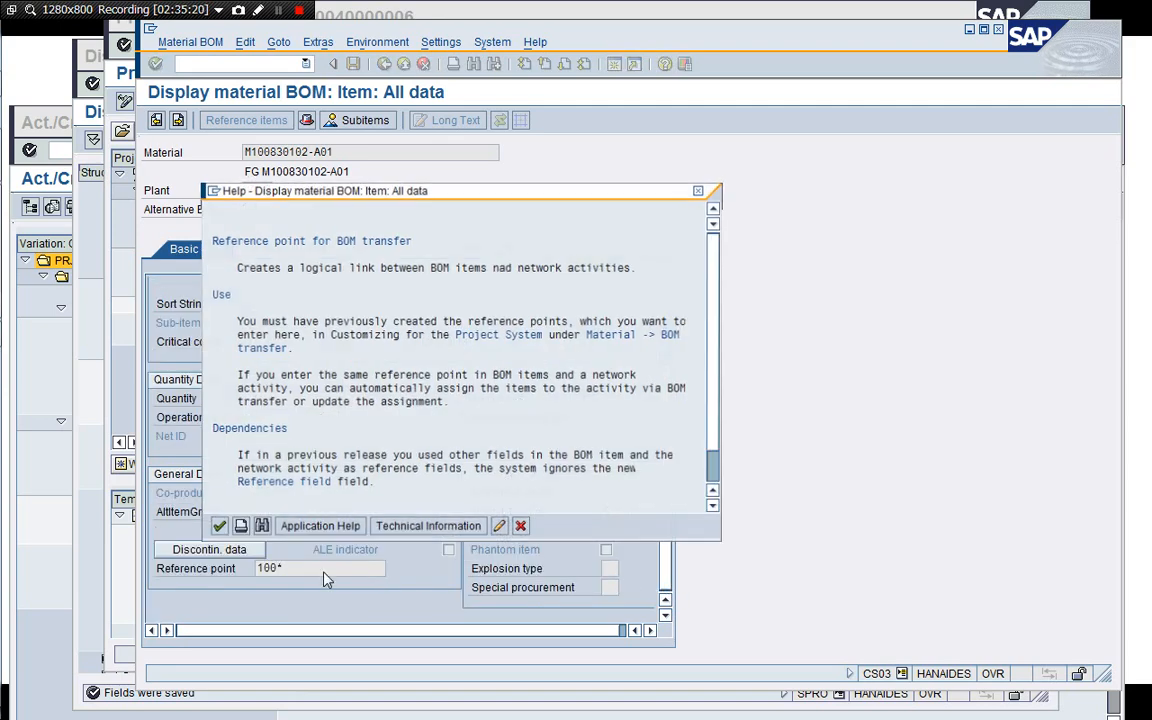
click(397, 532)
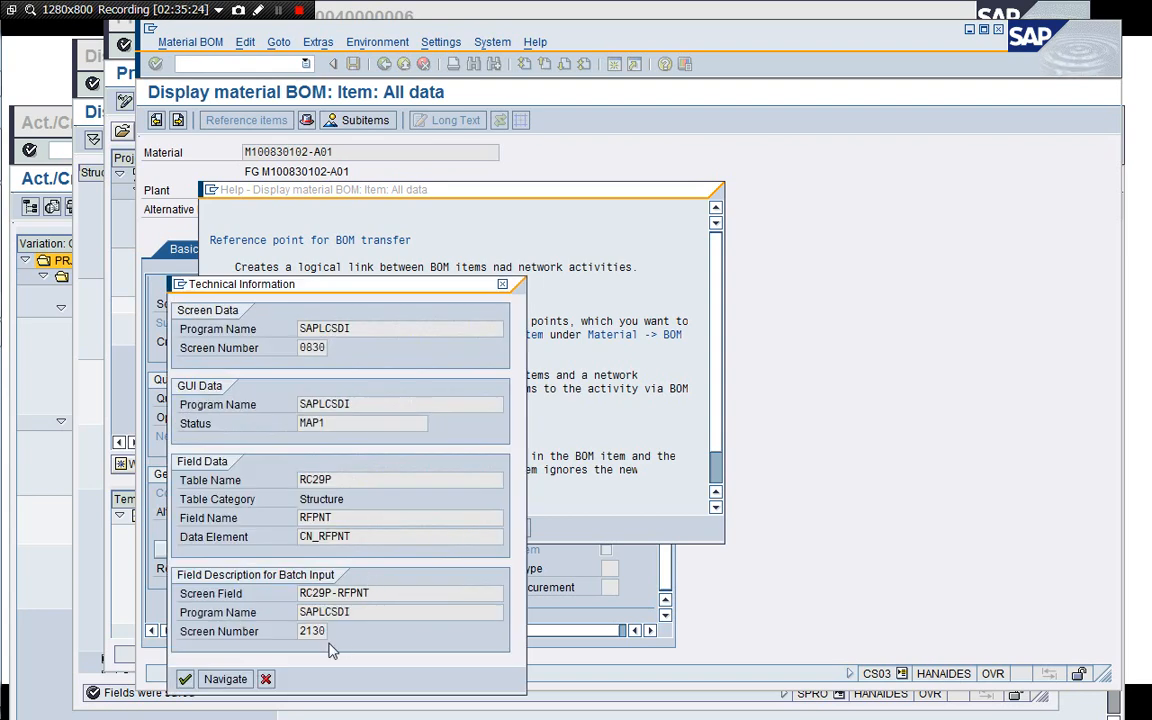
click(267, 679)
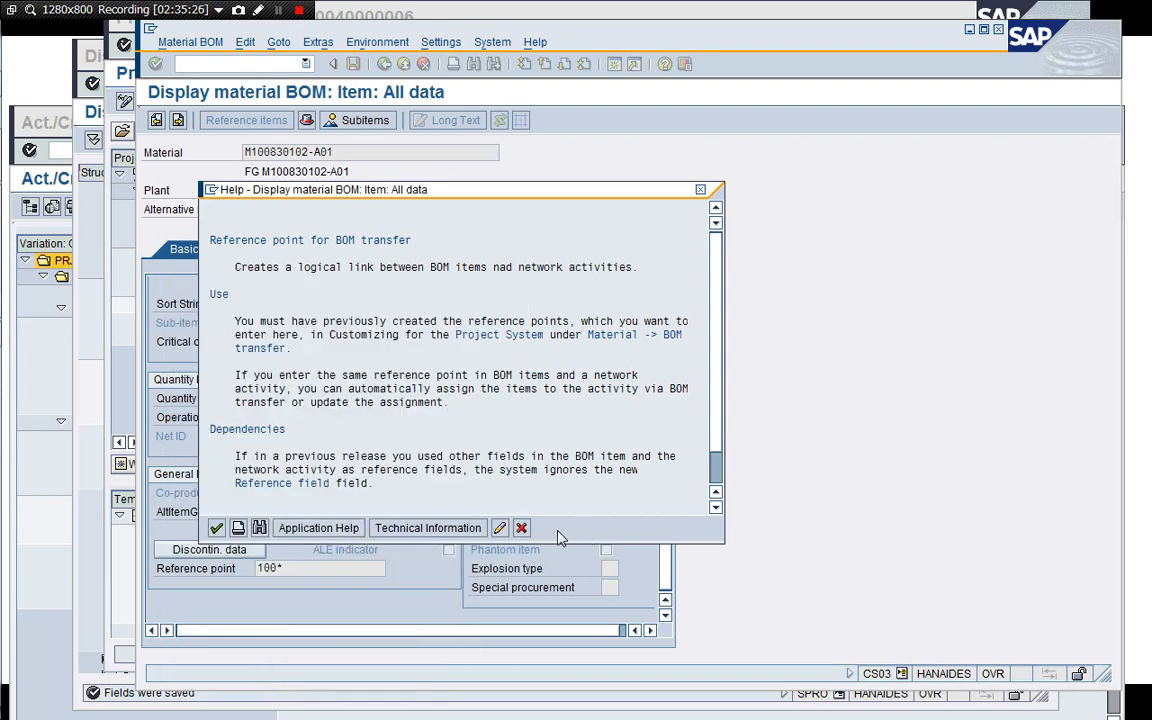
click(521, 527)
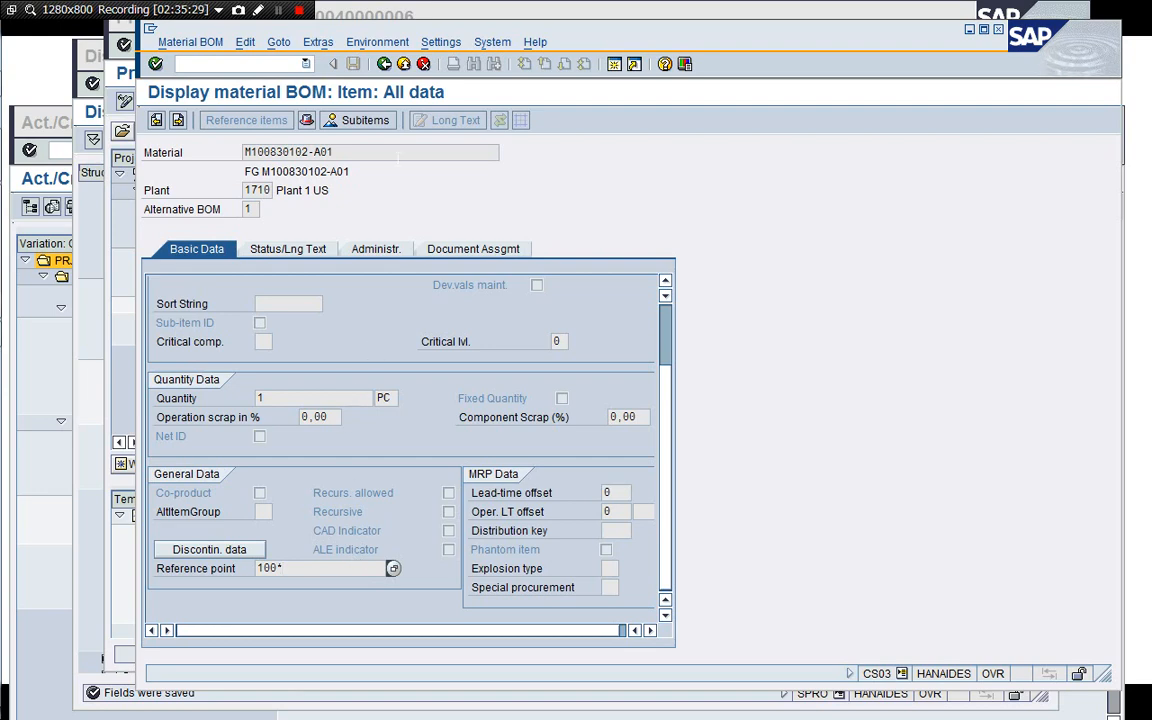
Return to SAP Easy Access and open CN33 Bill of Material Transfer under Accounting, Project System, Material, Planning.
click(383, 65)
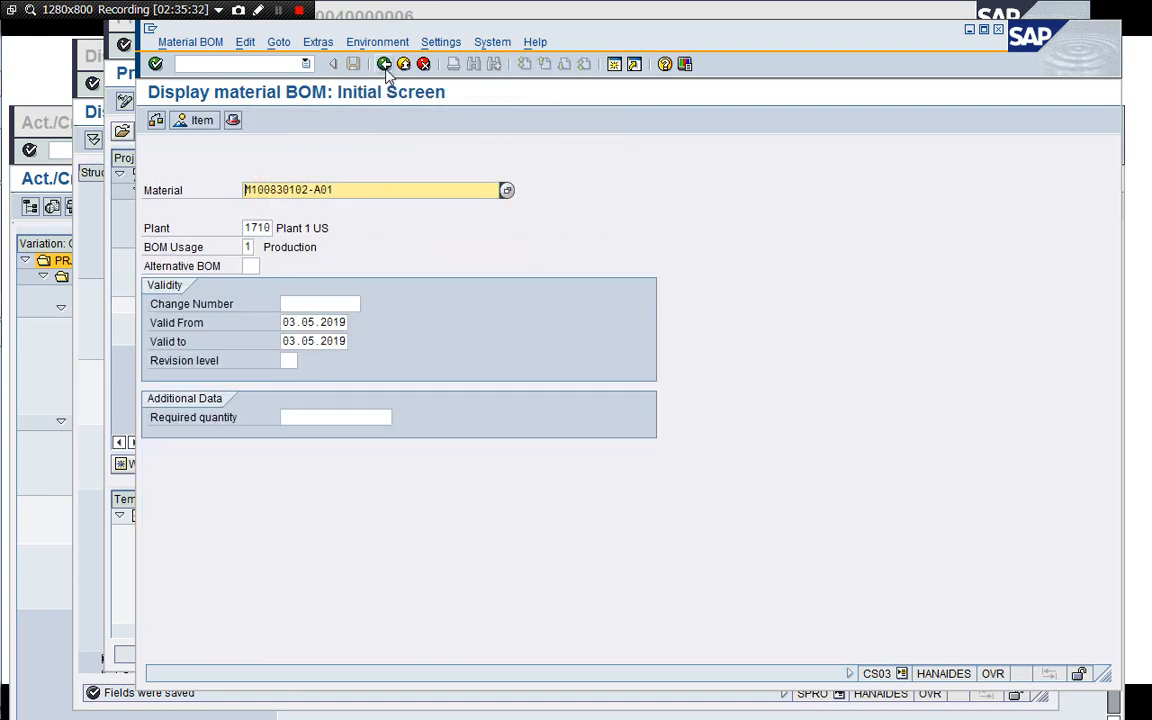
click(385, 66)
click(246, 300)
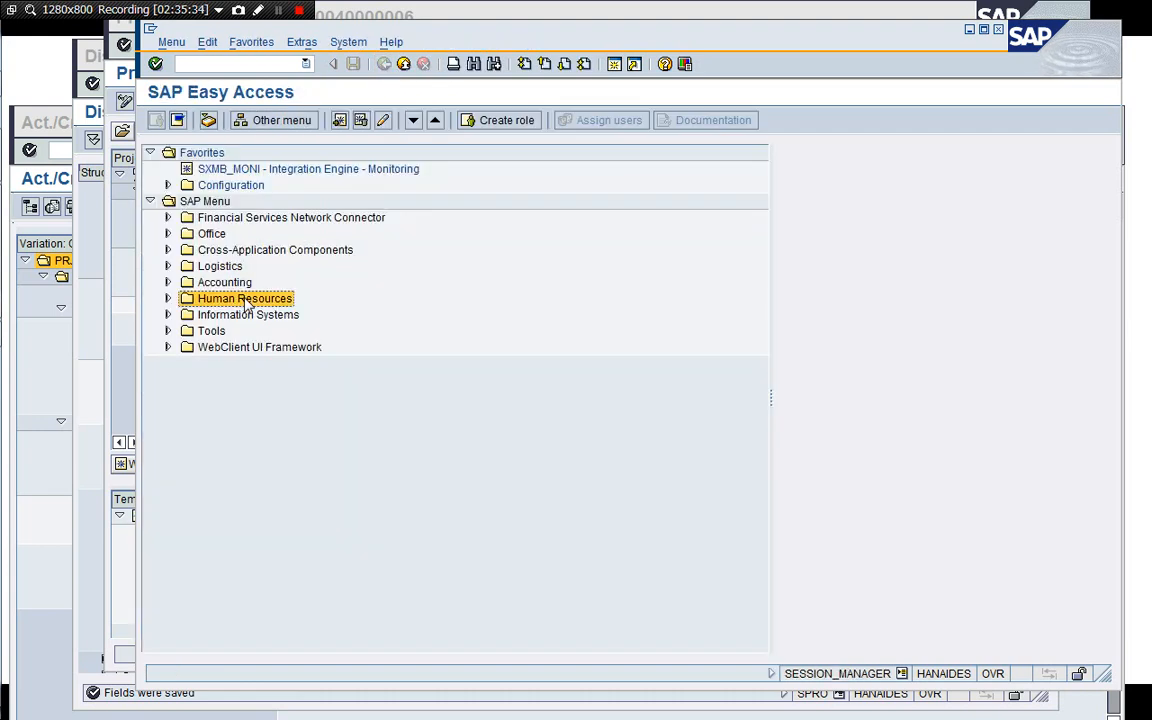
key(Up)
key(Right)
key(Down)
key(Down)
key(Down)
key(Down)
key(Down)
key(Down)
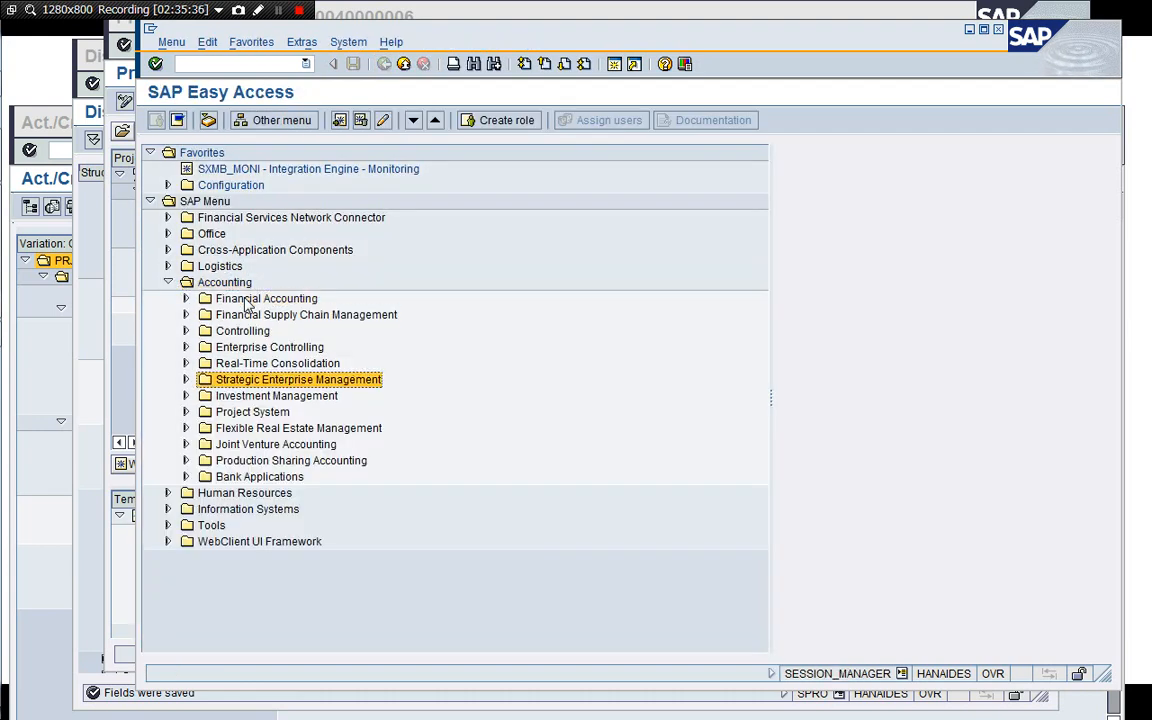
key(Down)
key(Down)
key(Right)
key(Down)
key(Down)
key(Down)
key(Down)
key(Down)
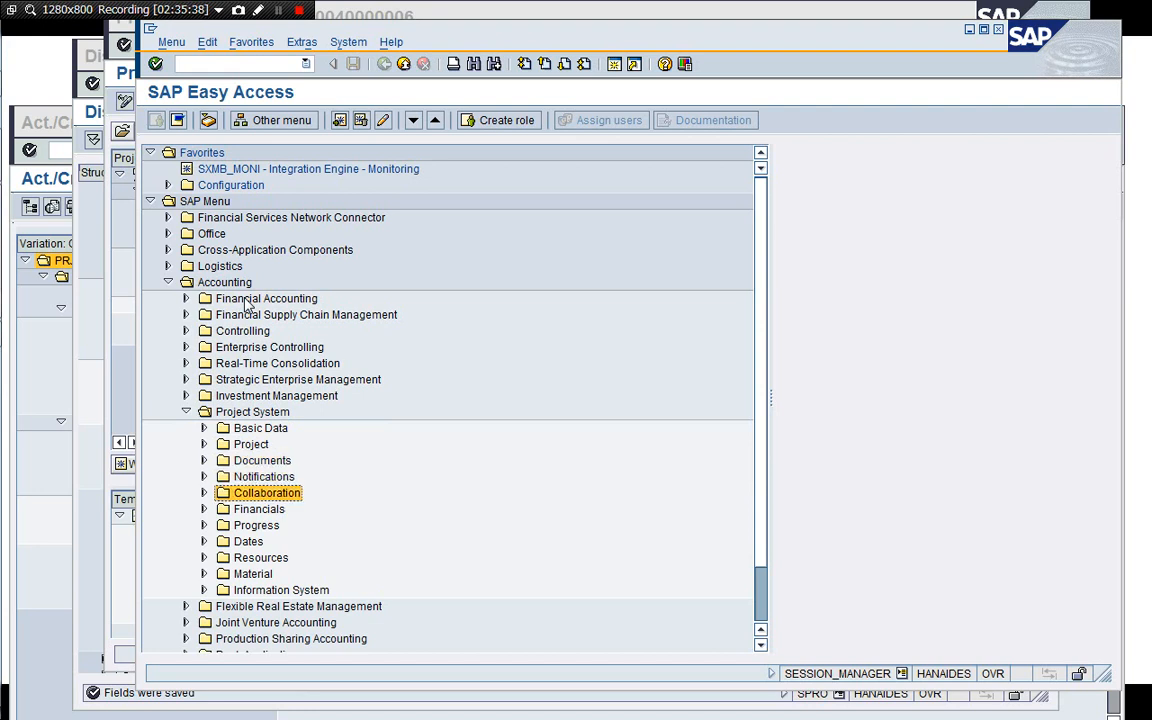
key(Down)
key(Down)
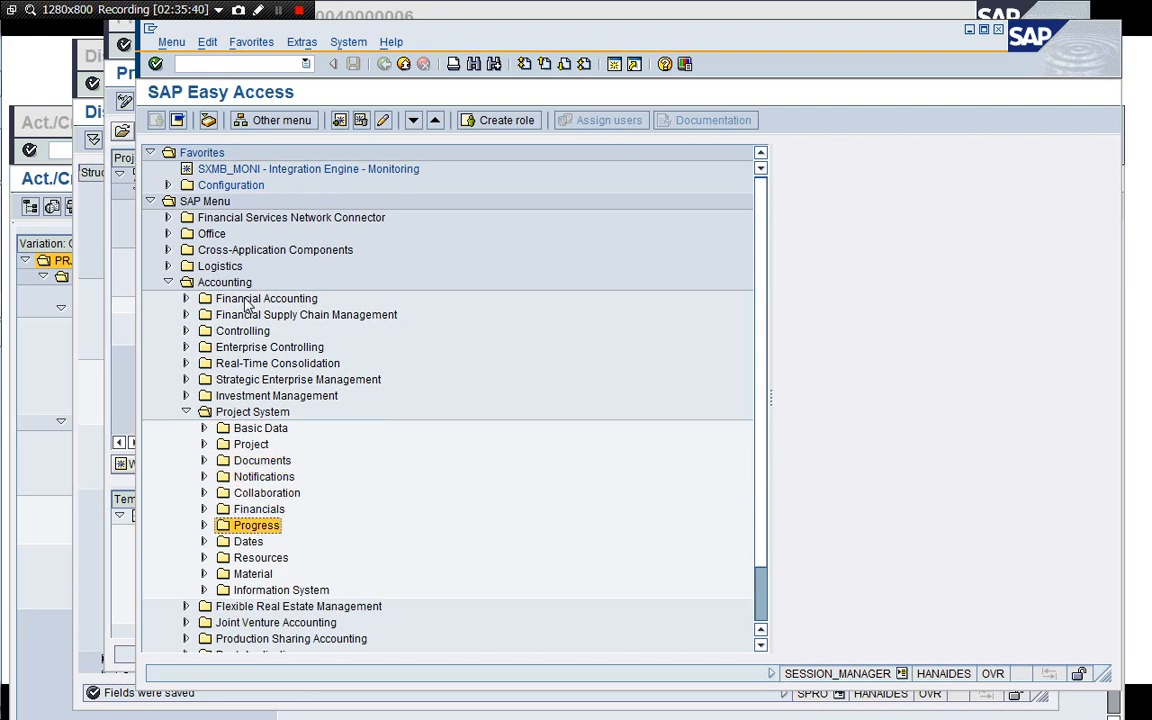
key(Down)
key(Down)
key(Down)
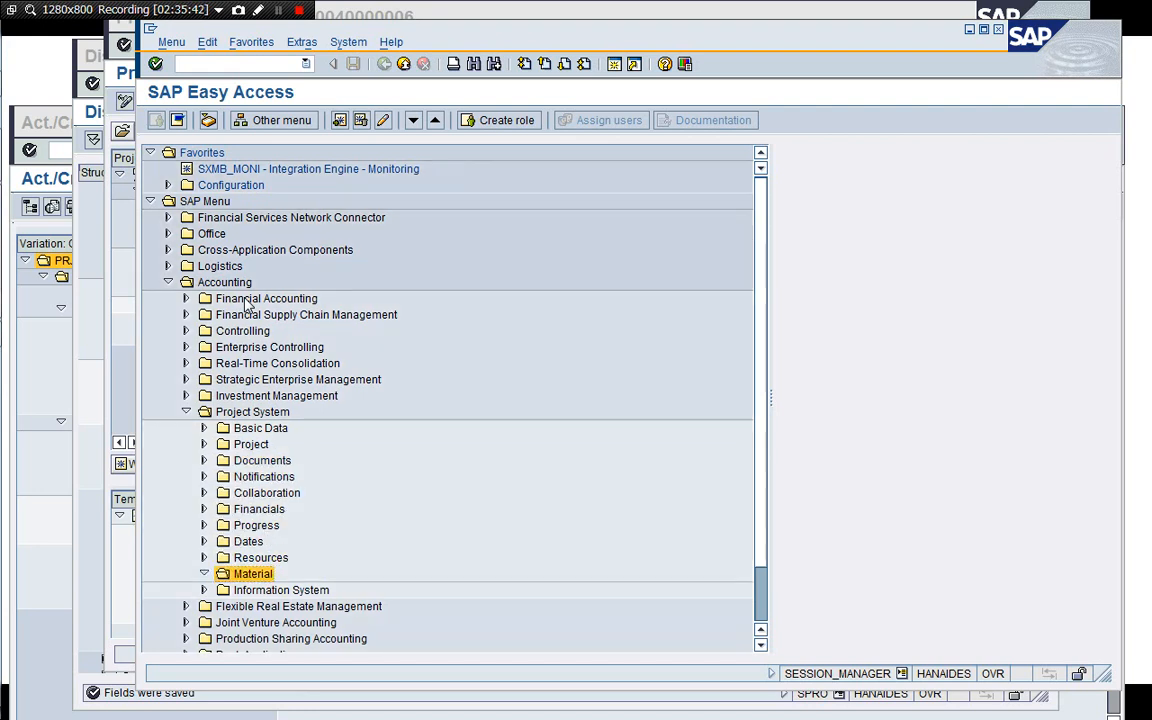
key(Right)
key(Down)
key(Right)
key(Down)
key(Down)
key(Down)
key(Down)
key(Down)
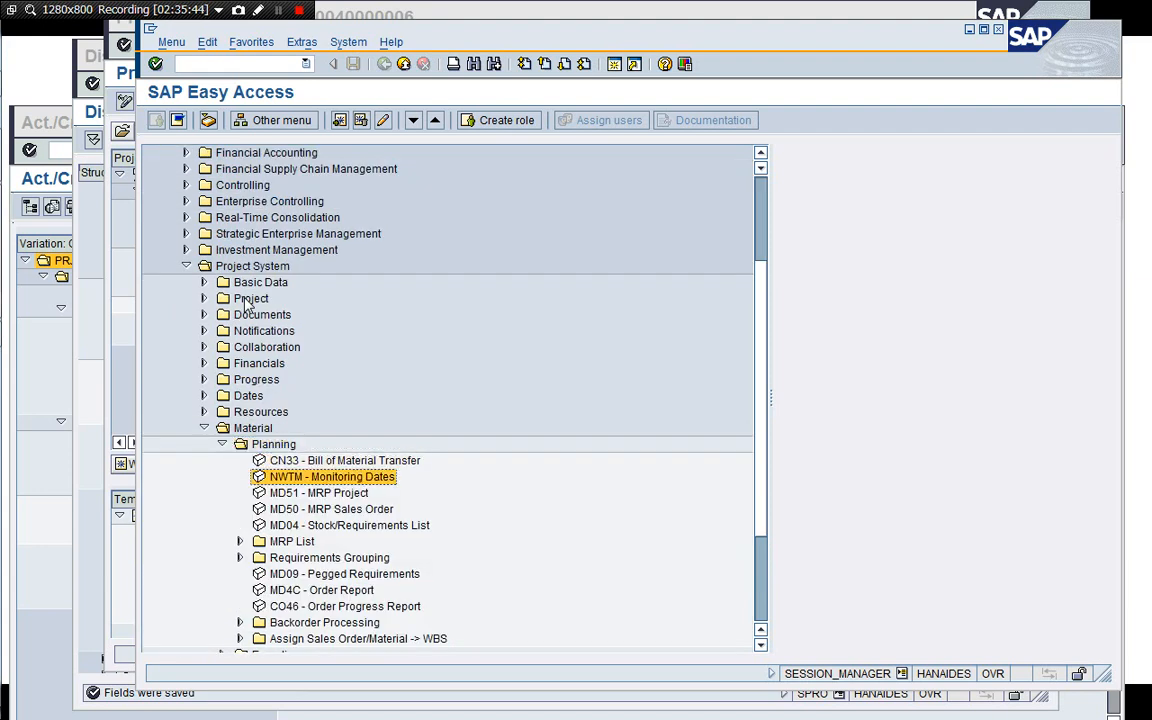
key(Up)
key(Up)
key(Up)
key(Up)
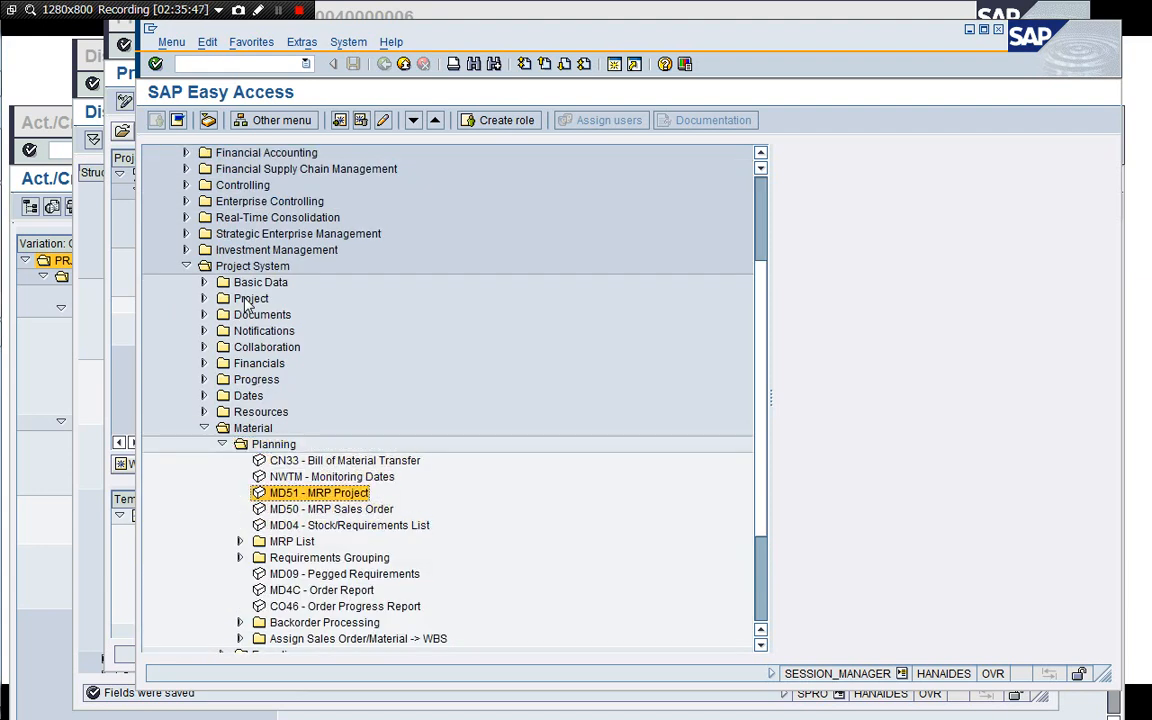
key(Return)
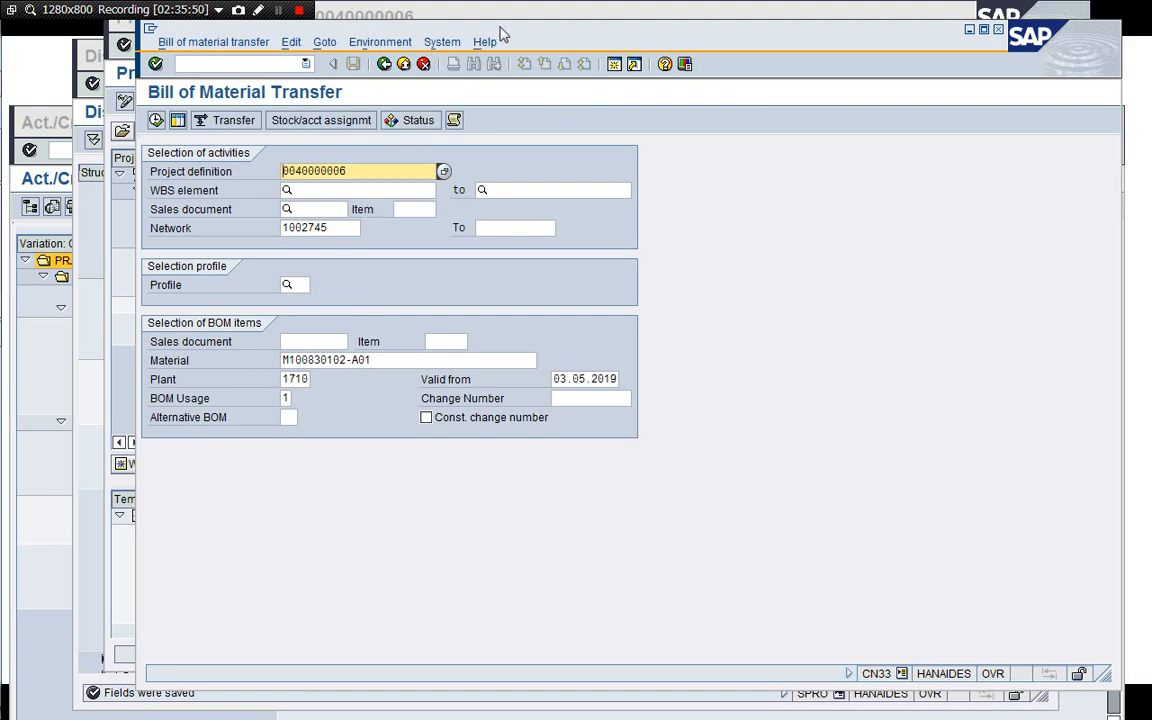
Clear the Network field in the BOM transfer selection and return to the Project Builder's ProtoTyping activity.
drag(501, 31, 538, 50)
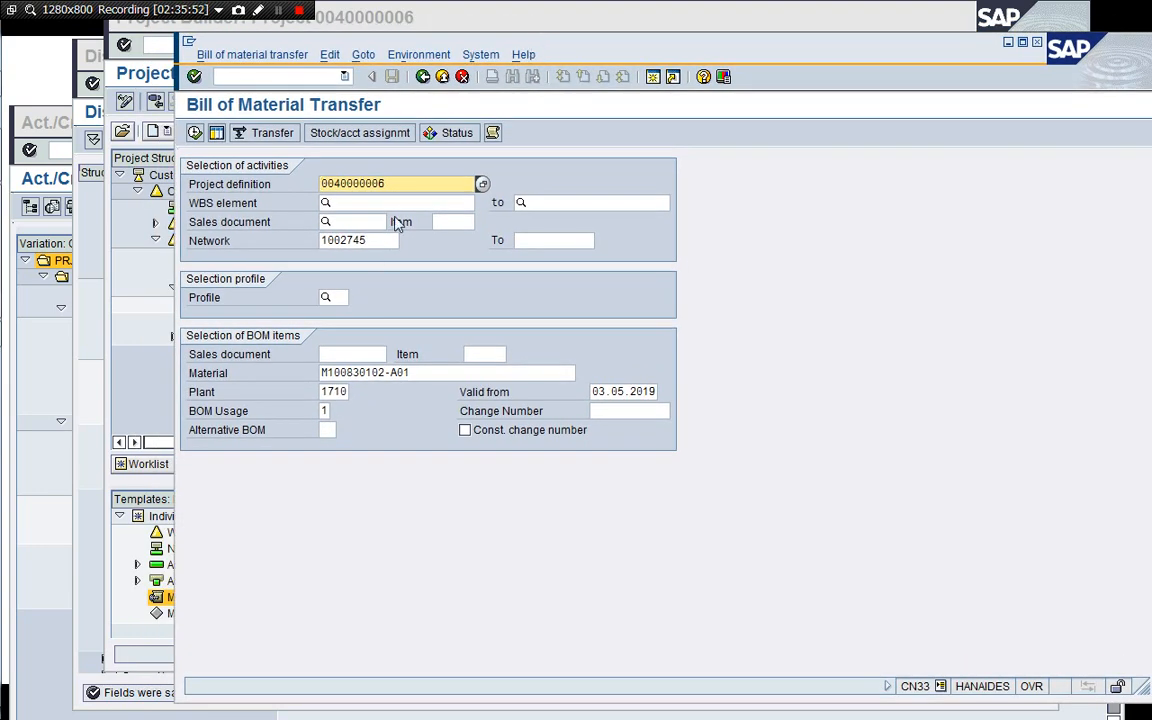
click(380, 248)
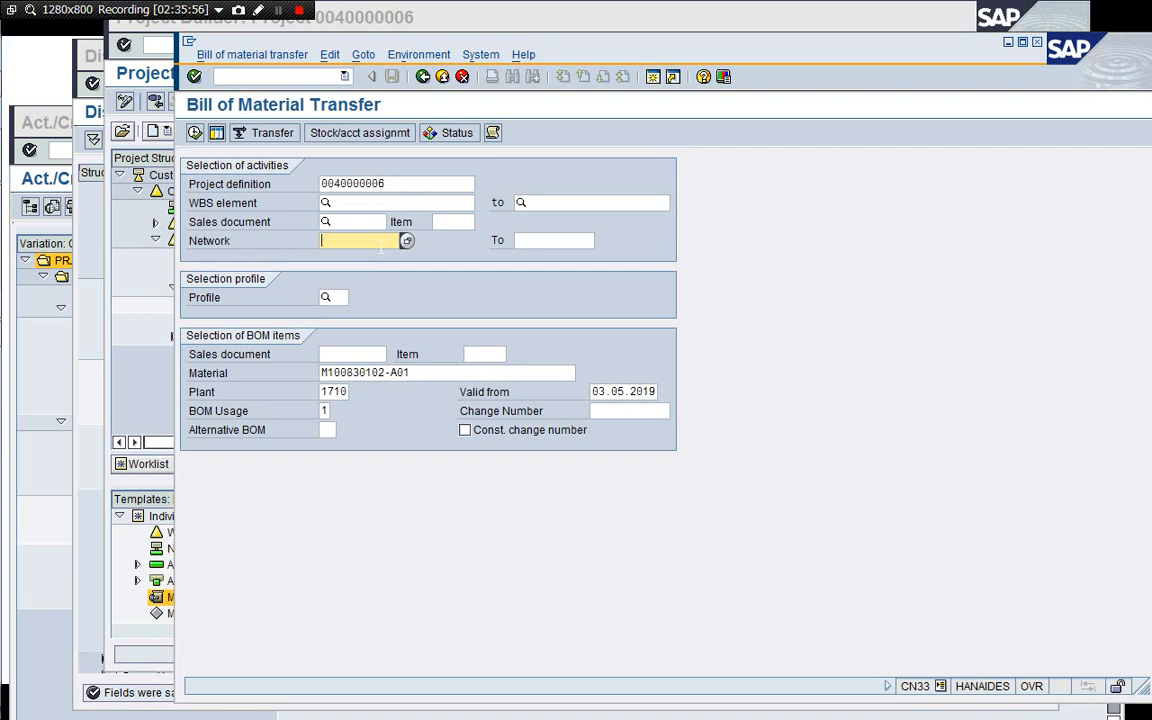
click(388, 377)
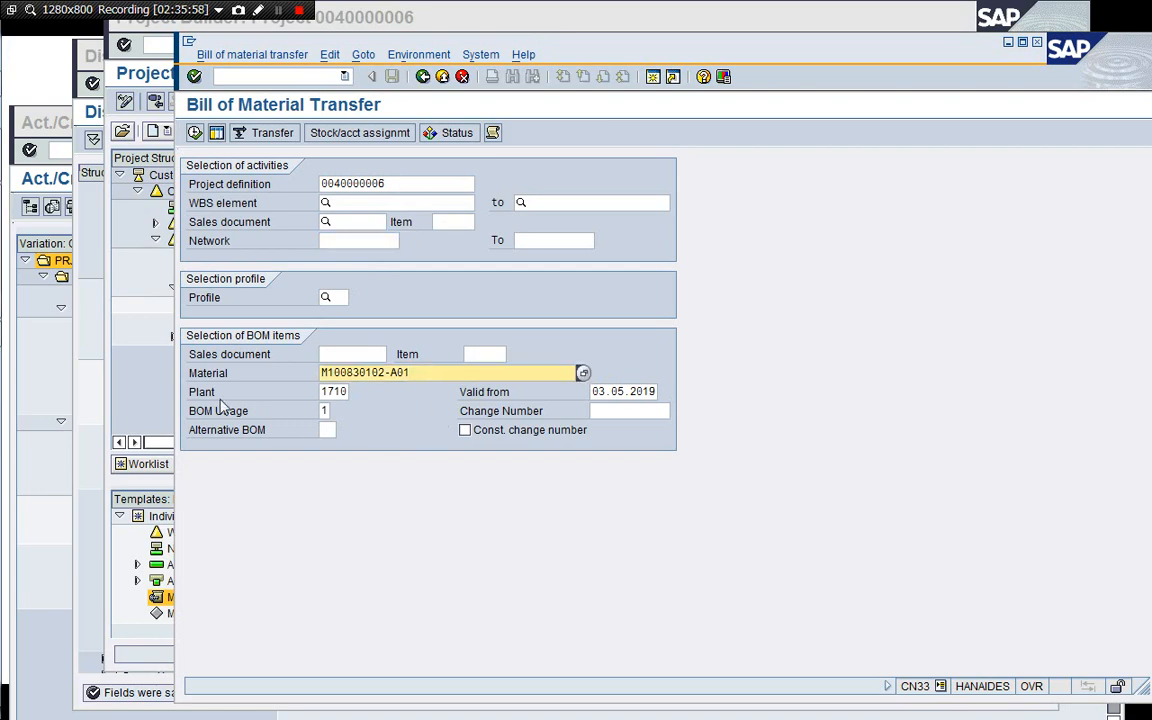
click(128, 345)
click(250, 290)
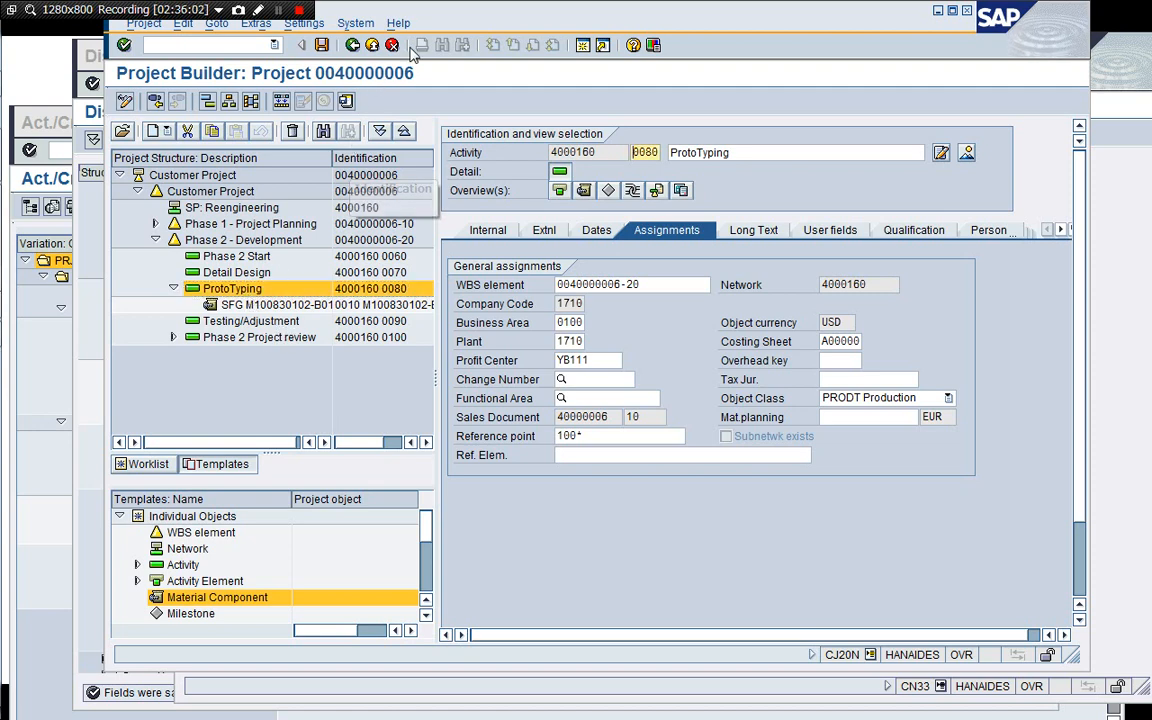
click(355, 45)
click(392, 45)
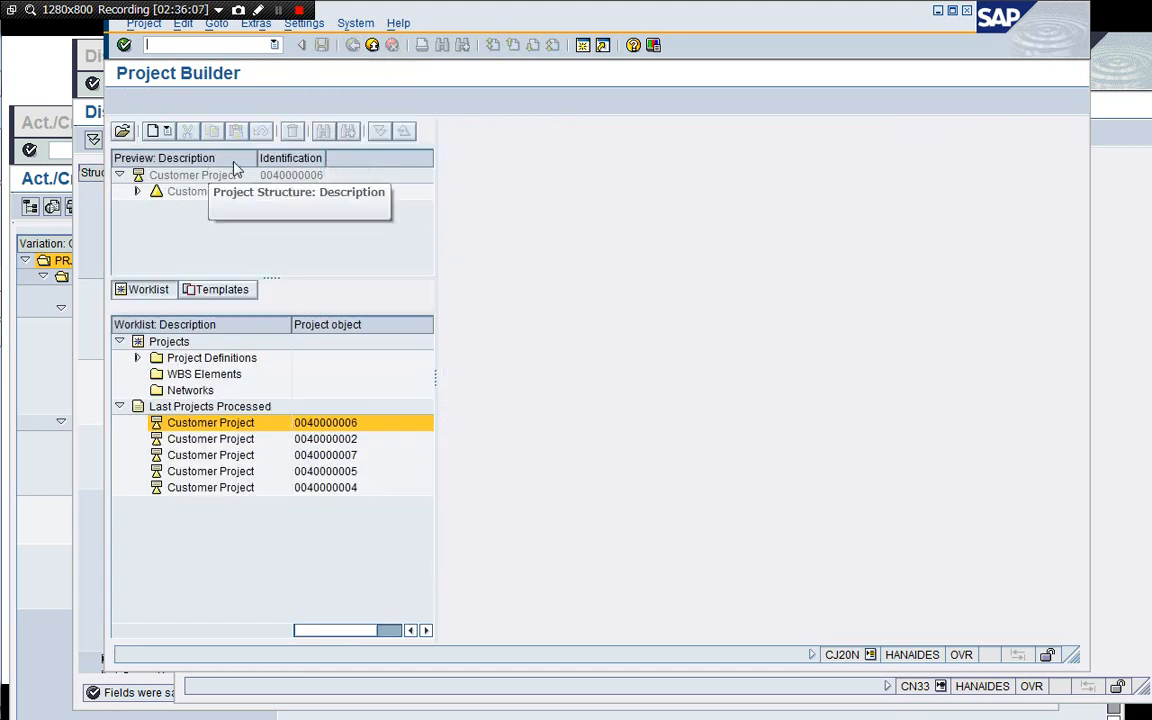
click(1137, 303)
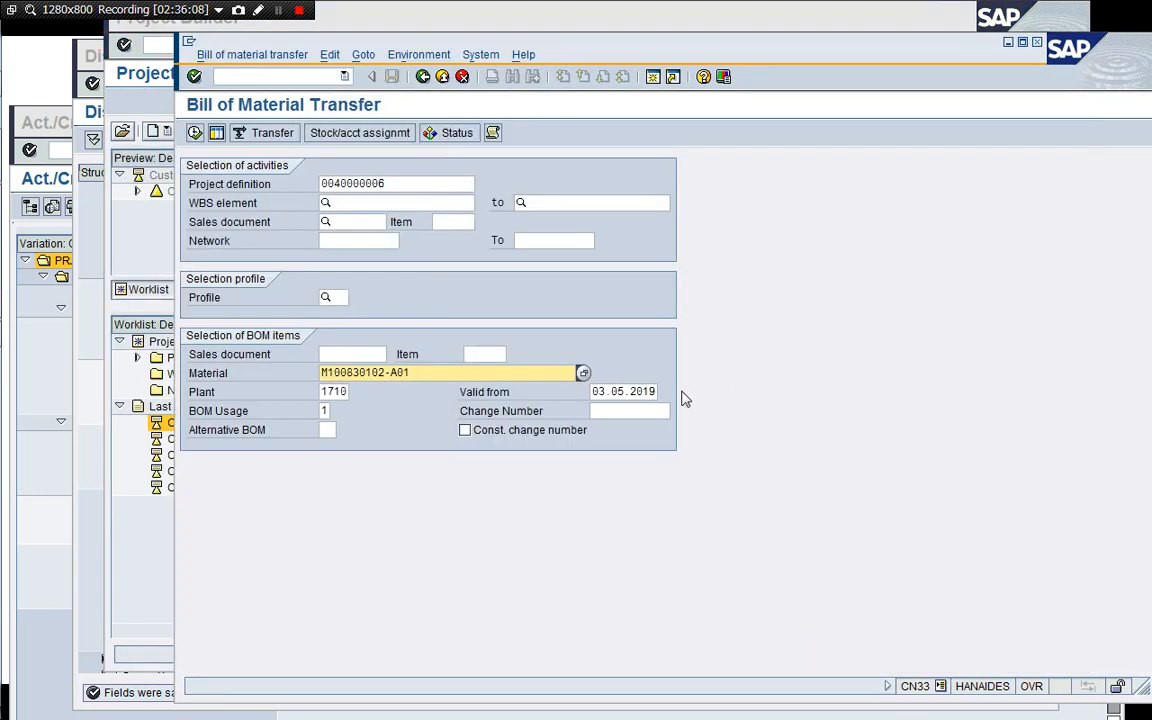
Set the BOM Valid from date to 01.05.2019 and enable Multilevel in the selection parameters.
click(625, 391)
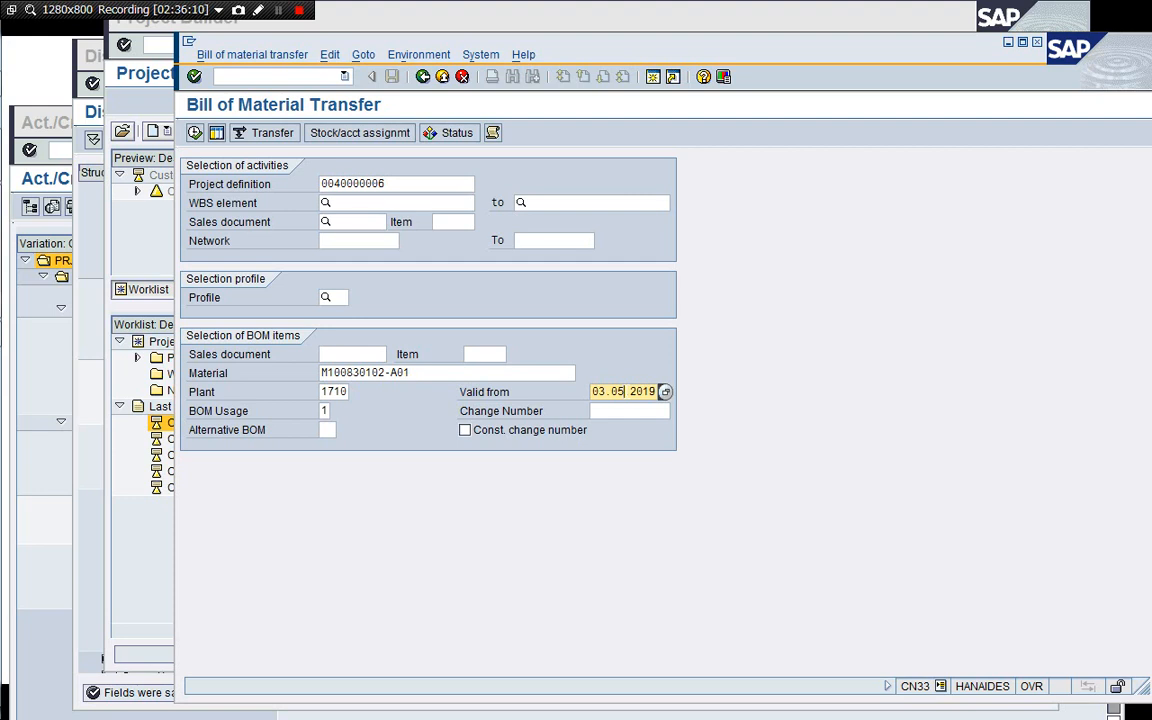
key(Tab)
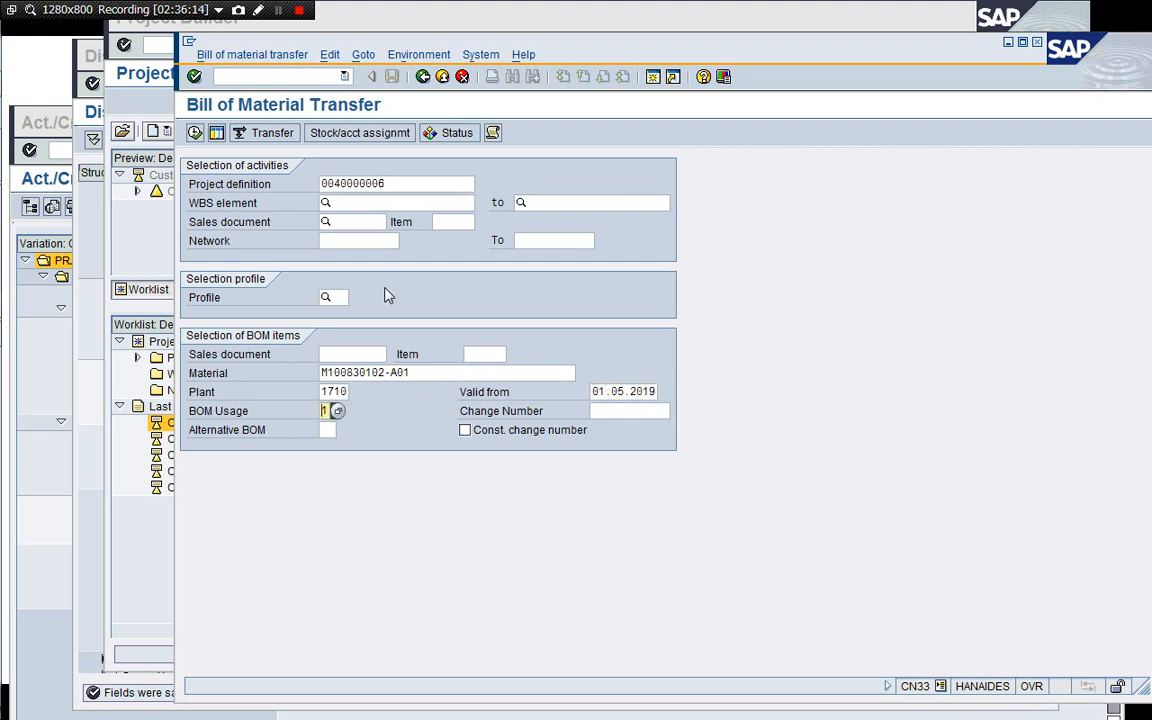
click(217, 134)
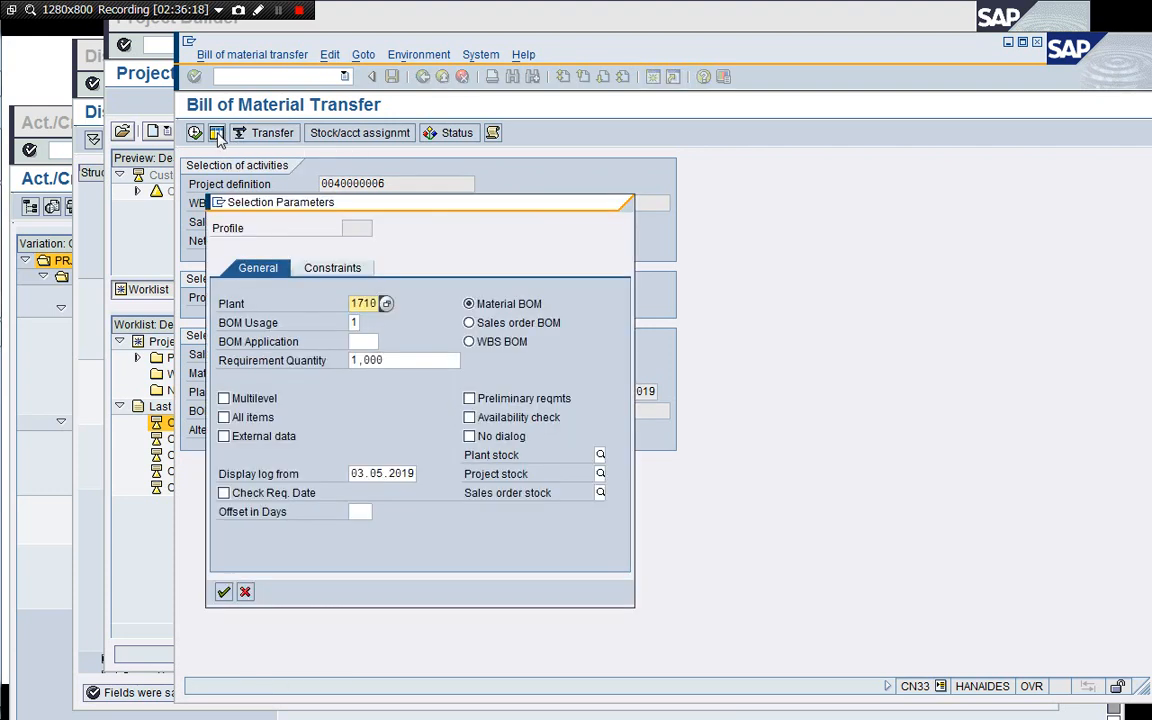
click(252, 401)
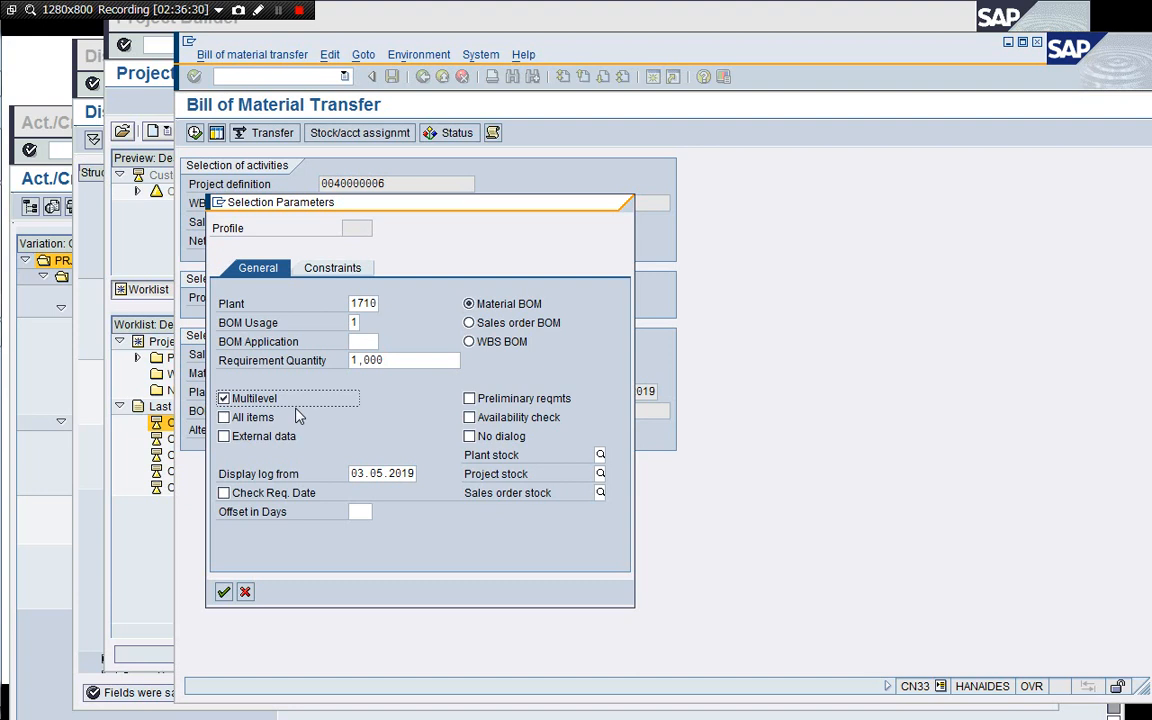
click(248, 417)
click(226, 419)
click(223, 591)
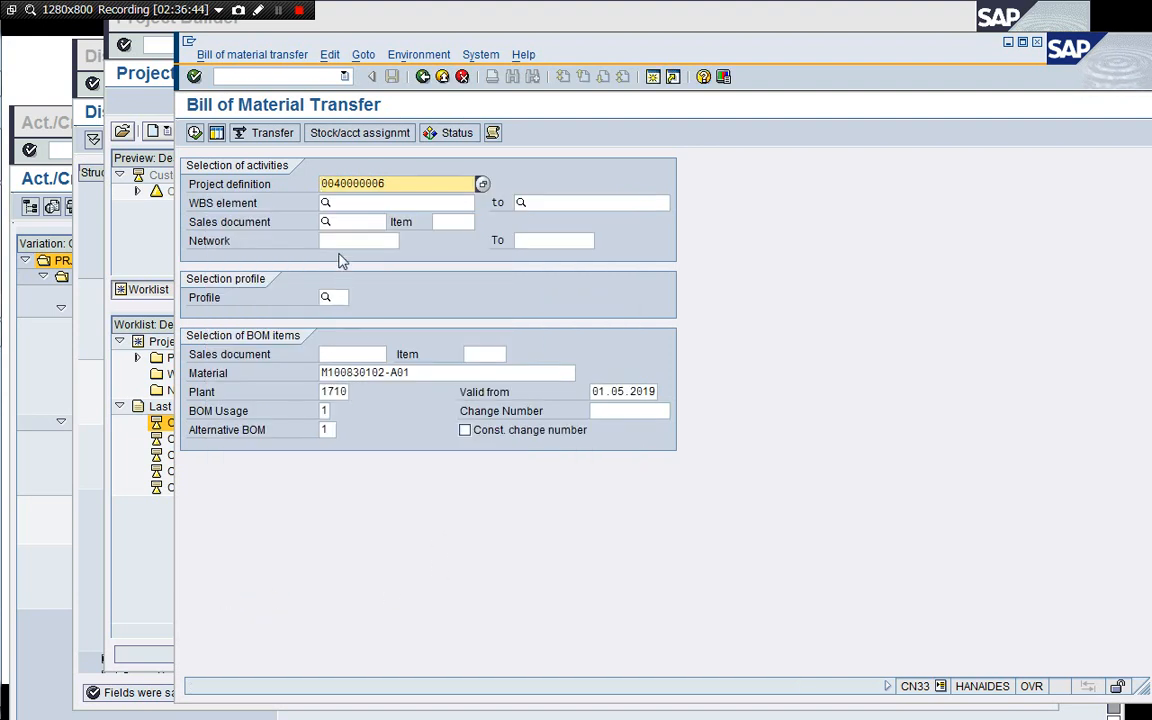
Execute the BOM transfer and accept the quantity change proposal for BOM item 0010.
click(194, 133)
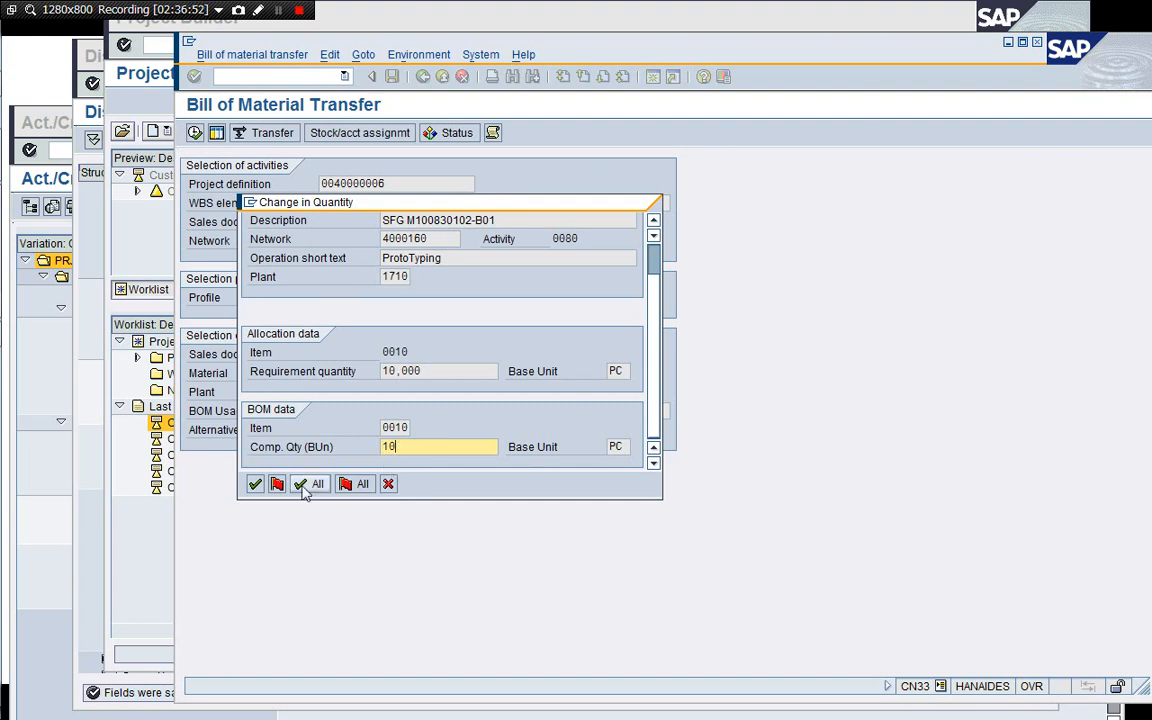
click(255, 484)
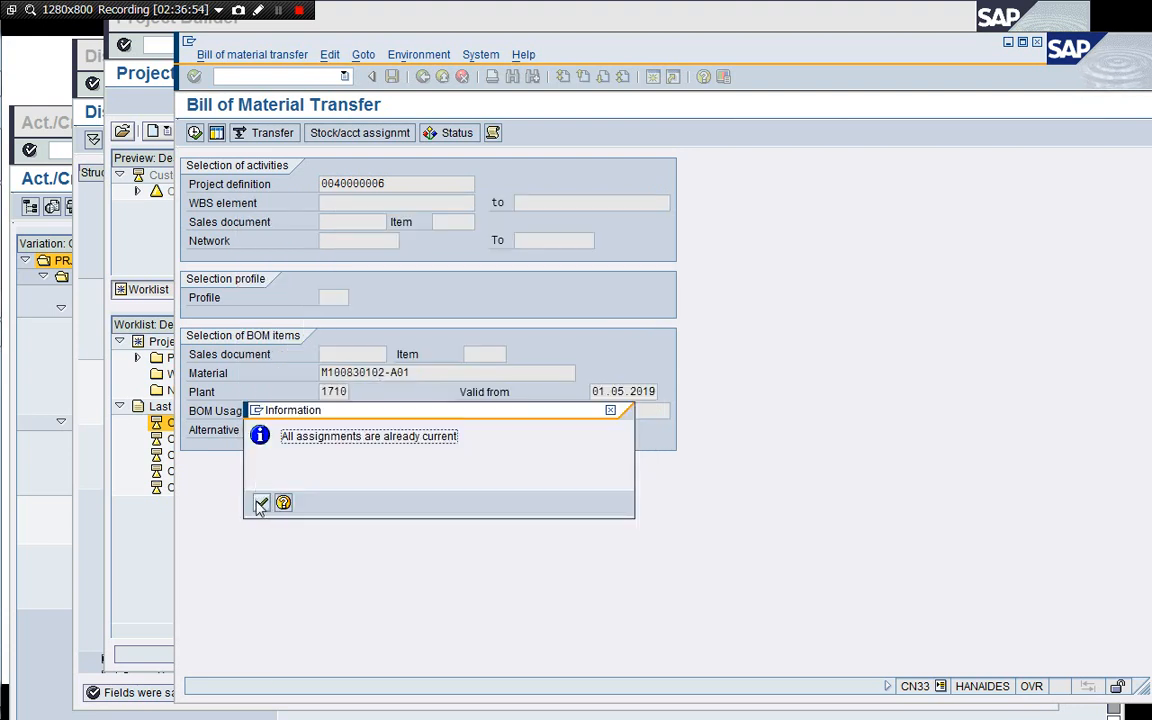
click(261, 504)
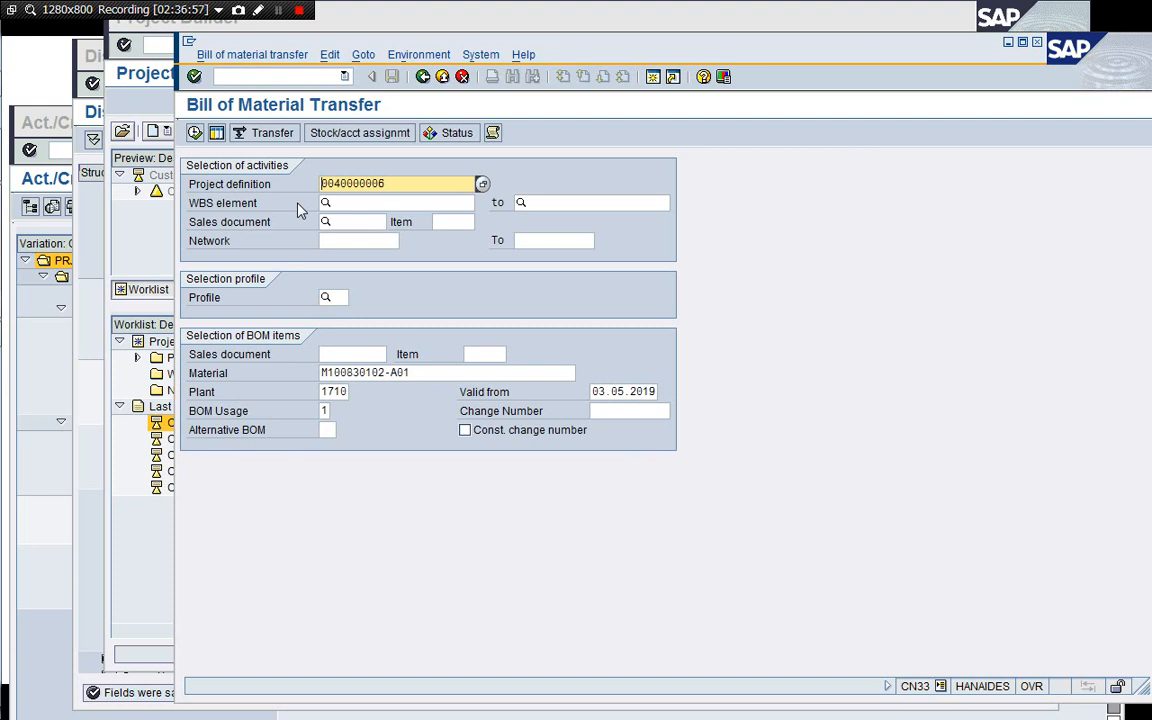
Set the selection parameters' requirement quantity to 10 with Multilevel enabled.
click(216, 132)
click(358, 360)
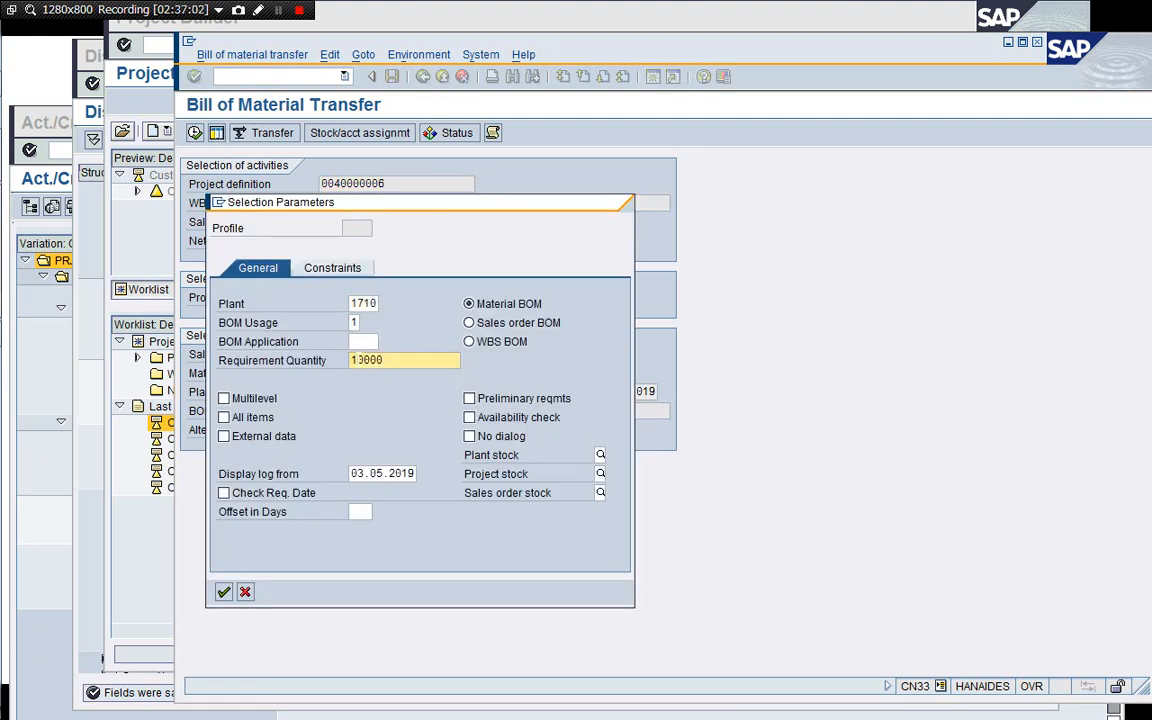
key(Tab)
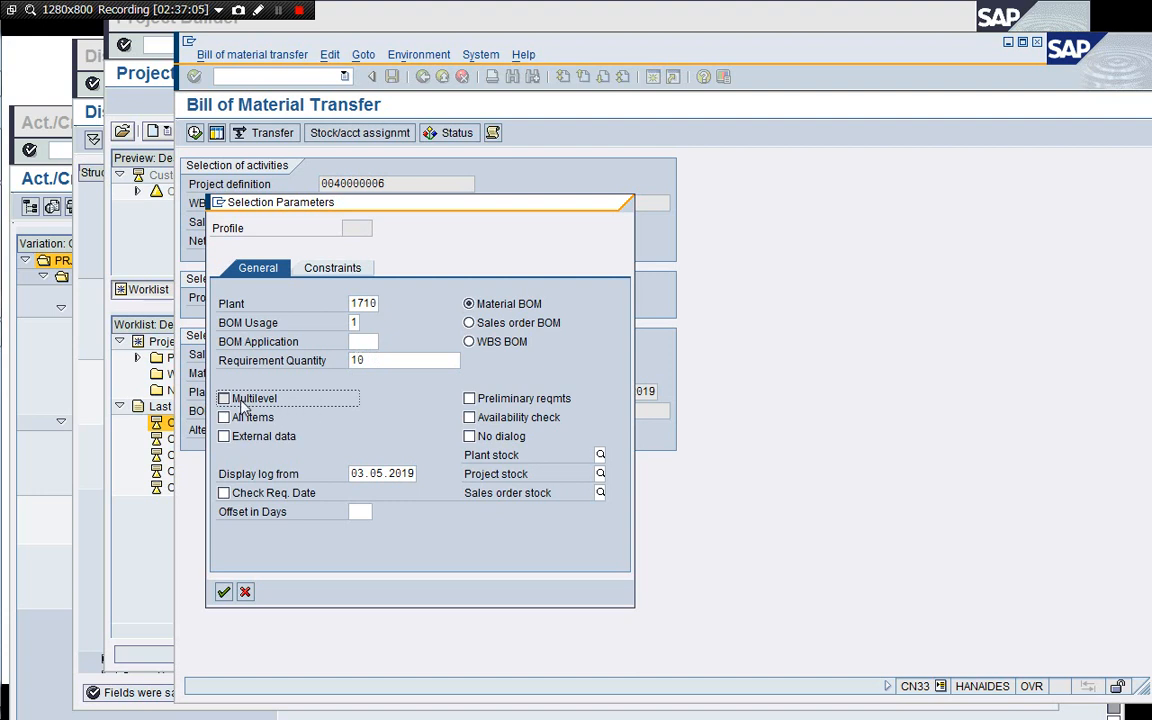
click(224, 398)
click(223, 592)
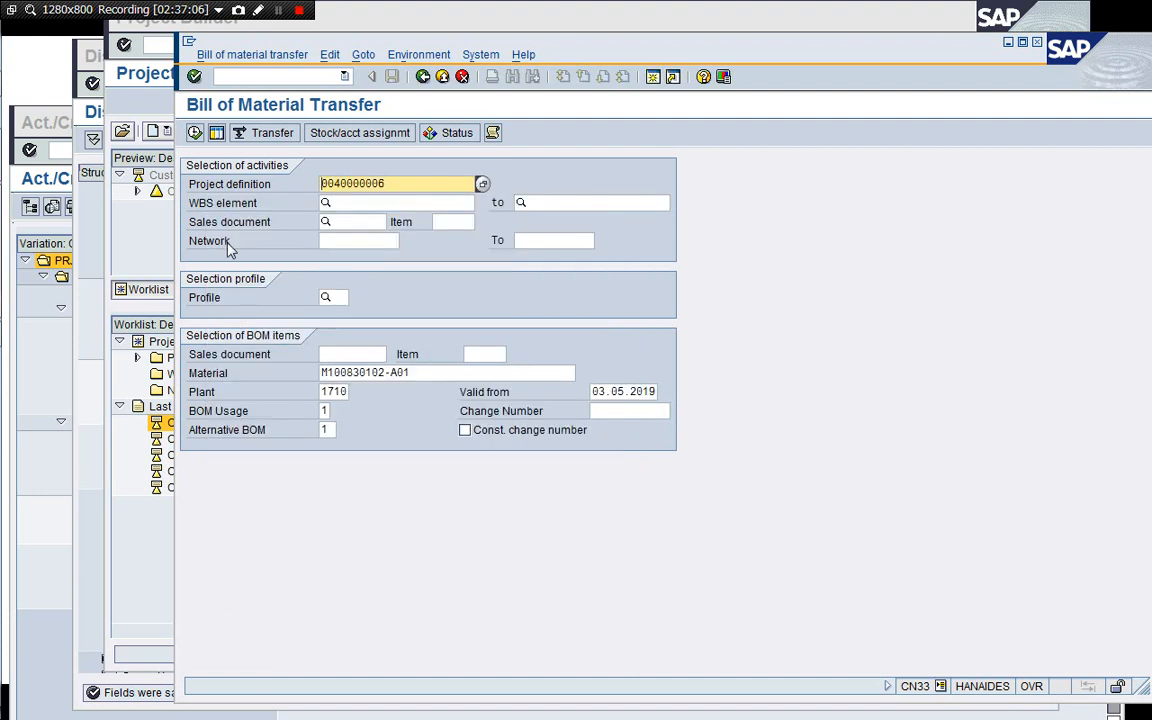
Execute the BOM transfer again and acknowledge the information message.
click(194, 132)
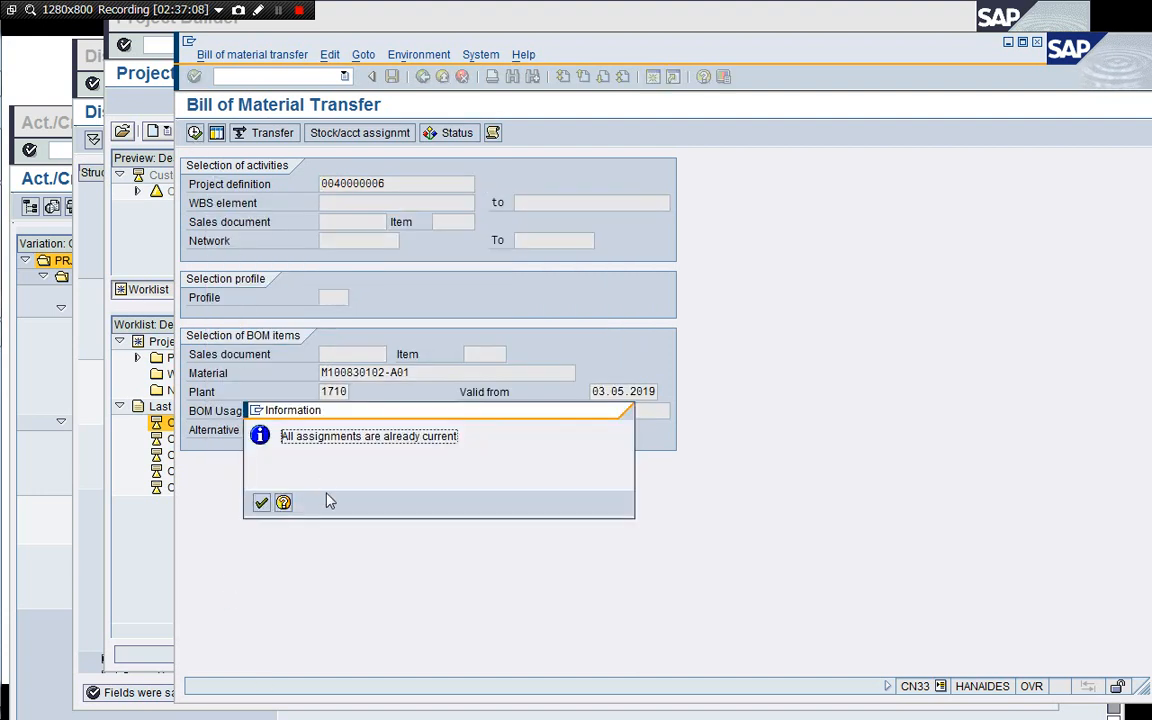
key(Return)
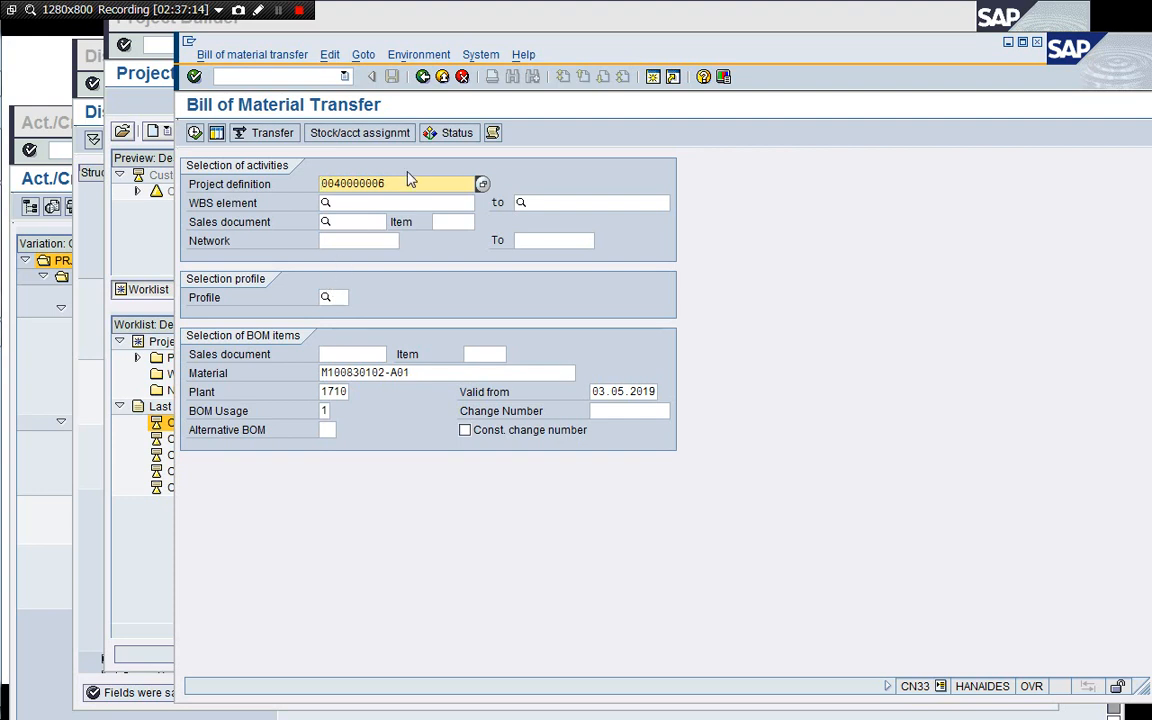
click(141, 228)
click(138, 192)
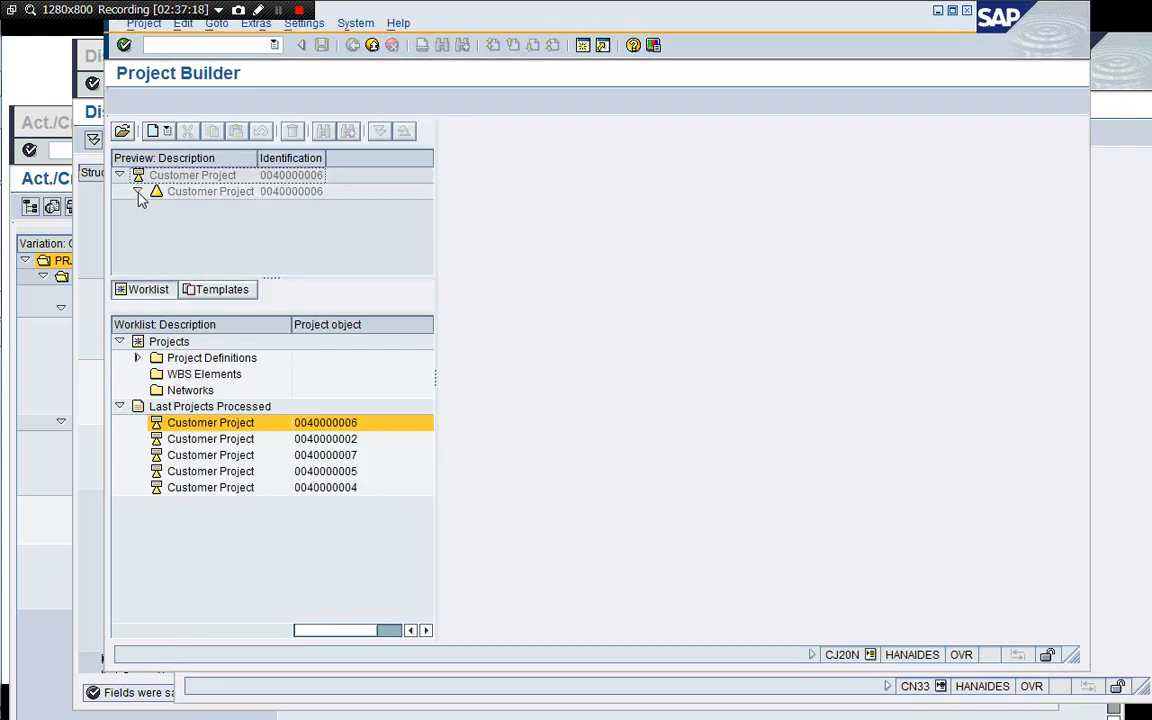
double_click(243, 488)
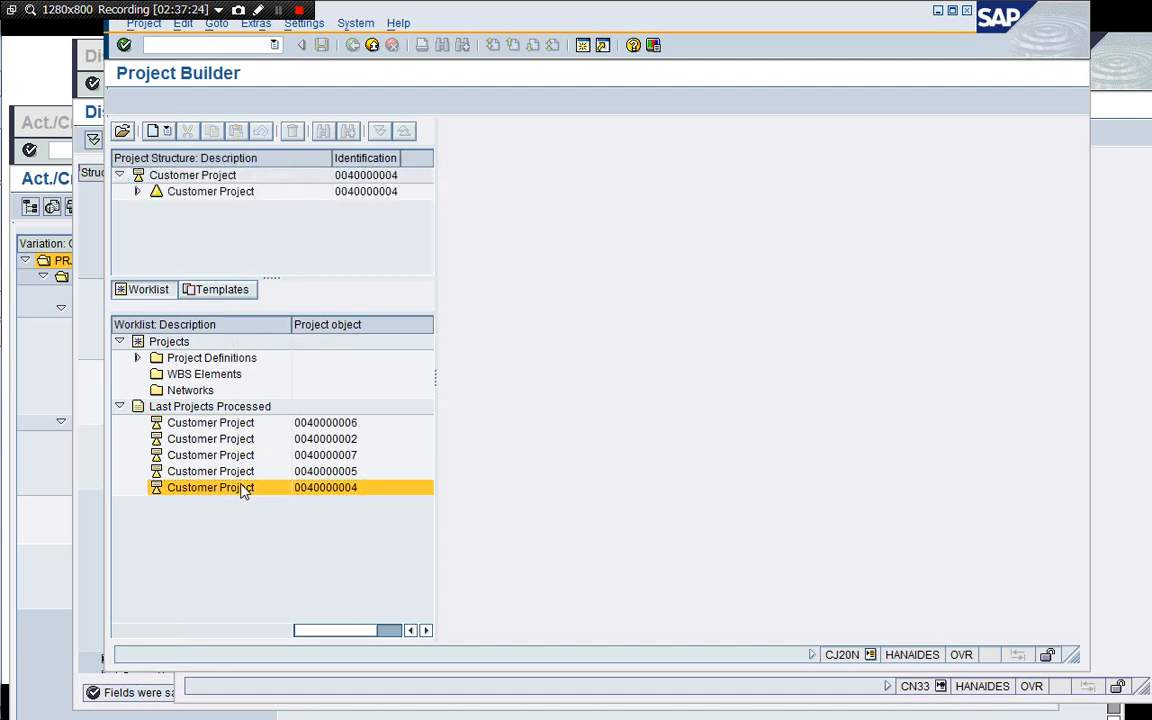
Expand Phase 2 - Development and open the Assignments of the ProtoTyping activity.
click(136, 192)
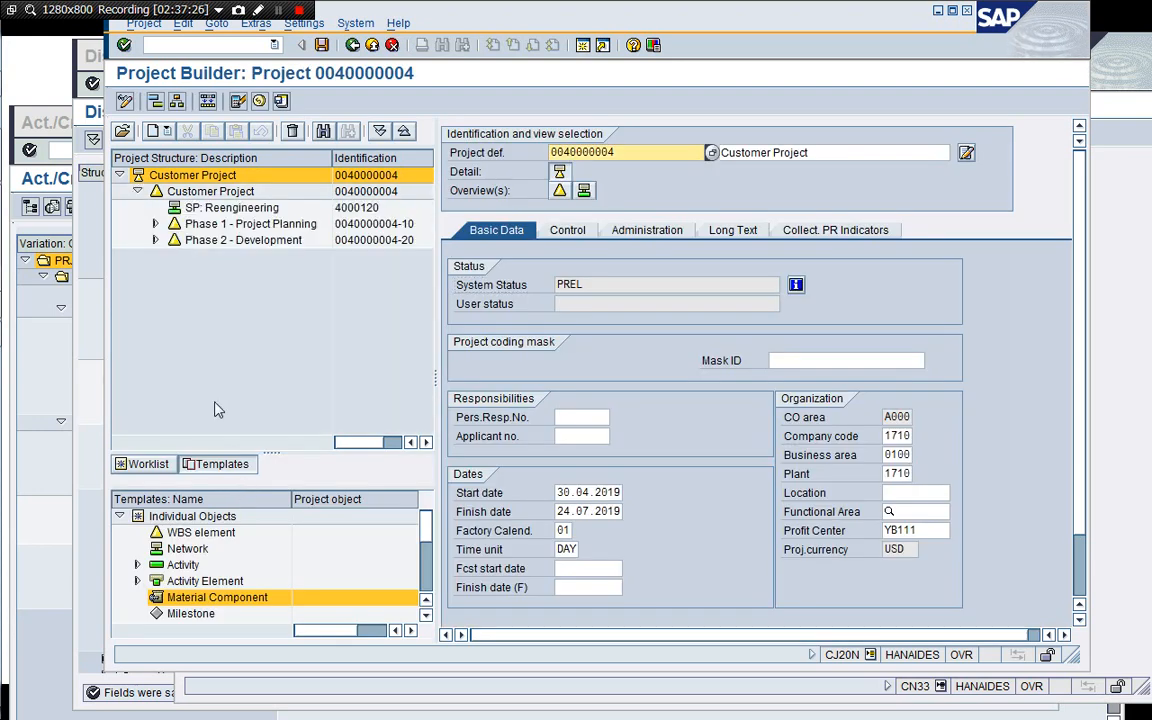
click(155, 240)
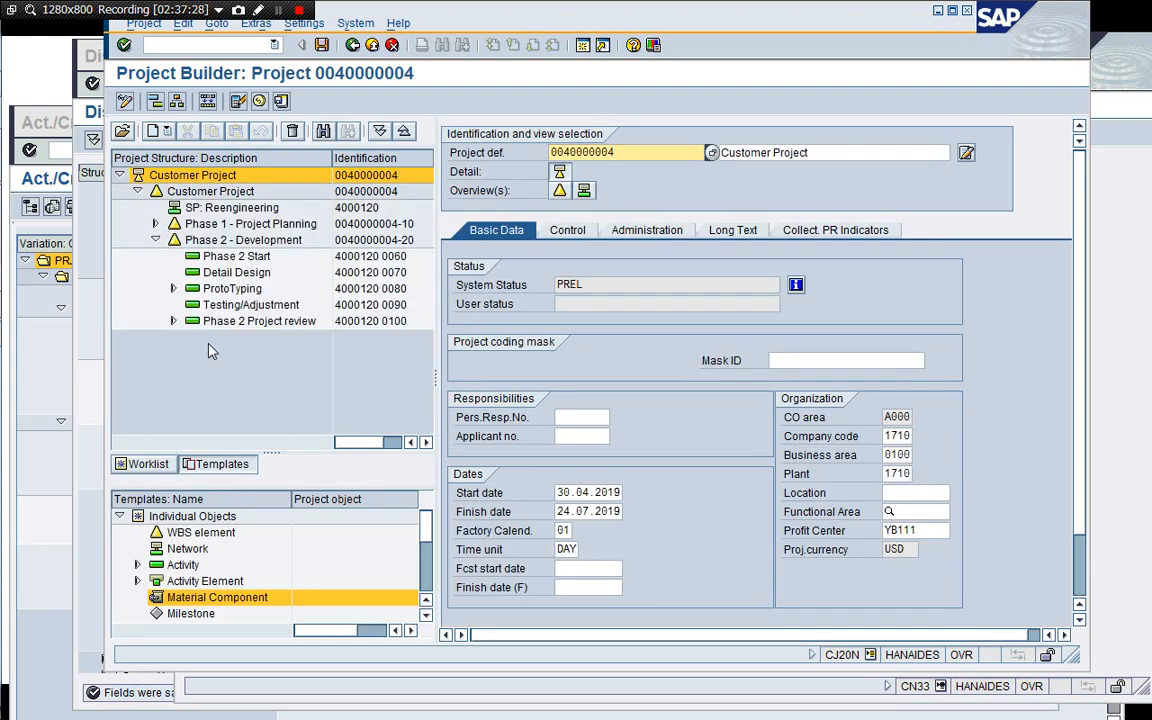
click(174, 289)
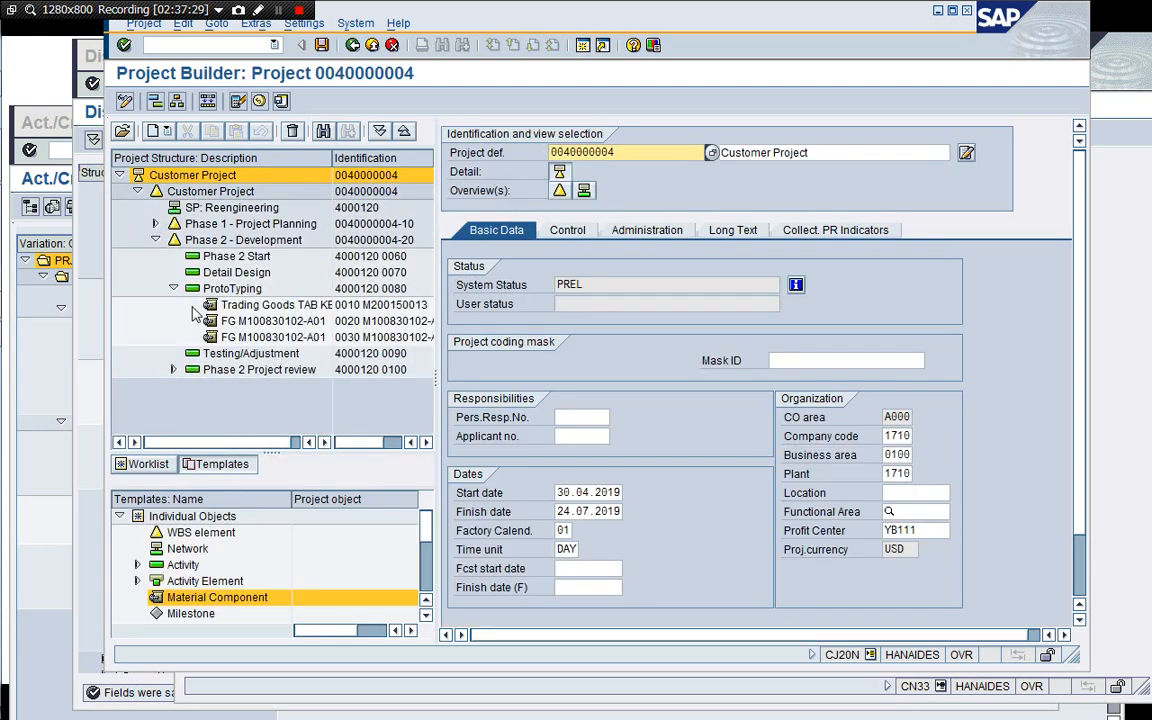
click(244, 290)
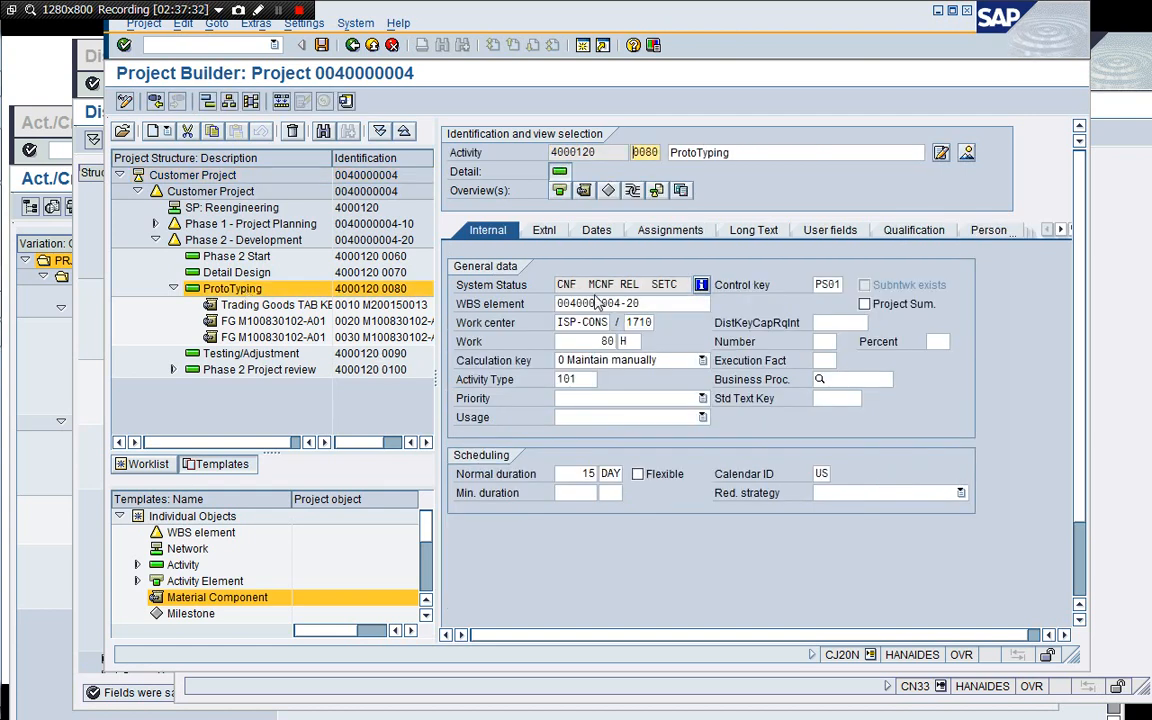
click(667, 231)
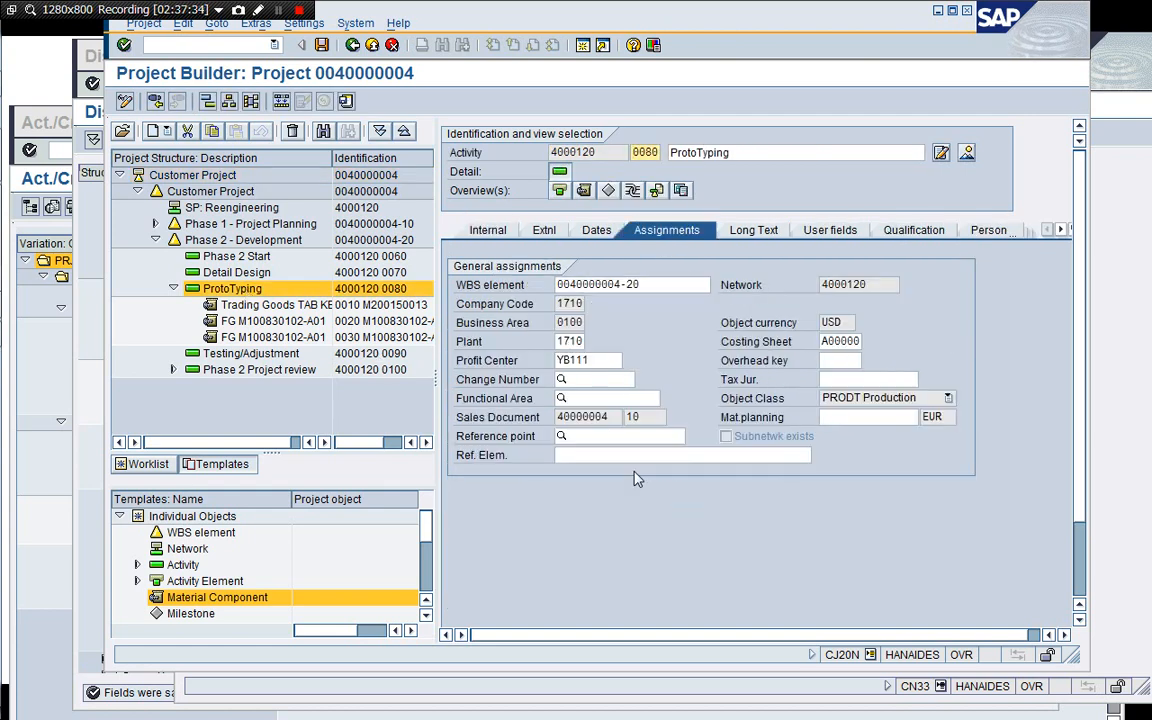
Set the ProtoTyping activity's reference point to 100* and save the project.
click(606, 437)
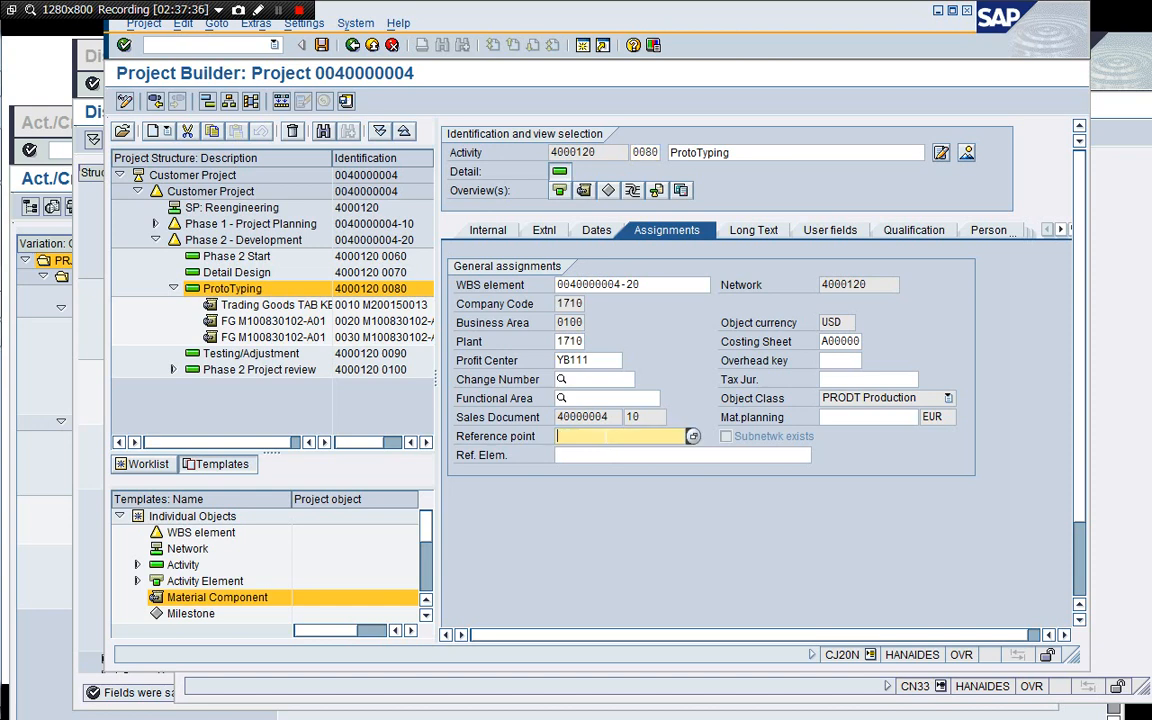
text(100)
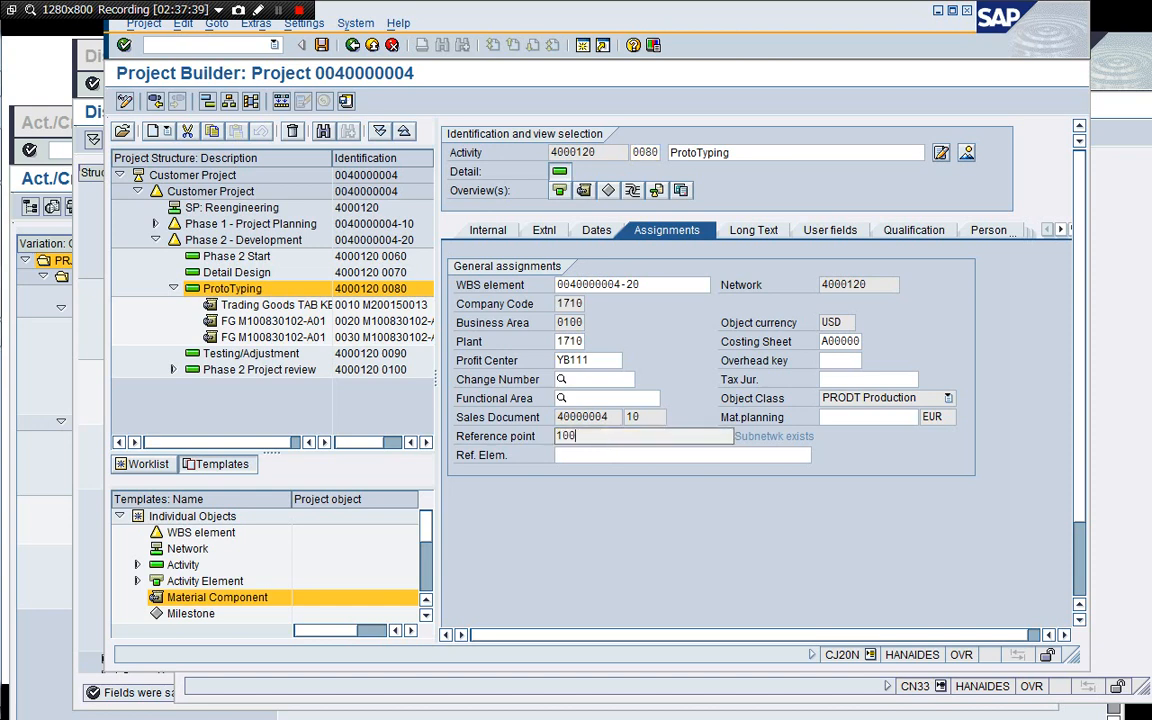
key(F4)
key(Return)
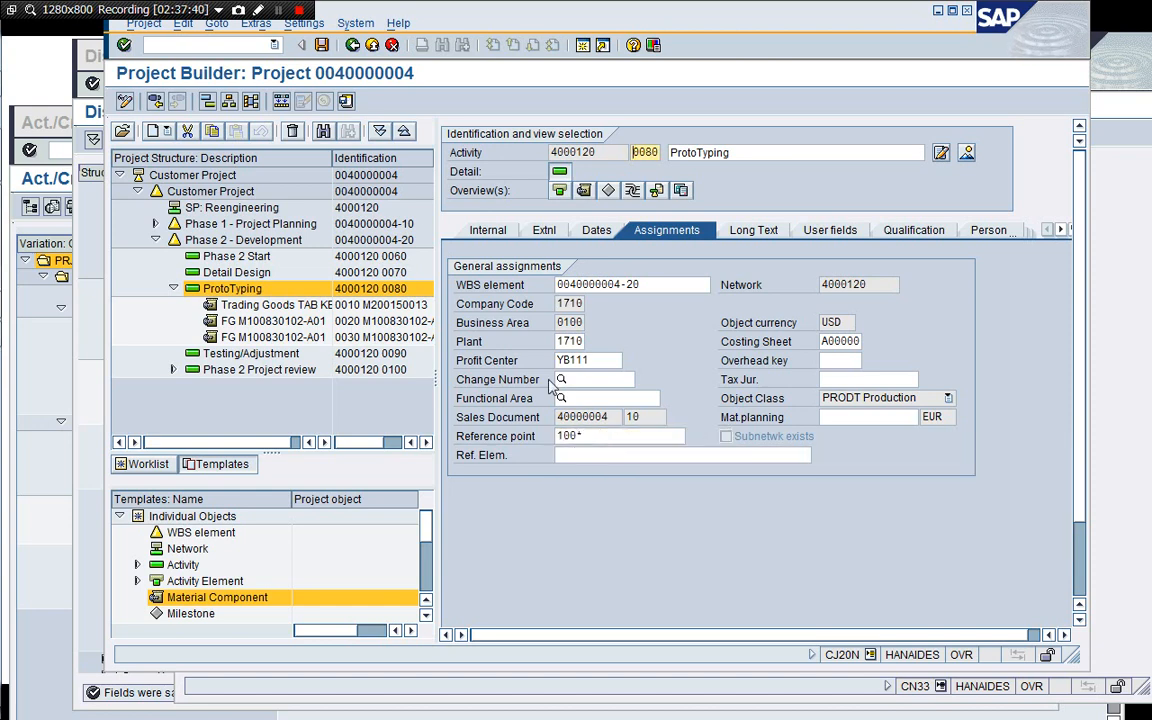
click(321, 45)
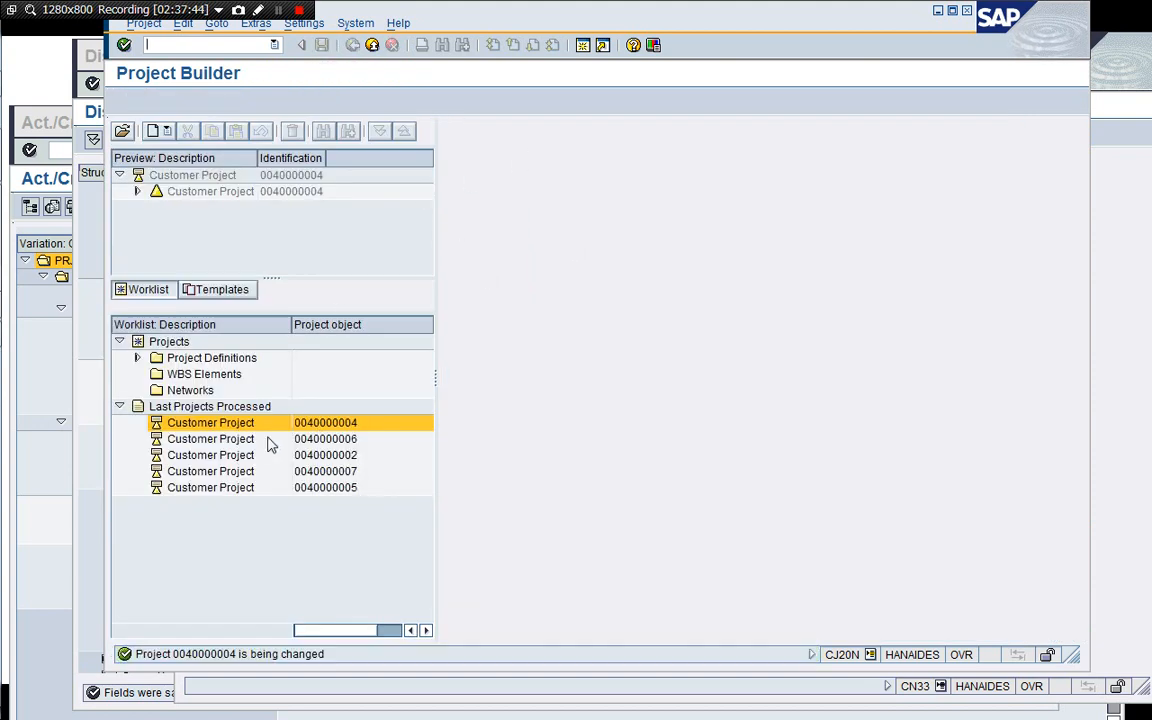
double_click(253, 429)
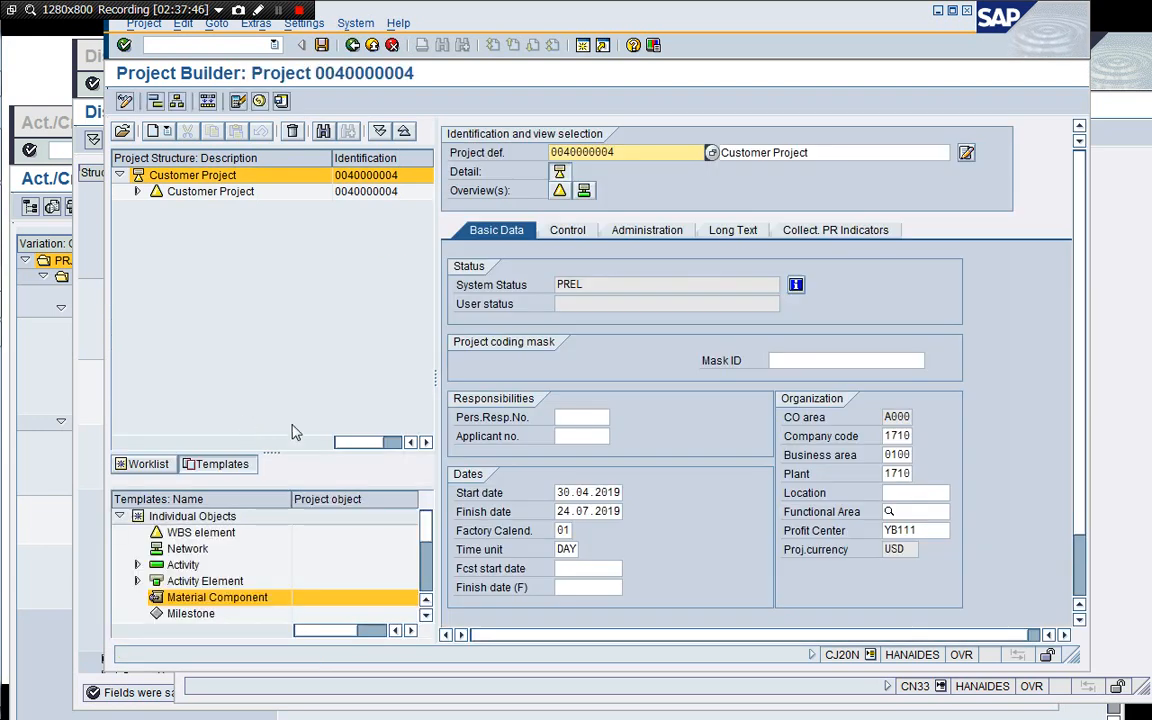
click(138, 191)
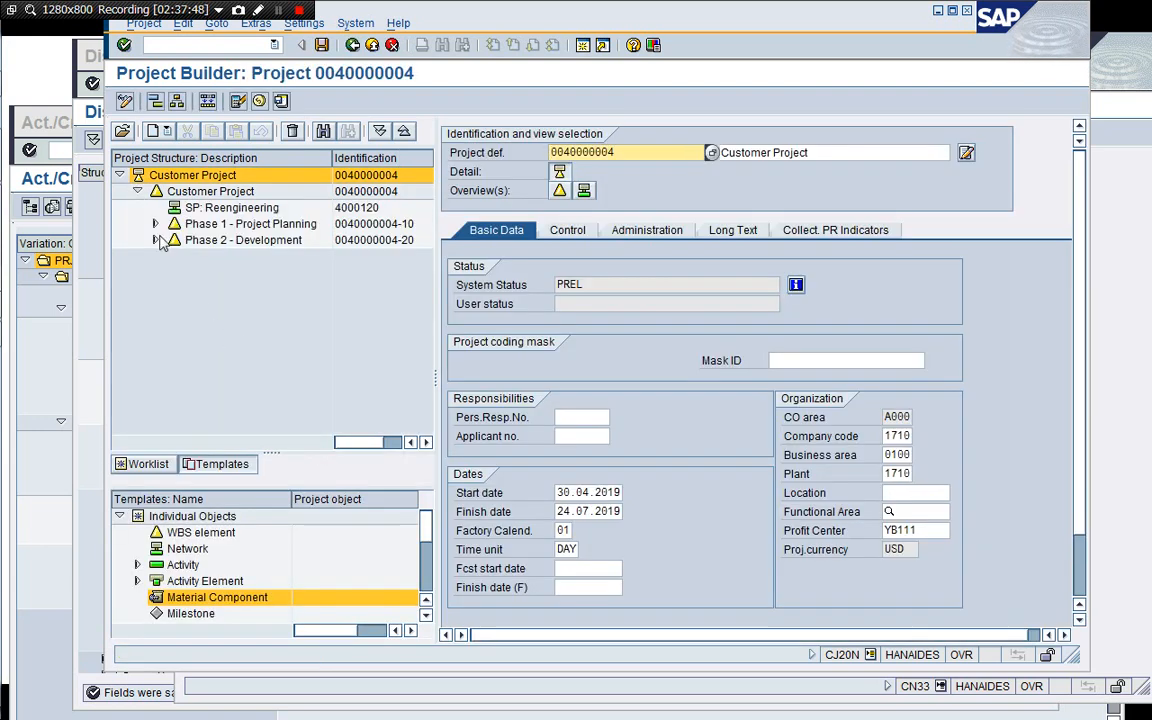
click(155, 240)
click(173, 288)
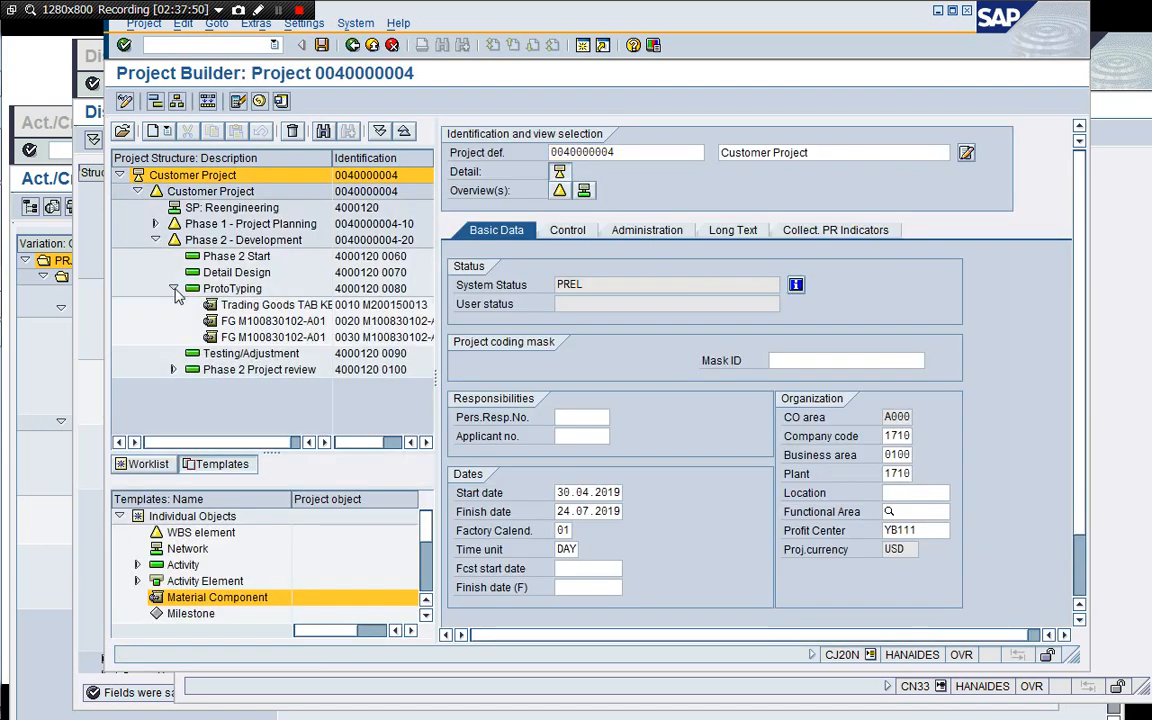
click(125, 103)
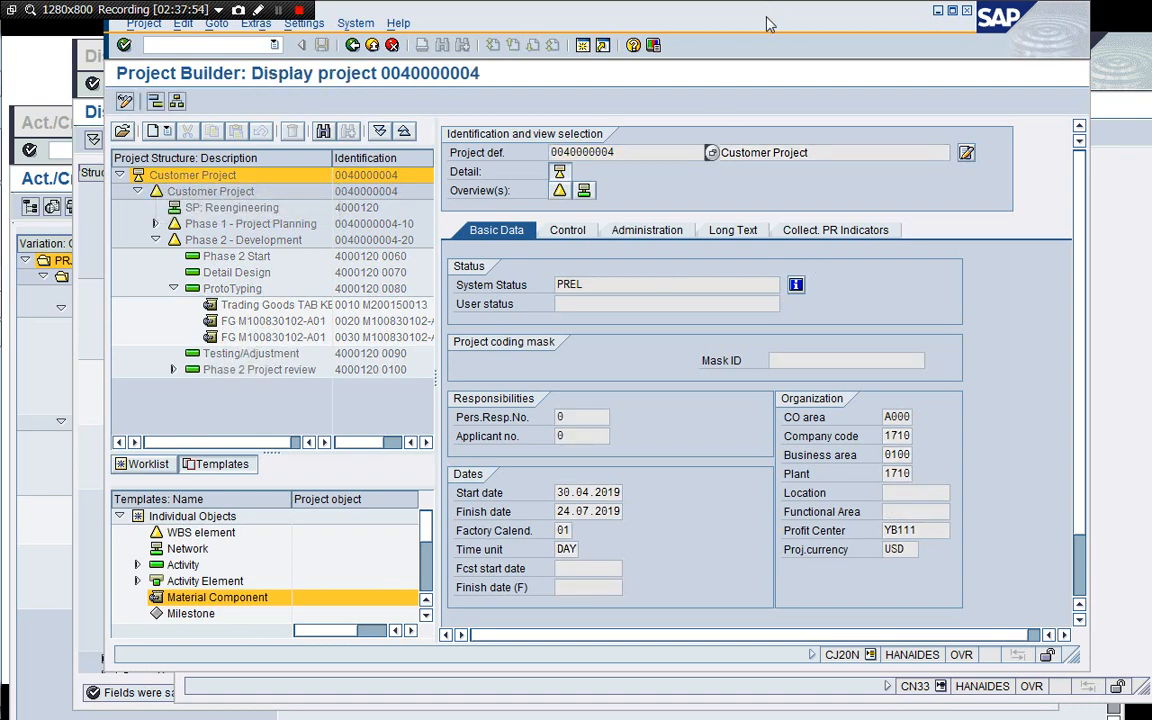
drag(688, 13, 554, 50)
click(1032, 247)
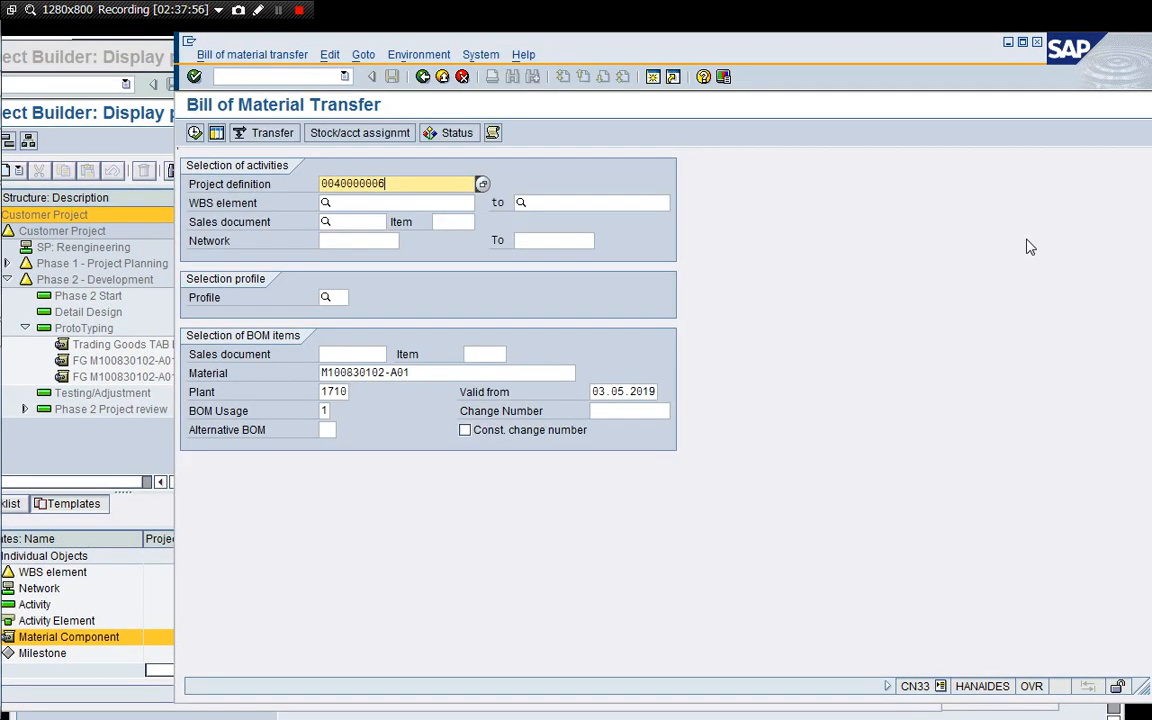
key(BackSpace)
text(4)
key(Tab)
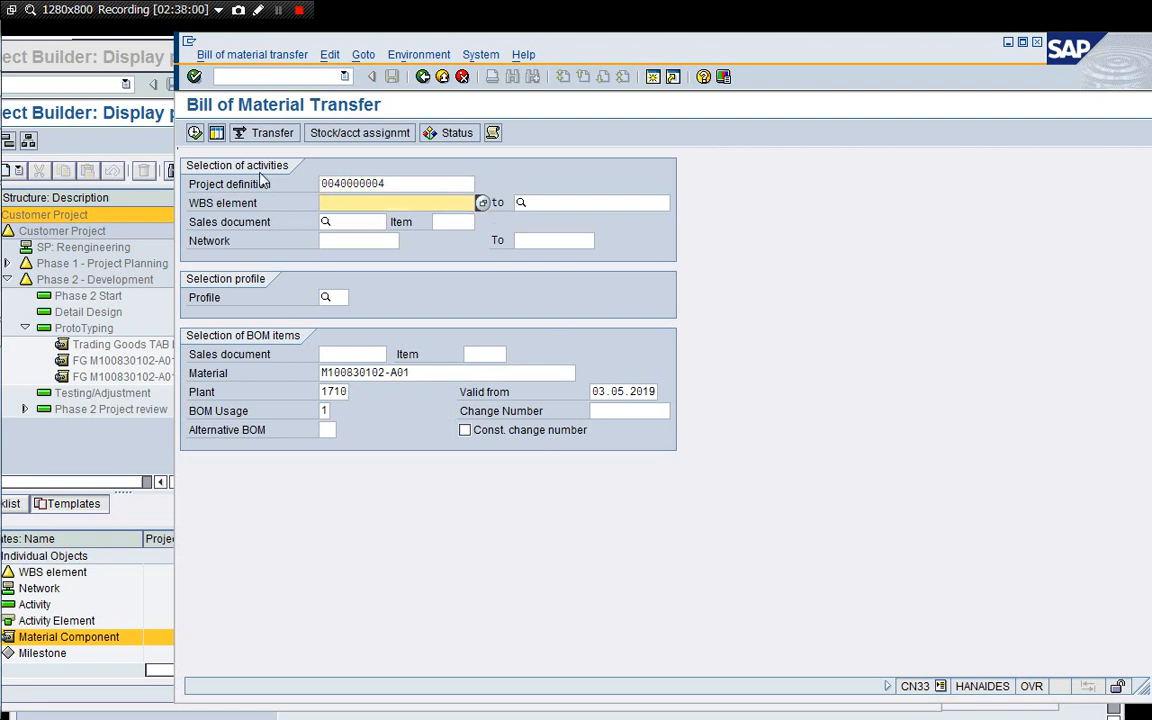
Set the selection parameters to Multilevel with requirement quantity 10 and confirm them.
click(218, 135)
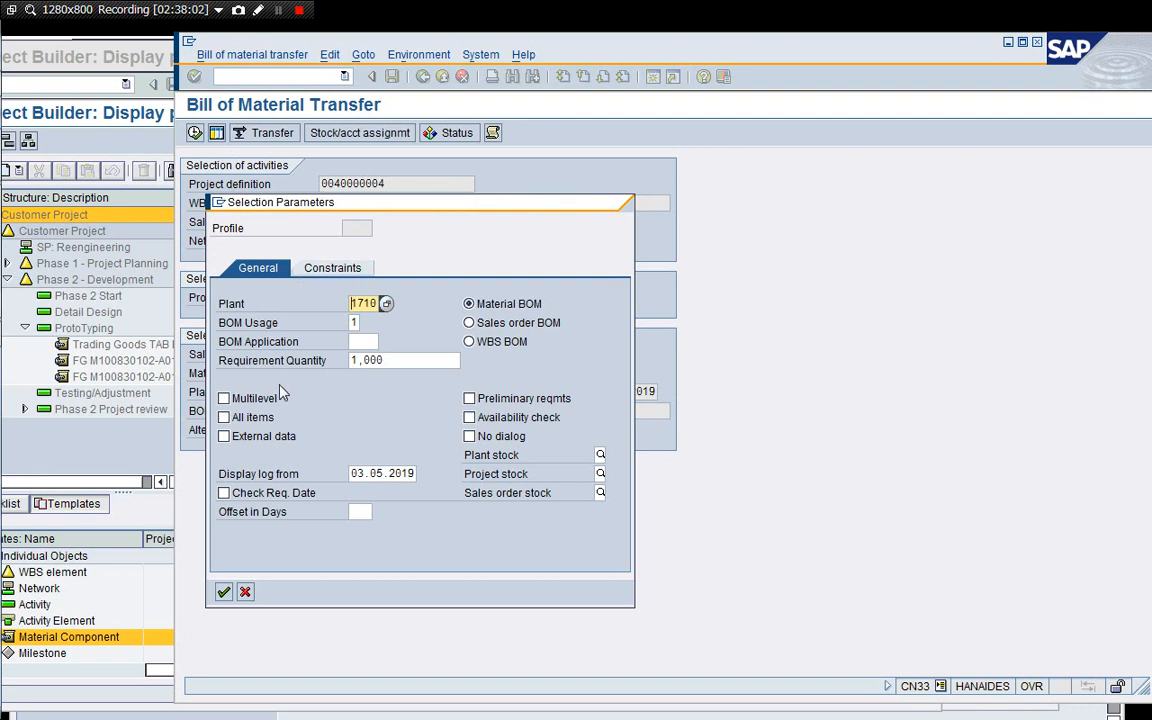
click(256, 400)
click(353, 360)
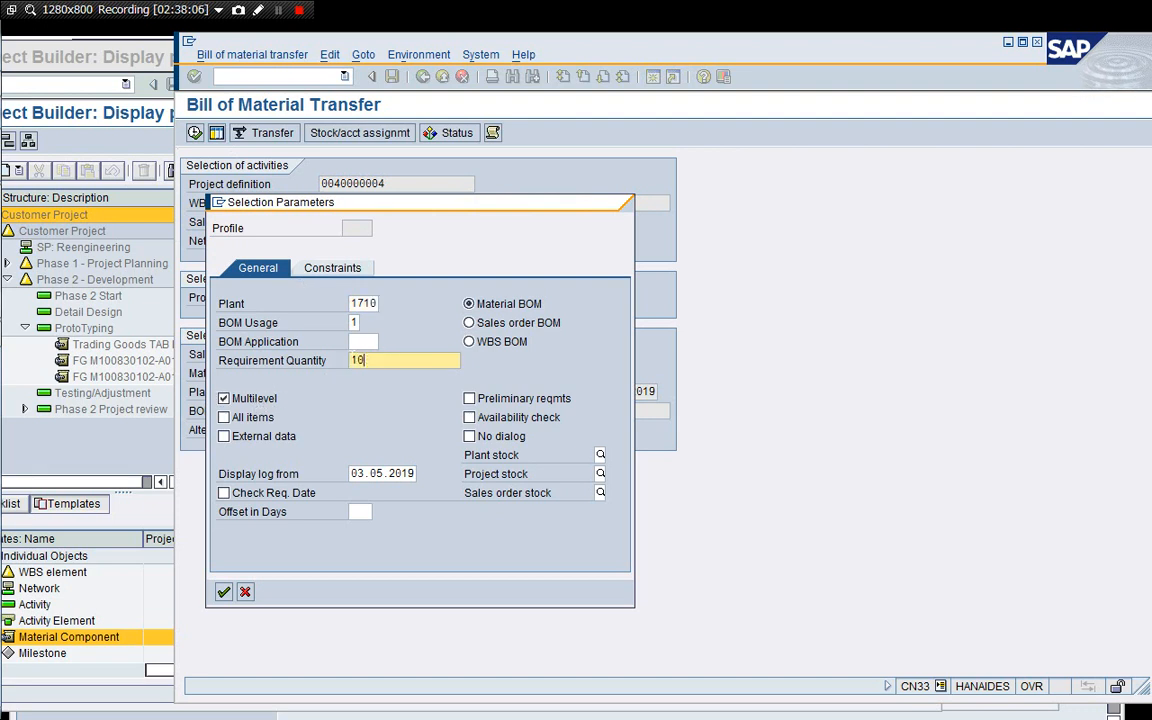
click(224, 592)
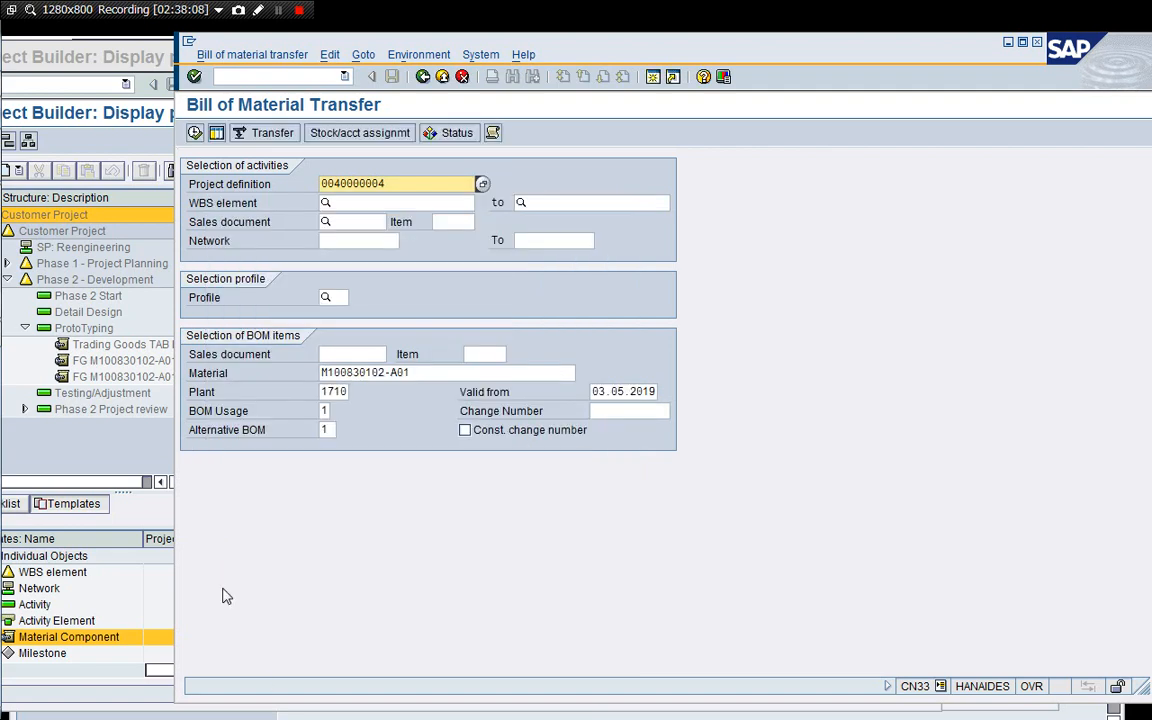
Run the BOM transfer, select the M100830102-B01 item and save it as a WBS element reservation.
click(194, 133)
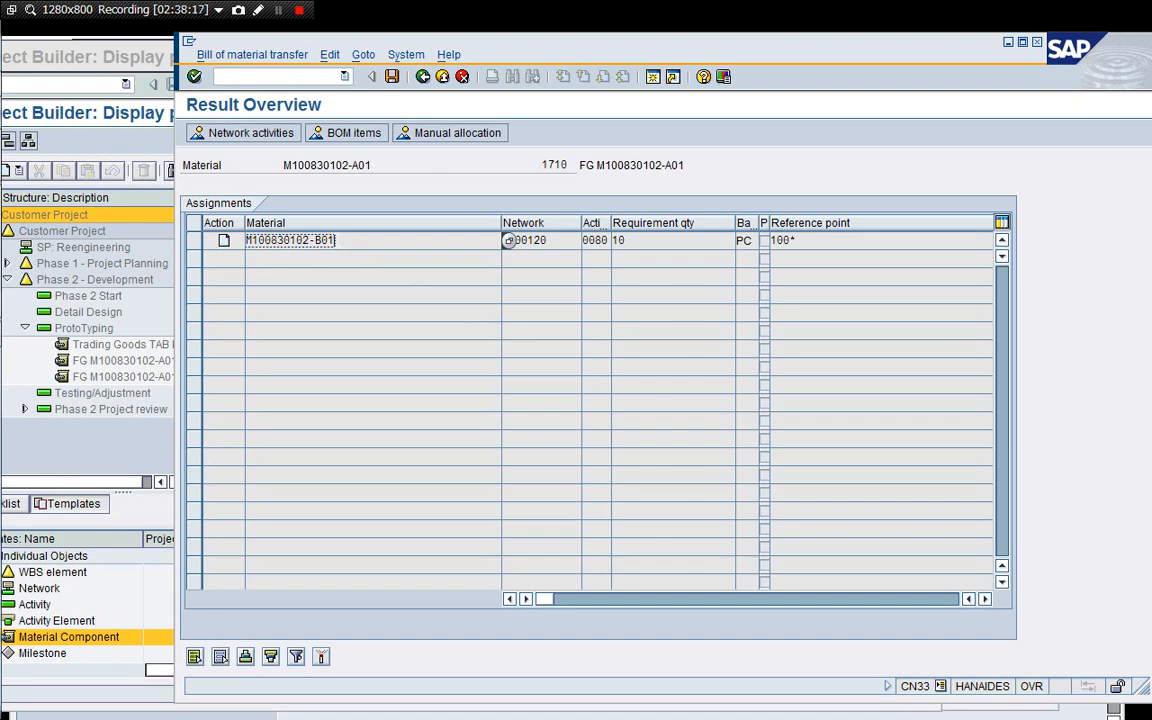
click(194, 242)
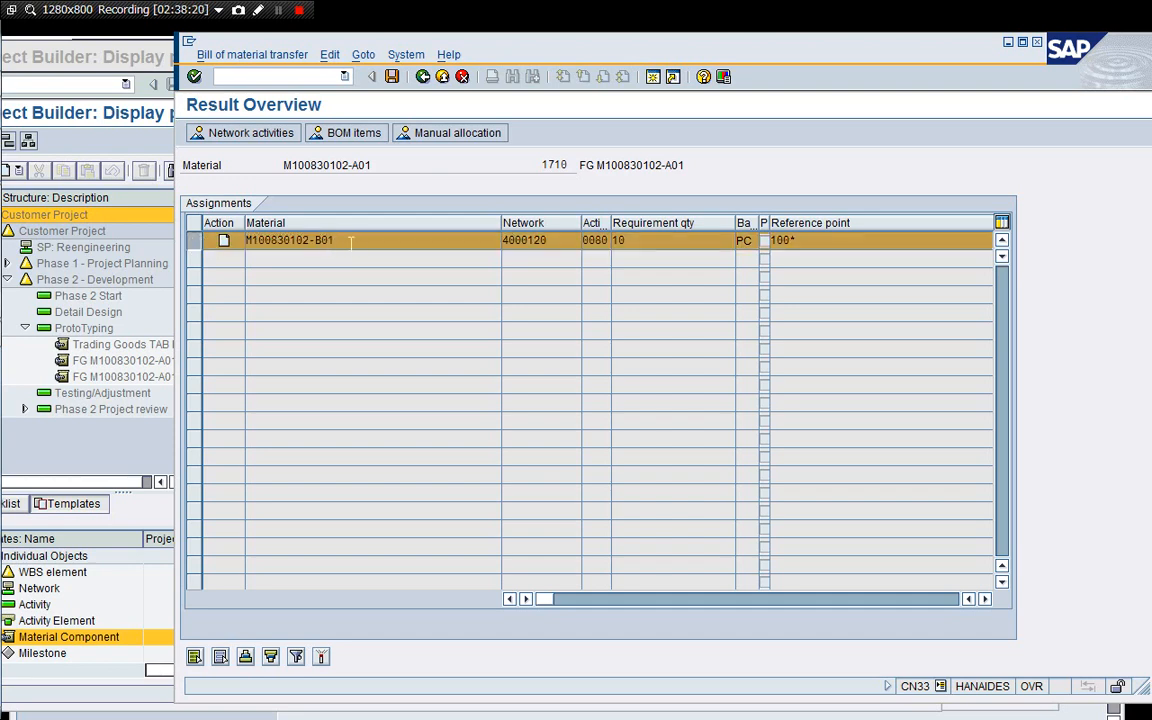
click(392, 78)
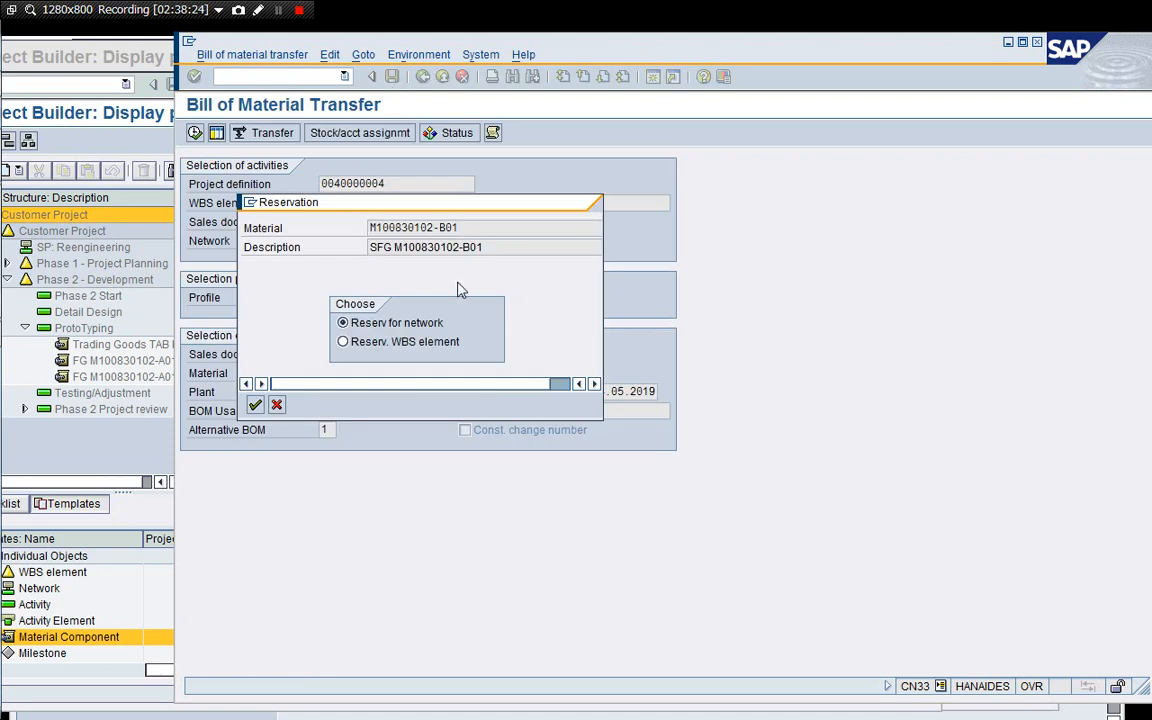
click(363, 356)
click(256, 404)
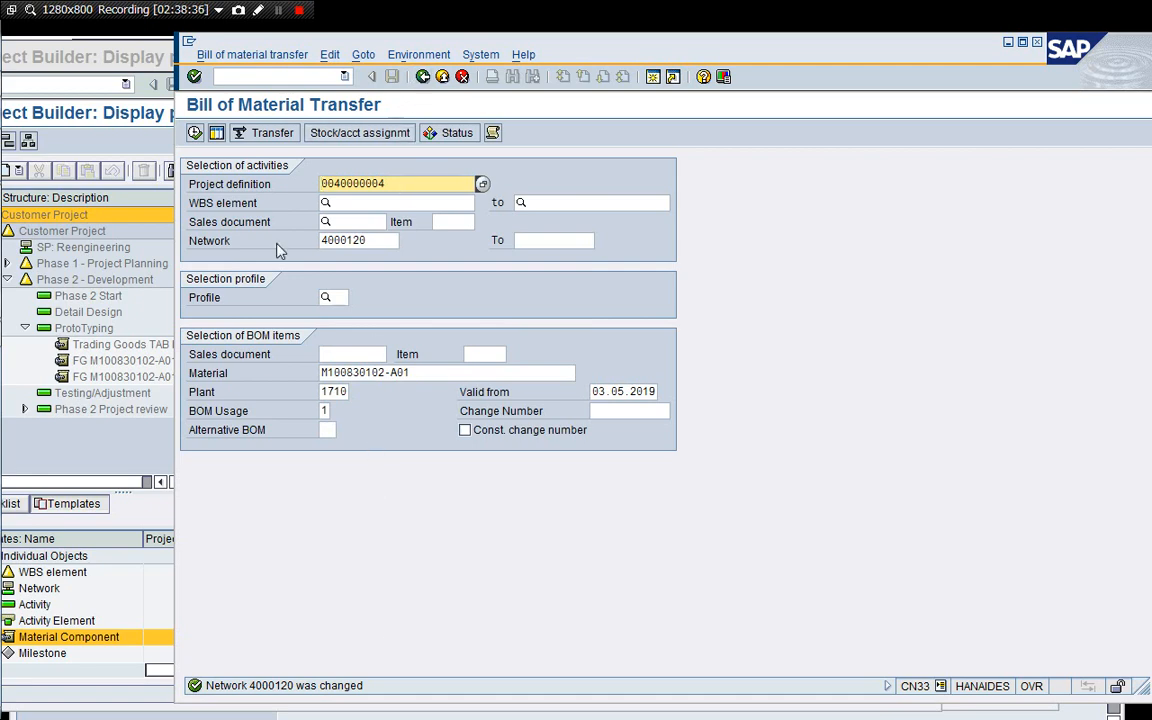
click(153, 212)
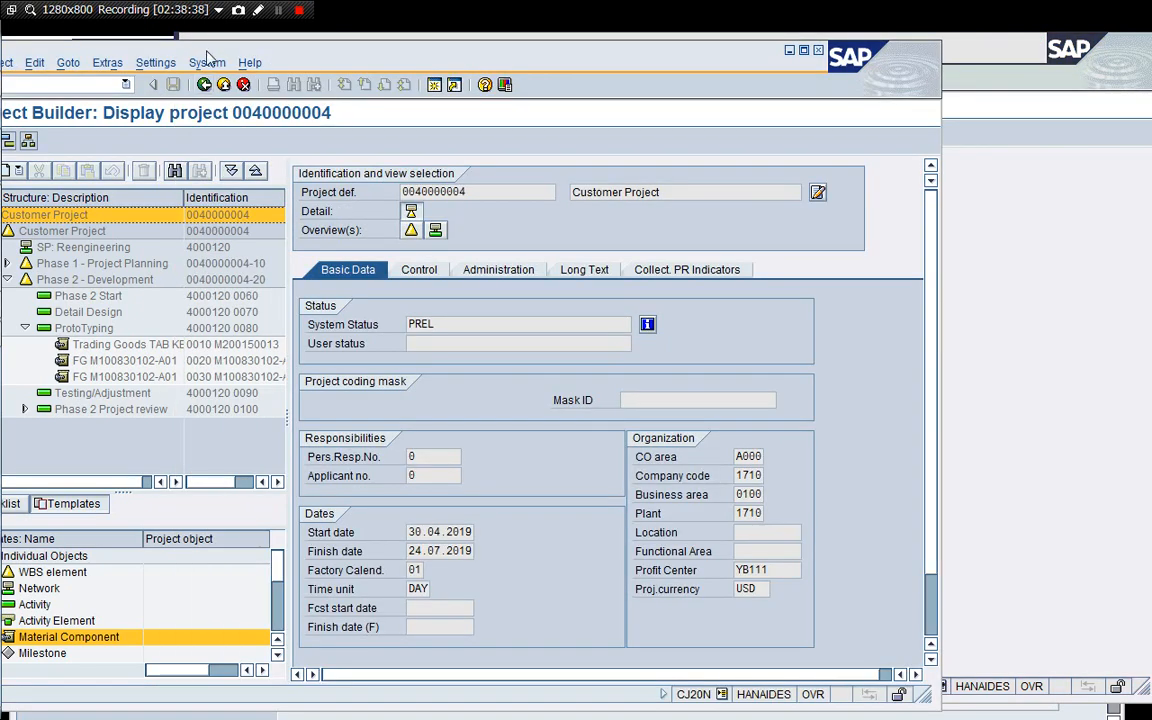
drag(207, 51, 311, 51)
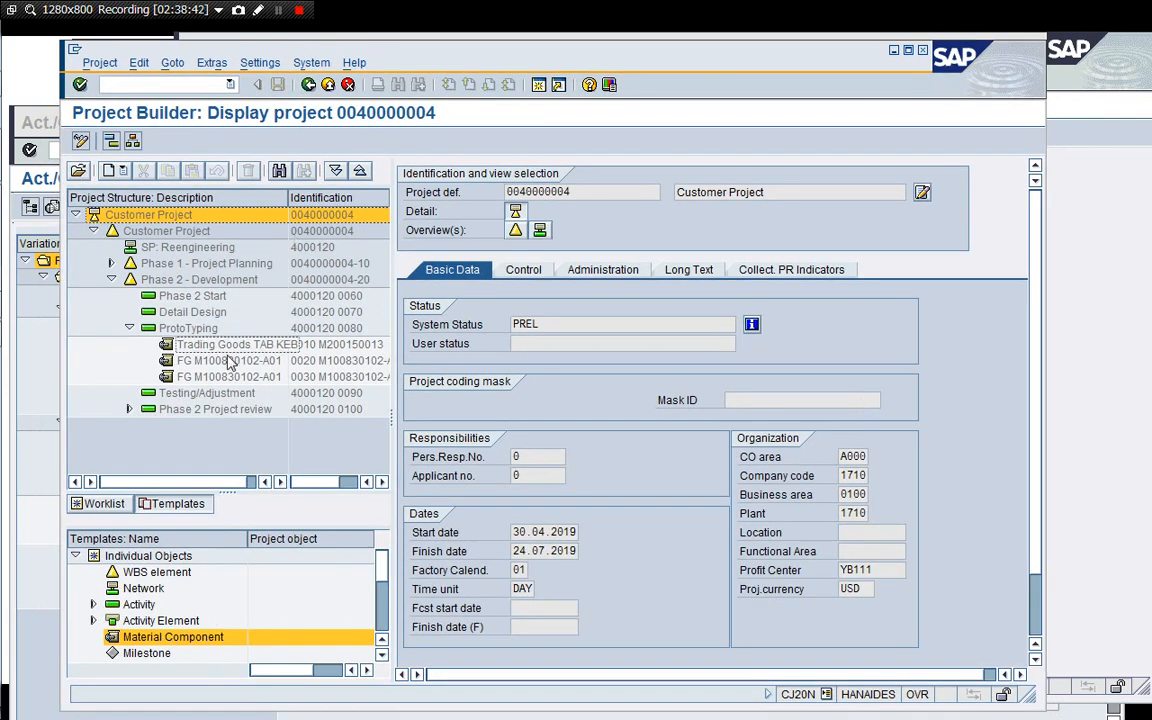
click(308, 84)
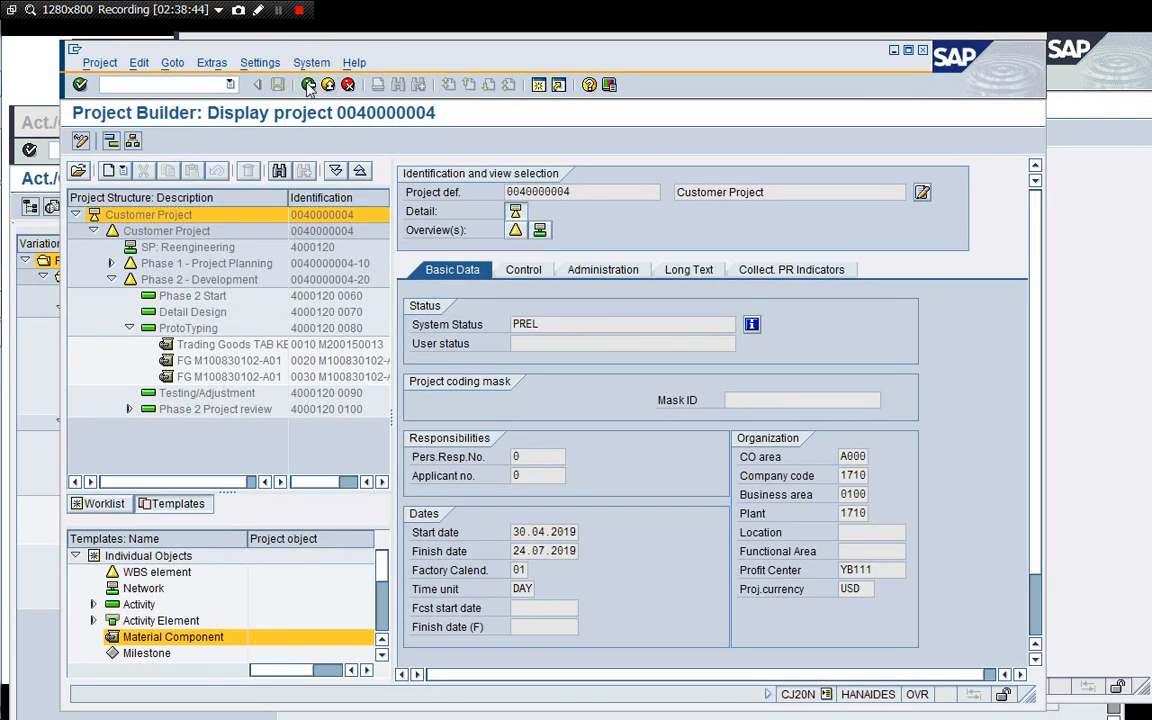
double_click(197, 465)
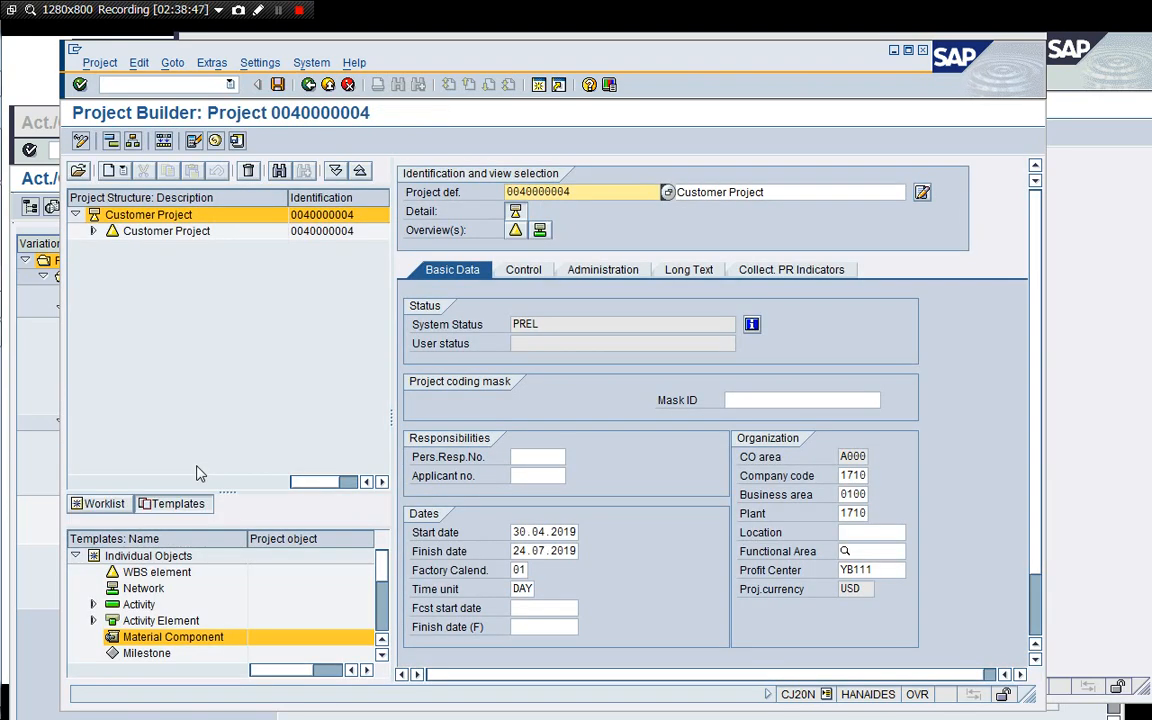
click(93, 231)
click(111, 279)
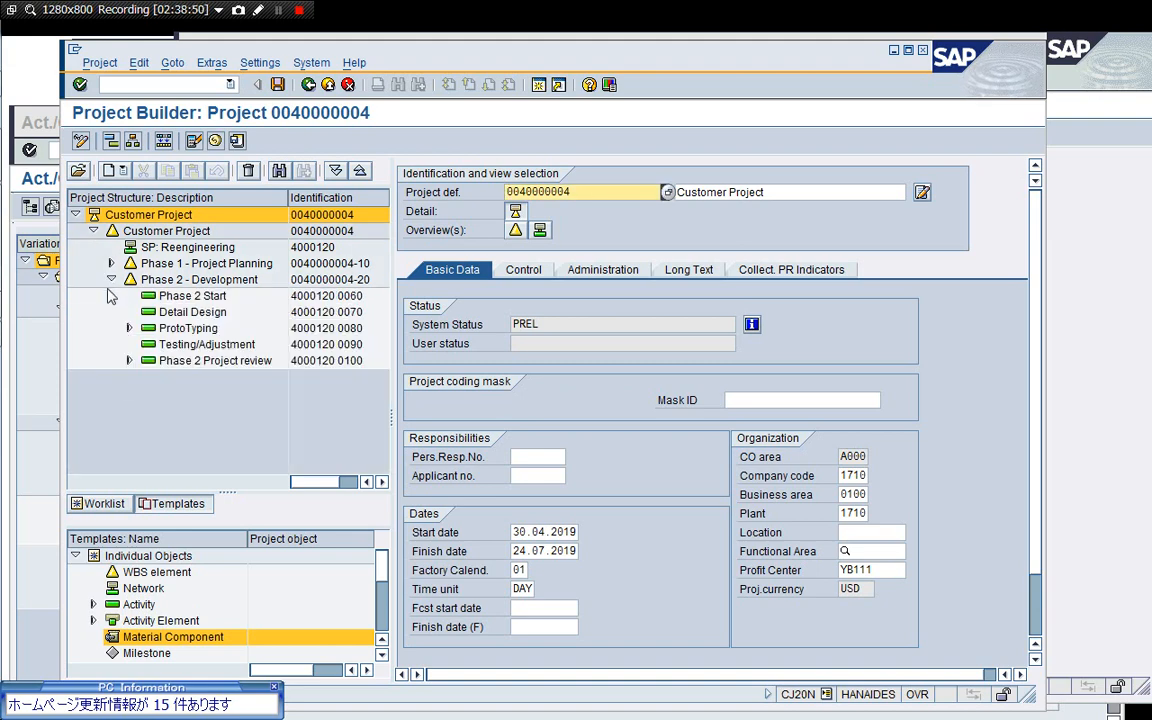
click(129, 329)
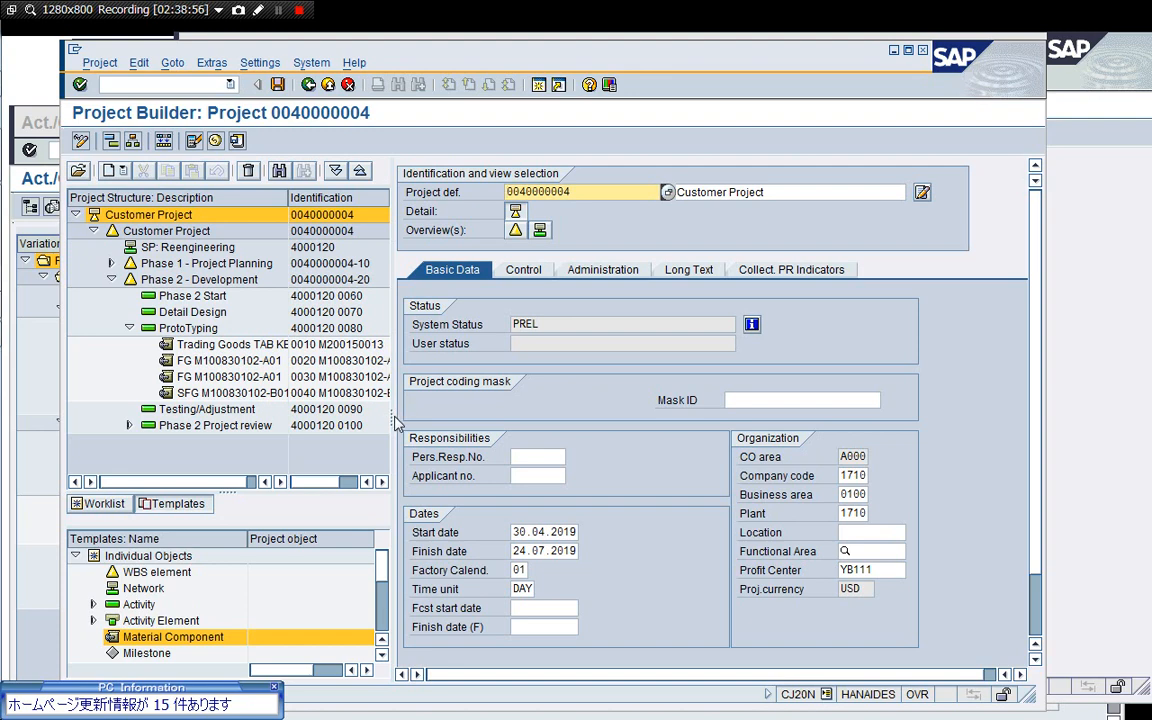
drag(395, 422, 446, 422)
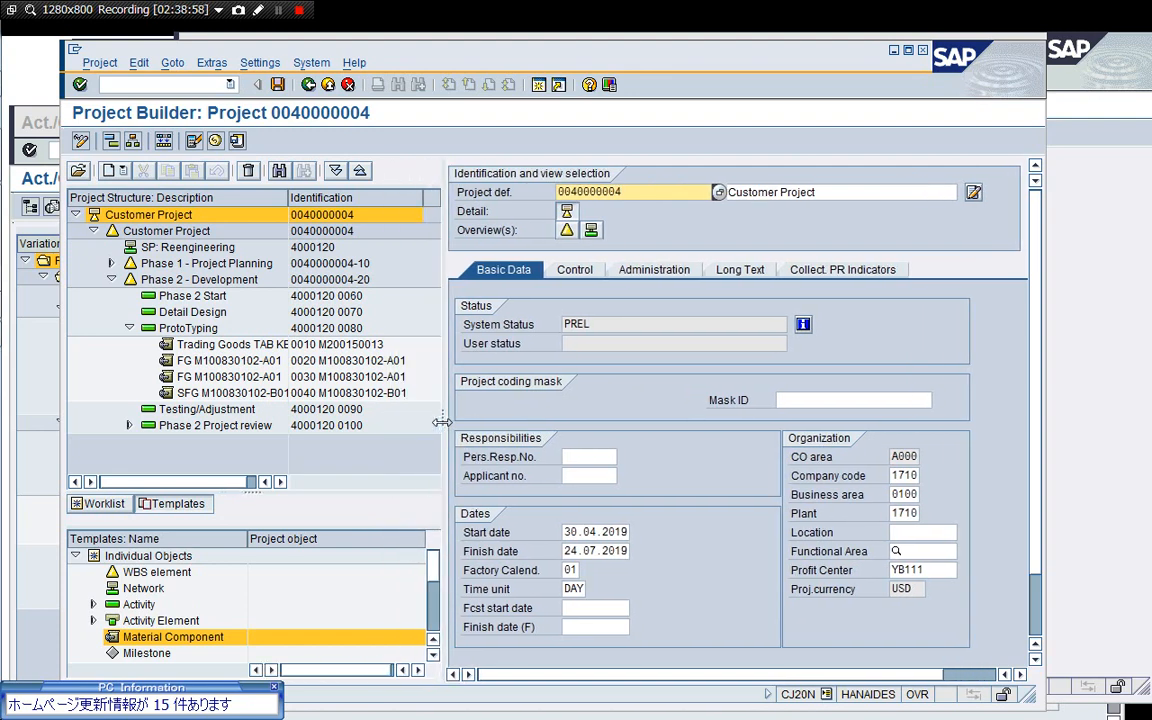
click(214, 394)
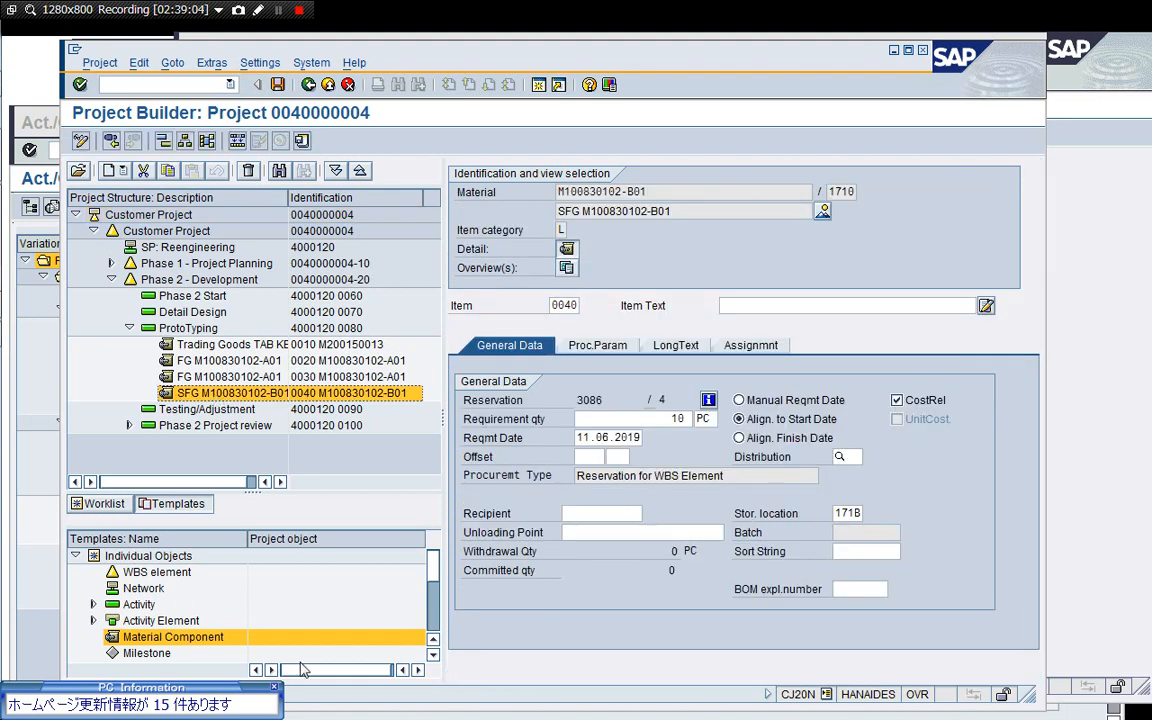
Exit the Project Builder and end the Bill of Material Transfer session with /i.
click(276, 687)
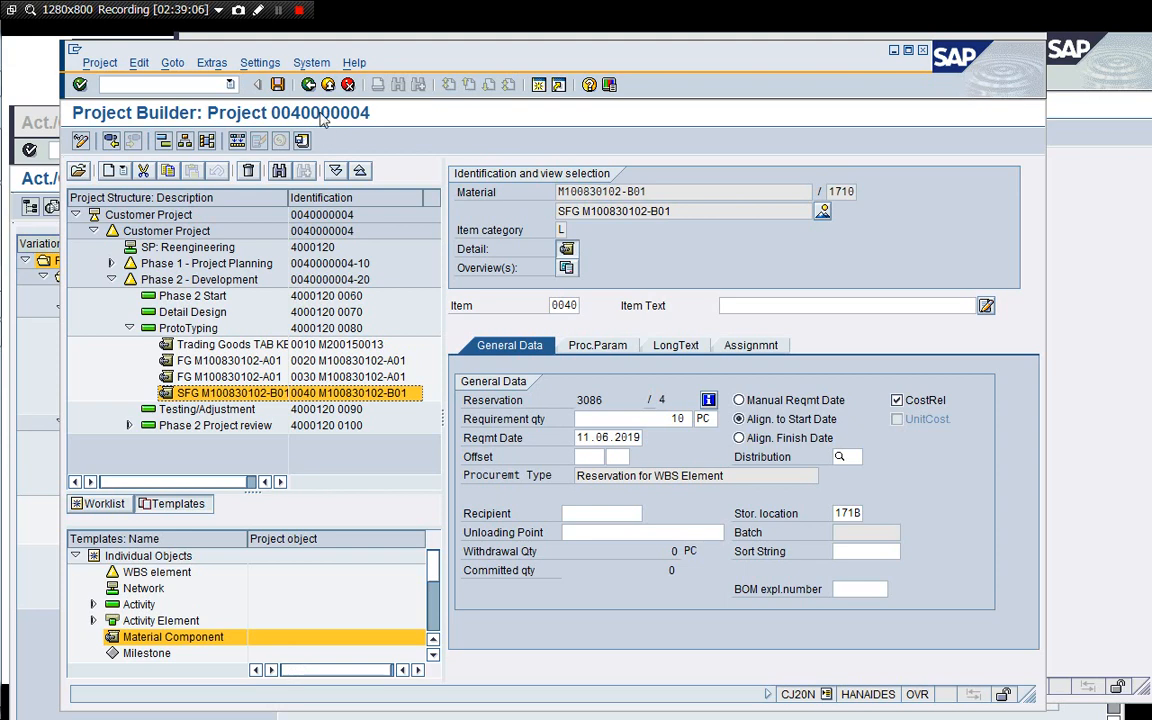
click(309, 86)
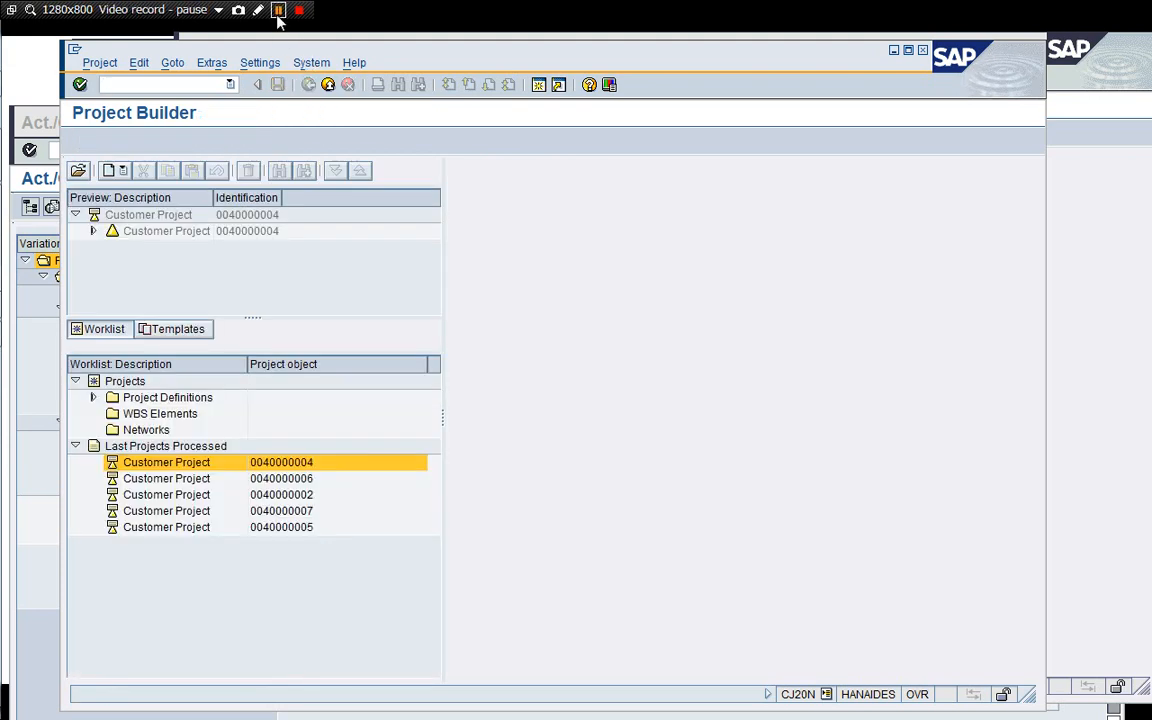
click(328, 84)
click(328, 84)
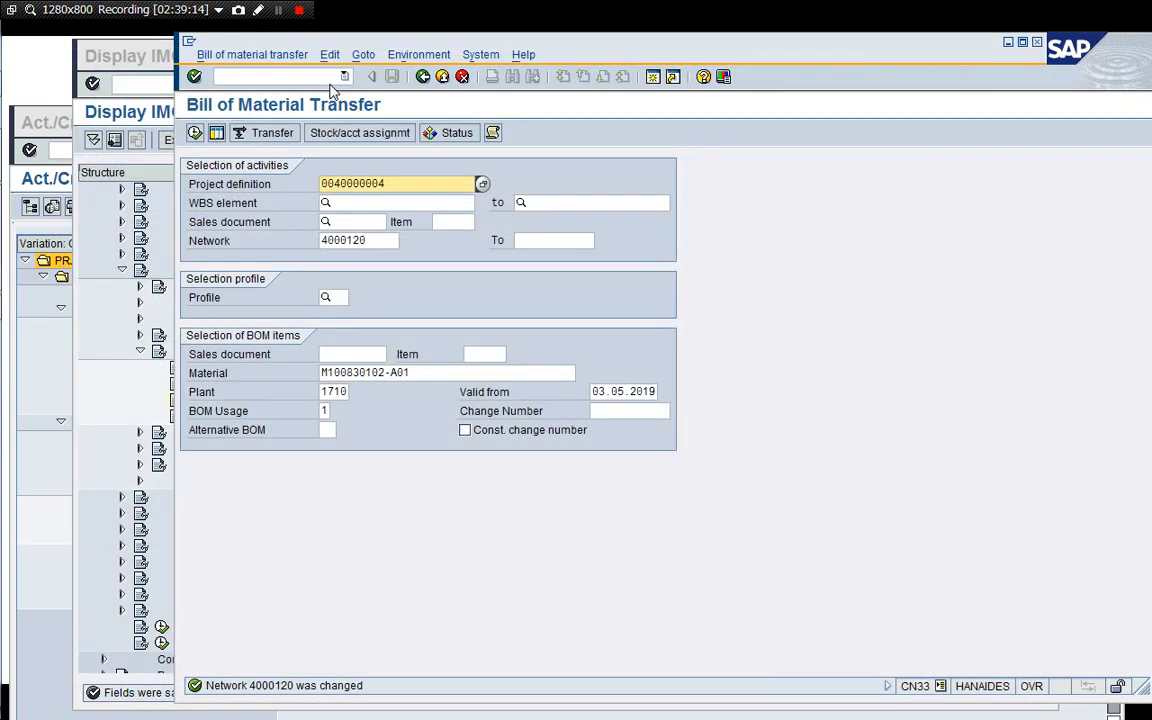
click(310, 77)
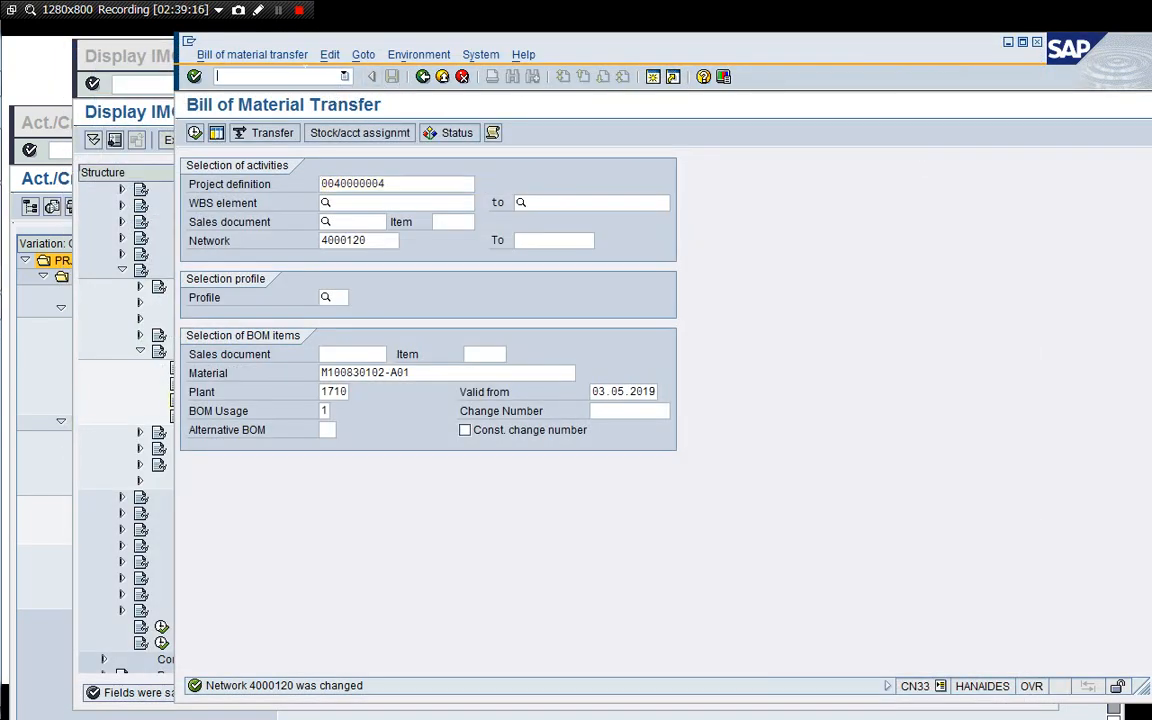
text(/i)
key(Return)
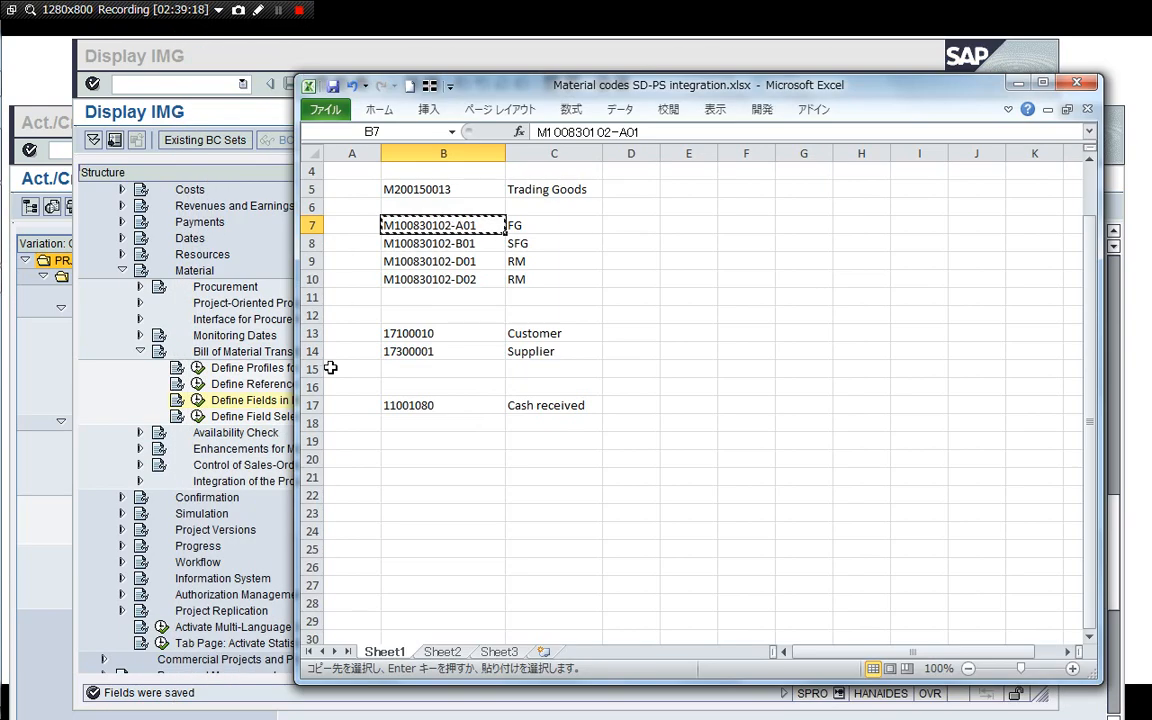
Switch to the cost report and open the selection screen of report group Y6P1.
click(186, 440)
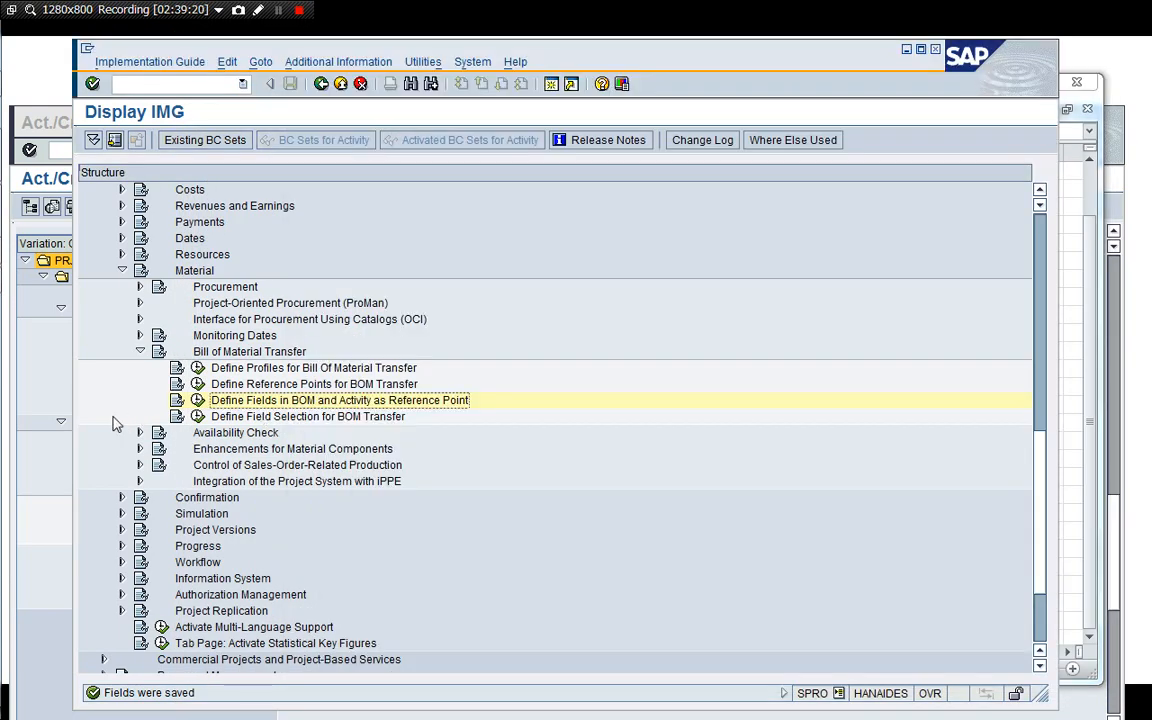
click(55, 357)
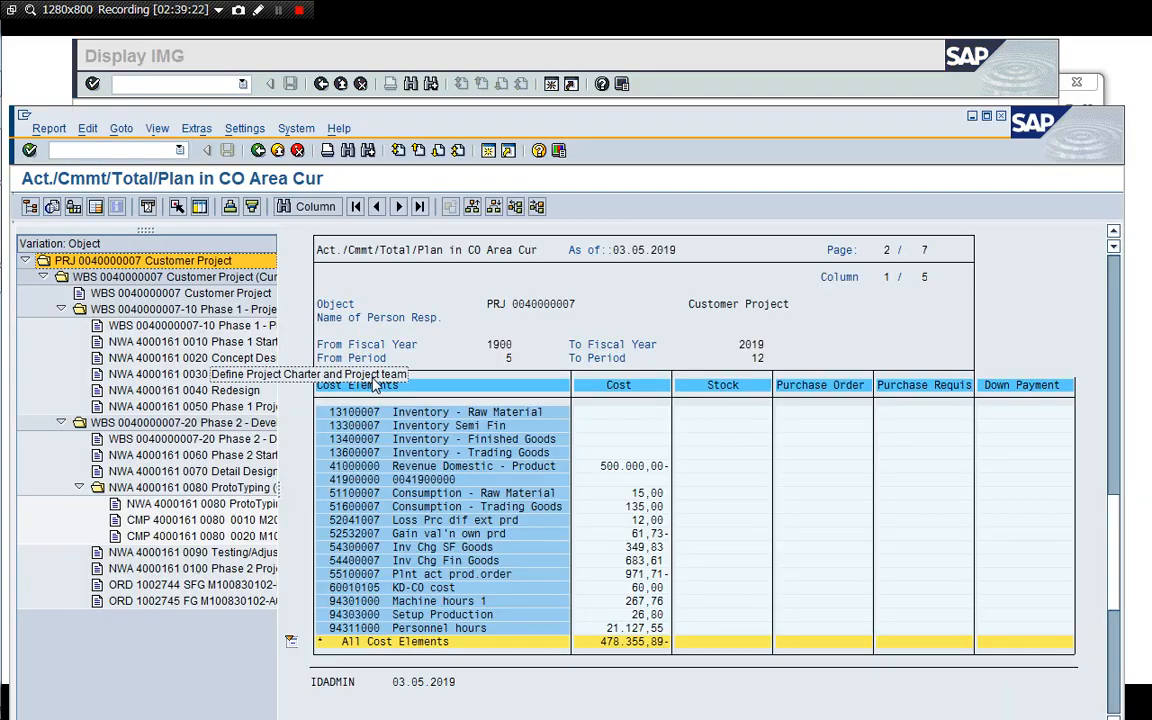
drag(390, 128, 390, 59)
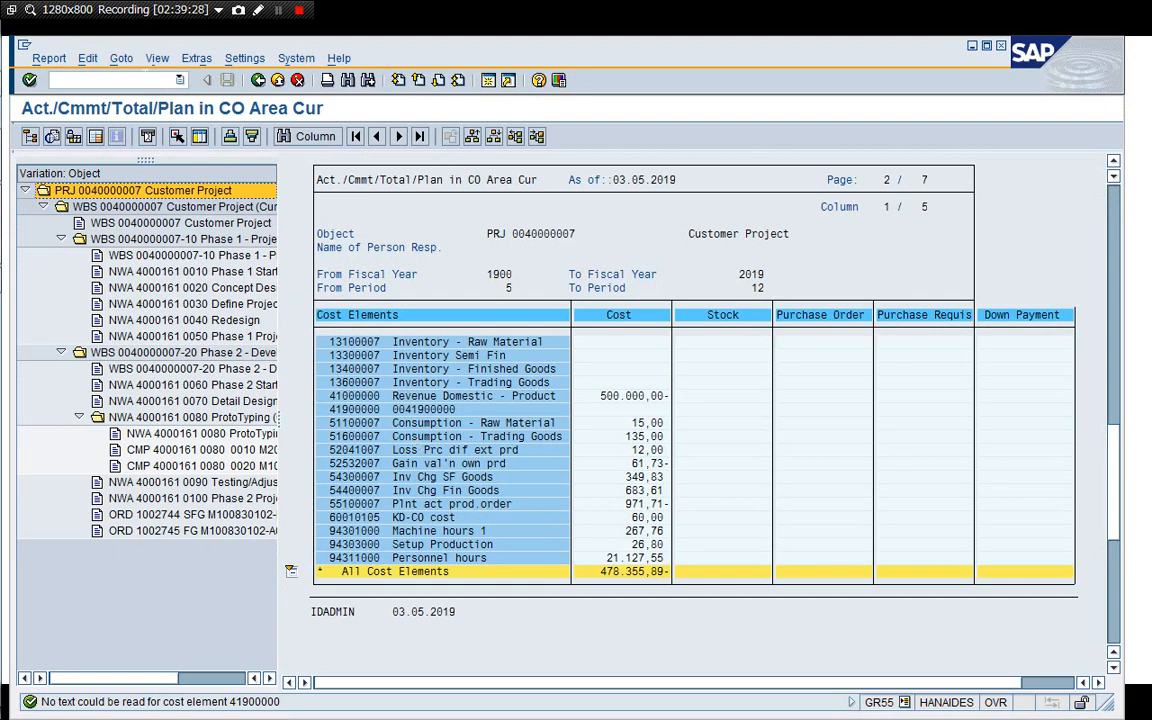
click(147, 79)
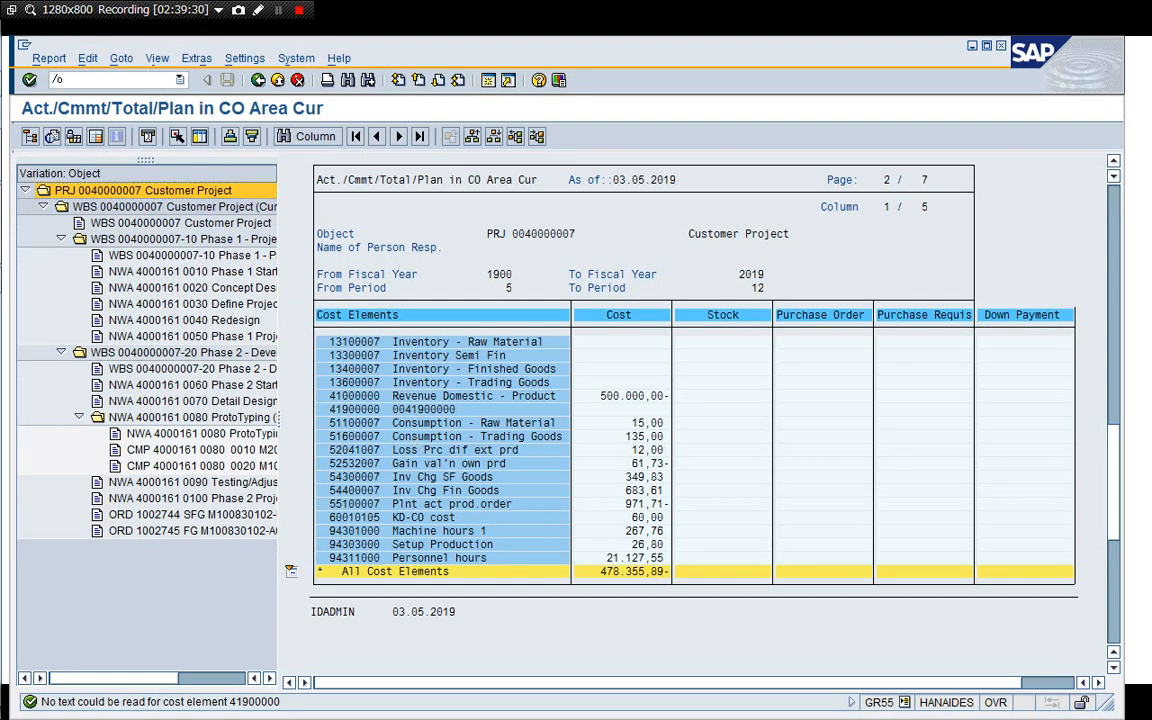
key(Return)
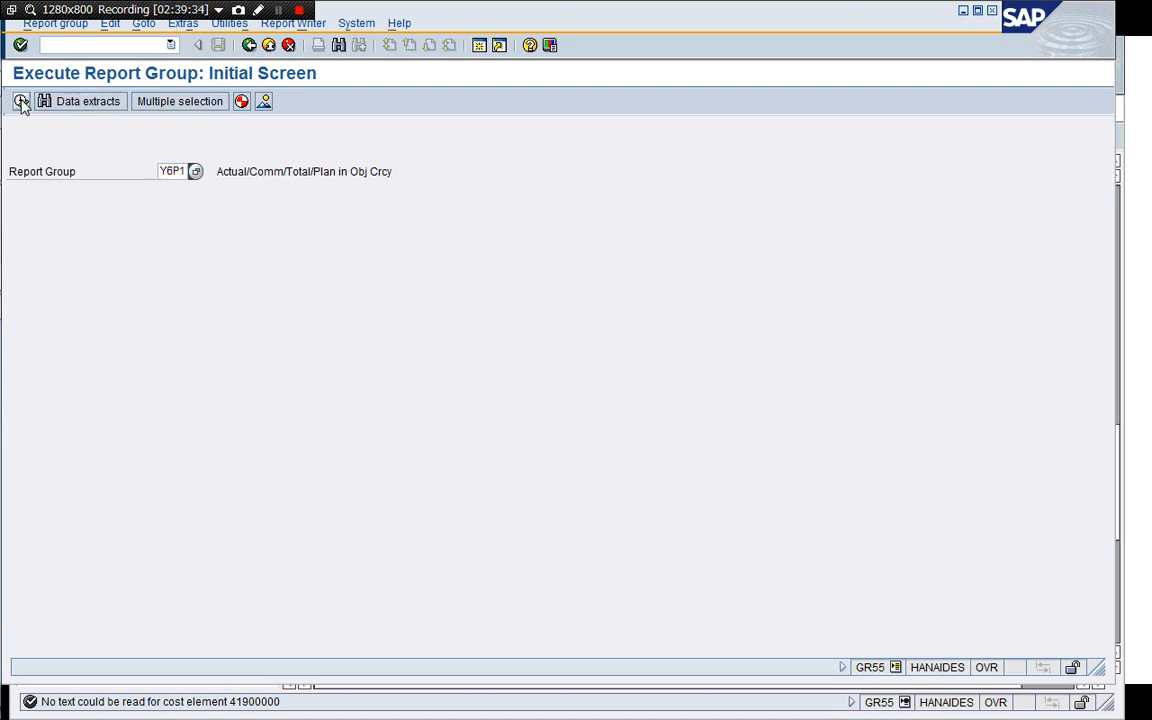
click(21, 101)
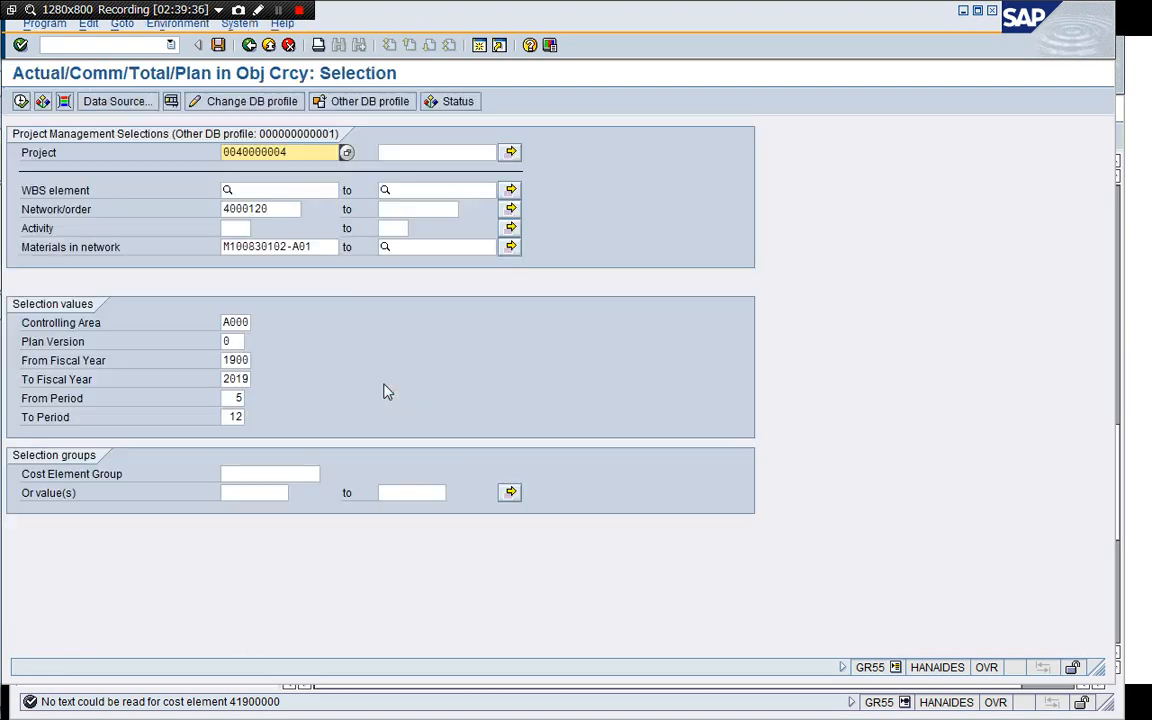
click(224, 209)
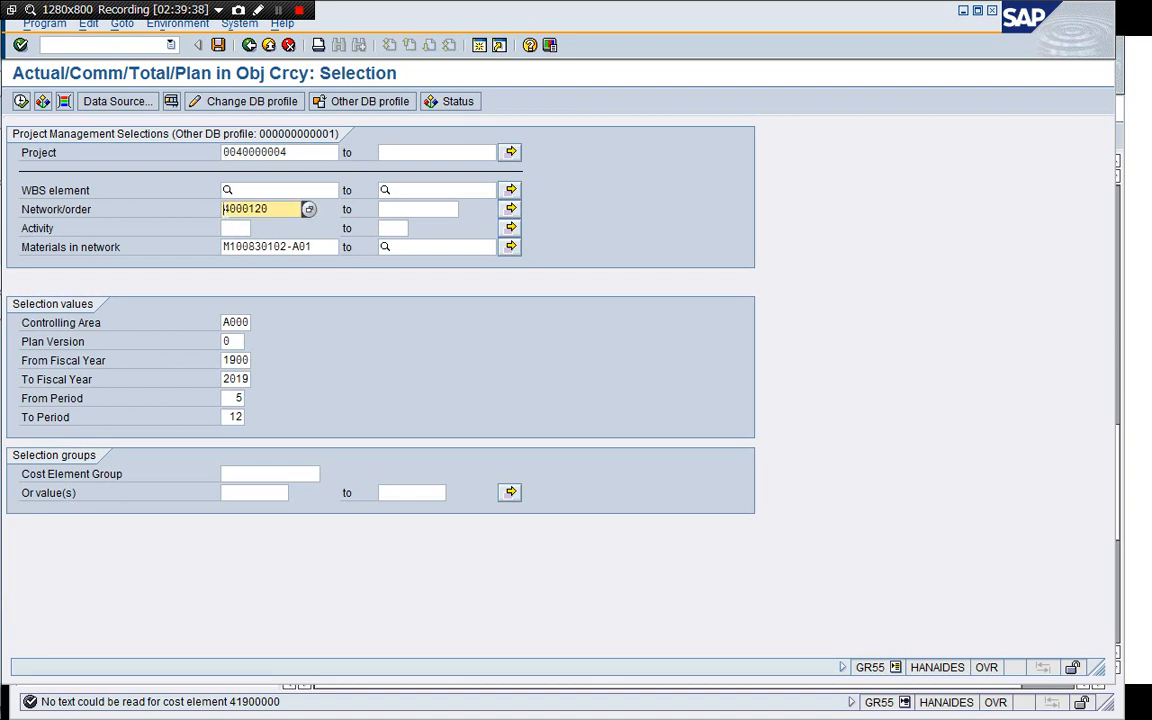
key(Tab)
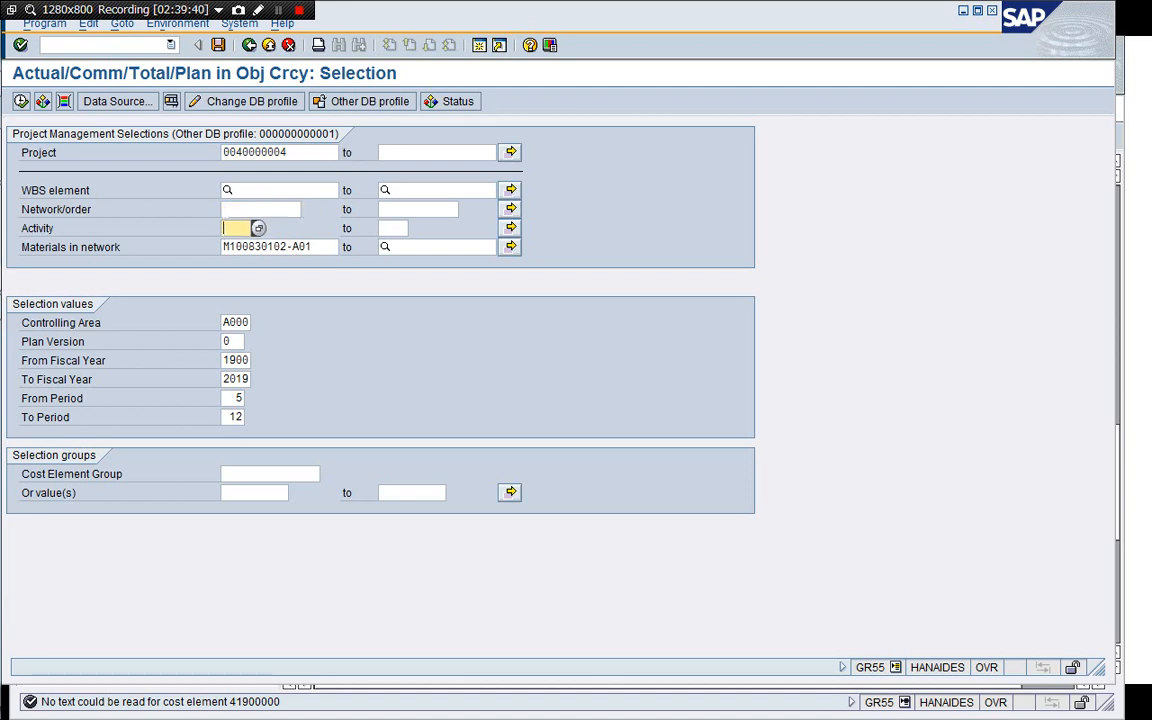
key(Tab)
key(Delete)
key(Delete)
key(Delete)
key(Delete)
key(Delete)
key(Delete)
key(Delete)
key(Delete)
key(Delete)
key(Delete)
key(Delete)
key(Delete)
key(Delete)
key(Delete)
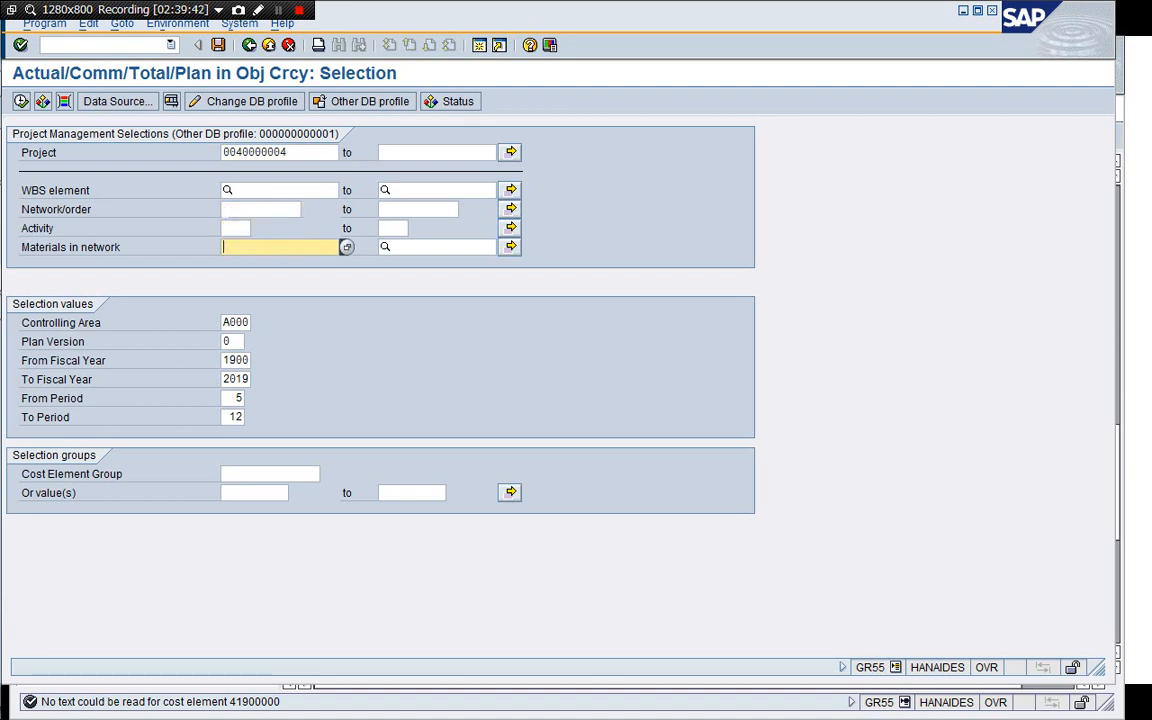
click(284, 152)
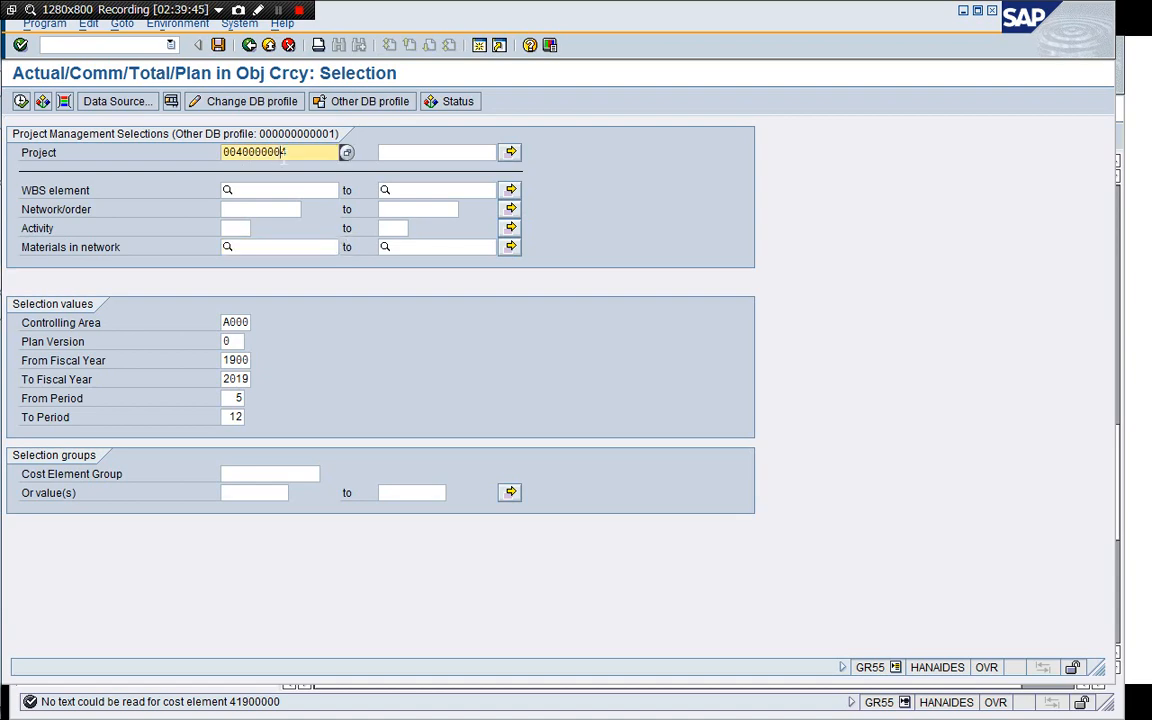
click(21, 103)
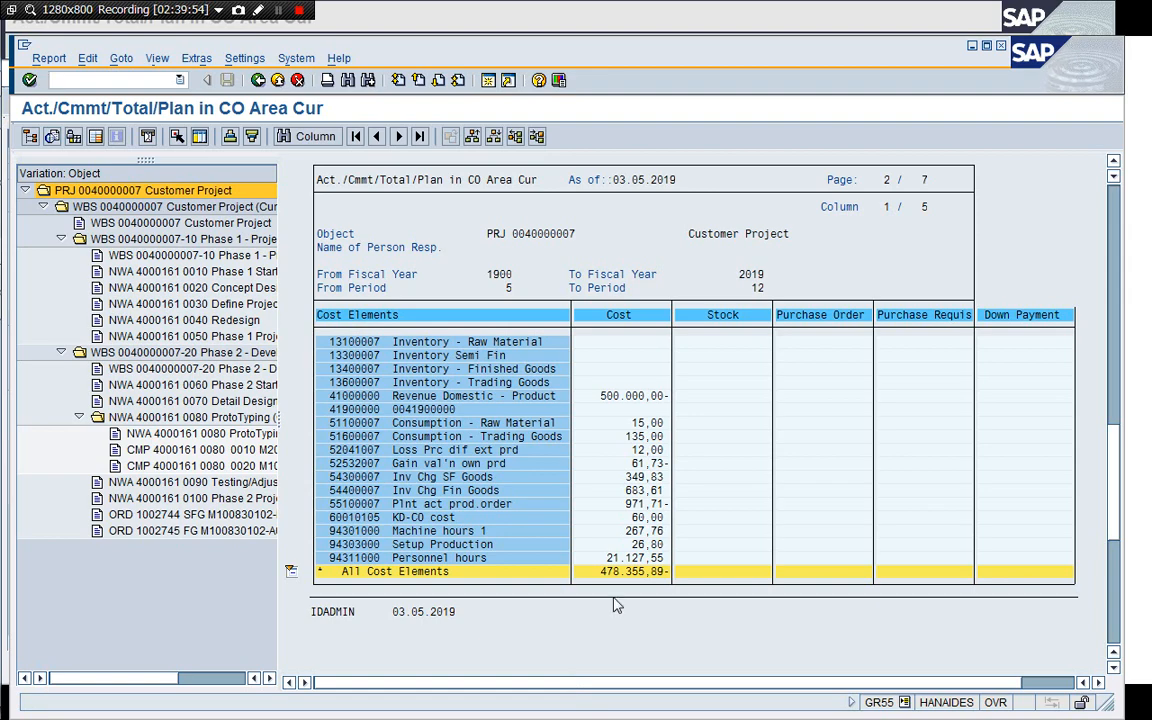
Close the duplicate cost report session with /i.
drag(606, 67, 611, 198)
click(639, 74)
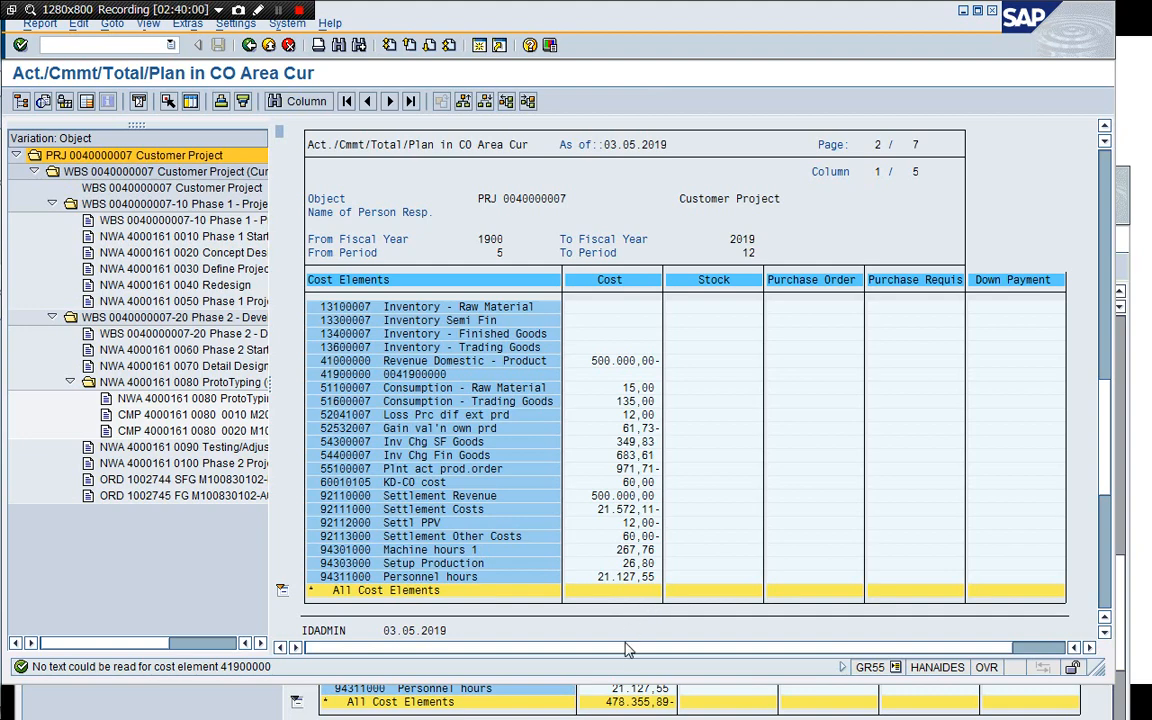
click(641, 703)
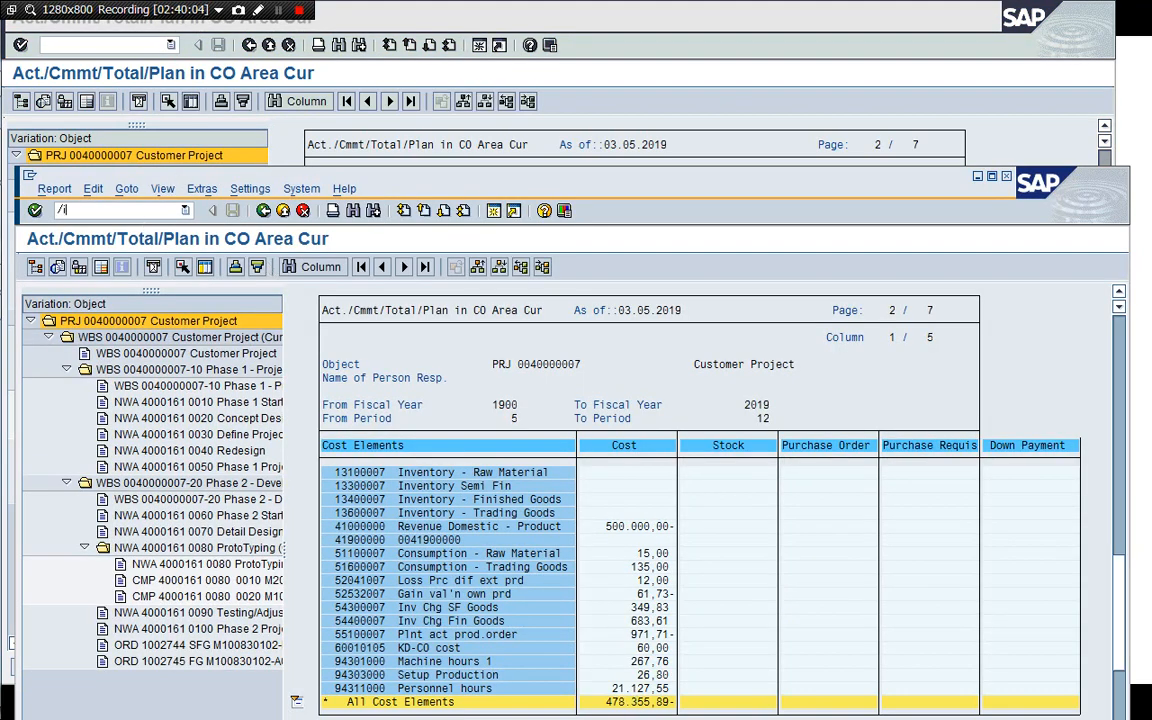
key(Return)
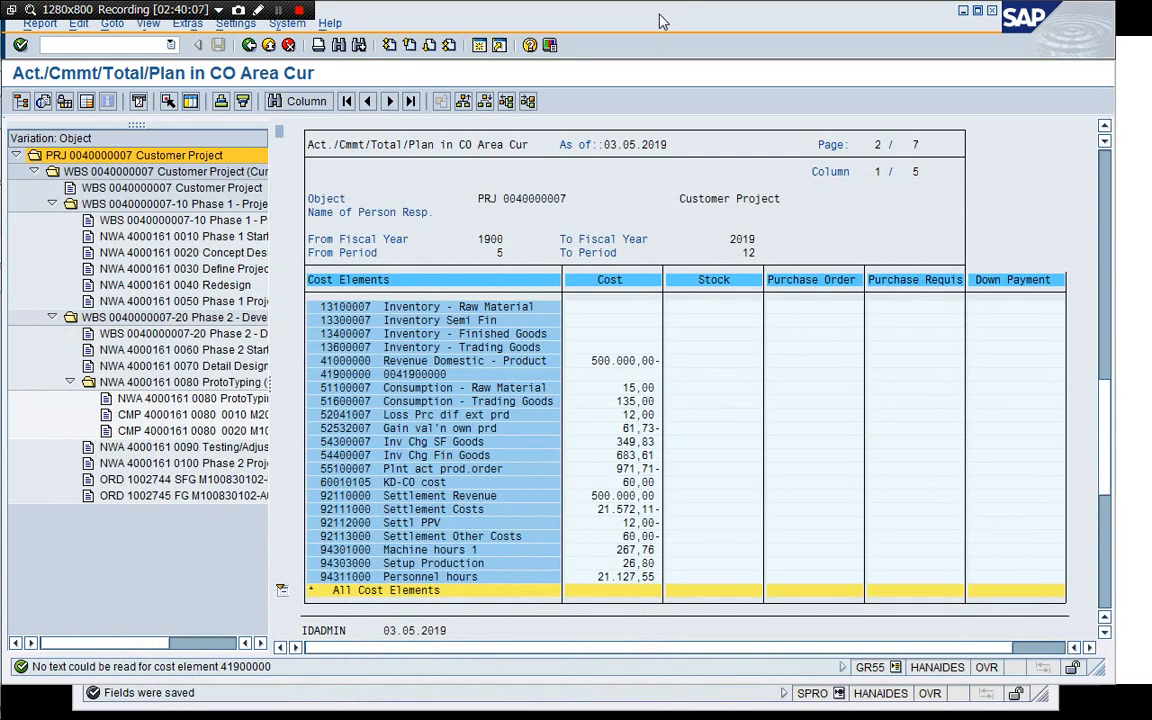
End the remaining cost report session with /i to return to the IMG.
drag(660, 20, 687, 37)
click(278, 12)
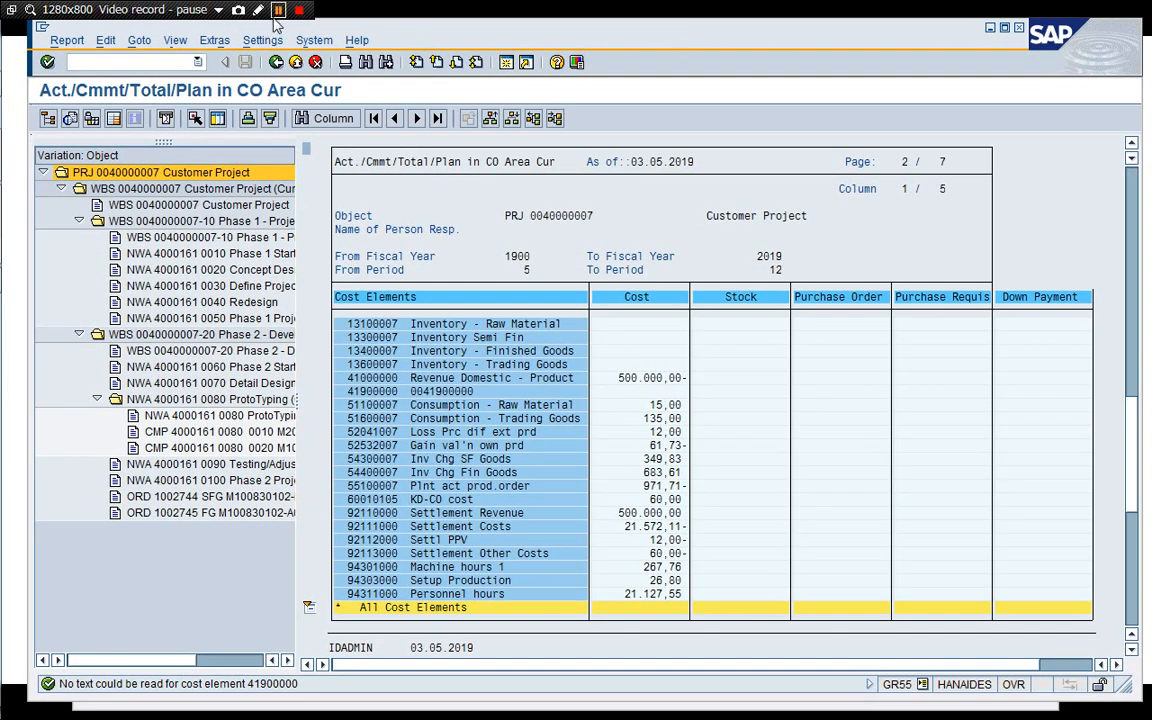
click(278, 12)
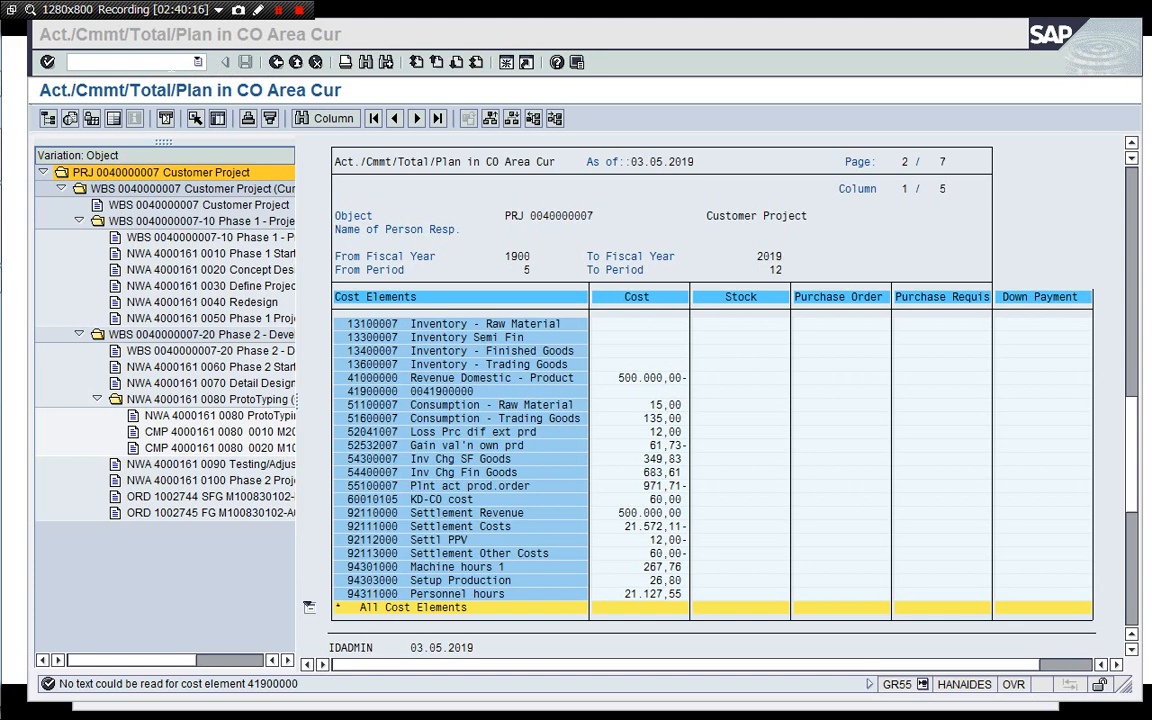
click(126, 62)
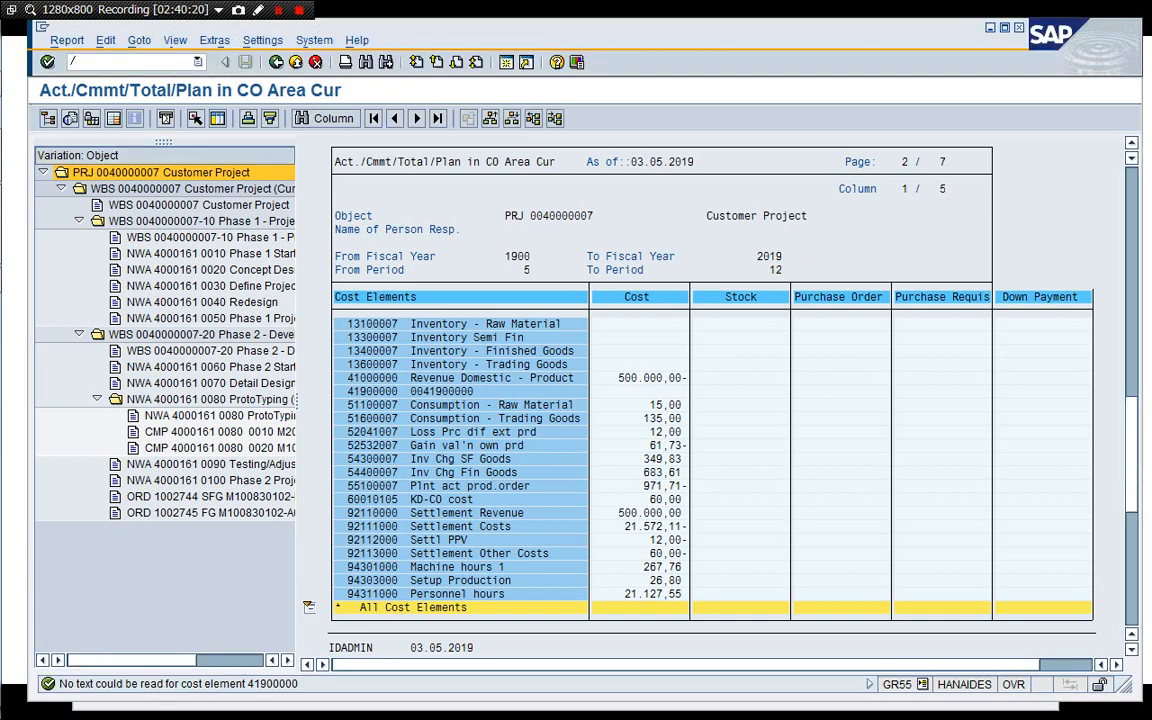
text(/i)
key(Return)
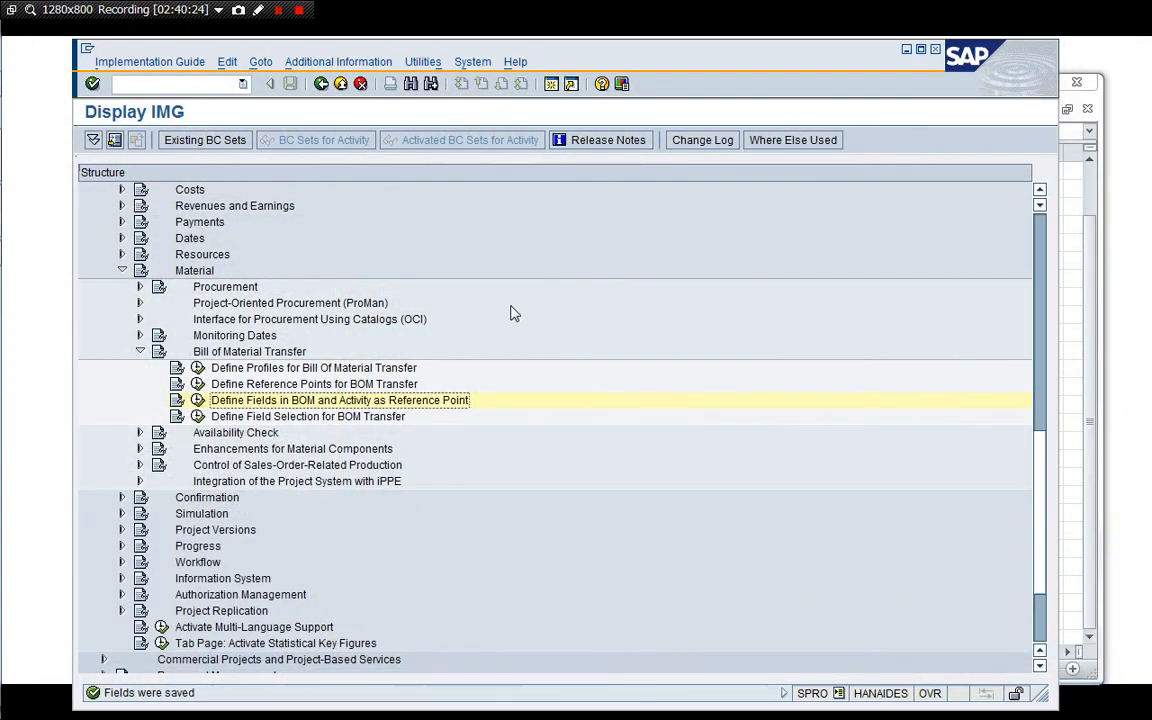
Collapse the Bill of Material Transfer and Material nodes in the Project System section of the IMG structure.
key(Left)
key(Left)
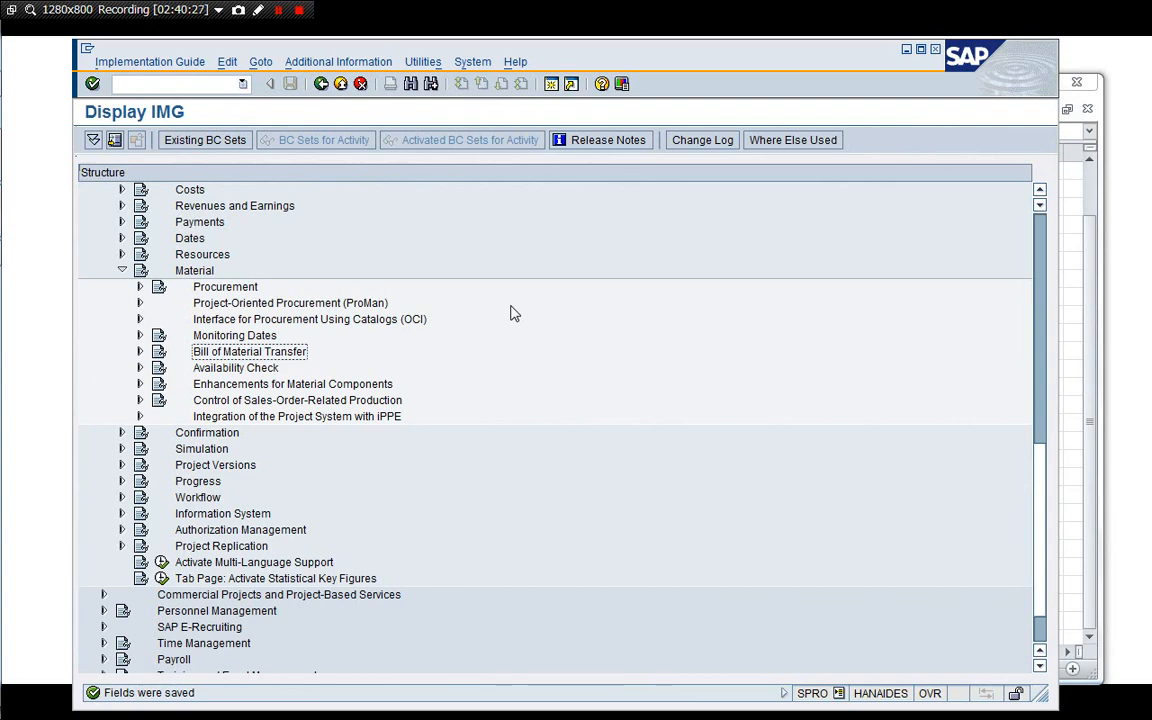
key(Left)
key(Left)
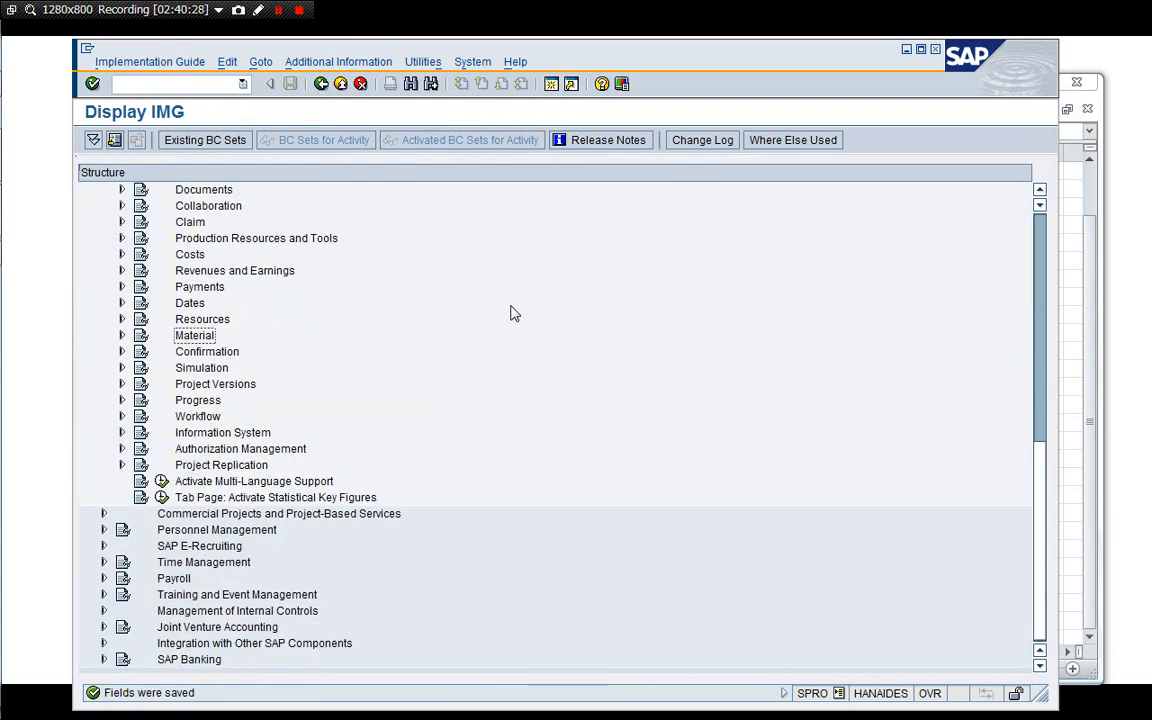
key(Up)
click(1040, 190)
scroll(1040, 195, up, 5)
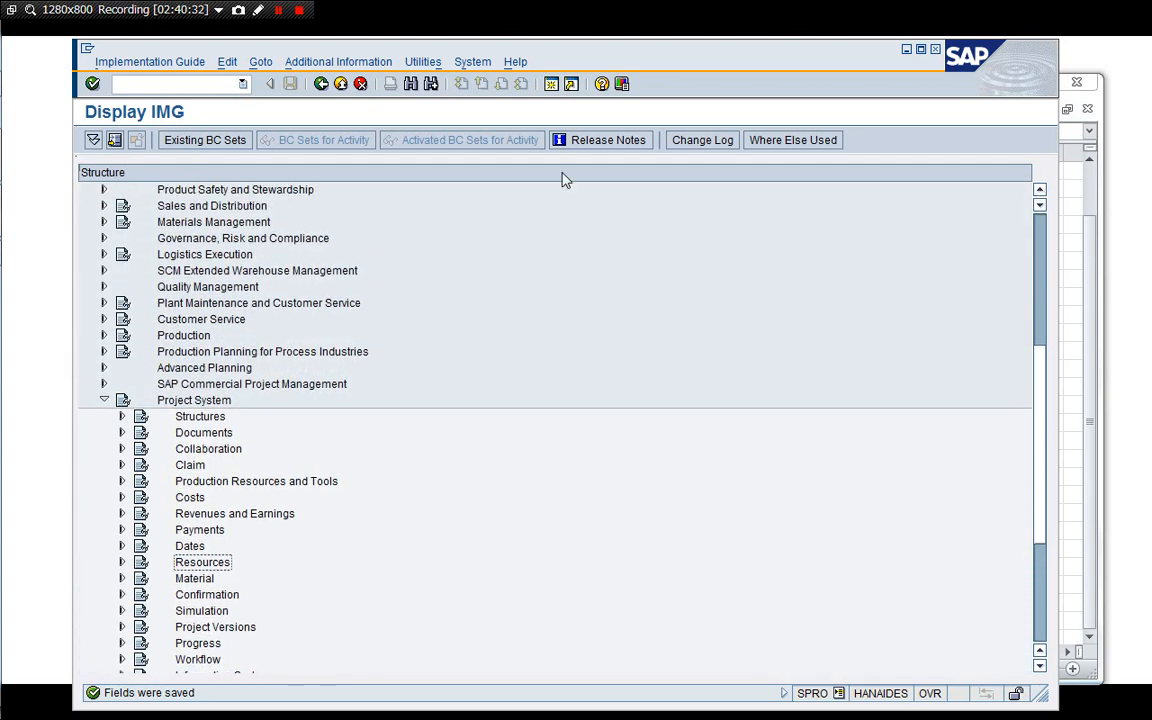
drag(310, 45, 312, 30)
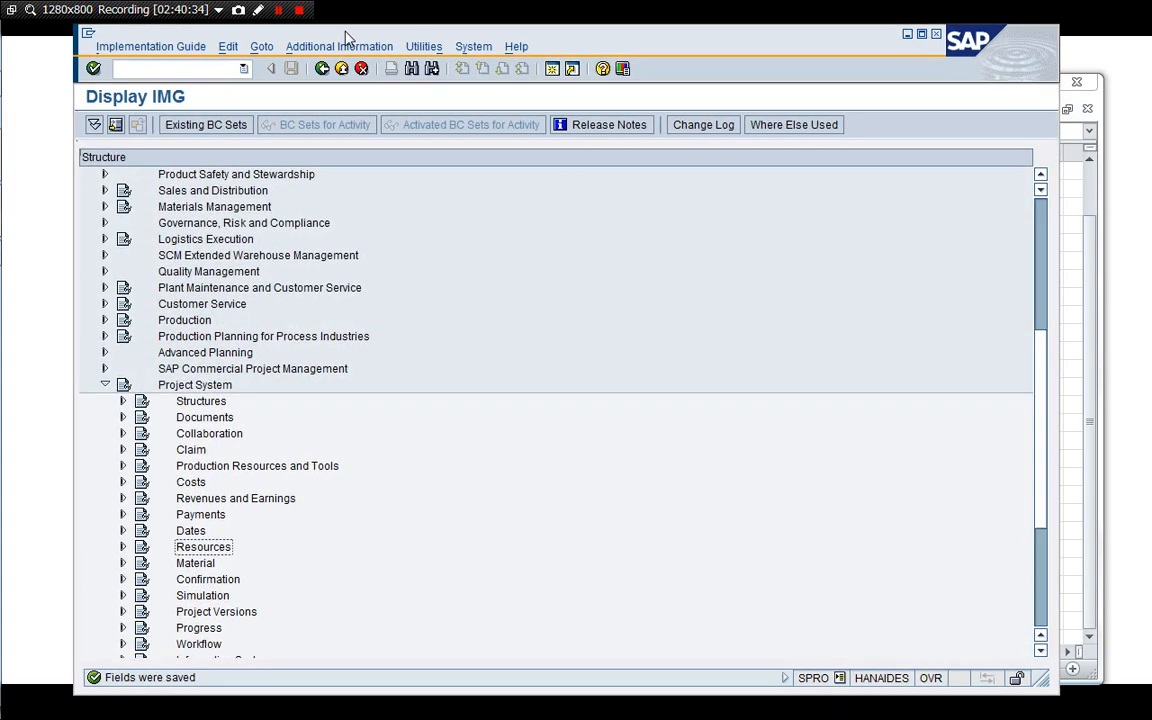
End the last session with /i to log off from the system.
click(190, 70)
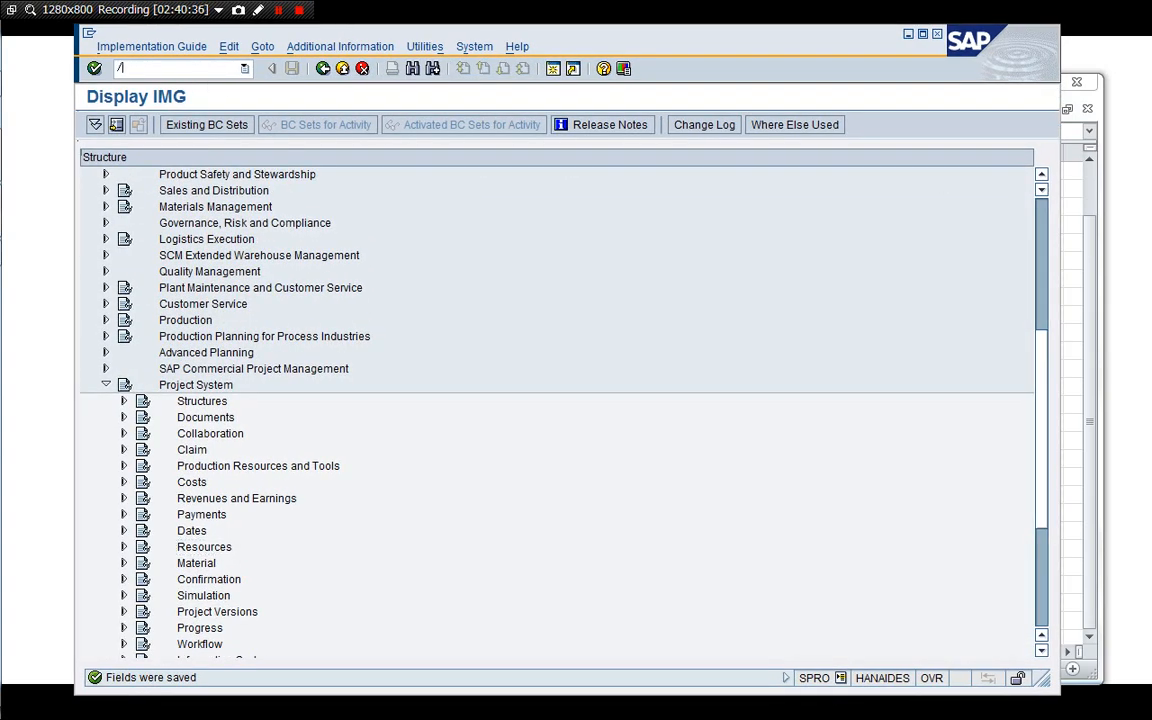
text(/i)
key(Return)
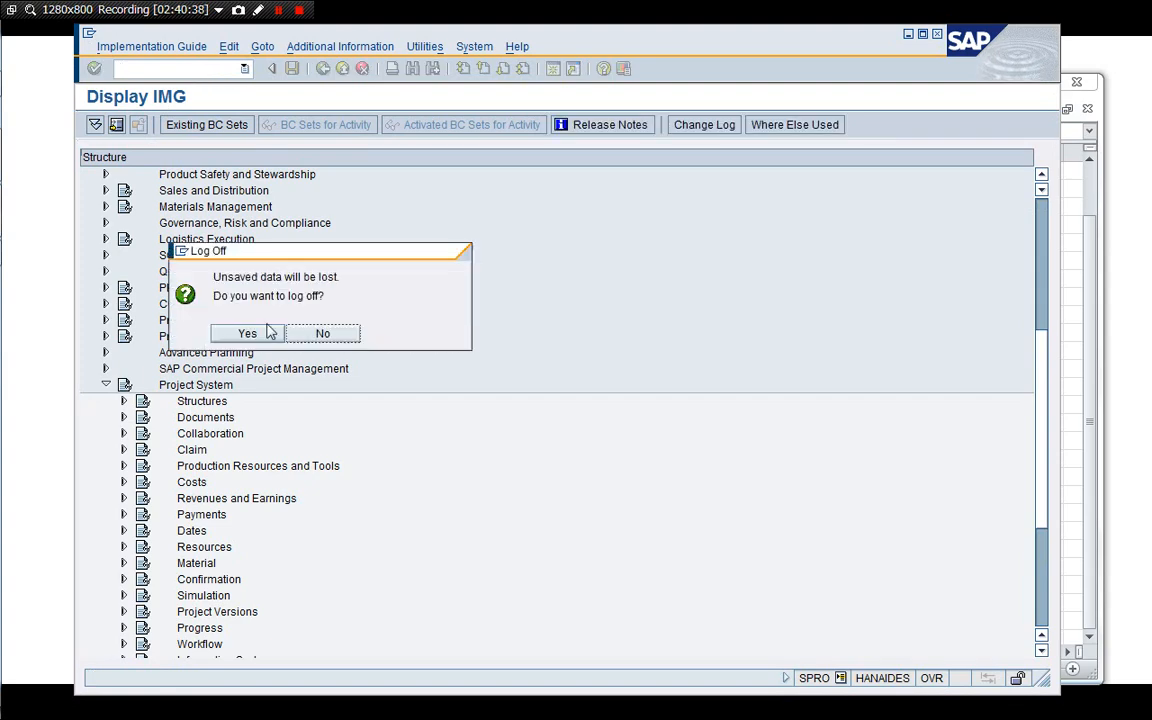